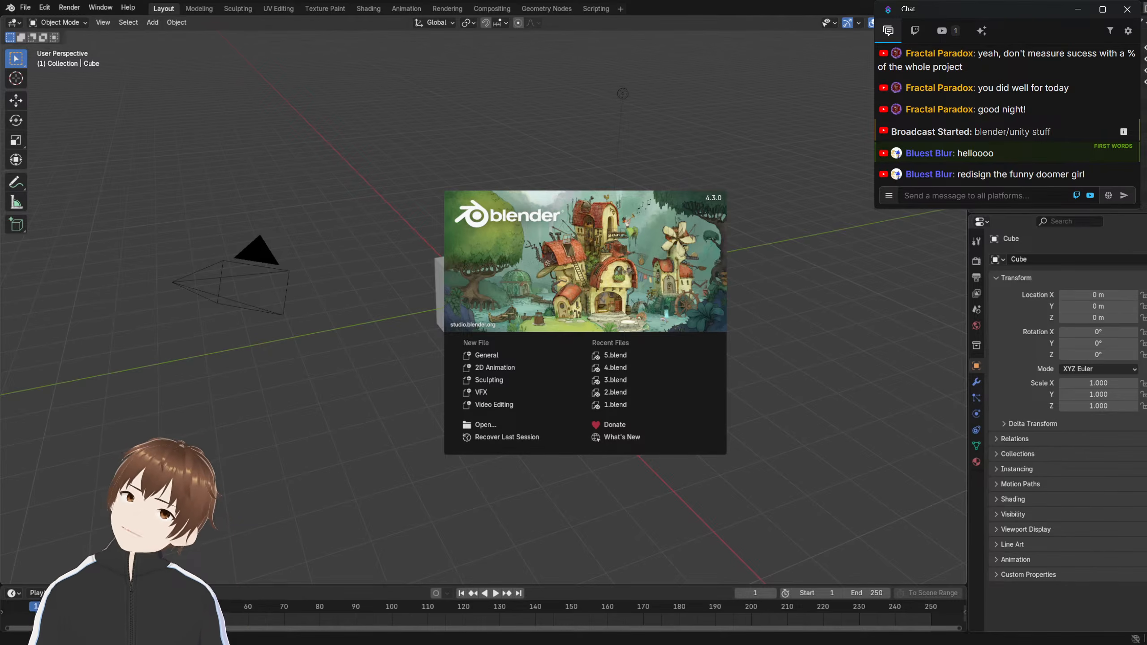
# Dismiss the splash screen and open the recent file 5.blend
pyautogui.click(279, 140)
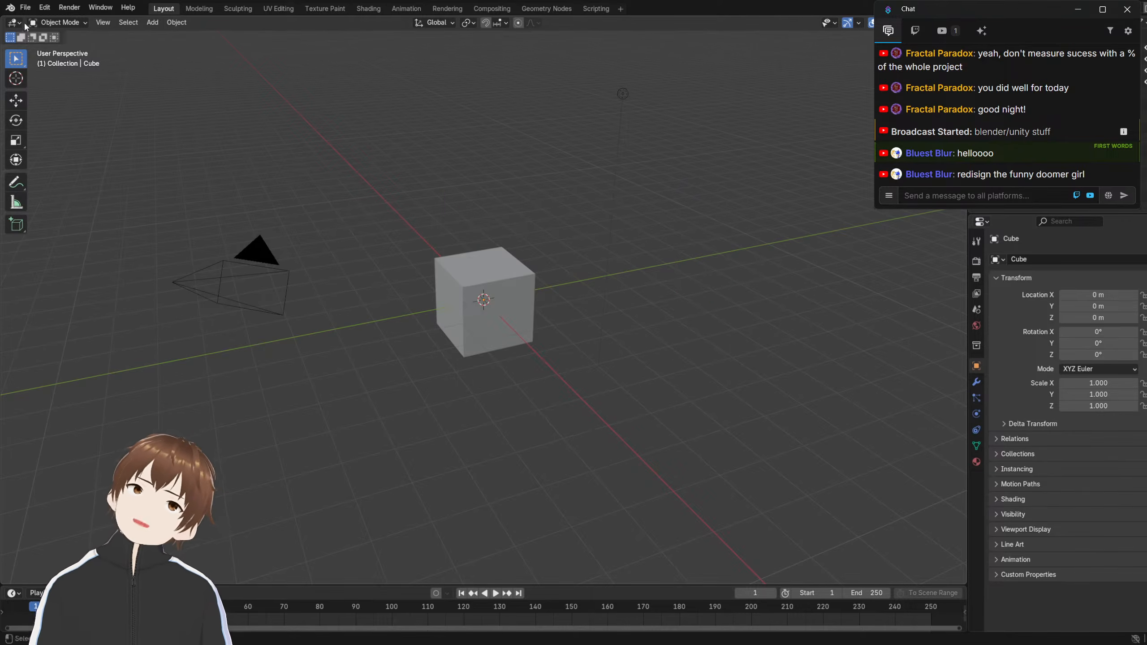
pyautogui.click(25, 7)
pyautogui.moveTo(100, 44)
pyautogui.click(183, 47)
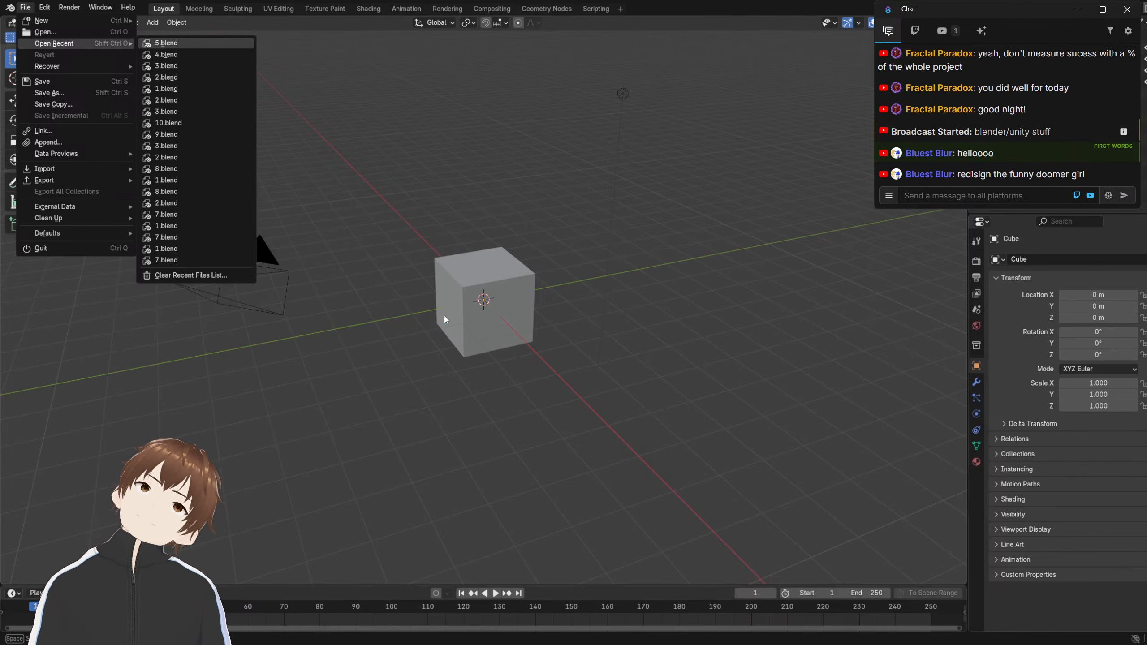
pyautogui.scroll(2, 746, 306)
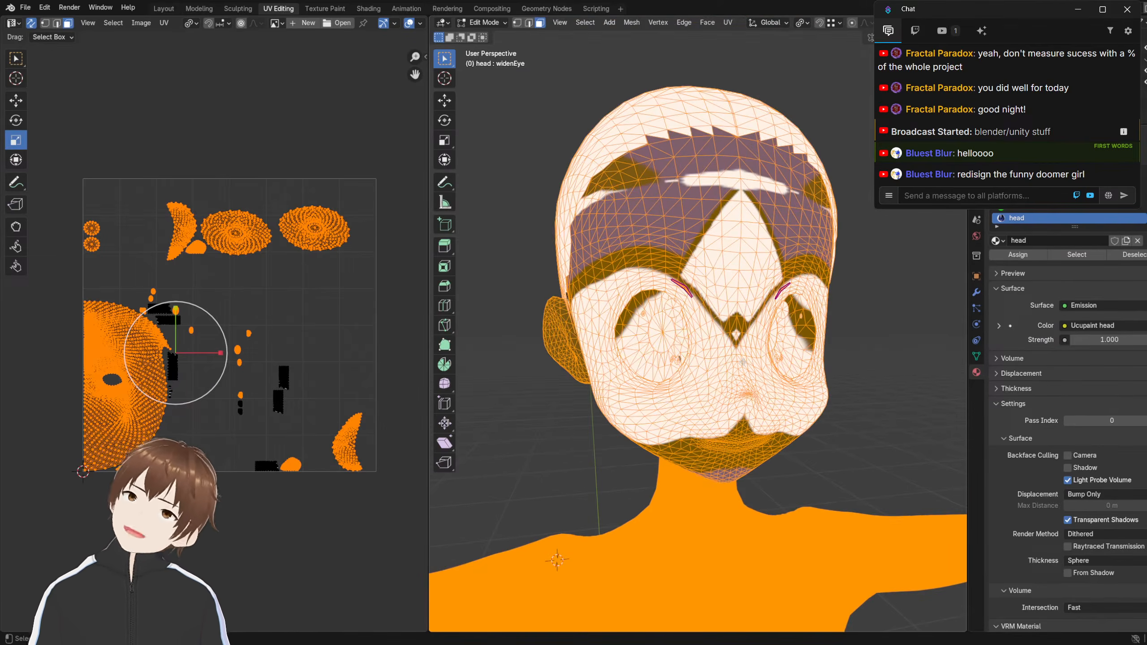
# Switch the head mesh from Edit Mode to Object Mode
pyautogui.scroll(-4, 743, 361)
pyautogui.moveTo(664, 328); pyautogui.dragTo(628, 322, button='middle')
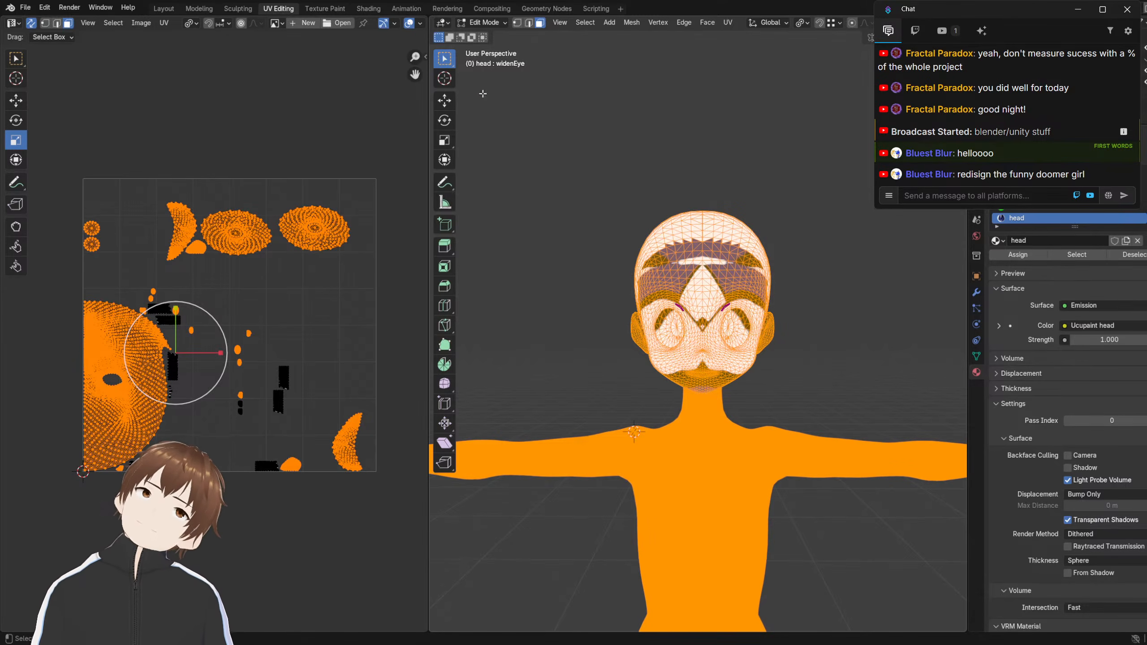
pyautogui.click(481, 22)
pyautogui.click(501, 36)
pyautogui.scroll(-2, 569, 215)
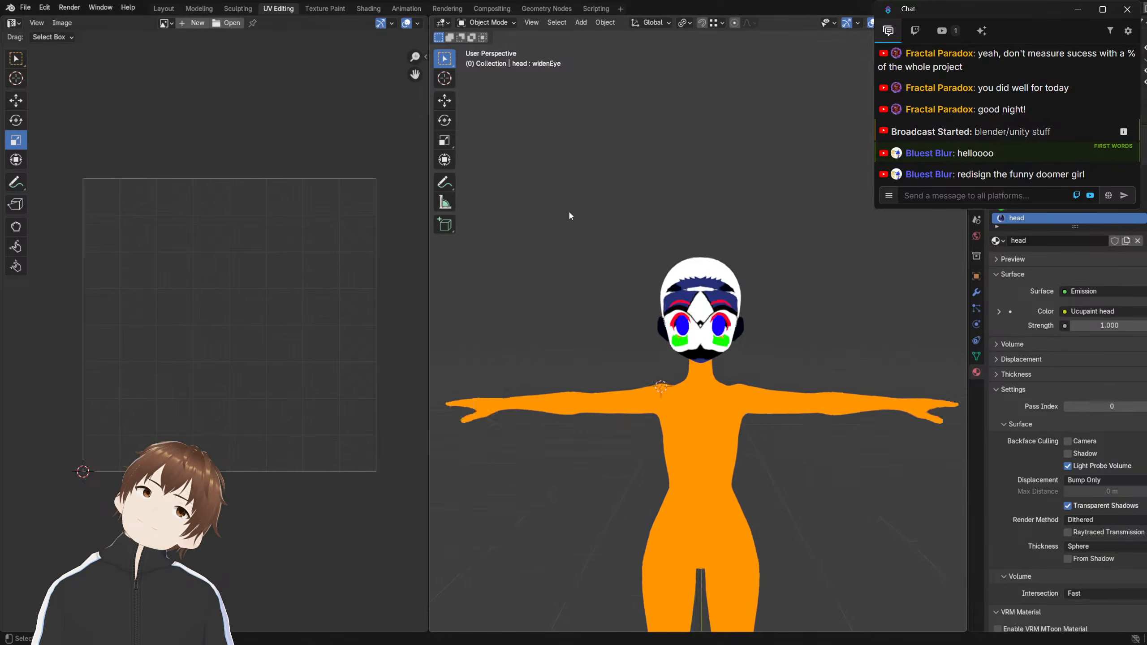
pyautogui.scroll(6, 570, 225)
pyautogui.scroll(-3, 587, 236)
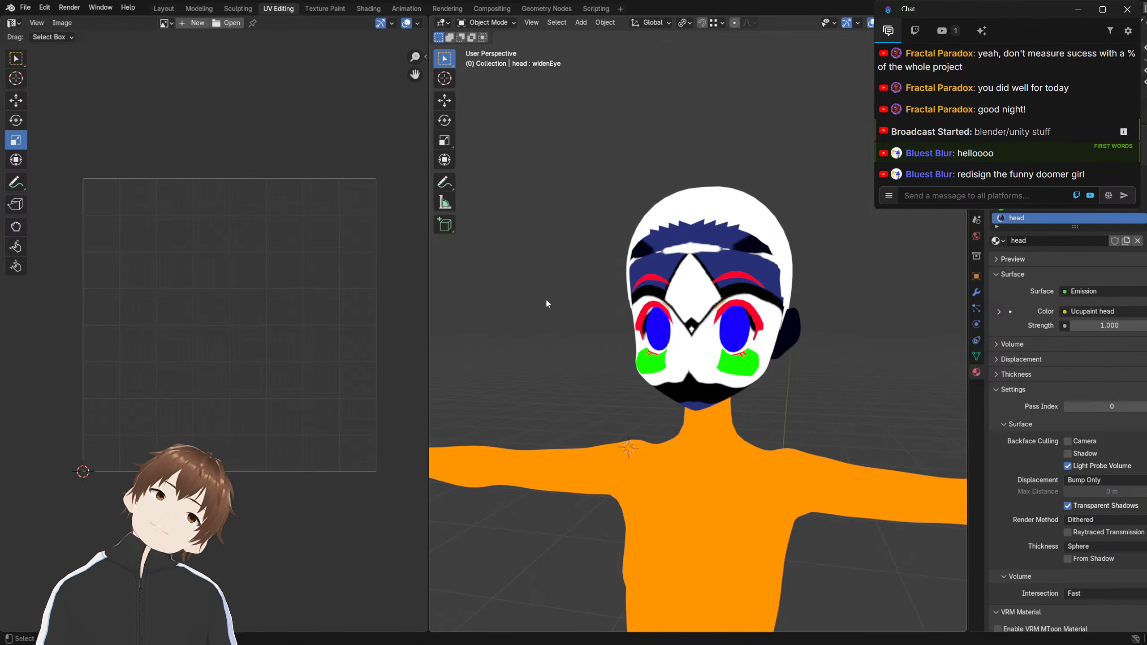
pyautogui.moveTo(546, 304); pyautogui.dragTo(608, 297, button='middle')
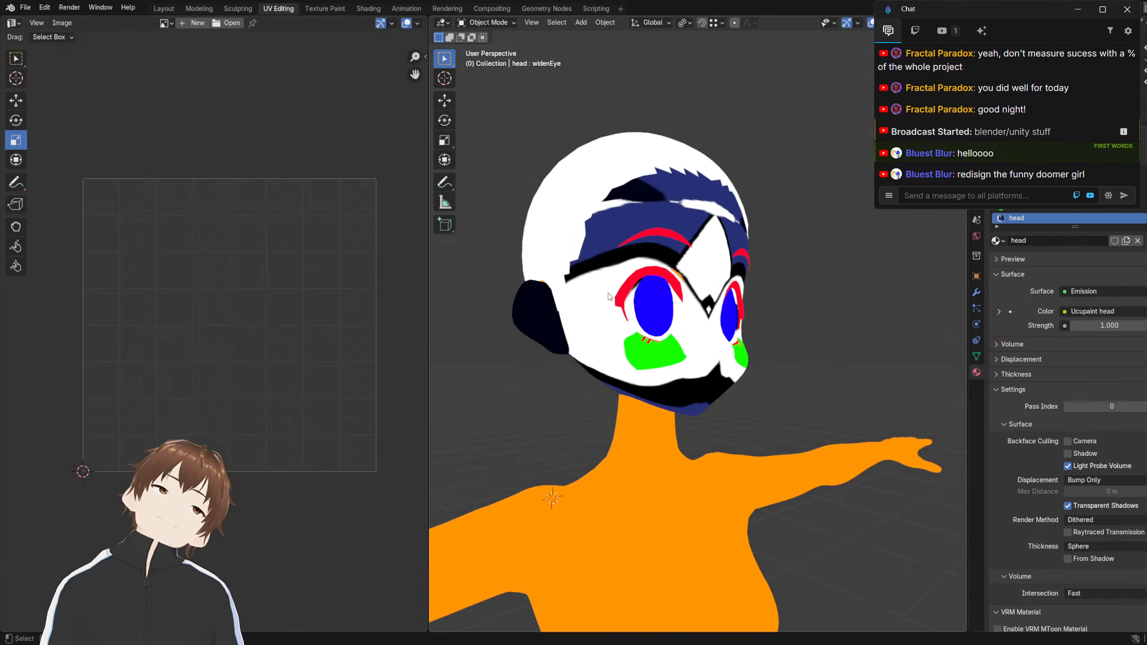
# Select the orange body mesh, examine its UV layout in Edit Mode, and return to Object Mode
pyautogui.click(618, 436)
pyautogui.press('Tab')
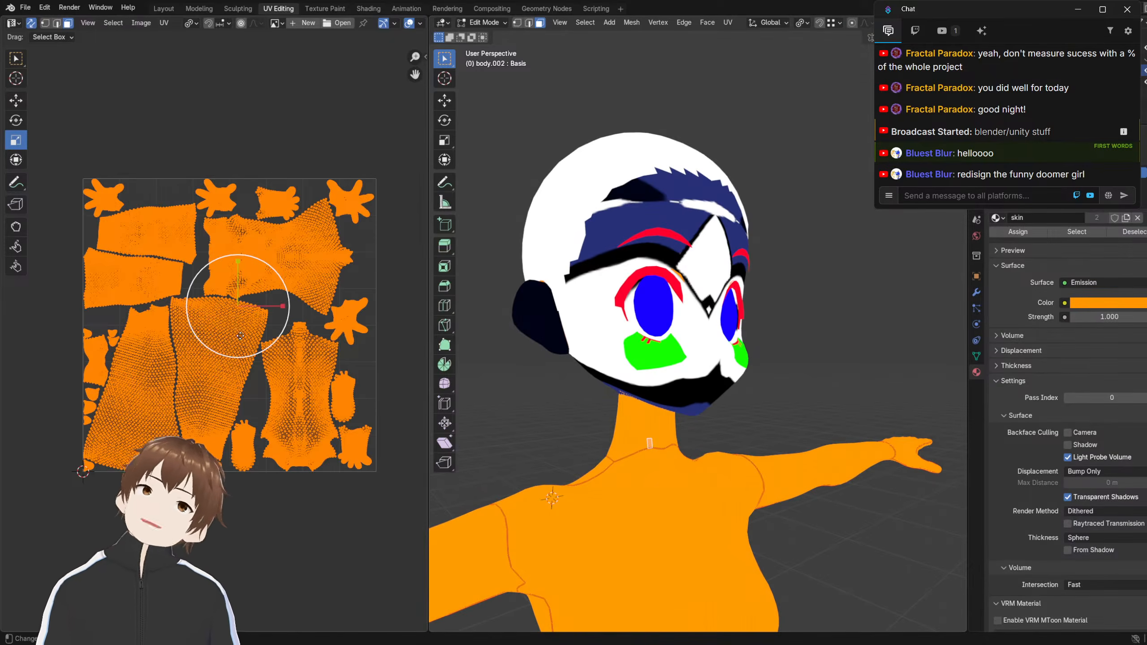
pyautogui.scroll(5, 214, 362)
pyautogui.scroll(-7, 128, 265)
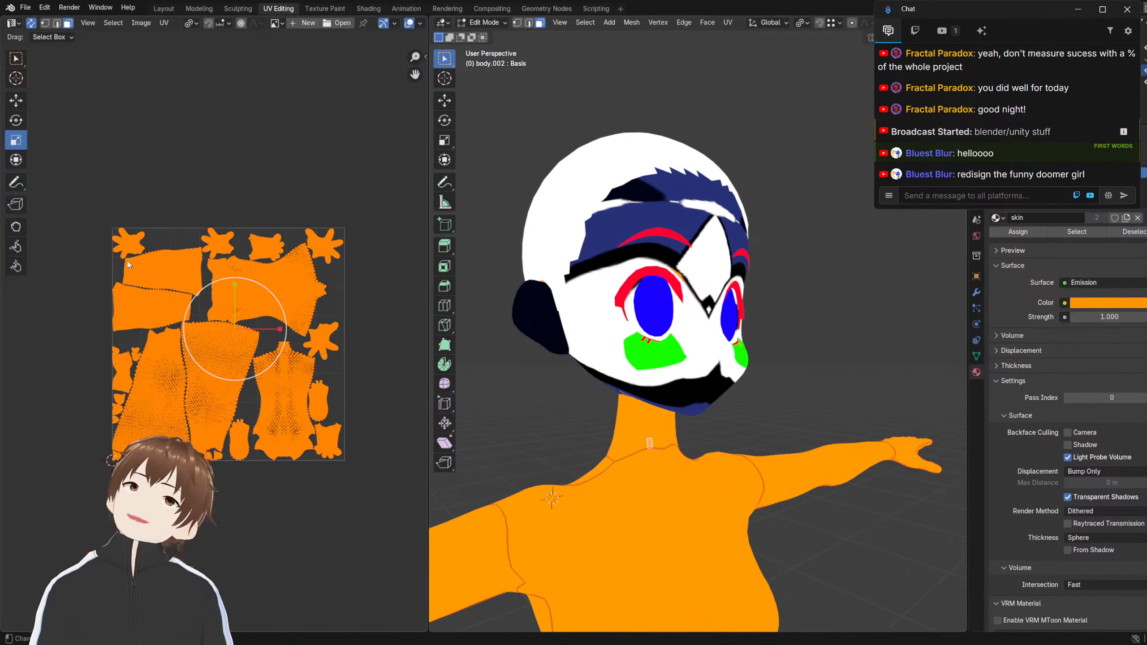
pyautogui.moveTo(128, 264); pyautogui.dragTo(90, 258, button='middle')
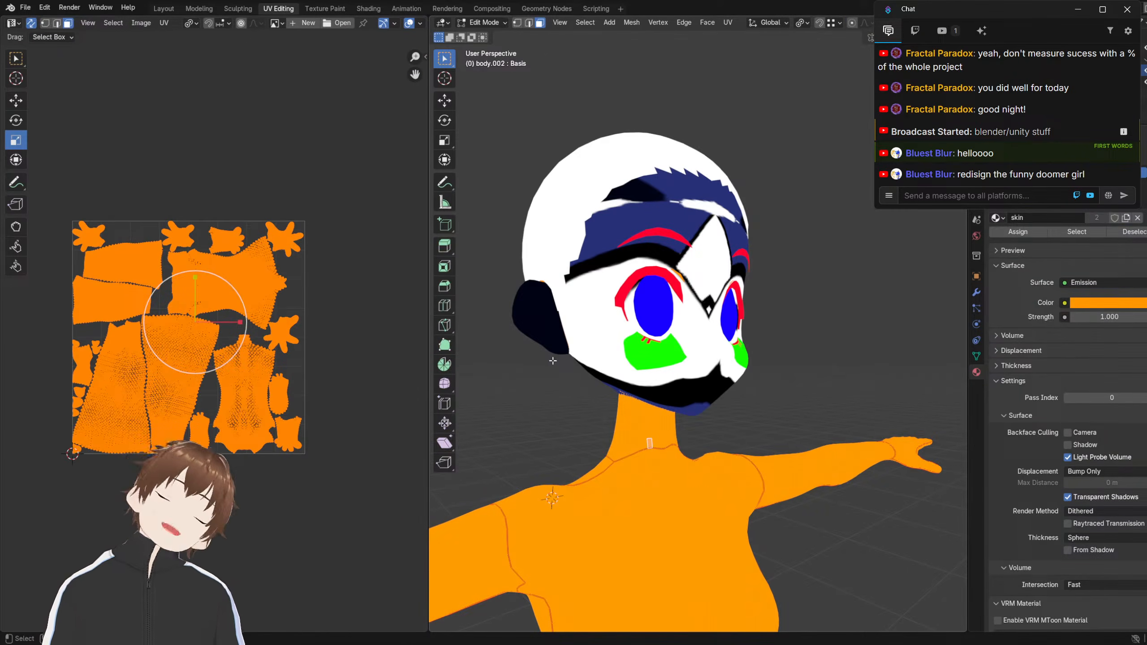
pyautogui.press('Tab')
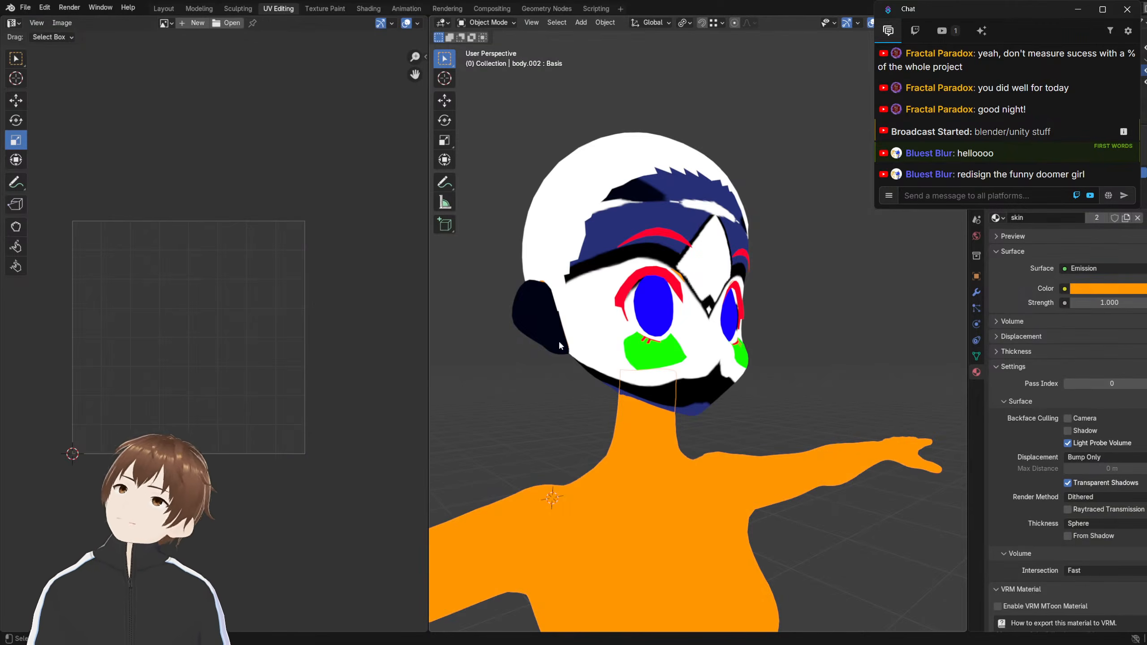
pyautogui.scroll(-6, 659, 353)
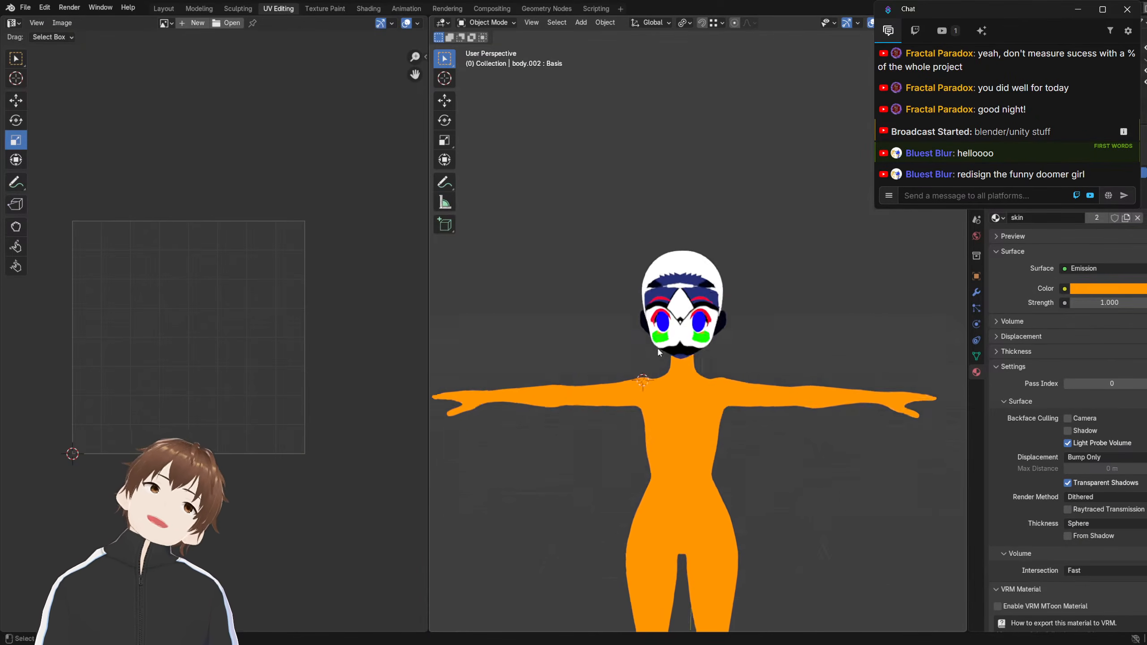
pyautogui.moveTo(659, 353); pyautogui.dragTo(680, 308, button='middle')
pyautogui.scroll(1, 691, 318)
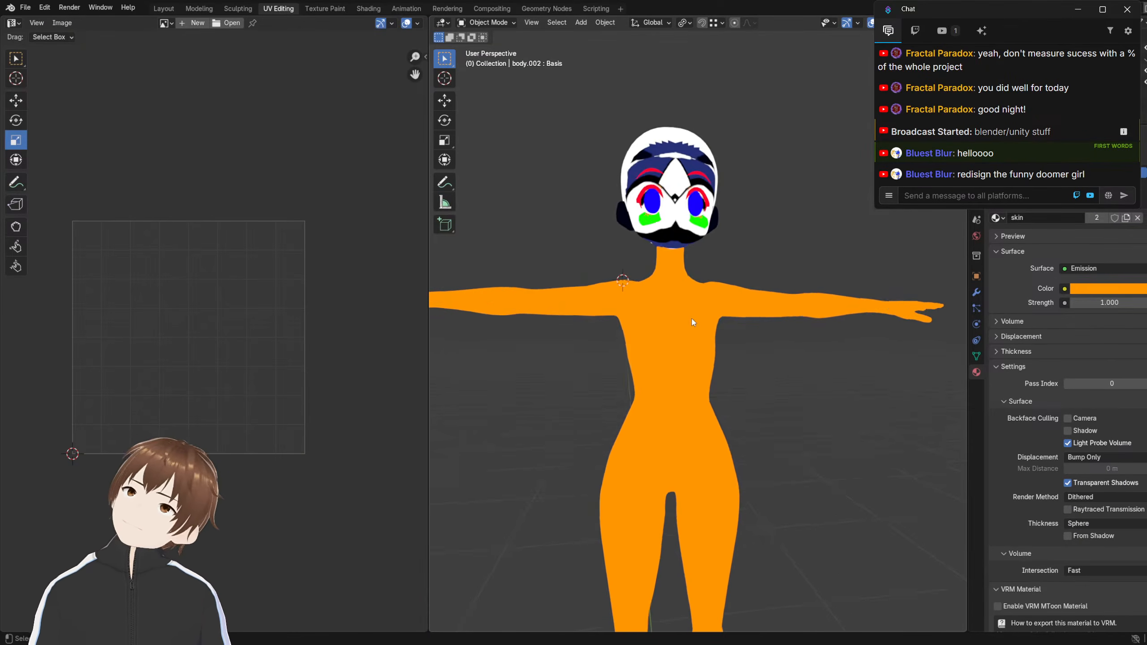
pyautogui.scroll(1, 692, 318)
pyautogui.scroll(-2, 579, 352)
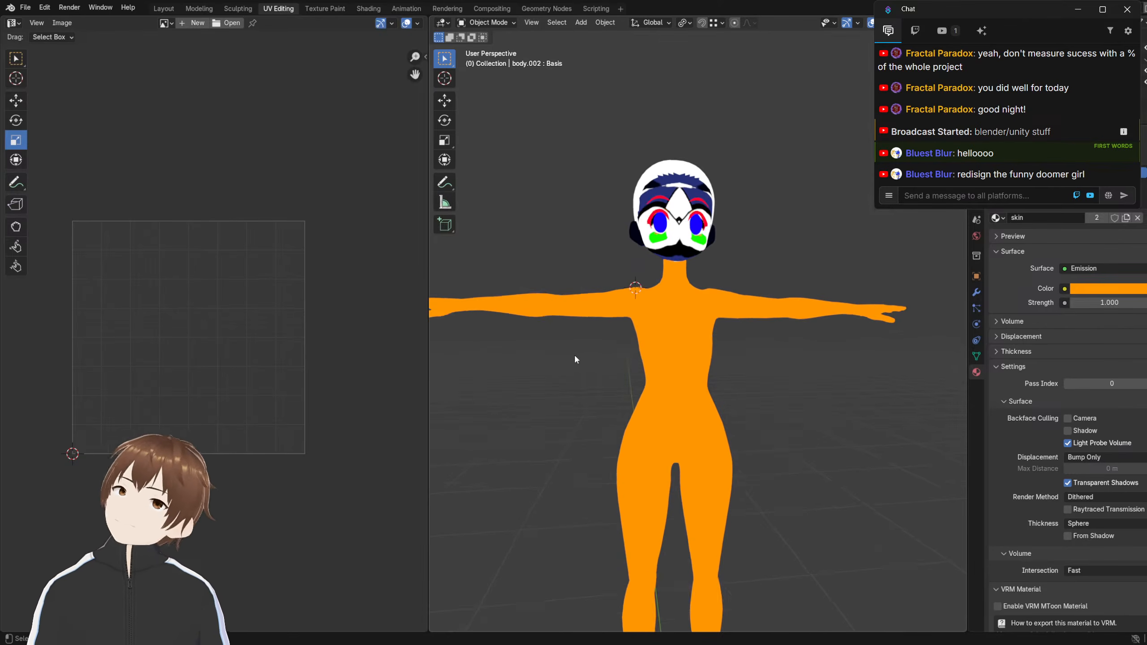
pyautogui.scroll(1, 574, 306)
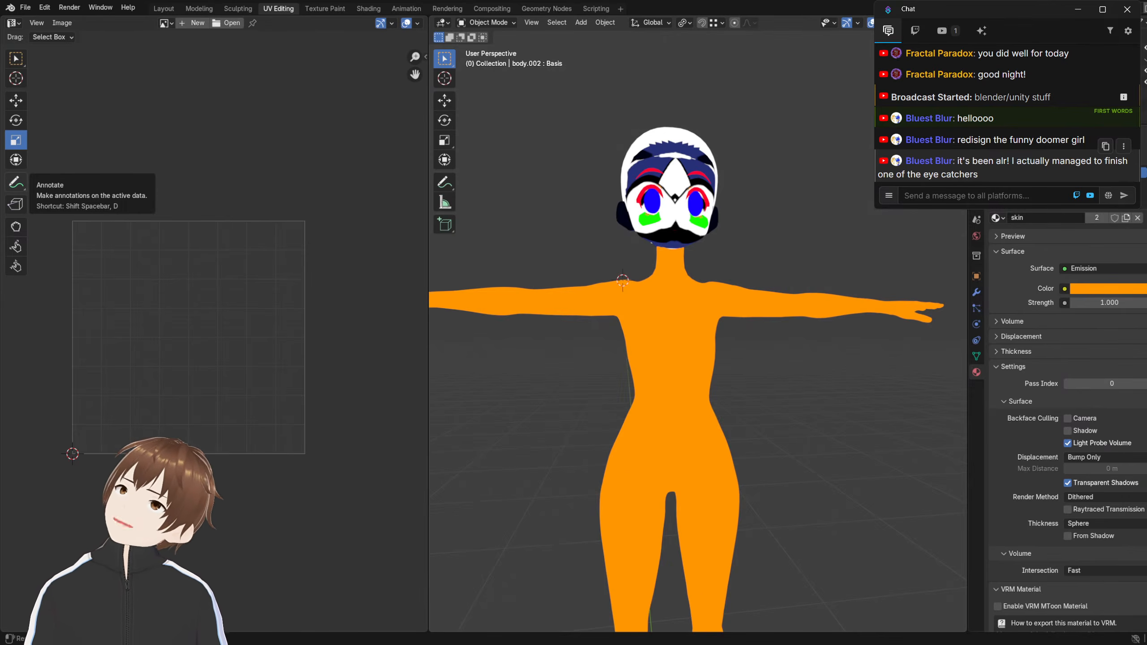
pyautogui.moveTo(923, 175); pyautogui.dragTo(983, 175)
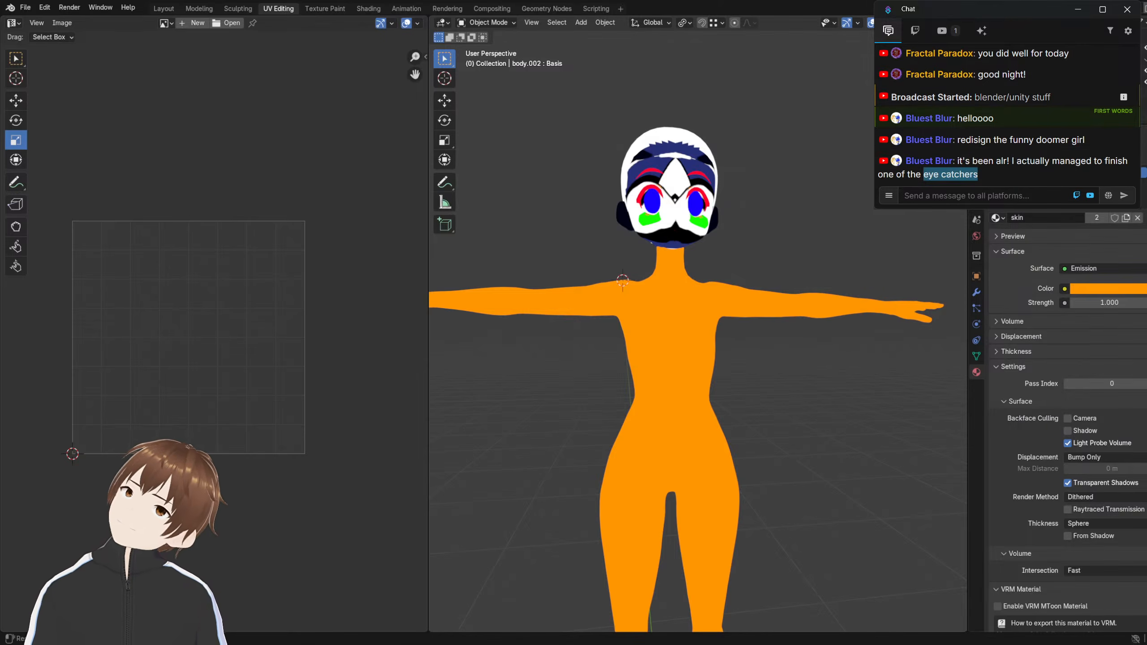
# Examine the head and body meshes together in Edit Mode, then check the head alone and return to Object Mode
pyautogui.scroll(3, 599, 323)
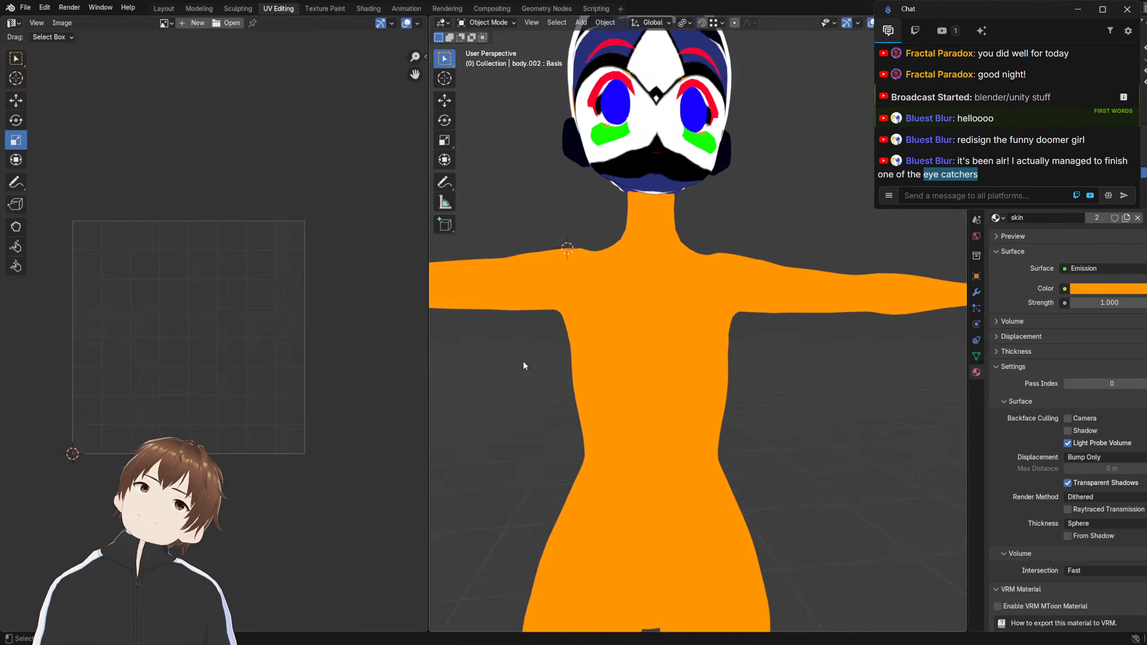
pyautogui.scroll(-2, 522, 360)
pyautogui.keyDown('shift'); pyautogui.moveTo(568, 175); pyautogui.dragTo(593, 323, button='middle'); pyautogui.keyUp('shift')
pyautogui.scroll(2, 595, 322)
pyautogui.click(614, 272)
pyautogui.moveTo(615, 272); pyautogui.dragTo(693, 255, button='middle')
pyautogui.press('Tab')
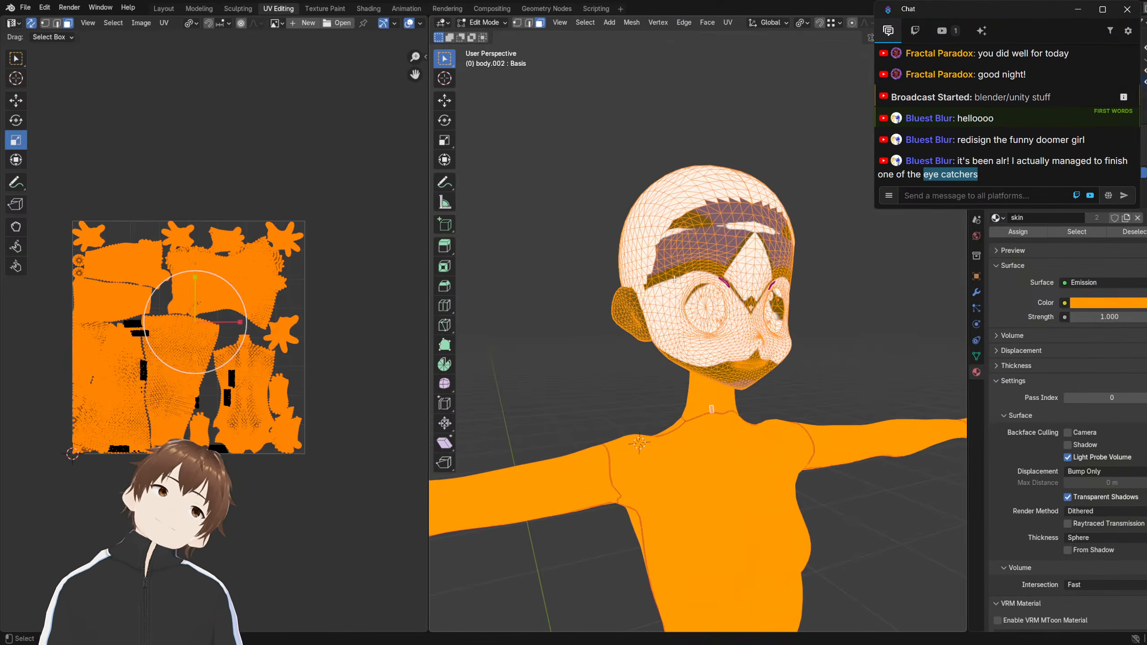
pyautogui.press('Tab')
pyautogui.click(631, 272)
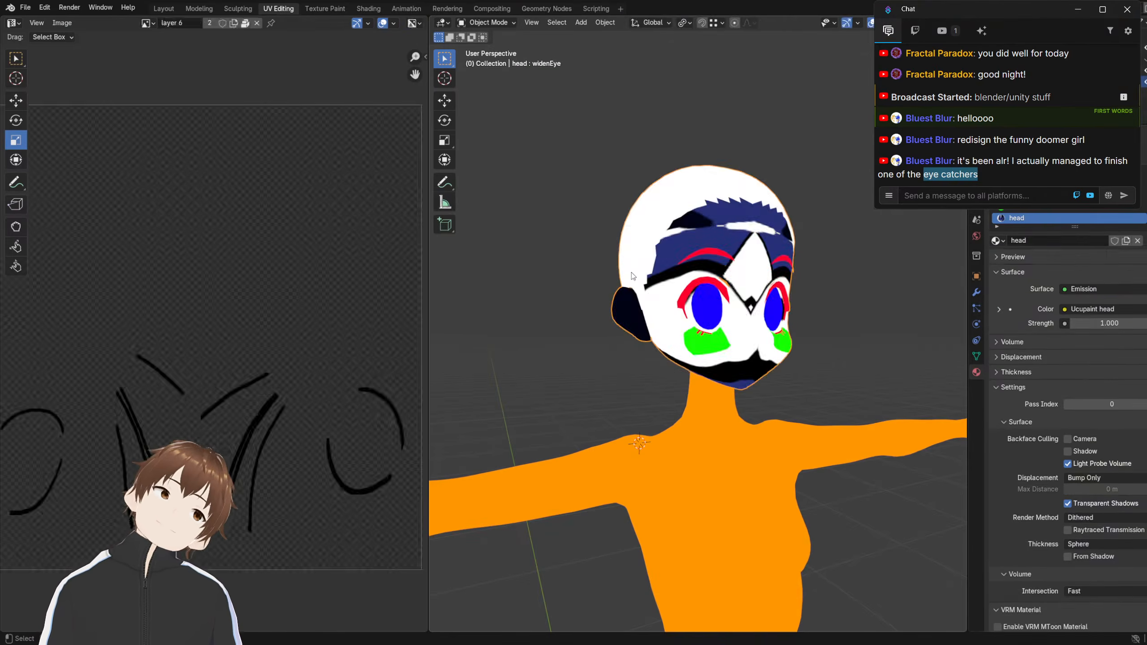
pyautogui.press('Tab')
pyautogui.press('Tab')
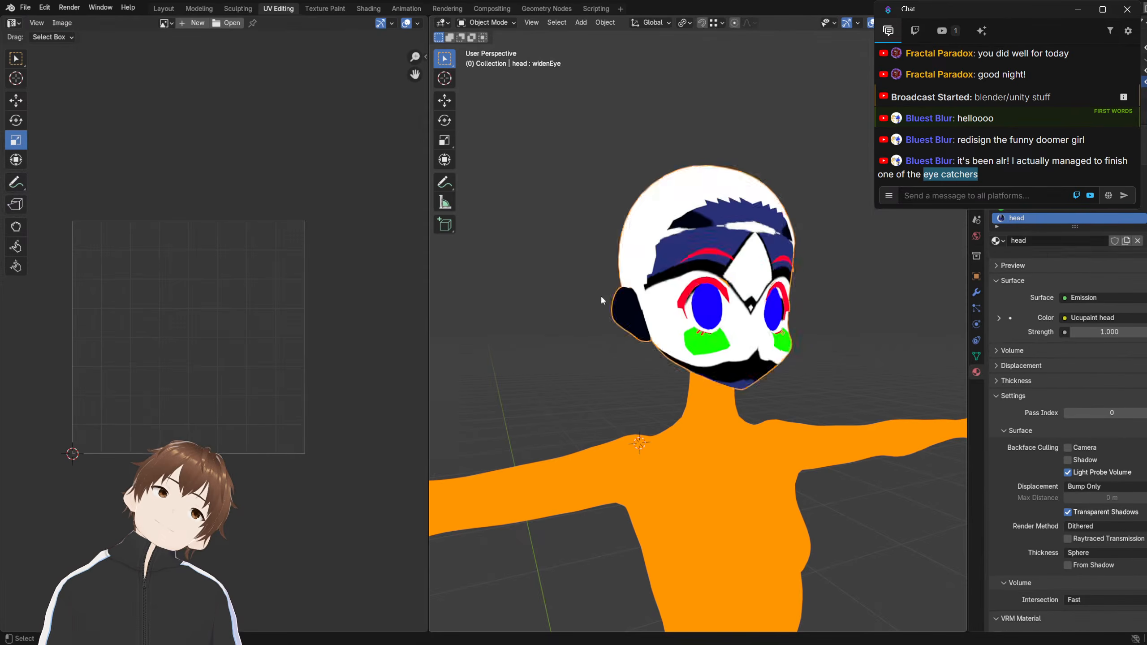
# Hide the body.002 mesh and rename the object to body
pyautogui.keyDown('shift'); pyautogui.moveTo(640, 447); pyautogui.dragTo(677, 357, button='middle'); pyautogui.keyUp('shift')
pyautogui.click(679, 380)
pyautogui.press('h')
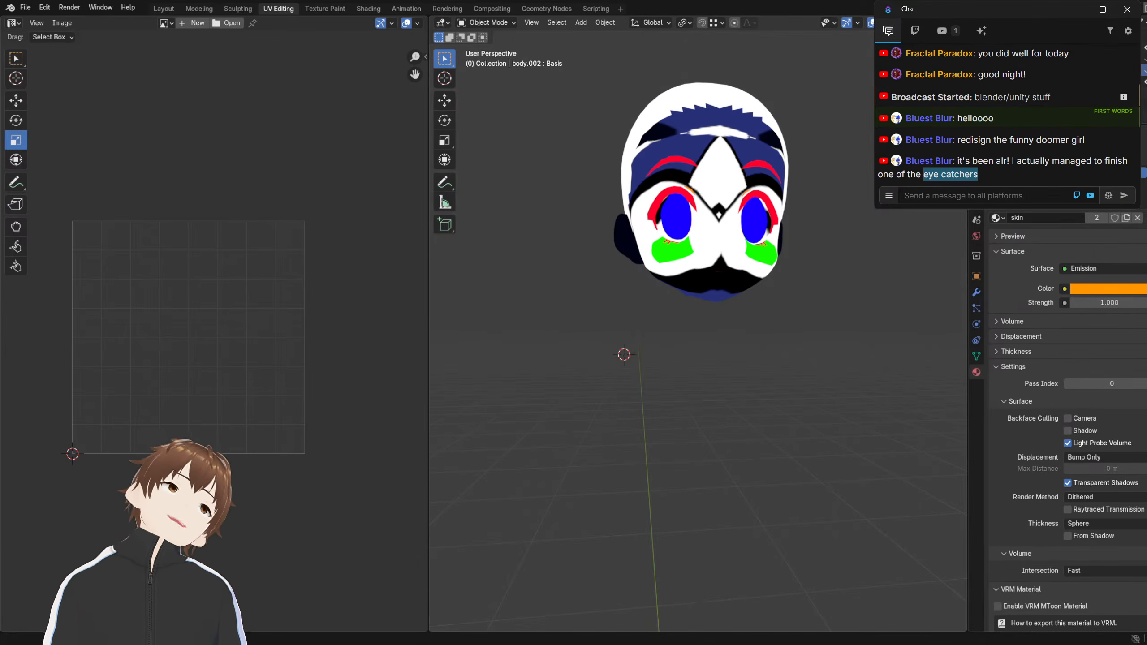
pyautogui.click(1143, 70)
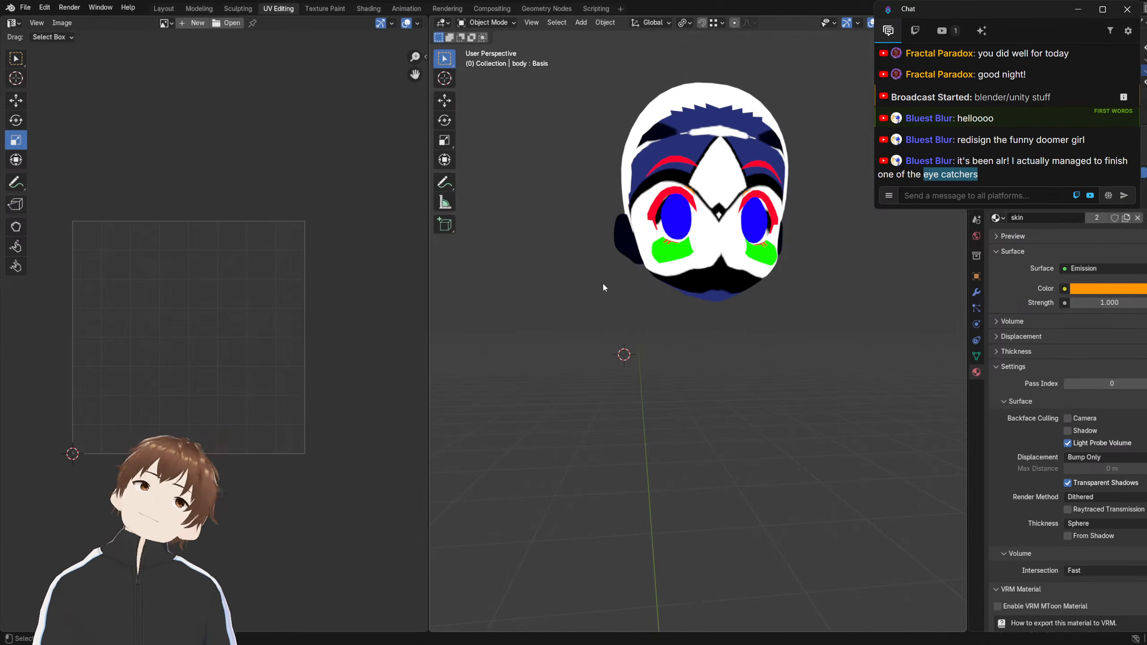
# Select the head mesh, make its skin material slot active, and check the mesh in Edit Mode
pyautogui.keyDown('shift'); pyautogui.moveTo(604, 284); pyautogui.dragTo(614, 316, button='middle'); pyautogui.keyUp('shift')
pyautogui.scroll(-1, 694, 270)
pyautogui.scroll(3, 681, 308)
pyautogui.keyDown('shift'); pyautogui.moveTo(694, 270); pyautogui.dragTo(711, 247, button='middle'); pyautogui.keyUp('shift')
pyautogui.scroll(1, 712, 275)
pyautogui.click(659, 141)
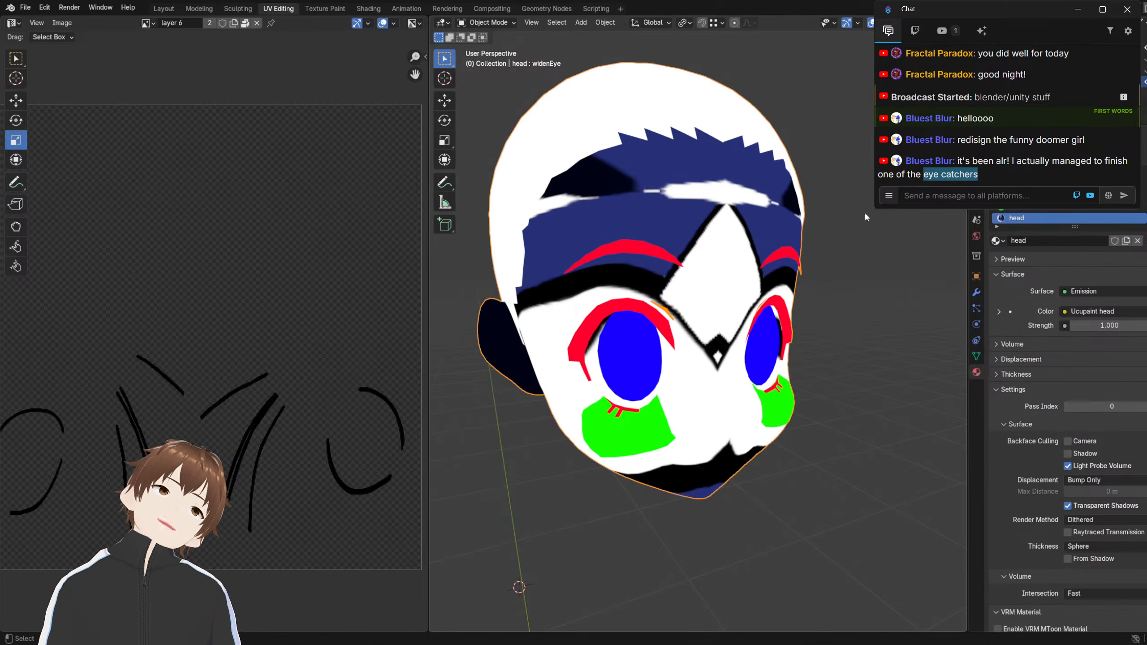
pyautogui.click(1061, 172)
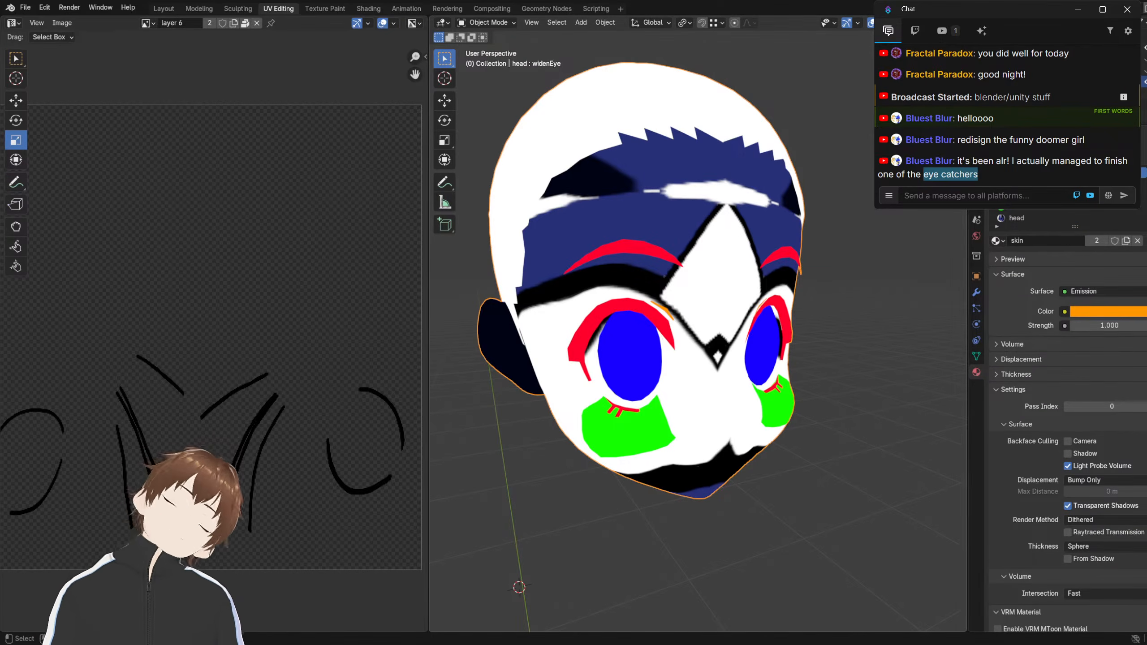
pyautogui.scroll(-3, 735, 245)
pyautogui.press('Tab')
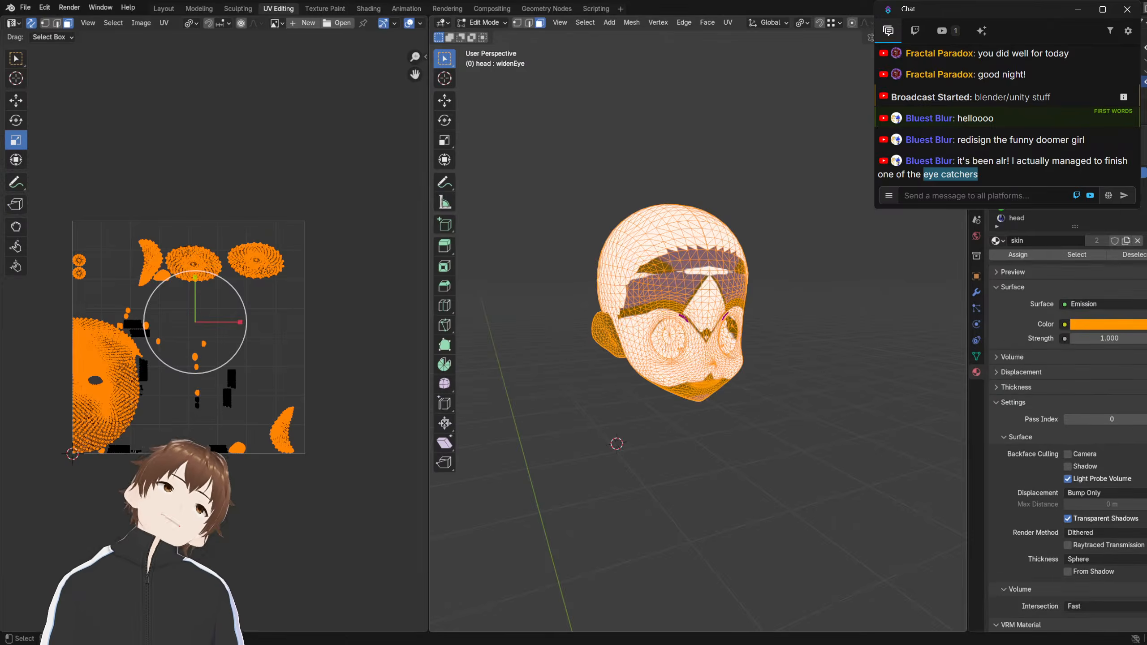
pyautogui.press('Tab')
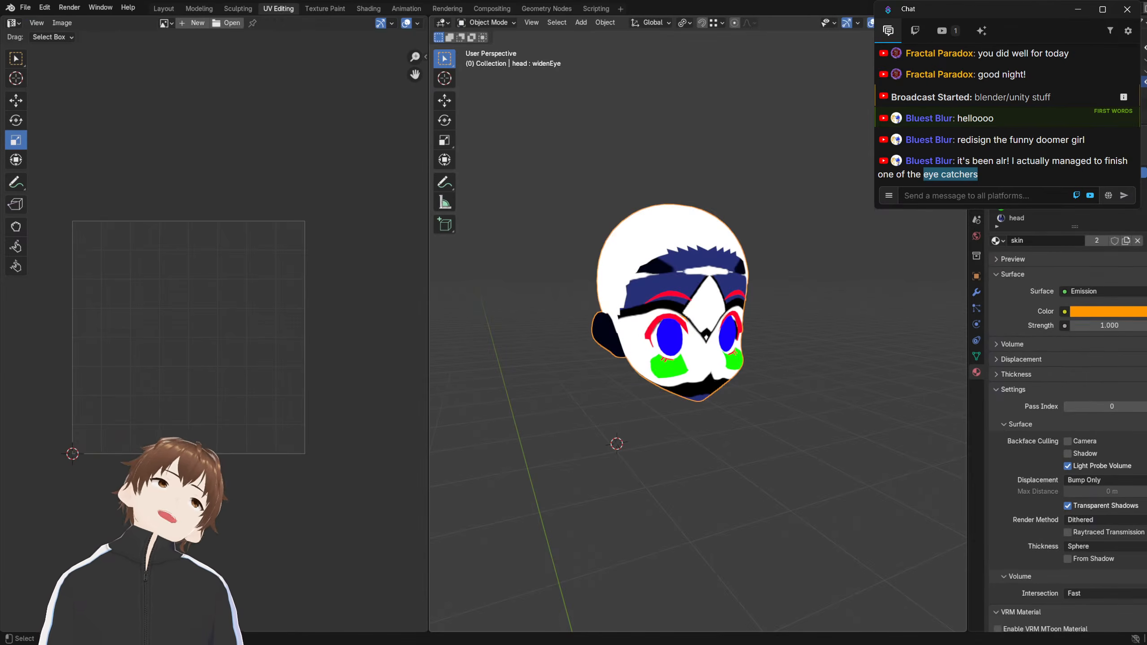
# Unhide the body mesh and compare the UV layouts of the head and body in Edit Mode
pyautogui.click(1144, 71)
pyautogui.press('Tab')
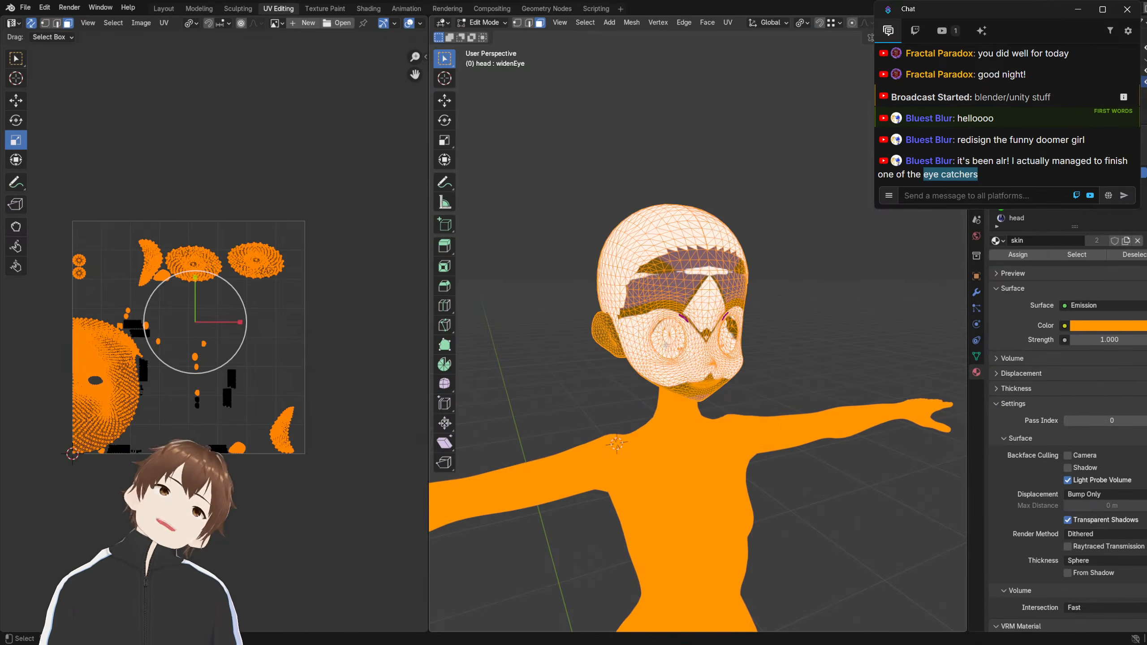
pyautogui.press('Tab')
pyautogui.click(654, 449)
pyautogui.press('Tab')
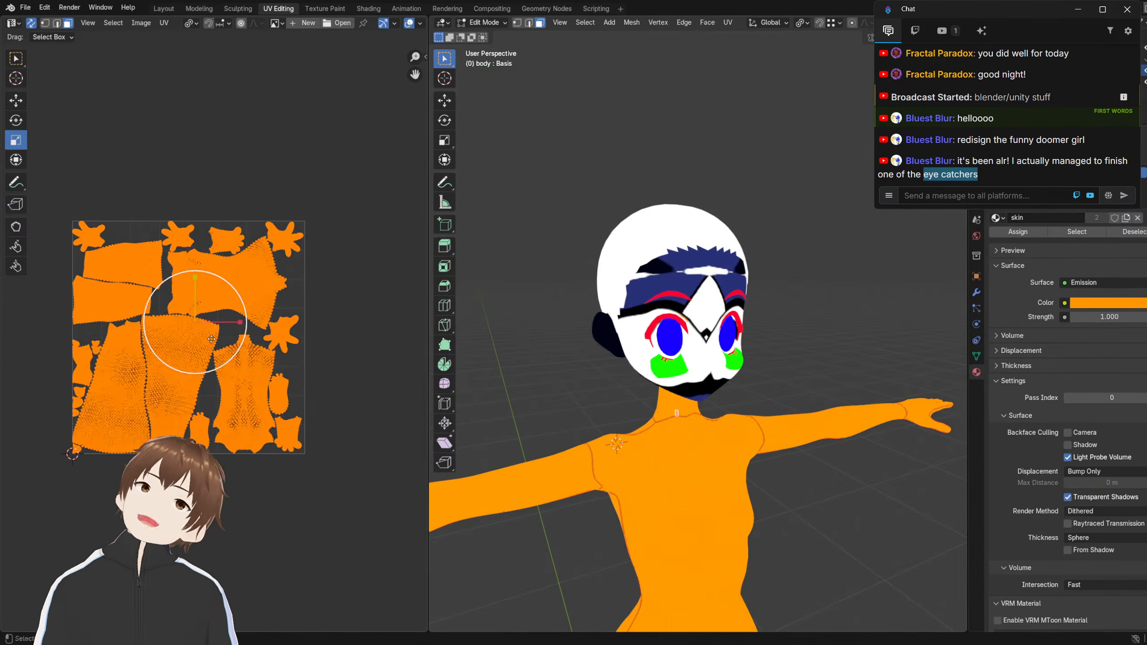
pyautogui.scroll(2, 176, 272)
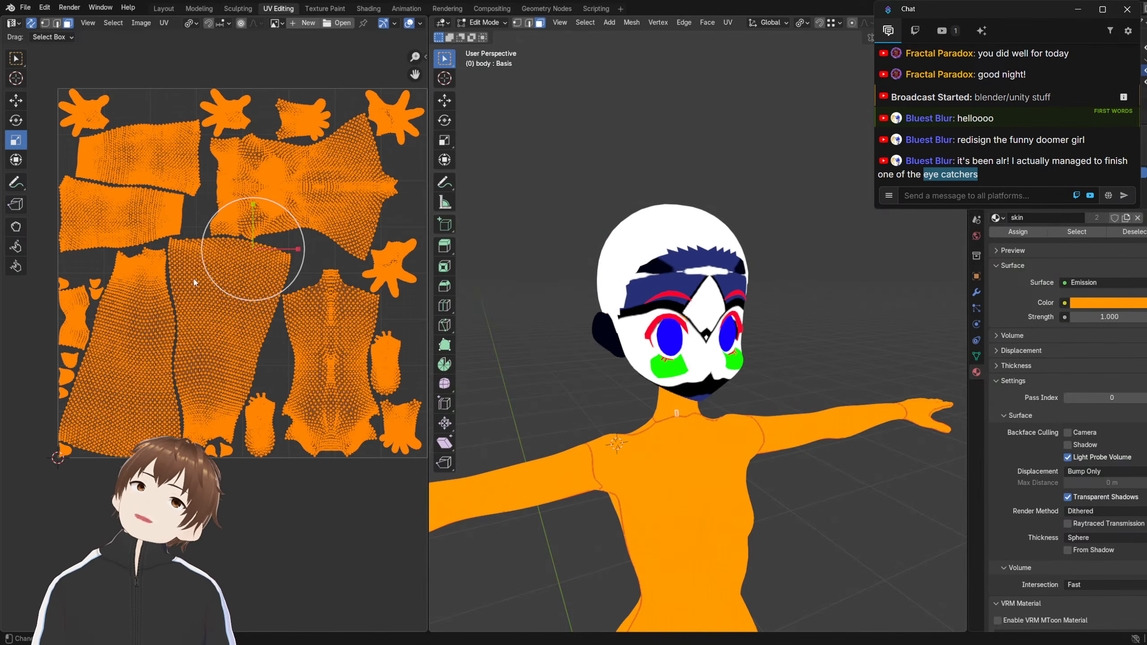
pyautogui.scroll(-2, 530, 262)
pyautogui.click(489, 22)
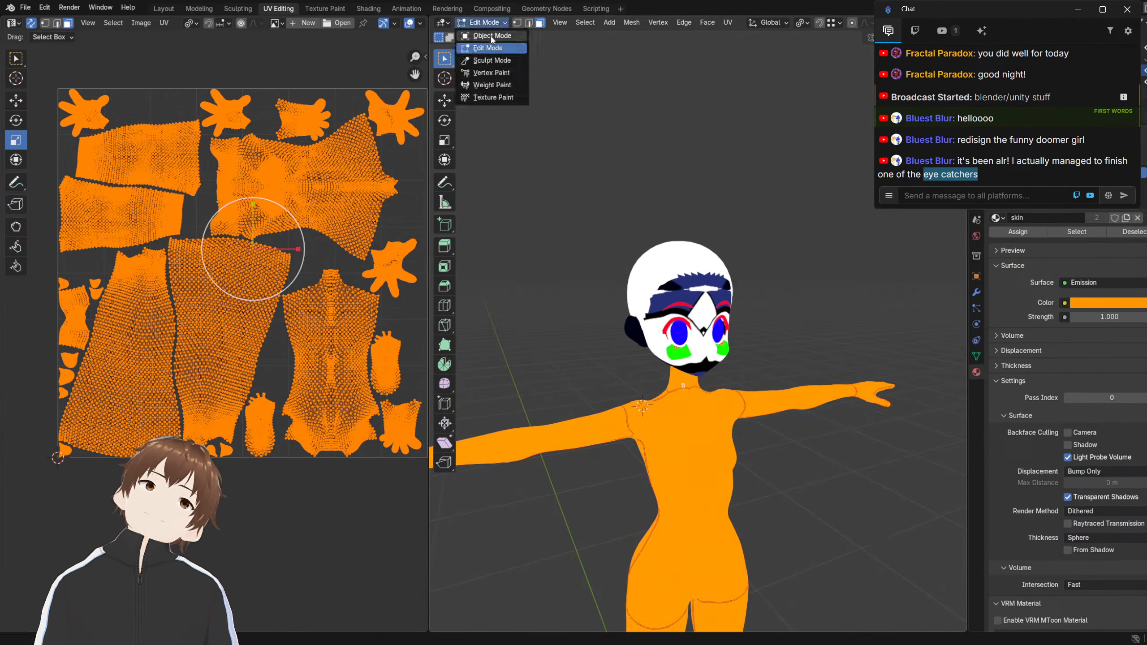
pyautogui.click(485, 37)
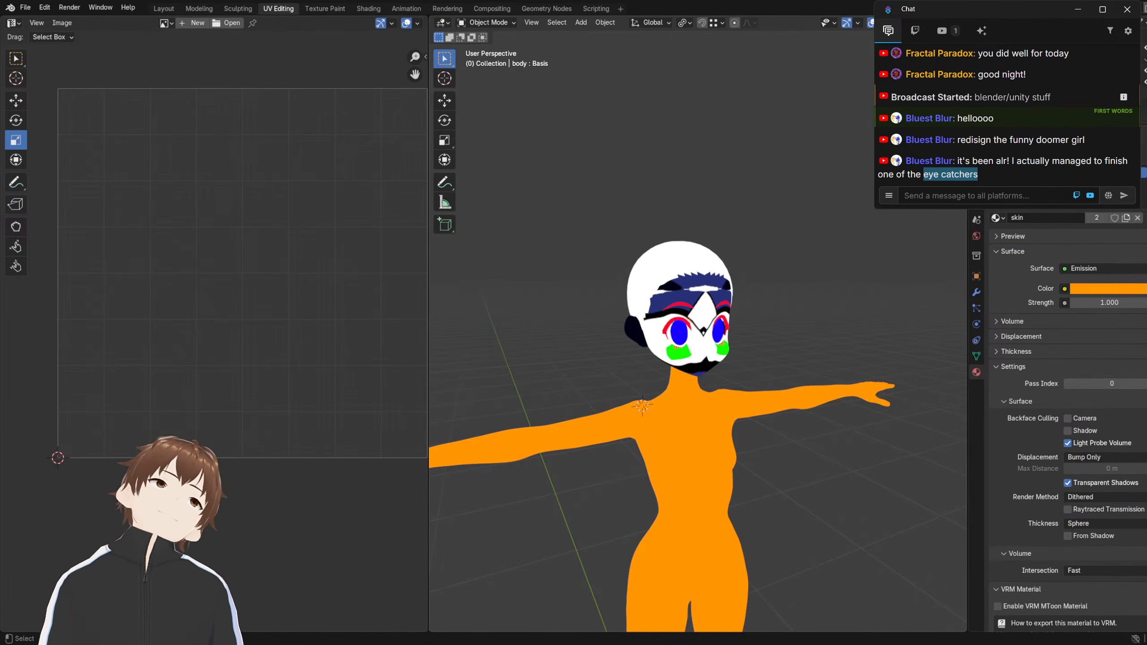
# Hide the body mesh and put the head mesh into Edit Mode
pyautogui.press('h')
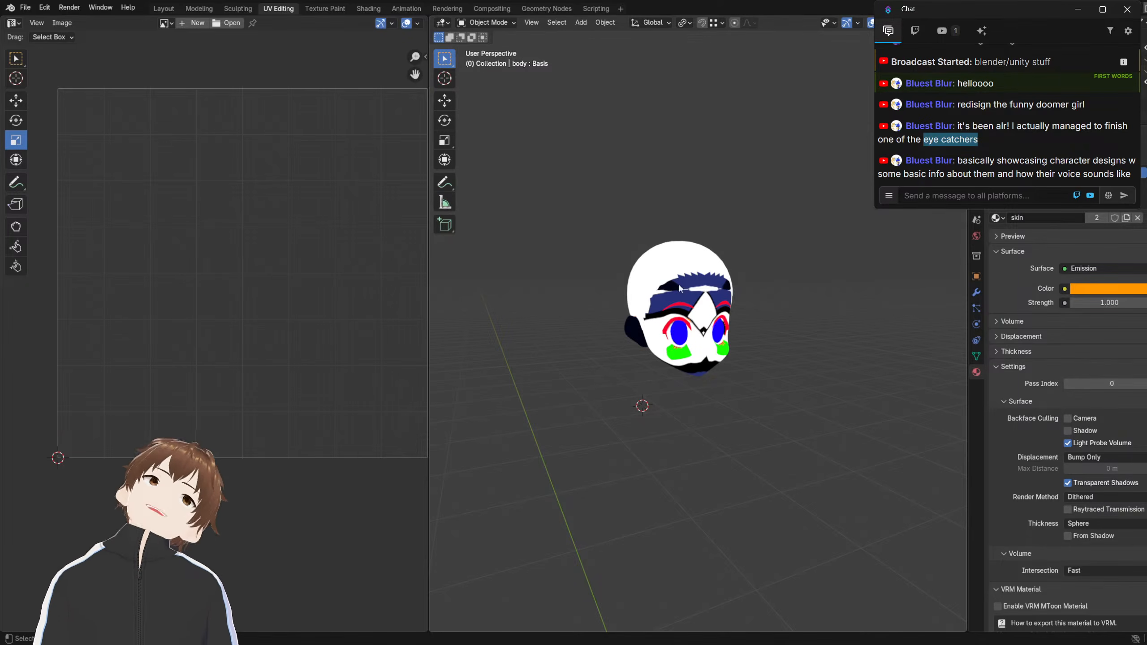
pyautogui.scroll(4, 678, 285)
pyautogui.click(659, 243)
pyautogui.moveTo(659, 243); pyautogui.dragTo(637, 266, button='middle')
pyautogui.press('Tab')
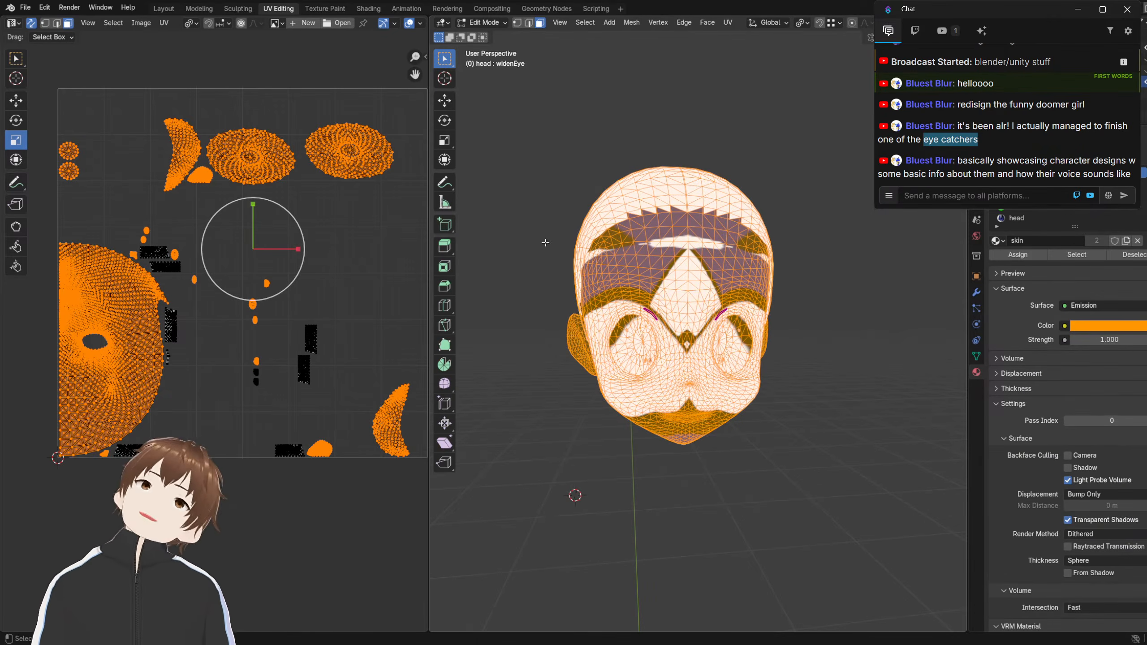
# Widen the 3D viewport slightly by narrowing the UV editor beside it
pyautogui.moveTo(546, 243); pyautogui.dragTo(644, 254, button='middle')
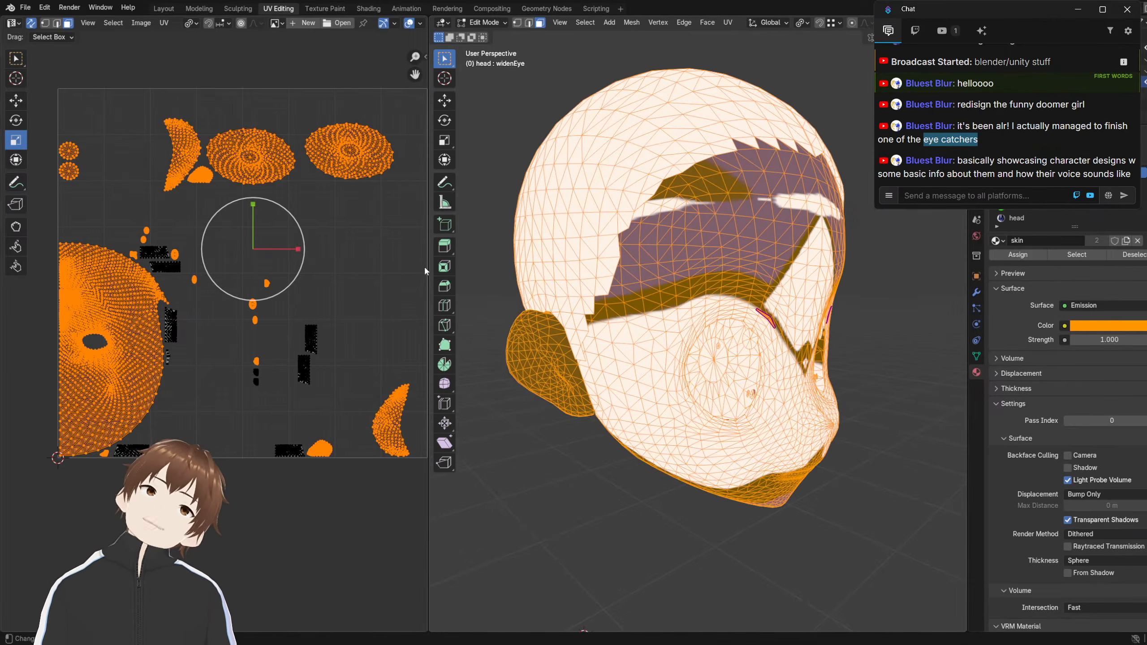
pyautogui.moveTo(425, 269); pyautogui.dragTo(400, 269)
pyautogui.moveTo(668, 289); pyautogui.dragTo(623, 298, button='middle')
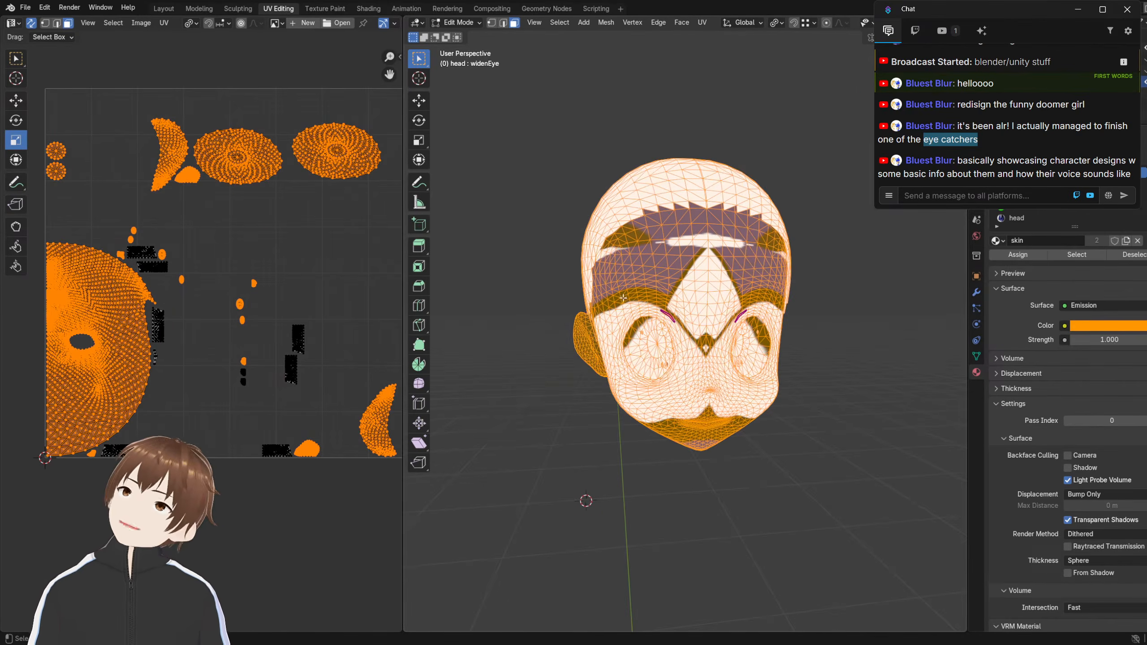
# Deselect the head mesh, check which geometry and UV island are linked to the face, and clear the selection again
pyautogui.scroll(2, 567, 402)
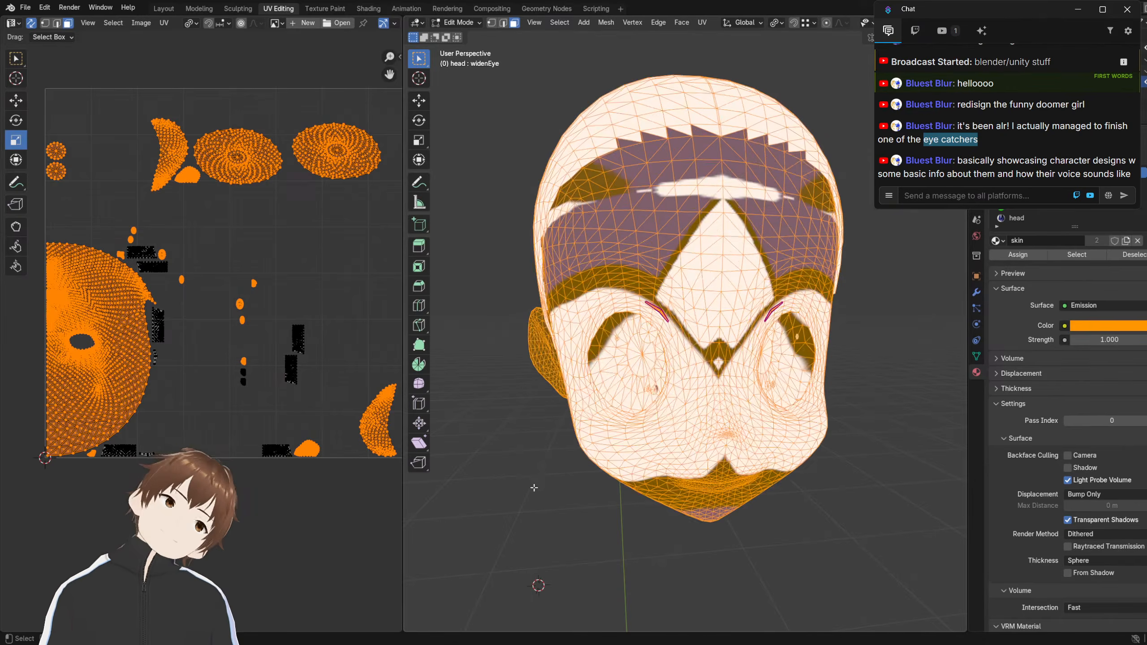
pyautogui.hotkey('alt', 'a')
pyautogui.moveTo(546, 379); pyautogui.dragTo(618, 311, button='middle')
pyautogui.scroll(3, 619, 311)
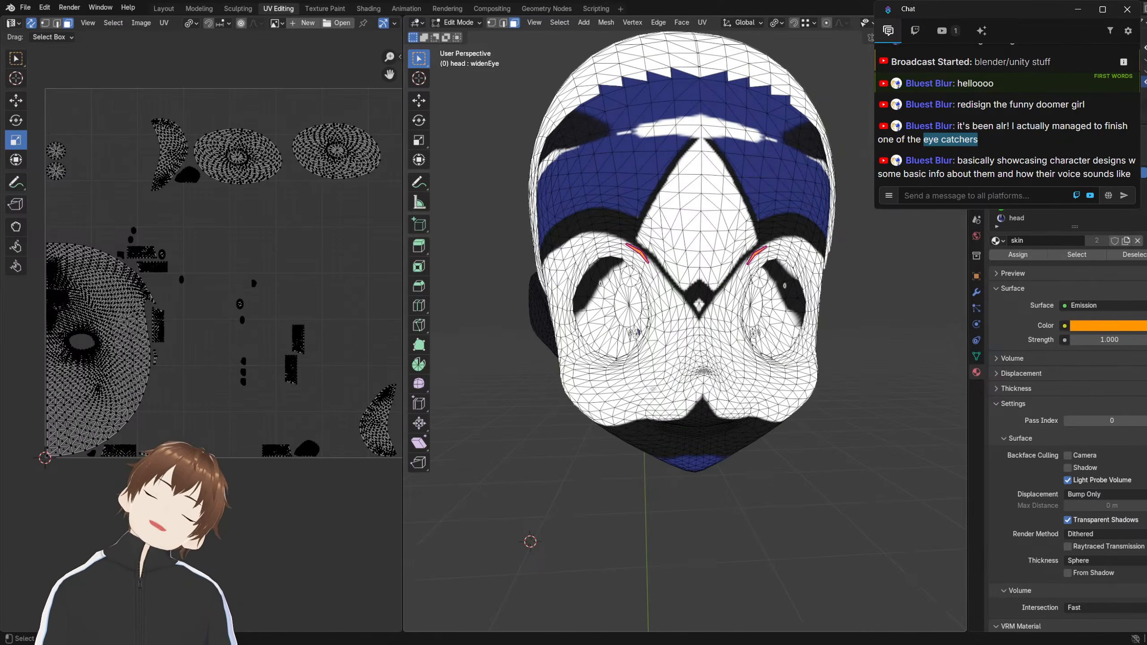
pyautogui.hotkey('ctrl', 'l')
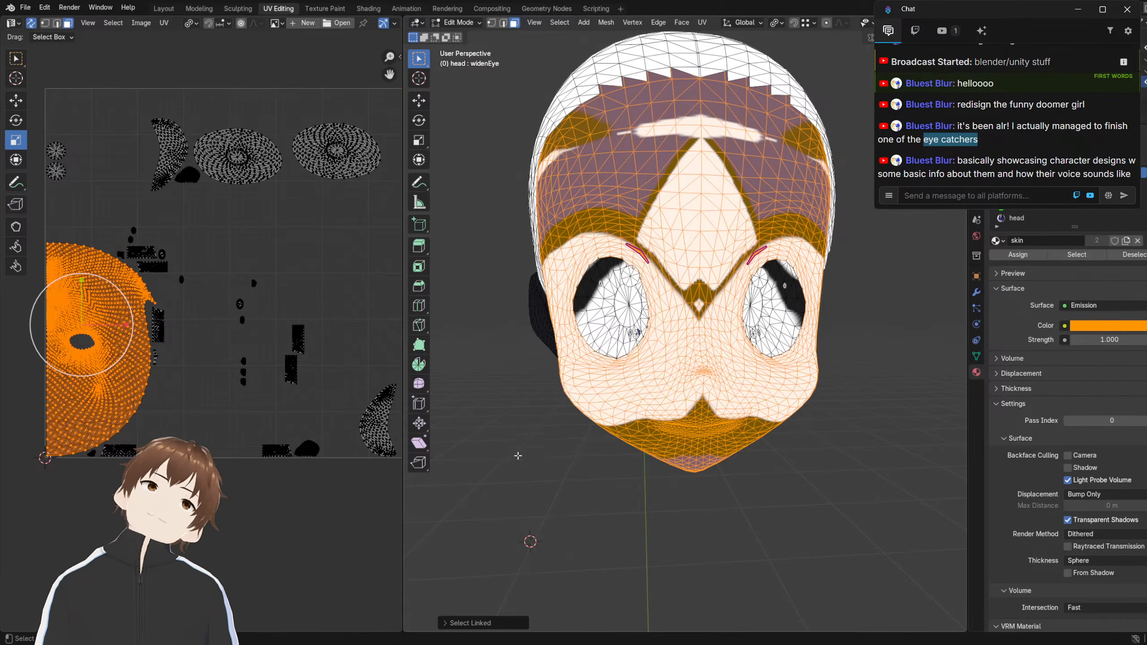
pyautogui.hotkey('alt', 'a')
pyautogui.moveTo(518, 455); pyautogui.dragTo(666, 346, button='middle')
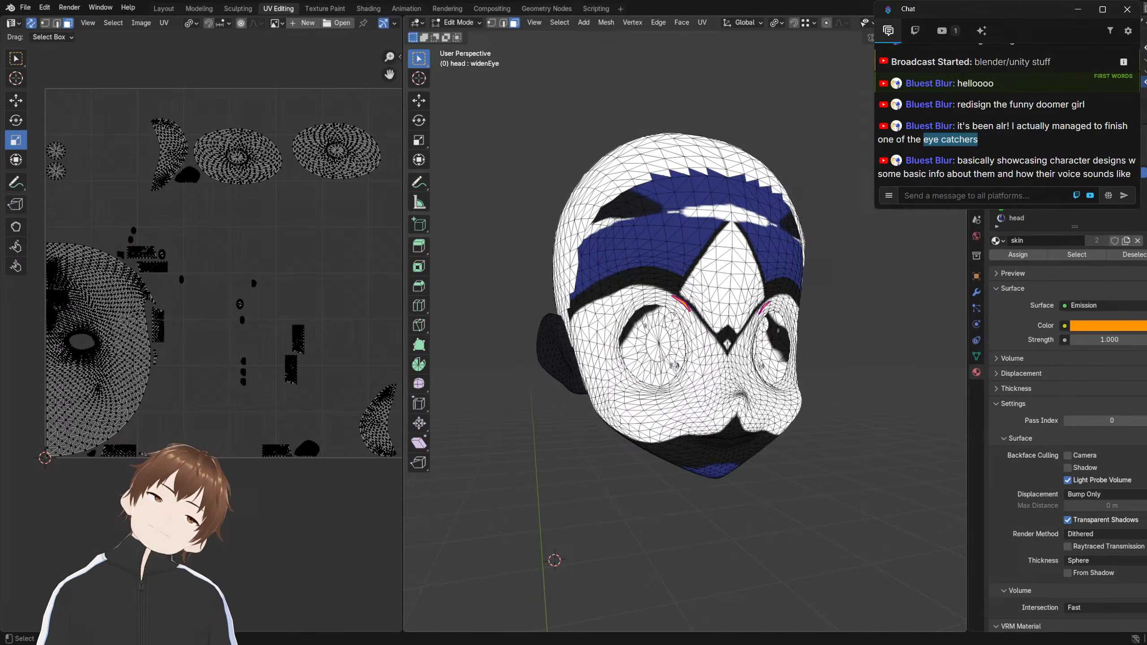
# Show the body mesh in place of the head and rename the shared skin material as body
pyautogui.press('a')
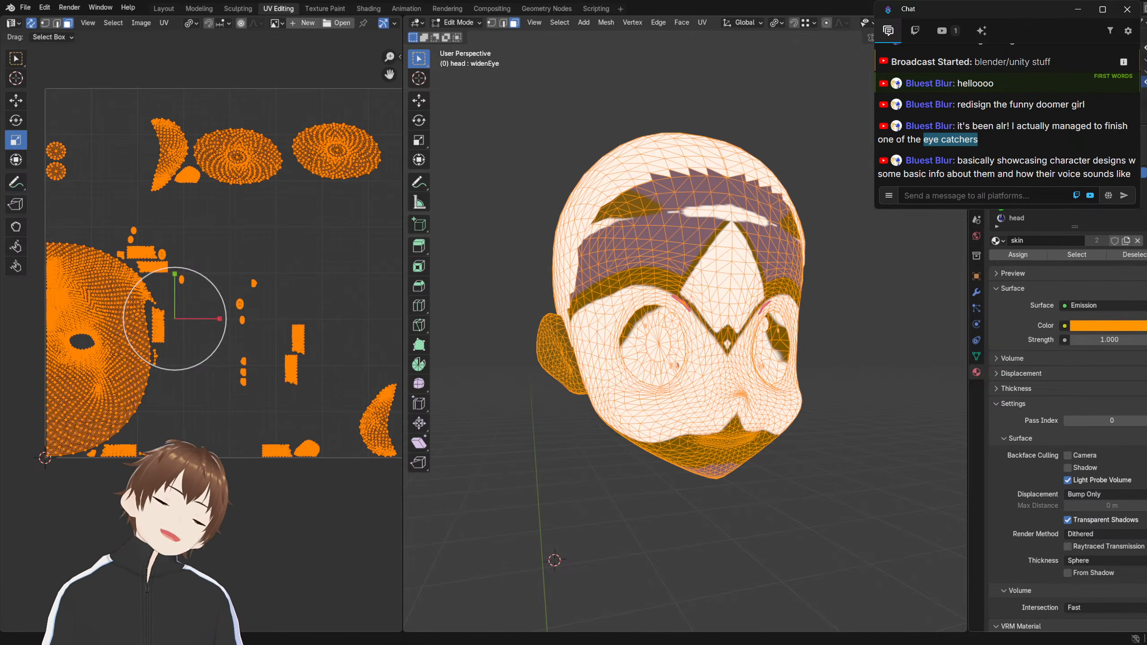
pyautogui.press('Return')
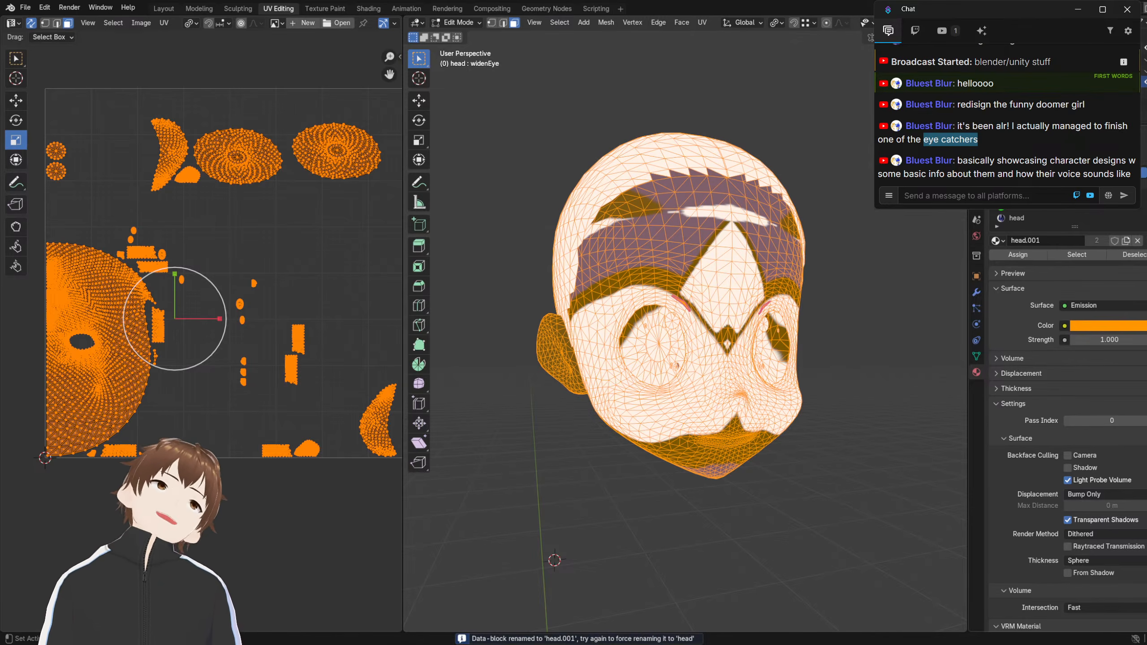
pyautogui.click(1143, 83)
pyautogui.click(1144, 70)
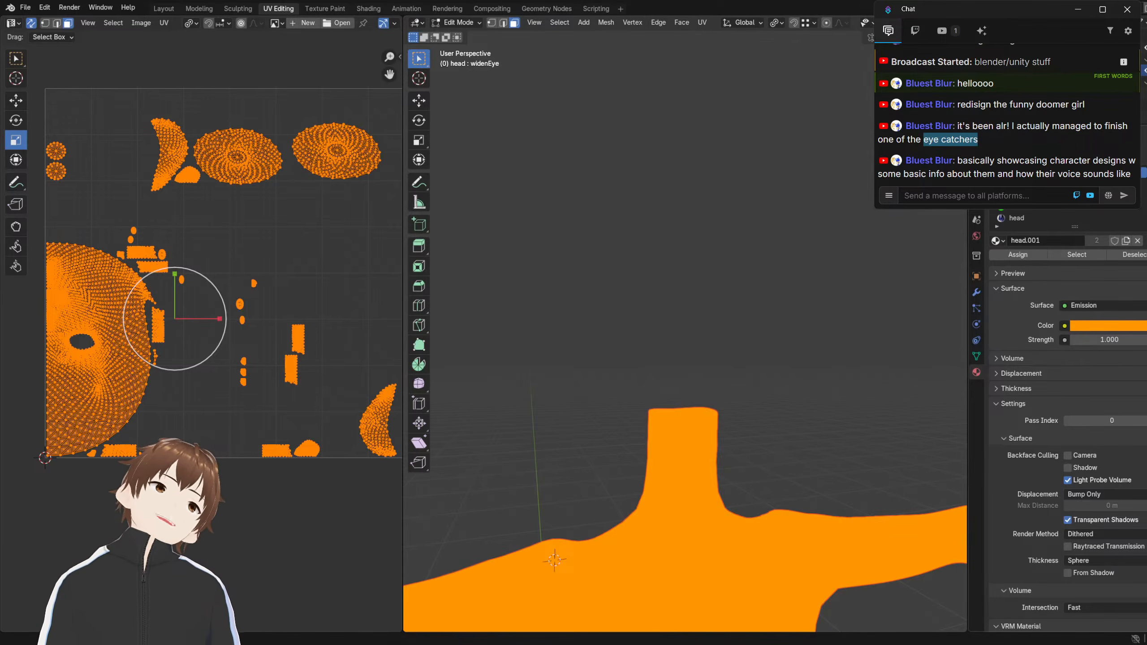
pyautogui.click(1038, 207)
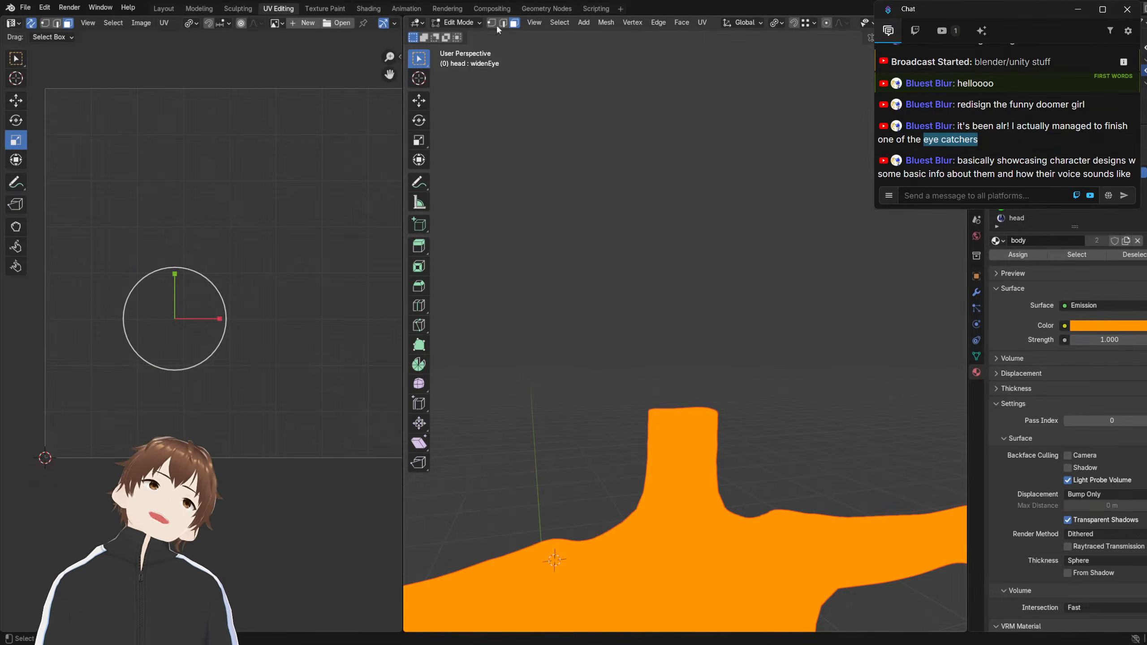
# Switch to Object Mode, swap the visible body mesh for the head, and select the head
pyautogui.click(456, 22)
pyautogui.click(467, 25)
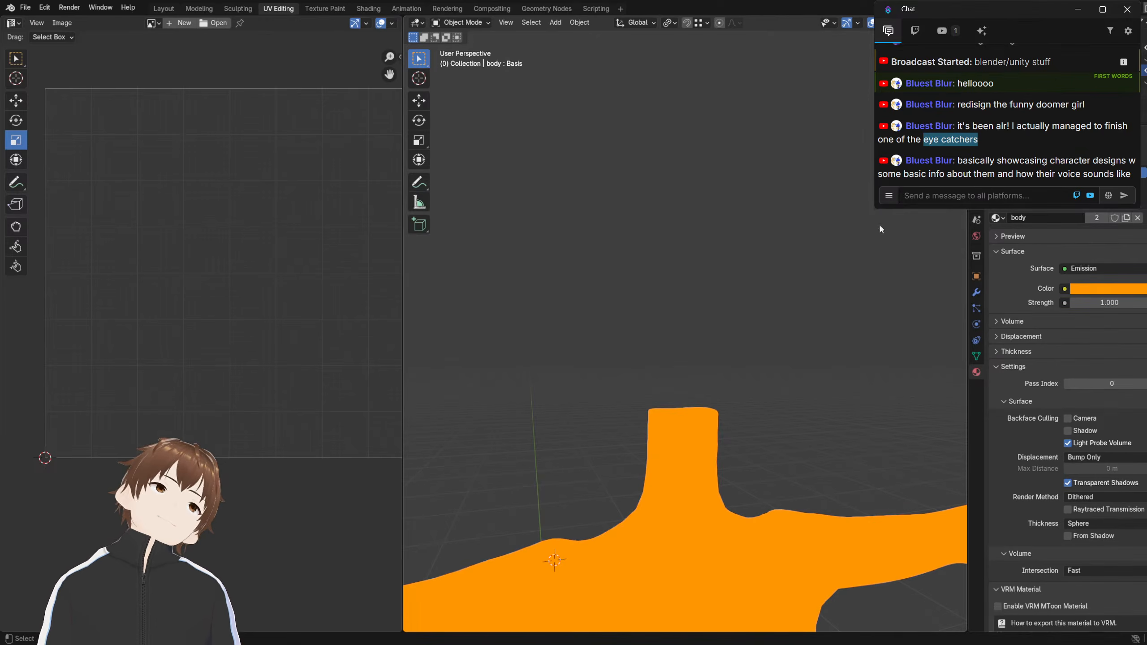
pyautogui.click(1144, 71)
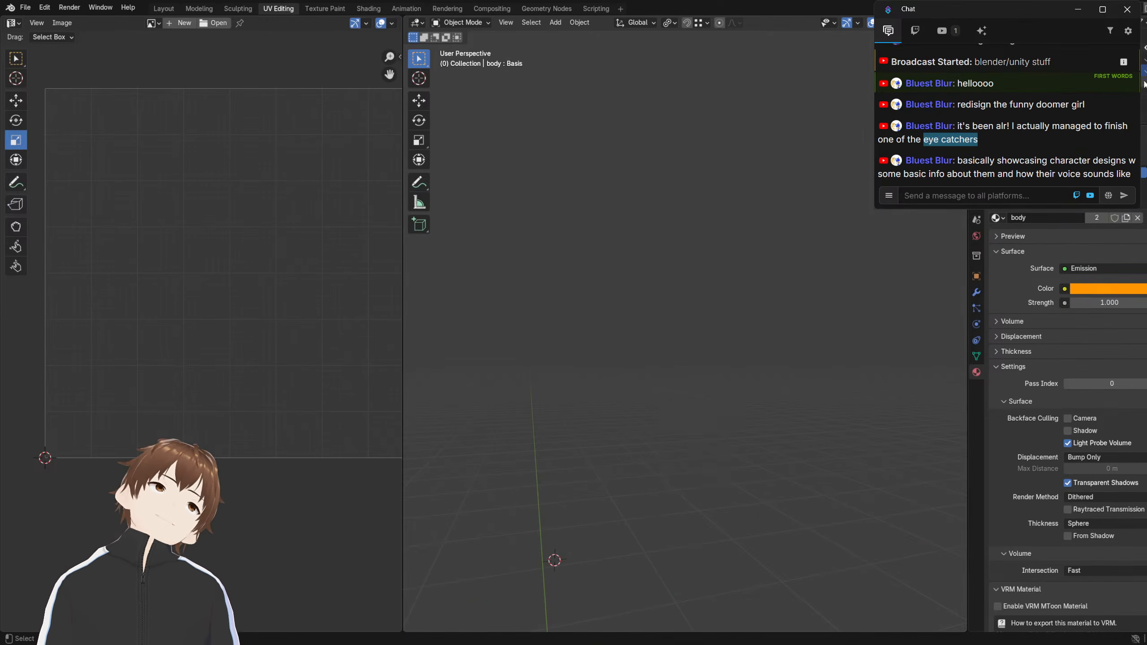
pyautogui.click(1144, 84)
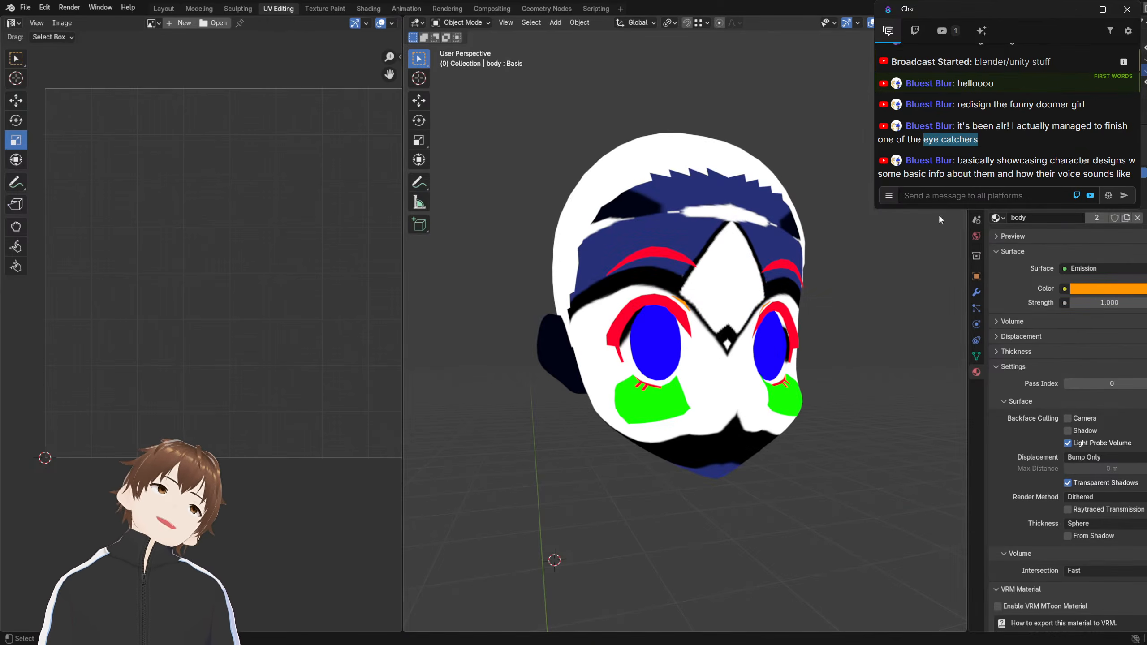
pyautogui.click(730, 194)
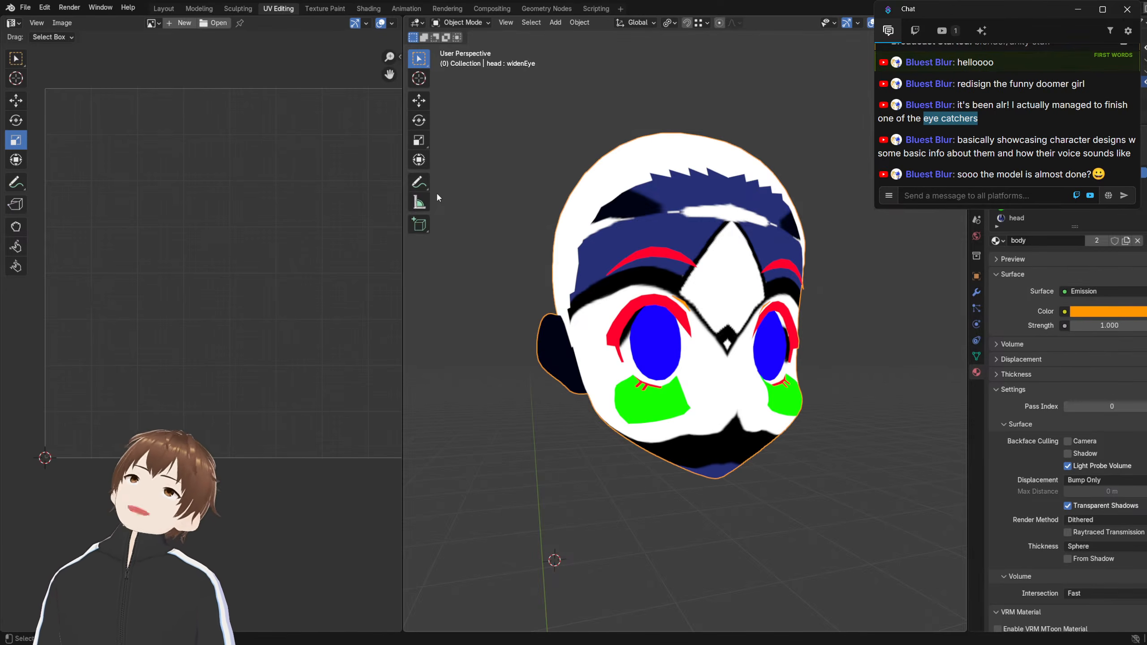
# Review the head's Iris, mouth/brow/eyelid and blush material slots and their emission colors
pyautogui.moveTo(489, 248); pyautogui.dragTo(585, 273, button='middle')
pyautogui.scroll(2, 577, 267)
pyautogui.scroll(-2, 585, 273)
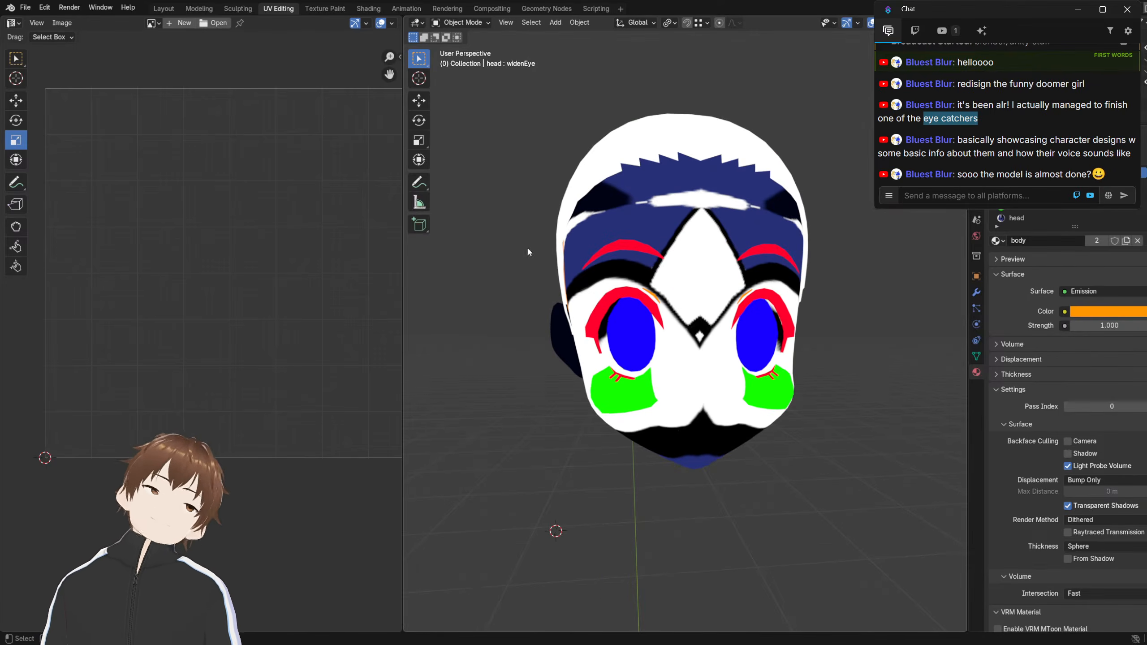
pyautogui.press('Tab')
pyautogui.press('Tab')
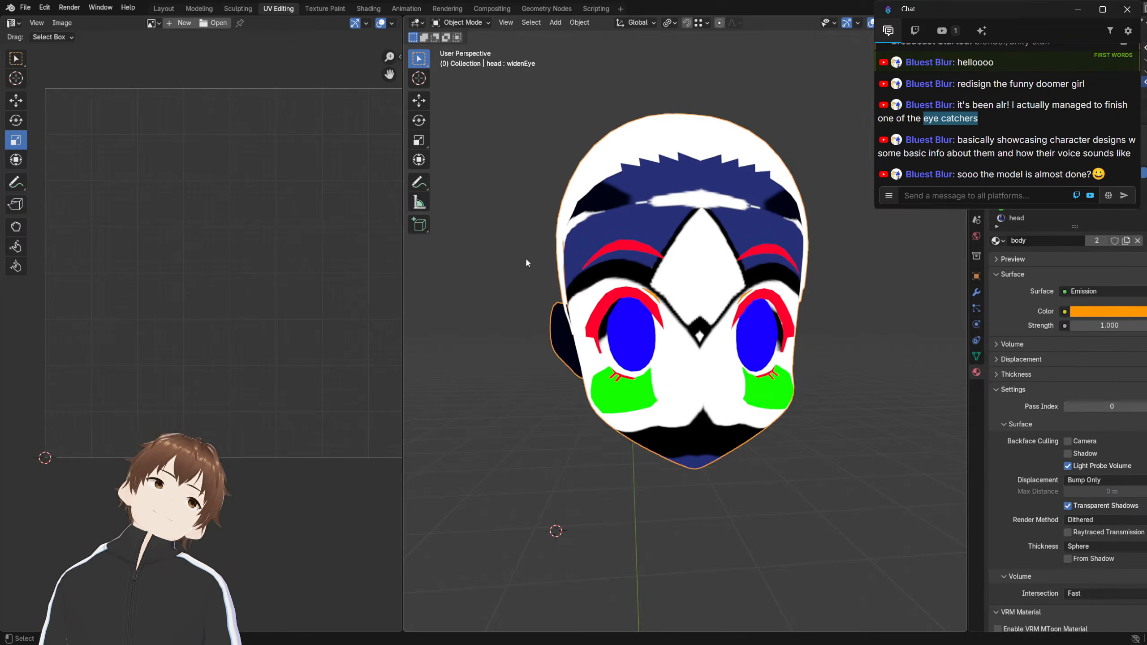
pyautogui.moveTo(525, 257); pyautogui.dragTo(570, 251, button='middle')
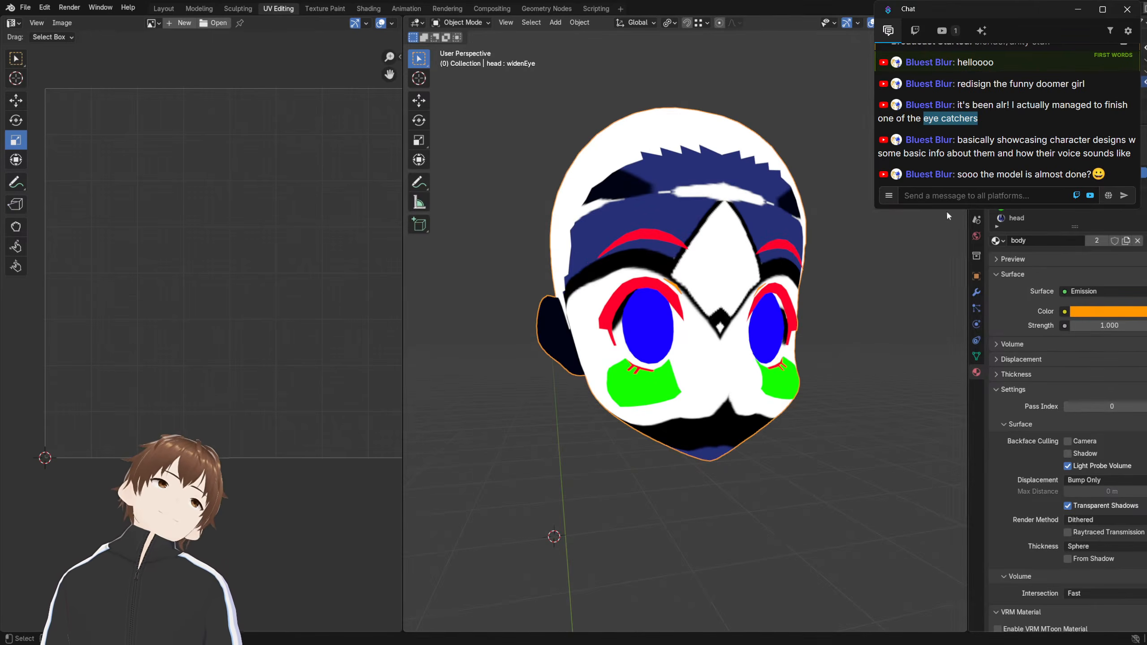
pyautogui.click(1062, 183)
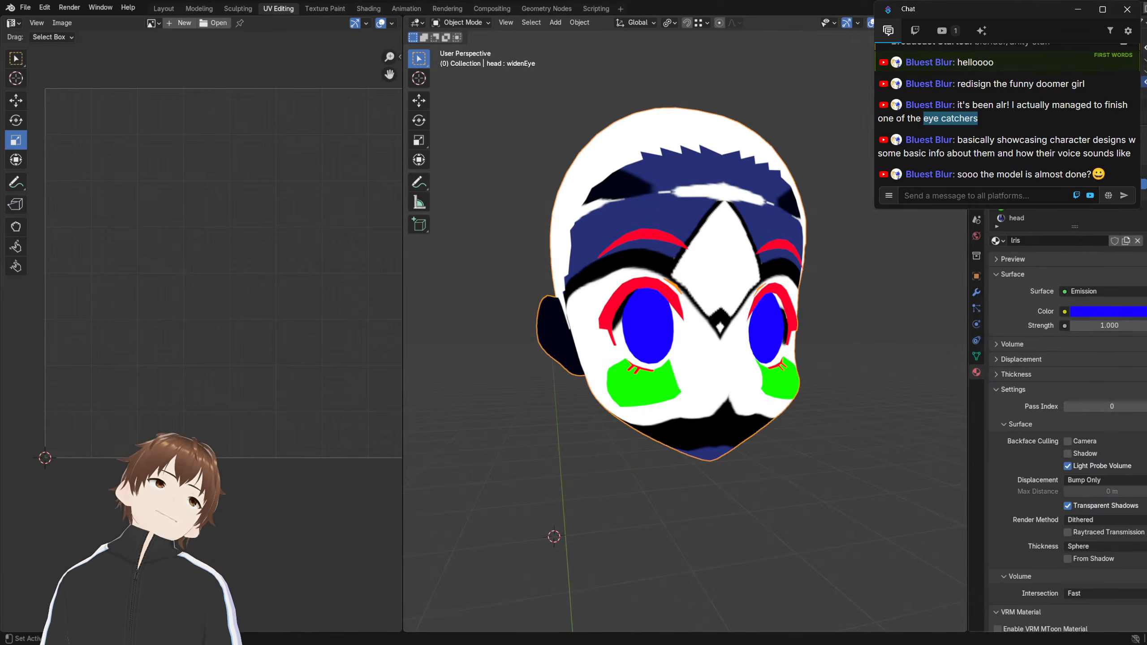
pyautogui.click(1062, 196)
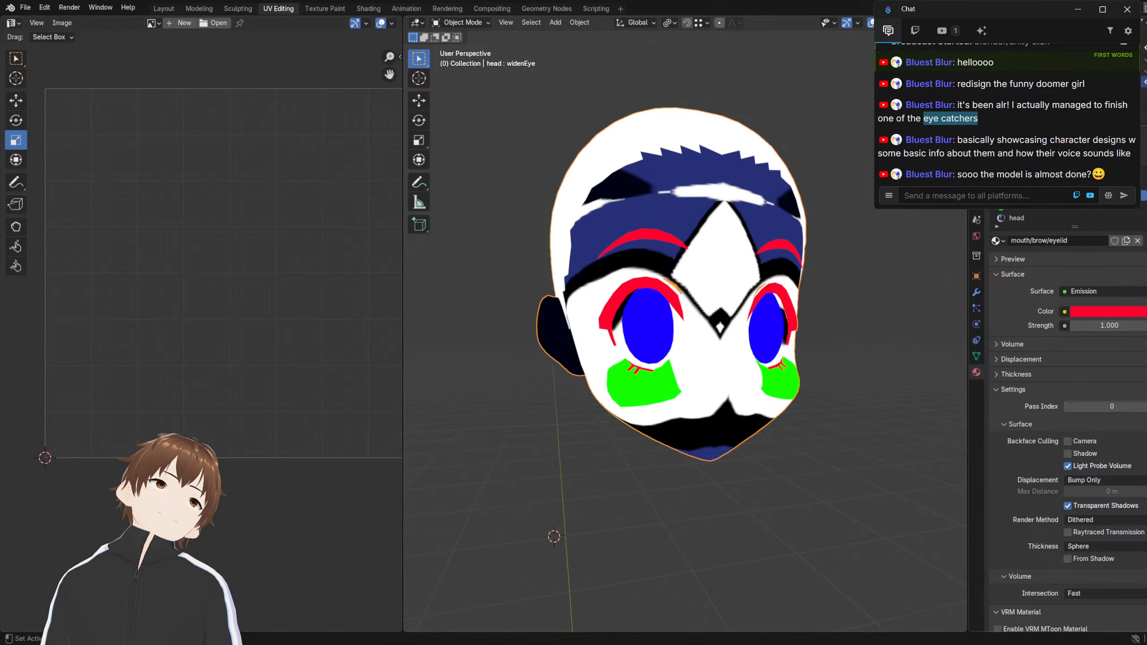
pyautogui.click(1012, 211)
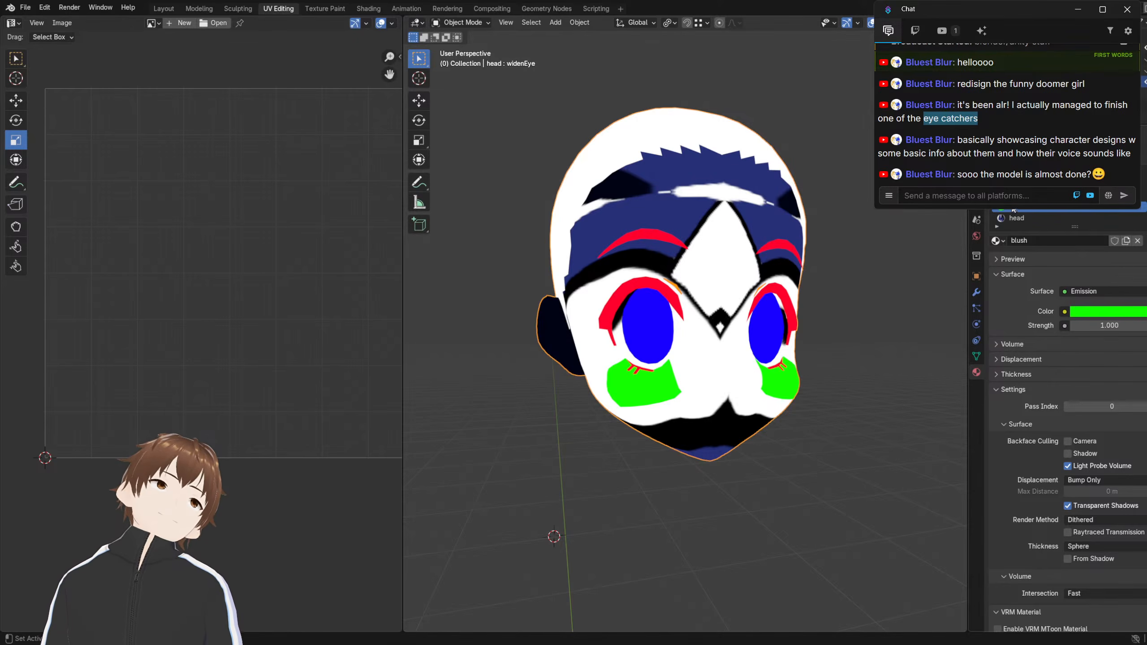
pyautogui.click(1062, 184)
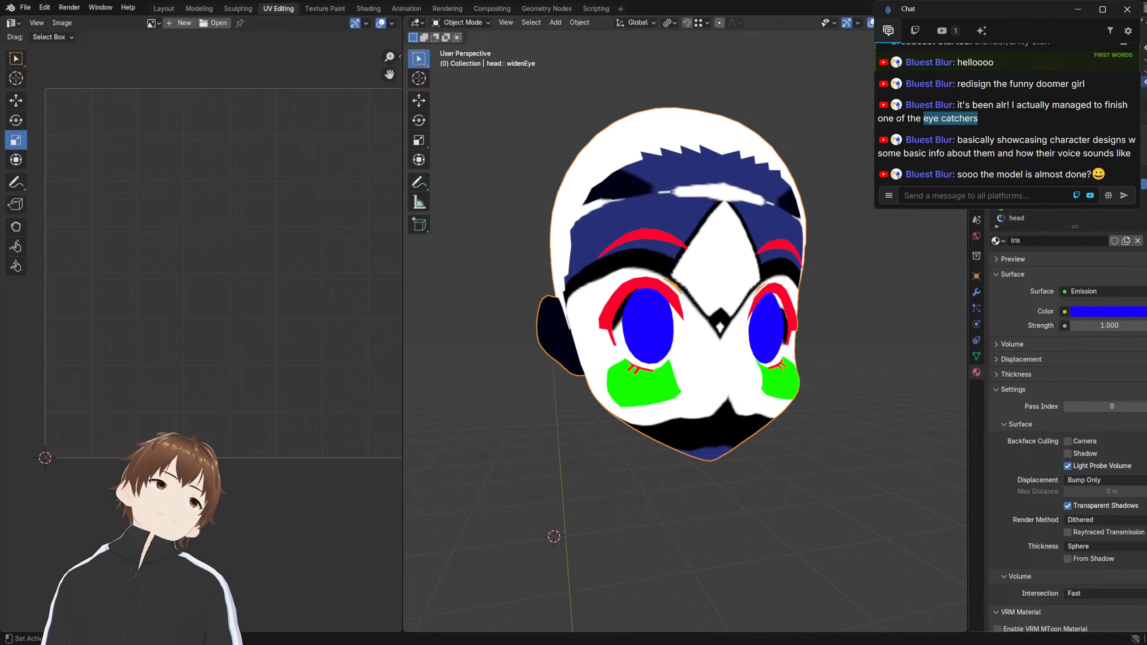
pyautogui.click(1011, 211)
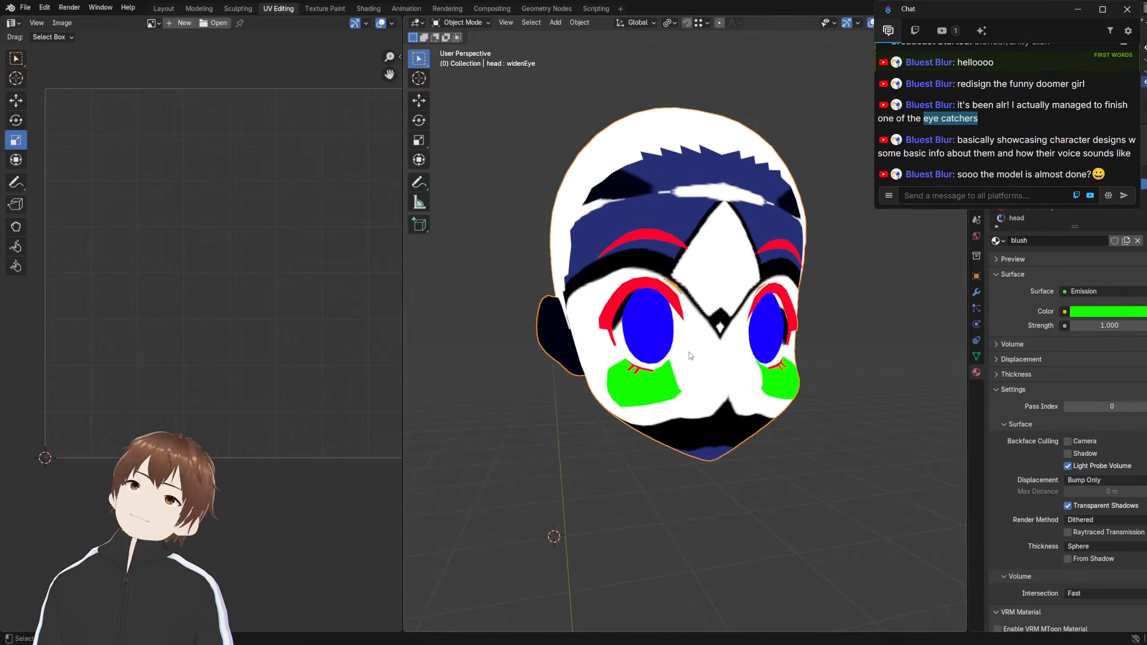
# Check the head's mouth/brow/eyelid slot again and make the Ucupaint head material slot active
pyautogui.moveTo(707, 348)
pyautogui.mouseDown(button='middle')
pyautogui.moveTo(731, 329)
pyautogui.moveTo(706, 327)
pyautogui.mouseUp(button='middle')
pyautogui.scroll(1, 730, 327)
pyautogui.click(1143, 195)
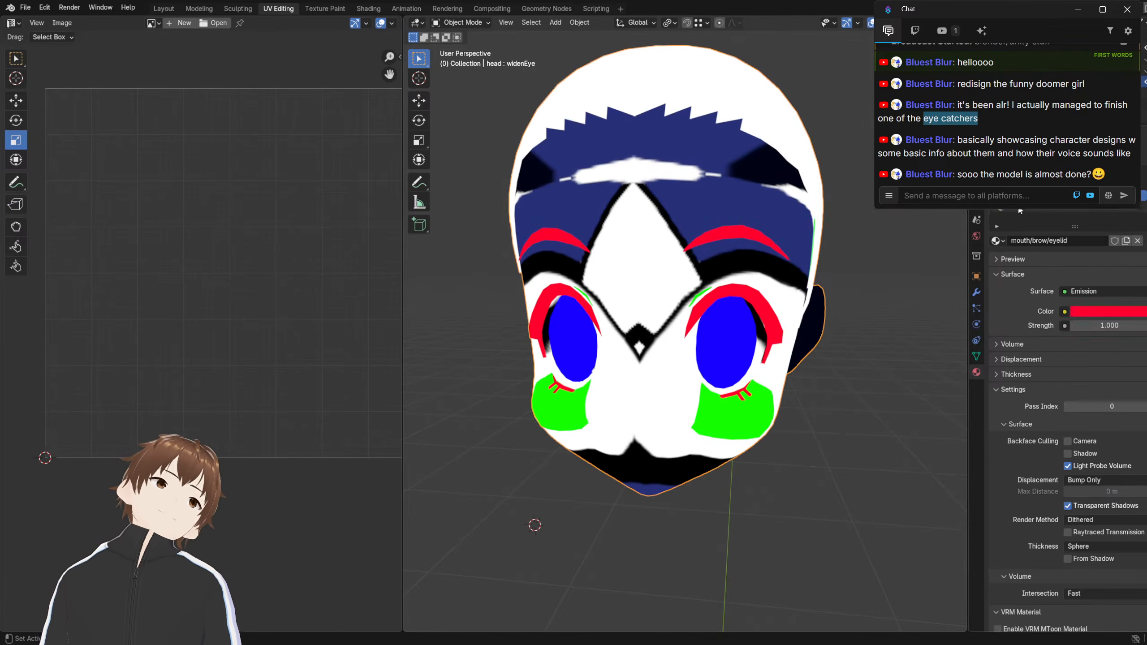
pyautogui.click(1017, 209)
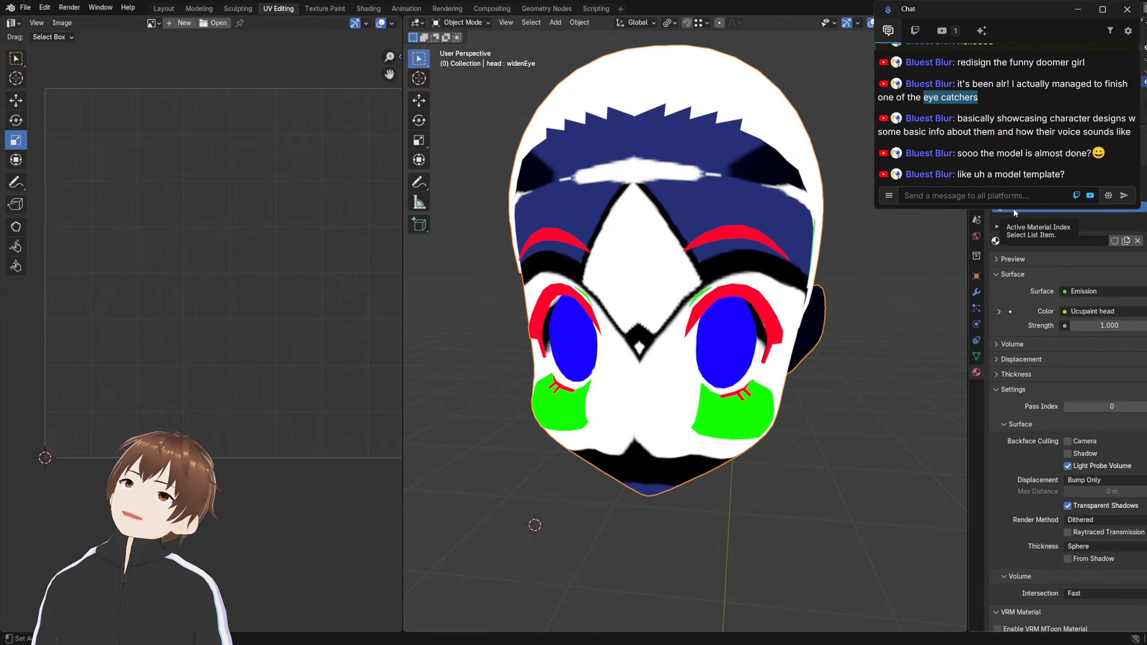
# Deselect the head and examine its painted face from several angles, including the front
pyautogui.scroll(-3, 675, 302)
pyautogui.click(515, 312)
pyautogui.scroll(2, 514, 312)
pyautogui.moveTo(514, 312); pyautogui.dragTo(625, 294, button='middle')
pyautogui.scroll(-1, 625, 294)
pyautogui.scroll(-1, 625, 295)
pyautogui.scroll(2, 835, 222)
pyautogui.click(716, 229)
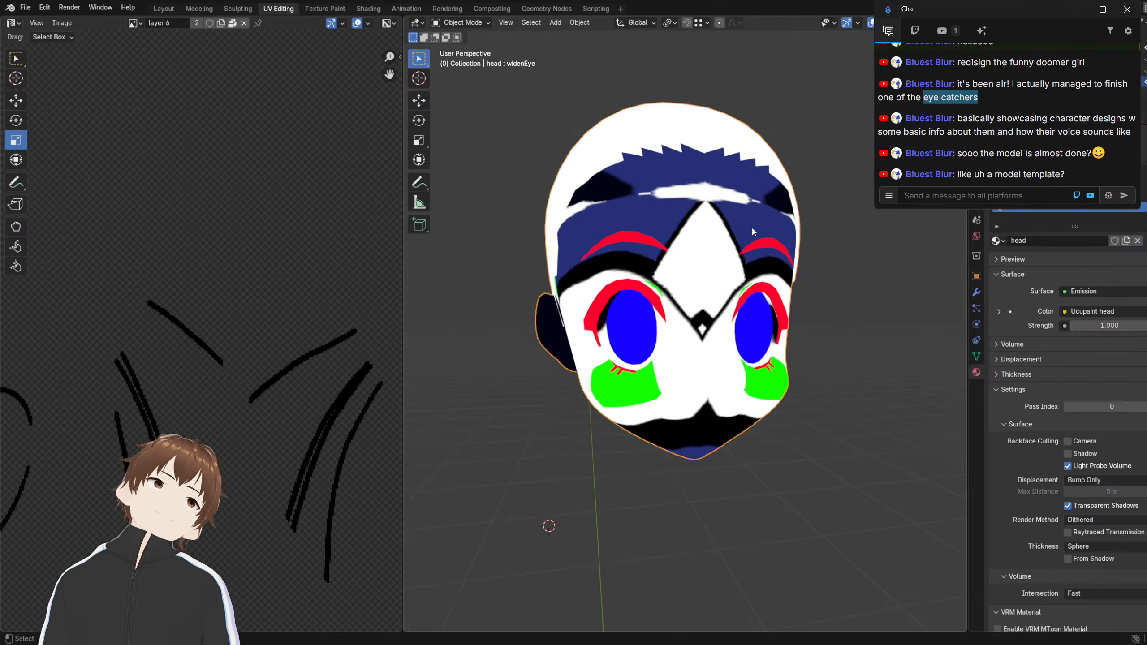
pyautogui.moveTo(751, 226); pyautogui.dragTo(732, 233, button='middle')
pyautogui.click(890, 264)
pyautogui.keyDown('shift'); pyautogui.moveTo(770, 284); pyautogui.dragTo(722, 296, button='middle'); pyautogui.keyUp('shift')
pyautogui.moveTo(723, 297); pyautogui.dragTo(725, 284, button='middle')
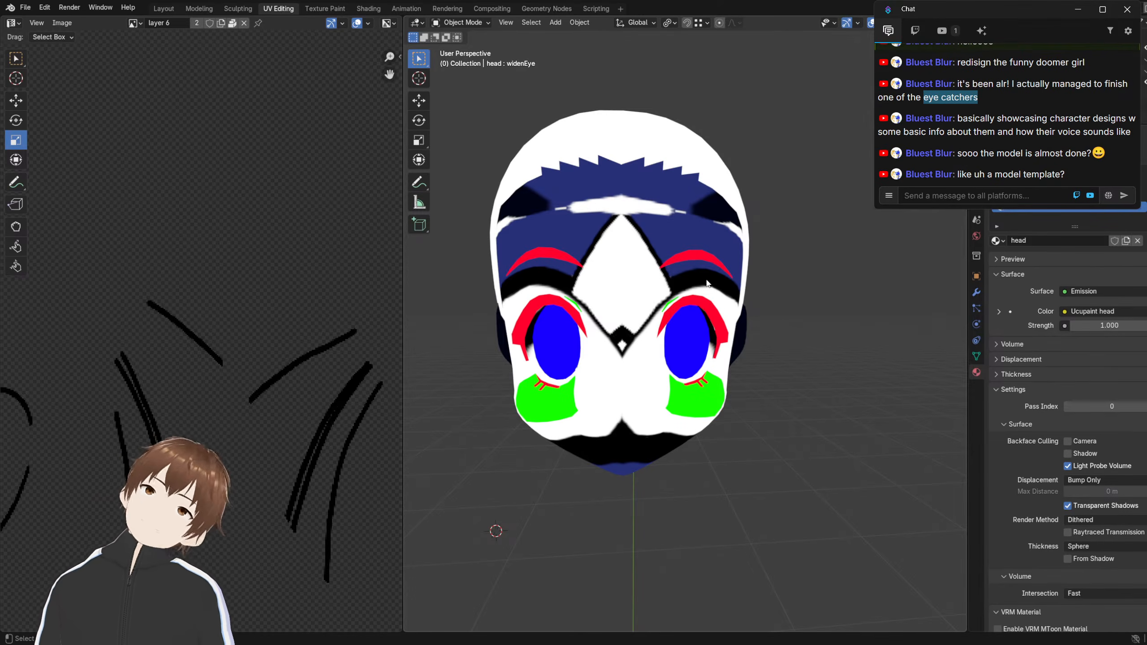
pyautogui.moveTo(688, 273)
pyautogui.keyDown('shift'); pyautogui.mouseDown(button='middle')
pyautogui.moveTo(752, 263)
pyautogui.moveTo(707, 260)
pyautogui.moveTo(719, 281)
pyautogui.moveTo(670, 269)
pyautogui.mouseUp(button='middle'); pyautogui.keyUp('shift')
pyautogui.scroll(-2, 723, 280)
pyautogui.scroll(-2, 700, 270)
pyautogui.scroll(2, 703, 271)
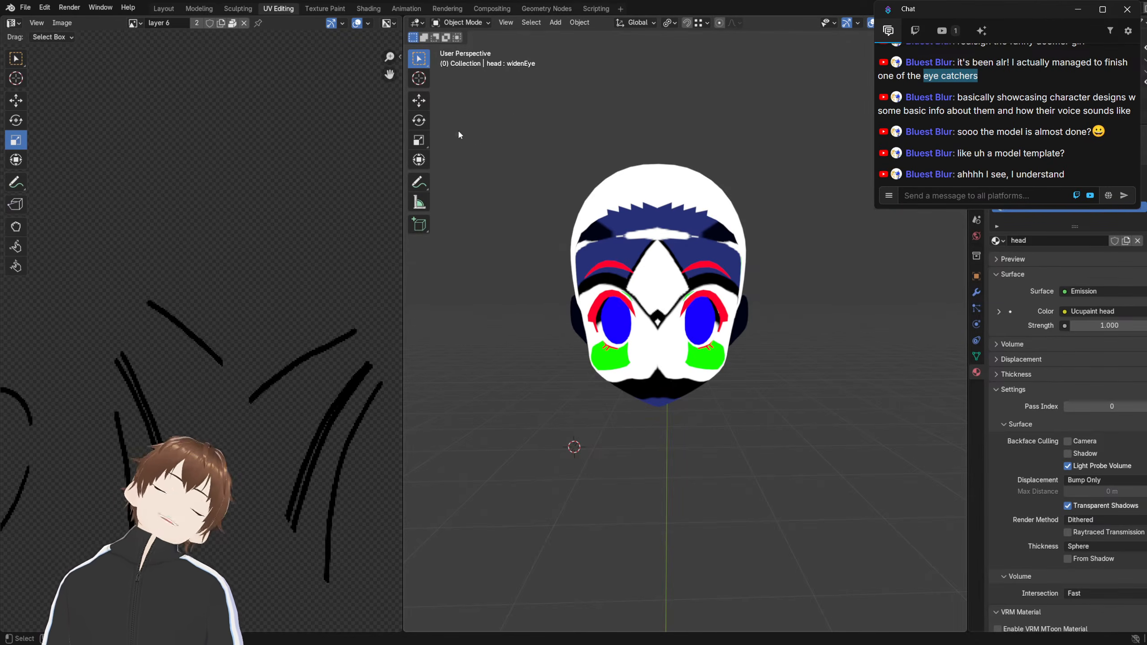
# Save the file as 1.blend and delete the head mesh object
pyautogui.click(25, 7)
pyautogui.click(57, 93)
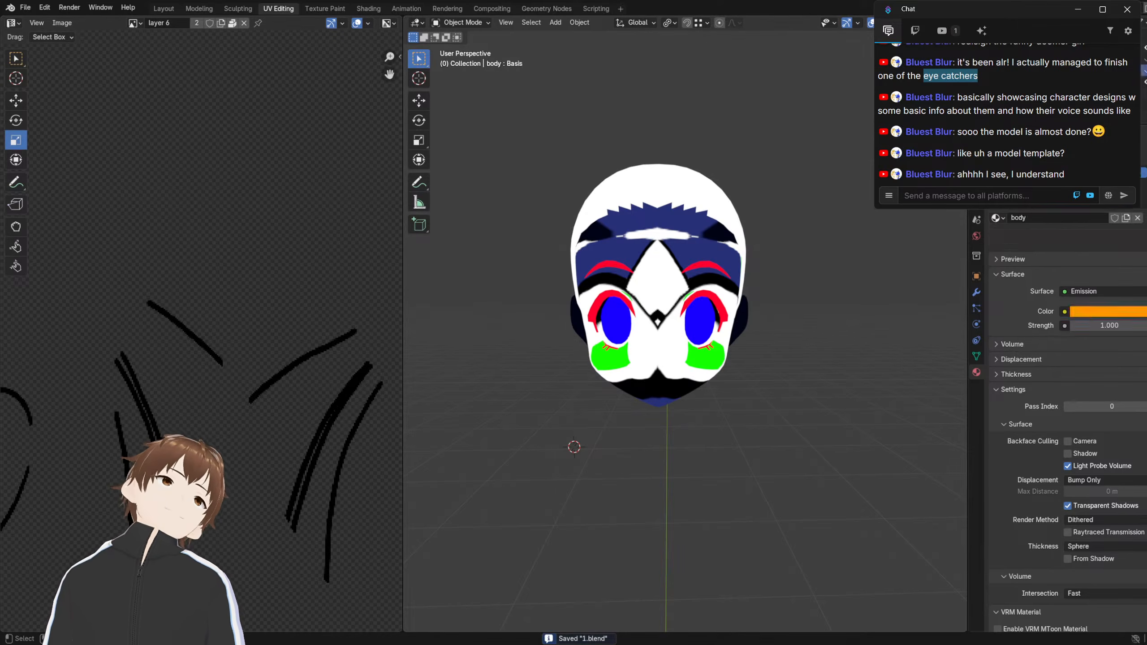
pyautogui.press('Delete')
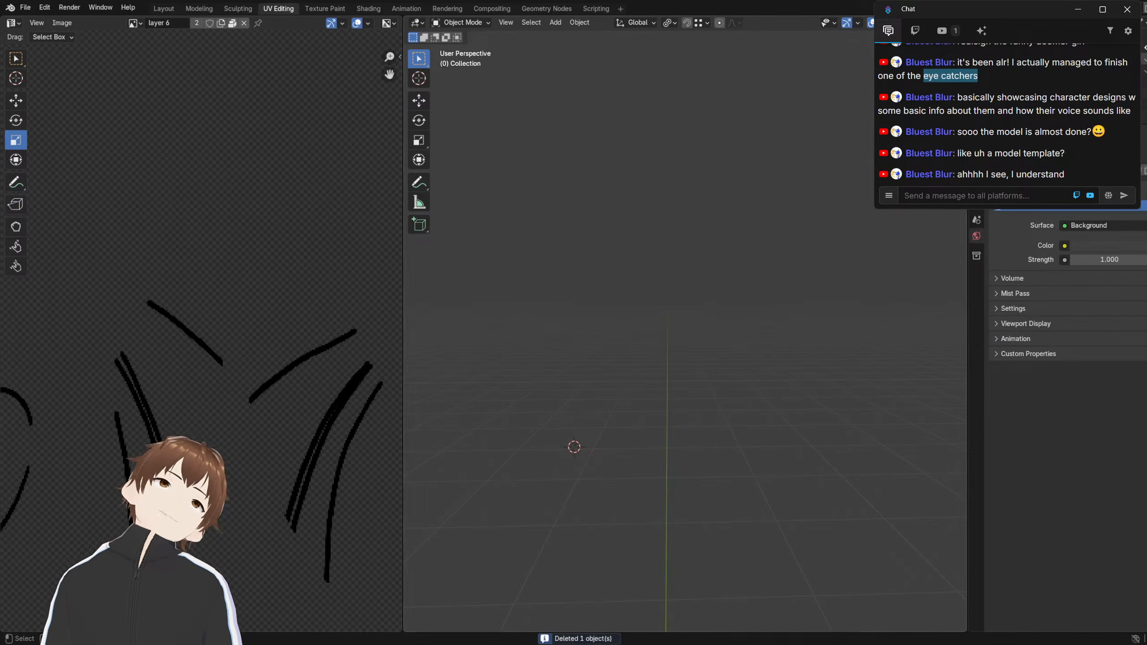
# Make the armature and the body mesh visible, with the body as the active object
pyautogui.click(1143, 70)
pyautogui.click(1143, 59)
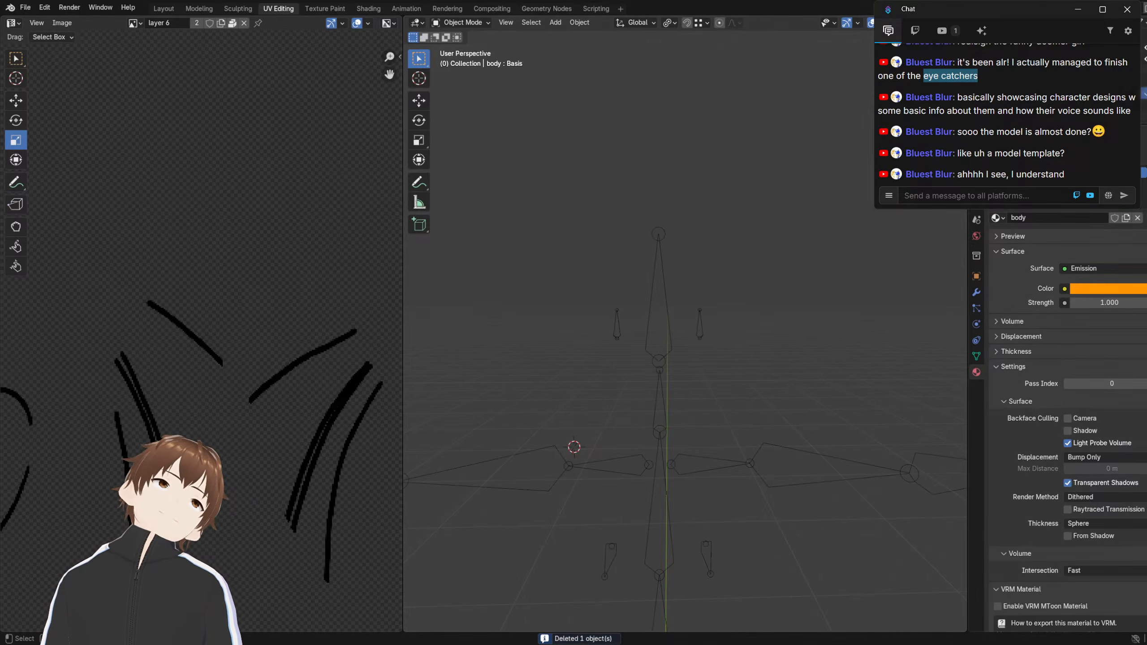
pyautogui.click(1144, 94)
pyautogui.scroll(-8, 696, 246)
pyautogui.keyDown('shift'); pyautogui.moveTo(695, 247); pyautogui.dragTo(699, 166, button='middle'); pyautogui.keyUp('shift')
pyautogui.scroll(5, 699, 167)
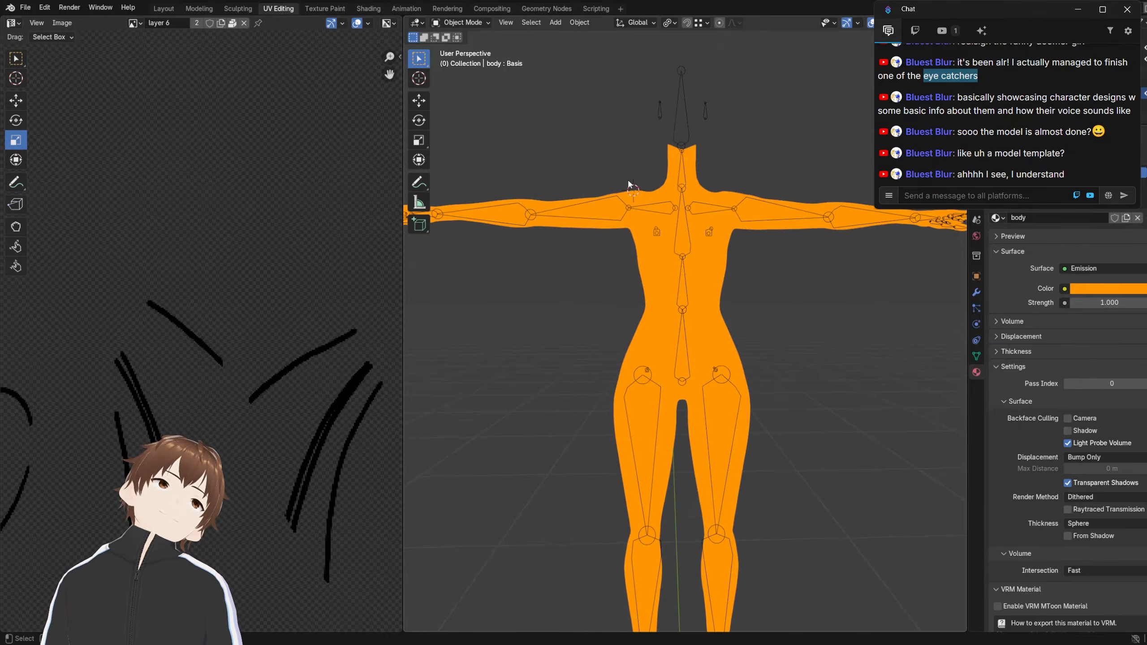
pyautogui.keyDown('shift'); pyautogui.moveTo(627, 178); pyautogui.dragTo(641, 233, button='middle'); pyautogui.keyUp('shift')
# Check the body's Armature modifier, parent relations and material settings
pyautogui.click(976, 292)
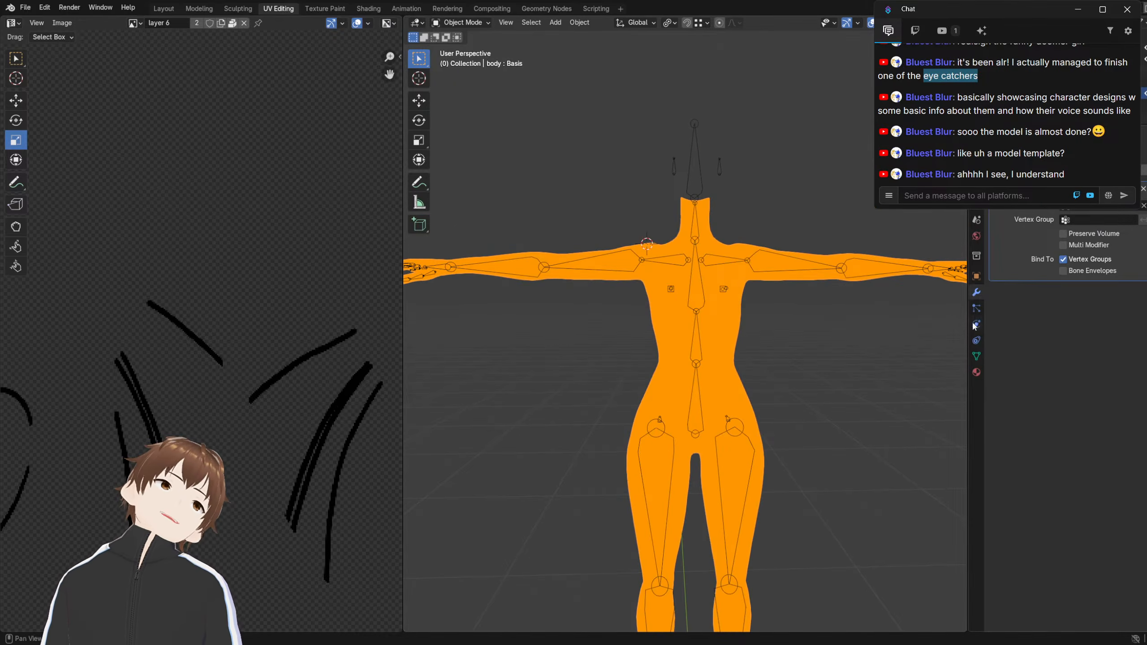
pyautogui.click(976, 276)
pyautogui.click(997, 349)
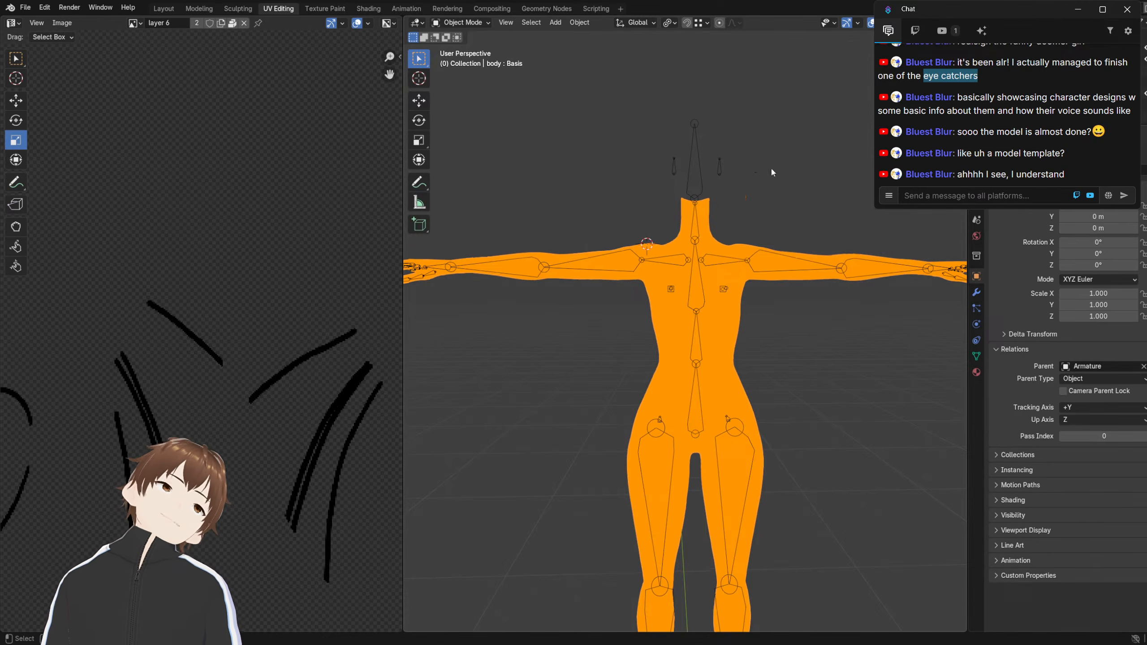
pyautogui.moveTo(707, 203)
pyautogui.mouseDown(button='middle')
pyautogui.moveTo(702, 220)
pyautogui.moveTo(699, 204)
pyautogui.mouseUp(button='middle')
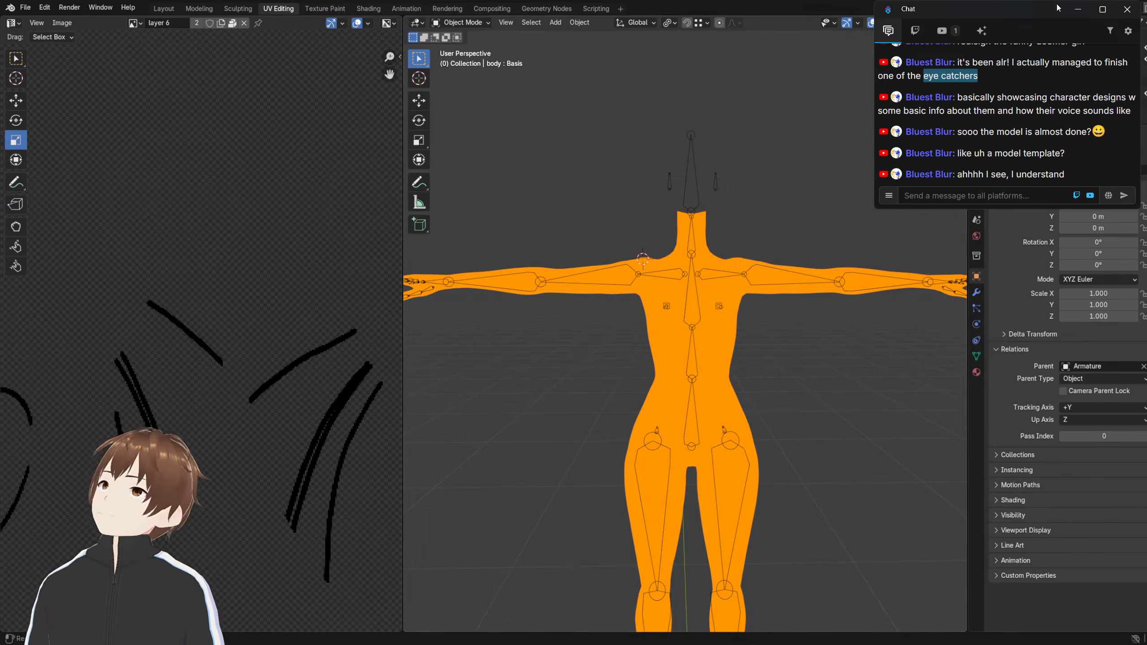
pyautogui.click(976, 372)
# Switch to the Compositing workspace
pyautogui.scroll(-2, 716, 238)
pyautogui.scroll(1, 716, 237)
pyautogui.keyDown('shift'); pyautogui.moveTo(716, 236); pyautogui.dragTo(728, 197, button='middle'); pyautogui.keyUp('shift')
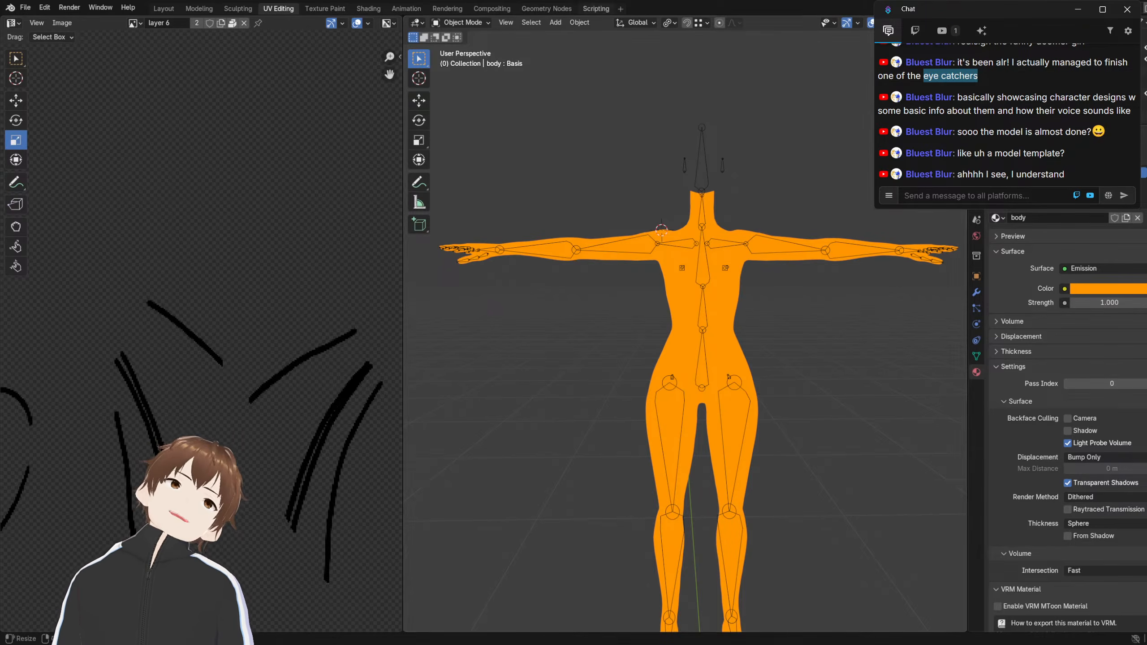
pyautogui.scroll(-1, 557, 304)
pyautogui.scroll(2, 558, 308)
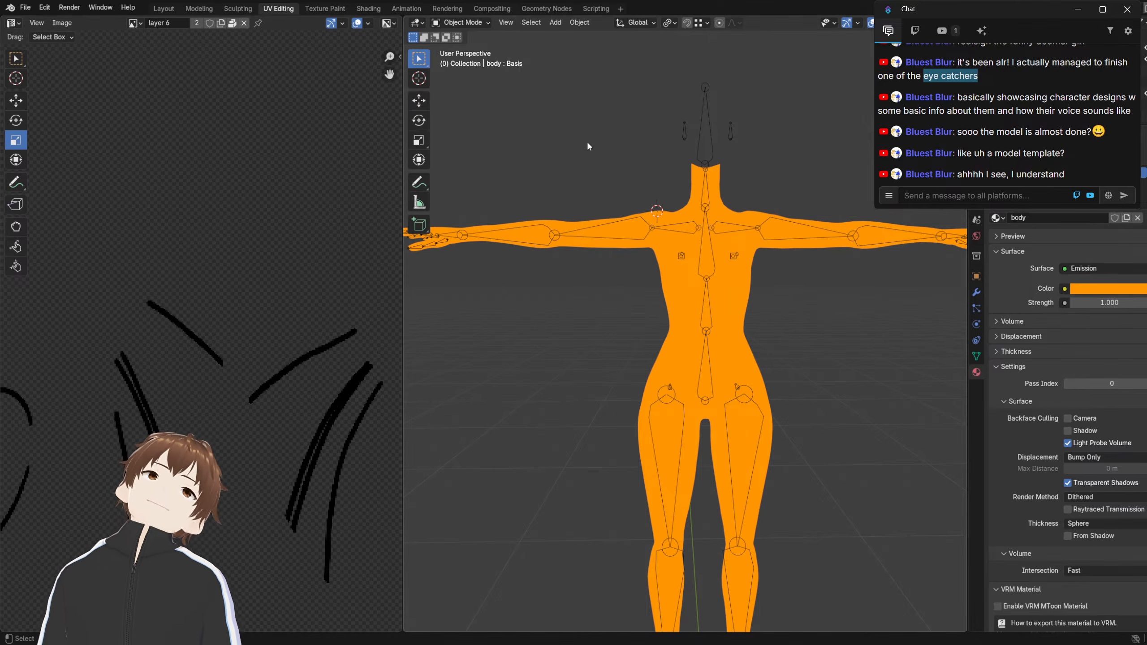
pyautogui.click(484, 9)
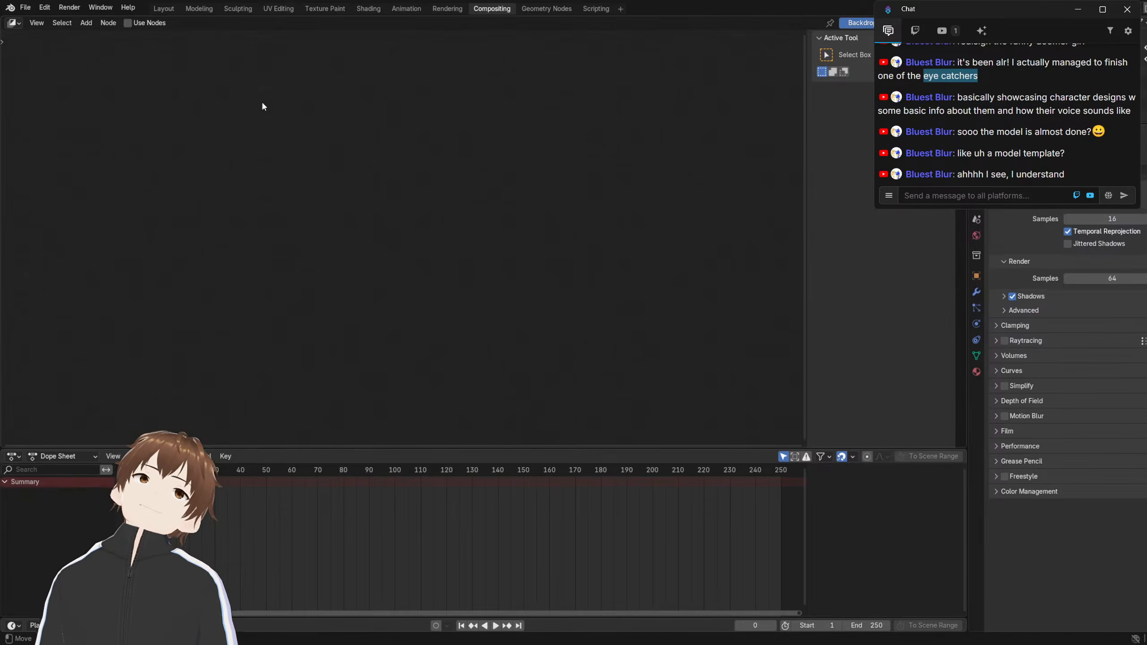
# Enable nodes for the compositor and spread the Render Layers and Composite nodes apart
pyautogui.click(128, 23)
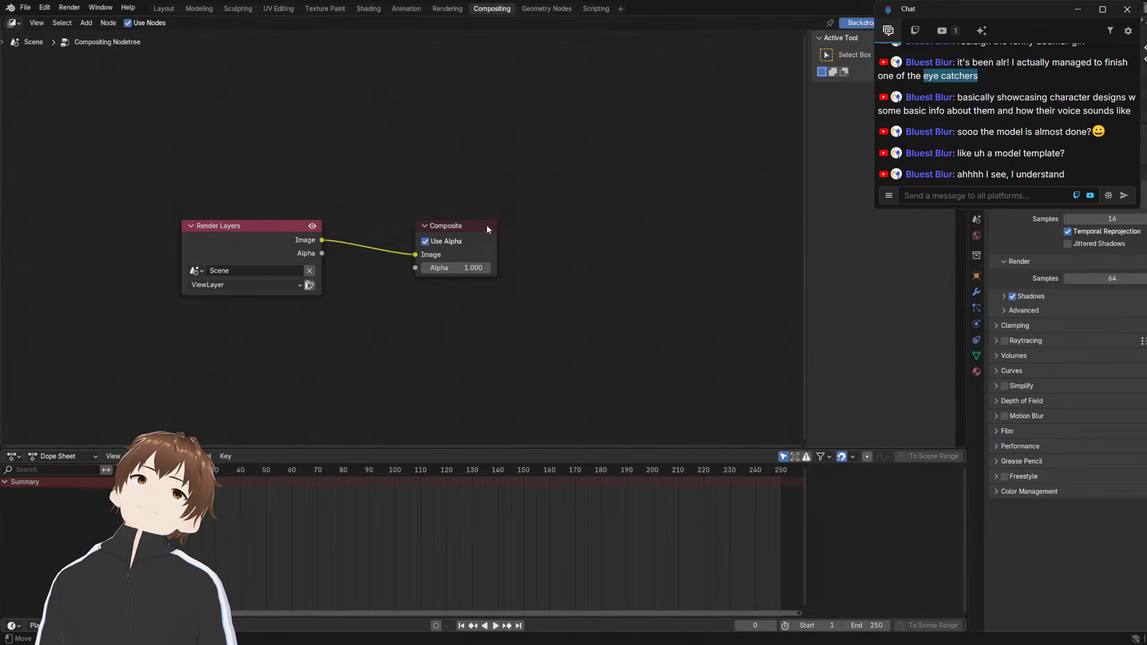
pyautogui.moveTo(486, 224); pyautogui.dragTo(683, 227)
pyautogui.moveTo(228, 230); pyautogui.dragTo(214, 229)
# Add a Color Ramp node and place it below the link between Render Layers and Composite
pyautogui.hotkey('shift', 'a')
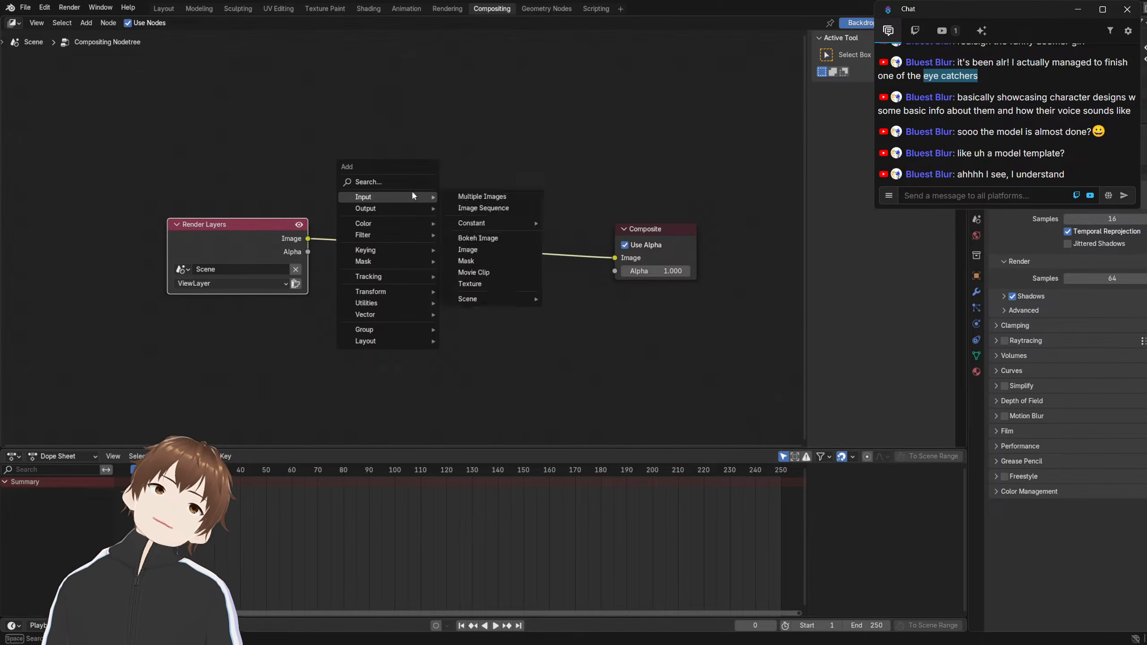
pyautogui.click(404, 182)
pyautogui.write('c')
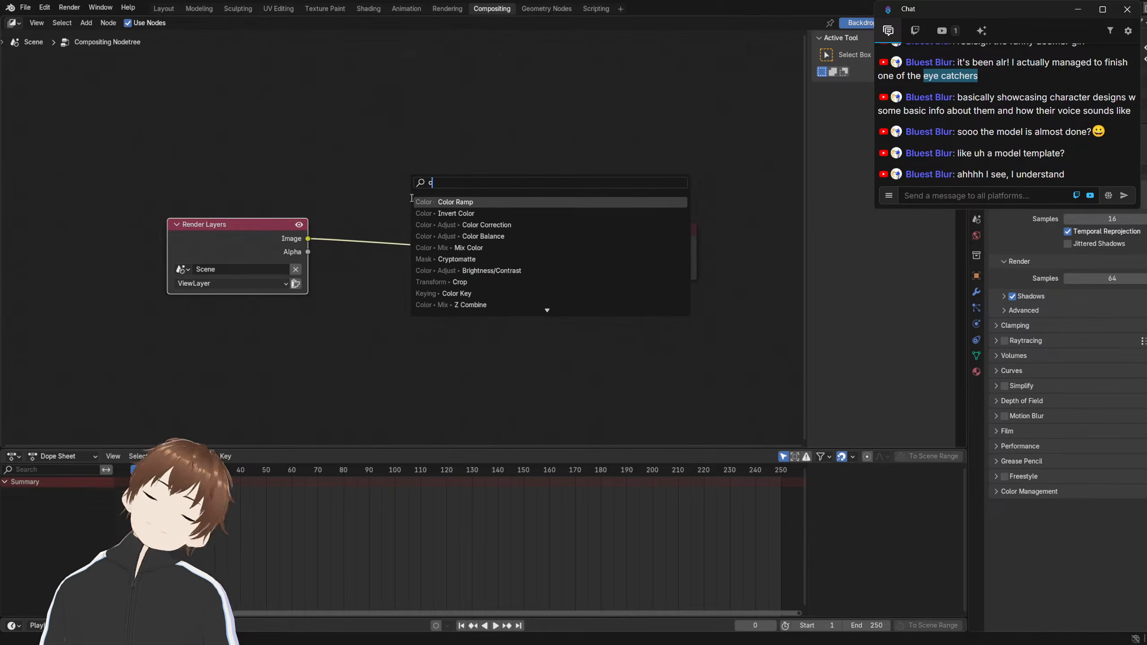
pyautogui.write('olo')
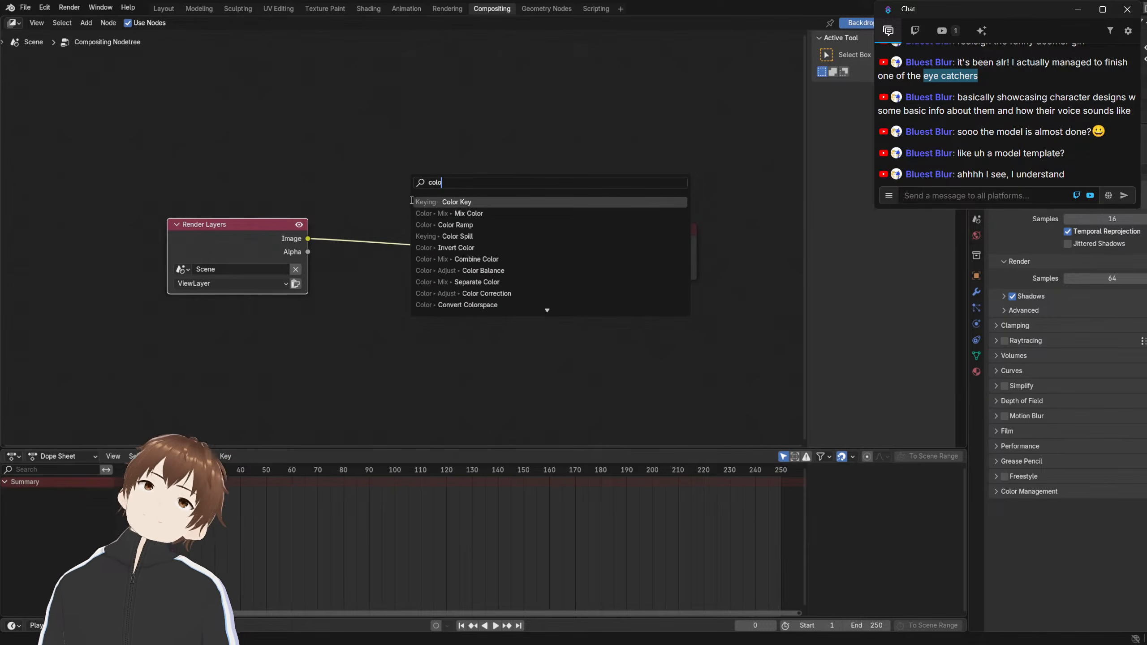
pyautogui.click(459, 225)
pyautogui.click(411, 324)
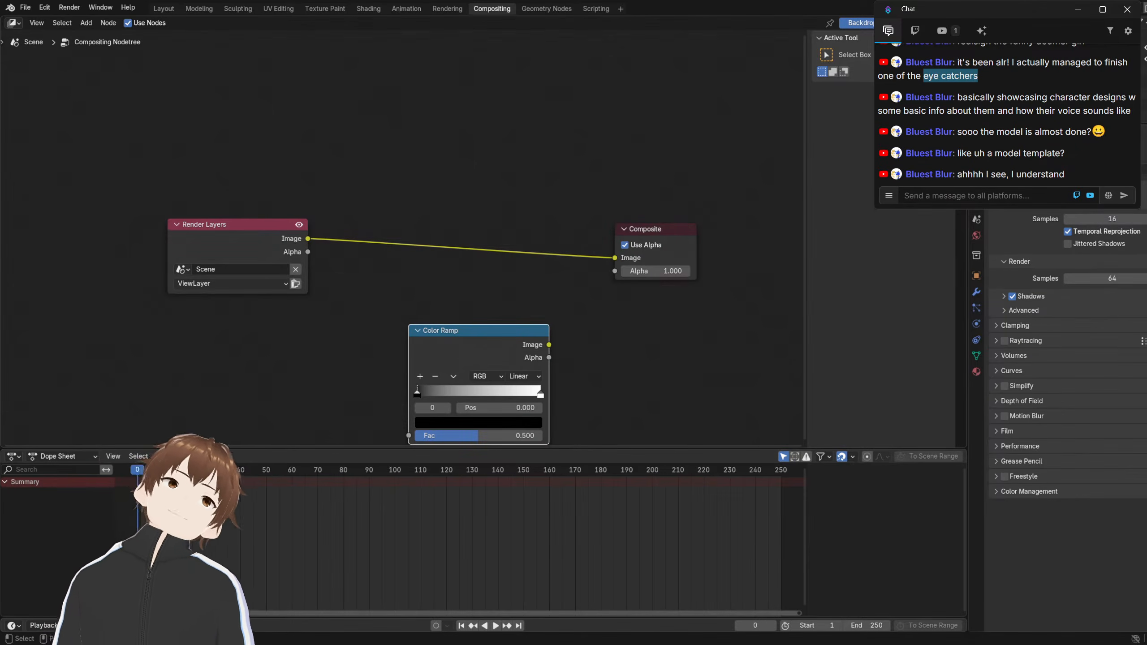
# Bring in skin.png as an image node beside the Color Ramp, moving Render Layers above it
pyautogui.moveTo(0, 334); pyautogui.dragTo(252, 352)
pyautogui.moveTo(170, 246); pyautogui.dragTo(164, 162)
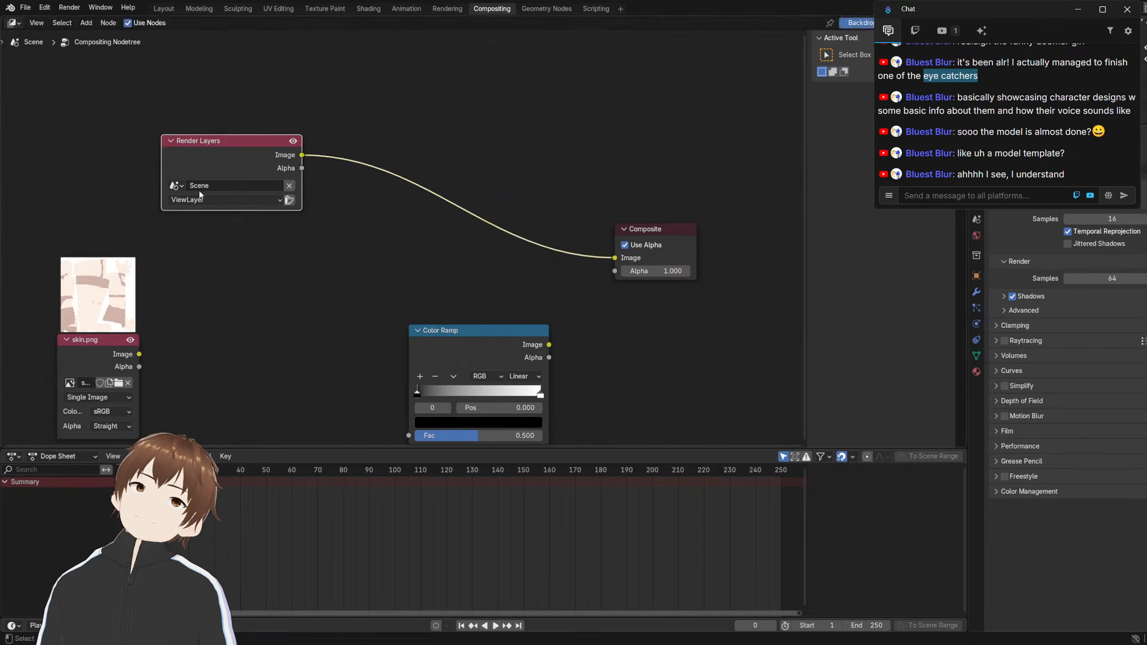
pyautogui.moveTo(111, 339); pyautogui.dragTo(248, 329)
pyautogui.moveTo(330, 355); pyautogui.dragTo(424, 388)
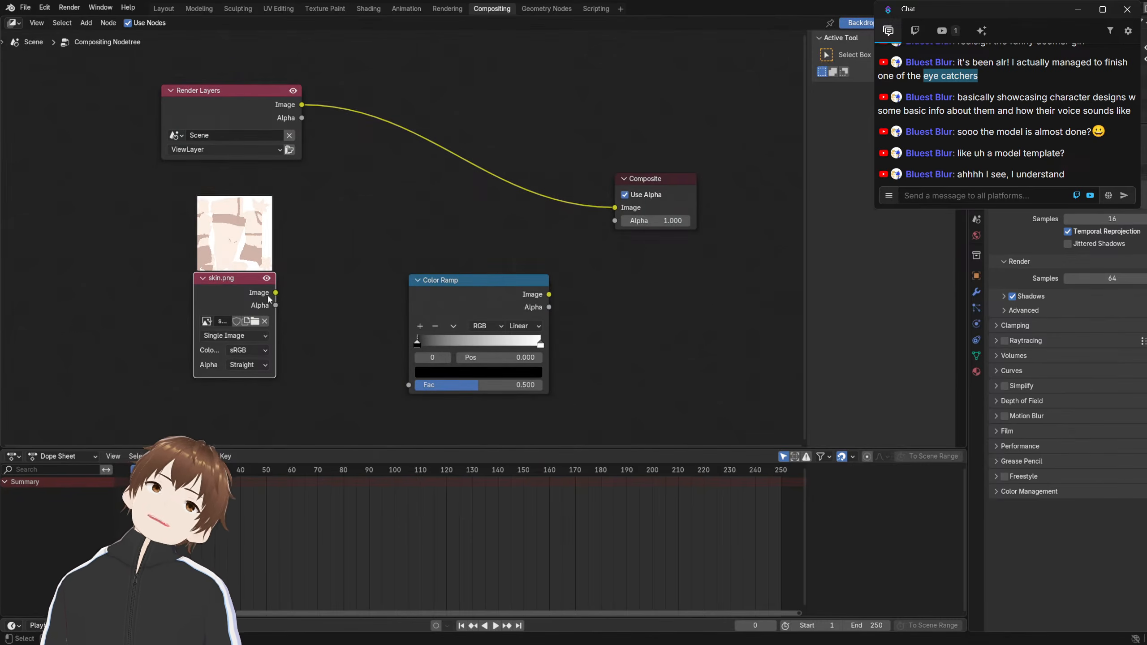
# Link skin.png's Image output to the Color Ramp's Fac and preview the ramp through a Viewer node
pyautogui.moveTo(276, 292); pyautogui.dragTo(409, 385)
pyautogui.keyDown('ctrl'); pyautogui.keyDown('shift'); pyautogui.click(454, 279); pyautogui.keyUp('shift'); pyautogui.keyUp('ctrl')
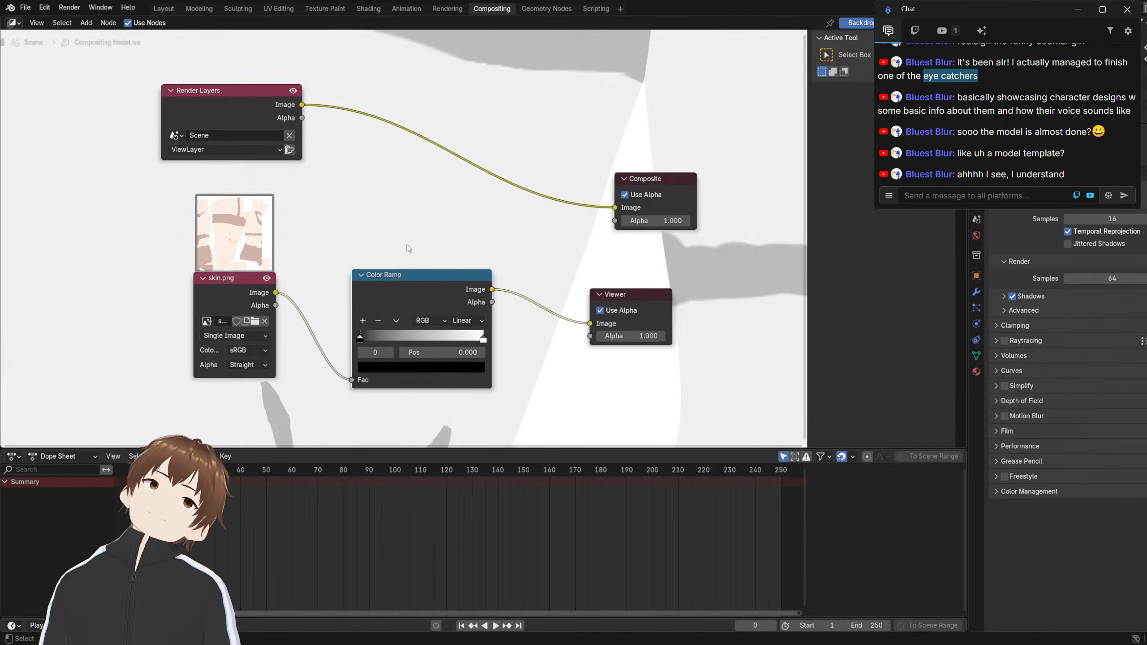
pyautogui.click(37, 22)
pyautogui.click(83, 150)
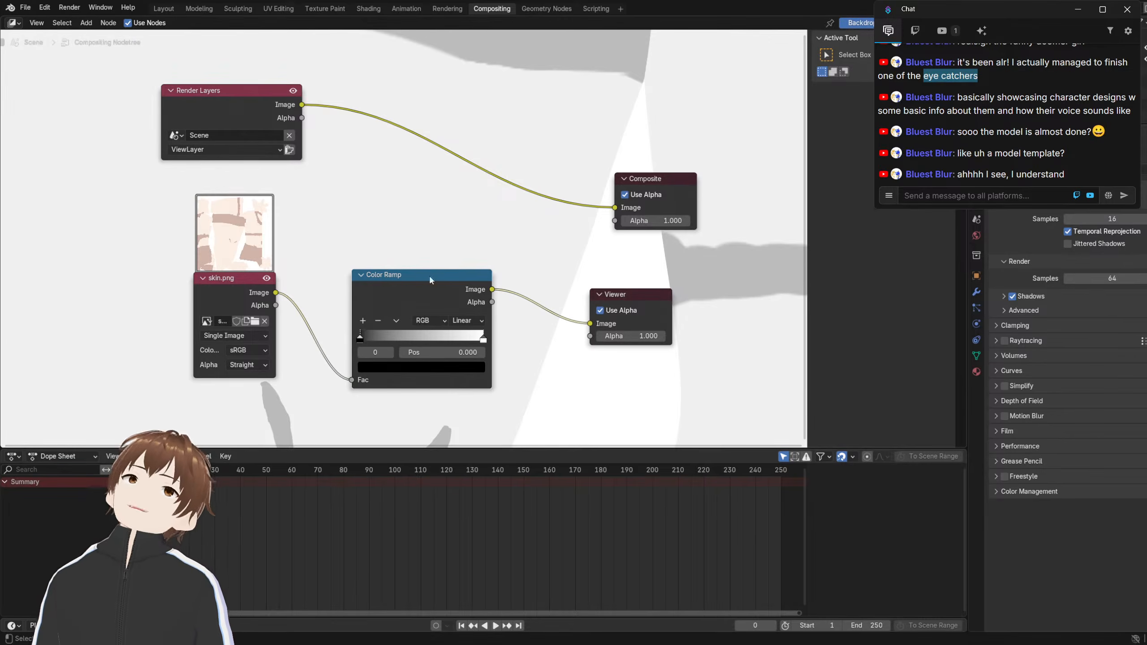
# Set the Color Ramp interpolation to Constant and fit the backdrop image in the node editor
pyautogui.click(465, 320)
pyautogui.click(467, 400)
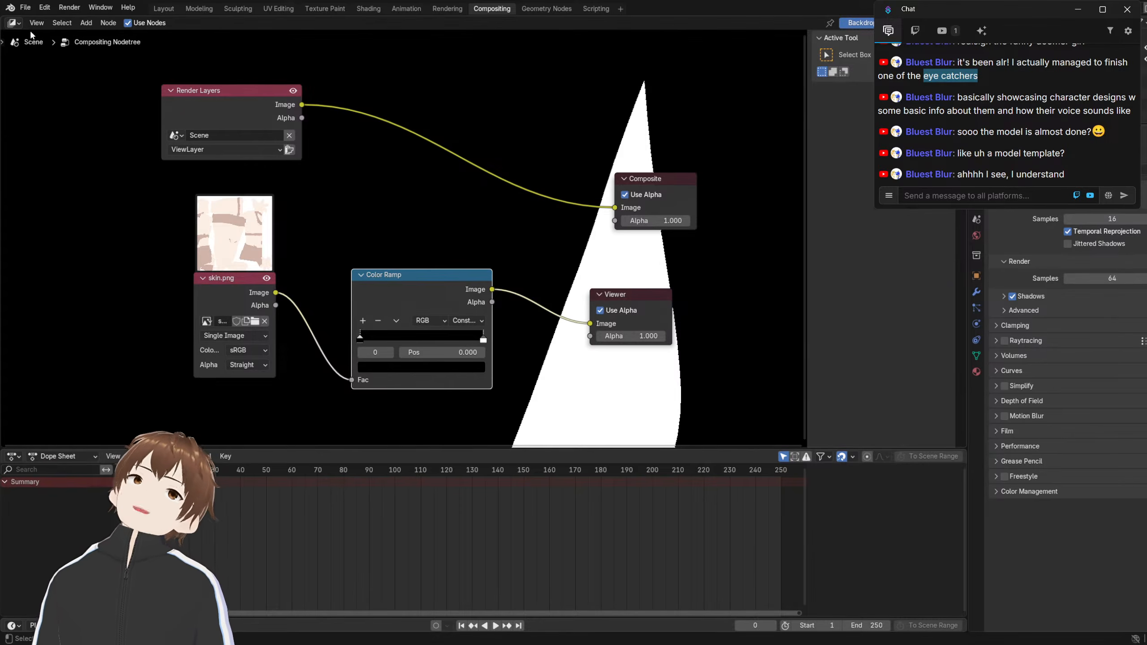
pyautogui.click(31, 22)
pyautogui.click(72, 153)
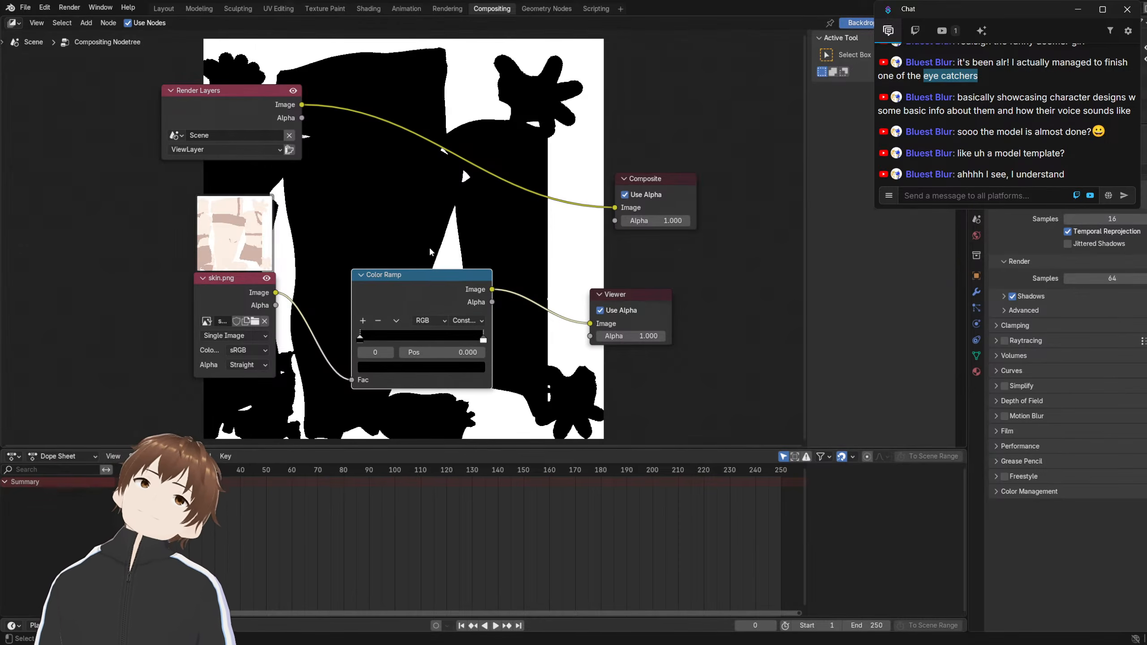
# Adjust the Color Ramp stops so only the shaded skin areas are white, with the black stop at 0.818
pyautogui.moveTo(429, 249); pyautogui.dragTo(304, 223, button='middle')
pyautogui.scroll(3, 519, 201)
pyautogui.scroll(2, 344, 215)
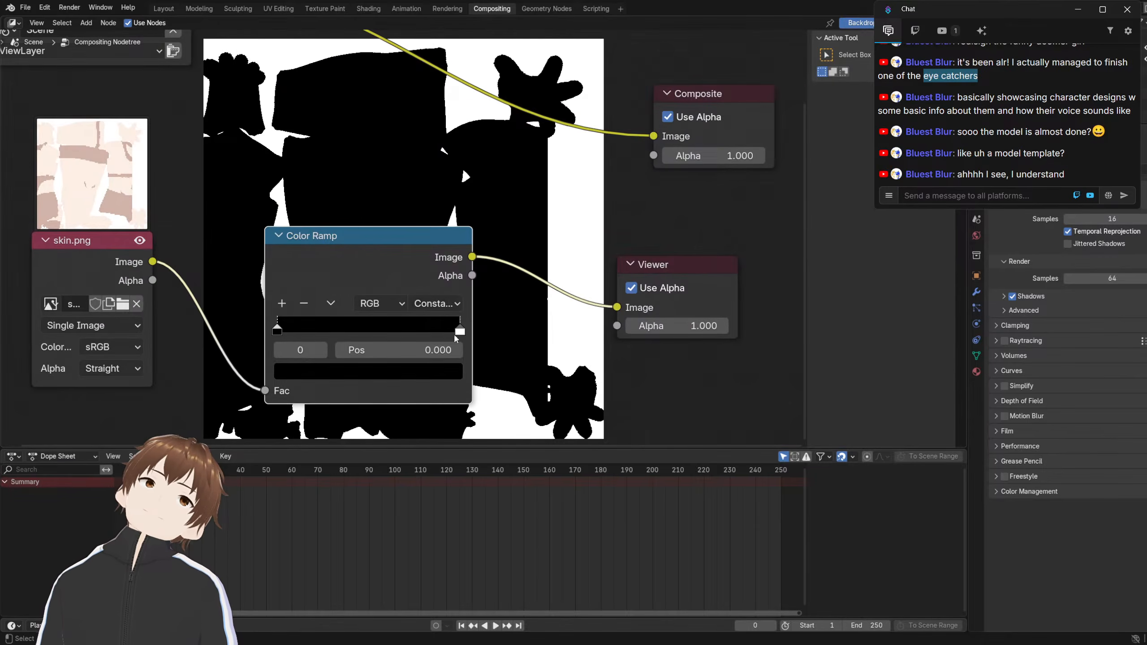
pyautogui.moveTo(459, 334); pyautogui.dragTo(435, 345)
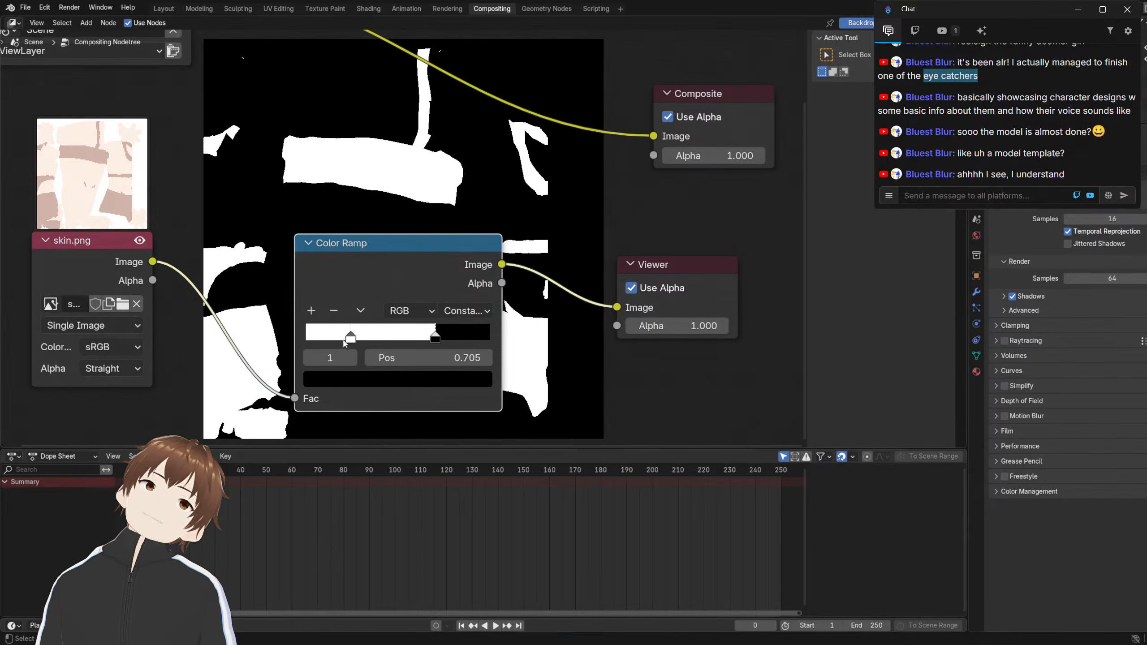
pyautogui.moveTo(350, 338); pyautogui.dragTo(466, 335)
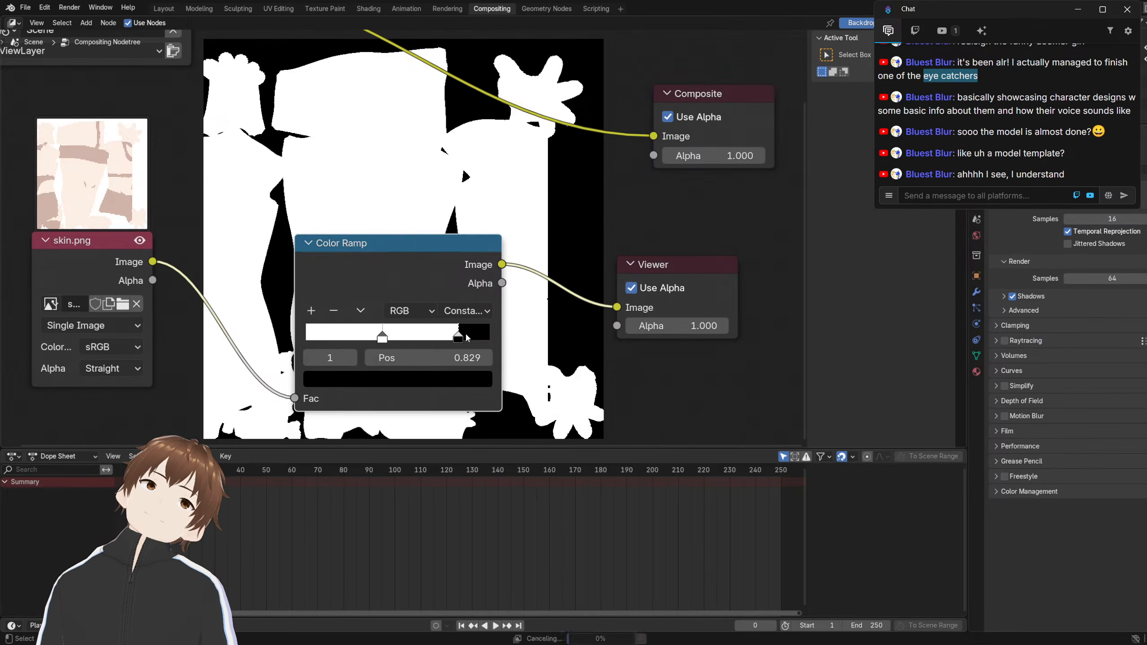
pyautogui.scroll(-1, 334, 224)
pyautogui.moveTo(334, 222); pyautogui.dragTo(389, 212, button='middle')
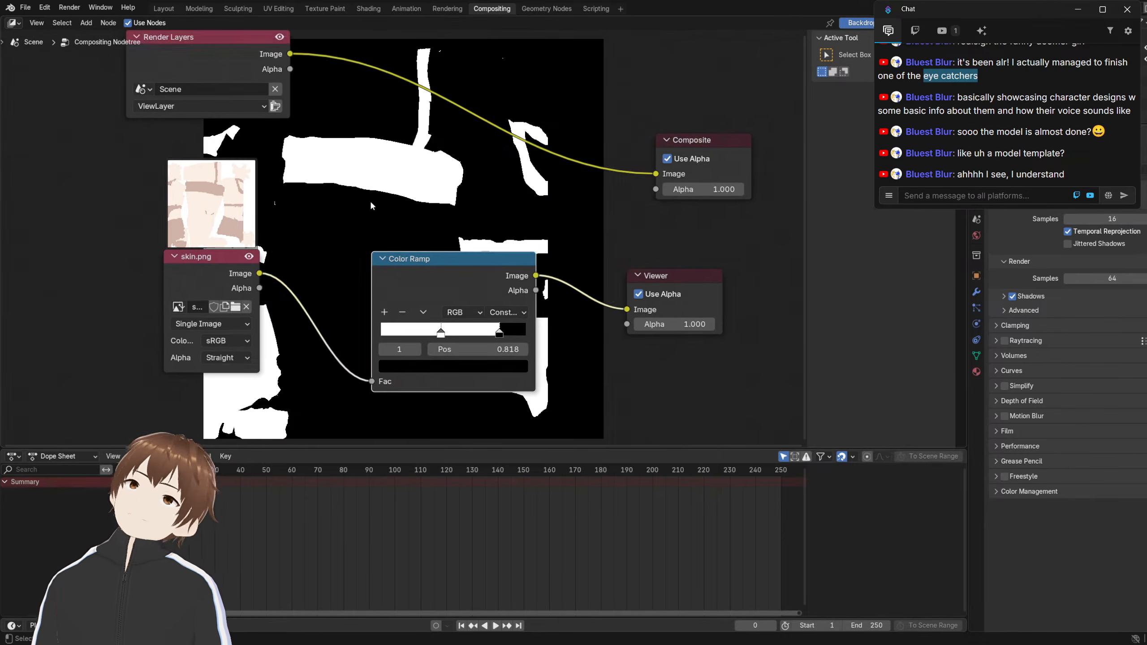
pyautogui.scroll(2, 433, 203)
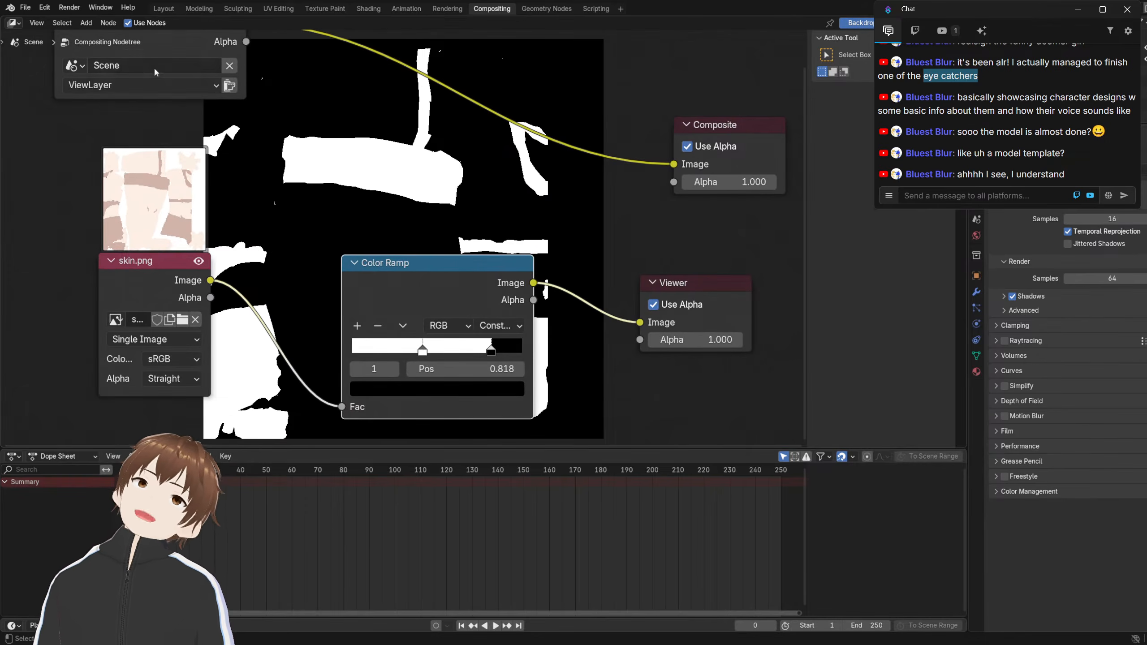
# Display the Viewer Node image in the Rendering workspace and save it as an image file
pyautogui.click(448, 9)
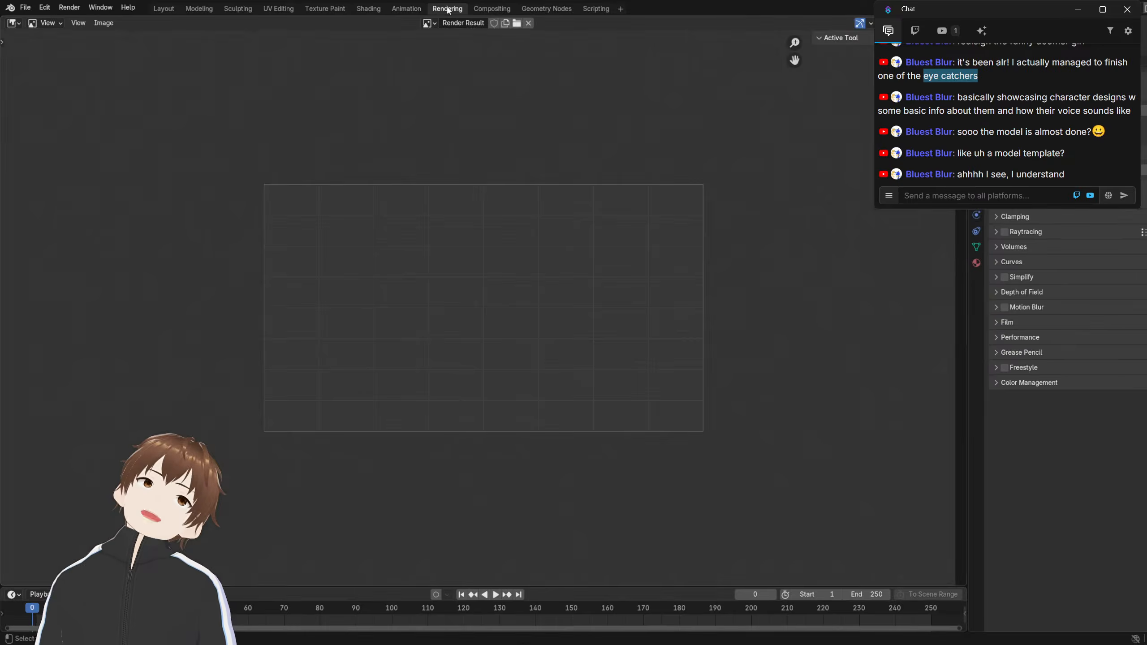
pyautogui.click(428, 23)
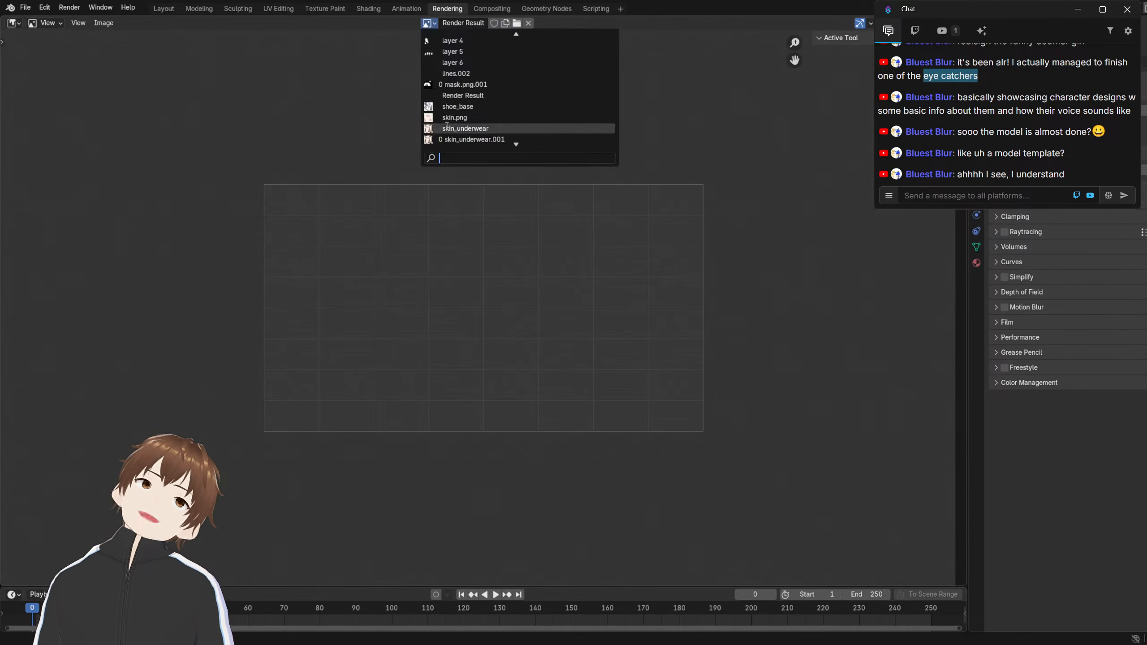
pyautogui.scroll(-3, 449, 98)
pyautogui.click(457, 138)
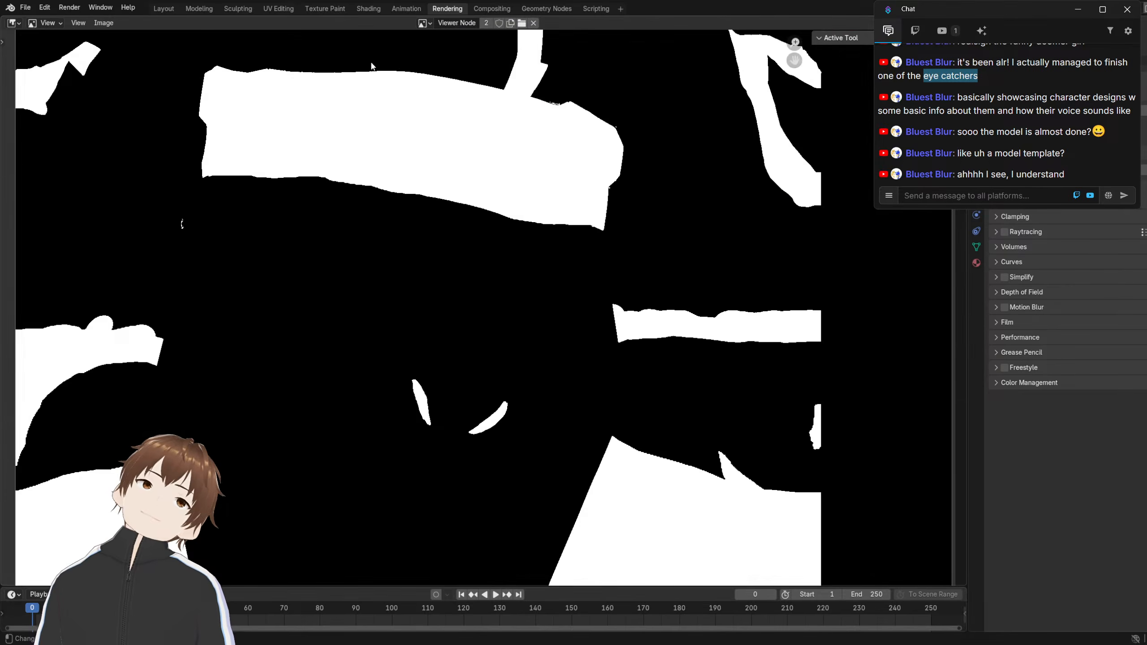
pyautogui.scroll(-6, 417, 126)
pyautogui.scroll(2, 415, 135)
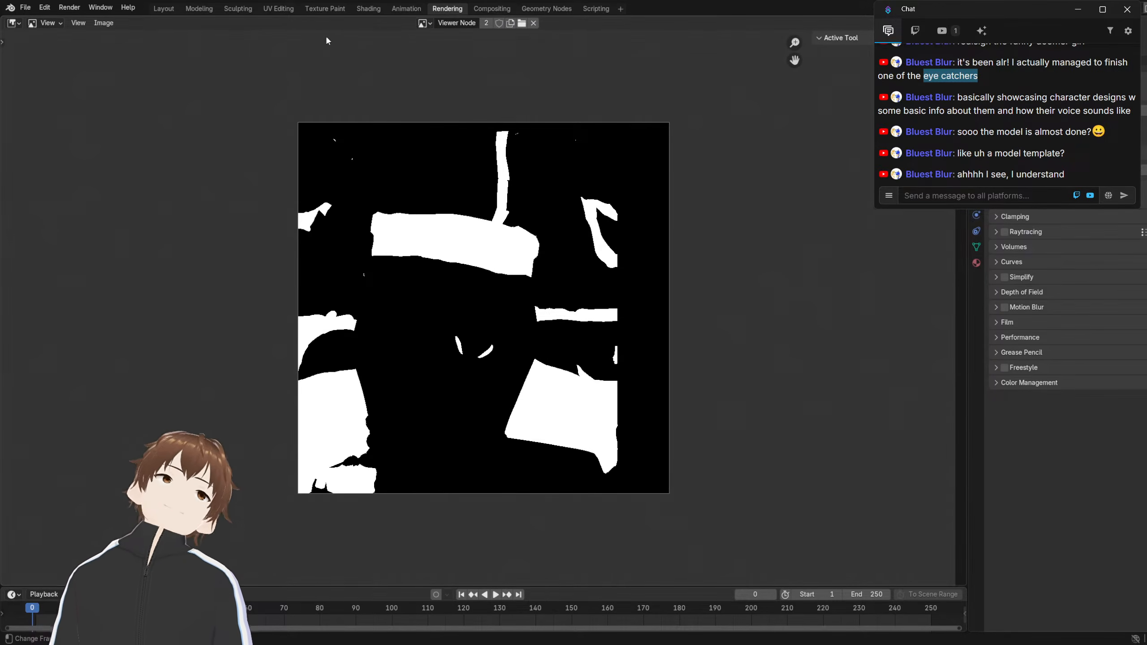
pyautogui.click(113, 24)
pyautogui.click(112, 127)
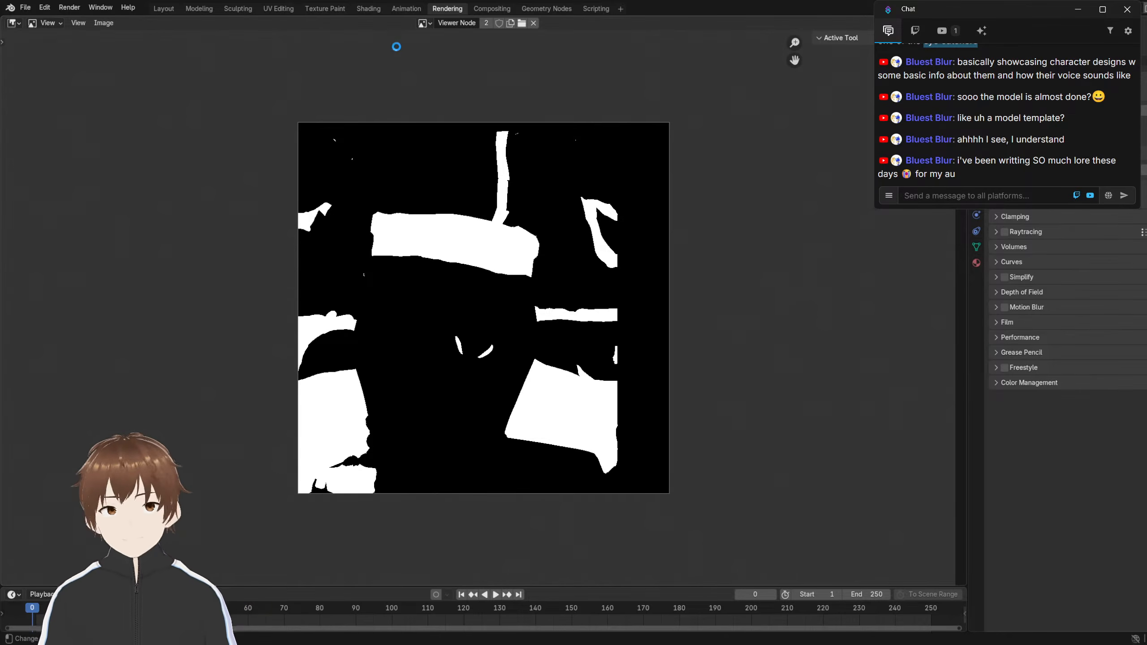
# In the compositor, add a third Color Ramp stop and isolate the light skin areas in white, with the last black stop at 0.920
pyautogui.click(488, 10)
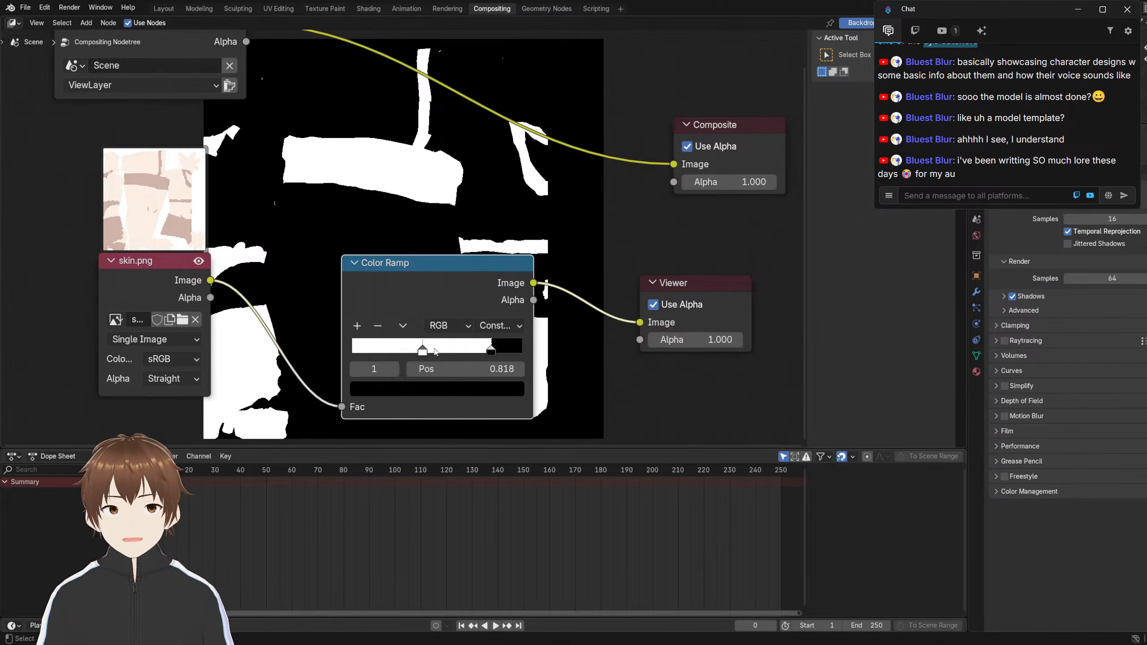
pyautogui.moveTo(436, 352); pyautogui.dragTo(396, 359)
pyautogui.click(356, 326)
pyautogui.click(443, 394)
pyautogui.moveTo(490, 204); pyautogui.dragTo(489, 316)
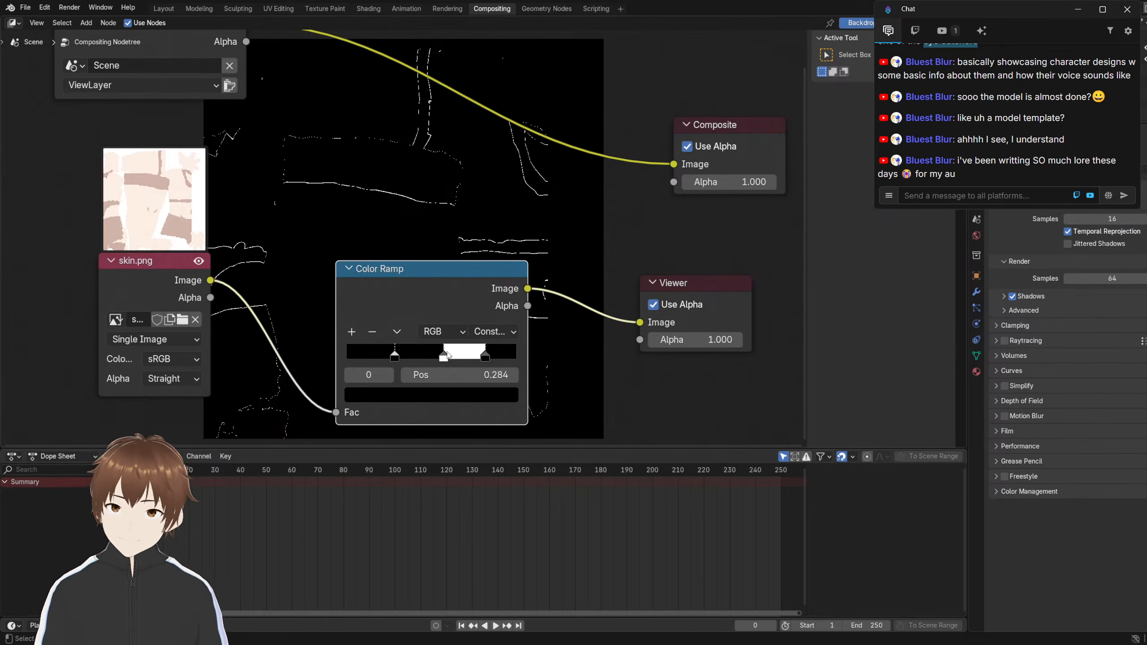
pyautogui.moveTo(441, 358); pyautogui.dragTo(505, 358)
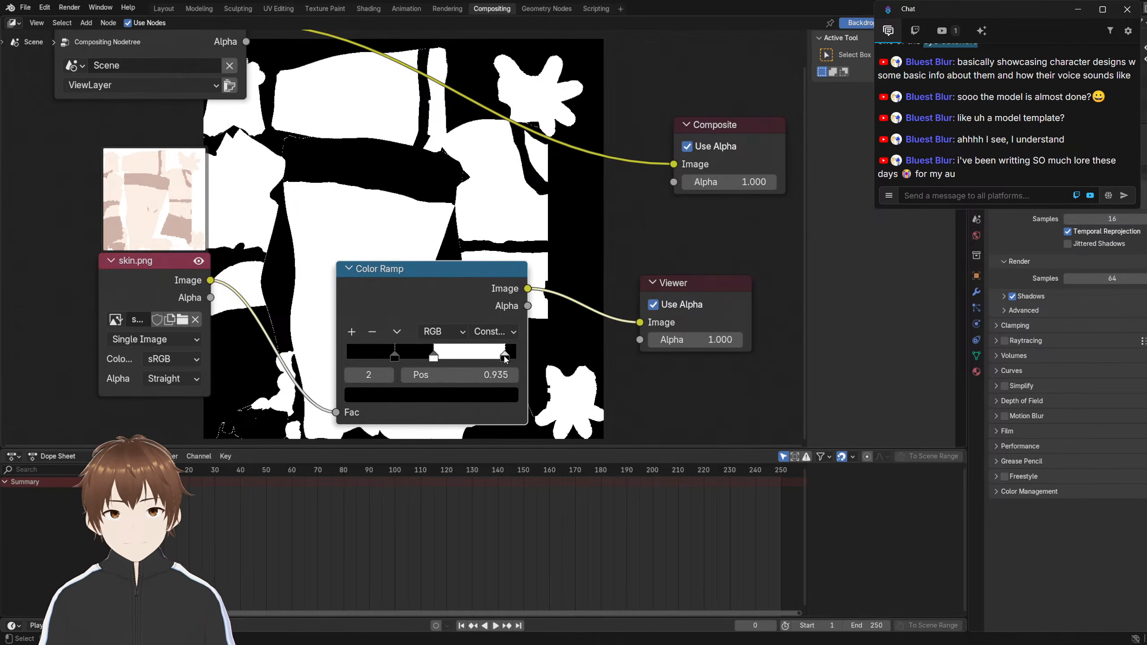
pyautogui.moveTo(505, 357); pyautogui.dragTo(502, 357)
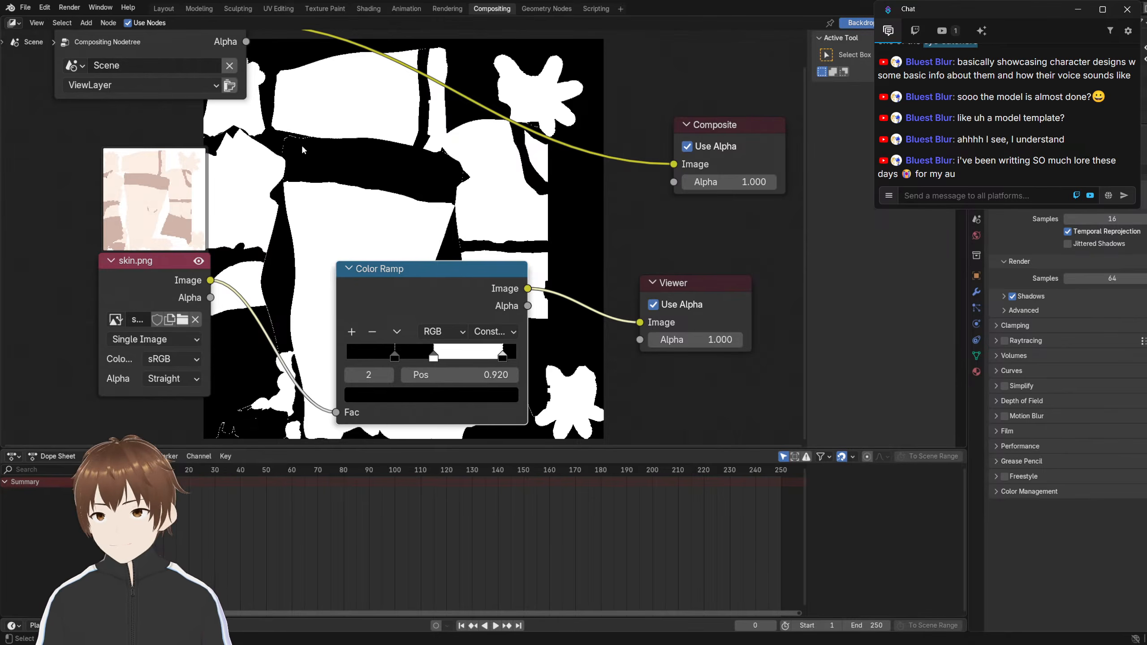
# Inspect the light-skin mask in the Rendering workspace and save the Viewer Node image
pyautogui.click(444, 10)
pyautogui.scroll(2, 278, 268)
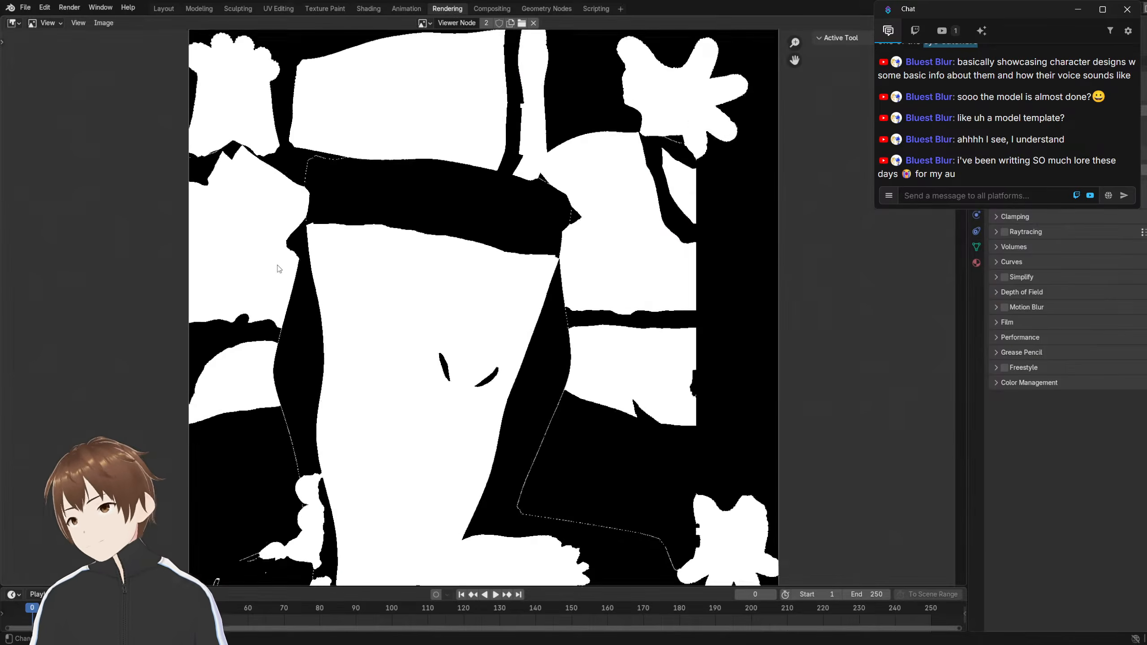
pyautogui.scroll(-1, 277, 267)
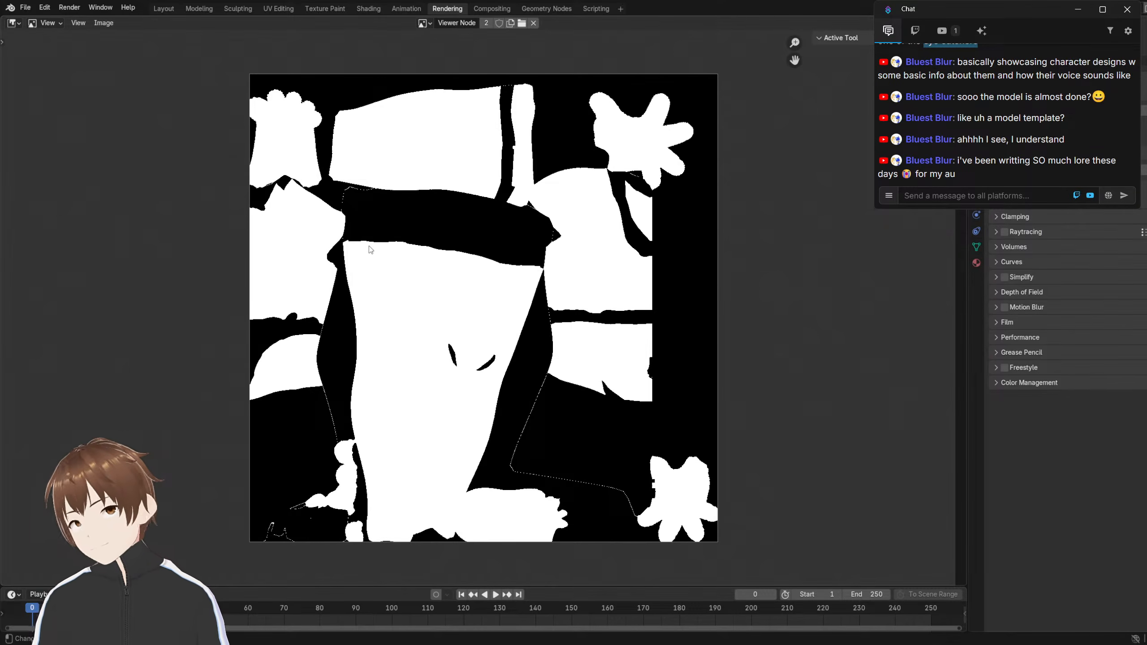
pyautogui.moveTo(380, 233); pyautogui.dragTo(363, 239, button='middle')
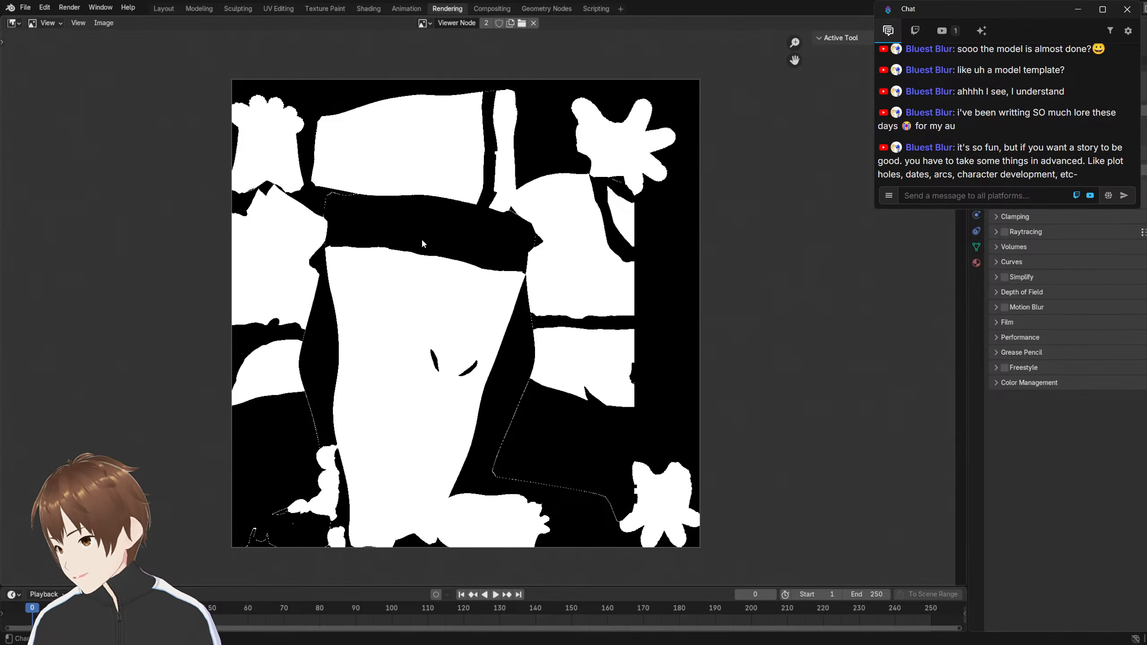
pyautogui.click(97, 23)
pyautogui.click(135, 120)
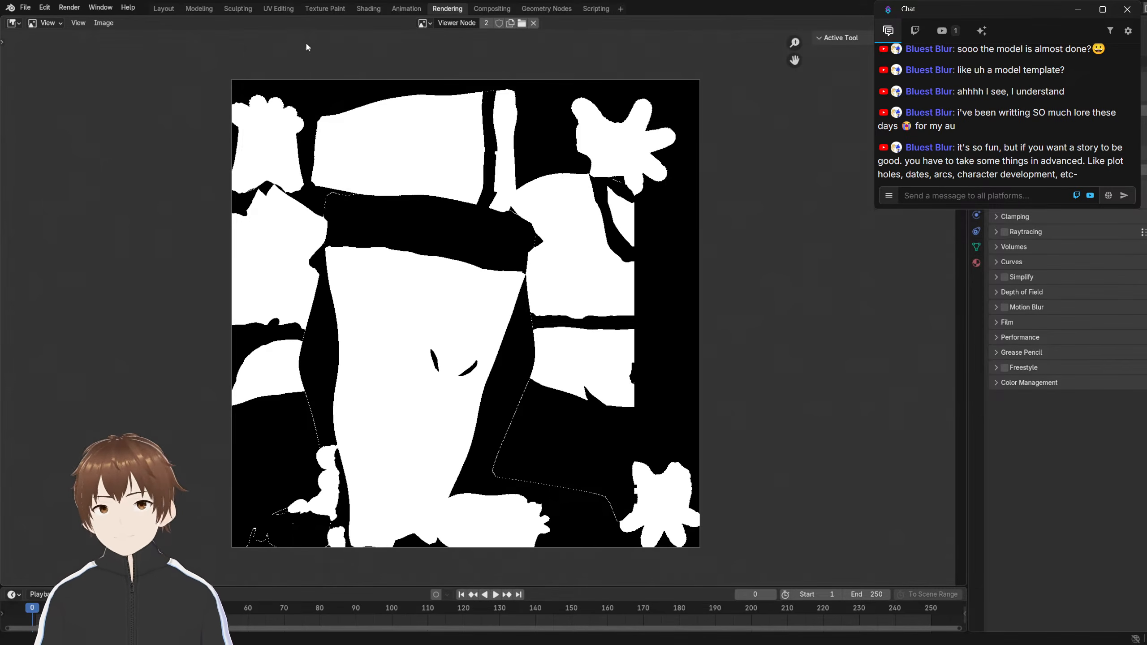
# Move the Color Ramp's white stop to 0.789, then detach the node and connect skin.png directly to the Viewer
pyautogui.click(491, 9)
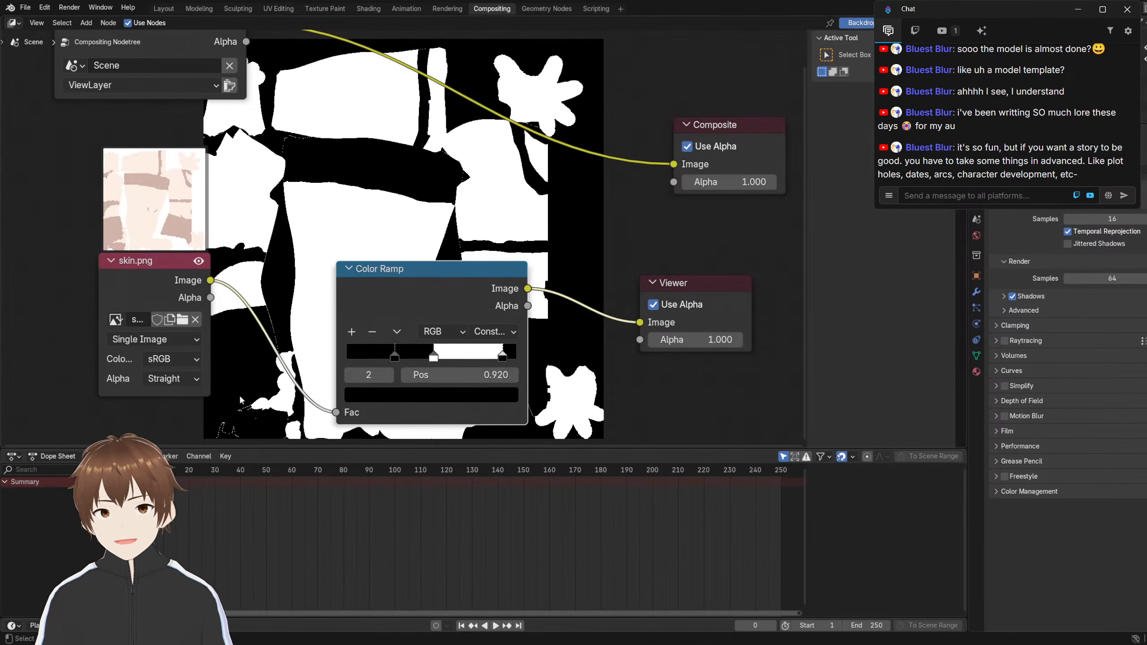
pyautogui.moveTo(396, 361); pyautogui.dragTo(501, 364)
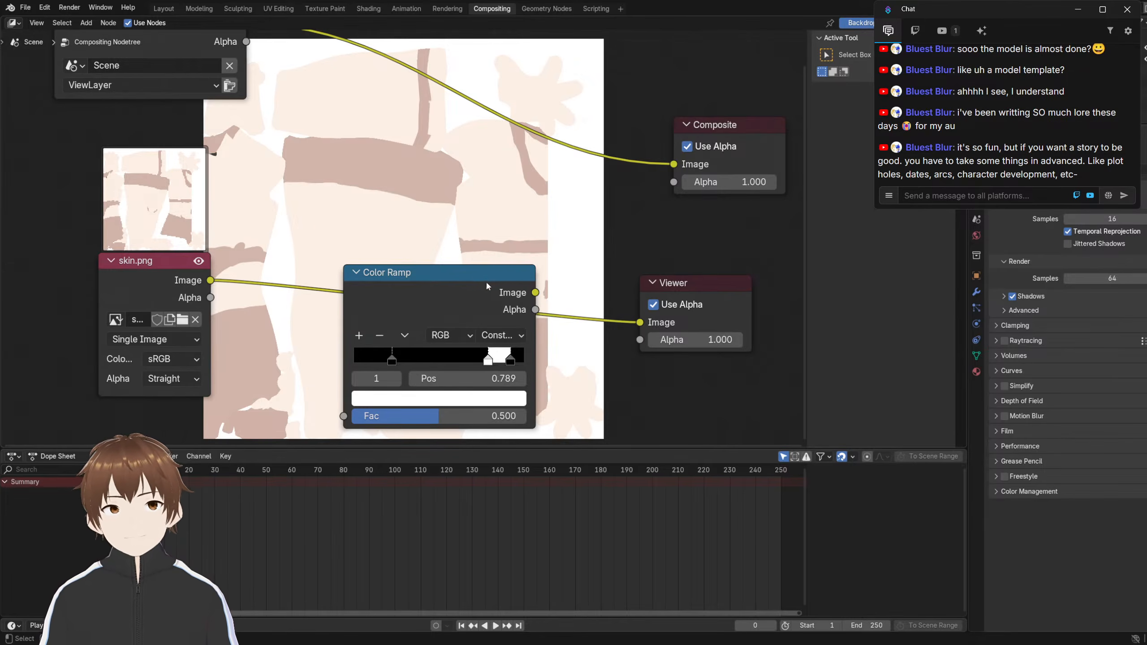
pyautogui.moveTo(487, 284); pyautogui.dragTo(424, 336)
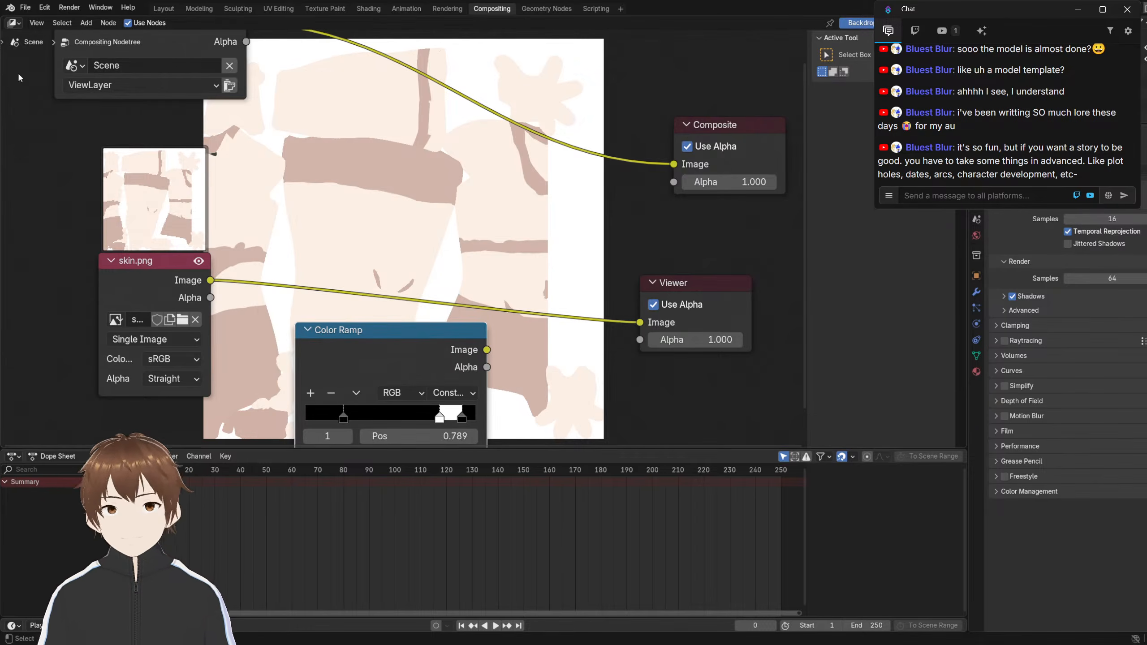
# Open the Preferences, then reposition the Color Ramp and preview skin.png directly through the Viewer node
pyautogui.click(45, 8)
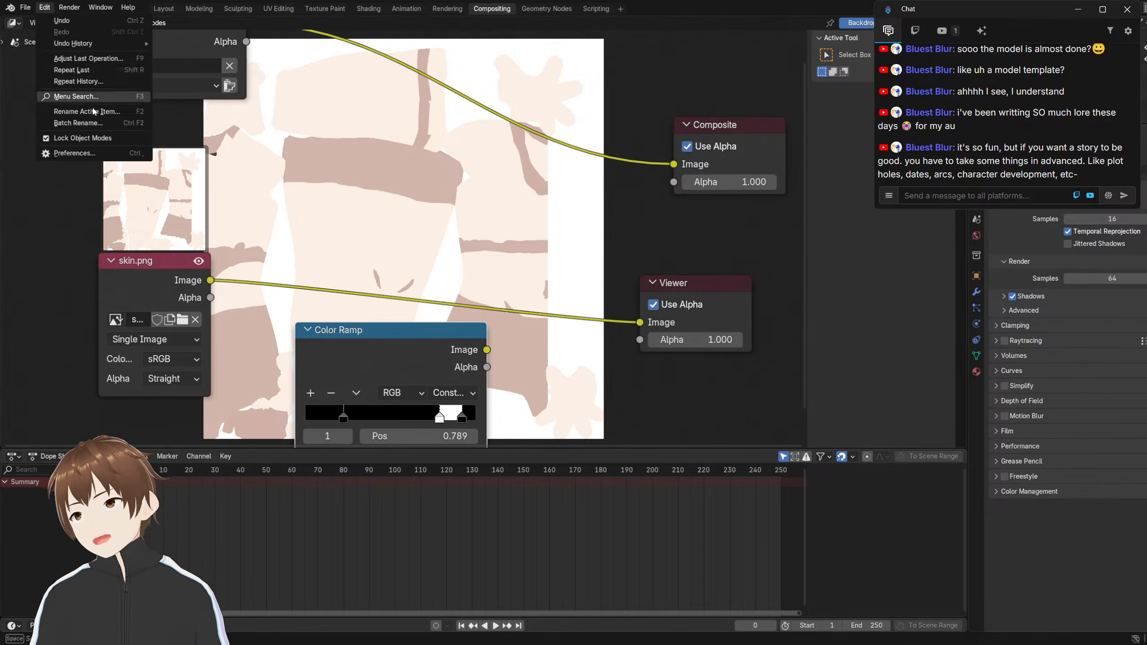
pyautogui.click(89, 157)
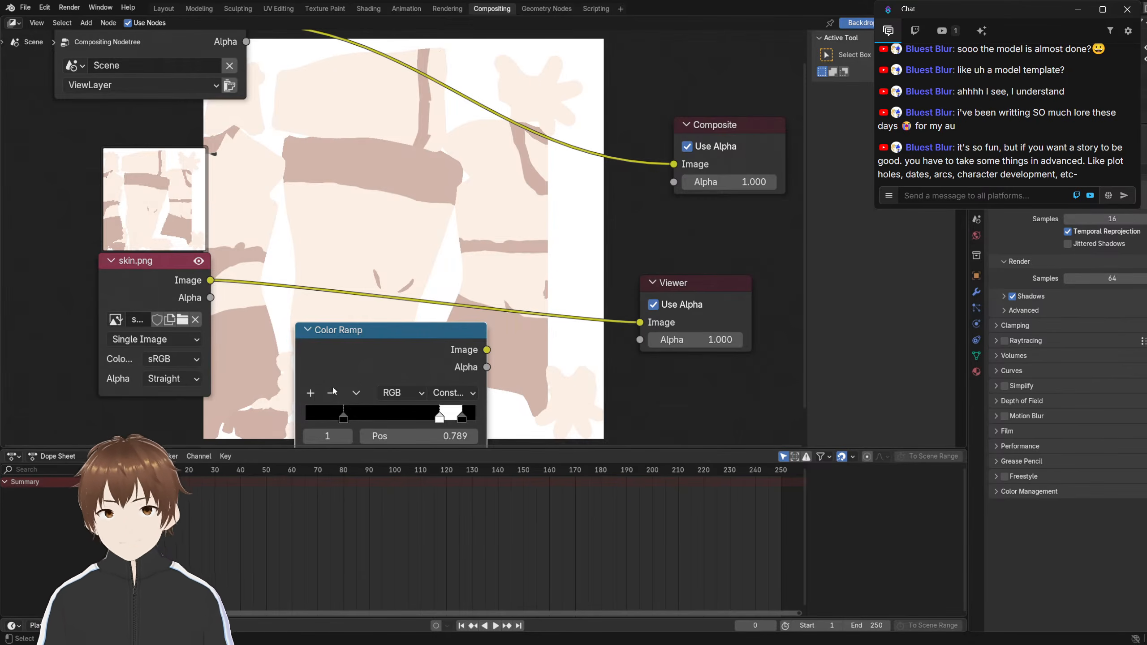
pyautogui.keyDown('ctrl'); pyautogui.keyDown('shift'); pyautogui.click(410, 333); pyautogui.keyUp('shift'); pyautogui.keyUp('ctrl')
pyautogui.keyDown('ctrl'); pyautogui.keyDown('shift'); pyautogui.click(402, 342); pyautogui.keyUp('shift'); pyautogui.keyUp('ctrl')
pyautogui.moveTo(597, 249); pyautogui.dragTo(740, 256)
pyautogui.moveTo(418, 323); pyautogui.dragTo(421, 257)
pyautogui.keyDown('ctrl'); pyautogui.keyDown('shift'); pyautogui.click(179, 260); pyautogui.keyUp('shift'); pyautogui.keyUp('ctrl')
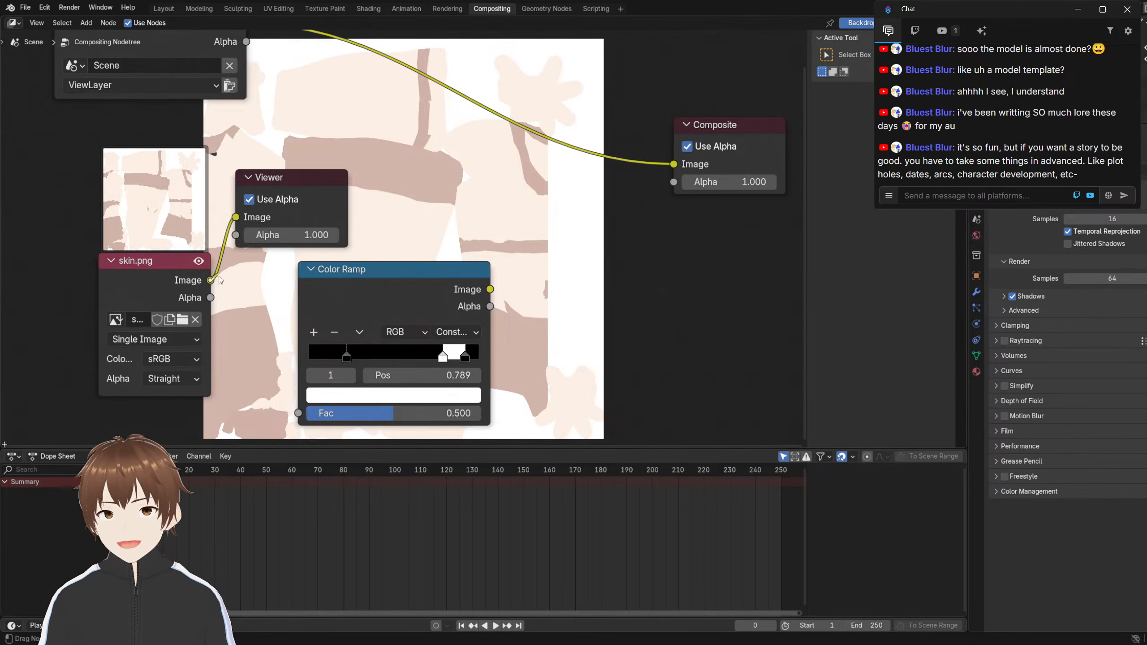
# Route skin.png through the Color Ramp into the Viewer and open the resulting light-skin mask in the Rendering workspace
pyautogui.moveTo(211, 280); pyautogui.dragTo(299, 413)
pyautogui.keyDown('ctrl'); pyautogui.keyDown('shift'); pyautogui.click(396, 276); pyautogui.keyUp('shift'); pyautogui.keyUp('ctrl')
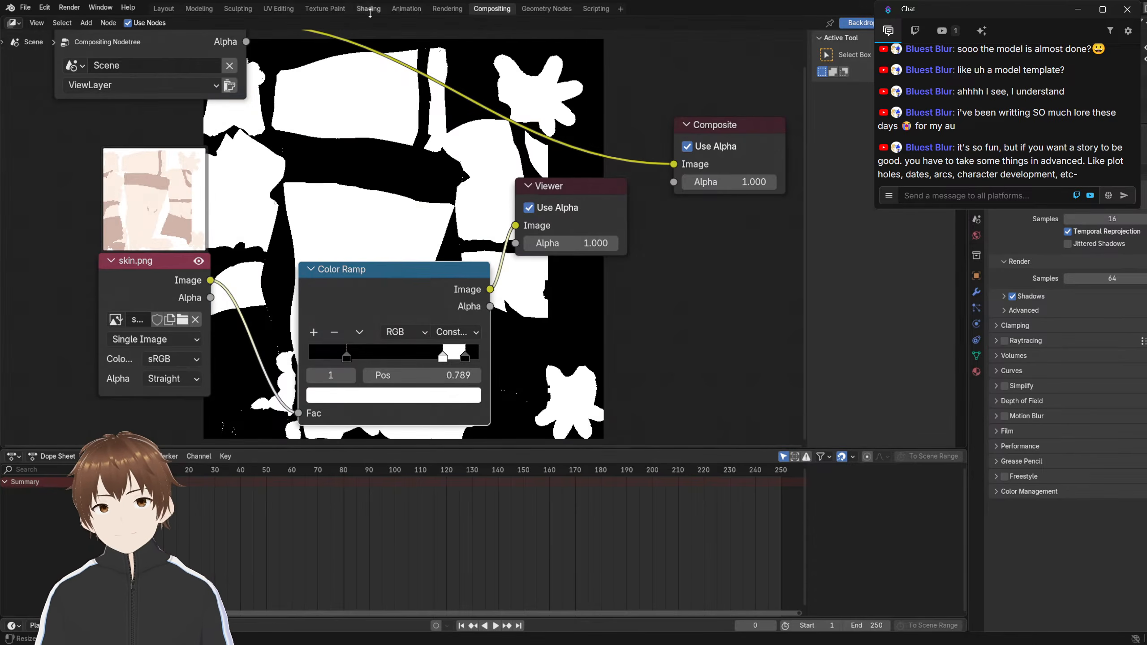
pyautogui.click(448, 9)
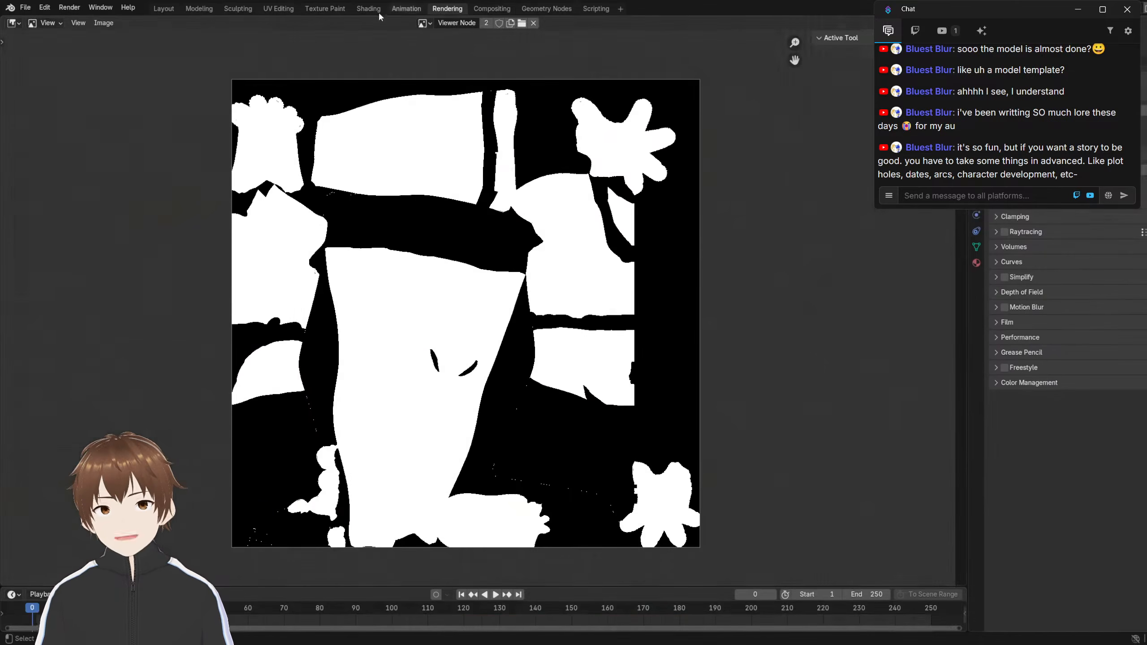
pyautogui.click(104, 22)
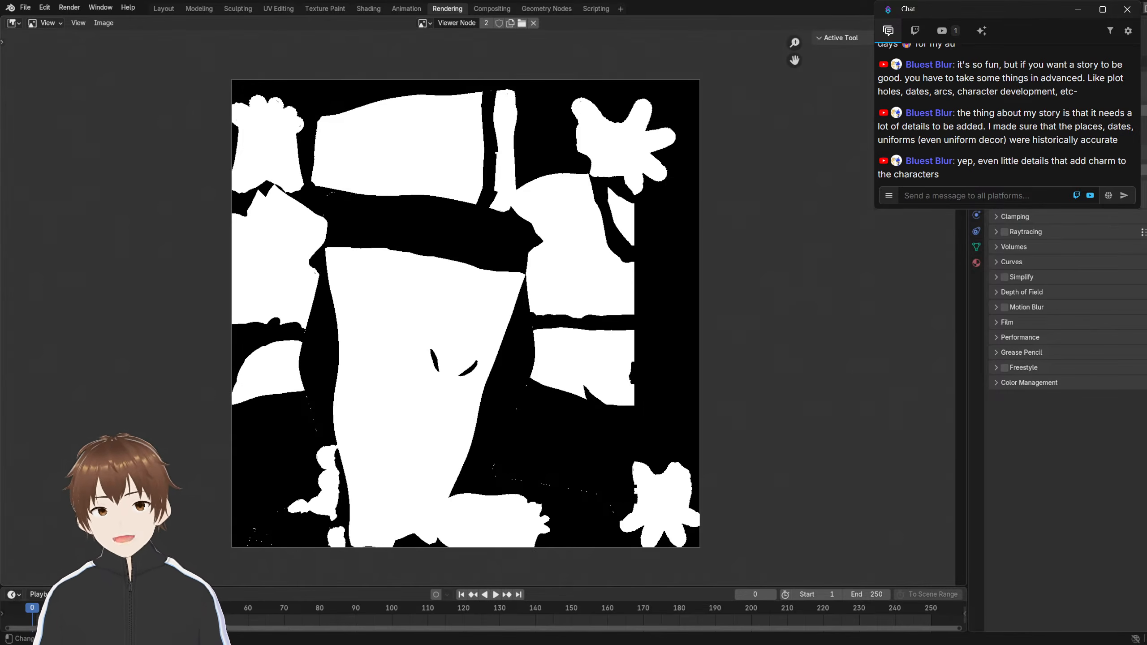
# In the Layout workspace, select the body and its armature, and set the body material's emission color to white
pyautogui.click(156, 8)
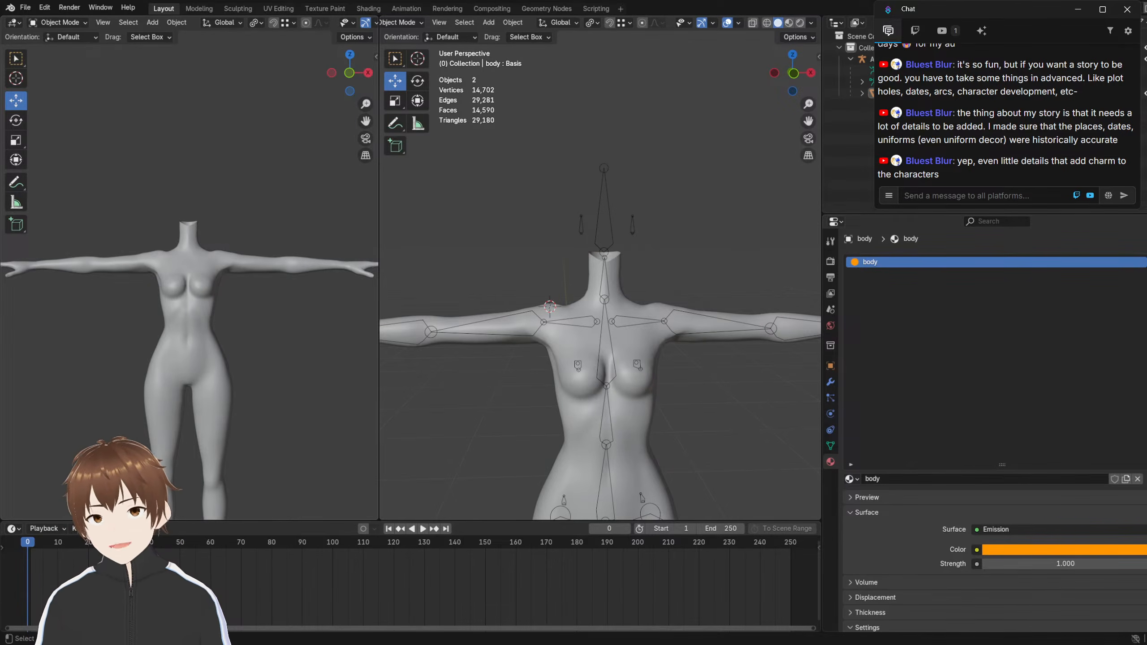
pyautogui.scroll(-3, 545, 264)
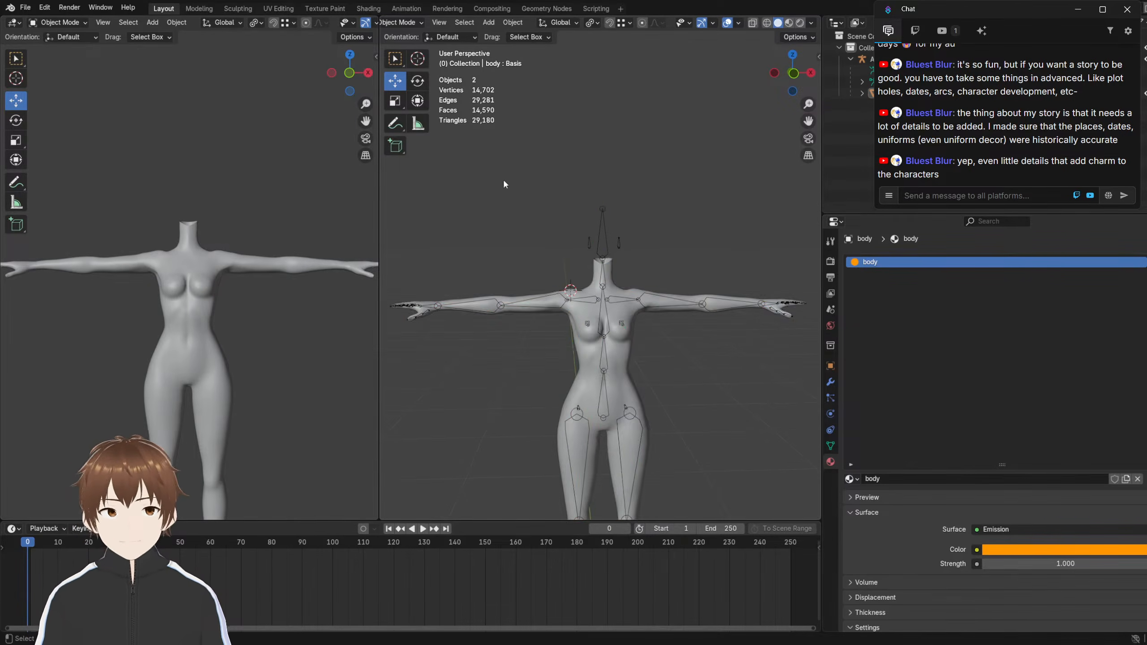
pyautogui.moveTo(514, 179); pyautogui.dragTo(688, 347)
pyautogui.click(800, 344)
pyautogui.click(695, 307)
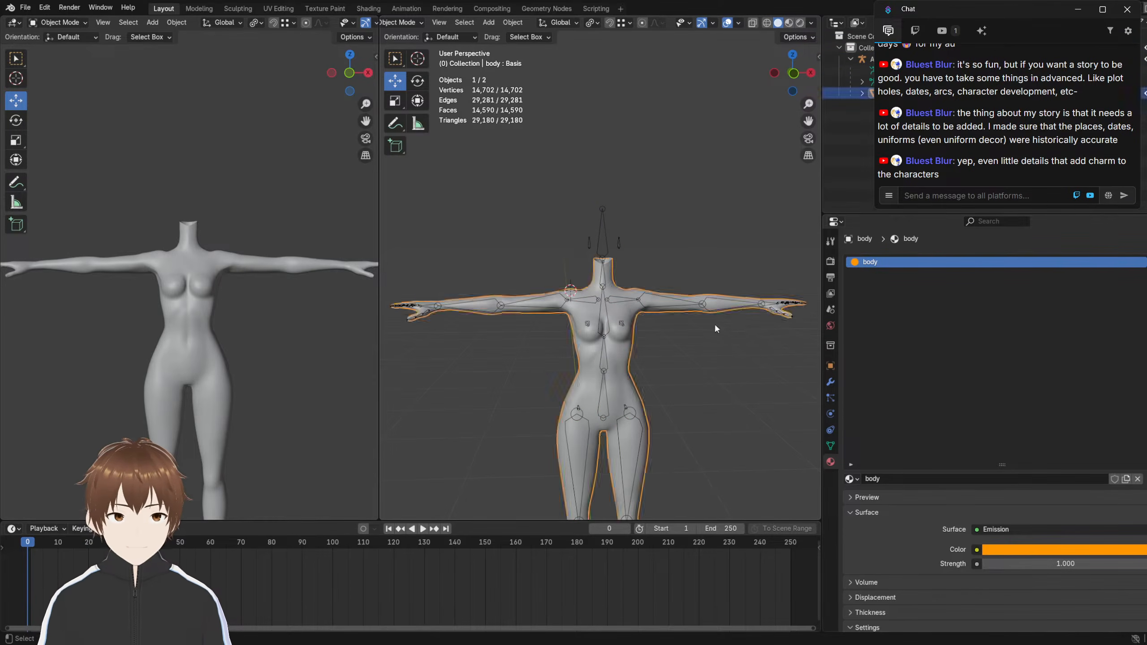
pyautogui.click(770, 398)
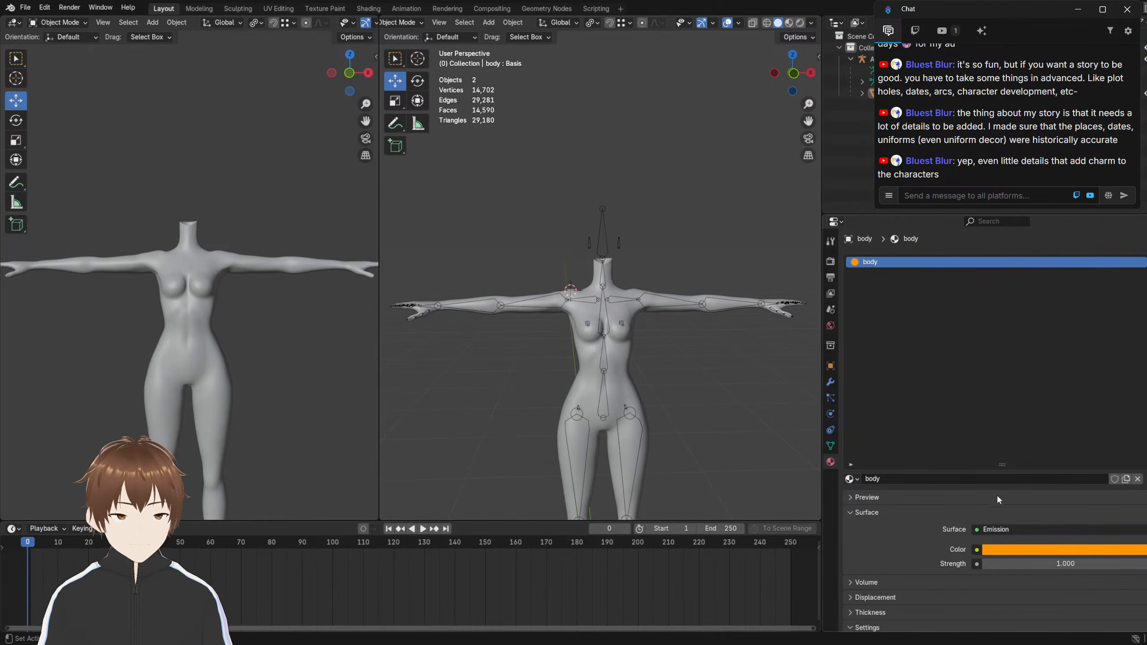
pyautogui.keyDown('shift'); pyautogui.moveTo(725, 398); pyautogui.dragTo(712, 334, button='middle'); pyautogui.keyUp('shift')
pyautogui.scroll(-2, 527, 203)
pyautogui.moveTo(527, 204); pyautogui.dragTo(676, 332)
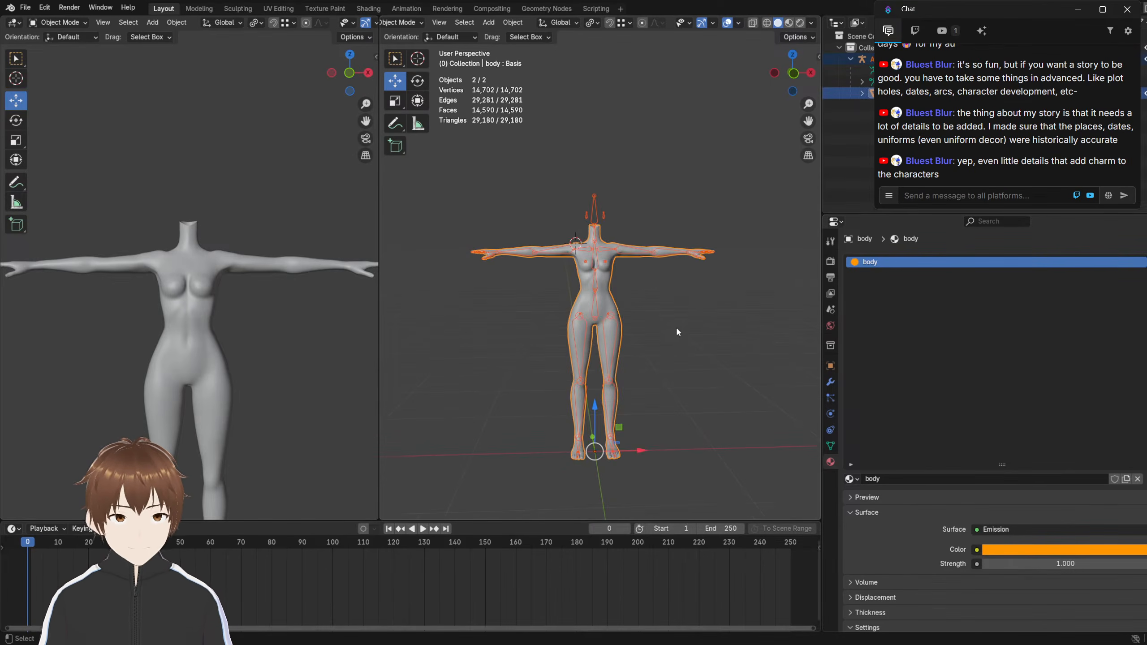
pyautogui.click(1051, 548)
pyautogui.moveTo(1079, 493); pyautogui.dragTo(1041, 493)
# Copy the body together with its armature, and close 1.blend without saving the changes
pyautogui.moveTo(477, 190); pyautogui.dragTo(691, 383)
pyautogui.hotkey('ctrl', 'c')
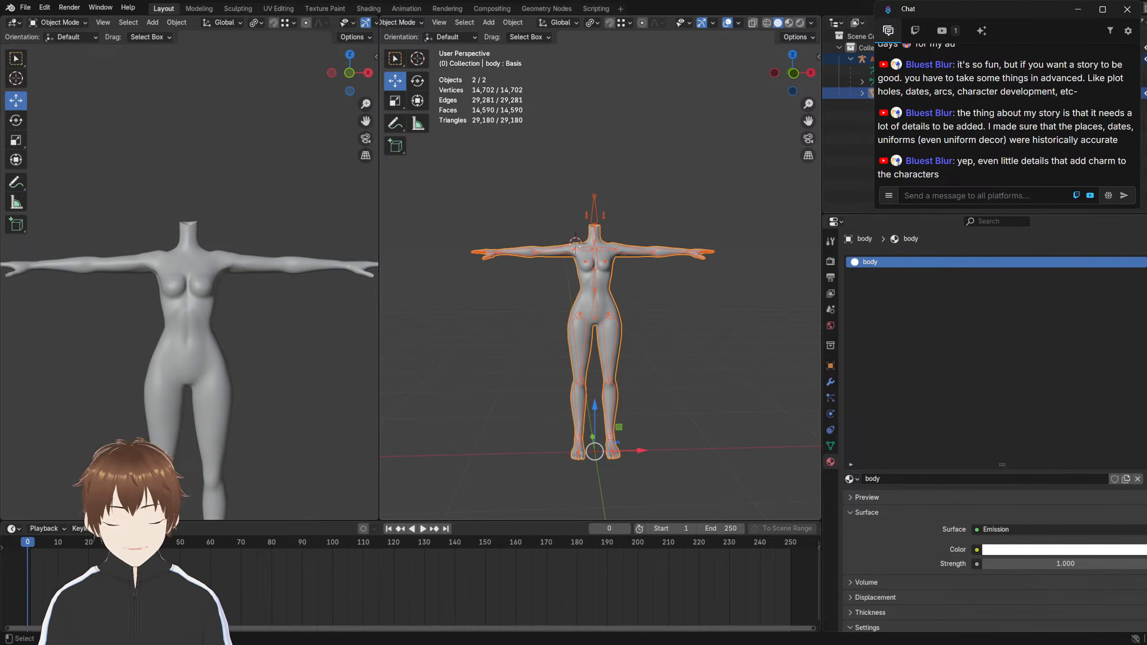
pyautogui.hotkey('ctrl', 'q')
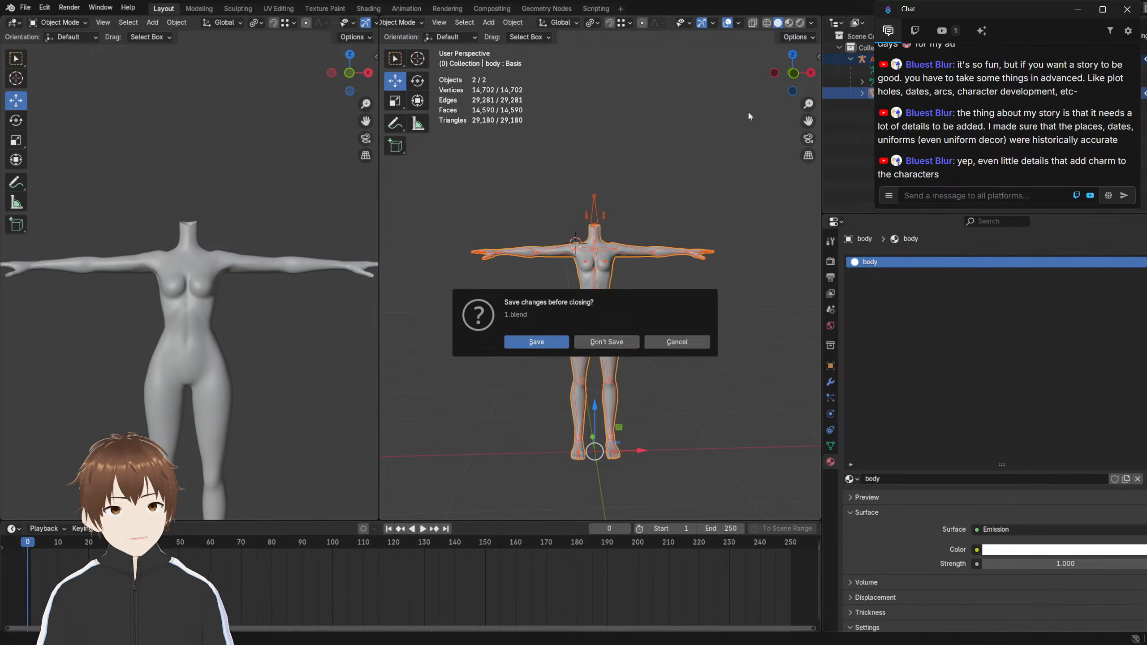
pyautogui.click(607, 342)
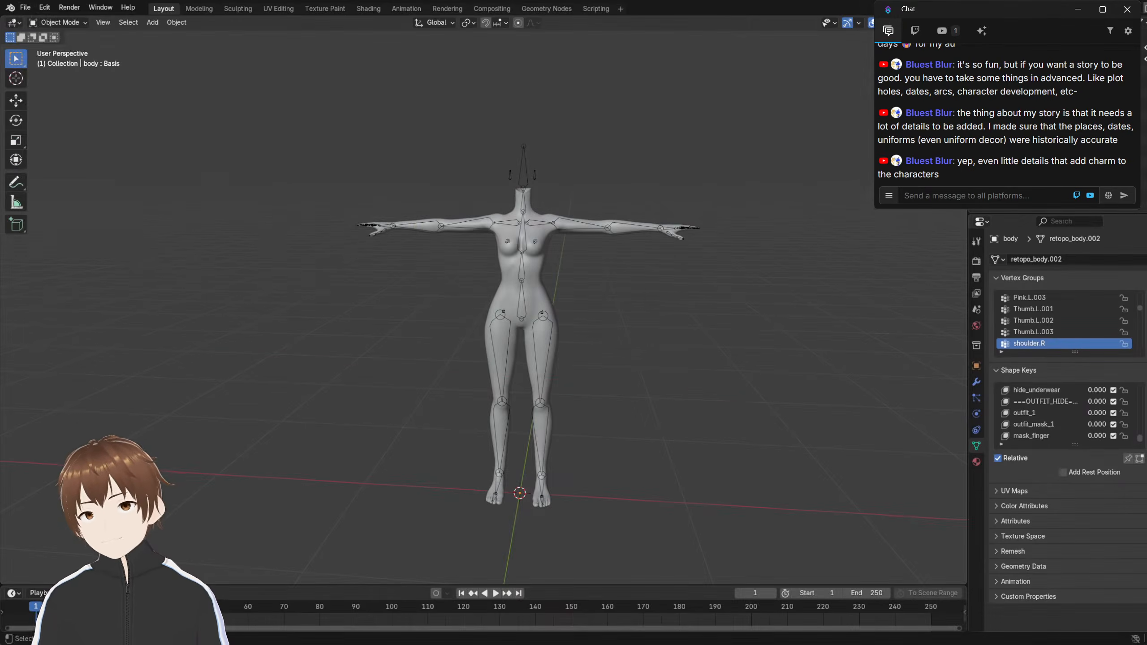
# Switch from the body-only scene to the head model file 5.blend
pyautogui.click(26, 7)
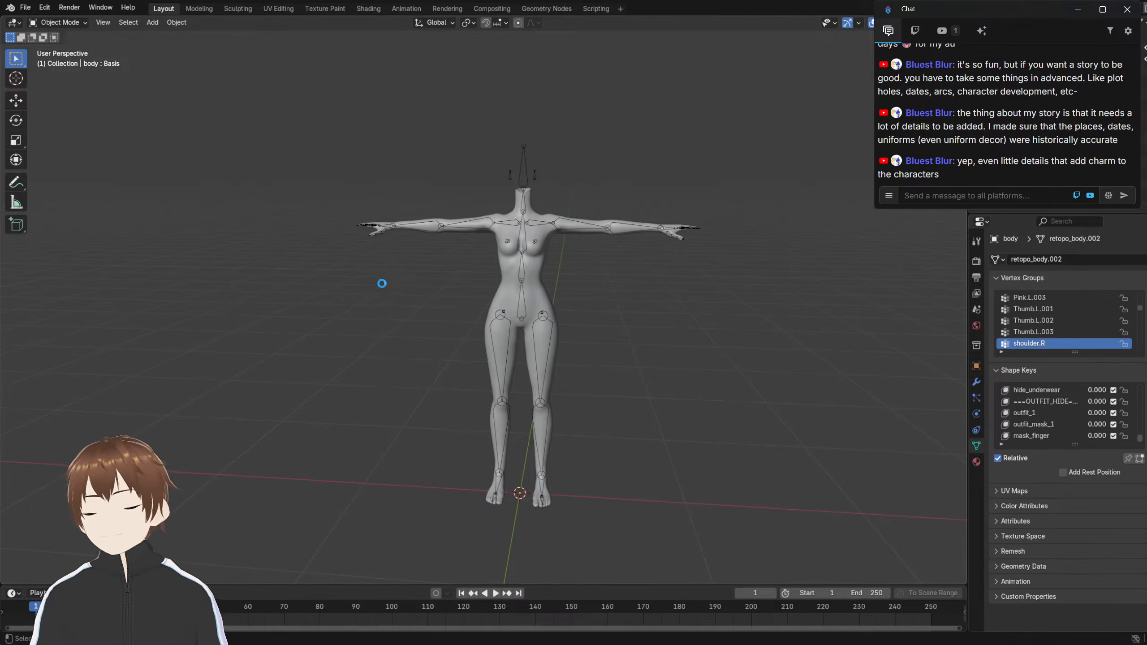
pyautogui.moveTo(403, 298); pyautogui.dragTo(393, 286, button='middle')
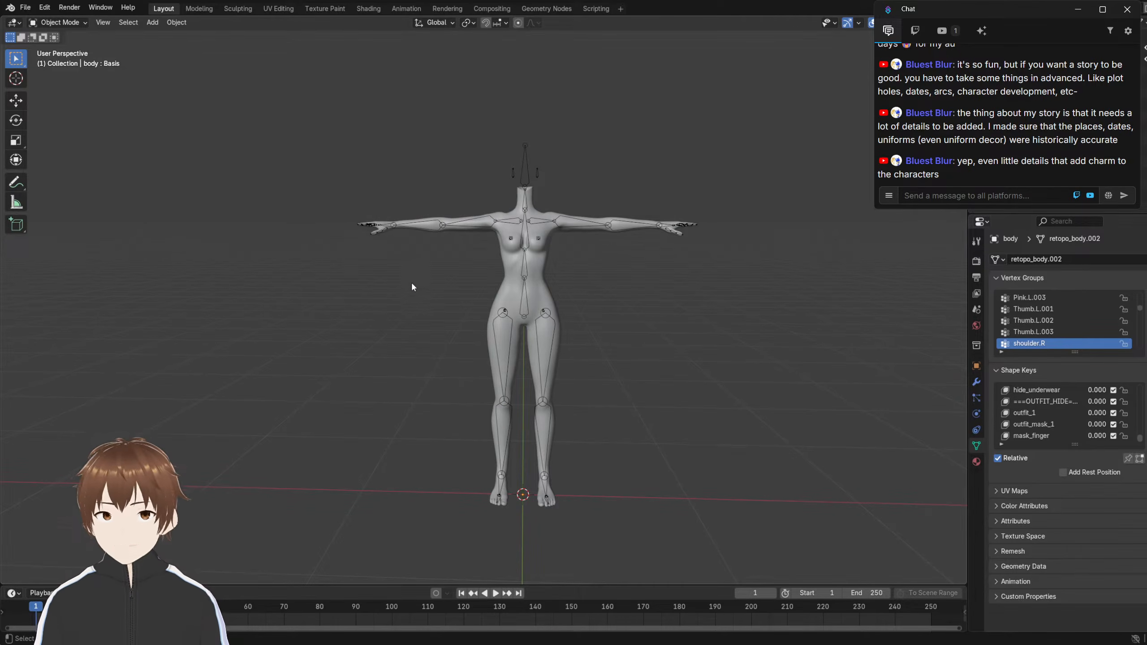
pyautogui.moveTo(412, 287)
pyautogui.mouseDown(button='middle')
pyautogui.moveTo(356, 284)
pyautogui.moveTo(442, 289)
pyautogui.moveTo(403, 281)
pyautogui.moveTo(422, 285)
pyautogui.mouseUp(button='middle')
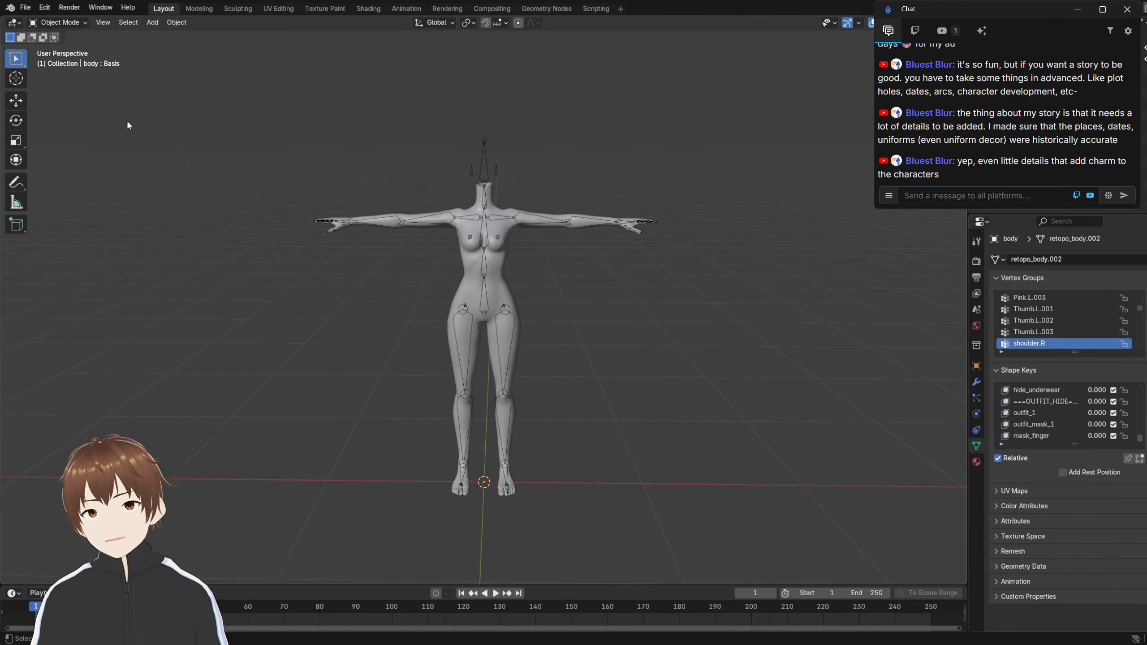
pyautogui.click(27, 8)
pyautogui.click(43, 34)
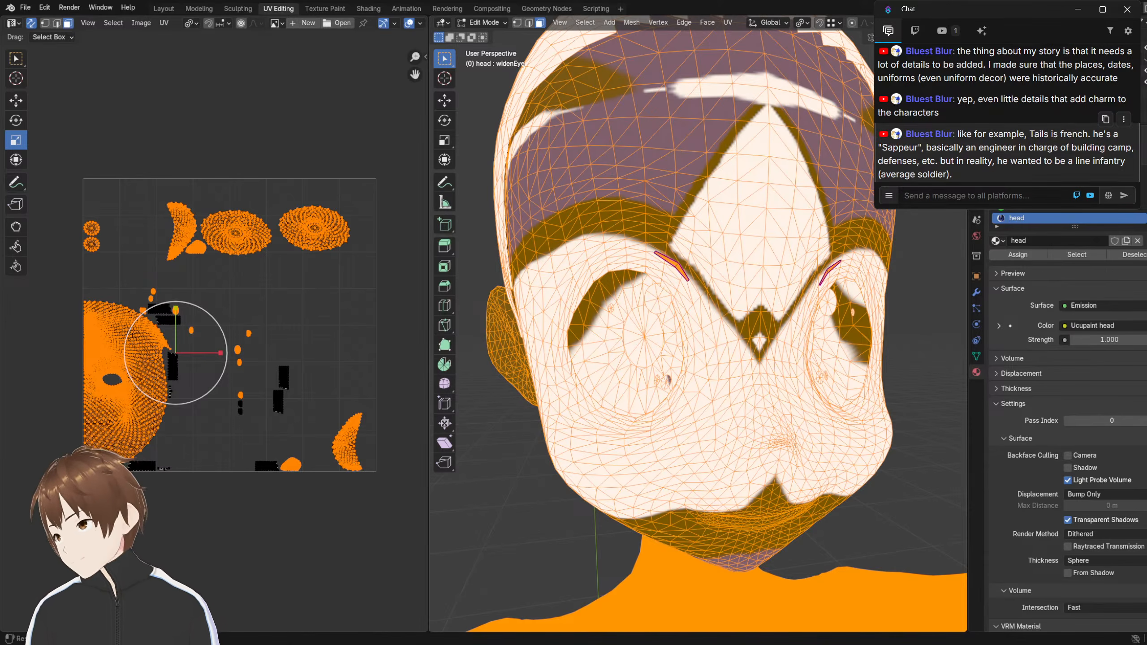
# Examine the head mesh and its UV islands in Edit Mode, including the linked faces of one eye
pyautogui.doubleClick(899, 148)
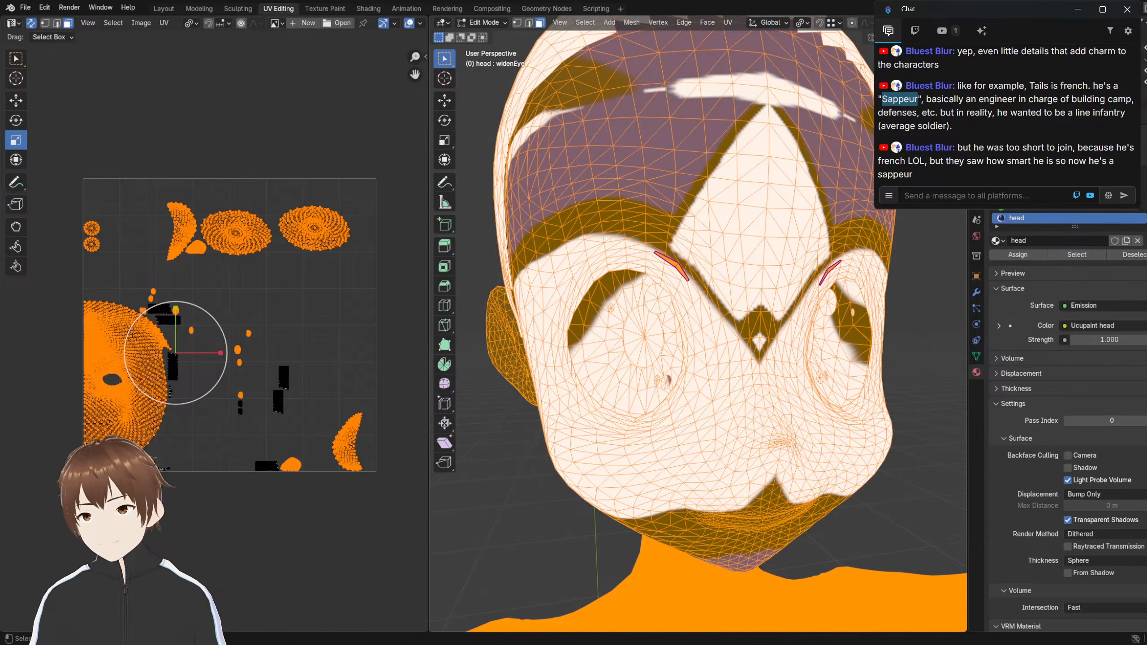
pyautogui.scroll(-5, 668, 307)
pyautogui.hotkey('alt', 'a')
pyautogui.scroll(2, 668, 307)
pyautogui.moveTo(677, 310); pyautogui.dragTo(637, 297, button='middle')
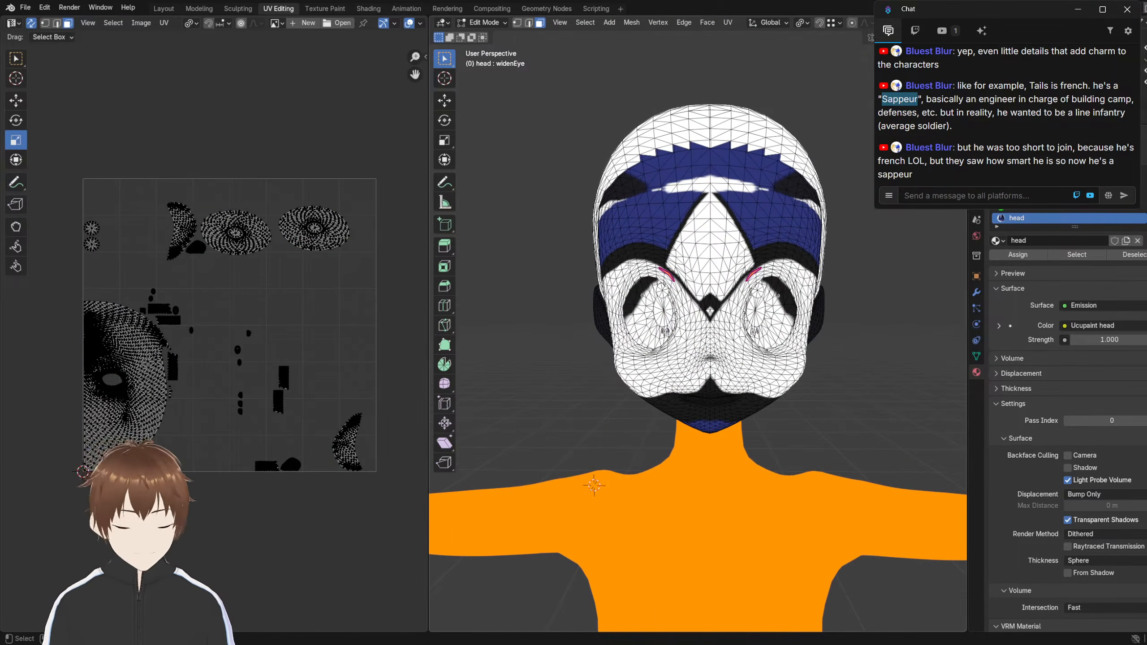
pyautogui.press('a')
pyautogui.hotkey('alt', 'a')
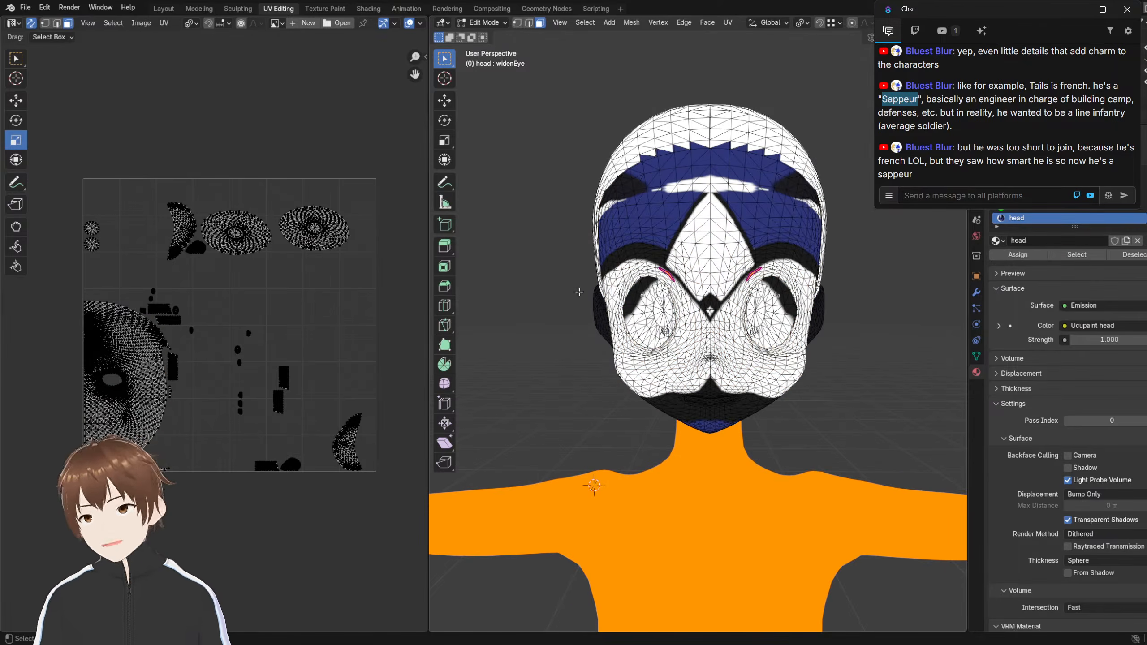
pyautogui.moveTo(580, 292); pyautogui.dragTo(557, 331, button='middle')
pyautogui.press('l')
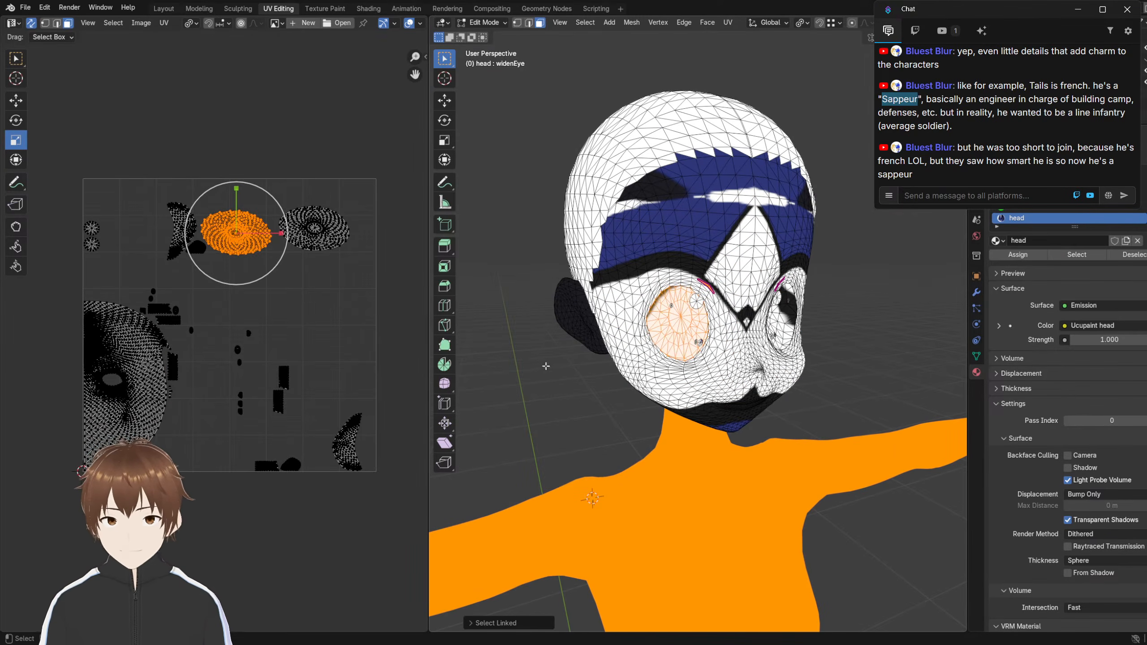
pyautogui.hotkey('alt', 'a')
pyautogui.press('a')
pyautogui.moveTo(560, 380); pyautogui.dragTo(534, 381, button='middle')
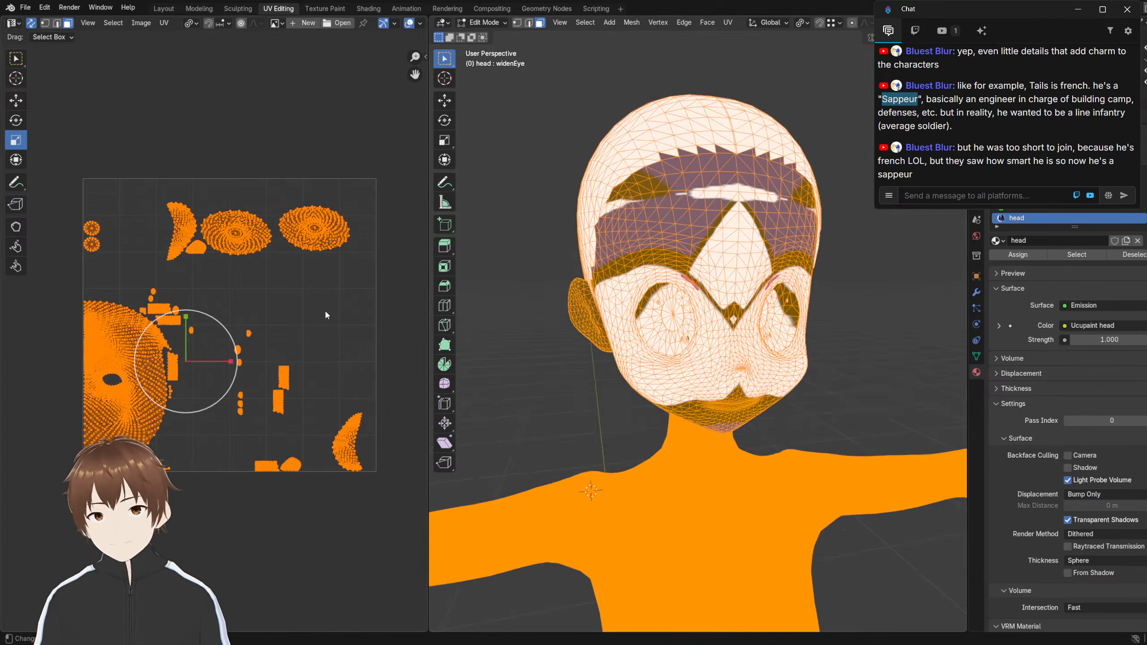
# Return to Object Mode and delete the orange body object beneath the head
pyautogui.scroll(-6, 561, 308)
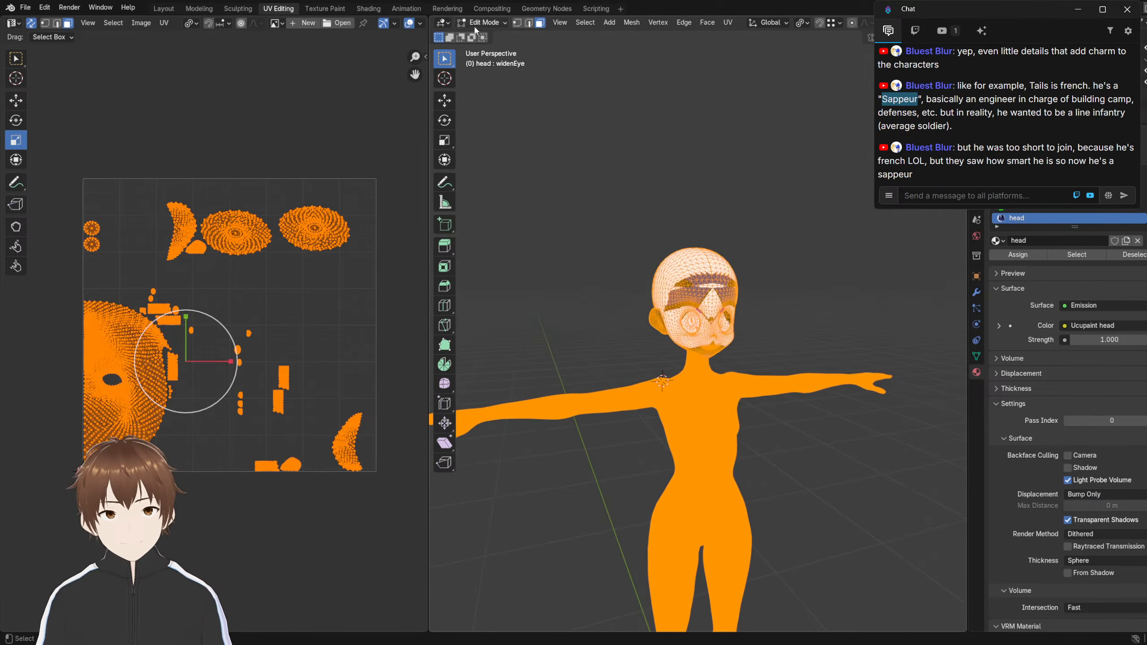
pyautogui.press('Tab')
pyautogui.click(593, 396)
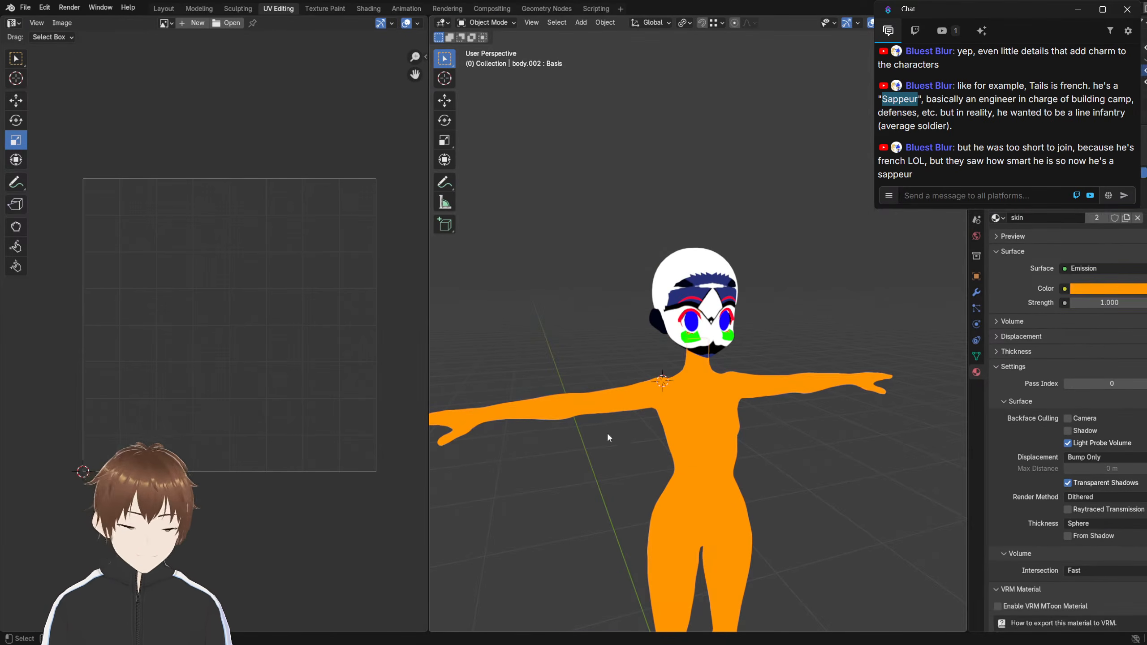
pyautogui.press('Delete')
pyautogui.scroll(7, 609, 353)
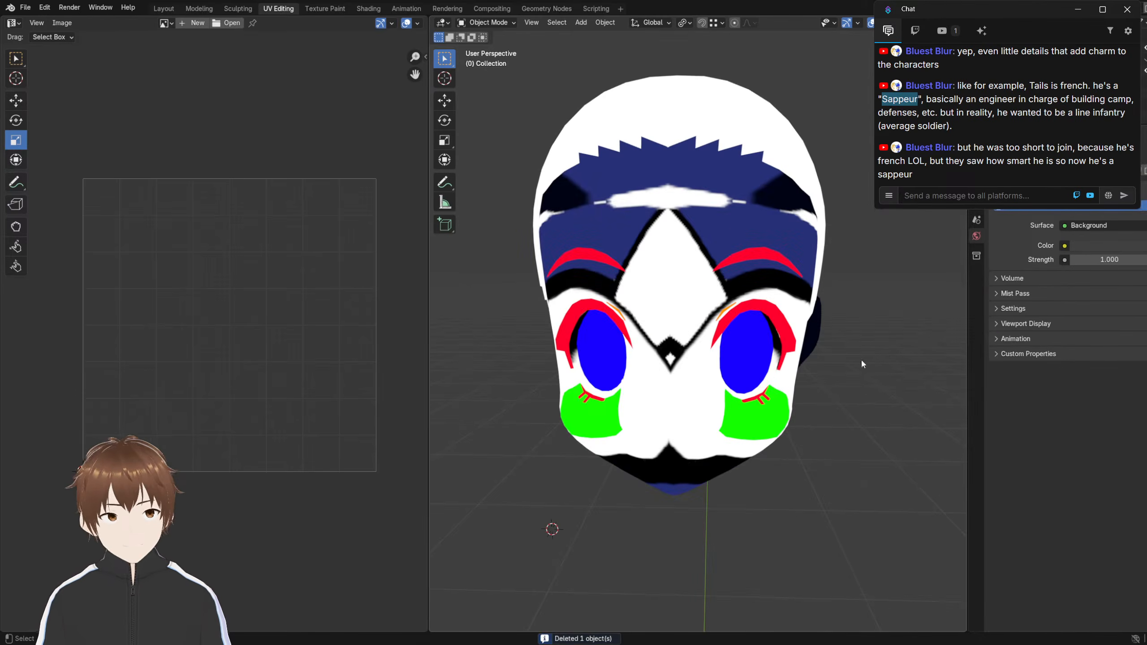
# Select the head object and remove its head material slot
pyautogui.click(735, 179)
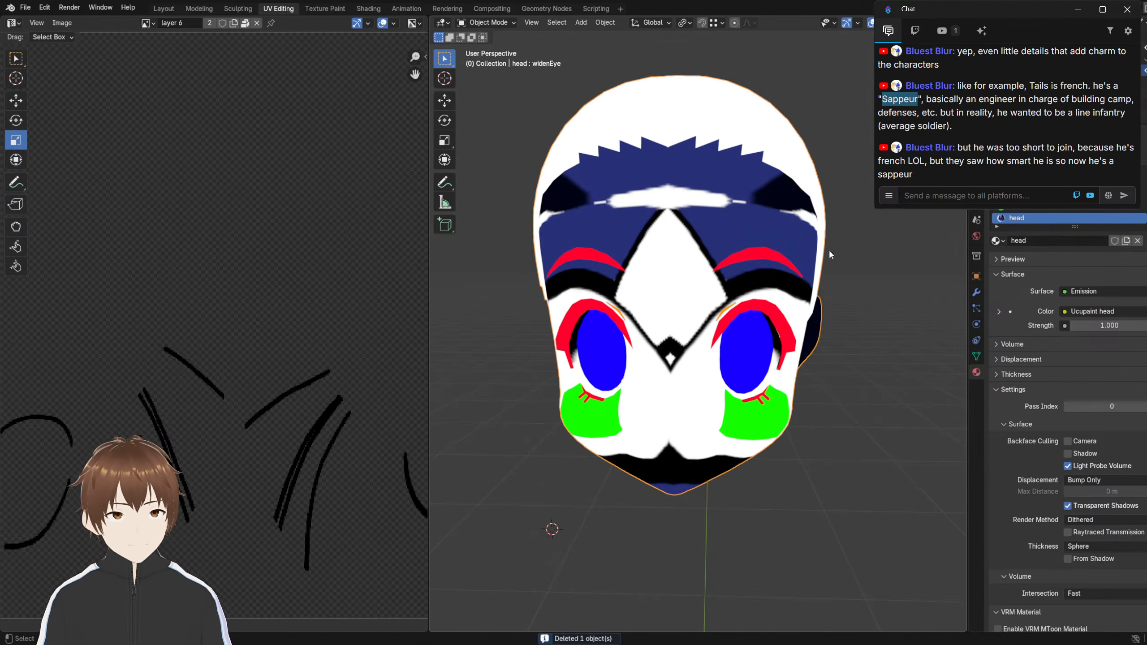
pyautogui.scroll(-1, 724, 270)
pyautogui.moveTo(724, 270); pyautogui.dragTo(748, 271, button='middle')
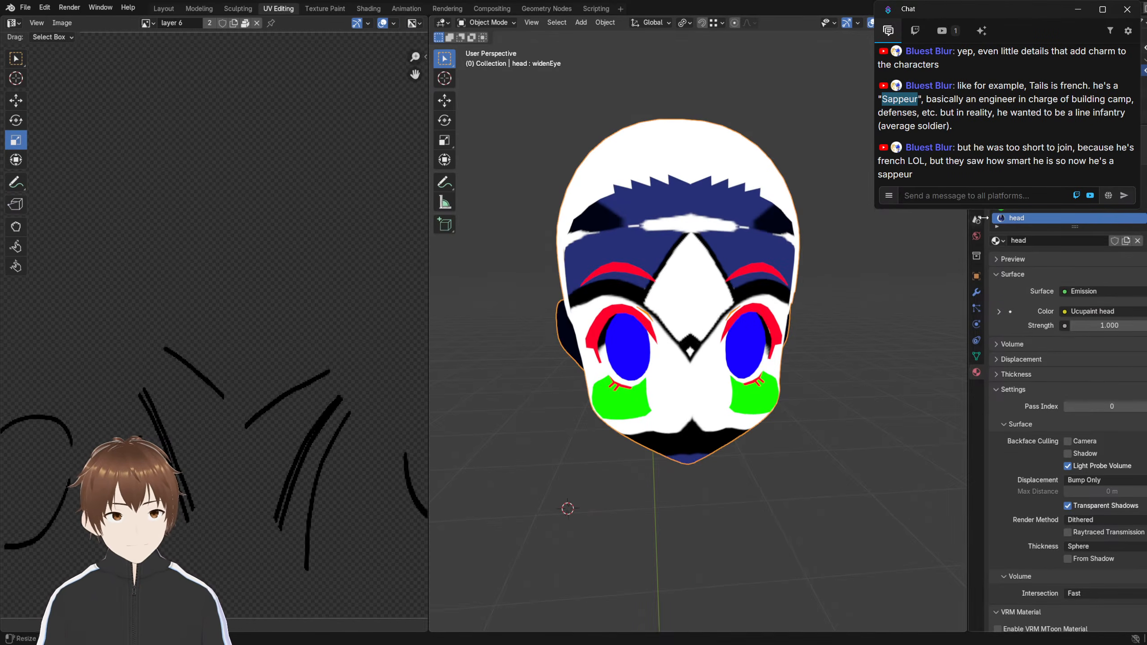
pyautogui.click(1143, 194)
pyautogui.scroll(-4, 653, 236)
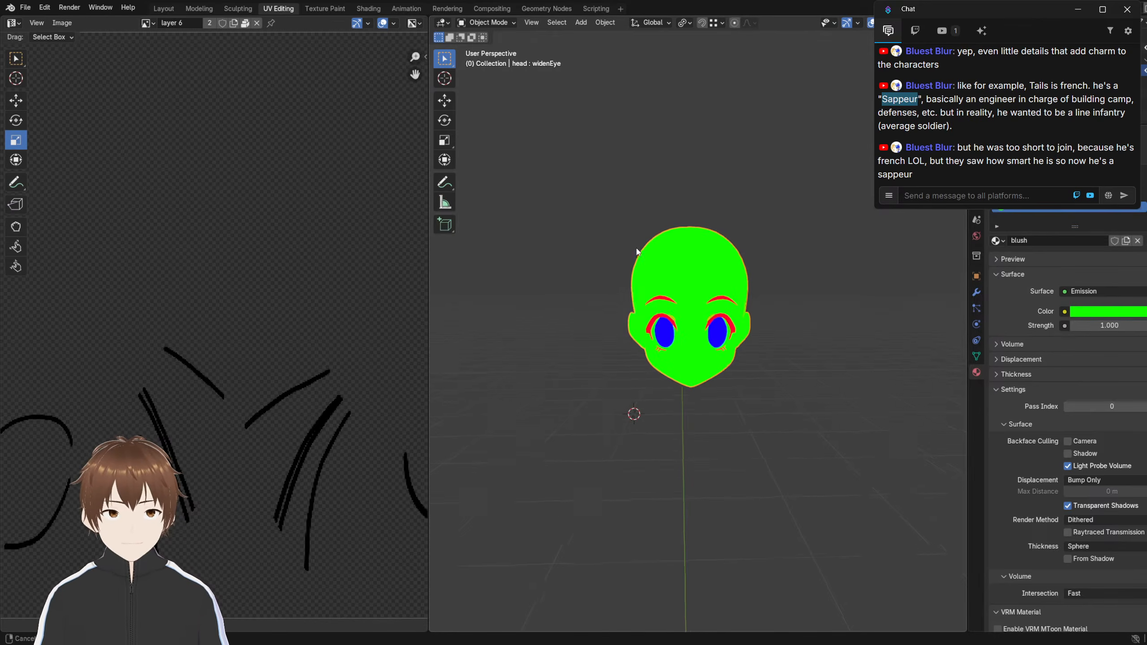
# Set Armature as the head object's parent in its object relations
pyautogui.moveTo(637, 252); pyautogui.dragTo(657, 262, button='middle')
pyautogui.scroll(-1, 658, 261)
pyautogui.scroll(-1, 608, 240)
pyautogui.moveTo(590, 195); pyautogui.dragTo(703, 328)
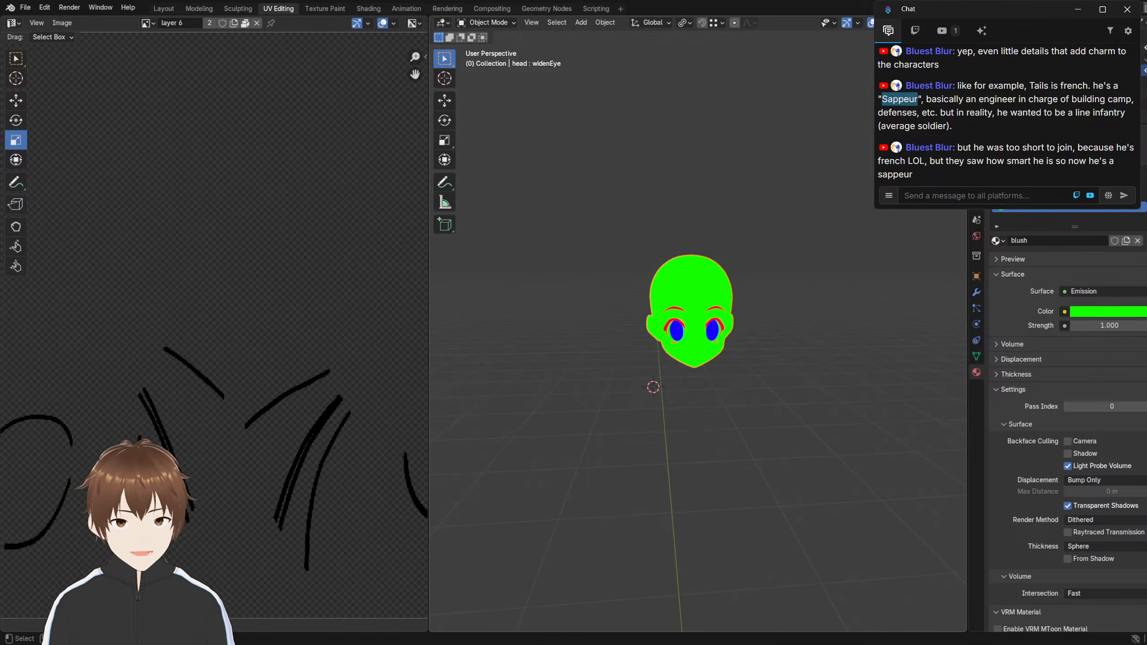
pyautogui.click(977, 277)
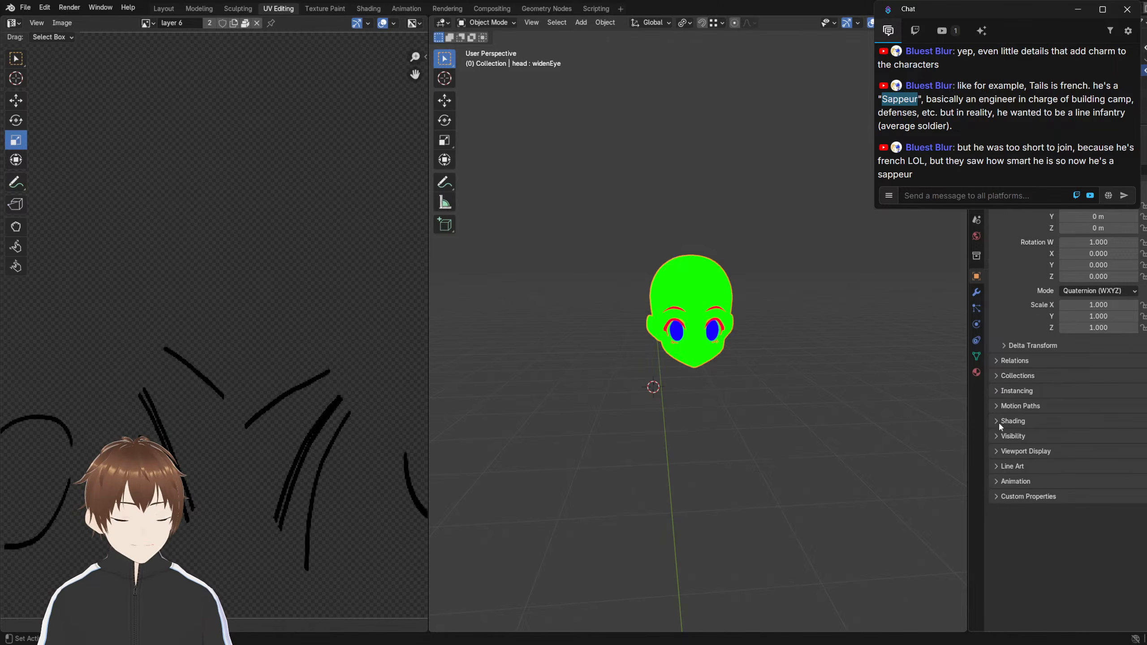
pyautogui.click(997, 360)
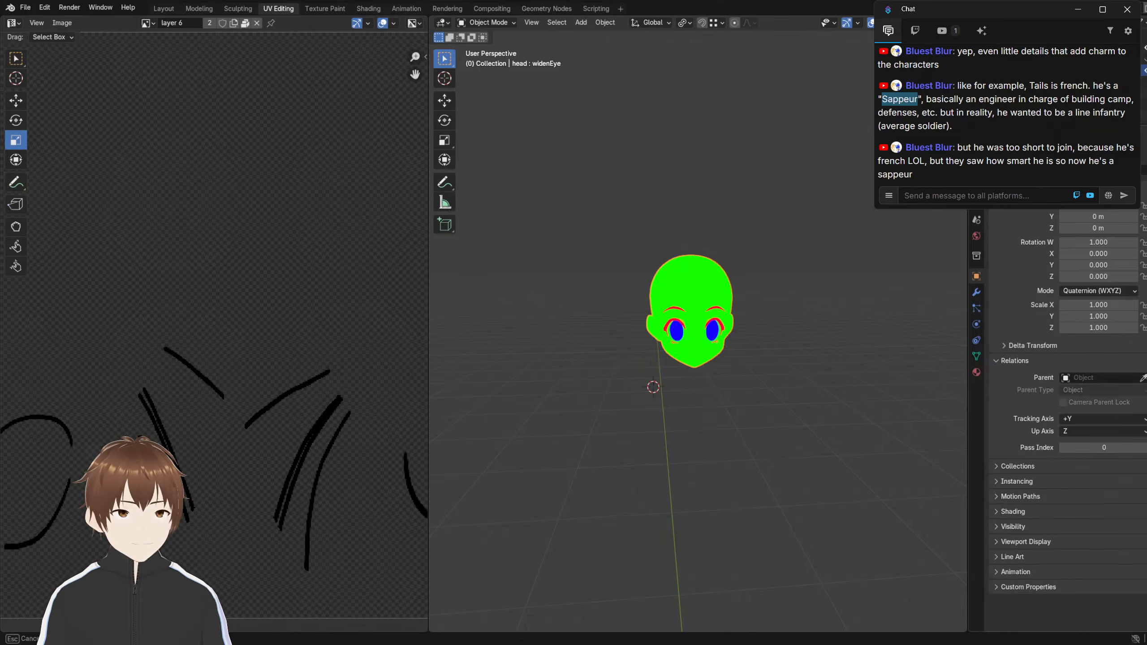
pyautogui.click(25, 7)
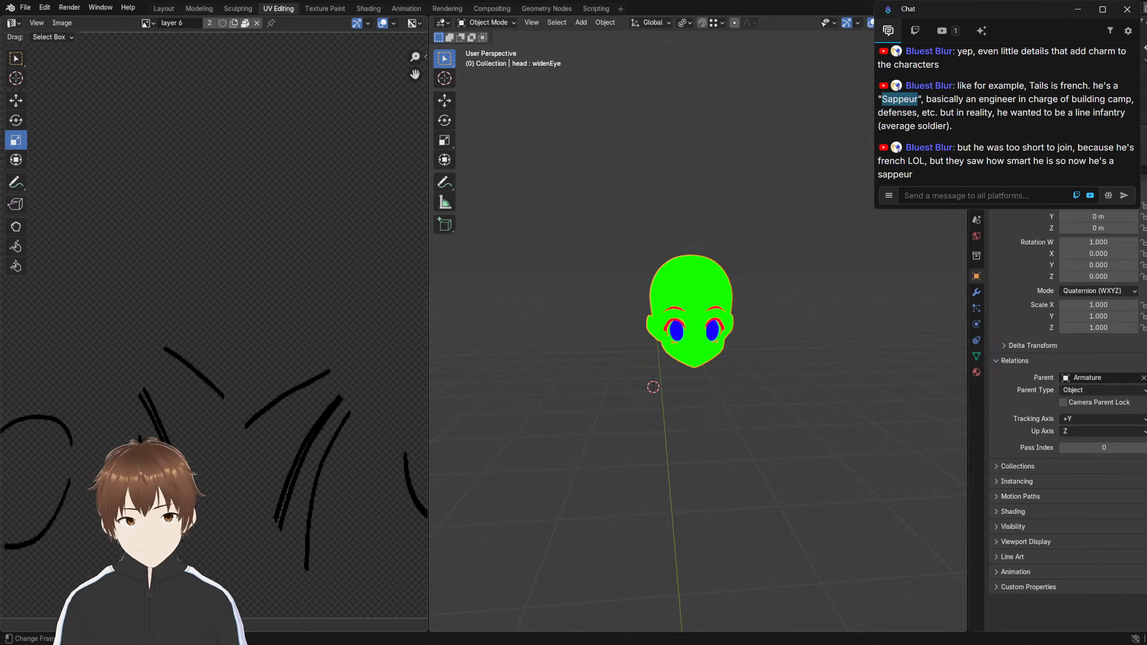
# Copy the head with its armature, and close 5.blend without saving the changes
pyautogui.hotkey('ctrl', 'c')
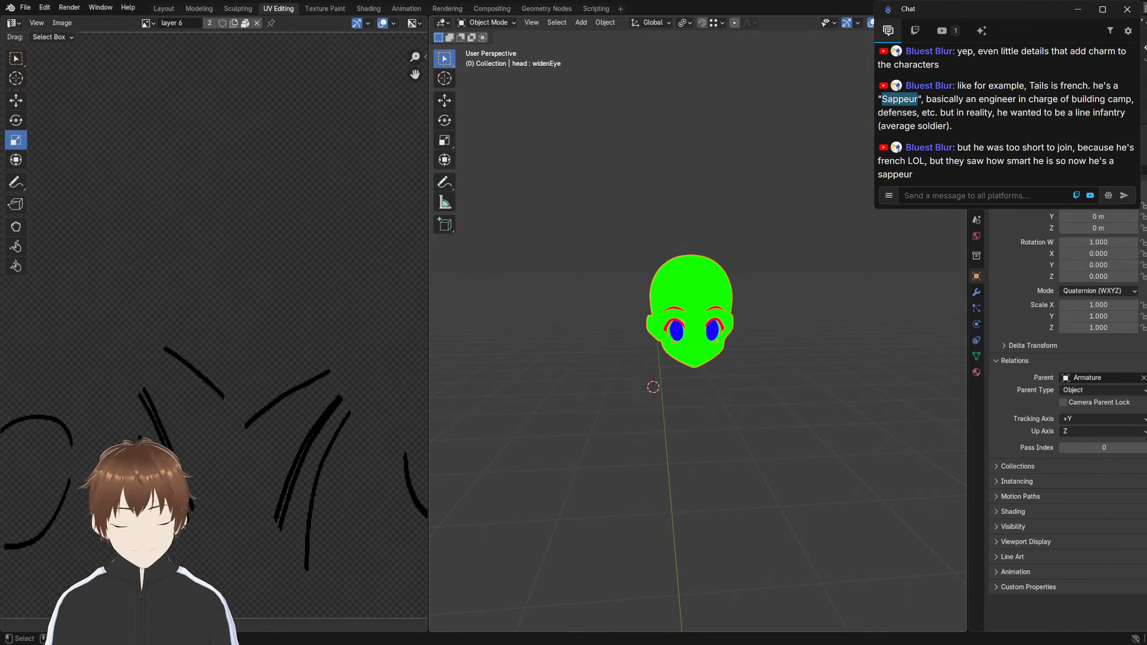
pyautogui.hotkey('ctrl', 'q')
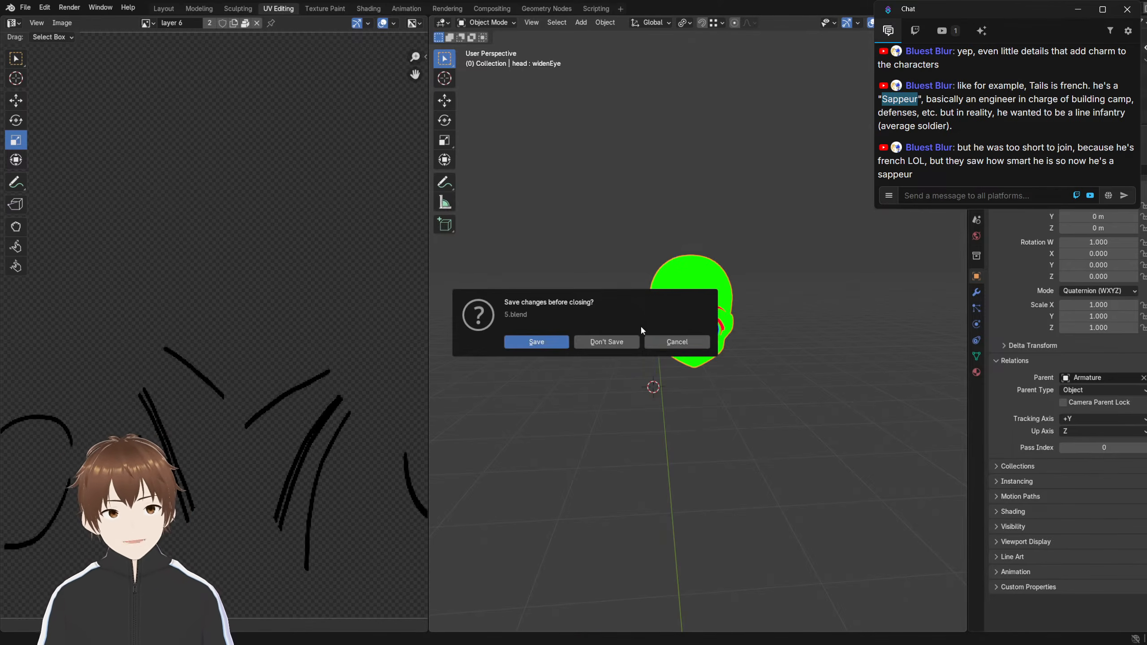
pyautogui.click(606, 341)
# Paste the head and armature into a clean scene and save it as 5.blend
pyautogui.click(19, 5)
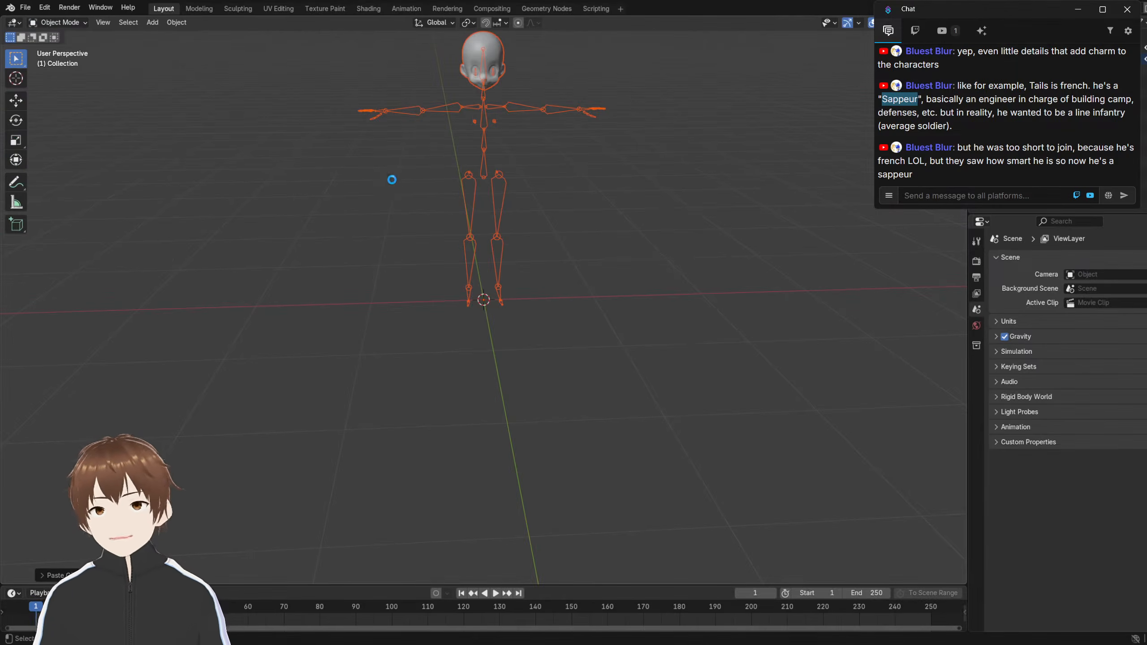
pyautogui.click(303, 181)
pyautogui.hotkey('ctrl', 's')
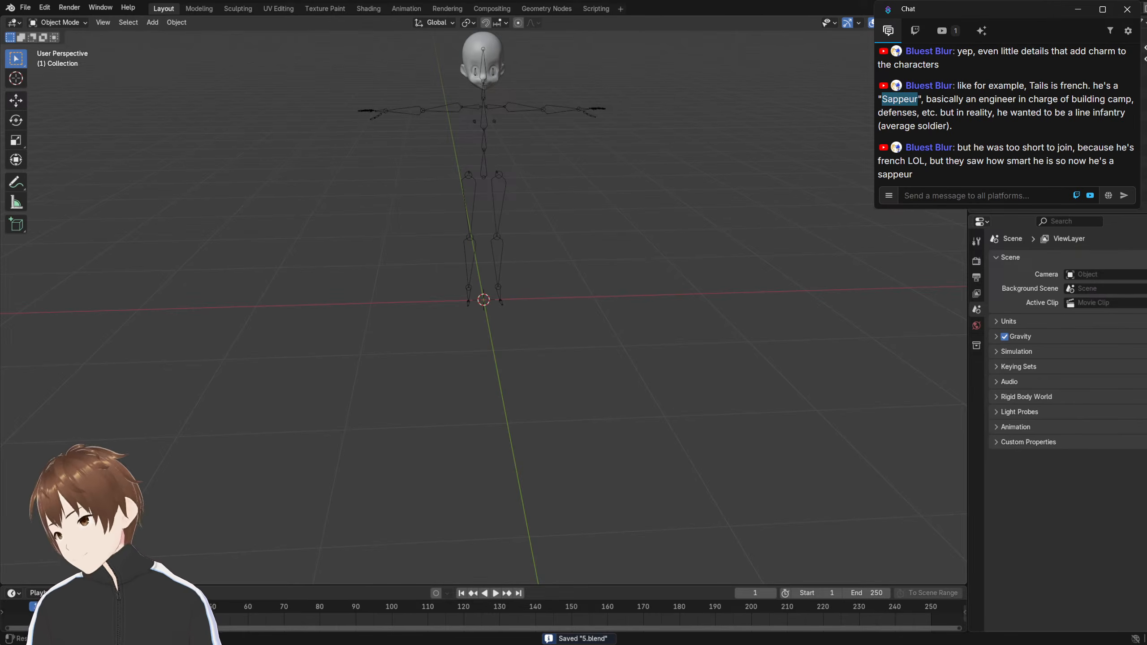
pyautogui.scroll(5, 481, 293)
pyautogui.keyDown('shift'); pyautogui.moveTo(459, 86); pyautogui.dragTo(479, 264, button='middle'); pyautogui.keyUp('shift')
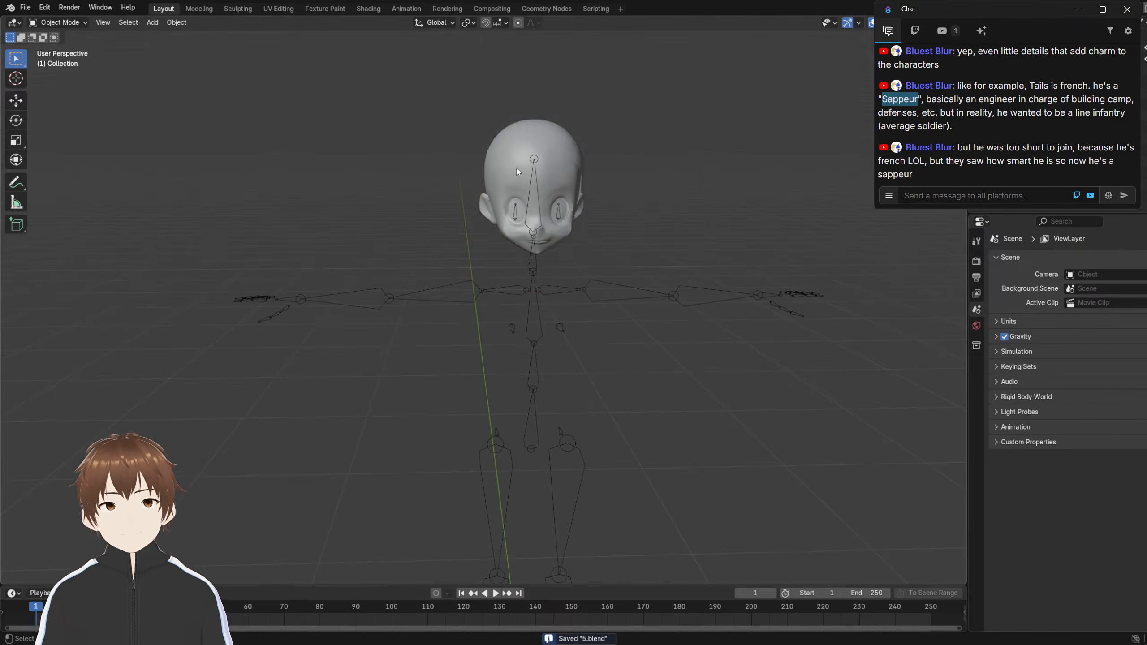
# Select the head mesh and switch the viewport to a shading mode that shows its material colours
pyautogui.click(520, 168)
pyautogui.press('z')
pyautogui.scroll(3, 675, 245)
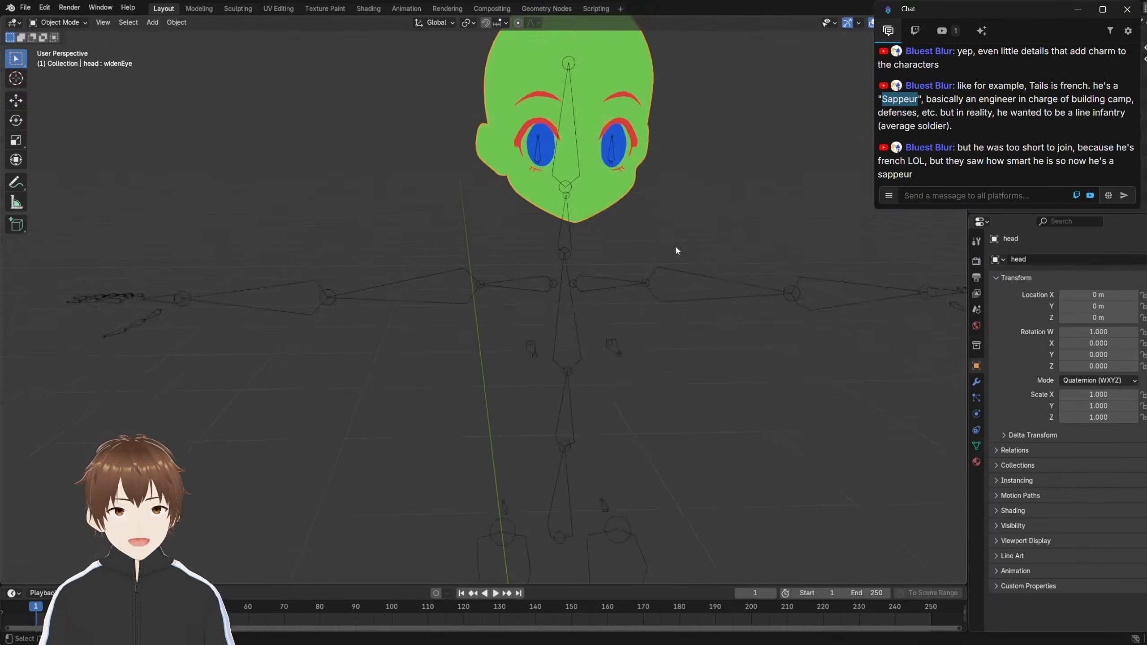
pyautogui.keyDown('shift'); pyautogui.moveTo(675, 245); pyautogui.dragTo(637, 358, button='middle'); pyautogui.keyUp('shift')
# Add a material slot to the head object with a new material named head
pyautogui.click(976, 462)
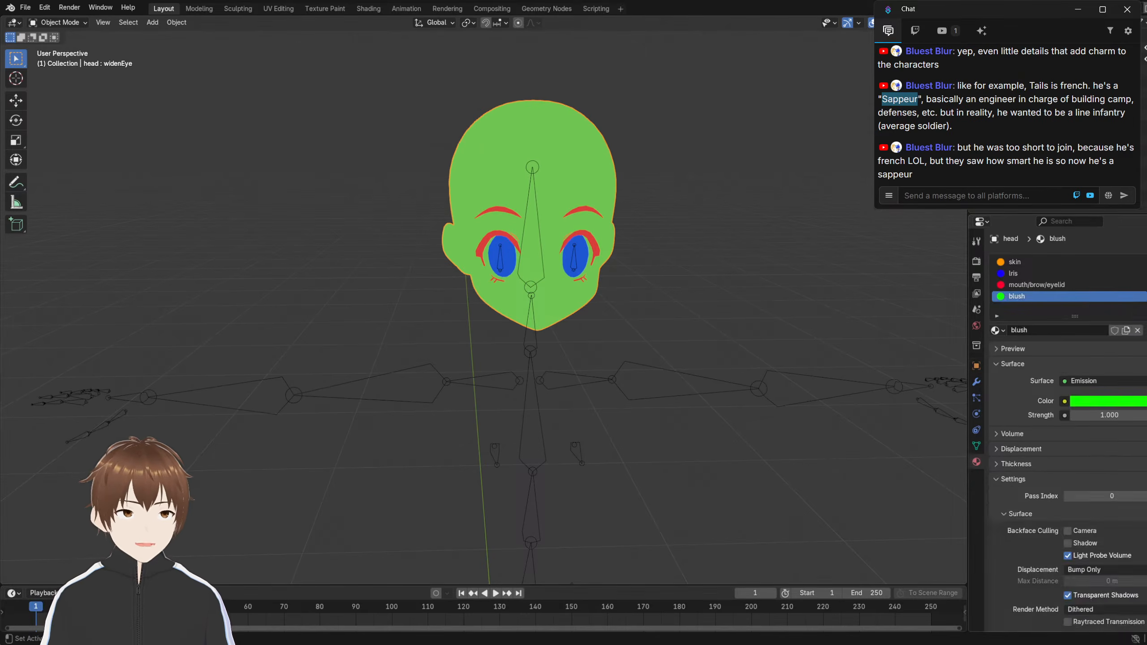
pyautogui.click(1145, 262)
pyautogui.click(1046, 330)
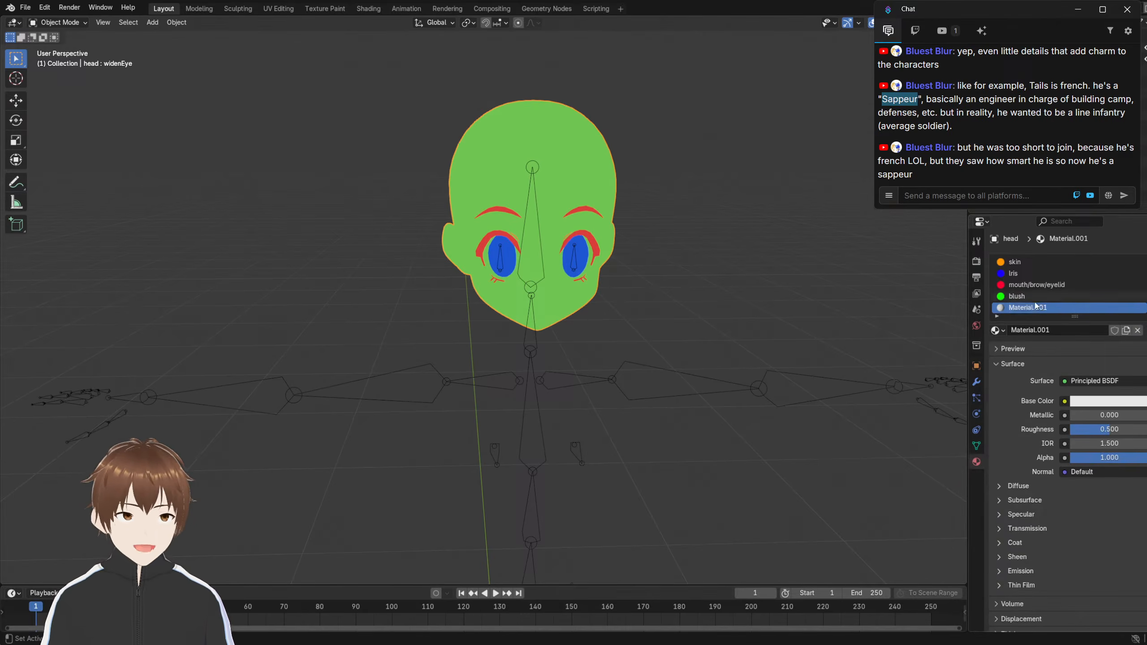
pyautogui.doubleClick(1038, 308)
pyautogui.write('head')
pyautogui.press('Return')
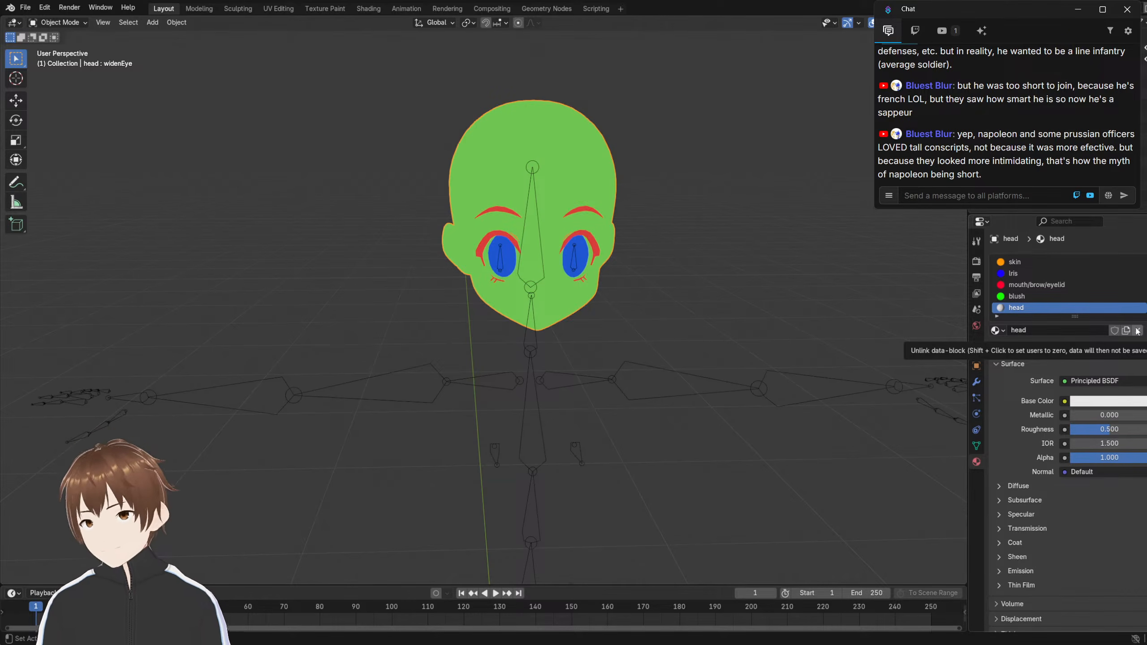
# Enter Edit Mode on the head and select the linked geometry of the face surface
pyautogui.click(704, 309)
pyautogui.scroll(-1, 704, 307)
pyautogui.moveTo(705, 306)
pyautogui.mouseDown(button='middle')
pyautogui.moveTo(693, 250)
pyautogui.moveTo(706, 304)
pyautogui.mouseUp(button='middle')
pyautogui.scroll(1, 693, 251)
pyautogui.scroll(1, 693, 251)
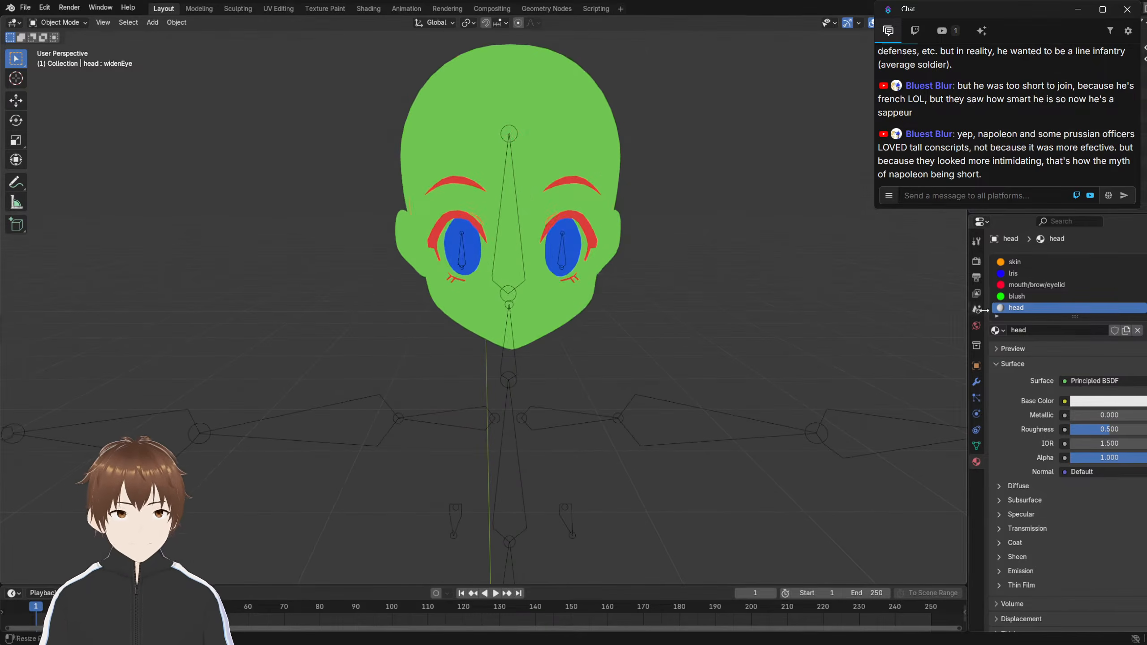
pyautogui.press('Tab')
pyautogui.click(352, 309)
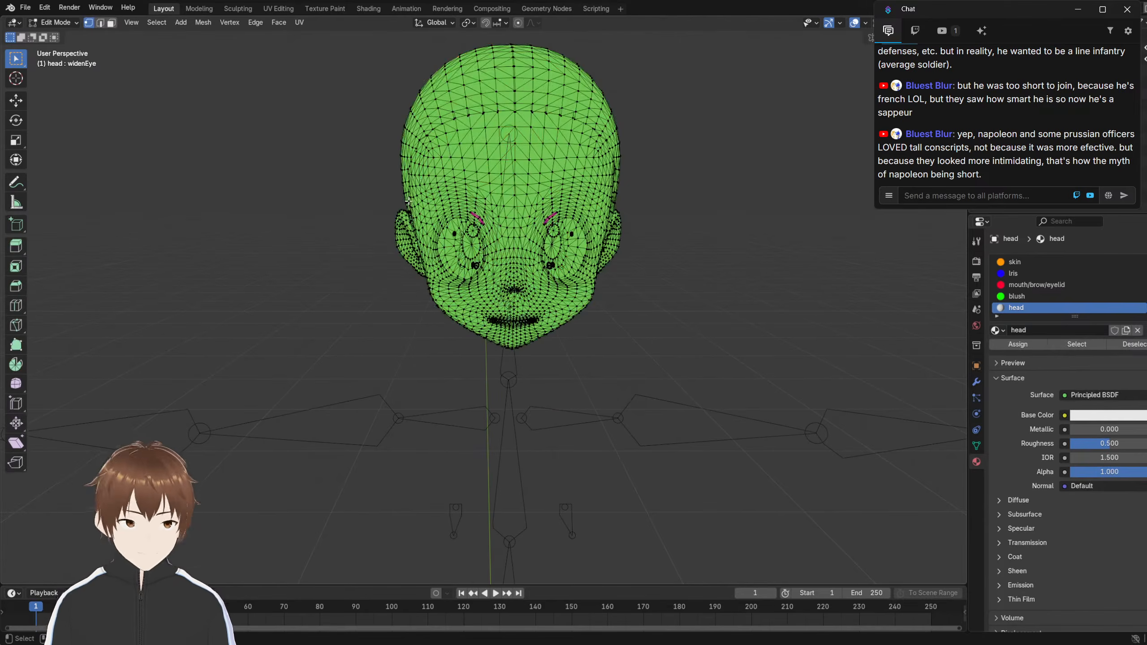
pyautogui.press('l')
pyautogui.moveTo(389, 207); pyautogui.dragTo(439, 218, button='middle')
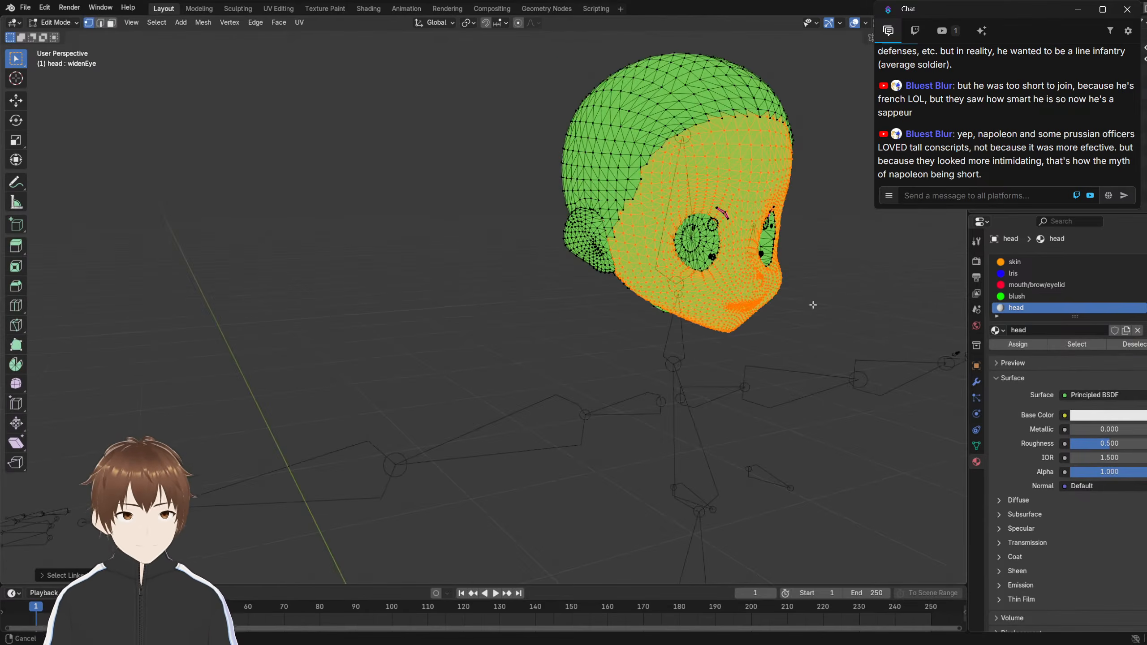
pyautogui.keyDown('shift'); pyautogui.moveTo(811, 304); pyautogui.dragTo(637, 312, button='middle'); pyautogui.keyUp('shift')
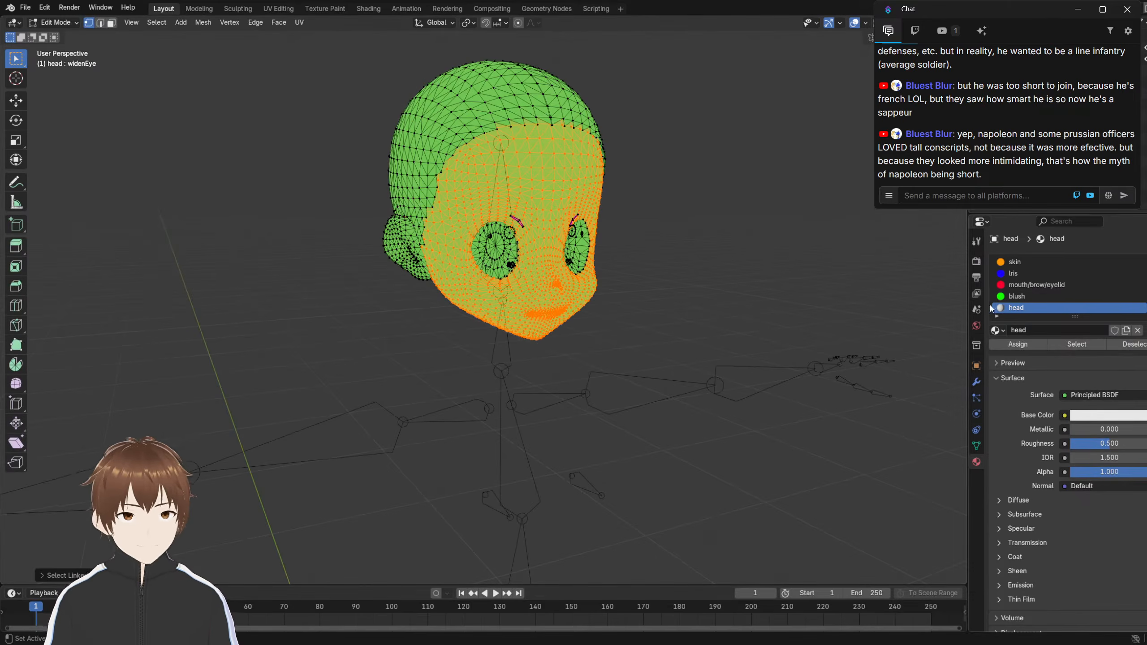
# Change the head material's surface to Emission and set its colour to magenta
pyautogui.click(1100, 415)
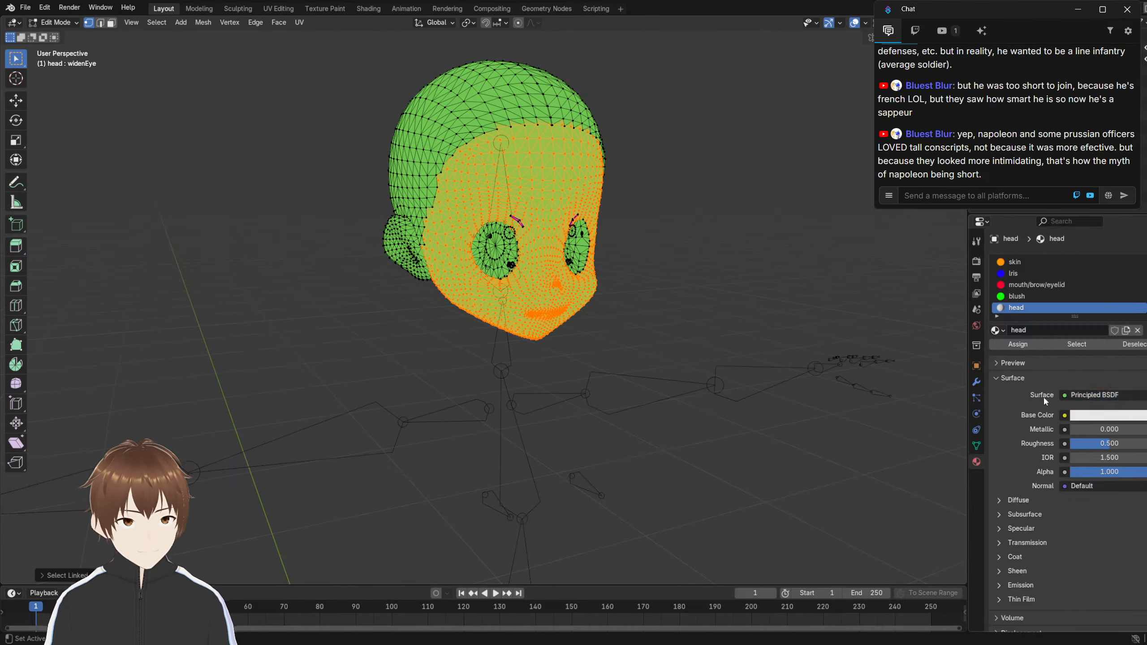
pyautogui.click(1084, 395)
pyautogui.click(958, 147)
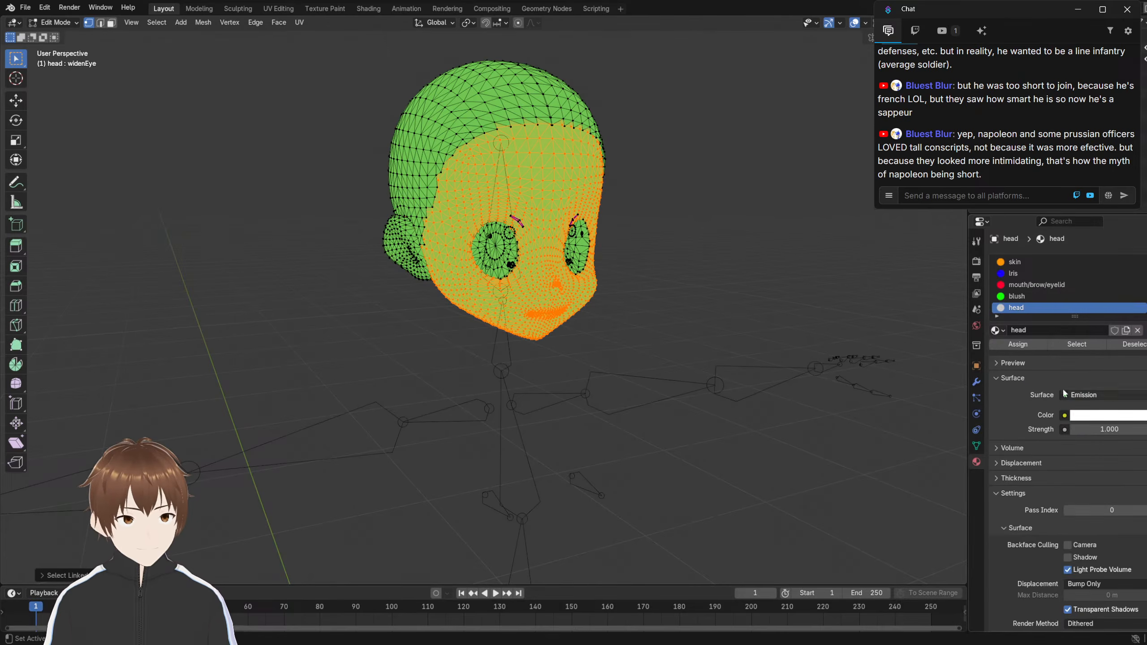
pyautogui.click(1091, 414)
pyautogui.moveTo(1113, 297); pyautogui.dragTo(1132, 308)
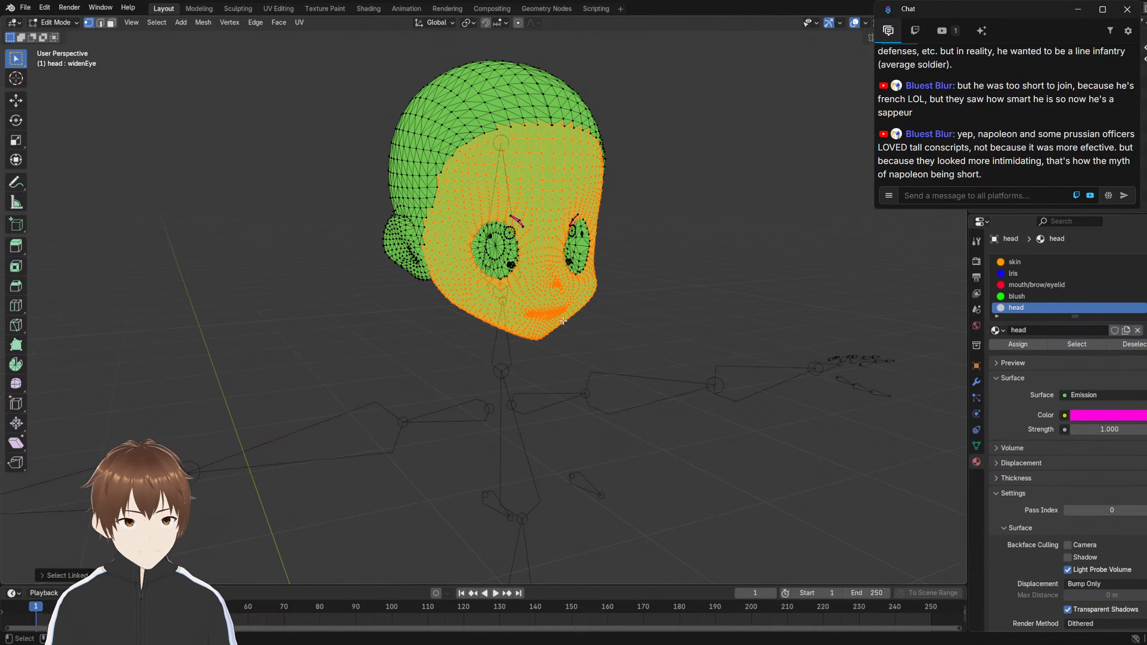
# Assign the head material to the selected face surface and clear the selection
pyautogui.press('Tab')
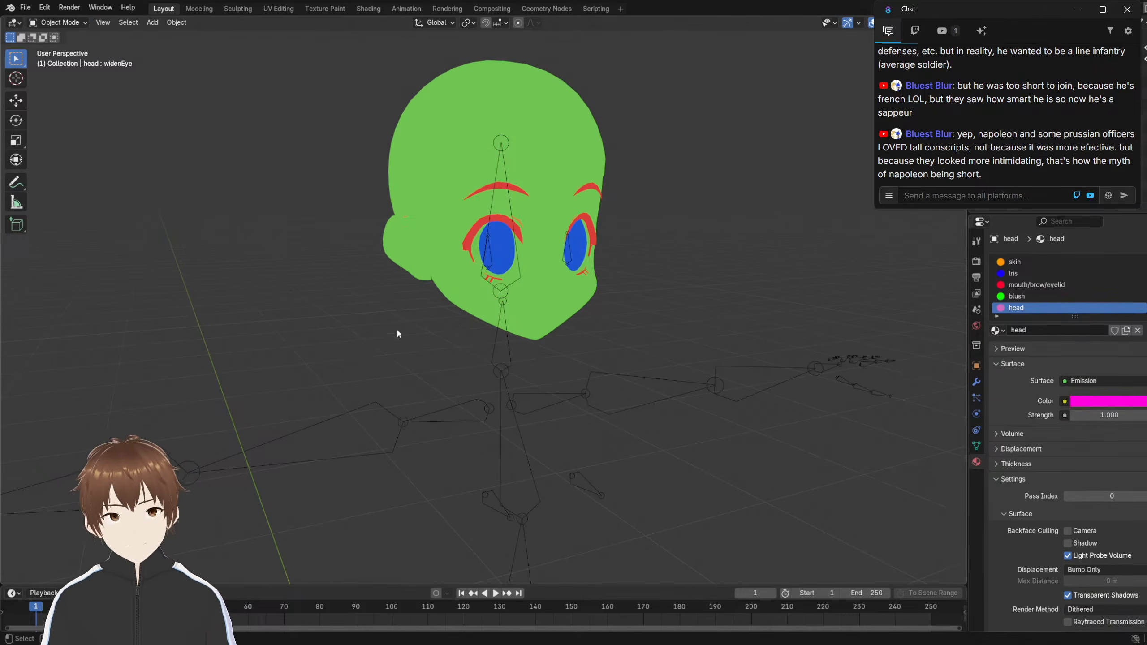
pyautogui.press('Tab')
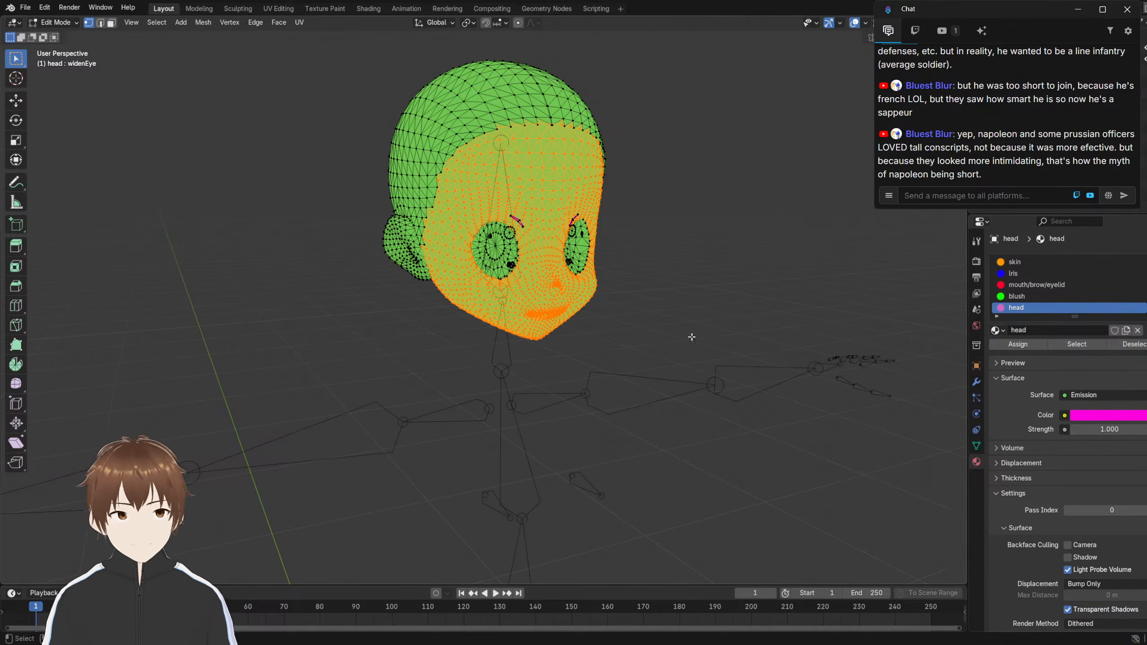
pyautogui.click(1032, 345)
pyautogui.hotkey('alt', 'a')
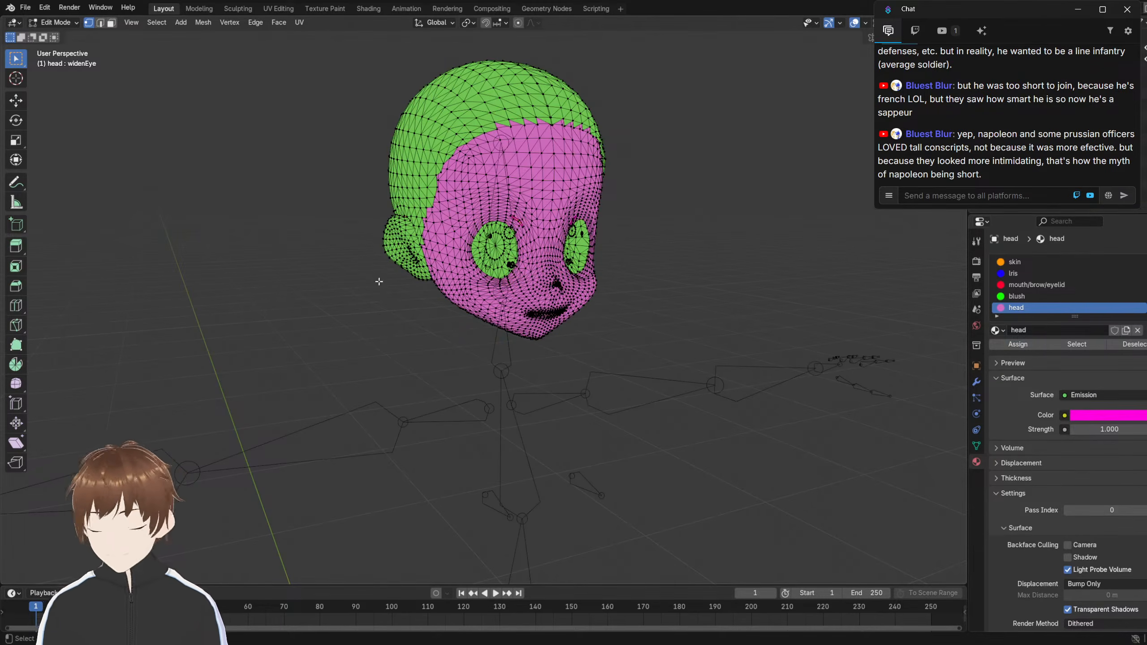
# Select the linked geometry of both ears and assign the head material to them
pyautogui.press('l')
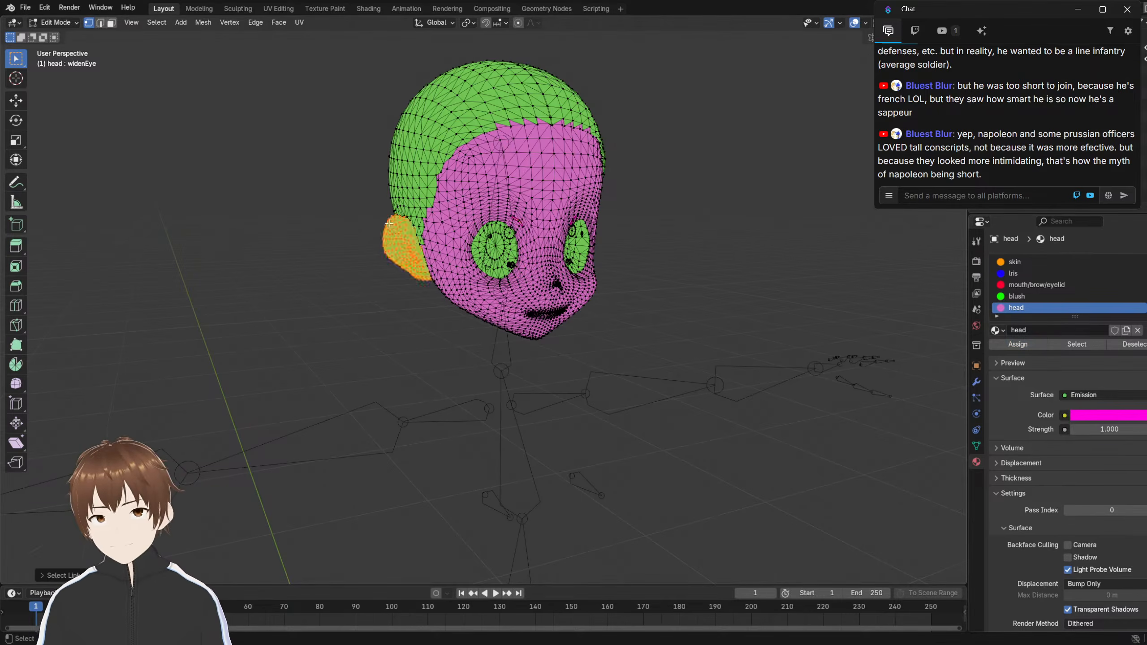
pyautogui.moveTo(426, 222); pyautogui.dragTo(402, 323, button='middle')
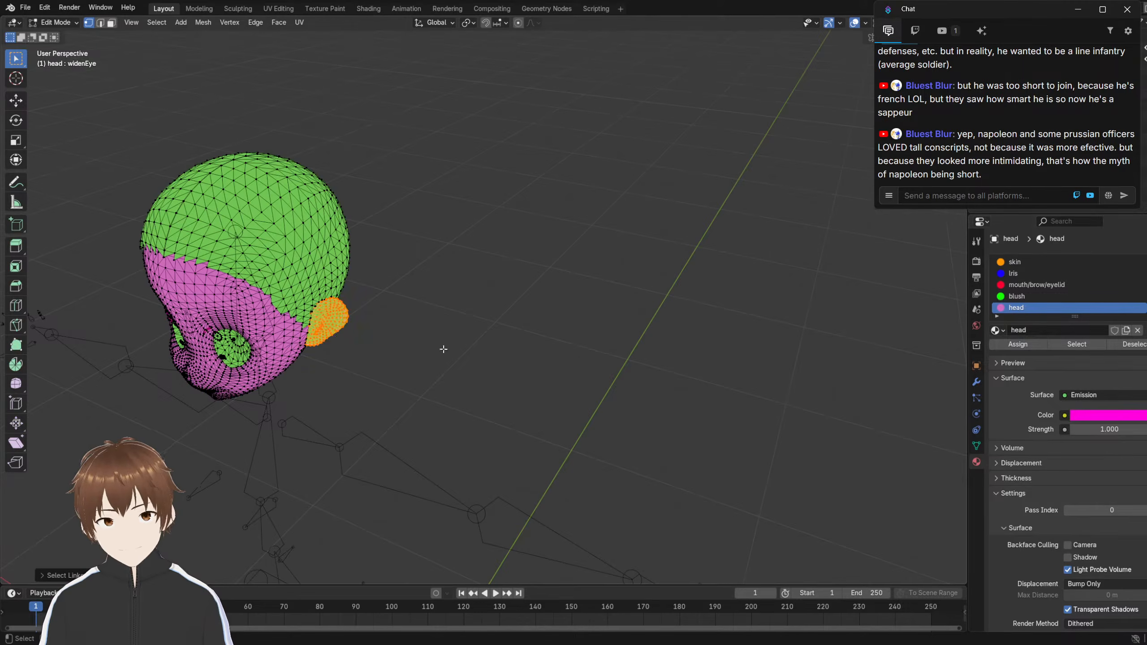
pyautogui.click(1006, 344)
pyautogui.press('KP_Decimal')
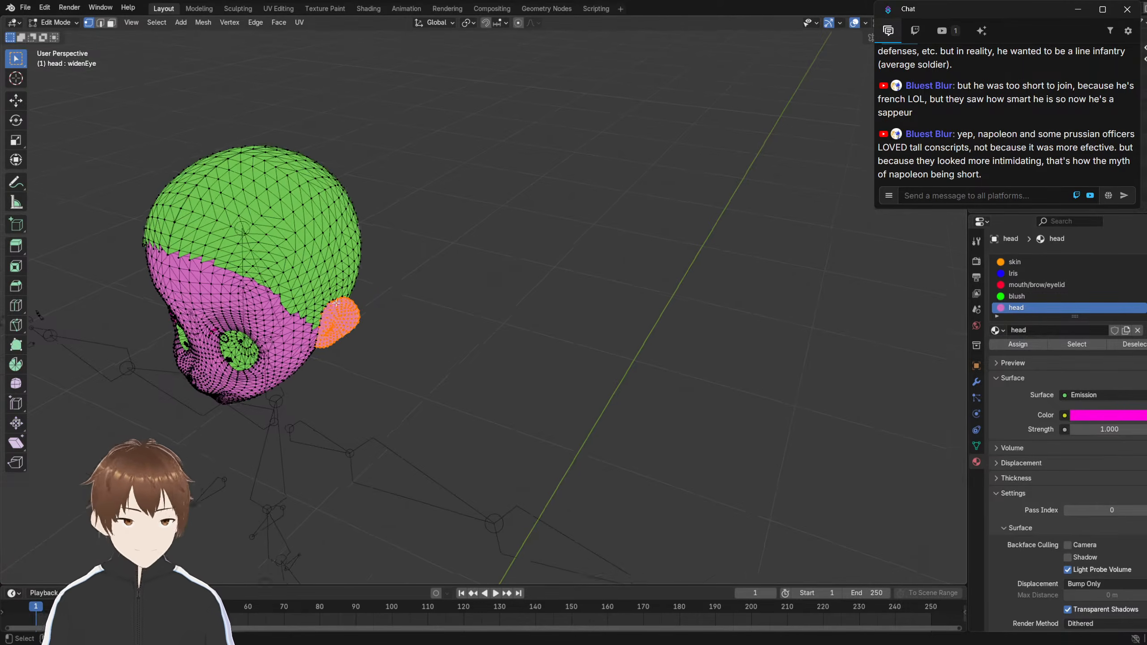
pyautogui.scroll(-2, 198, 309)
pyautogui.moveTo(198, 309); pyautogui.dragTo(358, 266, button='middle')
pyautogui.scroll(1, 296, 315)
pyautogui.click(297, 315)
pyautogui.scroll(2, 358, 265)
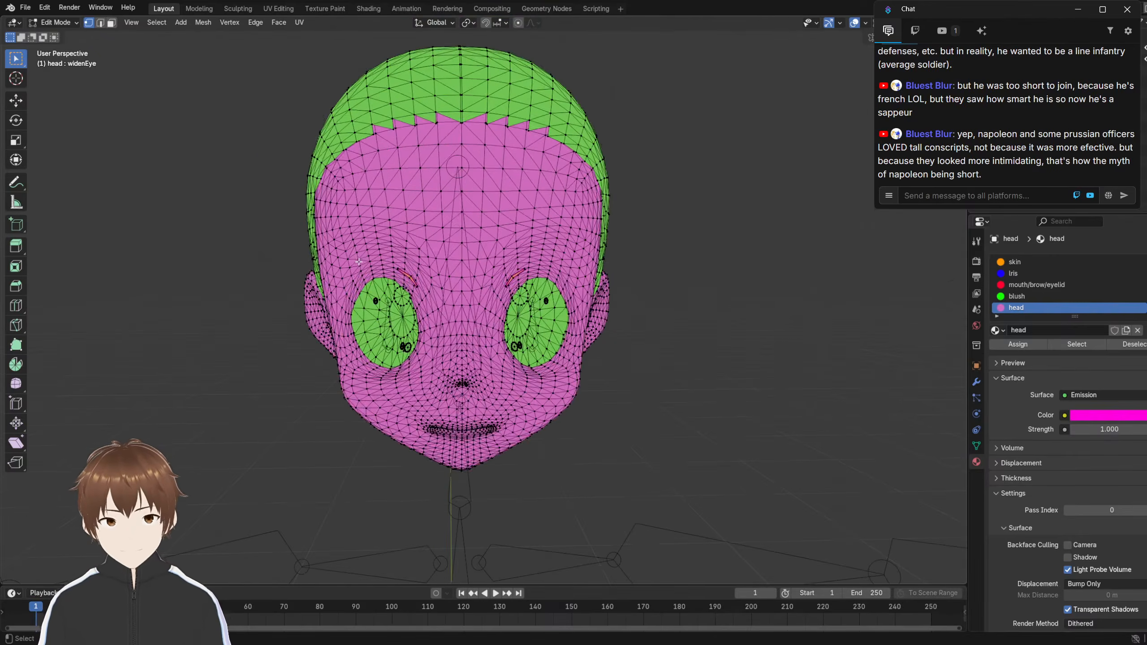
pyautogui.press('Tab')
pyautogui.moveTo(279, 296); pyautogui.dragTo(489, 367, button='middle')
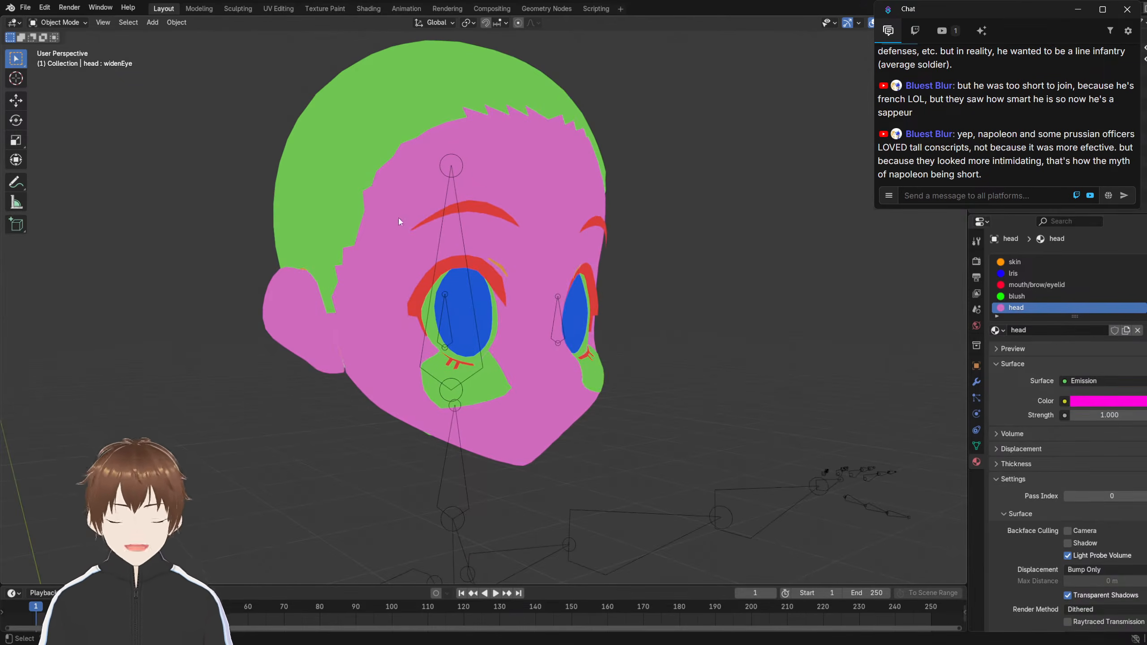
# Select the linked geometry of the scalp, assign the head material to it, and return to Object Mode
pyautogui.press('Tab')
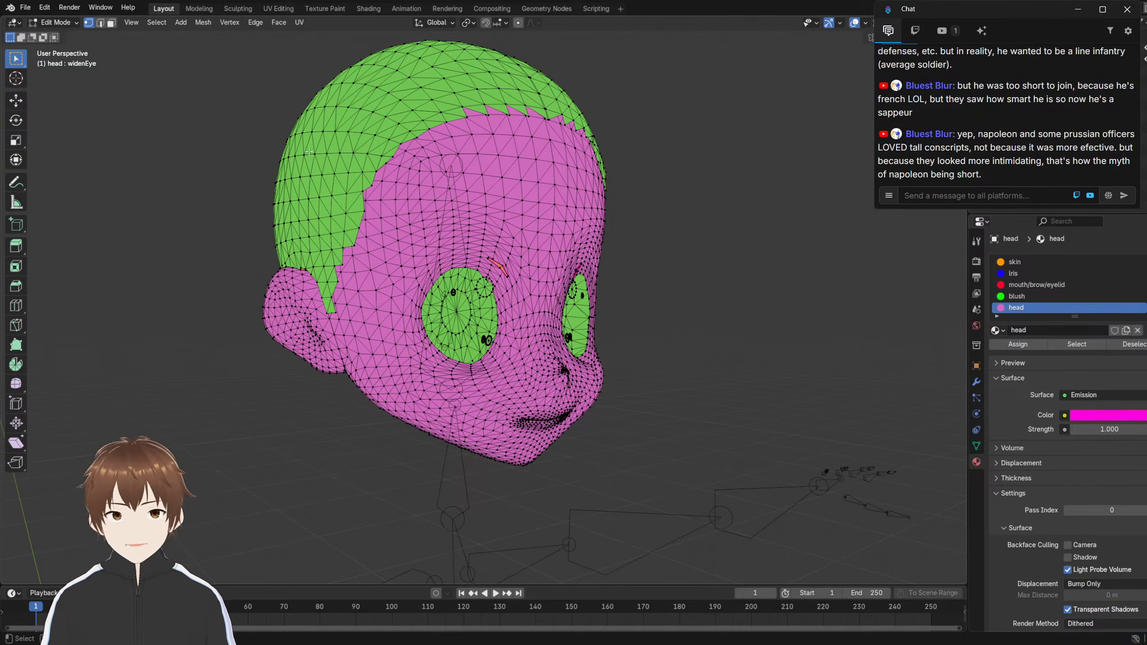
pyautogui.press('l')
pyautogui.moveTo(309, 152); pyautogui.dragTo(614, 445, button='middle')
pyautogui.press('l')
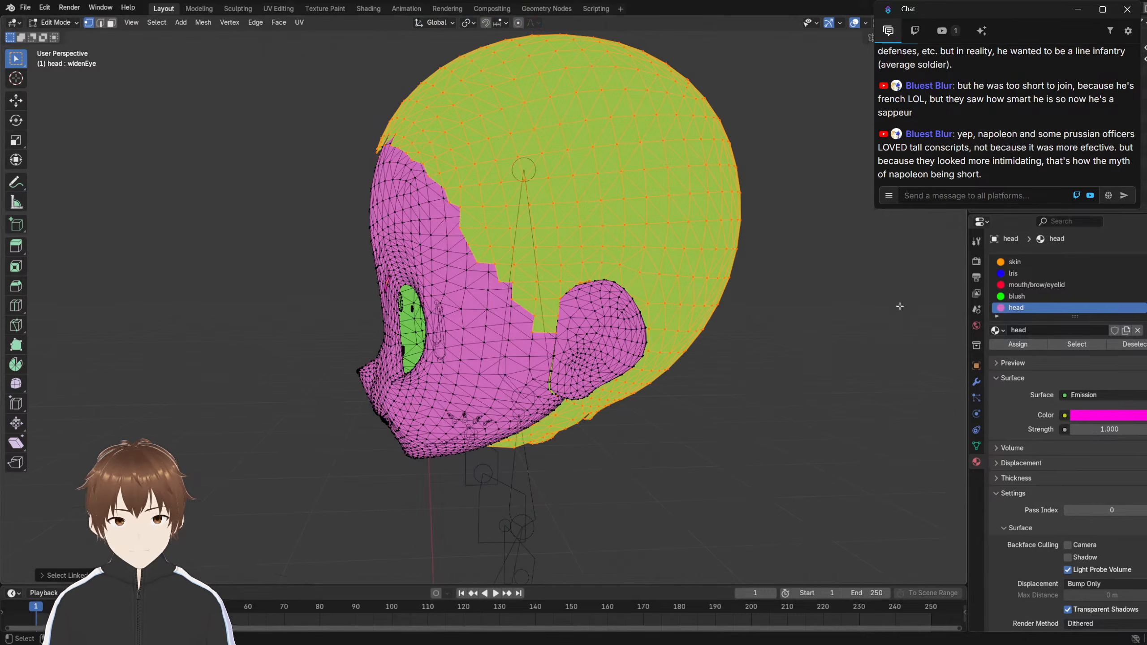
pyautogui.click(1009, 344)
pyautogui.moveTo(371, 289); pyautogui.dragTo(474, 298, button='middle')
pyautogui.press('Tab')
pyautogui.keyDown('shift'); pyautogui.moveTo(336, 306); pyautogui.dragTo(343, 248, button='middle'); pyautogui.keyUp('shift')
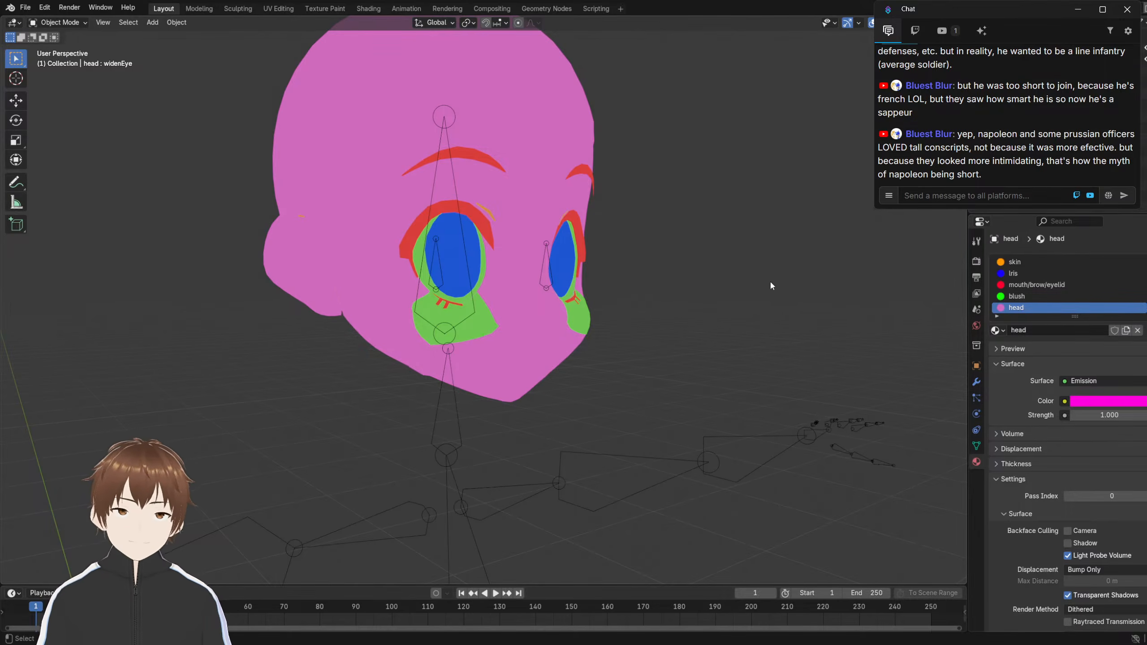
# Examine the blush, mouth/brow/eyelid, skin, Iris and head materials against the coloured areas of the head
pyautogui.moveTo(621, 288); pyautogui.dragTo(568, 312, button='middle')
pyautogui.click(1005, 297)
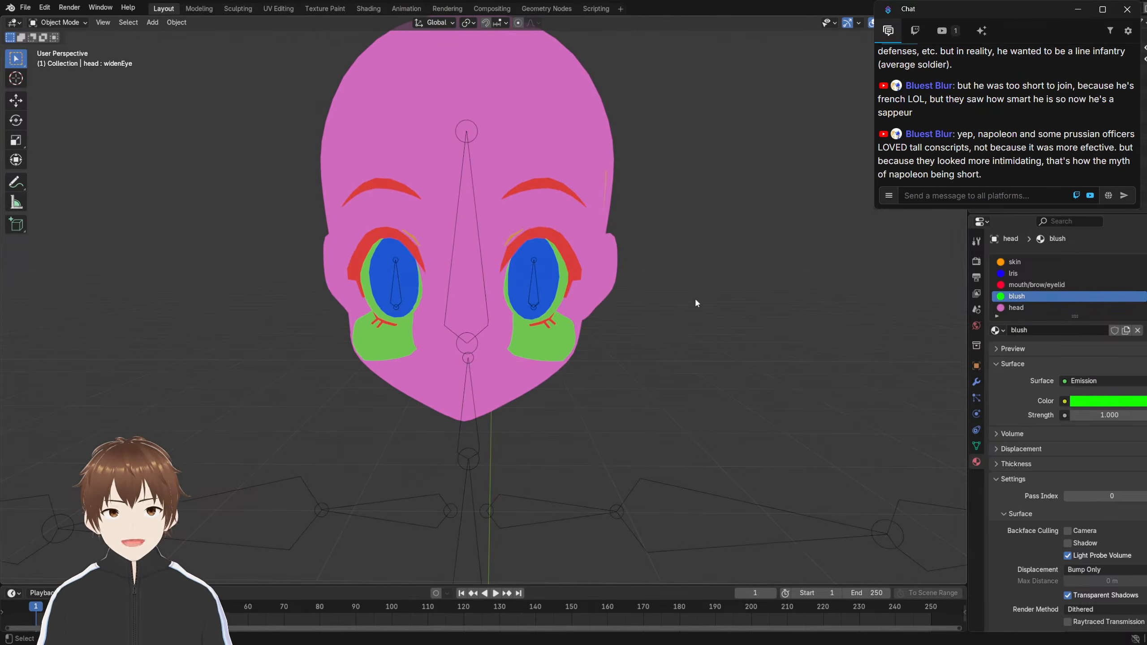
pyautogui.moveTo(616, 326); pyautogui.dragTo(722, 327, button='middle')
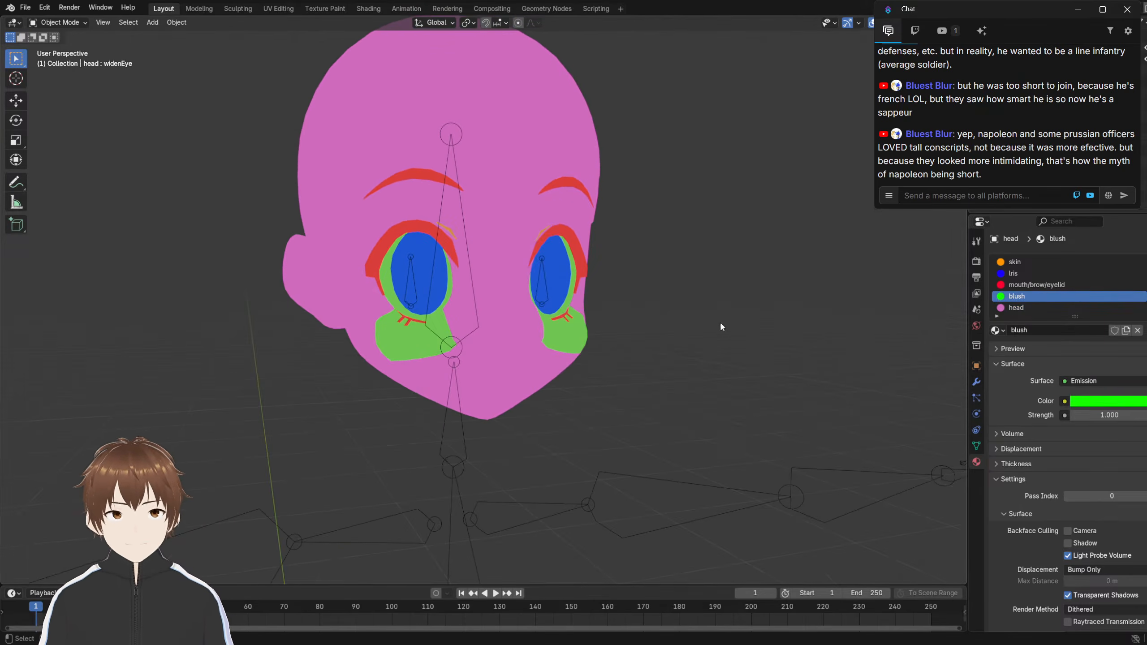
pyautogui.click(1014, 288)
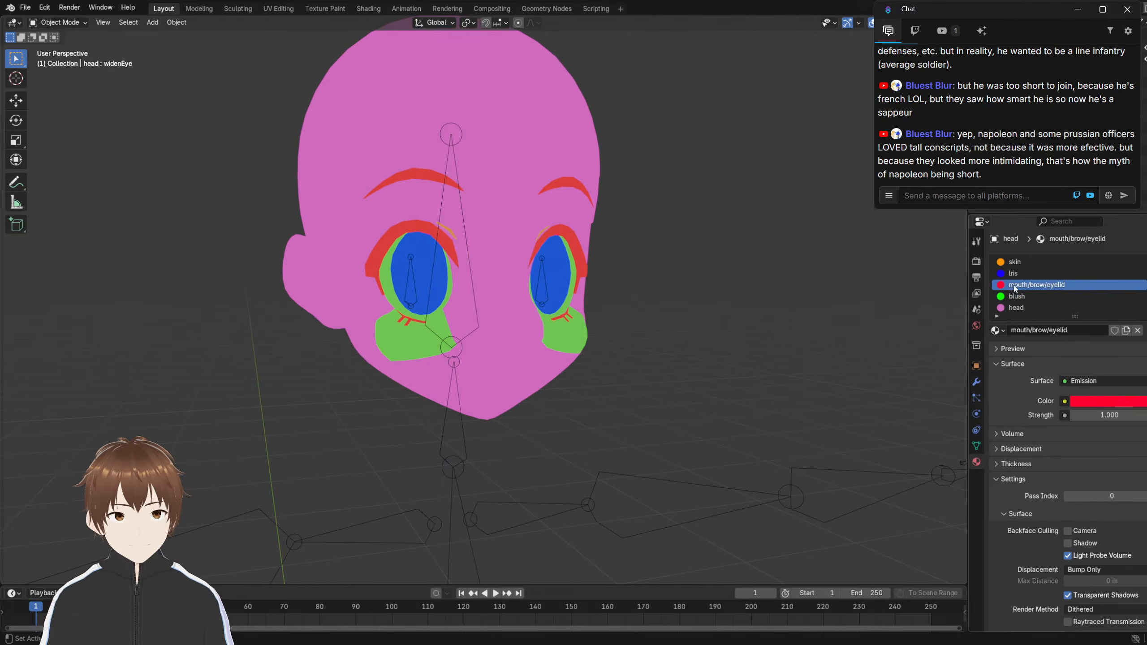
pyautogui.moveTo(712, 324); pyautogui.dragTo(735, 324, button='middle')
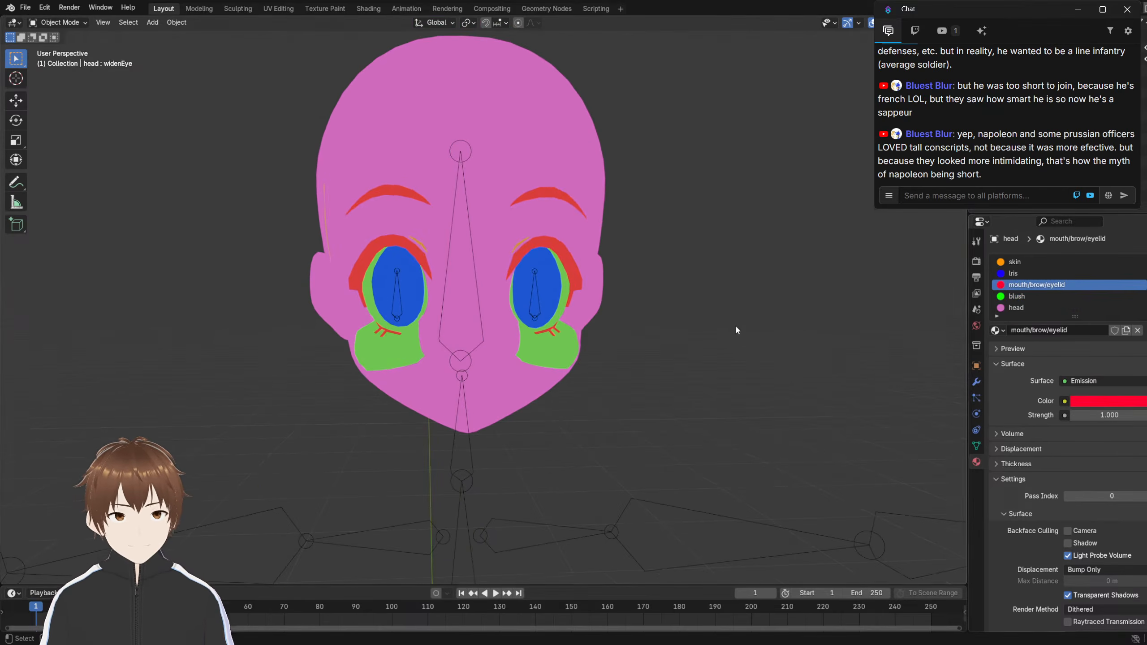
pyautogui.click(1014, 262)
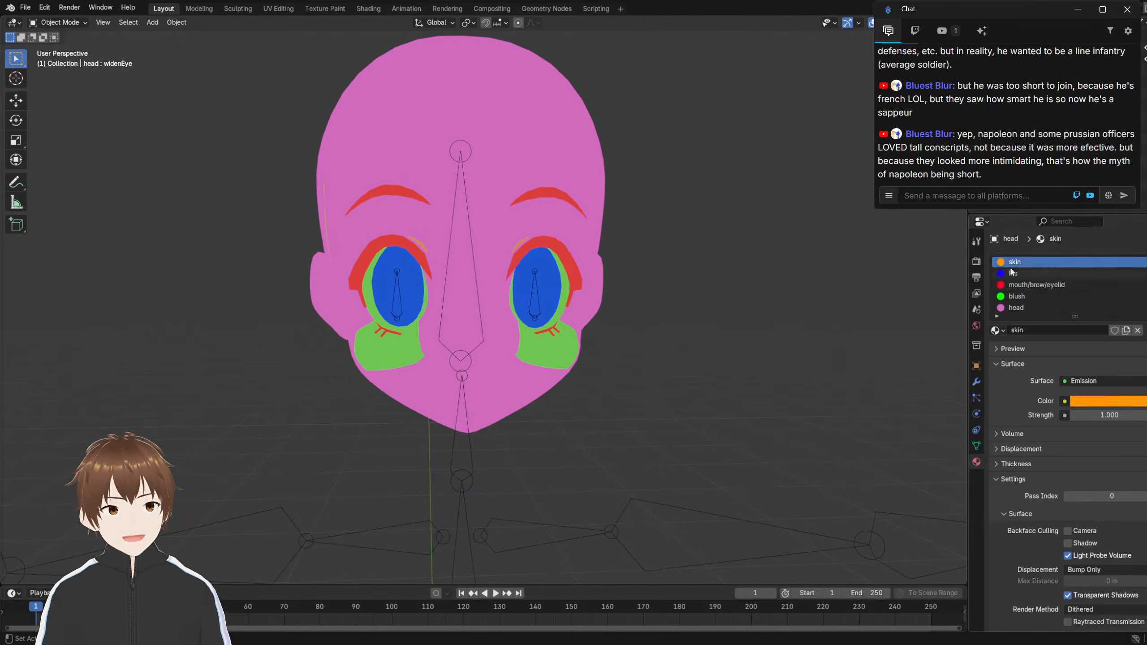
pyautogui.click(1013, 273)
pyautogui.click(1021, 308)
# Reorder the head's material slots so Iris comes first and blush second
pyautogui.click(1037, 275)
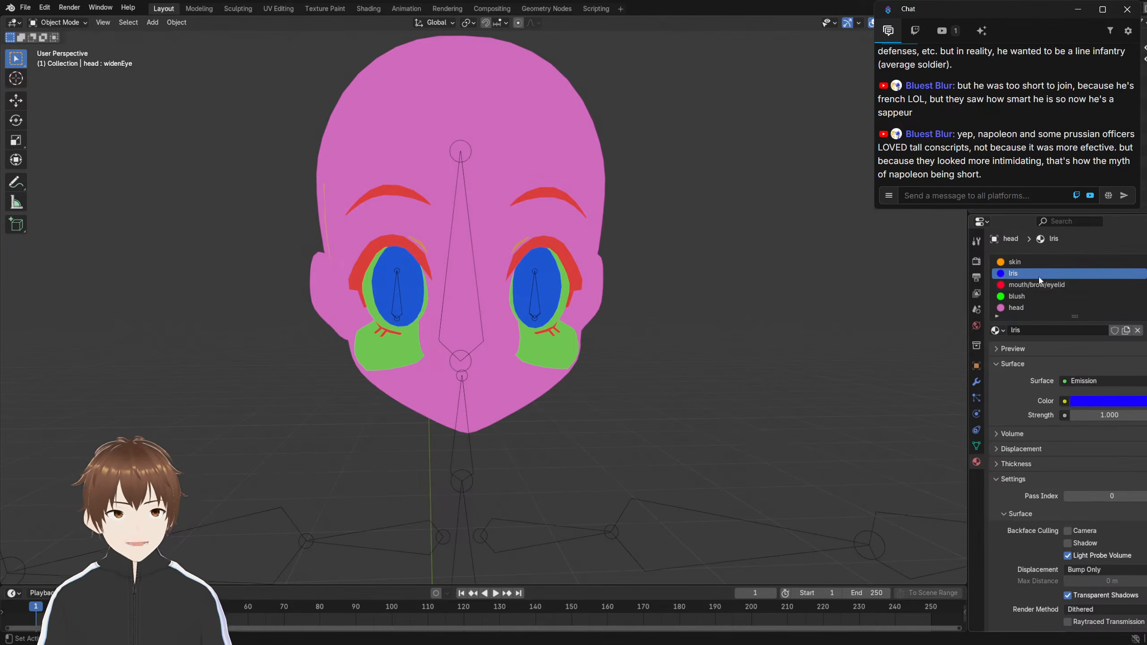
pyautogui.click(1146, 302)
pyautogui.click(1144, 296)
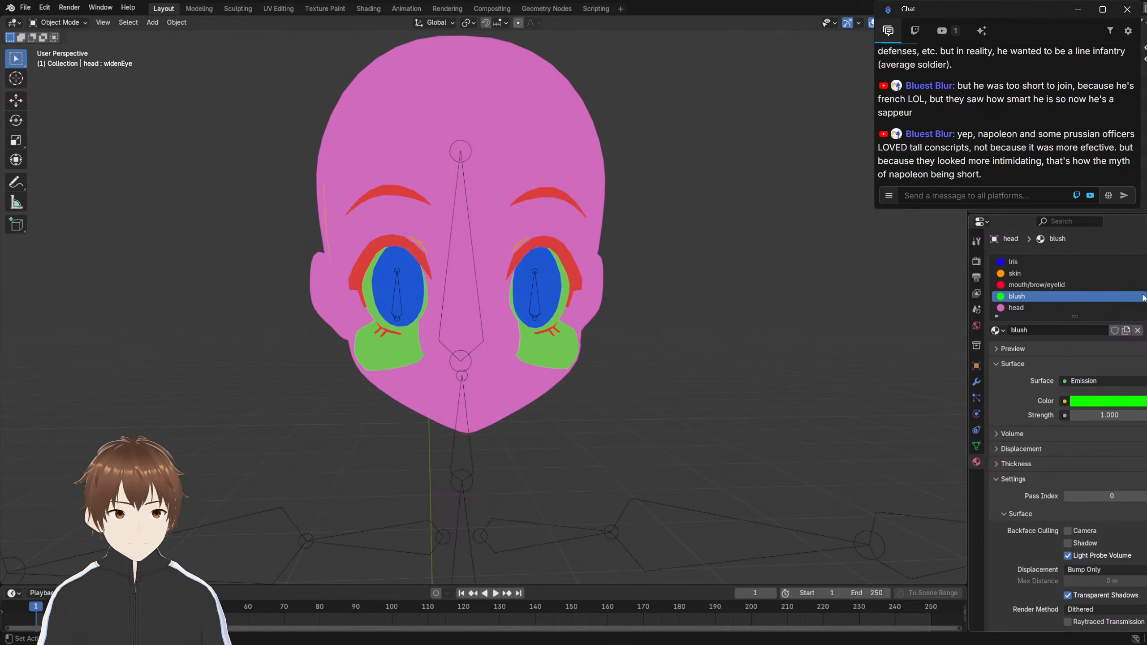
pyautogui.click(1146, 302)
pyautogui.click(1145, 302)
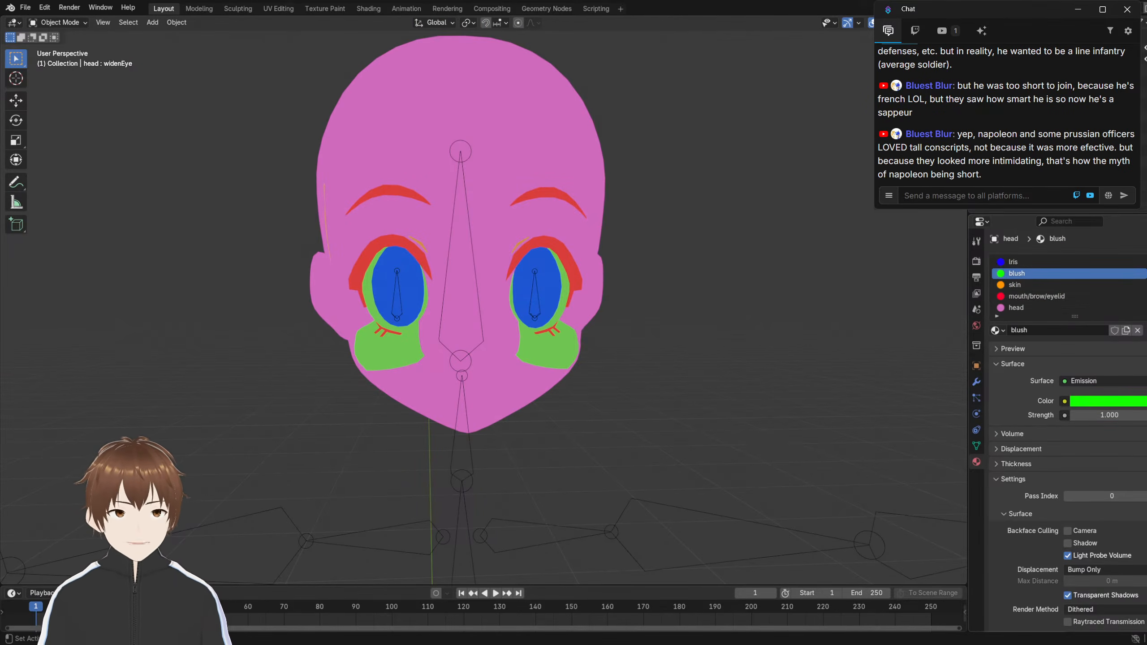
# Remove the skin material slot from the head object
pyautogui.click(1016, 287)
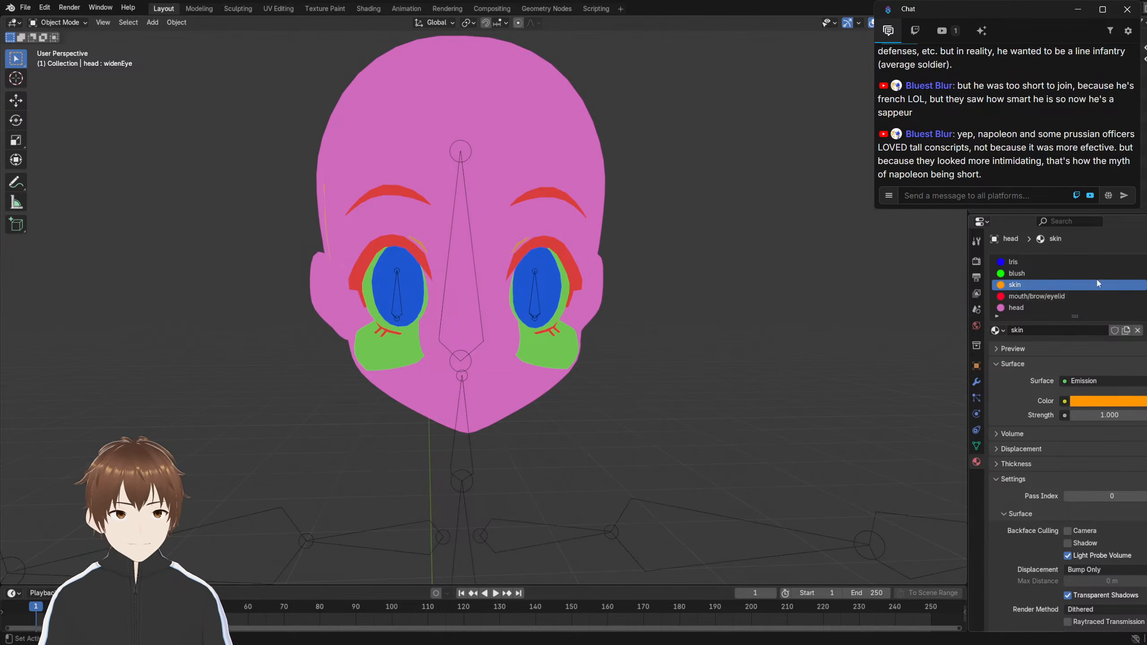
pyautogui.click(1145, 273)
pyautogui.moveTo(750, 324); pyautogui.dragTo(719, 334, button='middle')
pyautogui.scroll(1, 682, 334)
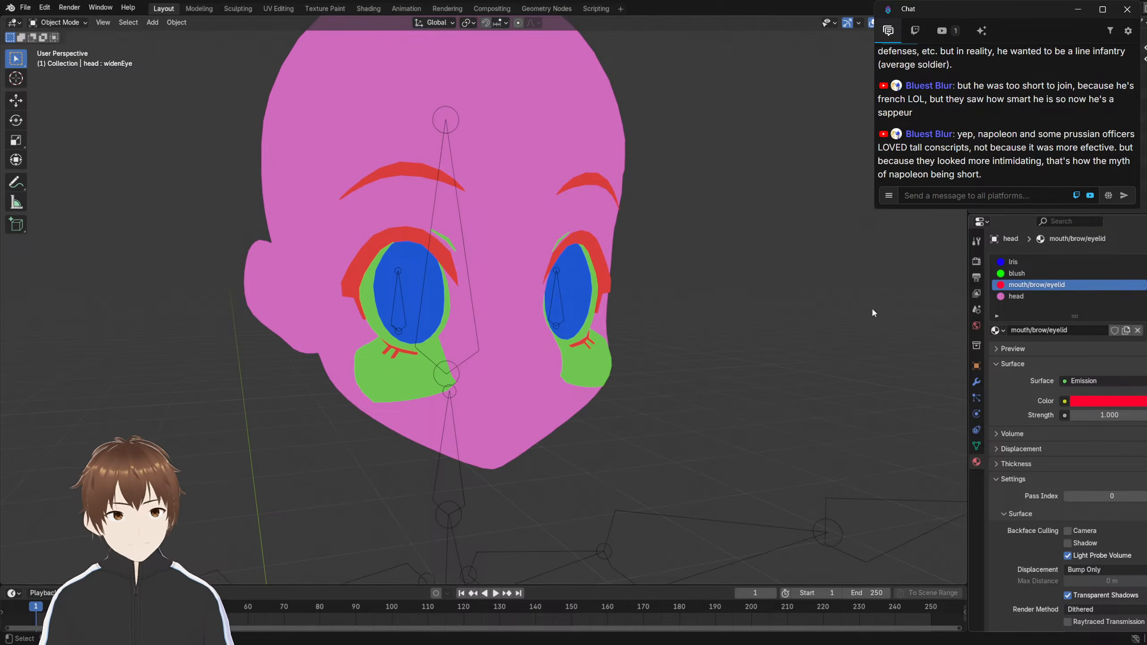
# Move the head material slot above the mouth/brow/eyelid slot
pyautogui.click(1022, 296)
pyautogui.click(1145, 302)
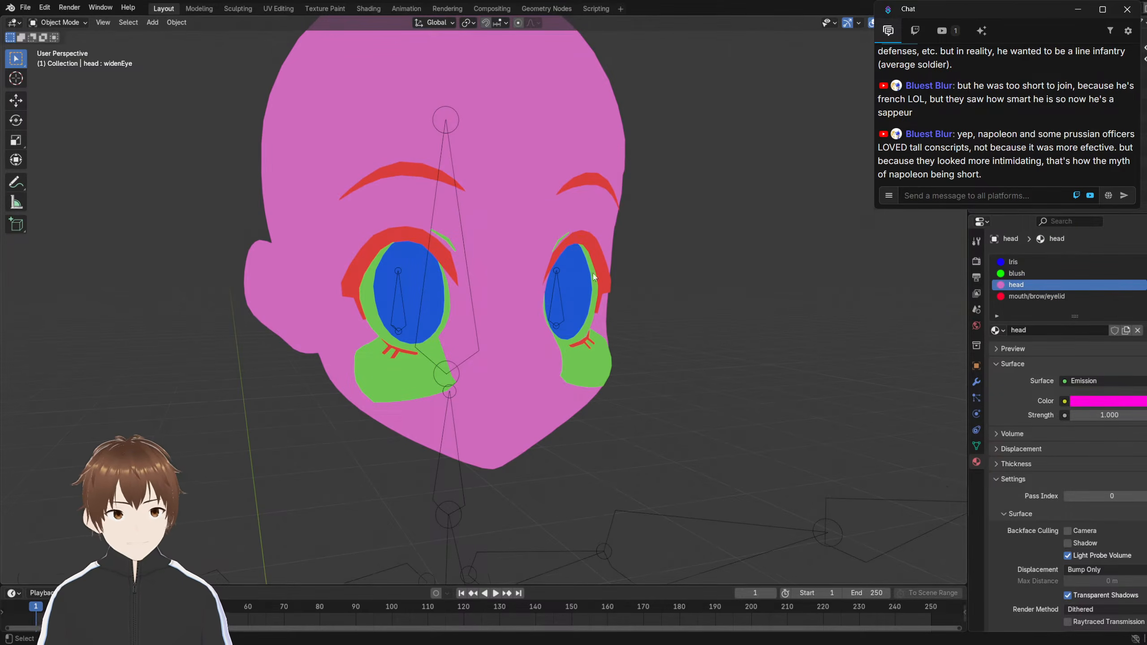
pyautogui.scroll(-2, 359, 163)
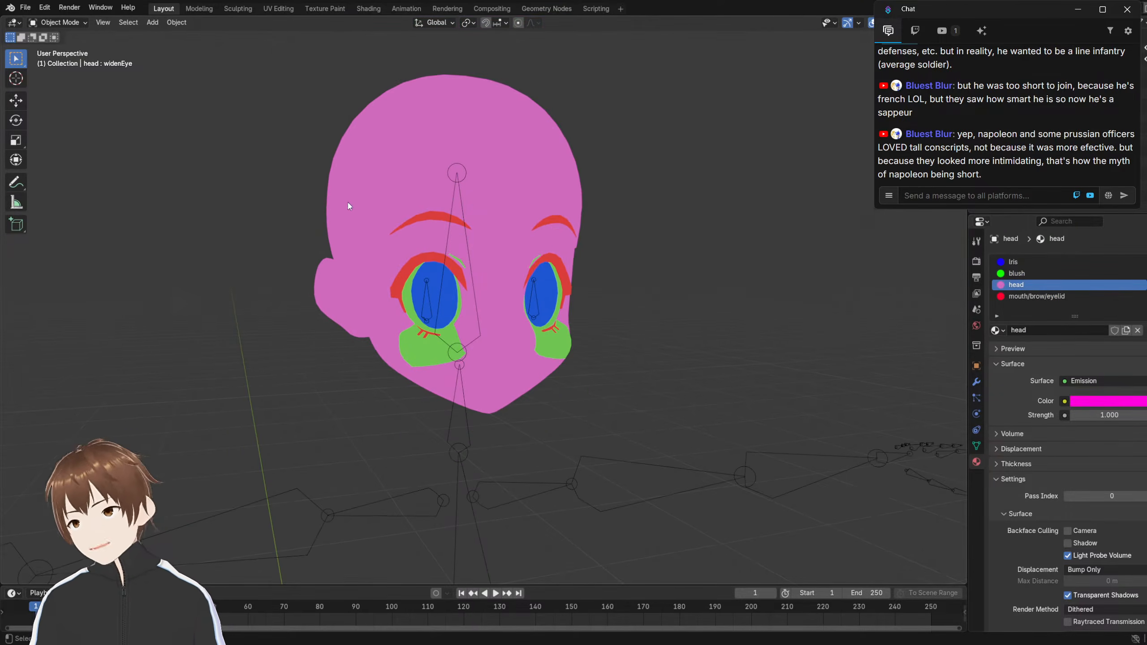
pyautogui.moveTo(348, 204); pyautogui.dragTo(405, 159, button='middle')
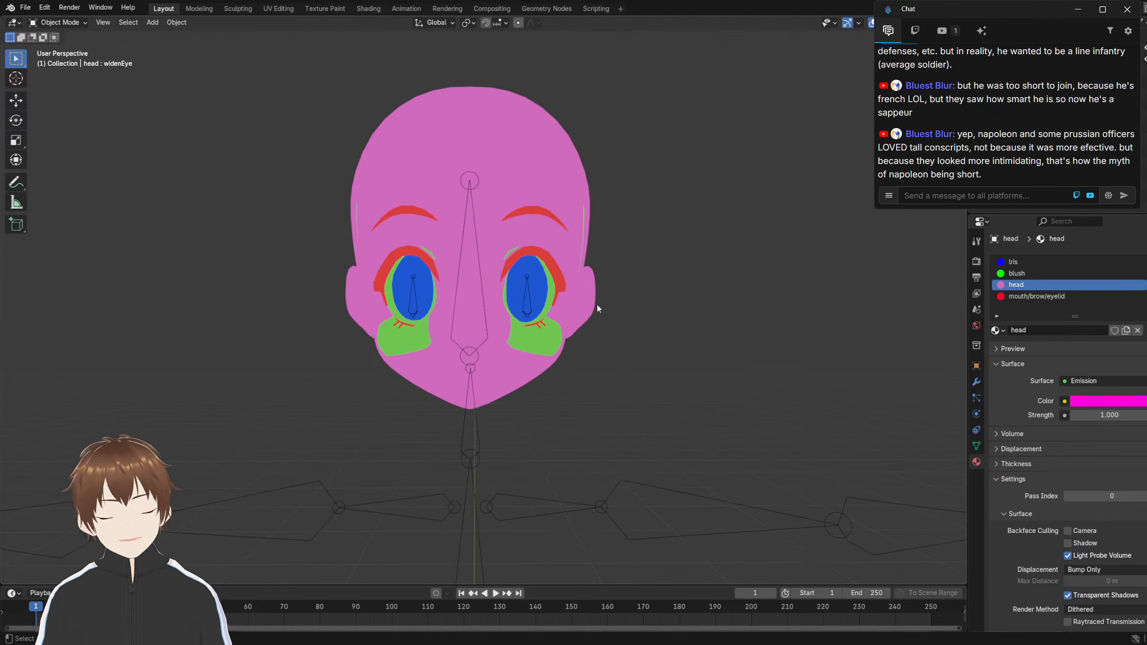
# Examine the head's coloured areas around the eyes, brows and cheeks against the mouth/brow/eyelid material
pyautogui.scroll(2, 597, 316)
pyautogui.click(1003, 297)
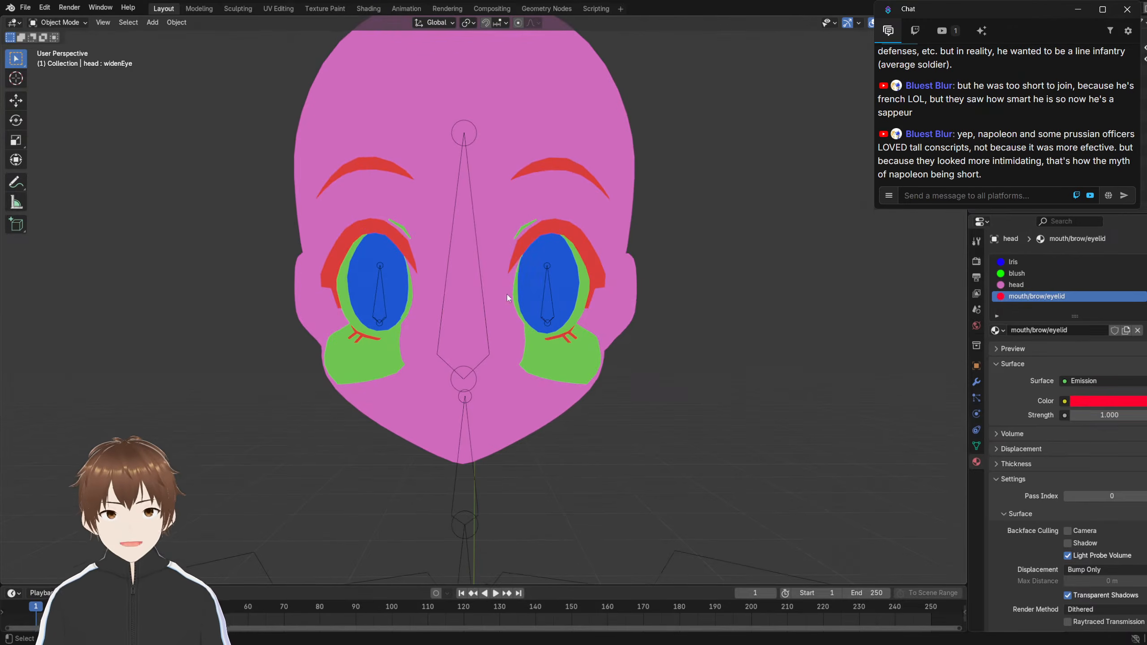
pyautogui.moveTo(507, 293); pyautogui.dragTo(531, 307, button='middle')
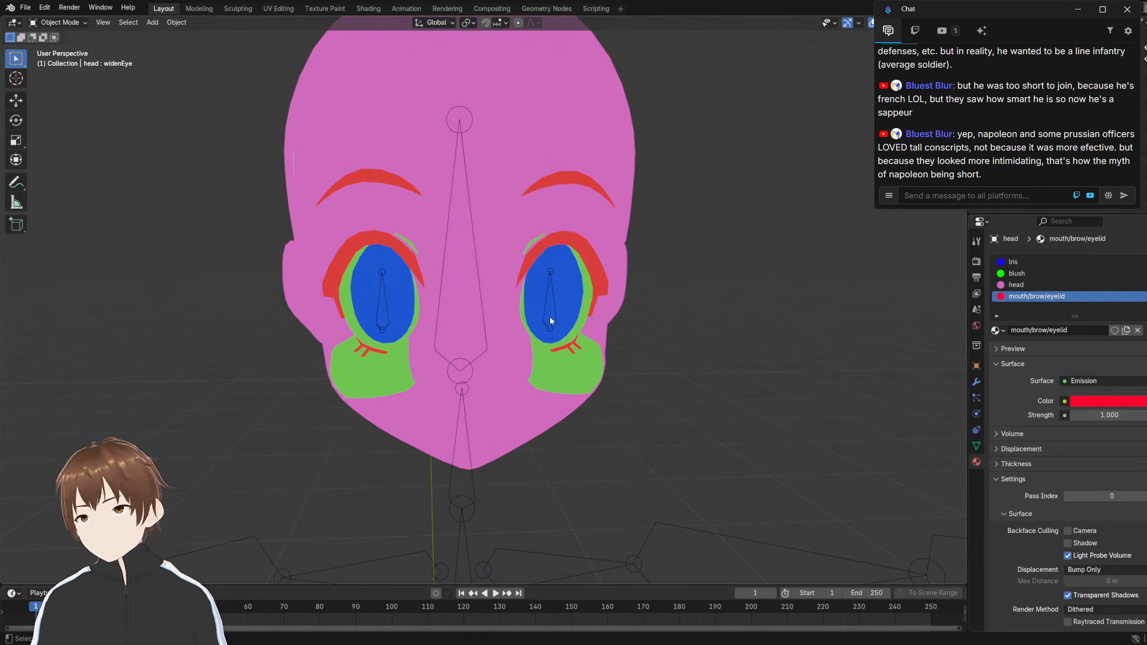
pyautogui.keyDown('shift'); pyautogui.moveTo(527, 314); pyautogui.dragTo(496, 284, button='middle'); pyautogui.keyUp('shift')
pyautogui.scroll(2, 527, 333)
pyautogui.scroll(-2, 473, 269)
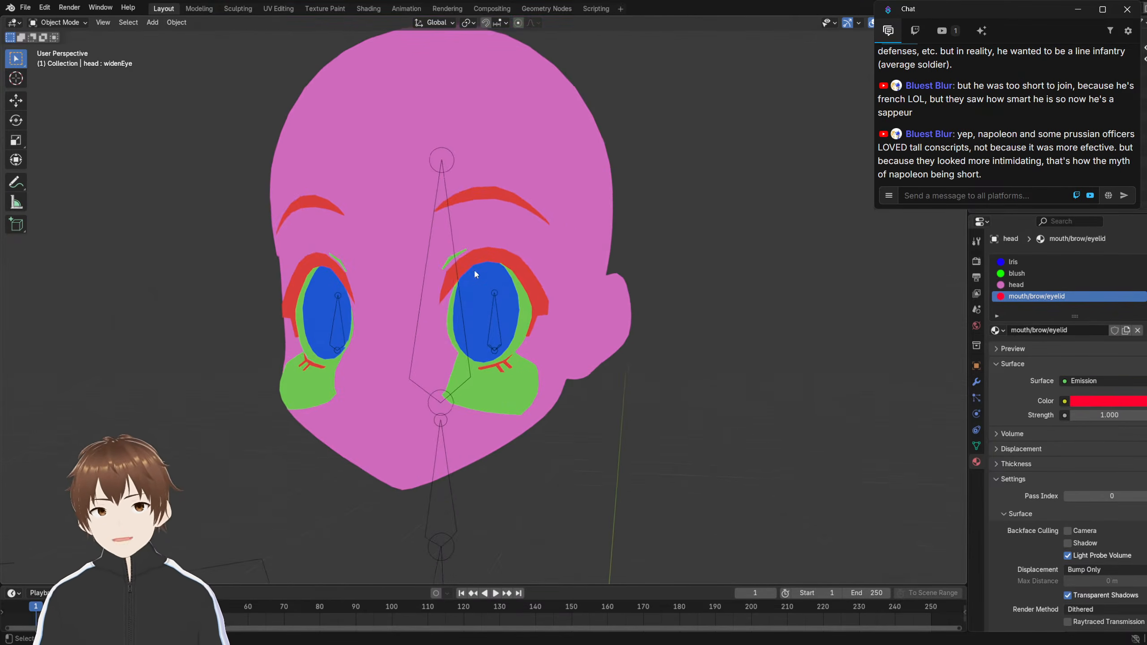
pyautogui.moveTo(431, 271); pyautogui.dragTo(458, 278, button='middle')
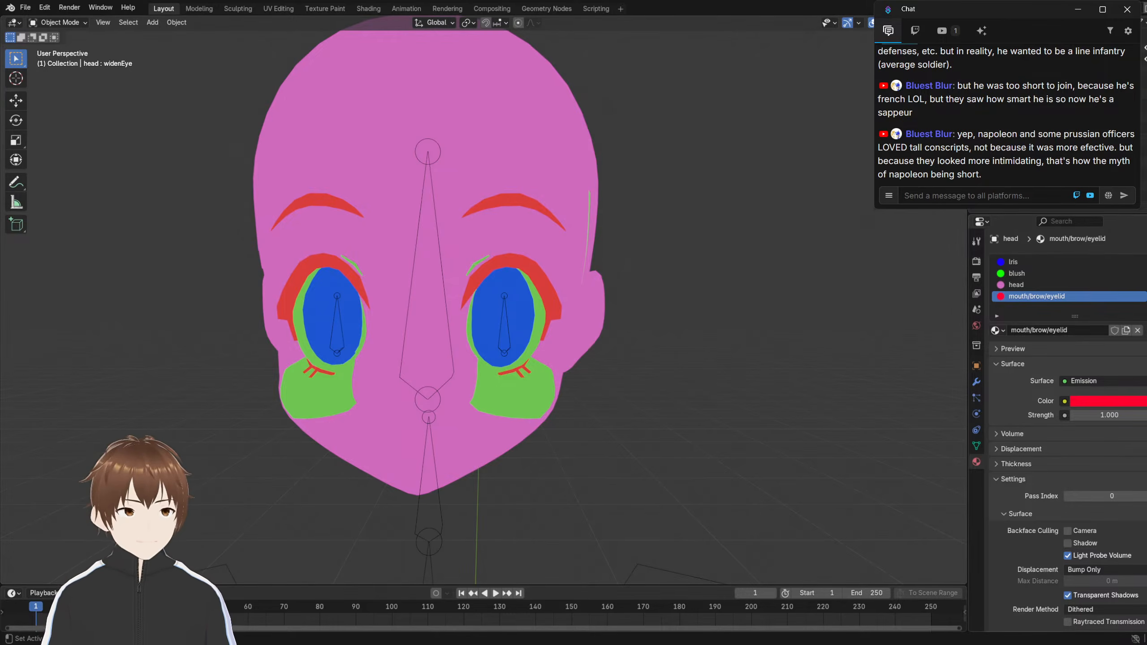
# Create a new material in the head object's empty last slot and set its surface to Emission
pyautogui.click(1048, 308)
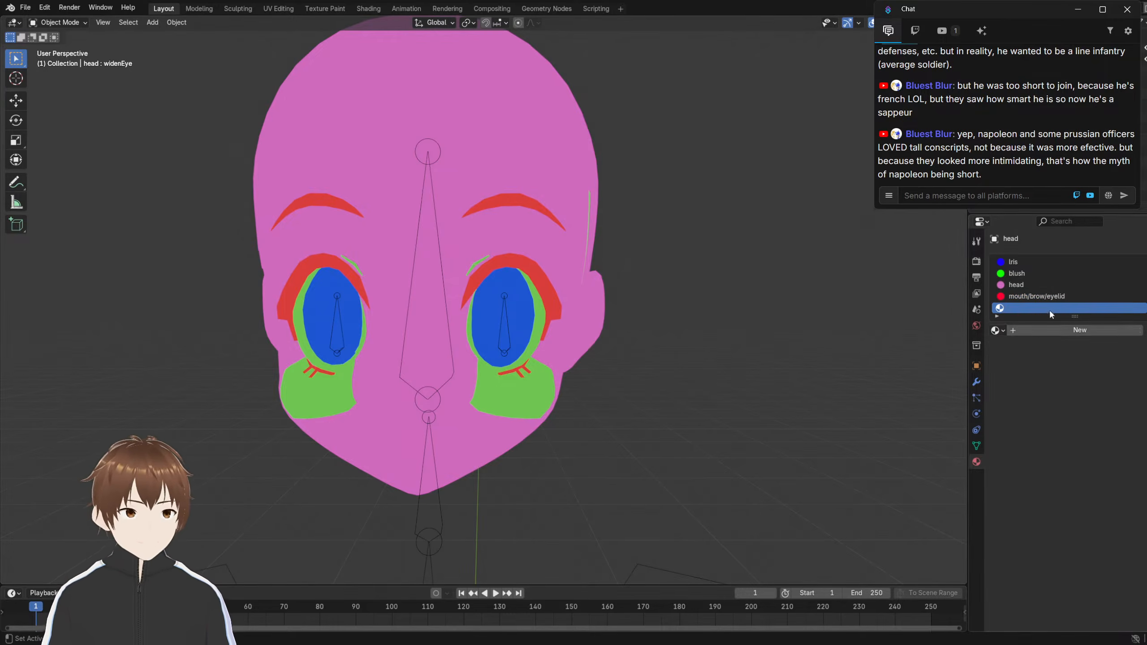
pyautogui.click(1031, 330)
pyautogui.click(1092, 381)
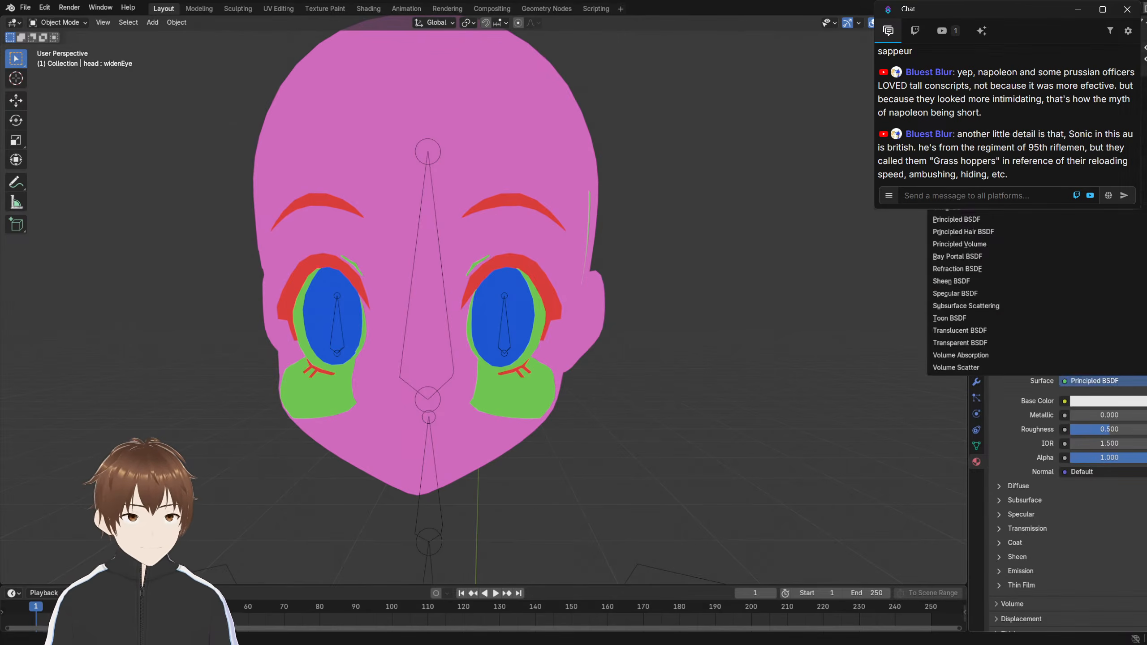
pyautogui.click(951, 132)
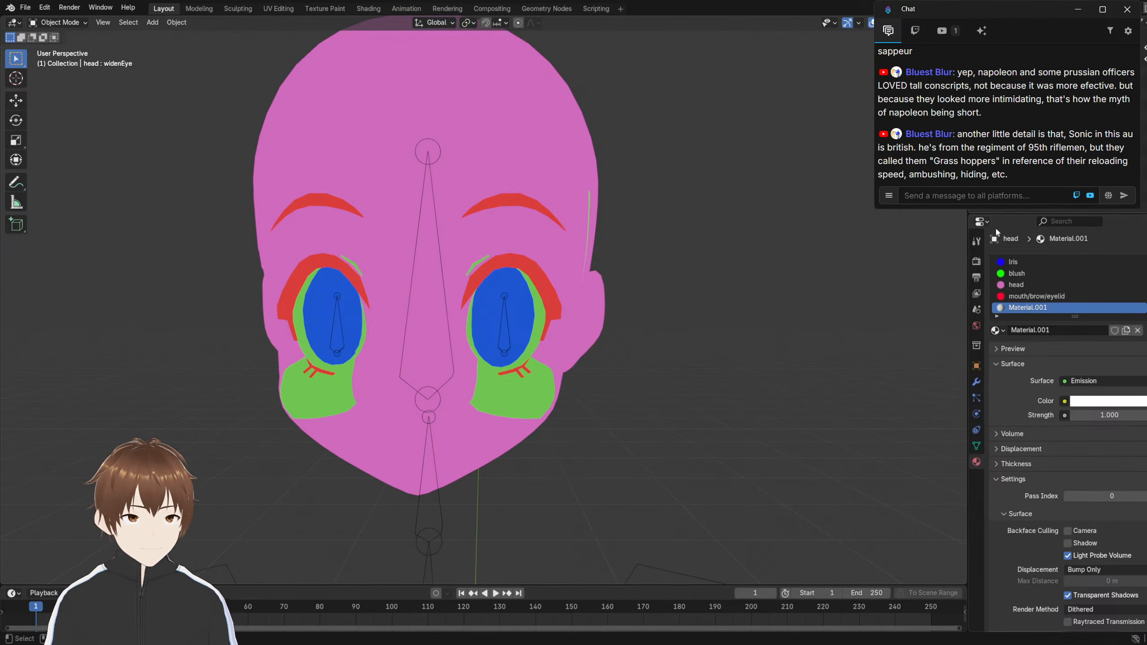
# Rename the new white emission material as shading
pyautogui.doubleClick(1028, 308)
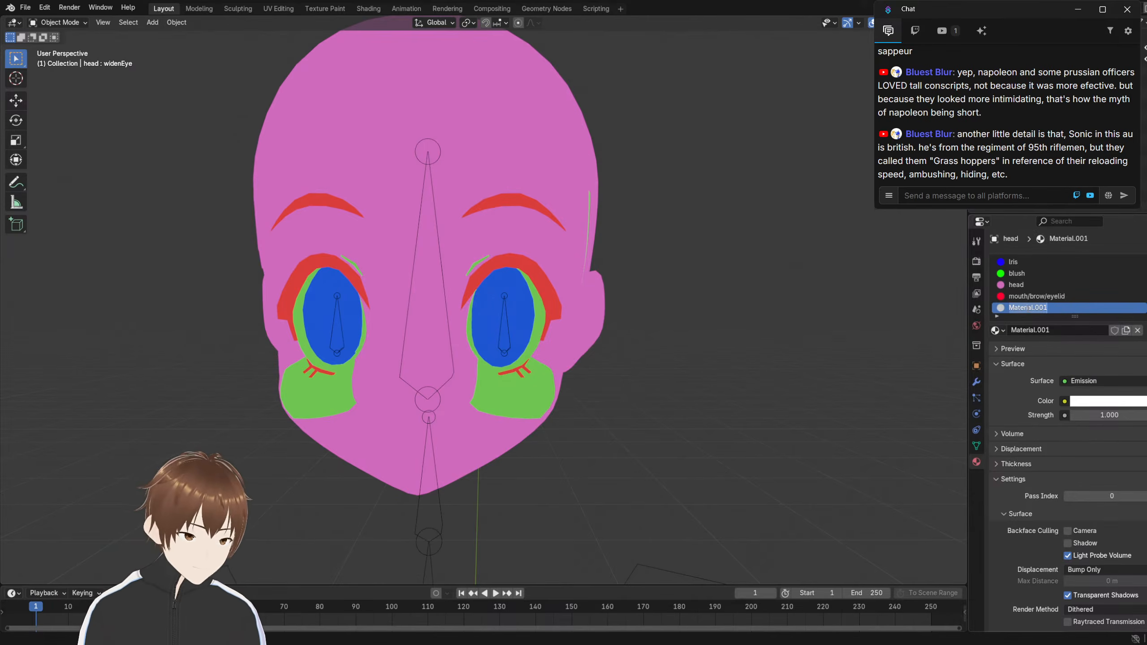
pyautogui.write('s')
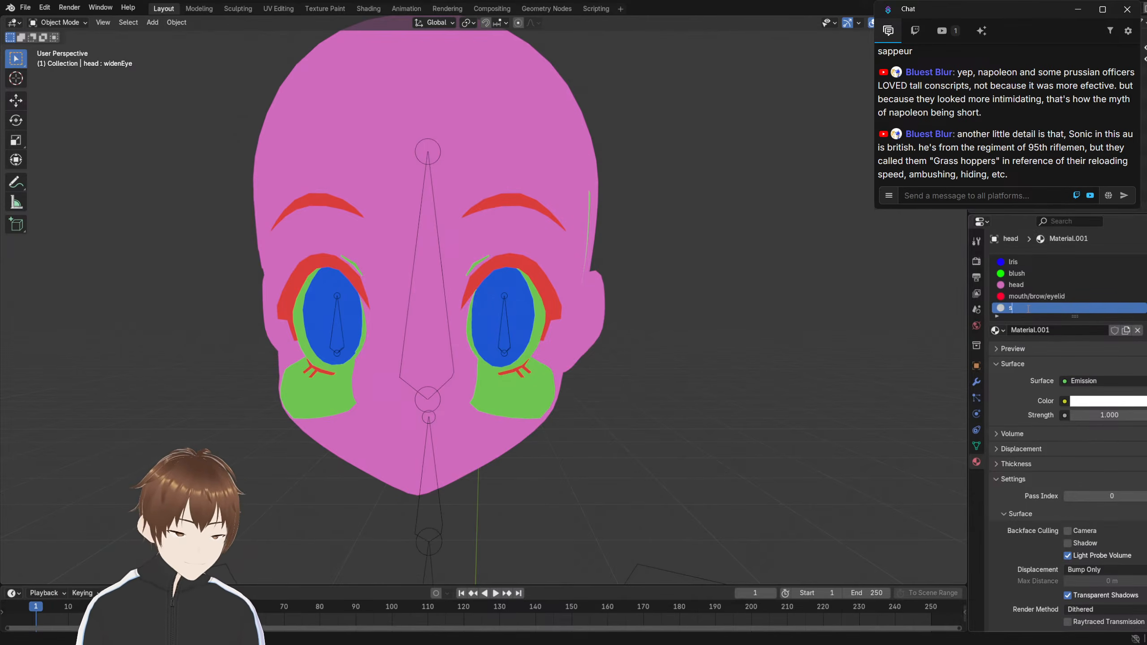
pyautogui.write('hading')
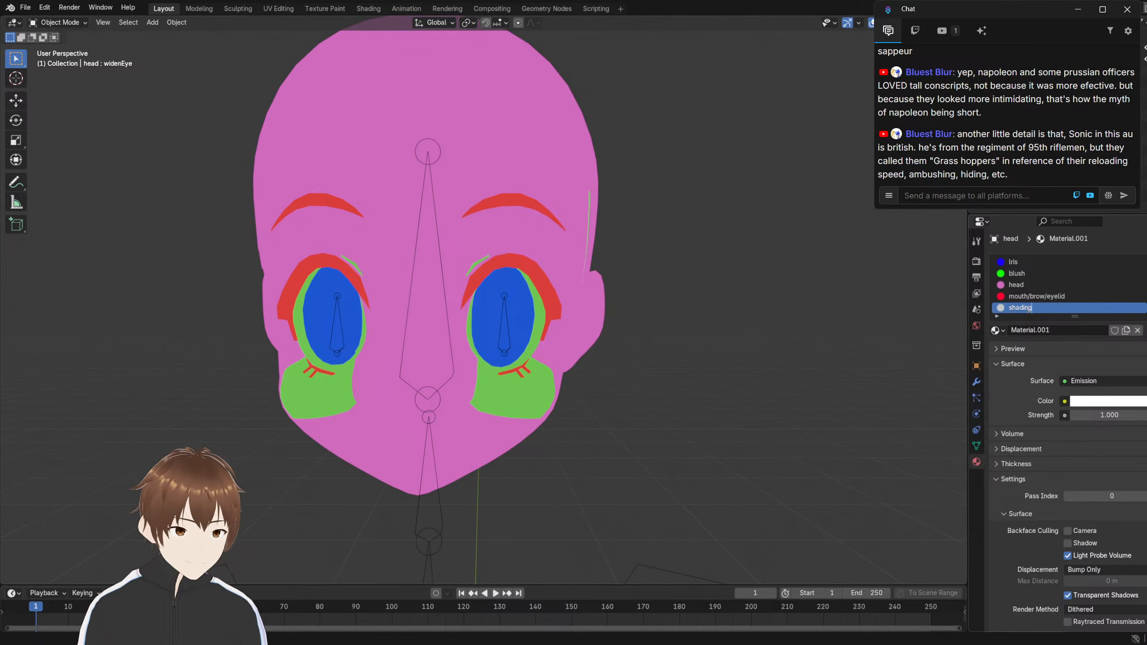
pyautogui.press('Return')
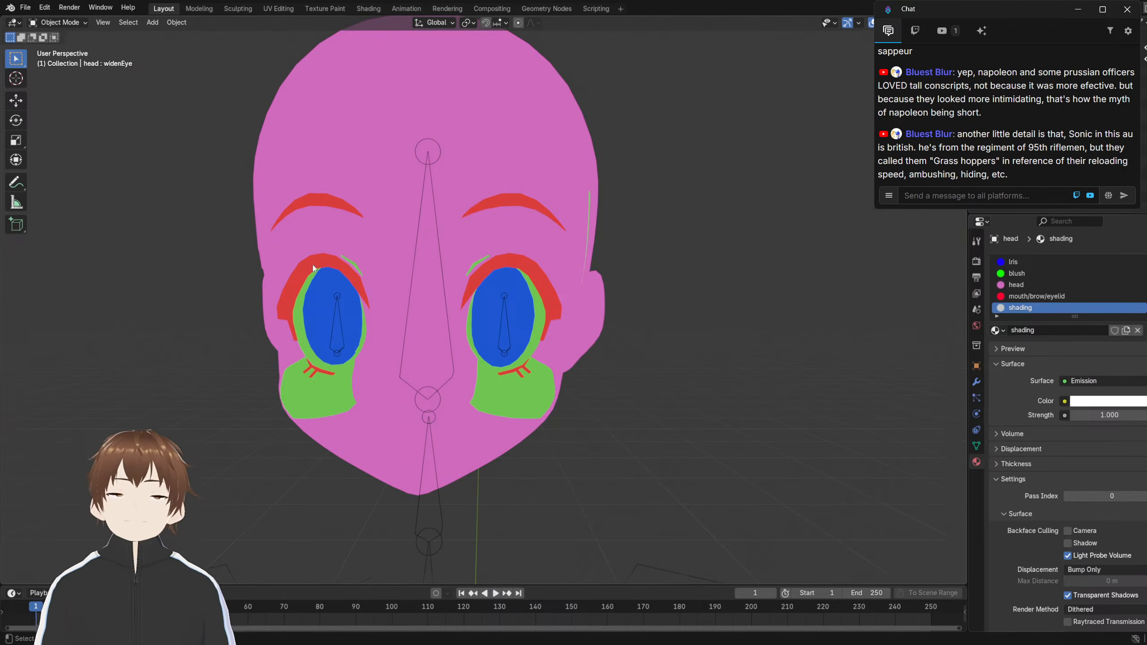
# Select the large linked green mesh section of the head in Edit Mode and assign the head material to it
pyautogui.moveTo(312, 268); pyautogui.dragTo(465, 294, button='middle')
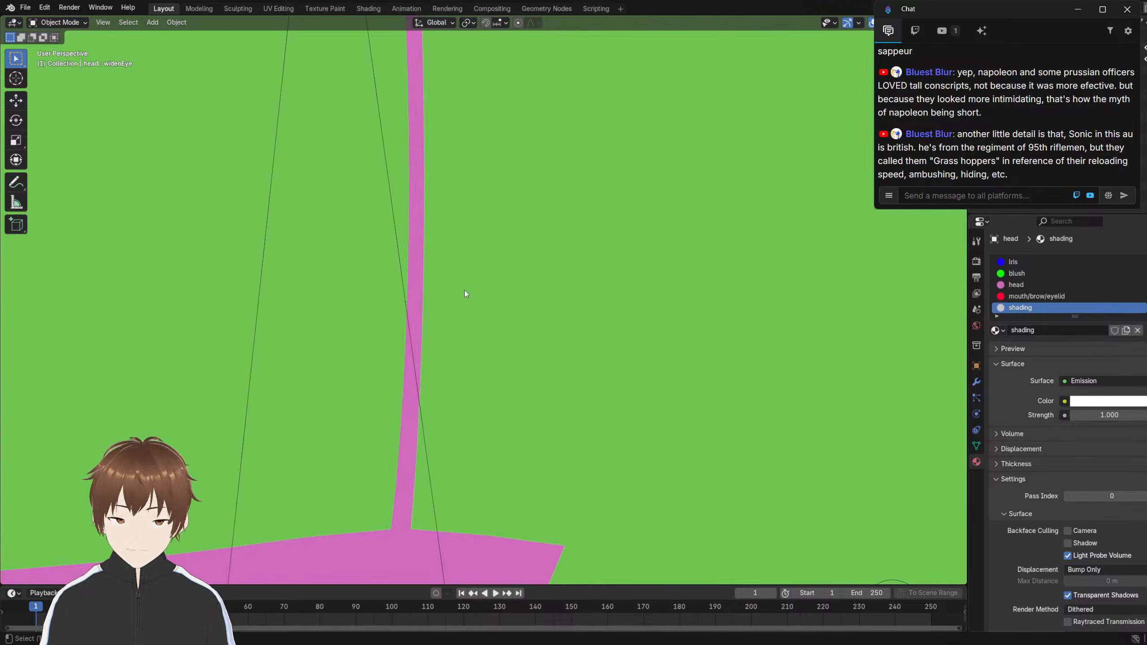
pyautogui.press('Tab')
pyautogui.click(311, 303)
pyautogui.hotkey('ctrl', 'l')
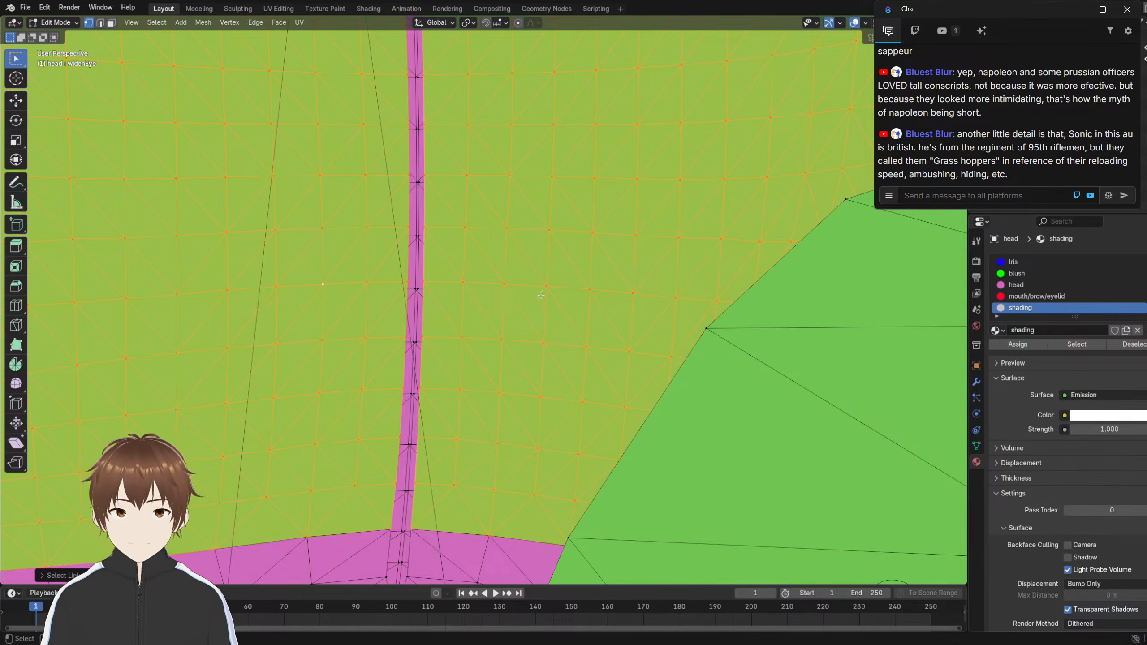
pyautogui.click(1009, 284)
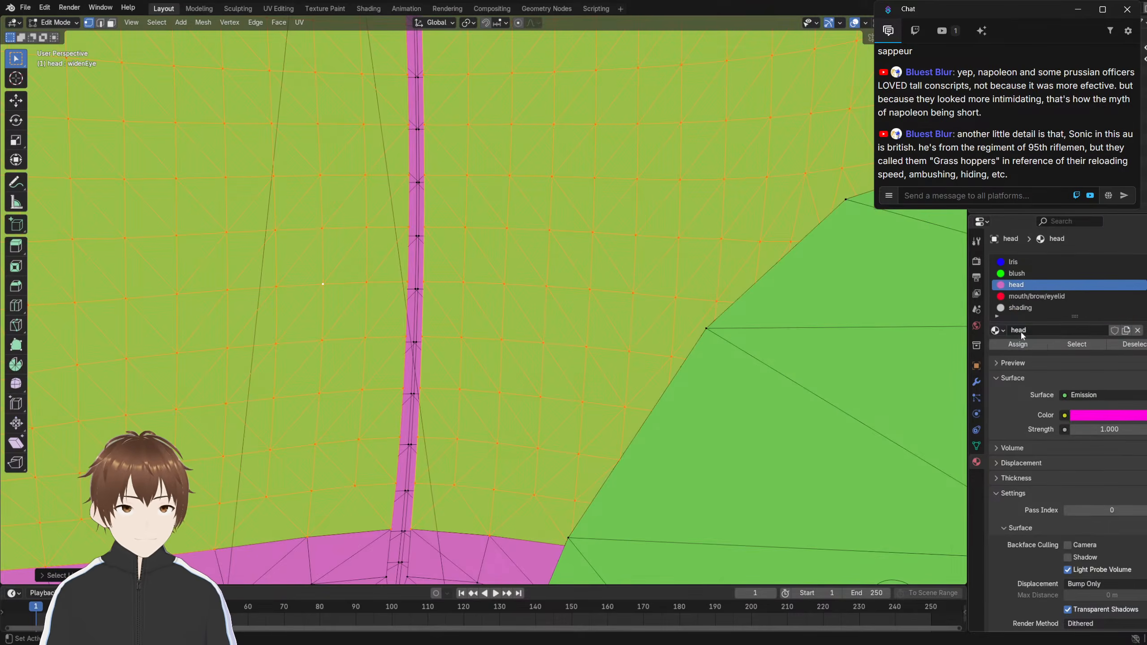
pyautogui.click(1020, 344)
pyautogui.scroll(-10, 555, 304)
pyautogui.moveTo(555, 303); pyautogui.dragTo(475, 305, button='middle')
pyautogui.press('Tab')
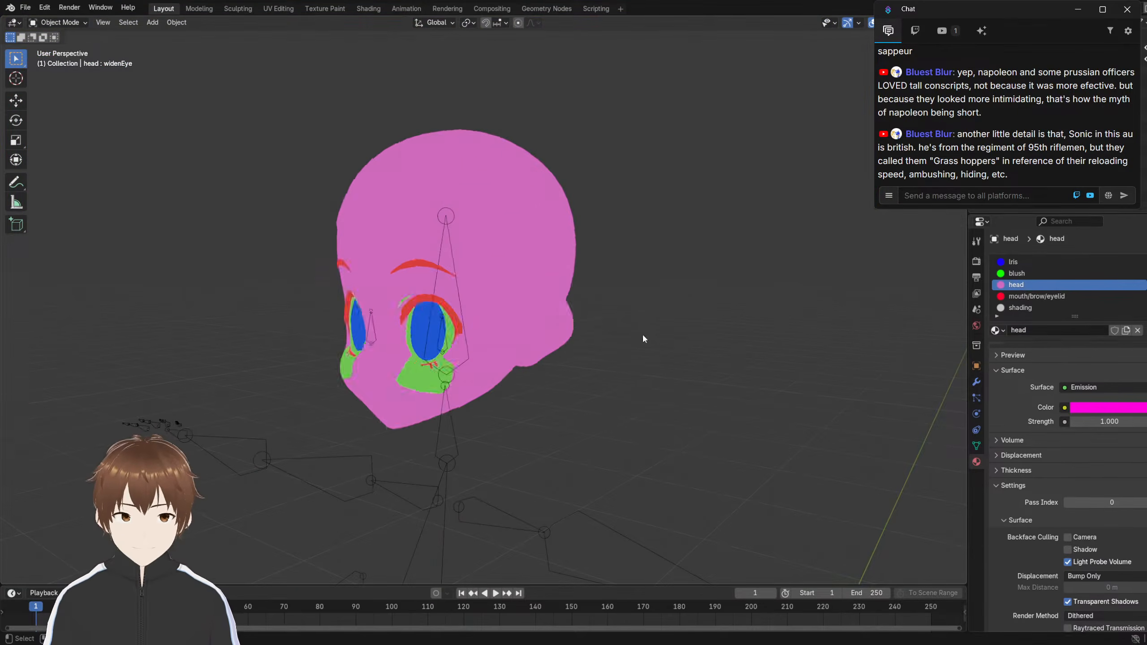
pyautogui.moveTo(523, 343); pyautogui.dragTo(628, 348, button='middle')
pyautogui.keyDown('shift'); pyautogui.moveTo(510, 308); pyautogui.dragTo(517, 267, button='middle'); pyautogui.keyUp('shift')
pyautogui.scroll(1, 517, 267)
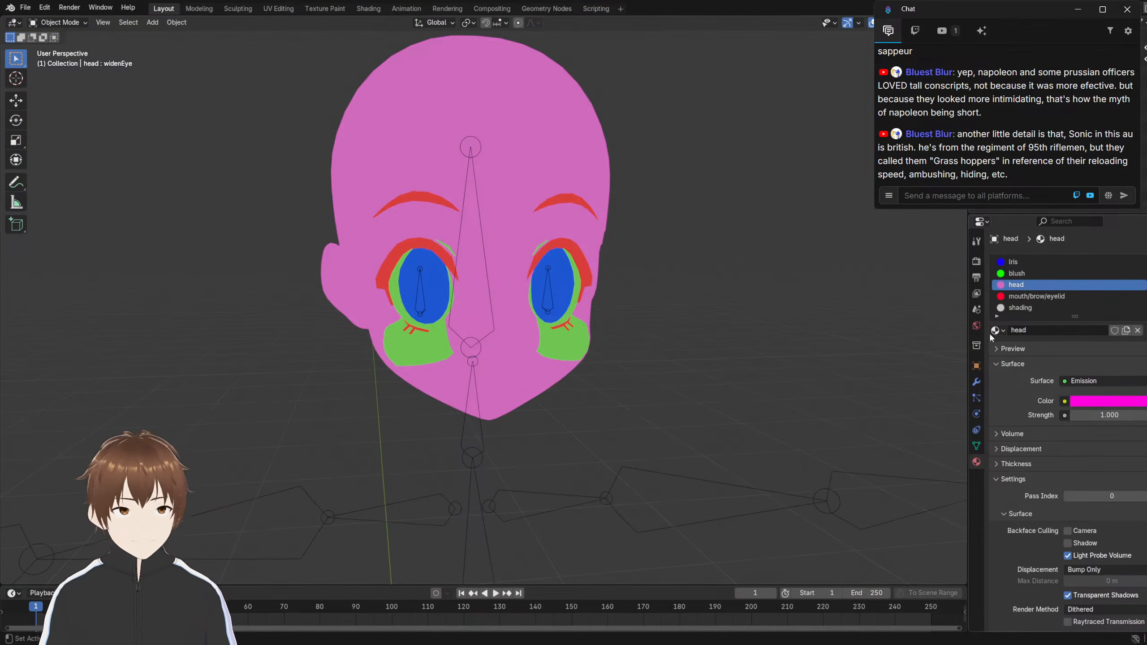
# Make shading the active material and reveal all hidden geometry of the head mesh in Edit Mode
pyautogui.click(1024, 298)
pyautogui.click(1024, 309)
pyautogui.click(1021, 301)
pyautogui.click(1021, 307)
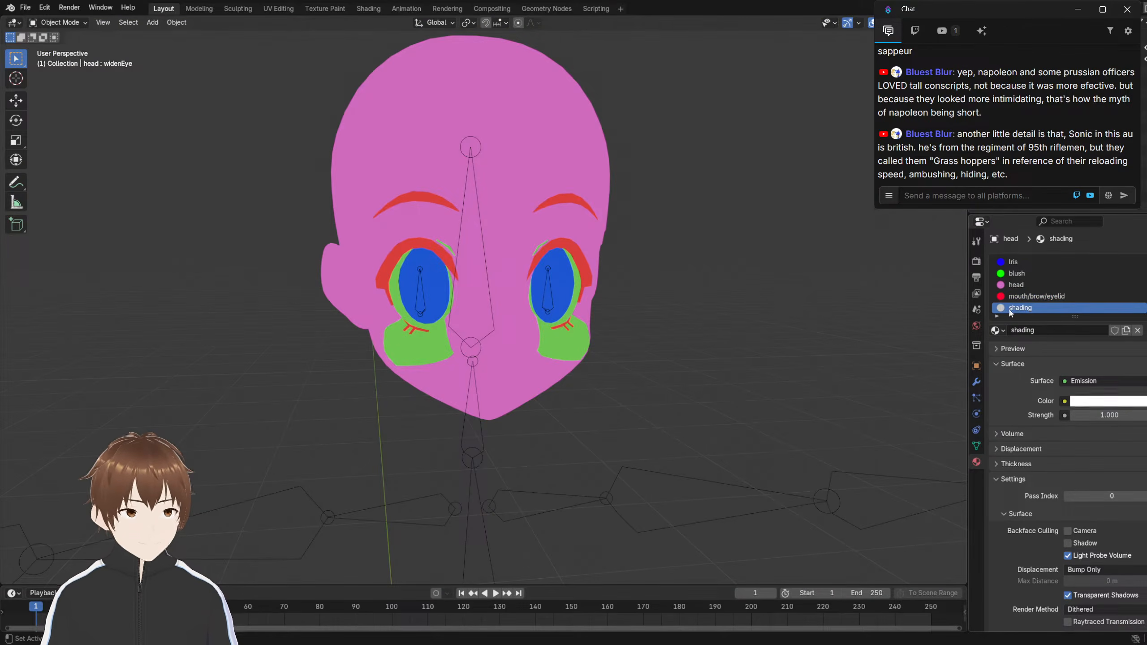
pyautogui.press('Tab')
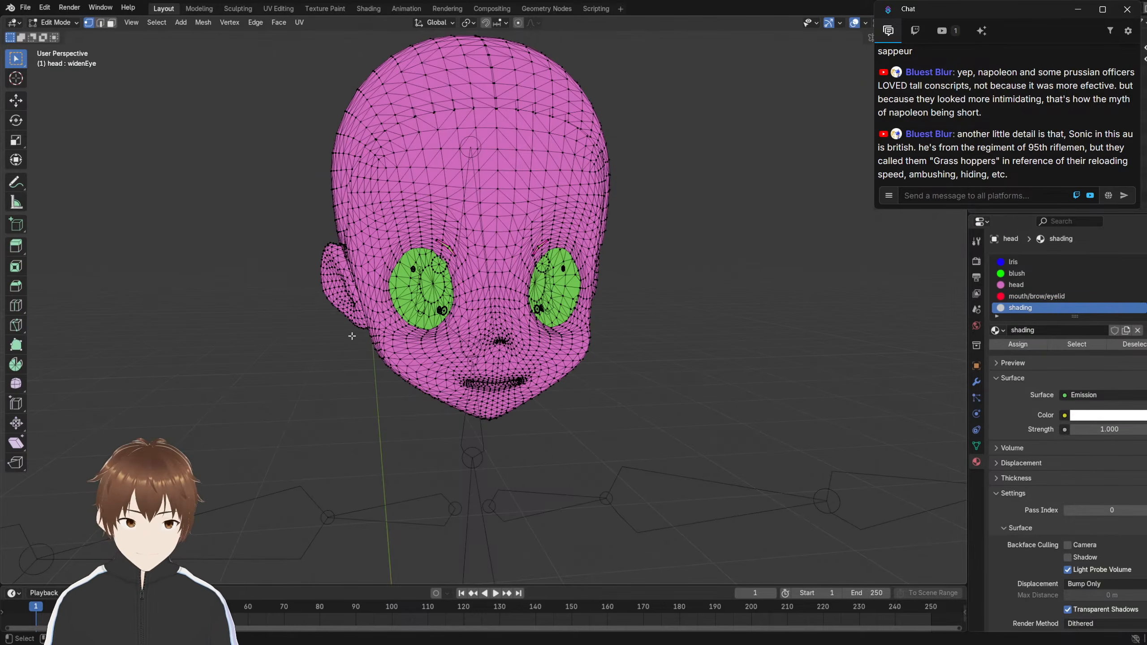
pyautogui.hotkey('alt', 'h')
pyautogui.click(318, 377)
pyautogui.scroll(6, 384, 336)
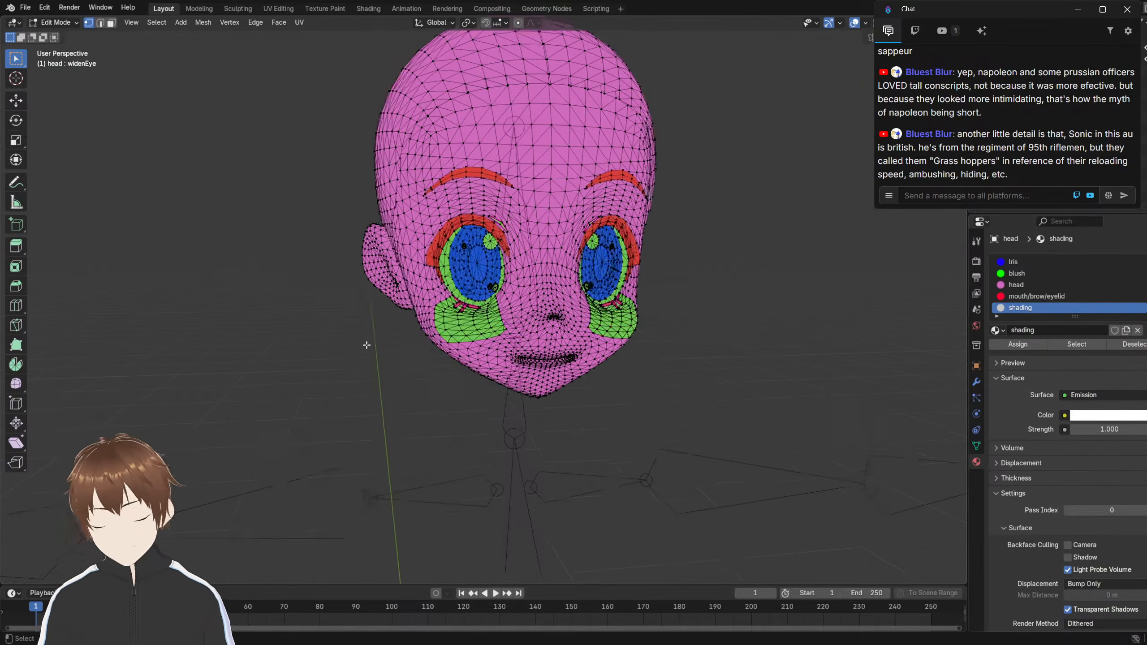
pyautogui.moveTo(407, 327); pyautogui.dragTo(409, 302, button='middle')
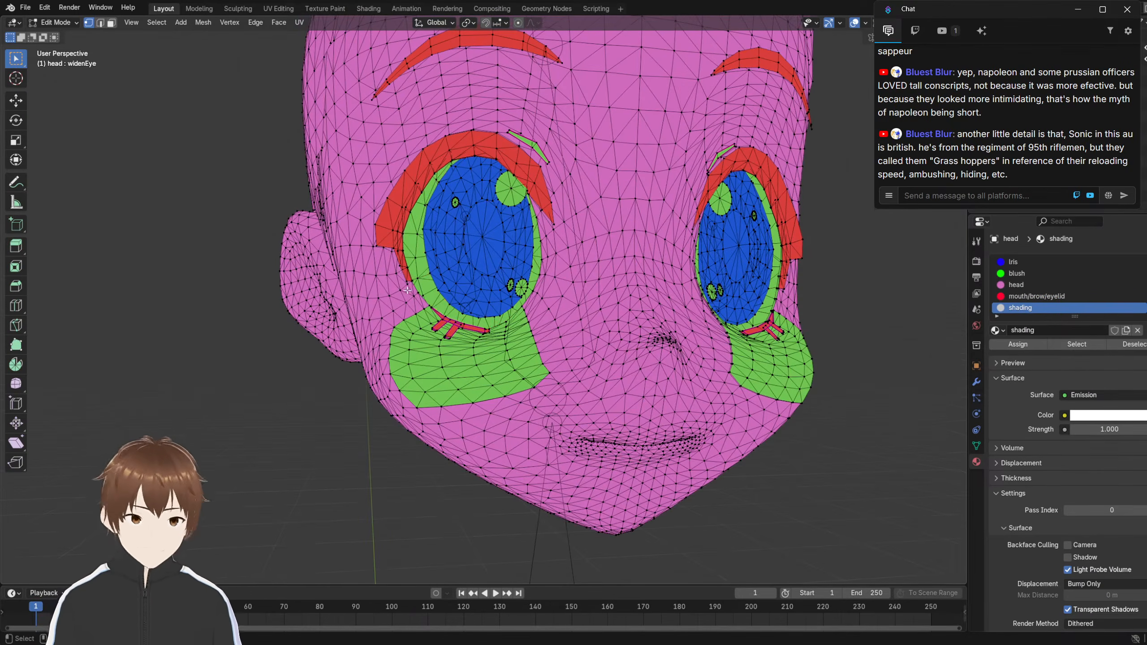
# Select the linked green eye whites and eye highlight pieces and assign the shading material to them
pyautogui.press('l')
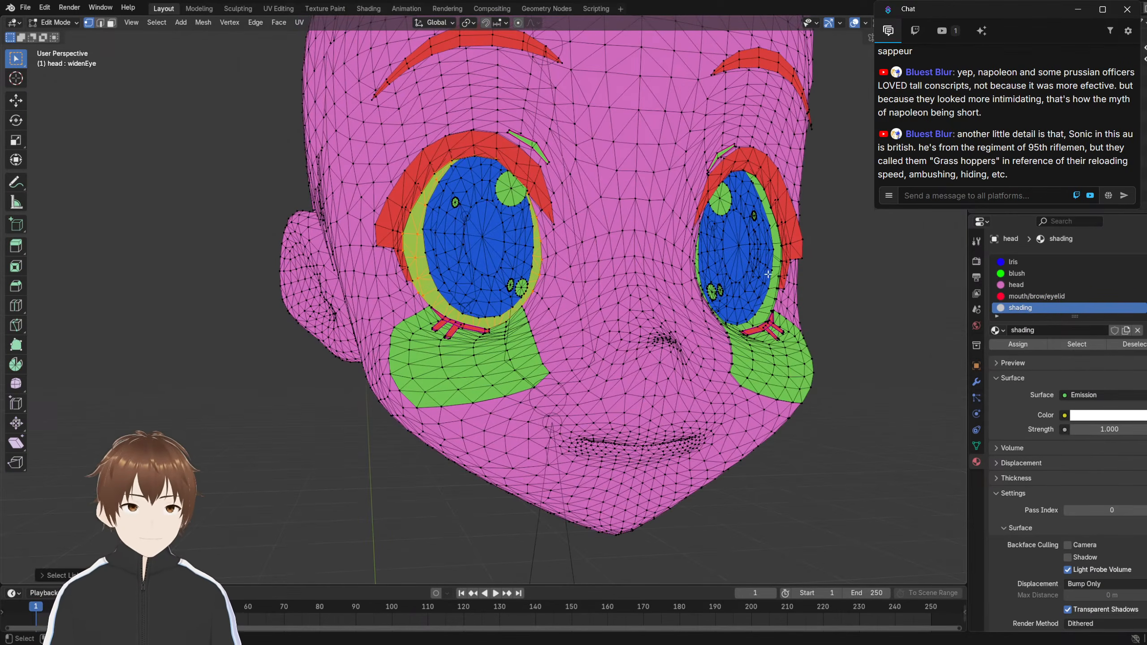
pyautogui.press('l')
pyautogui.press('l')
pyautogui.press('l')
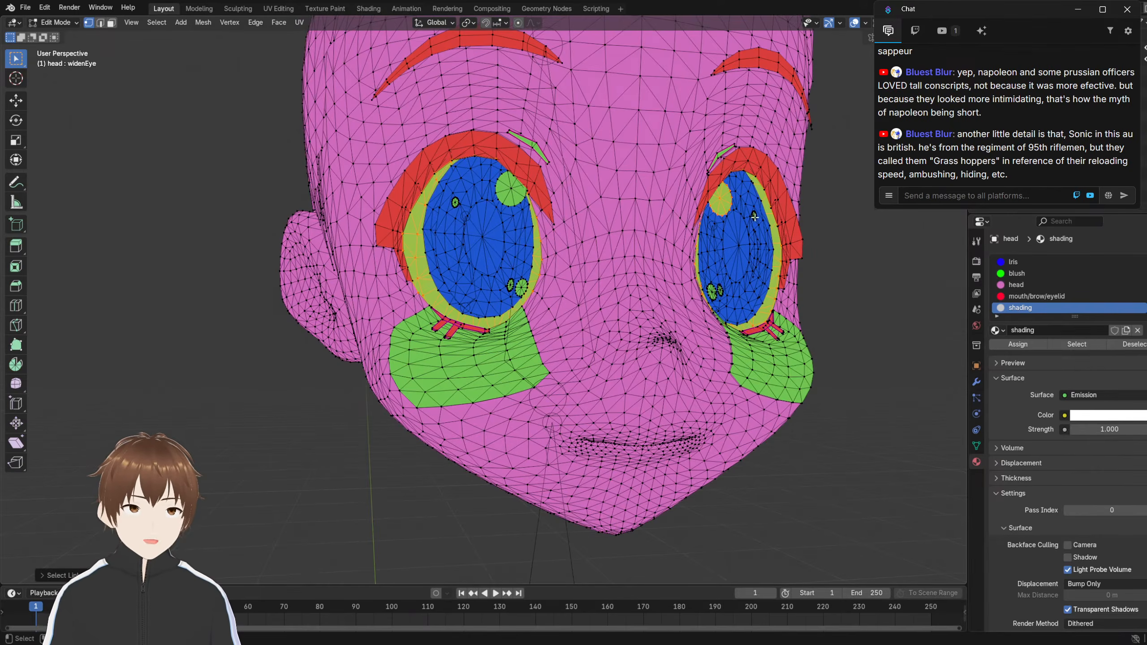
pyautogui.press('l')
pyautogui.press('l')
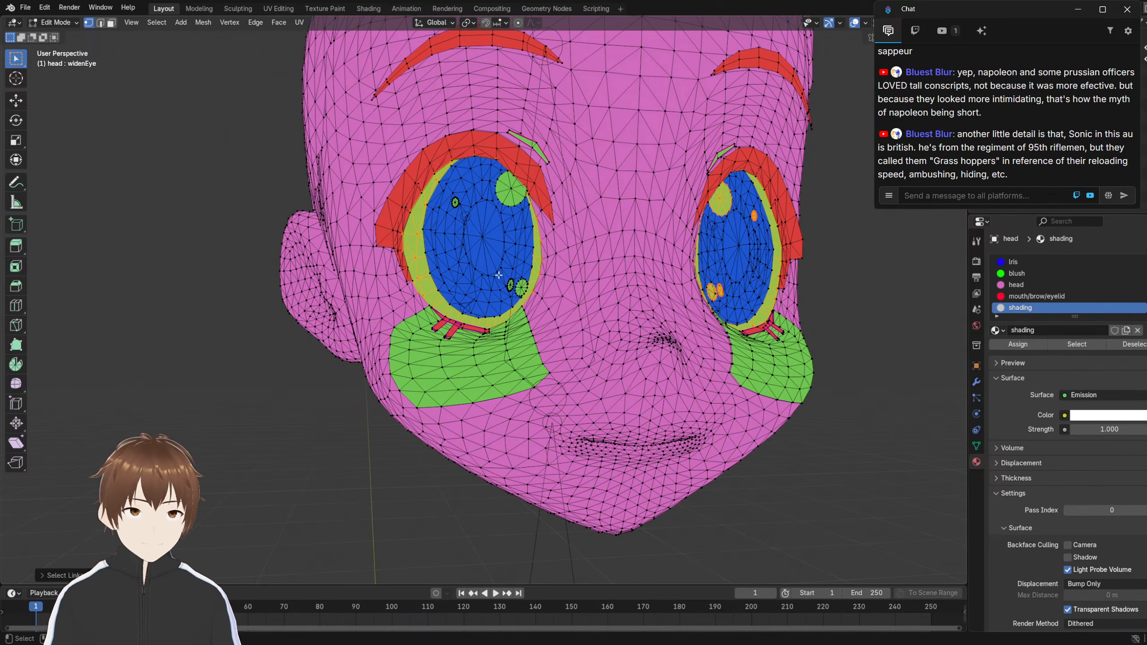
pyautogui.press('l')
pyautogui.press('l')
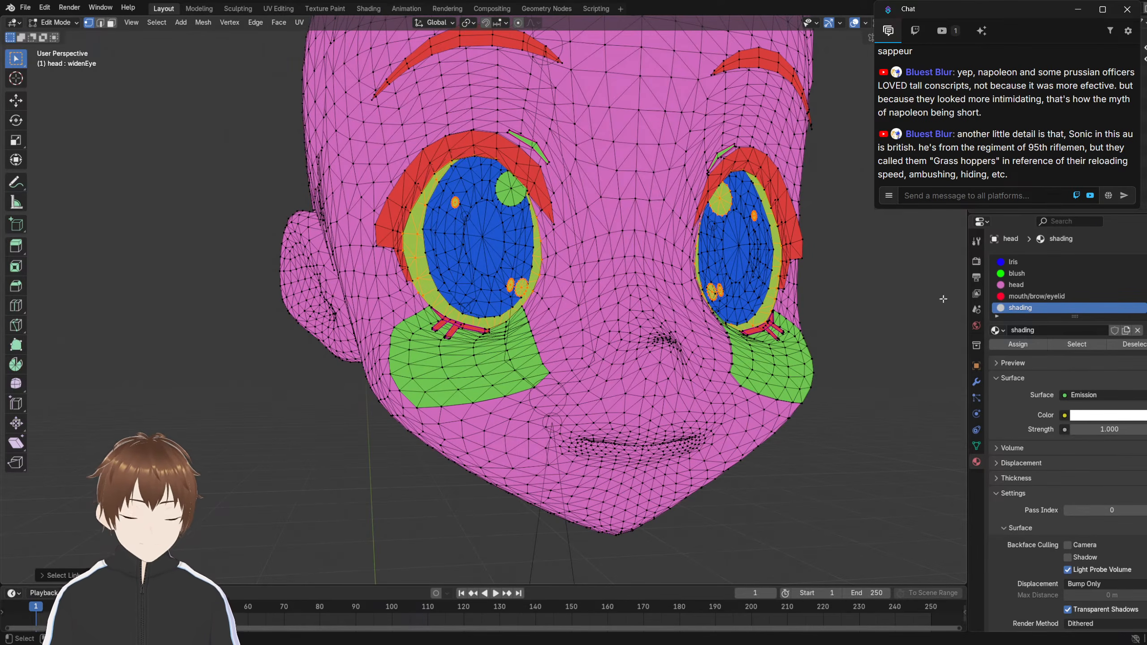
pyautogui.click(1018, 343)
pyautogui.moveTo(587, 289); pyautogui.dragTo(392, 341, button='middle')
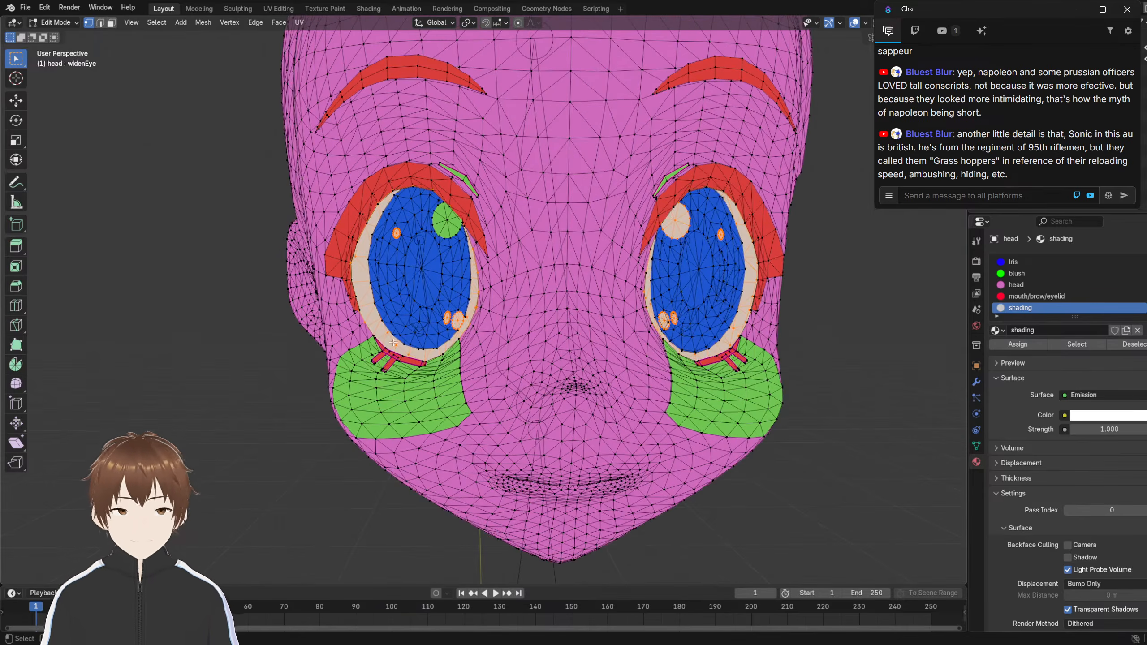
pyautogui.press('Tab')
pyautogui.moveTo(293, 415); pyautogui.dragTo(760, 286, button='middle')
# Assign the mouth/brow/eyelid material to the two thin green crease strips above the eyes
pyautogui.click(1036, 297)
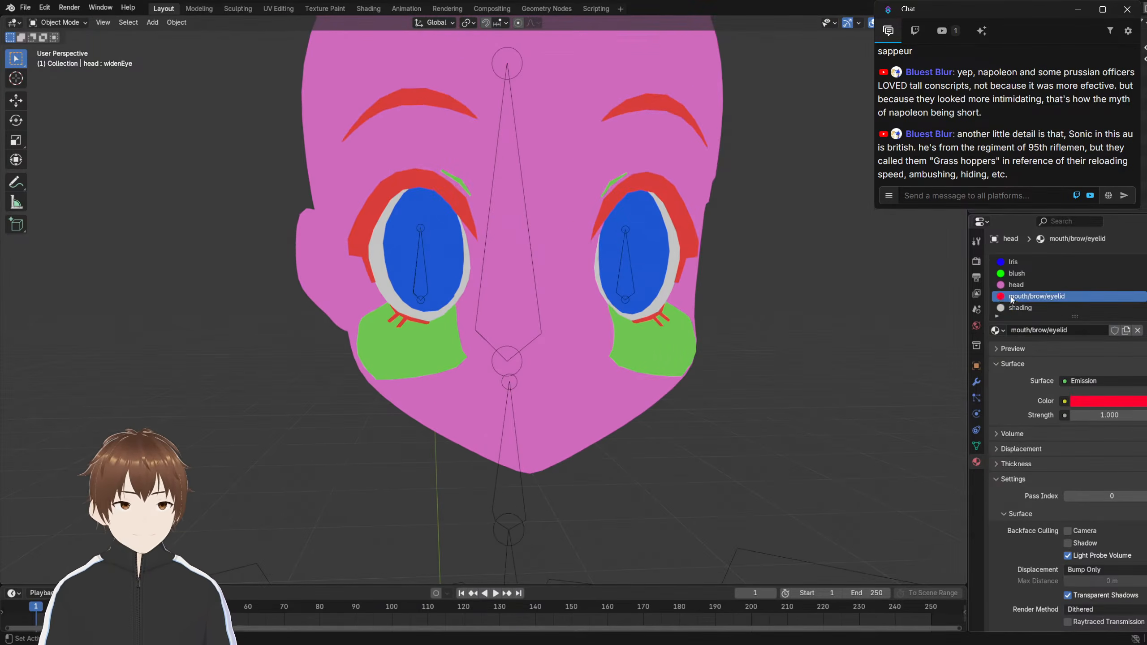
pyautogui.press('Tab')
pyautogui.keyDown('shift'); pyautogui.moveTo(577, 245); pyautogui.dragTo(570, 288, button='middle'); pyautogui.keyUp('shift')
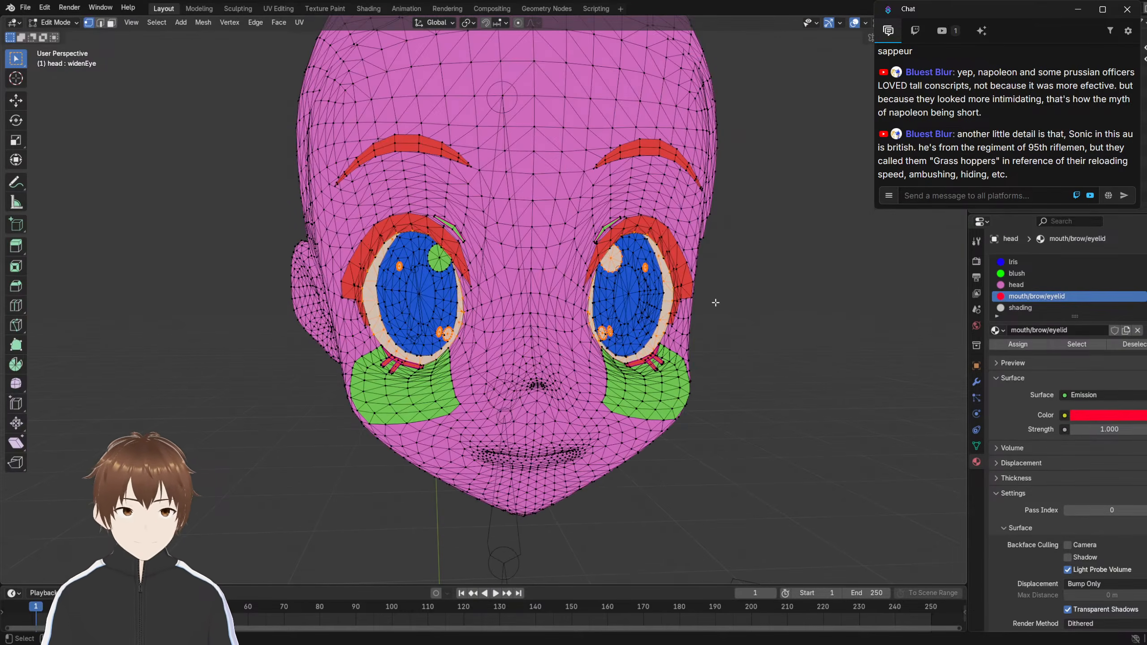
pyautogui.scroll(1, 784, 326)
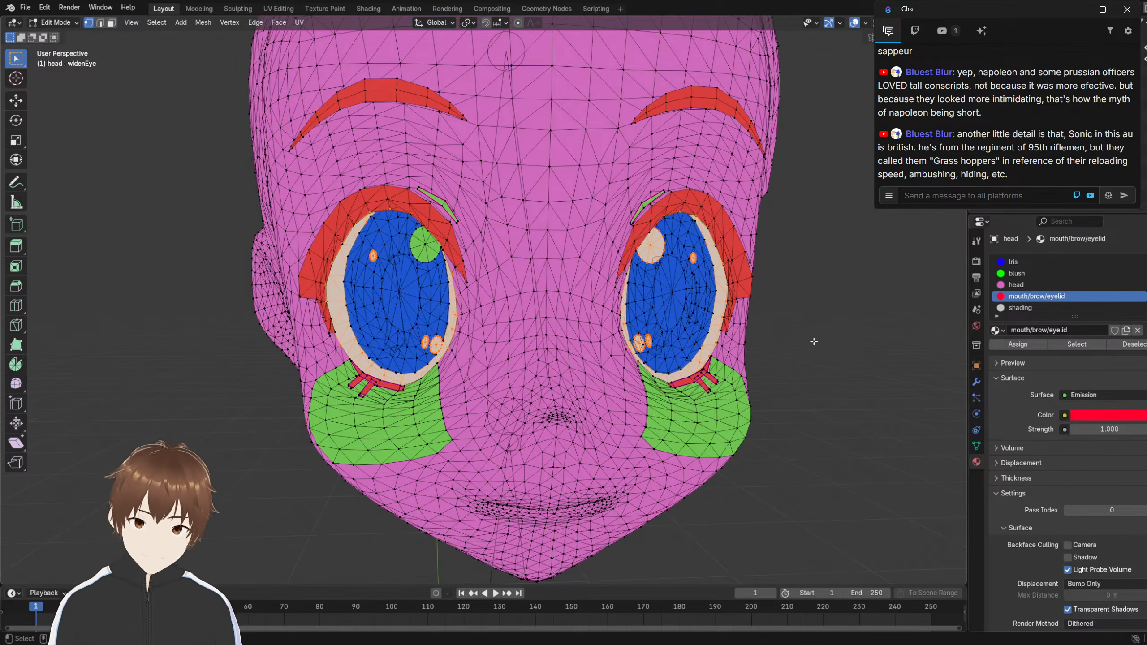
pyautogui.hotkey('alt', 'a')
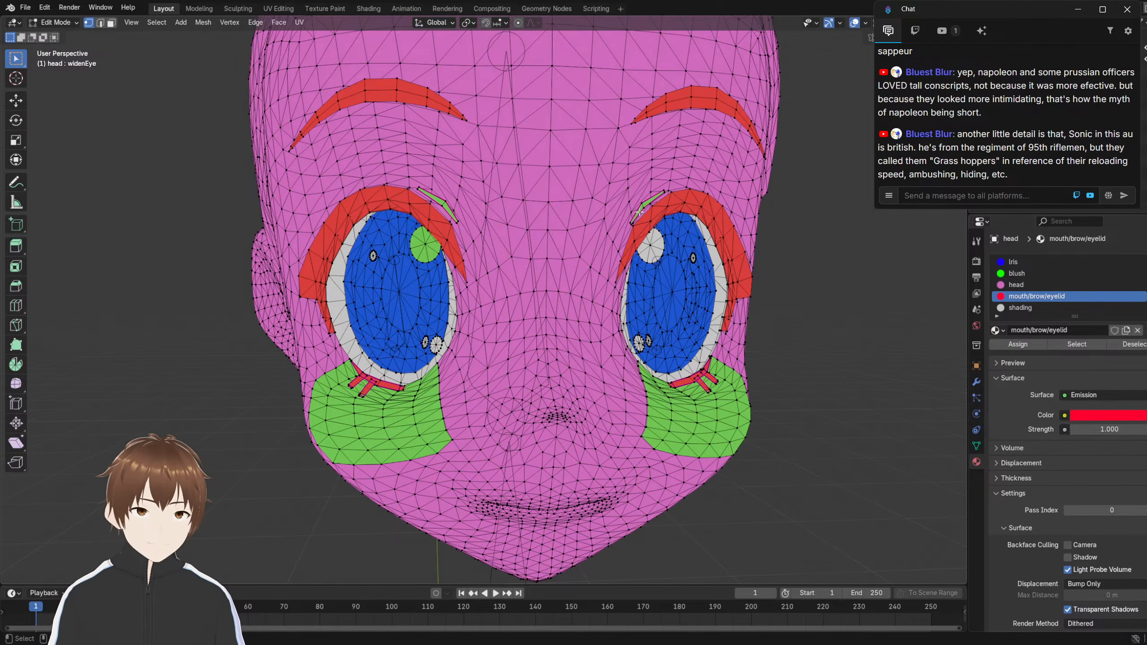
pyautogui.press('l')
pyautogui.press('l')
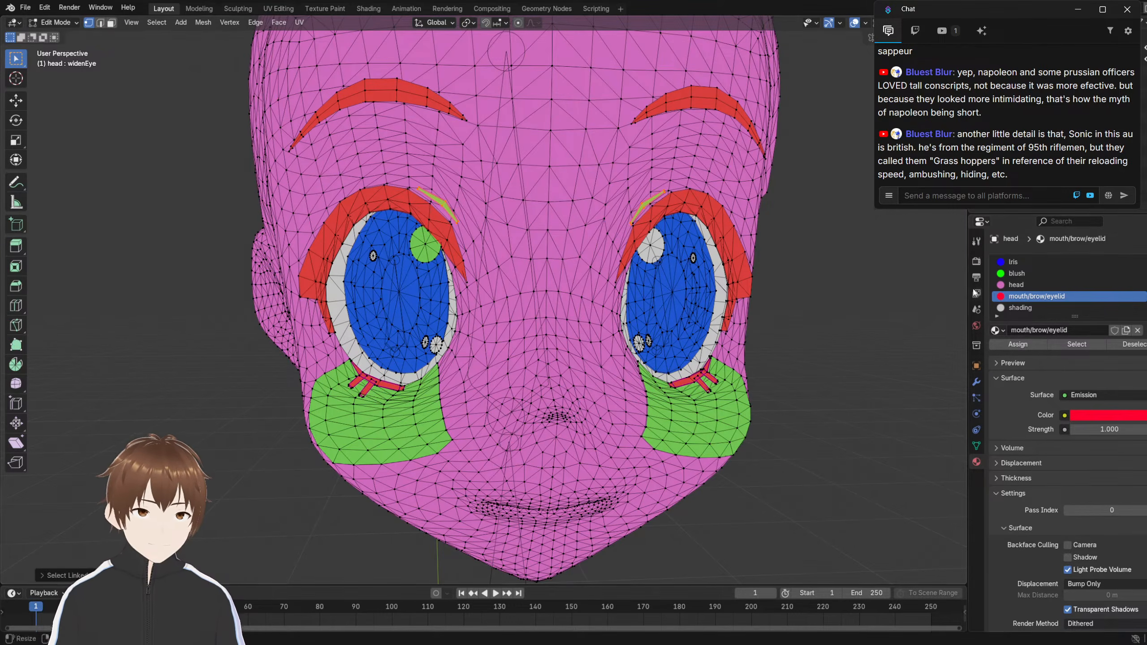
pyautogui.click(1017, 345)
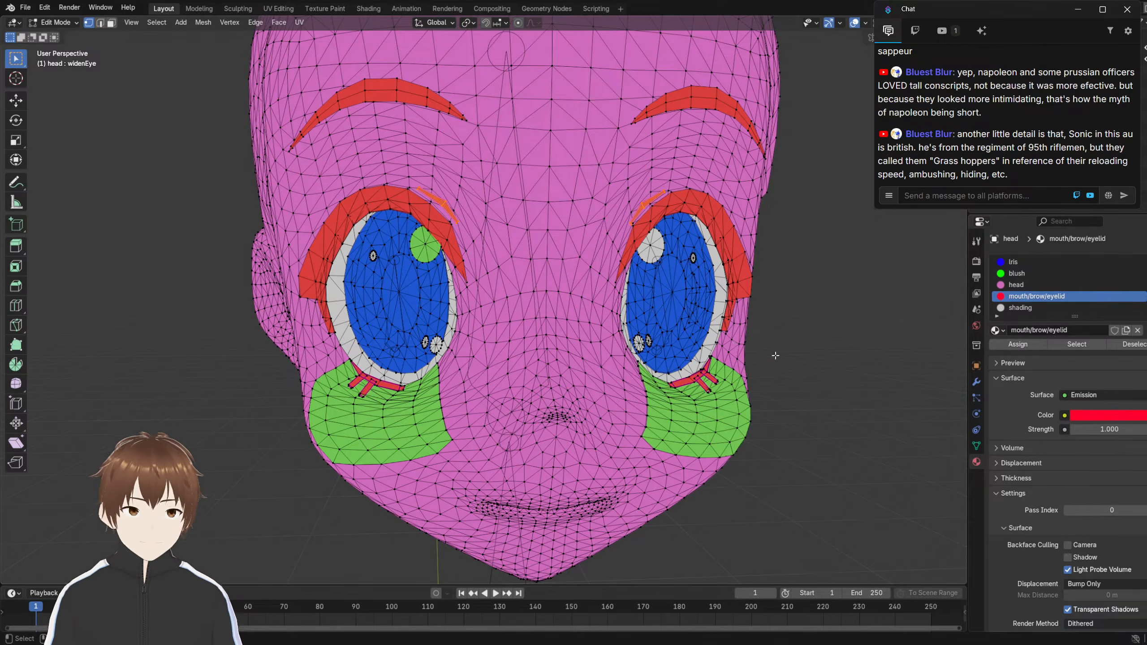
pyautogui.press('Tab')
pyautogui.moveTo(719, 350); pyautogui.dragTo(687, 334, button='middle')
pyautogui.scroll(-3, 687, 334)
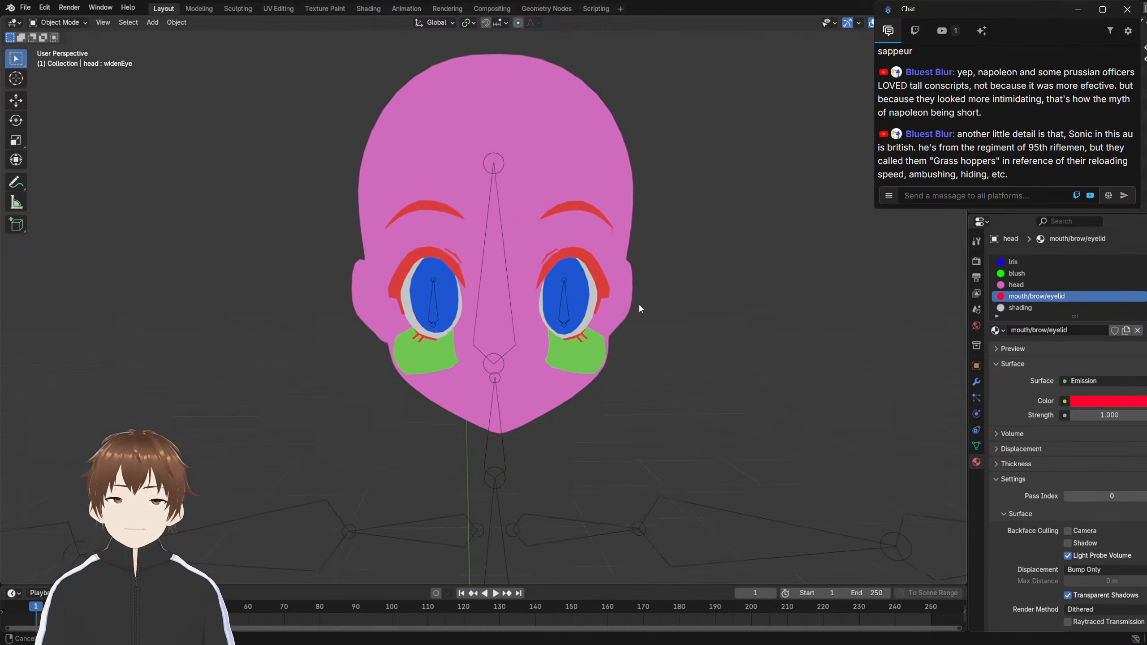
pyautogui.doubleClick(1039, 297)
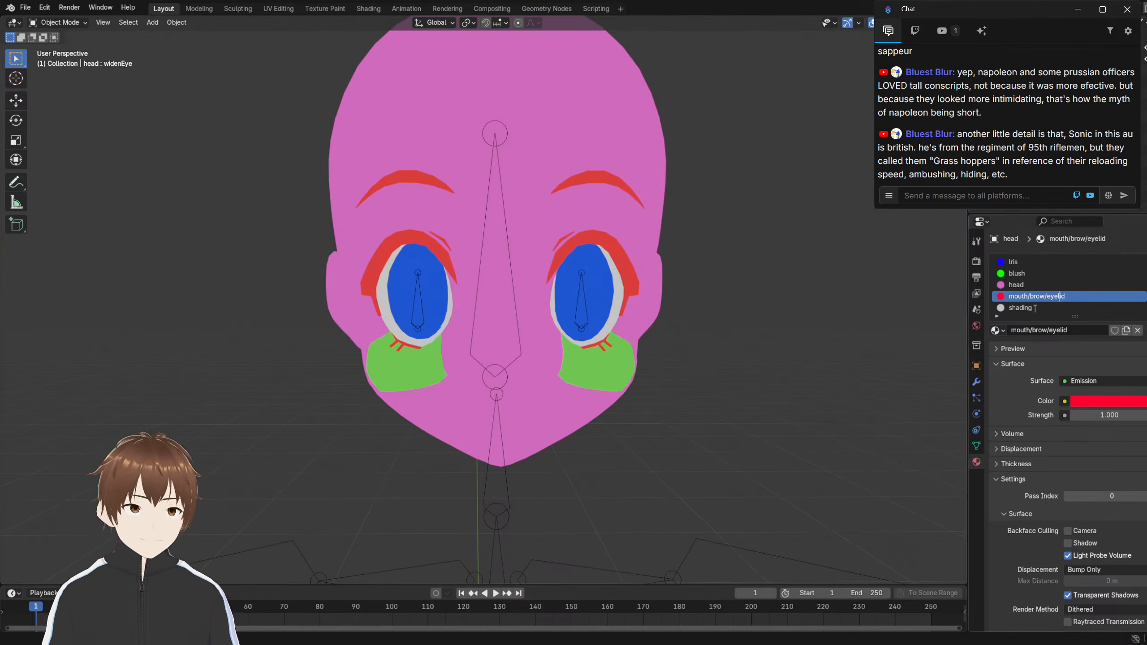
pyautogui.press('Right')
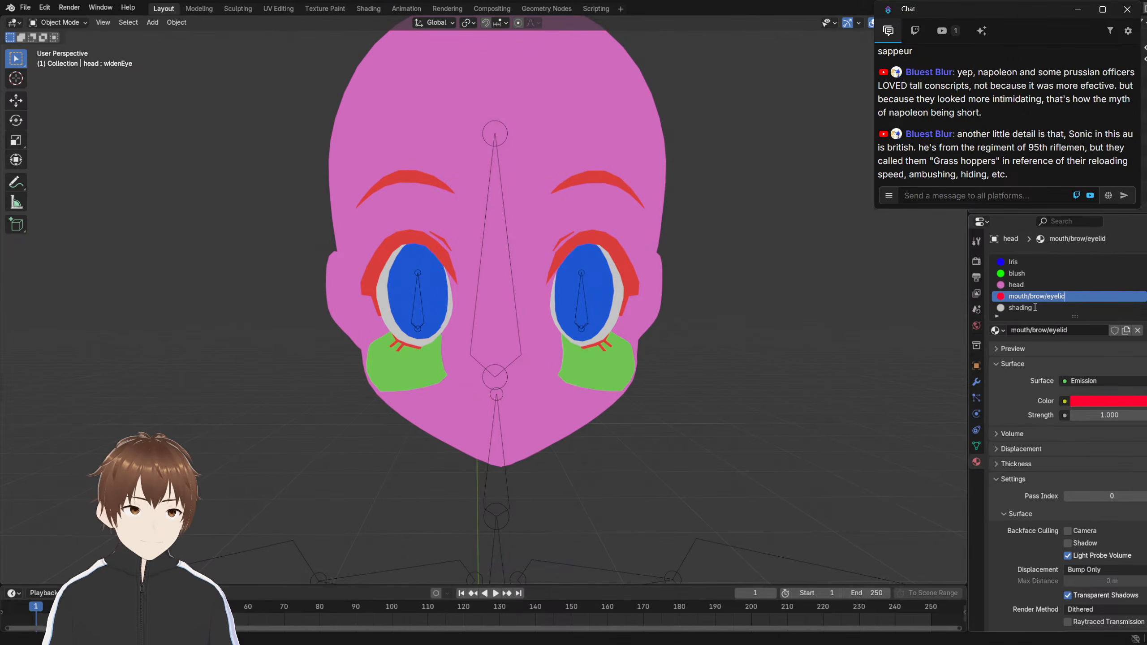
pyautogui.press('Left')
pyautogui.press('Left')
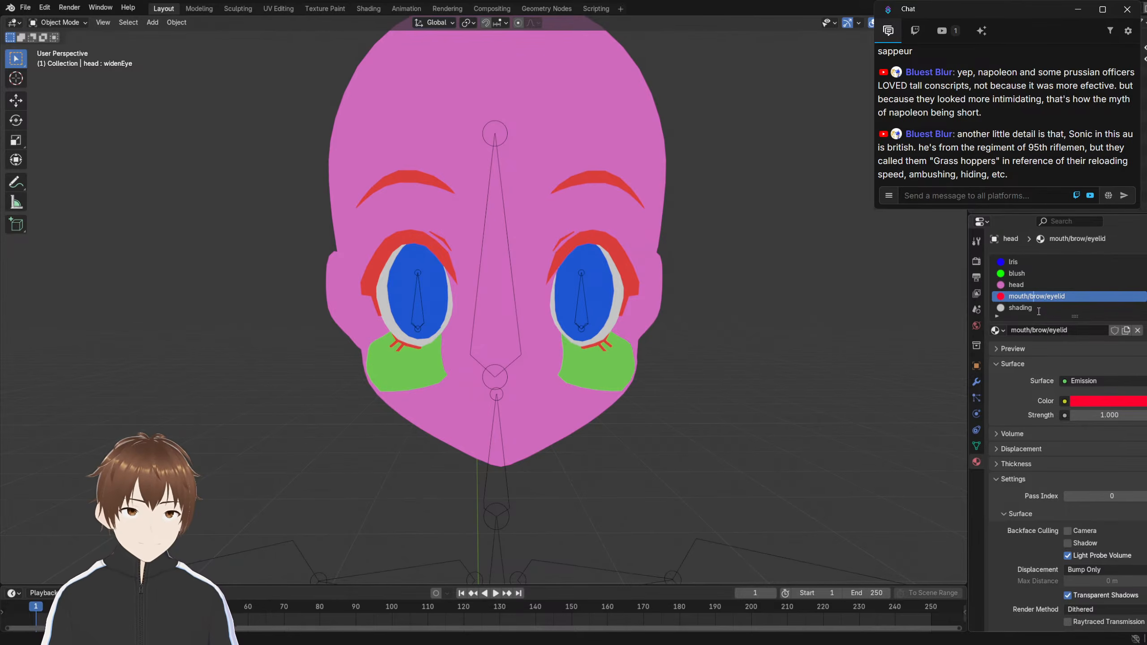
pyautogui.press('Right')
pyautogui.press('Right')
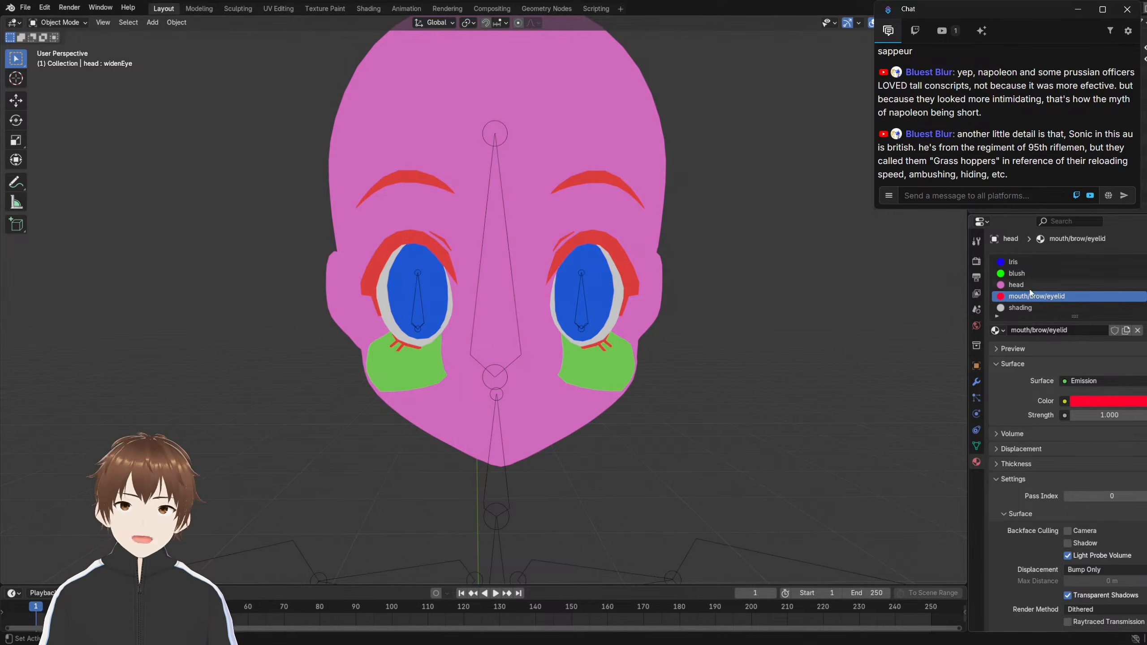
# Assign the head material to the two thin crease strips above the eyes
pyautogui.click(1017, 286)
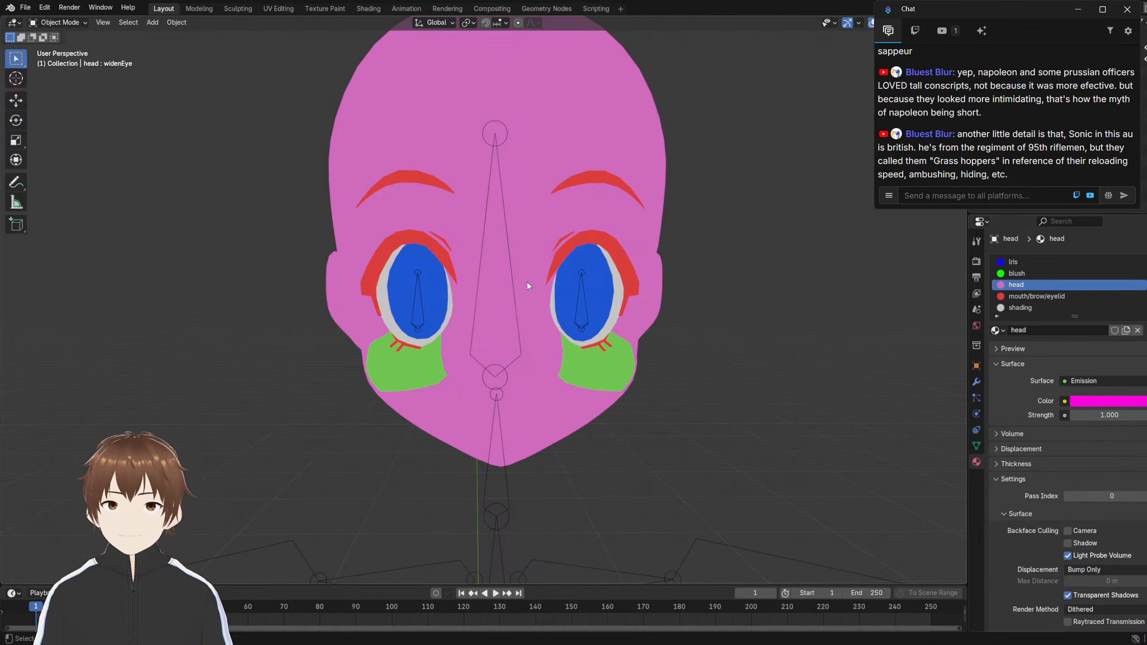
pyautogui.moveTo(527, 282); pyautogui.dragTo(567, 309, button='middle')
pyautogui.scroll(3, 537, 299)
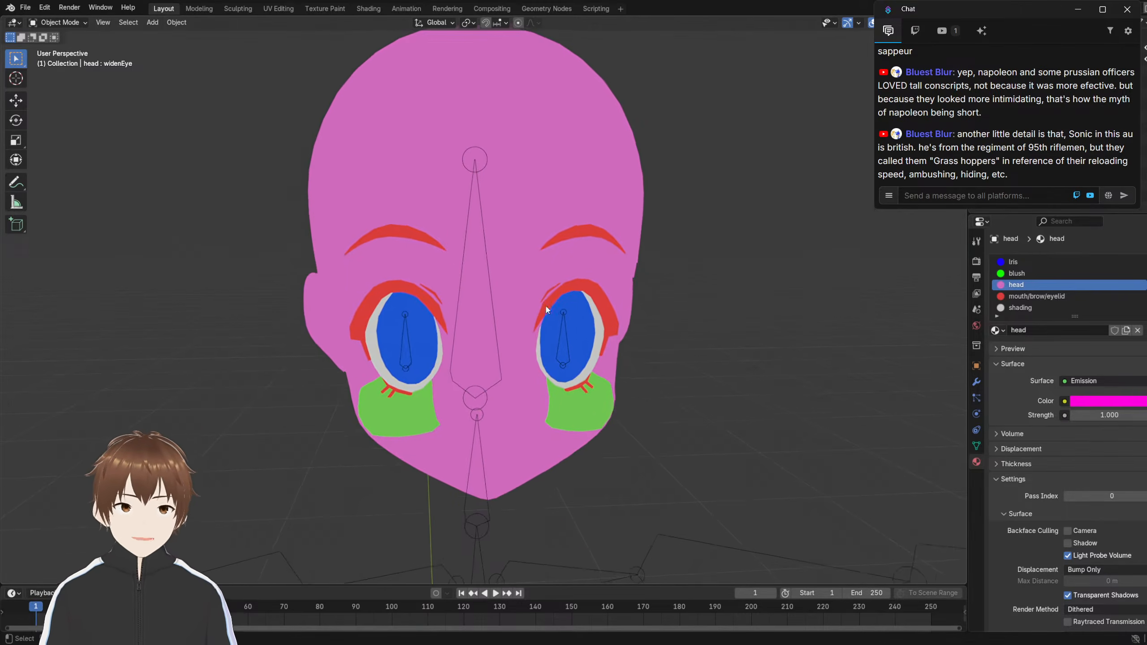
pyautogui.press('Tab')
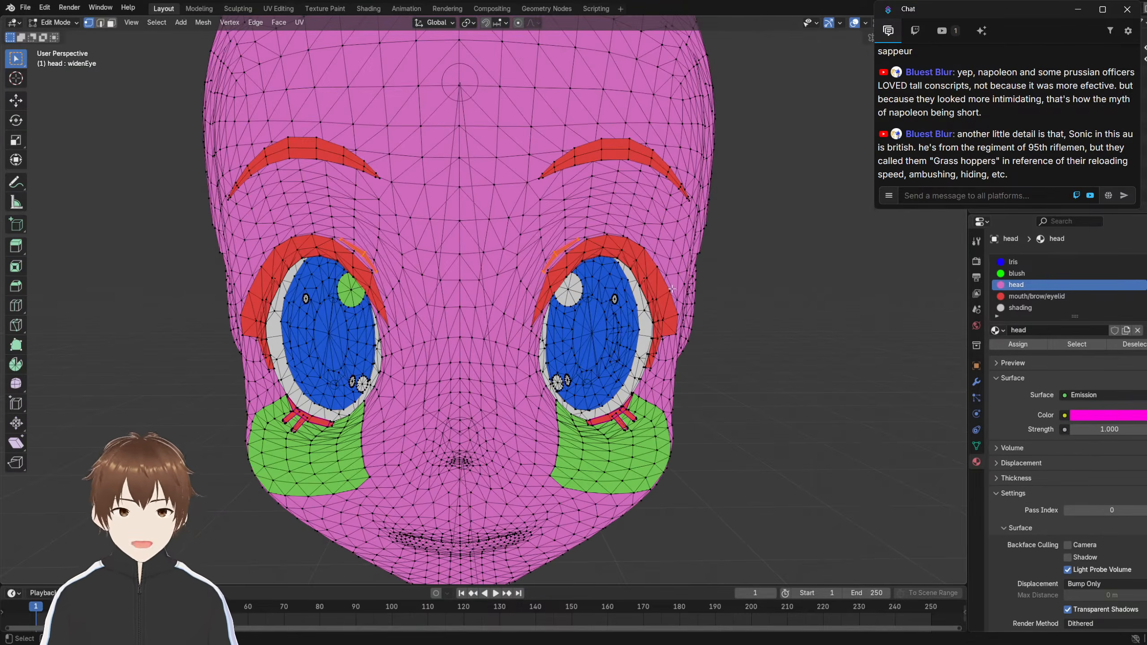
pyautogui.press('l')
pyautogui.press('l')
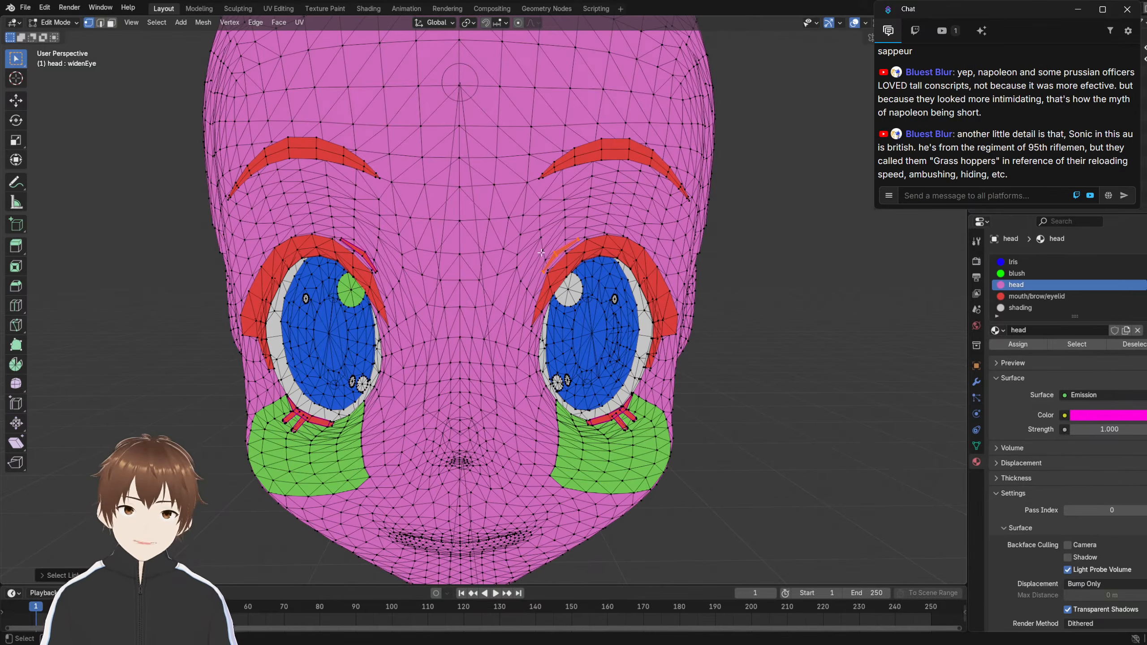
pyautogui.click(1018, 344)
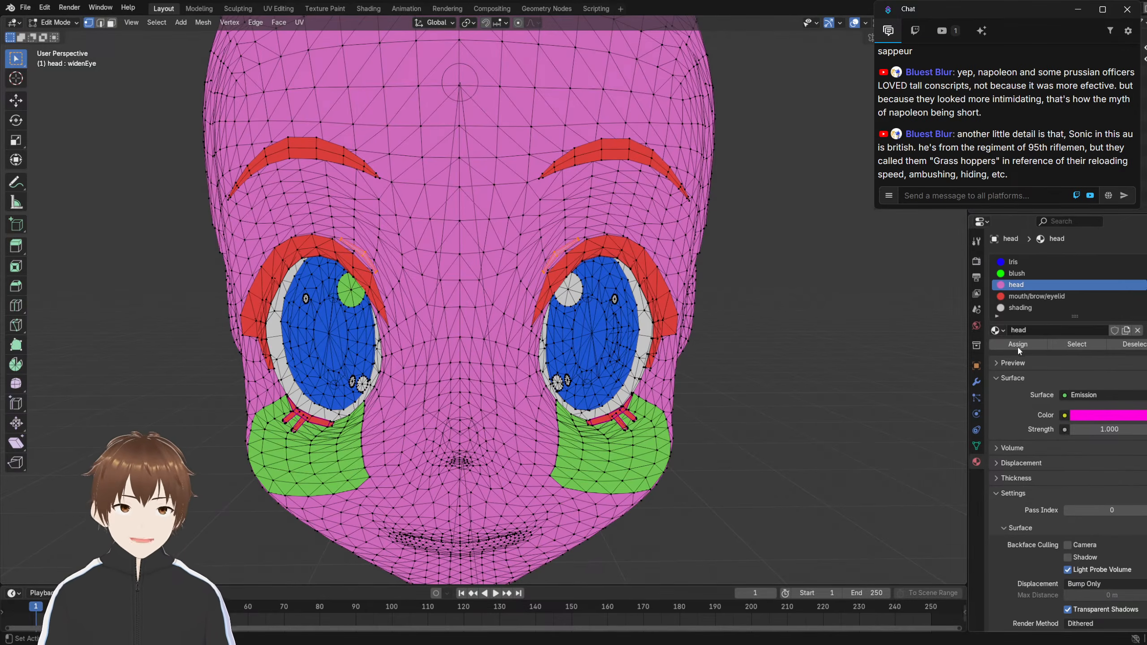
pyautogui.press('Tab')
# Inspect the material regions around the eyes, brows and cheeks of the head from several angles
pyautogui.moveTo(535, 303); pyautogui.dragTo(538, 296, button='middle')
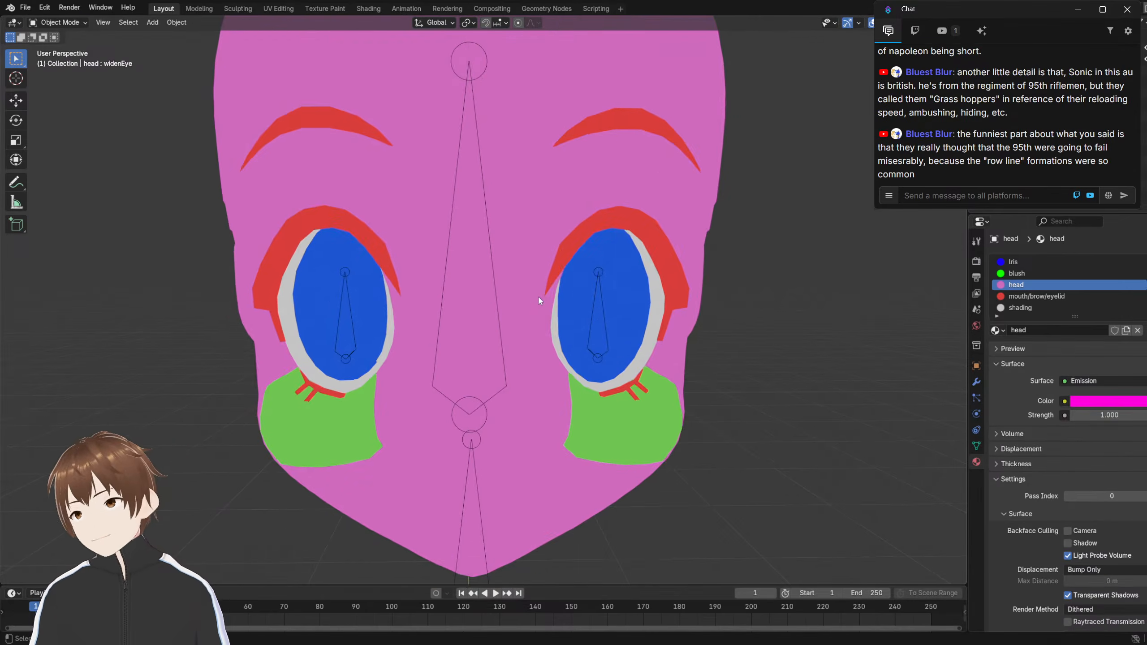
pyautogui.scroll(-1, 541, 299)
pyautogui.scroll(2, 538, 296)
pyautogui.scroll(-2, 539, 294)
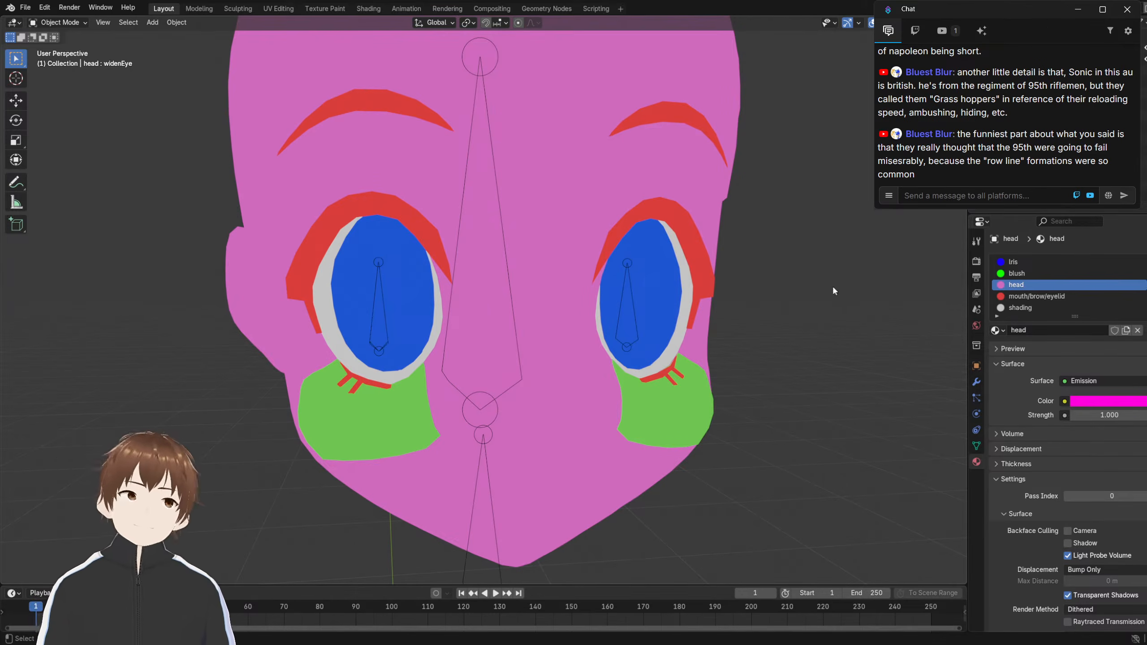
pyautogui.moveTo(511, 330); pyautogui.dragTo(464, 286, button='middle')
pyautogui.scroll(-4, 497, 331)
pyautogui.scroll(4, 515, 325)
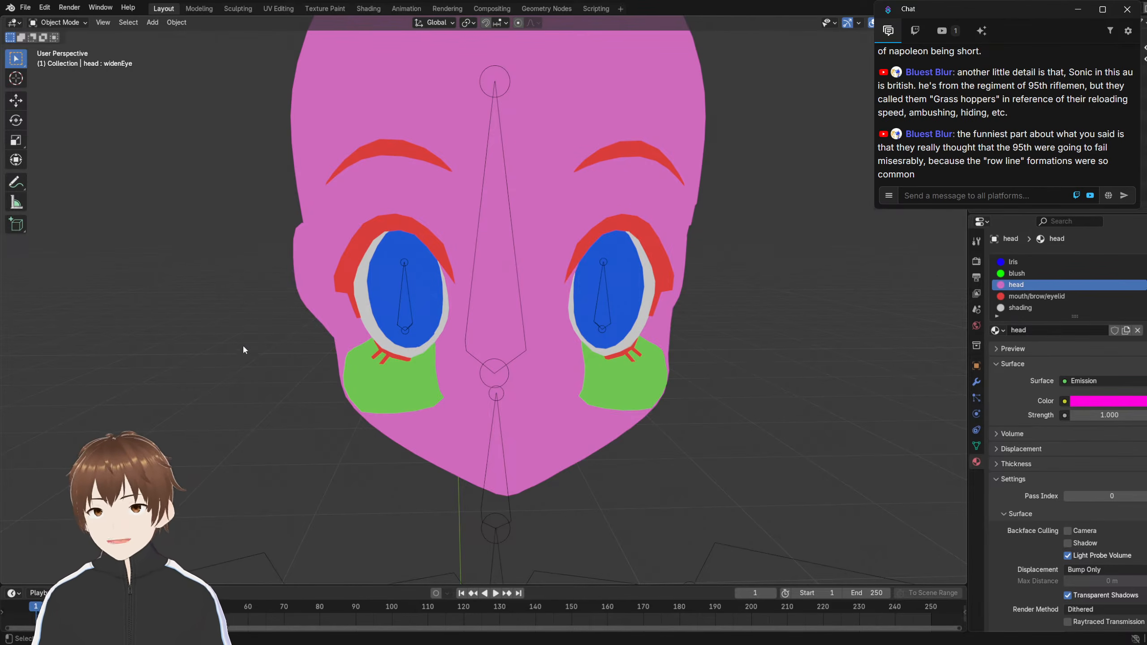
pyautogui.moveTo(236, 323); pyautogui.dragTo(388, 335, button='middle')
pyautogui.moveTo(392, 262); pyautogui.dragTo(403, 291, button='middle')
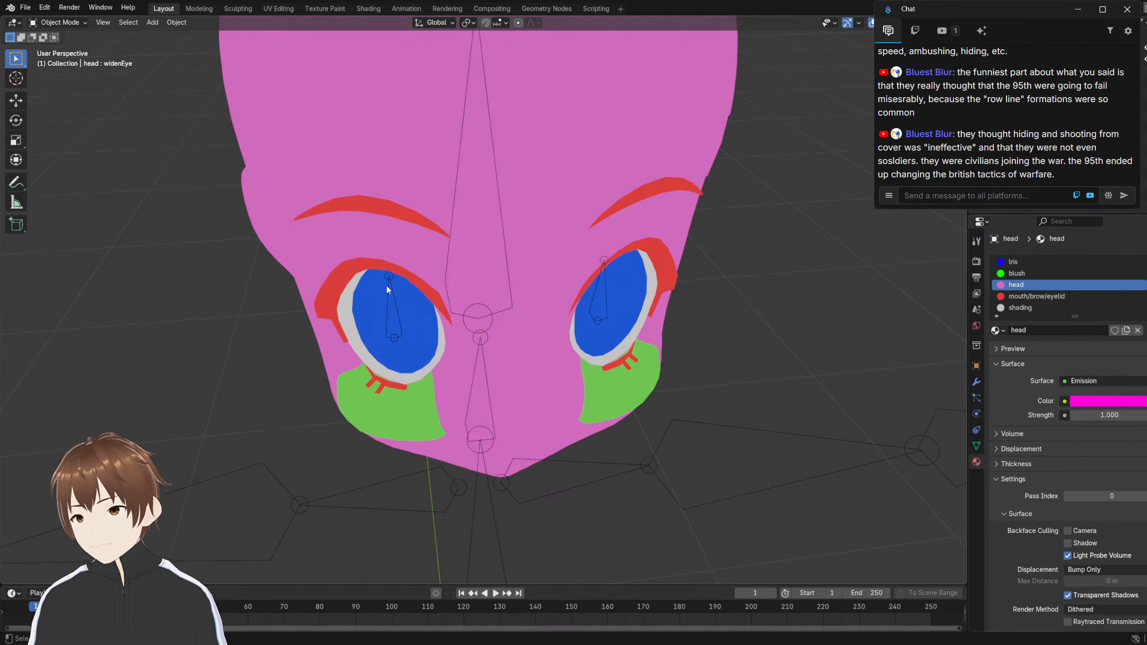
pyautogui.moveTo(230, 362); pyautogui.dragTo(304, 324, button='middle')
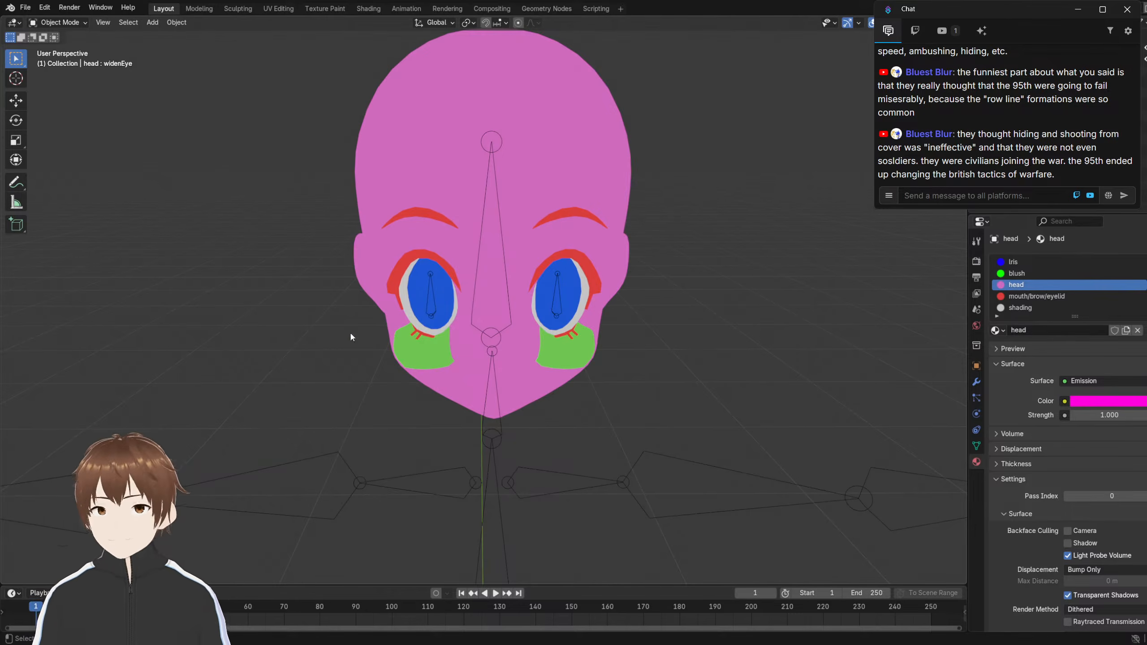
# Make shading the active material and select the linked green upper teeth pieces inside the mouth in Edit Mode
pyautogui.scroll(5, 361, 330)
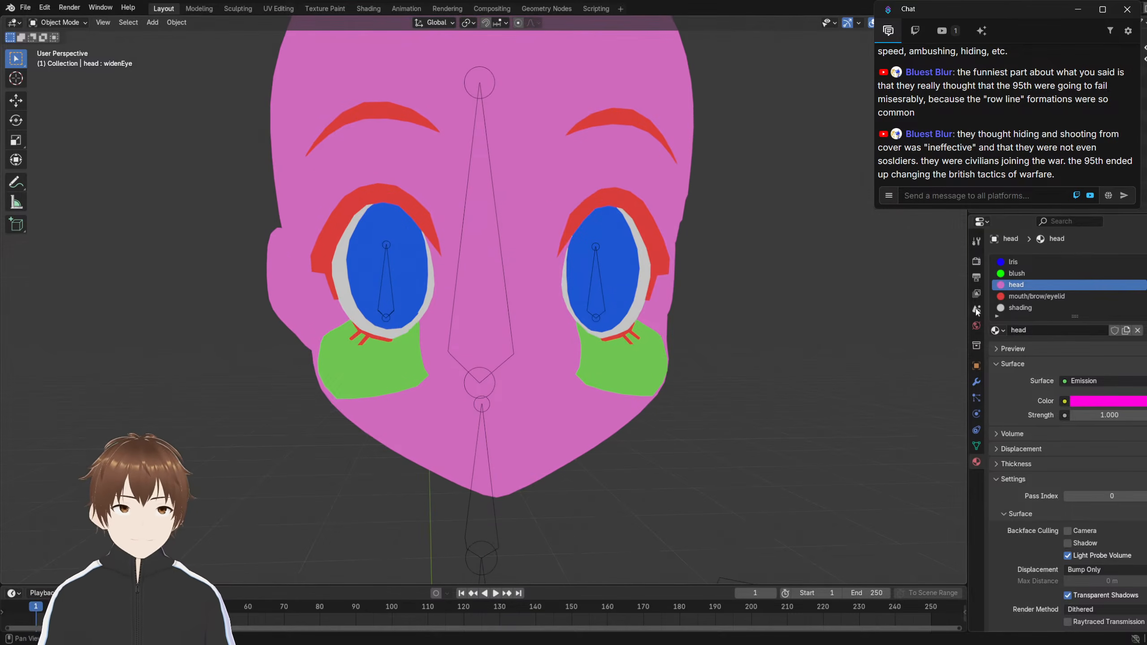
pyautogui.click(1006, 297)
pyautogui.scroll(-1, 631, 355)
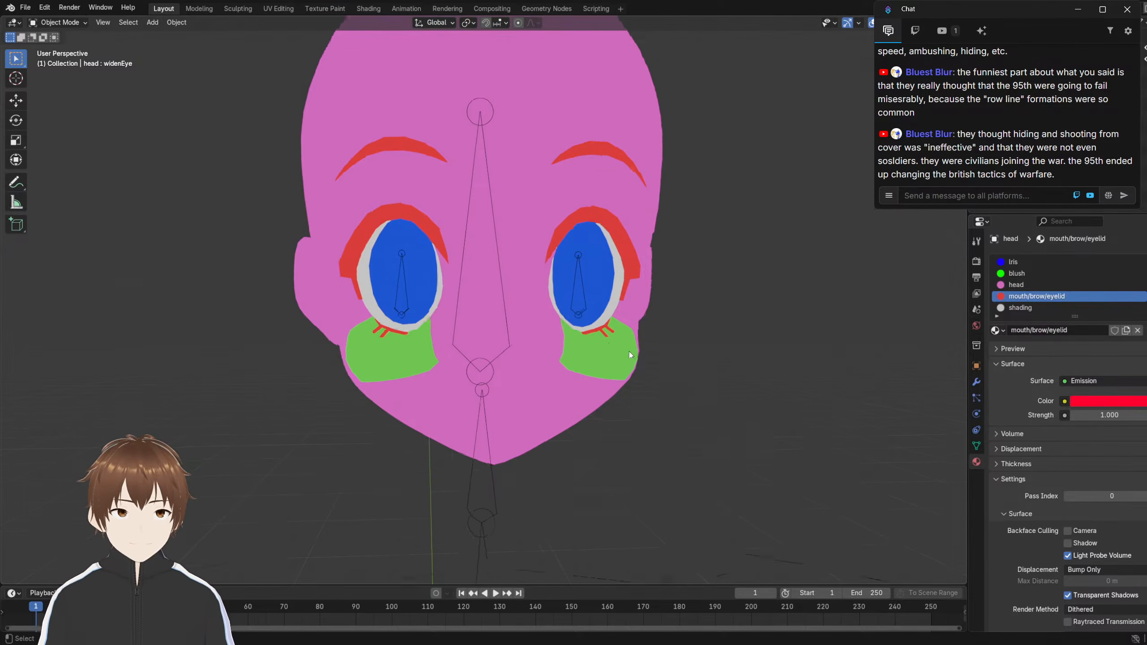
pyautogui.moveTo(630, 355); pyautogui.dragTo(529, 303, button='middle')
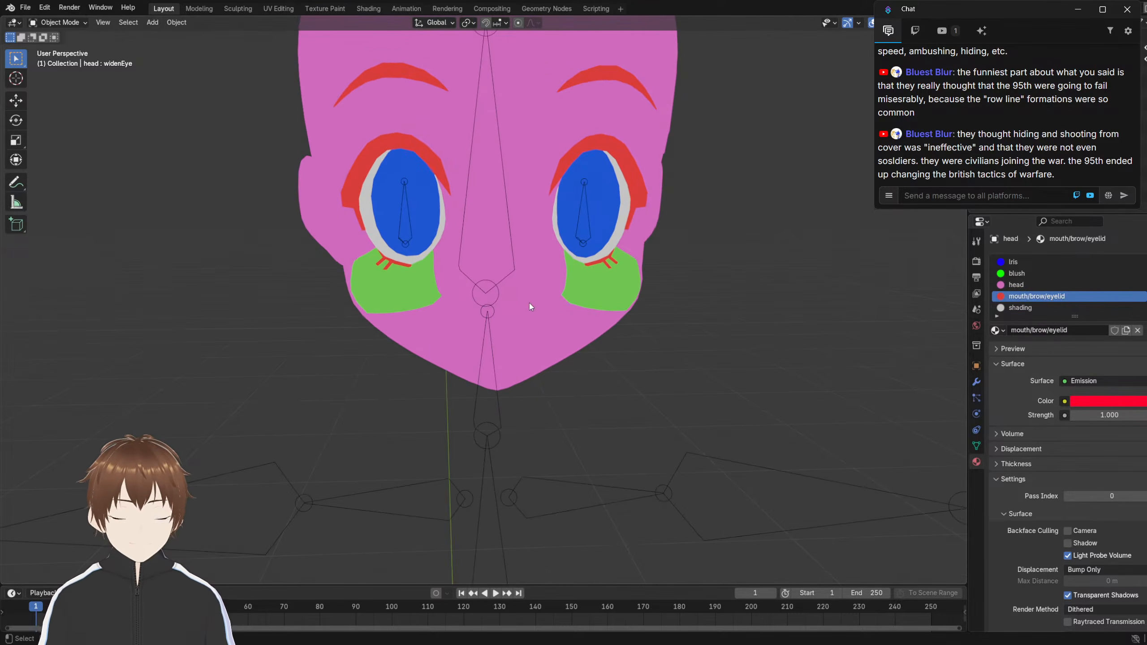
pyautogui.scroll(7, 550, 336)
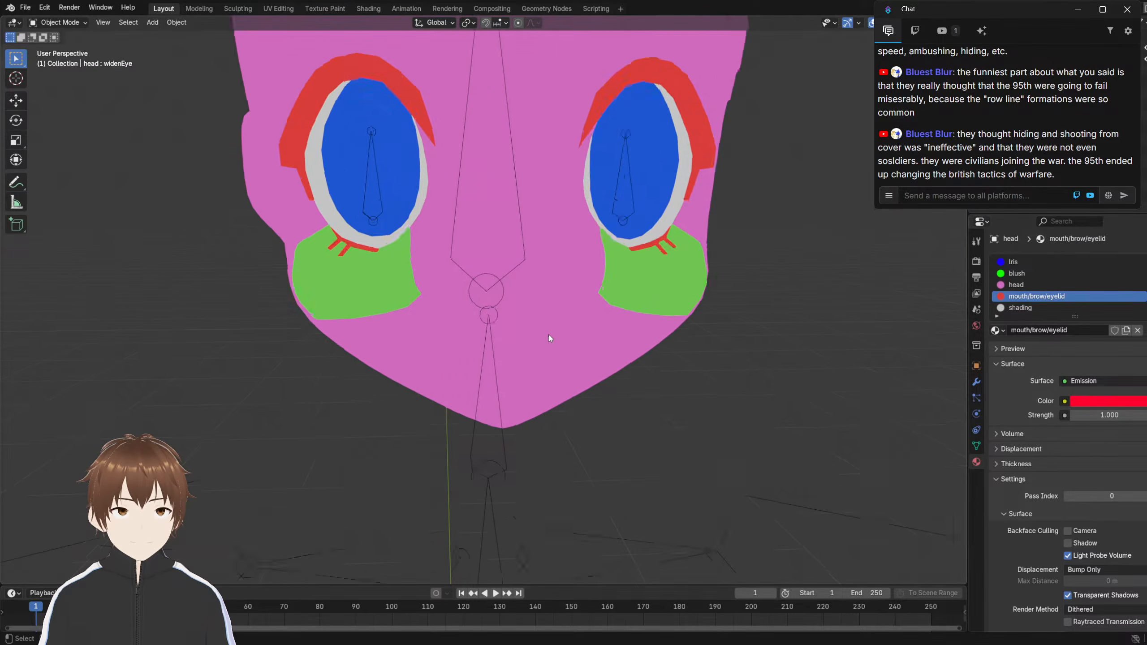
pyautogui.moveTo(474, 228); pyautogui.dragTo(613, 281, button='middle')
pyautogui.scroll(3, 614, 273)
pyautogui.scroll(-4, 610, 276)
pyautogui.scroll(-3, 605, 282)
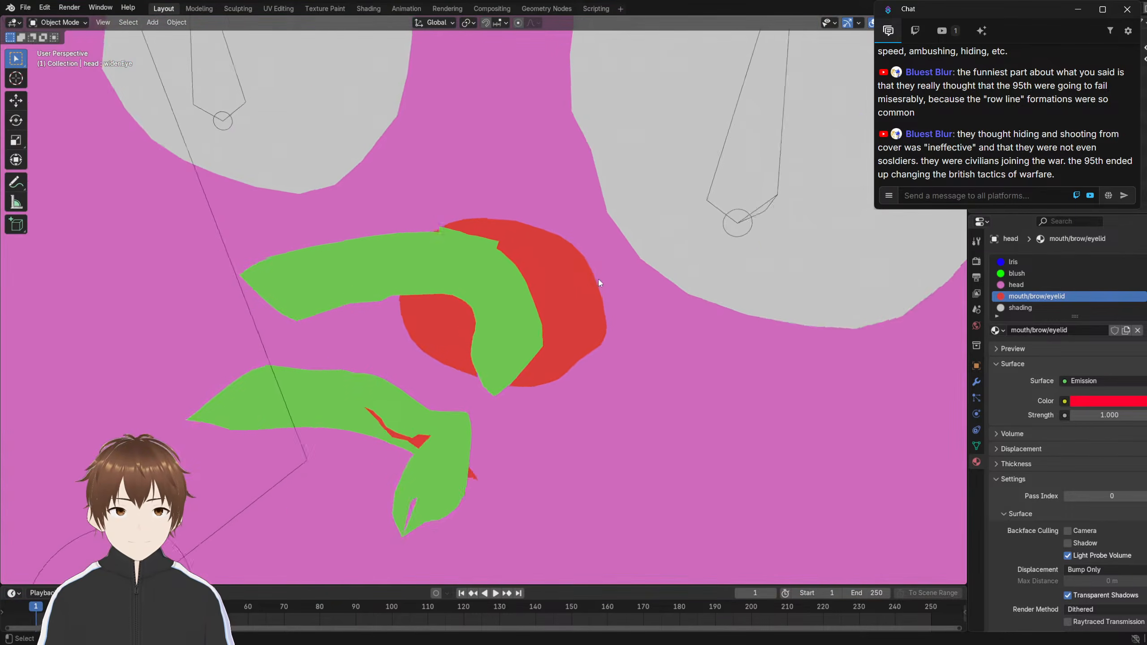
pyautogui.press('Tab')
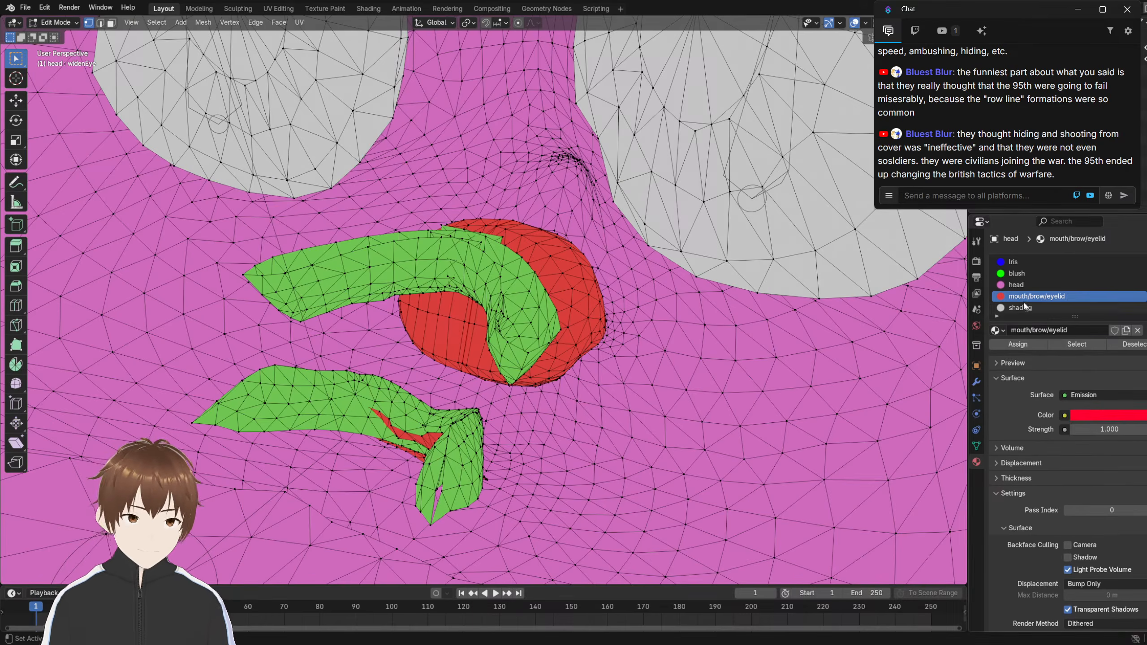
pyautogui.press('l')
pyautogui.press('l')
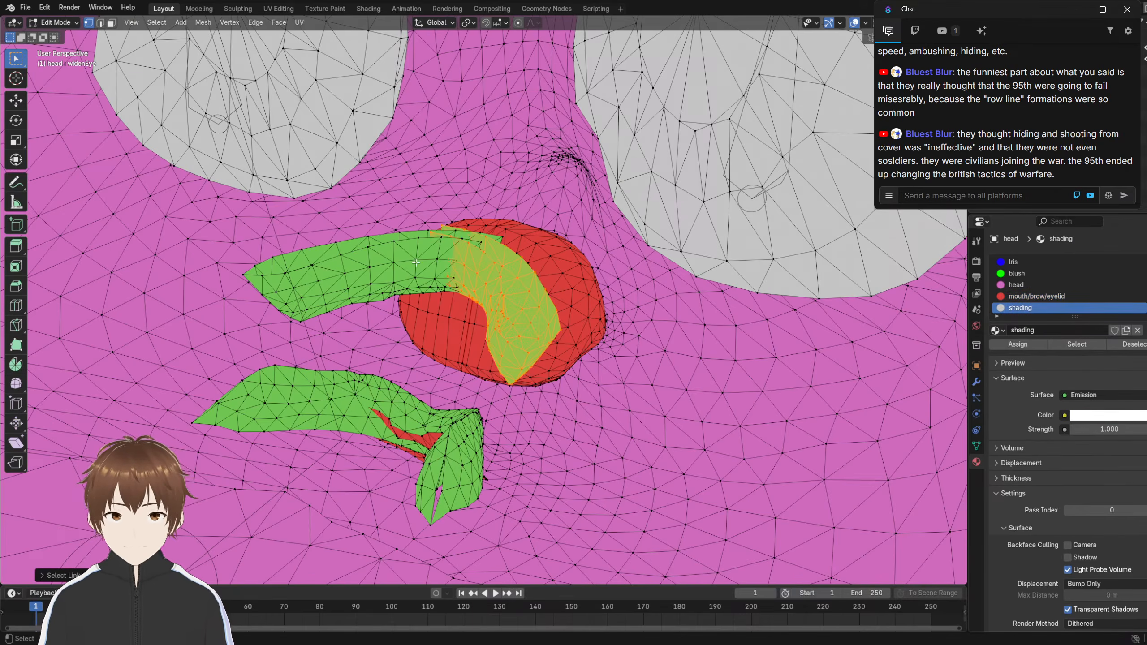
pyautogui.press('l')
pyautogui.press('l')
pyautogui.hotkey('shift', 'l')
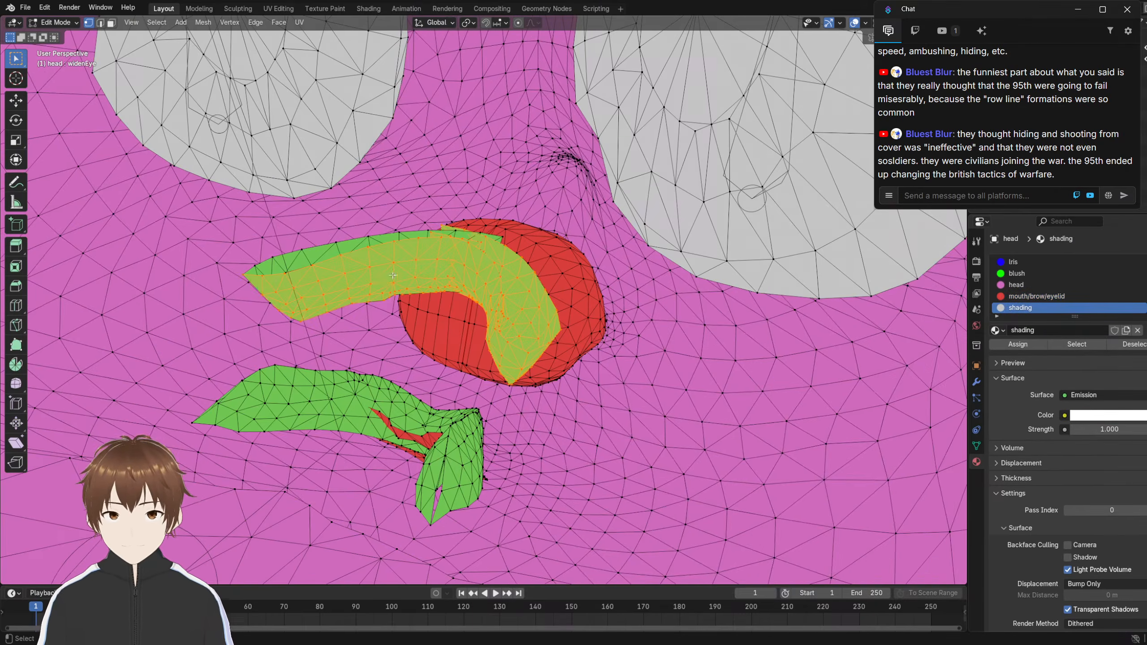
pyautogui.moveTo(393, 326); pyautogui.dragTo(422, 294, button='middle')
pyautogui.press('l')
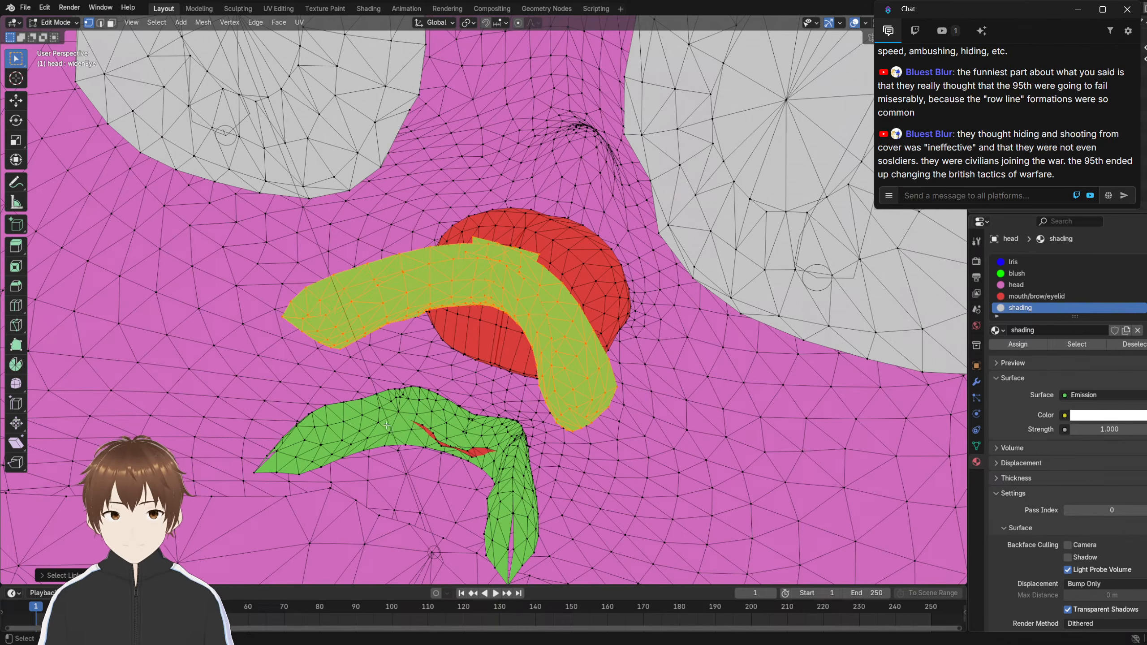
# Add the linked green lower teeth pieces to the selection, assign the shading material and return to Object Mode
pyautogui.press('l')
pyautogui.press('l')
pyautogui.press('l')
pyautogui.moveTo(521, 486); pyautogui.dragTo(586, 433, button='middle')
pyautogui.click(1018, 344)
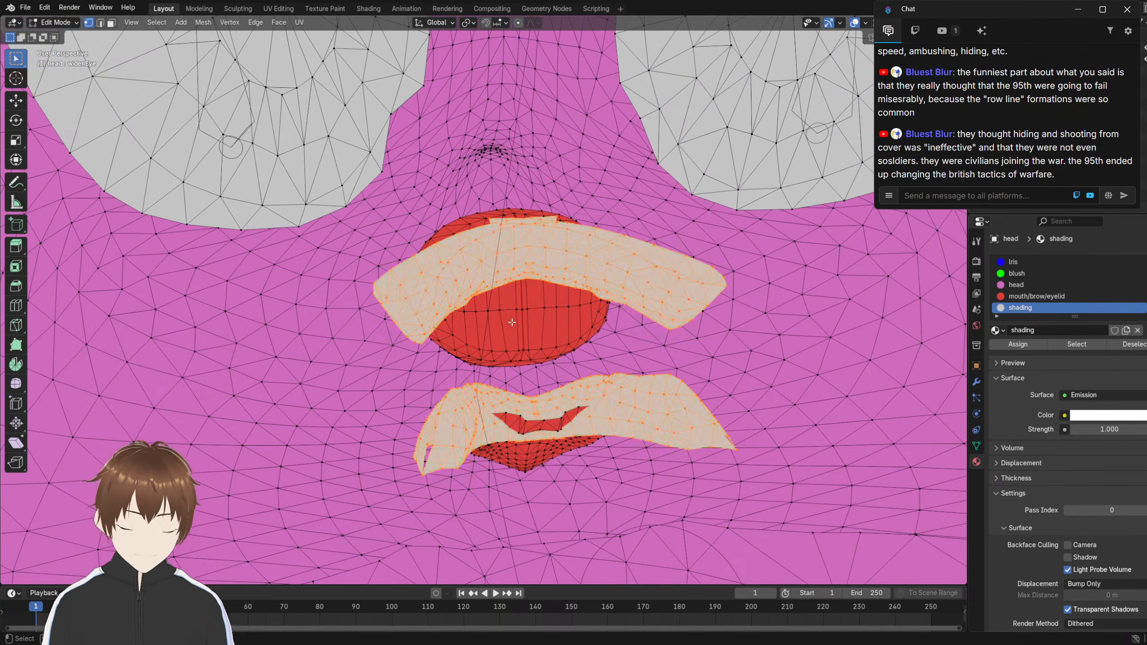
pyautogui.press('Tab')
# Save the head's Blender file with its assigned materials
pyautogui.moveTo(508, 316); pyautogui.dragTo(533, 302, button='middle')
pyautogui.scroll(4, 492, 335)
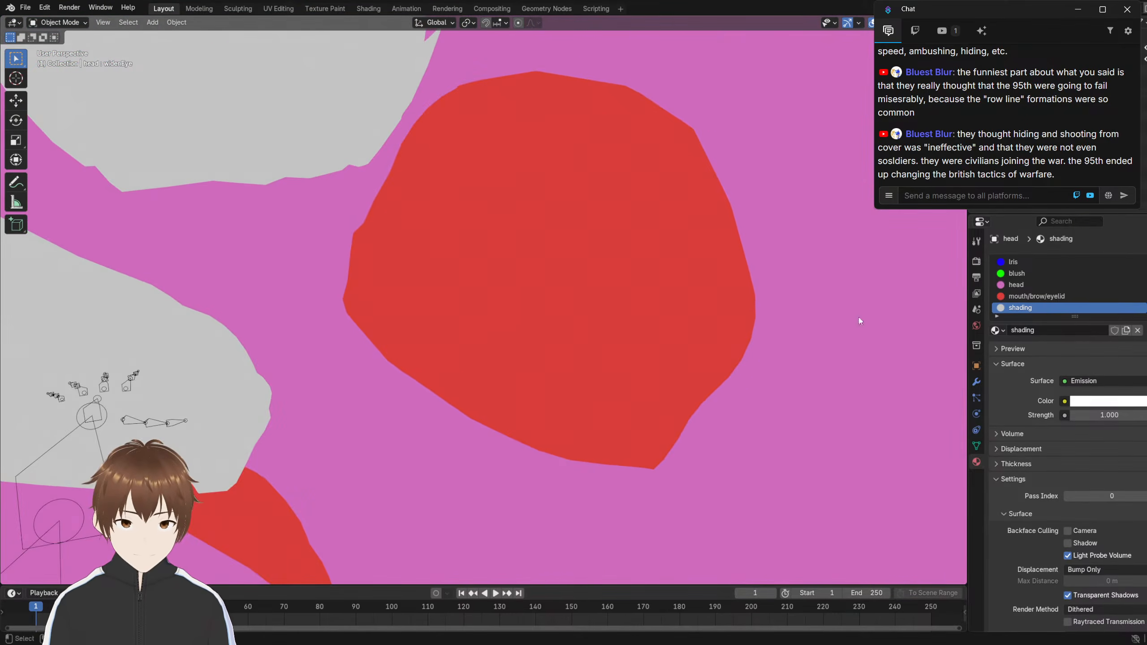
pyautogui.scroll(-3, 546, 370)
pyautogui.moveTo(546, 371); pyautogui.dragTo(444, 302, button='middle')
pyautogui.scroll(-6, 443, 298)
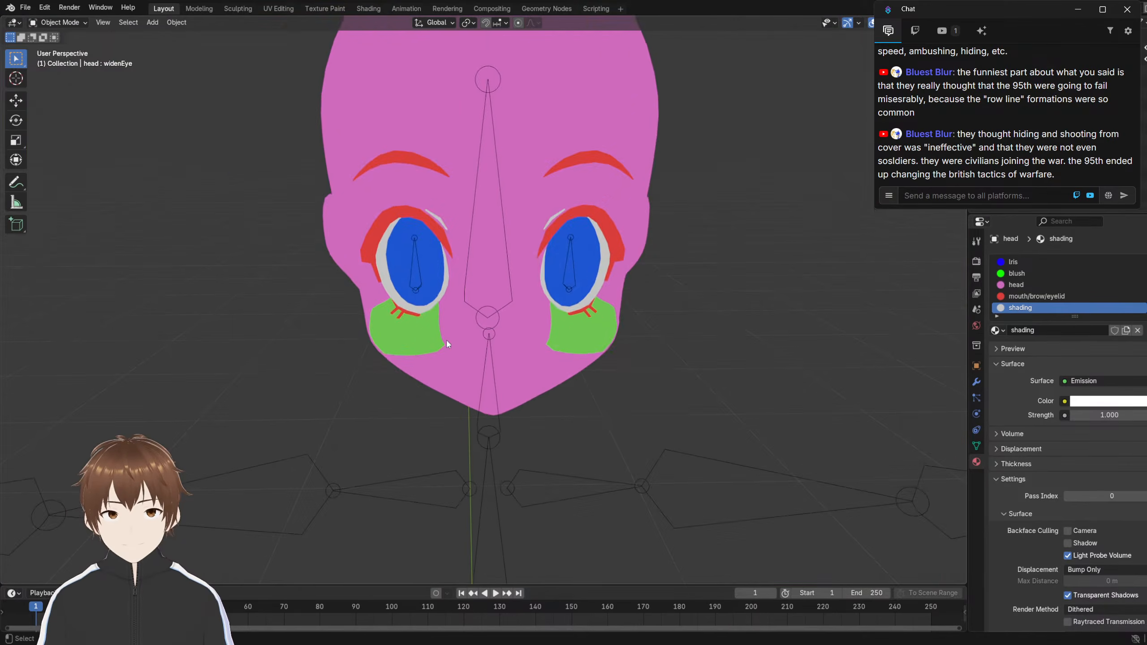
pyautogui.scroll(1, 313, 304)
pyautogui.moveTo(319, 289); pyautogui.dragTo(324, 291, button='middle')
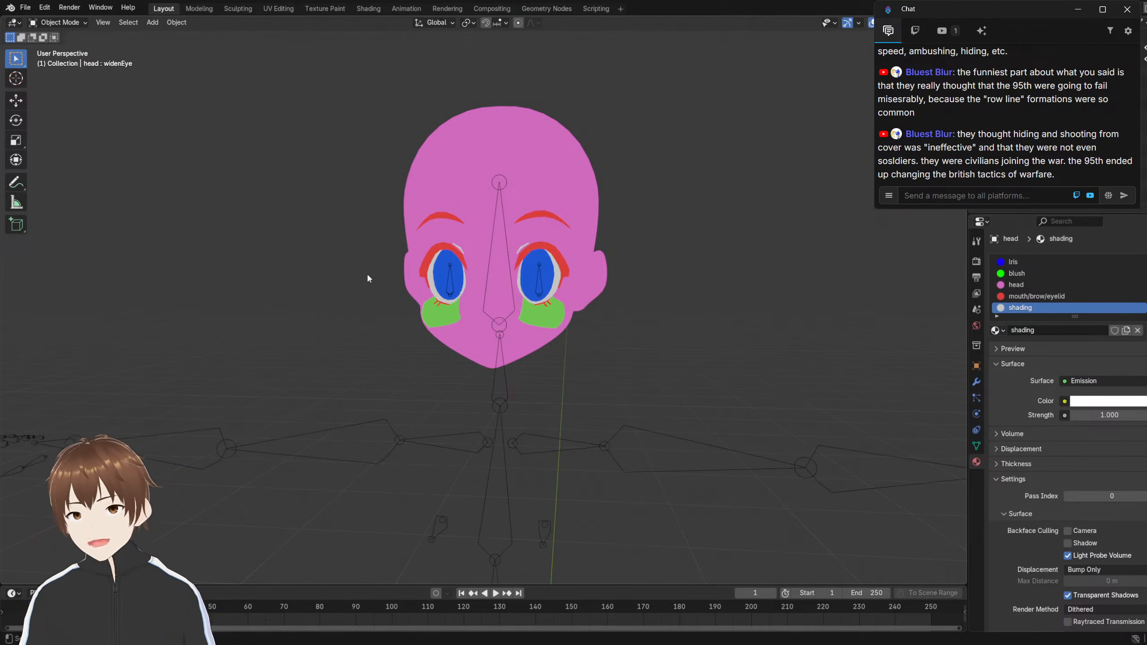
pyautogui.click(24, 7)
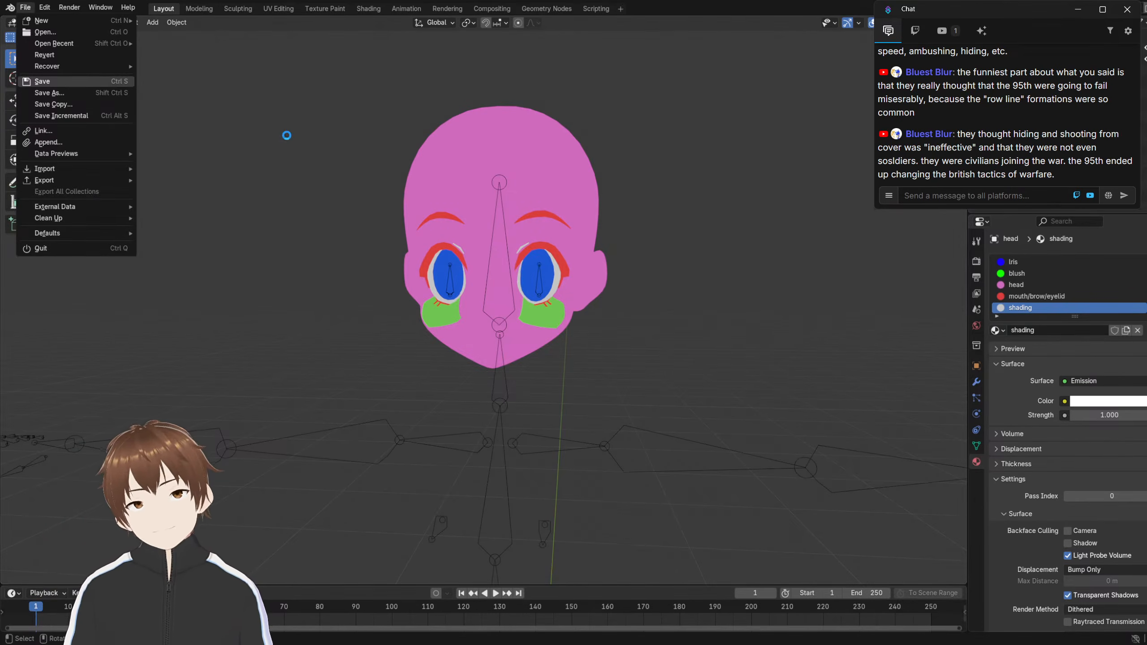
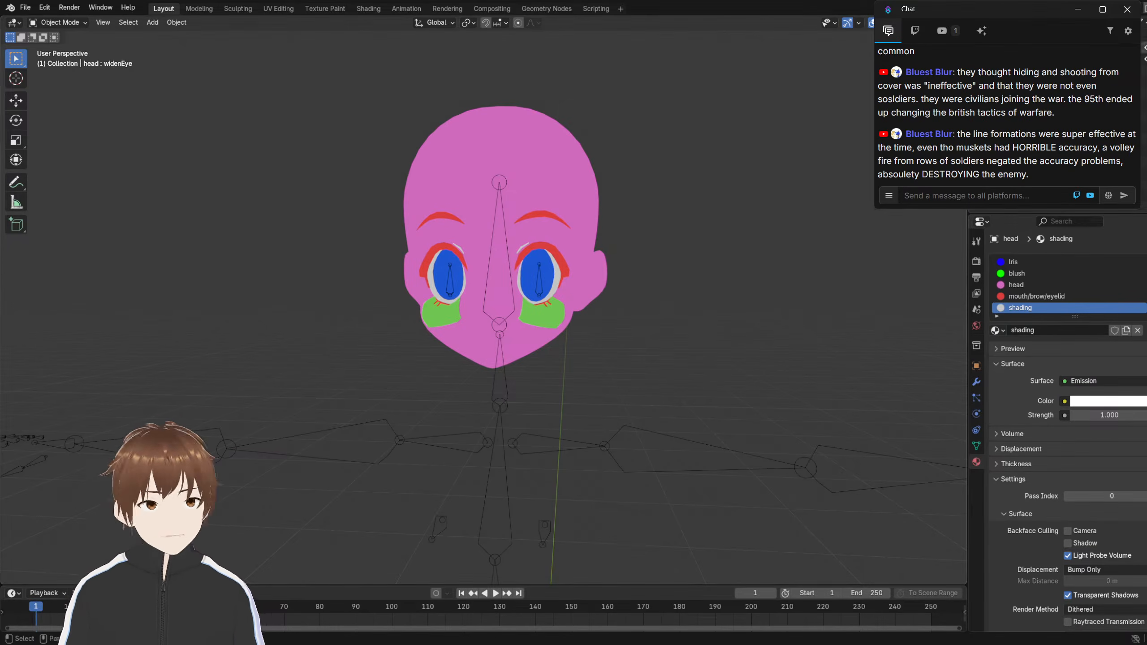
# Switch to Krita, undo the last change to face Color.png and add a new paint layer above Background
pyautogui.hotkey('alt', 'Tab')
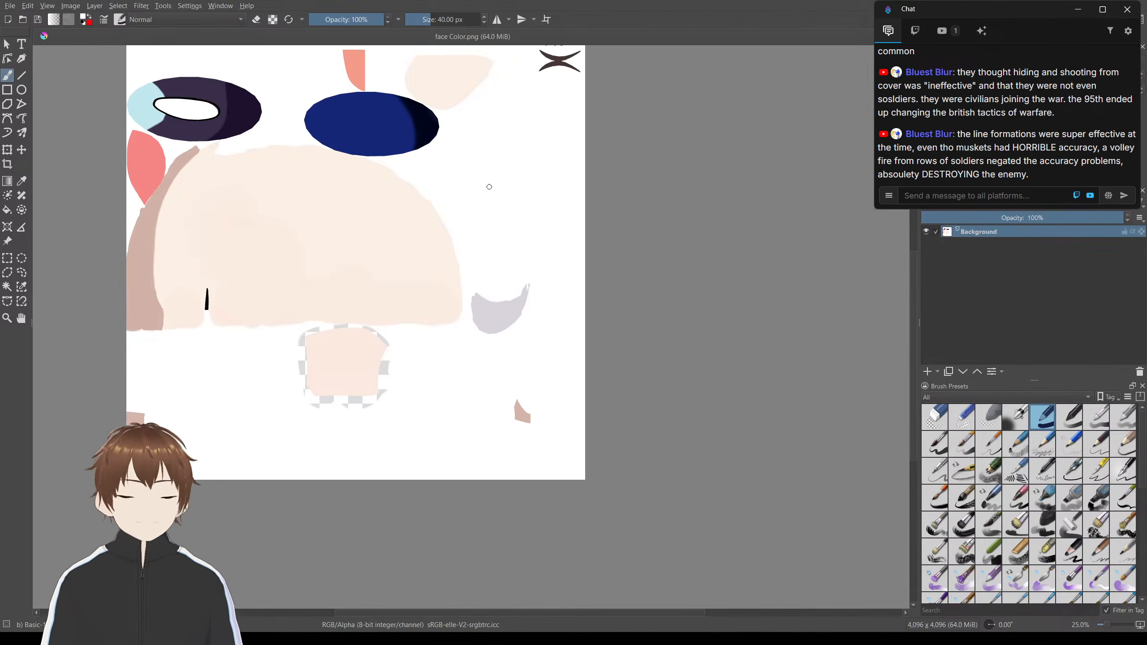
pyautogui.hotkey('ctrl', 'z')
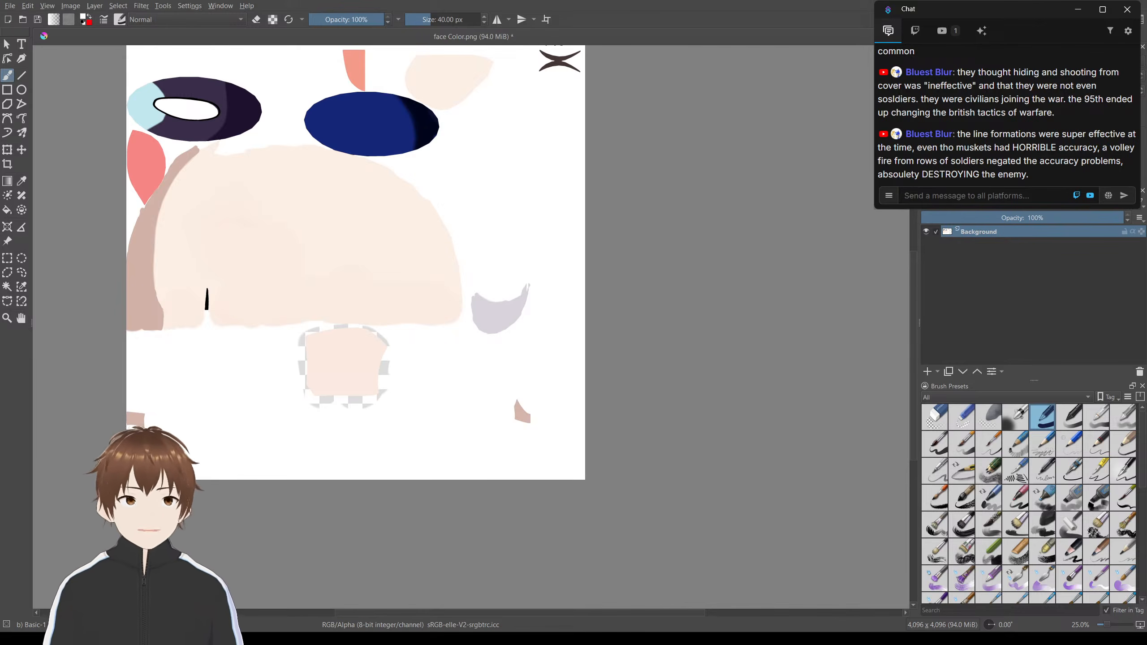
pyautogui.click(927, 372)
pyautogui.scroll(2, 366, 310)
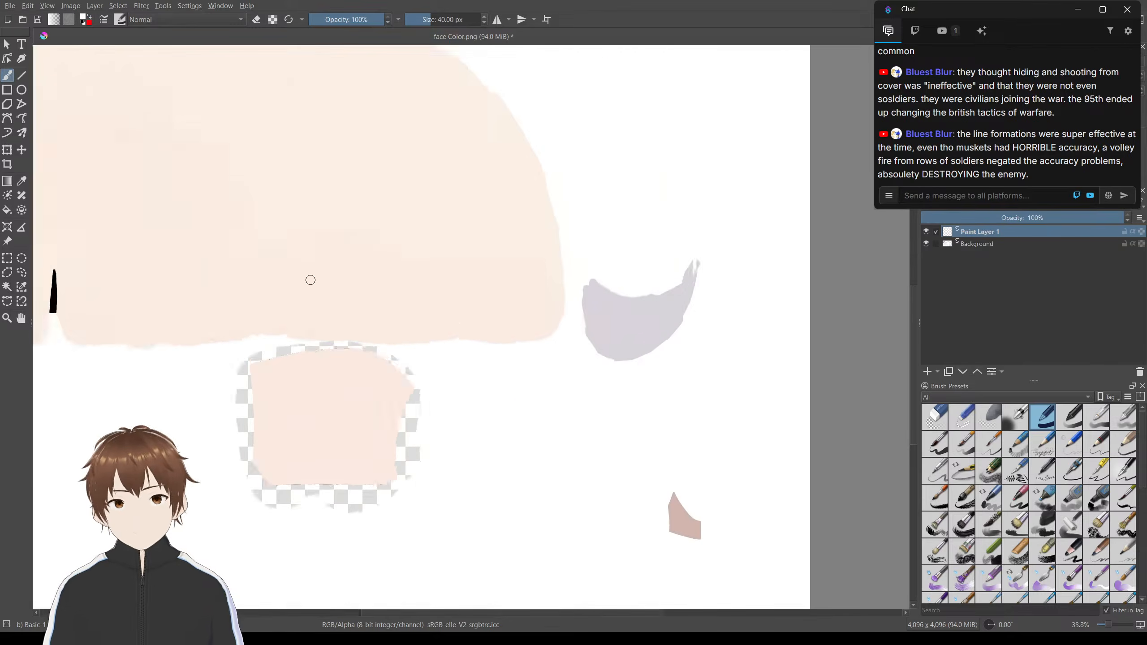
pyautogui.moveTo(230, 285); pyautogui.dragTo(456, 293, button='middle')
pyautogui.scroll(-1, 395, 325)
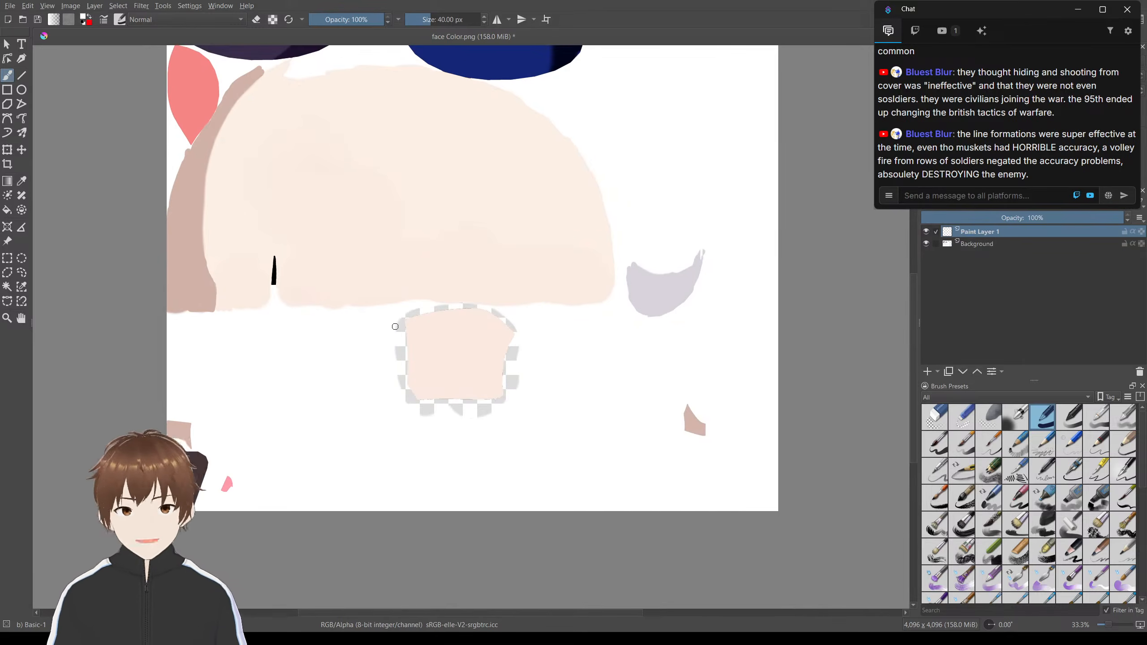
pyautogui.moveTo(377, 282)
pyautogui.mouseDown(button='middle')
pyautogui.moveTo(397, 297)
pyautogui.moveTo(387, 302)
pyautogui.mouseUp(button='middle')
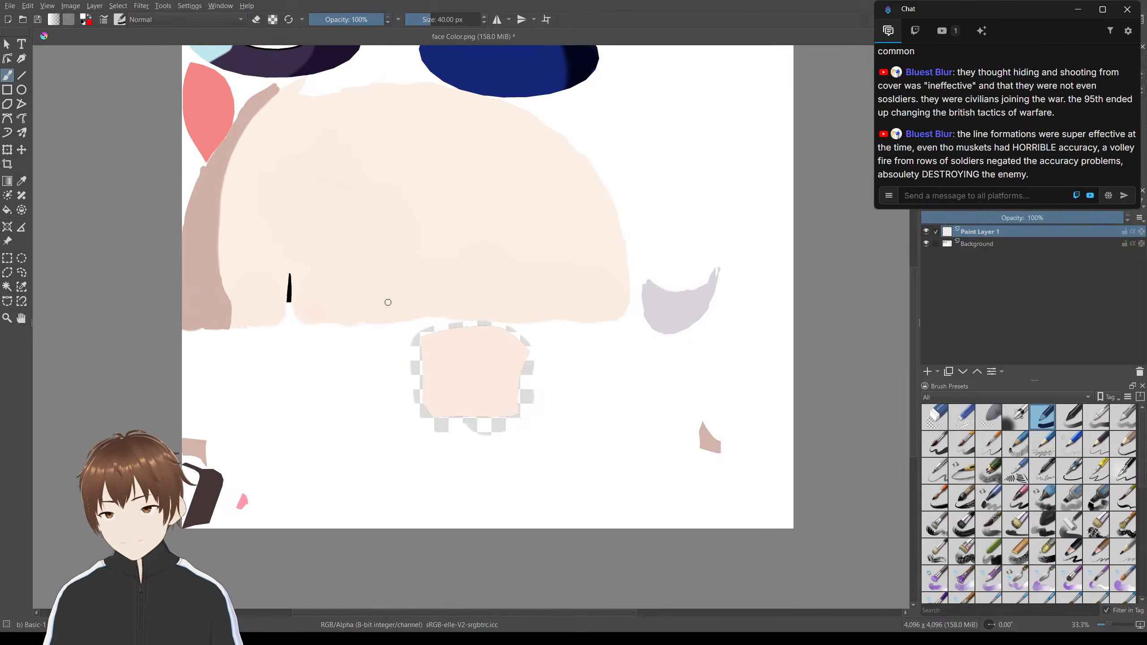
pyautogui.moveTo(457, 291); pyautogui.dragTo(462, 338, button='middle')
pyautogui.scroll(1, 426, 269)
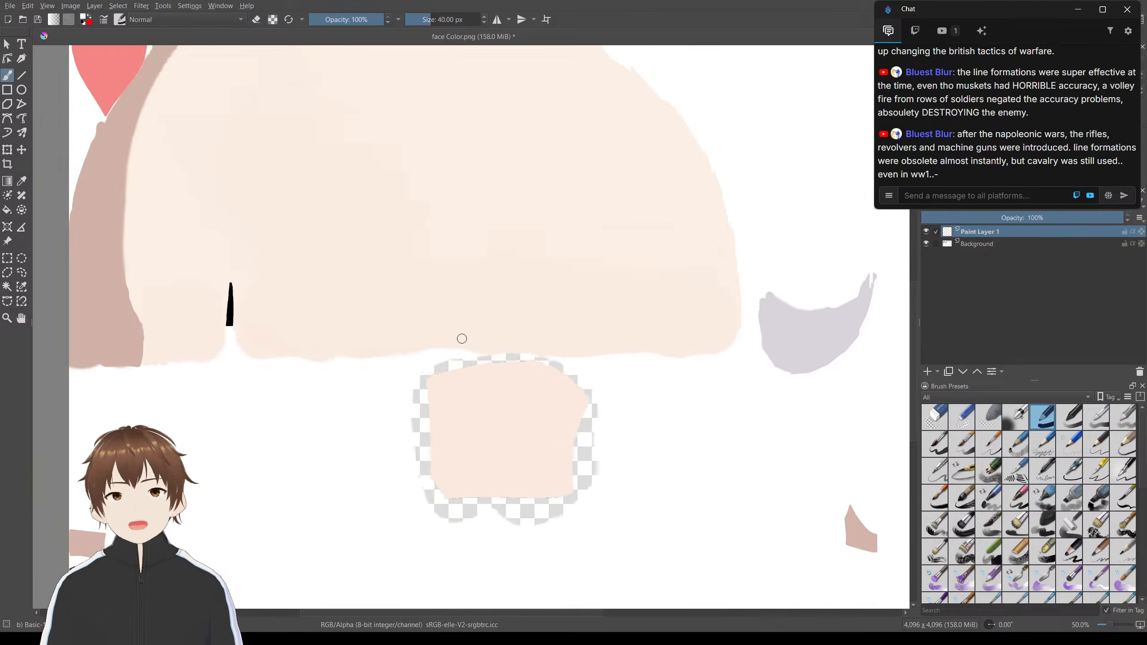
# Test a white brush stroke over the peach patch on Paint Layer 1 and undo it
pyautogui.scroll(-1, 462, 338)
pyautogui.moveTo(427, 300); pyautogui.dragTo(406, 276, button='middle')
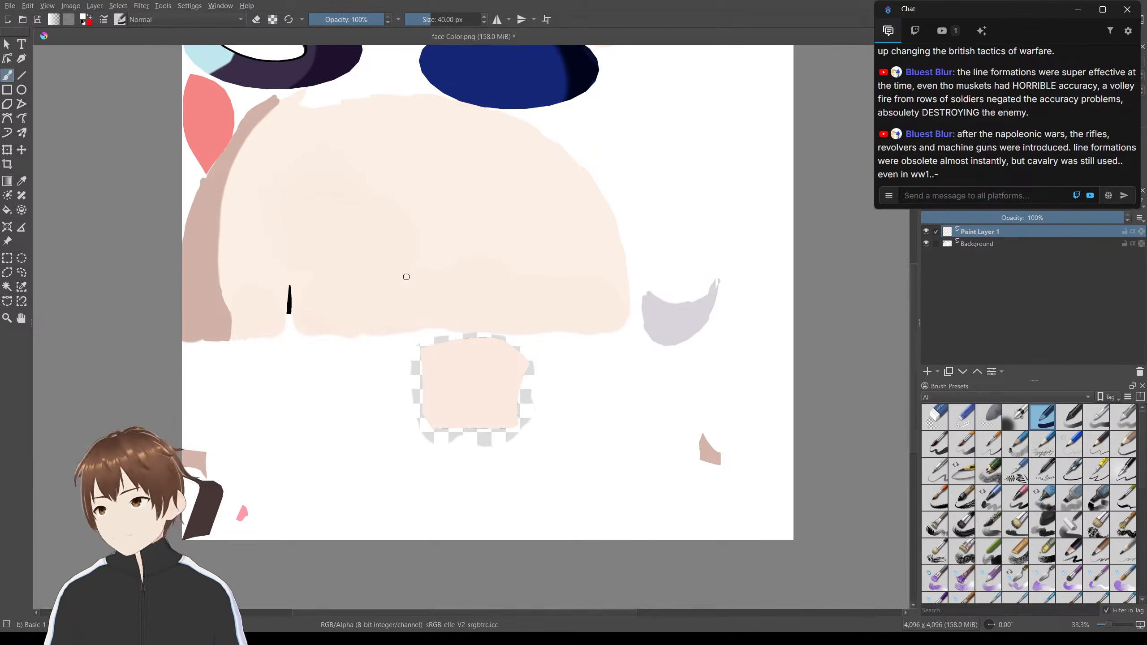
pyautogui.scroll(1, 294, 389)
pyautogui.moveTo(419, 399); pyautogui.dragTo(311, 332, button='middle')
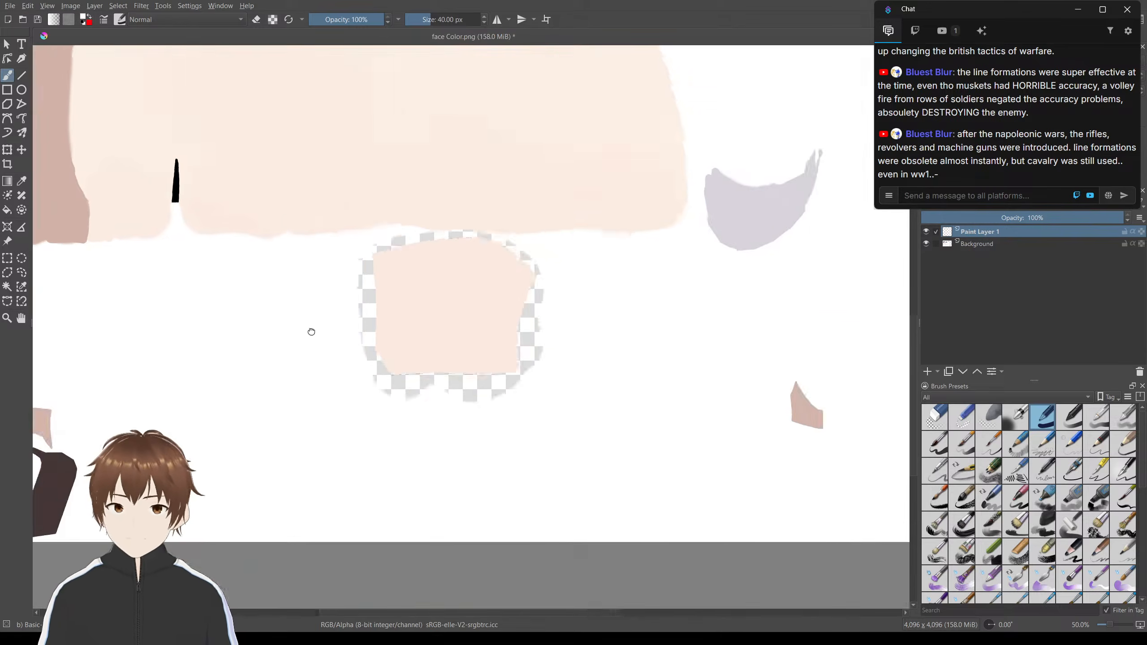
pyautogui.scroll(2, 317, 325)
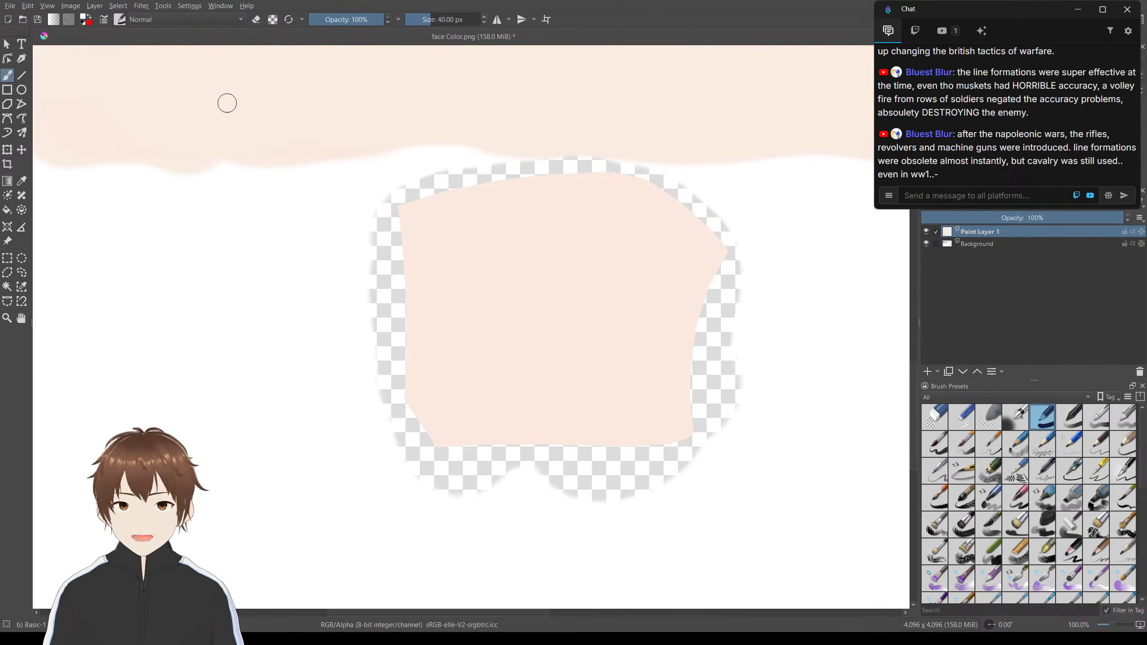
pyautogui.moveTo(451, 274); pyautogui.dragTo(511, 372)
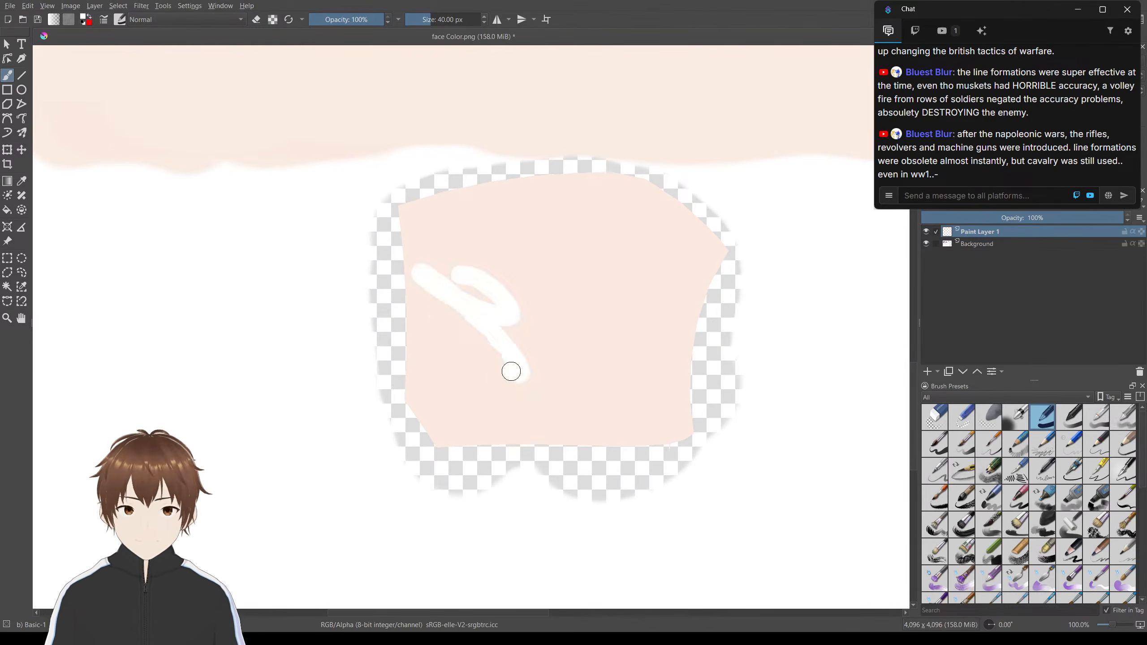
pyautogui.hotkey('ctrl', 'z')
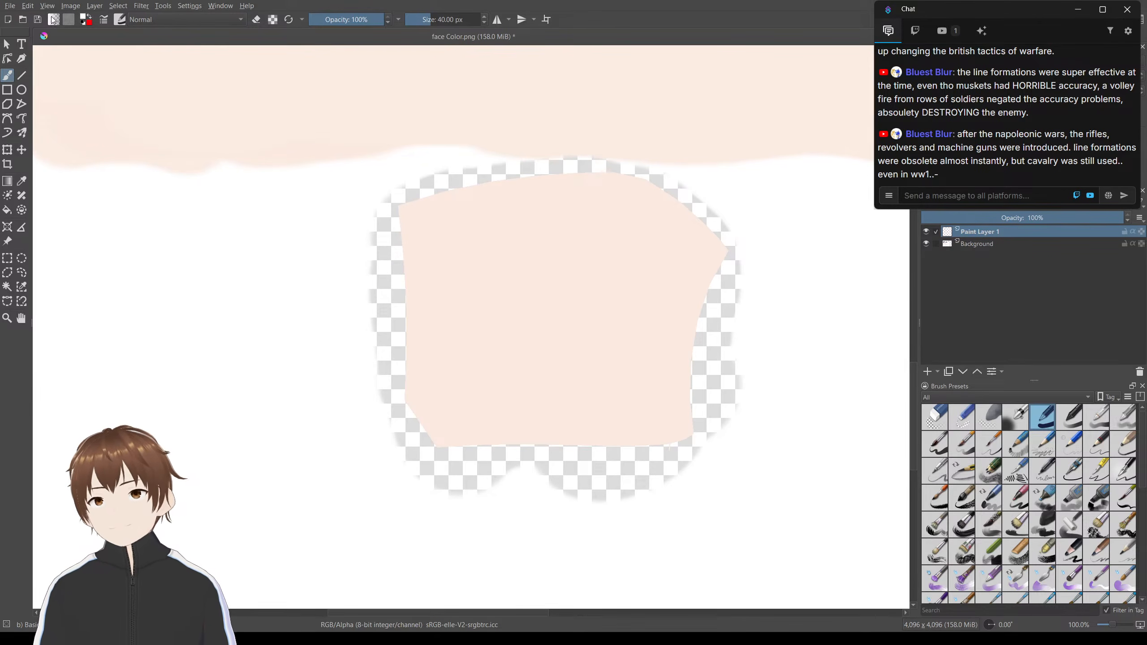
# Try the Similar Color Selection tool on Paint Layer 1 to isolate the peach patch
pyautogui.click(20, 288)
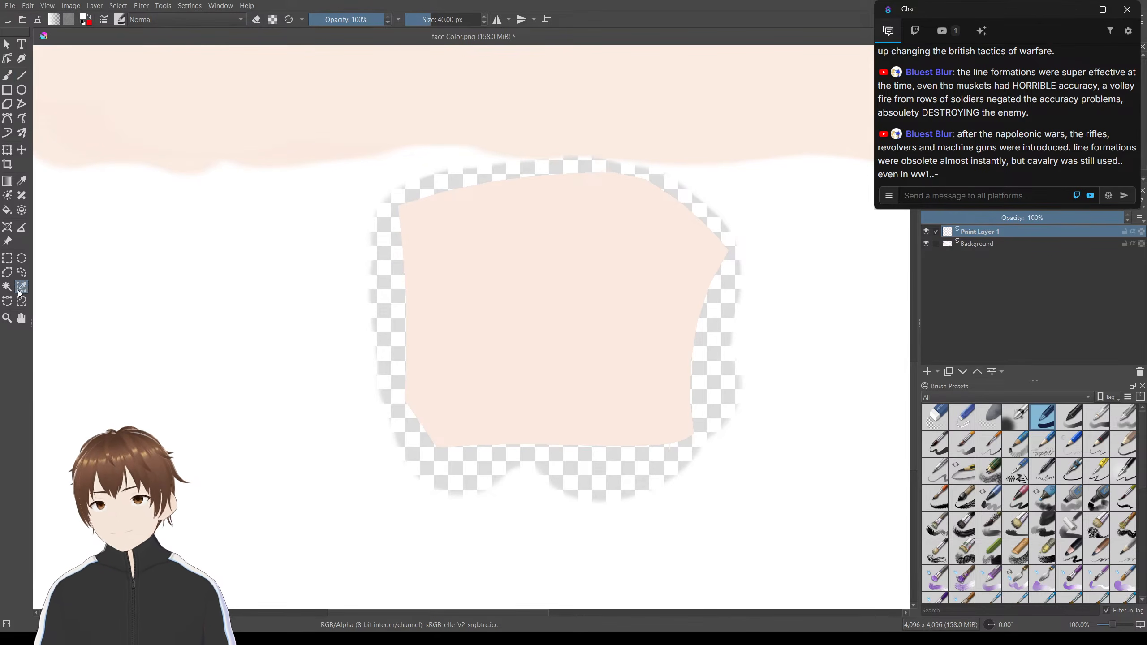
pyautogui.scroll(-3, 505, 319)
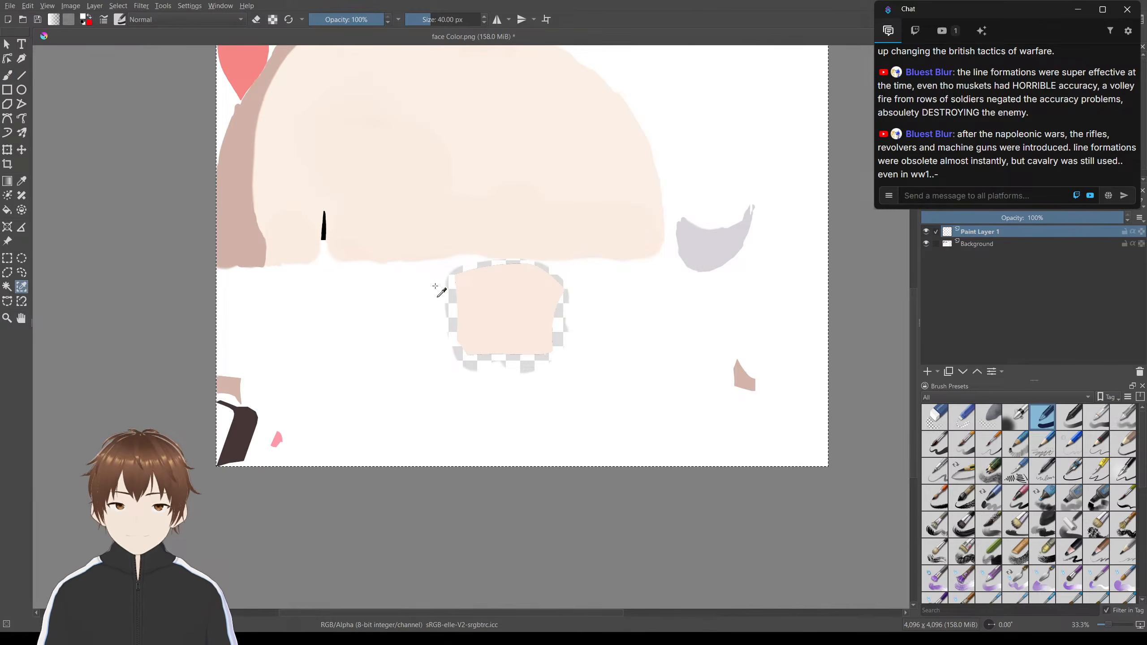
pyautogui.scroll(2, 389, 316)
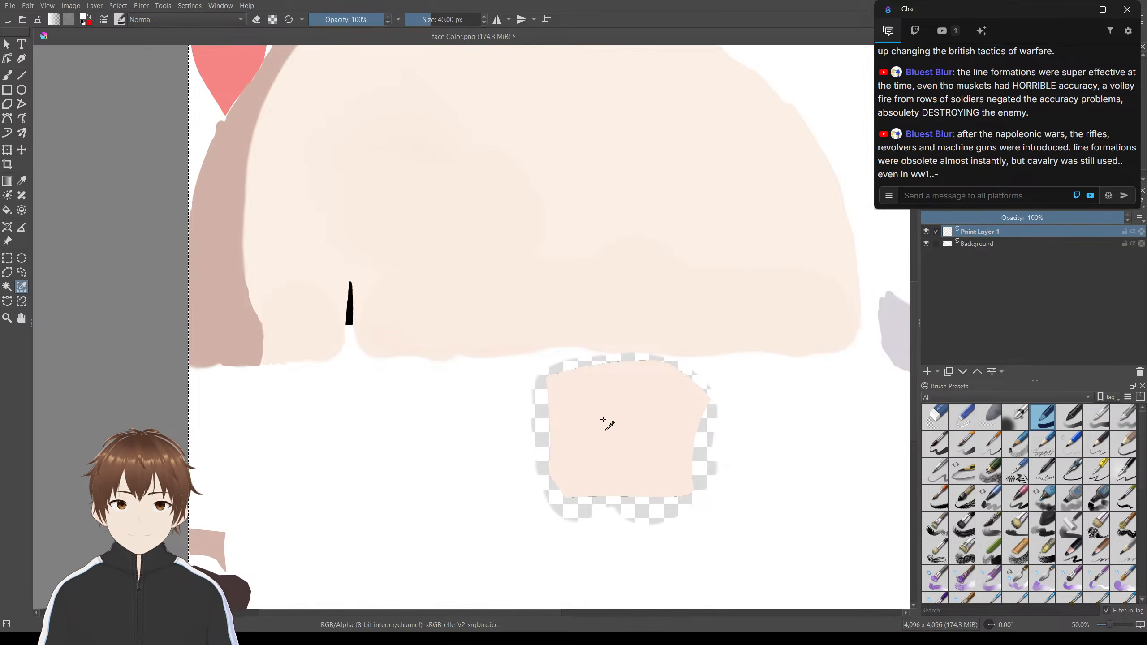
pyautogui.scroll(-1, 439, 362)
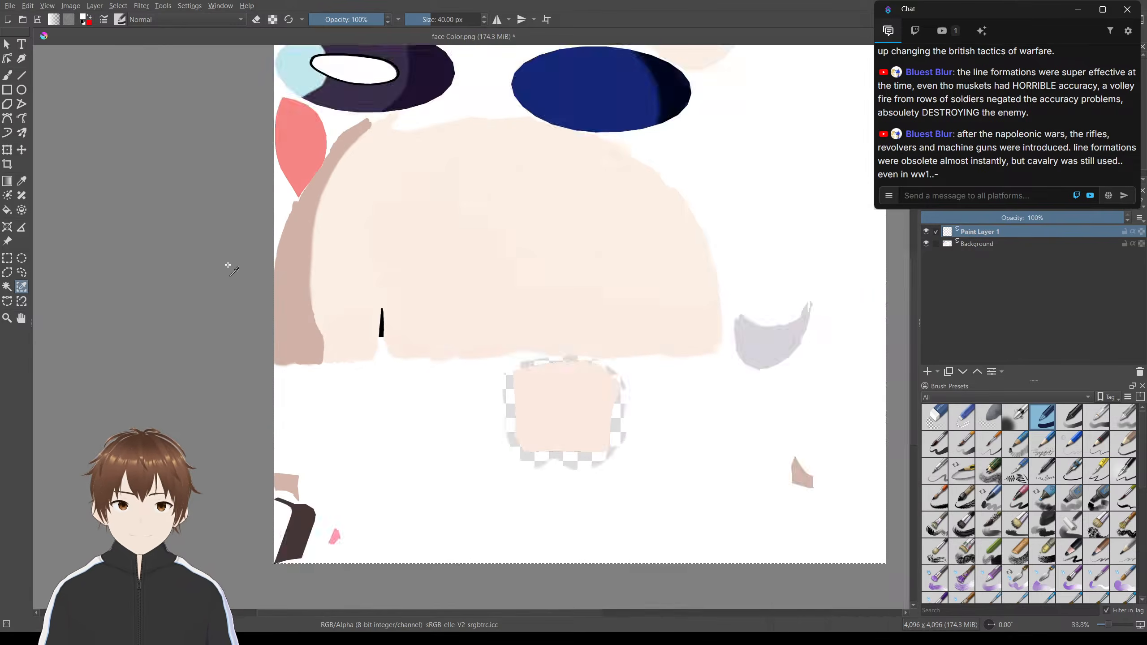
pyautogui.scroll(1, 228, 266)
pyautogui.scroll(-1, 256, 277)
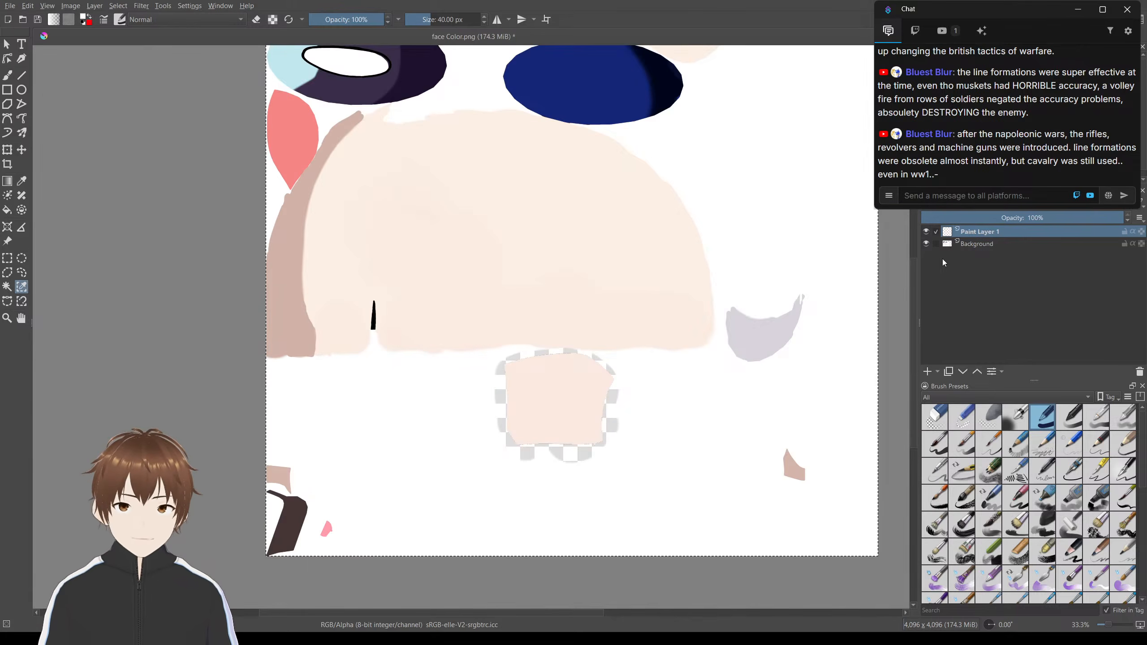
# Activate Background, clear the old selection and select the areas similar in colour to the peach patch
pyautogui.click(975, 244)
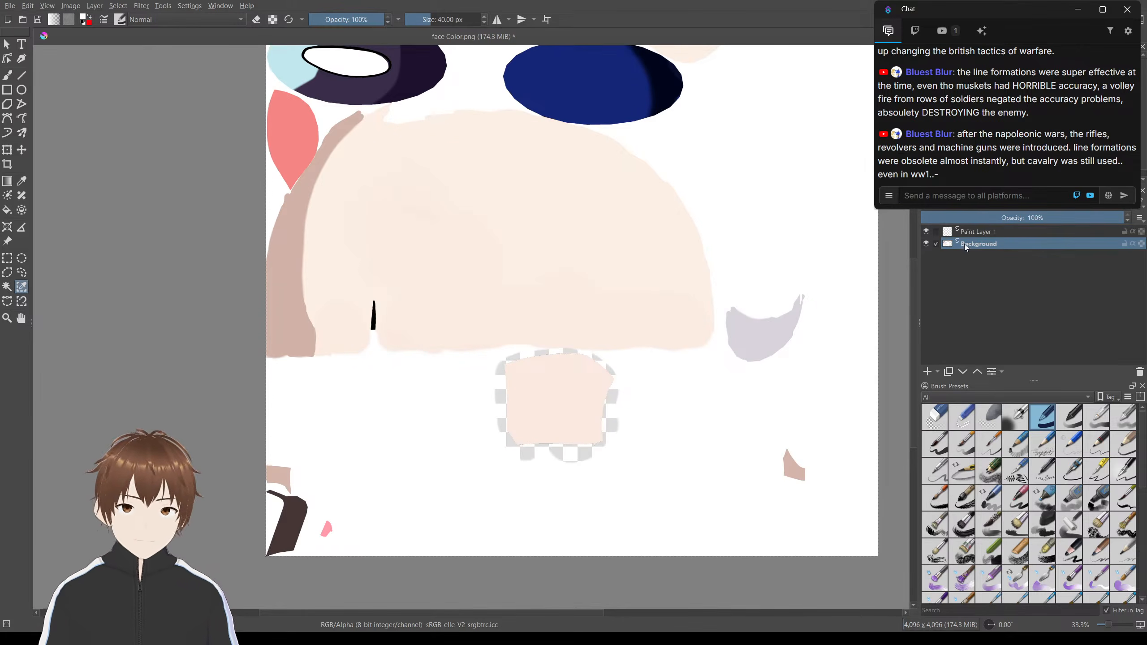
pyautogui.click(7, 259)
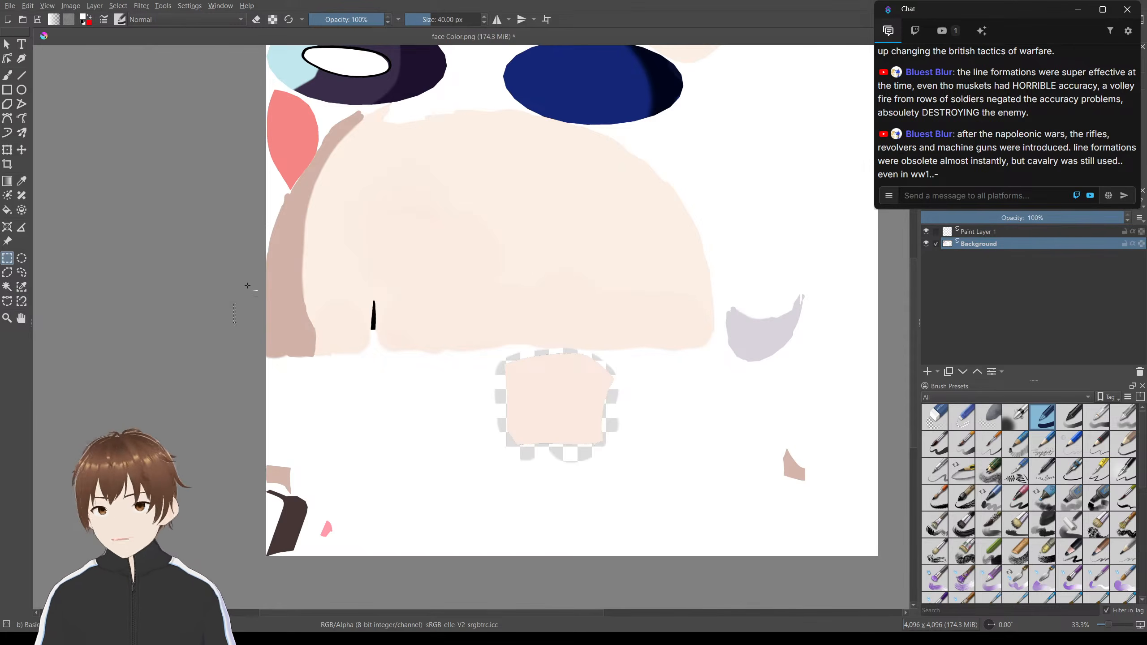
pyautogui.click(190, 280)
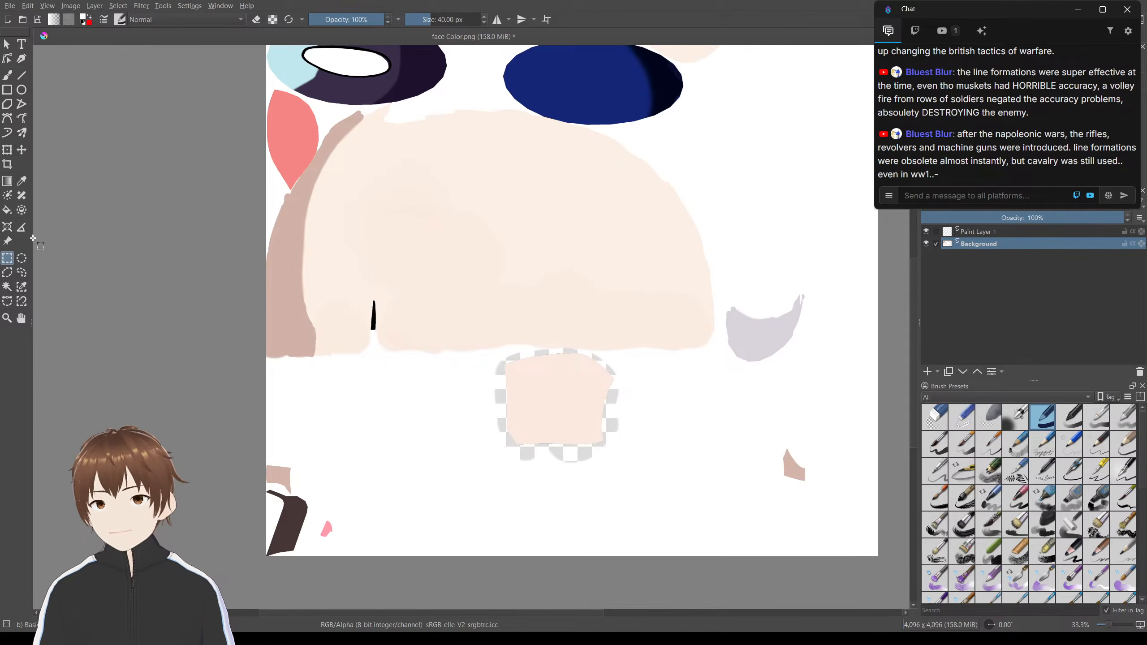
pyautogui.click(22, 288)
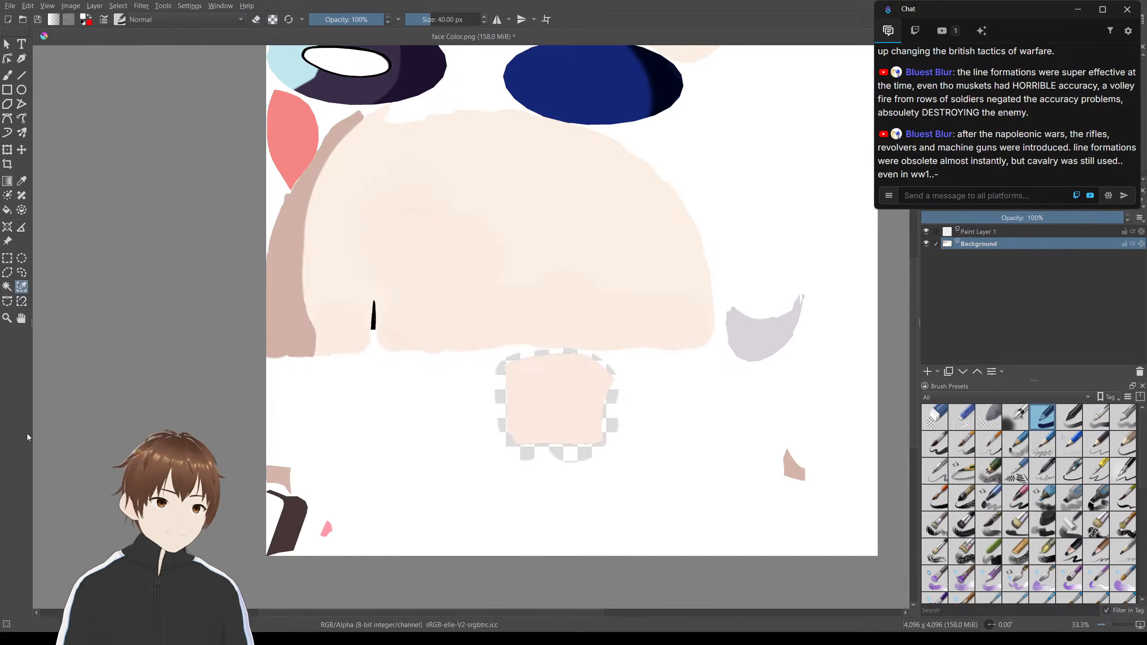
pyautogui.click(556, 424)
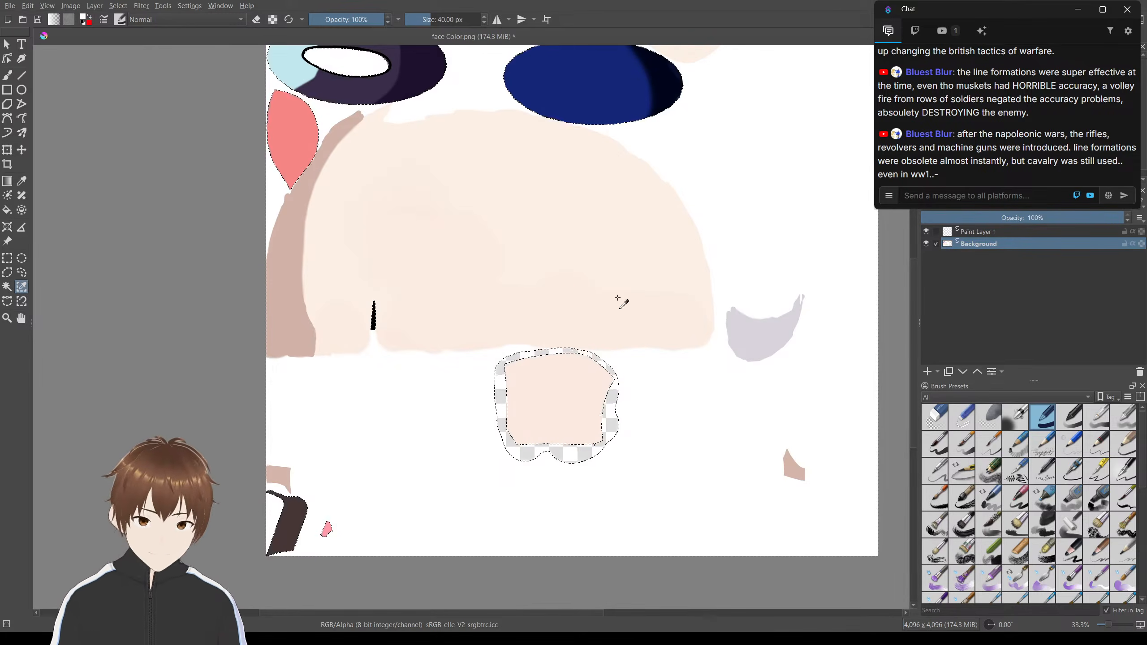
# Test white brush strokes across the face and patch on Paint Layer 1 within the selection, and undo them
pyautogui.click(969, 233)
pyautogui.press('b')
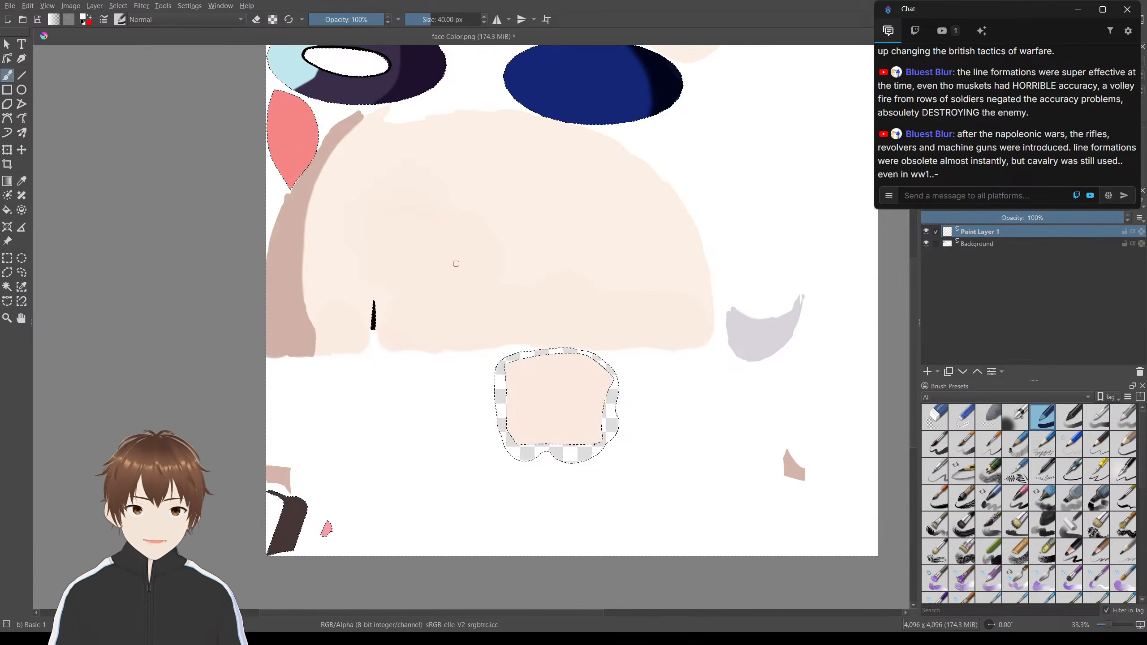
pyautogui.moveTo(456, 261)
pyautogui.mouseDown()
pyautogui.moveTo(601, 362)
pyautogui.moveTo(587, 424)
pyautogui.moveTo(599, 383)
pyautogui.moveTo(551, 312)
pyautogui.mouseUp()
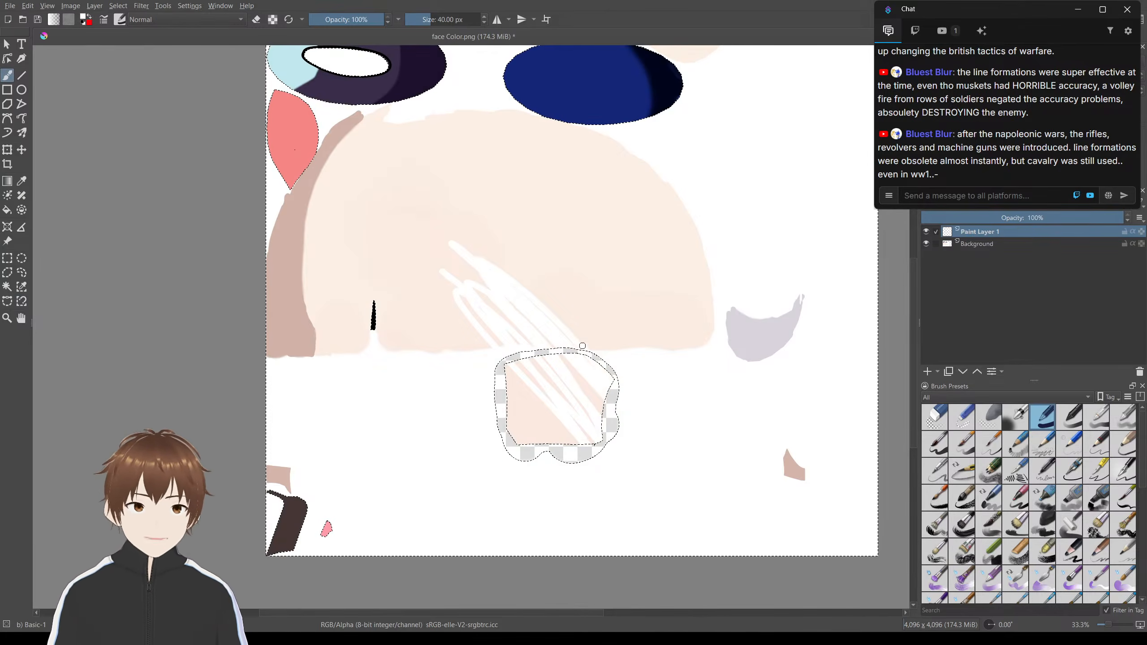
pyautogui.hotkey('ctrl', 'z')
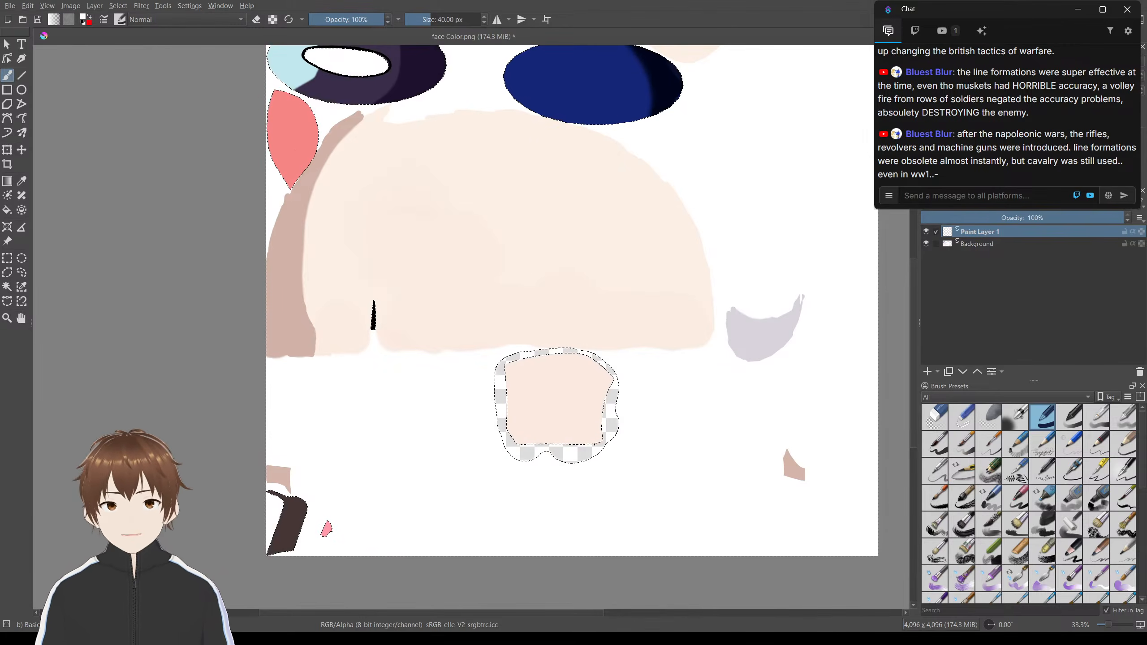
# Make Background the active layer again and clear the selection
pyautogui.click(22, 182)
pyautogui.click(971, 247)
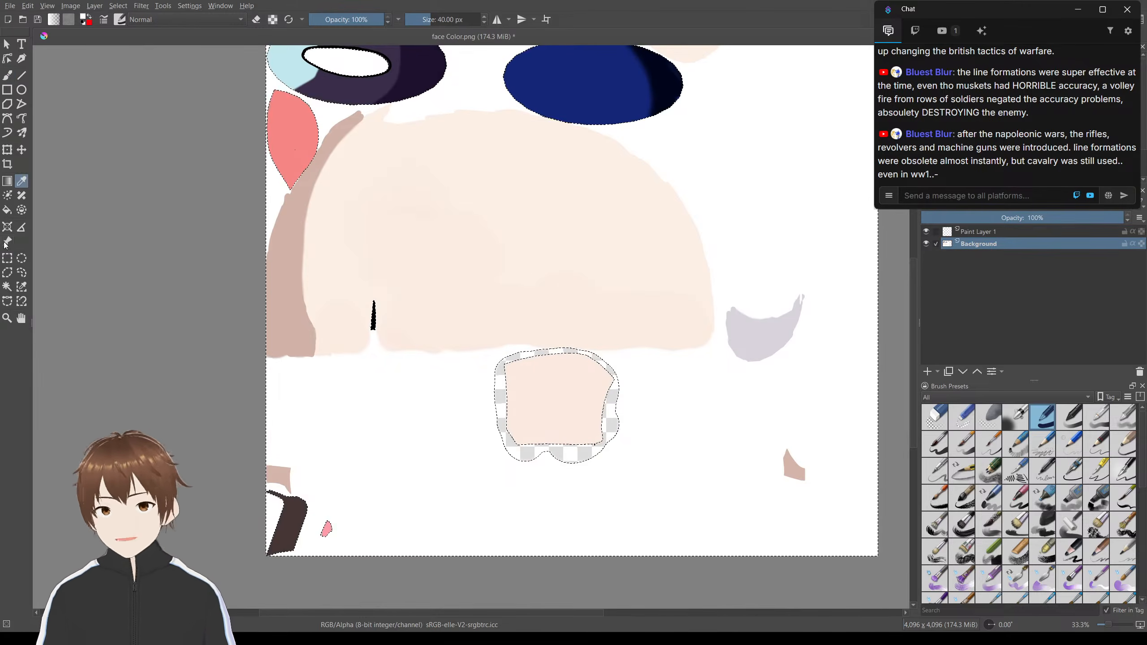
pyautogui.click(7, 258)
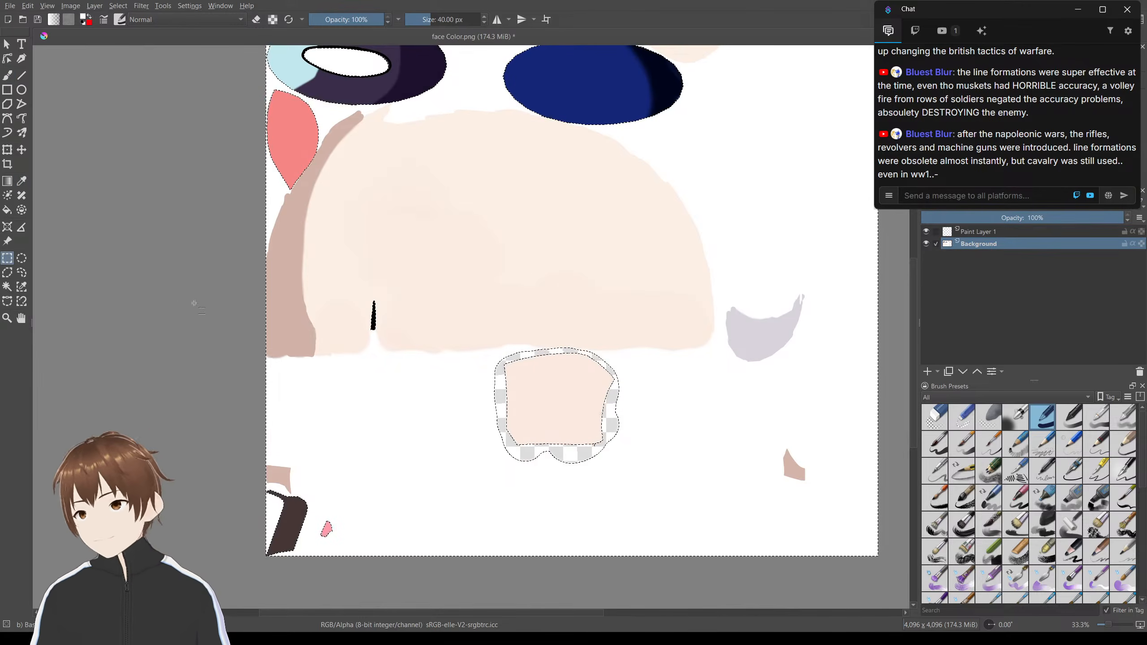
pyautogui.click(23, 181)
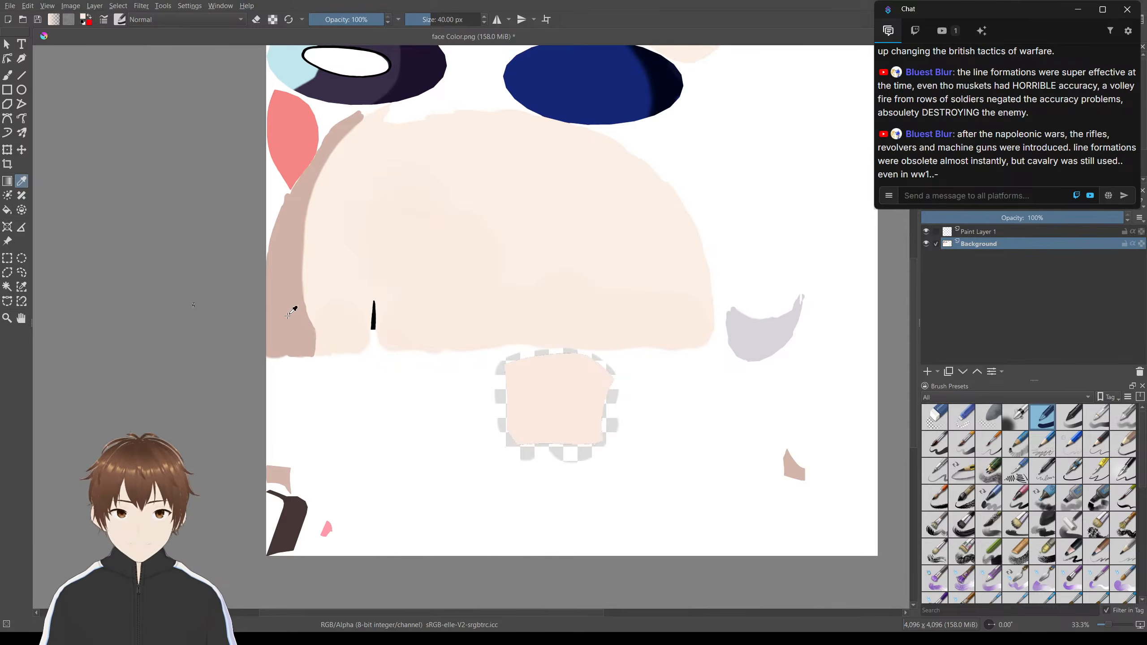
# Select all areas of Background that are similar in colour to the peach patch
pyautogui.scroll(3, 289, 308)
pyautogui.scroll(-4, 314, 325)
pyautogui.scroll(4, 524, 376)
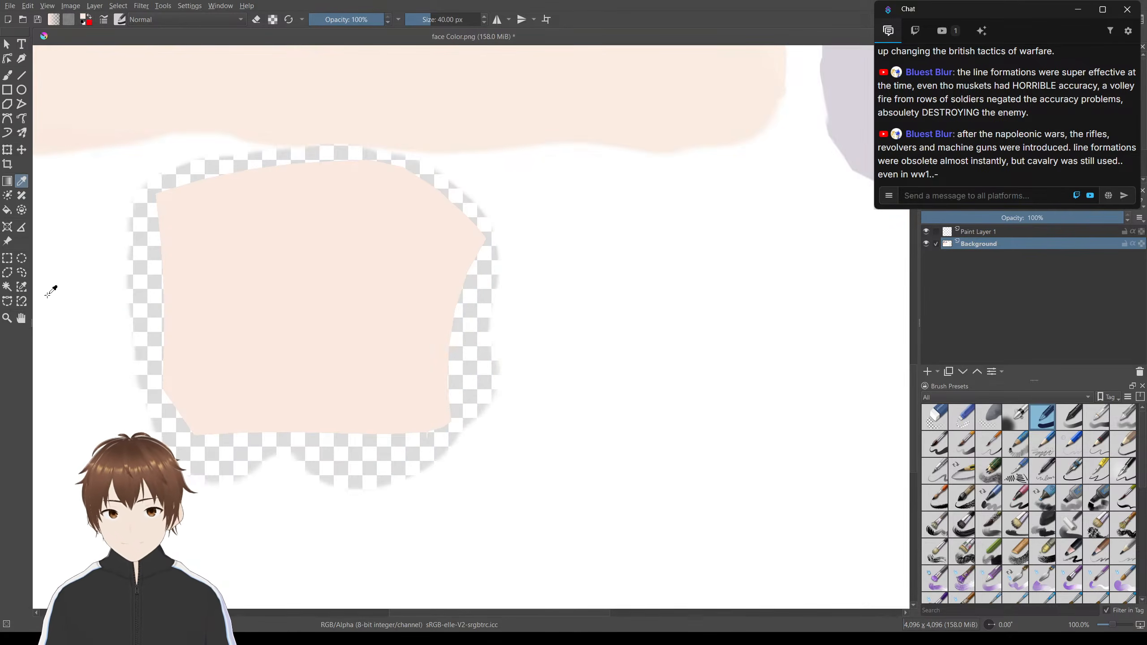
pyautogui.click(21, 286)
pyautogui.click(285, 319)
pyautogui.scroll(-5, 298, 322)
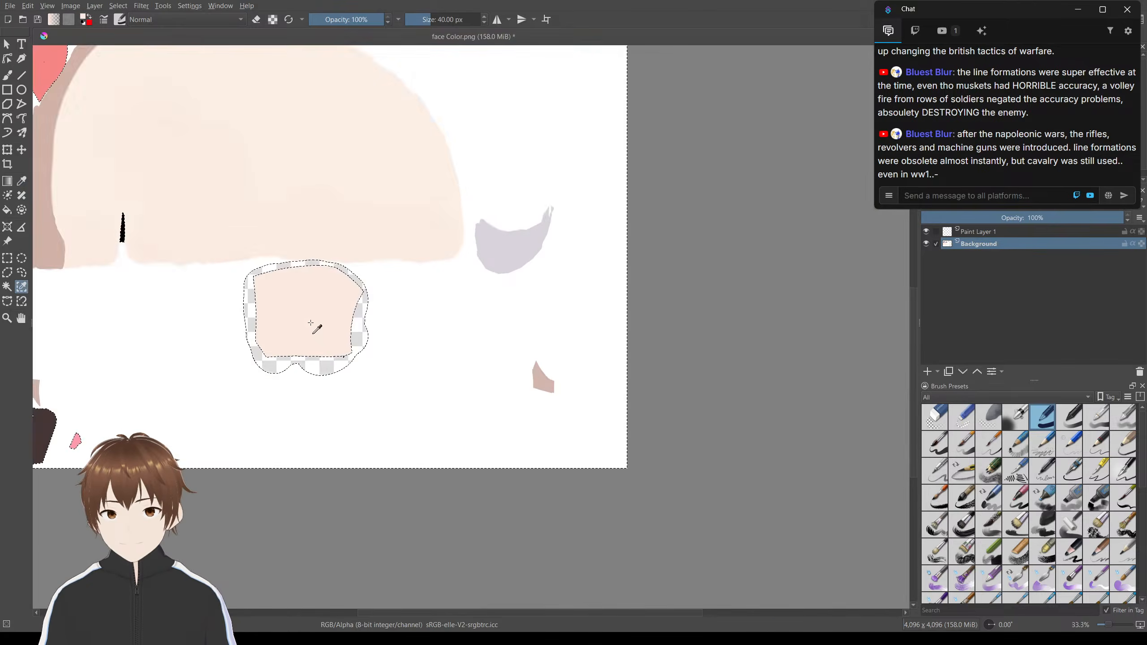
pyautogui.scroll(2, 135, 260)
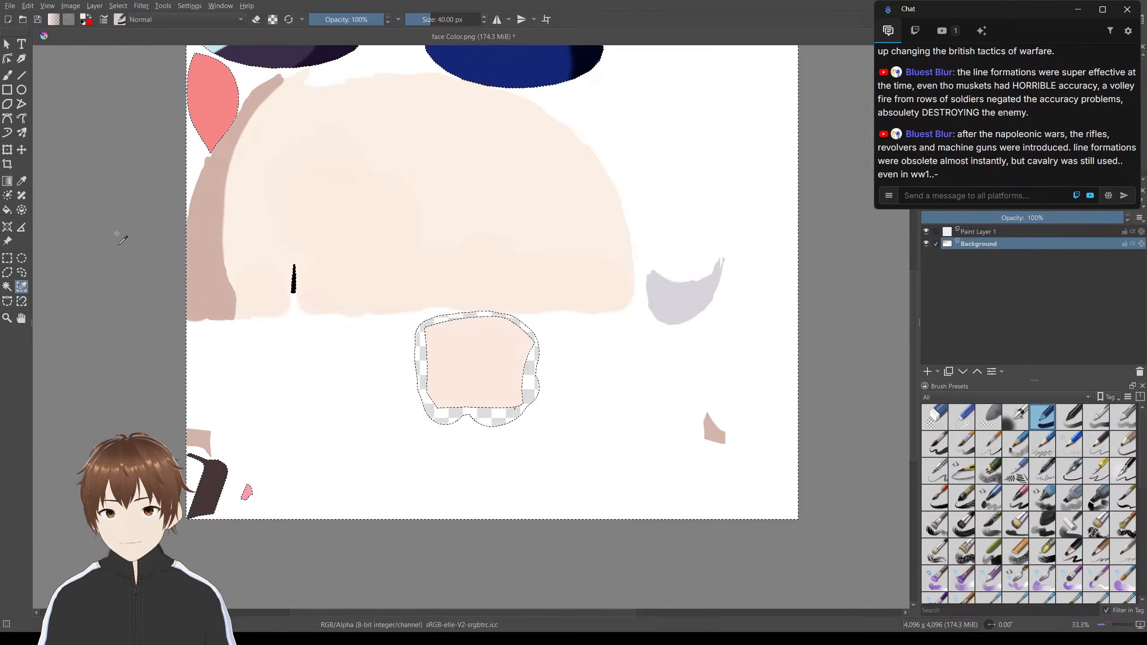
# Try a similar-colour selection of the transparent border around the peach patch and clear it
pyautogui.click(123, 236)
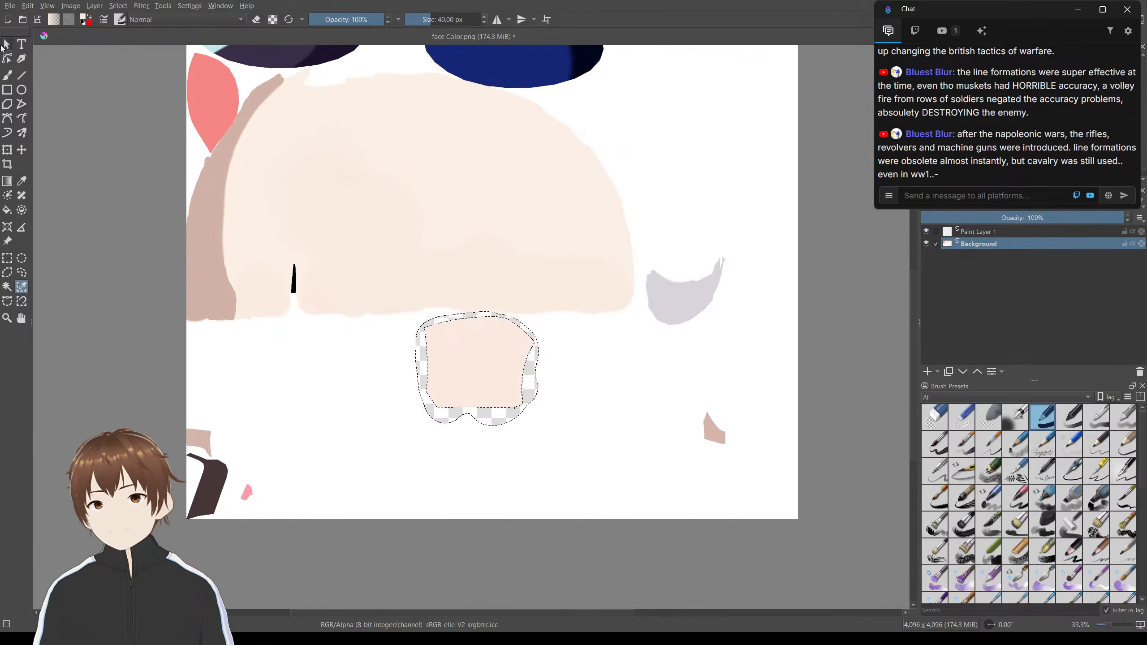
pyautogui.click(7, 44)
pyautogui.click(6, 258)
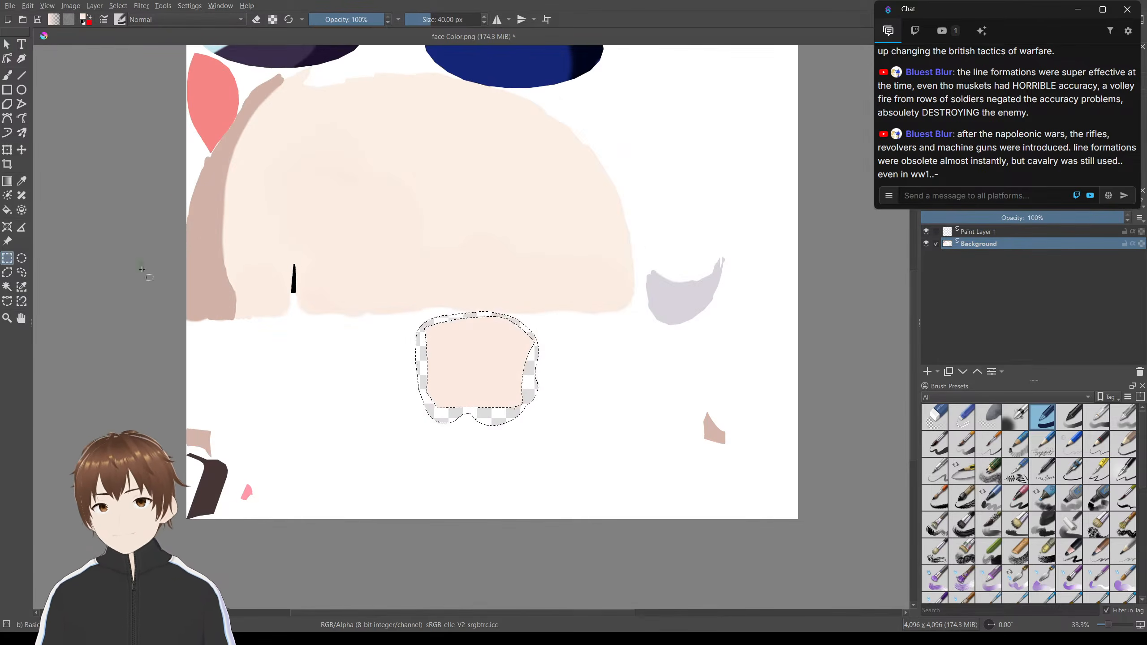
pyautogui.hotkey('ctrl', 'shift', 'a')
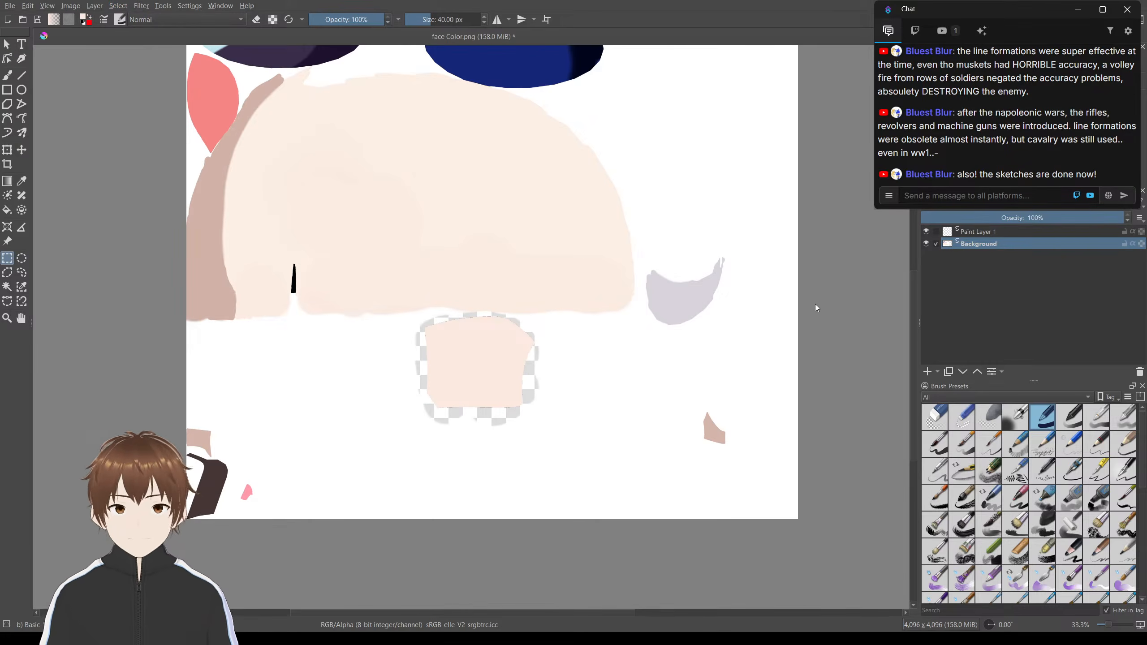
# Clear the selections around the pink and brown shapes on Background
pyautogui.scroll(-1, 454, 296)
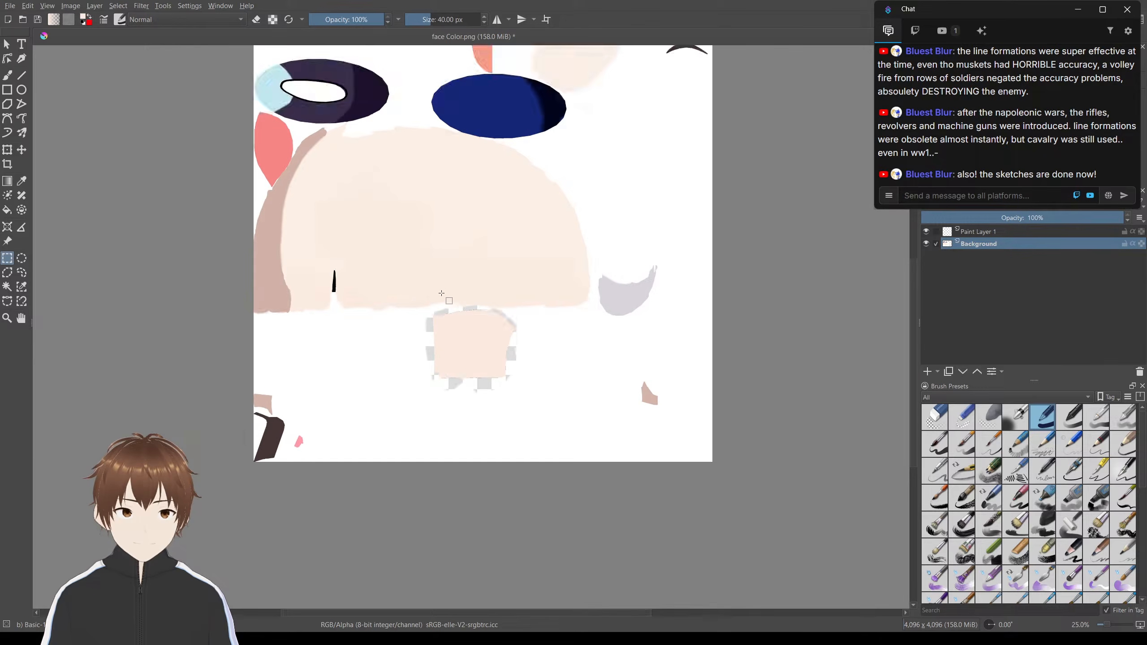
pyautogui.scroll(1, 423, 302)
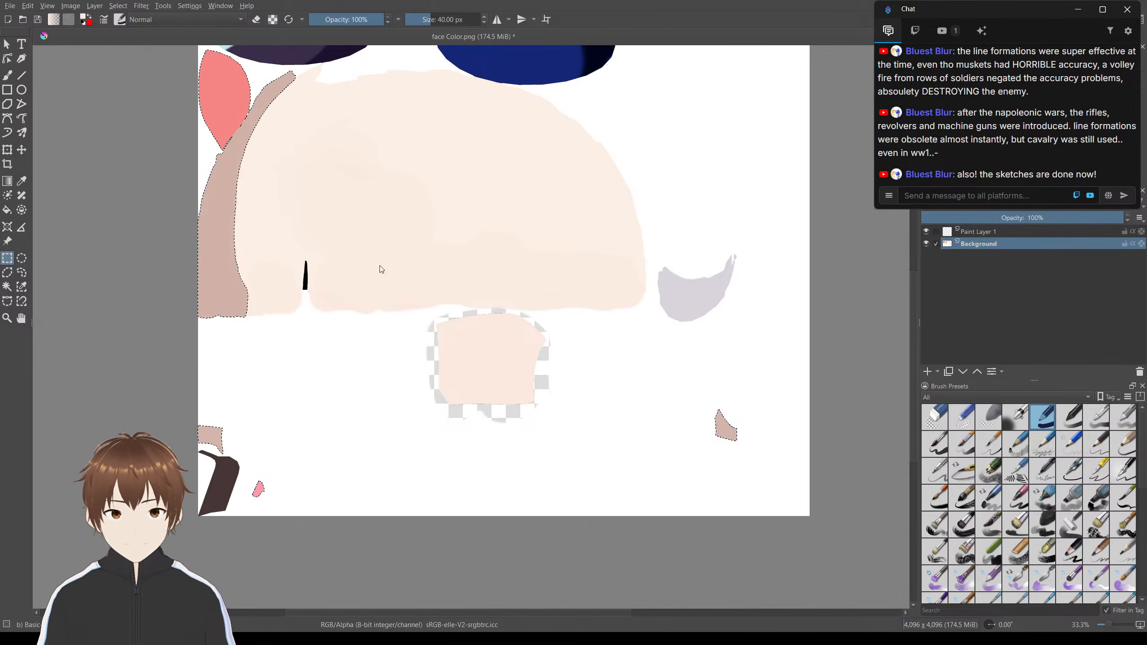
pyautogui.click(630, 335)
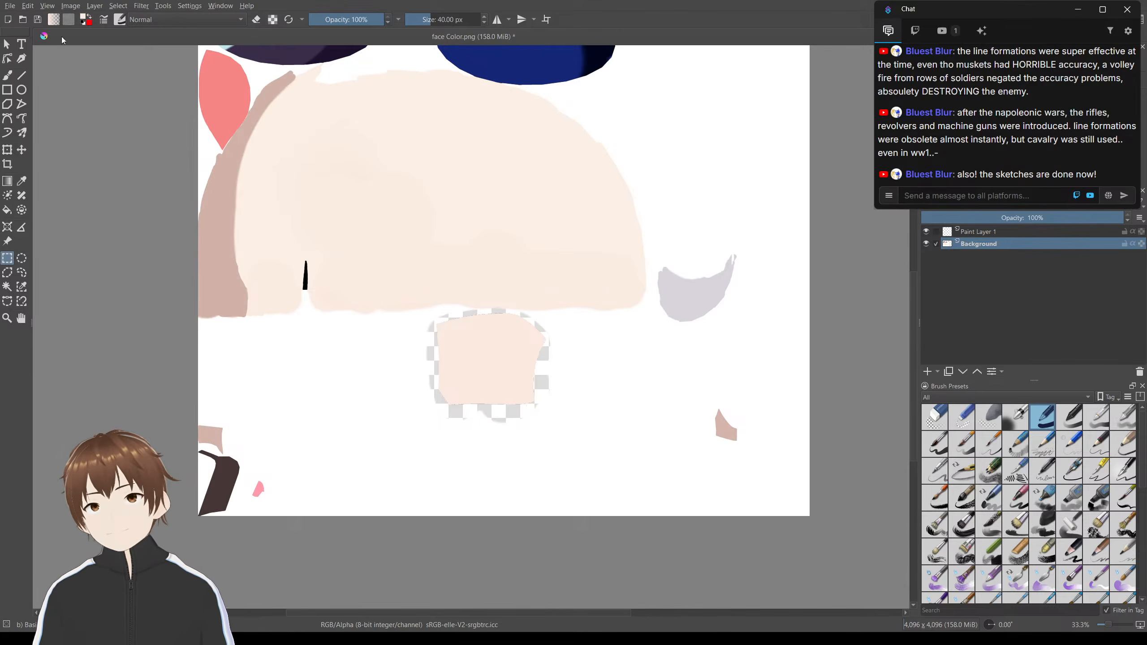
pyautogui.click(21, 181)
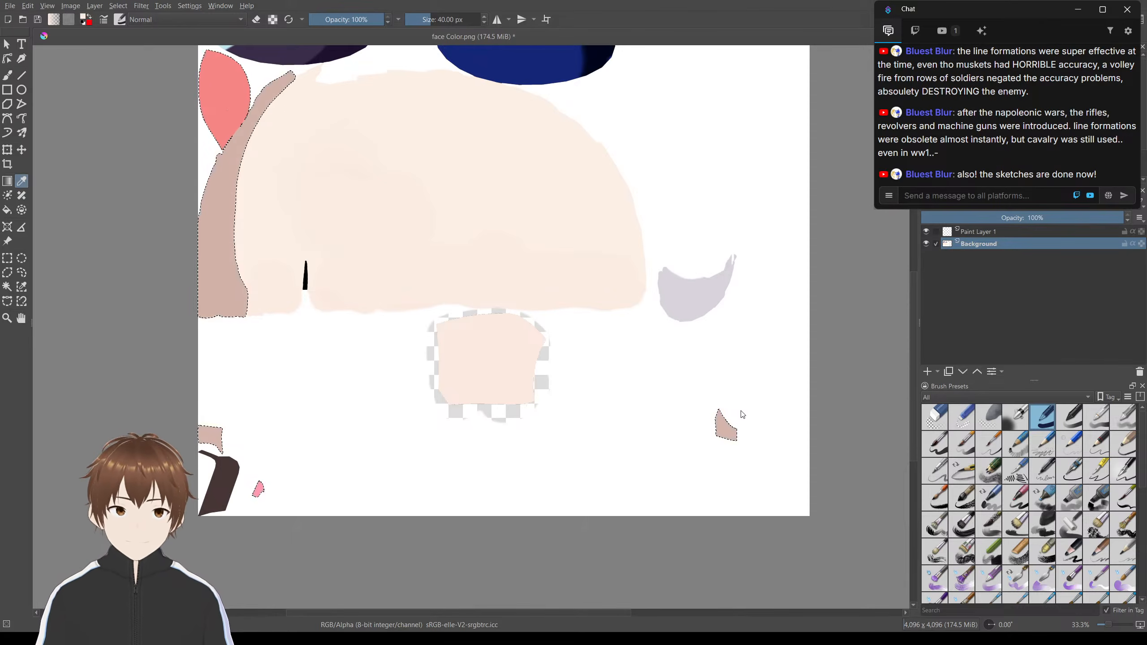
pyautogui.hotkey('ctrl', 'shift', 'a')
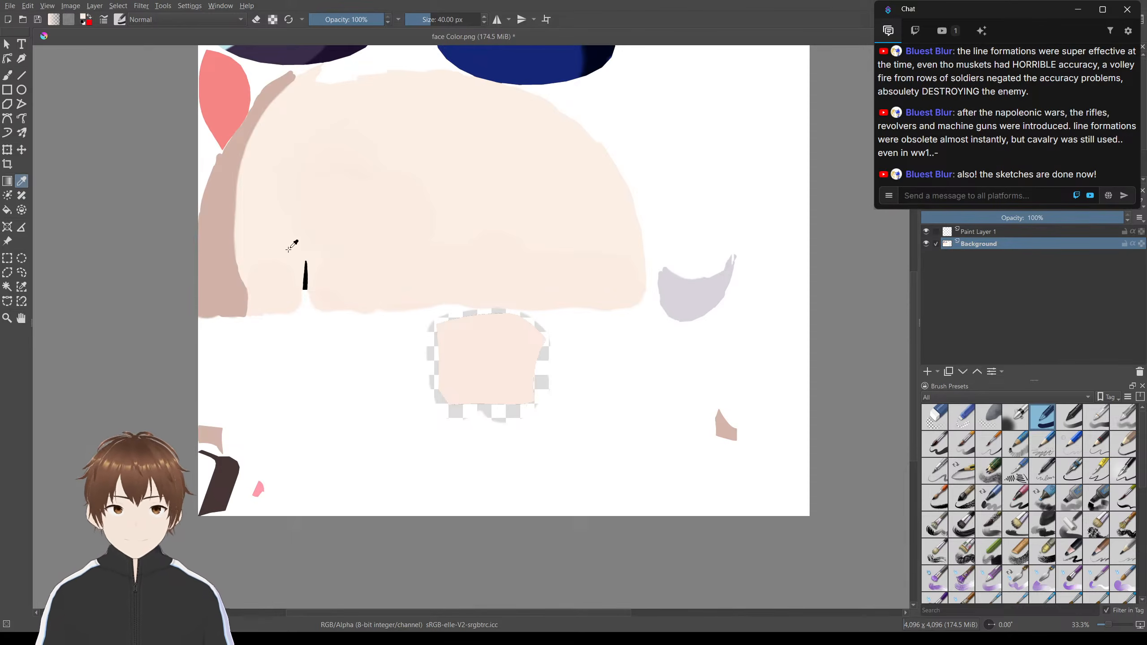
# Try a similar-colour selection sampled from the peach patch on Background and deselect everything
pyautogui.click(21, 286)
pyautogui.click(485, 350)
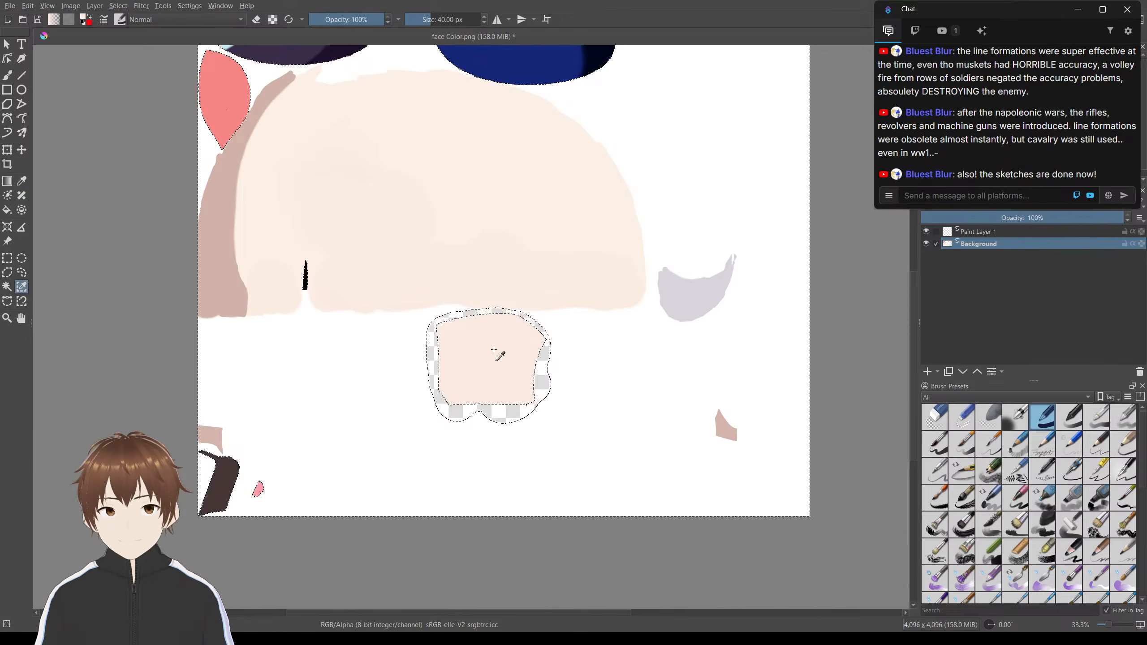
pyautogui.hotkey('ctrl', 'shift', 'a')
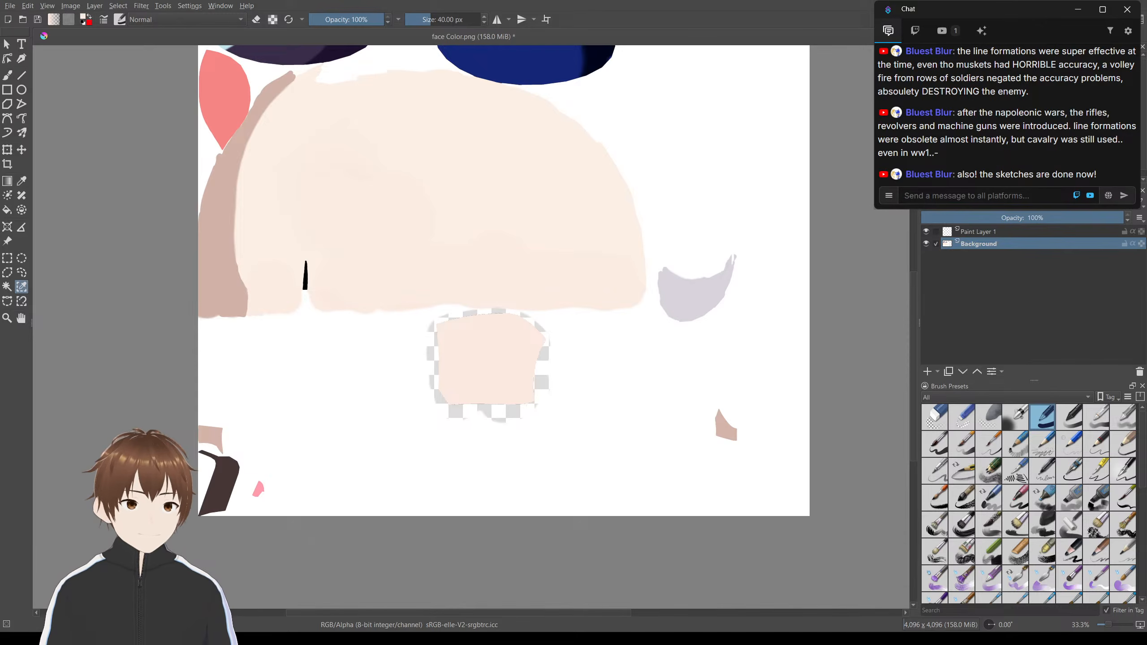
pyautogui.scroll(-2, 510, 276)
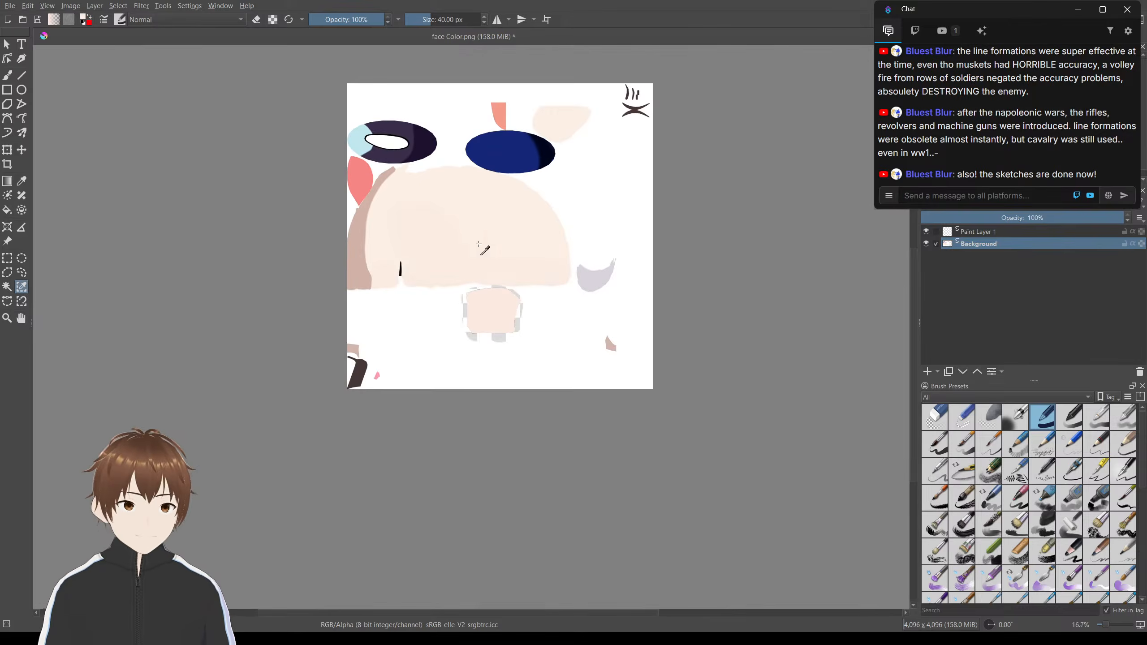
pyautogui.scroll(2, 479, 167)
pyautogui.scroll(-2, 469, 136)
pyautogui.scroll(1, 447, 251)
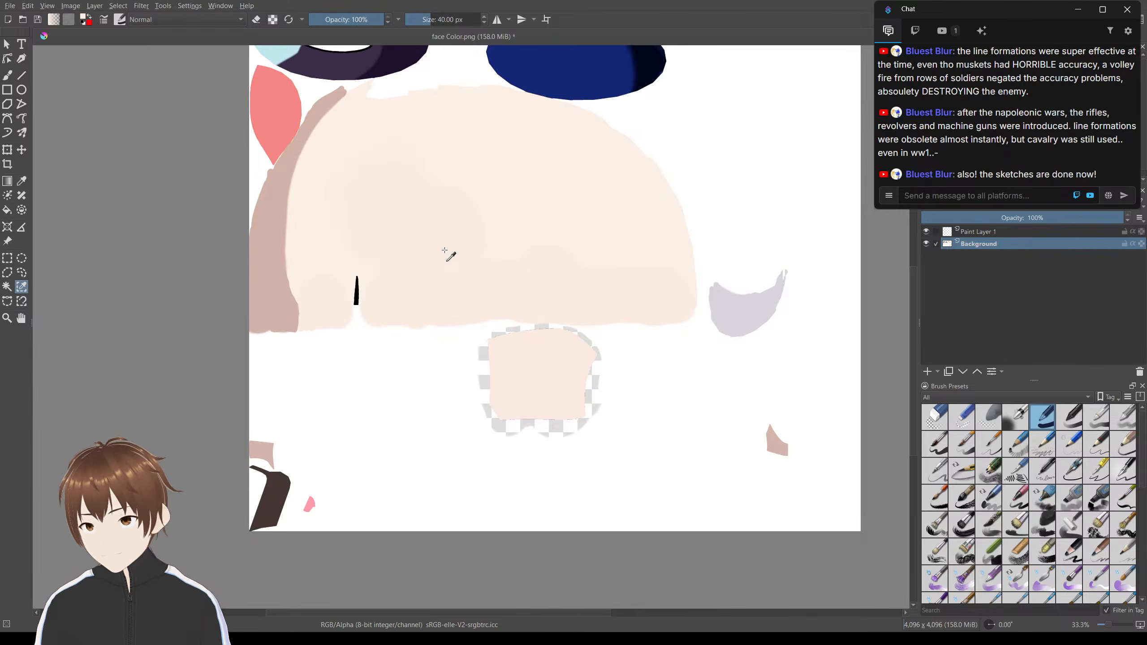
pyautogui.scroll(-1, 444, 250)
pyautogui.scroll(2, 368, 331)
pyautogui.scroll(-2, 364, 332)
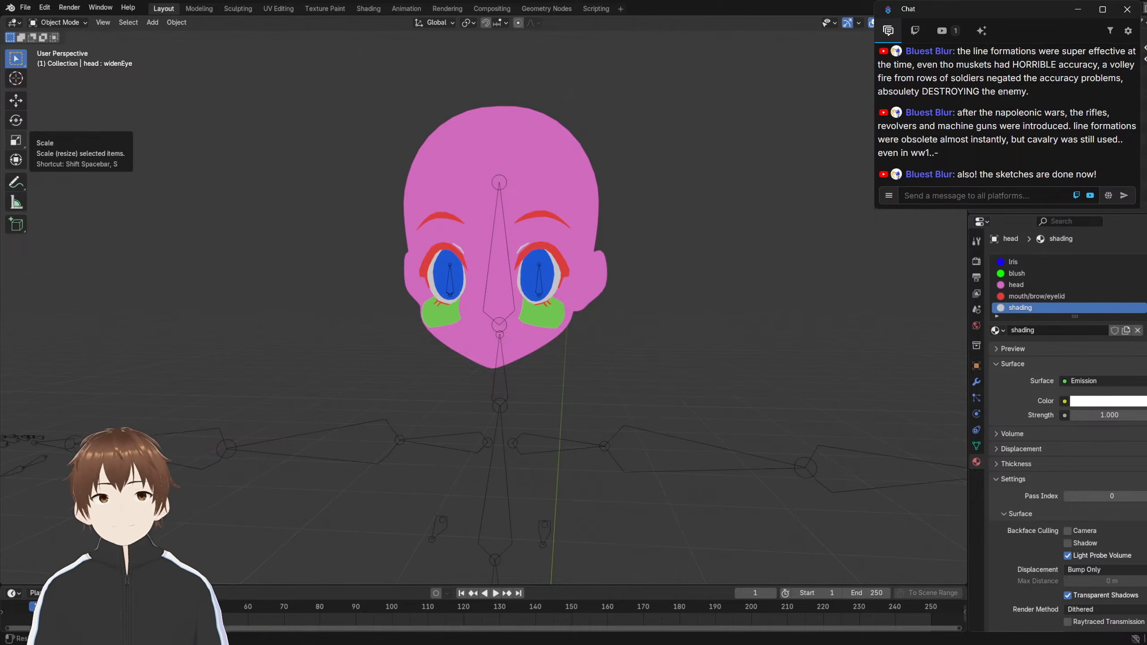
# Switch to Blender and examine the head's eyes, eyelids, blush and shading areas from several angles
pyautogui.scroll(1, 452, 157)
pyautogui.moveTo(451, 156); pyautogui.dragTo(558, 182, button='middle')
pyautogui.scroll(1, 495, 155)
pyautogui.scroll(2, 606, 174)
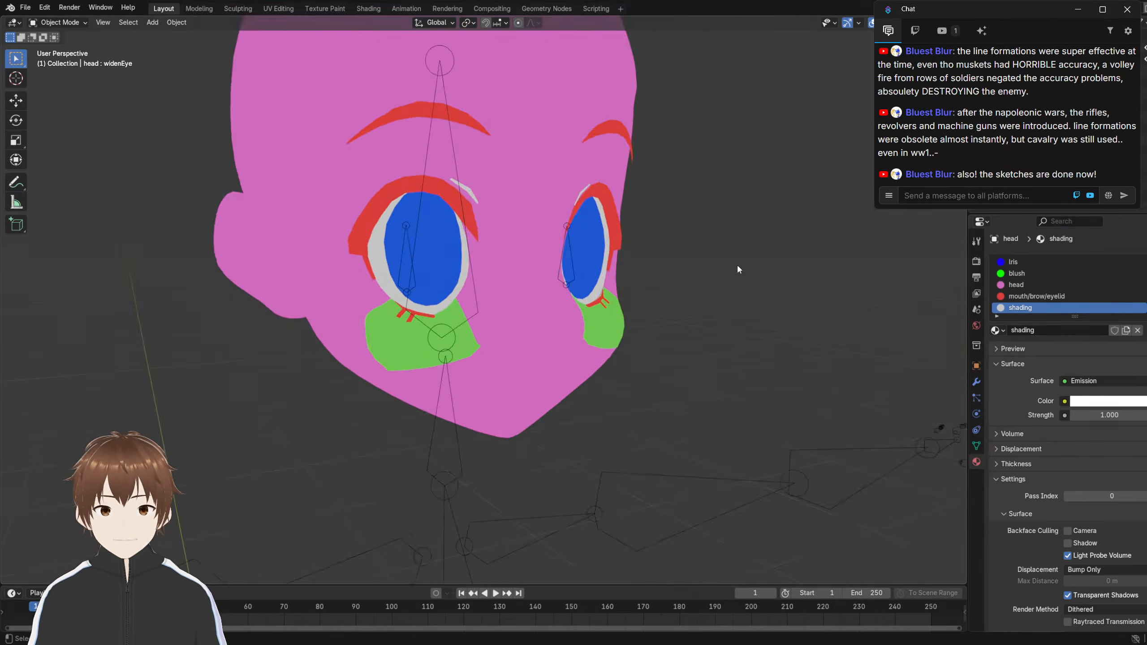
pyautogui.moveTo(694, 286); pyautogui.dragTo(600, 265, button='middle')
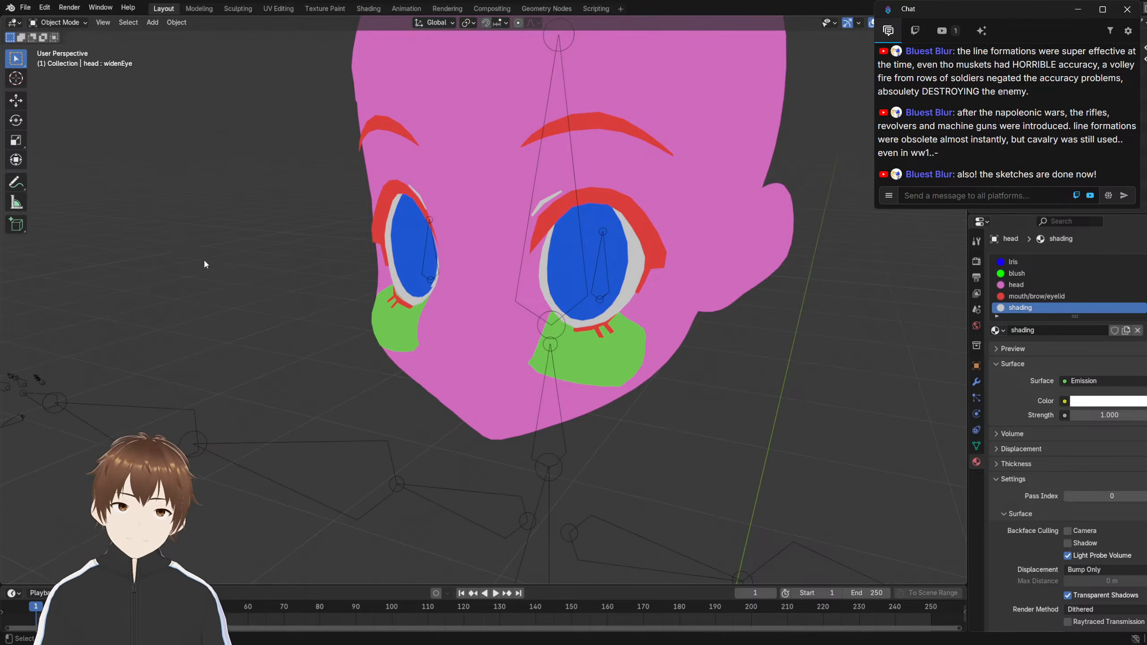
pyautogui.scroll(-2, 289, 247)
pyautogui.moveTo(294, 248); pyautogui.dragTo(359, 255, button='middle')
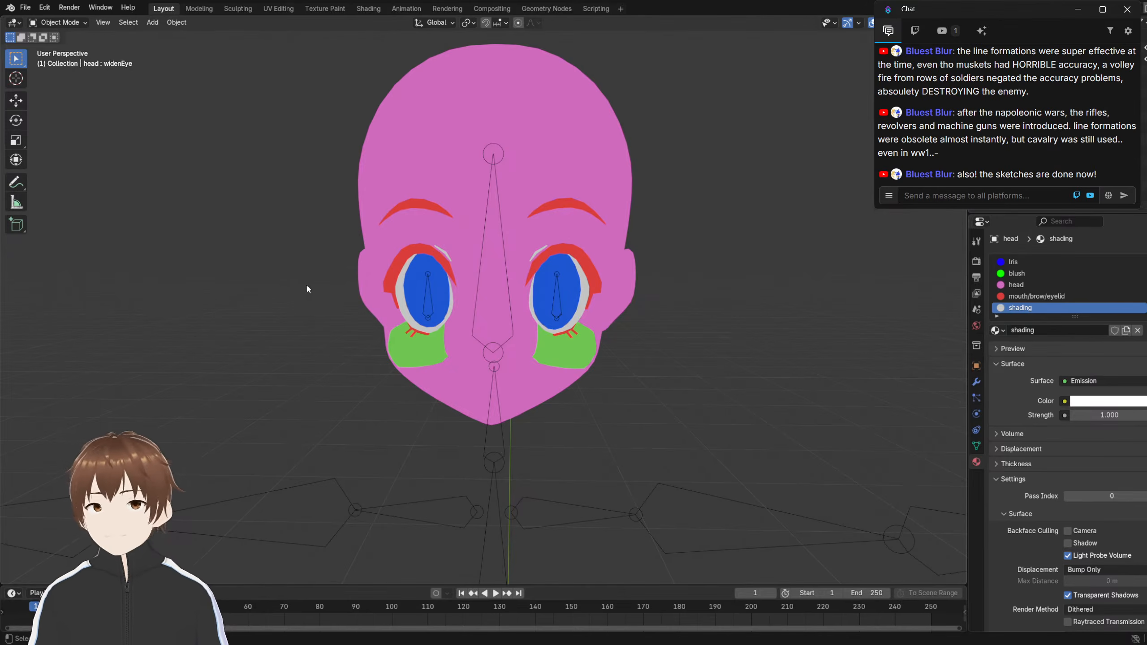
pyautogui.moveTo(307, 282); pyautogui.dragTo(340, 274, button='middle')
pyautogui.moveTo(340, 261); pyautogui.dragTo(381, 266, button='middle')
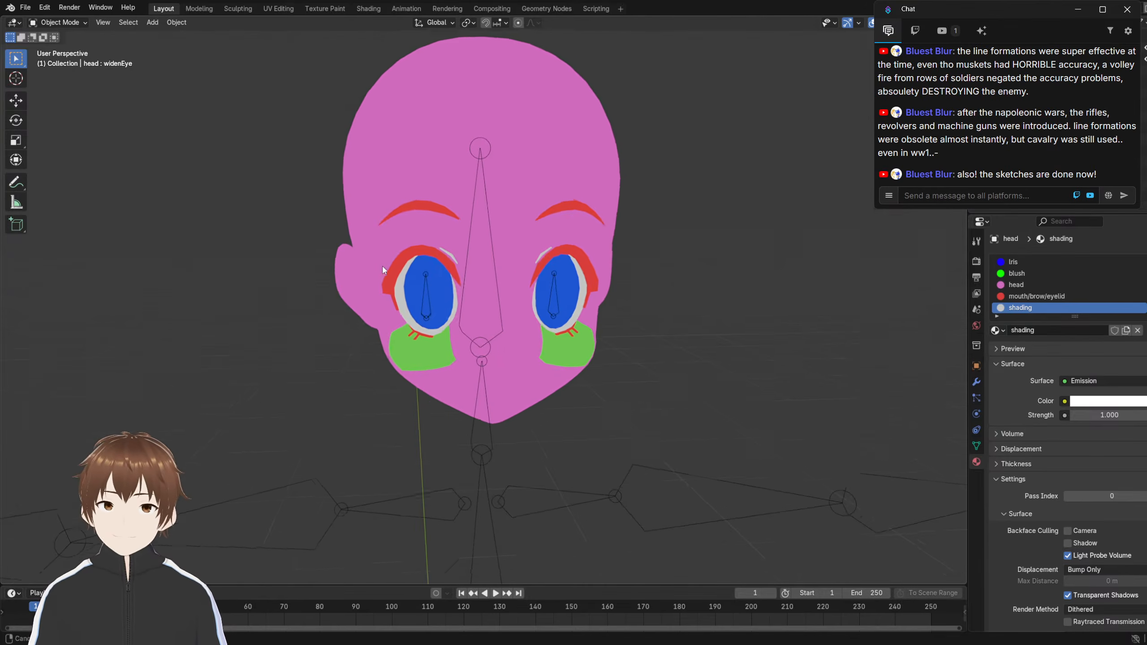
pyautogui.scroll(4, 379, 258)
pyautogui.scroll(-2, 368, 266)
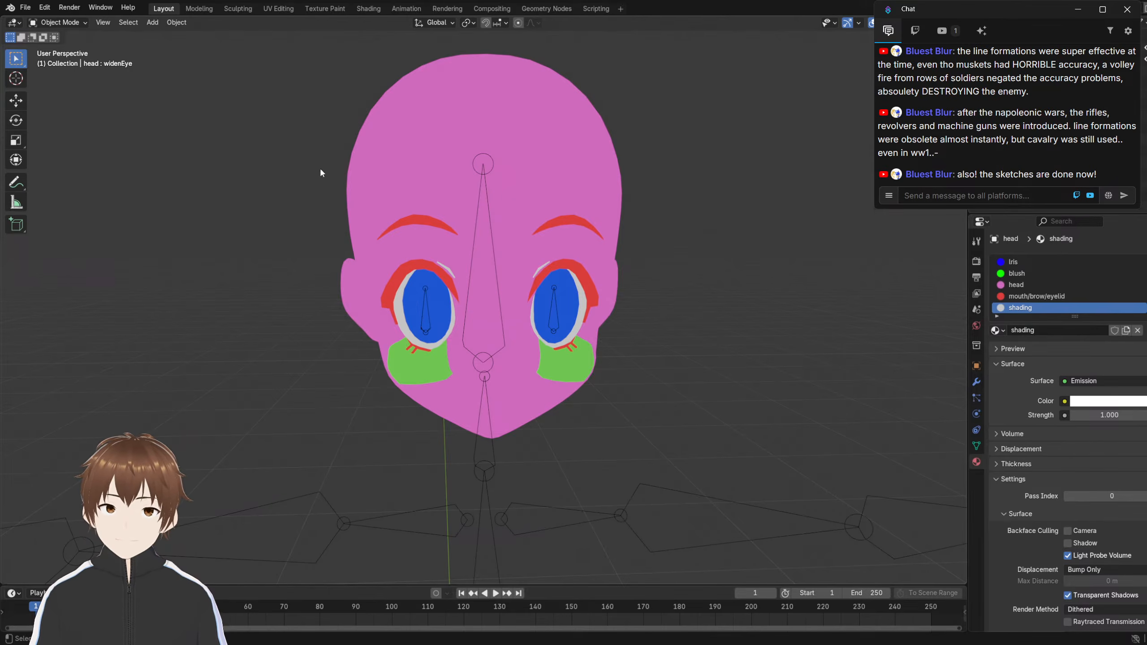
pyautogui.moveTo(307, 163); pyautogui.dragTo(312, 197, button='middle')
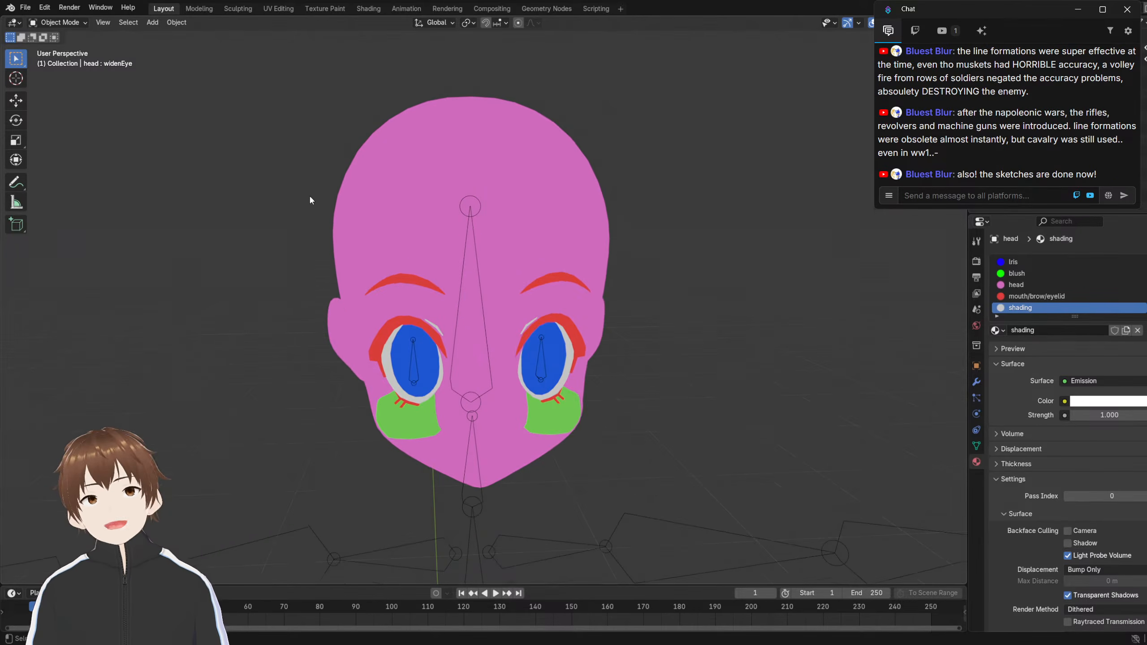
# Open the Texture Paint workspace and frame the head closely in the 3D view
pyautogui.click(329, 9)
pyautogui.scroll(2, 343, 297)
pyautogui.moveTo(366, 303); pyautogui.dragTo(241, 285, button='middle')
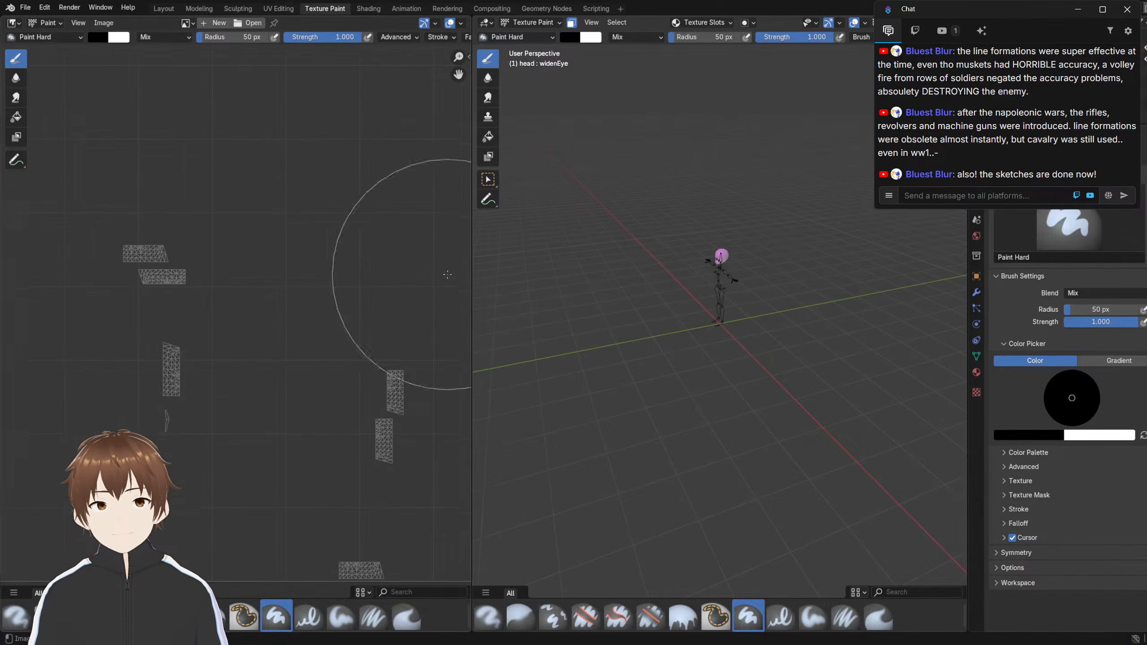
pyautogui.scroll(7, 650, 262)
pyautogui.moveTo(651, 262); pyautogui.dragTo(704, 256, button='middle')
pyautogui.keyDown('shift'); pyautogui.moveTo(627, 244); pyautogui.dragTo(678, 284, button='middle'); pyautogui.keyUp('shift')
pyautogui.press('KP_Decimal')
pyautogui.scroll(-6, 650, 244)
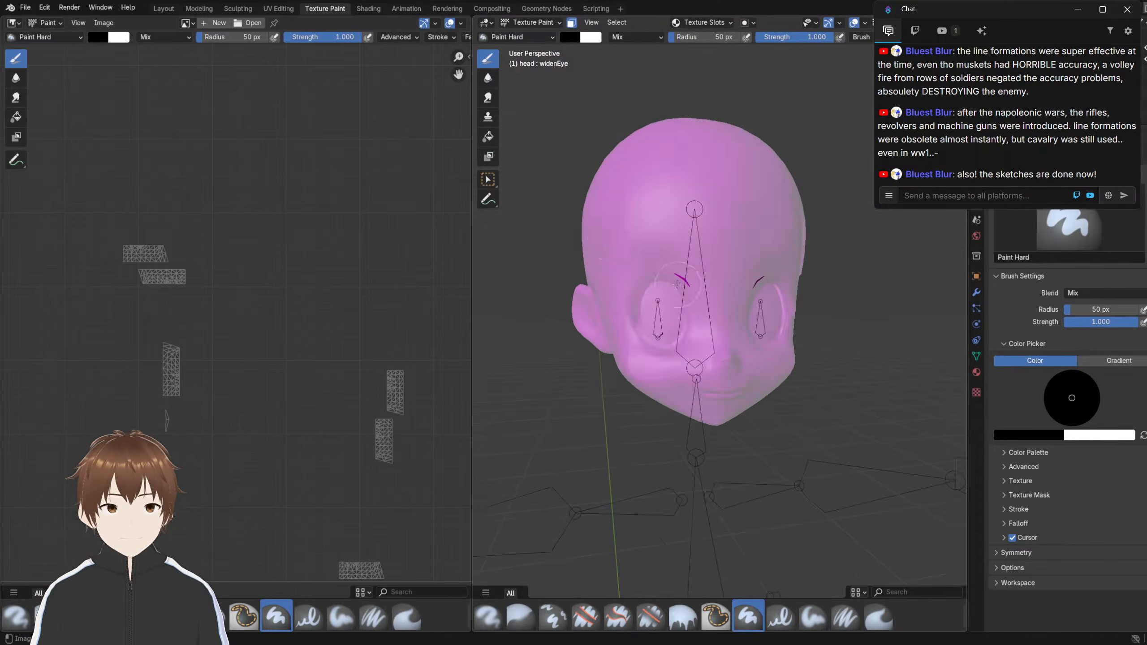
pyautogui.scroll(2, 641, 241)
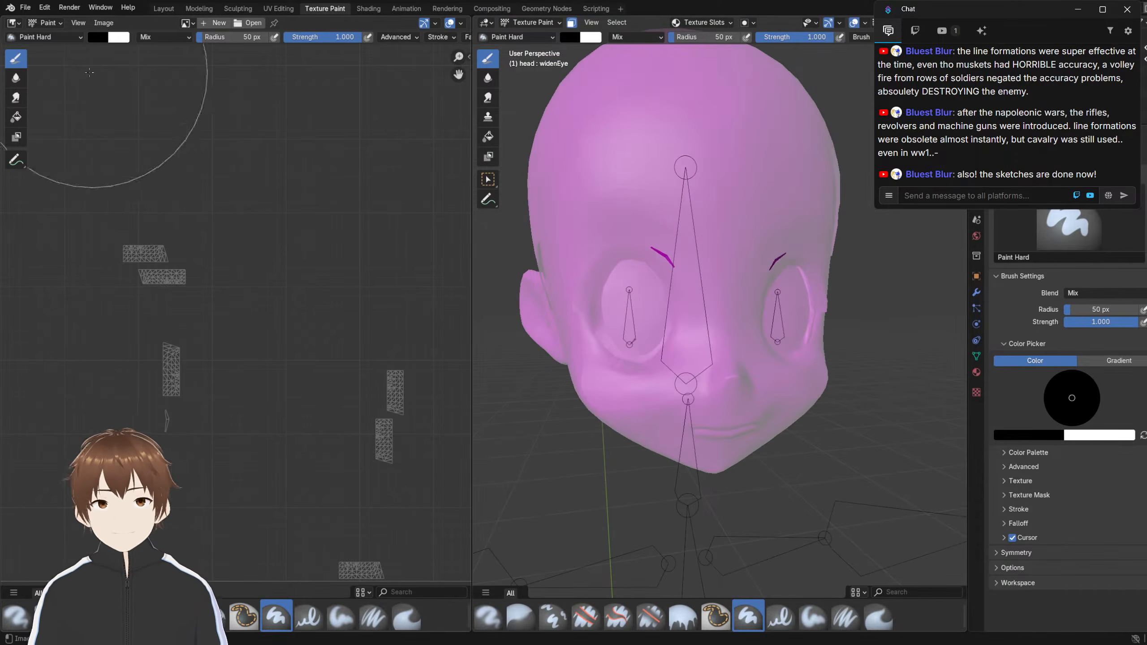
# Create a new blank image named masks, 4096 px wide and 4096 px high
pyautogui.click(216, 23)
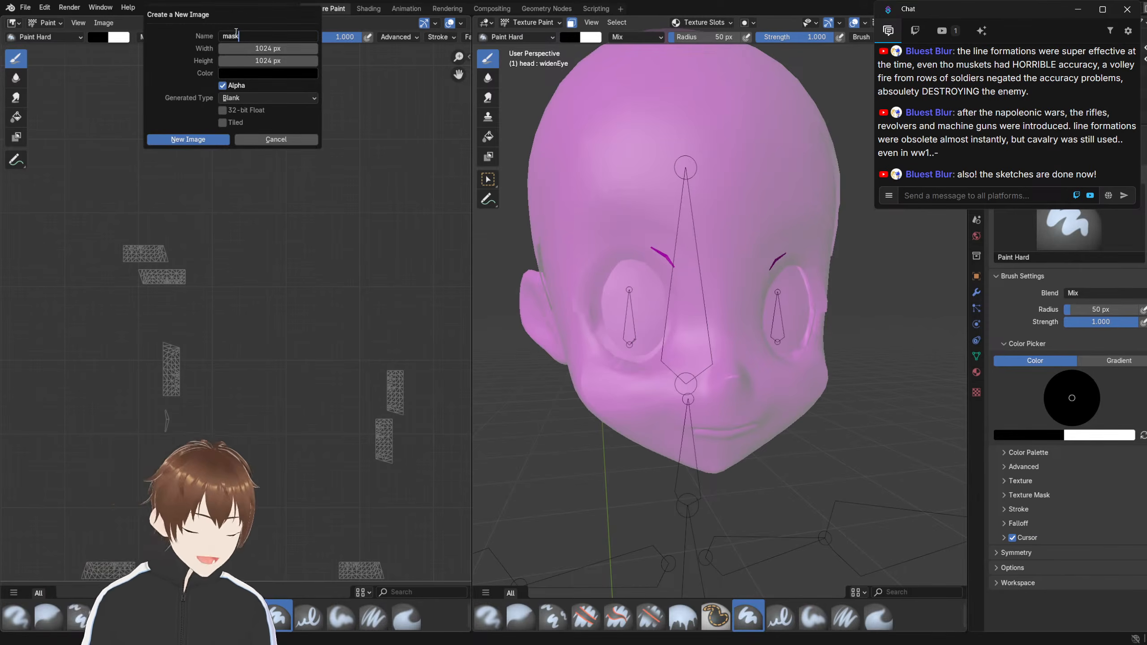
pyautogui.write('masks')
pyautogui.click(275, 47)
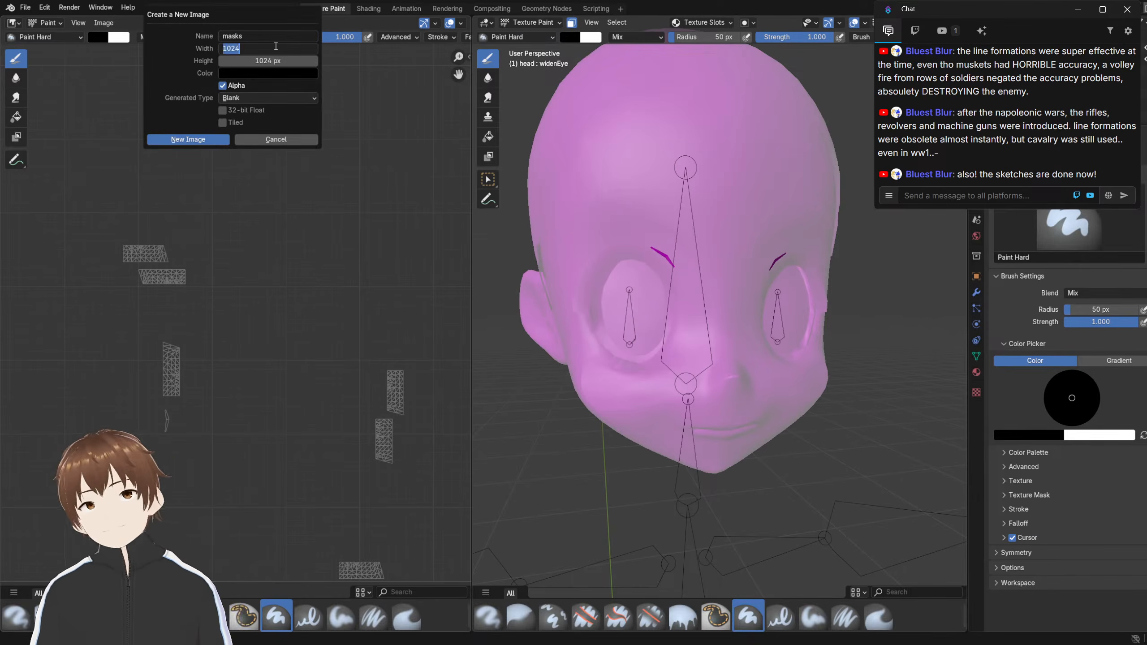
pyautogui.click(276, 46)
pyautogui.write('*4')
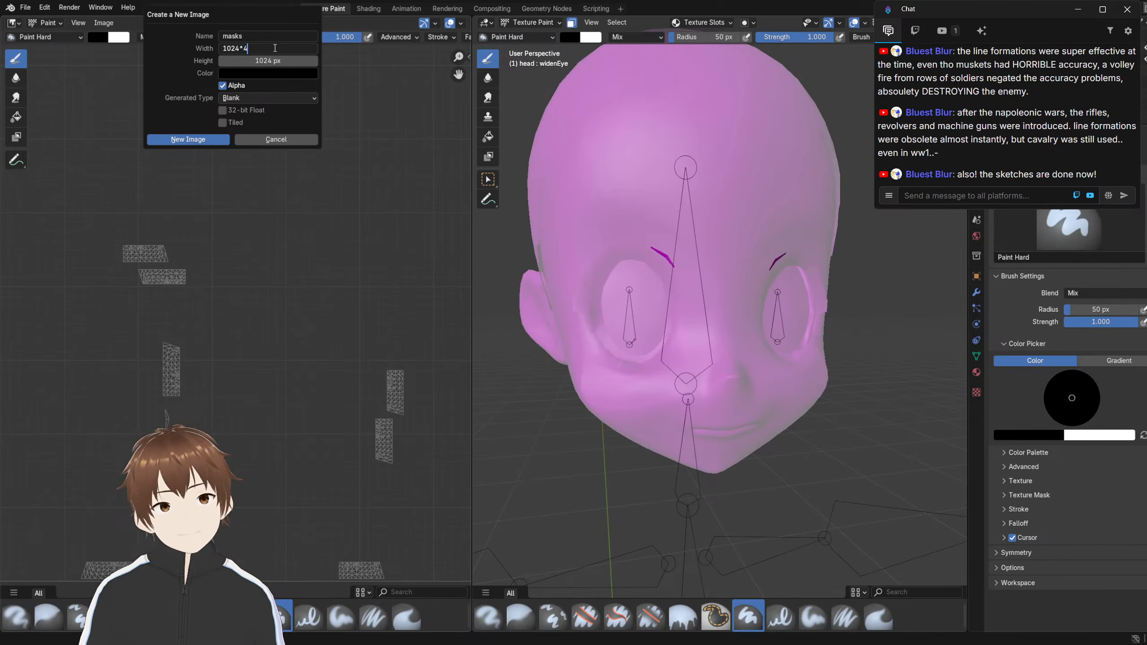
pyautogui.click(277, 56)
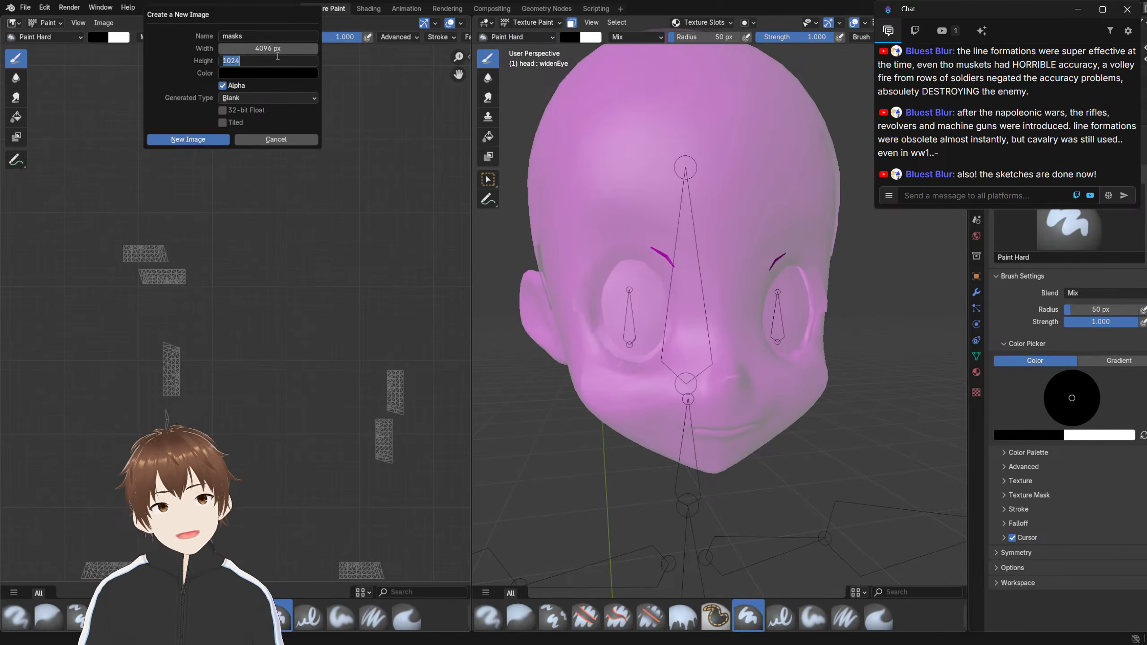
pyautogui.write('4096')
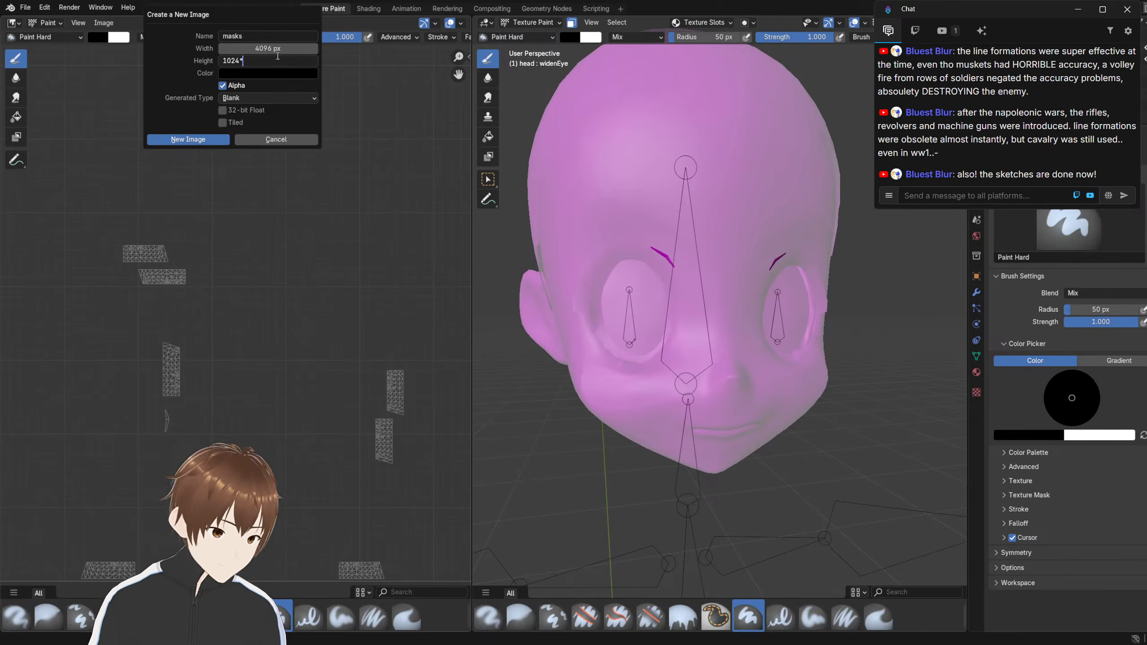
pyautogui.press('Return')
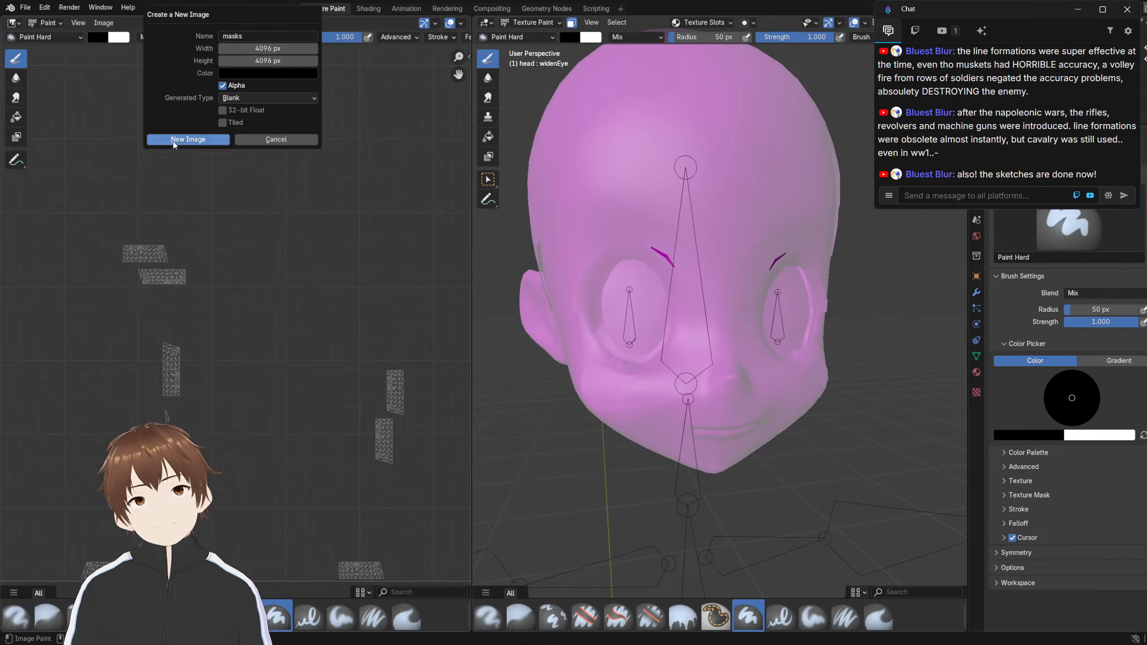
pyautogui.click(188, 140)
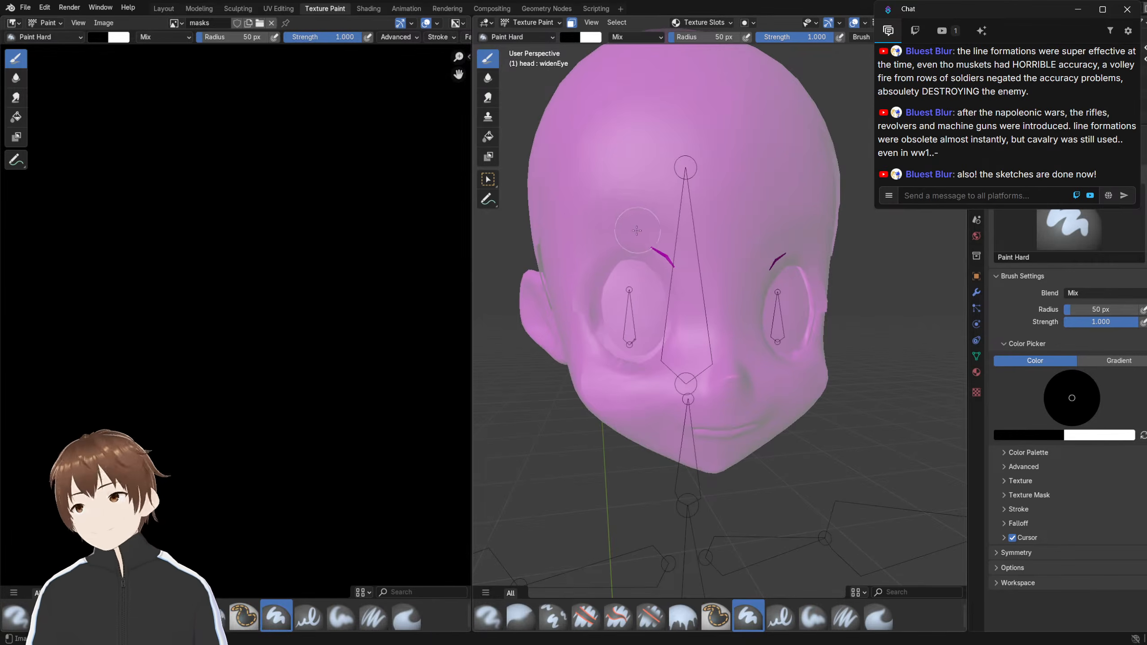
# Show the head's material settings from Object Mode and return the head to Texture Paint mode
pyautogui.scroll(-5, 659, 213)
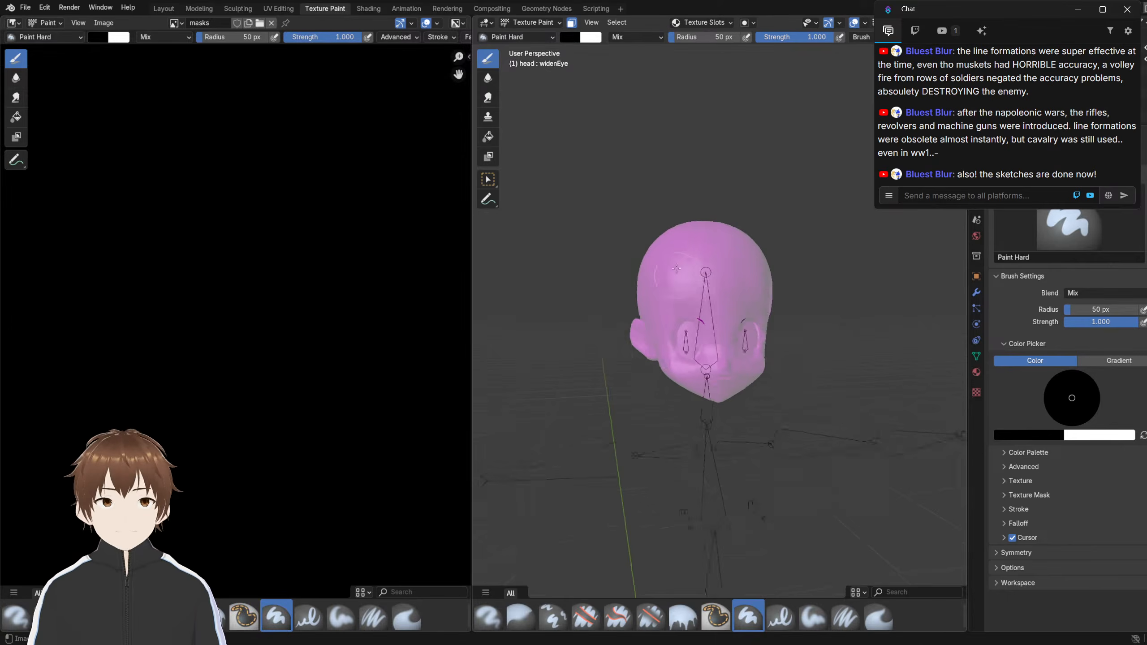
pyautogui.click(530, 21)
pyautogui.click(526, 35)
pyautogui.click(725, 305)
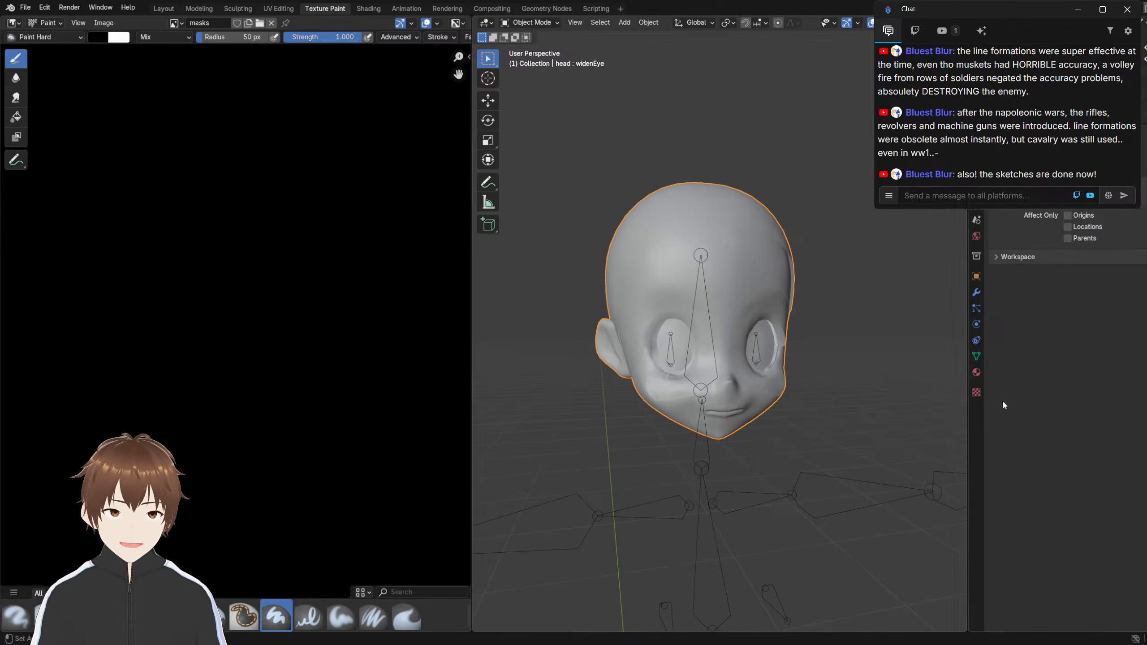
pyautogui.click(977, 373)
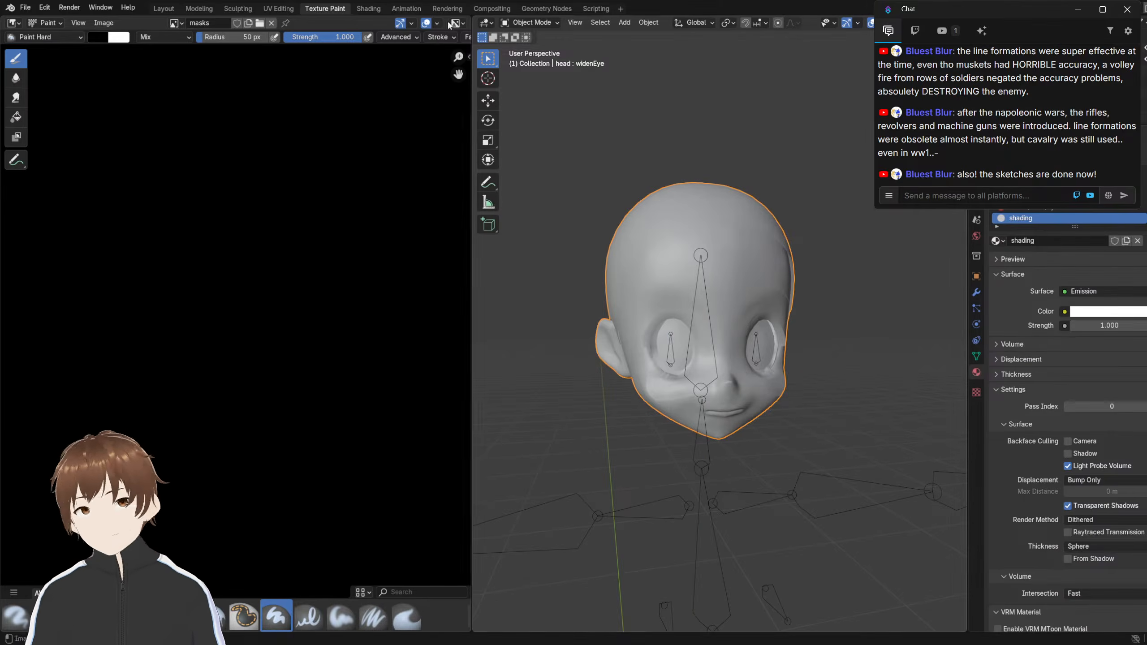
pyautogui.click(531, 22)
pyautogui.click(526, 95)
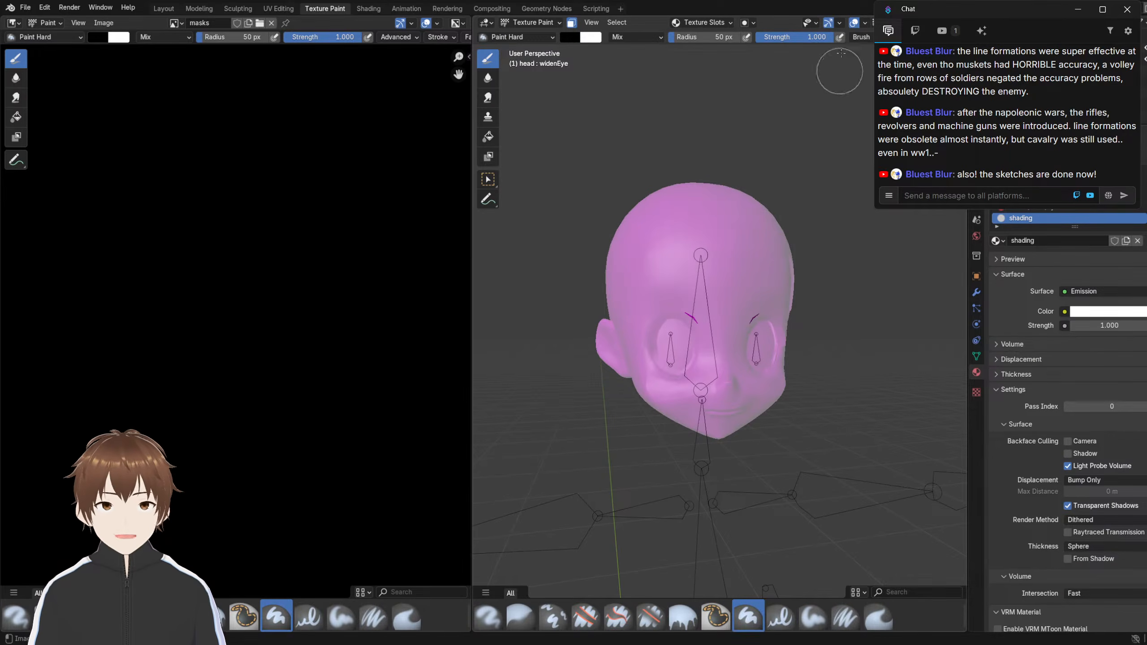
# Turn off the face selection paint mask for the head
pyautogui.scroll(-5, 858, 37)
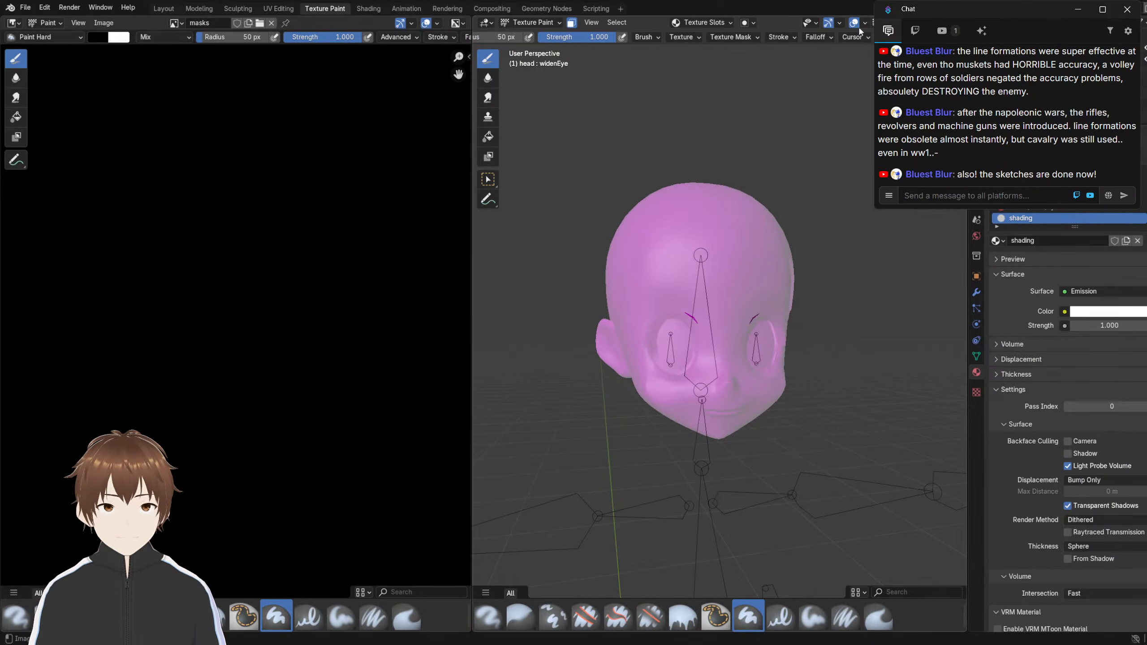
pyautogui.click(572, 22)
pyautogui.moveTo(625, 283); pyautogui.dragTo(553, 76, button='middle')
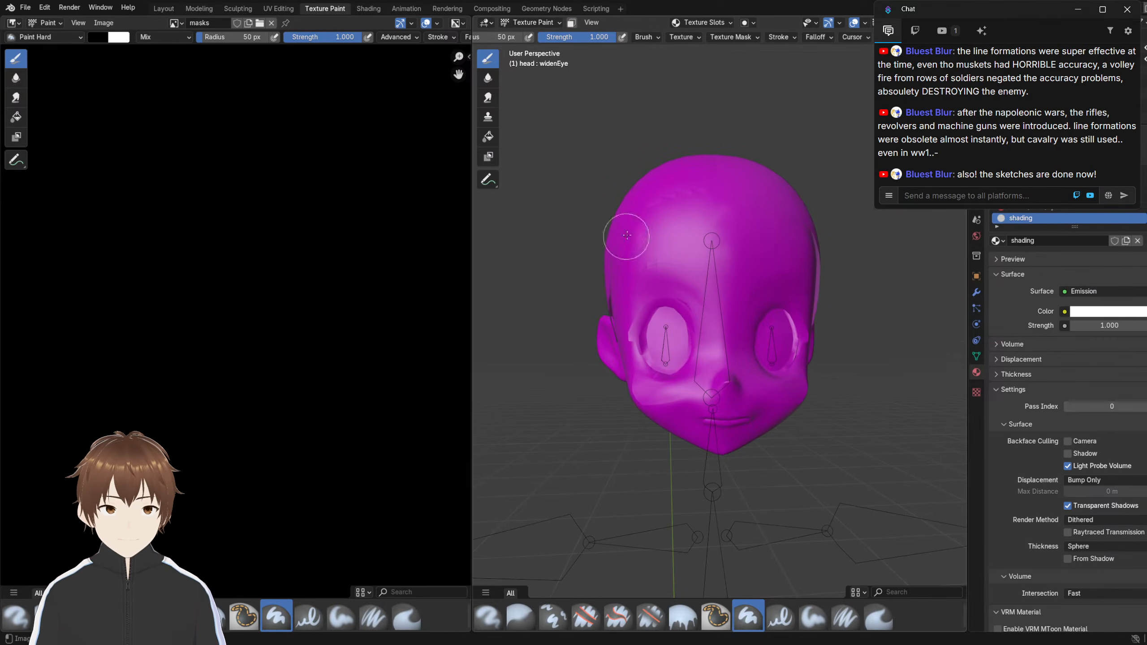
pyautogui.moveTo(634, 200)
pyautogui.mouseDown(button='middle')
pyautogui.moveTo(668, 224)
pyautogui.moveTo(680, 267)
pyautogui.mouseUp(button='middle')
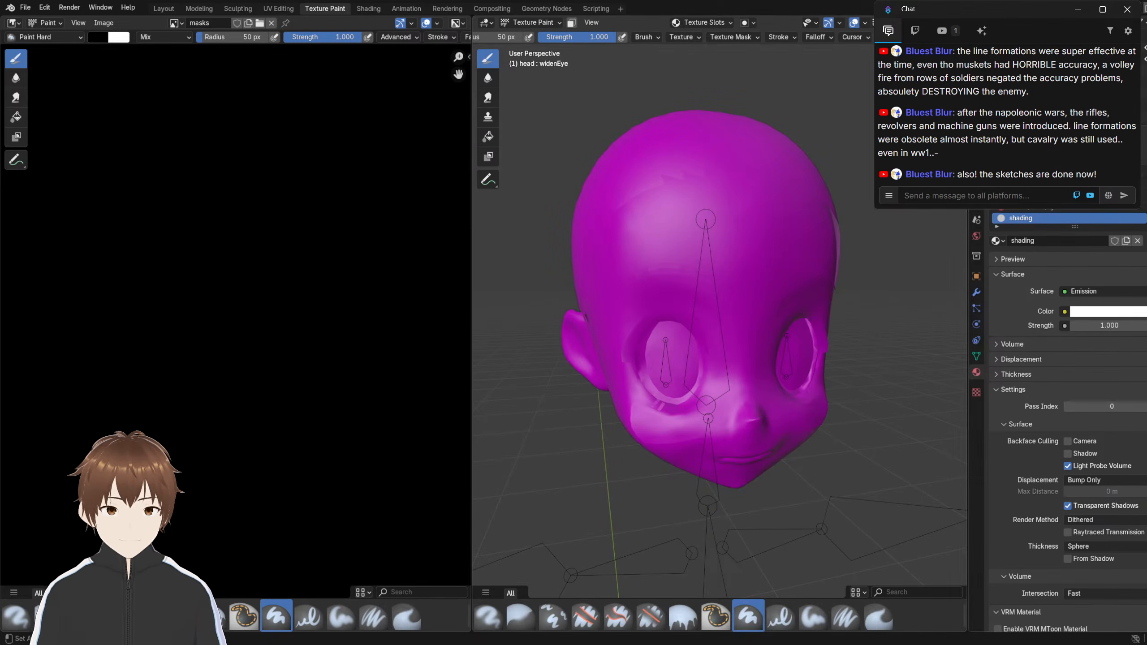
# Add a material slot to the head with a new material named mask temp
pyautogui.click(1145, 173)
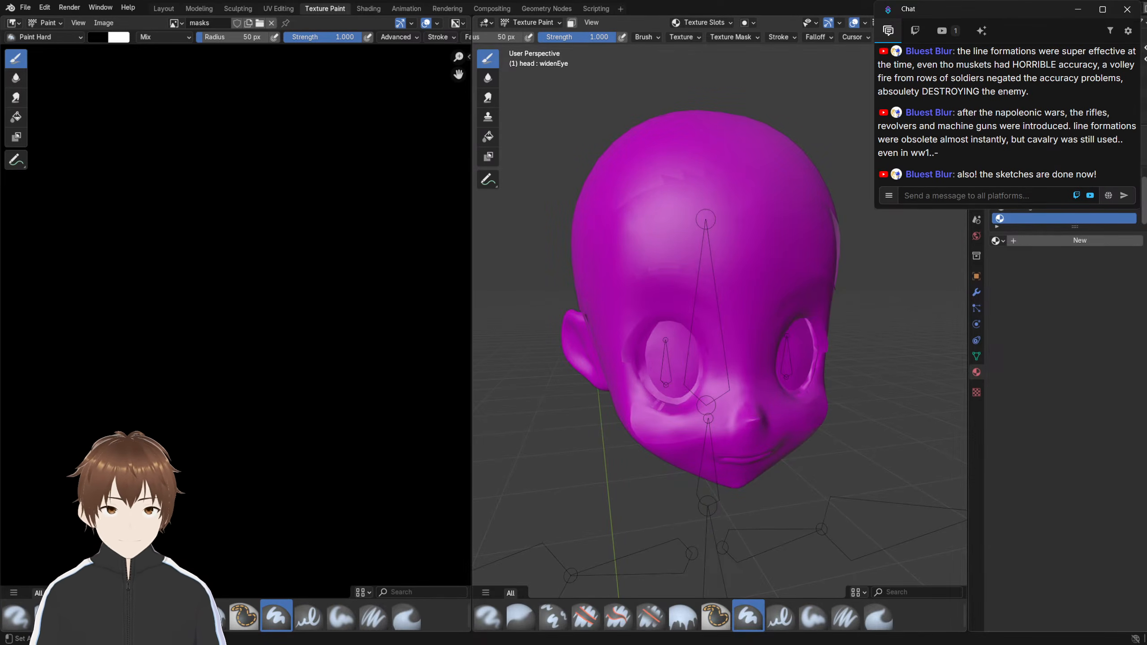
pyautogui.click(1016, 240)
pyautogui.doubleClick(1017, 219)
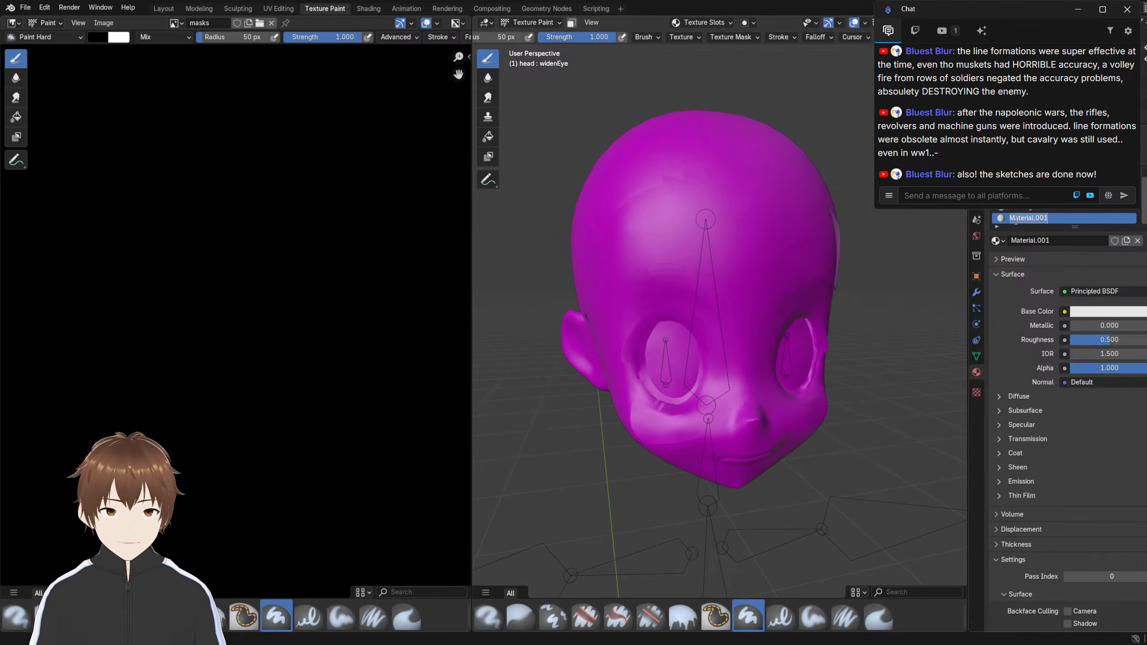
pyautogui.write('mask')
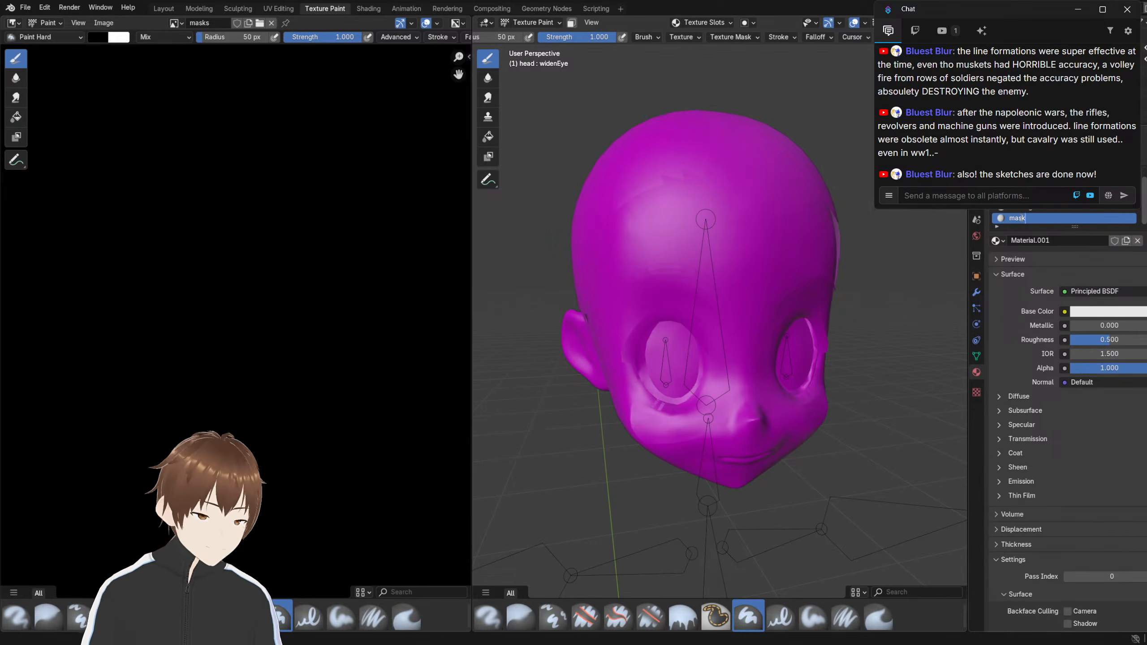
pyautogui.write(' temp')
pyautogui.press('Return')
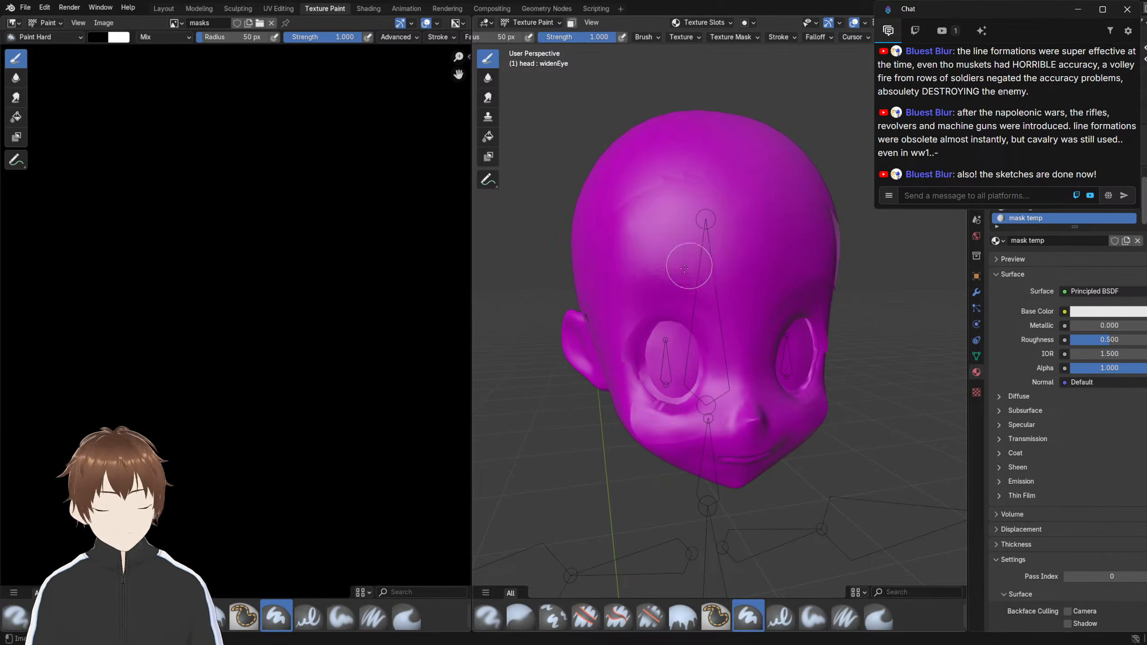
# Assign the mask temp material to the entire head mesh and return to Texture Paint mode
pyautogui.press('Tab')
pyautogui.press('a')
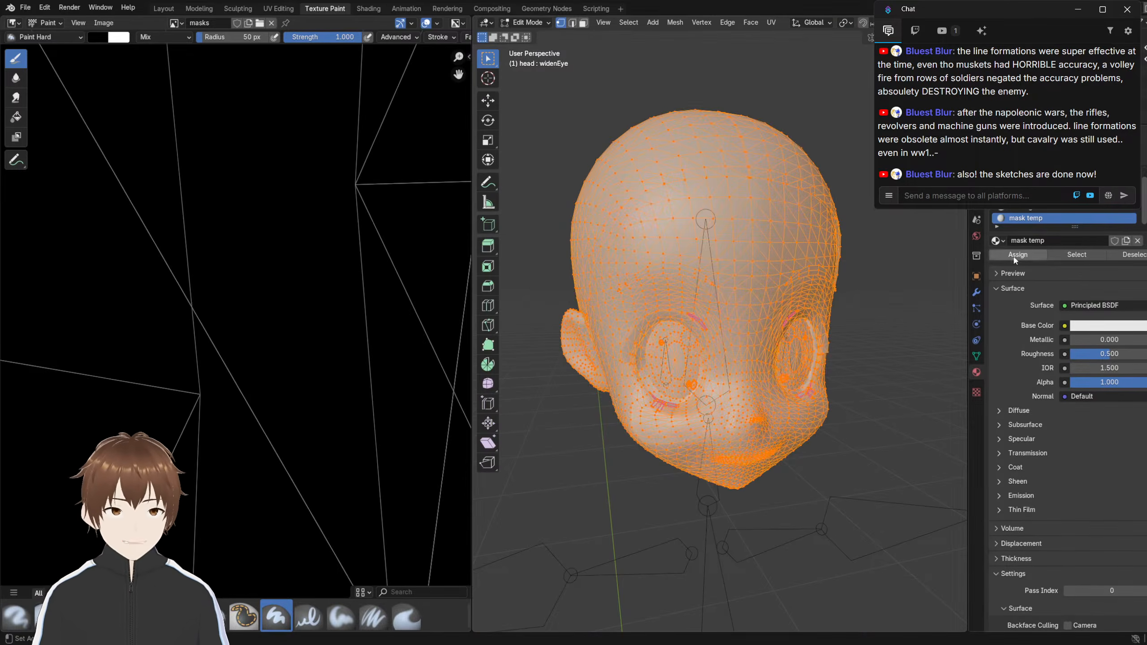
pyautogui.press('Tab')
pyautogui.scroll(-4, 686, 294)
pyautogui.scroll(-9, 241, 235)
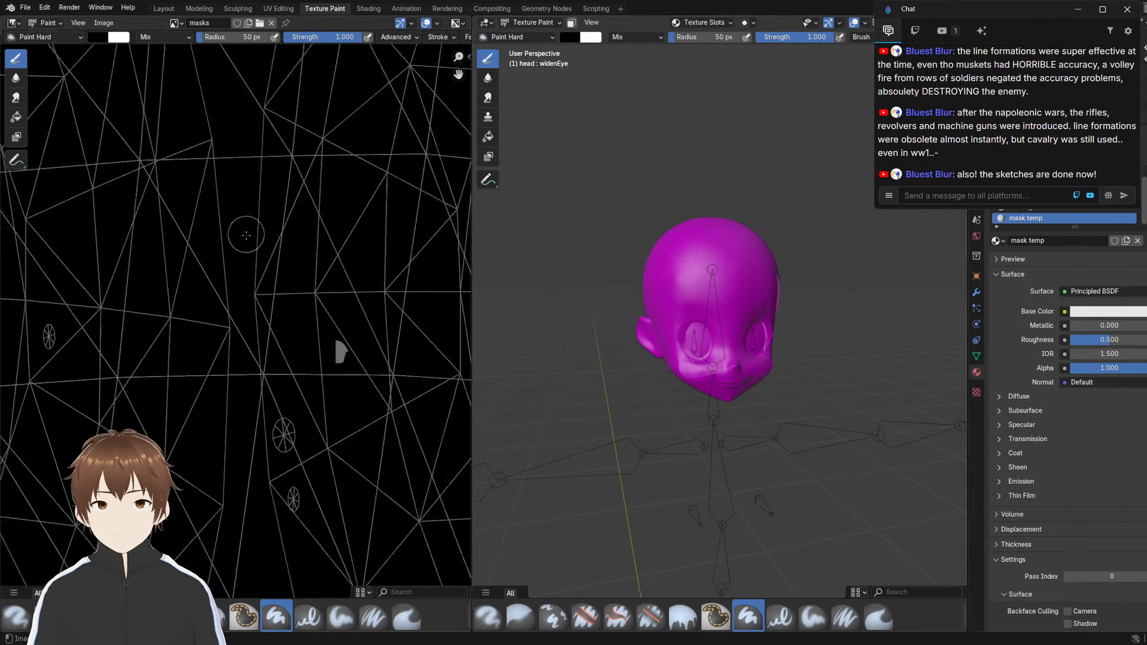
pyautogui.scroll(5, 668, 294)
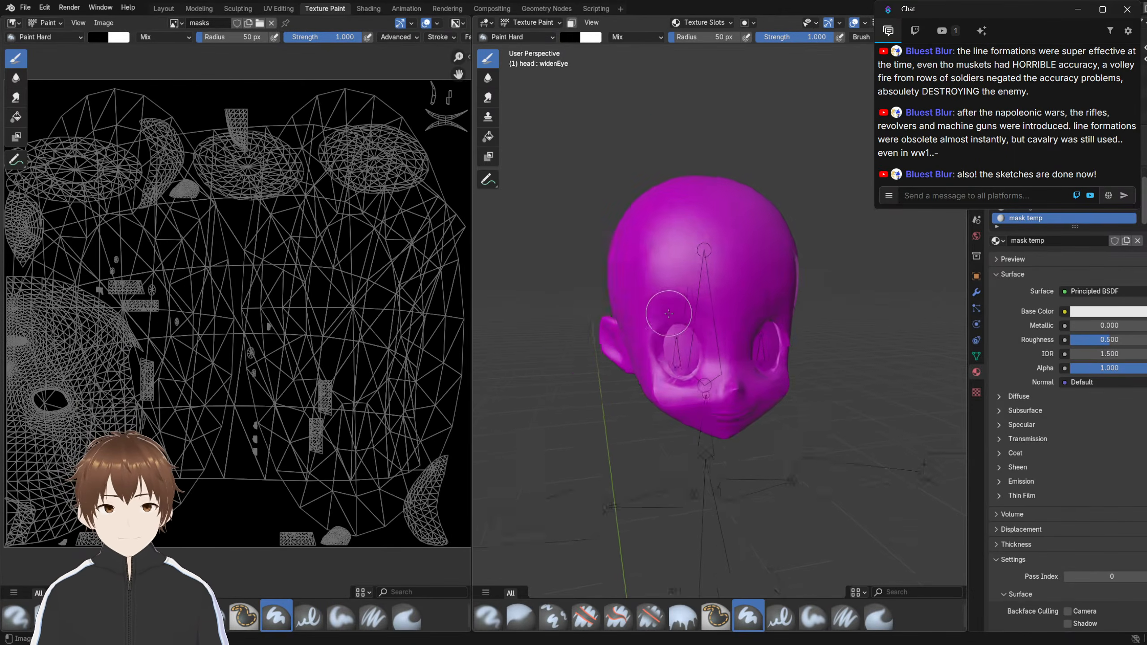
# Switch the head from Texture Paint to Object Mode
pyautogui.moveTo(674, 307); pyautogui.dragTo(658, 292, button='middle')
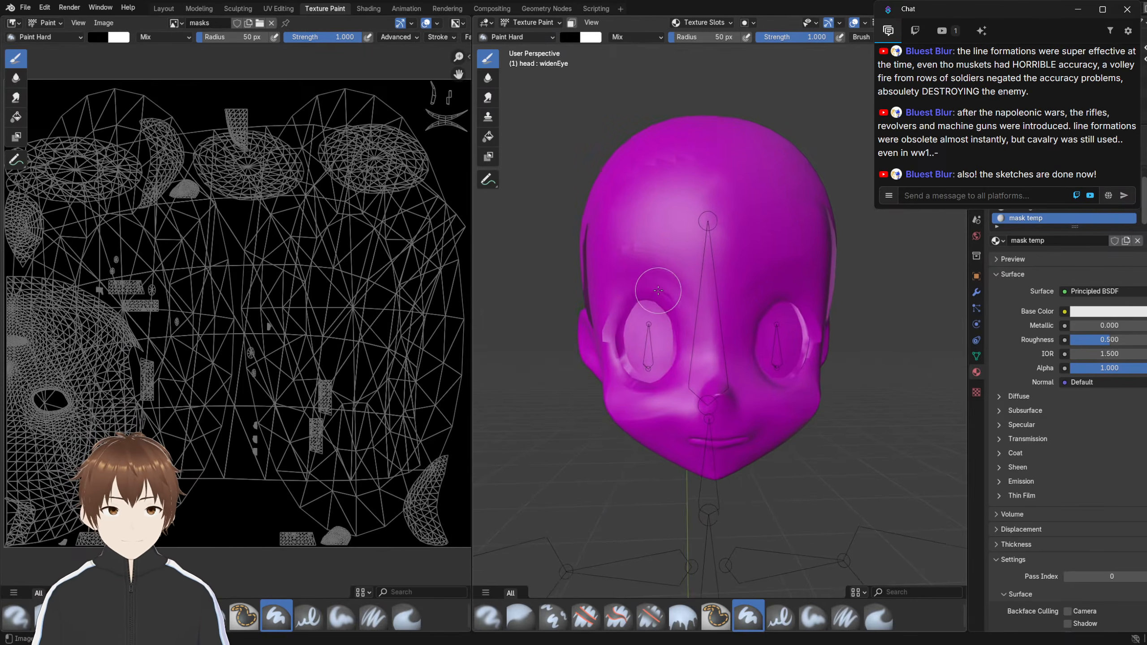
pyautogui.scroll(-3, 659, 289)
pyautogui.scroll(4, 659, 287)
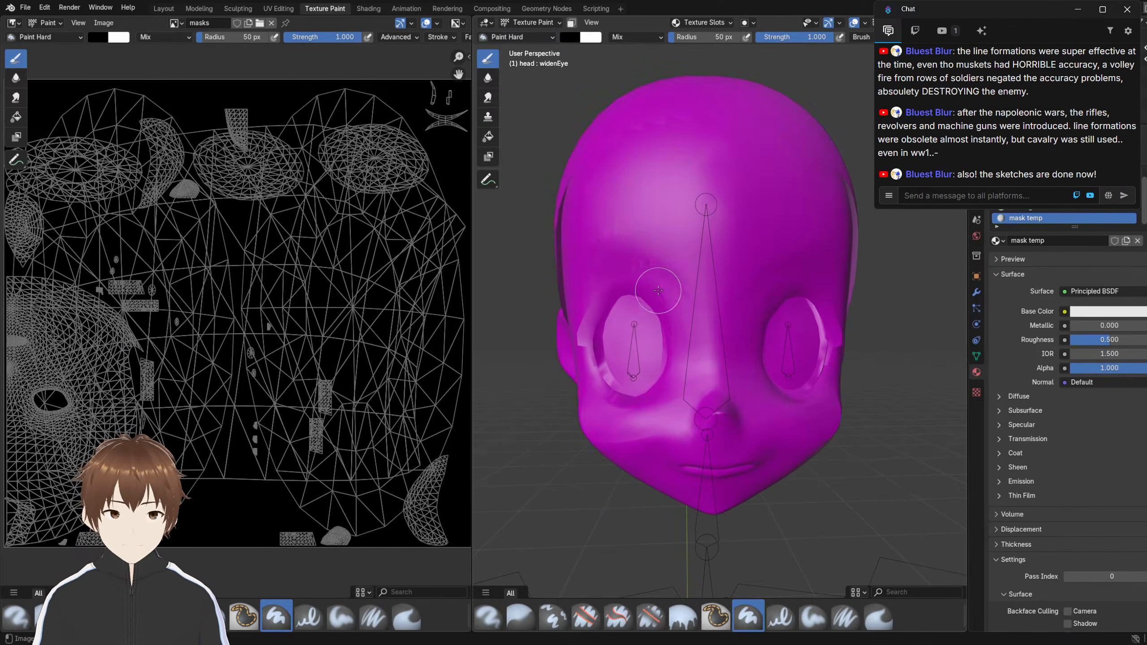
pyautogui.click(529, 22)
pyautogui.click(530, 39)
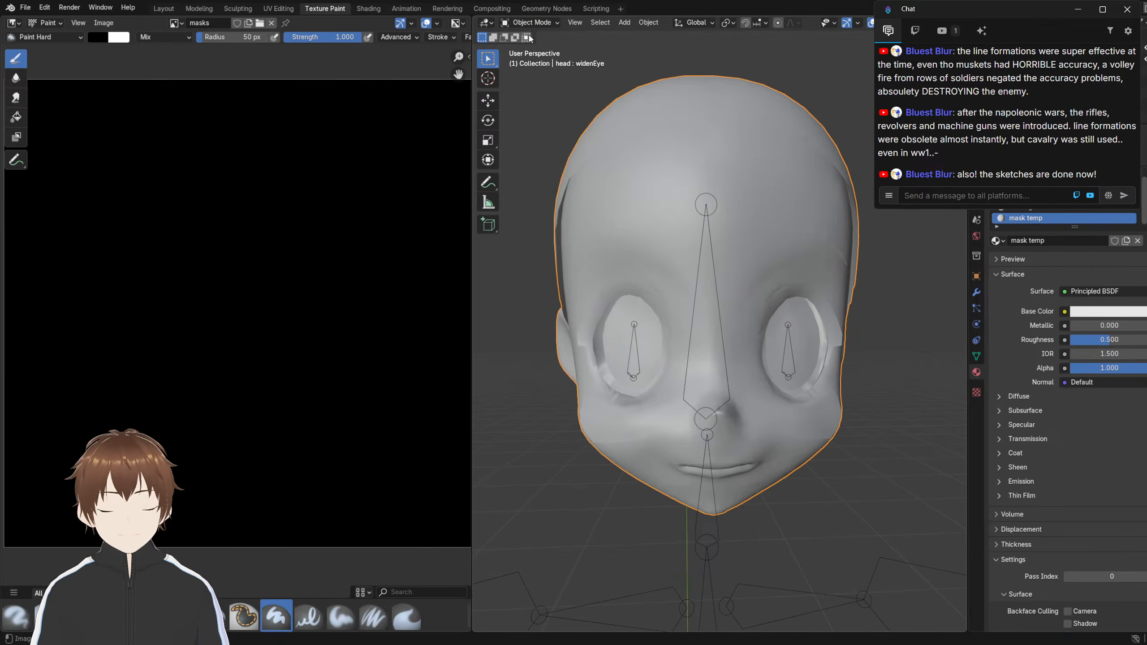
# Undo the mask temp material assignment and the creation of the masks image for the head
pyautogui.scroll(-2, 680, 238)
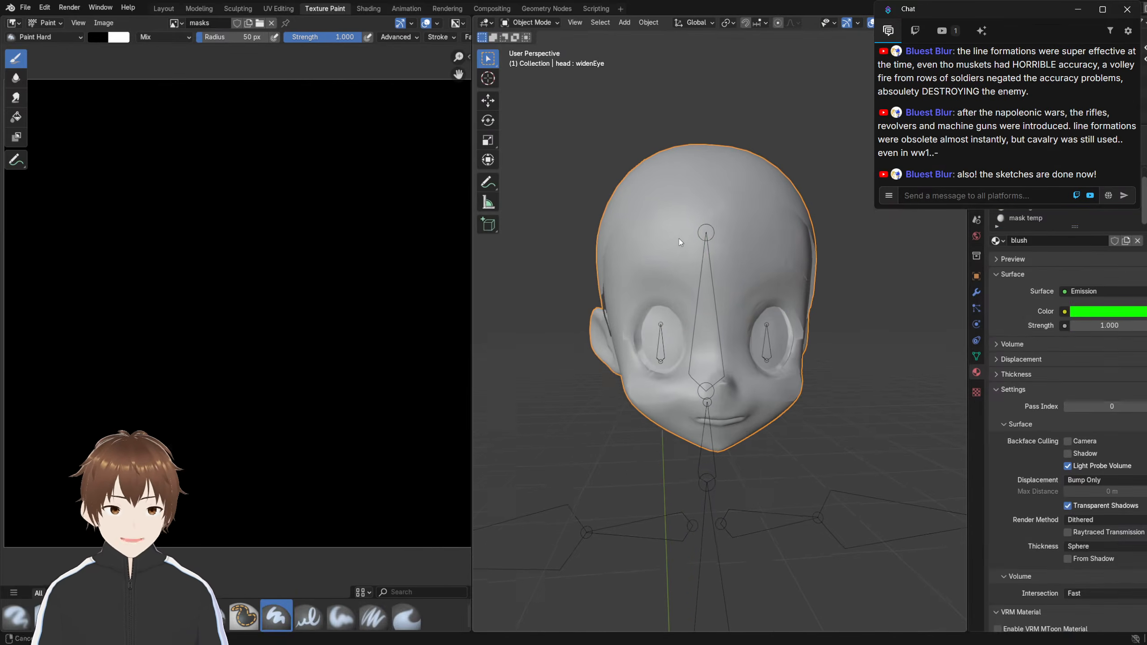
pyautogui.press('Tab')
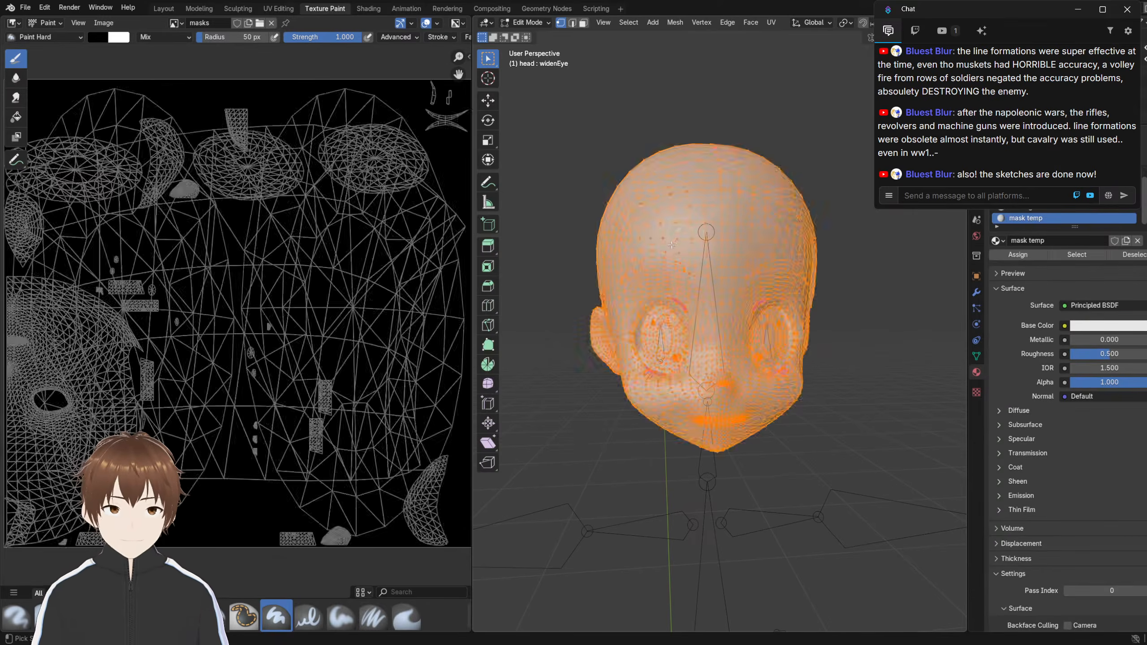
pyautogui.click(672, 245)
pyautogui.press('Tab')
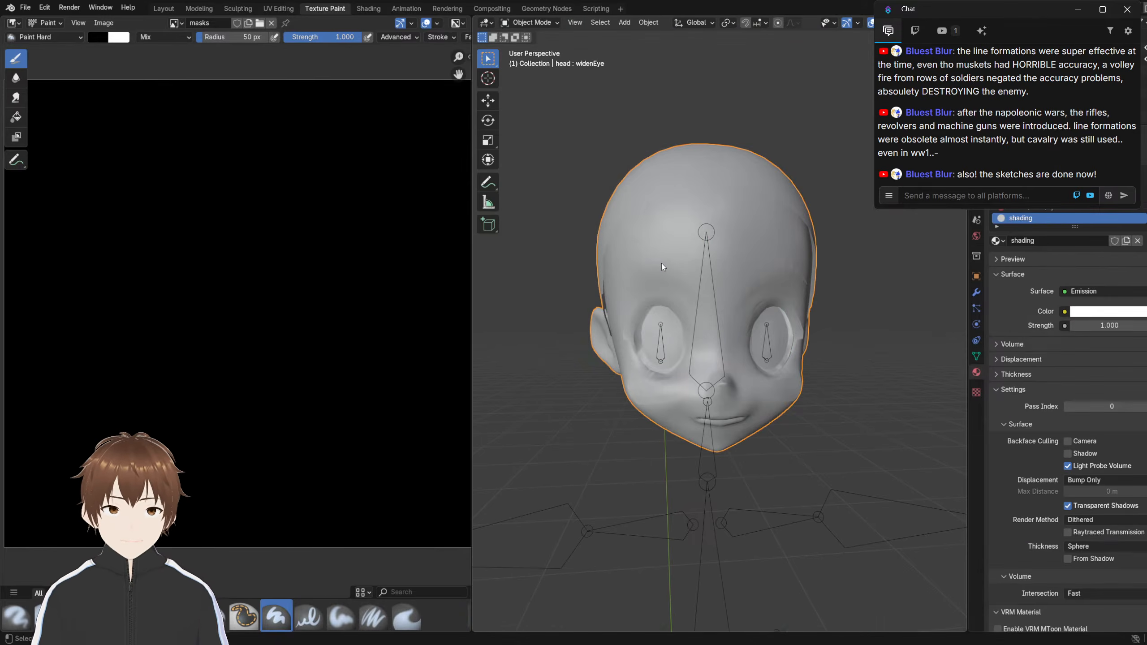
pyautogui.hotkey('ctrl', 'z')
pyautogui.hotkey('ctrl', 'z')
pyautogui.hotkey('ctrl', 'z')
pyautogui.hotkey('ctrl', 'z')
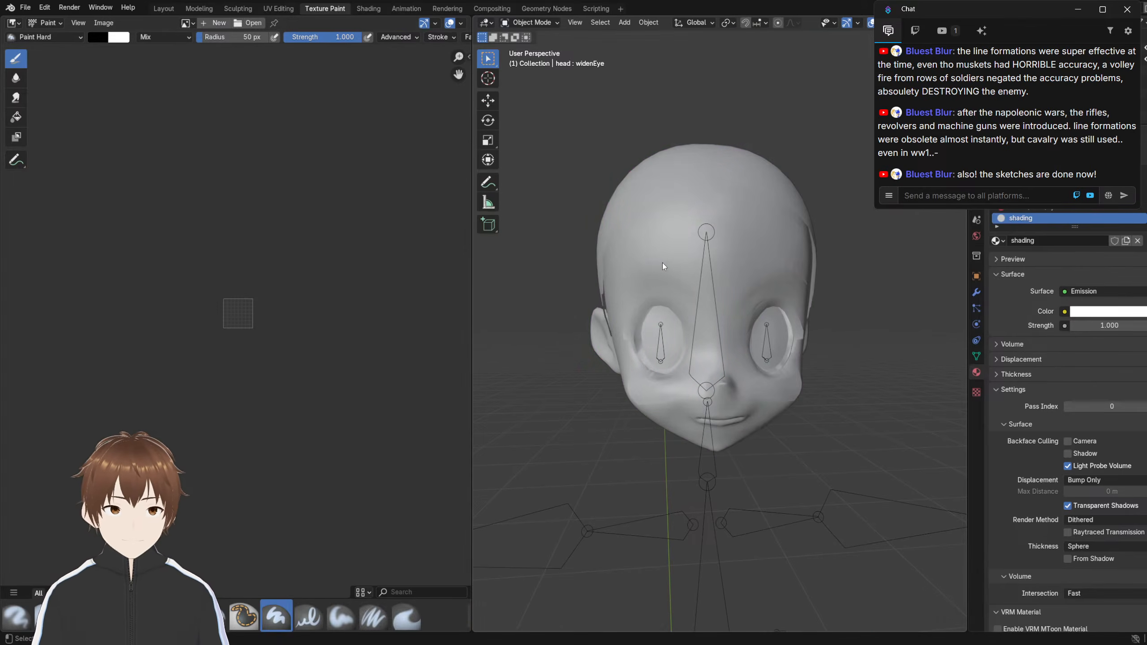
# Select the head in Object Mode and switch the viewport shading to show its material colours
pyautogui.moveTo(662, 263); pyautogui.dragTo(597, 272, button='middle')
pyautogui.scroll(2, 659, 271)
pyautogui.click(648, 269)
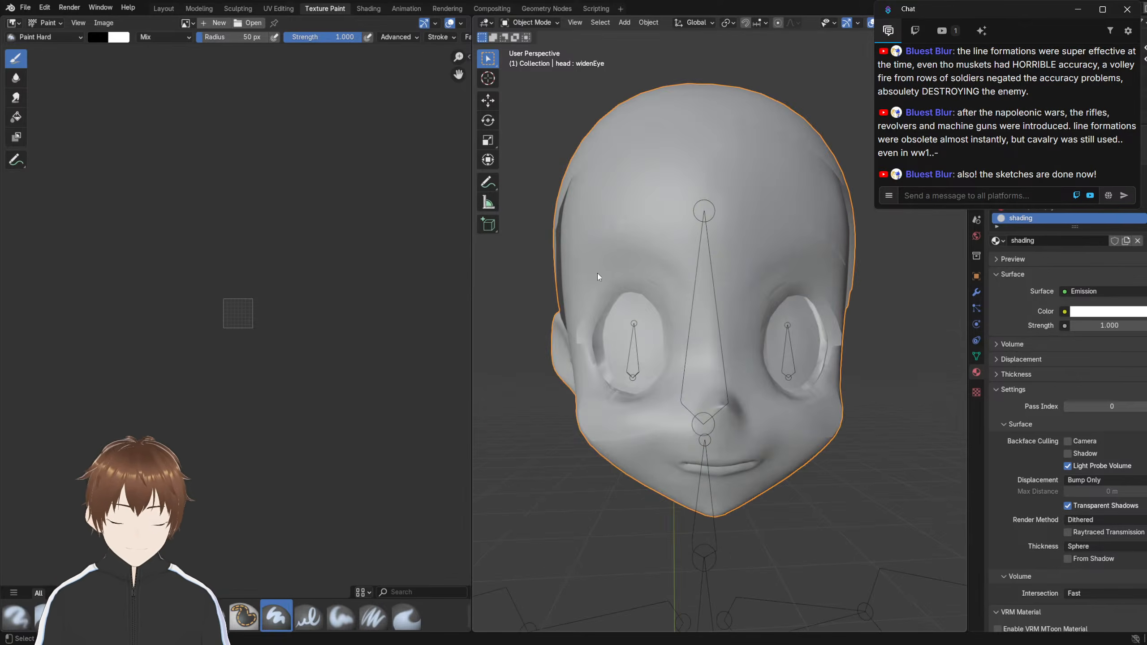
pyautogui.press('Tab')
pyautogui.press('Tab')
pyautogui.press('z')
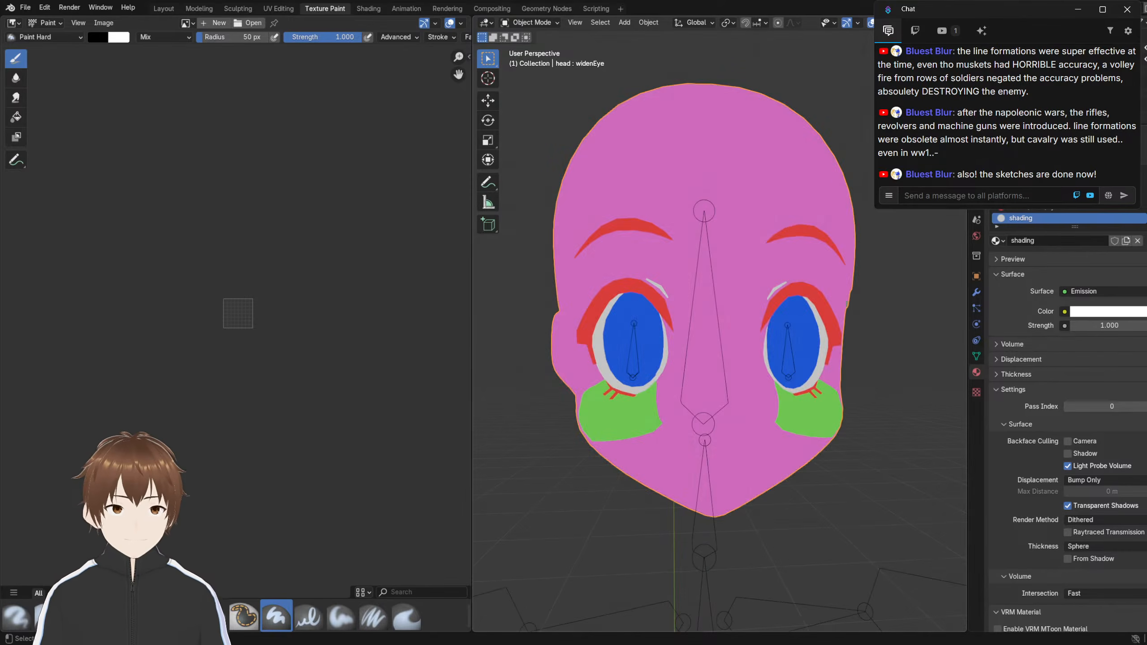
pyautogui.moveTo(873, 253)
pyautogui.mouseDown(button='middle')
pyautogui.moveTo(903, 279)
pyautogui.moveTo(849, 294)
pyautogui.mouseUp(button='middle')
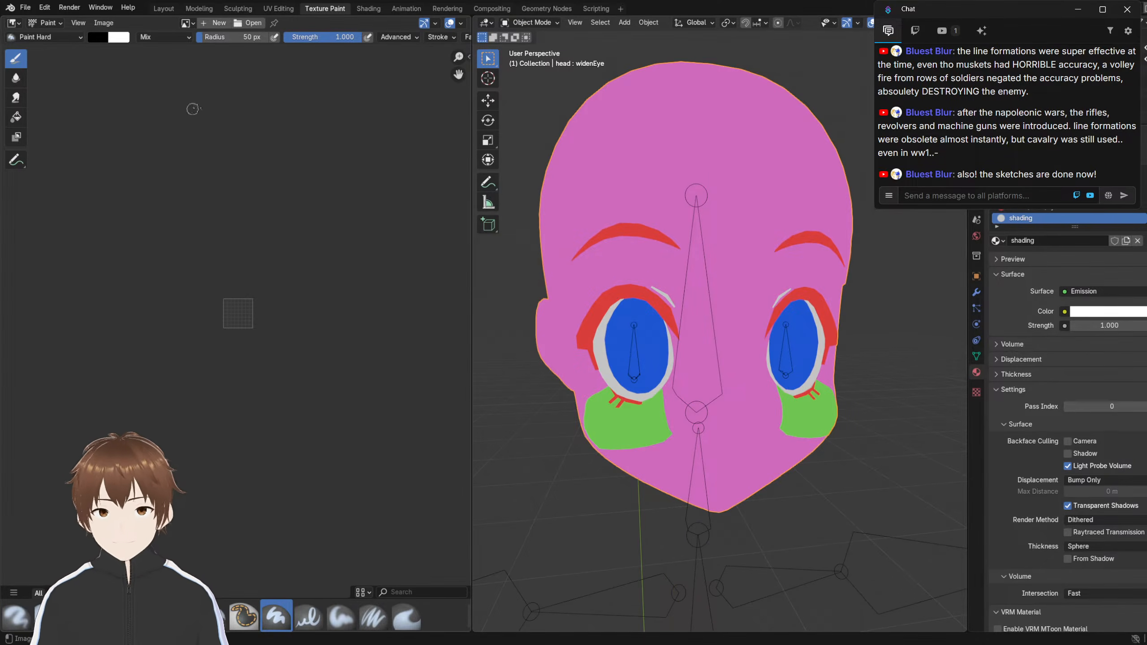
pyautogui.scroll(8, 267, 217)
pyautogui.scroll(1, 363, 286)
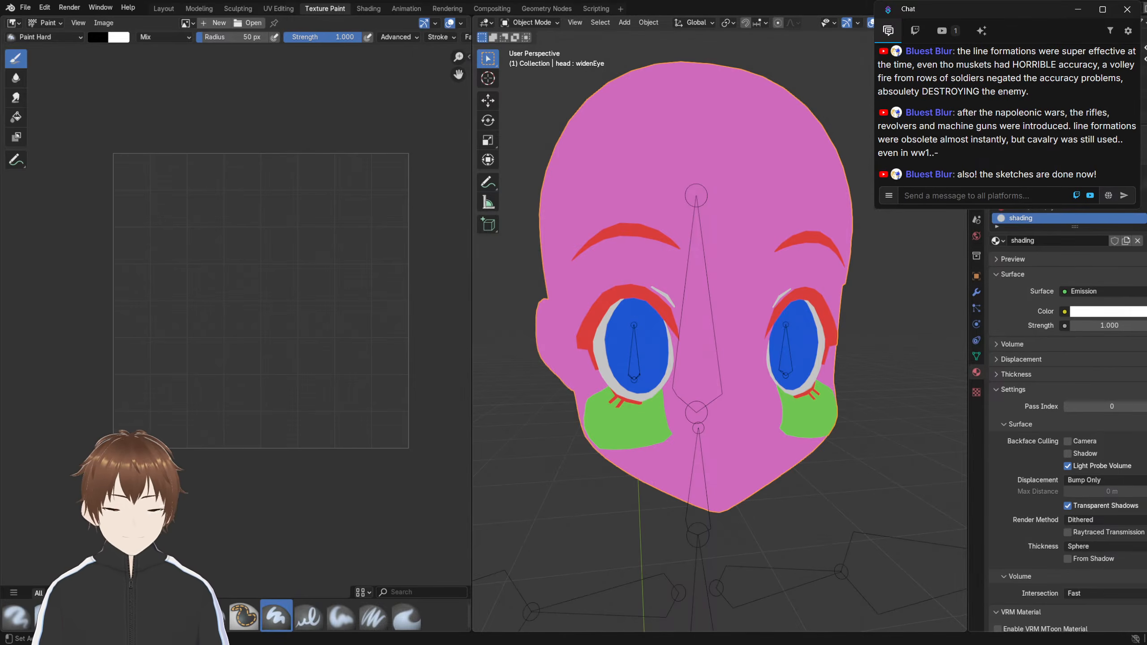
# In Edit Mode, select all head faces that use the Iris material
pyautogui.click(1021, 172)
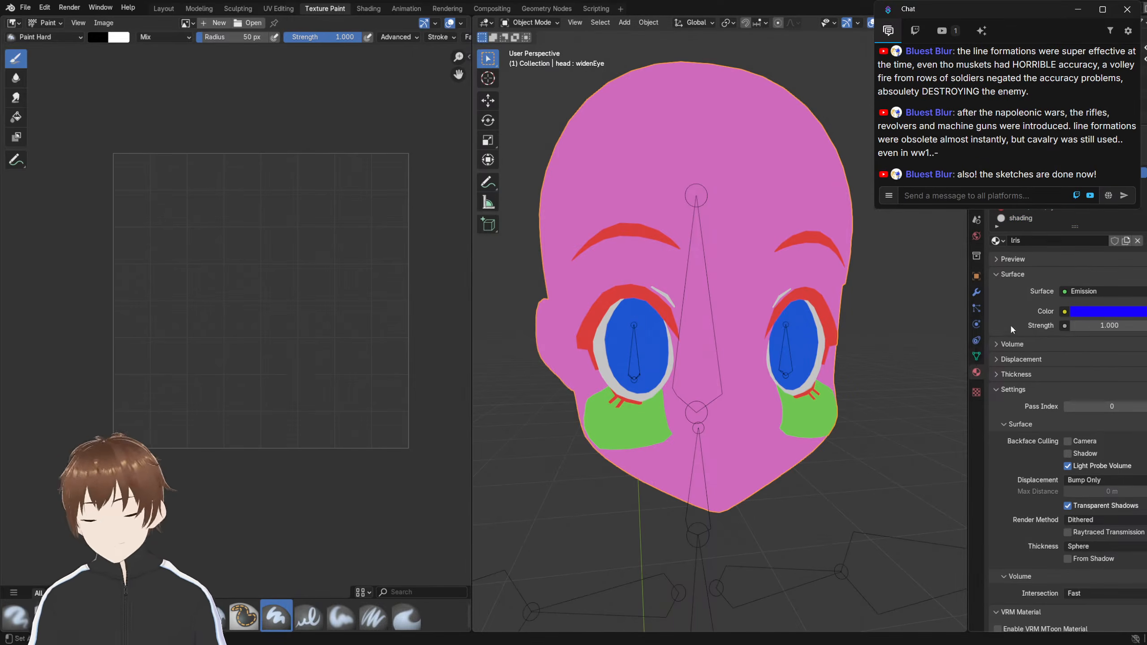
pyautogui.click(975, 358)
pyautogui.click(978, 374)
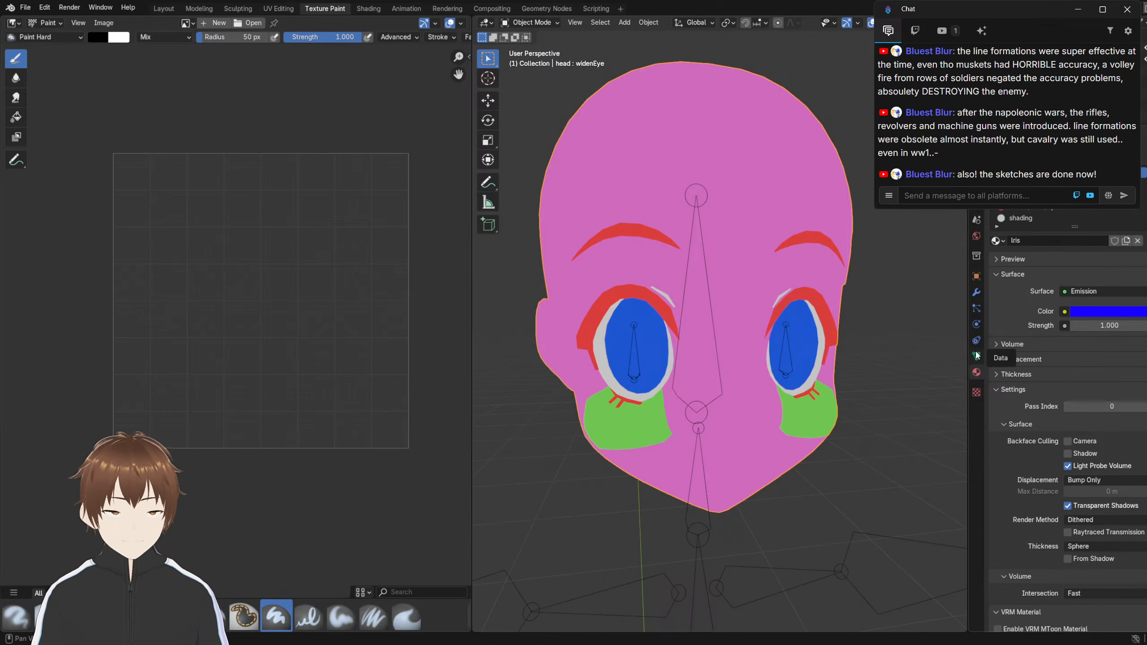
pyautogui.click(977, 357)
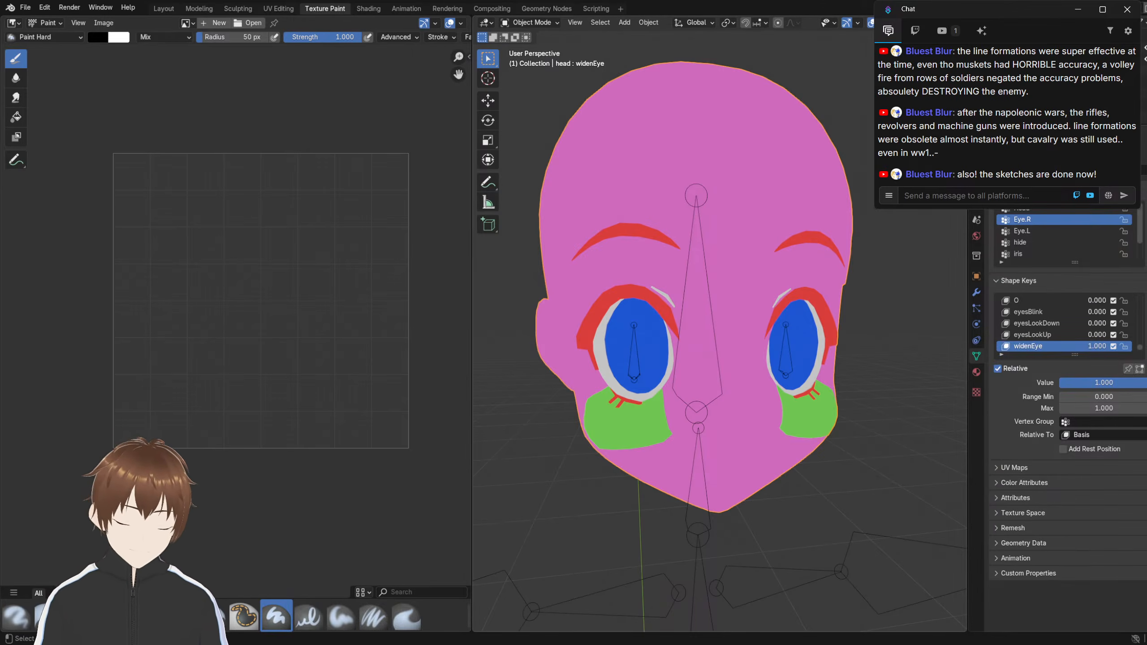
pyautogui.moveTo(684, 302); pyautogui.dragTo(673, 302, button='middle')
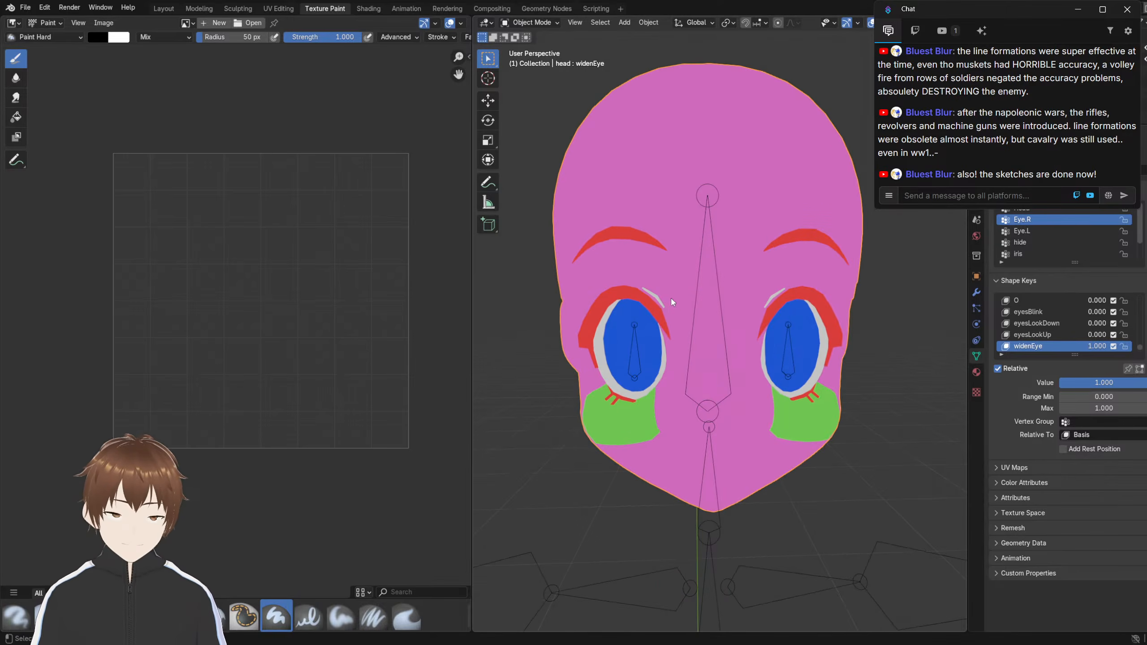
pyautogui.scroll(1, 670, 294)
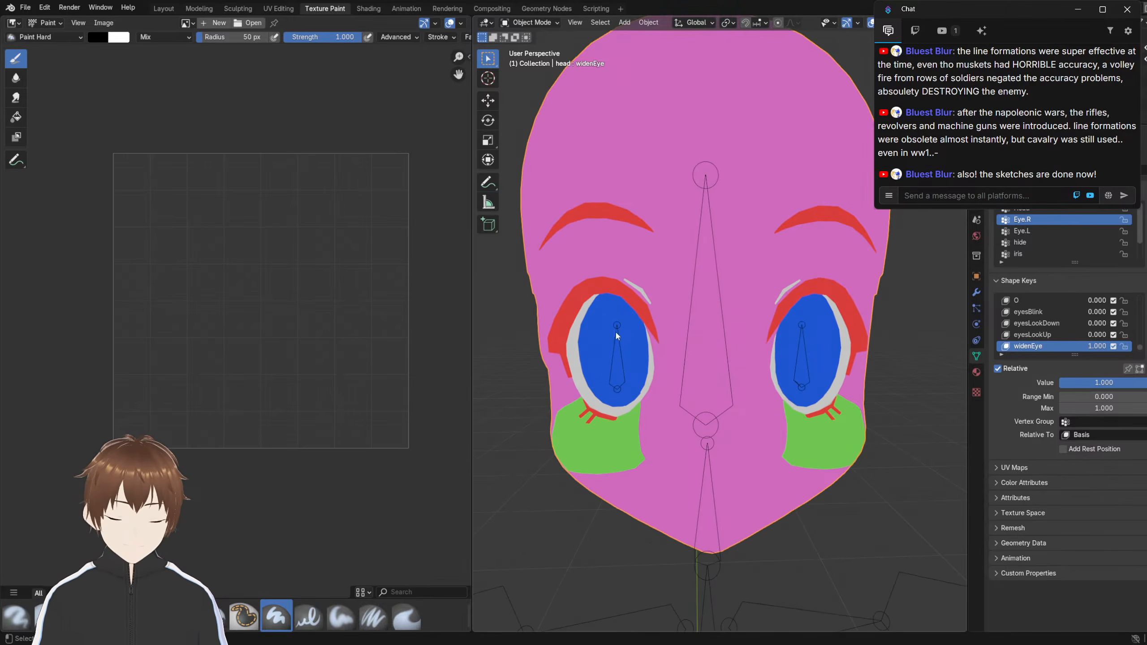
pyautogui.press('Tab')
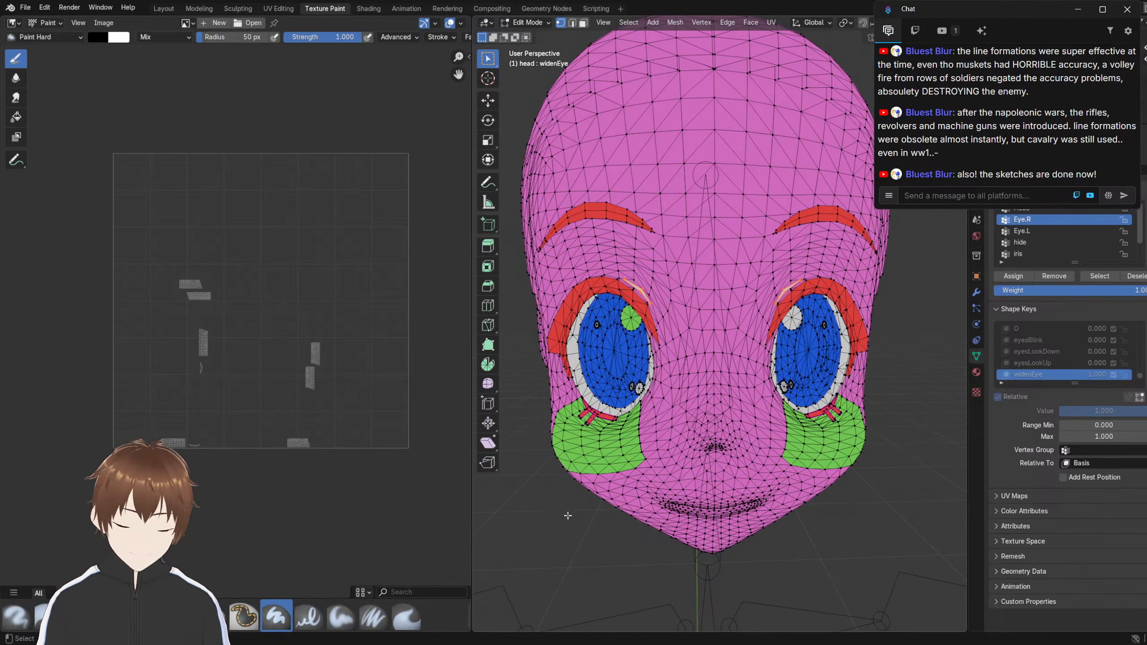
pyautogui.press('Tab')
pyautogui.click(975, 371)
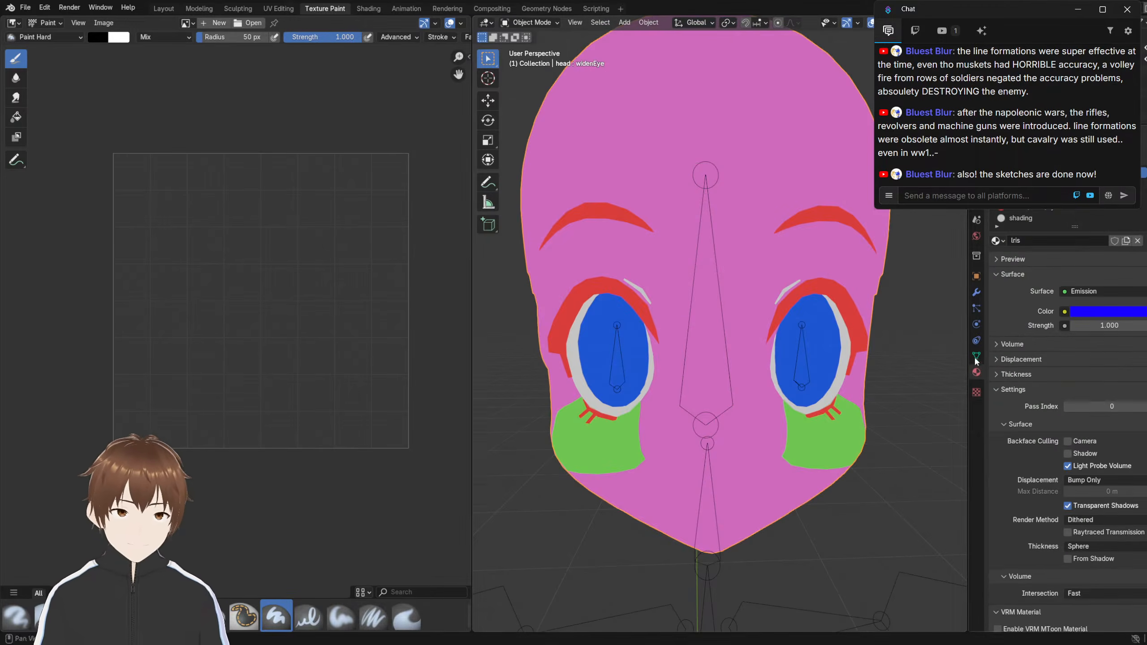
pyautogui.press('Tab')
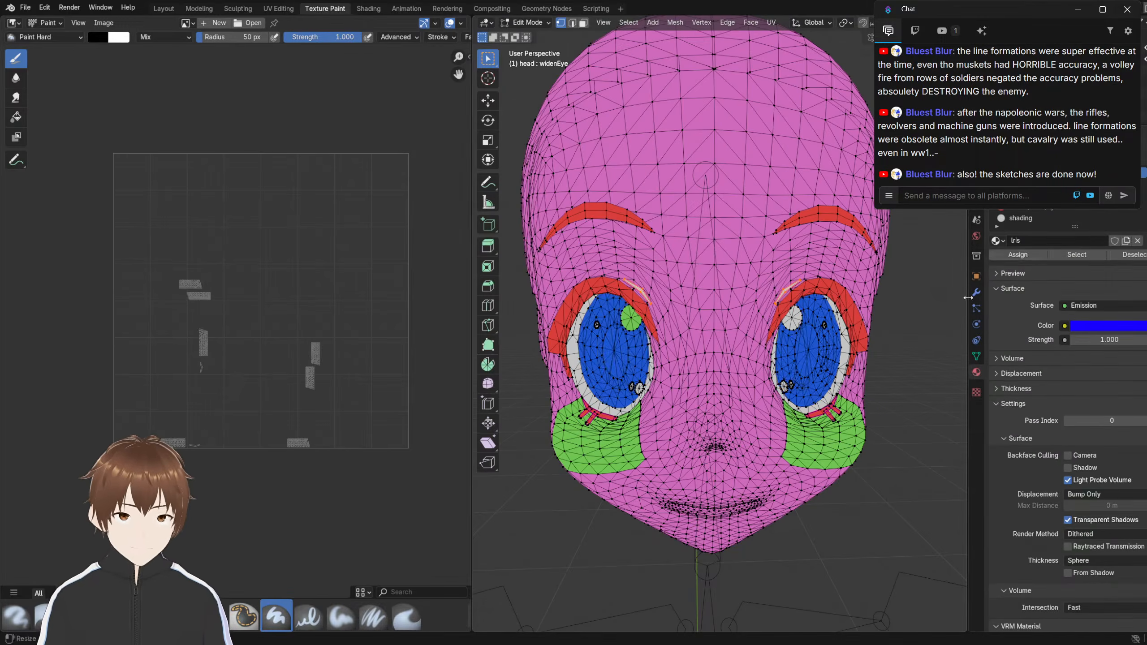
pyautogui.click(1070, 254)
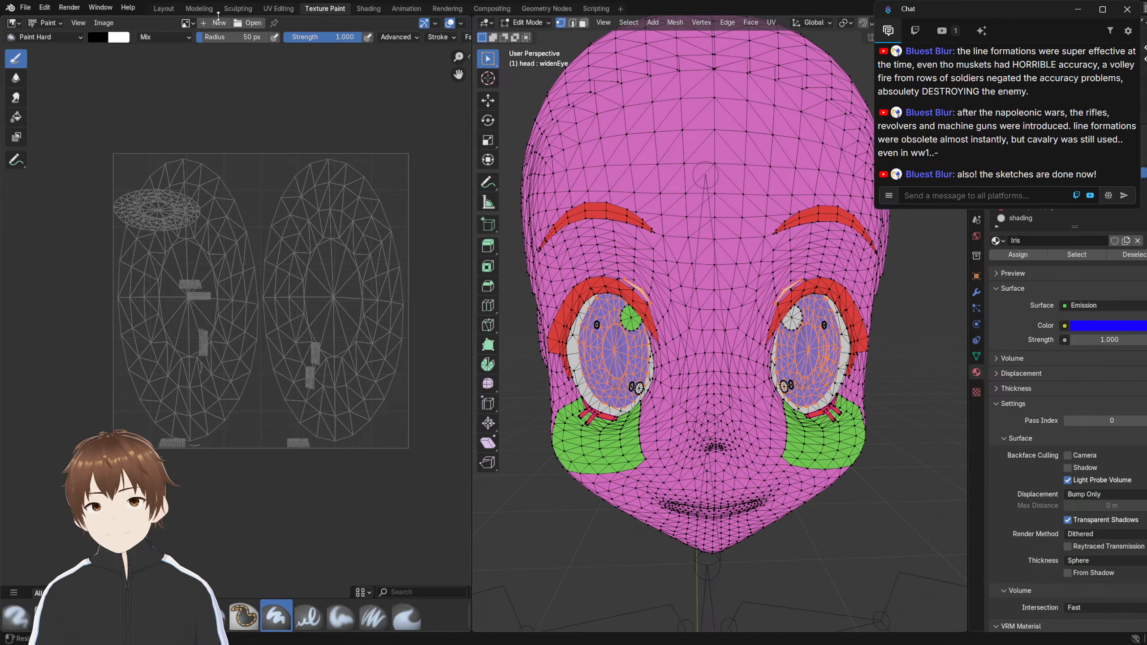
pyautogui.click(188, 24)
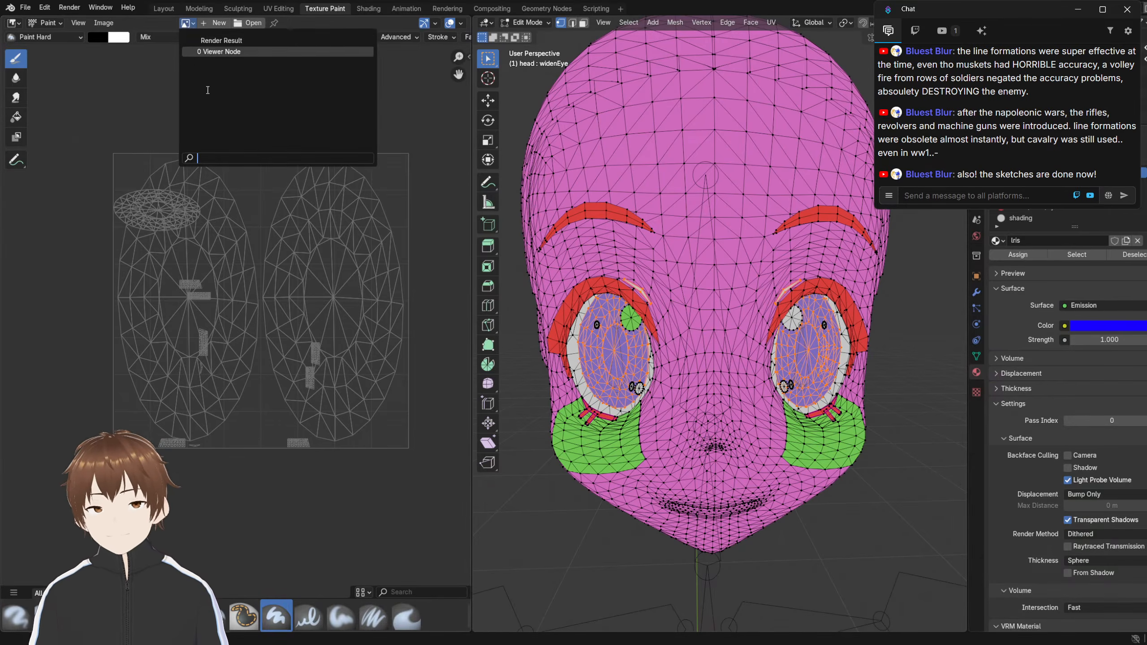
pyautogui.click(212, 52)
pyautogui.click(183, 23)
pyautogui.click(196, 43)
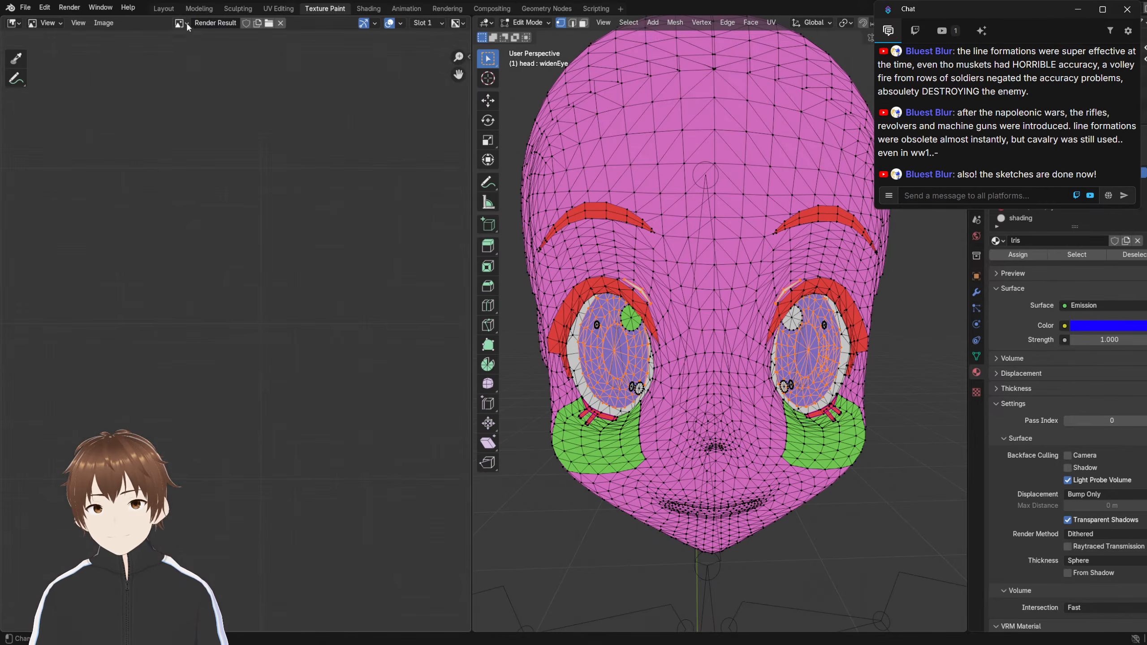
pyautogui.click(183, 24)
pyautogui.click(198, 52)
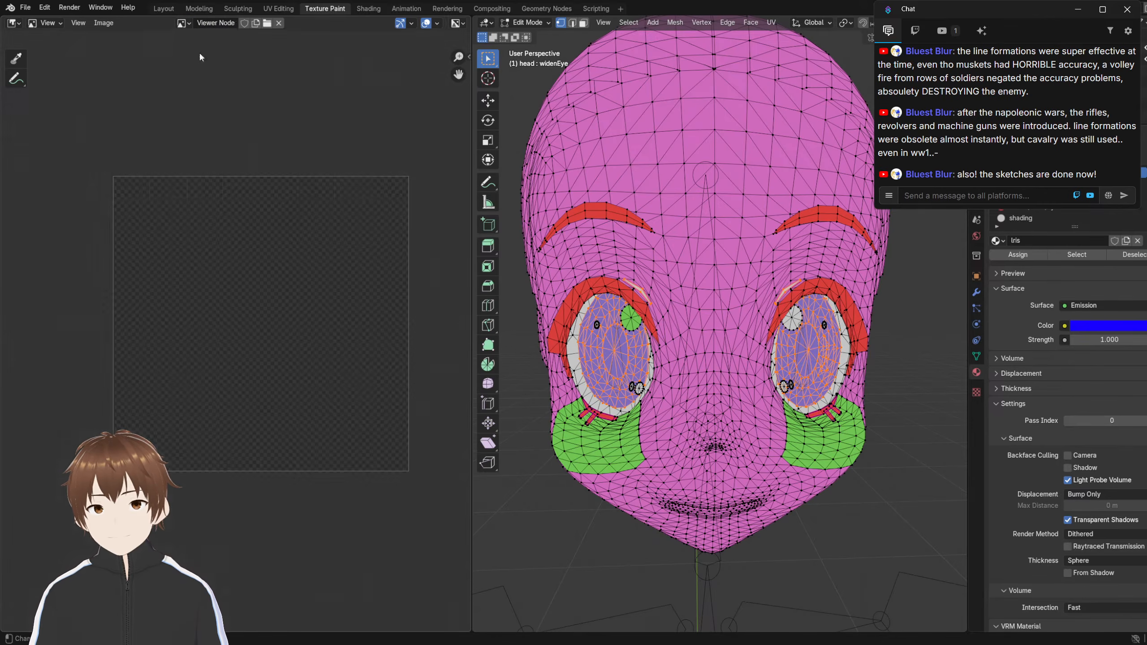
pyautogui.click(278, 23)
# Create a blank black 4096 × 4096 px image named masks in the image editor
pyautogui.click(212, 23)
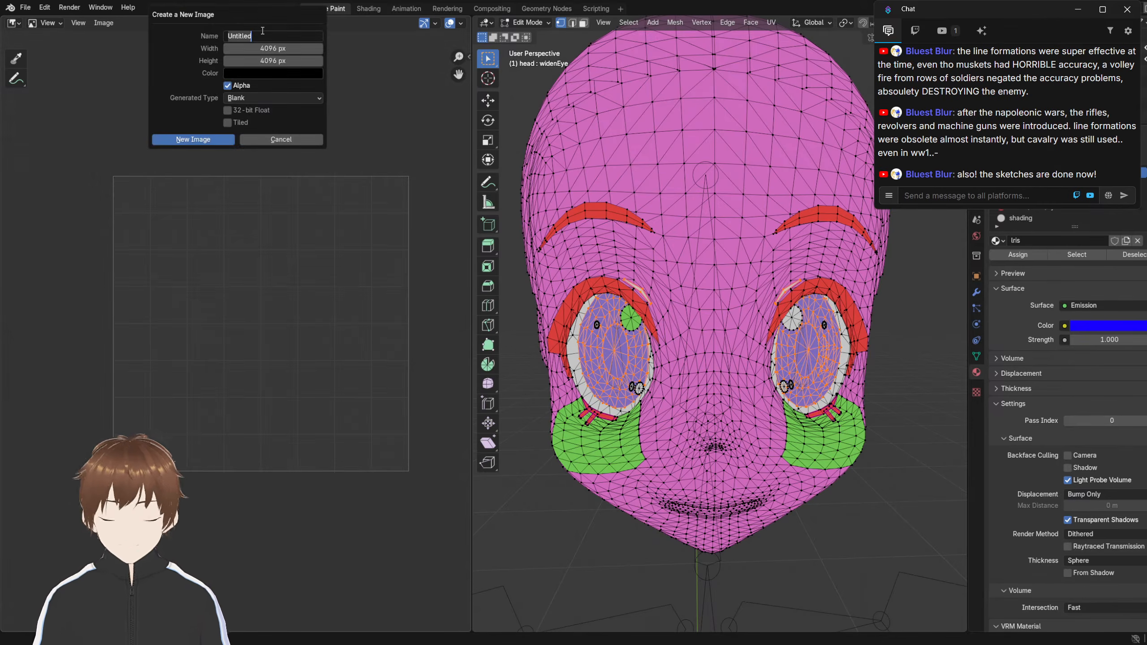
pyautogui.write('masks')
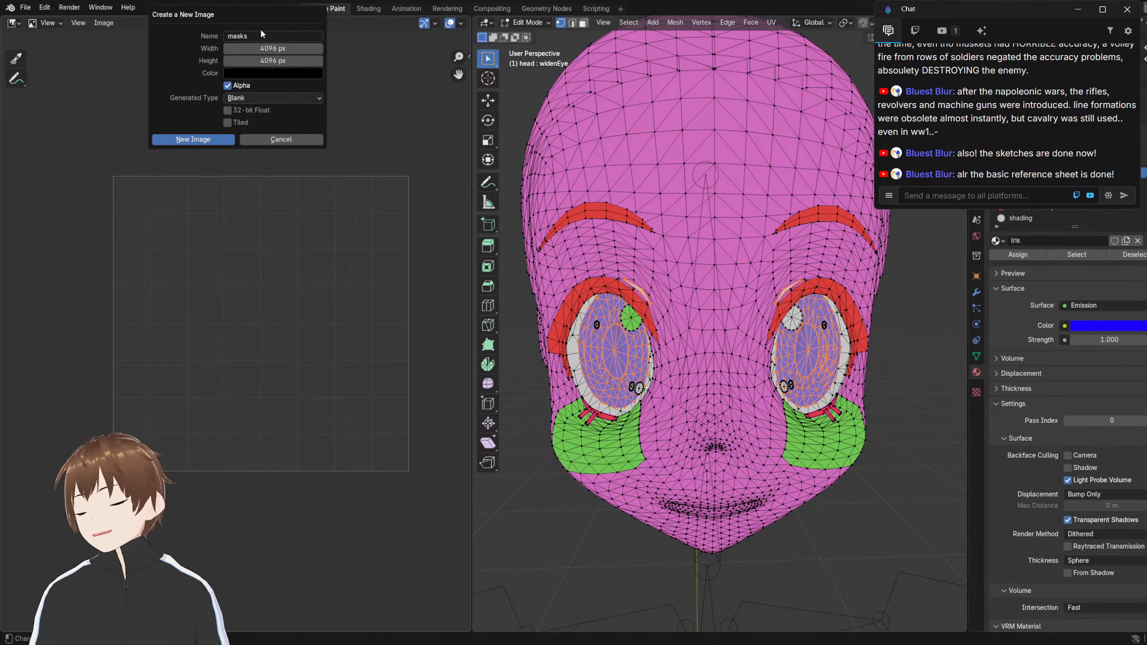
pyautogui.click(206, 141)
pyautogui.scroll(-5, 246, 279)
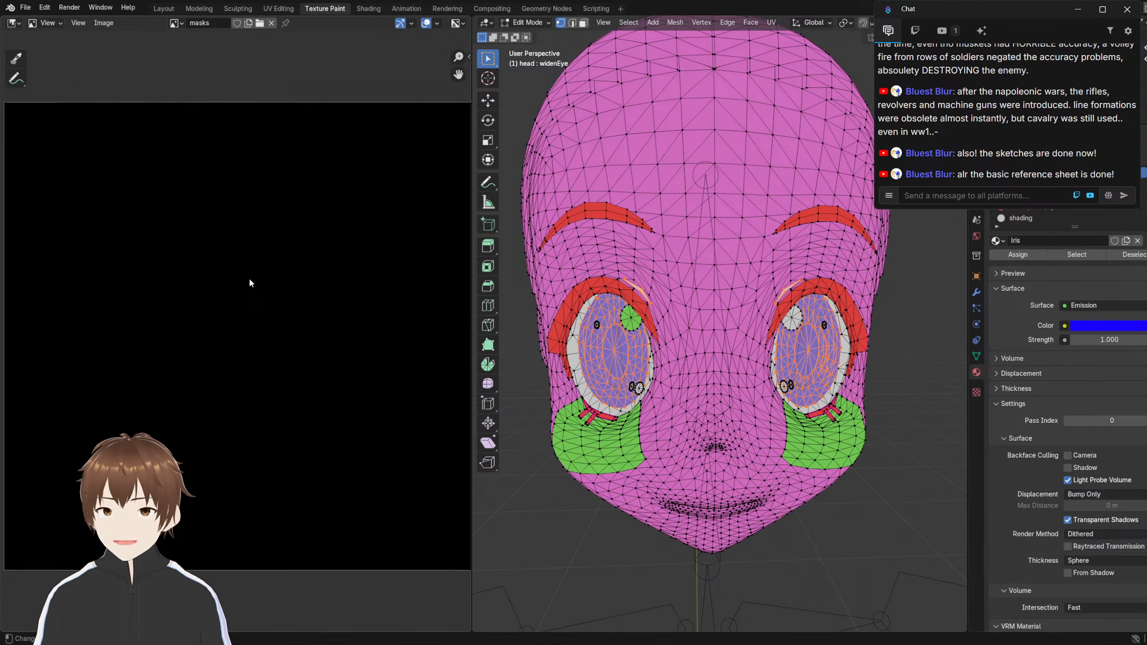
pyautogui.scroll(4, 231, 220)
pyautogui.scroll(-3, 316, 149)
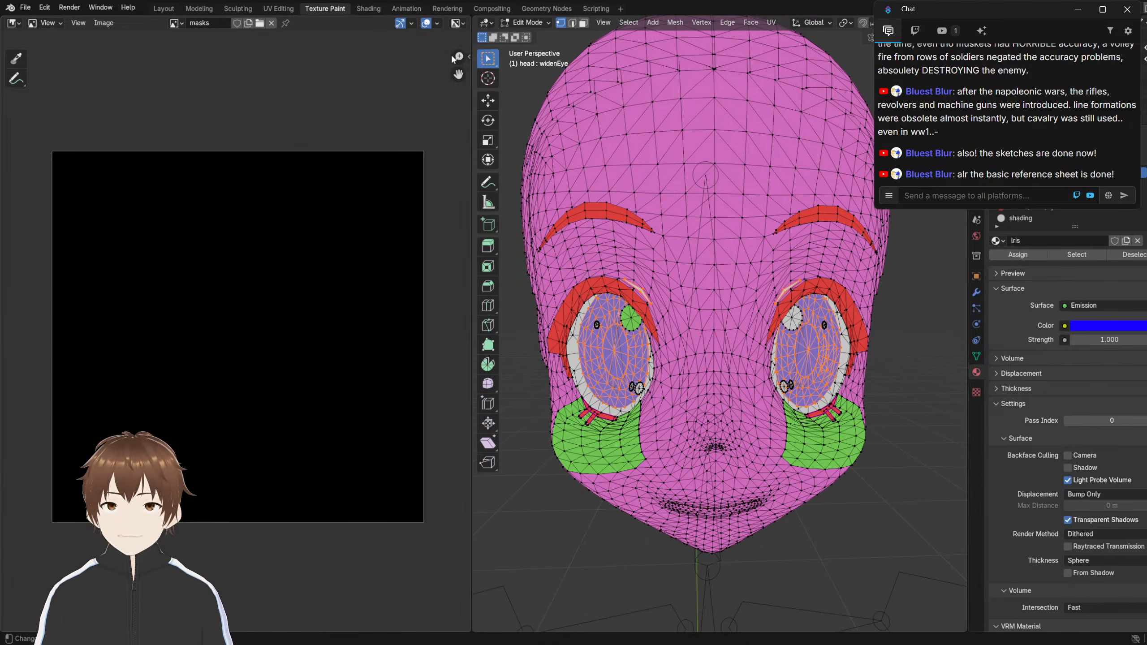
# Switch the head to Texture Paint mode and set the brush colour to white
pyautogui.click(533, 23)
pyautogui.click(540, 98)
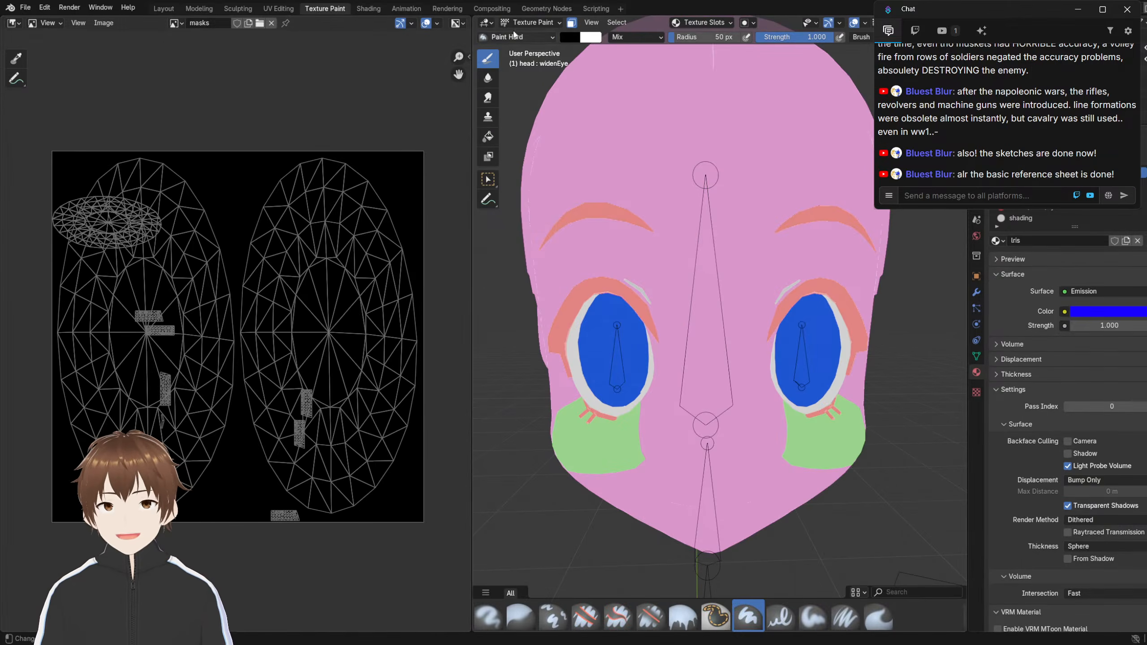
pyautogui.click(572, 38)
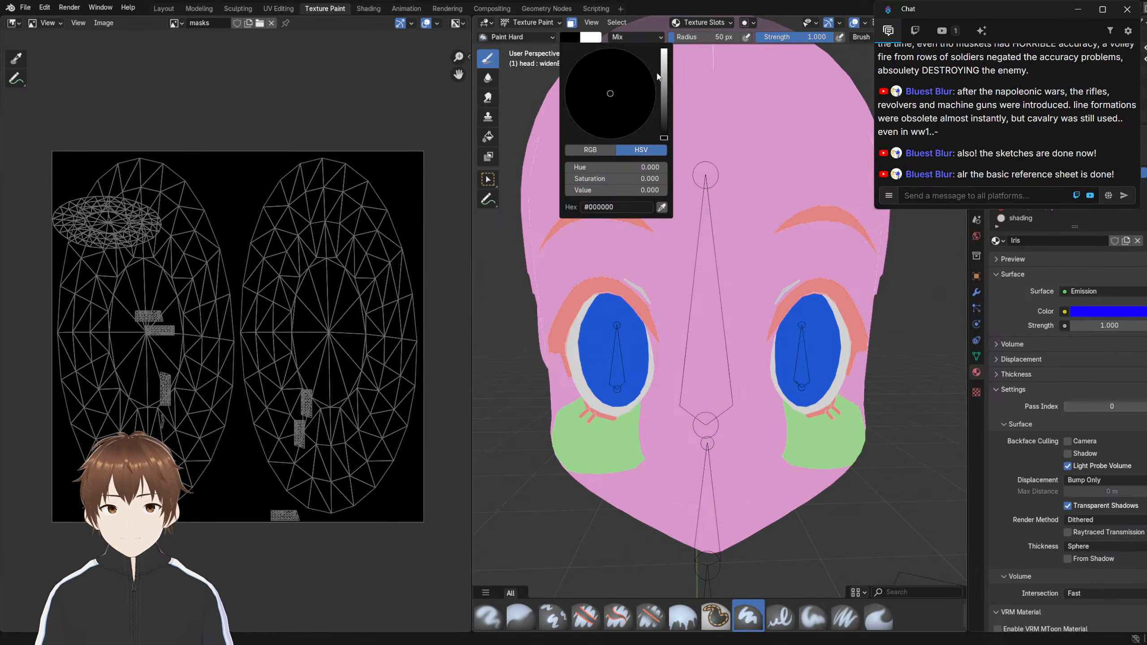
pyautogui.moveTo(662, 68); pyautogui.dragTo(667, 9)
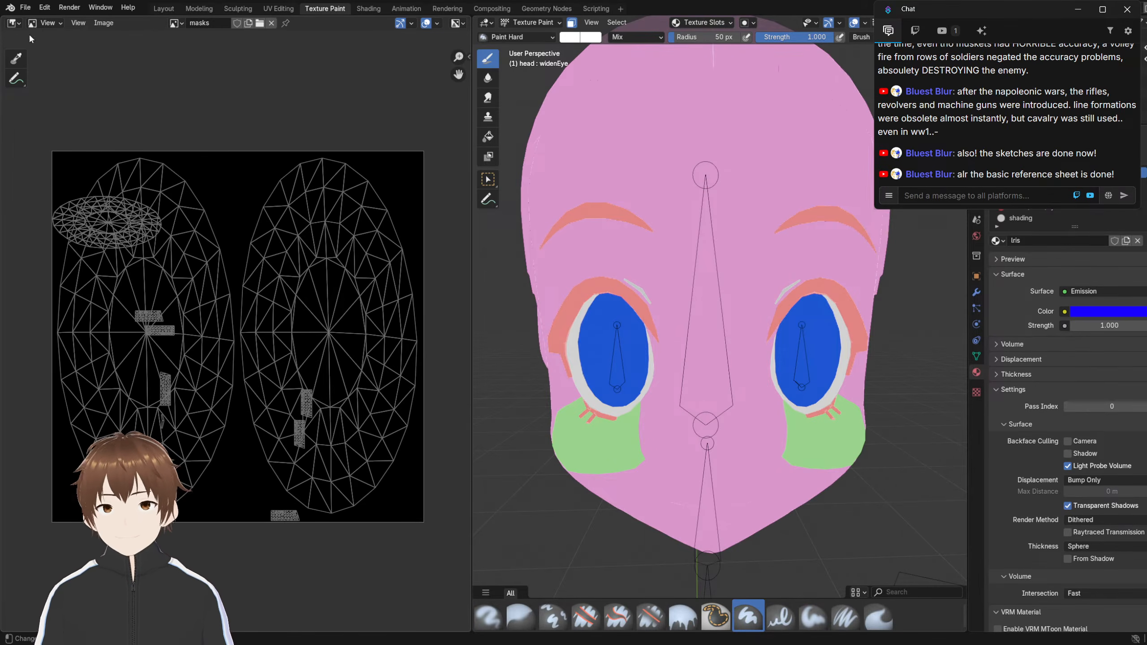
# Switch the image editor showing the masks image to Paint mode
pyautogui.click(45, 22)
pyautogui.click(51, 75)
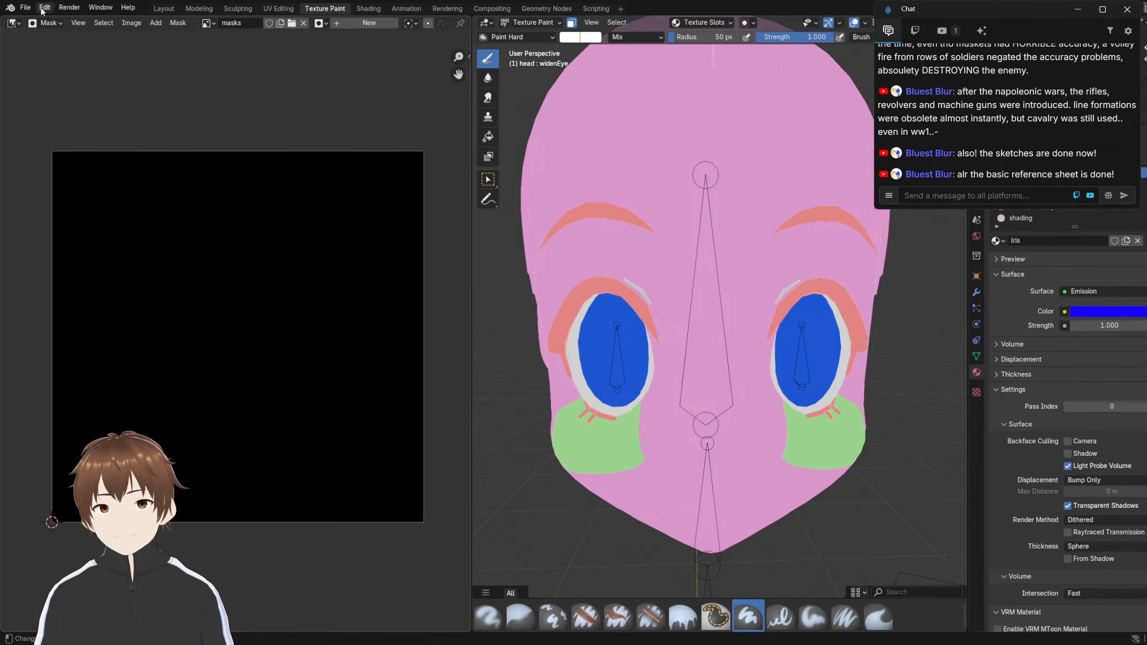
pyautogui.click(45, 22)
pyautogui.click(51, 63)
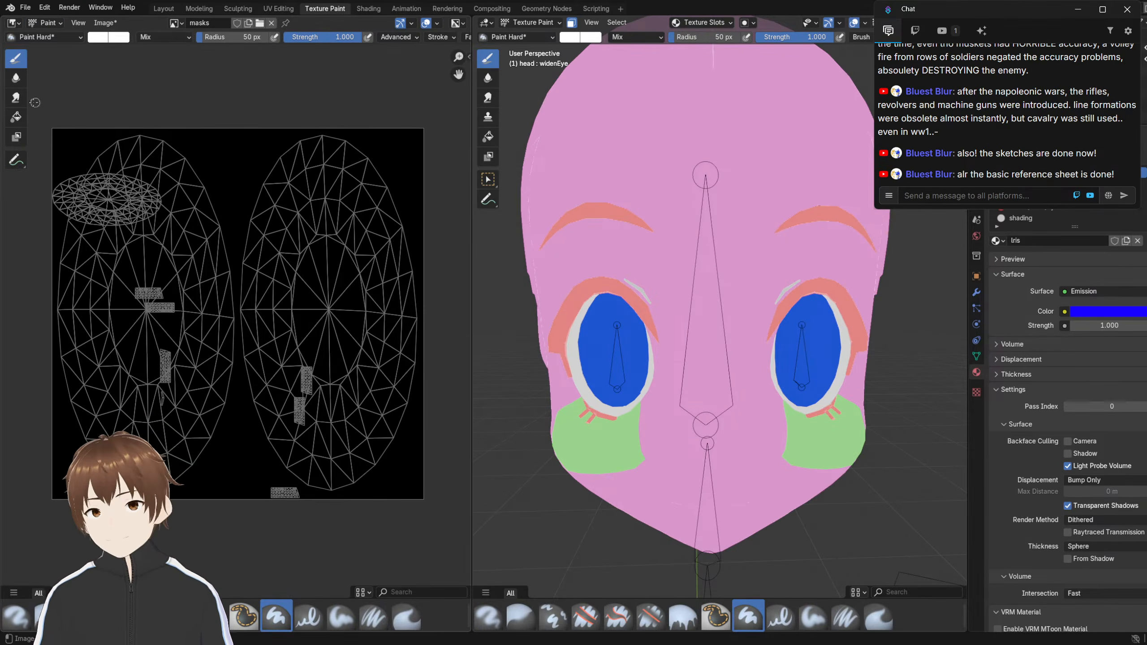
# Choose the Fill tool with the Fill brush and try to fill the head's iris with white
pyautogui.click(17, 117)
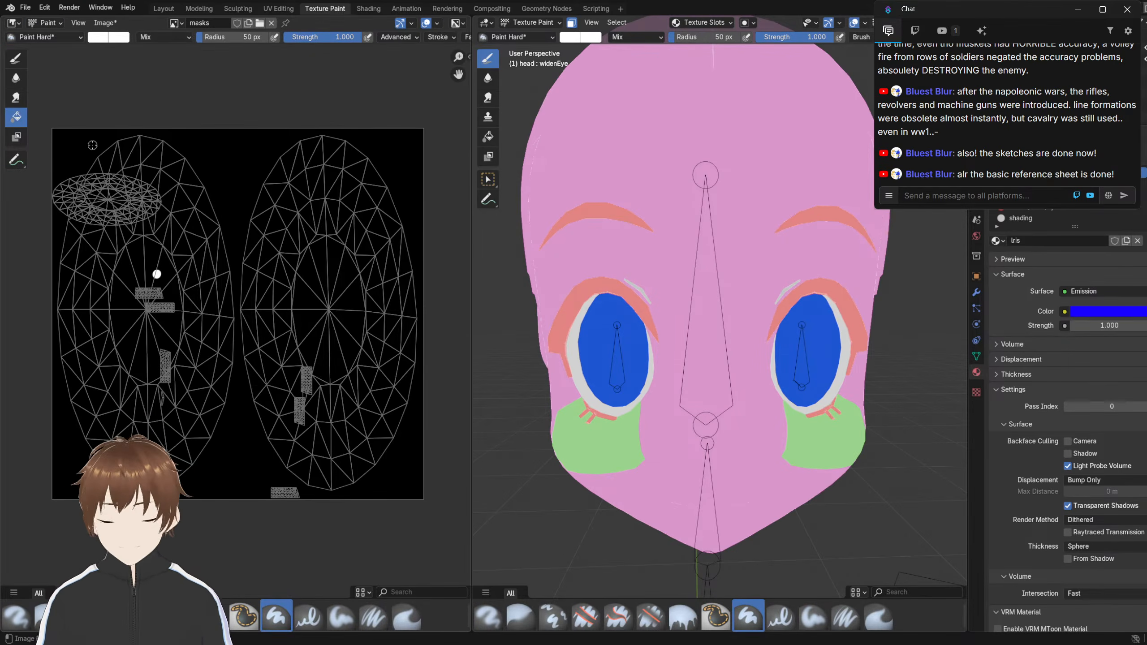
pyautogui.click(50, 37)
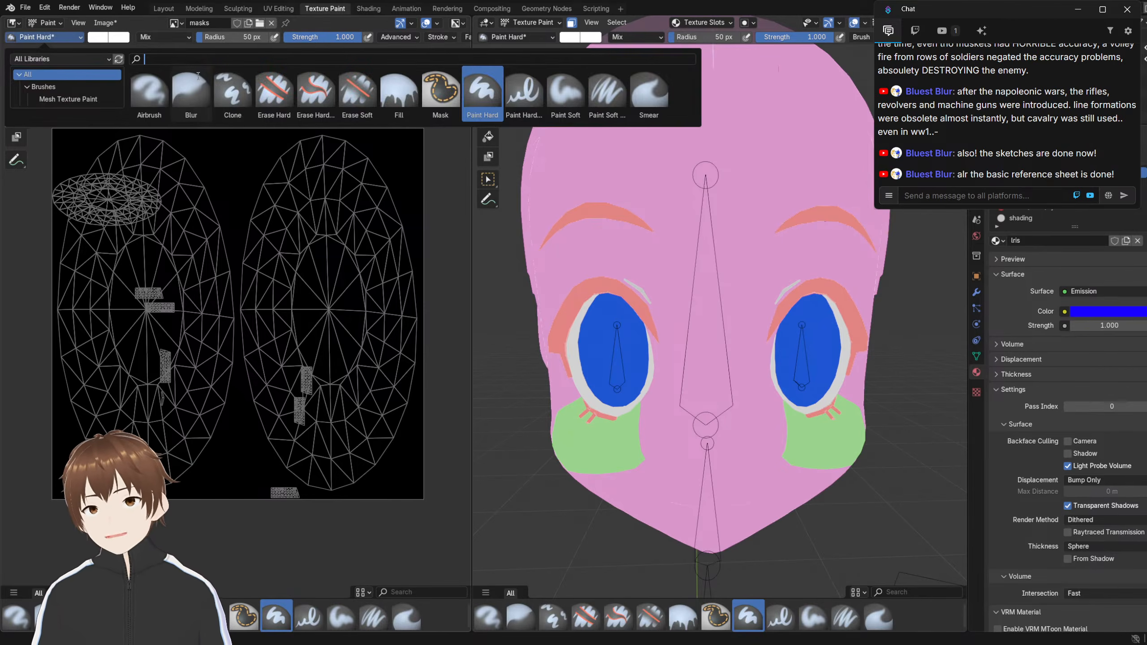
pyautogui.click(403, 101)
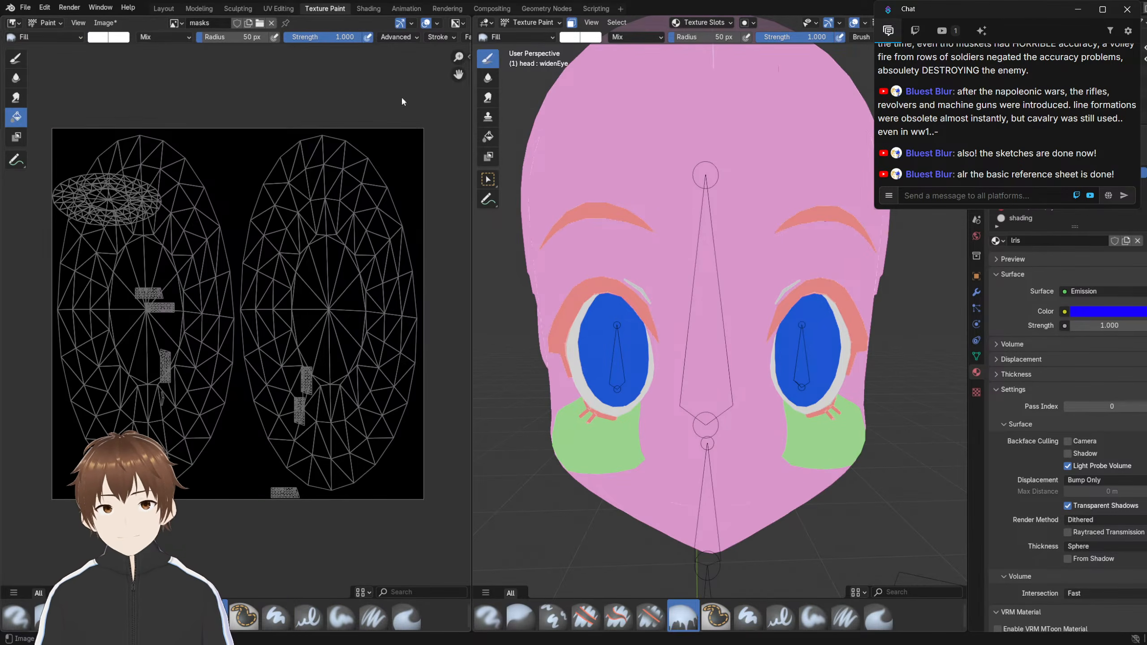
pyautogui.click(601, 346)
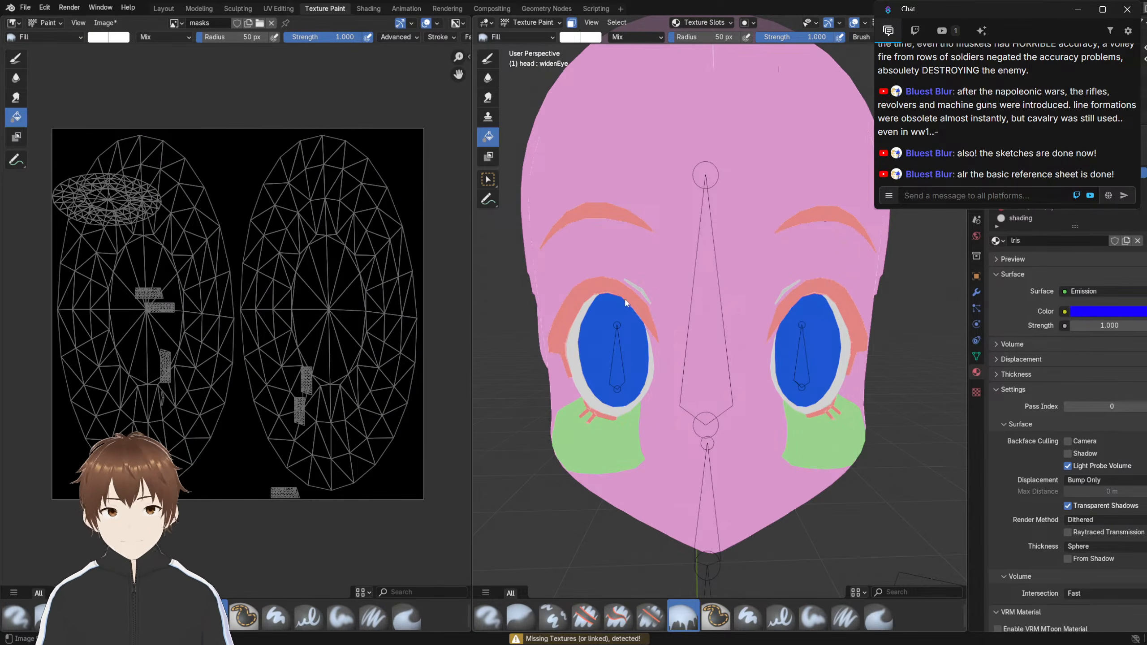
pyautogui.moveTo(620, 316); pyautogui.dragTo(642, 281, button='middle')
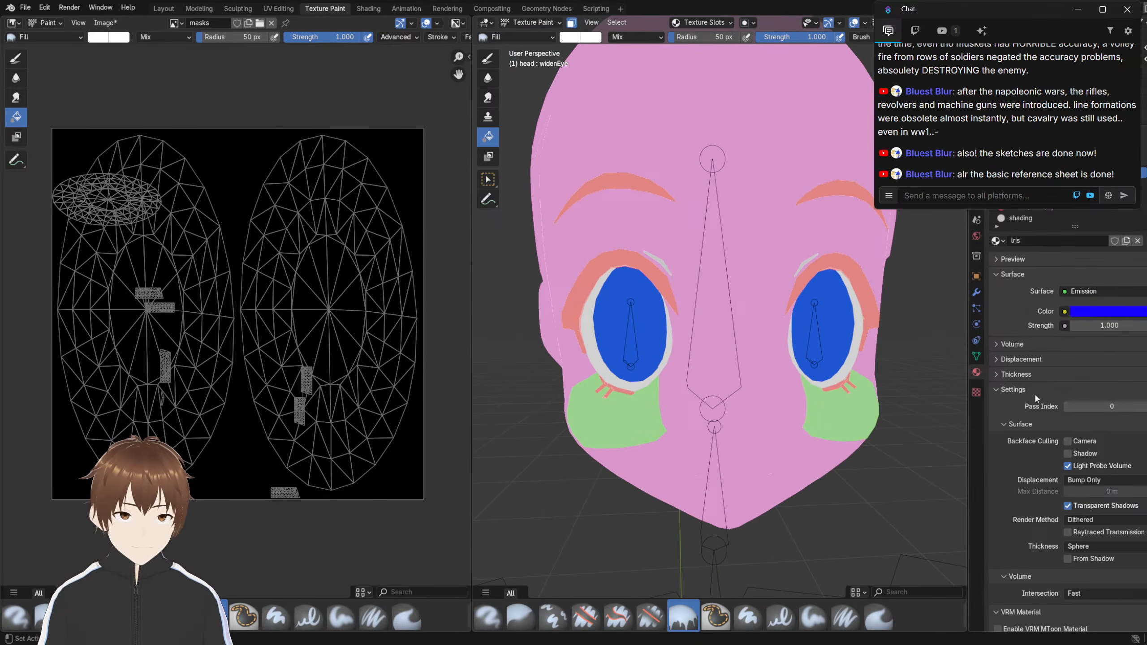
# Try filling the masks image with white and undo the fill
pyautogui.click(1064, 312)
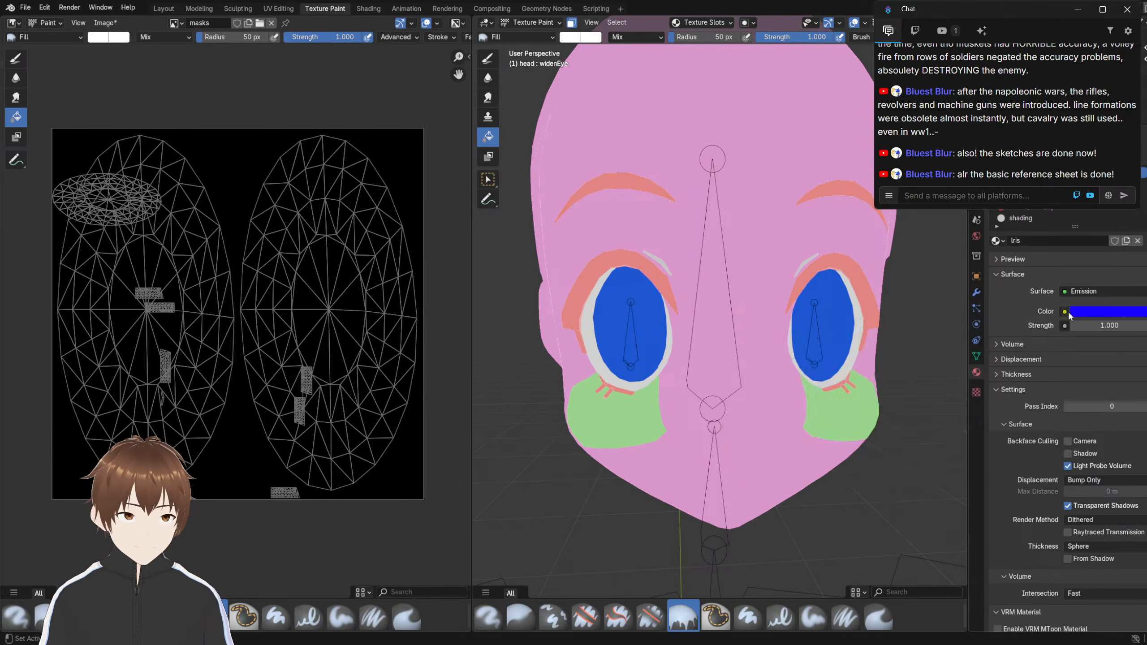
pyautogui.click(1066, 312)
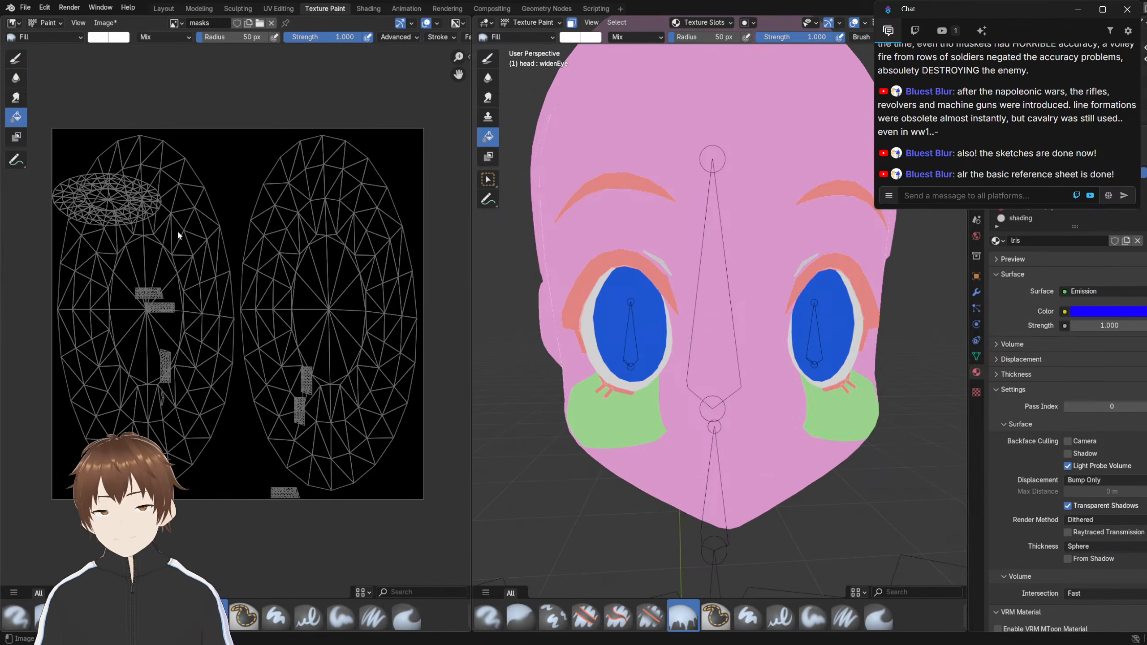
pyautogui.click(246, 240)
pyautogui.scroll(-1, 247, 240)
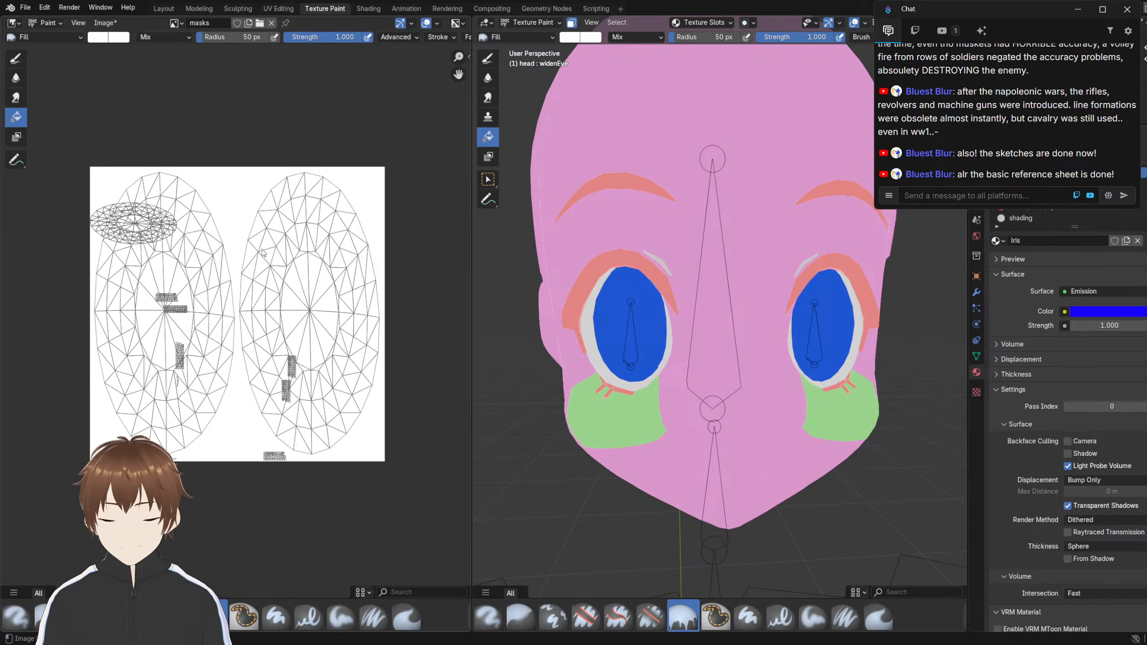
pyautogui.hotkey('ctrl', 'z')
# Switch the head from Texture Paint to Object Mode and deselect it
pyautogui.scroll(4, 671, 317)
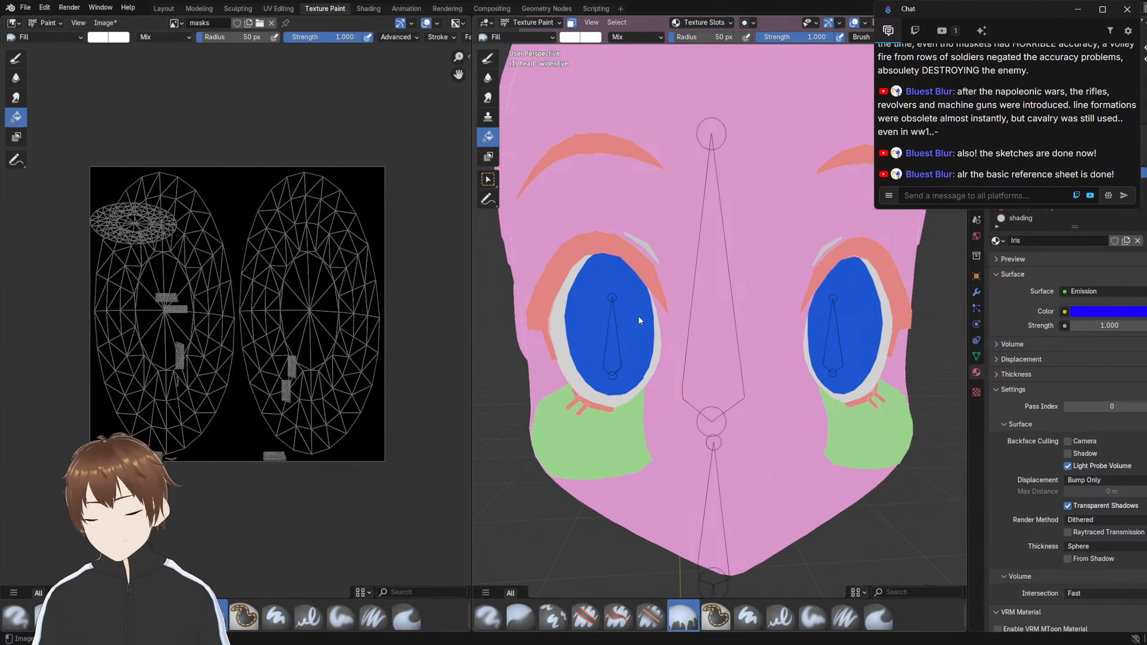
pyautogui.moveTo(652, 314); pyautogui.dragTo(695, 292, button='middle')
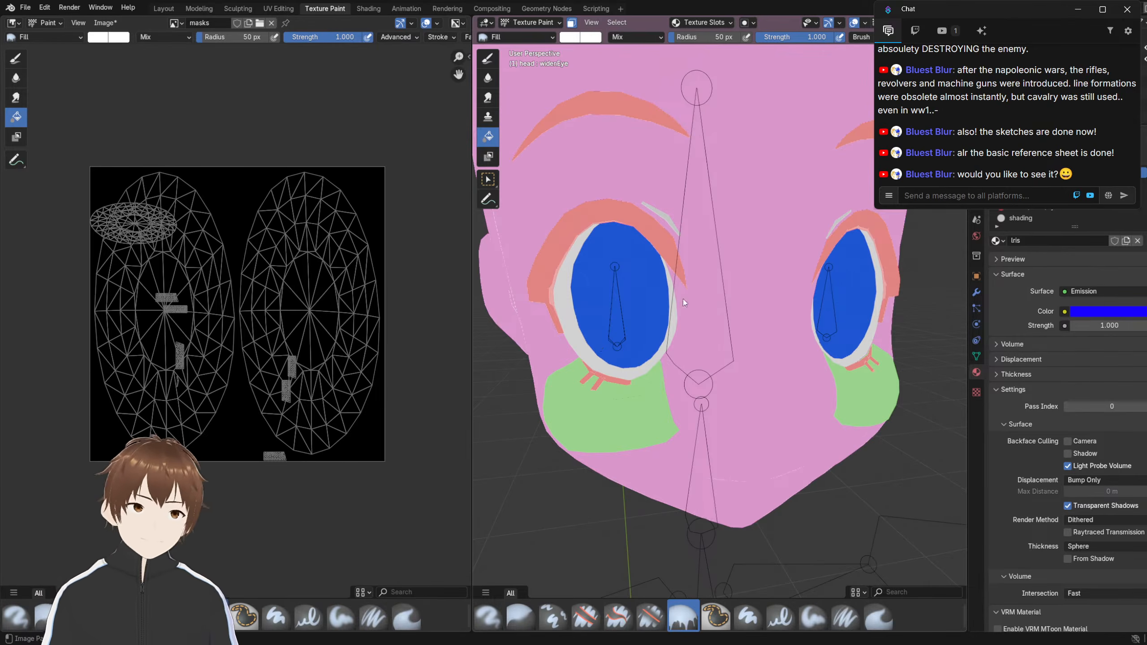
pyautogui.scroll(-5, 680, 299)
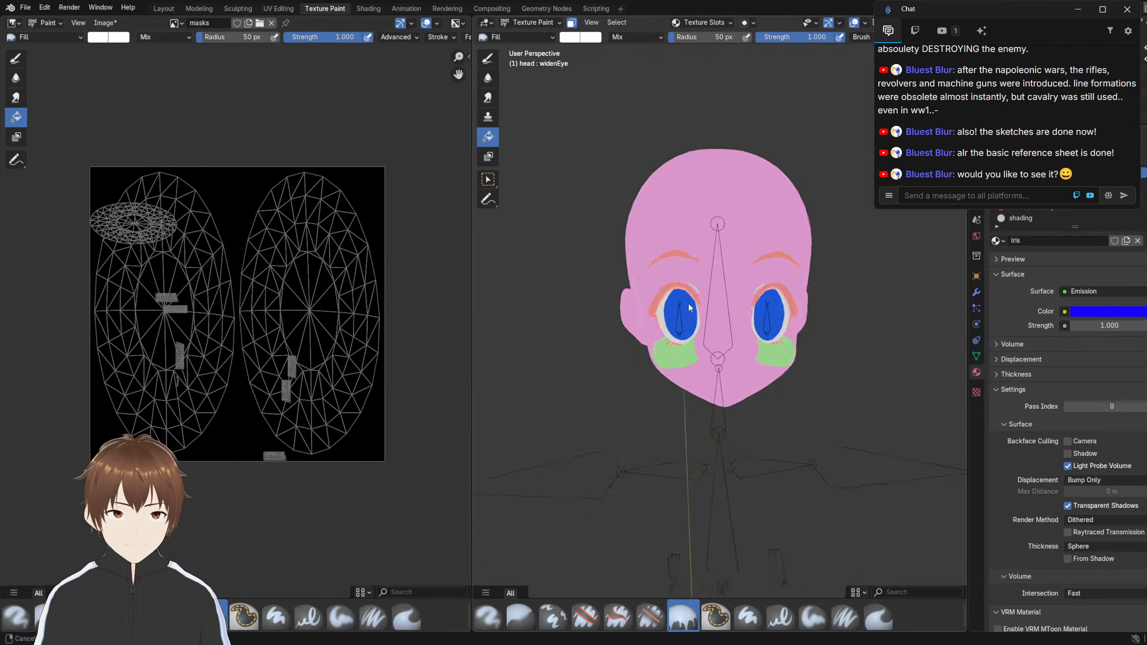
pyautogui.scroll(1, 663, 285)
pyautogui.scroll(1, 663, 283)
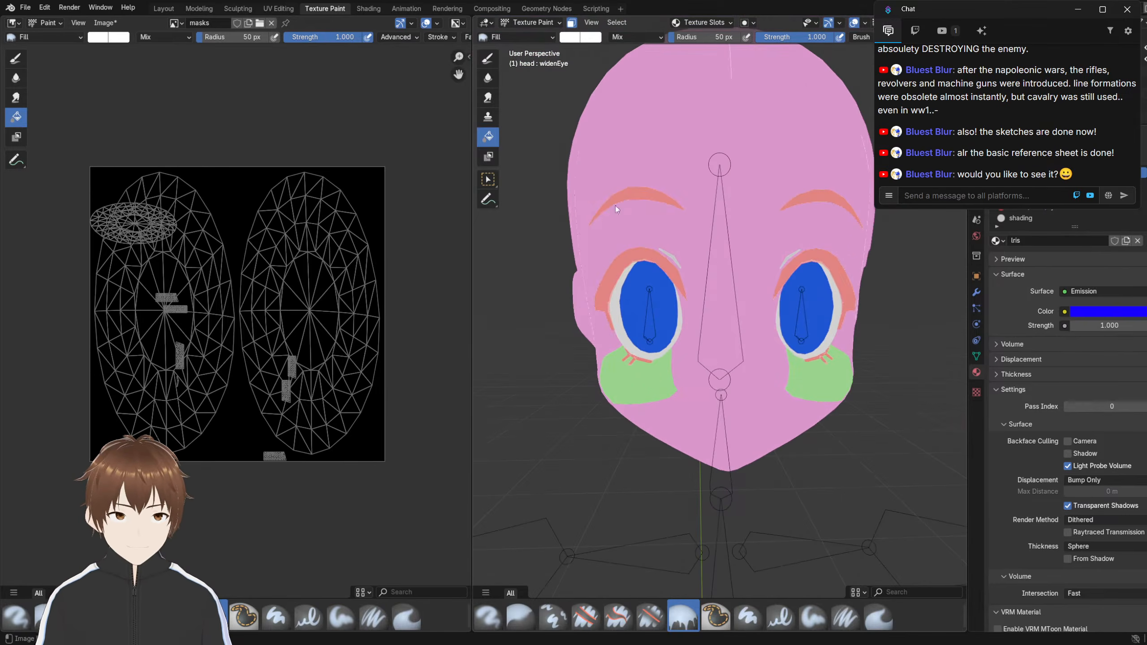
pyautogui.click(542, 22)
pyautogui.click(535, 35)
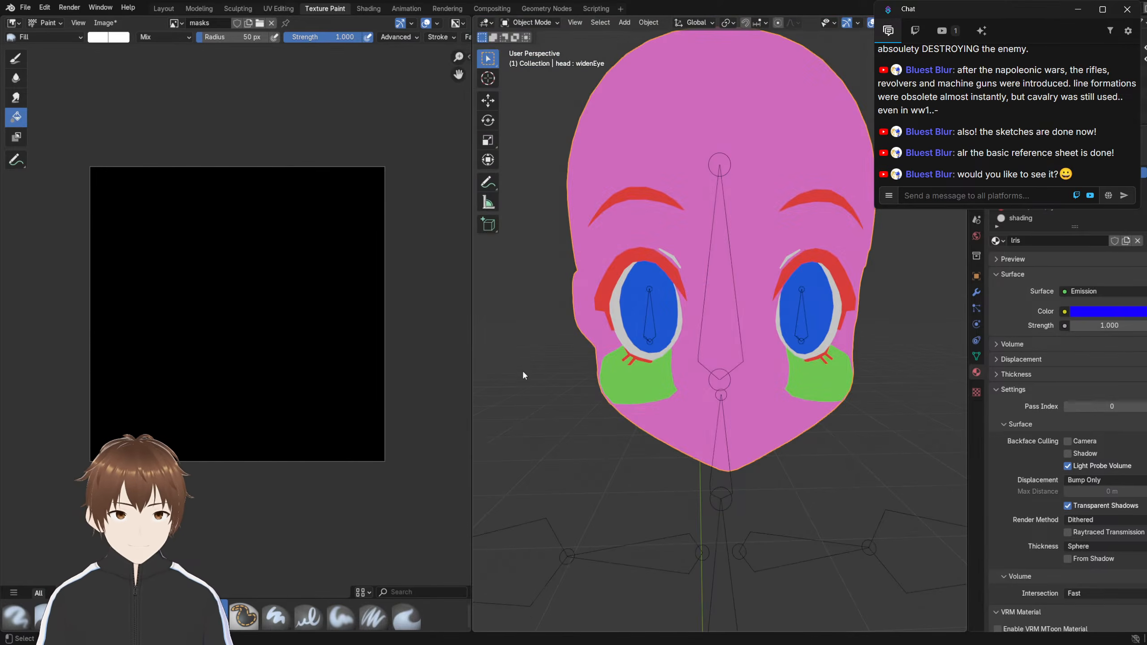
pyautogui.click(533, 377)
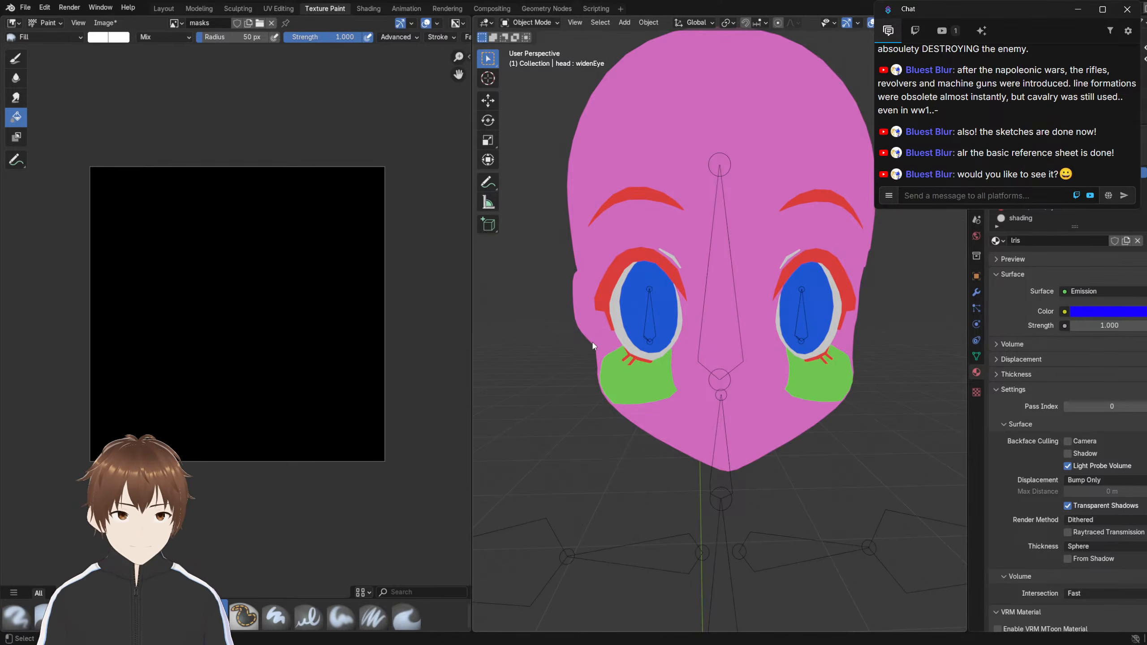
# Make the head material the active material slot
pyautogui.moveTo(587, 320); pyautogui.dragTo(653, 287, button='middle')
pyautogui.click(1031, 195)
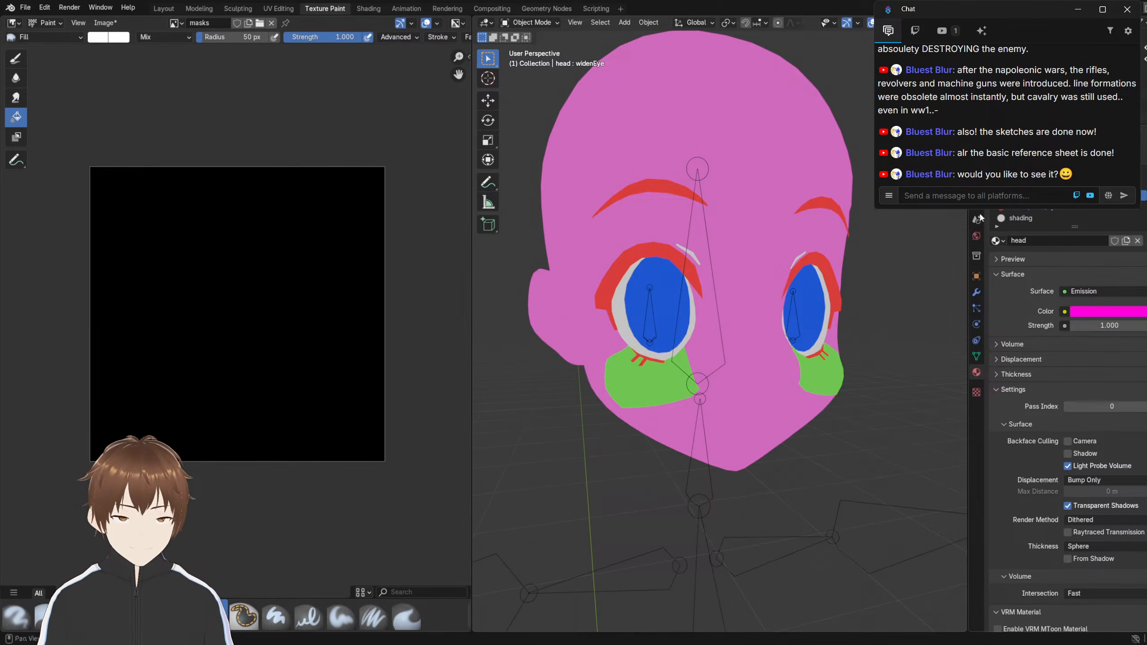
pyautogui.moveTo(867, 273); pyautogui.dragTo(846, 272, button='middle')
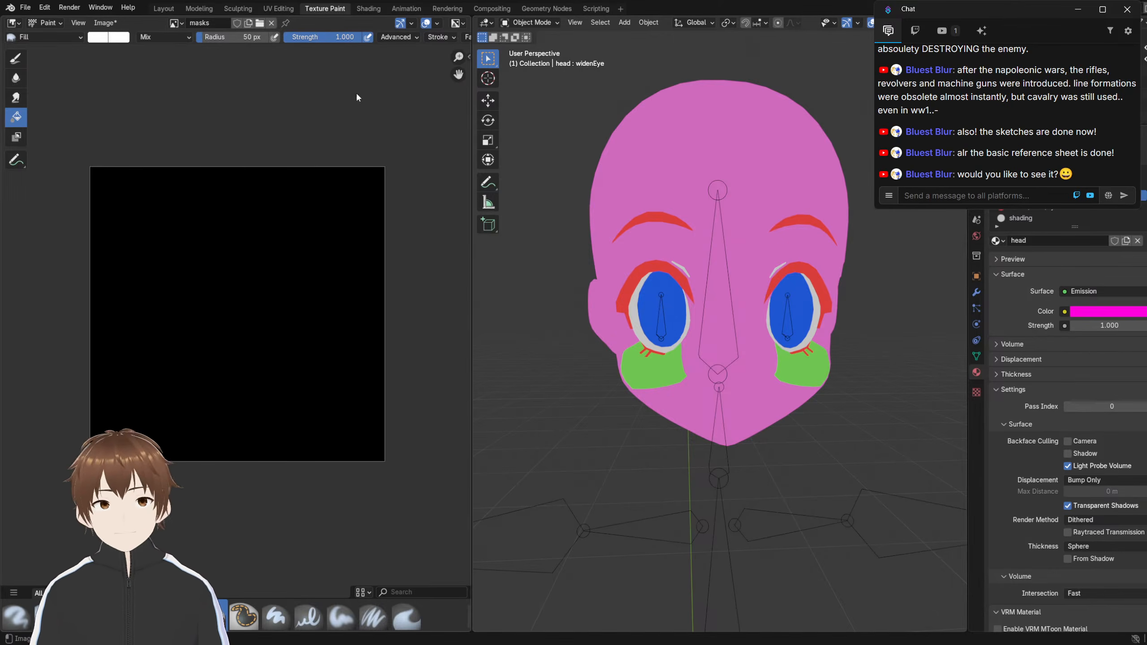
# Rename the masks image to mask_head
pyautogui.click(112, 23)
pyautogui.click(129, 151)
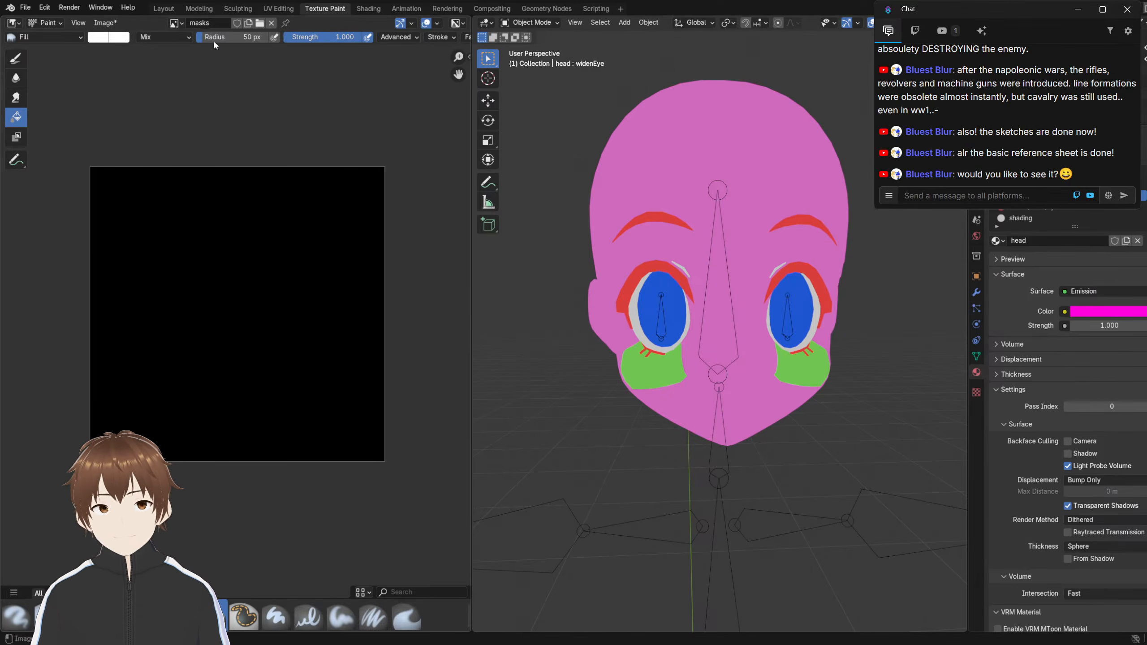
pyautogui.click(210, 23)
pyautogui.press('BackSpace')
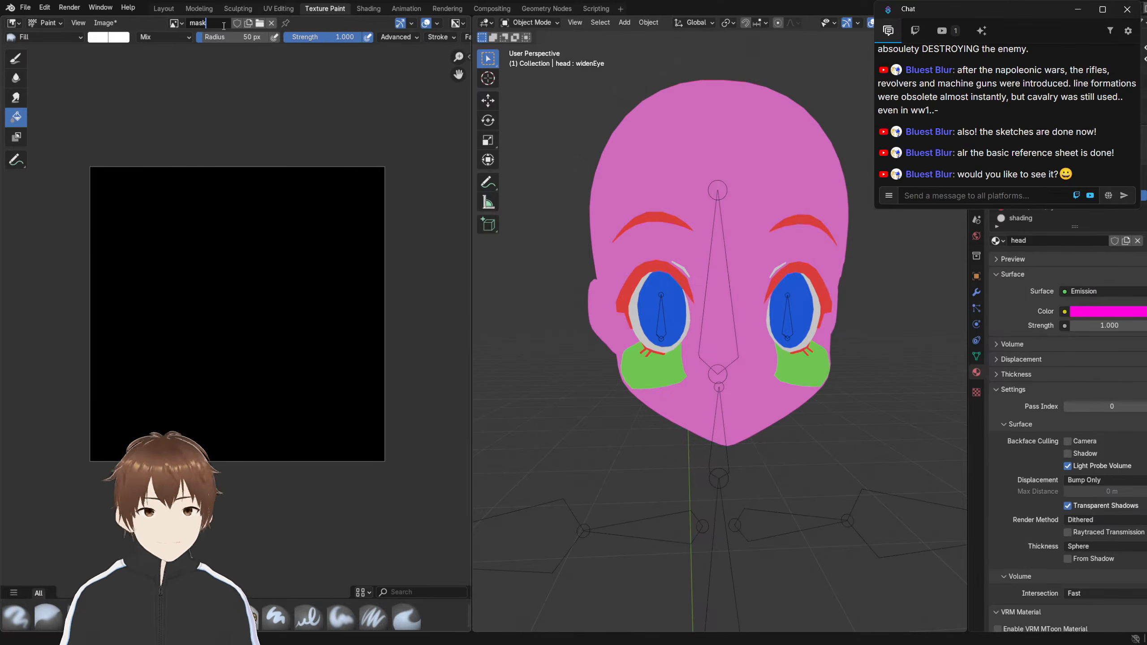
pyautogui.write('_head')
pyautogui.press('Return')
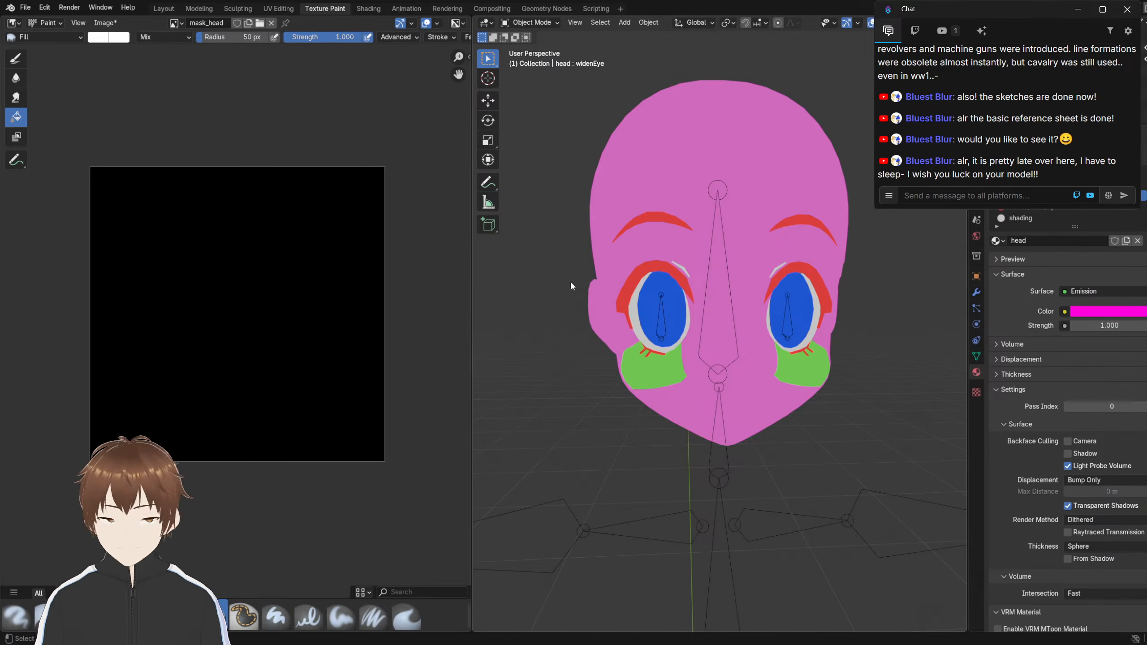
# Examine the head's flat-coloured eye, cheek and brow regions from several angles and distances
pyautogui.scroll(2, 649, 323)
pyautogui.moveTo(584, 315); pyautogui.dragTo(633, 305, button='middle')
pyautogui.scroll(-2, 649, 324)
pyautogui.scroll(1, 604, 335)
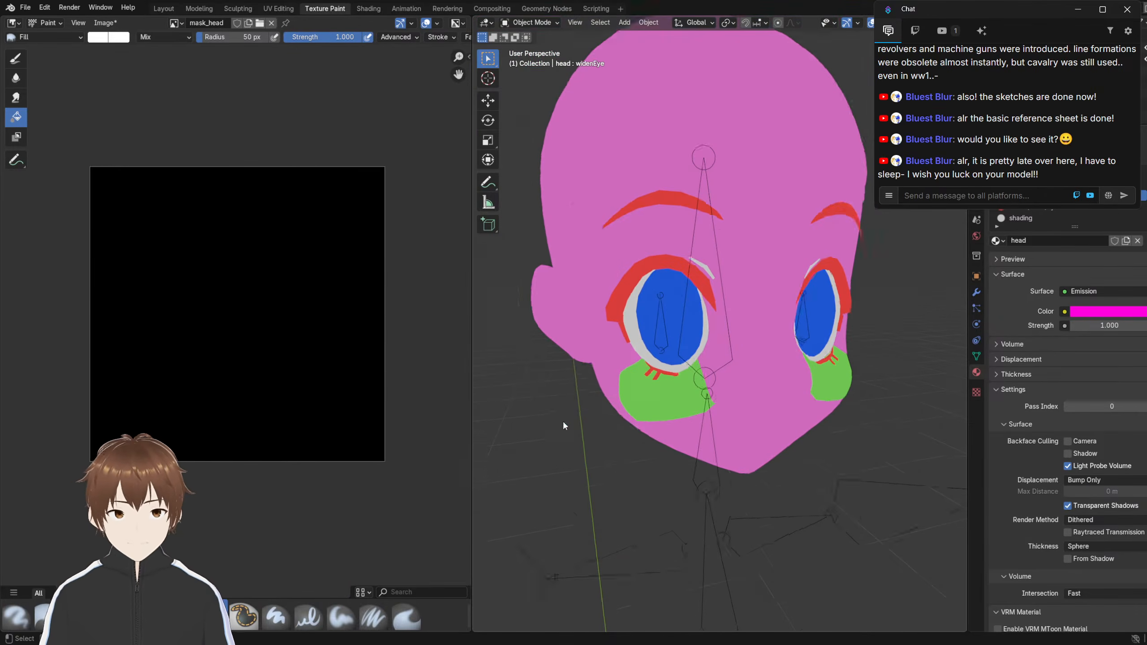
pyautogui.scroll(5, 694, 331)
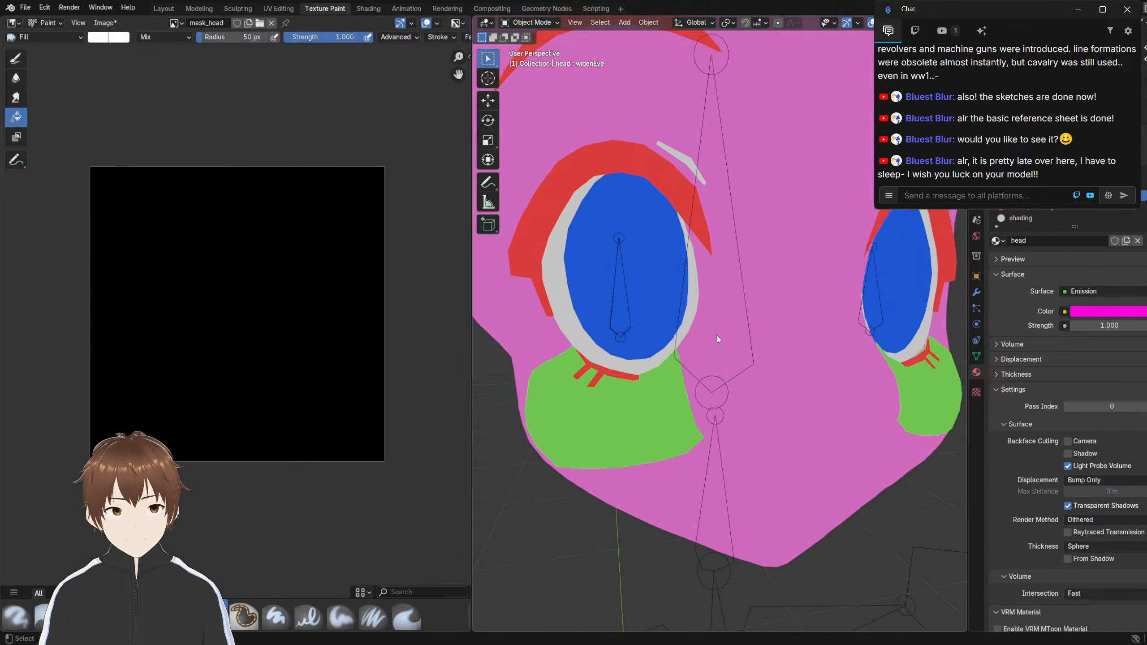
pyautogui.scroll(-2, 718, 337)
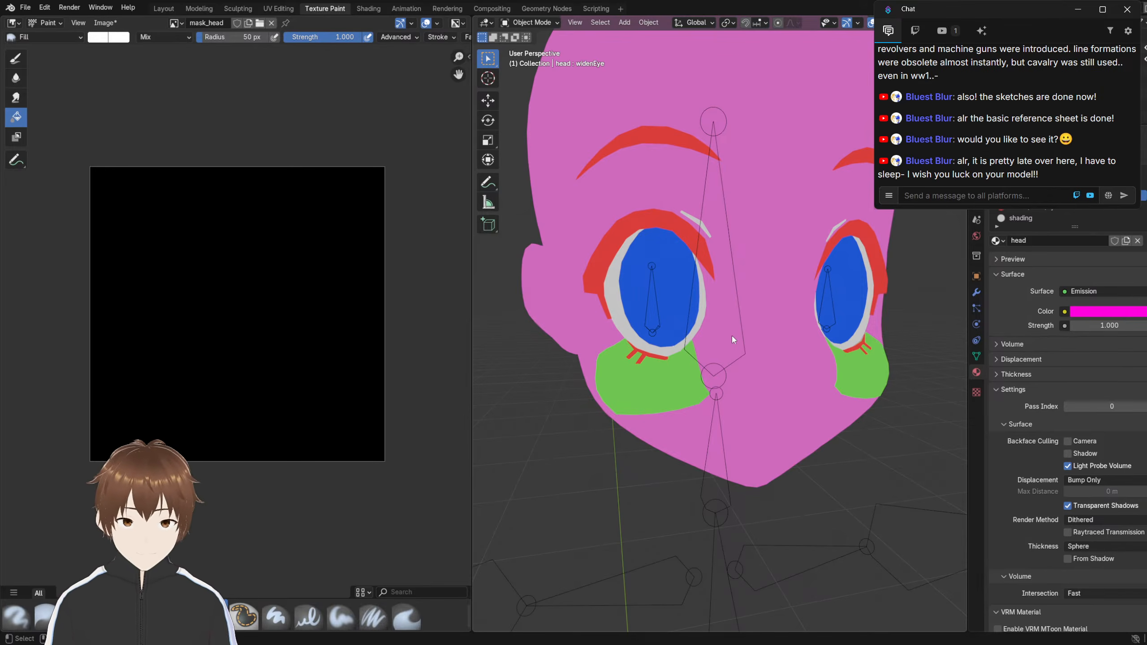
pyautogui.moveTo(735, 314)
pyautogui.keyDown('shift'); pyautogui.mouseDown(button='middle')
pyautogui.moveTo(714, 315)
pyautogui.moveTo(729, 320)
pyautogui.moveTo(725, 312)
pyautogui.mouseUp(button='middle'); pyautogui.keyUp('shift')
pyautogui.scroll(-2, 738, 318)
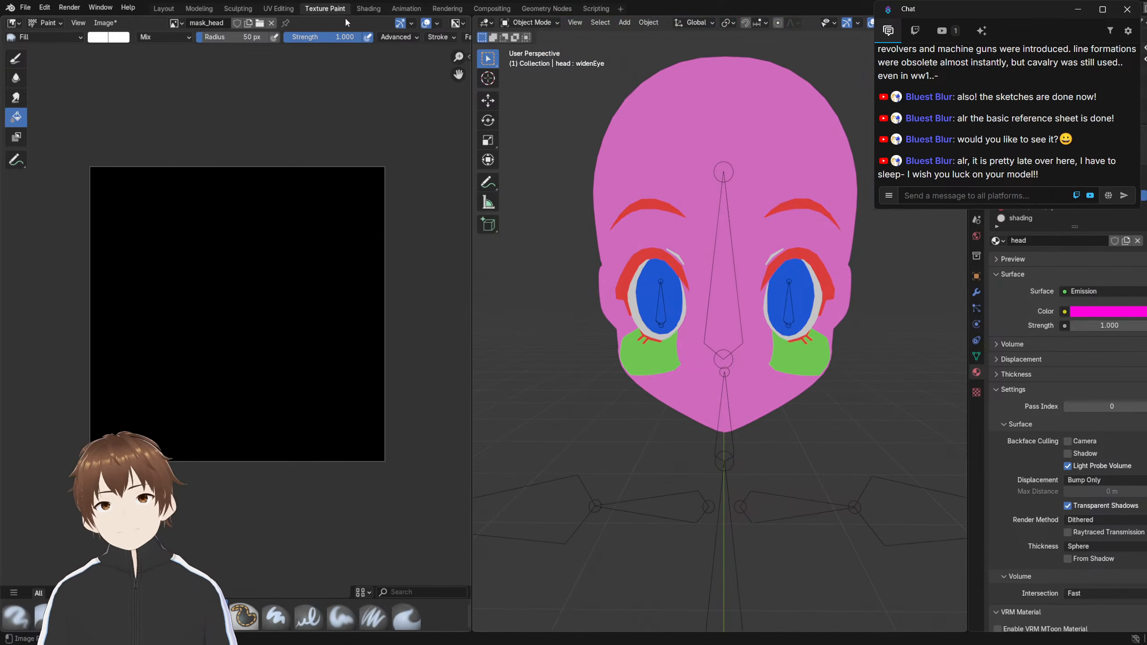
# Switch to the Shading workspace and remove the file browser area by joining it with the 3D viewport
pyautogui.click(368, 9)
pyautogui.scroll(5, 516, 231)
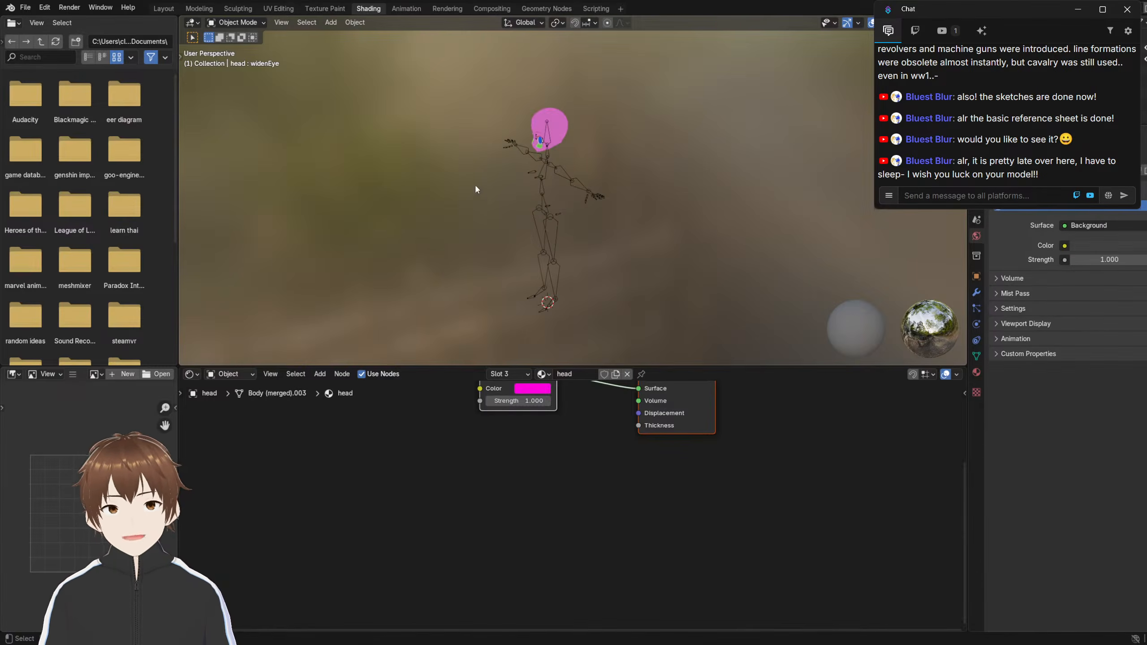
pyautogui.rightClick(179, 169)
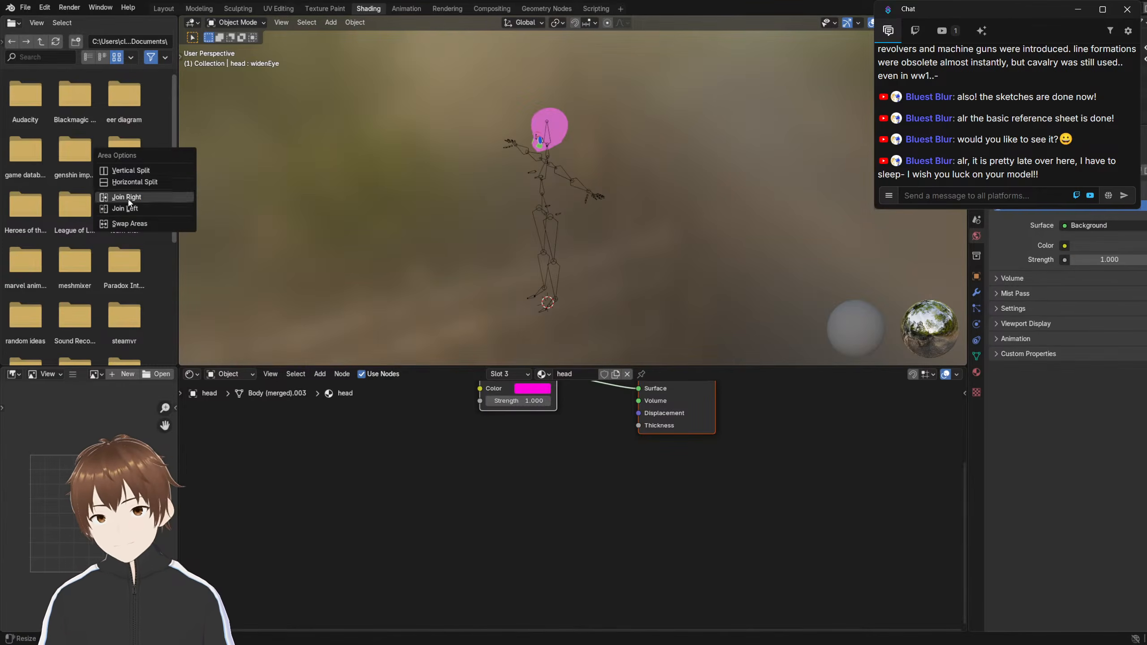
pyautogui.click(132, 209)
# Select the head mesh and isolate it in local view, seen from the front
pyautogui.moveTo(316, 206); pyautogui.dragTo(426, 177, button='middle')
pyautogui.moveTo(426, 177)
pyautogui.keyDown('shift'); pyautogui.mouseDown(button='middle')
pyautogui.moveTo(455, 231)
pyautogui.moveTo(453, 209)
pyautogui.moveTo(425, 186)
pyautogui.mouseUp(button='middle'); pyautogui.keyUp('shift')
pyautogui.scroll(3, 454, 209)
pyautogui.scroll(4, 424, 186)
pyautogui.click(57, 22)
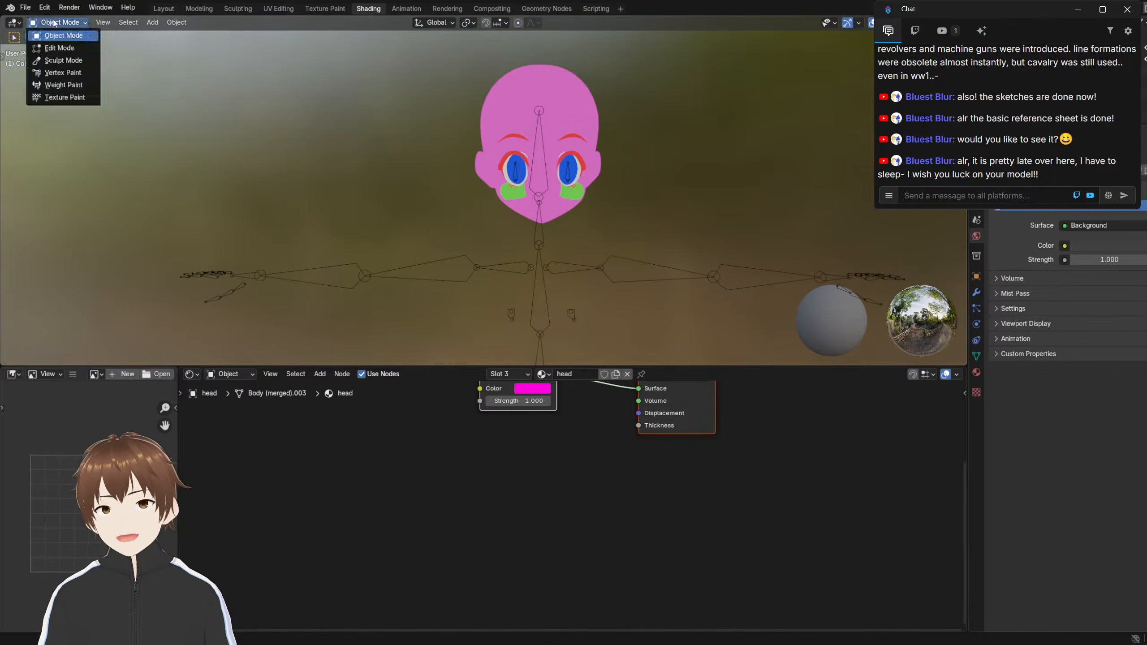
pyautogui.click(473, 140)
pyautogui.press('KP_Divide')
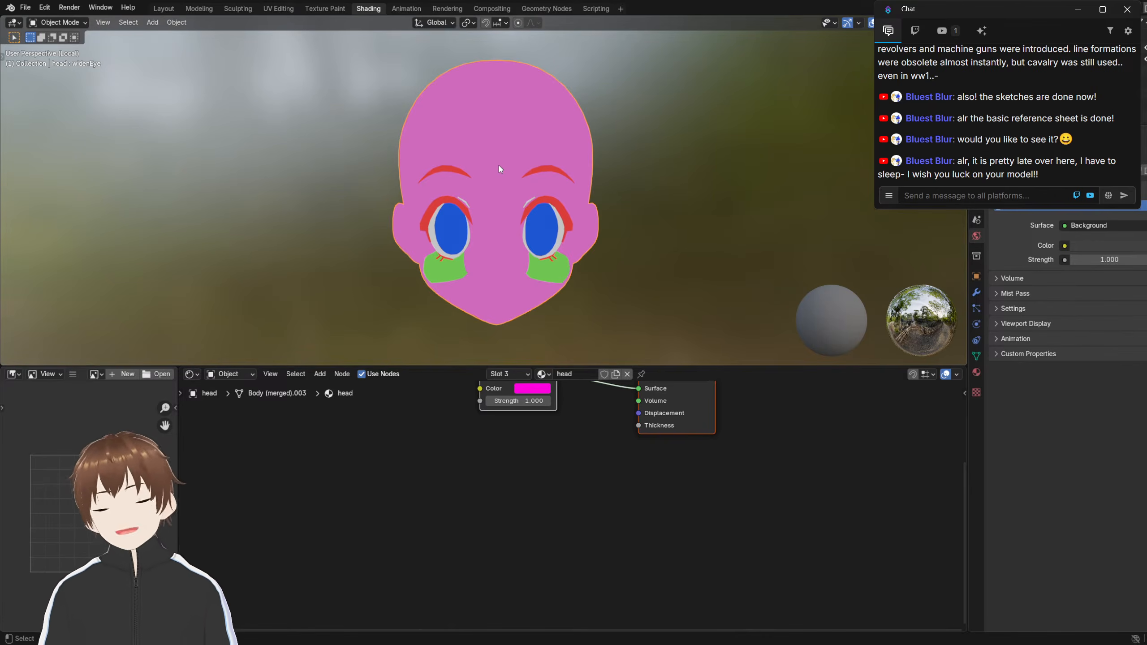
# Resize the 3D viewport and node editor to show both the face and the nodes, and display the head's material properties
pyautogui.moveTo(677, 367); pyautogui.dragTo(676, 471)
pyautogui.scroll(-2, 562, 326)
pyautogui.scroll(4, 562, 326)
pyautogui.moveTo(563, 324); pyautogui.dragTo(534, 299, button='middle')
pyautogui.scroll(-1, 534, 274)
pyautogui.scroll(-1, 540, 279)
pyautogui.scroll(2, 542, 268)
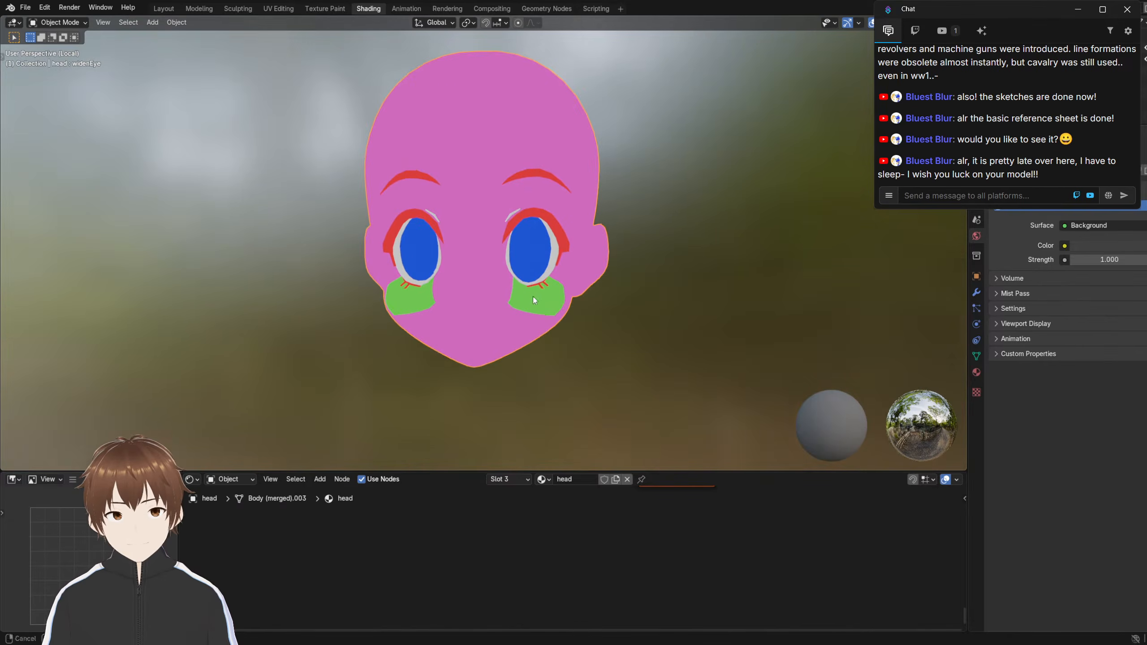
pyautogui.moveTo(664, 471); pyautogui.dragTo(569, 356)
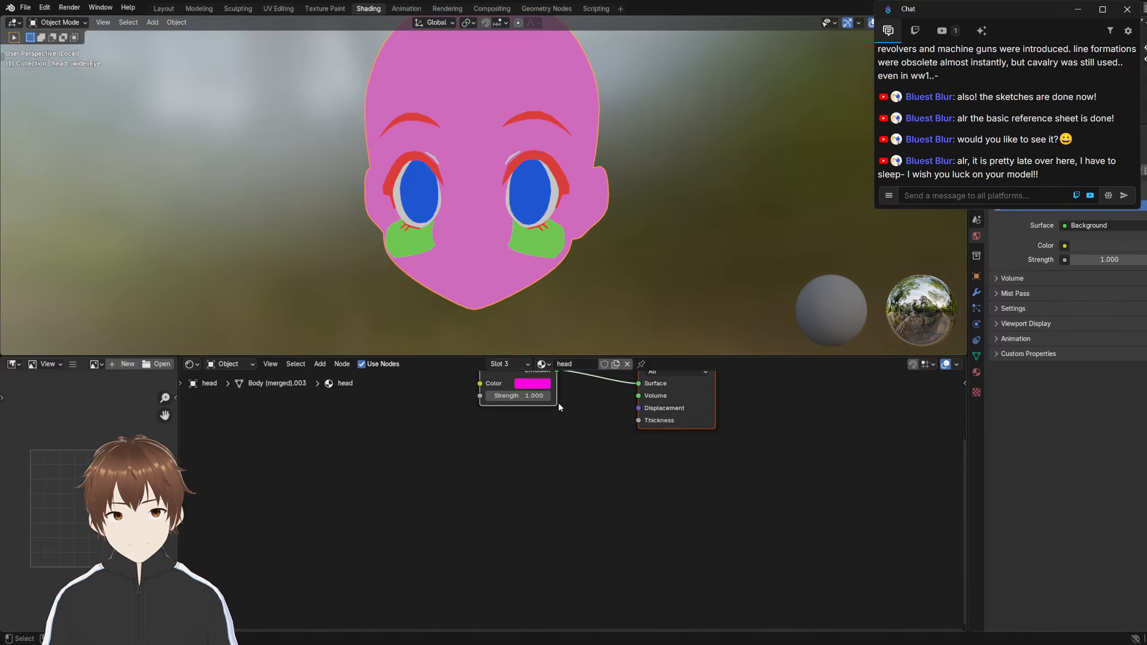
pyautogui.click(976, 372)
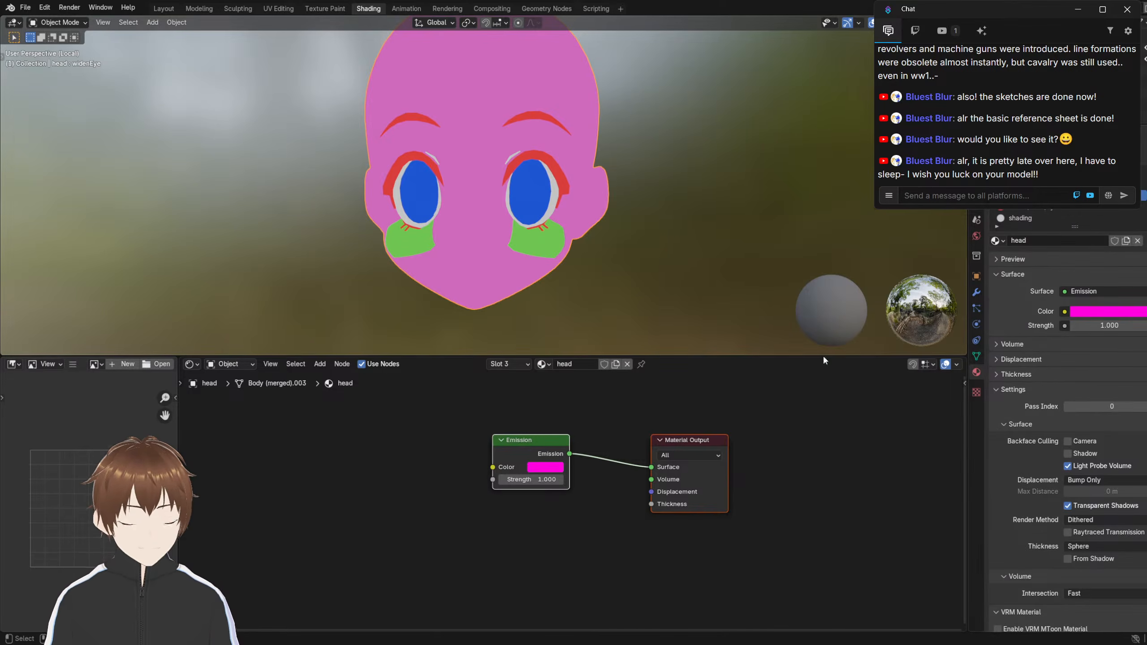
# Spread the Emission and Material Output nodes apart to make room in the head material's node tree
pyautogui.moveTo(531, 440); pyautogui.dragTo(578, 464)
pyautogui.moveTo(574, 450); pyautogui.dragTo(663, 428, button='middle')
pyautogui.moveTo(674, 448); pyautogui.dragTo(623, 444)
pyautogui.scroll(1, 493, 462)
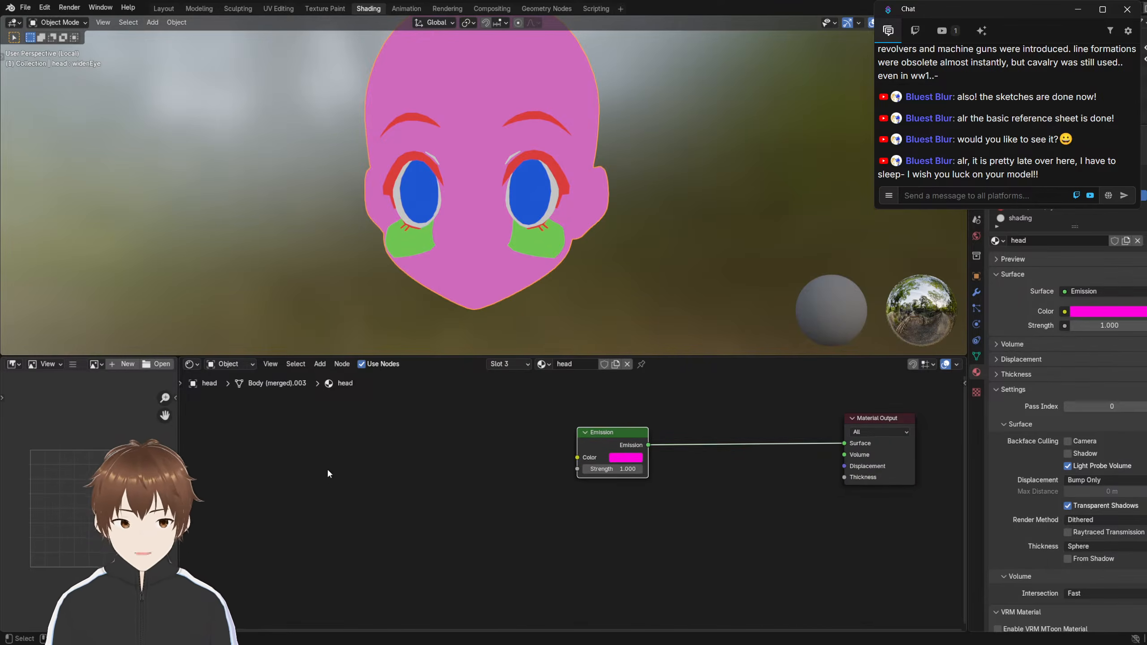
# Add an Image Texture node ahead of the Emission node in the head material
pyautogui.hotkey('shift', 'a')
pyautogui.click(287, 465)
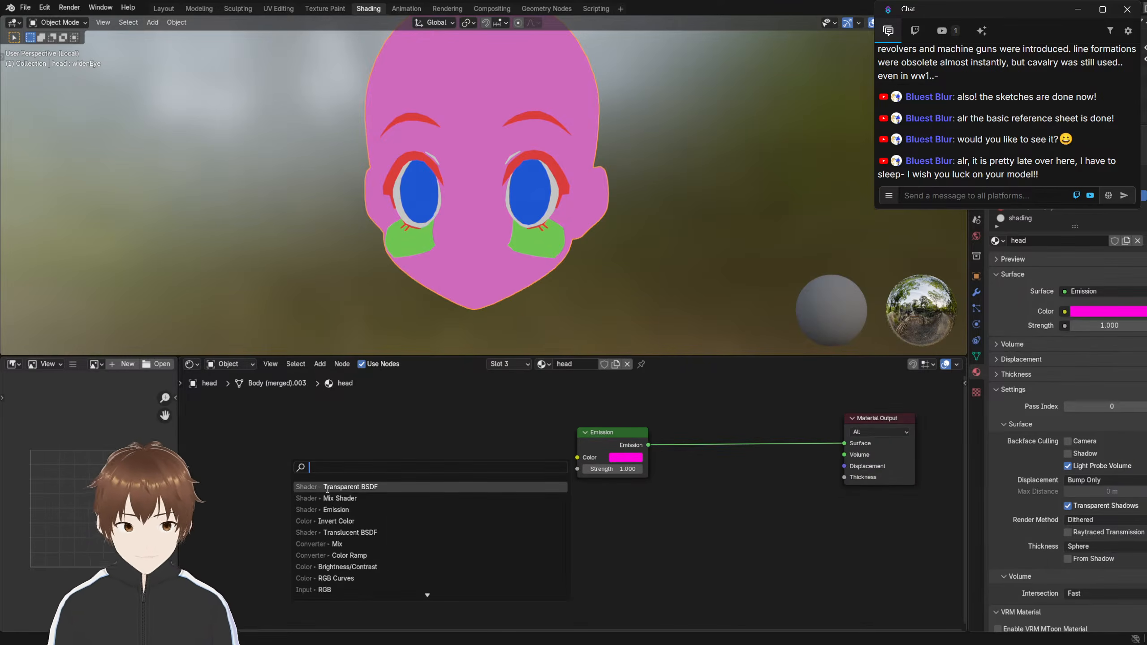
pyautogui.write('im')
pyautogui.click(354, 487)
pyautogui.click(333, 464)
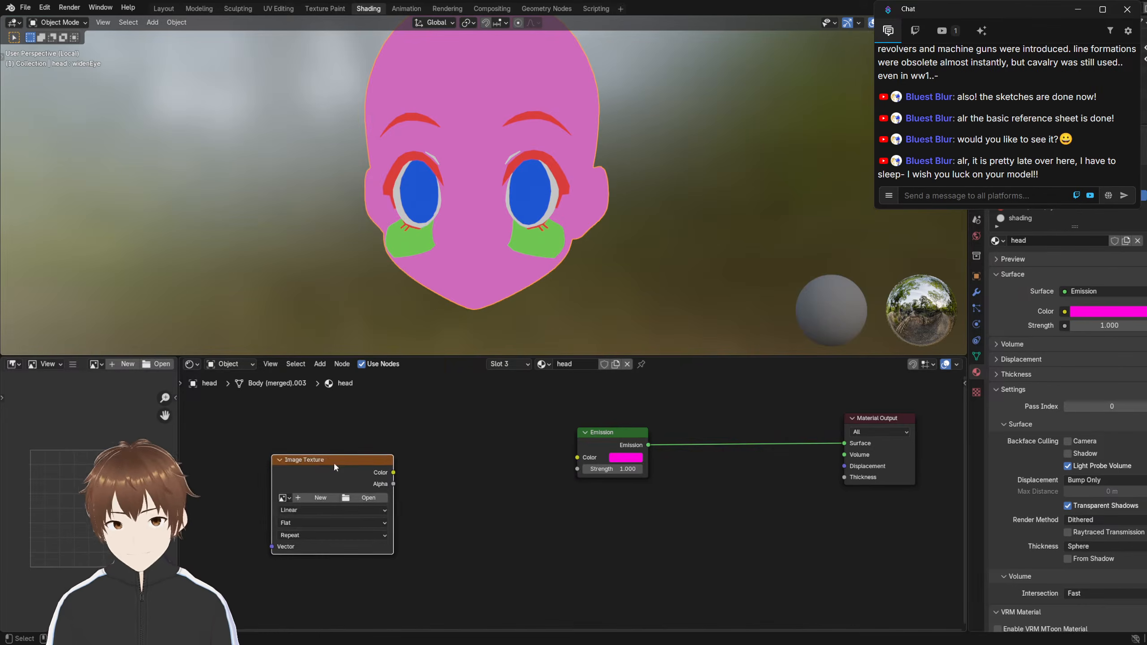
# Try adding an RGB node between the Image Texture and Emission nodes and delete it
pyautogui.keyDown('shift'); pyautogui.scroll(-1, 449, 470); pyautogui.keyUp('shift')
pyautogui.hotkey('shift', 'a')
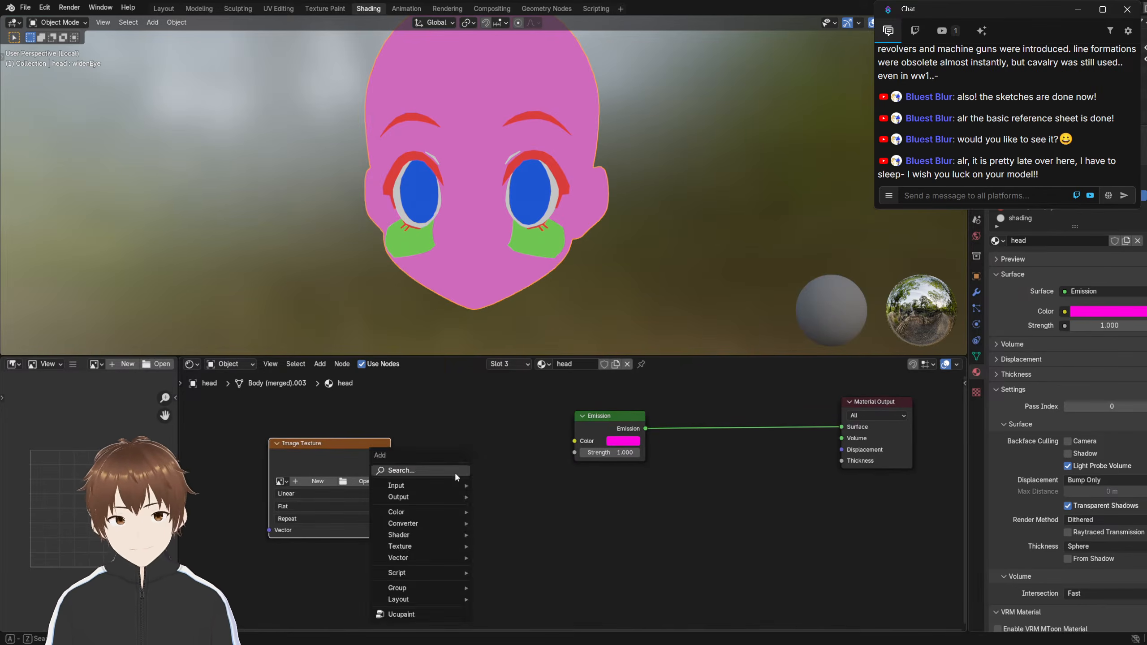
pyautogui.click(456, 475)
pyautogui.write('rgb')
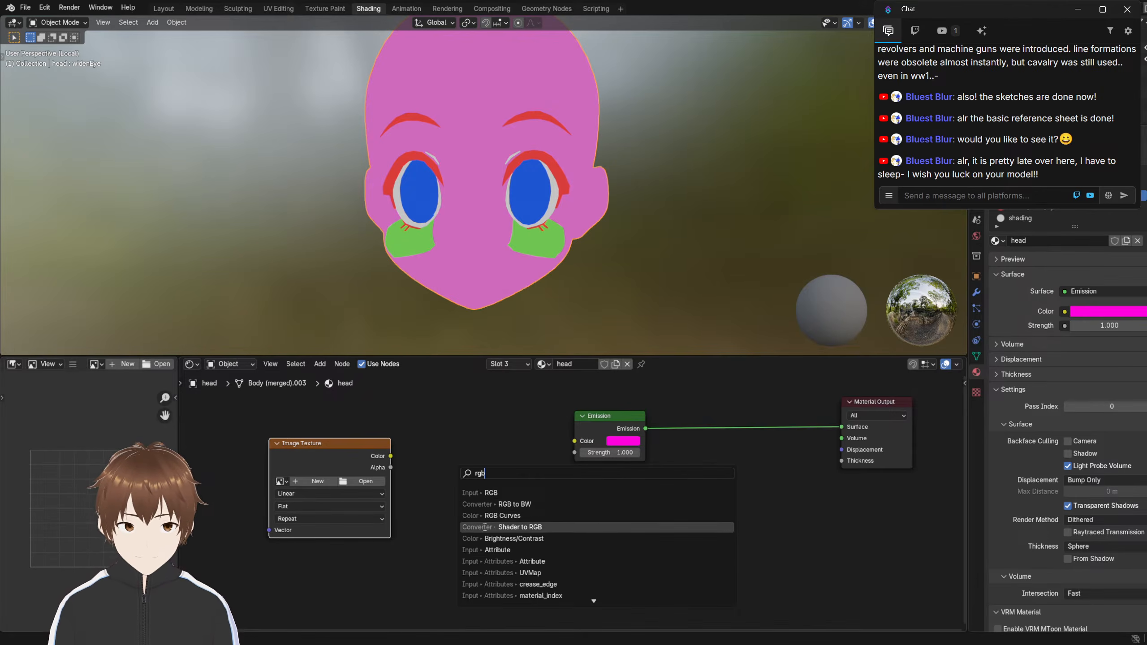
pyautogui.click(476, 492)
pyautogui.click(484, 479)
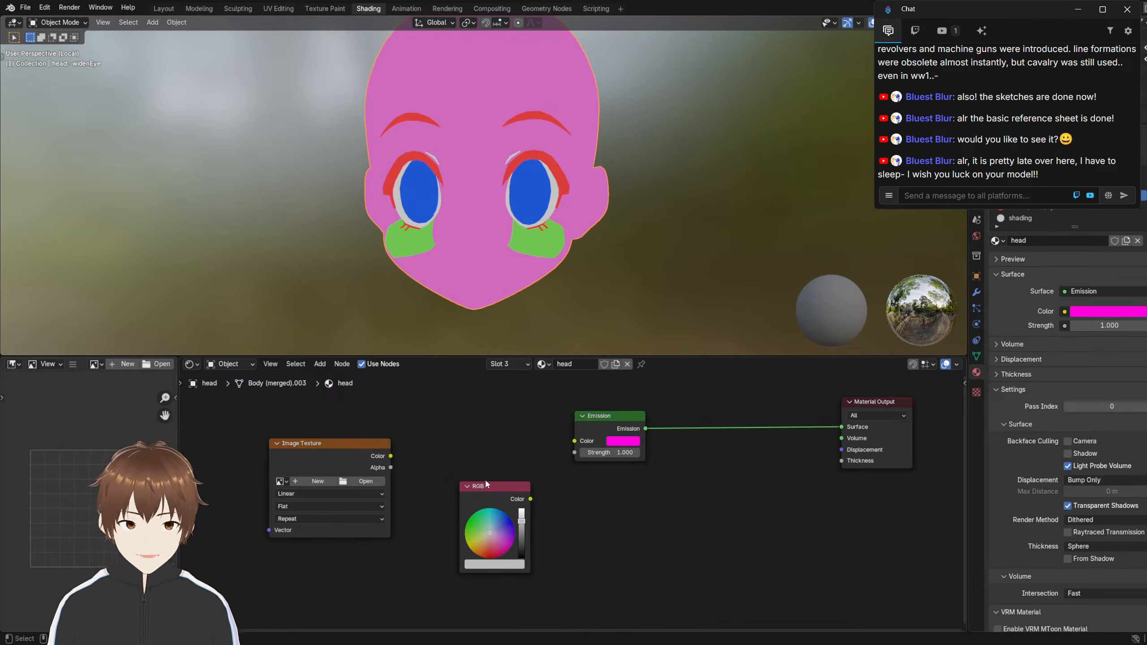
pyautogui.press('x')
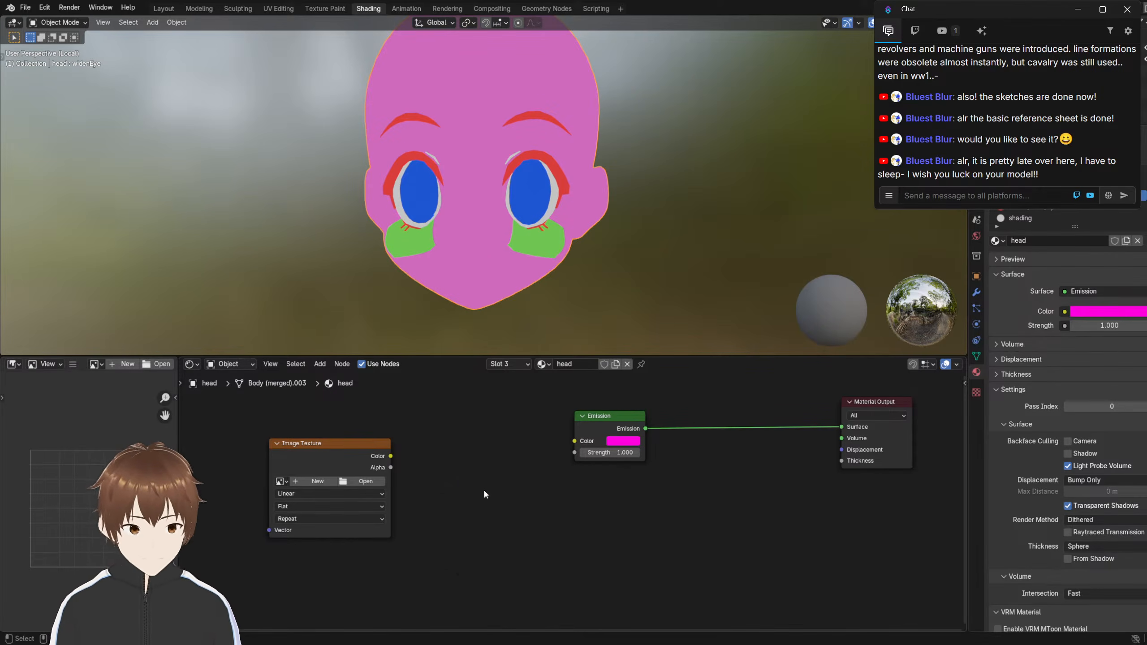
# Add a Vector Displacement node between the Image Texture and Emission nodes
pyautogui.hotkey('shift', 'a')
pyautogui.click(480, 487)
pyautogui.write('sp')
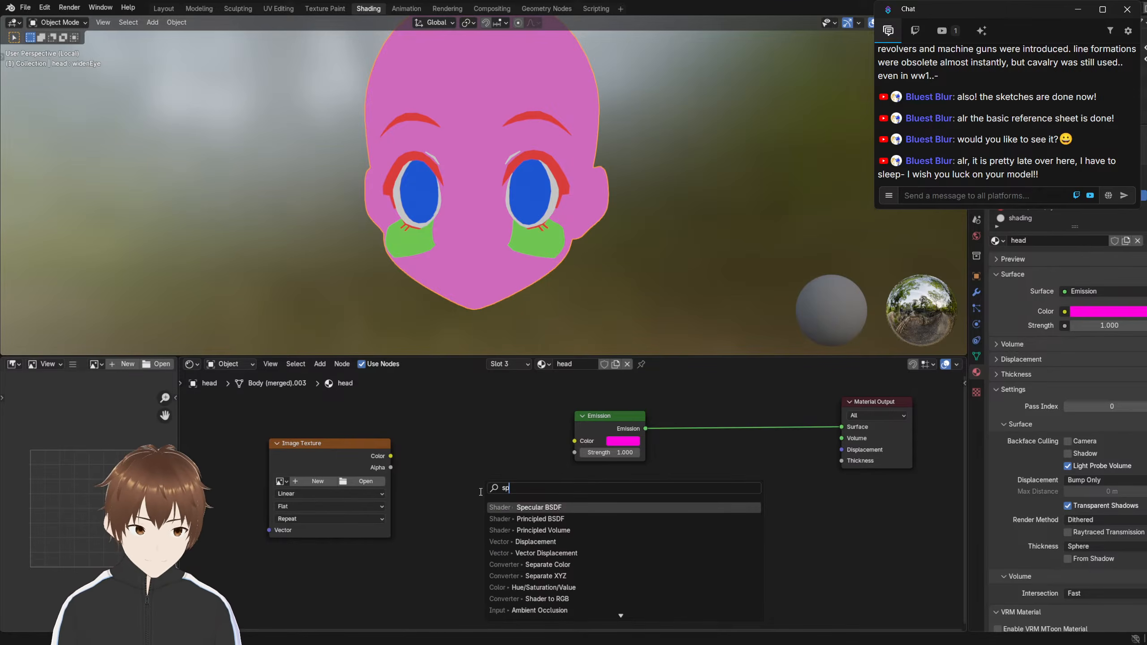
pyautogui.write('l')
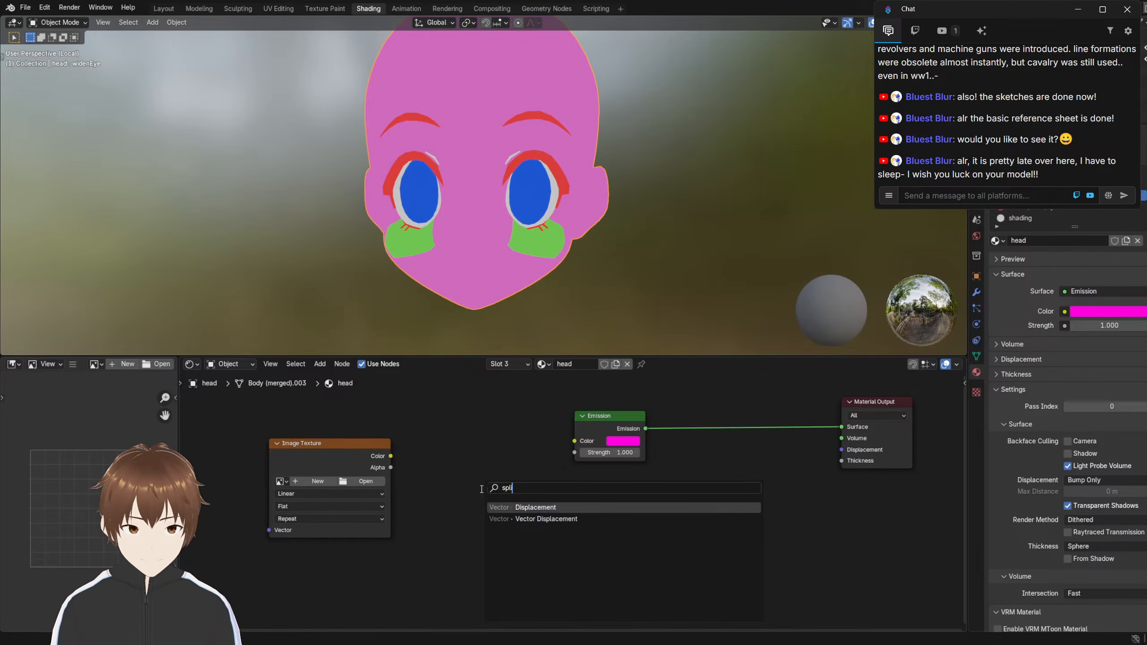
pyautogui.click(496, 519)
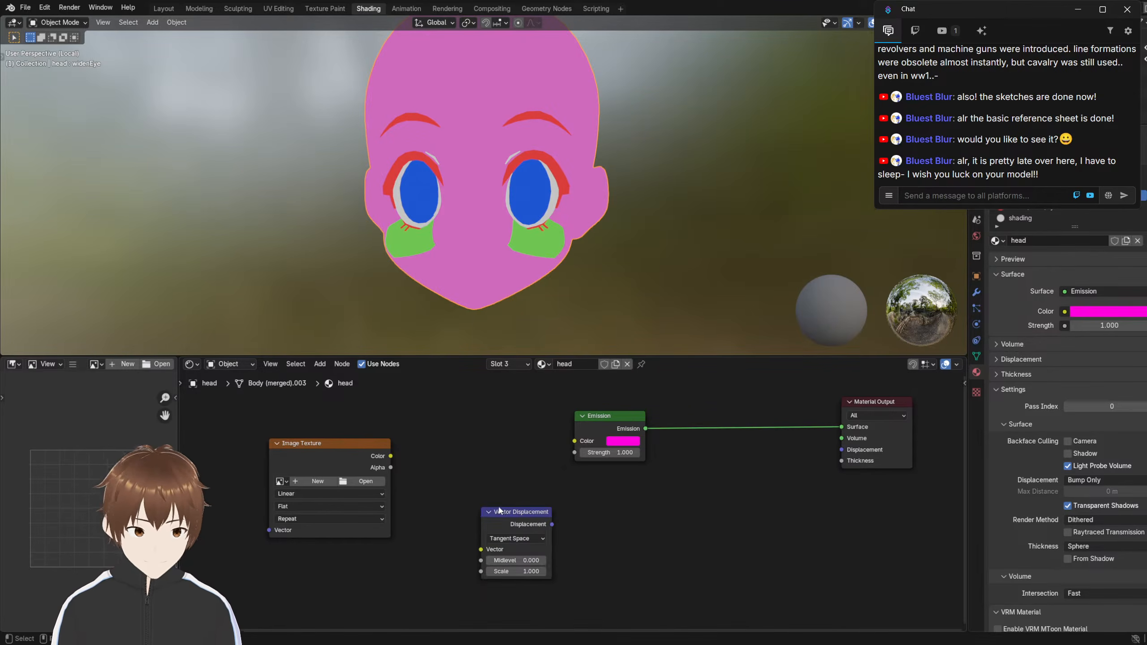
# Delete the Vector Displacement node from the head material's node tree
pyautogui.press('x')
pyautogui.hotkey('shift', 'a')
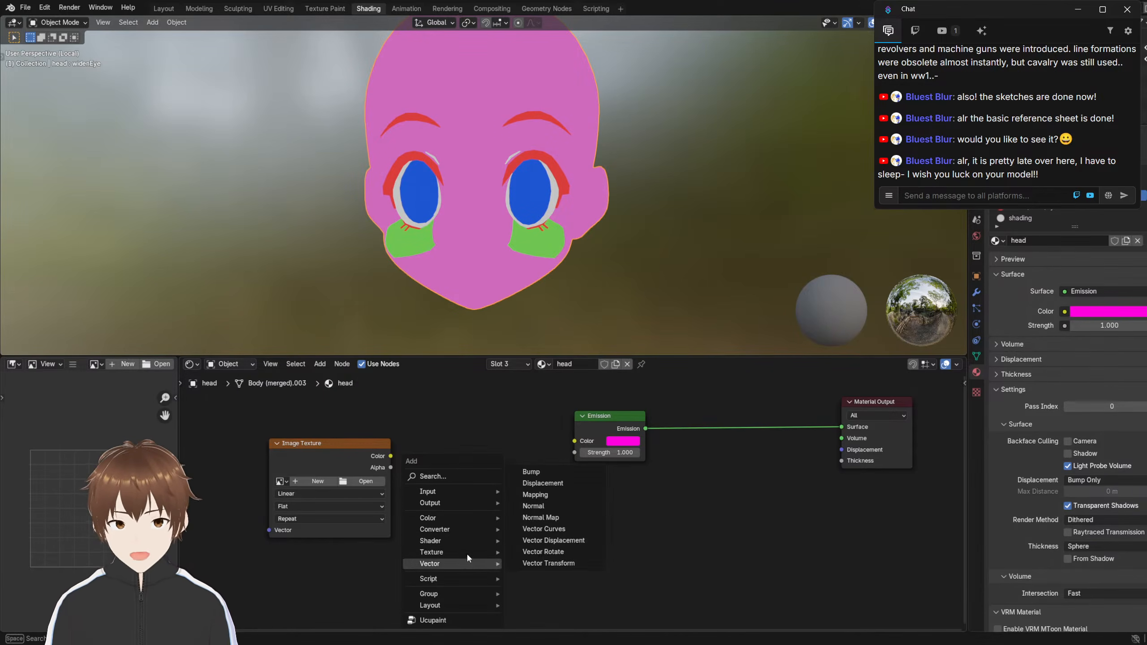
pyautogui.moveTo(467, 553)
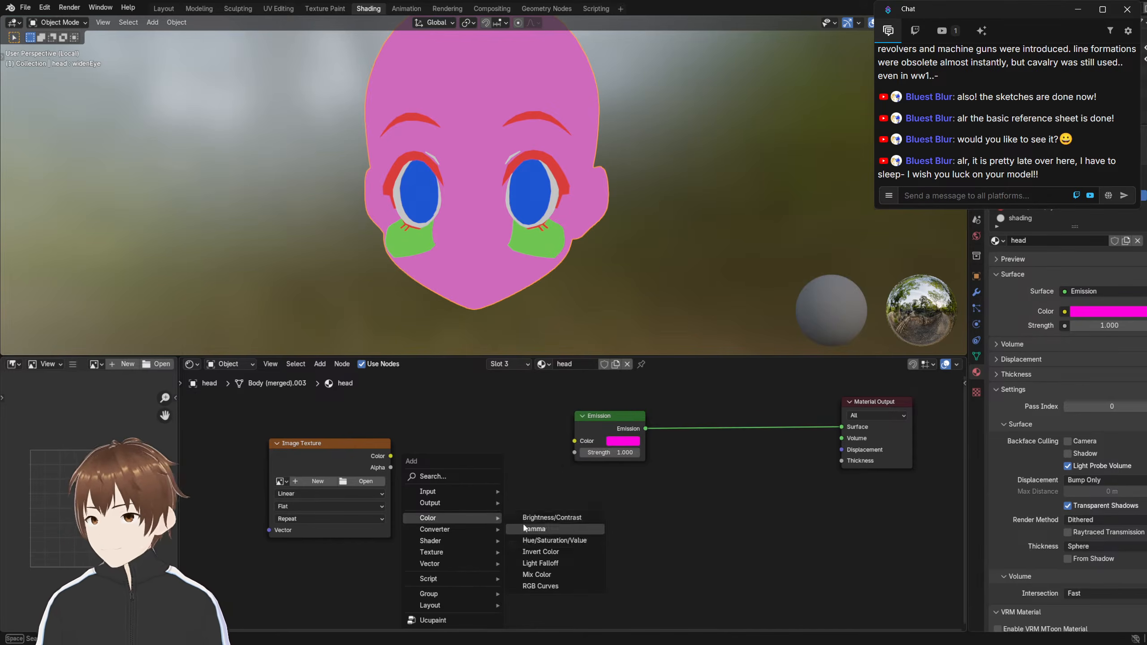
pyautogui.moveTo(459, 597)
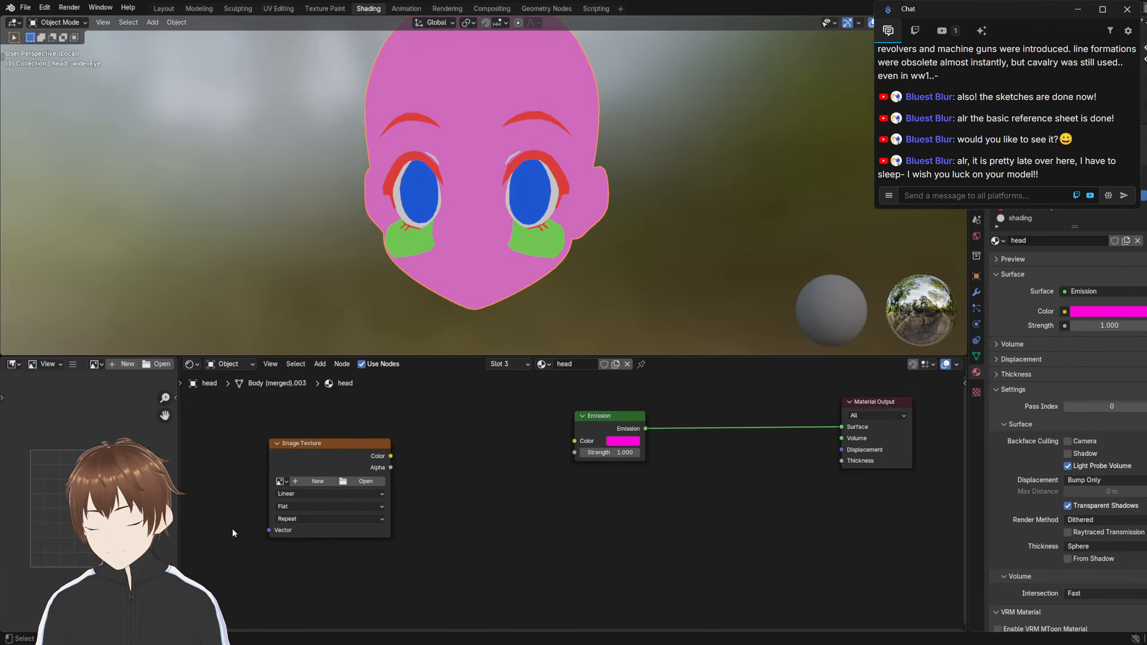
# Add a Separate Color node between the Image Texture and Emission nodes
pyautogui.scroll(-1, 267, 512)
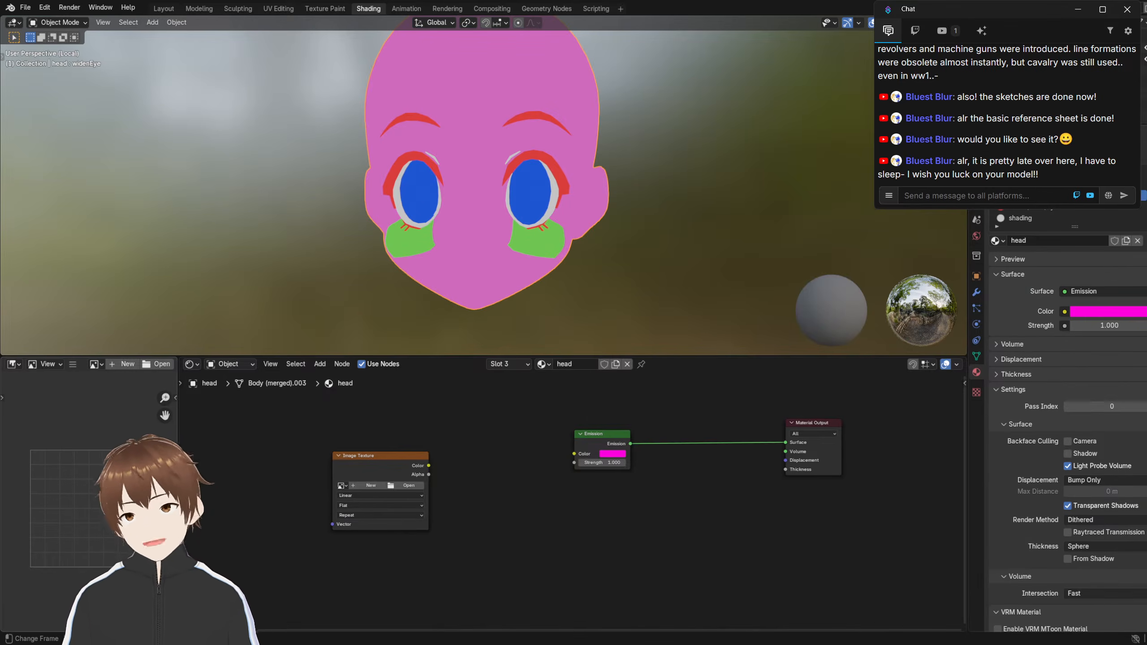
pyautogui.hotkey('shift', 'a')
pyautogui.click(496, 405)
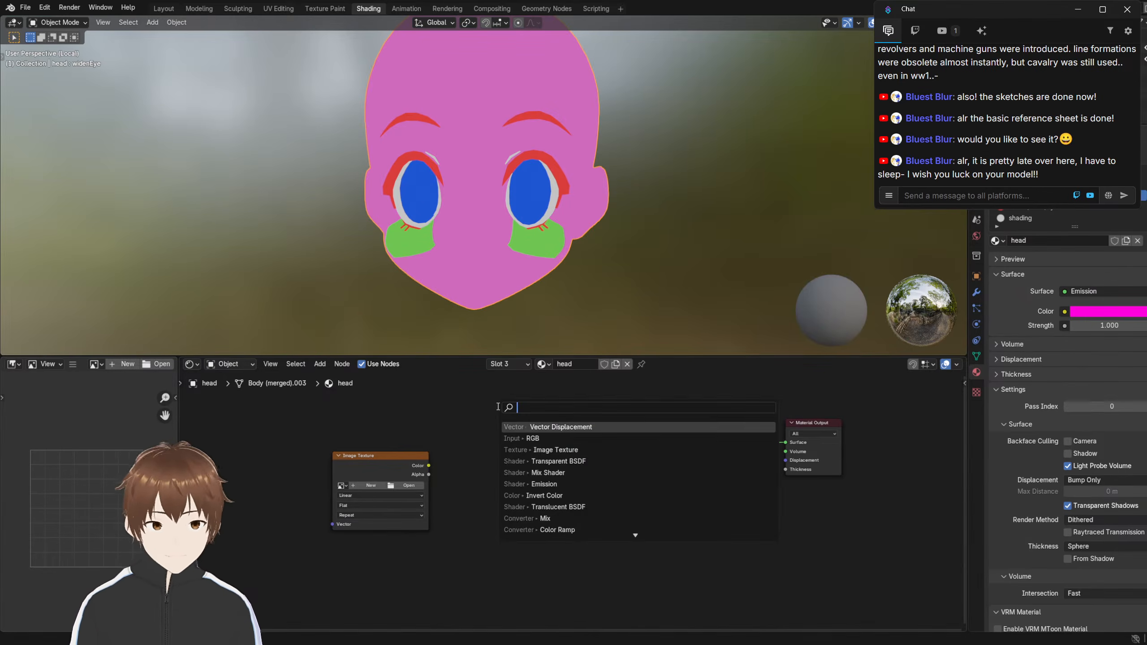
pyautogui.write('sep')
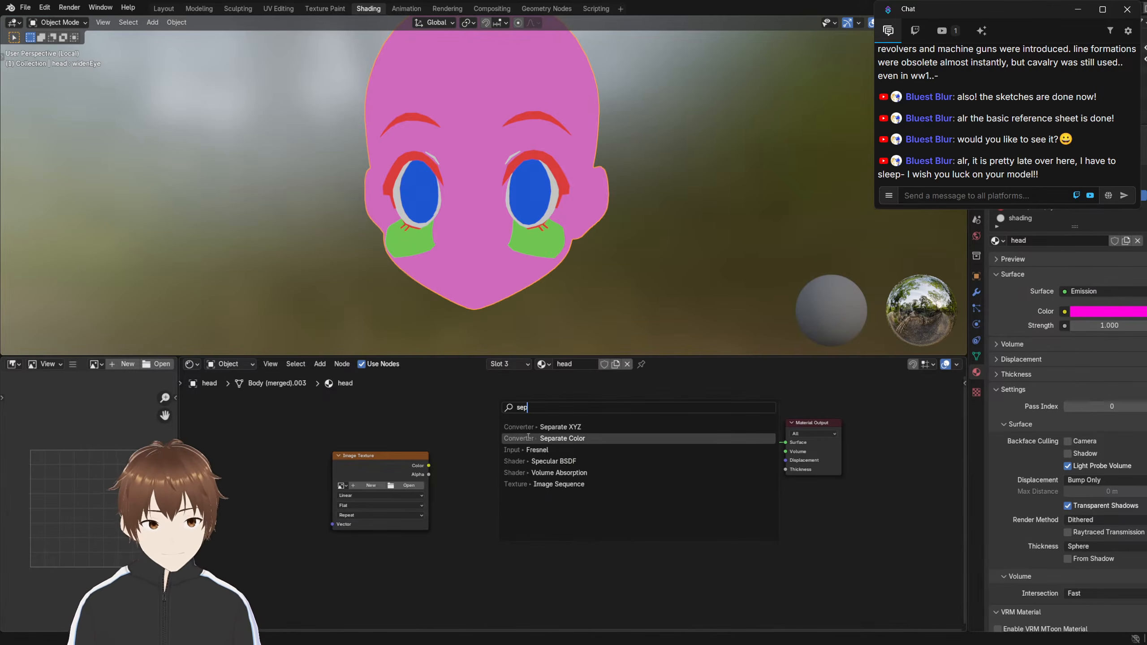
pyautogui.click(598, 439)
pyautogui.scroll(3, 442, 479)
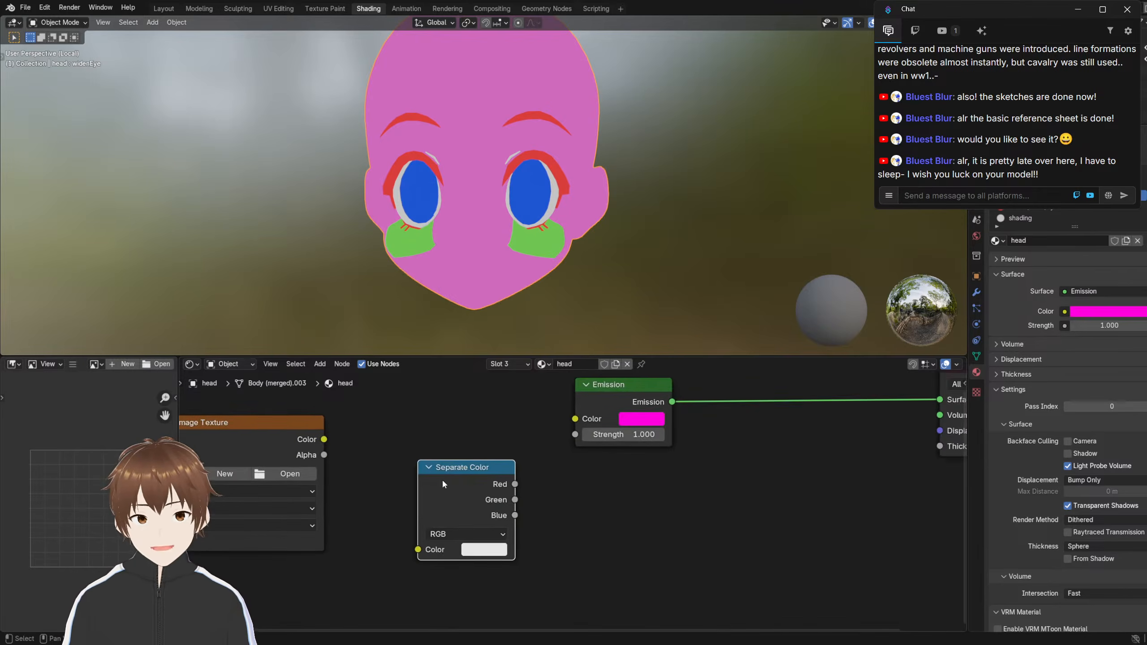
pyautogui.scroll(2, 449, 441)
pyautogui.press('g')
pyautogui.click(448, 408)
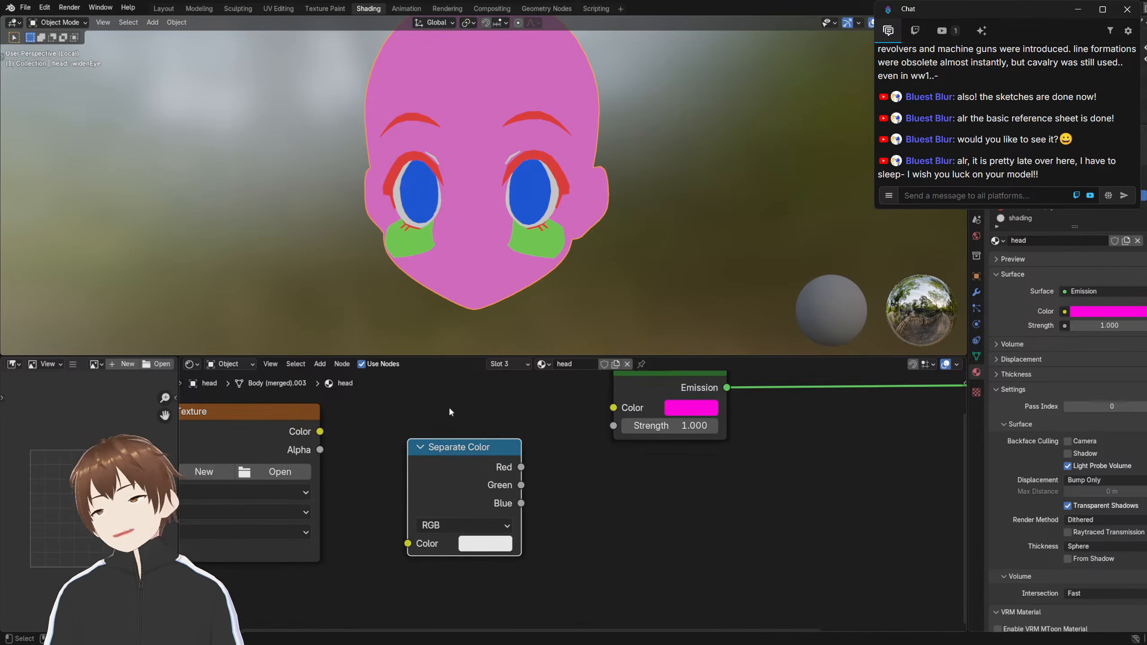
# Connect the Image Texture's Color output to the Separate Color node's Color input
pyautogui.moveTo(453, 478); pyautogui.dragTo(483, 493, button='middle')
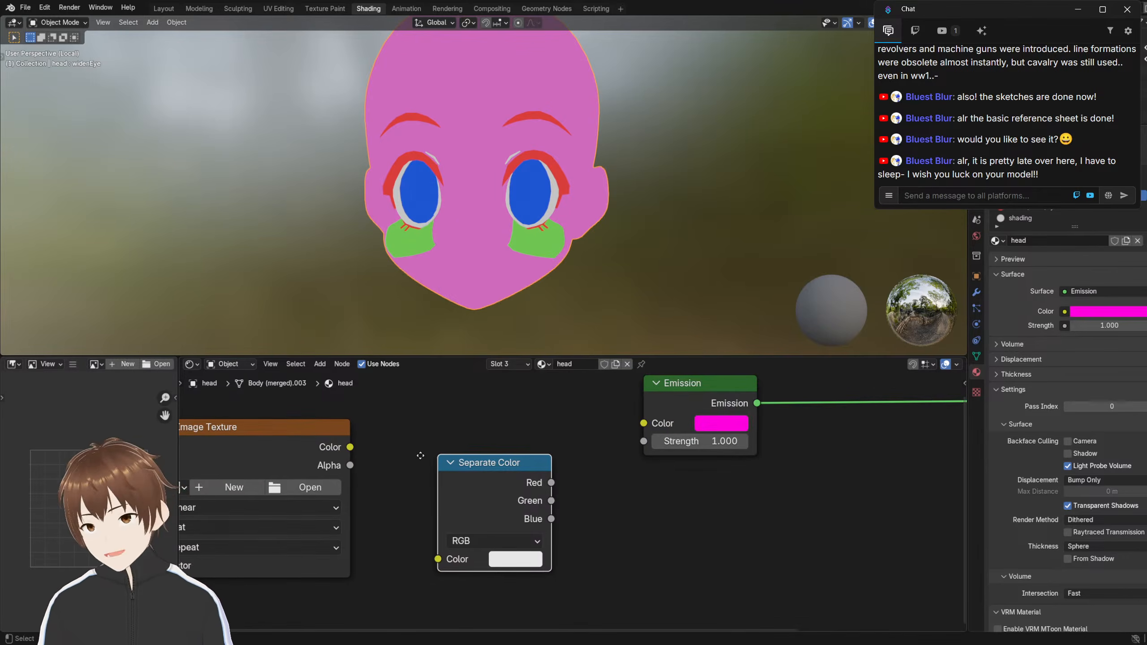
pyautogui.moveTo(460, 462); pyautogui.dragTo(452, 457)
pyautogui.moveTo(350, 446); pyautogui.dragTo(427, 554)
pyautogui.moveTo(562, 458); pyautogui.dragTo(478, 513, button='middle')
pyautogui.moveTo(423, 483); pyautogui.dragTo(466, 472, button='middle')
# Rearrange the nodes so Separate Color sits beside the Image Texture and Emission stands farther off with free space between
pyautogui.moveTo(412, 470); pyautogui.dragTo(337, 471)
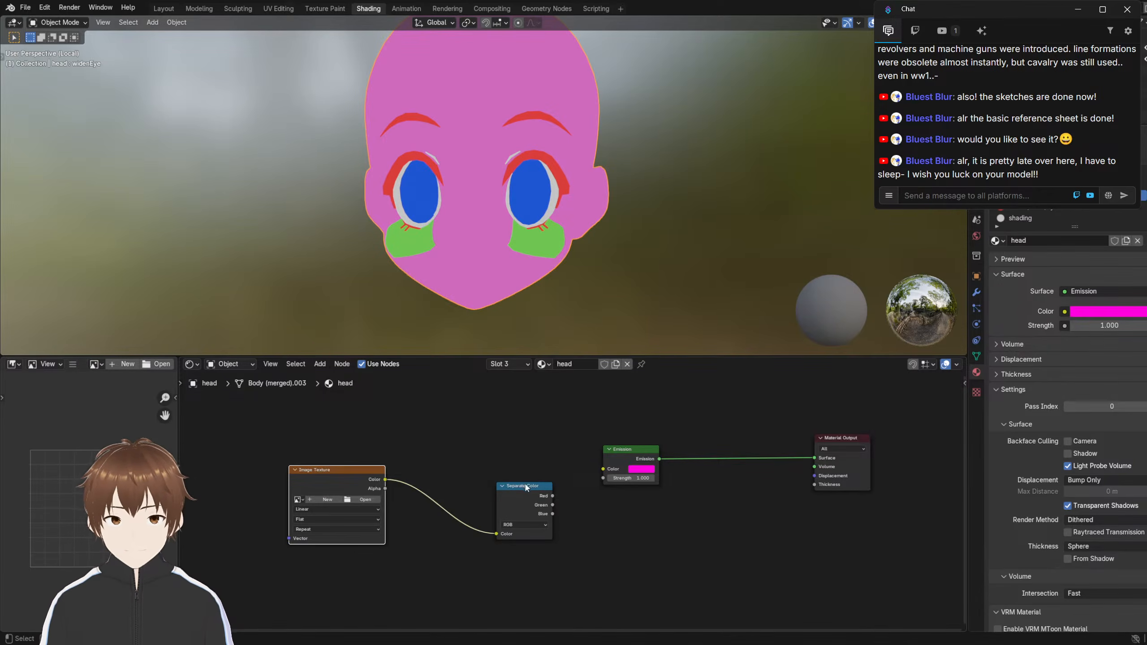
pyautogui.moveTo(527, 487); pyautogui.dragTo(464, 471)
pyautogui.moveTo(623, 449); pyautogui.dragTo(632, 489)
pyautogui.moveTo(519, 461); pyautogui.dragTo(469, 452, button='middle')
pyautogui.scroll(6, 489, 452)
pyautogui.moveTo(617, 474); pyautogui.dragTo(705, 479)
pyautogui.moveTo(525, 467); pyautogui.dragTo(628, 468, button='middle')
pyautogui.scroll(-2, 630, 472)
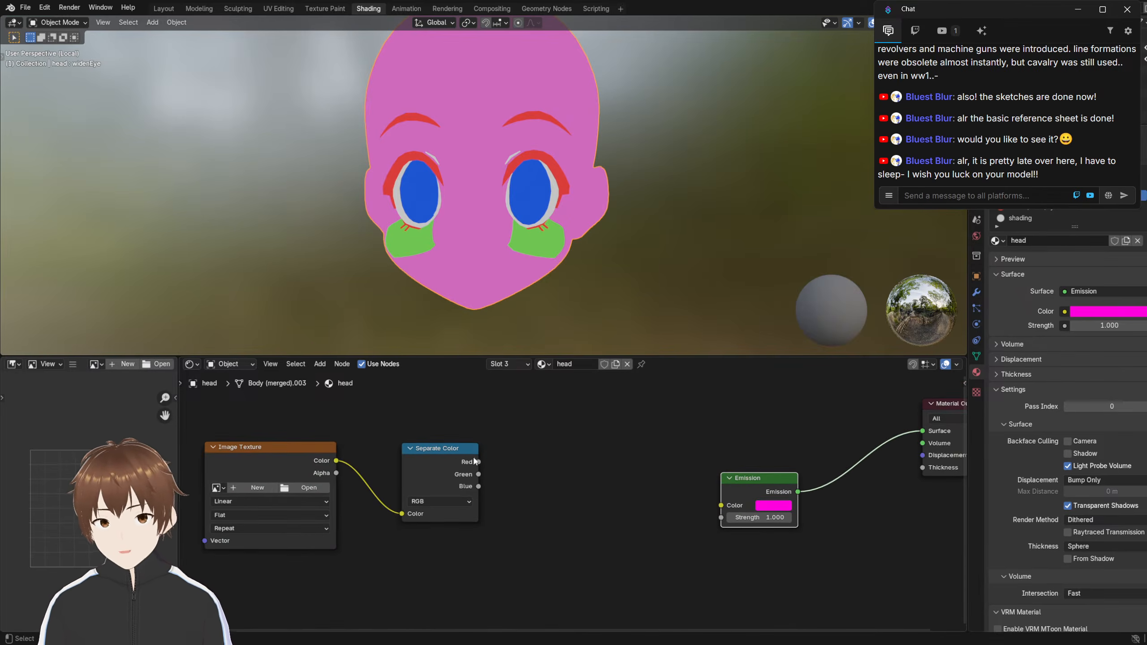
# Add a Color Ramp node between Separate Color and Emission, placed slightly above them
pyautogui.moveTo(478, 462); pyautogui.dragTo(538, 450)
pyautogui.press('Escape')
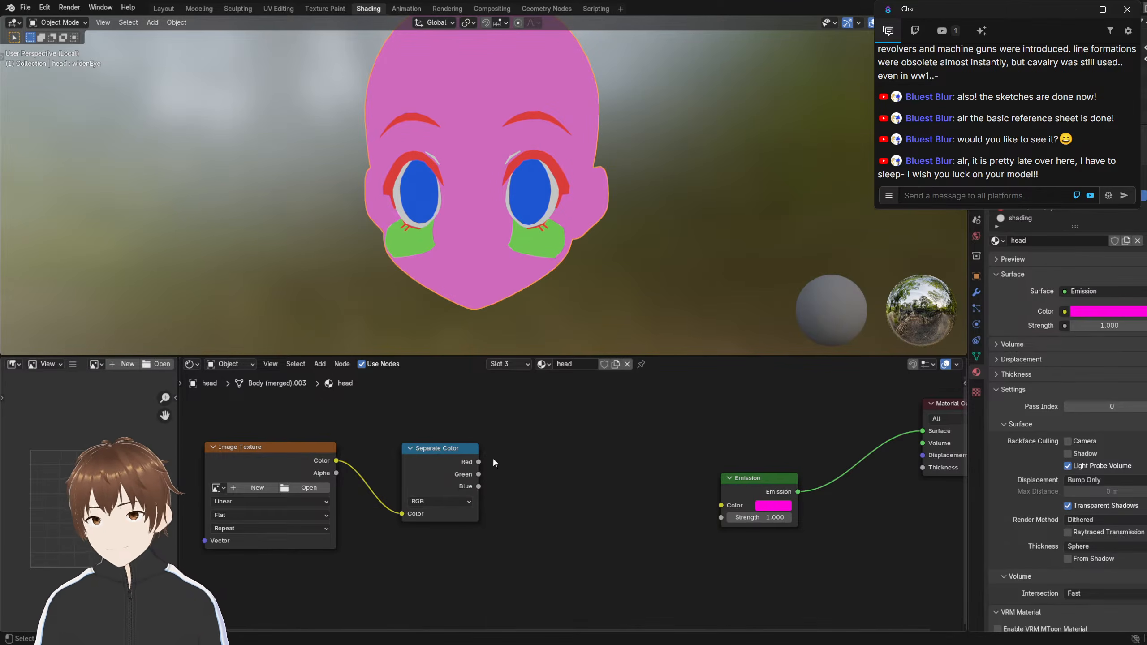
pyautogui.hotkey('shift', 'a')
pyautogui.click(581, 435)
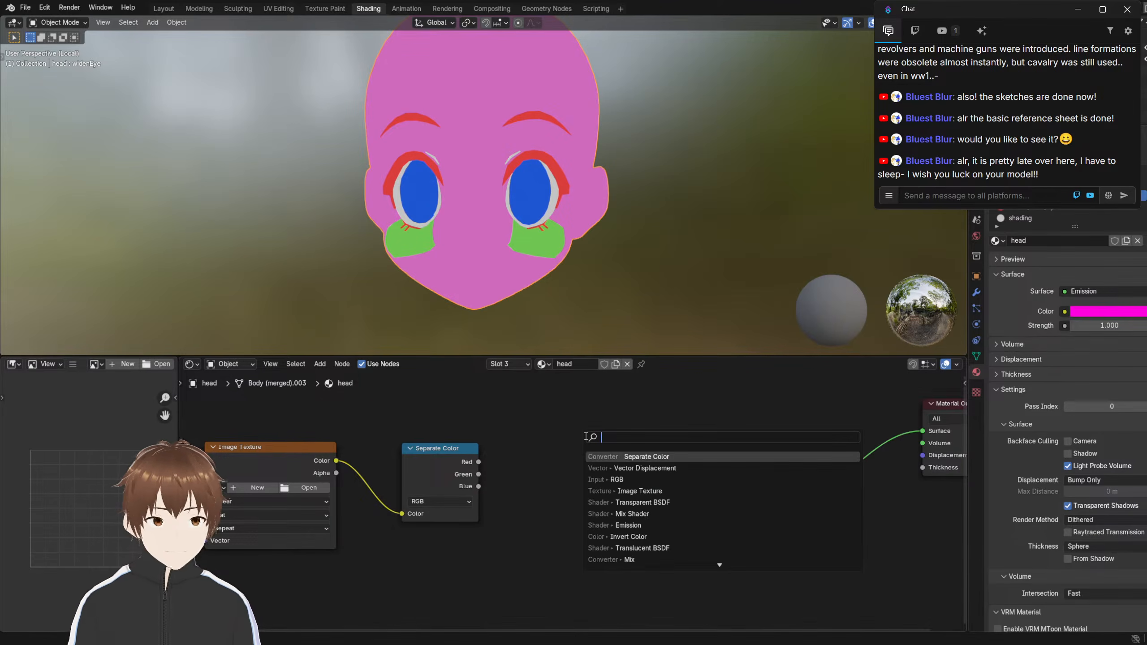
pyautogui.write('col')
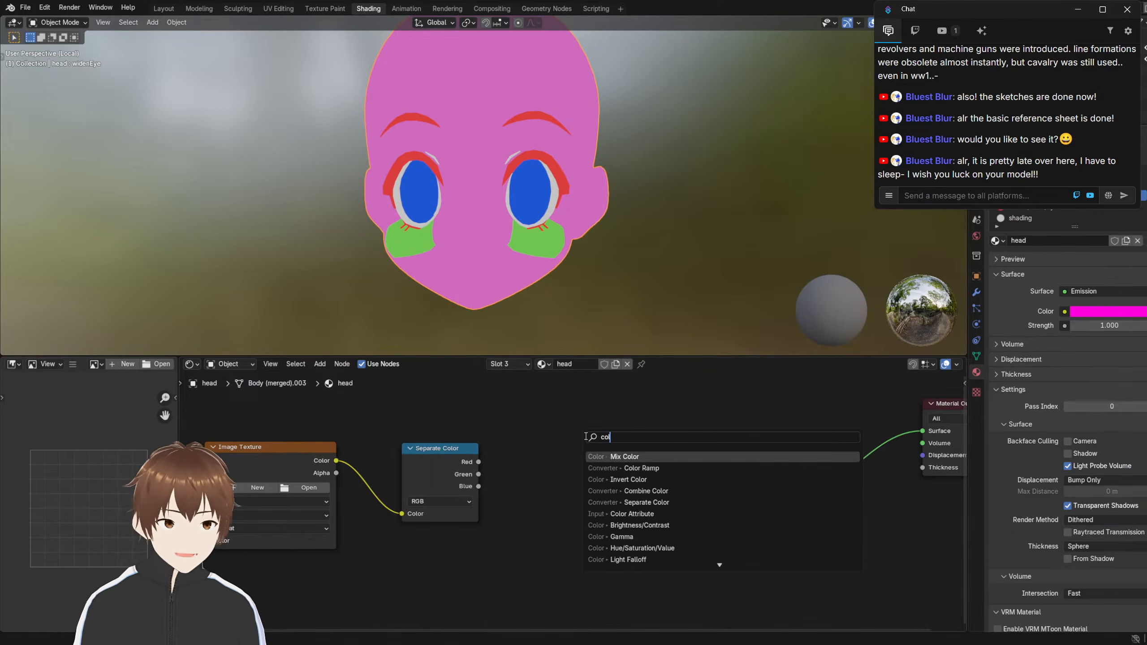
pyautogui.press('Down')
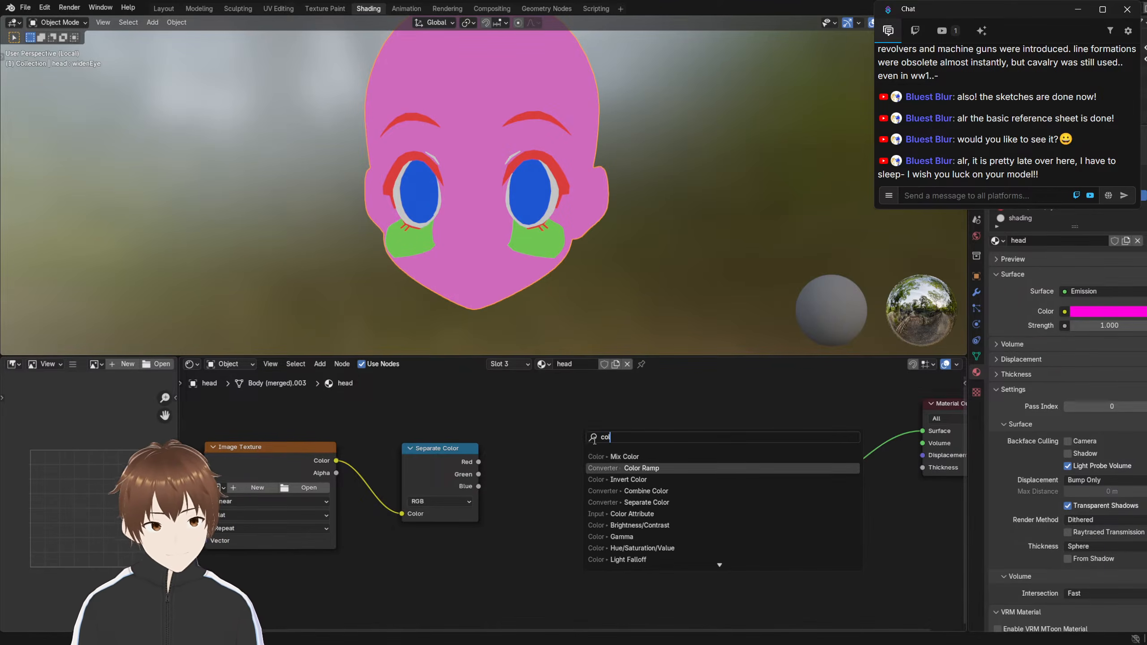
pyautogui.press('Return')
pyautogui.click(555, 398)
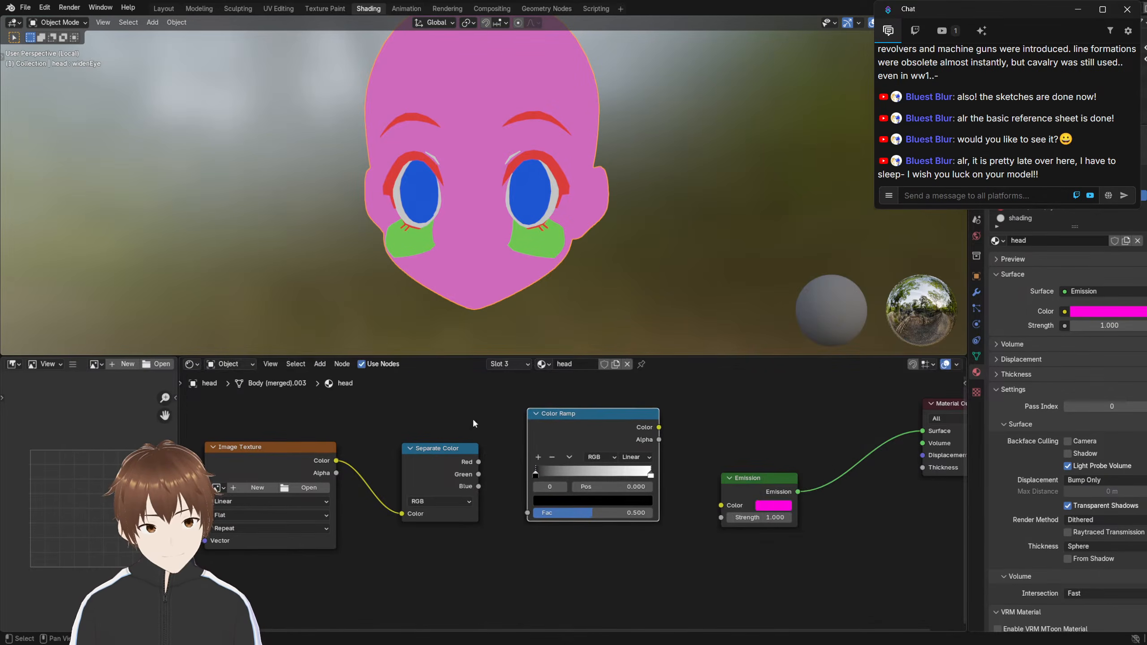
pyautogui.moveTo(474, 421); pyautogui.dragTo(444, 494, button='middle')
pyautogui.moveTo(550, 489); pyautogui.dragTo(548, 431)
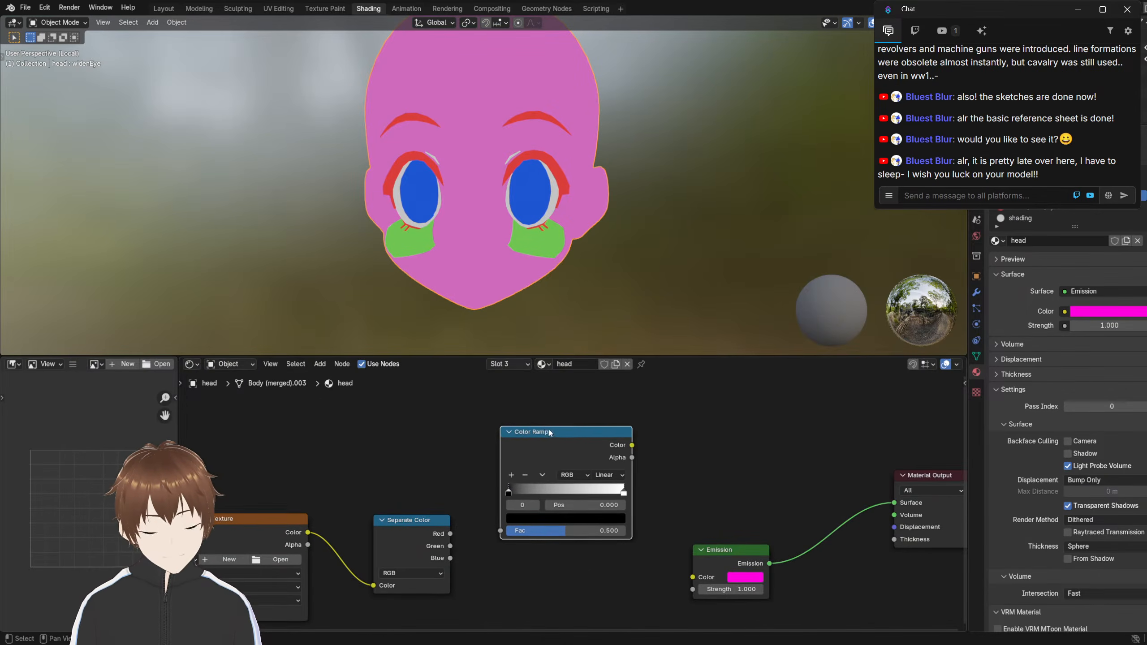
pyautogui.moveTo(468, 484); pyautogui.dragTo(477, 453, button='middle')
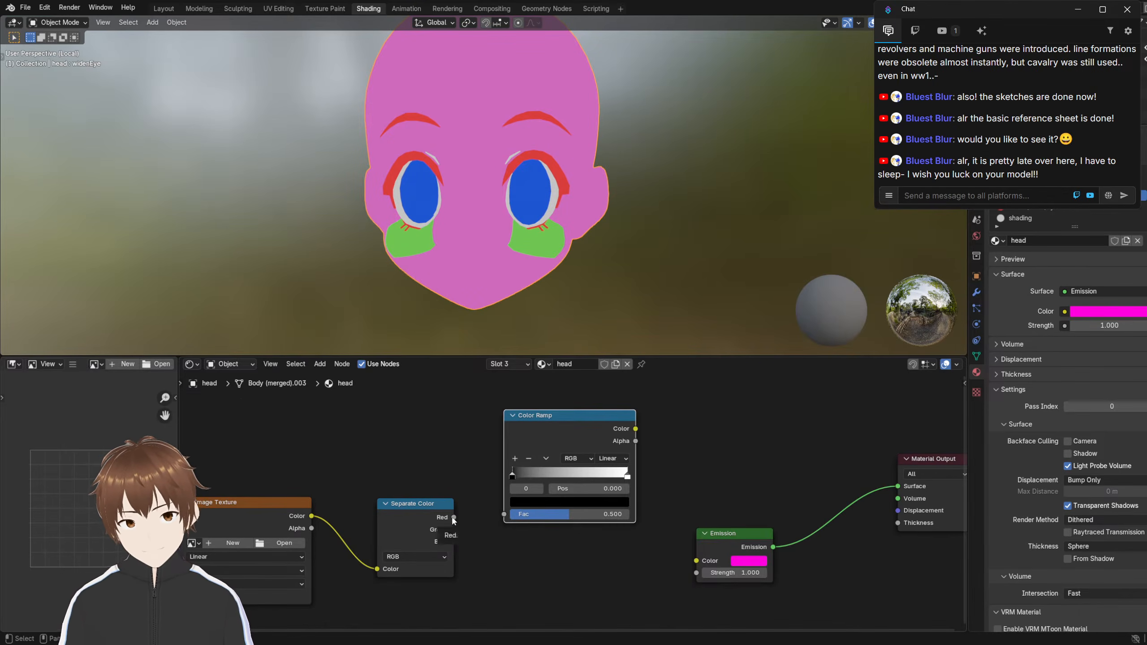
# Connect Separate Color's Red output to the Color Ramp's Fac input and adjust the positions of Emission and Color Ramp
pyautogui.moveTo(453, 518); pyautogui.dragTo(471, 479)
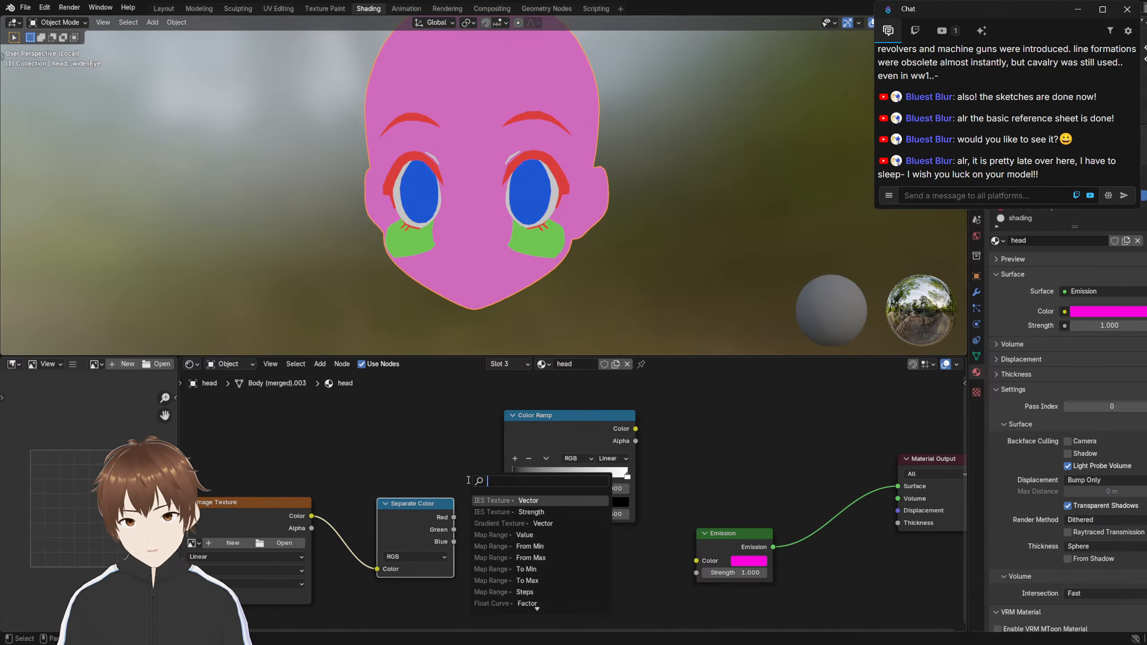
pyautogui.press('Escape')
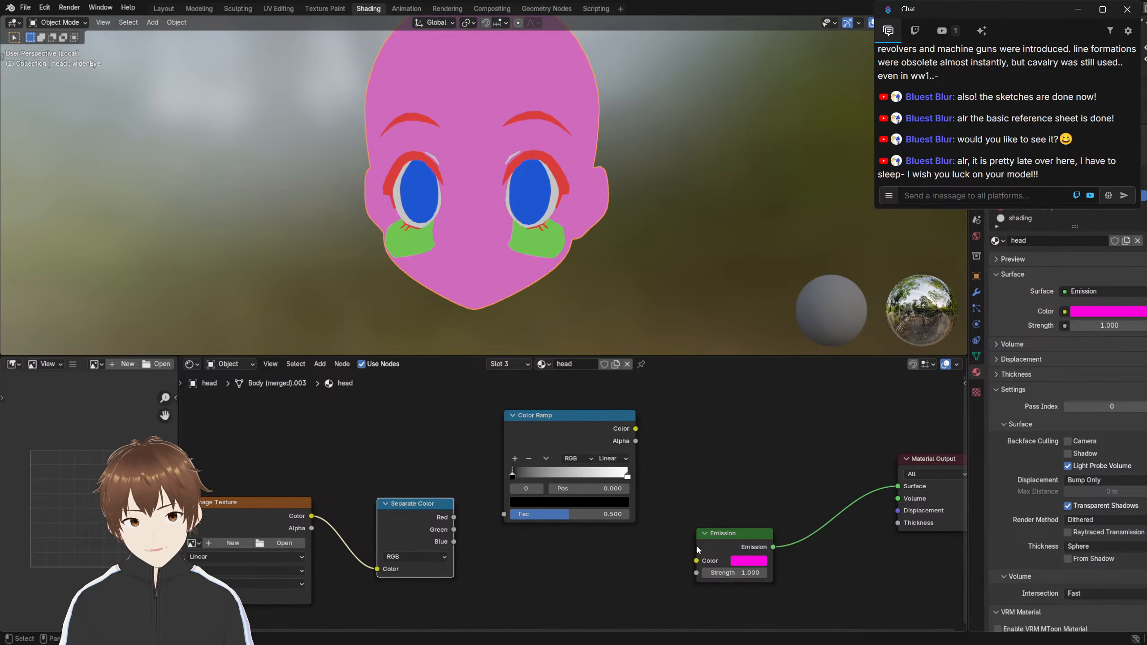
pyautogui.moveTo(699, 547); pyautogui.dragTo(712, 516)
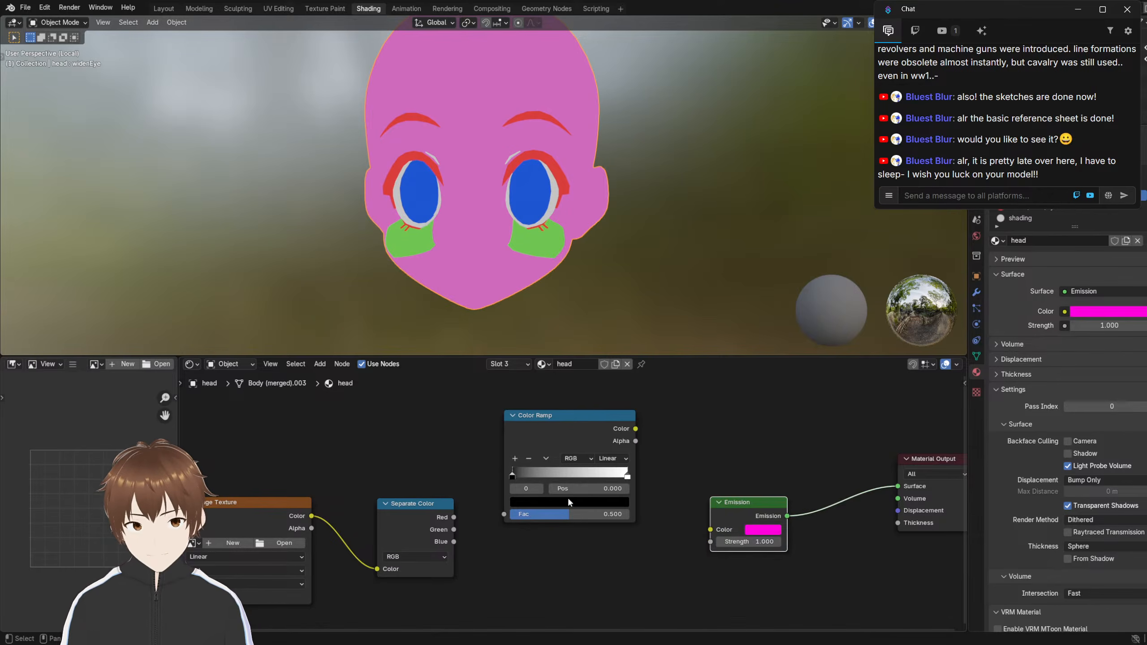
pyautogui.moveTo(518, 447); pyautogui.dragTo(522, 436)
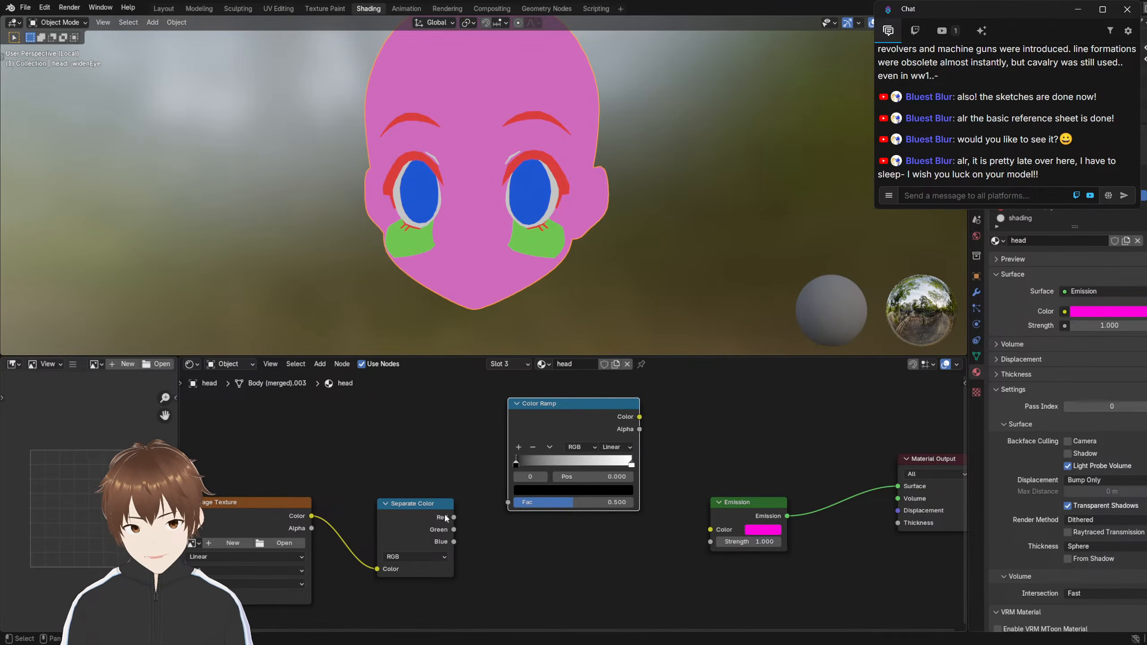
pyautogui.moveTo(453, 517); pyautogui.dragTo(508, 502)
pyautogui.moveTo(700, 452); pyautogui.dragTo(638, 473, button='middle')
pyautogui.moveTo(545, 447); pyautogui.dragTo(523, 444)
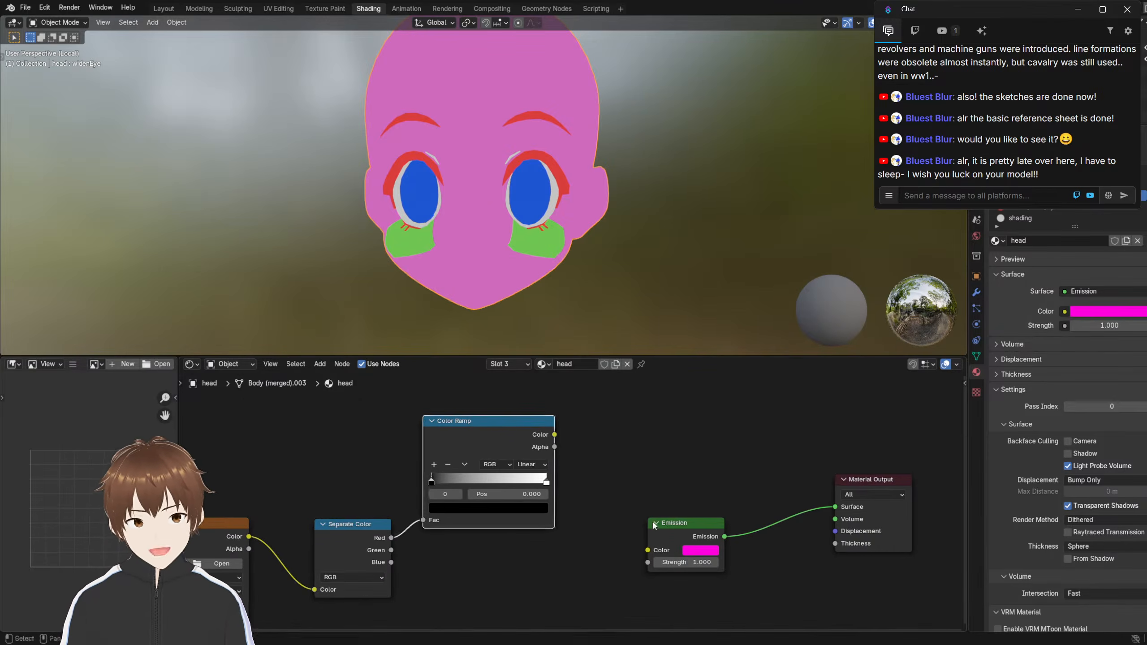
# Move the Emission and Material Output nodes farther away from the Color Ramp to free up space
pyautogui.moveTo(665, 524); pyautogui.dragTo(661, 471)
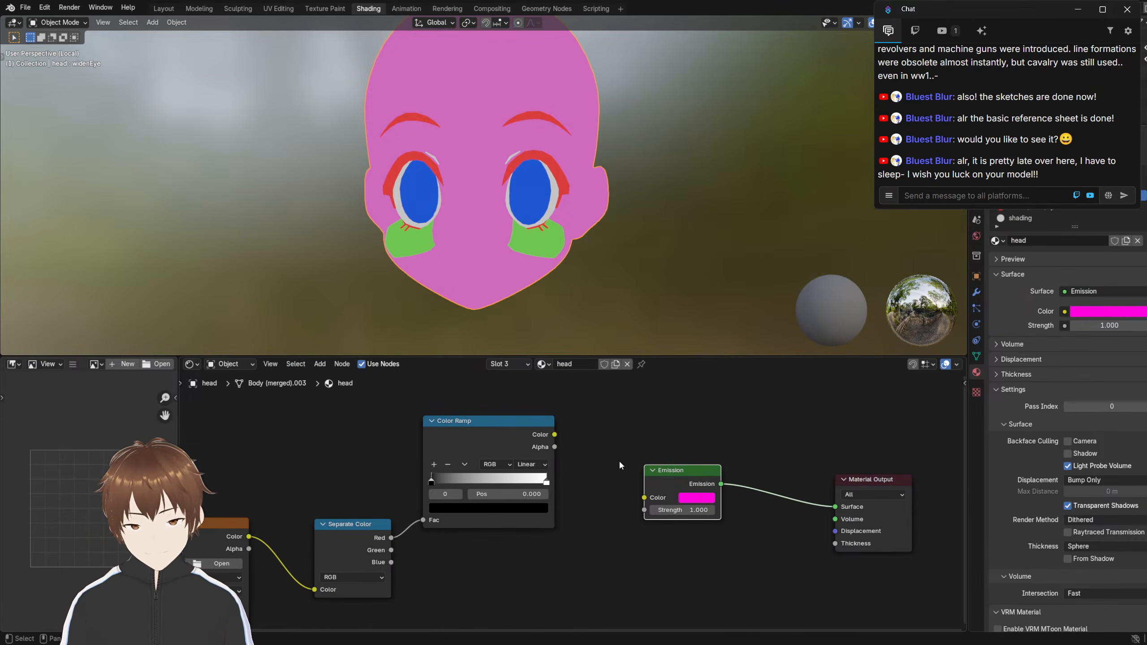
pyautogui.scroll(-3, 619, 462)
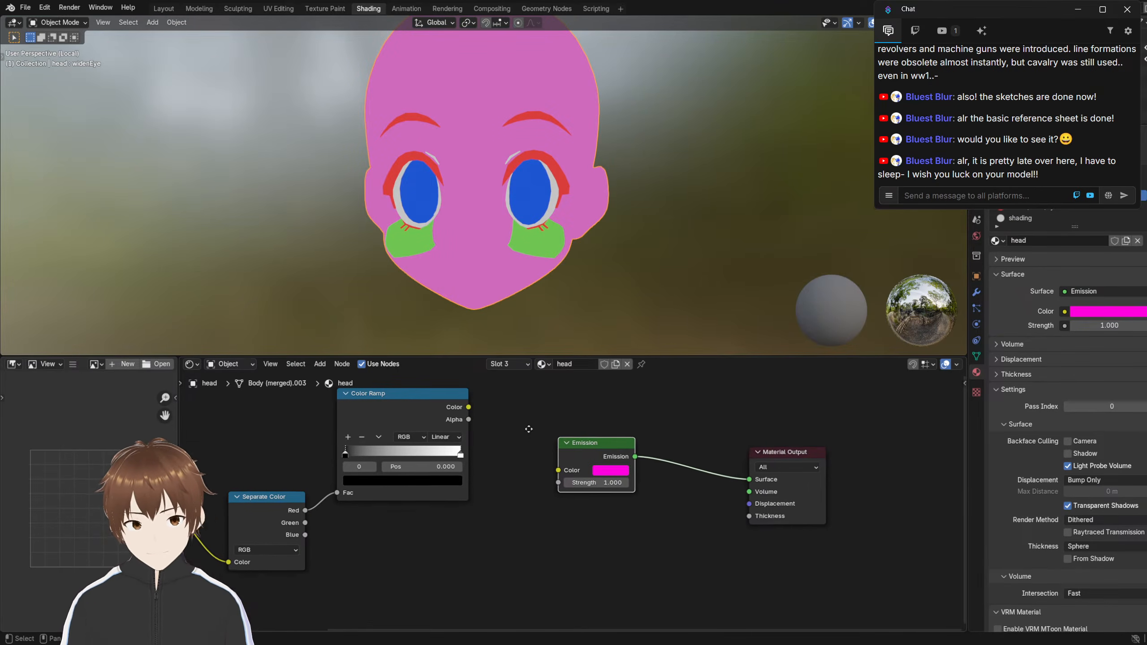
pyautogui.moveTo(687, 468); pyautogui.dragTo(826, 452)
pyautogui.moveTo(578, 461); pyautogui.dragTo(765, 461)
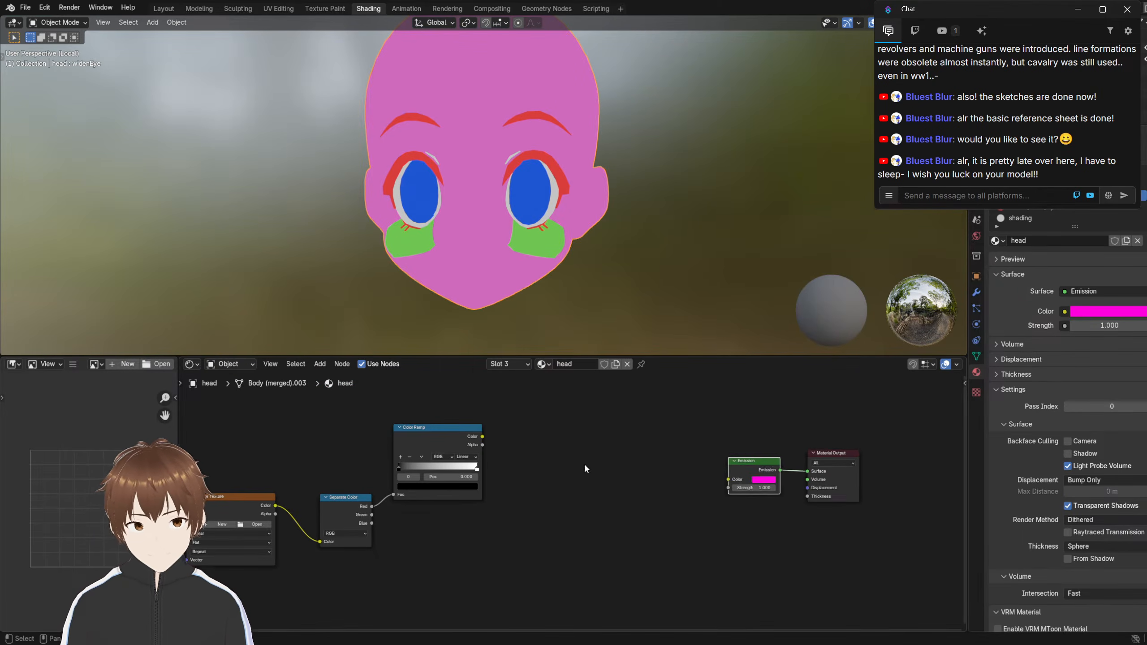
# Enlarge the node editor by shrinking the 3D viewport above it
pyautogui.moveTo(584, 462); pyautogui.dragTo(662, 454, button='middle')
pyautogui.scroll(2, 667, 455)
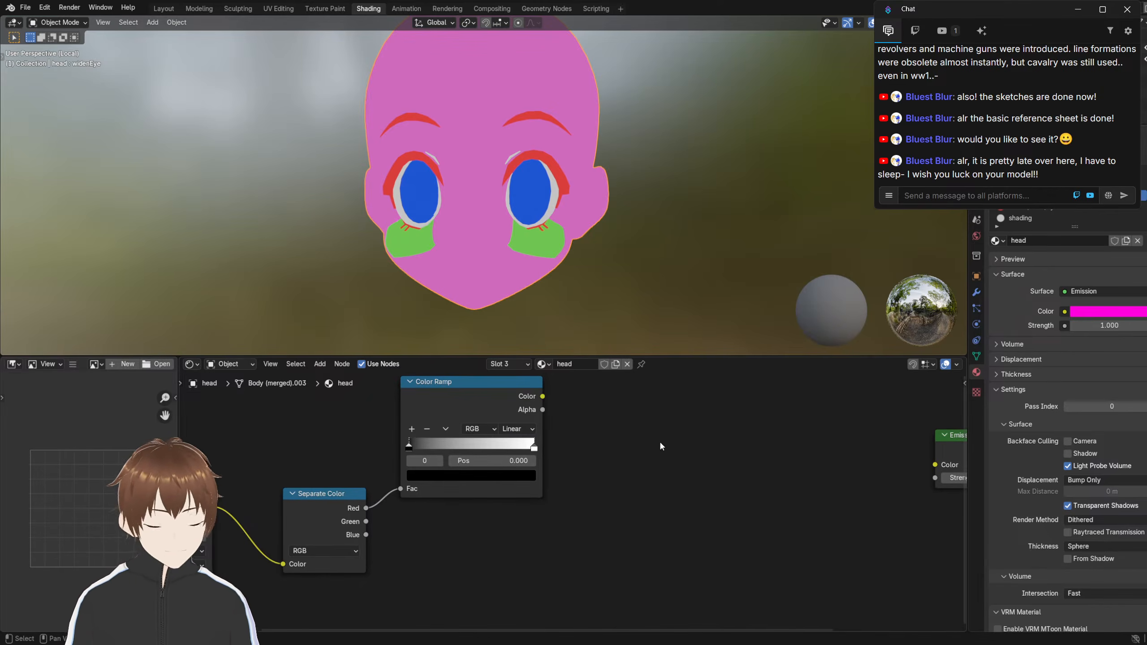
pyautogui.scroll(-1, 631, 460)
pyautogui.moveTo(630, 460); pyautogui.dragTo(763, 468, button='middle')
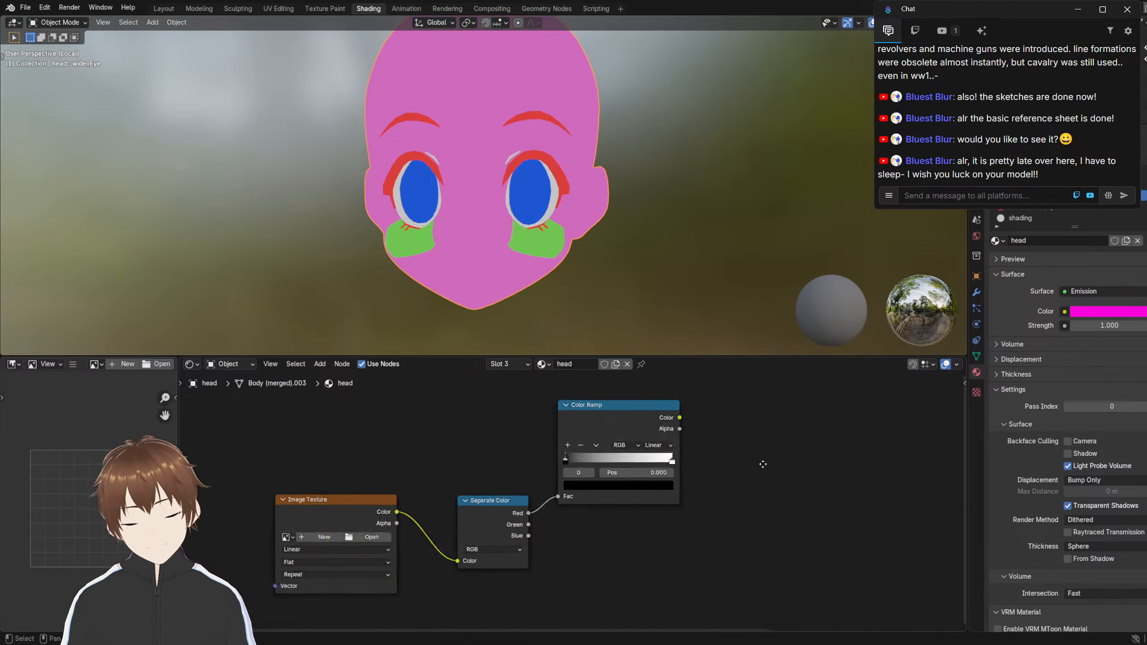
pyautogui.scroll(2, 763, 468)
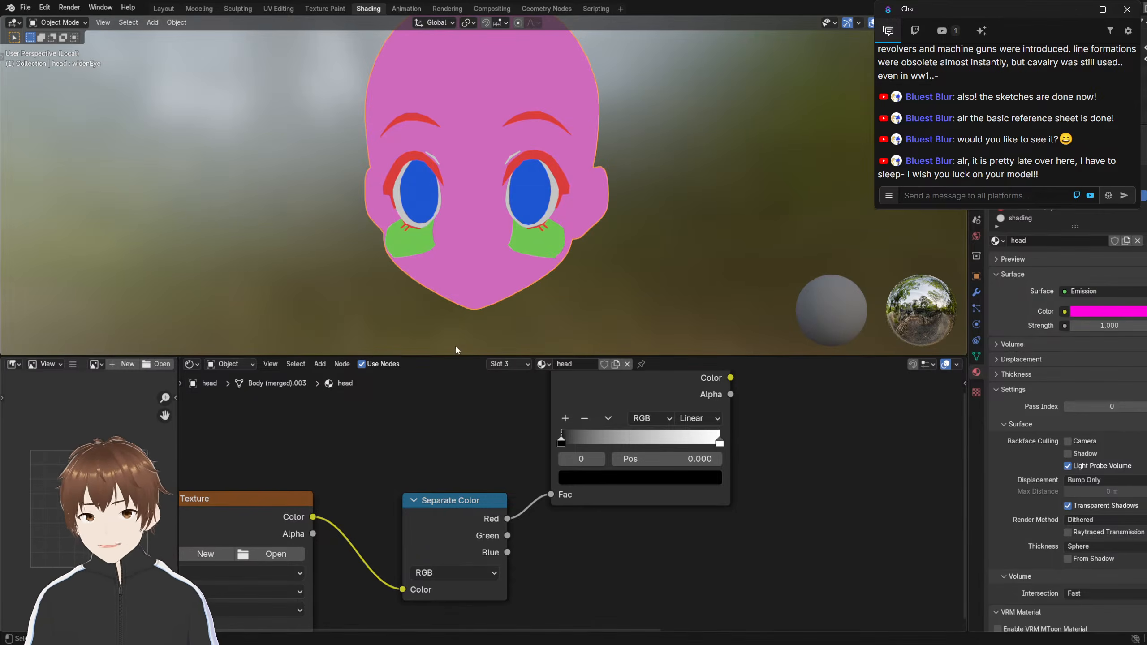
pyautogui.moveTo(470, 356); pyautogui.dragTo(461, 295)
pyautogui.scroll(-4, 501, 378)
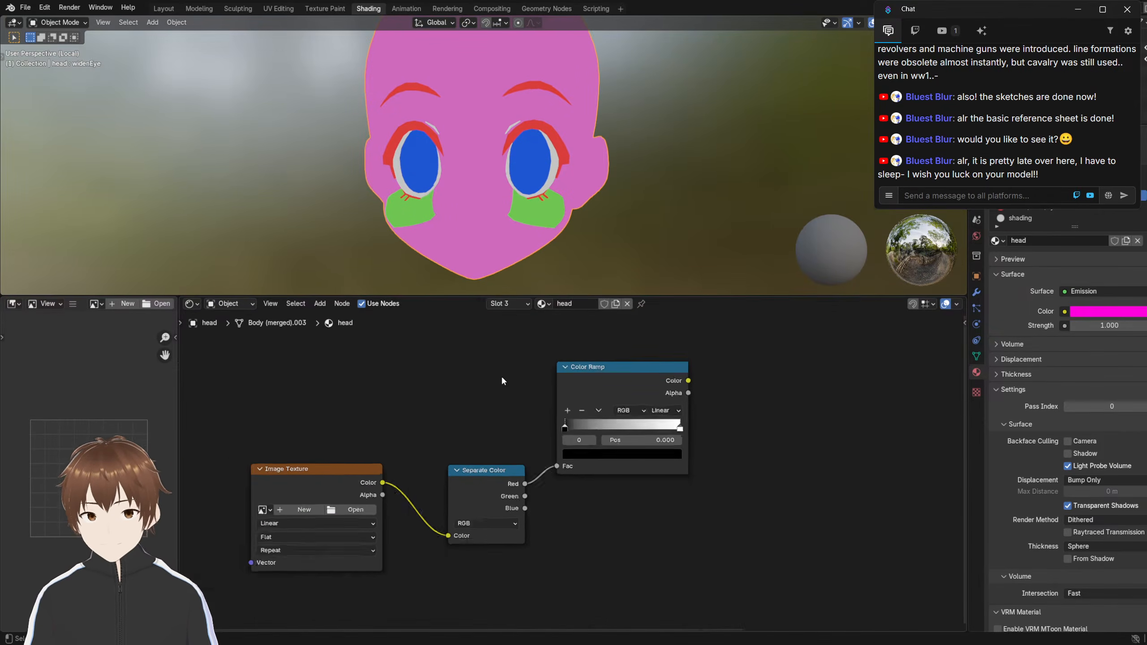
# Raise the Color Ramp node above Separate Color, then delete it from the node tree
pyautogui.scroll(2, 509, 386)
pyautogui.moveTo(514, 392); pyautogui.dragTo(449, 392, button='middle')
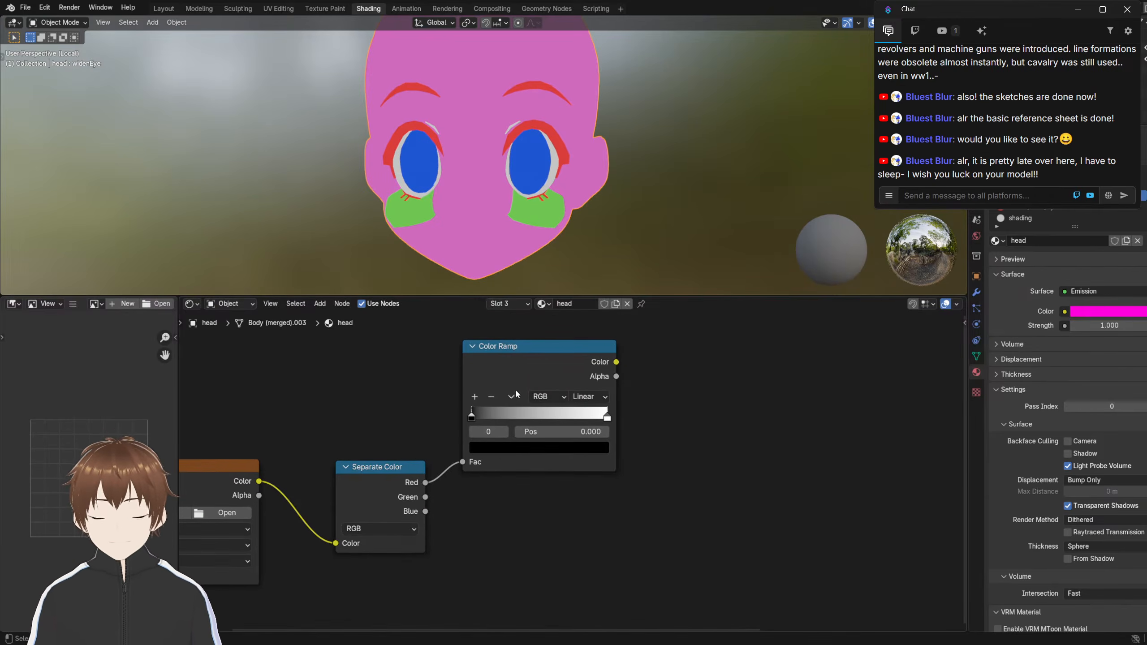
pyautogui.moveTo(454, 439); pyautogui.dragTo(456, 477, button='middle')
pyautogui.moveTo(542, 396); pyautogui.dragTo(550, 367)
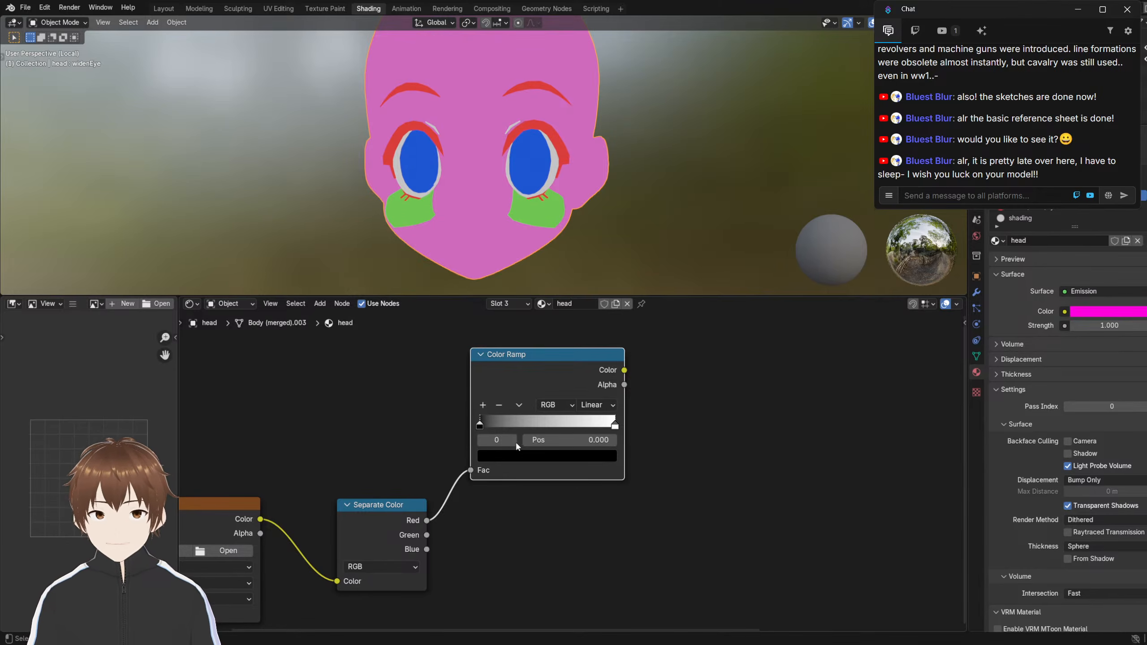
pyautogui.moveTo(442, 435); pyautogui.dragTo(457, 437, button='middle')
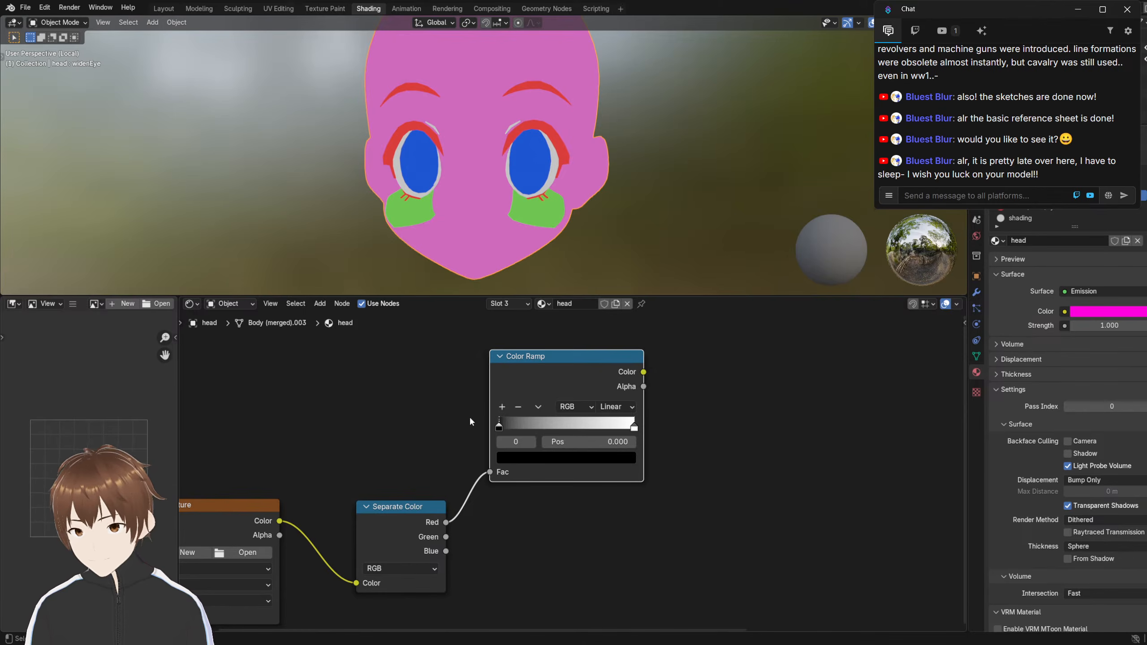
pyautogui.press('x')
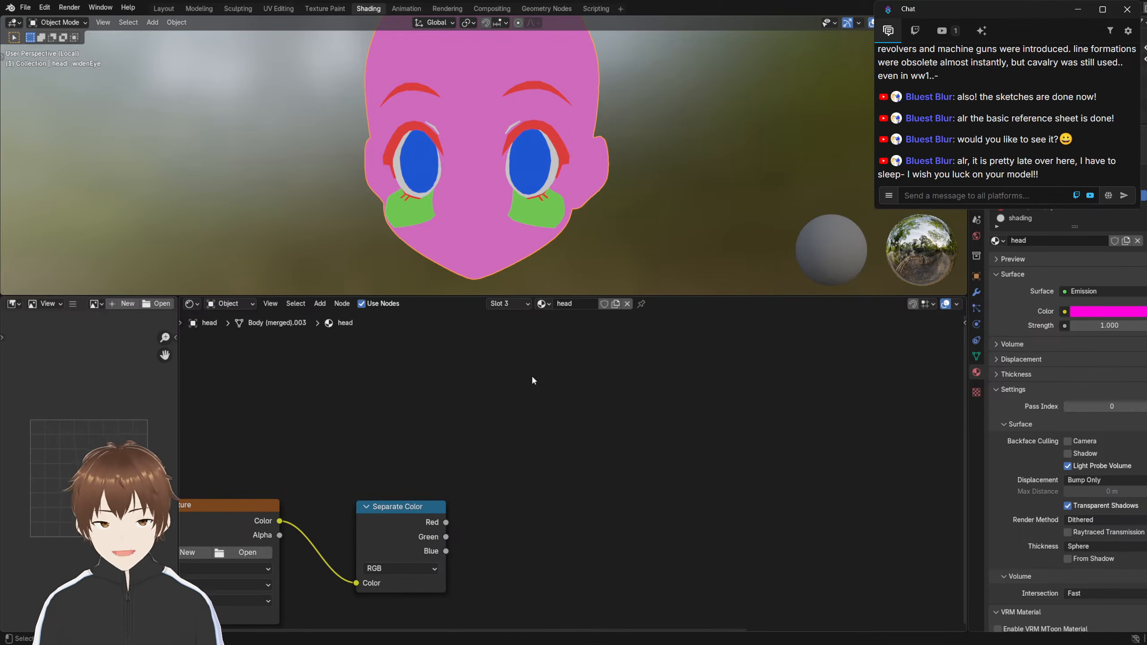
# Add a Mix Color node and place it above and beyond the Separate Color node
pyautogui.hotkey('shift', 'a')
pyautogui.click(549, 378)
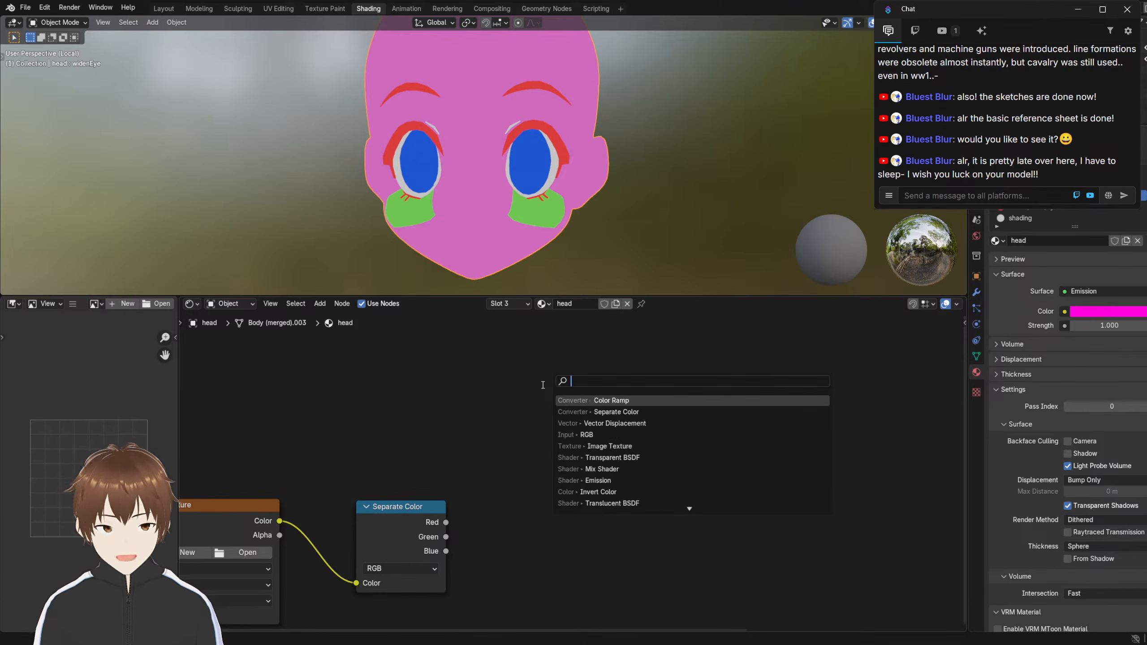
pyautogui.write('mix')
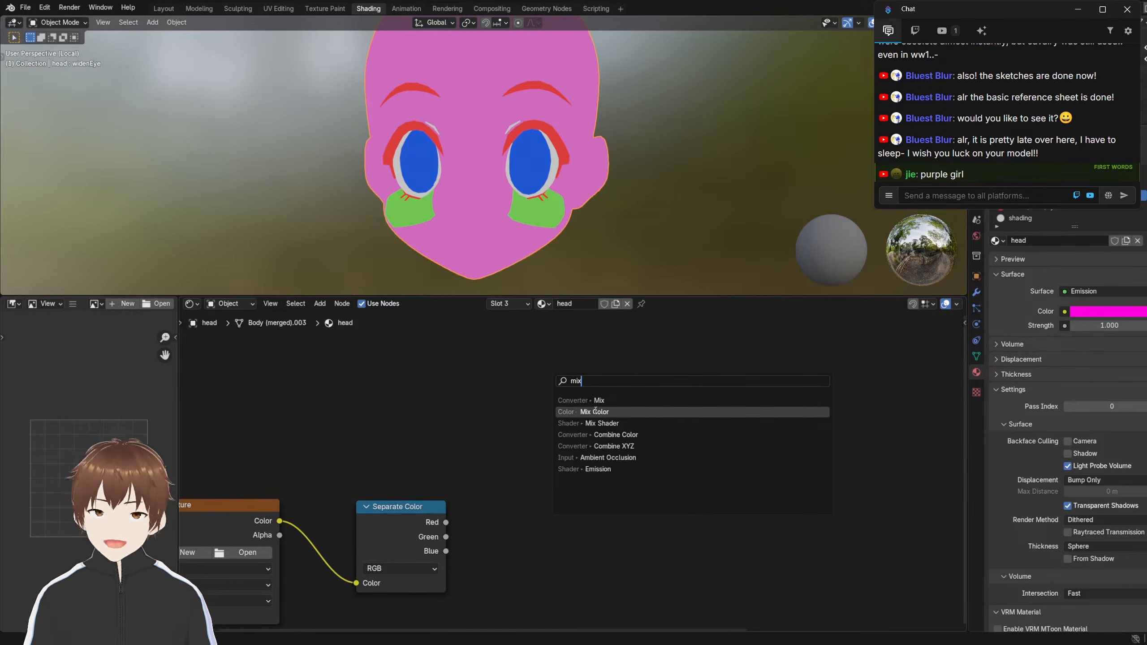
pyautogui.click(595, 411)
pyautogui.click(485, 352)
pyautogui.moveTo(444, 391); pyautogui.dragTo(402, 395, button='middle')
pyautogui.moveTo(495, 369); pyautogui.dragTo(513, 366)
pyautogui.moveTo(447, 396); pyautogui.dragTo(468, 391, button='middle')
pyautogui.scroll(3, 450, 444)
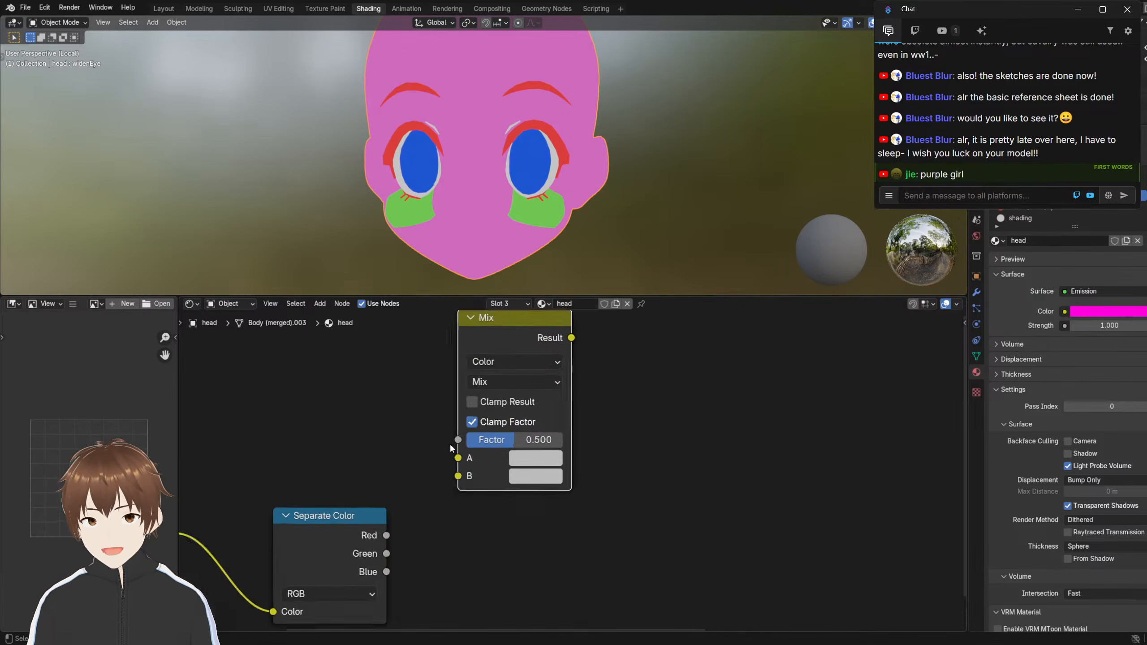
pyautogui.moveTo(450, 444); pyautogui.dragTo(475, 438, button='middle')
pyautogui.scroll(-2, 445, 428)
pyautogui.moveTo(499, 366); pyautogui.dragTo(485, 365)
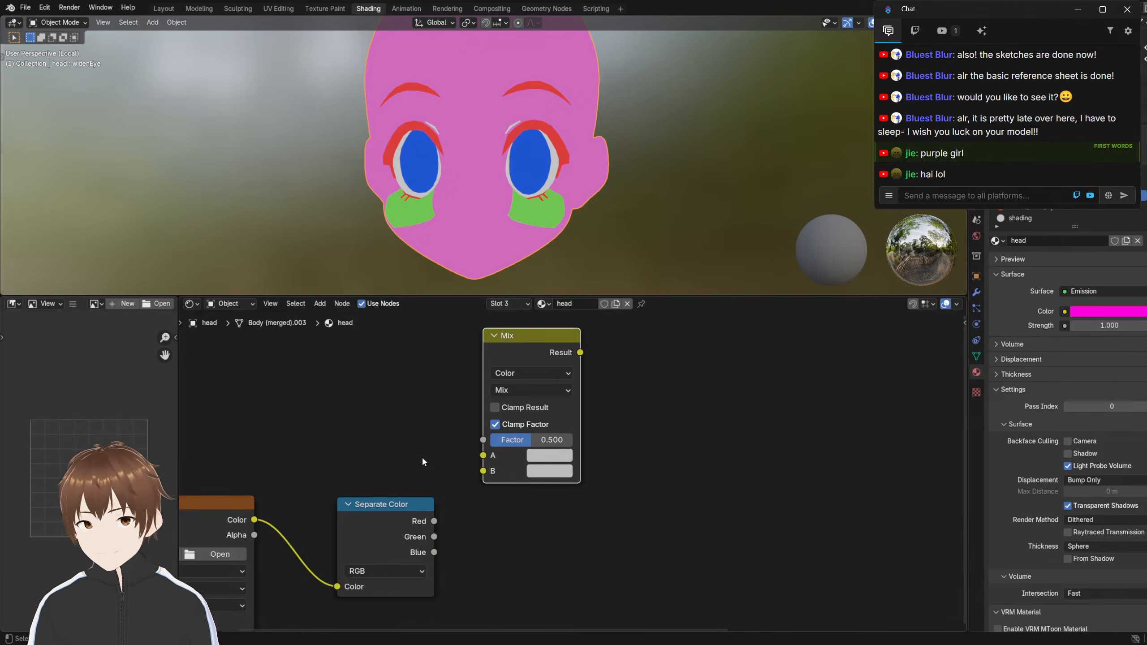
# Connect Separate Color's Red output to the Mix node's Factor input
pyautogui.click(399, 412)
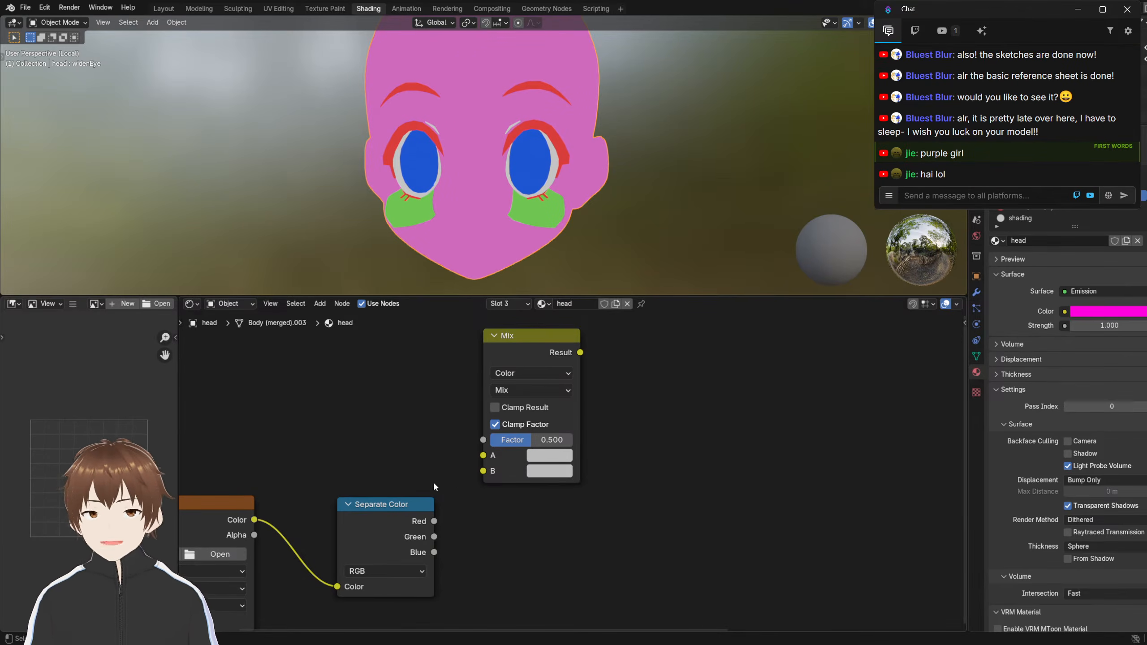
pyautogui.moveTo(435, 521); pyautogui.dragTo(482, 440)
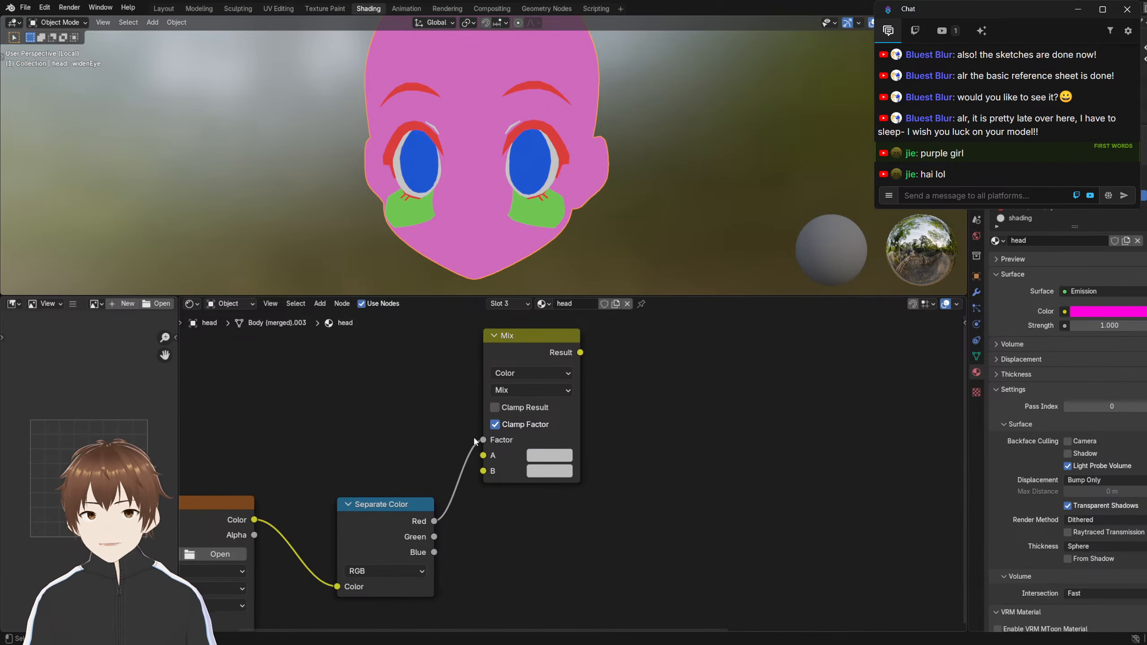
pyautogui.moveTo(438, 425); pyautogui.dragTo(453, 430, button='middle')
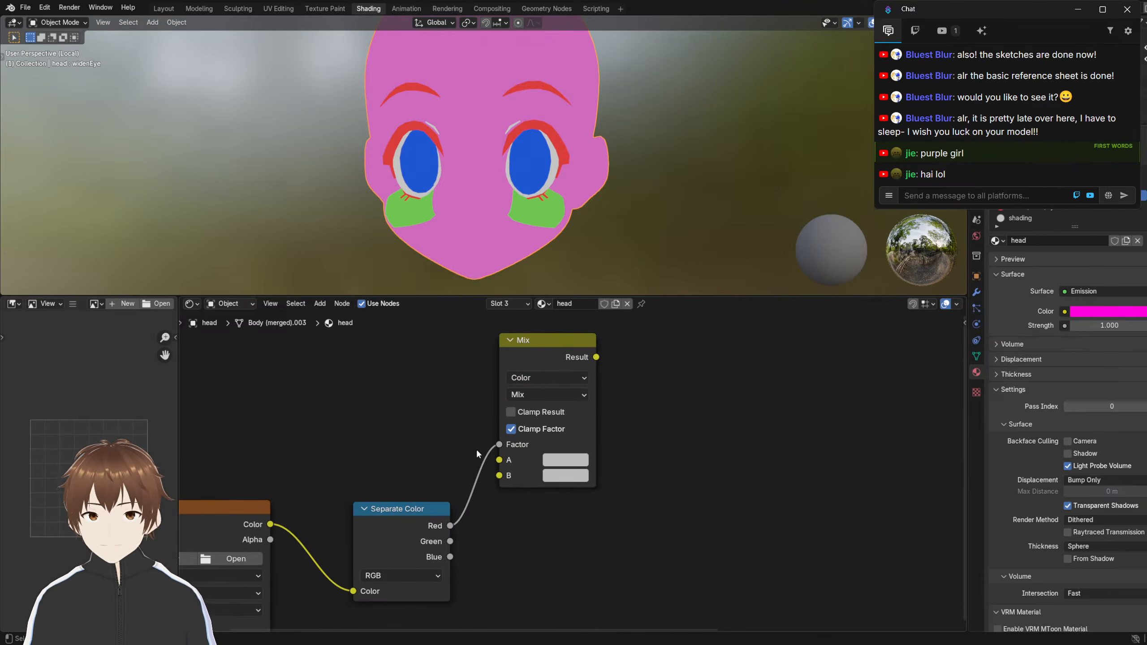
pyautogui.moveTo(481, 446); pyautogui.dragTo(447, 429, button='middle')
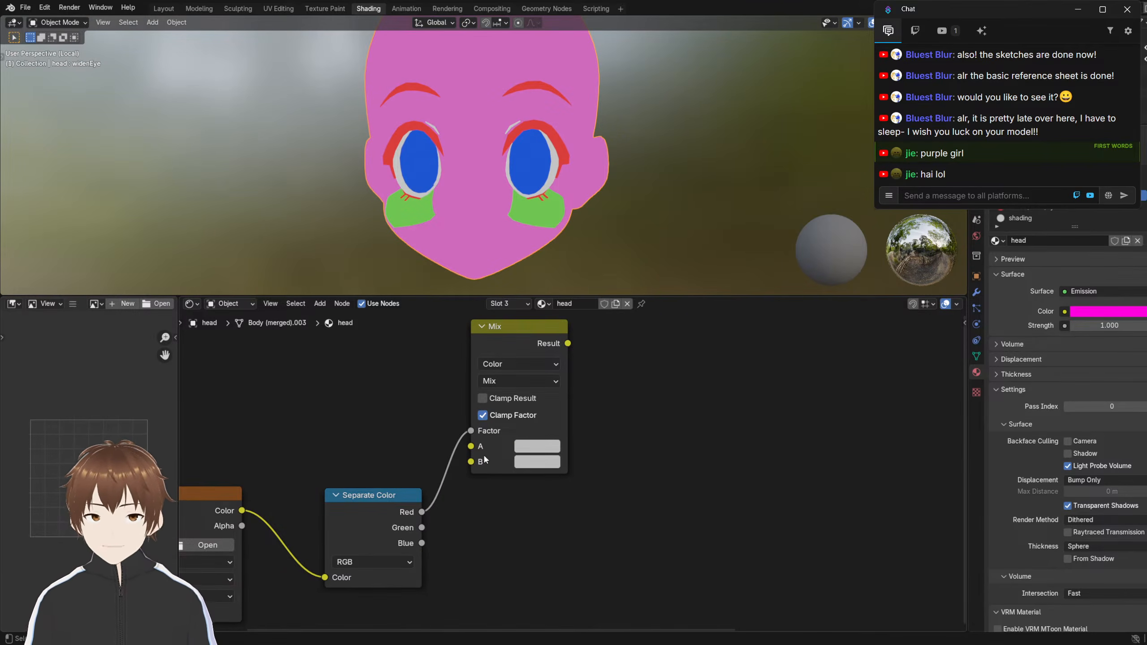
pyautogui.moveTo(490, 453)
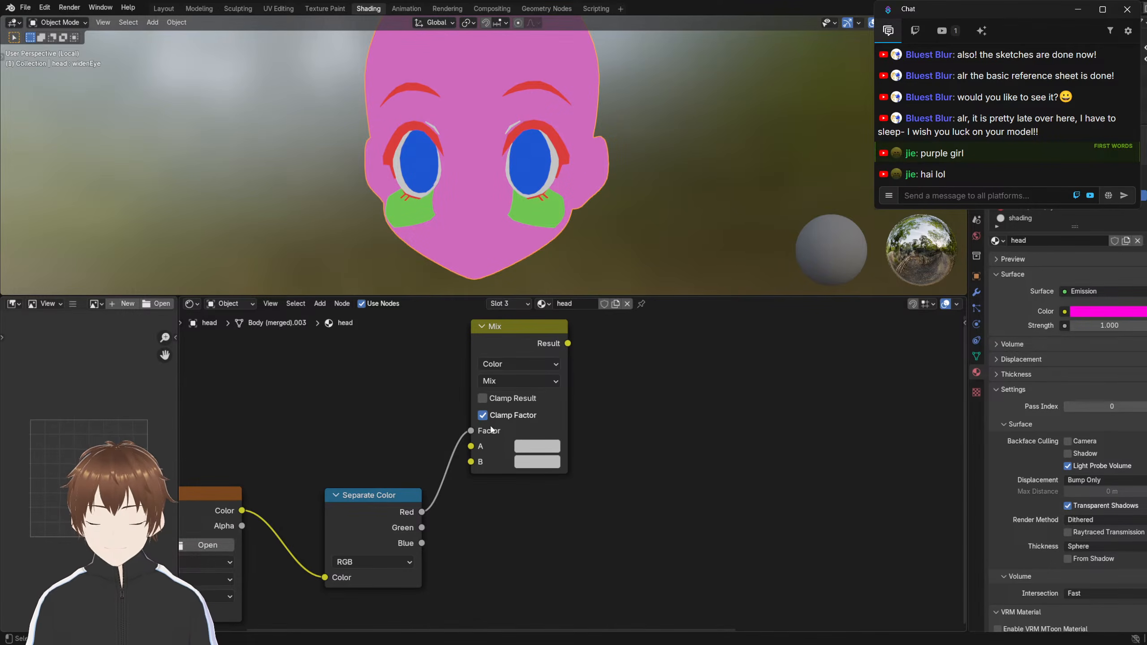
pyautogui.hotkey('shift', 'a')
pyautogui.click(697, 409)
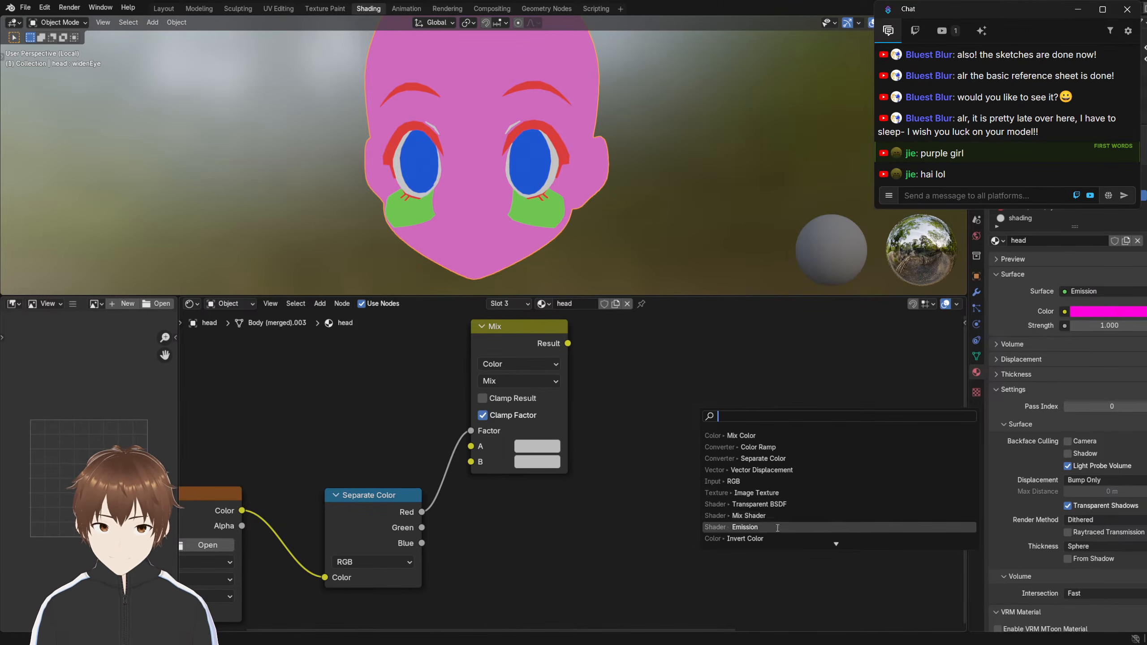
pyautogui.scroll(-6, 777, 529)
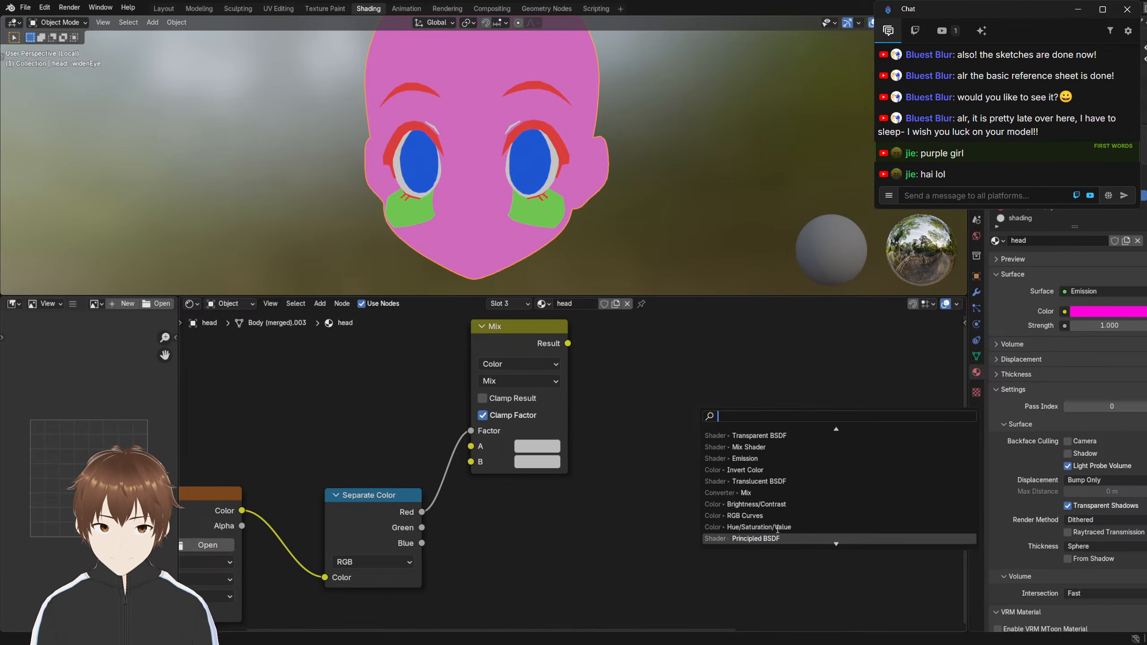
pyautogui.scroll(6, 777, 529)
pyautogui.scroll(2, 760, 449)
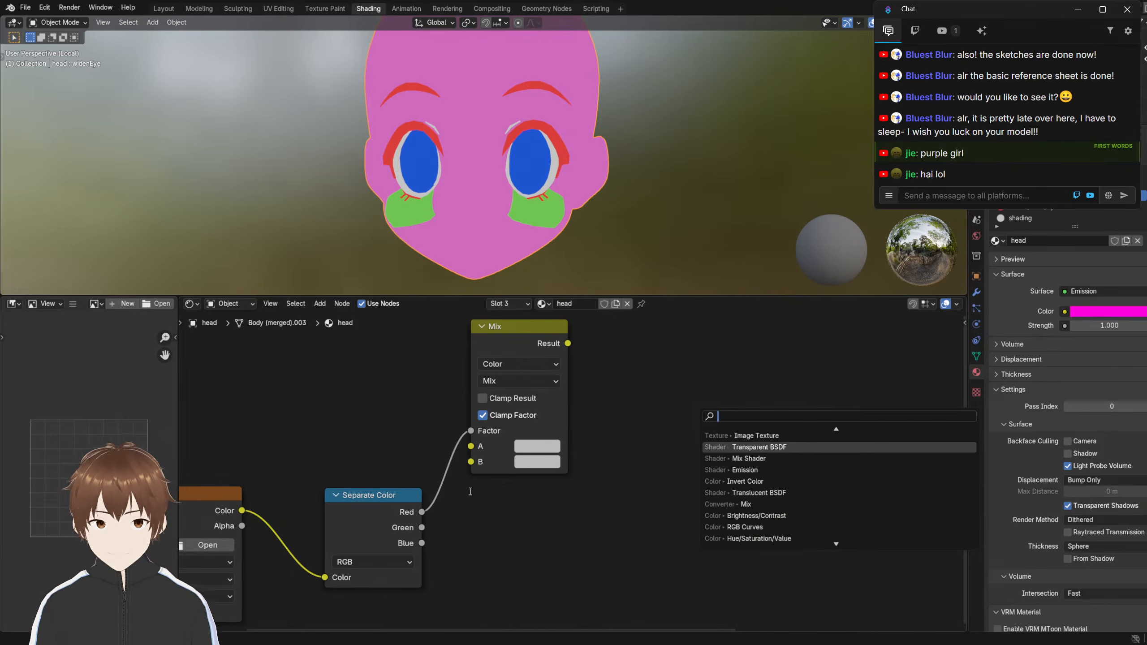
pyautogui.press('Escape')
# Preview Separate Color's Red output on the material surface and move the Separate Color node closer to the Image Texture node
pyautogui.keyDown('ctrl'); pyautogui.keyDown('shift'); pyautogui.click(391, 493); pyautogui.keyUp('shift'); pyautogui.keyUp('ctrl')
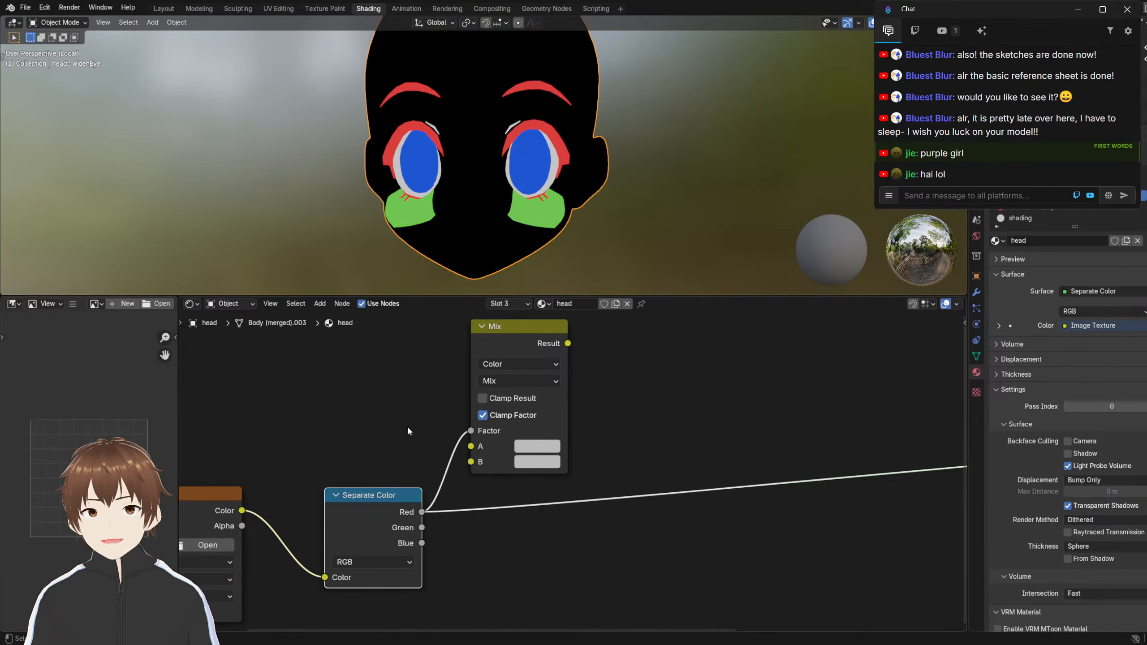
pyautogui.scroll(-4, 369, 479)
pyautogui.moveTo(290, 462); pyautogui.dragTo(361, 450, button='middle')
pyautogui.scroll(3, 360, 450)
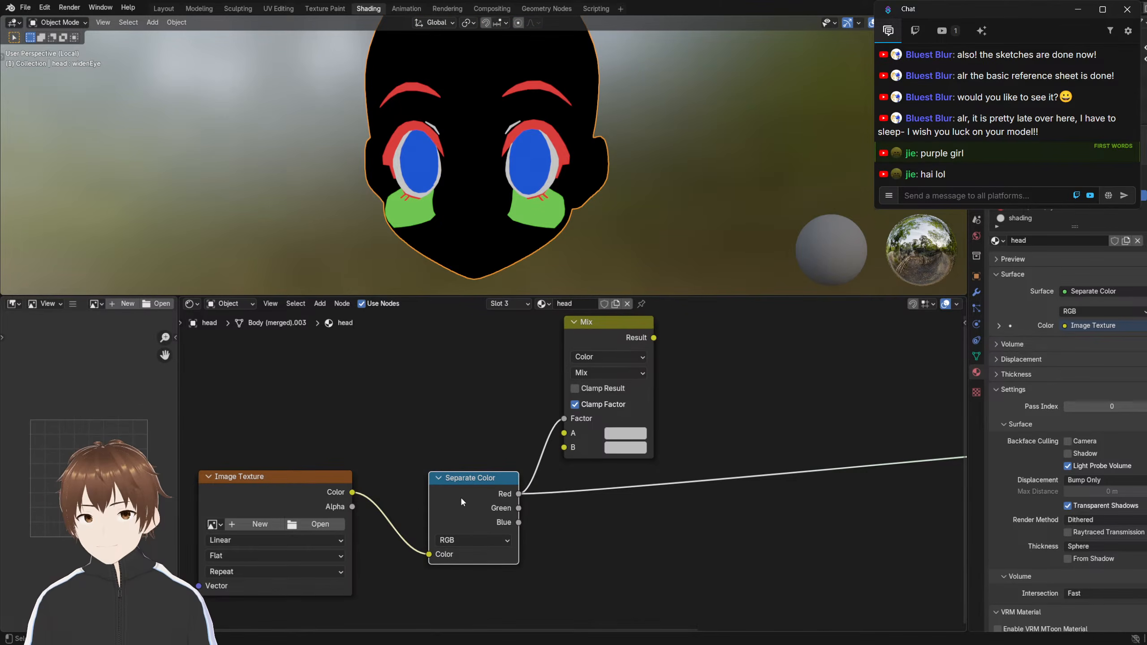
pyautogui.moveTo(484, 482); pyautogui.dragTo(457, 487)
pyautogui.moveTo(452, 373); pyautogui.dragTo(437, 310, button='middle')
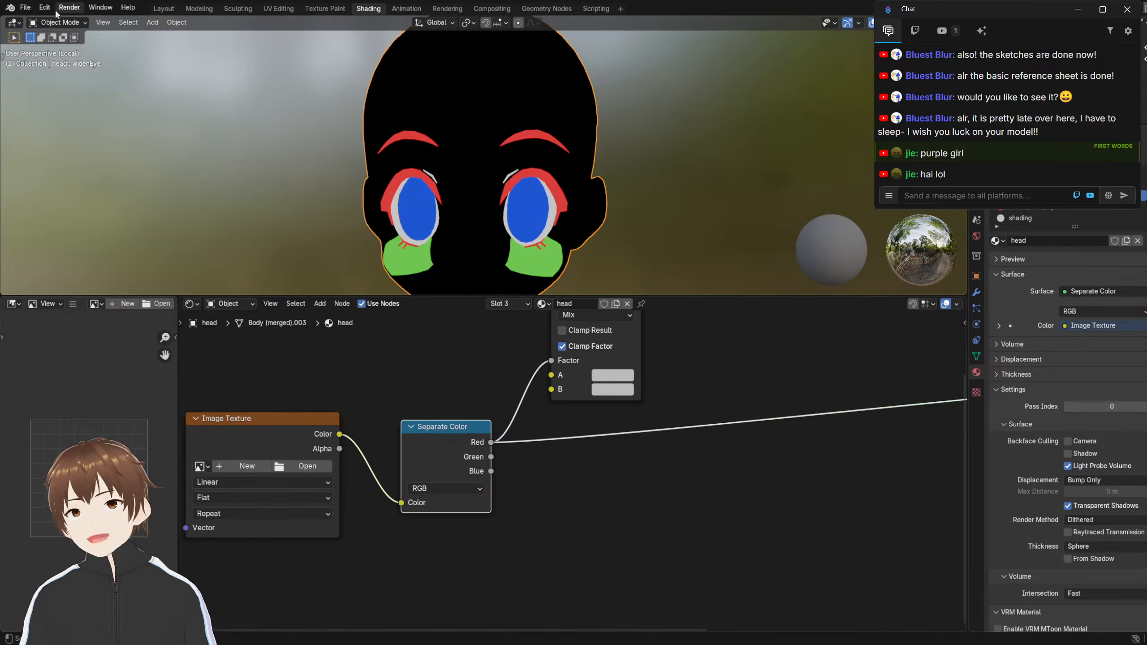
# Switch the head to Texture Paint mode and turn off face selection masking
pyautogui.click(71, 7)
pyautogui.click(43, 30)
pyautogui.click(49, 22)
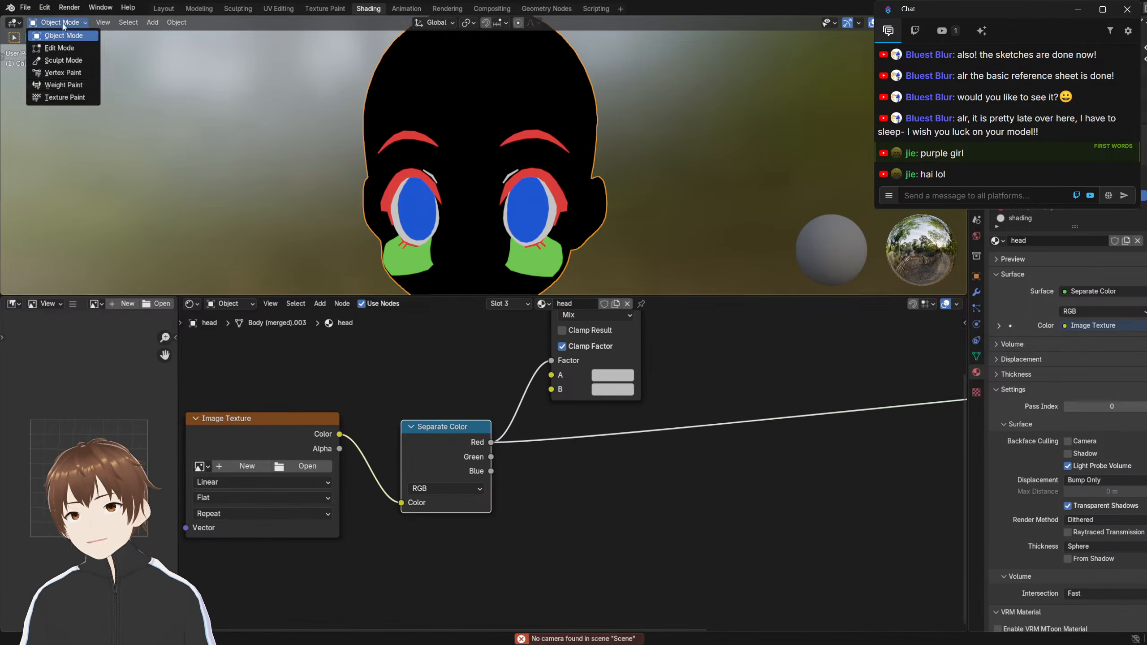
pyautogui.click(57, 96)
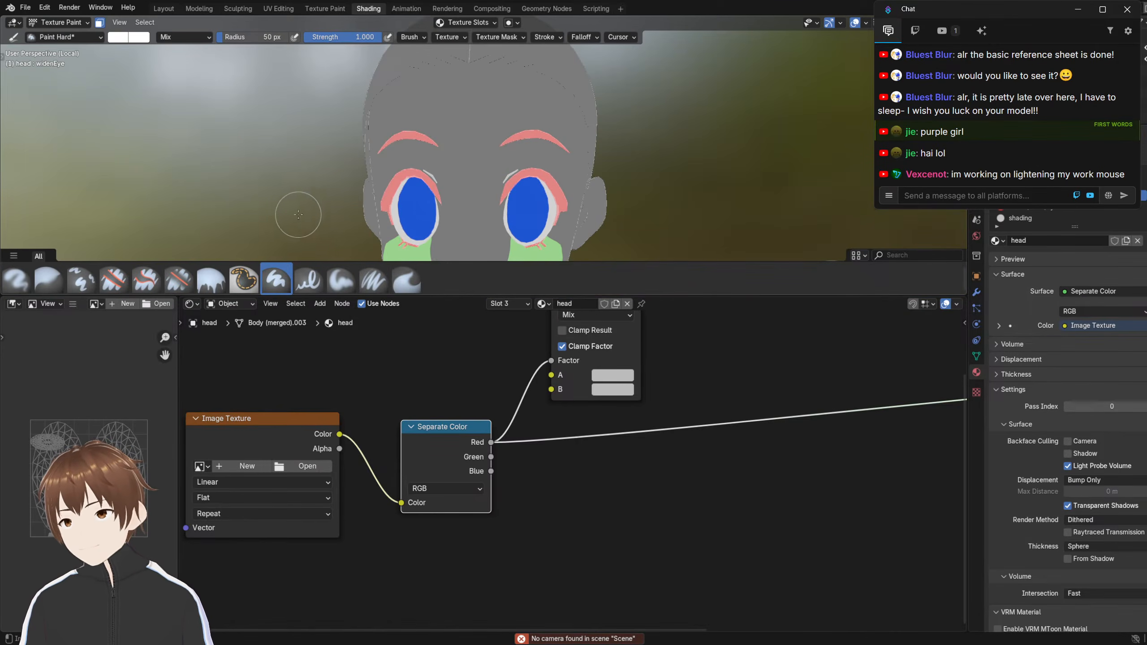
pyautogui.scroll(4, 307, 203)
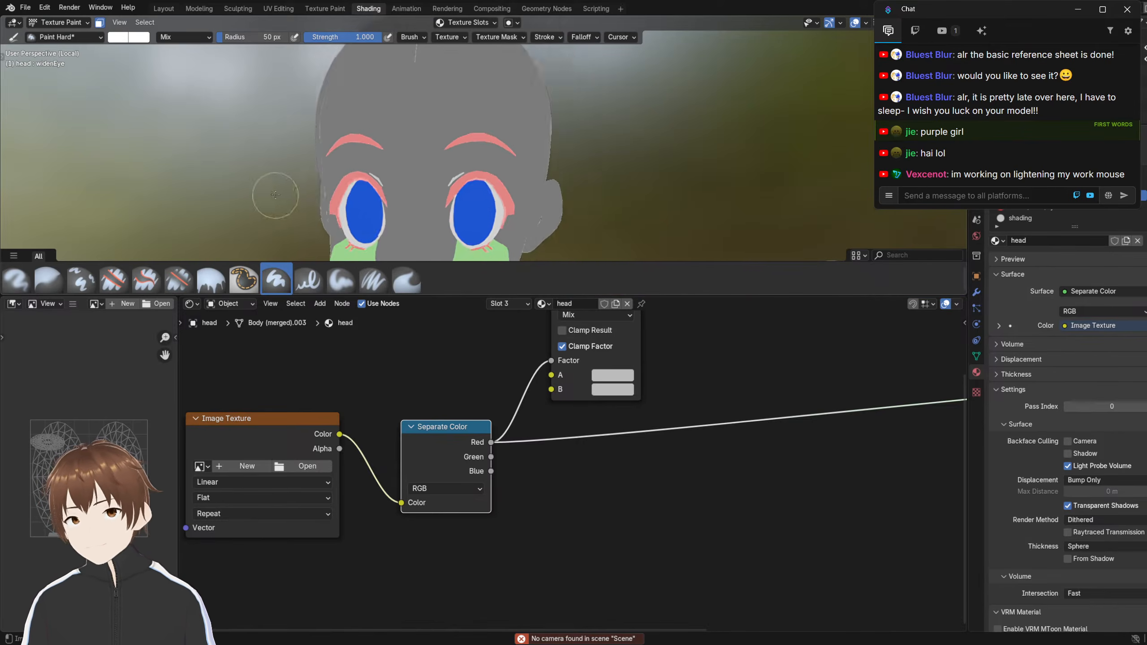
pyautogui.click(99, 22)
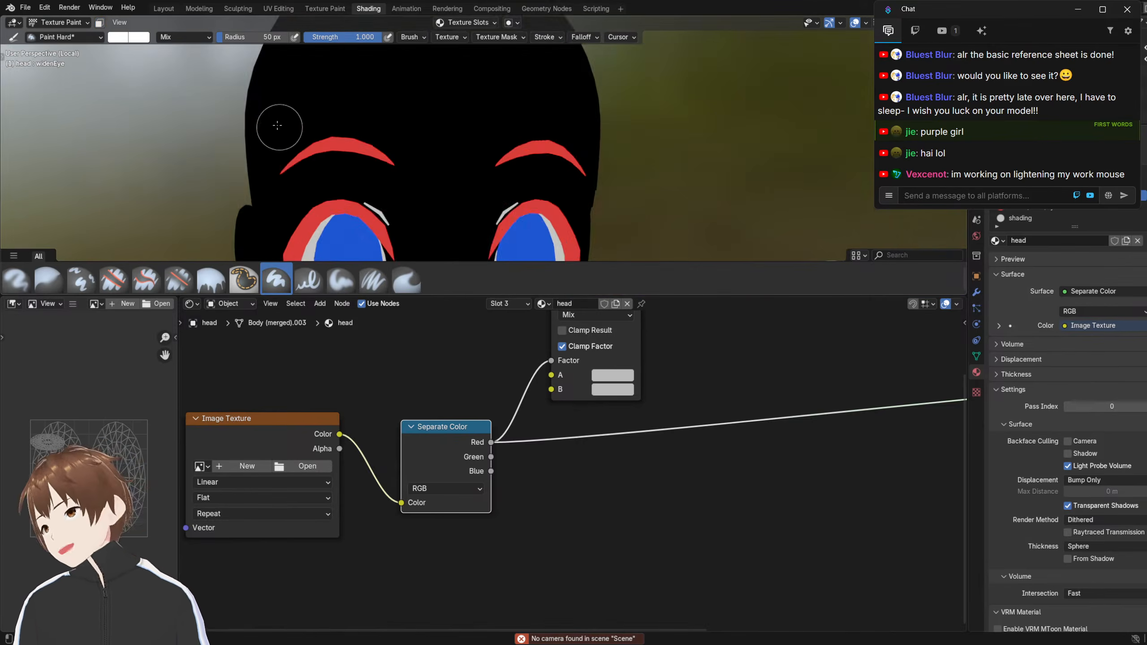
# Try to paint a white dab on the head above the eyebrow
pyautogui.scroll(-3, 316, 131)
pyautogui.scroll(2, 370, 141)
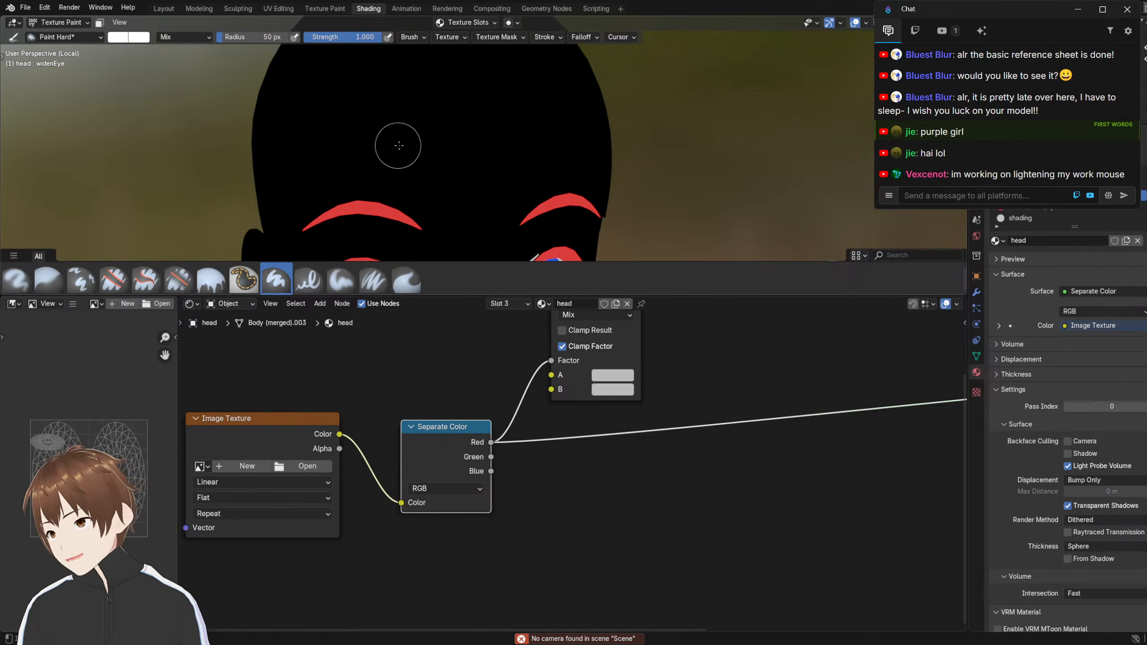
pyautogui.scroll(-1, 389, 135)
pyautogui.moveTo(389, 136); pyautogui.dragTo(405, 143, button='middle')
pyautogui.click(368, 118)
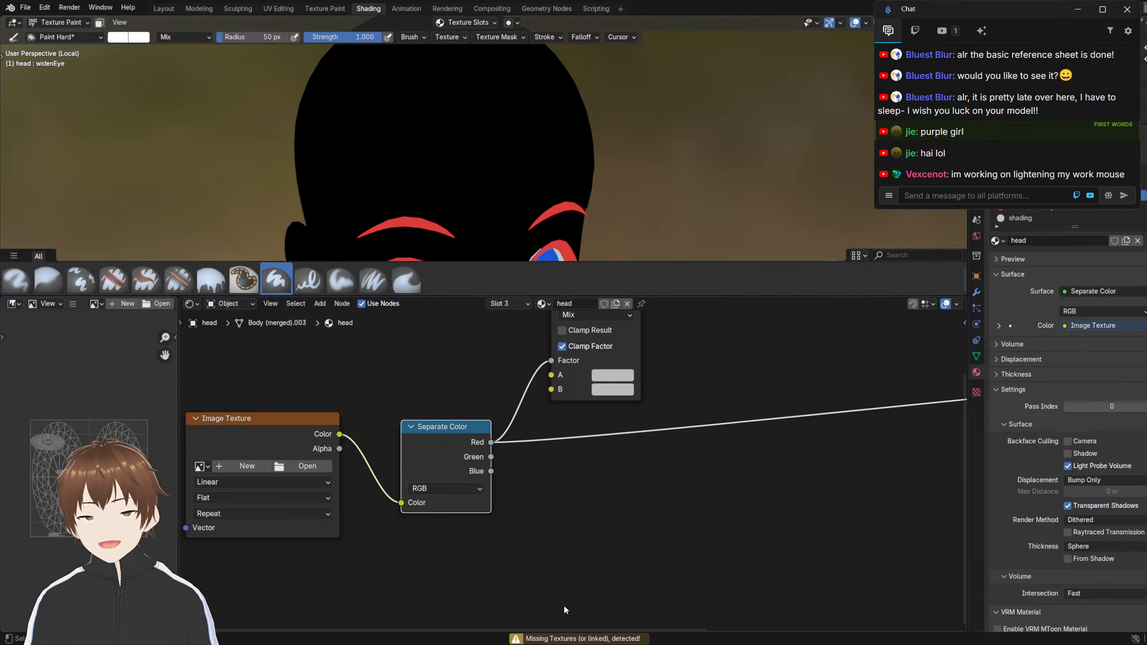
# Assign the existing mask_head image to the Image Texture node
pyautogui.scroll(-3, 562, 604)
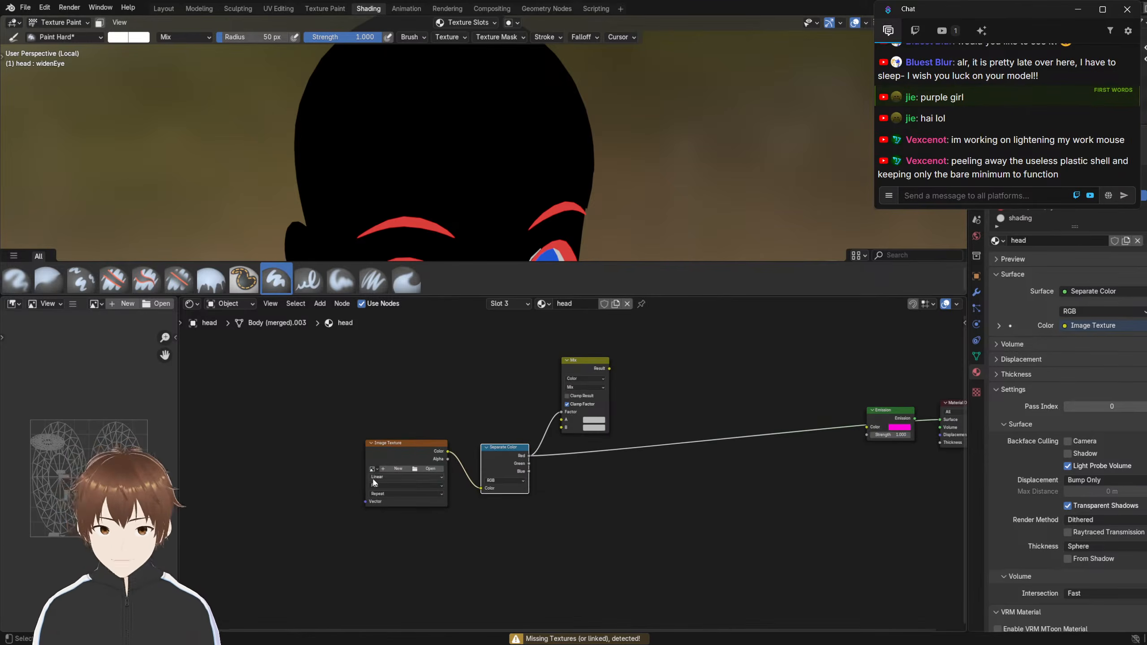
pyautogui.scroll(2, 365, 479)
pyautogui.click(254, 466)
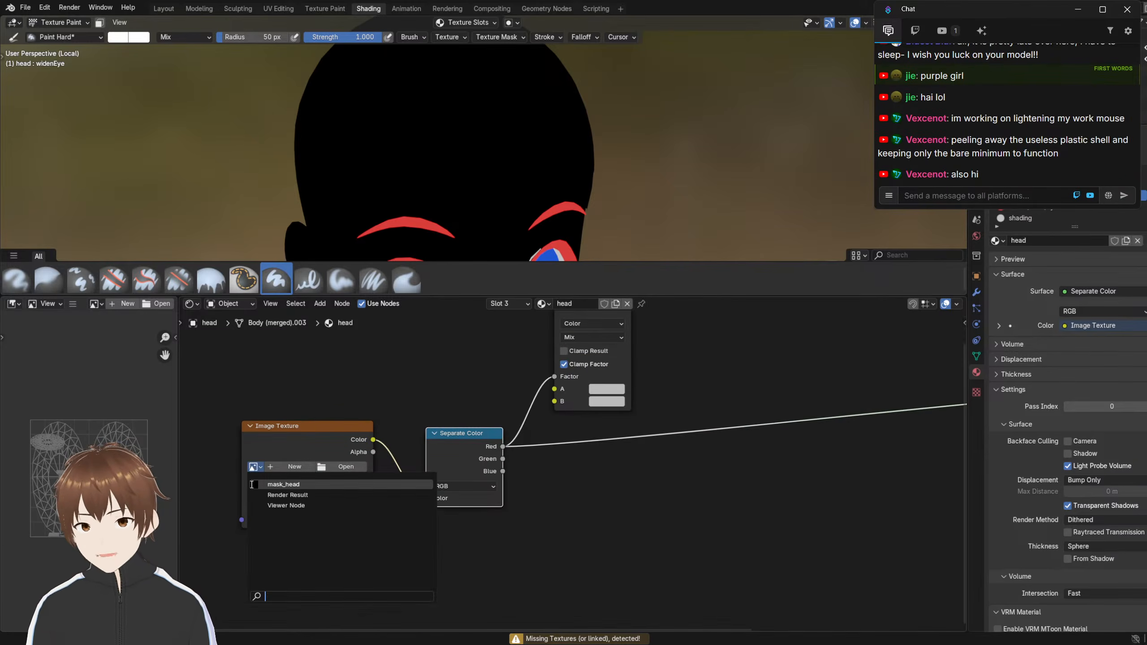
pyautogui.click(277, 484)
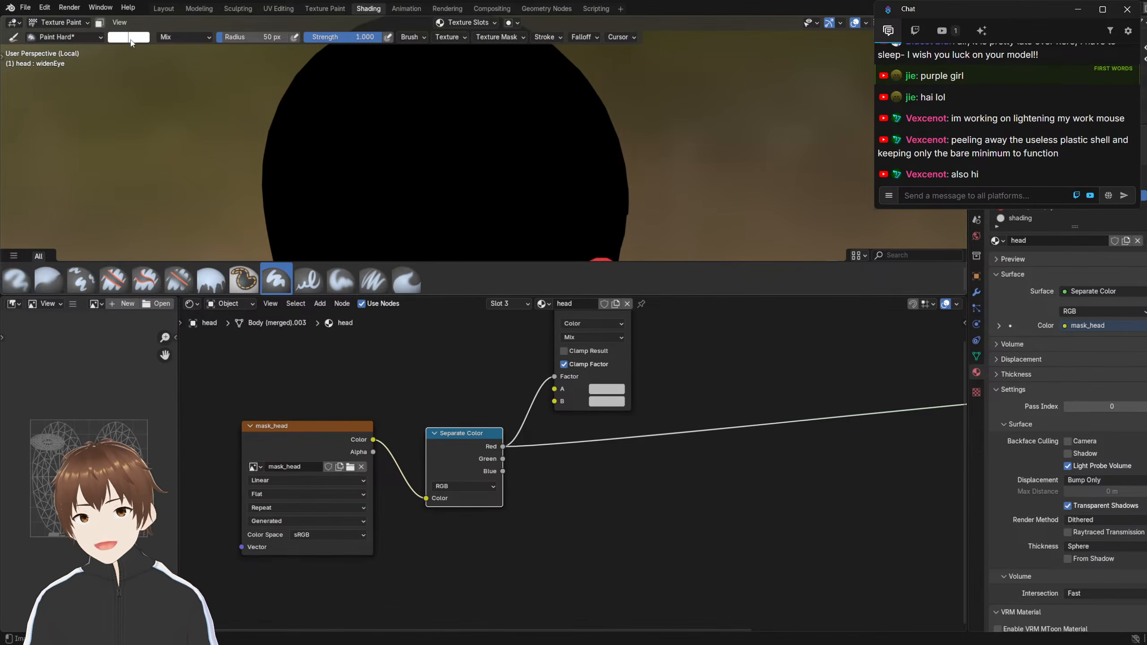
# Set the Paint Hard brush's primary color to red using the RGB color picker
pyautogui.click(130, 37)
pyautogui.moveTo(155, 120); pyautogui.dragTo(161, 140)
pyautogui.click(142, 152)
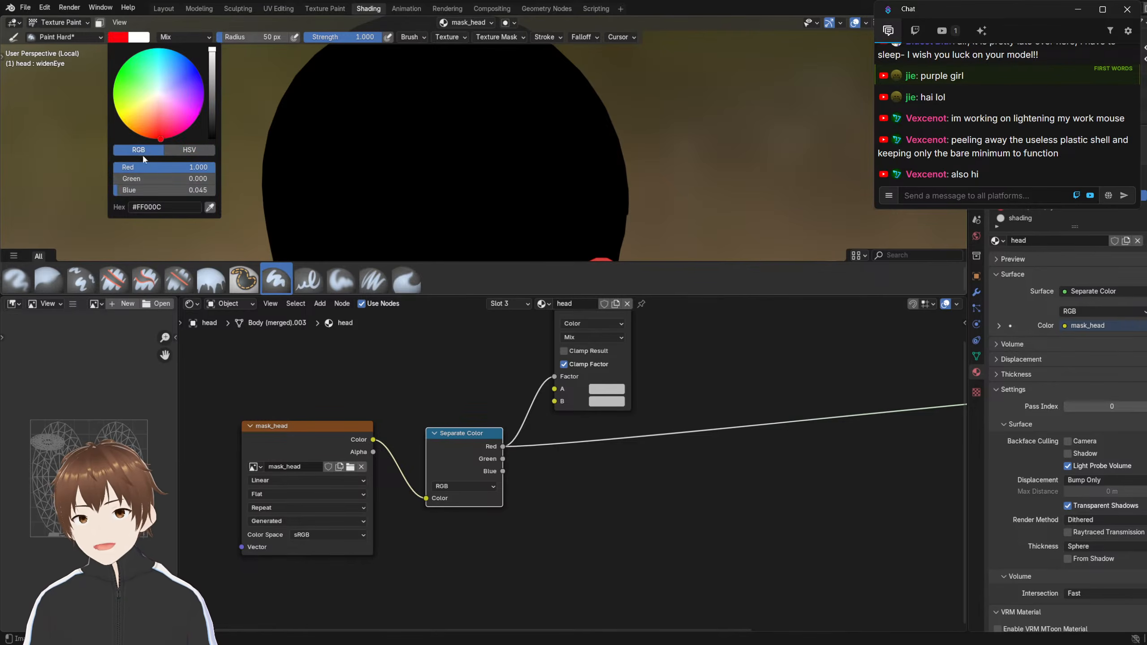
pyautogui.click(166, 194)
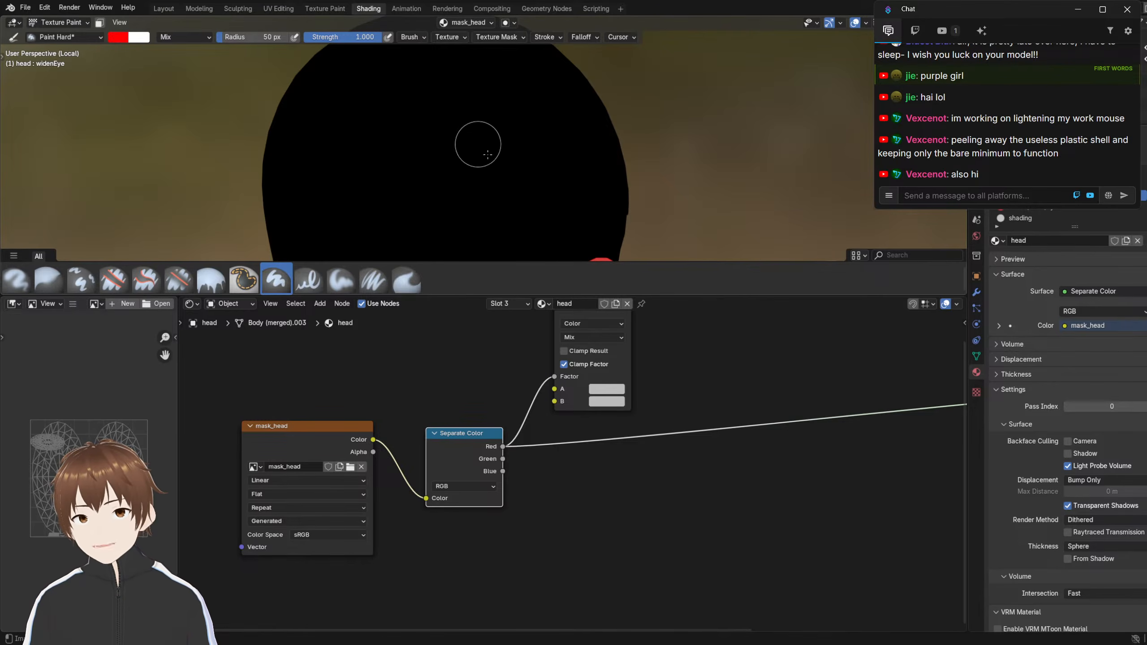
pyautogui.scroll(-2, 422, 141)
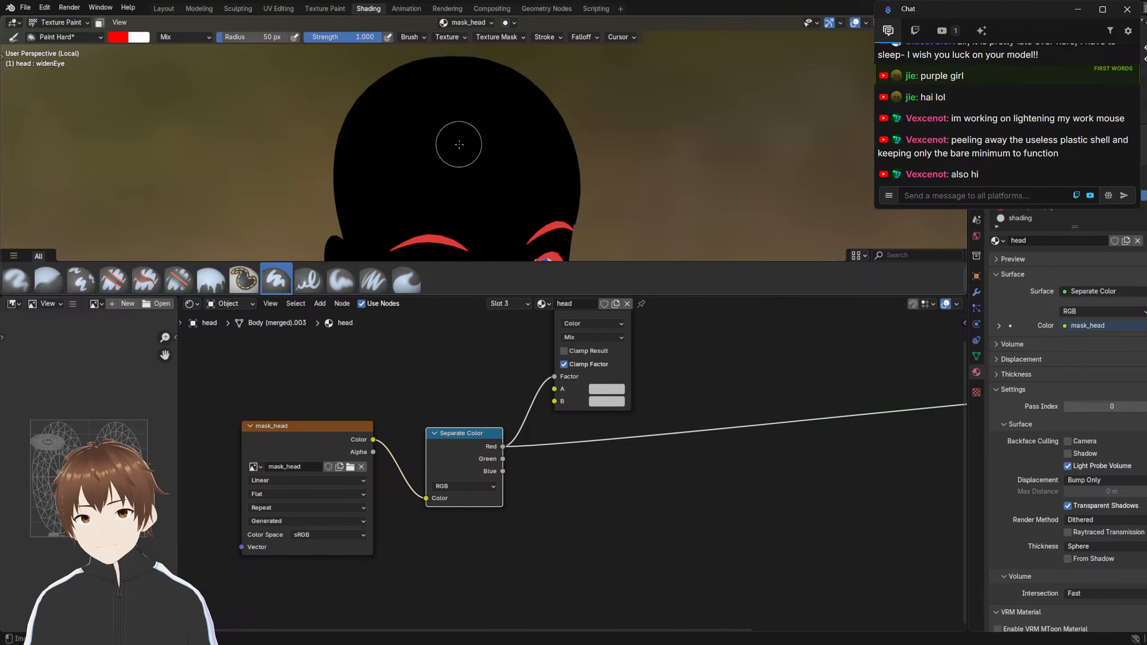
pyautogui.moveTo(460, 148); pyautogui.dragTo(468, 131, button='middle')
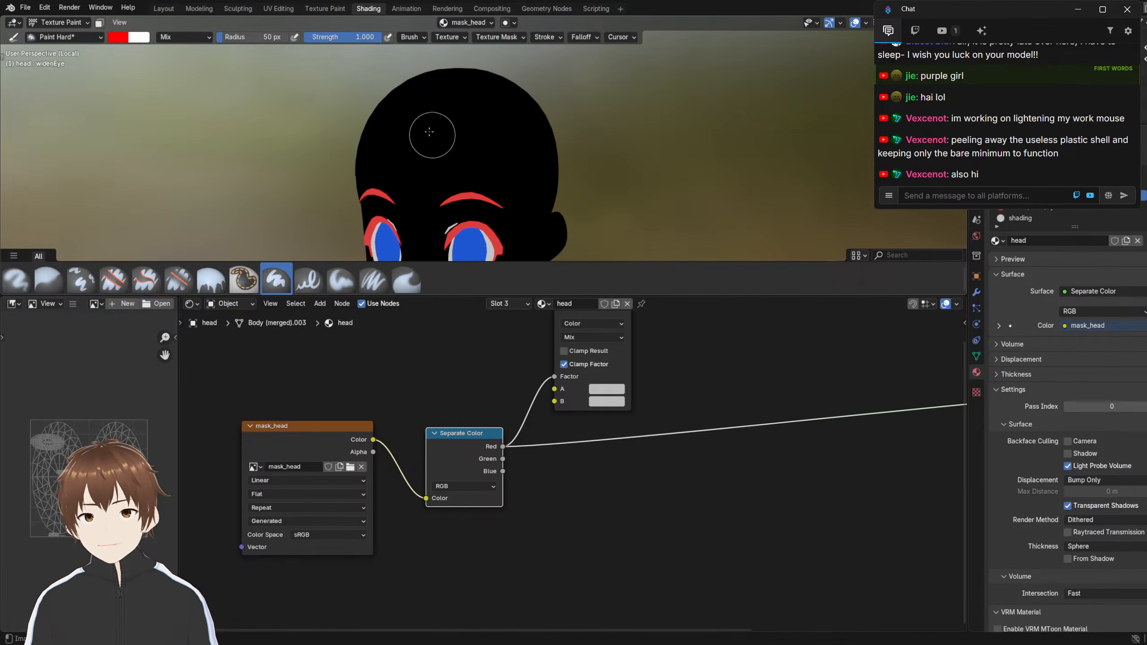
pyautogui.moveTo(401, 109); pyautogui.dragTo(440, 120, button='middle')
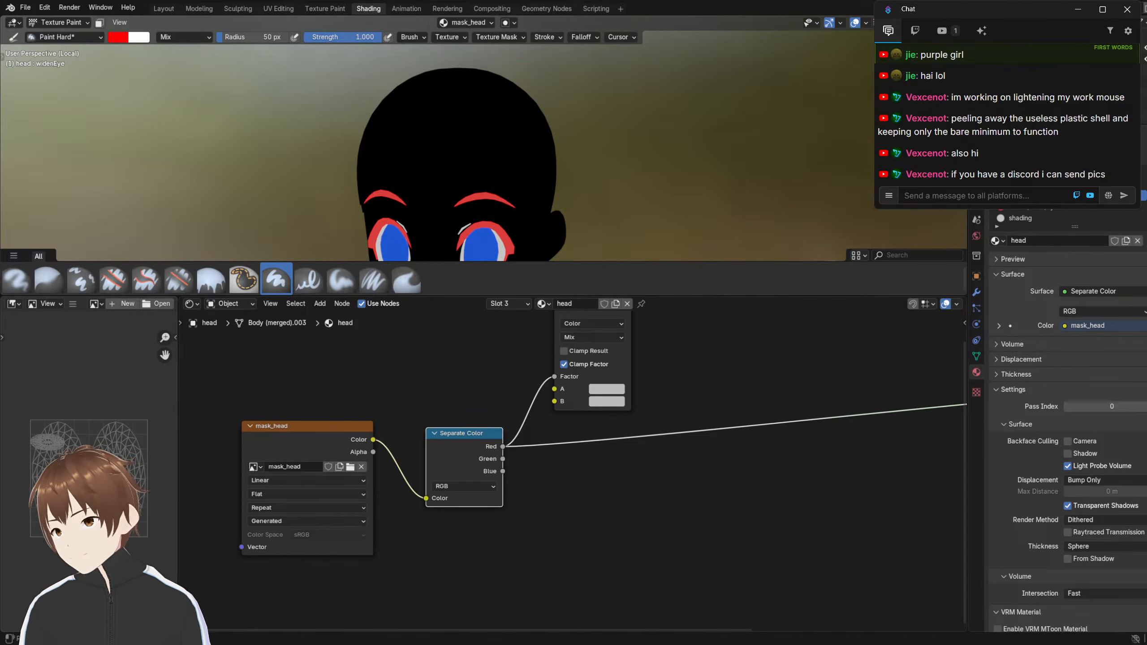
# Switch to the stream's Chat window, send the contact username to all platforms, and return to Blender
pyautogui.click(997, 194)
pyautogui.write('close2animation')
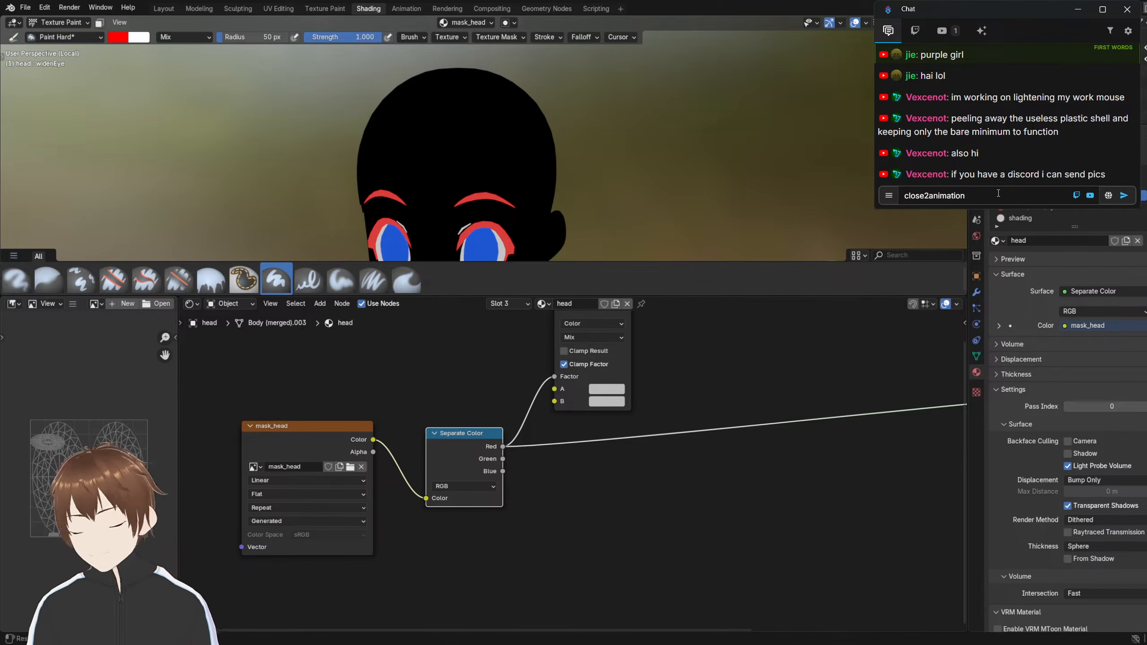
pyautogui.press('Return')
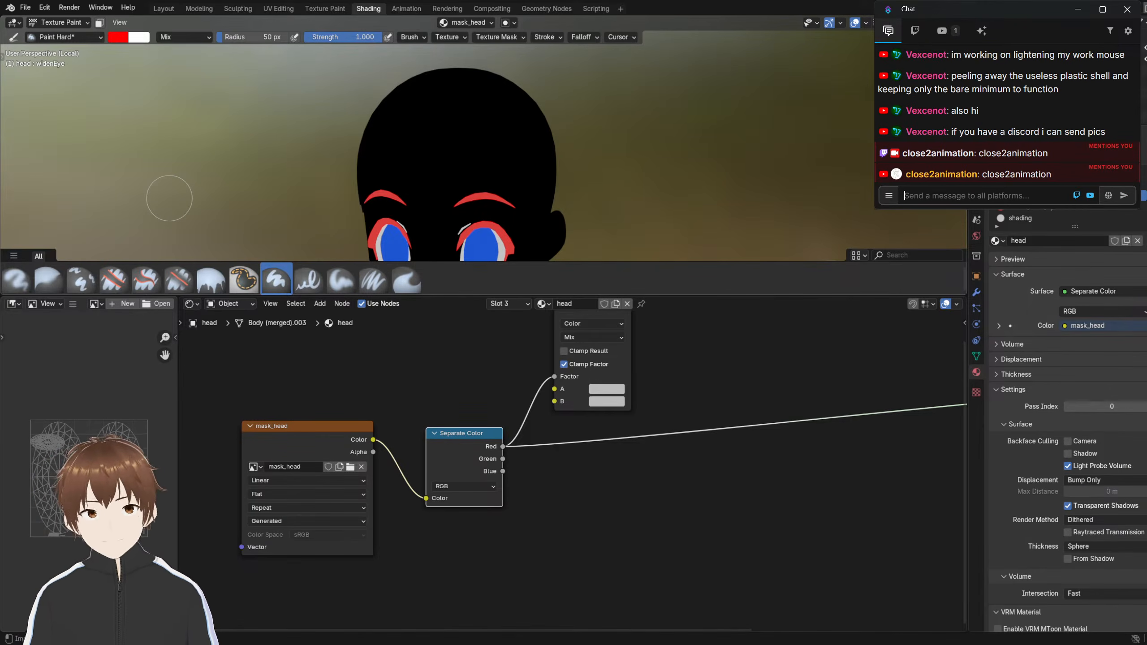
pyautogui.click(169, 198)
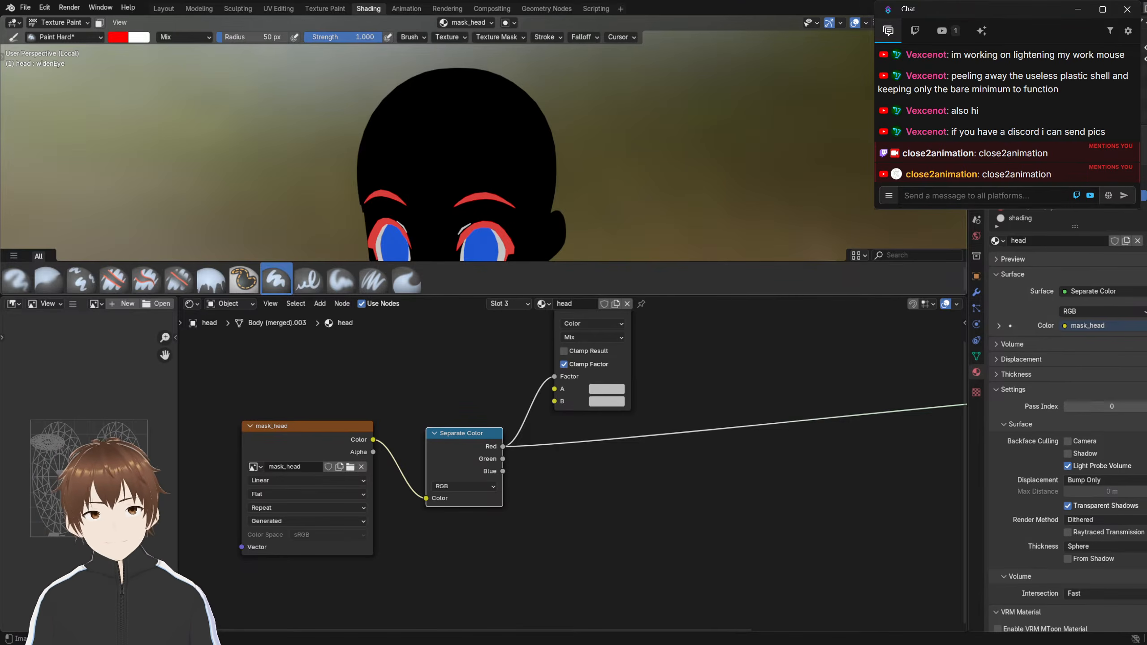
# Switch to the Layout workspace to work on the head in a larger 3D viewport
pyautogui.scroll(-3, 474, 140)
pyautogui.scroll(3, 474, 139)
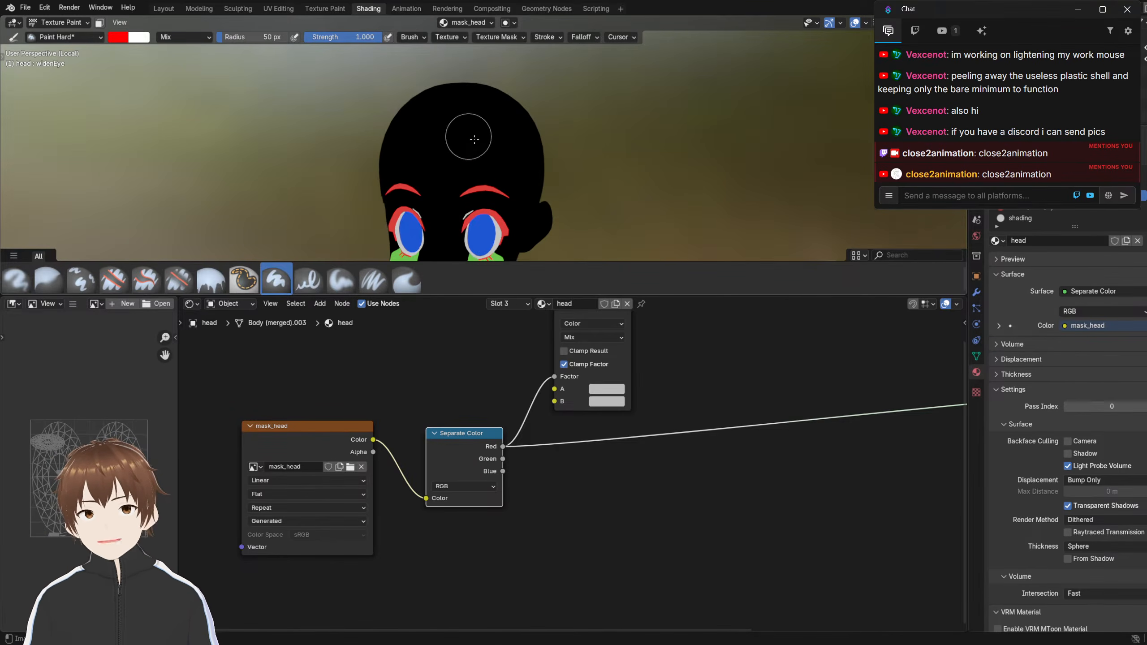
pyautogui.moveTo(474, 139); pyautogui.dragTo(514, 154, button='middle')
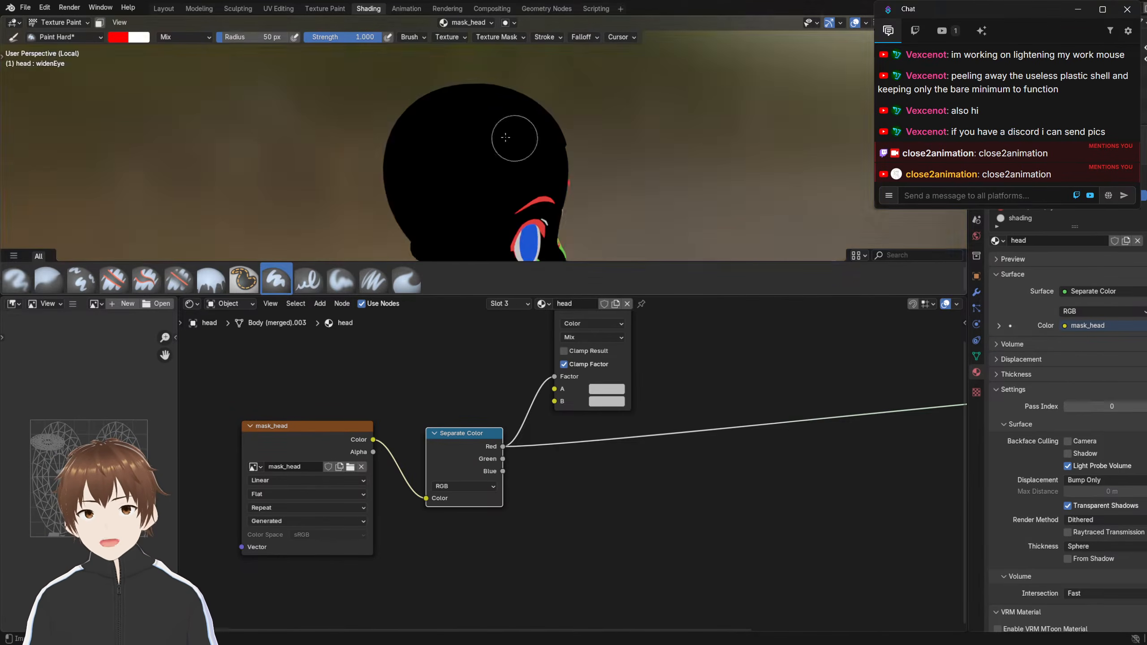
pyautogui.click(164, 11)
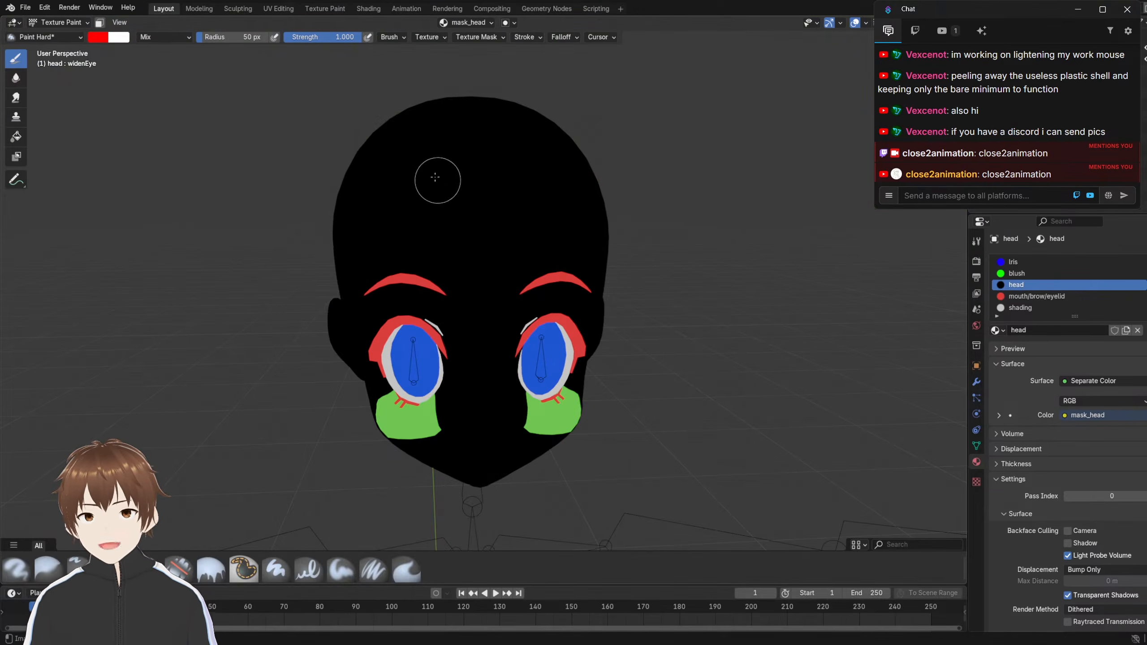
# Activate the Paint Hard brush for painting on the head
pyautogui.scroll(-1, 397, 187)
pyautogui.moveTo(397, 187); pyautogui.dragTo(425, 241, button='middle')
pyautogui.moveTo(435, 200)
pyautogui.mouseDown(button='middle')
pyautogui.moveTo(471, 221)
pyautogui.moveTo(525, 205)
pyautogui.moveTo(604, 230)
pyautogui.moveTo(499, 179)
pyautogui.moveTo(542, 205)
pyautogui.moveTo(492, 66)
pyautogui.moveTo(612, 240)
pyautogui.moveTo(502, 187)
pyautogui.moveTo(538, 196)
pyautogui.mouseUp(button='middle')
pyautogui.scroll(3, 471, 221)
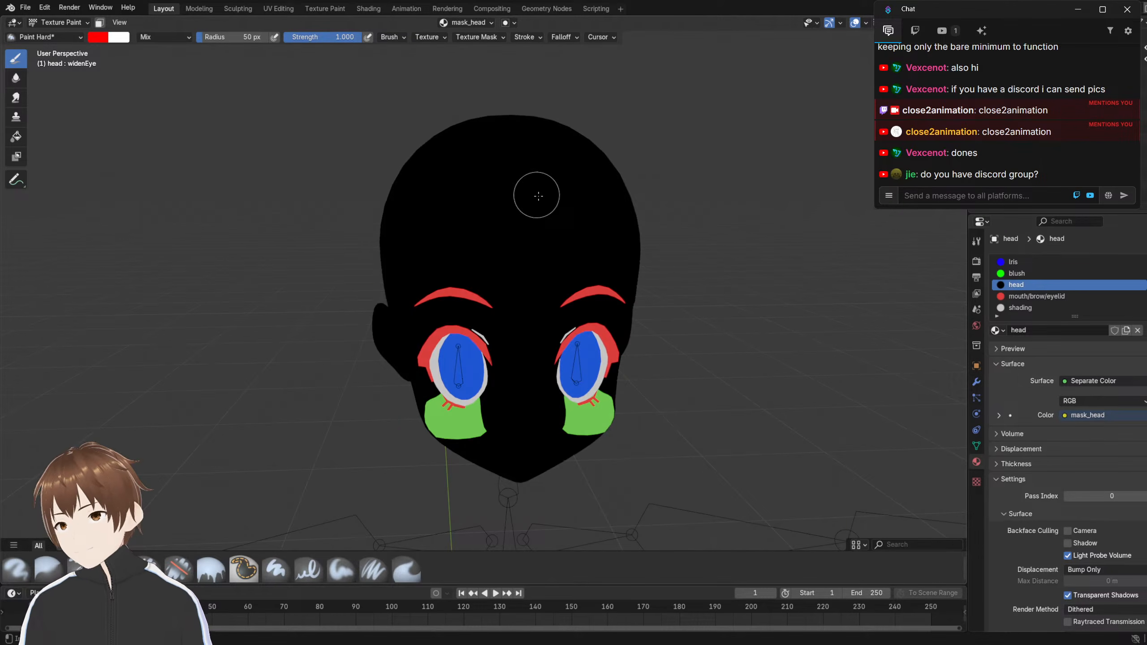
pyautogui.click(276, 568)
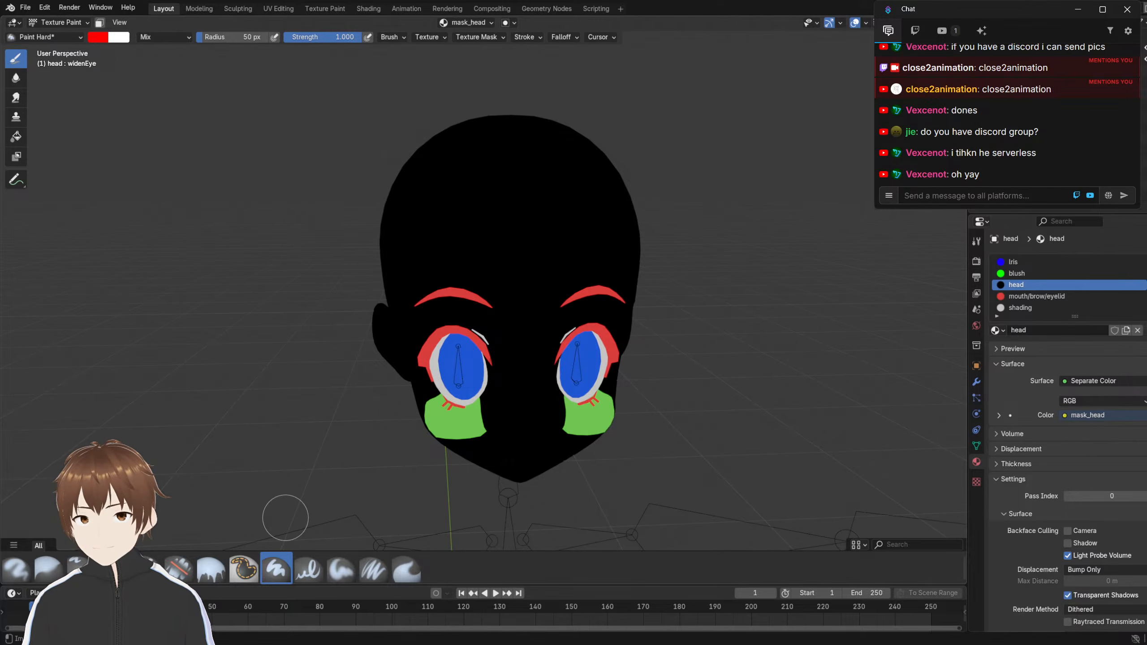
# Send the Discord server invite link to all platforms from the stream's Chat window
pyautogui.click(1055, 195)
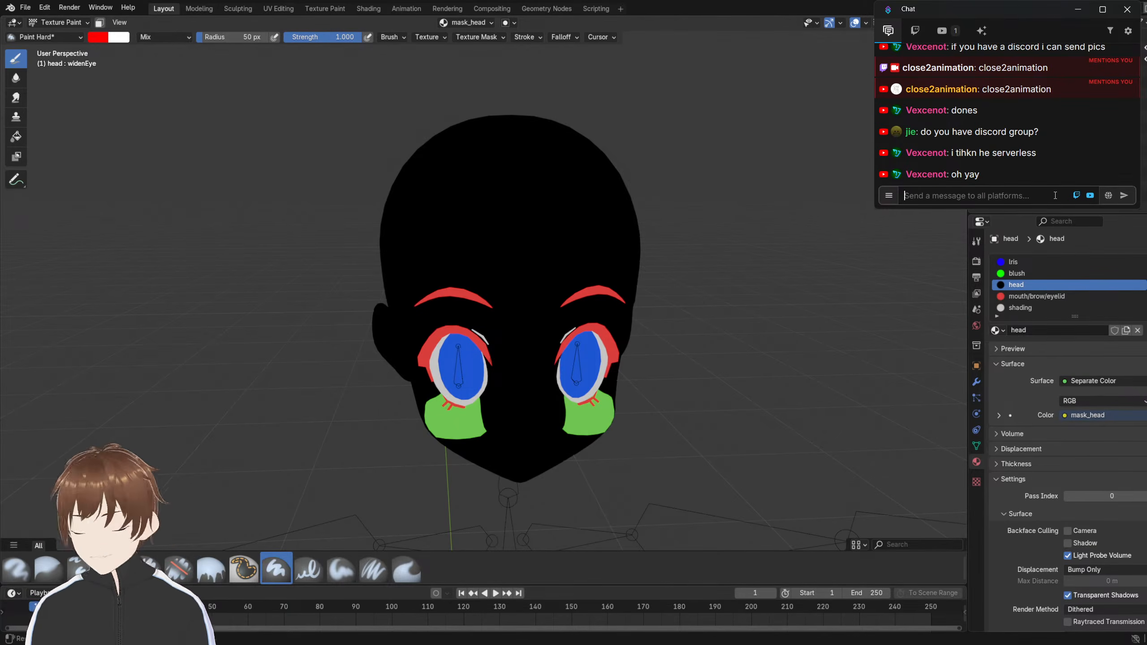
pyautogui.write('https://discord.gg/QwMCeSMM')
pyautogui.press('Return')
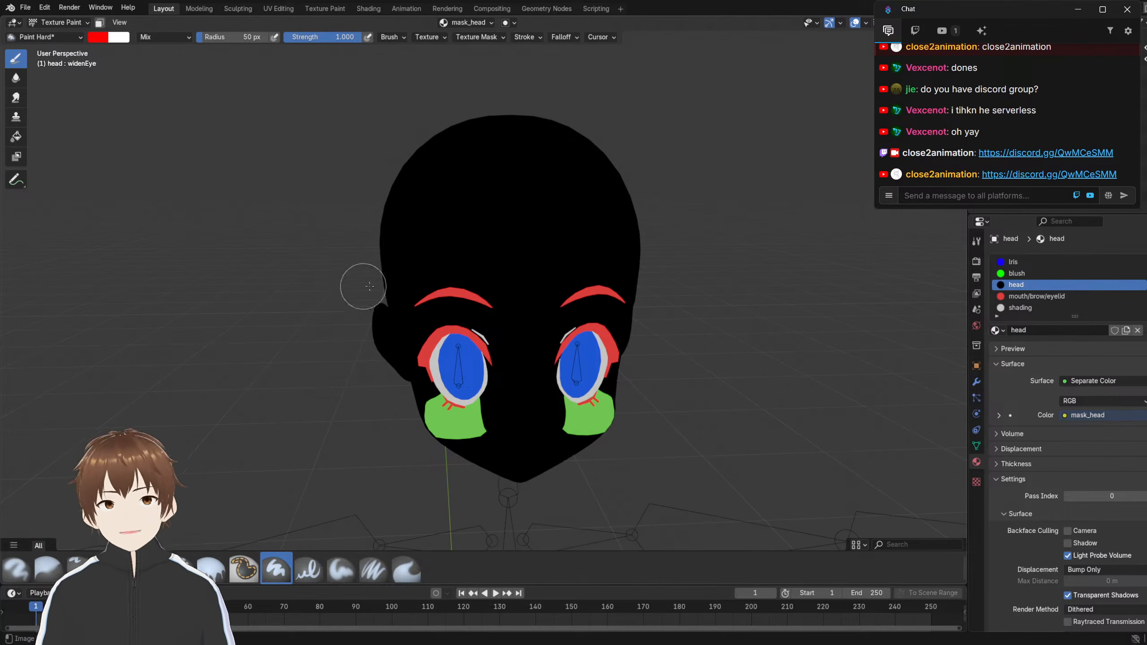
# Isolate the head in local view so that the armature is out of the way for painting the lower face
pyautogui.moveTo(424, 195)
pyautogui.mouseDown(button='middle')
pyautogui.moveTo(461, 207)
pyautogui.moveTo(407, 205)
pyautogui.moveTo(451, 204)
pyautogui.mouseUp(button='middle')
pyautogui.moveTo(479, 302)
pyautogui.mouseDown(button='middle')
pyautogui.moveTo(474, 274)
pyautogui.moveTo(390, 200)
pyautogui.moveTo(405, 241)
pyautogui.mouseUp(button='middle')
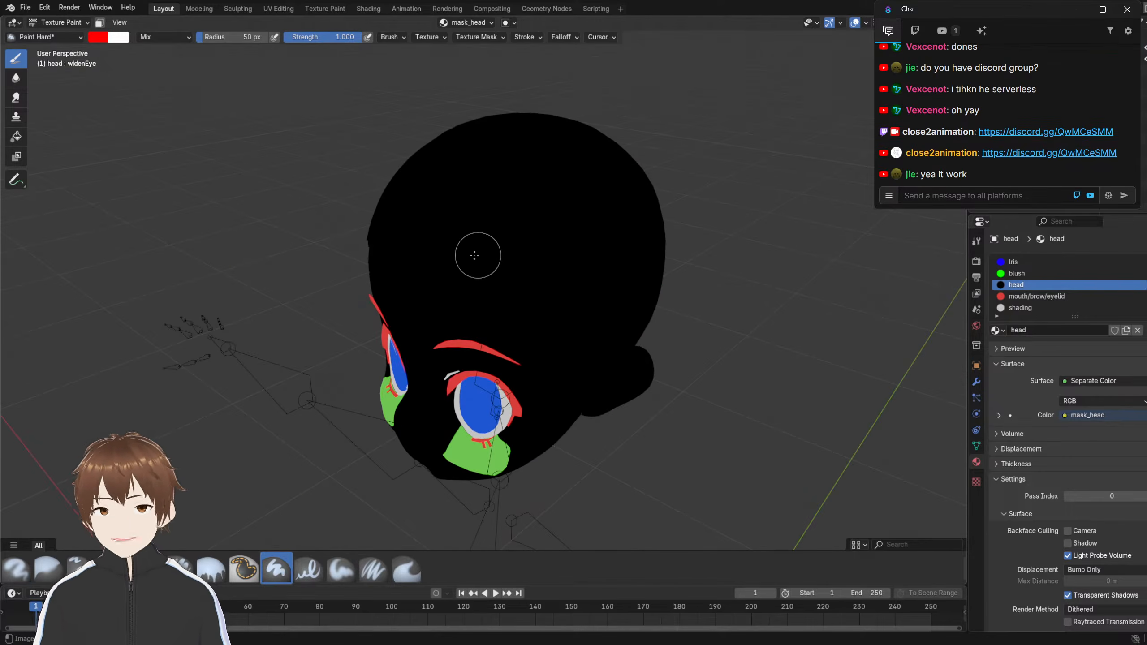
pyautogui.moveTo(507, 271)
pyautogui.mouseDown(button='middle')
pyautogui.moveTo(476, 204)
pyautogui.moveTo(410, 190)
pyautogui.moveTo(607, 289)
pyautogui.moveTo(587, 265)
pyautogui.mouseUp(button='middle')
pyautogui.scroll(5, 555, 264)
pyautogui.scroll(-7, 460, 263)
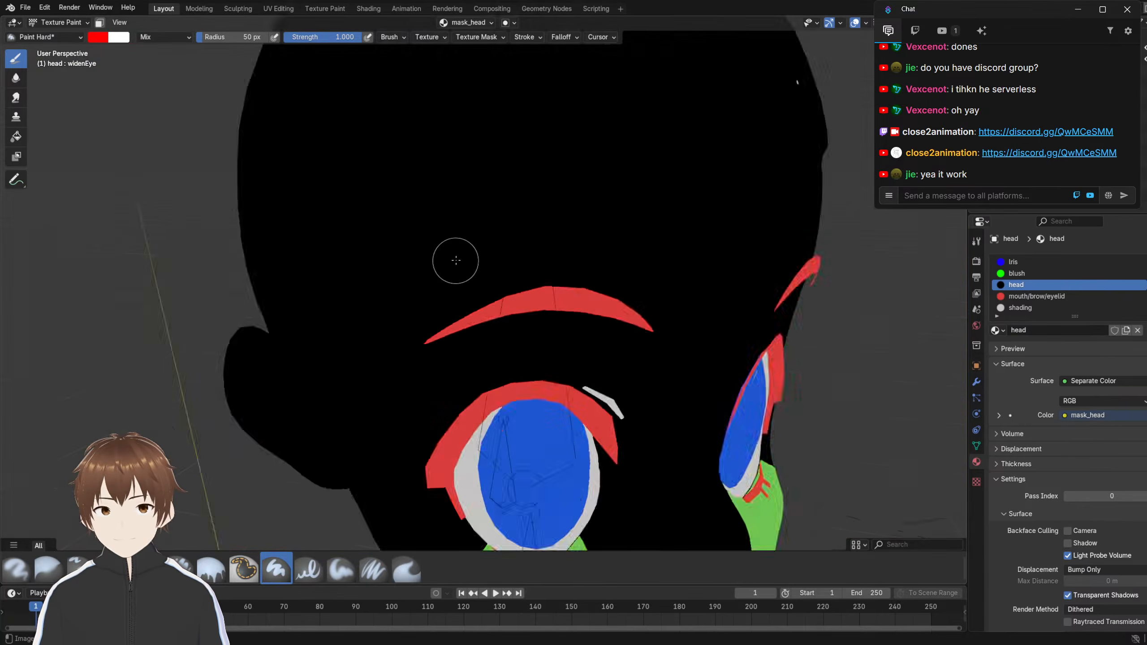
pyautogui.moveTo(493, 263); pyautogui.dragTo(404, 271, button='middle')
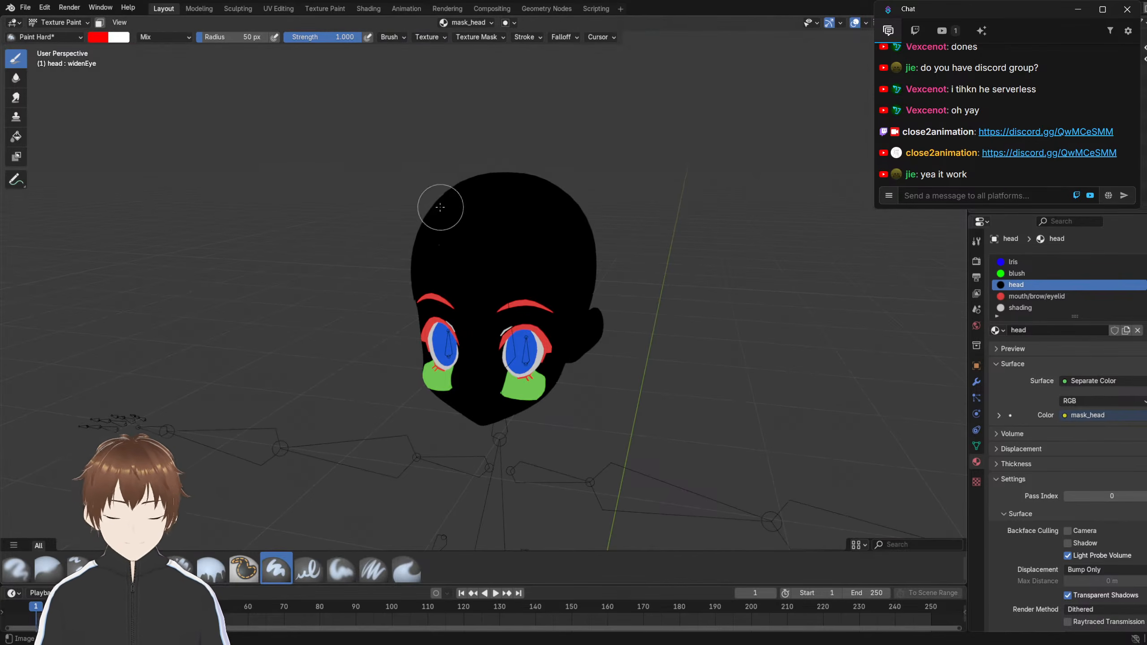
pyautogui.press('KP_Divide')
pyautogui.moveTo(440, 200); pyautogui.dragTo(500, 199, button='middle')
pyautogui.moveTo(440, 223)
pyautogui.mouseDown(button='middle')
pyautogui.moveTo(537, 213)
pyautogui.moveTo(481, 223)
pyautogui.moveTo(413, 162)
pyautogui.mouseUp(button='middle')
pyautogui.moveTo(543, 379)
pyautogui.mouseDown(button='middle')
pyautogui.moveTo(492, 316)
pyautogui.moveTo(471, 186)
pyautogui.moveTo(432, 367)
pyautogui.mouseUp(button='middle')
pyautogui.moveTo(419, 431); pyautogui.dragTo(438, 330, button='middle')
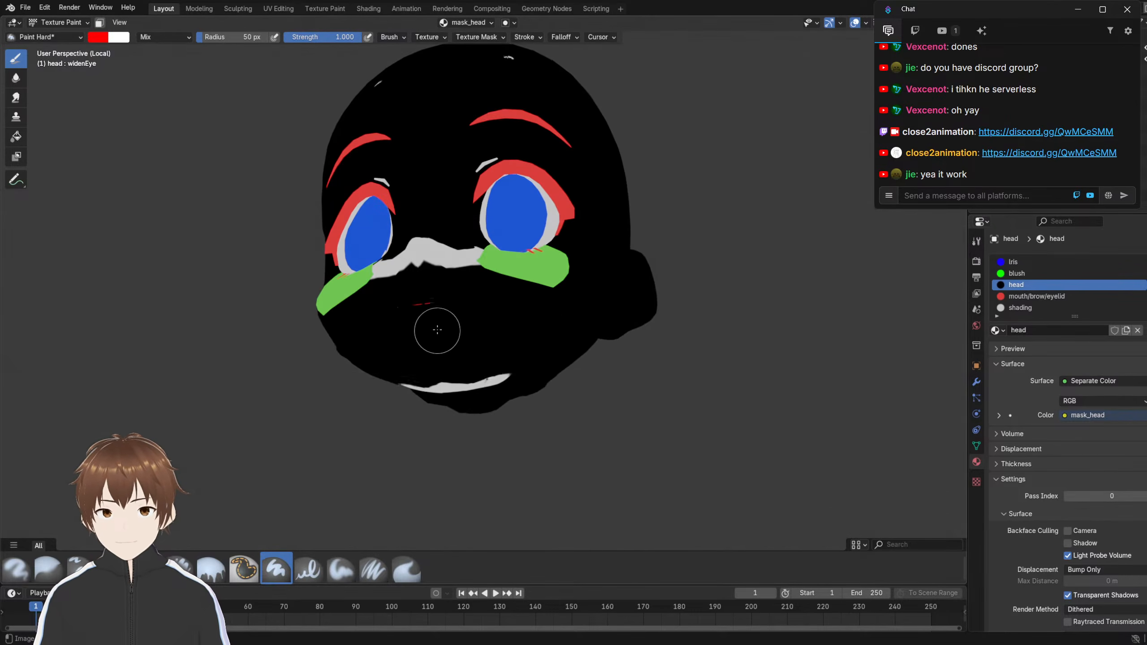
# Try painting mask strokes across the cheeks, nose and jaw, and undo them
pyautogui.moveTo(490, 361)
pyautogui.mouseDown()
pyautogui.moveTo(498, 344)
pyautogui.moveTo(537, 358)
pyautogui.moveTo(466, 321)
pyautogui.moveTo(452, 343)
pyautogui.moveTo(478, 289)
pyautogui.moveTo(556, 312)
pyautogui.mouseUp()
pyautogui.moveTo(622, 225)
pyautogui.mouseDown()
pyautogui.moveTo(578, 335)
pyautogui.moveTo(520, 342)
pyautogui.moveTo(578, 335)
pyautogui.moveTo(530, 344)
pyautogui.mouseUp()
pyautogui.moveTo(529, 344); pyautogui.dragTo(619, 339, button='middle')
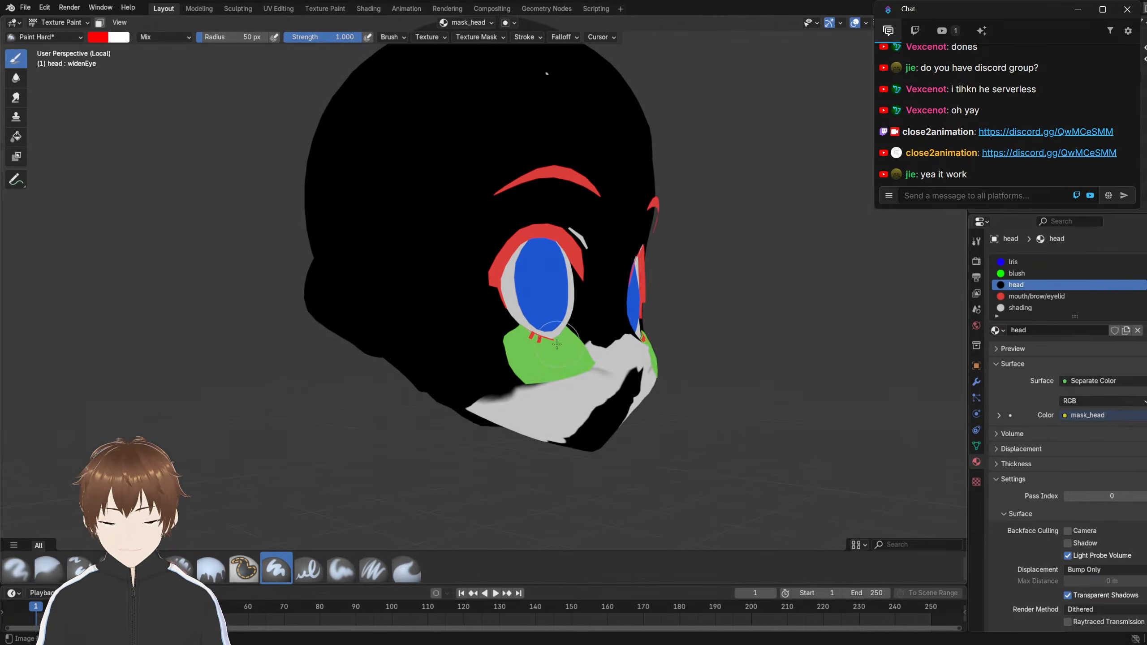
pyautogui.hotkey('ctrl', 'z')
pyautogui.hotkey('ctrl', 'z')
pyautogui.hotkey('ctrl', 'z')
pyautogui.hotkey('ctrl', 'z')
pyautogui.hotkey('ctrl', 'z')
# In Edit Mode, select all faces assigned to the head material and hide every other face
pyautogui.moveTo(550, 312); pyautogui.dragTo(475, 321, button='middle')
pyautogui.moveTo(476, 240)
pyautogui.keyDown('shift'); pyautogui.mouseDown(button='middle')
pyautogui.moveTo(520, 391)
pyautogui.moveTo(507, 182)
pyautogui.moveTo(469, 180)
pyautogui.mouseUp(button='middle'); pyautogui.keyUp('shift')
pyautogui.scroll(-5, 519, 390)
pyautogui.scroll(-2, 467, 195)
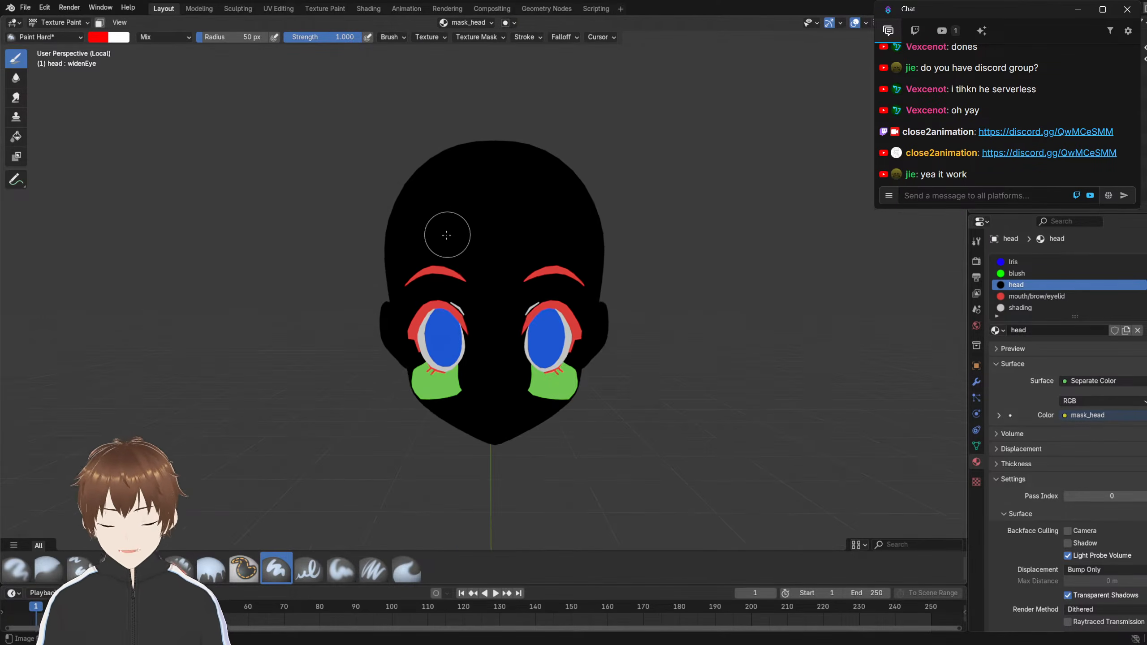
pyautogui.press('Tab')
pyautogui.click(766, 311)
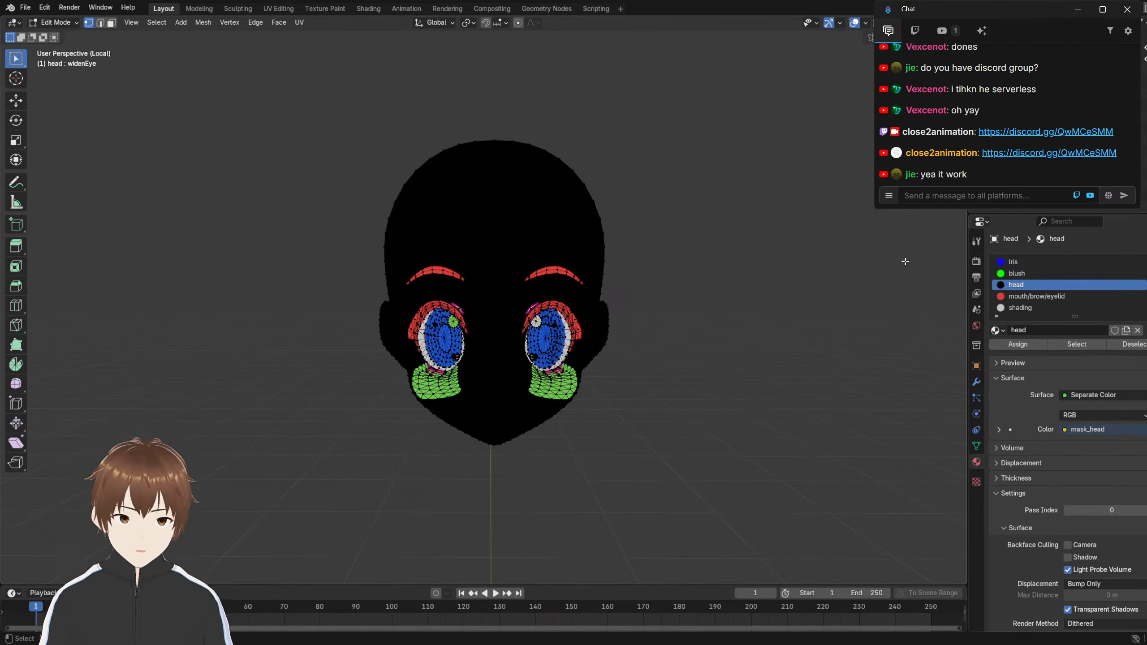
pyautogui.click(1070, 345)
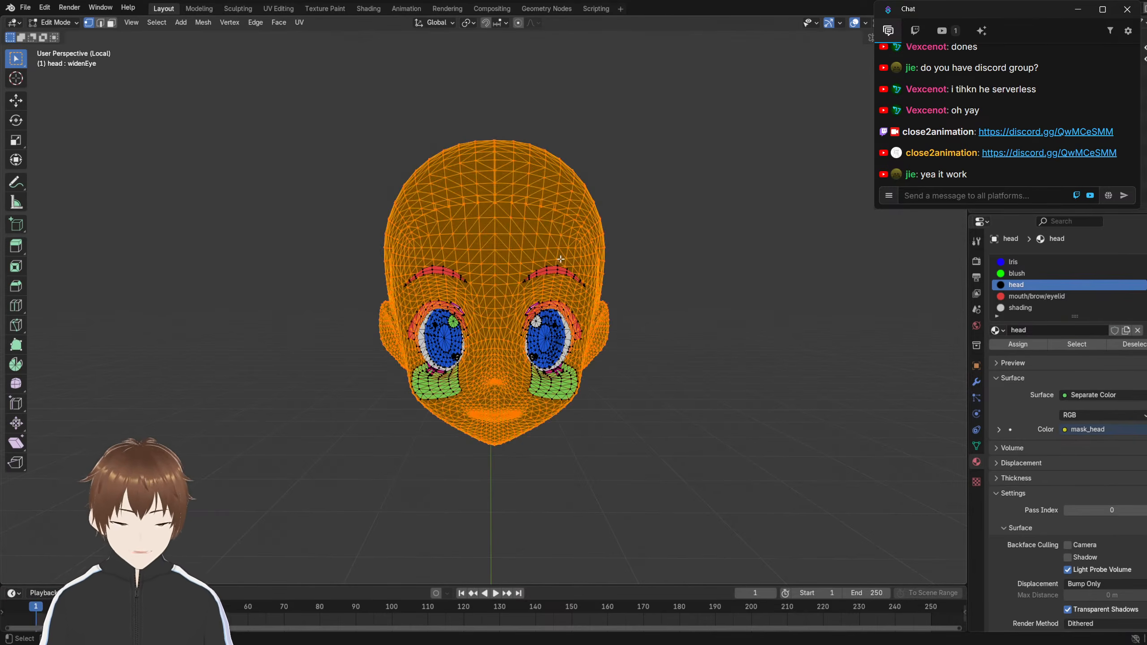
pyautogui.press('h')
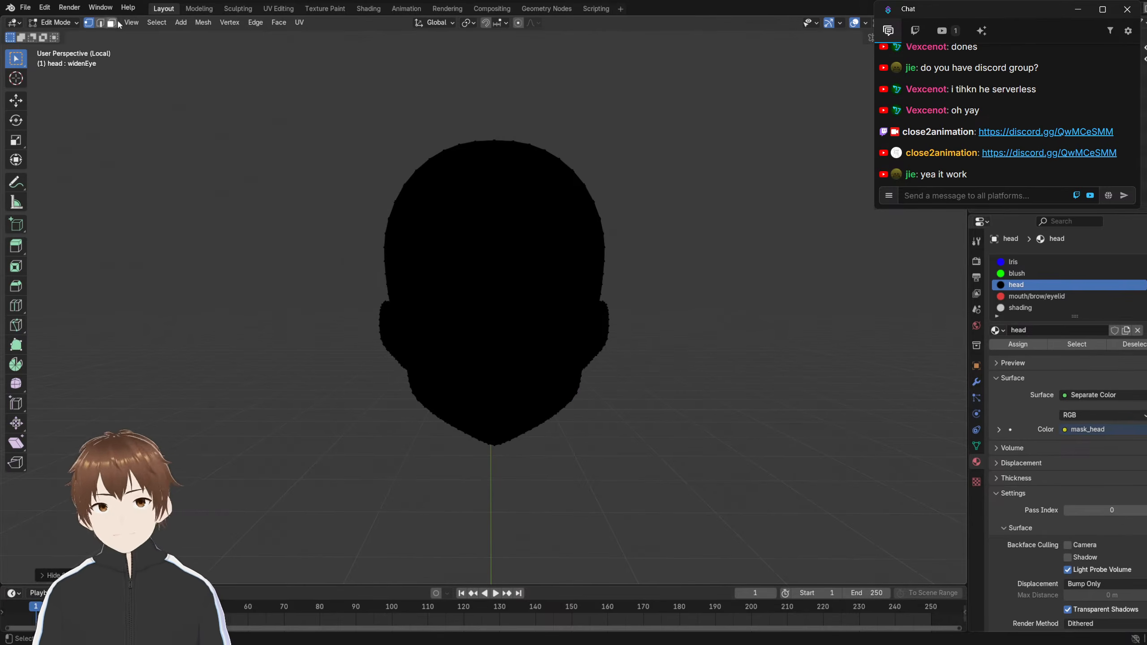
# Enable the Face Orientation overlay and examine the normals of the remaining head faces
pyautogui.click(866, 23)
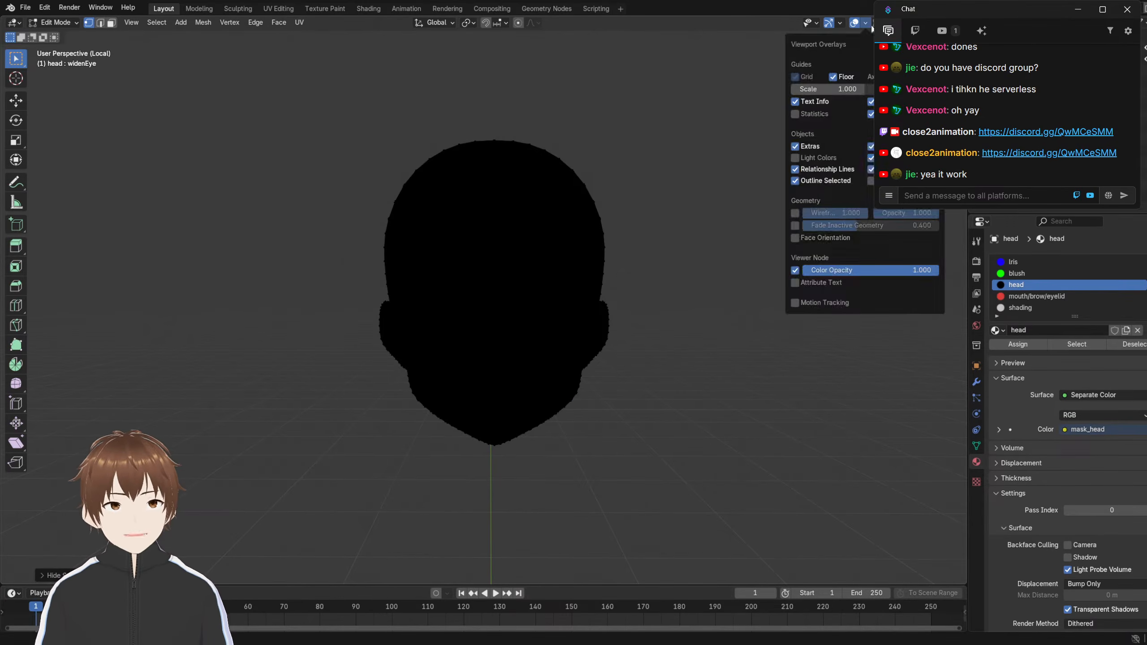
pyautogui.click(794, 238)
pyautogui.moveTo(546, 233); pyautogui.dragTo(391, 218, button='middle')
pyautogui.scroll(4, 409, 219)
pyautogui.moveTo(465, 220)
pyautogui.mouseDown(button='middle')
pyautogui.moveTo(384, 215)
pyautogui.moveTo(463, 285)
pyautogui.moveTo(456, 291)
pyautogui.mouseUp(button='middle')
pyautogui.scroll(-3, 383, 215)
# Return to Texture Paint mode and disable the Face Orientation overlay
pyautogui.click(59, 23)
pyautogui.click(52, 97)
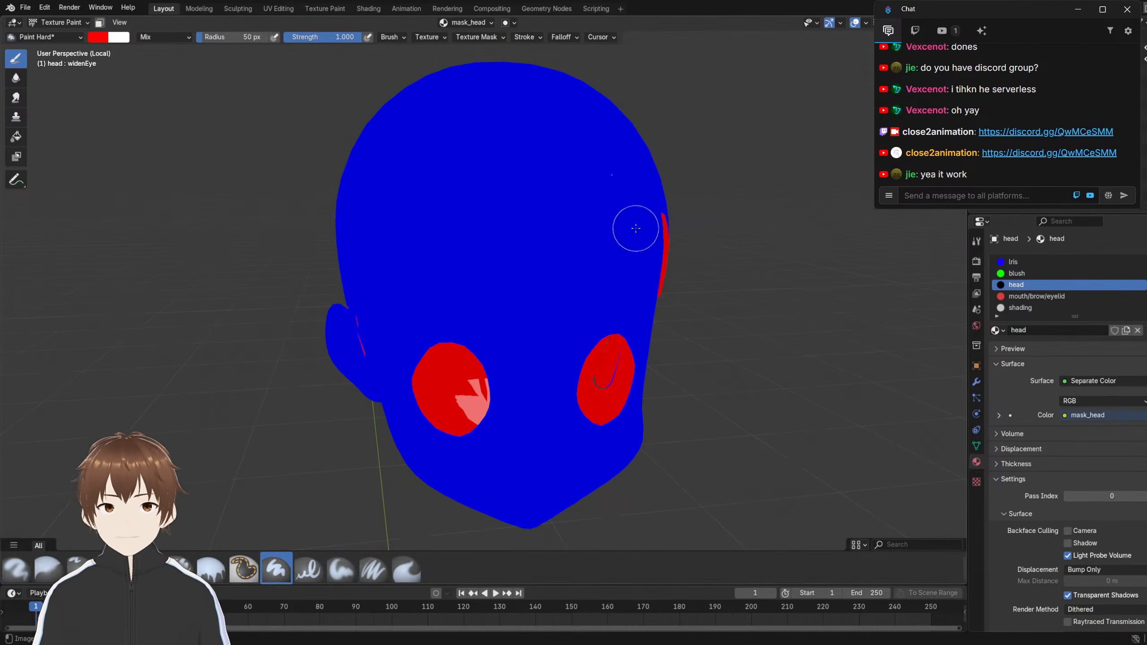
pyautogui.click(866, 24)
pyautogui.click(808, 238)
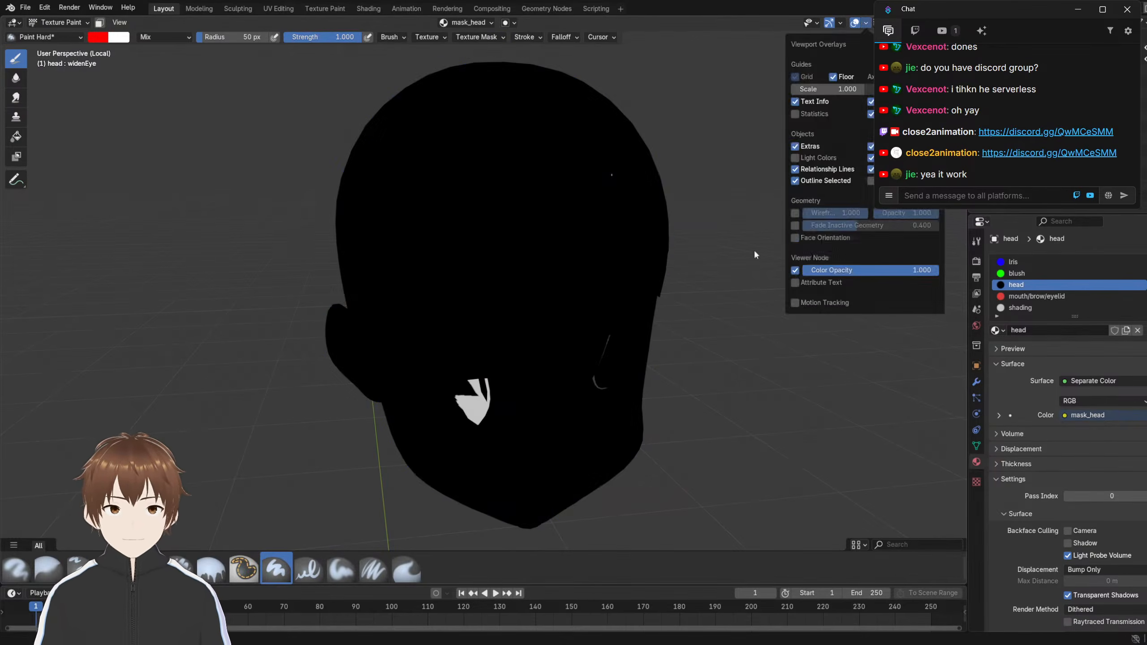
# Paint the red mask over the lower face, covering the cheeks, jaw and chin around the nose and mouth
pyautogui.moveTo(569, 371); pyautogui.dragTo(563, 280, button='middle')
pyautogui.scroll(4, 564, 280)
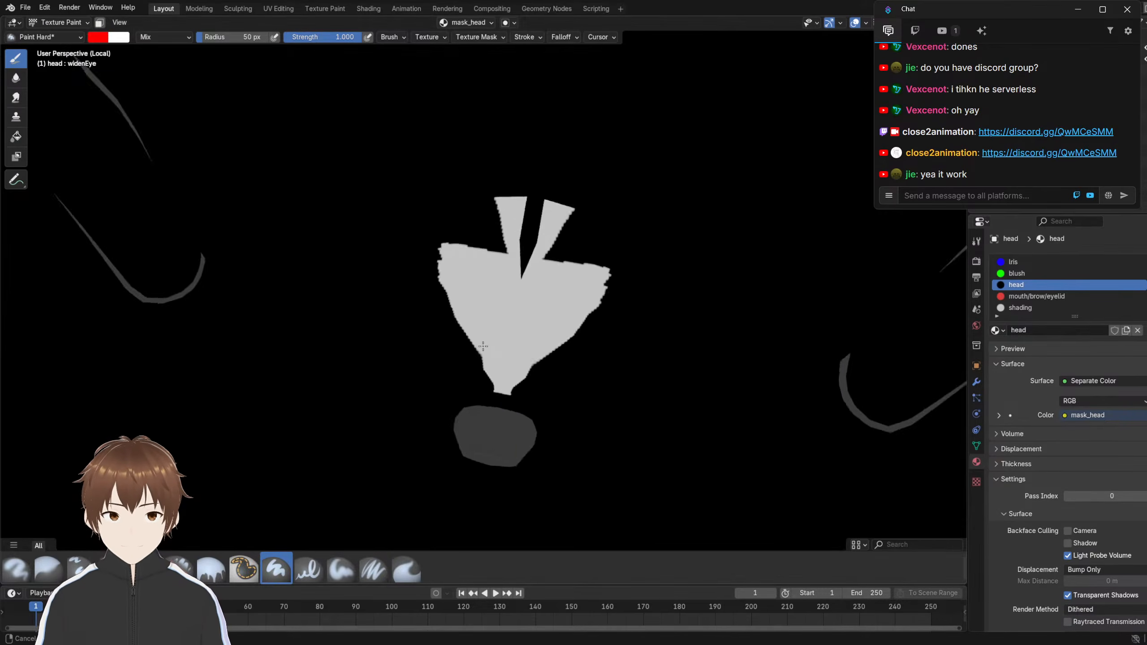
pyautogui.moveTo(481, 345); pyautogui.dragTo(400, 371, button='middle')
pyautogui.moveTo(352, 405); pyautogui.dragTo(348, 235, button='middle')
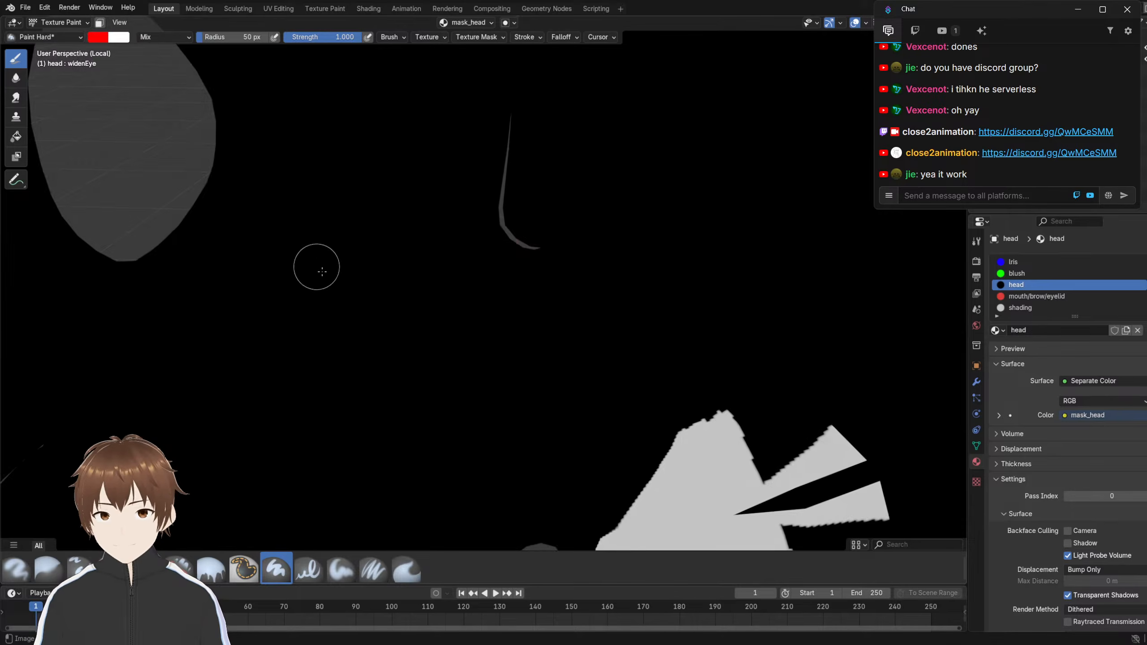
pyautogui.scroll(-6, 440, 222)
pyautogui.moveTo(440, 327); pyautogui.dragTo(501, 271, button='middle')
pyautogui.scroll(3, 491, 290)
pyautogui.moveTo(478, 285)
pyautogui.mouseDown()
pyautogui.moveTo(434, 319)
pyautogui.moveTo(488, 271)
pyautogui.moveTo(452, 180)
pyautogui.moveTo(365, 323)
pyautogui.mouseUp()
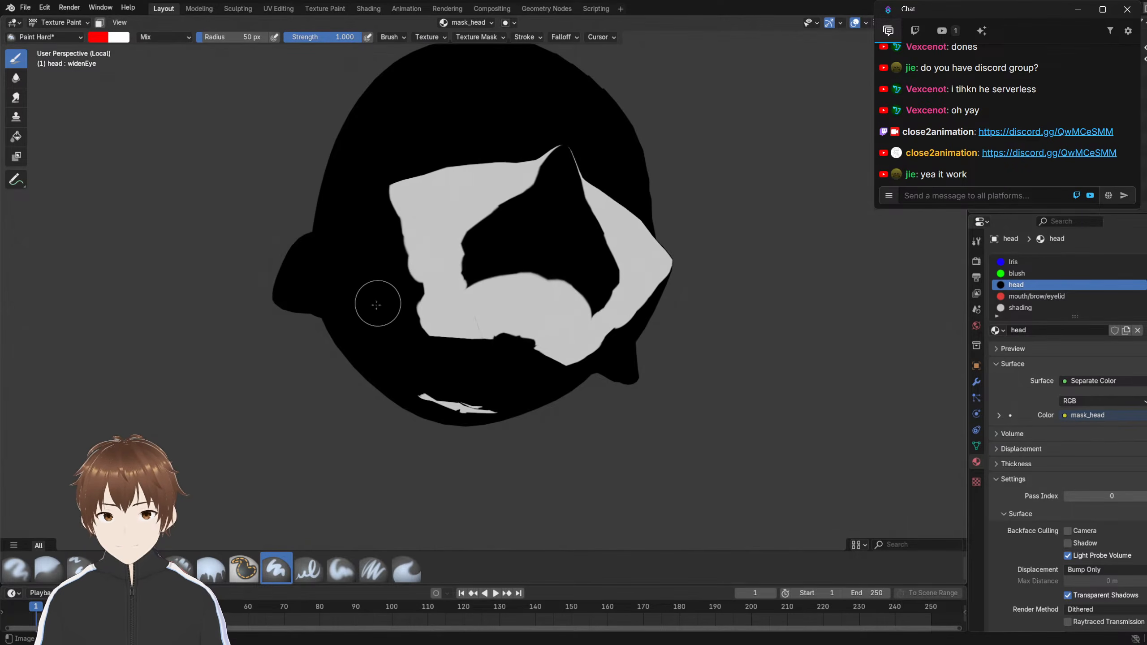
pyautogui.moveTo(384, 246); pyautogui.dragTo(476, 320, button='middle')
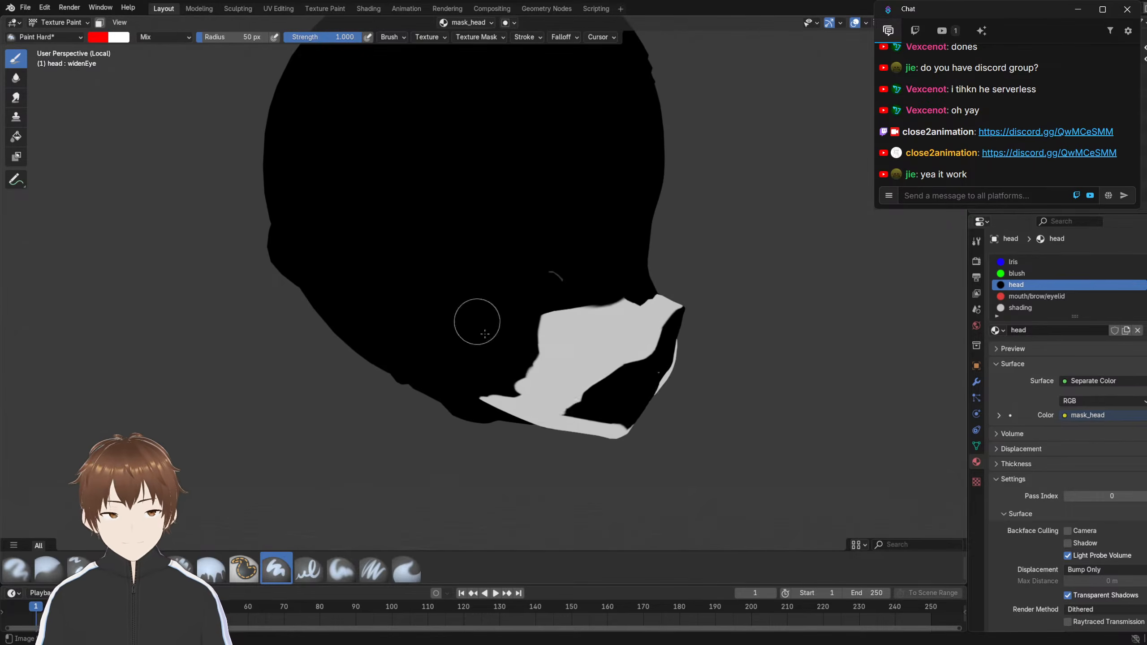
pyautogui.moveTo(476, 320)
pyautogui.mouseDown()
pyautogui.moveTo(494, 348)
pyautogui.moveTo(566, 369)
pyautogui.moveTo(605, 359)
pyautogui.mouseUp()
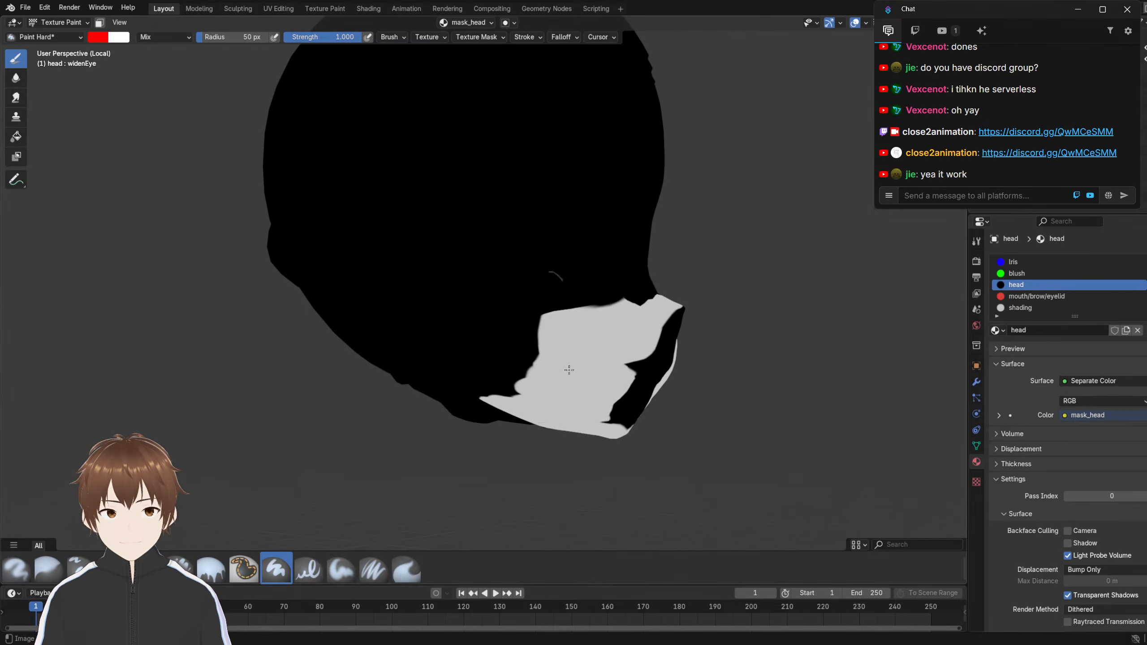
pyautogui.moveTo(568, 366); pyautogui.dragTo(520, 333, button='middle')
pyautogui.moveTo(465, 333)
pyautogui.mouseDown()
pyautogui.moveTo(447, 330)
pyautogui.moveTo(440, 284)
pyautogui.moveTo(417, 303)
pyautogui.moveTo(476, 221)
pyautogui.moveTo(458, 233)
pyautogui.mouseUp()
pyautogui.moveTo(458, 233); pyautogui.dragTo(383, 263, button='middle')
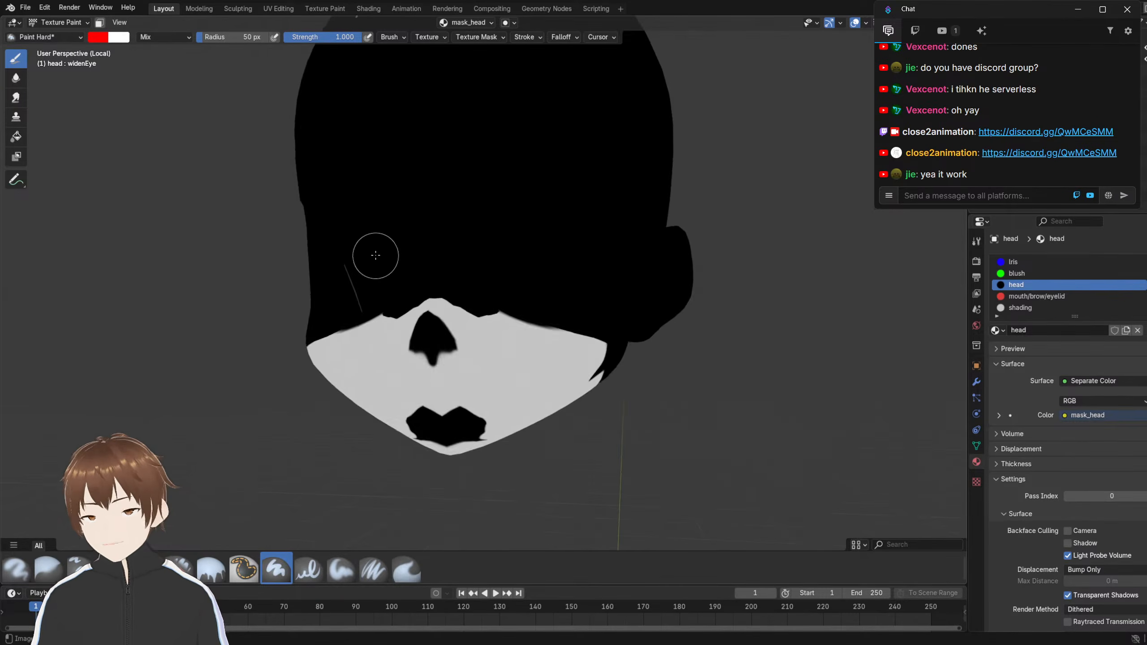
pyautogui.scroll(-2, 376, 251)
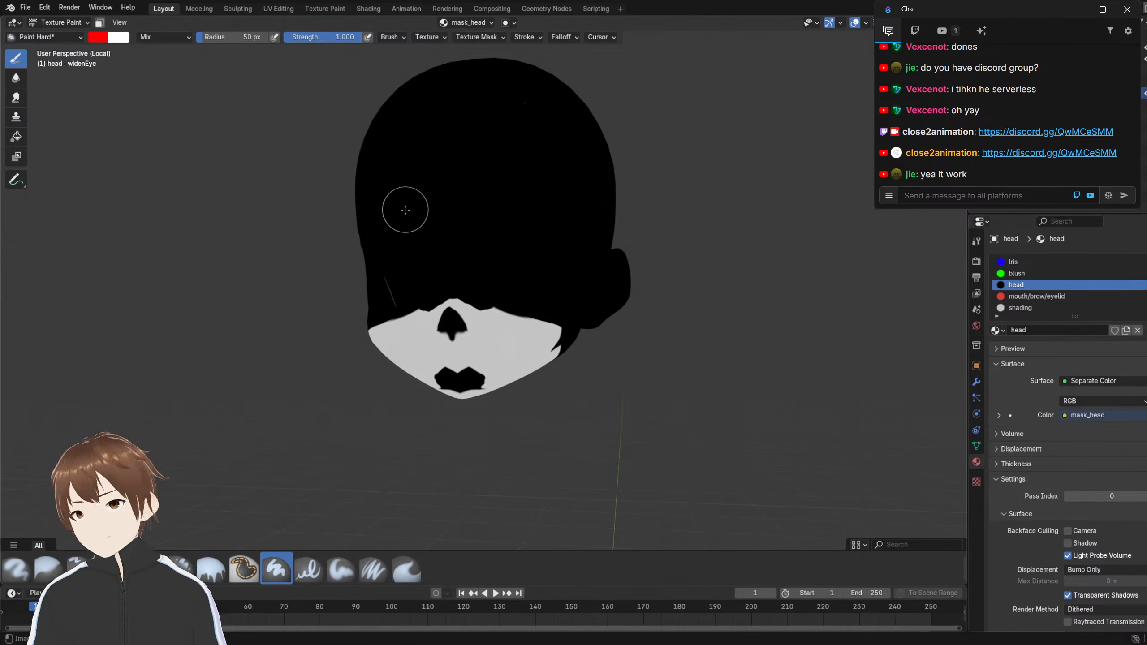
# Switch to the Texture Paint workspace to work on the mask_head image beside the head
pyautogui.click(101, 37)
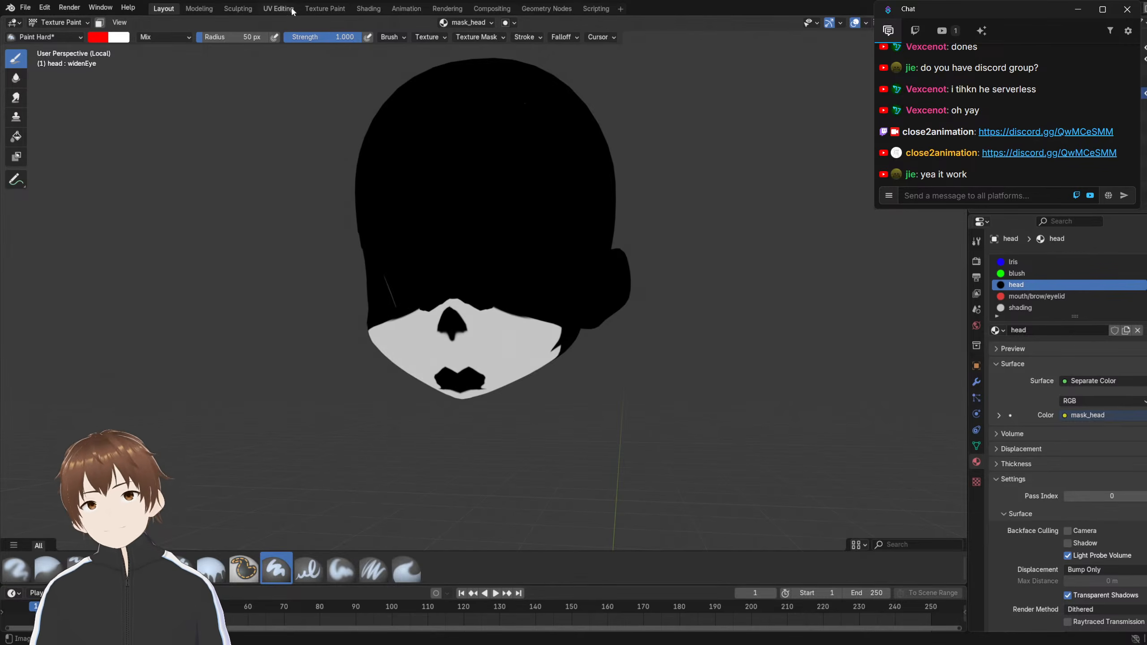
pyautogui.click(324, 8)
pyautogui.scroll(1, 280, 267)
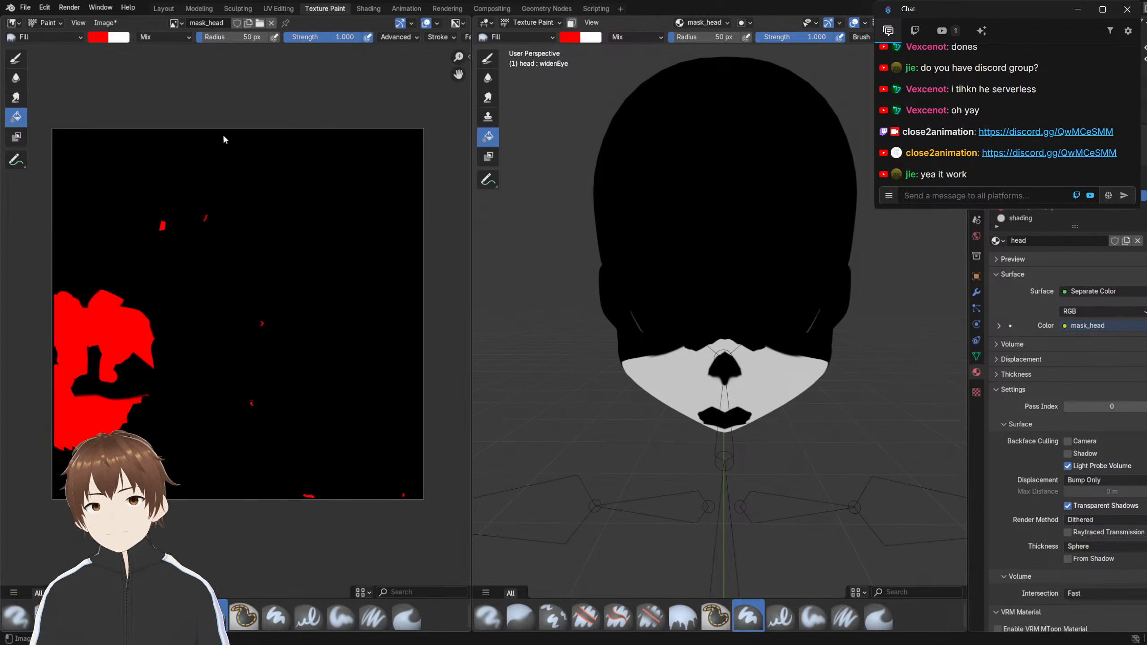
pyautogui.moveTo(589, 198); pyautogui.dragTo(544, 169, button='middle')
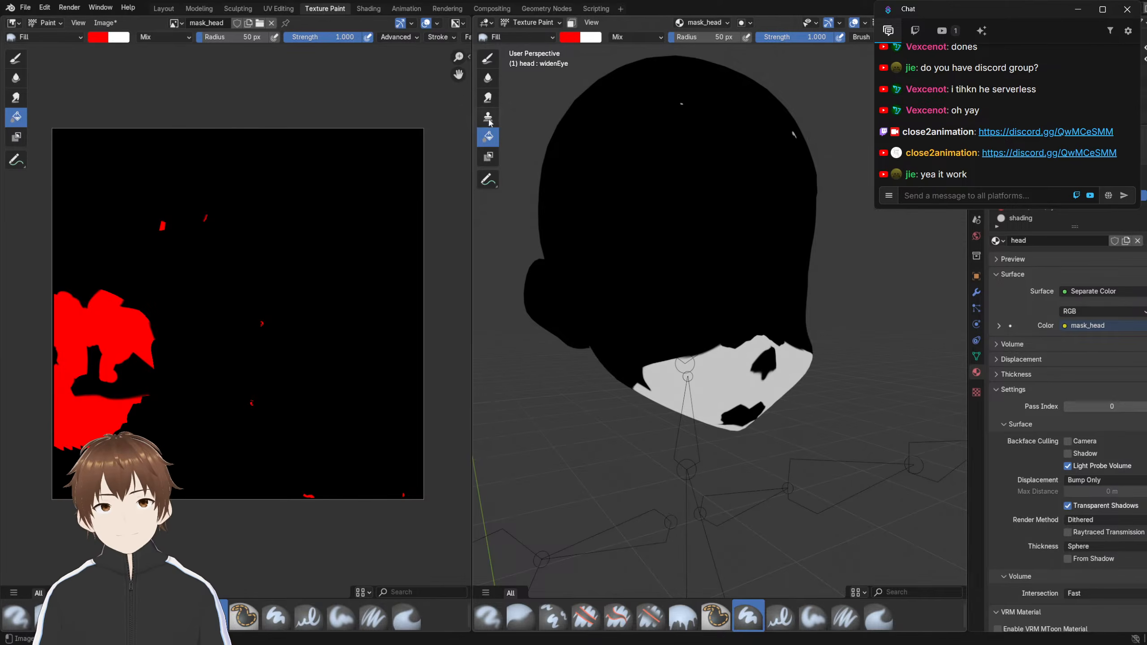
# Set the Fill brush's color to black (#000000) and fill the large red patch of the mask_head image
pyautogui.click(572, 38)
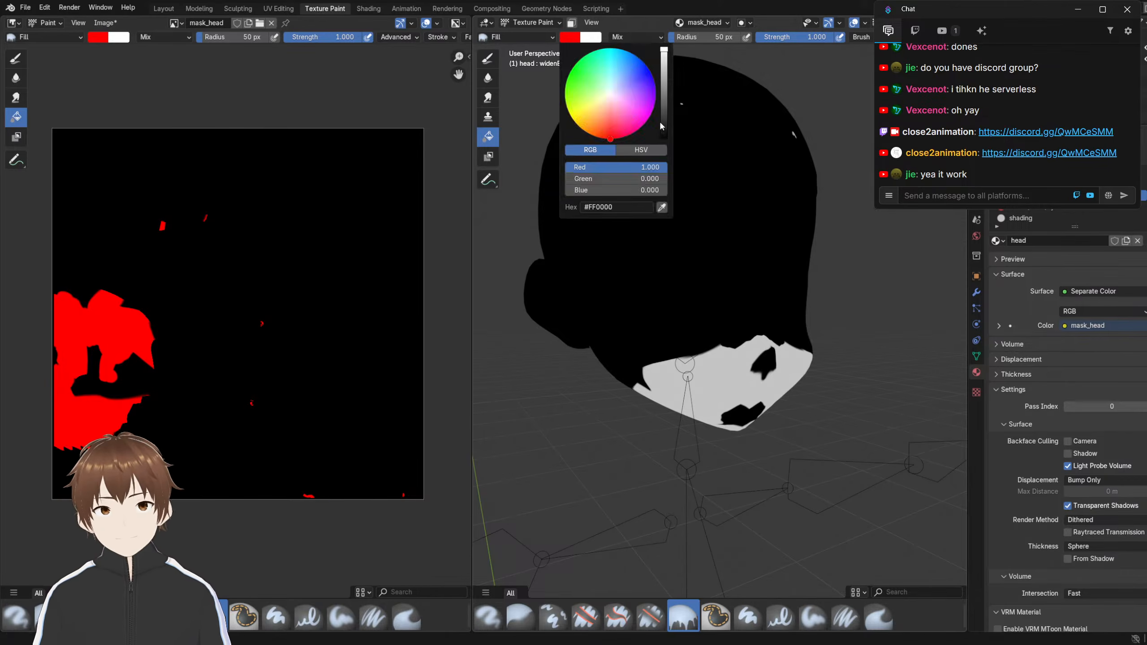
pyautogui.moveTo(660, 121); pyautogui.dragTo(654, 224)
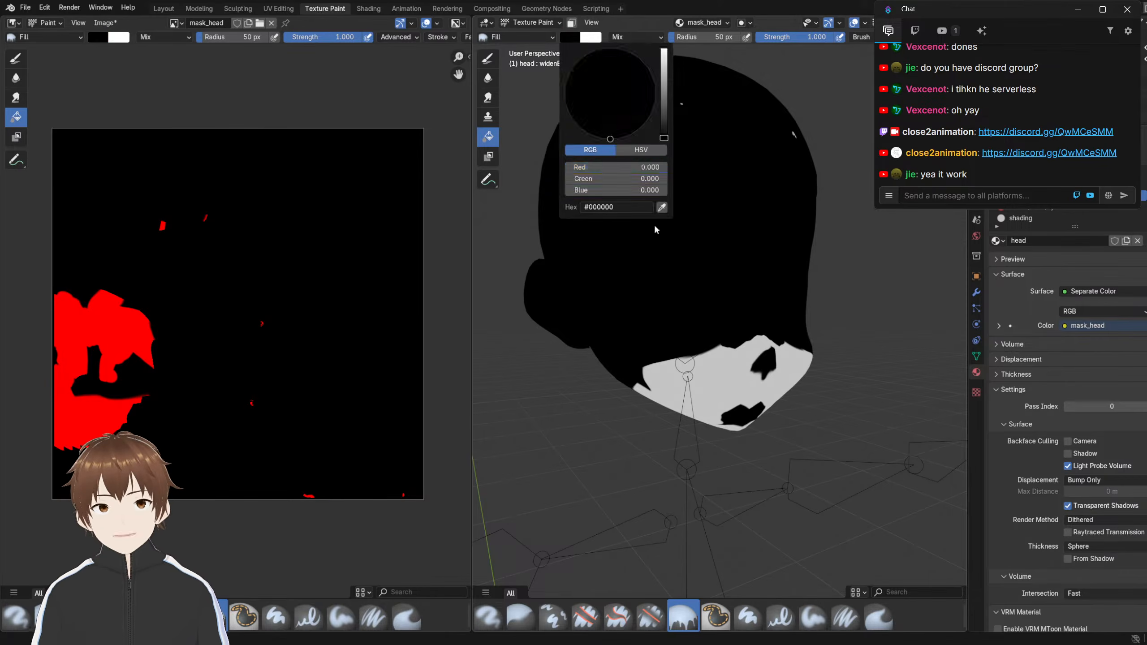
pyautogui.click(128, 332)
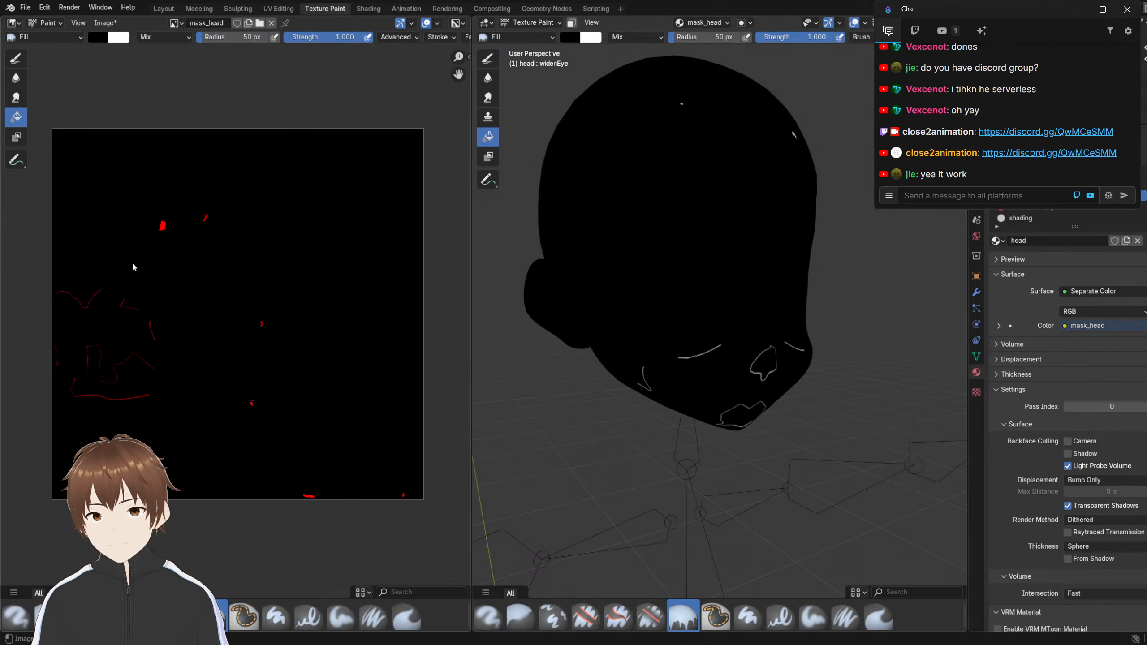
# Switch the image editor to the brush tool with the Paint Hard brush
pyautogui.click(16, 59)
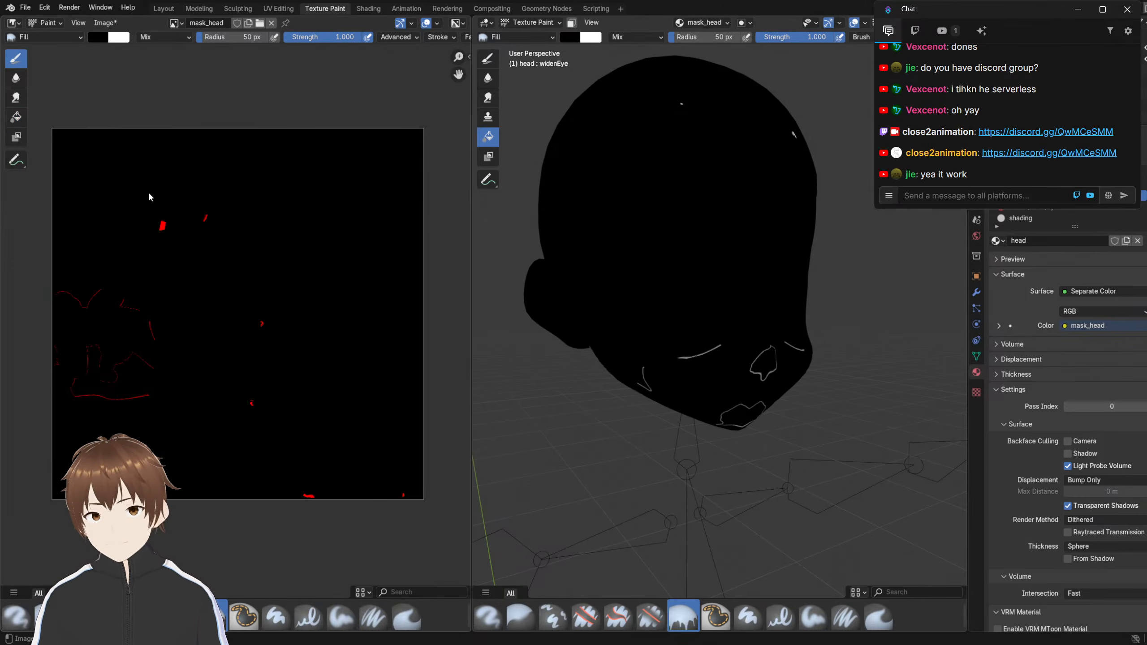
pyautogui.click(45, 38)
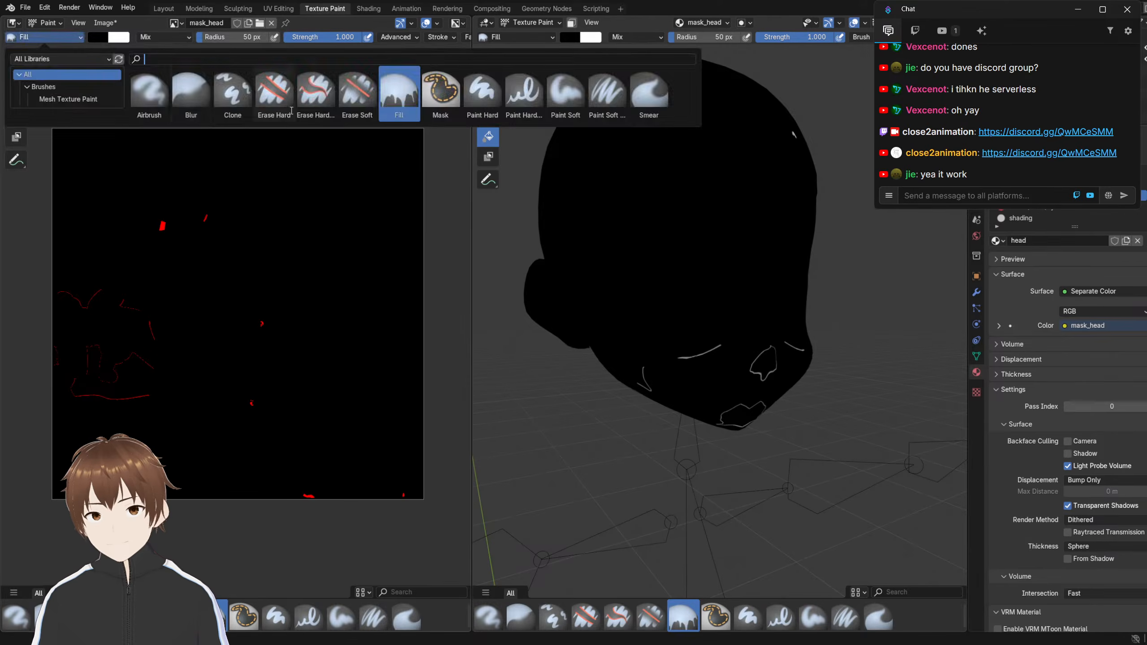
pyautogui.click(508, 93)
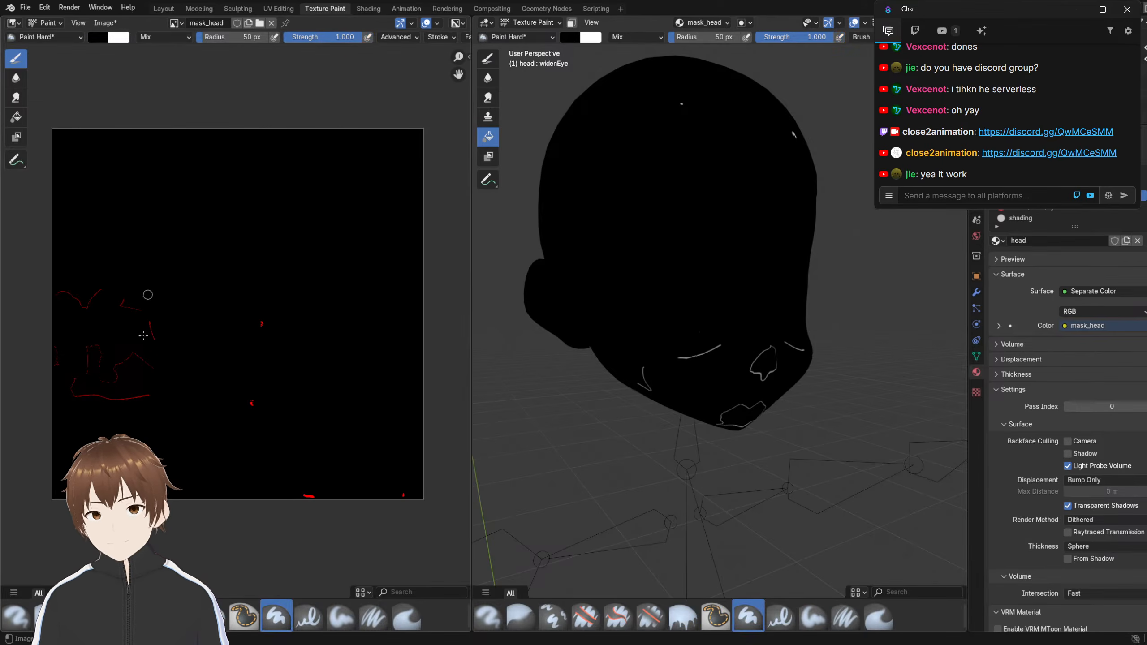
# Paint black over the remaining red outlines and specks in the mask_head image, enlarging the brush radius to 473 px
pyautogui.moveTo(148, 294); pyautogui.dragTo(150, 340)
pyautogui.press(']')
pyautogui.press(']')
pyautogui.press(']')
pyautogui.press(']')
pyautogui.press(']')
pyautogui.press(']')
pyautogui.press(']')
pyautogui.press(']')
pyautogui.press(']')
pyautogui.press(']')
pyautogui.press(']')
pyautogui.press(']')
pyautogui.press(']')
pyautogui.press(']')
pyautogui.press(']')
pyautogui.press(']')
pyautogui.press(']')
pyautogui.press(']')
pyautogui.press(']')
pyautogui.press(']')
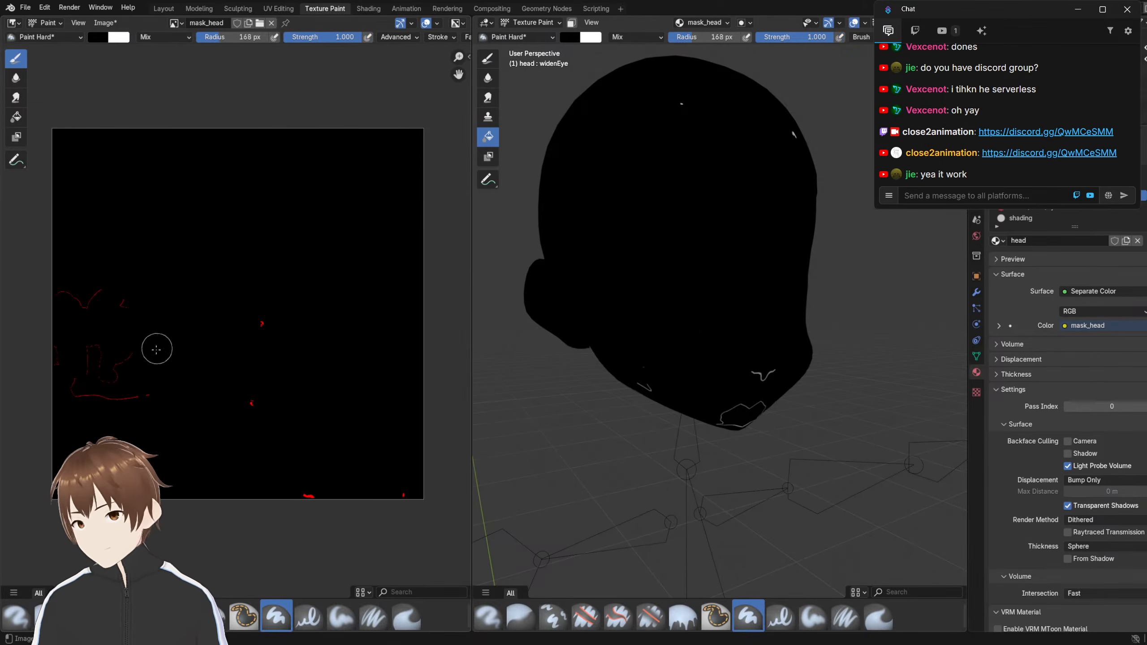
pyautogui.moveTo(147, 384)
pyautogui.mouseDown()
pyautogui.moveTo(95, 407)
pyautogui.moveTo(52, 353)
pyautogui.mouseUp()
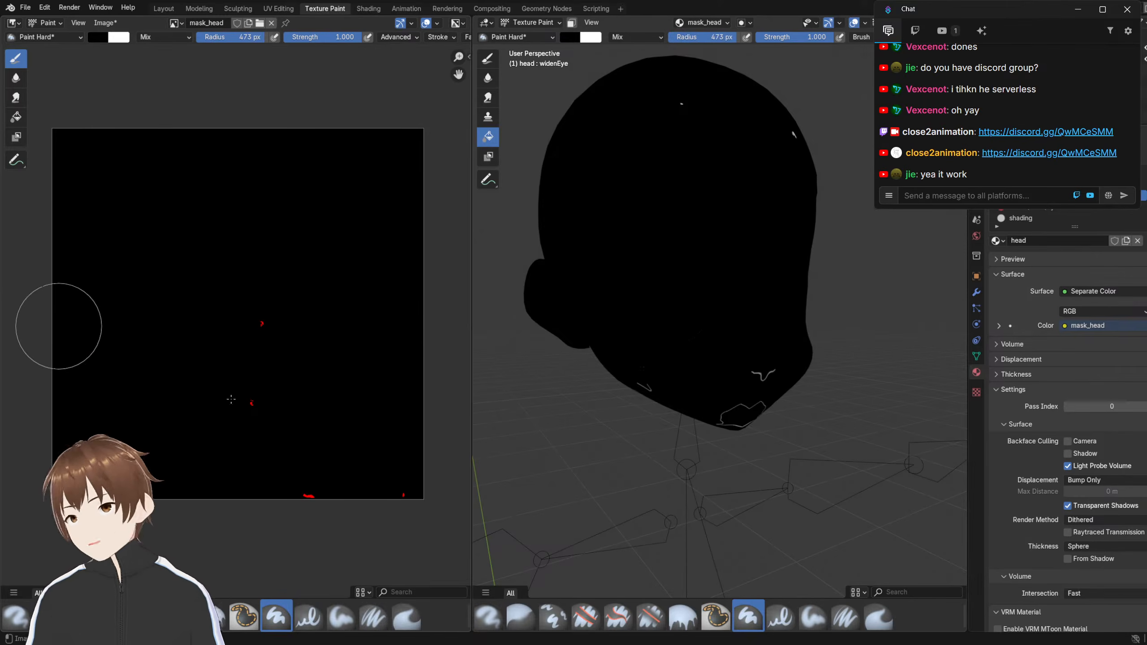
pyautogui.moveTo(232, 399)
pyautogui.mouseDown()
pyautogui.moveTo(256, 474)
pyautogui.moveTo(264, 438)
pyautogui.moveTo(351, 520)
pyautogui.moveTo(349, 461)
pyautogui.mouseUp()
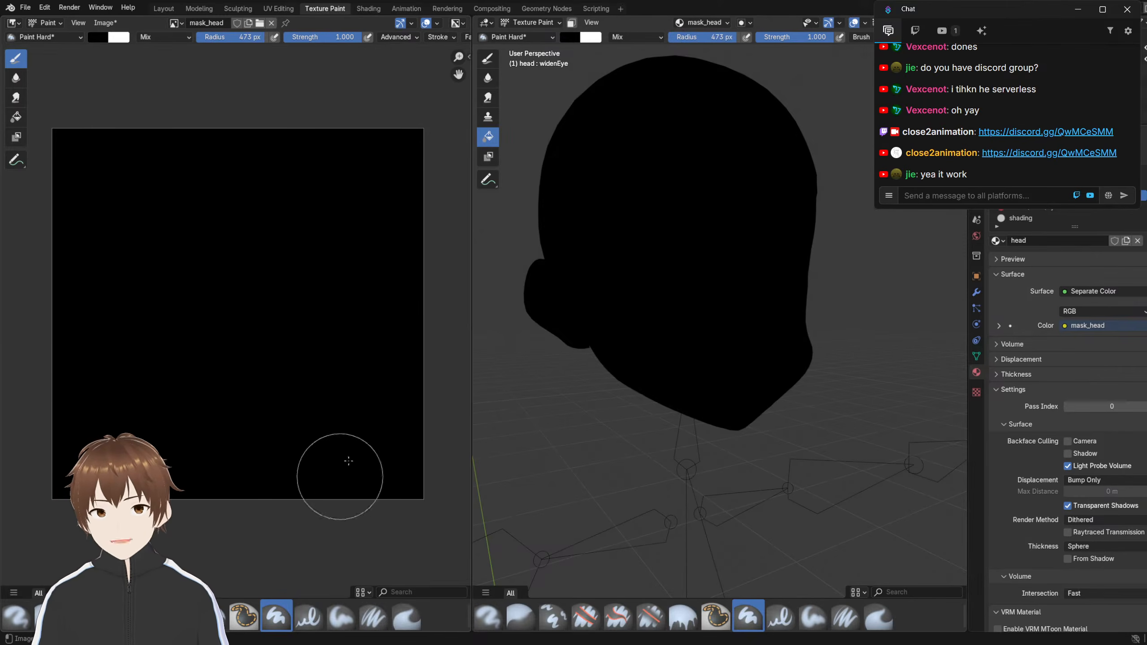
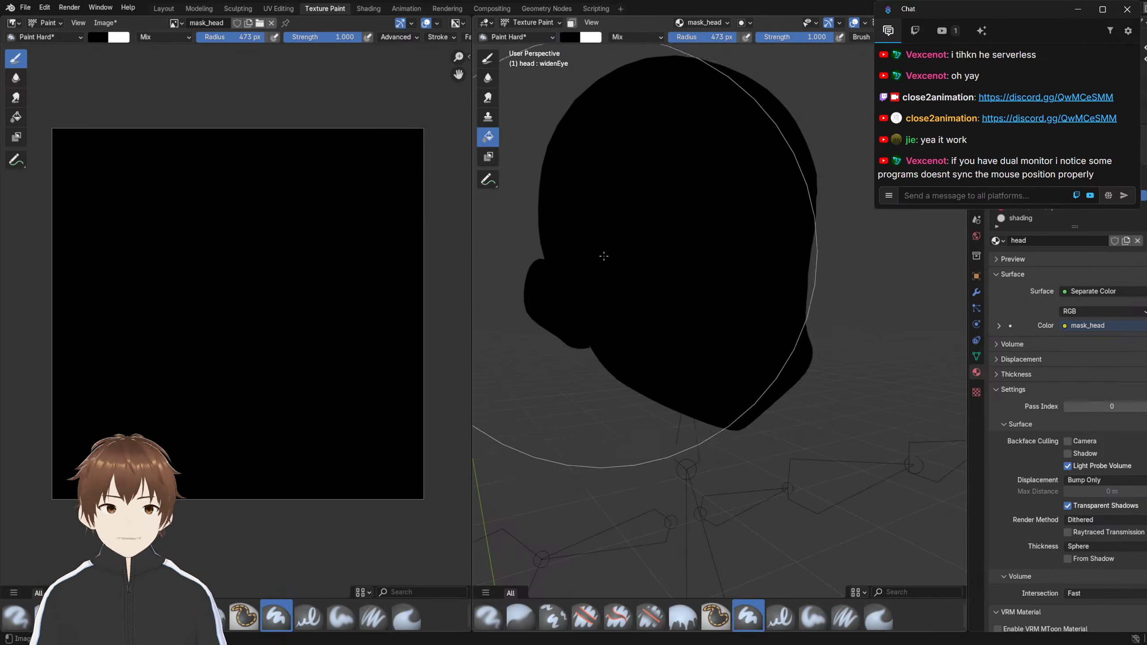
# Reduce the brush radius to 60 px and set the paint color to white
pyautogui.press('[')
pyautogui.press('[')
pyautogui.press('[')
pyautogui.press('[')
pyautogui.press('[')
pyautogui.press('[')
pyautogui.press('[')
pyautogui.press('[')
pyautogui.press('[')
pyautogui.press('[')
pyautogui.press('[')
pyautogui.press('[')
pyautogui.press('[')
pyautogui.press('[')
pyautogui.press('[')
pyautogui.press('[')
pyautogui.press('[')
pyautogui.press('[')
pyautogui.press('[')
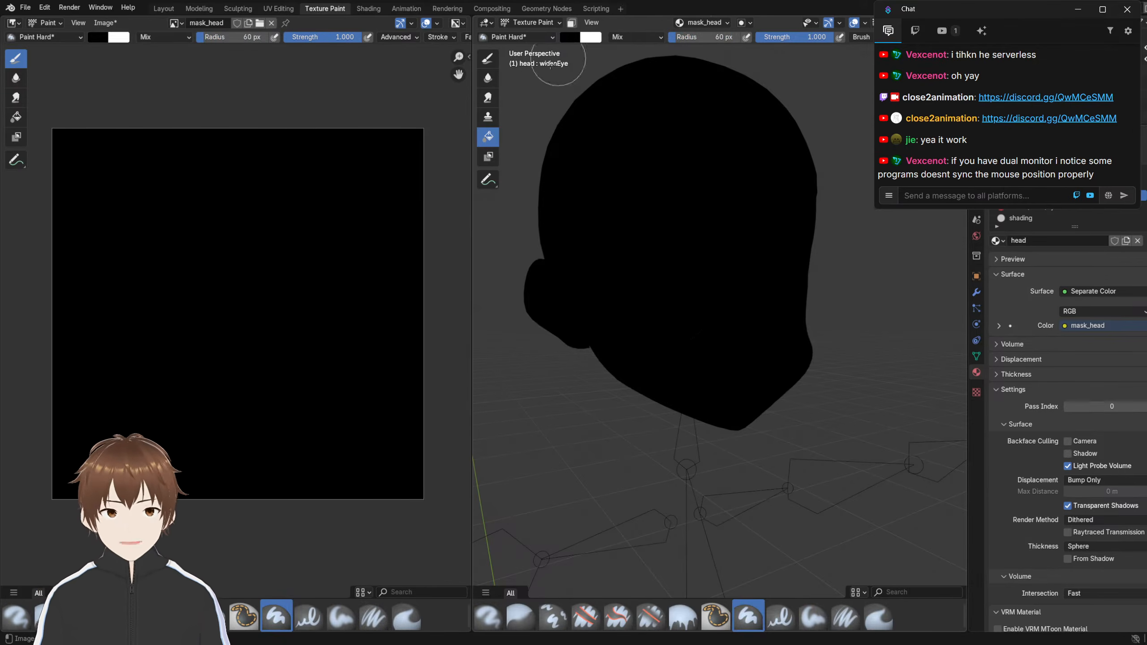
pyautogui.click(571, 38)
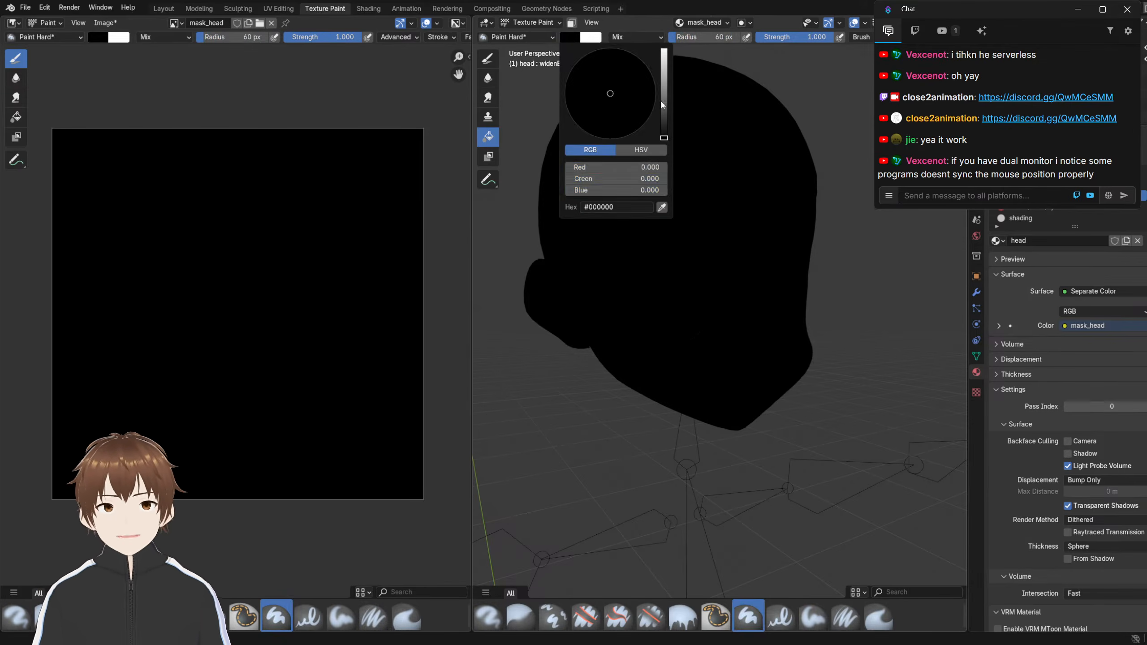
pyautogui.moveTo(662, 101); pyautogui.dragTo(663, 48)
# Try painting white on the head's face in the 3D viewport, and undo the strokes
pyautogui.click(675, 341)
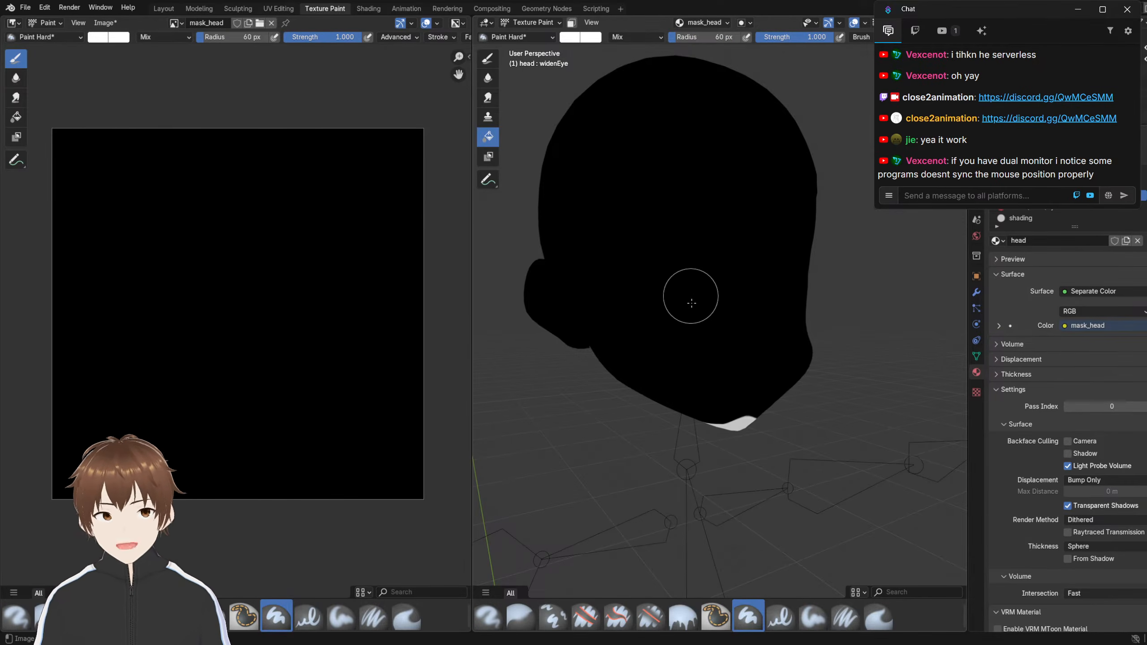
pyautogui.moveTo(686, 313); pyautogui.dragTo(691, 289, button='middle')
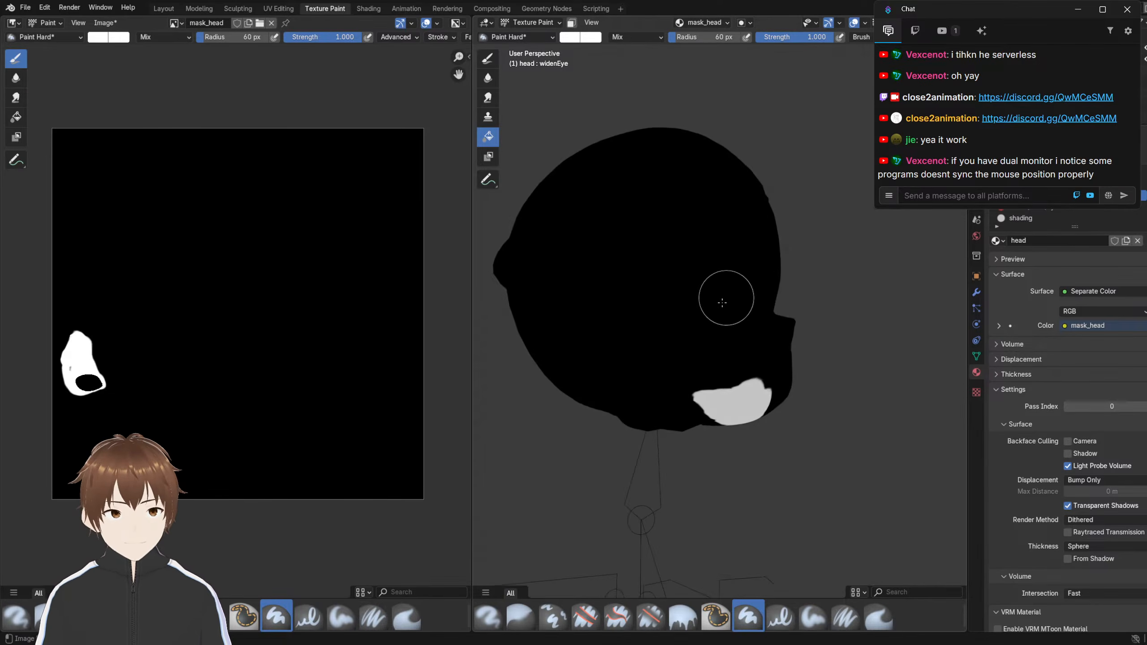
pyautogui.moveTo(722, 303)
pyautogui.mouseDown()
pyautogui.moveTo(697, 284)
pyautogui.moveTo(672, 313)
pyautogui.moveTo(714, 300)
pyautogui.mouseUp()
pyautogui.moveTo(726, 261)
pyautogui.mouseDown(button='middle')
pyautogui.moveTo(698, 322)
pyautogui.moveTo(674, 299)
pyautogui.moveTo(716, 252)
pyautogui.mouseUp(button='middle')
pyautogui.scroll(3, 673, 299)
pyautogui.scroll(-4, 673, 299)
pyautogui.hotkey('ctrl', 'z')
pyautogui.hotkey('ctrl', 'z')
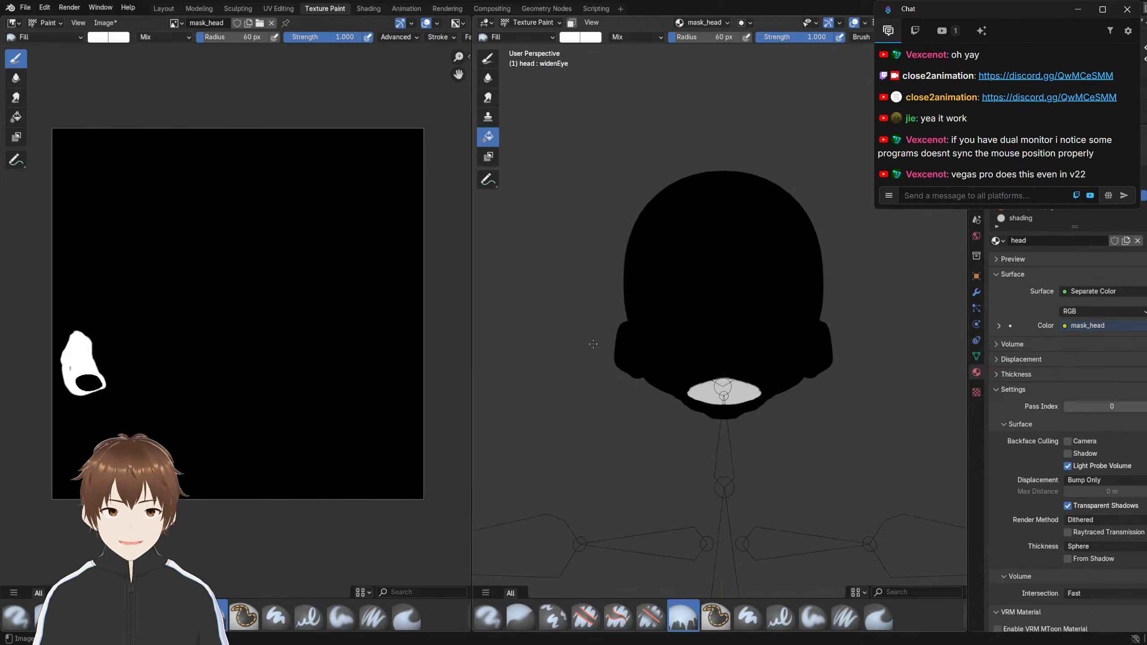
pyautogui.hotkey('ctrl', 'z')
pyautogui.hotkey('ctrl', 'z')
pyautogui.moveTo(595, 338); pyautogui.dragTo(565, 325, button='middle')
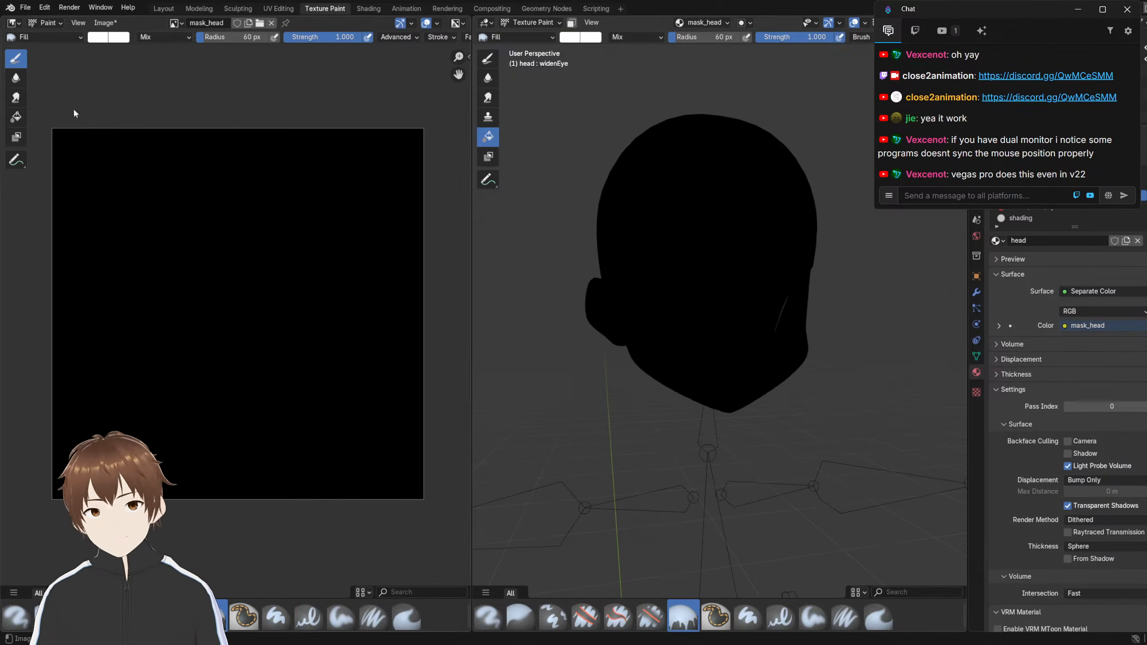
# Save 5.blend, restart Blender without saving the modified image, and reopen the recent file
pyautogui.click(32, 9)
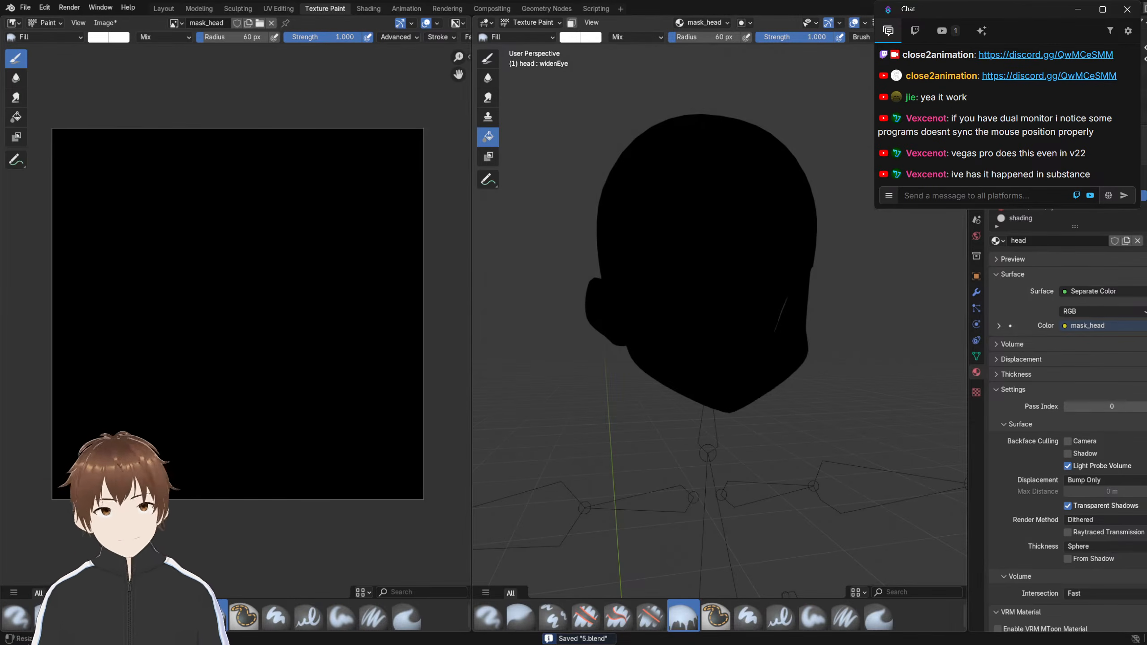
pyautogui.hotkey('ctrl', 'q')
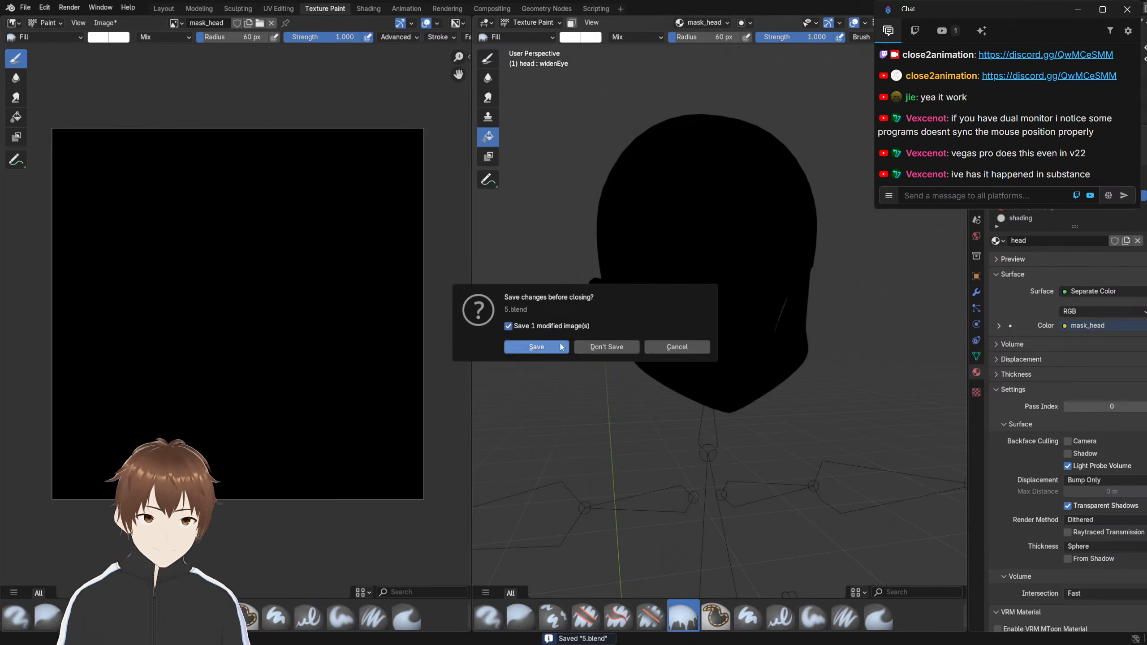
pyautogui.click(605, 347)
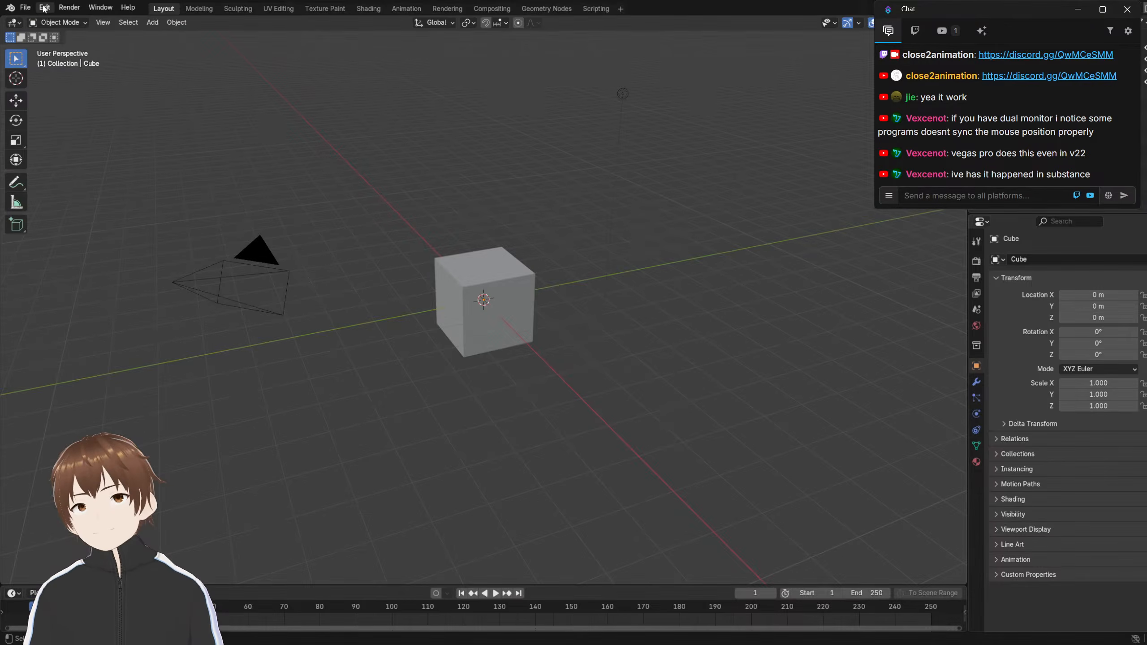
pyautogui.click(25, 7)
pyautogui.moveTo(45, 44)
pyautogui.click(247, 102)
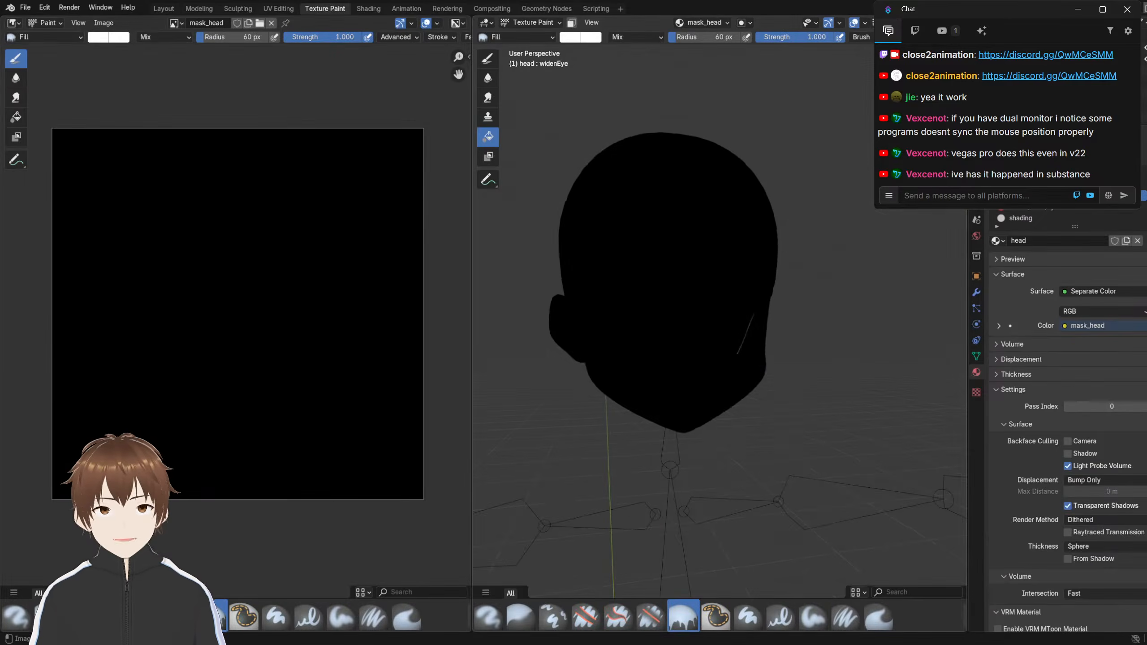
# Select the brush tool for painting the head in the 3D viewport
pyautogui.moveTo(677, 236)
pyautogui.mouseDown(button='middle')
pyautogui.moveTo(694, 253)
pyautogui.moveTo(687, 247)
pyautogui.mouseUp(button='middle')
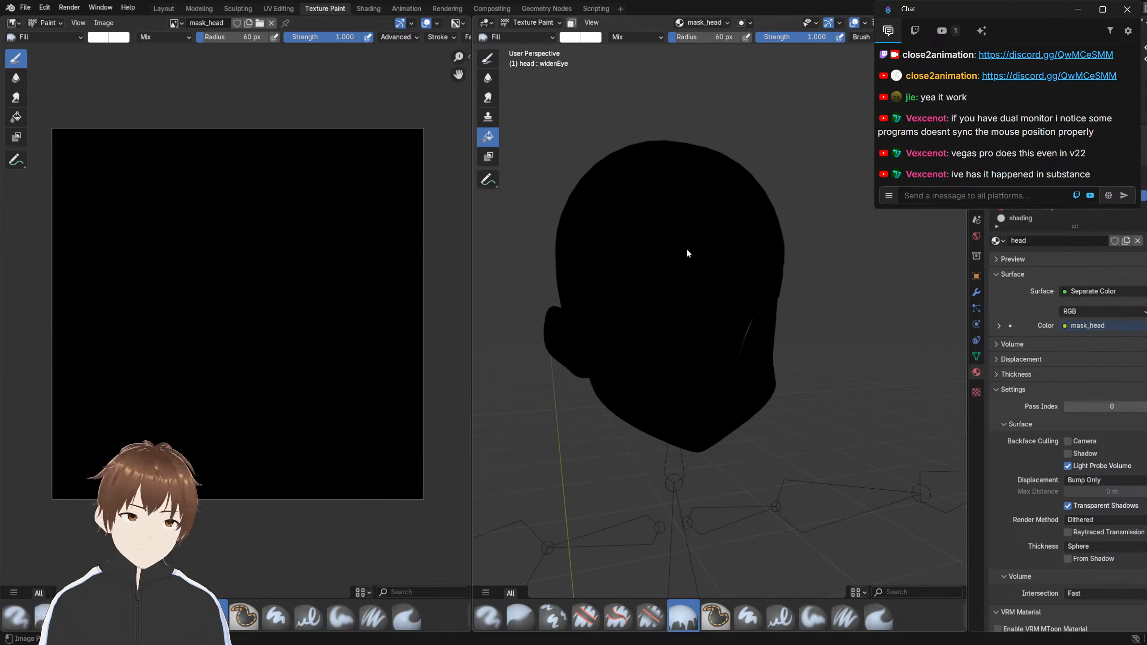
pyautogui.click(490, 57)
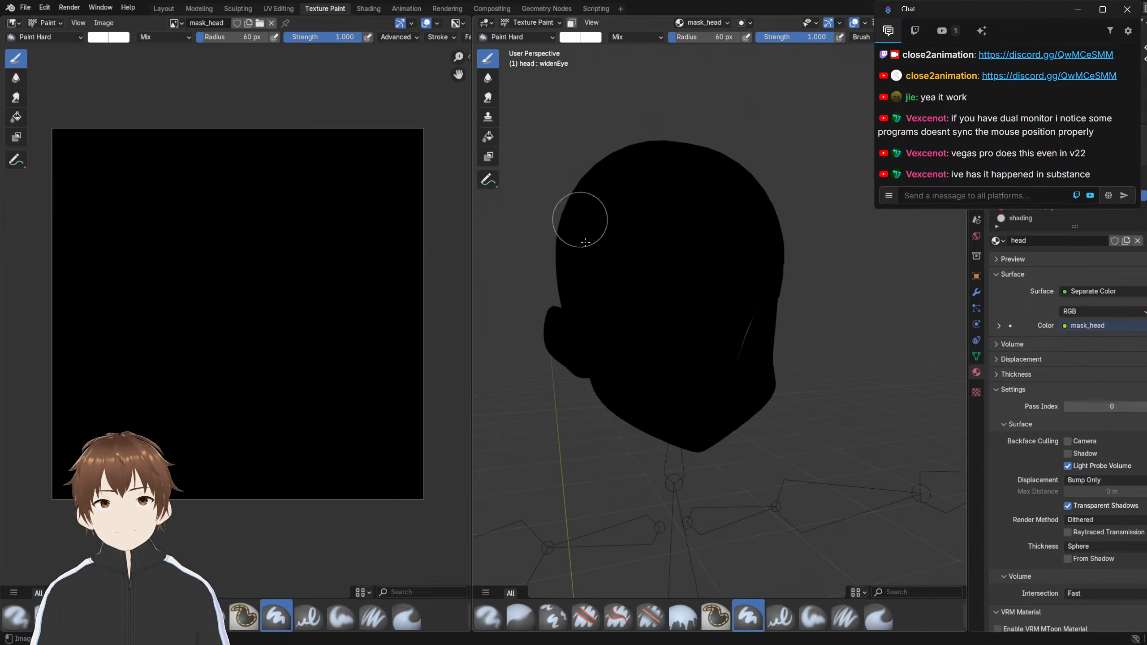
# Try painting white strokes across the head with the Paint Hard brush, and undo them
pyautogui.moveTo(634, 358); pyautogui.dragTo(659, 361)
pyautogui.moveTo(628, 335)
pyautogui.mouseDown(button='middle')
pyautogui.moveTo(620, 285)
pyautogui.moveTo(620, 298)
pyautogui.mouseUp(button='middle')
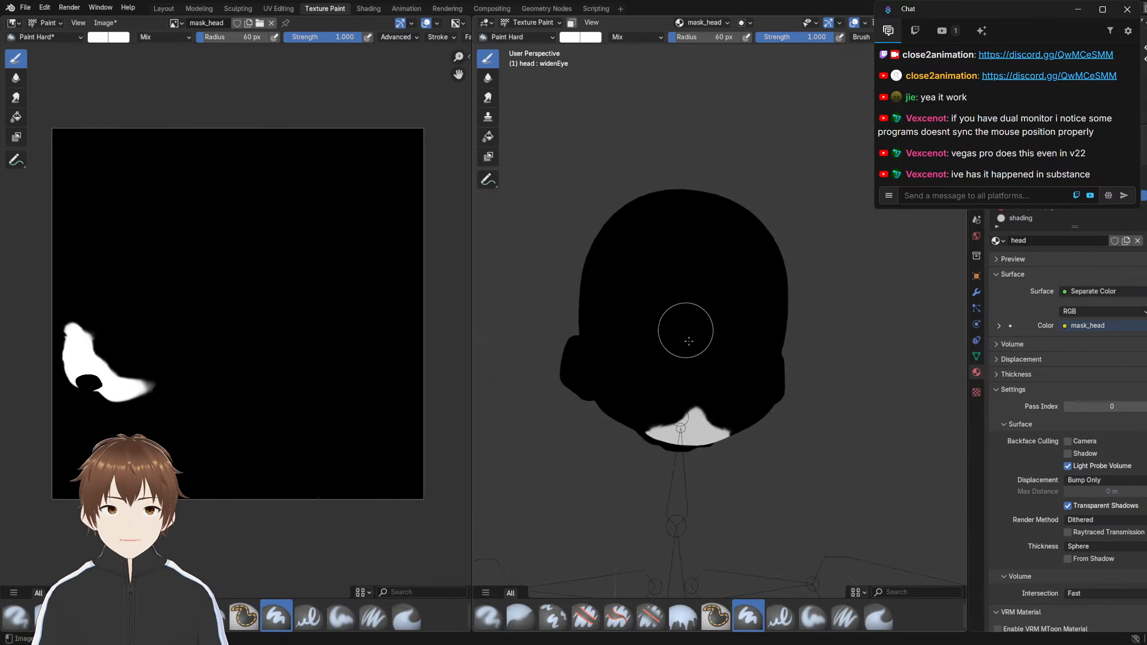
pyautogui.moveTo(686, 330); pyautogui.dragTo(691, 352)
pyautogui.moveTo(691, 351); pyautogui.dragTo(696, 356, button='middle')
pyautogui.moveTo(696, 356)
pyautogui.mouseDown()
pyautogui.moveTo(767, 383)
pyautogui.moveTo(752, 361)
pyautogui.moveTo(742, 407)
pyautogui.mouseUp()
pyautogui.moveTo(742, 407); pyautogui.dragTo(693, 435, button='middle')
pyautogui.moveTo(681, 397)
pyautogui.mouseDown(button='middle')
pyautogui.moveTo(709, 380)
pyautogui.moveTo(681, 265)
pyautogui.mouseUp(button='middle')
pyautogui.hotkey('ctrl', 'z')
pyautogui.hotkey('ctrl', 'z')
pyautogui.hotkey('ctrl', 'z')
pyautogui.moveTo(653, 326); pyautogui.dragTo(748, 218, button='middle')
pyautogui.scroll(-2, 813, 154)
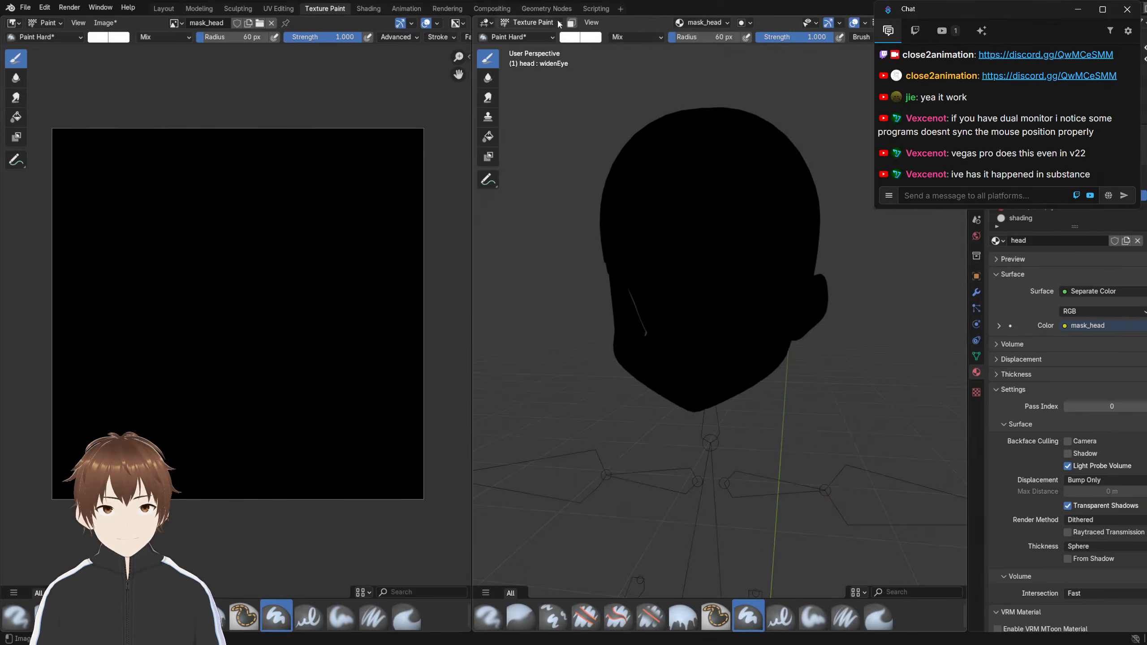
# Switch the head to Object Mode and examine the object transforms of the head and the armature
pyautogui.click(529, 22)
pyautogui.click(532, 36)
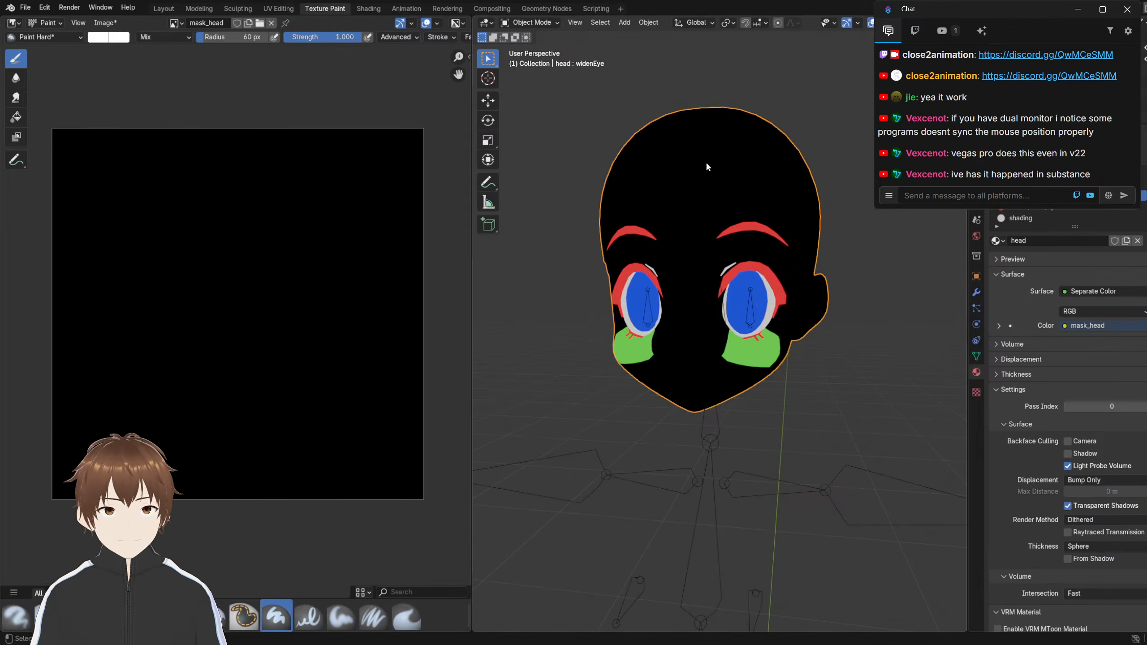
pyautogui.click(975, 276)
pyautogui.click(759, 444)
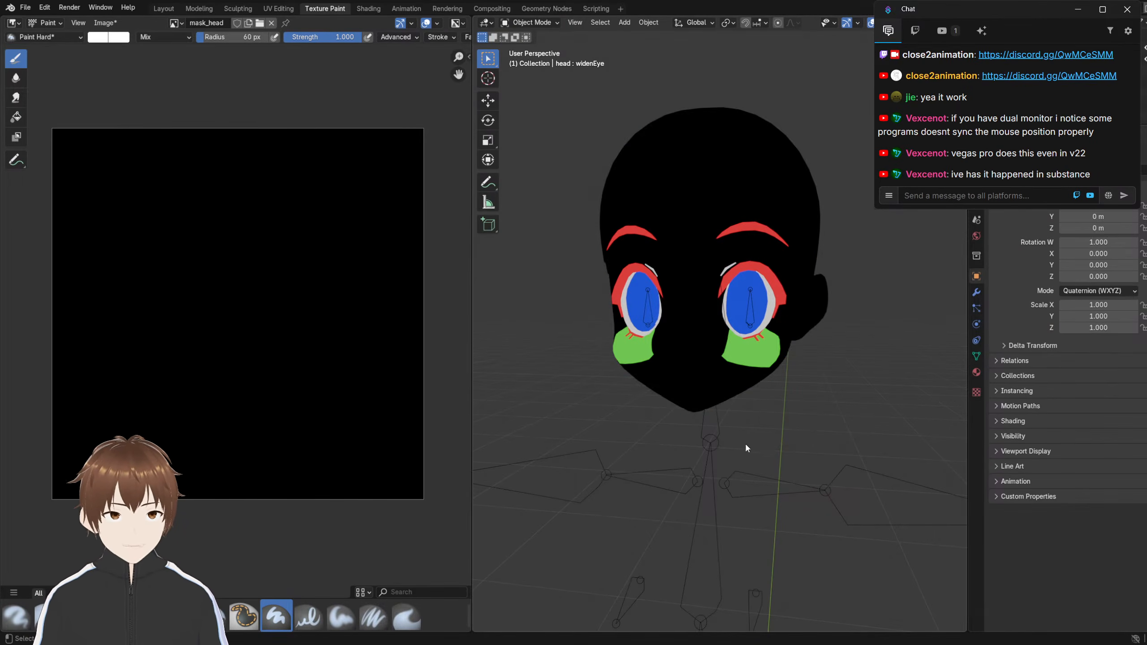
pyautogui.click(698, 445)
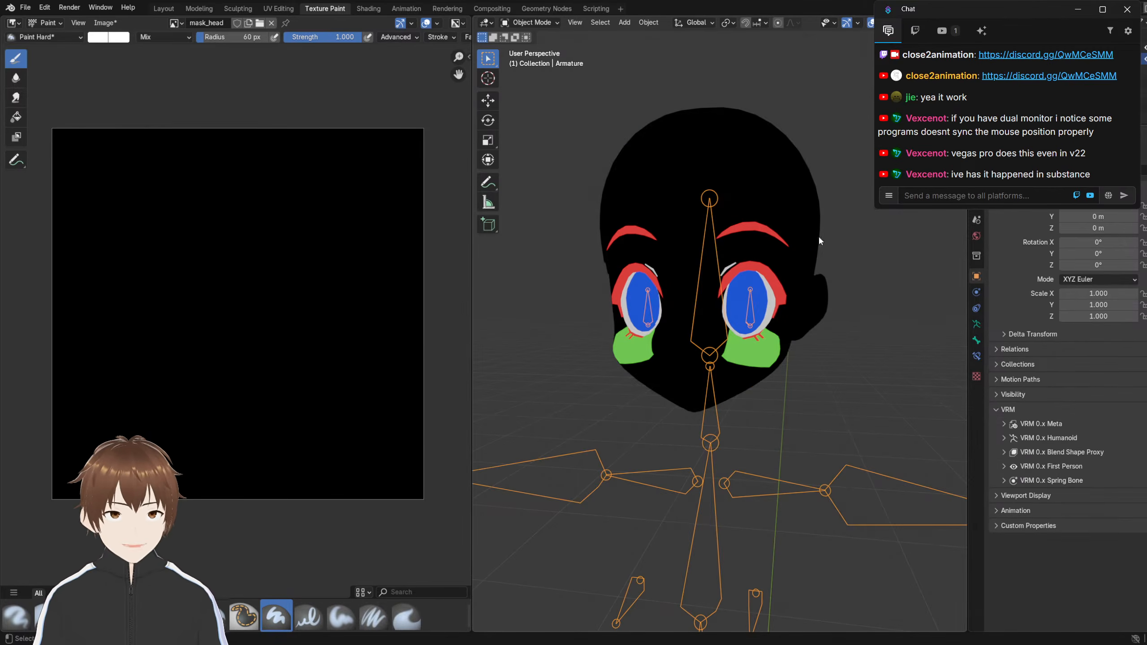
pyautogui.click(712, 164)
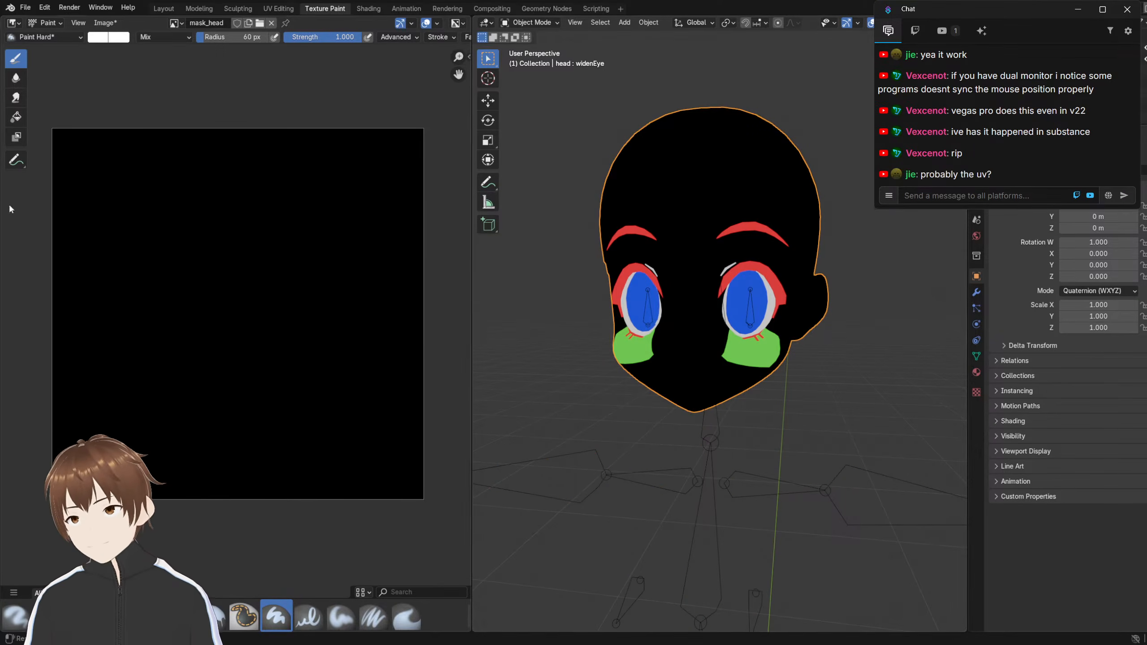
pyautogui.click(904, 196)
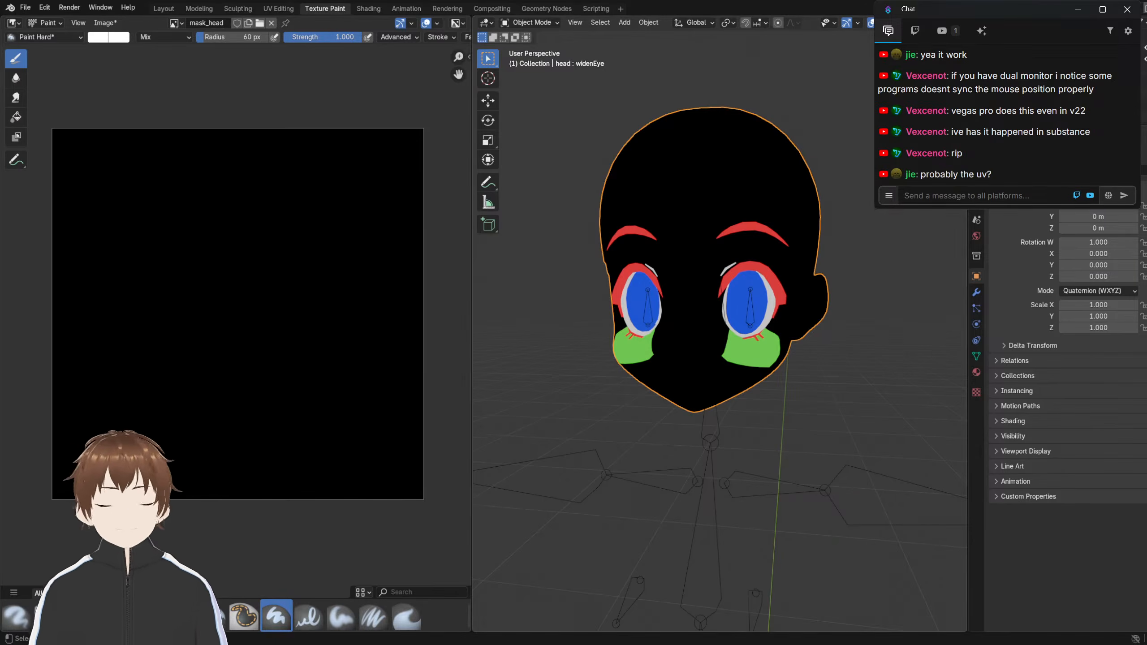
pyautogui.scroll(2, 740, 257)
pyautogui.click(740, 256)
pyautogui.click(676, 94)
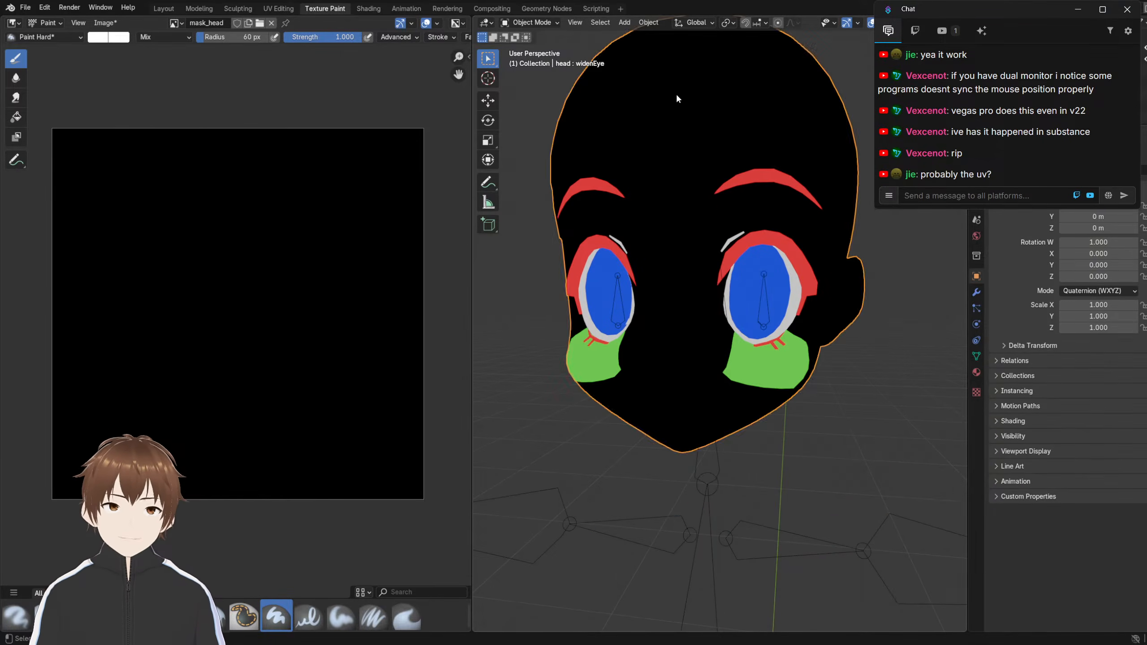
# Return the head to Texture Paint mode, try a white stroke down the face, and undo it
pyautogui.click(529, 22)
pyautogui.click(533, 98)
pyautogui.moveTo(632, 258)
pyautogui.mouseDown()
pyautogui.moveTo(679, 256)
pyautogui.moveTo(686, 320)
pyautogui.moveTo(642, 415)
pyautogui.mouseUp()
pyautogui.scroll(-3, 648, 341)
pyautogui.moveTo(648, 342)
pyautogui.mouseDown(button='middle')
pyautogui.moveTo(668, 316)
pyautogui.moveTo(626, 340)
pyautogui.mouseUp(button='middle')
pyautogui.hotkey('ctrl', 'z')
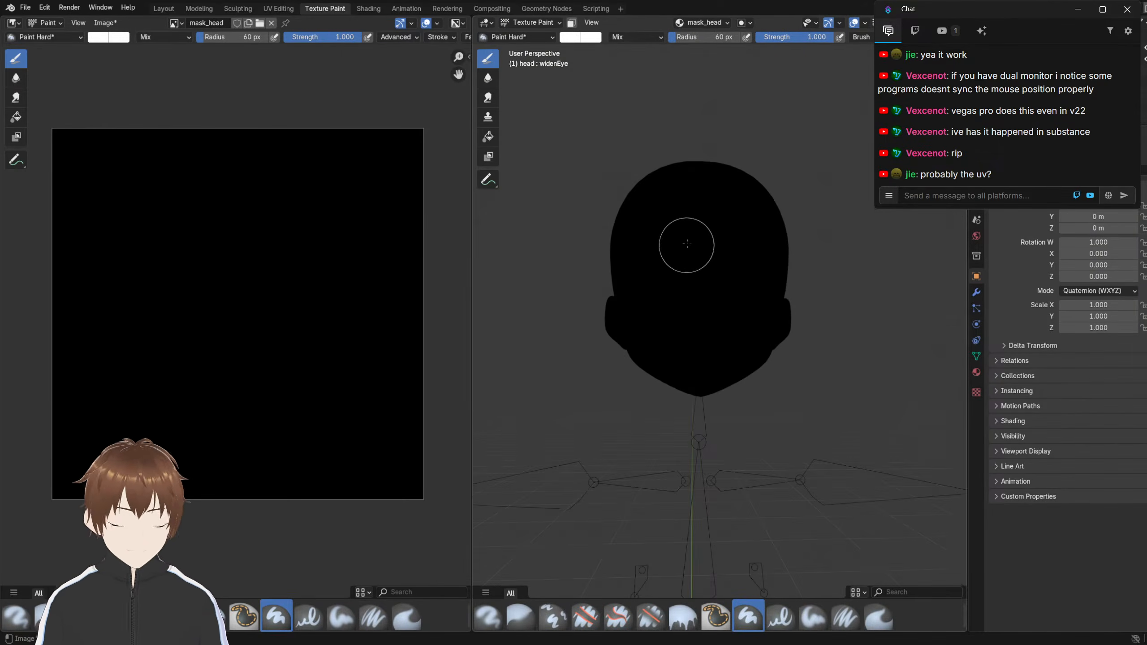
# Show the 3D viewport's sidebar and paint a white test stroke across the head
pyautogui.press('n')
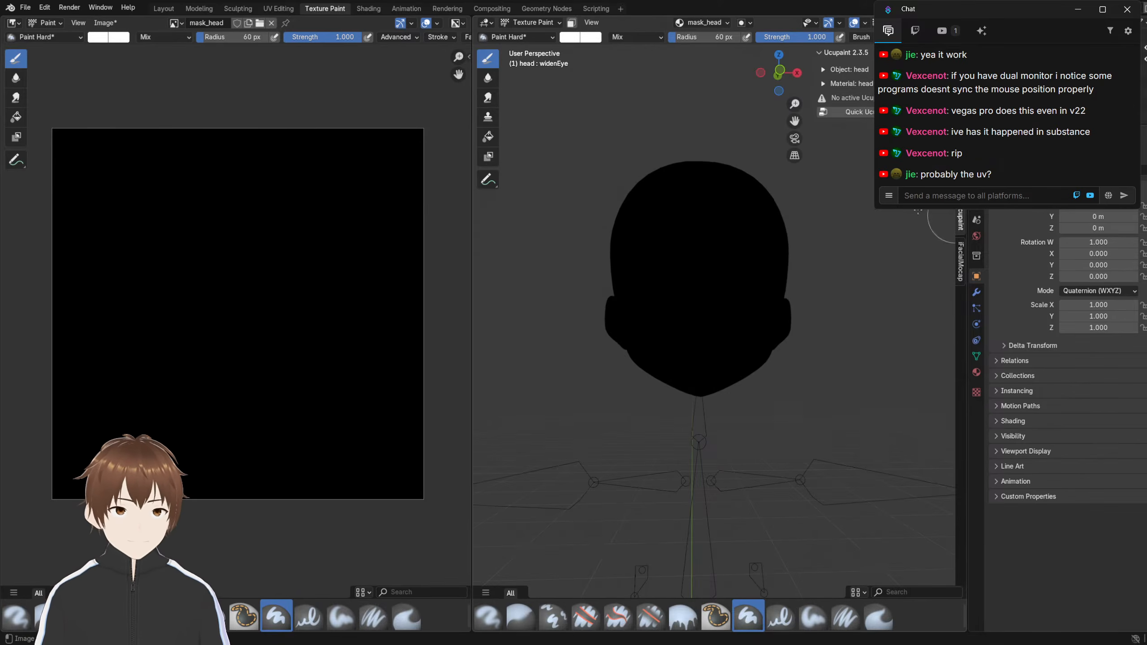
pyautogui.moveTo(650, 197); pyautogui.dragTo(671, 219, button='middle')
pyautogui.moveTo(677, 202)
pyautogui.mouseDown()
pyautogui.moveTo(667, 186)
pyautogui.moveTo(654, 203)
pyautogui.mouseUp()
pyautogui.moveTo(653, 203)
pyautogui.mouseDown(button='middle')
pyautogui.moveTo(599, 204)
pyautogui.moveTo(763, 209)
pyautogui.moveTo(769, 231)
pyautogui.mouseUp(button='middle')
pyautogui.scroll(5, 770, 232)
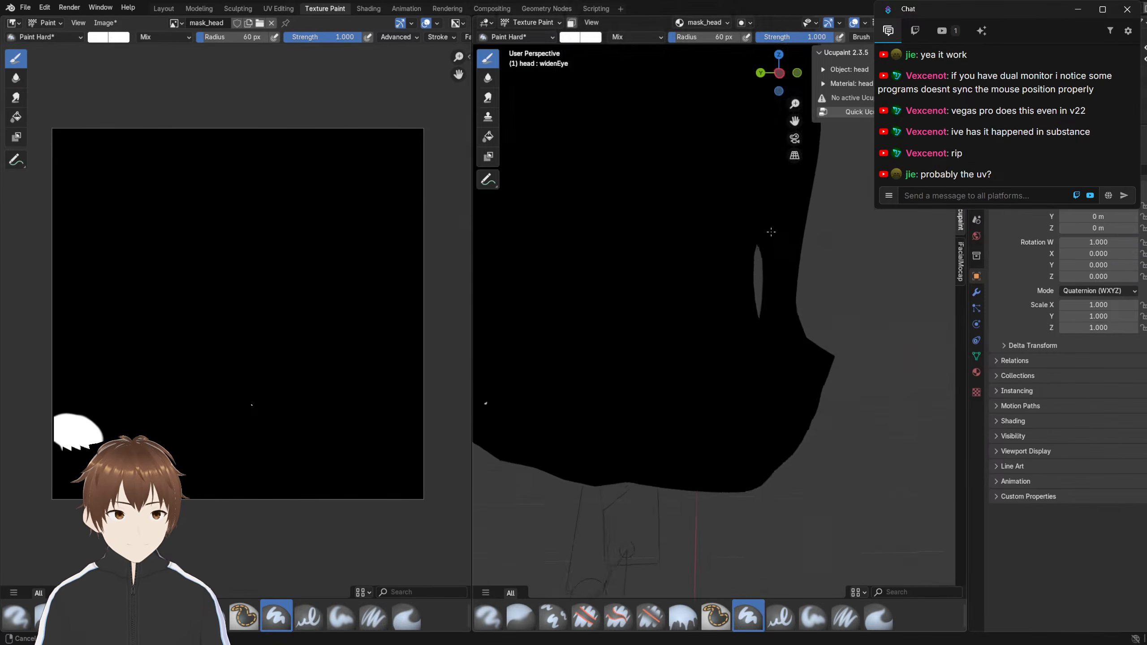
pyautogui.scroll(-5, 771, 232)
pyautogui.moveTo(670, 241); pyautogui.dragTo(750, 205, button='middle')
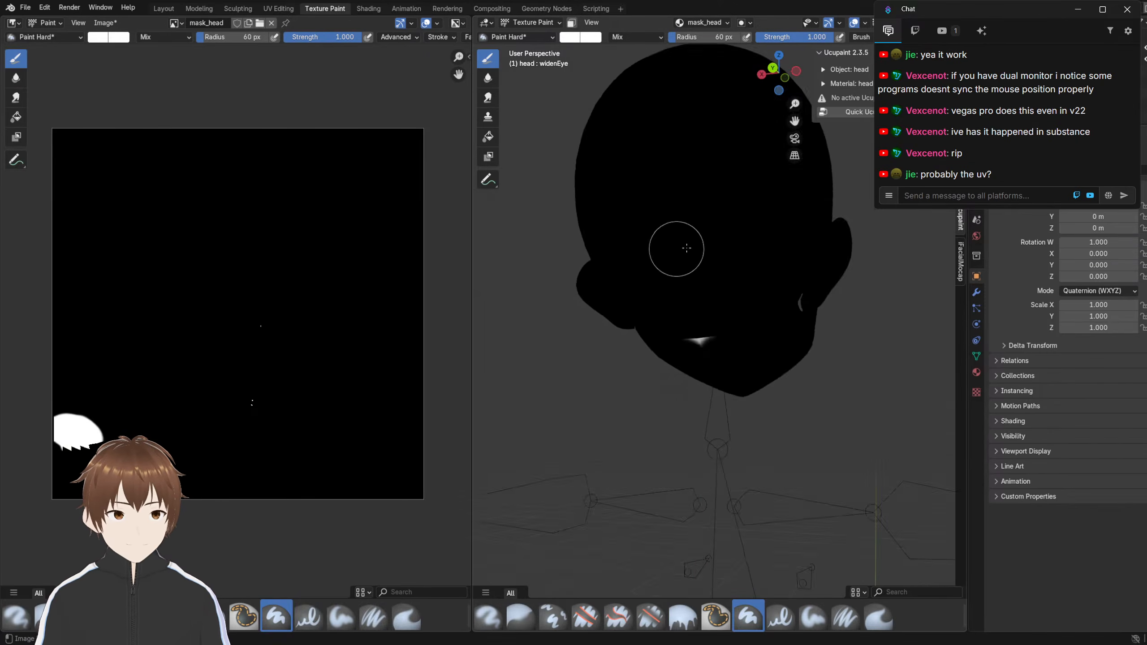
# Try further white strokes over the lower face and undo them
pyautogui.moveTo(712, 247); pyautogui.dragTo(656, 231, button='middle')
pyautogui.moveTo(707, 269); pyautogui.dragTo(668, 321, button='middle')
pyautogui.click(672, 366)
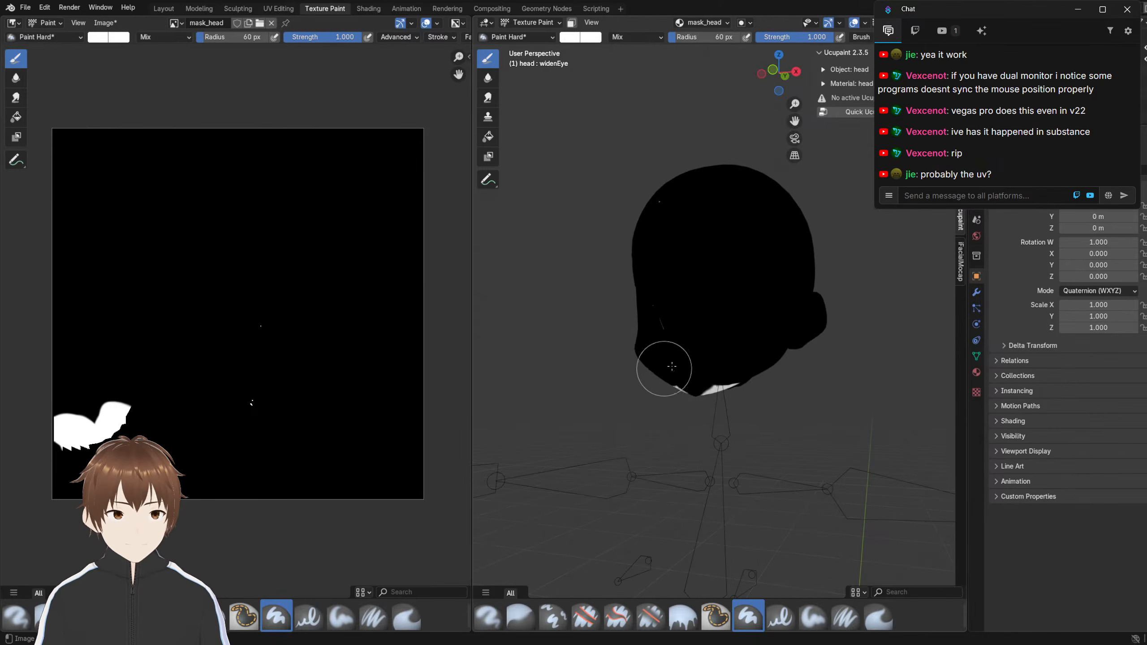
pyautogui.moveTo(672, 366)
pyautogui.mouseDown()
pyautogui.moveTo(691, 384)
pyautogui.moveTo(722, 348)
pyautogui.mouseUp()
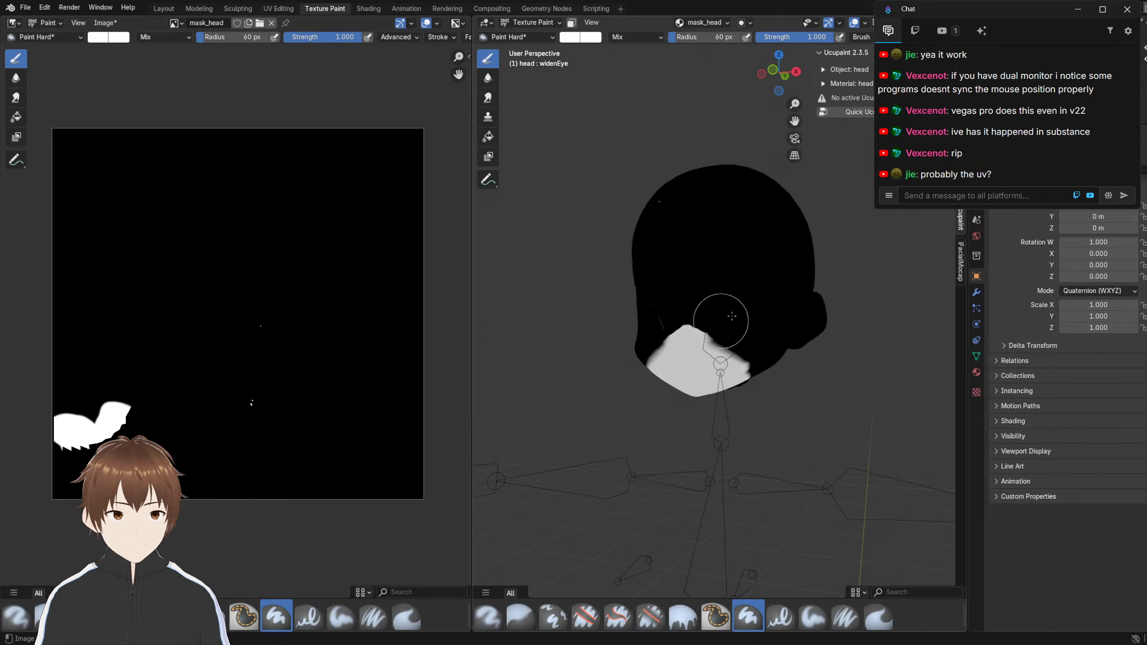
pyautogui.moveTo(732, 317); pyautogui.dragTo(648, 333, button='middle')
pyautogui.hotkey('ctrl', 'z')
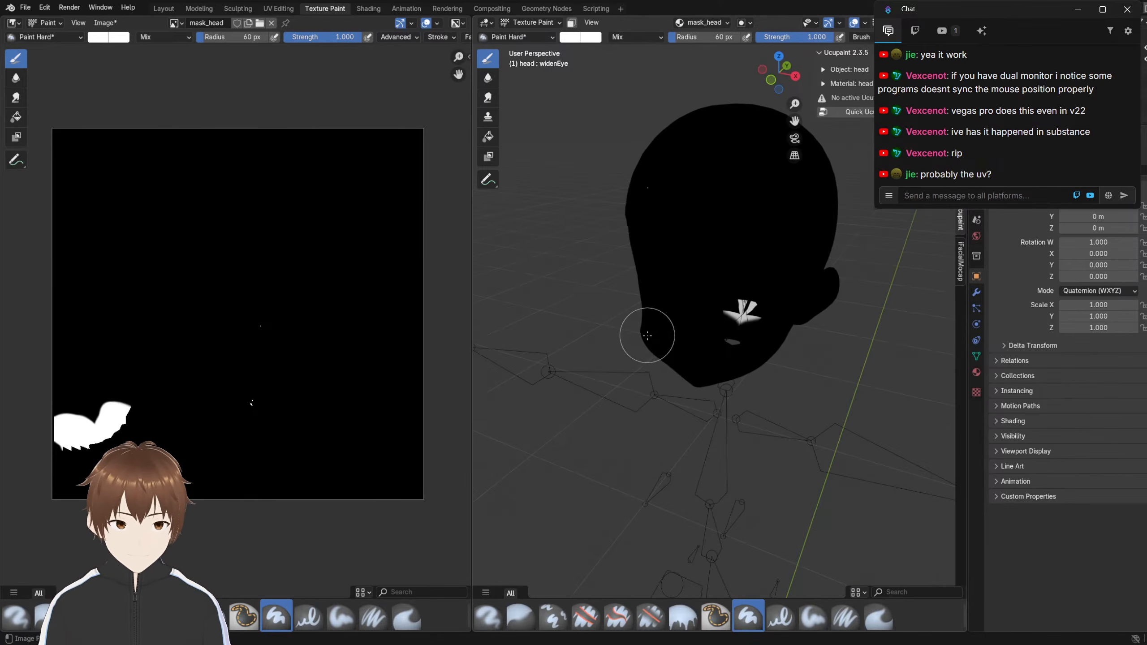
pyautogui.hotkey('ctrl', 'z')
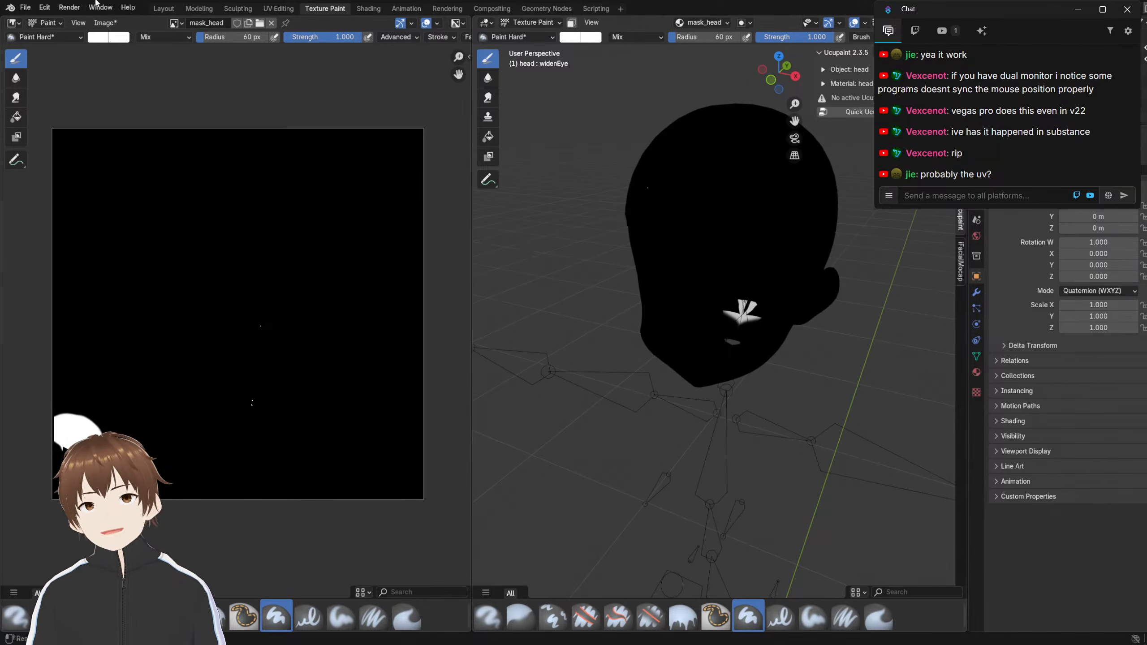
# Disable the Ucupaint add-on in the preferences
pyautogui.click(45, 7)
pyautogui.click(85, 154)
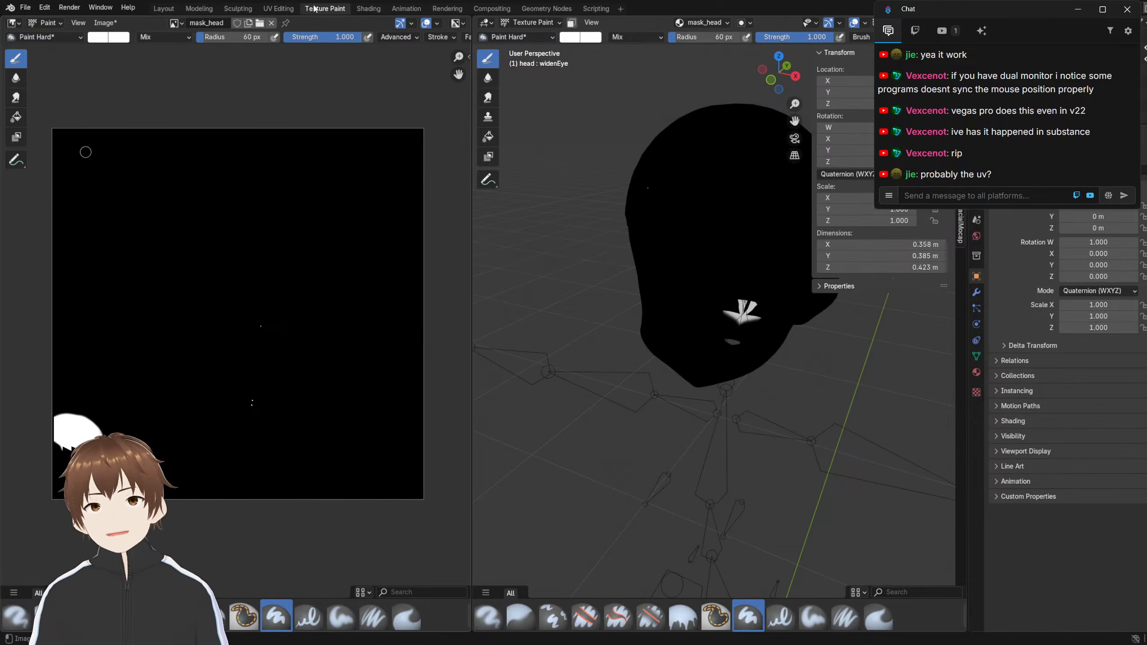
# Paint white test strokes over the head's face from several angles with the 60 px Paint Hard brush
pyautogui.scroll(-2, 657, 254)
pyautogui.moveTo(657, 254)
pyautogui.mouseDown()
pyautogui.moveTo(707, 315)
pyautogui.moveTo(698, 312)
pyautogui.mouseUp()
pyautogui.scroll(4, 698, 325)
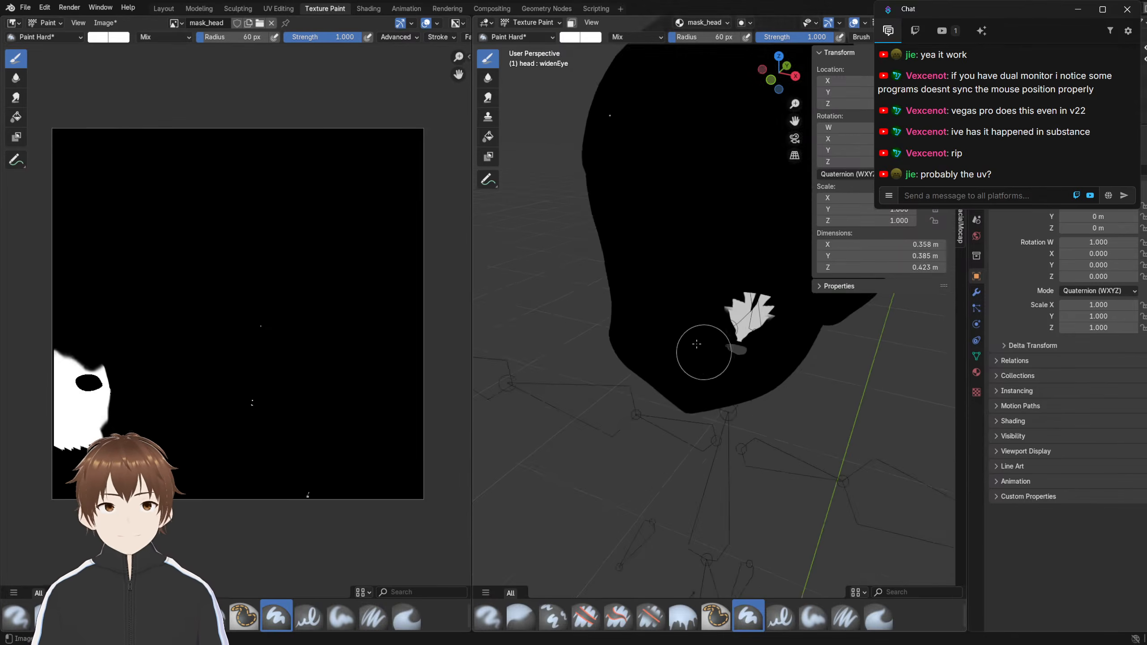
pyautogui.moveTo(676, 318); pyautogui.dragTo(732, 235, button='middle')
pyautogui.scroll(-3, 727, 253)
pyautogui.moveTo(700, 362); pyautogui.dragTo(676, 335)
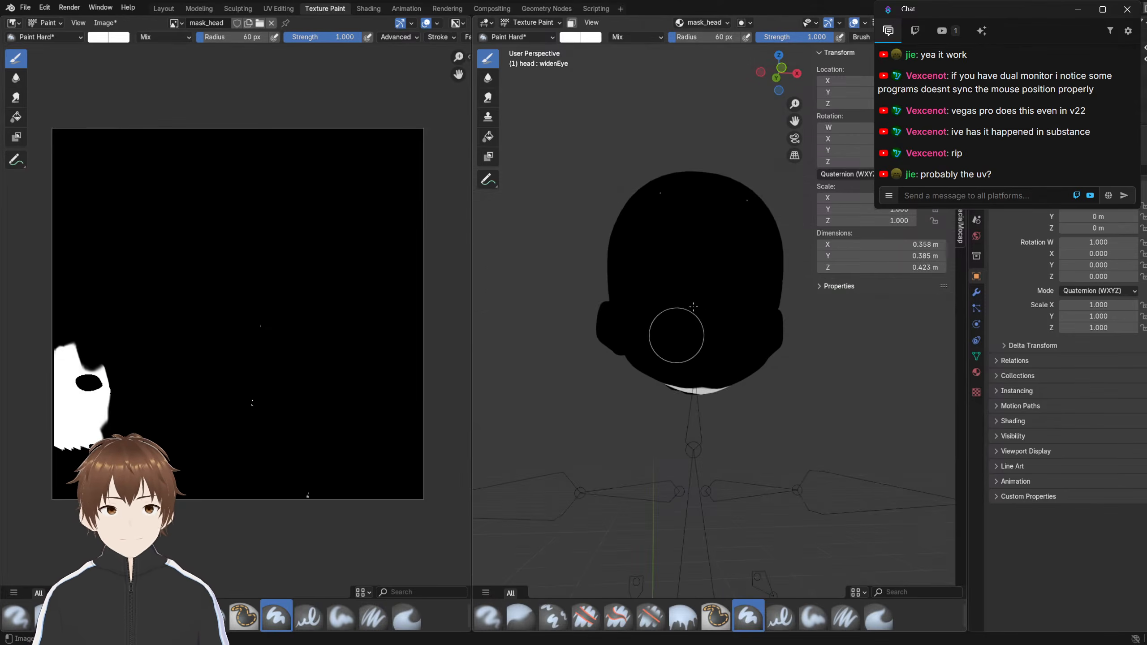
pyautogui.moveTo(676, 335); pyautogui.dragTo(694, 280, button='middle')
pyautogui.moveTo(676, 335)
pyautogui.mouseDown()
pyautogui.moveTo(683, 363)
pyautogui.moveTo(641, 357)
pyautogui.mouseUp()
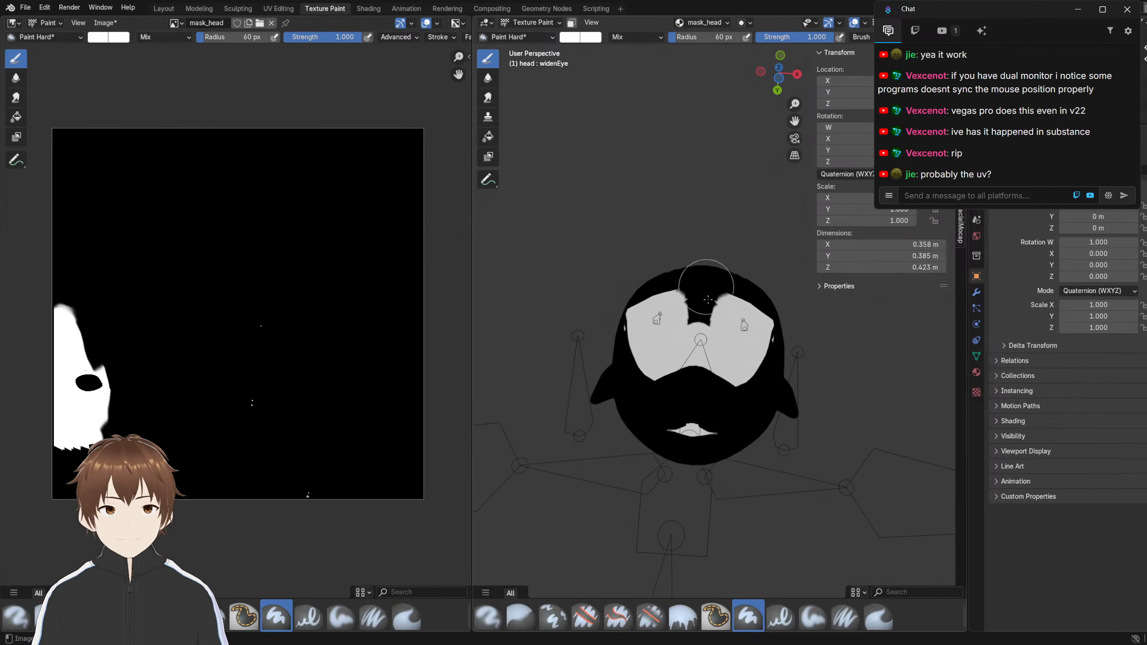
pyautogui.moveTo(618, 293); pyautogui.dragTo(661, 373, button='middle')
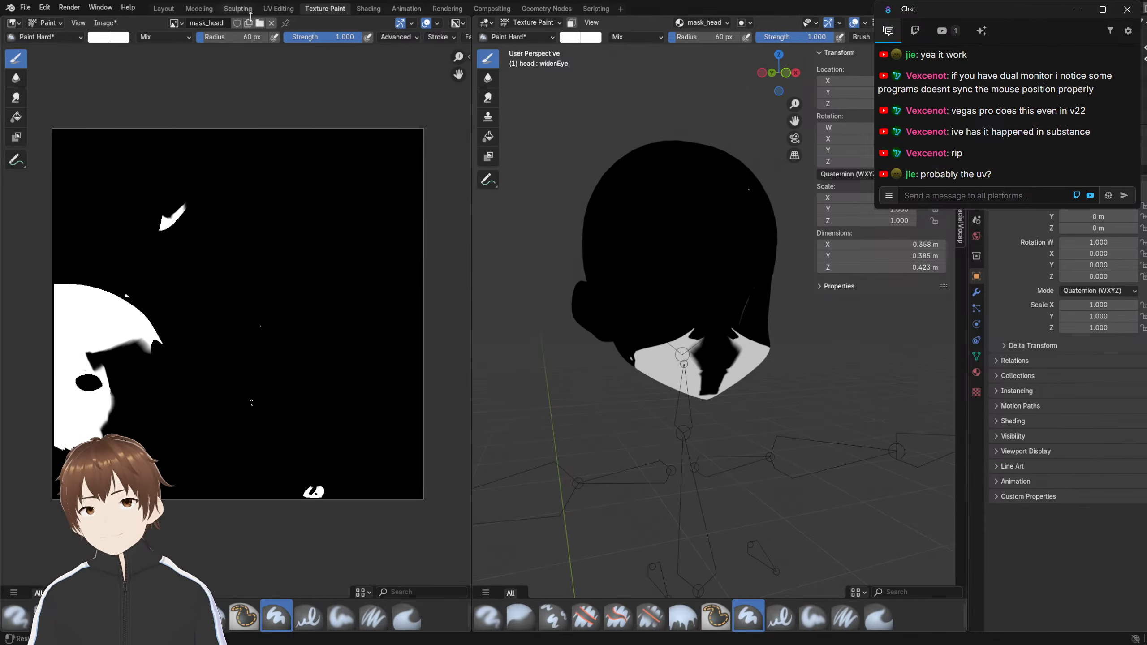
# Switch to the UV Editing workspace to check the head mesh's UVs
pyautogui.click(269, 10)
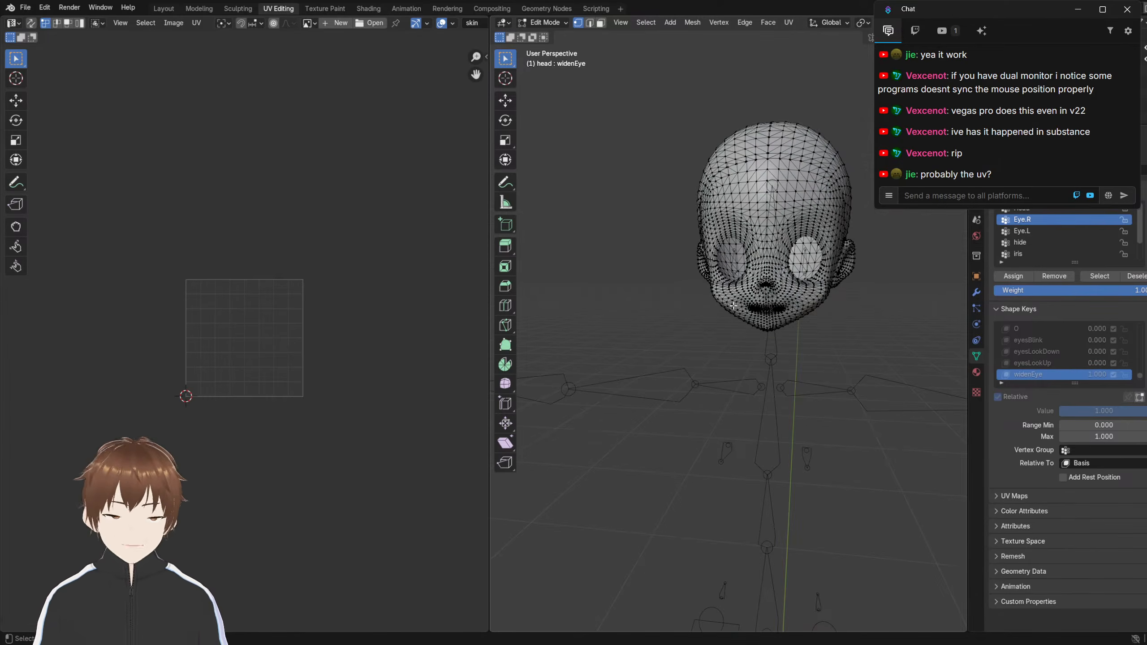
# Select the head's linked face, ear and neck mesh parts and examine their UV islands in the UV editor
pyautogui.press('l')
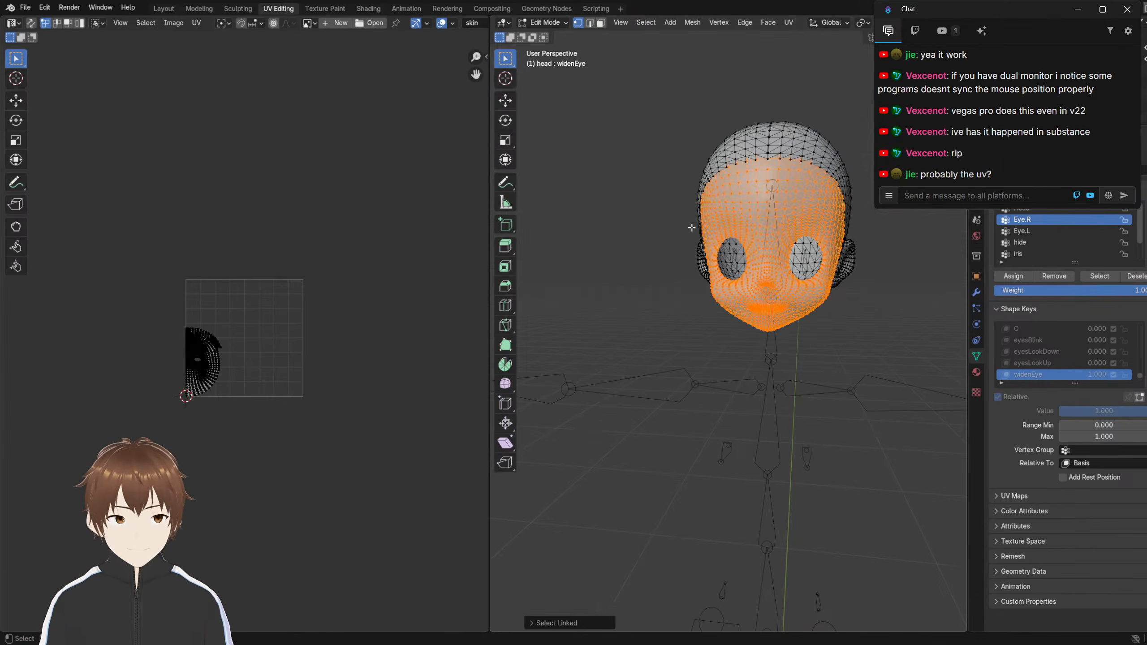
pyautogui.moveTo(692, 227); pyautogui.dragTo(727, 256, button='middle')
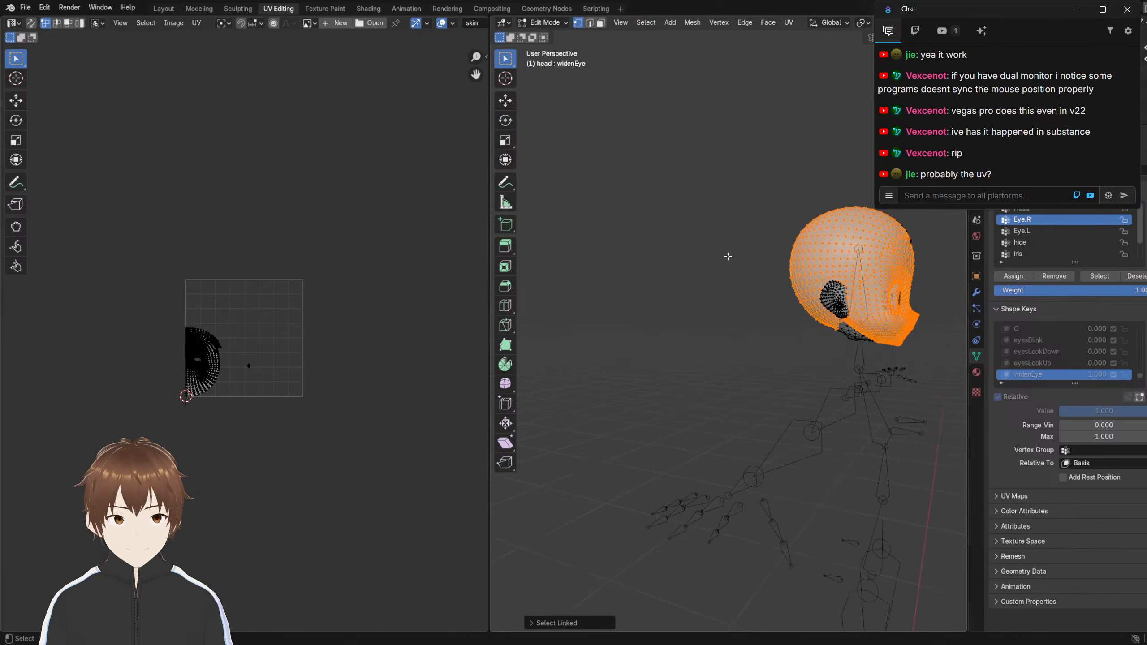
pyautogui.moveTo(840, 299); pyautogui.dragTo(664, 307, button='middle')
pyautogui.press('l')
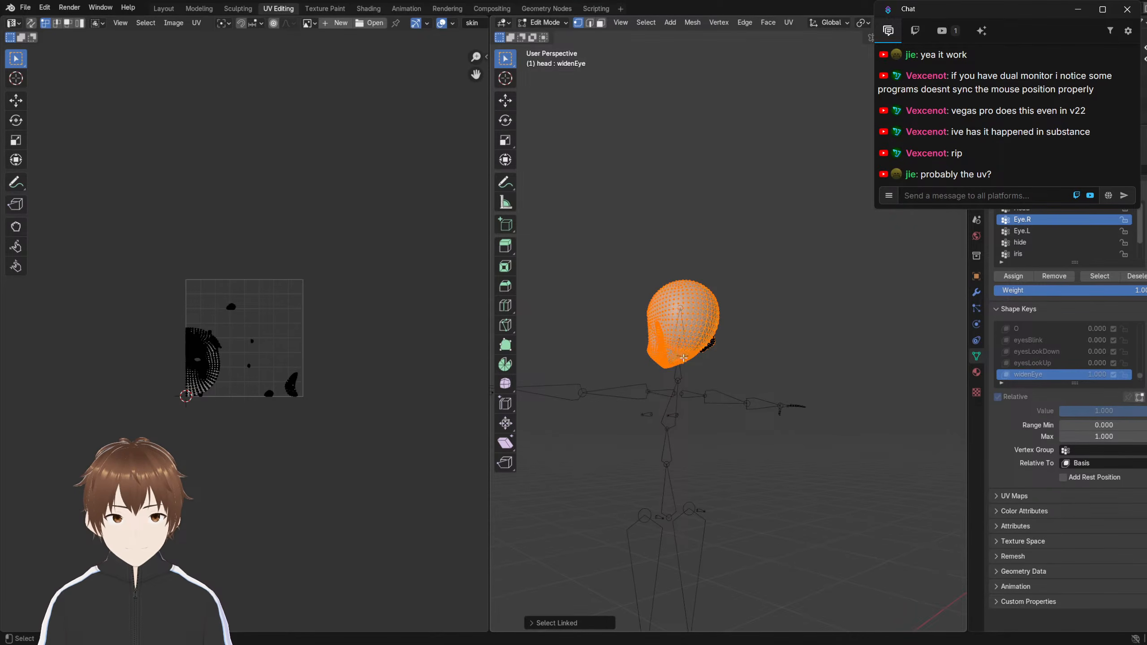
pyautogui.moveTo(703, 360); pyautogui.dragTo(700, 316, button='middle')
pyautogui.press('l')
pyautogui.scroll(5, 703, 341)
pyautogui.scroll(4, 196, 370)
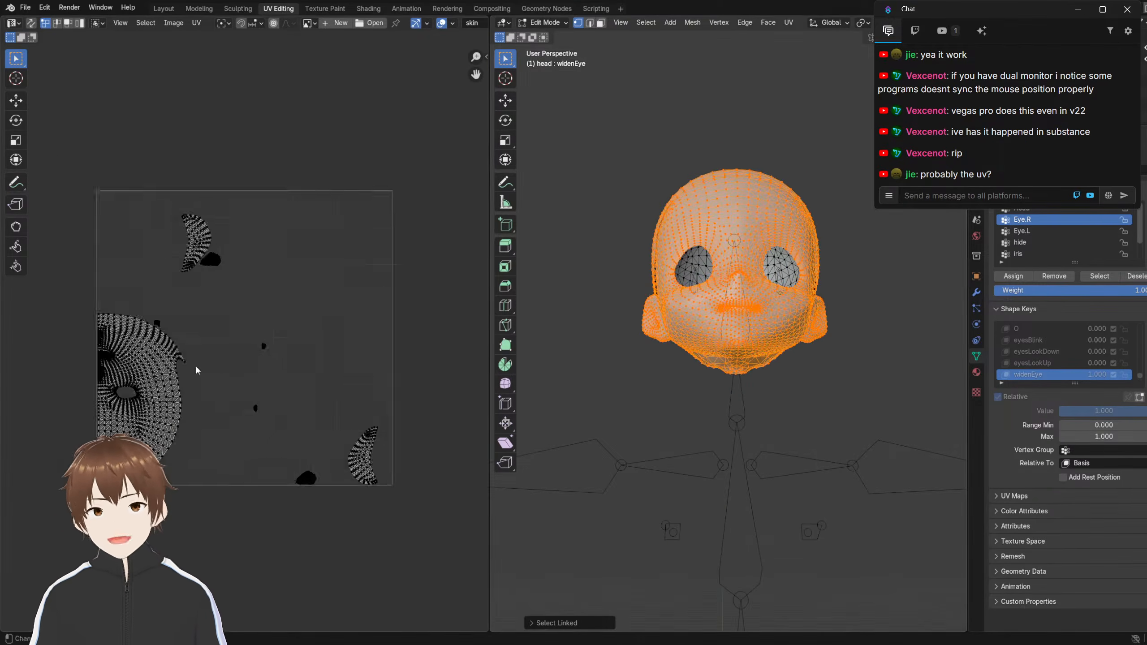
pyautogui.moveTo(162, 374); pyautogui.dragTo(291, 297, button='middle')
pyautogui.scroll(6, 292, 297)
pyautogui.scroll(-2, 291, 297)
pyautogui.moveTo(298, 153); pyautogui.dragTo(277, 185, button='middle')
pyautogui.keyDown('shift'); pyautogui.moveTo(608, 191); pyautogui.dragTo(608, 277, button='middle'); pyautogui.keyUp('shift')
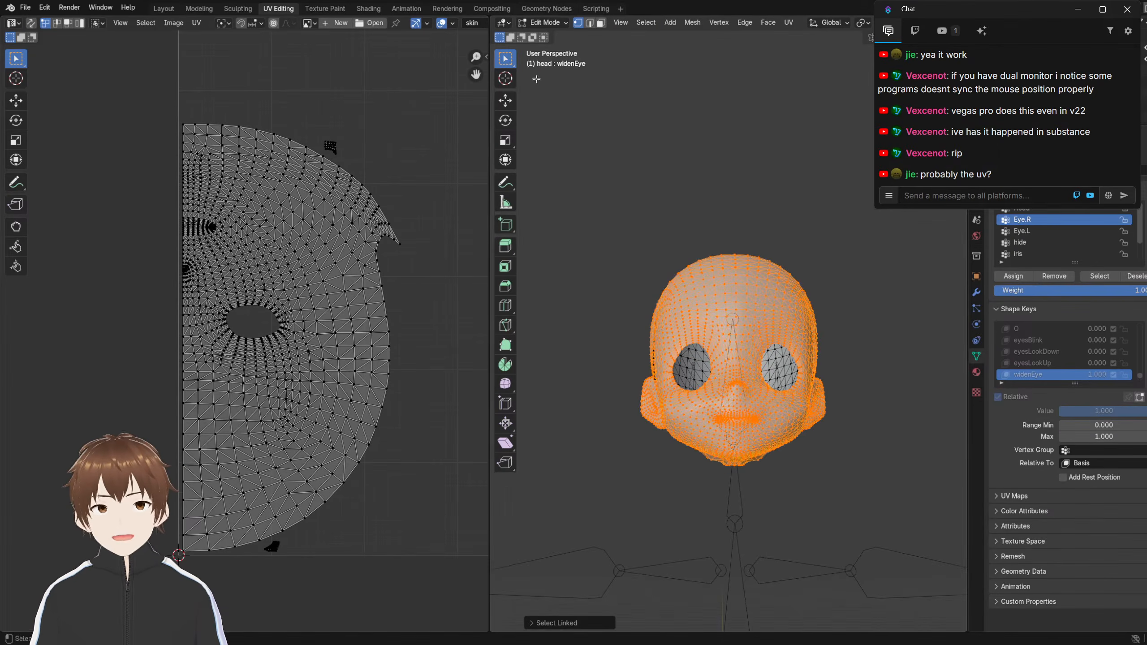
# Switch the head to Texture Paint mode and compare the painted mask on the model with the mask_head image
pyautogui.click(542, 22)
pyautogui.click(541, 98)
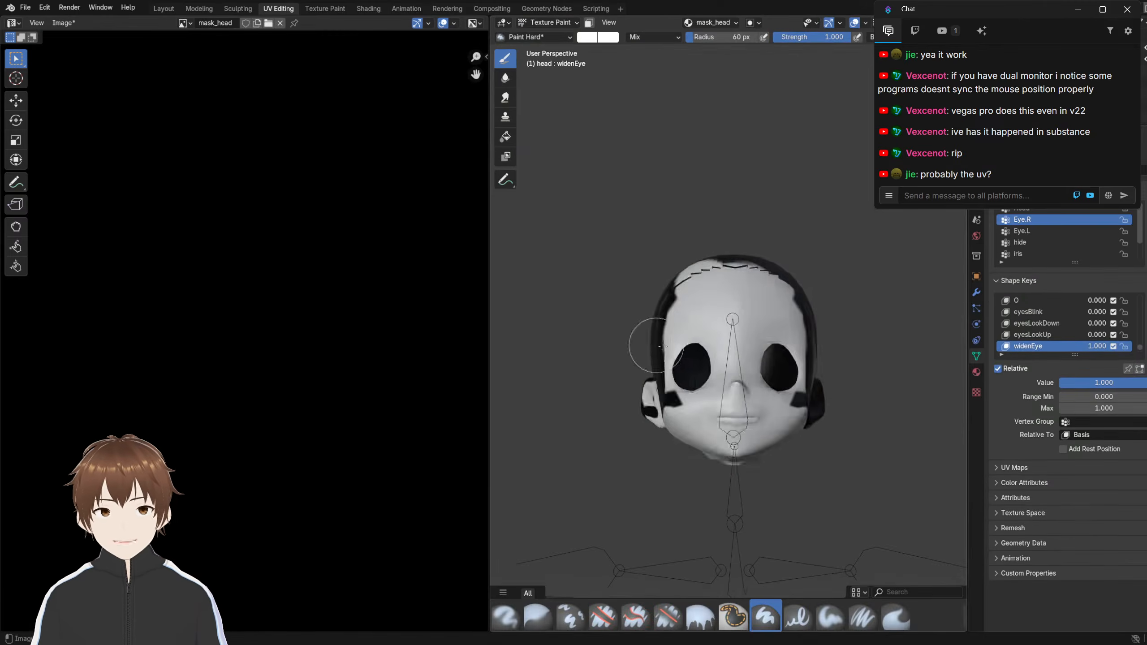
pyautogui.scroll(3, 699, 335)
pyautogui.scroll(-3, 694, 321)
pyautogui.moveTo(693, 321)
pyautogui.mouseDown(button='middle')
pyautogui.moveTo(694, 358)
pyautogui.moveTo(688, 323)
pyautogui.mouseUp(button='middle')
pyautogui.scroll(-2, 694, 358)
pyautogui.scroll(-2, 687, 323)
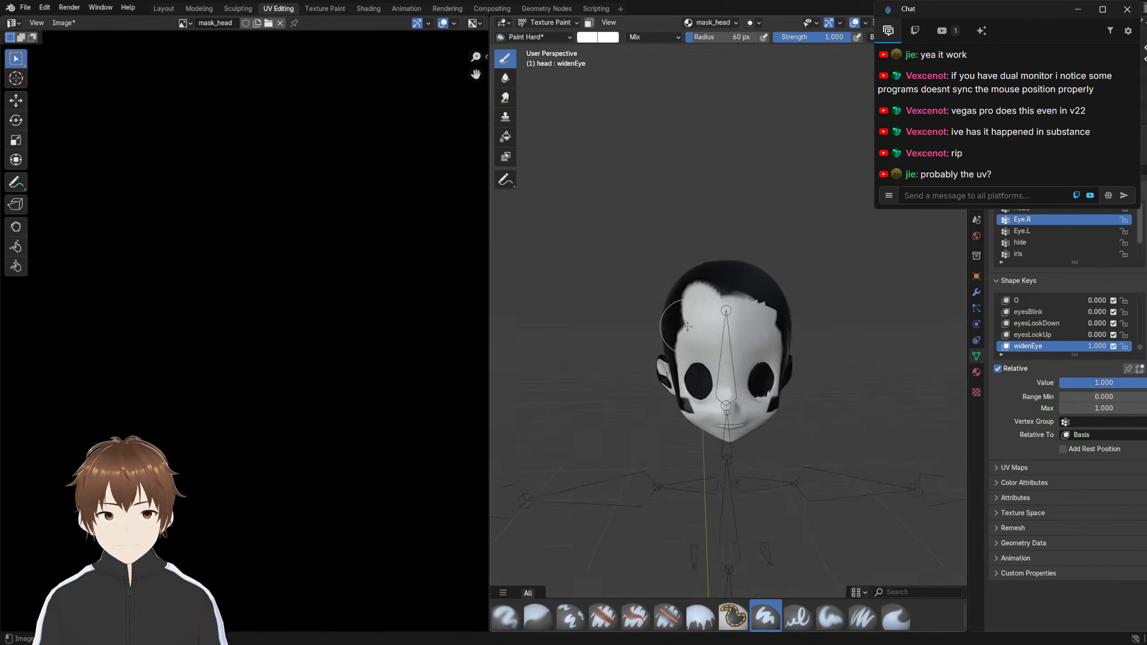
pyautogui.scroll(-5, 314, 251)
pyautogui.scroll(2, 314, 258)
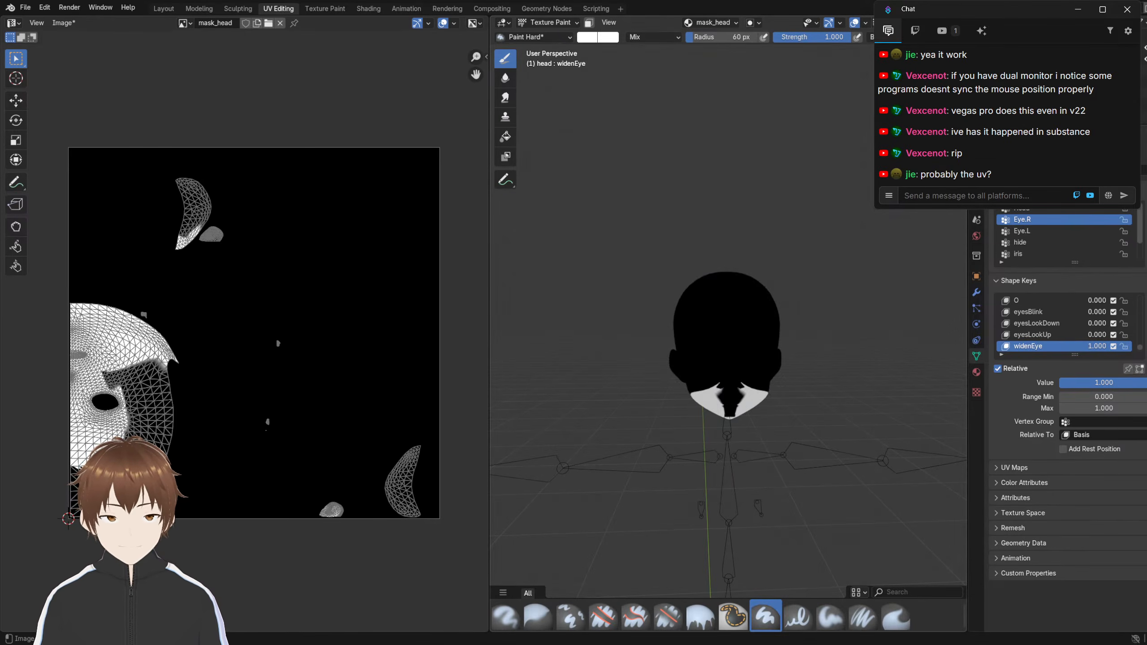
# Paint a white test stroke from the side of the forehead down the temple and check it in material shading
pyautogui.scroll(5, 791, 336)
pyautogui.moveTo(730, 350); pyautogui.dragTo(769, 357, button='middle')
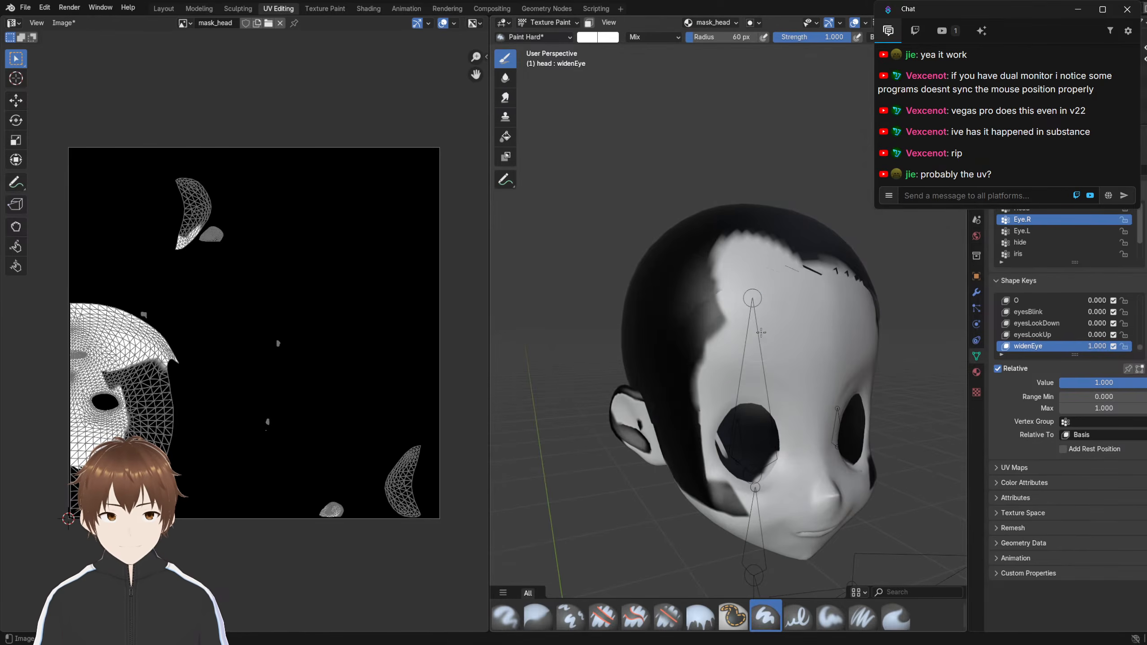
pyautogui.moveTo(700, 314)
pyautogui.mouseDown()
pyautogui.moveTo(673, 407)
pyautogui.moveTo(679, 450)
pyautogui.mouseUp()
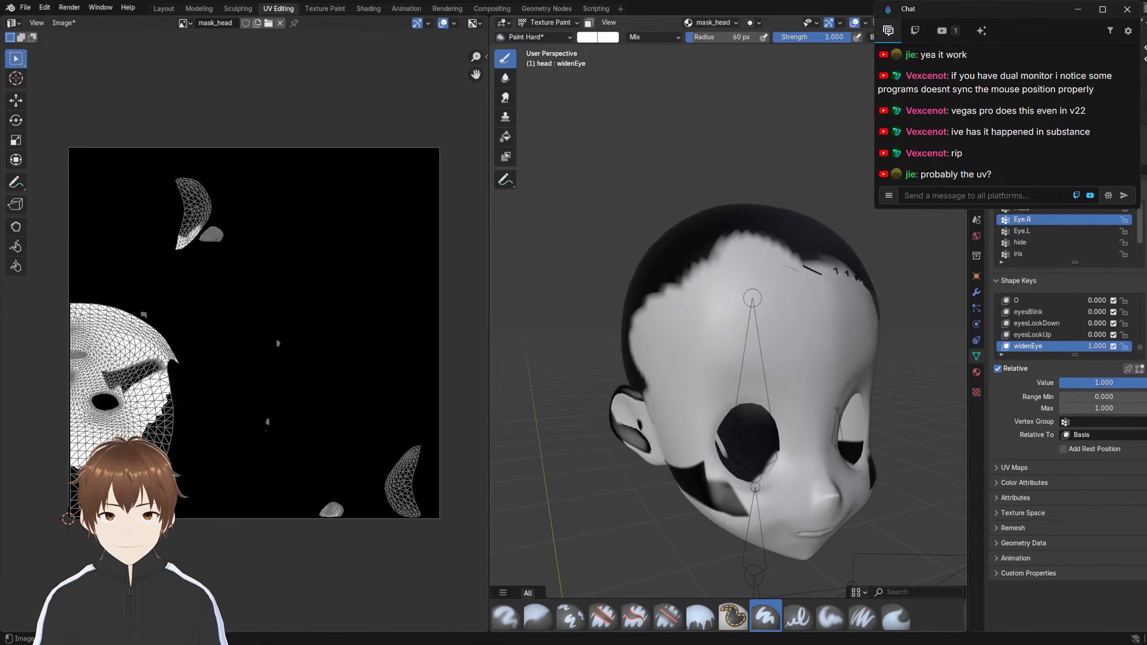
pyautogui.press('z')
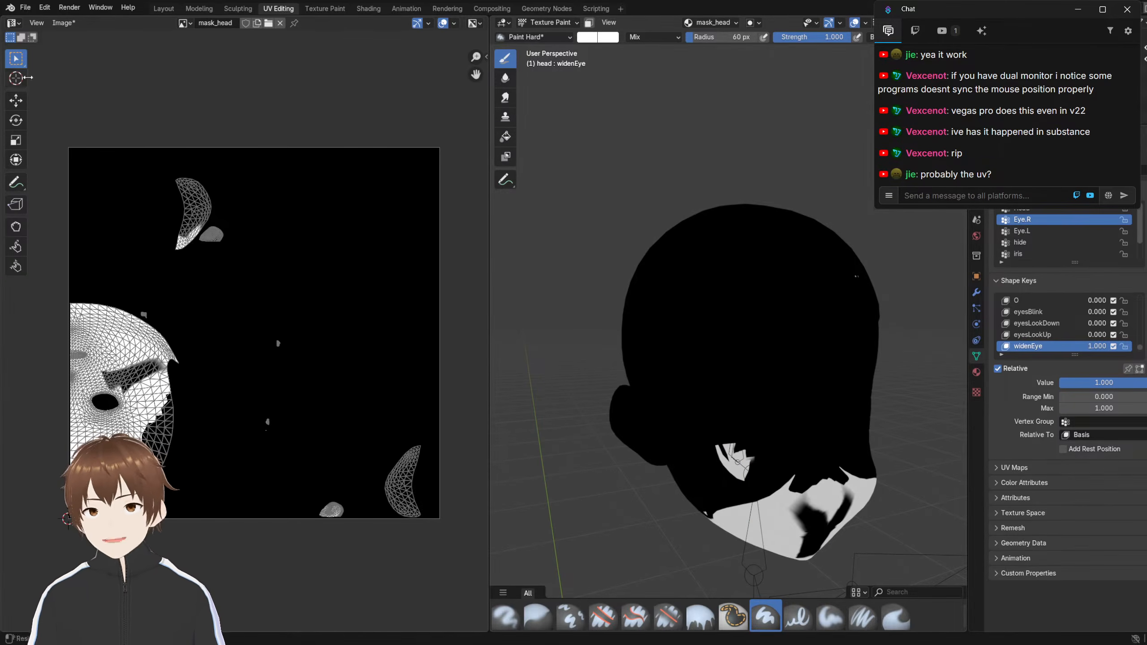
# In the Shading workspace, inspect the head material's node chain from mask_head through Separate Color to the Material Output
pyautogui.click(367, 11)
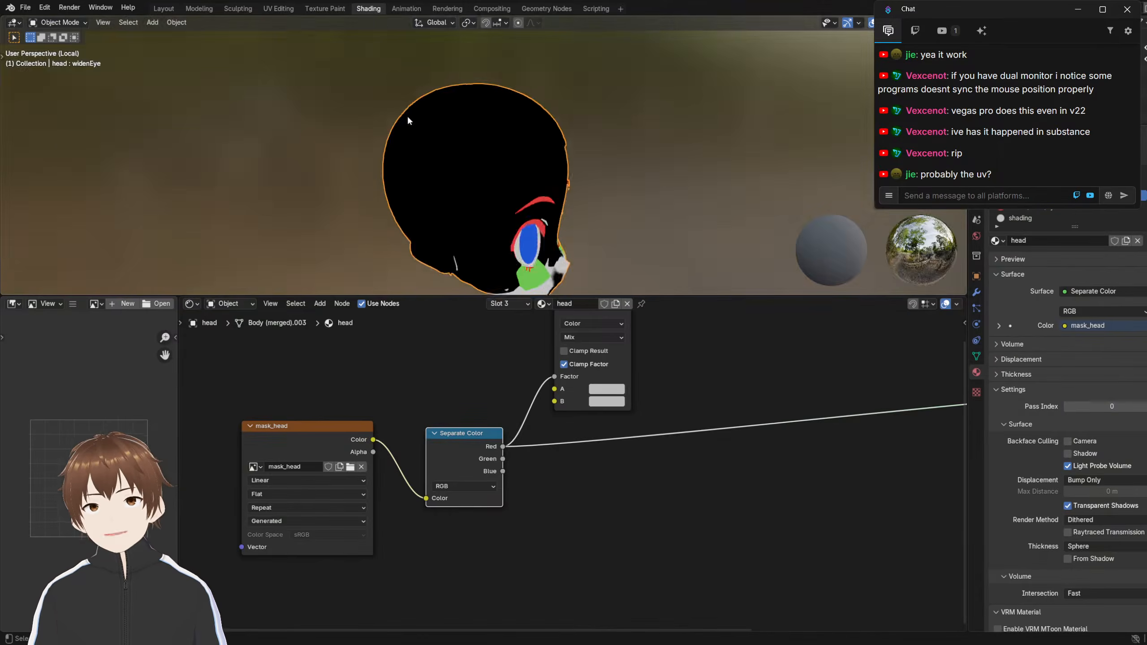
pyautogui.keyDown('shift'); pyautogui.moveTo(467, 143); pyautogui.dragTo(475, 108, button='middle'); pyautogui.keyUp('shift')
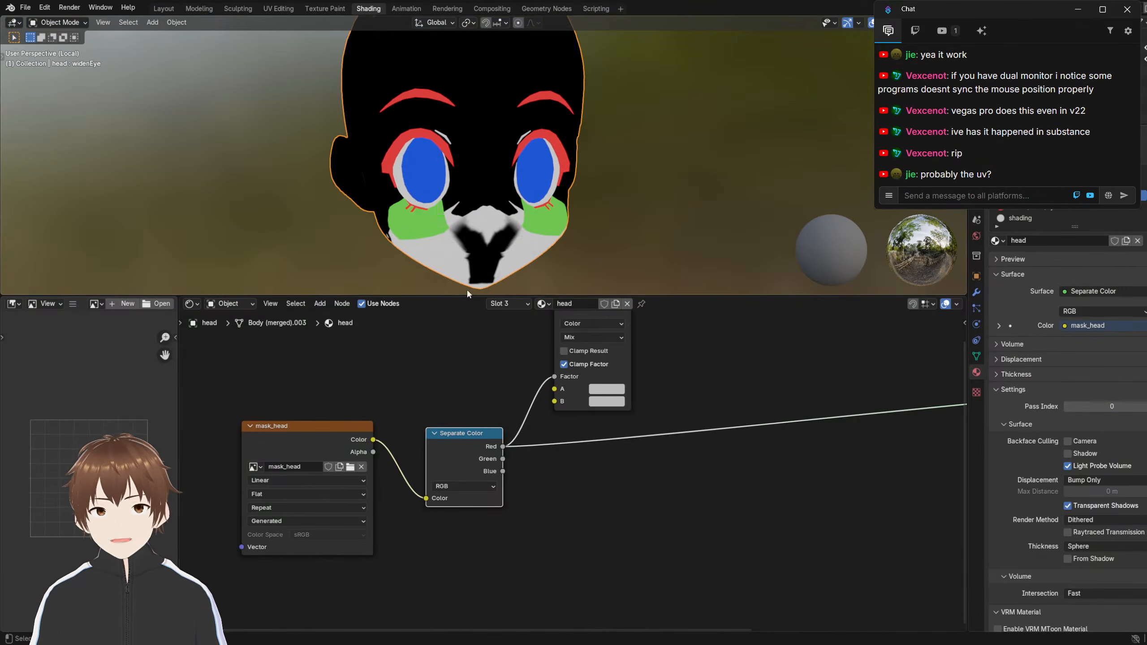
pyautogui.scroll(-5, 568, 454)
pyautogui.moveTo(650, 398); pyautogui.dragTo(505, 399, button='middle')
pyautogui.scroll(3, 504, 404)
pyautogui.moveTo(608, 404); pyautogui.dragTo(470, 392, button='middle')
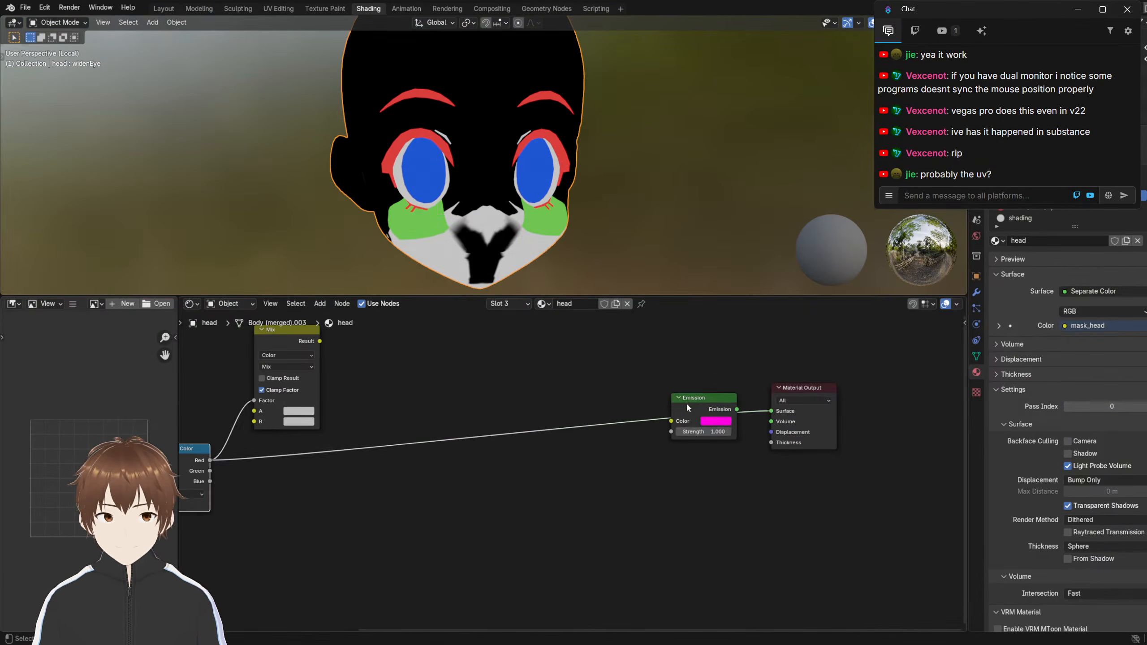
pyautogui.moveTo(687, 408); pyautogui.dragTo(528, 360)
pyautogui.moveTo(378, 387); pyautogui.dragTo(639, 352, button='middle')
pyautogui.scroll(4, 414, 415)
pyautogui.moveTo(414, 415); pyautogui.dragTo(493, 347, button='middle')
pyautogui.scroll(1, 505, 371)
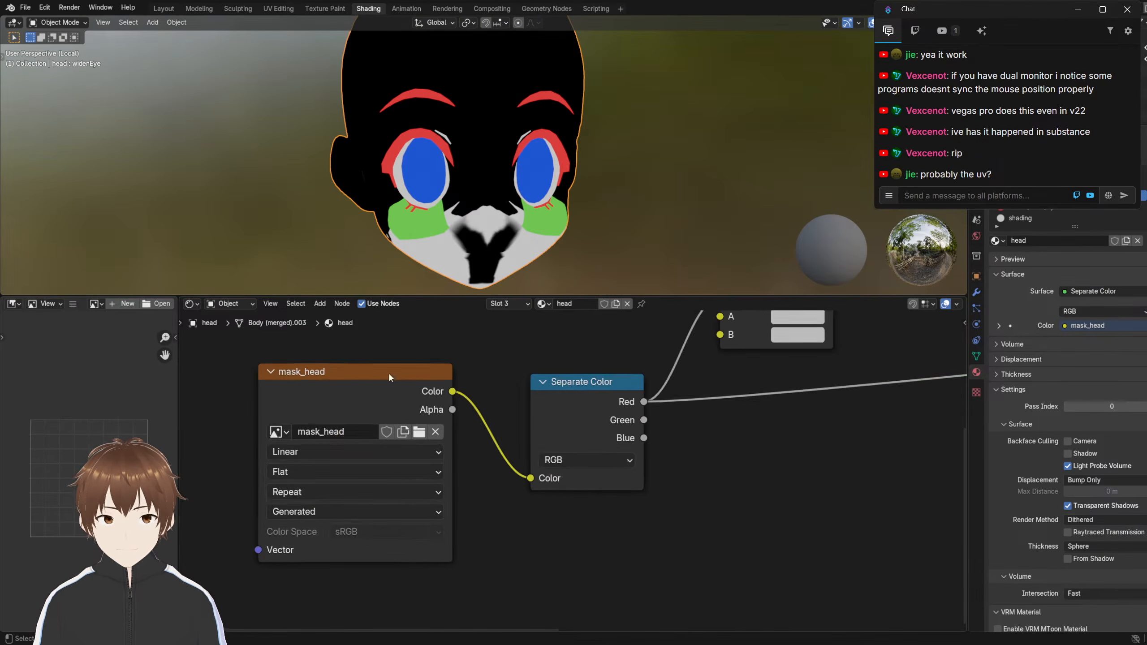
# Add Texture Coordinate and Mapping nodes to the mask_head image node, feeding its vector from the UV output
pyautogui.moveTo(350, 360); pyautogui.dragTo(532, 399, button='middle')
pyautogui.click(544, 411)
pyautogui.hotkey('ctrl', 't')
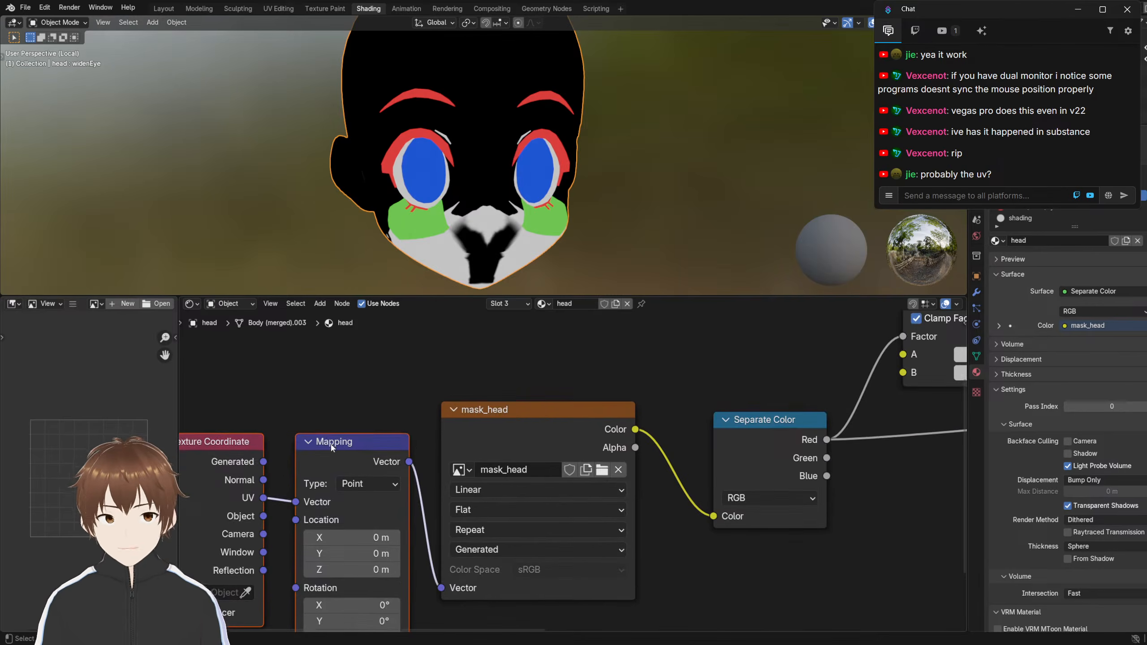
pyautogui.moveTo(333, 412); pyautogui.dragTo(379, 402, button='middle')
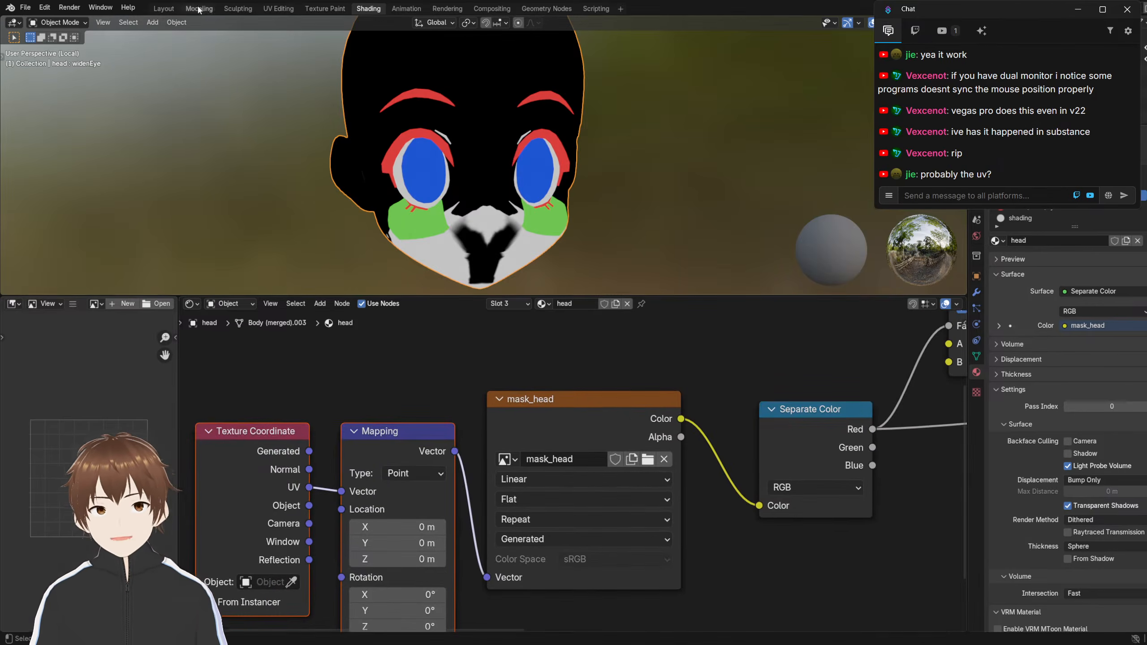
# In the Layout workspace, put the head in Texture Paint mode and compare its mask in solid and material shading
pyautogui.click(163, 8)
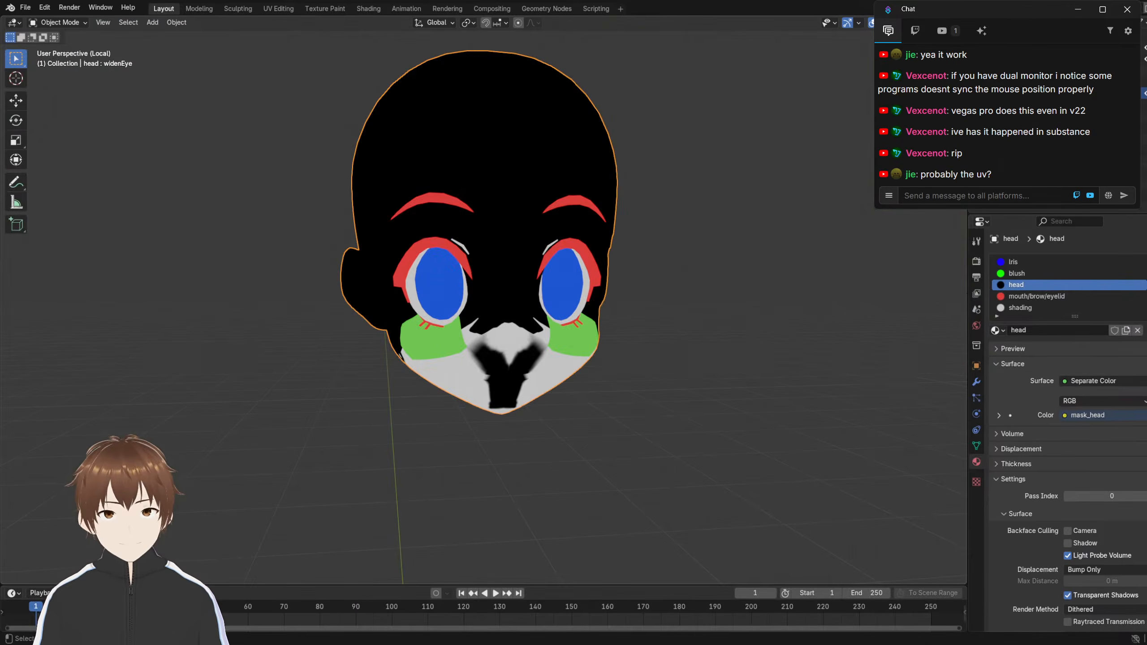
pyautogui.moveTo(573, 245); pyautogui.dragTo(581, 240, button='middle')
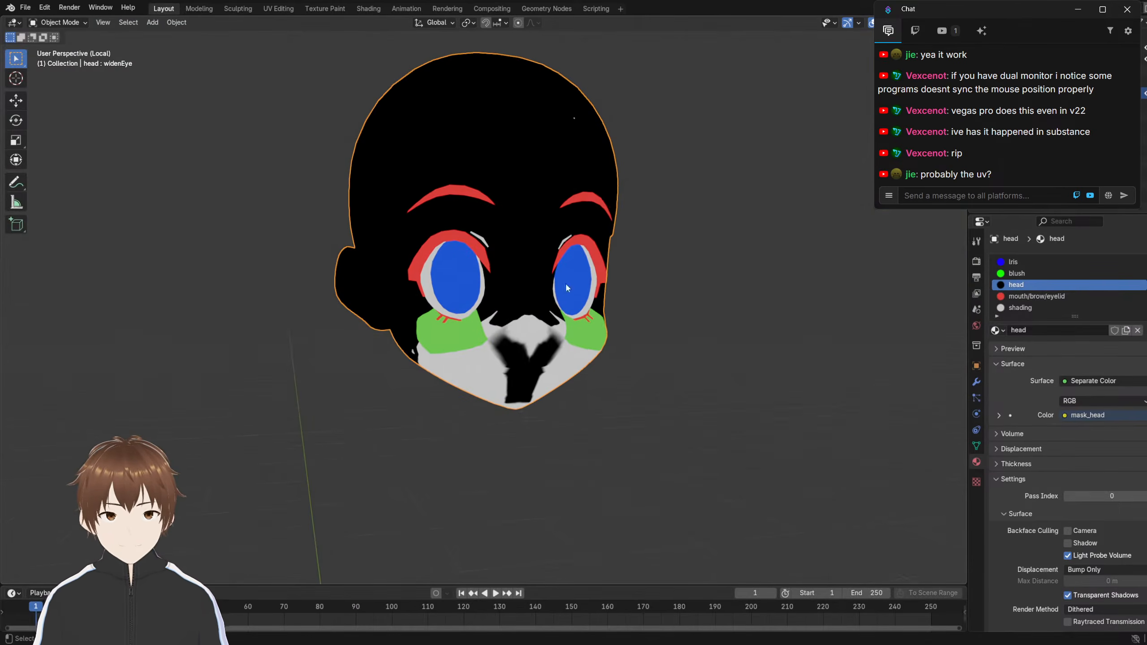
pyautogui.moveTo(567, 288); pyautogui.dragTo(483, 240, button='middle')
pyautogui.press('z')
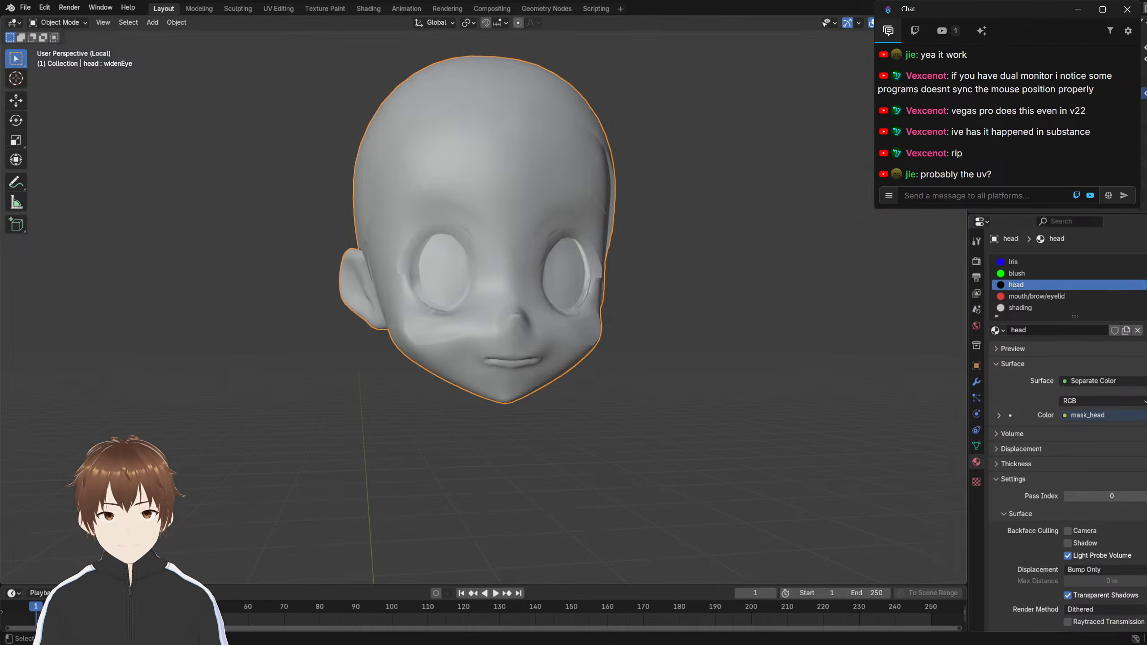
pyautogui.click(59, 22)
pyautogui.click(56, 93)
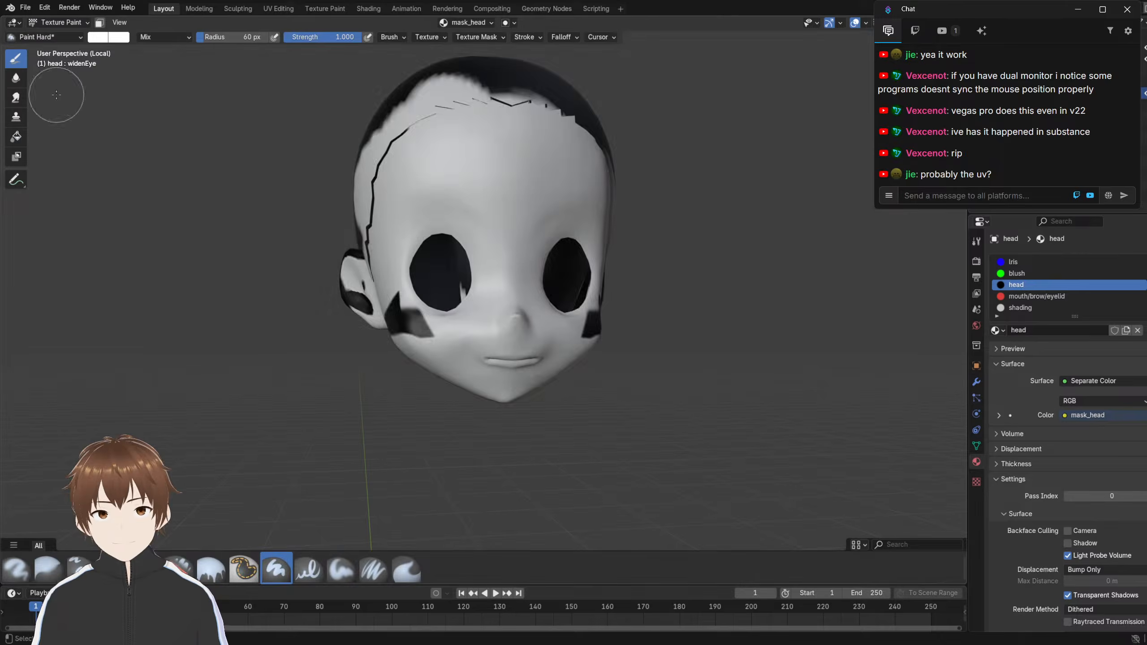
pyautogui.press('z')
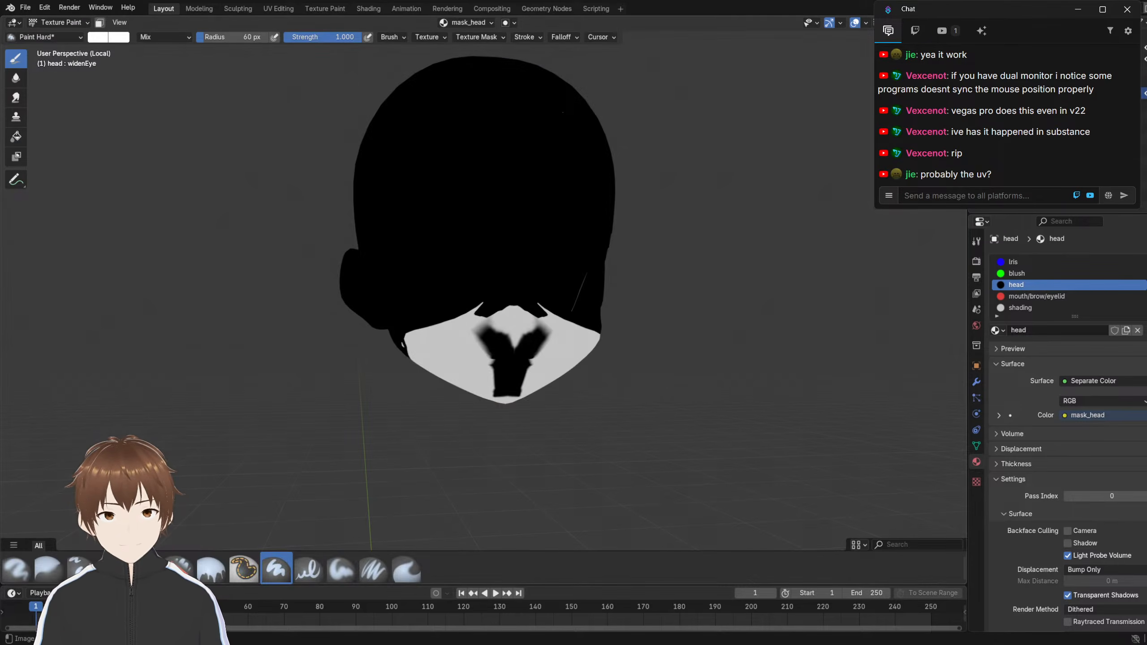
pyautogui.hotkey('shift', 'z')
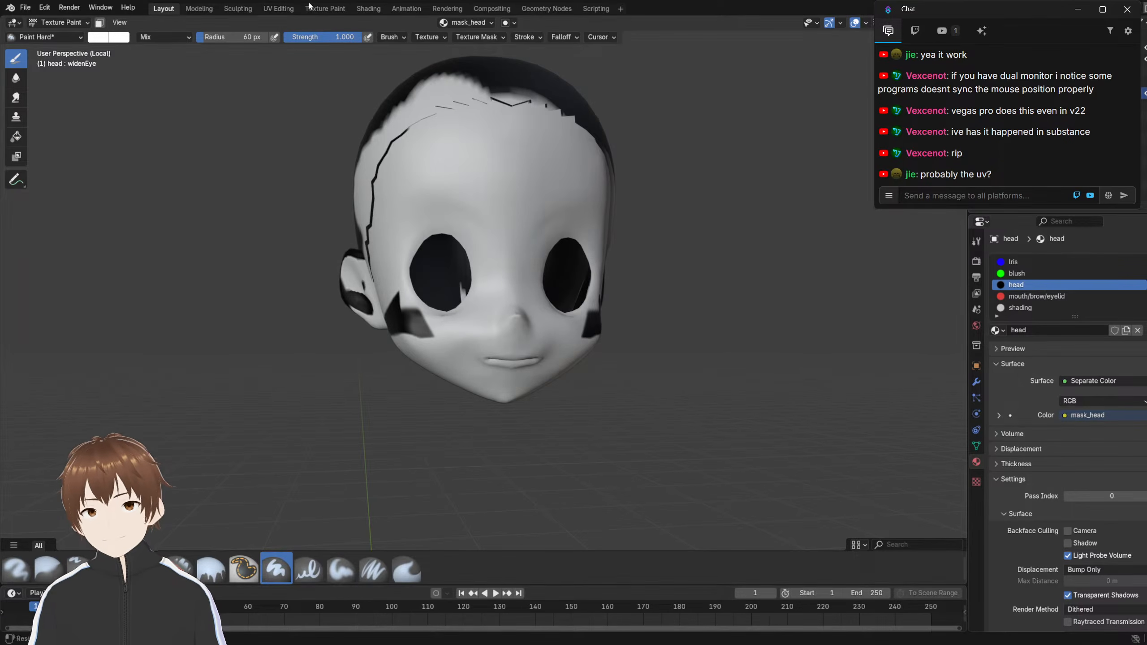
# In the Texture Paint workspace, set the Paint Hard brush to a 500 px radius and black colour
pyautogui.click(325, 8)
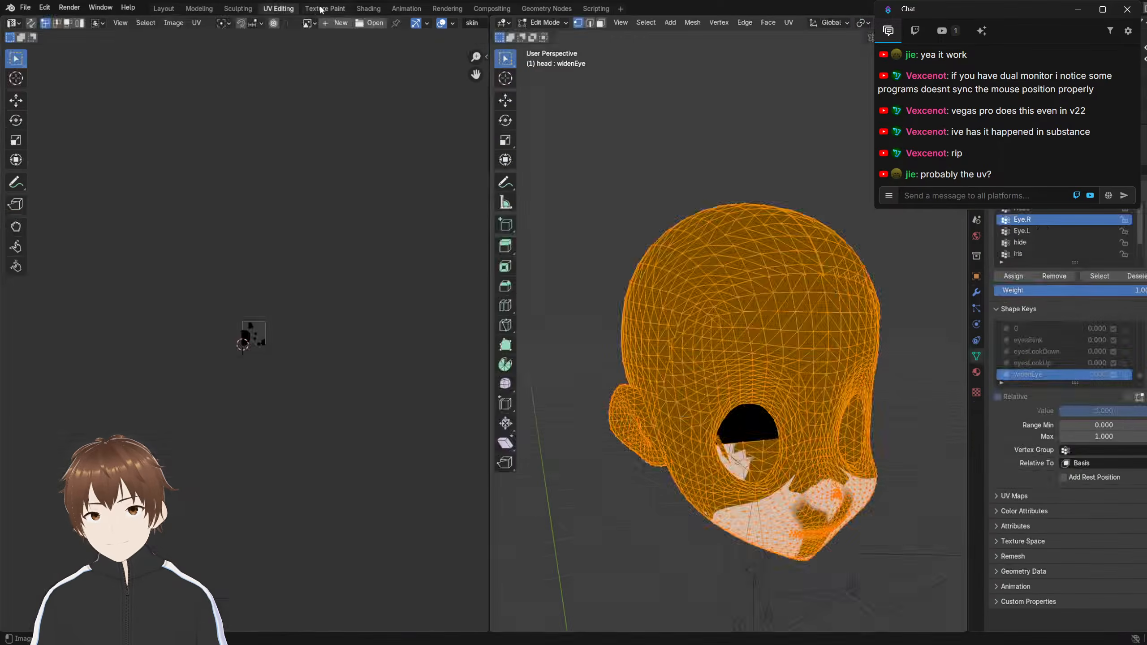
pyautogui.moveTo(666, 198); pyautogui.dragTo(666, 262, button='middle')
pyautogui.moveTo(218, 346); pyautogui.dragTo(257, 334, button='middle')
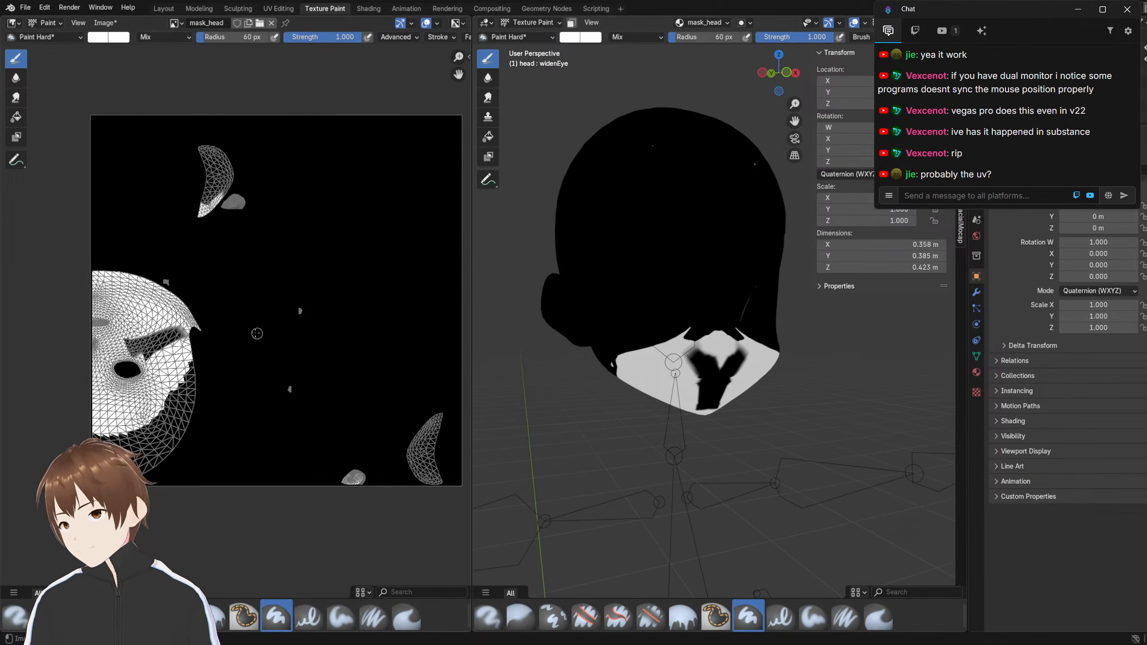
pyautogui.scroll(-1, 202, 335)
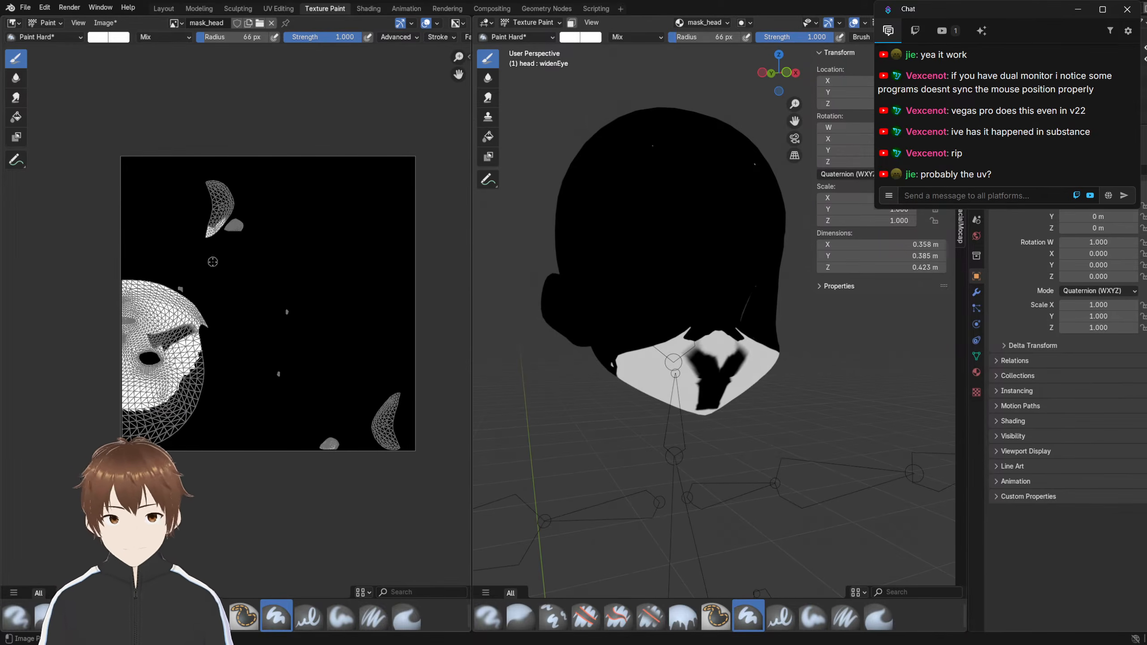
pyautogui.press('f')
pyautogui.click(81, 139)
pyautogui.click(81, 37)
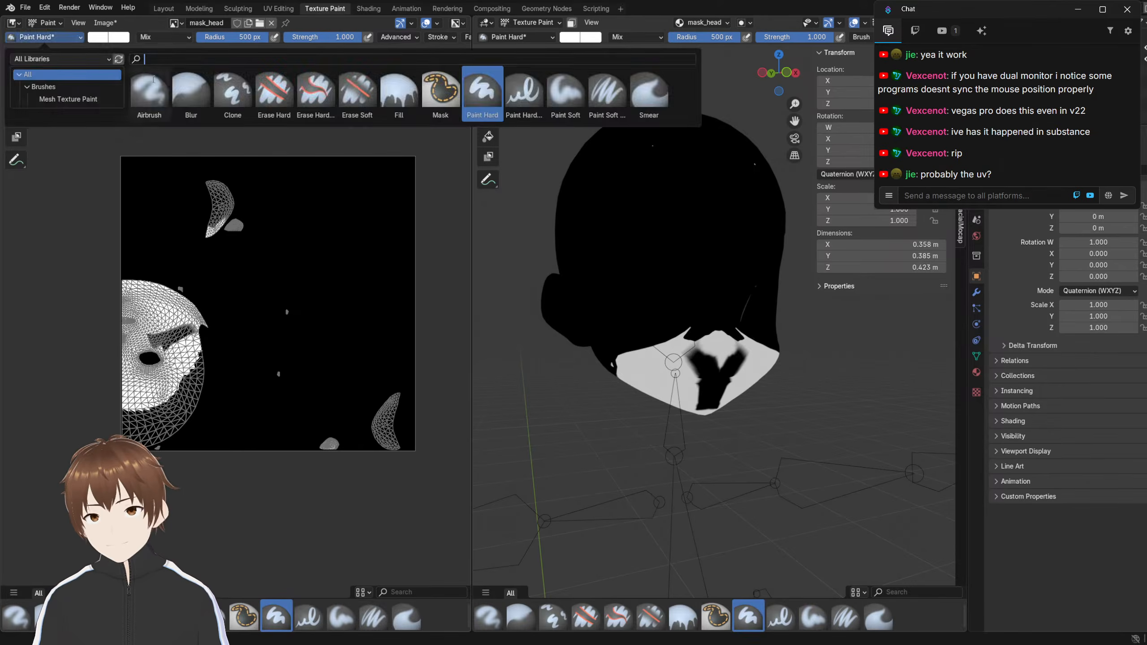
pyautogui.click(98, 38)
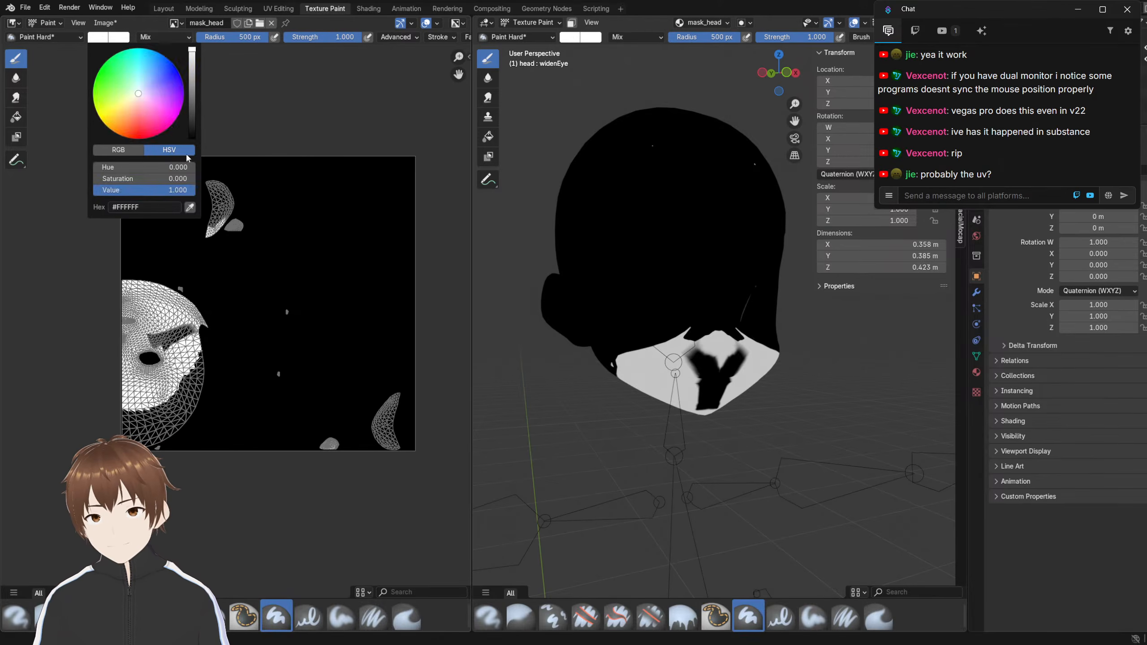
pyautogui.moveTo(188, 190); pyautogui.dragTo(92, 190)
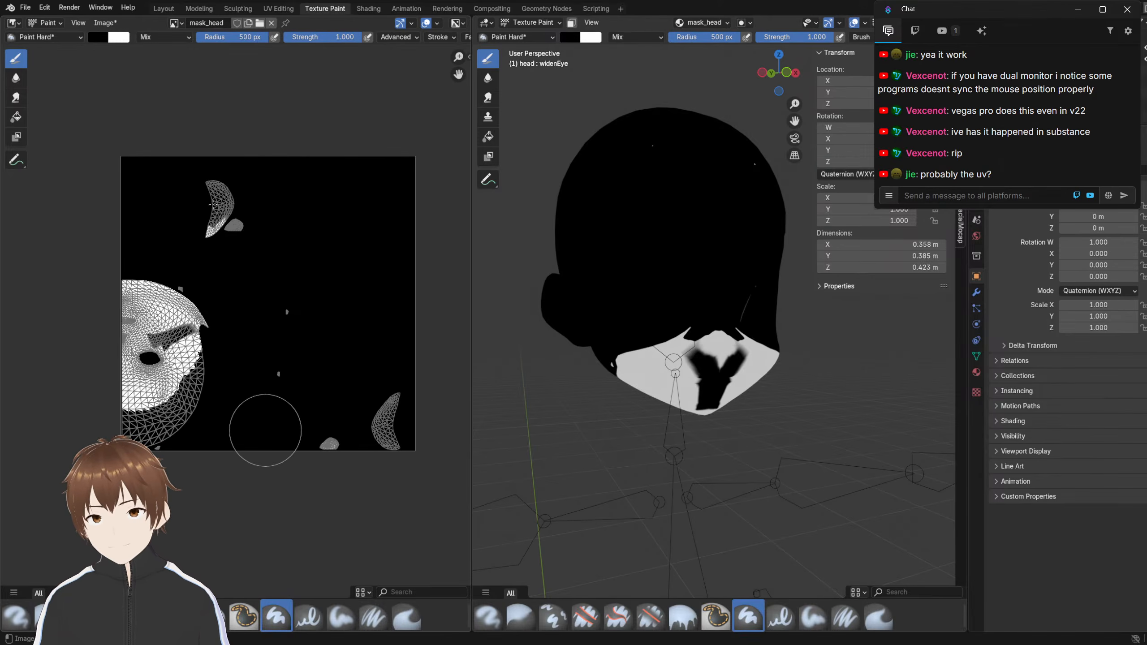
# Paint black over all the white areas of the mask_head image, covering the ear and face UV islands
pyautogui.moveTo(213, 205); pyautogui.dragTo(206, 225)
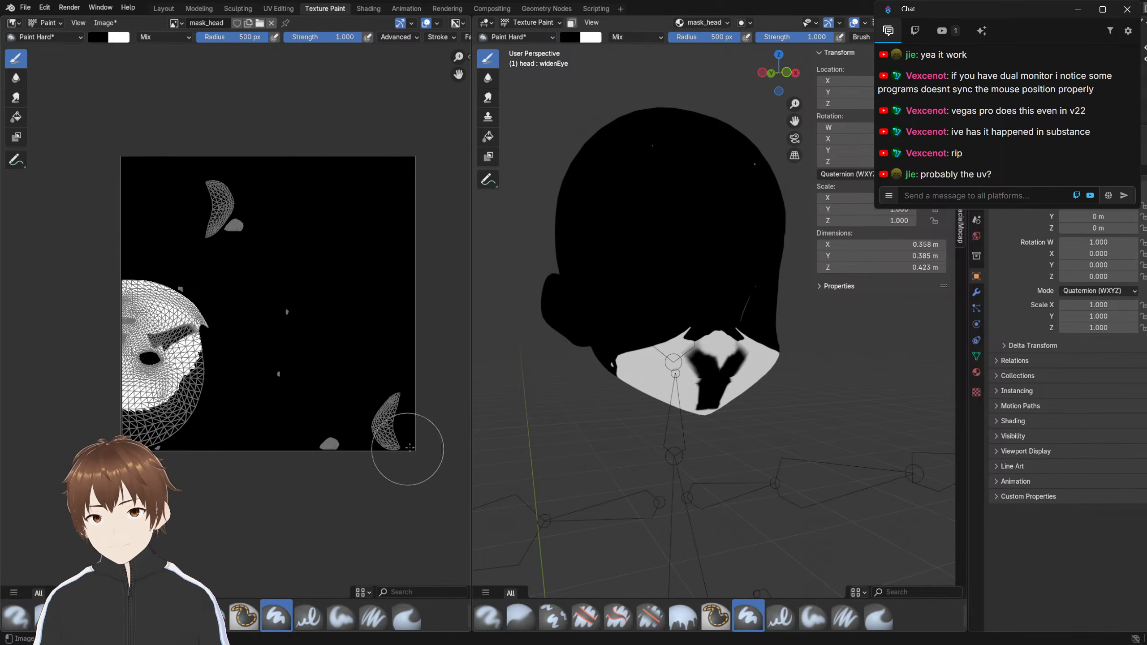
pyautogui.moveTo(212, 348); pyautogui.dragTo(149, 344)
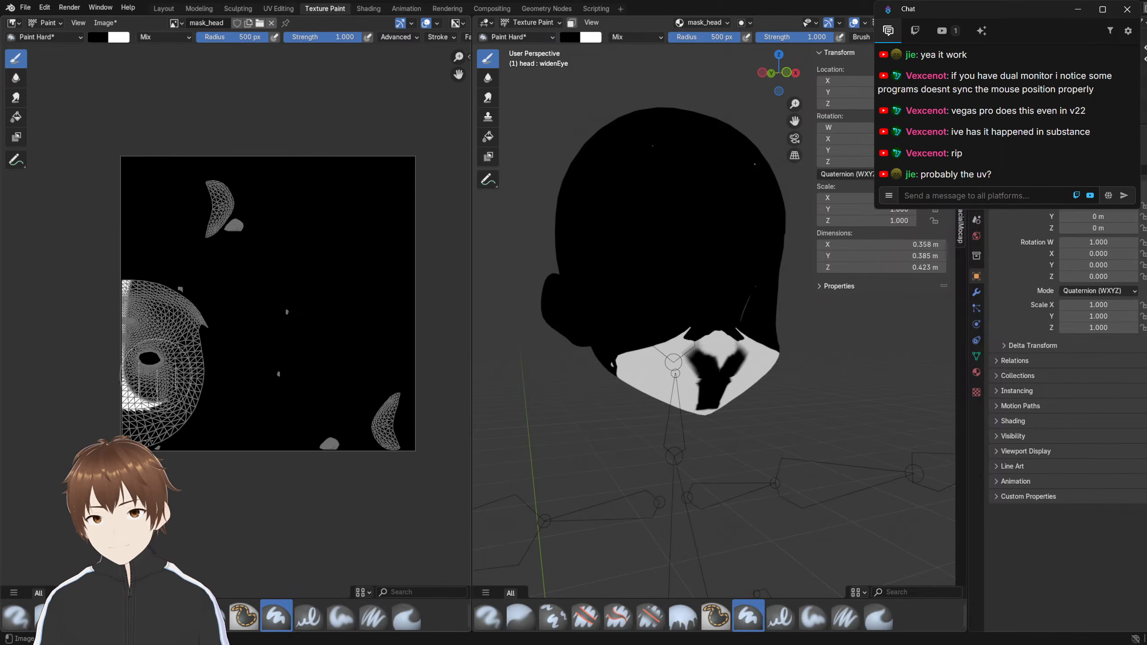
pyautogui.moveTo(149, 441); pyautogui.dragTo(136, 289)
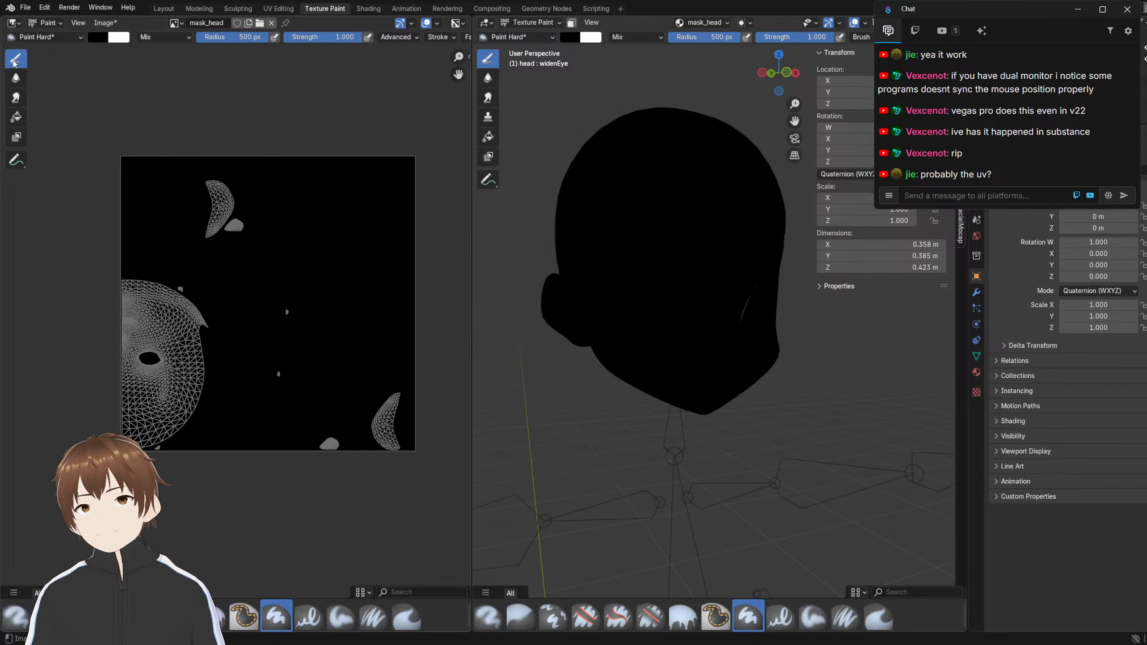
# Set the brush colour to white (#FFFFFF) and reduce its radius to 89 px for painting around the eye opening's UVs
pyautogui.click(98, 37)
pyautogui.moveTo(188, 64); pyautogui.dragTo(192, 49)
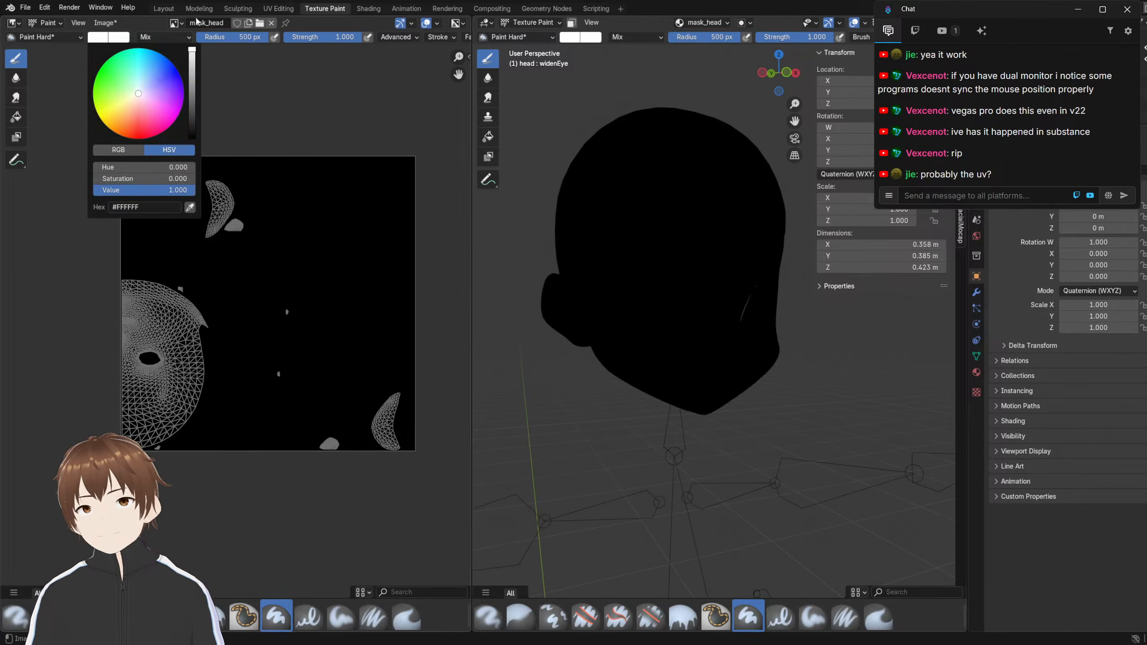
pyautogui.scroll(8, 291, 315)
pyautogui.moveTo(300, 308); pyautogui.dragTo(229, 304, button='middle')
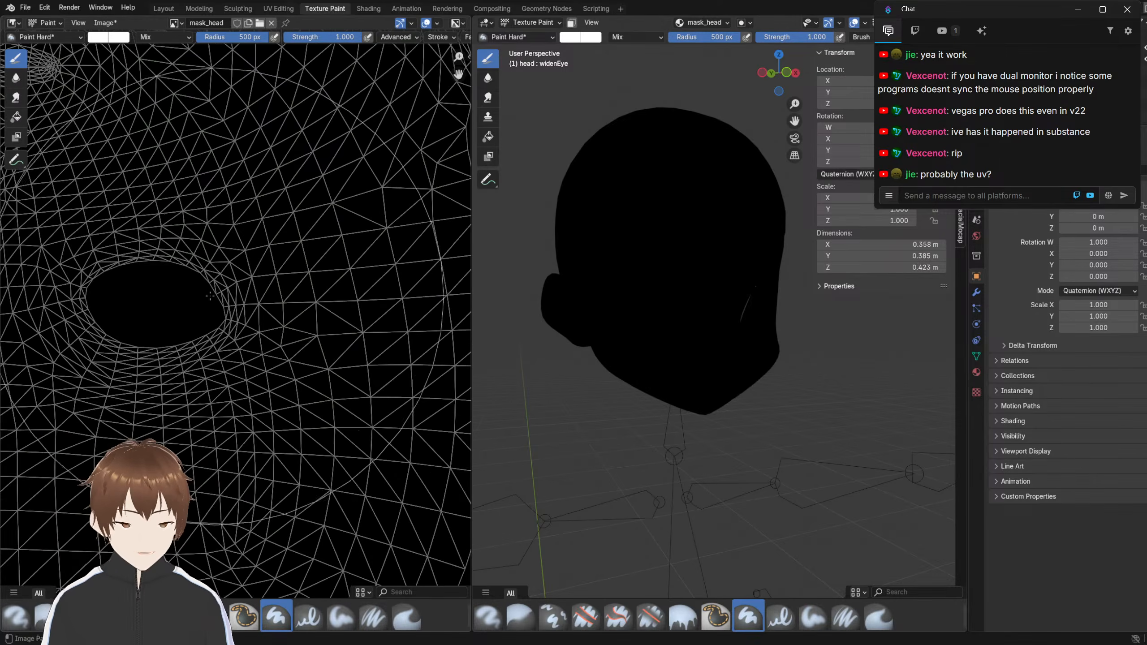
pyautogui.press('[')
pyautogui.press('[')
pyautogui.press('[')
pyautogui.press('[')
pyautogui.press('[')
pyautogui.press('[')
pyautogui.press('[')
pyautogui.press('[')
pyautogui.press('[')
pyautogui.press('[')
pyautogui.press('[')
pyautogui.press('[')
pyautogui.press('[')
pyautogui.press('[')
pyautogui.press('[')
pyautogui.press('[')
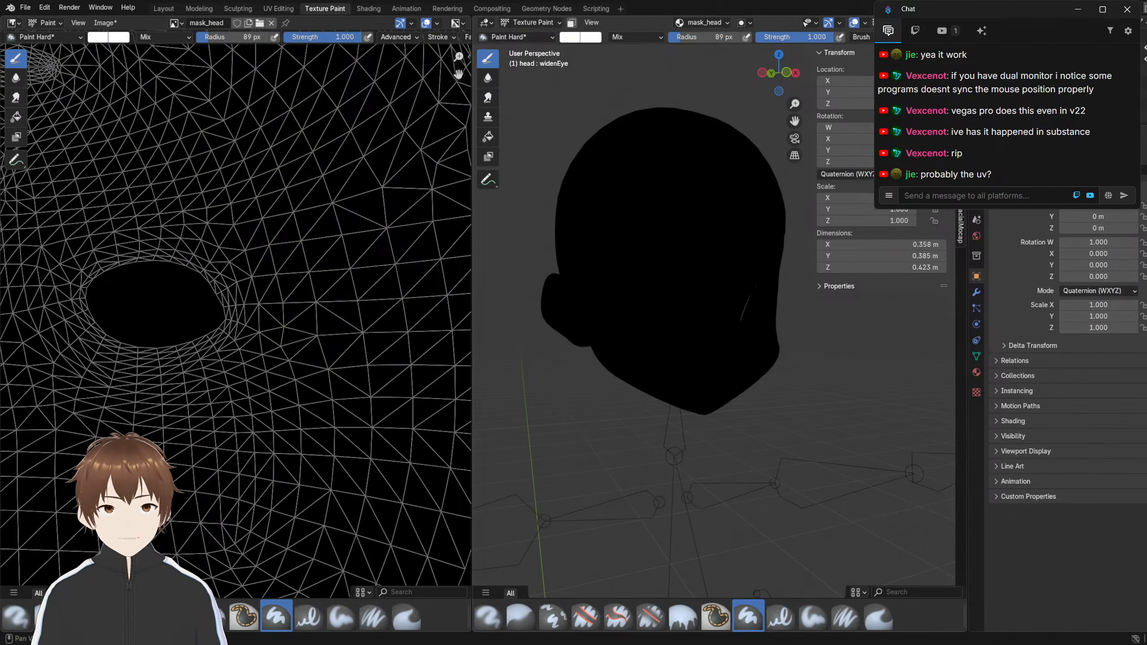
# Try white test strokes on the mask_head image and on the head's face, undoing each one
pyautogui.moveTo(271, 264)
pyautogui.mouseDown()
pyautogui.moveTo(347, 298)
pyautogui.moveTo(229, 194)
pyautogui.mouseUp()
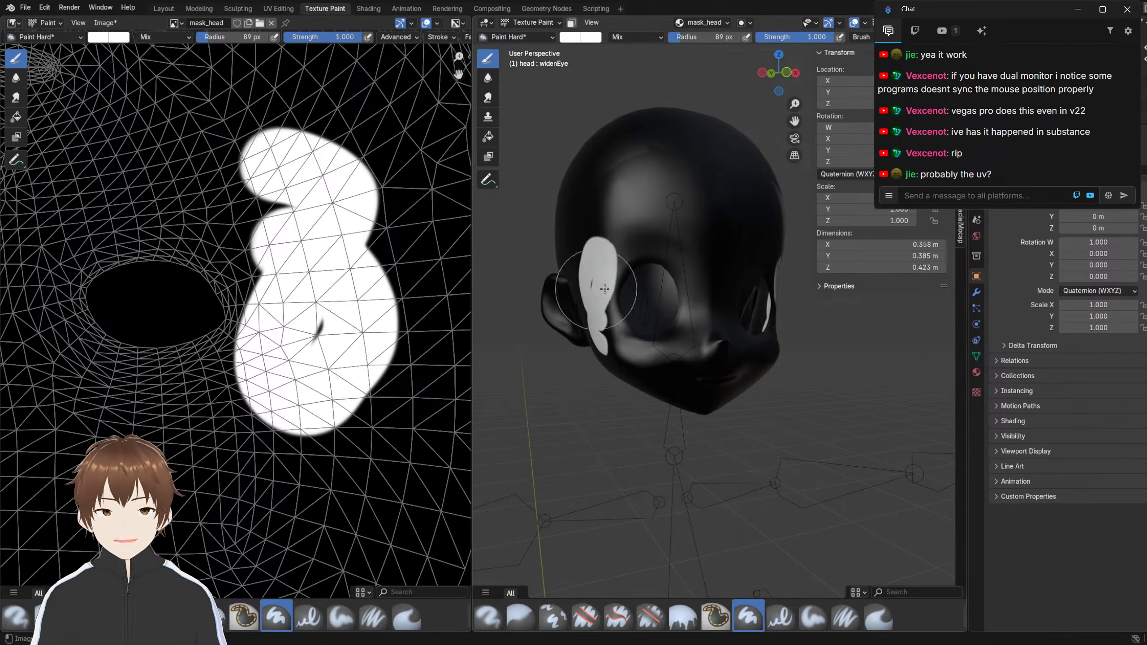
pyautogui.hotkey('ctrl', 'z')
pyautogui.moveTo(695, 281)
pyautogui.mouseDown()
pyautogui.moveTo(690, 327)
pyautogui.moveTo(656, 357)
pyautogui.moveTo(669, 316)
pyautogui.moveTo(686, 343)
pyautogui.mouseUp()
pyautogui.hotkey('ctrl', 'z')
pyautogui.scroll(2, 683, 323)
pyautogui.scroll(-3, 617, 262)
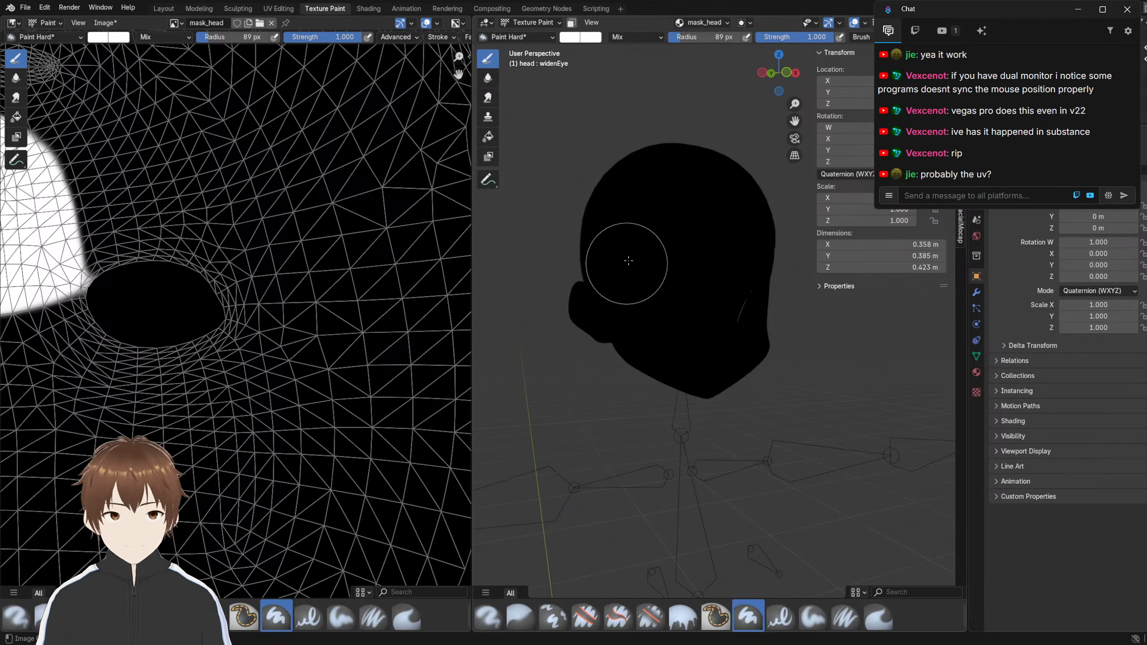
pyautogui.hotkey('ctrl', 'z')
# In the Shading workspace, connect the mask_head texture's Color directly to the head material's output for preview
pyautogui.click(366, 8)
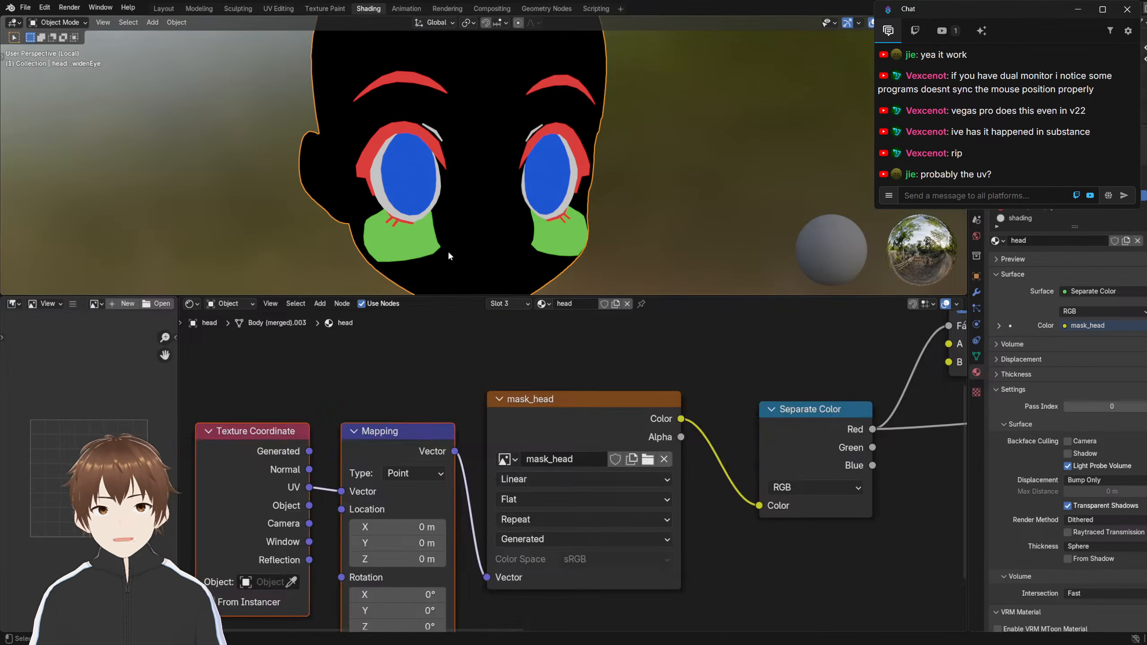
pyautogui.scroll(-4, 541, 407)
pyautogui.scroll(2, 542, 412)
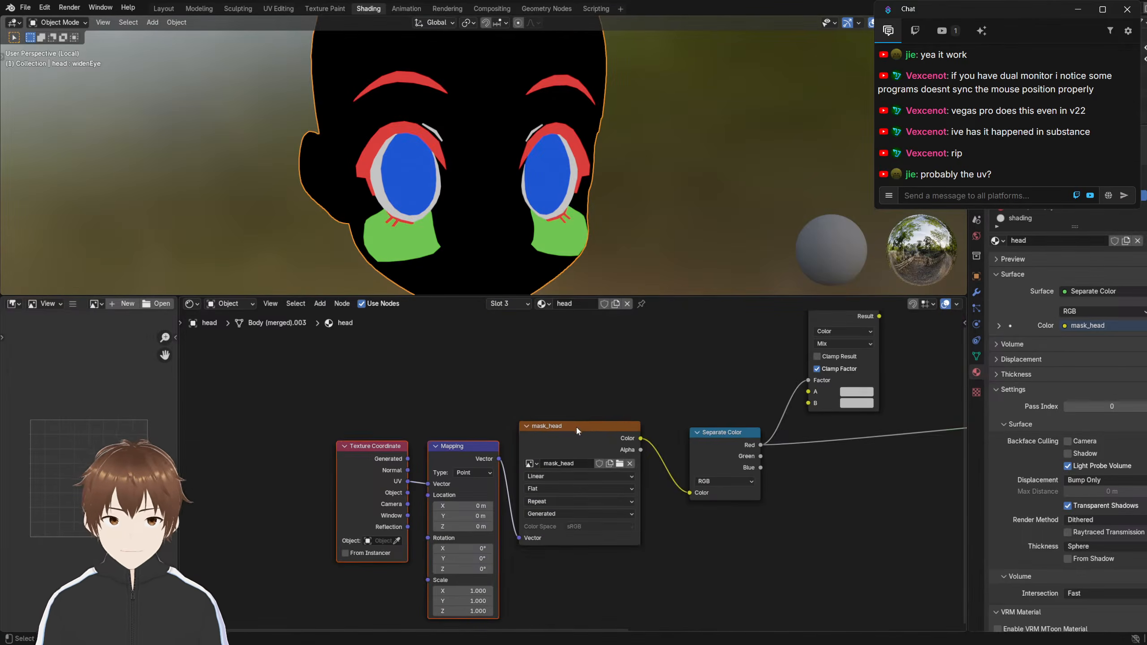
pyautogui.keyDown('ctrl'); pyautogui.keyDown('shift'); pyautogui.click(575, 425); pyautogui.keyUp('shift'); pyautogui.keyUp('ctrl')
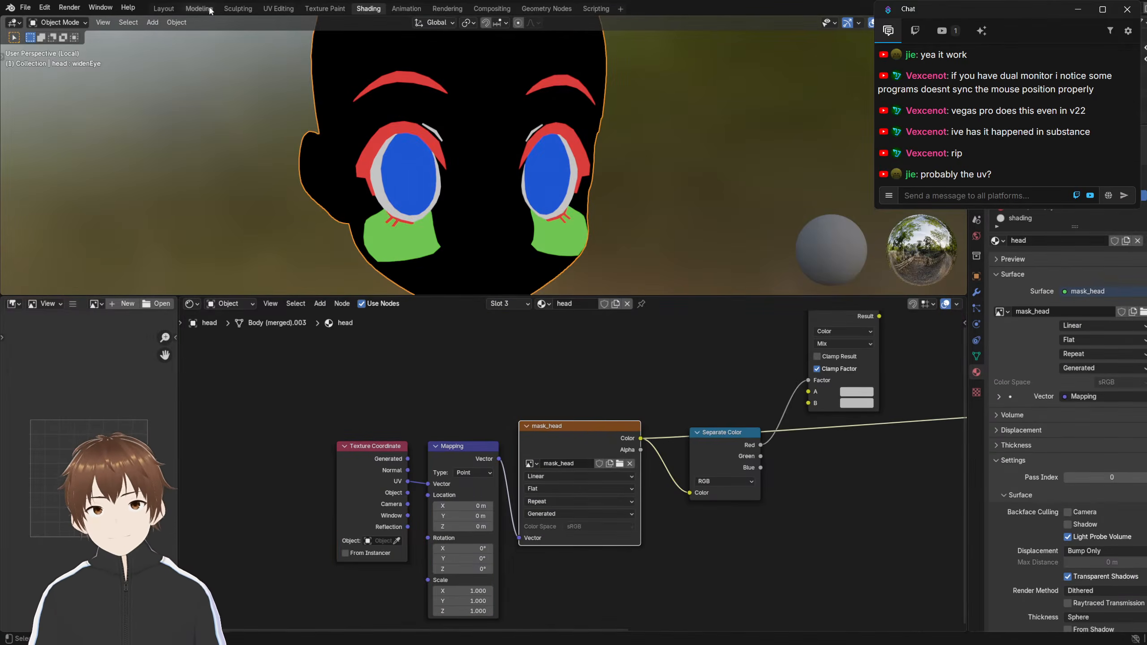
# Return to the Texture Paint workspace, test a white stroke on the head's face and undo it
pyautogui.click(163, 9)
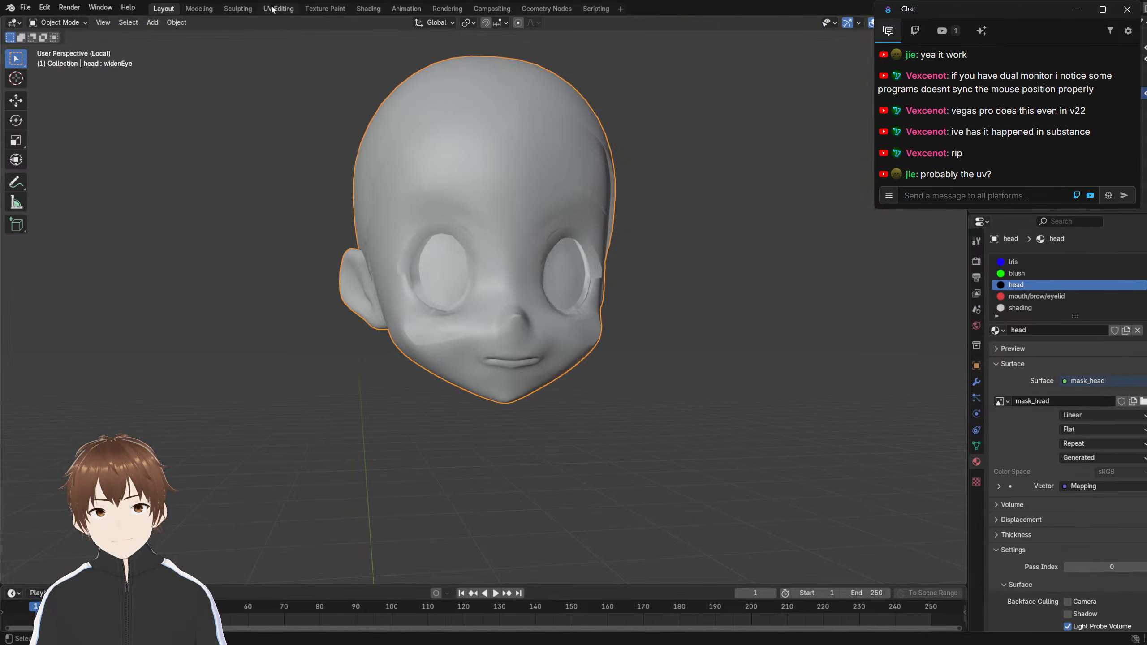
pyautogui.click(323, 8)
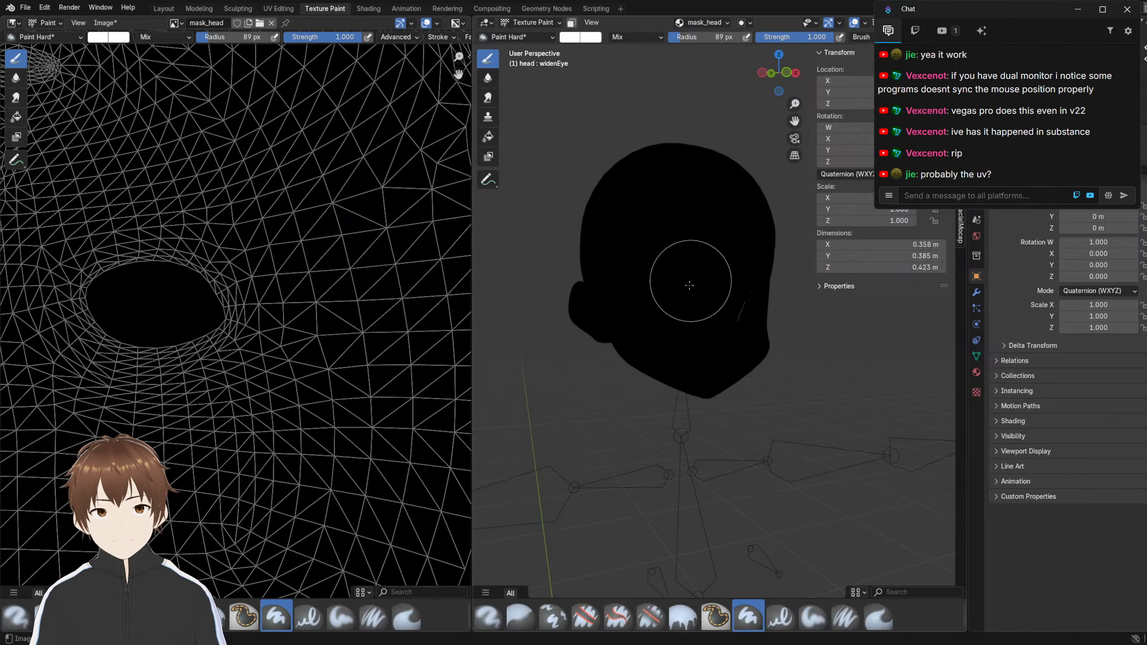
pyautogui.moveTo(695, 281)
pyautogui.mouseDown()
pyautogui.moveTo(702, 334)
pyautogui.moveTo(697, 284)
pyautogui.mouseUp()
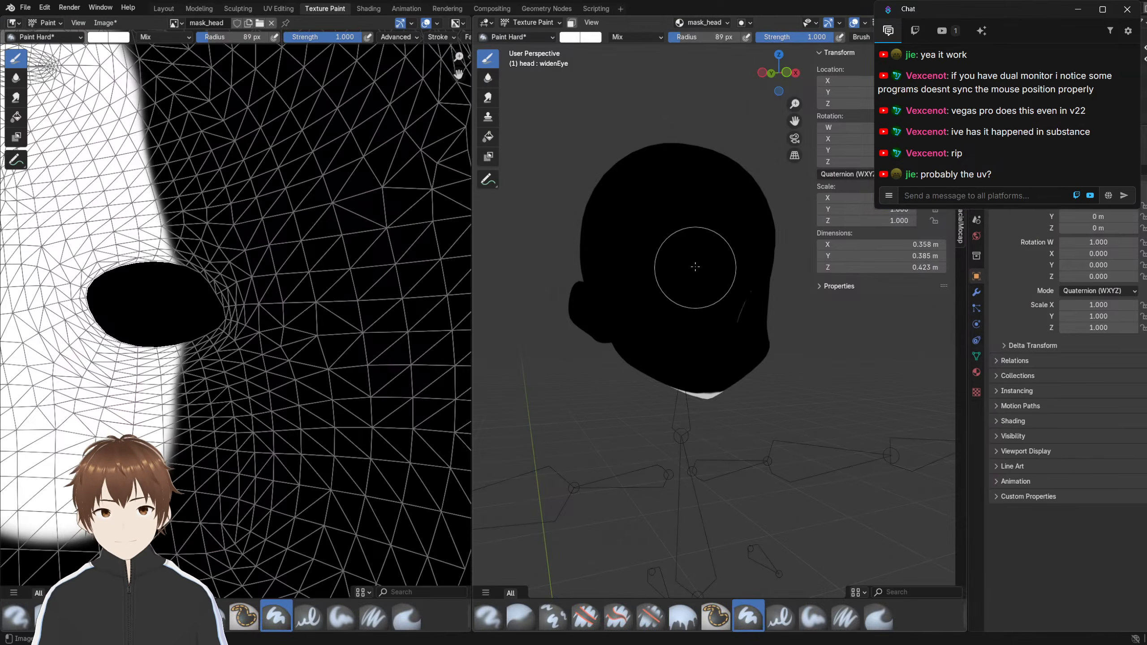
pyautogui.hotkey('ctrl', 'z')
# In the Shading workspace, move the Separate Color and Mix nodes above the mask_head texture node
pyautogui.click(419, 8)
pyautogui.click(447, 8)
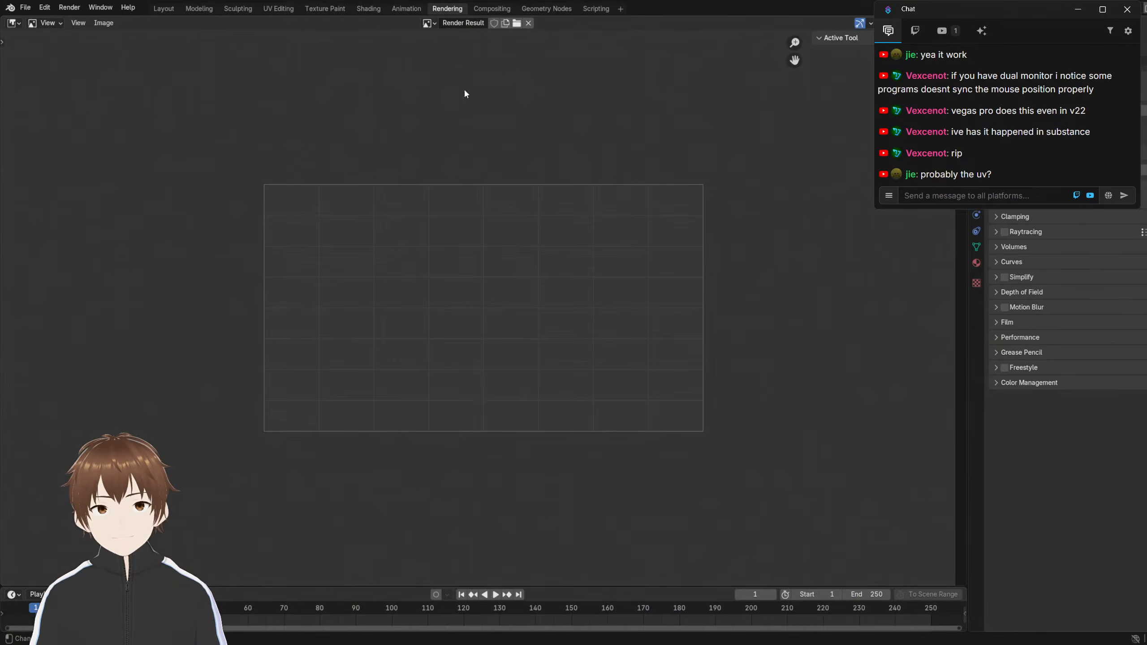
pyautogui.click(378, 9)
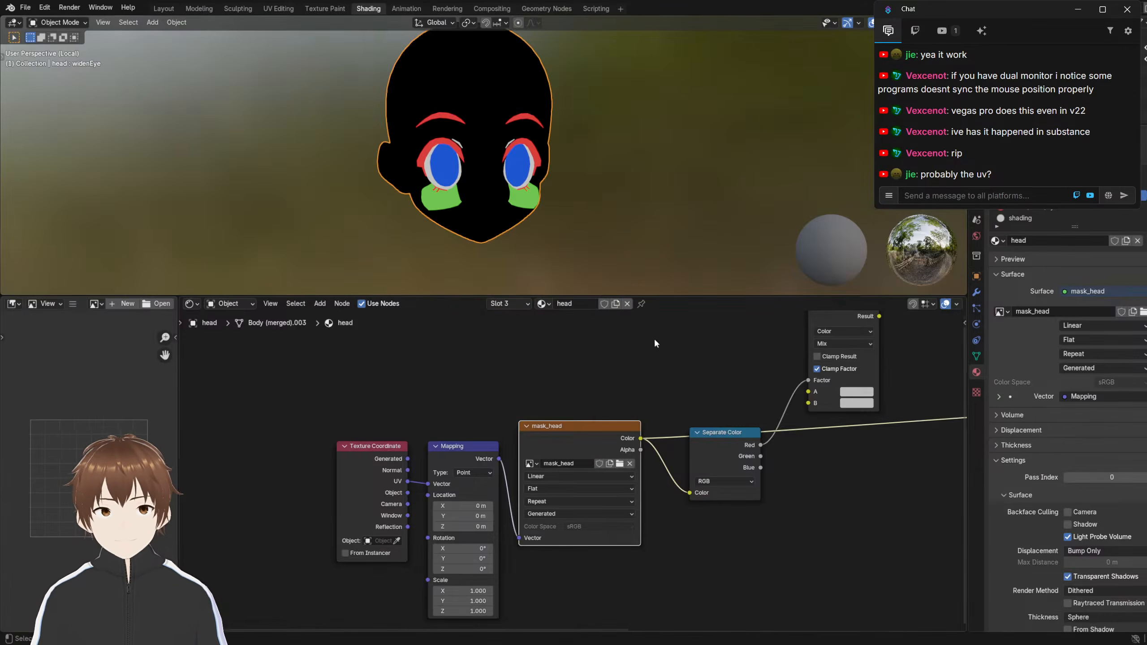
pyautogui.scroll(-2, 546, 425)
pyautogui.scroll(2, 546, 424)
pyautogui.moveTo(546, 422); pyautogui.dragTo(469, 350)
pyautogui.moveTo(623, 339); pyautogui.dragTo(535, 318)
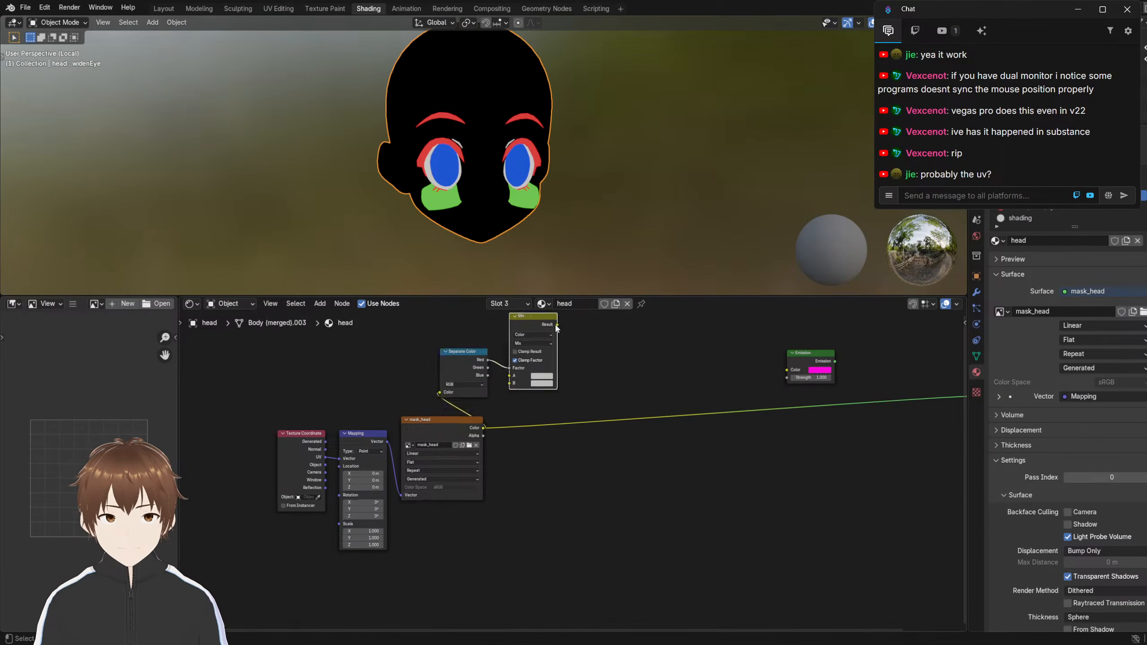
# Place the Material Output node beside the mask_head texture and line the texture node up with the Mapping node
pyautogui.moveTo(690, 384); pyautogui.dragTo(433, 361, button='middle')
pyautogui.click(730, 356)
pyautogui.moveTo(730, 356); pyautogui.dragTo(343, 396)
pyautogui.moveTo(376, 409); pyautogui.dragTo(708, 400, button='middle')
pyautogui.scroll(6, 590, 393)
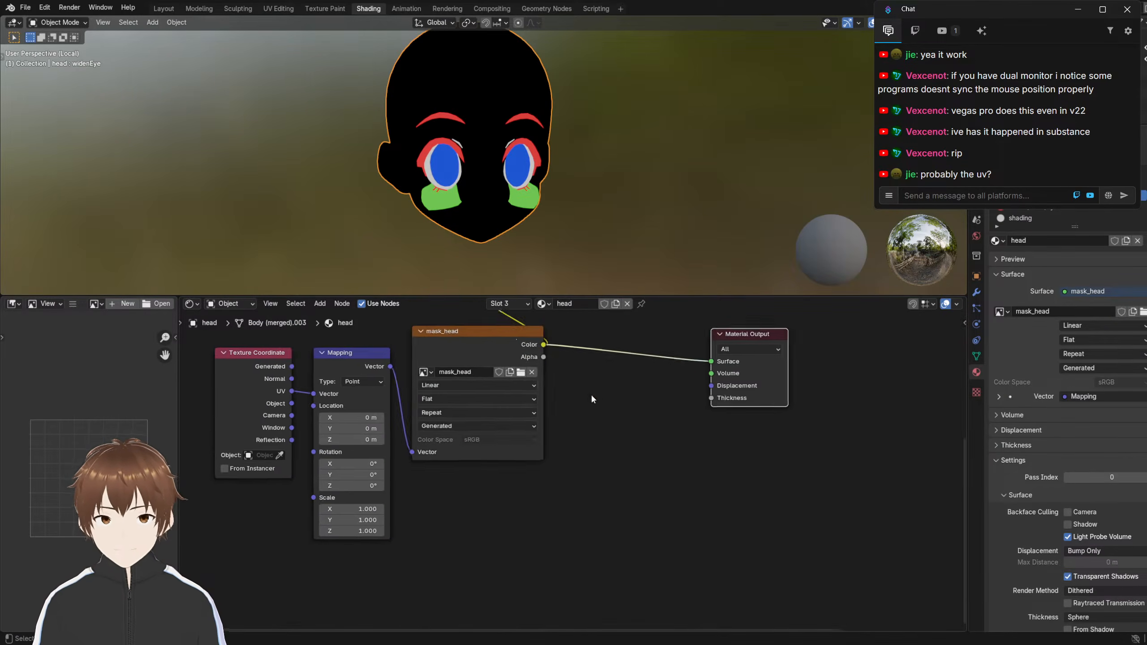
pyautogui.moveTo(591, 392); pyautogui.dragTo(636, 436, button='middle')
pyautogui.moveTo(553, 381); pyautogui.dragTo(562, 418)
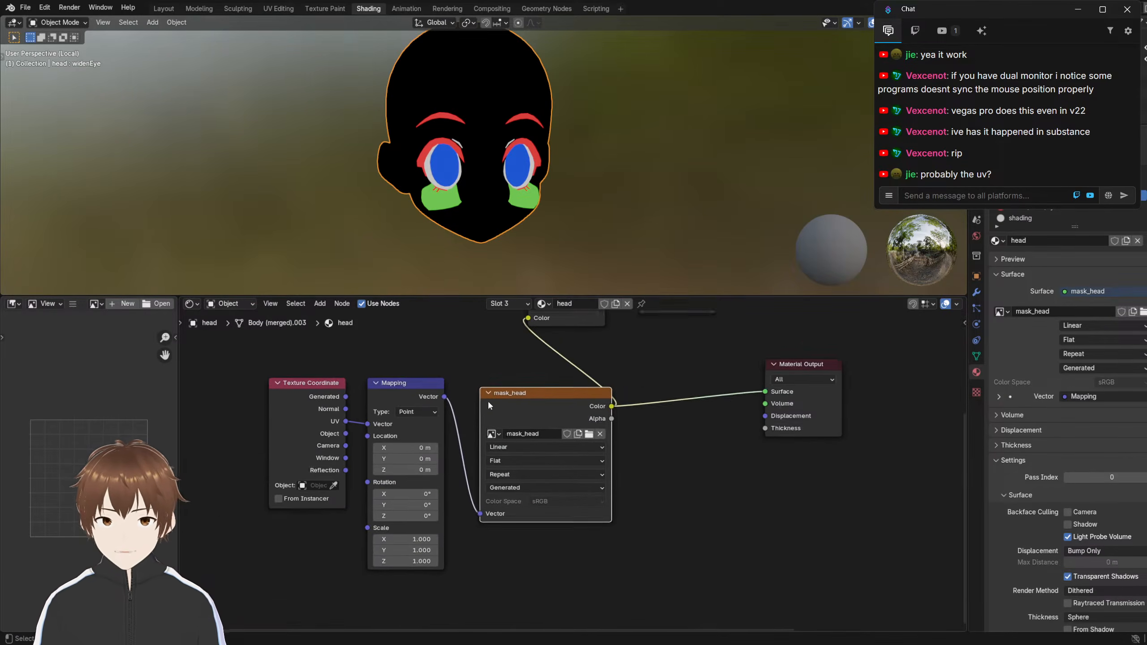
pyautogui.scroll(1, 488, 400)
pyautogui.moveTo(493, 365); pyautogui.dragTo(538, 374, button='middle')
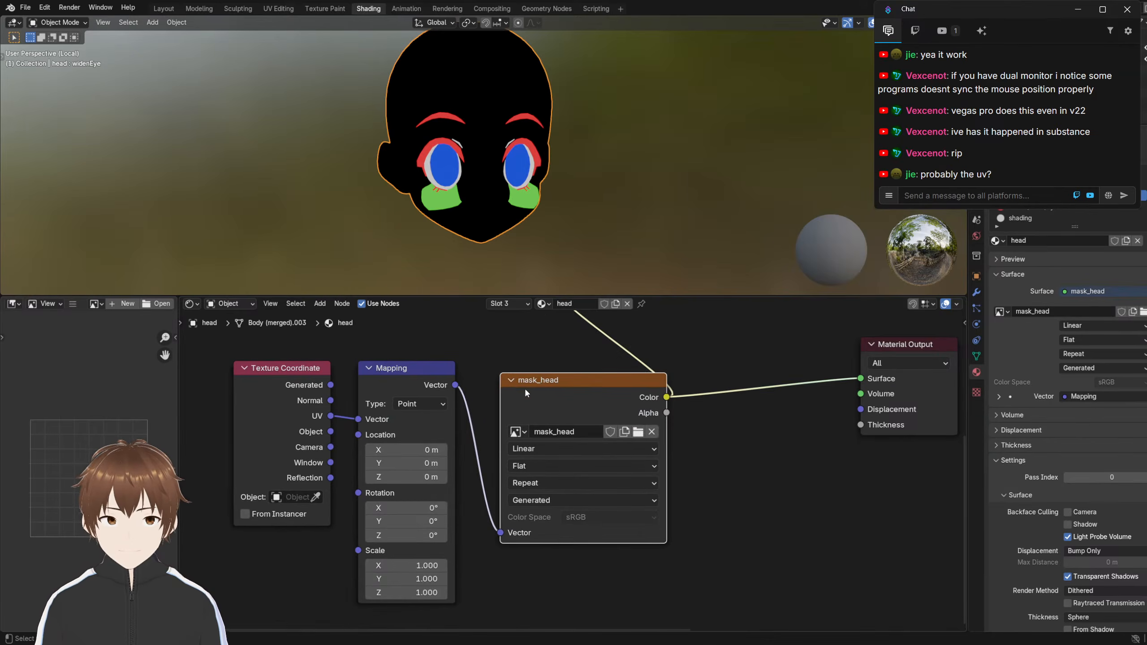
# Remove the UVMap layer from the head mesh's UV maps, keeping only the skin map
pyautogui.click(163, 9)
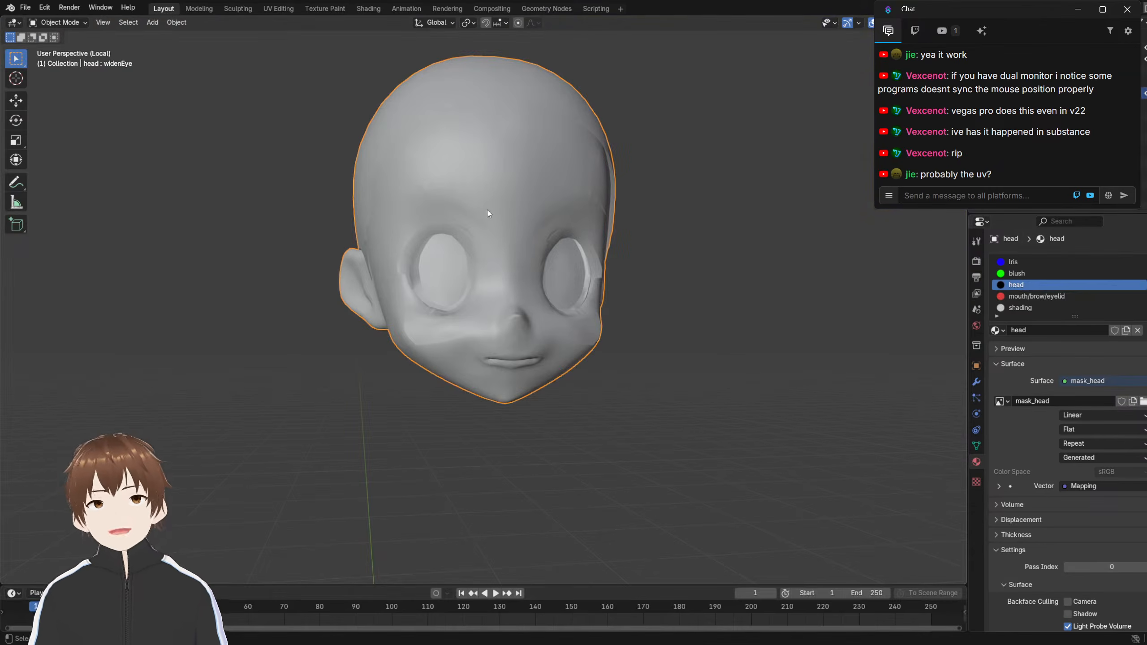
pyautogui.click(976, 445)
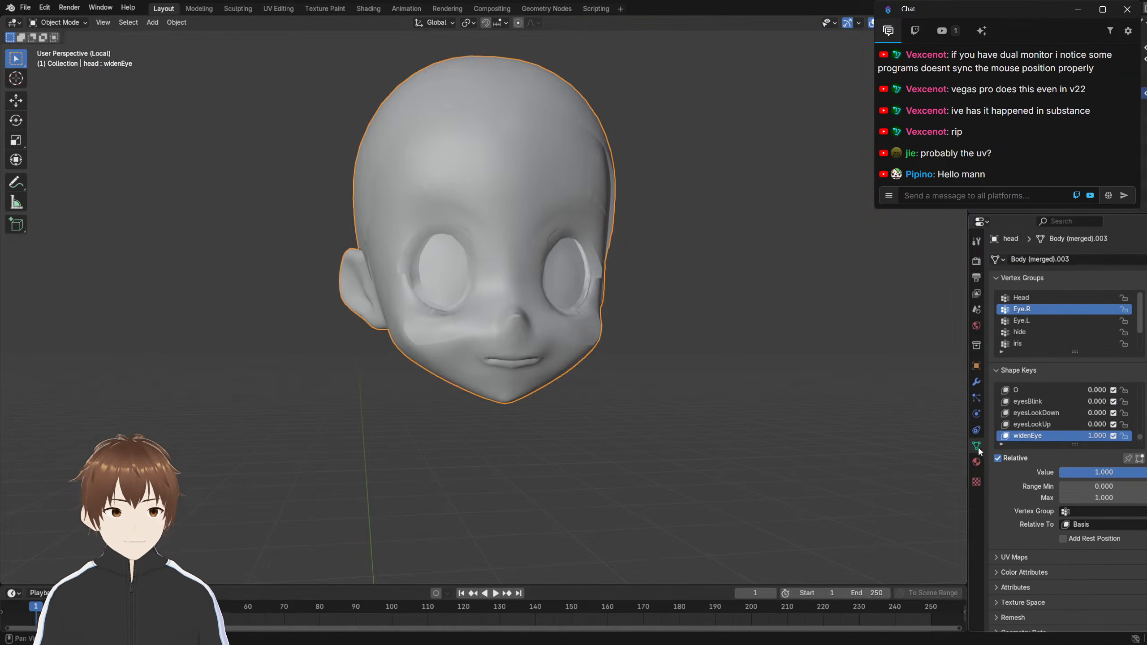
pyautogui.scroll(-2, 993, 523)
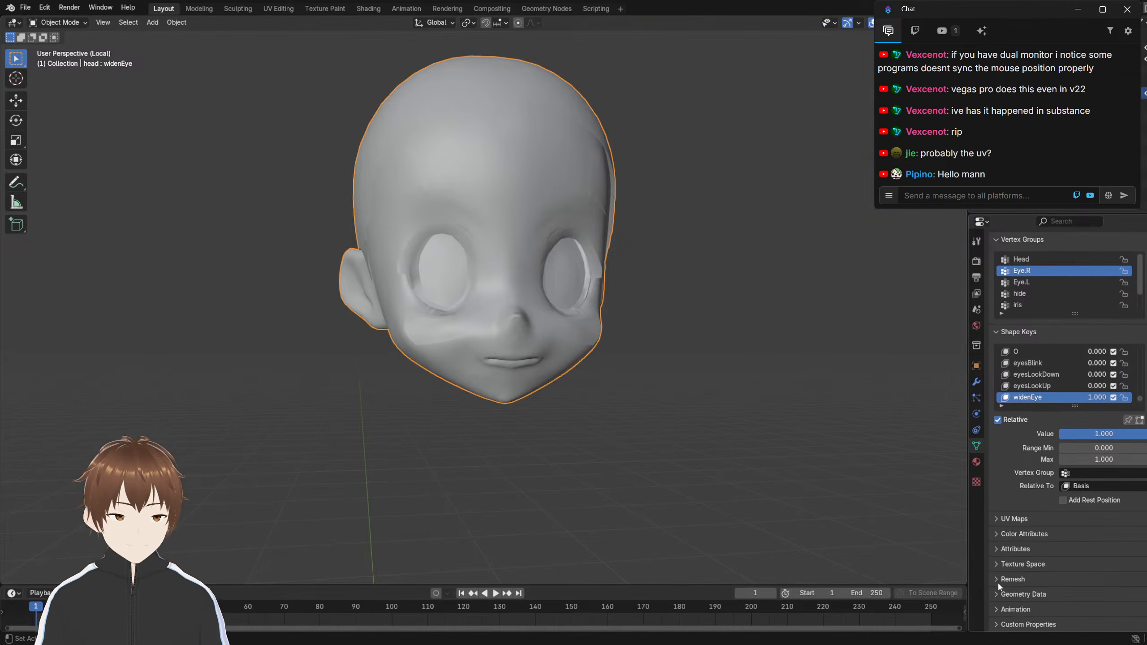
pyautogui.click(1002, 519)
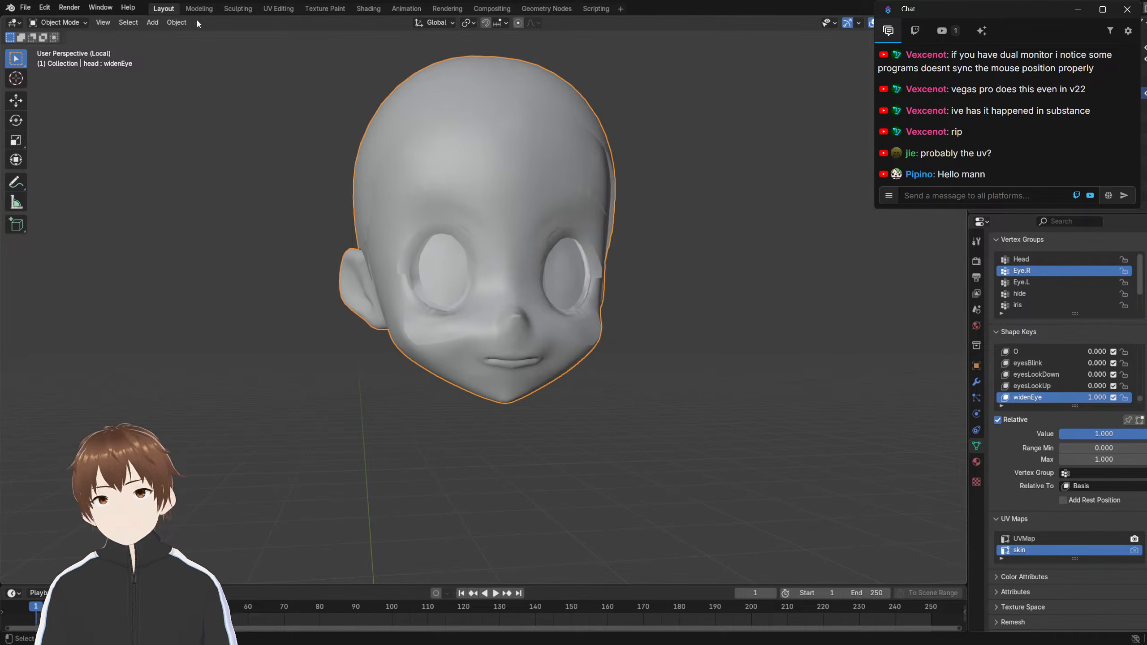
pyautogui.click(269, 10)
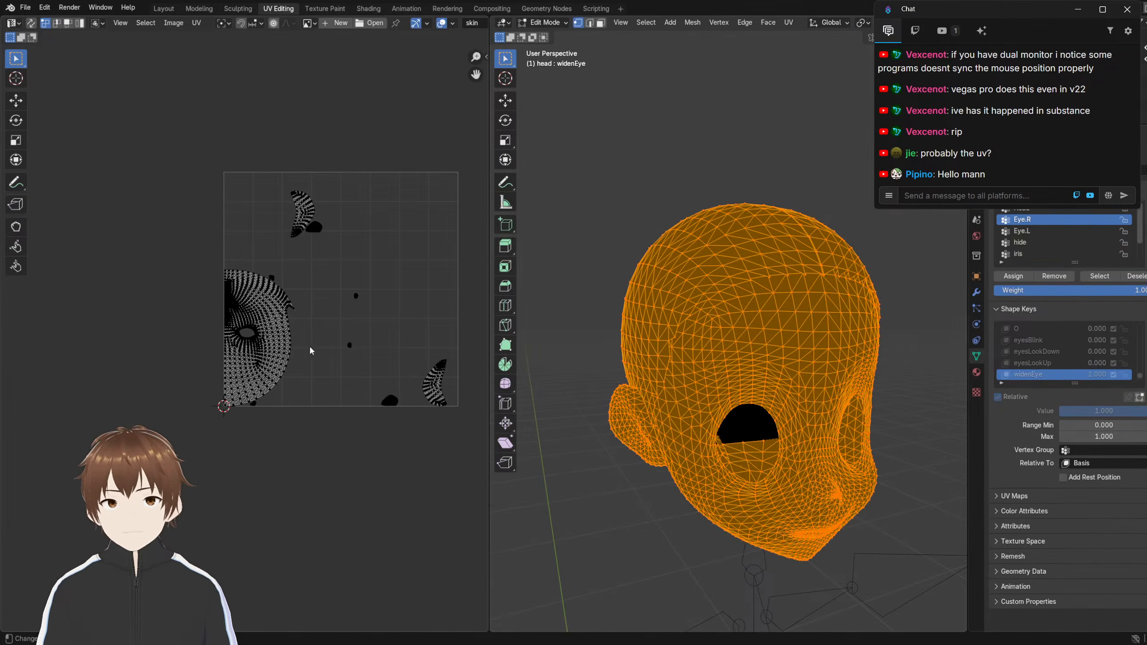
pyautogui.click(1003, 504)
pyautogui.click(1052, 515)
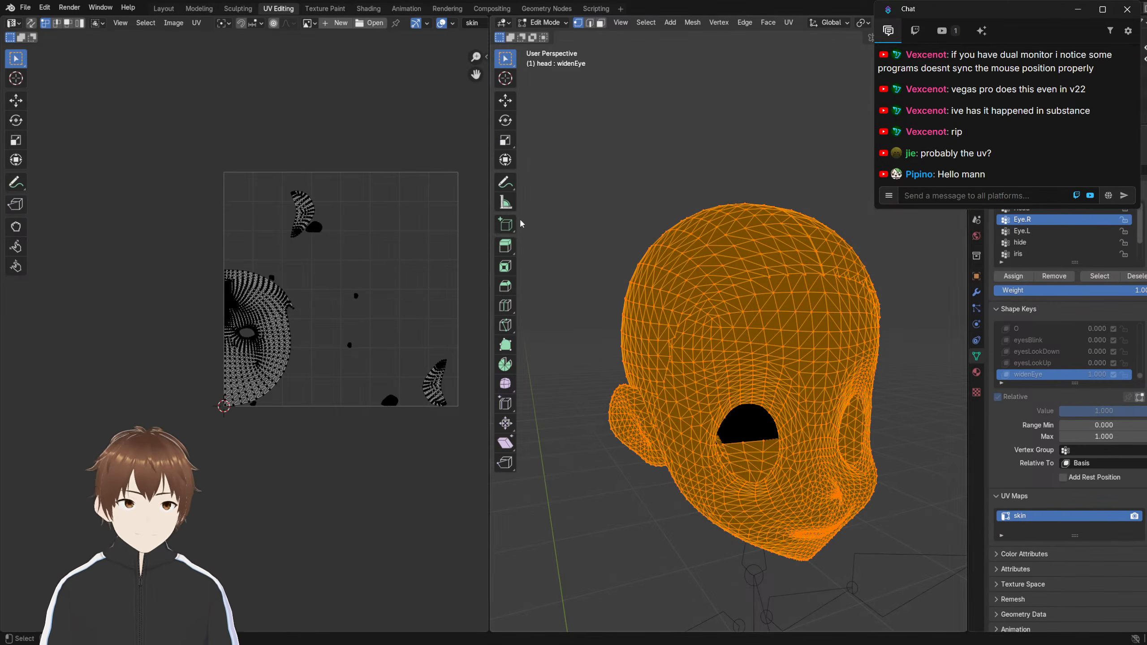
# In the Texture Paint workspace, try painting white over the model's face, scalp and ear, and undo the strokes
pyautogui.click(172, 8)
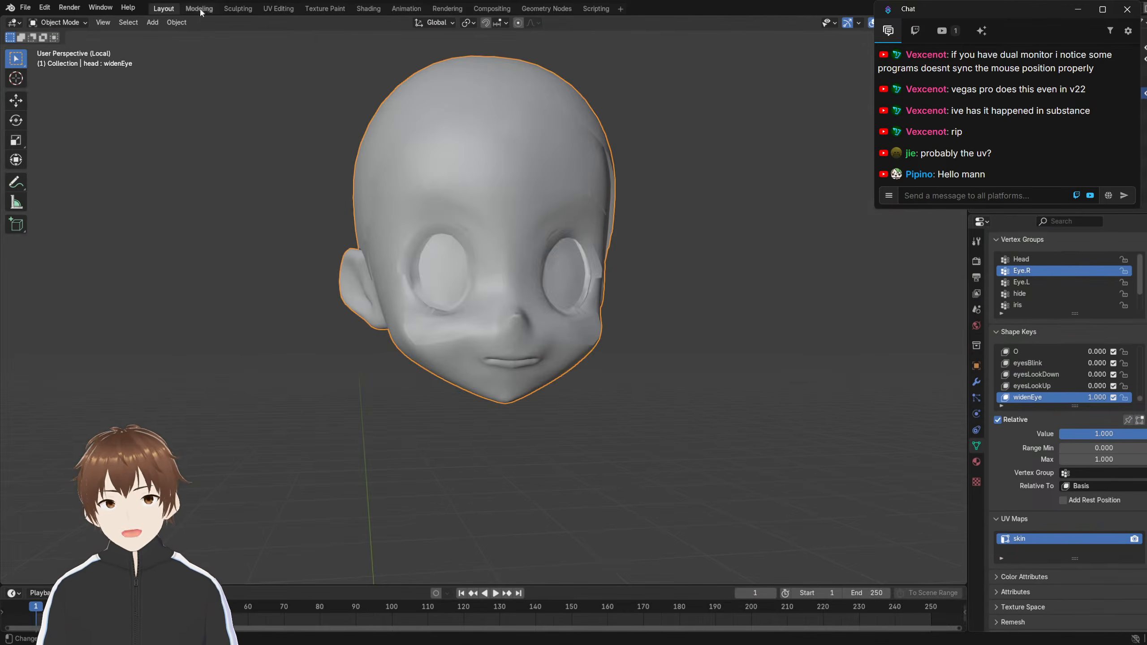
pyautogui.click(322, 8)
pyautogui.moveTo(704, 289)
pyautogui.mouseDown()
pyautogui.moveTo(701, 353)
pyautogui.moveTo(704, 262)
pyautogui.moveTo(641, 226)
pyautogui.moveTo(606, 317)
pyautogui.moveTo(696, 210)
pyautogui.moveTo(651, 190)
pyautogui.moveTo(664, 212)
pyautogui.mouseUp()
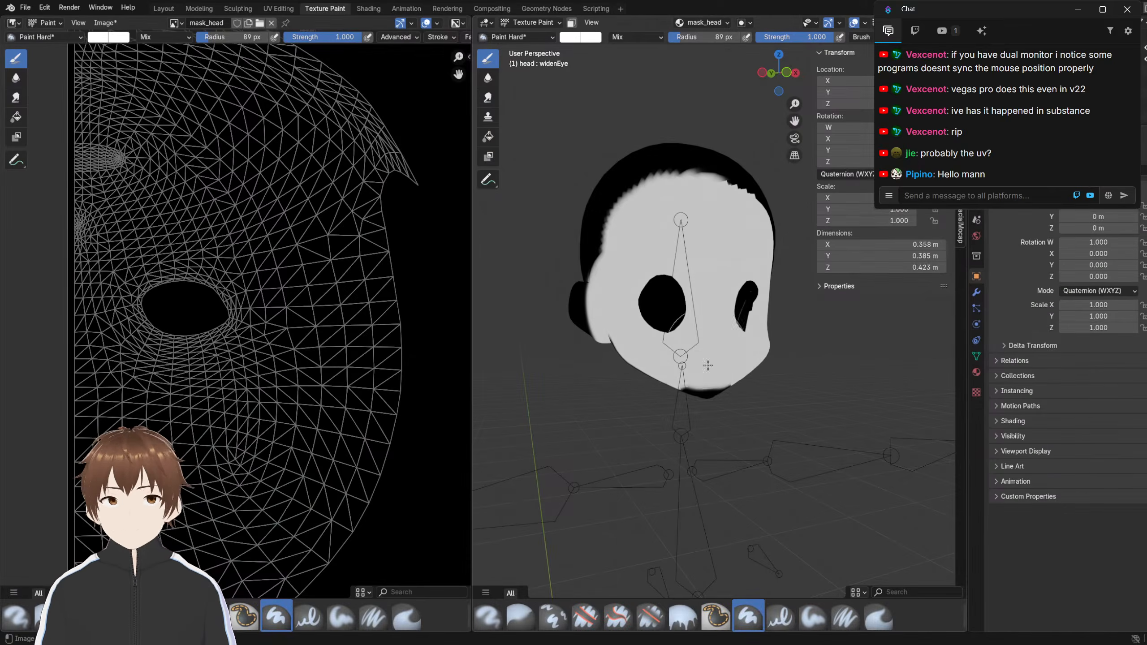
pyautogui.moveTo(656, 257)
pyautogui.mouseDown()
pyautogui.moveTo(604, 276)
pyautogui.moveTo(586, 310)
pyautogui.moveTo(723, 162)
pyautogui.moveTo(663, 352)
pyautogui.mouseUp()
pyautogui.moveTo(641, 285); pyautogui.dragTo(628, 283)
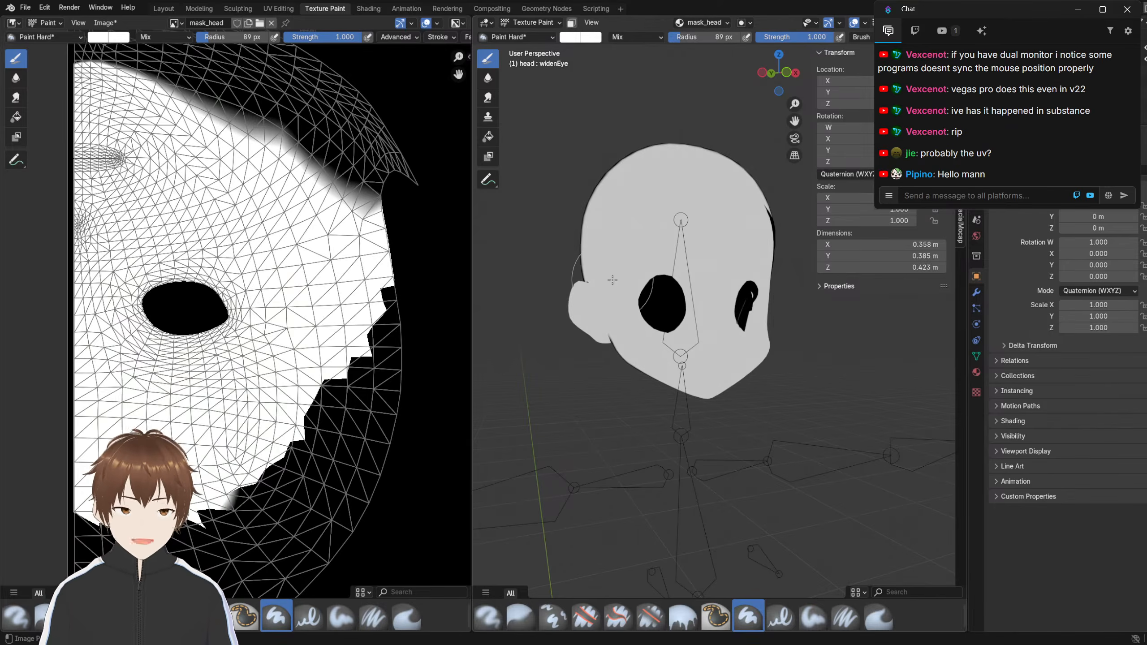
pyautogui.hotkey('ctrl', 'z')
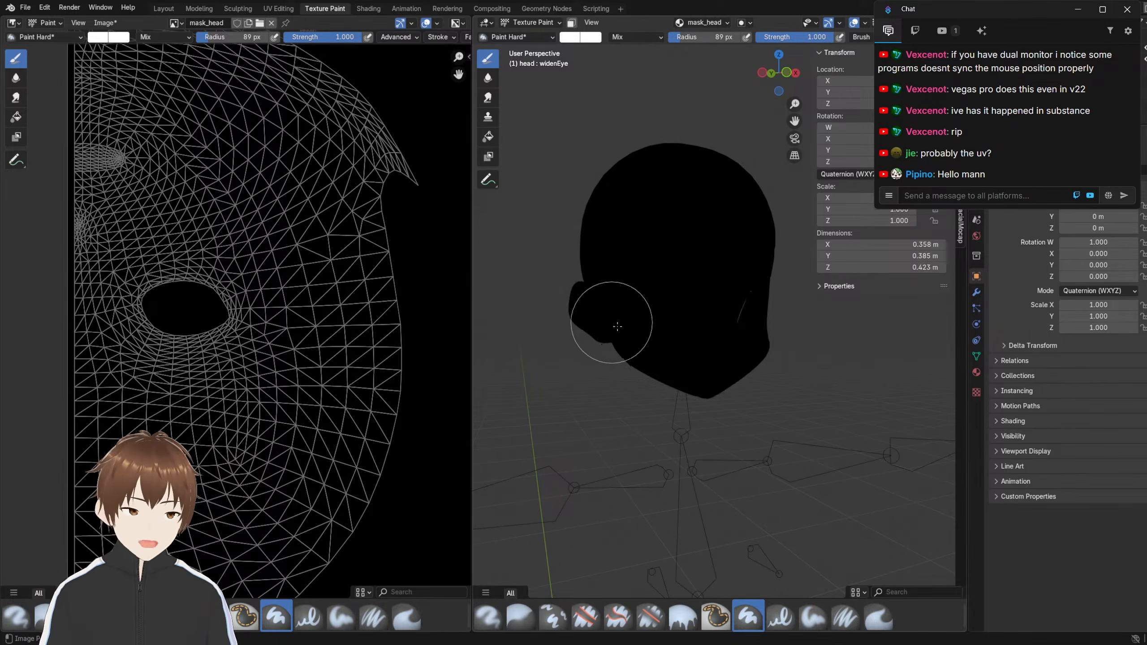
# Examine the full UV layout over the mask_head image and view the head model from the front
pyautogui.keyDown('shift'); pyautogui.moveTo(637, 306); pyautogui.dragTo(632, 331, button='middle'); pyautogui.keyUp('shift')
pyautogui.scroll(-5, 315, 286)
pyautogui.moveTo(315, 287); pyautogui.dragTo(285, 286, button='middle')
pyautogui.scroll(3, 735, 306)
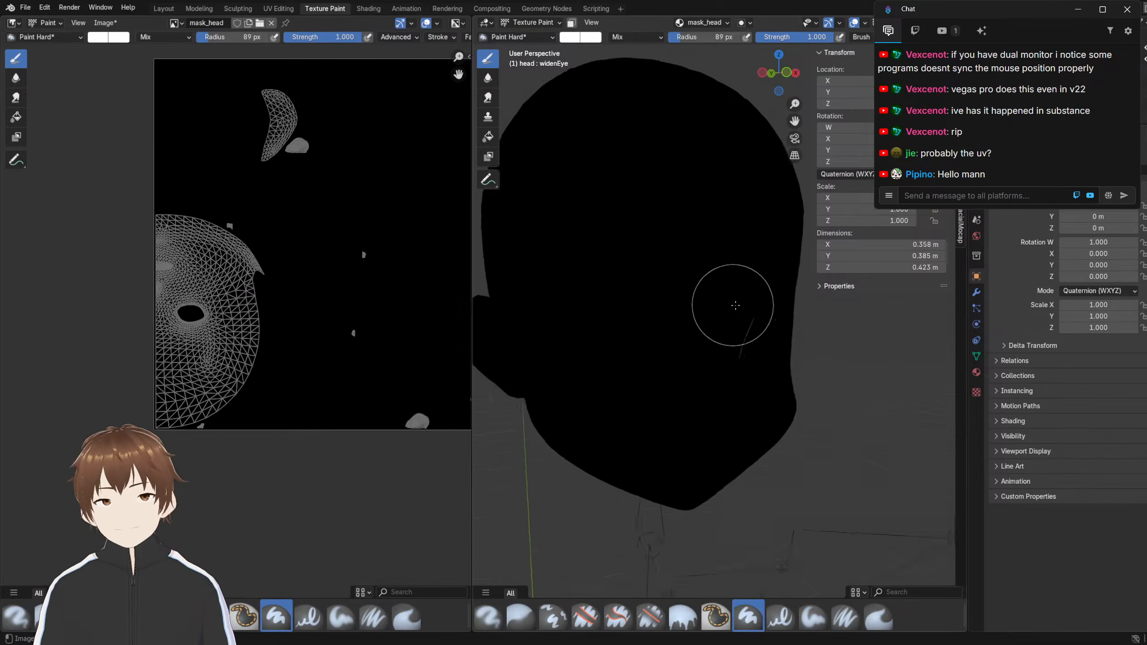
pyautogui.moveTo(735, 305); pyautogui.dragTo(698, 300, button='middle')
pyautogui.scroll(-3, 696, 294)
pyautogui.scroll(1, 689, 276)
pyautogui.moveTo(680, 262); pyautogui.dragTo(672, 261, button='middle')
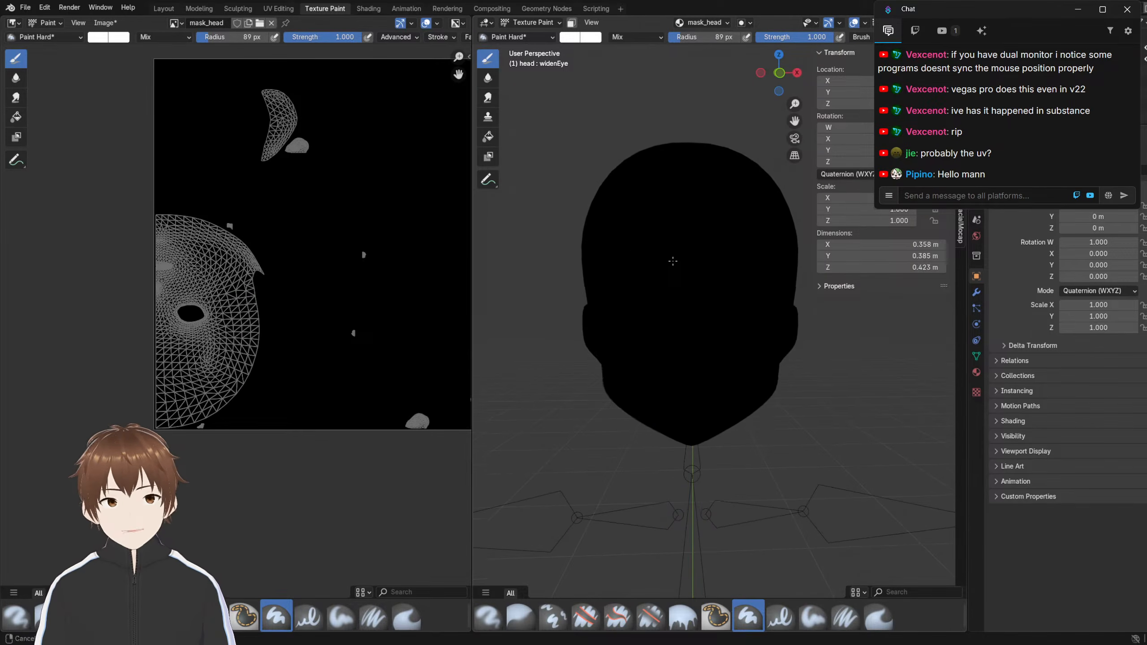
# In the UV Editing workspace, try an Angle Based unwrap of the whole head and undo it
pyautogui.click(163, 9)
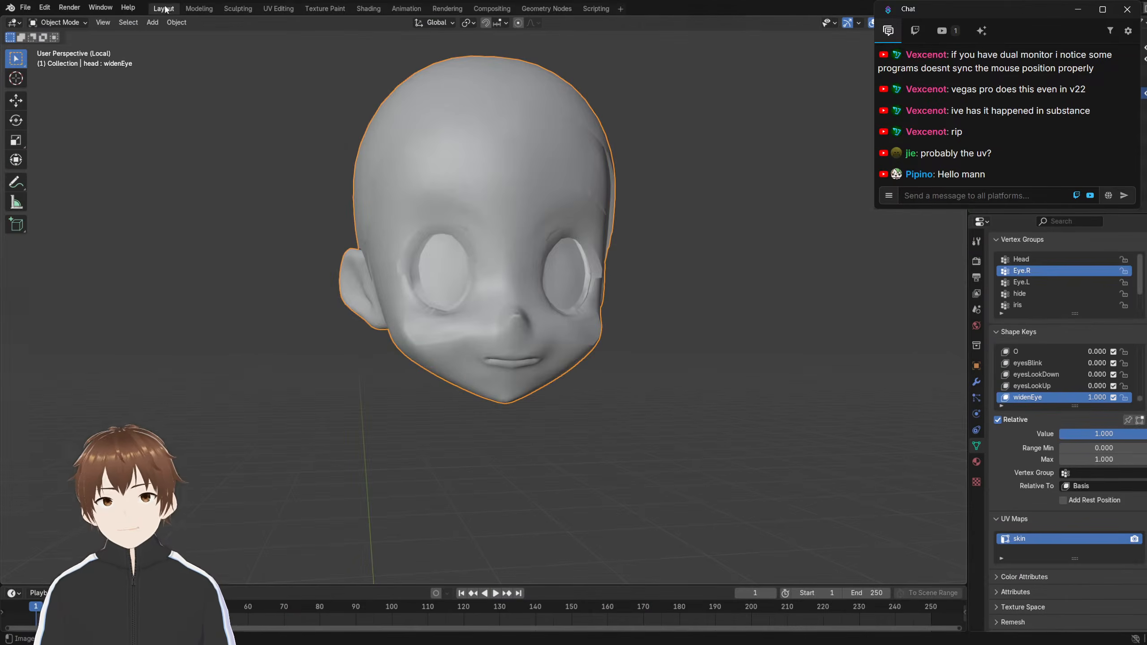
pyautogui.click(278, 9)
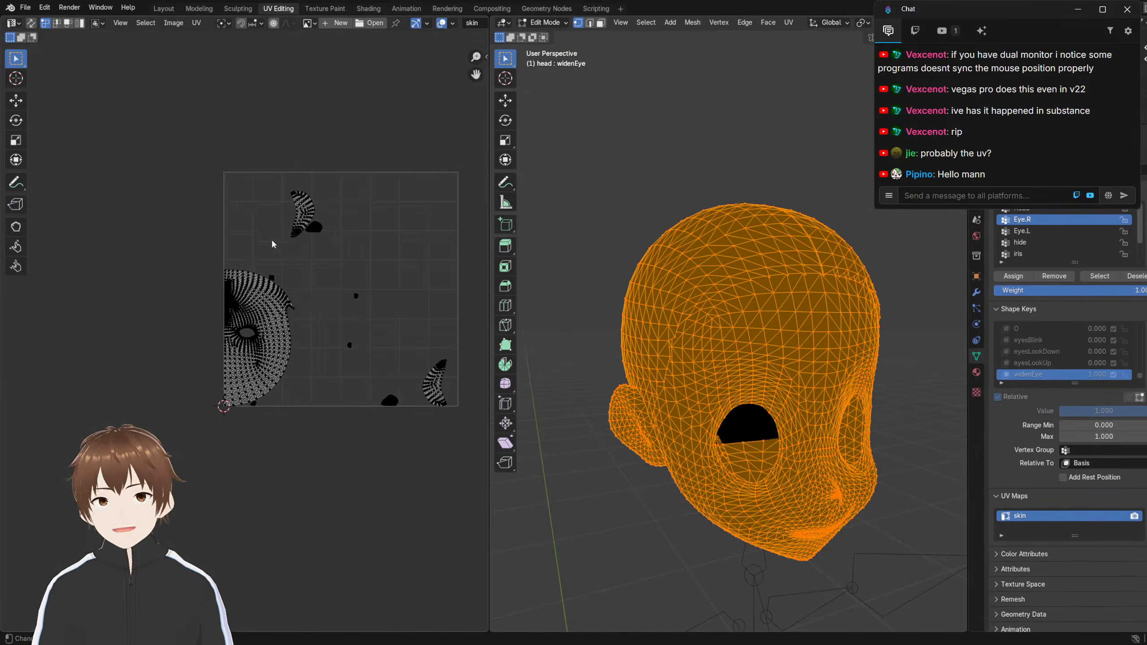
pyautogui.scroll(3, 268, 243)
pyautogui.scroll(-3, 287, 300)
pyautogui.scroll(-1, 141, 197)
pyautogui.moveTo(678, 343); pyautogui.dragTo(729, 339, button='middle')
pyautogui.press('u')
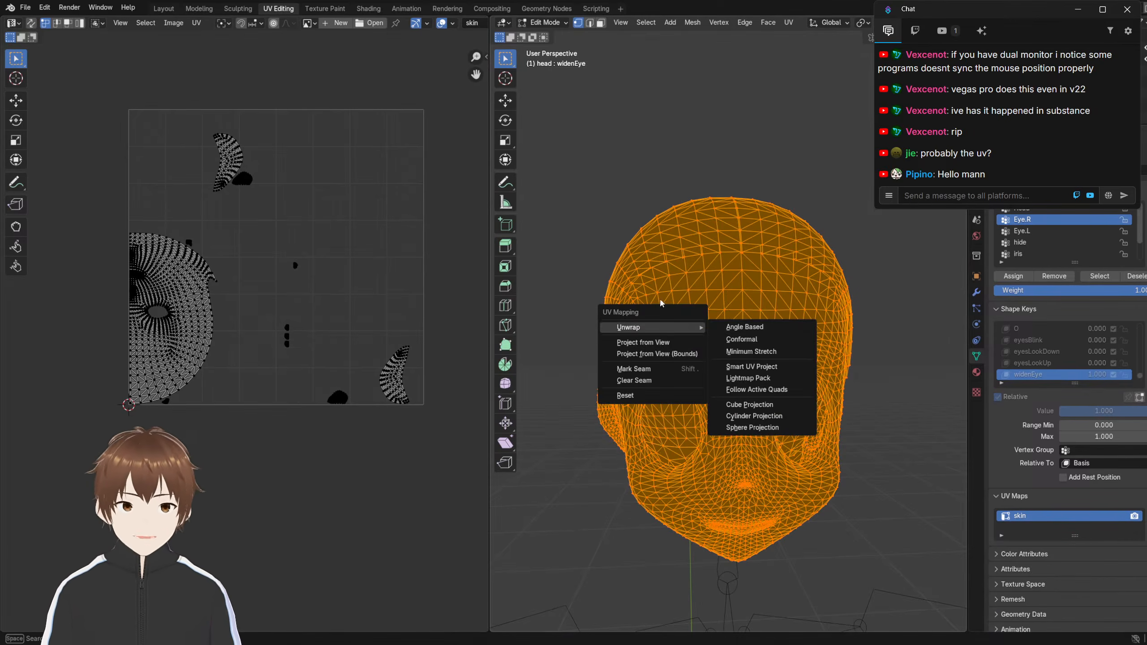
pyautogui.moveTo(679, 329)
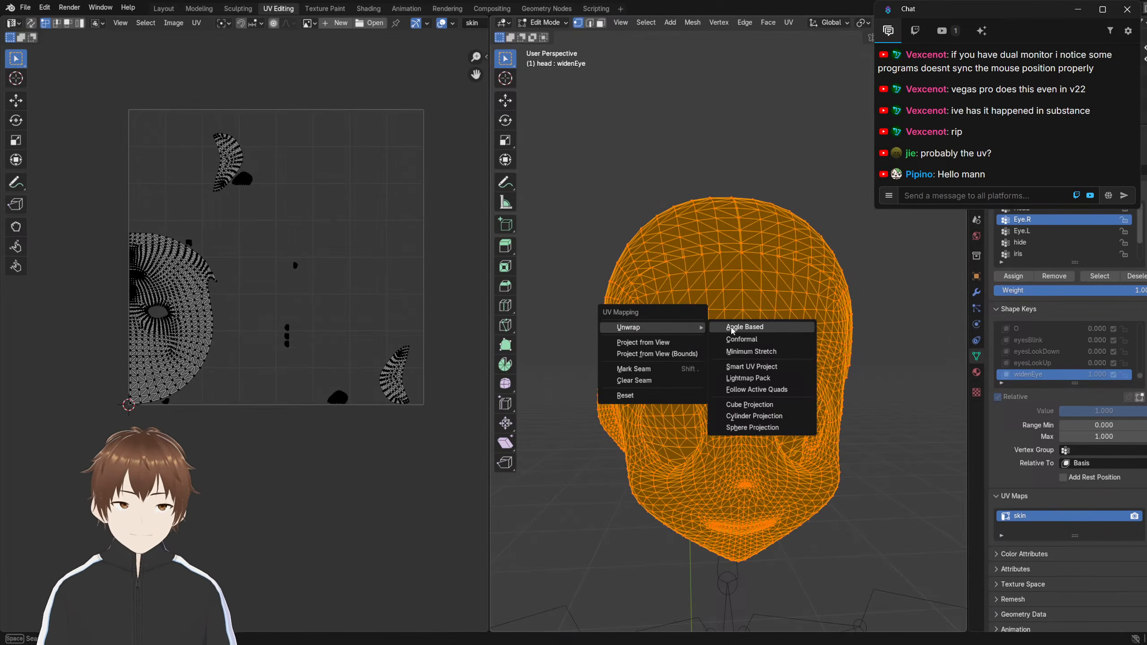
pyautogui.click(731, 328)
pyautogui.scroll(6, 210, 234)
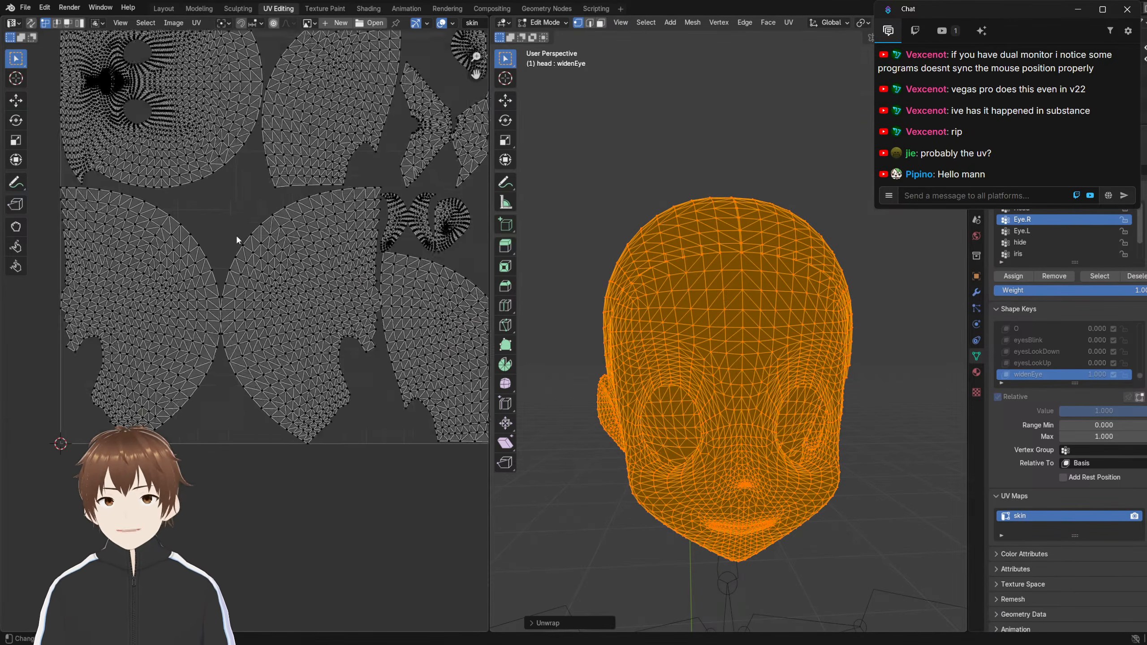
pyautogui.scroll(-3, 302, 308)
pyautogui.hotkey('ctrl', 'z')
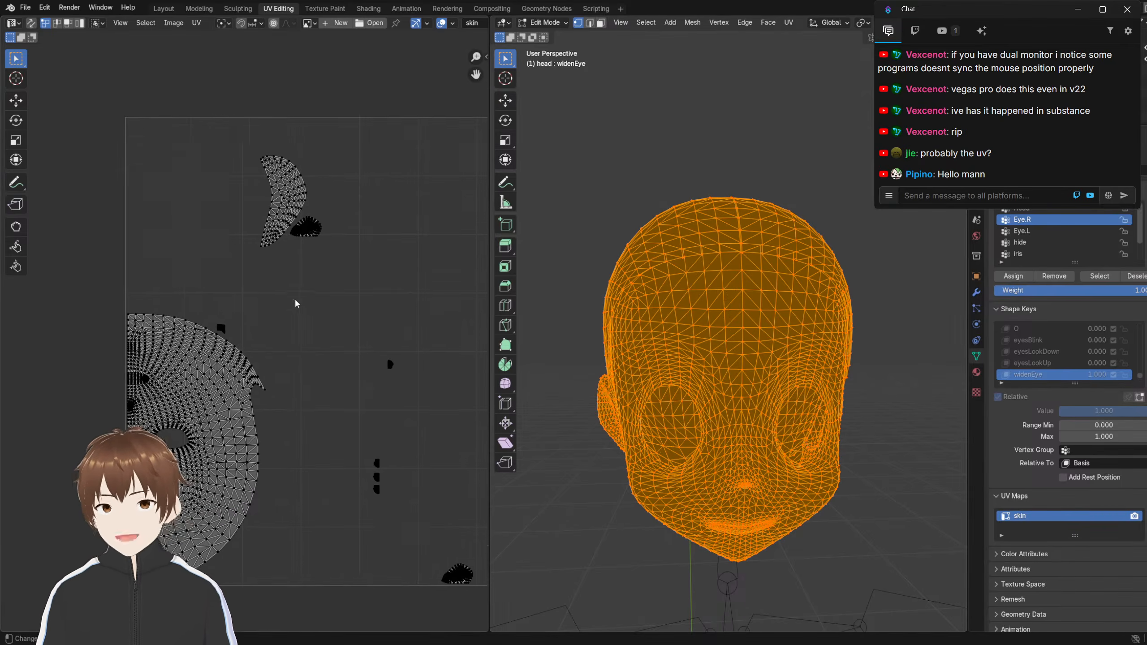
# Run Average Islands Scale on the head's UV islands
pyautogui.moveTo(288, 319); pyautogui.dragTo(286, 280, button='middle')
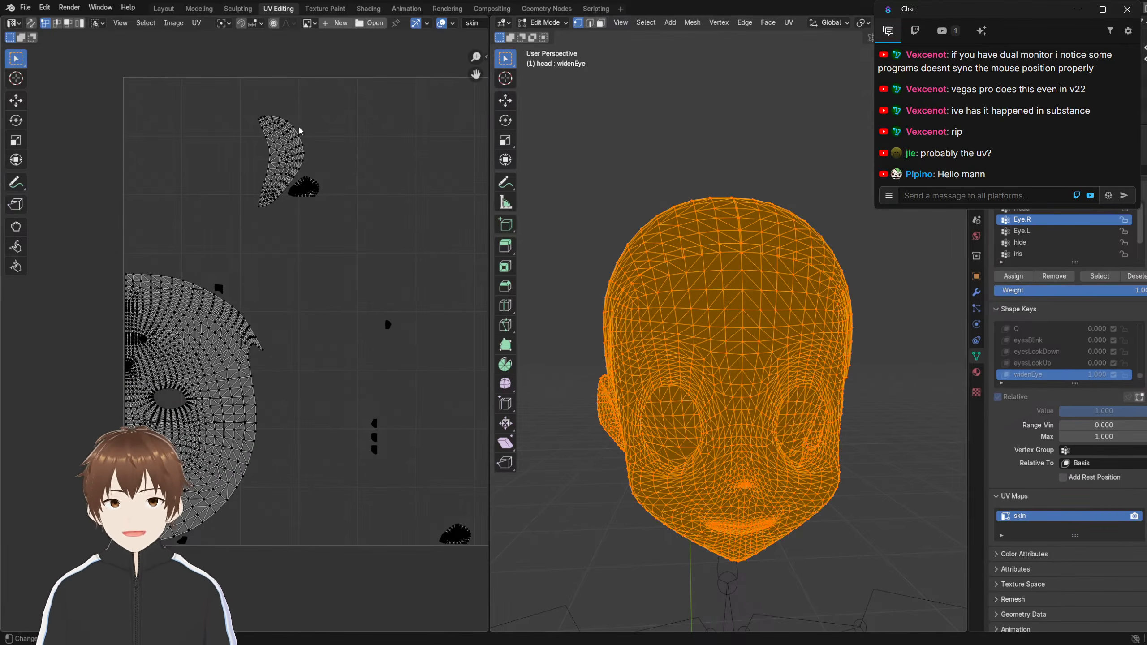
pyautogui.click(192, 24)
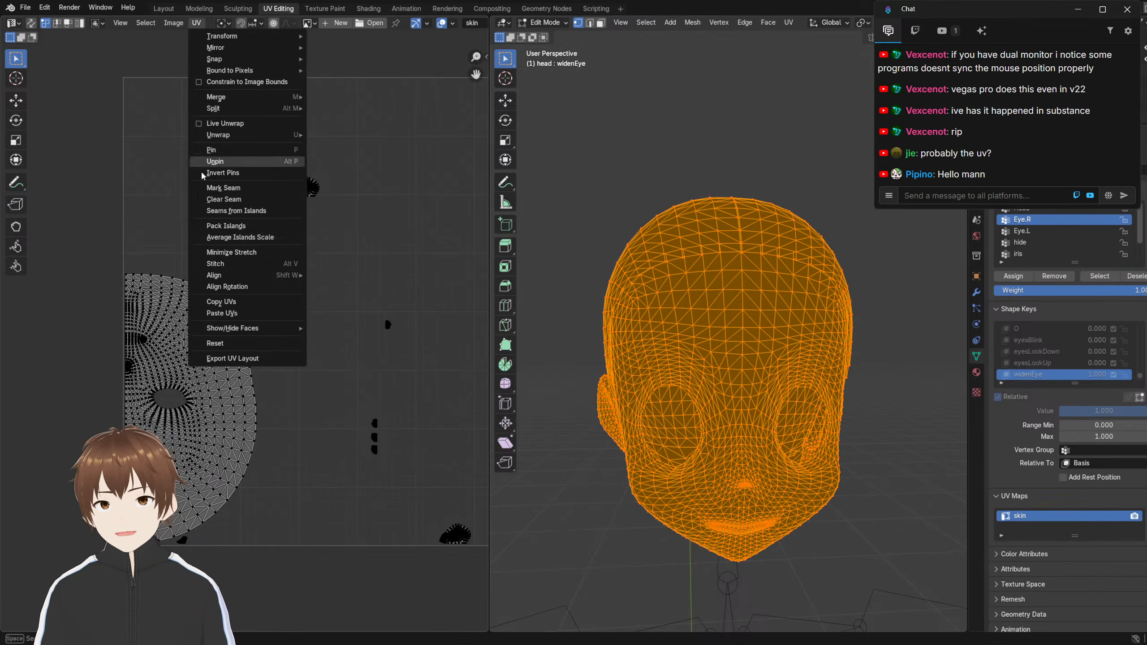
pyautogui.click(221, 238)
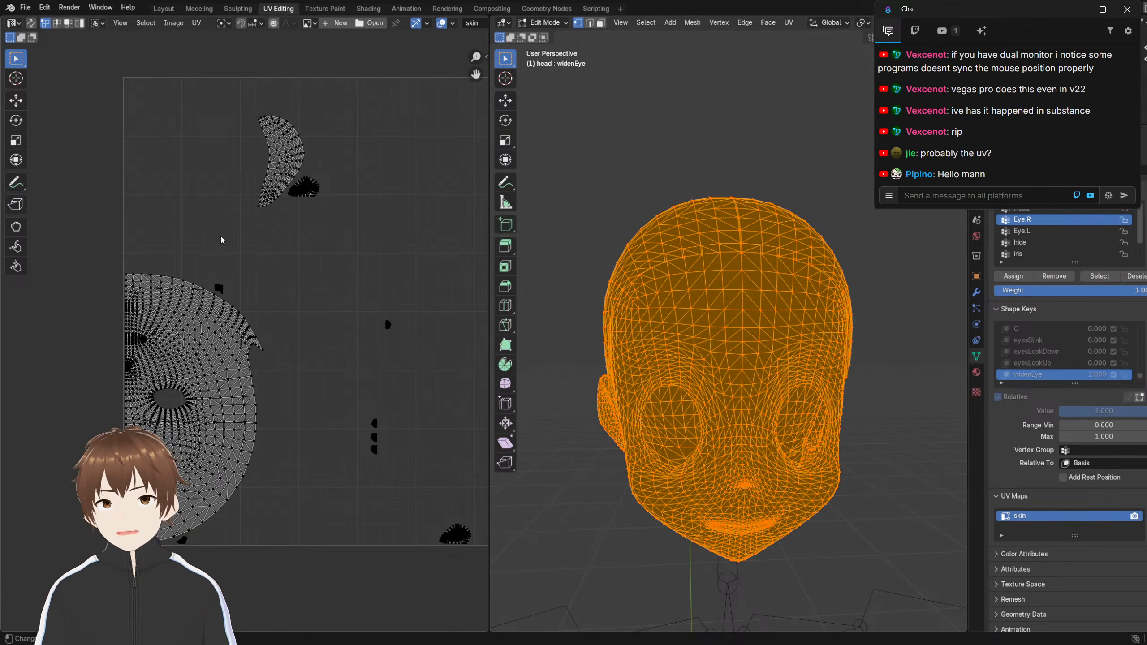
# Select all of the head's UVs and average their island scale
pyautogui.press('a')
pyautogui.click(202, 22)
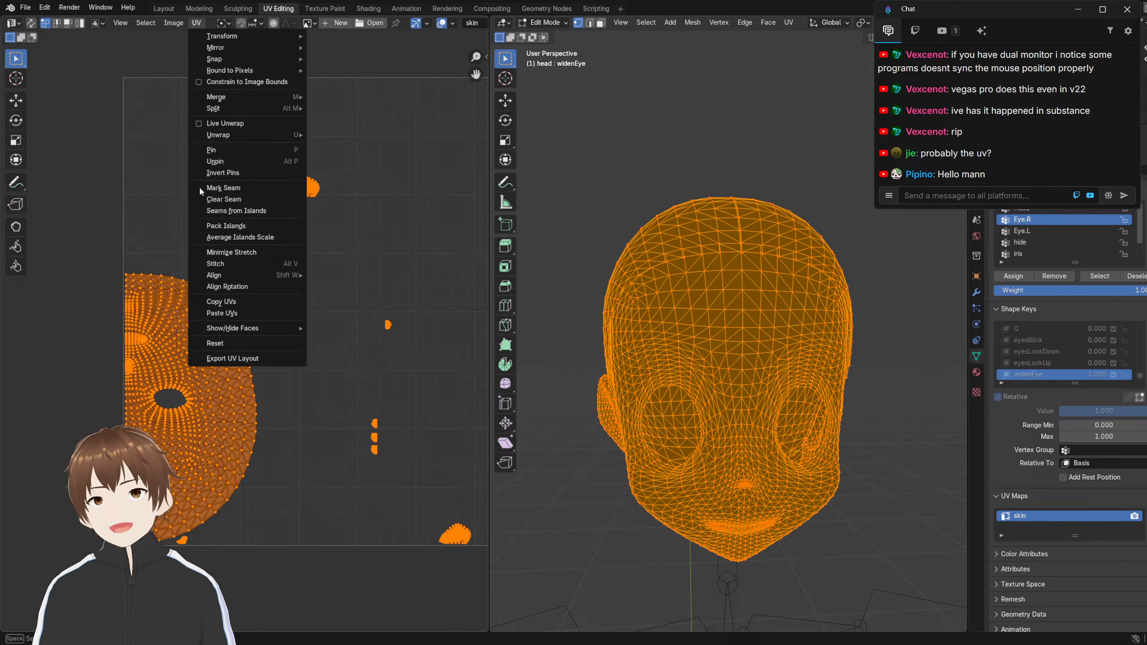
pyautogui.click(221, 239)
pyautogui.scroll(3, 230, 257)
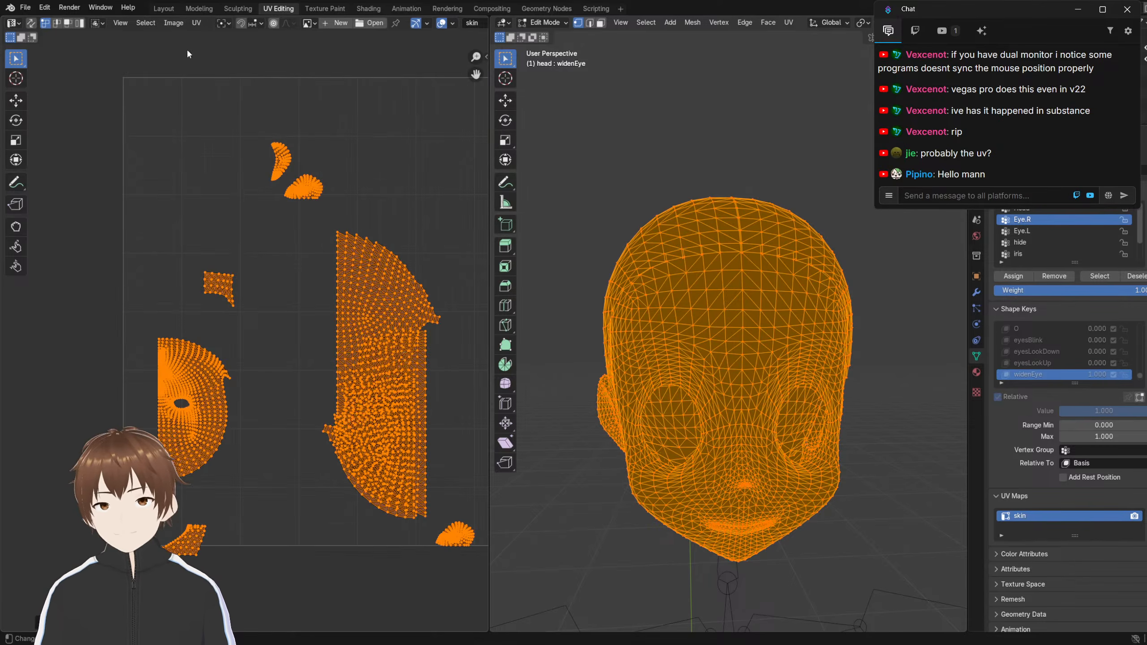
# Select the face's UV island, enlarge it and move it outside the UV square, away from the other islands
pyautogui.scroll(-2, 279, 201)
pyautogui.moveTo(161, 294); pyautogui.dragTo(274, 397)
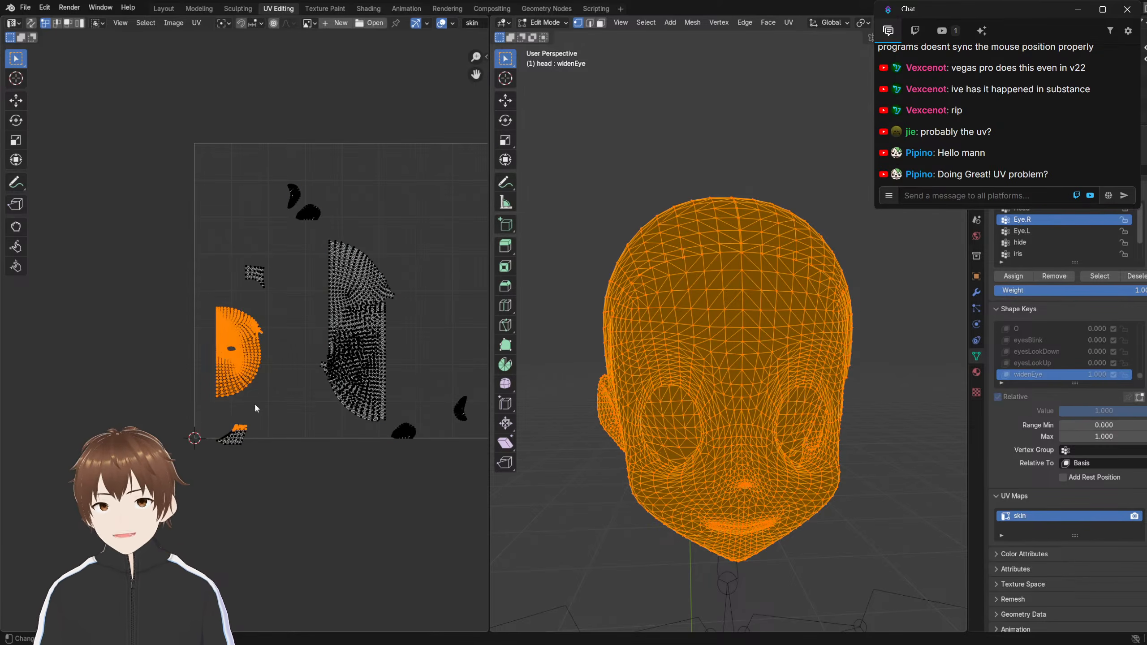
pyautogui.click(237, 336)
pyautogui.press('l')
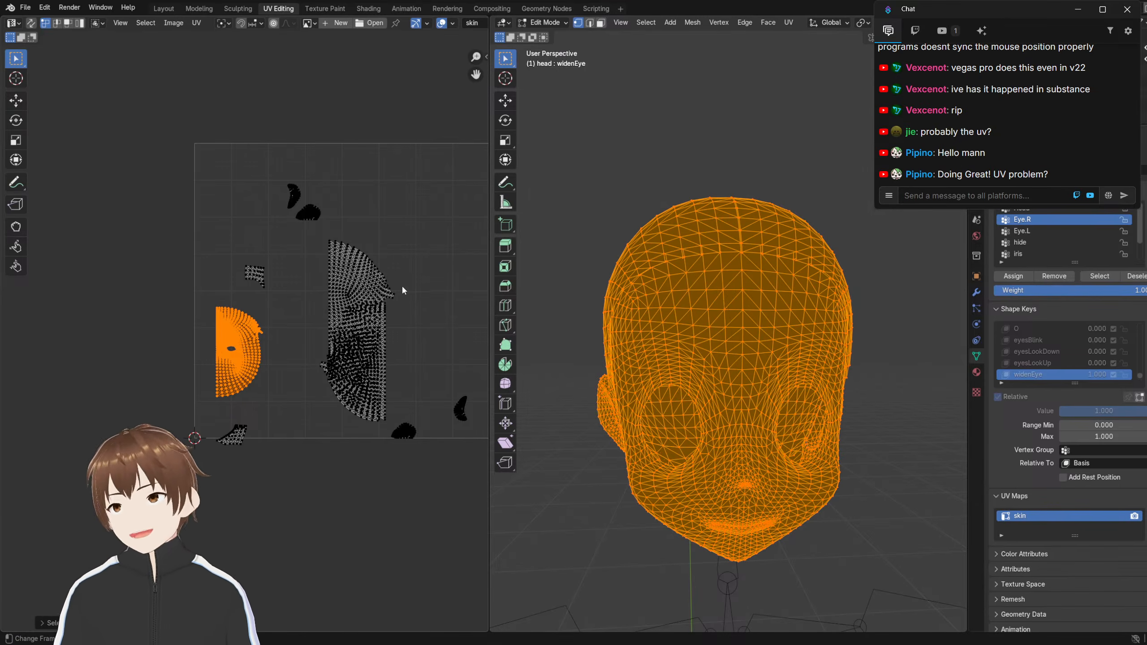
pyautogui.scroll(2, 265, 338)
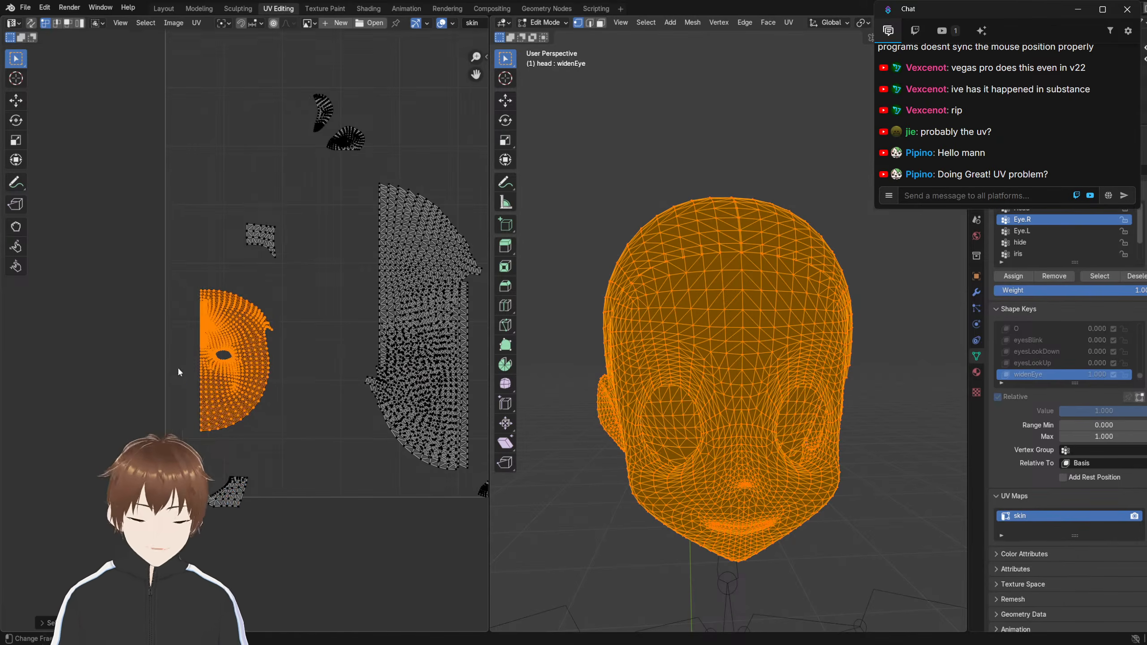
pyautogui.press('s')
pyautogui.click(208, 368)
pyautogui.moveTo(210, 367); pyautogui.dragTo(297, 336, button='middle')
pyautogui.press('g')
pyautogui.click(149, 325)
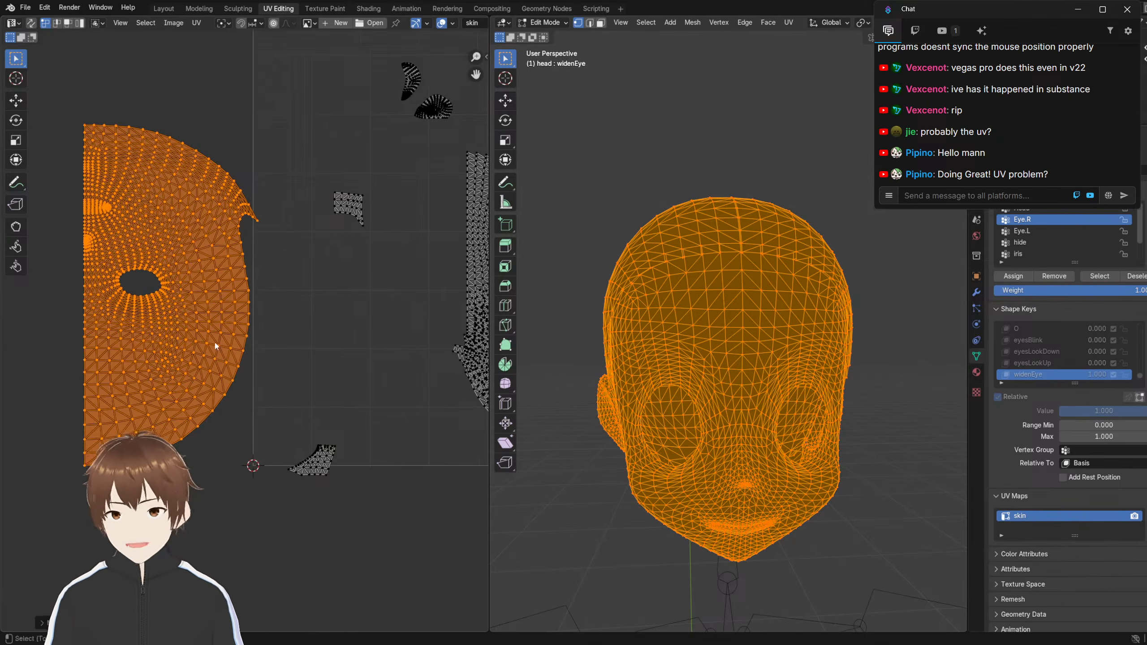
# Scale the face's UV island up further until it is slightly taller than the UV square
pyautogui.moveTo(215, 346); pyautogui.dragTo(172, 392, button='middle')
pyautogui.press('s')
pyautogui.click(248, 369)
pyautogui.scroll(-4, 173, 396)
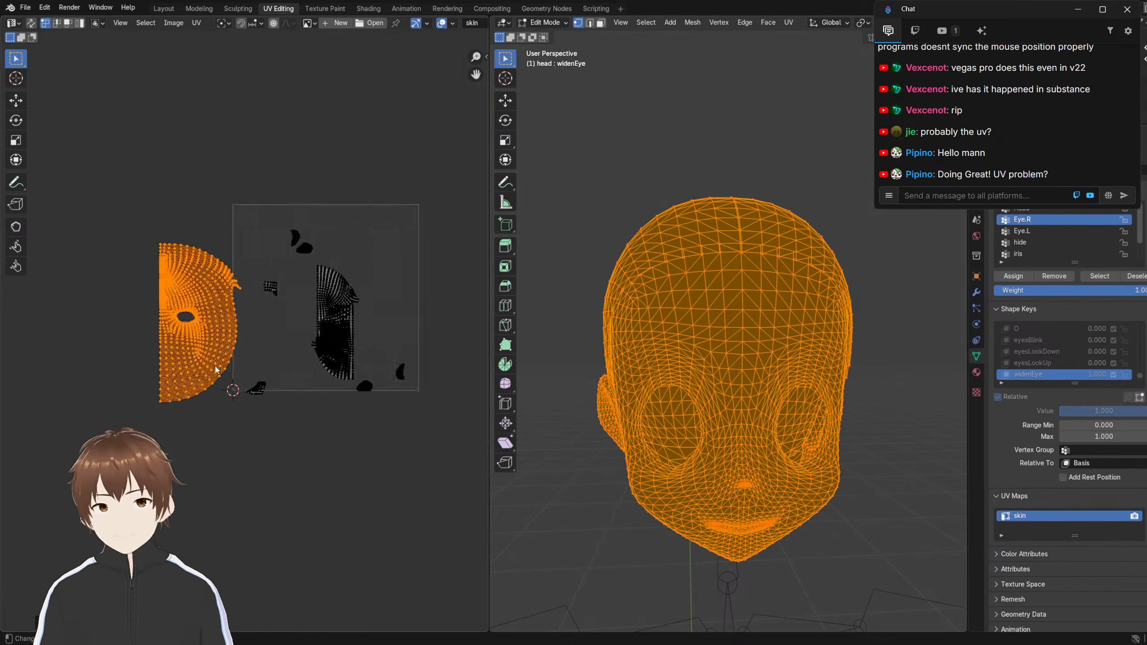
pyautogui.scroll(3, 218, 368)
pyautogui.moveTo(206, 358); pyautogui.dragTo(223, 351, button='middle')
pyautogui.scroll(-1, 228, 339)
pyautogui.press('s')
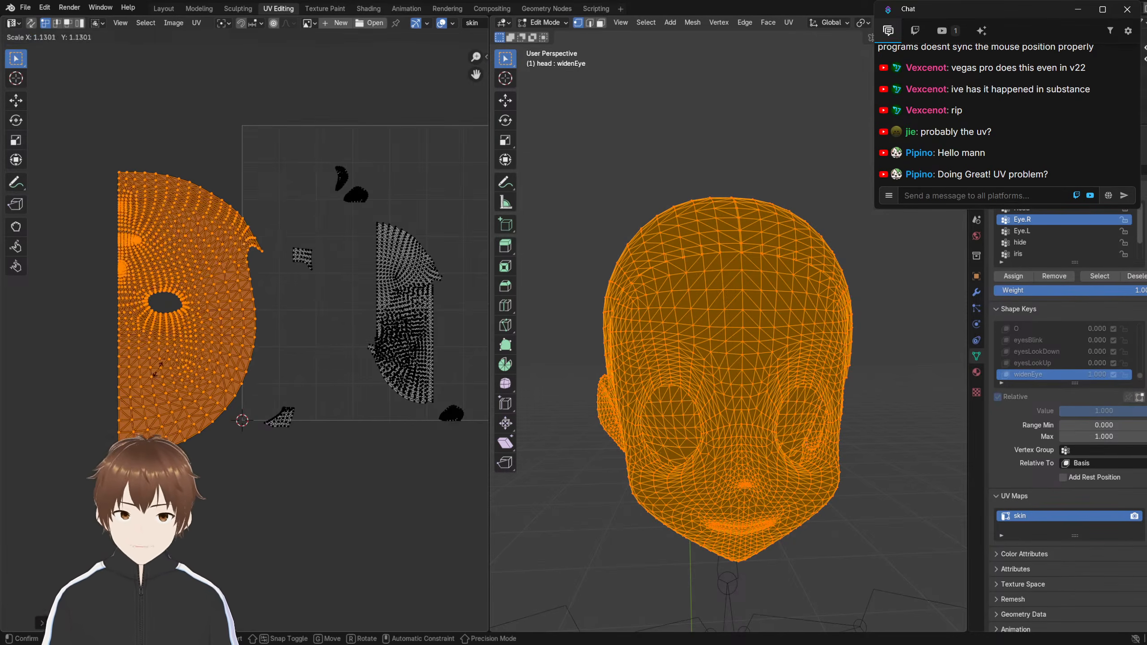
pyautogui.click(150, 355)
pyautogui.scroll(-3, 121, 206)
# Pack all UV islands with Exact Shape (Concave), Scale and Rotate enabled, Any rotation, Scaled margin 0.001 and Closest UDIM
pyautogui.press('a')
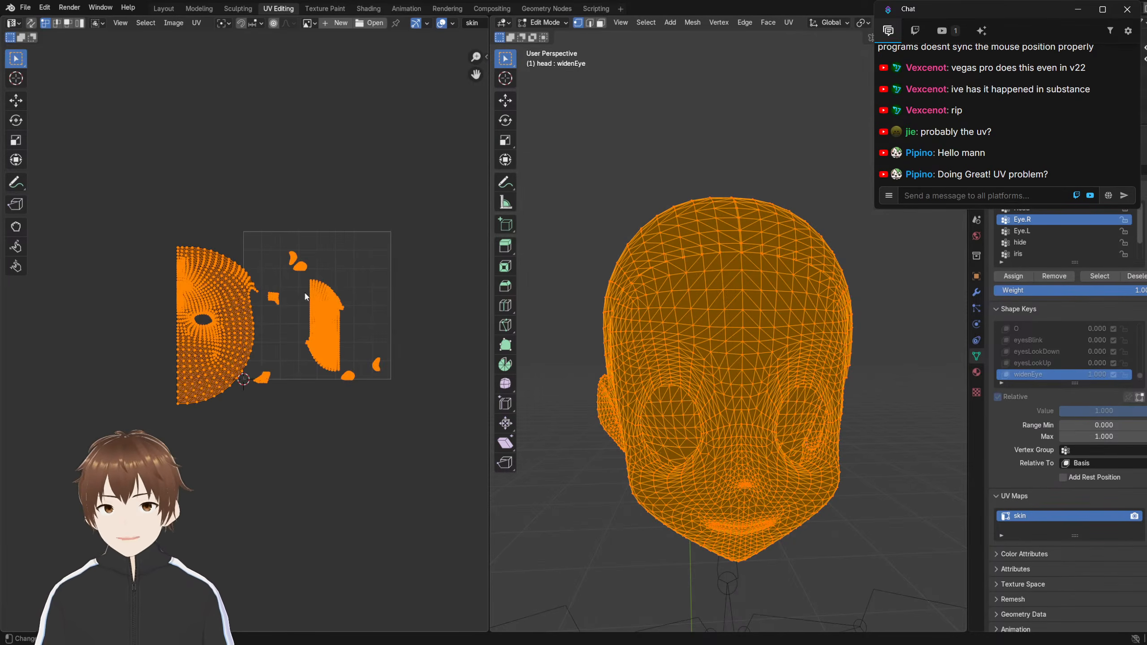
pyautogui.click(195, 23)
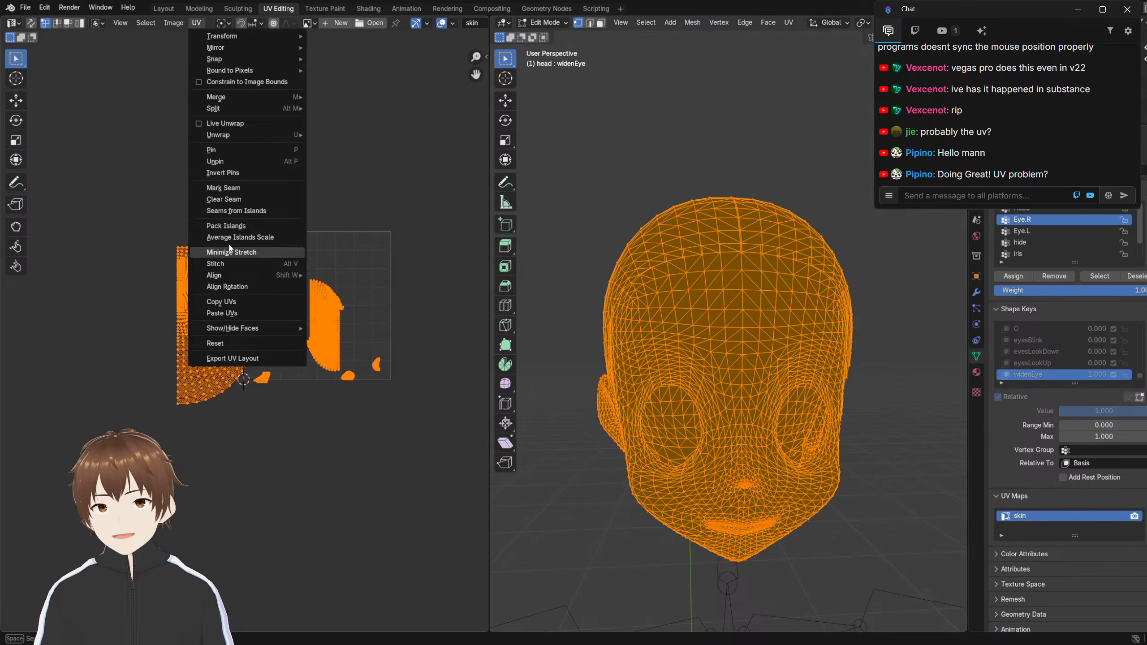
pyautogui.click(226, 225)
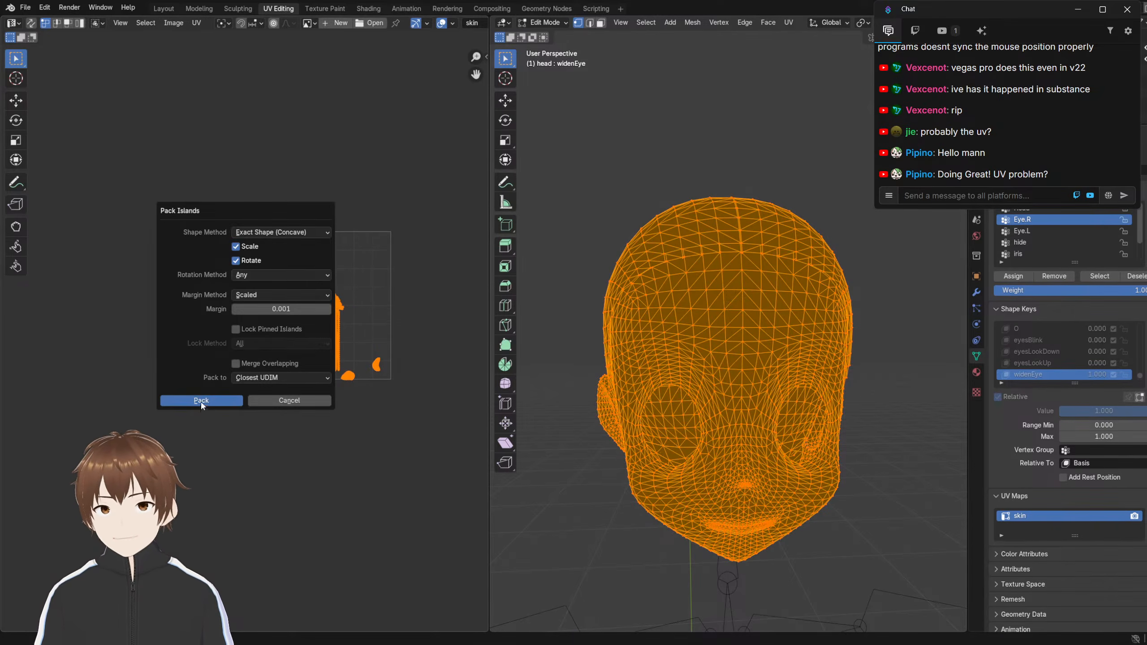
pyautogui.click(199, 401)
pyautogui.scroll(3, 191, 303)
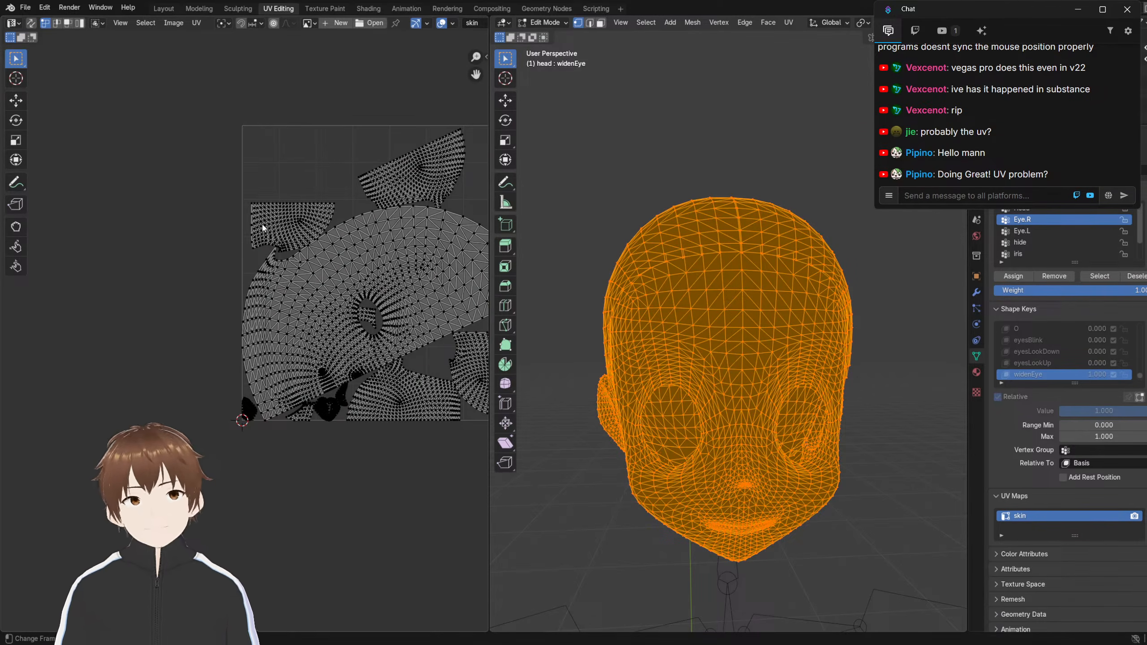
pyautogui.moveTo(276, 227); pyautogui.dragTo(172, 179, button='middle')
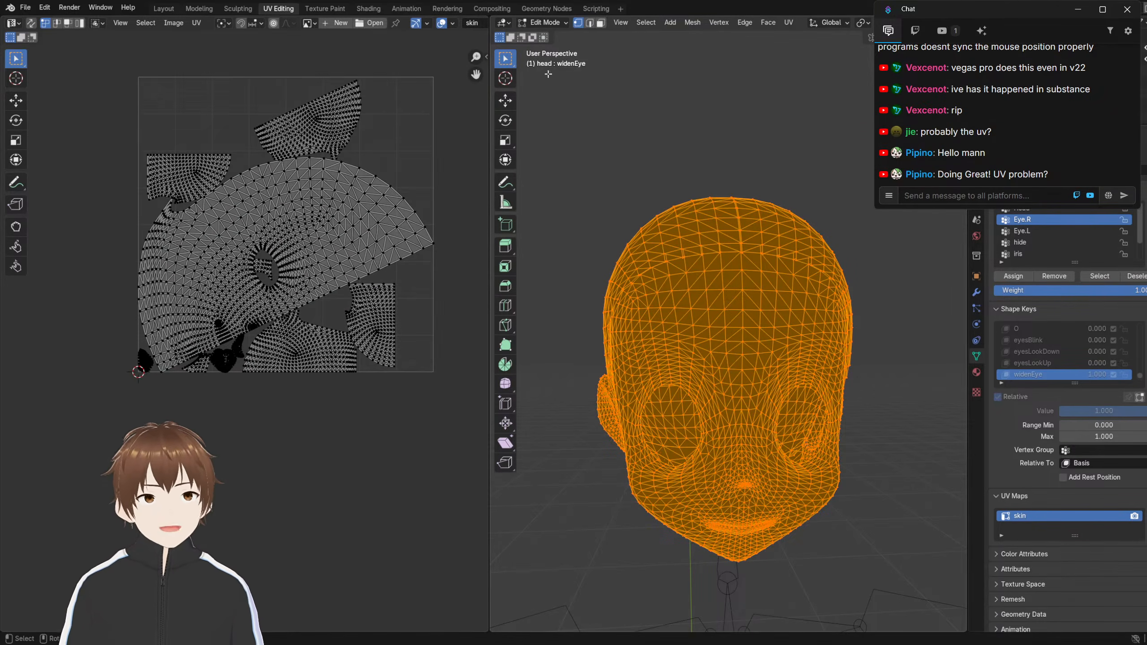
# Inspect the head in the Layout workspace and its packed UV layout over mask_head in the Texture Paint workspace
pyautogui.click(163, 8)
pyautogui.click(938, 22)
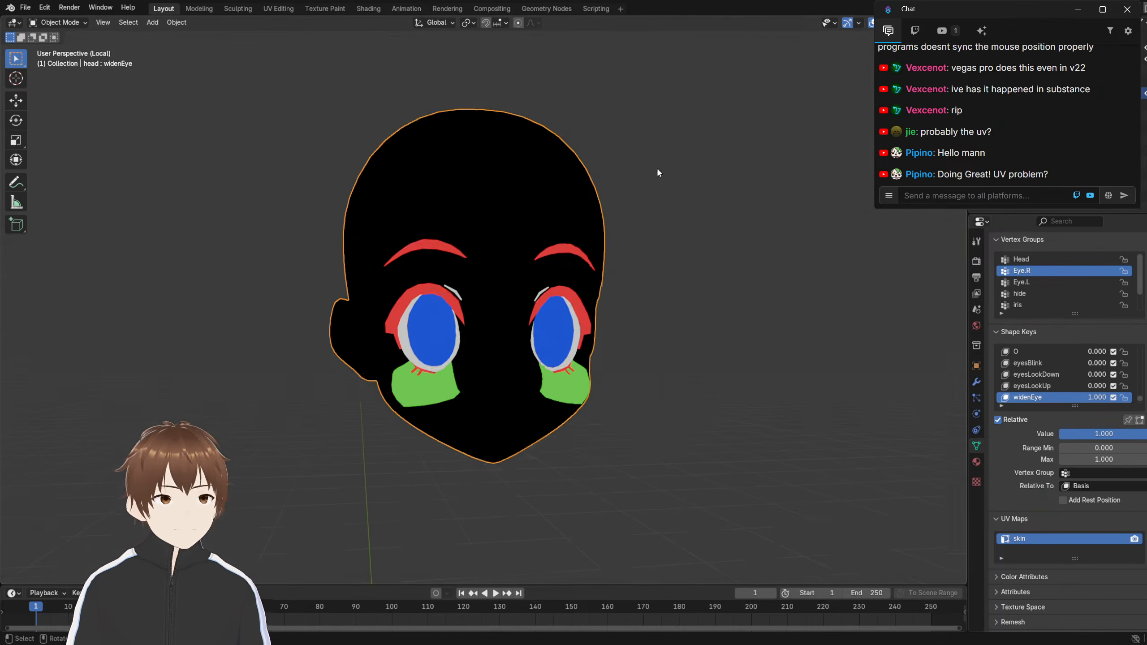
pyautogui.moveTo(541, 212)
pyautogui.mouseDown(button='middle')
pyautogui.moveTo(519, 217)
pyautogui.moveTo(533, 214)
pyautogui.mouseUp(button='middle')
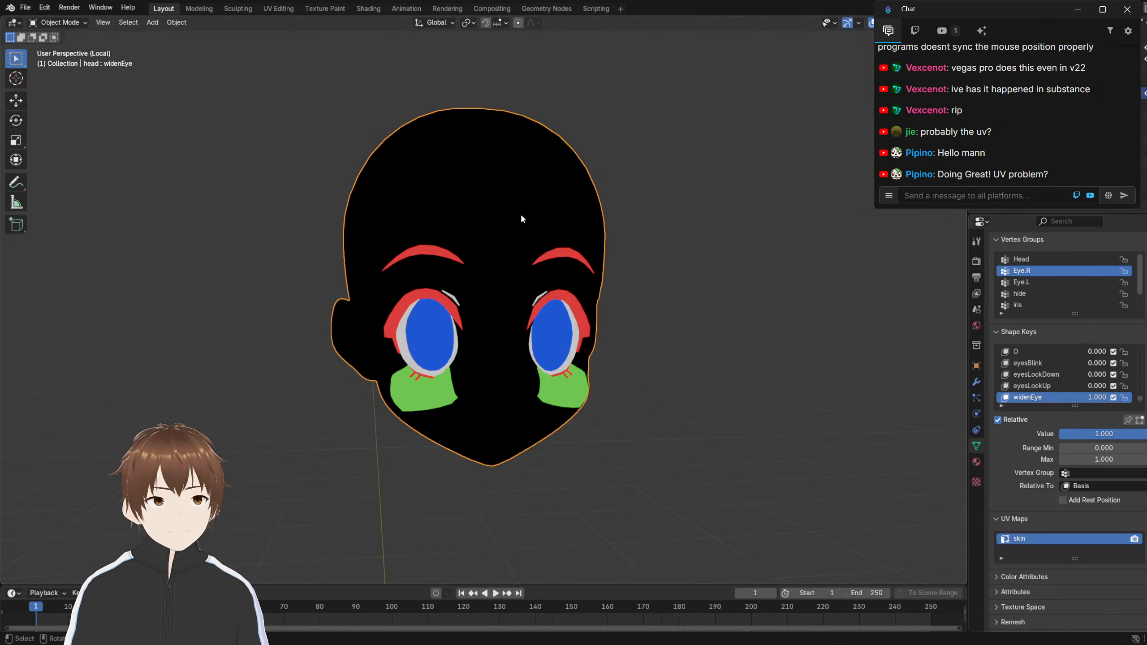
pyautogui.click(57, 22)
pyautogui.click(325, 8)
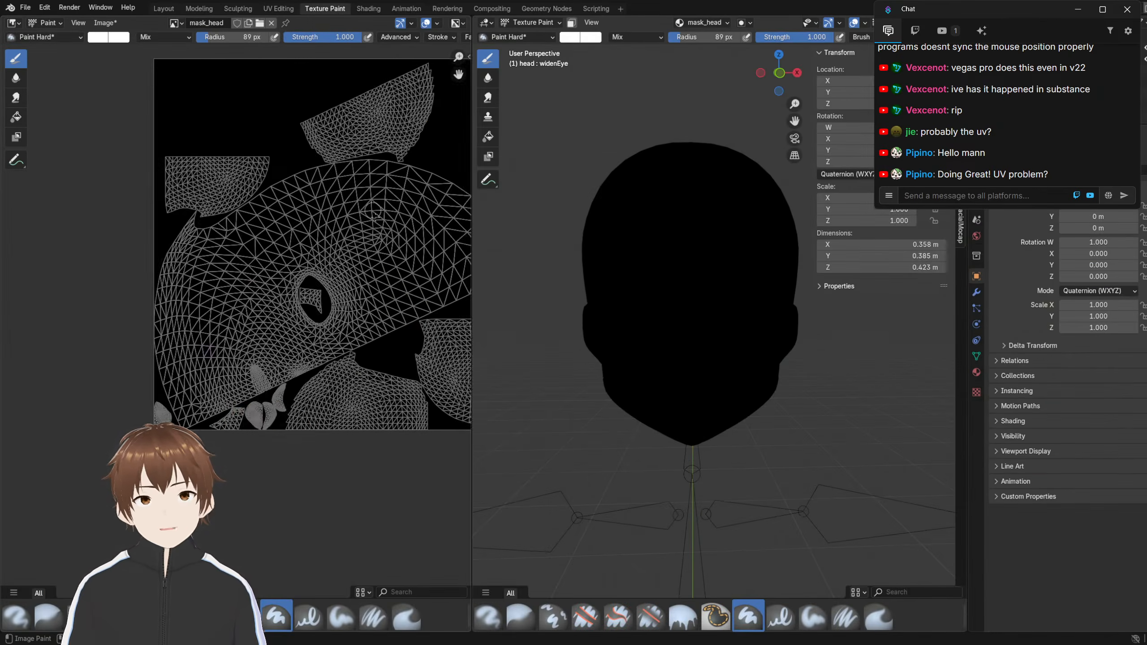
pyautogui.moveTo(640, 264); pyautogui.dragTo(666, 261, button='middle')
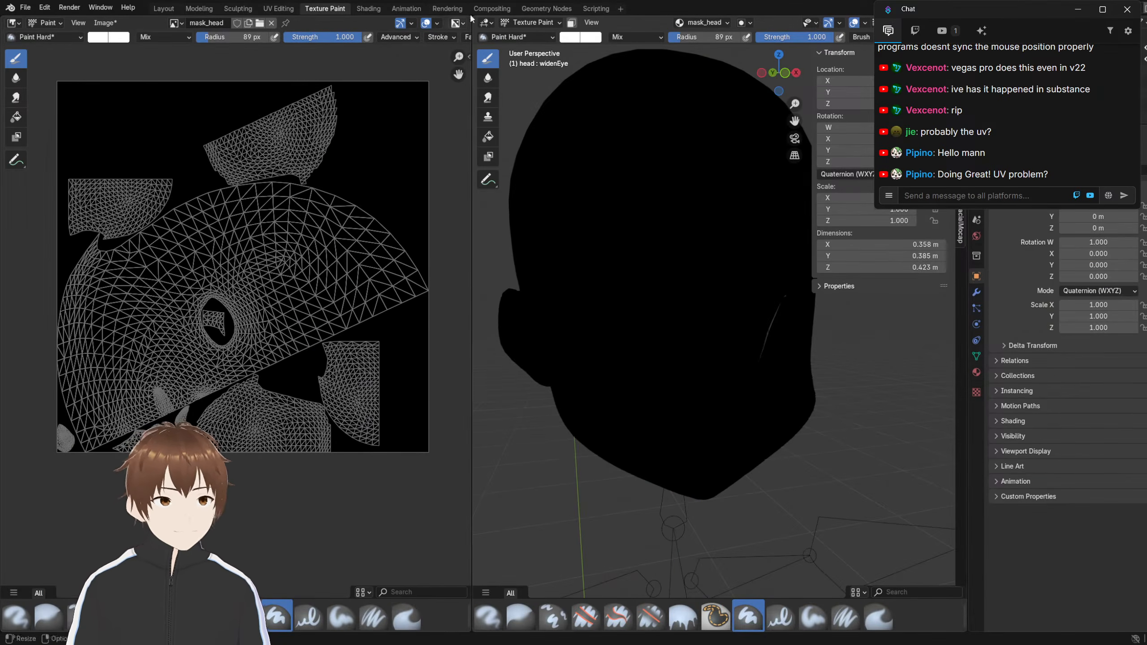
# In the Shading workspace, enlarge the 3D viewport and put the head into Texture Paint mode
pyautogui.click(375, 12)
pyautogui.scroll(2, 402, 221)
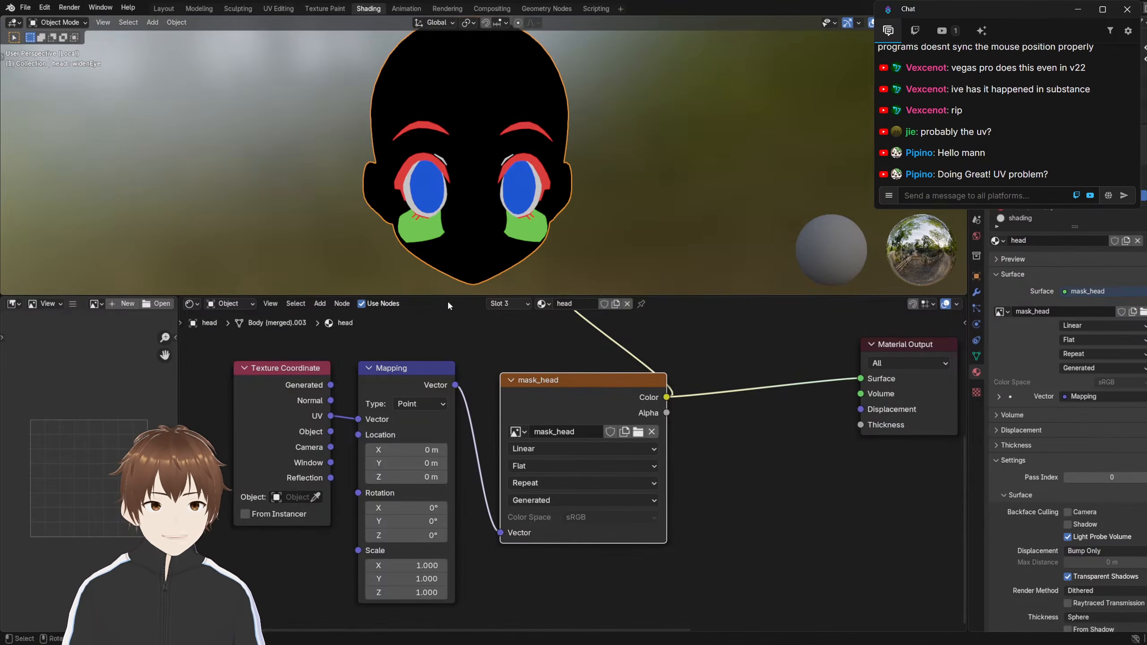
pyautogui.moveTo(449, 296); pyautogui.dragTo(449, 335)
pyautogui.click(58, 22)
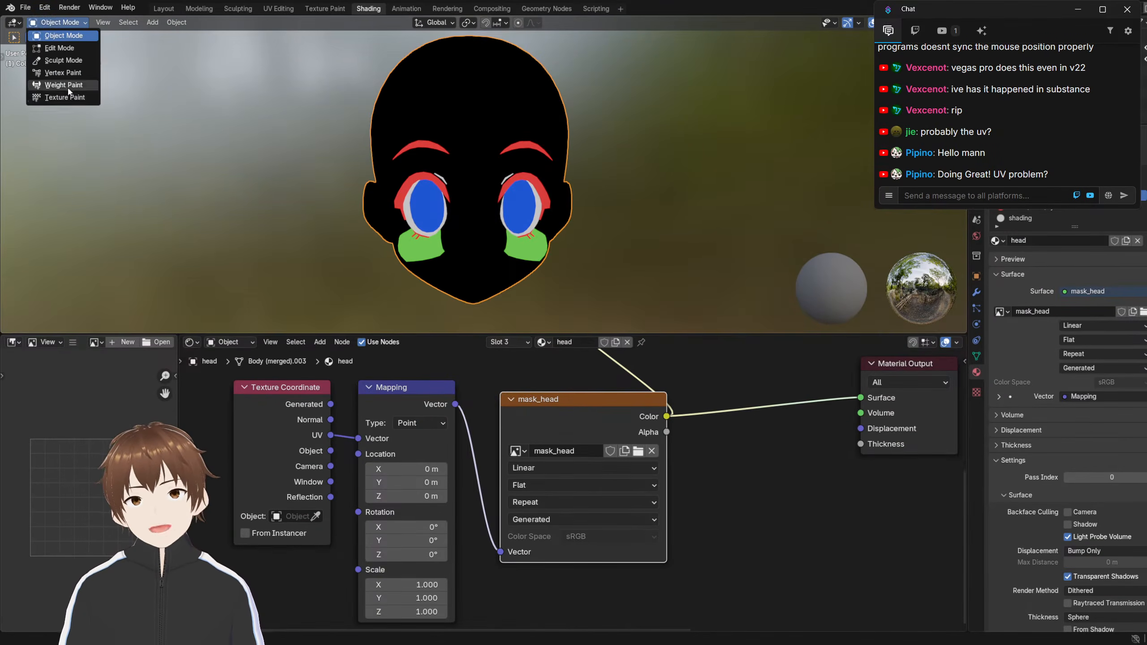
pyautogui.click(68, 97)
# Set the brush color to pure red in RGB and paint a patch across the forehead
pyautogui.click(116, 39)
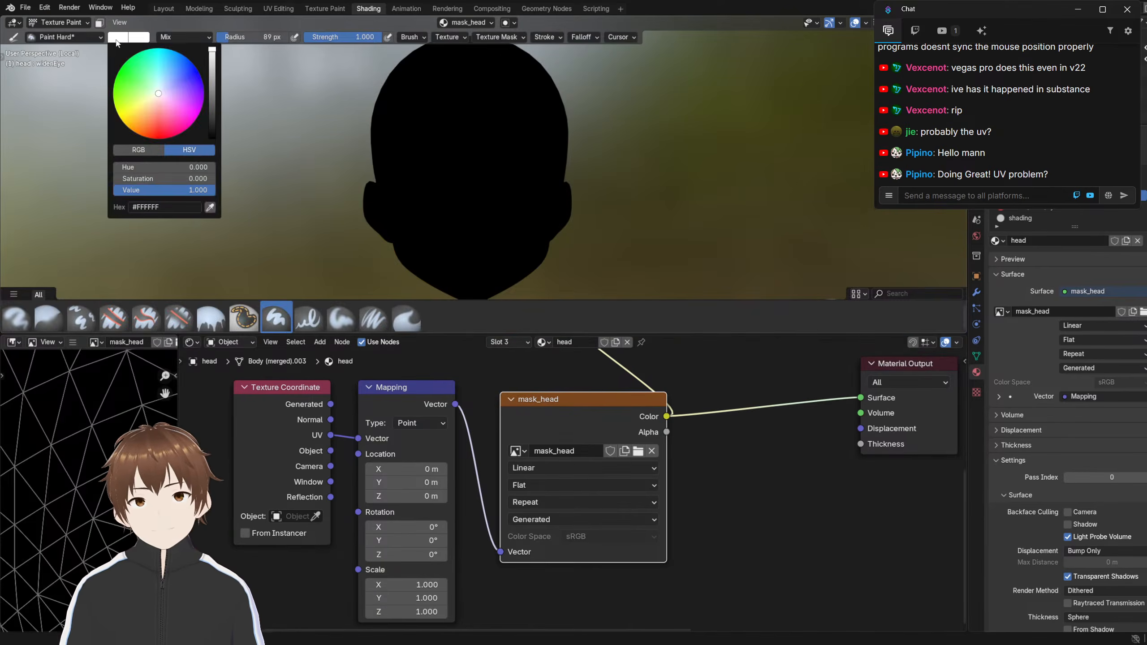
pyautogui.click(140, 153)
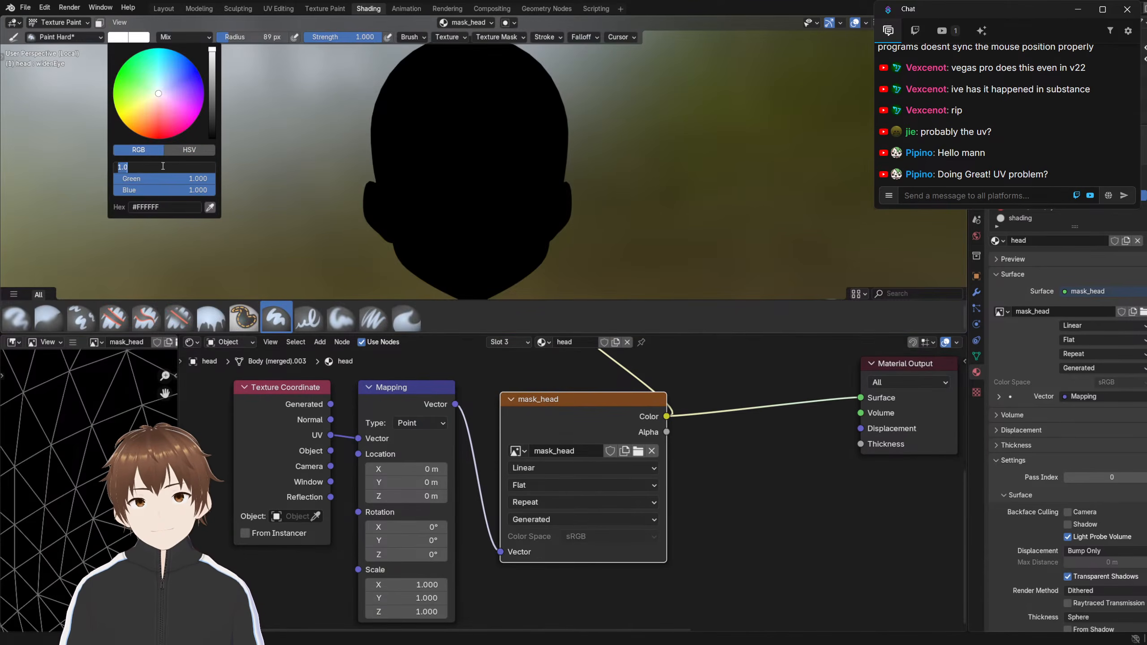
pyautogui.moveTo(174, 181)
pyautogui.mouseDown()
pyautogui.moveTo(67, 183)
pyautogui.moveTo(7, 200)
pyautogui.mouseUp()
pyautogui.scroll(1, 500, 161)
pyautogui.moveTo(454, 103); pyautogui.dragTo(452, 93)
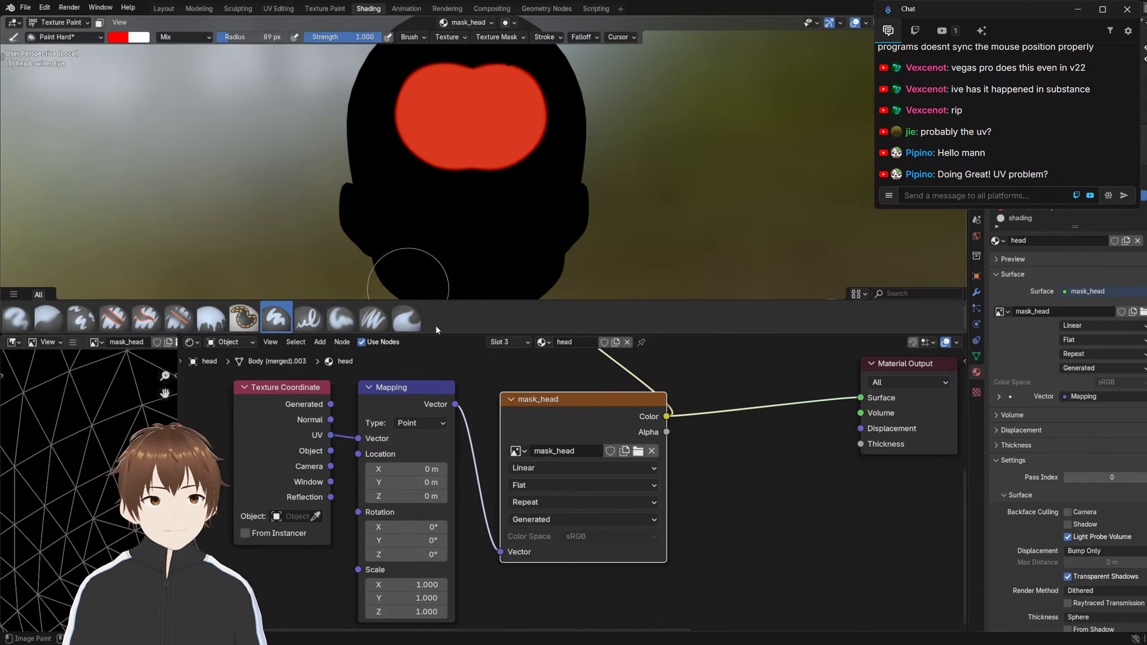
# Preview the mask's Red channel and space out the Material Output, Separate Color and Mix nodes
pyautogui.scroll(-4, 510, 422)
pyautogui.moveTo(510, 421); pyautogui.dragTo(434, 422, button='middle')
pyautogui.moveTo(577, 473); pyautogui.dragTo(712, 548)
pyautogui.moveTo(438, 390); pyautogui.dragTo(557, 446)
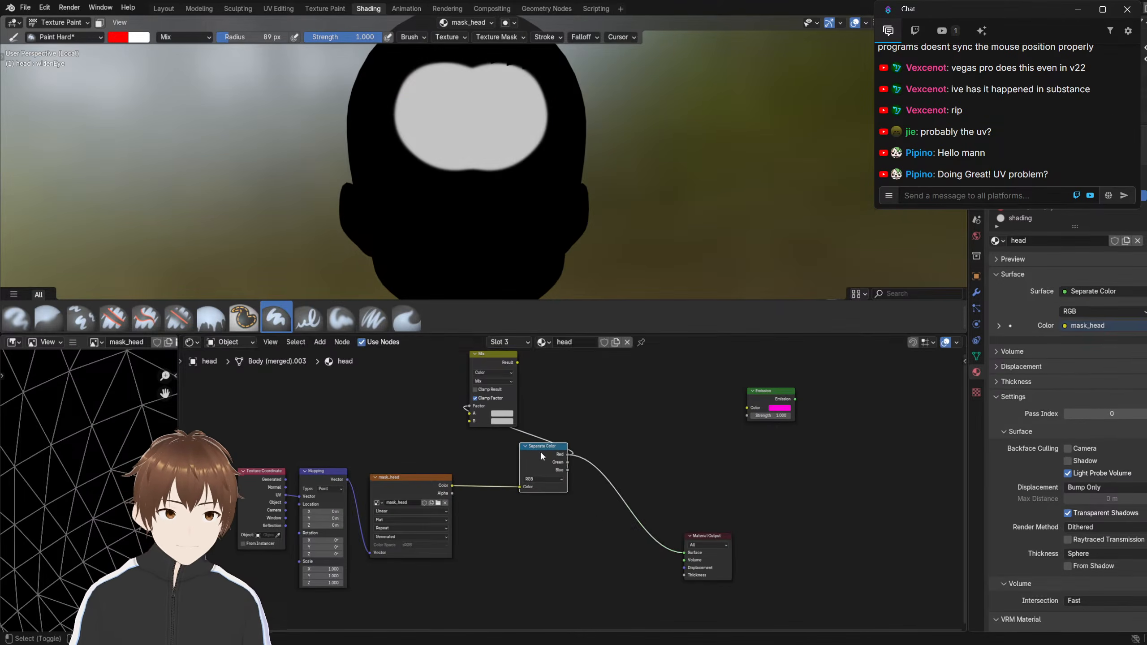
pyautogui.moveTo(491, 360); pyautogui.dragTo(453, 358, button='middle')
pyautogui.moveTo(451, 358); pyautogui.dragTo(554, 366)
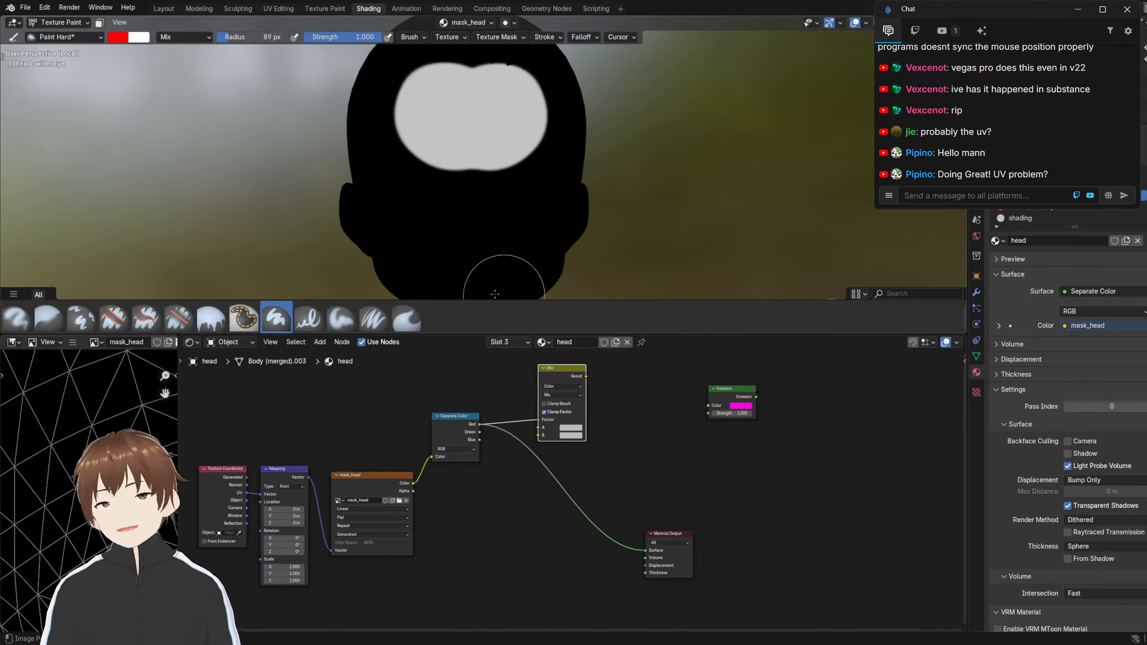
# Reposition the Mix node above and beside the Separate Color node
pyautogui.scroll(5, 480, 413)
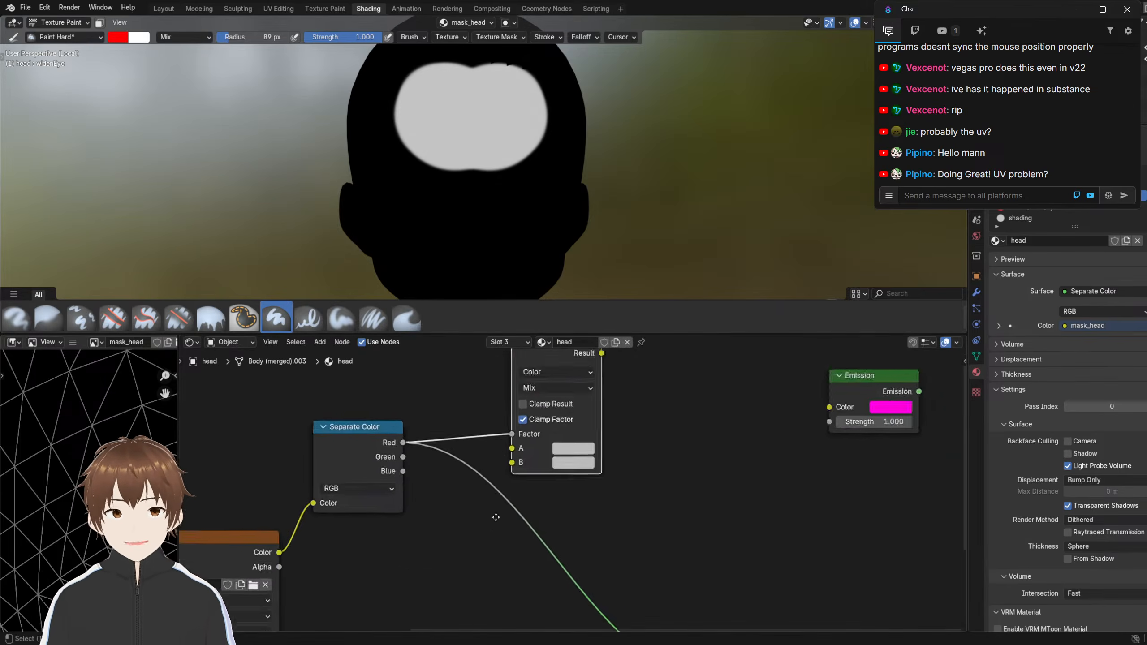
pyautogui.moveTo(463, 413); pyautogui.dragTo(520, 425, button='middle')
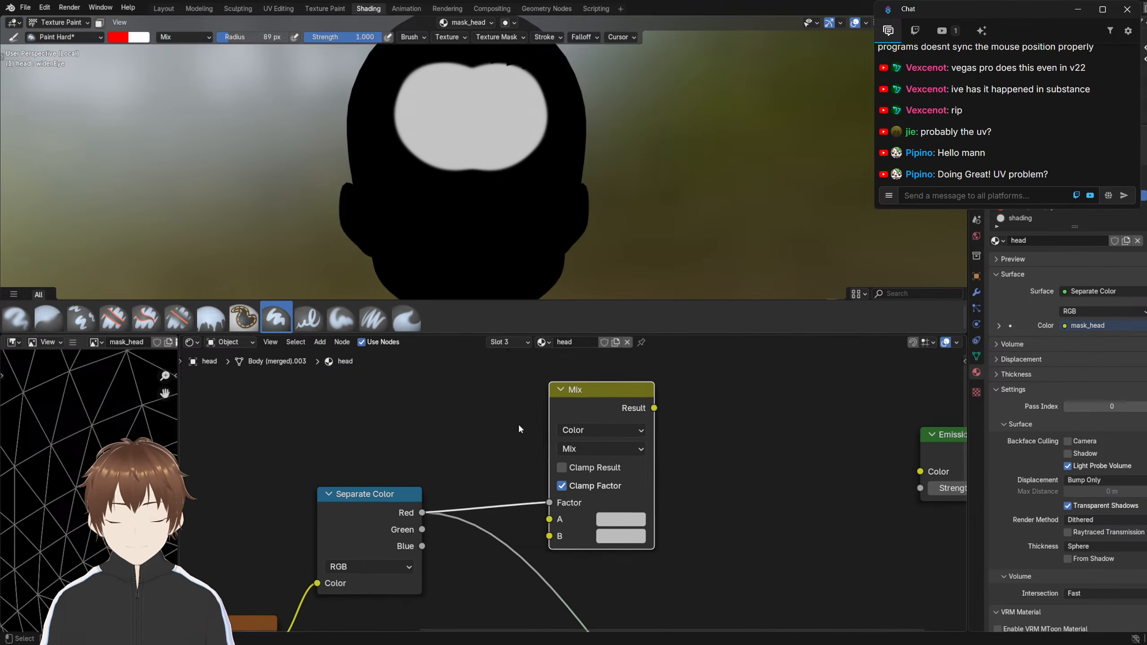
pyautogui.moveTo(604, 397); pyautogui.dragTo(574, 375)
pyautogui.scroll(-4, 485, 405)
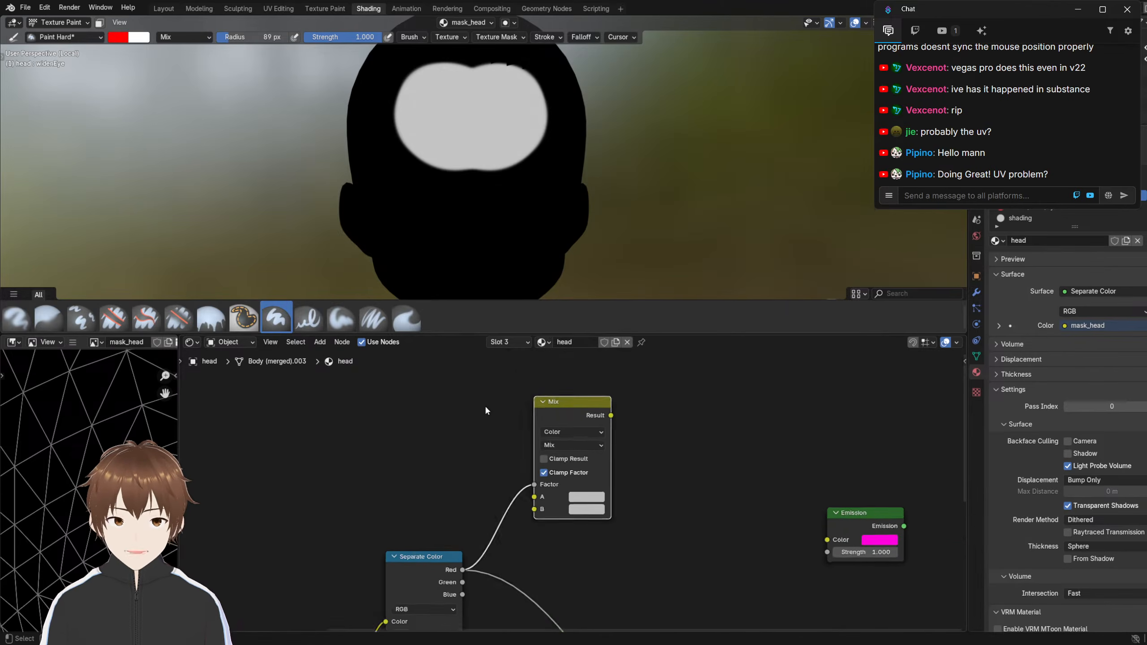
pyautogui.scroll(1, 473, 405)
pyautogui.moveTo(516, 450); pyautogui.dragTo(472, 420, button='middle')
pyautogui.moveTo(537, 381); pyautogui.dragTo(533, 411)
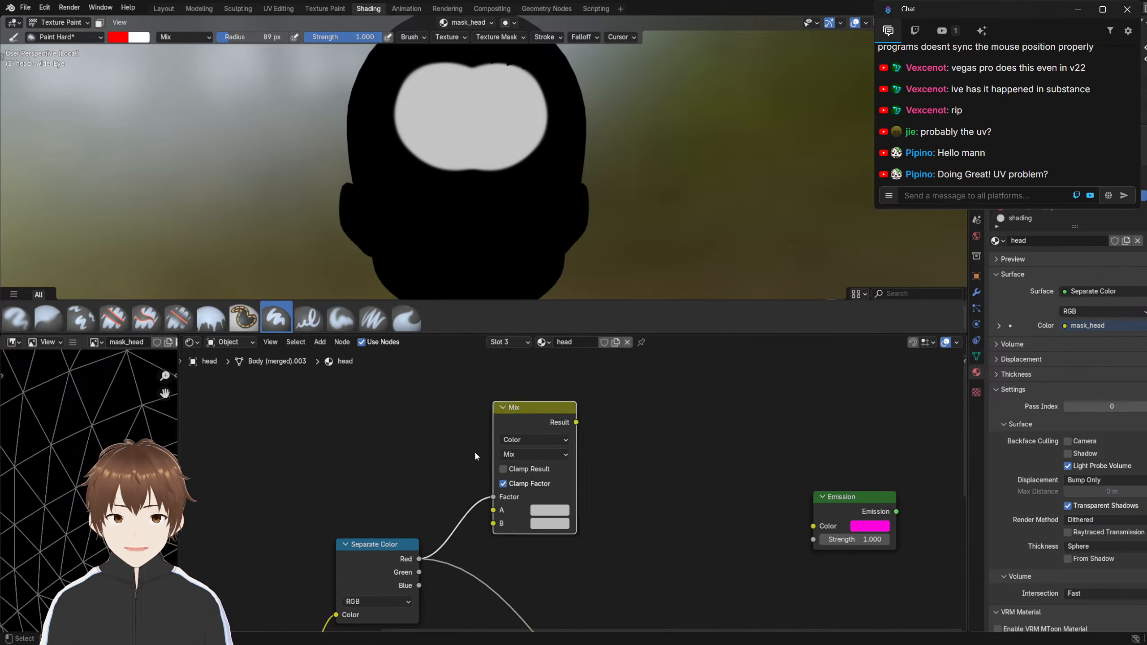
pyautogui.moveTo(474, 456); pyautogui.dragTo(459, 393, button='middle')
pyautogui.scroll(2, 456, 431)
pyautogui.moveTo(437, 431); pyautogui.dragTo(477, 432, button='middle')
pyautogui.scroll(2, 466, 446)
pyautogui.scroll(-3, 484, 420)
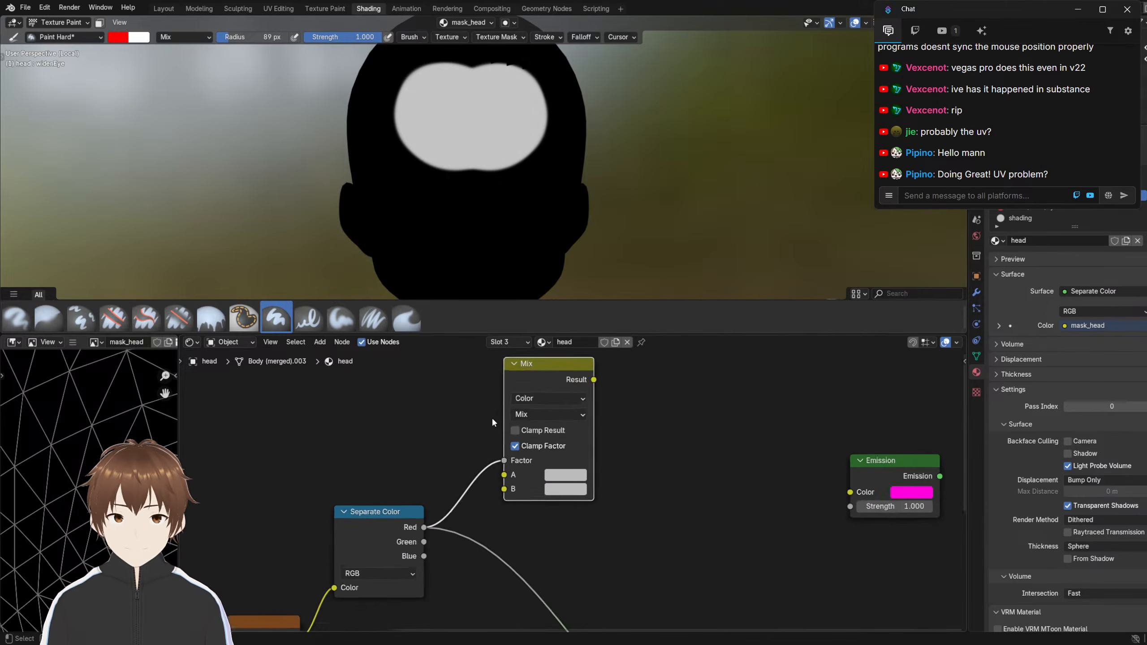
pyautogui.scroll(-1, 497, 416)
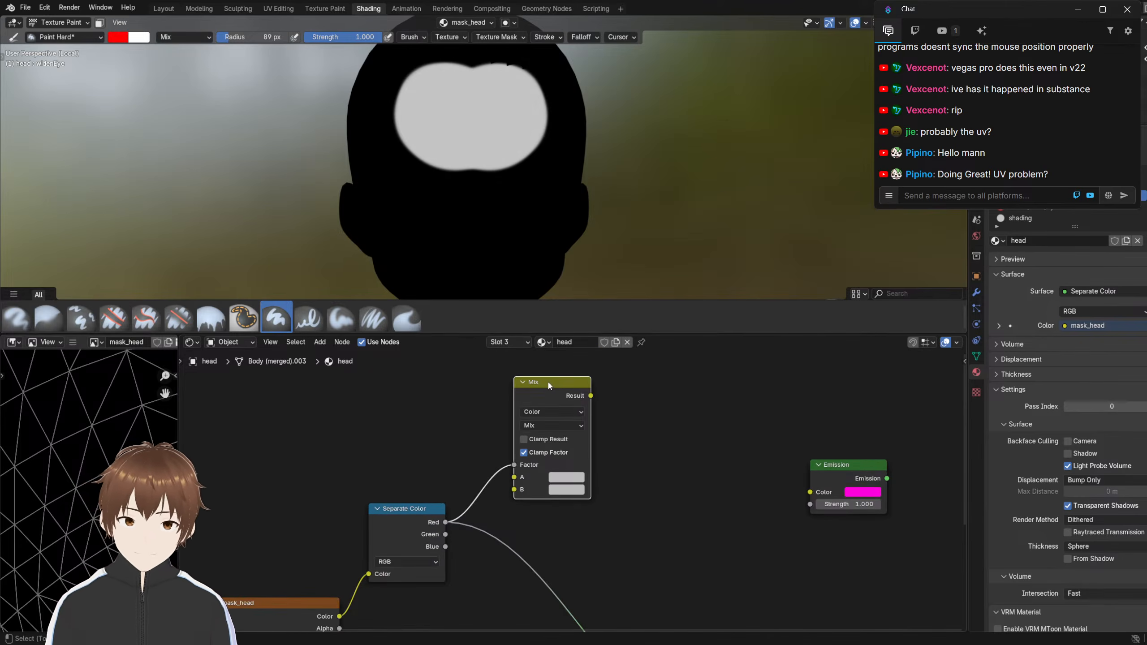
# Preview the Separate Color node's Red output on the head and examine the Mix node's color inputs
pyautogui.keyDown('ctrl'); pyautogui.keyDown('shift'); pyautogui.click(542, 431); pyautogui.keyUp('shift'); pyautogui.keyUp('ctrl')
pyautogui.keyDown('ctrl'); pyautogui.keyDown('shift'); pyautogui.click(414, 513); pyautogui.keyUp('shift'); pyautogui.keyUp('ctrl')
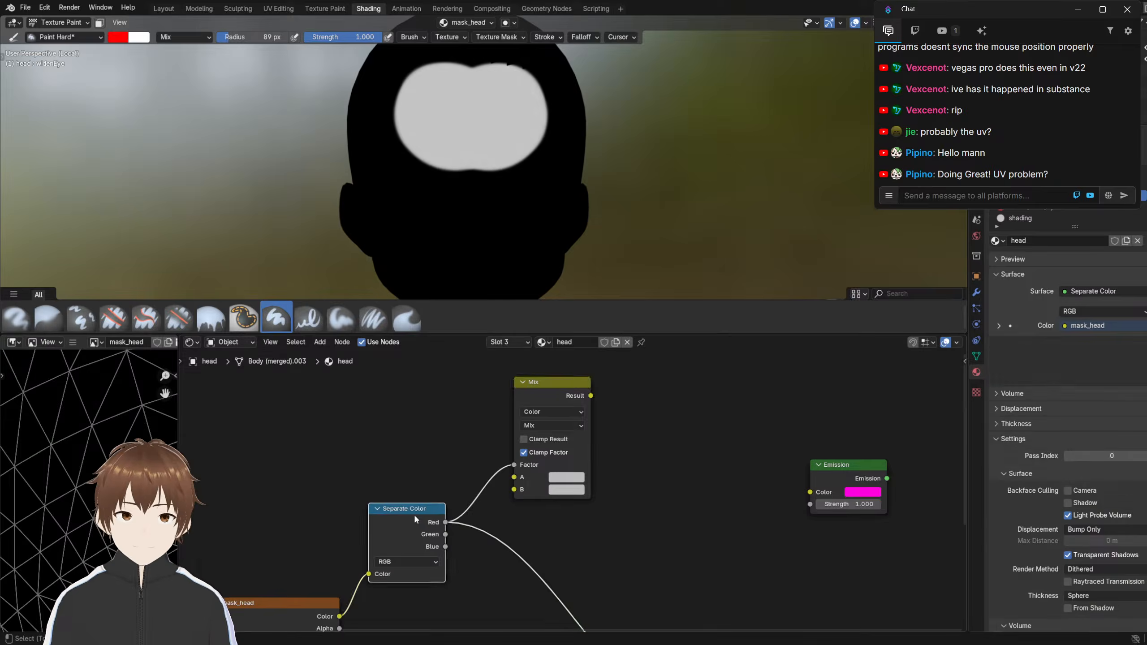
pyautogui.moveTo(483, 474); pyautogui.dragTo(475, 409, button='middle')
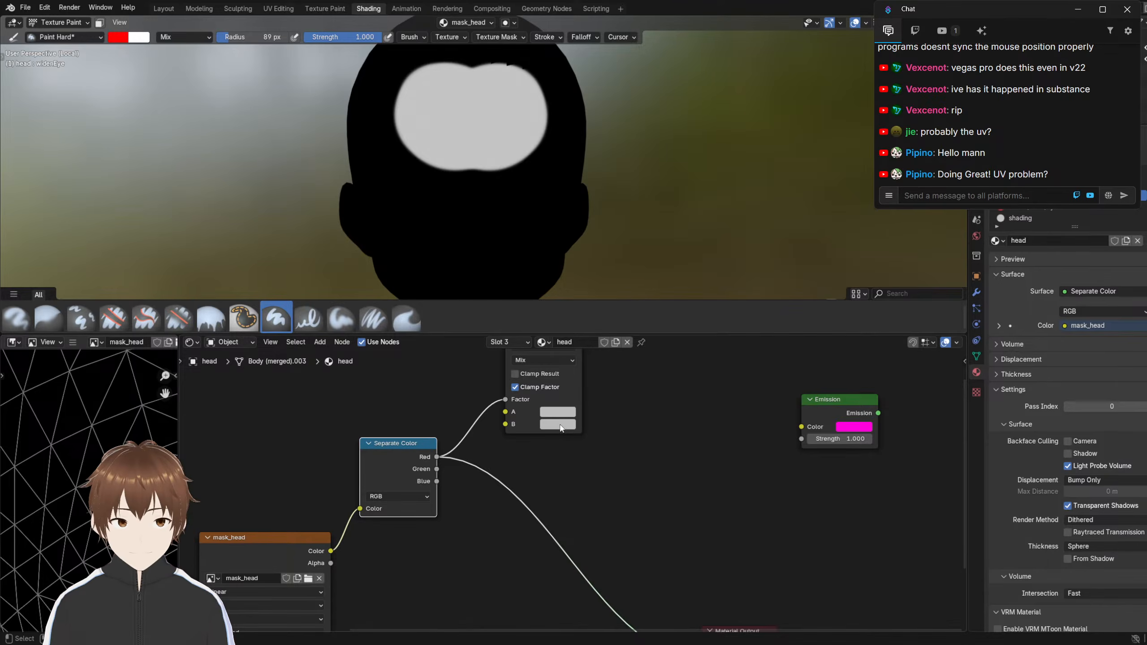
pyautogui.moveTo(541, 437); pyautogui.dragTo(567, 460, button='middle')
pyautogui.moveTo(517, 375); pyautogui.dragTo(515, 411, button='middle')
# Replace the Mix node with a Color Ramp and connect the Separate Color node's Red output to its Fac input
pyautogui.click(589, 379)
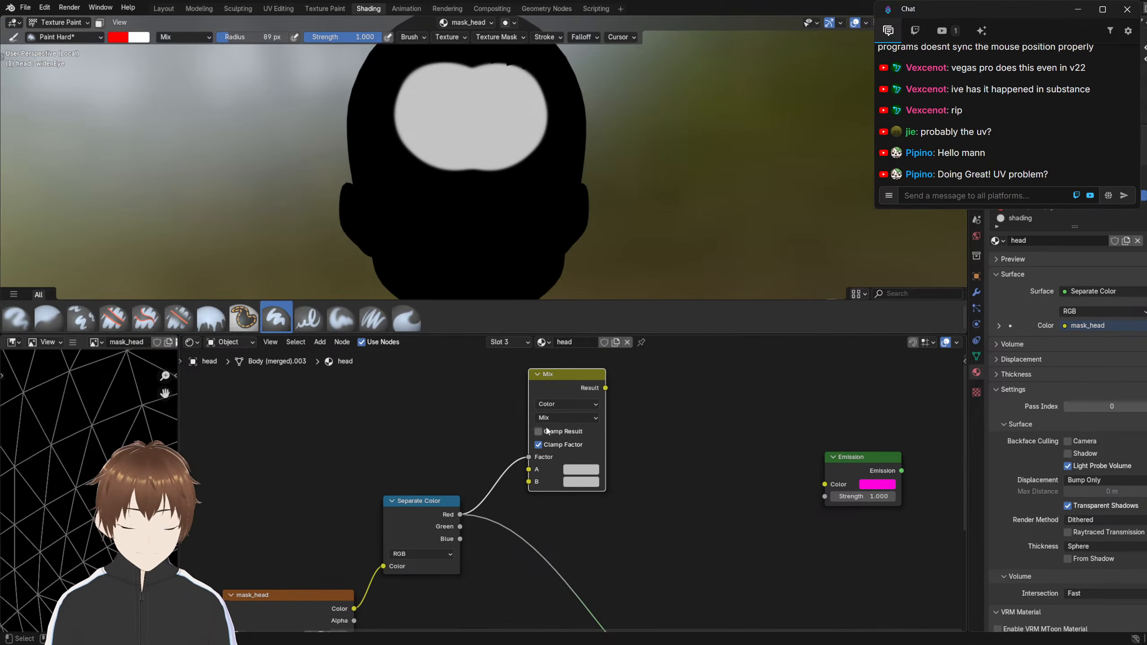
pyautogui.press('x')
pyautogui.hotkey('shift', 'a')
pyautogui.write('co')
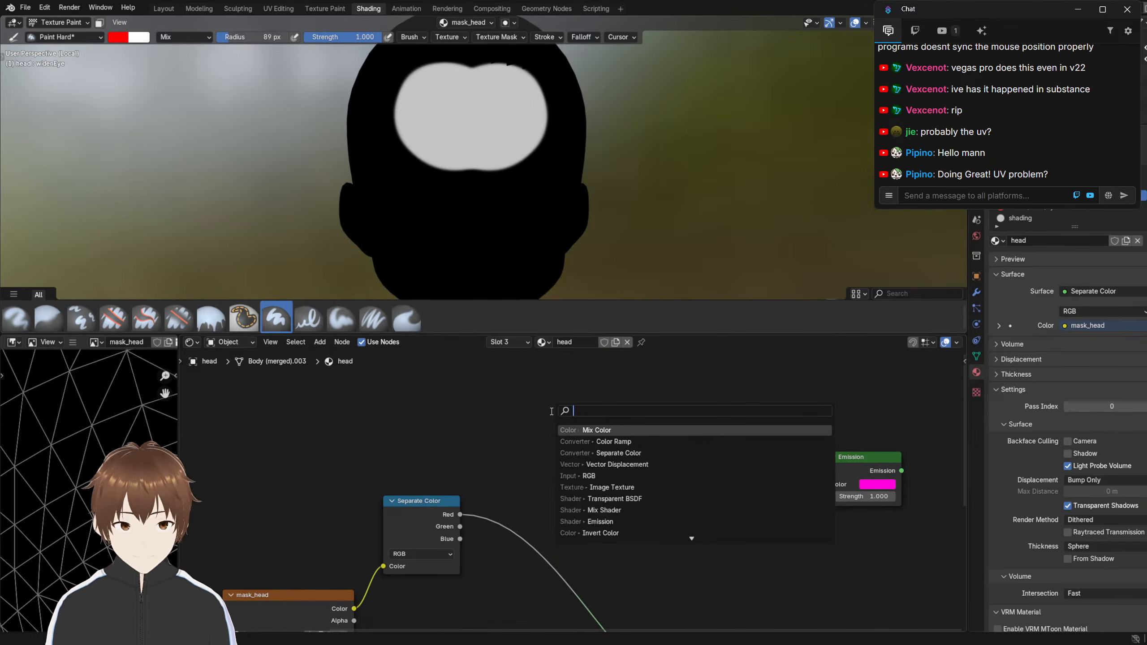
pyautogui.write('lo')
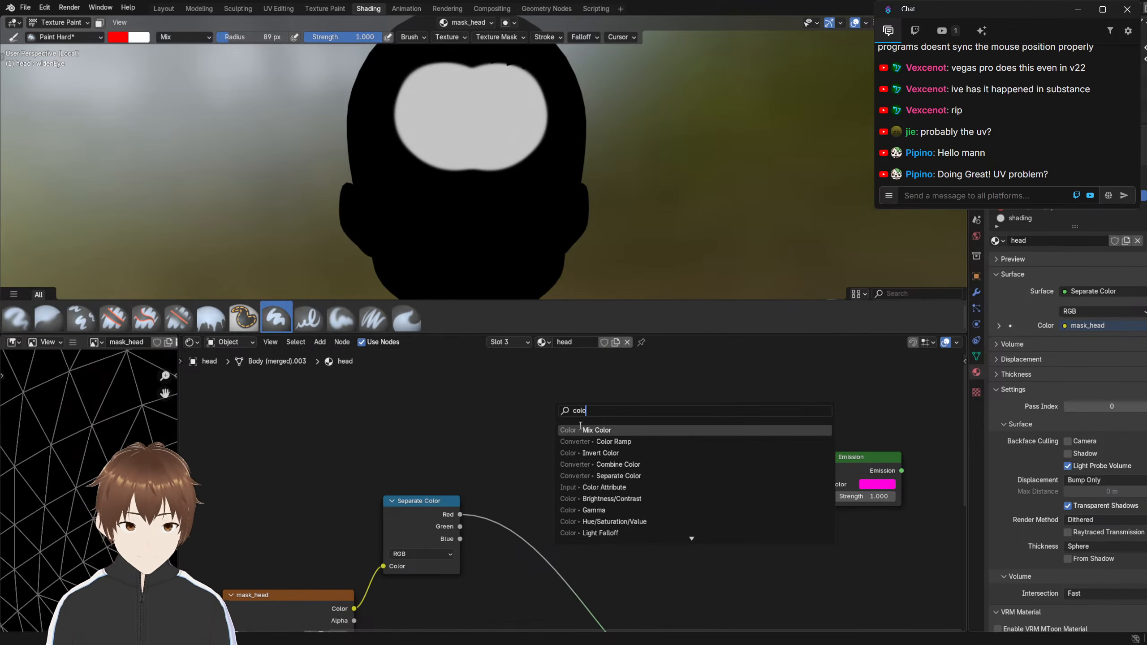
pyautogui.click(612, 441)
pyautogui.click(549, 417)
pyautogui.moveTo(459, 515); pyautogui.dragTo(537, 510)
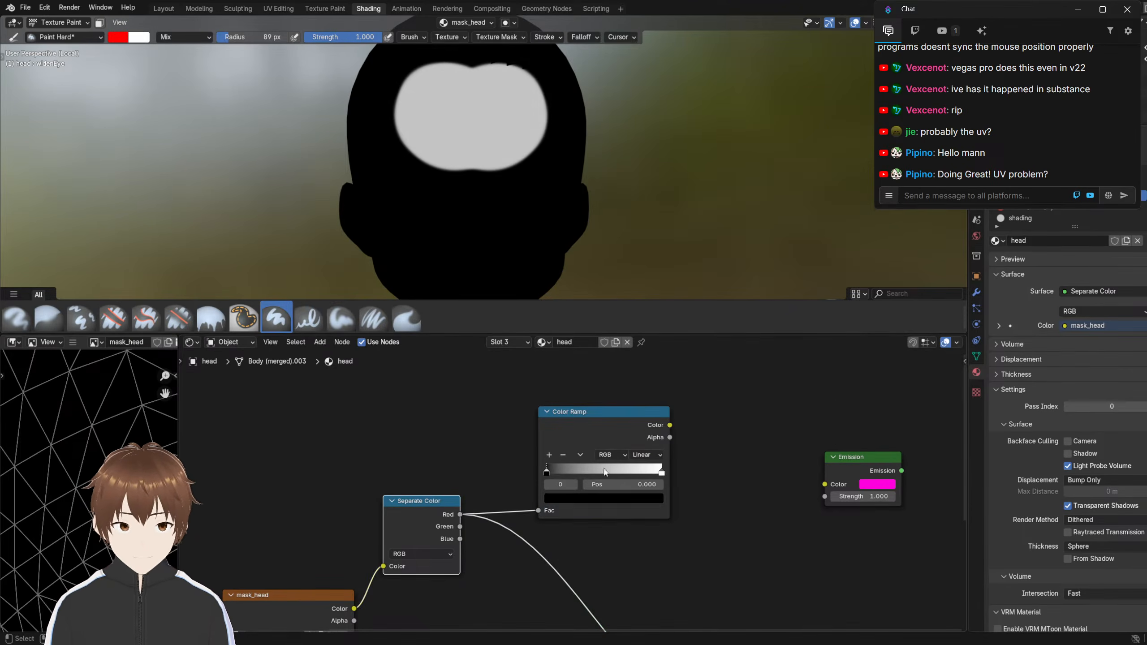
# Set the Color Ramp's interpolation to Constant and move its white stop to position 0.484
pyautogui.click(647, 454)
pyautogui.click(653, 530)
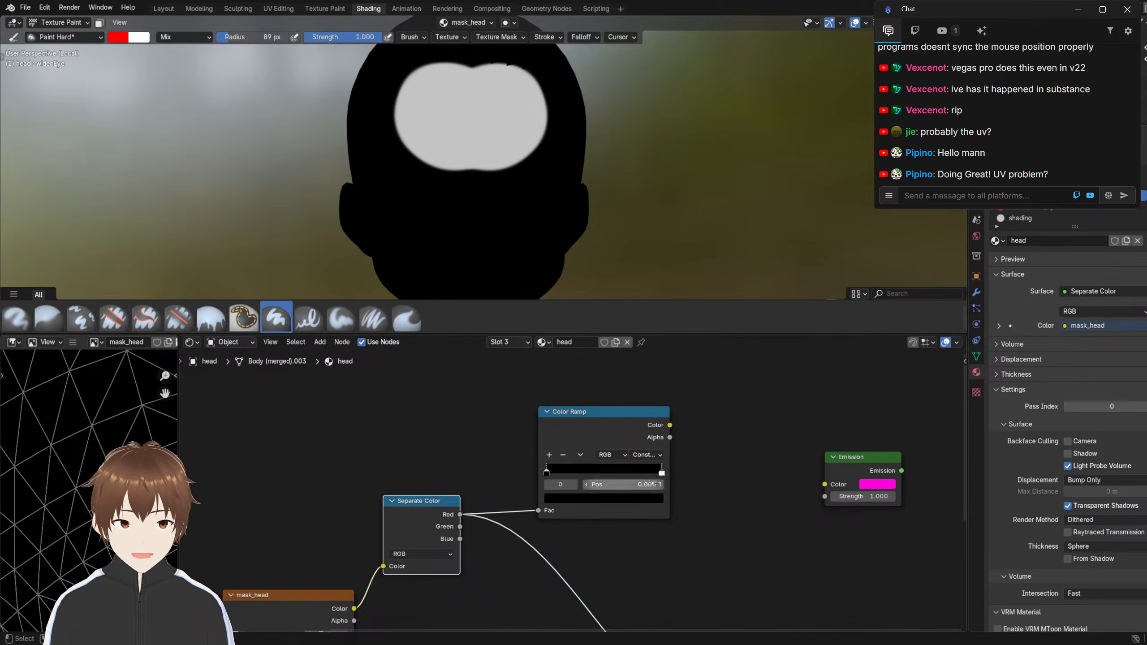
pyautogui.moveTo(661, 472); pyautogui.dragTo(625, 477)
pyautogui.click(599, 500)
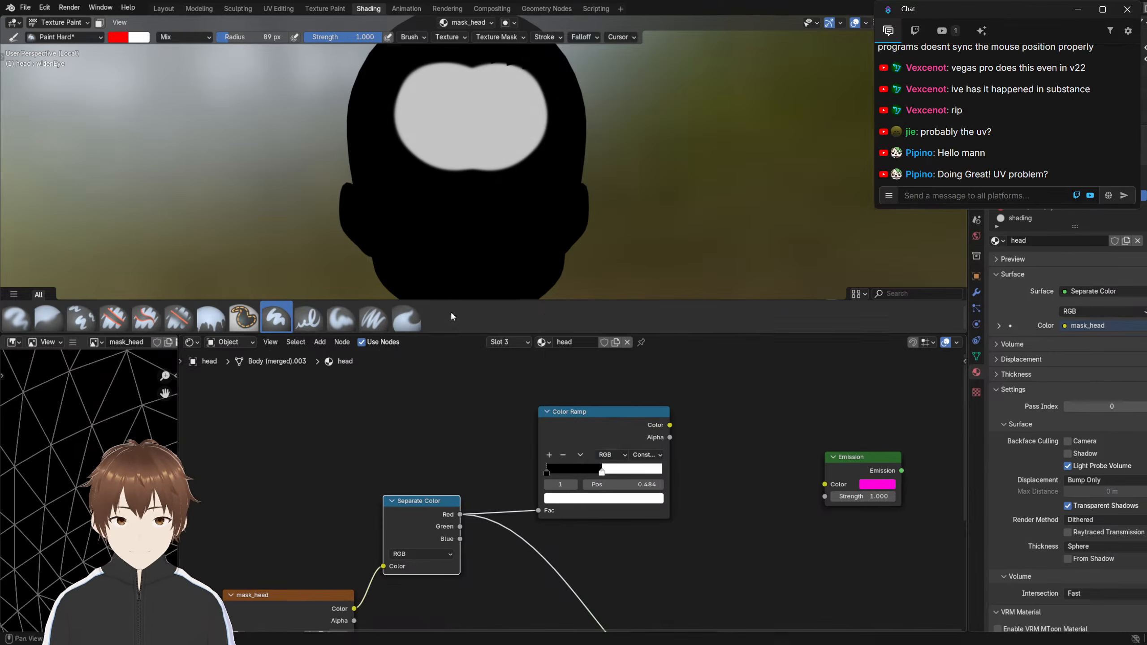
# In the Layout workspace, view the head from the front and split the viewport vertically into two side-by-side views
pyautogui.click(163, 9)
pyautogui.moveTo(337, 302); pyautogui.dragTo(406, 292, button='middle')
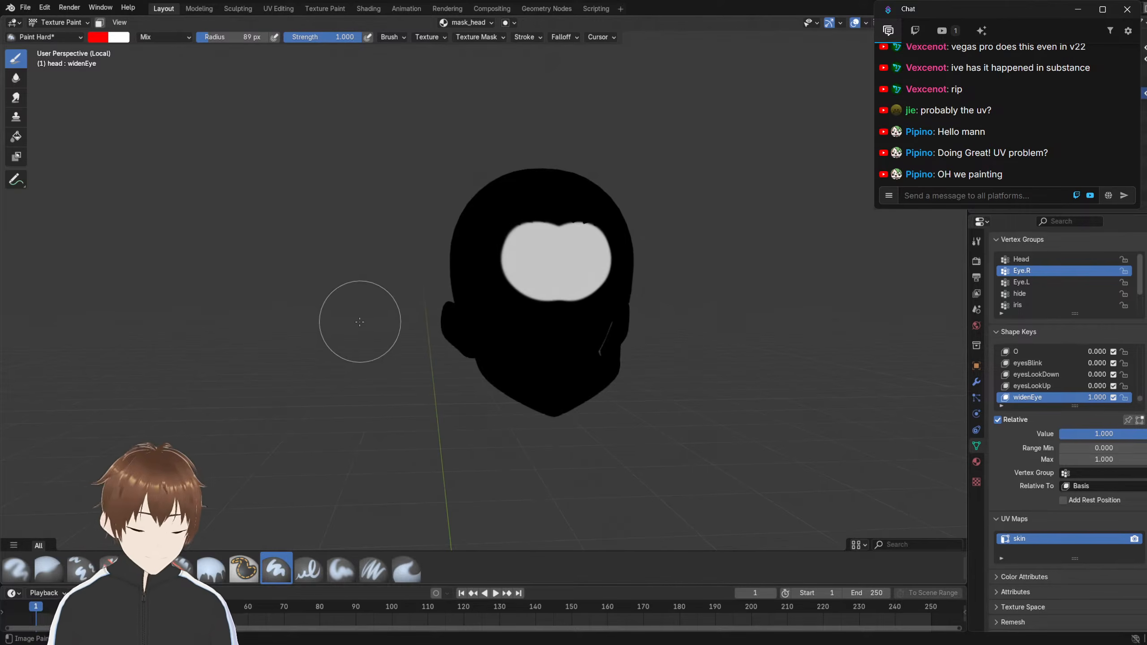
pyautogui.press('KP_1')
pyautogui.rightClick(486, 584)
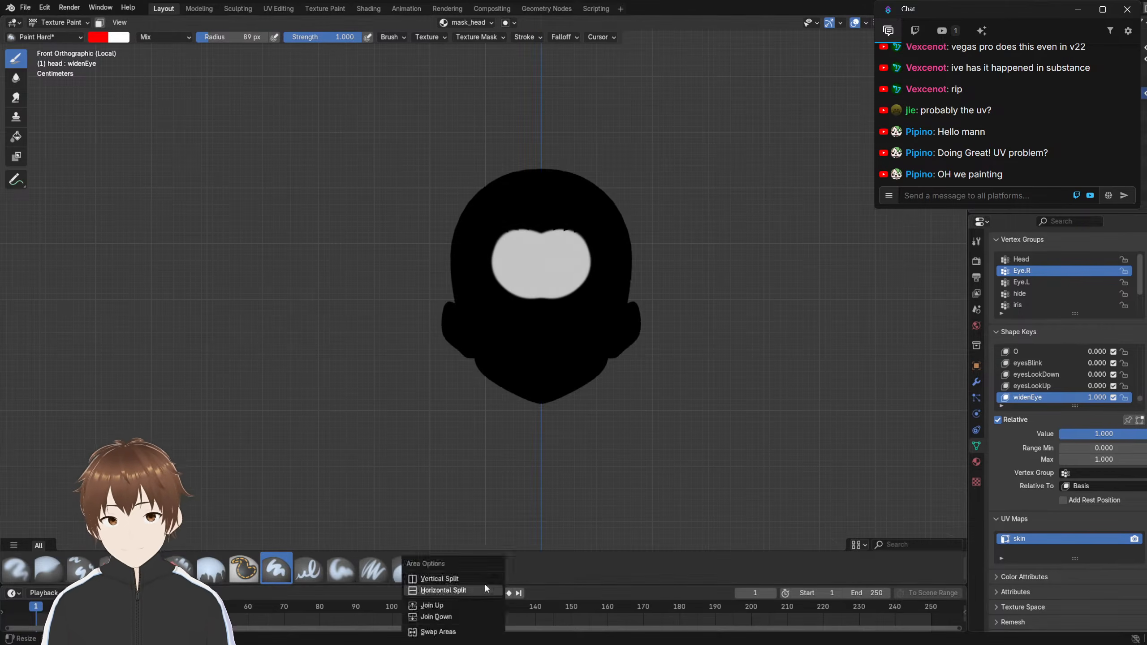
pyautogui.click(457, 326)
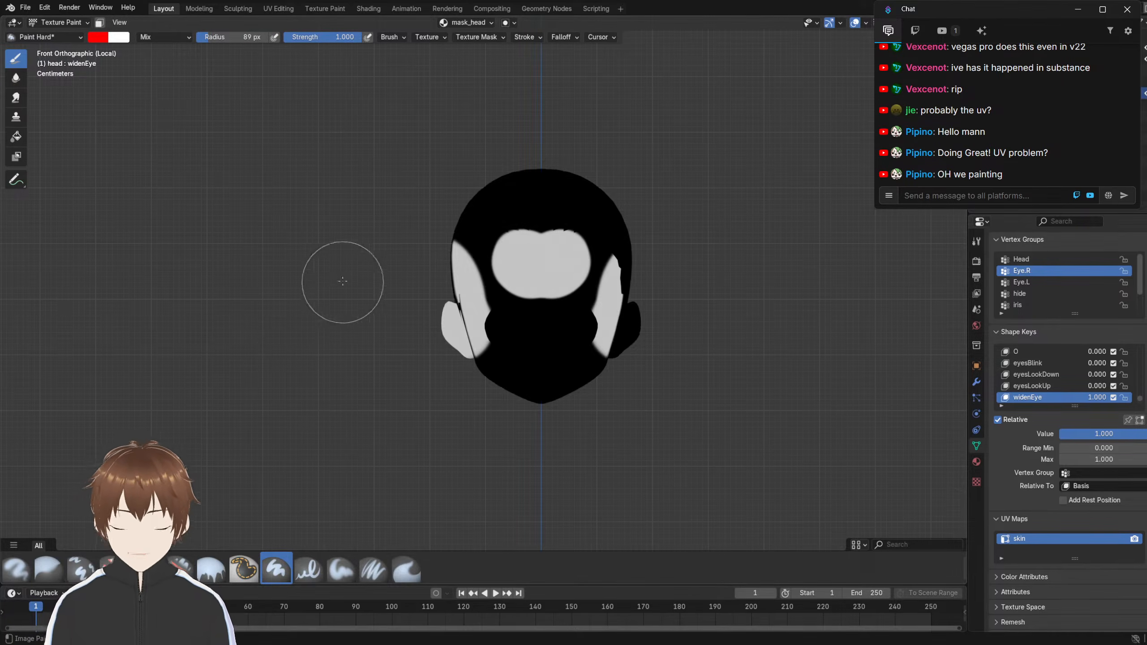
pyautogui.hotkey('ctrl', 'z')
pyautogui.rightClick(550, 585)
pyautogui.click(541, 580)
pyautogui.click(471, 341)
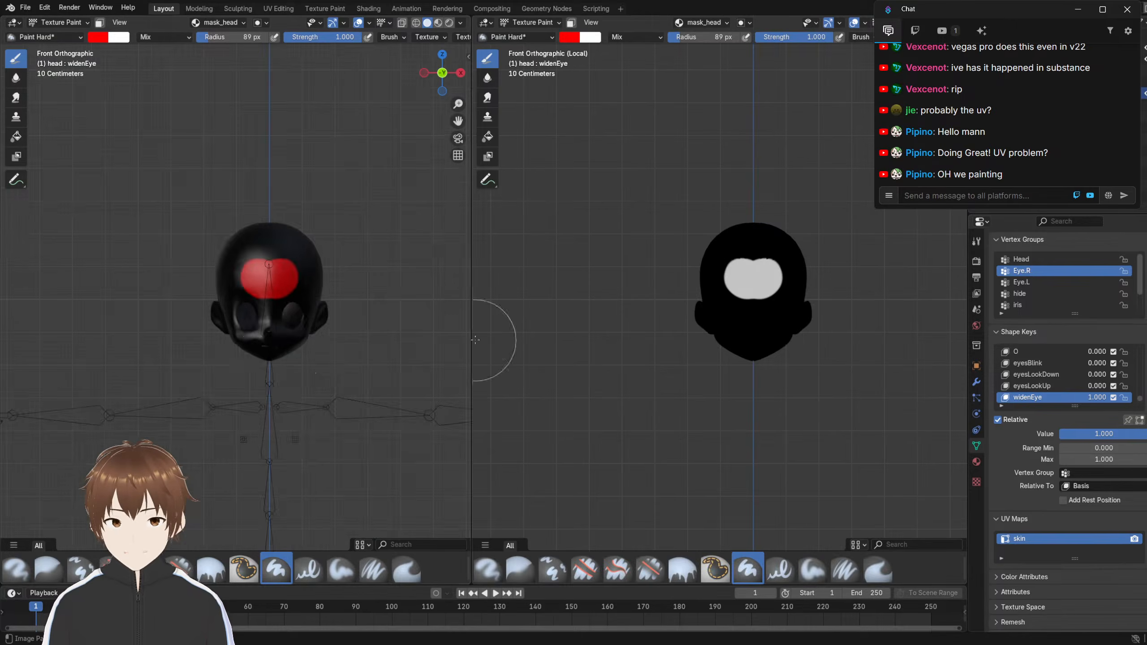
# Take the head out of Texture Paint mode, clear its mesh selection in Edit Mode and return to Object Mode
pyautogui.scroll(2, 272, 328)
pyautogui.keyDown('shift'); pyautogui.moveTo(226, 336); pyautogui.dragTo(301, 320, button='middle'); pyautogui.keyUp('shift')
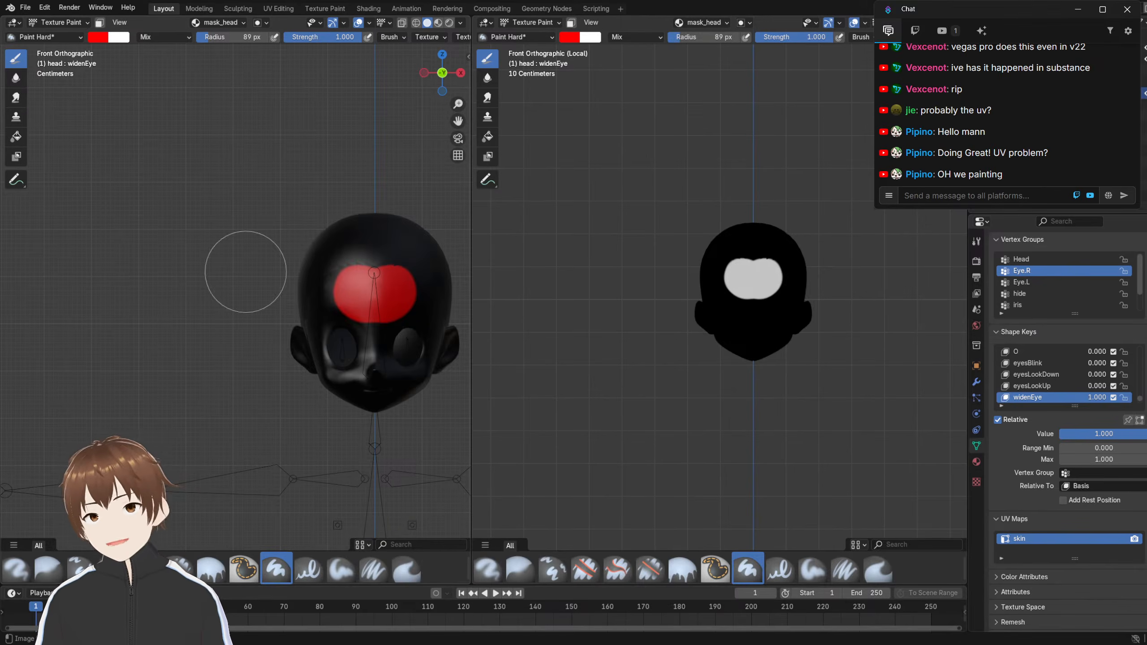
pyautogui.click(61, 22)
pyautogui.click(63, 38)
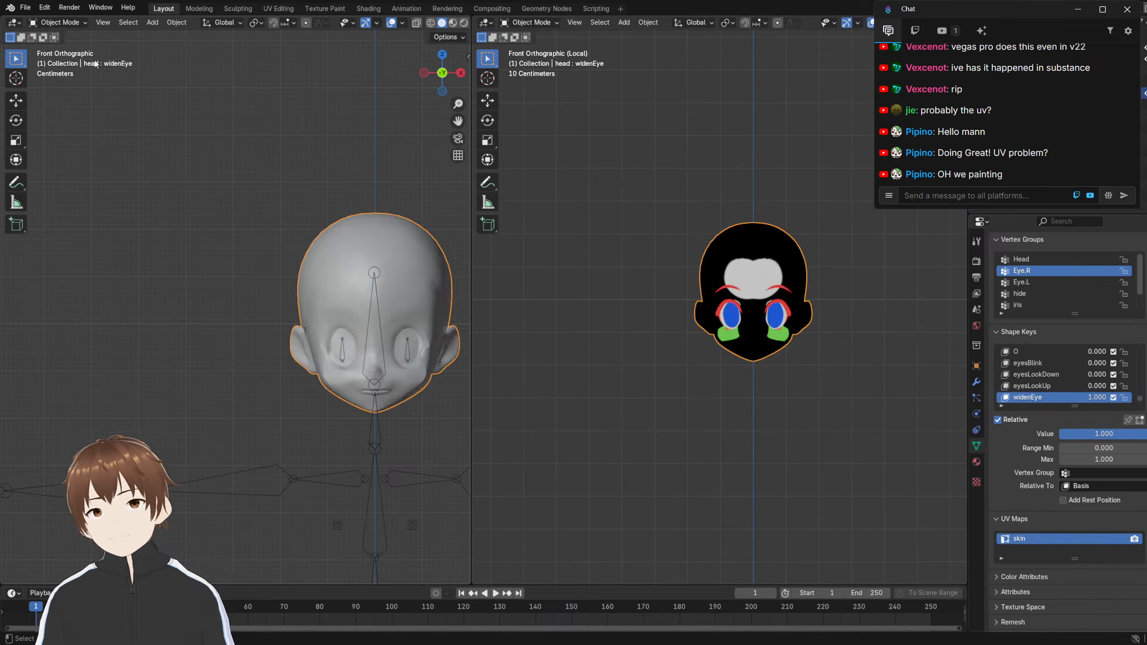
pyautogui.press('Tab')
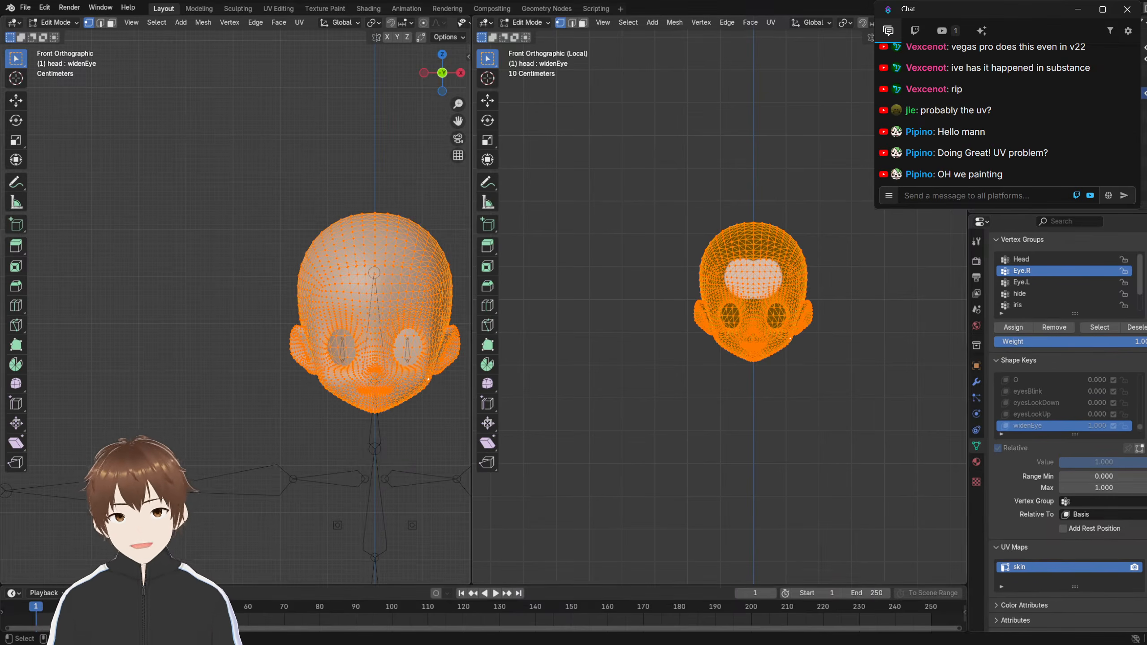
pyautogui.hotkey('alt', 'a')
pyautogui.click(59, 23)
pyautogui.click(65, 36)
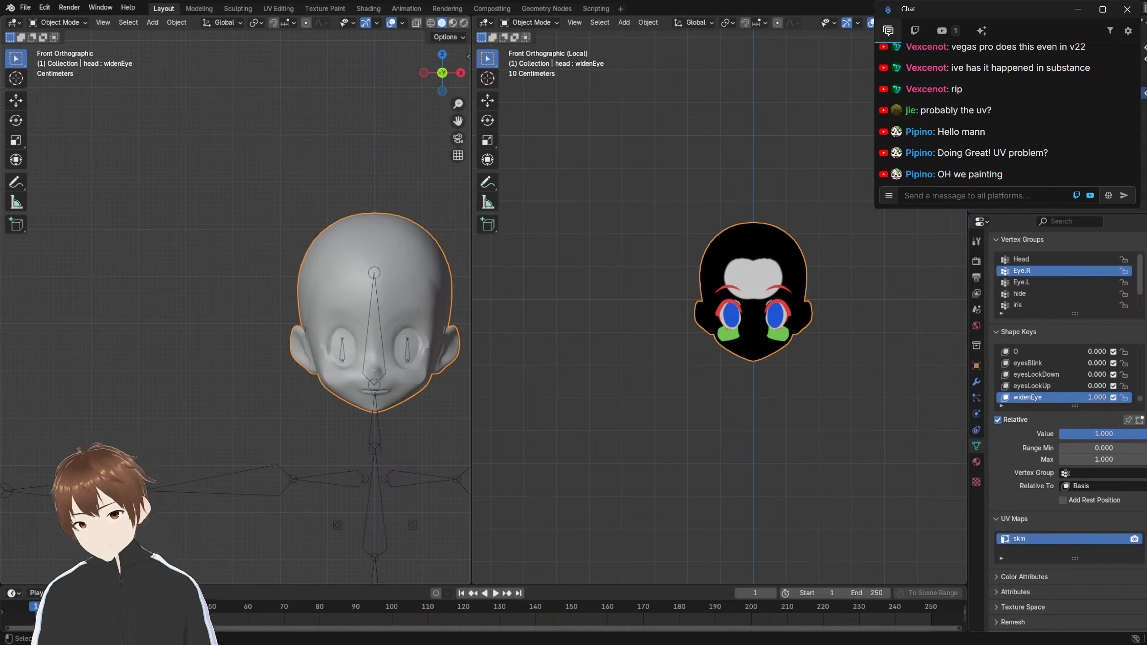
# Scale down the face Color.png reference image and move it up beside the character's armature
pyautogui.moveTo(151, 161); pyautogui.dragTo(151, 161)
pyautogui.scroll(-15, 277, 225)
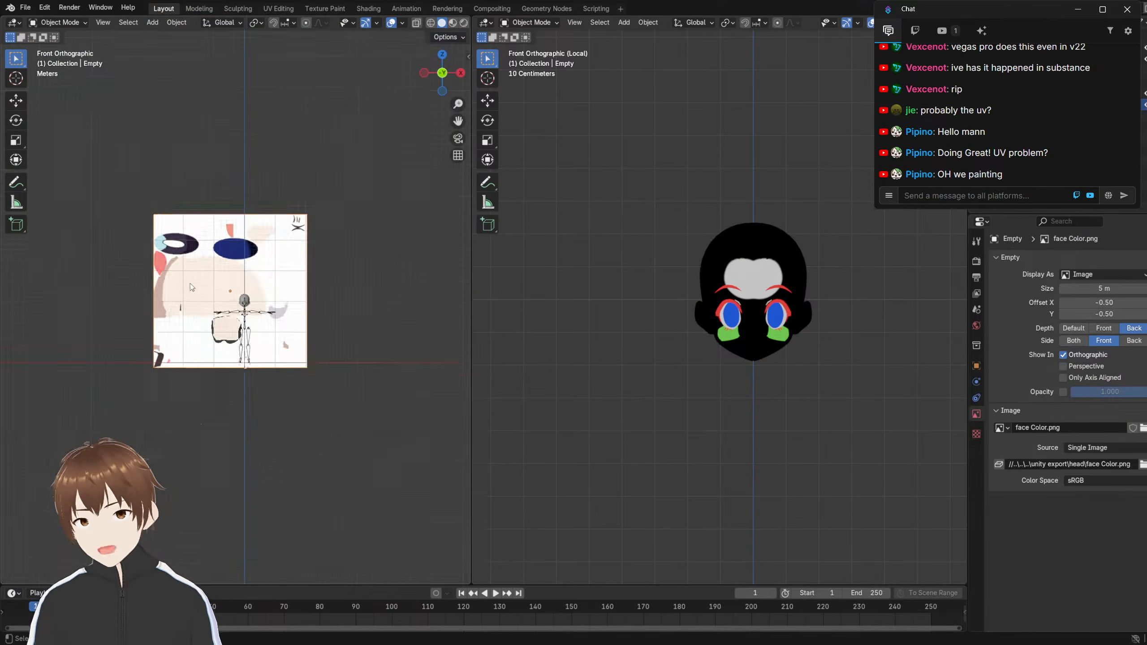
pyautogui.scroll(4, 190, 283)
pyautogui.press('s')
pyautogui.click(221, 342)
pyautogui.press('g')
pyautogui.click(159, 289)
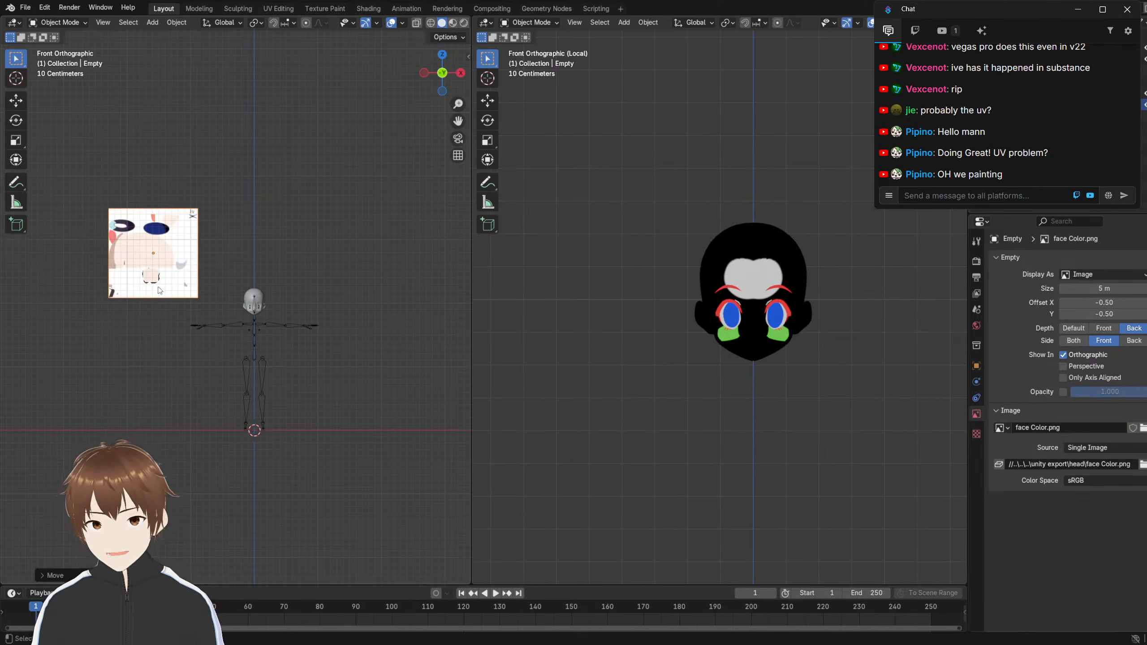
# Set the scene's Color Management view transform to Standard and frame the reference image
pyautogui.click(976, 261)
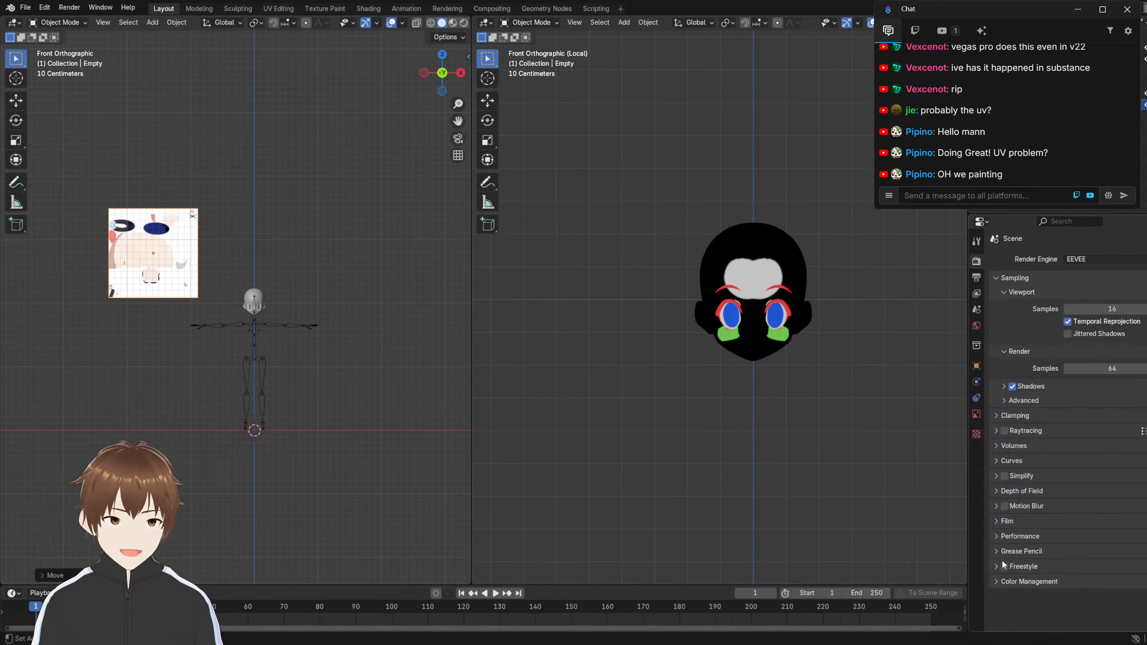
pyautogui.click(1019, 581)
pyautogui.scroll(-4, 1071, 606)
pyautogui.click(1084, 546)
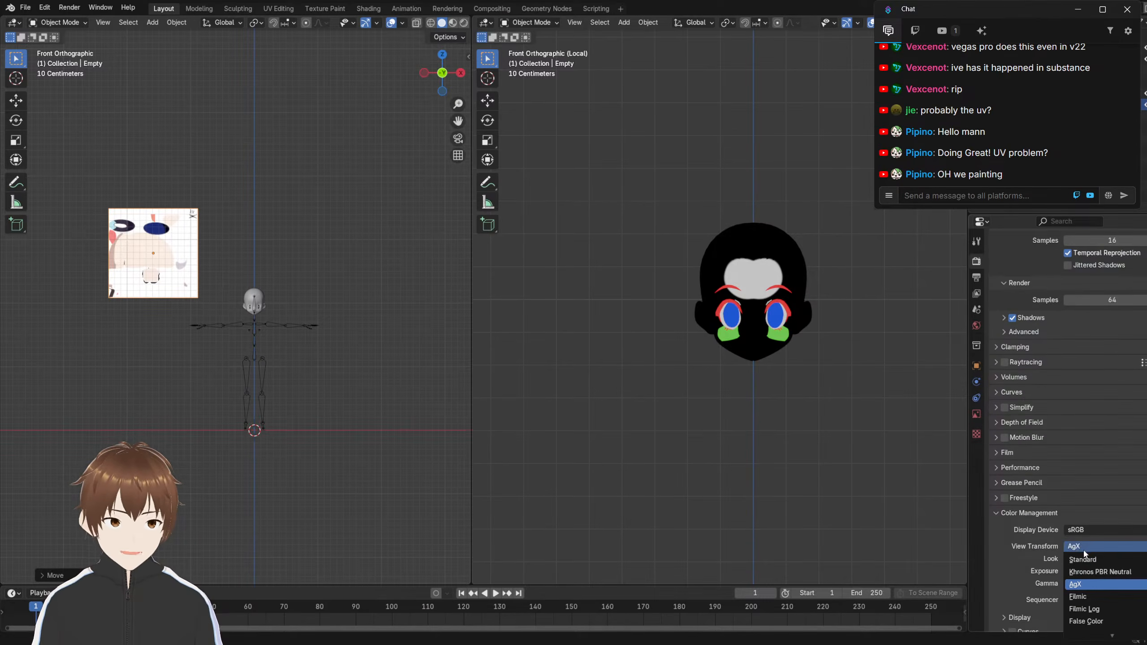
pyautogui.click(1082, 559)
pyautogui.press('KP_Decimal')
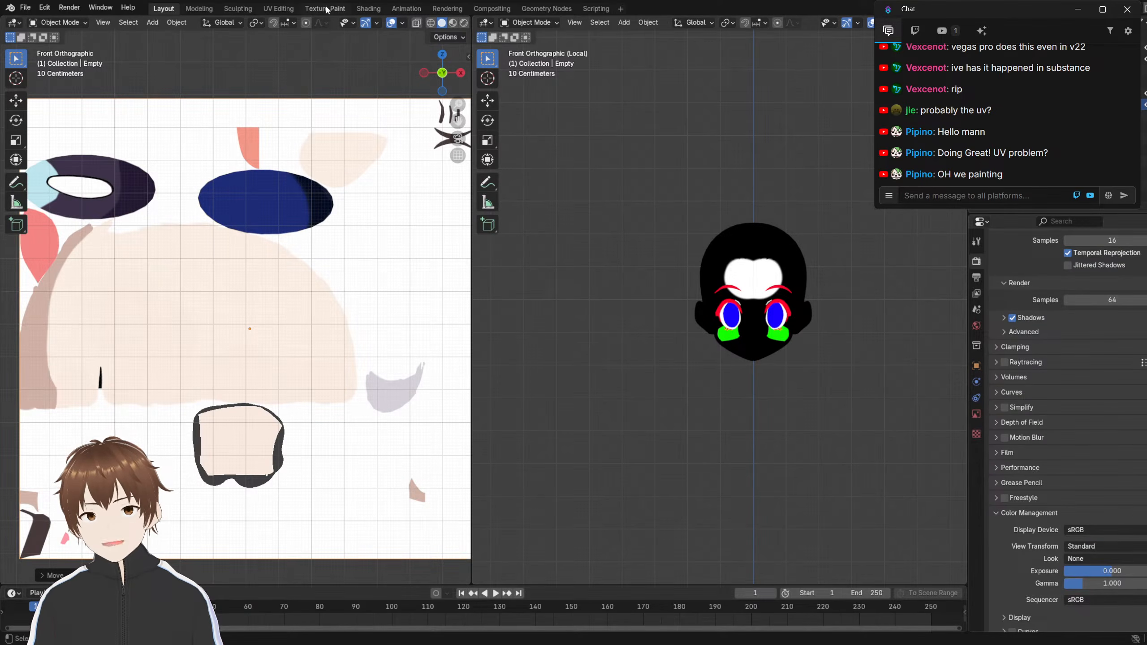
# Switch to the Shading workspace and select the head so its material nodes can be edited
pyautogui.click(368, 8)
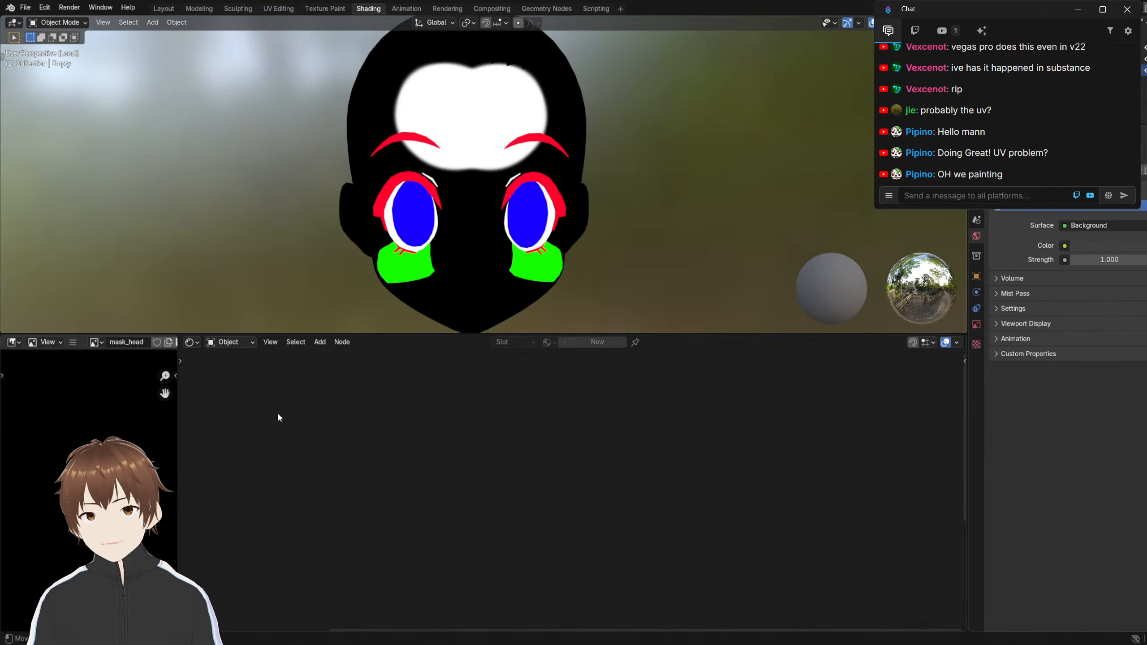
pyautogui.click(328, 9)
pyautogui.click(446, 9)
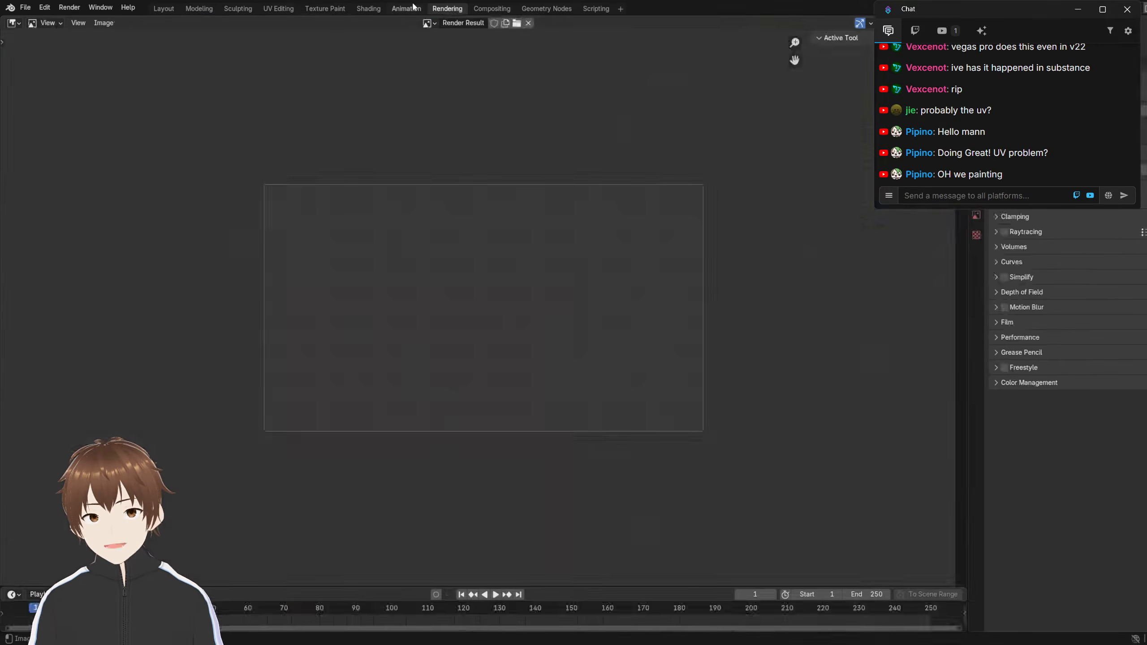
pyautogui.click(406, 9)
pyautogui.click(367, 8)
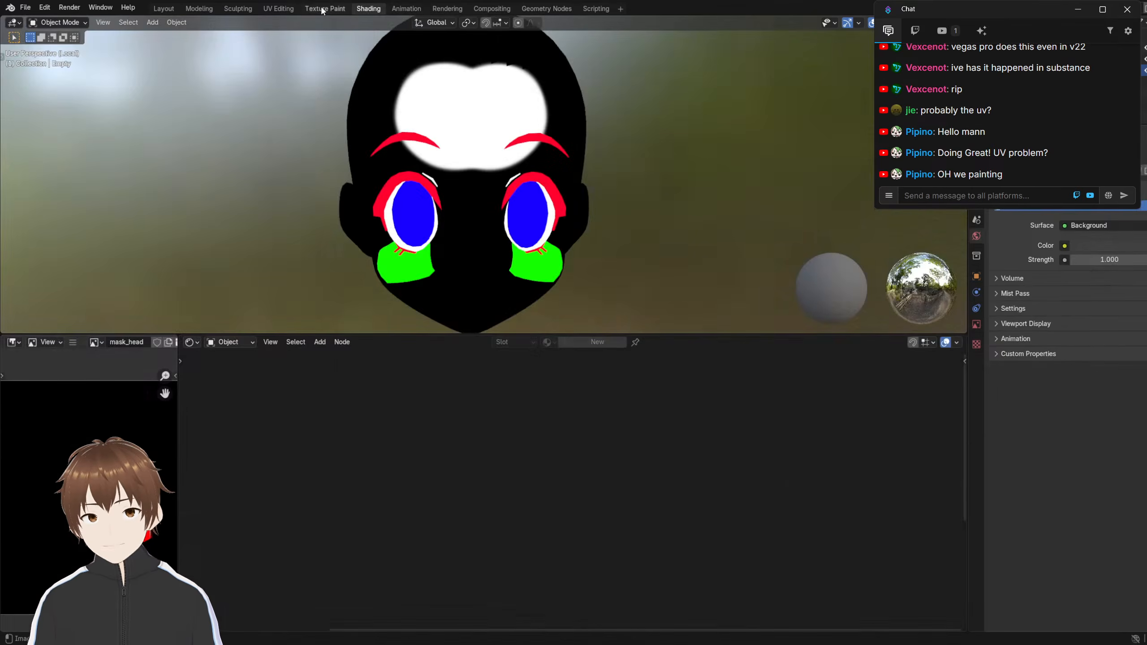
pyautogui.click(323, 9)
pyautogui.click(280, 8)
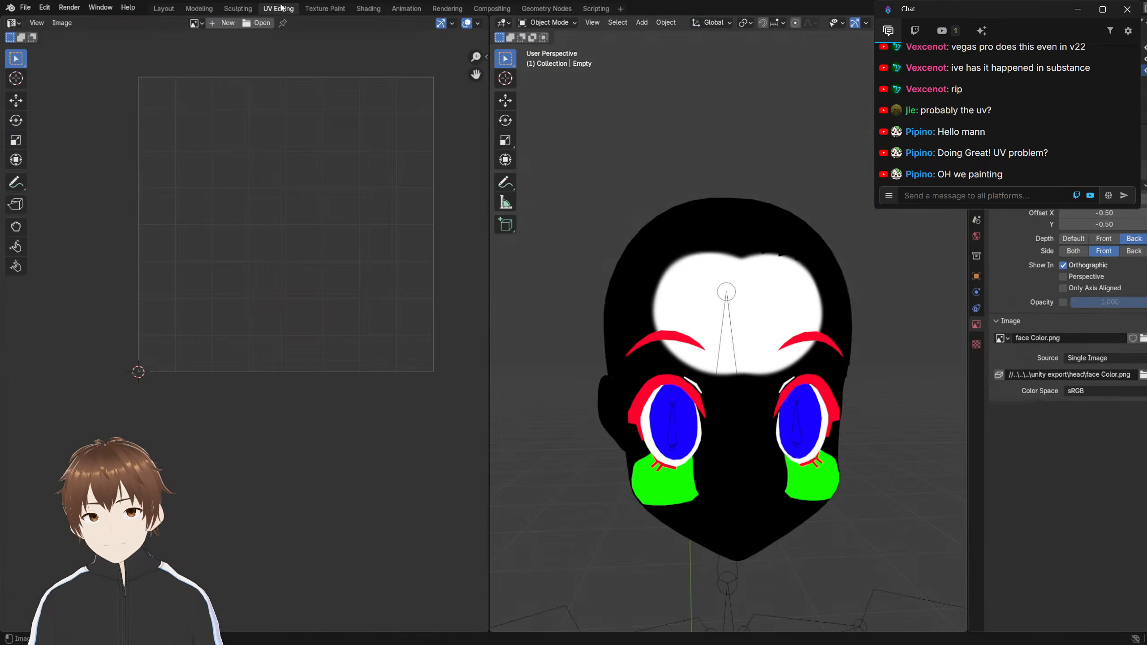
pyautogui.click(368, 9)
pyautogui.click(389, 157)
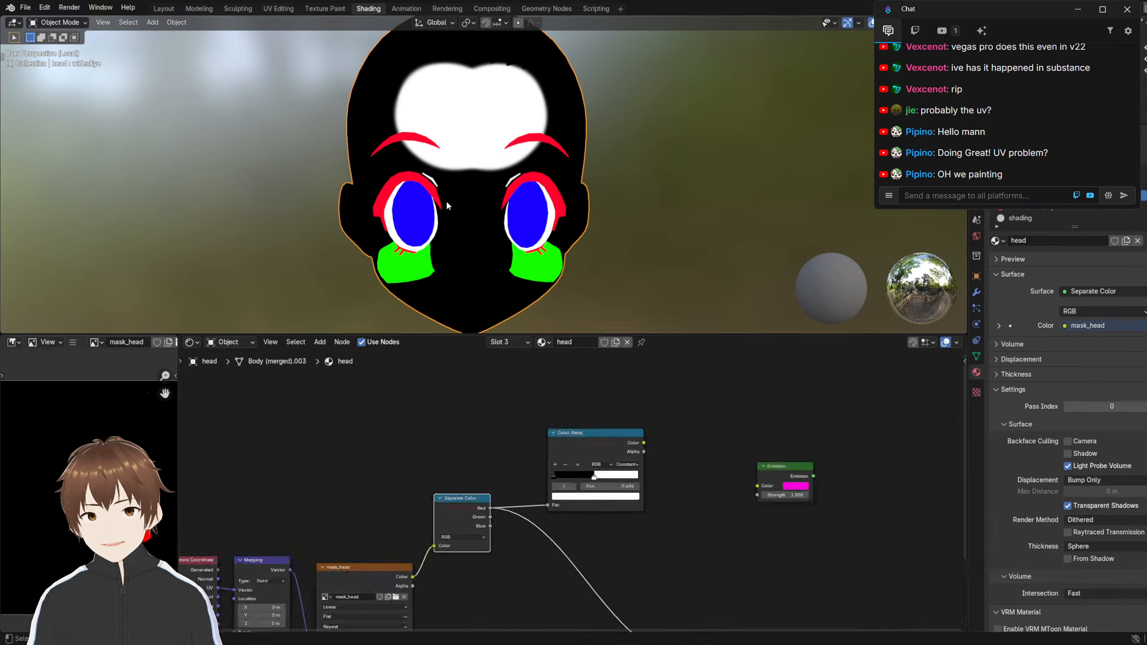
# Set the color of the Color Ramp's stop at 0.484 by sampling the viewport background with the eyedropper
pyautogui.scroll(3, 428, 484)
pyautogui.scroll(2, 455, 467)
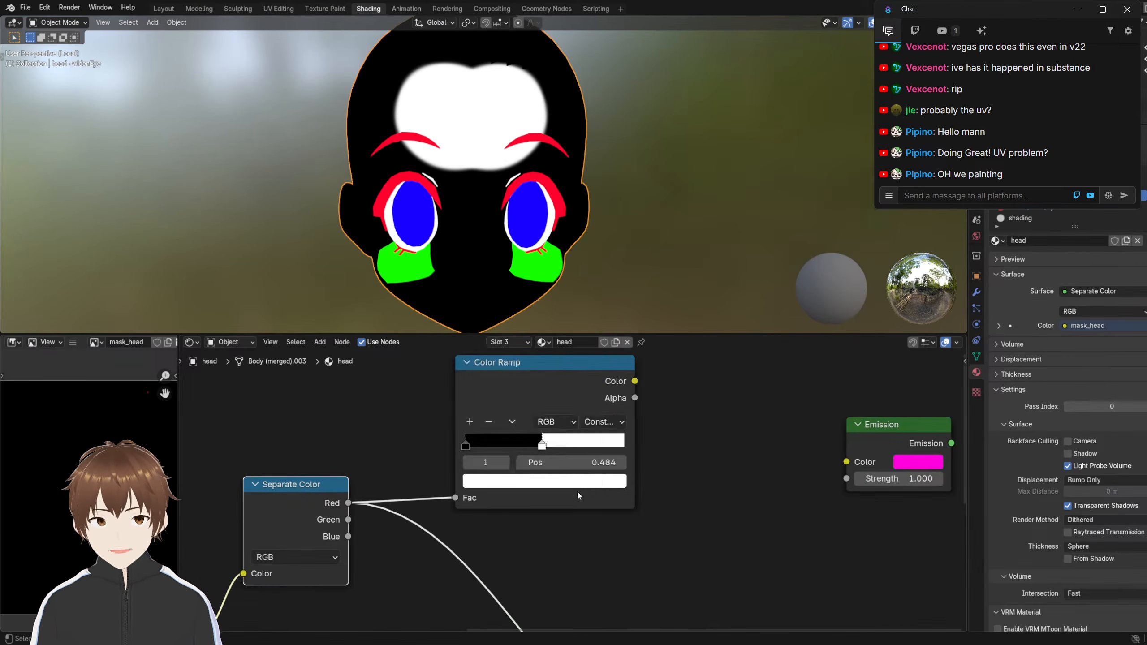
pyautogui.click(574, 485)
pyautogui.click(597, 459)
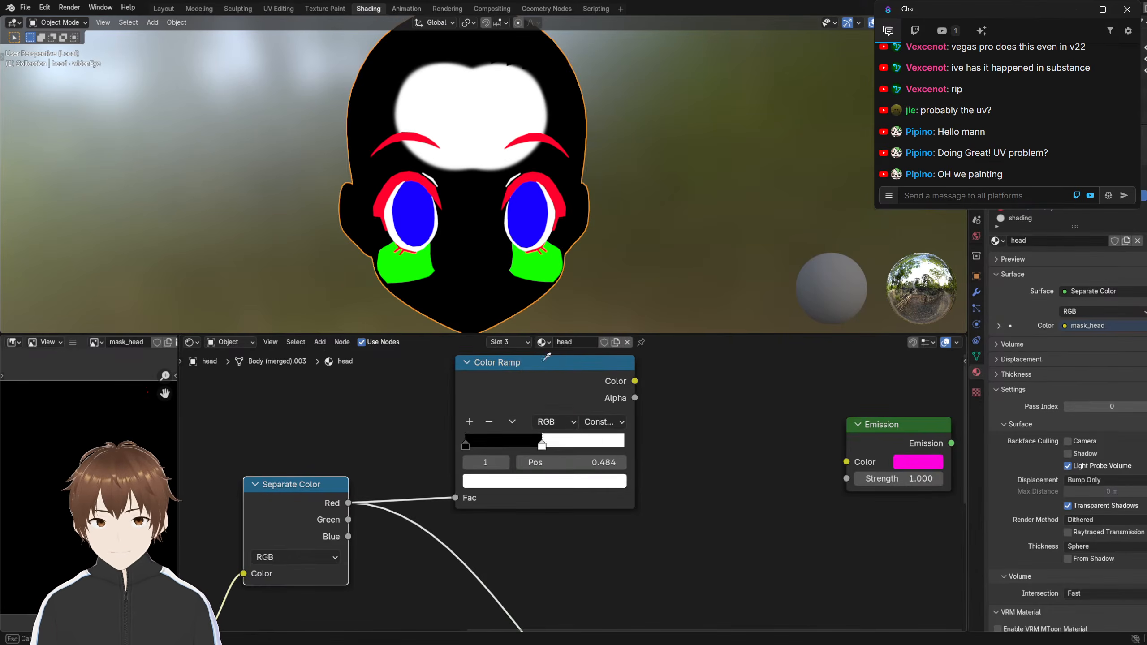
pyautogui.click(229, 158)
# Search around the head for the face Color.png reference image in the Shading viewport, using front view and solid shading
pyautogui.scroll(-15, 159, 177)
pyautogui.keyDown('shift'); pyautogui.moveTo(359, 213); pyautogui.dragTo(262, 216, button='middle'); pyautogui.keyUp('shift')
pyautogui.scroll(3, 264, 217)
pyautogui.press('KP_1')
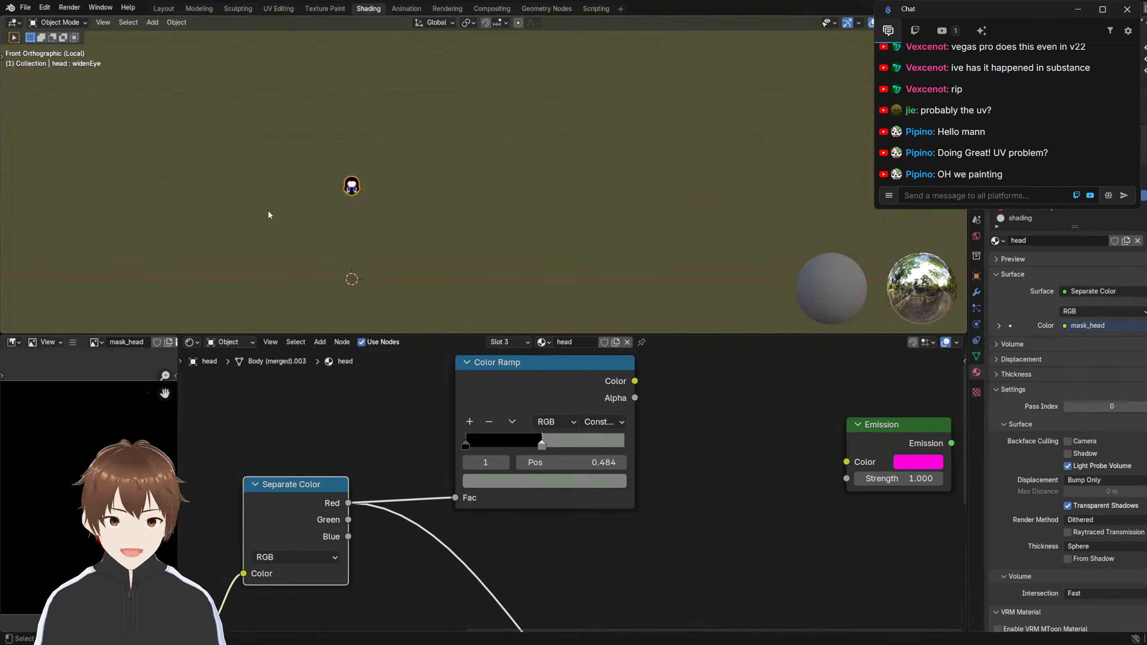
pyautogui.keyDown('shift'); pyautogui.moveTo(190, 200); pyautogui.dragTo(440, 215, button='middle'); pyautogui.keyUp('shift')
pyautogui.scroll(-8, 369, 209)
pyautogui.keyDown('shift'); pyautogui.moveTo(368, 209); pyautogui.dragTo(459, 165, button='middle'); pyautogui.keyUp('shift')
pyautogui.scroll(5, 338, 248)
pyautogui.press('z')
pyautogui.scroll(-6, 404, 250)
pyautogui.scroll(3, 360, 211)
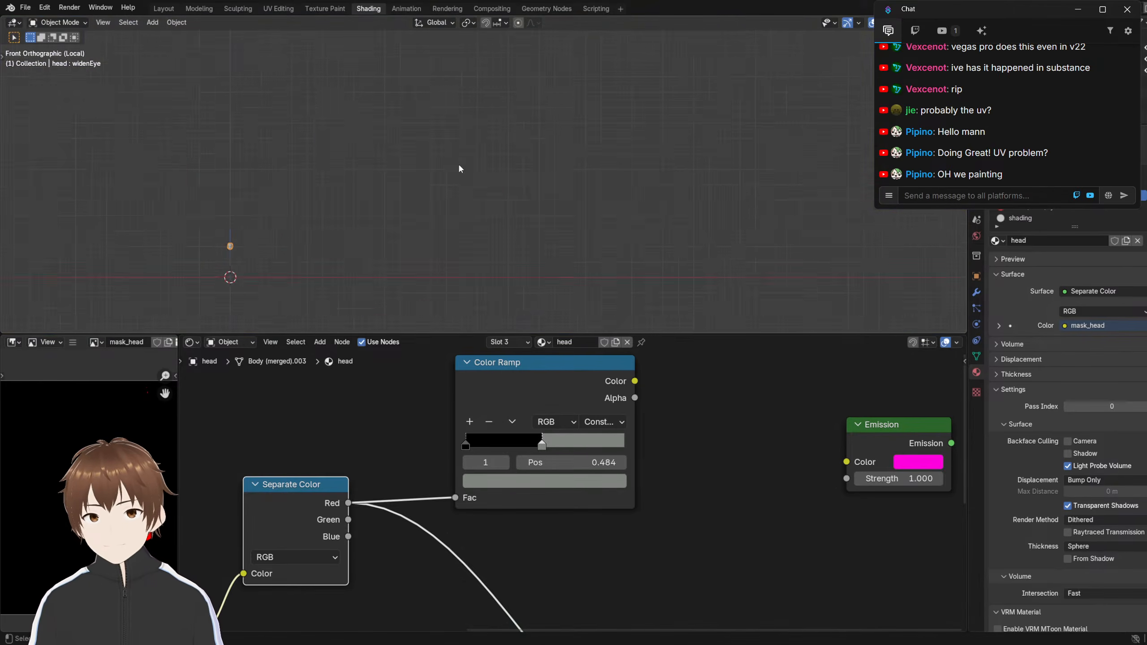
pyautogui.scroll(1, 458, 166)
pyautogui.keyDown('shift'); pyautogui.moveTo(274, 225); pyautogui.dragTo(508, 156, button='middle'); pyautogui.keyUp('shift')
pyautogui.scroll(6, 508, 156)
pyautogui.keyDown('shift'); pyautogui.moveTo(369, 175); pyautogui.dragTo(528, 153, button='middle'); pyautogui.keyUp('shift')
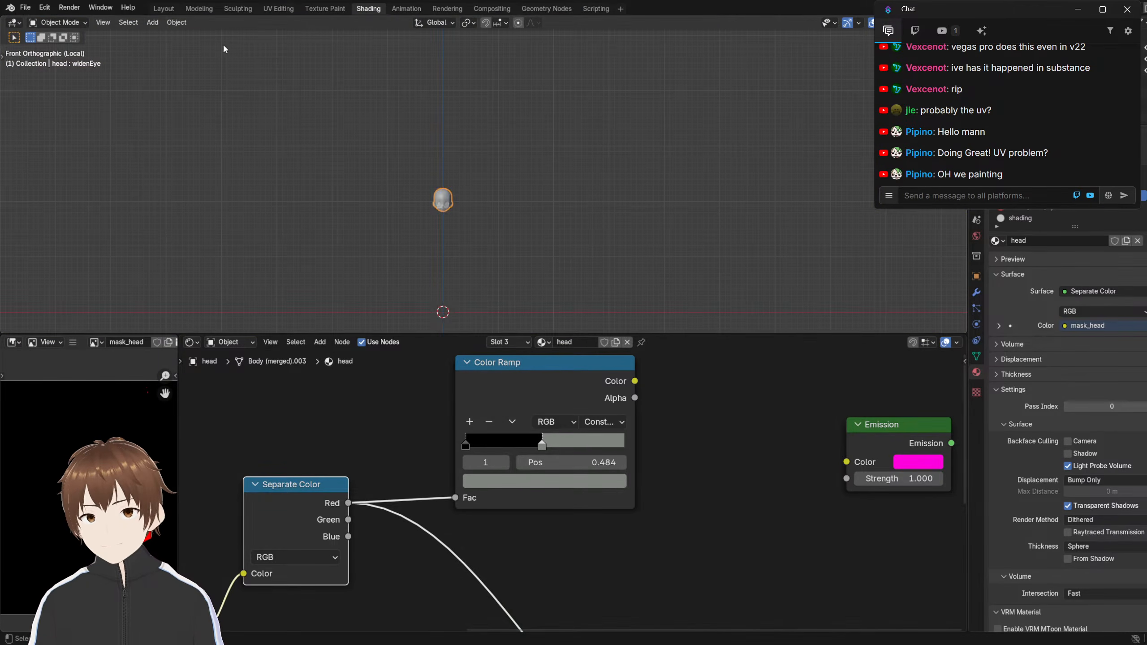
# Check the Layout, Geometry Nodes and Compositing workspaces, then inspect the Shading viewport again from the front for the reference image
pyautogui.click(166, 8)
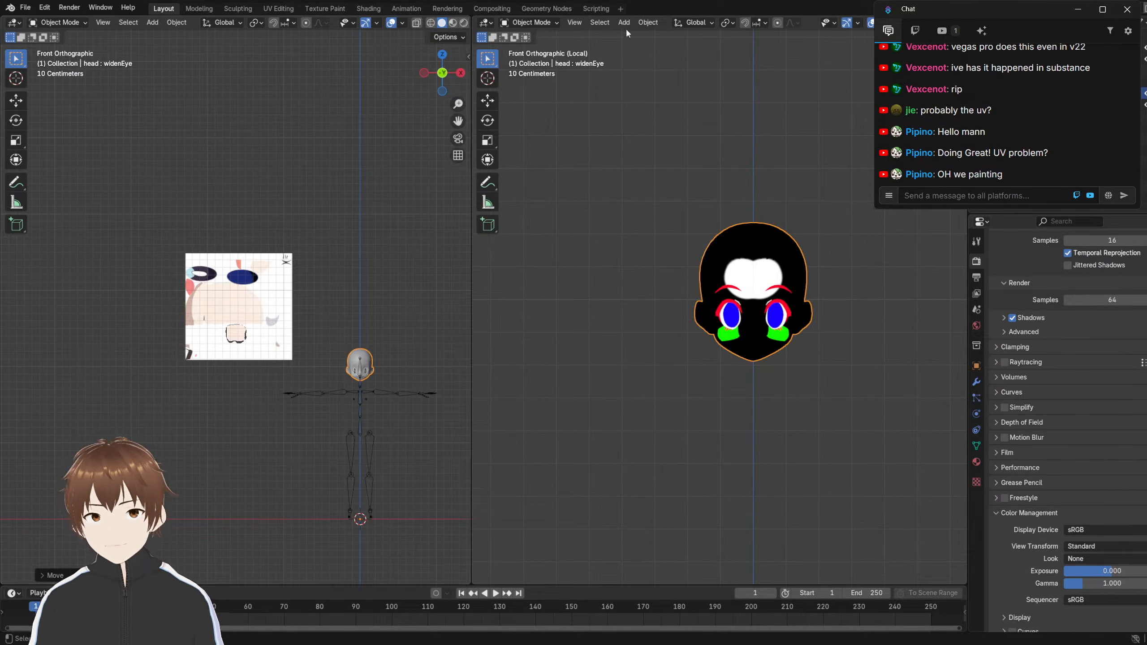
pyautogui.click(556, 9)
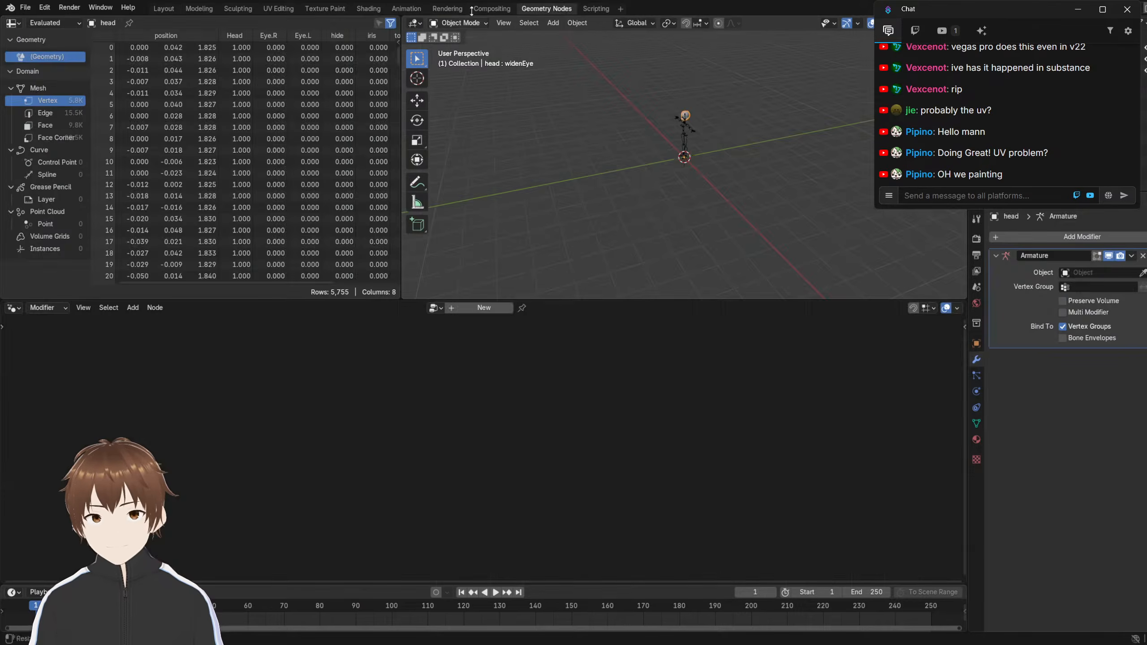
pyautogui.click(489, 9)
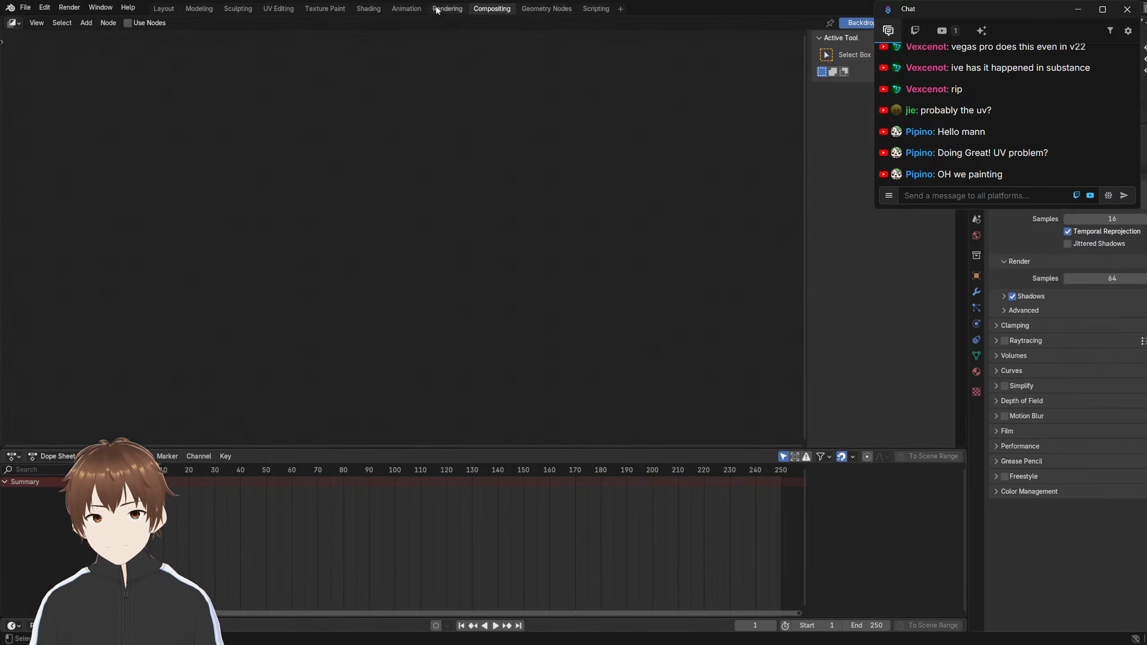
pyautogui.click(368, 9)
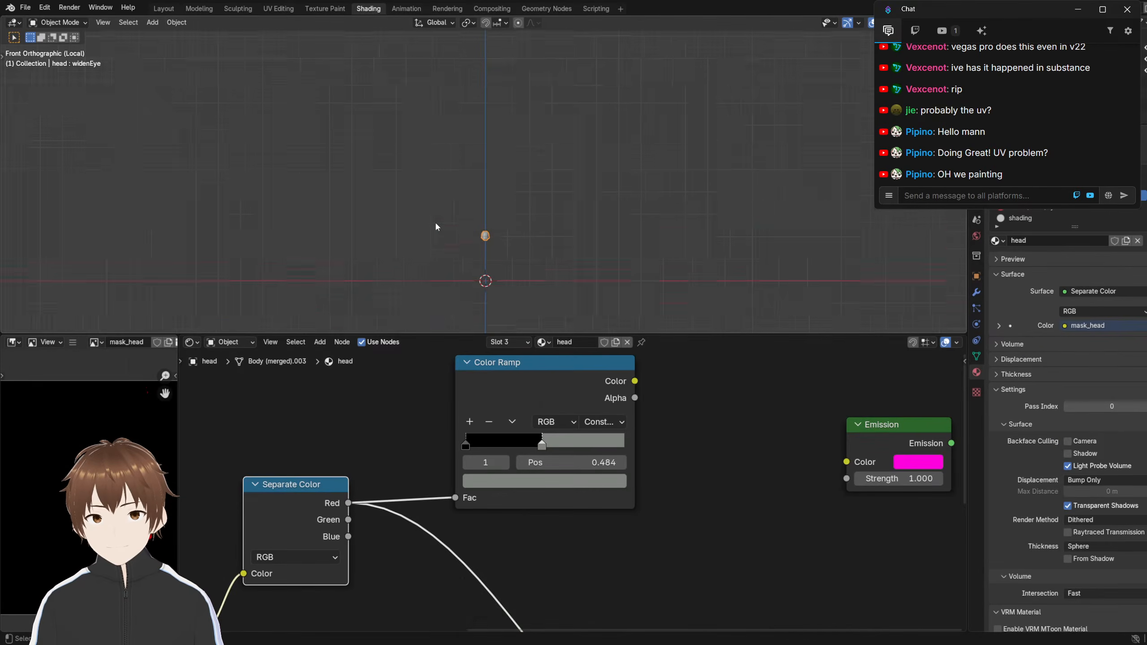
pyautogui.scroll(5, 436, 226)
pyautogui.click(883, 23)
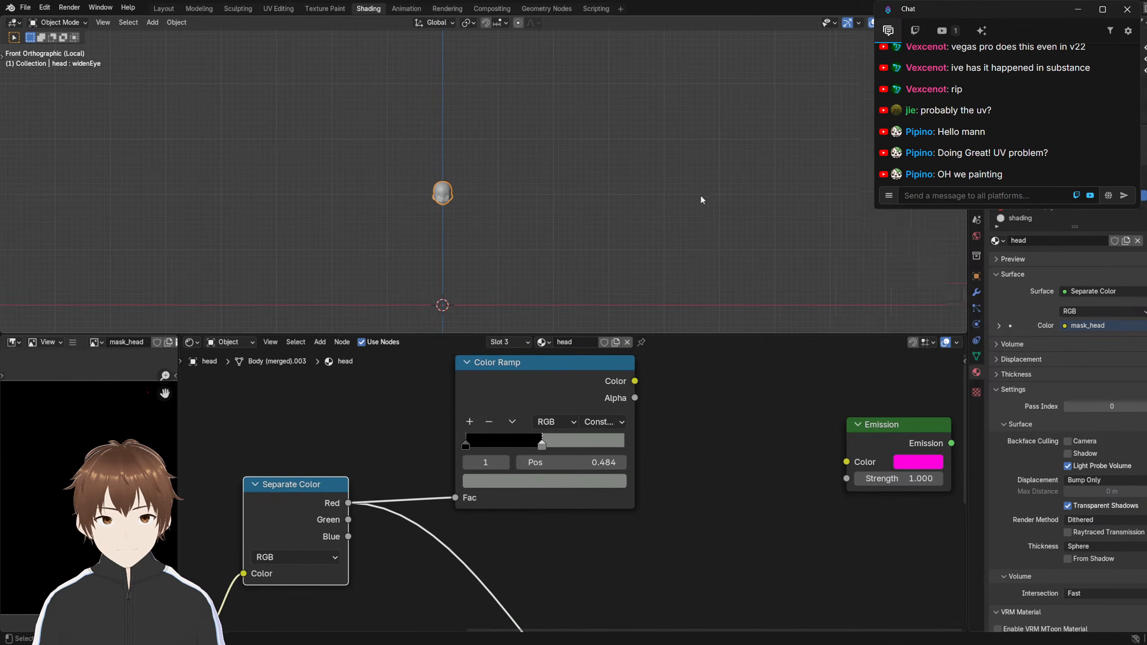
pyautogui.moveTo(699, 194)
pyautogui.mouseDown(button='middle')
pyautogui.moveTo(396, 139)
pyautogui.moveTo(427, 157)
pyautogui.moveTo(592, 143)
pyautogui.moveTo(299, 133)
pyautogui.moveTo(532, 128)
pyautogui.moveTo(612, 113)
pyautogui.mouseUp(button='middle')
pyautogui.press('KP_1')
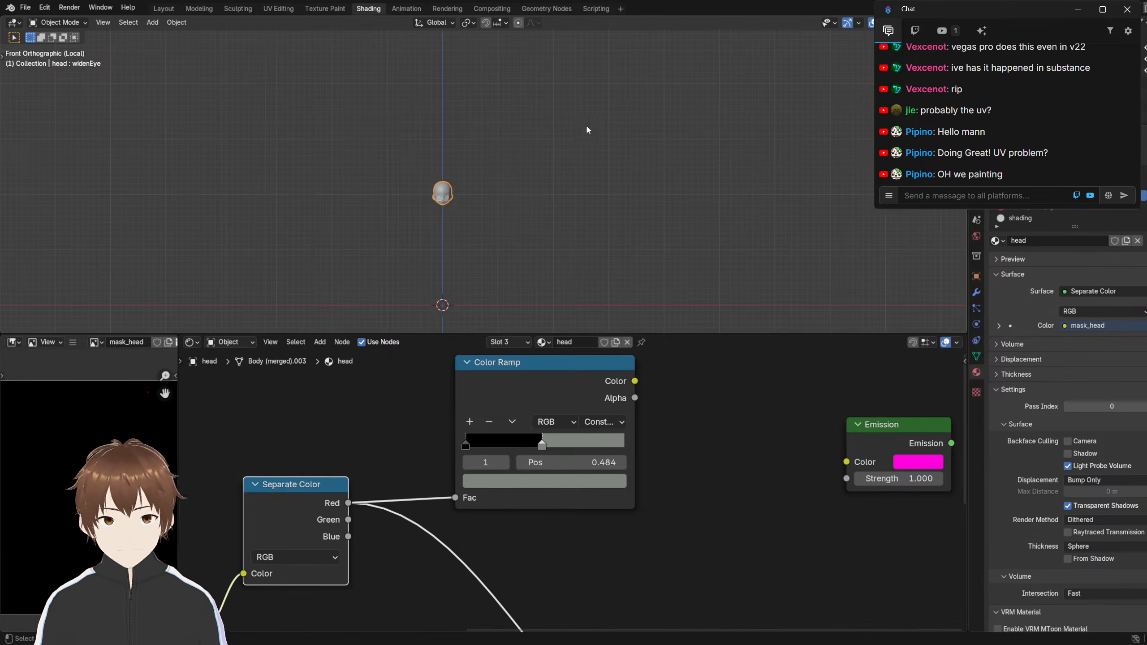
# Select the face Color.png reference image in the Layout workspace
pyautogui.click(174, 10)
pyautogui.scroll(-2, 289, 149)
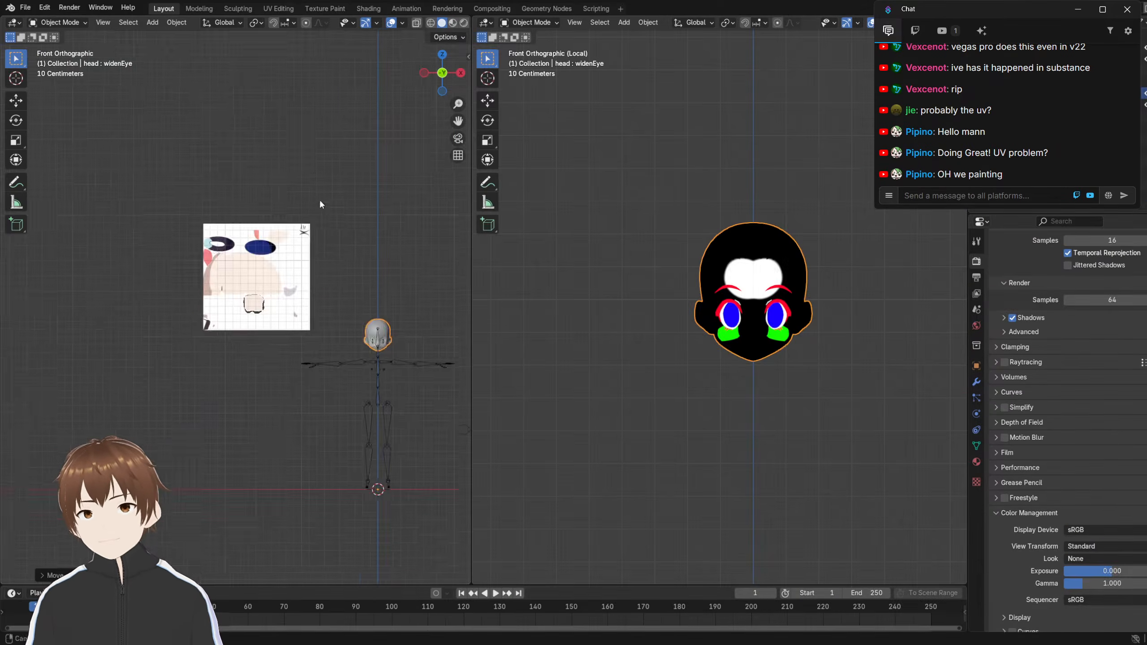
pyautogui.scroll(4, 319, 200)
pyautogui.keyDown('shift'); pyautogui.moveTo(180, 214); pyautogui.dragTo(170, 214, button='middle'); pyautogui.keyUp('shift')
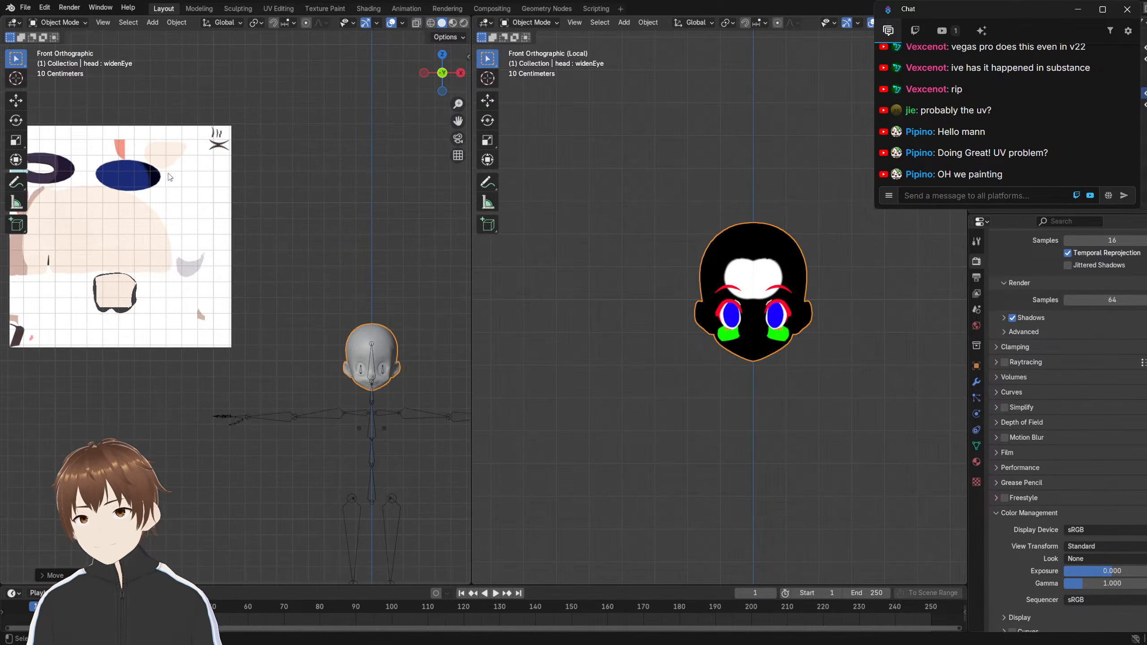
pyautogui.click(168, 177)
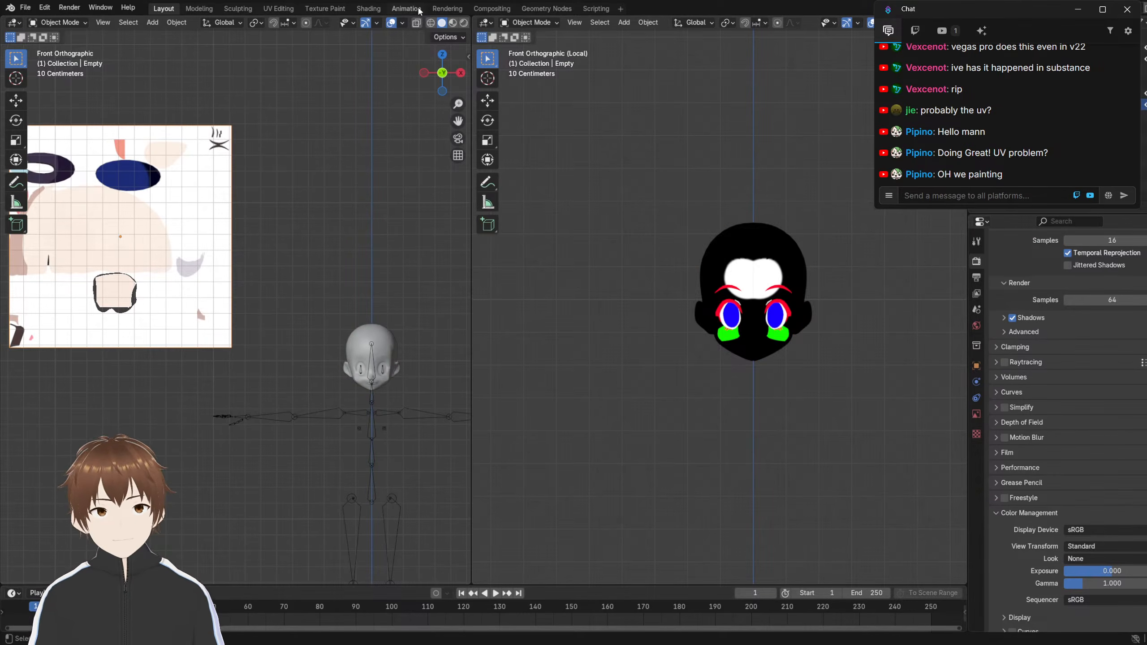
# Check the Shading workspace viewport for the selected reference image, inspecting its overlay options and switching between viewport shading modes
pyautogui.click(368, 9)
pyautogui.scroll(3, 397, 186)
pyautogui.keyDown('shift'); pyautogui.moveTo(405, 192); pyautogui.dragTo(416, 118, button='middle'); pyautogui.keyUp('shift')
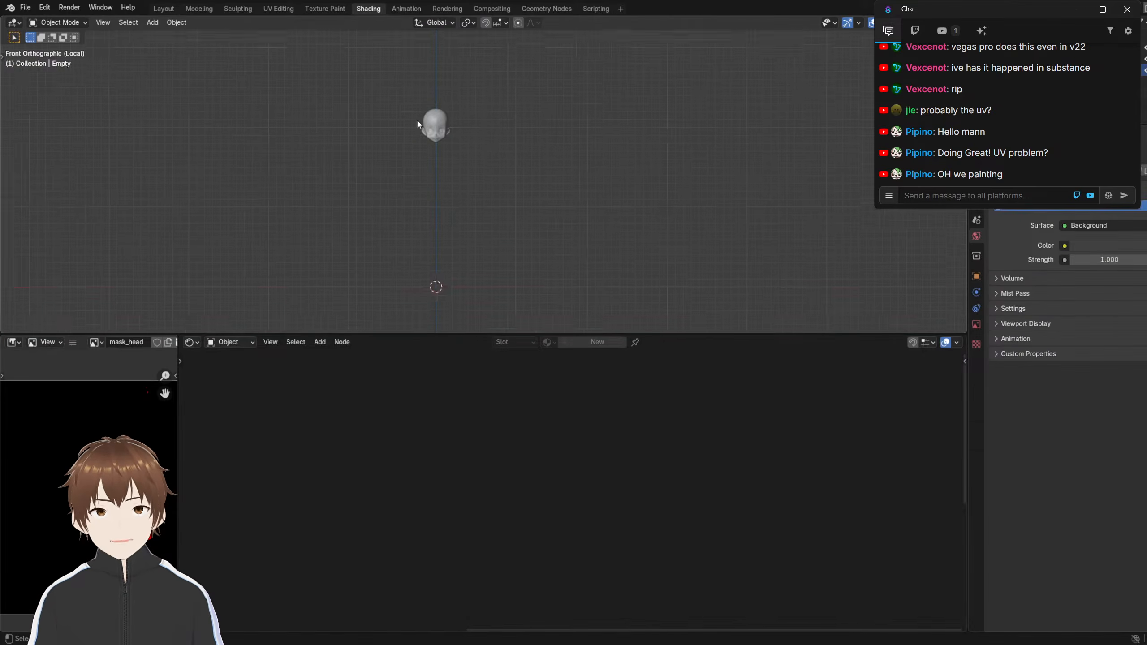
pyautogui.scroll(2, 416, 118)
pyautogui.click(874, 22)
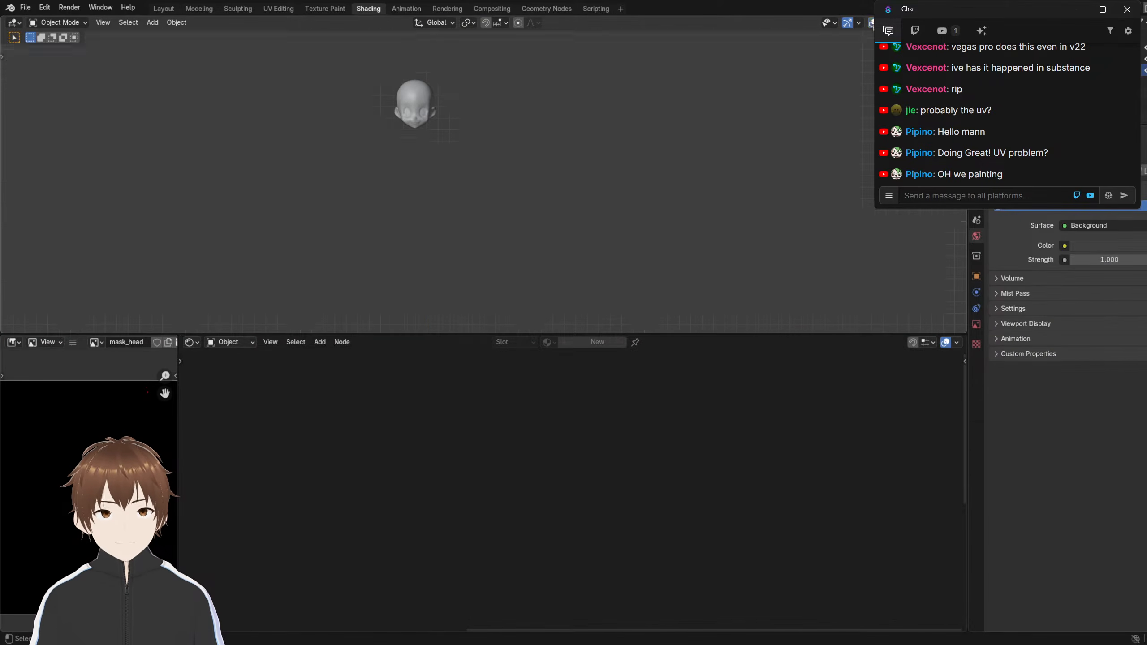
pyautogui.click(874, 23)
pyautogui.click(883, 22)
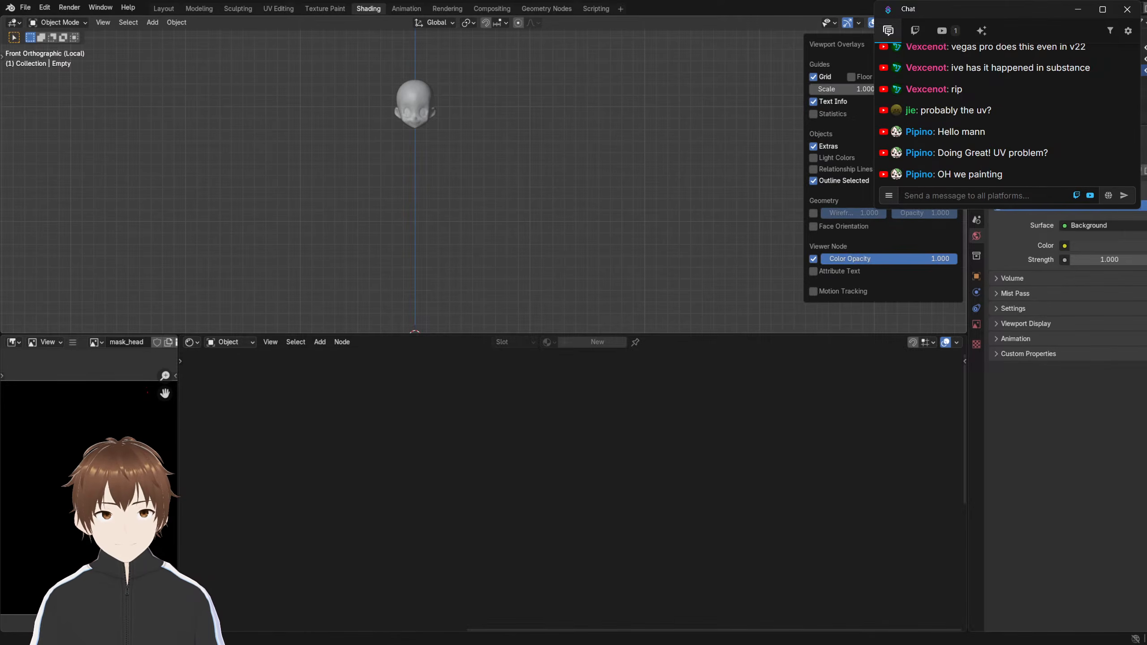
pyautogui.scroll(-3, 479, 183)
pyautogui.scroll(3, 465, 195)
pyautogui.moveTo(465, 194)
pyautogui.keyDown('shift'); pyautogui.mouseDown(button='middle')
pyautogui.moveTo(466, 151)
pyautogui.moveTo(486, 187)
pyautogui.mouseUp(button='middle'); pyautogui.keyUp('shift')
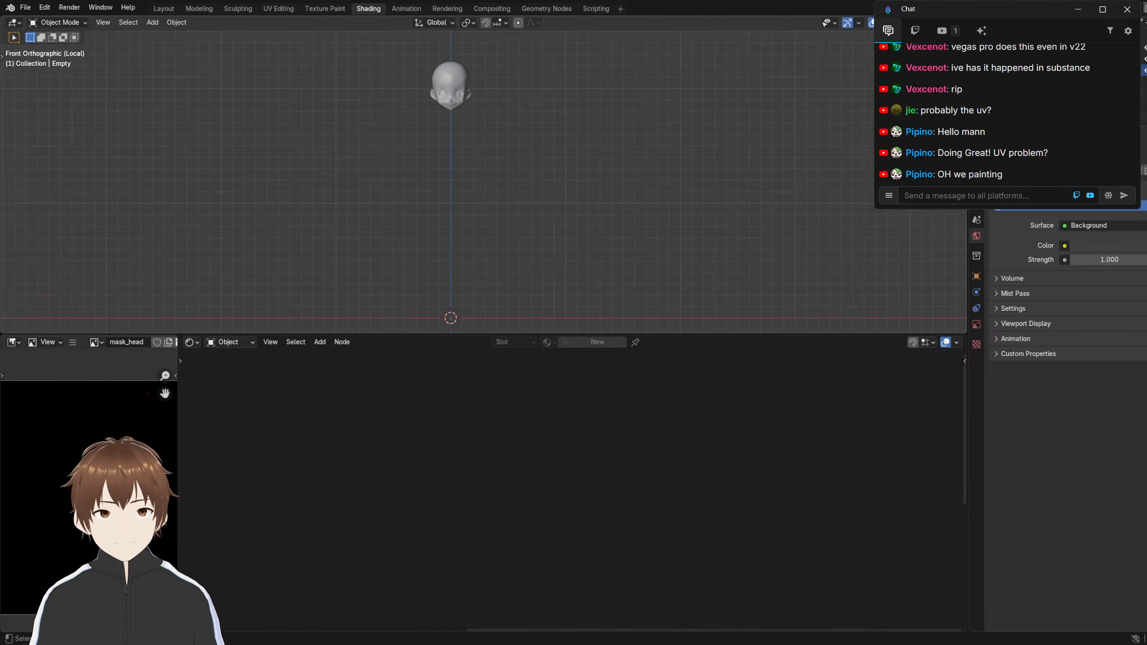
pyautogui.press('z')
pyautogui.press('2')
pyautogui.press('z')
pyautogui.press('8')
pyautogui.press('z')
pyautogui.press('6')
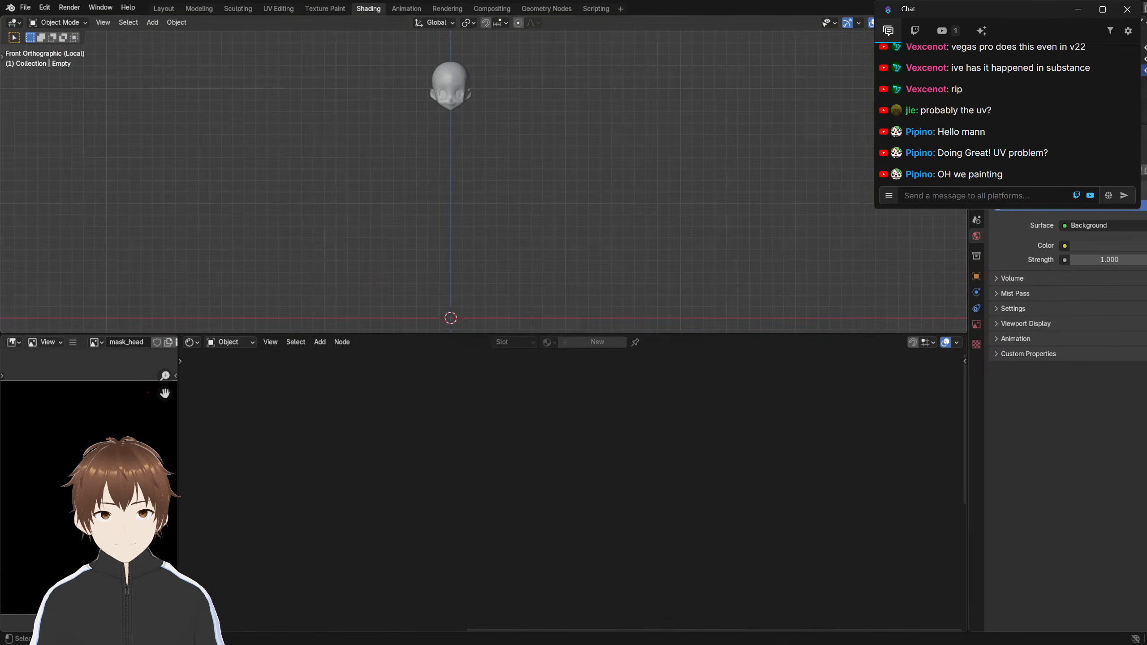
pyautogui.click(859, 23)
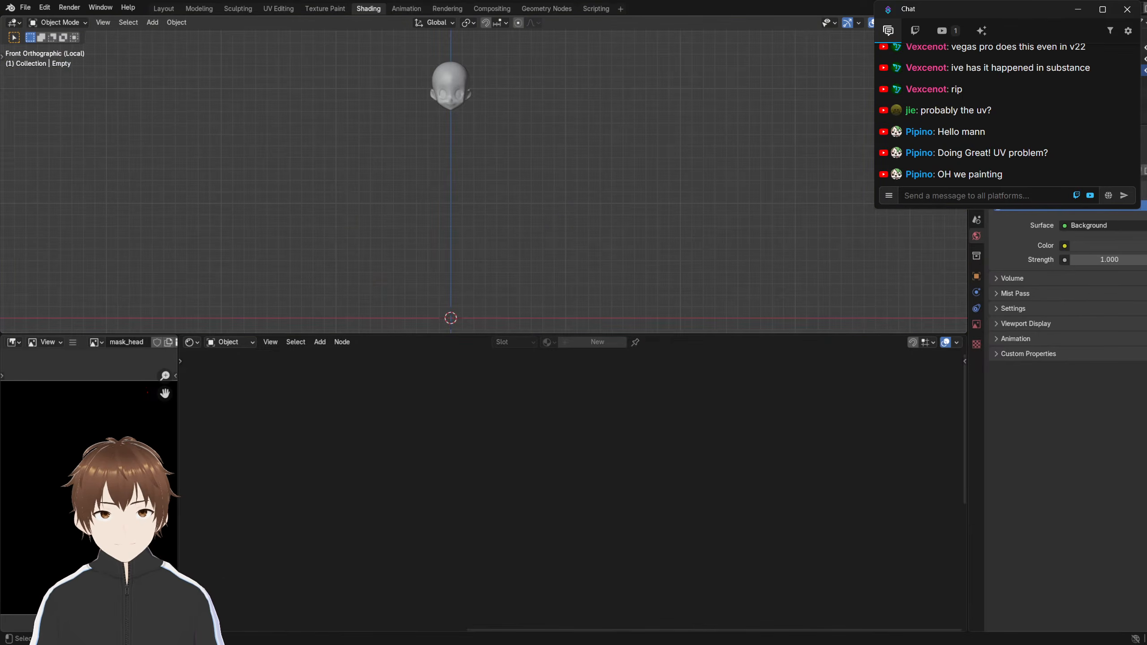
# Leave local view in the Shading viewport and frame the face Color.png reference image from the front
pyautogui.press('KP_Divide')
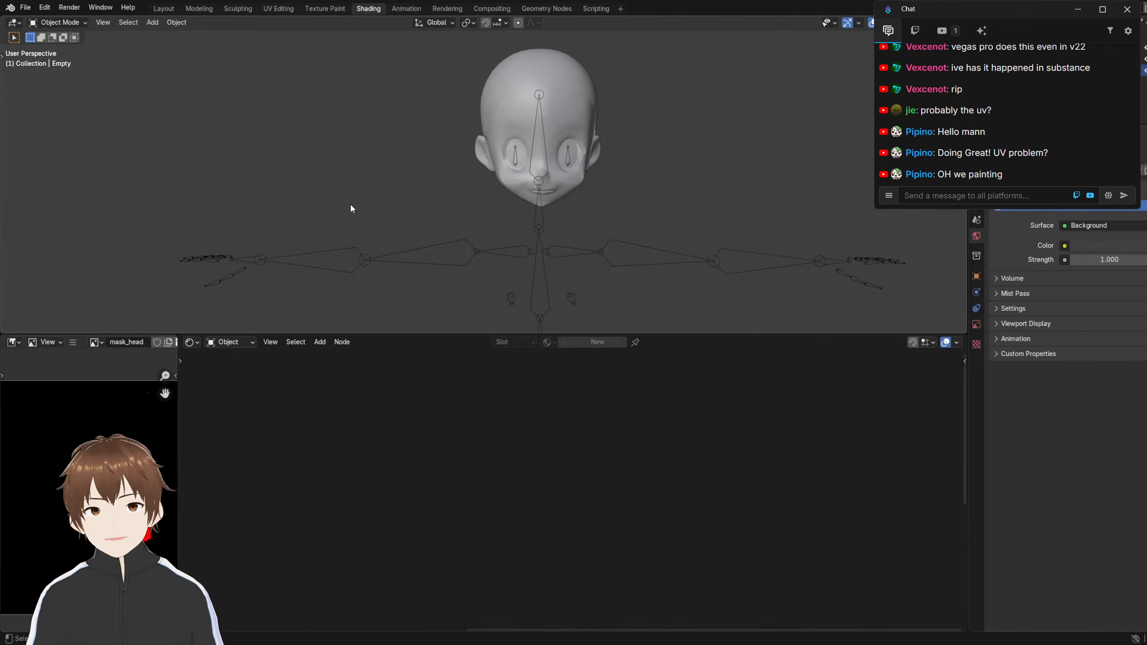
pyautogui.press('KP_1')
pyautogui.keyDown('shift'); pyautogui.moveTo(315, 184); pyautogui.dragTo(396, 213, button='middle'); pyautogui.keyUp('shift')
pyautogui.scroll(-5, 396, 213)
pyautogui.scroll(4, 366, 136)
pyautogui.keyDown('shift'); pyautogui.moveTo(280, 73); pyautogui.dragTo(350, 175, button='middle'); pyautogui.keyUp('shift')
pyautogui.keyDown('shift'); pyautogui.moveTo(699, 206); pyautogui.dragTo(678, 162, button='middle'); pyautogui.keyUp('shift')
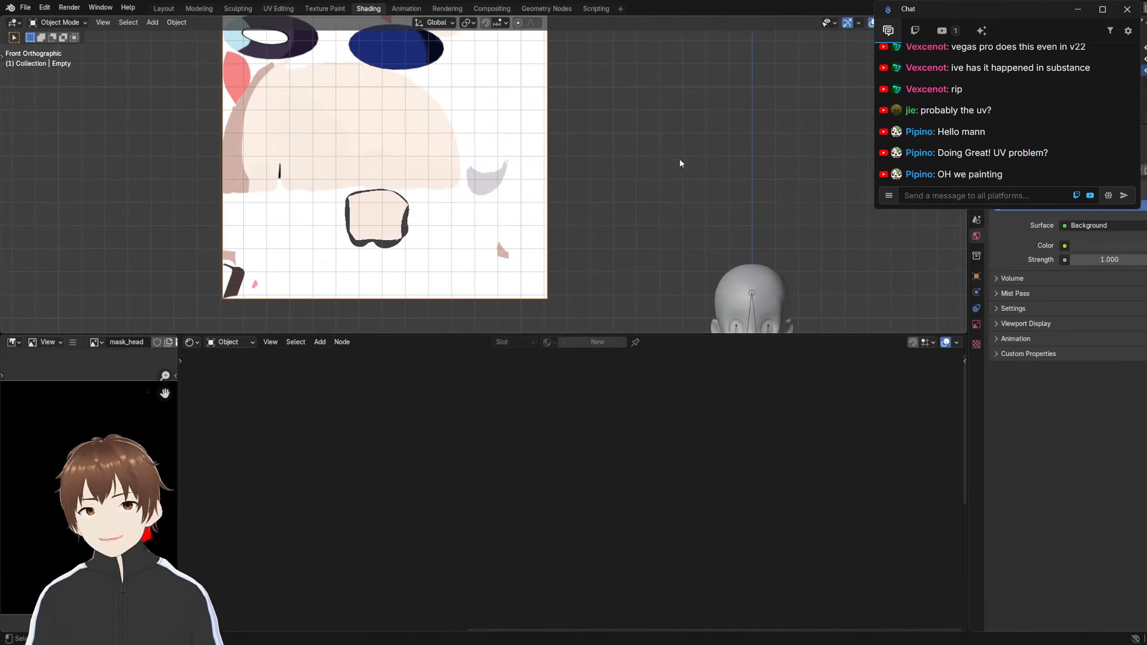
# Select the head and set its Color Ramp stop at 0.484 to the light skin tone sampled from the reference image
pyautogui.click(728, 289)
pyautogui.click(552, 479)
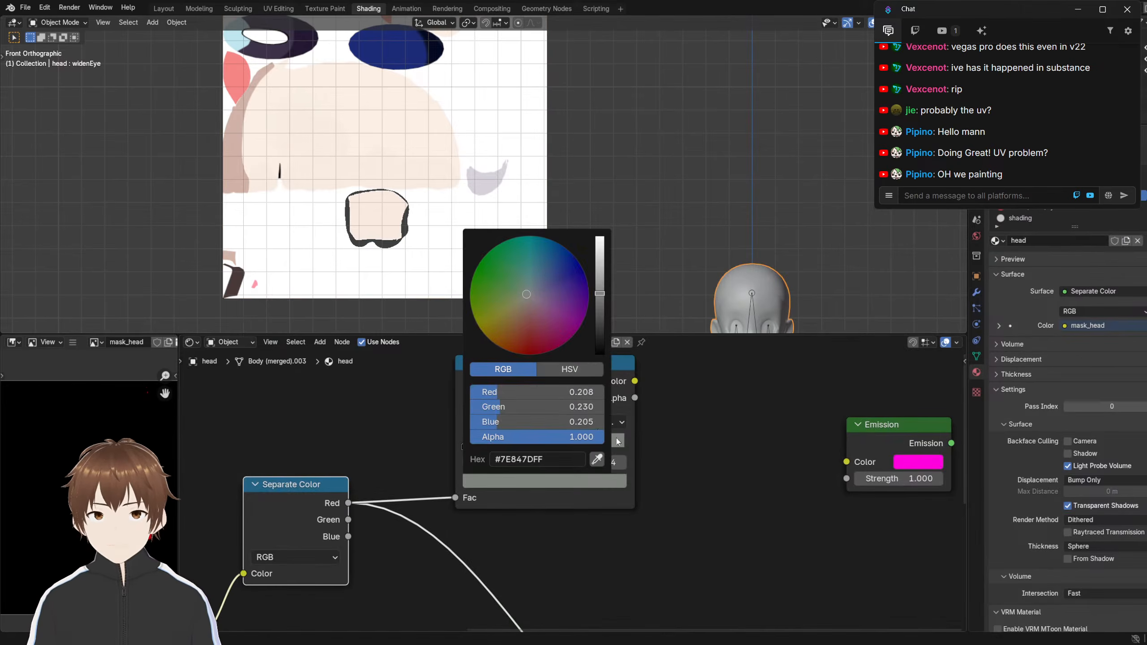
pyautogui.click(596, 461)
pyautogui.click(368, 143)
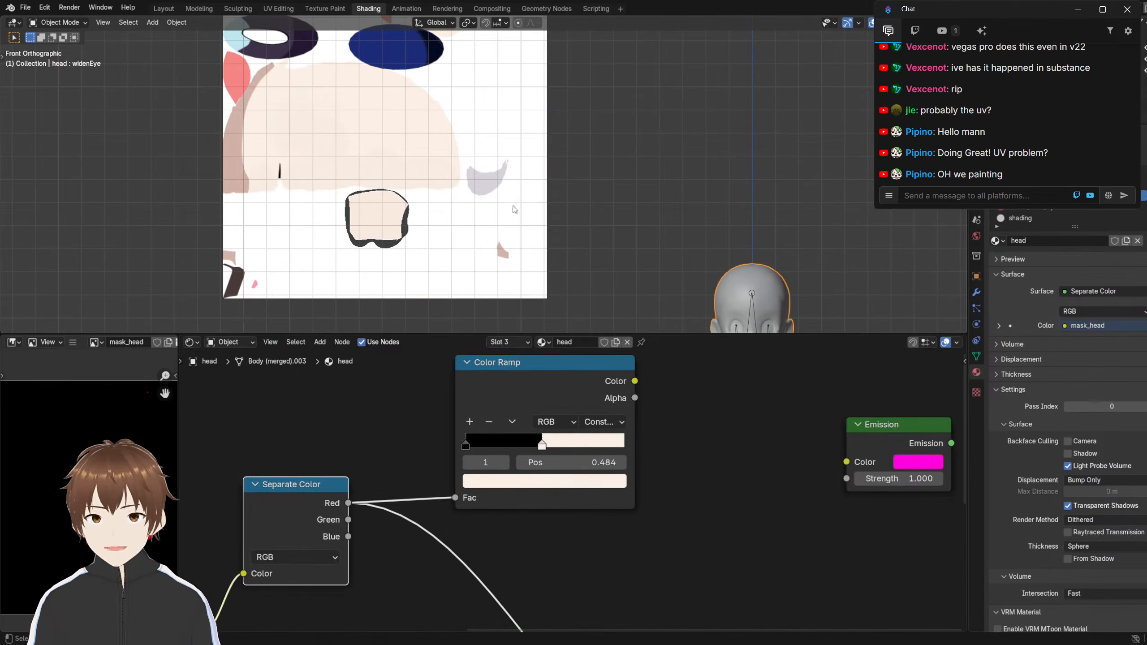
# Preview the Color Ramp on the head by linking its color output directly to the Material Output surface
pyautogui.keyDown('shift'); pyautogui.moveTo(794, 166); pyautogui.dragTo(697, 113, button='middle'); pyautogui.keyUp('shift')
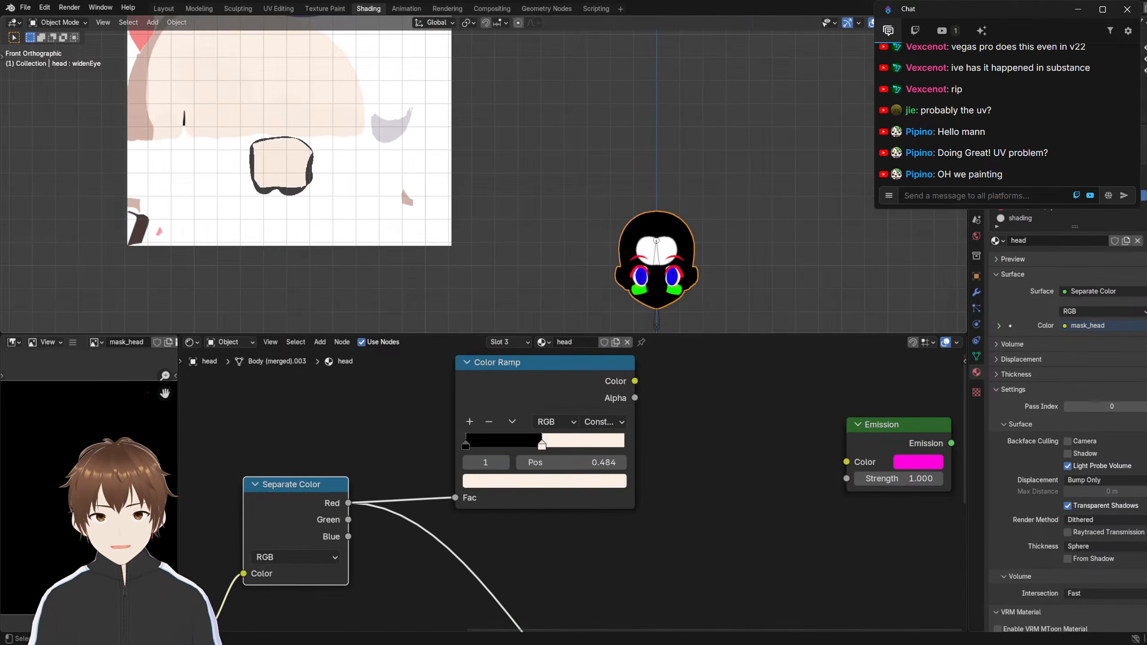
pyautogui.scroll(7, 661, 149)
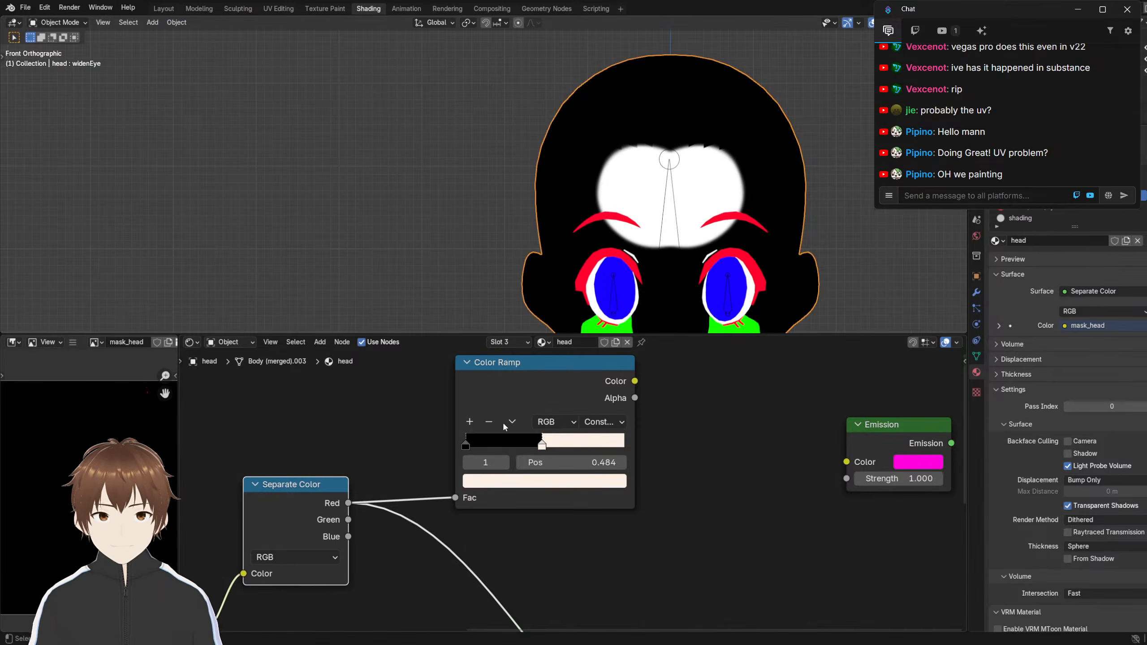
pyautogui.moveTo(621, 390); pyautogui.dragTo(490, 410, button='middle')
pyautogui.moveTo(504, 402); pyautogui.dragTo(552, 403)
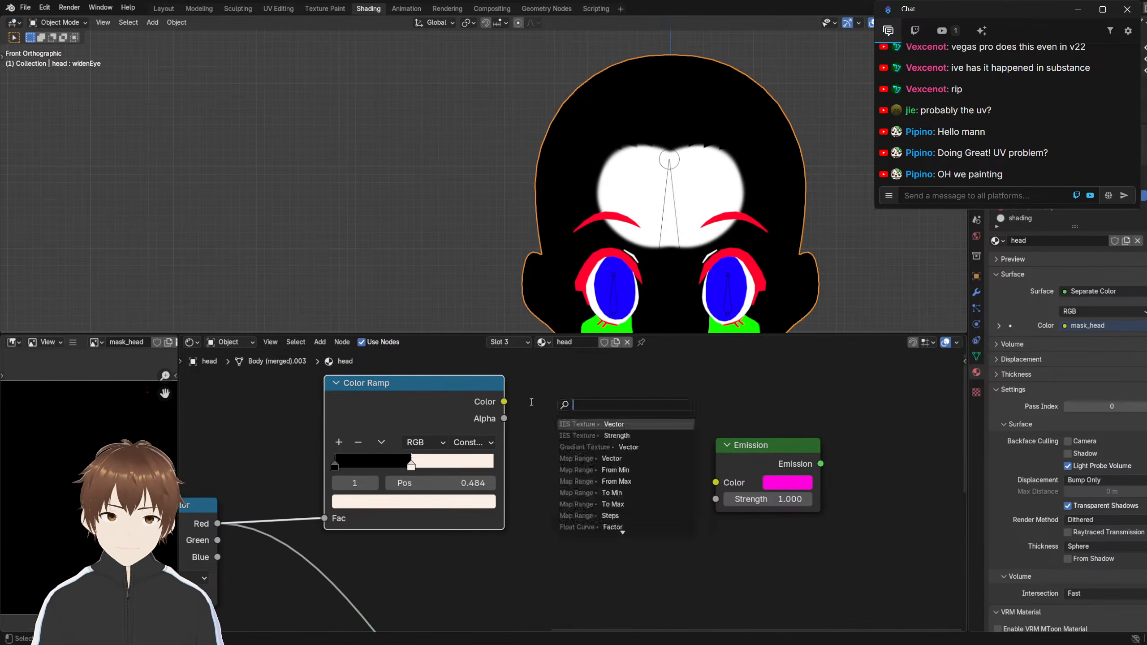
pyautogui.press('Escape')
pyautogui.keyDown('ctrl'); pyautogui.keyDown('shift'); pyautogui.click(445, 388); pyautogui.keyUp('shift'); pyautogui.keyUp('ctrl')
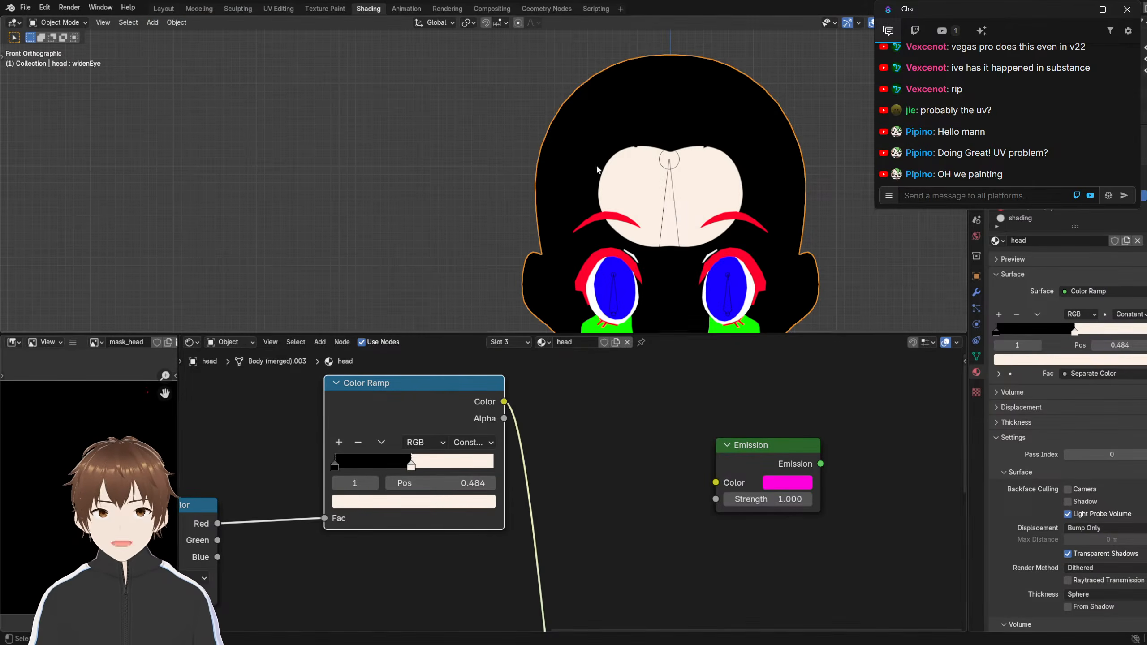
# Rearrange the nodes by moving Material Output farther from the Color Ramp and Separate Color slightly higher
pyautogui.keyDown('shift'); pyautogui.moveTo(596, 169); pyautogui.dragTo(539, 119, button='middle'); pyautogui.keyUp('shift')
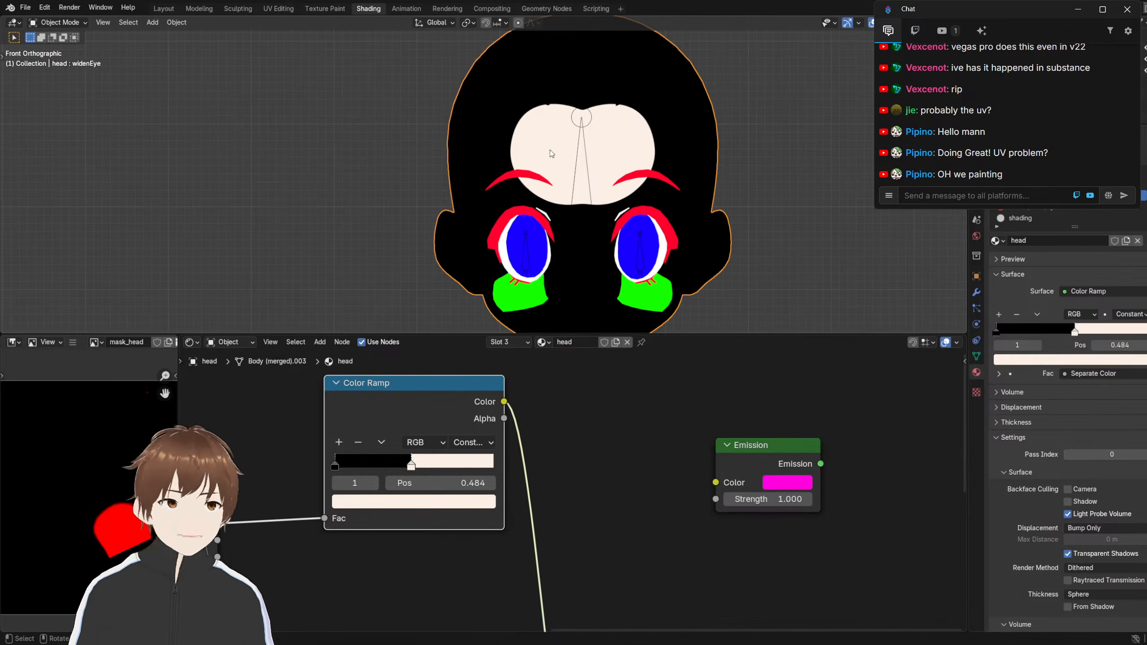
pyautogui.scroll(-1, 526, 482)
pyautogui.scroll(-5, 524, 483)
pyautogui.moveTo(512, 518); pyautogui.dragTo(417, 434, button='middle')
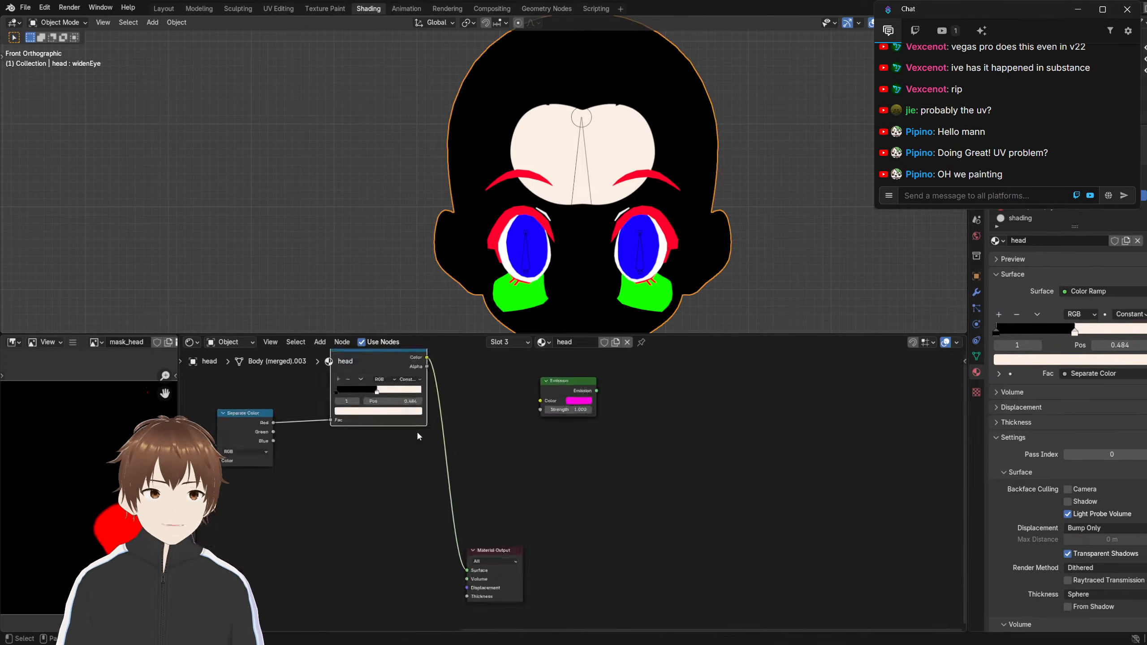
pyautogui.scroll(2, 474, 489)
pyautogui.moveTo(474, 489); pyautogui.dragTo(494, 440, button='middle')
pyautogui.moveTo(533, 520); pyautogui.dragTo(713, 449)
pyautogui.moveTo(597, 355); pyautogui.dragTo(639, 449, button='middle')
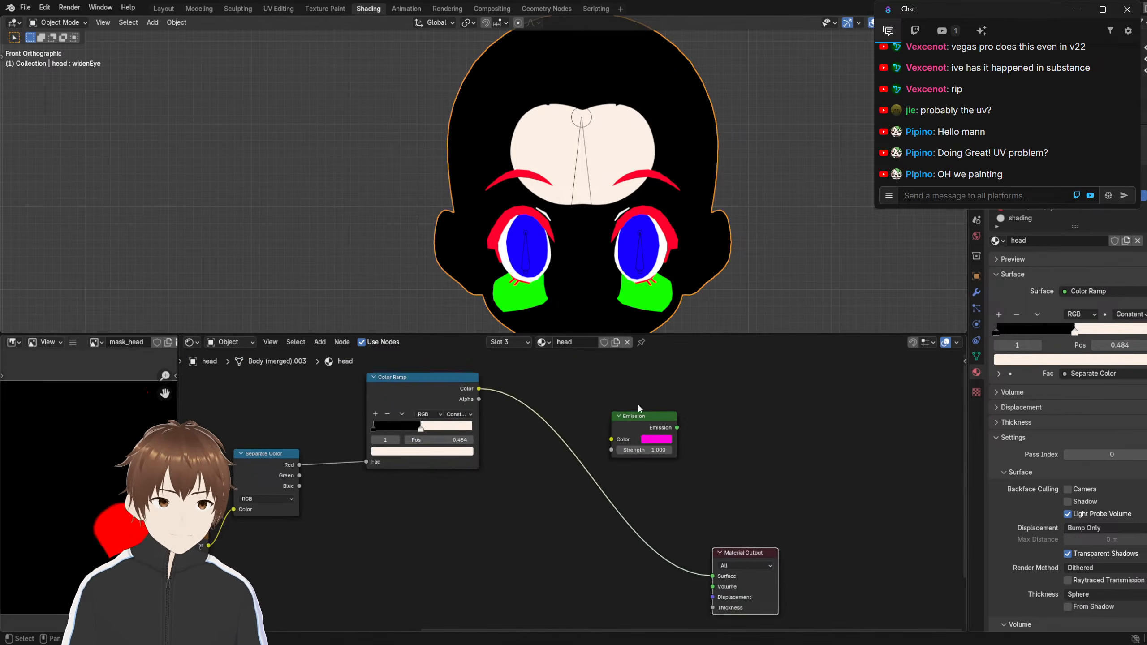
pyautogui.moveTo(494, 436); pyautogui.dragTo(529, 380, button='middle')
pyautogui.moveTo(687, 351); pyautogui.dragTo(724, 388, button='middle')
pyautogui.click(726, 389)
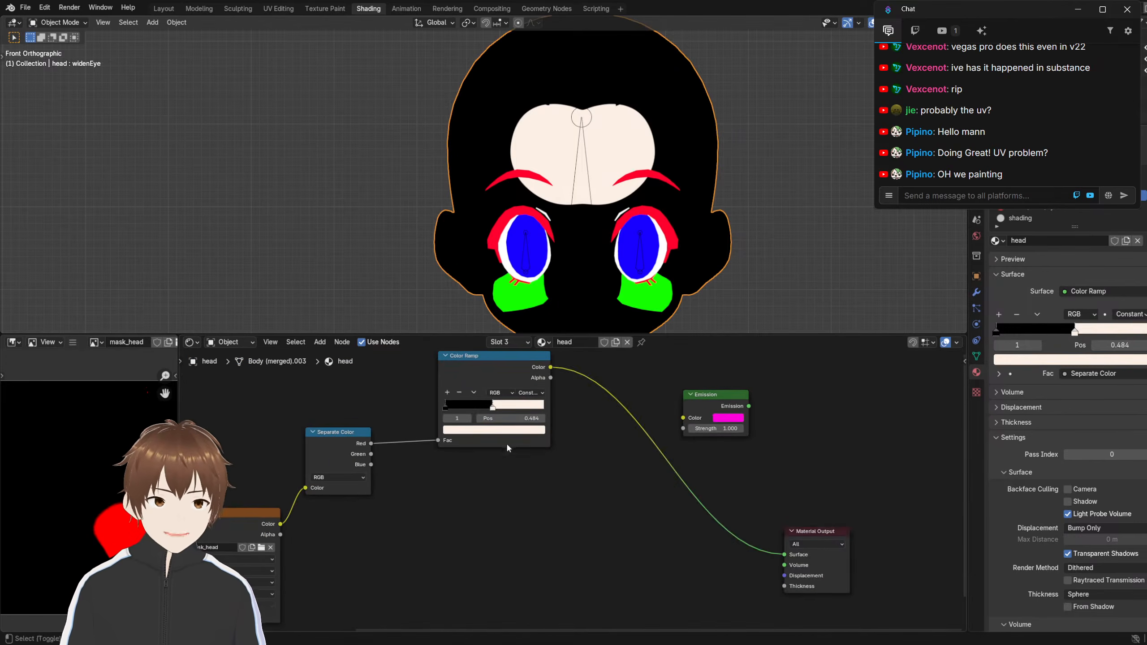
pyautogui.moveTo(340, 465); pyautogui.dragTo(470, 480, button='middle')
pyautogui.moveTo(481, 470); pyautogui.dragTo(490, 449)
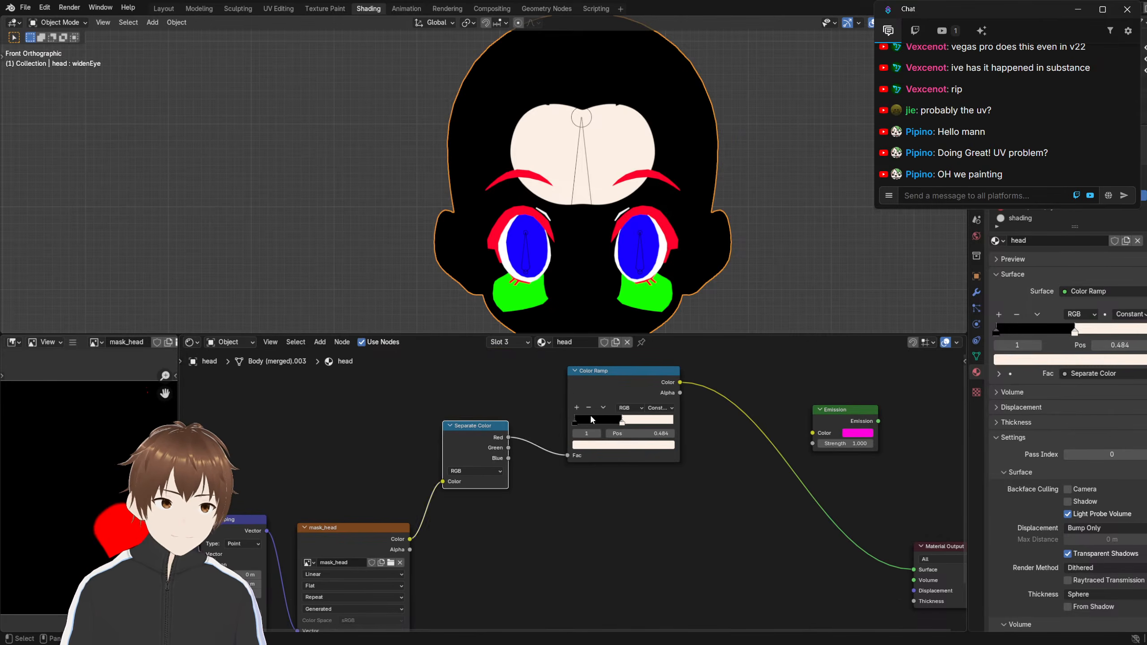
# Try moving the Color Ramp's black stop to 0.225
pyautogui.moveTo(580, 424); pyautogui.dragTo(574, 427)
pyautogui.moveTo(568, 426); pyautogui.dragTo(592, 426)
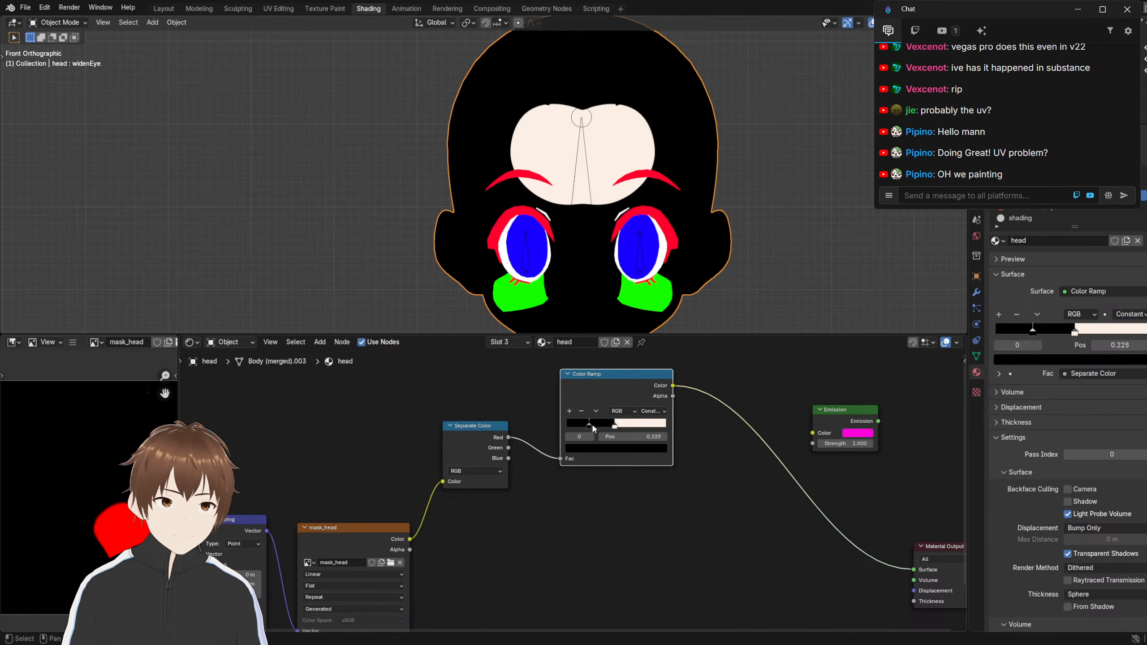
pyautogui.moveTo(606, 385); pyautogui.dragTo(559, 378, button='middle')
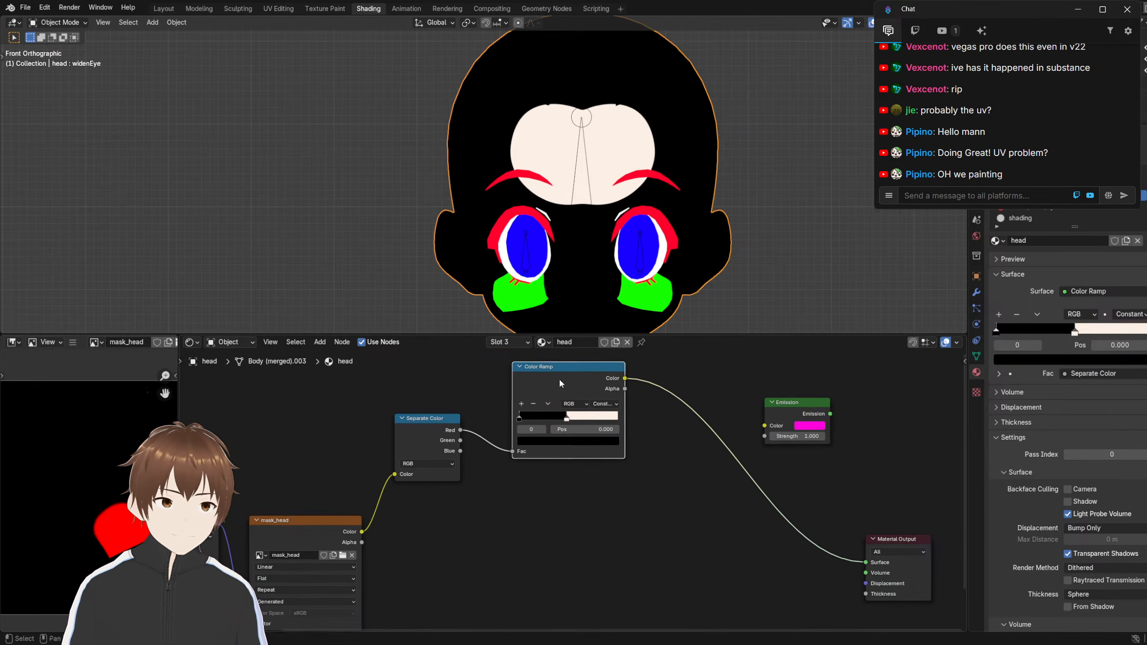
# Duplicate the Separate Color and Color Ramp nodes, and arrange the copies above the originals
pyautogui.moveTo(559, 378); pyautogui.dragTo(539, 378)
pyautogui.moveTo(482, 414)
pyautogui.mouseDown(button='middle')
pyautogui.moveTo(504, 389)
pyautogui.moveTo(495, 409)
pyautogui.mouseUp(button='middle')
pyautogui.scroll(-2, 479, 398)
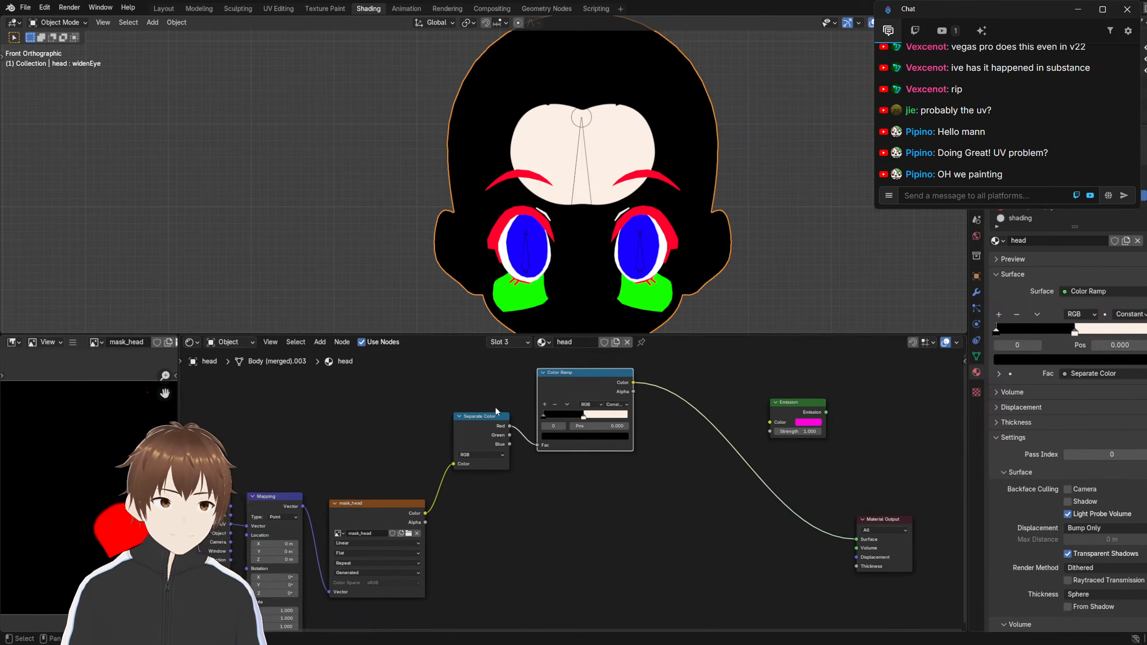
pyautogui.moveTo(432, 365); pyautogui.dragTo(539, 440)
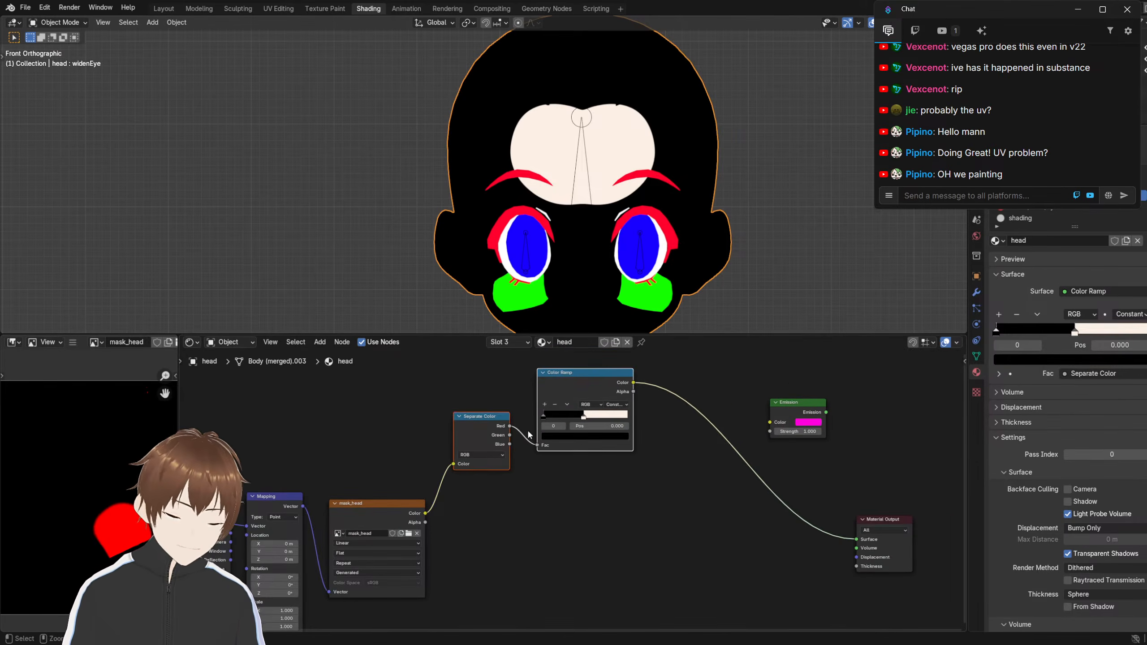
pyautogui.hotkey('ctrl', 'c')
pyautogui.hotkey('ctrl', 'v')
pyautogui.moveTo(610, 393); pyautogui.dragTo(614, 490)
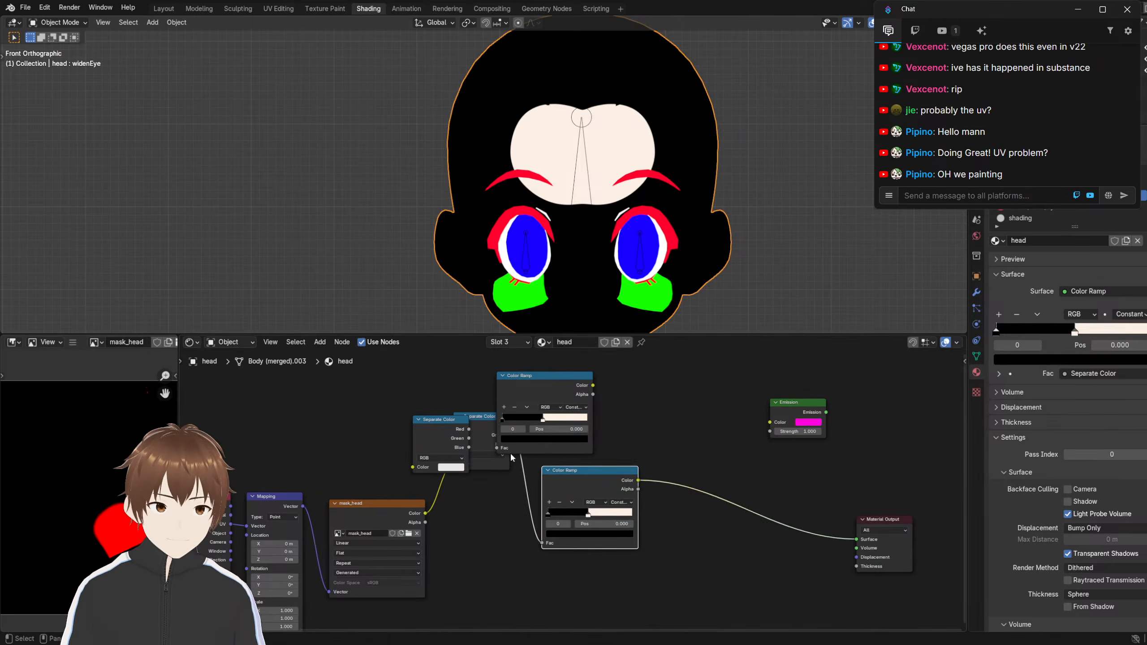
pyautogui.moveTo(523, 409); pyautogui.dragTo(568, 392)
pyautogui.moveTo(451, 439); pyautogui.dragTo(446, 380)
pyautogui.moveTo(482, 446); pyautogui.dragTo(489, 554)
pyautogui.click(564, 468)
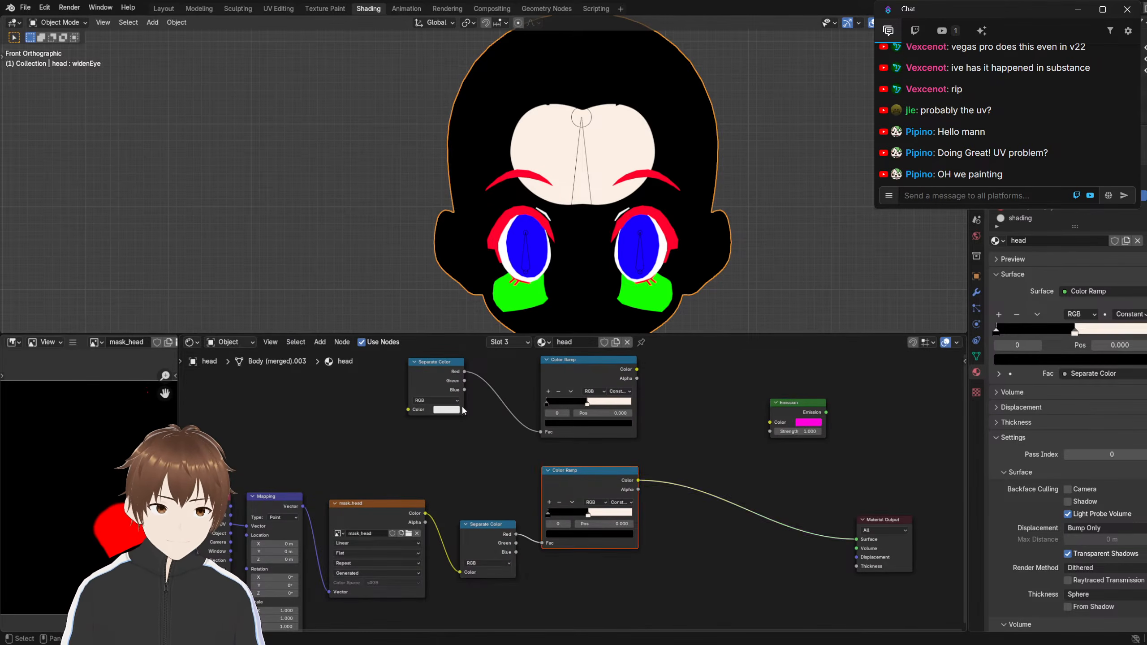
# Link the mask_head color to the duplicate Separate Color node, and delete that duplicate
pyautogui.moveTo(426, 373); pyautogui.dragTo(448, 439)
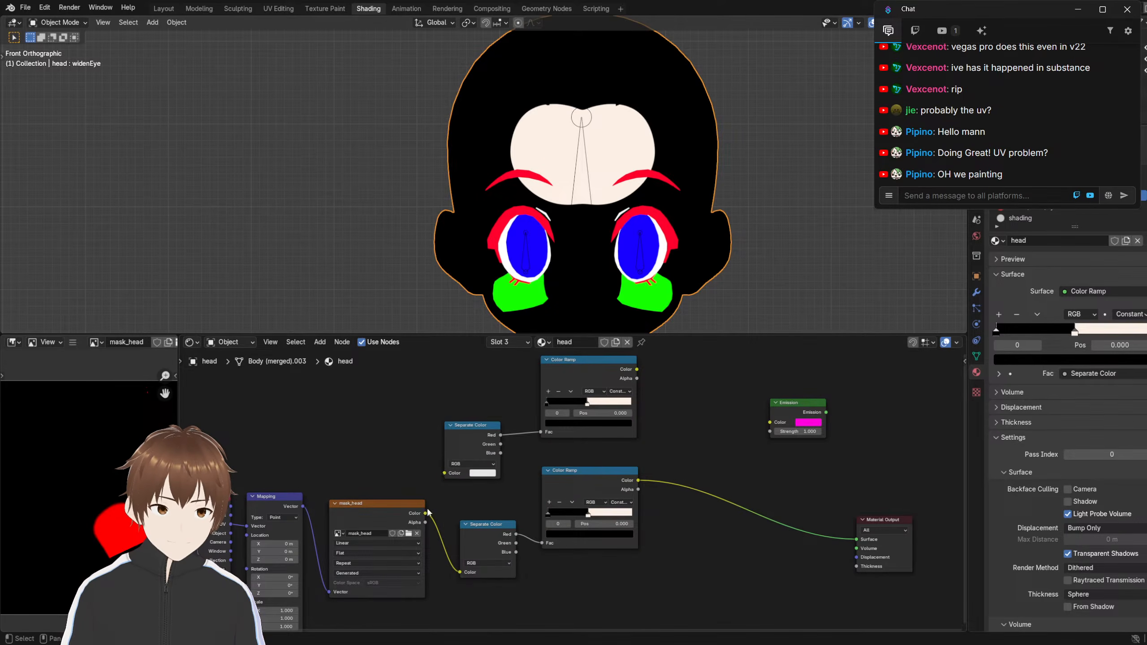
pyautogui.moveTo(425, 514); pyautogui.dragTo(429, 477)
pyautogui.moveTo(428, 481); pyautogui.dragTo(459, 454, button='middle')
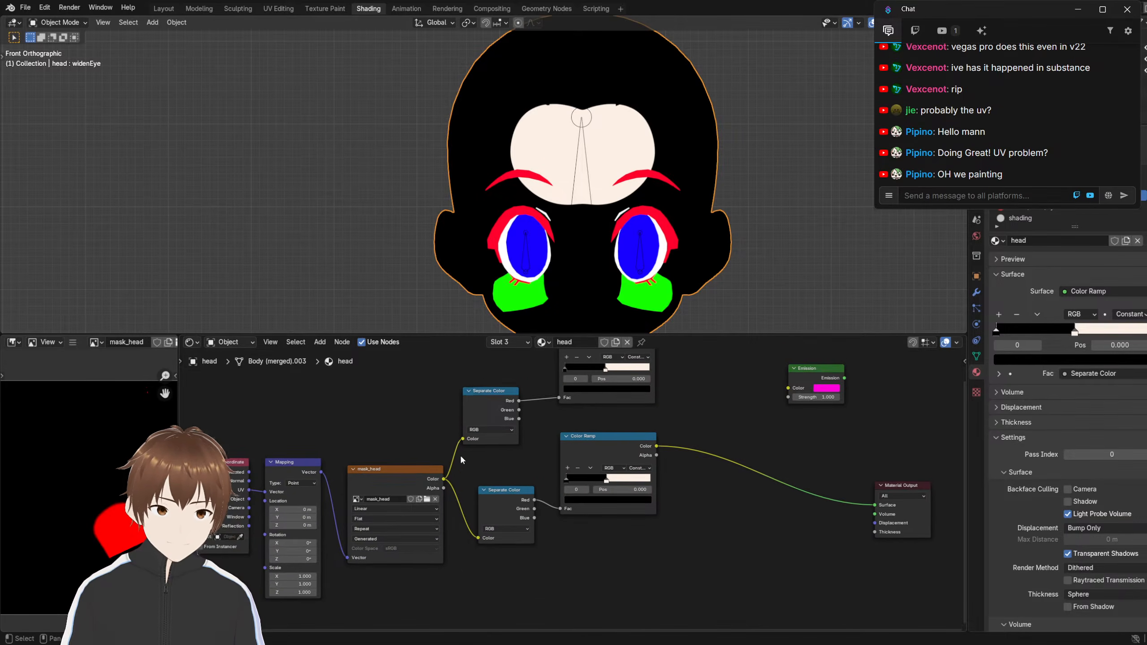
pyautogui.click(475, 407)
pyautogui.press('x')
# Link the remaining Separate Color's Red output to the upper Color Ramp and its Green output to the lower one
pyautogui.moveTo(509, 490); pyautogui.dragTo(485, 456)
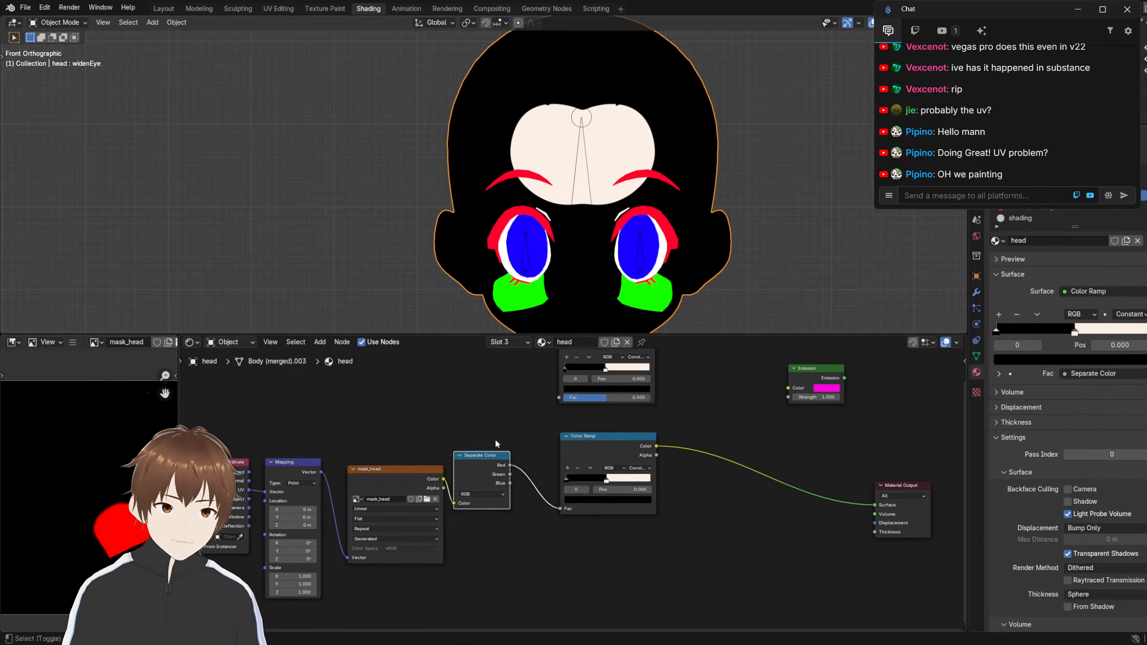
pyautogui.scroll(4, 495, 438)
pyautogui.moveTo(495, 438); pyautogui.dragTo(486, 490, button='middle')
pyautogui.moveTo(454, 501); pyautogui.dragTo(523, 561)
pyautogui.scroll(-2, 517, 497)
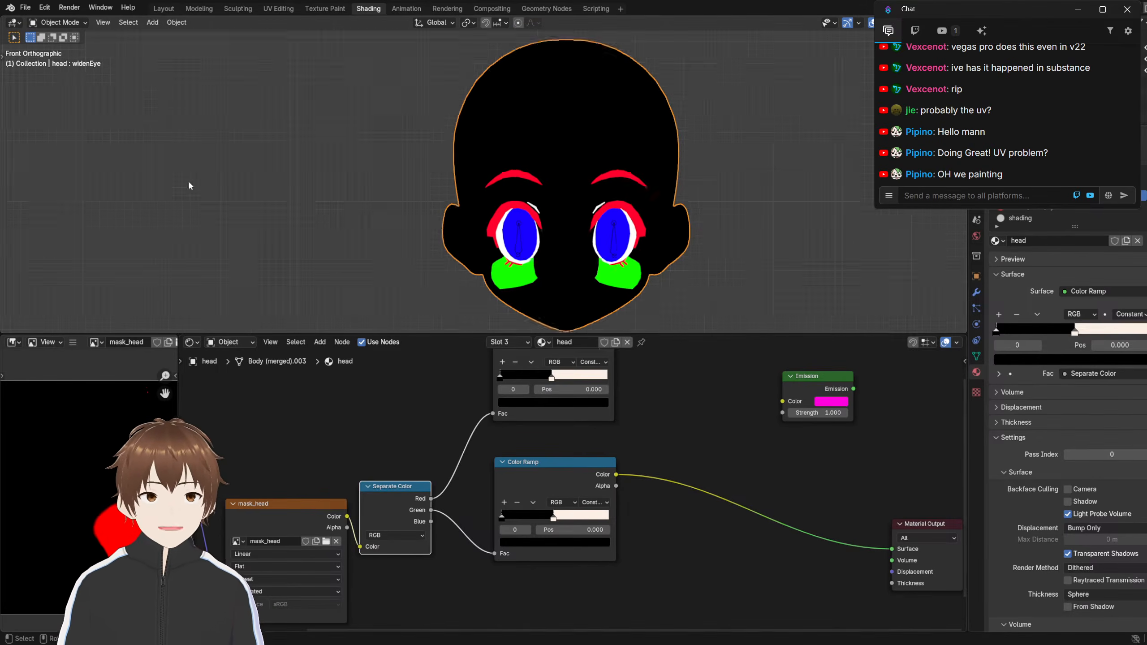
# Set the lower Color Ramp's stop at 0.484 to a dark grey sampled from the viewport with the eyedropper
pyautogui.scroll(-5, 188, 179)
pyautogui.scroll(6, 343, 260)
pyautogui.scroll(2, 309, 200)
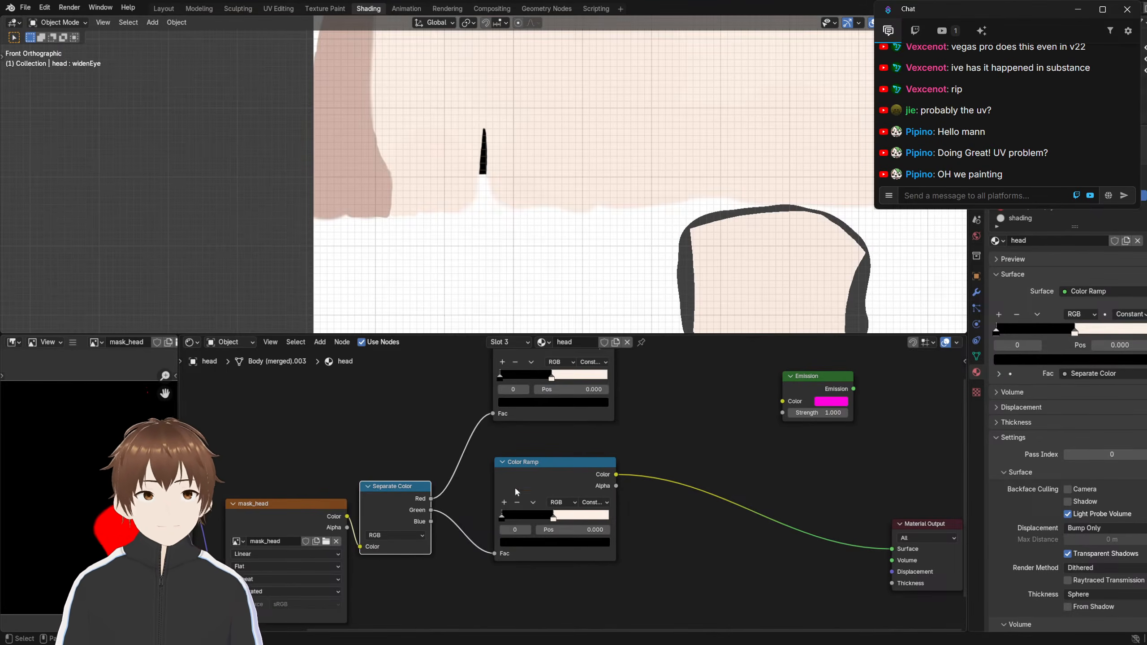
pyautogui.click(553, 519)
pyautogui.click(572, 543)
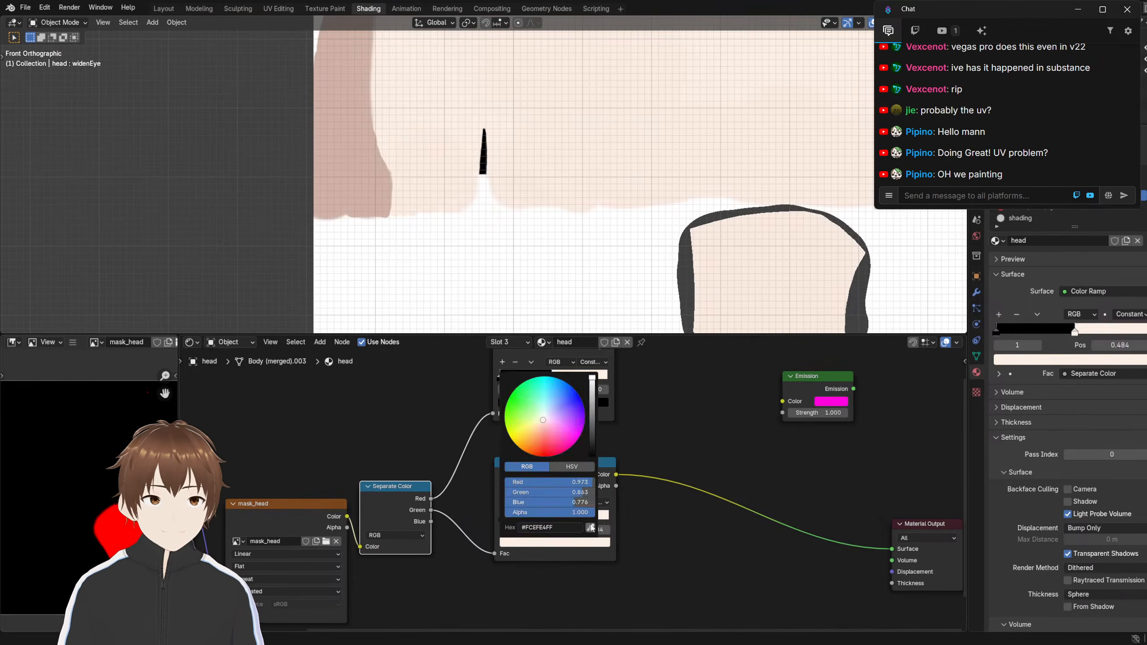
pyautogui.scroll(-5, 389, 236)
pyautogui.scroll(-3, 390, 239)
pyautogui.keyDown('shift'); pyautogui.moveTo(415, 239); pyautogui.dragTo(363, 252, button='middle'); pyautogui.keyUp('shift')
pyautogui.scroll(1, 375, 260)
pyautogui.keyDown('shift'); pyautogui.moveTo(449, 245); pyautogui.dragTo(245, 171, button='middle'); pyautogui.keyUp('shift')
pyautogui.scroll(3, 398, 233)
pyautogui.keyDown('shift'); pyautogui.moveTo(177, 150); pyautogui.dragTo(400, 182, button='middle'); pyautogui.keyUp('shift')
pyautogui.keyDown('shift'); pyautogui.scroll(-5, 489, 455); pyautogui.keyUp('shift')
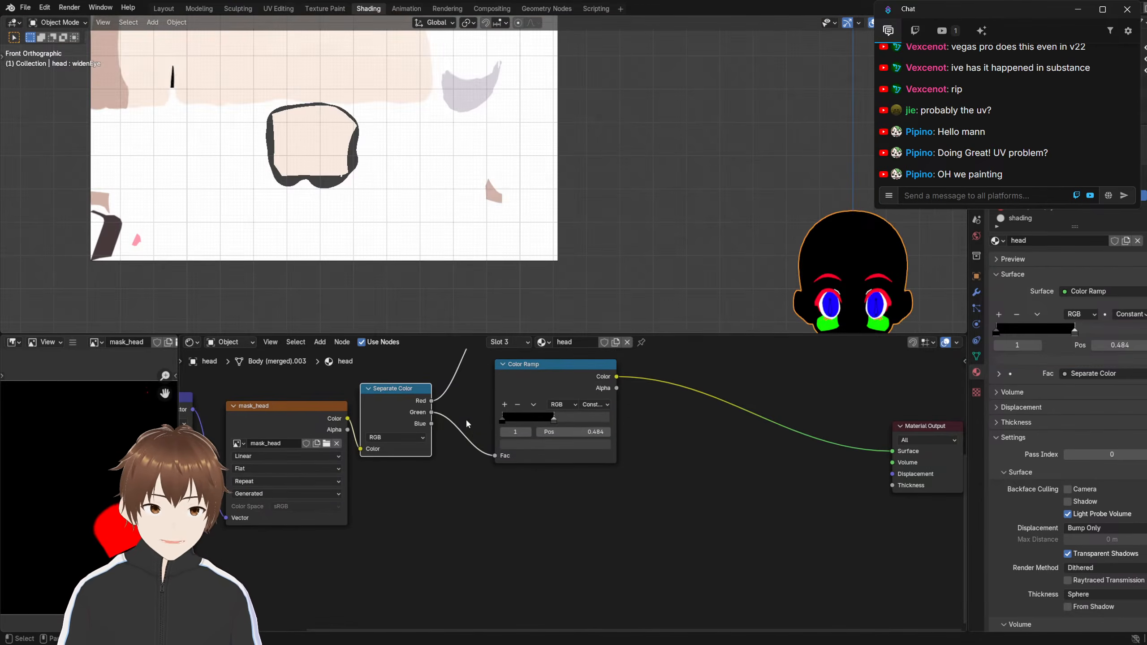
# Paste a copy of the green-channel Color Ramp node and place it directly below the original
pyautogui.keyDown('shift'); pyautogui.scroll(2, 509, 392); pyautogui.keyUp('shift')
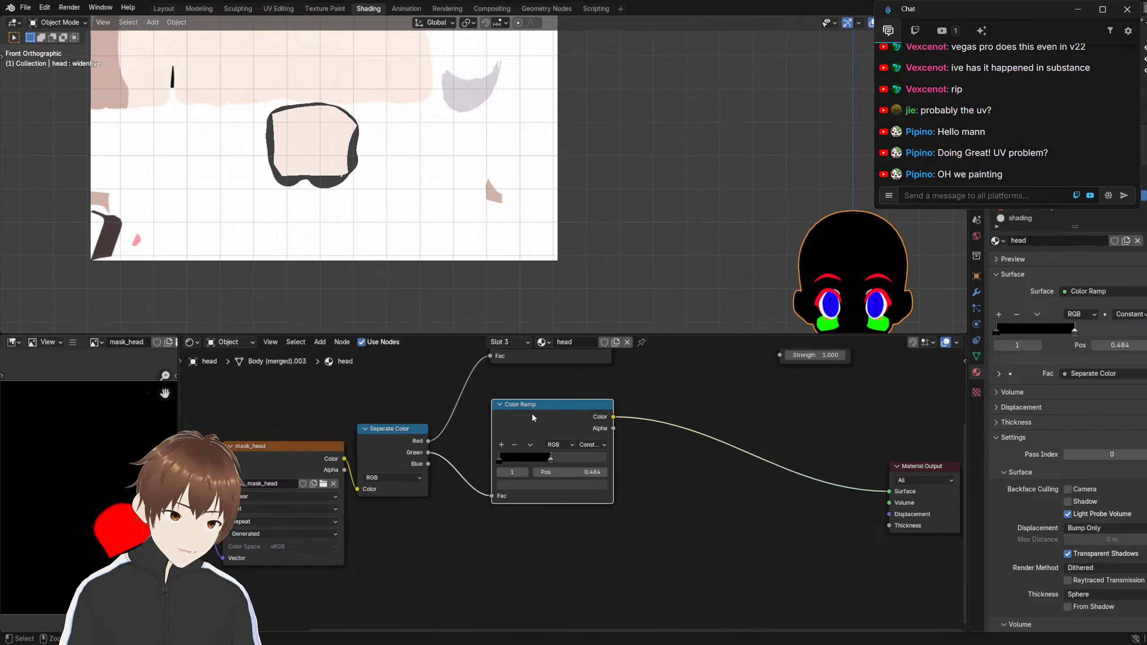
pyautogui.hotkey('ctrl', 'v')
pyautogui.press('g')
pyautogui.click(567, 571)
pyautogui.moveTo(548, 518); pyautogui.dragTo(571, 449, button='middle')
pyautogui.moveTo(570, 455); pyautogui.dragTo(562, 446)
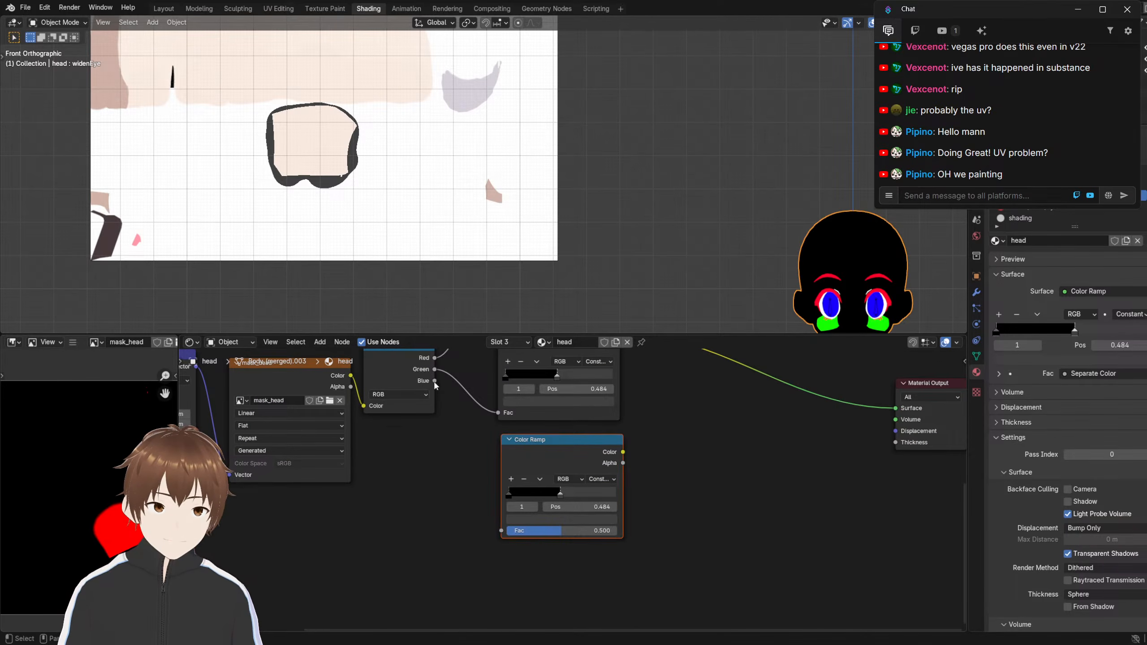
# Connect Separate Color's Blue output to the new Color Ramp's Fac input and set its second stop's position to 0.480
pyautogui.moveTo(435, 381); pyautogui.dragTo(501, 530)
pyautogui.moveTo(531, 449); pyautogui.dragTo(524, 449, button='middle')
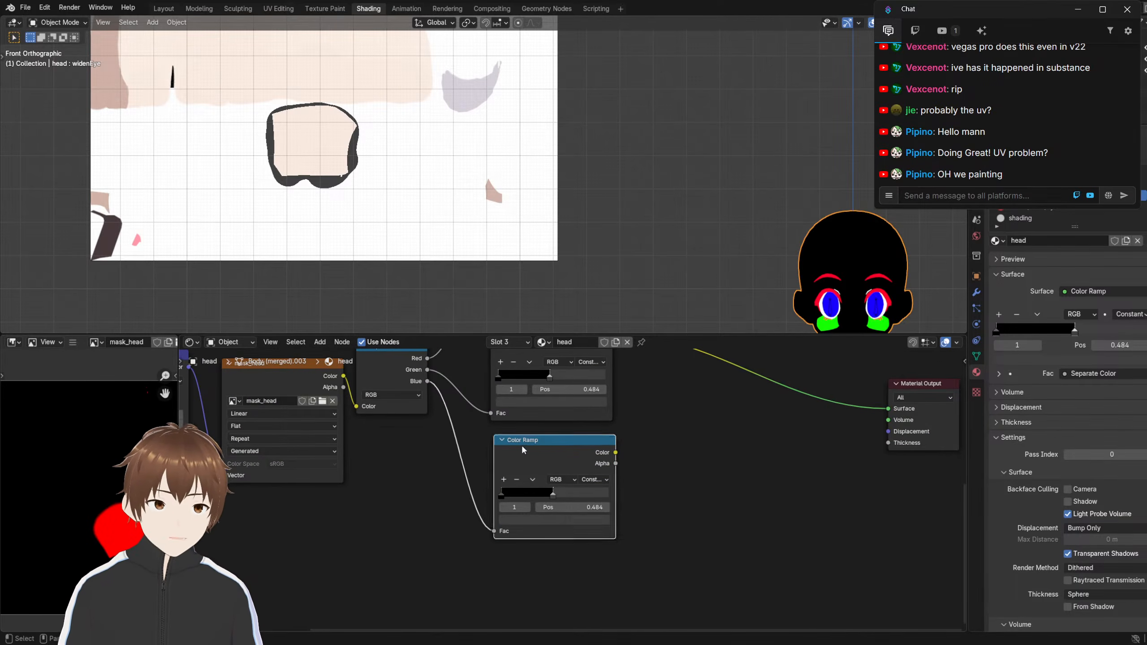
pyautogui.moveTo(523, 449); pyautogui.dragTo(516, 447)
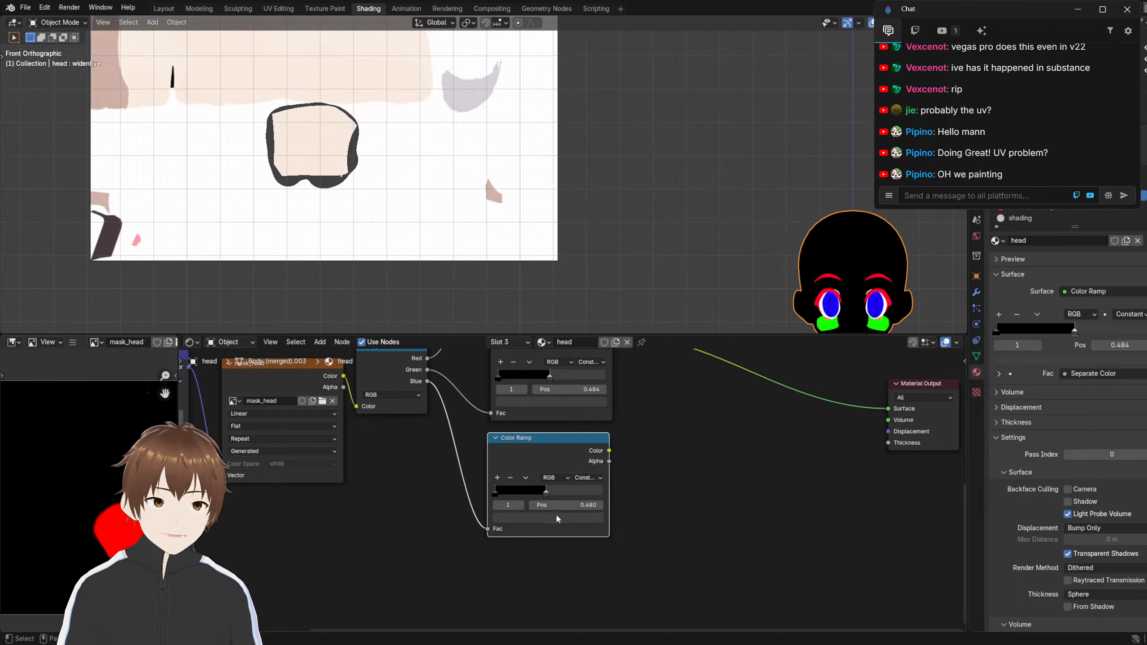
# Add the pink texture image file to the 3D viewport as a reference image empty
pyautogui.scroll(-4, 272, 182)
pyautogui.keyDown('shift'); pyautogui.moveTo(255, 180); pyautogui.dragTo(360, 213, button='middle'); pyautogui.keyUp('shift')
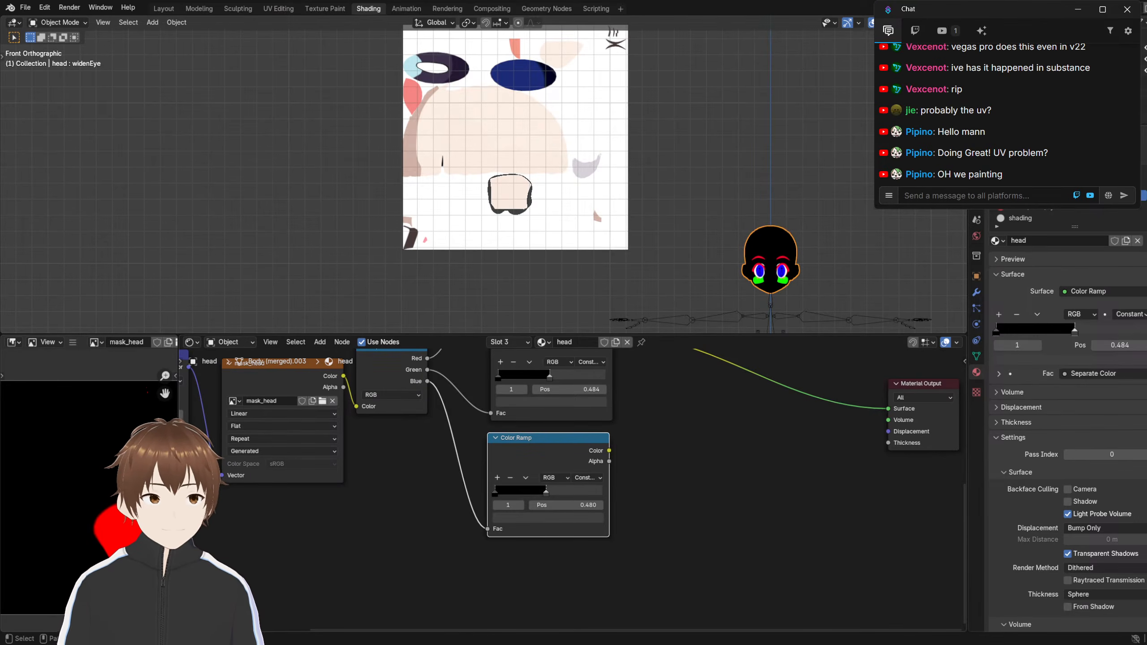
pyautogui.moveTo(0, 138); pyautogui.dragTo(136, 138)
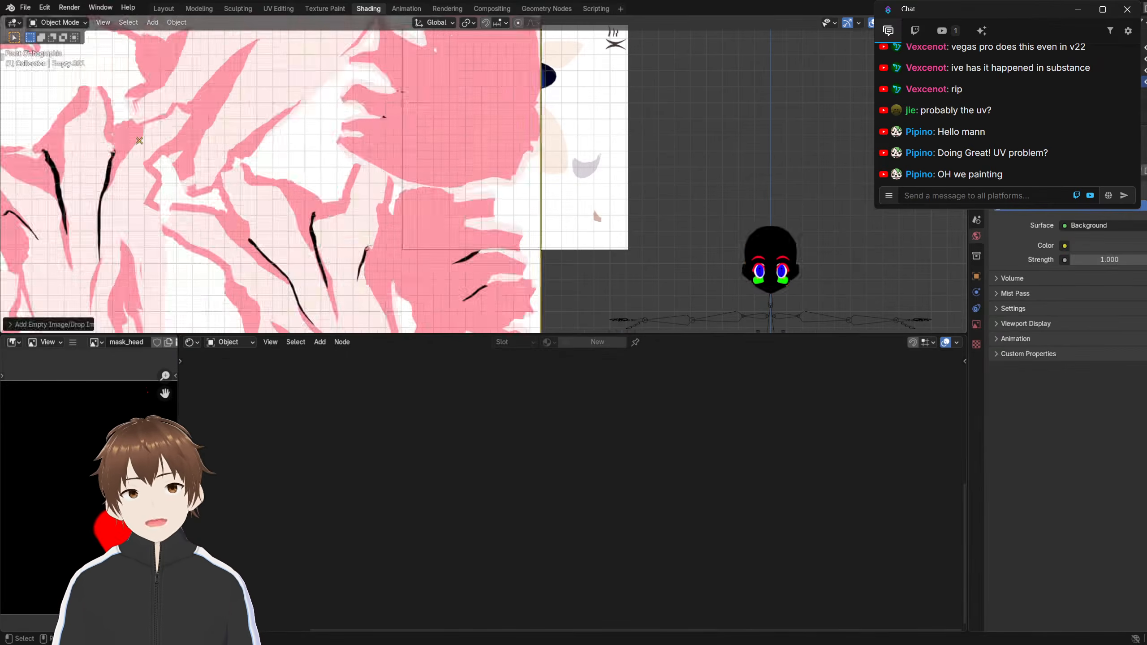
# Scale down the pink texture reference and move it beside the head texture, then reselect the head mesh
pyautogui.scroll(-8, 136, 141)
pyautogui.scroll(3, 204, 216)
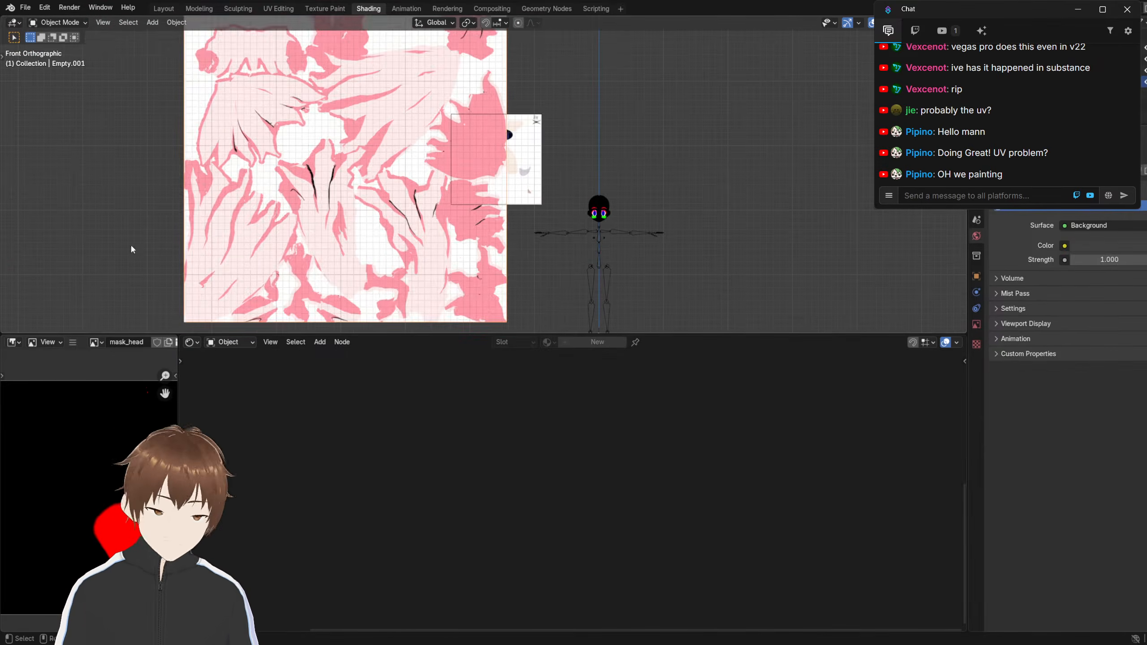
pyautogui.scroll(-5, 268, 186)
pyautogui.scroll(3, 256, 195)
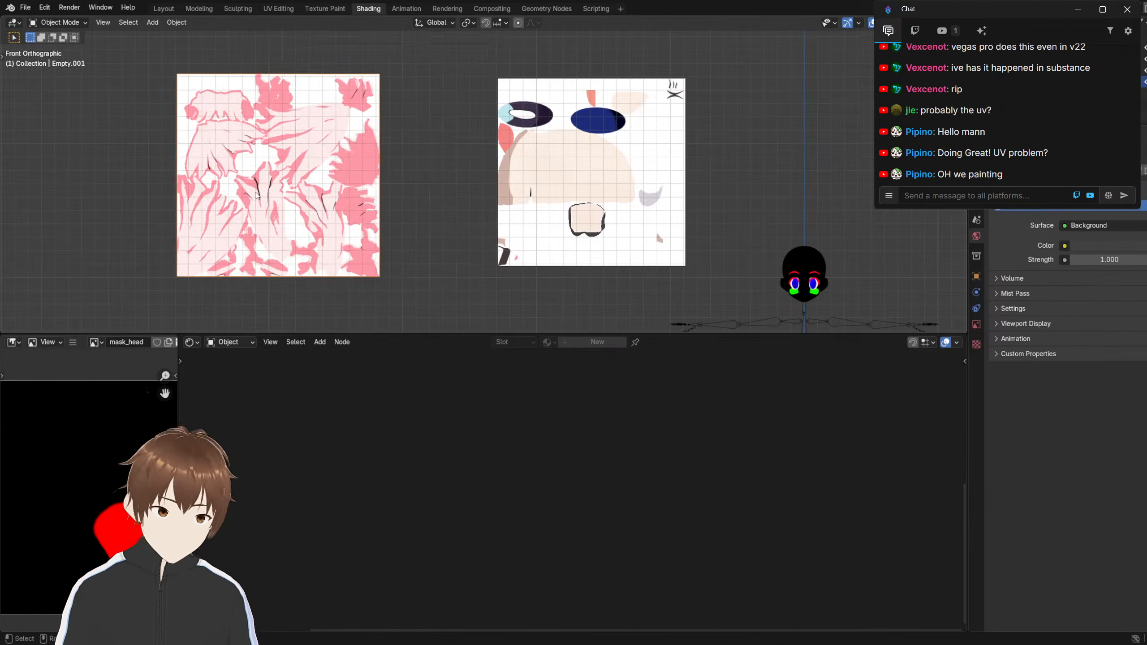
pyautogui.moveTo(256, 195); pyautogui.dragTo(373, 211)
pyautogui.click(781, 261)
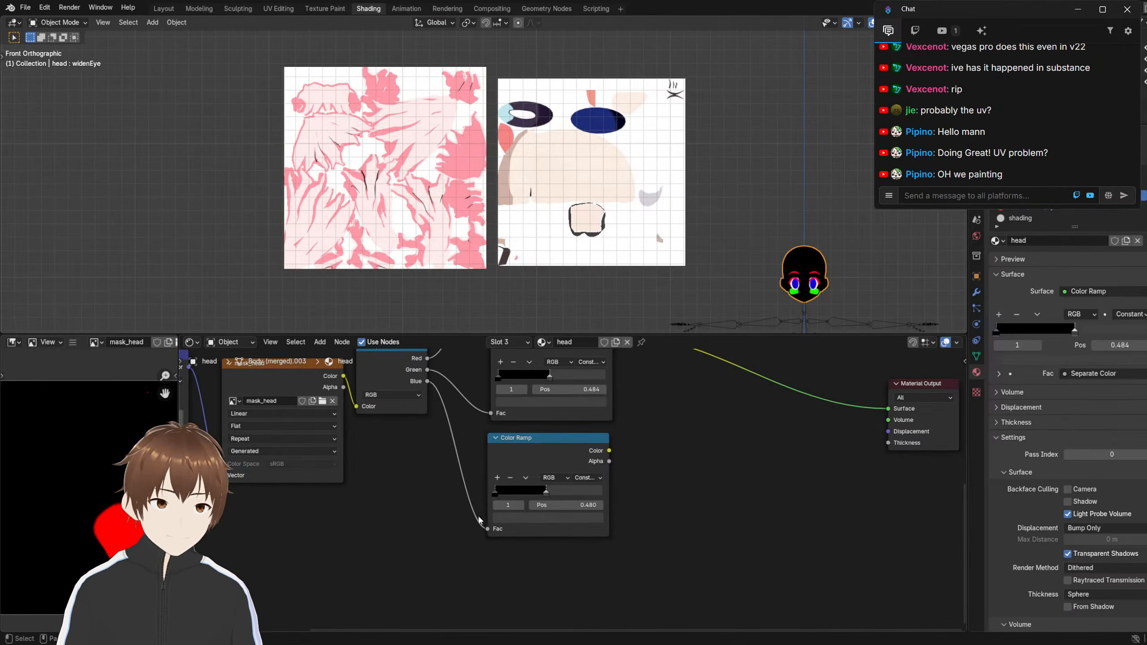
# Try to sample a pink shade from the pink texture reference for the second stop of the blue-channel Color Ramp
pyautogui.click(541, 519)
pyautogui.click(583, 503)
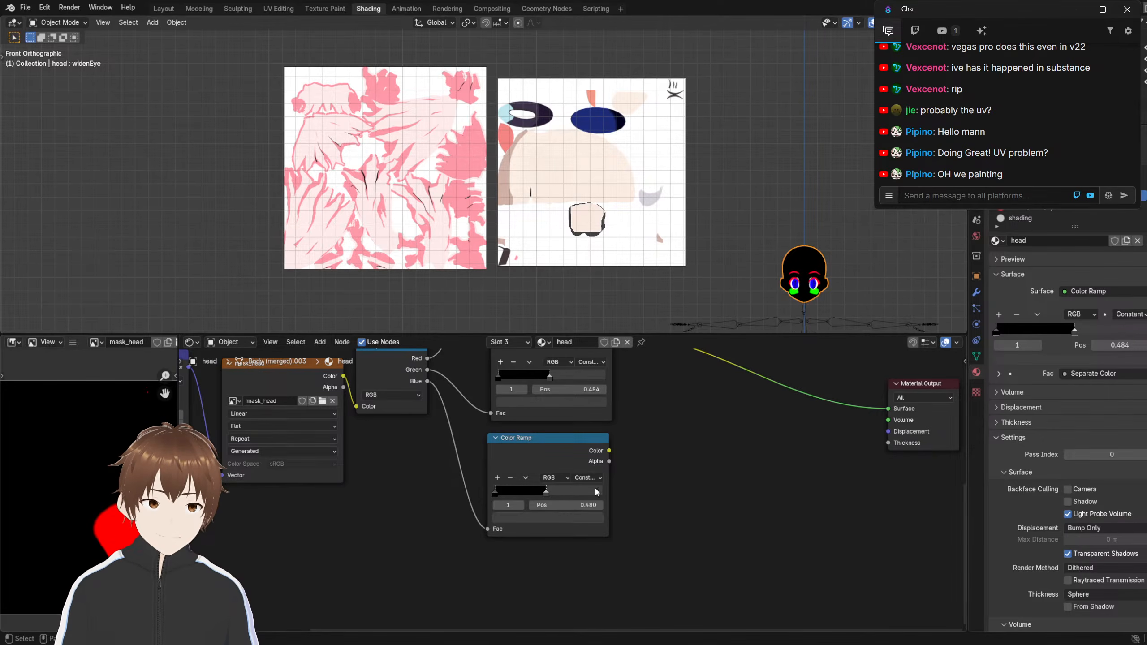
pyautogui.click(584, 527)
pyautogui.click(589, 519)
pyautogui.click(584, 504)
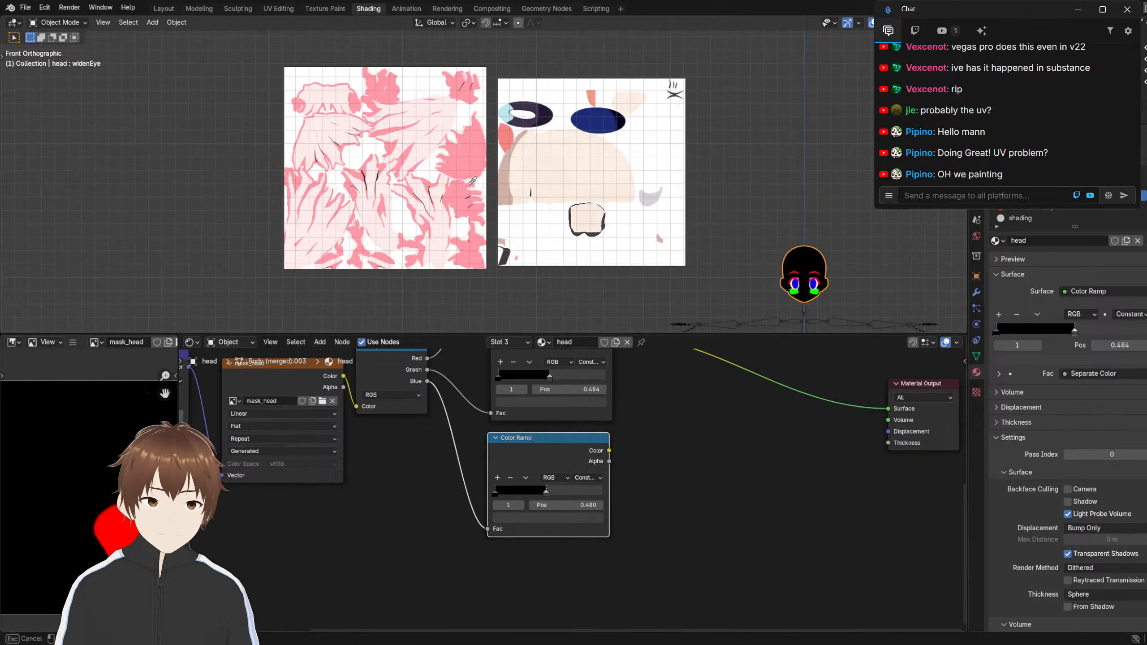
pyautogui.scroll(10, 419, 213)
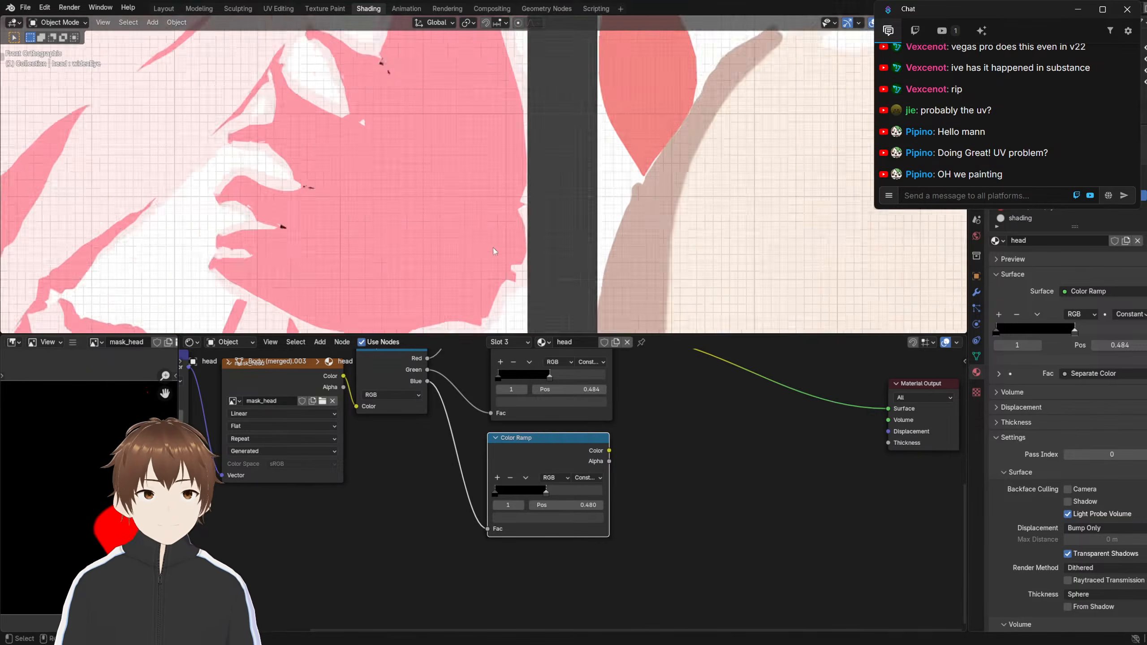
pyautogui.click(568, 520)
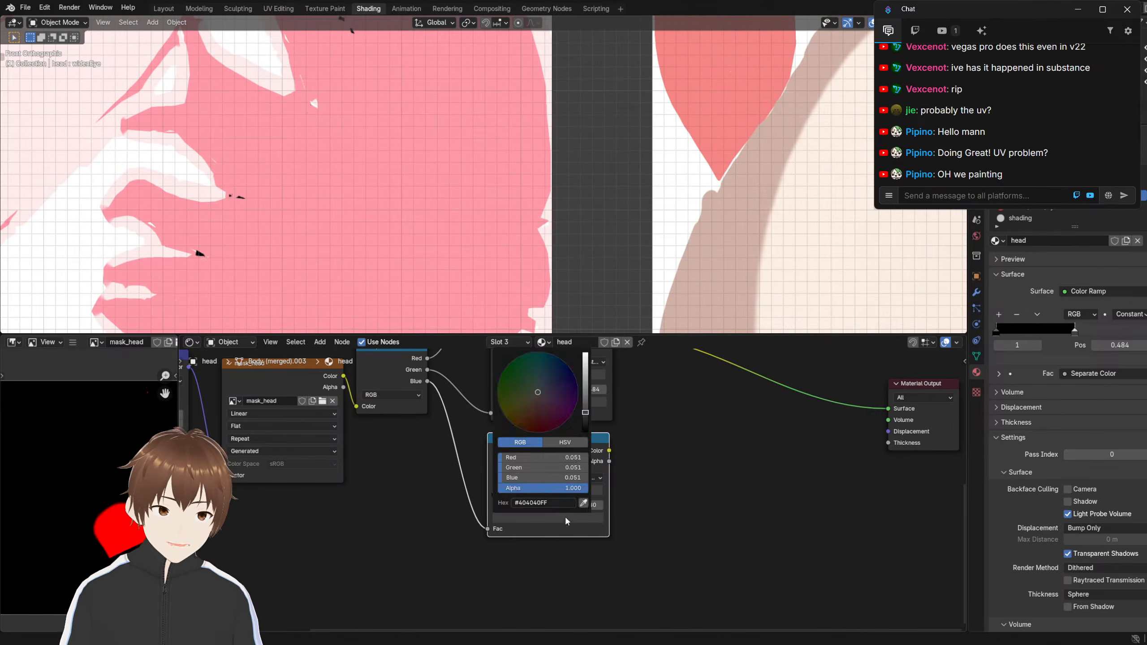
pyautogui.click(583, 502)
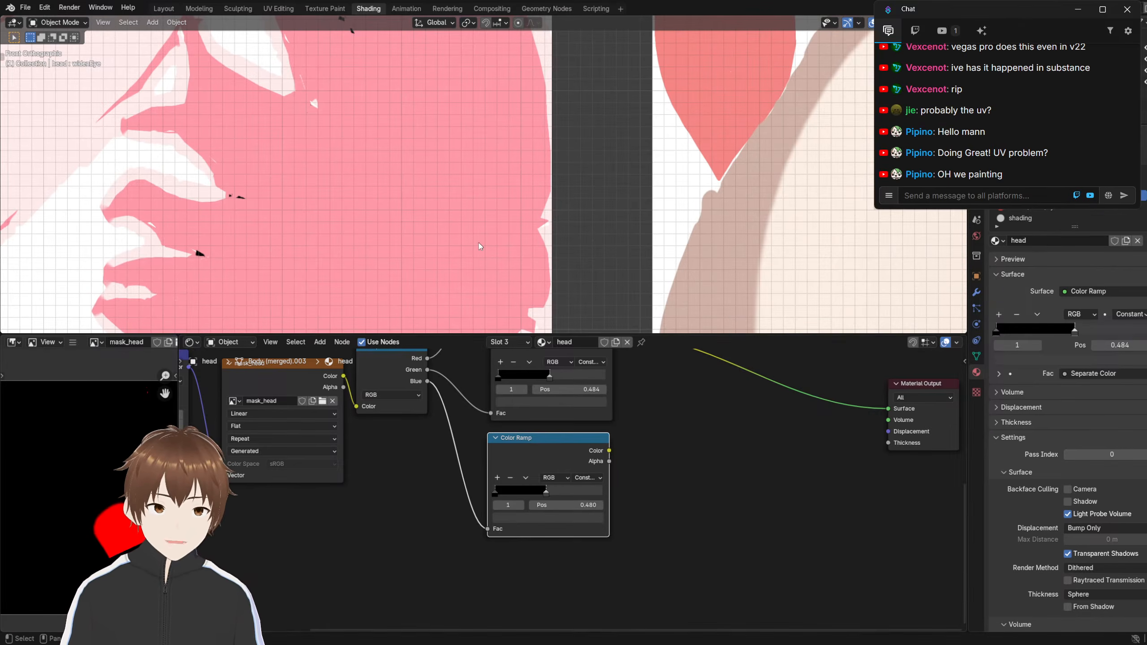
# Try to sample the skin color from the head texture reference for the green-channel Color Ramp's second stop
pyautogui.scroll(-8, 492, 502)
pyautogui.moveTo(507, 356); pyautogui.dragTo(539, 440, button='middle')
pyautogui.scroll(-10, 497, 271)
pyautogui.scroll(4, 547, 416)
pyautogui.moveTo(549, 587); pyautogui.dragTo(543, 484, button='middle')
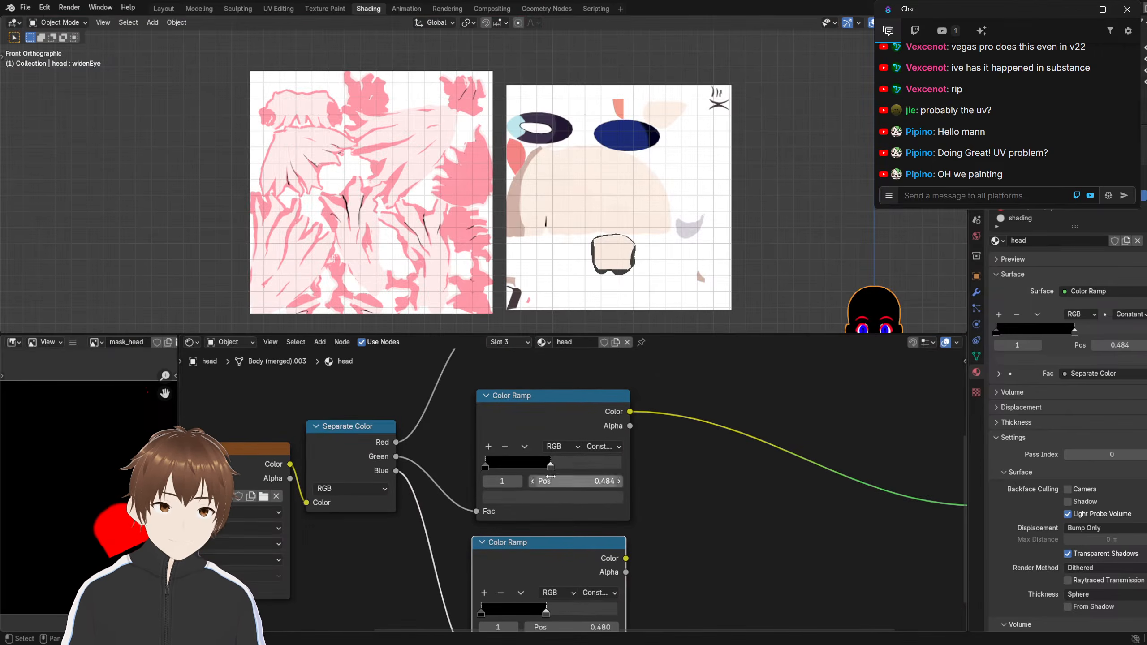
pyautogui.click(552, 496)
pyautogui.click(604, 479)
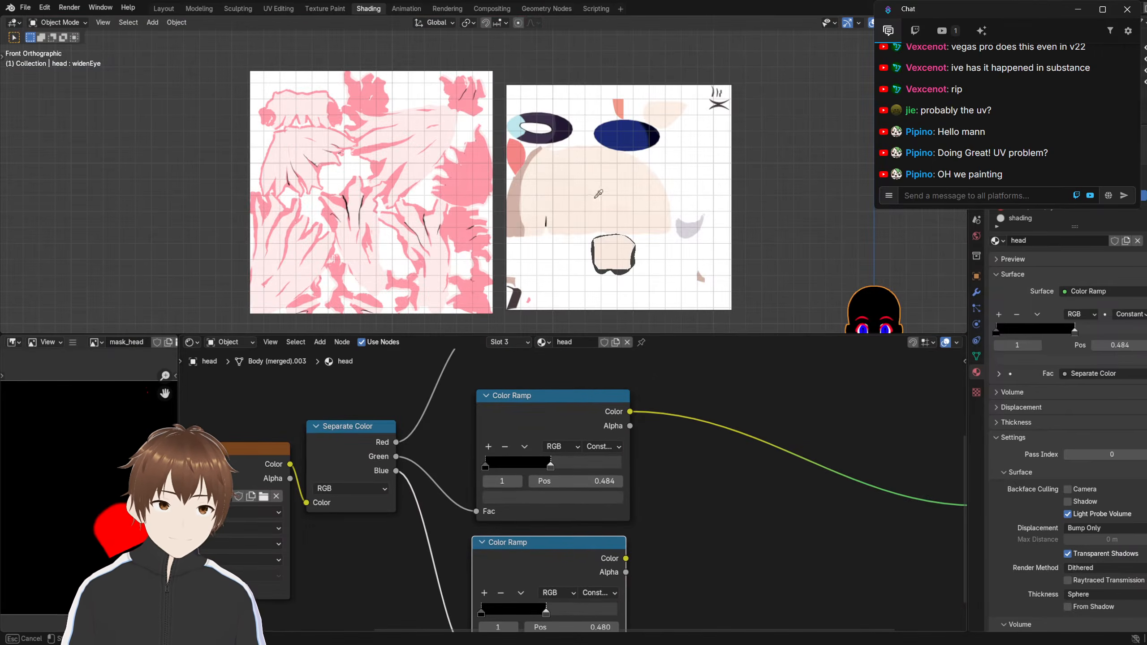
# Save the current Blender file
pyautogui.scroll(-1, 514, 390)
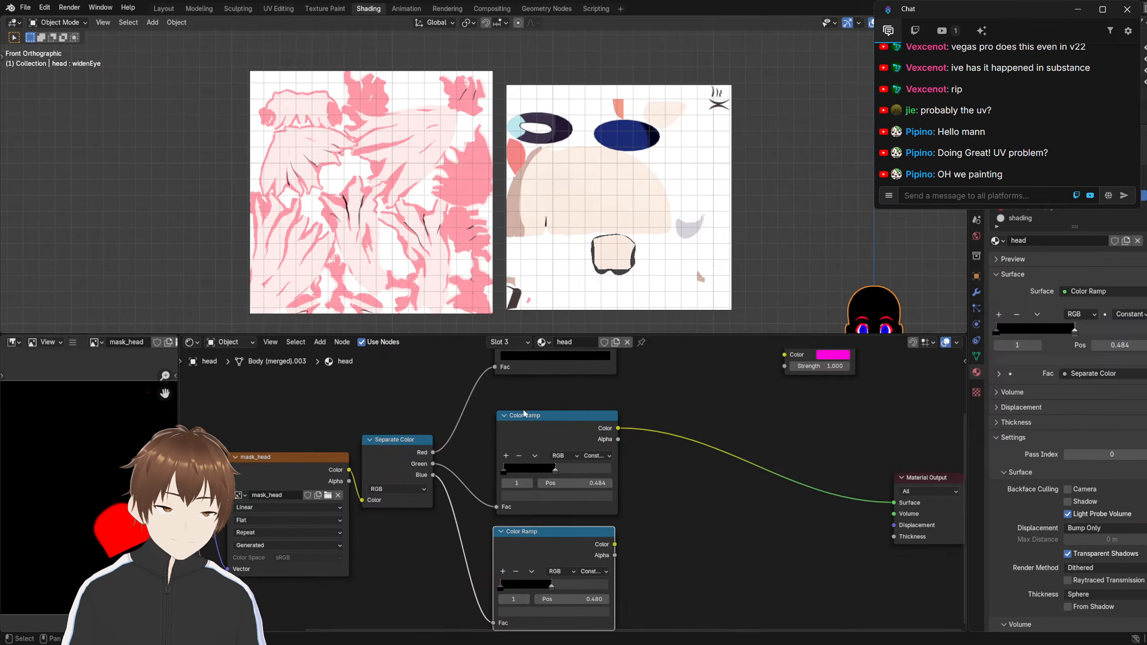
pyautogui.click(25, 8)
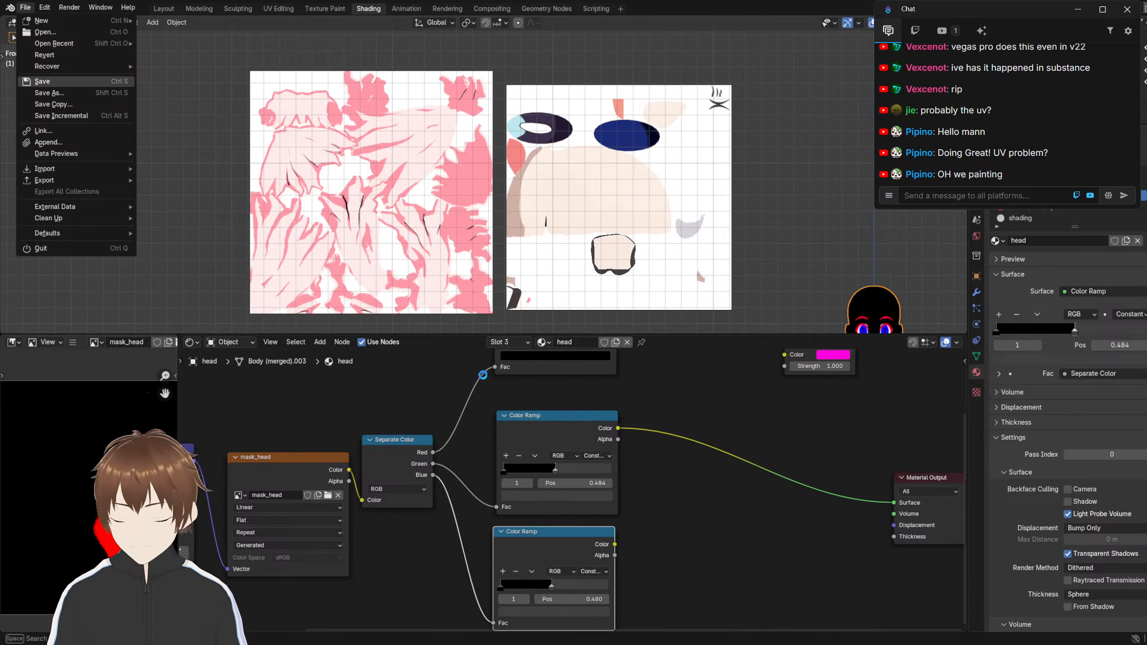
pyautogui.hotkey('ctrl', 's')
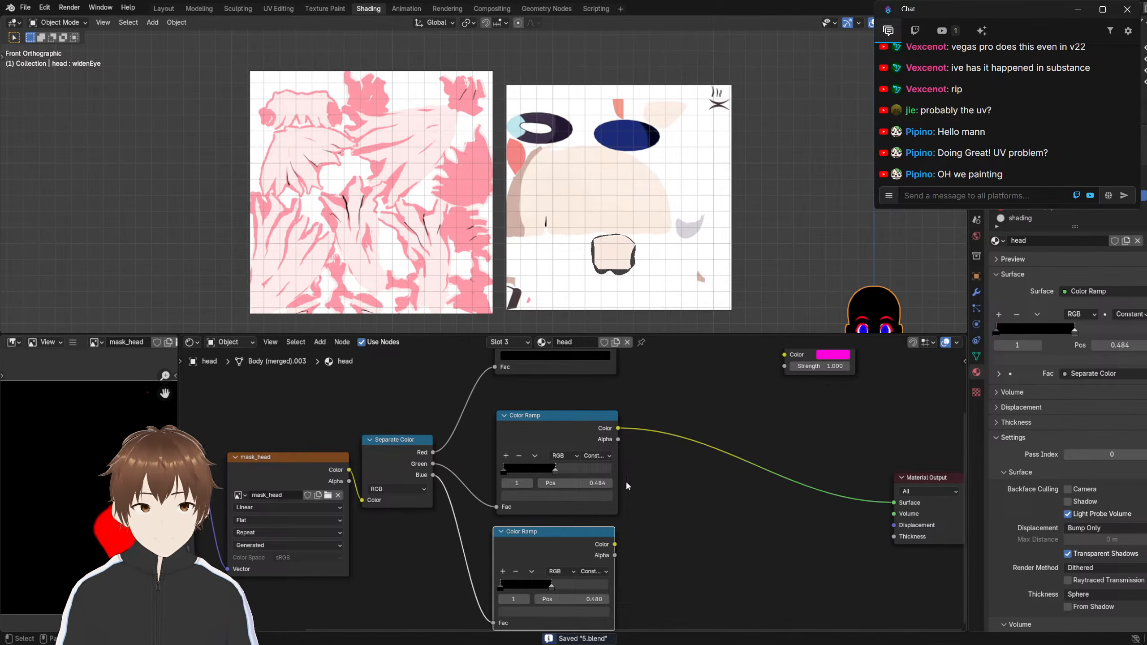
# Move the green-channel Color Ramp's second stop to position 0.556
pyautogui.scroll(3, 625, 481)
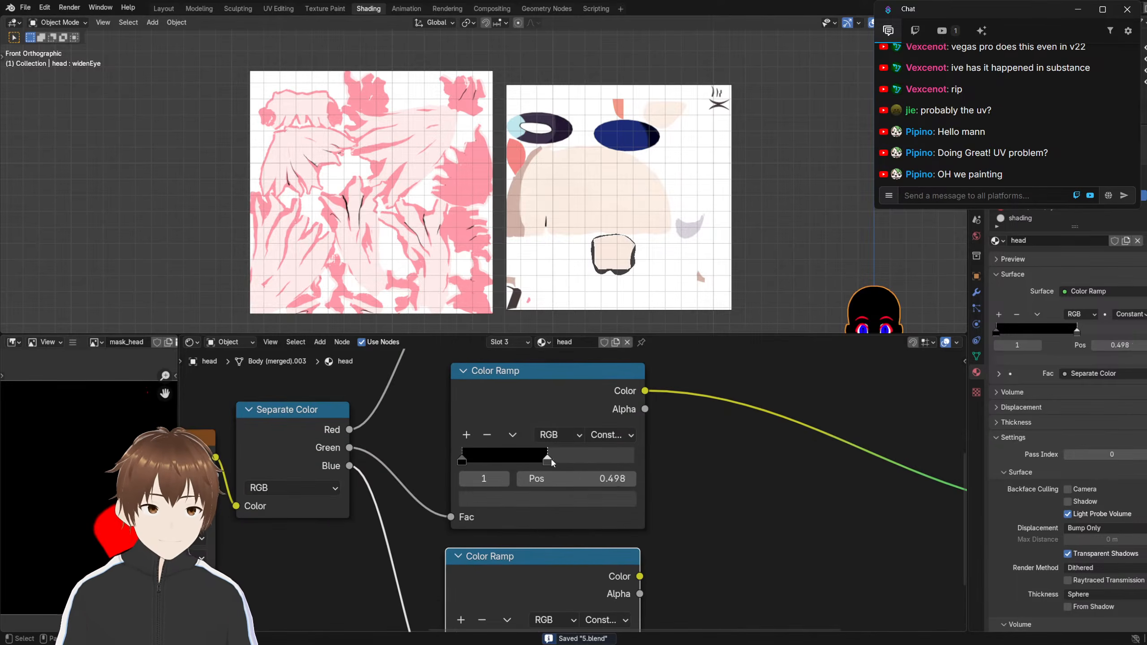
pyautogui.moveTo(552, 461); pyautogui.dragTo(562, 461)
# Try to sample a color from the pink texture reference for the green-channel Color Ramp's second stop
pyautogui.click(566, 500)
pyautogui.click(604, 473)
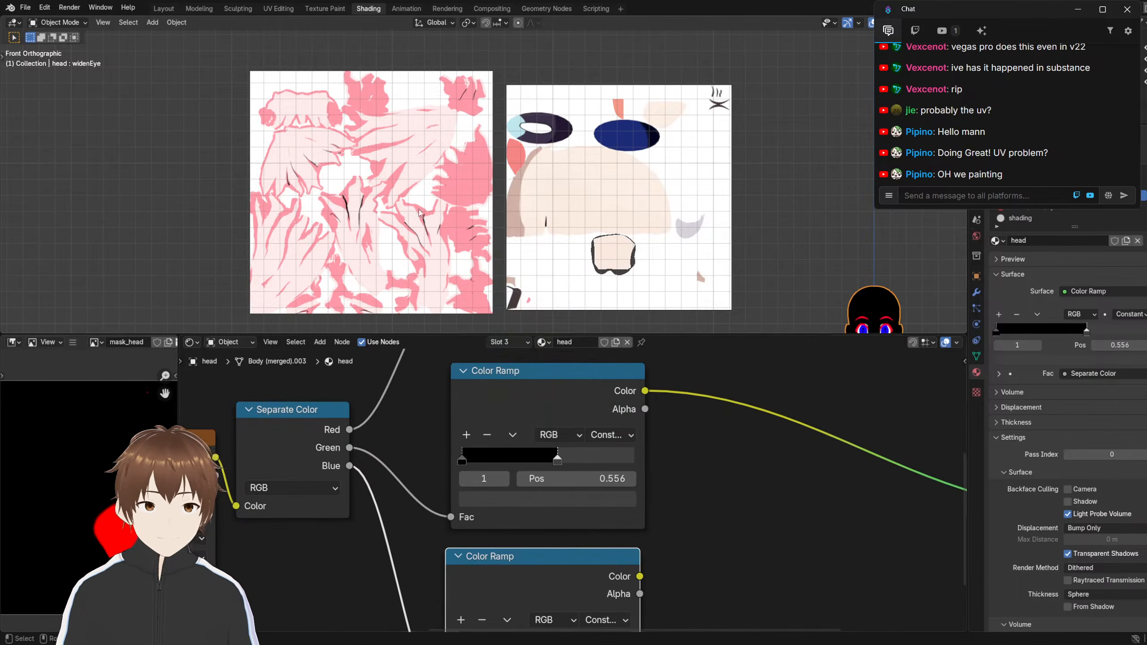
pyautogui.click(419, 213)
pyautogui.click(884, 309)
pyautogui.keyDown('shift'); pyautogui.moveTo(884, 310); pyautogui.dragTo(811, 247, button='middle'); pyautogui.keyUp('shift')
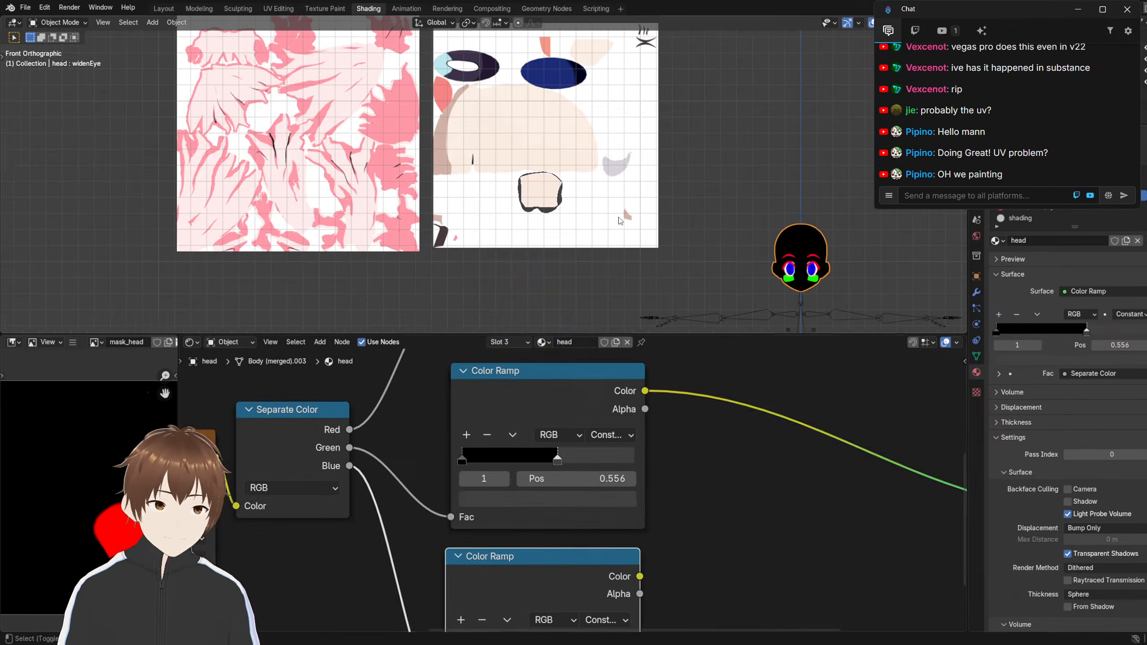
# Try sampling the green-channel ramp stop's color from the head texture's skin area and again from the pink texture
pyautogui.click(562, 463)
pyautogui.click(567, 497)
pyautogui.moveTo(527, 314); pyautogui.dragTo(511, 267)
pyautogui.click(604, 475)
pyautogui.click(483, 142)
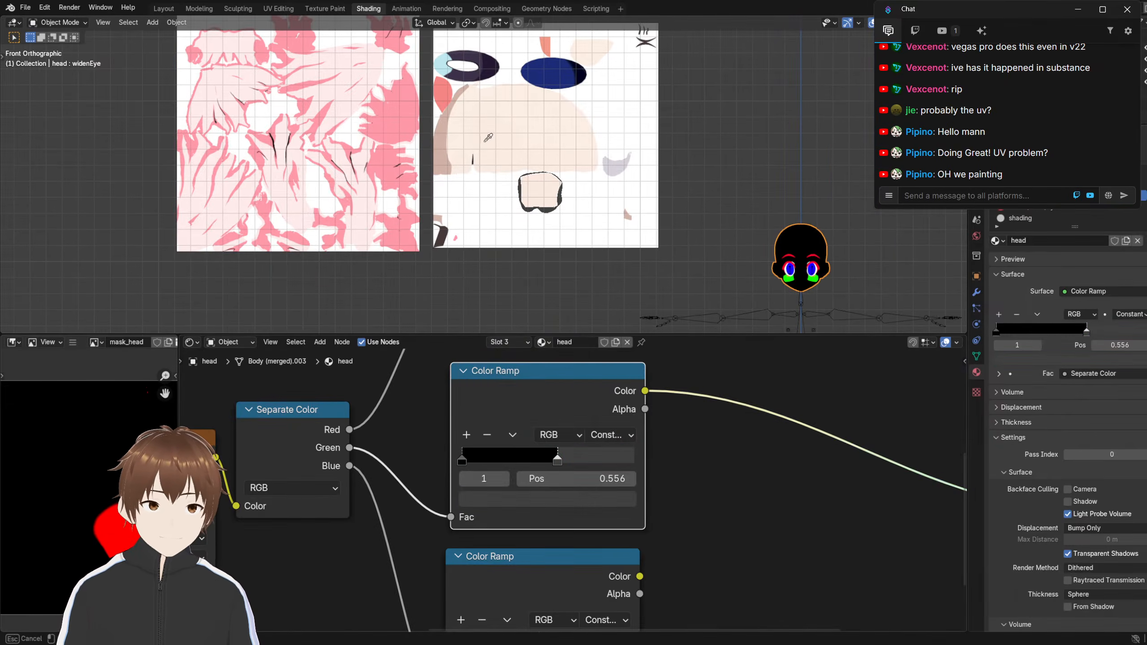
pyautogui.click(563, 497)
pyautogui.click(603, 475)
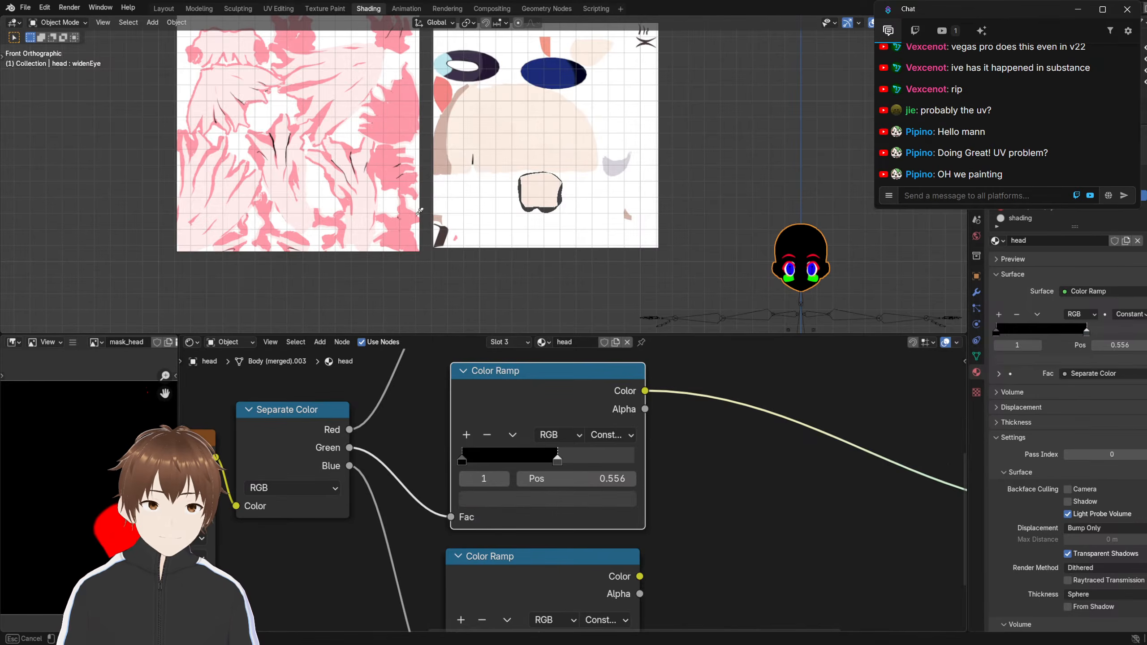
pyautogui.press('Escape')
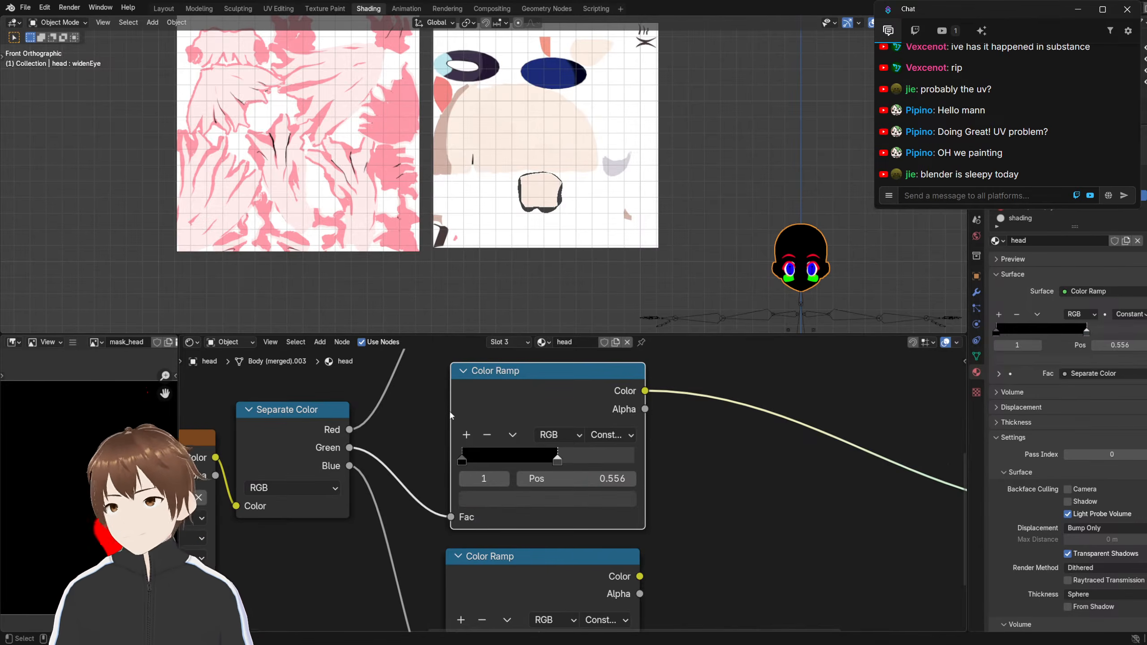
# Try to sample the solid pink area of the enlarged pink texture for the green-channel Color Ramp's second stop
pyautogui.scroll(10, 392, 161)
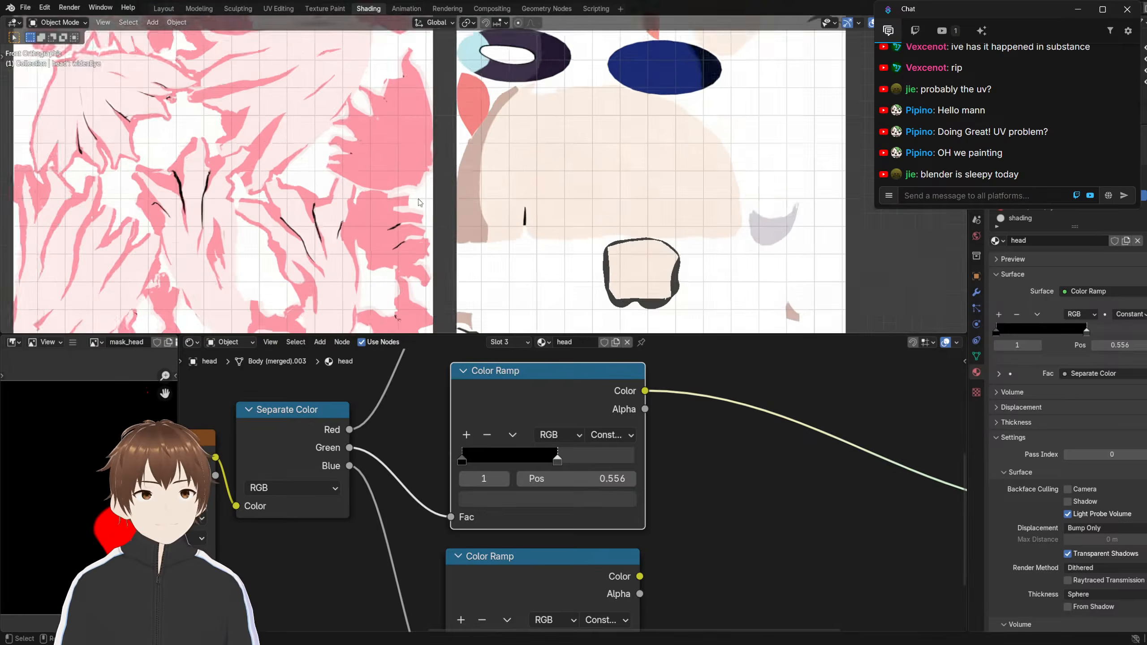
pyautogui.scroll(-12, 423, 203)
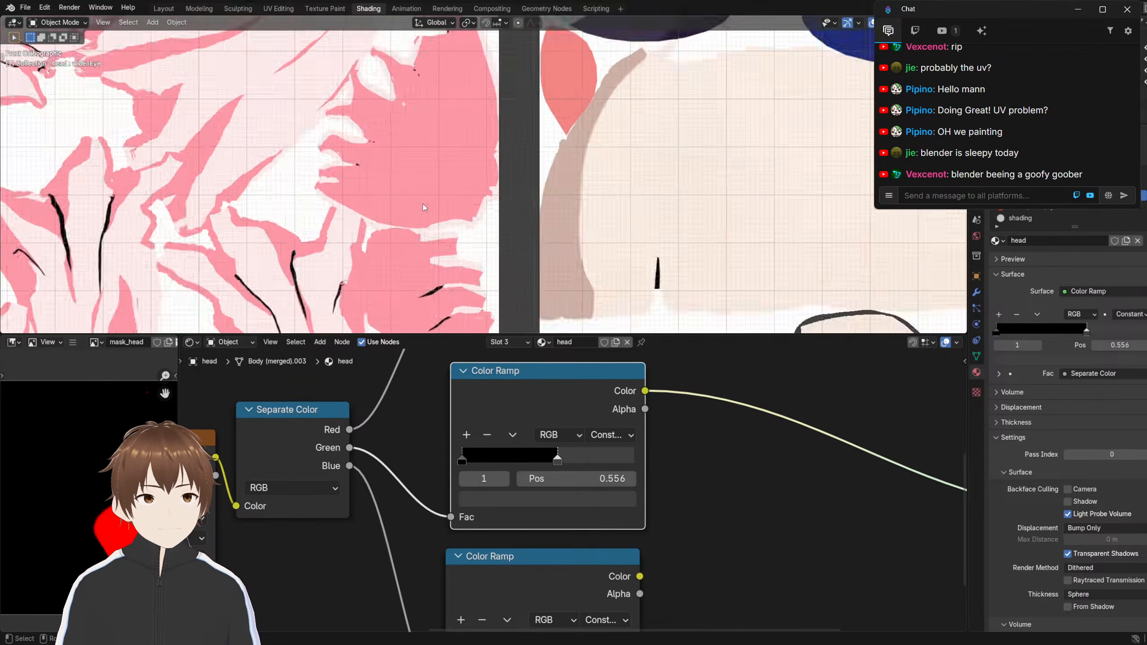
pyautogui.scroll(-5, 523, 362)
pyautogui.moveTo(523, 348); pyautogui.dragTo(486, 457, button='middle')
pyautogui.scroll(2, 486, 457)
pyautogui.scroll(4, 488, 459)
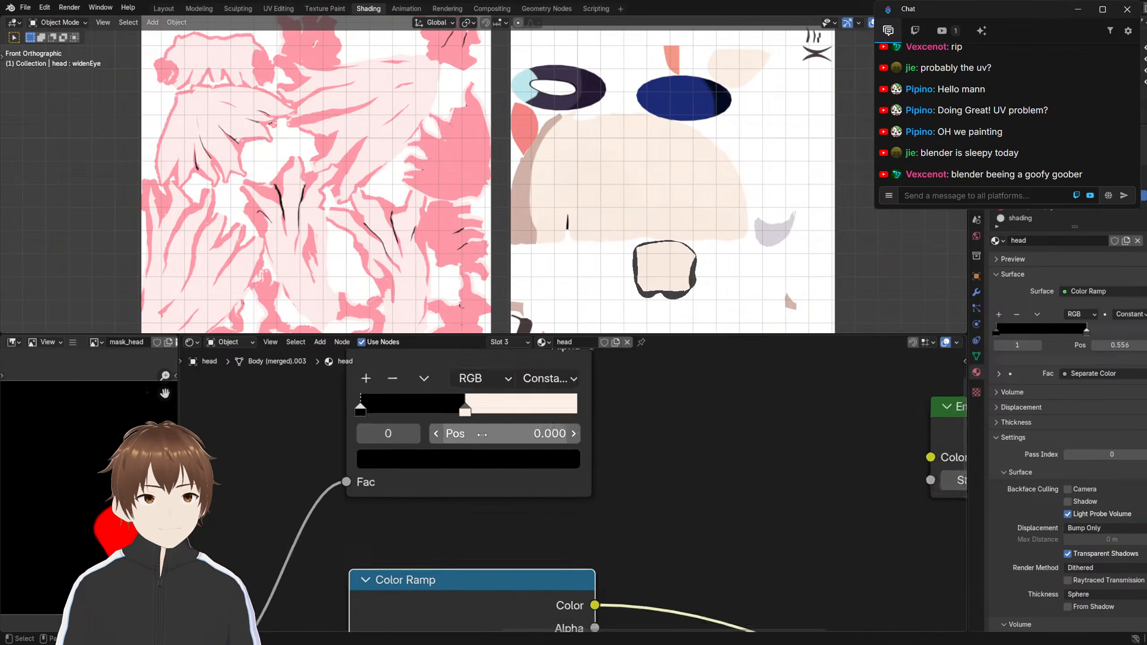
pyautogui.scroll(6, 396, 194)
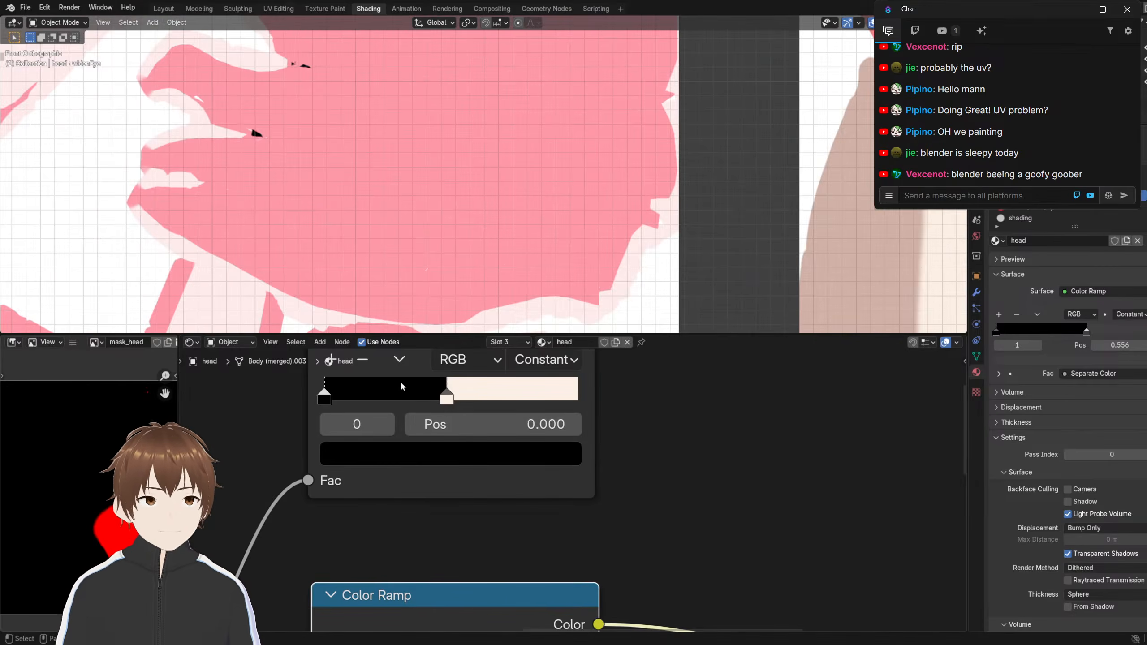
pyautogui.moveTo(472, 567); pyautogui.dragTo(562, 391, button='middle')
pyautogui.click(564, 605)
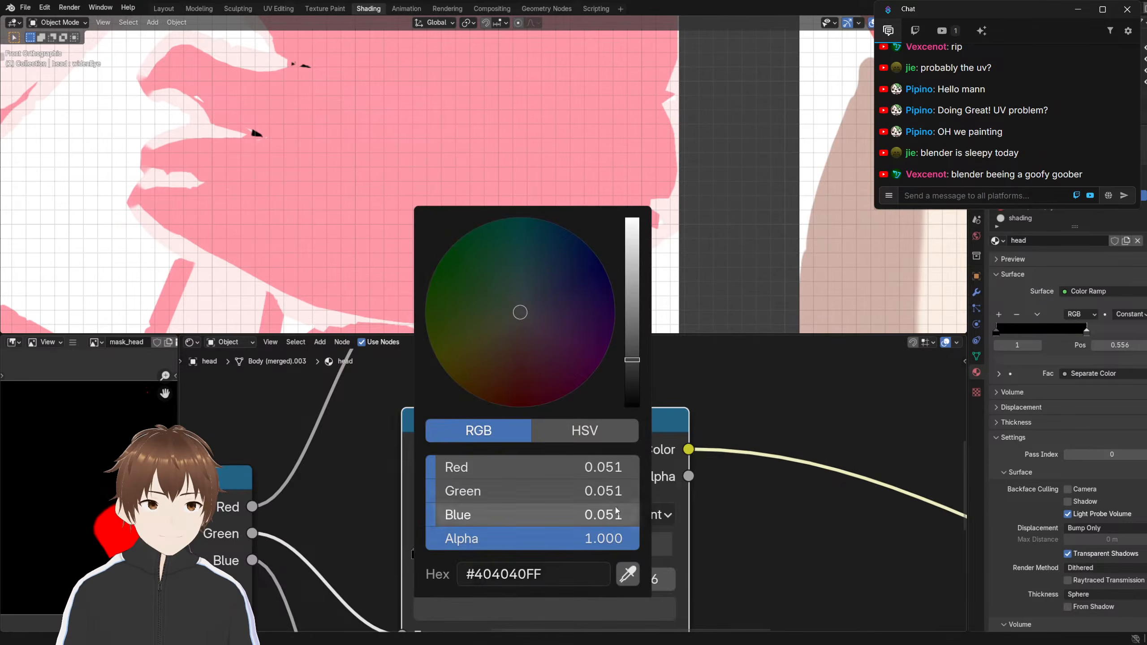
pyautogui.click(627, 572)
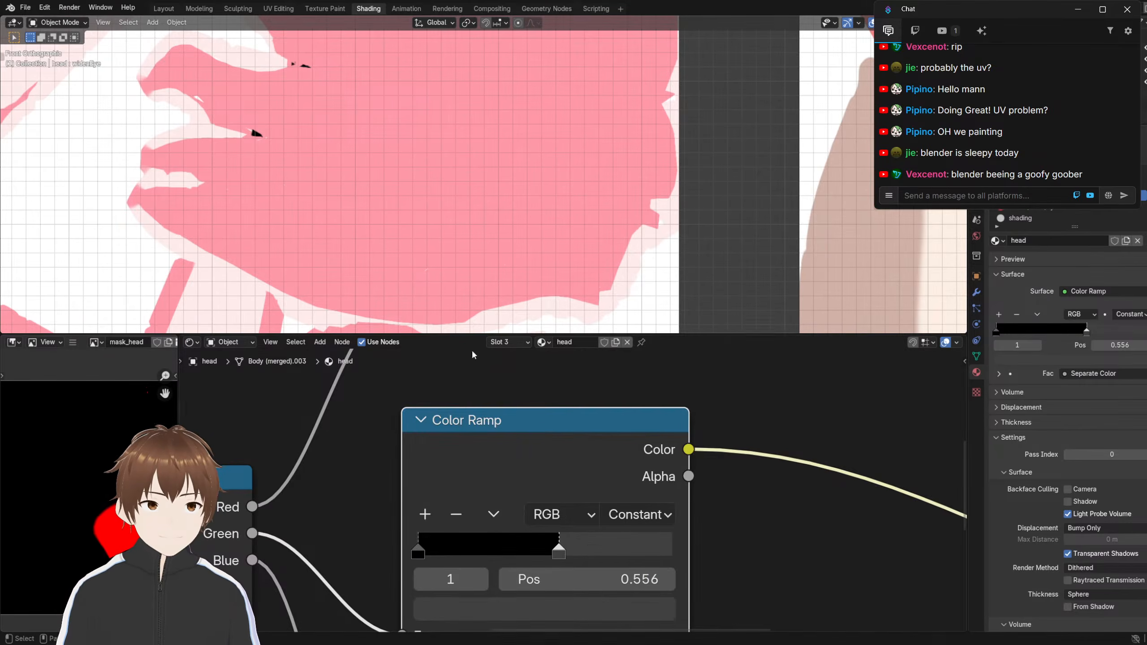
pyautogui.scroll(-8, 475, 293)
pyautogui.scroll(10, 422, 226)
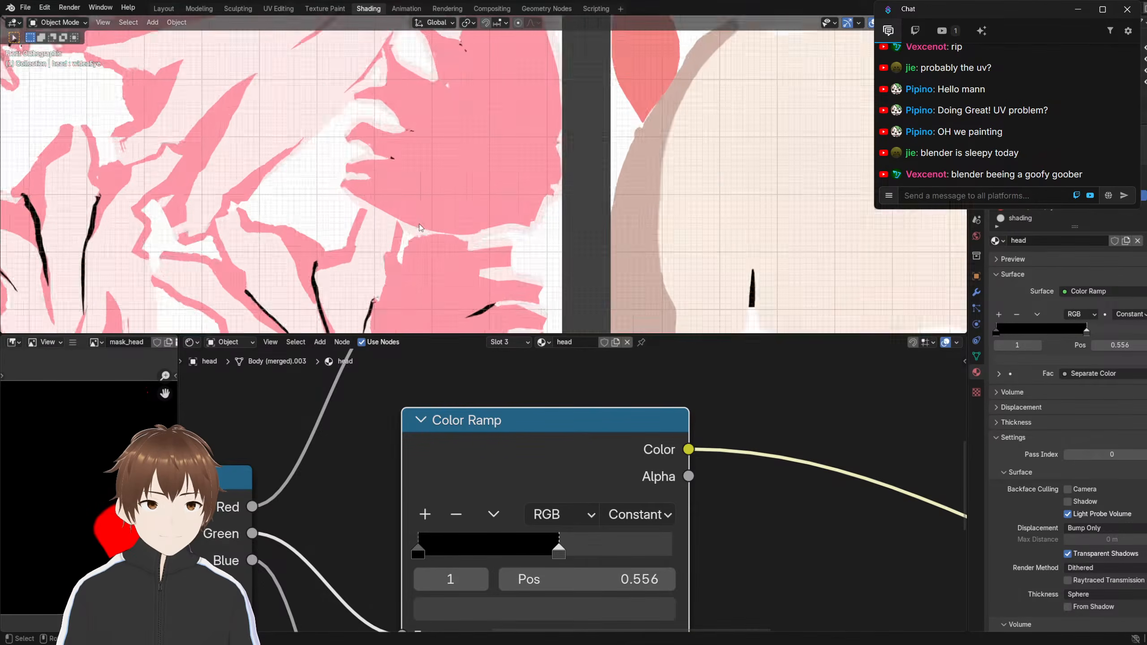
pyautogui.scroll(-8, 422, 224)
pyautogui.scroll(3, 415, 199)
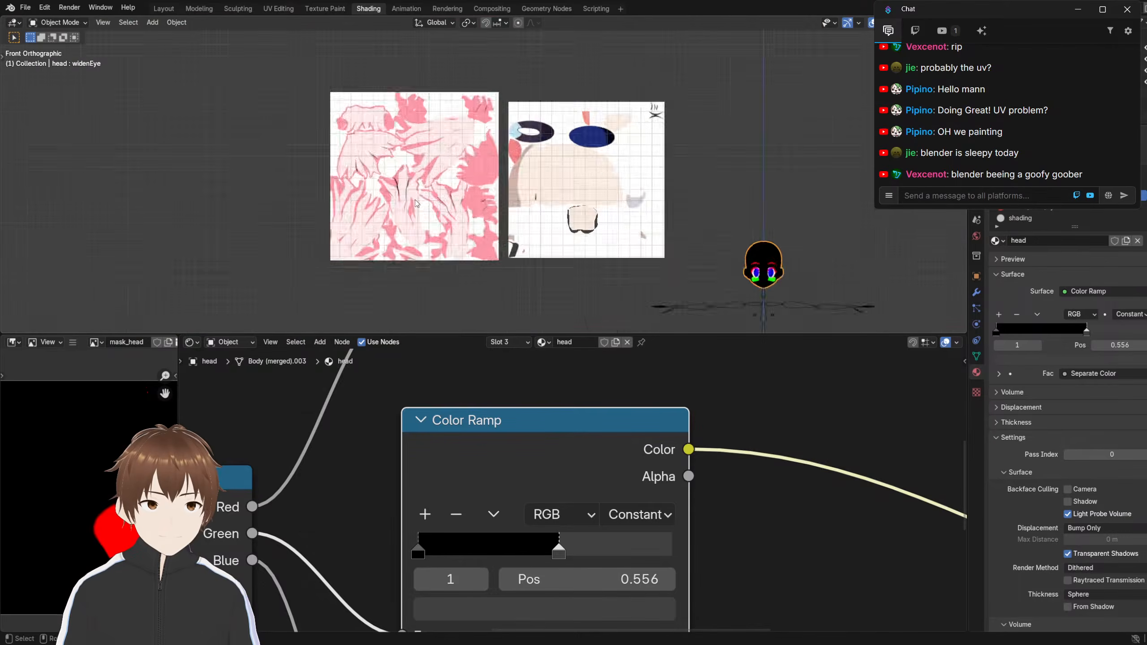
pyautogui.moveTo(415, 199)
pyautogui.mouseDown(button='middle')
pyautogui.moveTo(525, 220)
pyautogui.moveTo(302, 164)
pyautogui.moveTo(466, 215)
pyautogui.moveTo(427, 184)
pyautogui.mouseUp(button='middle')
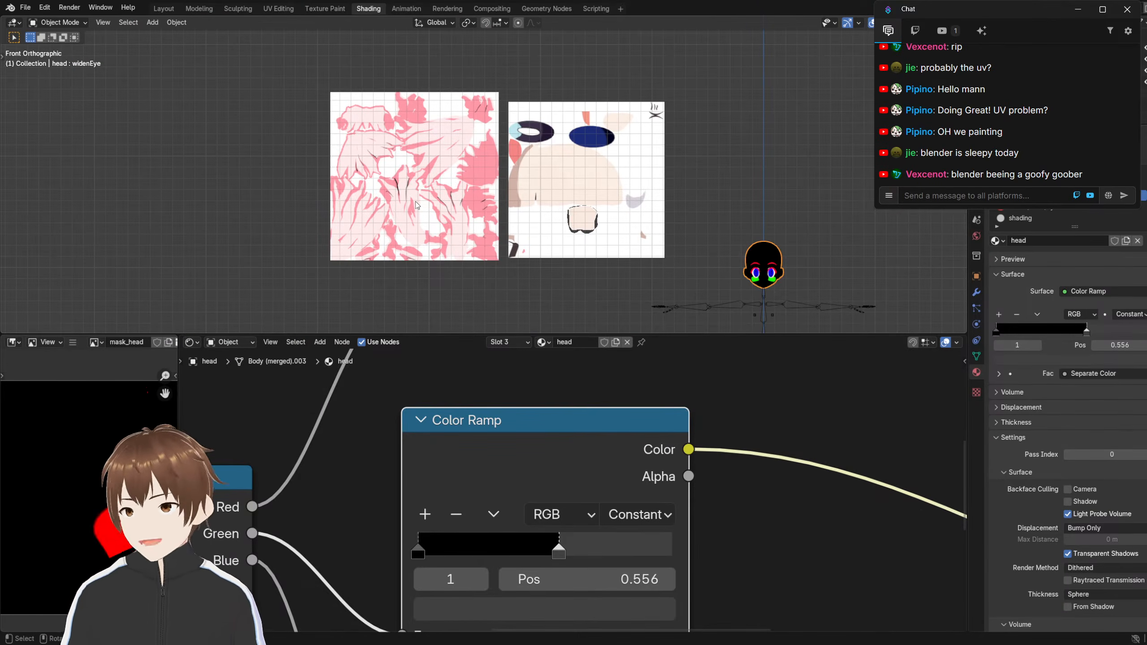
pyautogui.scroll(6, 370, 169)
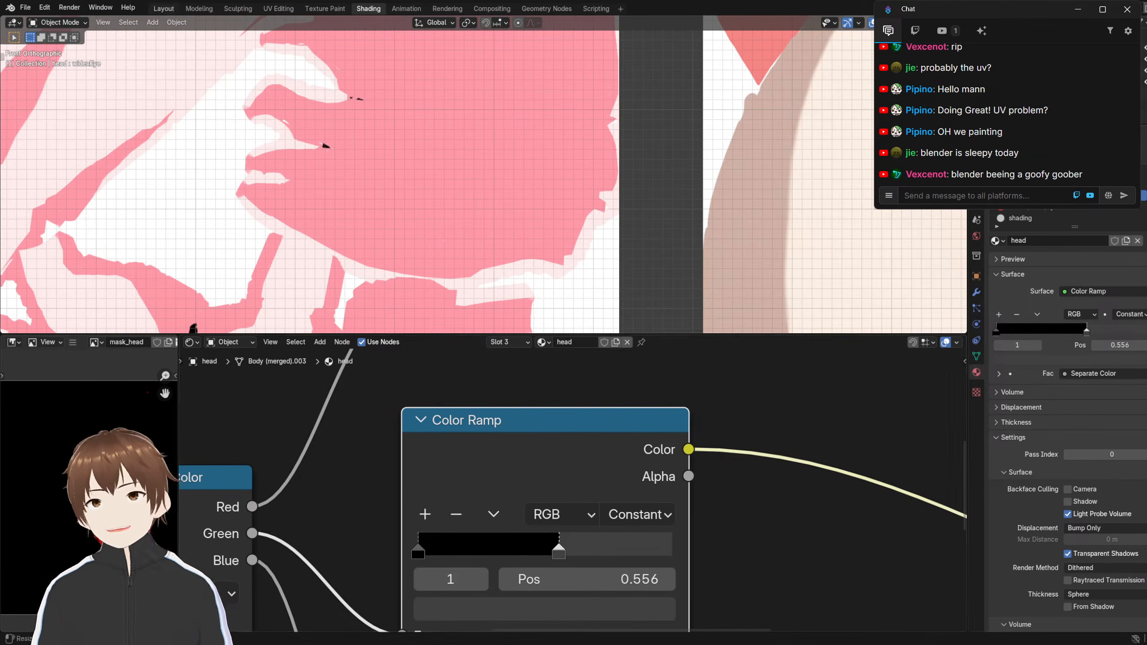
# Switch to the Layout workspace and put the head into Texture Paint mode
pyautogui.click(168, 9)
pyautogui.scroll(4, 249, 85)
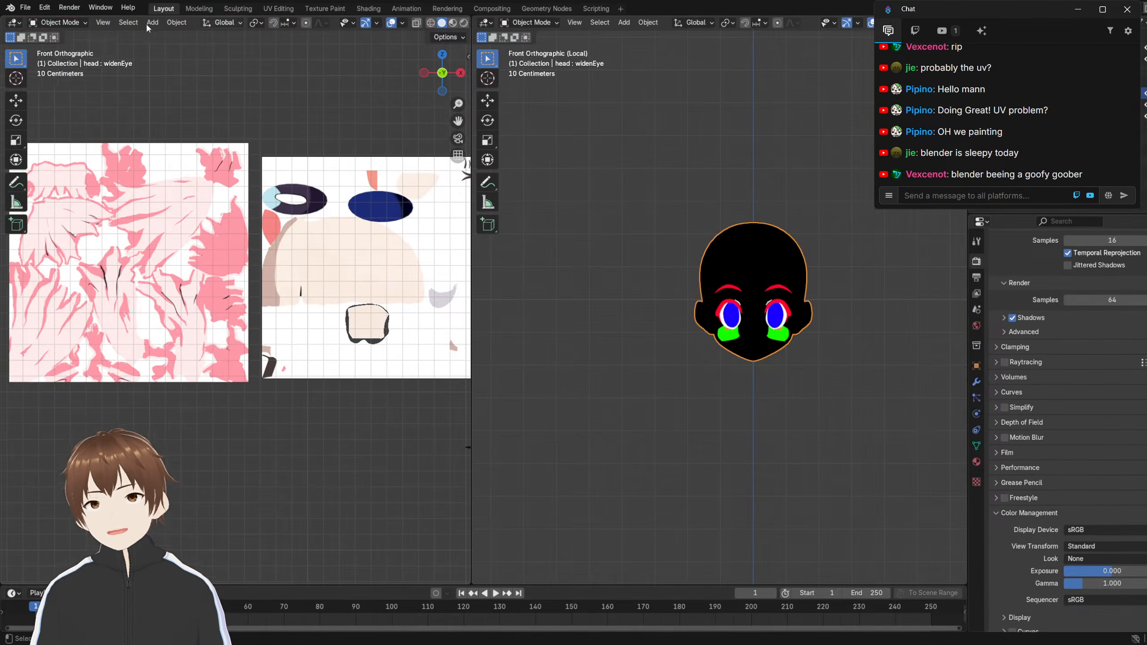
pyautogui.click(58, 22)
pyautogui.click(64, 97)
# Sample the solid pink of the pink texture reference as the brush color and copy its hex value, #FF9AA7
pyautogui.click(98, 37)
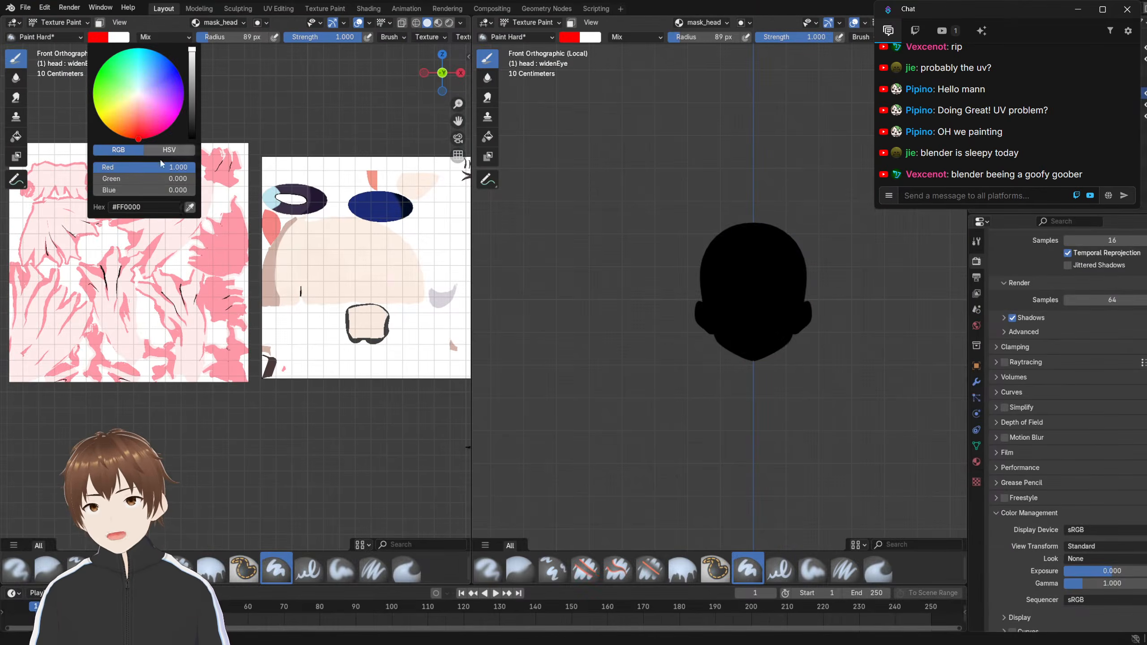
pyautogui.click(92, 36)
pyautogui.click(189, 205)
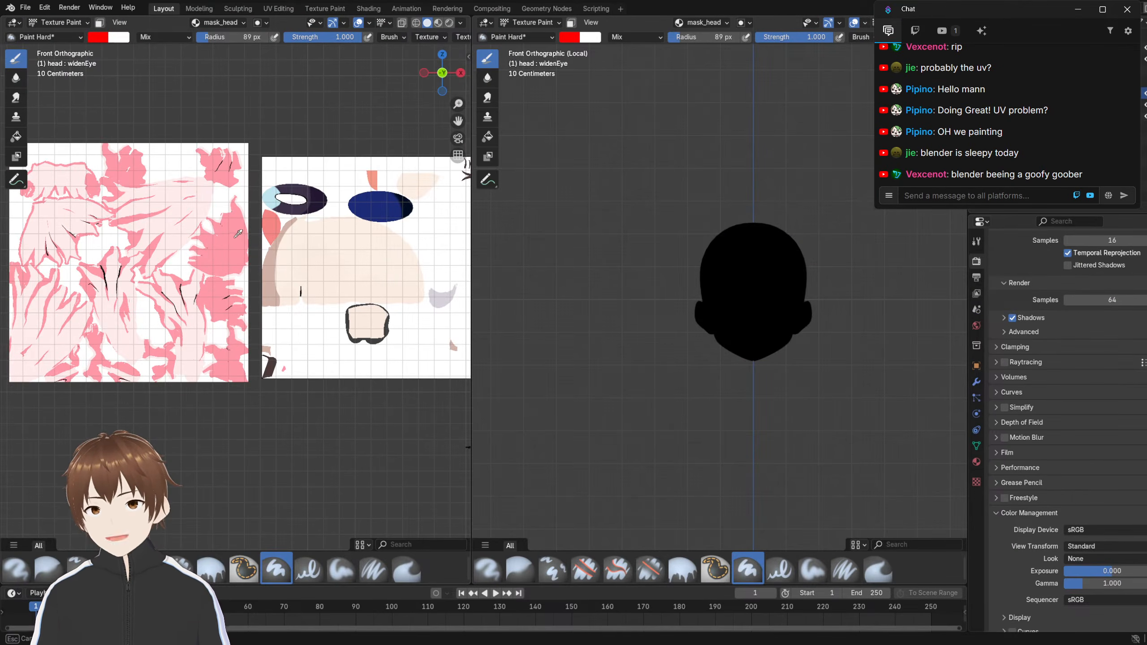
pyautogui.click(237, 239)
pyautogui.click(98, 37)
pyautogui.click(138, 207)
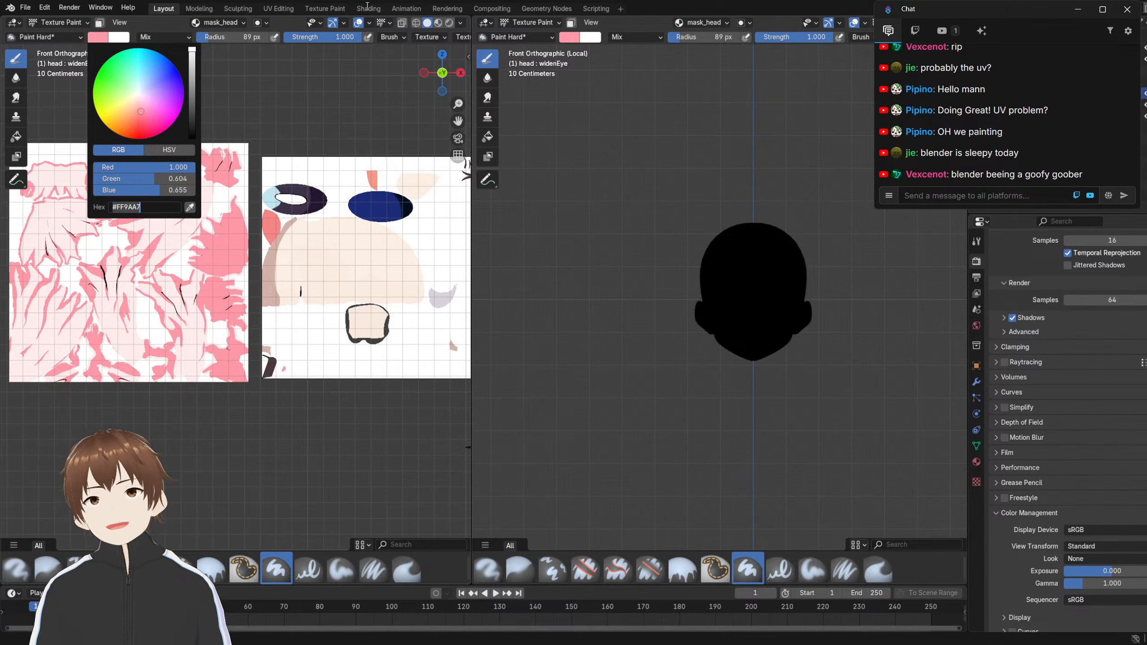
# In the Shading workspace, set the blue-channel Color Ramp's second stop to hex #FF9AA7
pyautogui.click(366, 5)
pyautogui.click(367, 7)
pyautogui.scroll(-7, 374, 512)
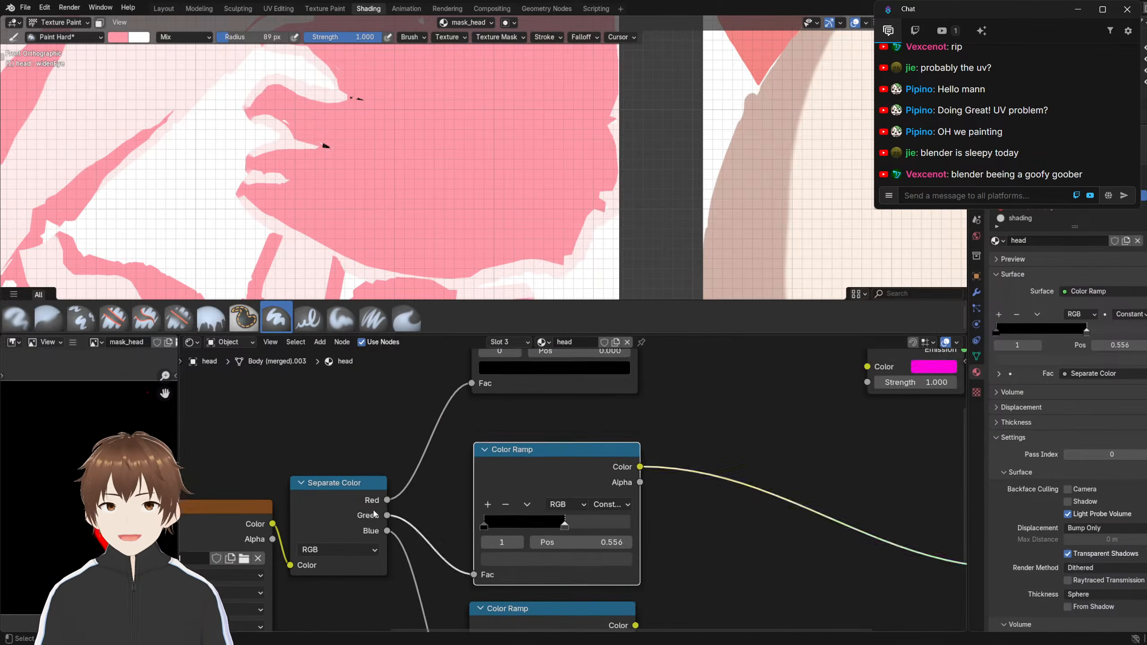
pyautogui.click(457, 496)
pyautogui.moveTo(457, 516); pyautogui.dragTo(404, 352, button='middle')
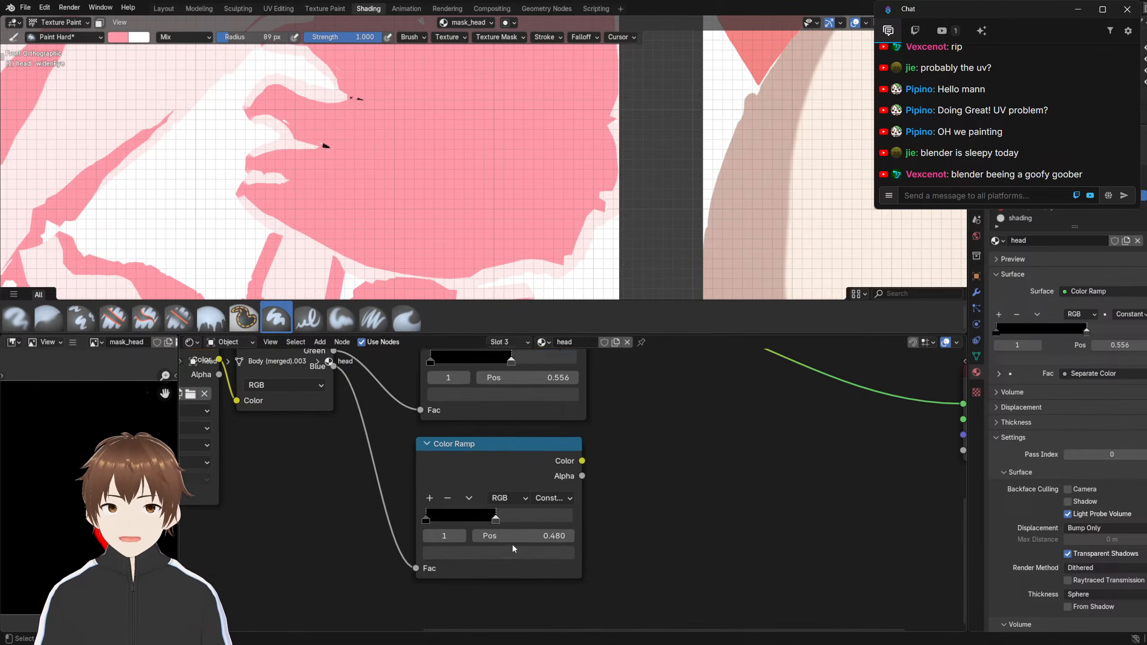
pyautogui.click(513, 552)
pyautogui.click(519, 535)
pyautogui.hotkey('ctrl', 'v')
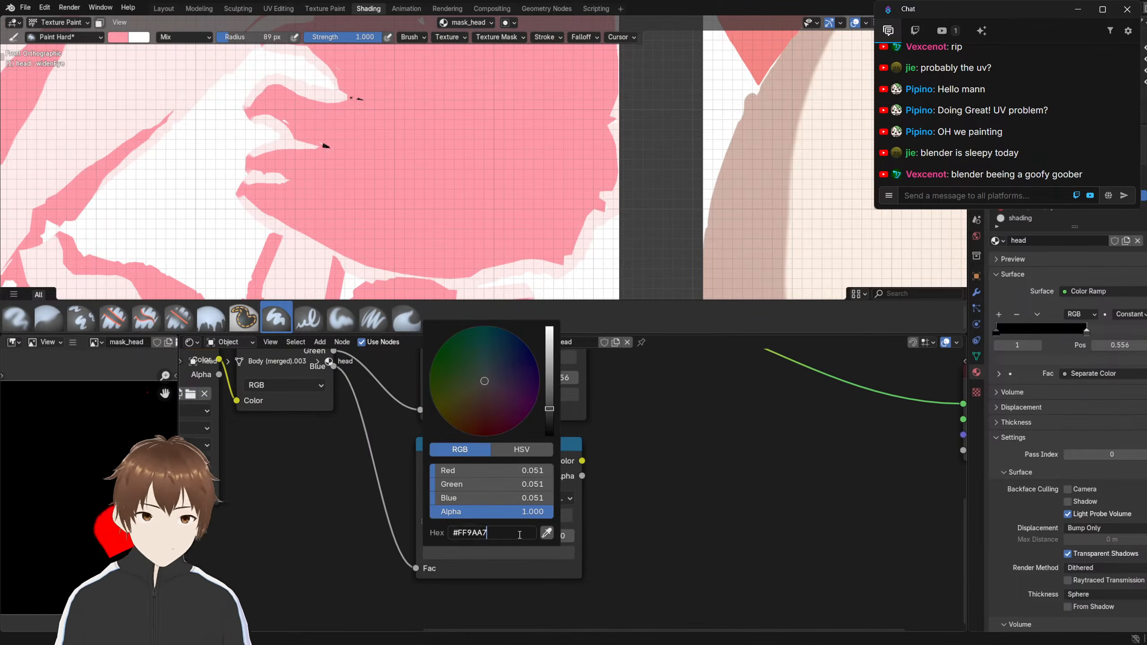
pyautogui.press('Return')
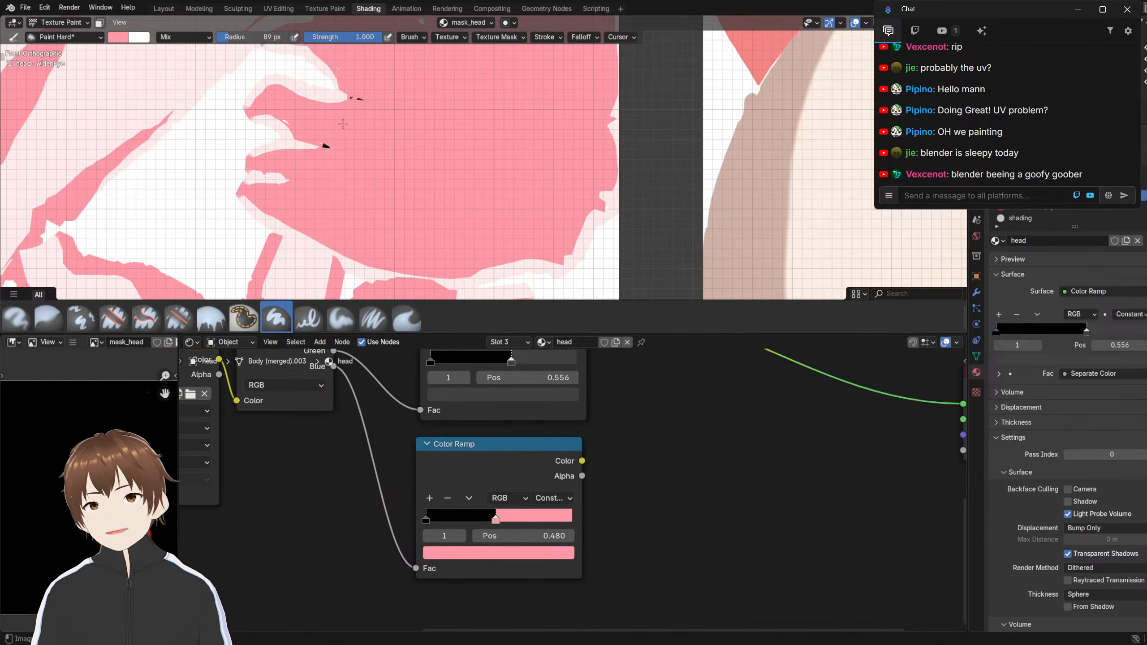
# Try to sample the brownish skin shadow at the edge of the head texture as the brush color
pyautogui.scroll(-8, 344, 123)
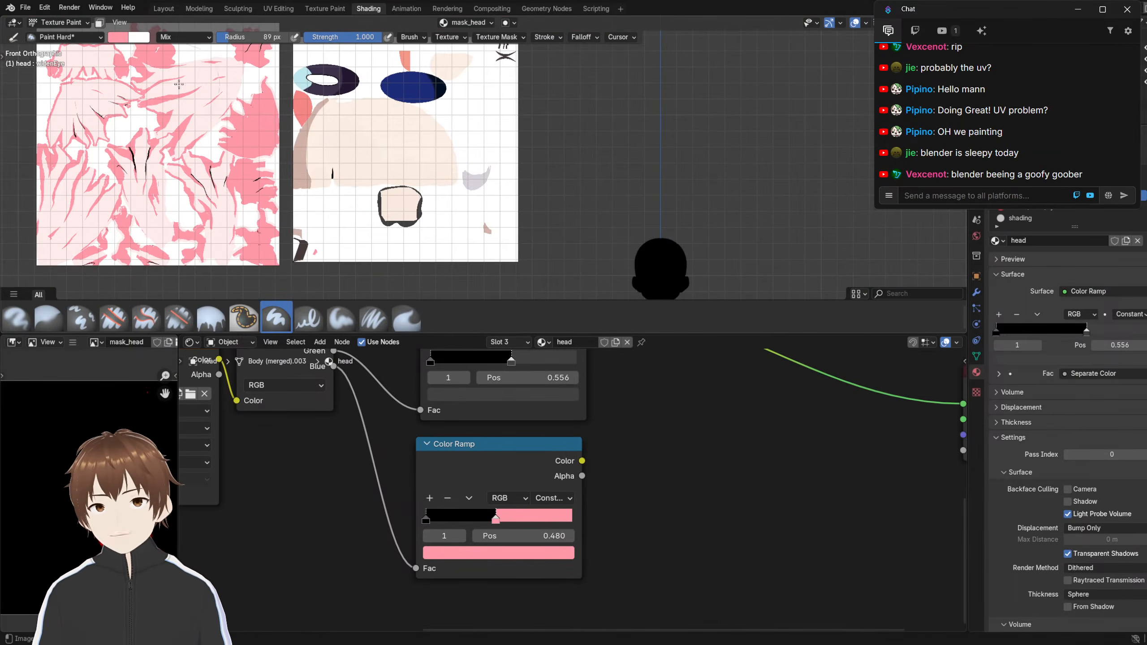
pyautogui.click(119, 37)
pyautogui.click(211, 207)
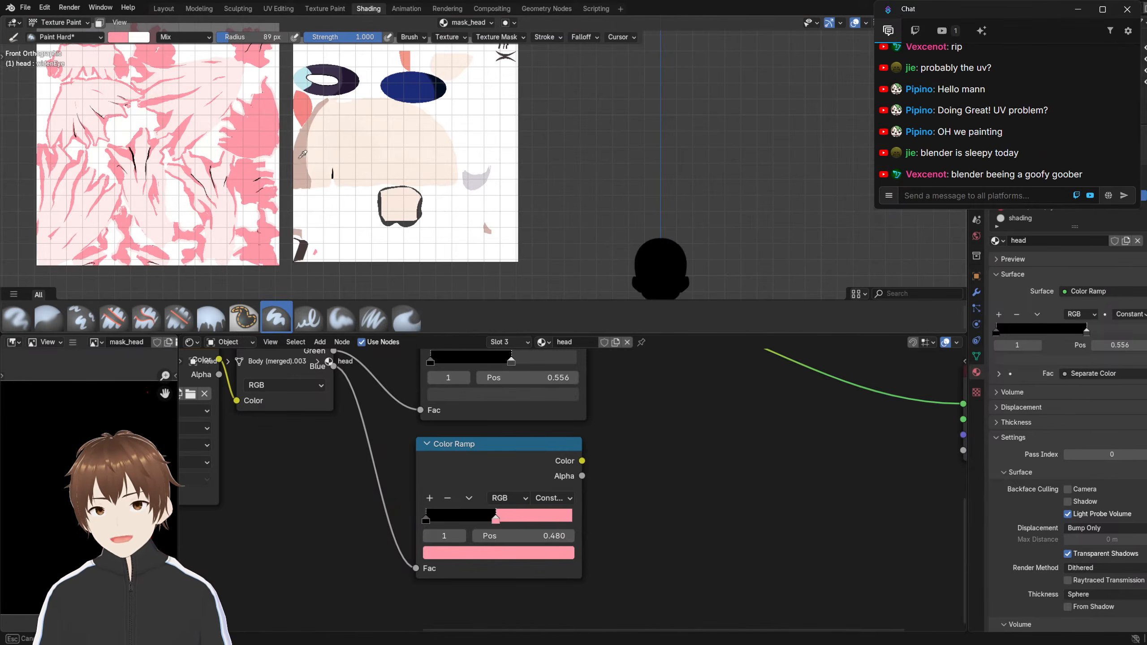
pyautogui.click(291, 154)
# Try again to sample the brush color from the enlarged skin shadow area of the head texture in the Shading workspace
pyautogui.keyDown('shift'); pyautogui.moveTo(256, 168); pyautogui.dragTo(354, 212, button='middle'); pyautogui.keyUp('shift')
pyautogui.scroll(6, 200, 108)
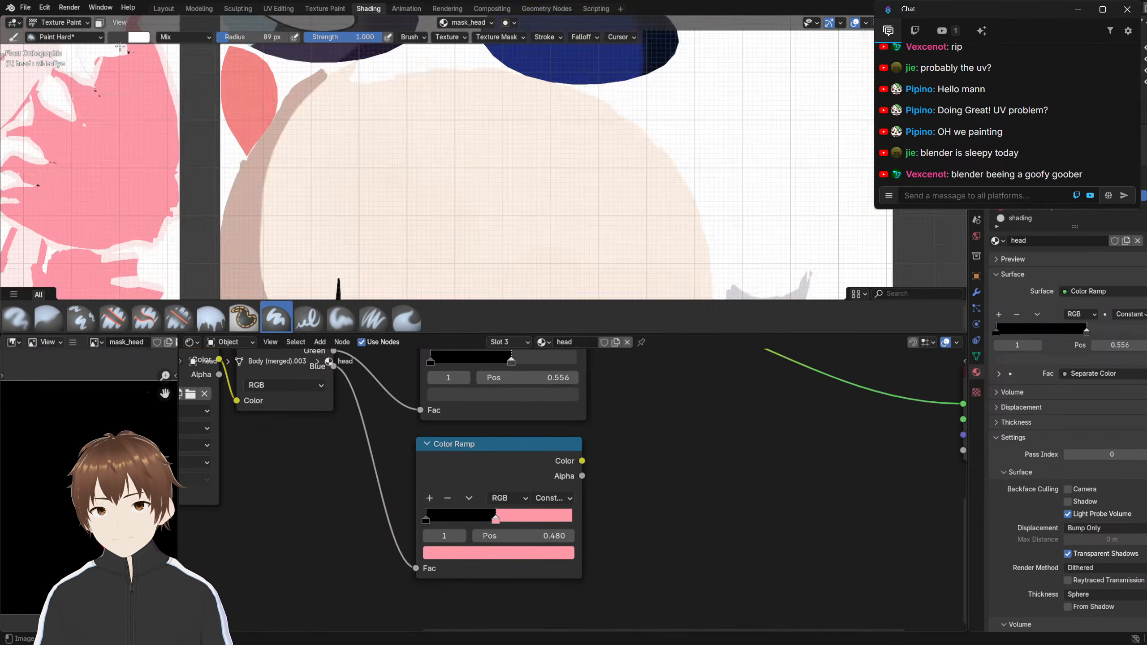
pyautogui.keyDown('shift'); pyautogui.moveTo(330, 269); pyautogui.dragTo(312, 144, button='middle'); pyautogui.keyUp('shift')
pyautogui.scroll(6, 312, 143)
pyautogui.keyDown('shift'); pyautogui.moveTo(240, 136); pyautogui.dragTo(544, 195, button='middle'); pyautogui.keyUp('shift')
pyautogui.scroll(2, 207, 110)
pyautogui.keyDown('shift'); pyautogui.moveTo(207, 110); pyautogui.dragTo(207, 72, button='middle'); pyautogui.keyUp('shift')
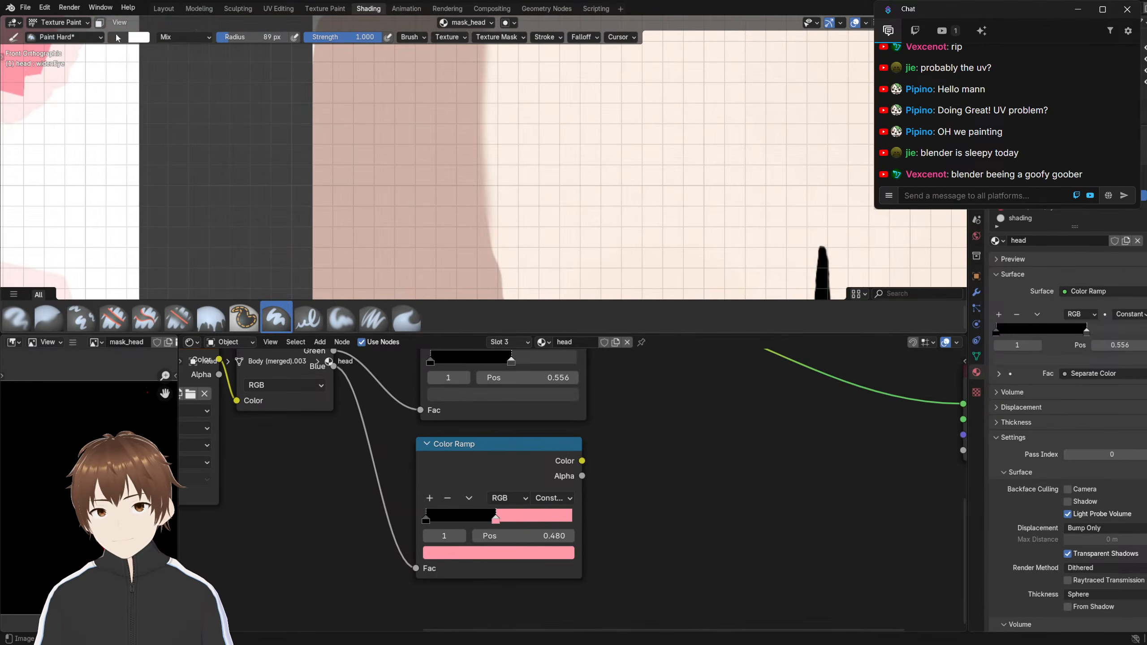
pyautogui.click(117, 37)
pyautogui.click(210, 207)
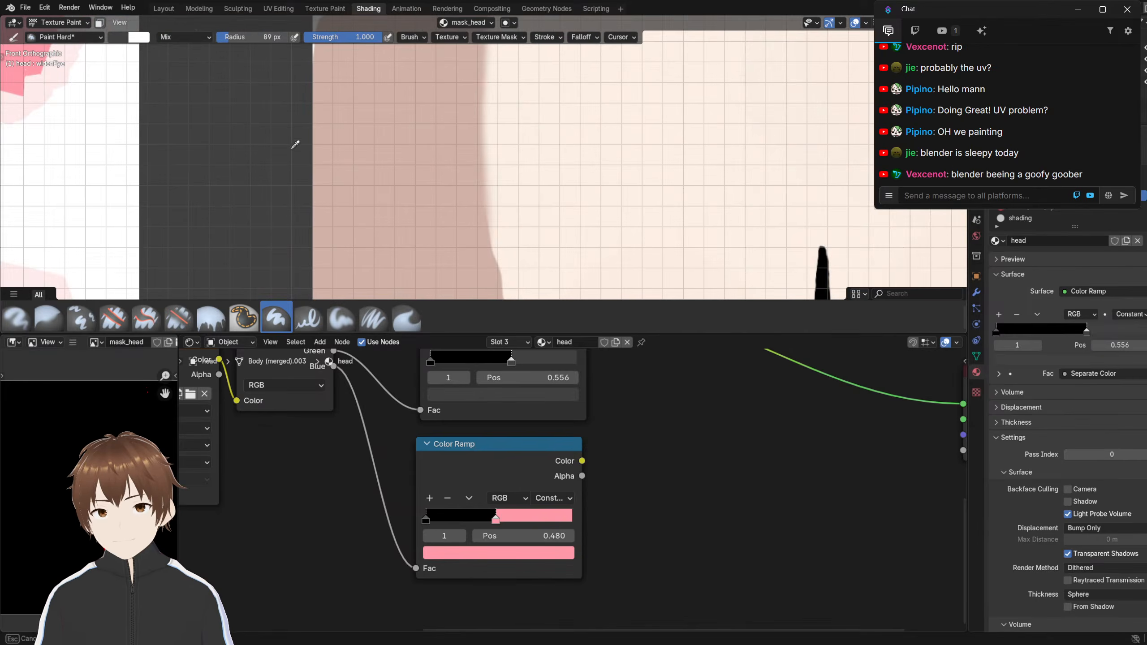
pyautogui.click(327, 132)
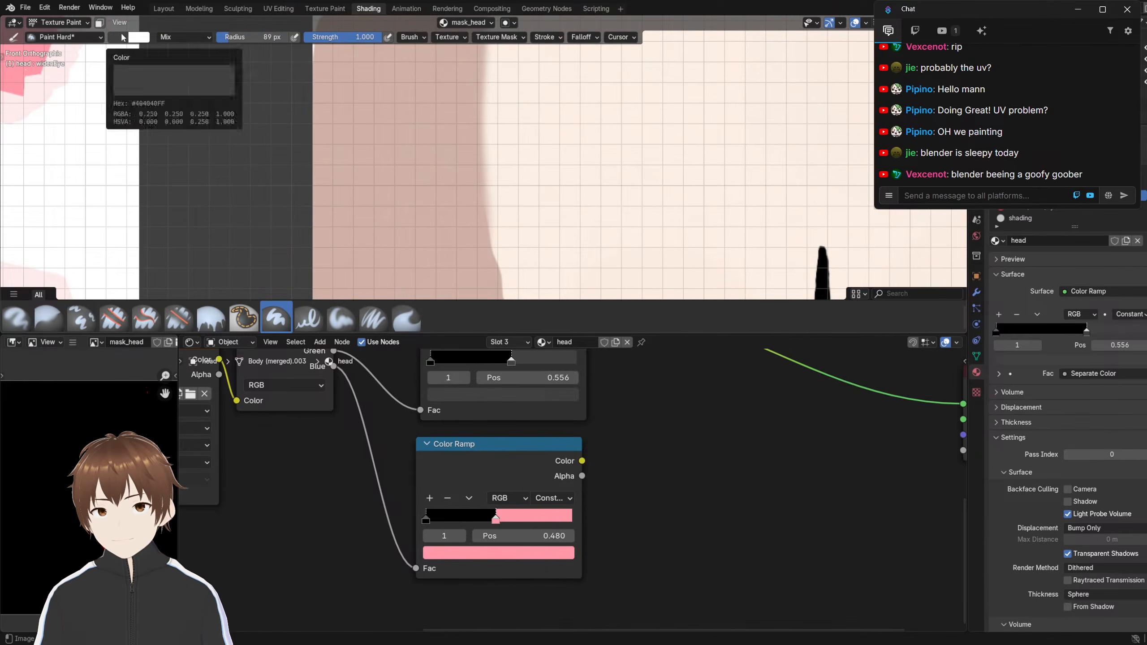
pyautogui.click(138, 36)
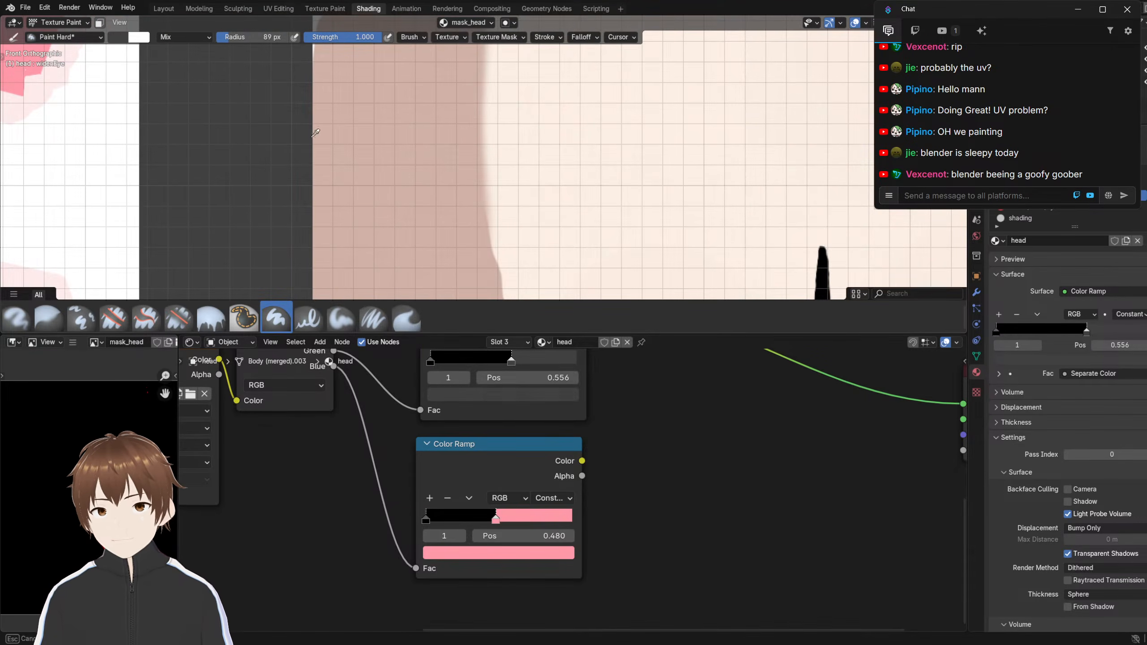
# In the Layout workspace, sample the head texture's brownish skin shadow as the brush color
pyautogui.click(164, 9)
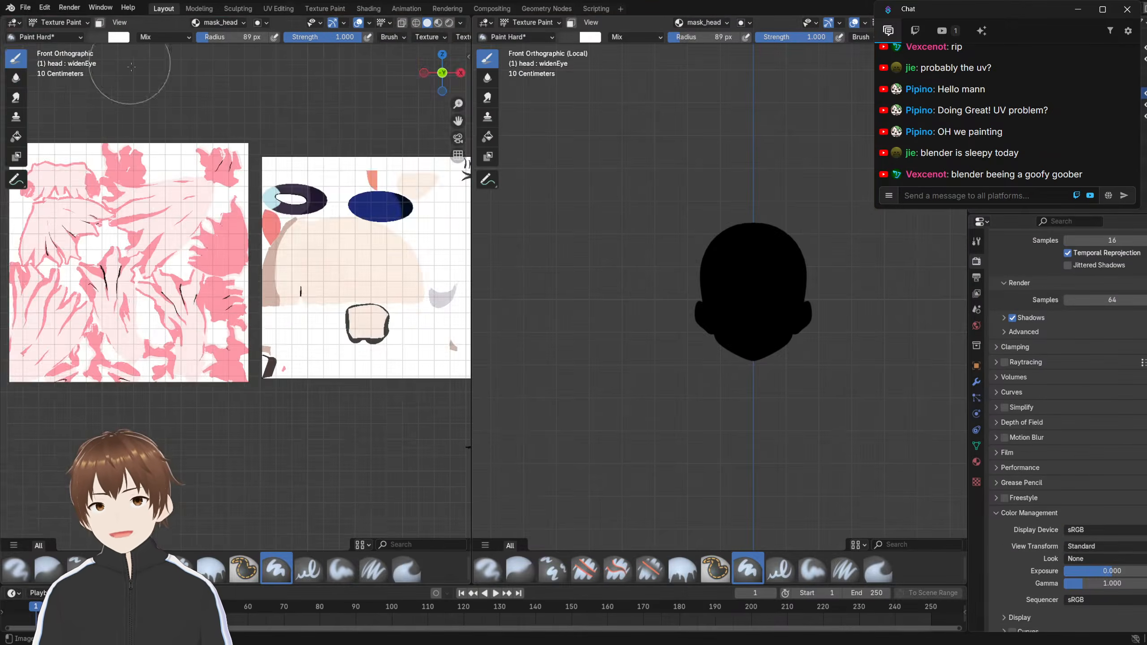
pyautogui.scroll(5, 135, 67)
pyautogui.click(118, 37)
pyautogui.click(195, 200)
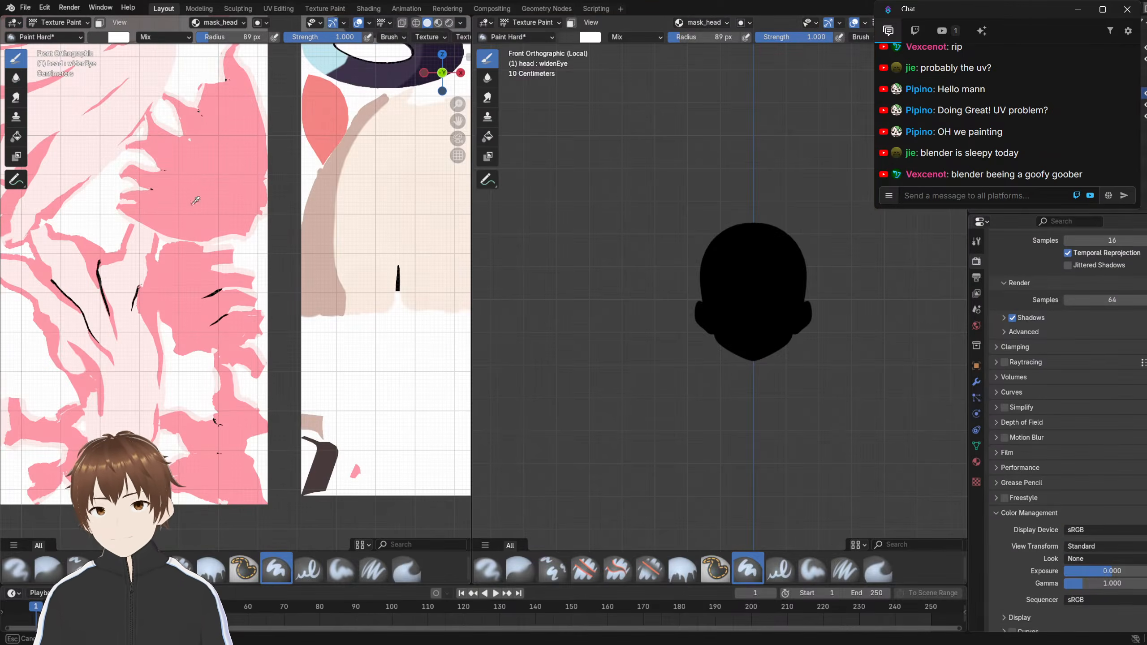
pyautogui.click(313, 235)
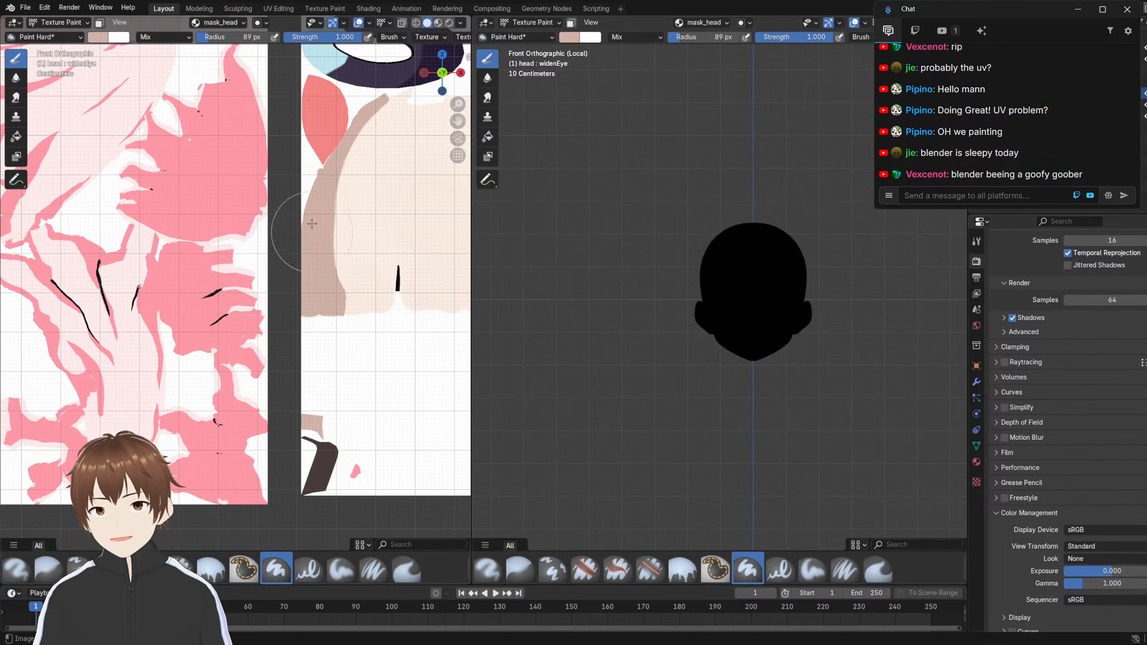
# In the Shading workspace, copy the brush color's hex and set the green-channel Color Ramp's second stop to #D0B2A6
pyautogui.click(368, 9)
pyautogui.moveTo(418, 412); pyautogui.dragTo(391, 518, button='middle')
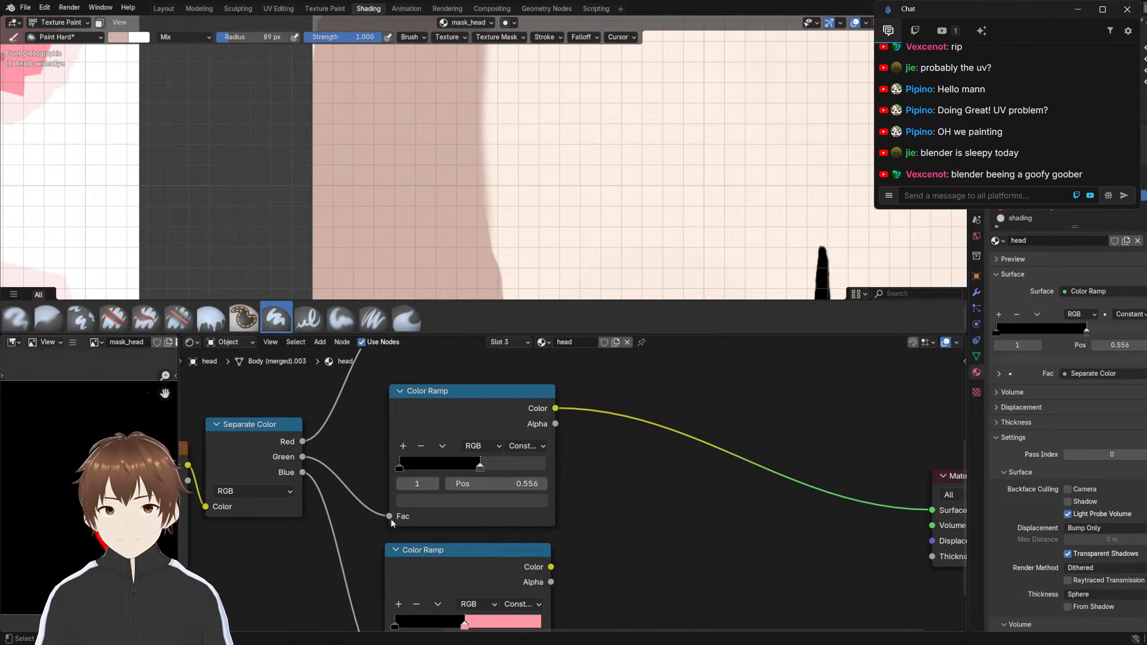
pyautogui.click(503, 507)
pyautogui.click(114, 41)
pyautogui.click(179, 208)
pyautogui.hotkey('ctrl', 'c')
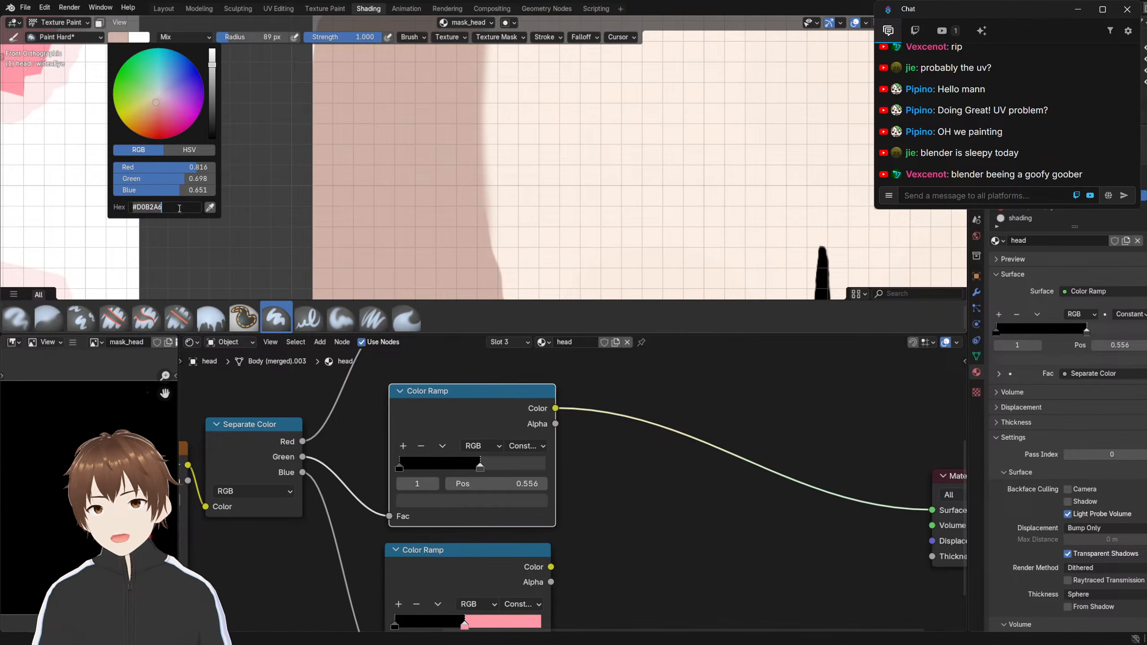
pyautogui.click(604, 535)
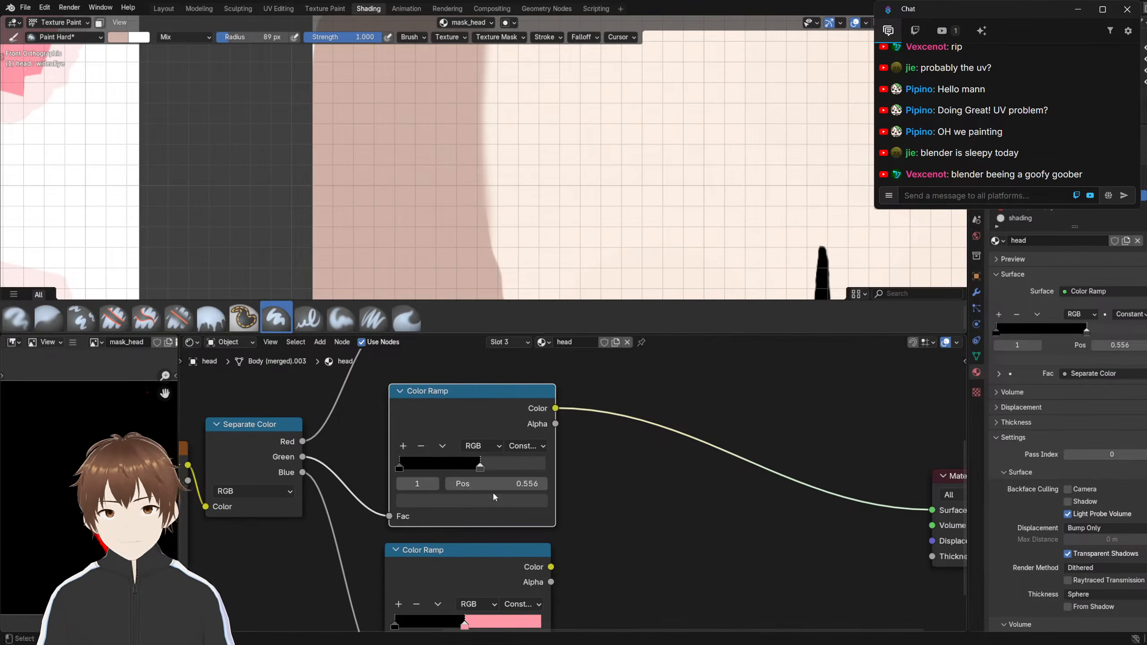
pyautogui.click(491, 498)
pyautogui.click(497, 480)
pyautogui.hotkey('ctrl', 'v')
pyautogui.press('Return')
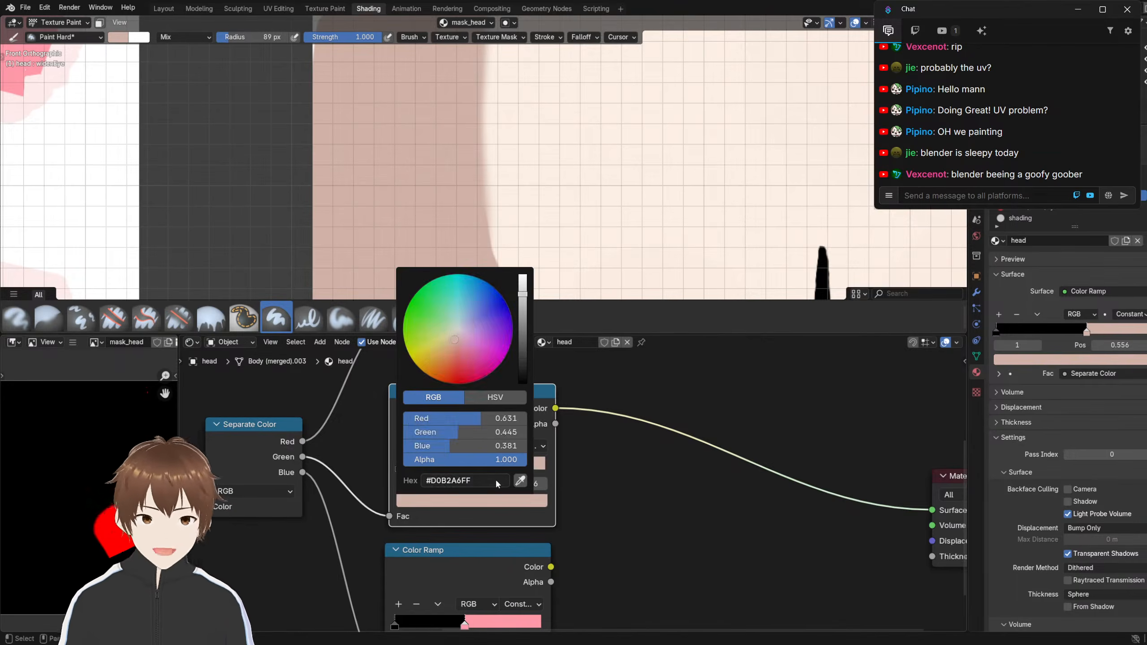
# Examine the node tree with its three Color Ramps and the head model in the viewport
pyautogui.scroll(-13, 570, 502)
pyautogui.moveTo(495, 463); pyautogui.dragTo(429, 490, button='middle')
pyautogui.scroll(2, 429, 490)
pyautogui.scroll(-12, 420, 235)
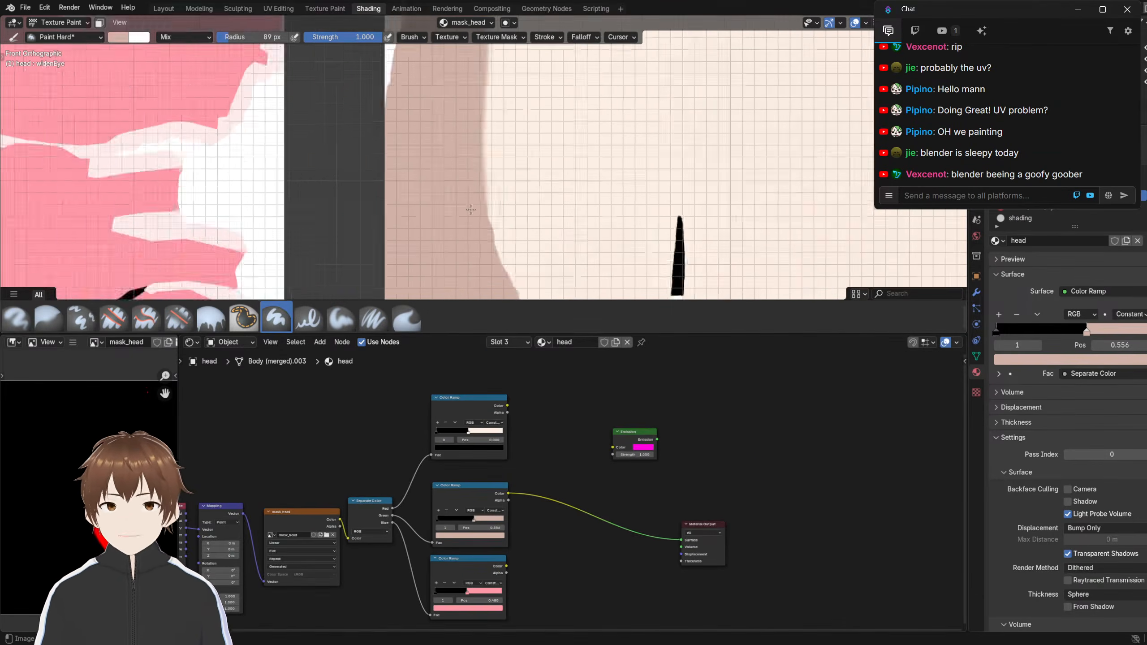
pyautogui.keyDown('shift'); pyautogui.moveTo(677, 289); pyautogui.dragTo(399, 136, button='middle'); pyautogui.keyUp('shift')
pyautogui.scroll(5, 408, 248)
pyautogui.keyDown('shift'); pyautogui.moveTo(409, 248); pyautogui.dragTo(379, 298, button='middle'); pyautogui.keyUp('shift')
pyautogui.scroll(3, 380, 289)
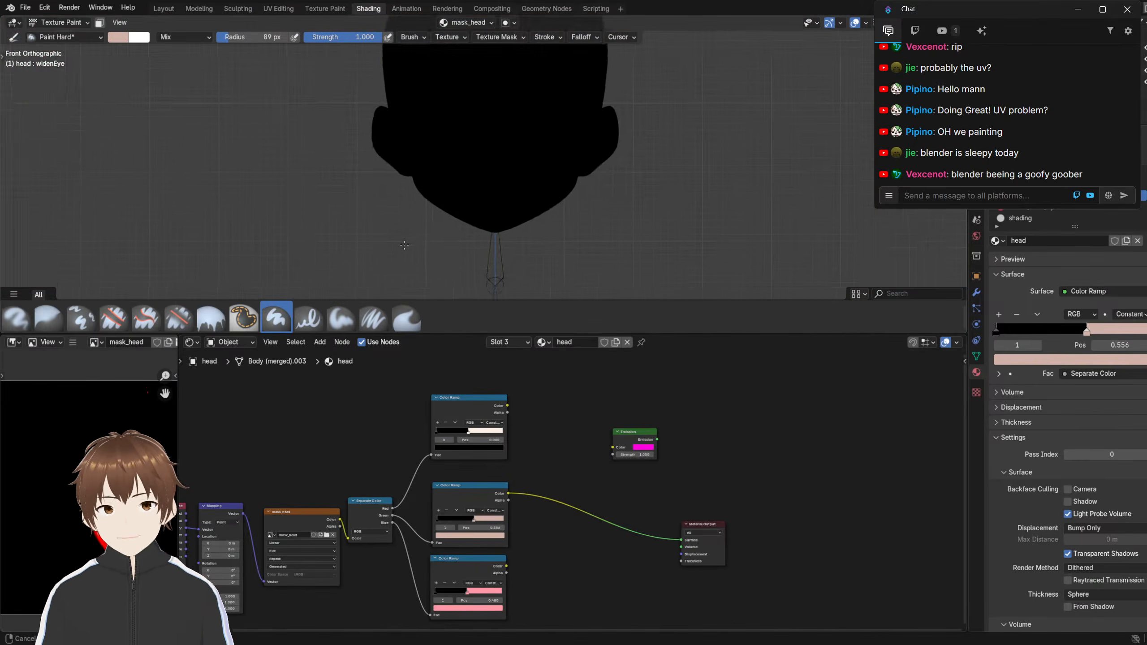
pyautogui.scroll(-2, 409, 236)
pyautogui.keyDown('shift'); pyautogui.moveTo(410, 235); pyautogui.dragTo(405, 251, button='middle'); pyautogui.keyUp('shift')
pyautogui.scroll(3, 570, 489)
pyautogui.scroll(2, 542, 455)
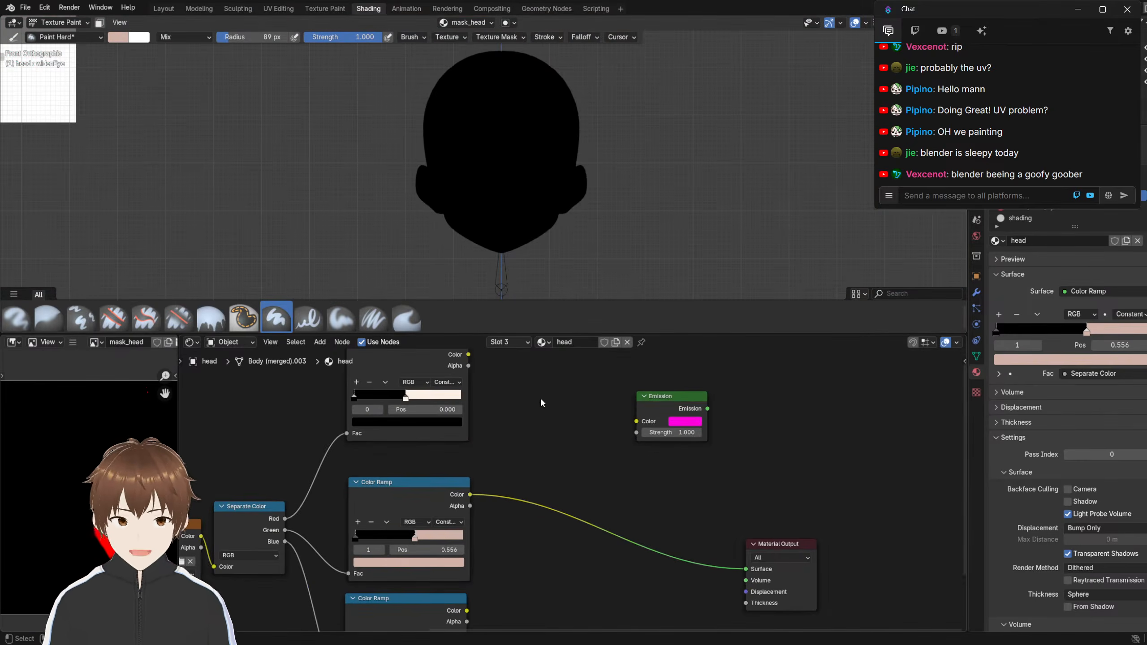
# Move the Emission node aside and insert a Mix Color node between the green-channel Color Ramp and the Material Output
pyautogui.moveTo(682, 401); pyautogui.dragTo(747, 400)
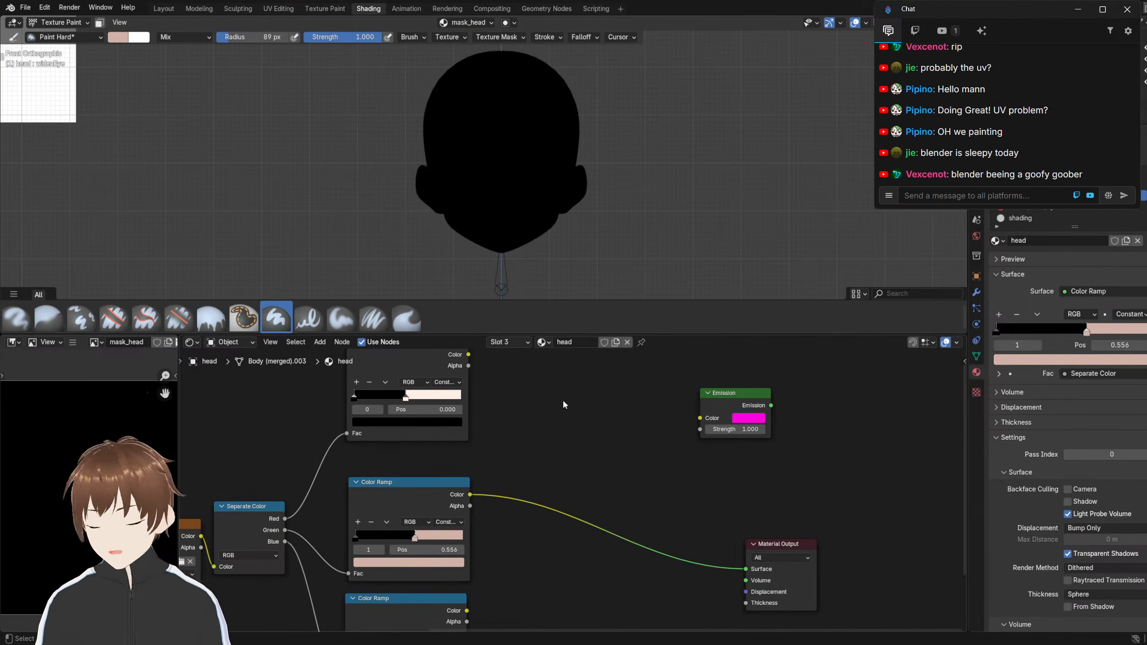
pyautogui.hotkey('shift', 'a')
pyautogui.click(581, 396)
pyautogui.write('mix')
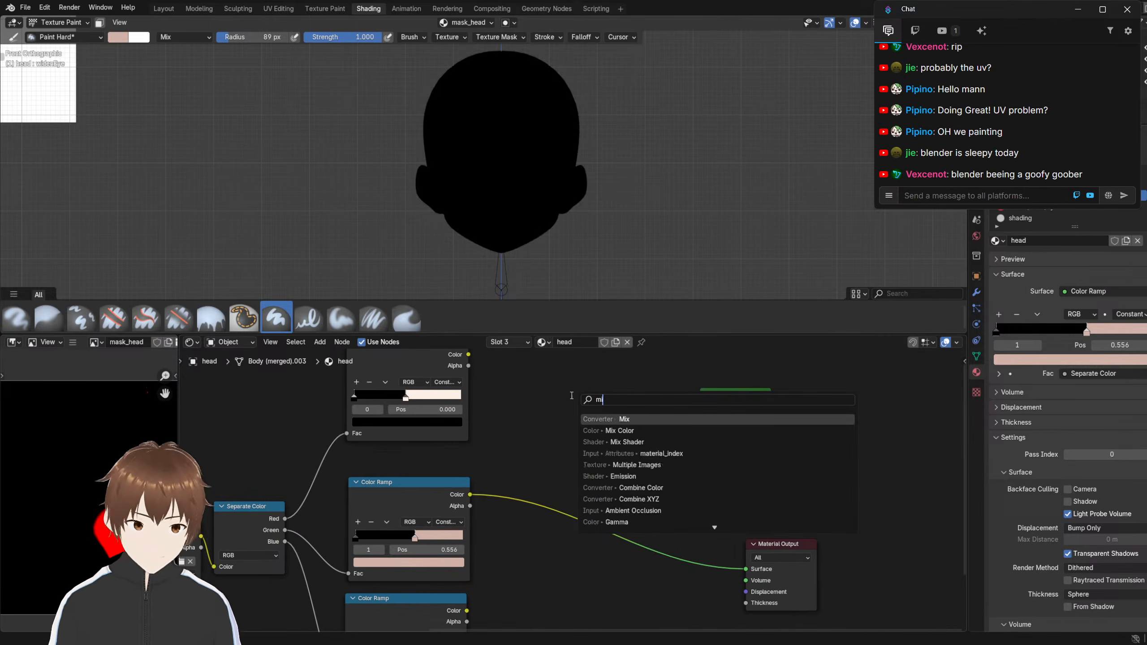
pyautogui.click(621, 427)
pyautogui.click(616, 425)
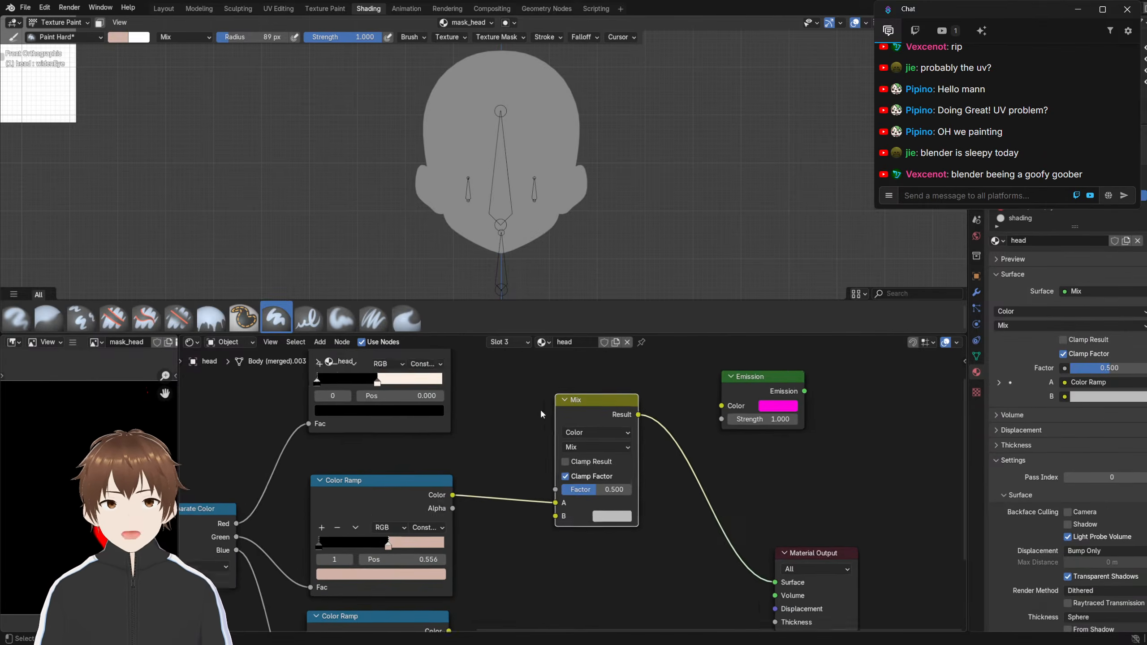
# Reconnect the green-channel ramp to the Mix node's B input and link the red-channel ramp's Alpha output to A
pyautogui.moveTo(575, 495); pyautogui.dragTo(575, 508)
pyautogui.moveTo(479, 360); pyautogui.dragTo(480, 382, button='middle')
pyautogui.moveTo(471, 359); pyautogui.dragTo(576, 517)
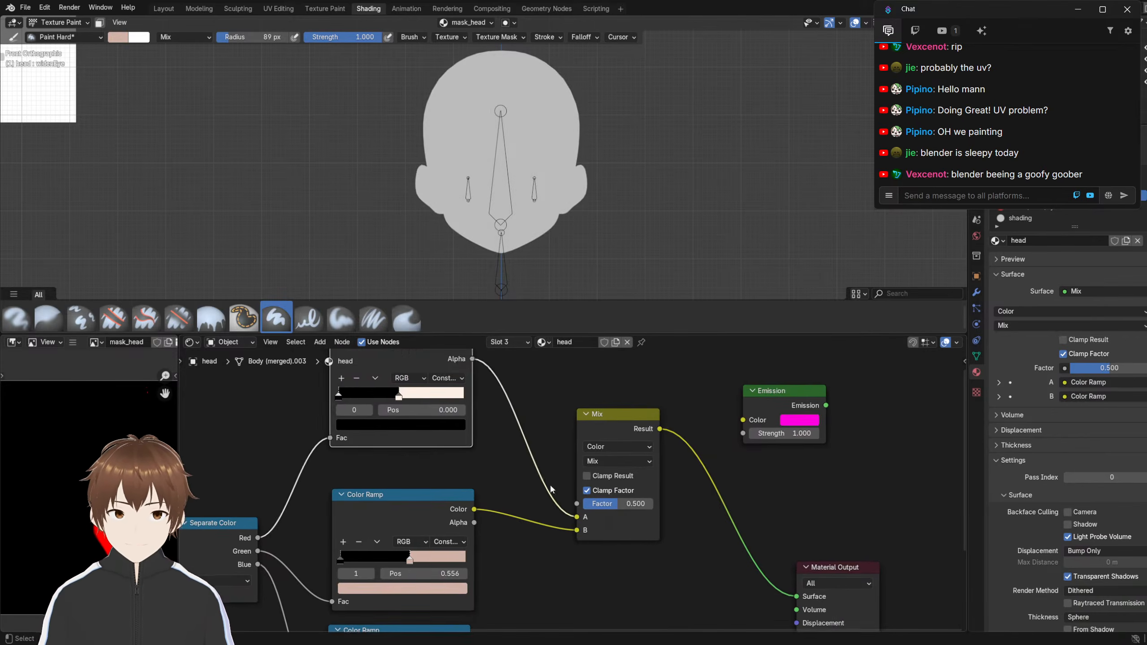
# Move the Mix node closer to the Color Ramps
pyautogui.moveTo(617, 415); pyautogui.dragTo(542, 385, button='middle')
pyautogui.moveTo(542, 385); pyautogui.dragTo(504, 381)
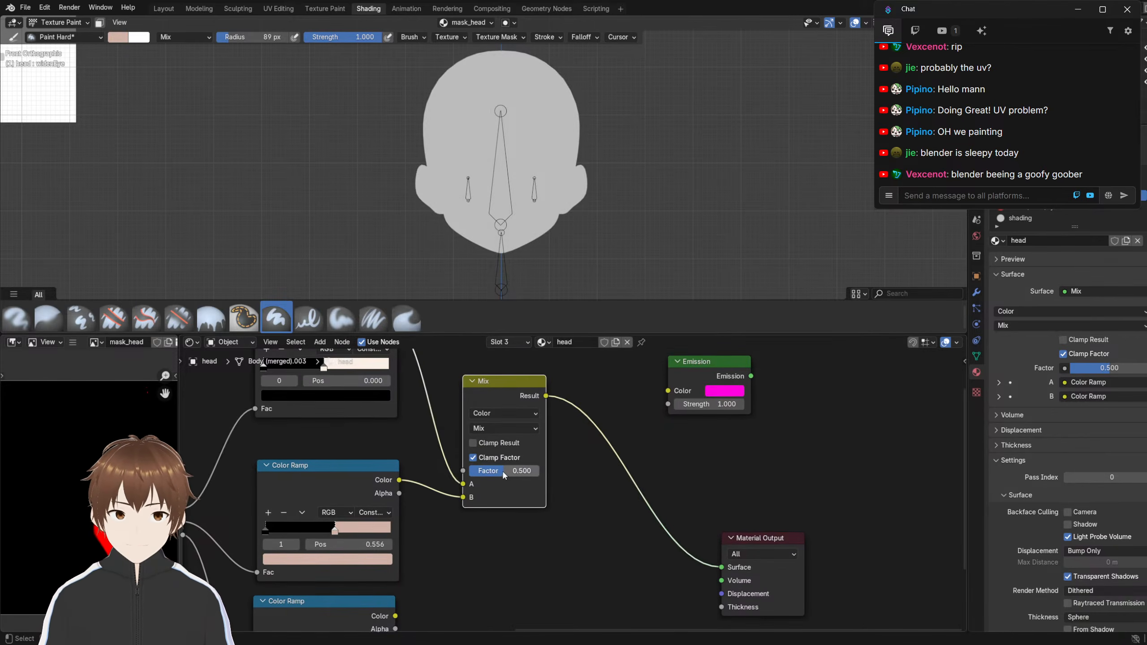
pyautogui.moveTo(504, 461); pyautogui.dragTo(546, 439, button='middle')
pyautogui.moveTo(503, 402); pyautogui.dragTo(532, 441, button='middle')
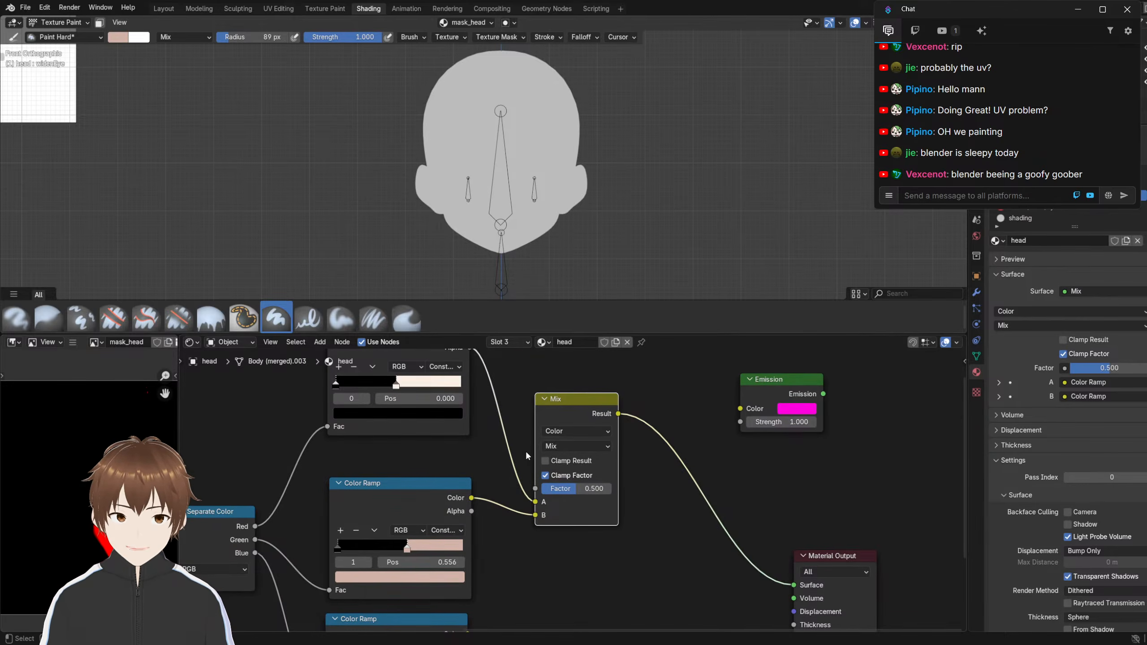
pyautogui.moveTo(527, 452)
pyautogui.mouseDown(button='middle')
pyautogui.moveTo(541, 508)
pyautogui.moveTo(537, 443)
pyautogui.mouseUp(button='middle')
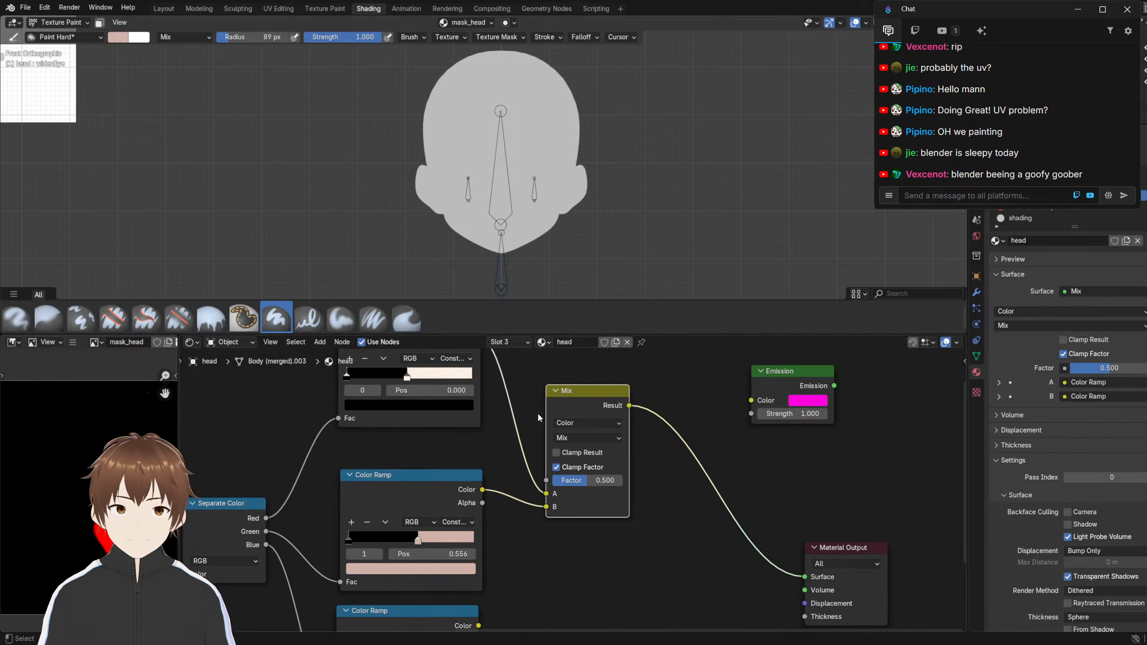
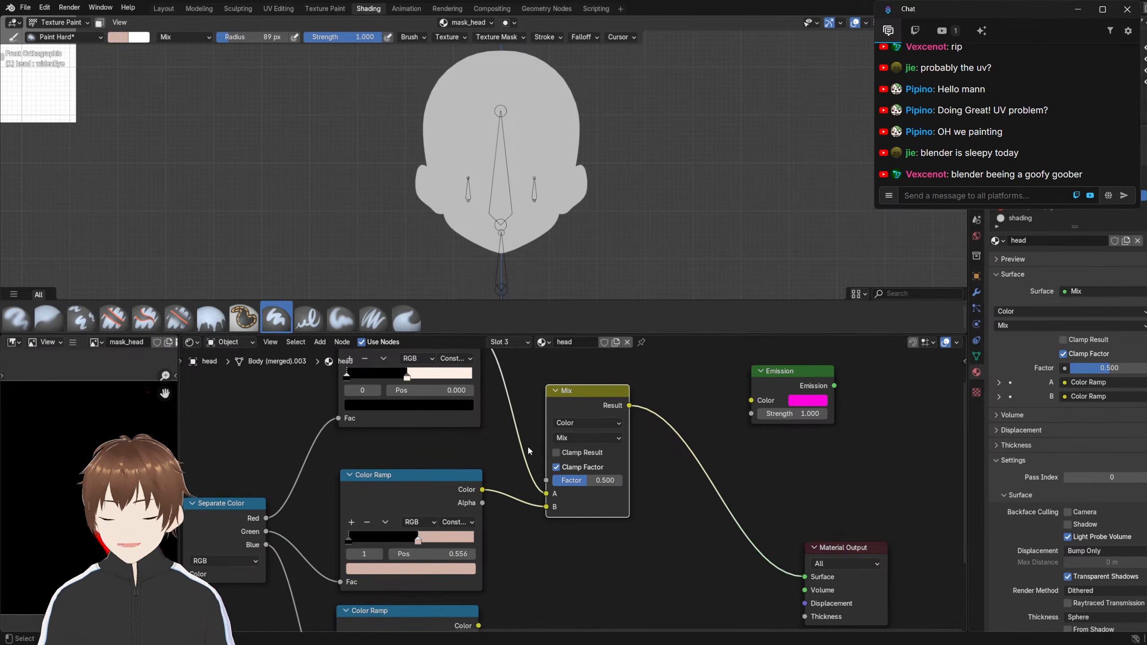
# Move the Material Output node farther away from the Mix node
pyautogui.moveTo(532, 454); pyautogui.dragTo(471, 479, button='middle')
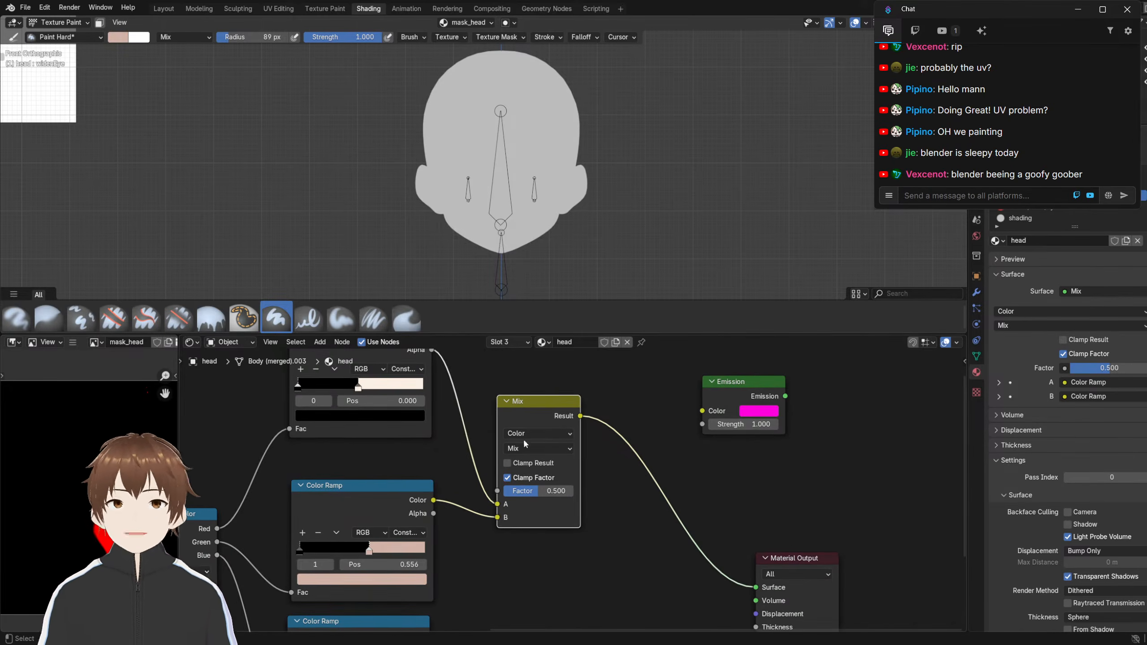
pyautogui.moveTo(615, 437); pyautogui.dragTo(501, 430, button='middle')
pyautogui.scroll(-6, 593, 463)
pyautogui.moveTo(593, 463); pyautogui.dragTo(507, 421, button='middle')
pyautogui.moveTo(563, 484); pyautogui.dragTo(641, 466)
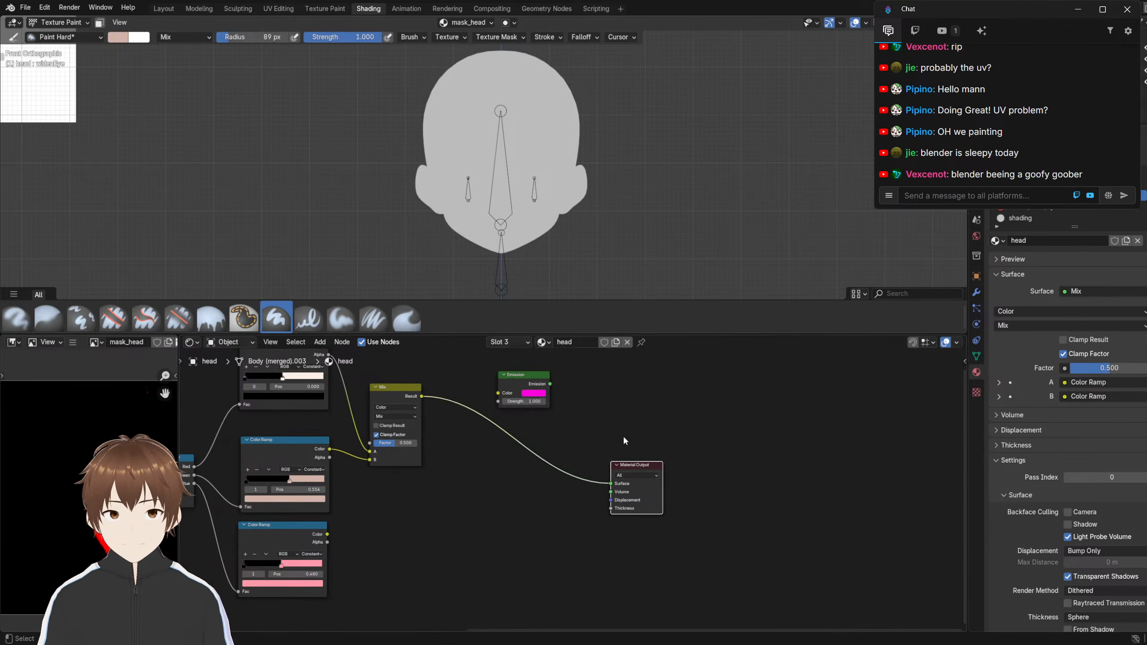
# Move the Emission node out of the way and shift the texture input nodes through Separate Color farther from the Color Ramps
pyautogui.moveTo(524, 379); pyautogui.dragTo(692, 395)
pyautogui.moveTo(501, 416); pyautogui.dragTo(666, 417, button='middle')
pyautogui.scroll(-2, 666, 418)
pyautogui.moveTo(421, 378); pyautogui.dragTo(546, 380, button='middle')
pyautogui.moveTo(267, 418); pyautogui.dragTo(566, 562)
pyautogui.moveTo(536, 449); pyautogui.dragTo(390, 446)
pyautogui.click(496, 406)
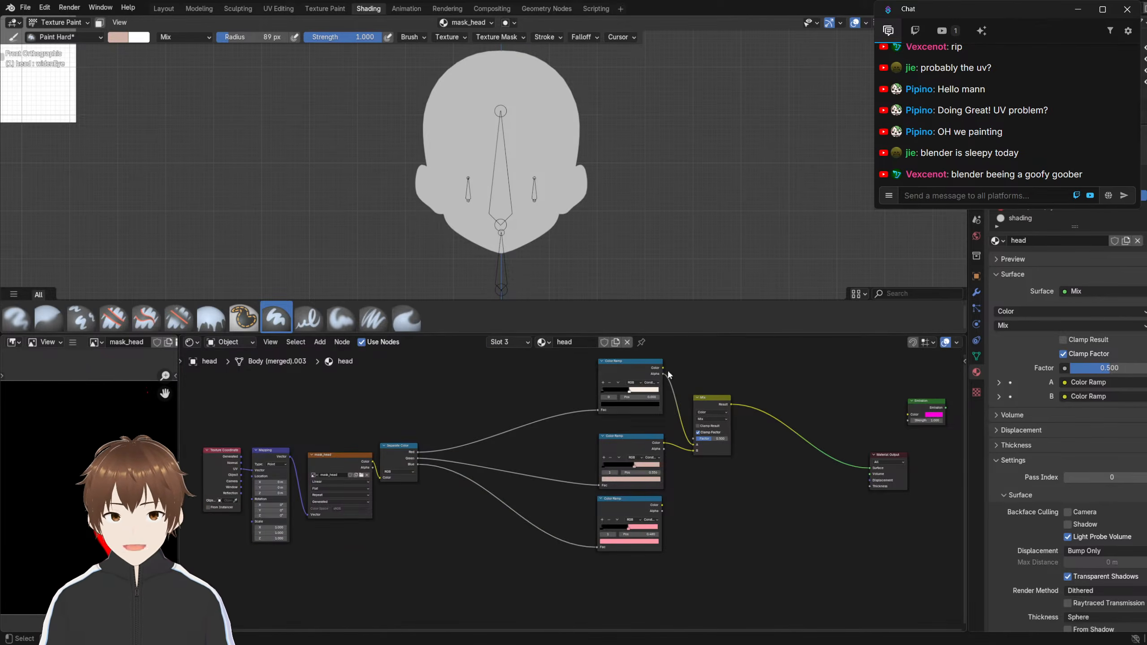
# Detach the Mix node and insert it between Separate Color's Red output and the red-channel Color Ramp, raised above Separate Color
pyautogui.click(711, 400)
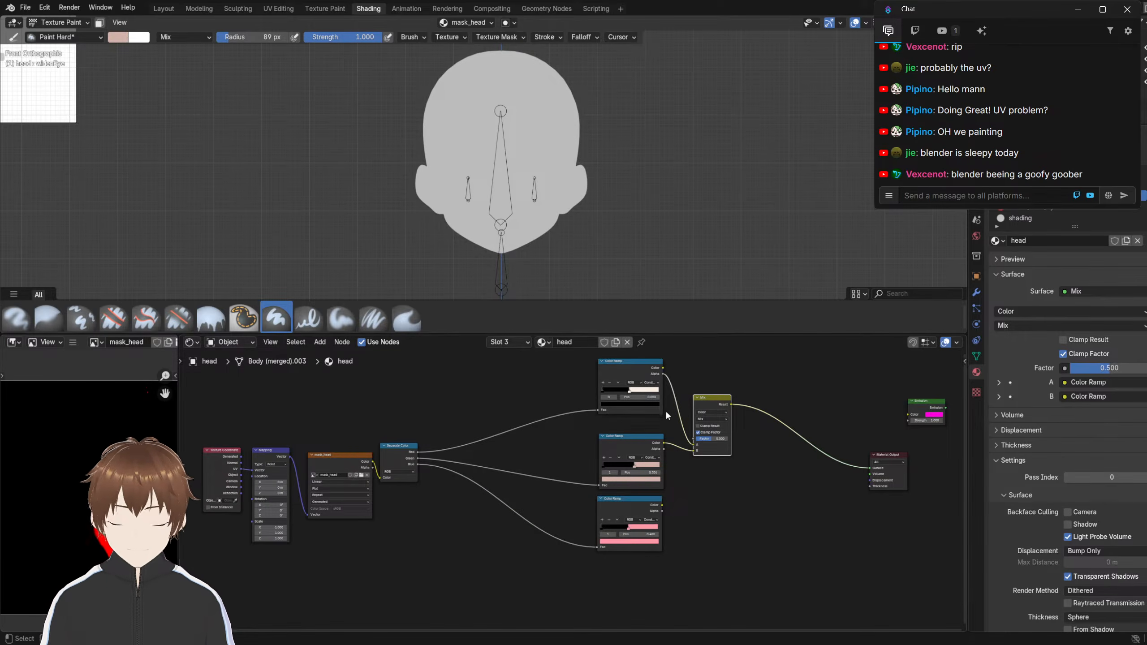
pyautogui.hotkey('alt', 'd')
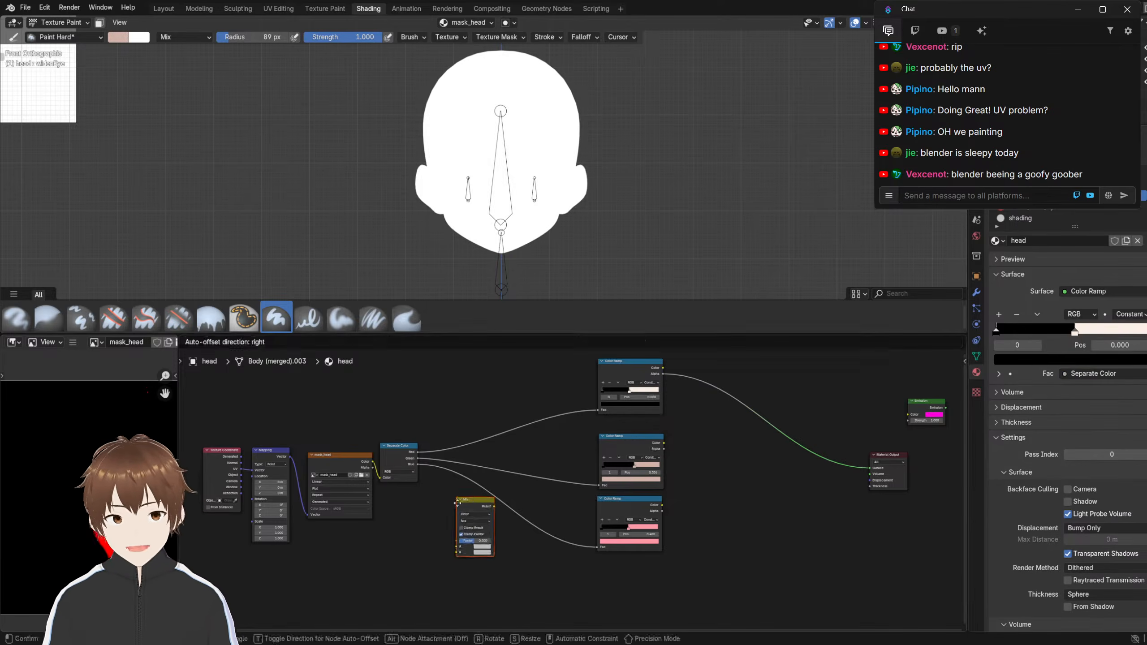
pyautogui.scroll(4, 457, 502)
pyautogui.click(514, 444)
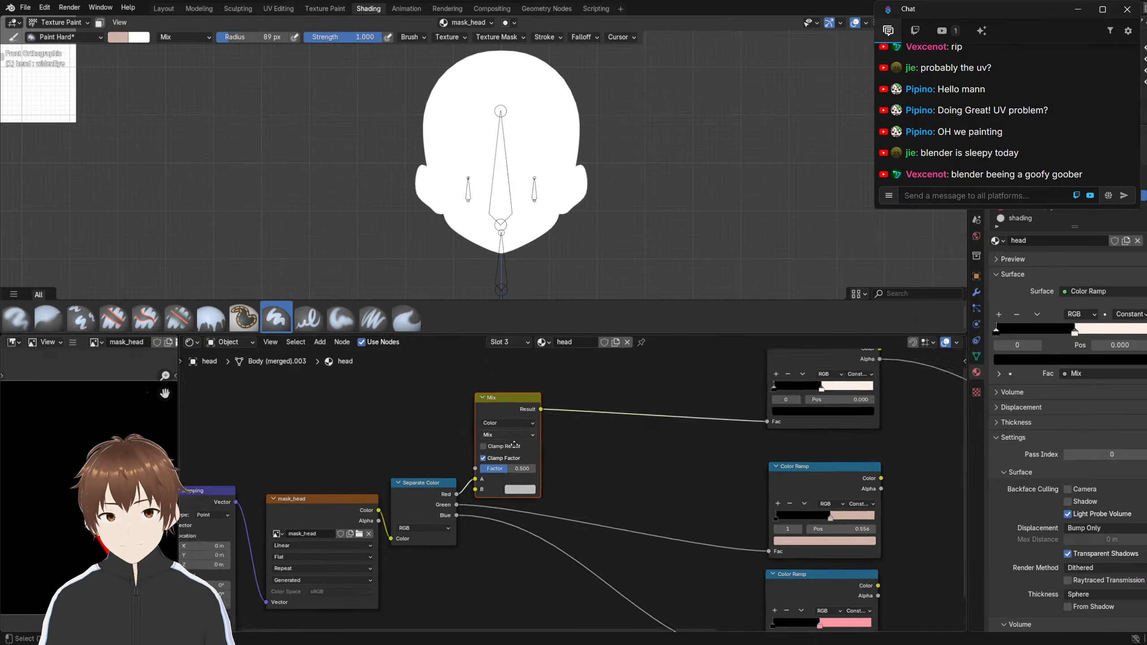
pyautogui.scroll(2, 479, 445)
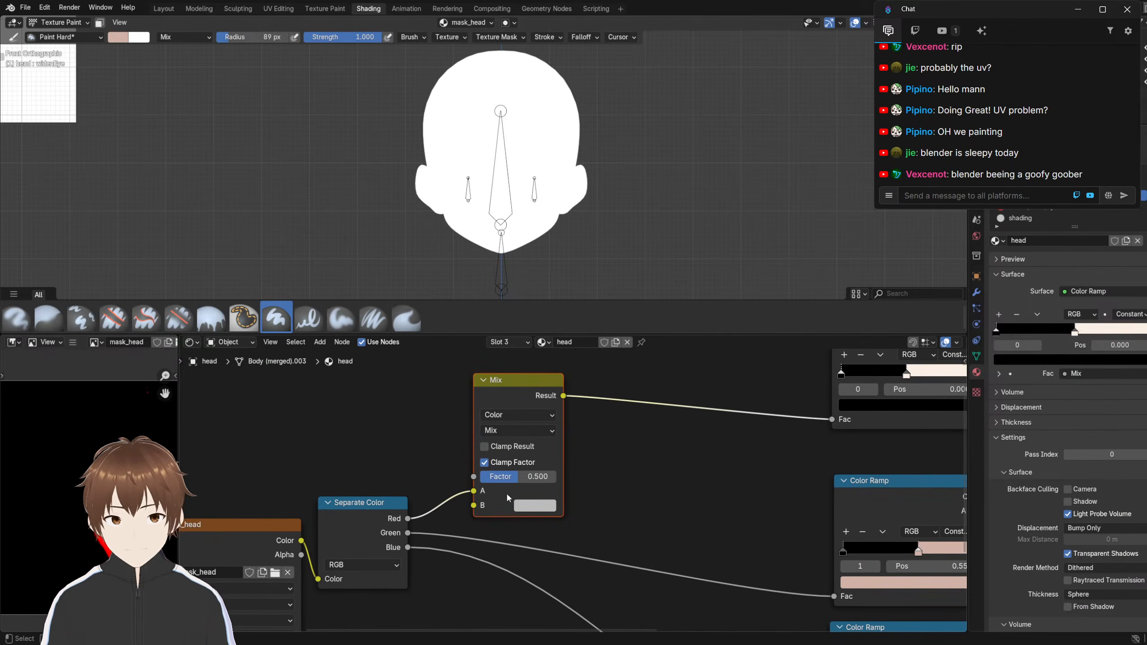
pyautogui.moveTo(381, 426); pyautogui.dragTo(413, 455, button='middle')
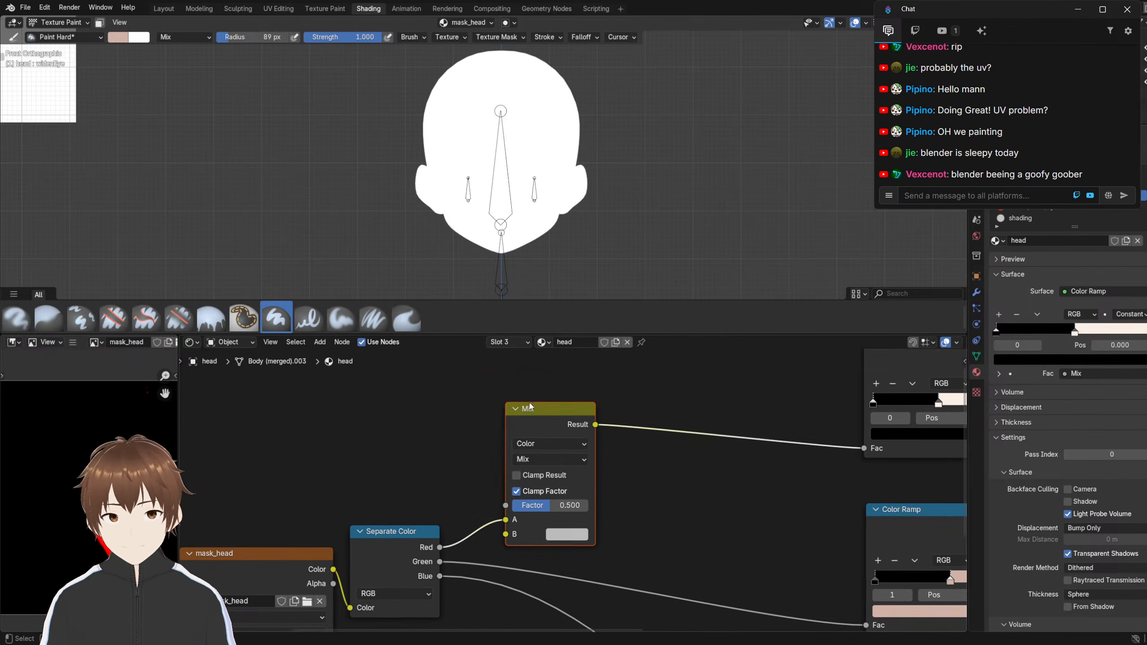
pyautogui.moveTo(528, 401); pyautogui.dragTo(546, 383)
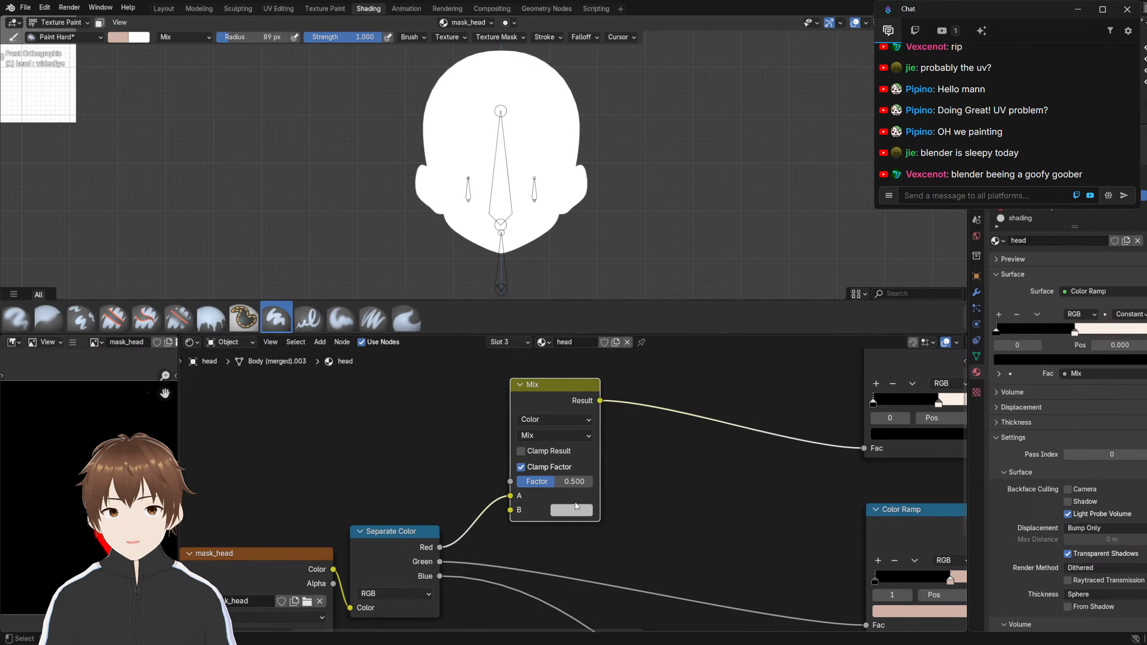
# Move the Texture Coordinate, Mapping and mask_head nodes away from Separate Color to leave free space between them
pyautogui.moveTo(406, 497); pyautogui.dragTo(457, 388, button='middle')
pyautogui.moveTo(437, 446); pyautogui.dragTo(444, 471)
pyautogui.scroll(-6, 469, 454)
pyautogui.moveTo(474, 451); pyautogui.dragTo(522, 467, button='middle')
pyautogui.moveTo(384, 461); pyautogui.dragTo(456, 459, button='middle')
pyautogui.moveTo(285, 438); pyautogui.dragTo(559, 576)
pyautogui.press('g')
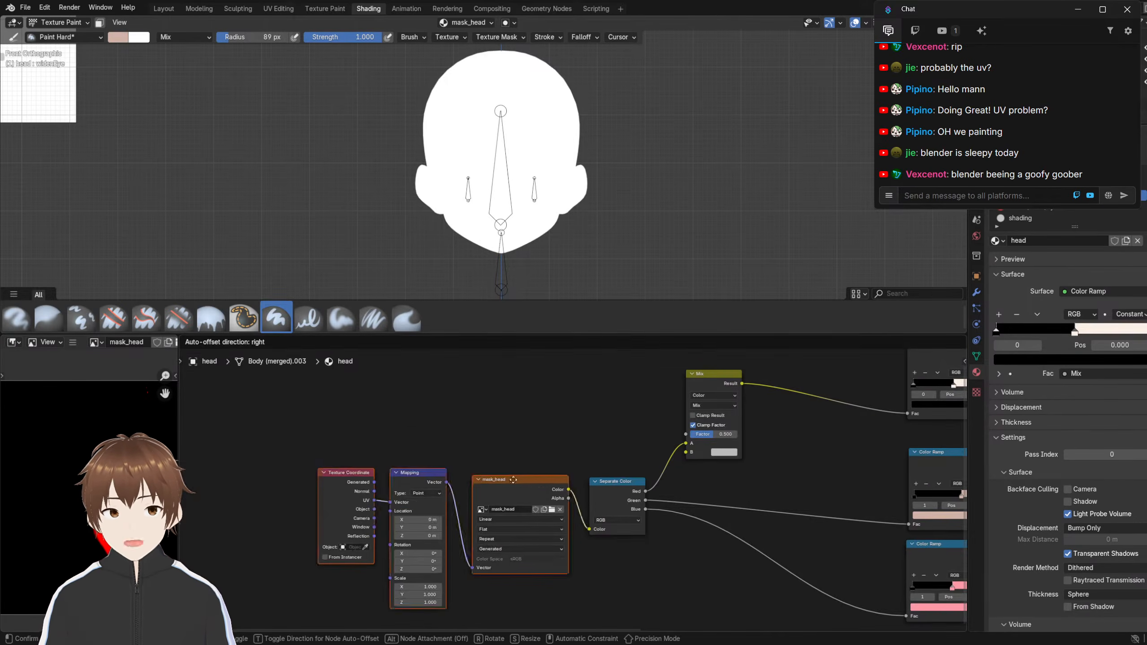
pyautogui.click(375, 575)
pyautogui.moveTo(430, 461); pyautogui.dragTo(525, 474, button='middle')
pyautogui.click(419, 443)
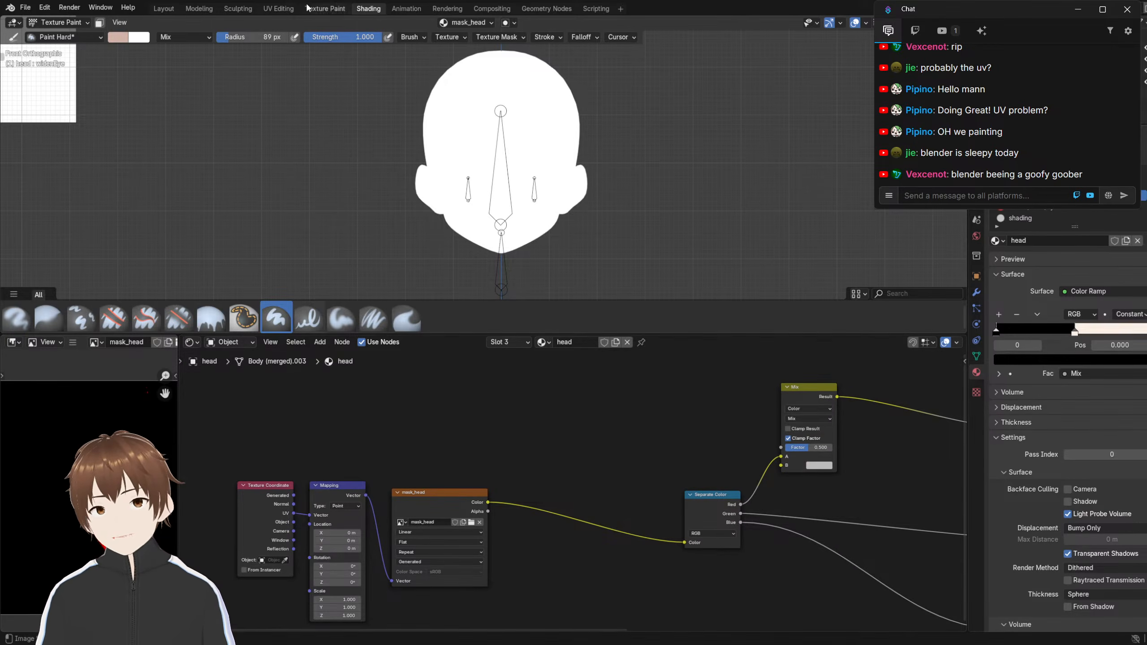
# Switch to the Texture Paint workspace and start creating a new image in the image editor
pyautogui.click(324, 8)
pyautogui.click(105, 23)
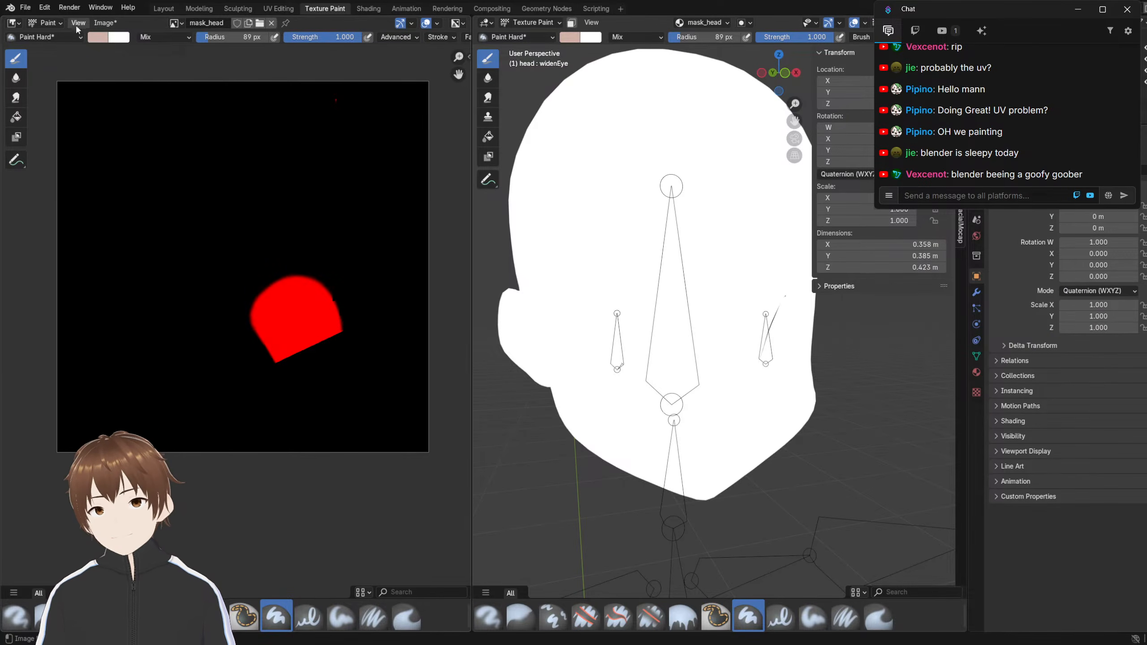
pyautogui.click(105, 22)
pyautogui.click(115, 36)
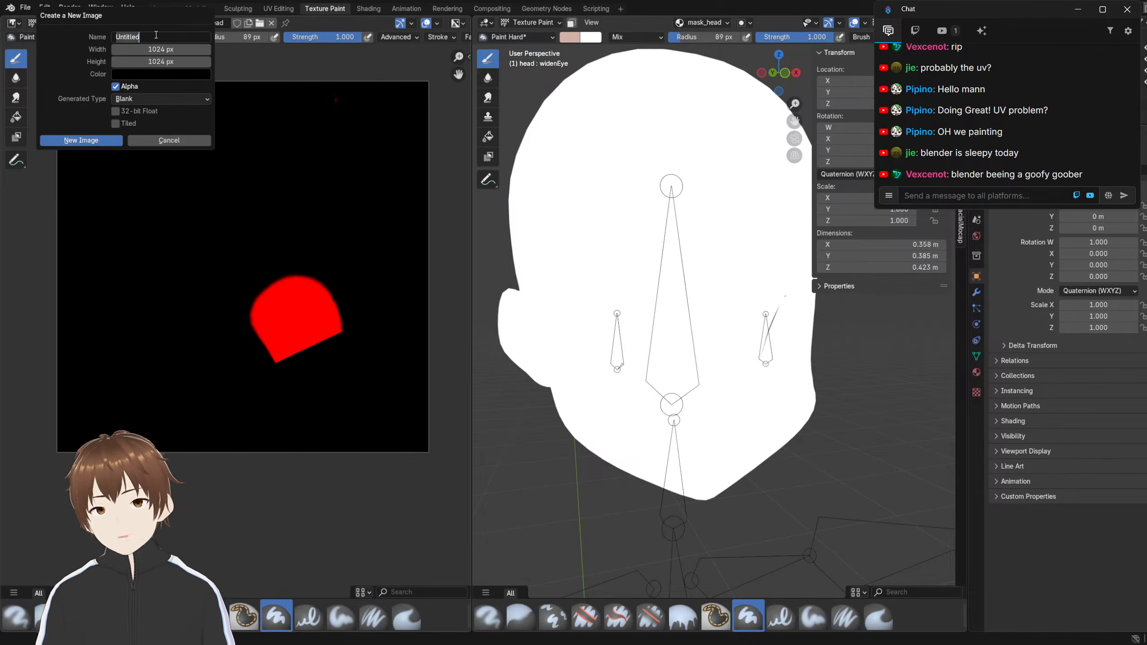
pyautogui.click(171, 50)
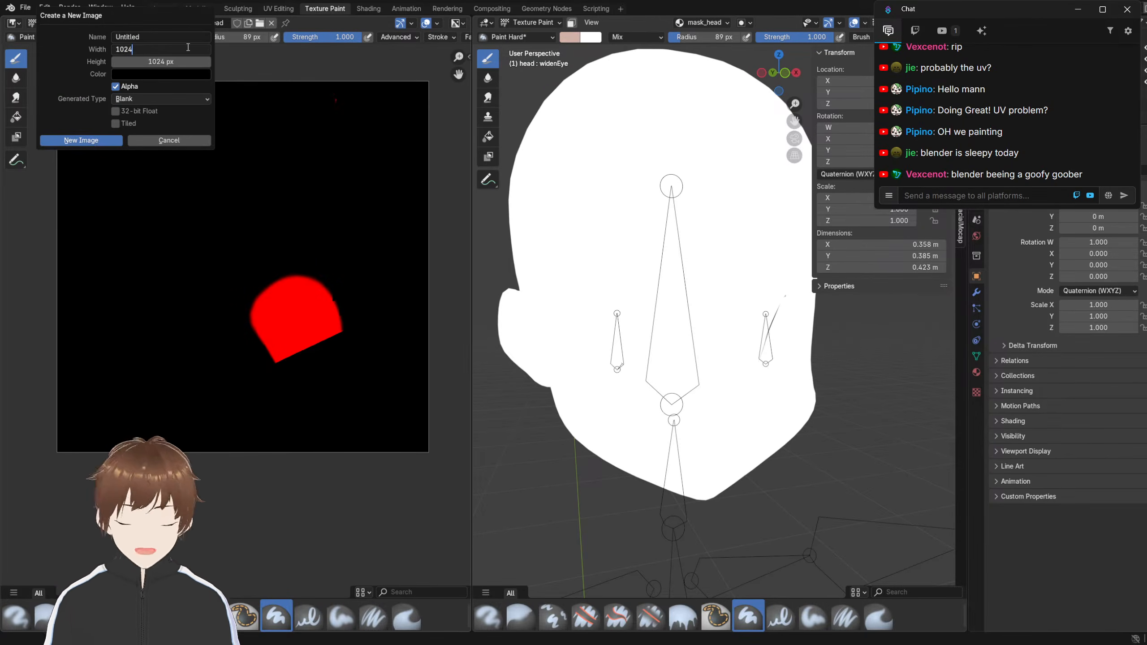
pyautogui.write('*')
pyautogui.press('Return')
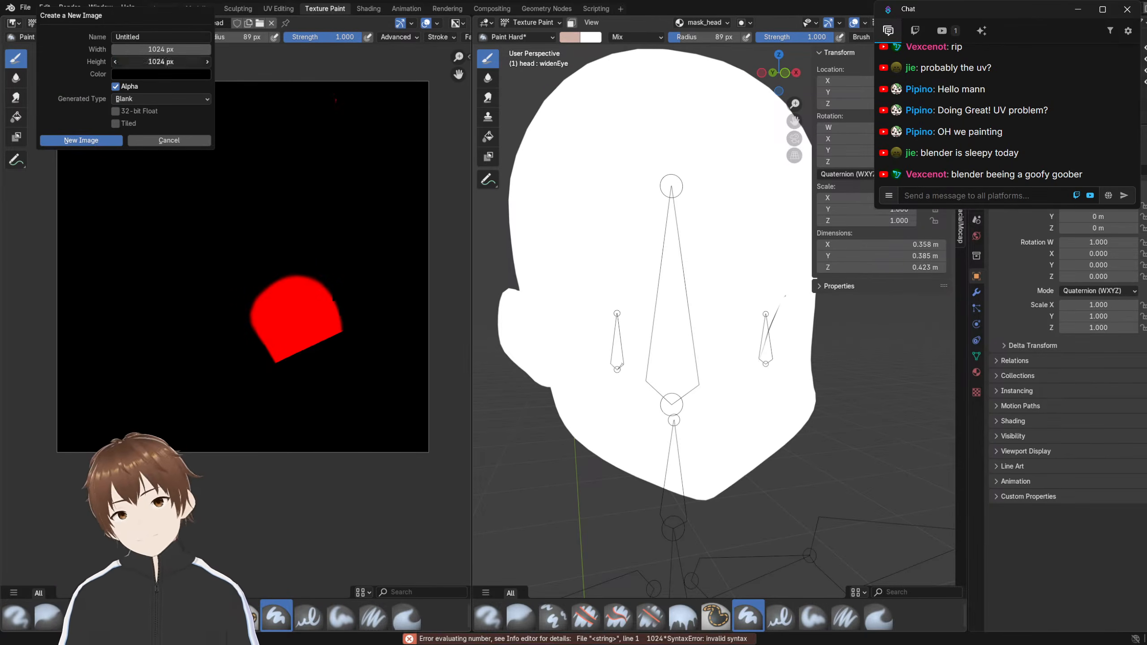
# Set the new image's height and width to 4096 px
pyautogui.click(170, 62)
pyautogui.write('4096')
pyautogui.press('Return')
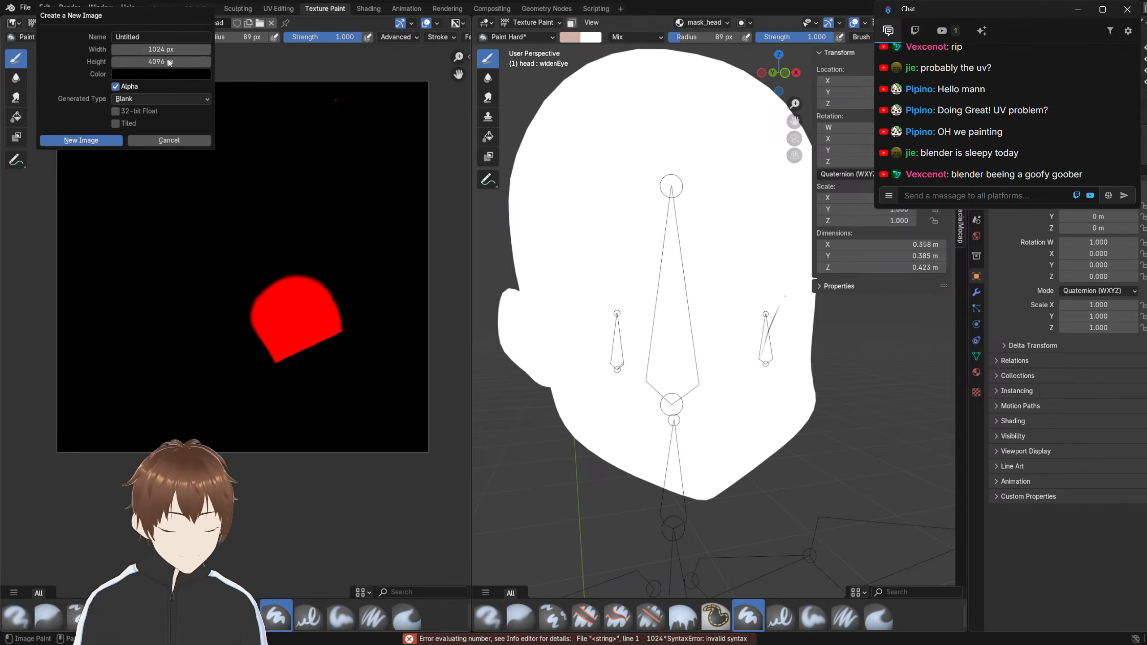
pyautogui.click(180, 50)
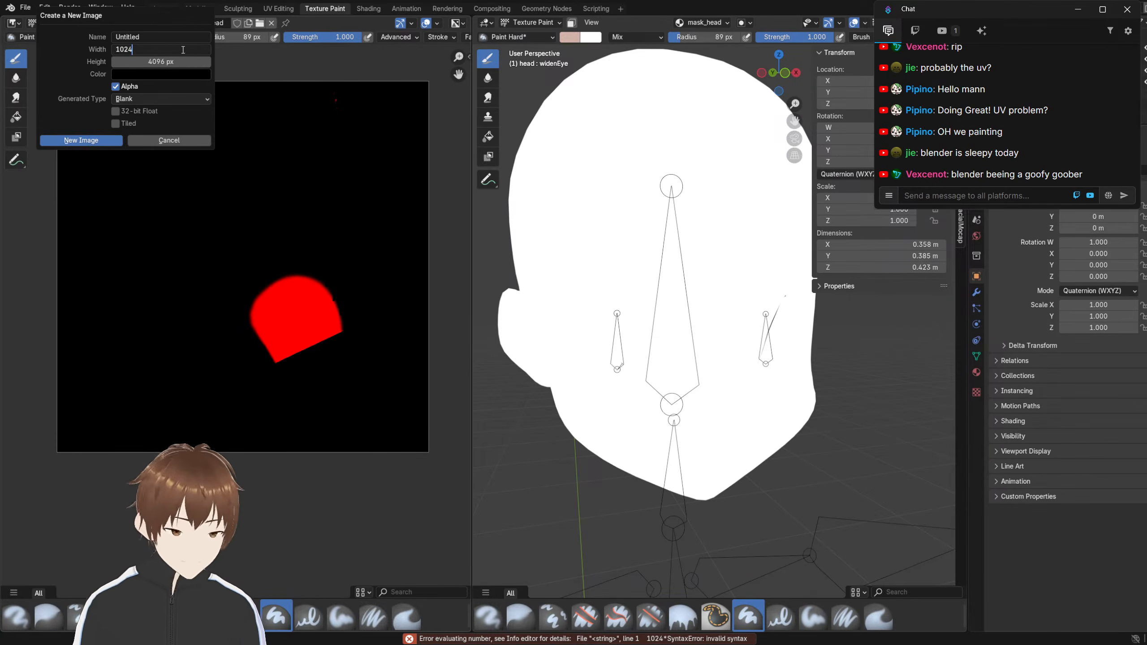
pyautogui.write('4096')
pyautogui.press('Return')
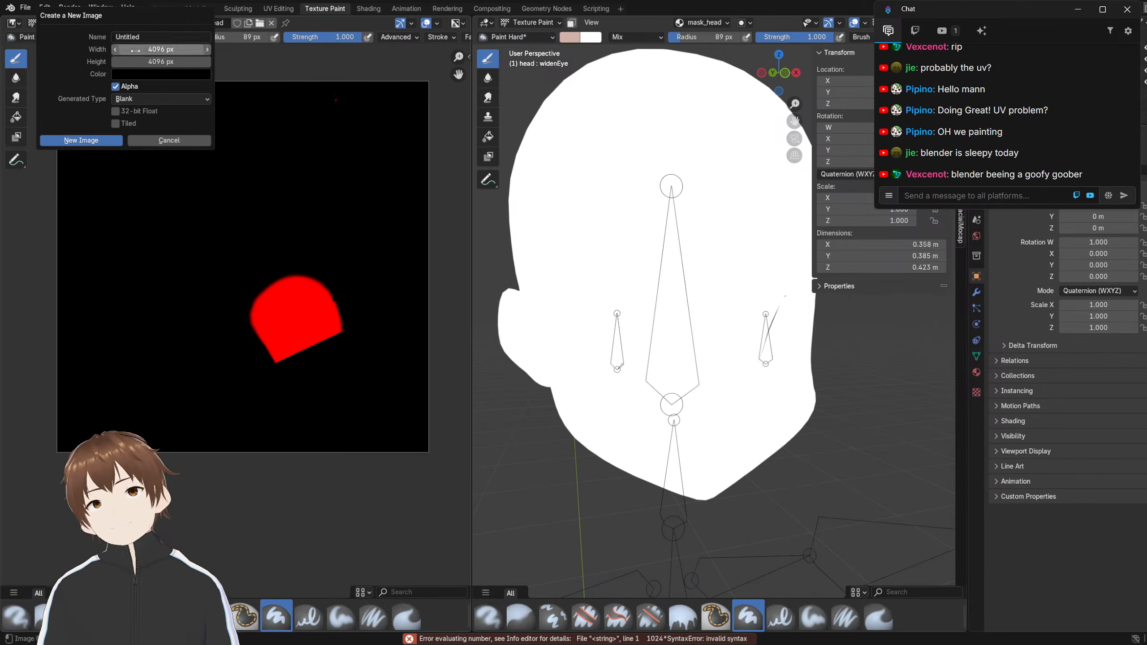
# Name the new image head_base and create it
pyautogui.click(160, 36)
pyautogui.write('head')
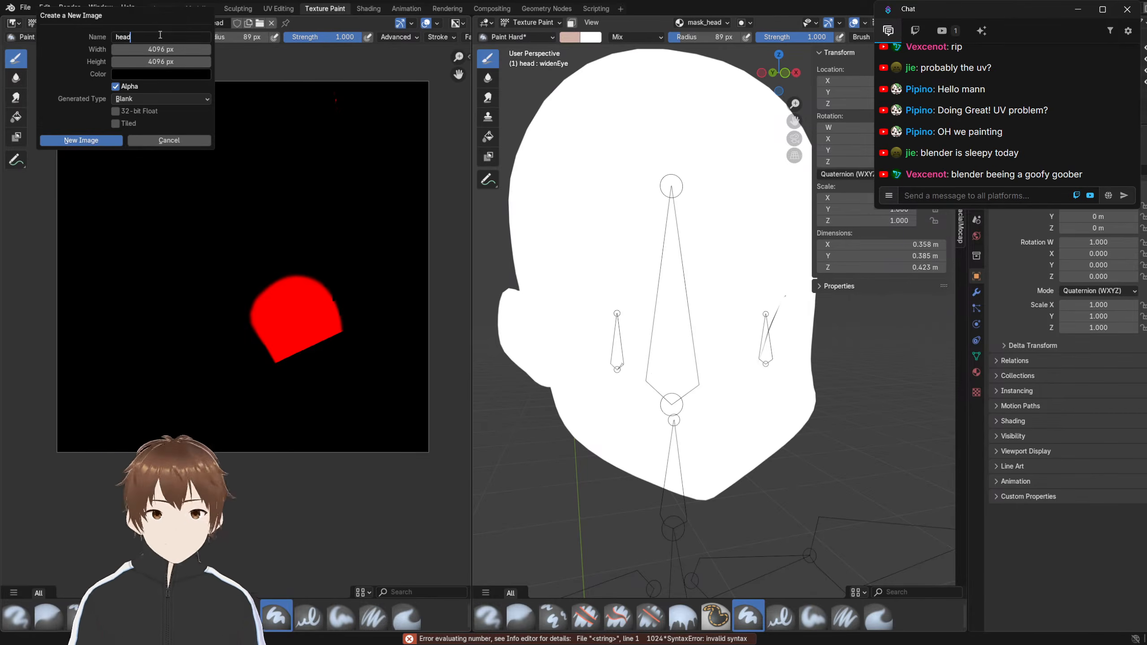
pyautogui.write('_base')
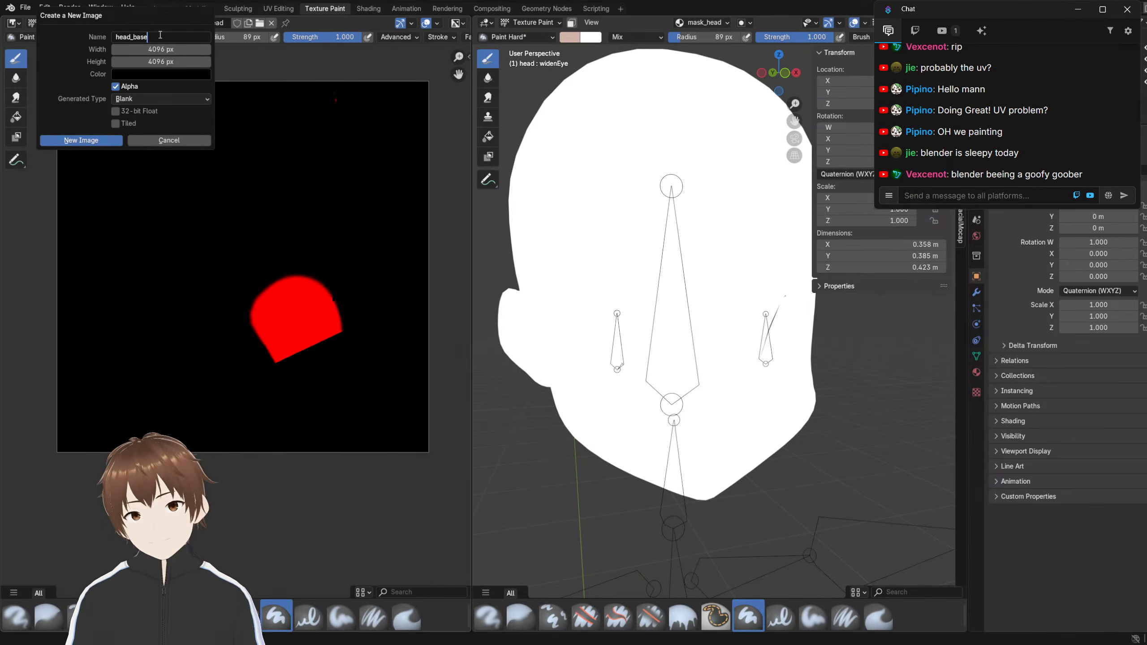
pyautogui.press('Return')
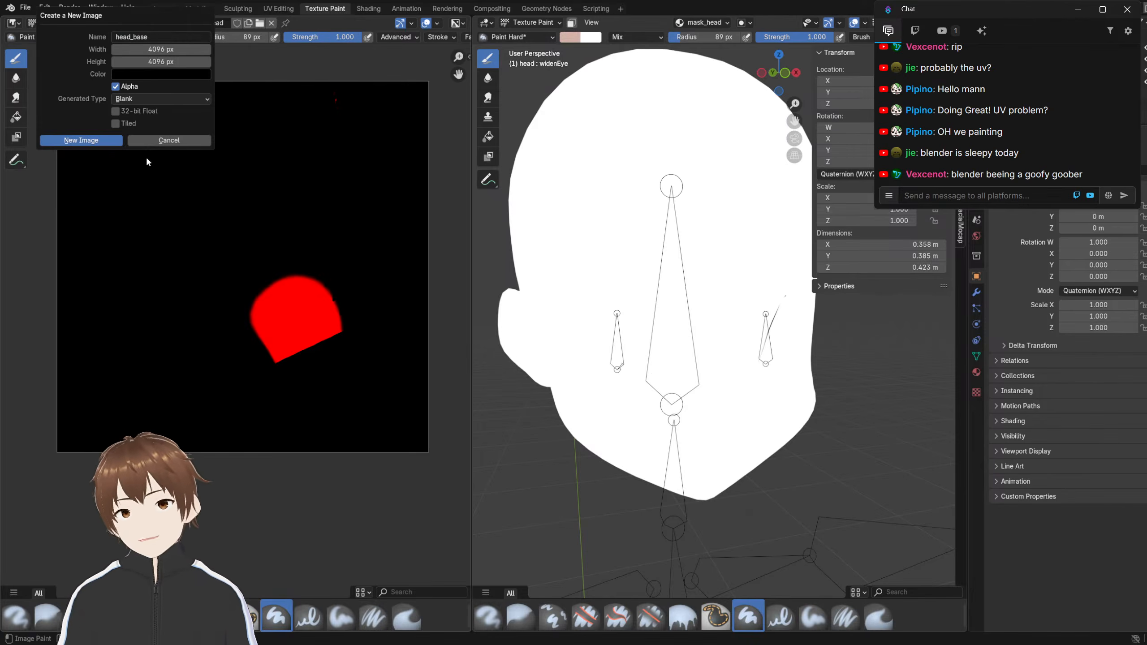
pyautogui.click(81, 140)
# Return to the Shading workspace and add an Image Texture node that uses the head_base image
pyautogui.click(367, 9)
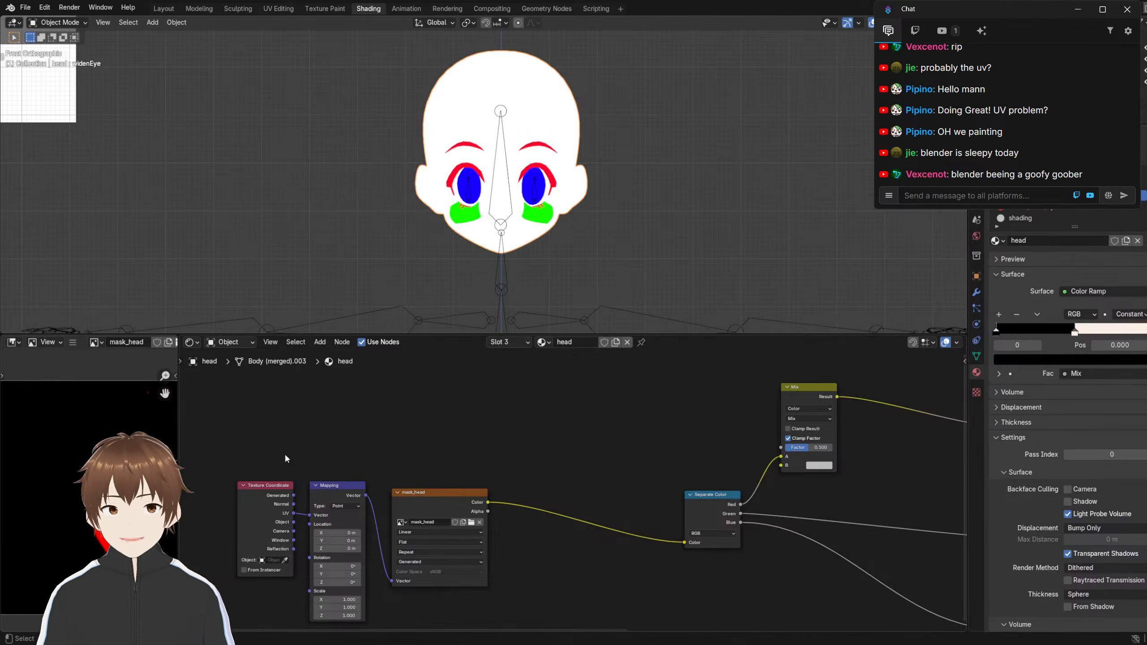
pyautogui.scroll(2, 452, 429)
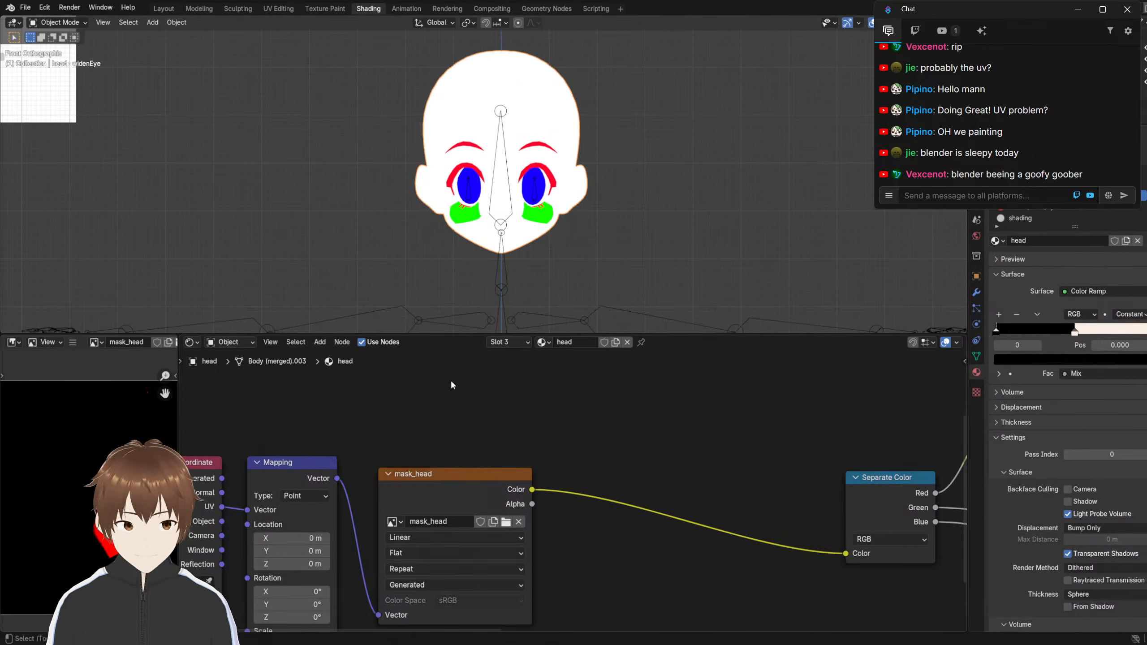
pyautogui.hotkey('shift', 'a')
pyautogui.write('im')
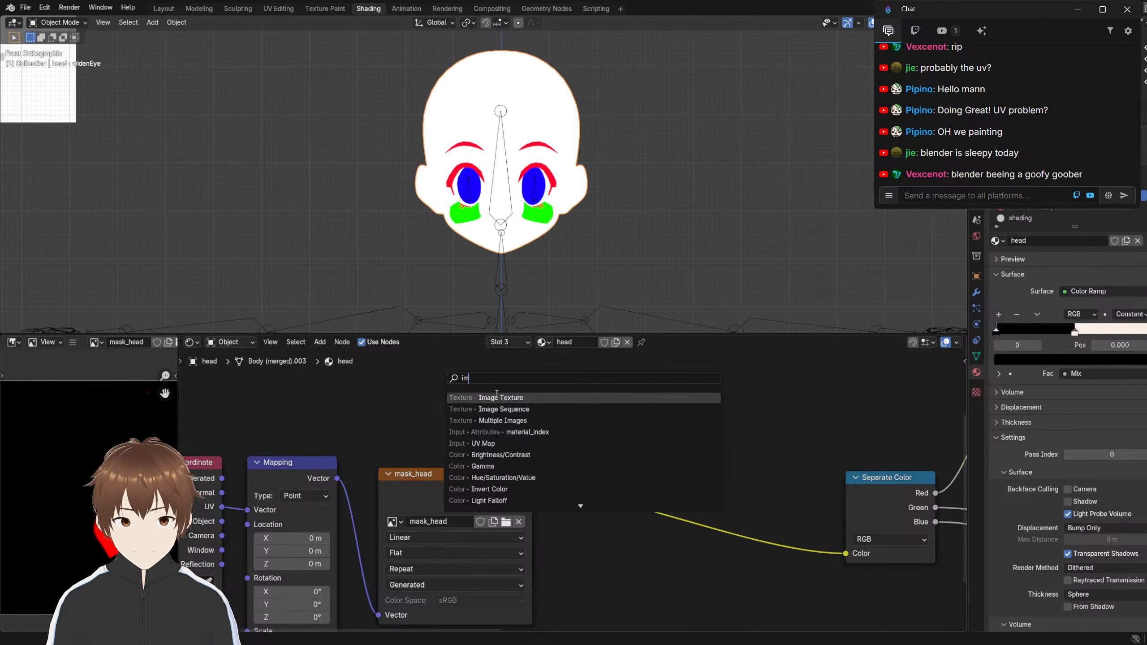
pyautogui.click(496, 396)
pyautogui.click(520, 403)
pyautogui.click(460, 432)
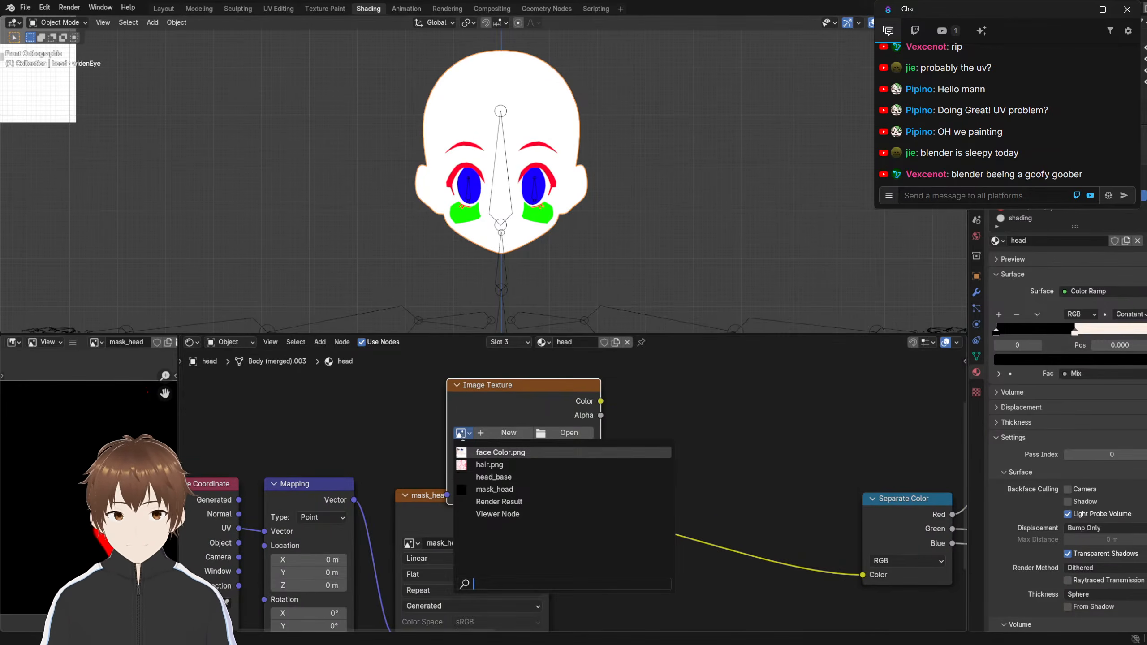
pyautogui.click(487, 475)
pyautogui.scroll(-2, 486, 481)
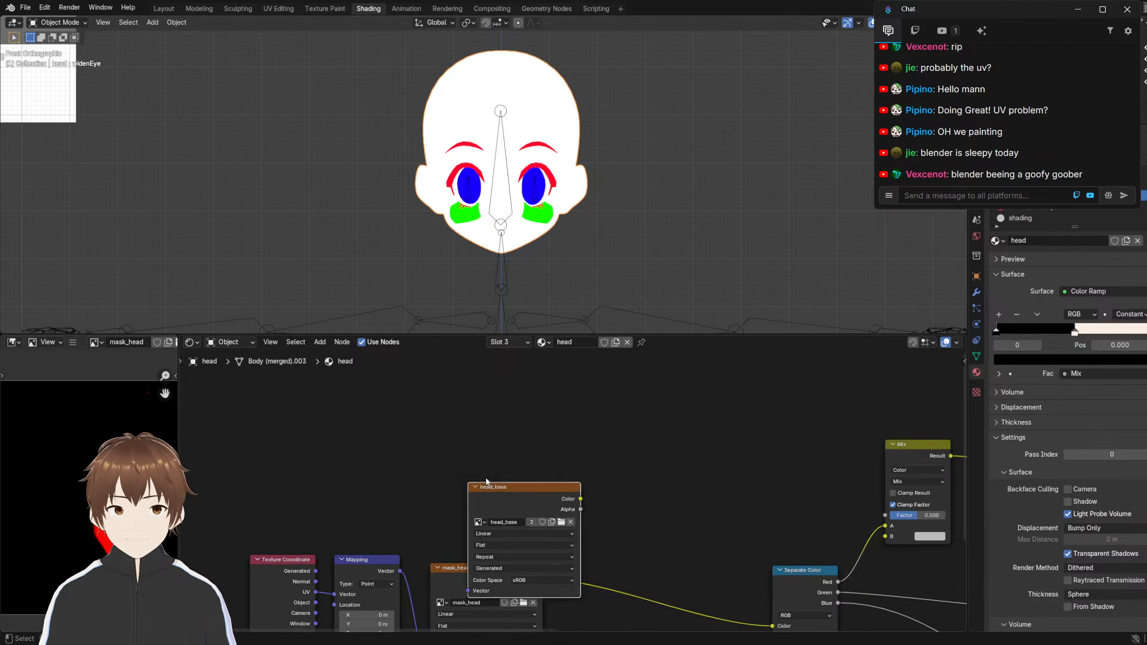
# Place the head_base node above mask_head and connect the Mapping node's Vector output to its Vector input
pyautogui.moveTo(486, 485); pyautogui.dragTo(461, 415)
pyautogui.moveTo(432, 452); pyautogui.dragTo(470, 451, button='middle')
pyautogui.scroll(2, 457, 418)
pyautogui.click(458, 443)
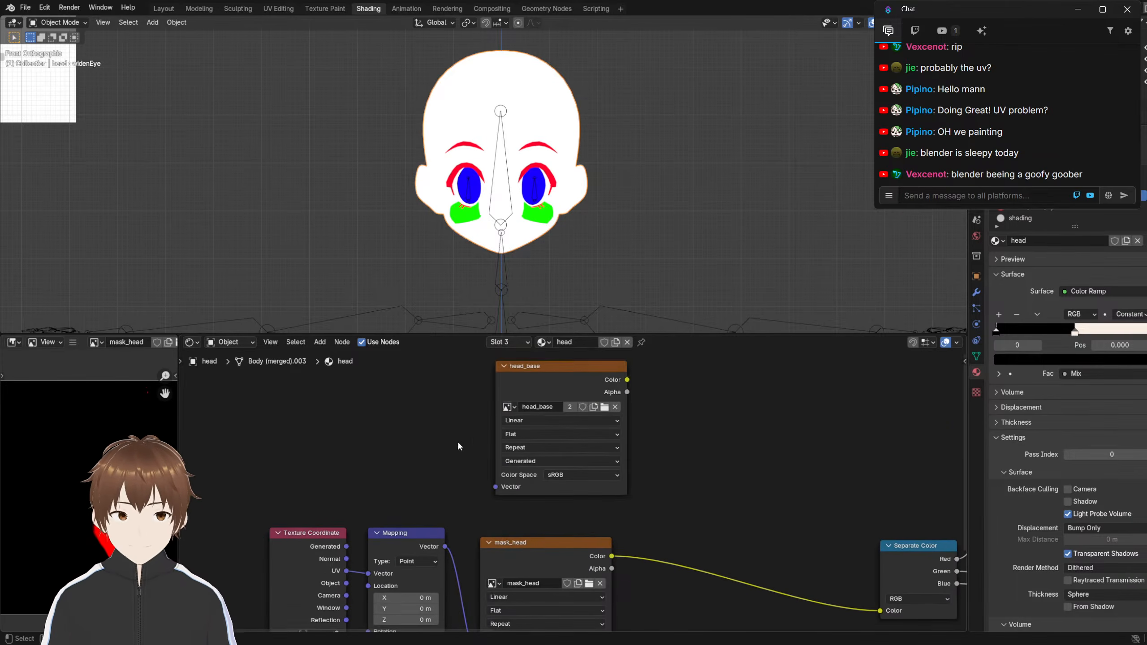
pyautogui.moveTo(541, 388)
pyautogui.mouseDown()
pyautogui.moveTo(519, 405)
pyautogui.moveTo(530, 402)
pyautogui.mouseUp()
pyautogui.moveTo(449, 435); pyautogui.dragTo(455, 476, button='middle')
pyautogui.scroll(-1, 440, 466)
pyautogui.click(462, 507)
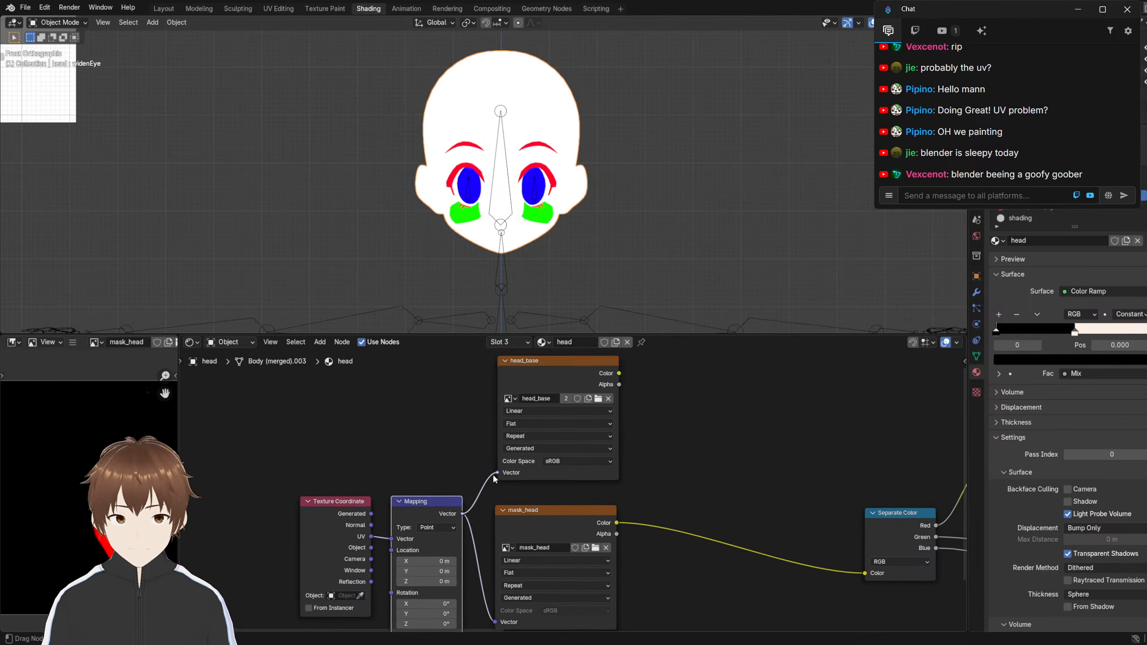
# Preview the head_base texture on the head by routing its Color output straight to the Material Output
pyautogui.moveTo(514, 448); pyautogui.dragTo(529, 467, button='middle')
pyautogui.scroll(5, 558, 446)
pyautogui.scroll(-2, 508, 461)
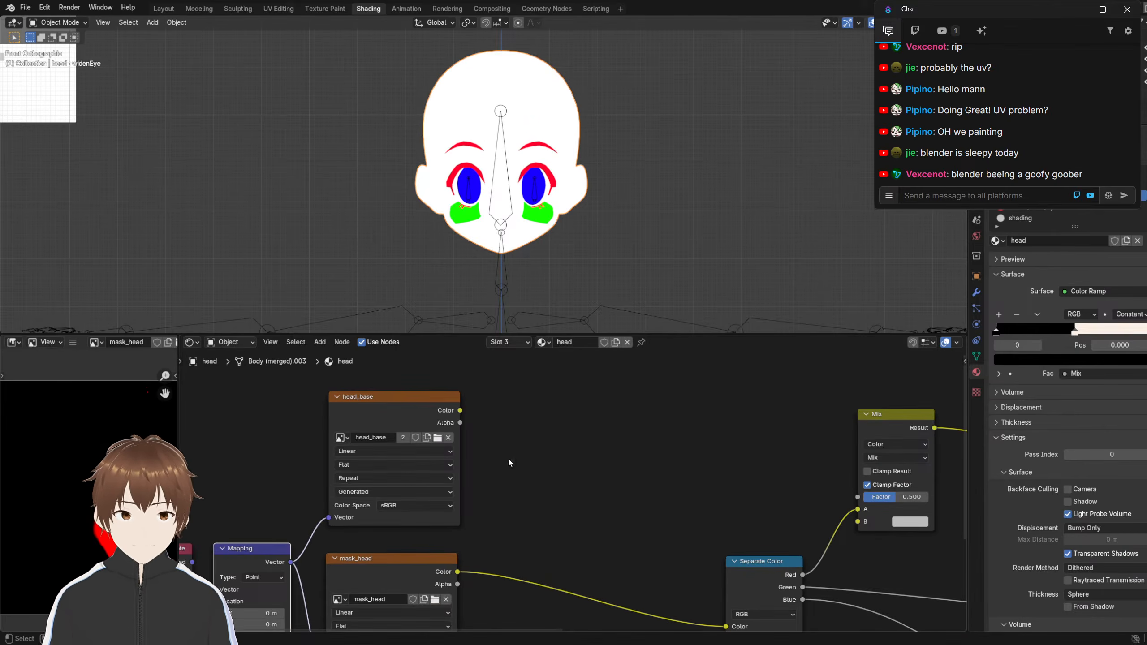
pyautogui.keyDown('ctrl'); pyautogui.keyDown('shift'); pyautogui.click(421, 403); pyautogui.keyUp('shift'); pyautogui.keyUp('ctrl')
pyautogui.keyDown('ctrl'); pyautogui.keyDown('shift'); pyautogui.click(423, 410); pyautogui.keyUp('shift'); pyautogui.keyUp('ctrl')
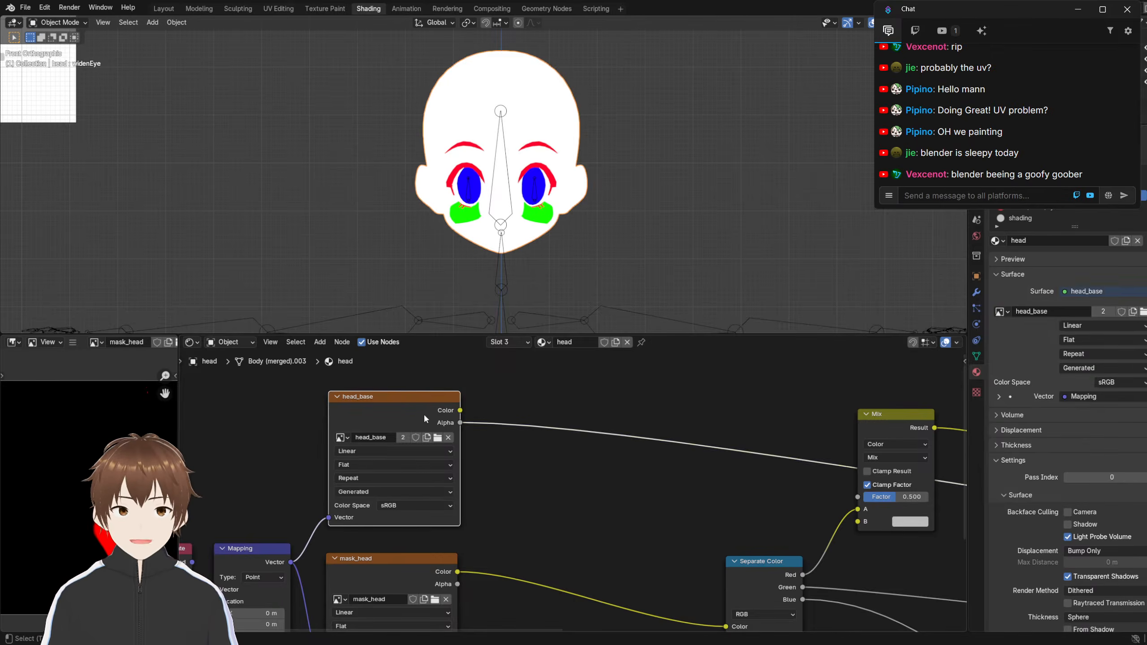
pyautogui.keyDown('ctrl'); pyautogui.keyDown('shift'); pyautogui.click(424, 416); pyautogui.keyUp('shift'); pyautogui.keyUp('ctrl')
pyautogui.moveTo(557, 454); pyautogui.dragTo(504, 427, button='middle')
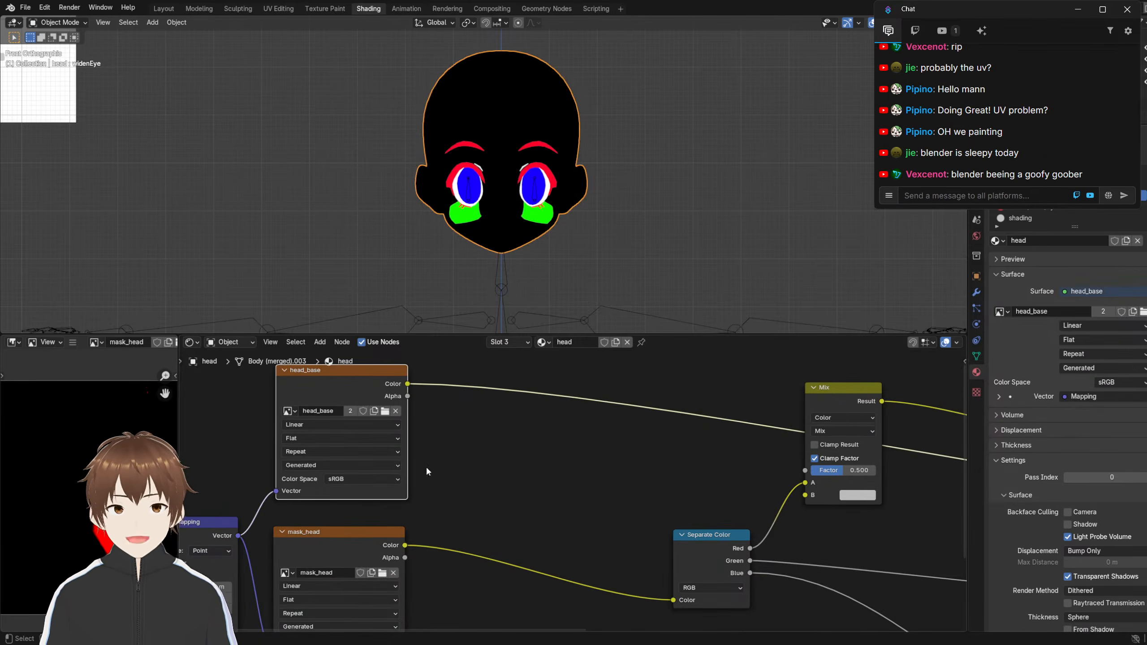
pyautogui.moveTo(427, 471); pyautogui.dragTo(478, 453, button='middle')
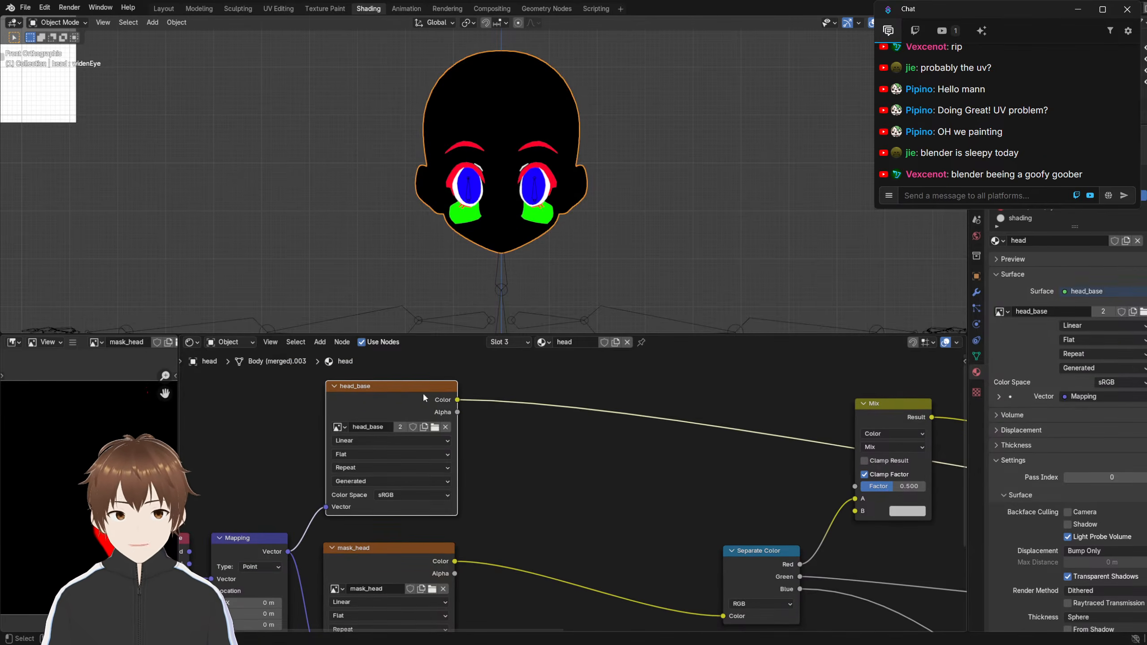
# Move the Separate Color node close to mask_head and bring the Mix node near Separate Color
pyautogui.moveTo(423, 397); pyautogui.dragTo(353, 374, button='middle')
pyautogui.moveTo(650, 497); pyautogui.dragTo(585, 460, button='middle')
pyautogui.moveTo(621, 501); pyautogui.dragTo(411, 478)
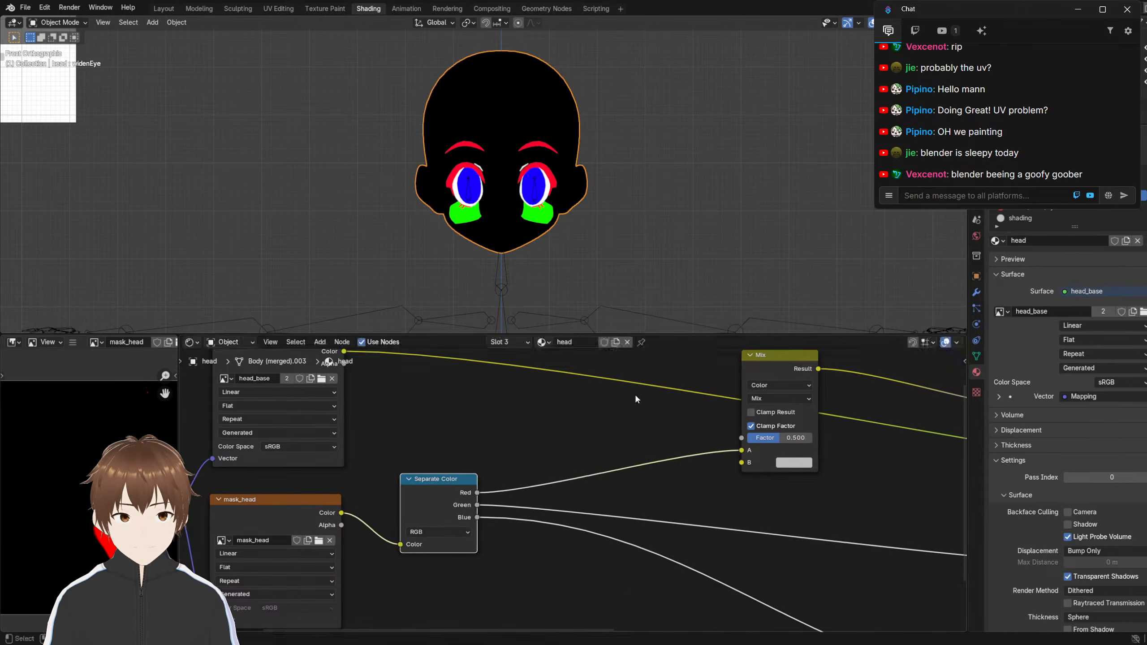
pyautogui.moveTo(765, 362); pyautogui.dragTo(560, 390)
pyautogui.moveTo(457, 415); pyautogui.dragTo(516, 436, button='middle')
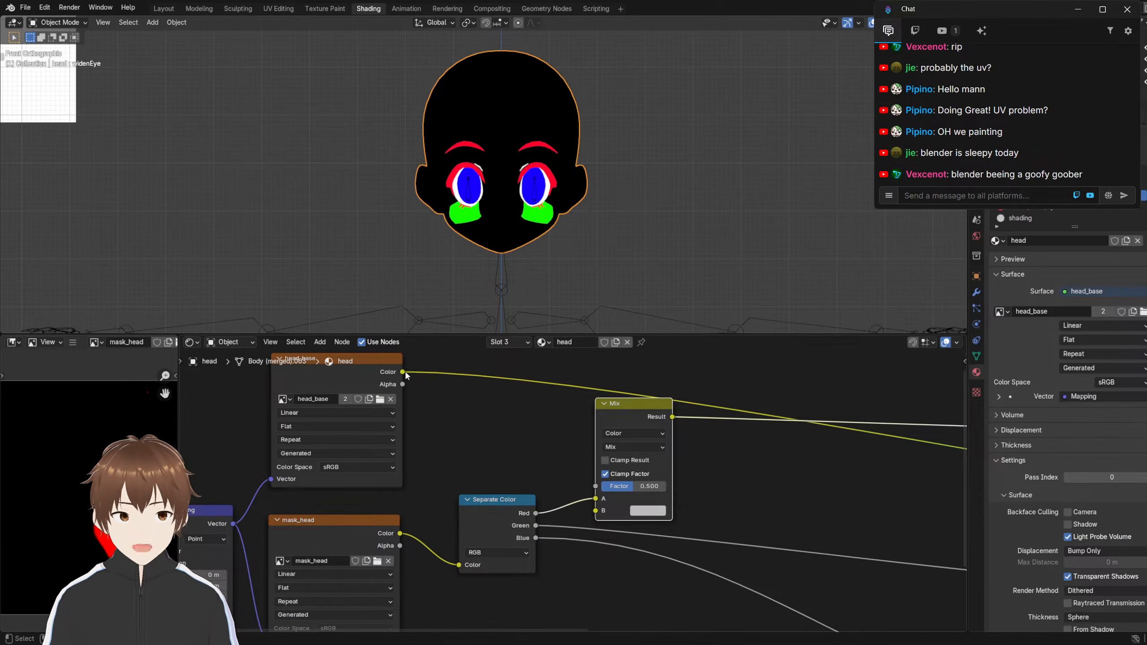
# Connect head_base's Color to the Mix node's B input, preview the Mix result on the head, and move the node up
pyautogui.moveTo(405, 373); pyautogui.dragTo(596, 510)
pyautogui.moveTo(647, 411); pyautogui.dragTo(567, 436, button='middle')
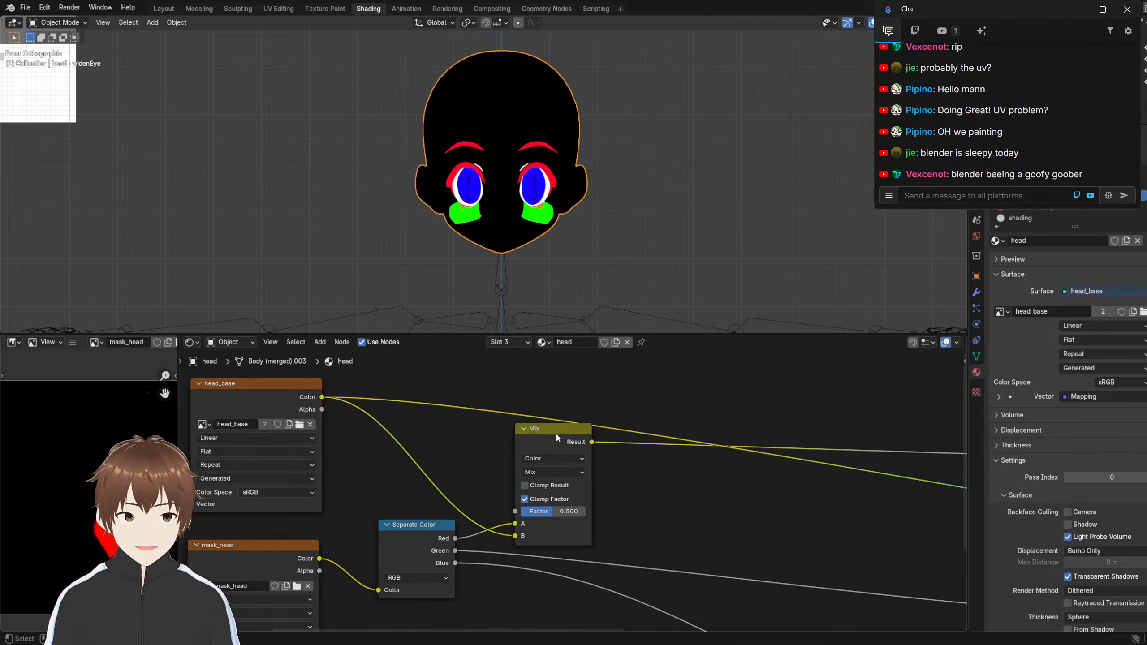
pyautogui.keyDown('ctrl'); pyautogui.keyDown('shift'); pyautogui.click(553, 435); pyautogui.keyUp('shift'); pyautogui.keyUp('ctrl')
pyautogui.moveTo(559, 426); pyautogui.dragTo(563, 386)
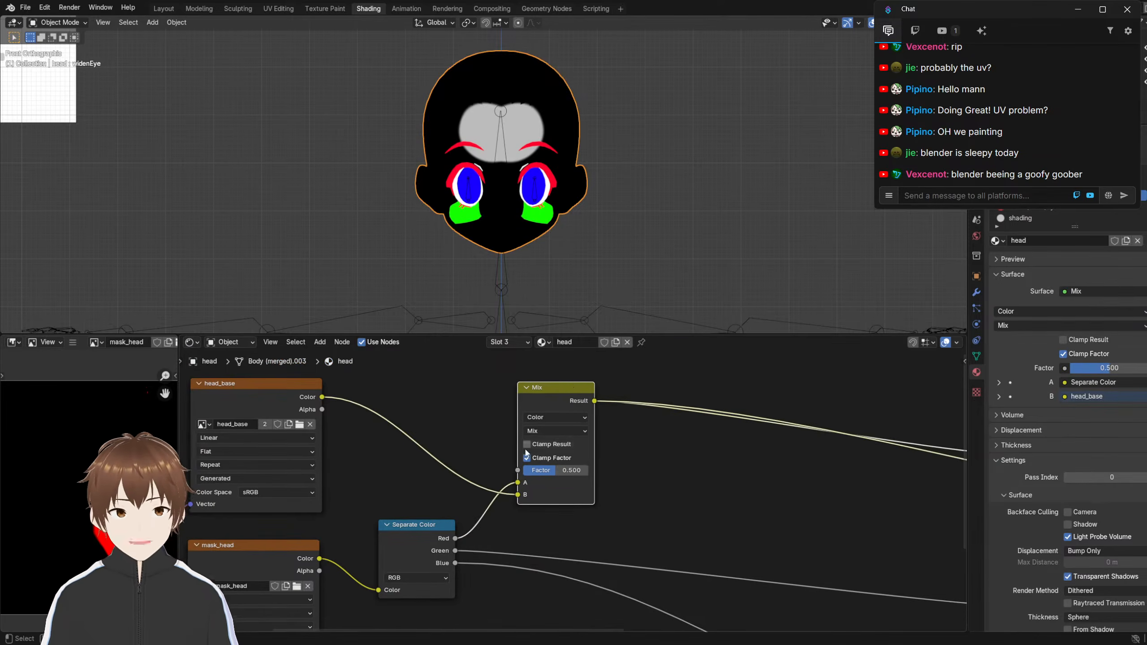
pyautogui.scroll(4, 526, 453)
pyautogui.click(463, 378)
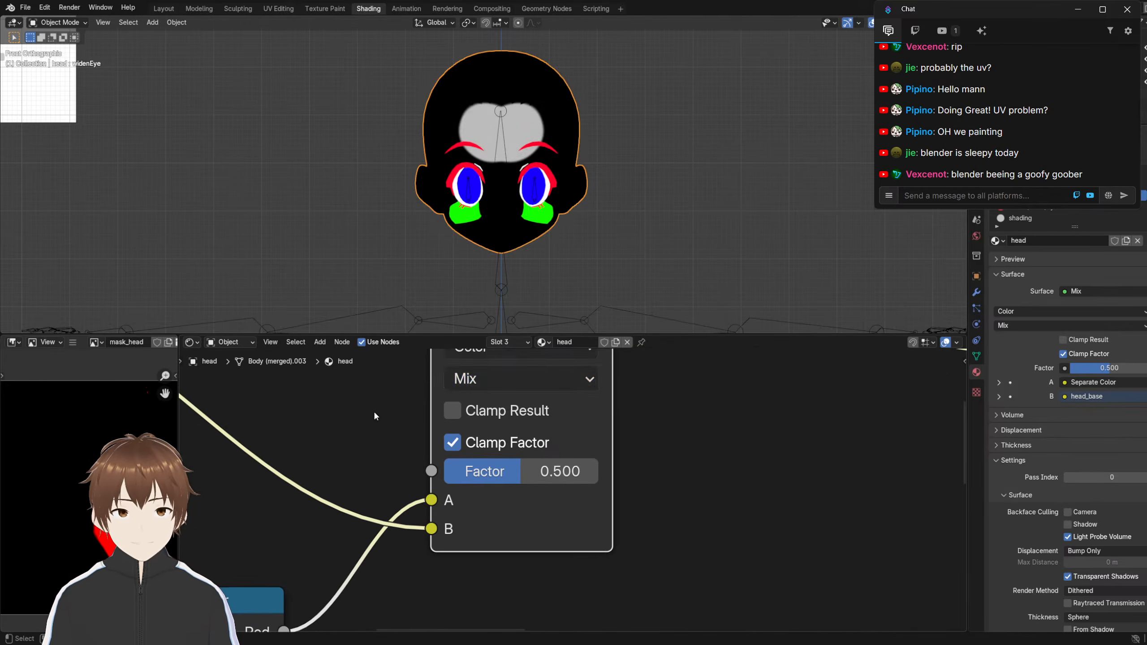
# Rewire the Mix node so Separate Color's Red output drives Factor and head_base's Color feeds A, leaving B unconnected
pyautogui.scroll(-5, 426, 423)
pyautogui.moveTo(522, 543); pyautogui.dragTo(596, 463)
pyautogui.scroll(2, 540, 447)
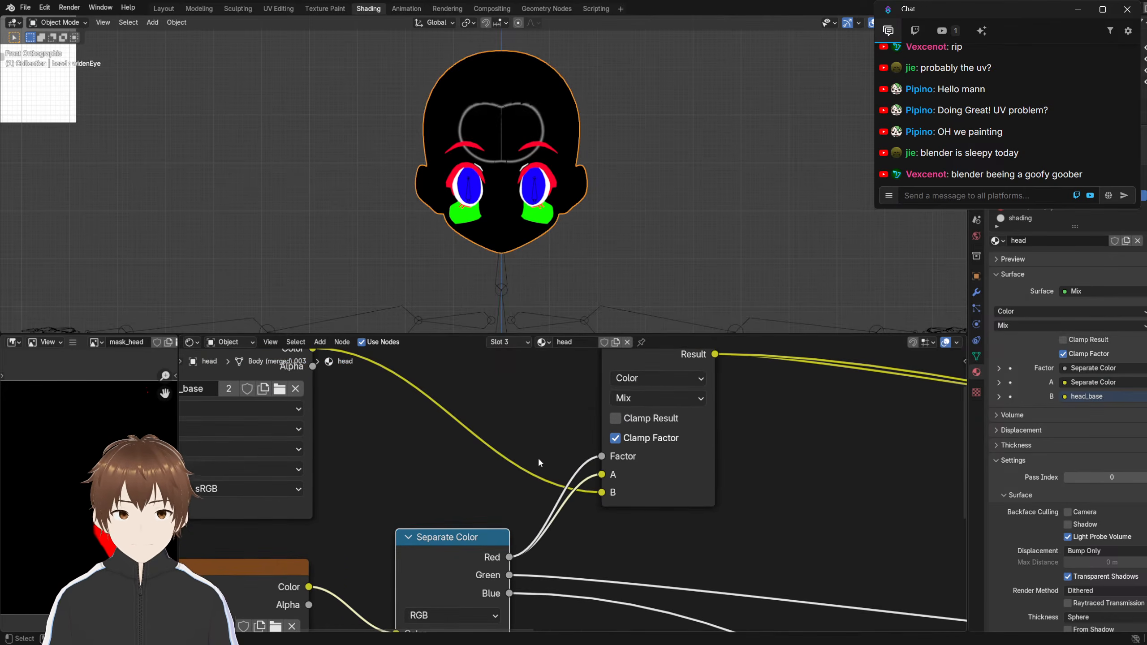
pyautogui.moveTo(601, 475); pyautogui.dragTo(501, 492)
pyautogui.scroll(-1, 471, 486)
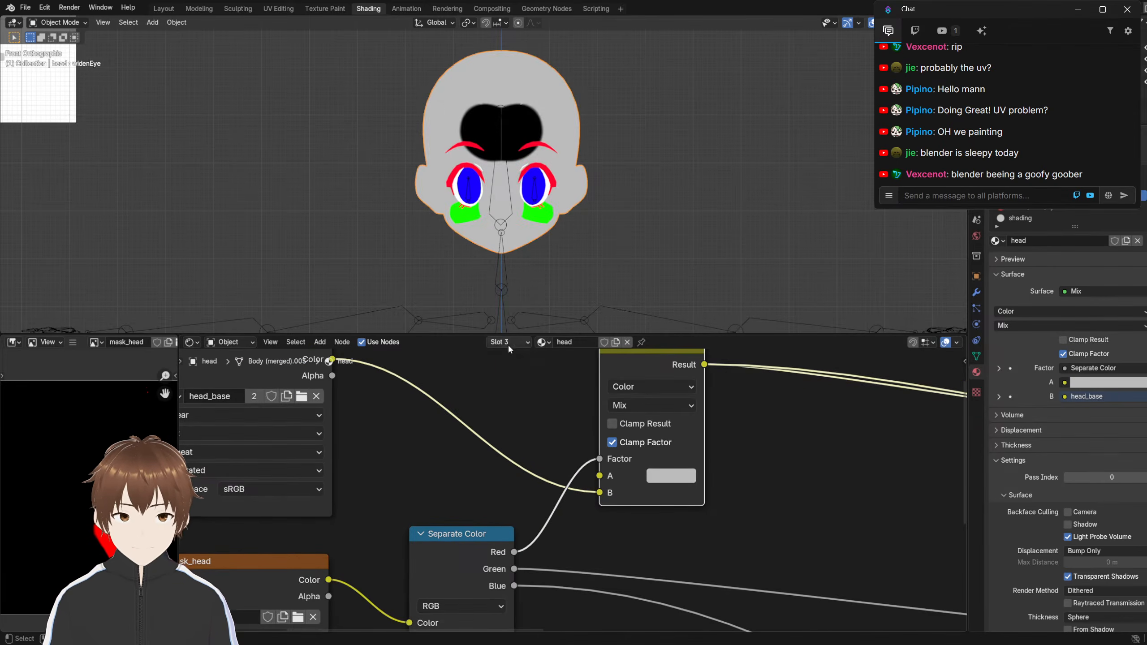
pyautogui.moveTo(597, 492); pyautogui.dragTo(597, 475)
pyautogui.moveTo(620, 476); pyautogui.dragTo(544, 469, button='middle')
pyautogui.scroll(2, 544, 469)
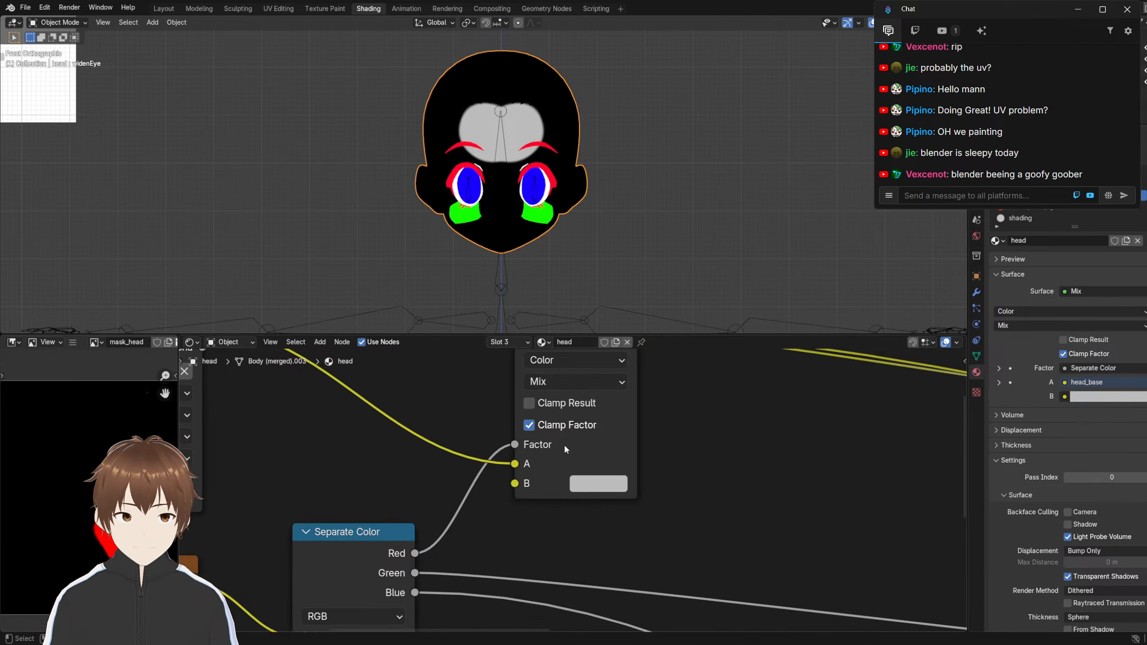
# Try dark red as the Mix node's B color on the head's masked forehead patch
pyautogui.click(598, 485)
pyautogui.moveTo(647, 271); pyautogui.dragTo(650, 343)
pyautogui.scroll(-7, 319, 212)
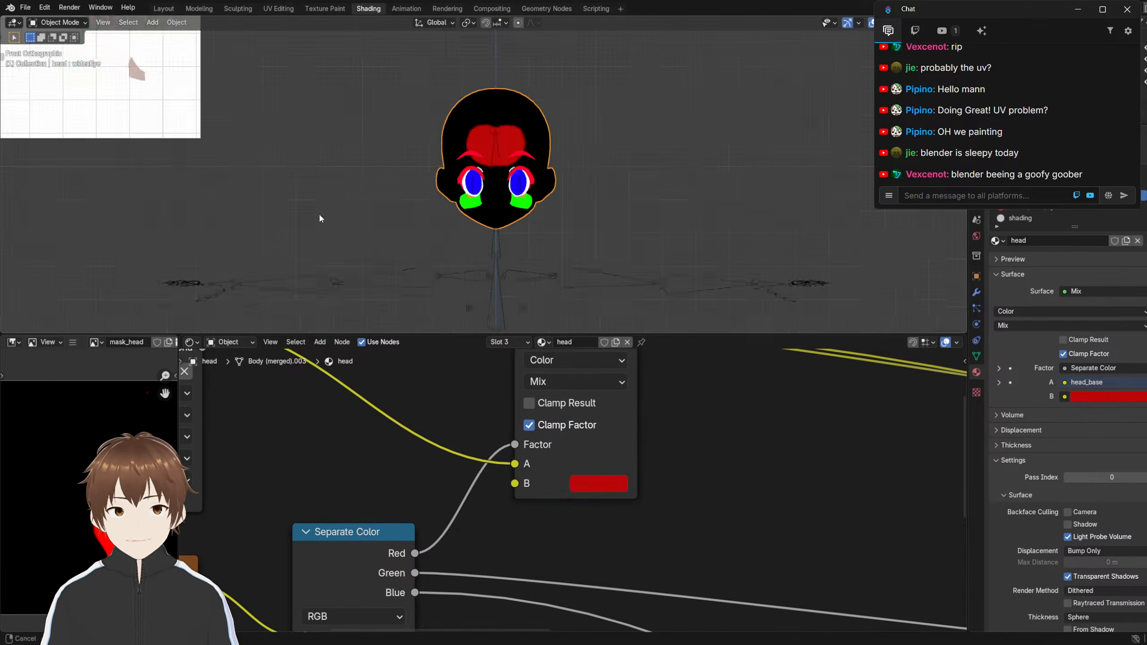
# Set the Mix node's B color by sampling the cream color from the uppermost Color Ramp
pyautogui.keyDown('shift'); pyautogui.moveTo(422, 234); pyautogui.dragTo(370, 234, button='middle'); pyautogui.keyUp('shift')
pyautogui.scroll(-7, 343, 442)
pyautogui.moveTo(835, 434); pyautogui.dragTo(667, 439, button='middle')
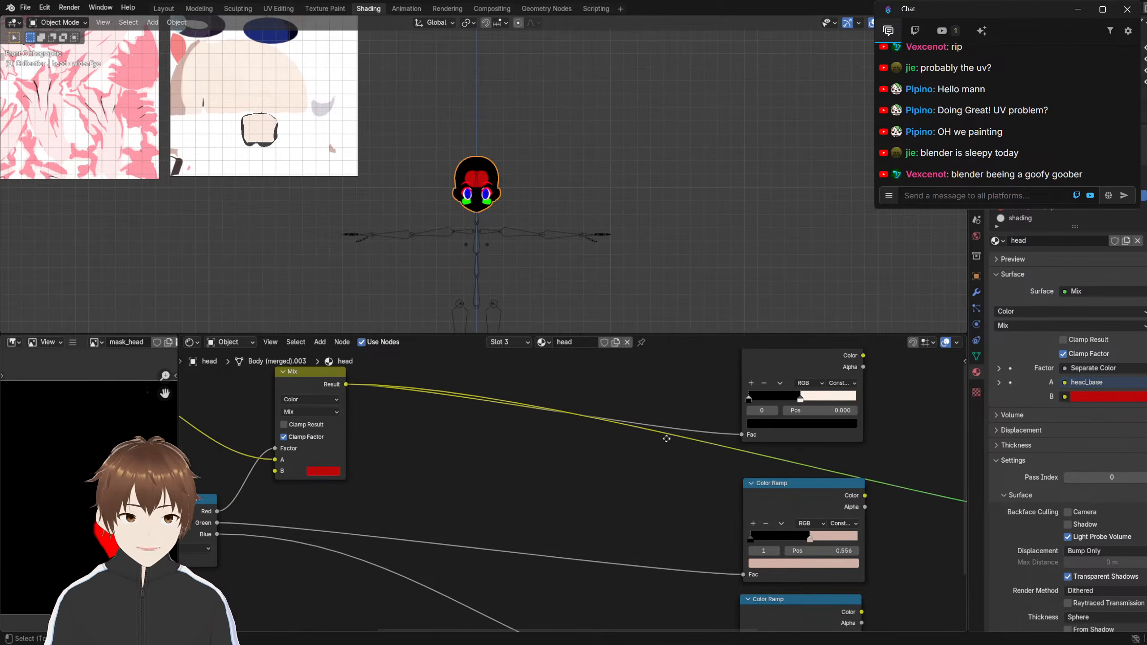
pyautogui.click(330, 471)
pyautogui.click(397, 456)
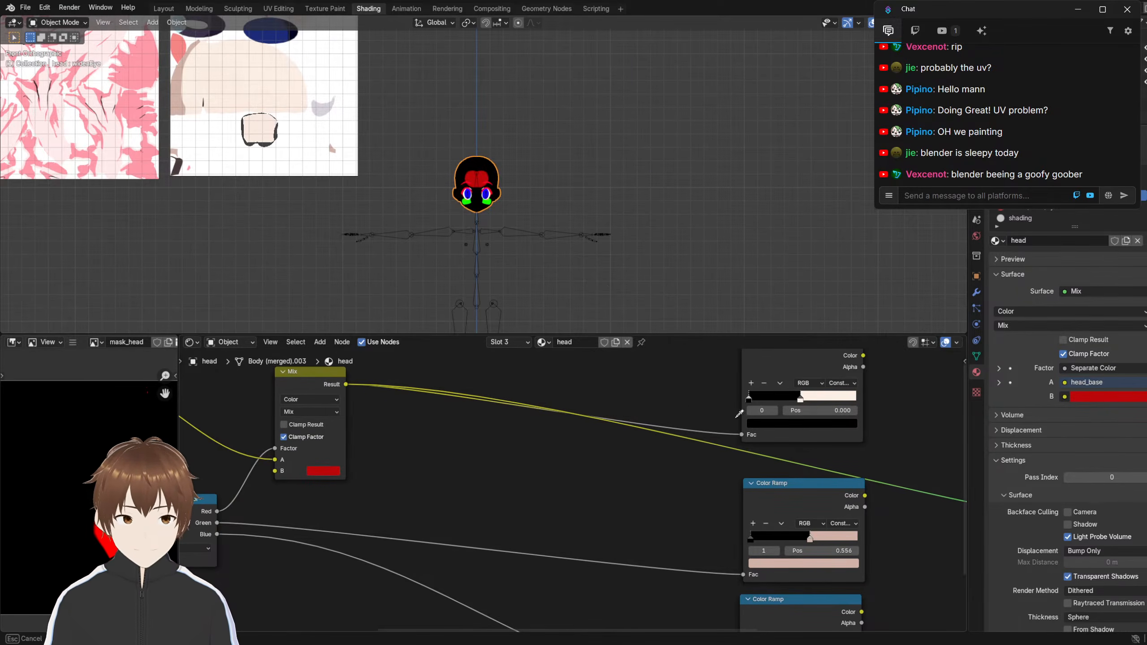
pyautogui.click(816, 394)
pyautogui.scroll(9, 477, 190)
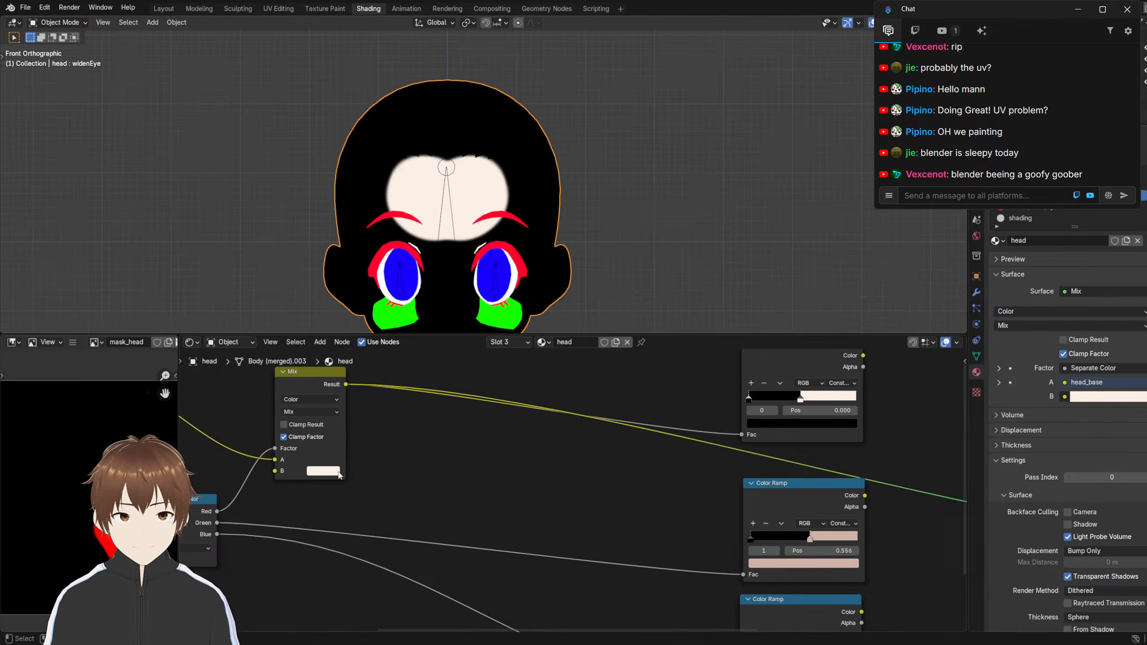
# Duplicate the Mix node and place the copy between the original and the Color Ramp nodes
pyautogui.scroll(-1, 329, 472)
pyautogui.moveTo(329, 472); pyautogui.dragTo(413, 448, button='middle')
pyautogui.scroll(-1, 508, 459)
pyautogui.scroll(1, 464, 456)
pyautogui.moveTo(500, 457); pyautogui.dragTo(462, 454, button='middle')
pyautogui.scroll(-2, 551, 463)
pyautogui.scroll(2, 541, 466)
pyautogui.scroll(-4, 465, 454)
pyautogui.moveTo(537, 447); pyautogui.dragTo(438, 438, button='middle')
pyautogui.scroll(4, 343, 421)
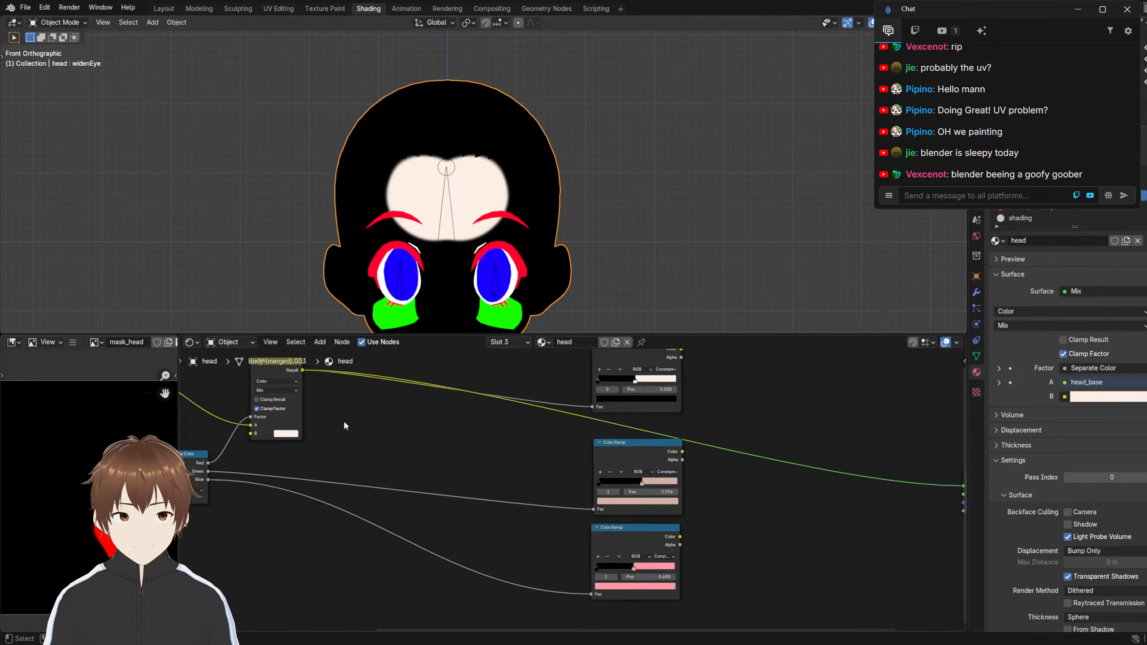
pyautogui.moveTo(289, 382); pyautogui.dragTo(406, 421, button='middle')
pyautogui.click(389, 413)
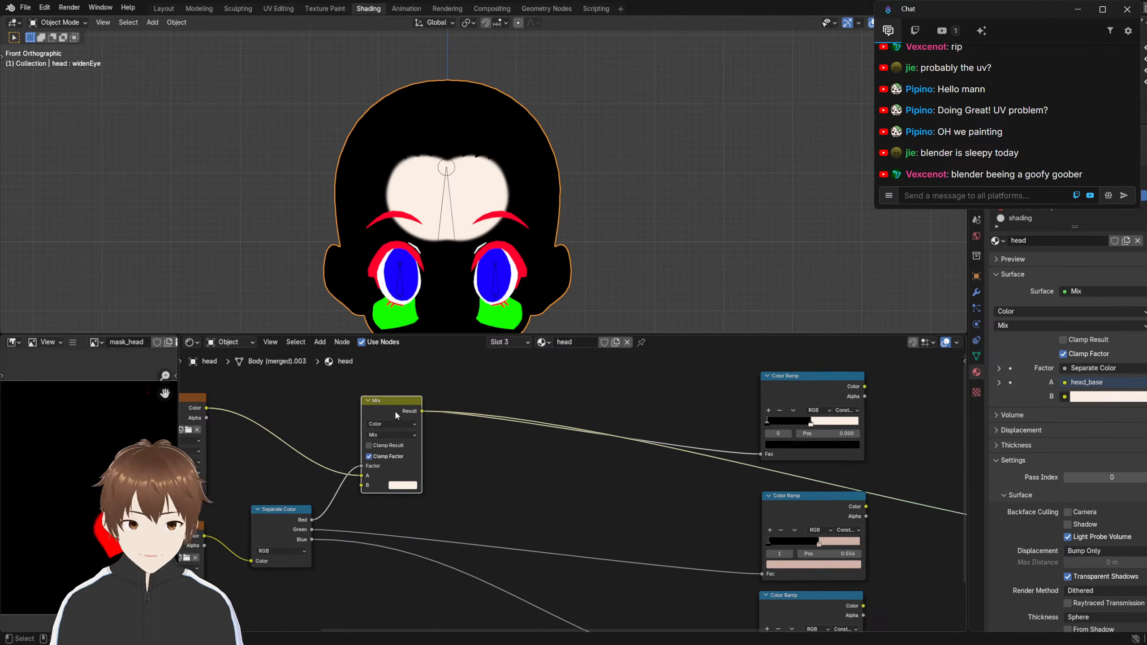
pyautogui.hotkey('shift', 'd')
pyautogui.click(497, 444)
# Connect the first Mix node's Result to the duplicate's A input and Separate Color's Green output to its Factor
pyautogui.scroll(1, 392, 402)
pyautogui.moveTo(366, 382); pyautogui.dragTo(423, 515)
pyautogui.moveTo(361, 511); pyautogui.dragTo(444, 492, button='middle')
pyautogui.moveTo(298, 525); pyautogui.dragTo(501, 484)
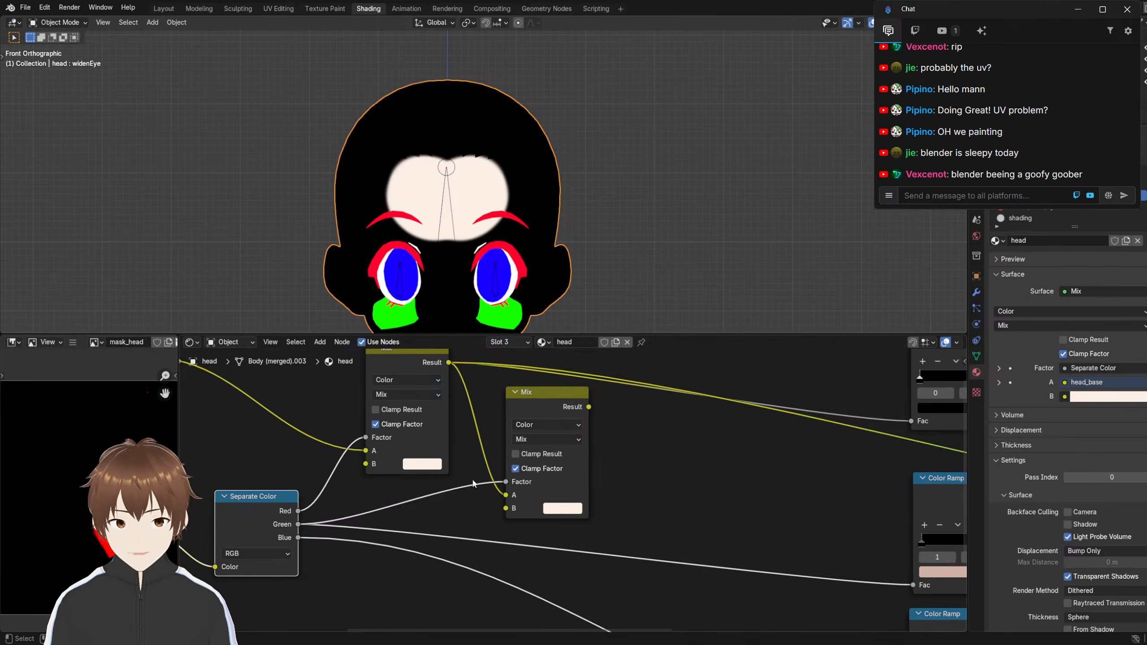
# Set the second Mix node's B color by sampling the dusty pink from the middle Color Ramp
pyautogui.scroll(-2, 581, 494)
pyautogui.moveTo(600, 482); pyautogui.dragTo(453, 496, button='middle')
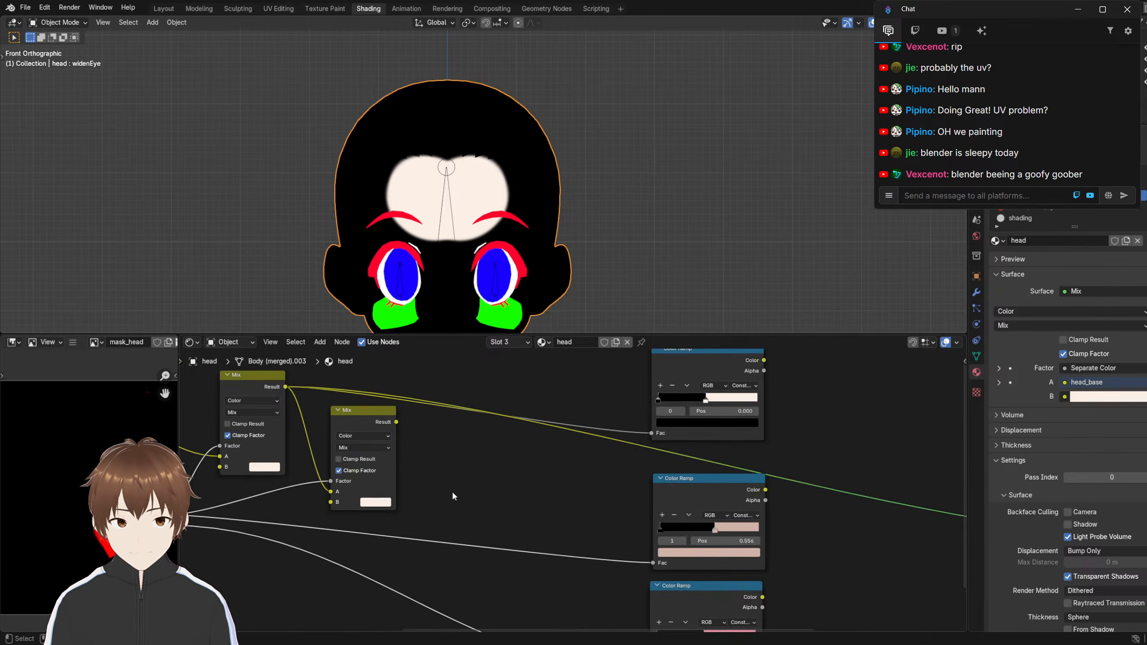
pyautogui.click(374, 508)
pyautogui.click(452, 475)
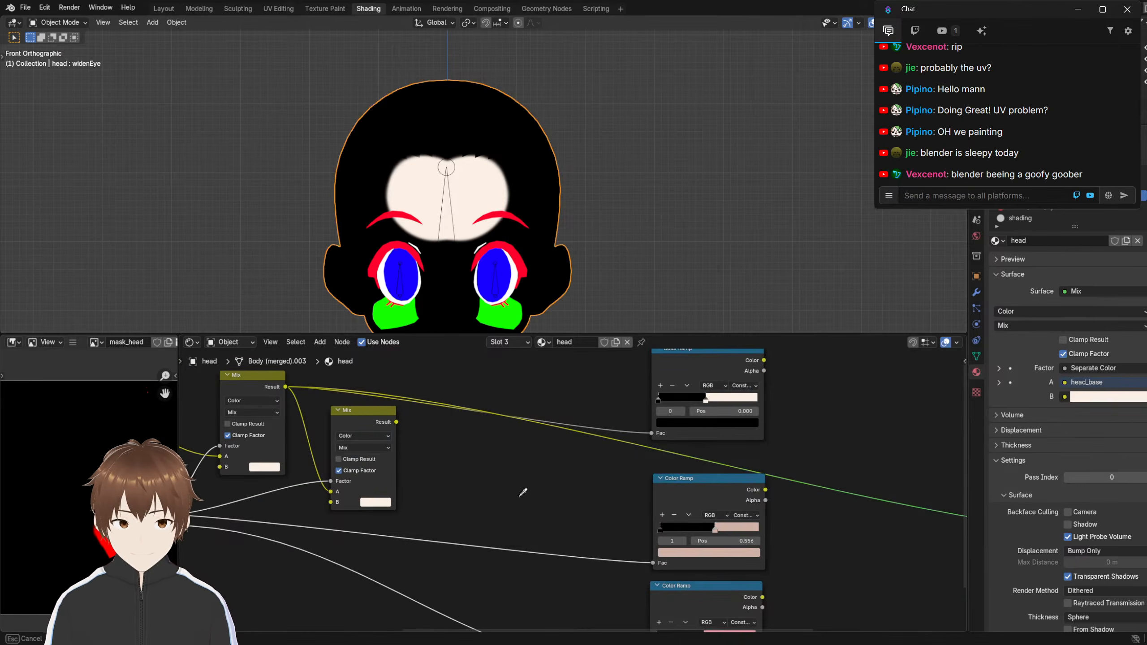
pyautogui.click(724, 529)
# Preview the second Mix node's Result on the head by routing it to the Material Output
pyautogui.moveTo(453, 493); pyautogui.dragTo(517, 473, button='middle')
pyautogui.scroll(1, 519, 456)
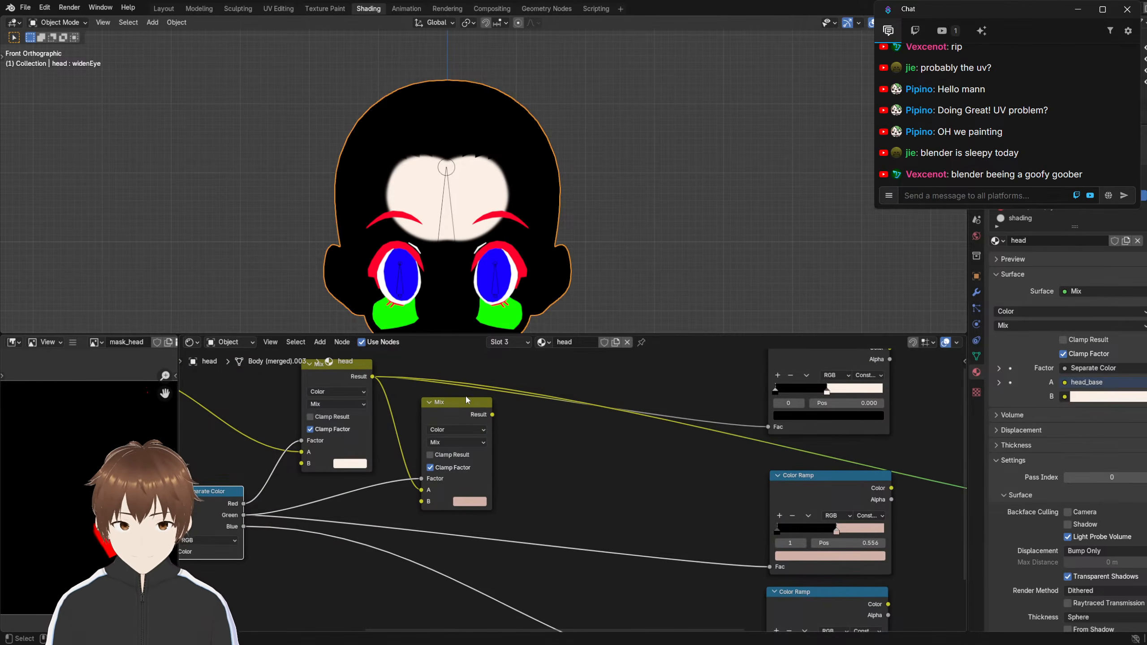
pyautogui.keyDown('ctrl'); pyautogui.keyDown('shift'); pyautogui.click(456, 406); pyautogui.keyUp('shift'); pyautogui.keyUp('ctrl')
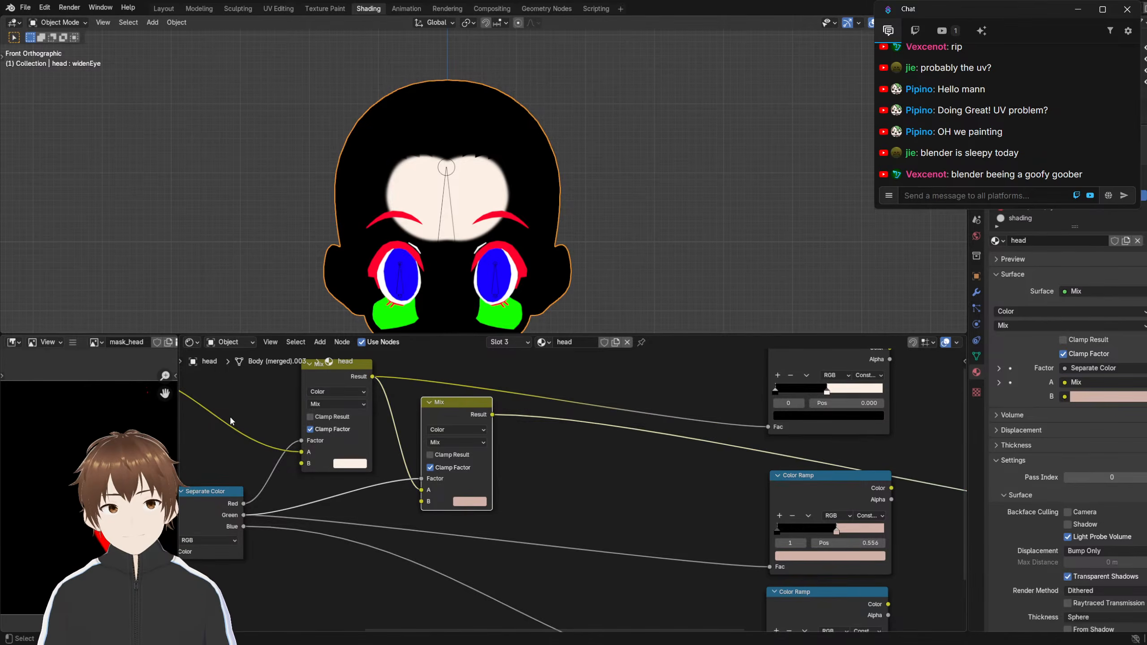
# Switch the head to Texture Paint mode and set the brush color to pure green
pyautogui.moveTo(230, 418); pyautogui.dragTo(535, 407, button='middle')
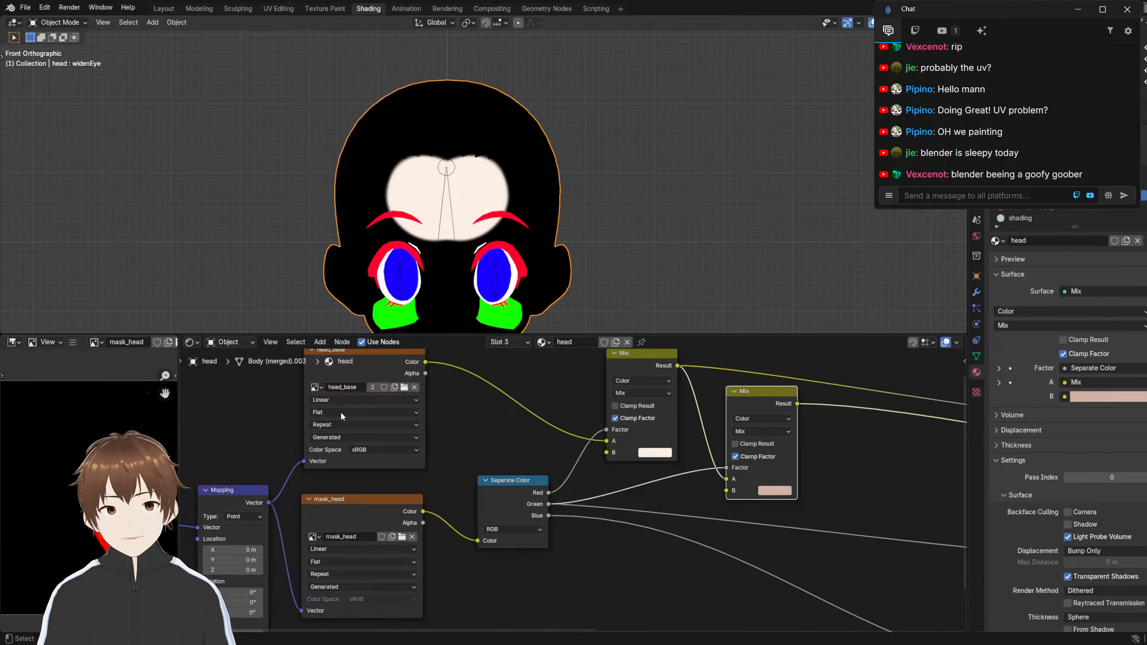
pyautogui.click(58, 22)
pyautogui.click(64, 97)
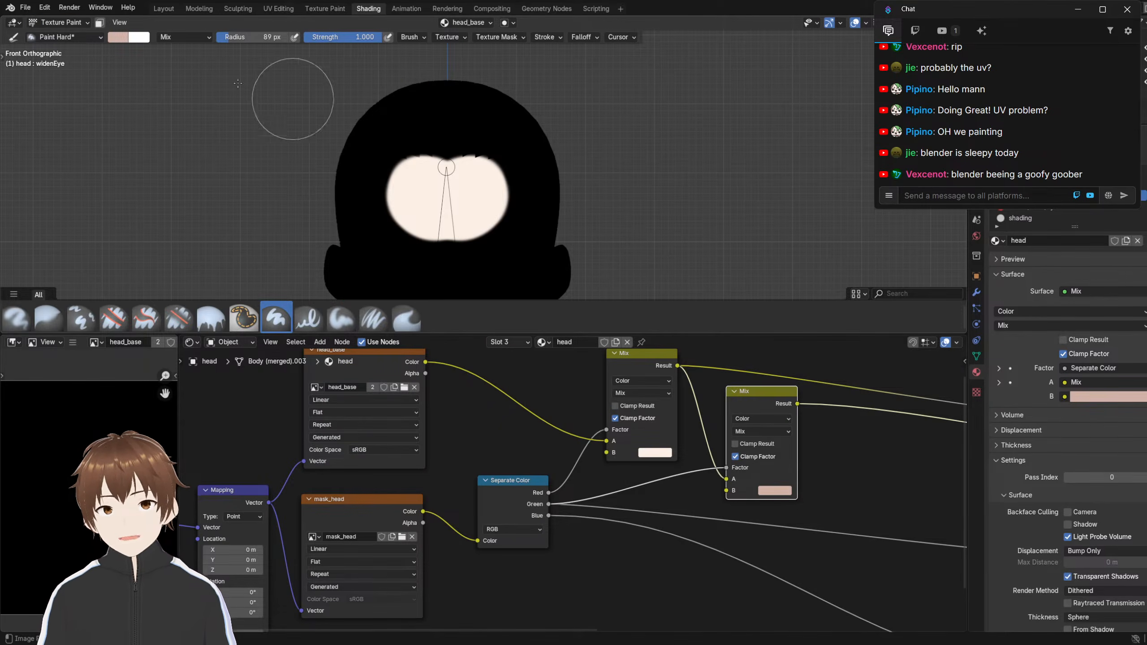
pyautogui.click(118, 37)
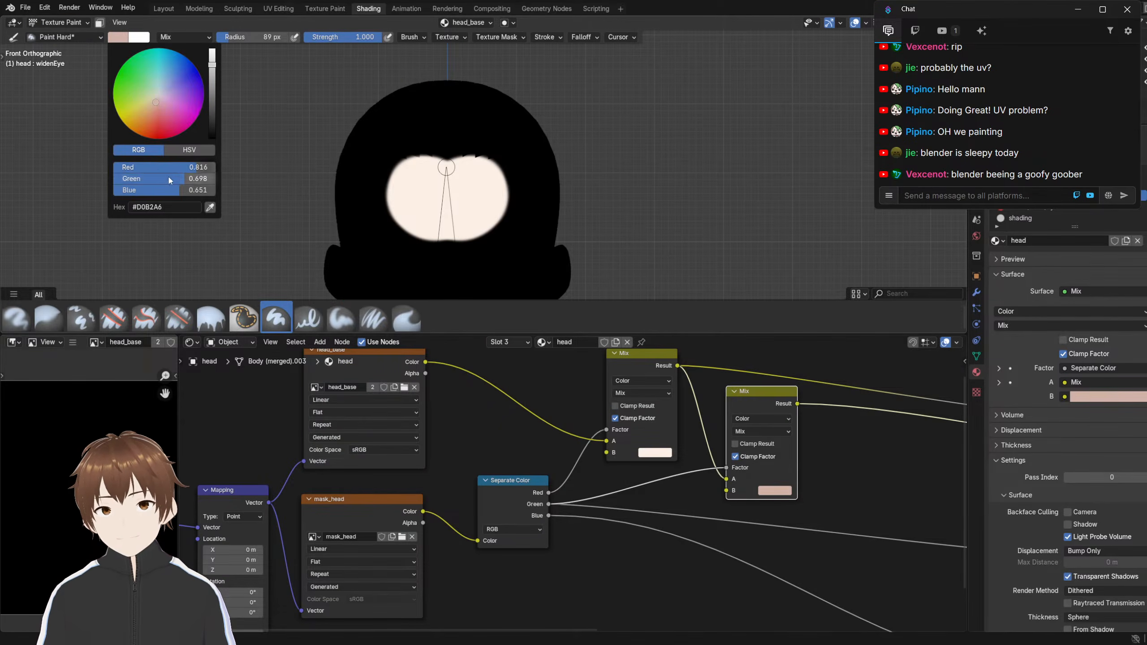
pyautogui.moveTo(167, 168); pyautogui.dragTo(46, 163)
pyautogui.moveTo(165, 191); pyautogui.dragTo(32, 187)
pyautogui.moveTo(197, 179); pyautogui.dragTo(228, 183)
pyautogui.scroll(2, 365, 141)
pyautogui.moveTo(424, 136)
pyautogui.mouseDown()
pyautogui.moveTo(365, 102)
pyautogui.moveTo(359, 117)
pyautogui.mouseUp()
pyautogui.scroll(-2, 359, 177)
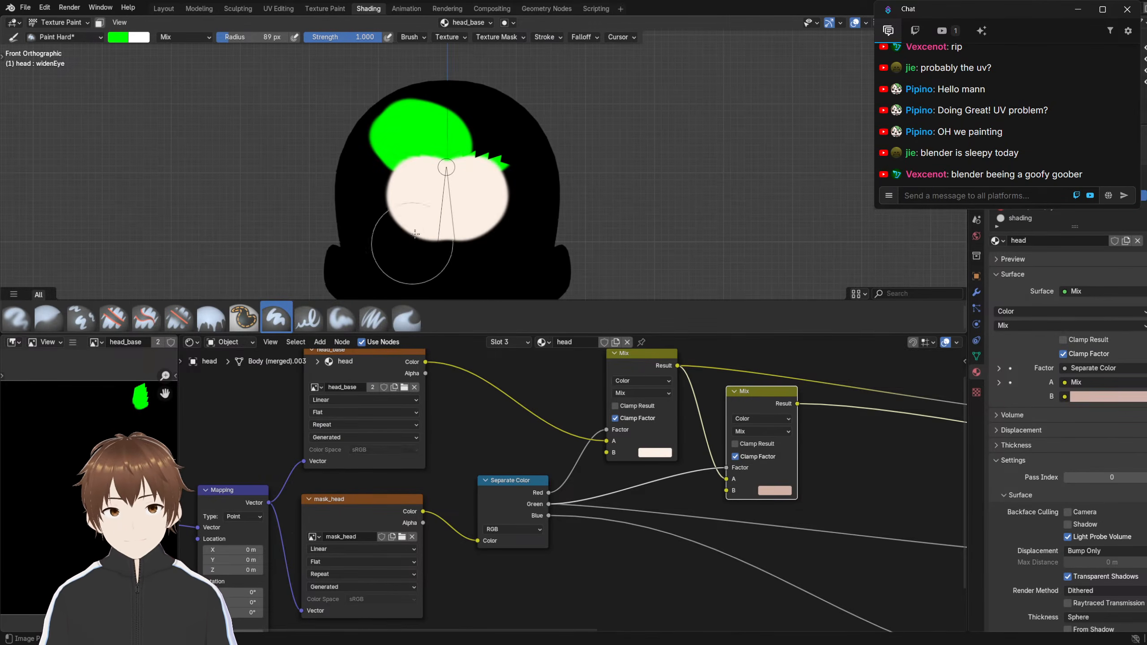
pyautogui.hotkey('ctrl', 'z')
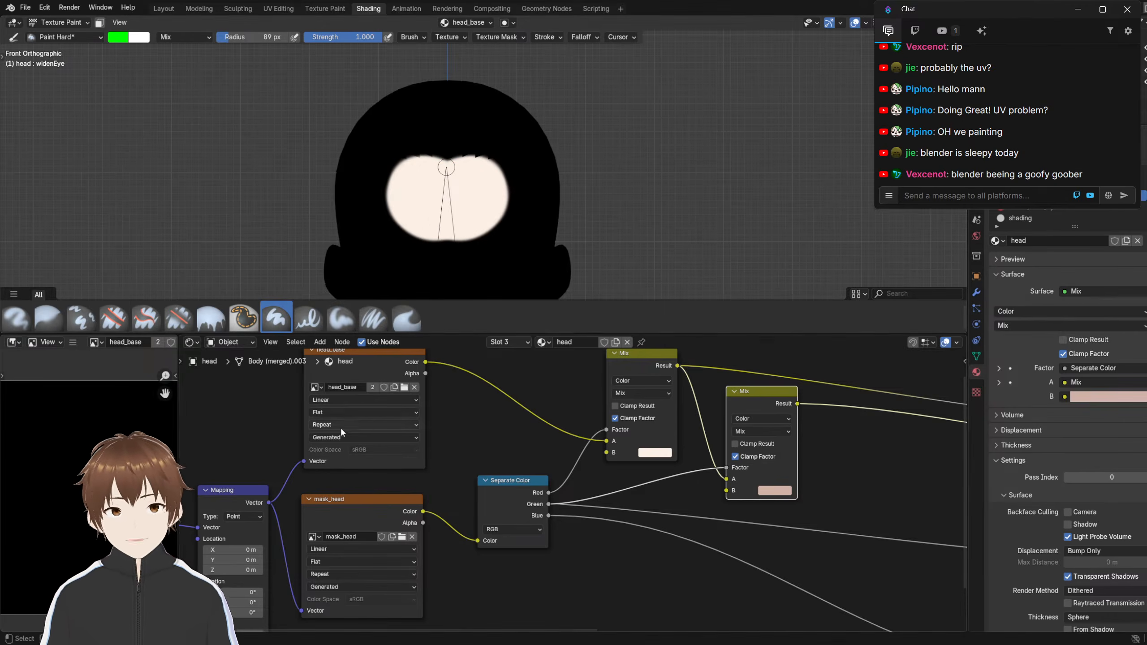
# Make the mask_head texture the active paint target and paint a green patch on the forehead above the cream area
pyautogui.moveTo(369, 492); pyautogui.dragTo(467, 493, button='middle')
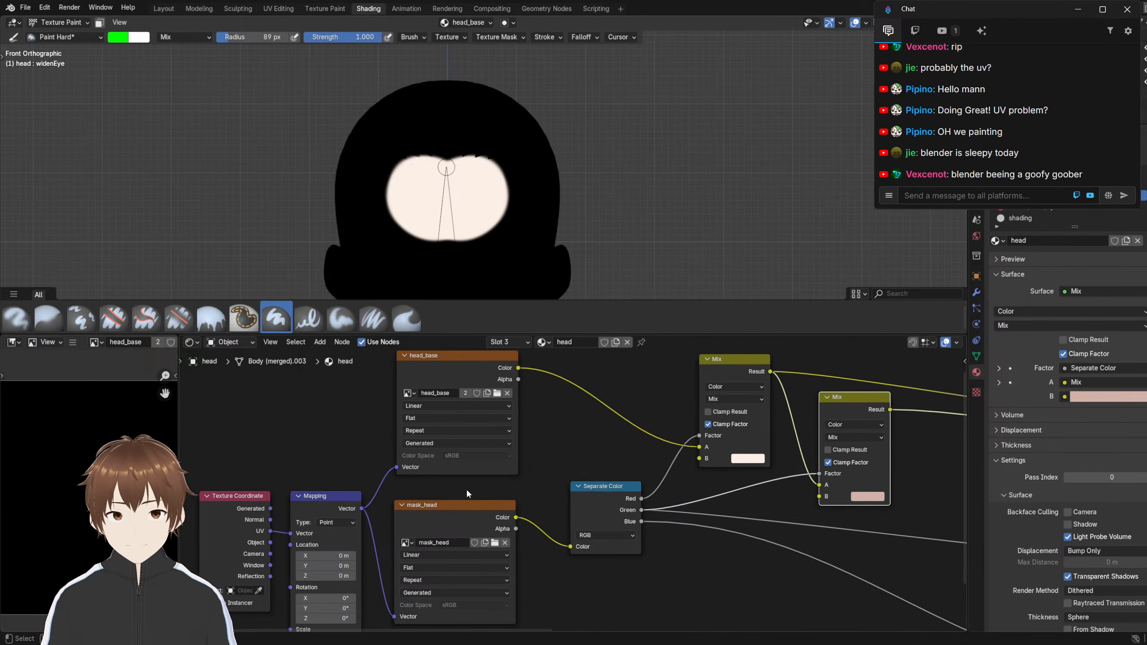
pyautogui.click(452, 511)
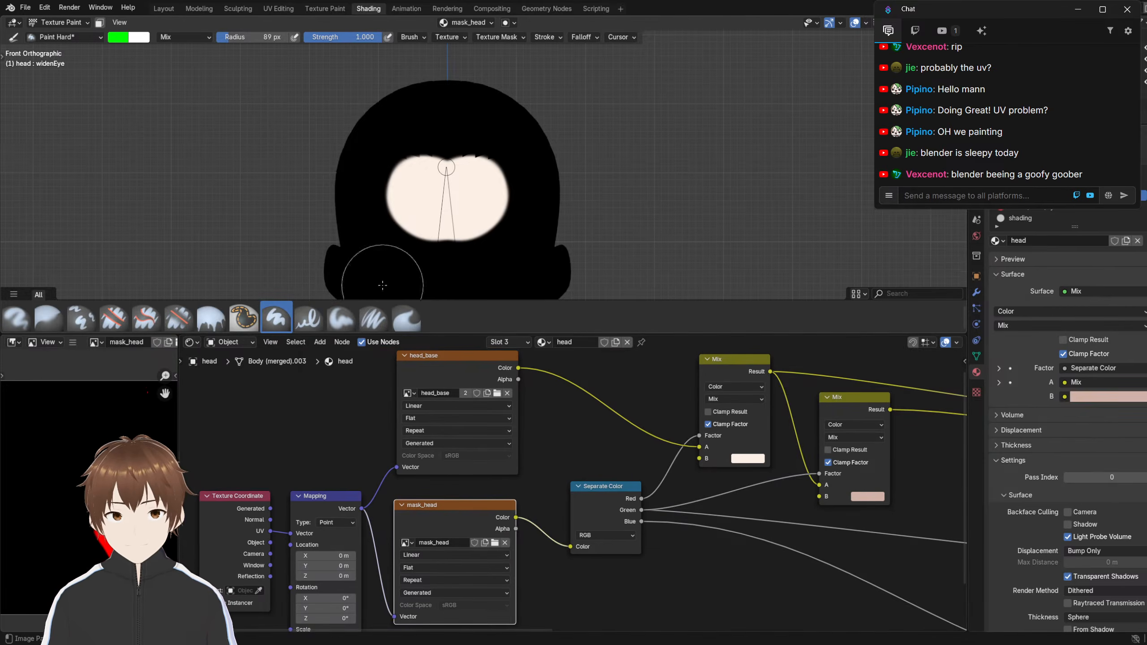
pyautogui.scroll(2, 351, 172)
pyautogui.moveTo(377, 94); pyautogui.dragTo(397, 116)
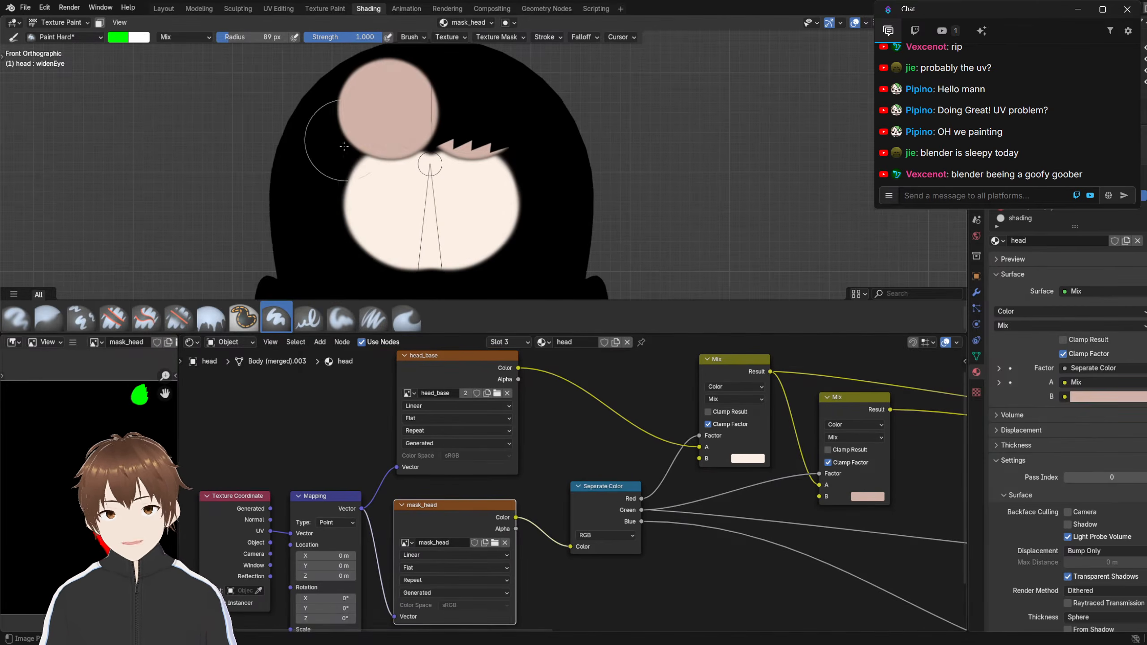
# Extend the green mask stroke down one side of the forehead, overlapping the cream area, and inspect its edges up close
pyautogui.keyDown('shift'); pyautogui.moveTo(347, 172); pyautogui.dragTo(388, 184, button='middle'); pyautogui.keyUp('shift')
pyautogui.scroll(6, 389, 183)
pyautogui.keyDown('shift'); pyautogui.moveTo(307, 110); pyautogui.dragTo(400, 172, button='middle'); pyautogui.keyUp('shift')
pyautogui.scroll(-6, 400, 173)
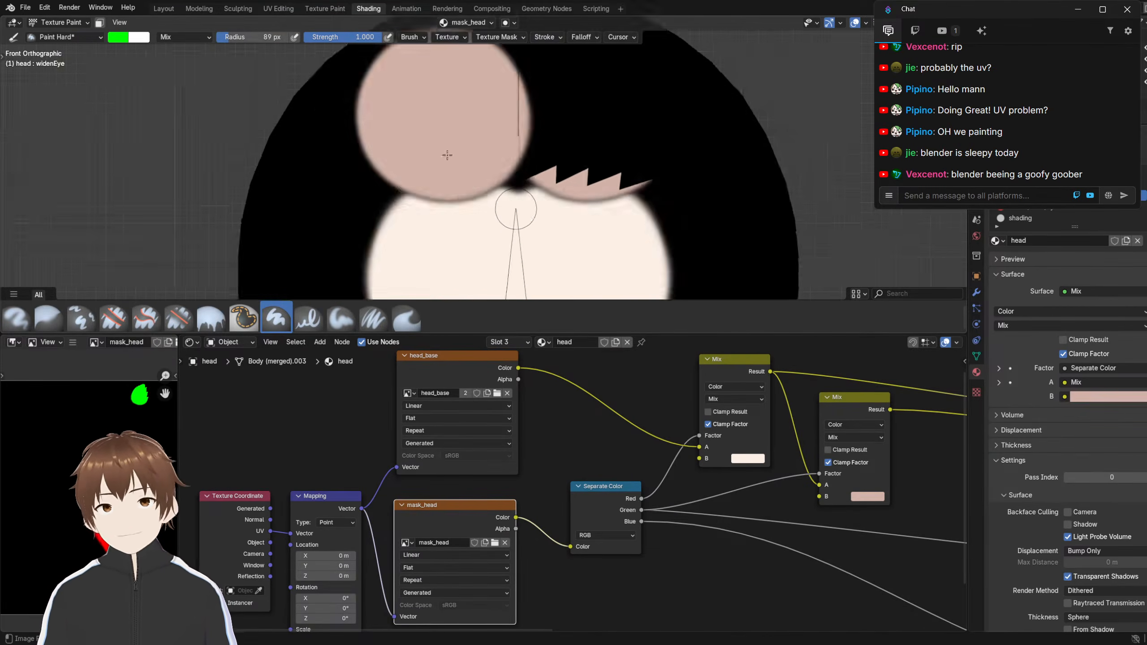
pyautogui.scroll(5, 439, 139)
pyautogui.scroll(-4, 443, 144)
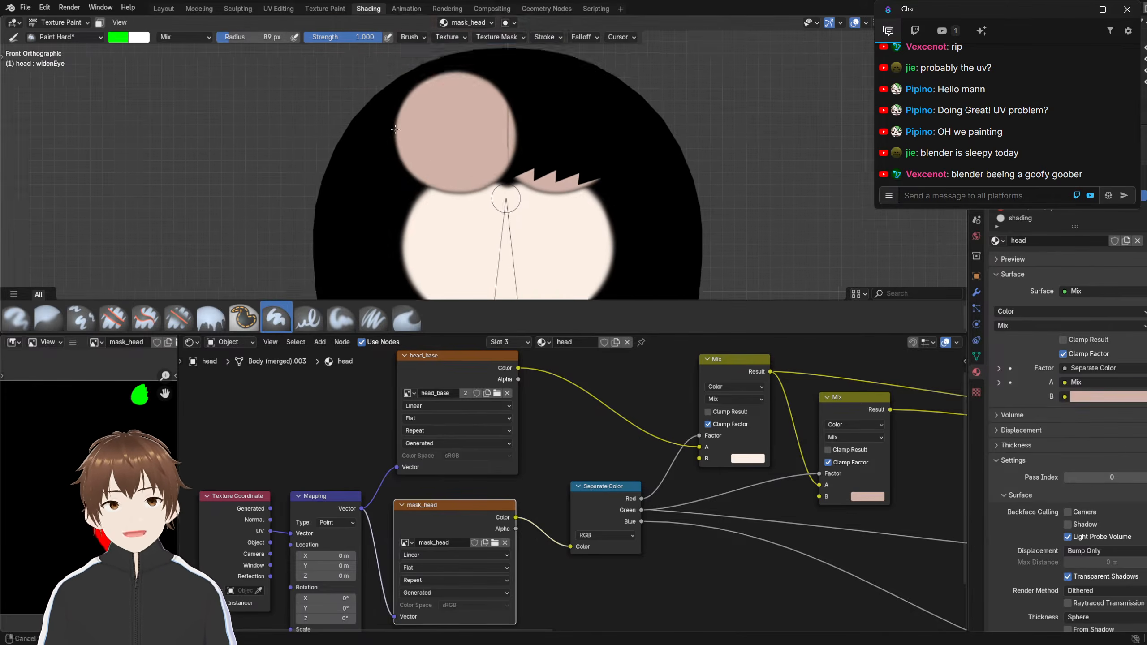
pyautogui.keyDown('shift'); pyautogui.moveTo(442, 143); pyautogui.dragTo(416, 106, button='middle'); pyautogui.keyUp('shift')
pyautogui.moveTo(376, 126)
pyautogui.mouseDown()
pyautogui.moveTo(348, 138)
pyautogui.moveTo(342, 161)
pyautogui.mouseUp()
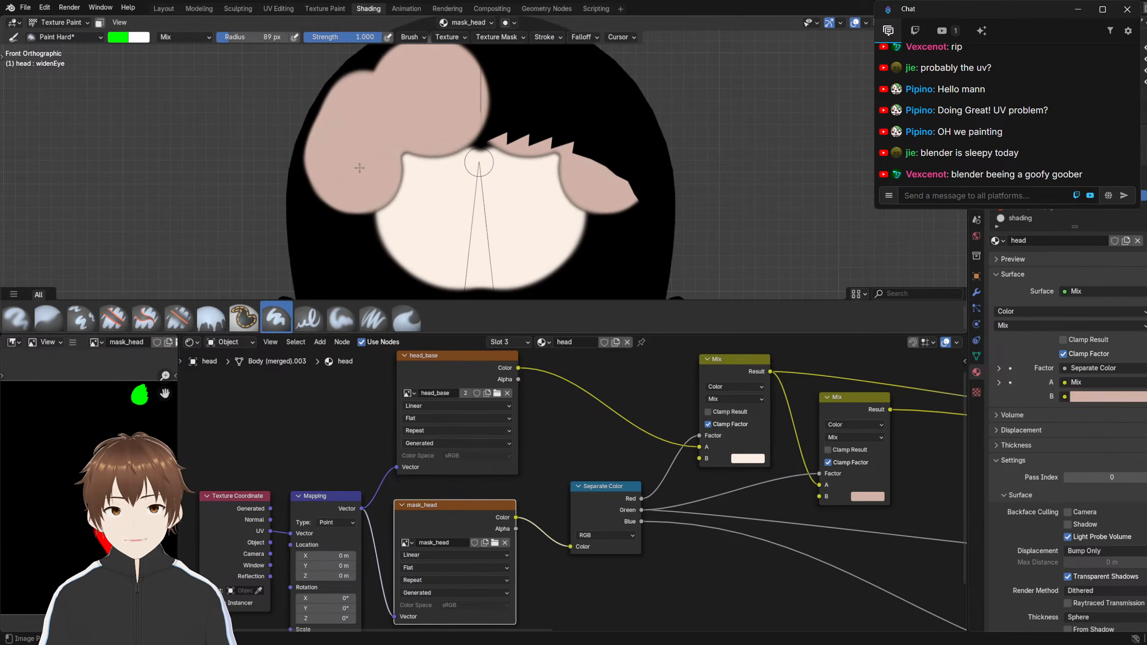
pyautogui.scroll(10, 317, 178)
pyautogui.moveTo(174, 154)
pyautogui.keyDown('shift'); pyautogui.mouseDown(button='middle')
pyautogui.moveTo(344, 156)
pyautogui.moveTo(245, 135)
pyautogui.mouseUp(button='middle'); pyautogui.keyUp('shift')
pyautogui.scroll(-10, 347, 156)
pyautogui.scroll(1, 348, 165)
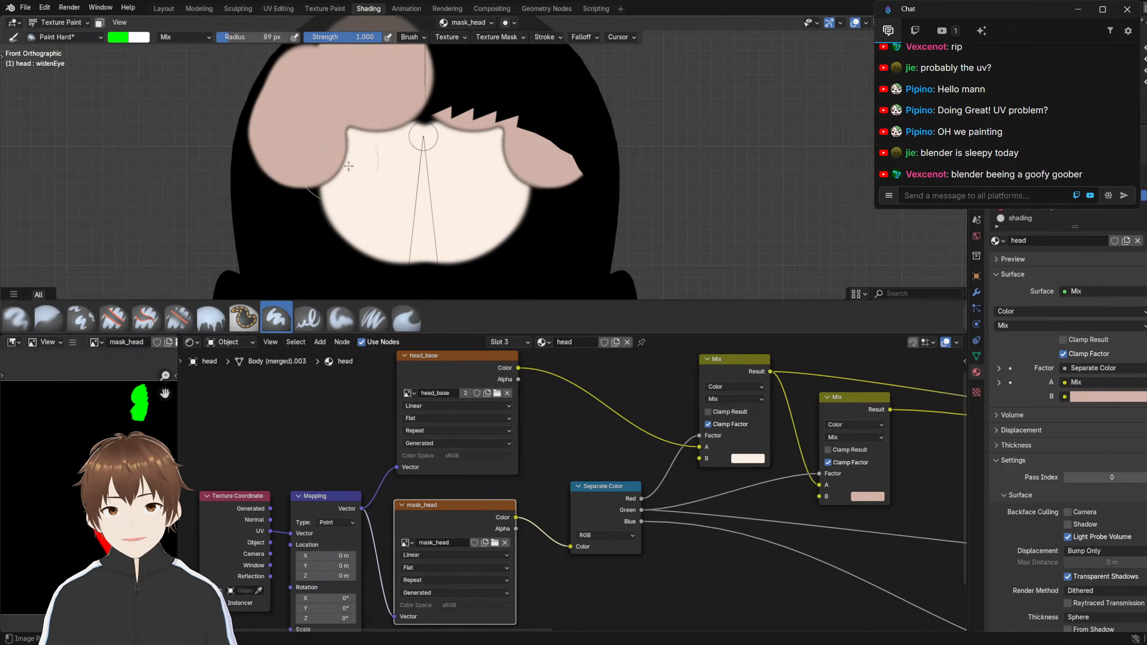
# Nudge the second Mix node and move the pink Color Ramp further down from the one above it
pyautogui.moveTo(624, 426); pyautogui.dragTo(321, 381, button='middle')
pyautogui.moveTo(492, 385); pyautogui.dragTo(482, 395)
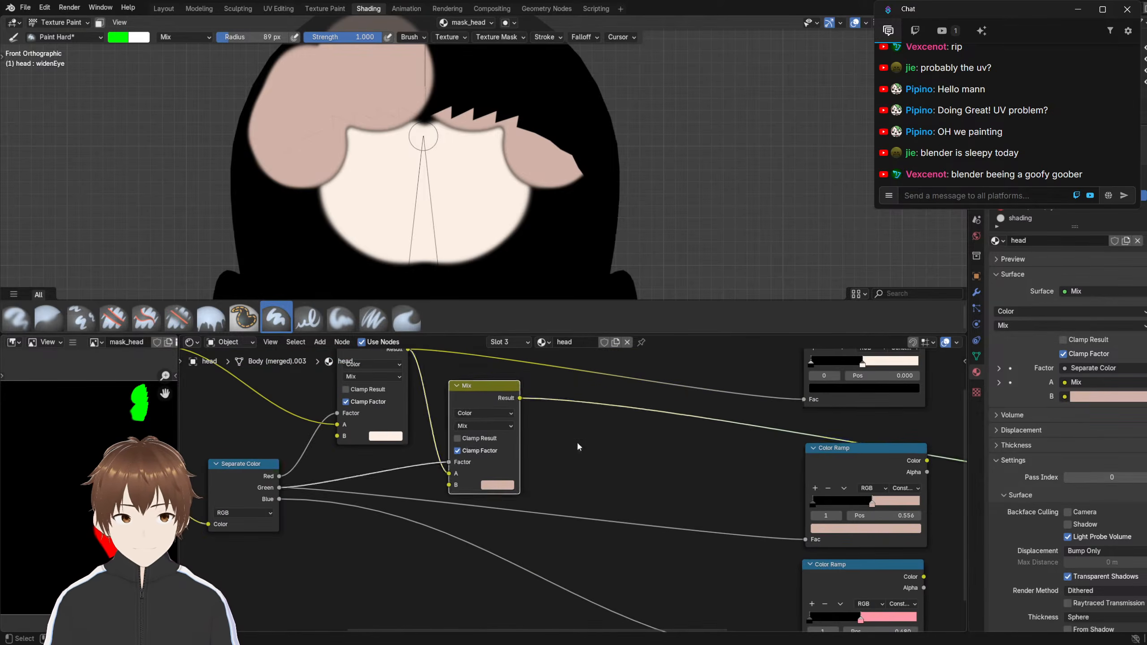
pyautogui.scroll(-4, 579, 445)
pyautogui.moveTo(634, 455); pyautogui.dragTo(518, 418, button='middle')
pyautogui.scroll(2, 556, 415)
pyautogui.moveTo(686, 515); pyautogui.dragTo(712, 539)
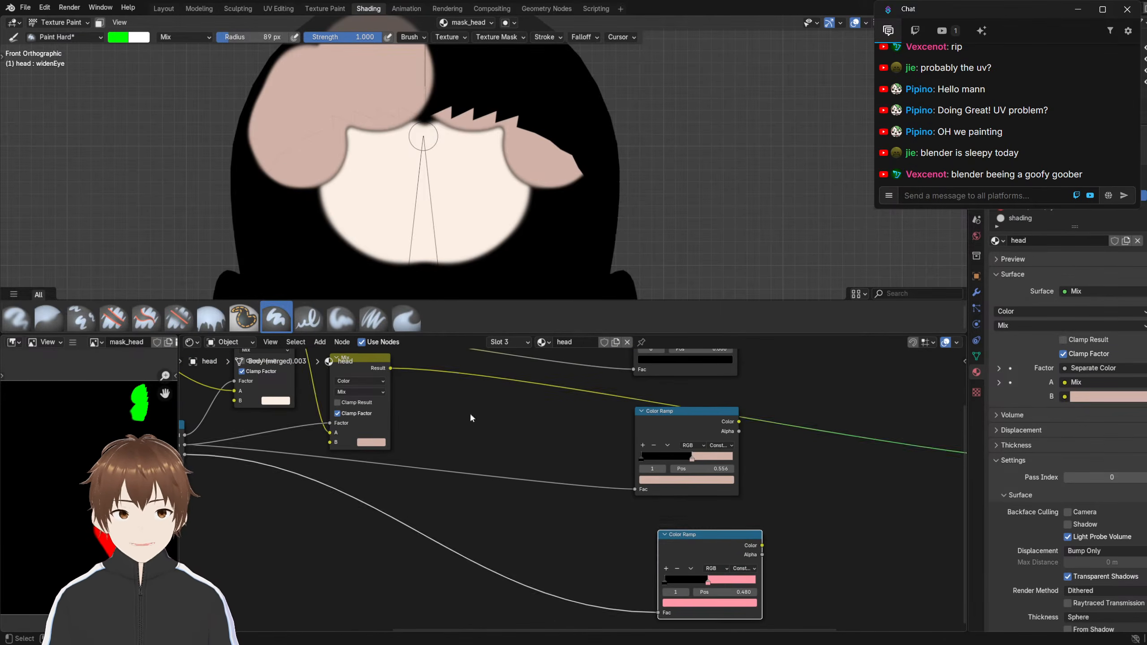
# Duplicate the second Mix node and place the copy just below and beside it
pyautogui.click(375, 363)
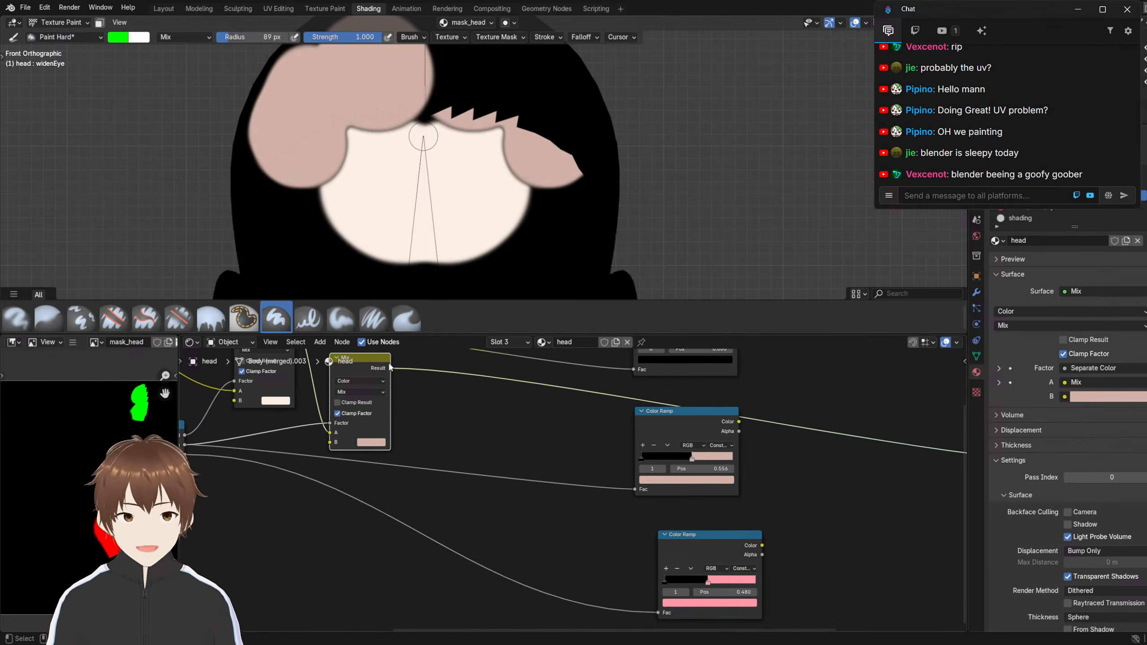
pyautogui.hotkey('shift', 'd')
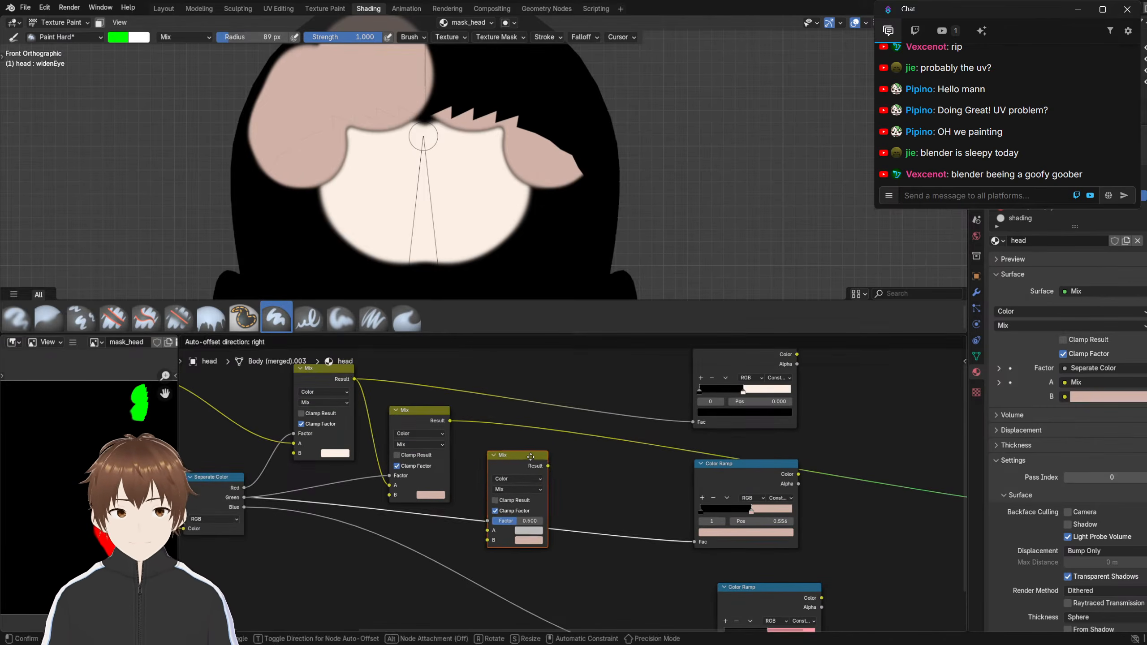
pyautogui.click(526, 447)
# Connect Separate Color's Blue output to the third Mix node's Factor and the second Mix node's Result to its A input
pyautogui.moveTo(499, 439); pyautogui.dragTo(569, 443, button='middle')
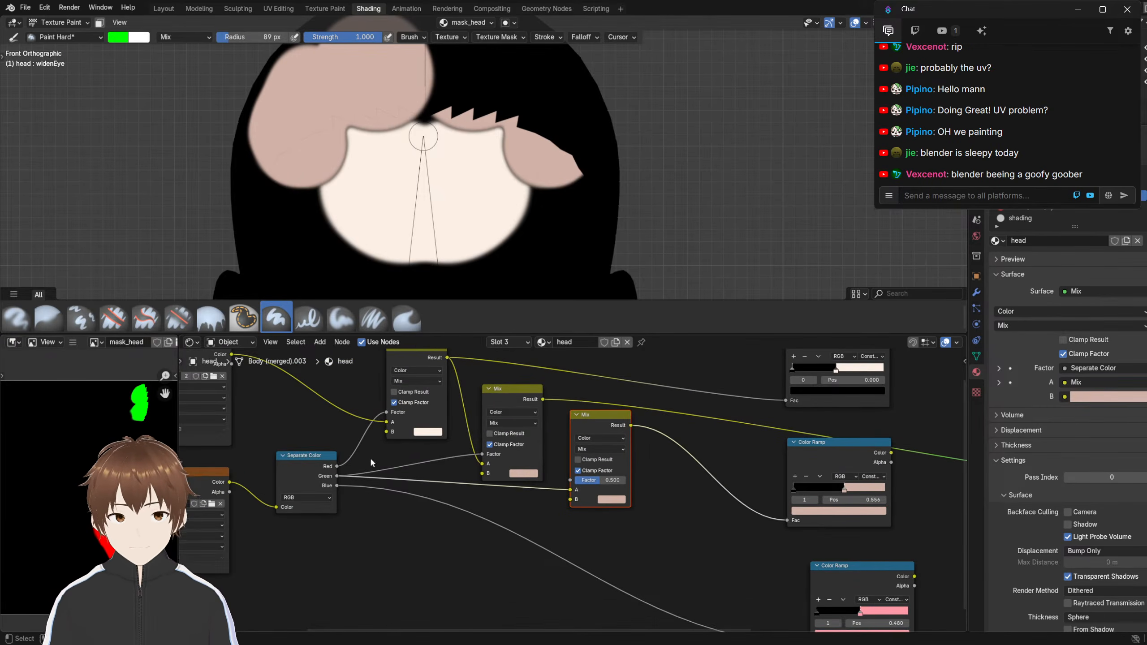
pyautogui.moveTo(338, 487); pyautogui.dragTo(529, 509)
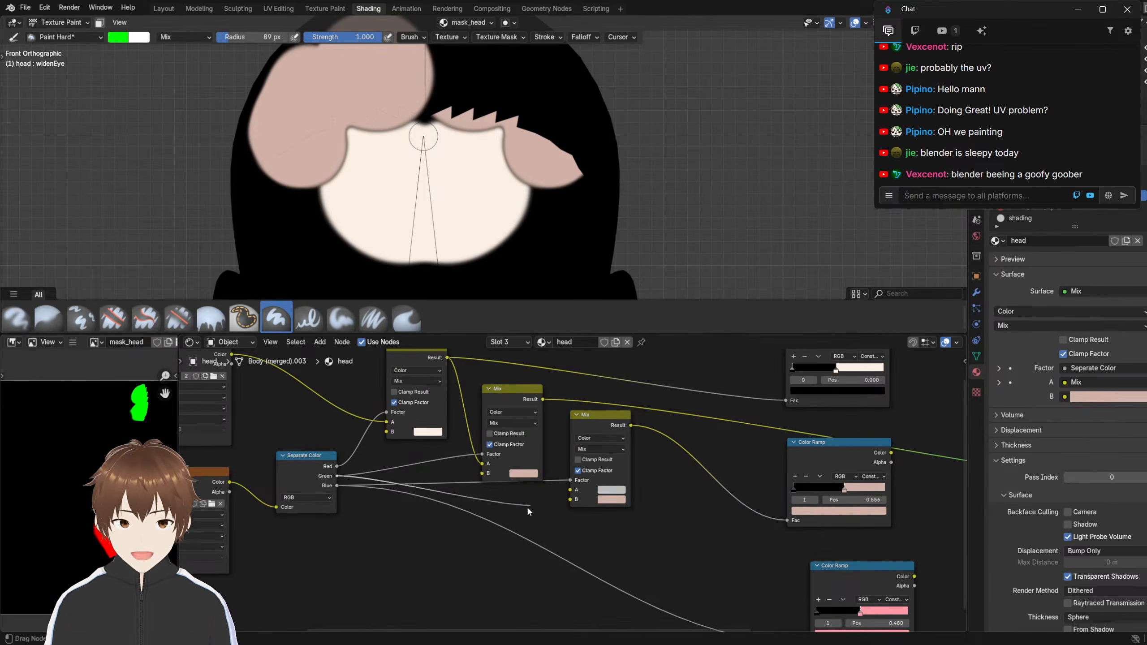
pyautogui.moveTo(541, 399); pyautogui.dragTo(605, 441)
# Set the third Mix node's B color by sampling the bright pink from the lowest Color Ramp
pyautogui.moveTo(609, 479); pyautogui.dragTo(471, 403, button='middle')
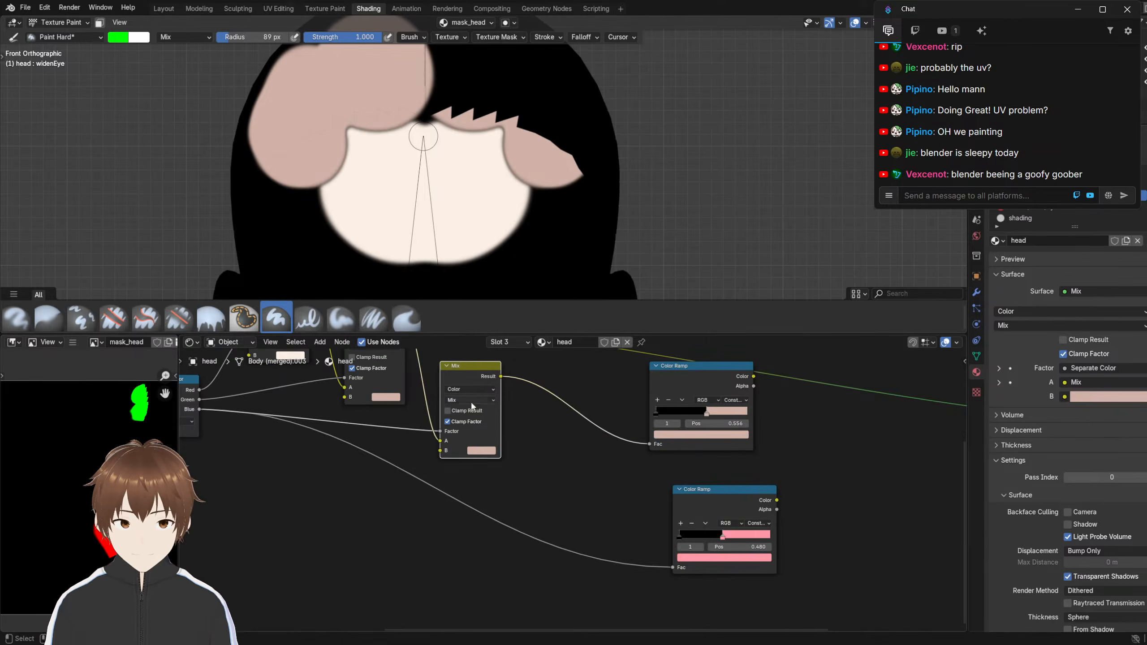
pyautogui.click(495, 451)
pyautogui.click(545, 438)
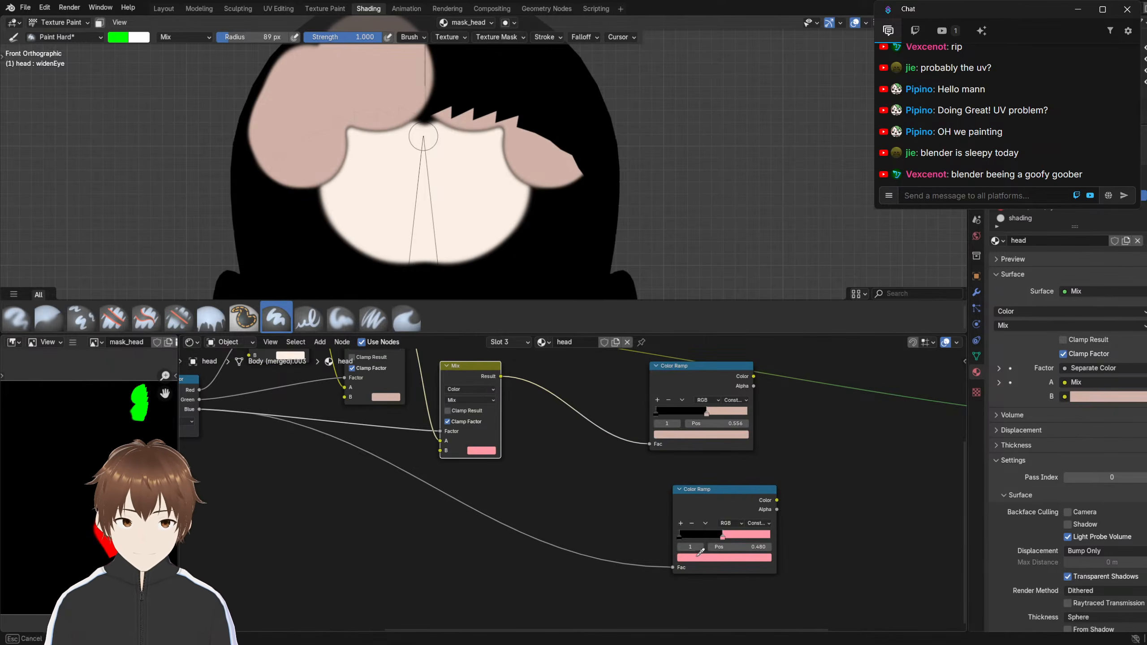
pyautogui.scroll(-7, 581, 451)
pyautogui.moveTo(553, 438); pyautogui.dragTo(596, 481, button='middle')
pyautogui.scroll(6, 548, 479)
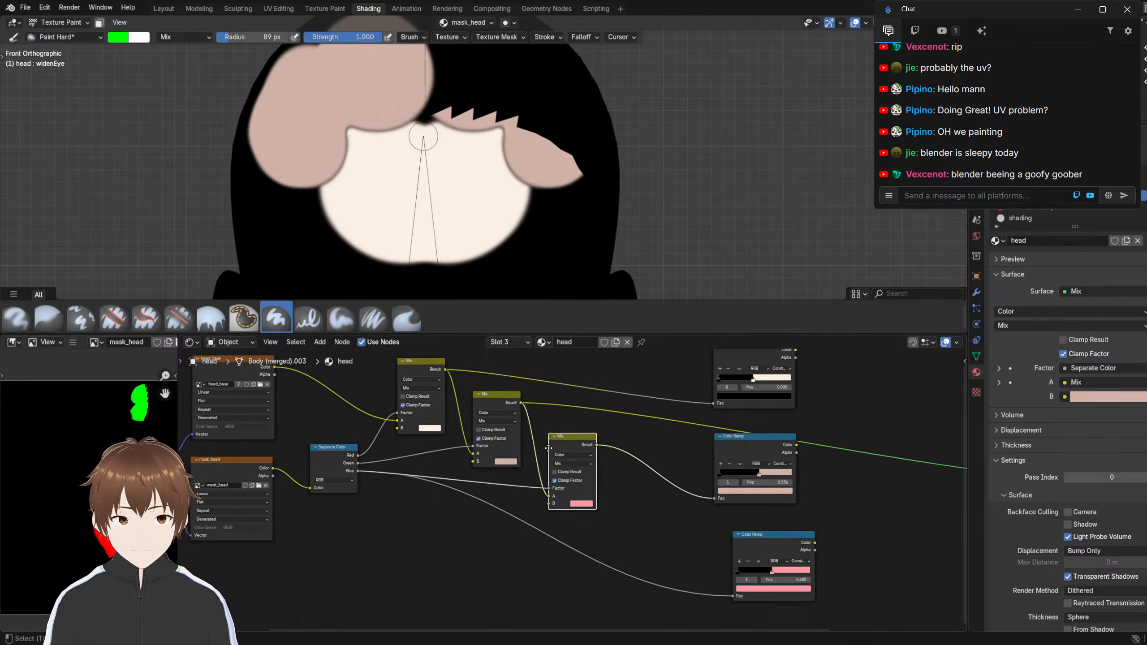
# Nudge the third Mix node and delete the three leftover Color Ramp nodes
pyautogui.moveTo(569, 432); pyautogui.dragTo(585, 444)
pyautogui.moveTo(677, 445); pyautogui.dragTo(498, 430, button='middle')
pyautogui.scroll(-5, 498, 430)
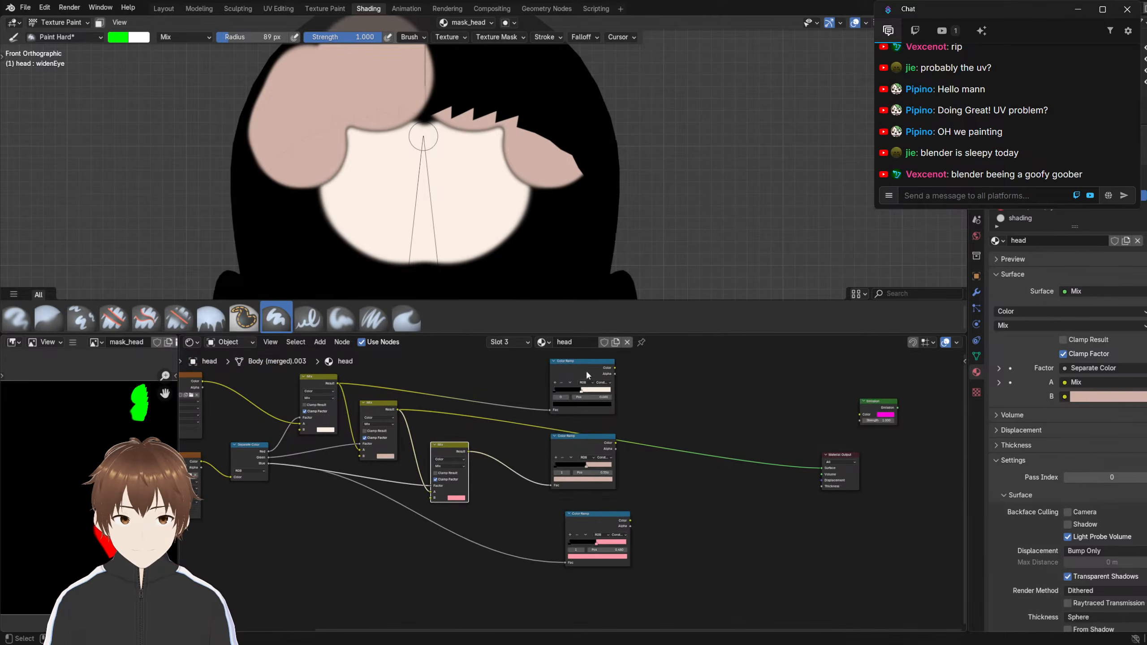
pyautogui.click(586, 370)
pyautogui.press('x')
pyautogui.click(584, 438)
pyautogui.press('x')
pyautogui.click(610, 513)
pyautogui.press('x')
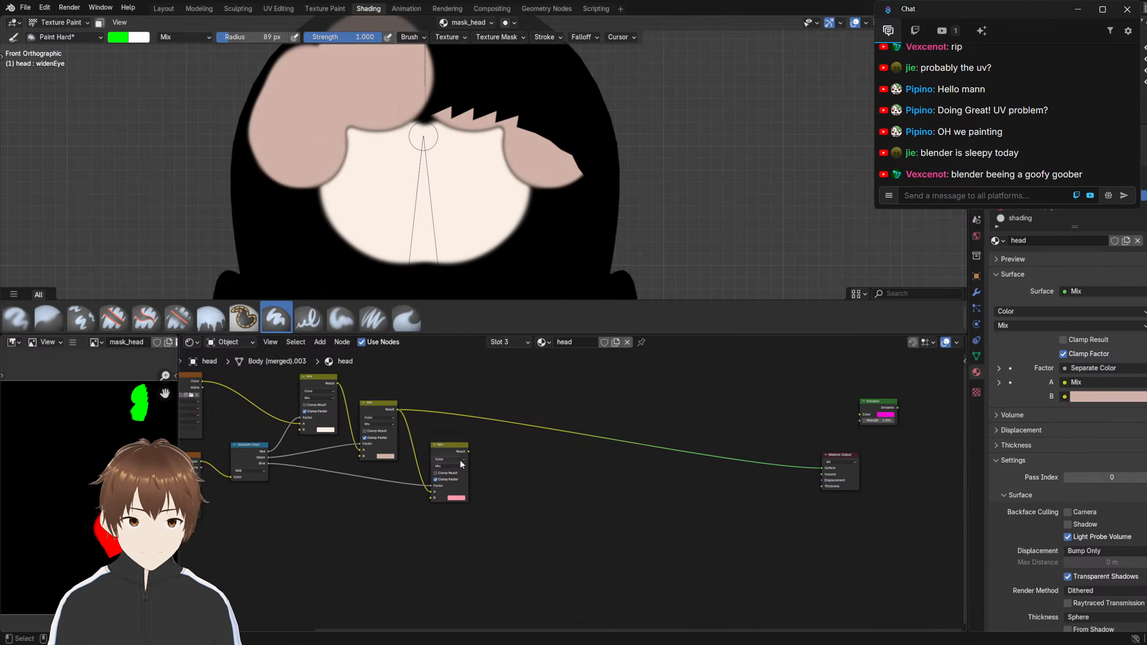
# Connect the third Mix node's Result to the Material Output's Surface and make the mask_head texture node active
pyautogui.keyDown('ctrl'); pyautogui.keyDown('shift'); pyautogui.click(445, 444); pyautogui.keyUp('shift'); pyautogui.keyUp('ctrl')
pyautogui.moveTo(427, 416); pyautogui.dragTo(557, 415, button='middle')
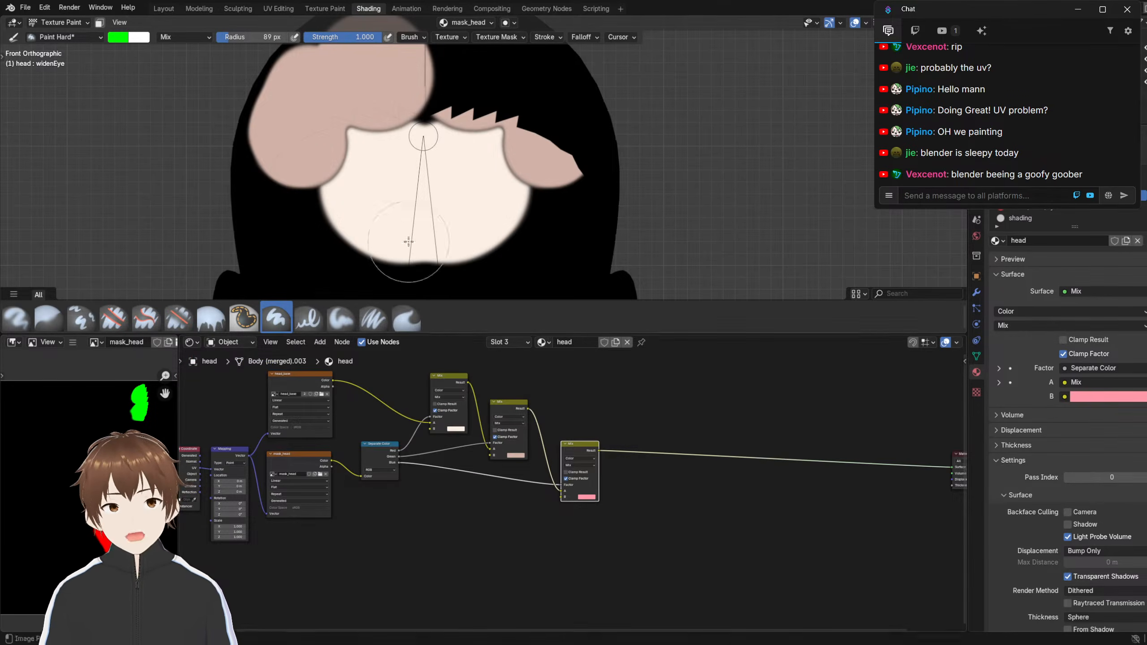
pyautogui.scroll(7, 392, 449)
pyautogui.moveTo(288, 420); pyautogui.dragTo(553, 419, button='middle')
pyautogui.scroll(1, 469, 426)
pyautogui.scroll(-5, 498, 425)
pyautogui.scroll(-8, 537, 425)
pyautogui.scroll(8, 537, 429)
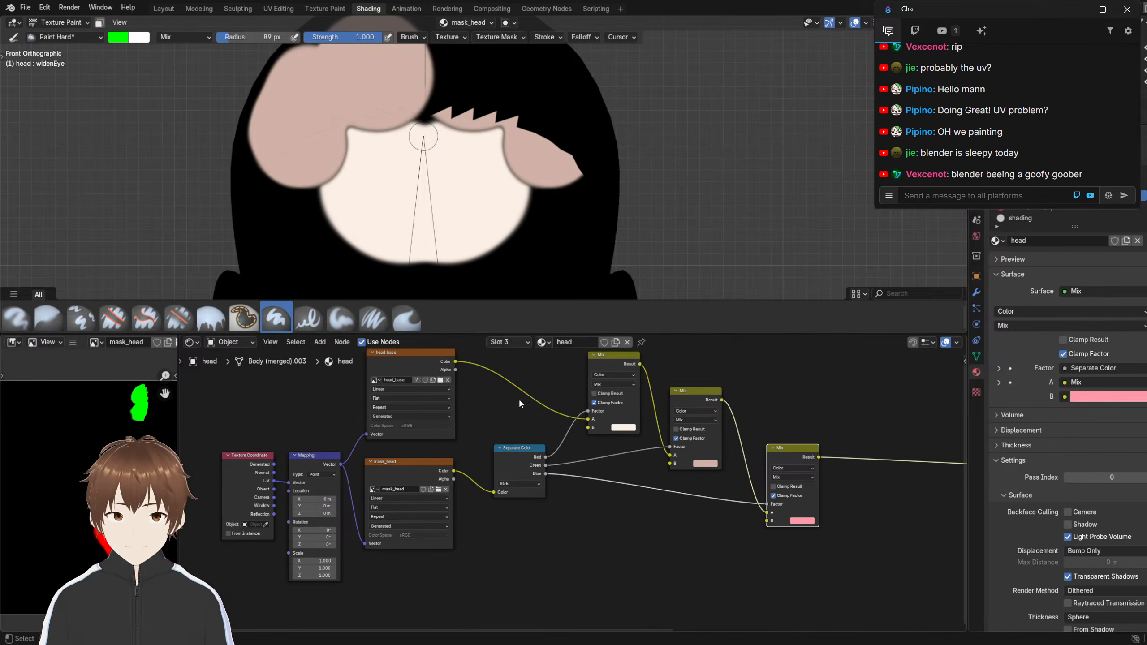
pyautogui.moveTo(533, 402); pyautogui.dragTo(503, 458, button='middle')
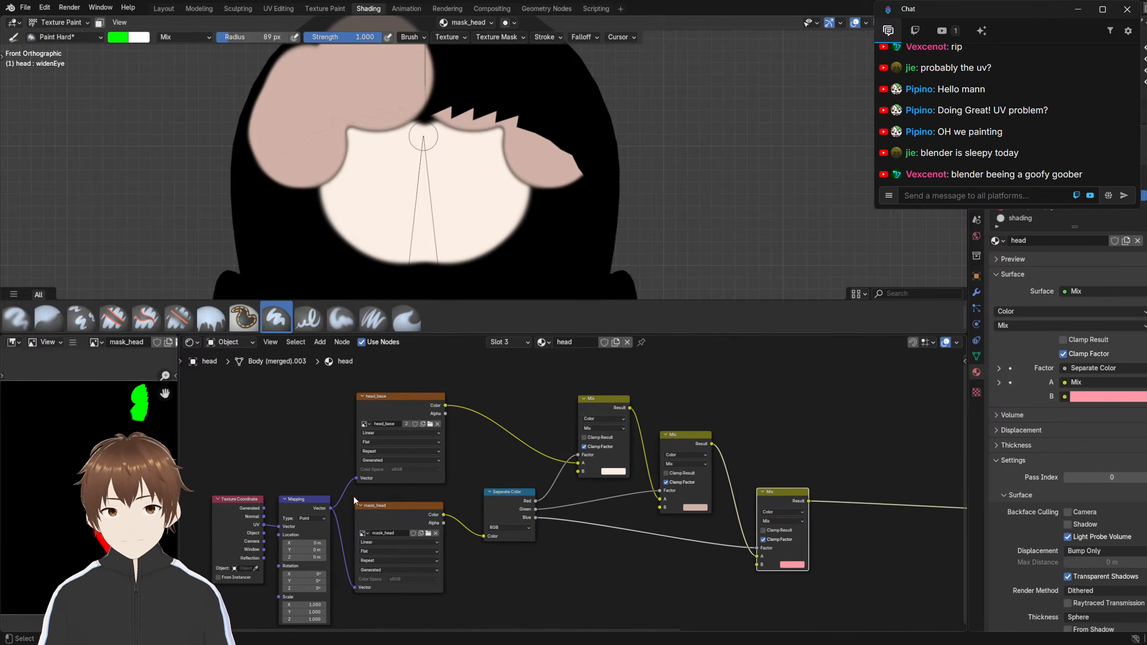
pyautogui.click(389, 512)
pyautogui.scroll(-3, 346, 173)
pyautogui.scroll(2, 345, 174)
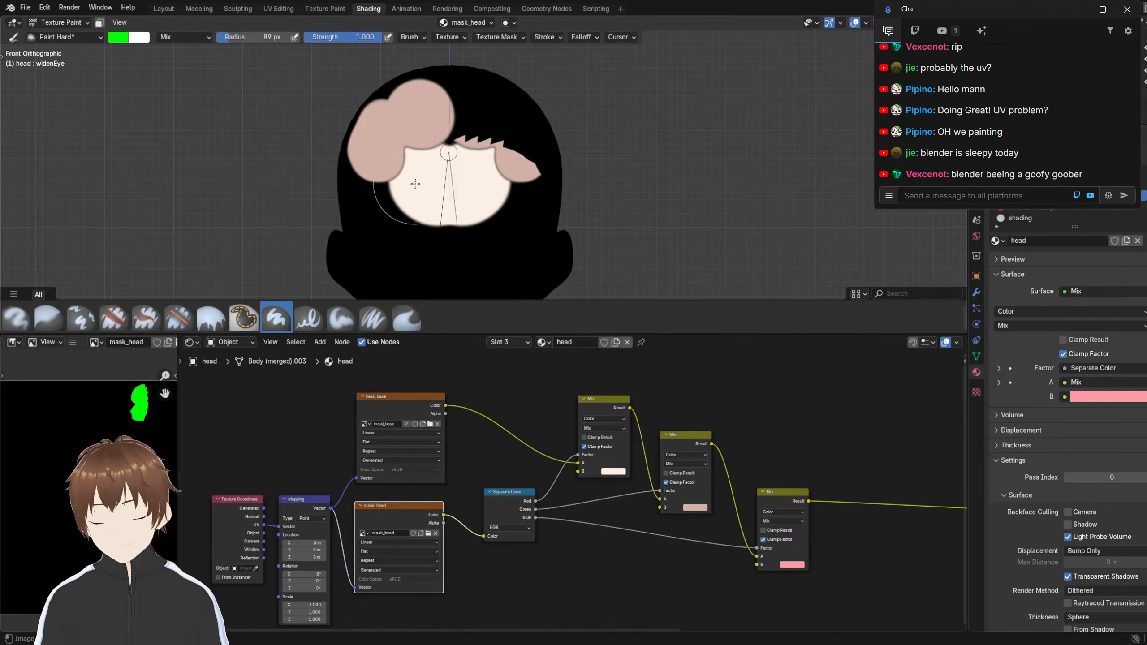
# Set the brush color to pure red and flood the whole head on mask_head using the Fill brush
pyautogui.click(120, 38)
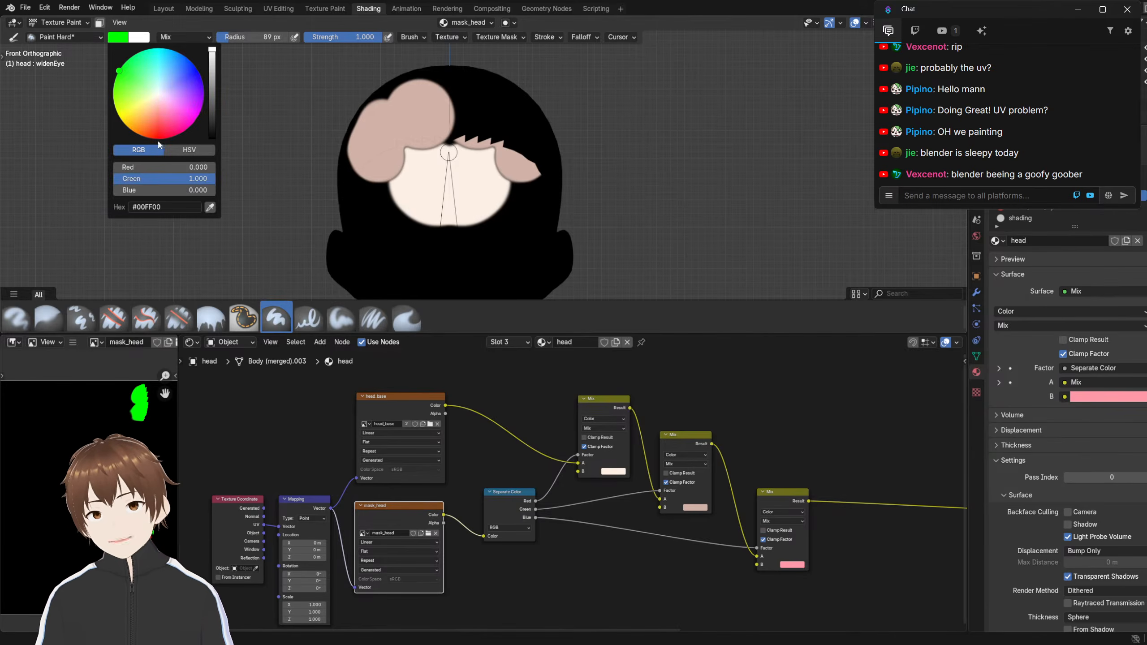
pyautogui.moveTo(158, 180)
pyautogui.mouseDown()
pyautogui.moveTo(39, 177)
pyautogui.moveTo(262, 162)
pyautogui.mouseUp()
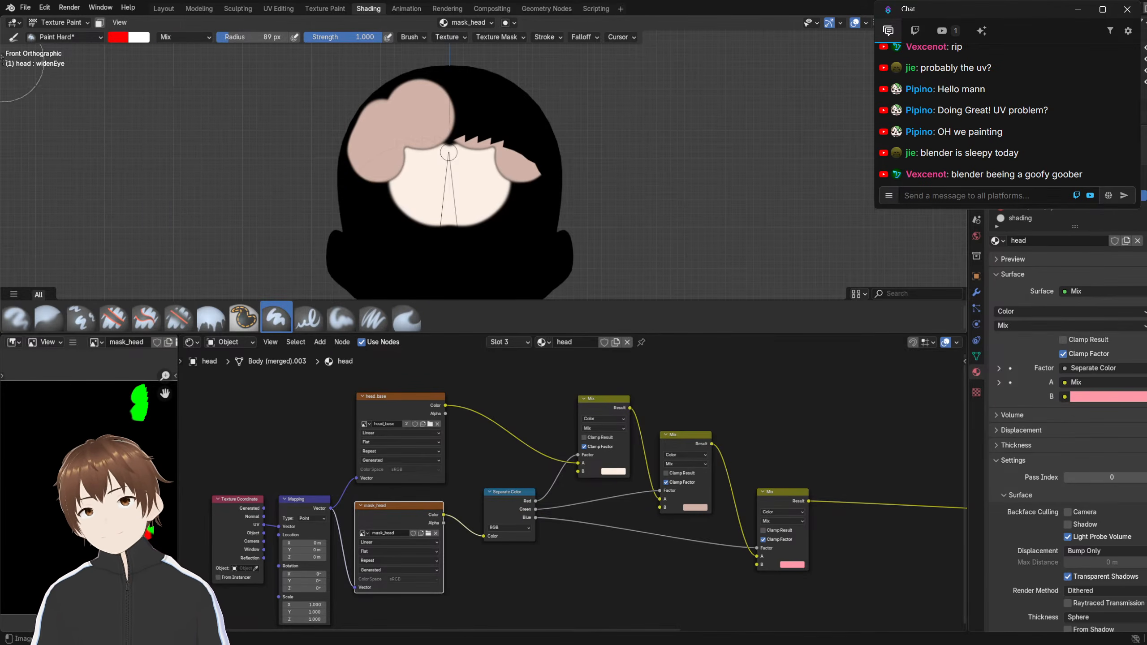
pyautogui.moveTo(9, 60); pyautogui.dragTo(21, 62)
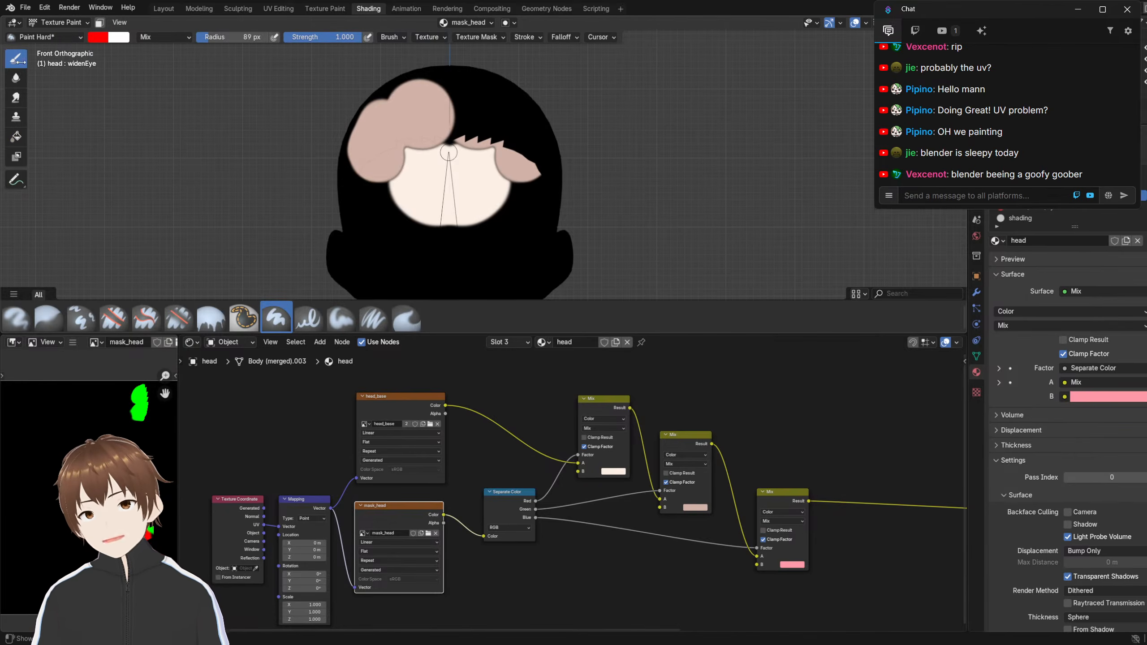
pyautogui.click(17, 142)
pyautogui.click(451, 173)
pyautogui.moveTo(450, 172); pyautogui.dragTo(362, 180, button='middle')
pyautogui.scroll(-4, 465, 166)
pyautogui.scroll(4, 410, 184)
pyautogui.scroll(-4, 363, 181)
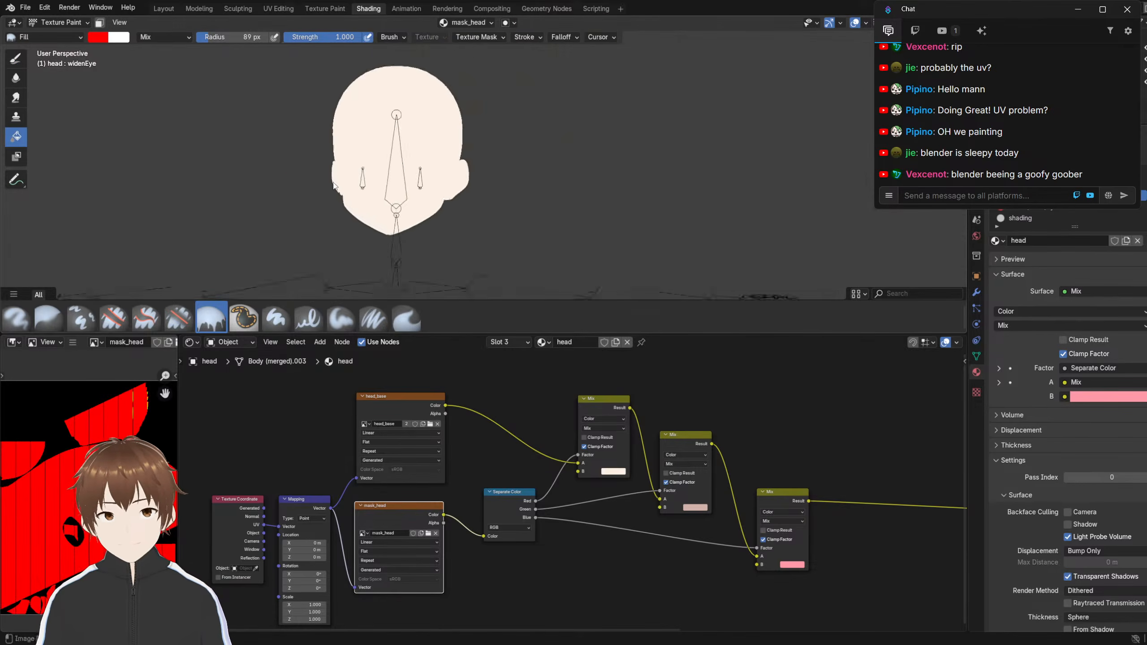
pyautogui.scroll(3, 406, 180)
pyautogui.moveTo(460, 179); pyautogui.dragTo(433, 165, button='middle')
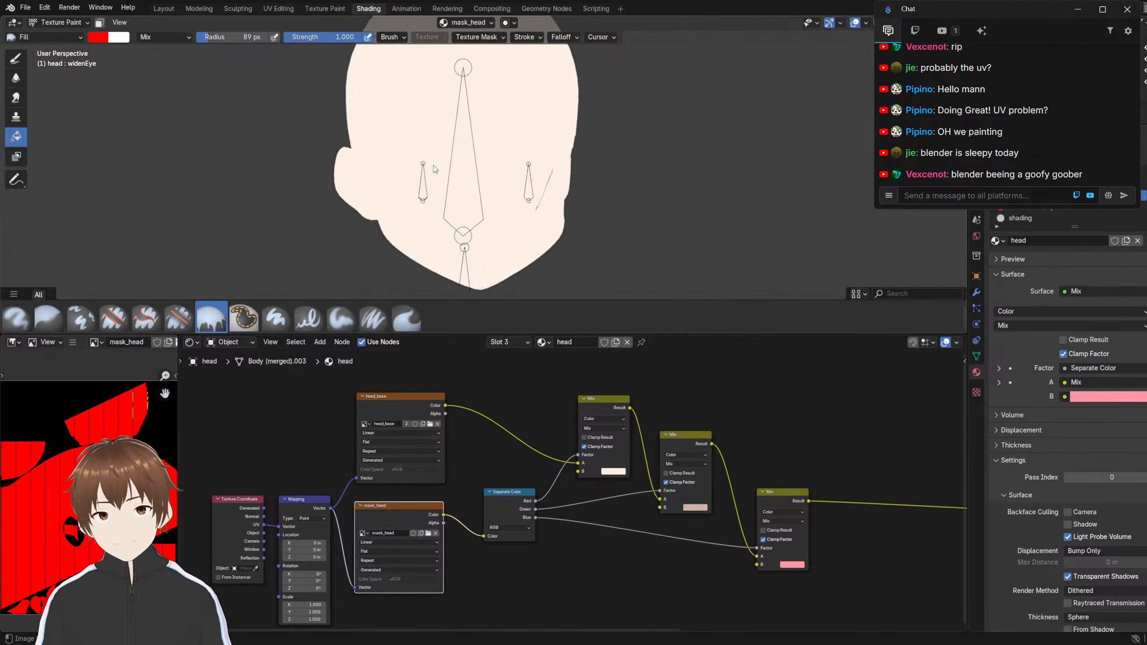
pyautogui.scroll(3, 433, 164)
# Switch to the Texture Paint workspace and widen its 3D viewport
pyautogui.click(164, 9)
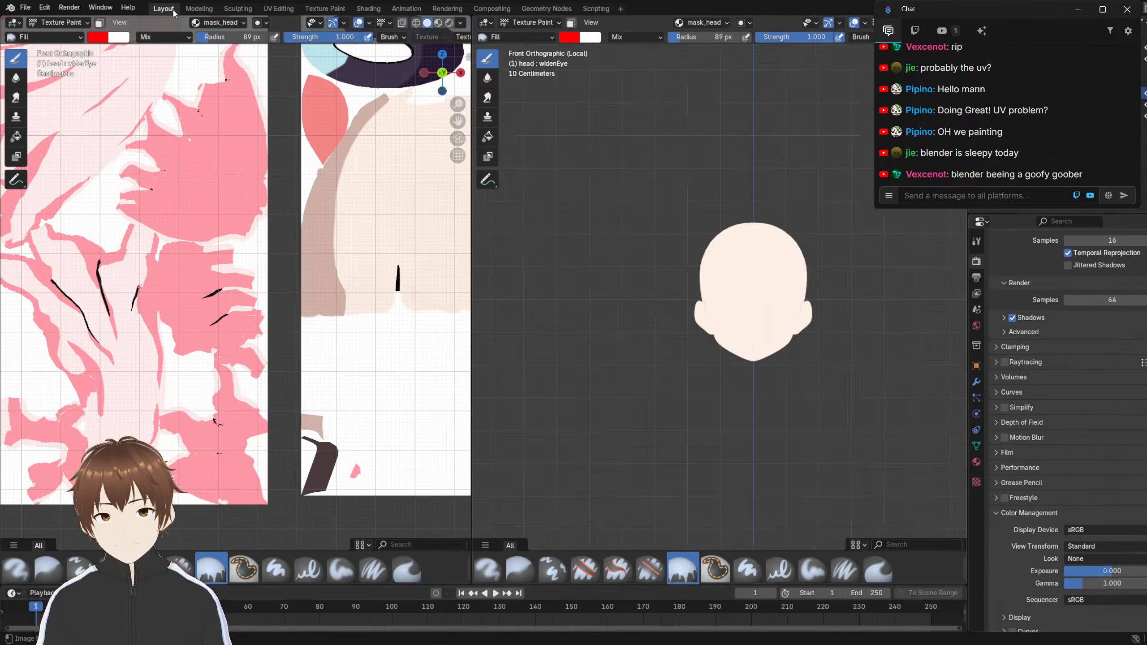
pyautogui.scroll(2, 725, 285)
pyautogui.keyDown('shift'); pyautogui.moveTo(735, 289); pyautogui.dragTo(663, 274, button='middle'); pyautogui.keyUp('shift')
pyautogui.scroll(3, 654, 270)
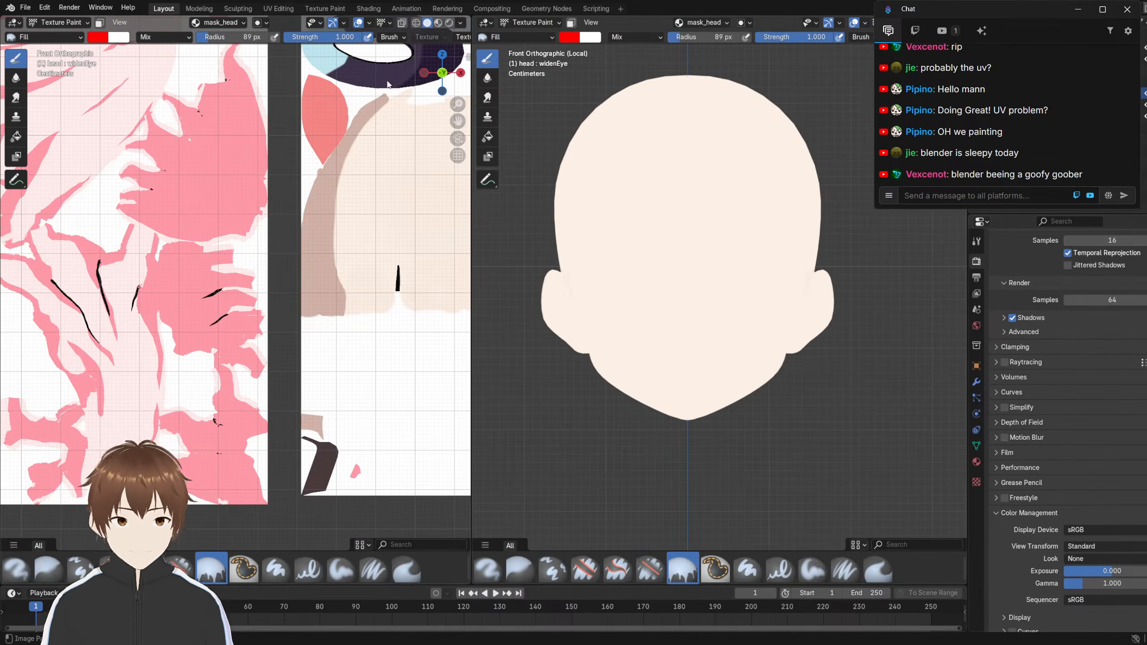
pyautogui.click(325, 9)
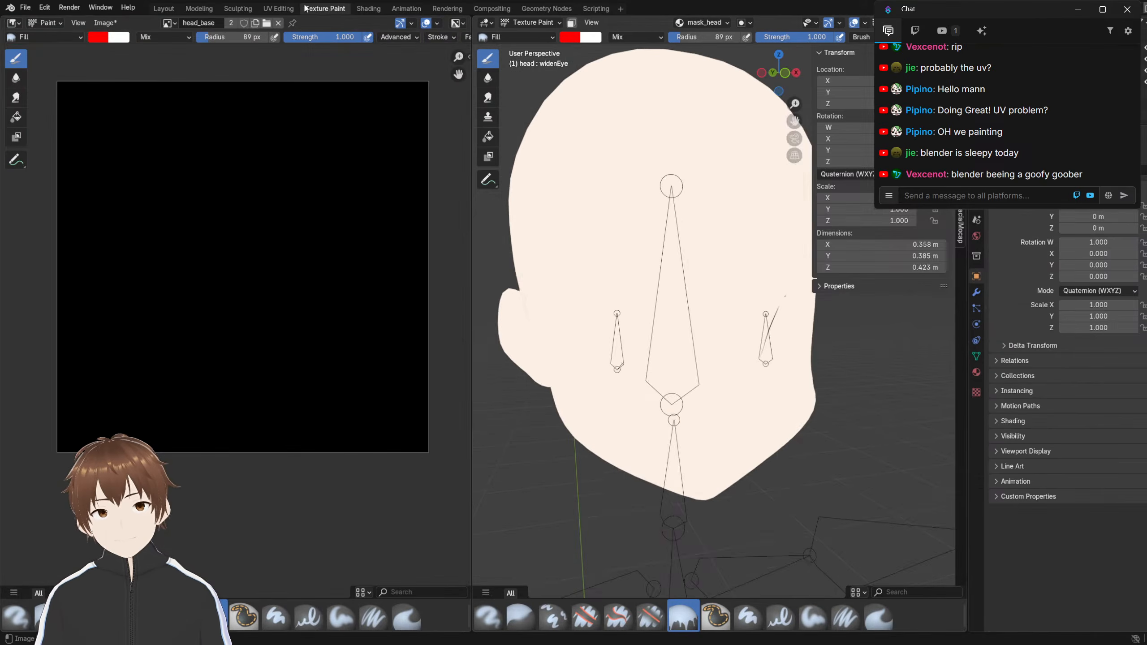
pyautogui.moveTo(560, 271); pyautogui.dragTo(529, 267, button='middle')
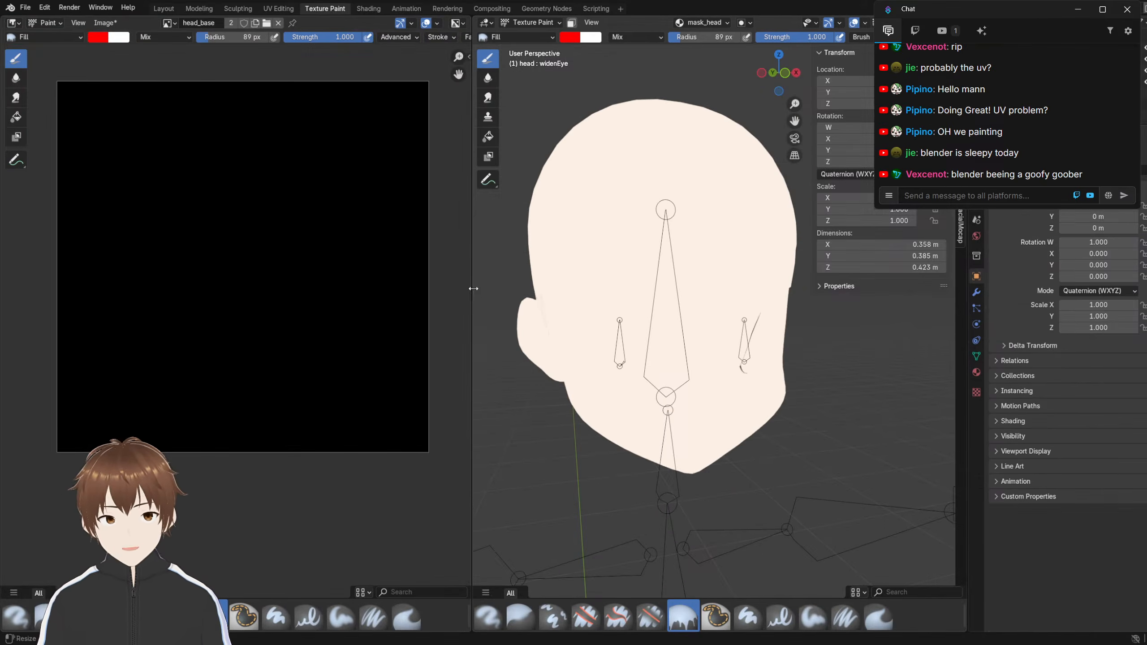
pyautogui.moveTo(471, 289); pyautogui.dragTo(335, 289)
# Check the face Color.png image in the image editor, and display mask_head there instead
pyautogui.click(137, 22)
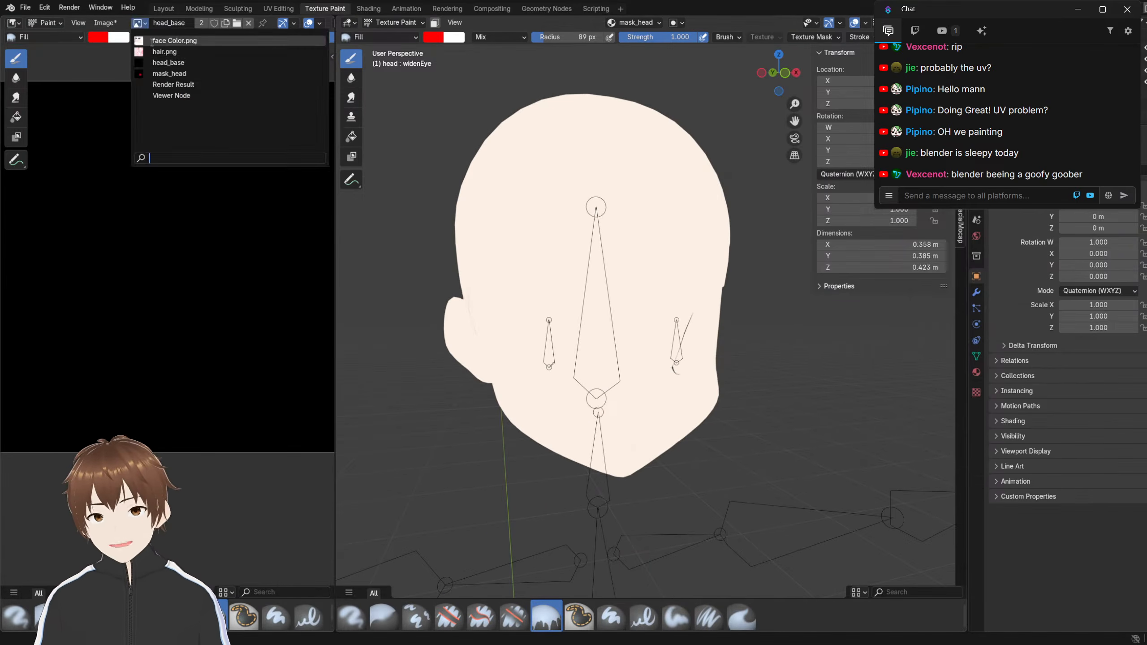
pyautogui.click(153, 40)
pyautogui.scroll(-2, 159, 208)
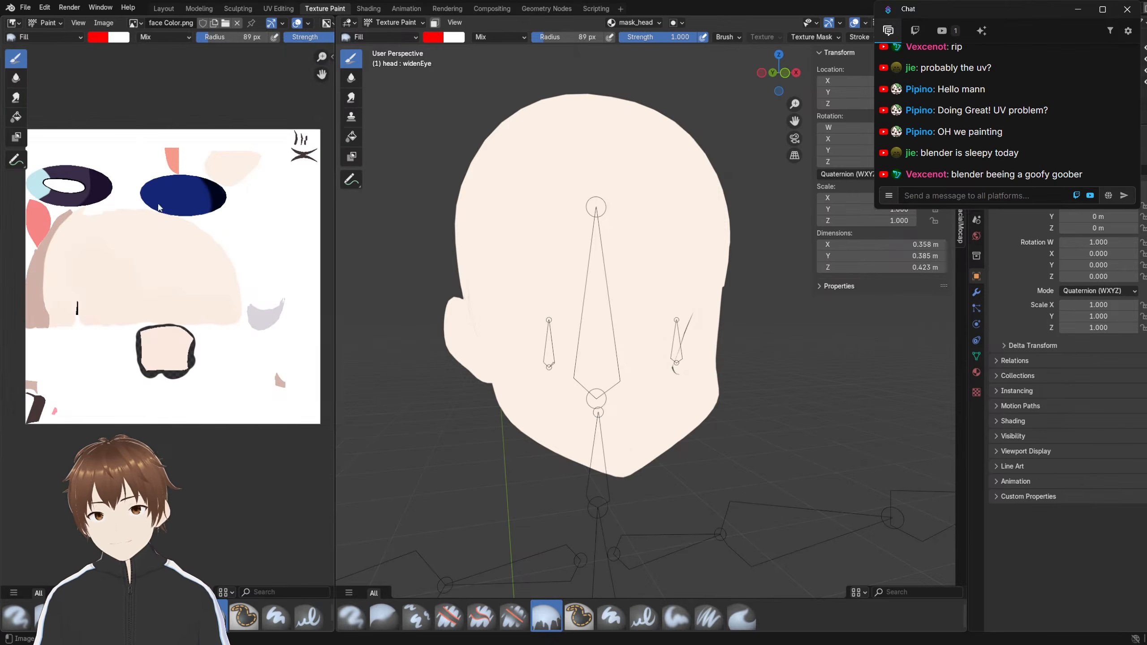
pyautogui.click(136, 23)
pyautogui.click(155, 73)
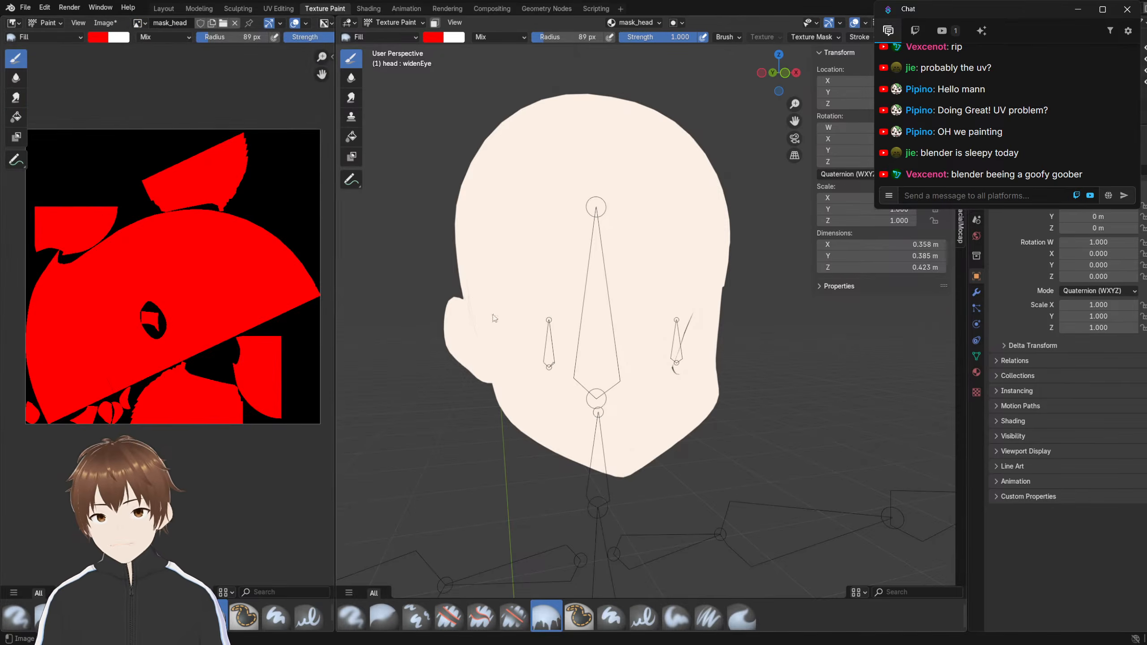
# Set the 3D viewport's brush color to pure green, #00FF00
pyautogui.scroll(3, 494, 317)
pyautogui.scroll(-3, 540, 253)
pyautogui.moveTo(519, 262); pyautogui.dragTo(540, 246, button='middle')
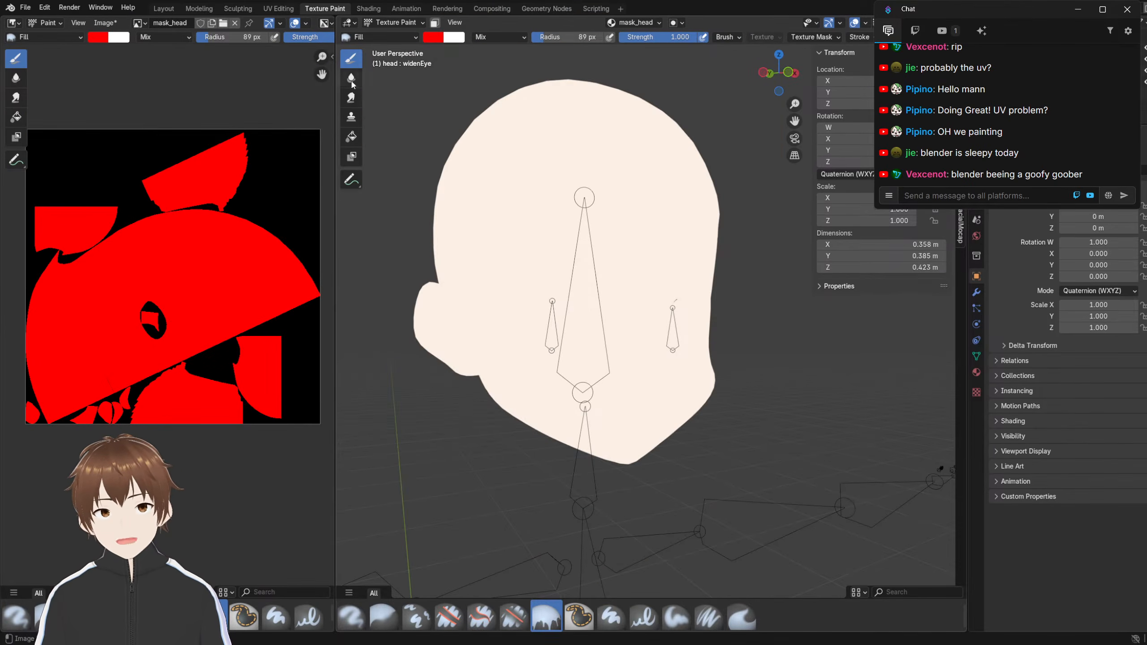
pyautogui.click(432, 38)
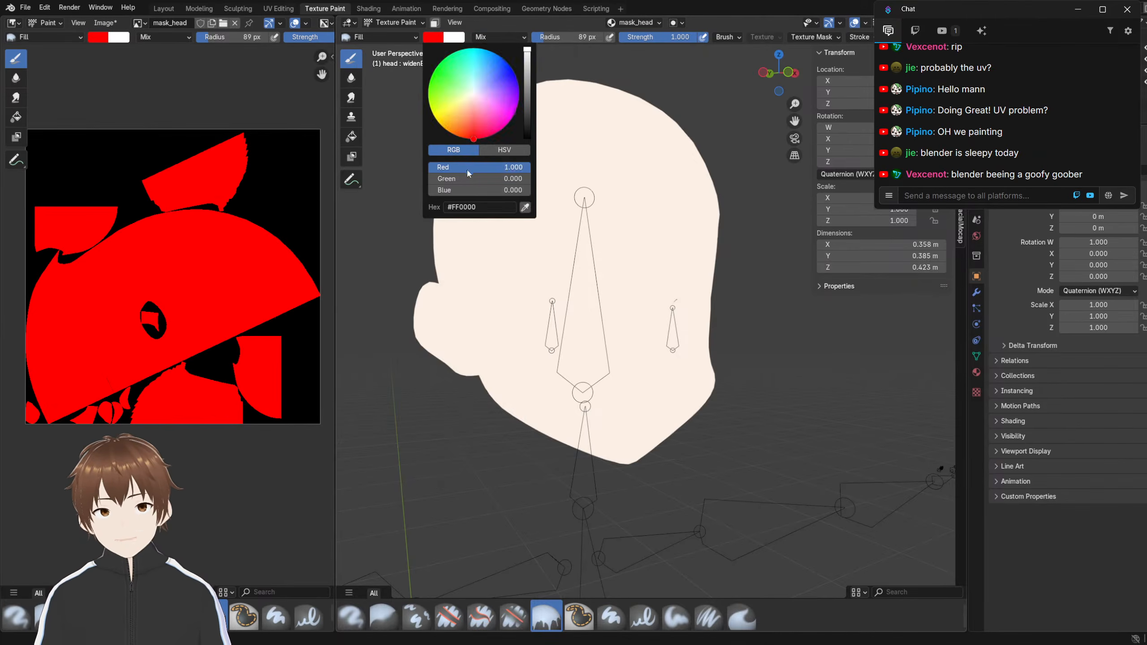
pyautogui.moveTo(467, 168); pyautogui.dragTo(634, 208)
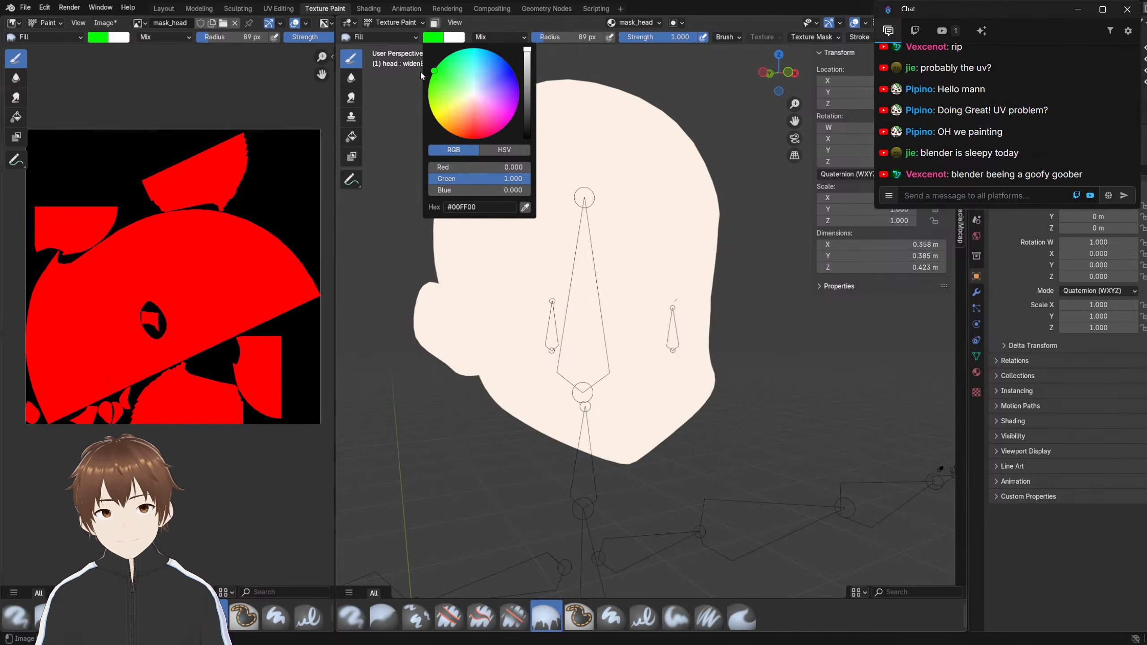
# With the Paint Hard brush, paint a first green shadow area under the chin on the solid-shaded head
pyautogui.moveTo(434, 142); pyautogui.dragTo(491, 160, button='middle')
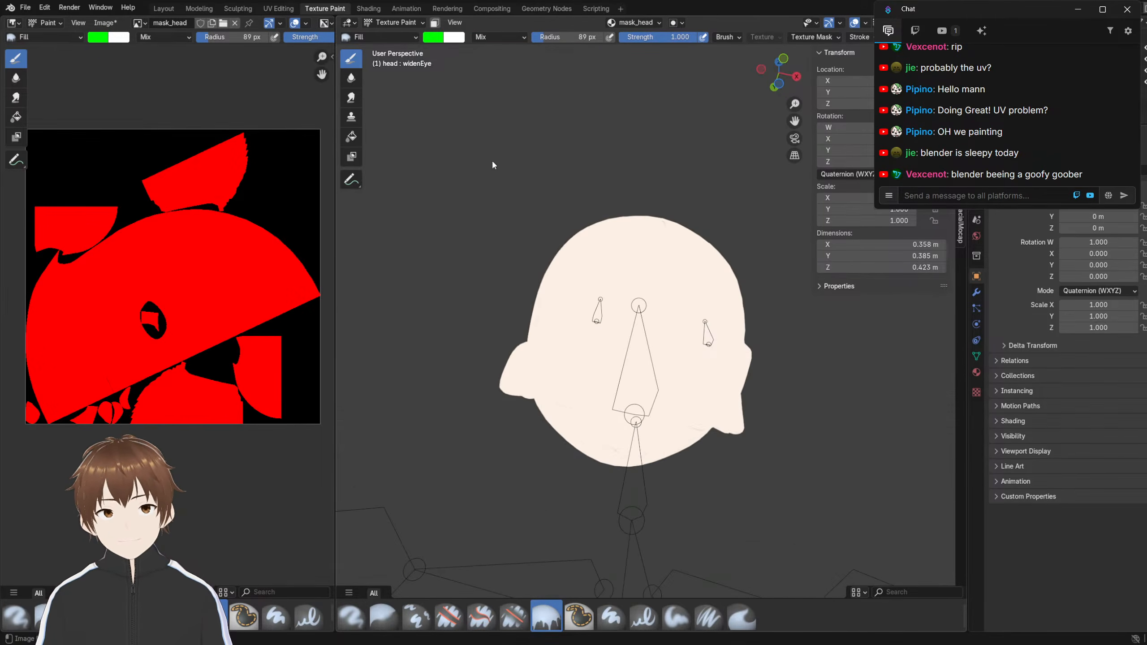
pyautogui.scroll(4, 444, 109)
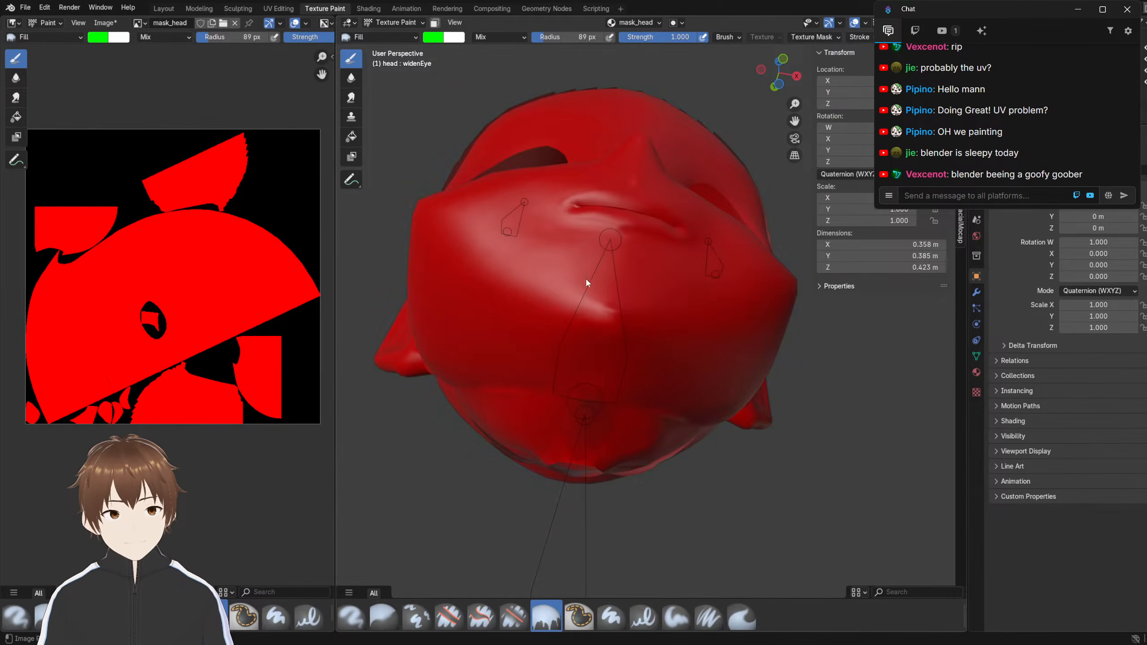
pyautogui.moveTo(586, 283); pyautogui.dragTo(556, 208, button='middle')
pyautogui.scroll(-2, 533, 168)
pyautogui.moveTo(507, 130); pyautogui.dragTo(387, 62, button='middle')
pyautogui.scroll(2, 473, 141)
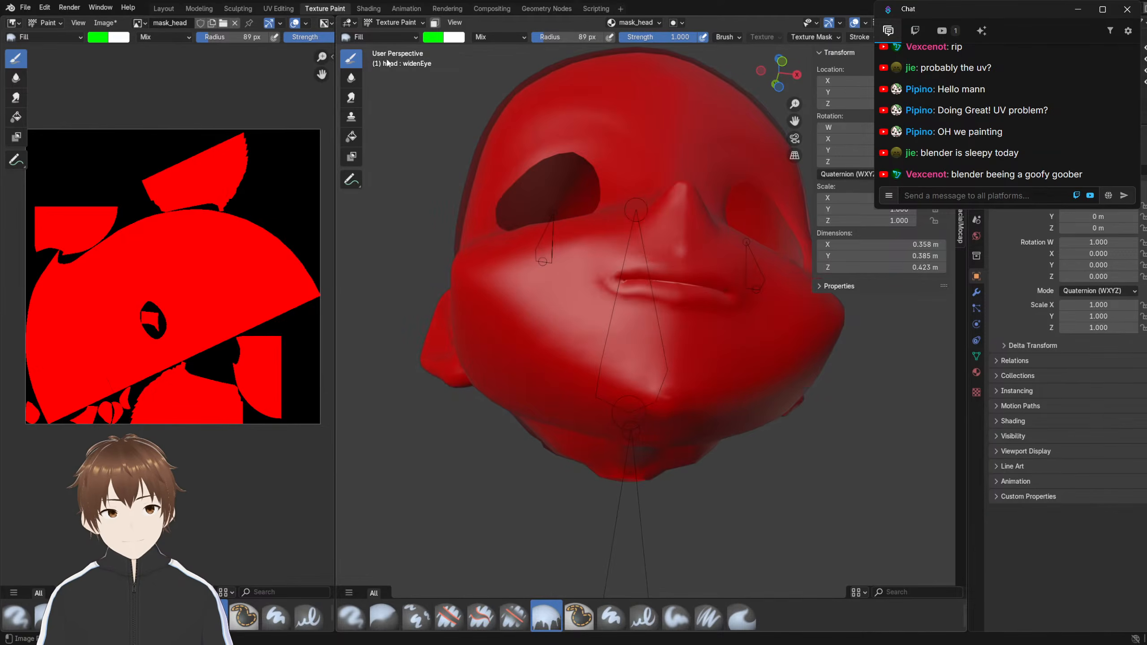
pyautogui.click(352, 54)
pyautogui.moveTo(597, 301); pyautogui.dragTo(597, 257, button='middle')
pyautogui.moveTo(625, 247); pyautogui.dragTo(573, 270)
pyautogui.moveTo(572, 262)
pyautogui.mouseDown(button='middle')
pyautogui.moveTo(610, 401)
pyautogui.moveTo(645, 452)
pyautogui.mouseUp(button='middle')
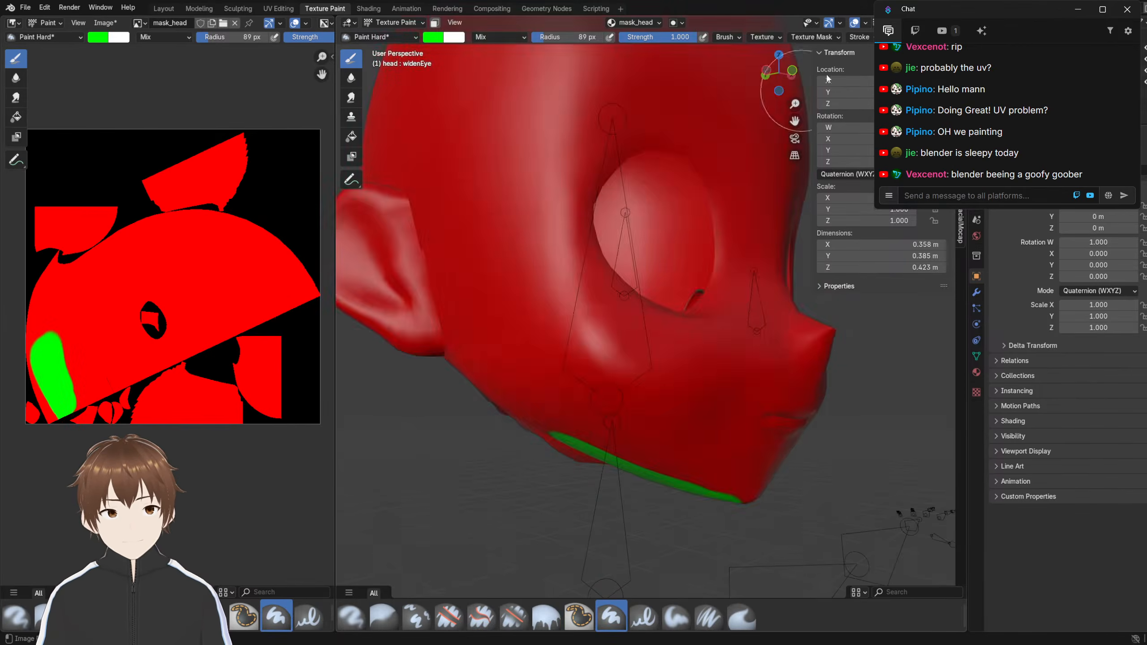
# Return the viewport to material preview shading and extend the green shadow area across the underside of the jaw
pyautogui.press('z')
pyautogui.moveTo(697, 328); pyautogui.dragTo(624, 247, button='middle')
pyautogui.moveTo(571, 248); pyautogui.dragTo(543, 280)
pyautogui.moveTo(543, 280); pyautogui.dragTo(564, 231, button='middle')
pyautogui.moveTo(616, 260)
pyautogui.mouseDown()
pyautogui.moveTo(672, 285)
pyautogui.moveTo(629, 284)
pyautogui.moveTo(552, 227)
pyautogui.mouseUp()
pyautogui.moveTo(557, 240); pyautogui.dragTo(577, 242, button='middle')
pyautogui.moveTo(570, 265)
pyautogui.mouseDown()
pyautogui.moveTo(547, 293)
pyautogui.moveTo(554, 241)
pyautogui.moveTo(511, 274)
pyautogui.moveTo(519, 305)
pyautogui.mouseUp()
pyautogui.moveTo(519, 306)
pyautogui.mouseDown(button='middle')
pyautogui.moveTo(584, 410)
pyautogui.moveTo(552, 381)
pyautogui.moveTo(507, 258)
pyautogui.mouseUp(button='middle')
pyautogui.scroll(3, 524, 264)
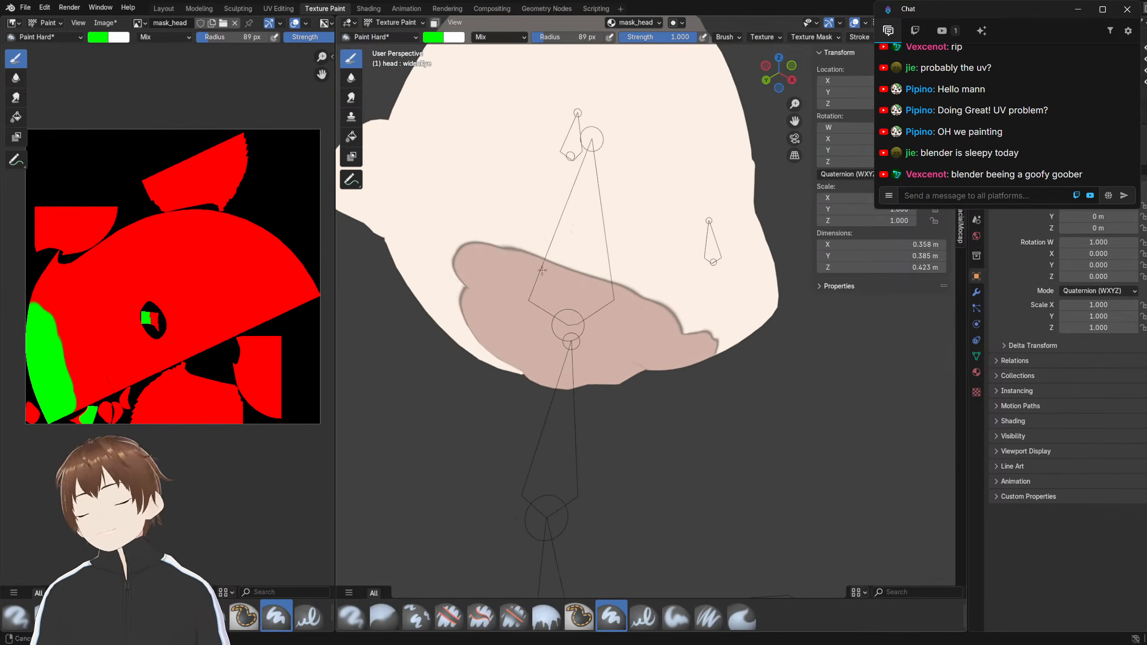
# Fill in the remaining parts of the shadow under the chin and around the neck opening with green strokes
pyautogui.moveTo(664, 319); pyautogui.dragTo(688, 334)
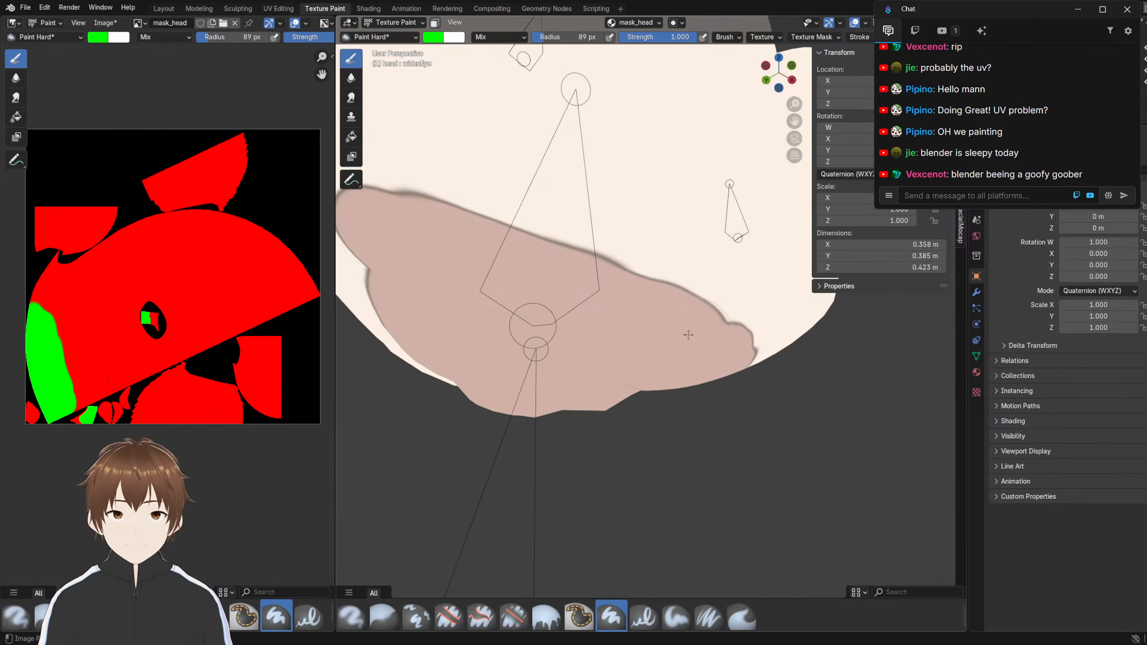
pyautogui.click(702, 333)
pyautogui.moveTo(632, 308)
pyautogui.mouseDown(button='middle')
pyautogui.moveTo(578, 272)
pyautogui.moveTo(553, 228)
pyautogui.mouseUp(button='middle')
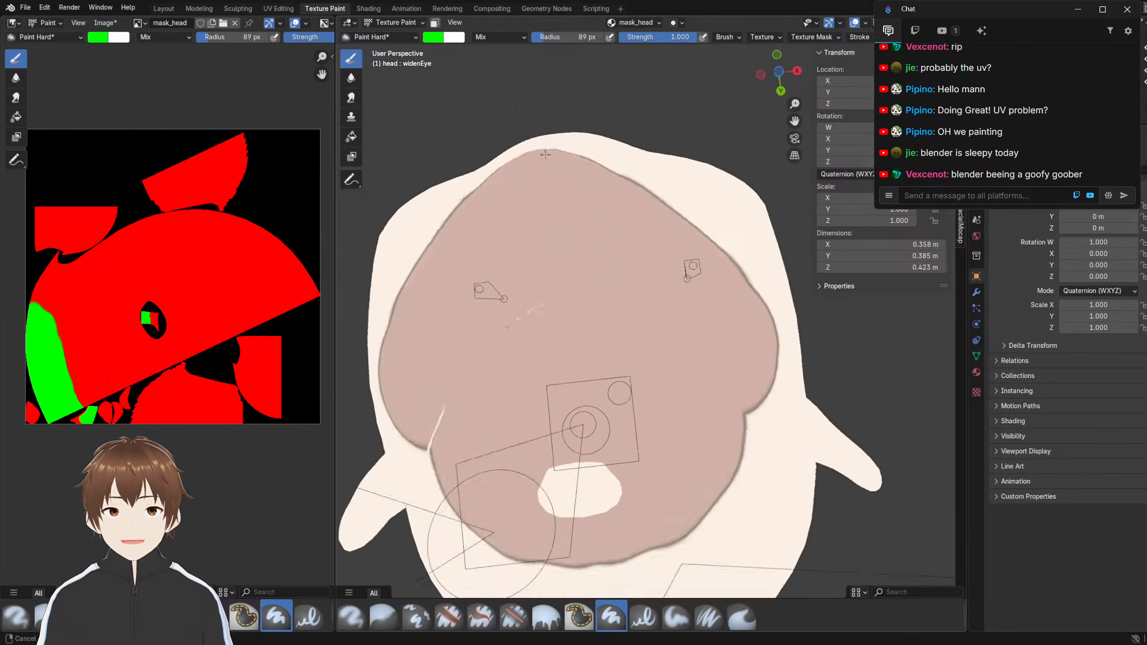
pyautogui.scroll(-2, 544, 194)
pyautogui.moveTo(541, 190)
pyautogui.keyDown('shift'); pyautogui.mouseDown(button='middle')
pyautogui.moveTo(565, 208)
pyautogui.moveTo(632, 362)
pyautogui.moveTo(645, 336)
pyautogui.moveTo(678, 338)
pyautogui.moveTo(668, 348)
pyautogui.moveTo(654, 339)
pyautogui.mouseUp(button='middle'); pyautogui.keyUp('shift')
pyautogui.moveTo(654, 339); pyautogui.dragTo(719, 306)
pyautogui.moveTo(718, 305)
pyautogui.mouseDown(button='middle')
pyautogui.moveTo(750, 351)
pyautogui.moveTo(728, 314)
pyautogui.mouseUp(button='middle')
pyautogui.moveTo(728, 314); pyautogui.dragTo(739, 321)
pyautogui.moveTo(738, 321); pyautogui.dragTo(658, 309, button='middle')
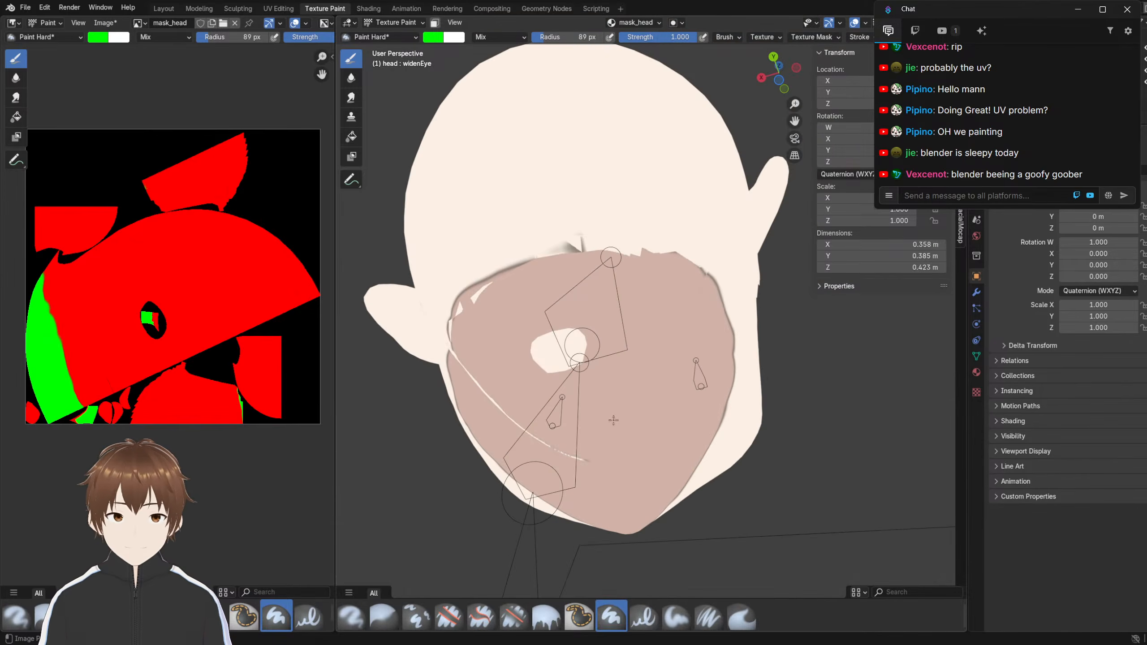
# Set the brush color back to pure red for trimming the jaw shadow's edge
pyautogui.moveTo(546, 402); pyautogui.dragTo(534, 382, button='middle')
pyautogui.moveTo(470, 290); pyautogui.dragTo(622, 305, button='middle')
pyautogui.scroll(3, 607, 318)
pyautogui.scroll(-1, 622, 305)
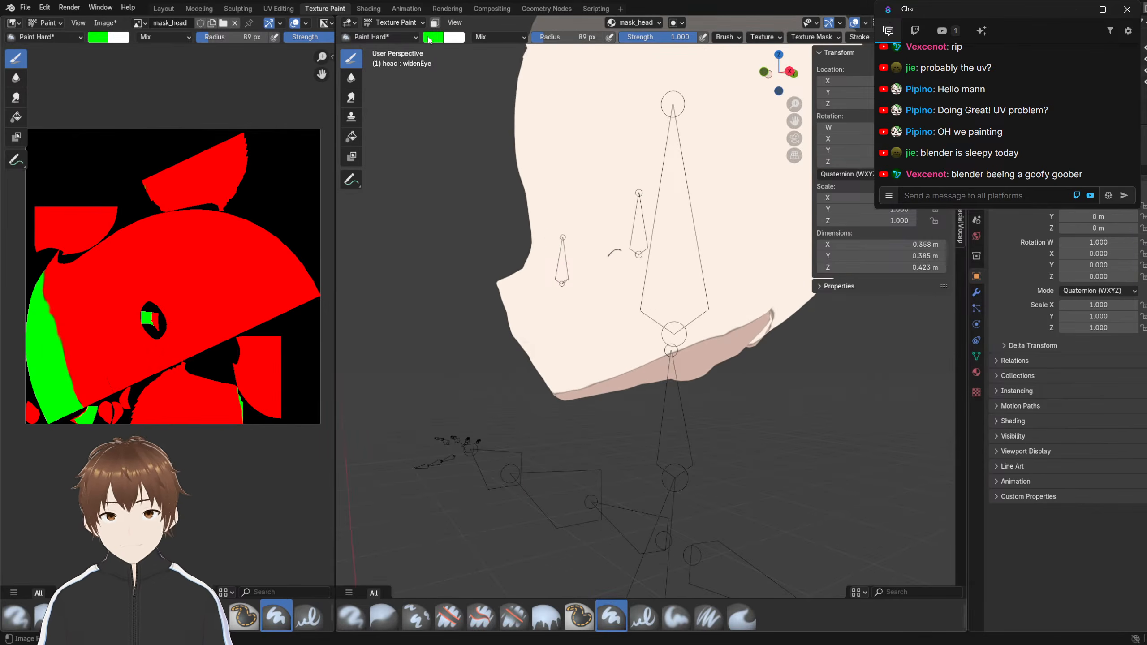
pyautogui.click(428, 37)
pyautogui.moveTo(478, 176)
pyautogui.mouseDown()
pyautogui.moveTo(346, 168)
pyautogui.moveTo(649, 198)
pyautogui.mouseUp()
pyautogui.scroll(1, 645, 292)
pyautogui.moveTo(645, 291); pyautogui.dragTo(635, 276, button='middle')
pyautogui.scroll(1, 555, 318)
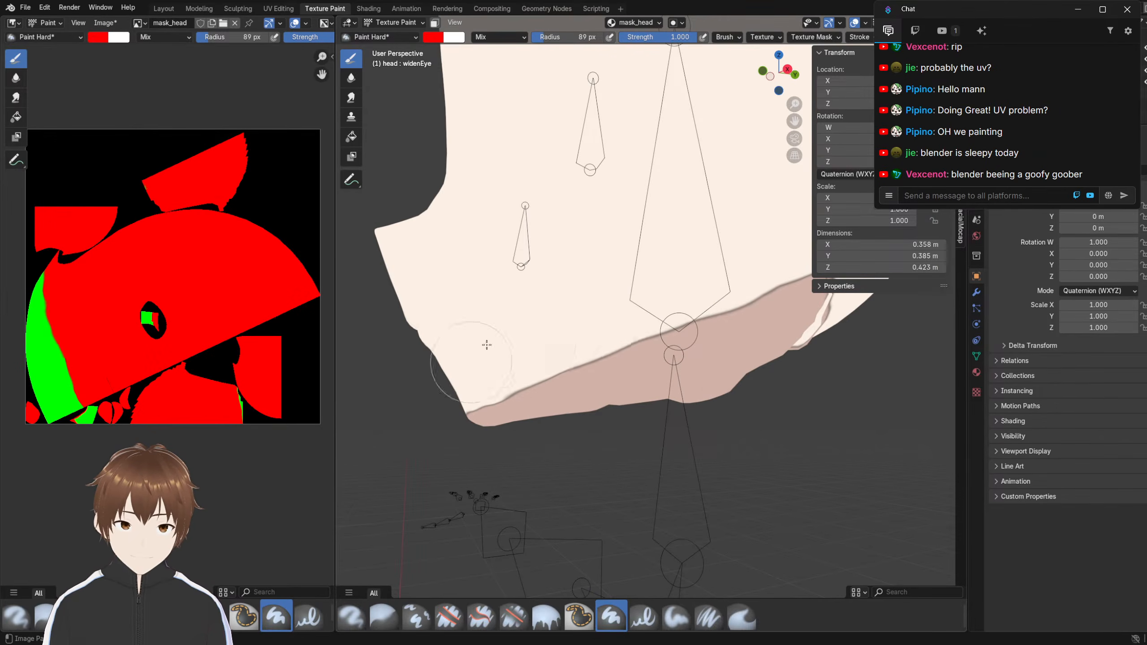
# Try to trim the shadow's edge along the jaw near the chin with red strokes, and undo them
pyautogui.moveTo(486, 344); pyautogui.dragTo(553, 347, button='middle')
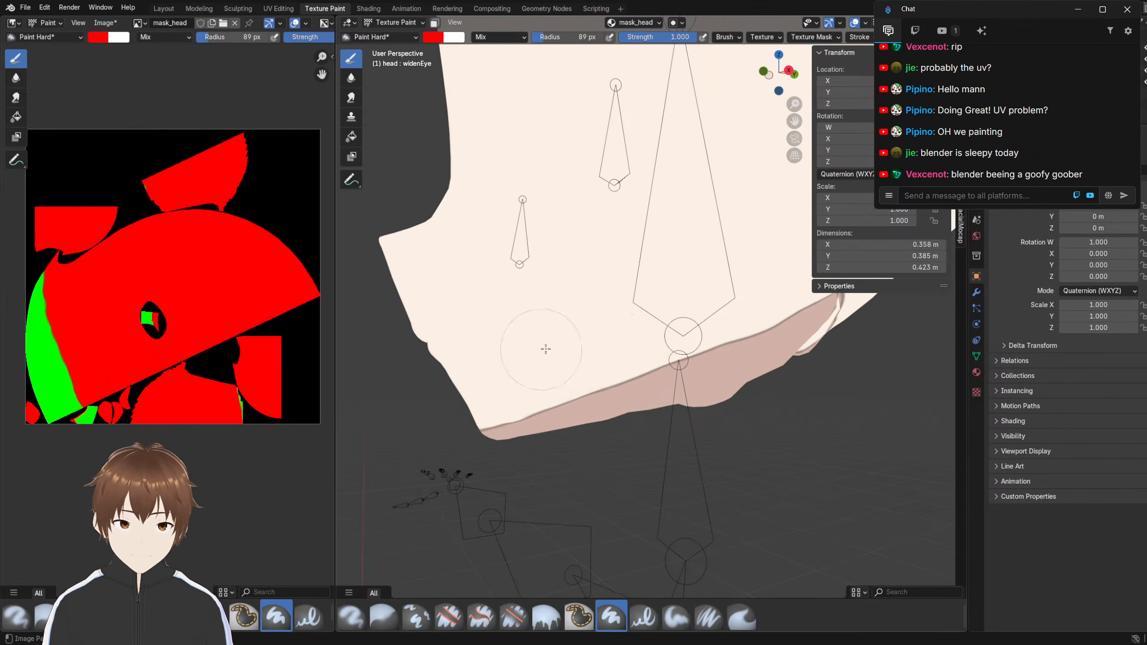
pyautogui.scroll(-2, 580, 323)
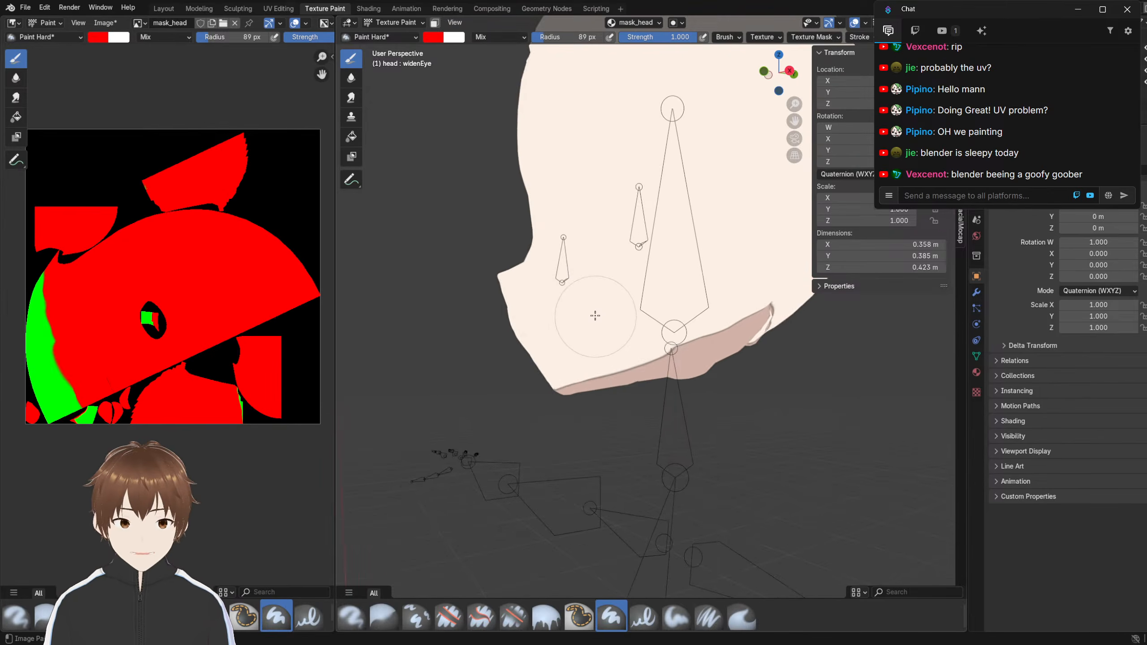
pyautogui.hotkey('ctrl', 'z')
pyautogui.moveTo(595, 315); pyautogui.dragTo(639, 325, button='middle')
pyautogui.moveTo(612, 389); pyautogui.dragTo(540, 402)
pyautogui.moveTo(632, 334); pyautogui.dragTo(583, 318, button='middle')
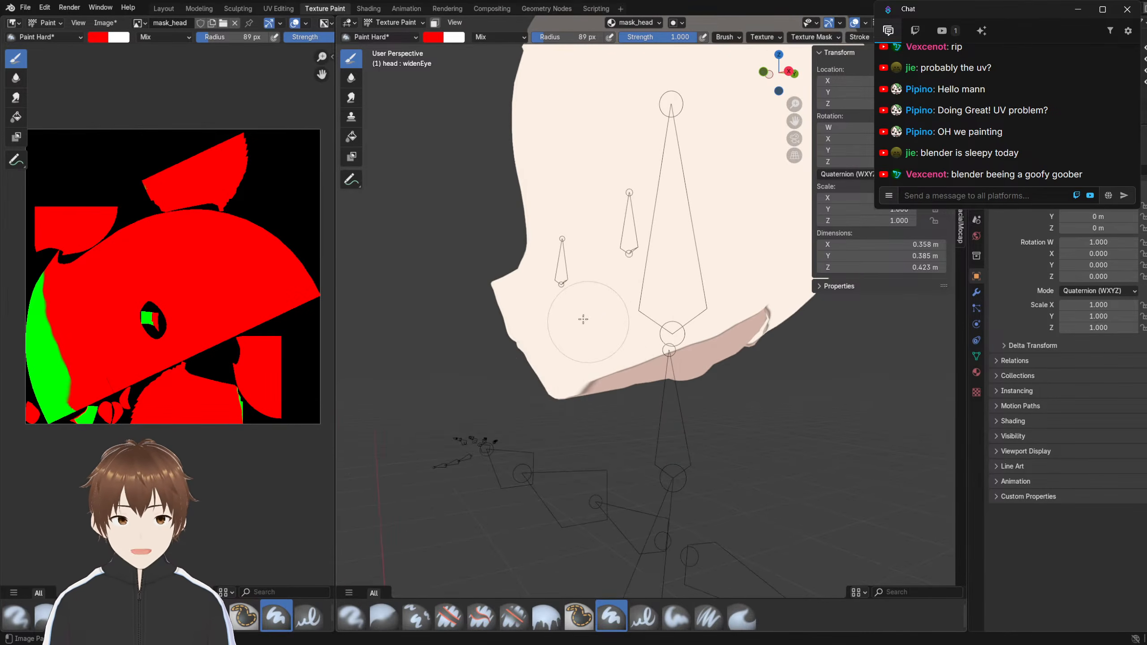
pyautogui.hotkey('ctrl', 'z')
# Paint a red stroke along the jaw to clean the shadow's edge near the chin, and undo the extra stroke above it
pyautogui.moveTo(615, 321); pyautogui.dragTo(489, 387)
pyautogui.moveTo(557, 335); pyautogui.dragTo(506, 275, button='middle')
pyautogui.moveTo(546, 251); pyautogui.dragTo(635, 206)
pyautogui.hotkey('ctrl', 'z')
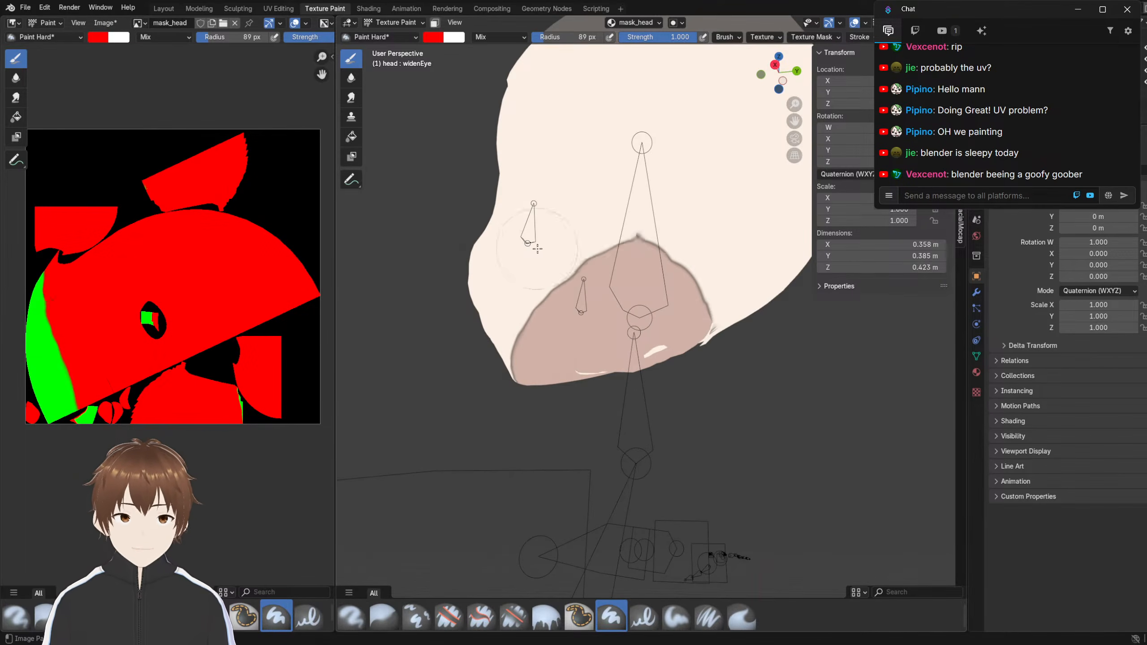
# Set the brush color to pure blue, with red at 0 and blue at 1
pyautogui.moveTo(537, 249); pyautogui.dragTo(658, 196)
pyautogui.moveTo(587, 199)
pyautogui.mouseDown(button='middle')
pyautogui.moveTo(483, 198)
pyautogui.moveTo(600, 288)
pyautogui.moveTo(541, 328)
pyautogui.moveTo(612, 293)
pyautogui.moveTo(544, 246)
pyautogui.mouseUp(button='middle')
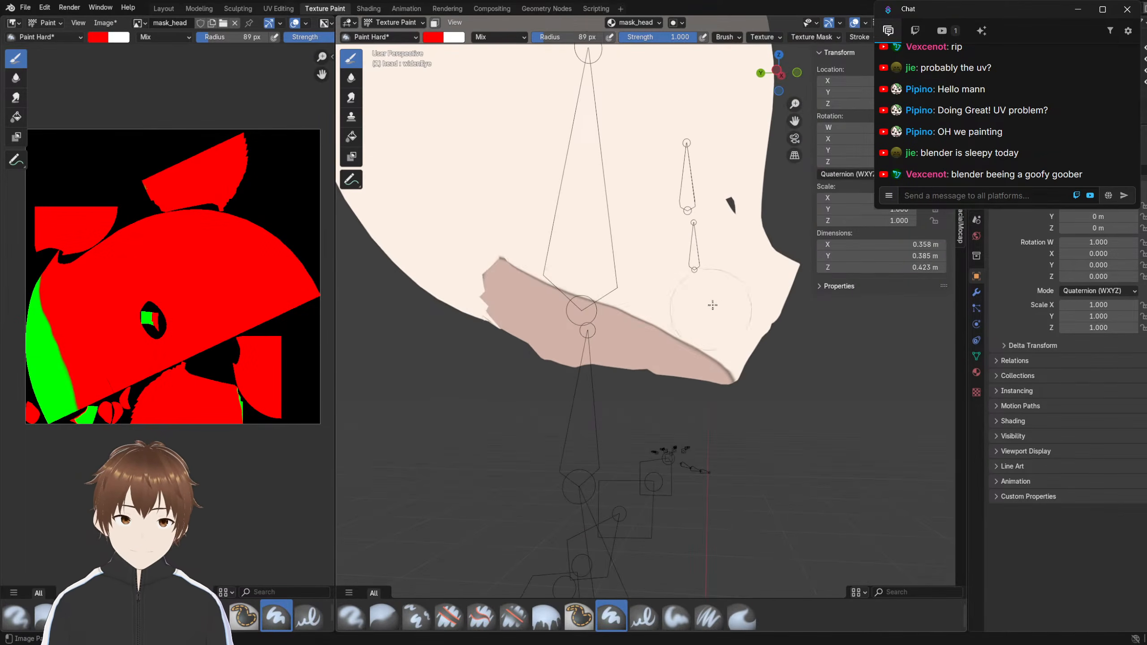
pyautogui.moveTo(628, 279)
pyautogui.mouseDown(button='middle')
pyautogui.moveTo(677, 308)
pyautogui.moveTo(527, 293)
pyautogui.moveTo(726, 286)
pyautogui.moveTo(677, 289)
pyautogui.mouseUp(button='middle')
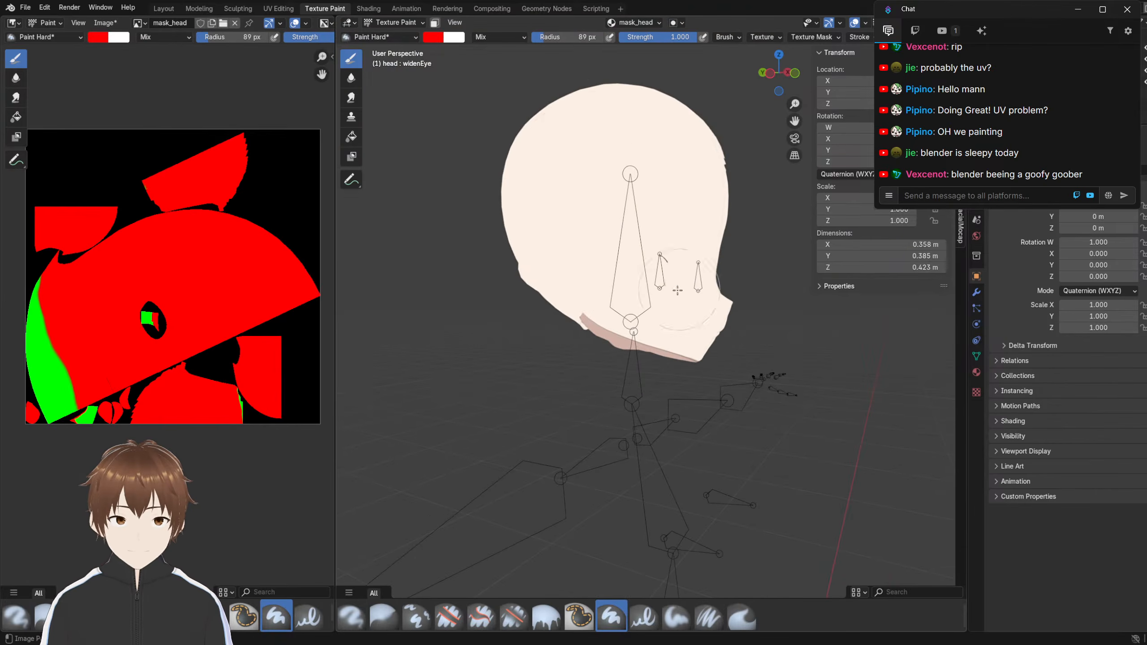
pyautogui.click(435, 43)
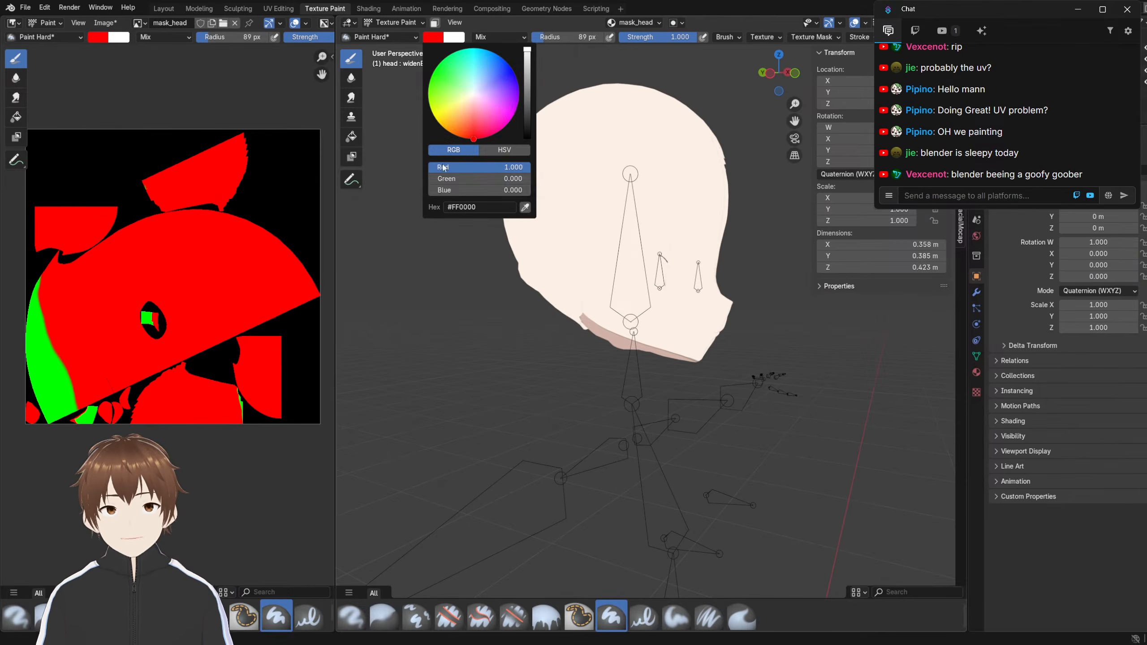
pyautogui.moveTo(470, 190); pyautogui.dragTo(562, 190)
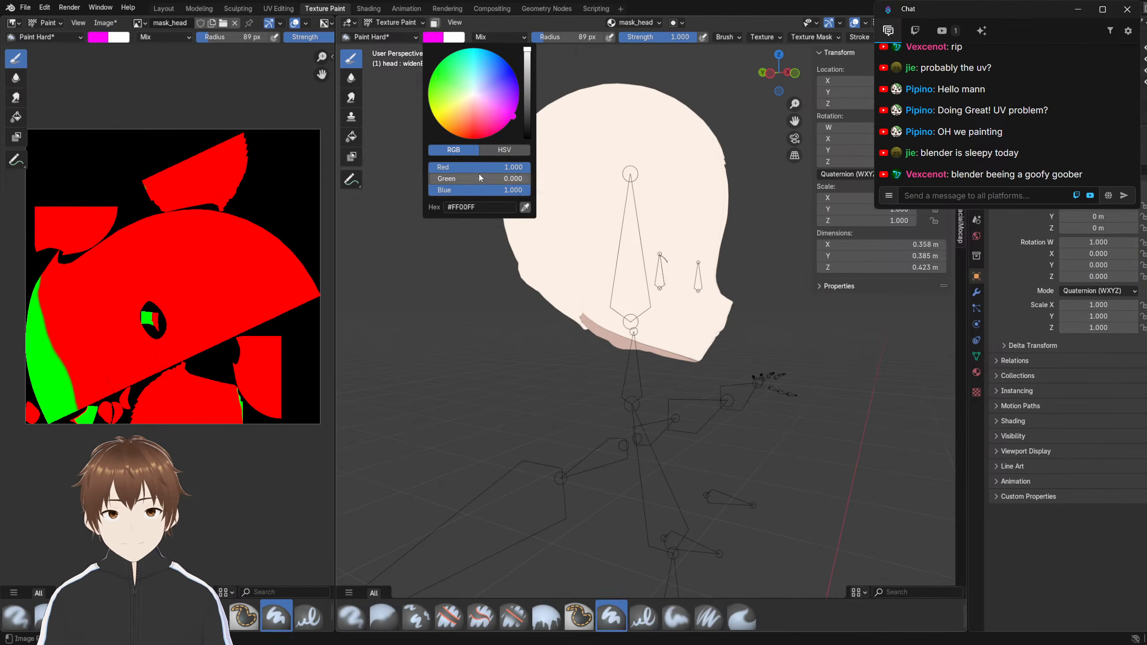
pyautogui.moveTo(493, 167); pyautogui.dragTo(409, 168)
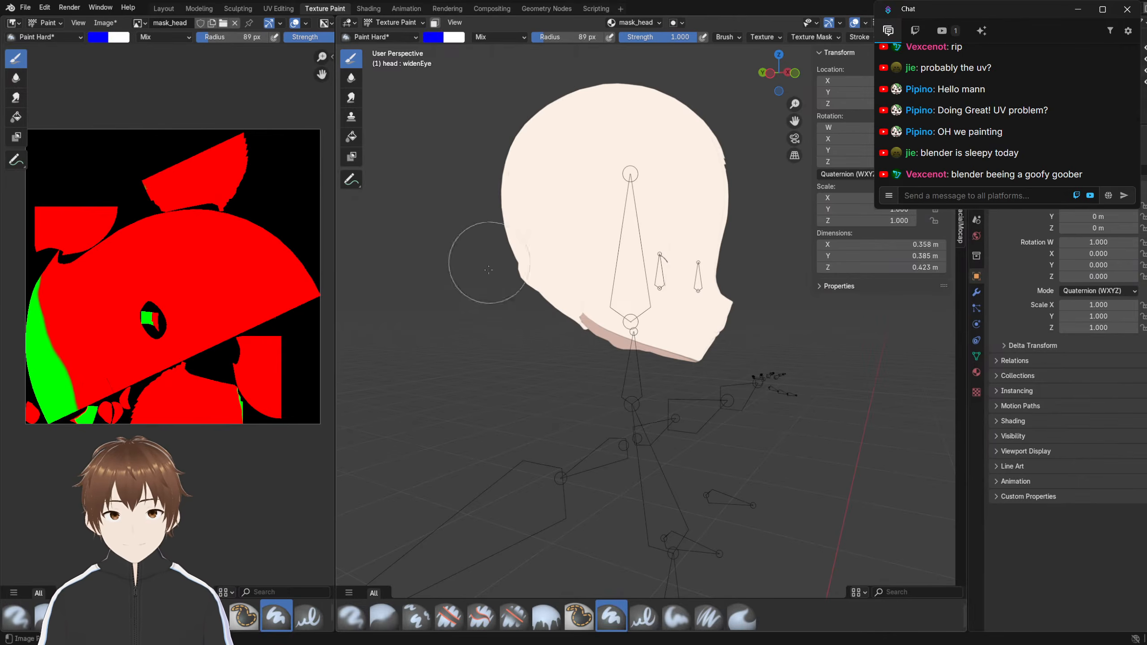
# Select the linked scalp islands in Edit Mode and flood them with blue using the Fill brush in Texture Paint
pyautogui.click(392, 22)
pyautogui.click(389, 47)
pyautogui.press('l')
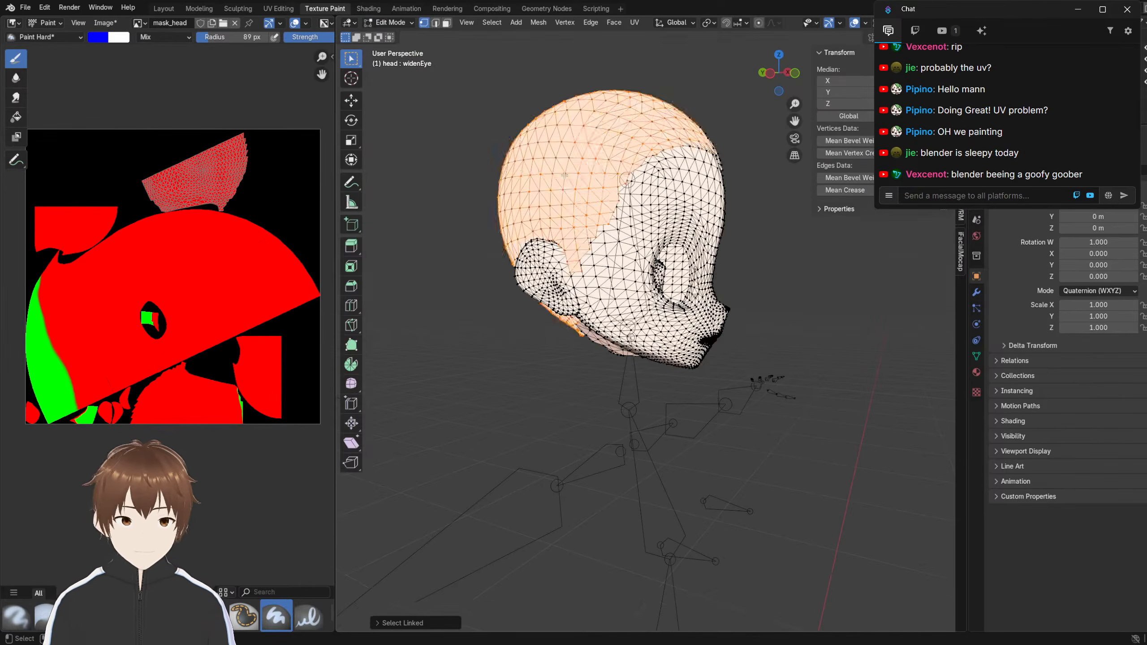
pyautogui.moveTo(523, 178); pyautogui.dragTo(453, 188, button='middle')
pyautogui.press('l')
pyautogui.moveTo(568, 139); pyautogui.dragTo(631, 133, button='middle')
pyautogui.click(389, 21)
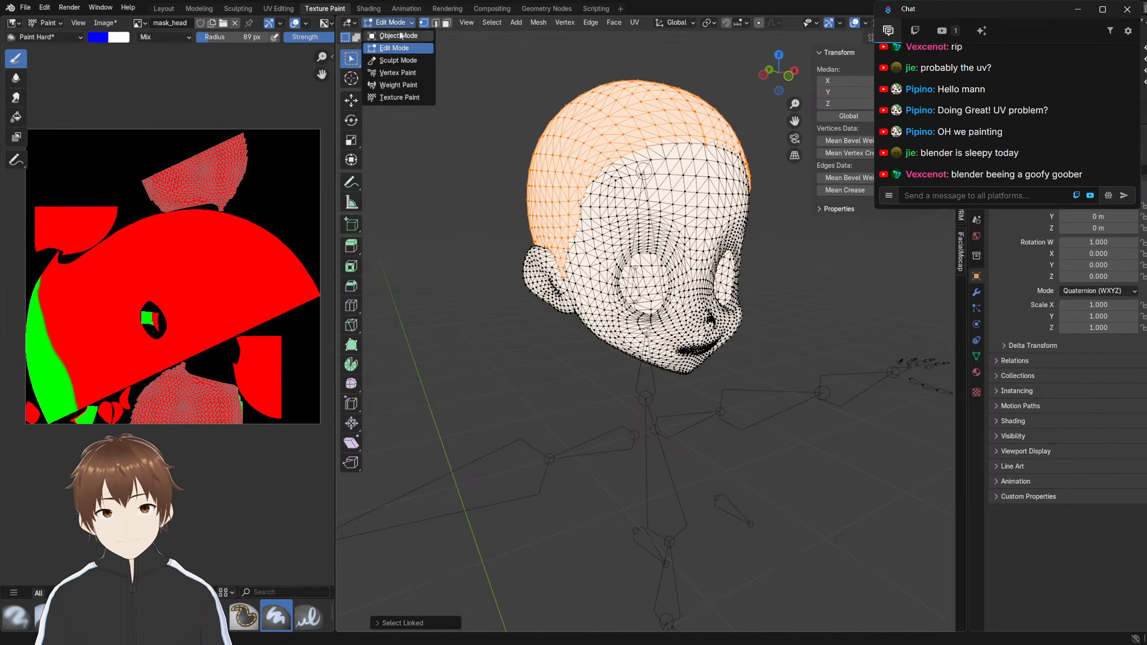
pyautogui.click(400, 98)
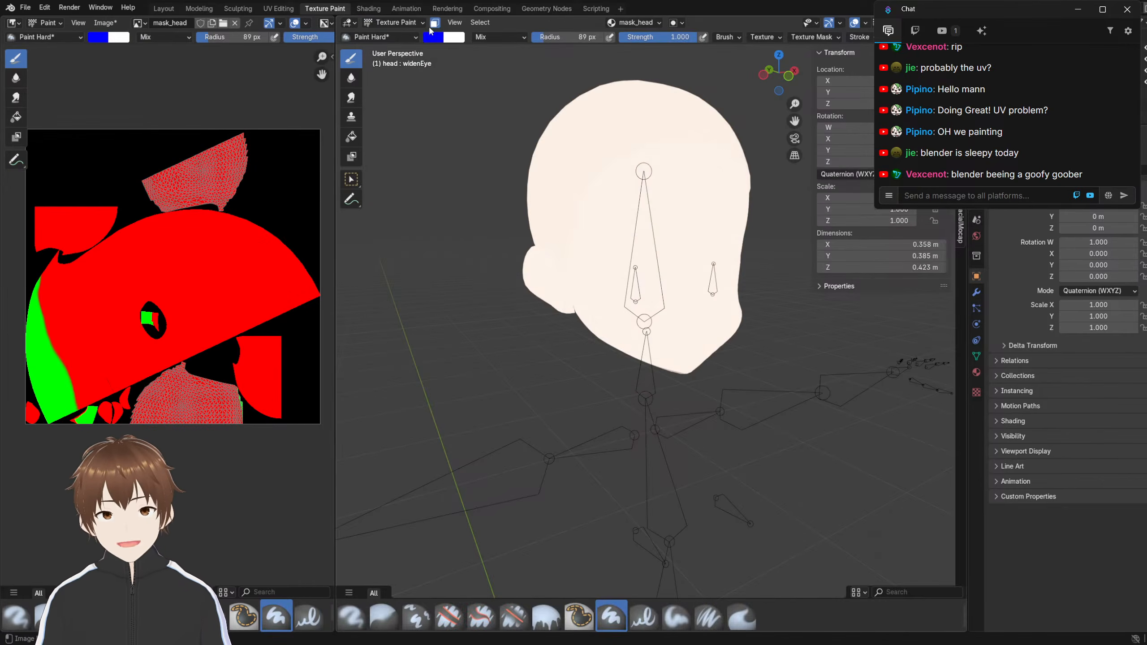
pyautogui.click(351, 137)
pyautogui.click(564, 130)
# Examine the blue-masked scalp from behind, the sides and the front, including its border along the hairline and ears
pyautogui.moveTo(462, 168)
pyautogui.mouseDown(button='middle')
pyautogui.moveTo(527, 173)
pyautogui.moveTo(463, 170)
pyautogui.mouseUp(button='middle')
pyautogui.scroll(1, 608, 226)
pyautogui.moveTo(609, 226); pyautogui.dragTo(522, 239, button='middle')
pyautogui.moveTo(534, 246); pyautogui.dragTo(682, 254, button='middle')
pyautogui.scroll(6, 647, 223)
pyautogui.moveTo(496, 135); pyautogui.dragTo(467, 129, button='middle')
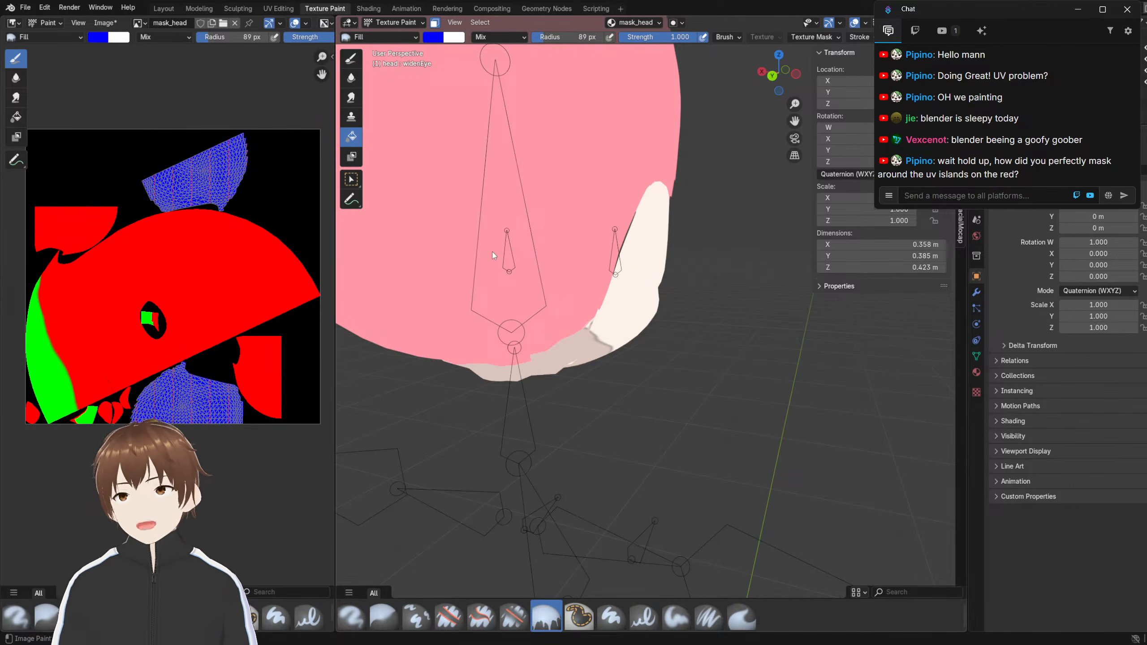
pyautogui.scroll(-6, 416, 69)
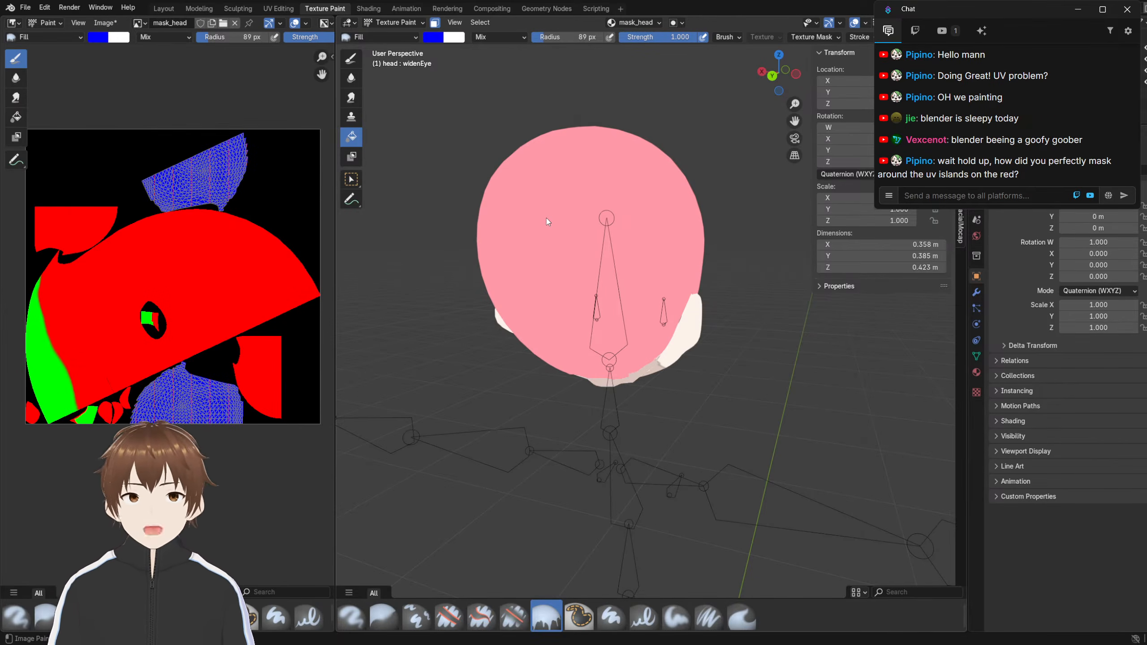
pyautogui.moveTo(648, 226); pyautogui.dragTo(621, 236, button='middle')
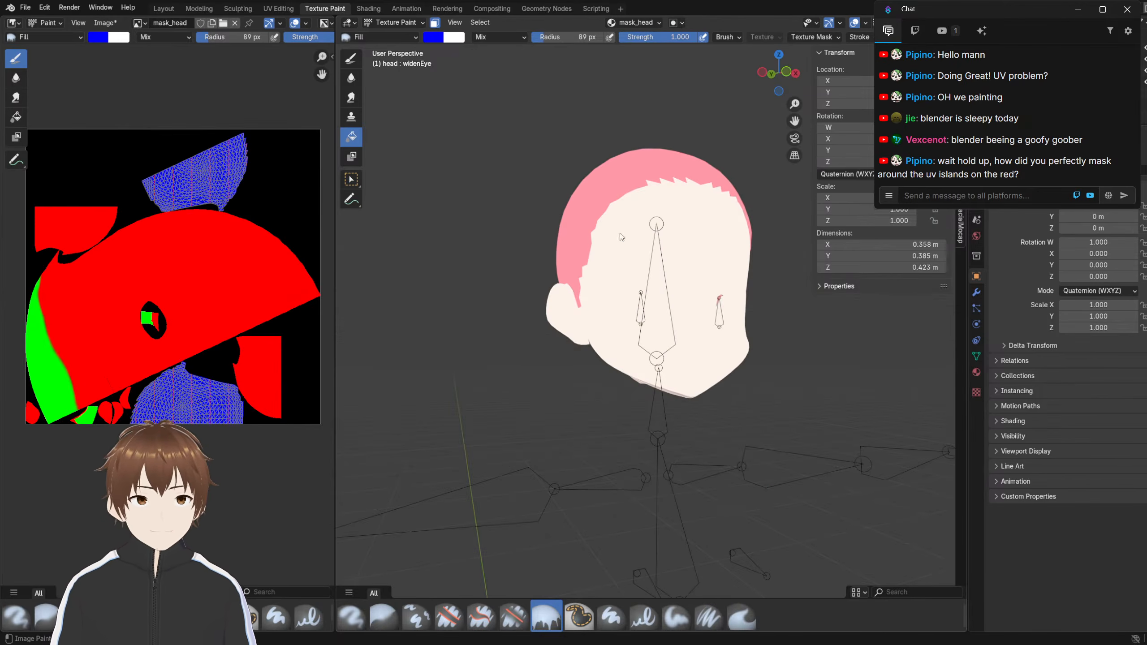
# Add the linked face island to the selection in Edit Mode and try moving it away from the head, cancelling the move
pyautogui.click(382, 22)
pyautogui.click(393, 49)
pyautogui.press('l')
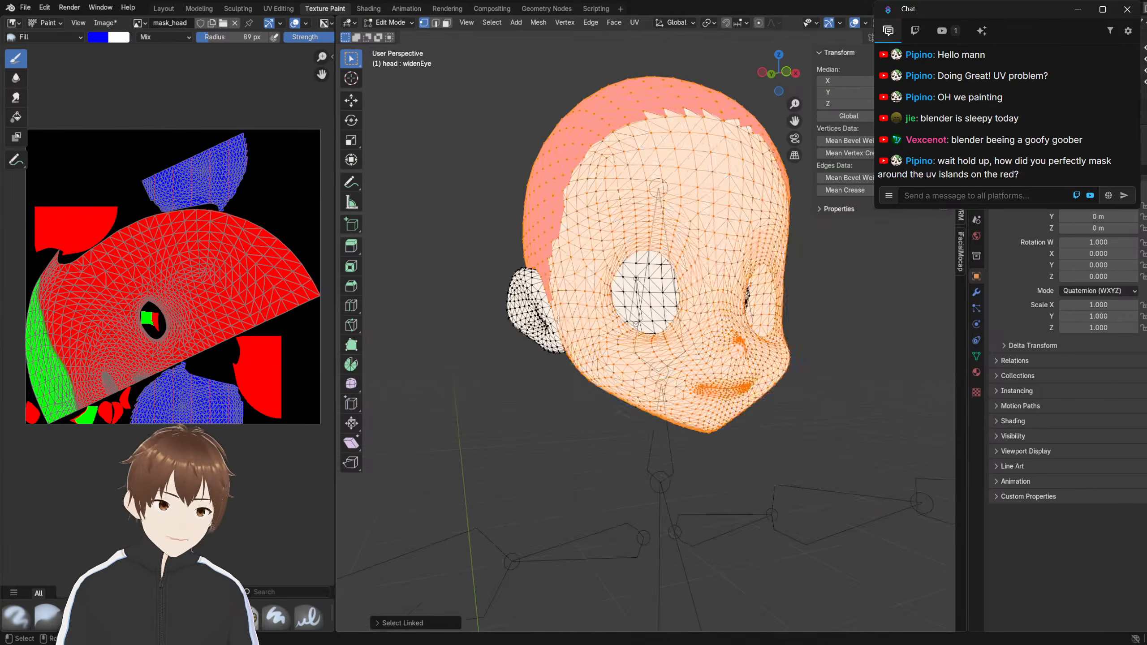
pyautogui.moveTo(595, 322); pyautogui.dragTo(632, 315, button='middle')
pyautogui.press('g')
pyautogui.press('Escape')
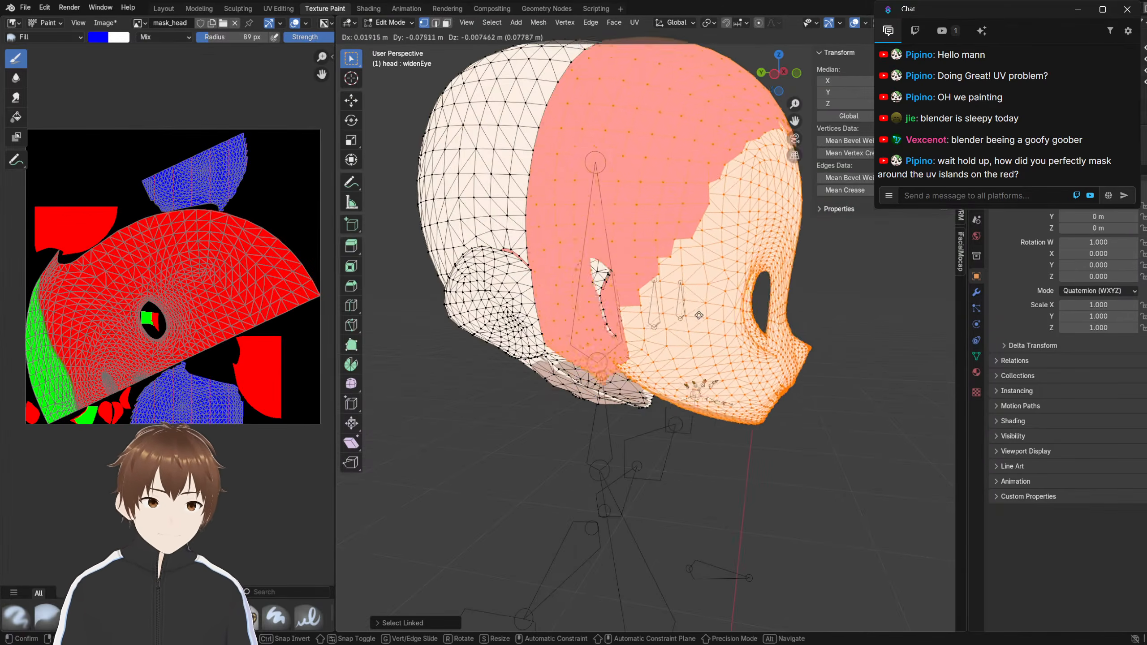
# Select only the linked face island, try moving it with the move cancelled, and return to Texture Paint
pyautogui.hotkey('alt', 'a')
pyautogui.scroll(2, 555, 225)
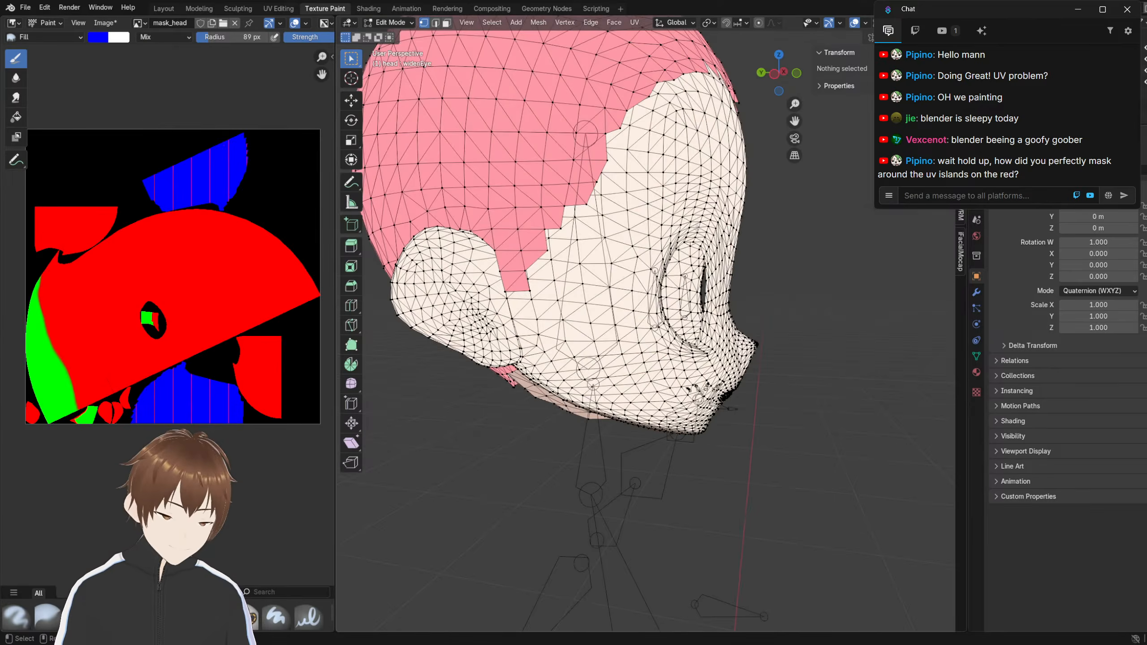
pyautogui.press('l')
pyautogui.press('g')
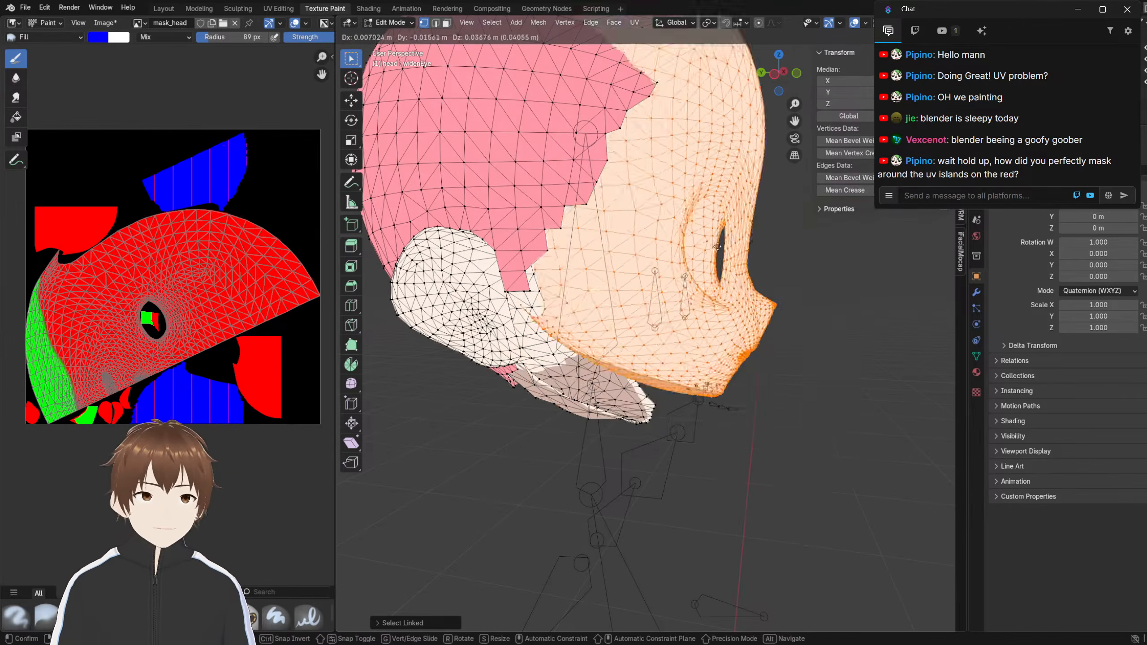
pyautogui.press('Escape')
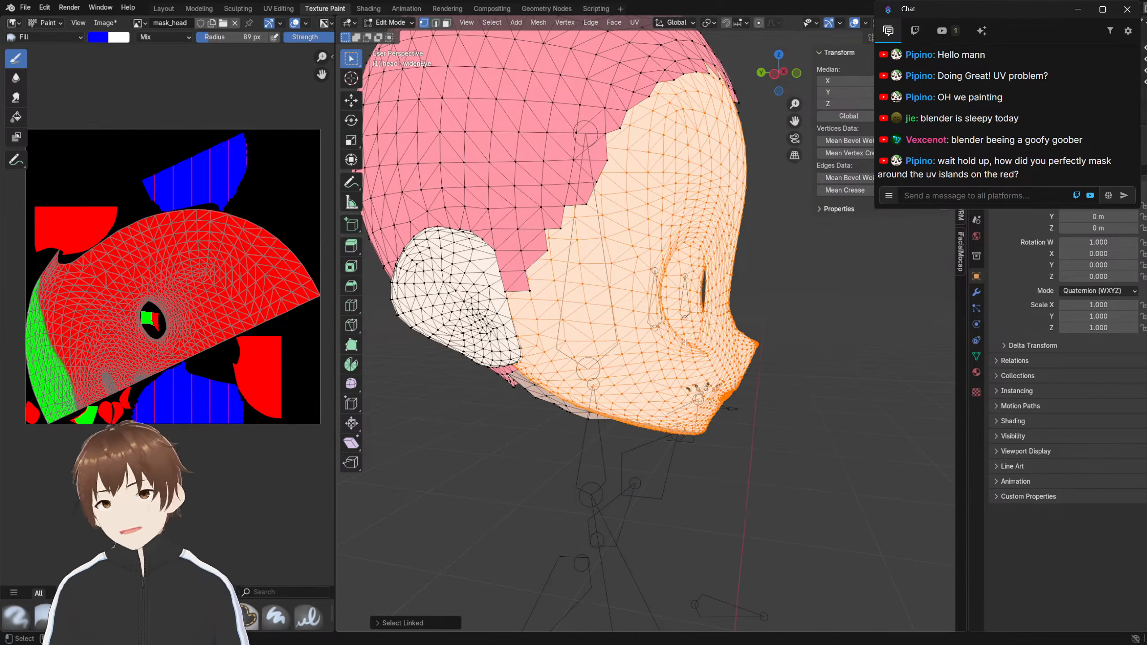
pyautogui.click(407, 24)
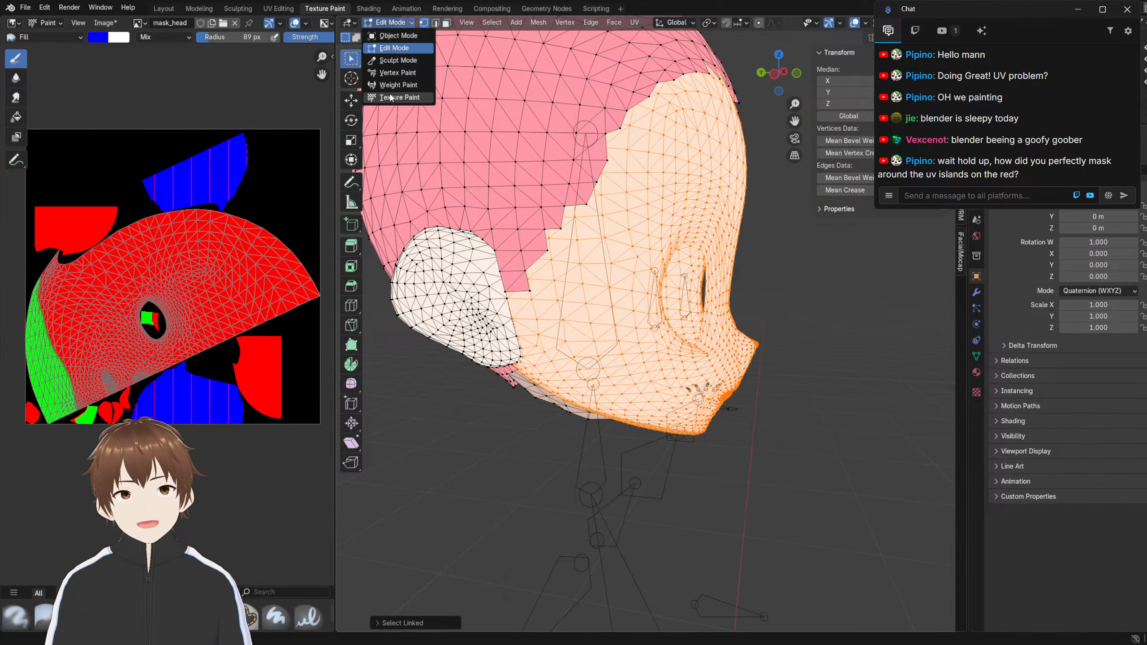
pyautogui.click(396, 94)
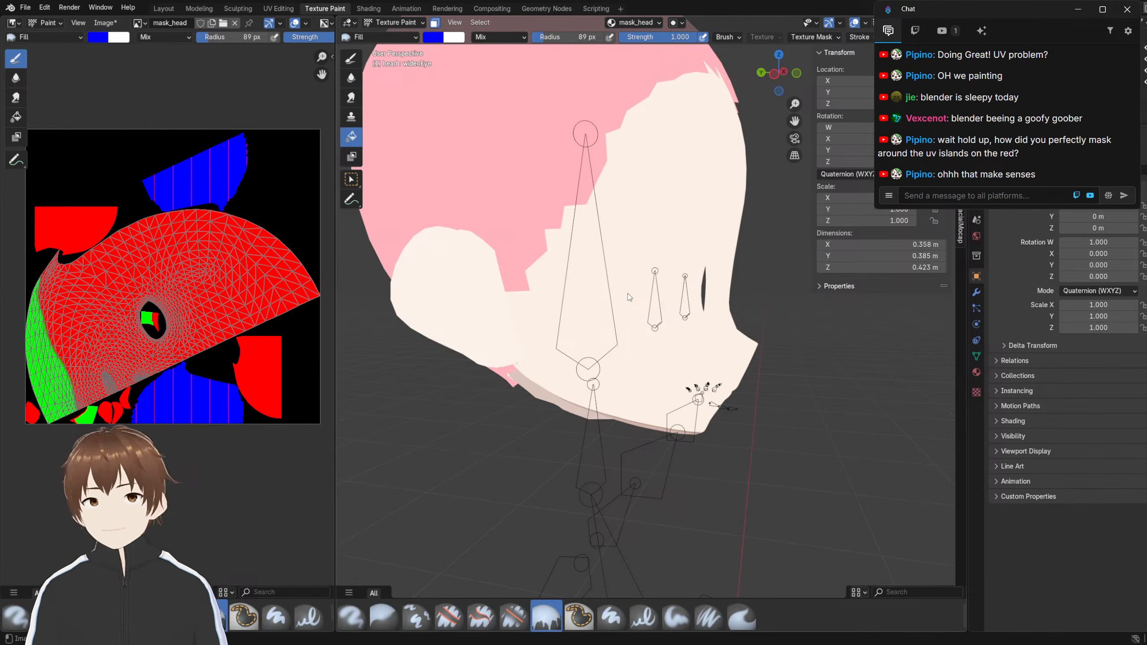
# Select the linked islands under the chin and around the neck opening in Edit Mode, and return to Texture Paint
pyautogui.scroll(-4, 635, 279)
pyautogui.moveTo(634, 280); pyautogui.dragTo(487, 250, button='middle')
pyautogui.scroll(3, 514, 251)
pyautogui.scroll(-2, 488, 249)
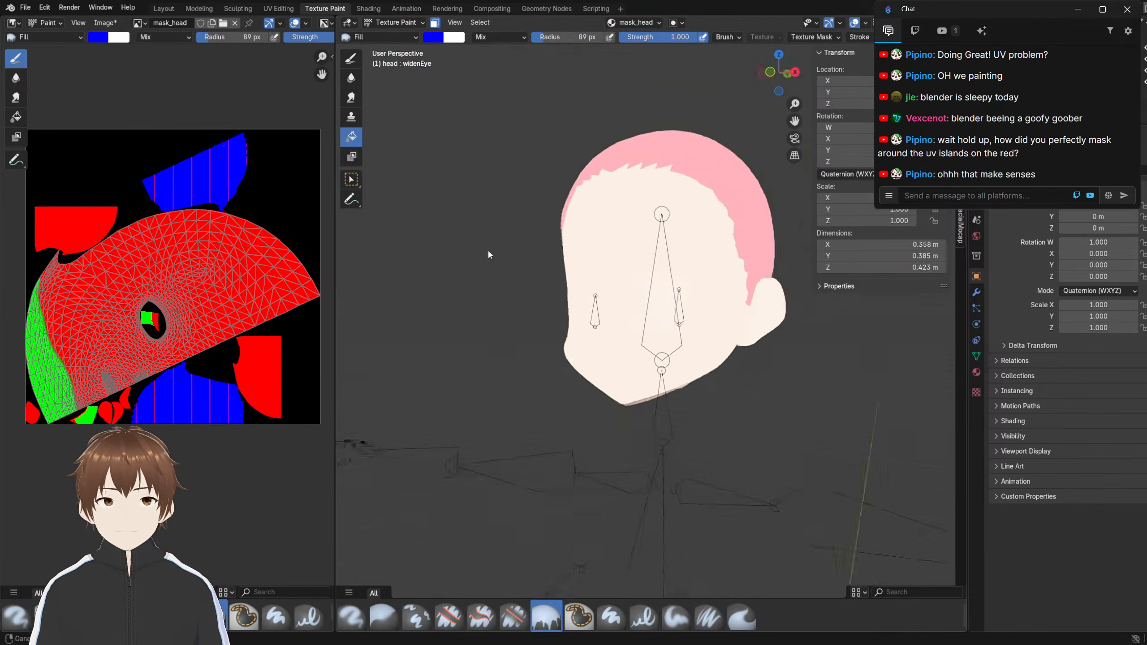
pyautogui.moveTo(459, 148); pyautogui.dragTo(497, 245, button='middle')
pyautogui.scroll(2, 456, 213)
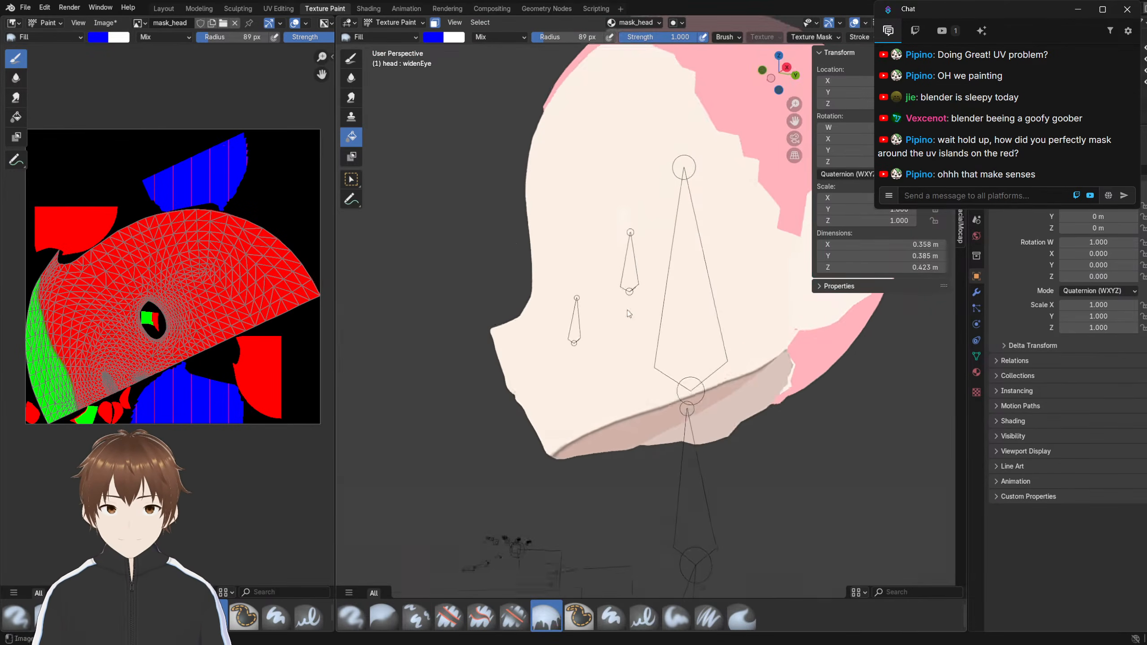
pyautogui.moveTo(629, 314); pyautogui.dragTo(381, 34, button='middle')
pyautogui.click(391, 23)
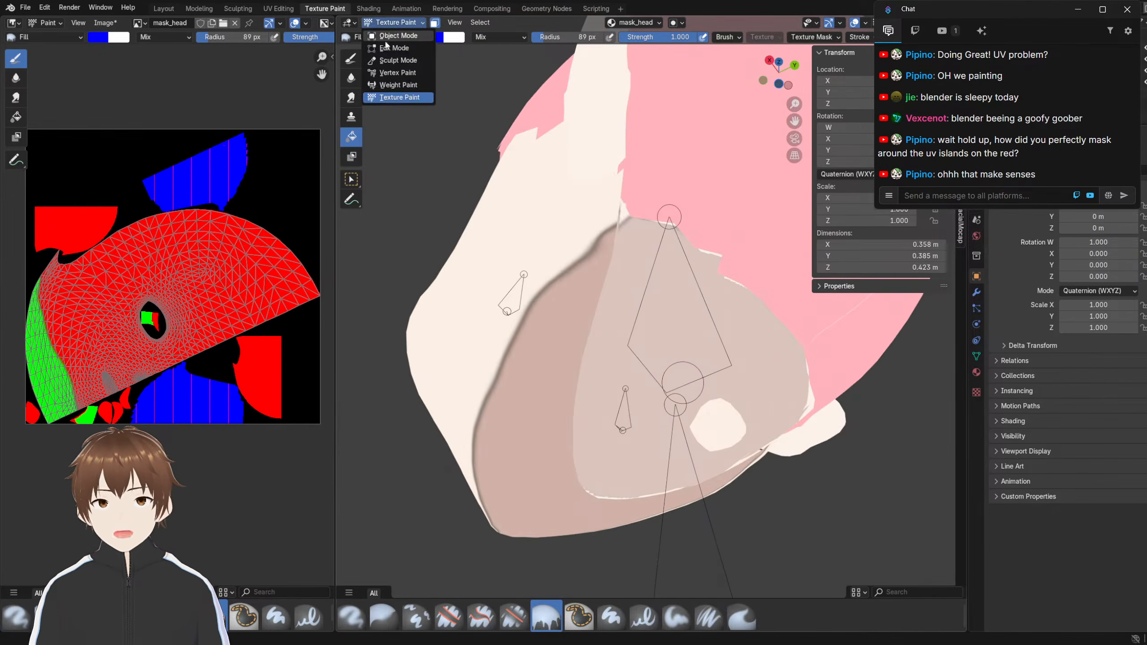
pyautogui.click(389, 45)
pyautogui.click(633, 324)
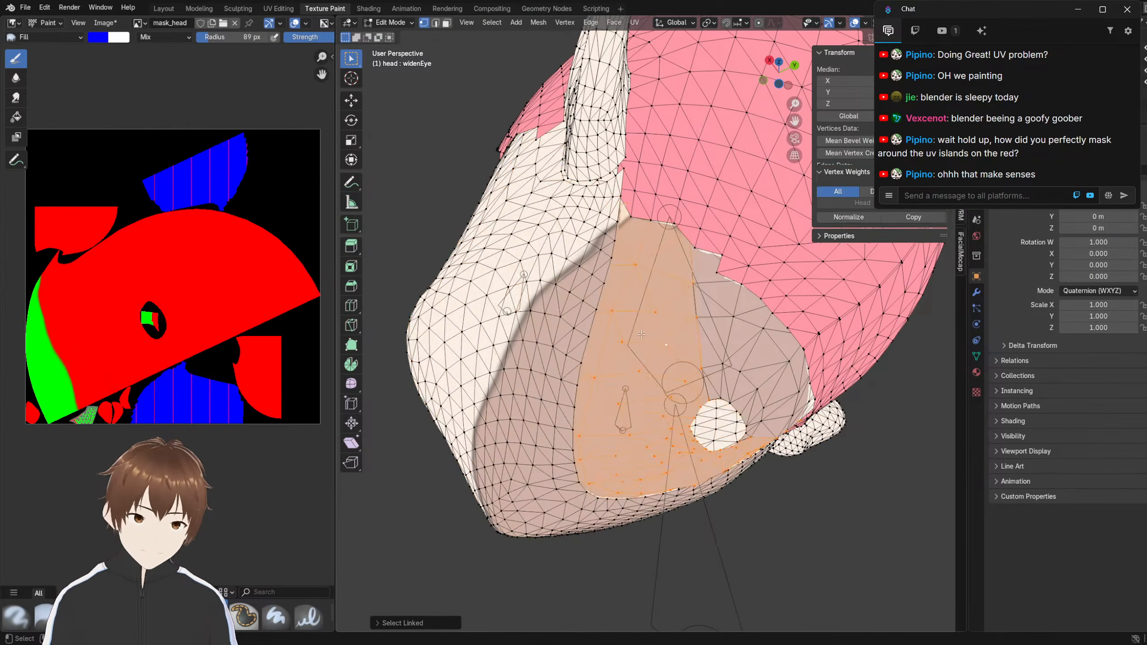
pyautogui.hotkey('ctrl', 'l')
pyautogui.moveTo(633, 325); pyautogui.dragTo(694, 343, button='middle')
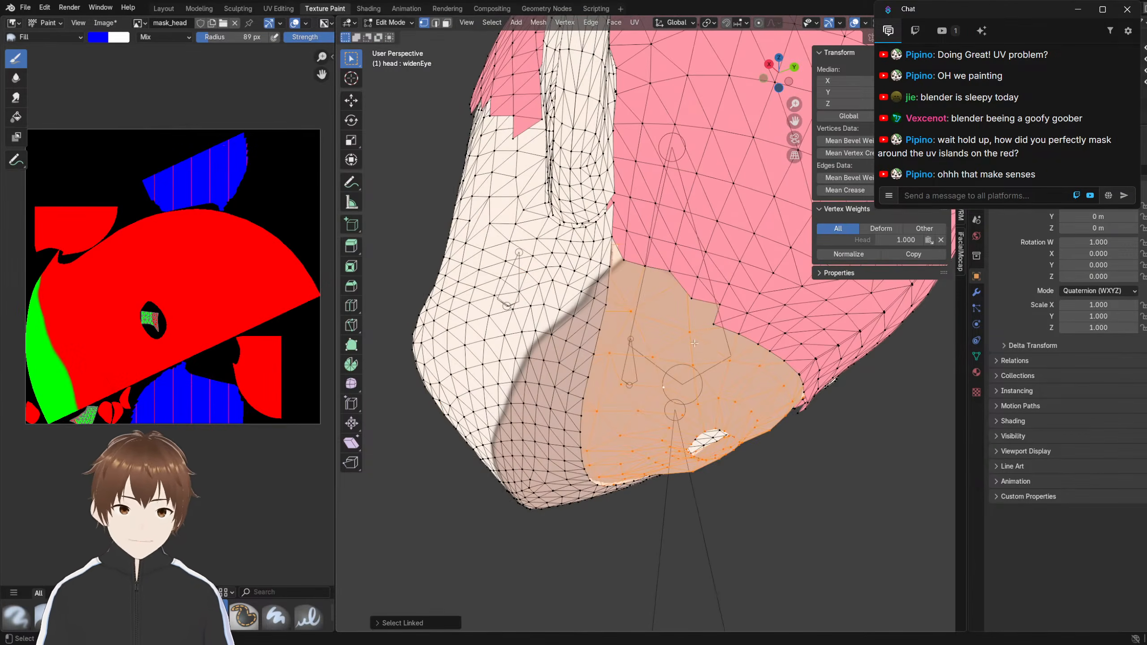
pyautogui.click(374, 23)
pyautogui.click(379, 98)
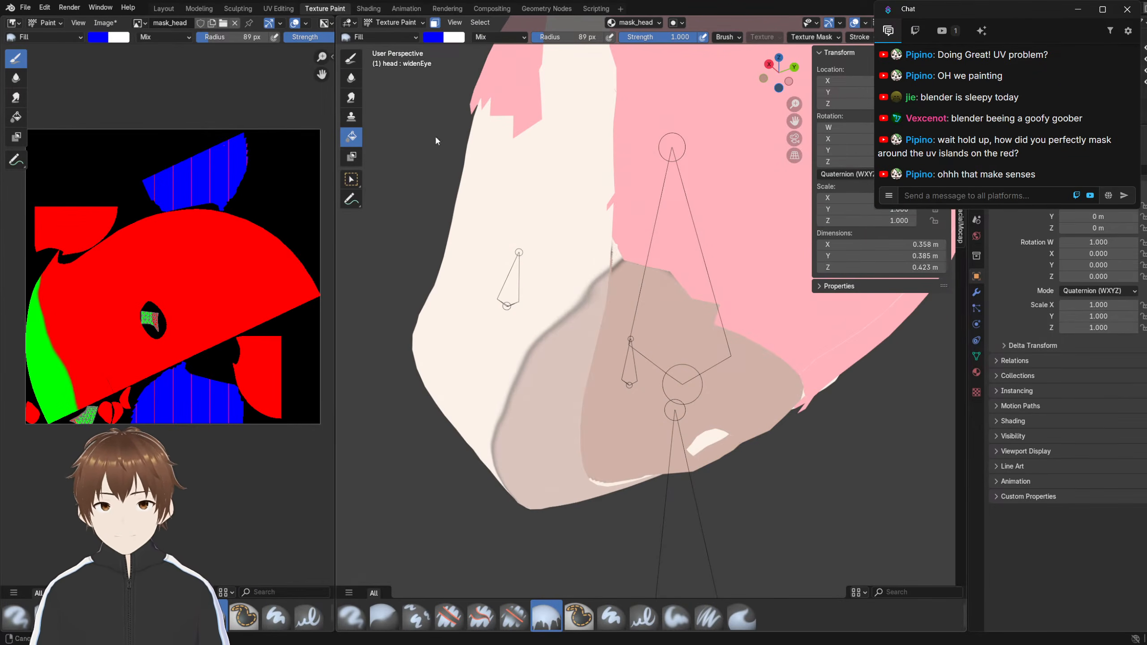
# Sample red from the head and fill the selected under-chin islands with it
pyautogui.moveTo(435, 141); pyautogui.dragTo(494, 167, button='middle')
pyautogui.hotkey('shift', 'x')
pyautogui.moveTo(565, 291); pyautogui.dragTo(512, 268, button='middle')
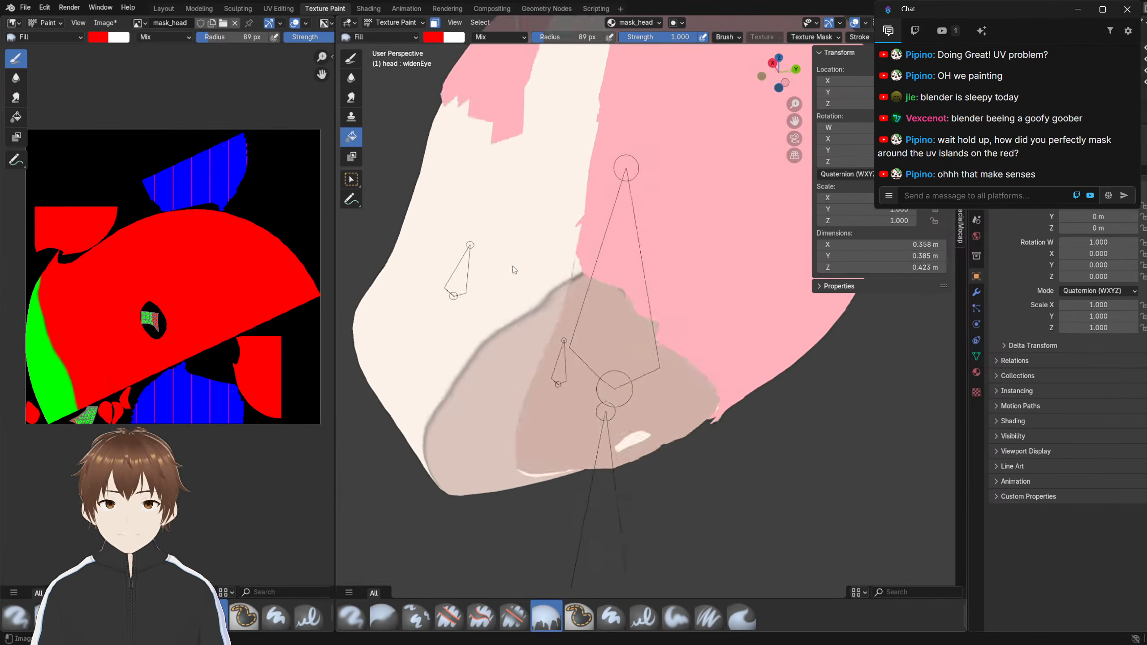
pyautogui.click(542, 313)
pyautogui.moveTo(542, 315); pyautogui.dragTo(557, 305, button='middle')
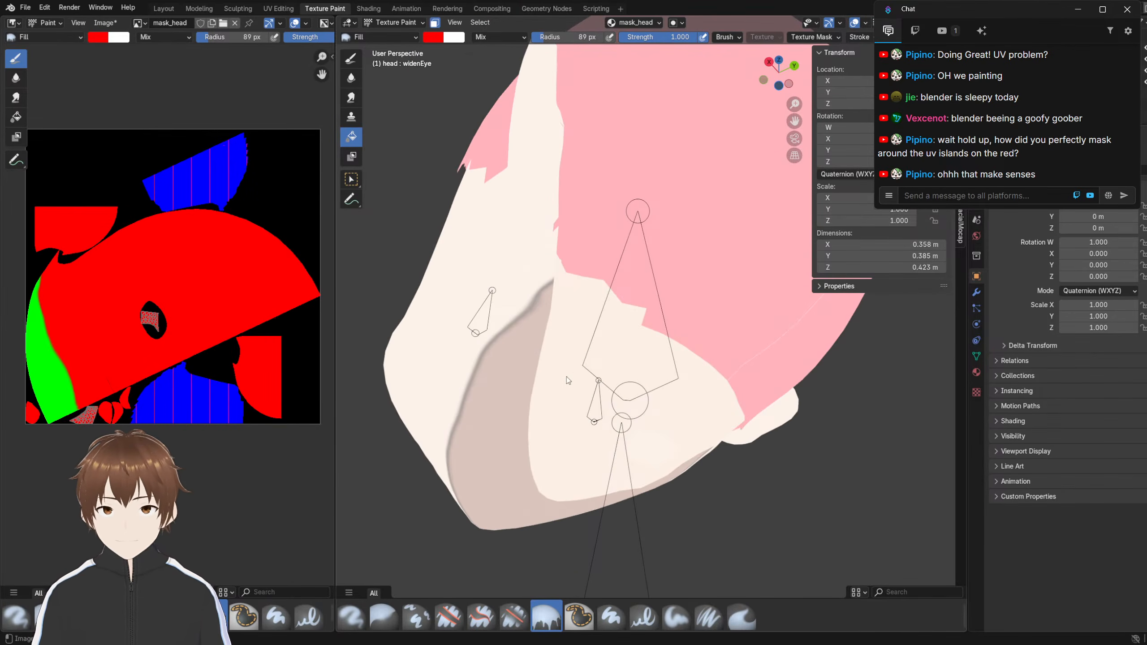
# Sample green from the jaw shadow and fill the selected under-chin islands with it
pyautogui.hotkey('shift', 'x')
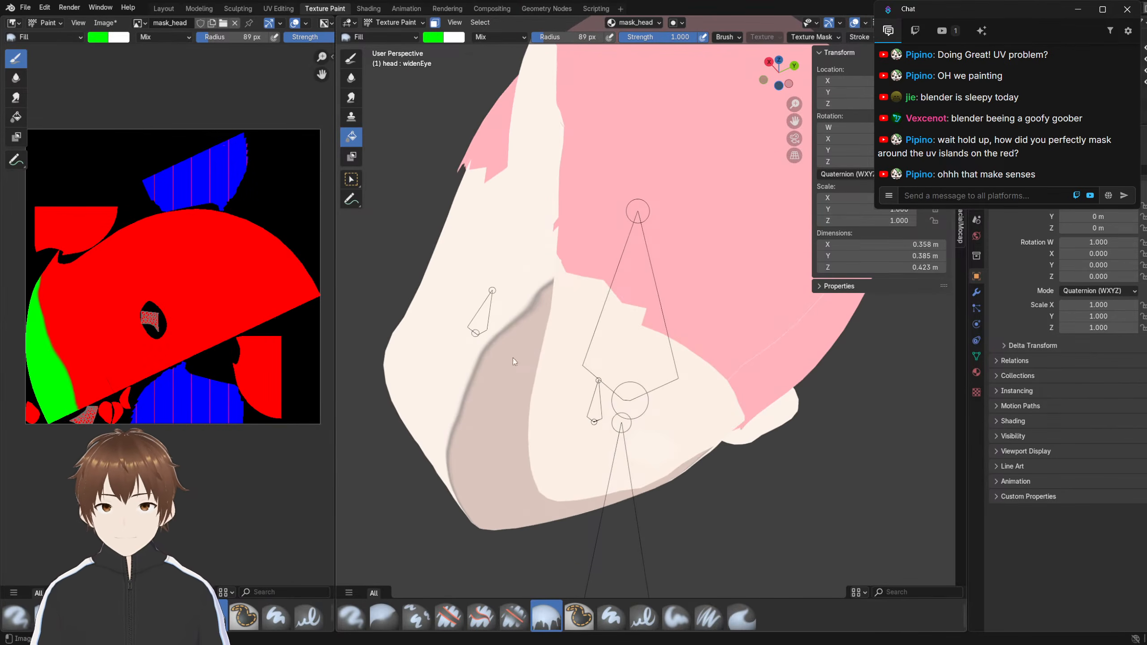
pyautogui.click(541, 365)
pyautogui.moveTo(542, 365)
pyautogui.mouseDown(button='middle')
pyautogui.moveTo(563, 368)
pyautogui.moveTo(582, 302)
pyautogui.mouseUp(button='middle')
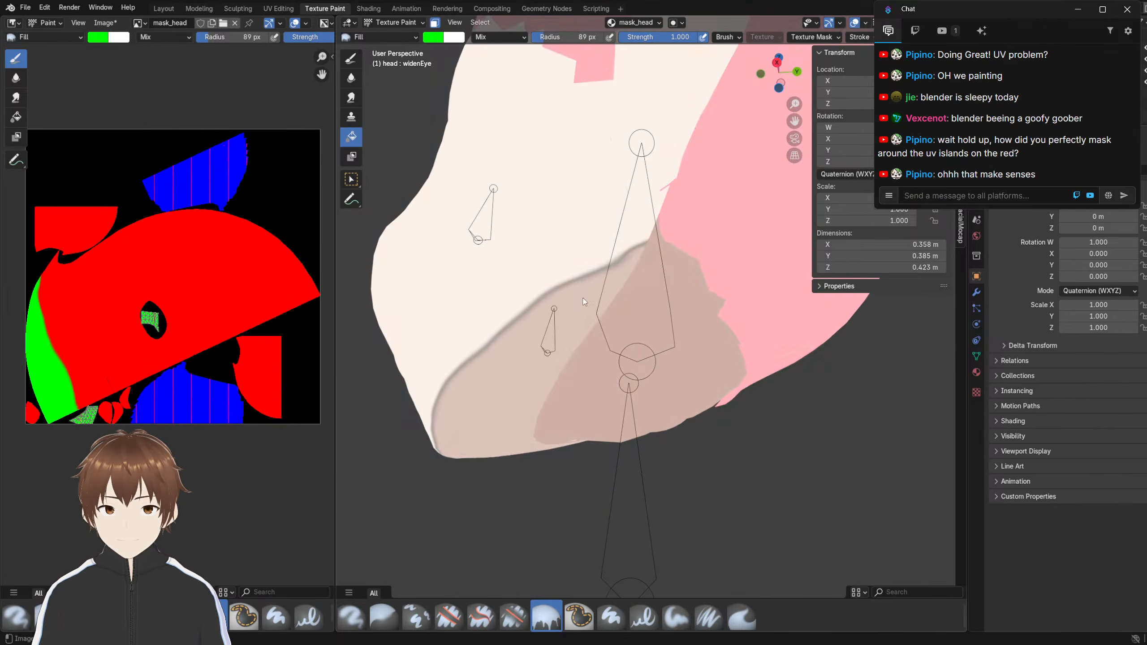
# Turn off the paint selection mask and try selecting the linked ear islands in Edit Mode
pyautogui.click(435, 22)
pyautogui.moveTo(420, 63)
pyautogui.mouseDown(button='middle')
pyautogui.moveTo(394, 124)
pyautogui.moveTo(551, 253)
pyautogui.moveTo(654, 244)
pyautogui.moveTo(740, 269)
pyautogui.moveTo(461, 260)
pyautogui.mouseUp(button='middle')
pyautogui.scroll(-3, 394, 124)
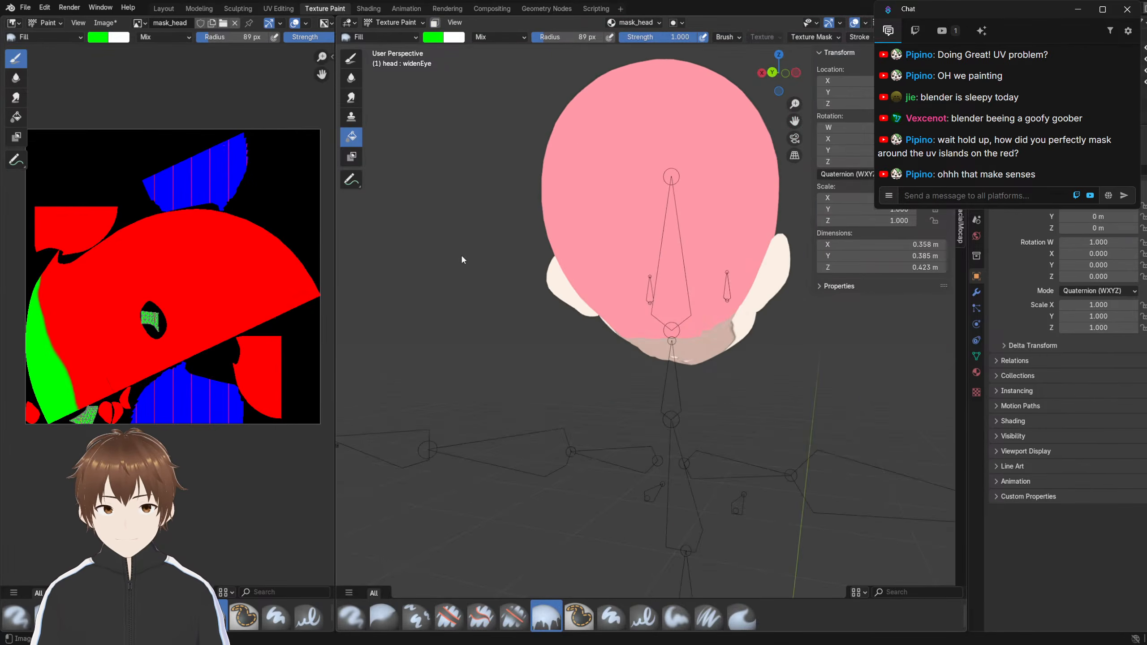
pyautogui.scroll(2, 450, 262)
pyautogui.press('Tab')
pyautogui.press('l')
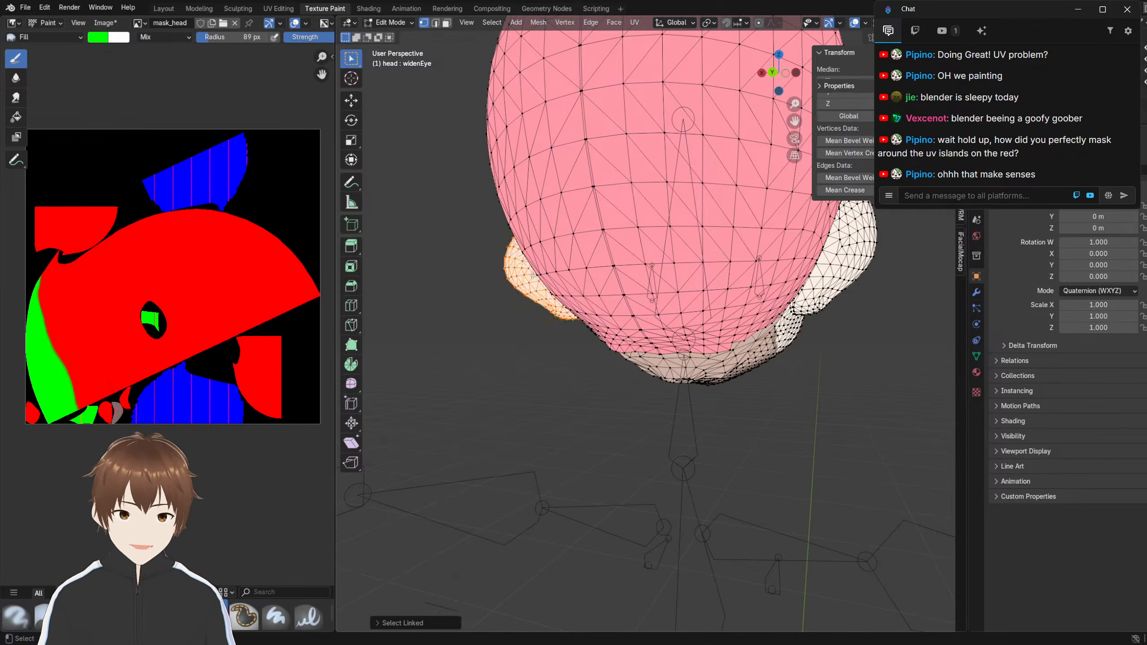
pyautogui.keyDown('shift'); pyautogui.moveTo(839, 244); pyautogui.dragTo(683, 284, button='middle'); pyautogui.keyUp('shift')
pyautogui.press('l')
pyautogui.moveTo(748, 424); pyautogui.dragTo(739, 425, button='middle')
pyautogui.click(740, 424)
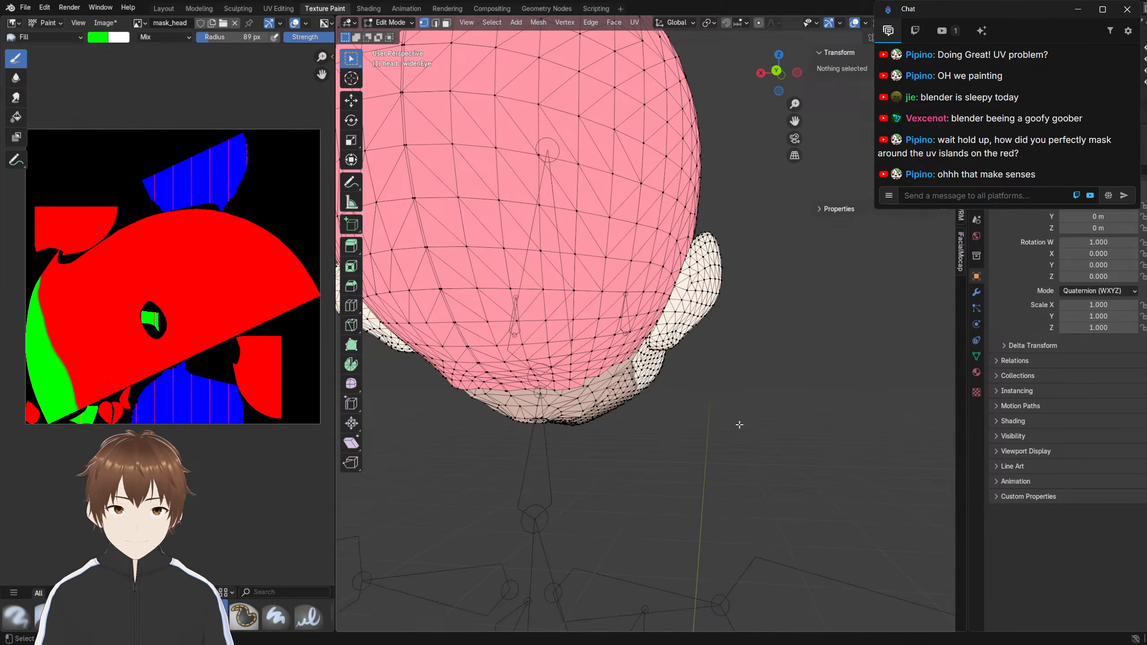
# Select the linked geometry of both ears as seen from behind, and return to Texture Paint
pyautogui.press('l')
pyautogui.click(737, 343)
pyautogui.press('l')
pyautogui.keyDown('shift'); pyautogui.moveTo(434, 248); pyautogui.dragTo(580, 248, button='middle'); pyautogui.keyUp('shift')
pyautogui.moveTo(580, 248); pyautogui.dragTo(549, 275, button='middle')
pyautogui.press('l')
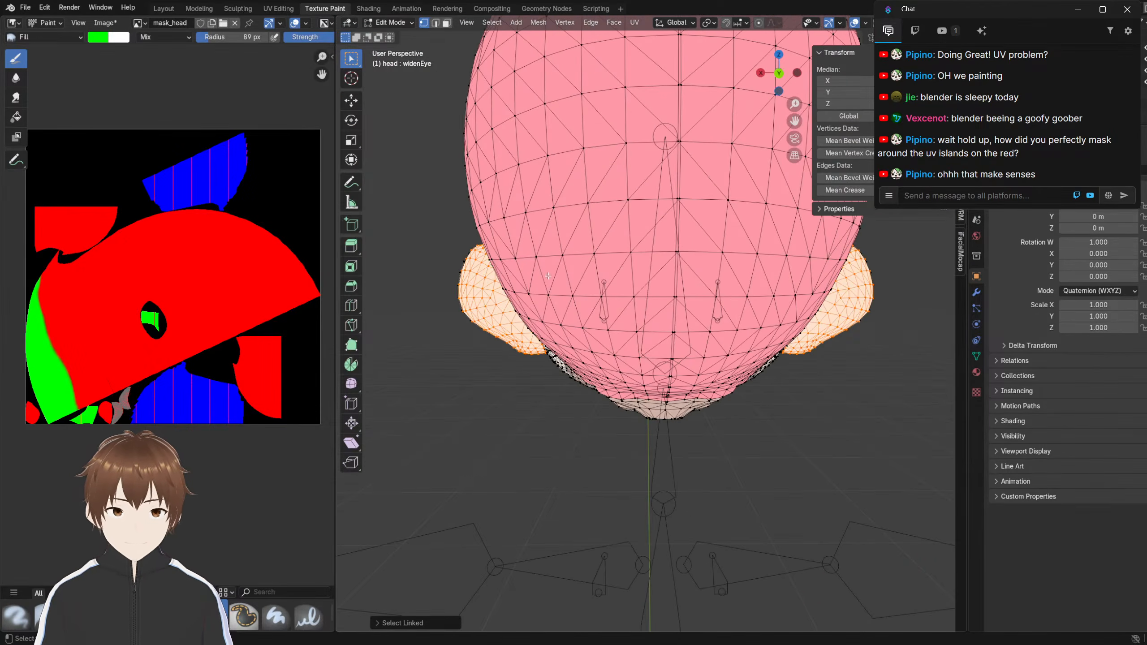
pyautogui.click(391, 22)
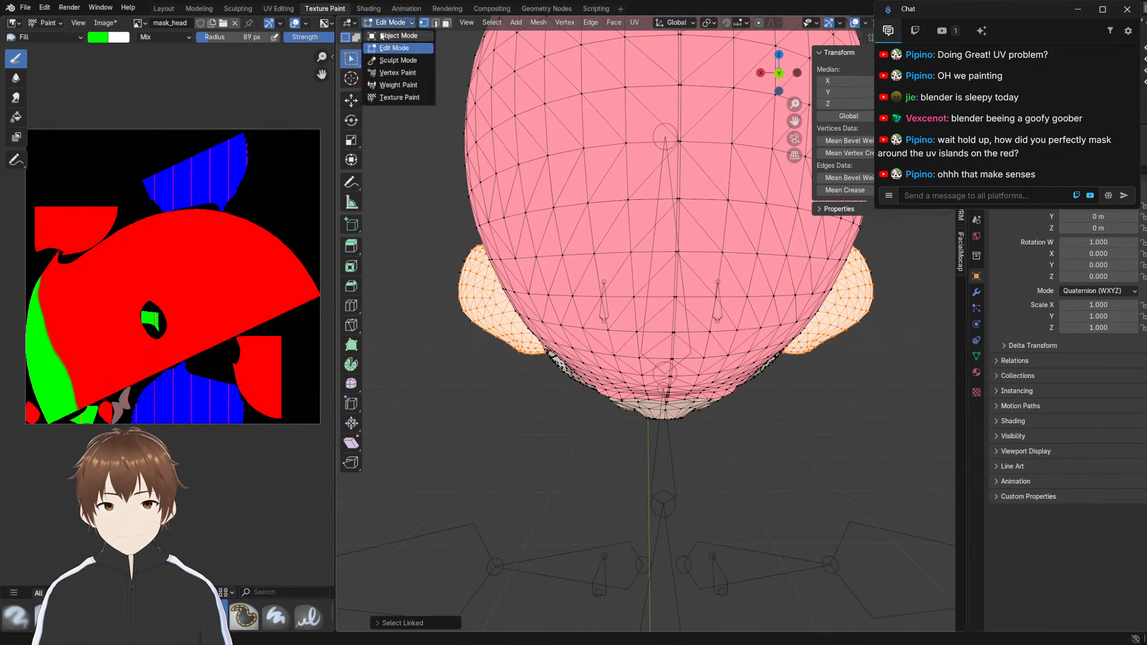
pyautogui.click(389, 98)
# Try to fill the back of the ear with green, and undo the fill
pyautogui.moveTo(501, 224); pyautogui.dragTo(556, 366, button='middle')
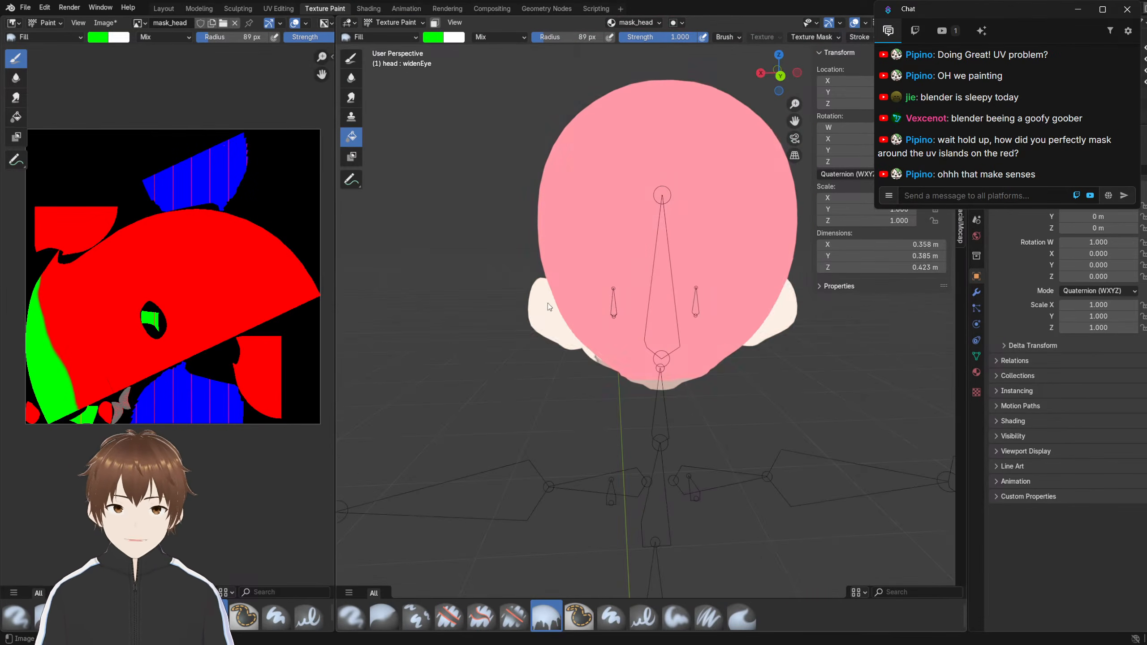
pyautogui.click(554, 321)
pyautogui.hotkey('ctrl', 'z')
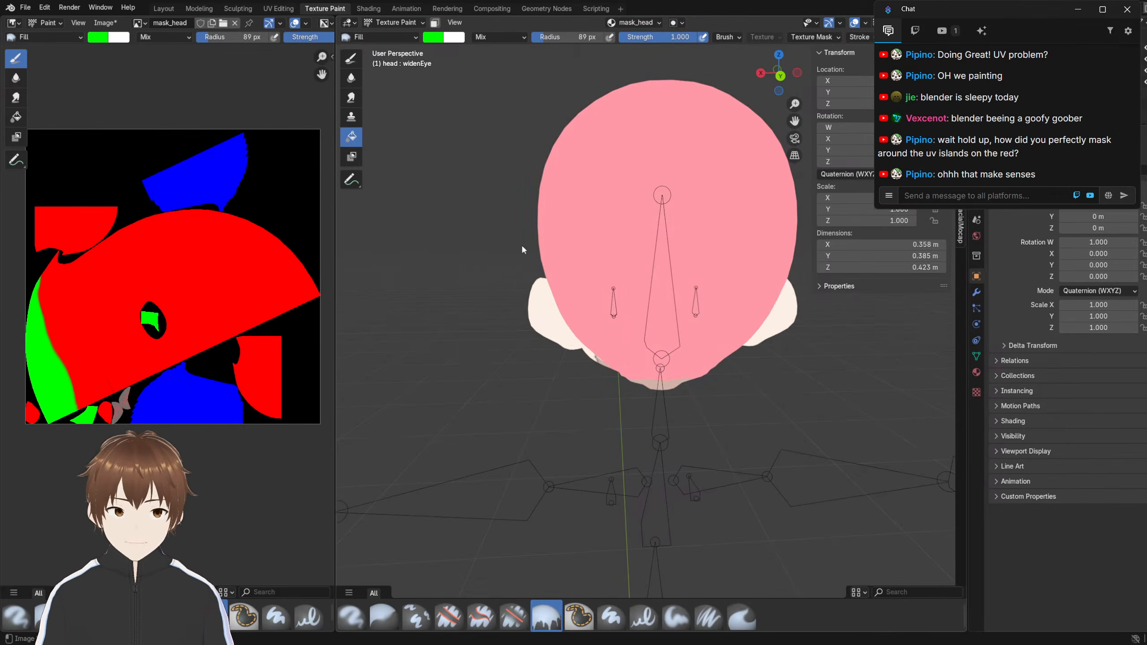
# Enable the face selection mask for painting and fill the selected ear islands with green on the mask_head texture
pyautogui.click(435, 22)
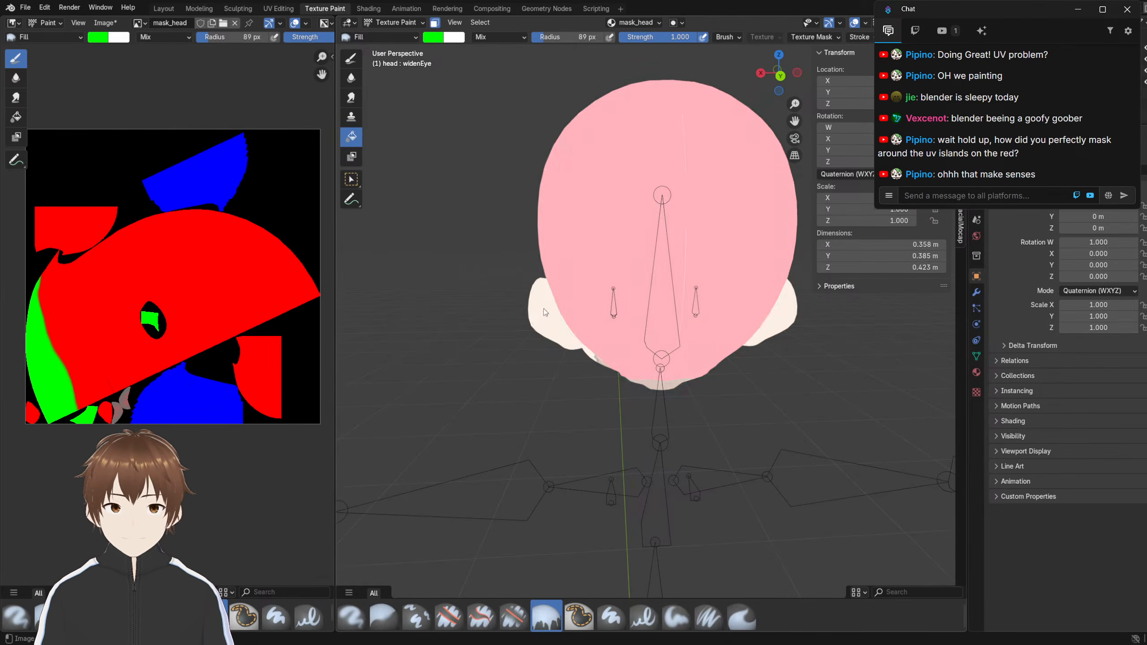
pyautogui.moveTo(543, 309); pyautogui.dragTo(572, 272, button='middle')
pyautogui.scroll(-1, 595, 277)
pyautogui.scroll(3, 540, 273)
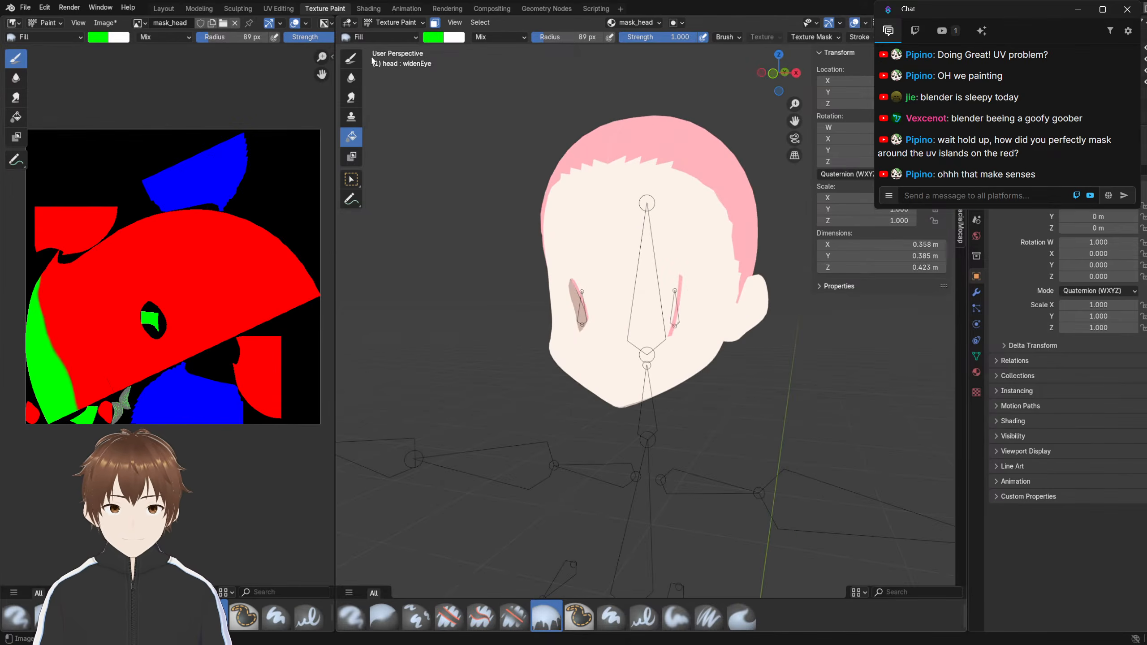
# Return the head to Object Mode and save the painted mask_head image to a file
pyautogui.click(377, 25)
pyautogui.click(392, 38)
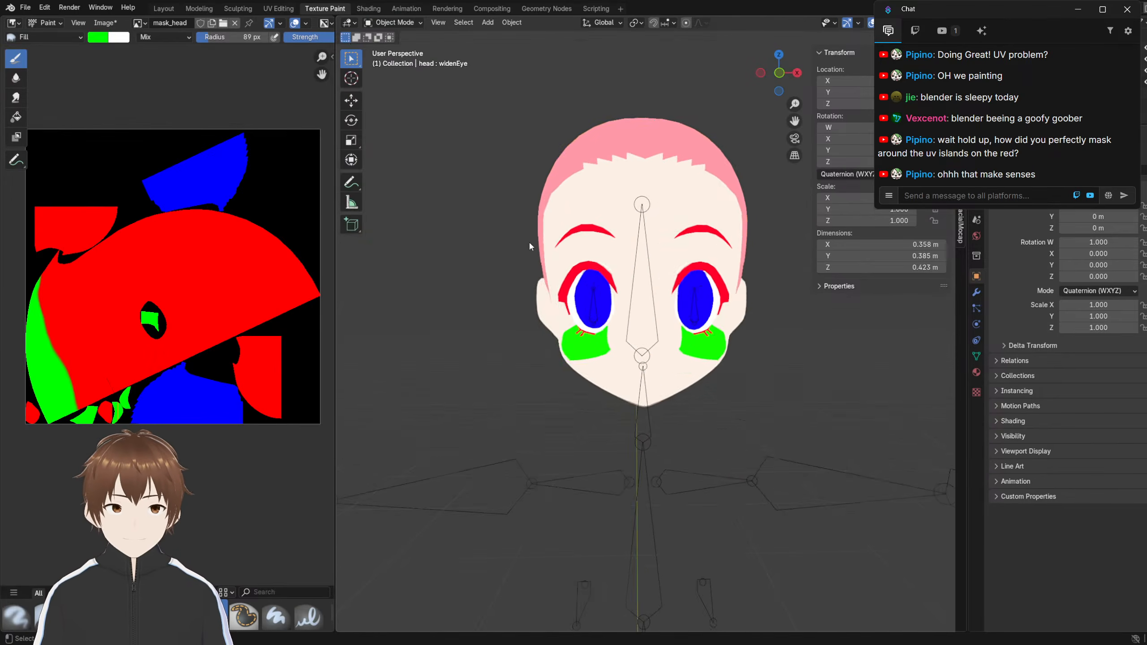
pyautogui.moveTo(460, 269); pyautogui.dragTo(504, 271, button='middle')
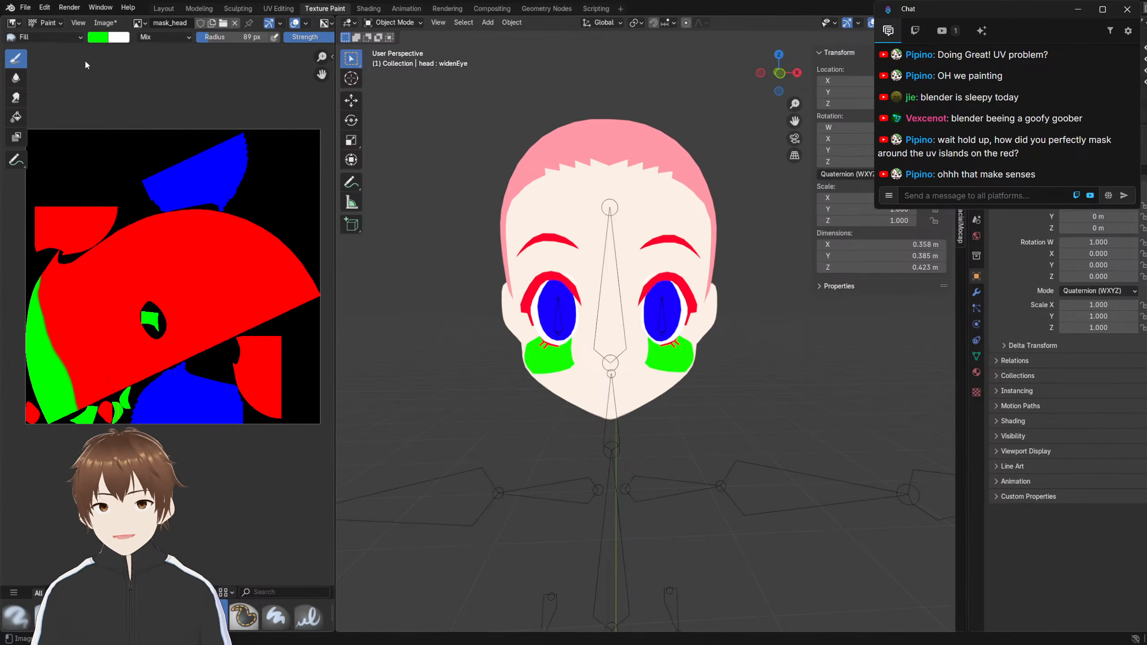
pyautogui.click(100, 22)
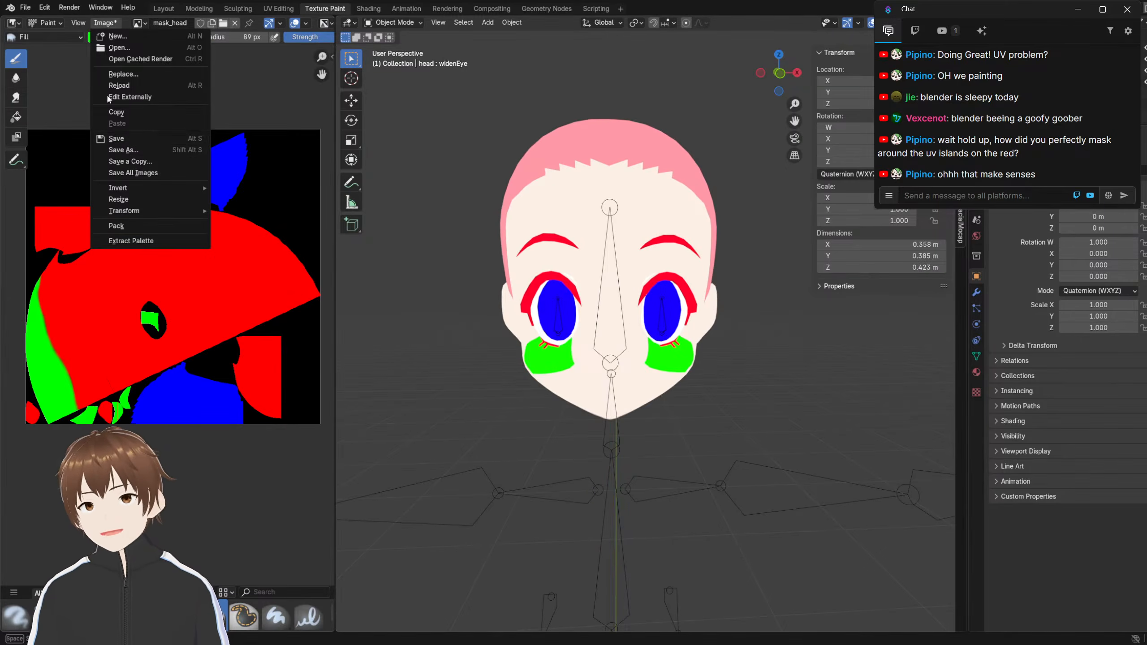
pyautogui.click(116, 151)
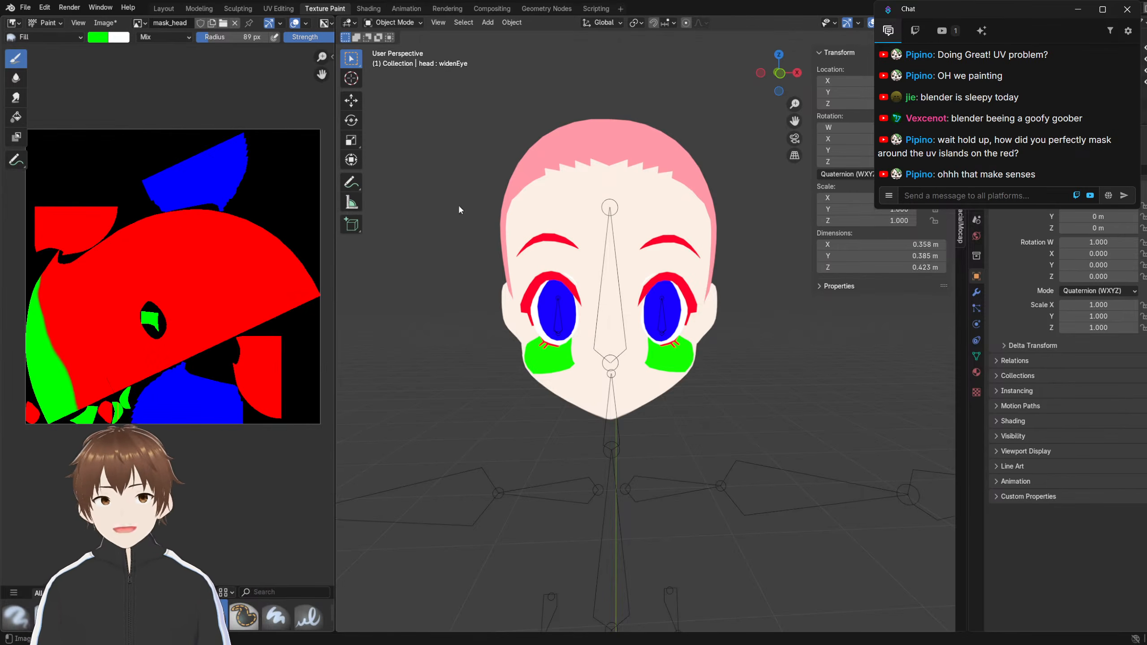
pyautogui.click(825, 498)
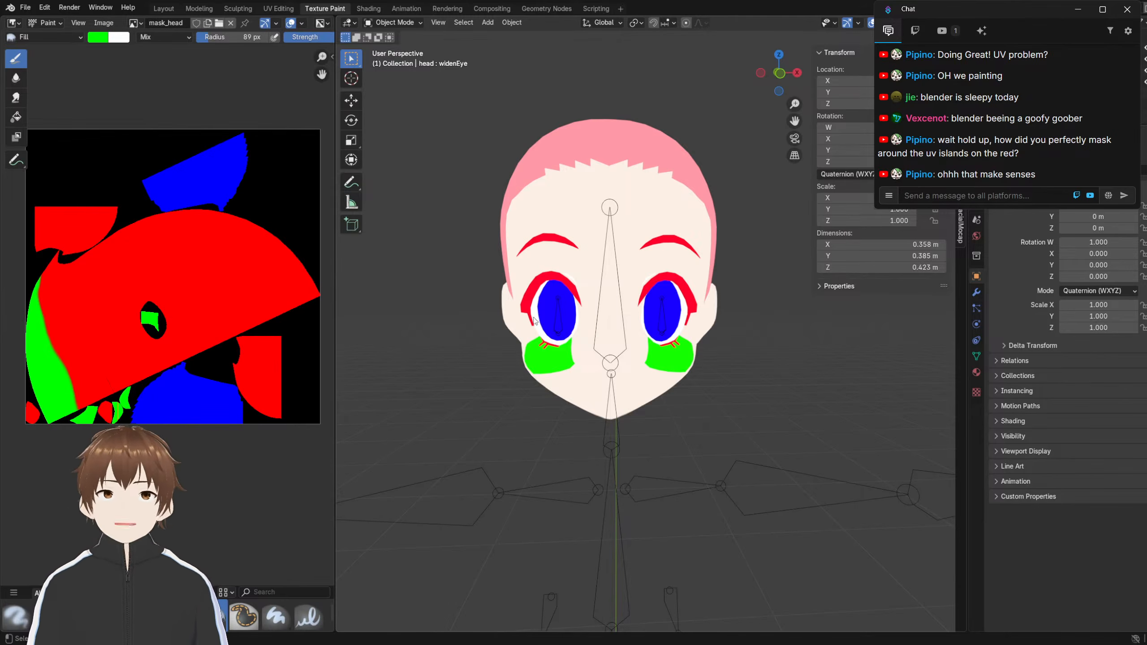
# Examine the head material's node setup in the Shading workspace, from the head_base and mask_head textures through the Mix nodes to the output
pyautogui.scroll(3, 501, 311)
pyautogui.moveTo(534, 322); pyautogui.dragTo(542, 293, button='middle')
pyautogui.scroll(2, 558, 315)
pyautogui.scroll(-3, 549, 306)
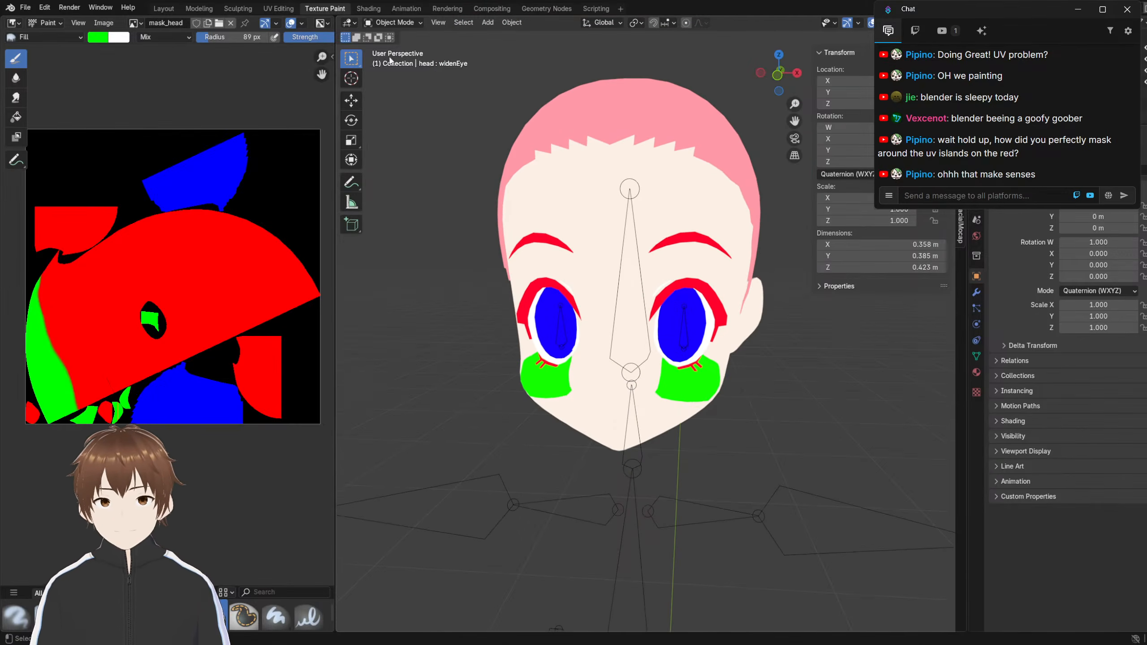
pyautogui.click(371, 10)
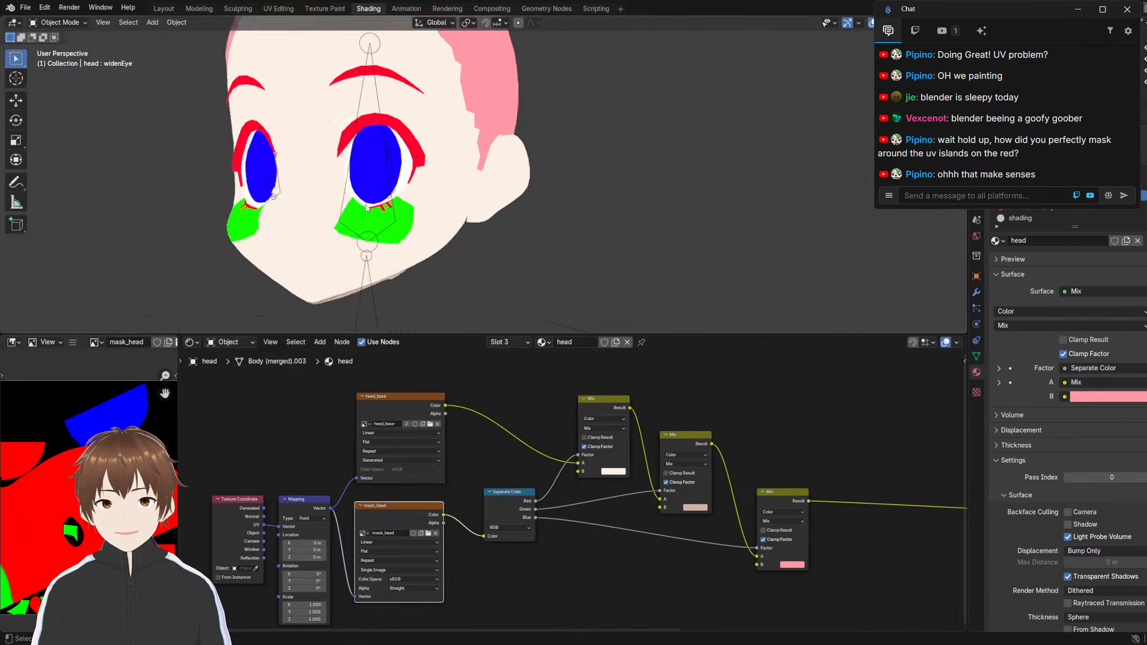
pyautogui.scroll(-3, 587, 253)
pyautogui.moveTo(565, 253); pyautogui.dragTo(600, 254, button='middle')
pyautogui.scroll(-2, 475, 485)
pyautogui.scroll(-1, 501, 450)
pyautogui.moveTo(503, 450)
pyautogui.mouseDown(button='middle')
pyautogui.moveTo(518, 430)
pyautogui.moveTo(474, 428)
pyautogui.mouseUp(button='middle')
pyautogui.scroll(4, 527, 430)
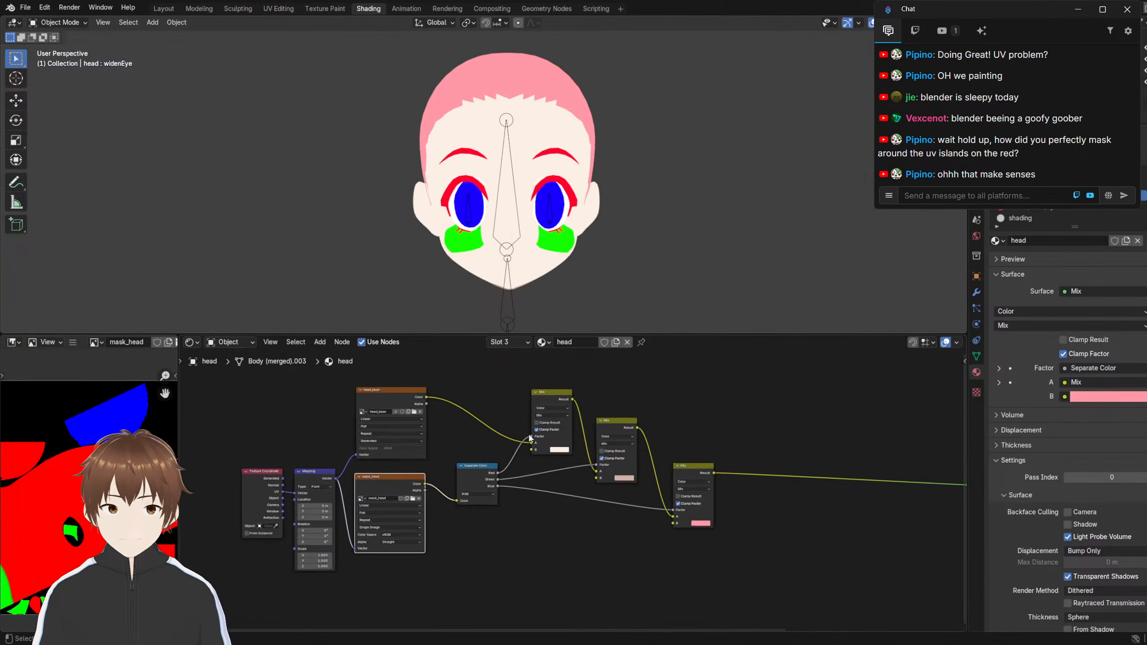
pyautogui.moveTo(630, 417); pyautogui.dragTo(561, 408, button='middle')
pyautogui.scroll(-5, 561, 407)
pyautogui.scroll(1, 591, 426)
pyautogui.scroll(1, 588, 434)
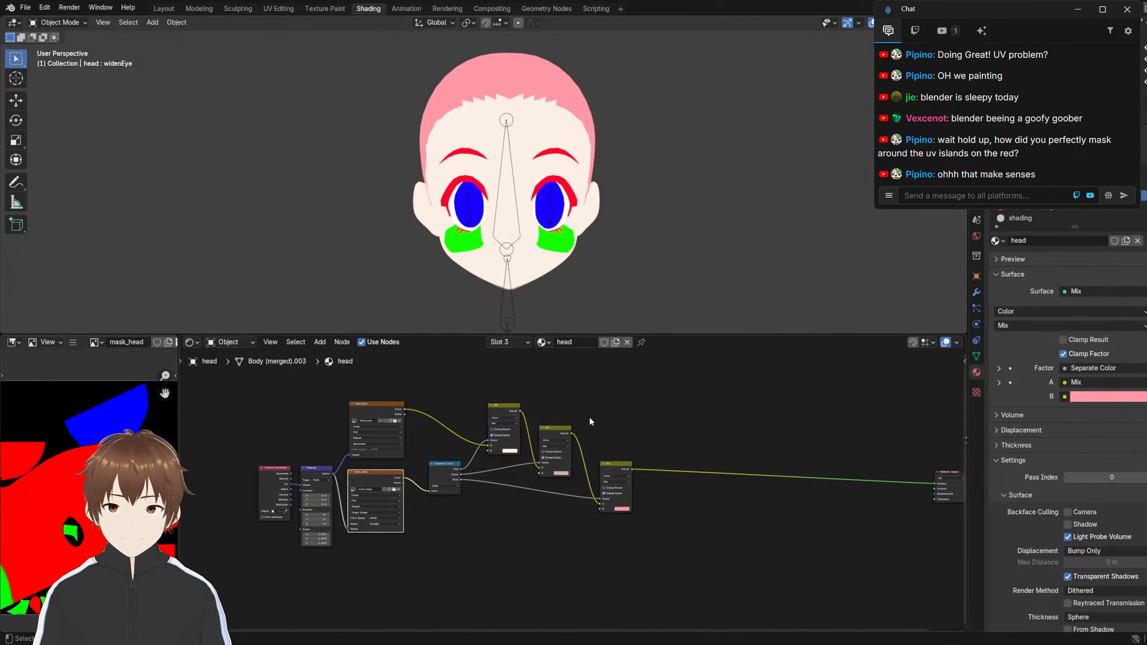
pyautogui.moveTo(668, 385); pyautogui.dragTo(233, 568)
pyautogui.scroll(5, 358, 437)
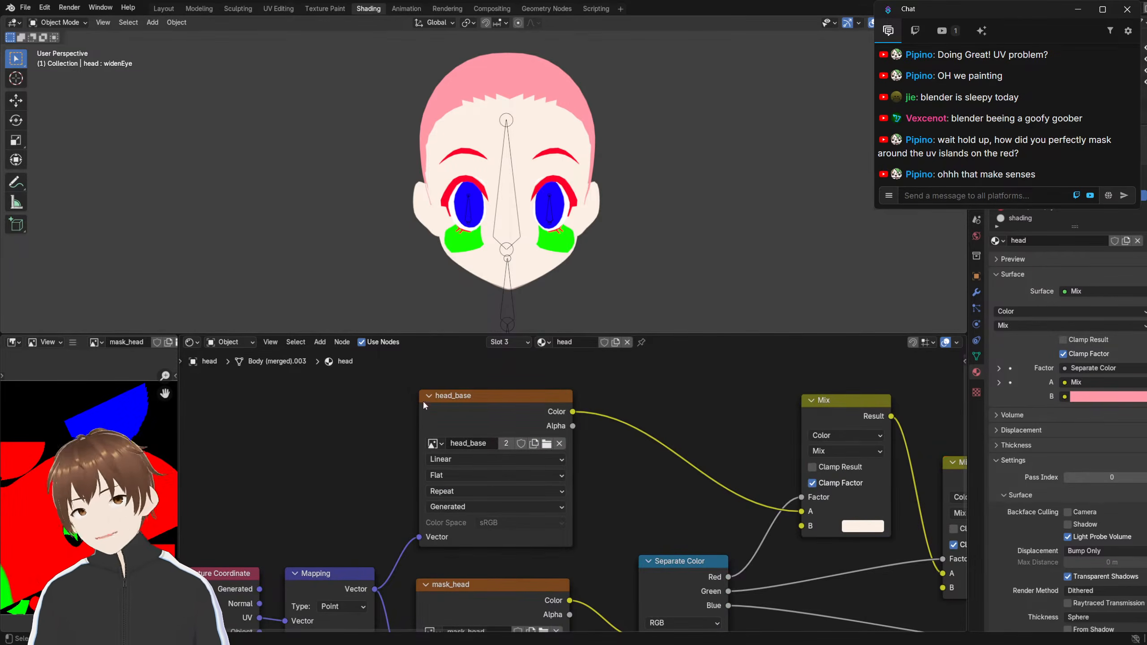
# Compare the shaded head with the flat reference artwork in the Layout workspace
pyautogui.scroll(4, 425, 272)
pyautogui.keyDown('shift'); pyautogui.moveTo(434, 244); pyautogui.dragTo(422, 211, button='middle'); pyautogui.keyUp('shift')
pyautogui.click(167, 12)
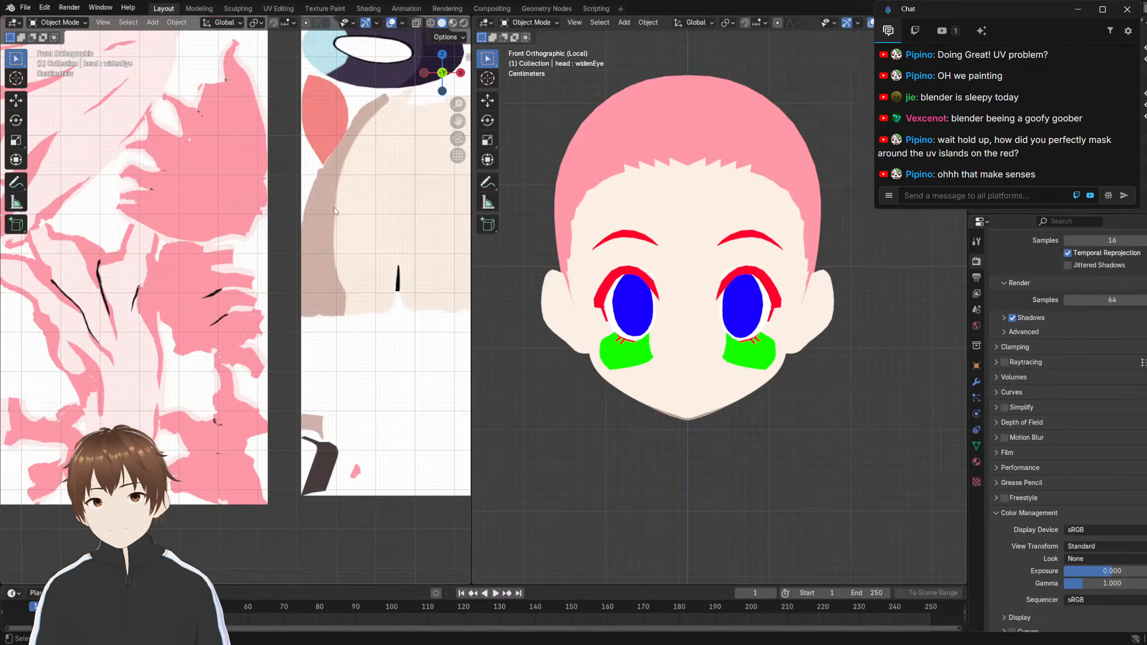
pyautogui.scroll(-1, 597, 348)
pyautogui.scroll(4, 600, 339)
pyautogui.moveTo(606, 330); pyautogui.dragTo(653, 289, button='middle')
pyautogui.scroll(-3, 652, 289)
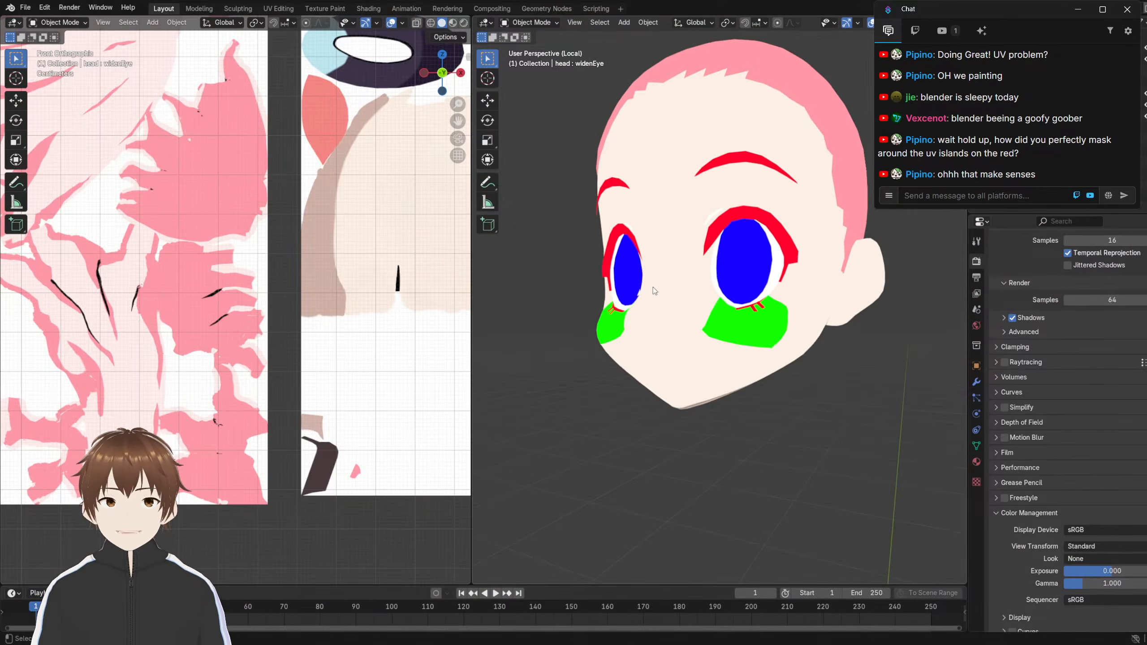
pyautogui.scroll(1, 447, 280)
pyautogui.keyDown('shift'); pyautogui.moveTo(638, 225); pyautogui.dragTo(653, 239, button='middle'); pyautogui.keyUp('shift')
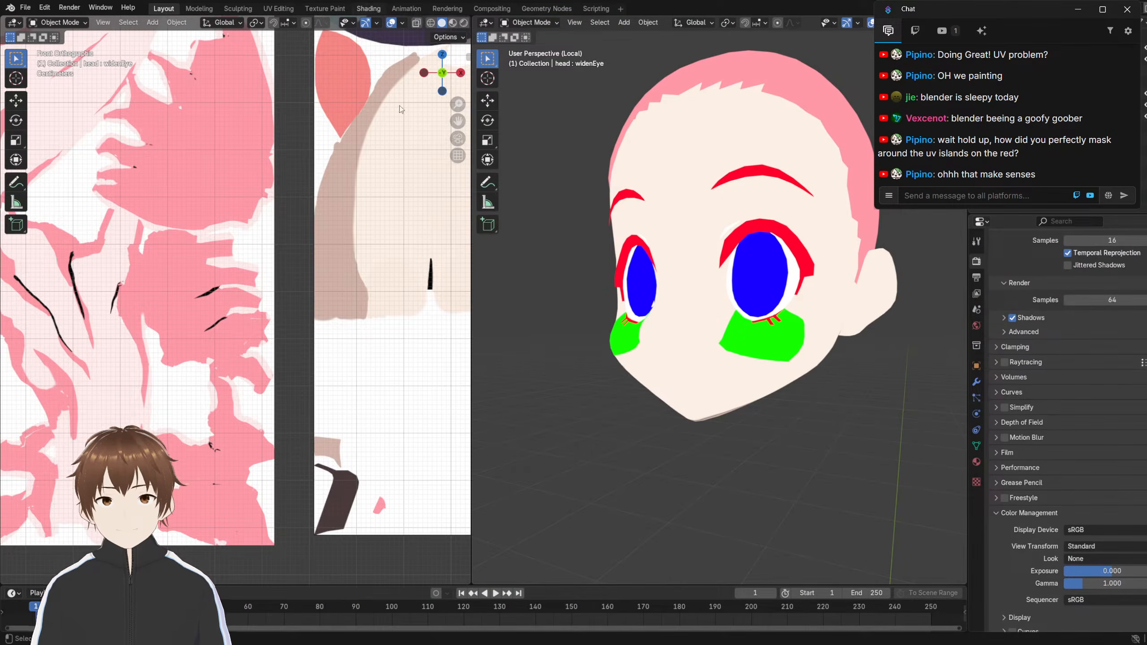
# Set the blending mode of the first Mix node, fed by head_base and the red mask channel, to Multiply
pyautogui.click(368, 9)
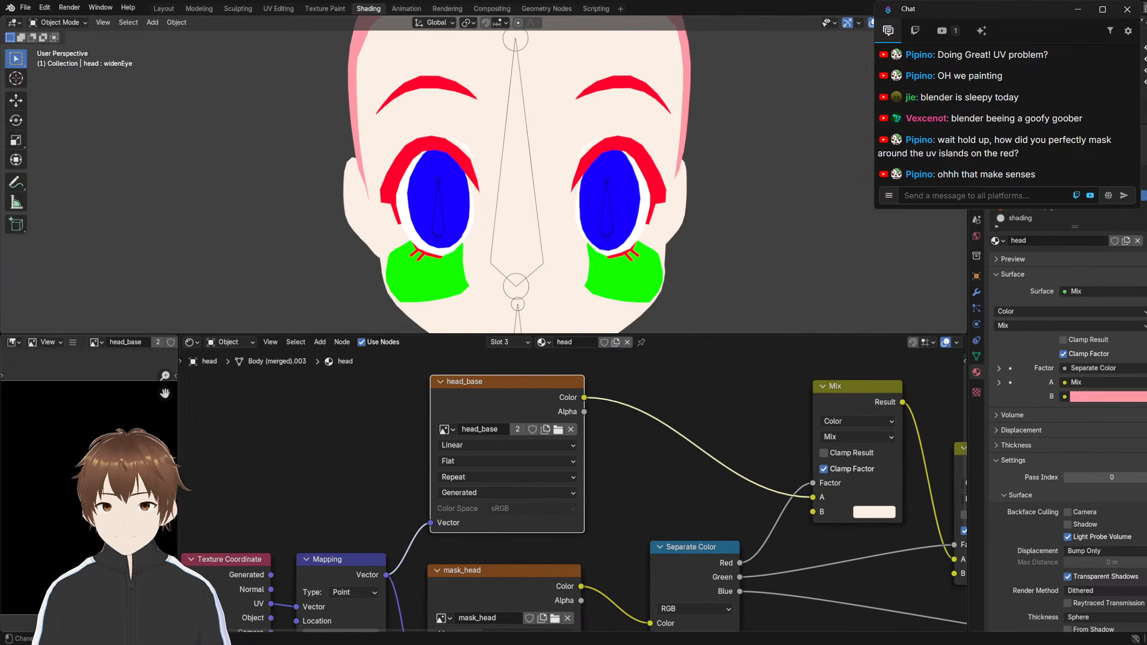
pyautogui.scroll(-2, 102, 432)
pyautogui.scroll(1, 102, 432)
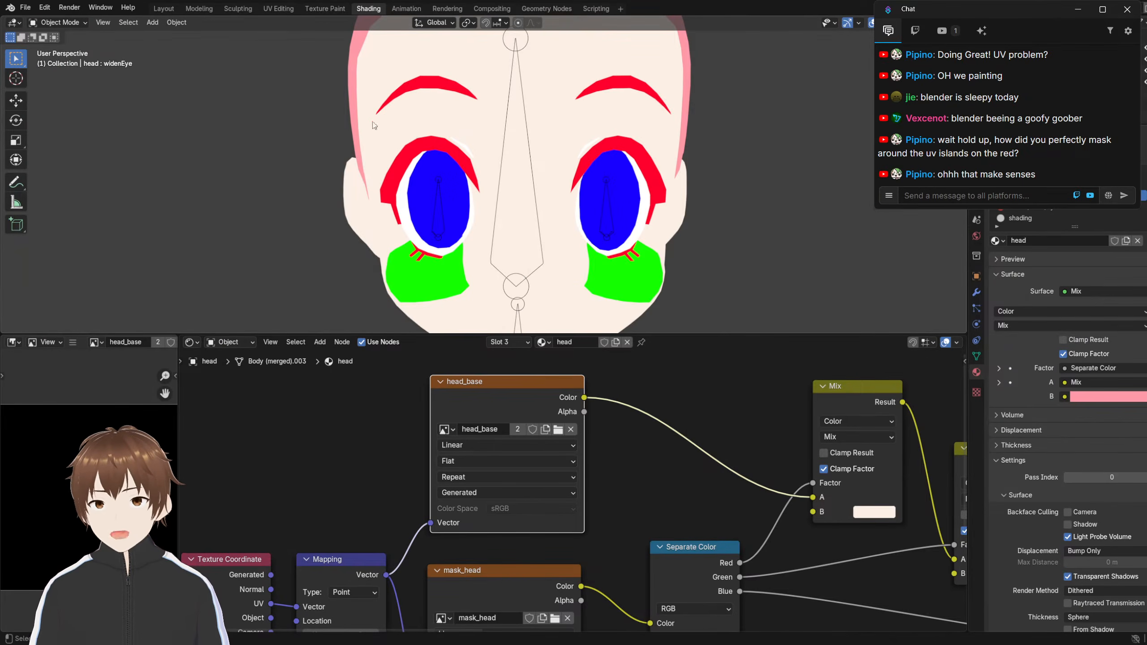
pyautogui.keyDown('shift'); pyautogui.moveTo(373, 122); pyautogui.dragTo(360, 60, button='middle'); pyautogui.keyUp('shift')
pyautogui.moveTo(752, 466); pyautogui.dragTo(626, 419, button='middle')
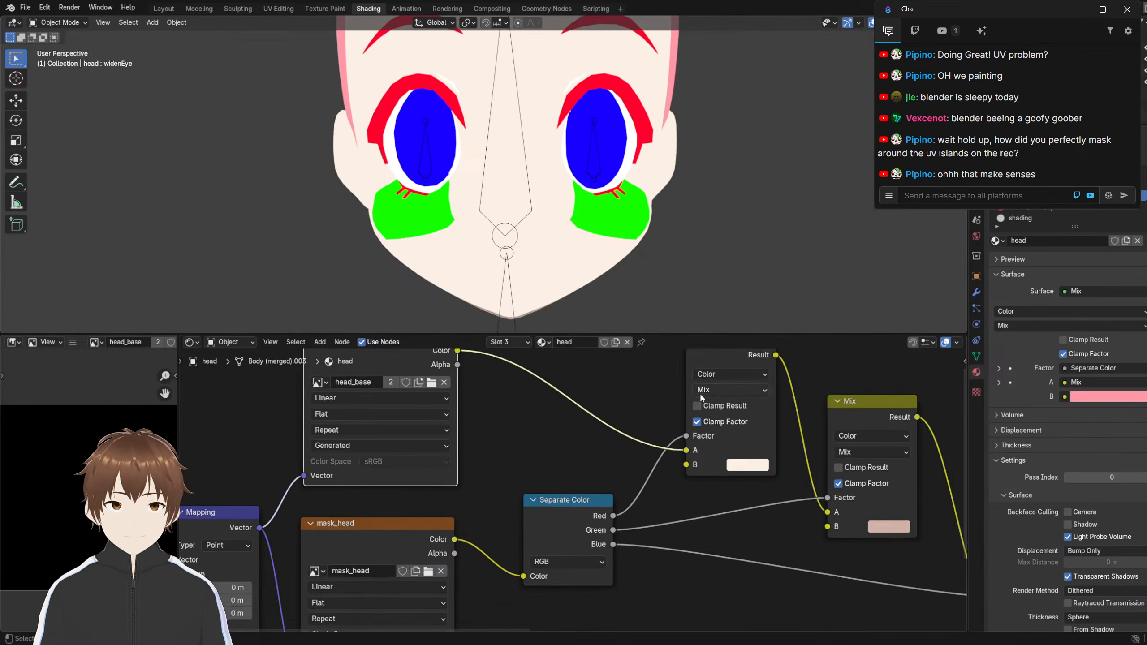
pyautogui.moveTo(700, 393); pyautogui.dragTo(667, 404, button='middle')
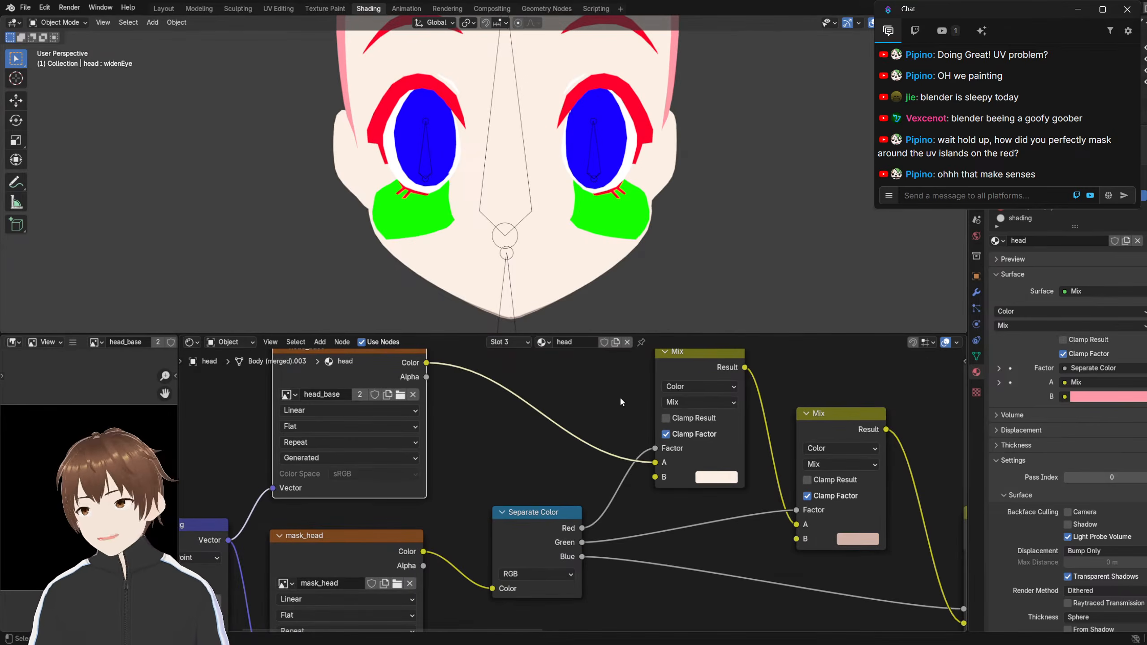
pyautogui.click(695, 402)
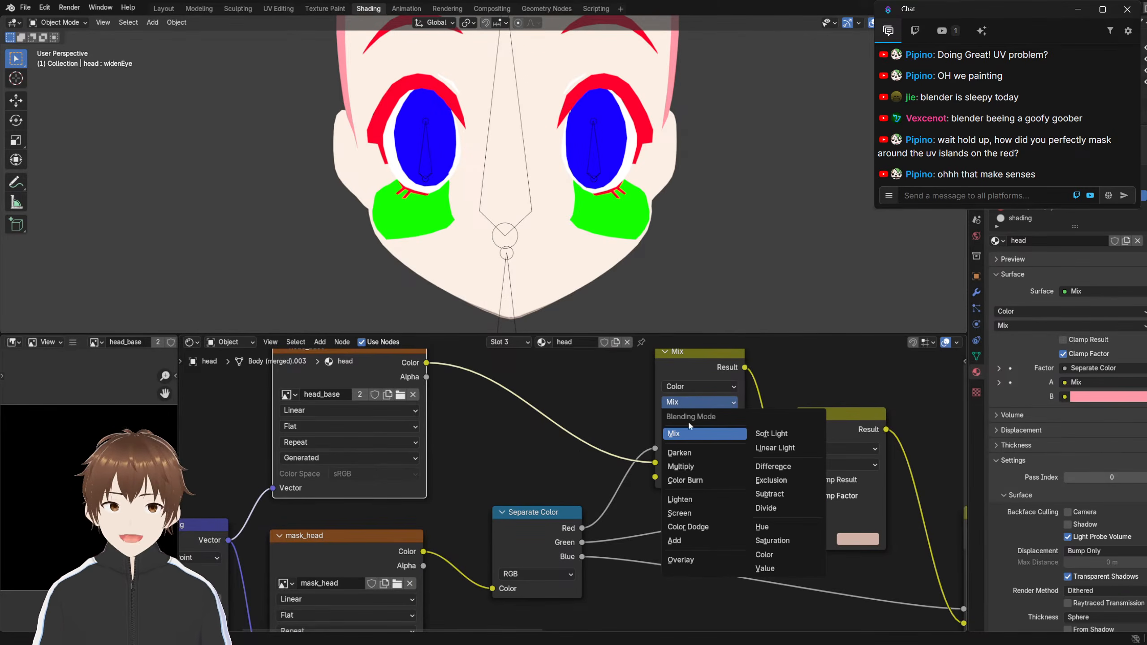
pyautogui.click(721, 466)
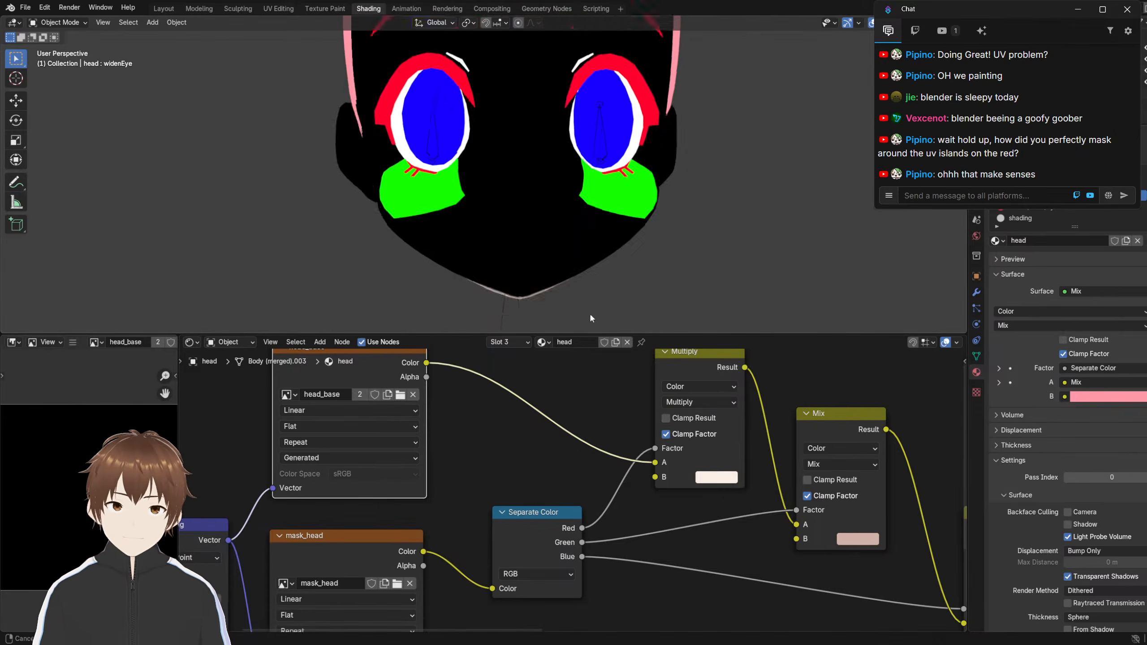
pyautogui.moveTo(590, 312)
pyautogui.mouseDown(button='middle')
pyautogui.moveTo(554, 297)
pyautogui.moveTo(570, 318)
pyautogui.mouseUp(button='middle')
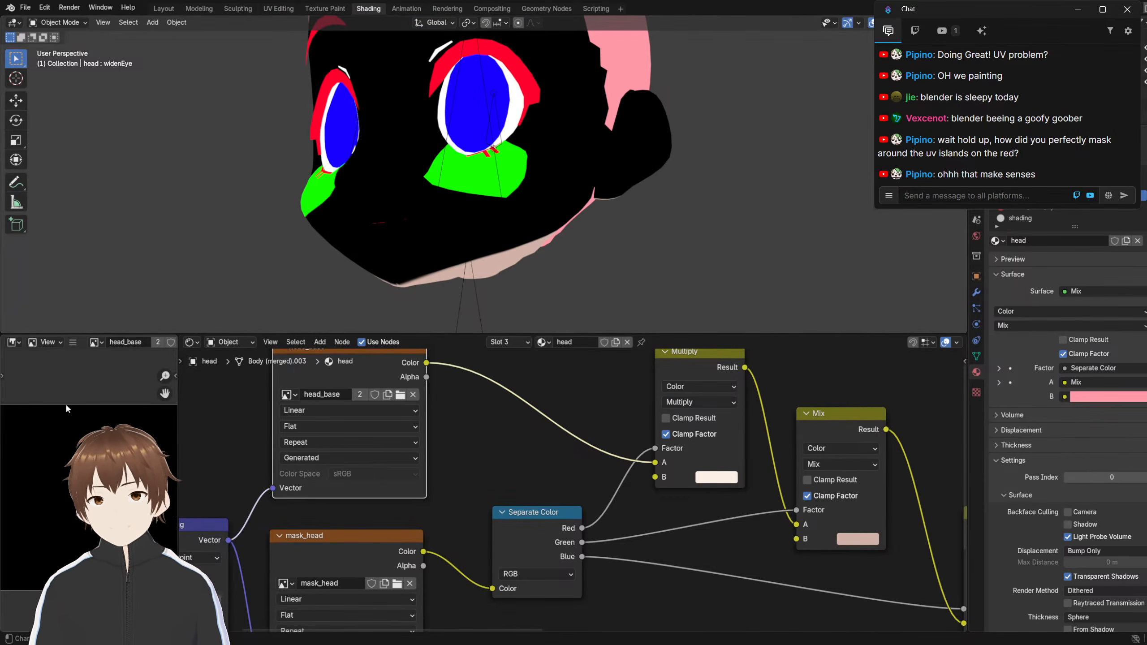
# Set the paint colour's saturation to 0 for pure white and fill the whole head_base texture with it
pyautogui.click(325, 9)
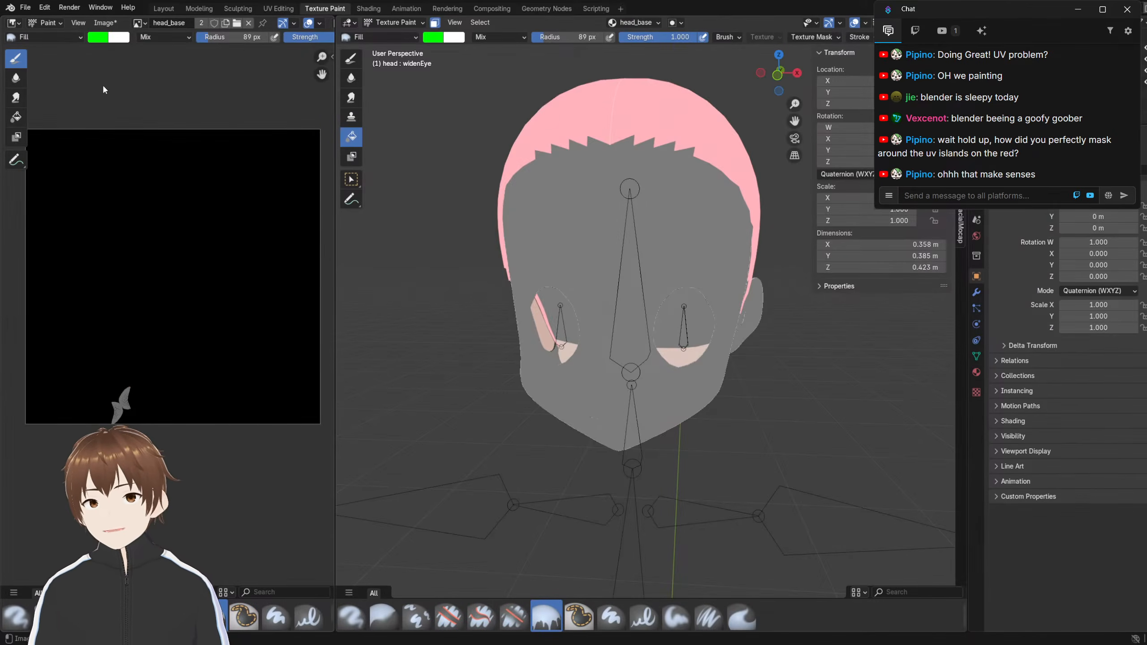
pyautogui.moveTo(334, 228); pyautogui.dragTo(373, 228)
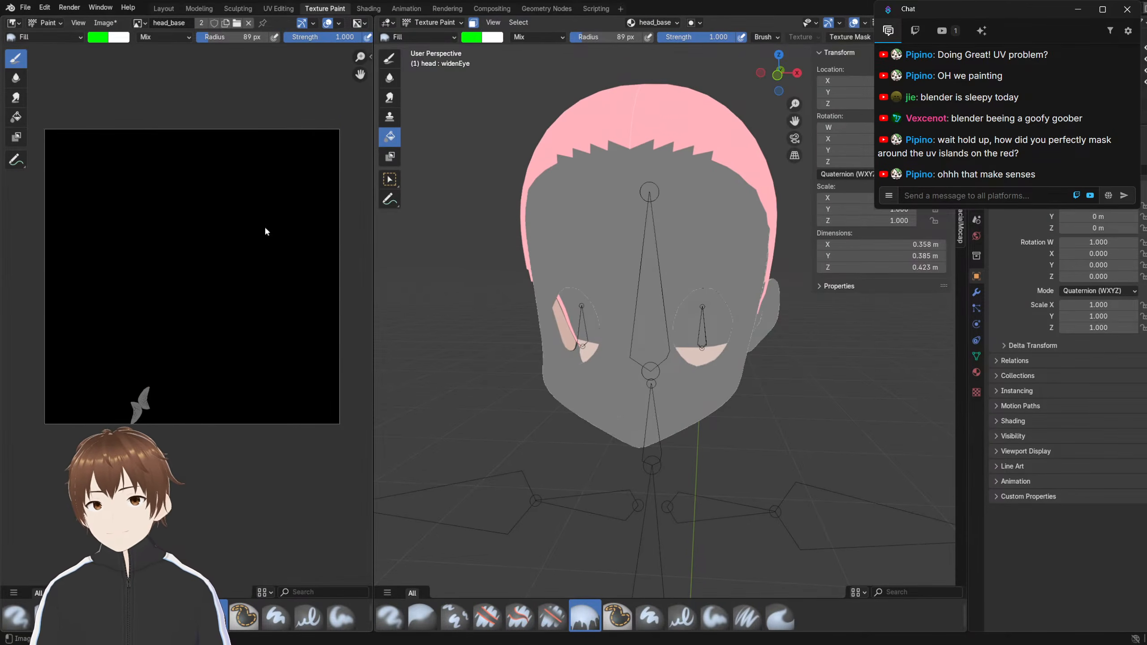
pyautogui.press('Home')
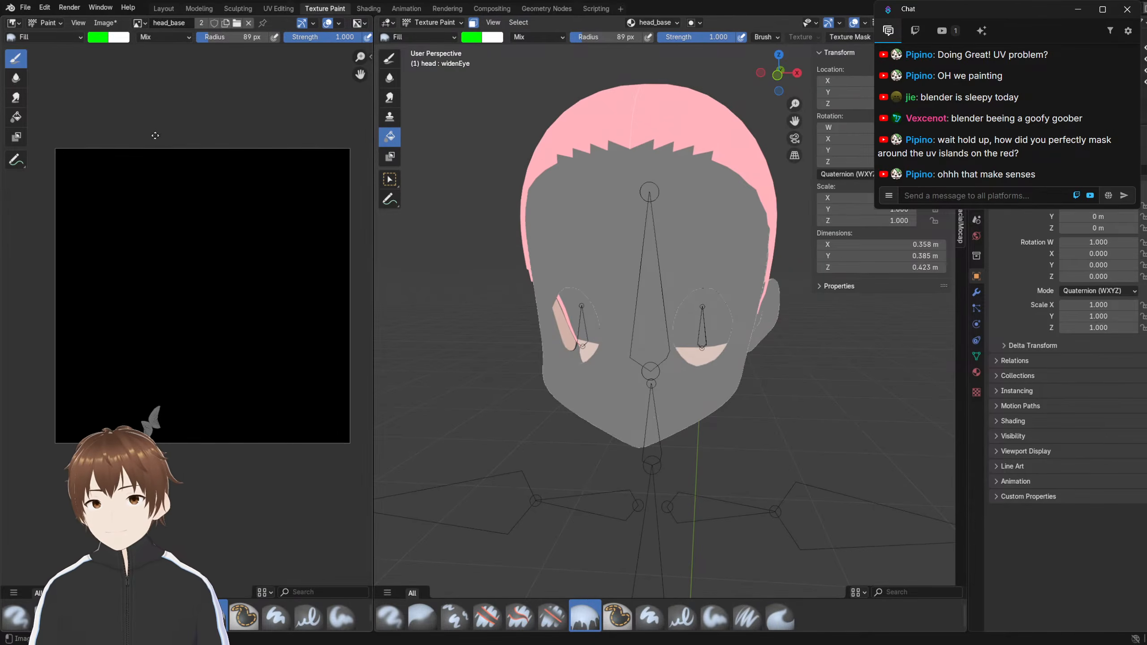
pyautogui.click(106, 40)
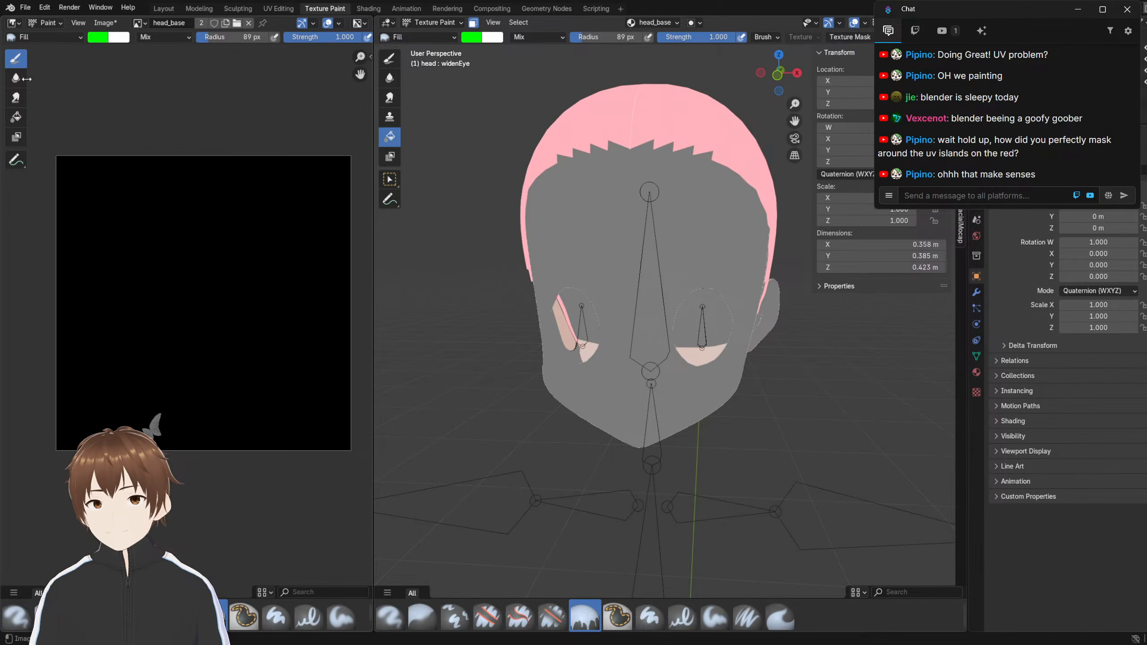
pyautogui.click(16, 117)
pyautogui.click(98, 38)
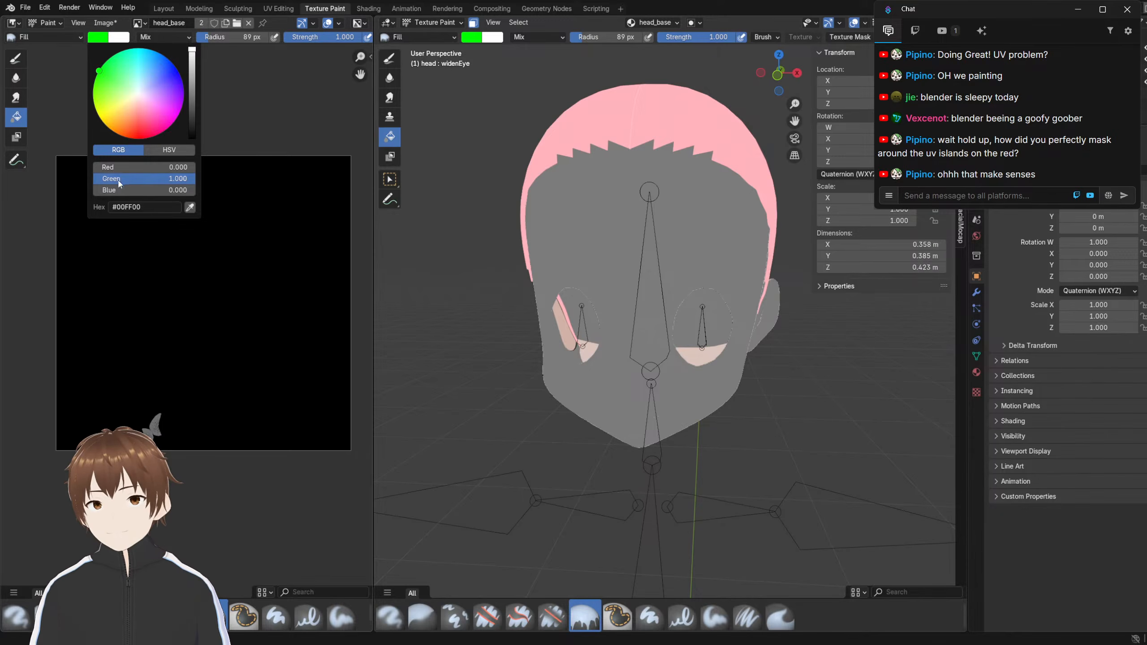
pyautogui.click(161, 151)
pyautogui.moveTo(145, 179); pyautogui.dragTo(1, 169)
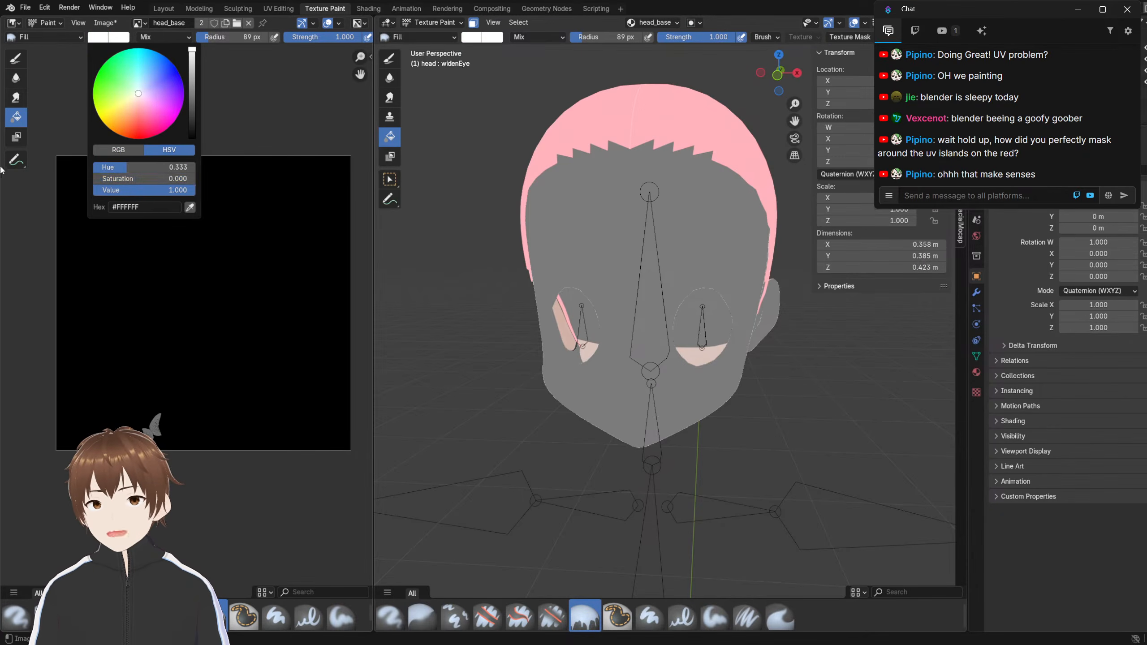
pyautogui.click(237, 281)
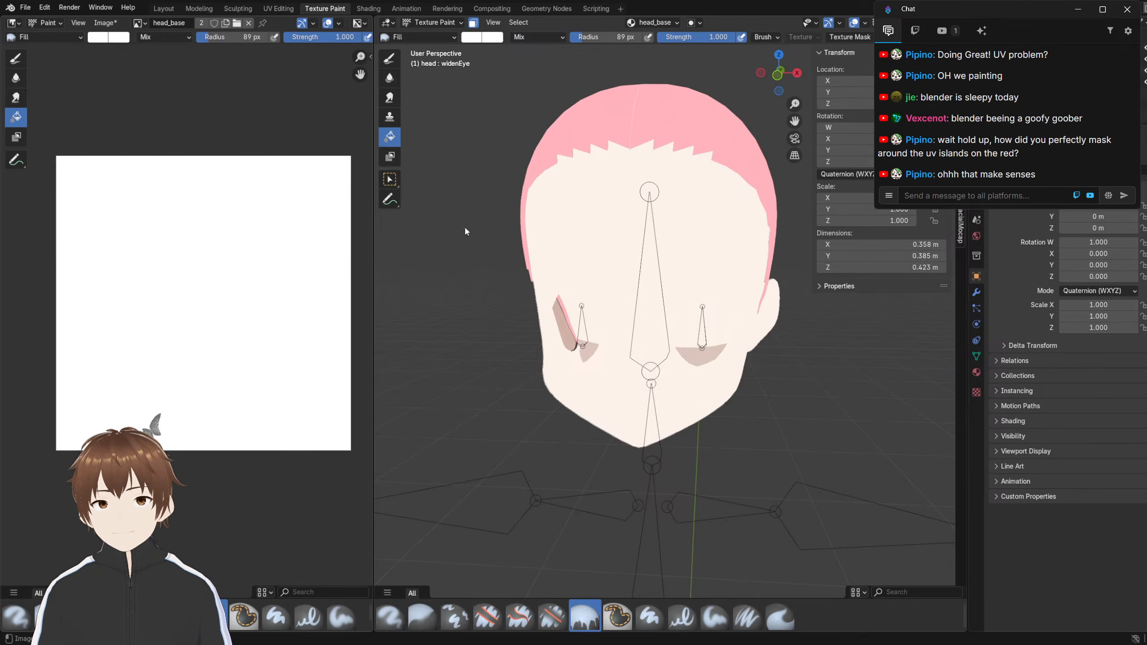
# Check the face details on the reference artwork beside the head in the Layout workspace
pyautogui.click(163, 9)
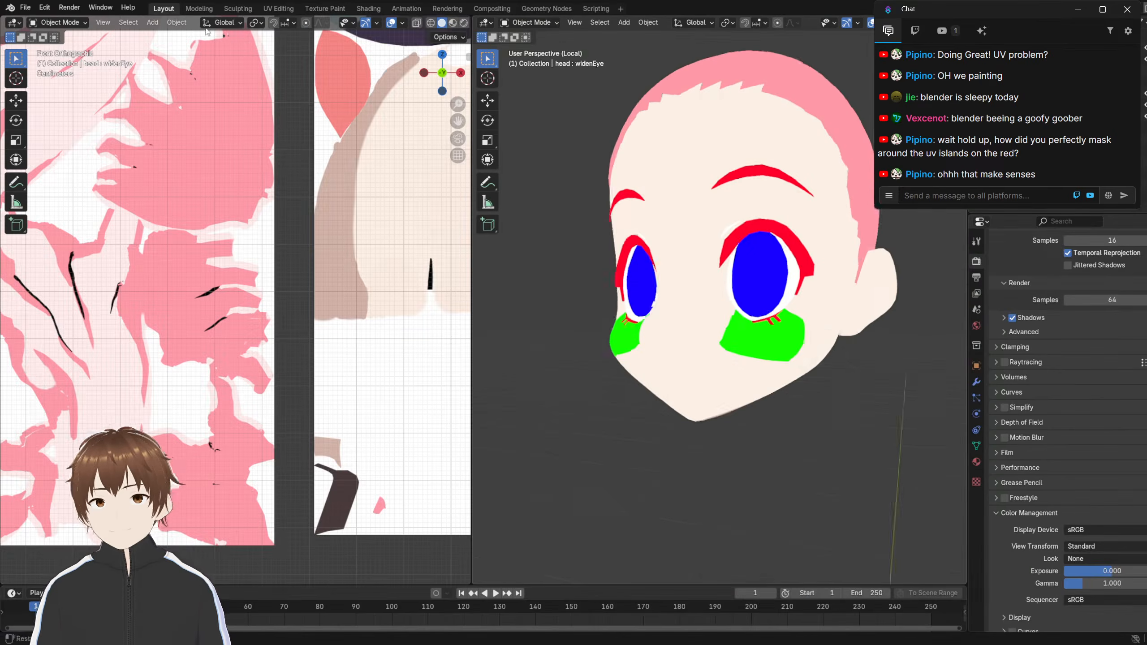
pyautogui.scroll(5, 579, 269)
pyautogui.scroll(-6, 324, 254)
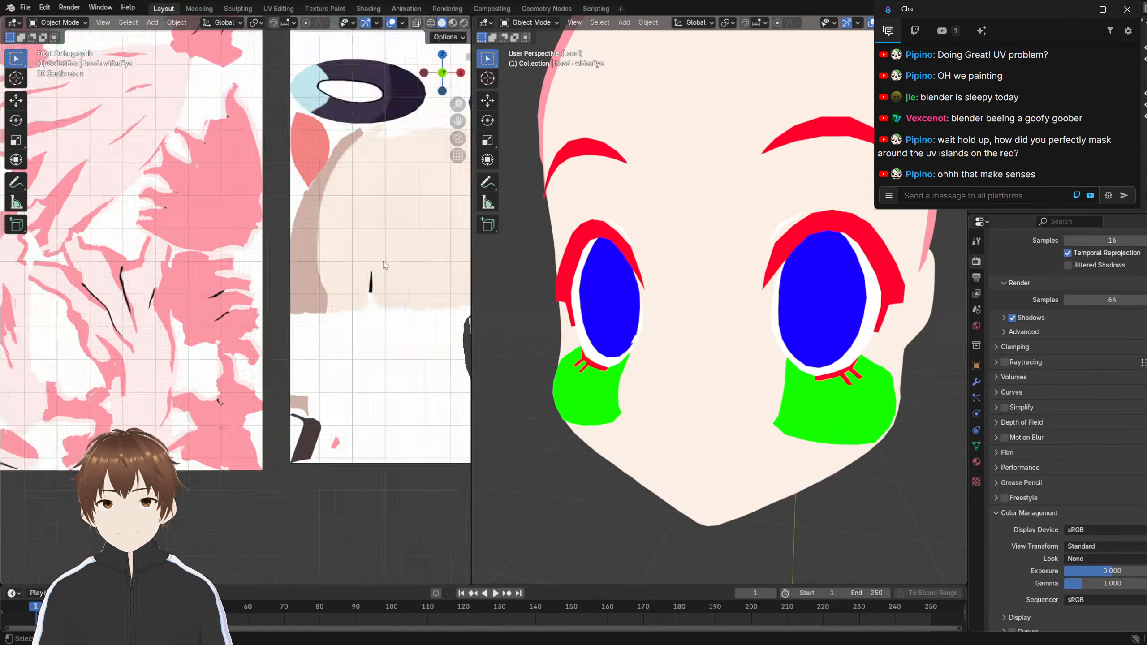
pyautogui.scroll(2, 323, 251)
# Select the Airbrush for painting head_base in the Texture Paint workspace and darken its colour to light grey
pyautogui.click(325, 9)
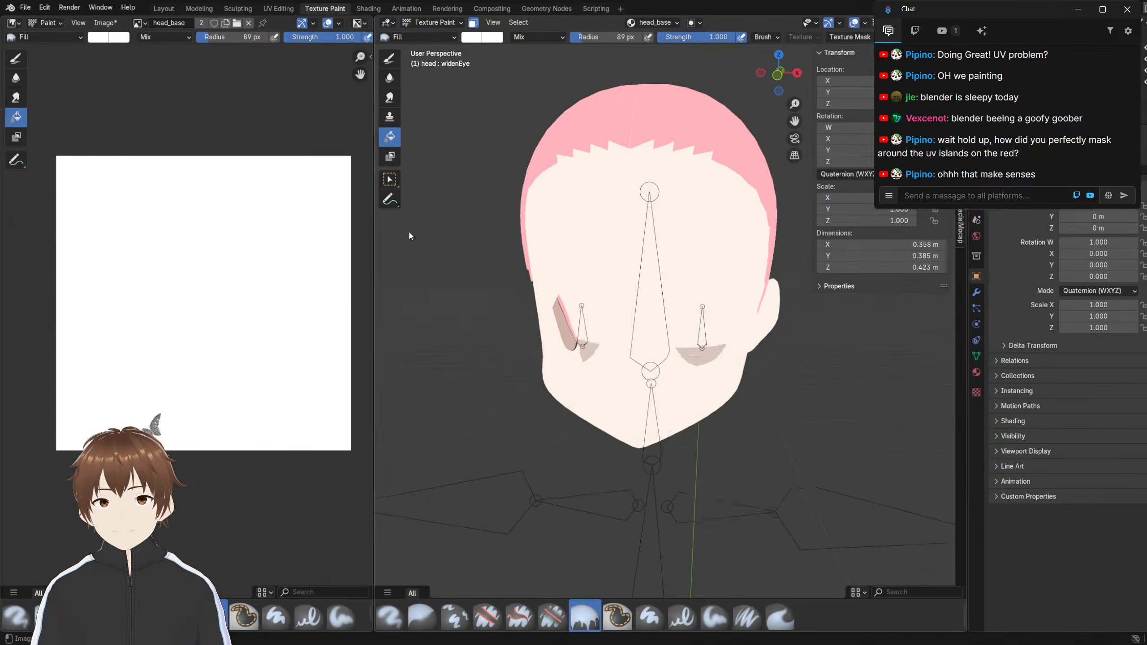
pyautogui.scroll(2, 528, 305)
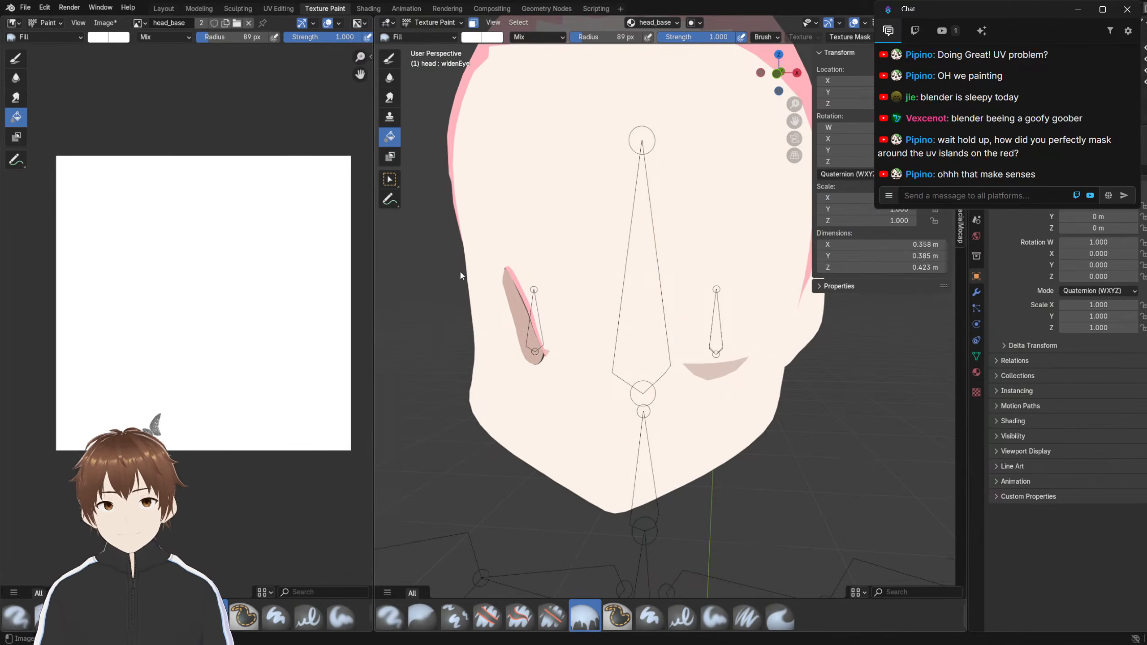
pyautogui.click(18, 57)
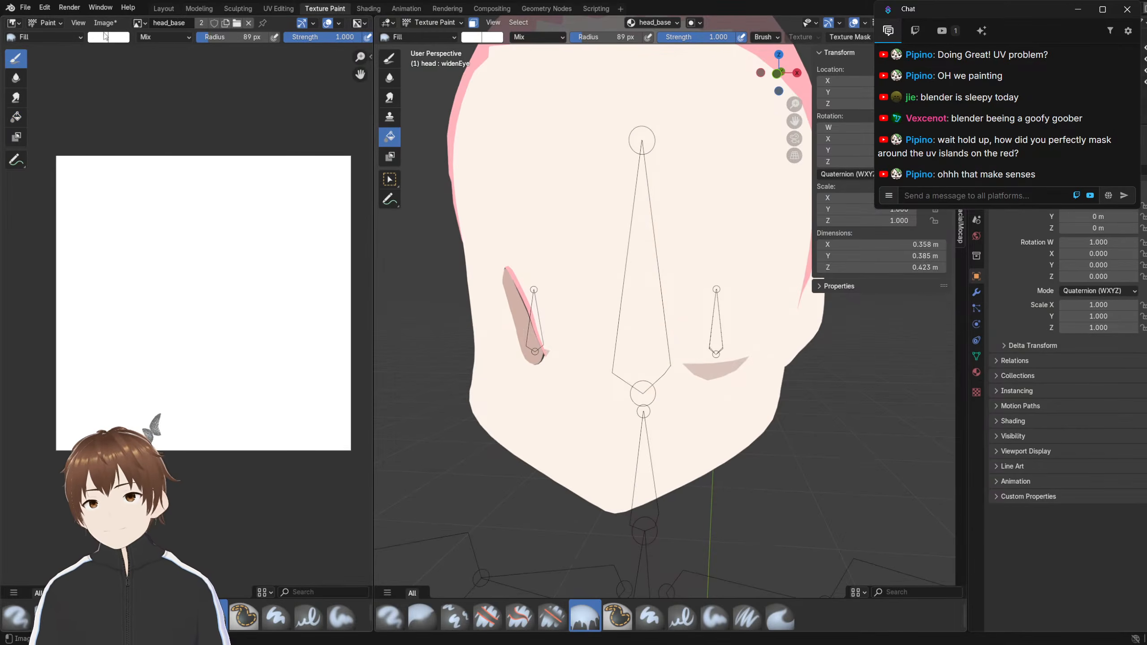
pyautogui.click(39, 36)
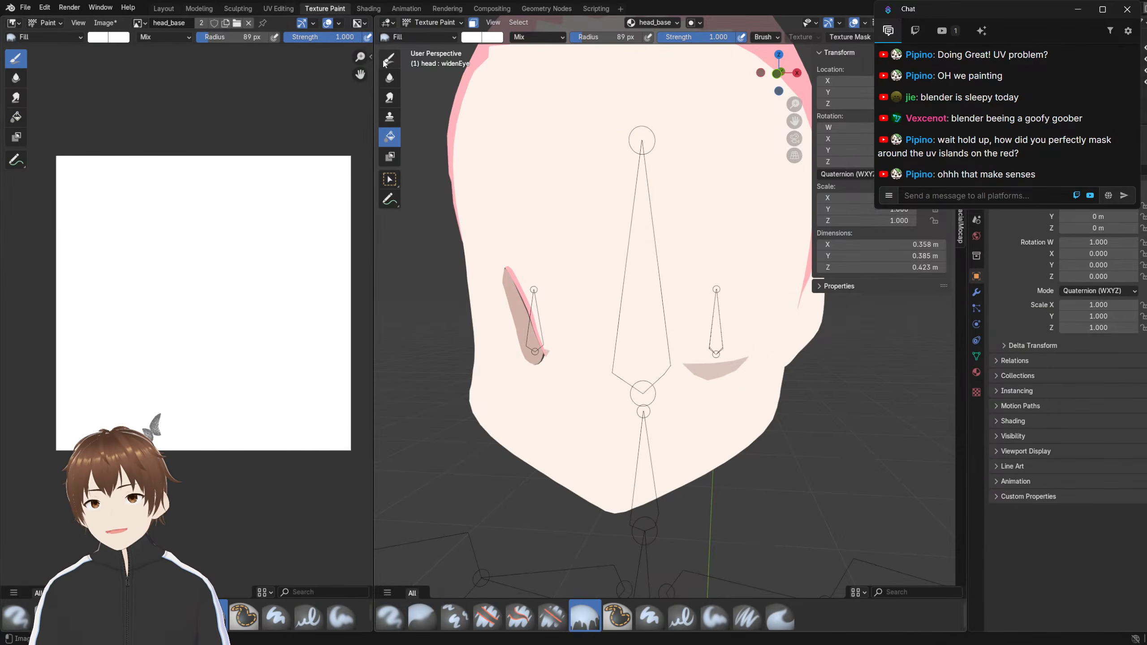
pyautogui.click(387, 60)
pyautogui.click(45, 37)
pyautogui.click(152, 93)
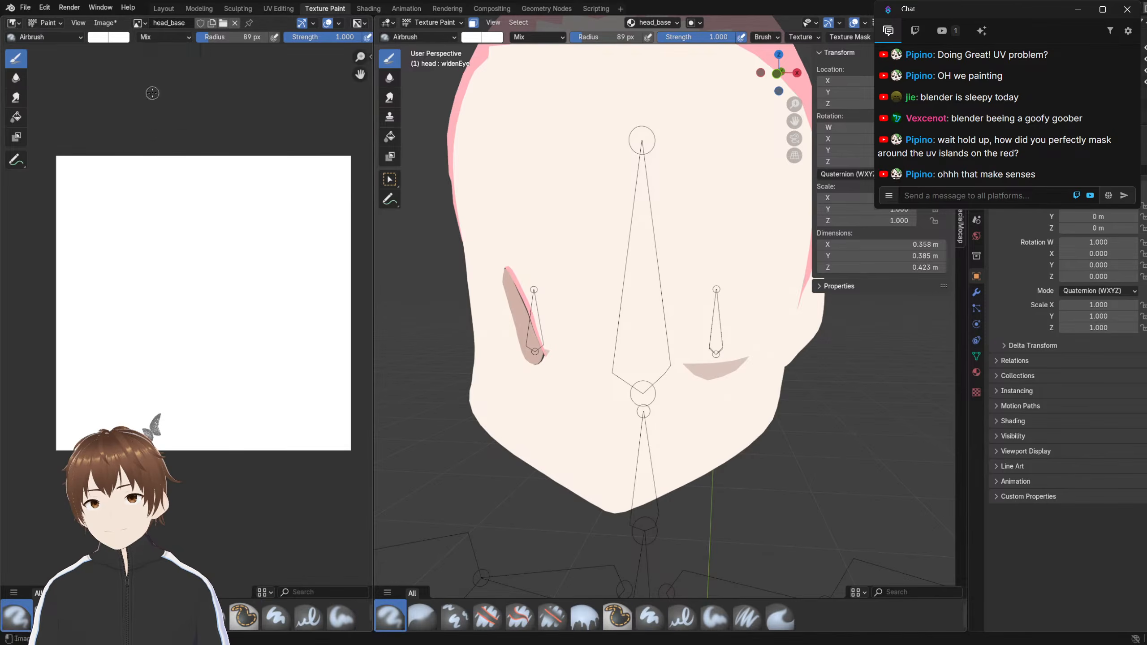
pyautogui.click(114, 37)
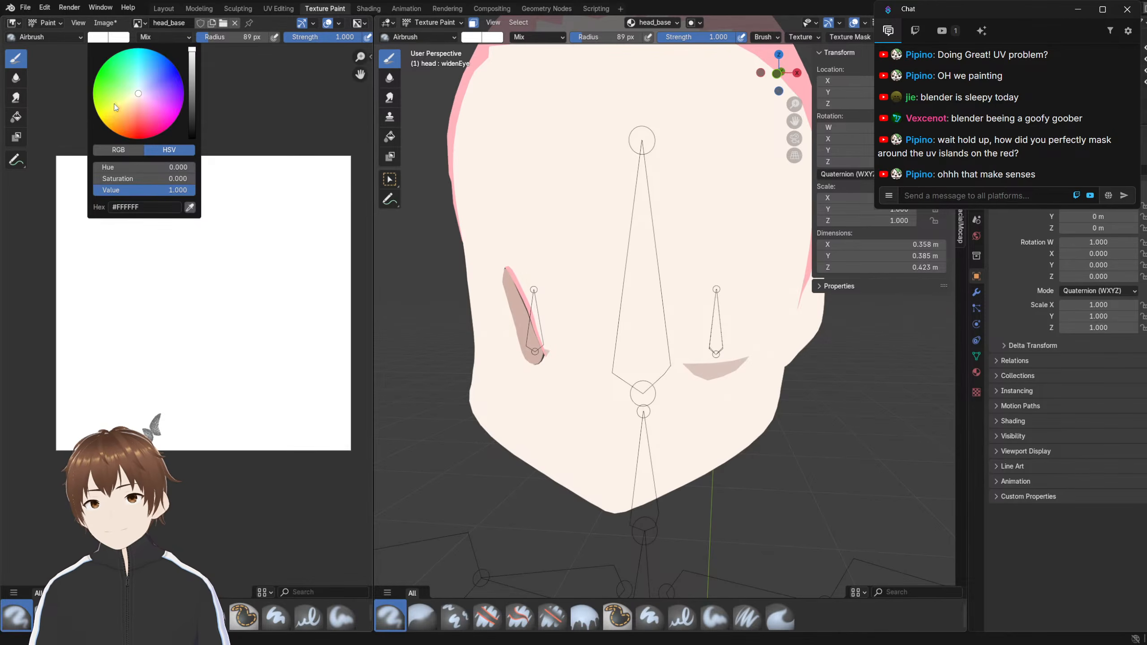
pyautogui.moveTo(190, 71); pyautogui.dragTo(192, 81)
# Enlarge the brush radius to 223 px and turn off the paint mask on the head
pyautogui.press('f')
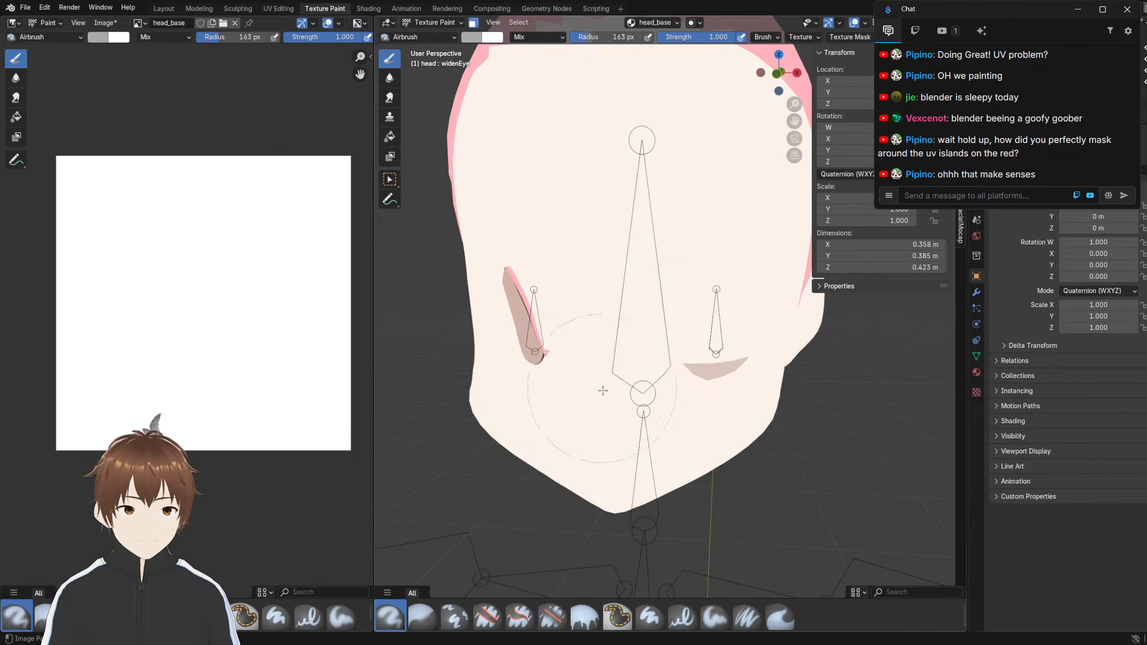
pyautogui.click(618, 391)
pyautogui.moveTo(618, 391)
pyautogui.mouseDown(button='middle')
pyautogui.moveTo(561, 345)
pyautogui.moveTo(569, 356)
pyautogui.moveTo(588, 246)
pyautogui.moveTo(636, 259)
pyautogui.moveTo(653, 331)
pyautogui.moveTo(655, 265)
pyautogui.mouseUp(button='middle')
pyautogui.moveTo(587, 316); pyautogui.dragTo(527, 262, button='middle')
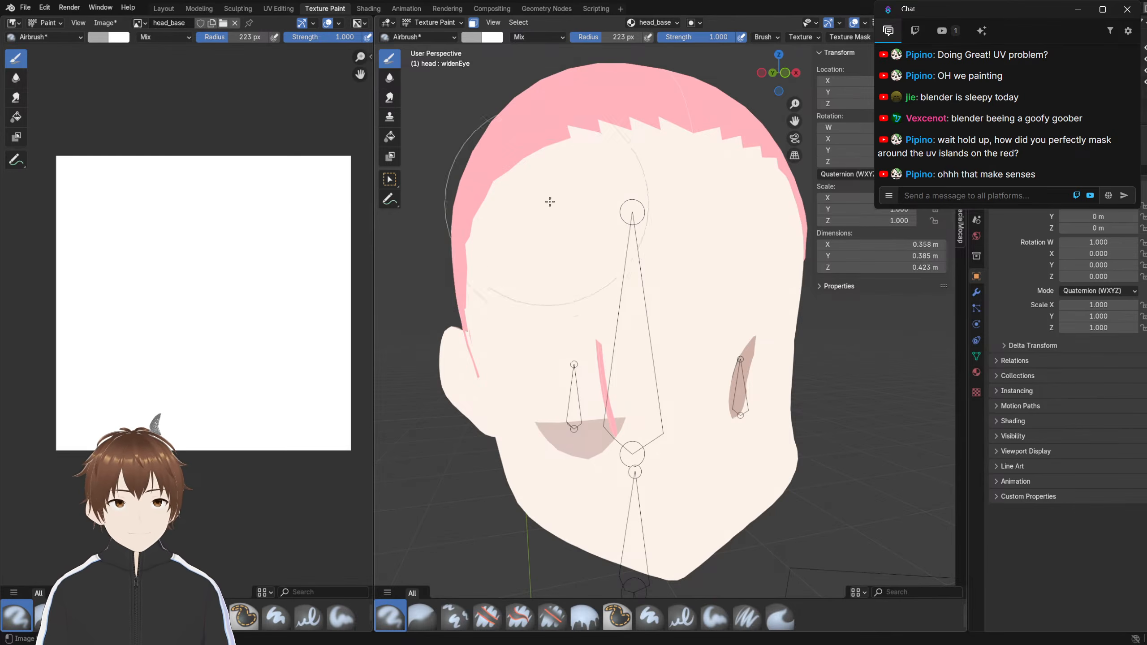
pyautogui.moveTo(546, 219); pyautogui.dragTo(587, 220, button='middle')
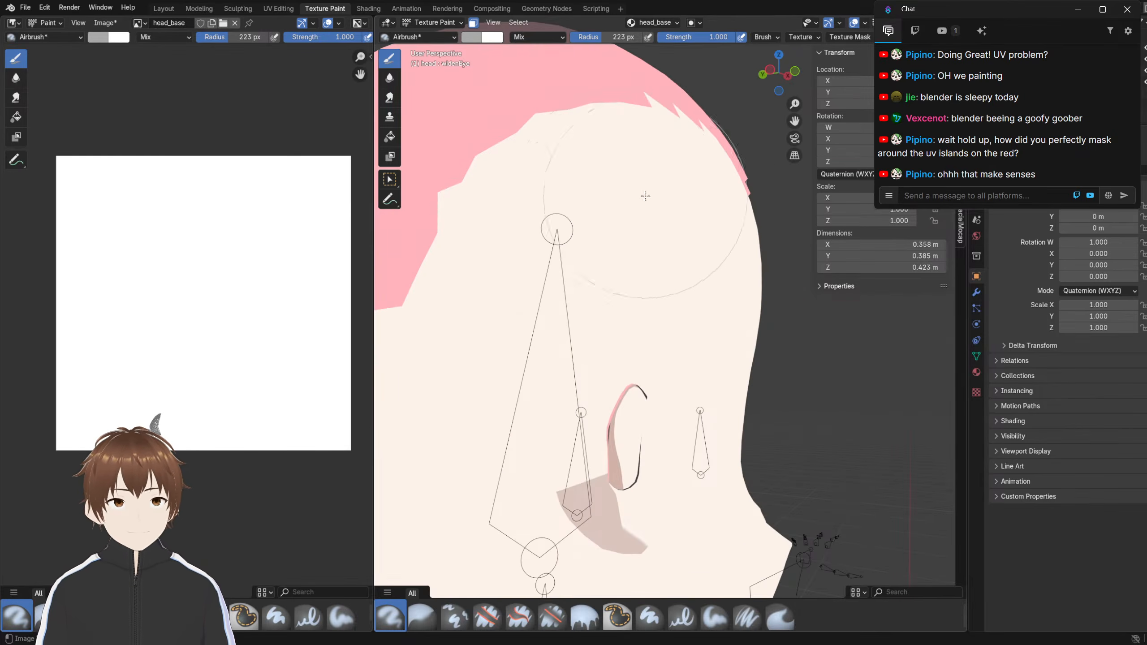
pyautogui.moveTo(696, 190); pyautogui.dragTo(523, 238, button='middle')
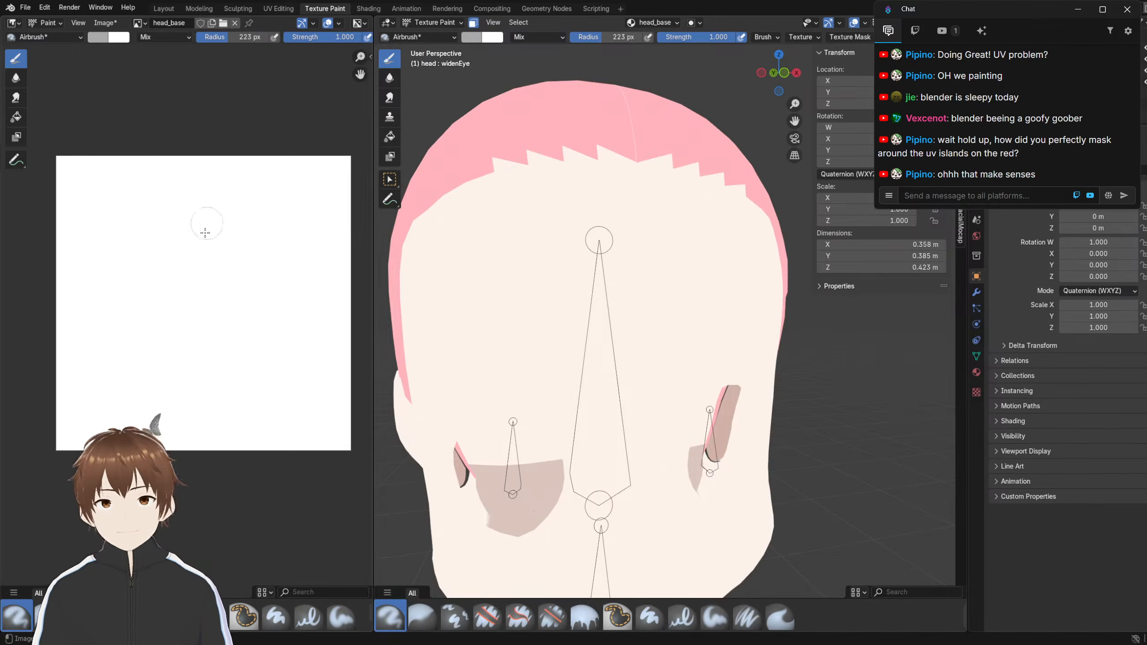
pyautogui.scroll(3, 208, 229)
pyautogui.moveTo(209, 240); pyautogui.dragTo(246, 215, button='middle')
pyautogui.scroll(-2, 244, 203)
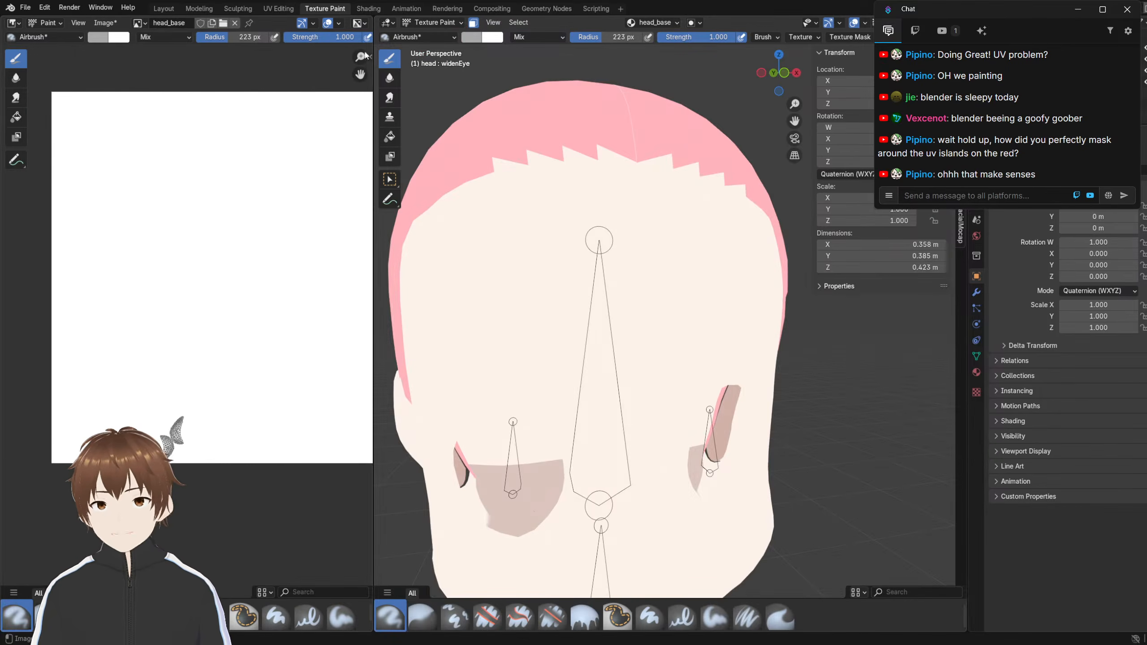
pyautogui.click(473, 22)
# Try broad grey airbrush strokes on the forehead below the hairline with radii of 223 px and 130 px
pyautogui.moveTo(519, 216); pyautogui.dragTo(537, 207, button='middle')
pyautogui.moveTo(528, 209); pyautogui.dragTo(454, 260)
pyautogui.moveTo(471, 240)
pyautogui.mouseDown(button='middle')
pyautogui.moveTo(527, 221)
pyautogui.moveTo(521, 199)
pyautogui.mouseUp(button='middle')
pyautogui.hotkey('ctrl', 'z')
pyautogui.press('f')
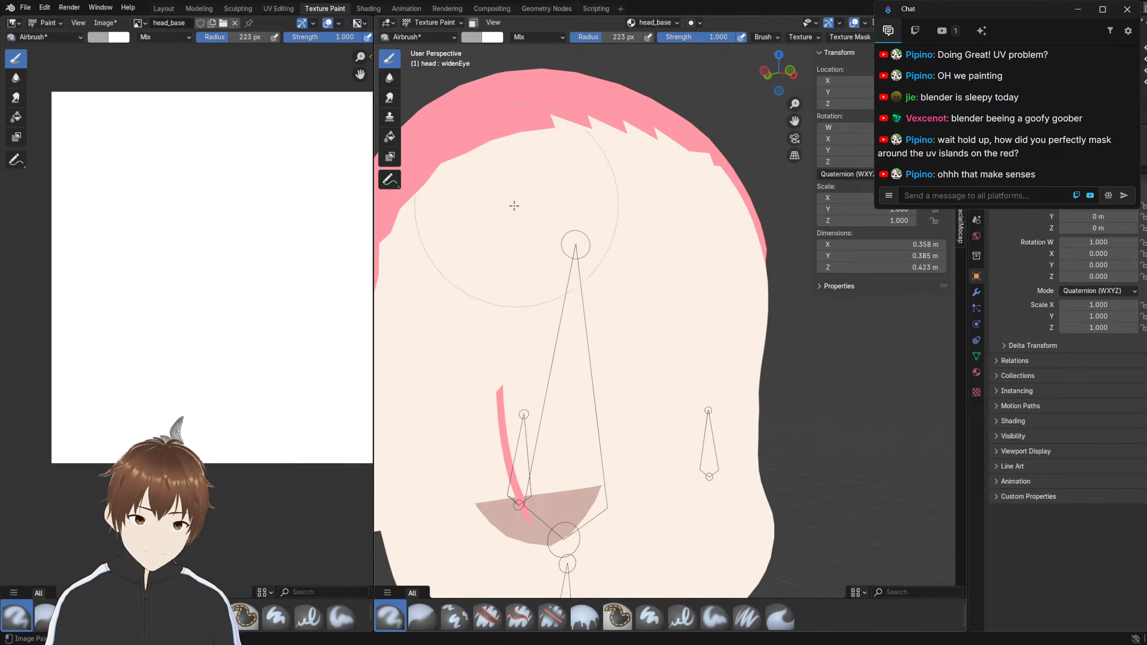
pyautogui.click(508, 187)
pyautogui.moveTo(520, 182)
pyautogui.mouseDown()
pyautogui.moveTo(428, 259)
pyautogui.moveTo(526, 171)
pyautogui.moveTo(427, 288)
pyautogui.moveTo(555, 172)
pyautogui.mouseUp()
pyautogui.moveTo(589, 175); pyautogui.dragTo(449, 194, button='middle')
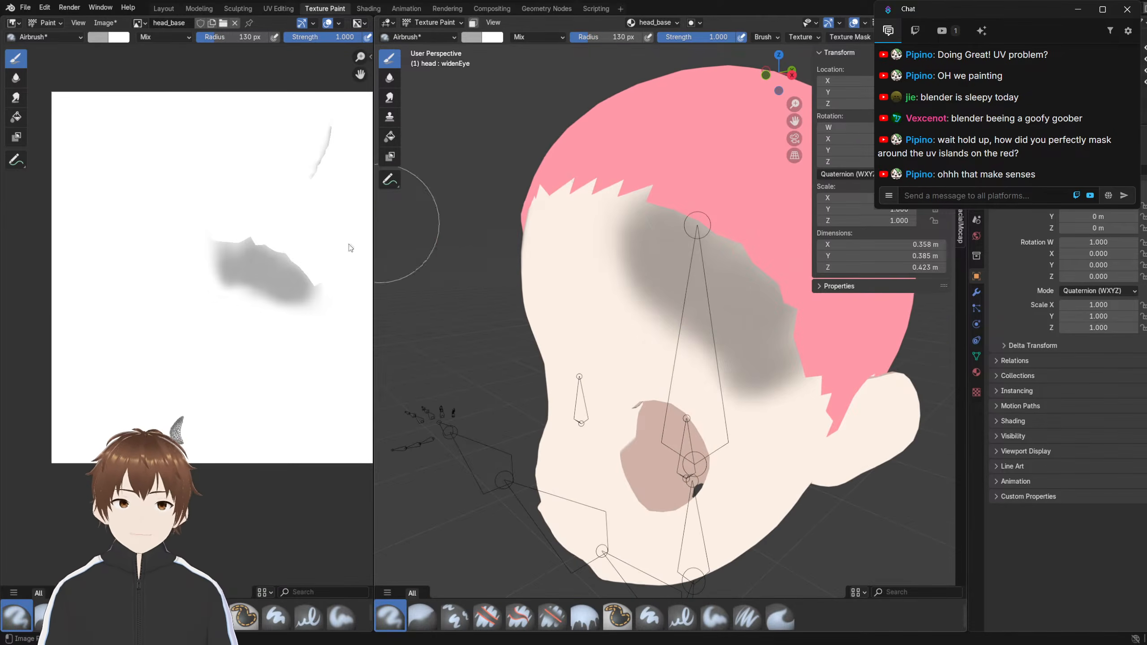
pyautogui.hotkey('ctrl', 'z')
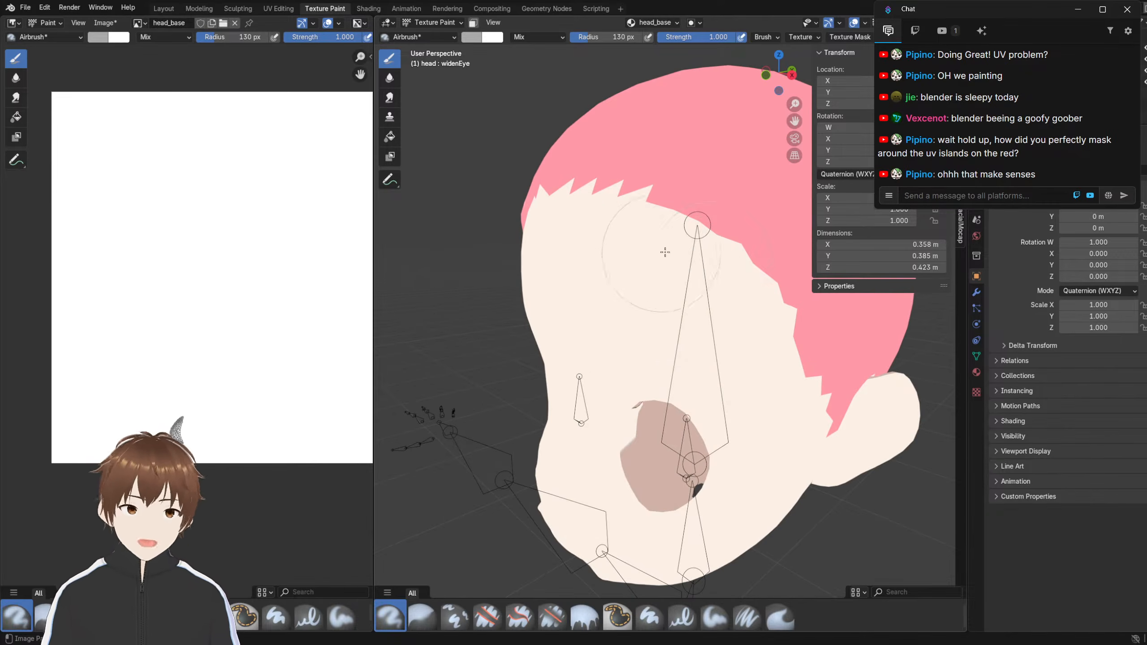
# Try a narrower grey airbrush stroke along the hairline with a 60 px radius
pyautogui.press('[')
pyautogui.press('[')
pyautogui.press('[')
pyautogui.moveTo(682, 224)
pyautogui.mouseDown()
pyautogui.moveTo(768, 326)
pyautogui.moveTo(646, 212)
pyautogui.moveTo(636, 219)
pyautogui.mouseUp()
pyautogui.moveTo(637, 223)
pyautogui.mouseDown(button='middle')
pyautogui.moveTo(635, 208)
pyautogui.moveTo(628, 217)
pyautogui.mouseUp(button='middle')
pyautogui.hotkey('ctrl', 'z')
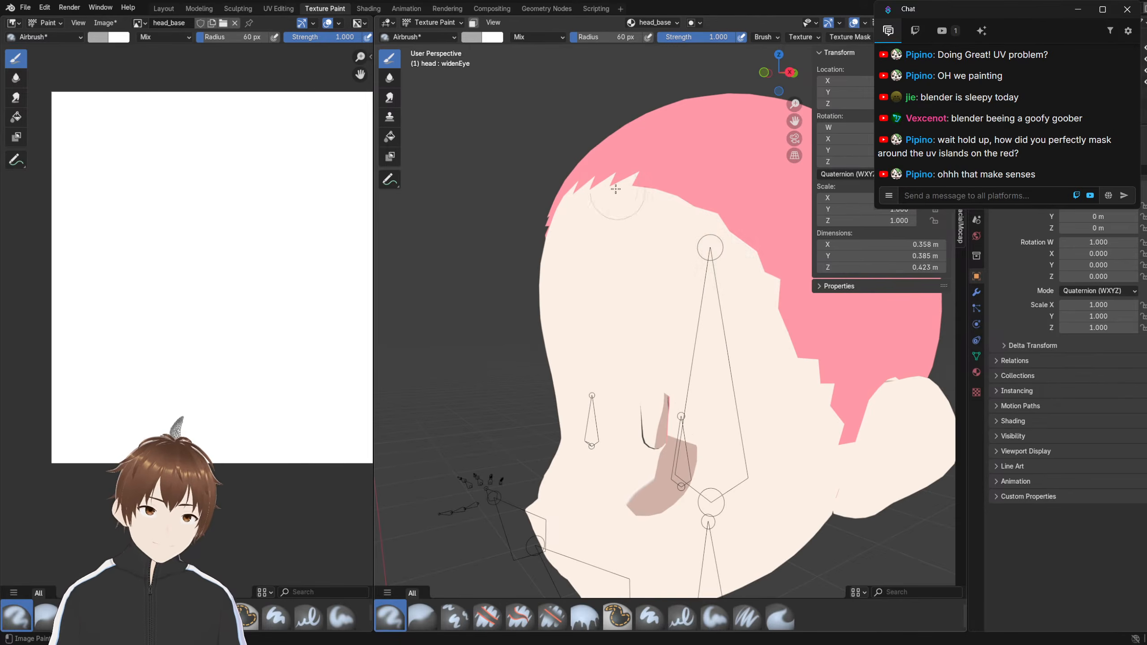
# Airbrush soft grey shading on the forehead along the hairline, enlarging the brush radius to 123 px
pyautogui.press(']')
pyautogui.press(']')
pyautogui.moveTo(639, 224)
pyautogui.mouseDown()
pyautogui.moveTo(731, 265)
pyautogui.moveTo(765, 339)
pyautogui.mouseUp()
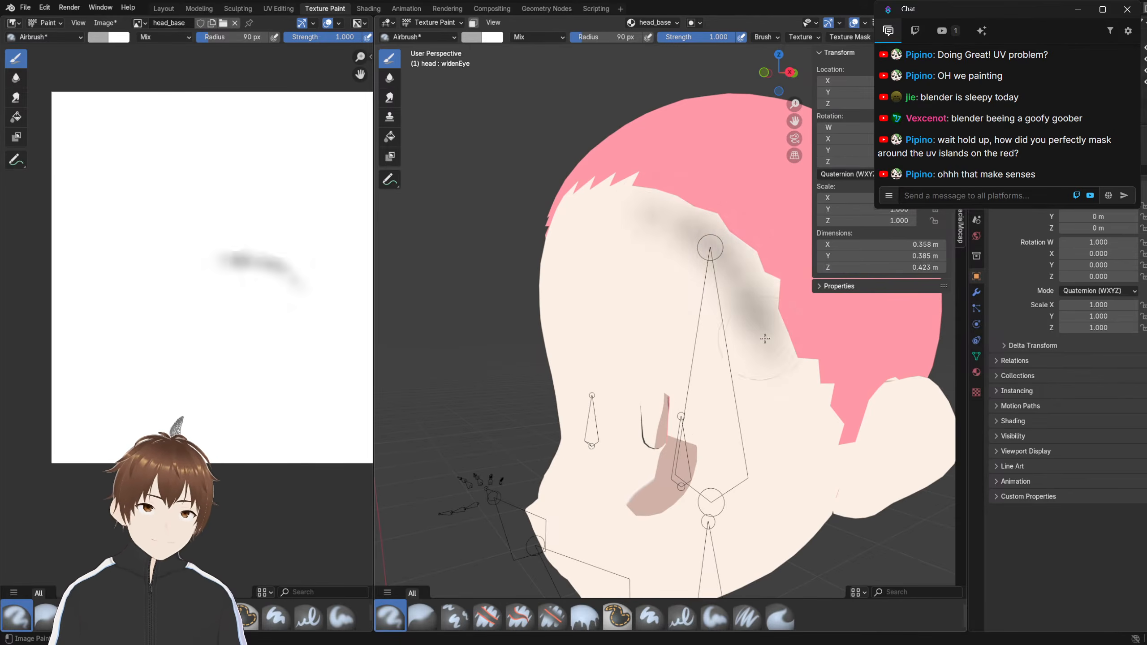
pyautogui.hotkey('ctrl', 'z')
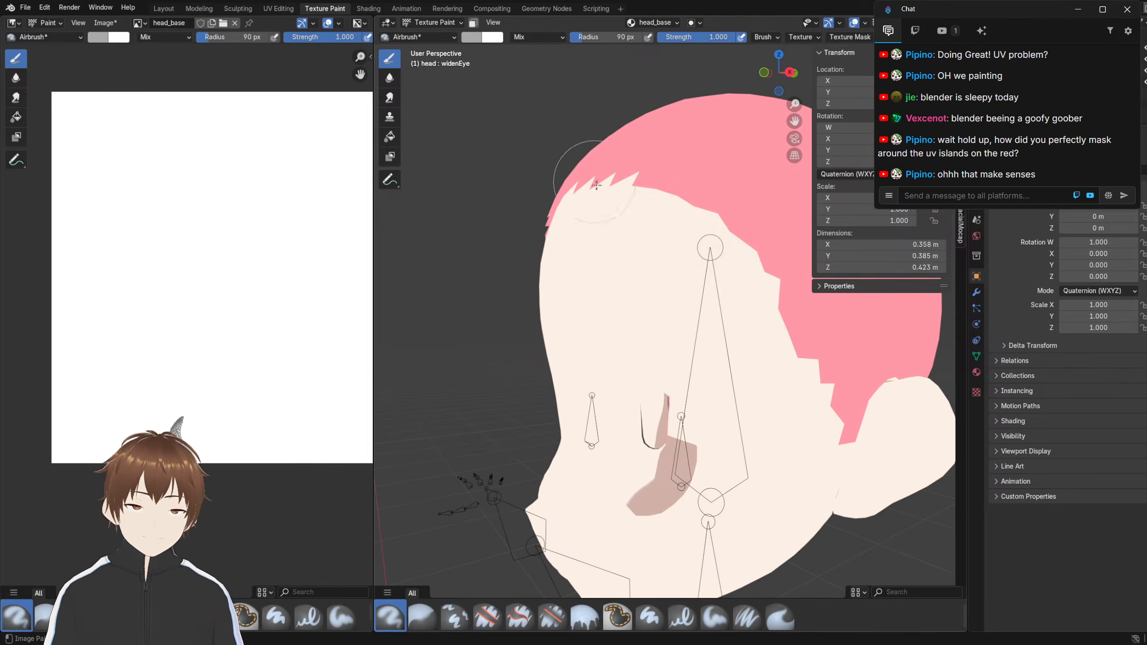
pyautogui.moveTo(630, 213)
pyautogui.mouseDown()
pyautogui.moveTo(759, 325)
pyautogui.moveTo(603, 192)
pyautogui.mouseUp()
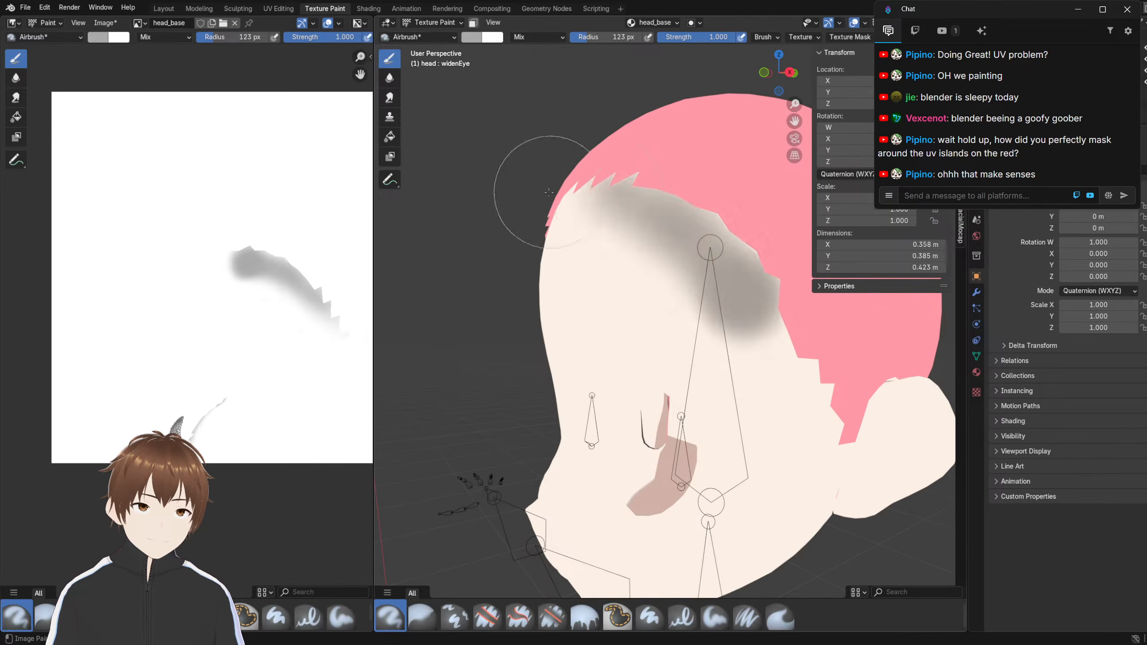
pyautogui.moveTo(549, 192)
pyautogui.mouseDown(button='middle')
pyautogui.moveTo(704, 215)
pyautogui.moveTo(668, 208)
pyautogui.mouseUp(button='middle')
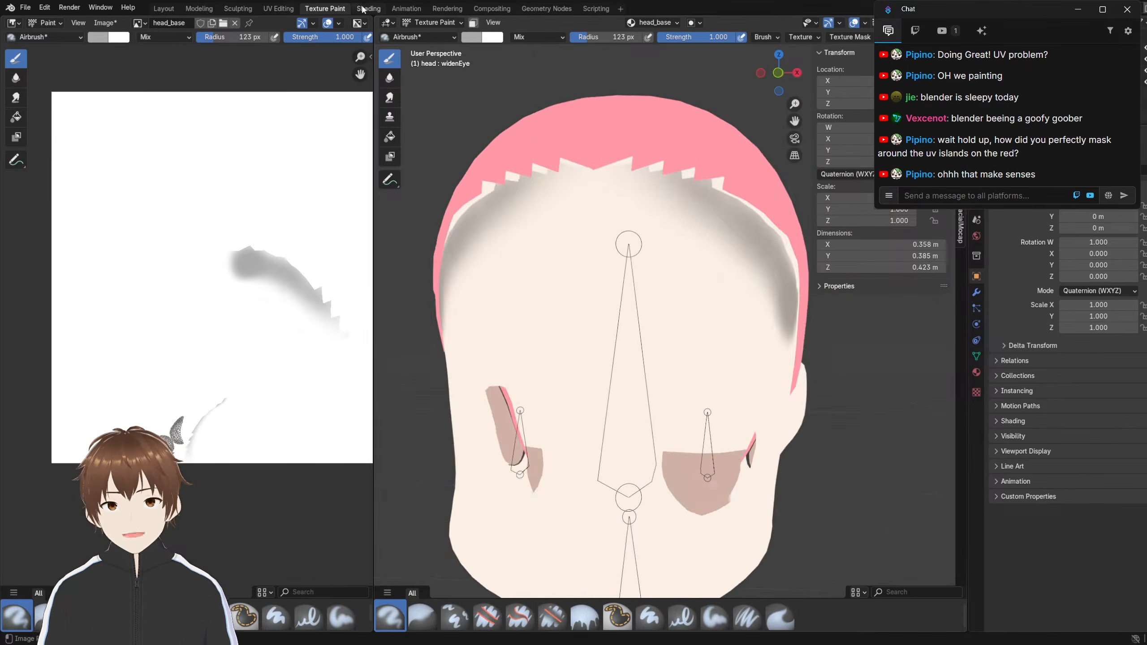
# Try Soft Light and Linear Light on the Multiply node fed by head_base, and set its blending mode to Lighten
pyautogui.click(363, 9)
pyautogui.moveTo(496, 231)
pyautogui.keyDown('shift'); pyautogui.mouseDown(button='middle')
pyautogui.moveTo(457, 437)
pyautogui.moveTo(492, 445)
pyautogui.mouseUp(button='middle'); pyautogui.keyUp('shift')
pyautogui.scroll(1, 609, 452)
pyautogui.moveTo(609, 452); pyautogui.dragTo(453, 463, button='middle')
pyautogui.scroll(4, 528, 391)
pyautogui.moveTo(552, 375); pyautogui.dragTo(562, 438, button='middle')
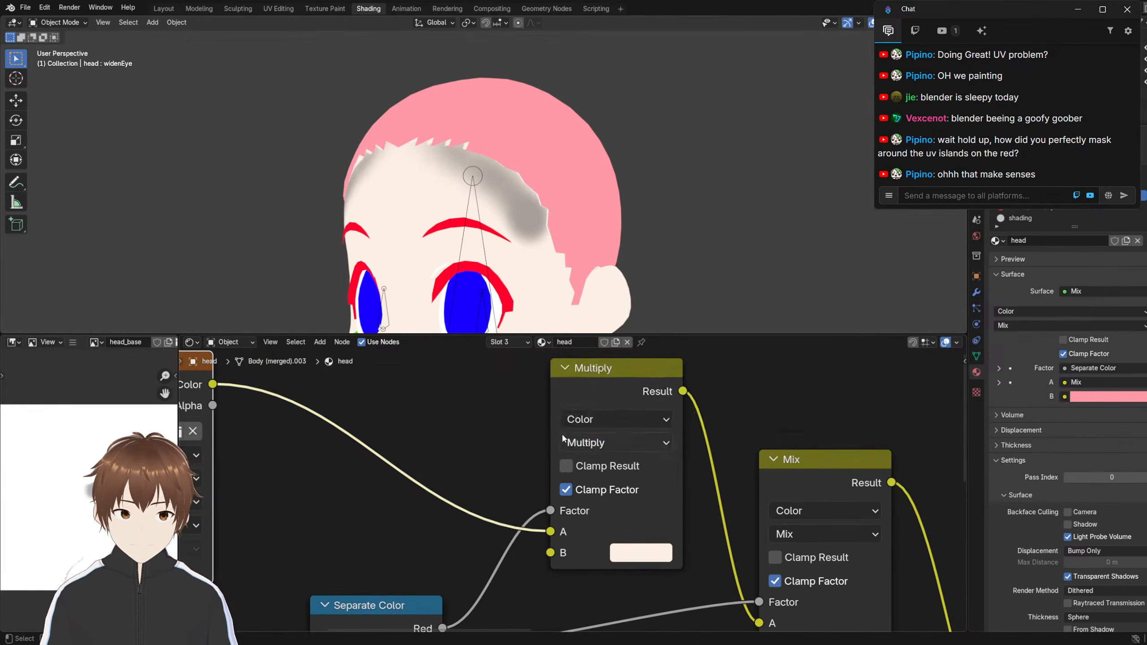
pyautogui.click(565, 440)
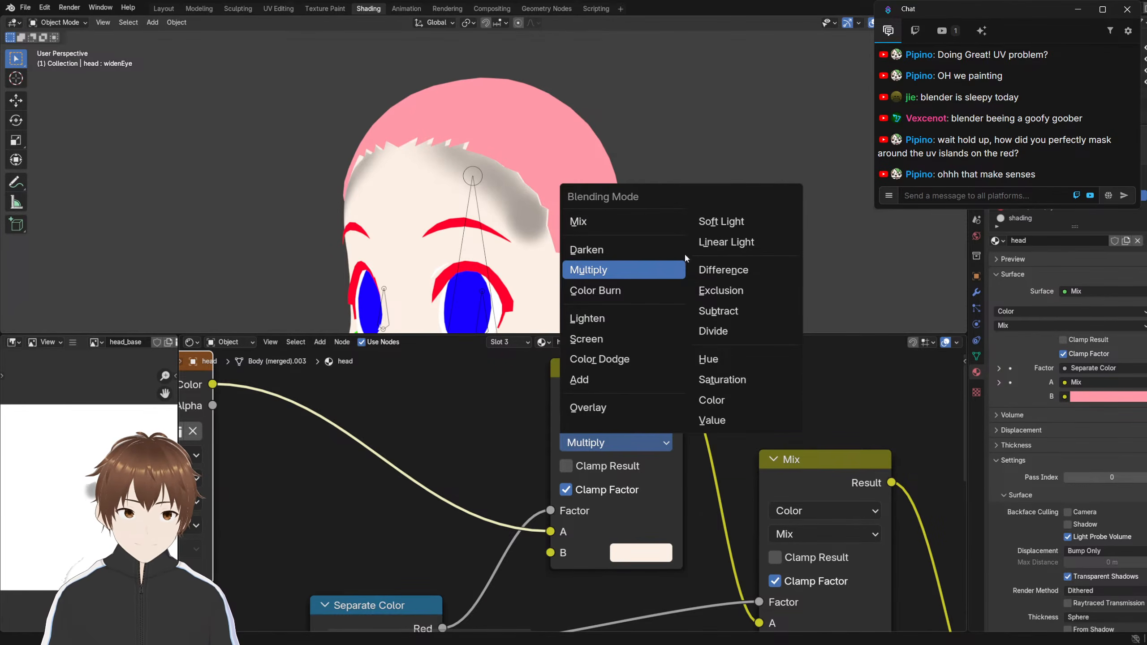
pyautogui.click(709, 226)
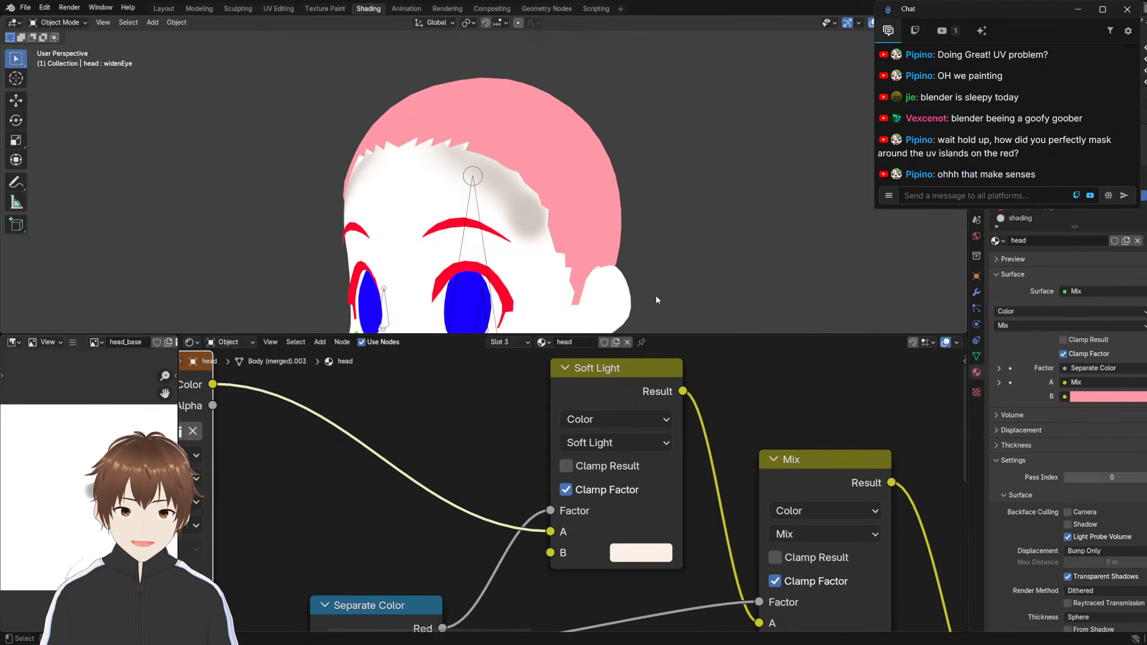
pyautogui.click(620, 445)
pyautogui.click(707, 250)
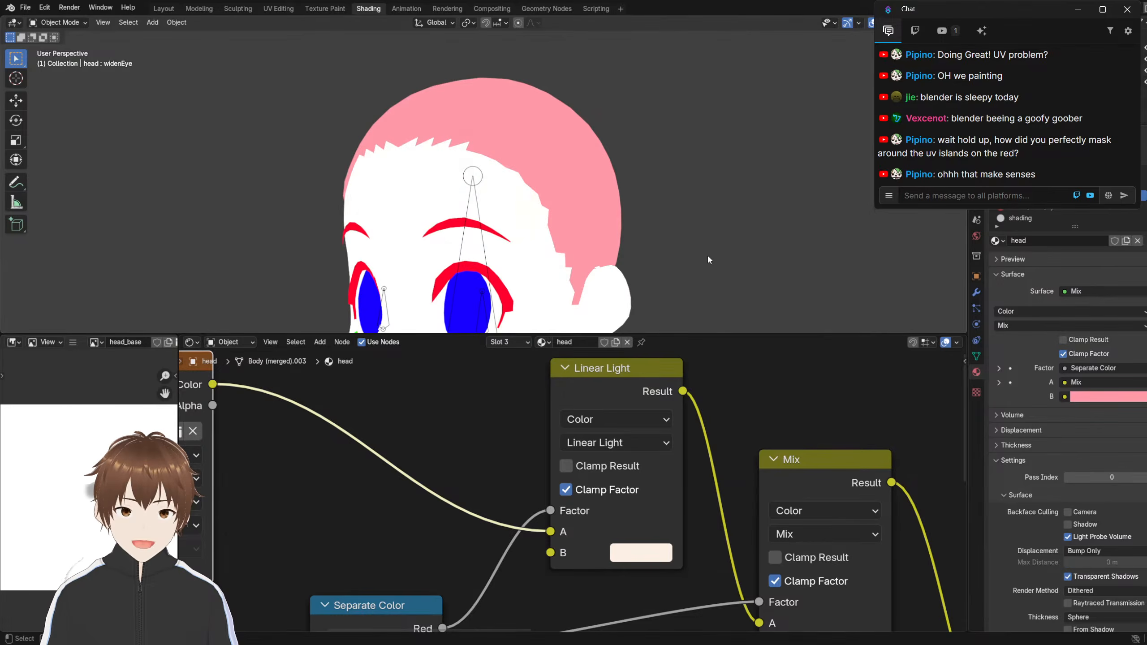
pyautogui.click(620, 439)
pyautogui.click(602, 318)
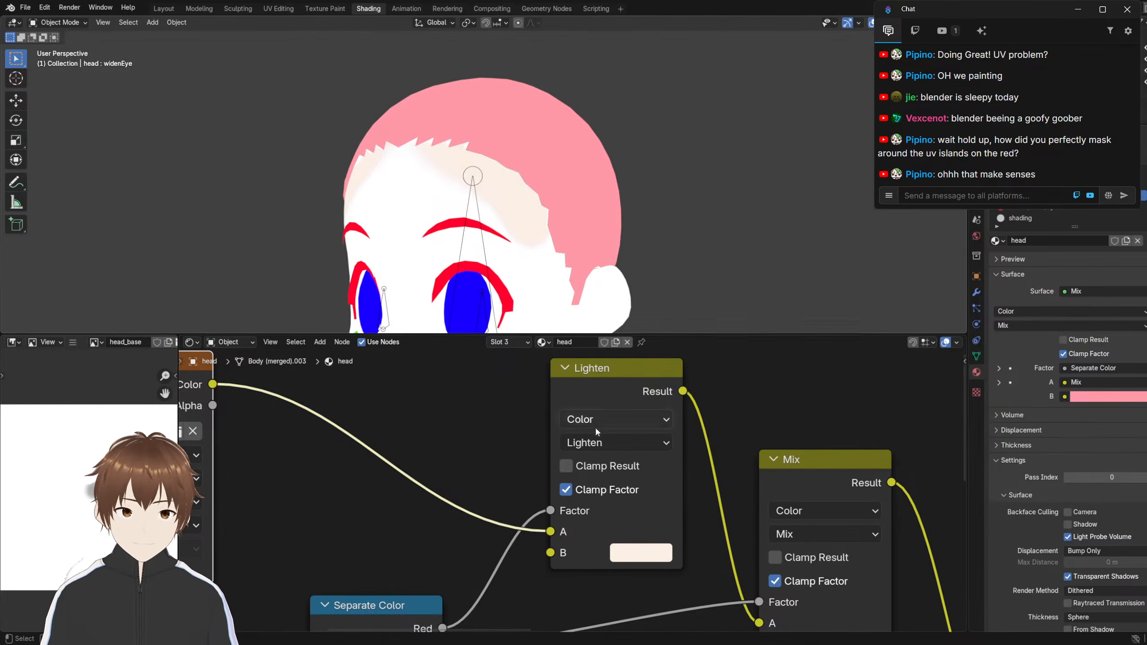
# Put the head into Texture Paint mode within the Shading workspace and select the Airbrush
pyautogui.moveTo(456, 226)
pyautogui.mouseDown(button='middle')
pyautogui.moveTo(435, 219)
pyautogui.moveTo(533, 217)
pyautogui.moveTo(447, 227)
pyautogui.mouseUp(button='middle')
pyautogui.scroll(3, 532, 217)
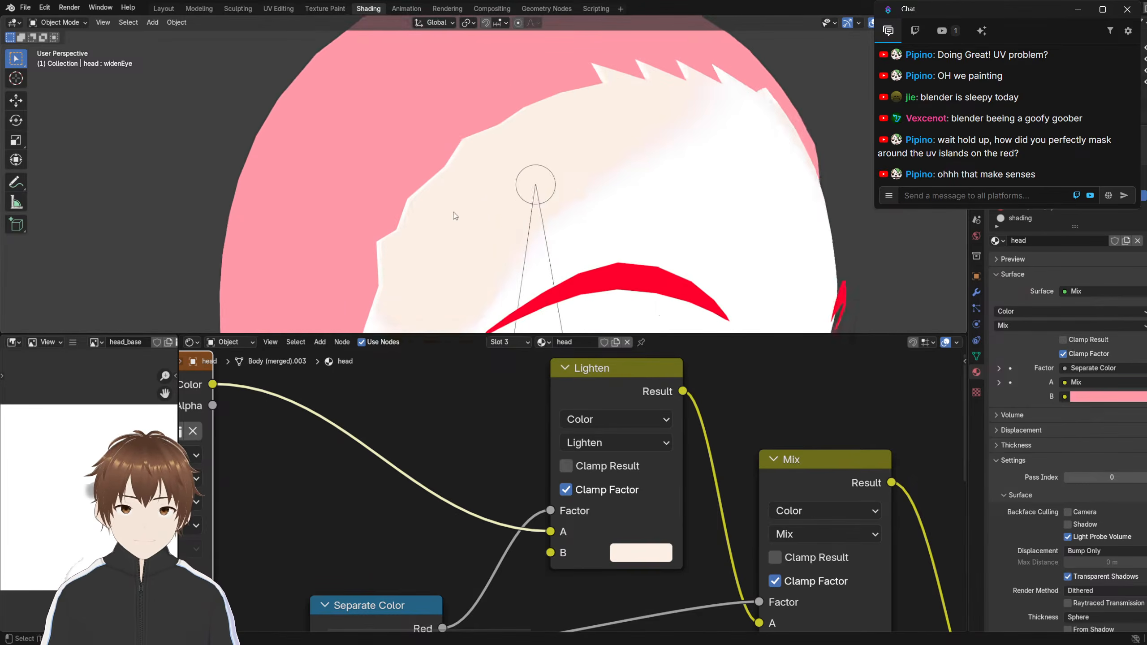
pyautogui.scroll(-2, 455, 216)
pyautogui.click(72, 23)
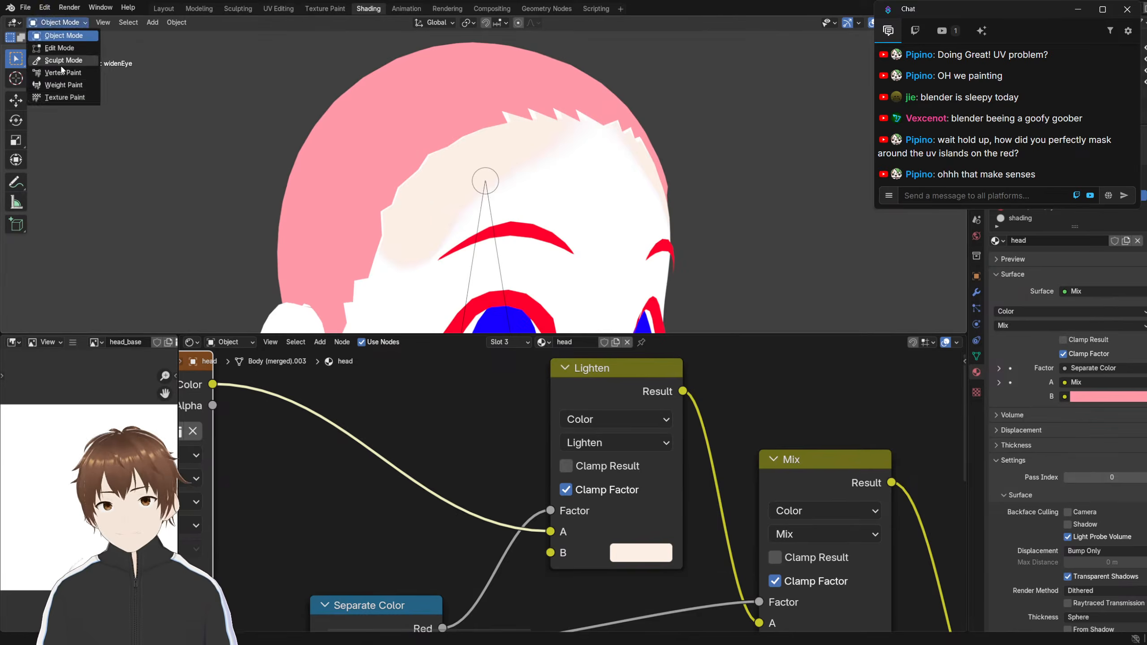
pyautogui.click(52, 96)
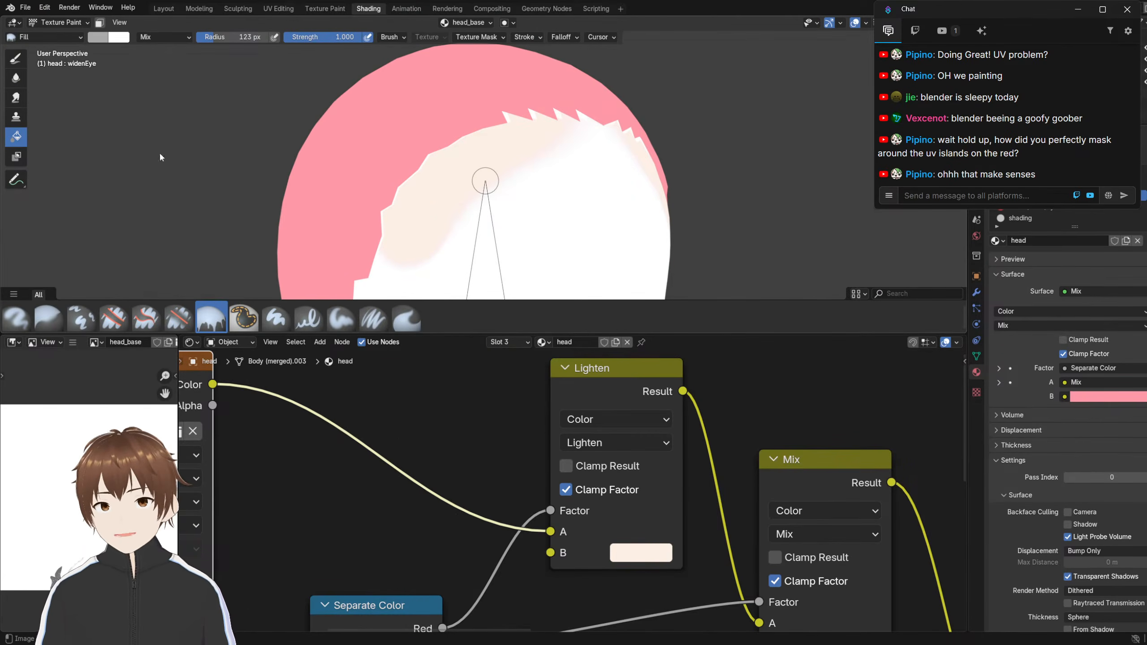
pyautogui.click(16, 58)
# Enlarge the brush radius to 252 px and airbrush grey over the forehead below the hairline
pyautogui.press(']')
pyautogui.press(']')
pyautogui.press(']')
pyautogui.press(']')
pyautogui.press(']')
pyautogui.press(']')
pyautogui.press(']')
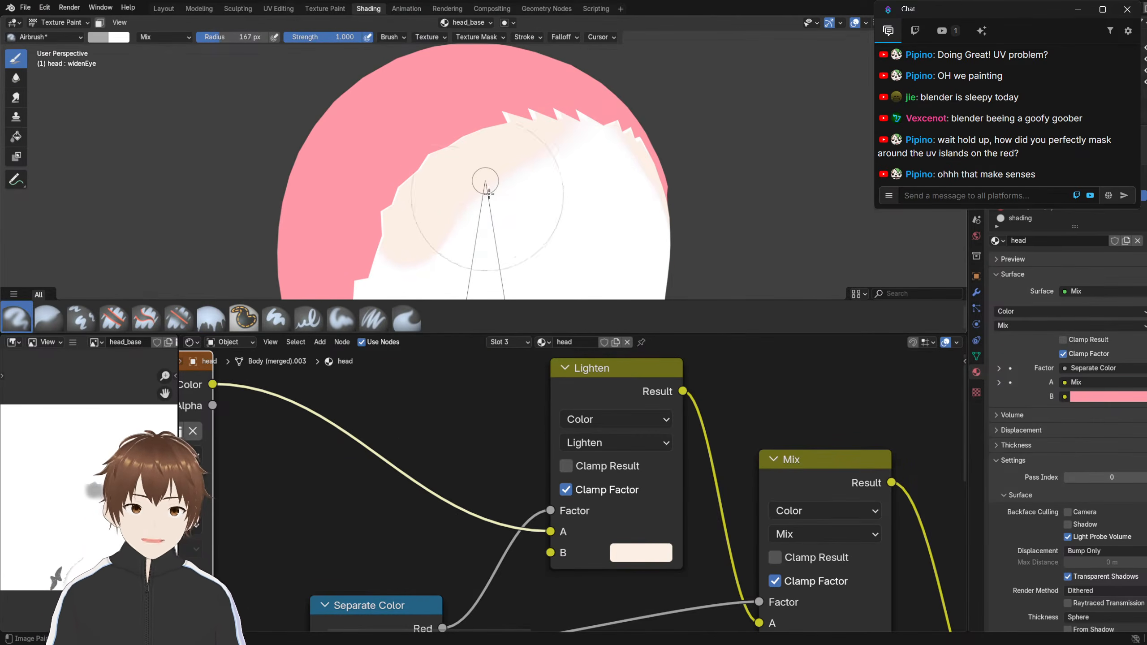
pyautogui.moveTo(465, 163); pyautogui.dragTo(422, 227)
pyautogui.keyDown('shift'); pyautogui.moveTo(417, 208); pyautogui.dragTo(384, 176, button='middle'); pyautogui.keyUp('shift')
# Reduce the brush radius to 117 px and extend the grey airbrushing across the side of the forehead
pyautogui.press('[')
pyautogui.press('[')
pyautogui.press('[')
pyautogui.press('[')
pyautogui.press('[')
pyautogui.press('[')
pyautogui.press('[')
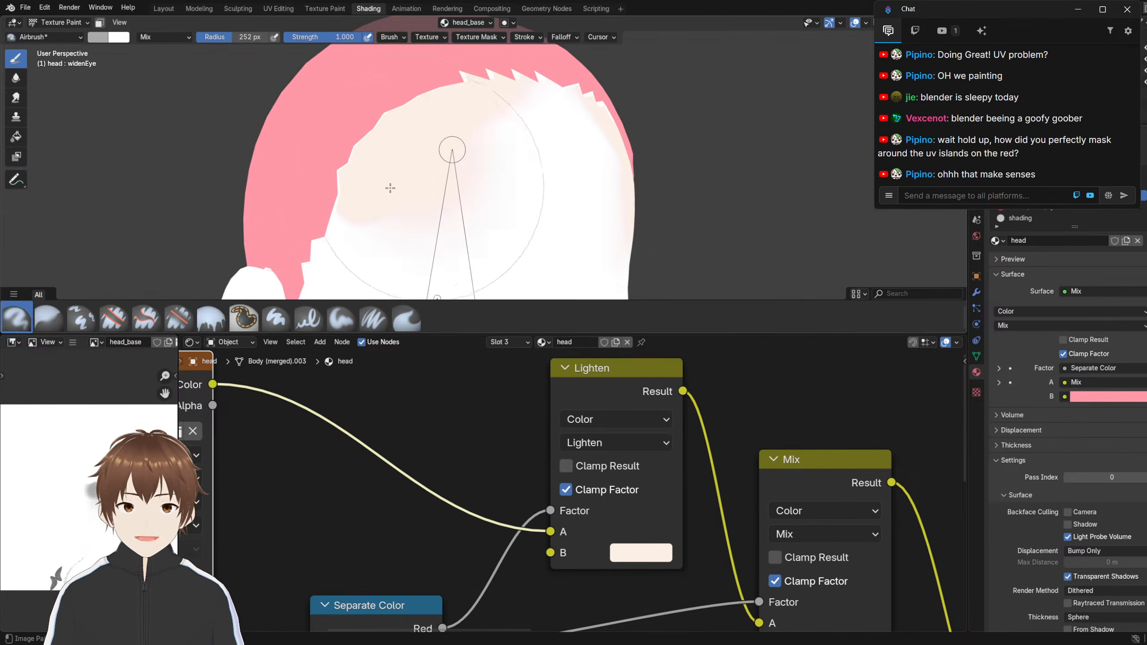
pyautogui.moveTo(505, 148)
pyautogui.mouseDown()
pyautogui.moveTo(498, 123)
pyautogui.moveTo(539, 120)
pyautogui.moveTo(417, 223)
pyautogui.mouseUp()
pyautogui.scroll(-4, 296, 270)
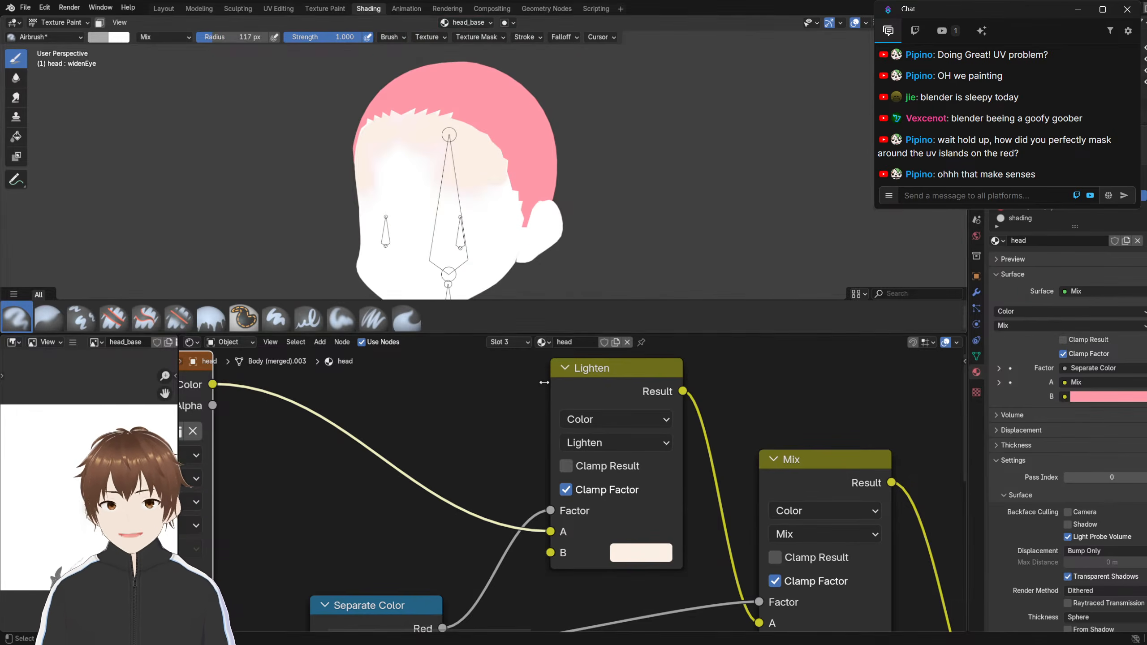
pyautogui.moveTo(364, 158)
pyautogui.mouseDown(button='middle')
pyautogui.moveTo(346, 145)
pyautogui.moveTo(388, 177)
pyautogui.mouseUp(button='middle')
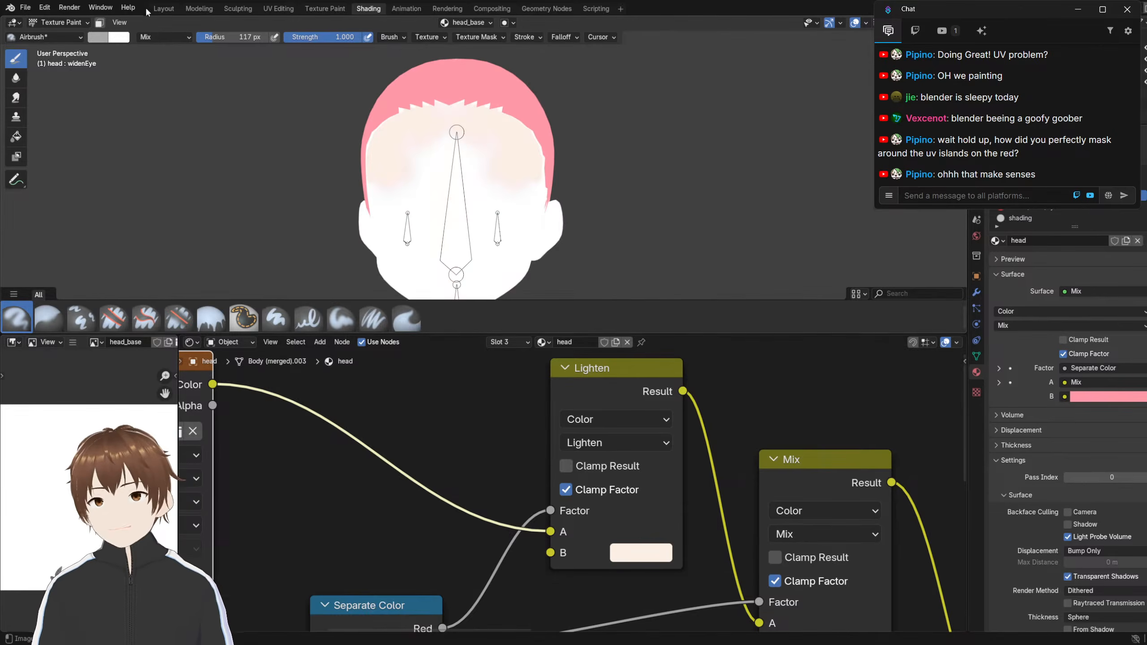
# Compare the painted forehead with the reference artwork and examine the head_base texture and its node connections
pyautogui.click(164, 9)
pyautogui.scroll(-3, 599, 281)
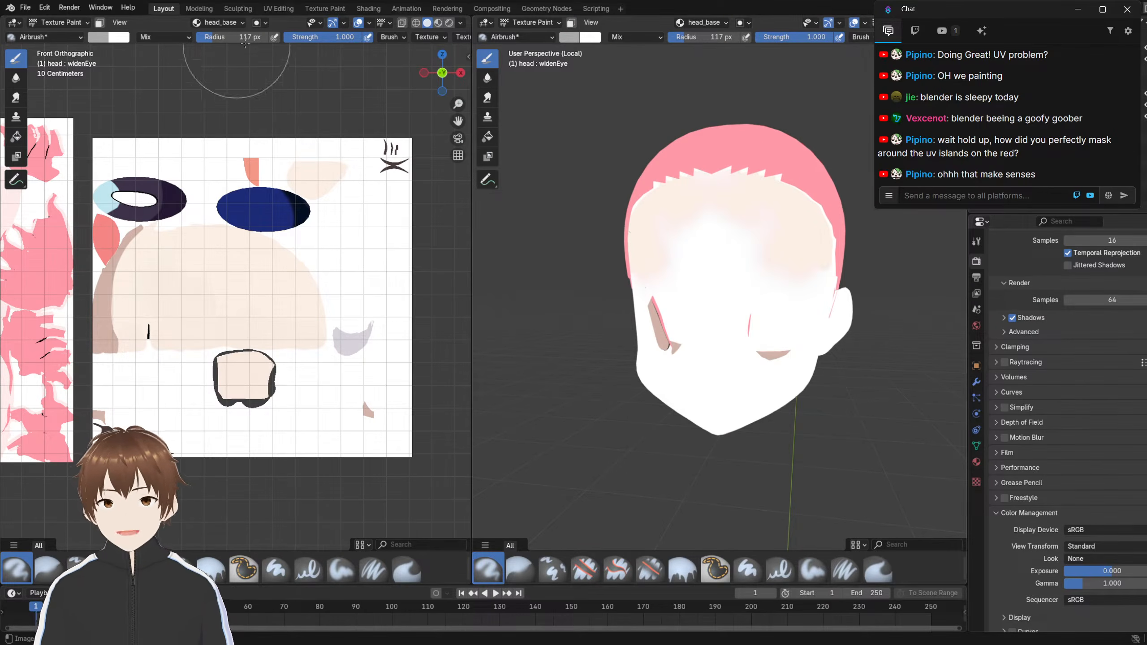
pyautogui.click(325, 8)
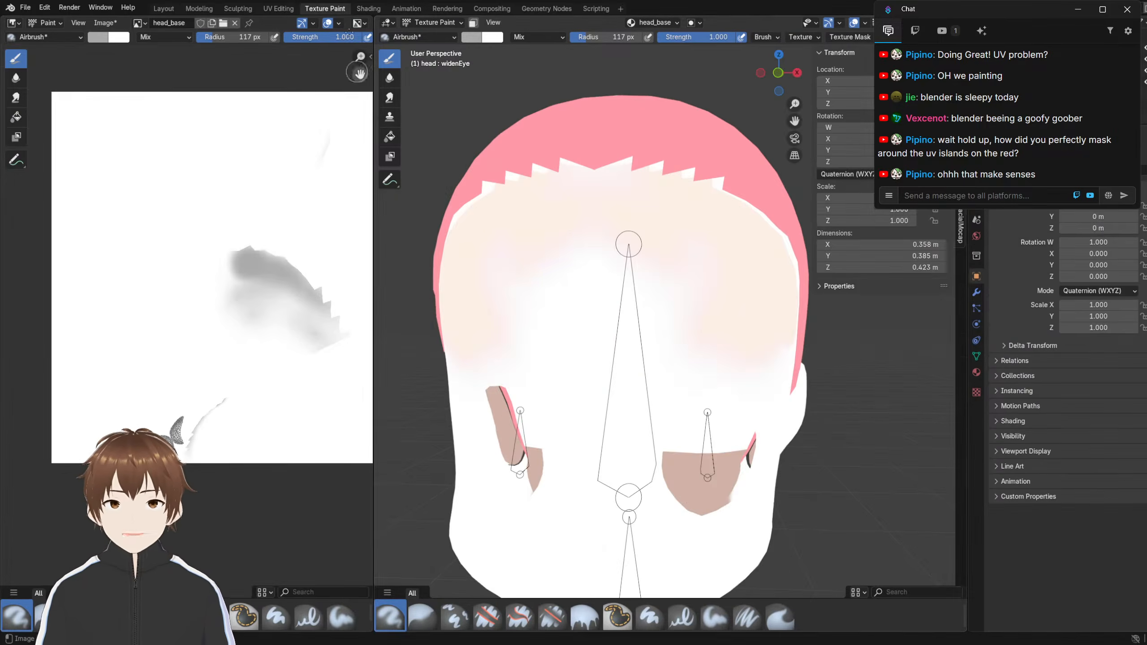
pyautogui.click(371, 9)
pyautogui.scroll(-10, 508, 409)
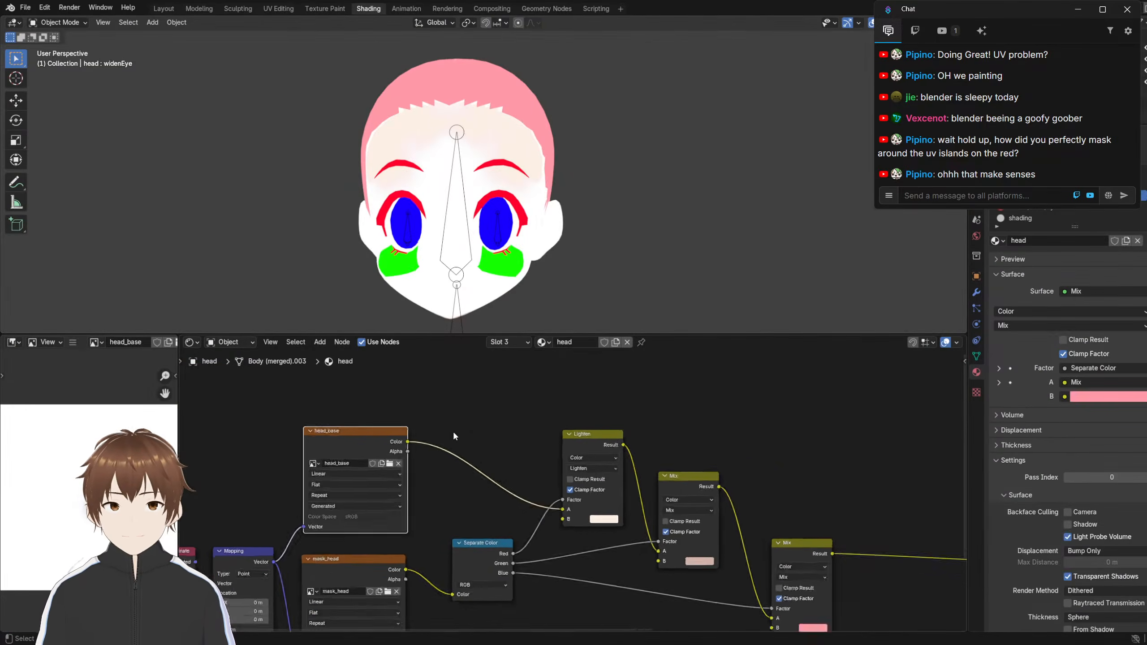
pyautogui.scroll(4, 453, 430)
pyautogui.moveTo(352, 477); pyautogui.dragTo(478, 467, button='middle')
pyautogui.scroll(1, 479, 466)
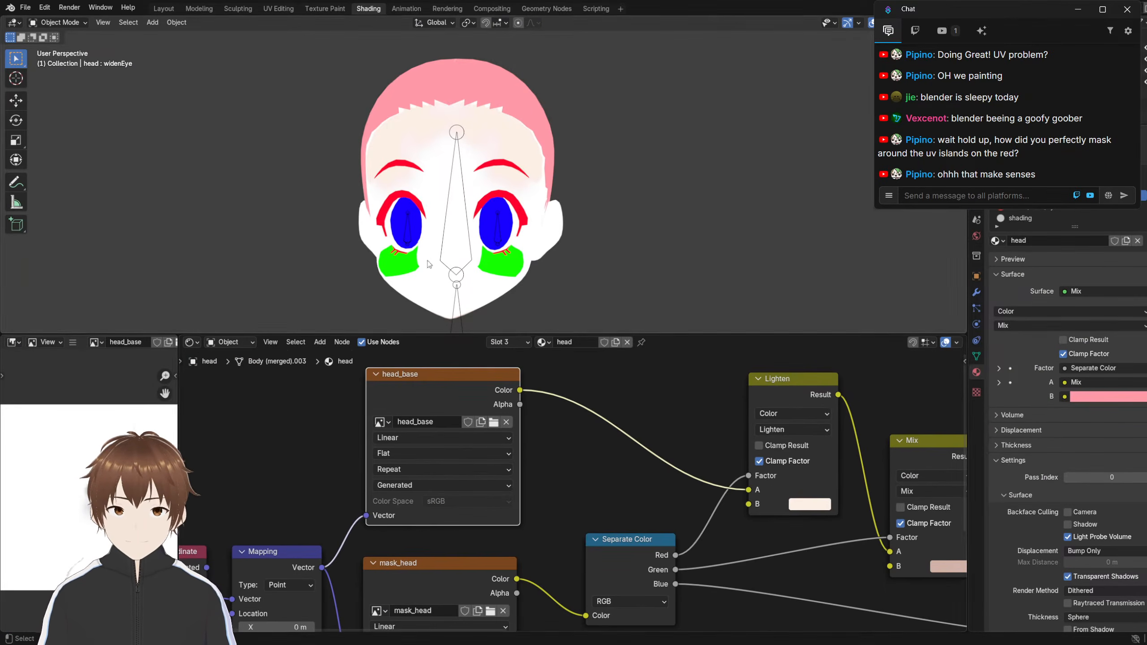
# Set the blending mode of the head material's Lighten node to Mix
pyautogui.click(784, 430)
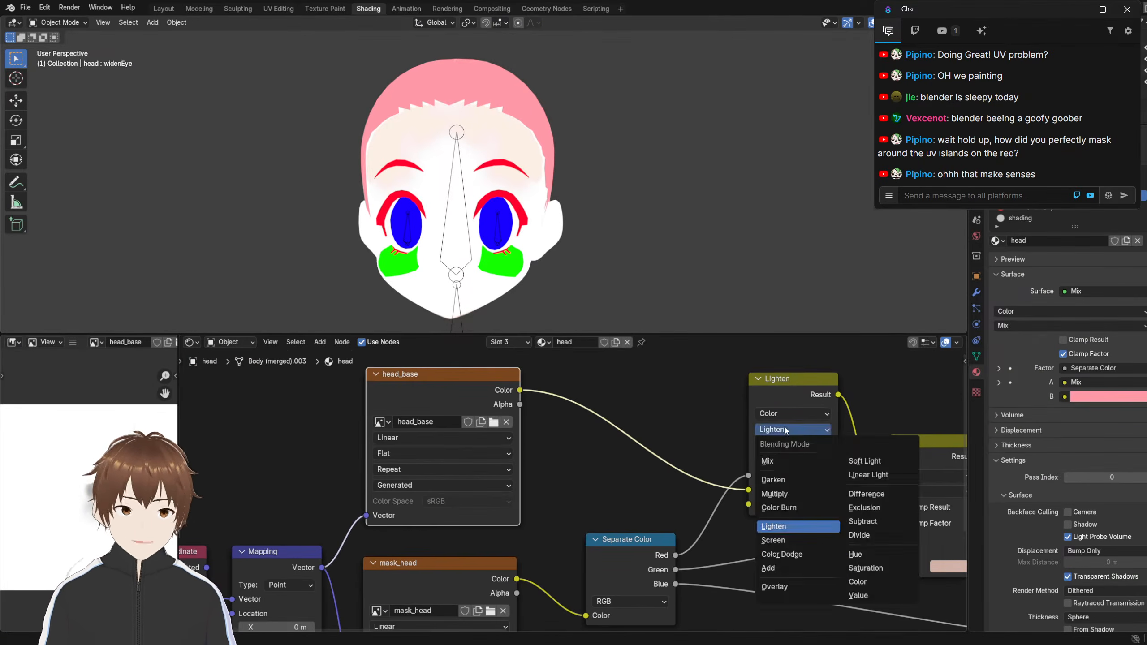
pyautogui.click(788, 462)
pyautogui.moveTo(363, 221); pyautogui.dragTo(452, 184, button='middle')
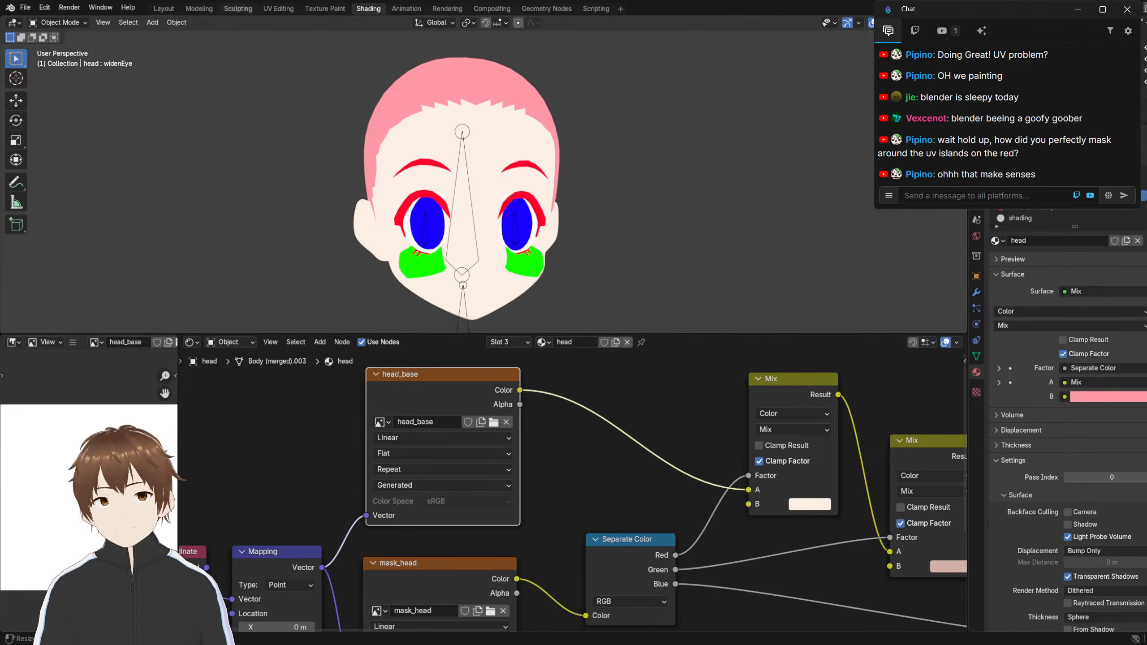
# Examine the head's blush, iris and mouth/brow/eyelid materials against the eye and cheek areas in the Layout workspace
pyautogui.click(163, 9)
pyautogui.scroll(3, 554, 328)
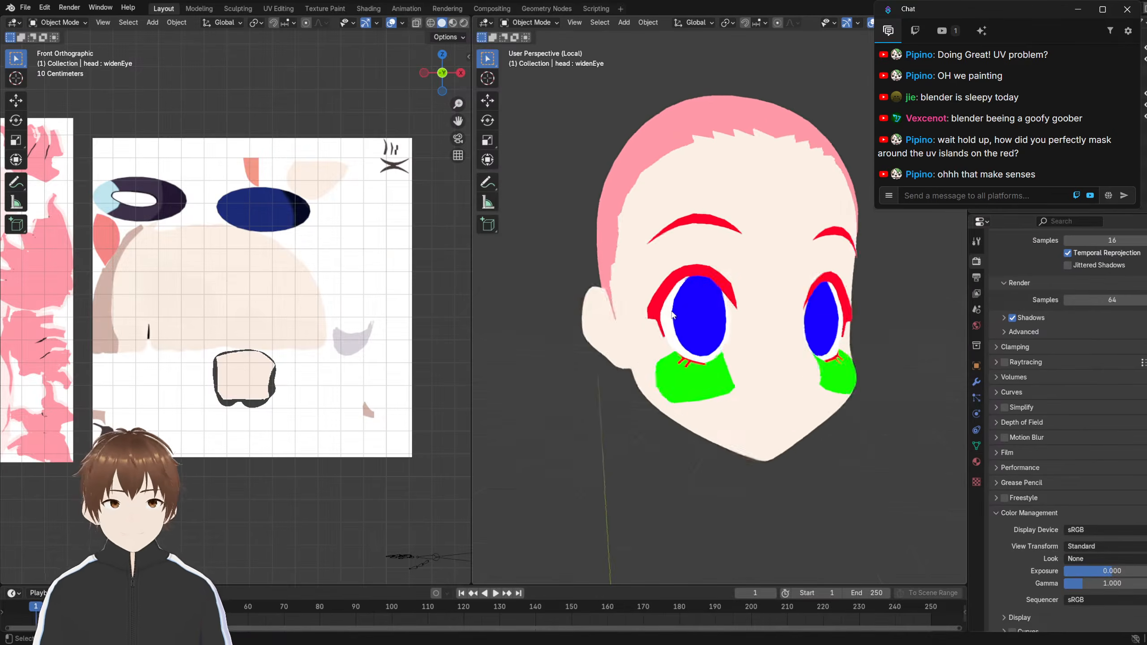
pyautogui.click(976, 462)
pyautogui.keyDown('shift'); pyautogui.moveTo(928, 448); pyautogui.dragTo(895, 413, button='middle'); pyautogui.keyUp('shift')
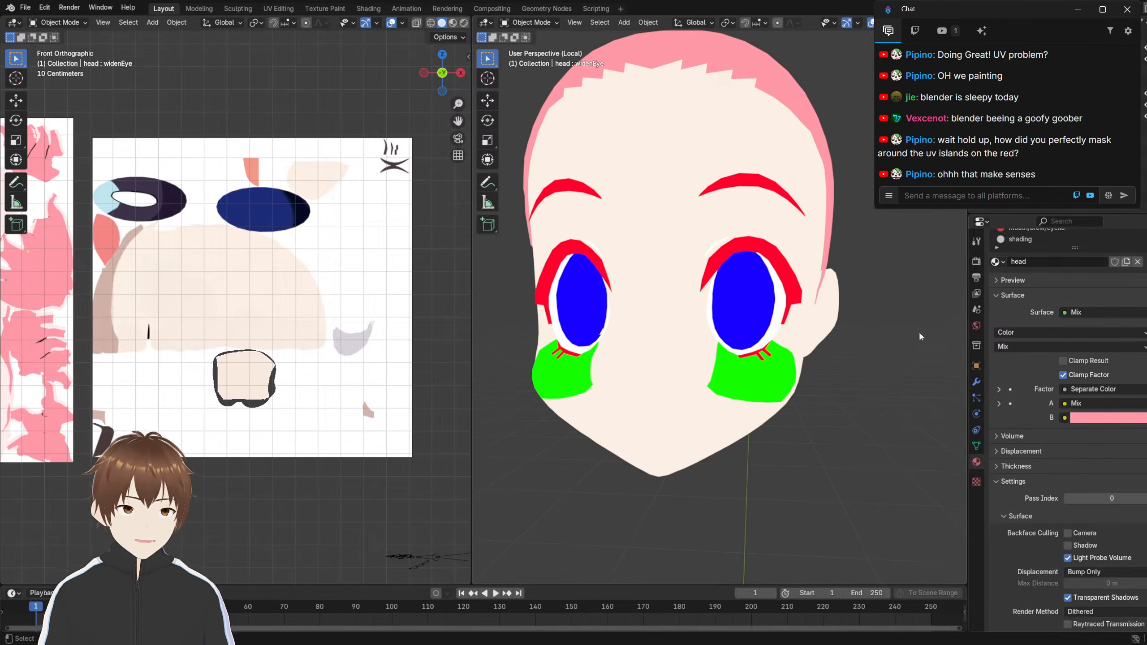
pyautogui.scroll(3, 1020, 339)
pyautogui.click(1016, 275)
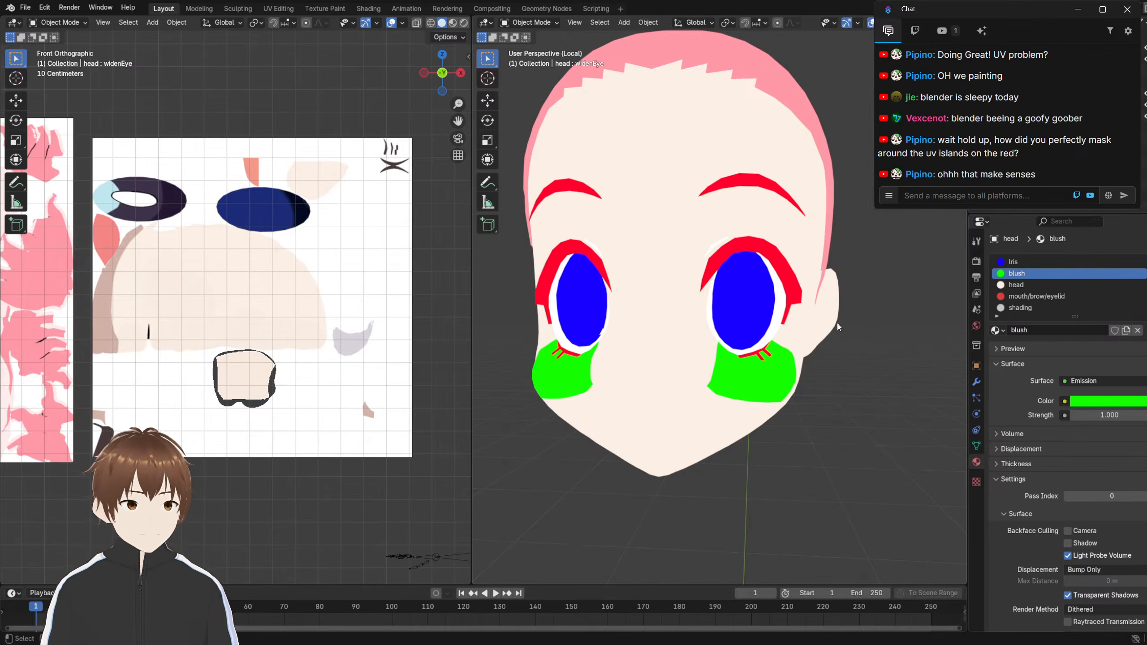
pyautogui.click(1021, 263)
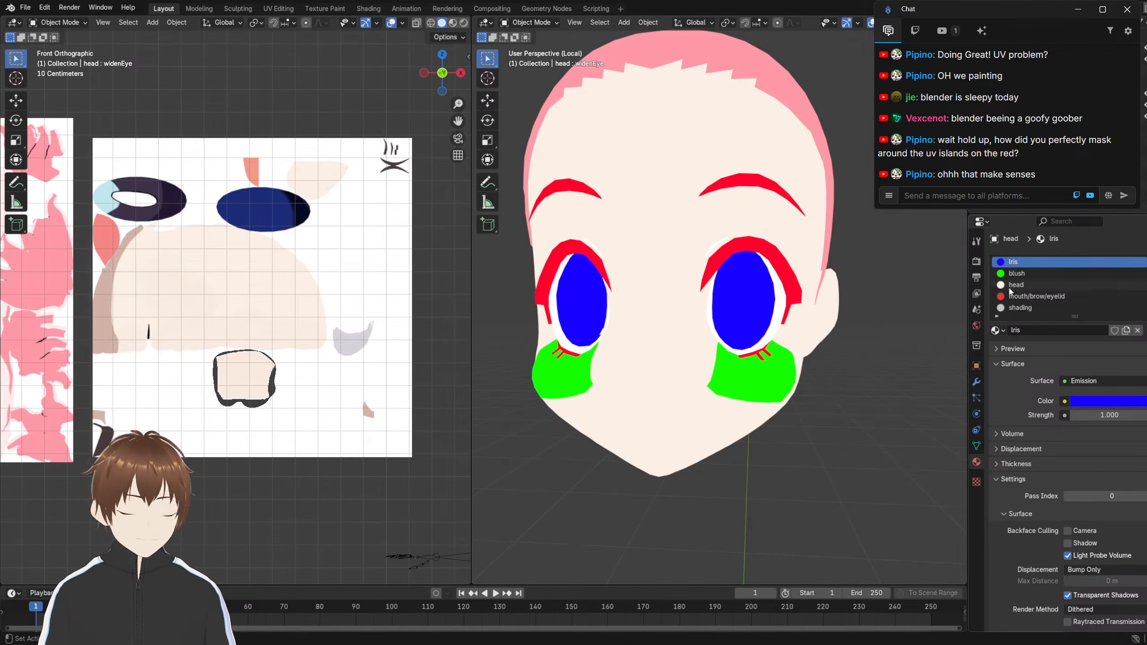
pyautogui.moveTo(691, 298); pyautogui.dragTo(665, 300, button='middle')
pyautogui.scroll(1, 698, 270)
pyautogui.scroll(2, 667, 303)
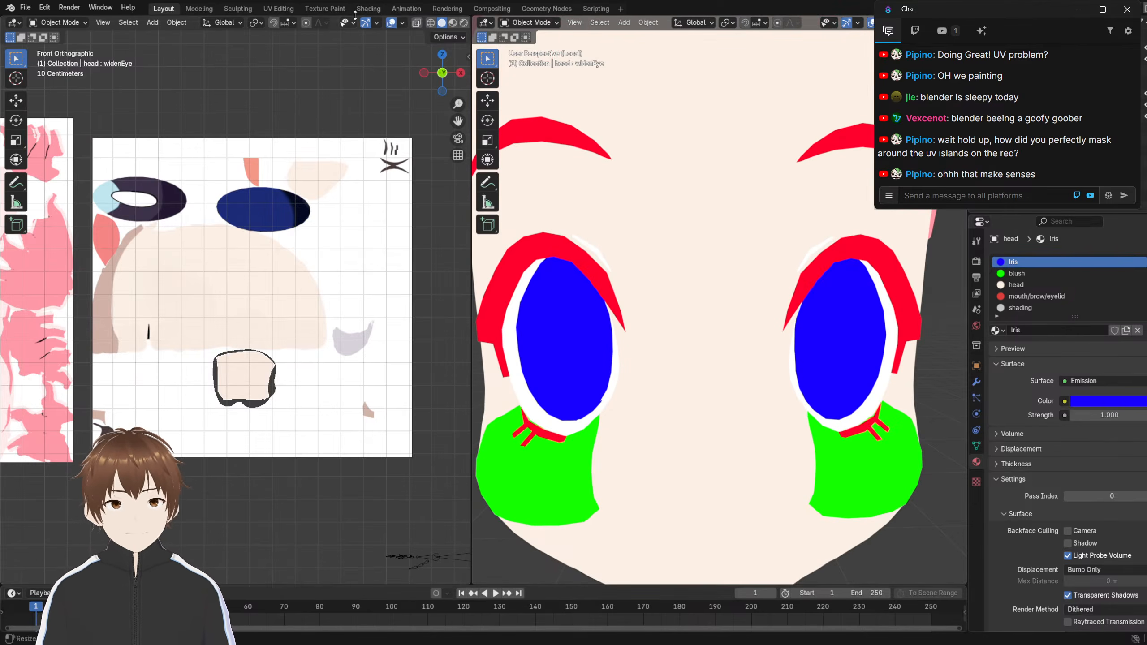
pyautogui.click(356, 8)
pyautogui.click(276, 8)
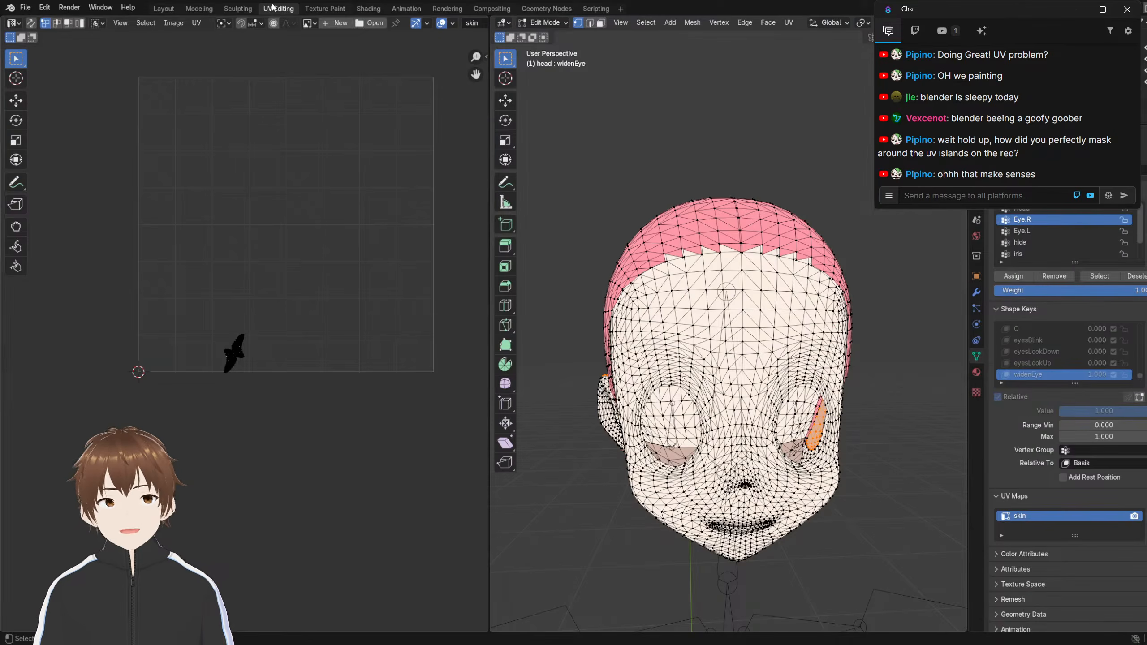
pyautogui.click(173, 7)
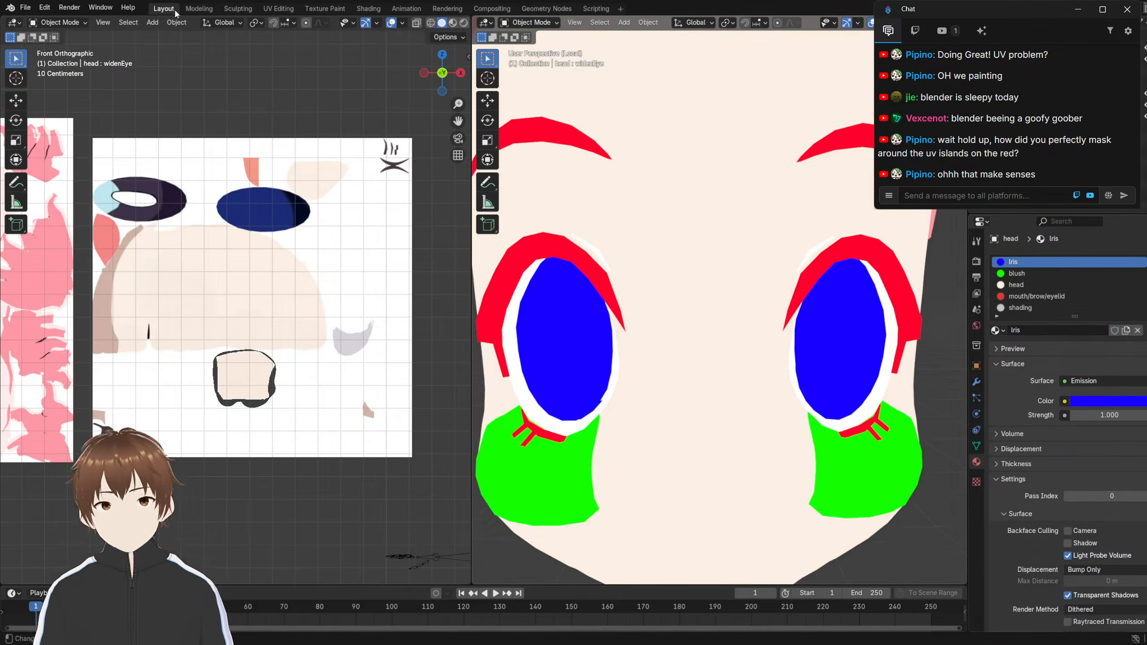
pyautogui.click(1026, 299)
pyautogui.scroll(-3, 804, 299)
pyautogui.moveTo(790, 296); pyautogui.dragTo(801, 289, button='middle')
pyautogui.scroll(2, 801, 289)
pyautogui.moveTo(876, 294); pyautogui.dragTo(888, 291, button='middle')
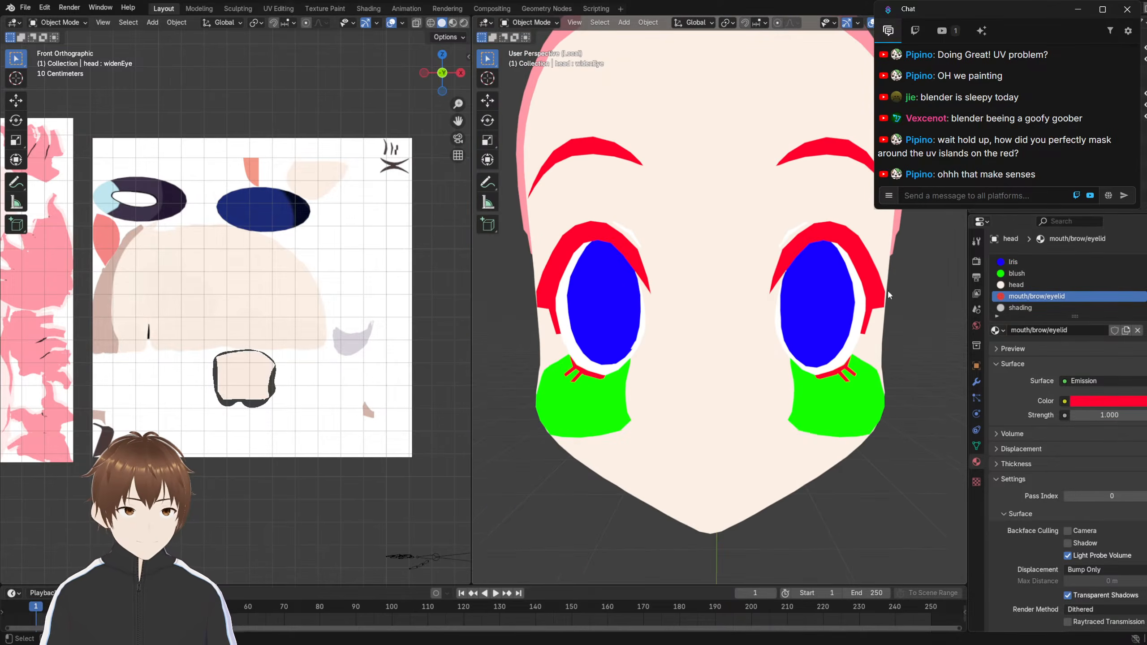
# Select the head's blush material and bring its node tree into view in the Shading workspace
pyautogui.click(1012, 274)
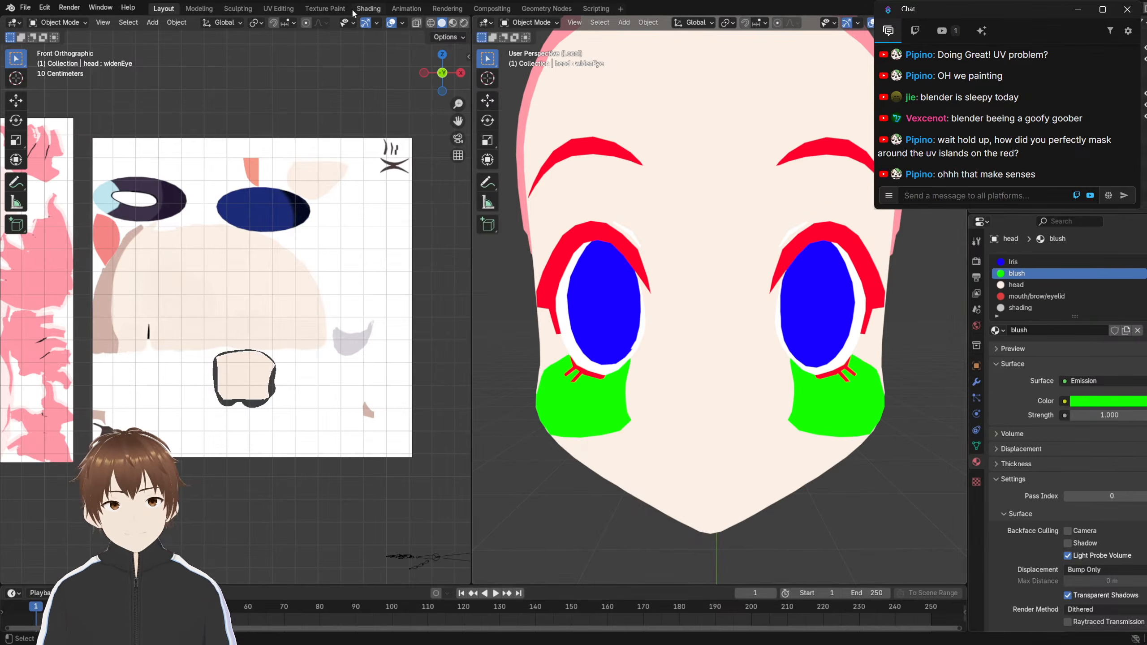
pyautogui.click(368, 9)
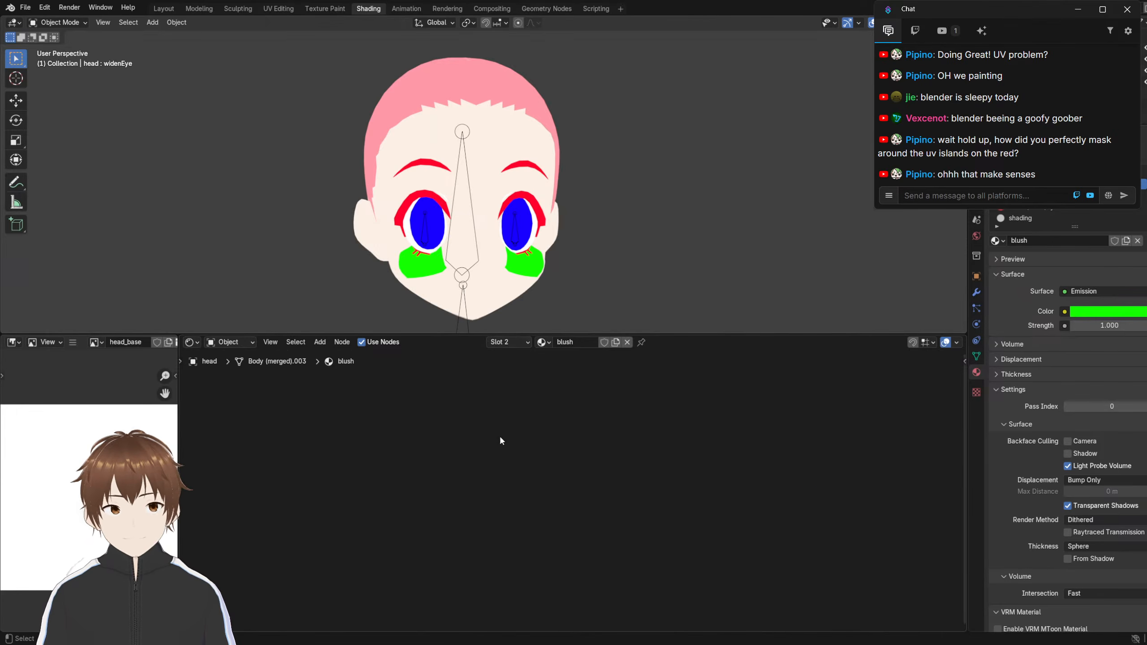
pyautogui.scroll(-10, 501, 439)
pyautogui.scroll(5, 586, 454)
pyautogui.moveTo(673, 463); pyautogui.dragTo(445, 468, button='middle')
pyautogui.scroll(12, 397, 448)
pyautogui.scroll(4, 445, 467)
pyautogui.moveTo(448, 364); pyautogui.dragTo(607, 381, button='middle')
# Add a blush.png image texture to the blush material and space it apart from the Emission node
pyautogui.click(557, 431)
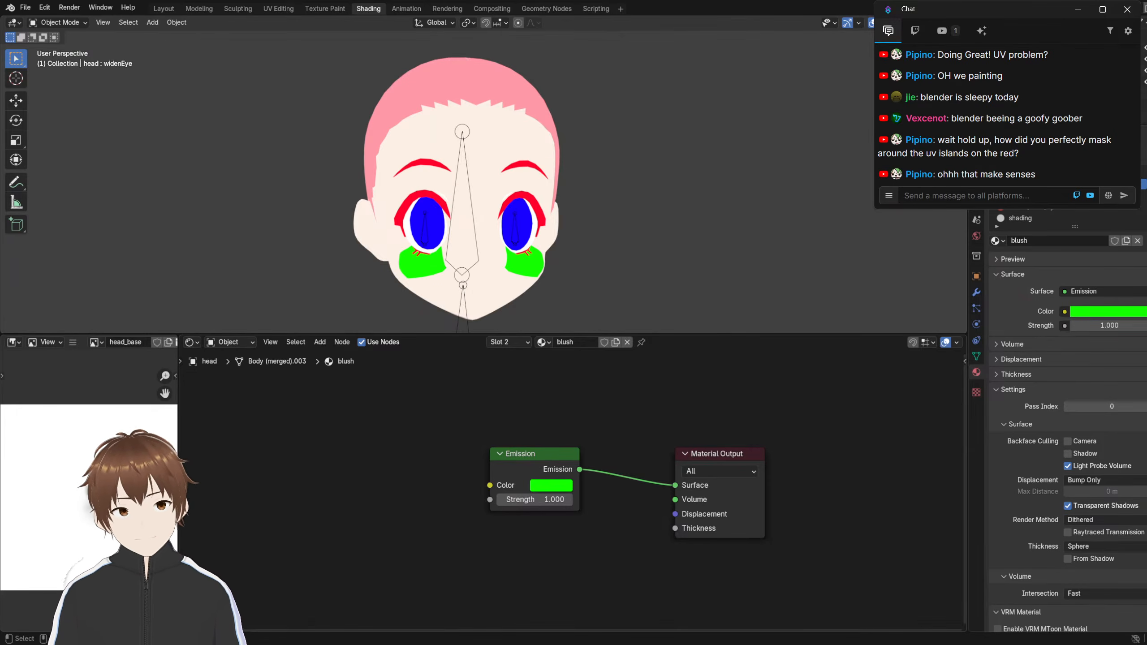
pyautogui.scroll(-1, 432, 436)
pyautogui.scroll(2, 439, 449)
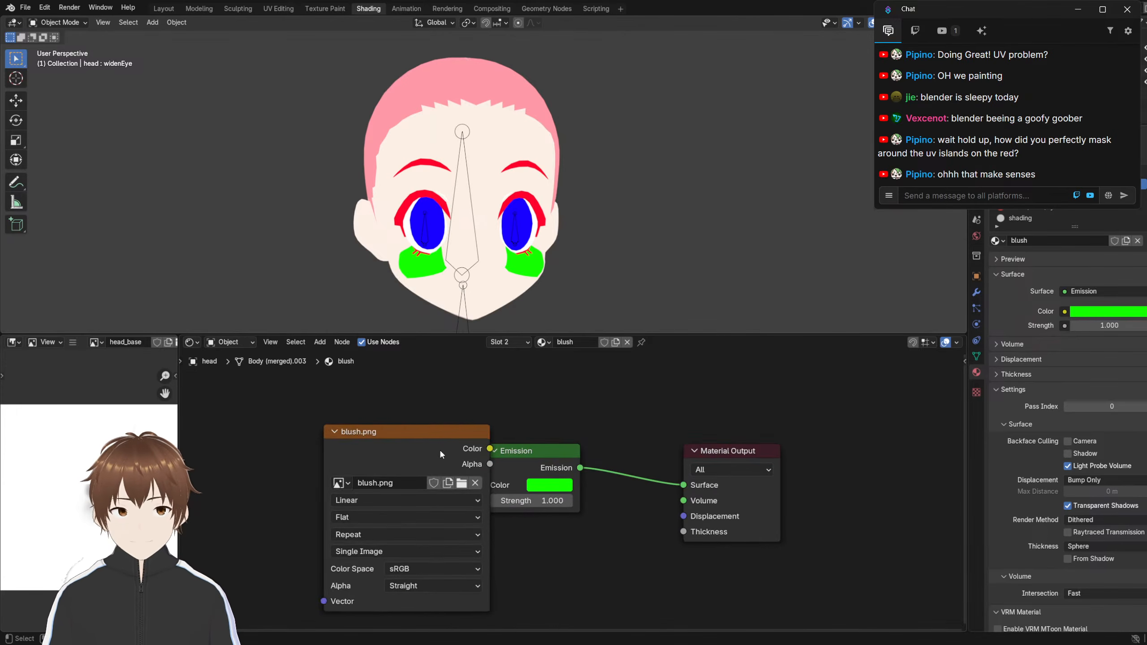
pyautogui.moveTo(439, 449); pyautogui.dragTo(354, 473)
pyautogui.moveTo(416, 453); pyautogui.dragTo(423, 444, button='middle')
pyautogui.moveTo(546, 455); pyautogui.dragTo(578, 470)
pyautogui.moveTo(380, 447); pyautogui.dragTo(413, 428)
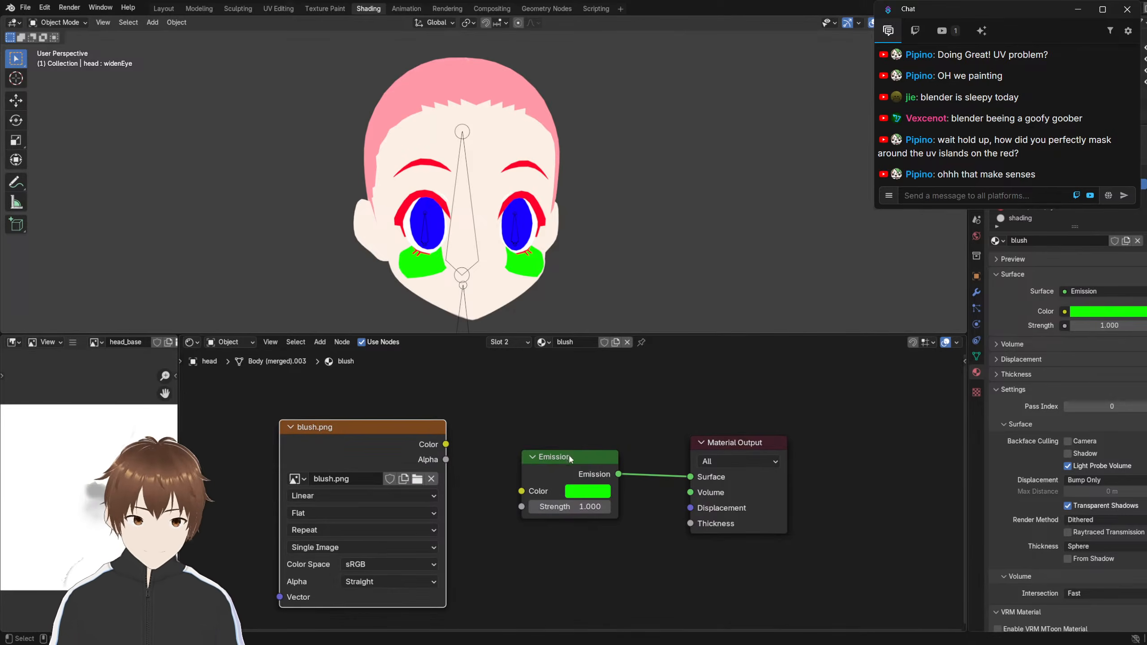
# Delete the green Emission node and connect the blush.png colour straight to the Material Output's surface
pyautogui.click(551, 467)
pyautogui.press('Delete')
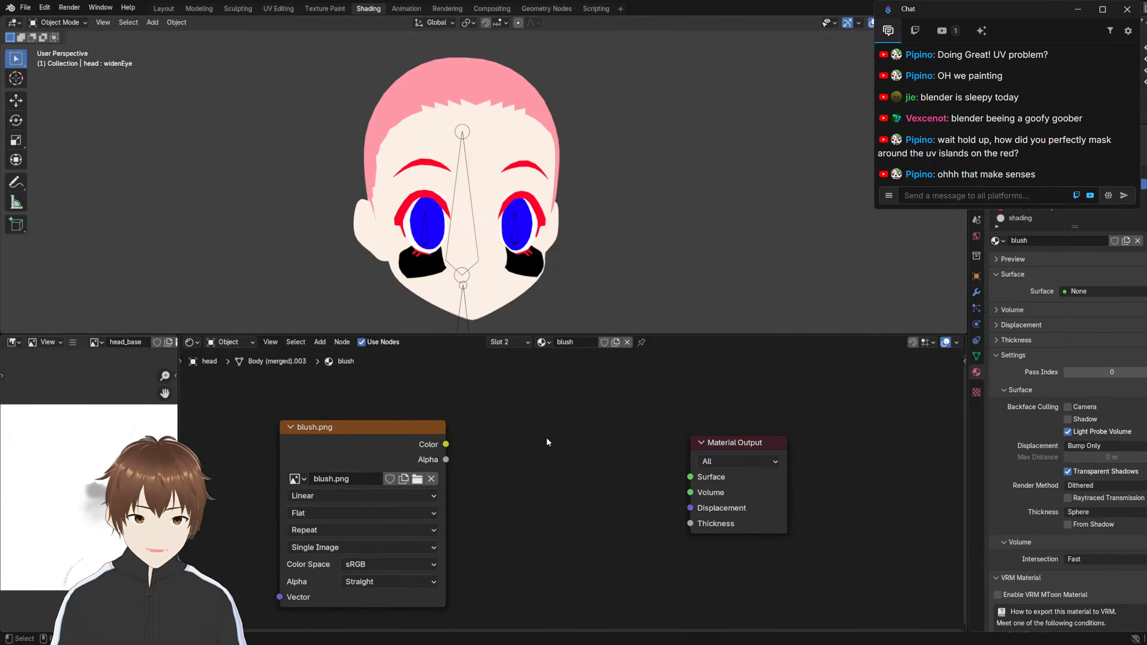
pyautogui.keyDown('ctrl'); pyautogui.keyDown('shift'); pyautogui.click(388, 429); pyautogui.keyUp('shift'); pyautogui.keyUp('ctrl')
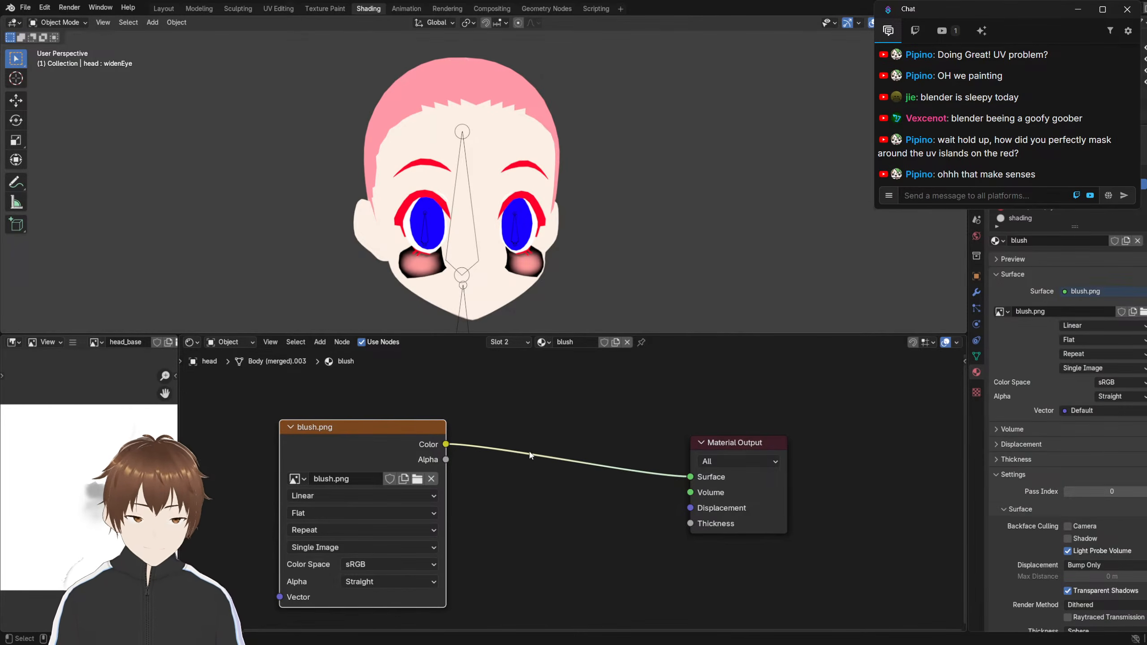
# Insert a Transparent BSDF between the blush.png colour and the Material Output
pyautogui.hotkey('shift', 'a')
pyautogui.click(559, 433)
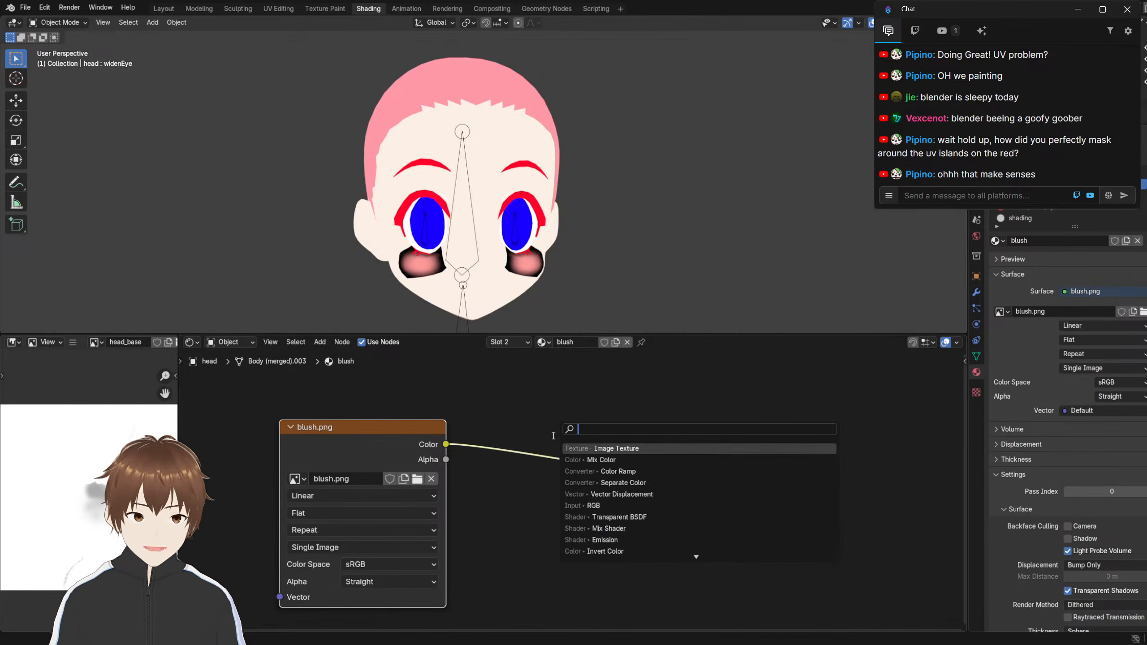
pyautogui.write('tr')
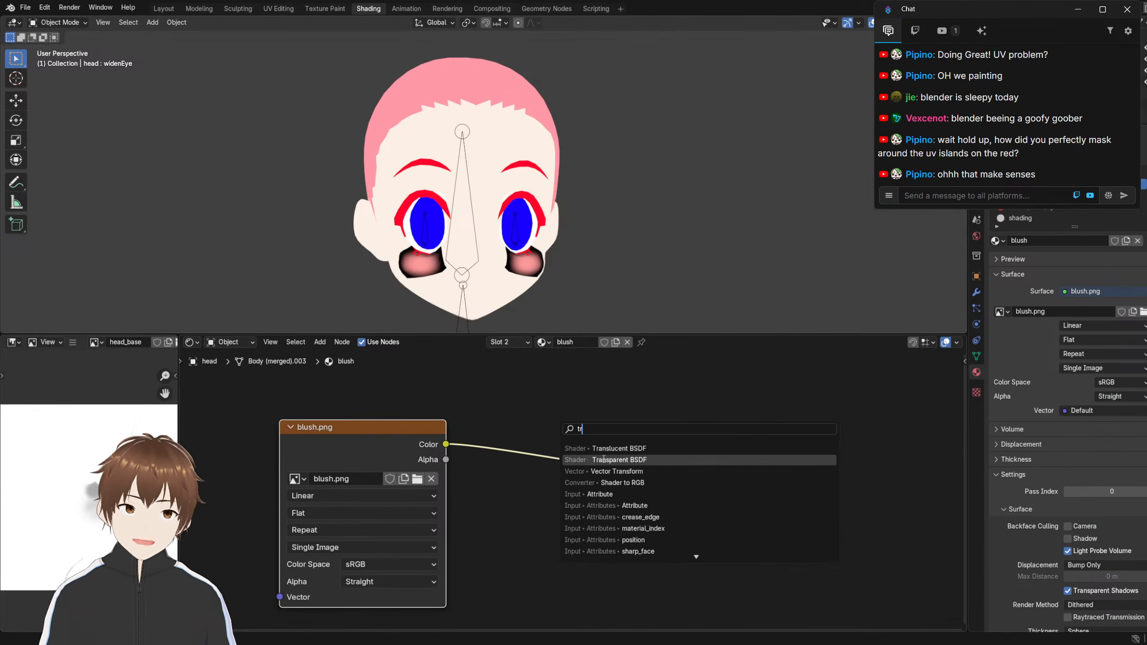
pyautogui.click(603, 460)
pyautogui.scroll(2, 487, 417)
pyautogui.scroll(2, 490, 446)
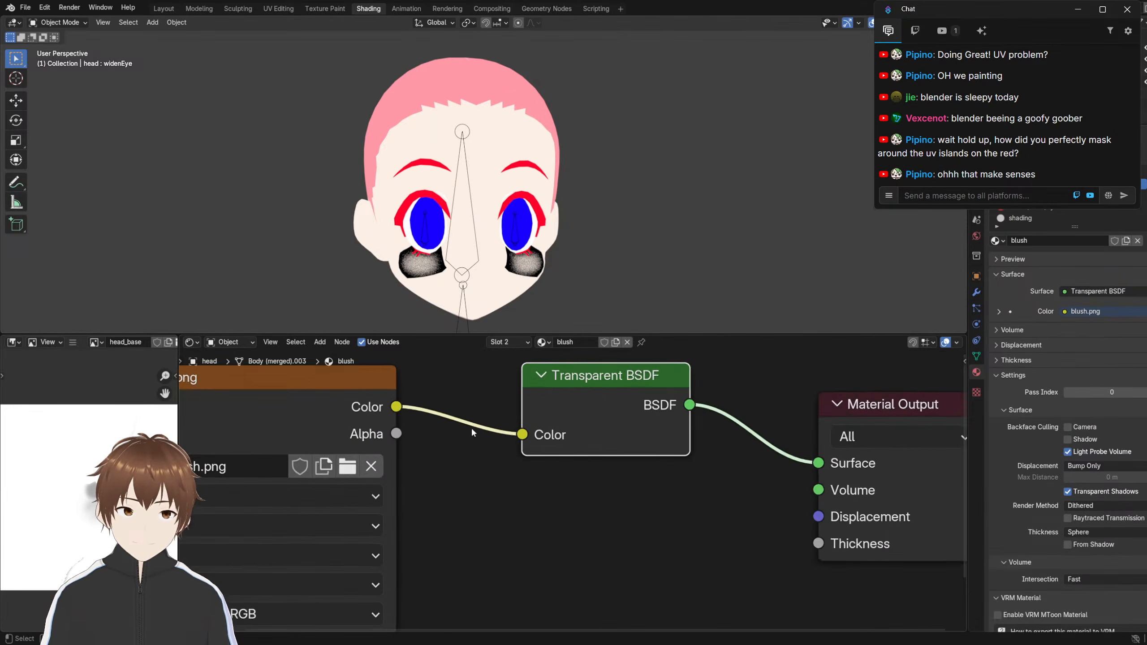
# Add an Emission shader below the Transparent BSDF
pyautogui.hotkey('shift', 'a')
pyautogui.click(576, 502)
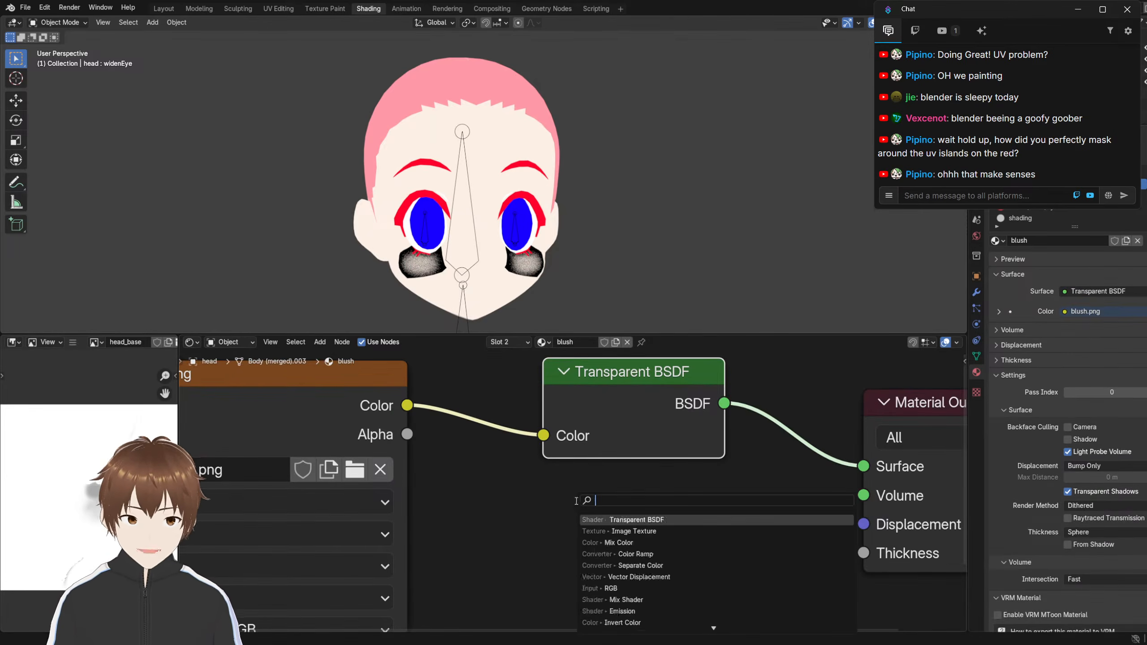
pyautogui.click(622, 610)
pyautogui.click(633, 542)
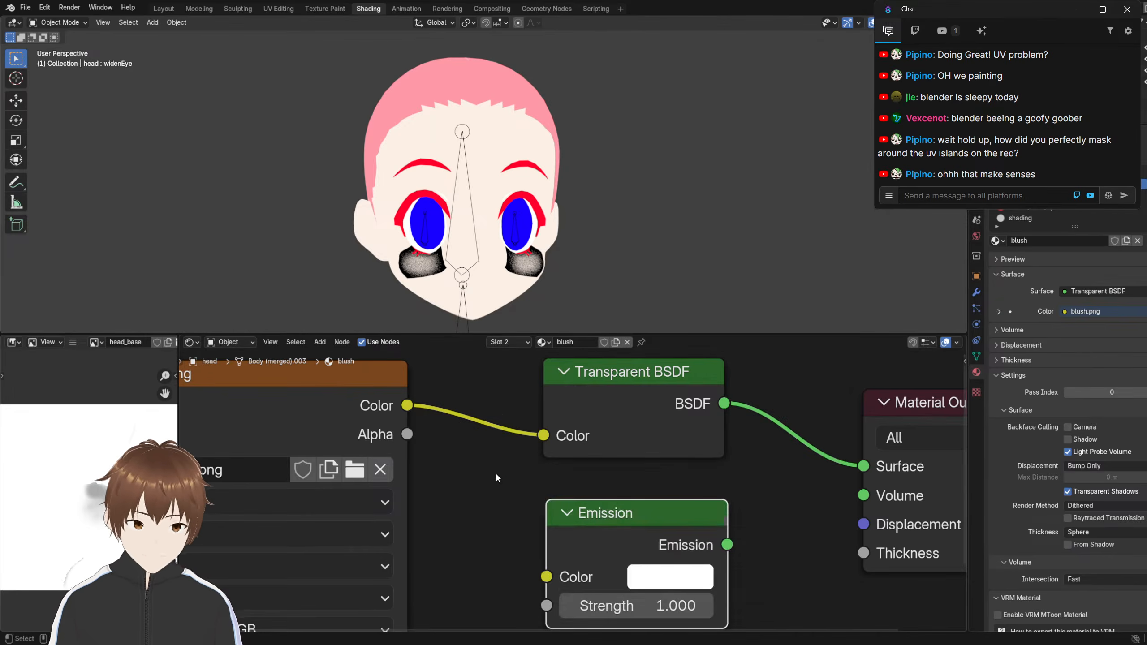
# Insert a Mix Shader between the Transparent BSDF and the Material Output, with the Emission as its second shader
pyautogui.hotkey('shift', 'a')
pyautogui.click(484, 470)
pyautogui.write('sh')
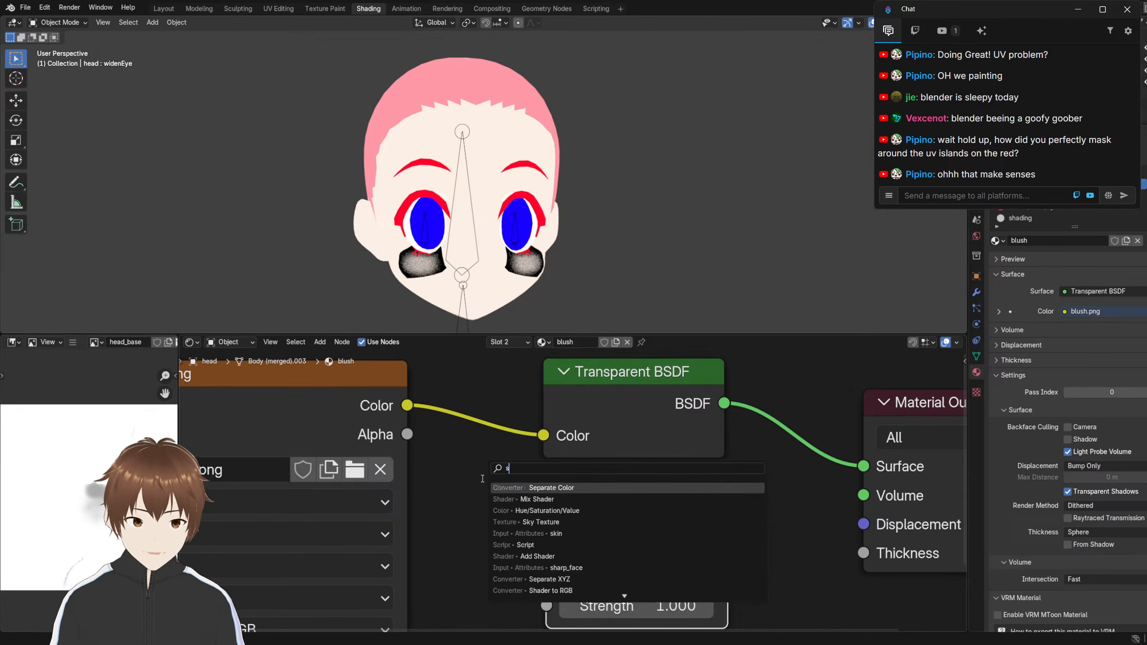
pyautogui.click(543, 496)
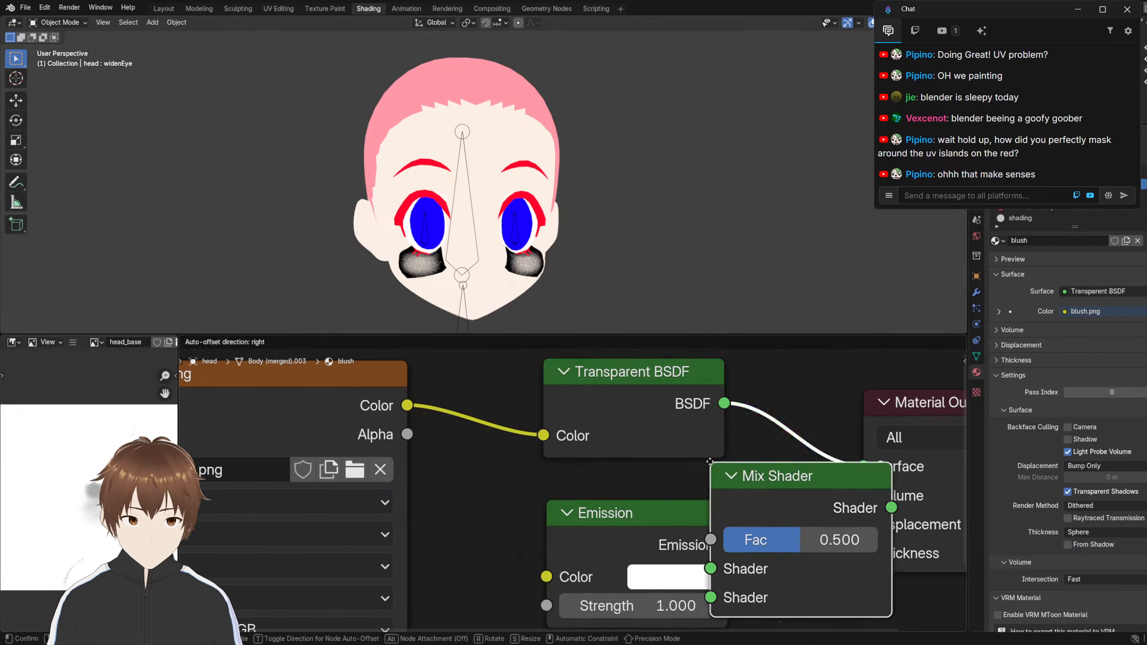
pyautogui.click(740, 463)
pyautogui.scroll(-3, 511, 415)
pyautogui.moveTo(526, 499); pyautogui.dragTo(565, 540)
pyautogui.moveTo(589, 461); pyautogui.dragTo(581, 402)
# Connect the blush.png colour to the Emission colour and replace the Transparent BSDF's colour link with the texture's alpha
pyautogui.scroll(1, 542, 411)
pyautogui.scroll(1, 542, 412)
pyautogui.moveTo(541, 412); pyautogui.dragTo(551, 458, button='middle')
pyautogui.moveTo(468, 484); pyautogui.dragTo(532, 484, button='middle')
pyautogui.moveTo(338, 404); pyautogui.dragTo(467, 572)
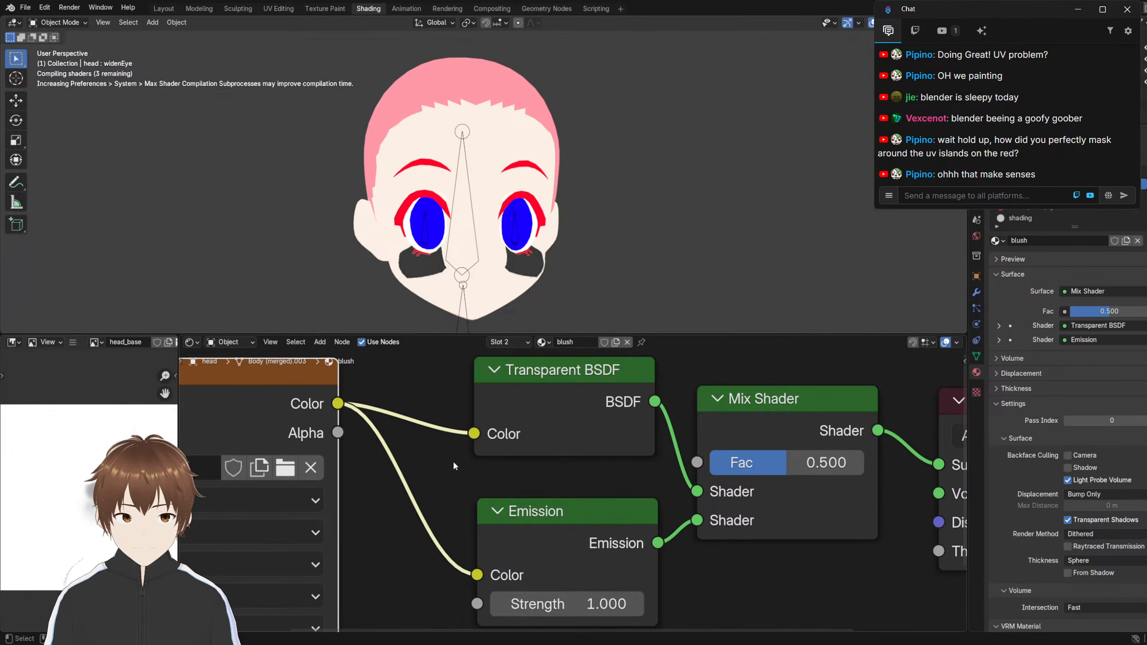
pyautogui.keyDown('ctrl'); pyautogui.moveTo(453, 460); pyautogui.dragTo(447, 414, button='right'); pyautogui.keyUp('ctrl')
pyautogui.click(511, 416)
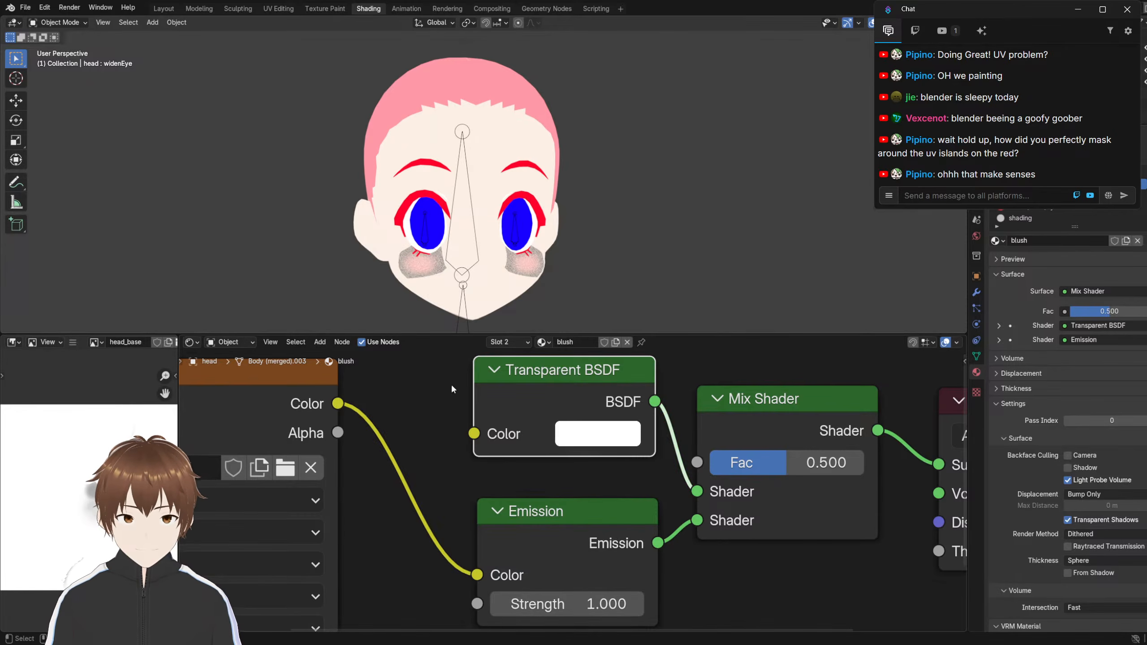
pyautogui.moveTo(338, 433); pyautogui.dragTo(474, 433)
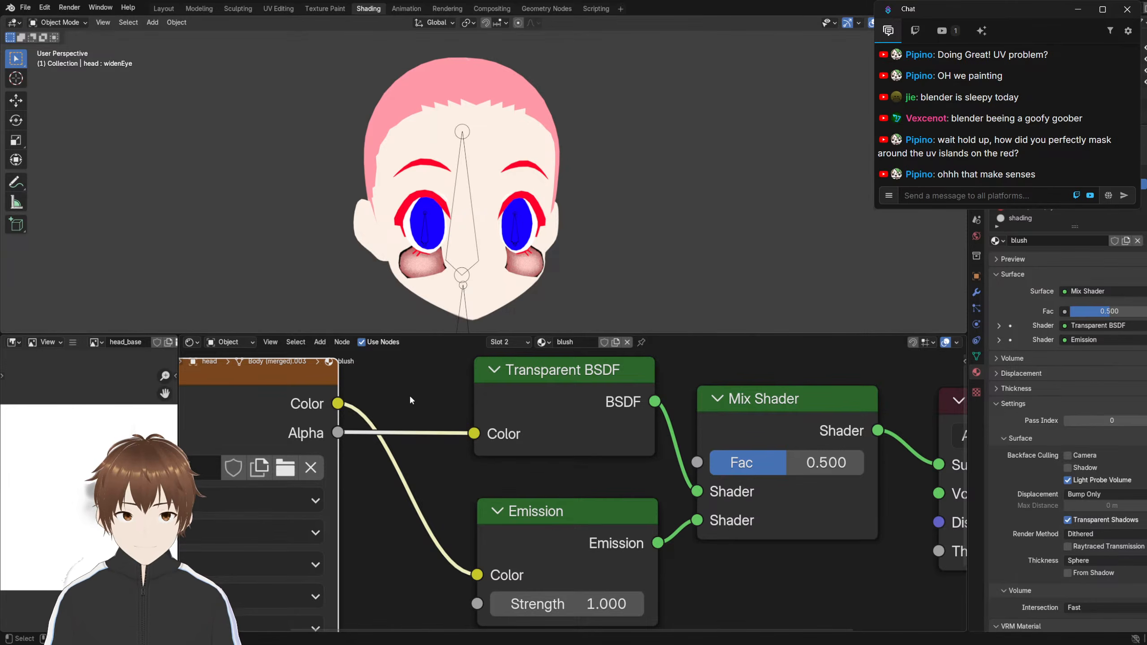
# Set the blush material's render method to Blended and inspect both cheeks up close
pyautogui.scroll(-2, 646, 474)
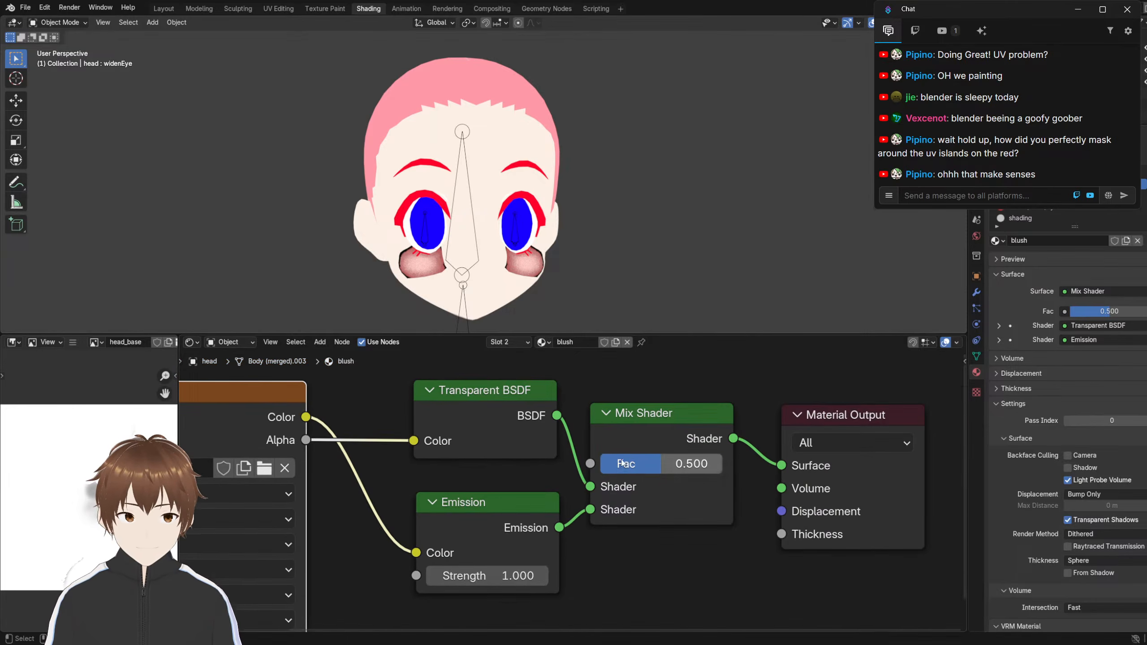
pyautogui.scroll(8, 456, 280)
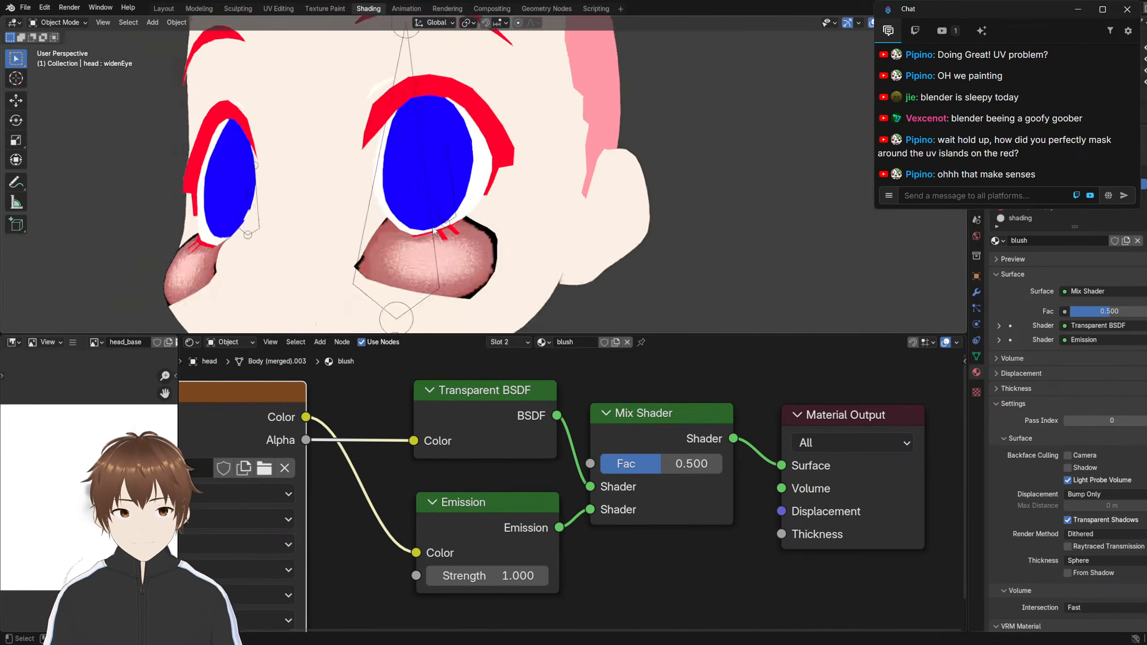
pyautogui.moveTo(446, 214); pyautogui.dragTo(457, 224, button='middle')
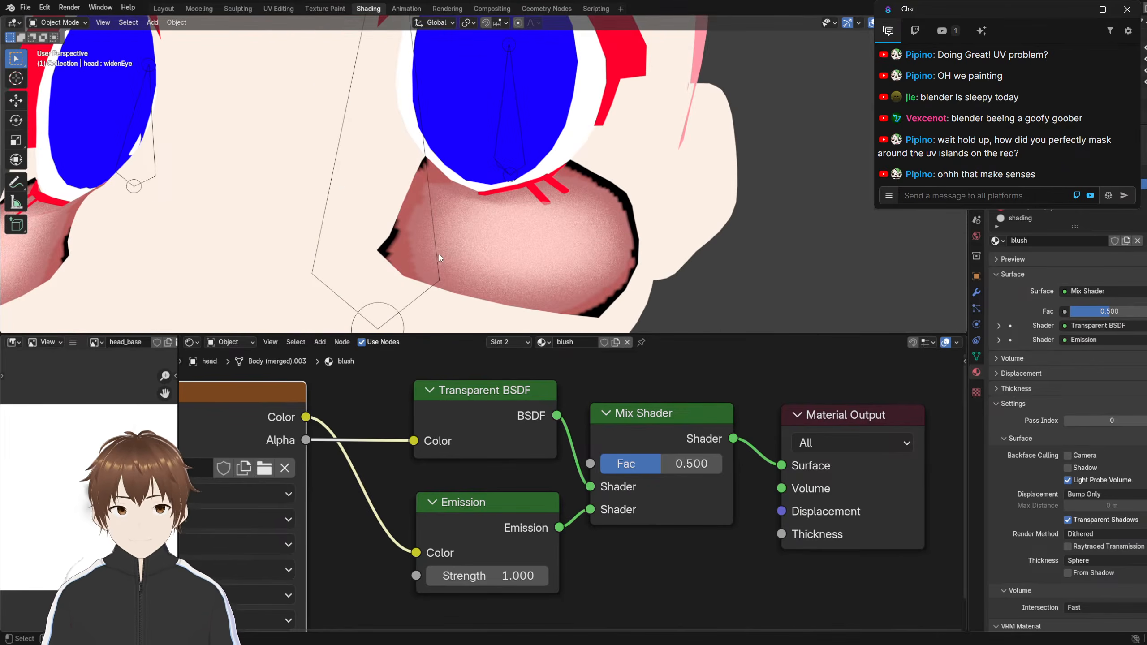
pyautogui.scroll(-6, 1050, 478)
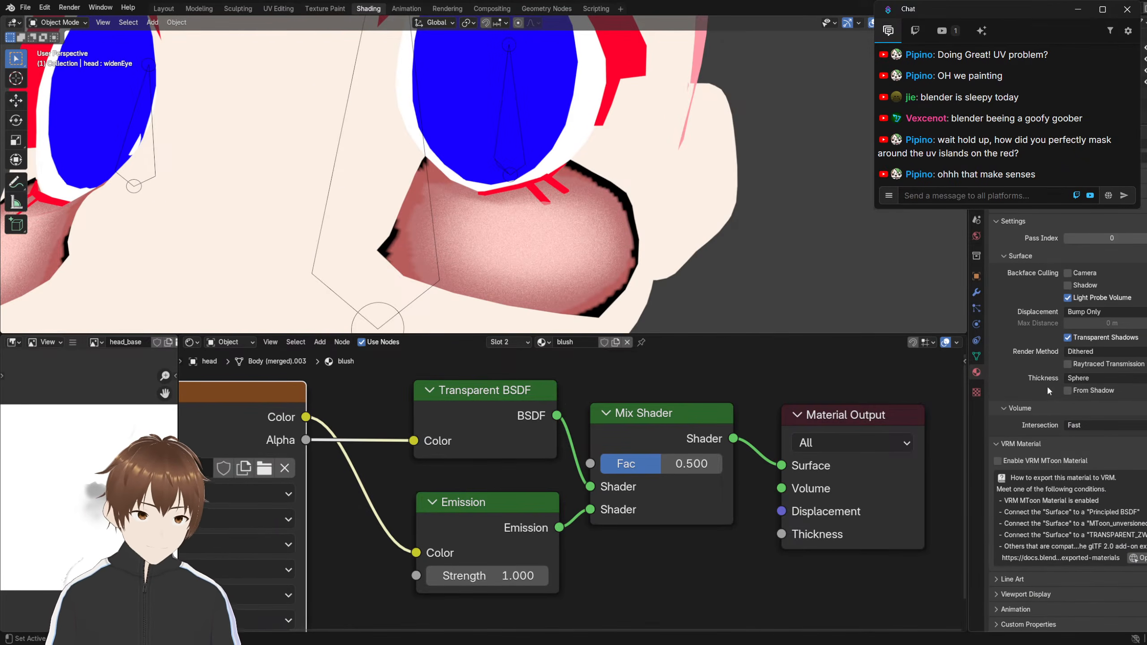
pyautogui.click(1085, 351)
pyautogui.click(1083, 354)
pyautogui.click(1084, 353)
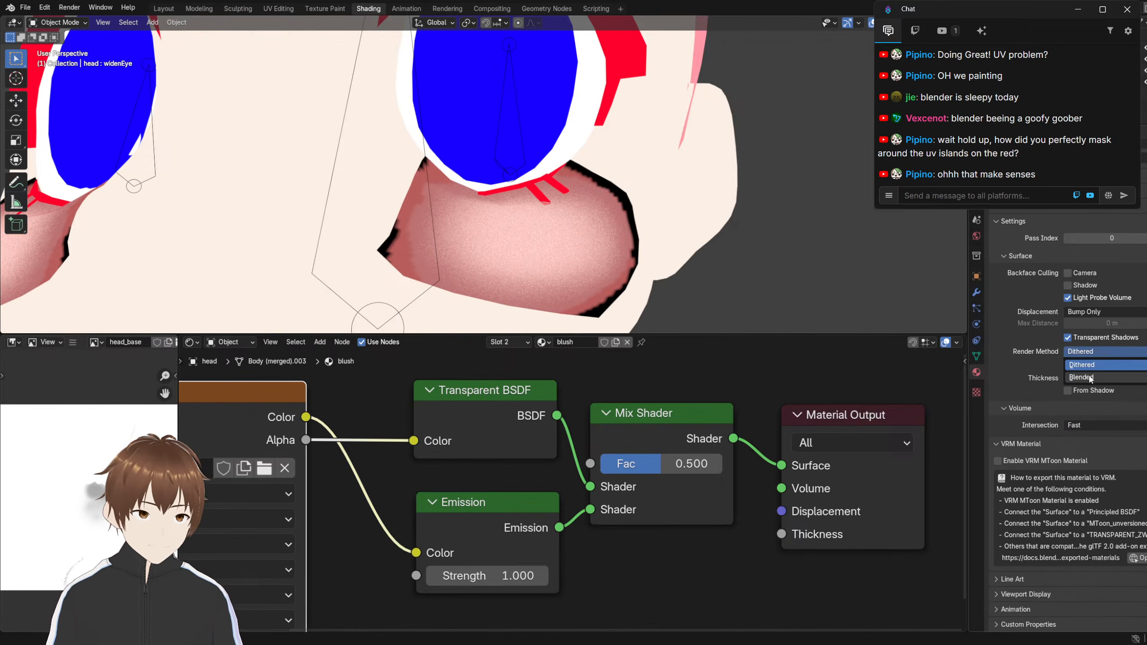
pyautogui.click(1091, 378)
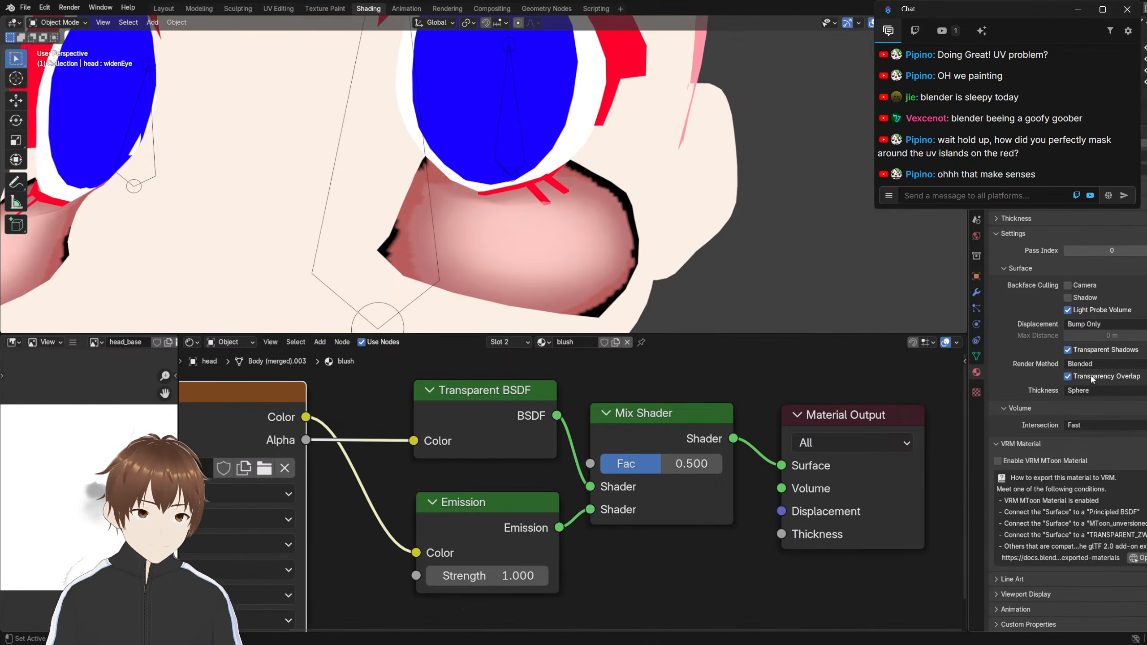
pyautogui.click(1088, 367)
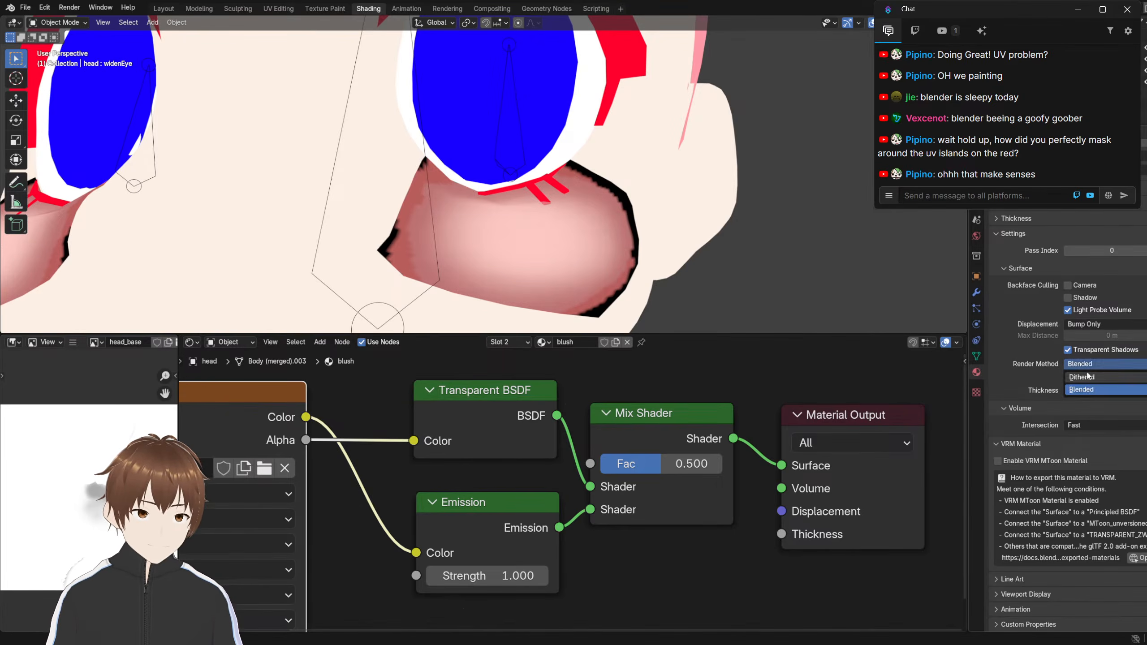
pyautogui.scroll(-5, 433, 279)
pyautogui.moveTo(433, 279)
pyautogui.mouseDown(button='middle')
pyautogui.moveTo(507, 253)
pyautogui.moveTo(445, 267)
pyautogui.mouseUp(button='middle')
pyautogui.scroll(3, 456, 271)
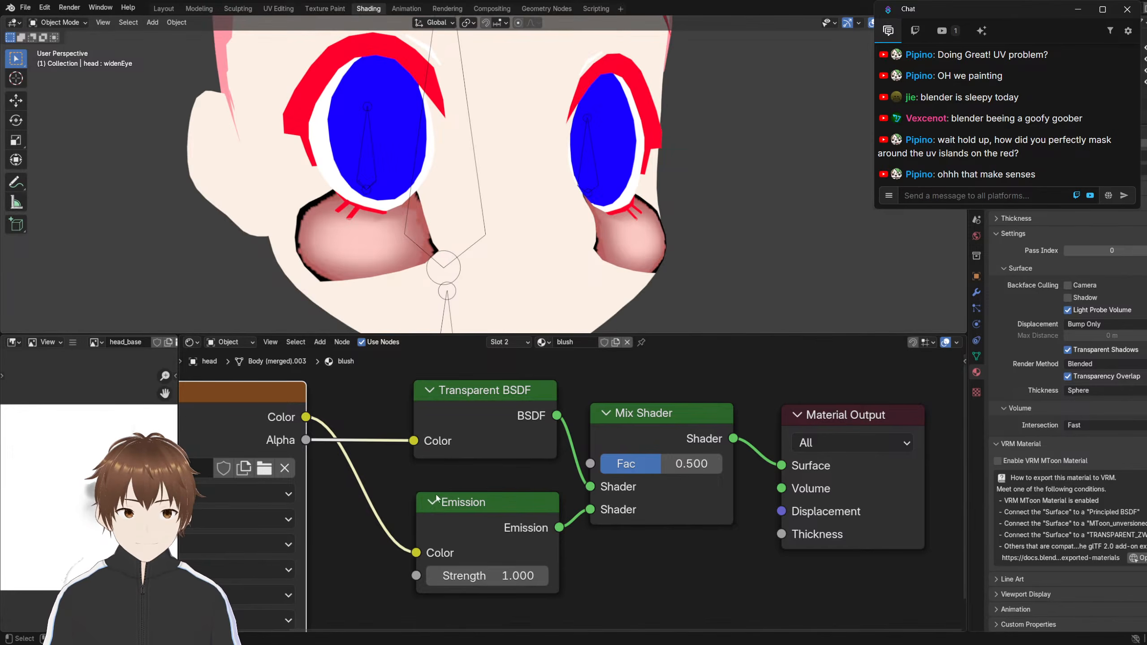
# Disconnect the Emission from the Mix Shader and link the Transparent BSDF straight to the Material Output to preview it
pyautogui.moveTo(598, 437); pyautogui.dragTo(600, 445)
pyautogui.moveTo(420, 520); pyautogui.dragTo(428, 555)
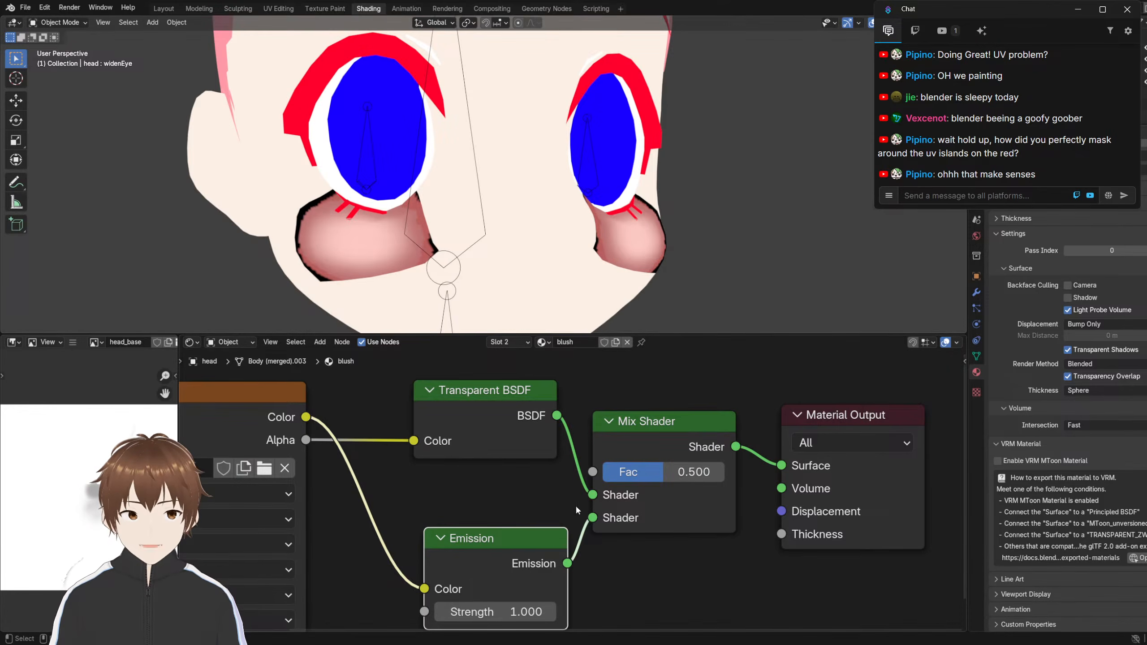
pyautogui.moveTo(591, 517); pyautogui.dragTo(524, 501)
pyautogui.keyDown('ctrl'); pyautogui.keyDown('shift'); pyautogui.click(463, 398); pyautogui.keyUp('shift'); pyautogui.keyUp('ctrl')
pyautogui.moveTo(639, 433); pyautogui.dragTo(661, 532)
pyautogui.moveTo(475, 460); pyautogui.dragTo(539, 453, button='middle')
pyautogui.moveTo(402, 286)
pyautogui.mouseDown(button='middle')
pyautogui.moveTo(402, 261)
pyautogui.moveTo(386, 289)
pyautogui.mouseUp(button='middle')
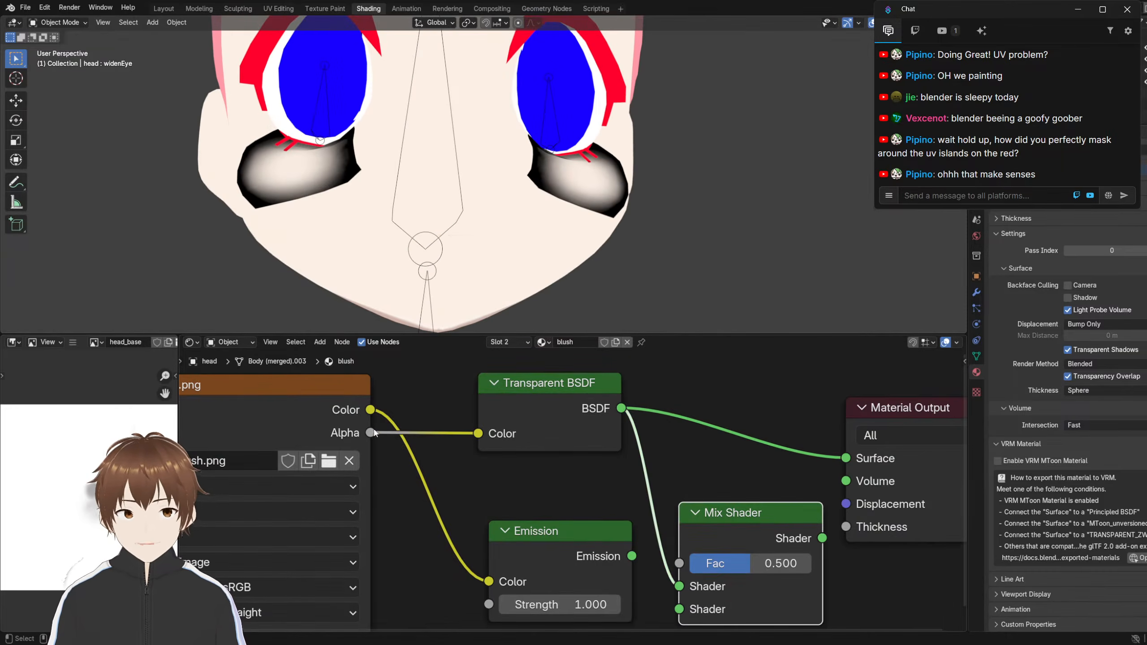
# Insert an Invert Color node between the blush.png alpha and the Transparent BSDF's colour
pyautogui.moveTo(406, 391); pyautogui.dragTo(488, 419, button='middle')
pyautogui.scroll(-3, 409, 424)
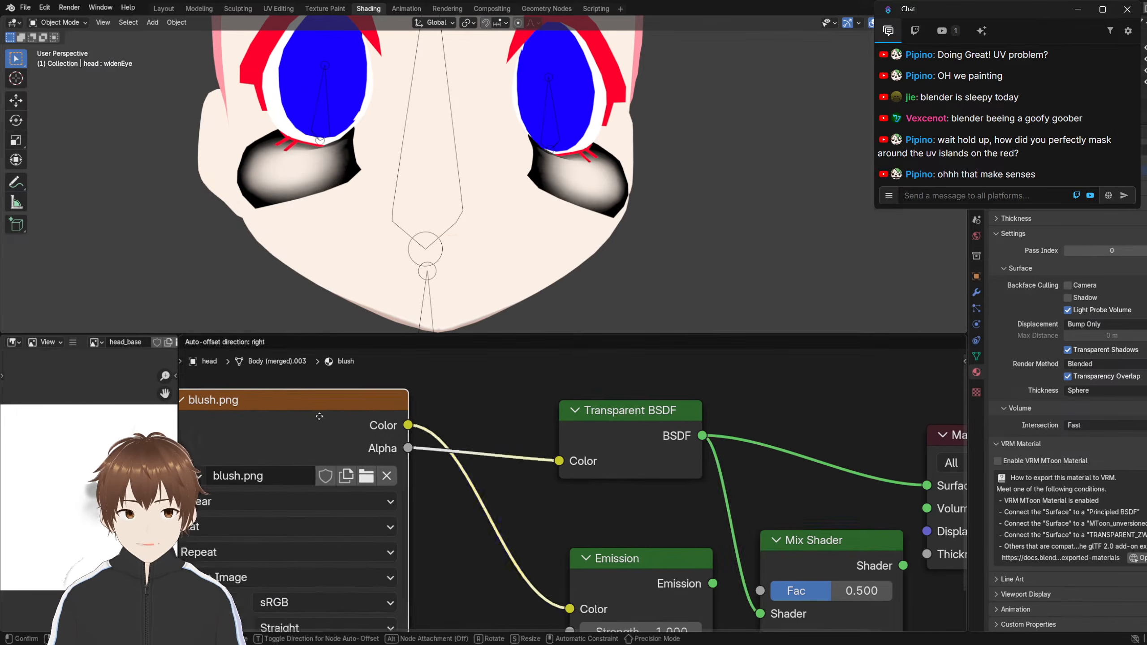
pyautogui.hotkey('shift', 'a')
pyautogui.click(480, 416)
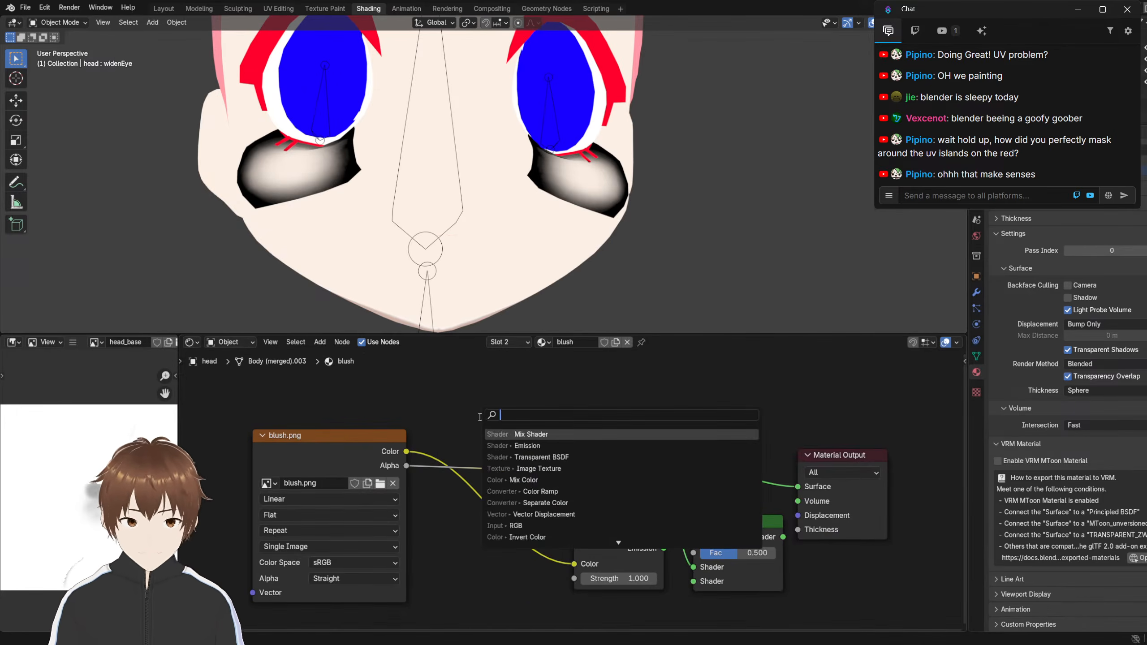
pyautogui.write('inver')
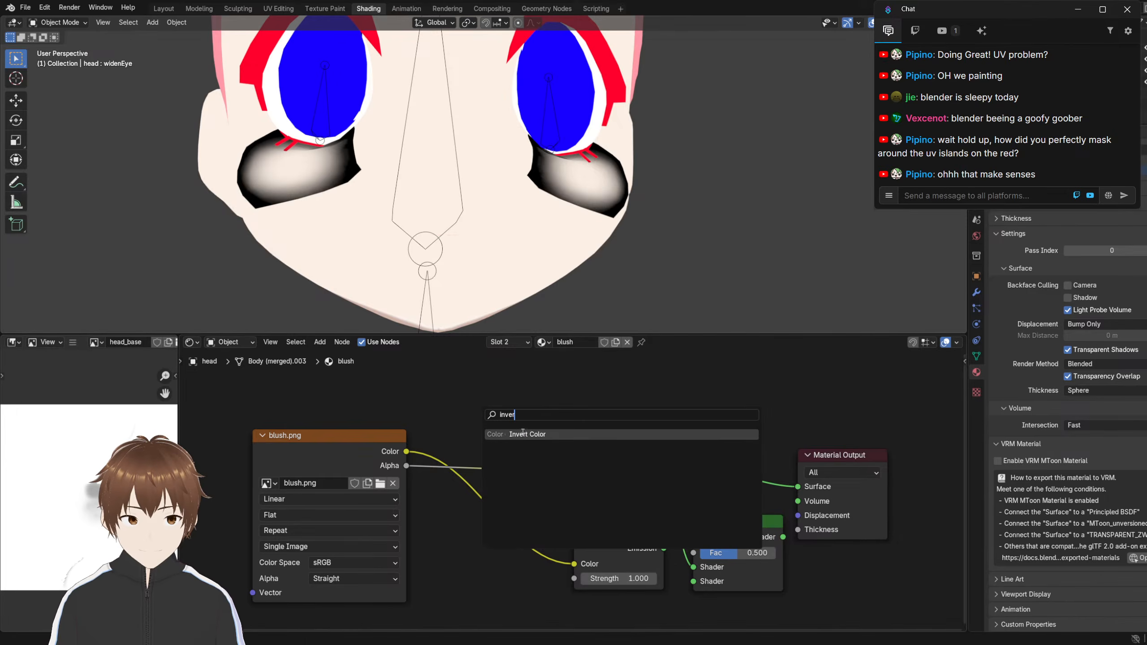
pyautogui.click(523, 434)
pyautogui.click(461, 422)
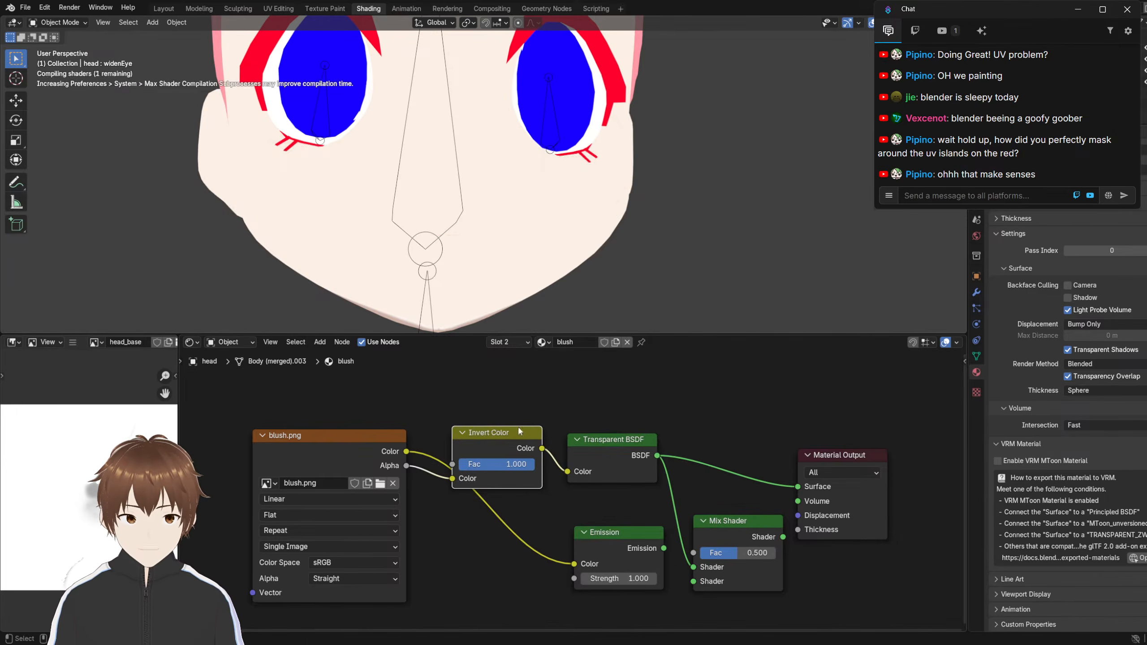
# Spread out the shader nodes, reconnect the Emission as the Mix Shader's second shader and link the Mix Shader to the Material Output
pyautogui.moveTo(594, 432); pyautogui.dragTo(630, 407)
pyautogui.moveTo(622, 440); pyautogui.dragTo(627, 413)
pyautogui.moveTo(824, 458); pyautogui.dragTo(881, 429)
pyautogui.moveTo(740, 523); pyautogui.dragTo(762, 476)
pyautogui.moveTo(478, 448); pyautogui.dragTo(490, 418)
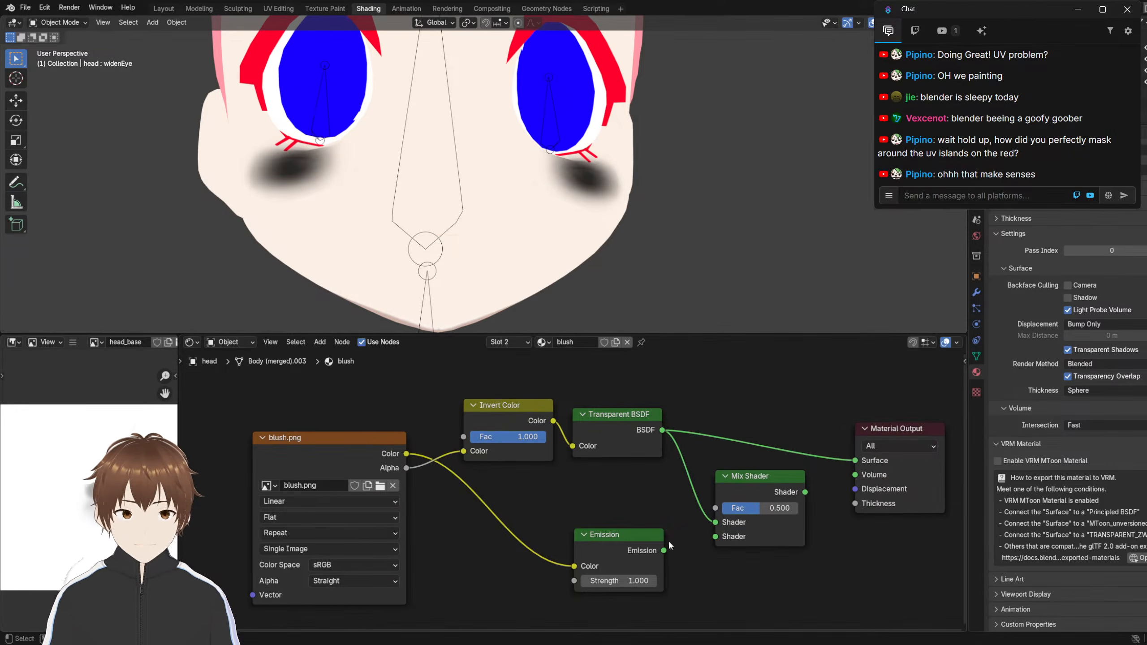
pyautogui.moveTo(664, 550); pyautogui.dragTo(715, 536)
pyautogui.keyDown('ctrl'); pyautogui.keyDown('shift'); pyautogui.click(746, 476); pyautogui.keyUp('shift'); pyautogui.keyUp('ctrl')
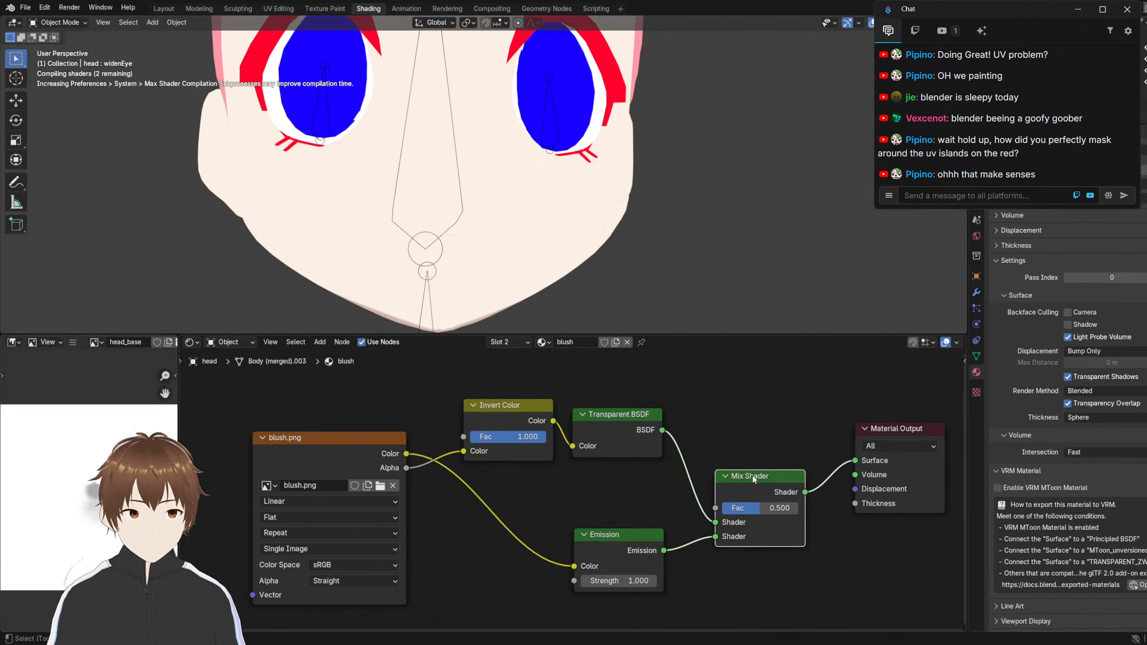
# Try a different Mix Shader factor and set it back to 0.5
pyautogui.moveTo(768, 508)
pyautogui.mouseDown()
pyautogui.moveTo(808, 508)
pyautogui.moveTo(722, 507)
pyautogui.moveTo(798, 507)
pyautogui.moveTo(772, 508)
pyautogui.mouseUp()
pyautogui.doubleClick(776, 507)
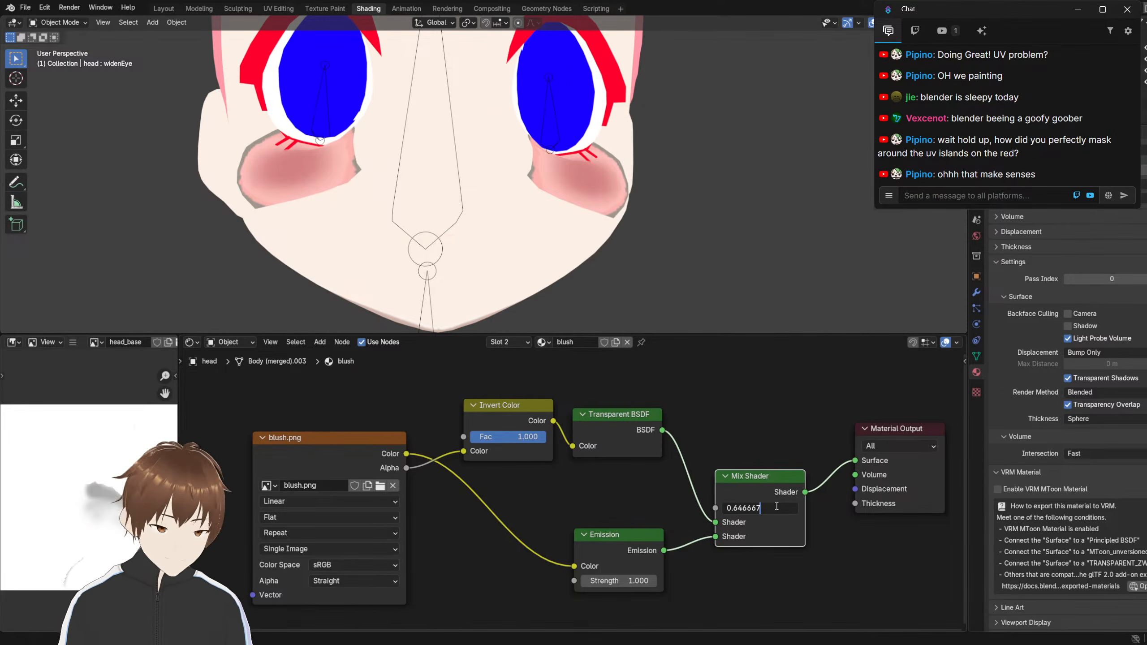
pyautogui.press('BackSpace')
pyautogui.press('BackSpace')
pyautogui.press('BackSpace')
pyautogui.press('BackSpace')
pyautogui.press('BackSpace')
pyautogui.press('BackSpace')
pyautogui.press('BackSpace')
pyautogui.press('BackSpace')
pyautogui.write('.5')
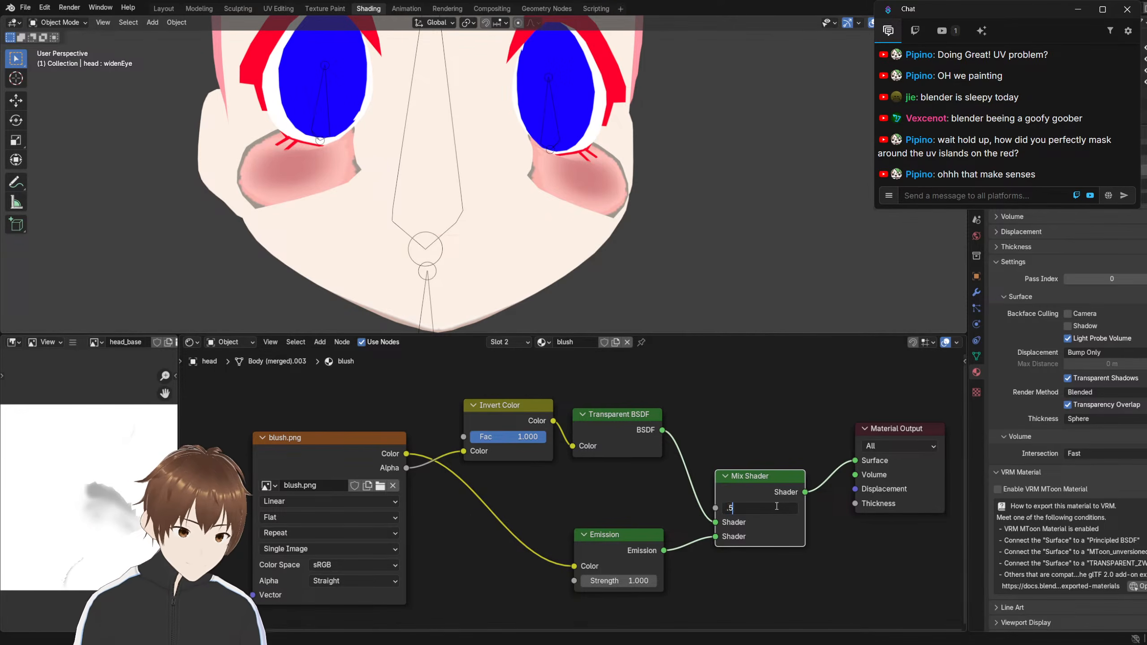
pyautogui.press('Return')
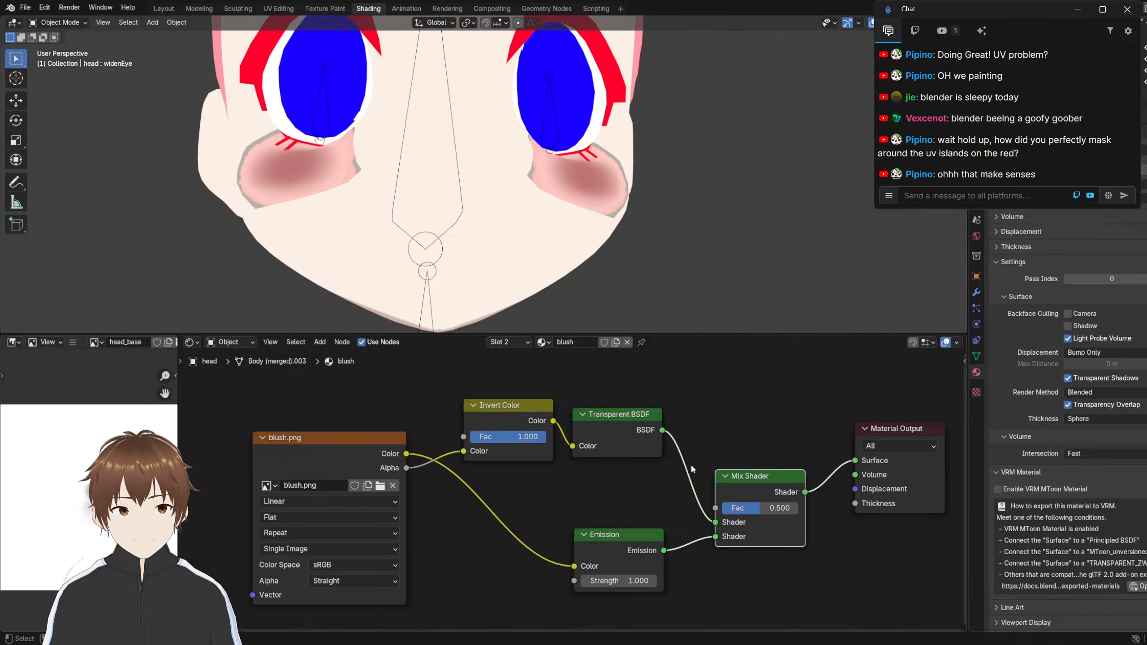
# Preview the Emission and the Transparent BSDF separately on the cheeks, and return the output to the Mix Shader
pyautogui.moveTo(596, 420); pyautogui.dragTo(594, 420)
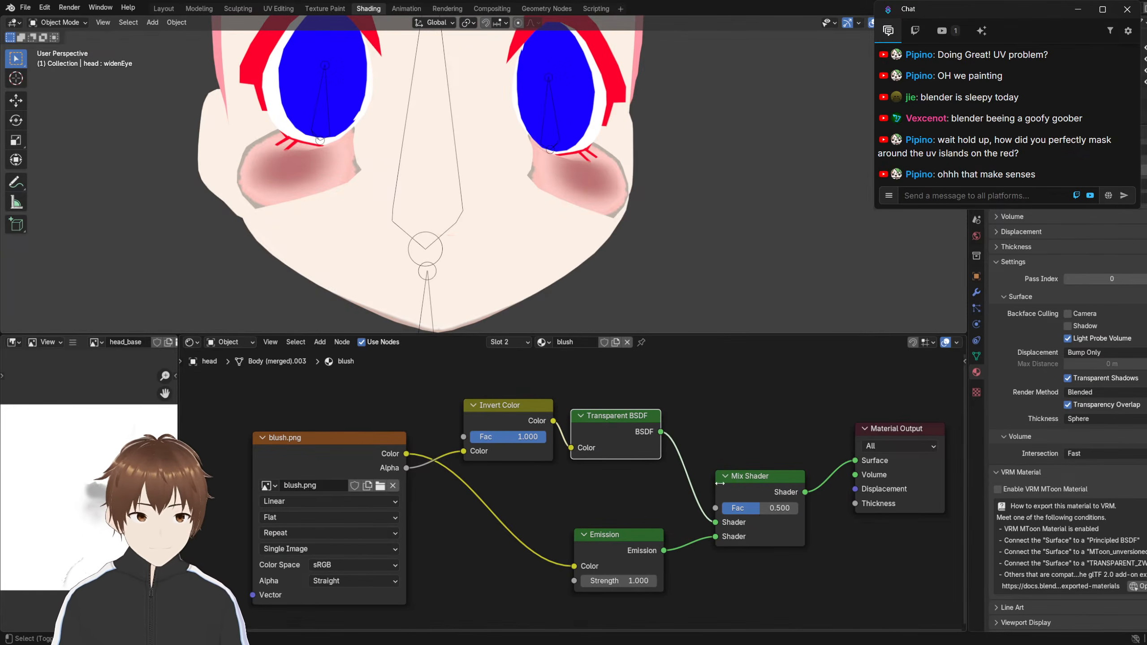
pyautogui.keyDown('ctrl'); pyautogui.keyDown('shift'); pyautogui.click(631, 534); pyautogui.keyUp('shift'); pyautogui.keyUp('ctrl')
pyautogui.keyDown('ctrl'); pyautogui.keyDown('shift'); pyautogui.click(613, 419); pyautogui.keyUp('shift'); pyautogui.keyUp('ctrl')
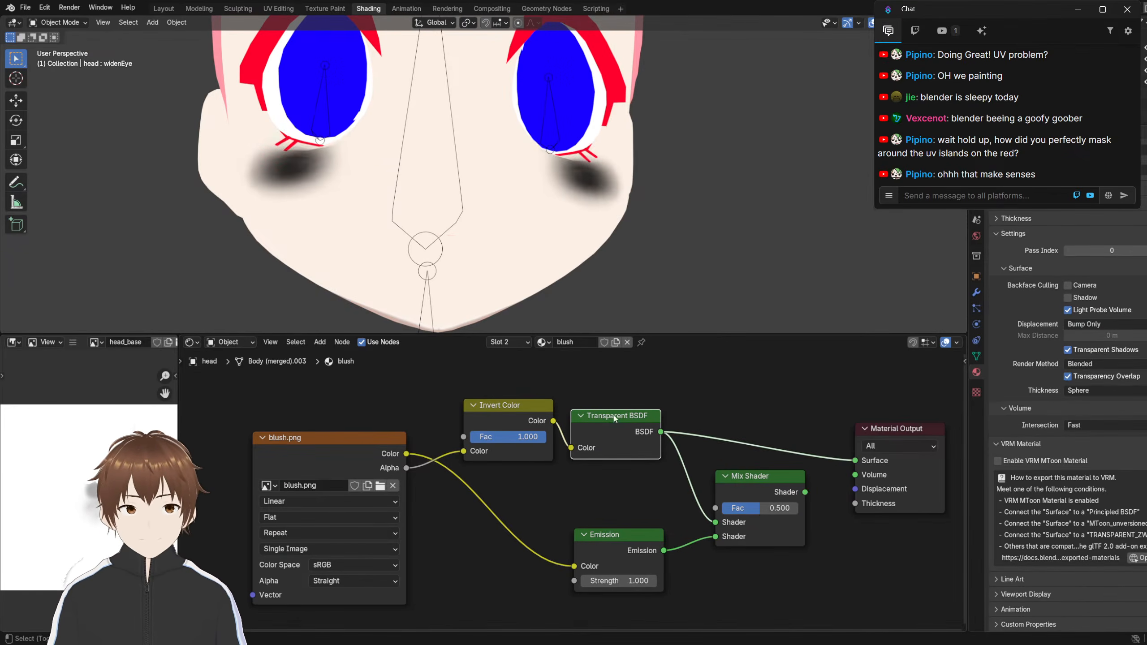
pyautogui.moveTo(273, 198); pyautogui.dragTo(289, 206, button='middle')
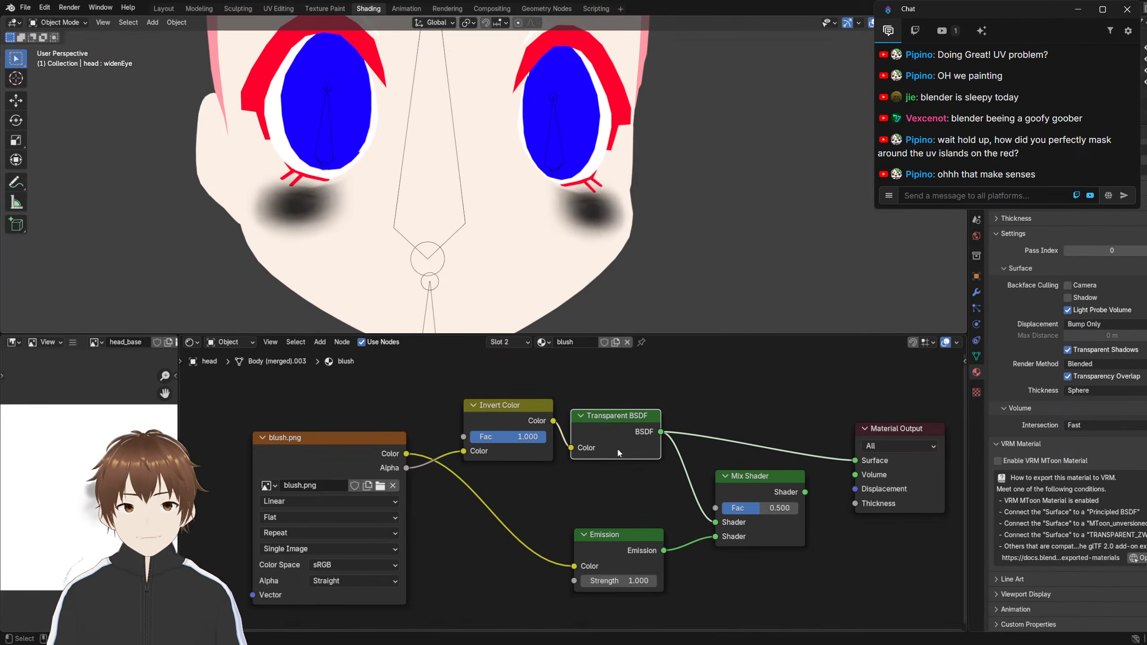
pyautogui.keyDown('ctrl'); pyautogui.keyDown('shift'); pyautogui.click(748, 484); pyautogui.keyUp('shift'); pyautogui.keyUp('ctrl')
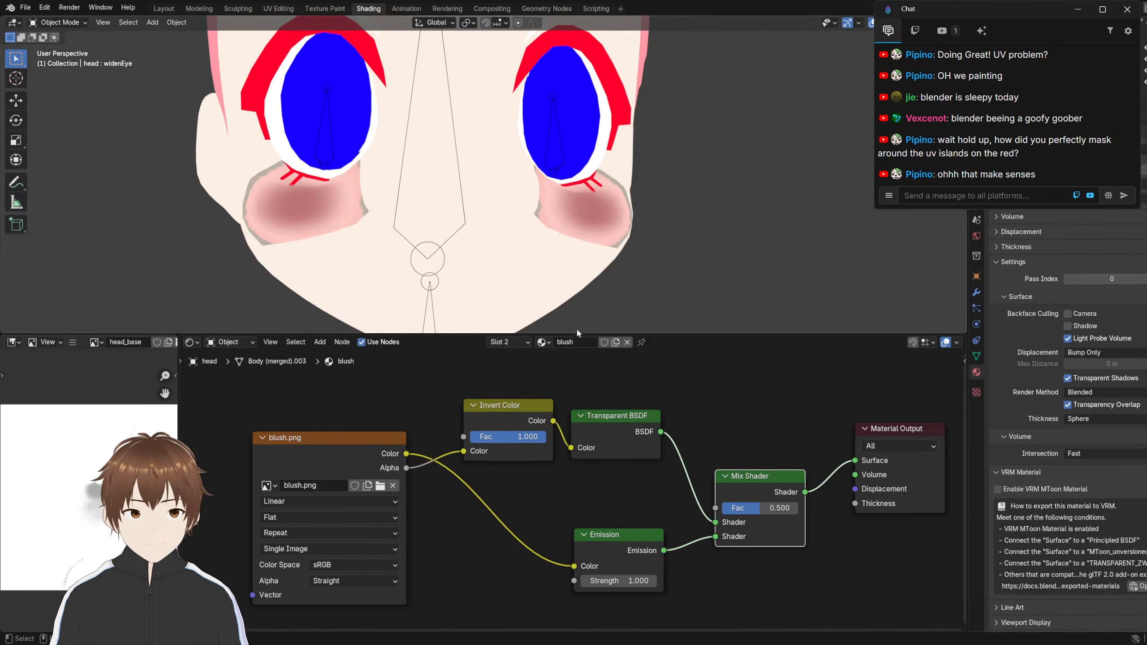
# Connect the blush.png alpha to the Mix Shader's factor and check the cheek up close
pyautogui.moveTo(586, 289); pyautogui.dragTo(524, 300, button='middle')
pyautogui.scroll(3, 429, 268)
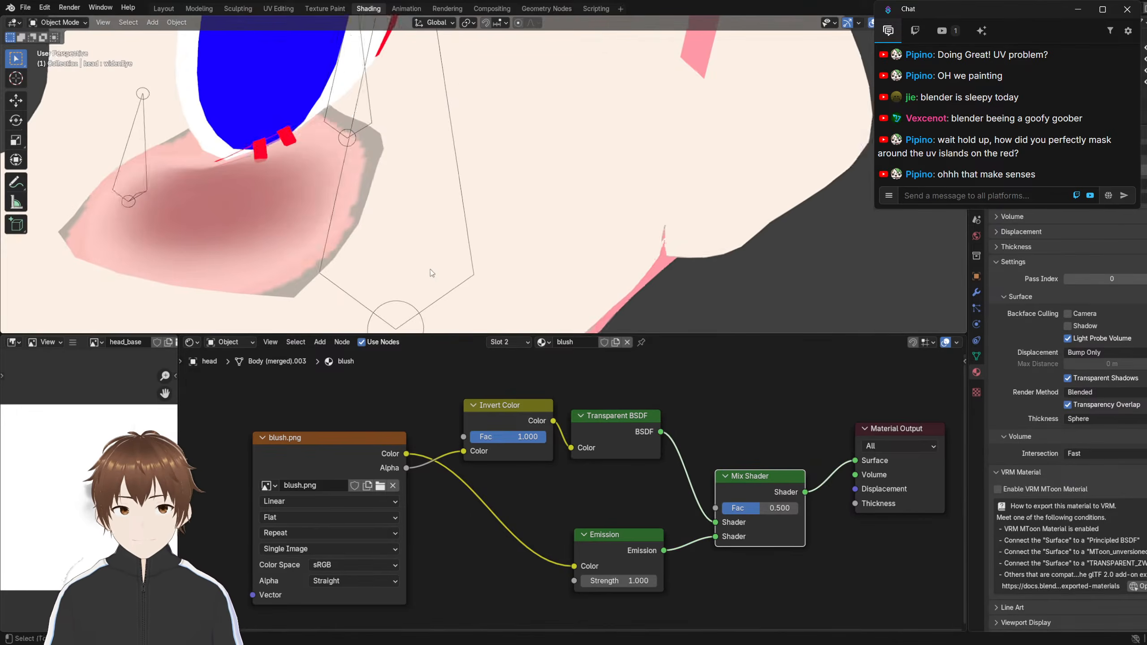
pyautogui.moveTo(429, 269); pyautogui.dragTo(453, 273, button='middle')
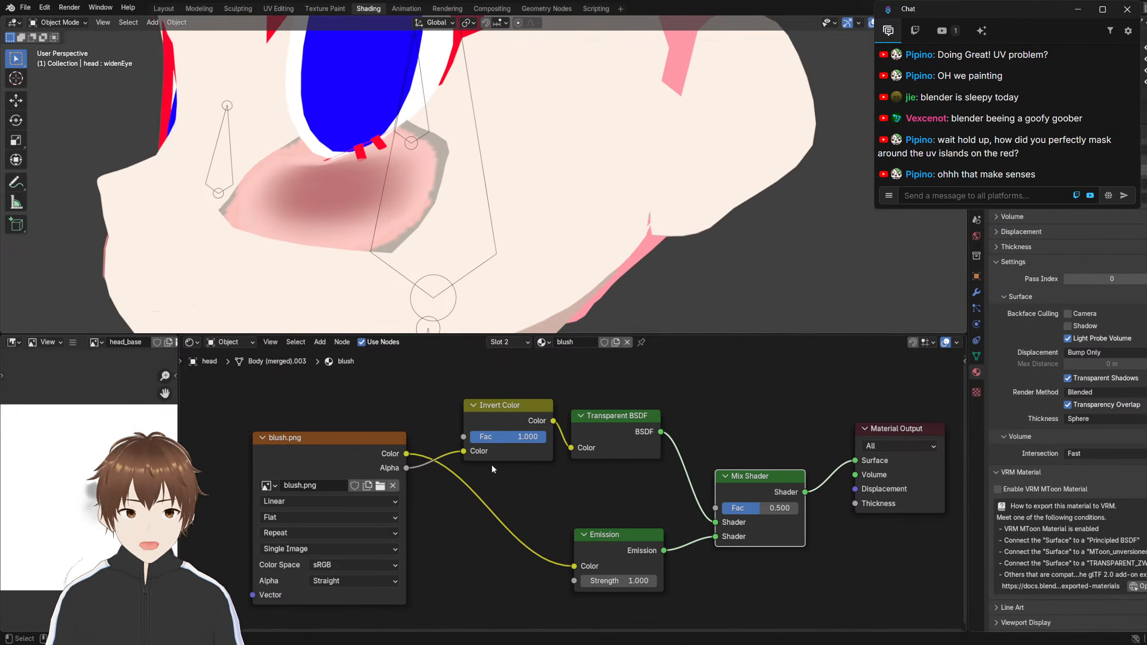
pyautogui.moveTo(406, 468); pyautogui.dragTo(715, 507)
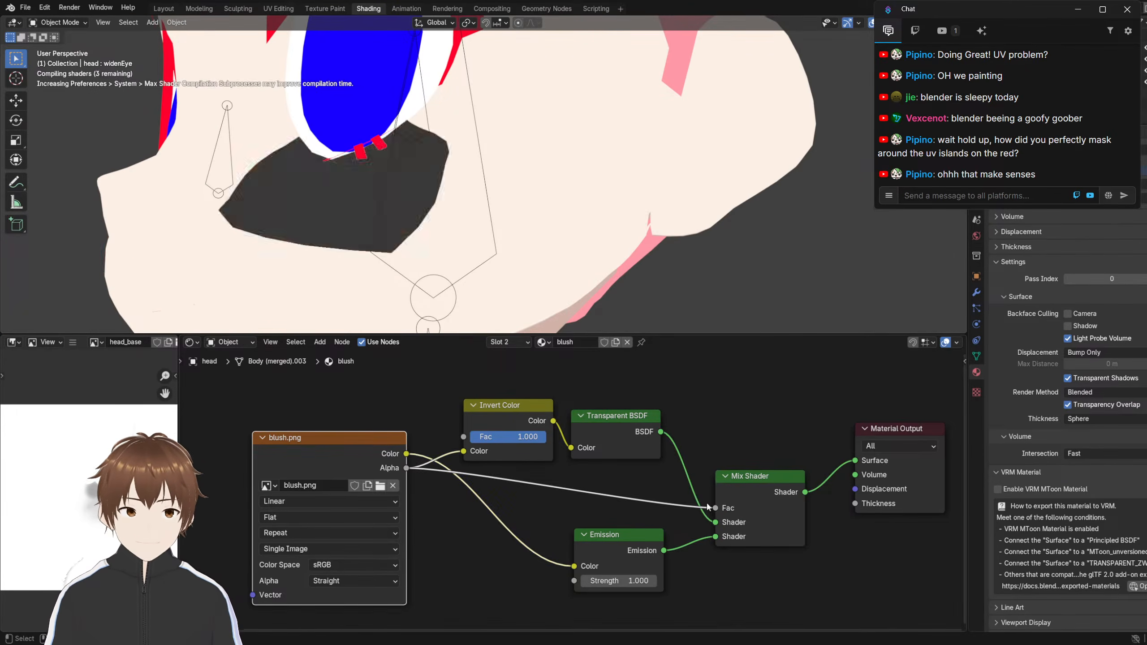
pyautogui.moveTo(447, 284); pyautogui.dragTo(511, 316, button='middle')
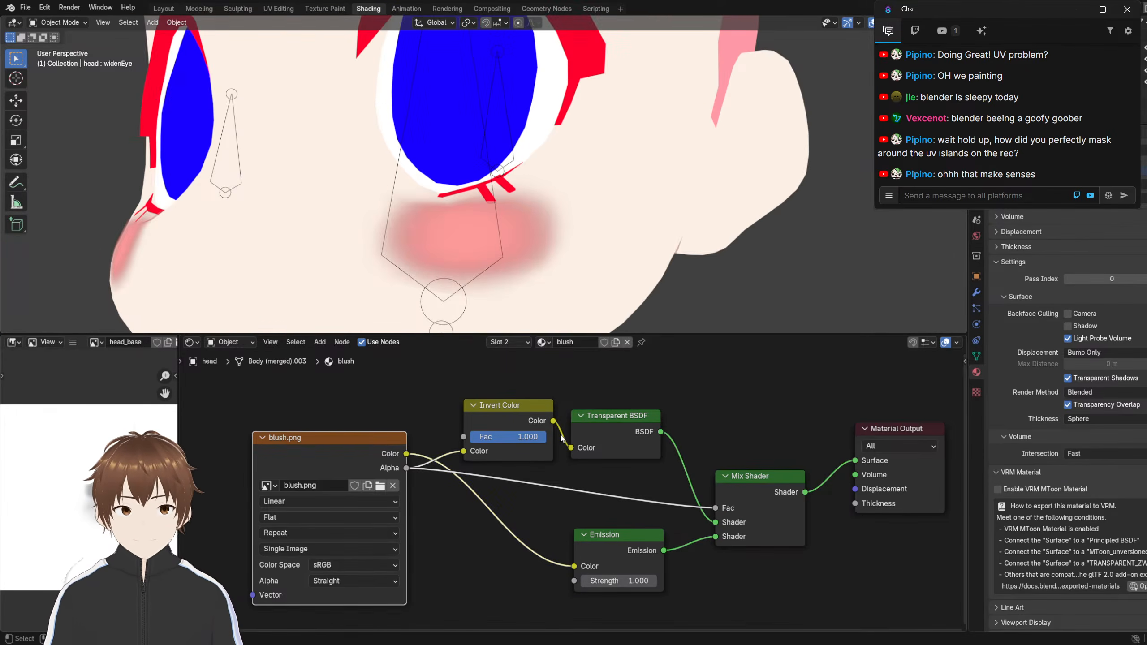
# Move the Invert Color output from the Transparent BSDF's colour to the Mix Shader's factor and space out the surrounding nodes
pyautogui.moveTo(570, 446); pyautogui.dragTo(715, 508)
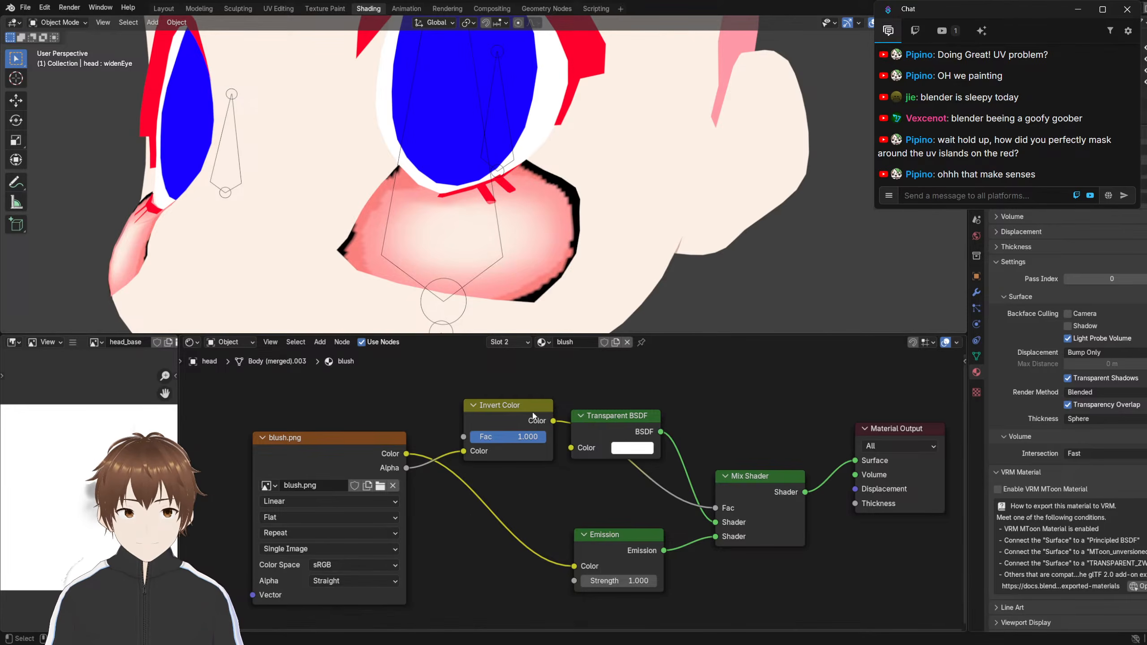
pyautogui.moveTo(532, 415); pyautogui.dragTo(535, 456)
pyautogui.moveTo(612, 416); pyautogui.dragTo(602, 386)
pyautogui.scroll(-2, 544, 494)
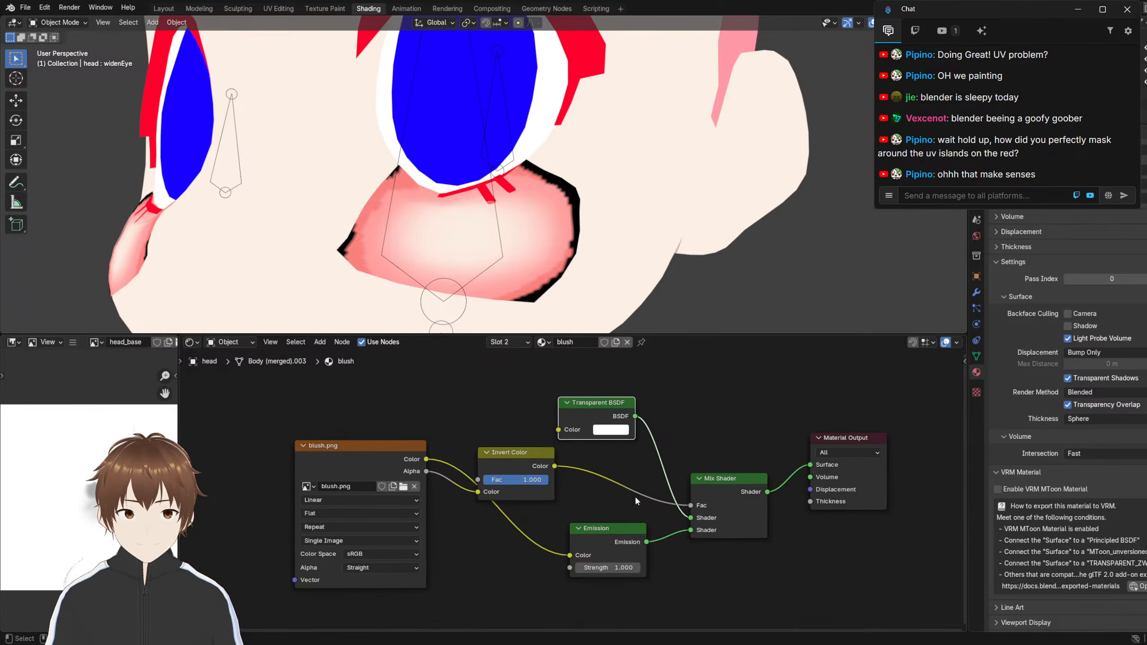
pyautogui.moveTo(607, 529); pyautogui.dragTo(600, 567)
# Delete the Invert Color node and connect the blush.png alpha directly to the Mix Shader's factor
pyautogui.moveTo(522, 461); pyautogui.dragTo(574, 477)
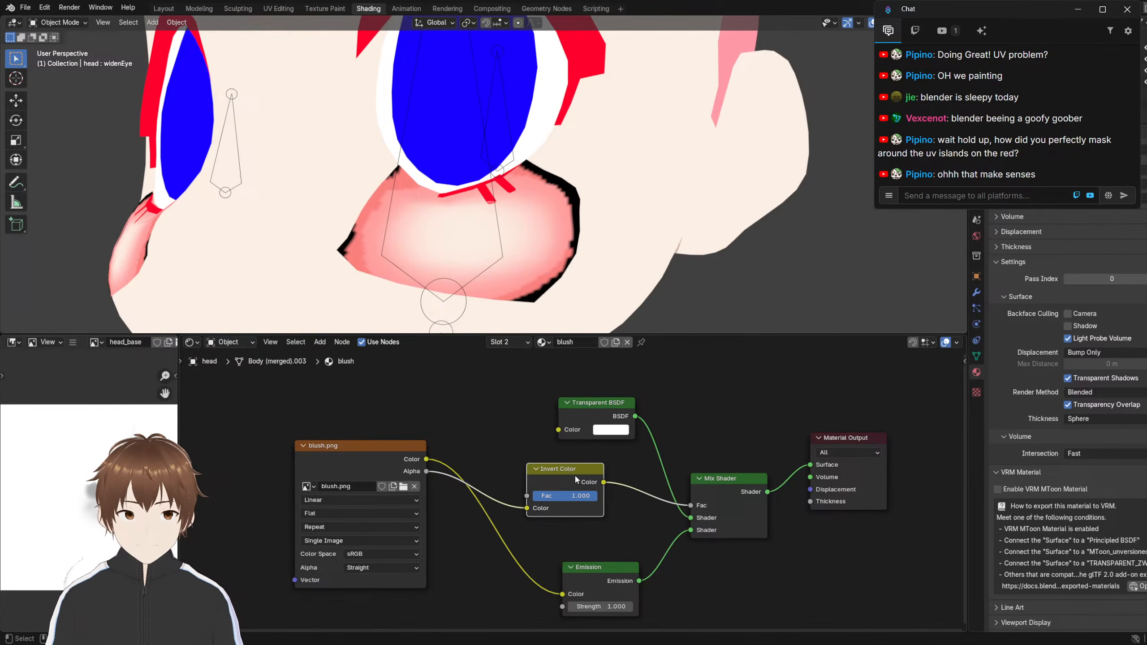
pyautogui.press('x')
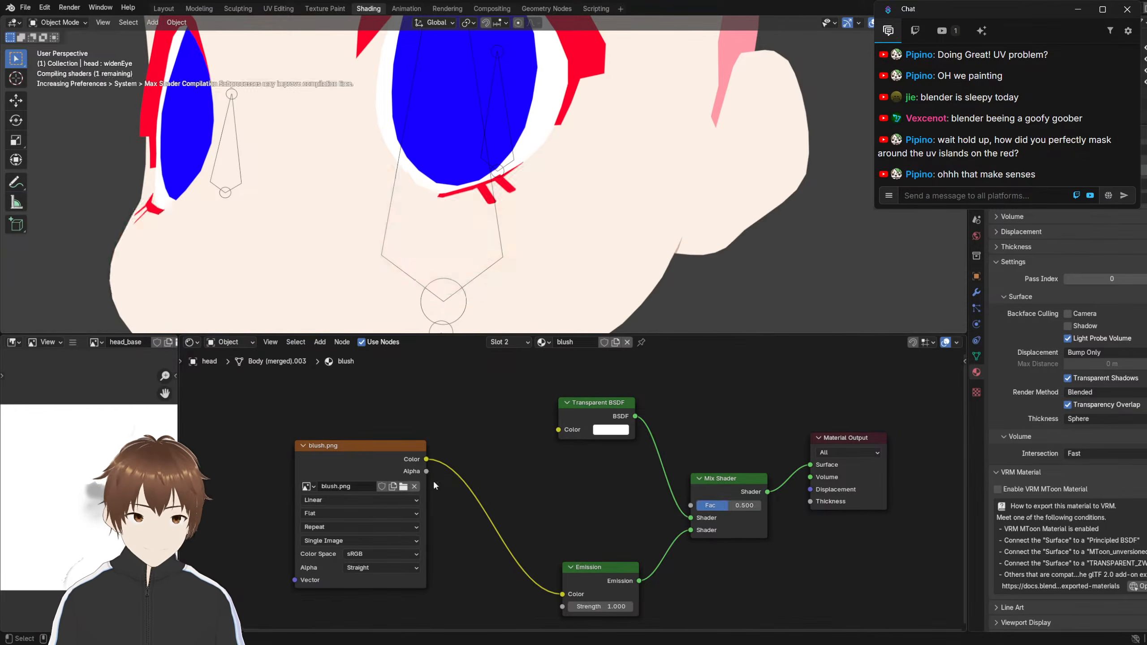
pyautogui.moveTo(426, 470); pyautogui.dragTo(691, 506)
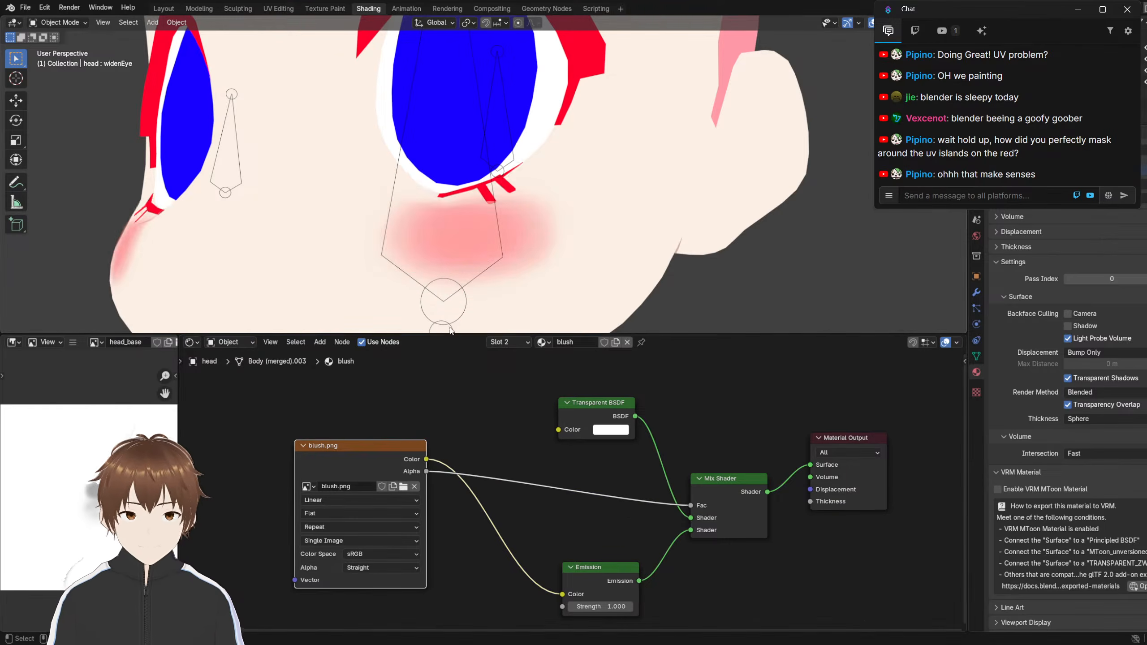
# Examine the blush on both cheeks from near and far, facing the head from the front
pyautogui.scroll(-8, 459, 288)
pyautogui.scroll(4, 428, 288)
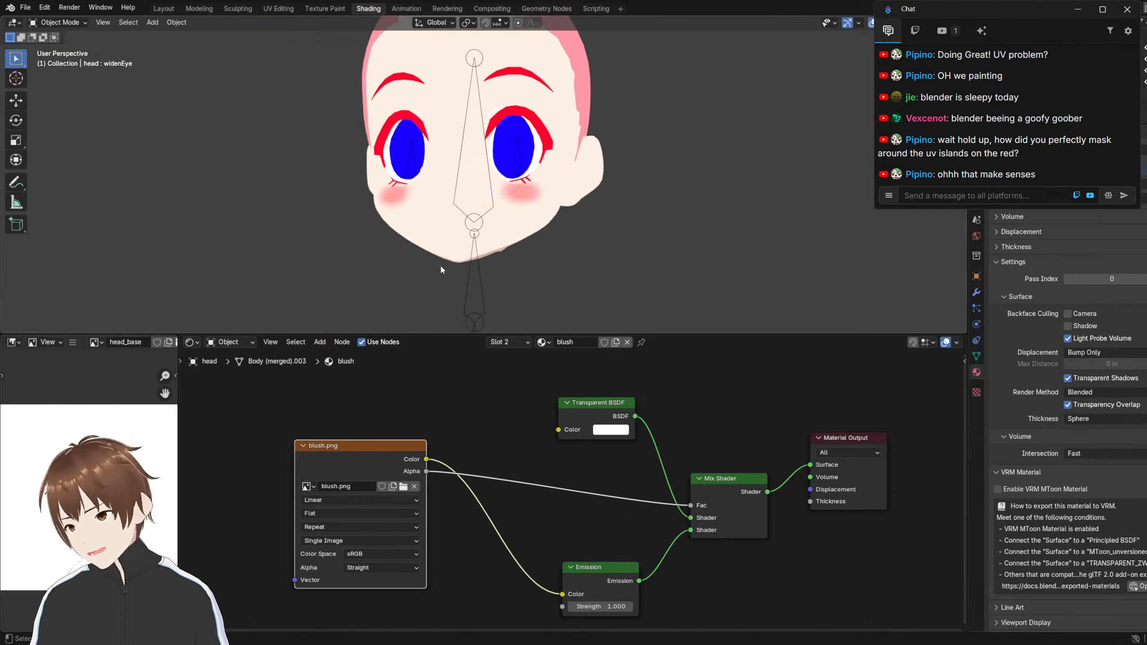
pyautogui.scroll(4, 451, 258)
pyautogui.scroll(-3, 478, 244)
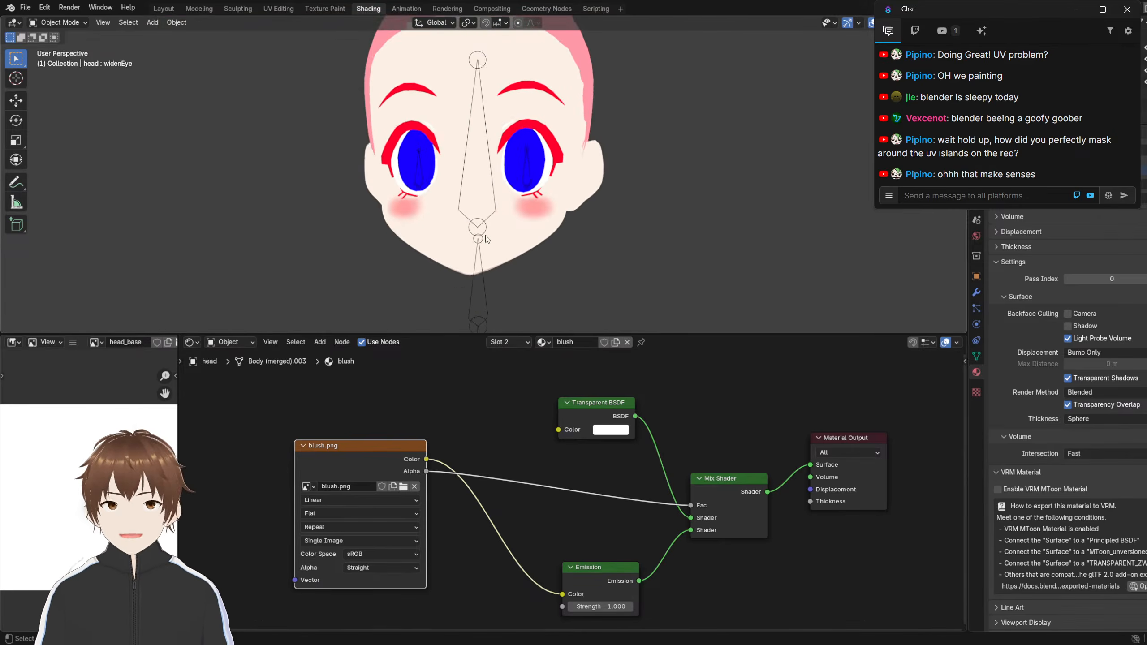
pyautogui.scroll(3, 445, 254)
pyautogui.scroll(-3, 402, 215)
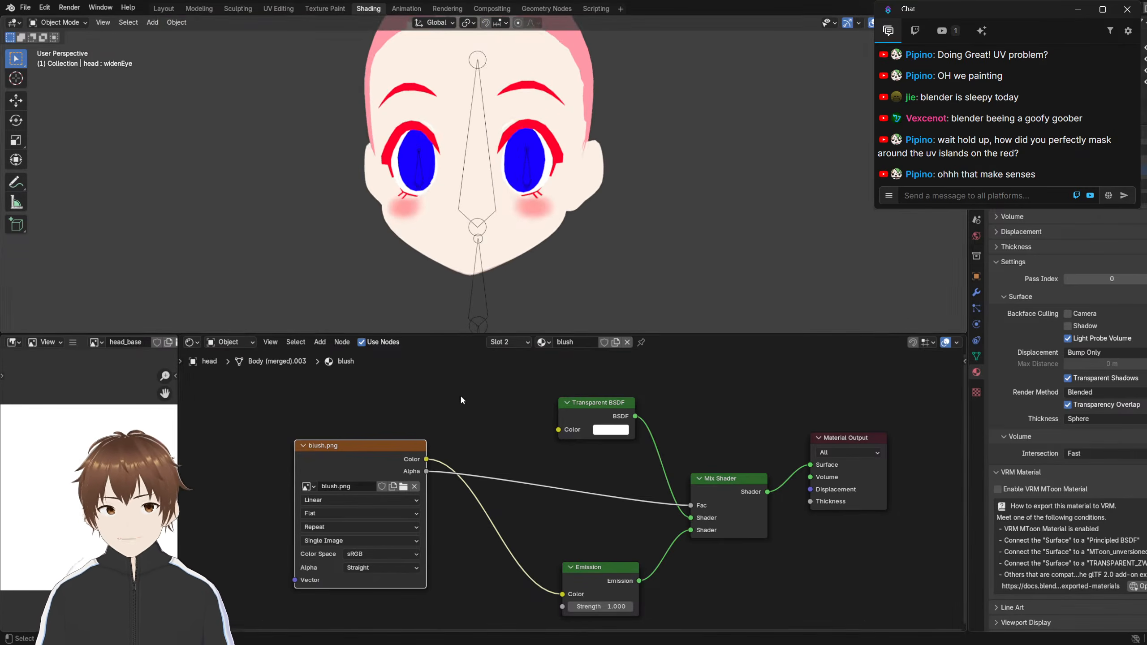
pyautogui.scroll(3, 373, 269)
pyautogui.scroll(-2, 374, 249)
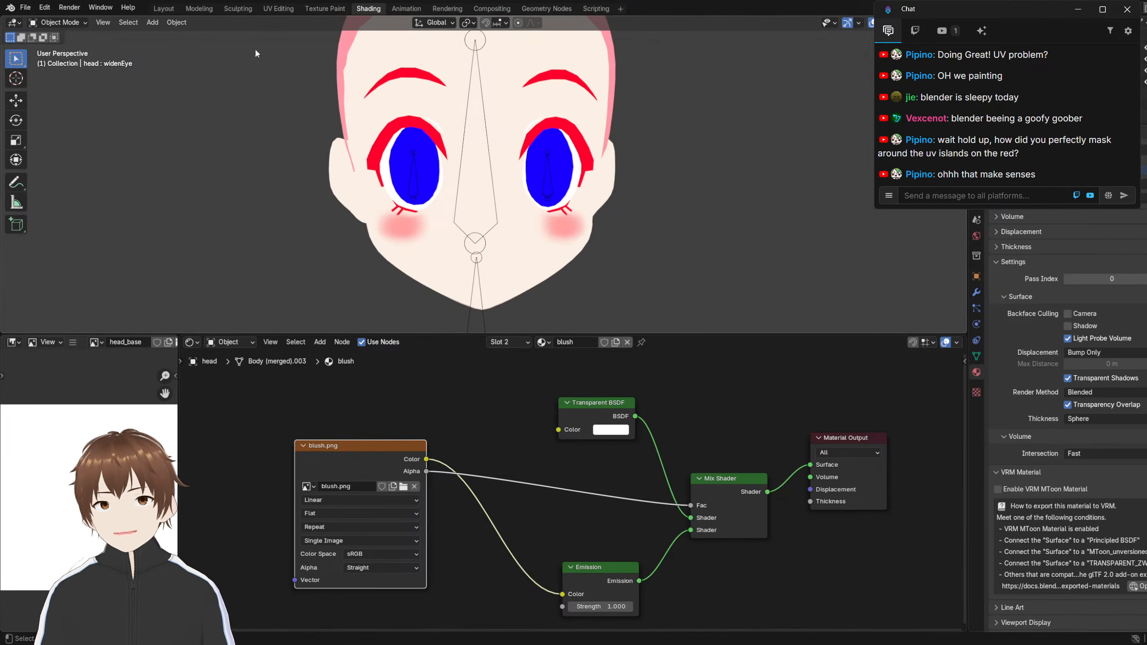
pyautogui.keyDown('shift'); pyautogui.moveTo(383, 159); pyautogui.dragTo(388, 169, button='middle'); pyautogui.keyUp('shift')
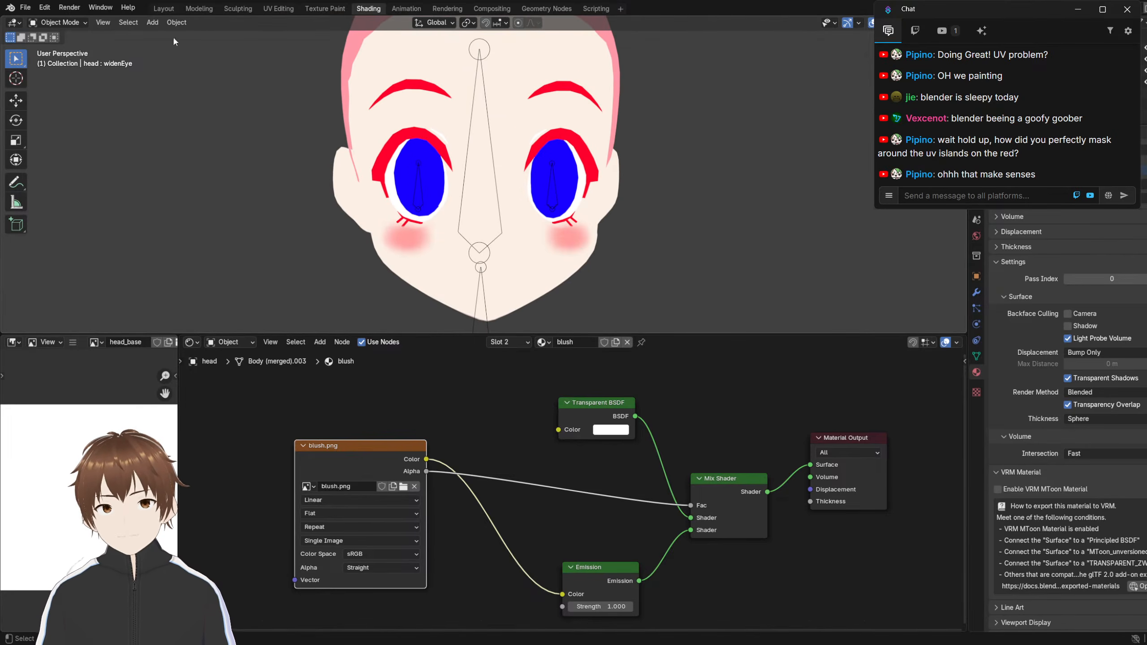
# Review the head and its blush in the Texture Paint and Layout workspaces, and return to the Shading workspace
pyautogui.click(317, 10)
pyautogui.scroll(-3, 523, 305)
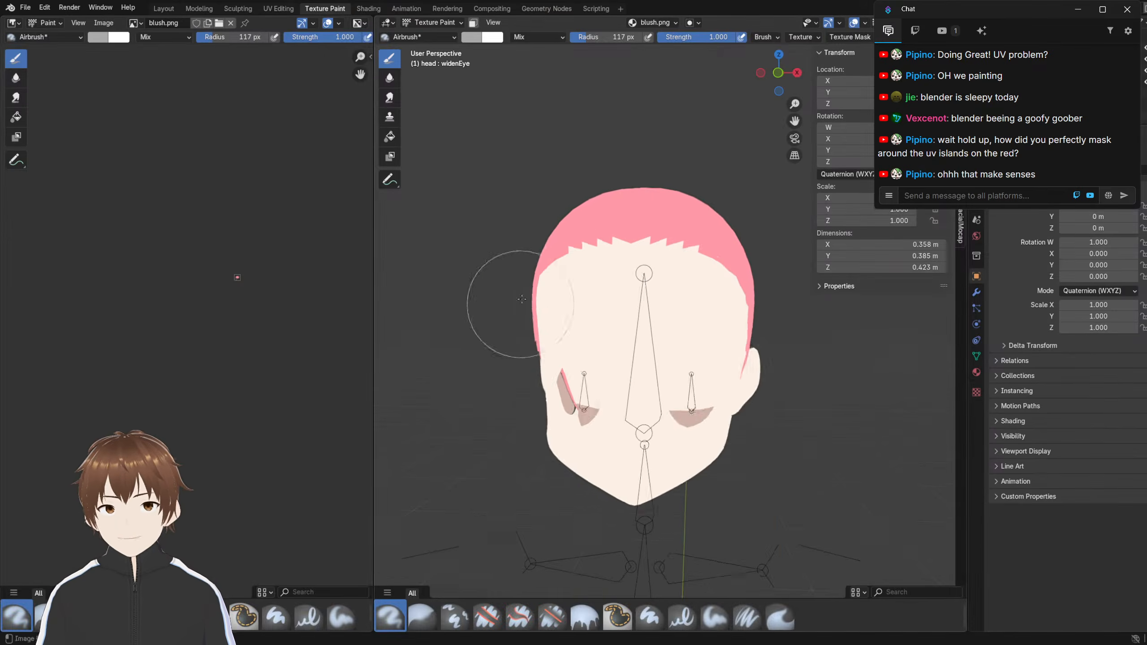
pyautogui.moveTo(522, 305); pyautogui.dragTo(538, 277, button='middle')
pyautogui.click(164, 9)
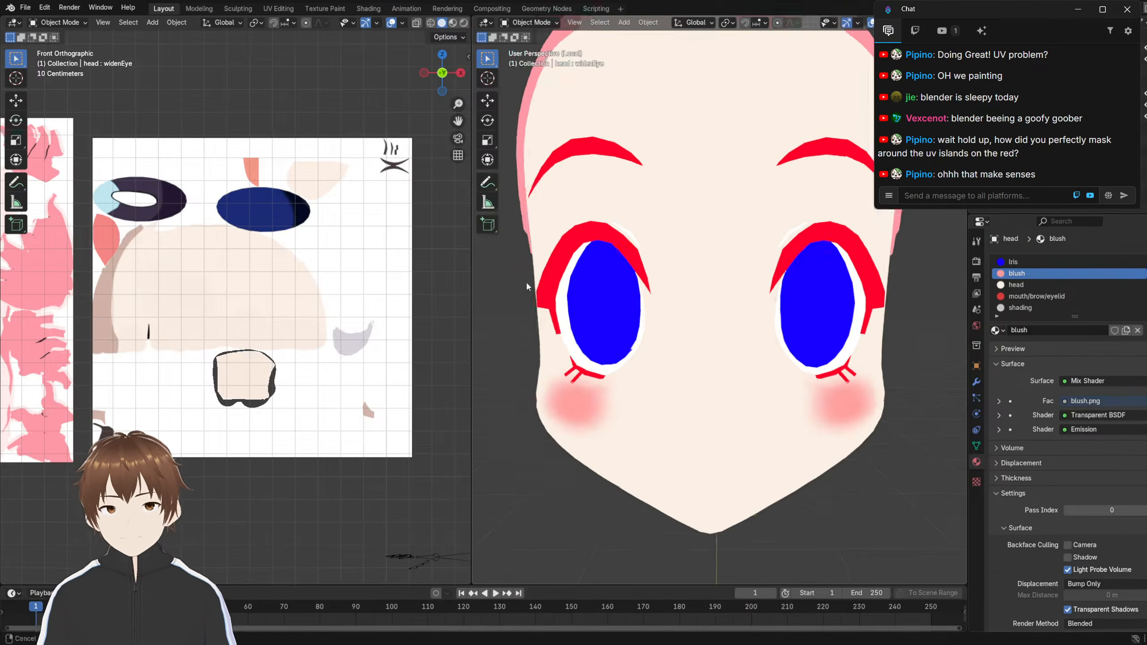
pyautogui.scroll(3, 585, 318)
pyautogui.scroll(-4, 585, 318)
pyautogui.scroll(4, 576, 296)
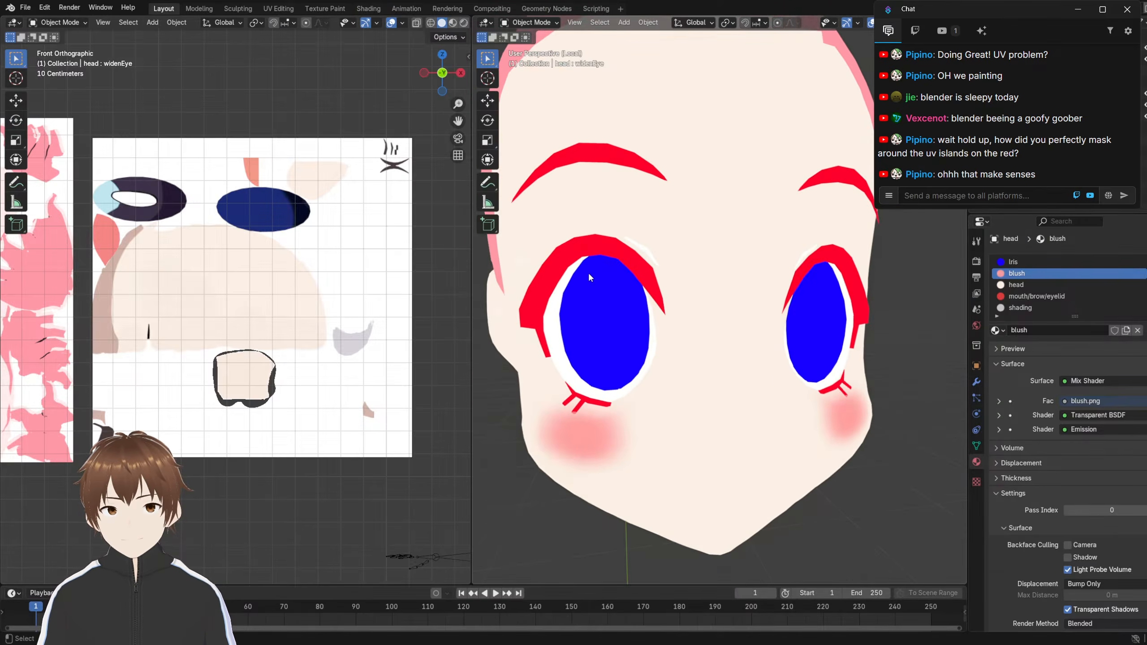
pyautogui.moveTo(593, 262)
pyautogui.mouseDown(button='middle')
pyautogui.moveTo(619, 260)
pyautogui.moveTo(591, 261)
pyautogui.mouseUp(button='middle')
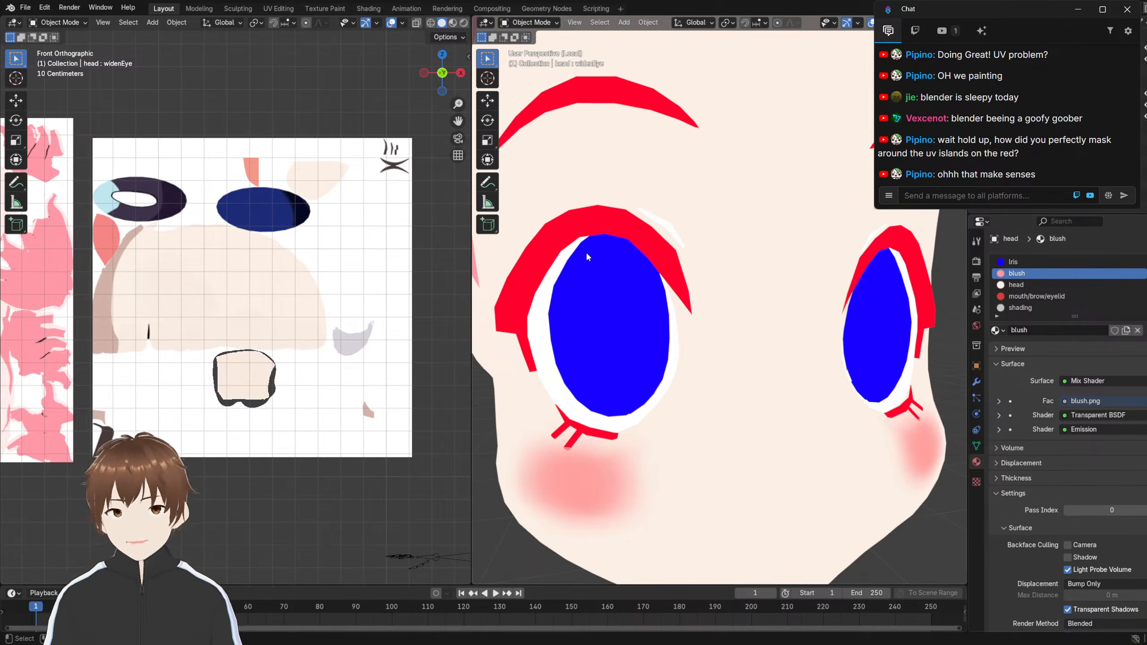
pyautogui.scroll(-3, 587, 256)
pyautogui.scroll(-2, 627, 215)
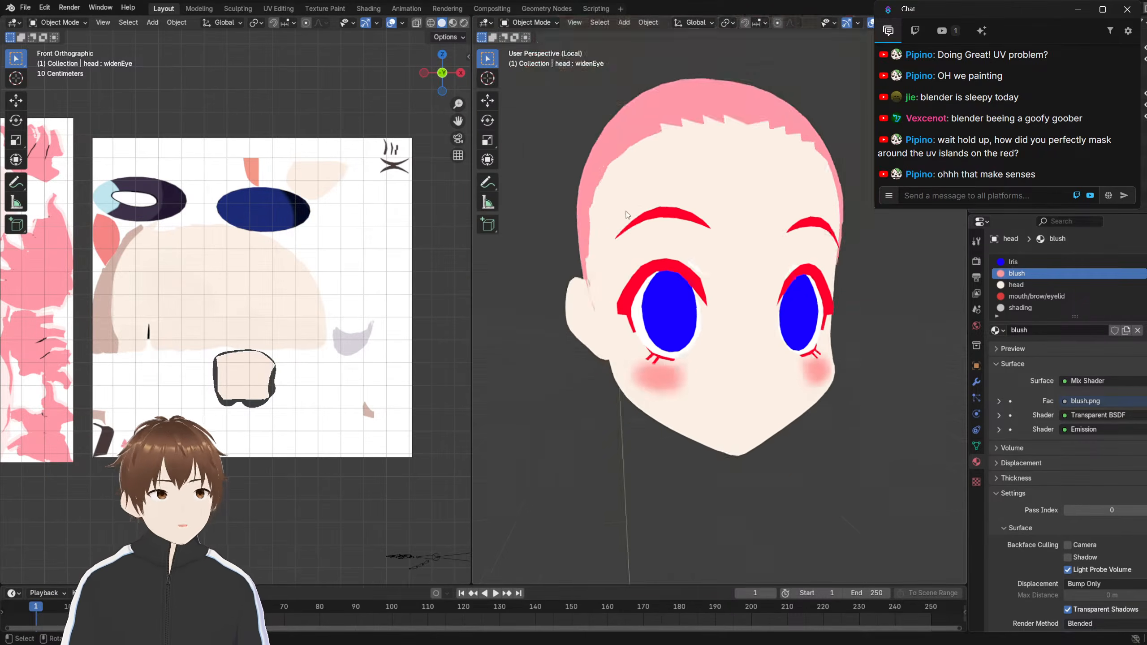
pyautogui.scroll(2, 627, 215)
pyautogui.click(368, 8)
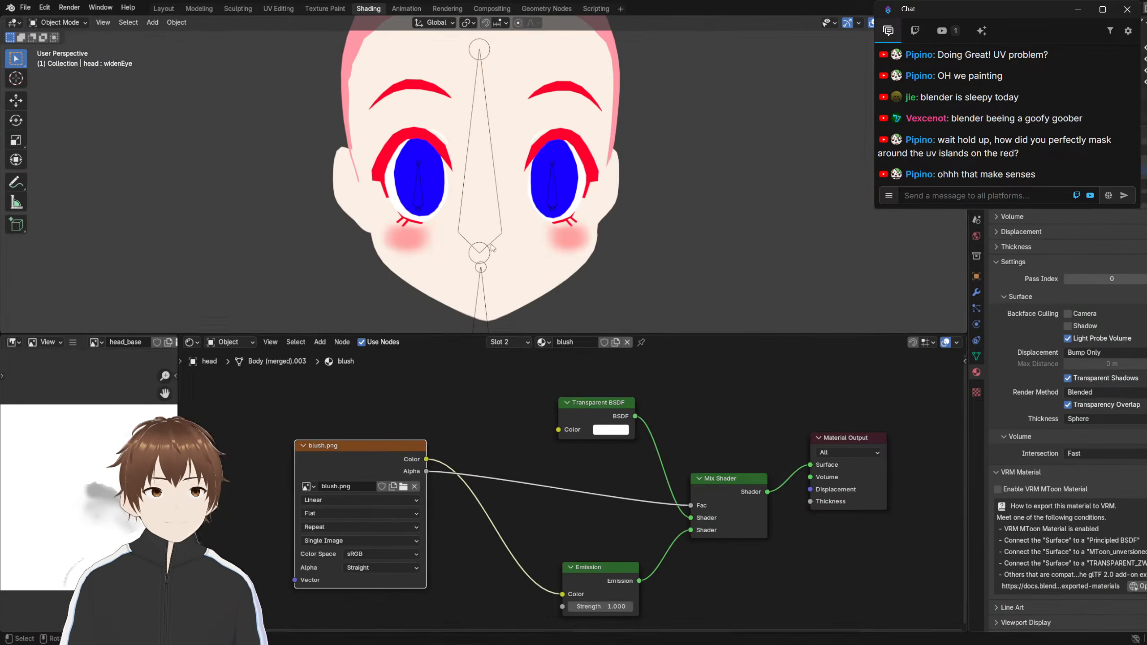
# Open the mouth/brow/eyelid material and move its Emission node farther away from the Material Output node
pyautogui.scroll(5, 1018, 335)
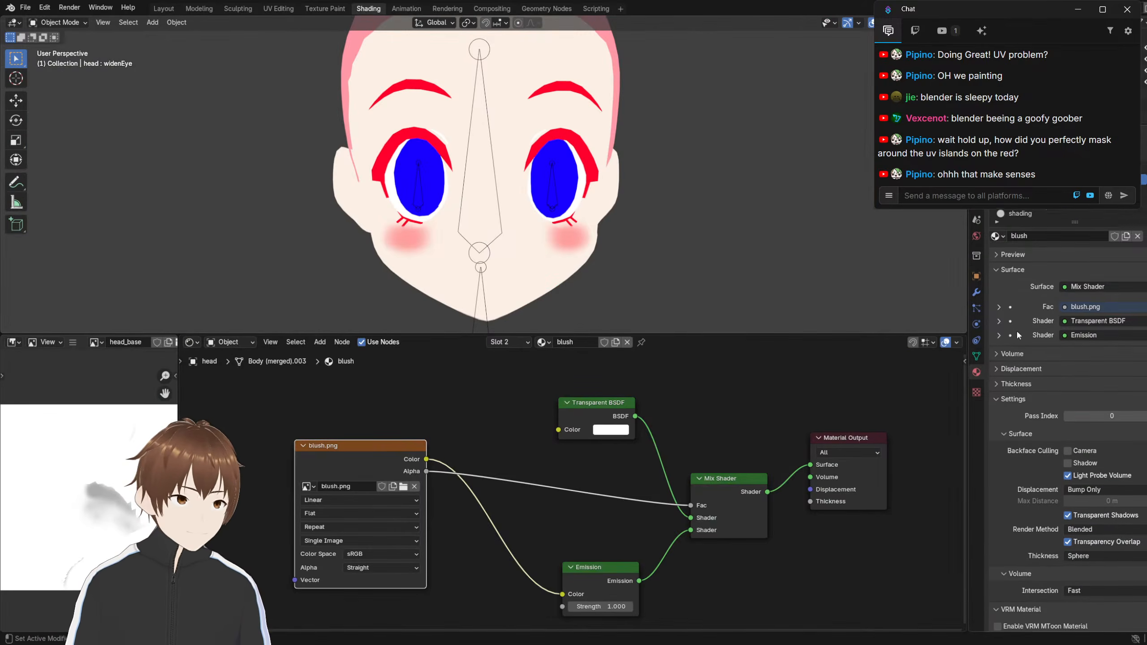
pyautogui.scroll(1, 1018, 335)
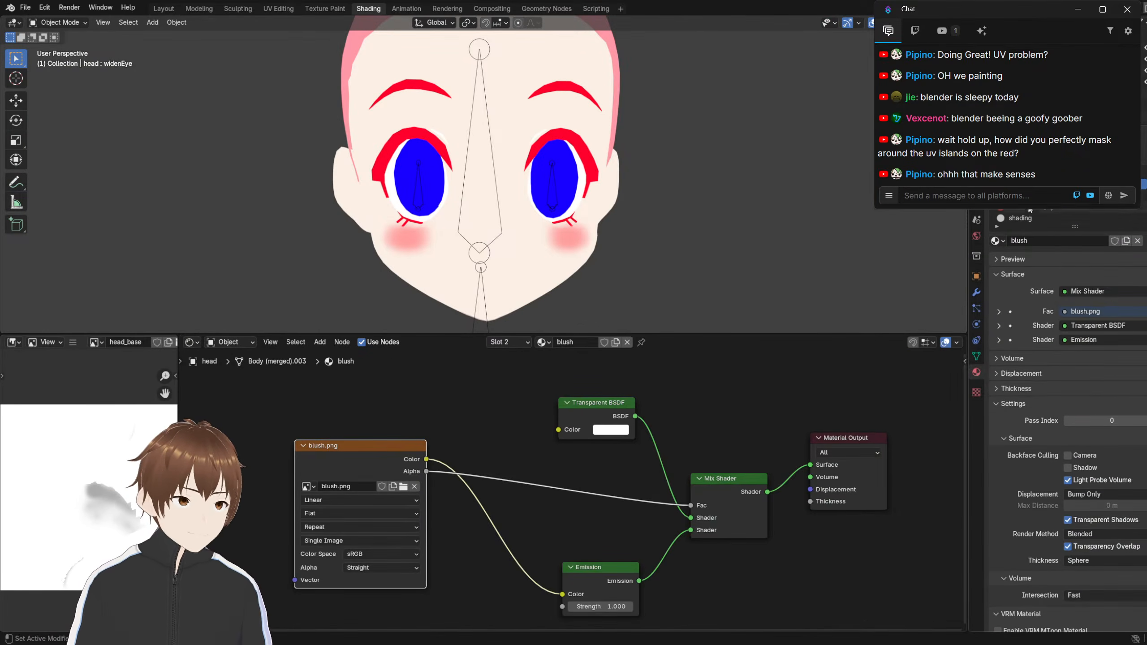
pyautogui.click(1029, 210)
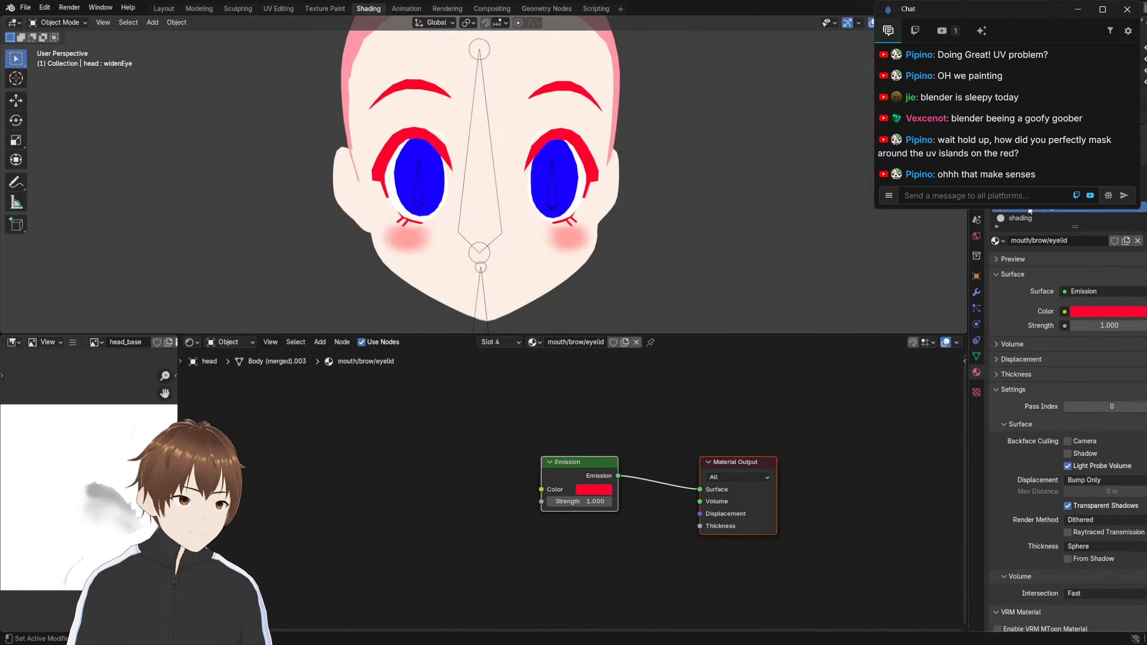
pyautogui.click(546, 435)
pyautogui.moveTo(547, 463); pyautogui.dragTo(496, 453)
pyautogui.click(452, 473)
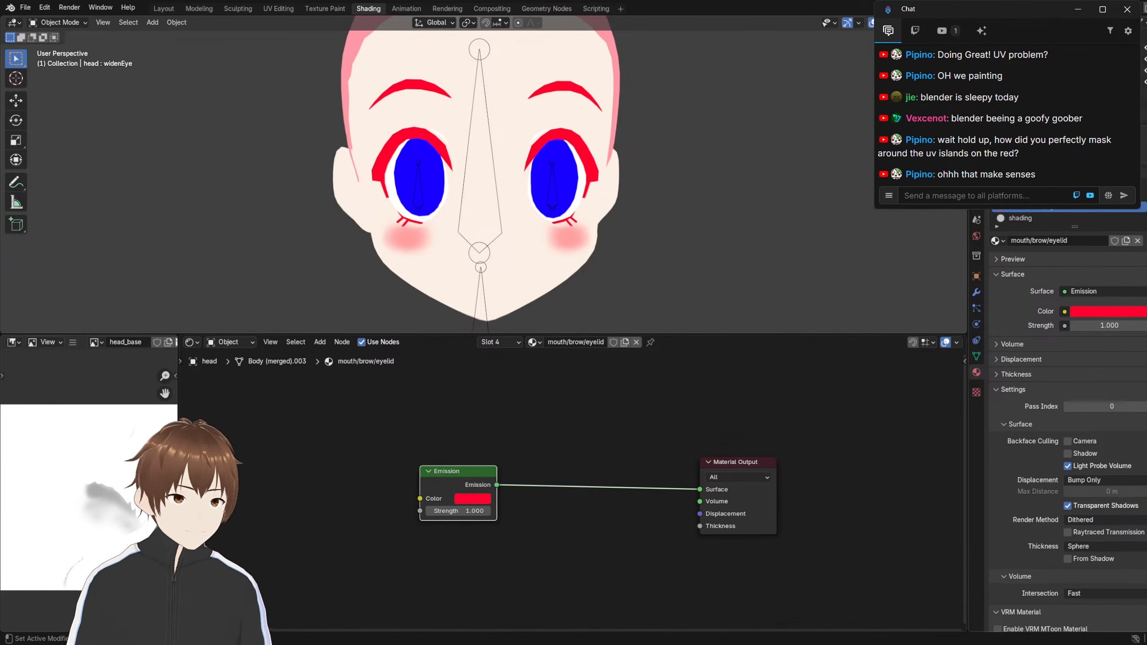
# Copy the head material's texture coordinate, mapping, image texture, Separate Color and Mix nodes, leaving out the Emission and Material Output
pyautogui.click(1010, 209)
pyautogui.click(1010, 196)
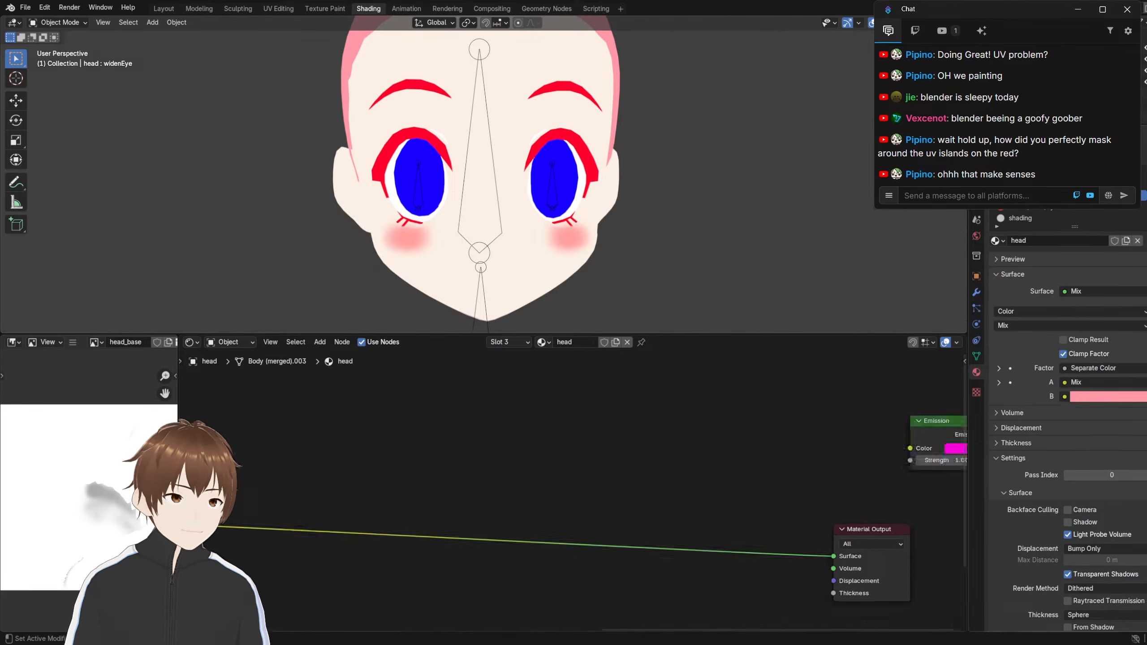
pyautogui.scroll(-15, 420, 432)
pyautogui.moveTo(267, 429); pyautogui.dragTo(444, 420, button='middle')
pyautogui.moveTo(245, 409); pyautogui.dragTo(636, 597)
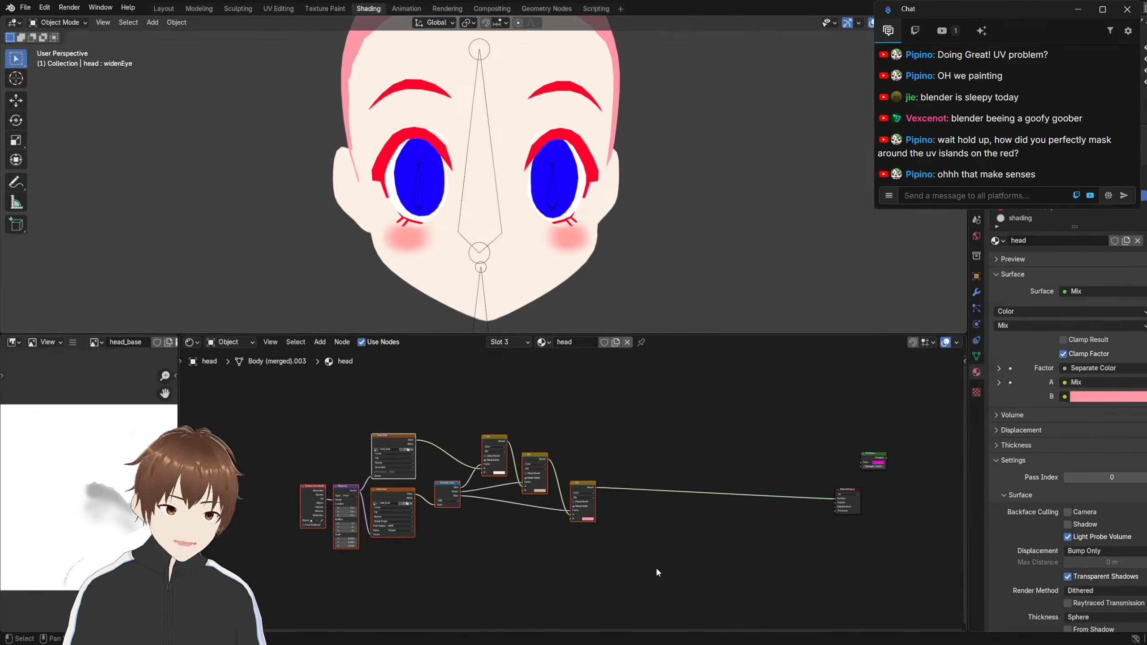
# Paste the copied head nodes into the shading material and place them before its Emission node
pyautogui.click(1001, 220)
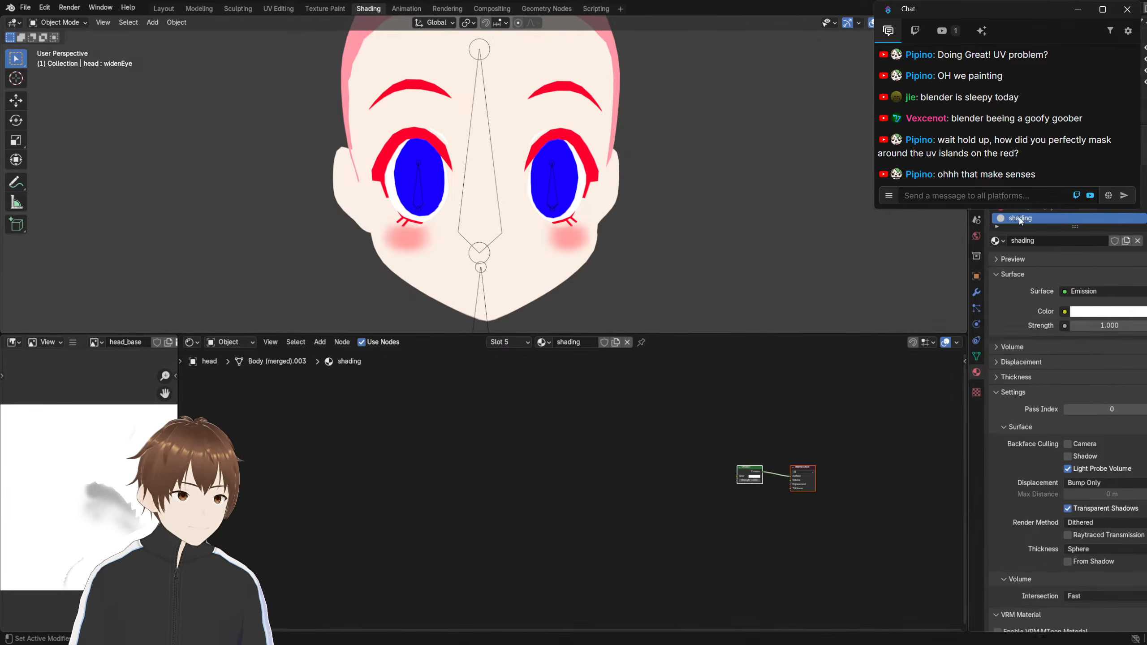
pyautogui.scroll(8, 687, 416)
pyautogui.moveTo(630, 451); pyautogui.dragTo(531, 491, button='middle')
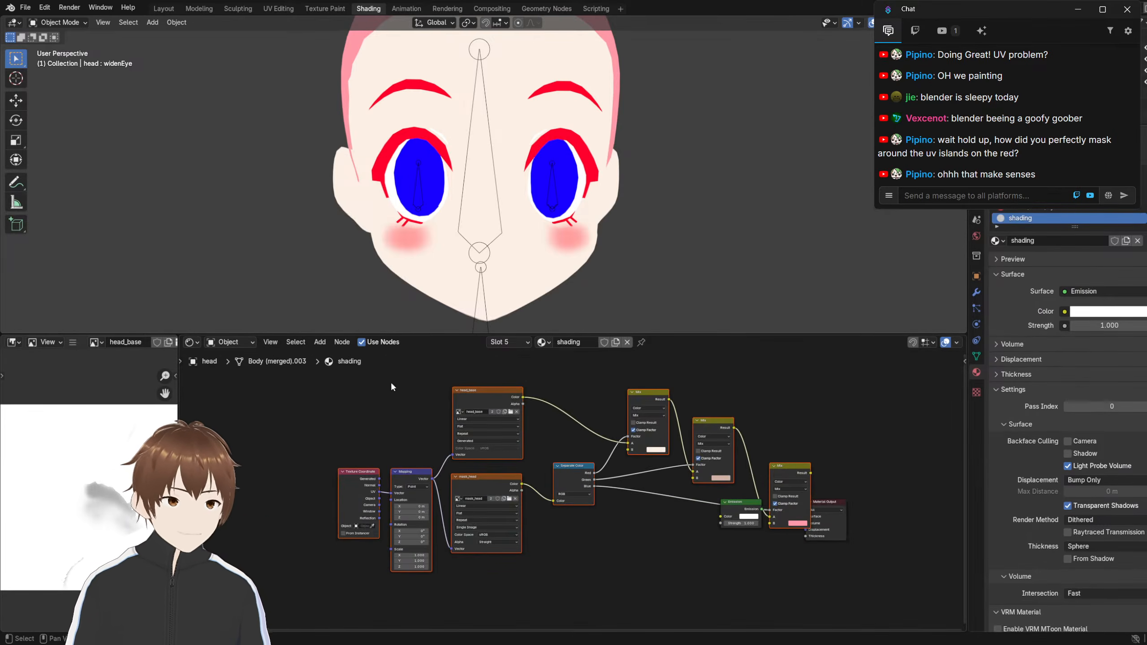
pyautogui.moveTo(477, 399); pyautogui.dragTo(354, 445)
pyautogui.moveTo(509, 478); pyautogui.dragTo(503, 413, button='middle')
pyautogui.scroll(5, 595, 406)
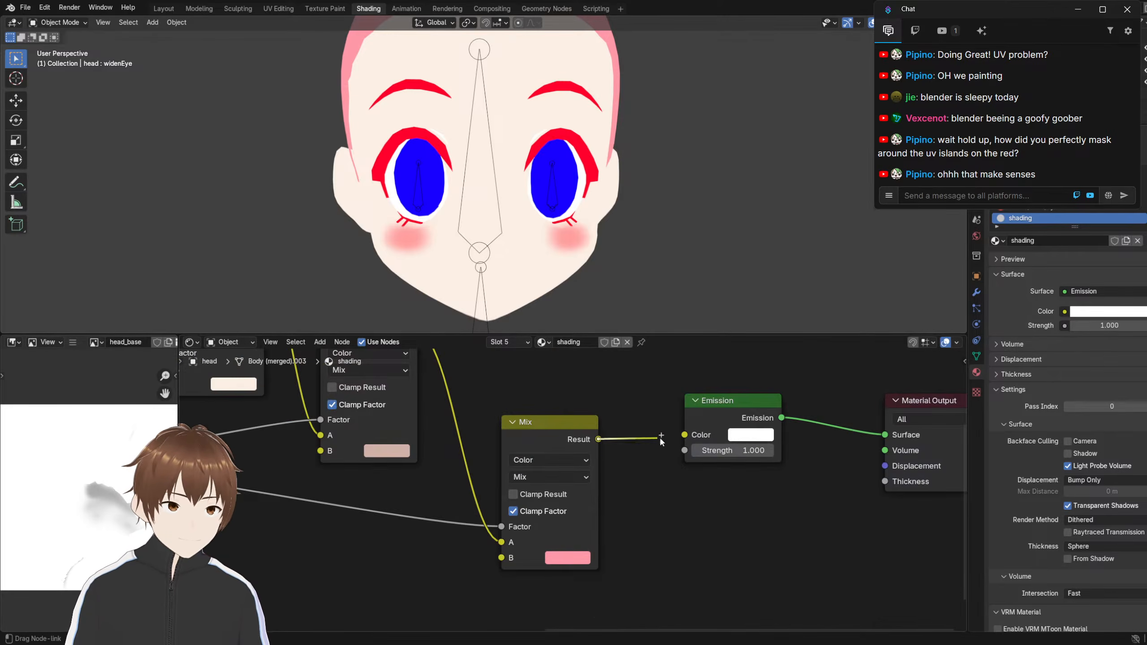
# Try feeding the last Mix node's result into the Emission node's colour in the shading material
pyautogui.moveTo(658, 436); pyautogui.dragTo(685, 435)
pyautogui.scroll(-3, 609, 392)
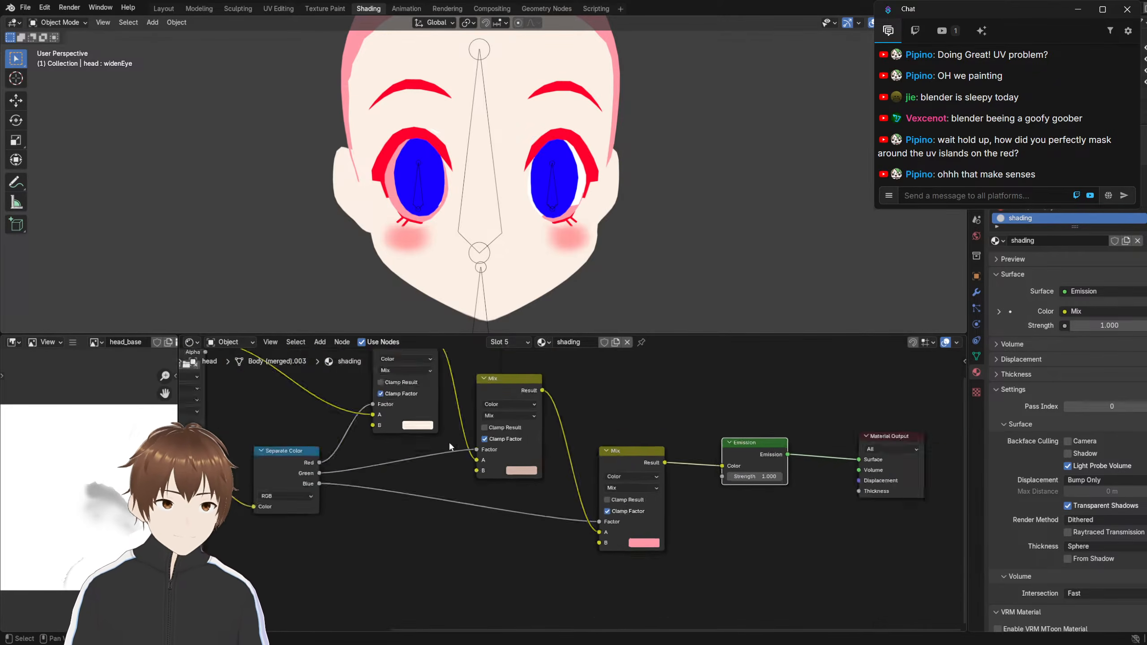
pyautogui.press('Home')
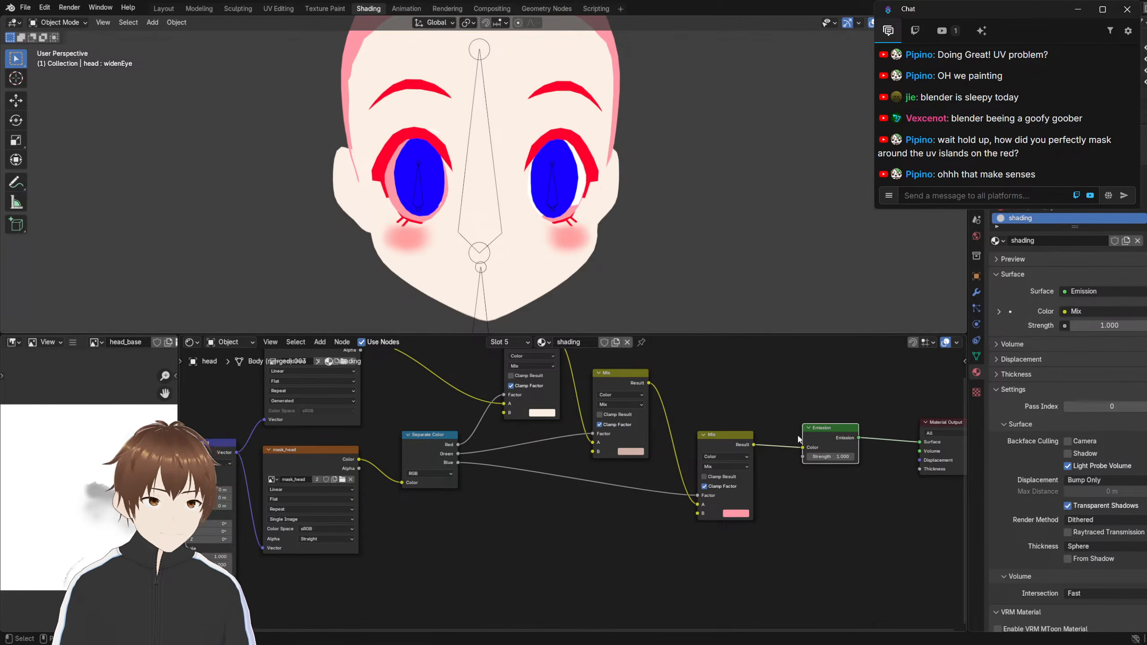
pyautogui.moveTo(803, 448); pyautogui.dragTo(779, 435)
# Paste the copied nodes into the mouth/brow/eyelid material and replace its Emission node with the last Mix node feeding the Material Output
pyautogui.click(1033, 210)
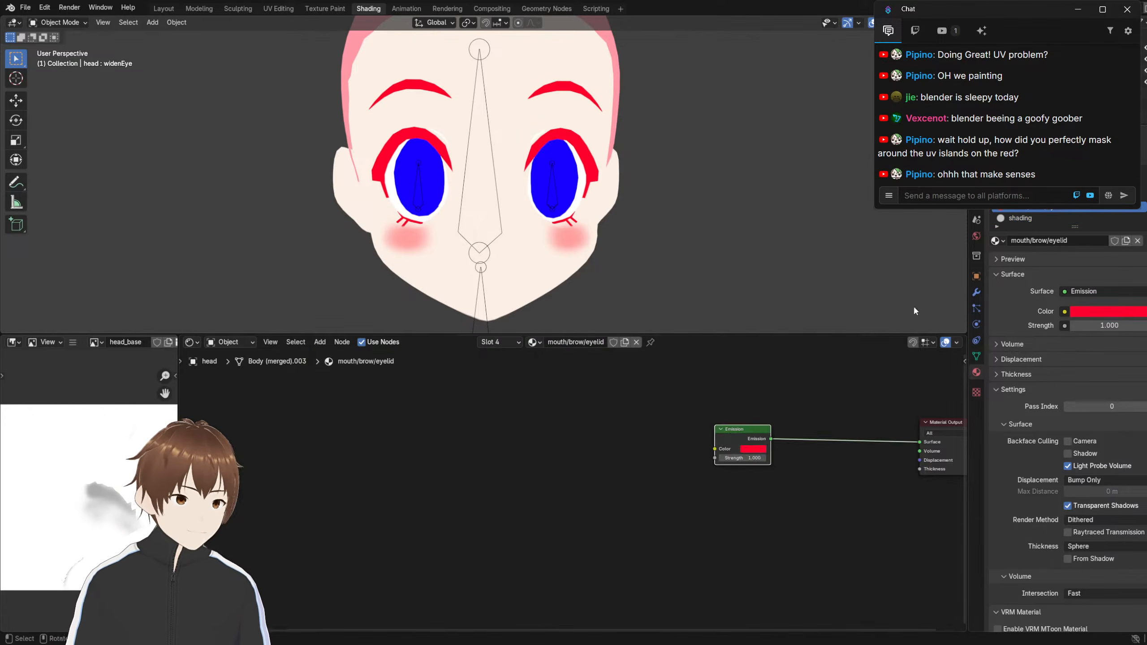
pyautogui.hotkey('ctrl', 'v')
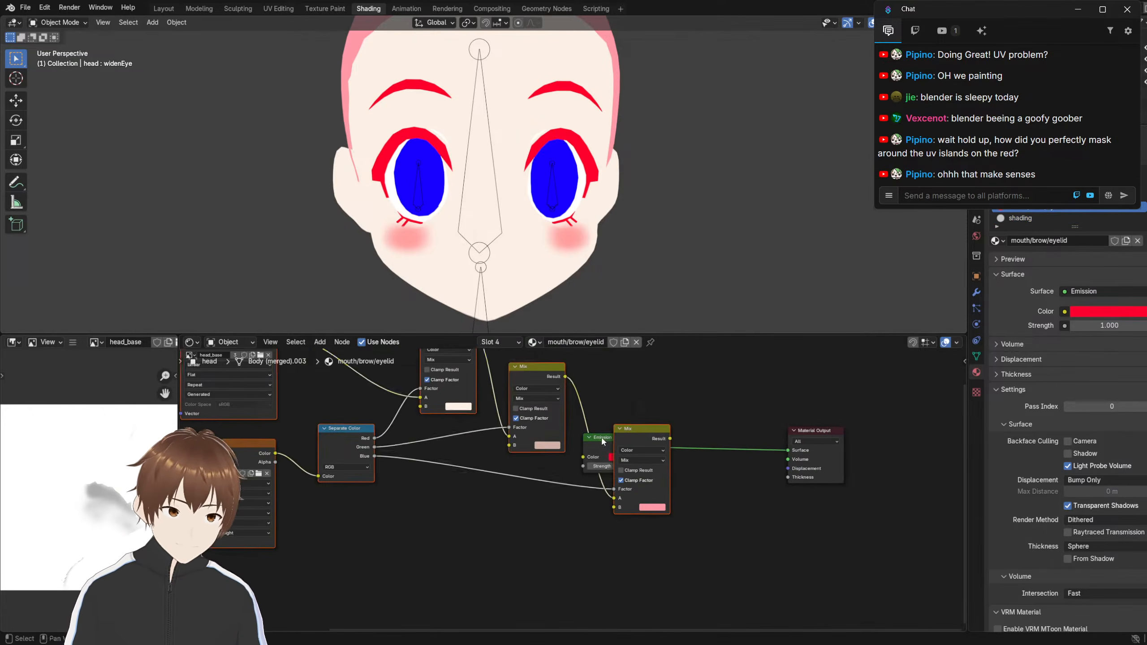
pyautogui.moveTo(601, 438); pyautogui.dragTo(714, 421)
pyautogui.press('x')
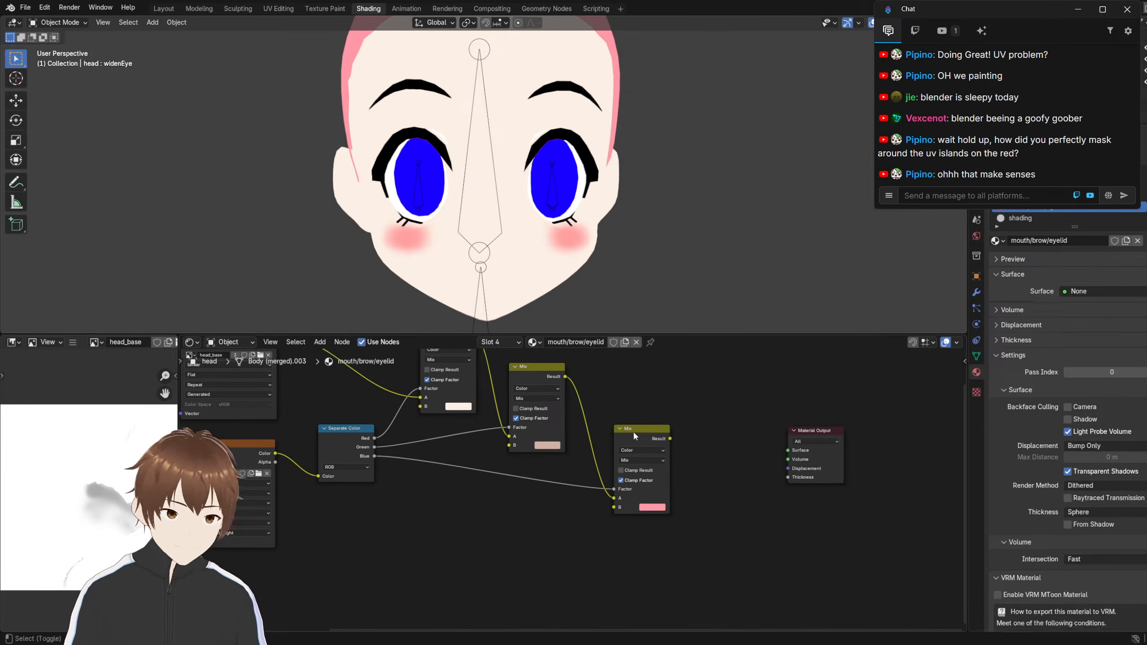
pyautogui.keyDown('ctrl'); pyautogui.keyDown('shift'); pyautogui.click(633, 432); pyautogui.keyUp('shift'); pyautogui.keyUp('ctrl')
pyautogui.moveTo(465, 488); pyautogui.dragTo(570, 482, button='middle')
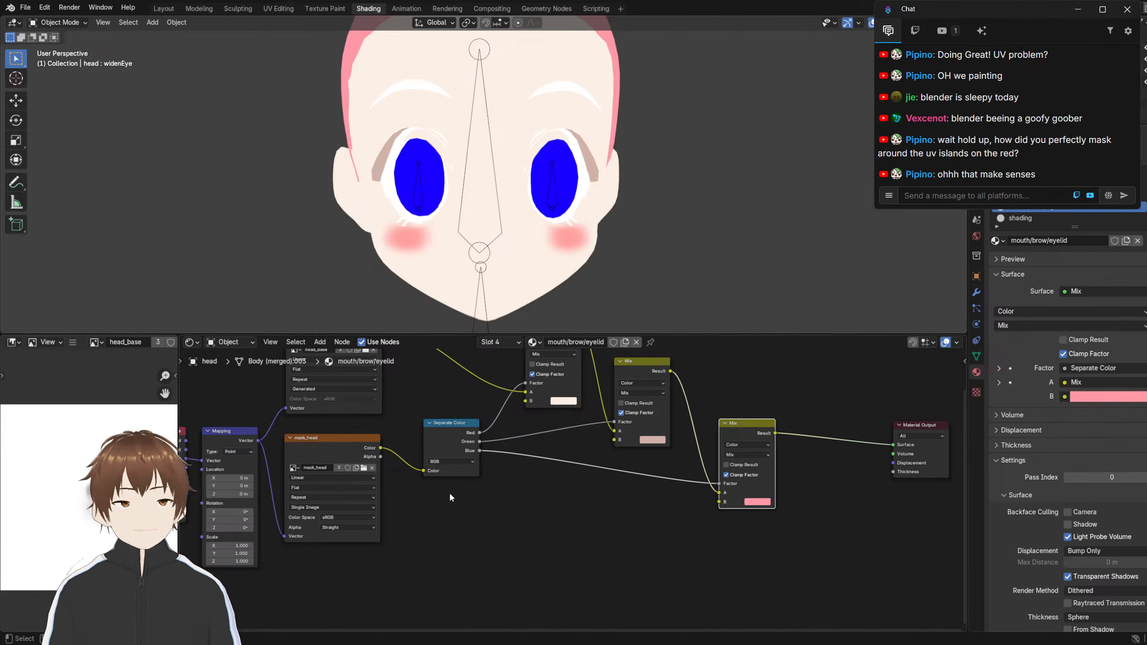
# Unlink the mask_head image from its texture node in the mouth/brow/eyelid material
pyautogui.click(556, 517)
pyautogui.scroll(4, 542, 497)
pyautogui.moveTo(509, 441); pyautogui.dragTo(620, 526, button='middle')
pyautogui.scroll(2, 499, 316)
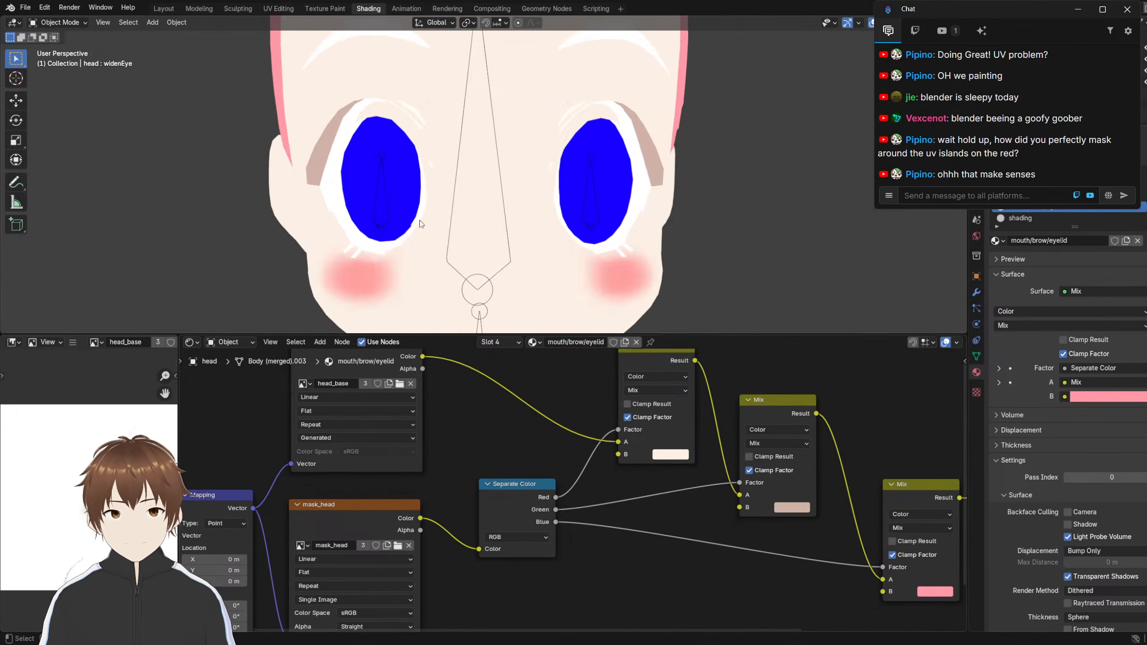
pyautogui.scroll(-2, 420, 223)
pyautogui.moveTo(523, 438); pyautogui.dragTo(686, 387, button='middle')
pyautogui.scroll(5, 515, 455)
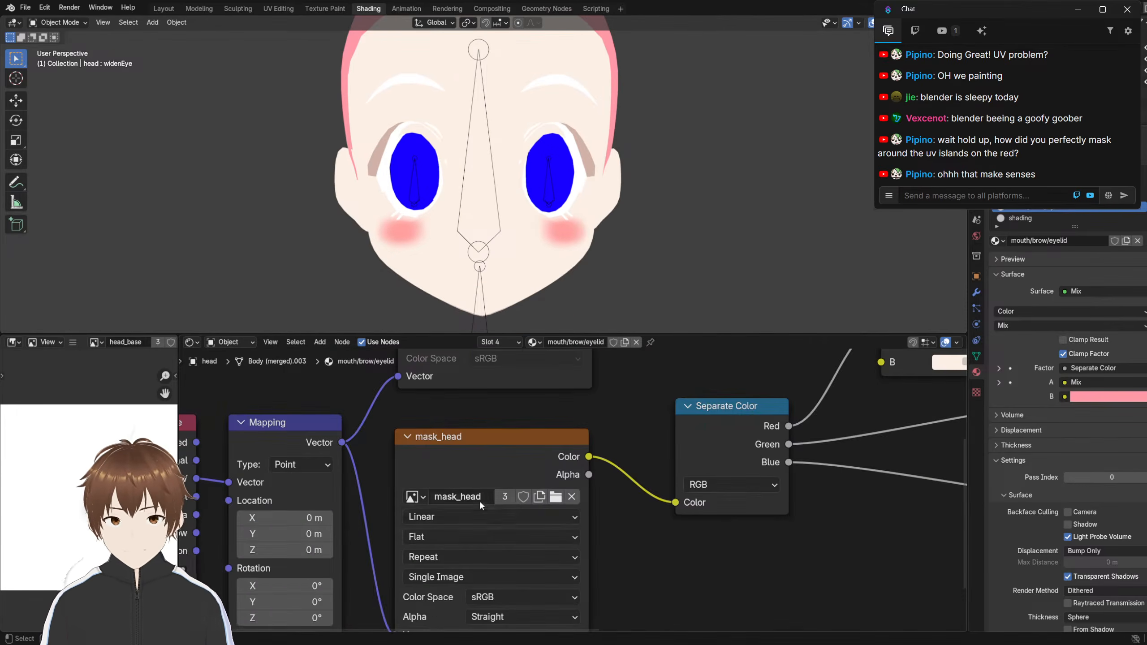
pyautogui.click(571, 498)
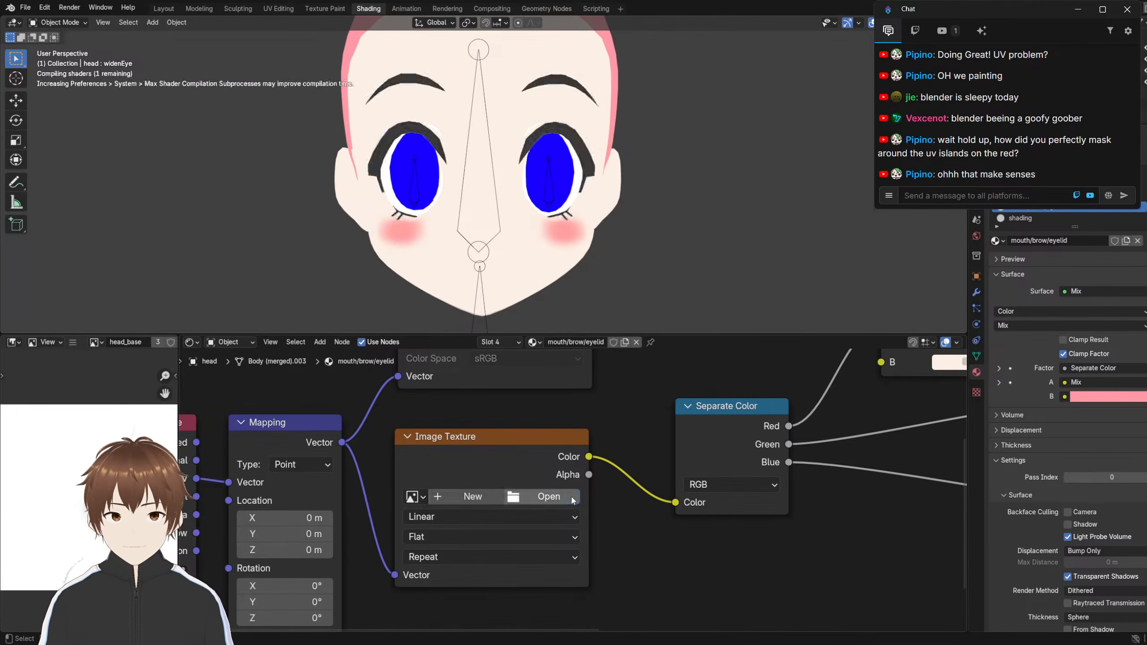
# Create a new blank 4096 × 4096 px black image named mouth/brow/eyelash in the emptied Image Texture node
pyautogui.click(457, 498)
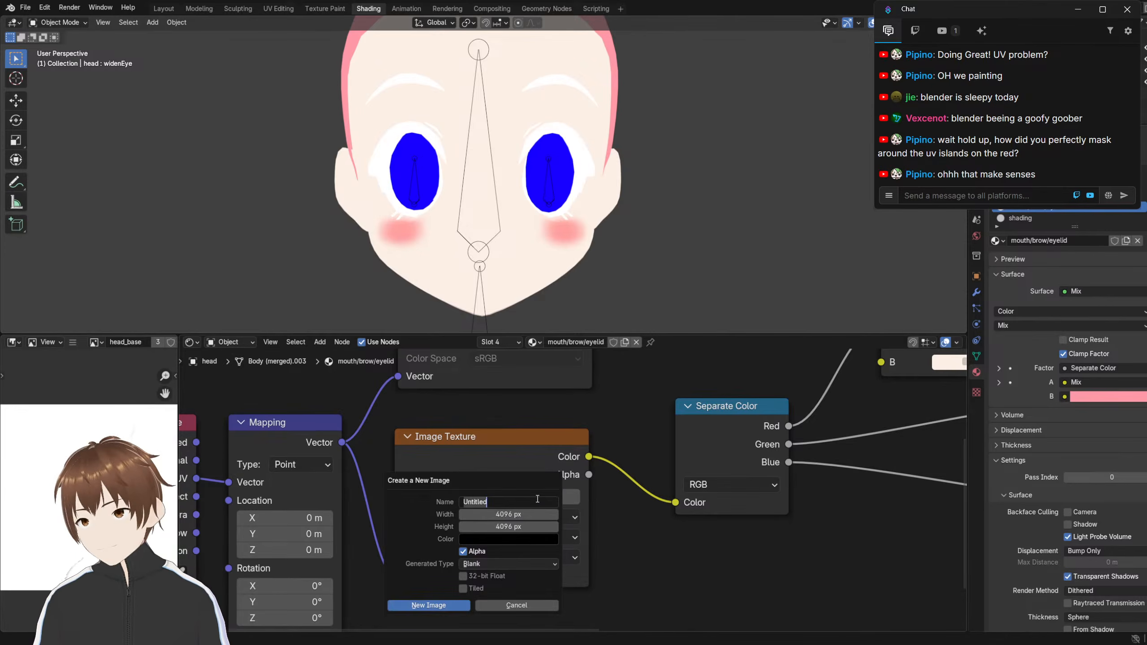
pyautogui.write('eyelash')
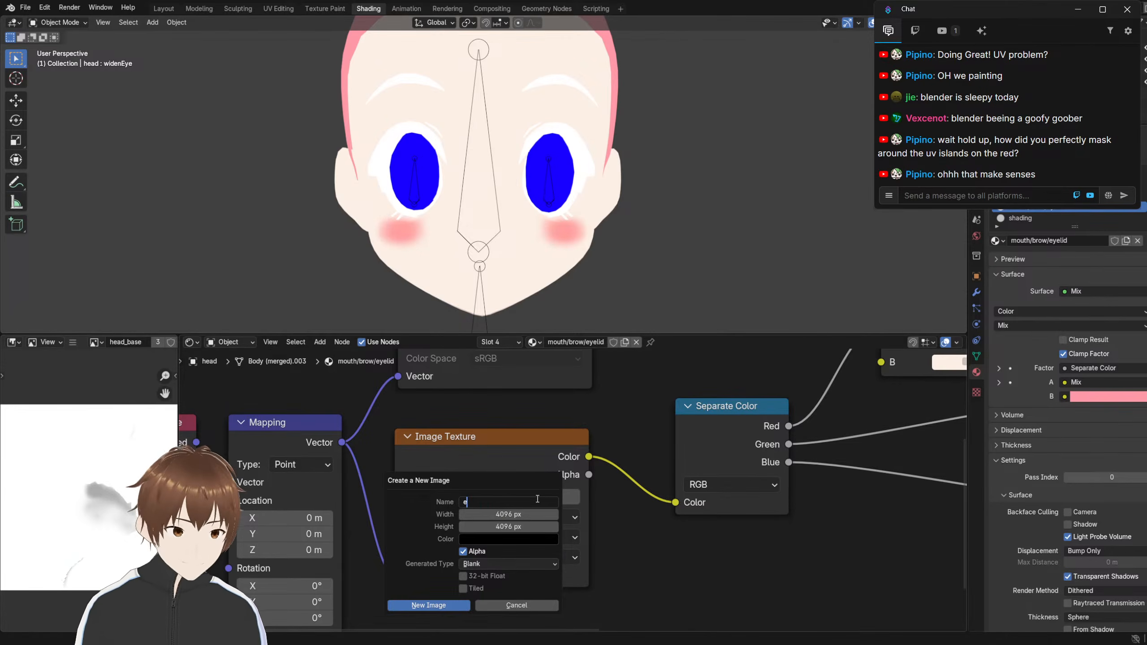
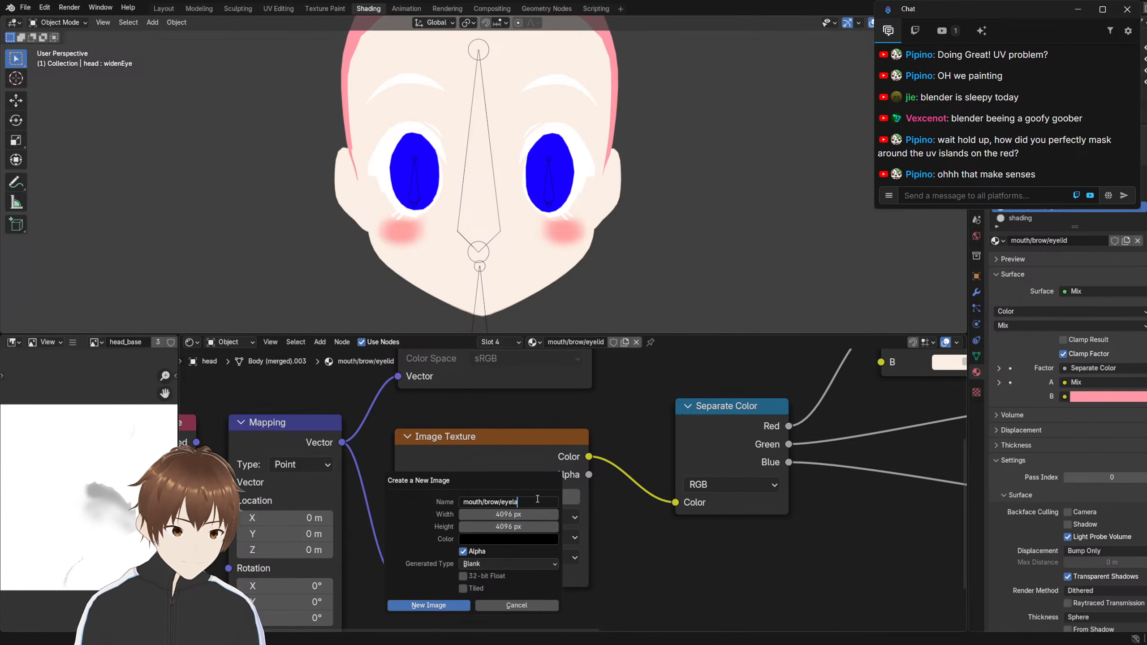
pyautogui.press('Return')
pyautogui.press('Return')
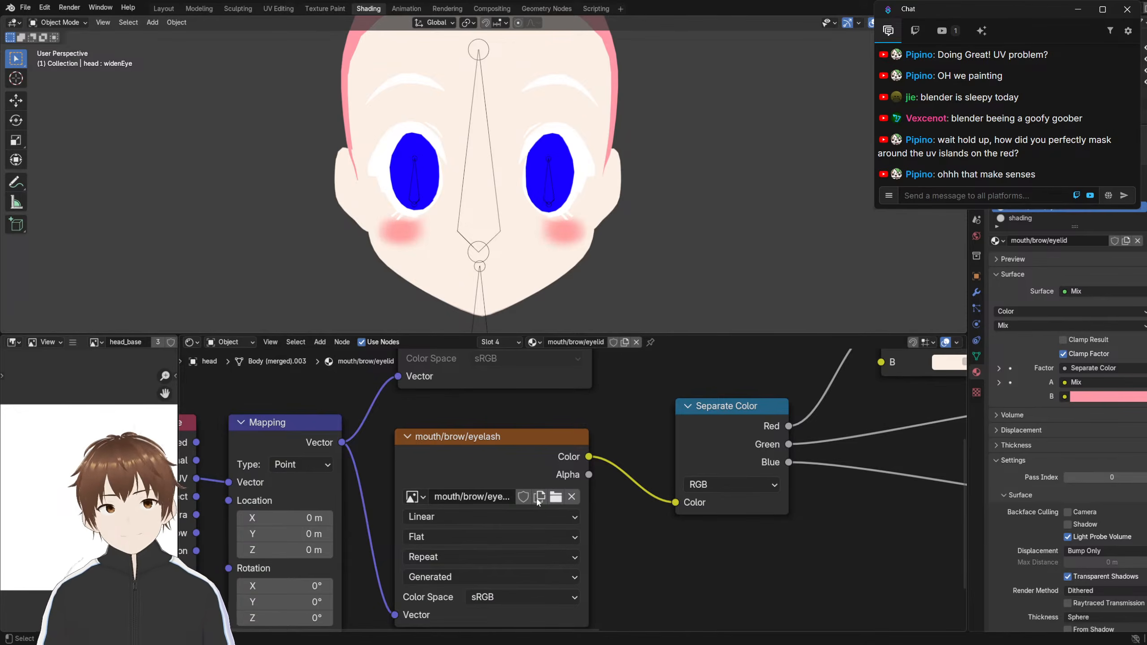
# Switch the head mesh from Object Mode to Texture Paint mode
pyautogui.scroll(-2, 516, 396)
pyautogui.scroll(-2, 386, 222)
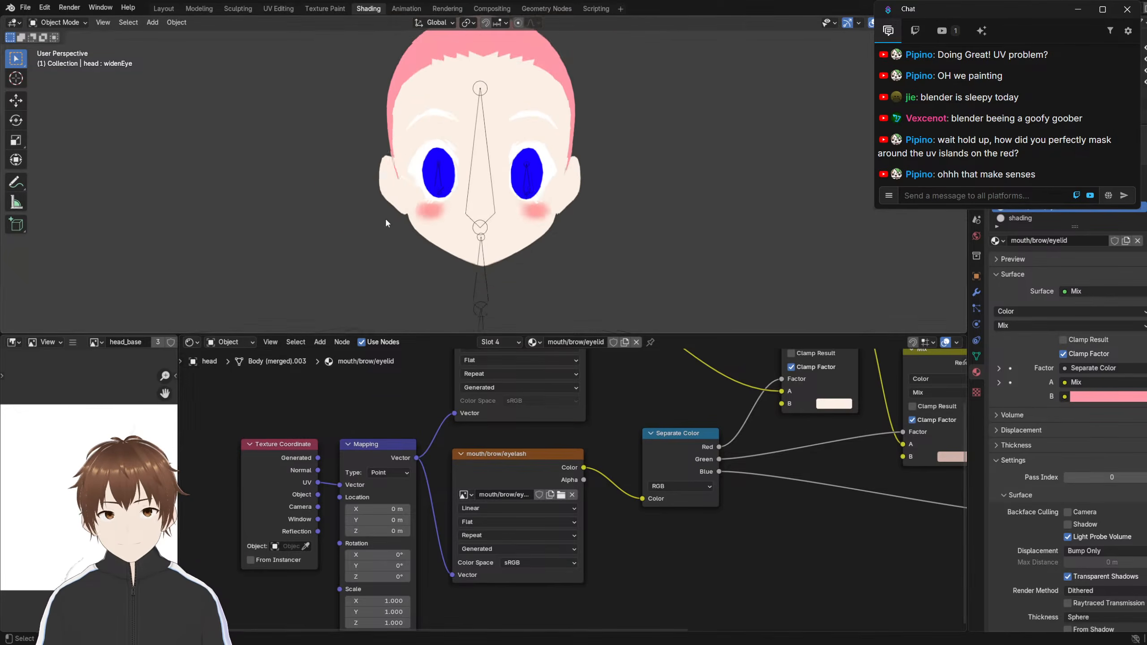
pyautogui.scroll(3, 385, 221)
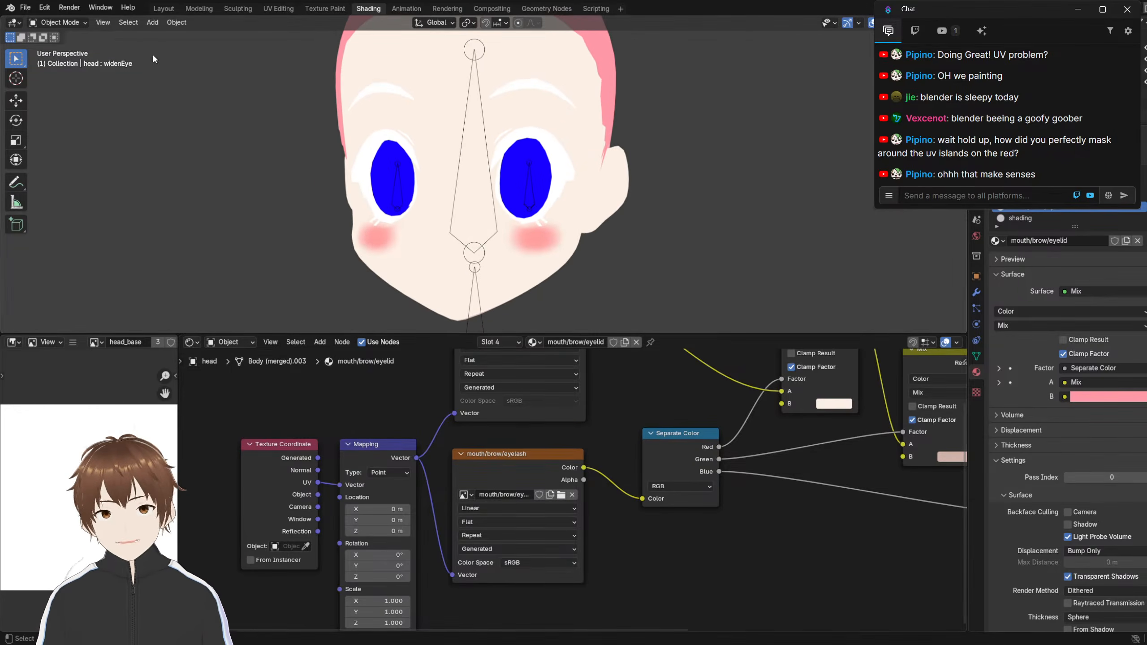
pyautogui.scroll(1, 395, 206)
pyautogui.keyDown('shift'); pyautogui.moveTo(353, 167); pyautogui.dragTo(363, 193, button='middle'); pyautogui.keyUp('shift')
pyautogui.scroll(-1, 364, 193)
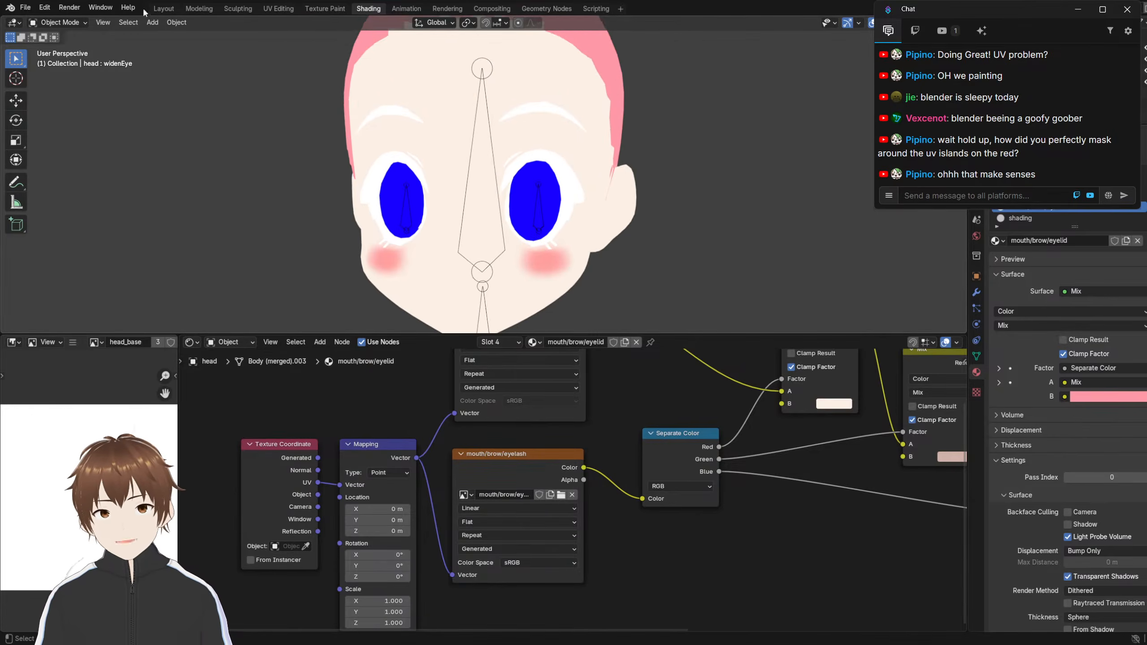
pyautogui.scroll(1, 439, 201)
pyautogui.moveTo(439, 201)
pyautogui.keyDown('shift'); pyautogui.mouseDown(button='middle')
pyautogui.moveTo(425, 184)
pyautogui.moveTo(442, 189)
pyautogui.moveTo(401, 179)
pyautogui.moveTo(427, 187)
pyautogui.mouseUp(button='middle'); pyautogui.keyUp('shift')
pyautogui.click(82, 23)
pyautogui.click(63, 98)
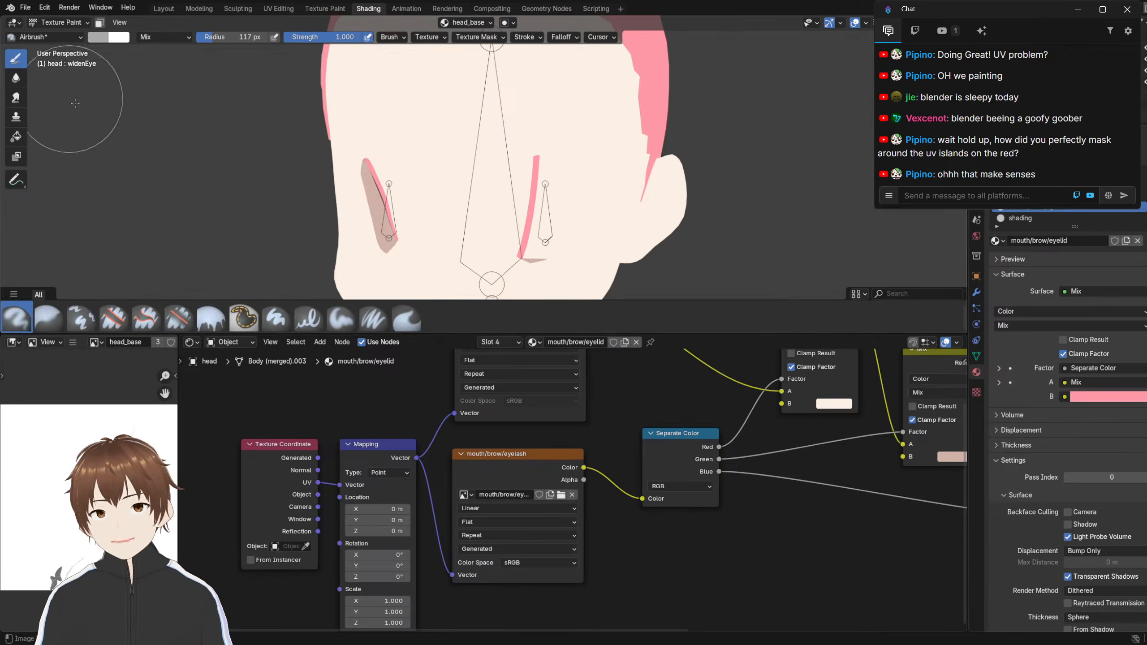
pyautogui.scroll(-2, 691, 456)
pyautogui.scroll(-2, 691, 456)
pyautogui.moveTo(707, 432); pyautogui.dragTo(588, 476, button='middle')
pyautogui.scroll(4, 589, 477)
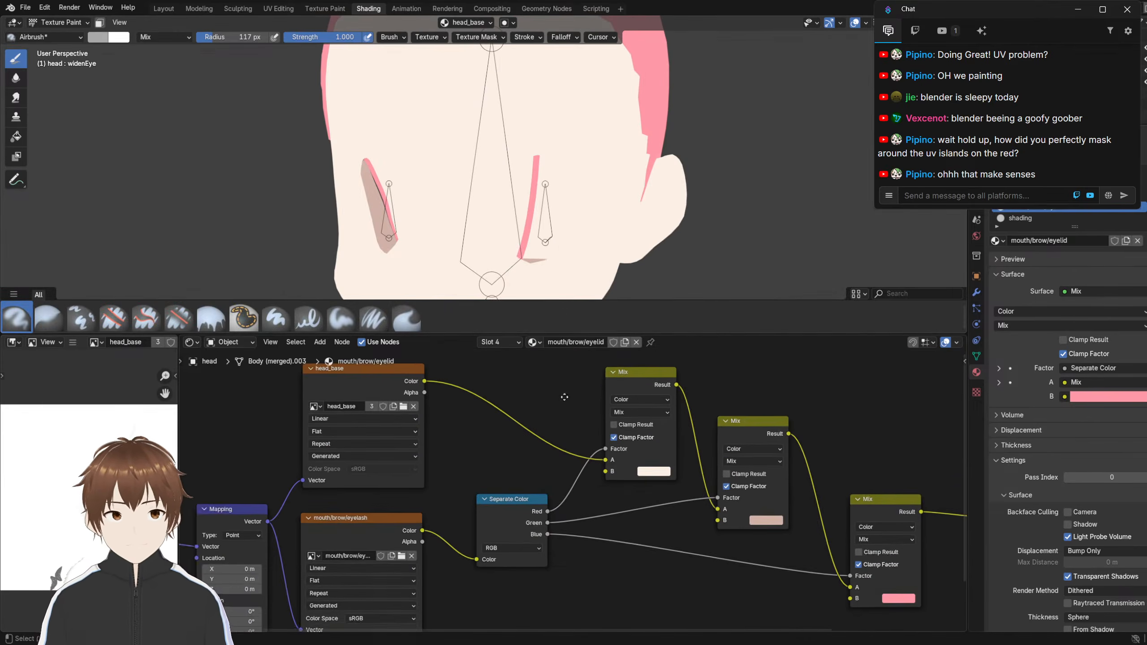
pyautogui.moveTo(564, 397); pyautogui.dragTo(516, 404, button='middle')
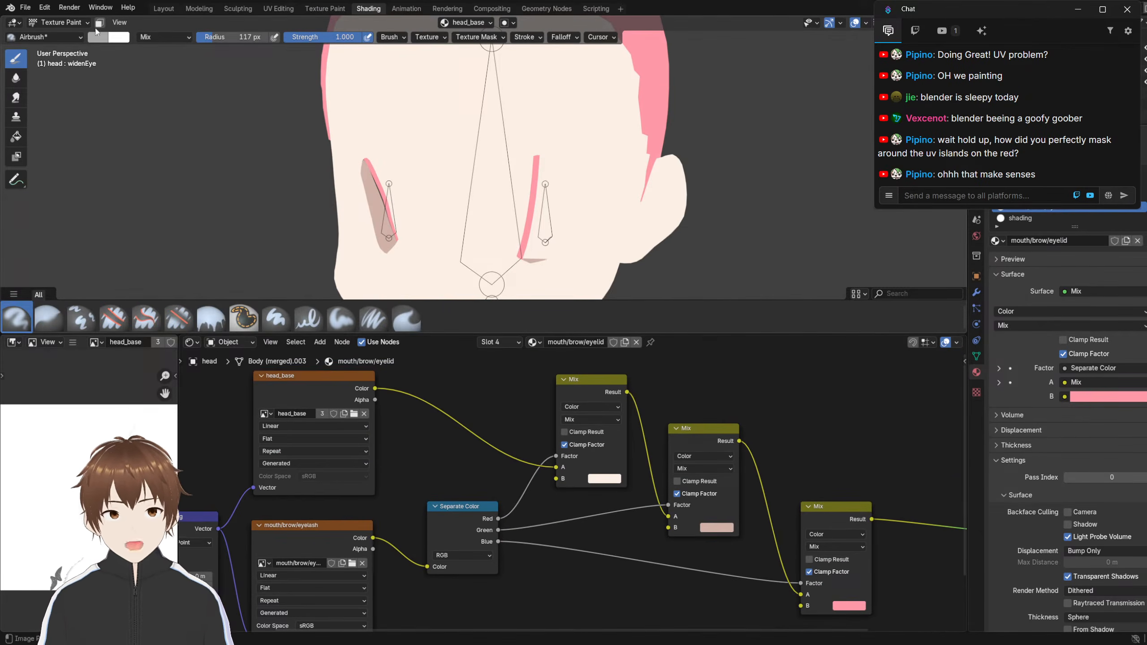
pyautogui.click(79, 23)
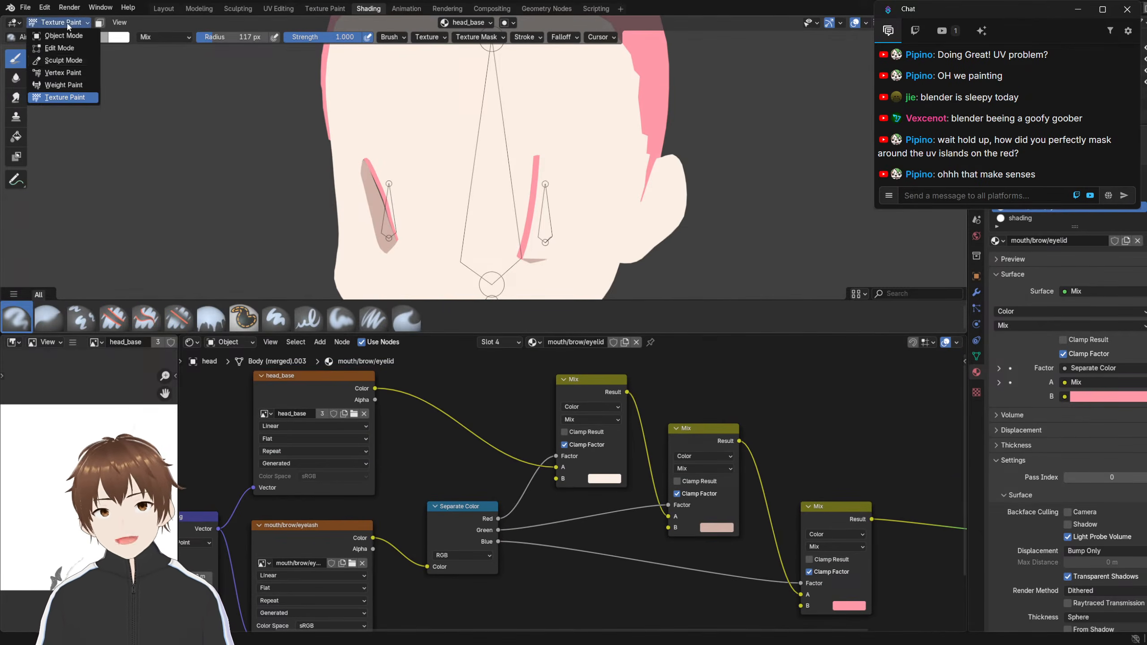
pyautogui.click(73, 96)
# Set the paint brush's primary colour to pure red using its RGB values
pyautogui.click(97, 39)
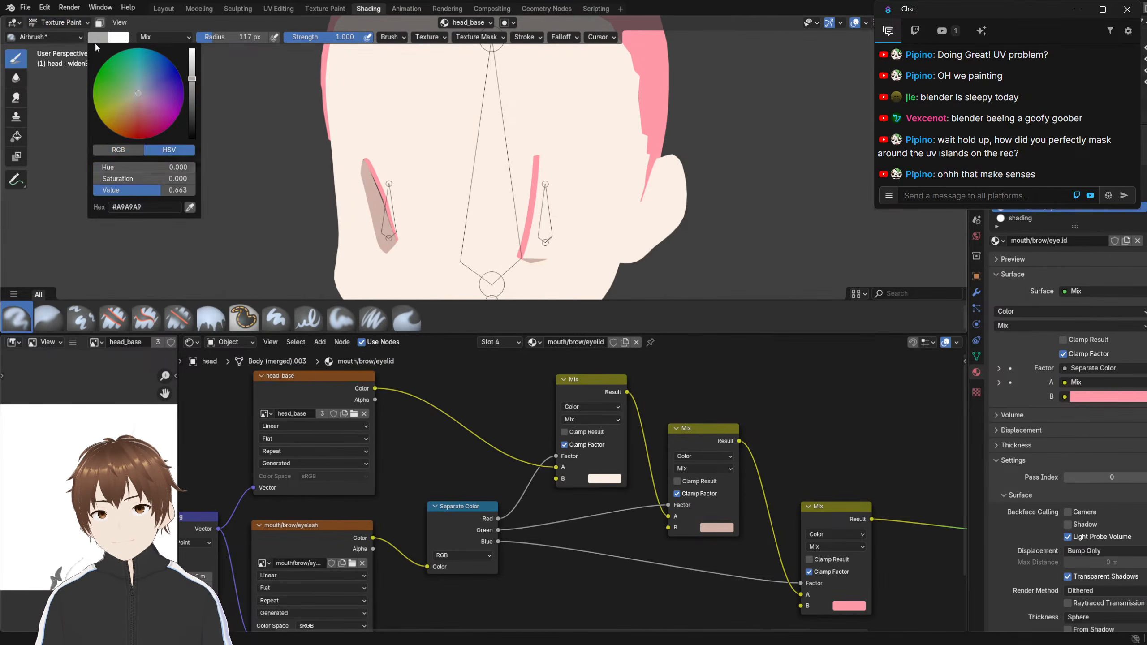
pyautogui.click(126, 153)
pyautogui.moveTo(149, 177)
pyautogui.mouseDown()
pyautogui.moveTo(31, 182)
pyautogui.moveTo(106, 190)
pyautogui.moveTo(59, 190)
pyautogui.moveTo(225, 173)
pyautogui.mouseUp()
pyautogui.scroll(-1, 392, 140)
pyautogui.scroll(2, 392, 141)
pyautogui.moveTo(393, 140)
pyautogui.mouseDown(button='middle')
pyautogui.moveTo(440, 136)
pyautogui.moveTo(391, 136)
pyautogui.mouseUp(button='middle')
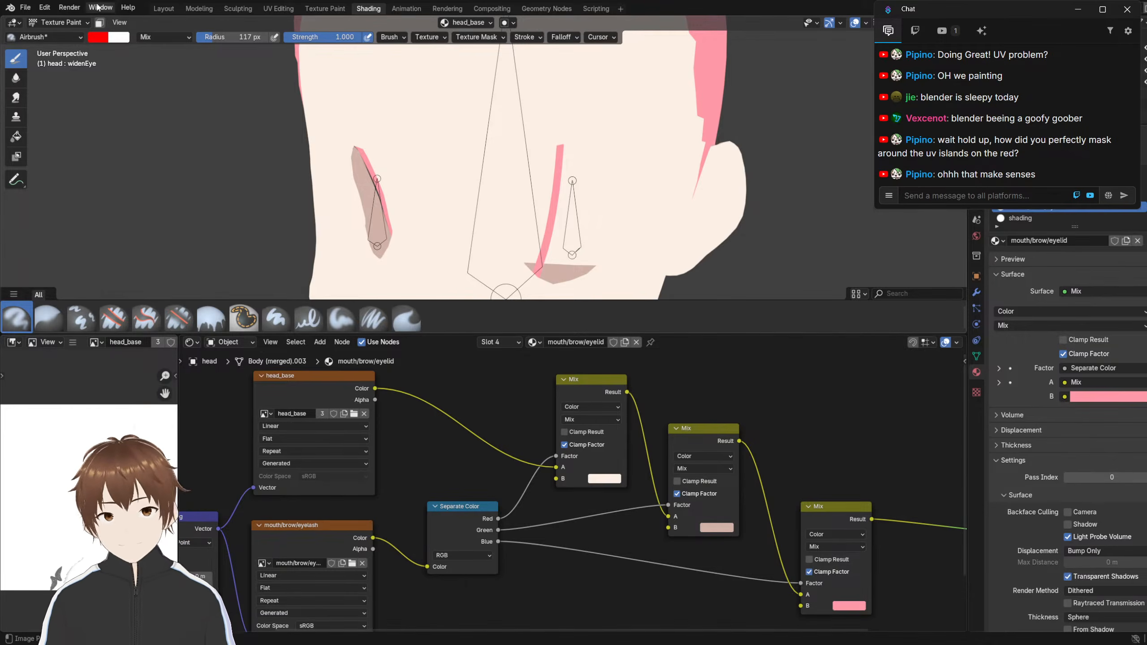
# Reveal all hidden parts of the head mesh in Edit Mode and clear the selection
pyautogui.click(59, 22)
pyautogui.click(50, 46)
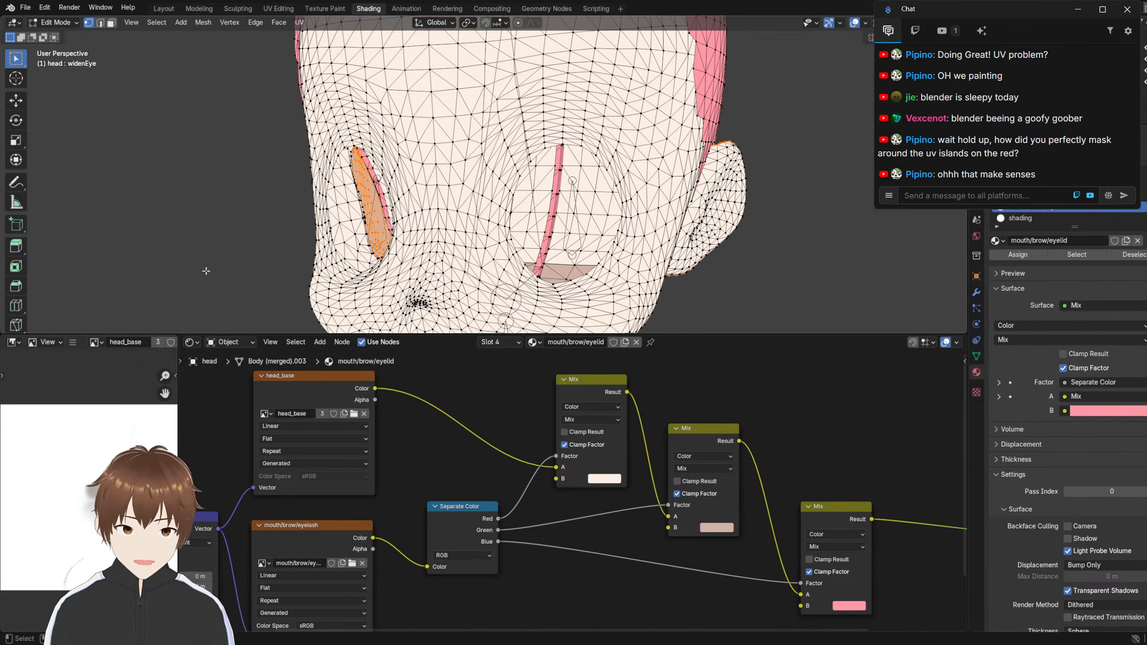
pyautogui.hotkey('alt', 'h')
pyautogui.hotkey('alt', 'a')
pyautogui.moveTo(162, 210); pyautogui.dragTo(233, 204, button='middle')
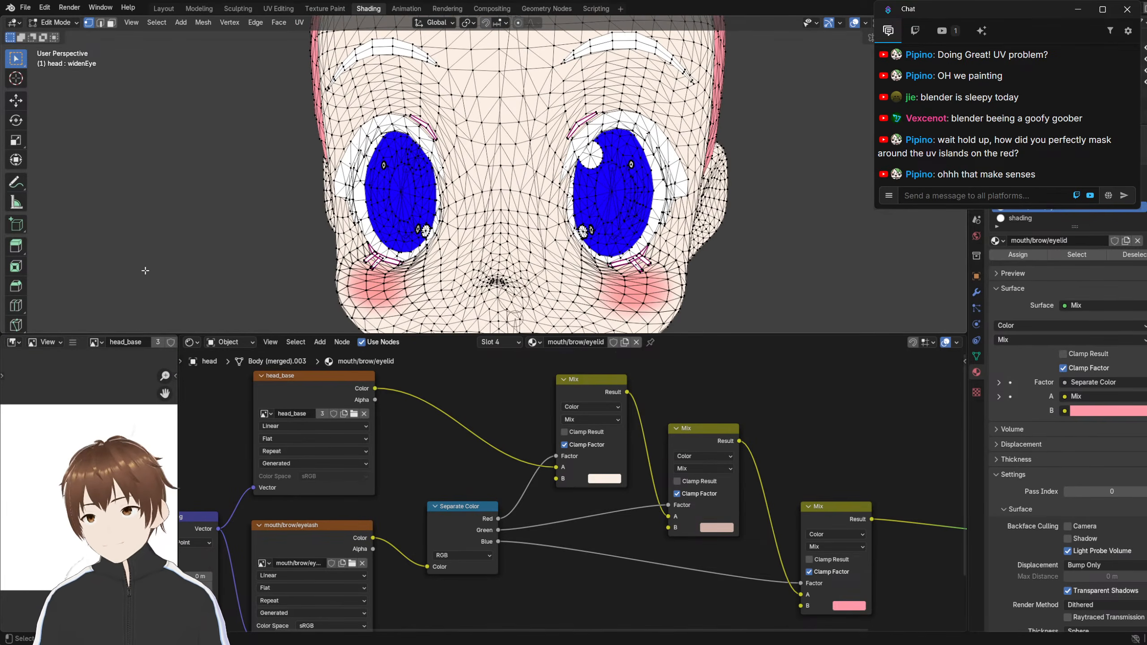
pyautogui.scroll(-4, 393, 223)
pyautogui.scroll(5, 419, 170)
pyautogui.moveTo(418, 170); pyautogui.dragTo(382, 159, button='middle')
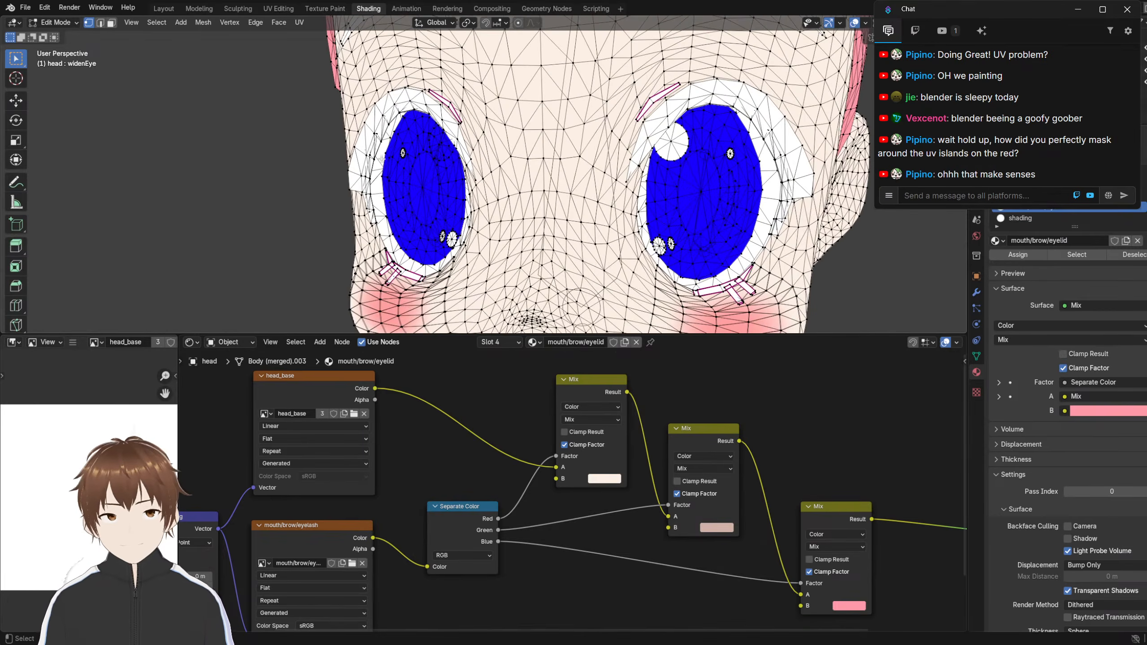
pyautogui.keyDown('shift'); pyautogui.moveTo(362, 116); pyautogui.dragTo(372, 160, button='middle'); pyautogui.keyUp('shift')
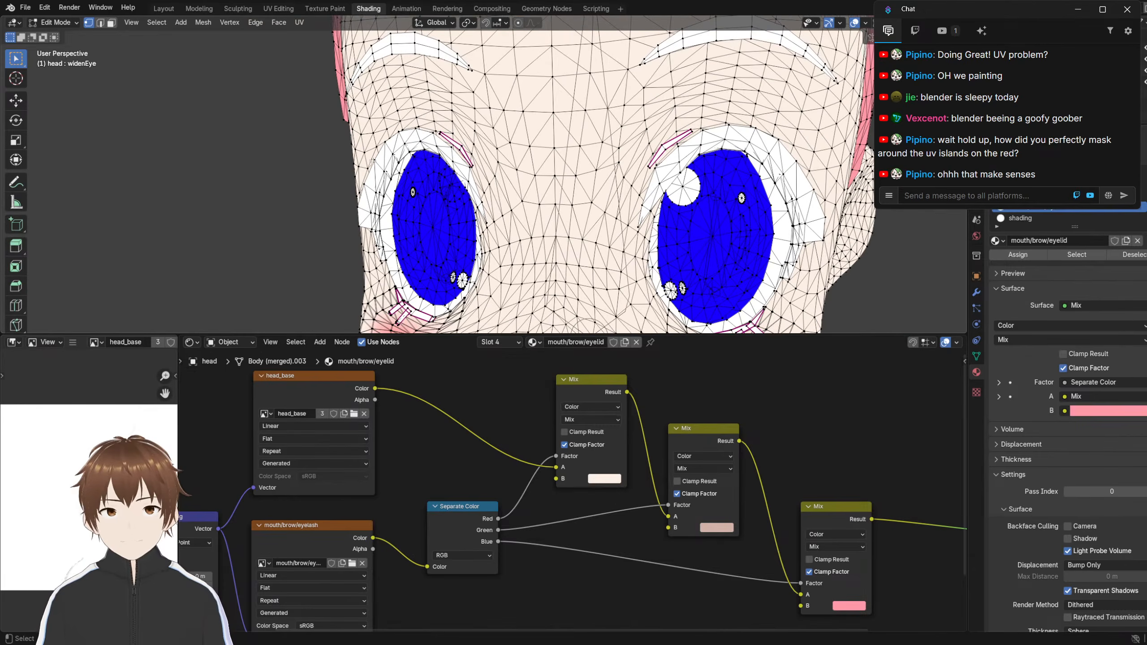
# Select the linked geometry of the upper and lower eyelash pieces around the character's right eye
pyautogui.press('l')
pyautogui.keyDown('shift'); pyautogui.moveTo(424, 293); pyautogui.dragTo(432, 223, button='middle'); pyautogui.keyUp('shift')
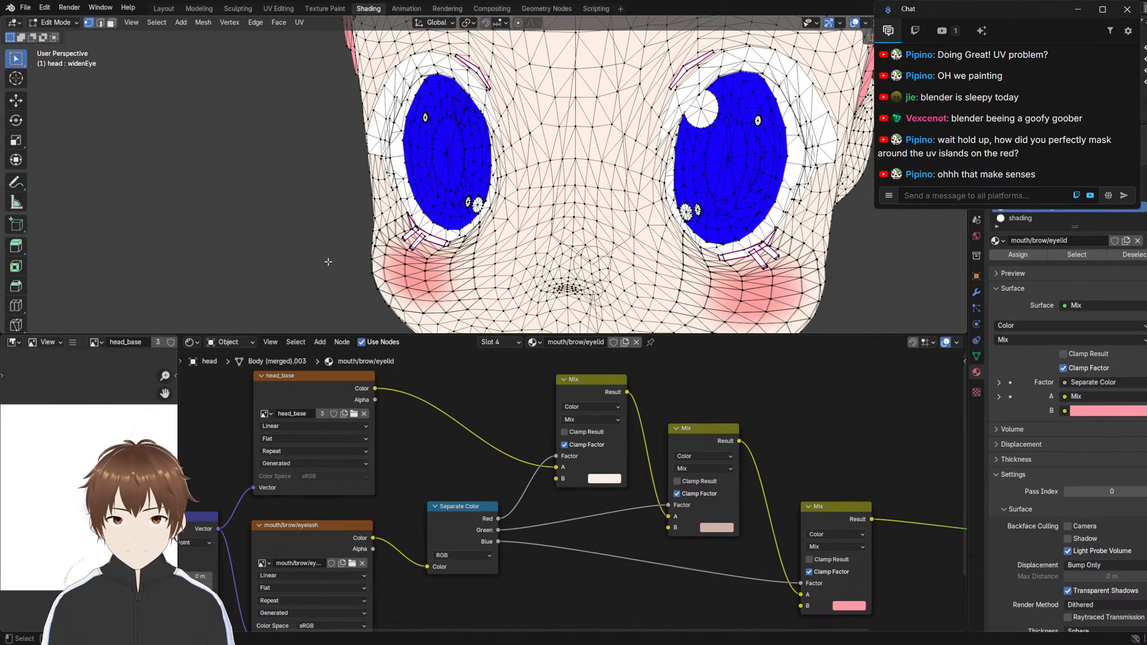
pyautogui.scroll(6, 501, 234)
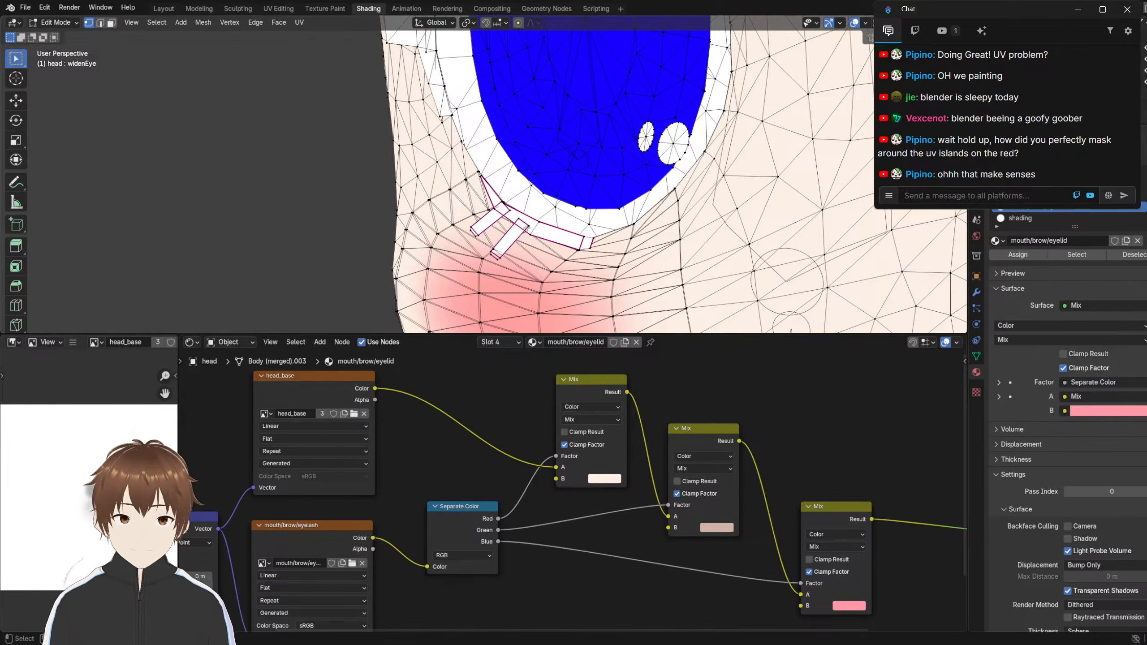
pyautogui.hotkey('ctrl', 'l')
pyautogui.keyDown('shift'); pyautogui.moveTo(526, 228); pyautogui.dragTo(562, 259, button='middle'); pyautogui.keyUp('shift')
pyautogui.click(290, 244)
pyautogui.press('l')
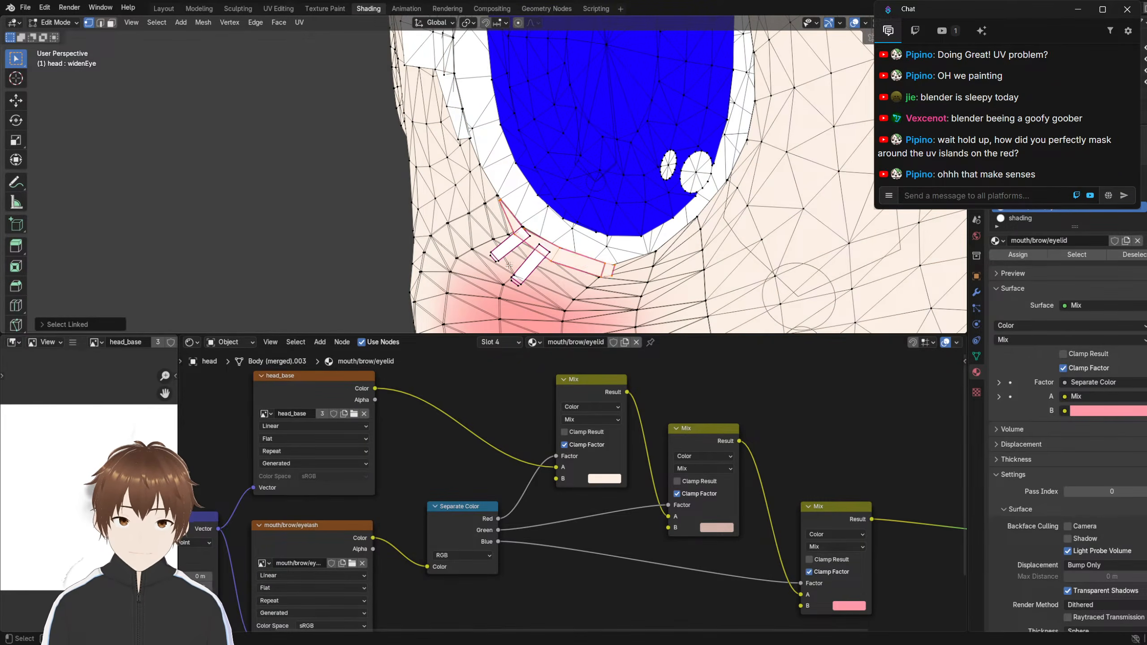
pyautogui.press('l')
pyautogui.press('l')
pyautogui.keyDown('shift'); pyautogui.moveTo(503, 168); pyautogui.dragTo(476, 451, button='middle'); pyautogui.keyUp('shift')
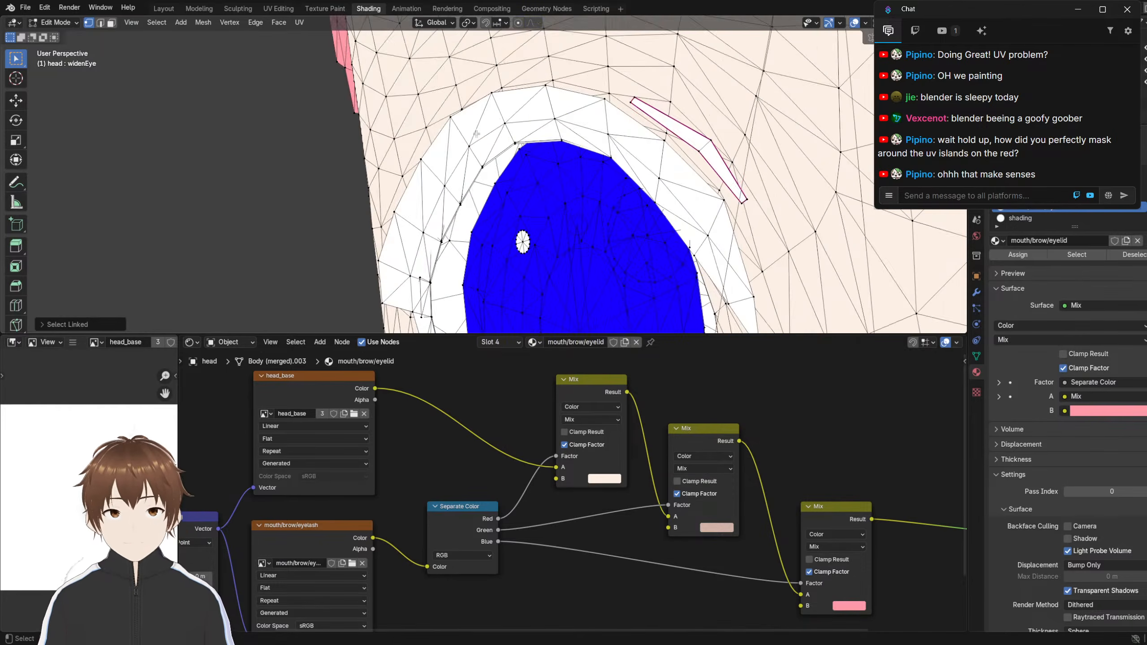
pyautogui.press('l')
# Add the linked eyelash pieces around the character's left eye to the selection
pyautogui.moveTo(498, 120); pyautogui.dragTo(499, 204, button='middle')
pyautogui.press('l')
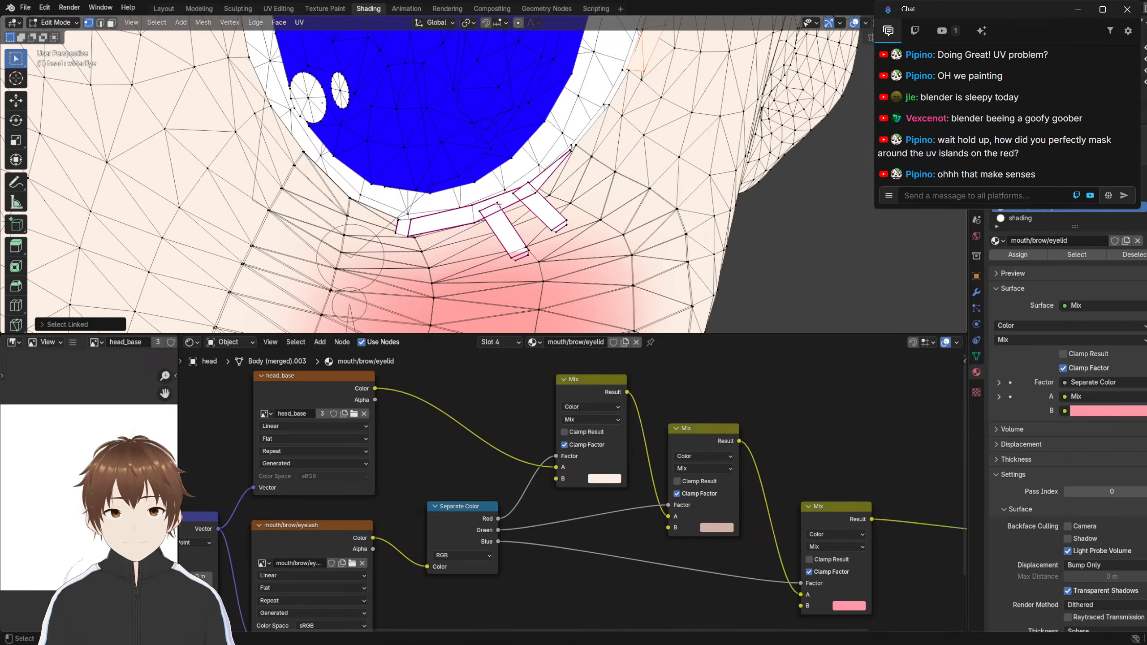
pyautogui.press('l')
pyautogui.press('l')
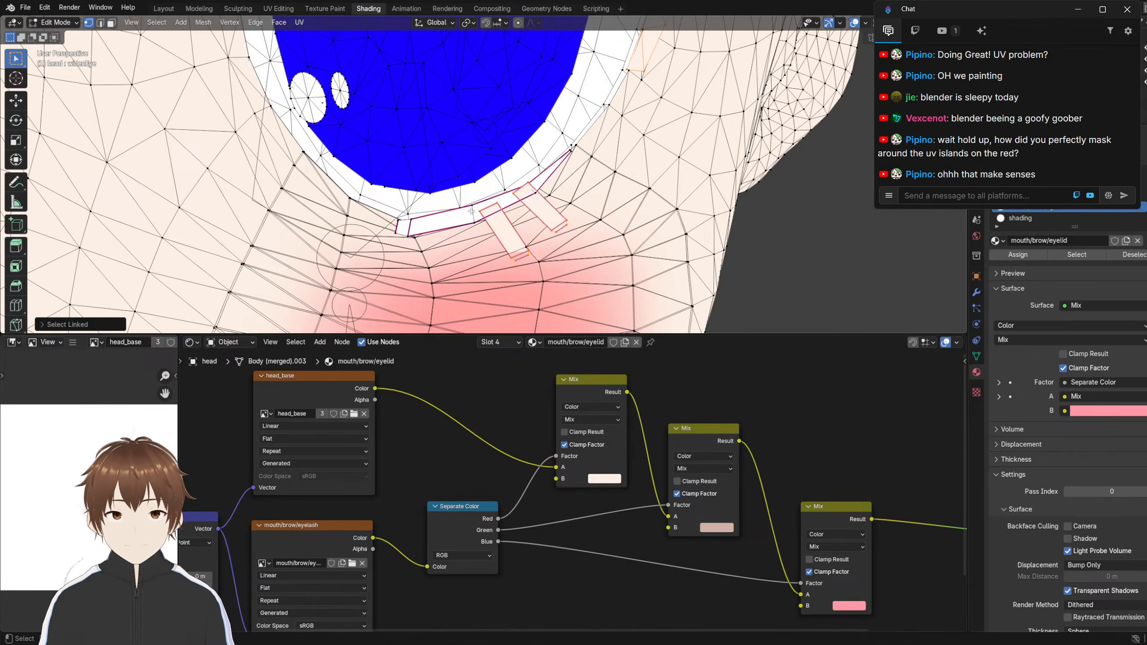
pyautogui.scroll(-10, 471, 211)
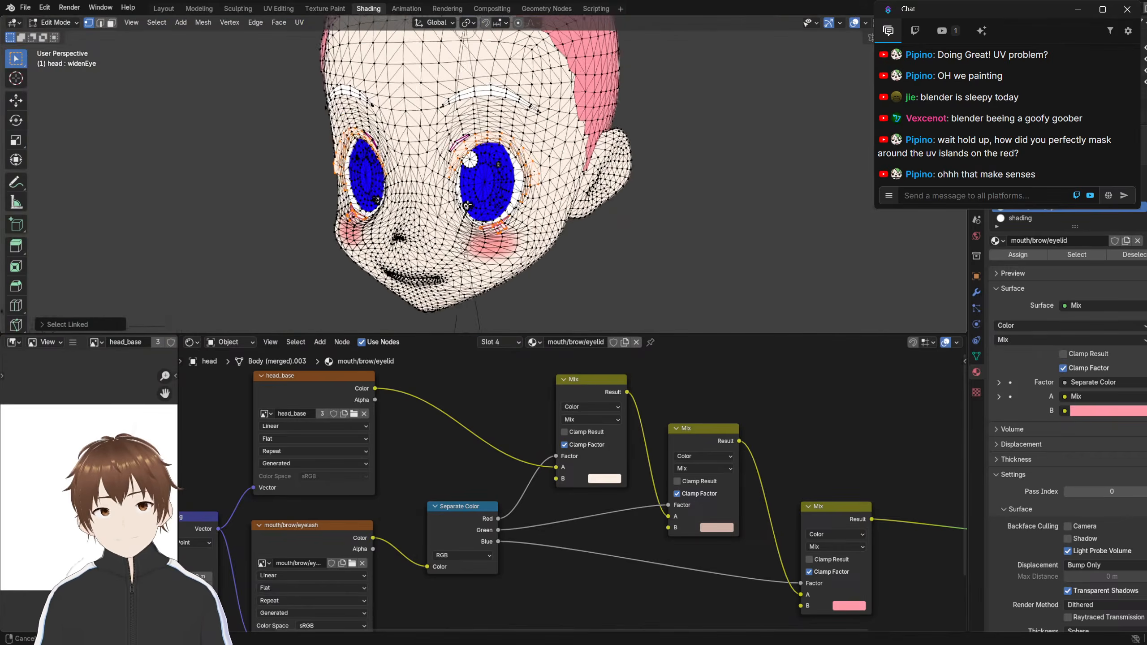
pyautogui.keyDown('shift'); pyautogui.moveTo(467, 206); pyautogui.dragTo(501, 206, button='middle'); pyautogui.keyUp('shift')
# Switch to Texture Paint mode, restrict painting to the selected faces, and choose the Fill brush
pyautogui.click(55, 24)
pyautogui.click(59, 96)
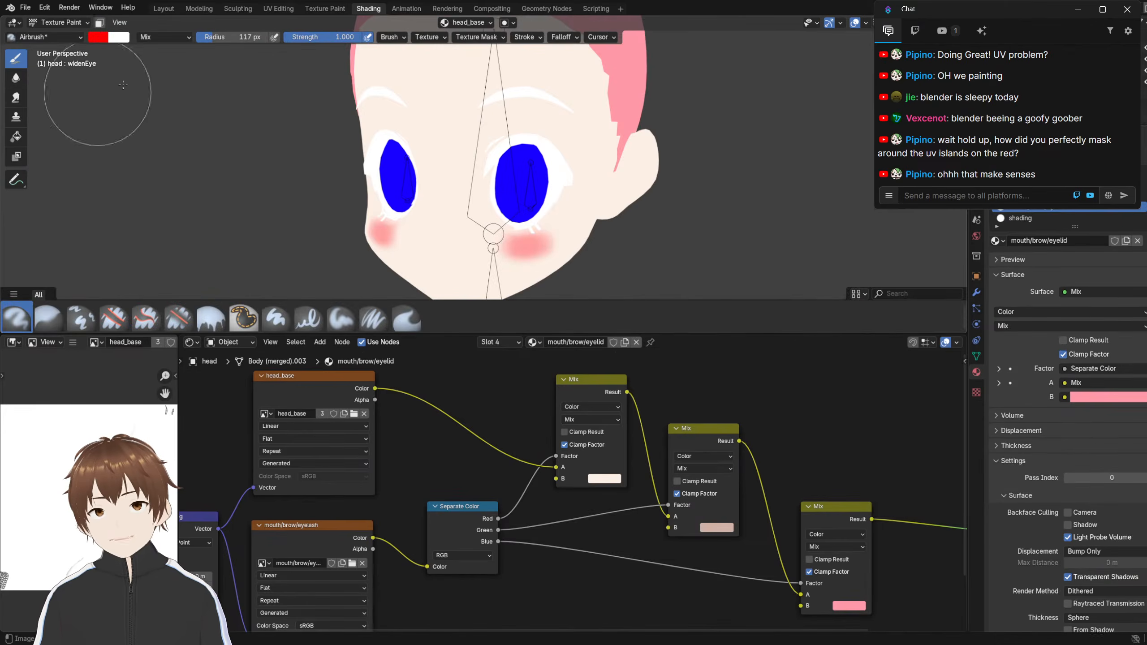
pyautogui.click(100, 22)
pyautogui.scroll(1, 135, 63)
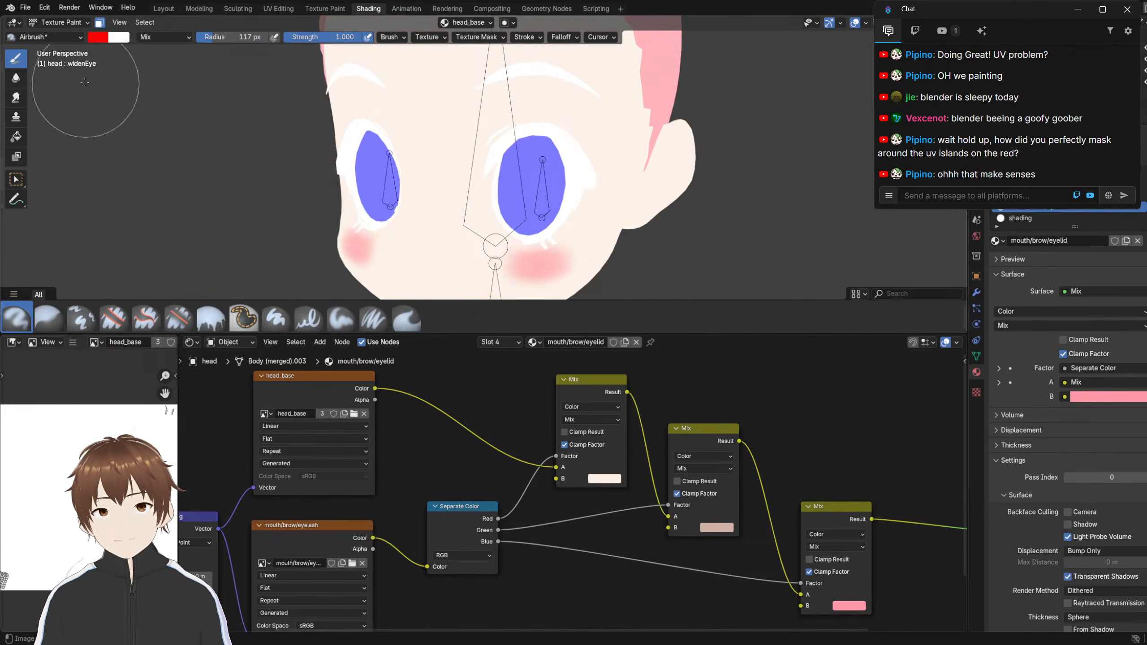
pyautogui.click(16, 136)
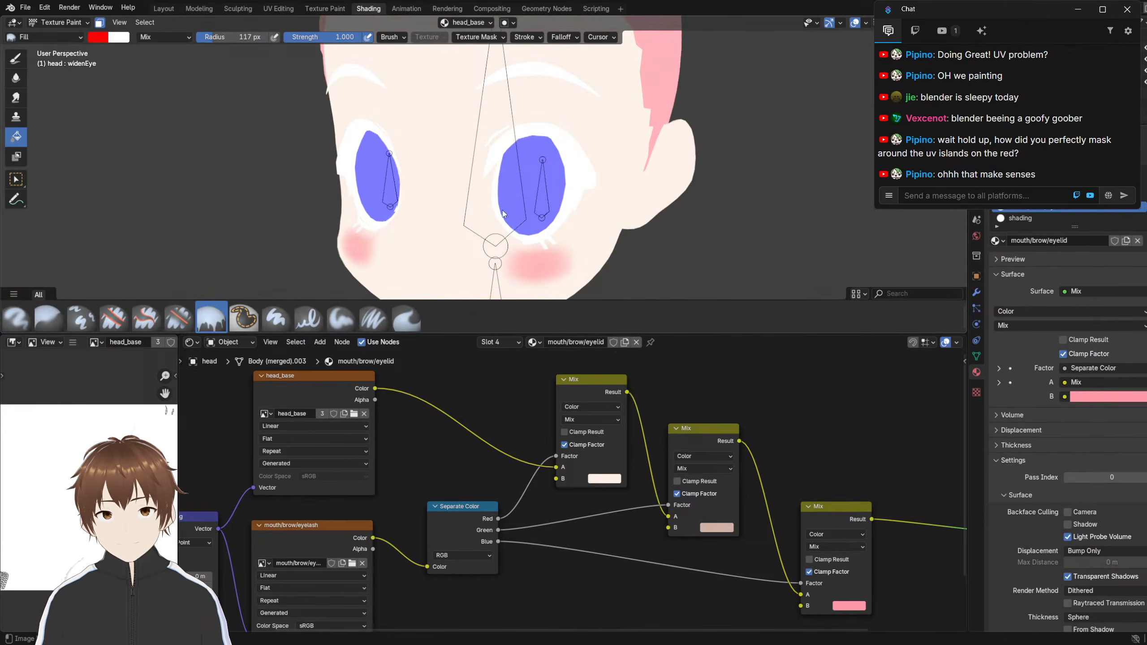
pyautogui.click(537, 245)
pyautogui.press('Home')
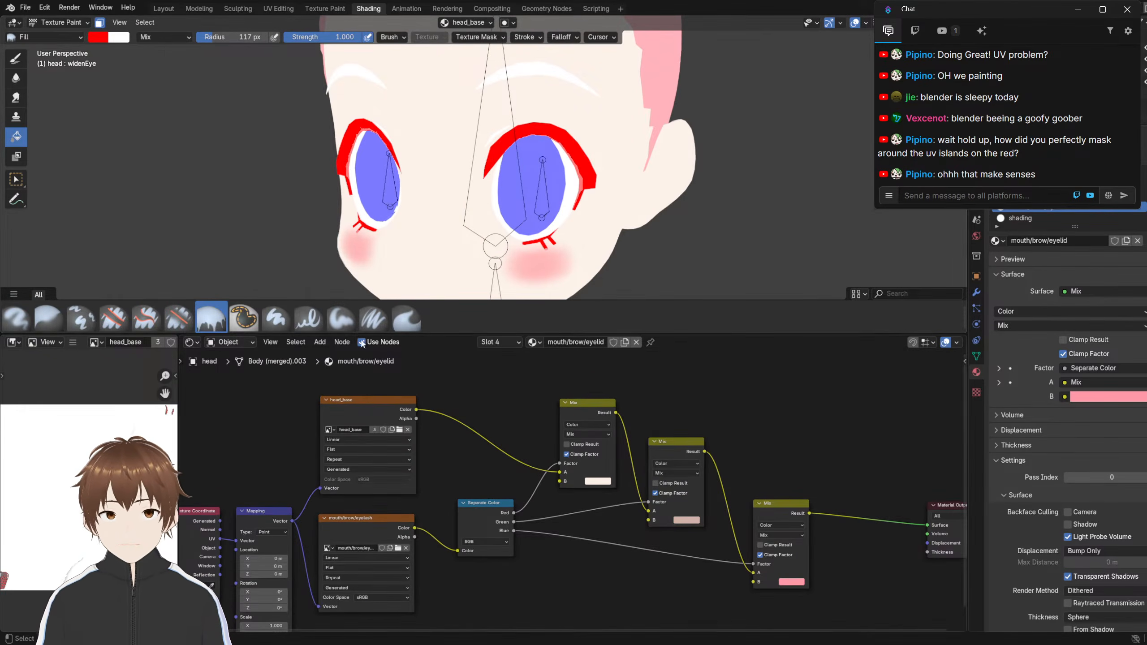
pyautogui.scroll(1, 425, 449)
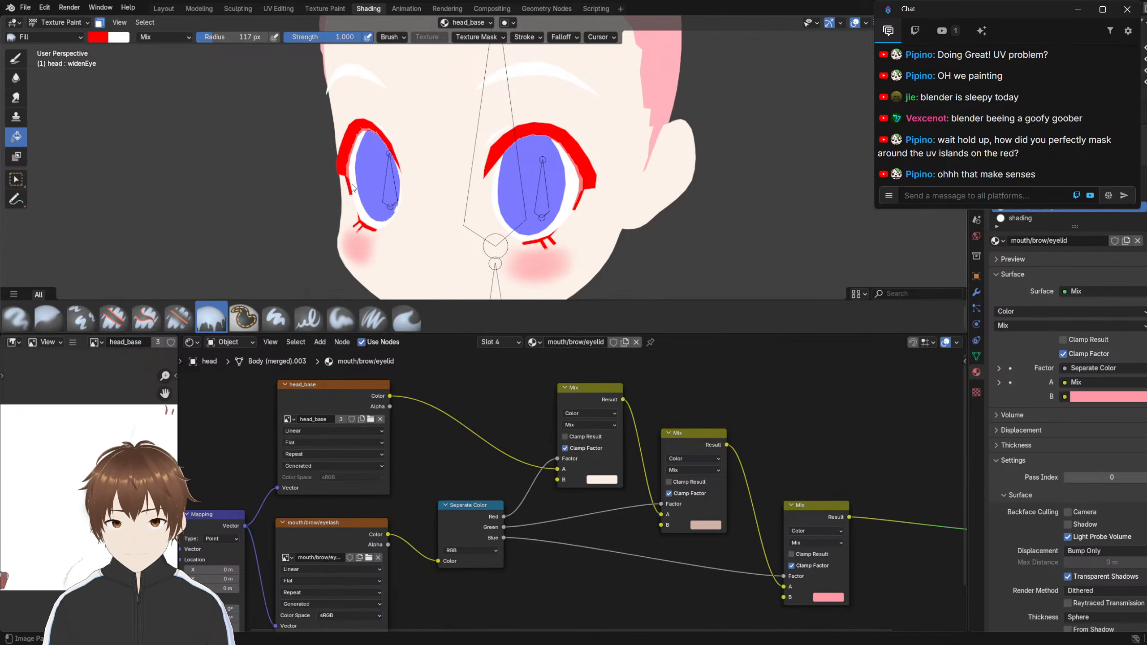
pyautogui.hotkey('ctrl', 'z')
# Make the mouth/brow/eyelash image the paint target and fill the selected eyelashes with red
pyautogui.moveTo(337, 183); pyautogui.dragTo(368, 177, button='middle')
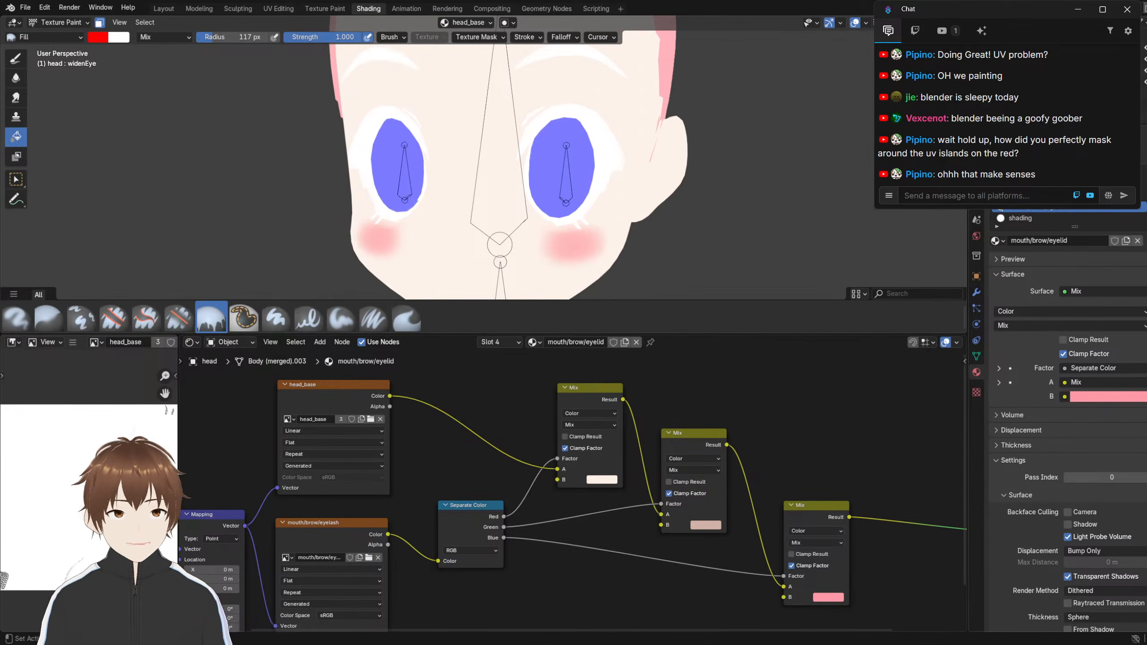
pyautogui.scroll(-4, 472, 435)
pyautogui.moveTo(471, 446); pyautogui.dragTo(537, 409, button='middle')
pyautogui.scroll(4, 538, 409)
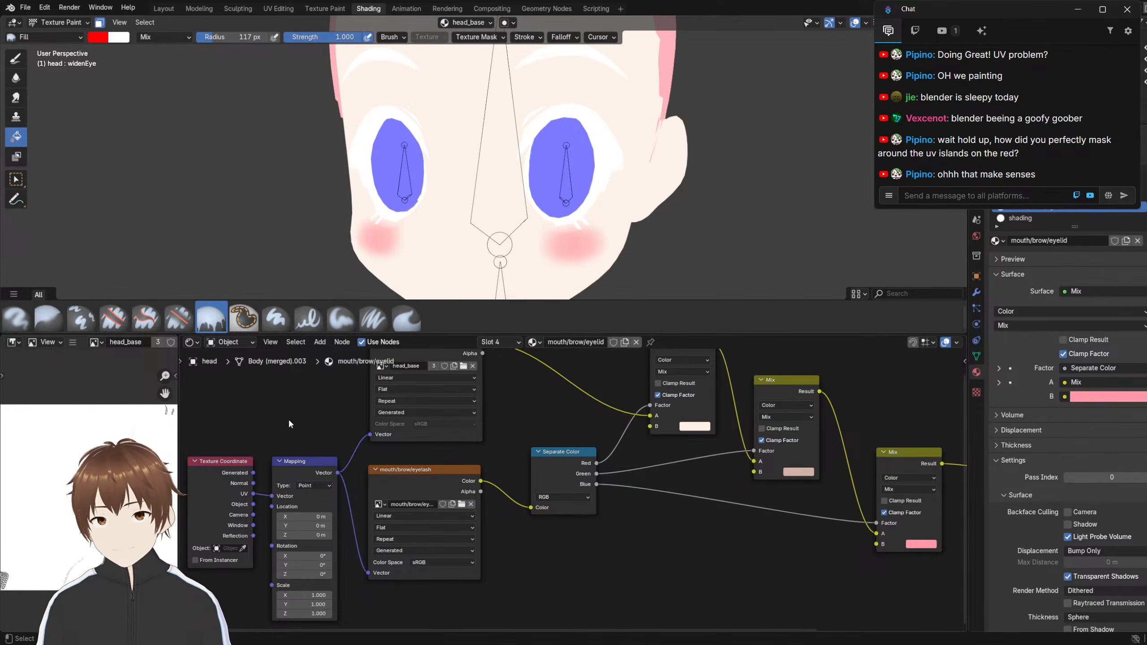
pyautogui.click(411, 478)
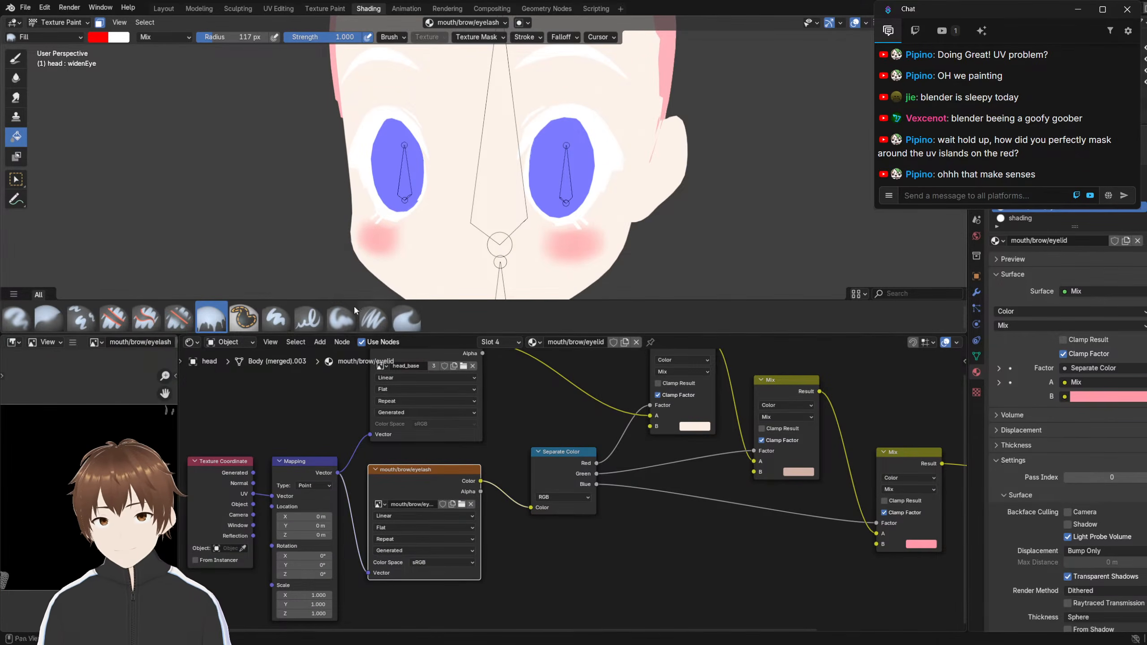
# Set the B colour of the Mix node driven by the red channel to a very dark muted purple for the eyelashes
pyautogui.click(693, 425)
pyautogui.moveTo(720, 325)
pyautogui.mouseDown()
pyautogui.moveTo(730, 344)
pyautogui.moveTo(734, 287)
pyautogui.moveTo(734, 329)
pyautogui.moveTo(743, 298)
pyautogui.moveTo(714, 291)
pyautogui.moveTo(743, 332)
pyautogui.moveTo(704, 336)
pyautogui.moveTo(719, 343)
pyautogui.moveTo(737, 328)
pyautogui.moveTo(728, 315)
pyautogui.mouseUp()
pyautogui.scroll(-3, 302, 185)
pyautogui.scroll(1, 310, 189)
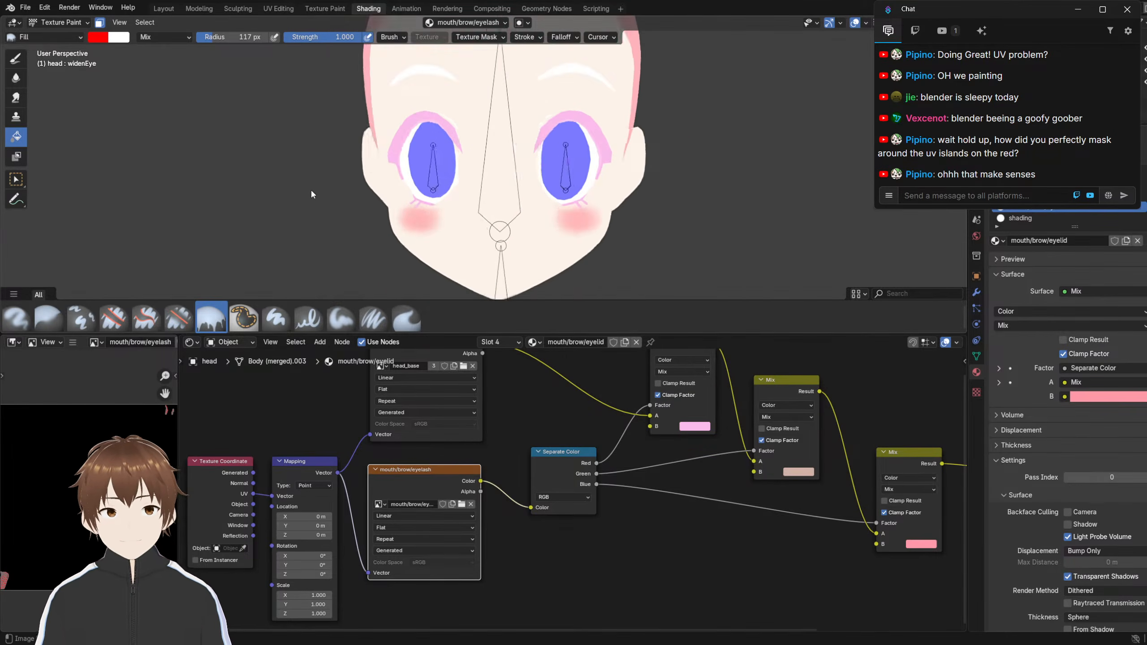
pyautogui.click(695, 426)
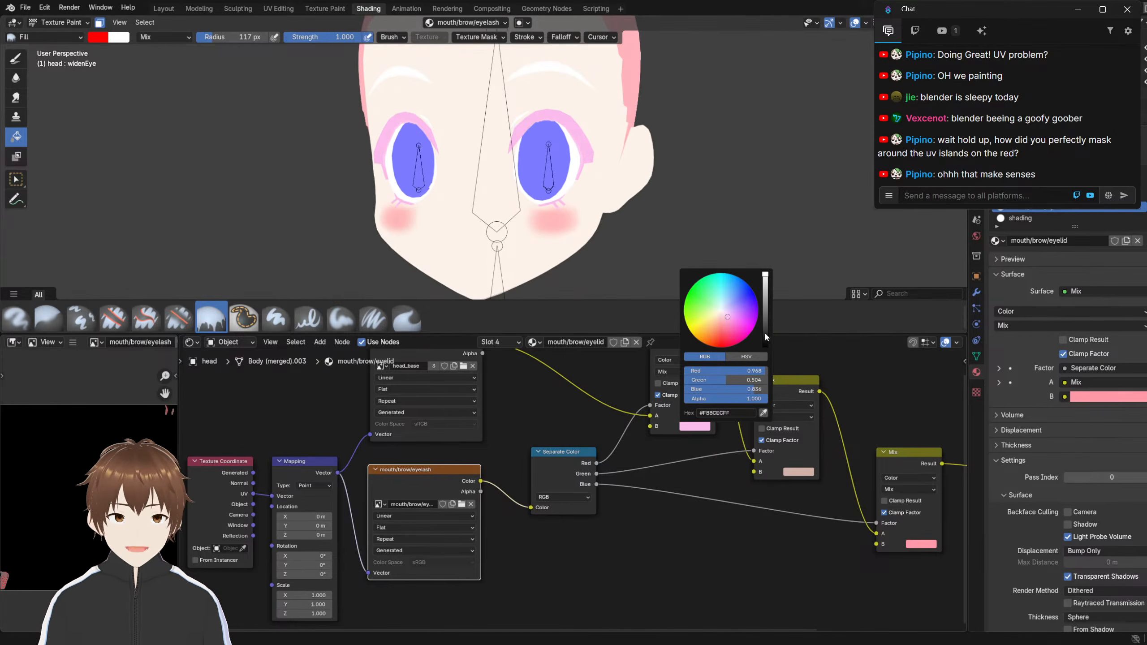
pyautogui.moveTo(764, 340)
pyautogui.mouseDown()
pyautogui.moveTo(764, 313)
pyautogui.moveTo(764, 337)
pyautogui.mouseUp()
pyautogui.scroll(3, 318, 154)
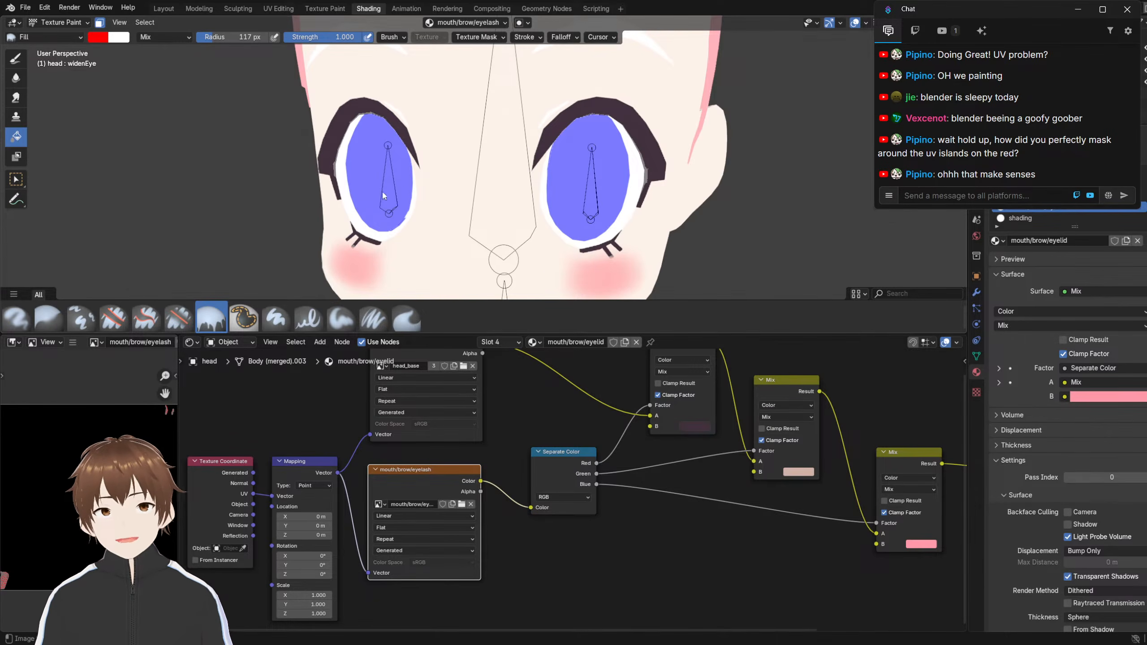
# Examine the recoloured eyelashes and the lower face from several distances and angles
pyautogui.scroll(-3, 426, 197)
pyautogui.scroll(2, 426, 197)
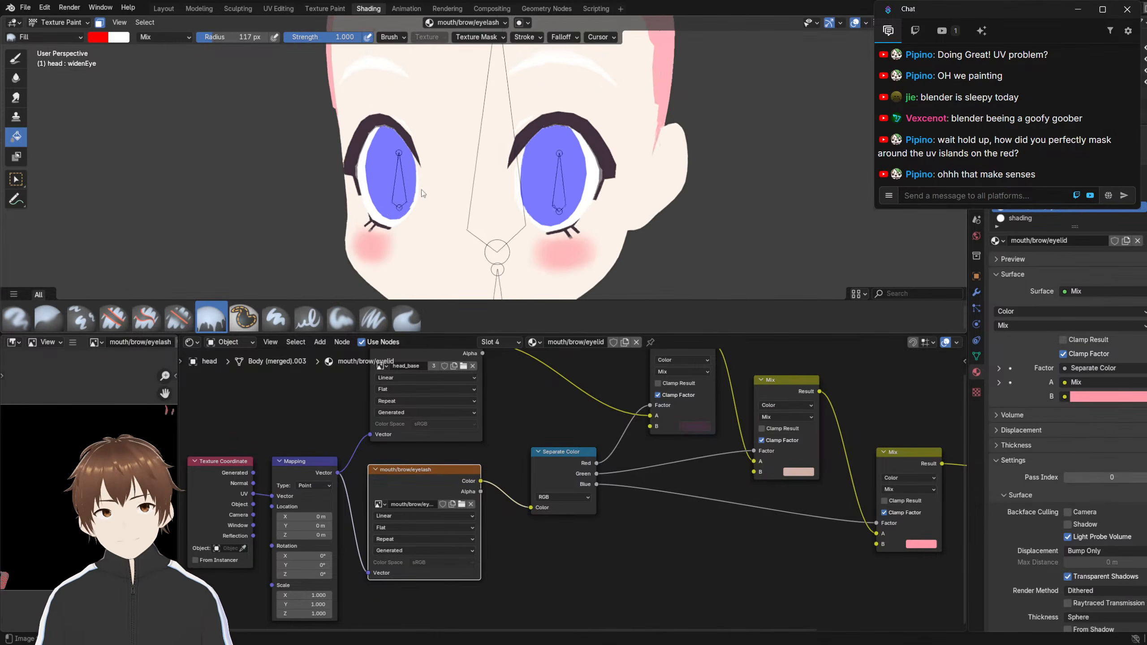
pyautogui.moveTo(426, 196)
pyautogui.mouseDown(button='middle')
pyautogui.moveTo(434, 189)
pyautogui.moveTo(428, 198)
pyautogui.mouseUp(button='middle')
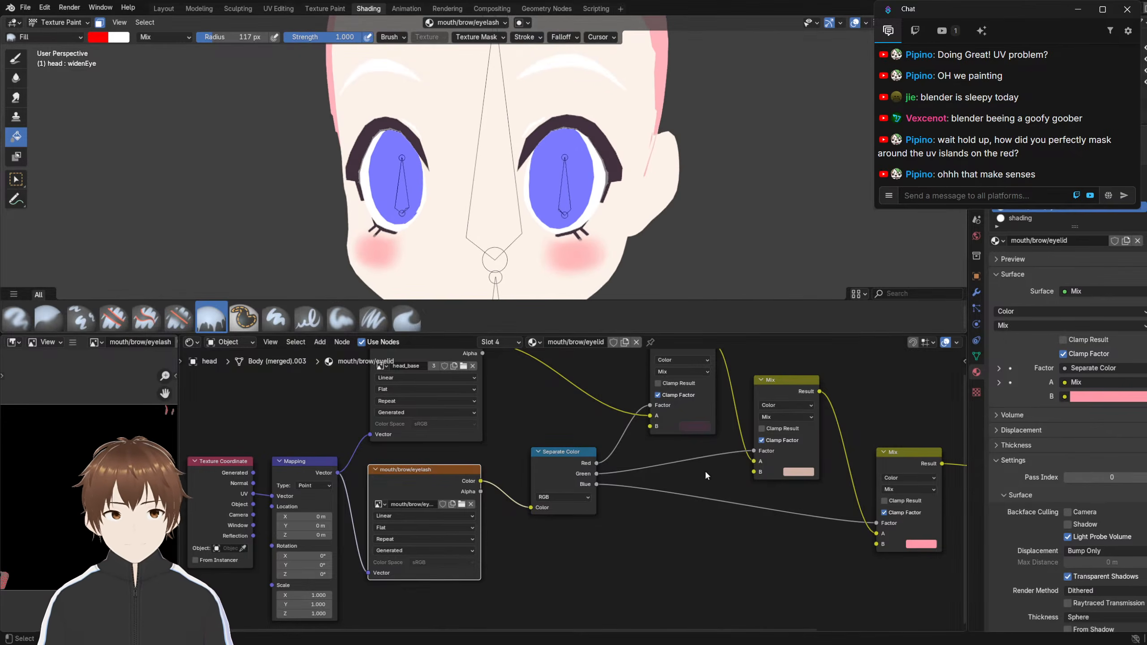
pyautogui.keyDown('shift'); pyautogui.moveTo(448, 286); pyautogui.dragTo(467, 181, button='middle'); pyautogui.keyUp('shift')
pyautogui.scroll(2, 468, 181)
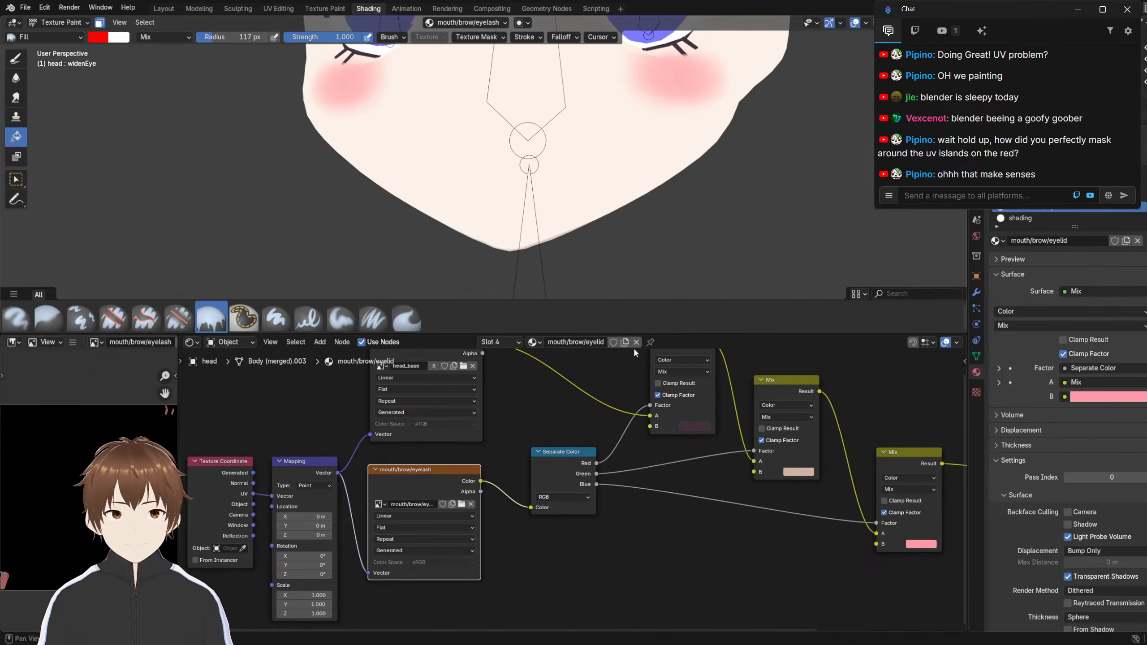
pyautogui.scroll(-2, 814, 482)
pyautogui.scroll(4, 481, 230)
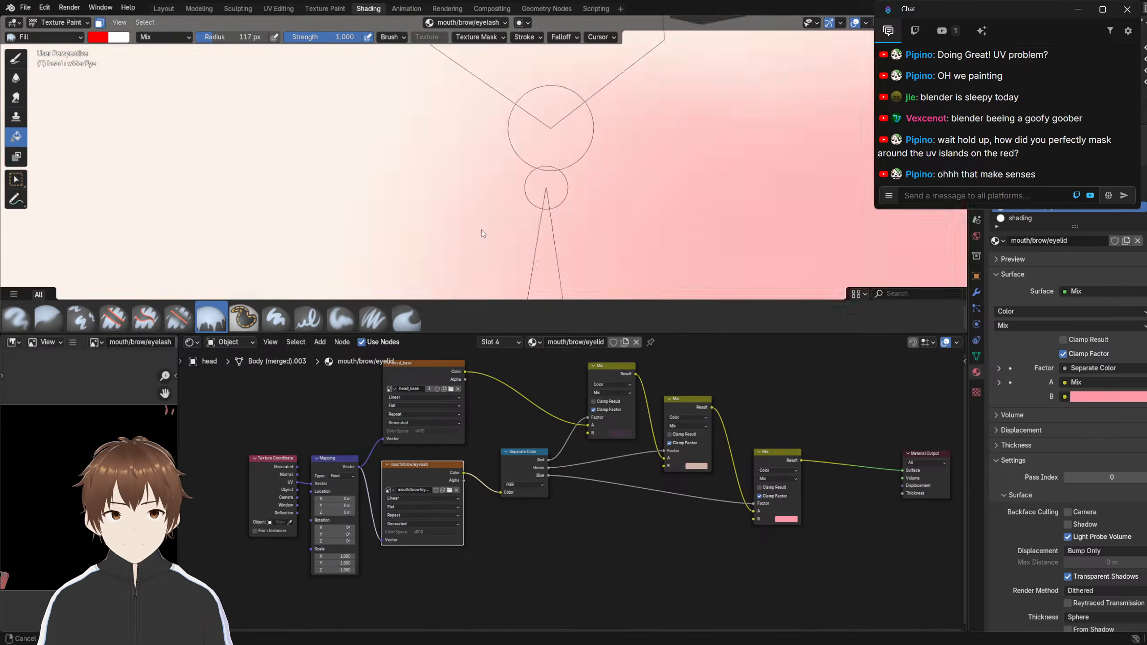
pyautogui.scroll(-6, 481, 230)
pyautogui.scroll(3, 477, 224)
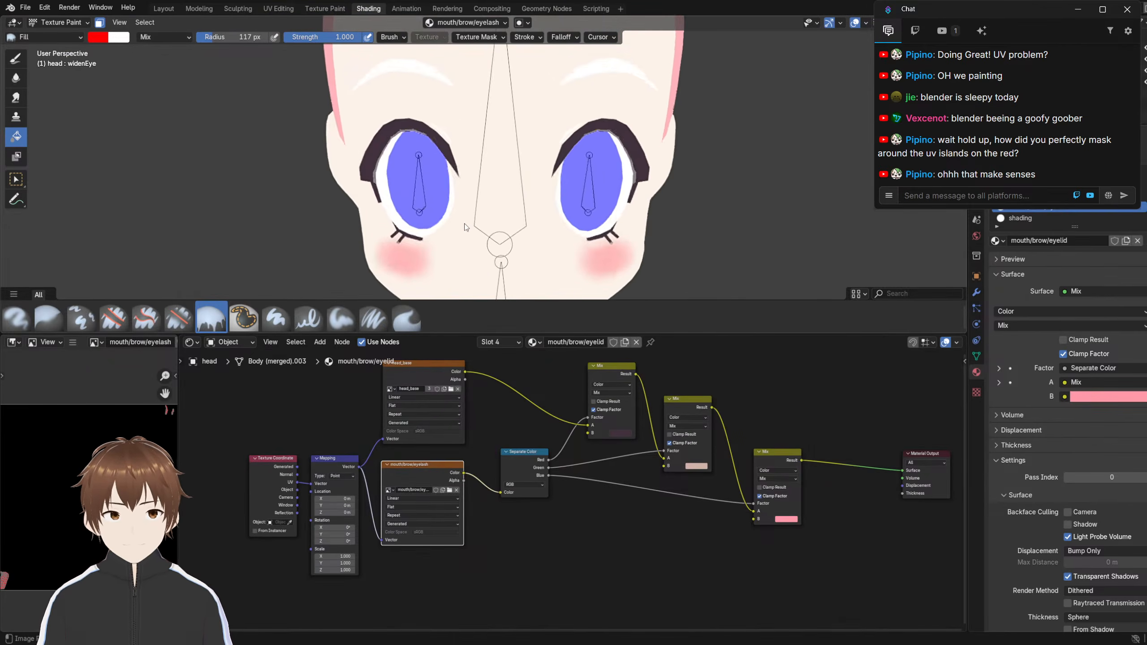
# Bring the inside of the mouth into view and switch the head mesh to Edit Mode
pyautogui.moveTo(466, 227)
pyautogui.mouseDown(button='middle')
pyautogui.moveTo(457, 222)
pyautogui.moveTo(480, 170)
pyautogui.moveTo(482, 182)
pyautogui.moveTo(373, 208)
pyautogui.mouseUp(button='middle')
pyautogui.scroll(5, 445, 203)
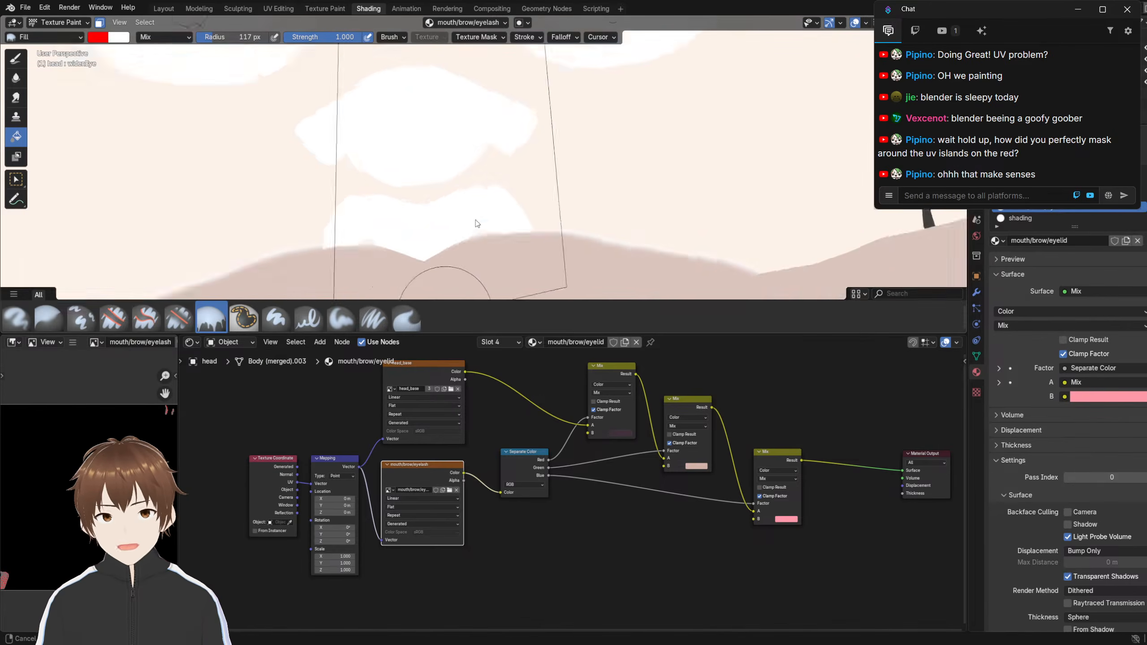
pyautogui.click(699, 485)
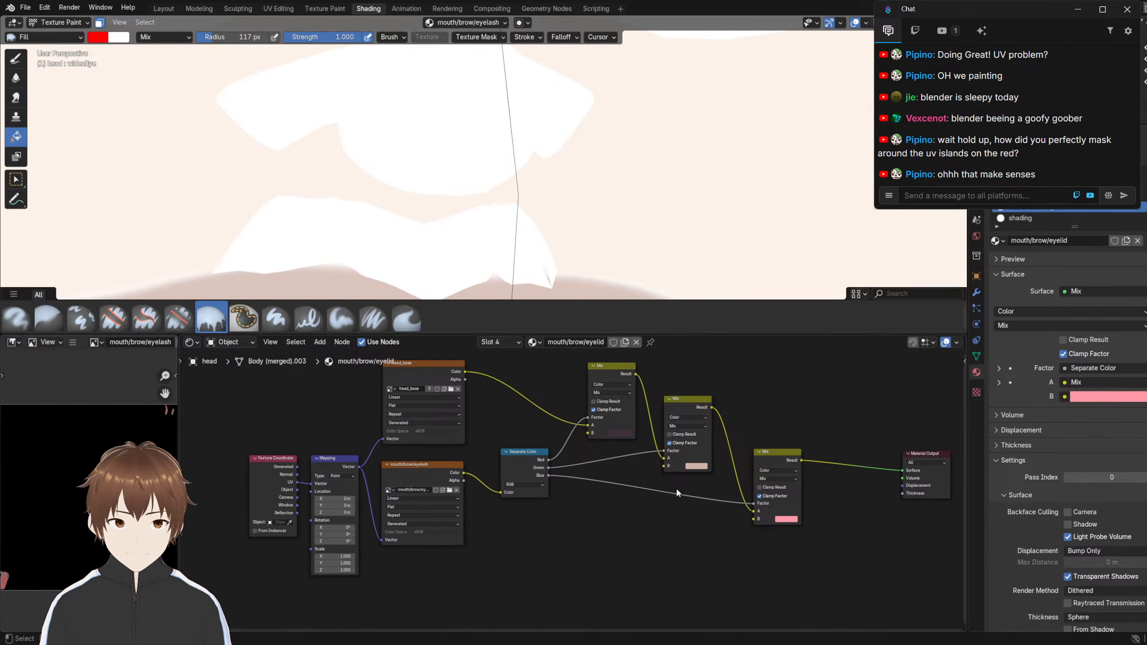
pyautogui.press('Tab')
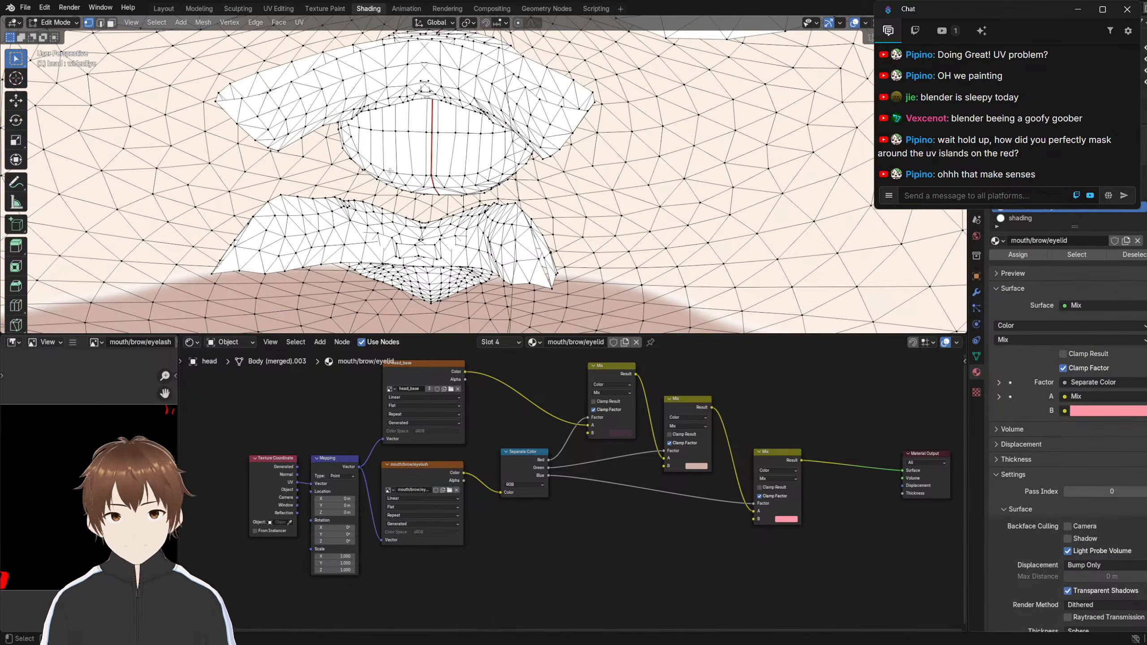
pyautogui.press('l')
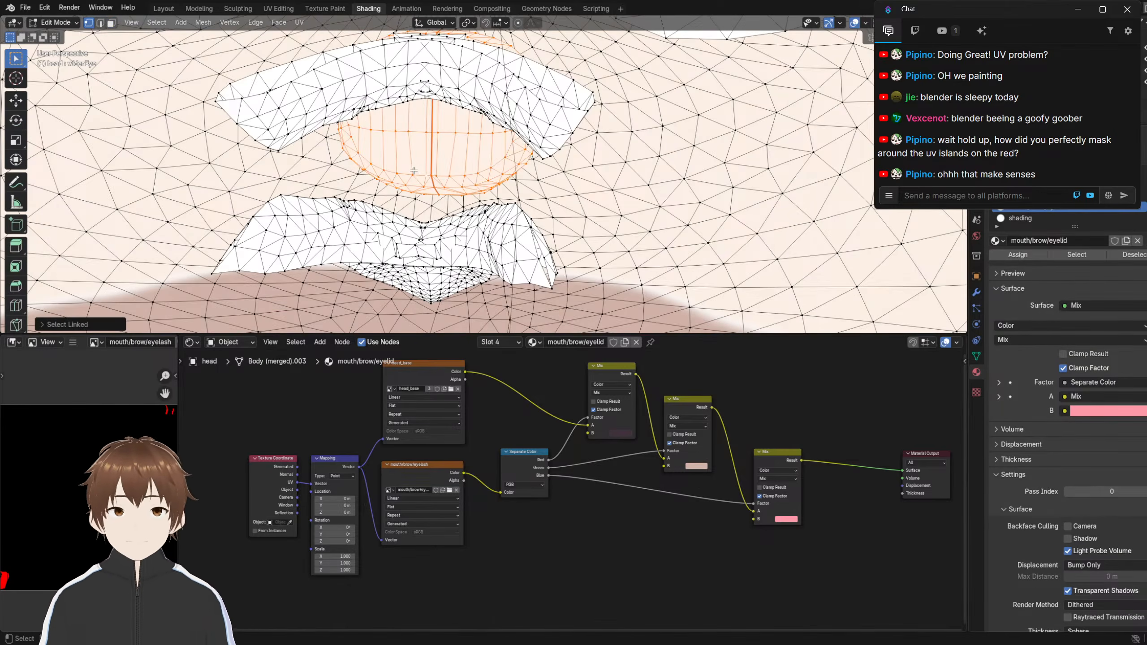
pyautogui.moveTo(406, 186); pyautogui.dragTo(441, 155, button='middle')
pyautogui.press('l')
pyautogui.press('l')
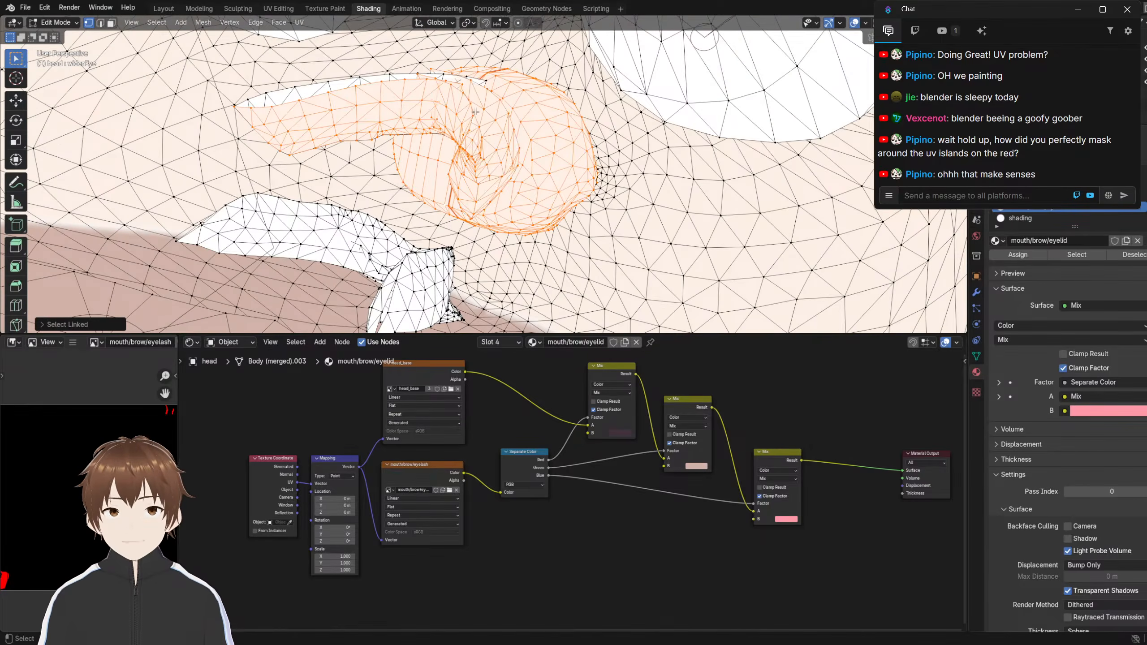
pyautogui.press('l')
pyautogui.moveTo(360, 79); pyautogui.dragTo(369, 181, button='middle')
pyautogui.press('l')
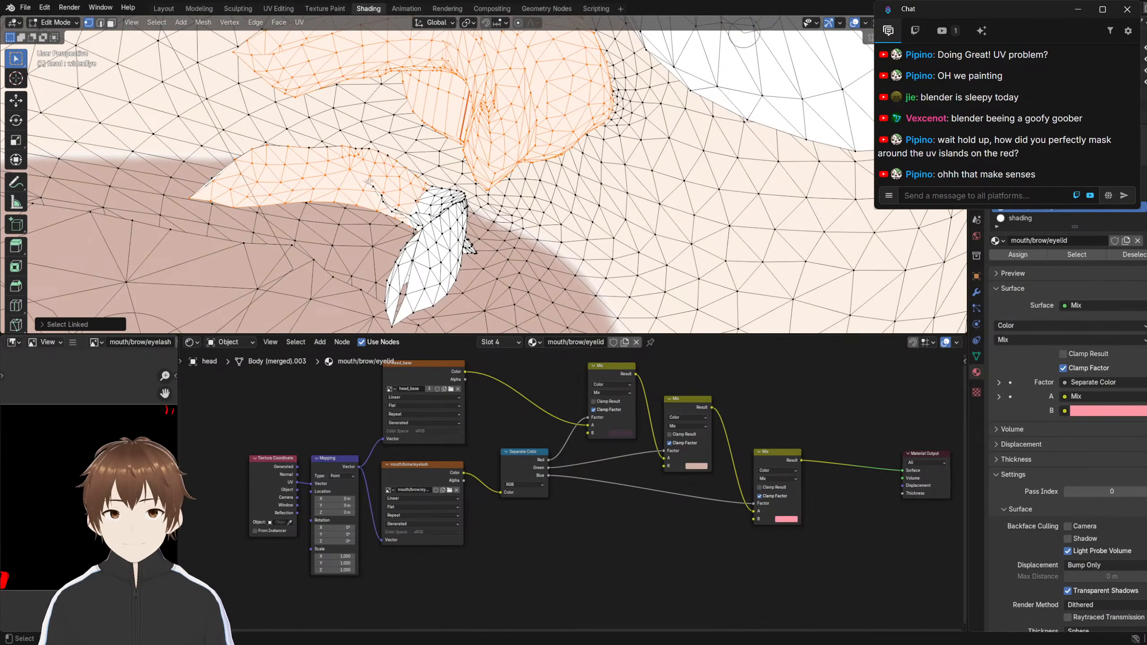
pyautogui.press('l')
pyautogui.moveTo(432, 203); pyautogui.dragTo(462, 240, button='middle')
pyautogui.press('l')
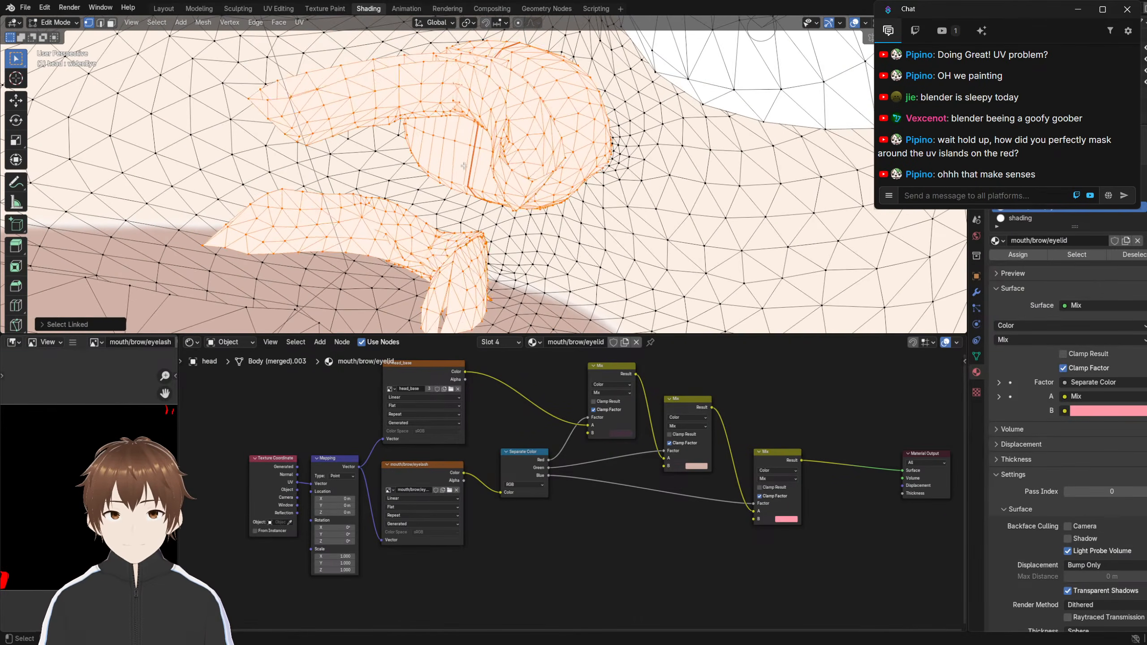
# Select only the rounded inner-mouth piece and set the B colour of the green-channel Mix node to salmon red
pyautogui.click(463, 156)
pyautogui.press('l')
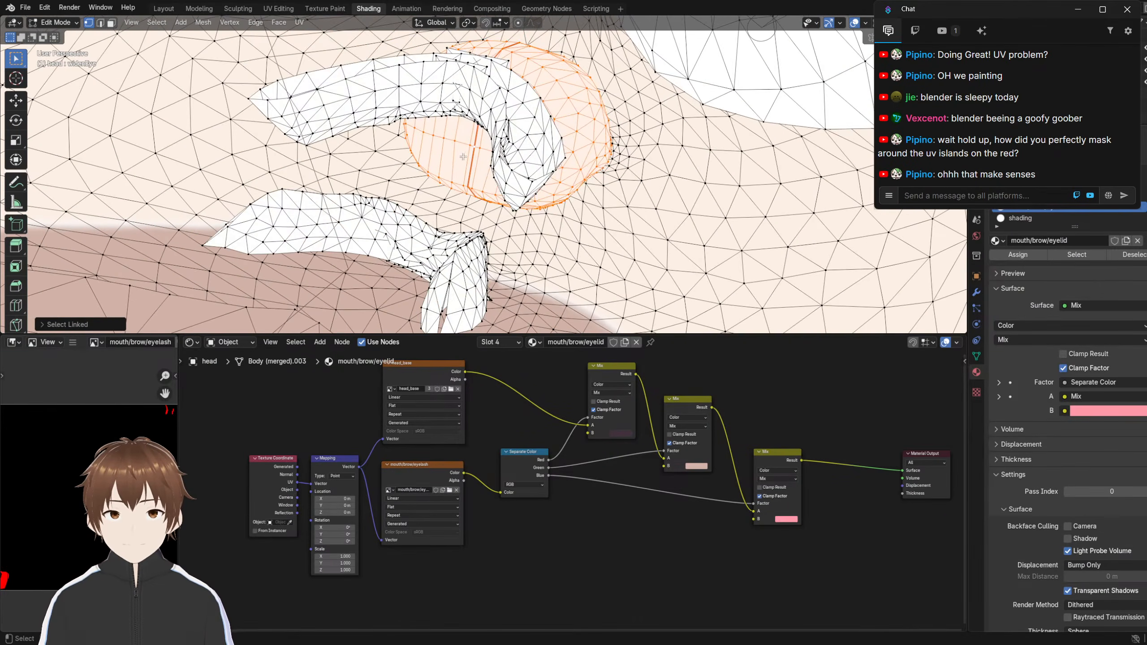
pyautogui.click(698, 467)
pyautogui.moveTo(717, 392); pyautogui.dragTo(715, 391)
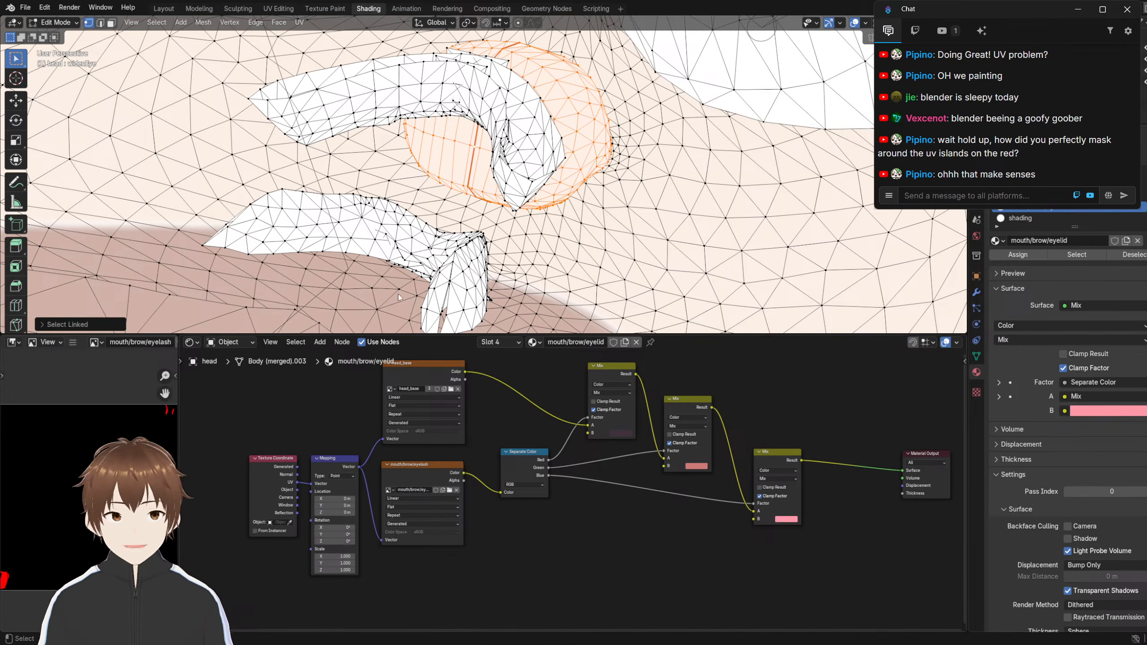
# Return to Texture Paint mode, set the brush colour to pure green, and fill the selected inner-mouth piece
pyautogui.click(53, 22)
pyautogui.click(58, 98)
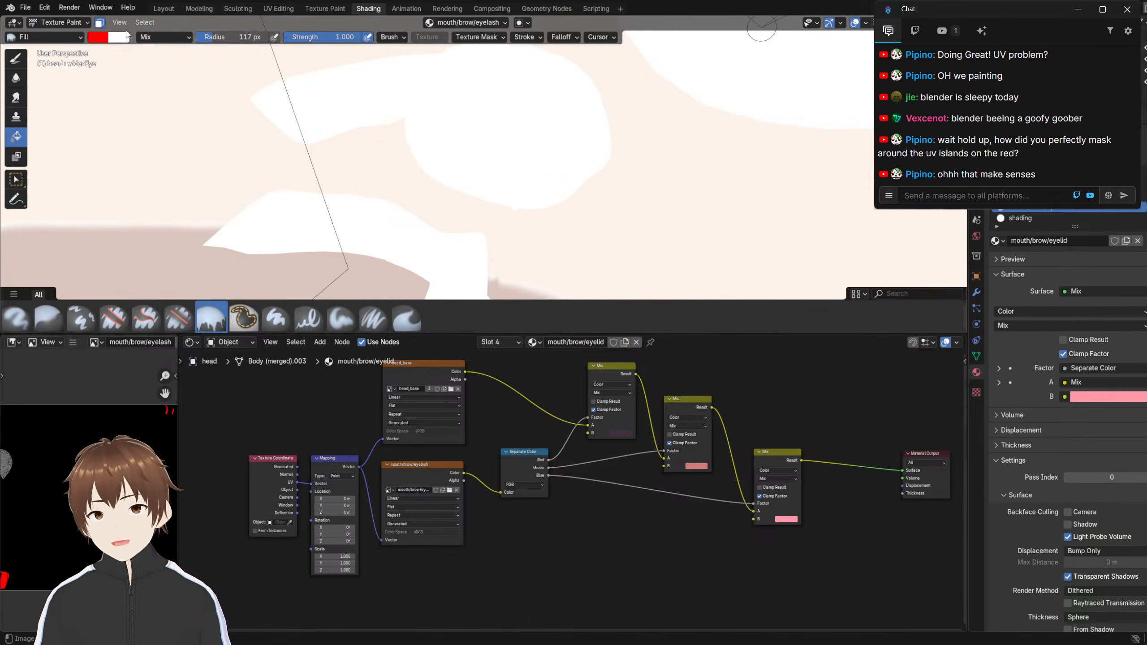
pyautogui.click(99, 37)
pyautogui.moveTo(156, 167)
pyautogui.mouseDown()
pyautogui.moveTo(61, 167)
pyautogui.moveTo(377, 212)
pyautogui.mouseUp()
pyautogui.click(507, 176)
# Select only the tapered white tongue piece inside the mouth in Edit Mode
pyautogui.moveTo(506, 176)
pyautogui.mouseDown(button='middle')
pyautogui.moveTo(478, 168)
pyautogui.moveTo(524, 171)
pyautogui.moveTo(446, 160)
pyautogui.moveTo(454, 181)
pyautogui.moveTo(425, 169)
pyautogui.moveTo(412, 144)
pyautogui.moveTo(456, 186)
pyautogui.mouseUp(button='middle')
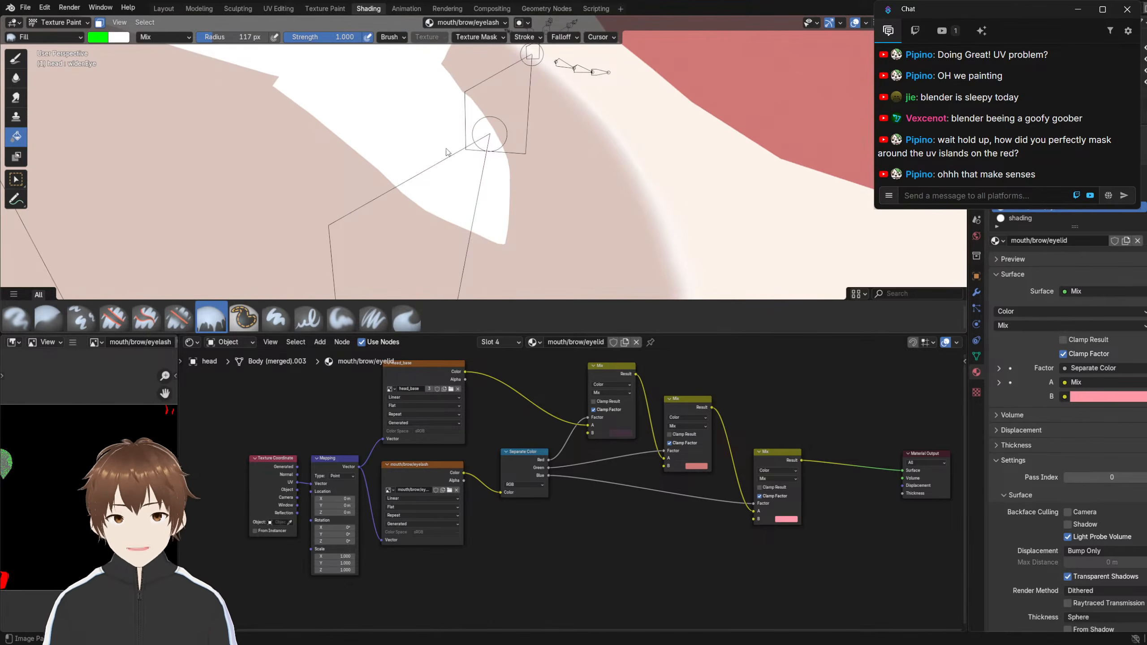
pyautogui.press('Tab')
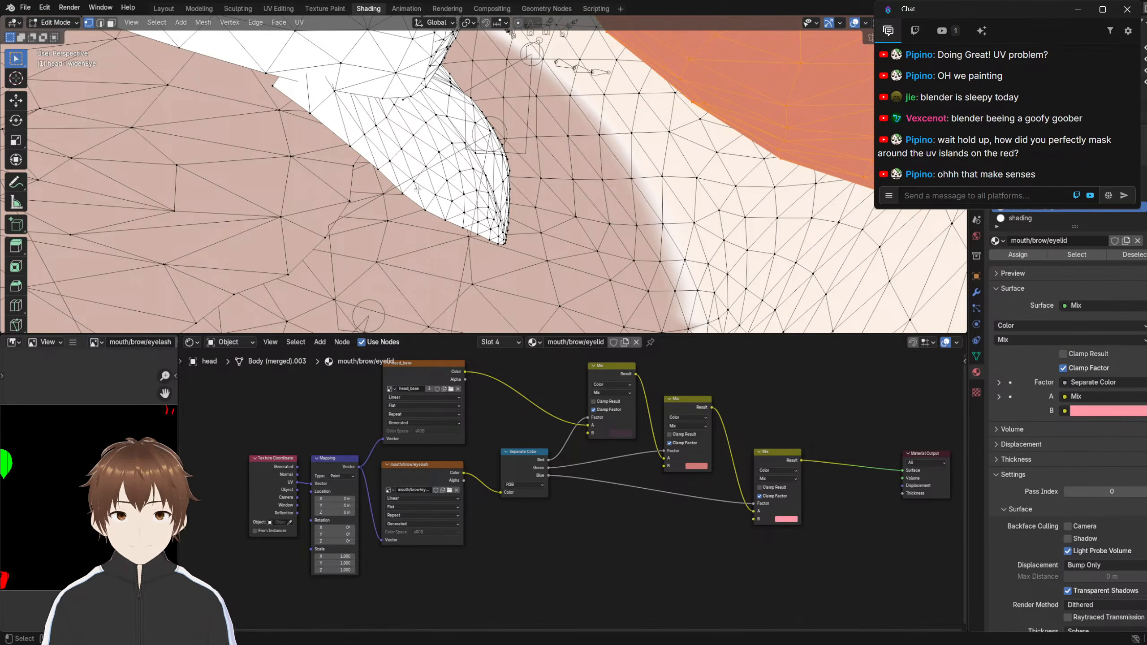
pyautogui.click(453, 191)
pyautogui.press('l')
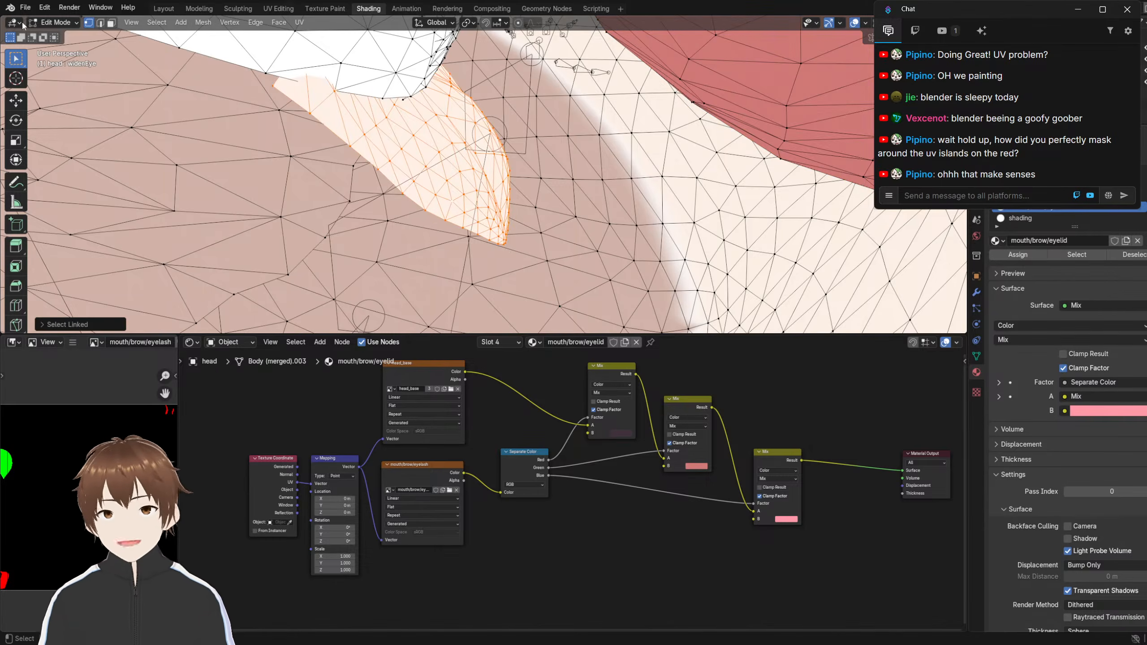
# Return to Texture Paint mode, set the brush colour to pure blue (#0000FF), and fill the selected tongue piece
pyautogui.click(54, 22)
pyautogui.click(50, 98)
pyautogui.click(98, 37)
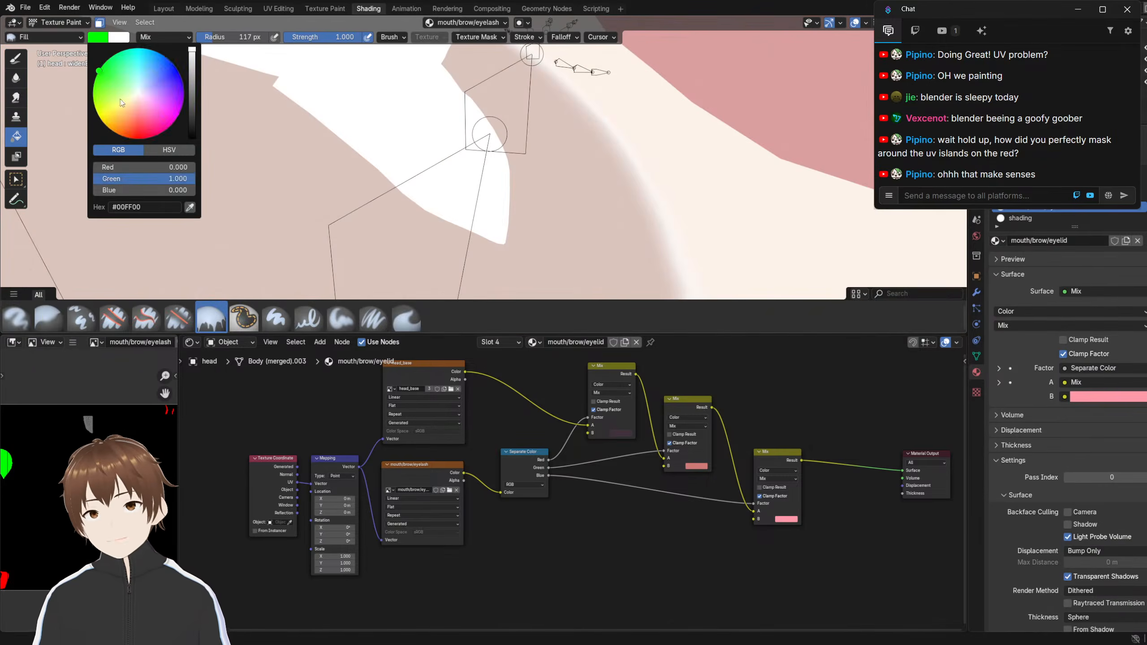
pyautogui.moveTo(156, 179); pyautogui.dragTo(4, 179)
pyautogui.moveTo(123, 191); pyautogui.dragTo(276, 198)
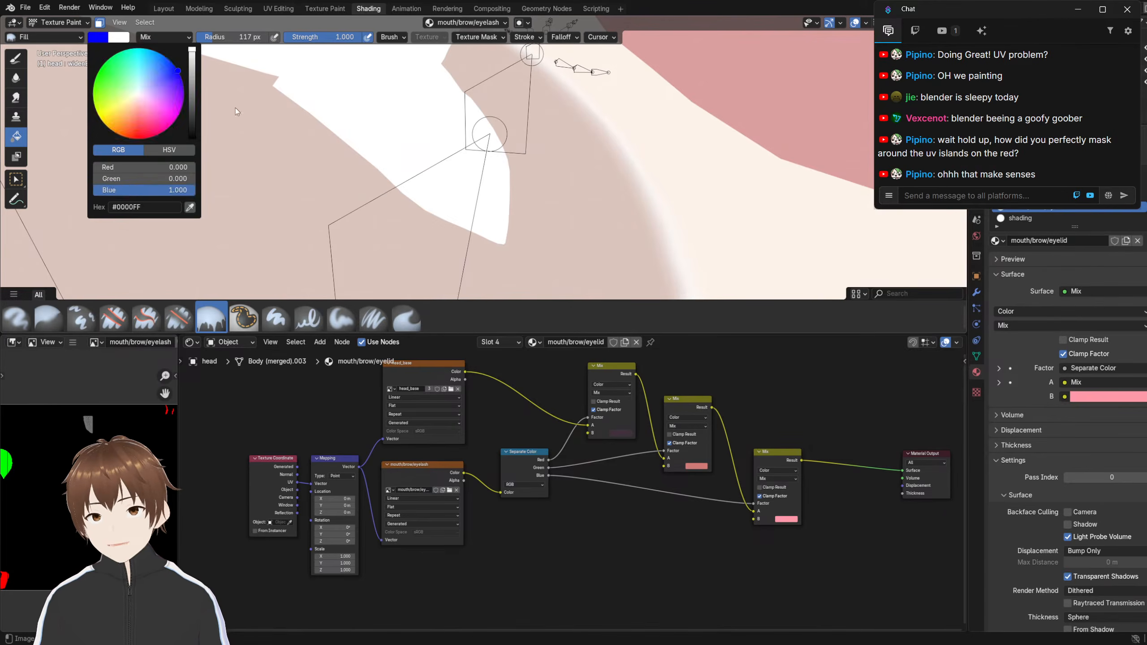
pyautogui.click(387, 127)
# Return to a front view of the face and save the current Blender file
pyautogui.scroll(6, 439, 153)
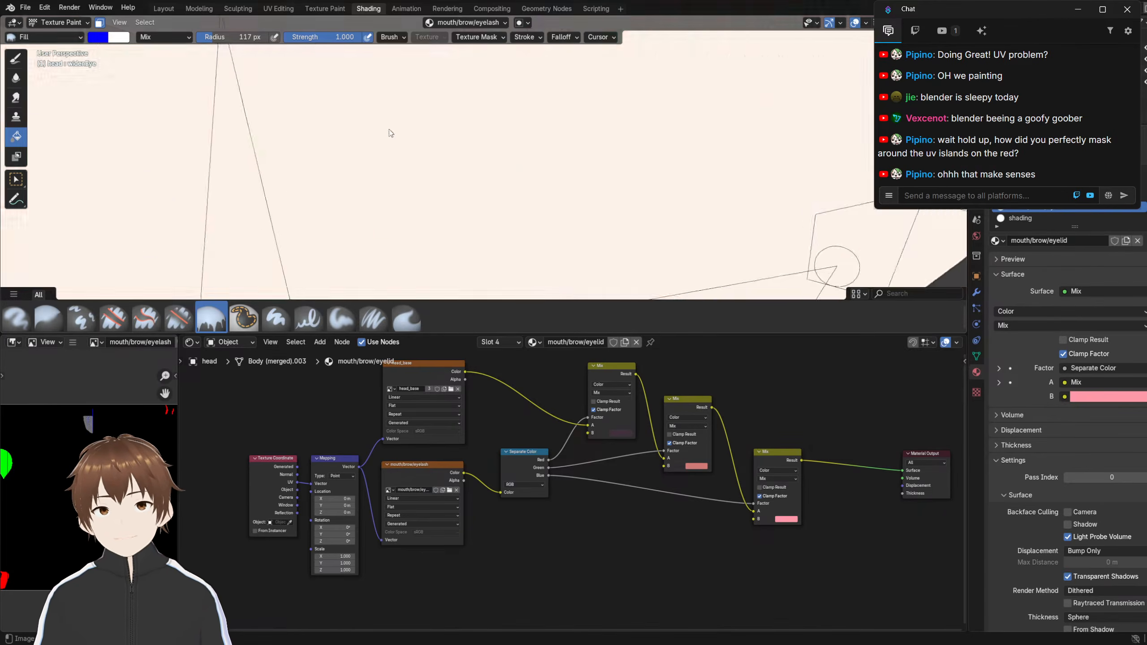
pyautogui.moveTo(390, 129); pyautogui.dragTo(457, 148, button='middle')
pyautogui.scroll(-5, 510, 124)
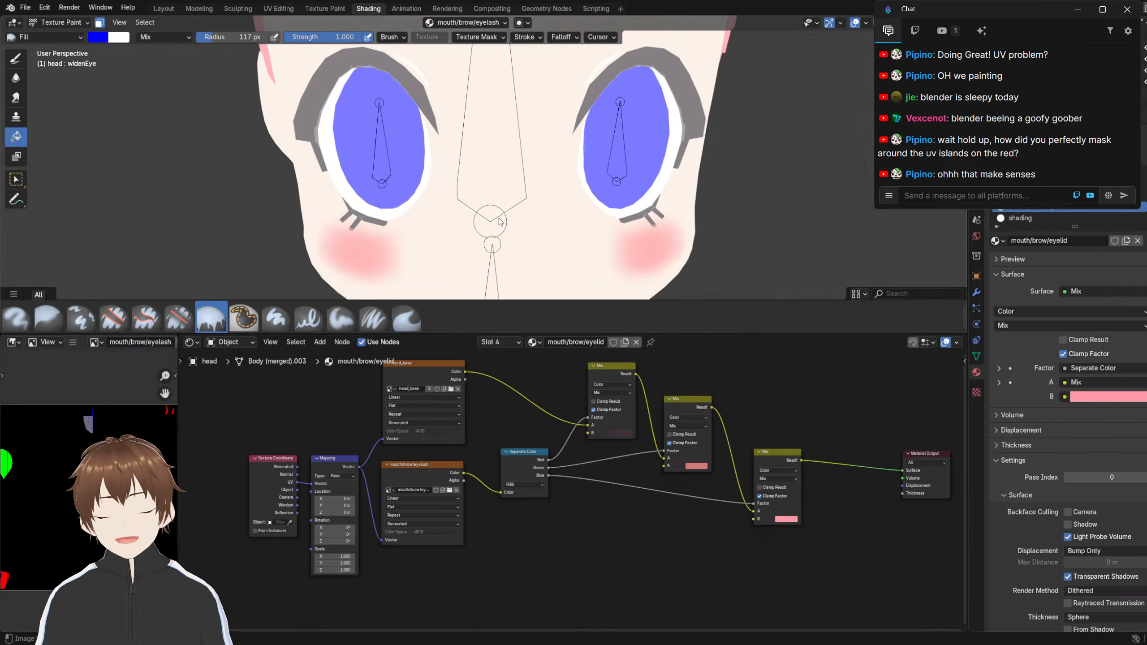
pyautogui.click(24, 8)
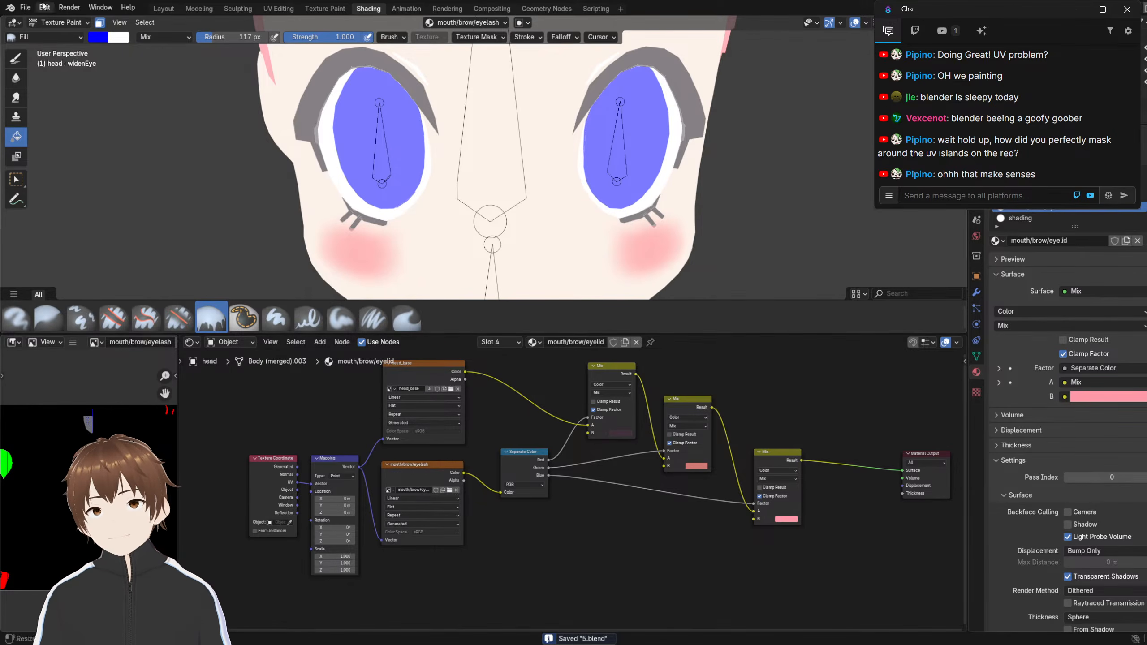
pyautogui.click(28, 8)
pyautogui.moveTo(47, 8)
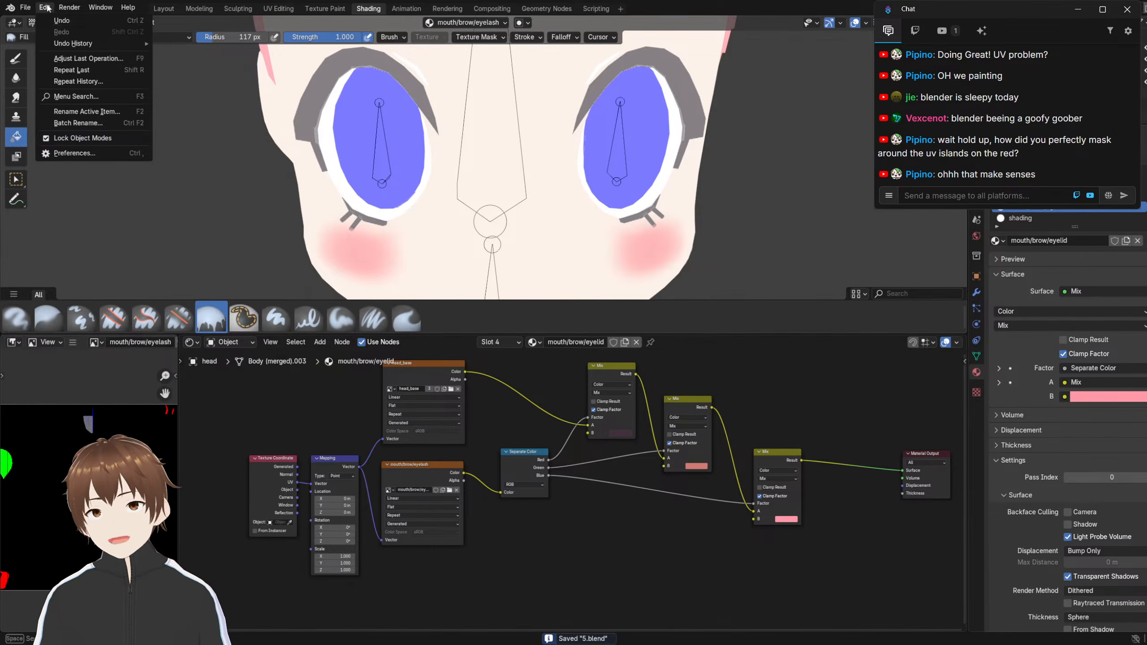
pyautogui.click(87, 153)
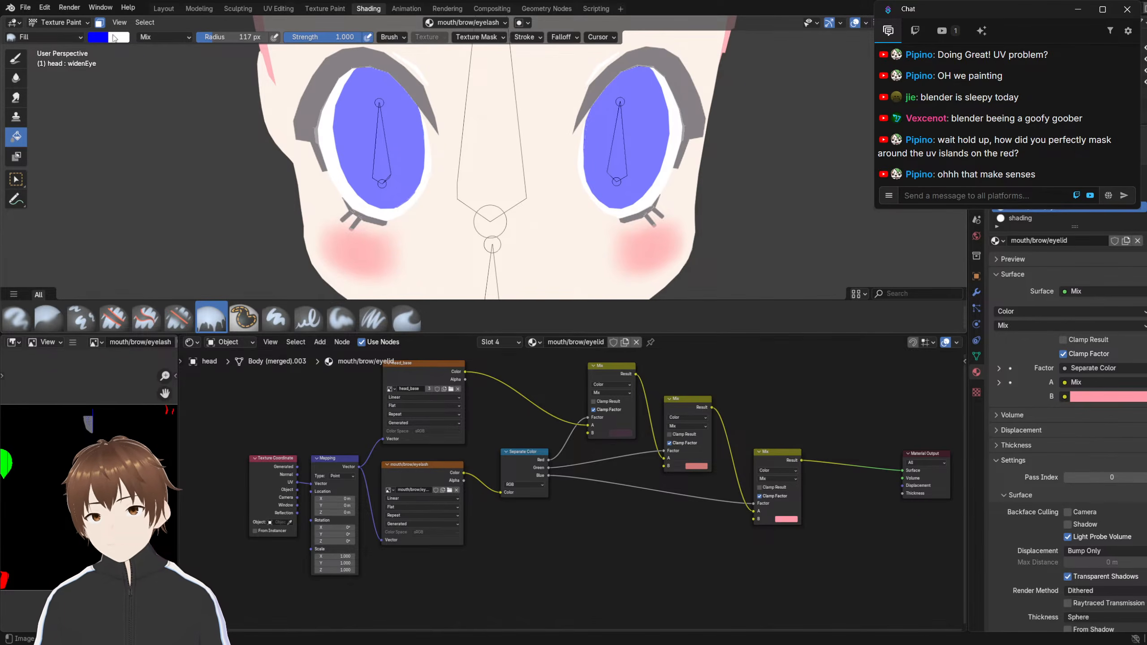
pyautogui.click(25, 7)
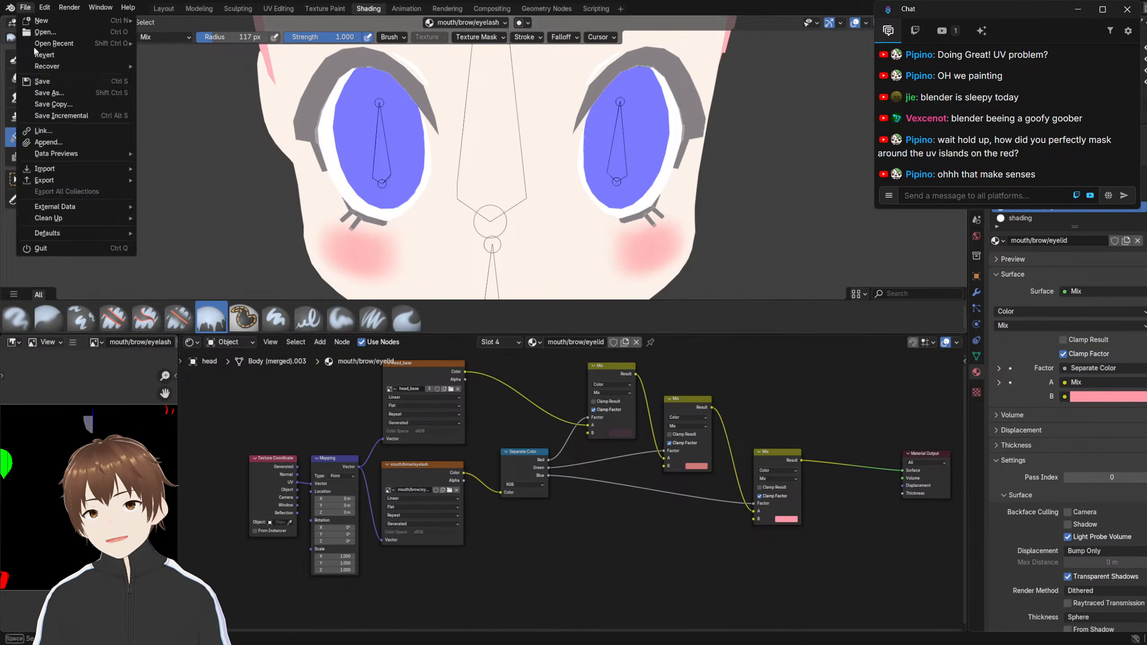
pyautogui.click(54, 81)
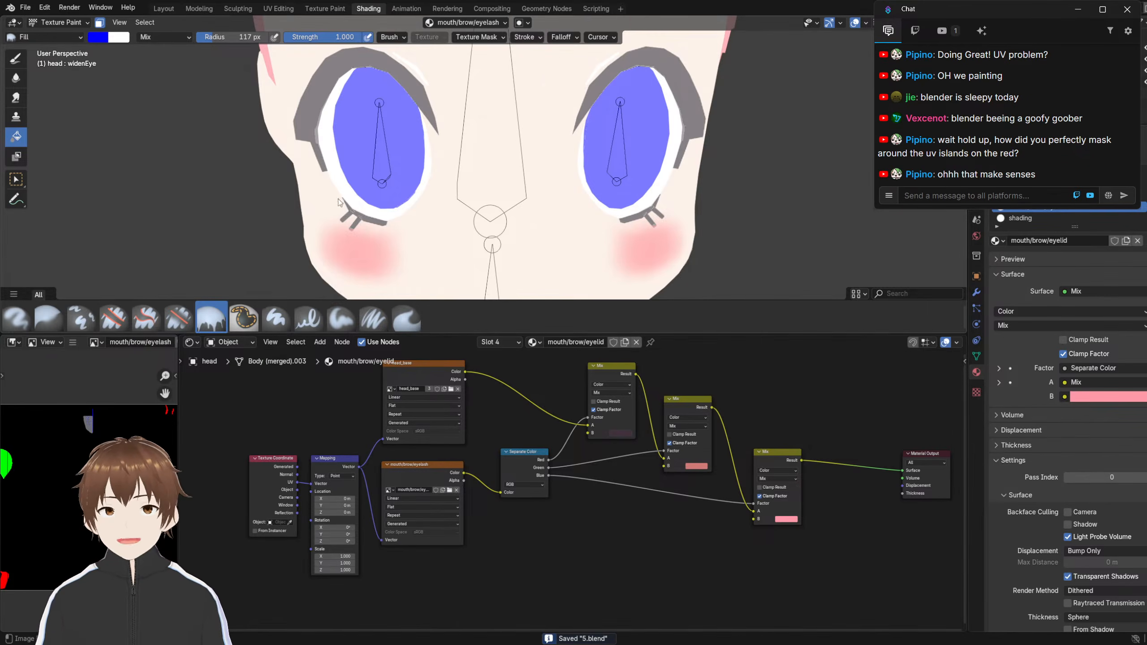
# Turn off the paint selection mask and examine the mouth interior, eyelashes and brows on the head
pyautogui.scroll(-4, 340, 202)
pyautogui.click(100, 22)
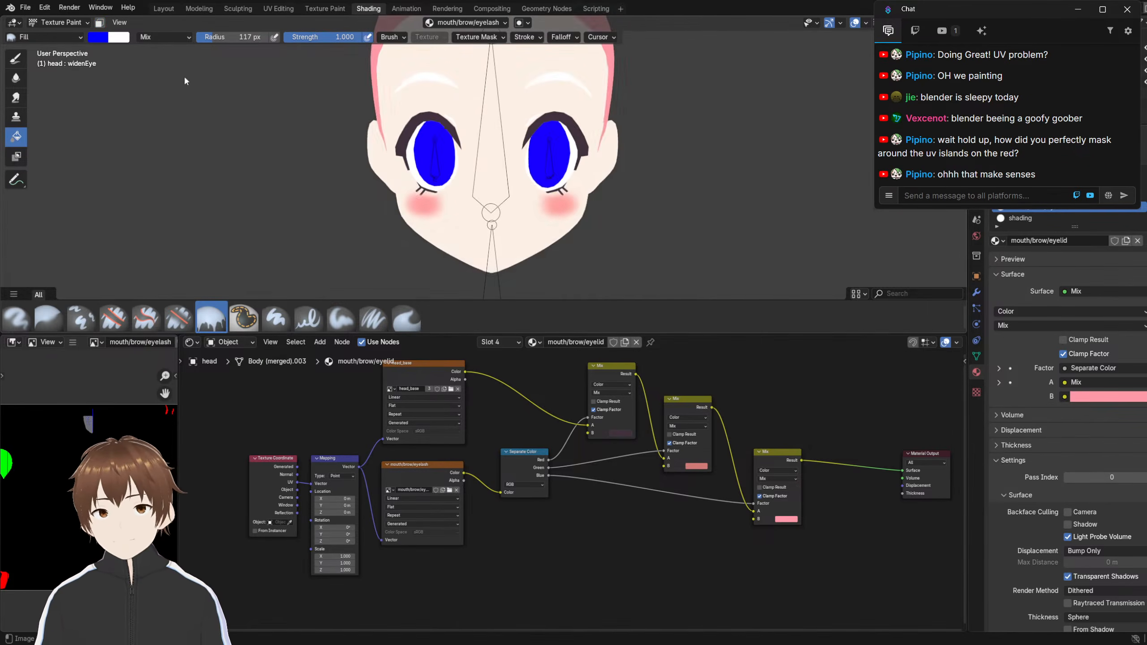
pyautogui.scroll(2, 313, 177)
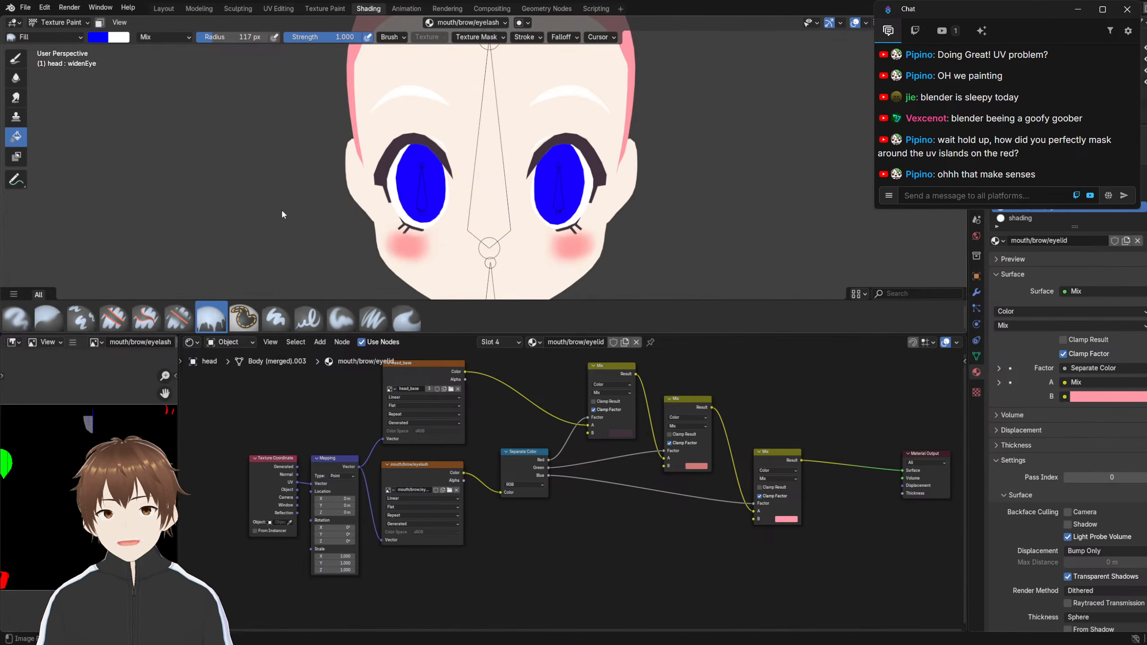
pyautogui.scroll(10, 433, 245)
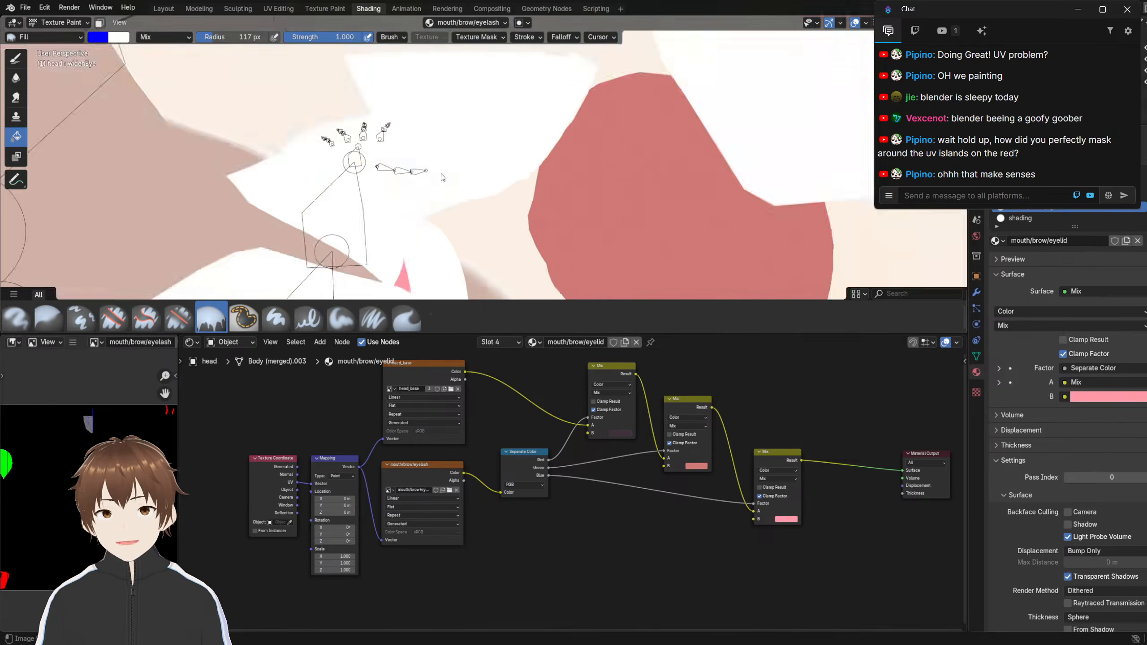
pyautogui.scroll(-8, 452, 151)
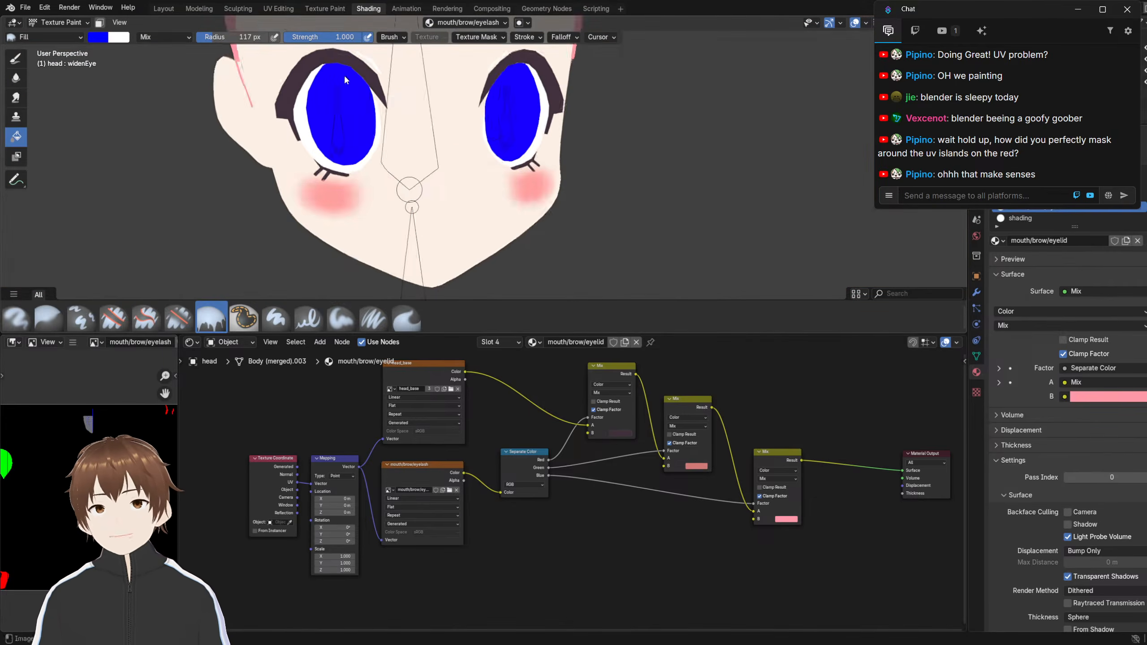
pyautogui.scroll(2, 373, 156)
pyautogui.scroll(3, 373, 156)
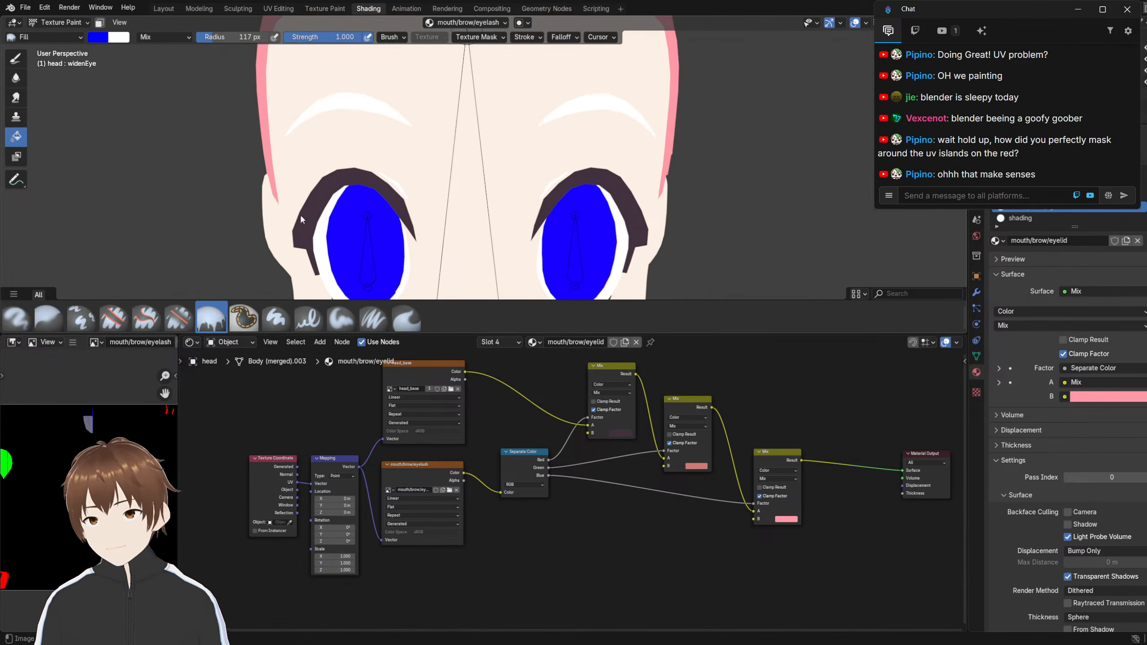
pyautogui.scroll(-3, 299, 213)
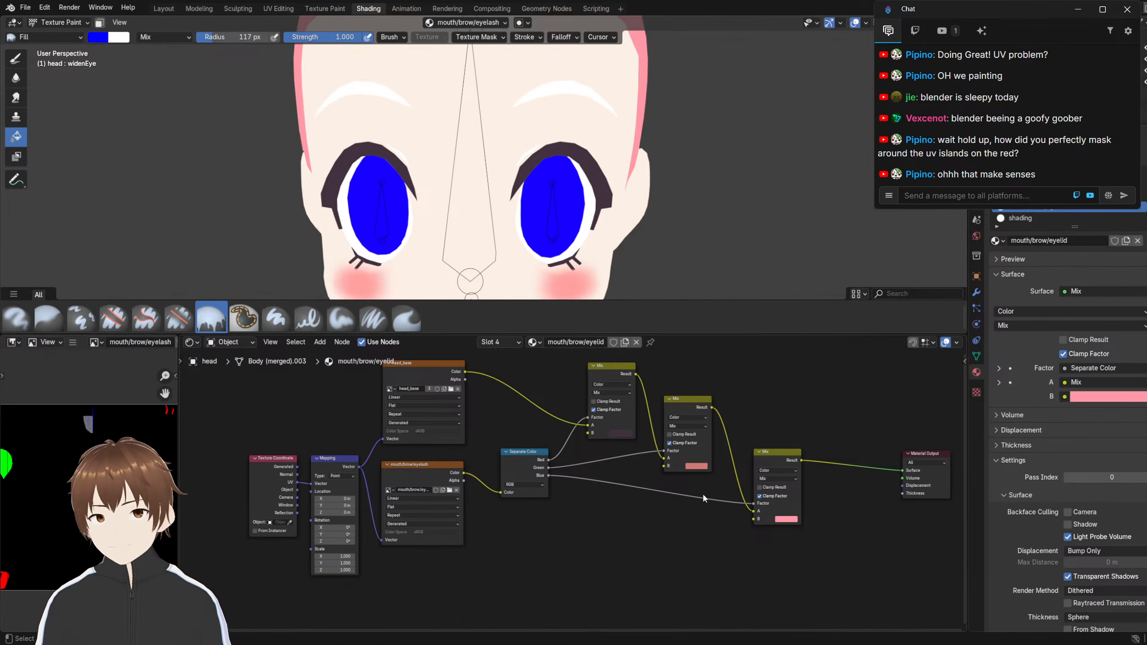
# Examine the whole face alongside the chain of Mix nodes in the mouth/brow/eyelid material
pyautogui.moveTo(703, 494); pyautogui.dragTo(579, 456, button='middle')
pyautogui.scroll(5, 632, 456)
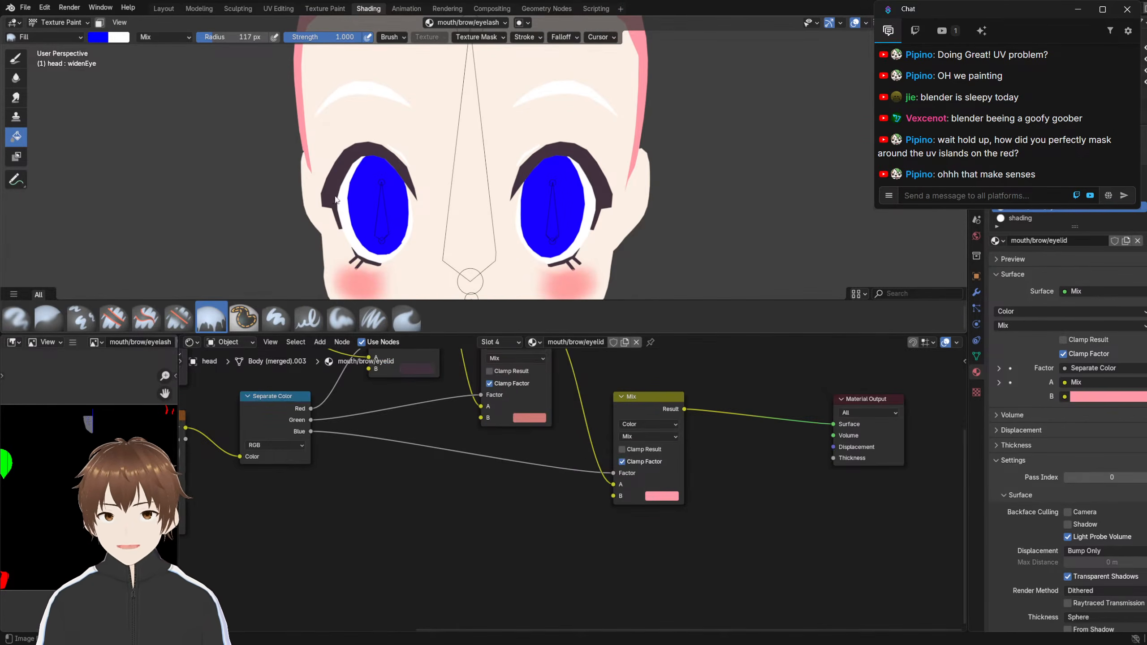
pyautogui.keyDown('shift'); pyautogui.moveTo(335, 200); pyautogui.dragTo(354, 178, button='middle'); pyautogui.keyUp('shift')
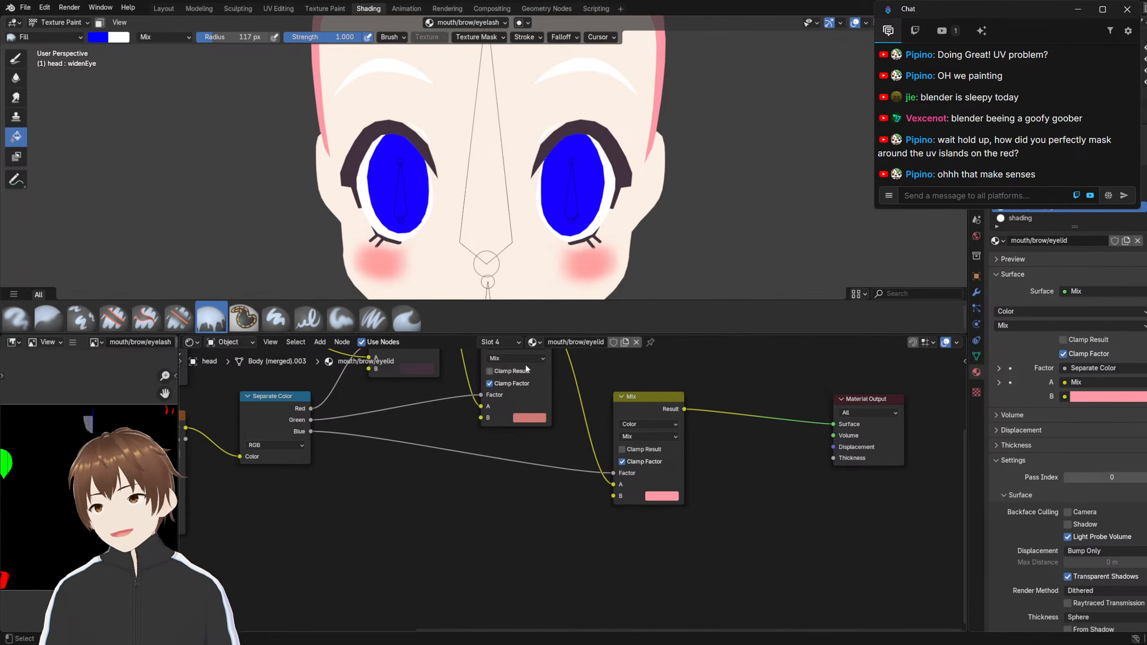
pyautogui.scroll(-3, 549, 202)
pyautogui.scroll(1, 539, 201)
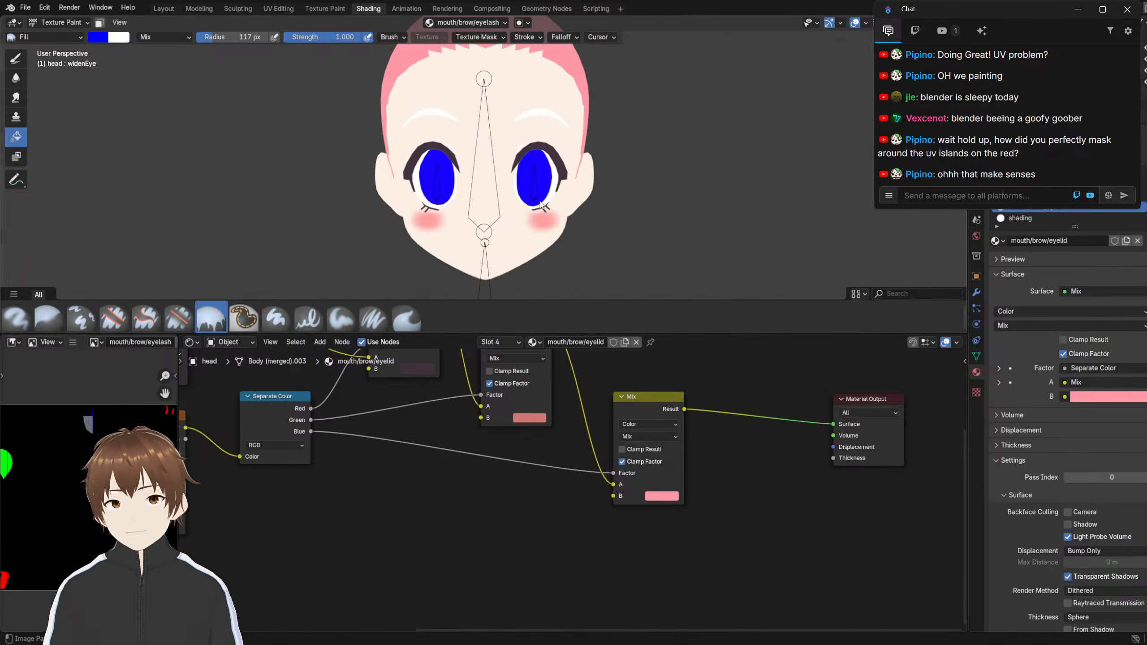
pyautogui.scroll(-1, 568, 380)
pyautogui.scroll(-1, 568, 380)
pyautogui.moveTo(479, 435)
pyautogui.mouseDown(button='middle')
pyautogui.moveTo(525, 433)
pyautogui.moveTo(491, 428)
pyautogui.mouseUp(button='middle')
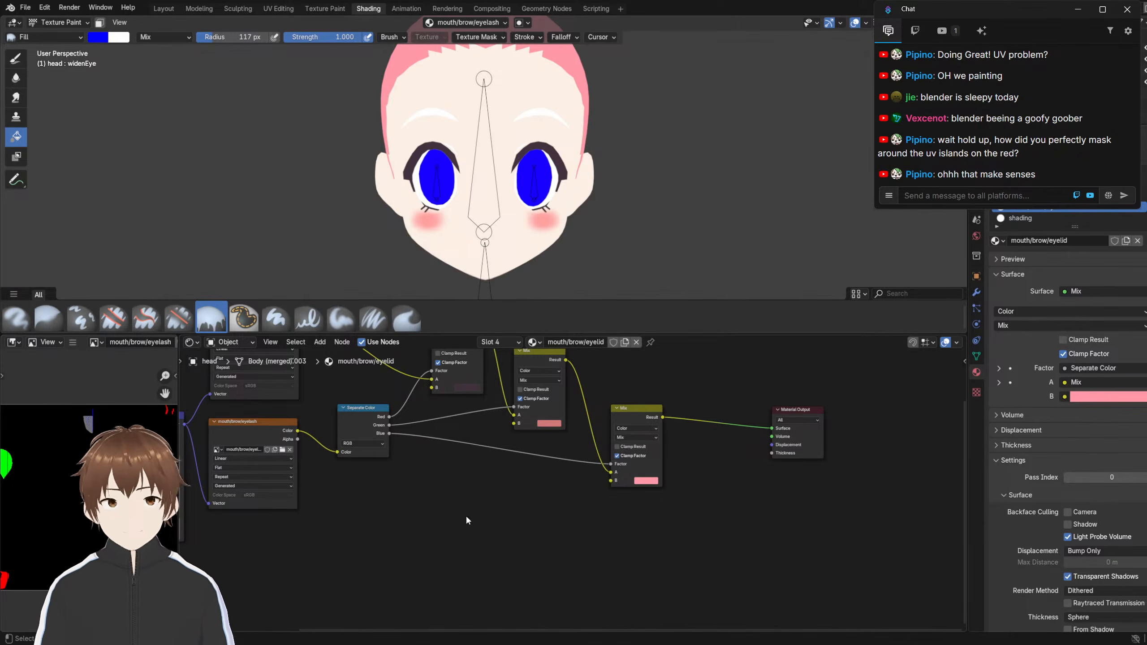
# Move the Material Output and the blue-channel Mix node outward to make room in the node graph
pyautogui.scroll(-4, 466, 518)
pyautogui.moveTo(520, 479); pyautogui.dragTo(510, 492, button='middle')
pyautogui.scroll(8, 493, 486)
pyautogui.moveTo(843, 425); pyautogui.dragTo(721, 424, button='middle')
pyautogui.moveTo(743, 400); pyautogui.dragTo(819, 395)
pyautogui.moveTo(500, 404); pyautogui.dragTo(544, 392)
pyautogui.scroll(-8, 368, 453)
pyautogui.moveTo(367, 454); pyautogui.dragTo(540, 465, button='middle')
pyautogui.moveTo(601, 499); pyautogui.dragTo(496, 470, button='middle')
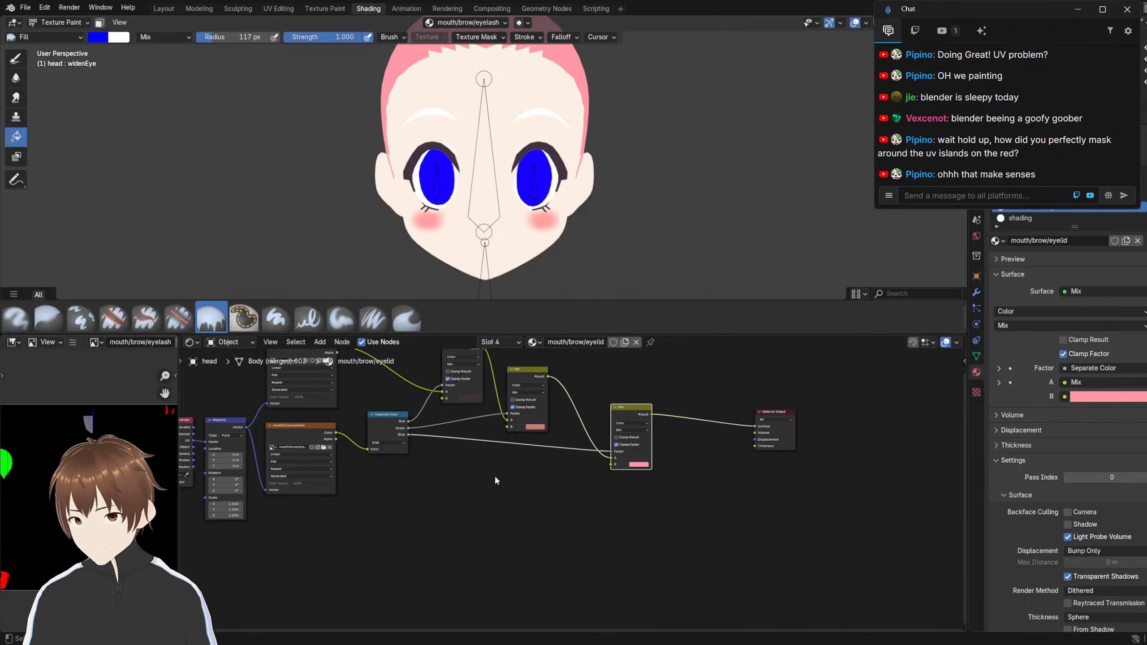
# Duplicate the blue-channel Mix node and place the copy below it, before the Material Output
pyautogui.scroll(2, 370, 491)
pyautogui.keyDown('shift'); pyautogui.moveTo(469, 525); pyautogui.dragTo(473, 527, button='middle'); pyautogui.keyUp('shift')
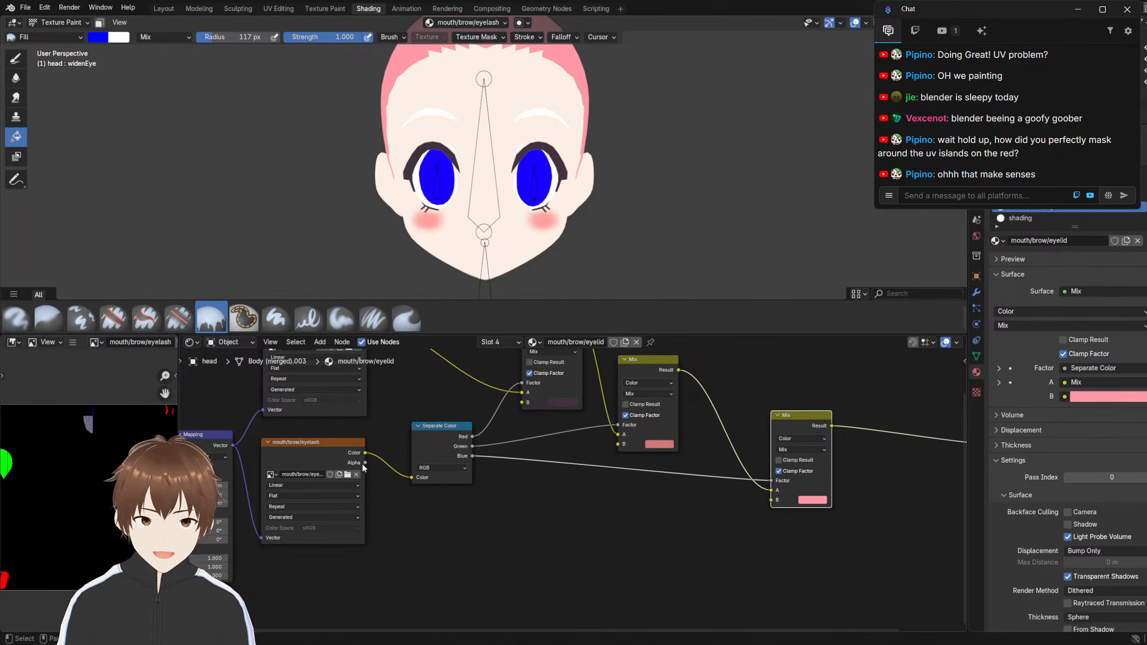
pyautogui.moveTo(364, 463); pyautogui.dragTo(573, 551)
pyautogui.click(506, 550)
pyautogui.moveTo(622, 510); pyautogui.dragTo(452, 494, button='middle')
pyautogui.moveTo(633, 410); pyautogui.dragTo(592, 411)
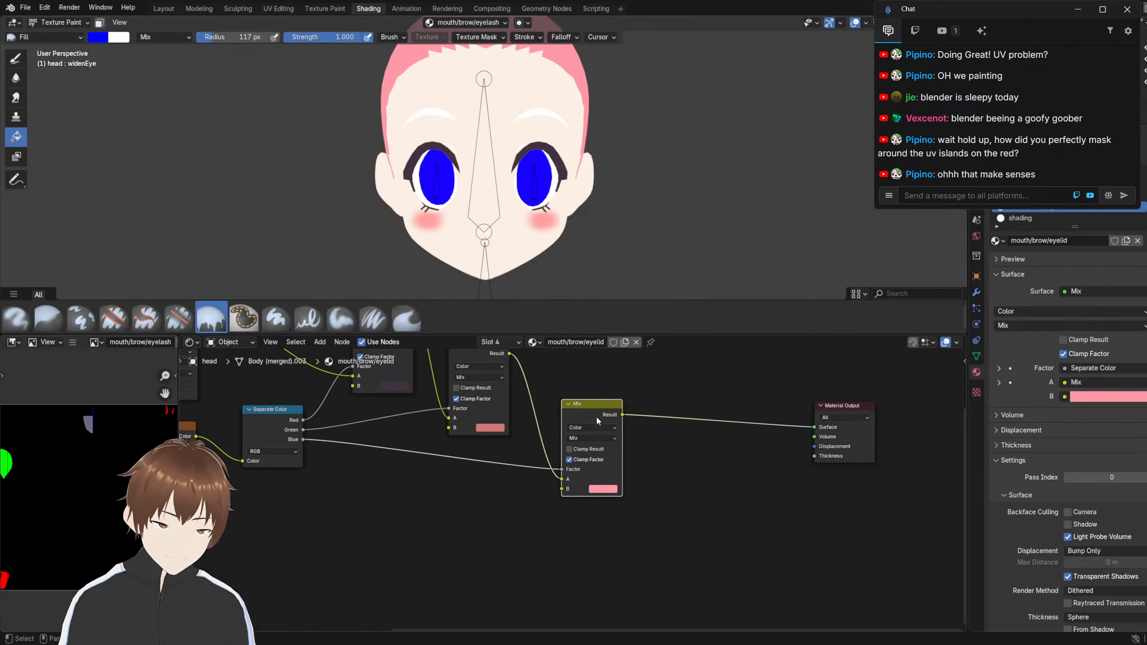
pyautogui.hotkey('shift', 'd')
pyautogui.click(688, 509)
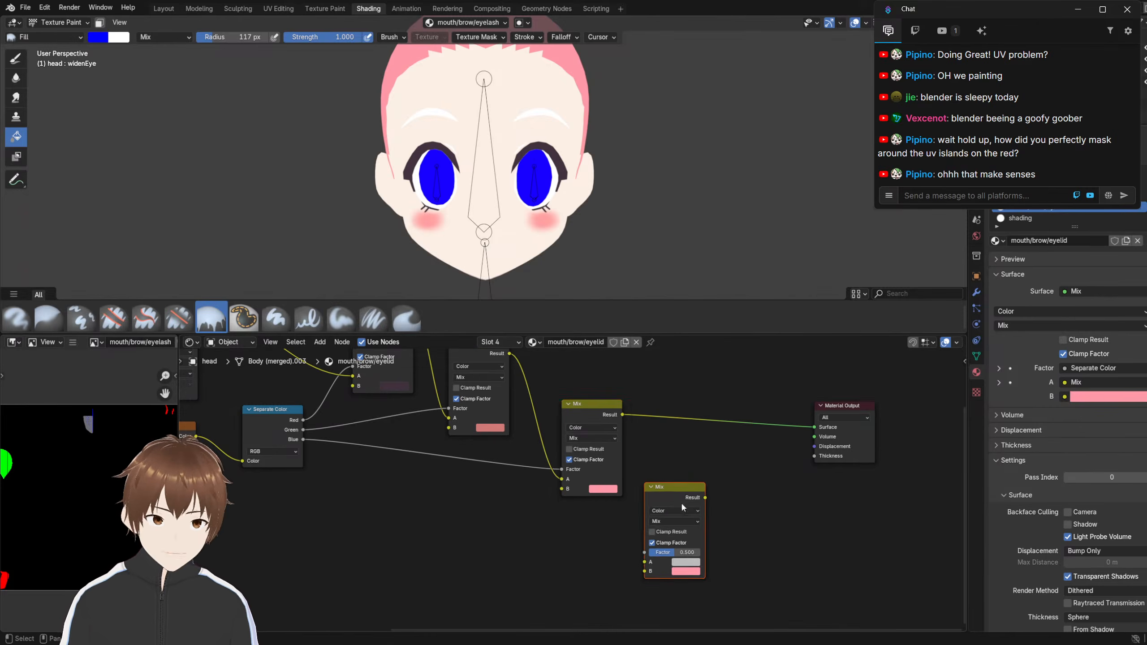
# Link the mask image's Alpha to the new Mix node's Factor and the blue-channel Mix node's Result to its A input
pyautogui.moveTo(419, 509); pyautogui.dragTo(500, 476, button='middle')
pyautogui.moveTo(277, 412); pyautogui.dragTo(725, 519)
pyautogui.moveTo(669, 511); pyautogui.dragTo(556, 515, button='middle')
pyautogui.scroll(2, 567, 459)
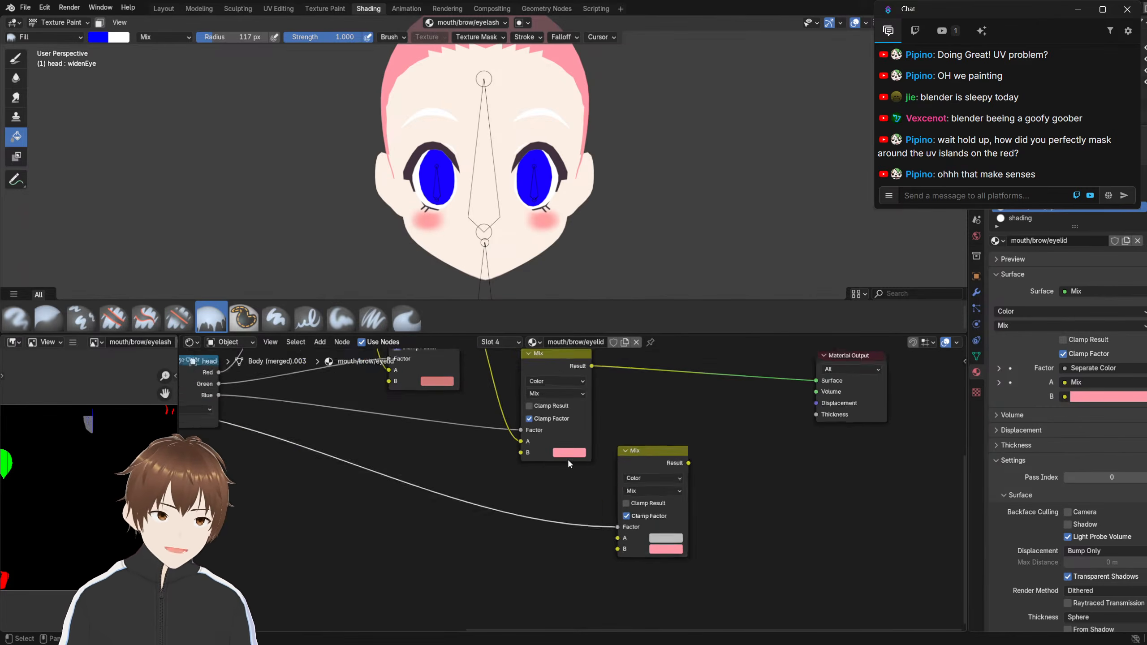
pyautogui.moveTo(647, 453); pyautogui.dragTo(656, 415)
pyautogui.moveTo(613, 412); pyautogui.dragTo(573, 438, button='middle')
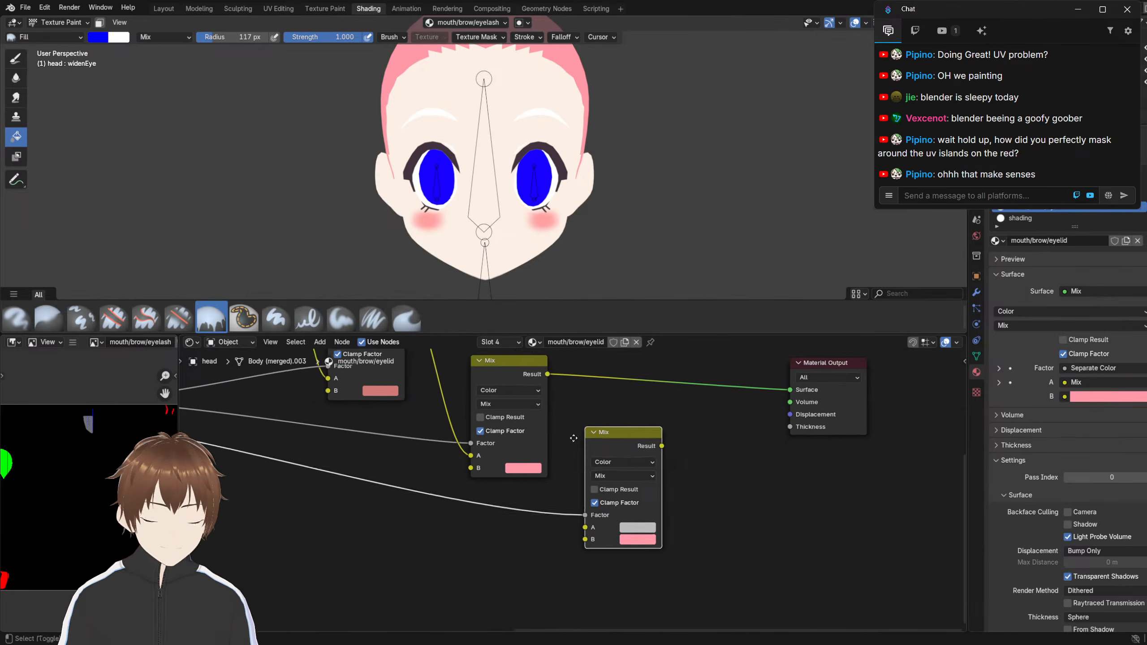
pyautogui.moveTo(598, 433); pyautogui.dragTo(621, 448)
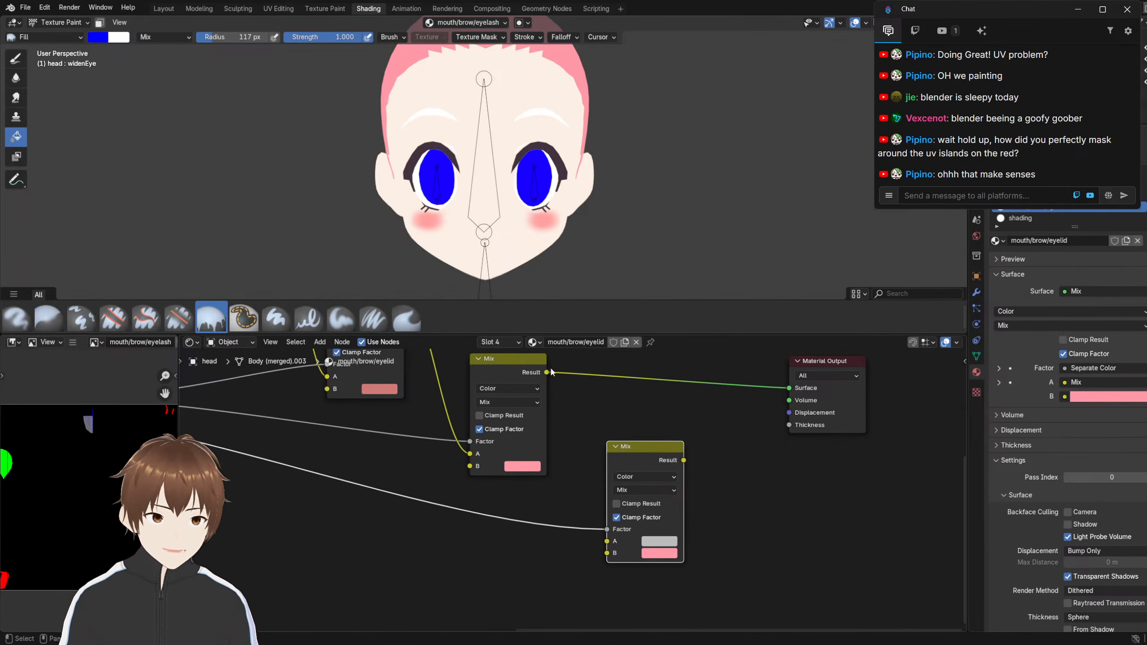
pyautogui.moveTo(547, 372); pyautogui.dragTo(623, 544)
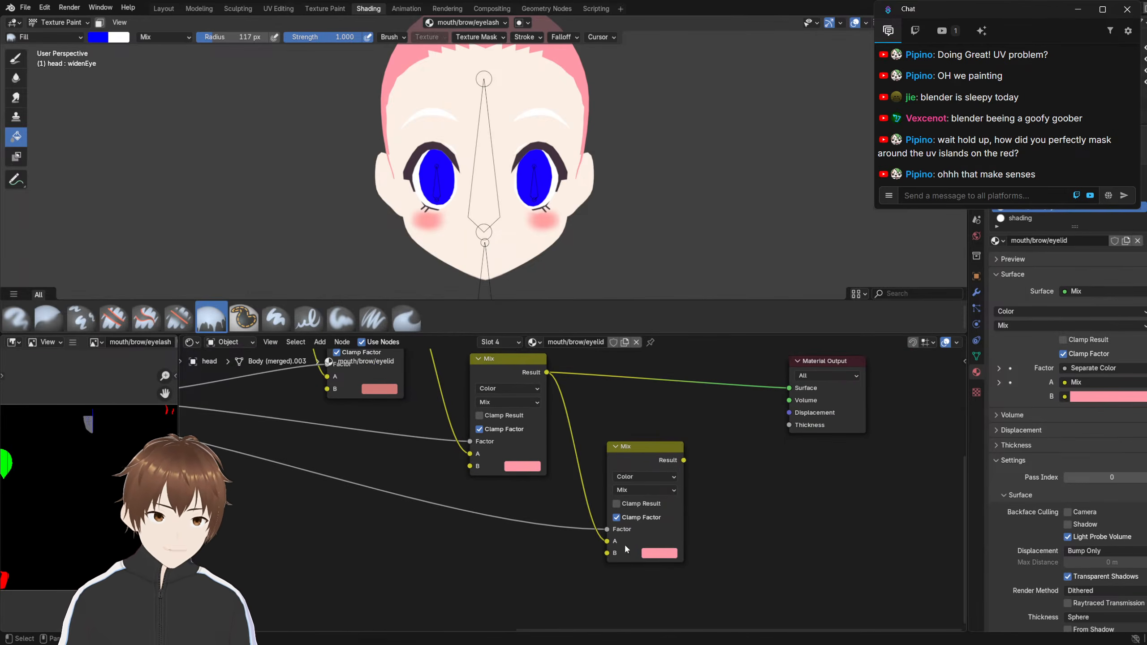
# Set the new Mix node's B colour to very dark reddish brown and connect its Result to the Material Output's Surface
pyautogui.click(659, 553)
pyautogui.moveTo(741, 432); pyautogui.dragTo(740, 448)
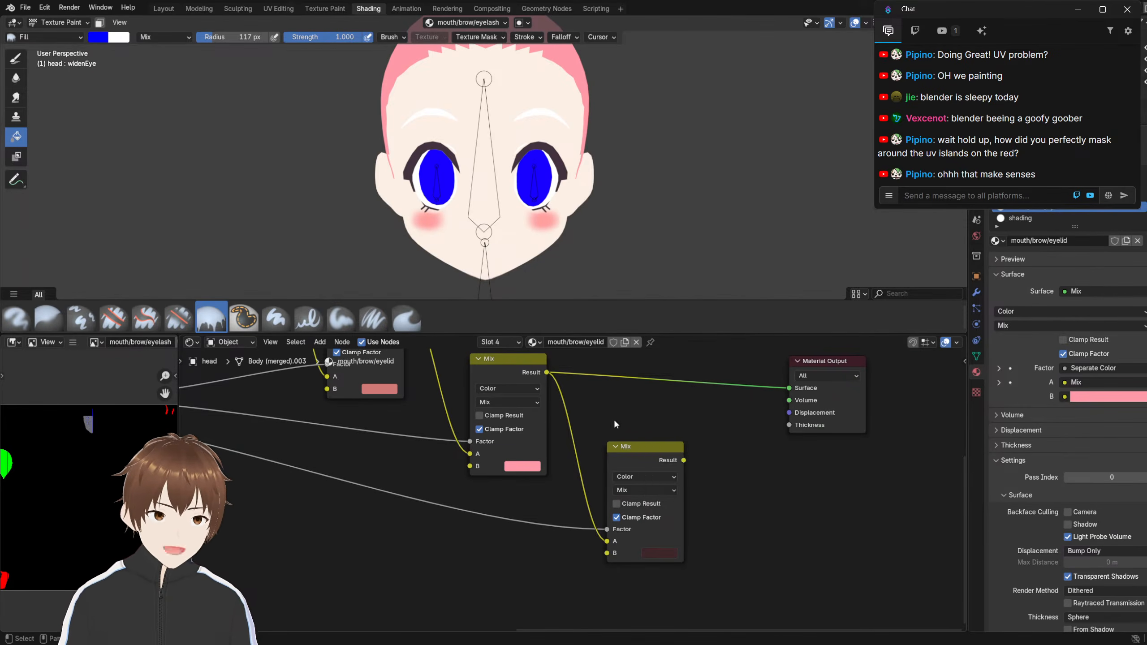
pyautogui.keyDown('ctrl'); pyautogui.keyDown('shift'); pyautogui.click(649, 448); pyautogui.keyUp('shift'); pyautogui.keyUp('ctrl')
pyautogui.moveTo(470, 221); pyautogui.dragTo(487, 240, button='middle')
pyautogui.scroll(2, 507, 224)
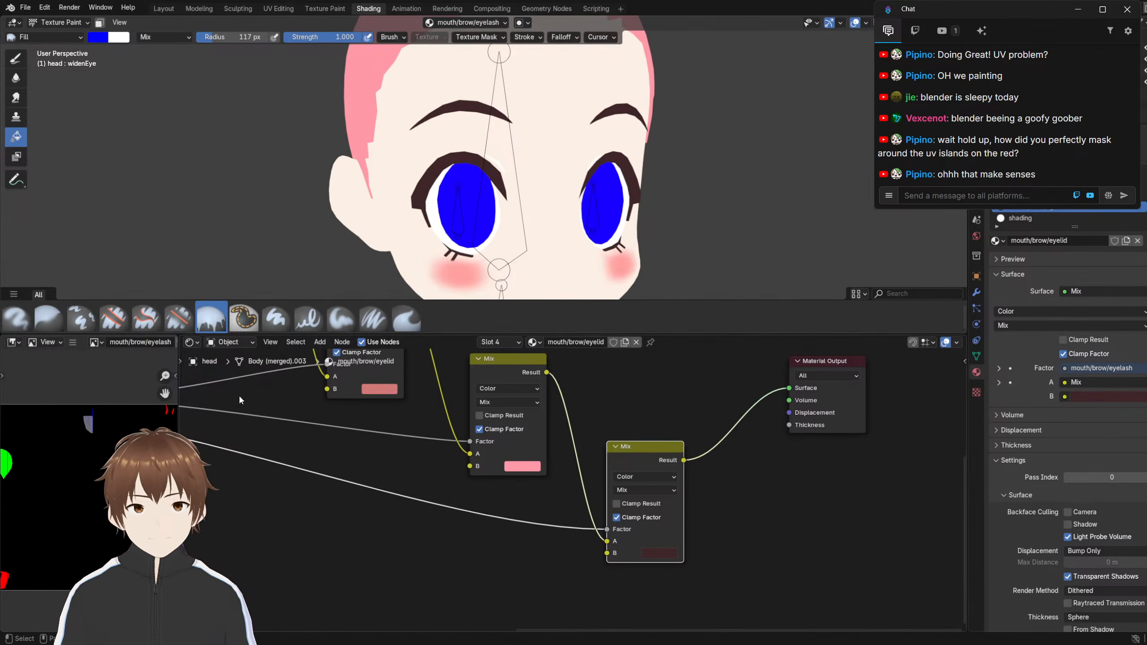
# Widen the image editor and select the mouth/brow/eyelash image texture node
pyautogui.moveTo(177, 412); pyautogui.dragTo(298, 415)
pyautogui.moveTo(302, 418); pyautogui.dragTo(502, 409, button='middle')
pyautogui.click(475, 409)
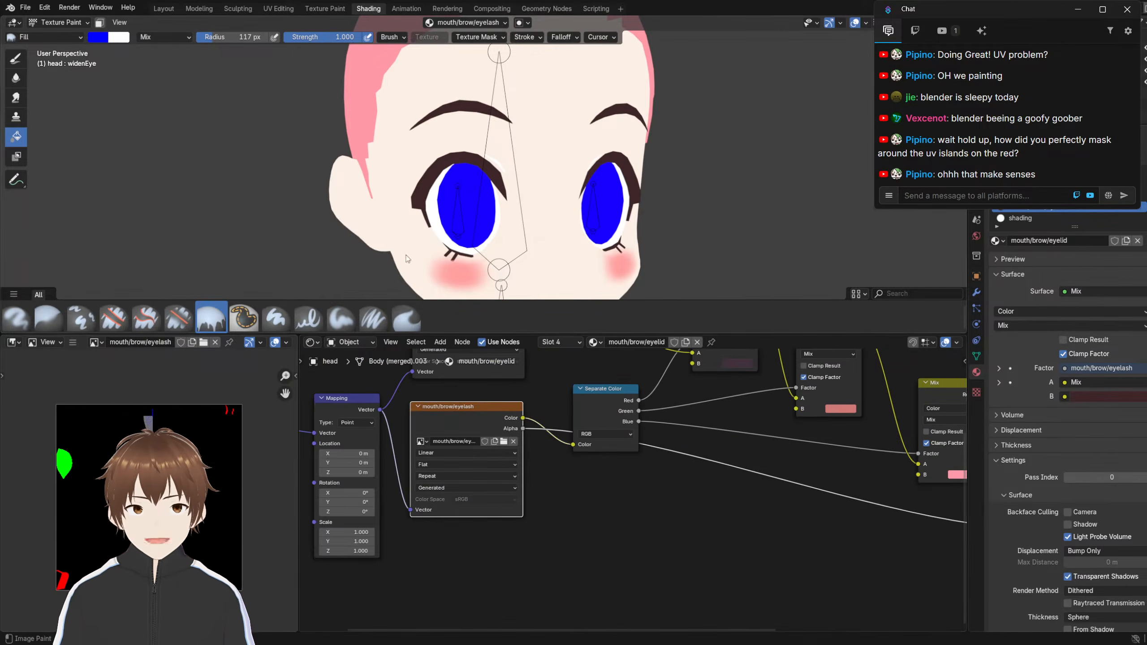
# Preview the raw mouth/brow/eyelash mask image on the head, and restore the new Mix node as the material output
pyautogui.scroll(2, 452, 178)
pyautogui.moveTo(451, 178); pyautogui.dragTo(397, 173, button='middle')
pyautogui.moveTo(691, 421); pyautogui.dragTo(585, 409, button='middle')
pyautogui.keyDown('ctrl'); pyautogui.keyDown('shift'); pyautogui.click(369, 398); pyautogui.keyUp('shift'); pyautogui.keyUp('ctrl')
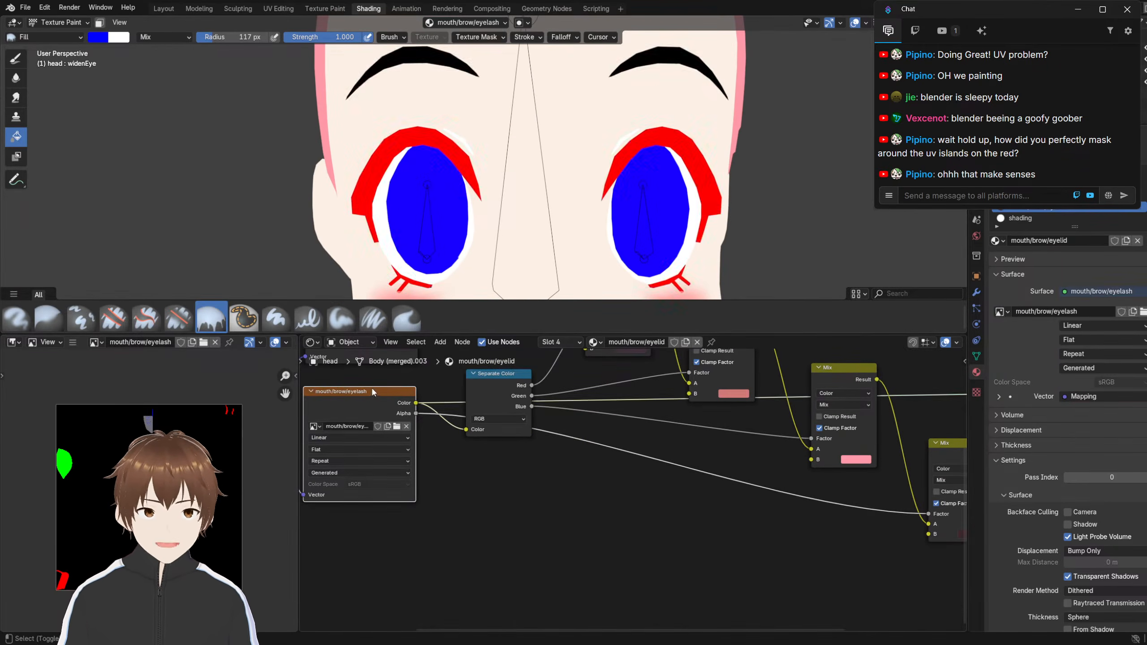
pyautogui.keyDown('ctrl'); pyautogui.keyDown('shift'); pyautogui.click(356, 399); pyautogui.keyUp('shift'); pyautogui.keyUp('ctrl')
pyautogui.moveTo(668, 420); pyautogui.dragTo(463, 449, button='middle')
pyautogui.keyDown('ctrl'); pyautogui.keyDown('shift'); pyautogui.click(767, 481); pyautogui.keyUp('shift'); pyautogui.keyUp('ctrl')
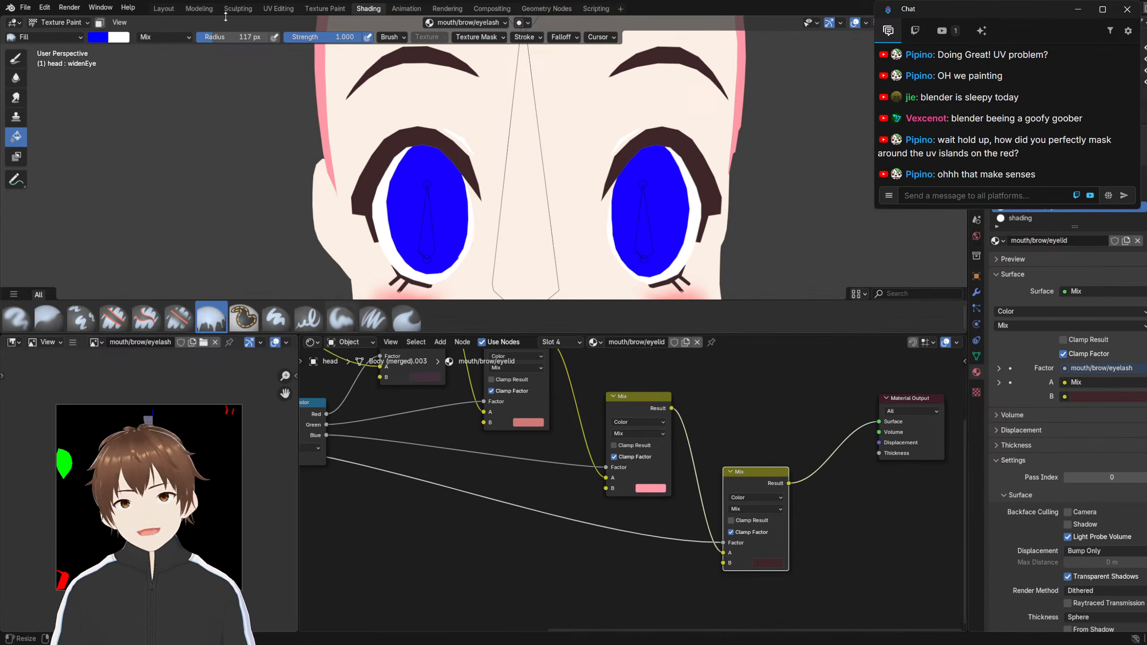
# Open the mouth/brow/eyelash mask in the image editor of the Texture Paint workspace and look over its painted regions
pyautogui.click(323, 8)
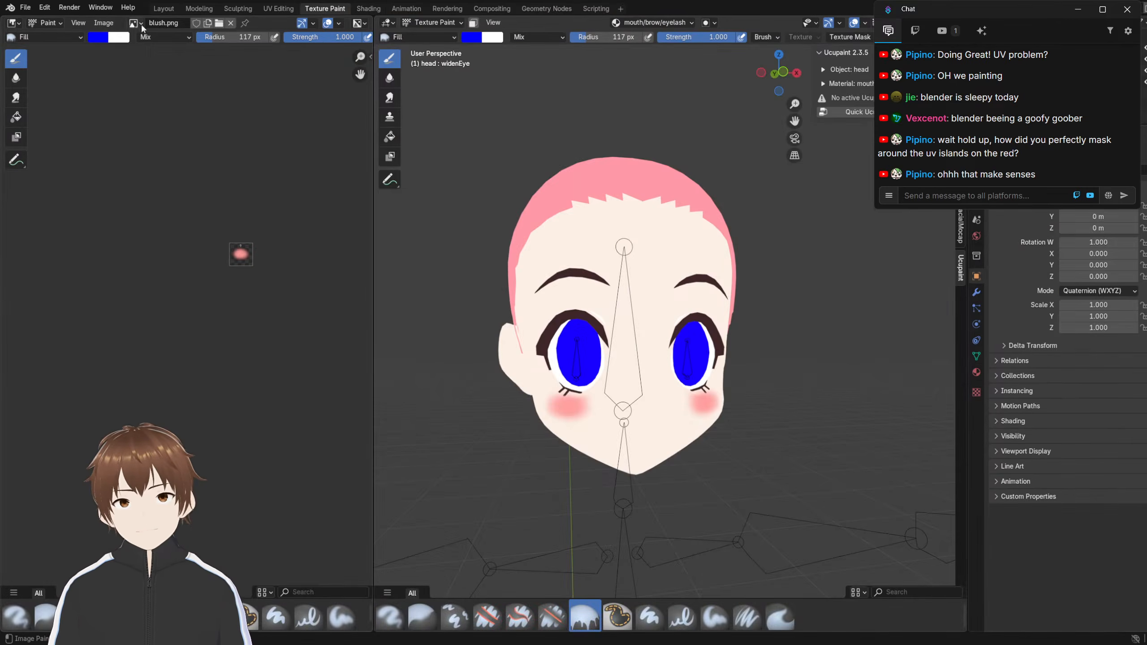
pyautogui.click(133, 22)
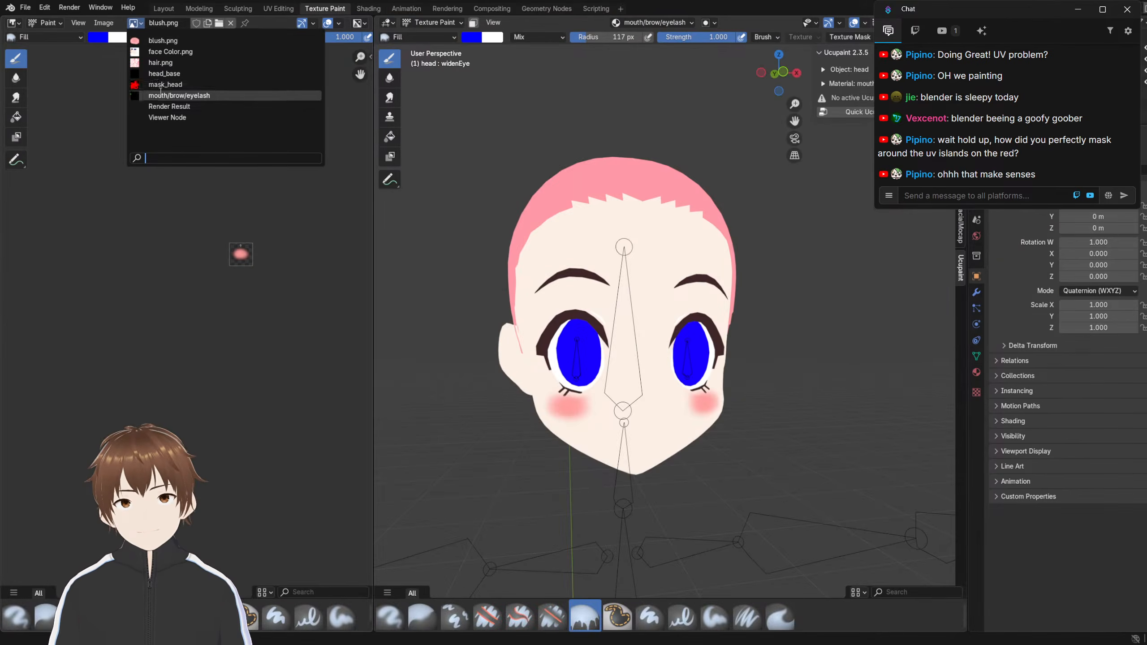
pyautogui.click(176, 95)
pyautogui.moveTo(136, 273); pyautogui.dragTo(186, 245, button='middle')
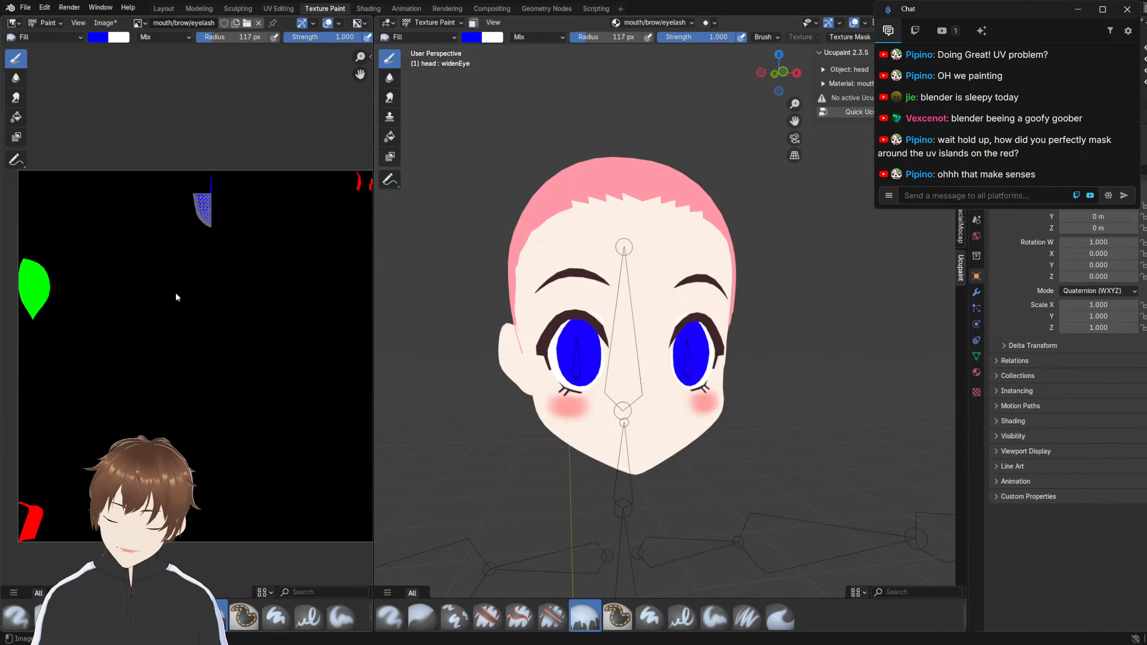
pyautogui.scroll(2, 156, 275)
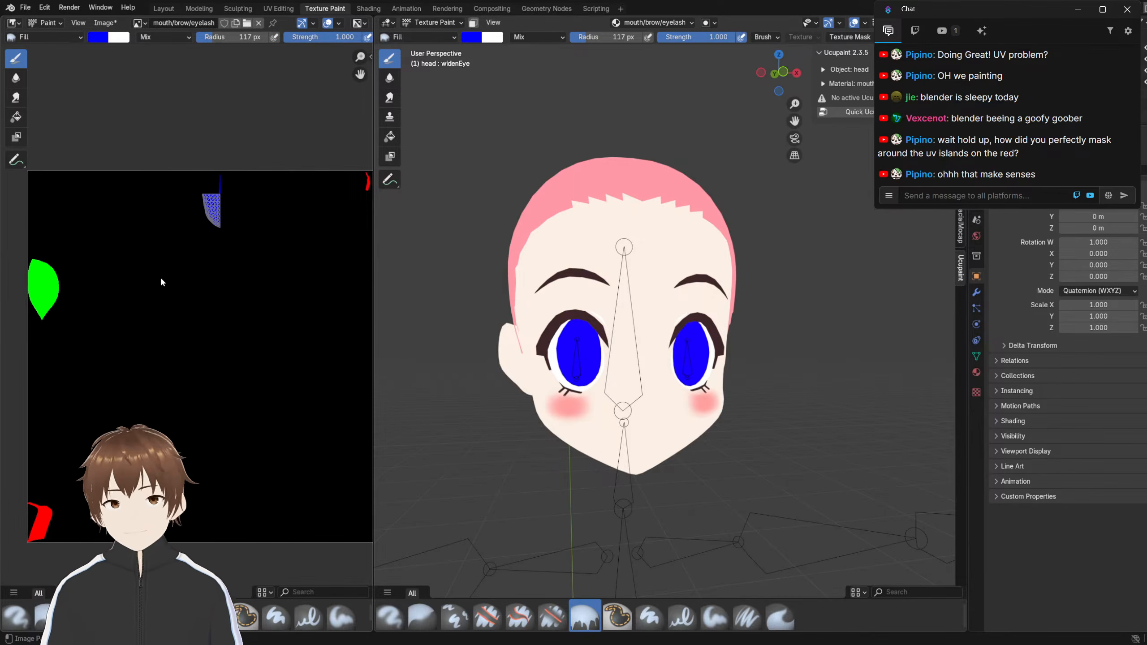
pyautogui.moveTo(150, 273); pyautogui.dragTo(245, 241, button='middle')
pyautogui.scroll(-2, 163, 256)
pyautogui.scroll(1, 166, 244)
pyautogui.moveTo(275, 196); pyautogui.dragTo(215, 286, button='middle')
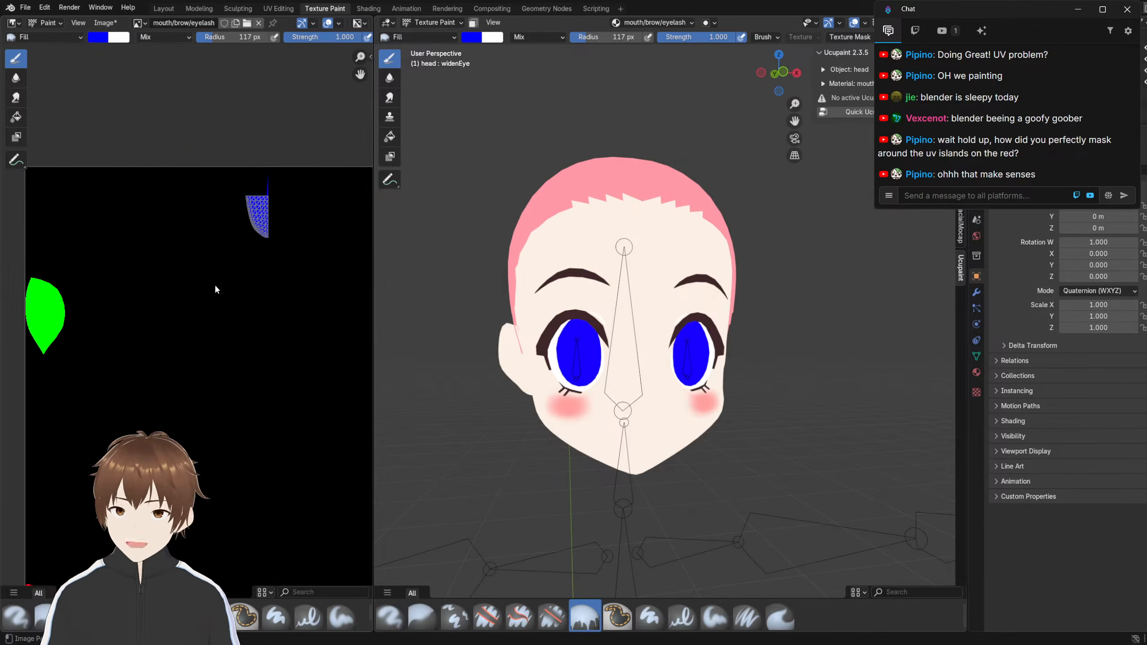
pyautogui.moveTo(335, 269)
pyautogui.mouseDown(button='middle')
pyautogui.moveTo(191, 344)
pyautogui.moveTo(269, 262)
pyautogui.moveTo(227, 241)
pyautogui.mouseUp(button='middle')
pyautogui.scroll(-1, 229, 280)
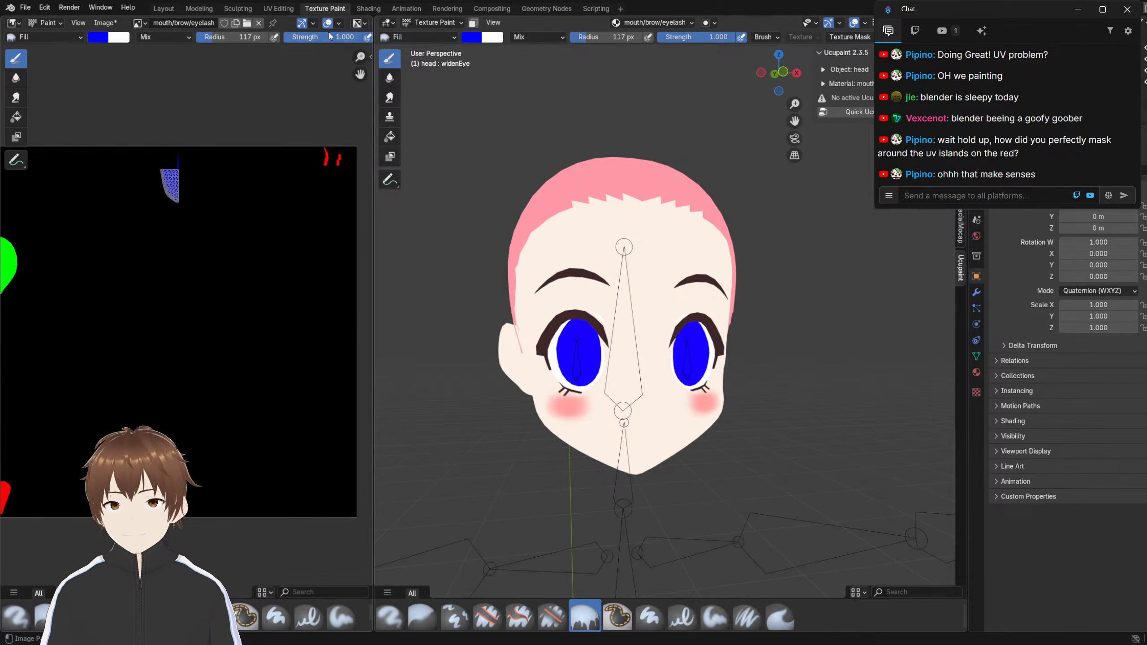
pyautogui.scroll(-4, 349, 37)
# Display only the Alpha channel of the mouth/brow/eyelash mask and examine it
pyautogui.click(356, 24)
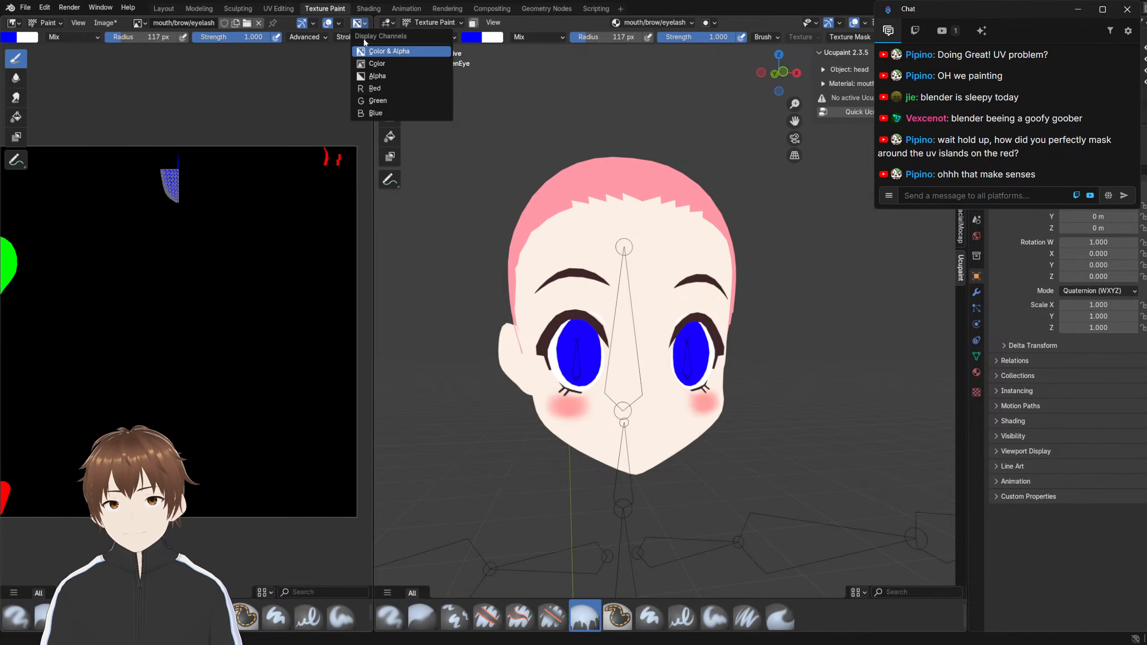
pyautogui.click(379, 77)
pyautogui.scroll(-2, 174, 258)
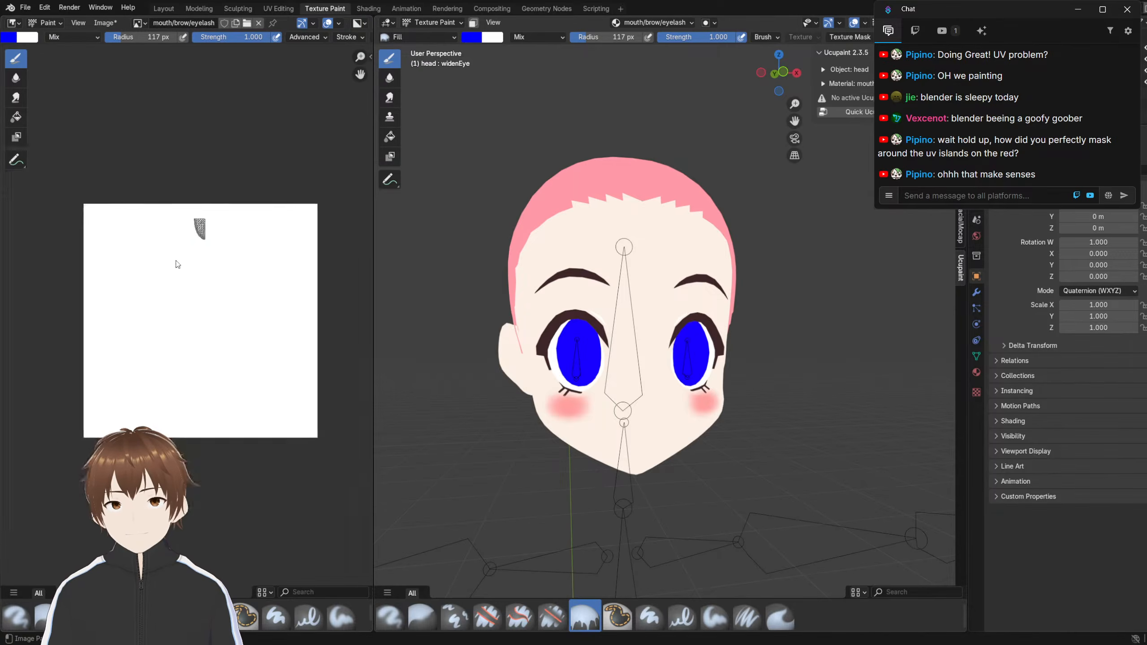
pyautogui.scroll(3, 210, 360)
pyautogui.scroll(2, 208, 294)
pyautogui.scroll(-6, 212, 249)
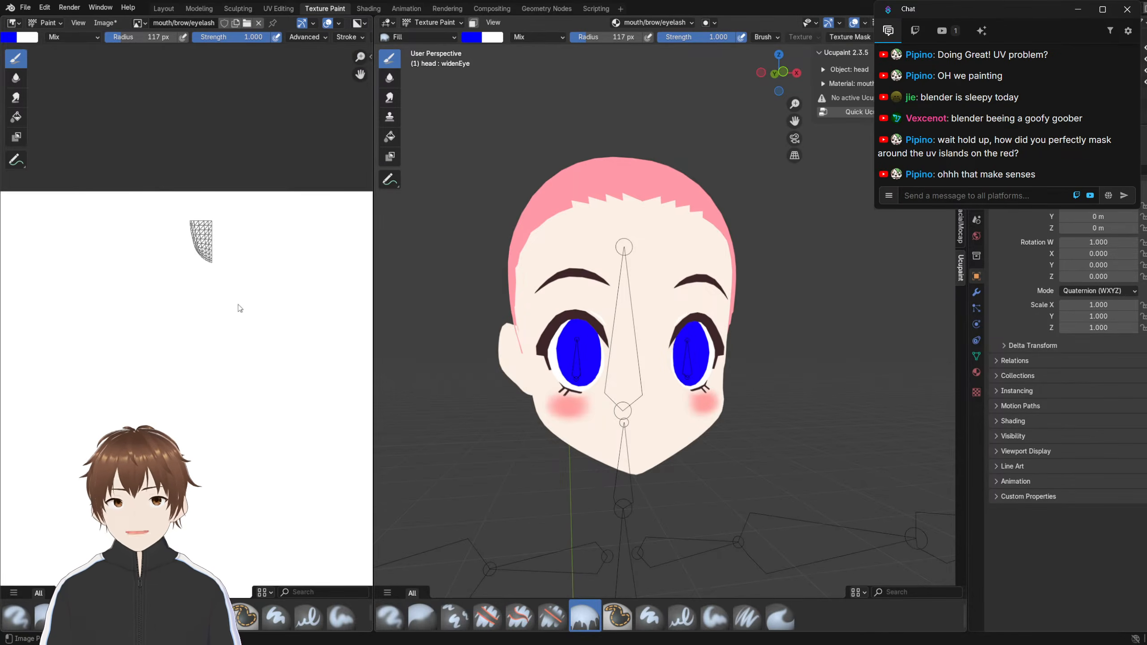
pyautogui.scroll(1, 248, 199)
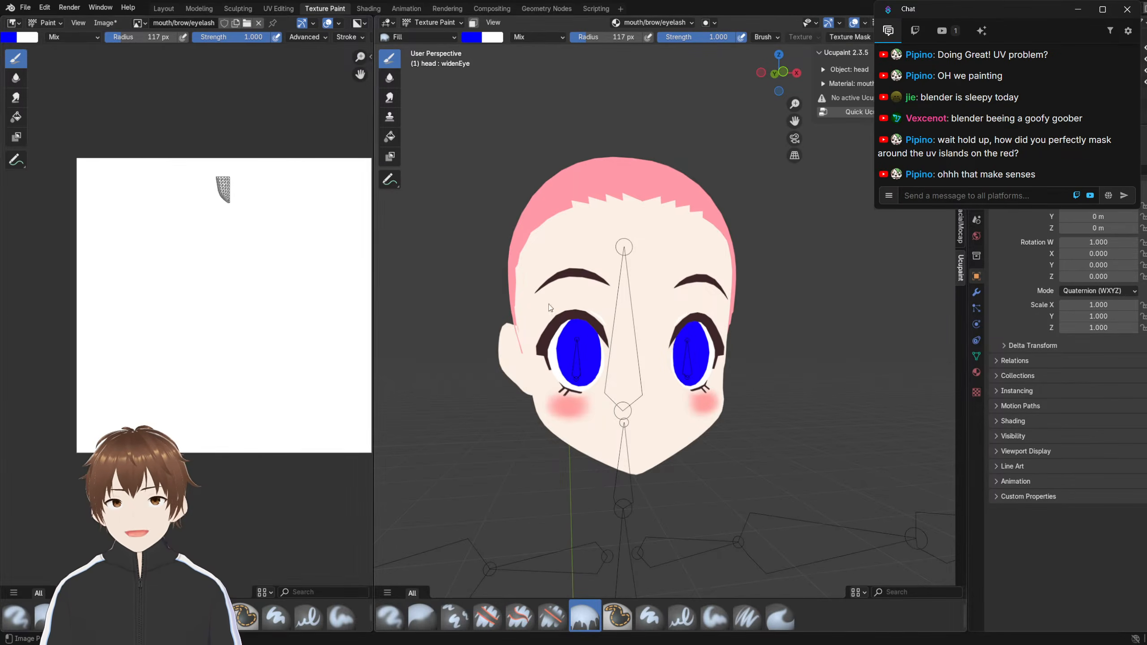
pyautogui.moveTo(245, 240); pyautogui.dragTo(217, 247, button='middle')
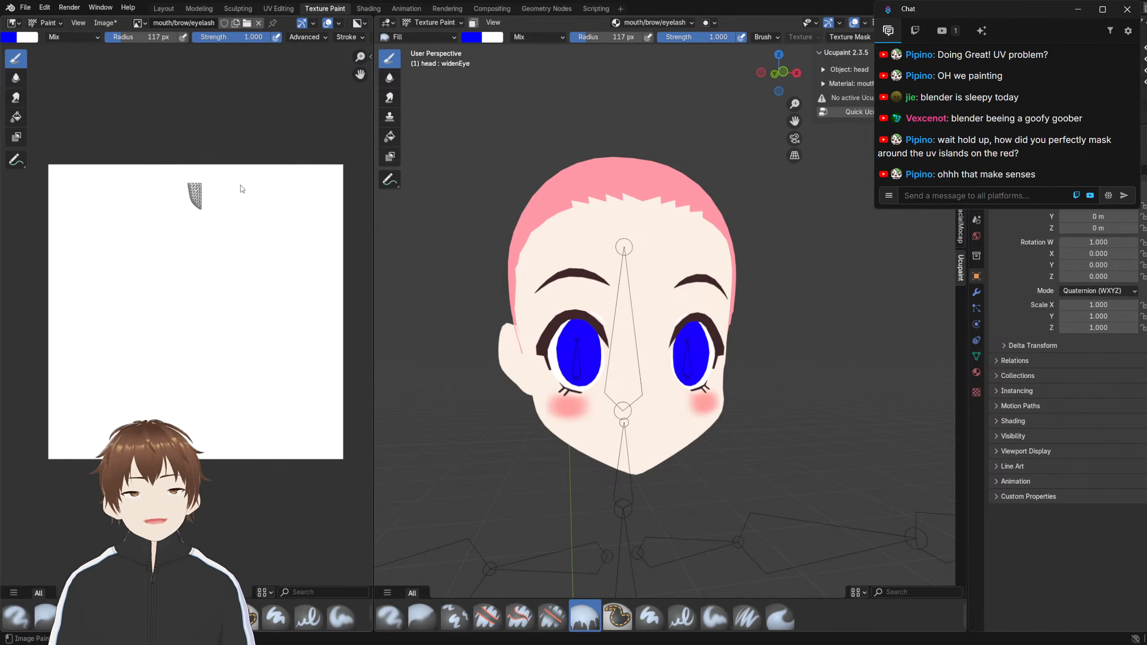
# Activate the Fill tool in the image editor and set the secondary paint colour to black, keeping the Alpha channel displayed
pyautogui.click(16, 117)
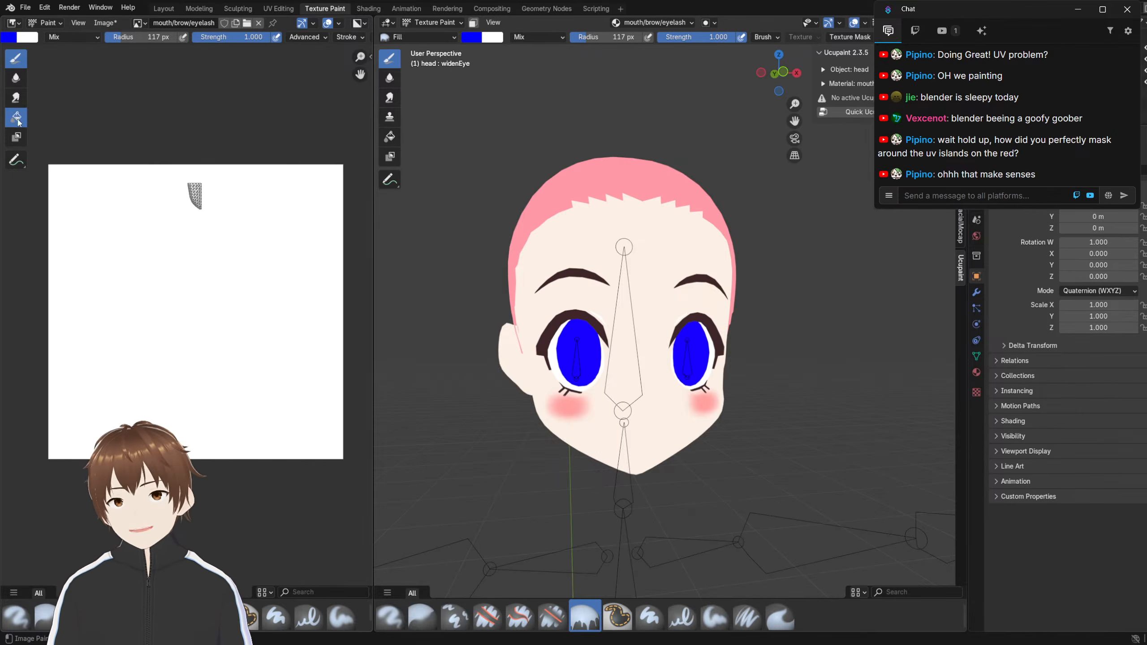
pyautogui.click(28, 37)
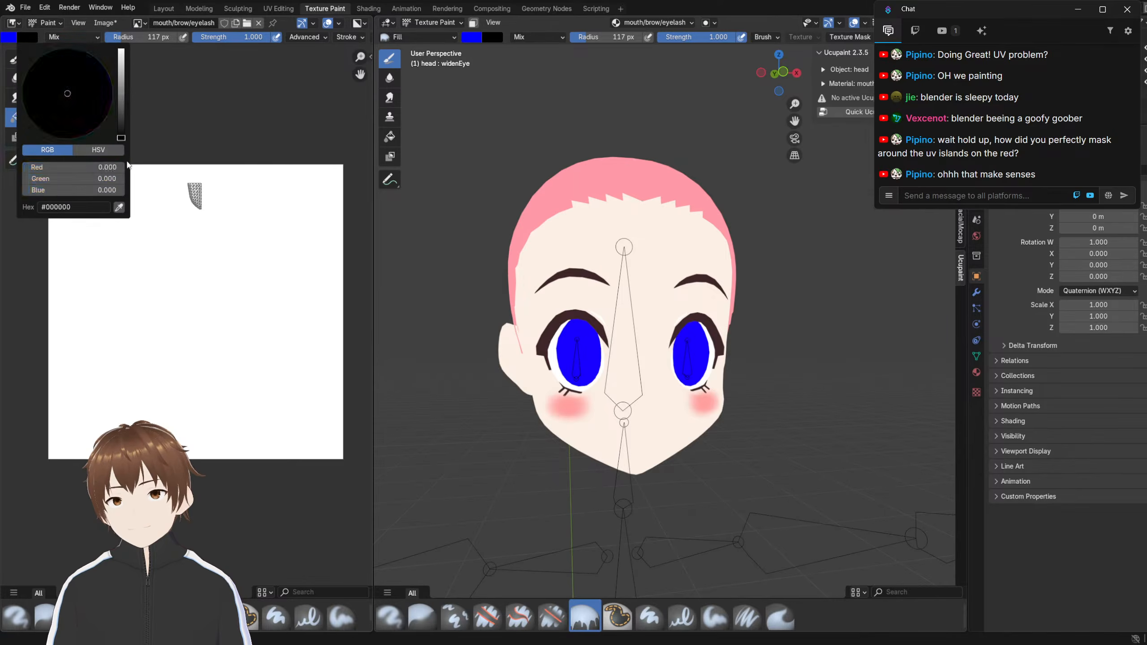
pyautogui.moveTo(121, 86); pyautogui.dragTo(128, 165)
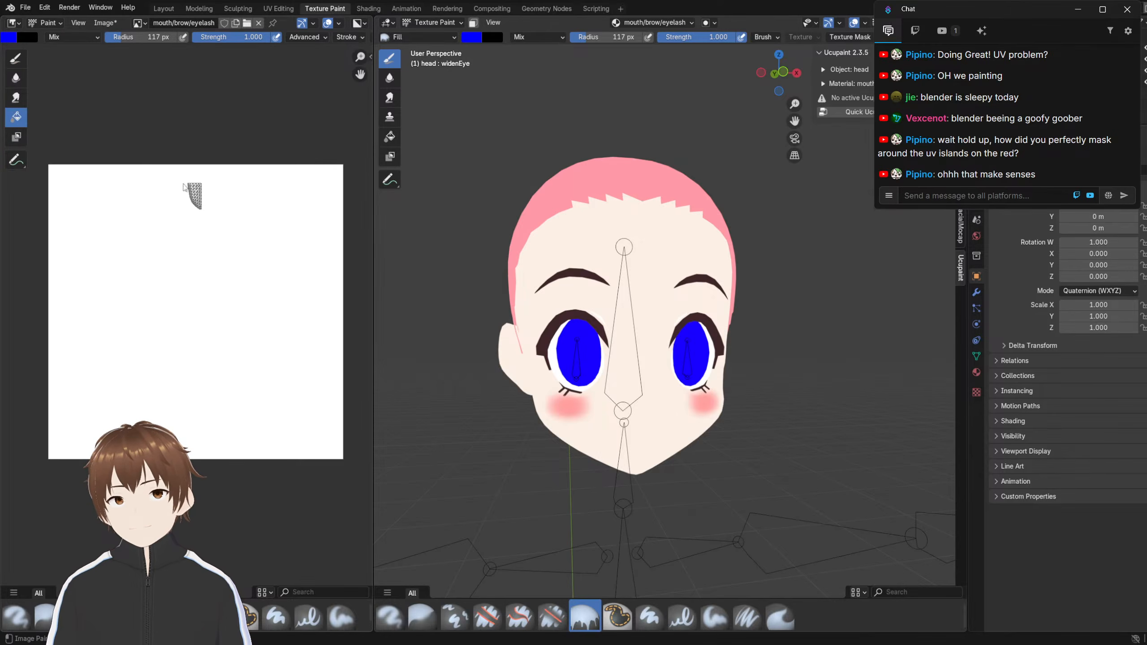
pyautogui.scroll(-1, 134, 156)
pyautogui.scroll(2, 147, 249)
pyautogui.scroll(-1, 141, 206)
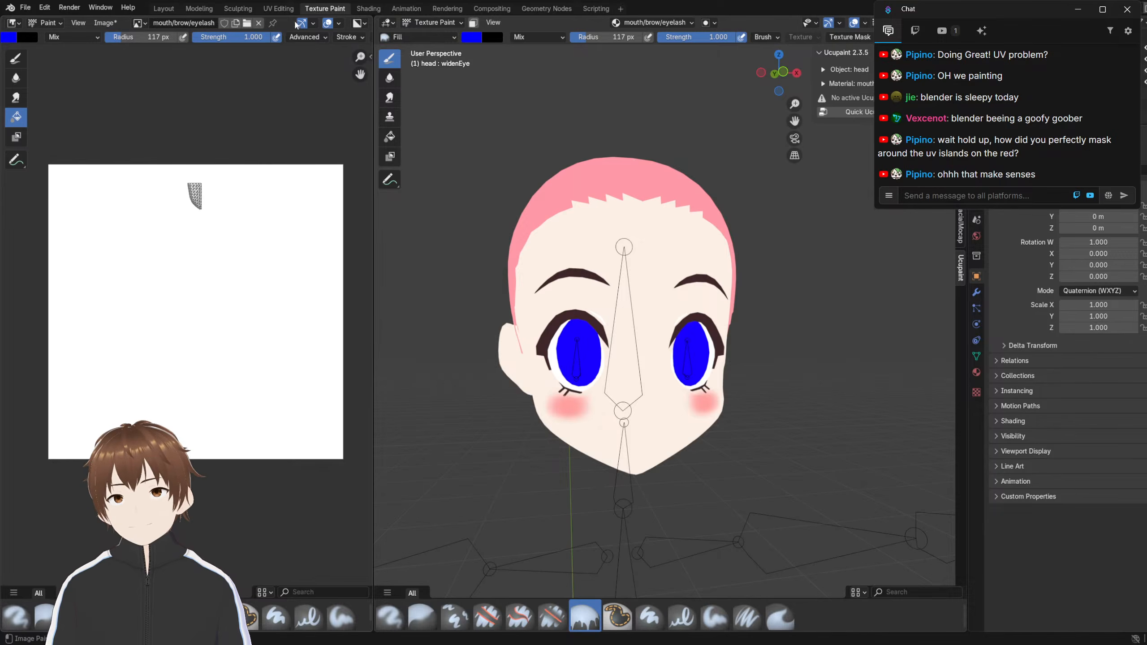
pyautogui.click(360, 22)
pyautogui.click(384, 80)
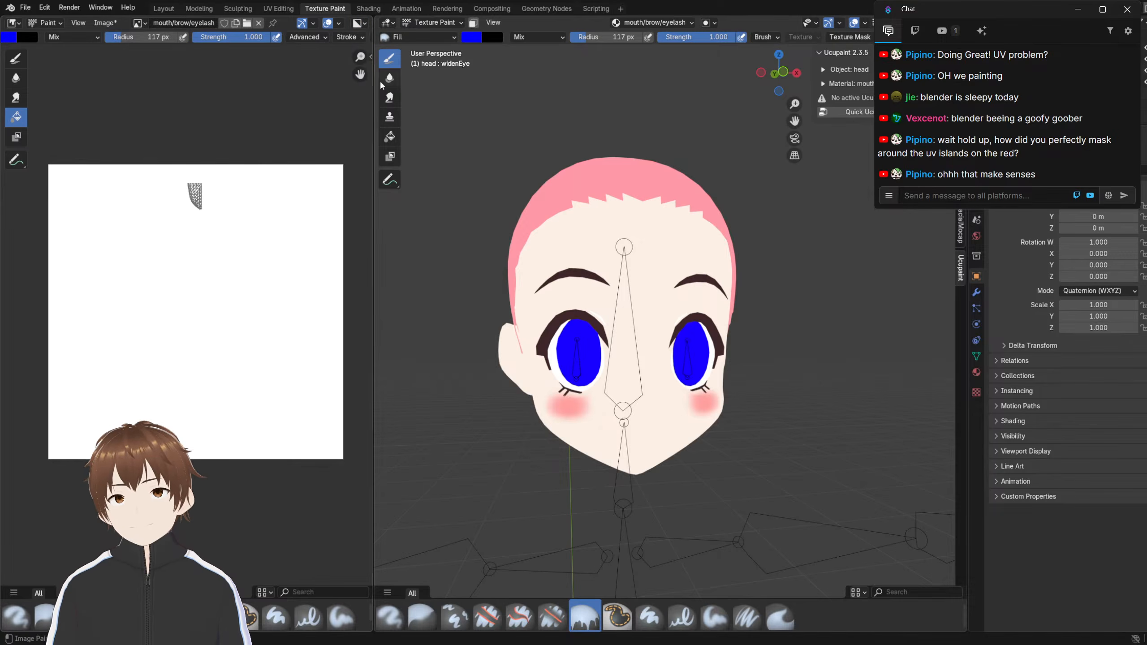
# Return to the Brush tool in the image editor and set the primary paint colour to black
pyautogui.click(16, 58)
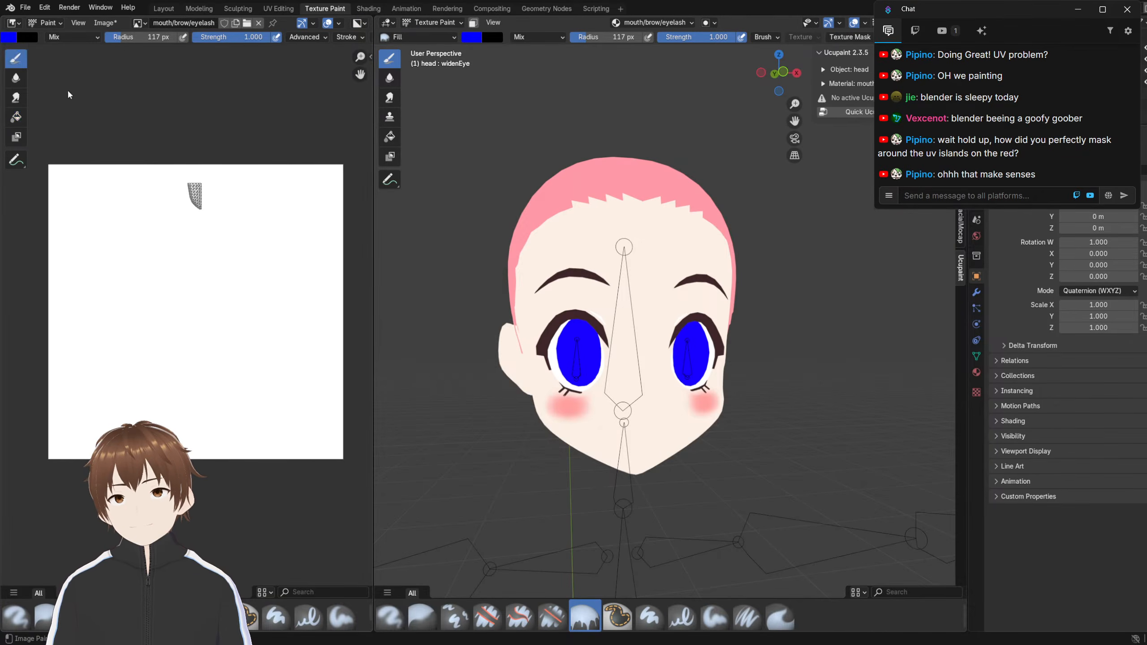
pyautogui.click(10, 37)
pyautogui.moveTo(111, 125); pyautogui.dragTo(111, 144)
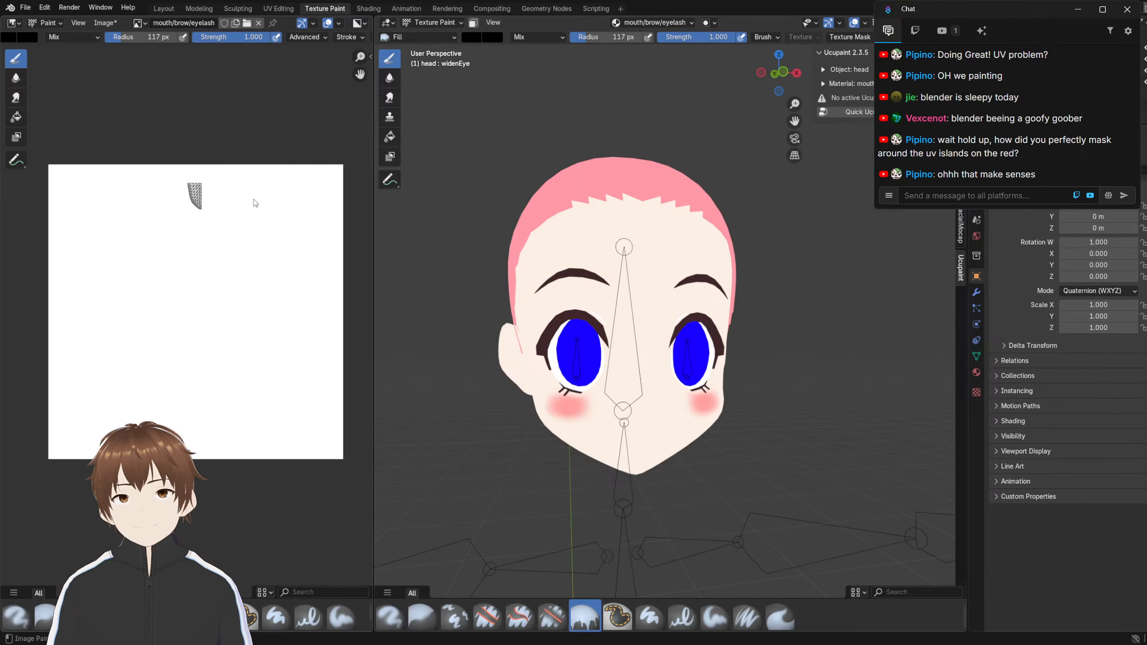
# Compare the mask image's Color and Alpha channel displays with the head, ending on the Alpha display
pyautogui.moveTo(90, 291); pyautogui.dragTo(168, 272, button='middle')
pyautogui.scroll(-2, 174, 267)
pyautogui.scroll(2, 178, 259)
pyautogui.moveTo(256, 172); pyautogui.dragTo(163, 175, button='middle')
pyautogui.click(359, 23)
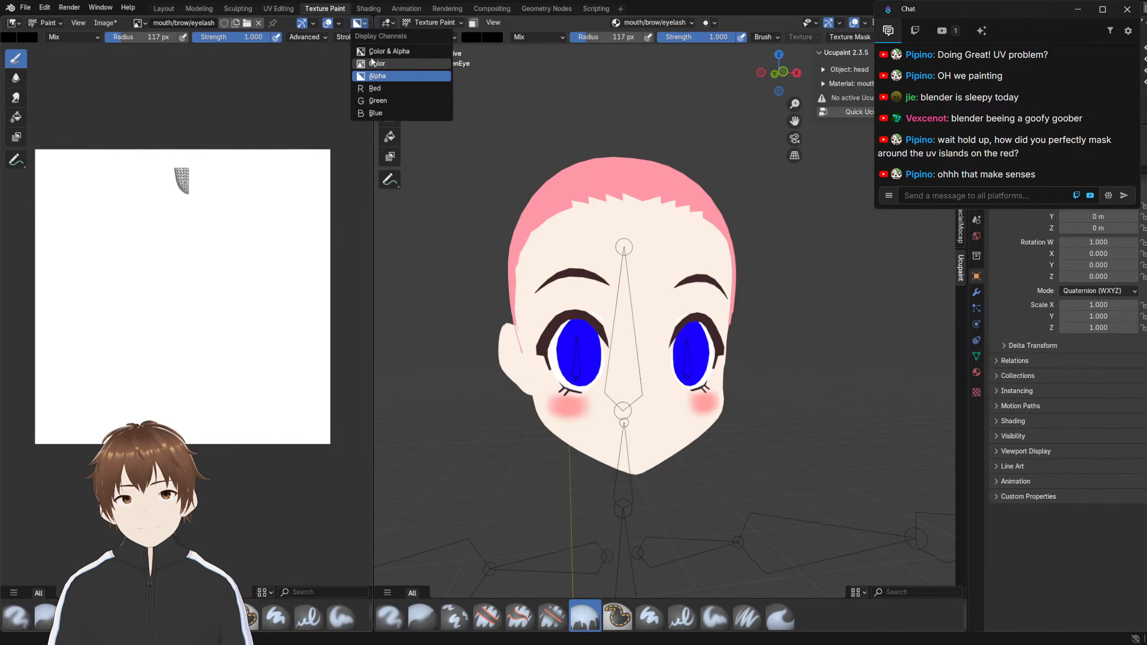
pyautogui.click(374, 64)
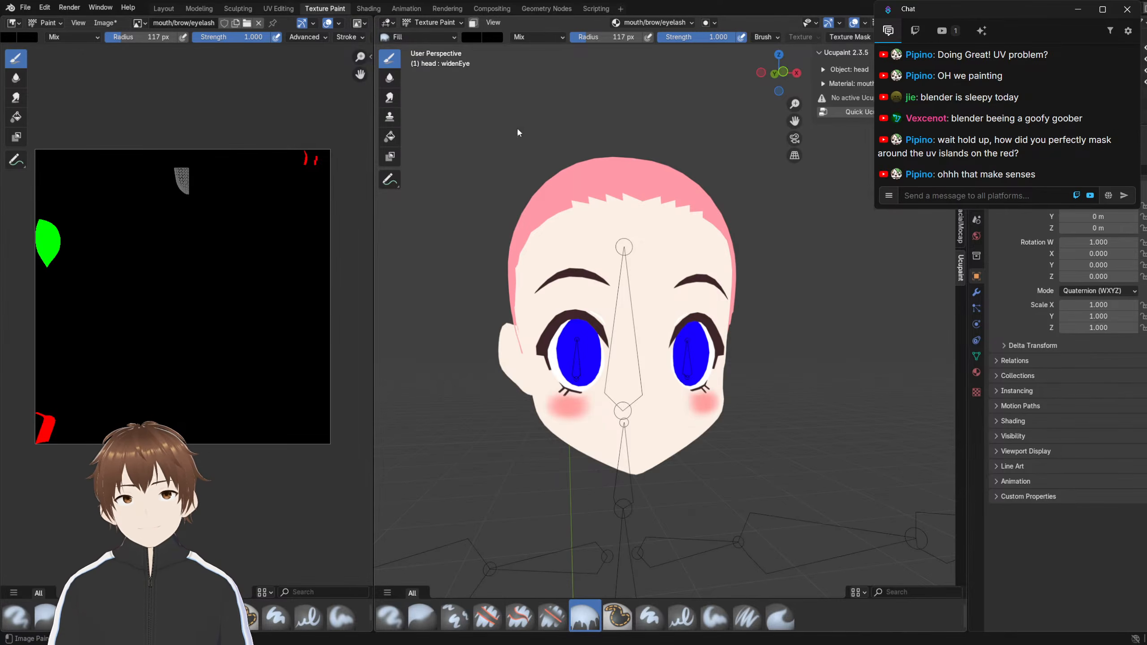
pyautogui.scroll(3, 517, 132)
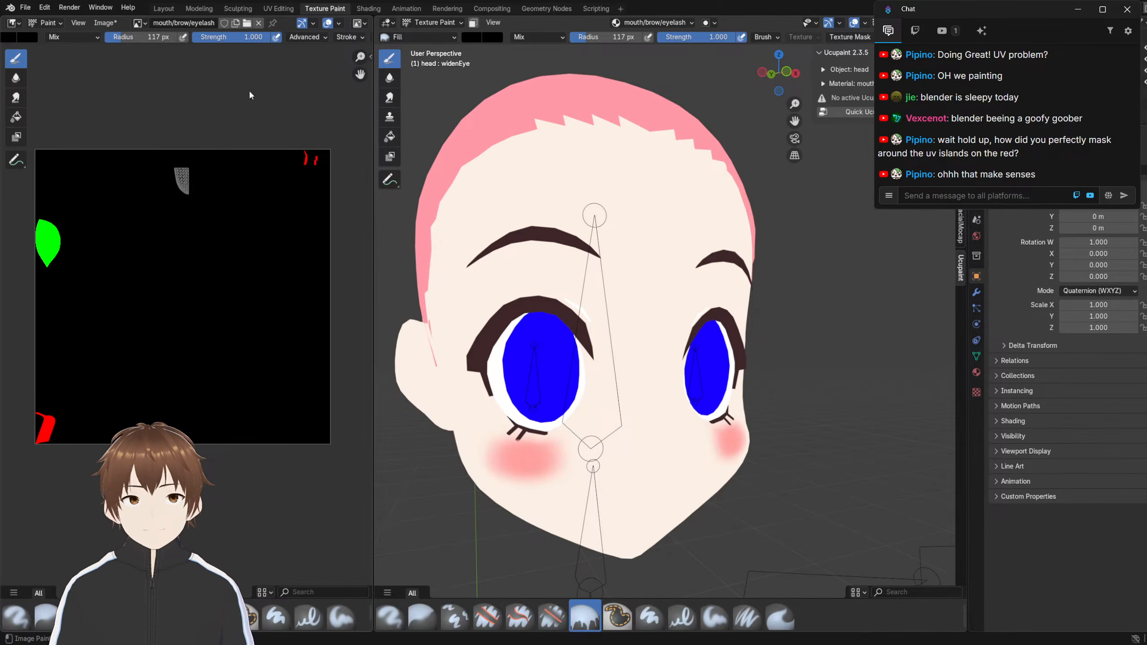
pyautogui.click(356, 24)
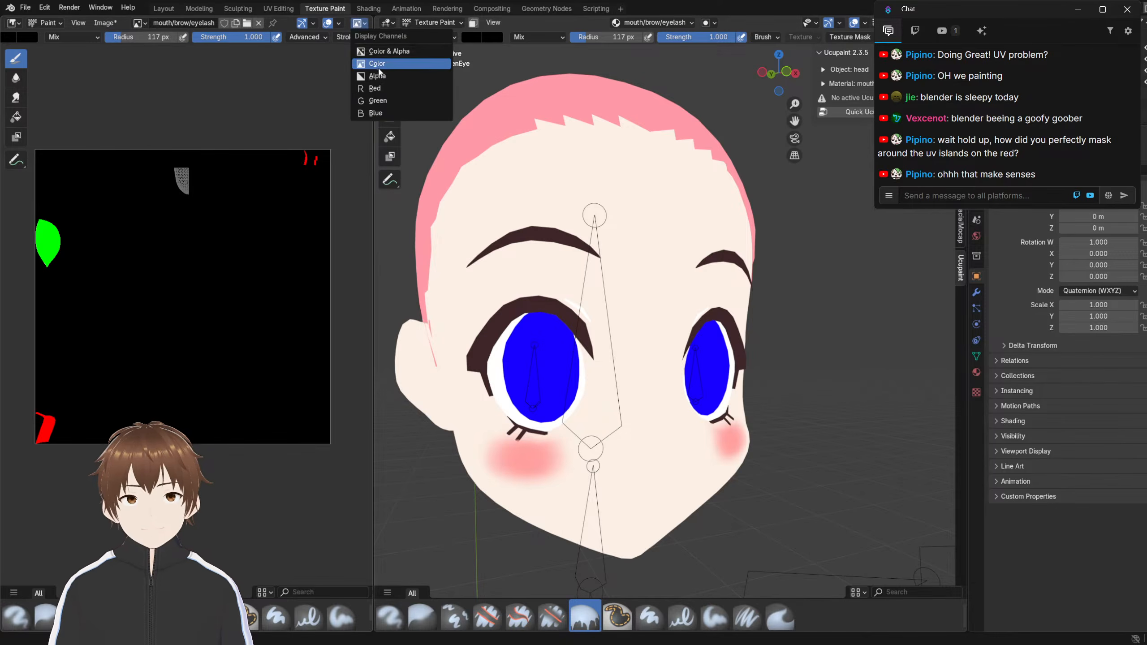
pyautogui.click(361, 84)
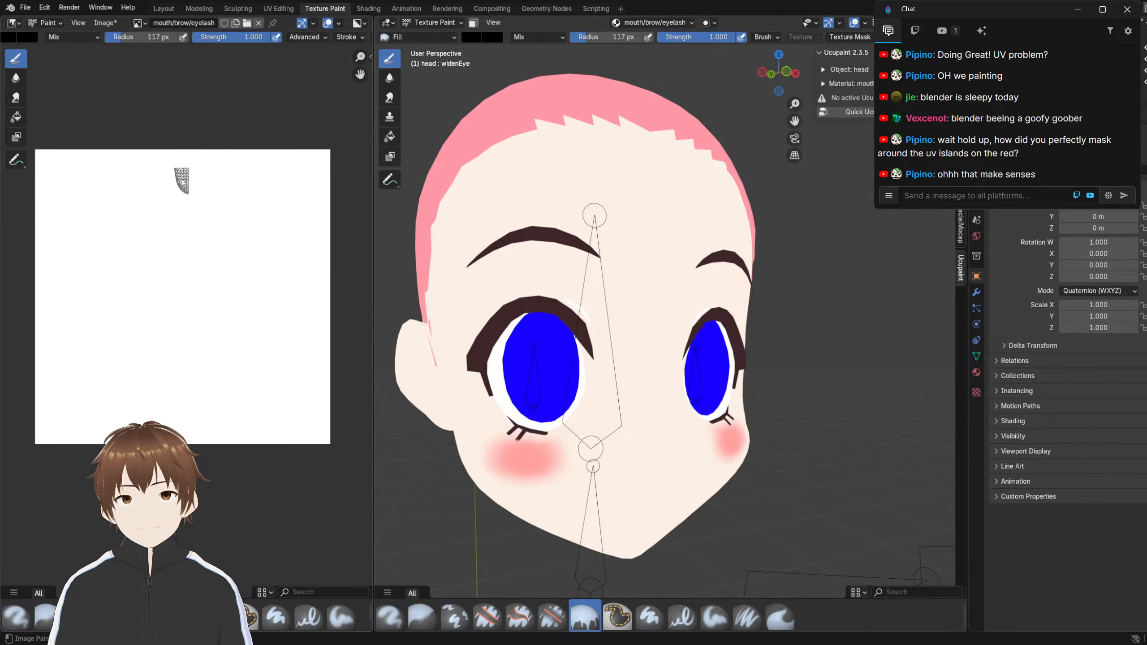
# Check the UV Editing workspace briefly, return to Texture Paint and enlarge the Airbrush radius to 500 px
pyautogui.click(278, 8)
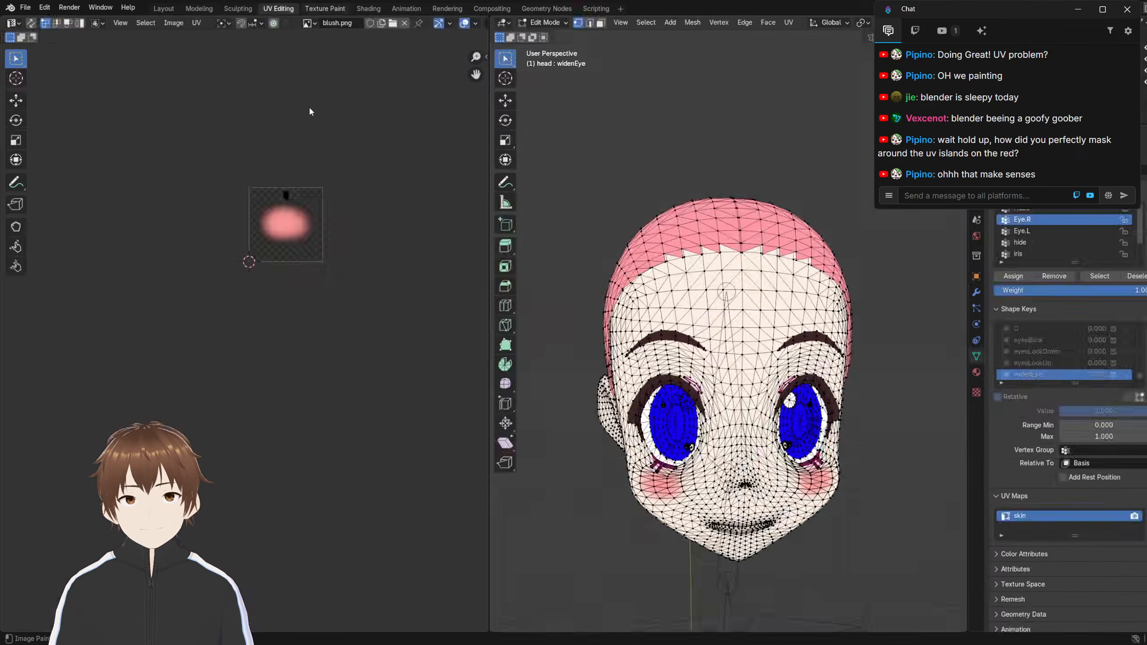
pyautogui.click(325, 8)
pyautogui.scroll(-1, 234, 207)
pyautogui.scroll(1, 219, 208)
pyautogui.moveTo(190, 208); pyautogui.dragTo(239, 198, button='middle')
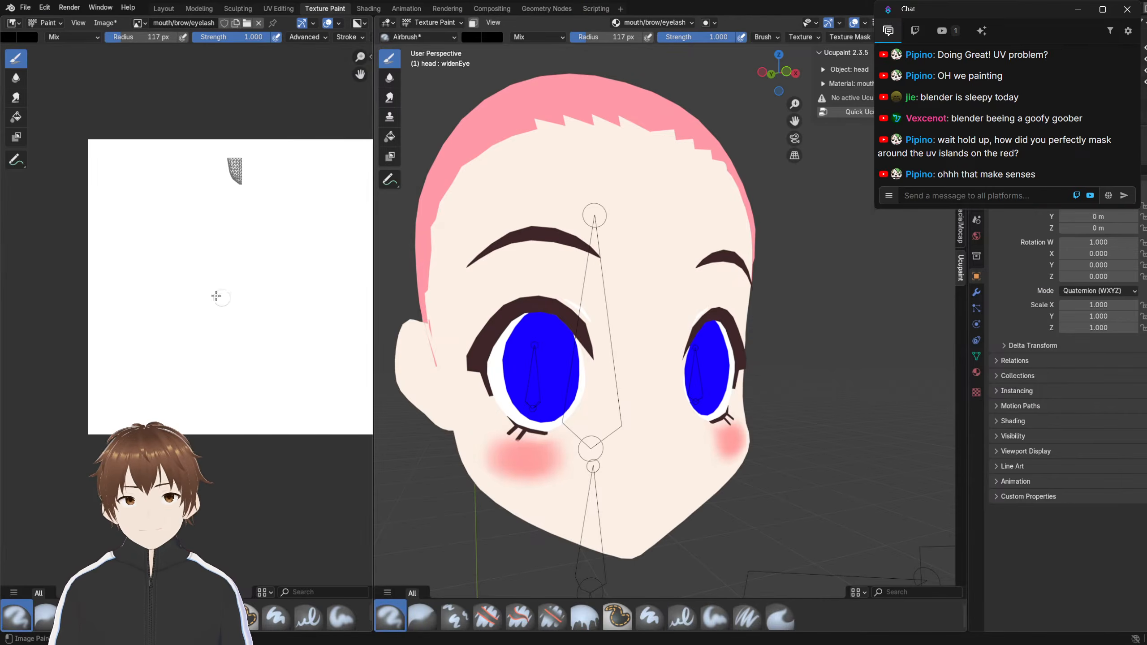
pyautogui.press('f')
pyautogui.click(203, 260)
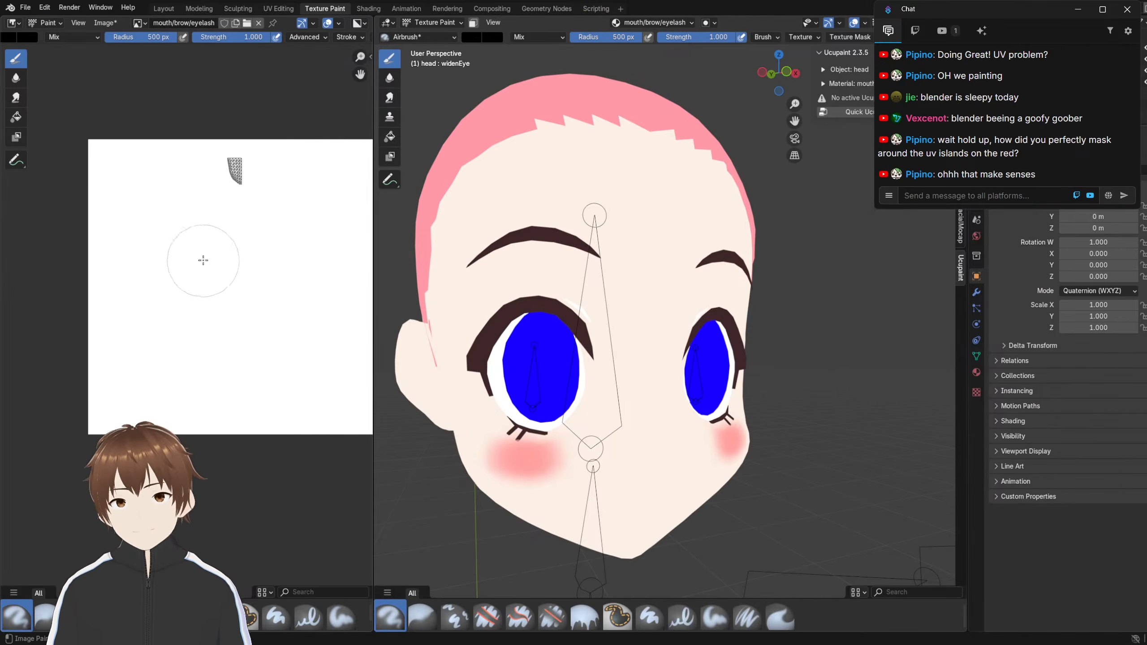
# Switch to the Erase Hard brush and erase the alpha across the entire mask image, enlarging the brush radius to 500 px
pyautogui.moveTo(192, 215)
pyautogui.mouseDown(button='middle')
pyautogui.moveTo(153, 186)
pyautogui.moveTo(181, 216)
pyautogui.mouseUp(button='middle')
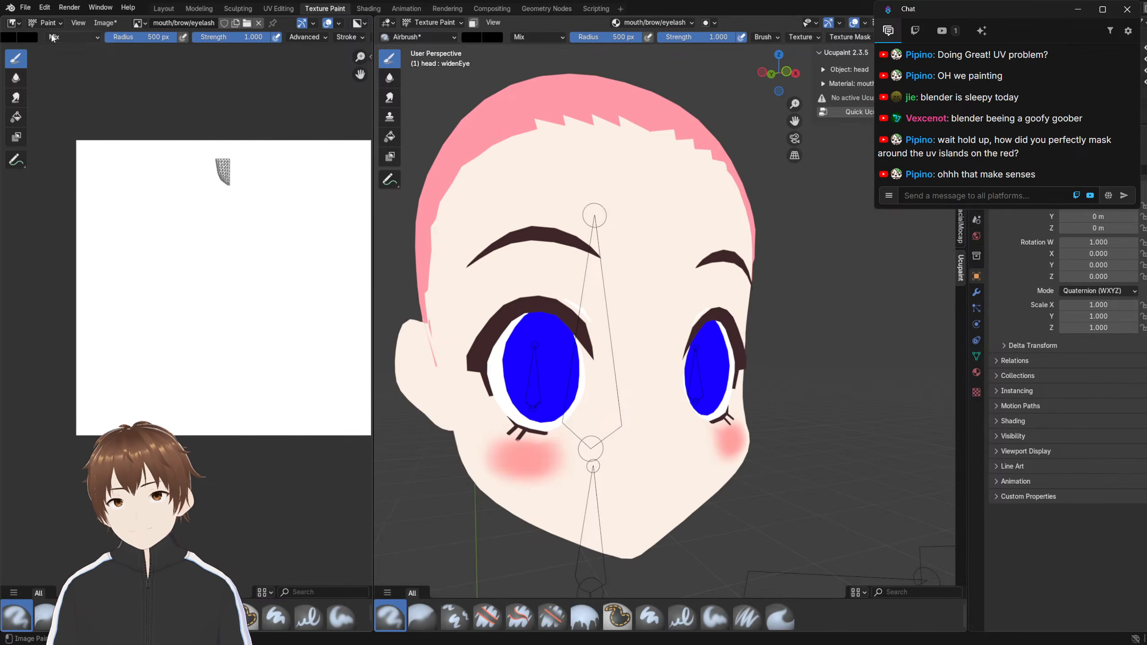
pyautogui.click(44, 22)
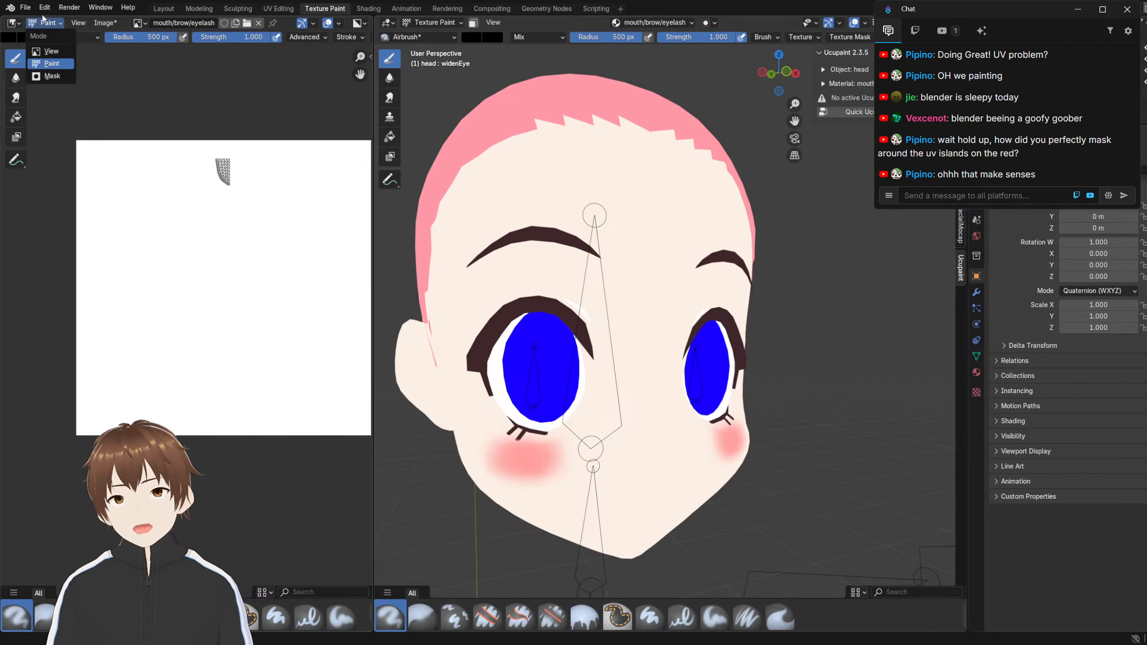
pyautogui.click(405, 40)
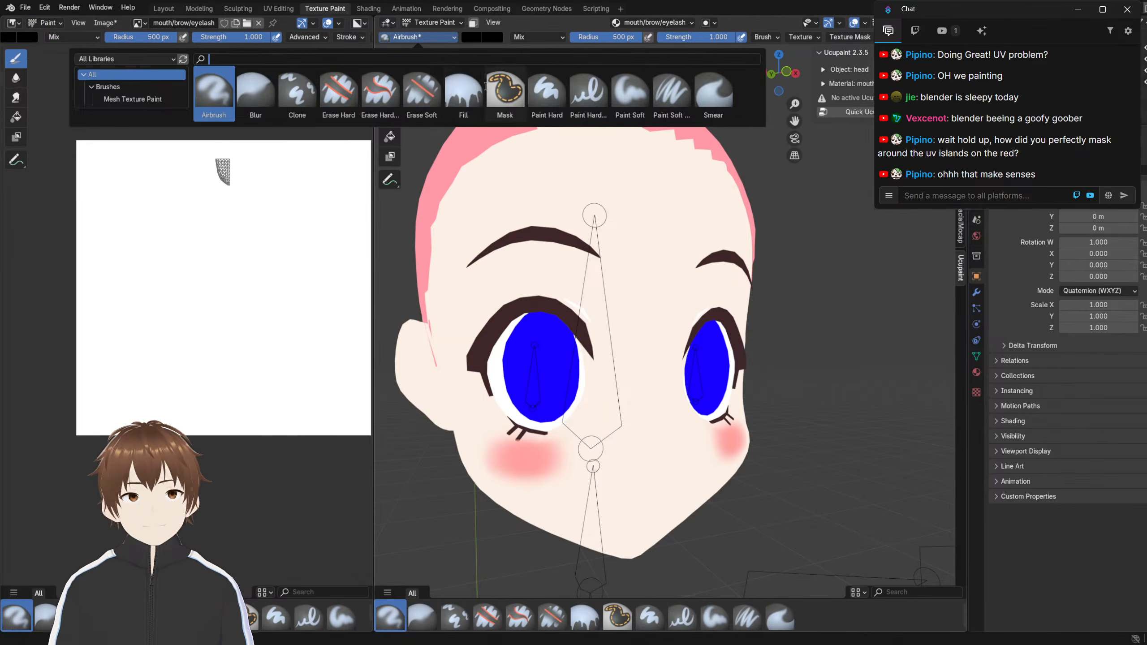
pyautogui.click(346, 90)
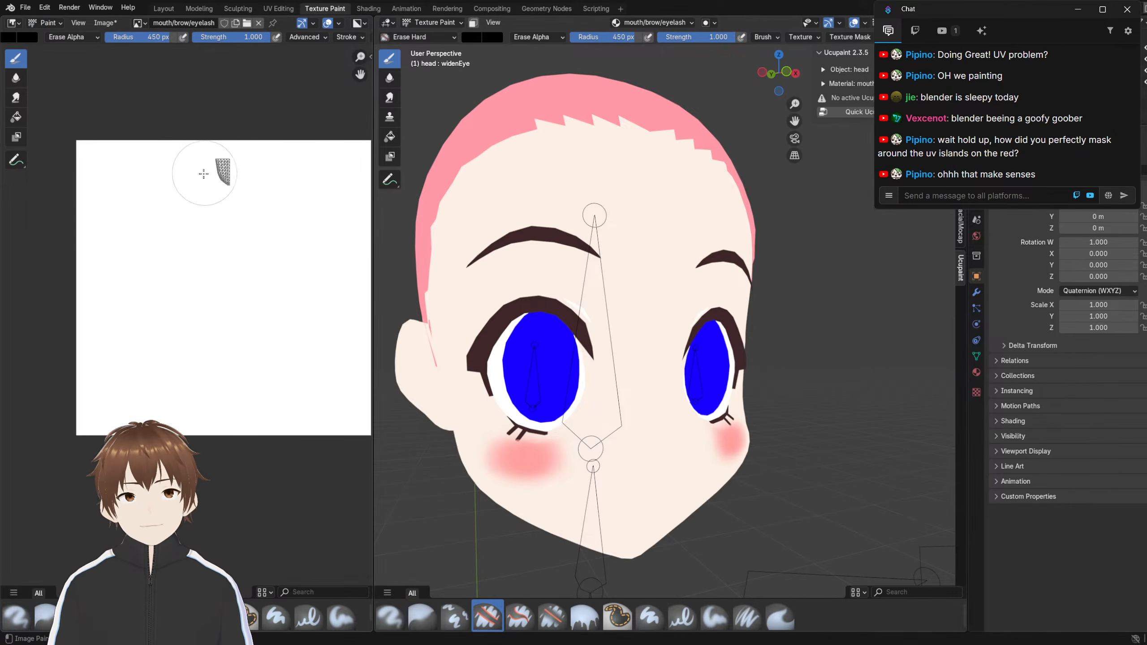
pyautogui.moveTo(198, 206)
pyautogui.mouseDown()
pyautogui.moveTo(122, 161)
pyautogui.moveTo(79, 205)
pyautogui.moveTo(111, 211)
pyautogui.moveTo(165, 185)
pyautogui.moveTo(162, 149)
pyautogui.moveTo(245, 201)
pyautogui.mouseUp()
pyautogui.moveTo(150, 143); pyautogui.dragTo(136, 138, button='middle')
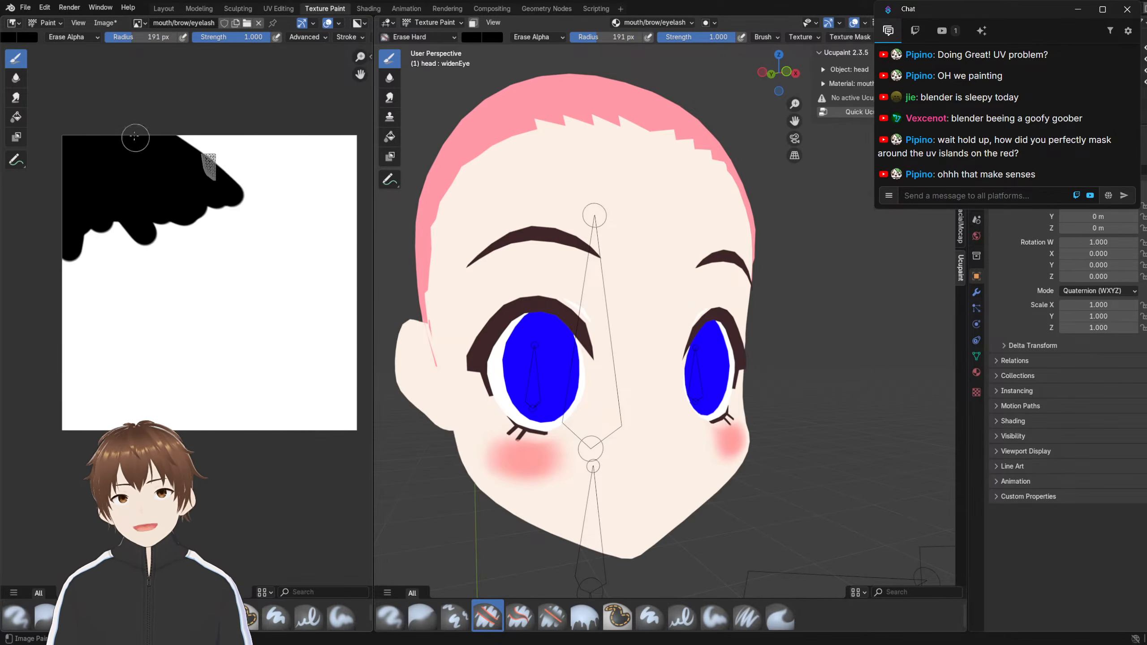
pyautogui.moveTo(135, 139); pyautogui.dragTo(279, 161)
pyautogui.moveTo(347, 175)
pyautogui.mouseDown()
pyautogui.moveTo(354, 135)
pyautogui.moveTo(343, 316)
pyautogui.moveTo(316, 236)
pyautogui.moveTo(274, 346)
pyautogui.moveTo(182, 338)
pyautogui.moveTo(138, 299)
pyautogui.moveTo(169, 230)
pyautogui.moveTo(158, 266)
pyautogui.moveTo(264, 195)
pyautogui.moveTo(223, 230)
pyautogui.moveTo(103, 410)
pyautogui.moveTo(91, 366)
pyautogui.moveTo(144, 184)
pyautogui.moveTo(87, 210)
pyautogui.moveTo(69, 359)
pyautogui.moveTo(57, 309)
pyautogui.moveTo(198, 380)
pyautogui.moveTo(122, 390)
pyautogui.moveTo(179, 346)
pyautogui.moveTo(223, 462)
pyautogui.moveTo(236, 346)
pyautogui.moveTo(302, 294)
pyautogui.moveTo(341, 348)
pyautogui.mouseUp()
pyautogui.press('f')
pyautogui.click(194, 265)
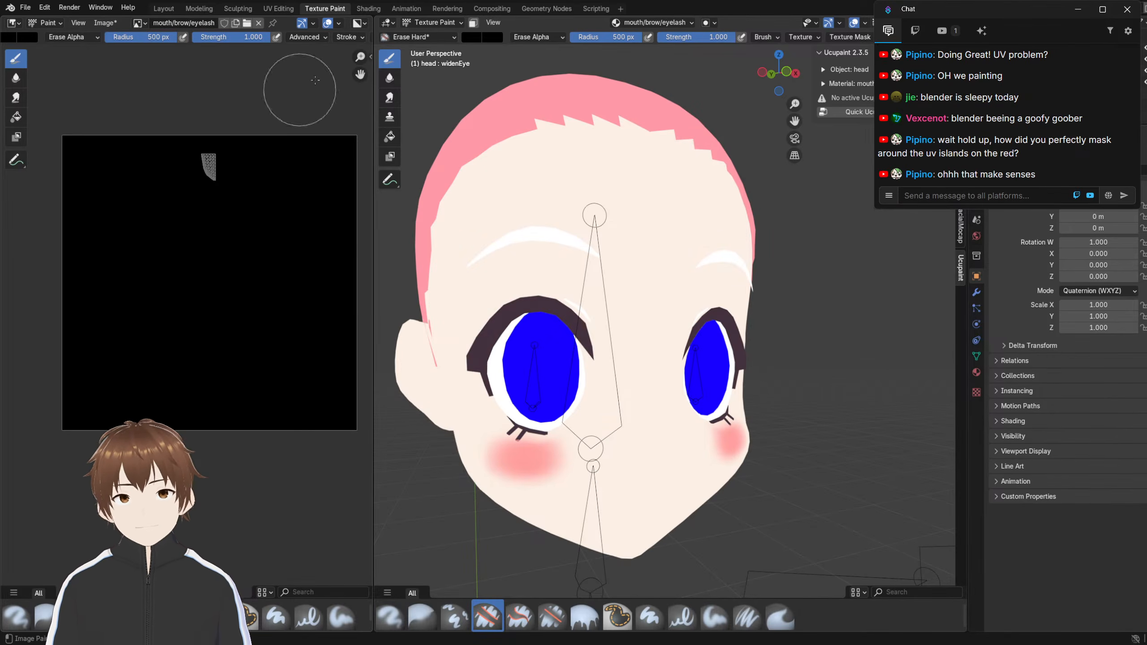
# Display the mask image with Color & Alpha and inspect the brows and eyelashes on the head
pyautogui.click(360, 22)
pyautogui.click(375, 52)
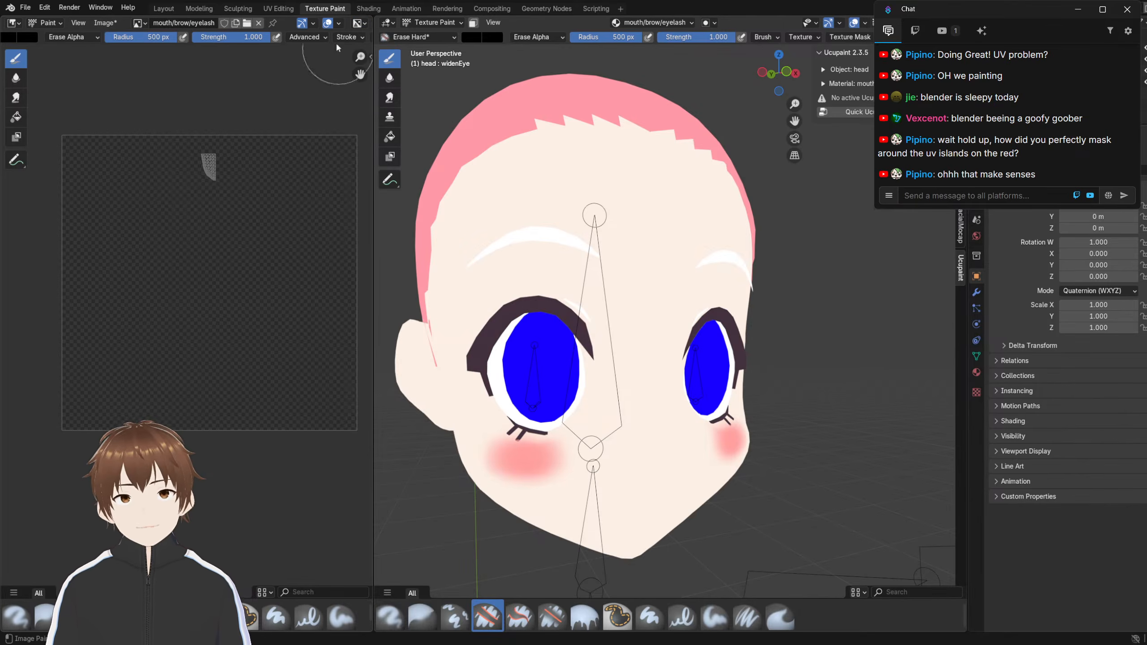
pyautogui.moveTo(445, 329); pyautogui.dragTo(551, 316, button='middle')
pyautogui.scroll(3, 571, 220)
pyautogui.scroll(-5, 547, 264)
pyautogui.scroll(1, 551, 316)
# Switch the head from Texture Paint to Object Mode
pyautogui.click(432, 22)
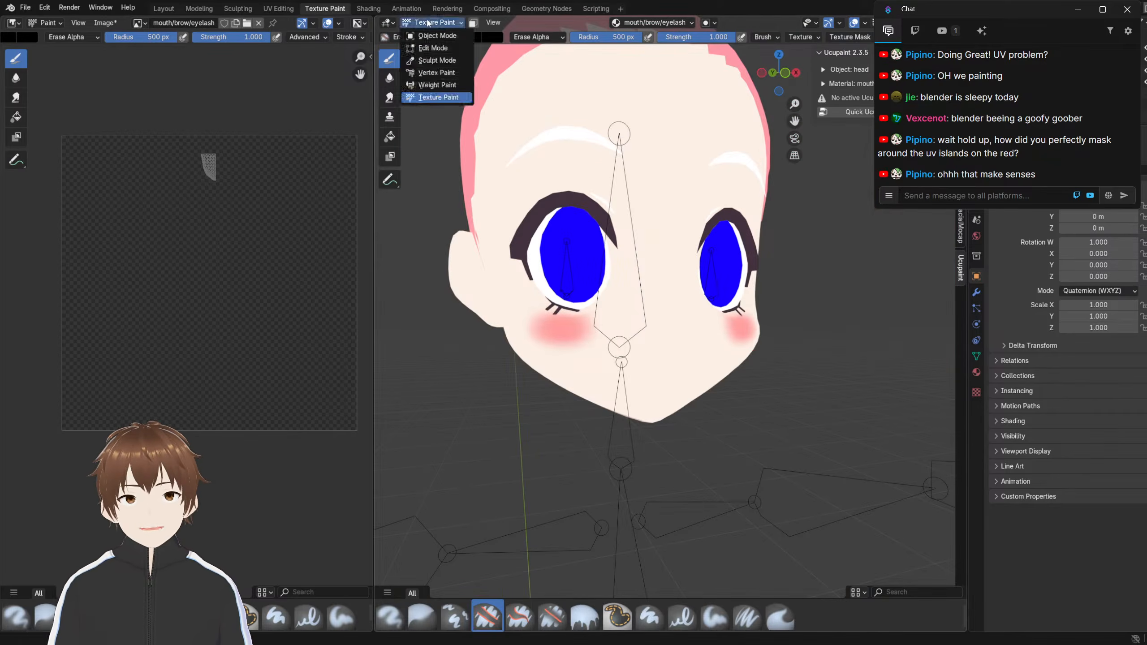
pyautogui.click(429, 35)
pyautogui.scroll(-3, 505, 337)
pyautogui.scroll(2, 505, 337)
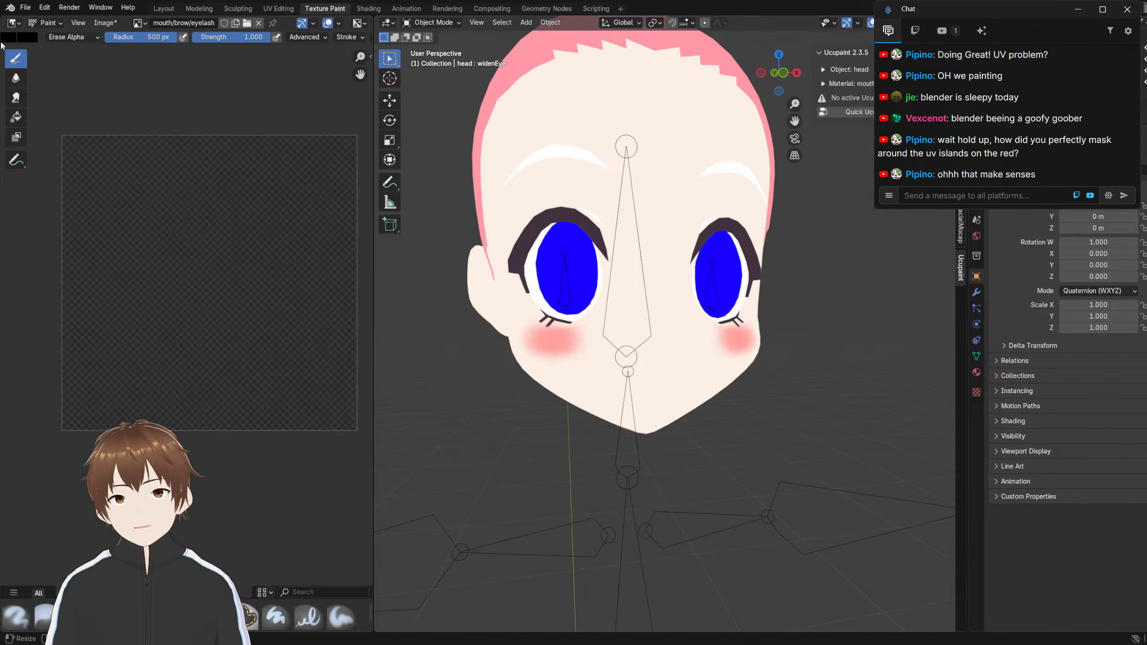
# Save the current Blender file
pyautogui.click(25, 7)
pyautogui.click(48, 81)
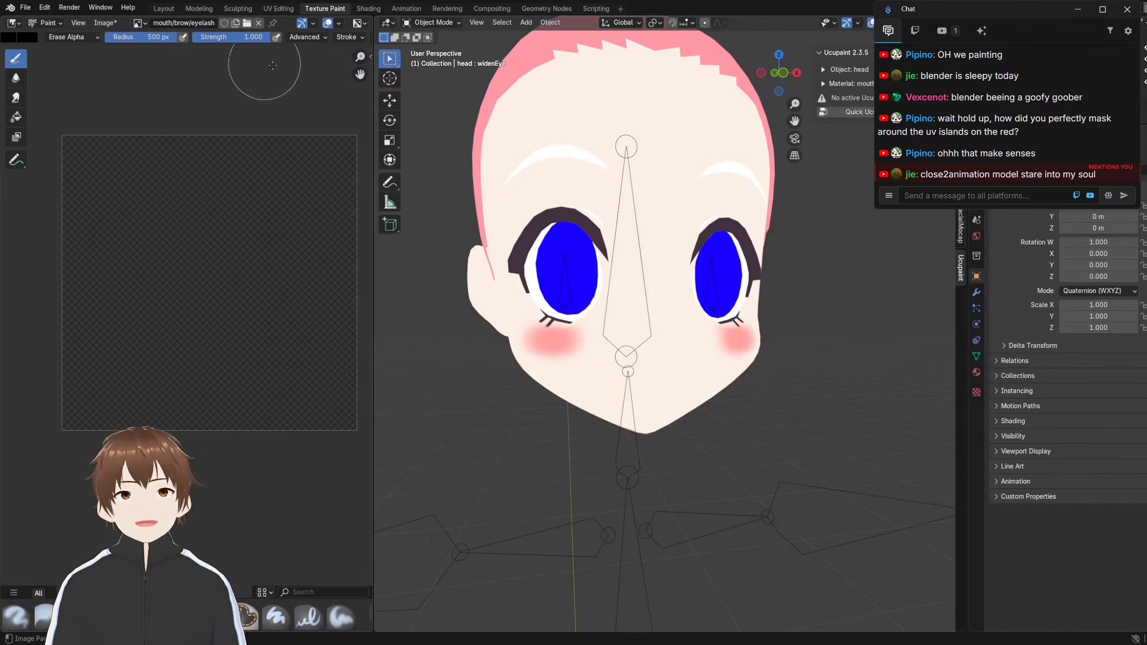
# Open the UV Editing workspace and select the head faces assigned to the mouth/brow/eyelid material
pyautogui.click(278, 8)
pyautogui.scroll(3, 684, 308)
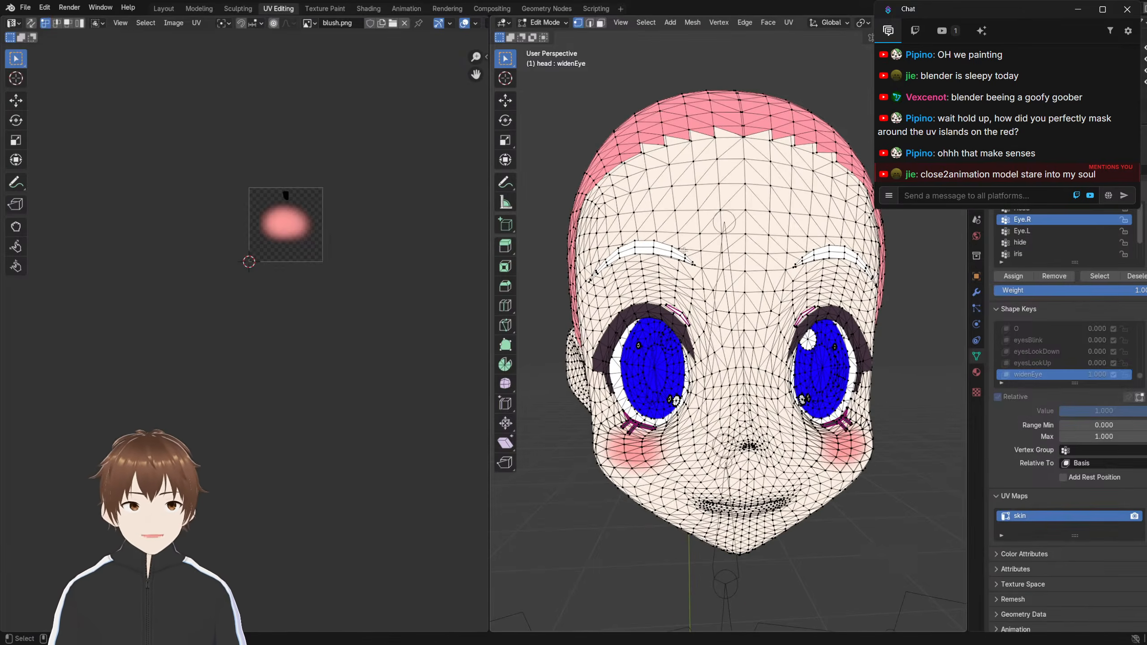
pyautogui.scroll(-3, 698, 297)
pyautogui.scroll(6, 697, 298)
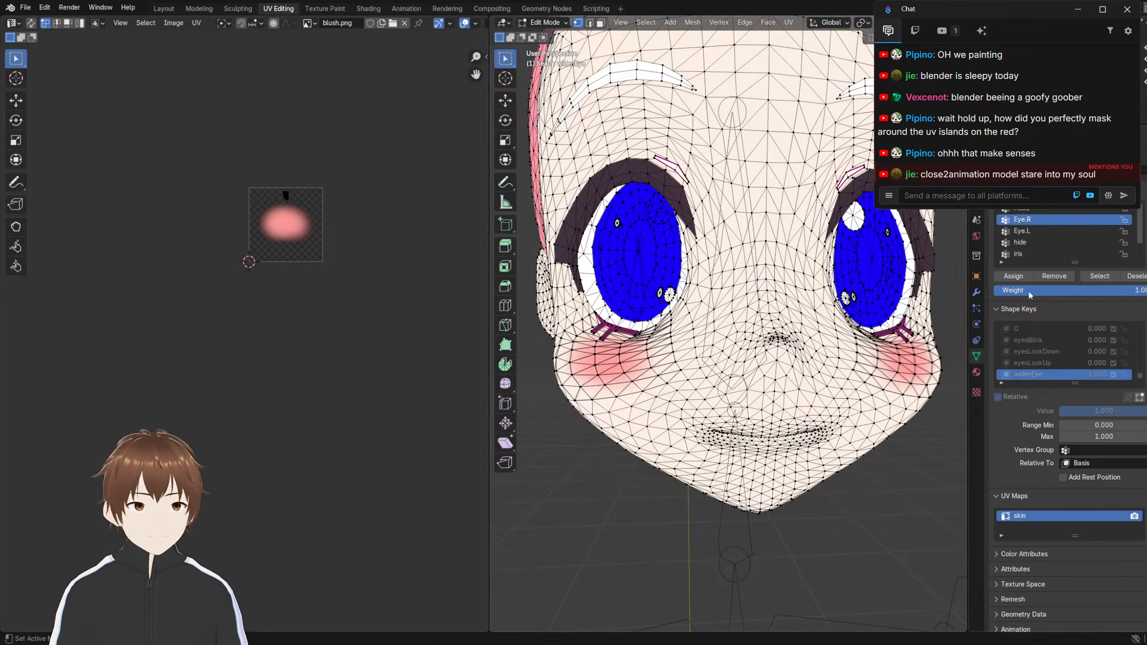
pyautogui.click(976, 372)
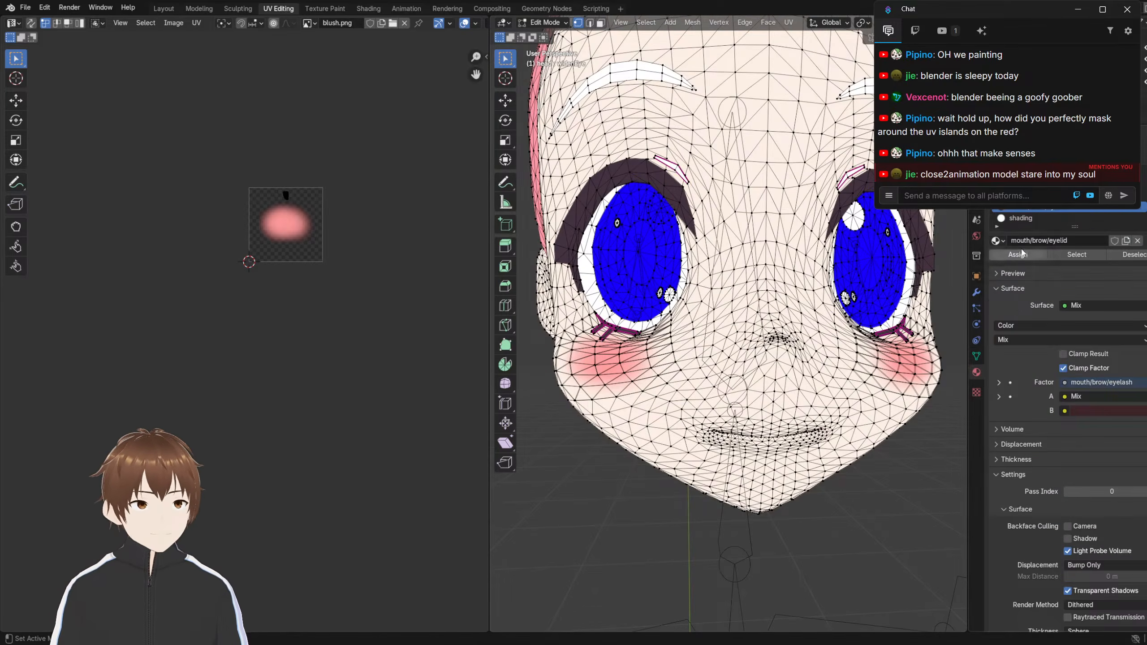
pyautogui.click(1068, 256)
pyautogui.scroll(-3, 645, 257)
pyautogui.moveTo(643, 256); pyautogui.dragTo(688, 258, button='middle')
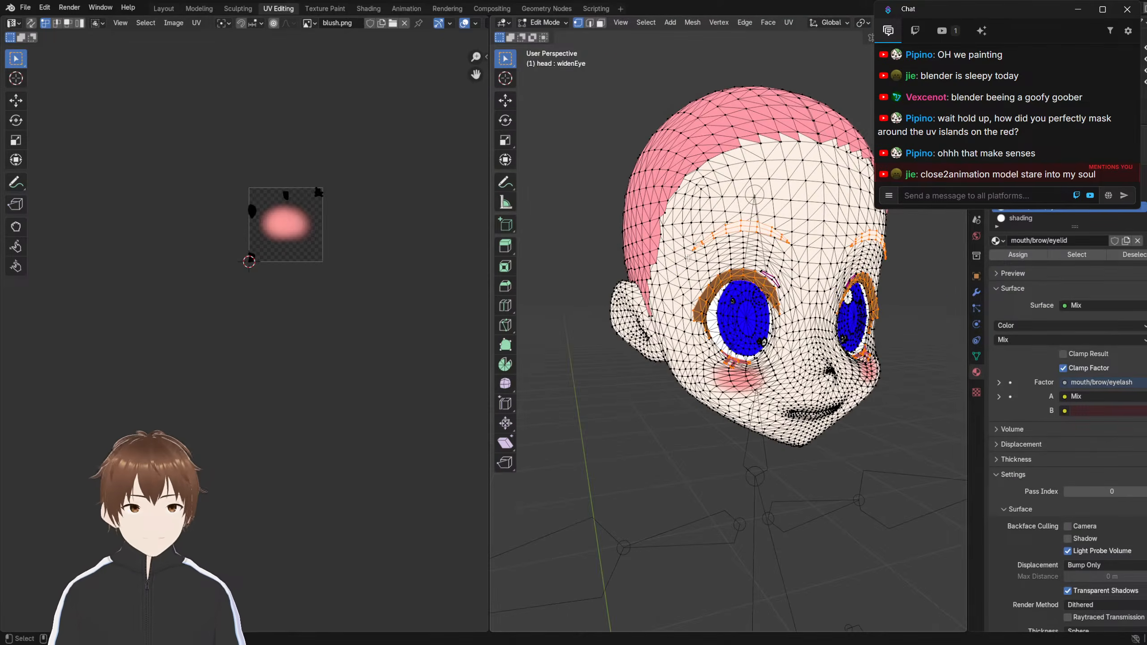
# Invert the selection to hide the rest of the head, and select all the remaining brow, eyelash and mouth geometry
pyautogui.hotkey('ctrl', 'i')
pyautogui.hotkey('ctrl', 'q')
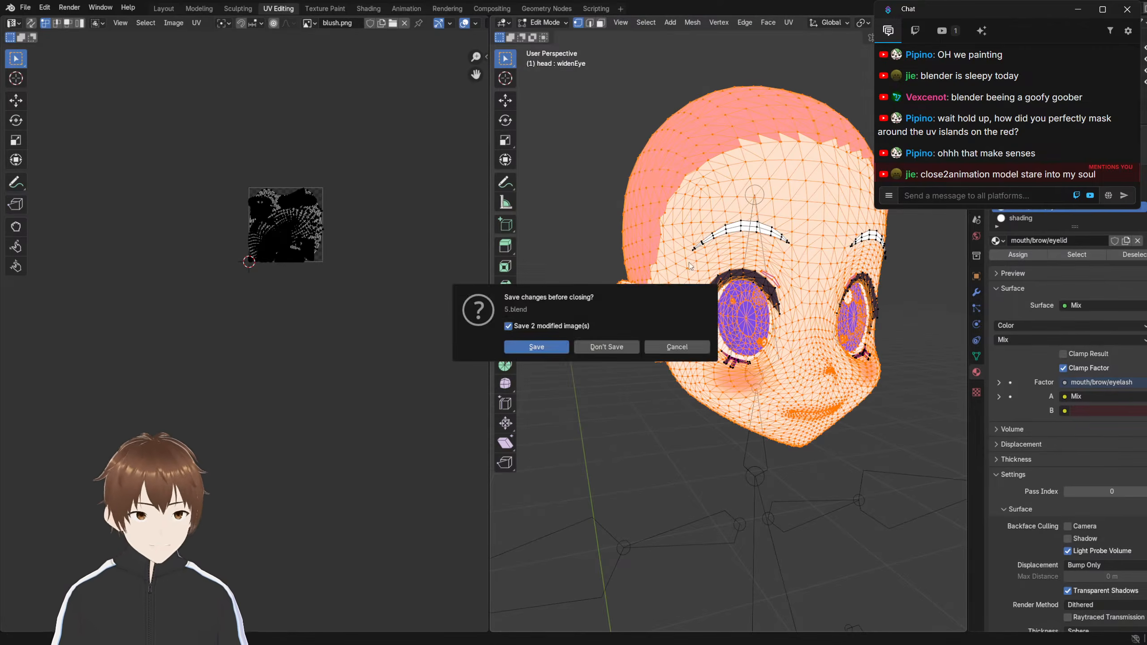
pyautogui.click(679, 346)
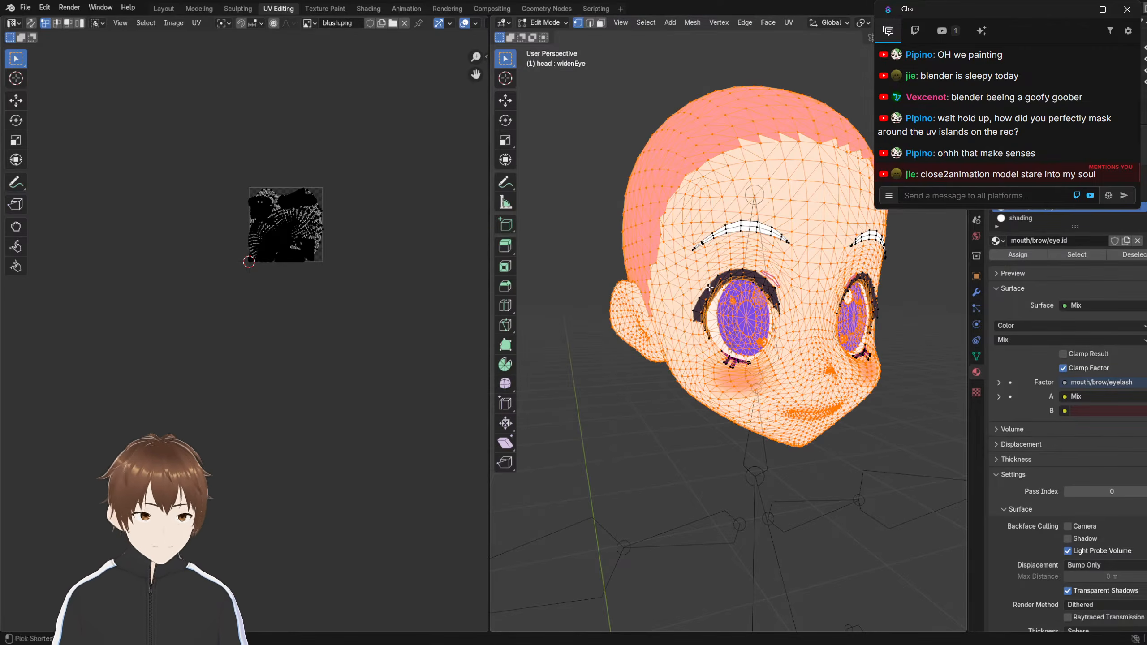
pyautogui.press('h')
pyautogui.moveTo(691, 315); pyautogui.dragTo(720, 278, button='middle')
pyautogui.scroll(3, 720, 278)
pyautogui.press('a')
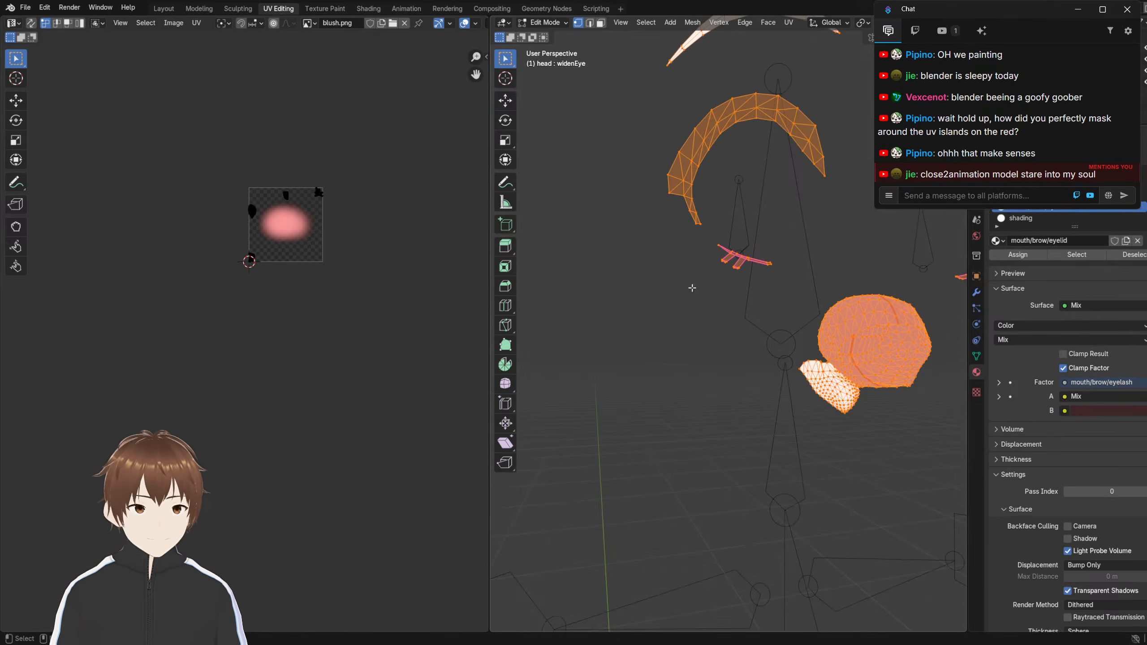
pyautogui.rightClick(257, 282)
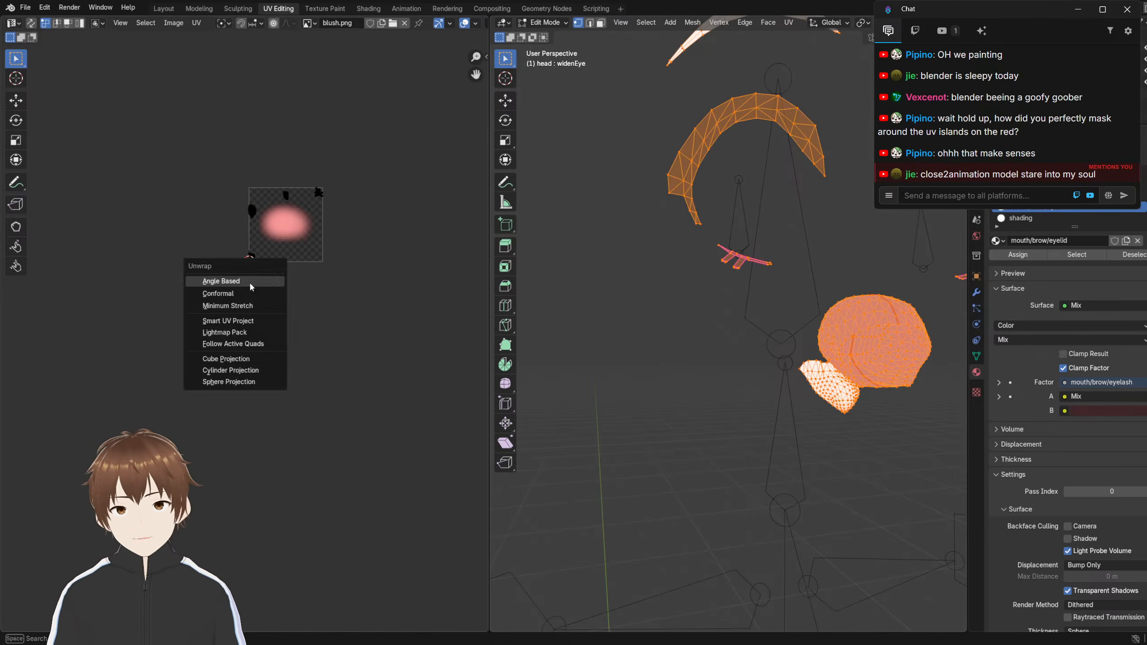
pyautogui.press('Escape')
pyautogui.scroll(3, 284, 242)
pyautogui.scroll(-3, 289, 235)
pyautogui.moveTo(300, 220); pyautogui.dragTo(280, 352, button='middle')
pyautogui.scroll(4, 298, 265)
pyautogui.scroll(3, 291, 317)
pyautogui.scroll(-3, 291, 317)
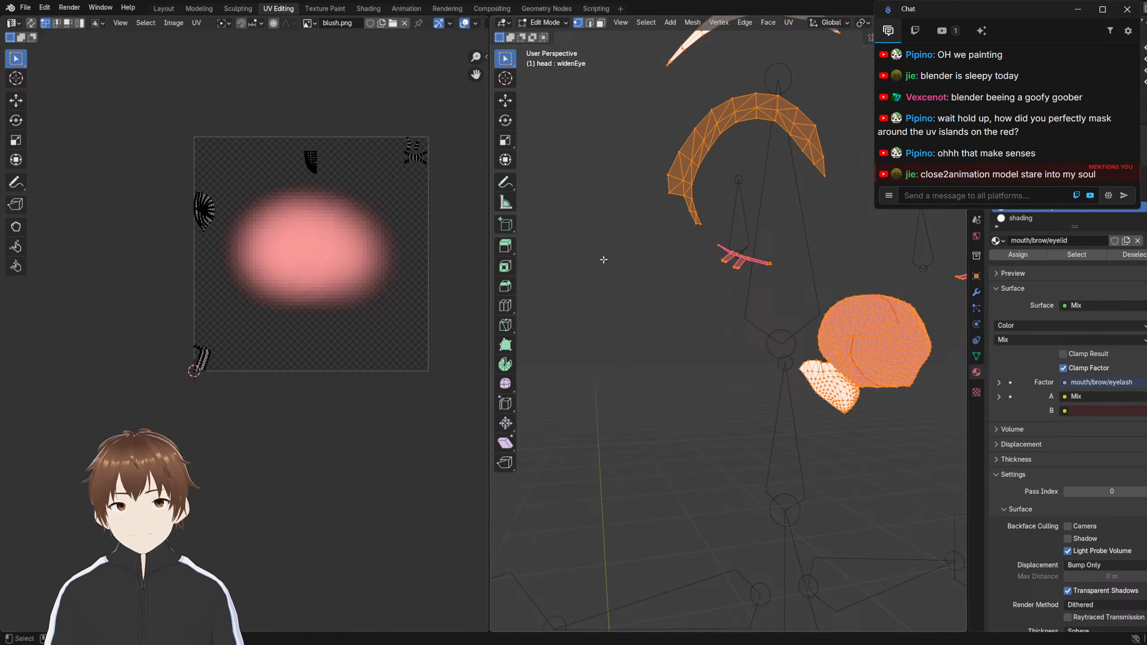
# Select all UVs of the isolated brows, eyelashes and mouth parts and unwrap them across the full UV square
pyautogui.scroll(-4, 720, 275)
pyautogui.moveTo(721, 275); pyautogui.dragTo(673, 282, button='middle')
pyautogui.press('a')
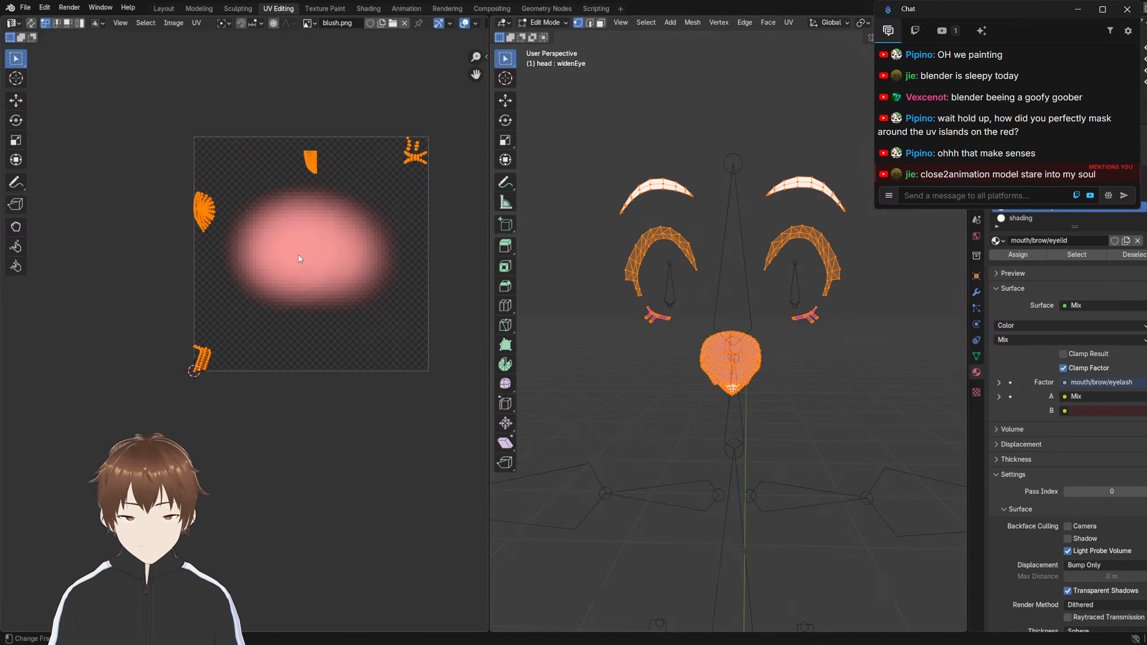
pyautogui.press('u')
pyautogui.click(294, 267)
pyautogui.scroll(3, 275, 246)
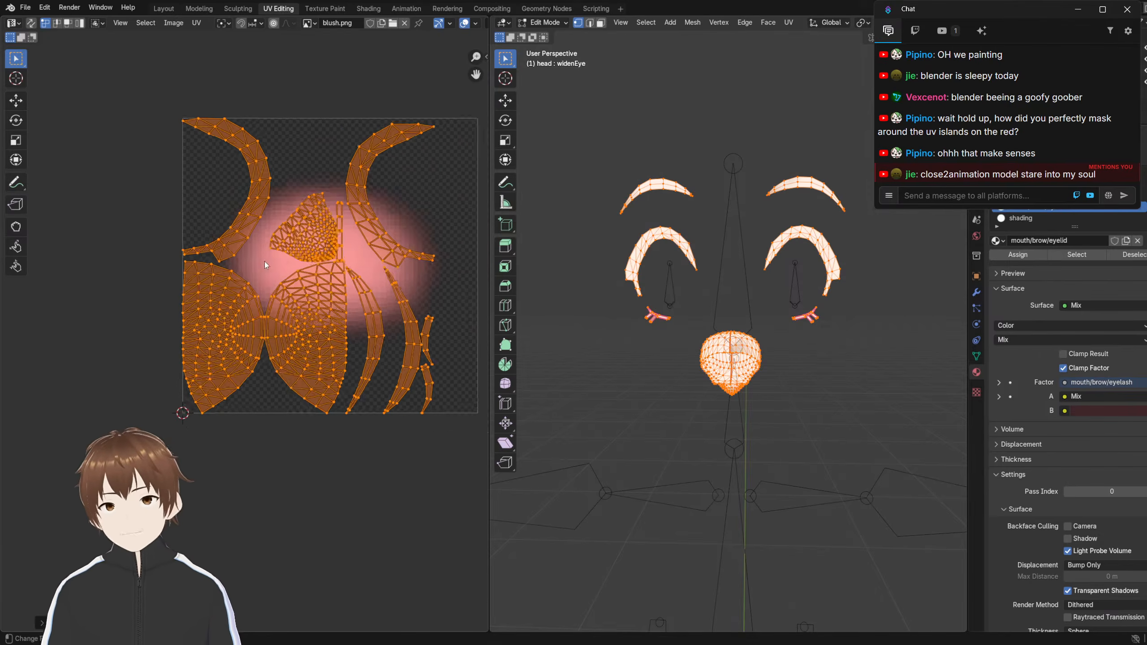
pyautogui.moveTo(274, 267); pyautogui.dragTo(260, 273, button='middle')
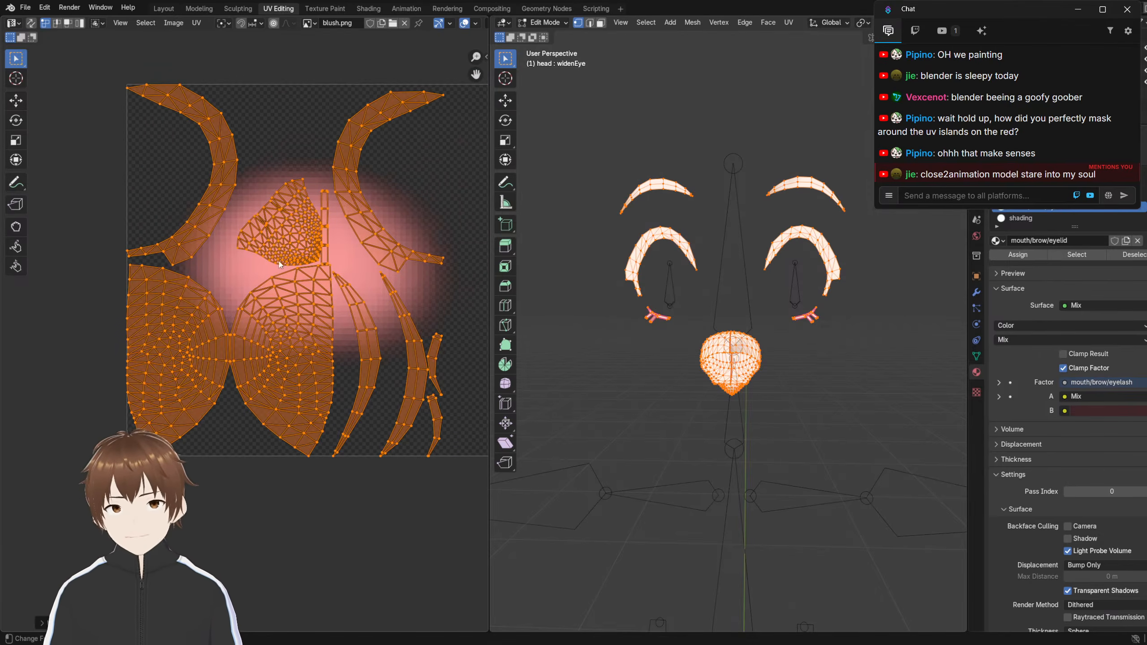
# Try to pack the unwrapped UV islands
pyautogui.click(162, 25)
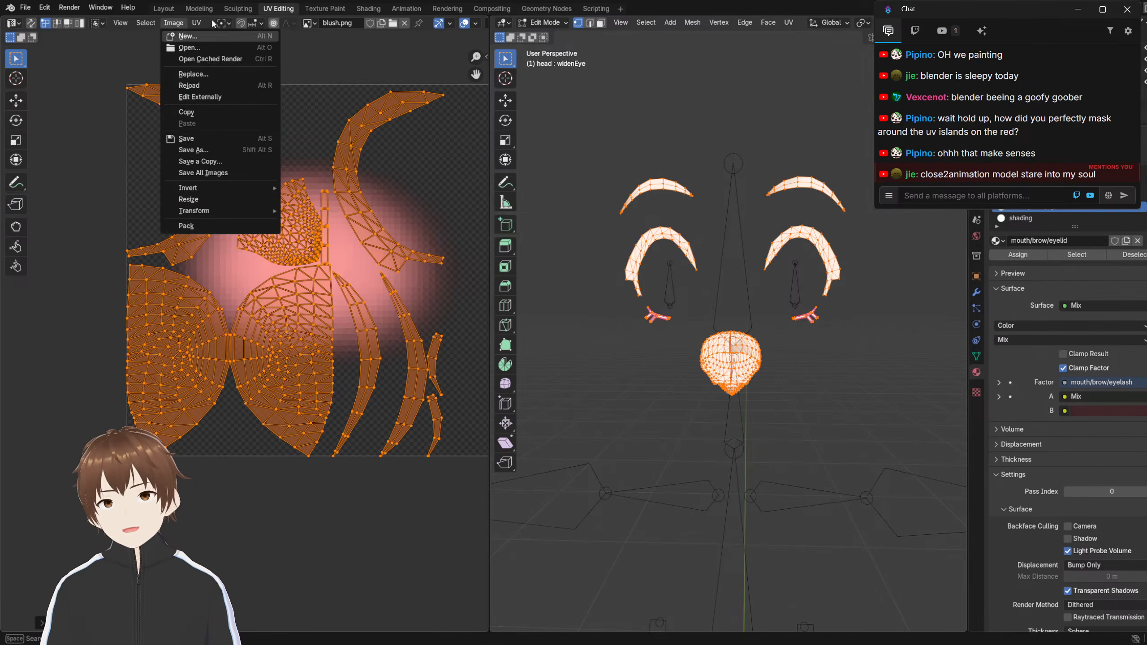
pyautogui.click(194, 23)
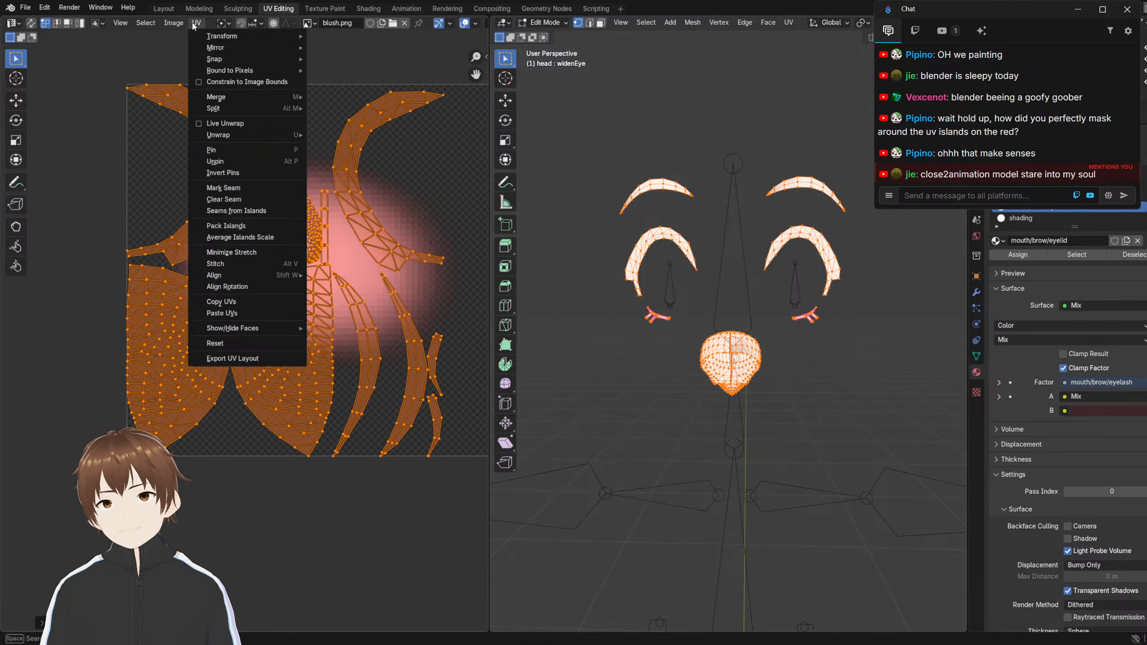
pyautogui.click(224, 230)
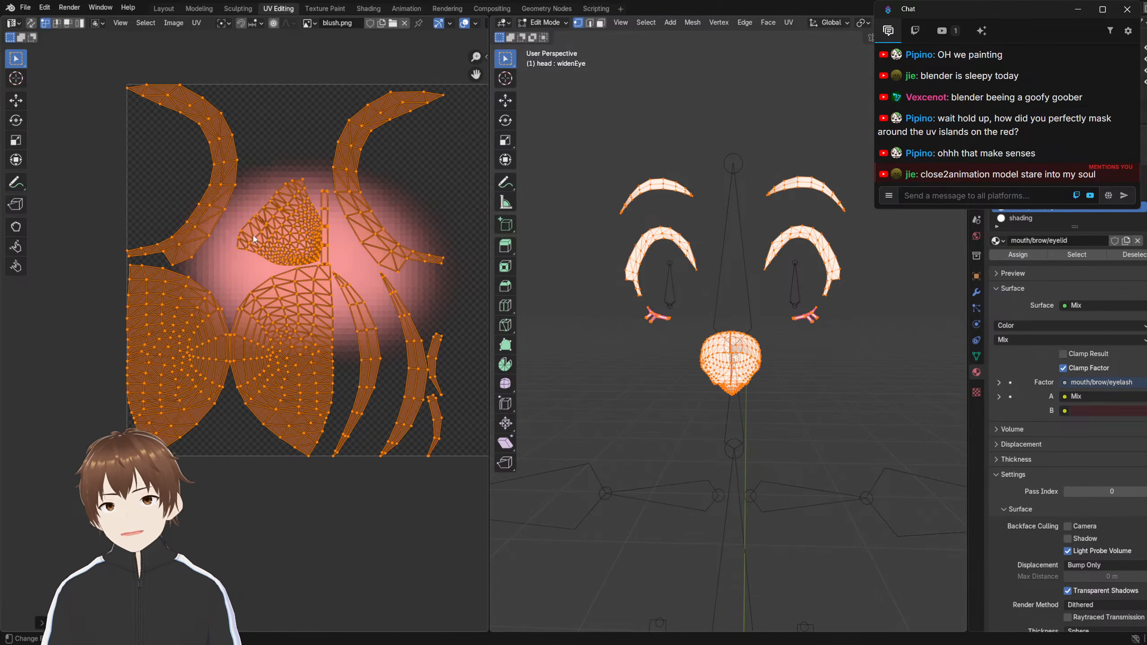
pyautogui.scroll(2, 217, 34)
# Examine the unwrapped brow, eyelash, mouth and tongue islands for overlaps, widening the UV editor for a better view
pyautogui.click(196, 23)
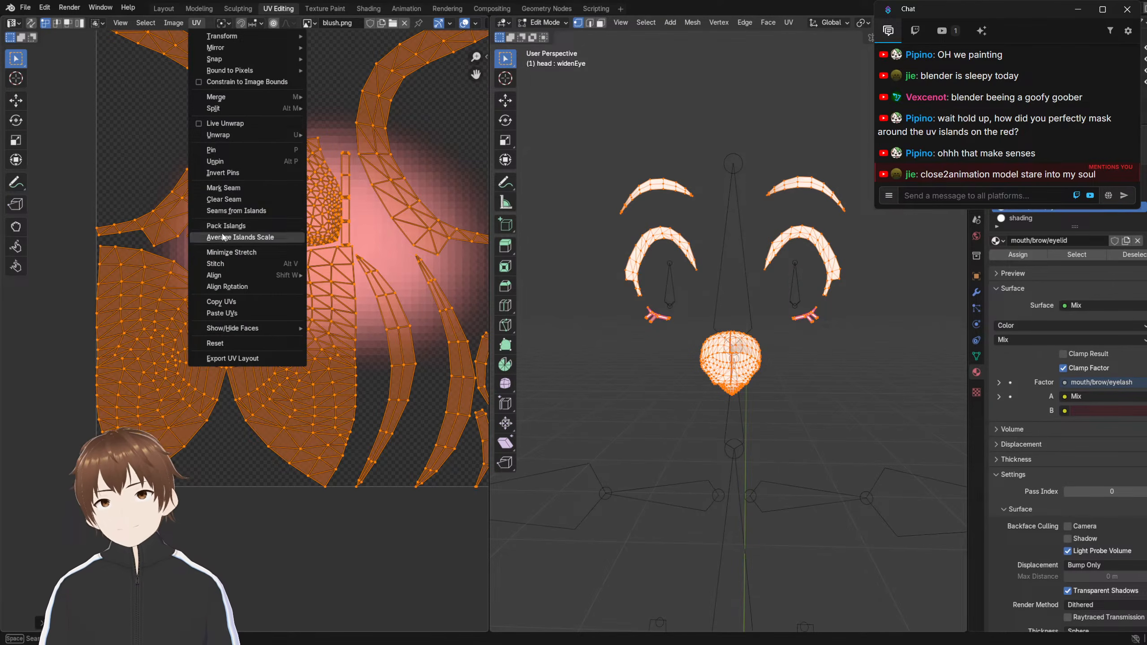
pyautogui.scroll(-2, 233, 215)
pyautogui.scroll(2, 236, 205)
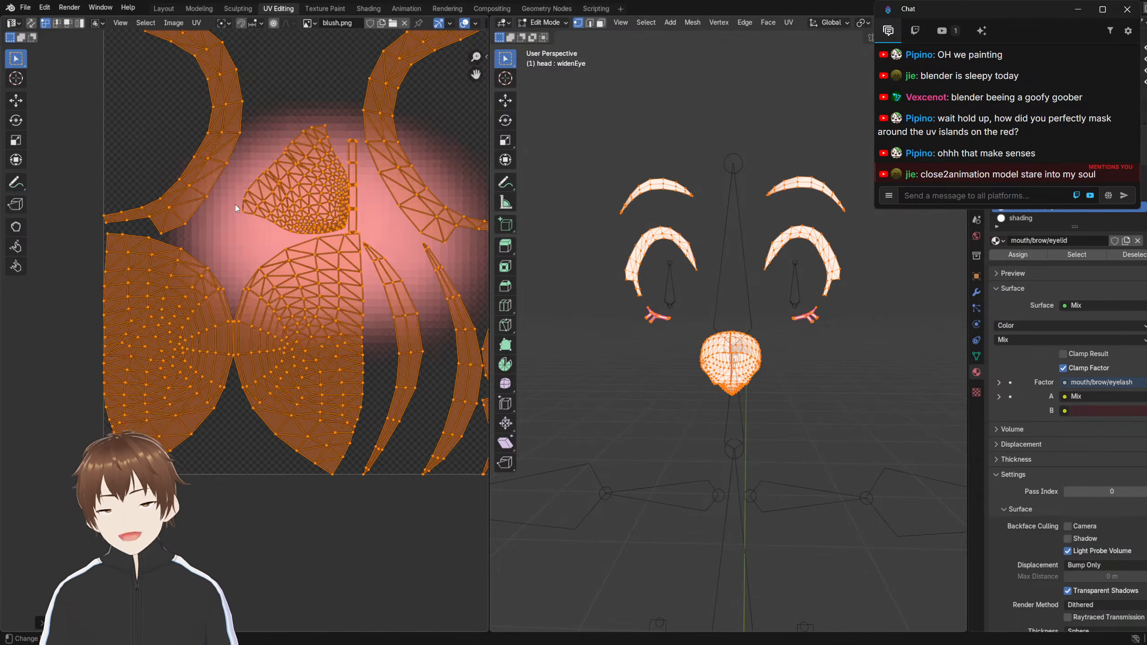
pyautogui.moveTo(241, 194)
pyautogui.mouseDown(button='middle')
pyautogui.moveTo(217, 202)
pyautogui.moveTo(234, 197)
pyautogui.mouseUp(button='middle')
pyautogui.scroll(-2, 237, 192)
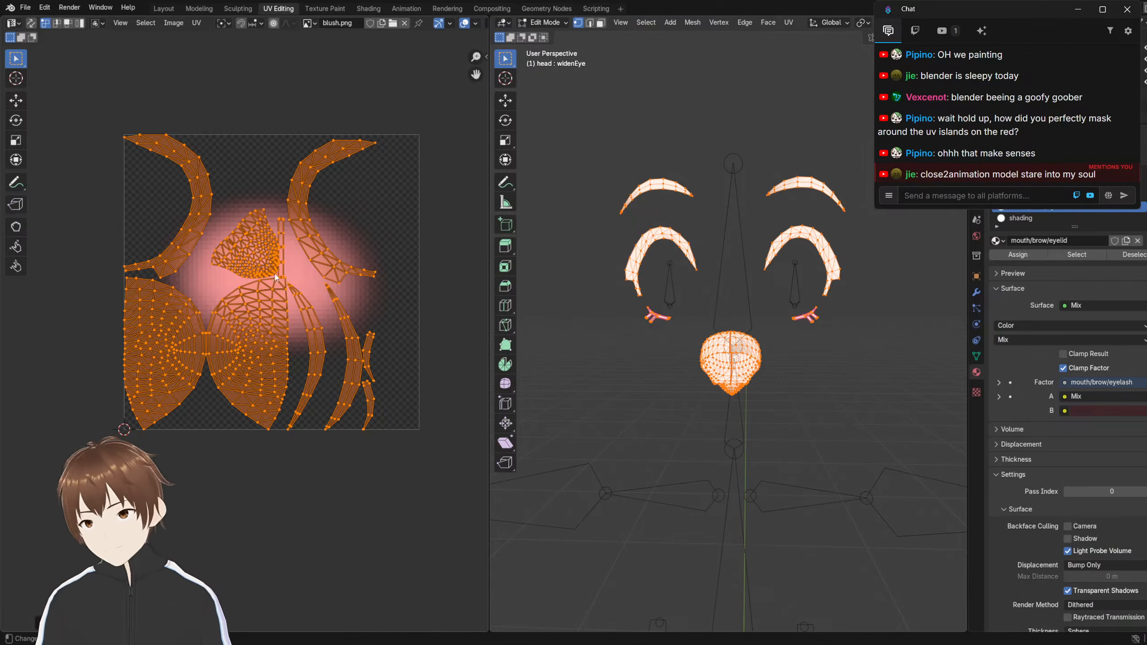
pyautogui.scroll(2, 250, 255)
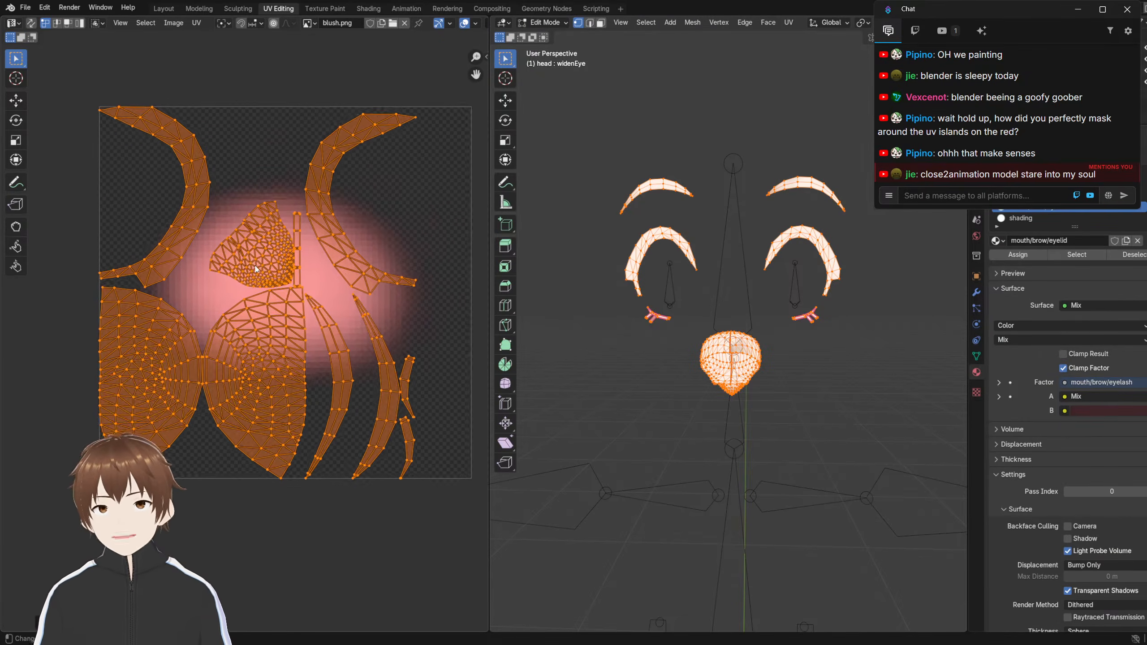
pyautogui.scroll(1, 255, 259)
pyautogui.scroll(-1, 257, 265)
pyautogui.scroll(1, 263, 265)
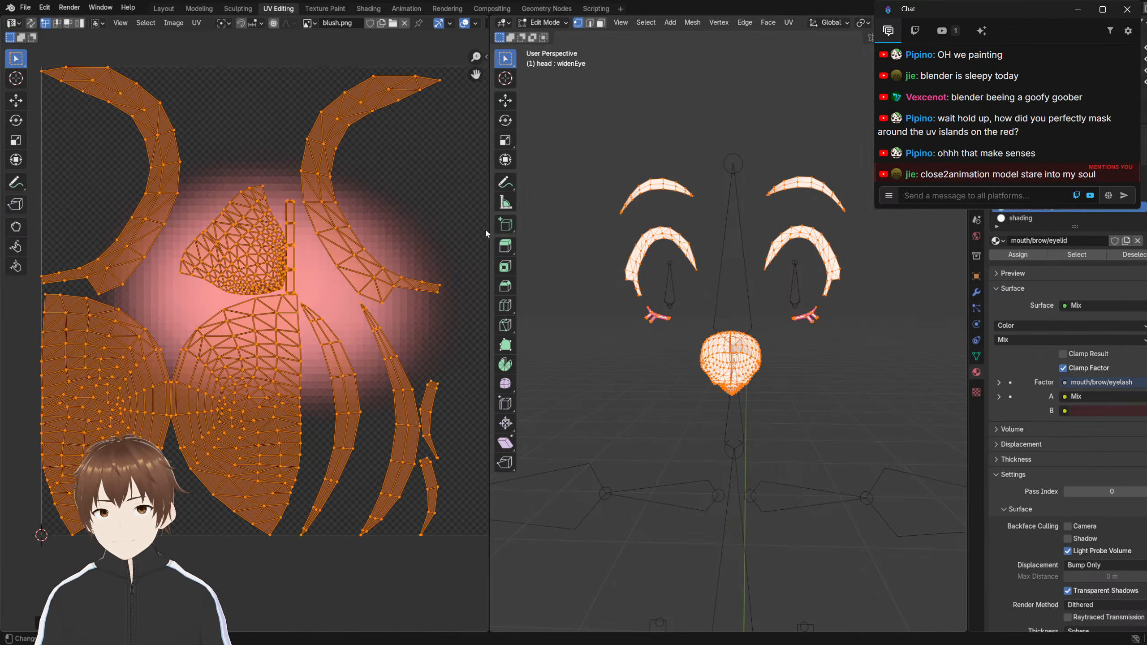
pyautogui.moveTo(488, 230); pyautogui.dragTo(537, 245)
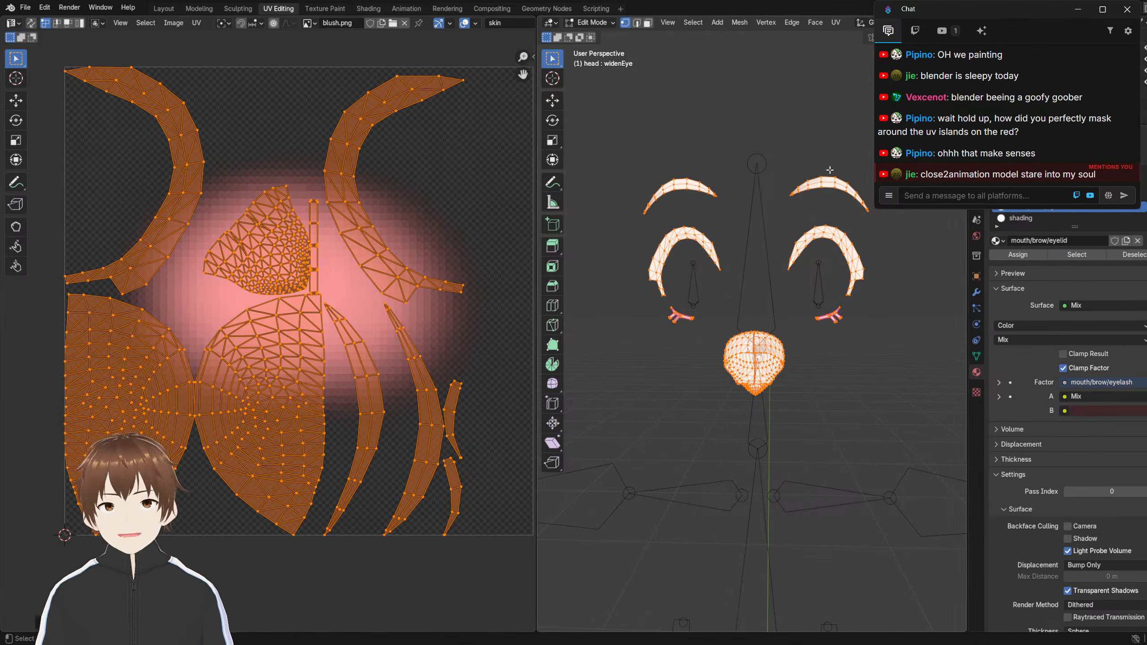
# Return to the Texture Paint workspace and set the brush colour to pure red (#FF0000)
pyautogui.click(329, 9)
pyautogui.moveTo(536, 240); pyautogui.dragTo(560, 240, button='middle')
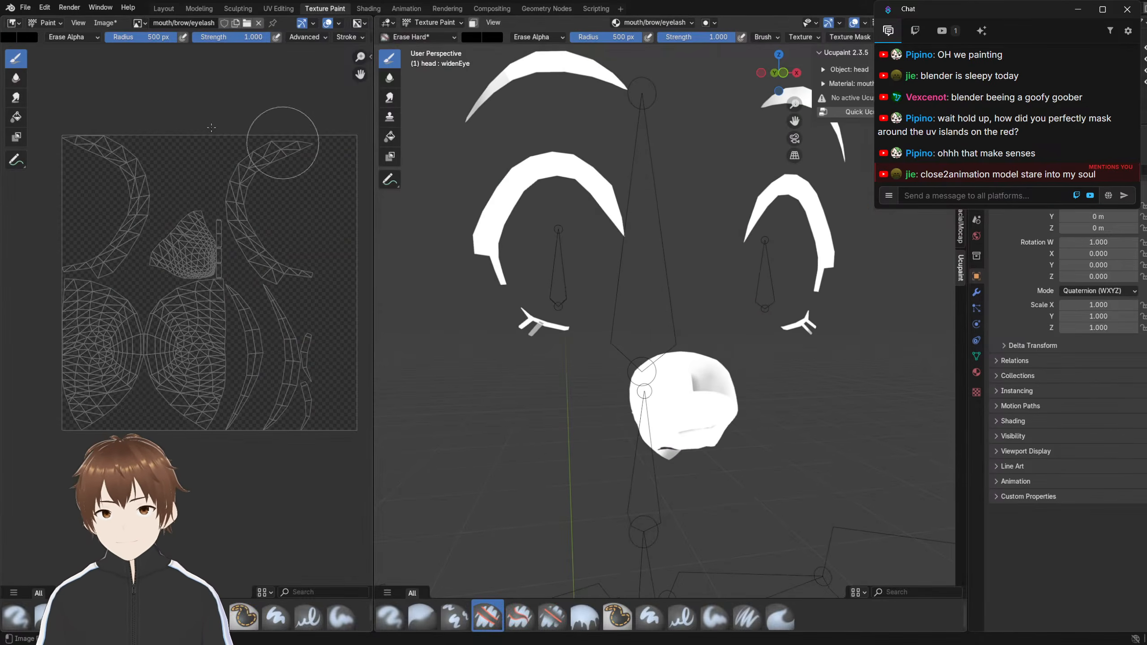
pyautogui.moveTo(542, 173); pyautogui.dragTo(570, 246, button='middle')
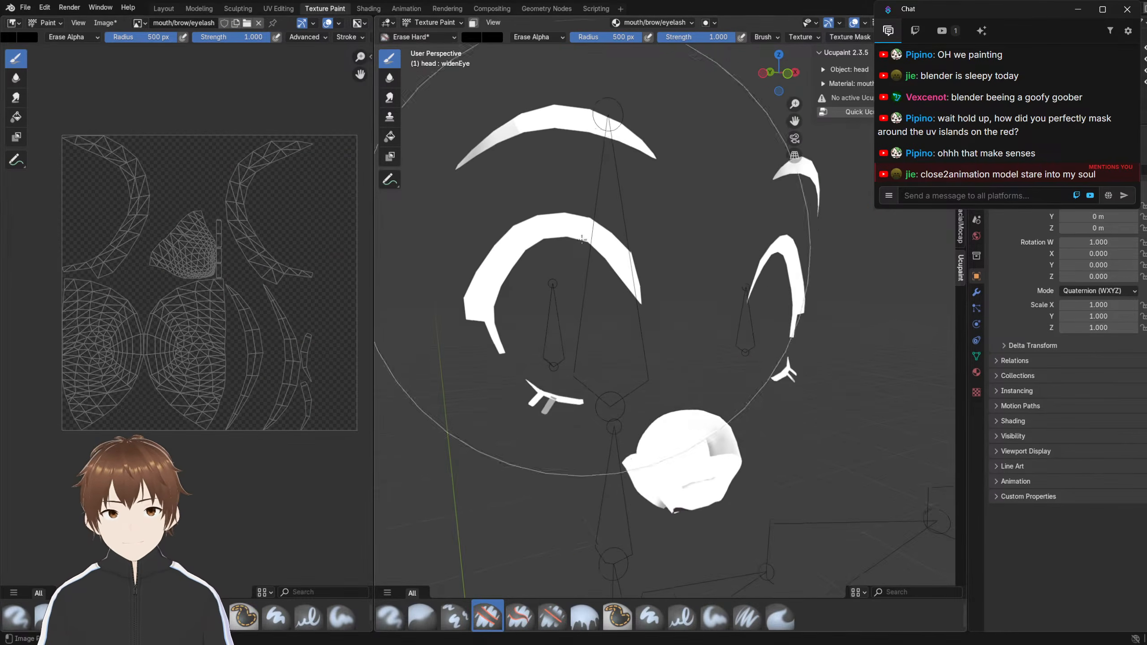
pyautogui.scroll(-2, 568, 242)
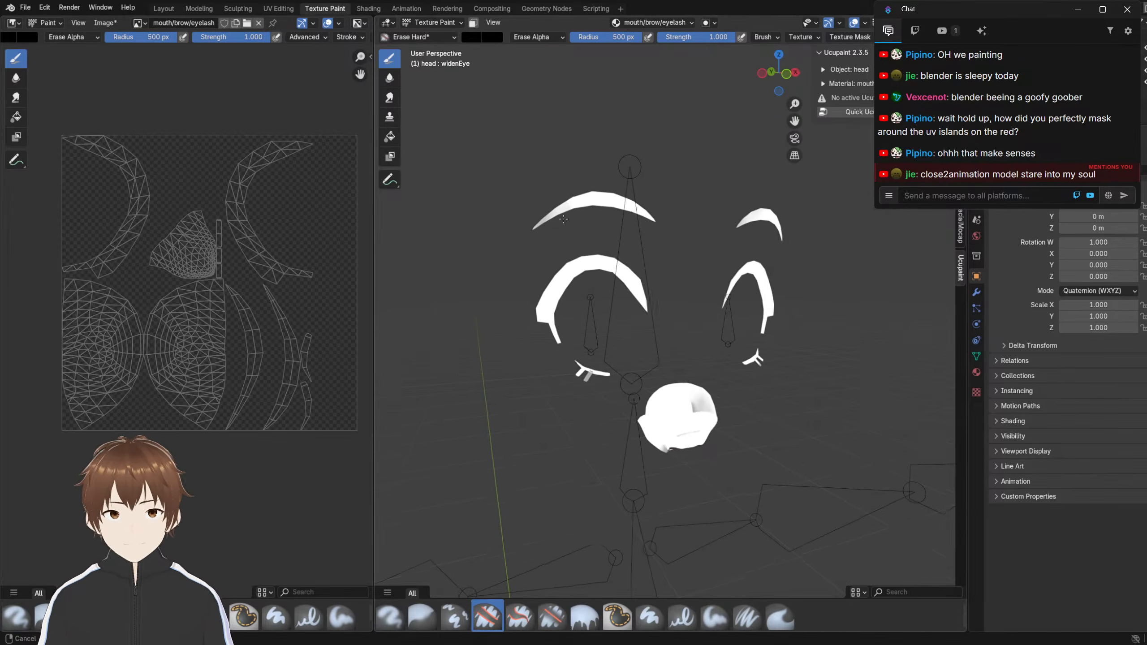
pyautogui.click(468, 38)
pyautogui.moveTo(491, 166); pyautogui.dragTo(666, 201)
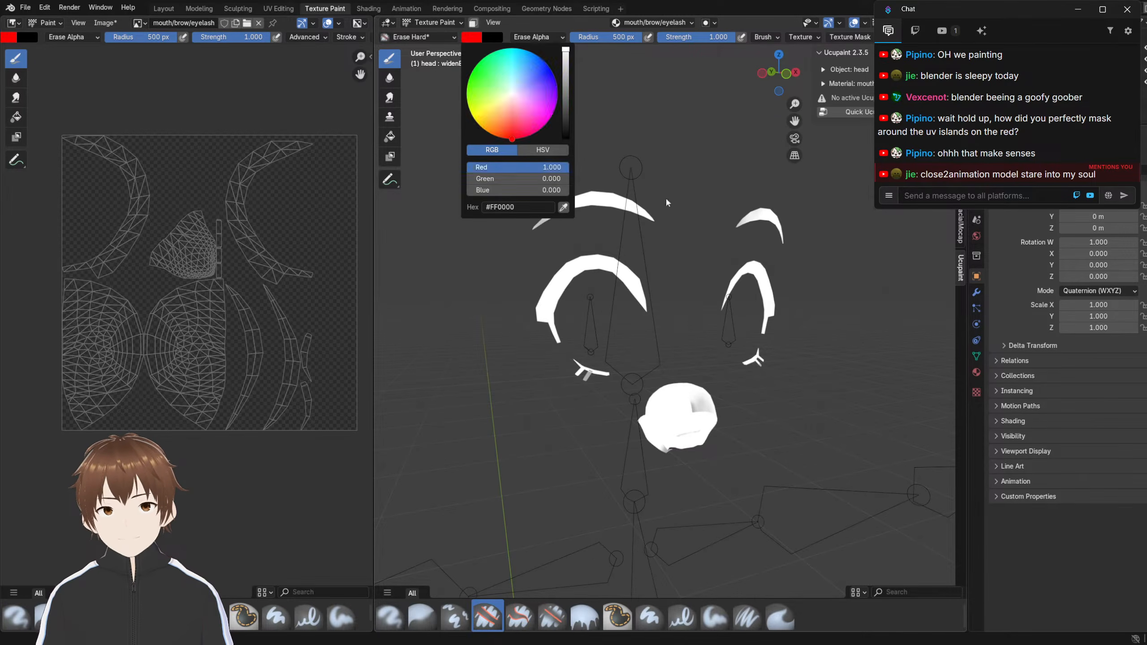
# Switch the head to Edit Mode and select the linked meshes of both upper eyelashes and both lower lashes
pyautogui.click(412, 22)
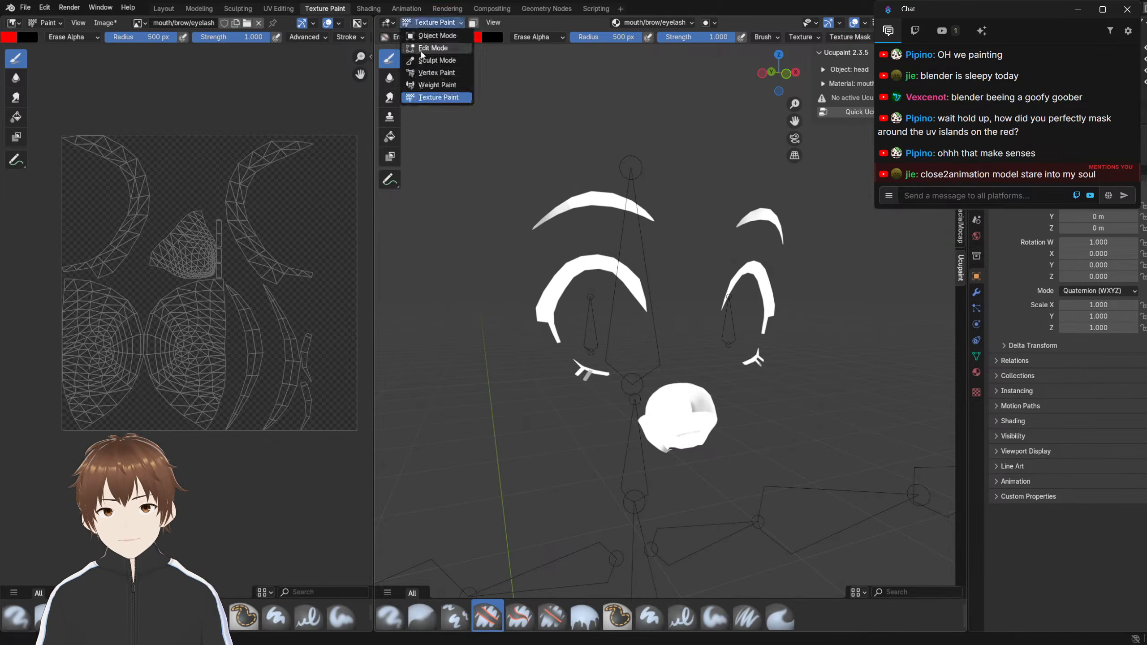
pyautogui.click(422, 51)
pyautogui.press('l')
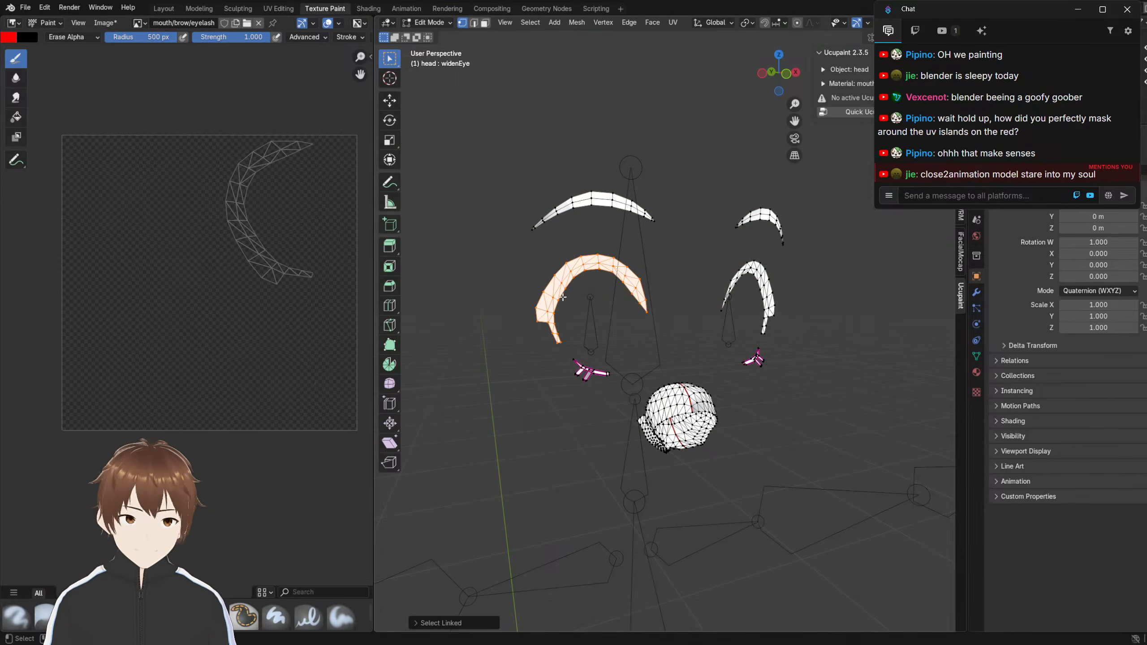
pyautogui.press('l')
pyautogui.press('l')
pyautogui.press('l')
pyautogui.moveTo(683, 373); pyautogui.dragTo(664, 376, button='middle')
pyautogui.press('l')
pyautogui.press('l')
pyautogui.press('l')
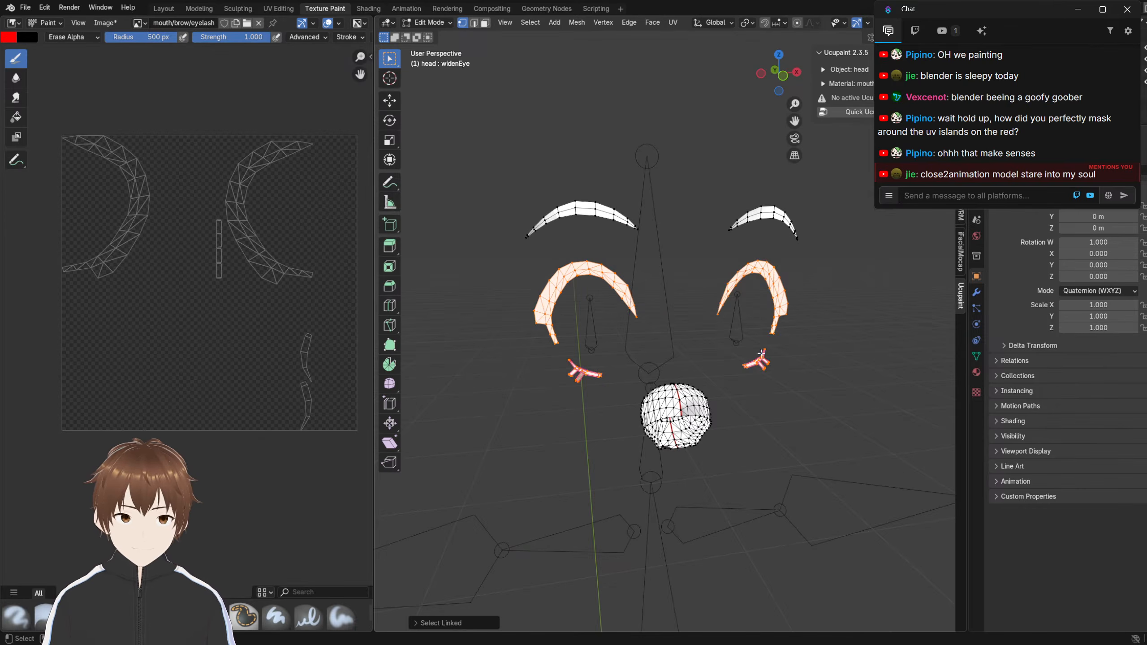
# In Texture Paint, limit painting to the selected faces and fill the eyelashes with red using the Fill tool
pyautogui.click(426, 22)
pyautogui.click(428, 99)
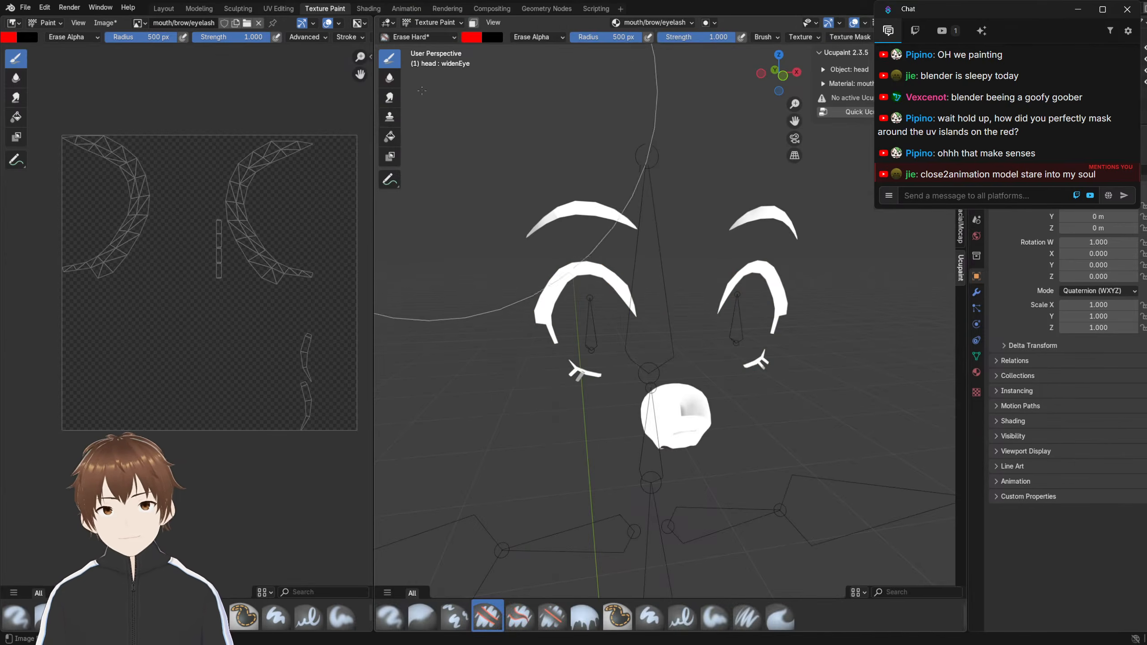
pyautogui.click(390, 136)
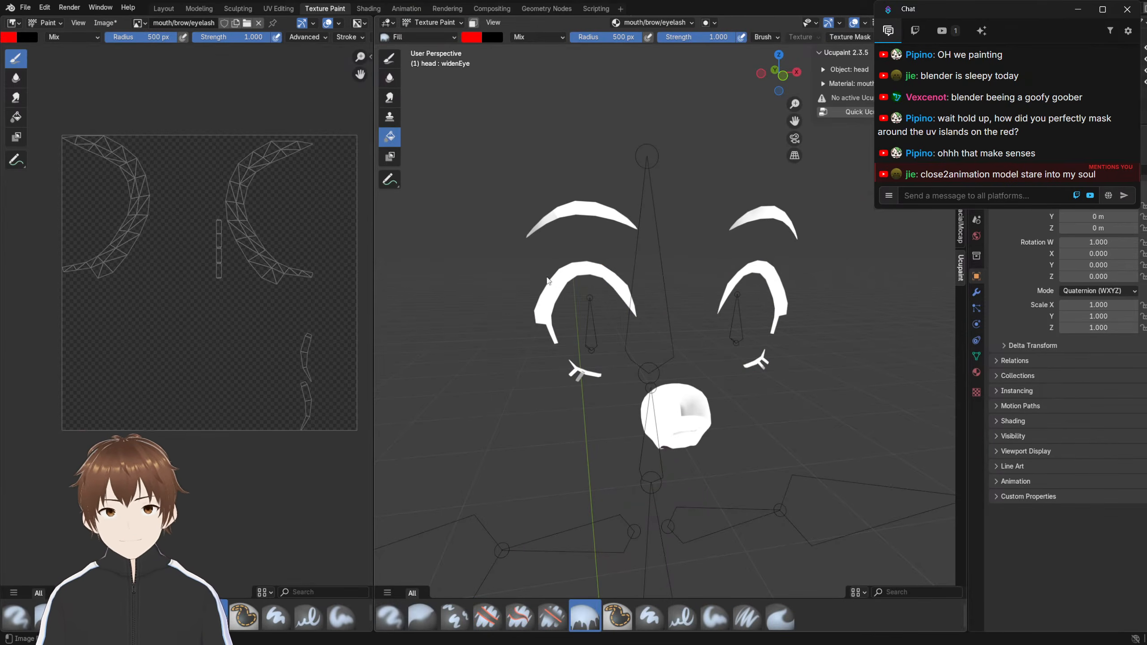
pyautogui.click(554, 284)
pyautogui.hotkey('ctrl', 'z')
pyautogui.click(473, 22)
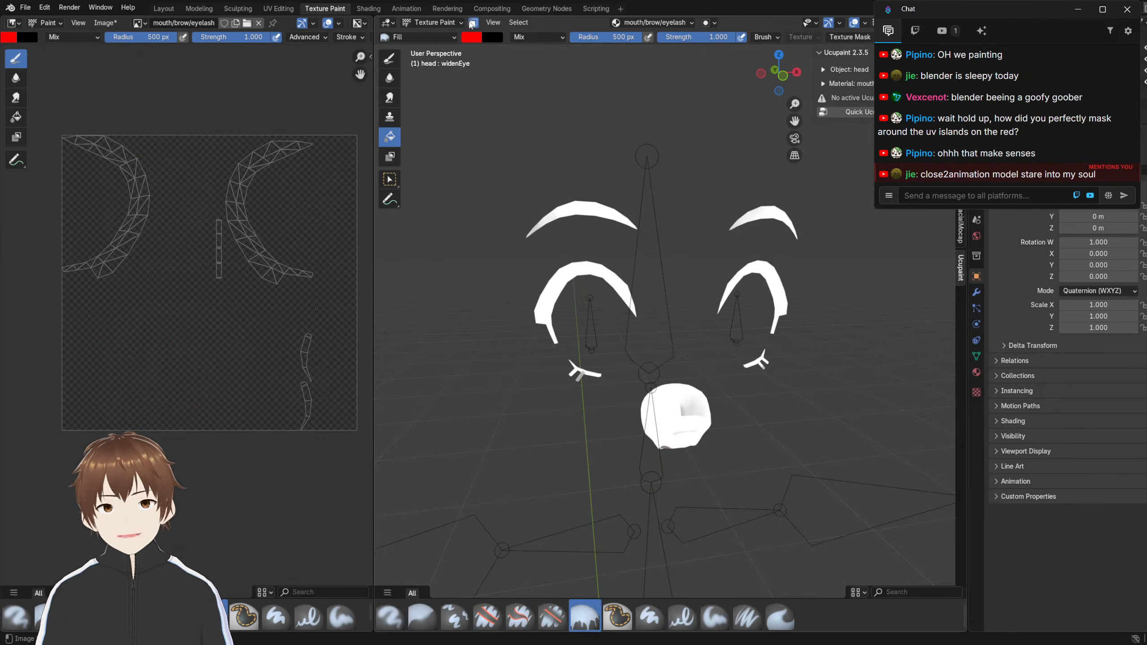
pyautogui.click(548, 293)
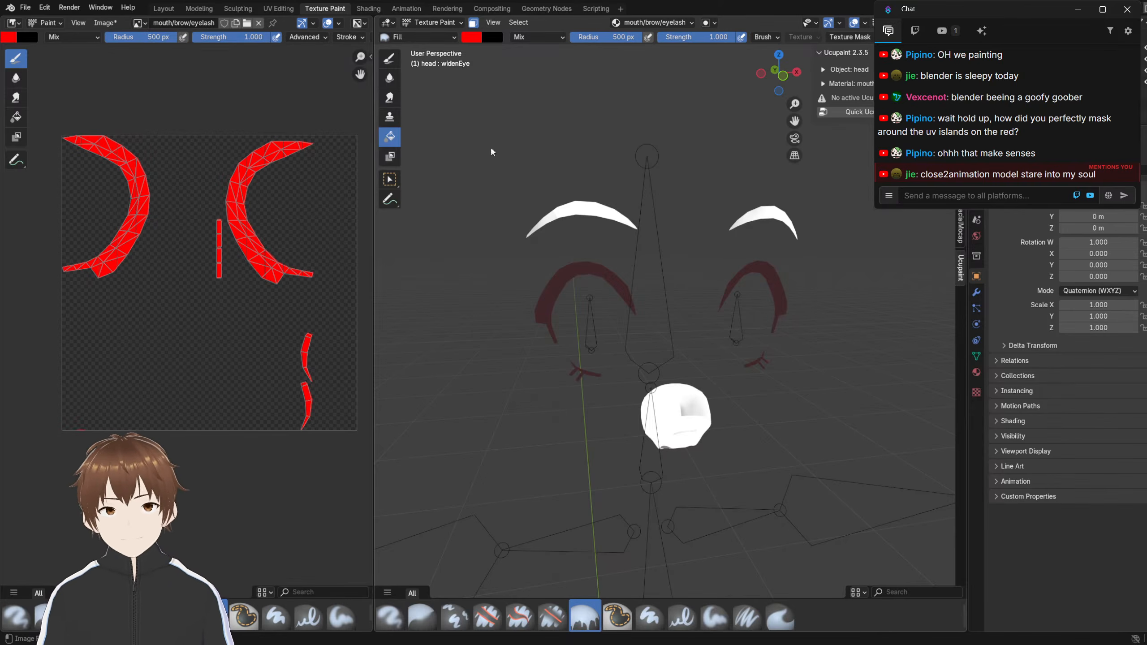
# Switch the head to Edit Mode and select only the linked mesh of the mouth interior
pyautogui.click(428, 22)
pyautogui.click(427, 49)
pyautogui.click(492, 404)
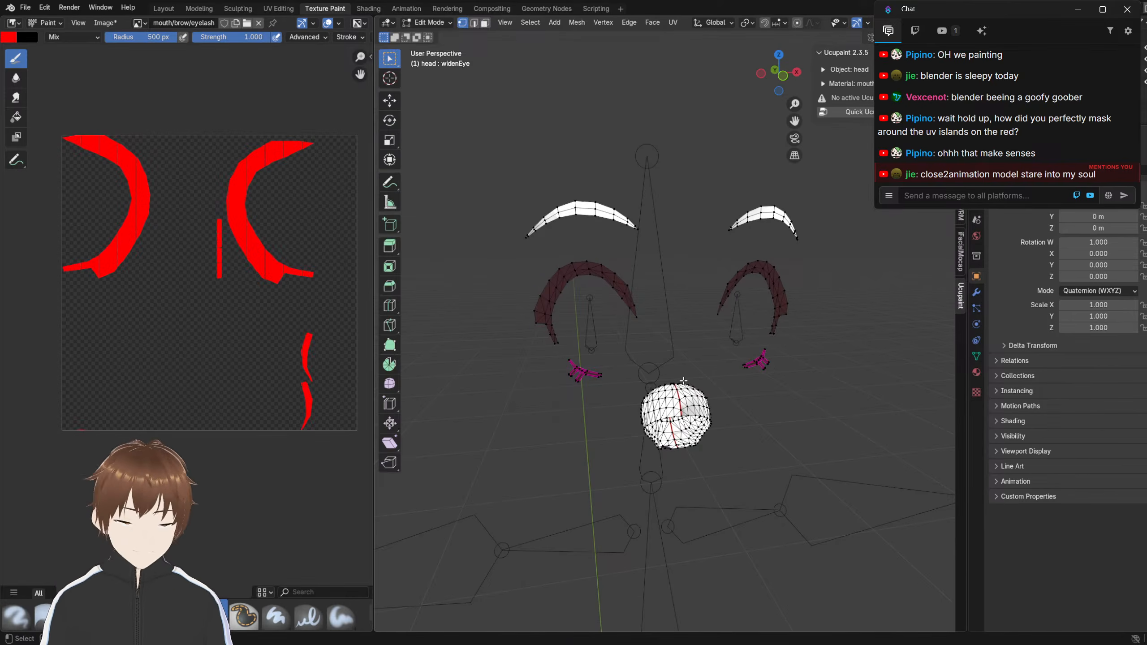
pyautogui.press('l')
# In Texture Paint mode, set the brush colour to pure green (#00FF00) and fill the selected mouth interior
pyautogui.click(427, 22)
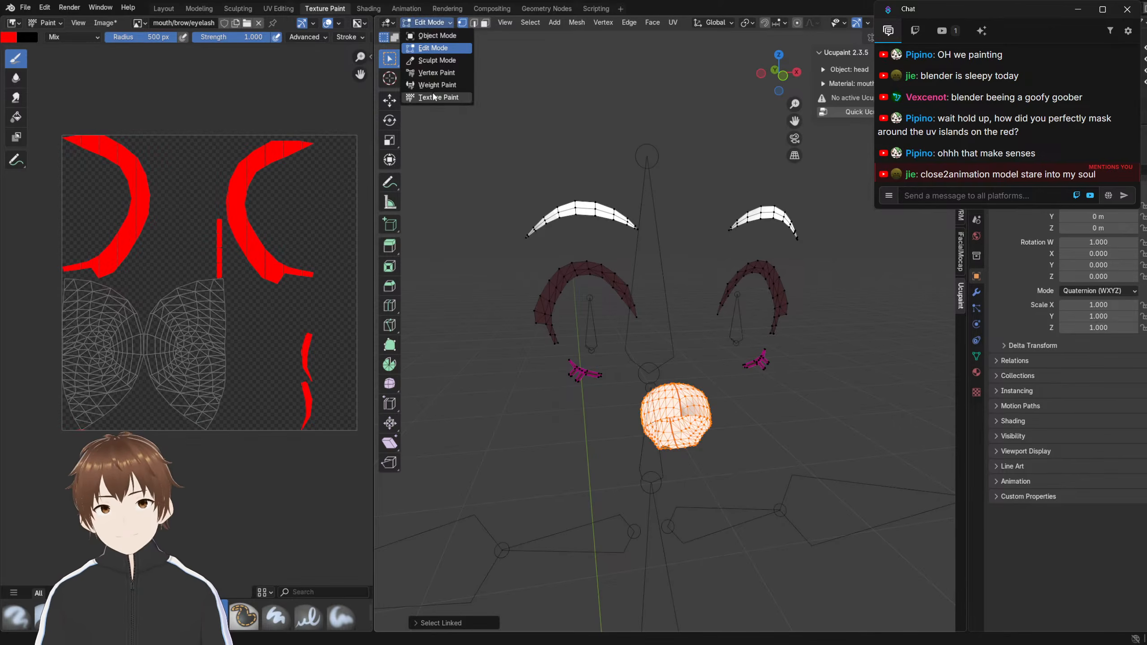
pyautogui.click(437, 97)
pyautogui.click(471, 38)
pyautogui.moveTo(510, 167); pyautogui.dragTo(323, 151)
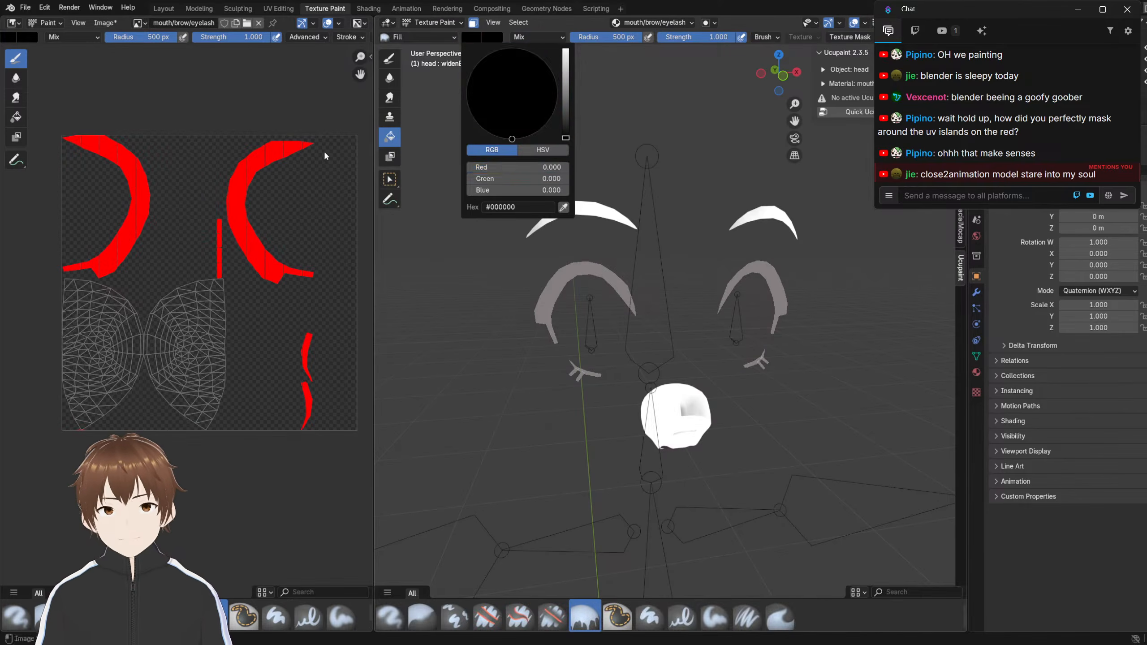
pyautogui.moveTo(471, 178); pyautogui.dragTo(569, 178)
pyautogui.click(676, 412)
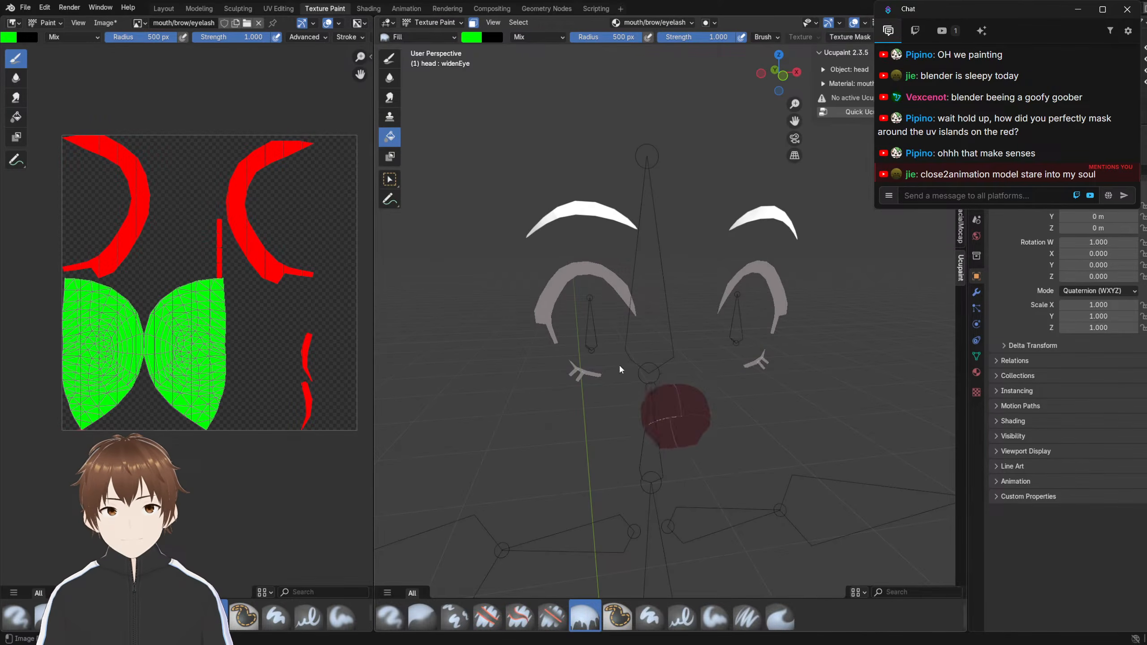
# Set the brush colour to pure blue, select only the tongue's linked mesh in Edit Mode, and fill it in Texture Paint
pyautogui.moveTo(618, 364); pyautogui.dragTo(613, 269, button='middle')
pyautogui.scroll(2, 619, 265)
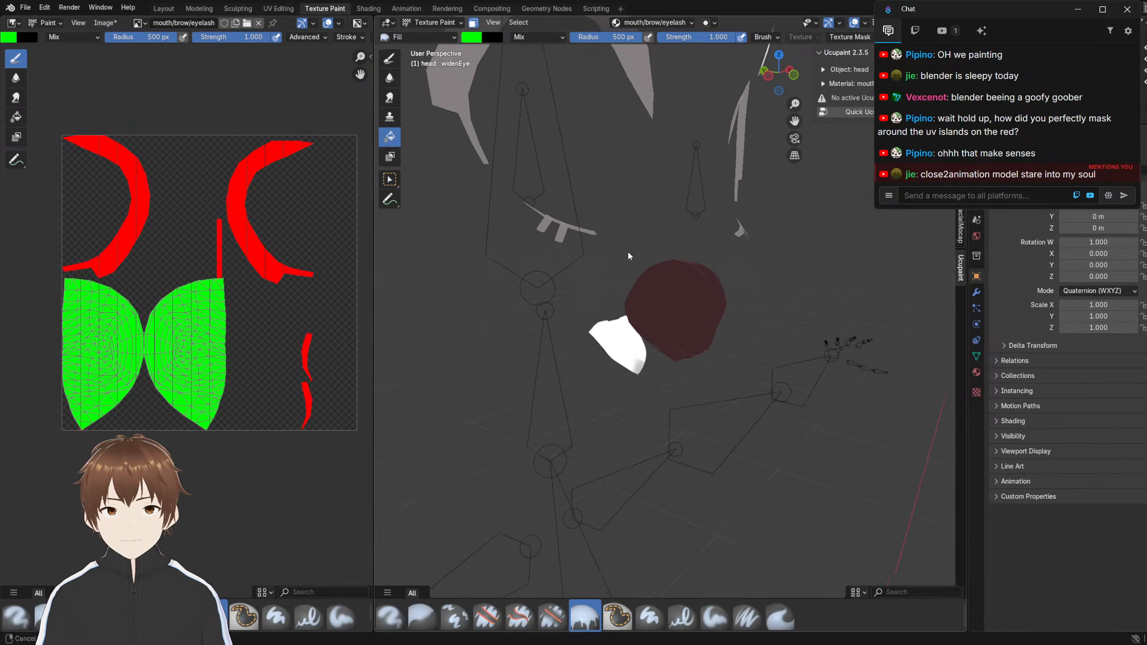
pyautogui.click(471, 39)
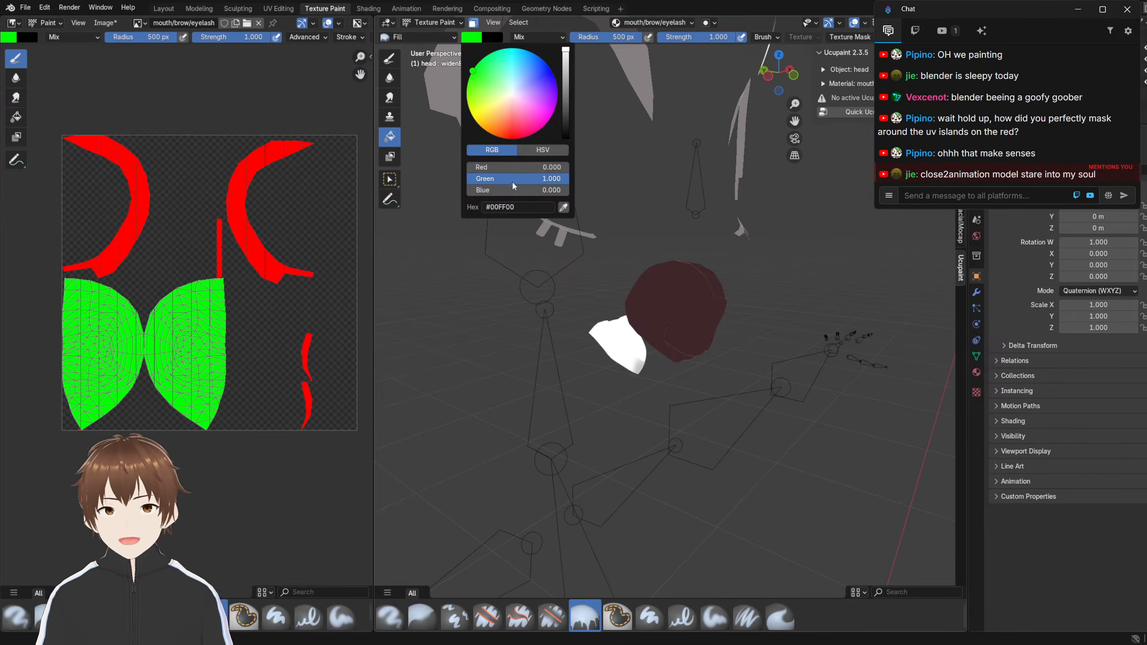
pyautogui.moveTo(520, 179); pyautogui.dragTo(639, 216)
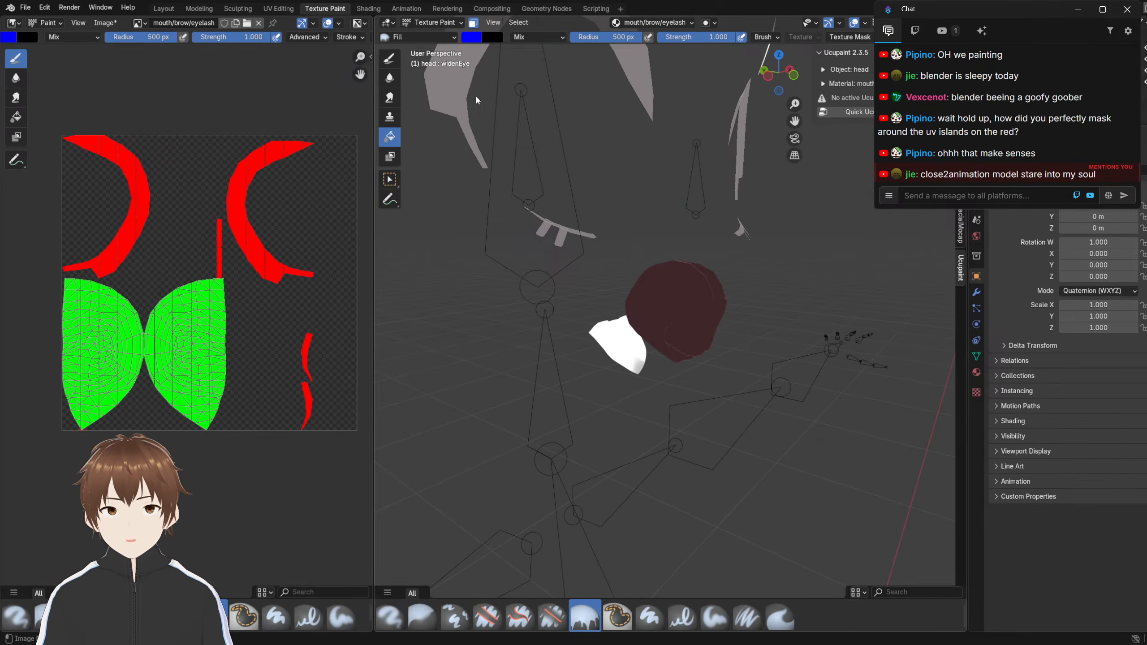
pyautogui.click(433, 22)
pyautogui.click(429, 44)
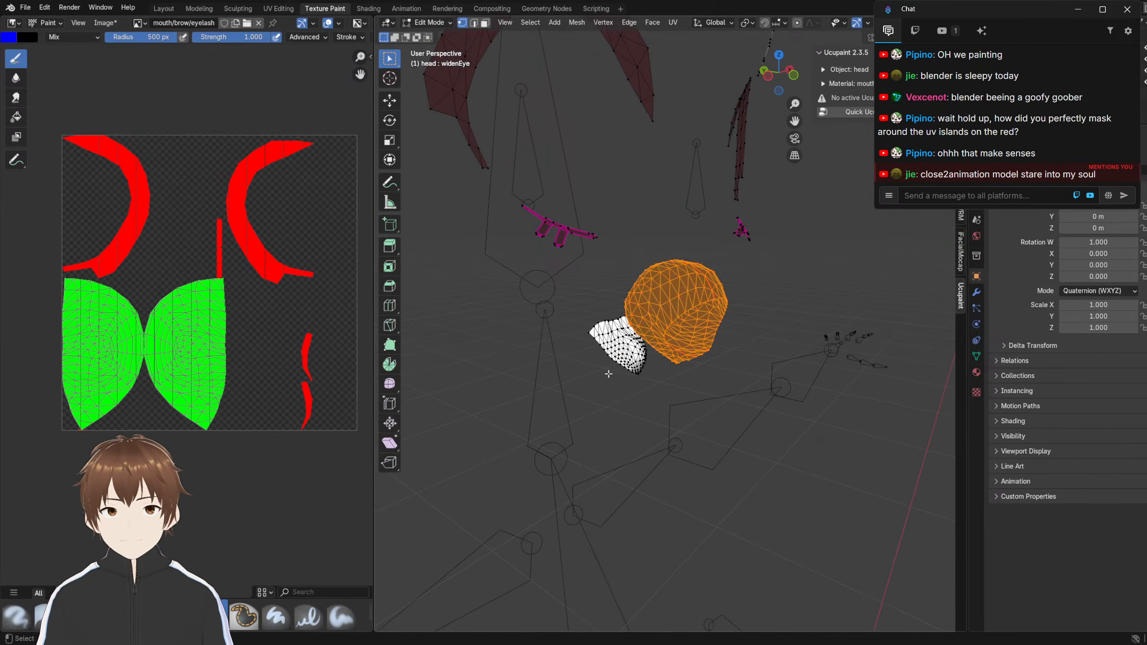
pyautogui.press('a')
pyautogui.click(433, 22)
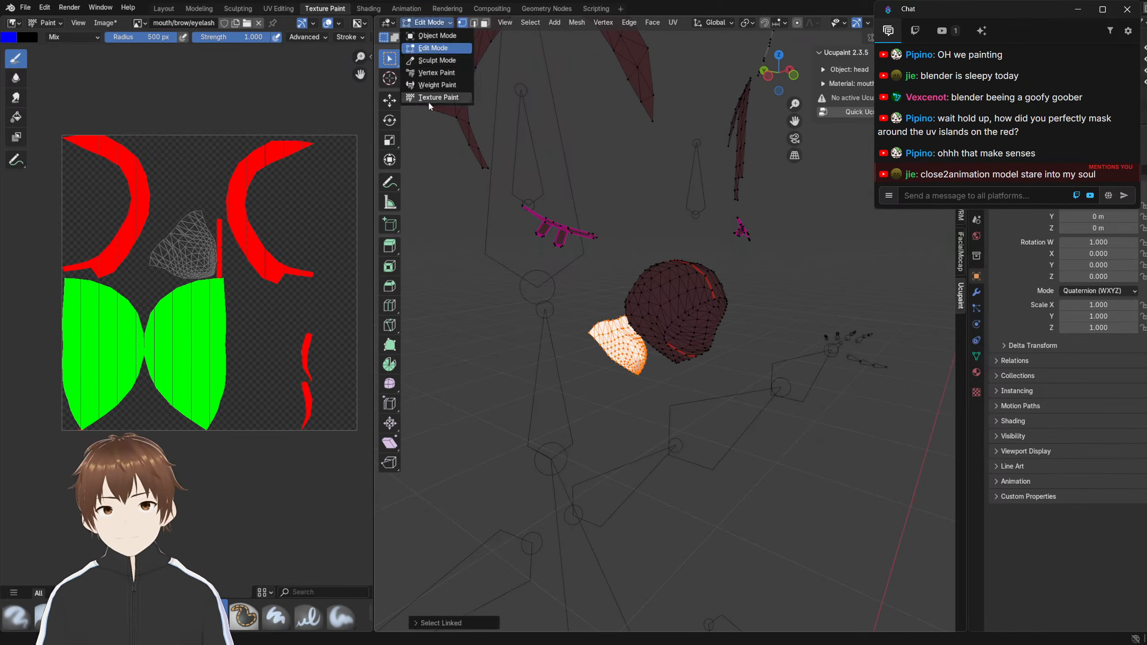
pyautogui.click(428, 97)
pyautogui.click(599, 325)
# In the Shading workspace, put the head in Edit Mode with nothing selected and examine the colours of the mouth interior and tongue
pyautogui.scroll(-3, 617, 313)
pyautogui.moveTo(622, 274)
pyautogui.keyDown('shift'); pyautogui.mouseDown(button='middle')
pyautogui.moveTo(627, 304)
pyautogui.moveTo(610, 284)
pyautogui.mouseUp(button='middle'); pyautogui.keyUp('shift')
pyautogui.scroll(2, 636, 307)
pyautogui.moveTo(587, 190); pyautogui.dragTo(599, 224, button='middle')
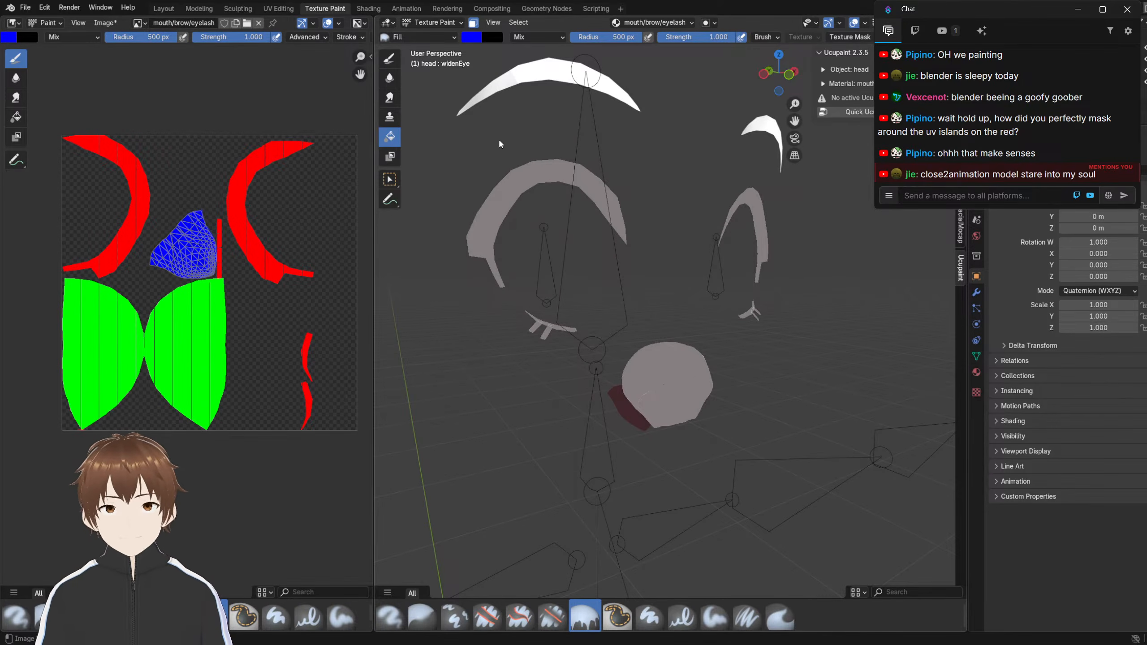
pyautogui.moveTo(568, 229); pyautogui.dragTo(524, 142, button='middle')
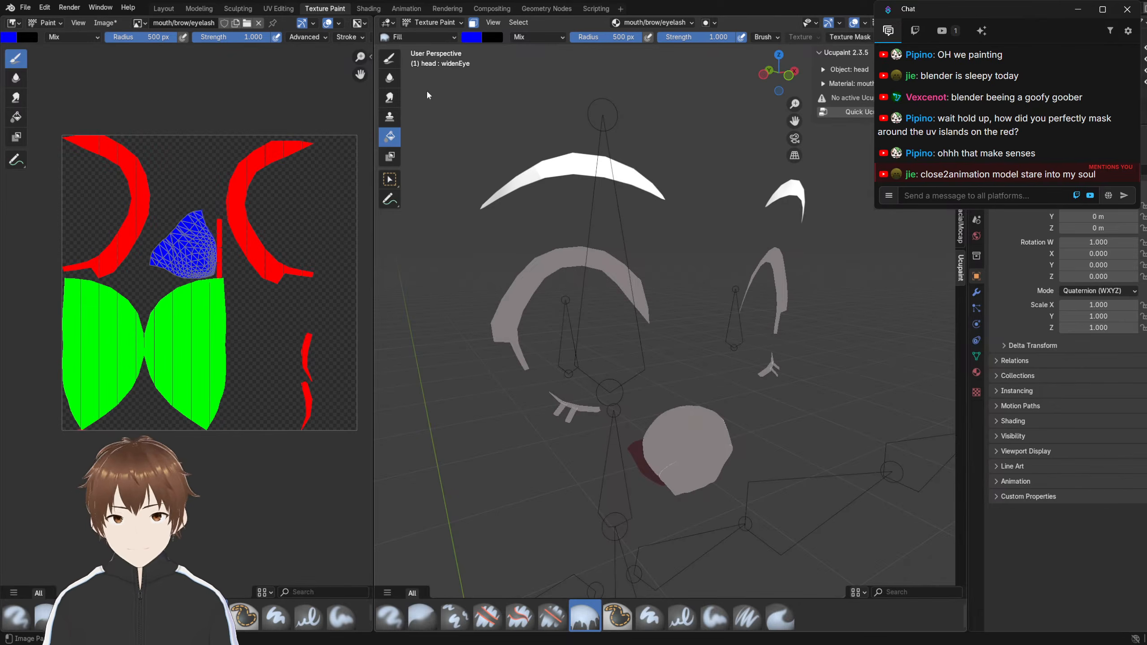
pyautogui.click(369, 9)
pyautogui.scroll(-1, 483, 195)
pyautogui.scroll(2, 491, 175)
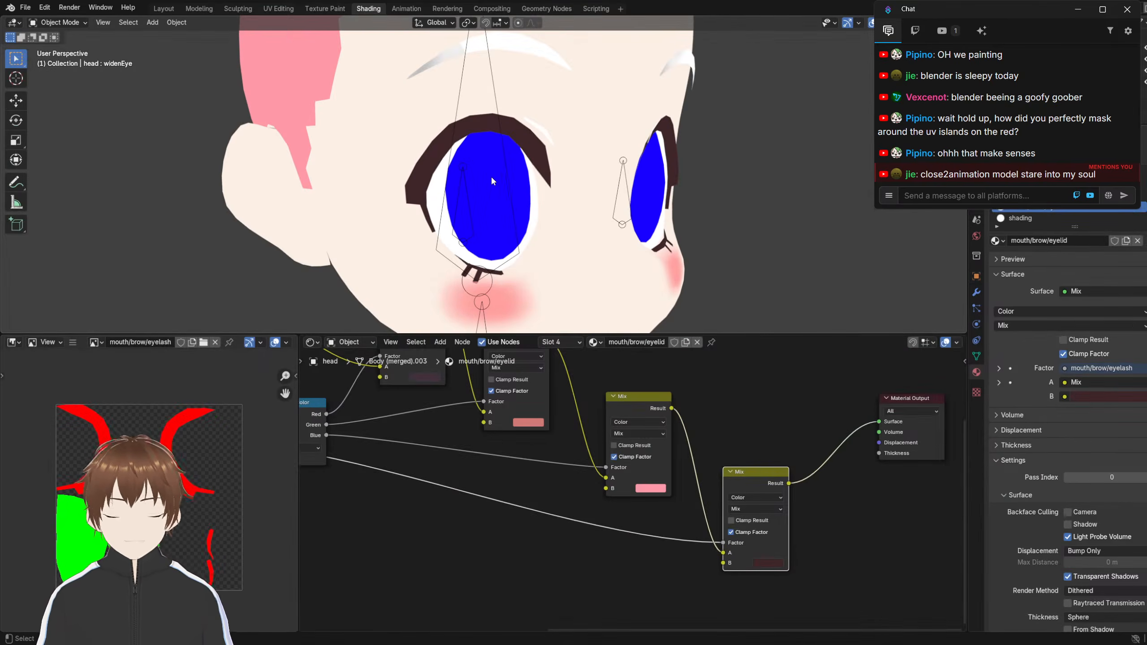
pyautogui.press('Tab')
pyautogui.moveTo(506, 185); pyautogui.dragTo(496, 183, button='middle')
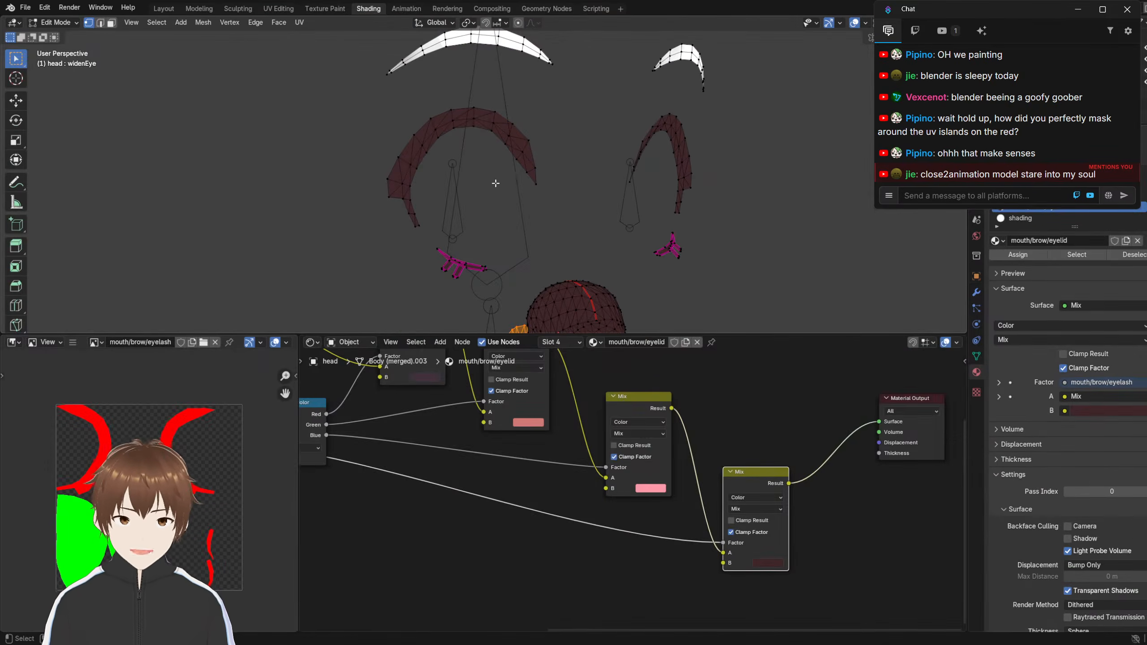
pyautogui.press('a')
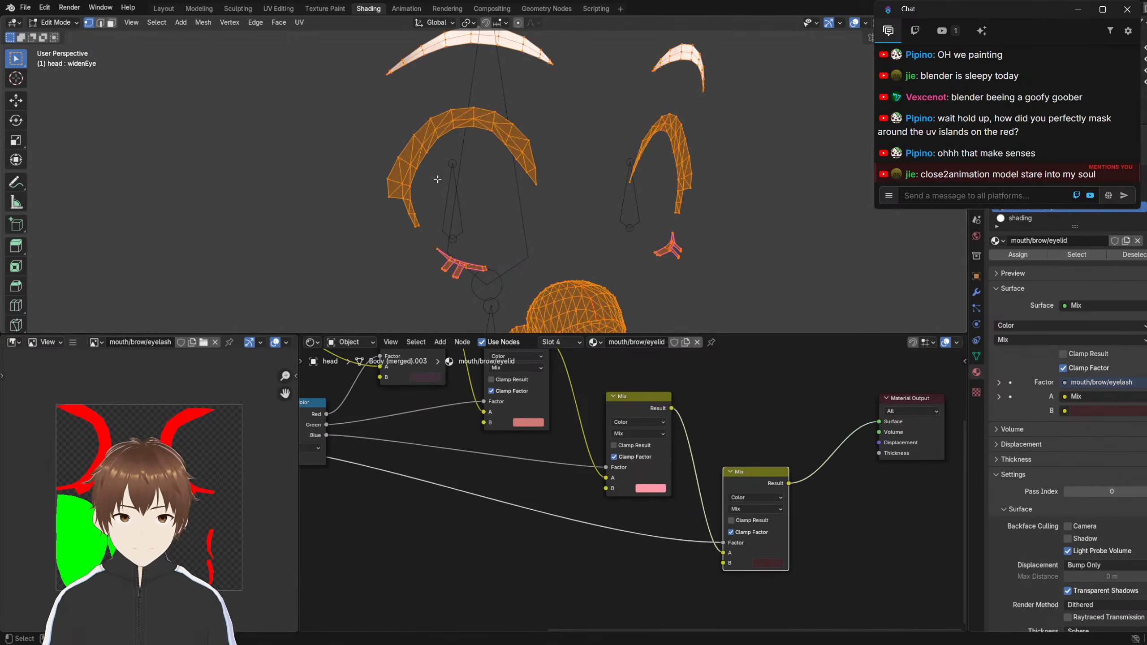
pyautogui.keyDown('shift'); pyautogui.moveTo(393, 312); pyautogui.dragTo(440, 192, button='middle'); pyautogui.keyUp('shift')
pyautogui.hotkey('alt', 'a')
pyautogui.scroll(1, 463, 198)
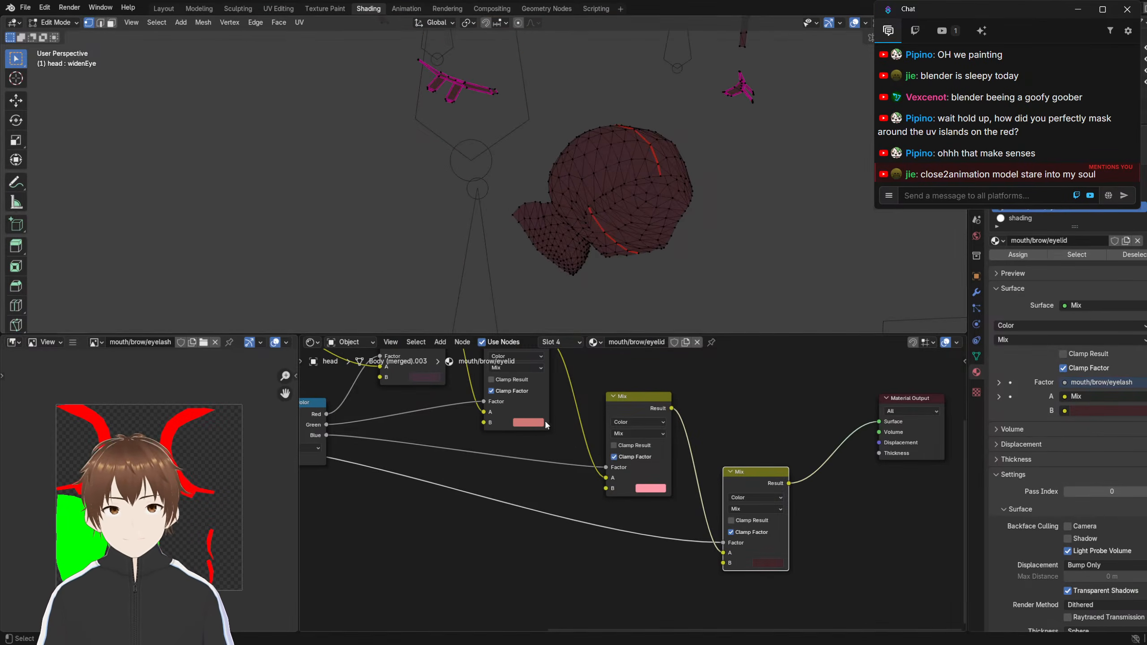
# Preview the Separate Color node's red, green and blue outputs on the mesh, then reconnect the last Mix node to the Material Output
pyautogui.moveTo(487, 463); pyautogui.dragTo(536, 491, button='middle')
pyautogui.moveTo(805, 605); pyautogui.dragTo(713, 522, button='middle')
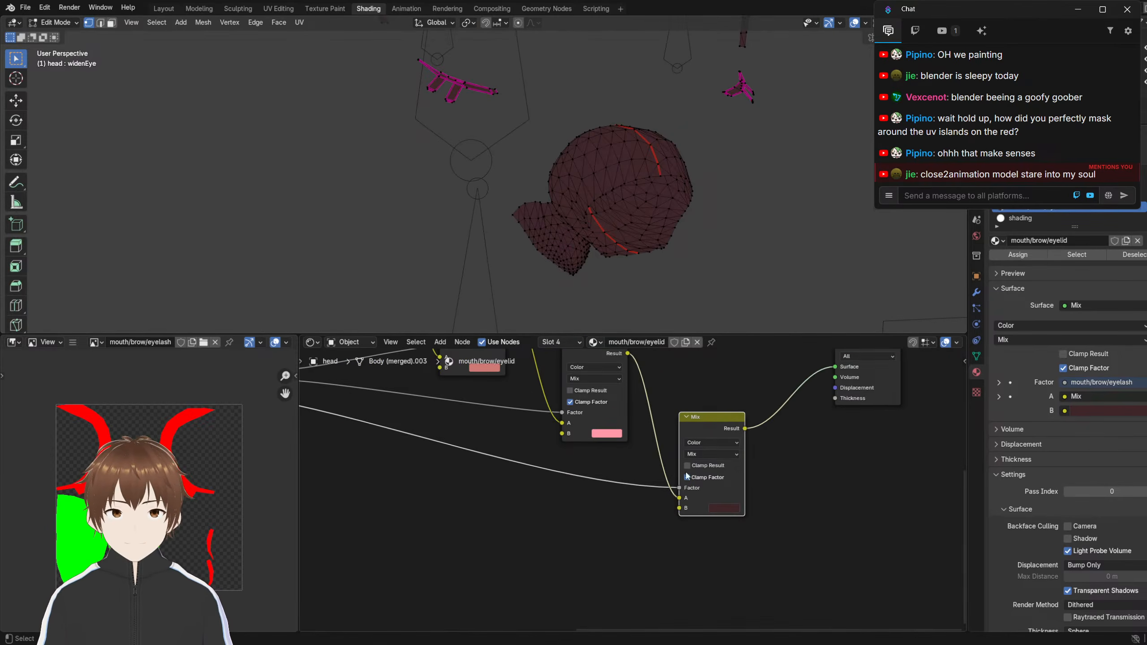
pyautogui.moveTo(510, 384); pyautogui.dragTo(621, 468, button='middle')
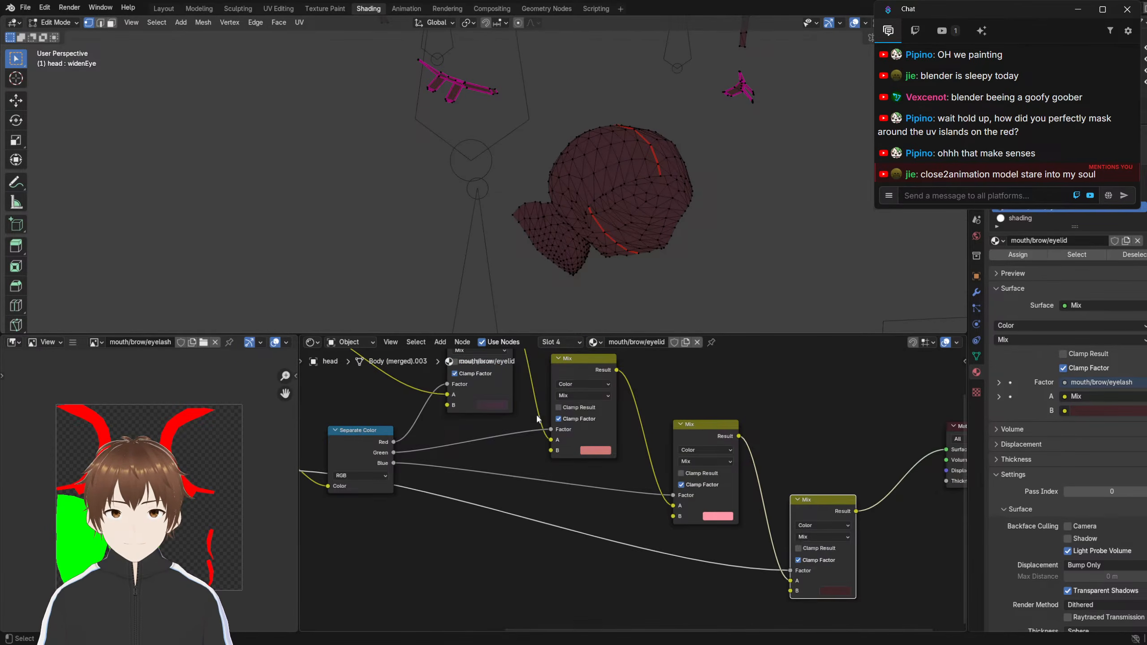
pyautogui.moveTo(537, 419); pyautogui.dragTo(569, 446, button='middle')
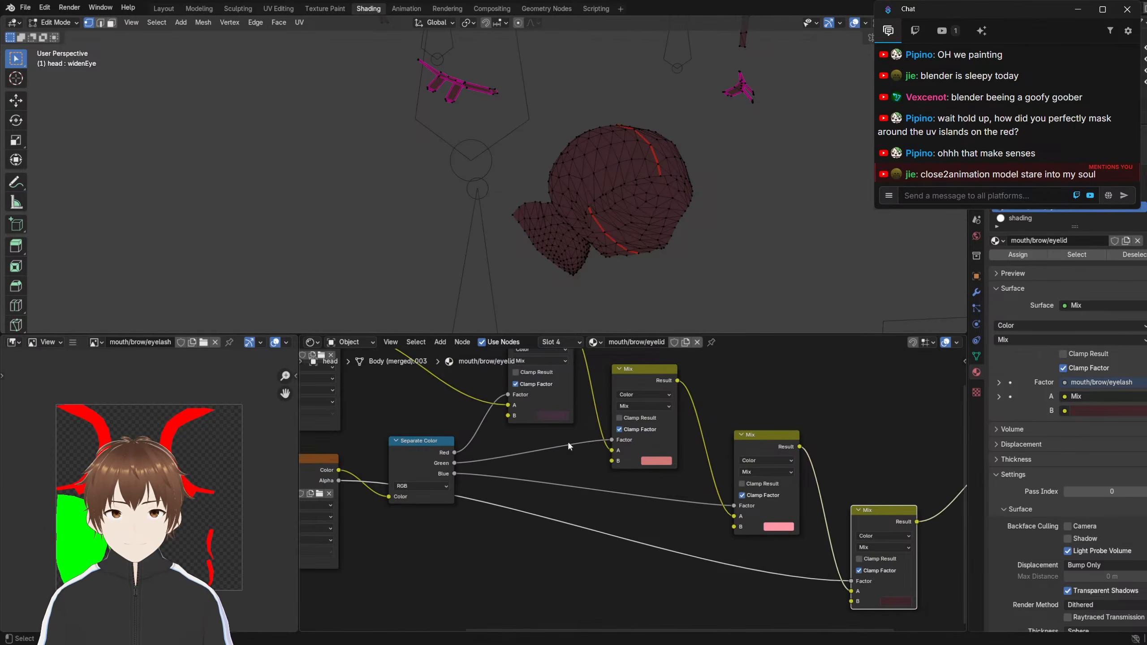
pyautogui.keyDown('ctrl'); pyautogui.keyDown('shift'); pyautogui.click(435, 444); pyautogui.keyUp('shift'); pyautogui.keyUp('ctrl')
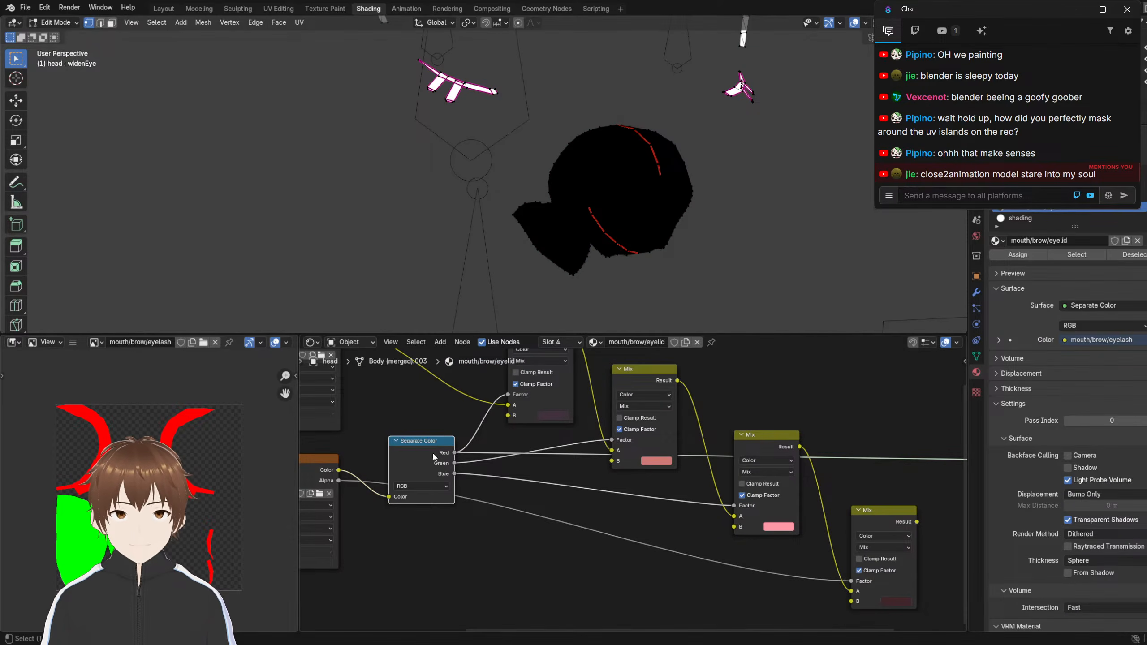
pyautogui.keyDown('ctrl'); pyautogui.keyDown('shift'); pyautogui.click(428, 446); pyautogui.keyUp('shift'); pyautogui.keyUp('ctrl')
pyautogui.keyDown('ctrl'); pyautogui.keyDown('shift'); pyautogui.click(426, 441); pyautogui.keyUp('shift'); pyautogui.keyUp('ctrl')
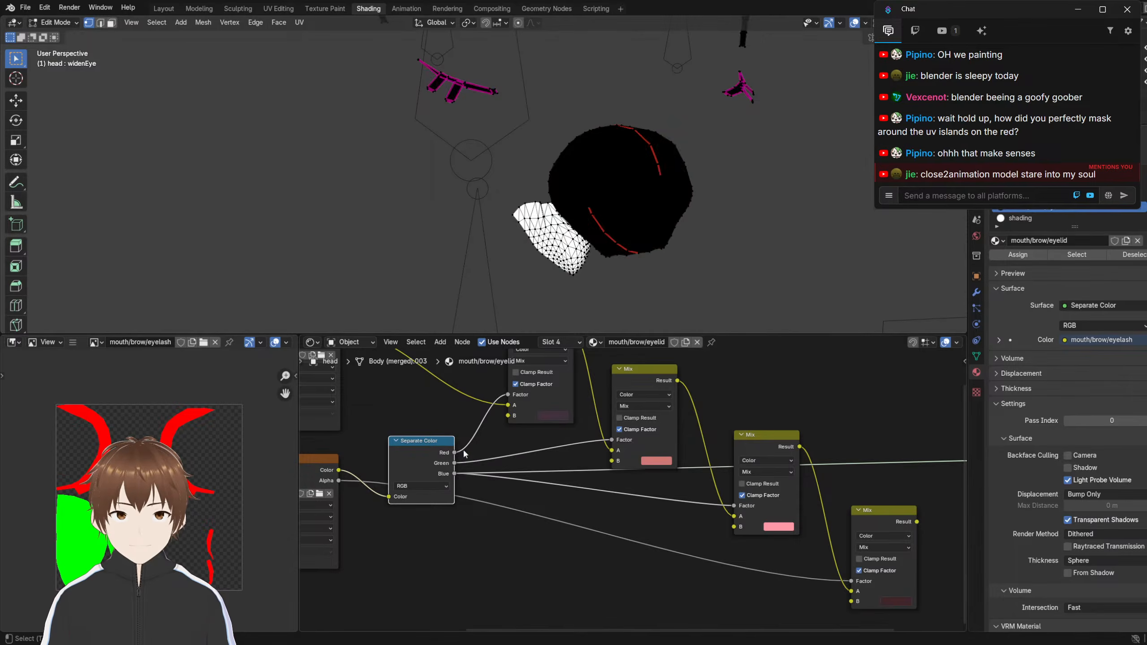
pyautogui.moveTo(887, 515); pyautogui.dragTo(656, 497, button='middle')
pyautogui.keyDown('ctrl'); pyautogui.keyDown('shift'); pyautogui.click(655, 497); pyautogui.keyUp('shift'); pyautogui.keyUp('ctrl')
pyautogui.moveTo(530, 405); pyautogui.dragTo(665, 438, button='middle')
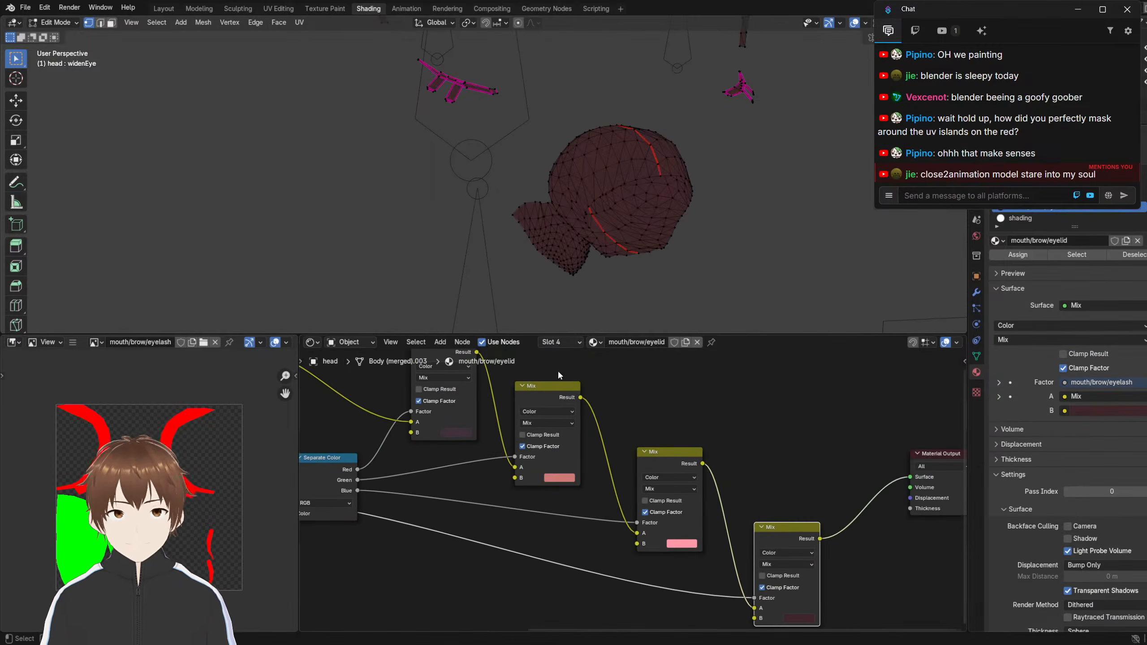
# Check the mouth/brow/eyelash image with its display channels set to Color, then to Alpha
pyautogui.moveTo(583, 158); pyautogui.dragTo(530, 176, button='middle')
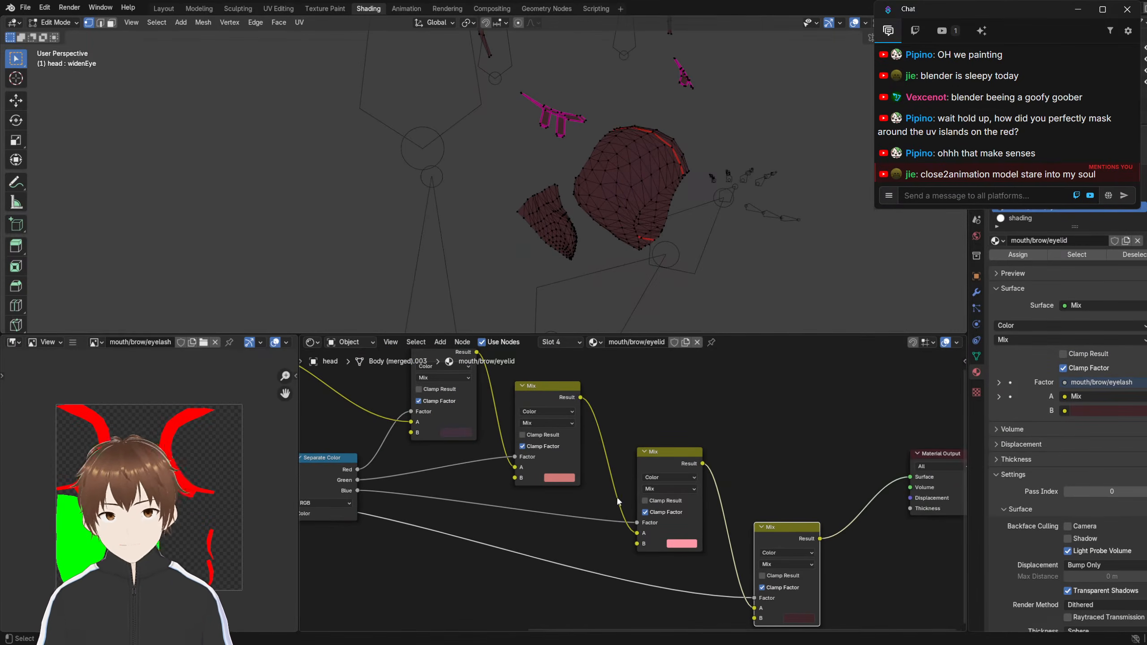
pyautogui.moveTo(588, 427); pyautogui.dragTo(537, 384, button='middle')
pyautogui.scroll(-1, 539, 384)
pyautogui.moveTo(600, 426); pyautogui.dragTo(637, 456, button='middle')
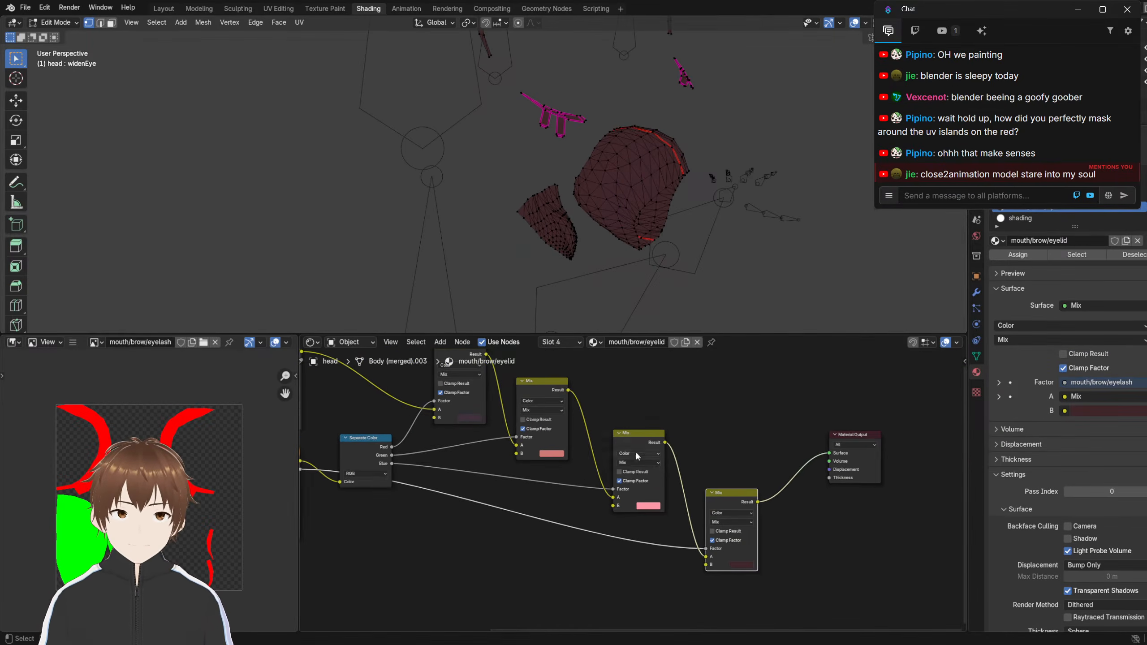
pyautogui.moveTo(615, 316); pyautogui.dragTo(559, 244, button='middle')
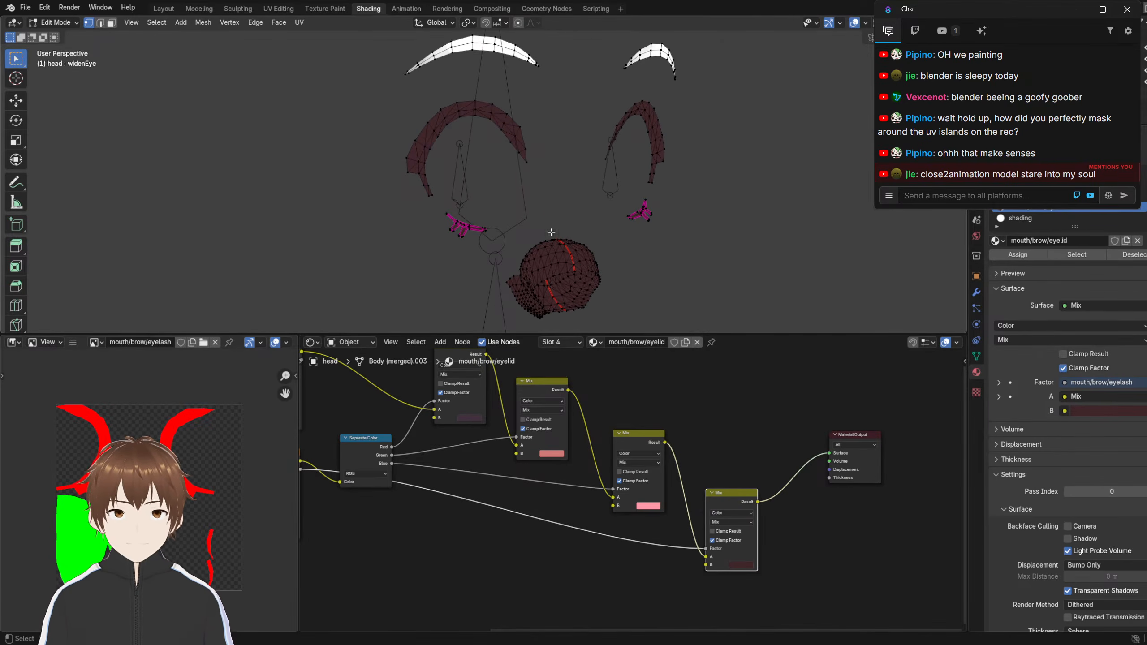
pyautogui.scroll(-2, 274, 342)
pyautogui.click(281, 342)
pyautogui.click(291, 381)
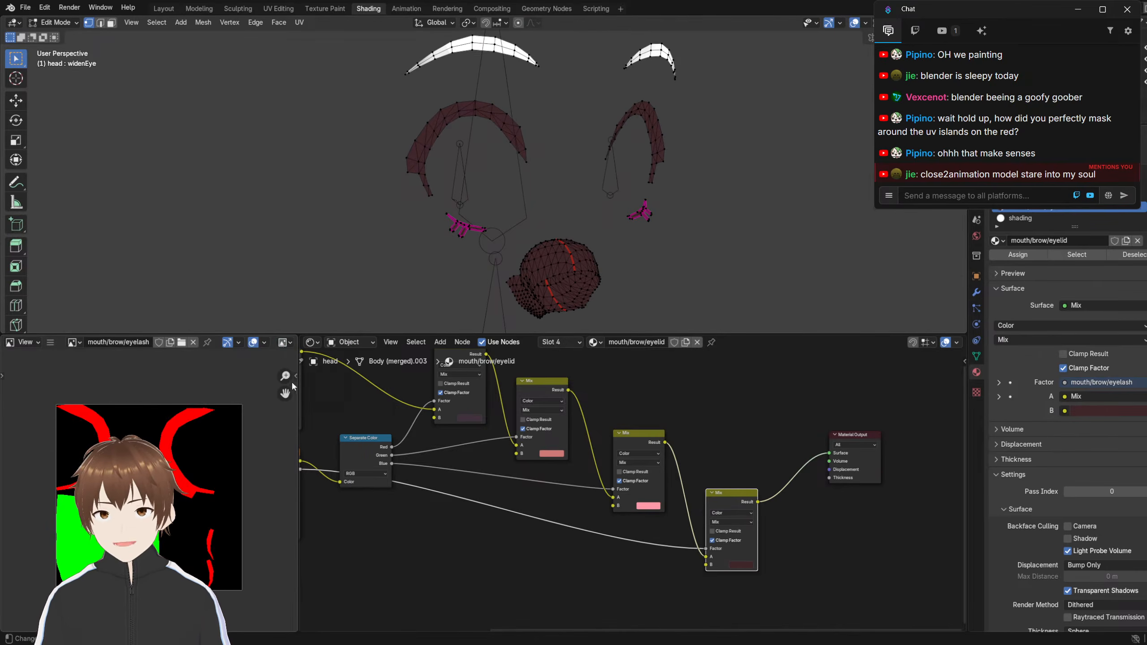
pyautogui.click(282, 351)
pyautogui.click(298, 395)
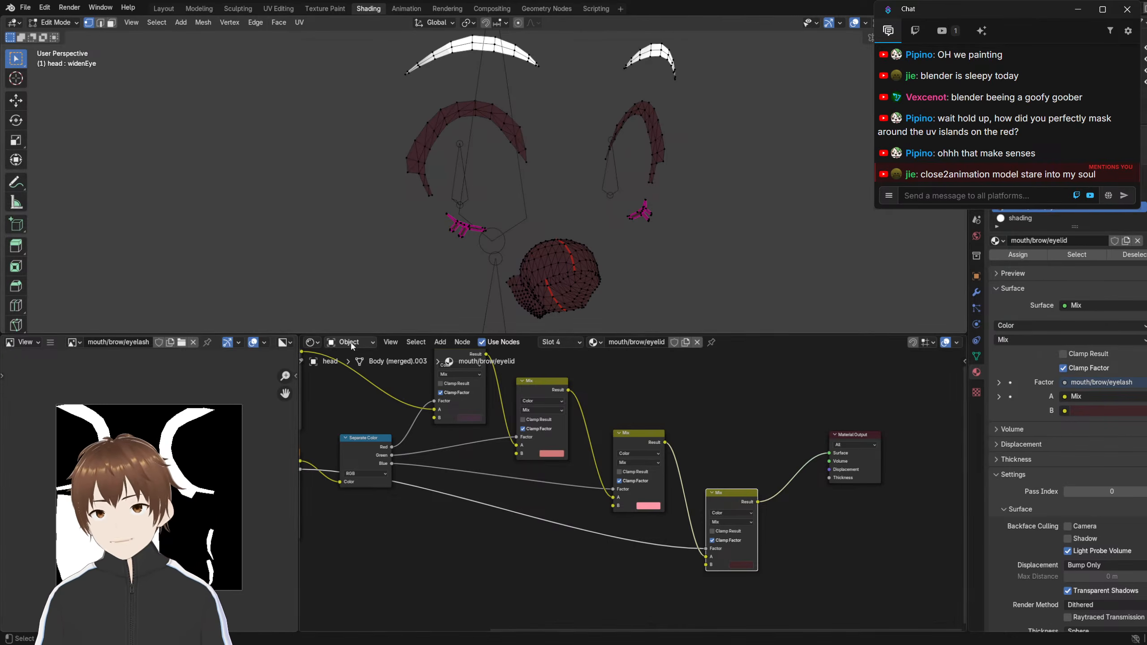
# In Texture Paint with the Erase Hard brush, set the image editor to Paint mode and erase the whole mouth/brow/eyelash mask's alpha
pyautogui.click(71, 23)
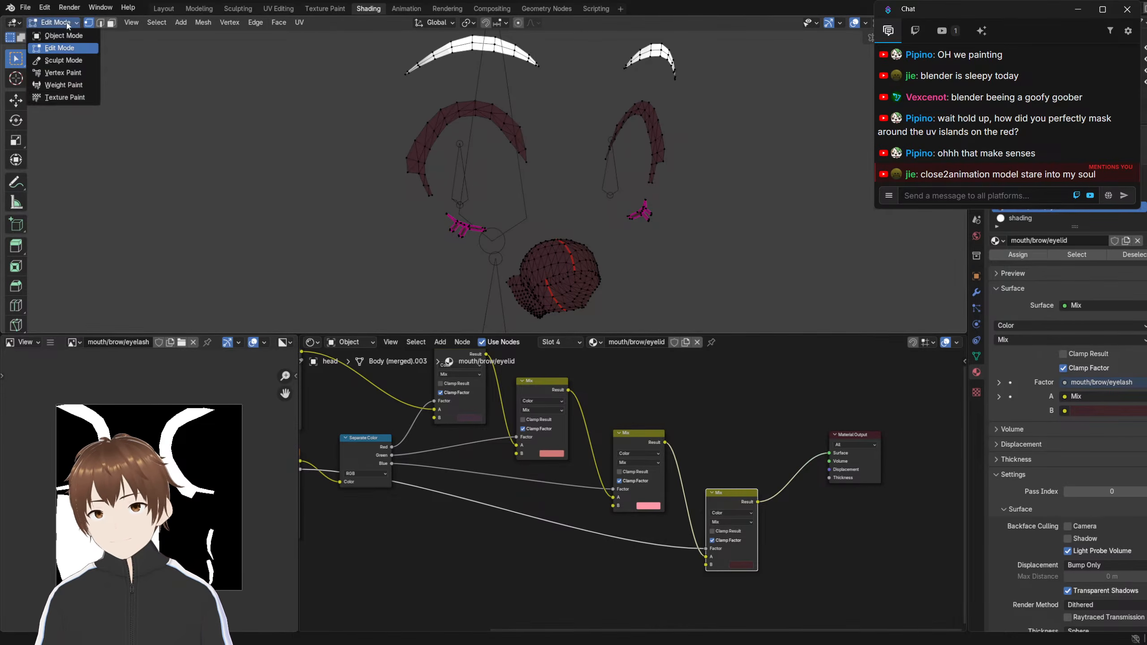
pyautogui.click(66, 98)
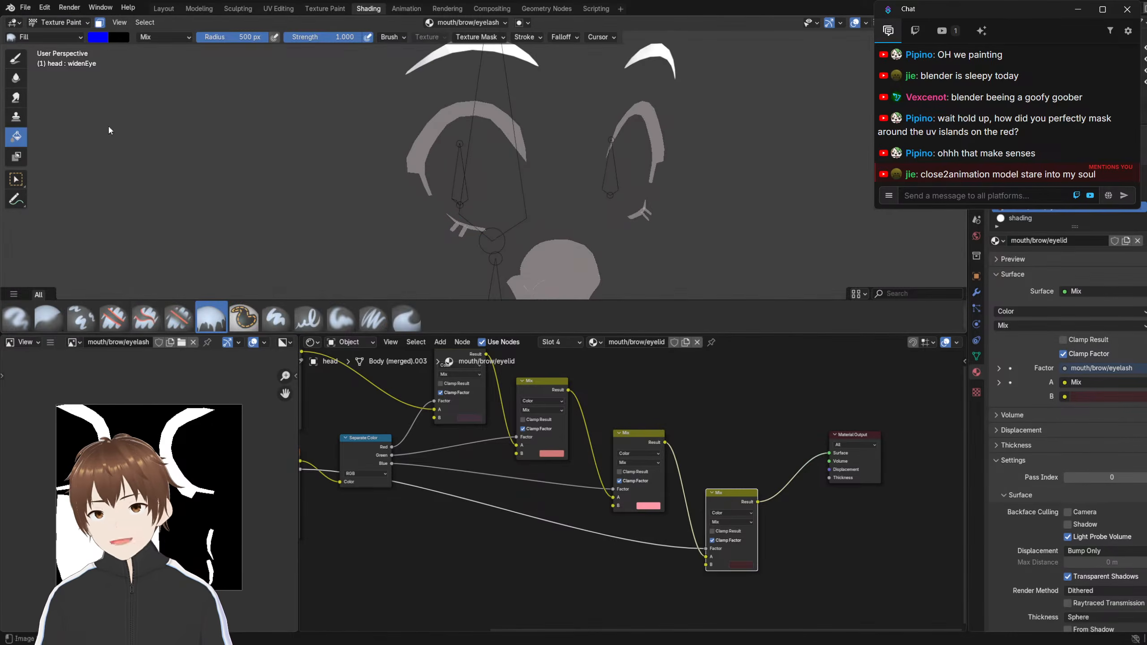
pyautogui.click(112, 317)
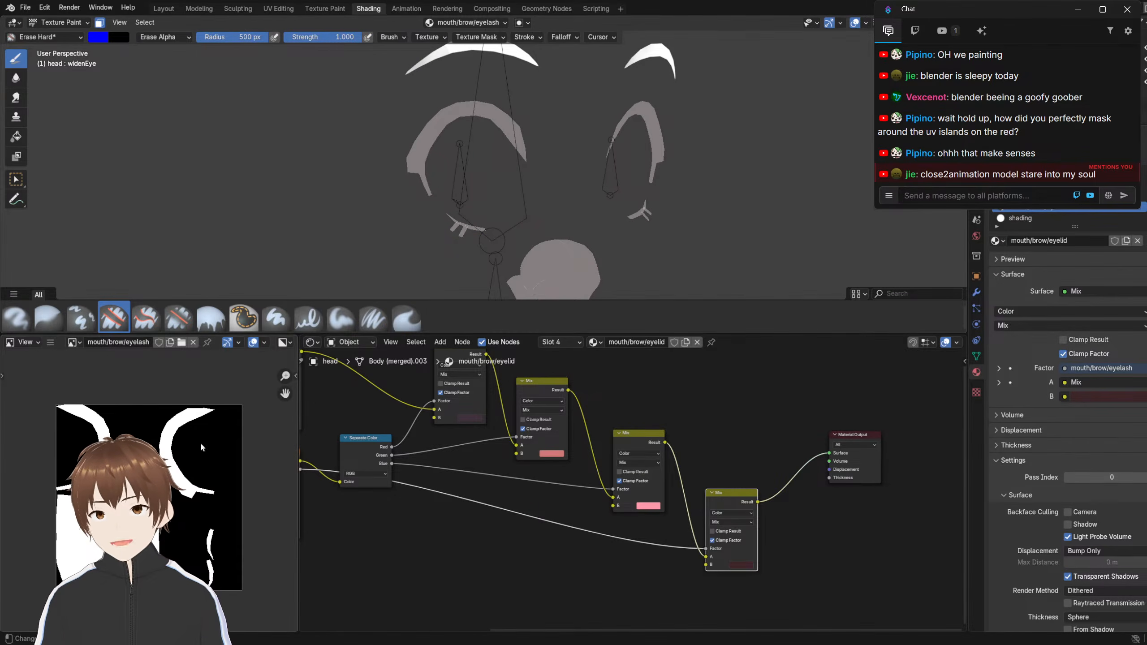
pyautogui.click(32, 342)
pyautogui.click(27, 384)
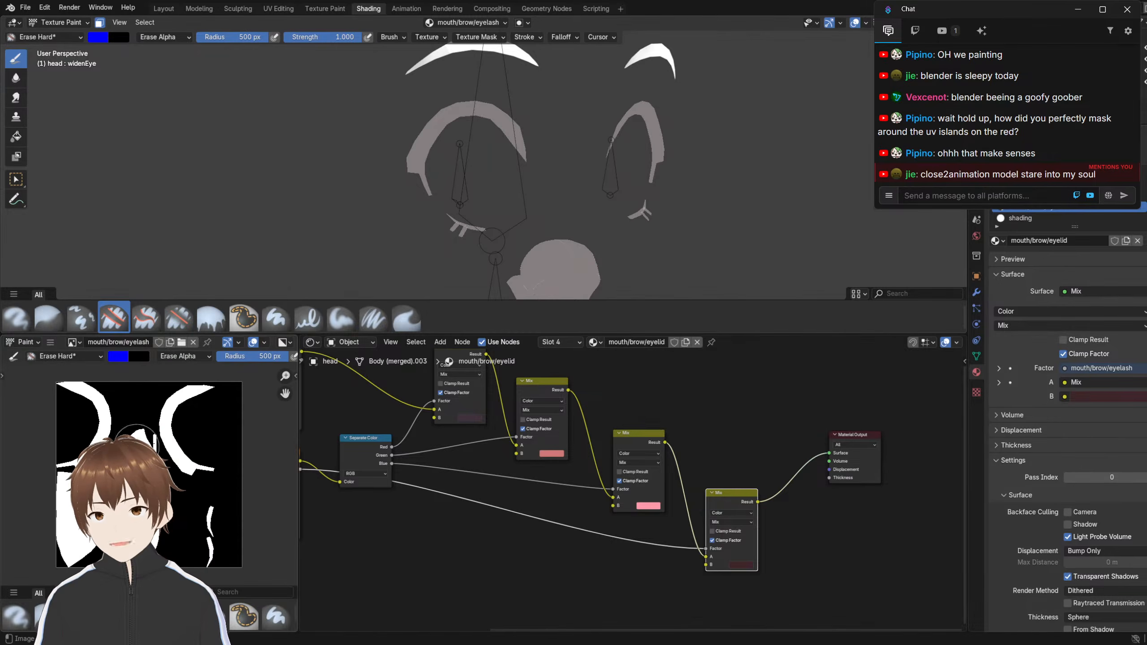
pyautogui.moveTo(107, 404)
pyautogui.mouseDown()
pyautogui.moveTo(58, 402)
pyautogui.moveTo(105, 395)
pyautogui.moveTo(63, 486)
pyautogui.moveTo(60, 575)
pyautogui.mouseUp()
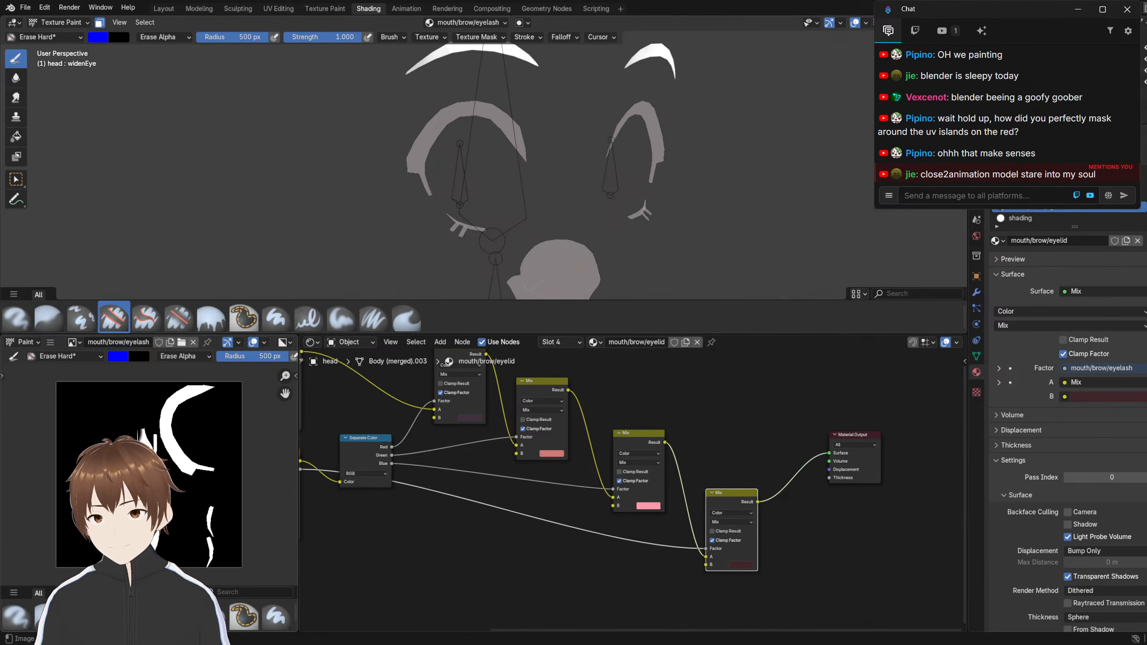
pyautogui.moveTo(135, 549)
pyautogui.mouseDown()
pyautogui.moveTo(144, 502)
pyautogui.moveTo(131, 459)
pyautogui.moveTo(166, 457)
pyautogui.moveTo(191, 422)
pyautogui.moveTo(206, 506)
pyautogui.moveTo(194, 510)
pyautogui.moveTo(177, 460)
pyautogui.moveTo(194, 393)
pyautogui.moveTo(159, 405)
pyautogui.mouseUp()
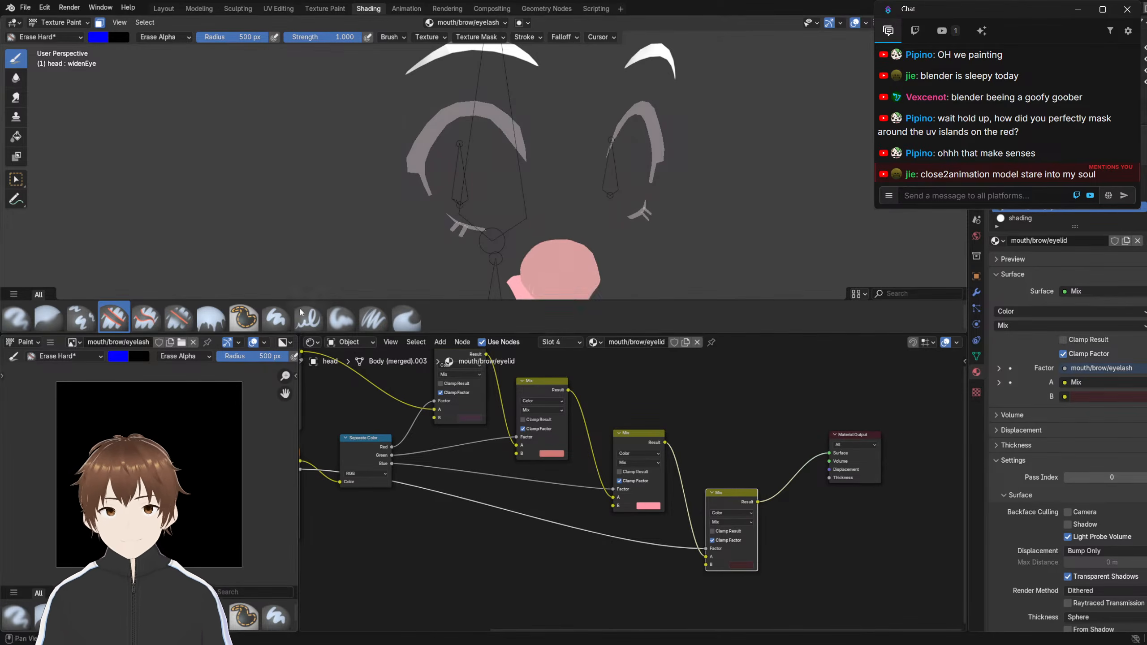
pyautogui.scroll(-2, 422, 160)
pyautogui.moveTo(511, 219); pyautogui.dragTo(483, 193, button='middle')
pyautogui.scroll(1, 467, 194)
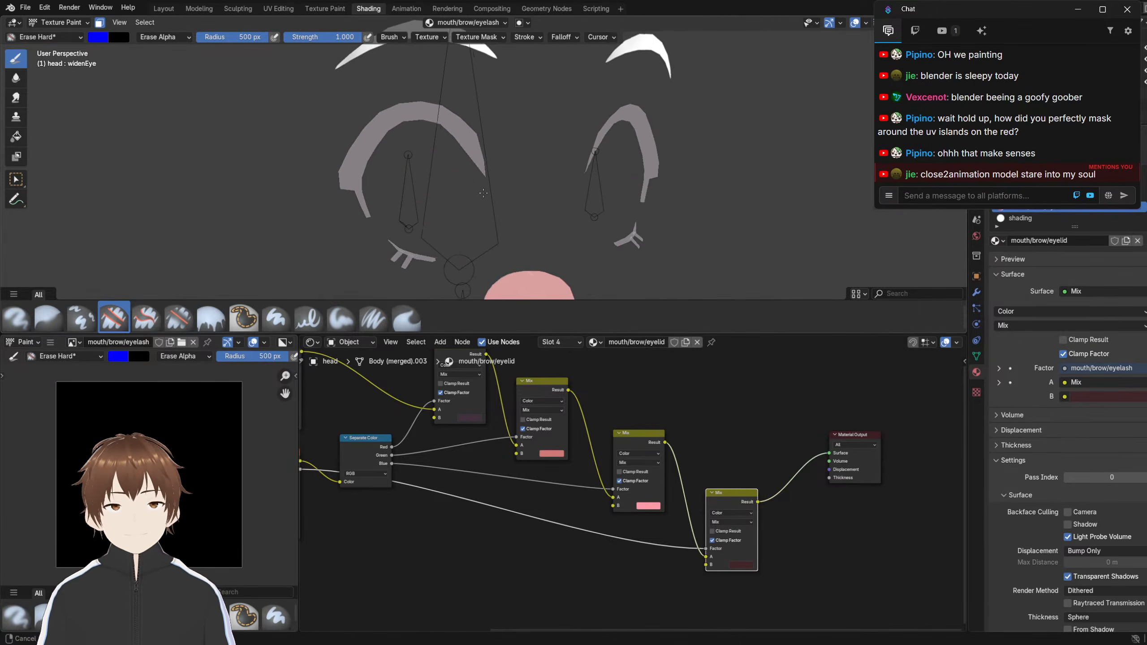
# Switch to the UV Editing workspace and select all the mesh to show every brow, eyelash, mouth and tongue island
pyautogui.click(277, 9)
pyautogui.press('a')
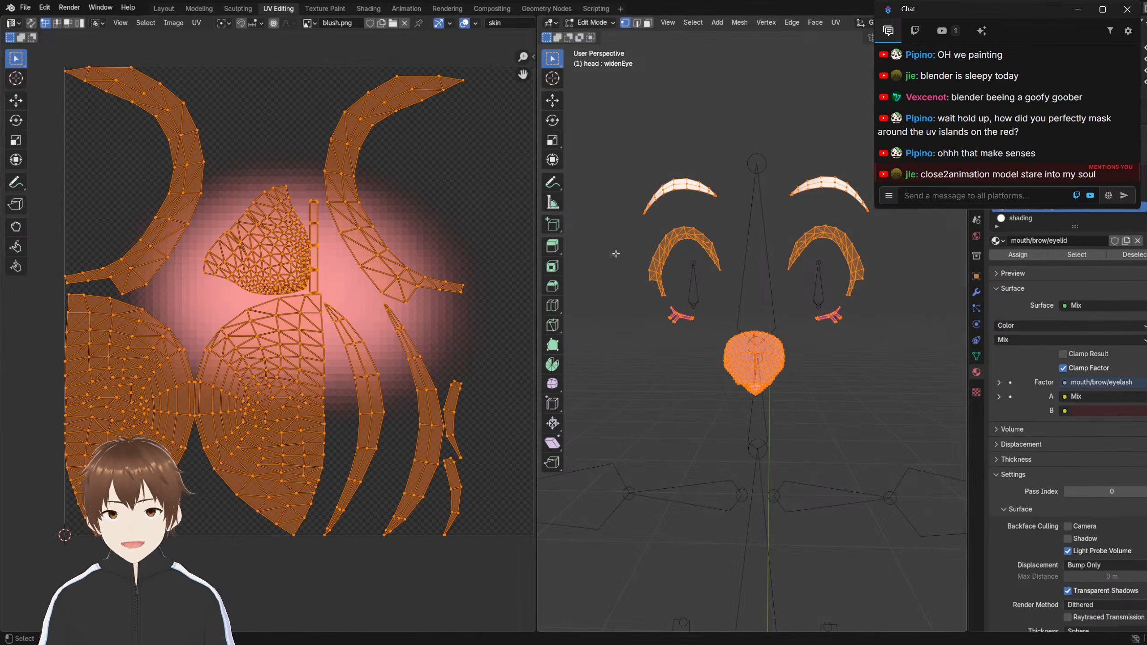
pyautogui.scroll(1, 330, 313)
pyautogui.scroll(-3, 217, 179)
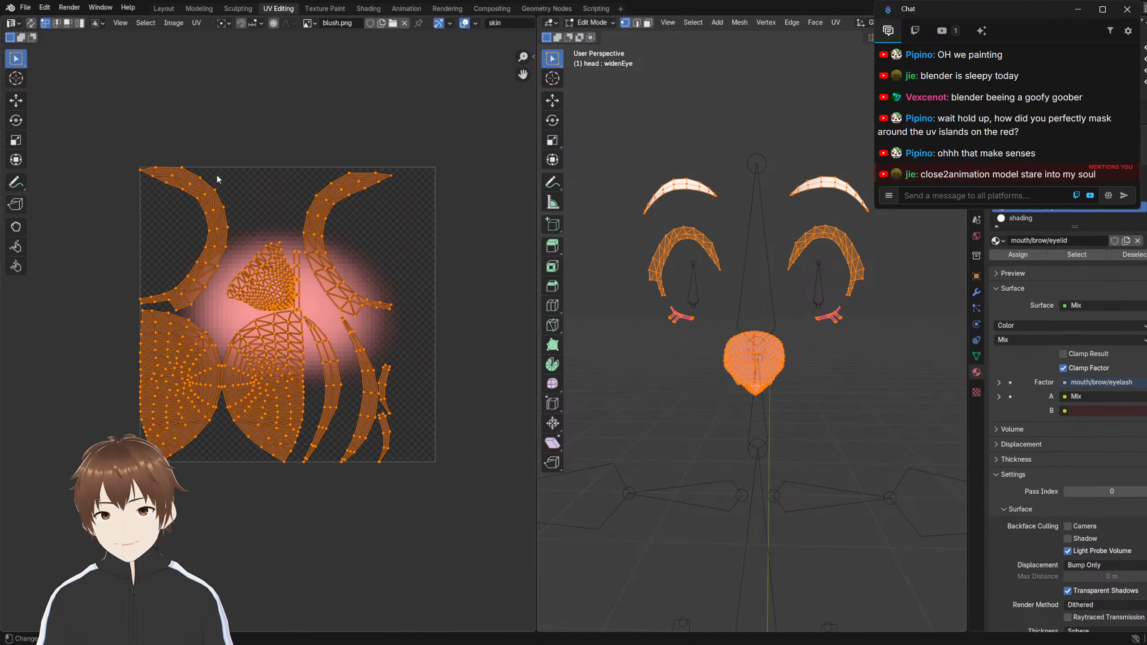
# Pack all the selected UV islands with the margin set to 0.010 and inspect the gaps between them
pyautogui.click(195, 22)
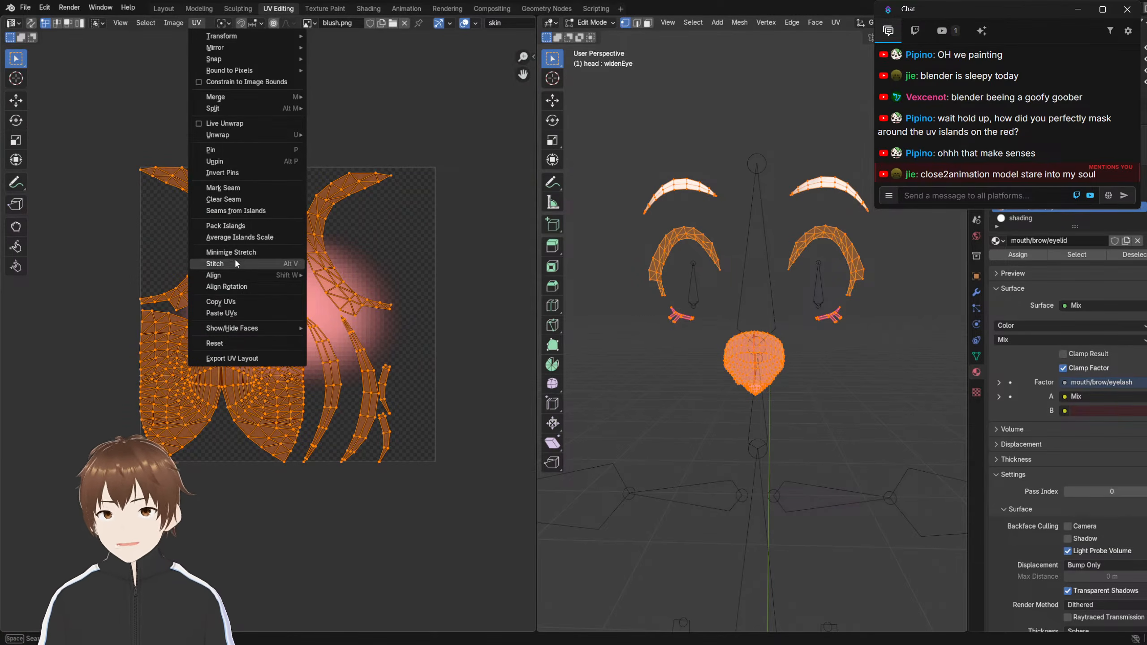
pyautogui.click(236, 230)
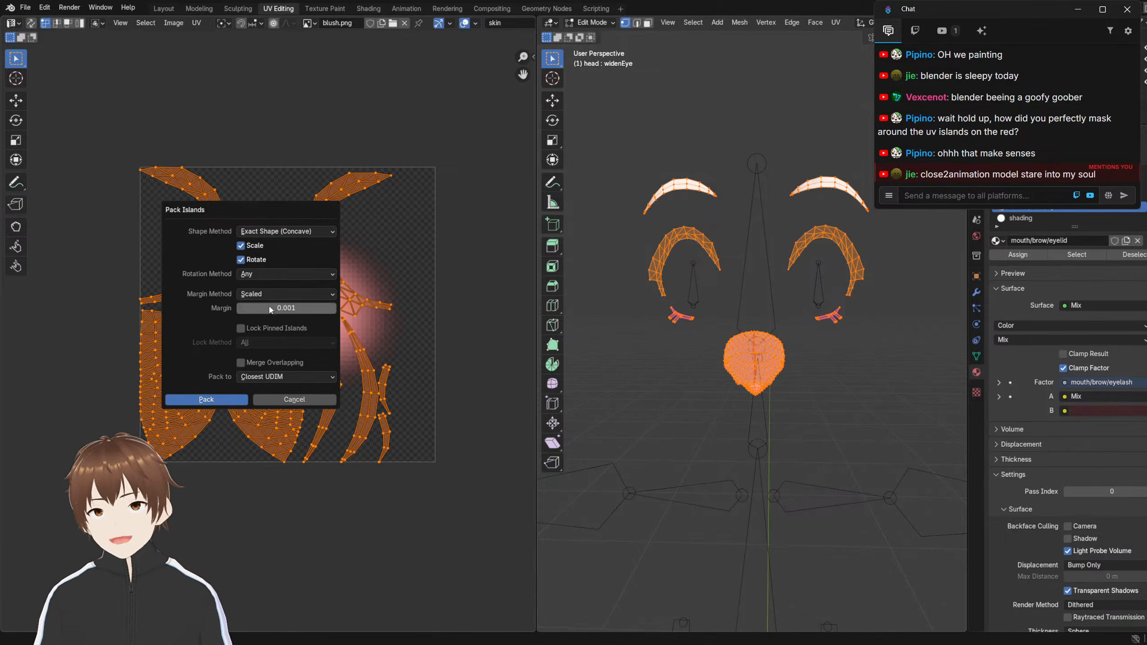
pyautogui.click(277, 308)
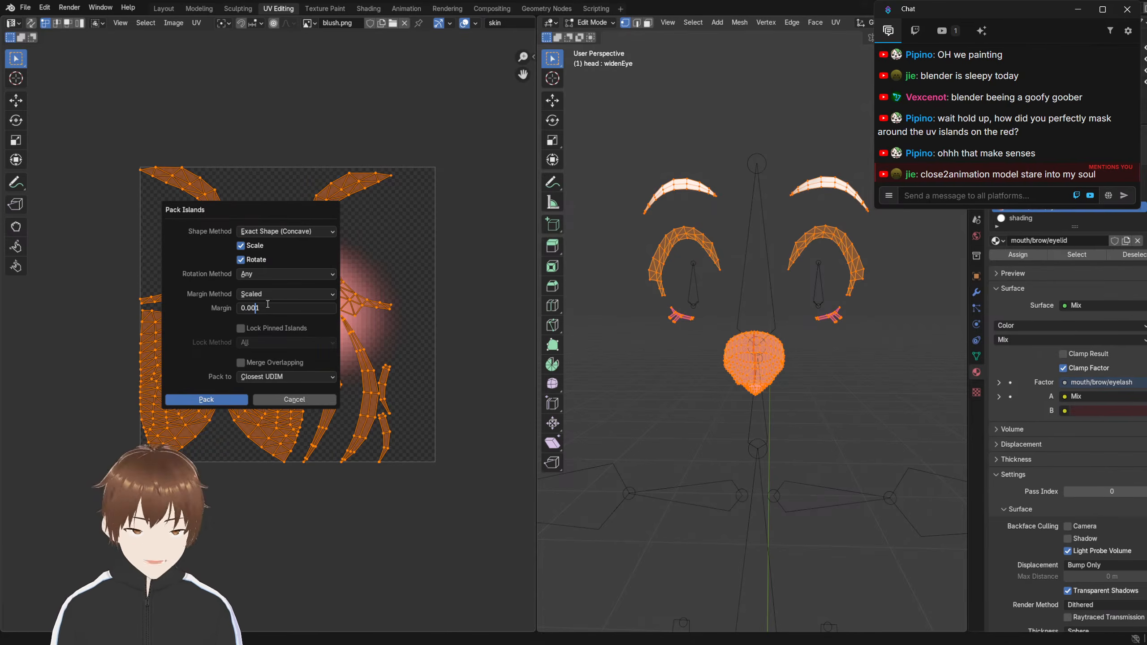
pyautogui.press('Return')
pyautogui.click(225, 401)
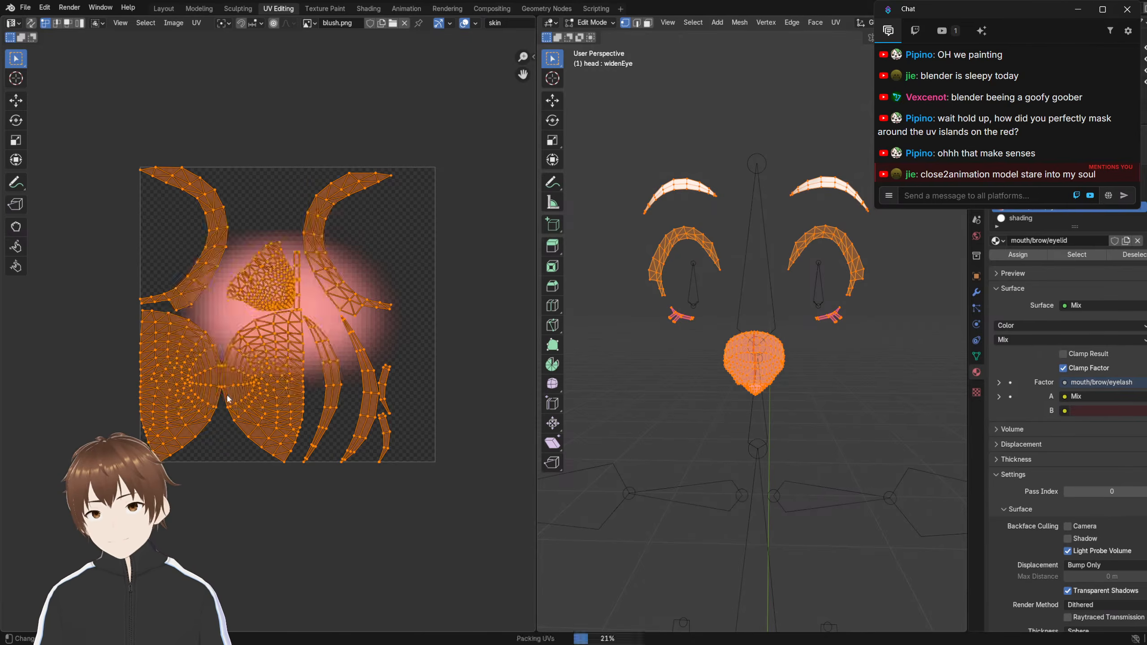
pyautogui.scroll(1, 234, 288)
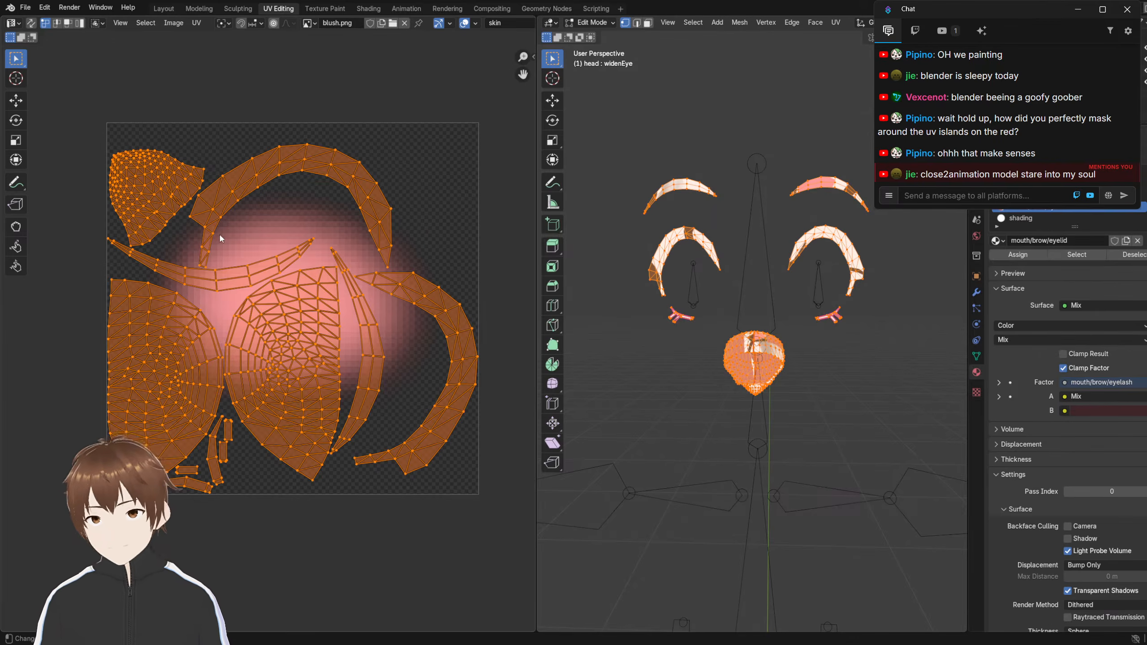
pyautogui.scroll(8, 218, 233)
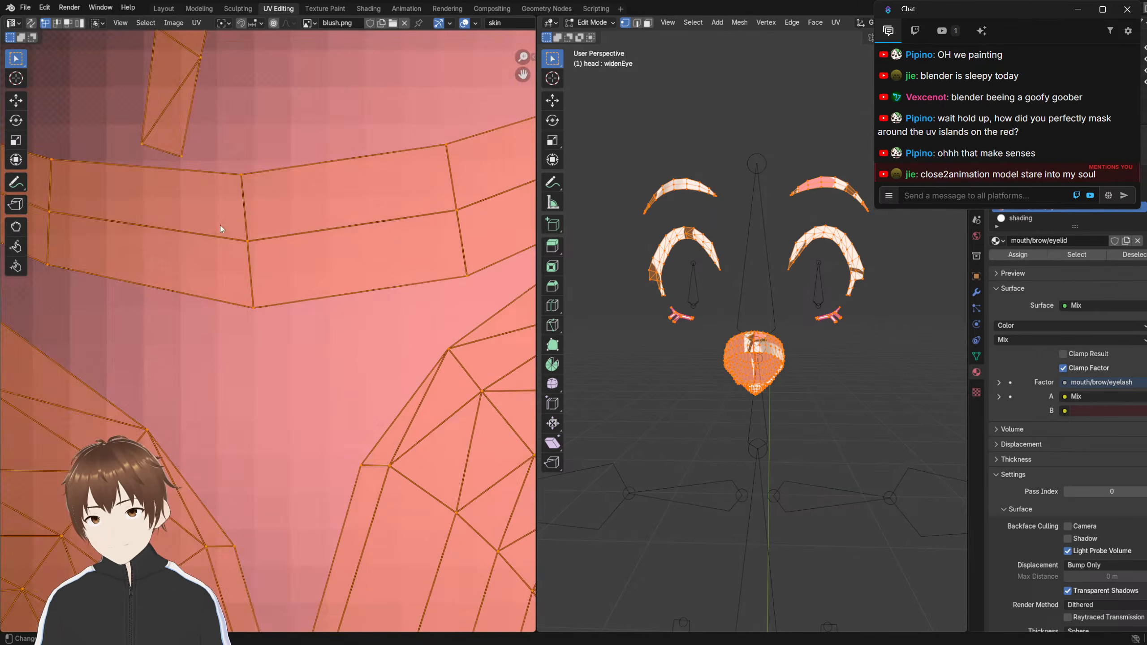
pyautogui.scroll(-8, 265, 287)
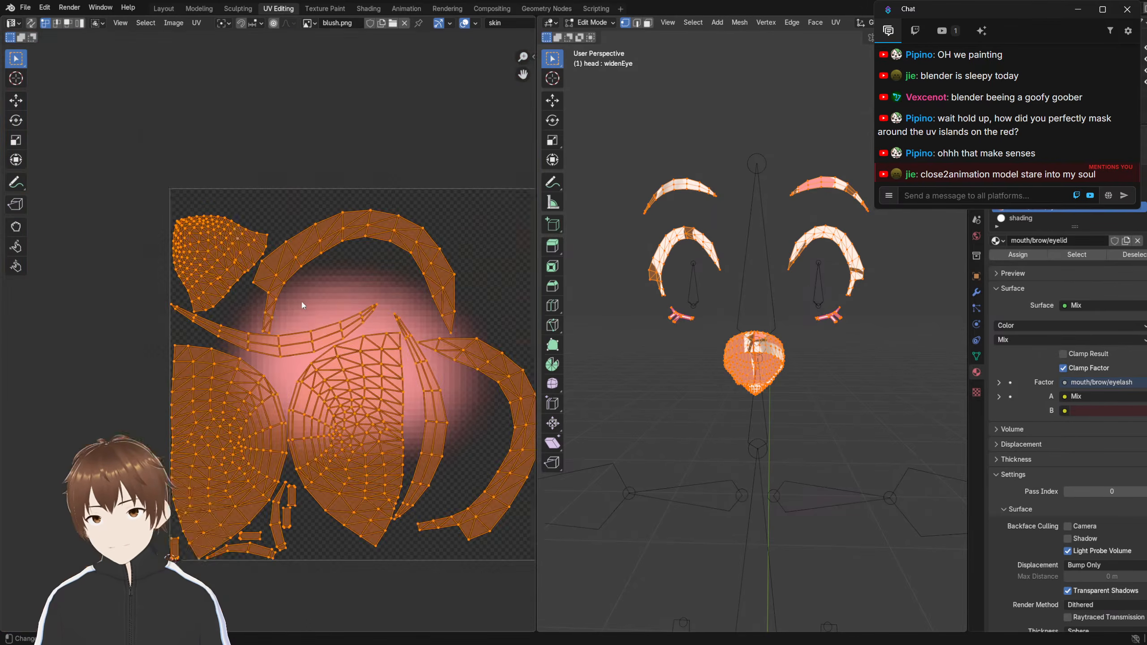
# Repack the selected UV islands with a wider margin, keeping the Exact Shape (Concave) method
pyautogui.moveTo(301, 305); pyautogui.dragTo(276, 283, button='middle')
pyautogui.click(196, 23)
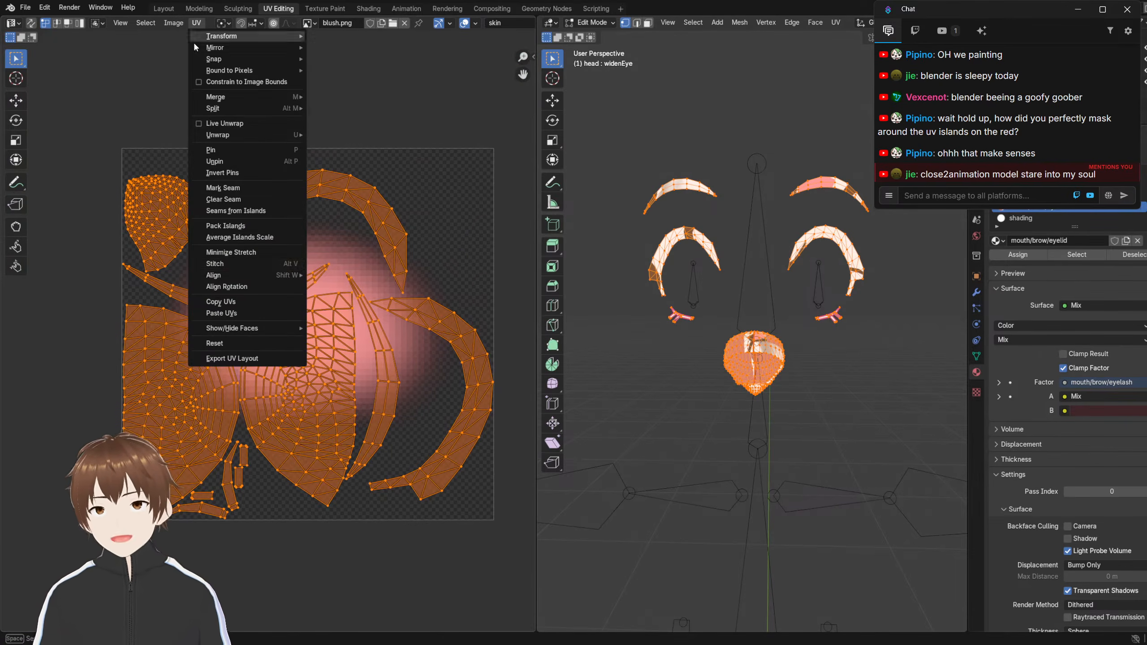
pyautogui.click(225, 225)
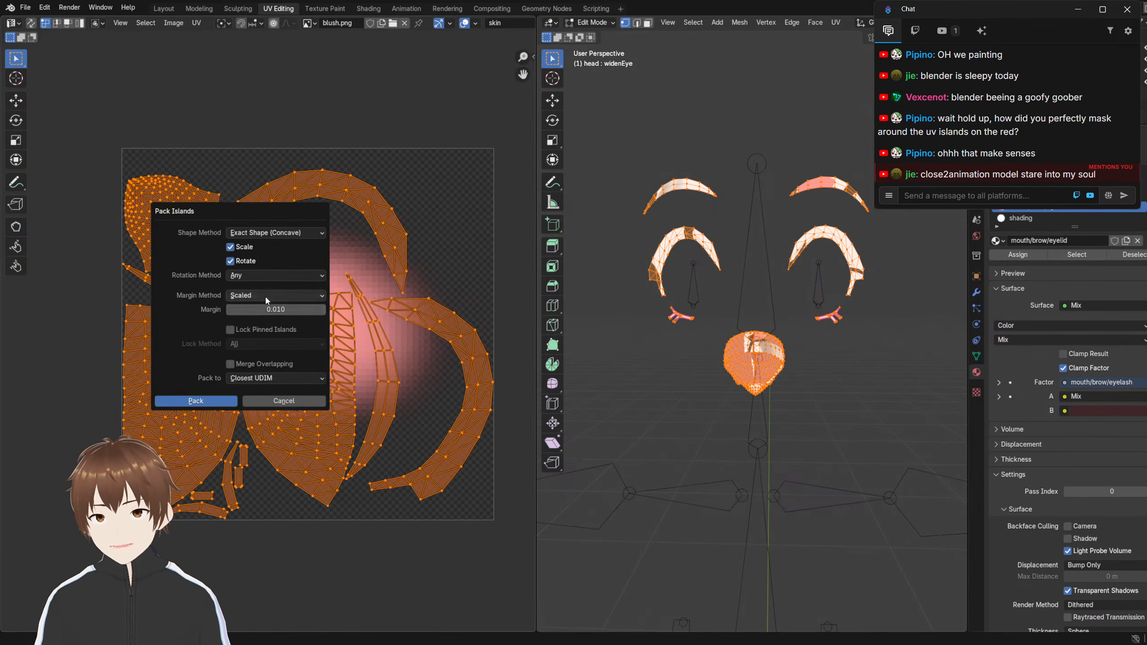
pyautogui.click(273, 310)
pyautogui.write('0.01')
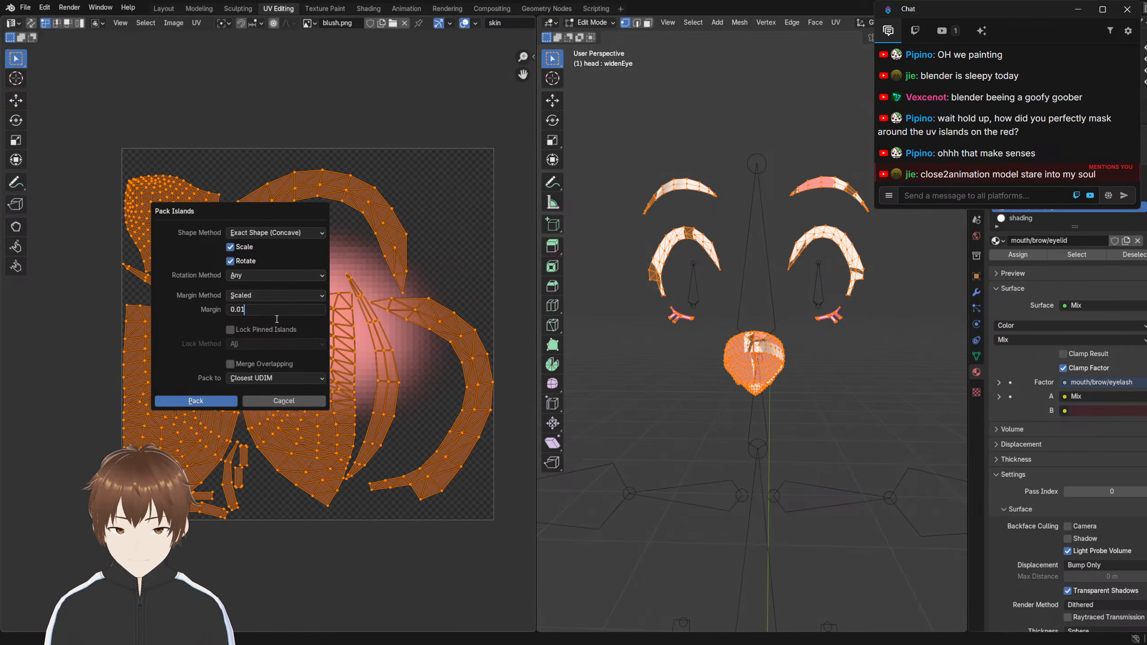
pyautogui.press('Return')
pyautogui.click(199, 400)
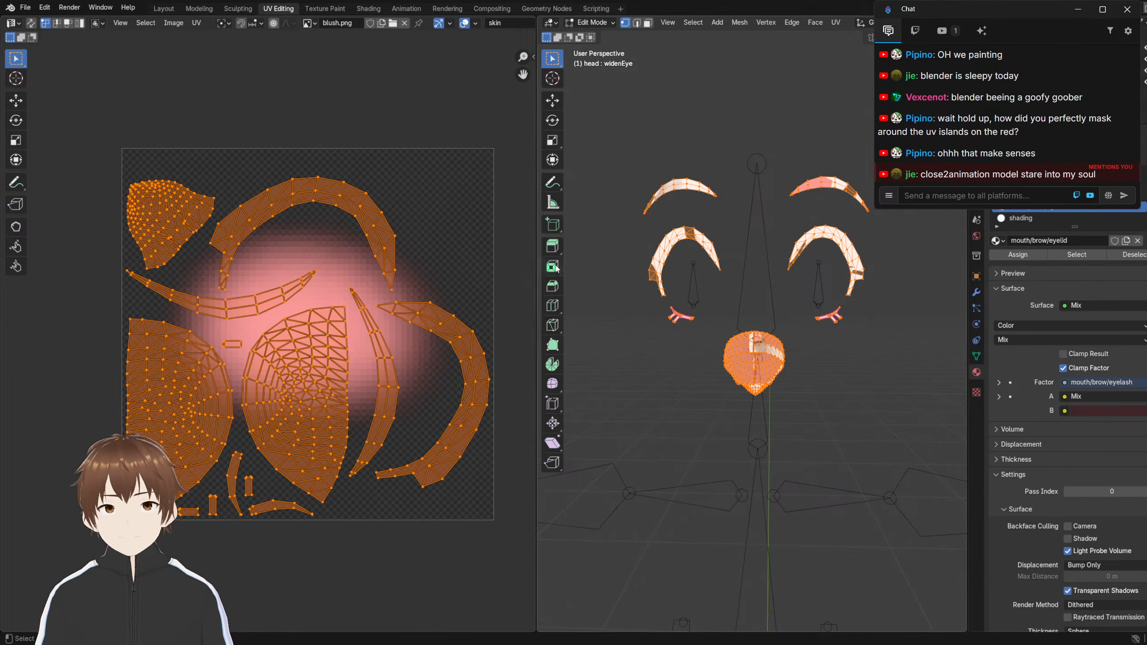
# In the Texture Paint workspace, enter Edit Mode and select only the linked upper and lower eyelash pieces of both eyes
pyautogui.click(325, 8)
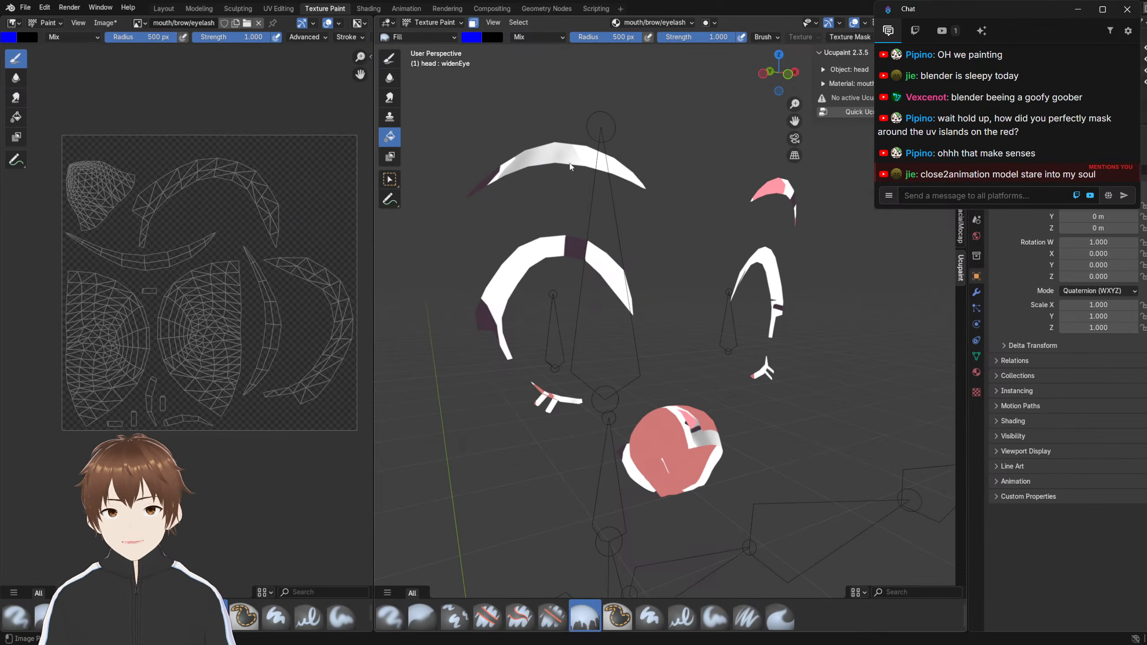
pyautogui.press('Tab')
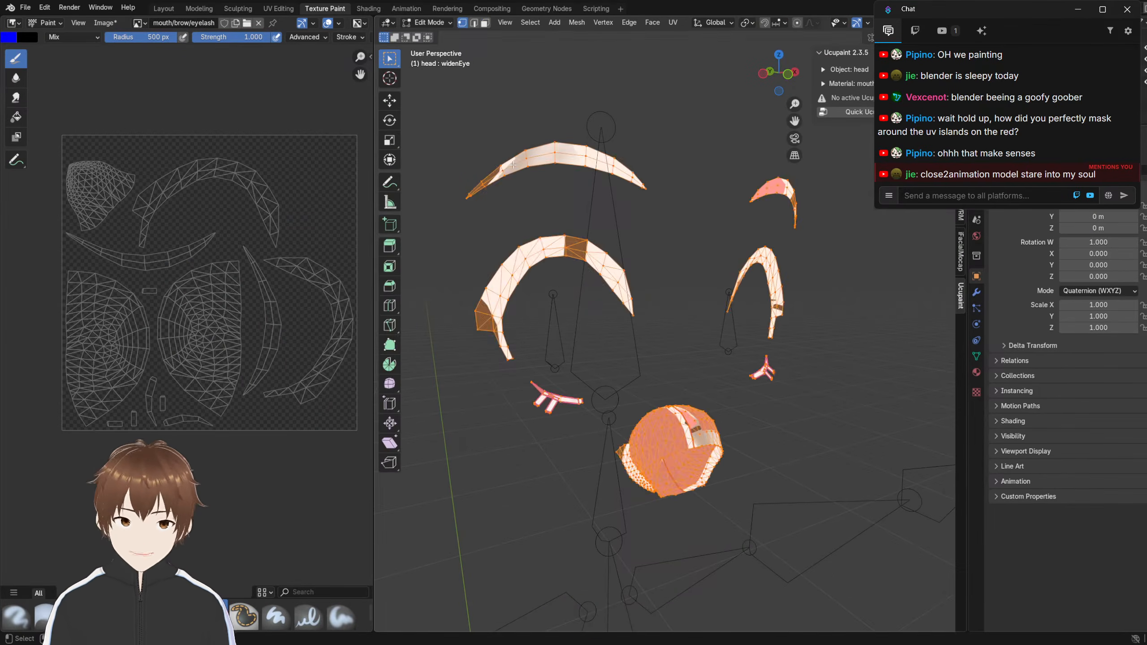
pyautogui.click(543, 173)
pyautogui.hotkey('ctrl', 'l')
pyautogui.click(515, 270)
pyautogui.hotkey('ctrl', 'l')
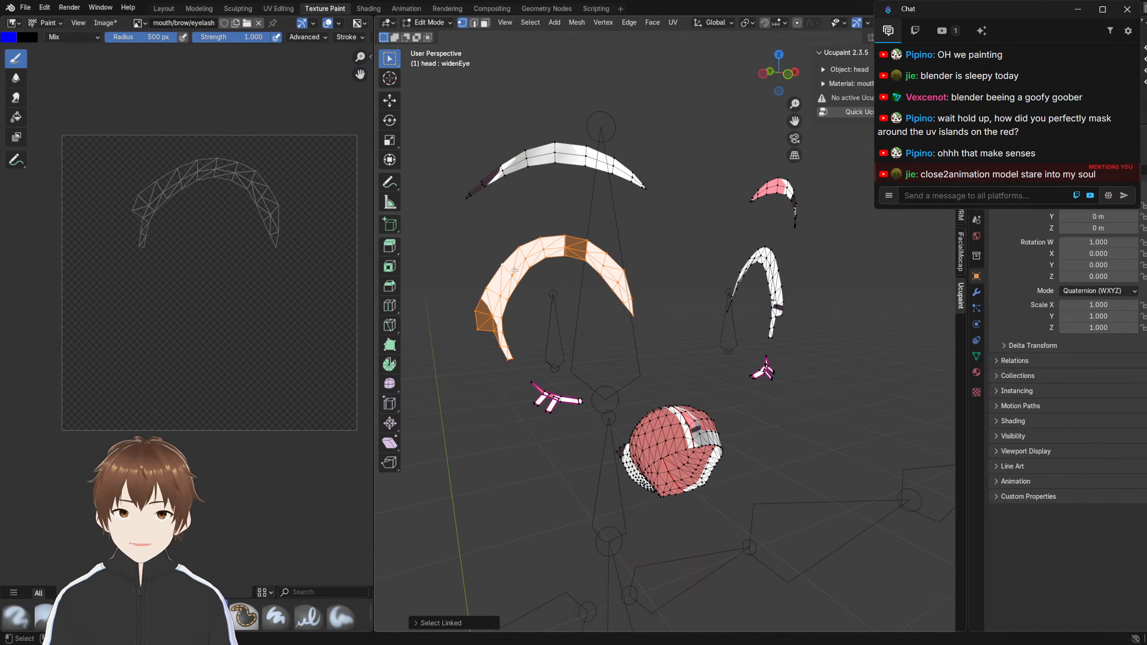
pyautogui.keyDown('shift'); pyautogui.click(552, 409); pyautogui.keyUp('shift')
pyautogui.hotkey('ctrl', 'l')
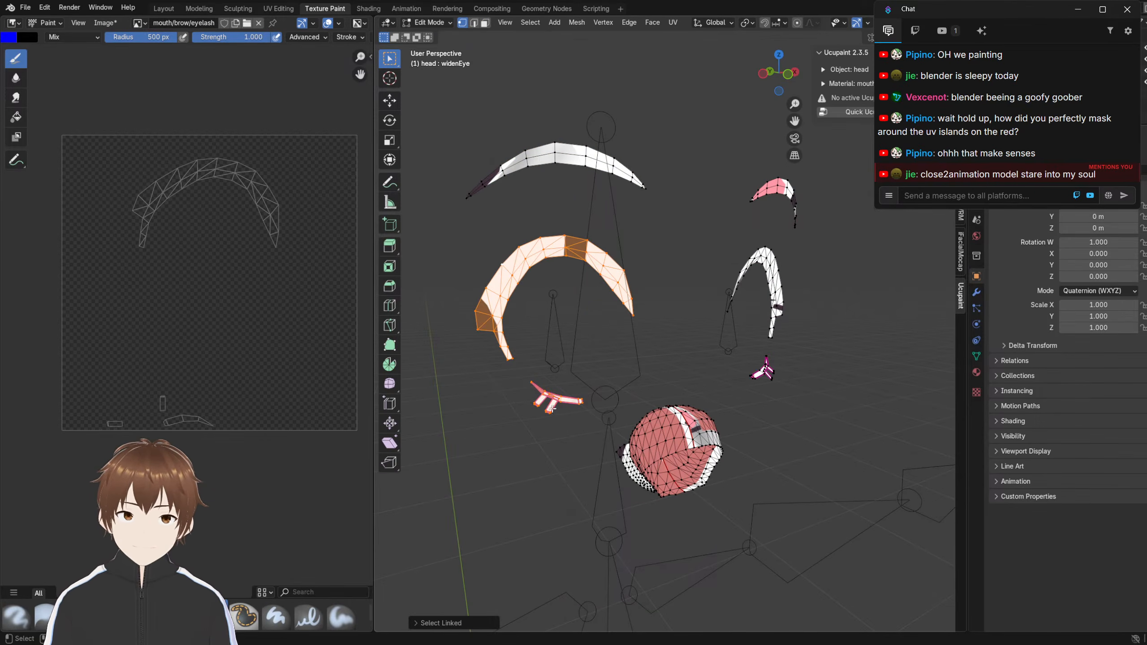
pyautogui.keyDown('shift'); pyautogui.click(753, 249); pyautogui.keyUp('shift')
pyautogui.hotkey('ctrl', 'l')
pyautogui.keyDown('shift'); pyautogui.click(767, 376); pyautogui.keyUp('shift')
pyautogui.hotkey('ctrl', 'l')
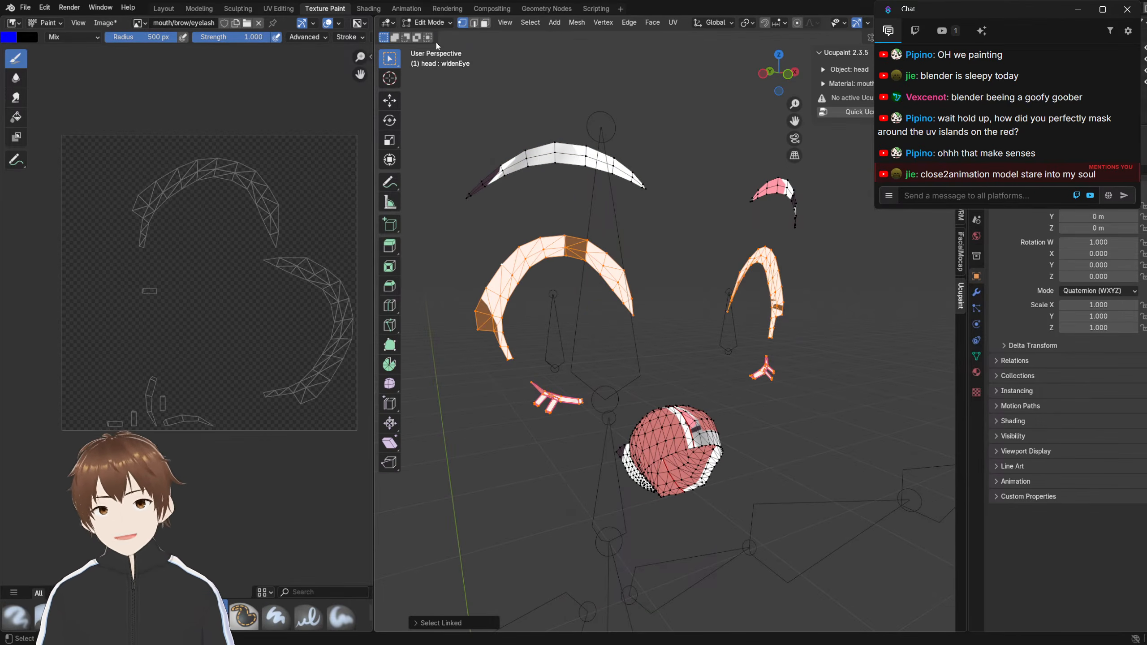
# Return to Texture Paint mode and fill the selected eyelashes with pure red (#FF0000) on the mouth/brow/eyelash mask
pyautogui.click(428, 22)
pyautogui.click(421, 98)
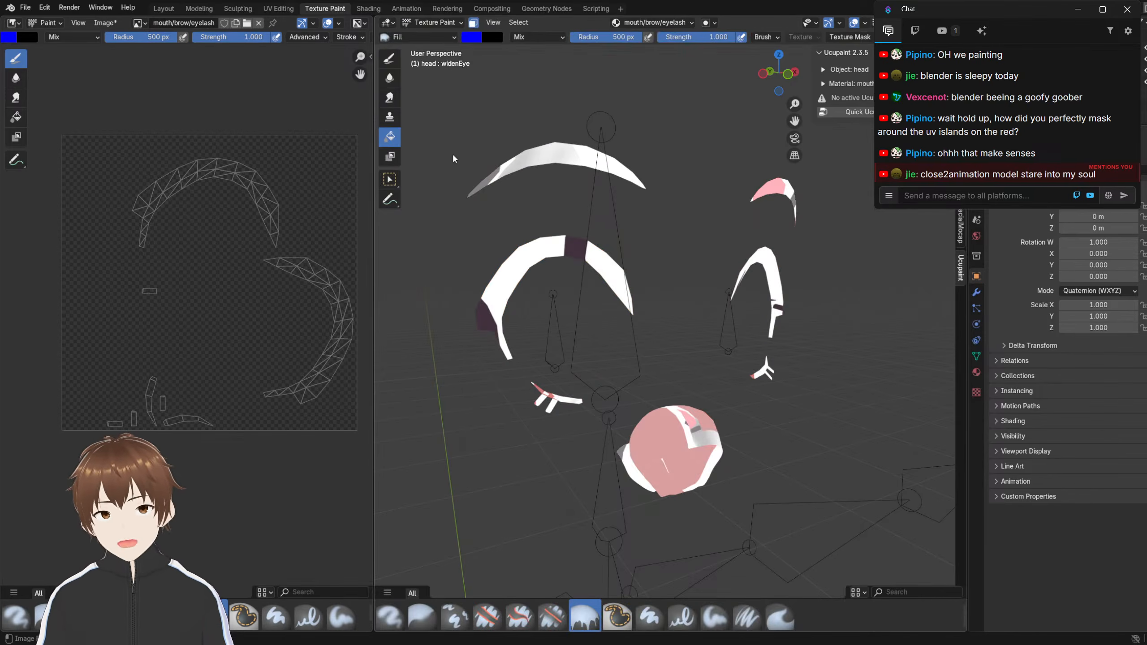
pyautogui.click(472, 38)
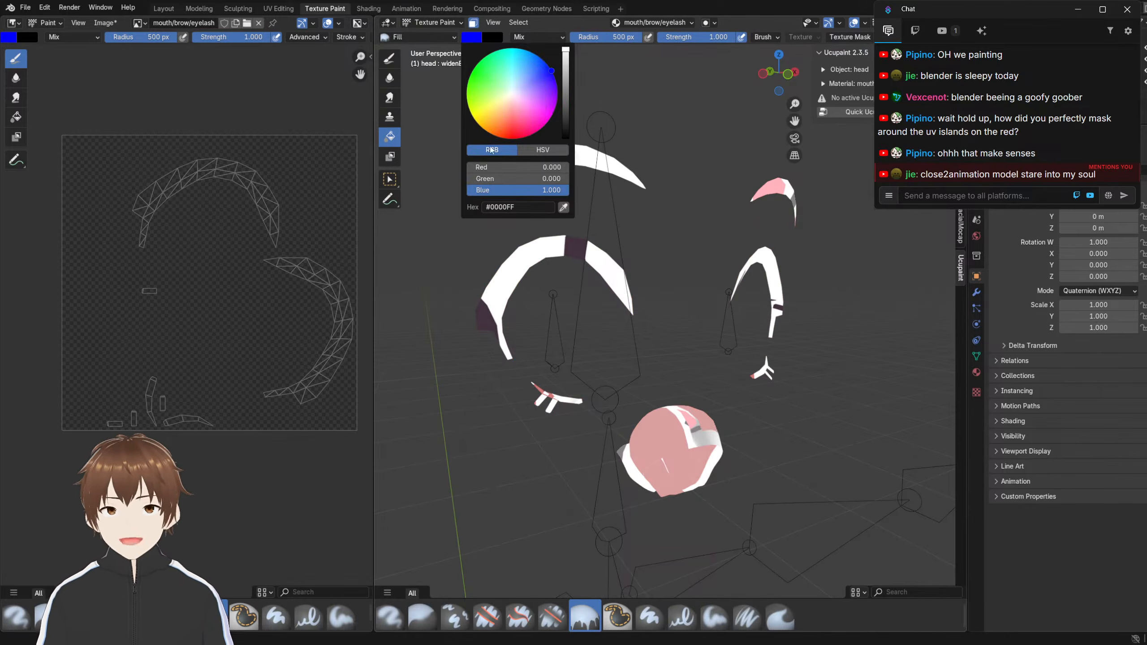
pyautogui.moveTo(532, 167)
pyautogui.mouseDown()
pyautogui.moveTo(569, 167)
pyautogui.moveTo(469, 192)
pyautogui.mouseUp()
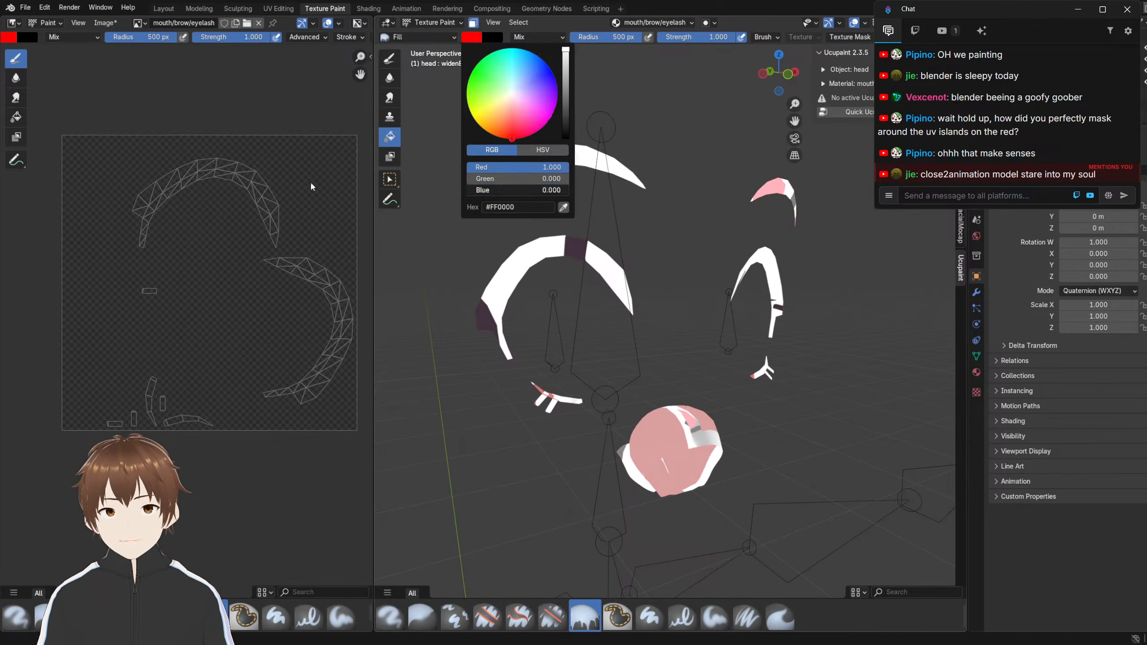
pyautogui.click(517, 275)
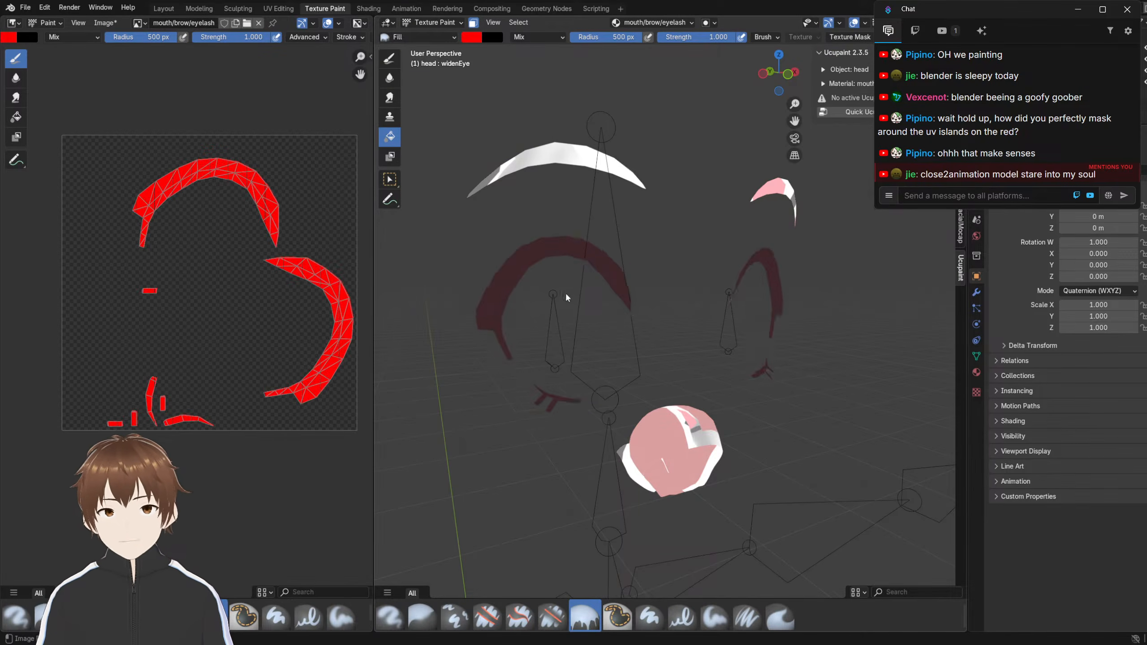
# Select only the linked mouth interior in Edit Mode and fill it with pure green (#00FF00) in Texture Paint mode
pyautogui.moveTo(564, 292)
pyautogui.mouseDown(button='middle')
pyautogui.moveTo(564, 191)
pyautogui.moveTo(541, 239)
pyautogui.moveTo(524, 180)
pyautogui.mouseUp(button='middle')
pyautogui.scroll(2, 524, 181)
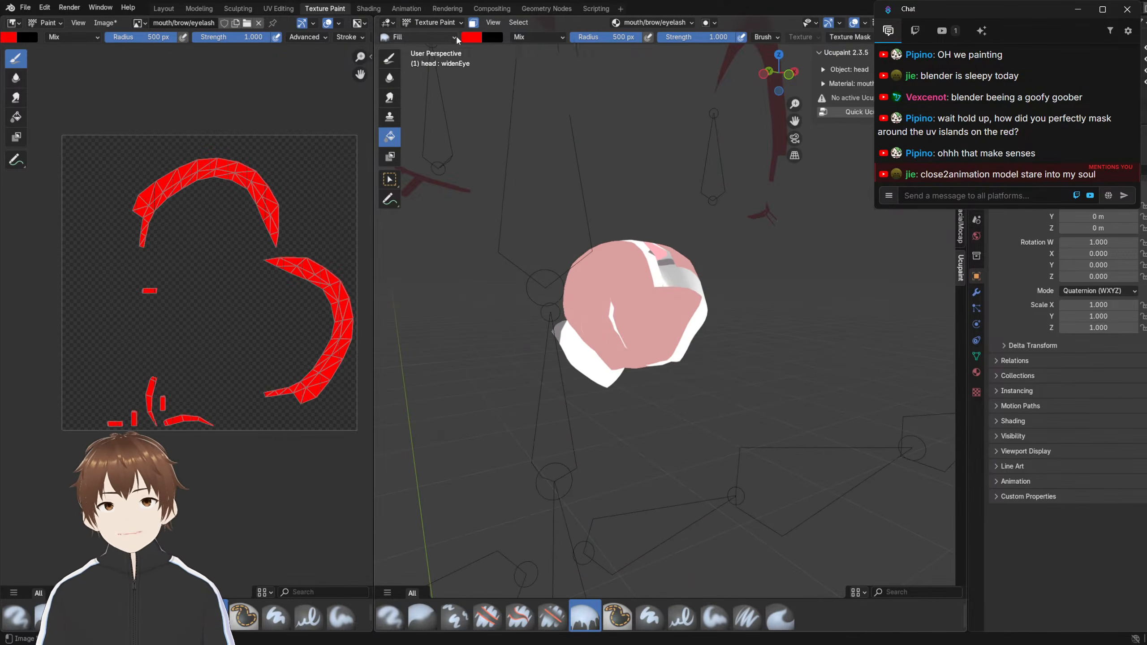
pyautogui.click(469, 38)
pyautogui.click(470, 39)
pyautogui.moveTo(520, 167)
pyautogui.mouseDown()
pyautogui.moveTo(468, 167)
pyautogui.moveTo(569, 179)
pyautogui.mouseUp()
pyautogui.click(433, 22)
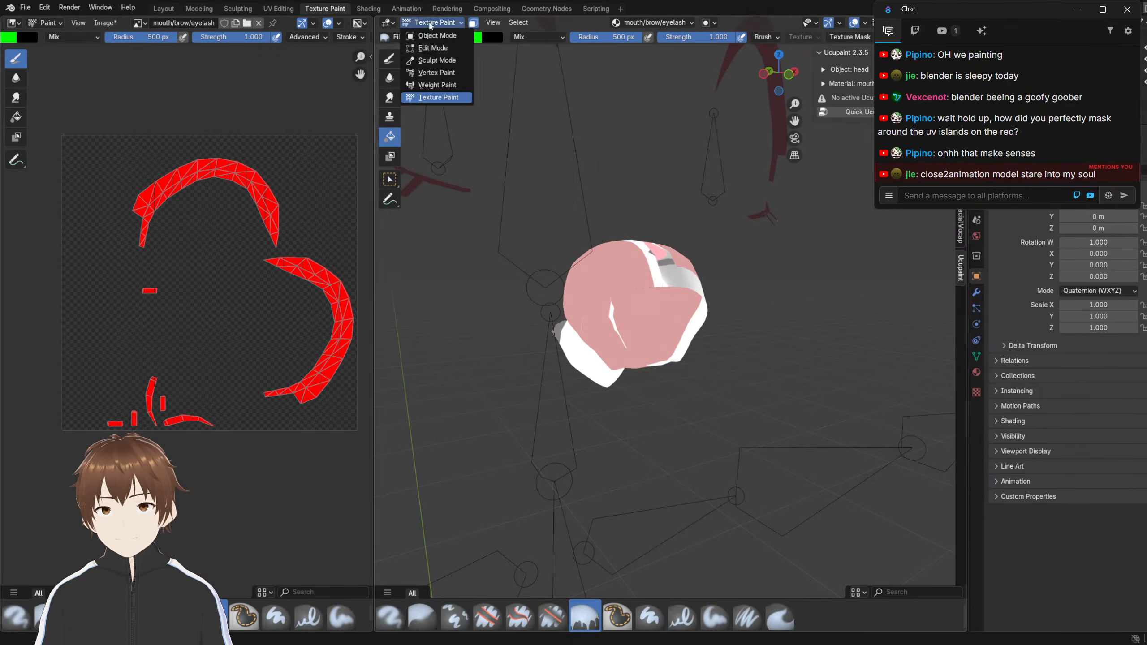
pyautogui.click(432, 58)
pyautogui.click(433, 22)
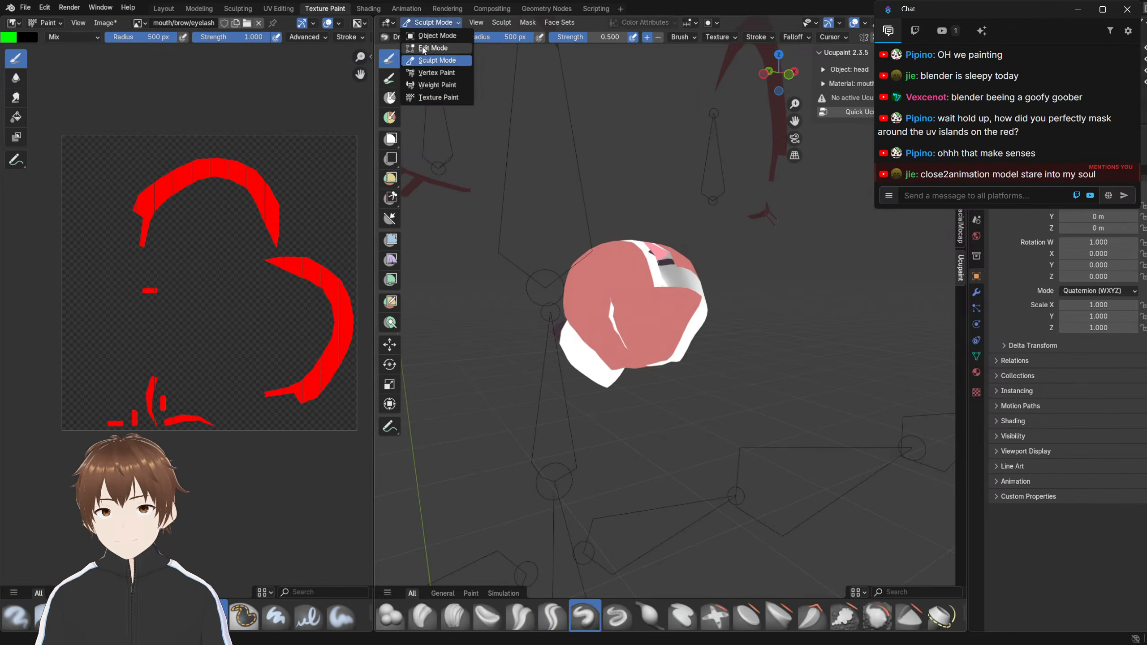
pyautogui.click(432, 47)
pyautogui.hotkey('ctrl', 'l')
pyautogui.moveTo(620, 277); pyautogui.dragTo(695, 271, button='middle')
pyautogui.click(432, 22)
pyautogui.click(436, 97)
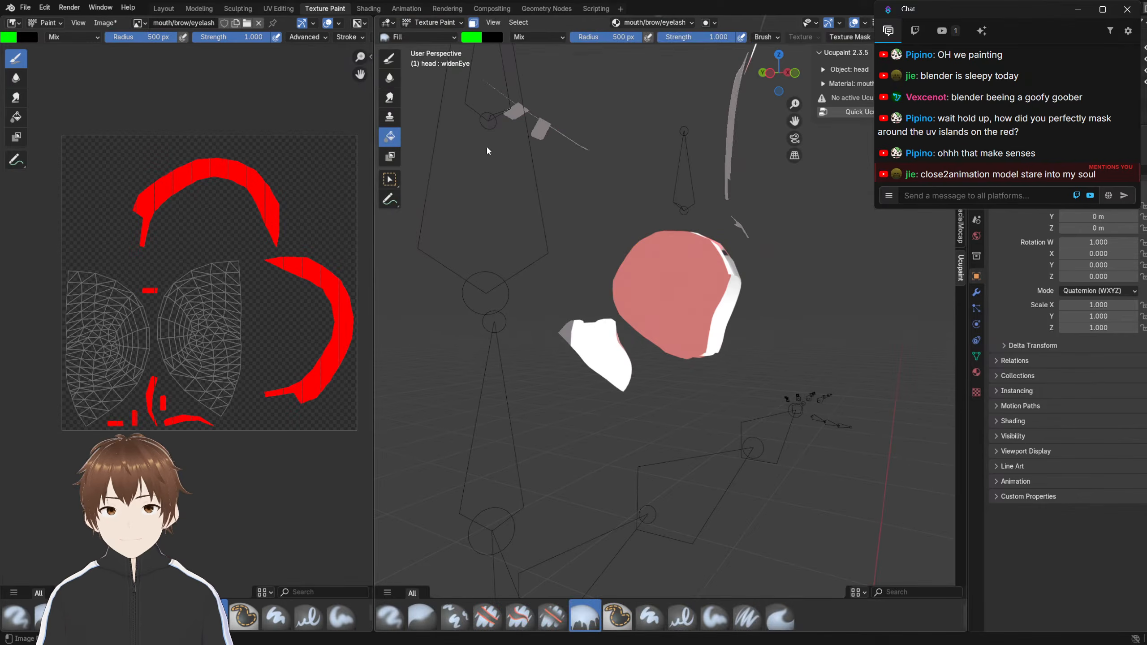
pyautogui.click(636, 281)
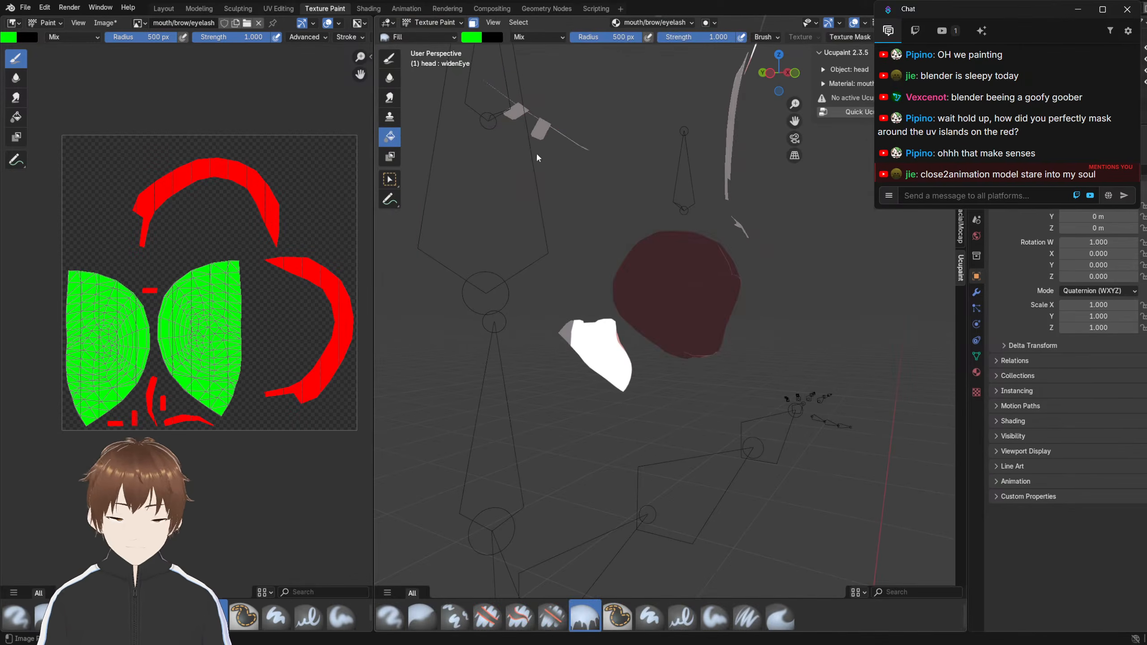
# Select only the linked tongue in Edit Mode and fill it with pure blue (#0000FF) in Texture Paint mode
pyautogui.click(432, 22)
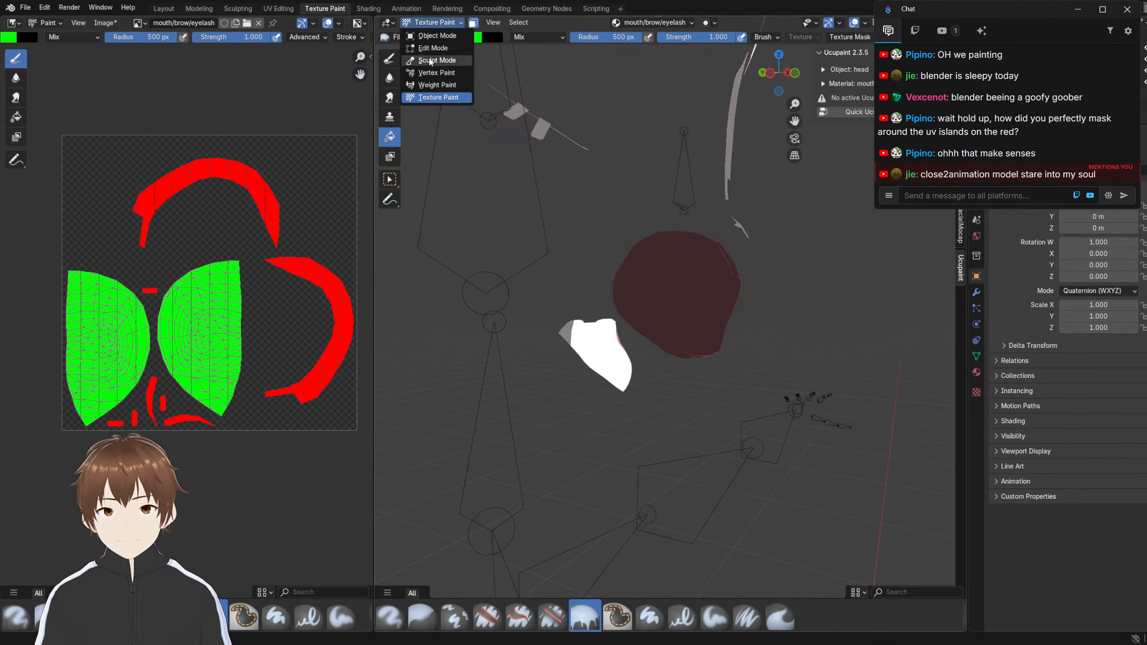
pyautogui.click(434, 49)
pyautogui.hotkey('alt', 'a')
pyautogui.press('l')
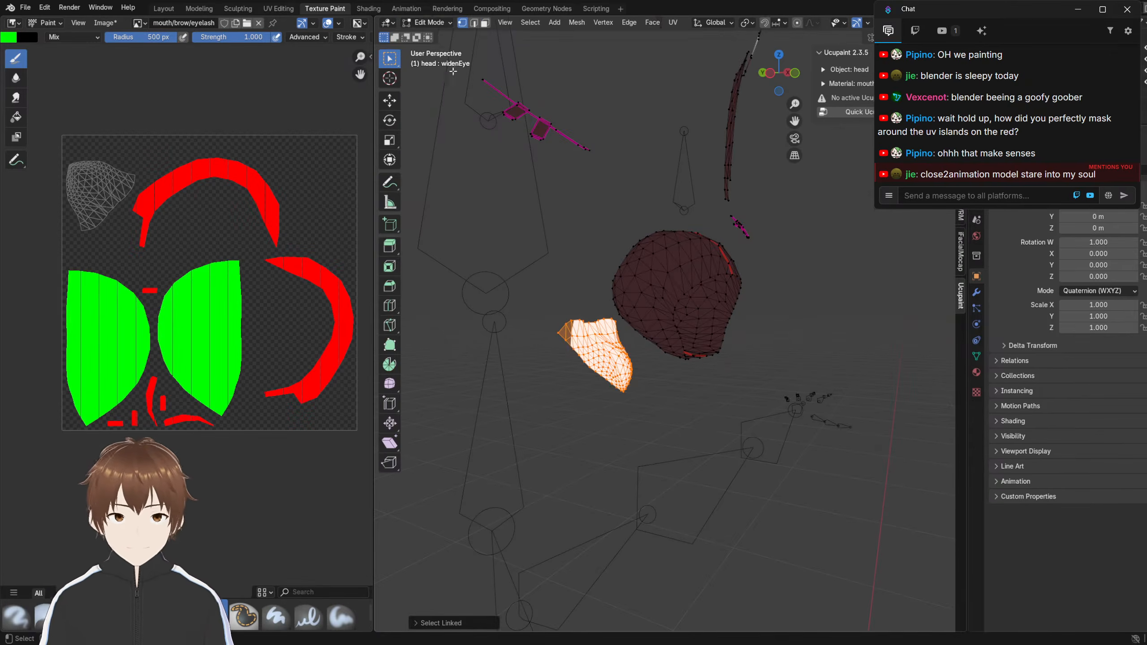
pyautogui.click(428, 22)
pyautogui.click(431, 97)
pyautogui.click(470, 36)
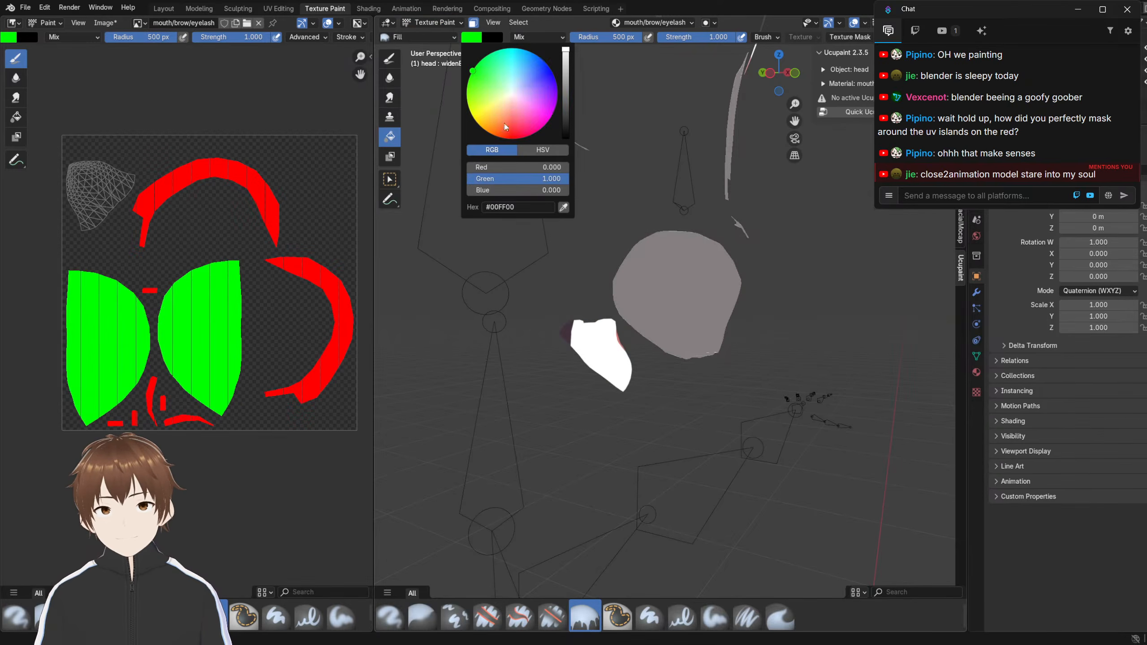
pyautogui.moveTo(524, 178)
pyautogui.mouseDown()
pyautogui.moveTo(461, 192)
pyautogui.moveTo(652, 222)
pyautogui.mouseUp()
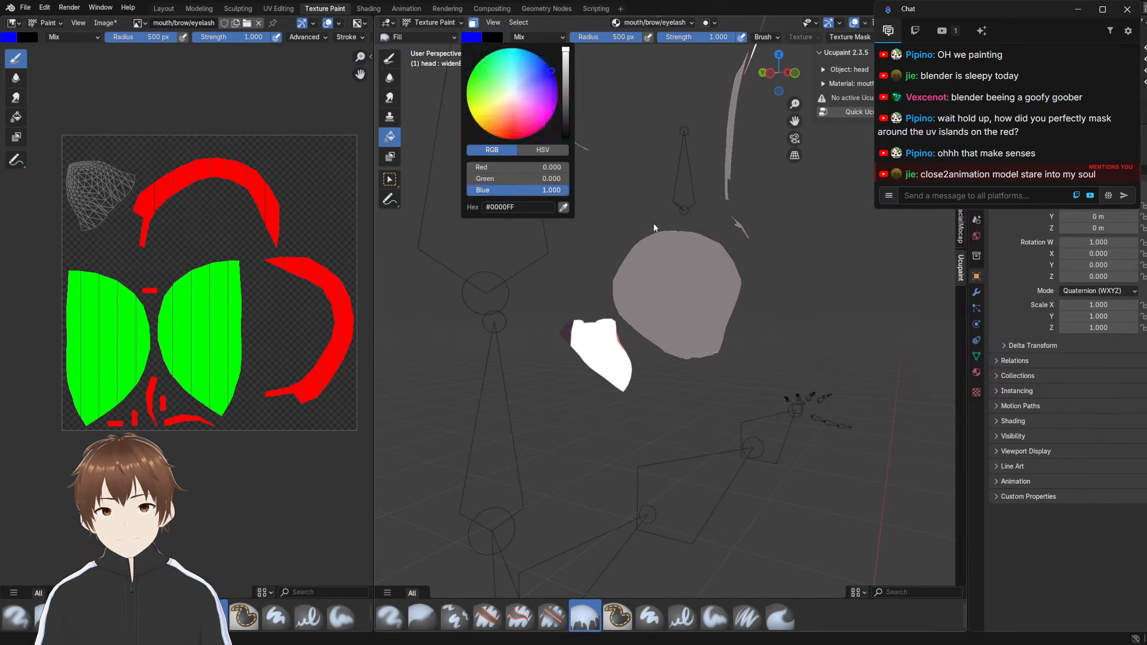
pyautogui.click(607, 355)
# Set the image editor's display channels to Alpha and examine the painted mask's alpha and the available editor modes
pyautogui.scroll(-1, 617, 333)
pyautogui.keyDown('shift'); pyautogui.moveTo(611, 294); pyautogui.dragTo(567, 277, button='middle'); pyautogui.keyUp('shift')
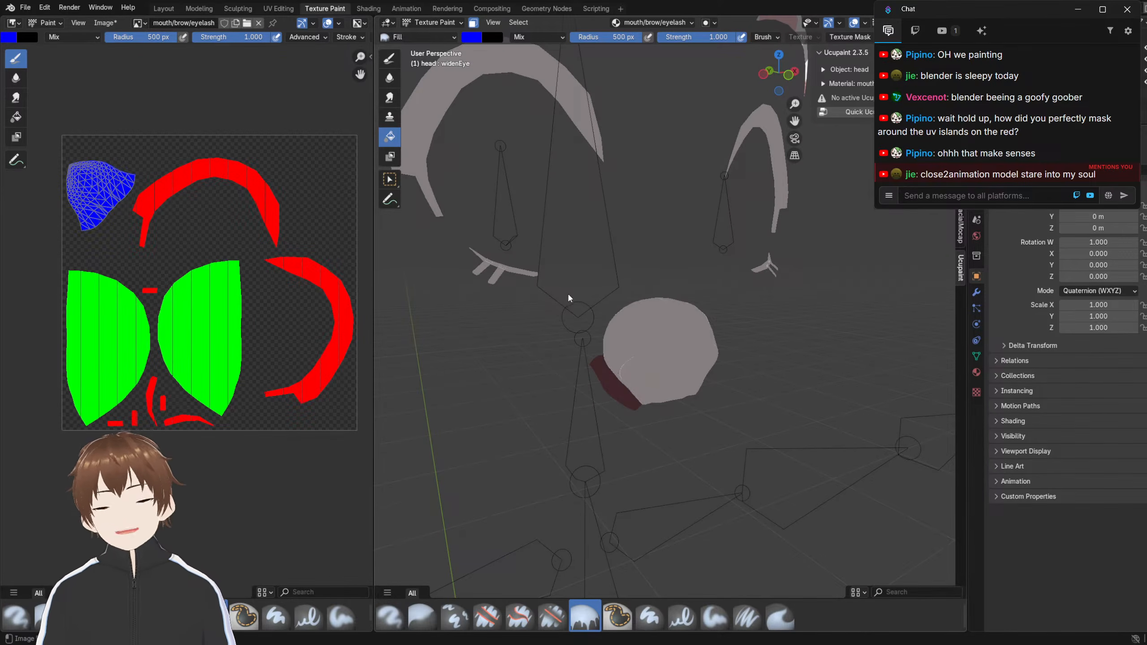
pyautogui.scroll(-3, 575, 303)
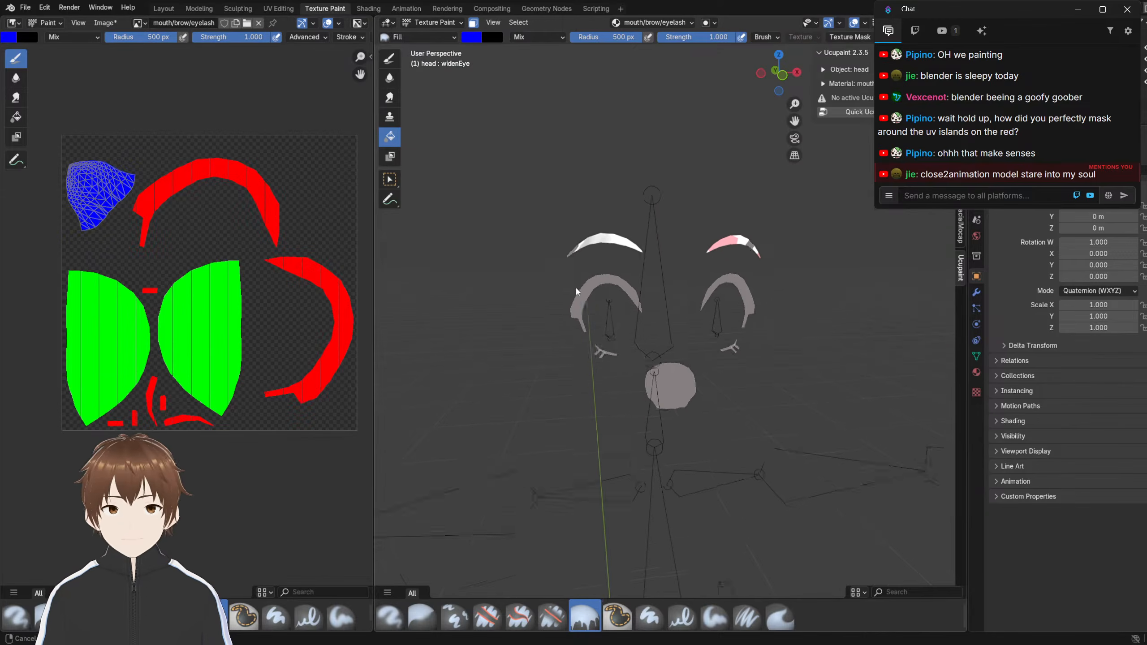
pyautogui.click(357, 23)
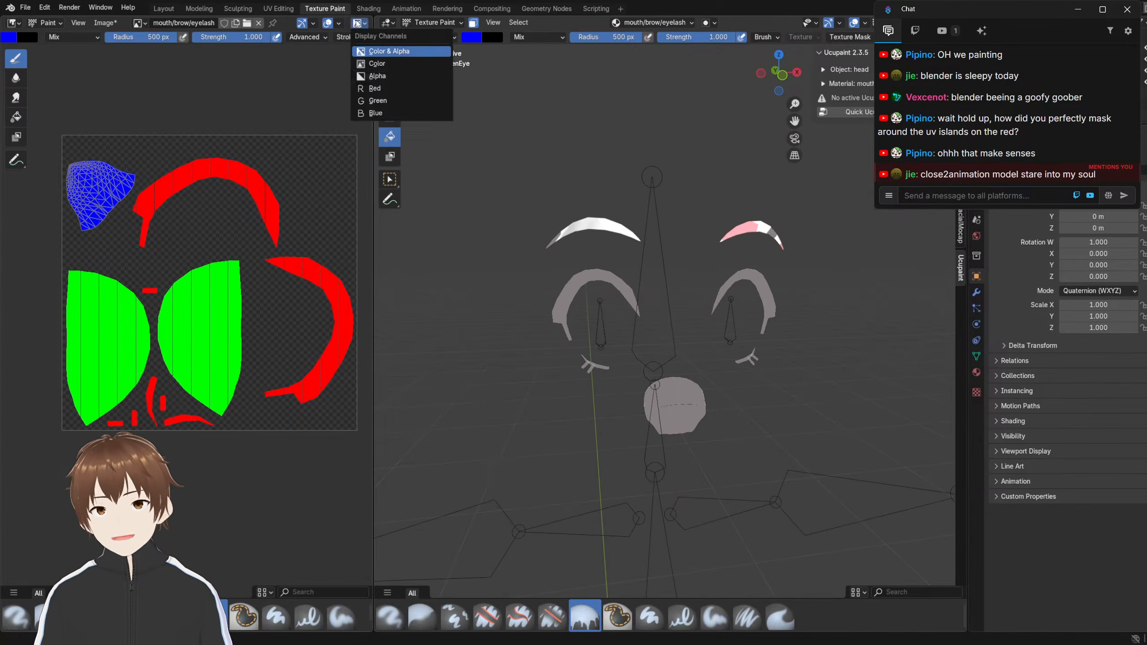
pyautogui.click(377, 76)
pyautogui.click(17, 36)
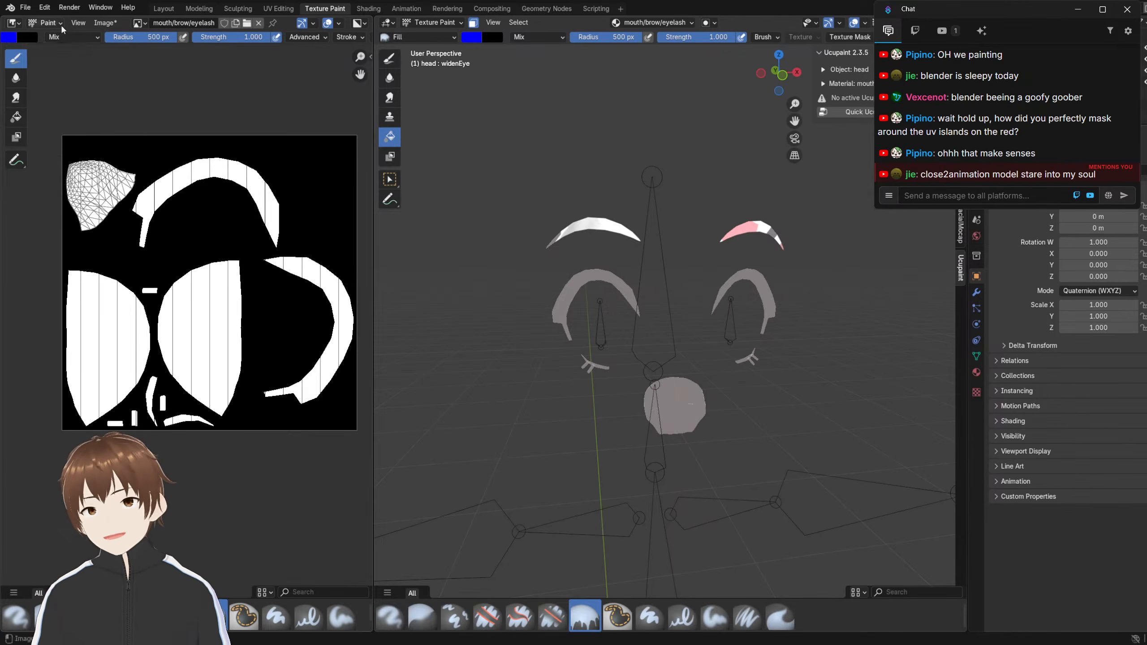
pyautogui.click(48, 22)
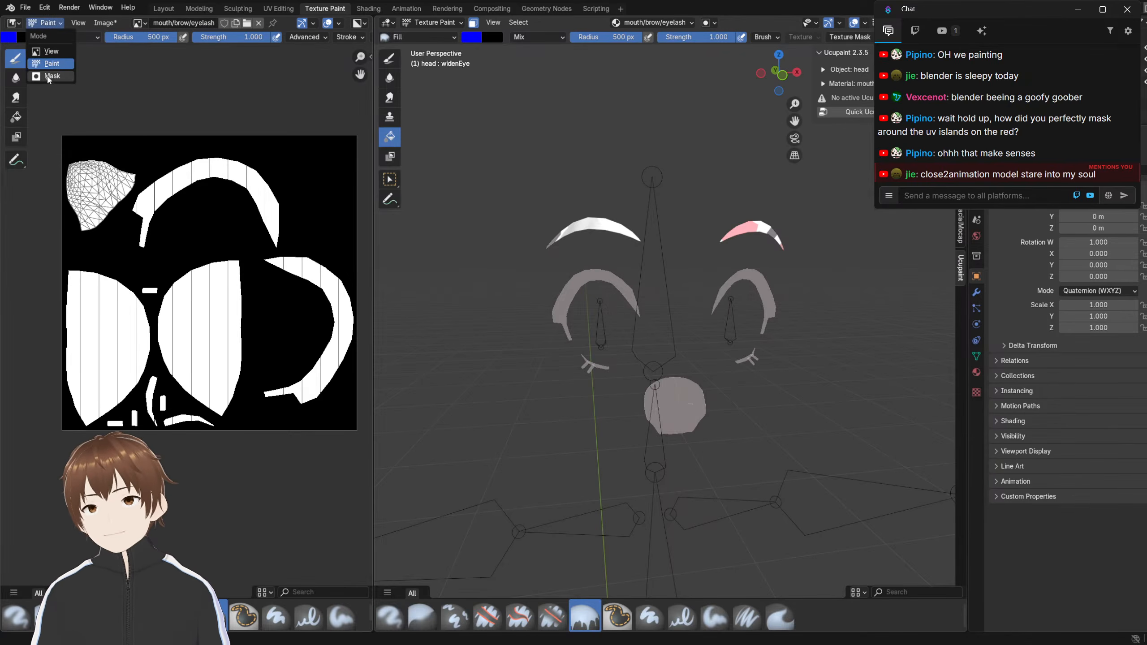
pyautogui.click(49, 22)
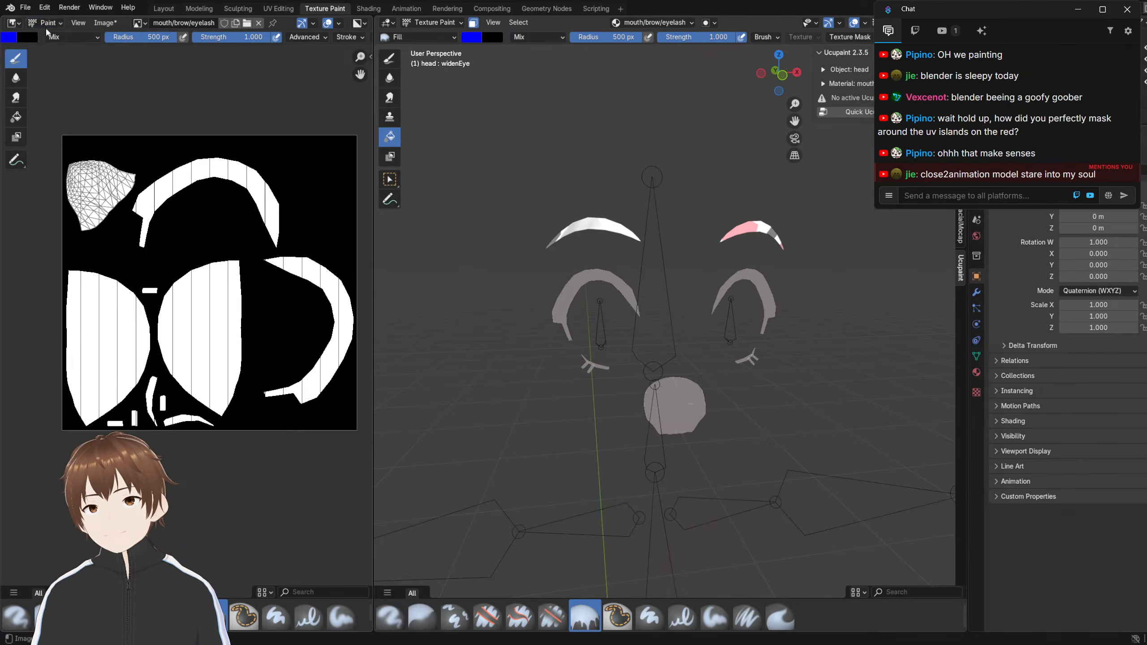
pyautogui.click(50, 23)
pyautogui.click(48, 81)
pyautogui.click(38, 23)
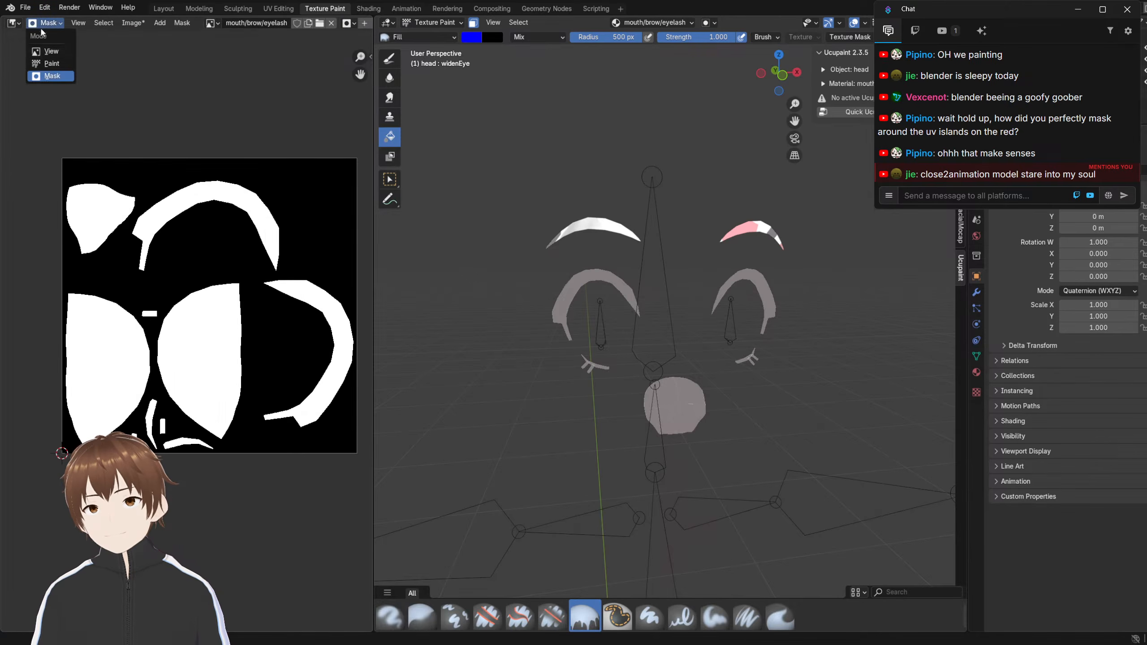
pyautogui.click(46, 63)
pyautogui.click(53, 37)
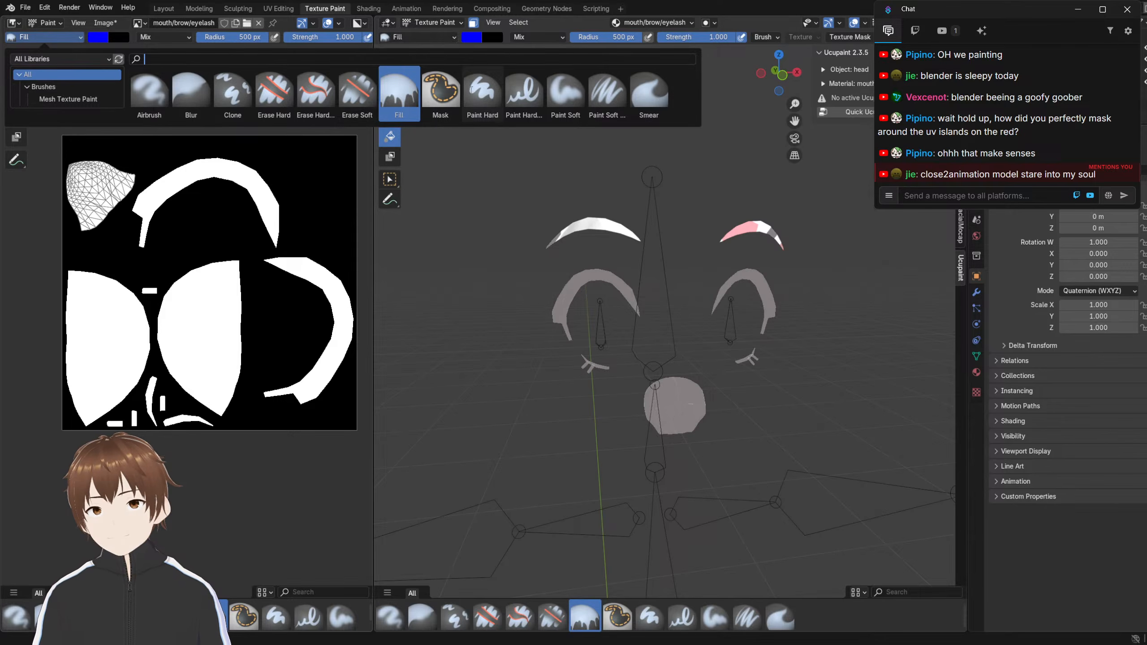
pyautogui.click(163, 37)
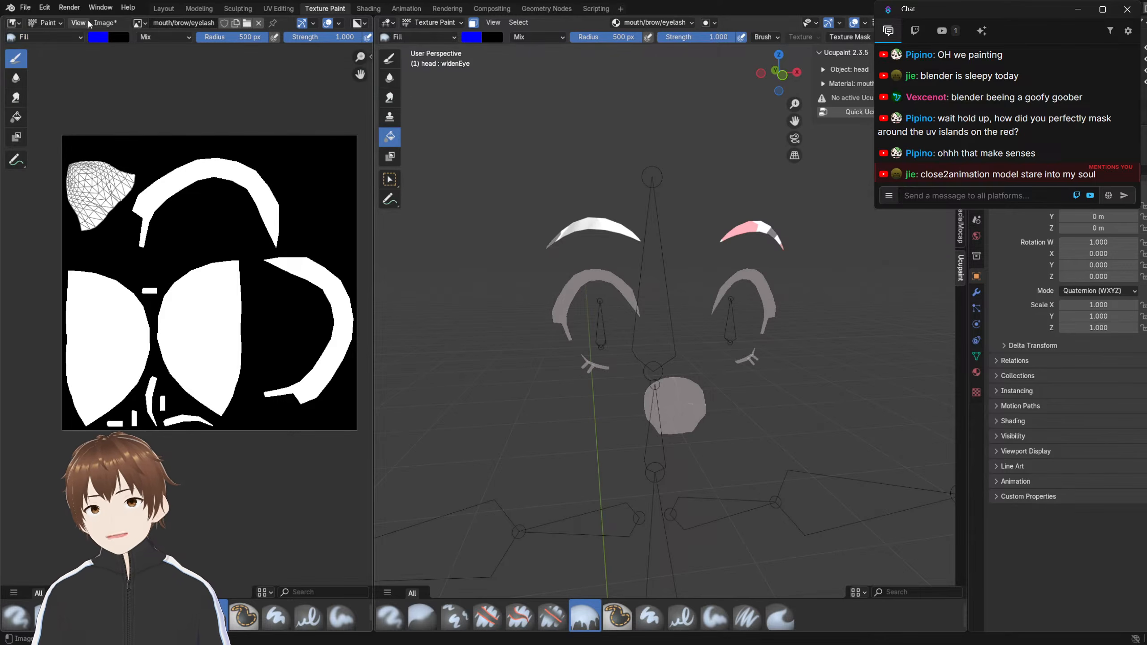
pyautogui.click(99, 36)
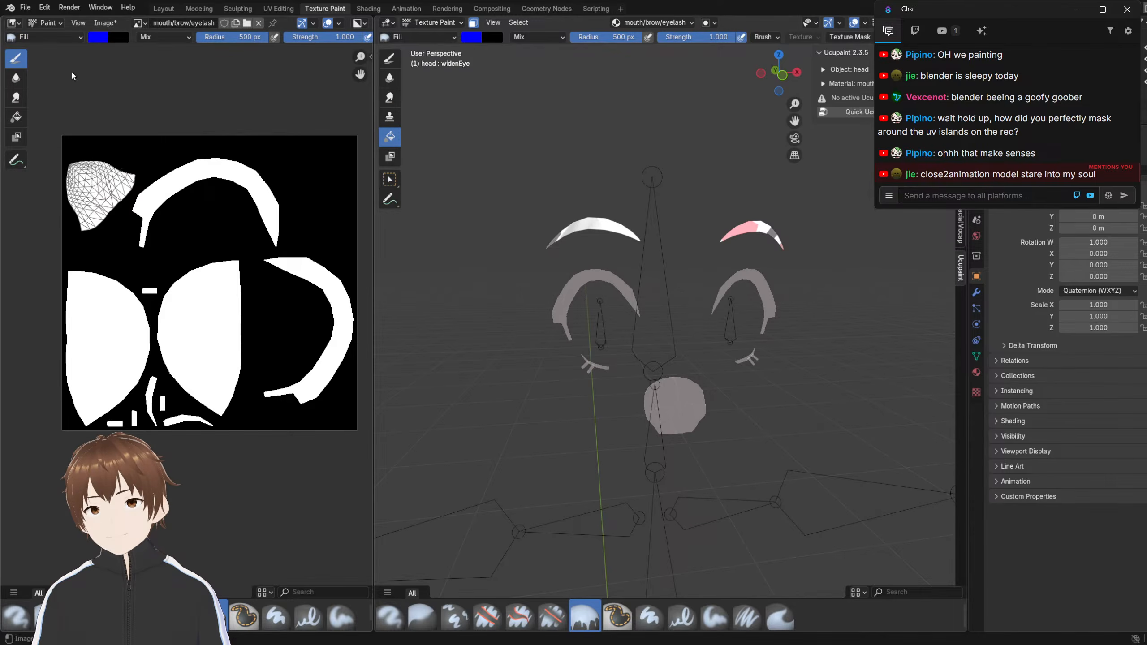
pyautogui.click(92, 40)
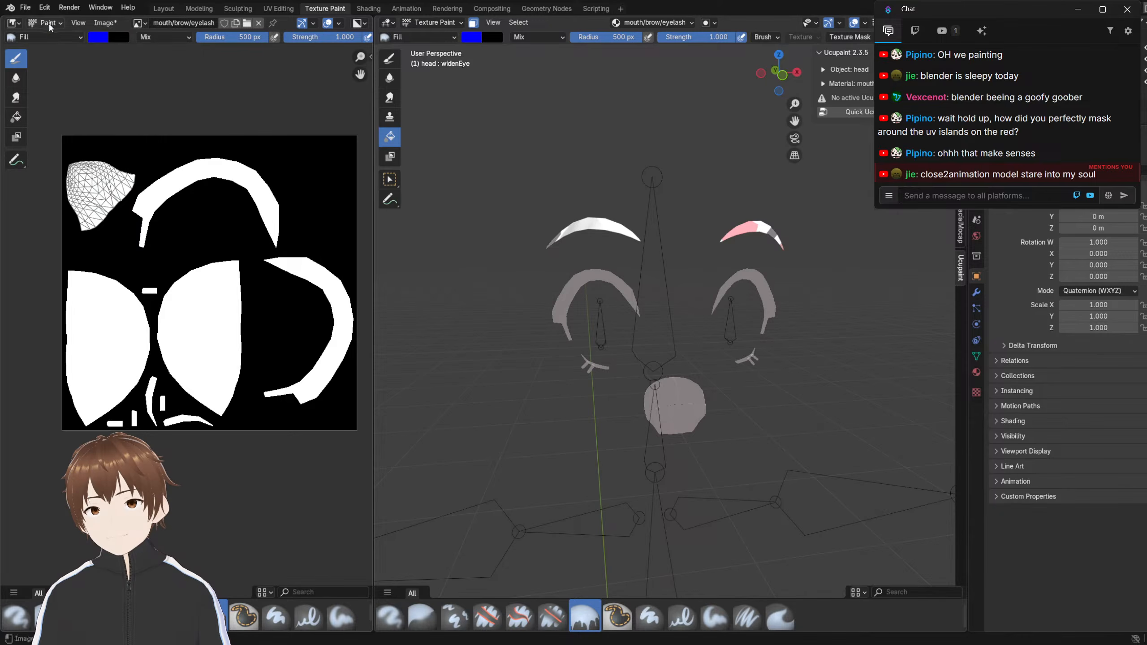
pyautogui.click(97, 39)
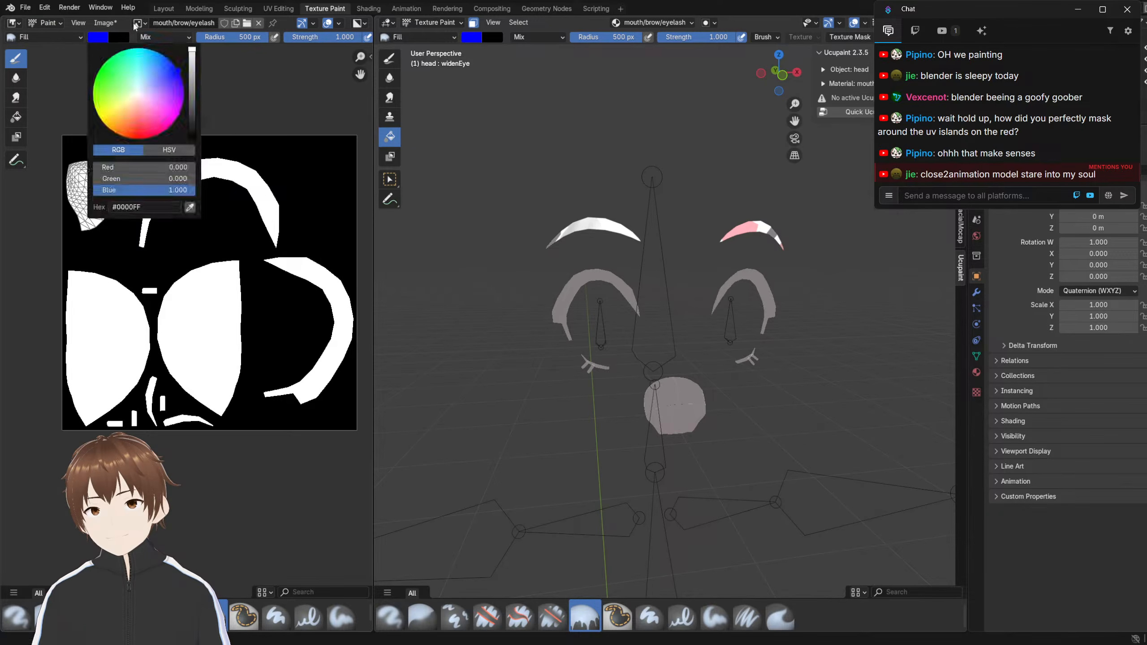
# Erase the alpha across the whole mouth/brow/eyelash mask image with the Erase Hard brush
pyautogui.click(43, 37)
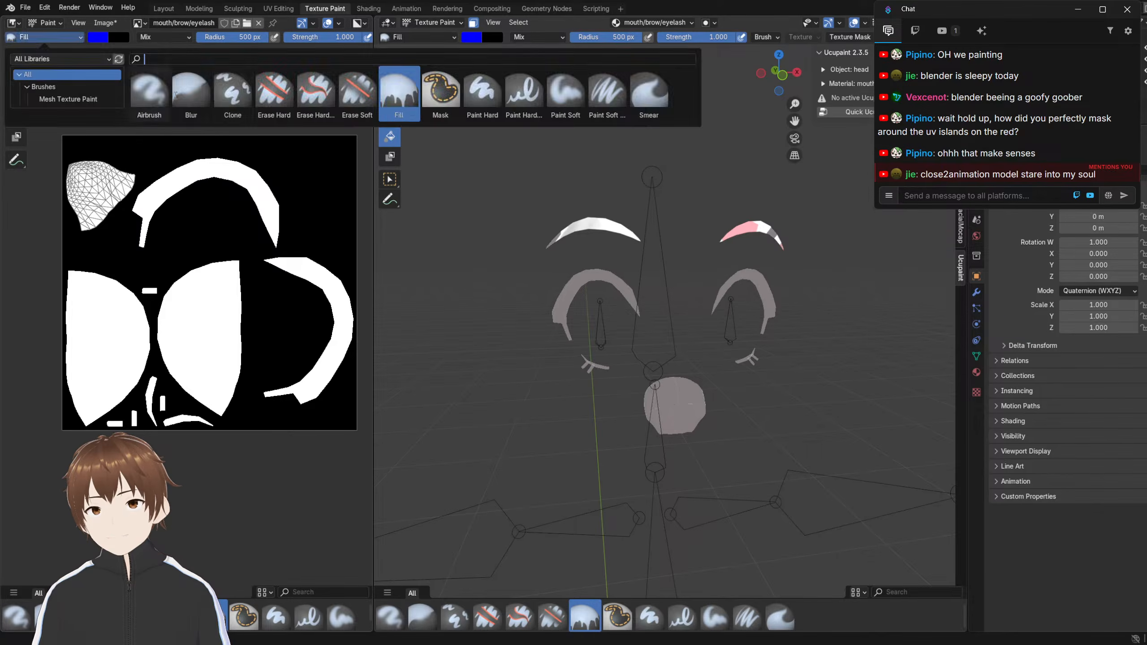
pyautogui.click(234, 63)
pyautogui.scroll(-1, 180, 172)
pyautogui.moveTo(108, 185)
pyautogui.mouseDown()
pyautogui.moveTo(123, 312)
pyautogui.moveTo(102, 239)
pyautogui.moveTo(110, 299)
pyautogui.moveTo(93, 375)
pyautogui.moveTo(113, 326)
pyautogui.moveTo(149, 366)
pyautogui.moveTo(199, 280)
pyautogui.moveTo(267, 253)
pyautogui.moveTo(291, 368)
pyautogui.moveTo(166, 436)
pyautogui.moveTo(166, 359)
pyautogui.moveTo(248, 256)
pyautogui.moveTo(218, 379)
pyautogui.moveTo(164, 370)
pyautogui.moveTo(155, 384)
pyautogui.mouseUp()
pyautogui.moveTo(187, 303)
pyautogui.mouseDown()
pyautogui.moveTo(159, 236)
pyautogui.moveTo(151, 358)
pyautogui.moveTo(103, 380)
pyautogui.mouseUp()
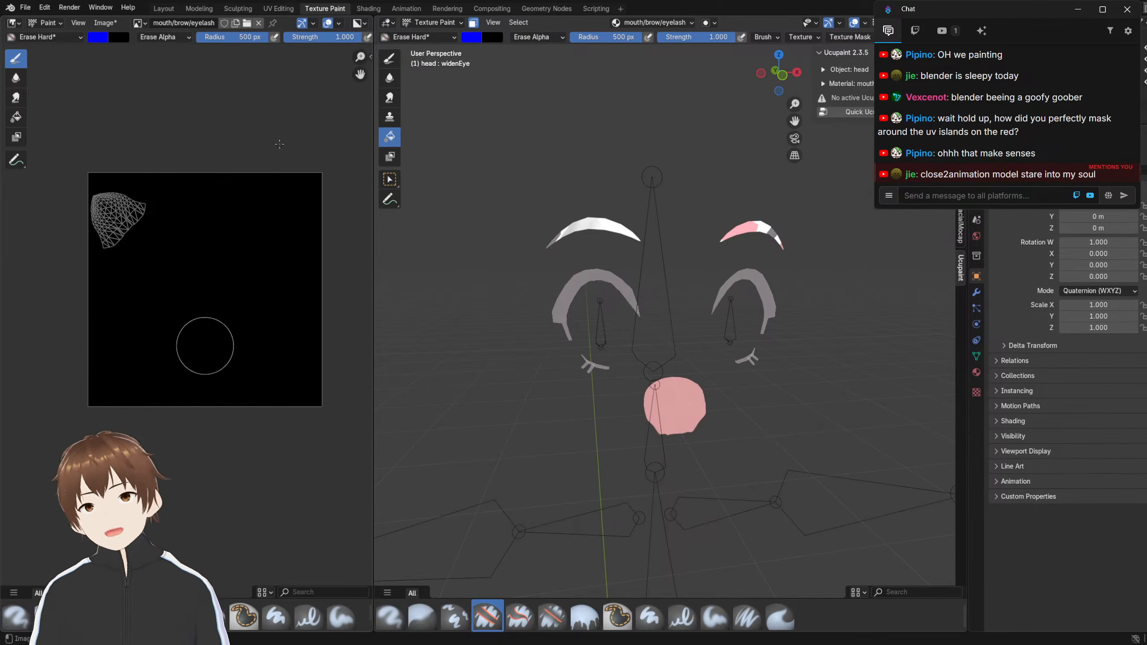
# Put the head in Edit Mode and add both linked eyebrows to the mesh selection
pyautogui.click(428, 22)
pyautogui.click(431, 36)
pyautogui.click(475, 23)
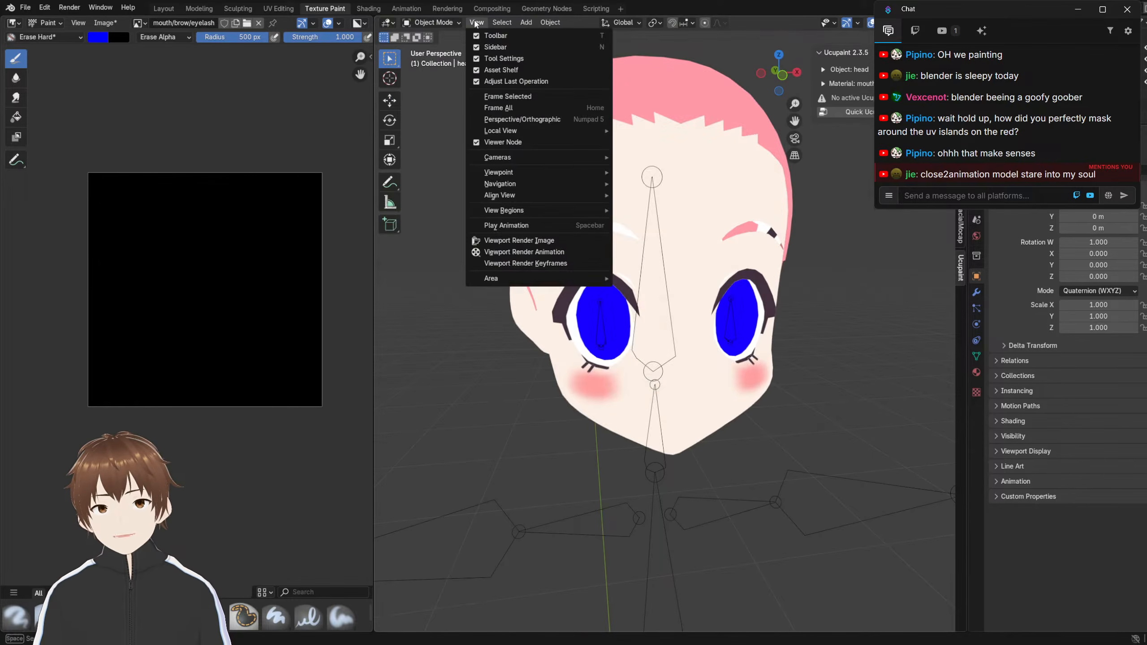
pyautogui.click(431, 21)
pyautogui.click(433, 50)
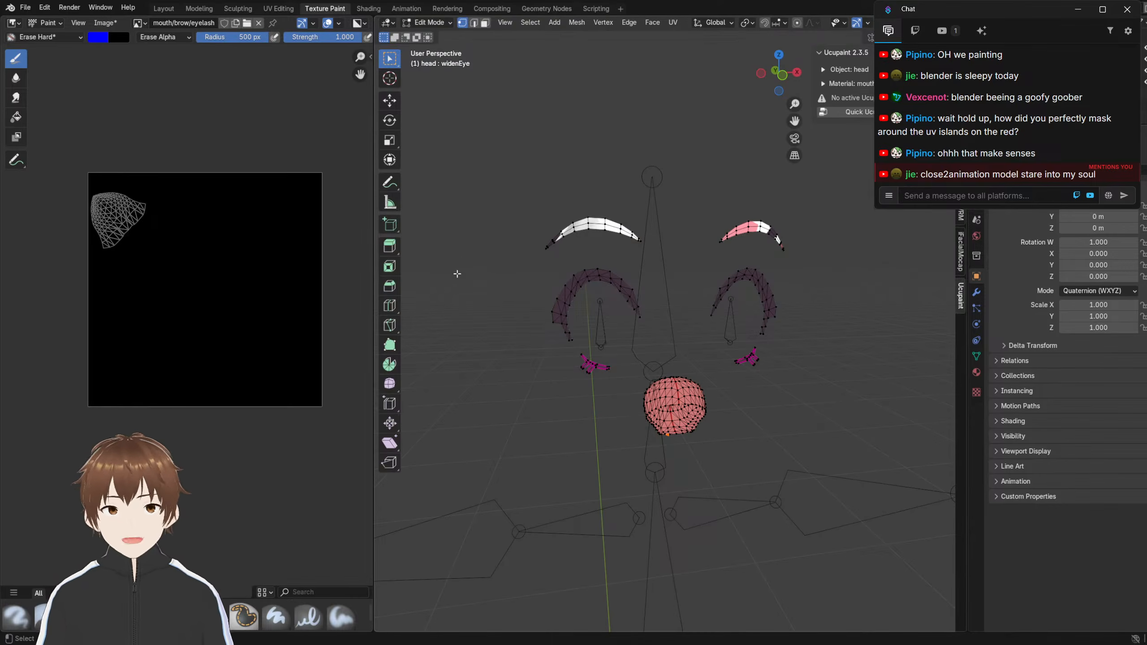
pyautogui.hotkey('ctrl', 'l')
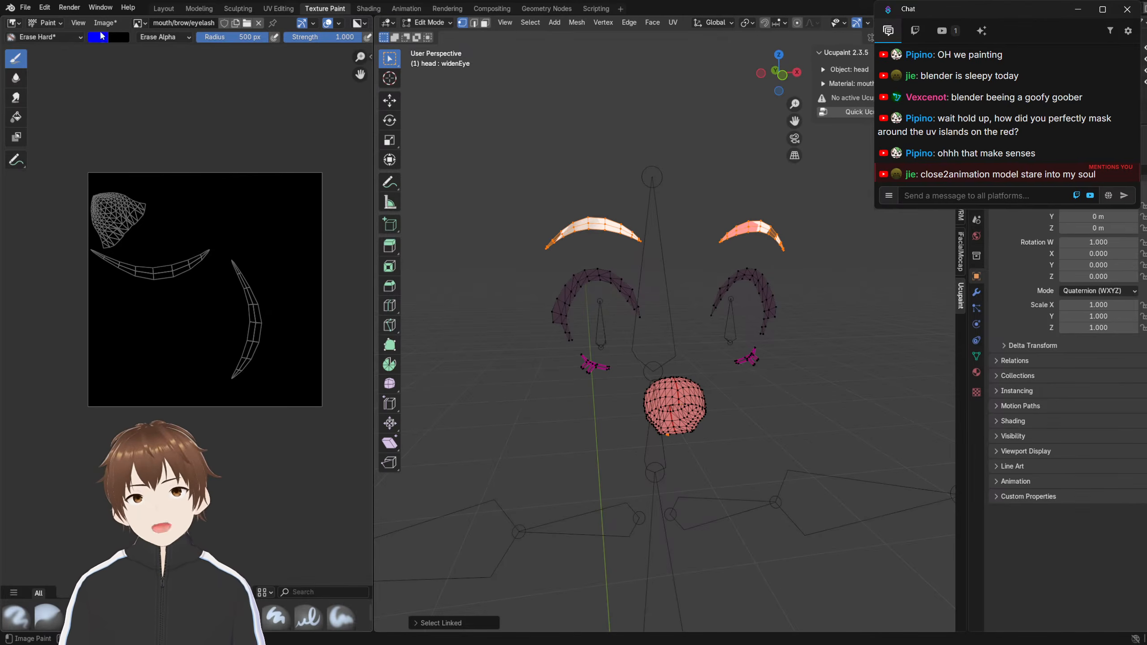
# Activate the Fill tool in the image editor and switch the head back to Texture Paint mode
pyautogui.click(67, 37)
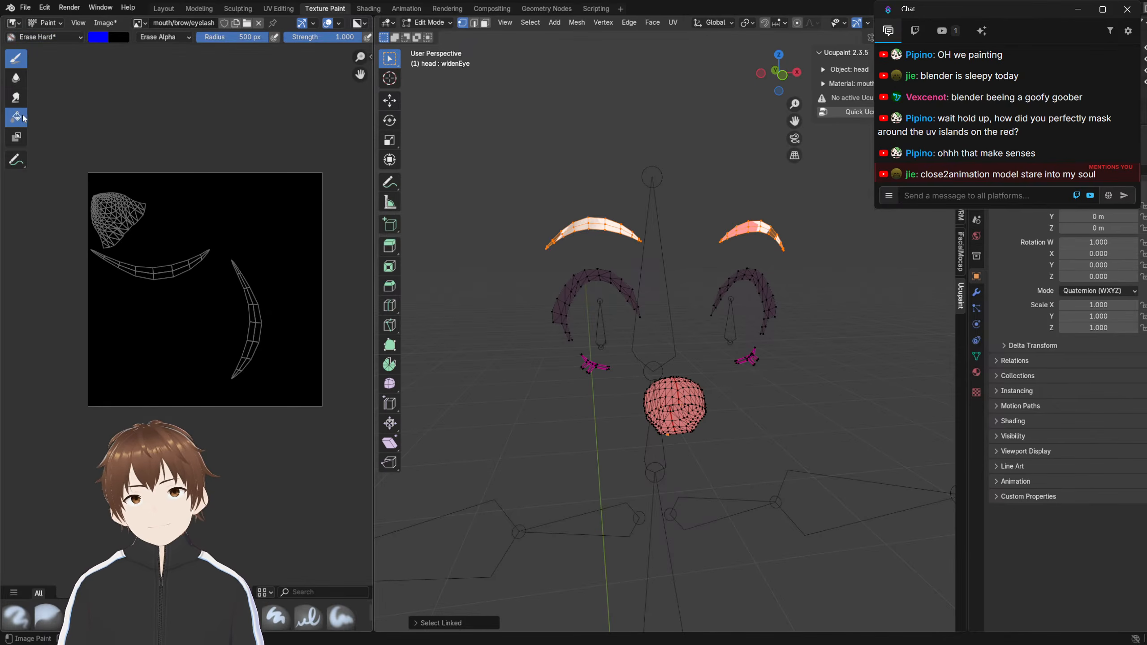
pyautogui.click(18, 118)
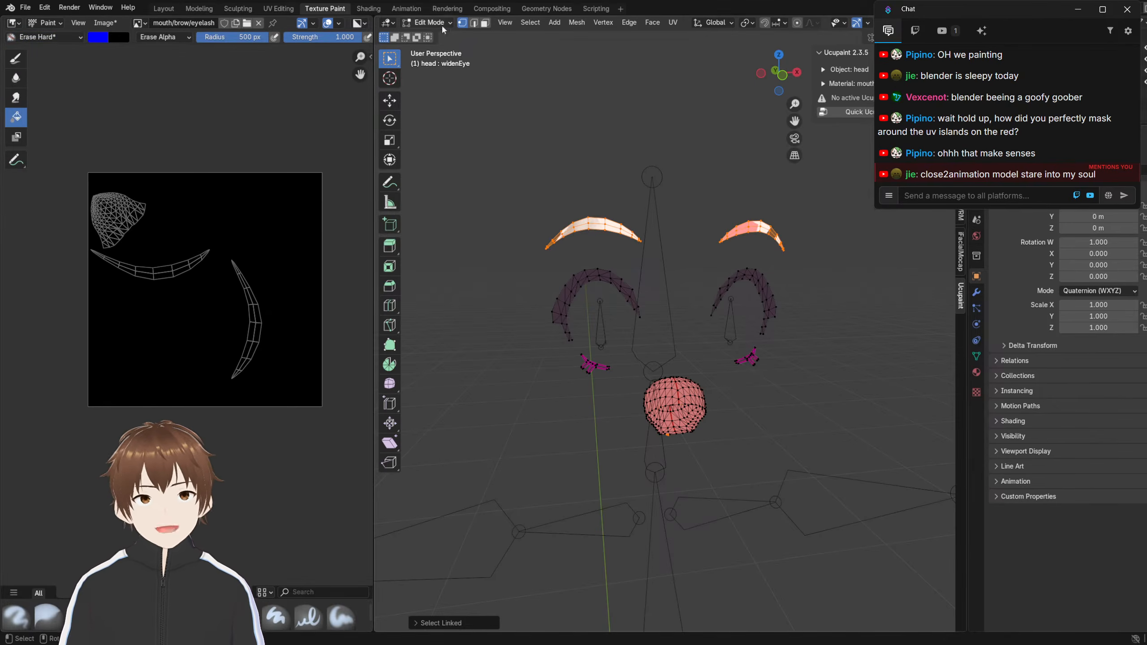
pyautogui.click(424, 23)
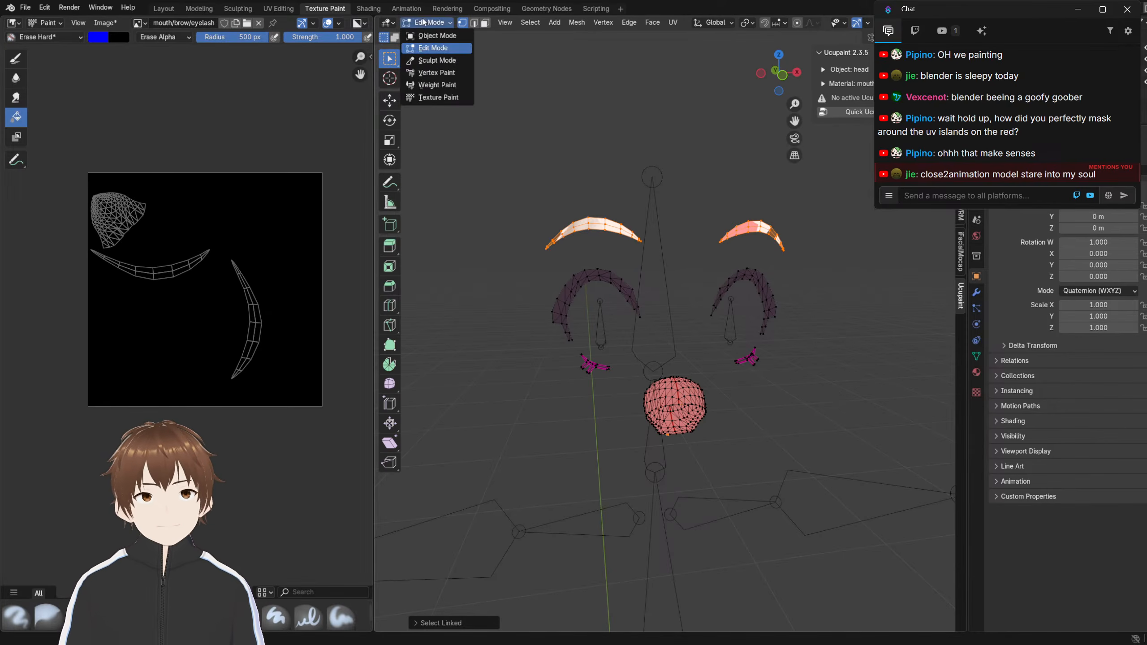
pyautogui.click(436, 97)
# Set the brush colour to black (#000000) with hue, saturation and value all at 0
pyautogui.click(471, 37)
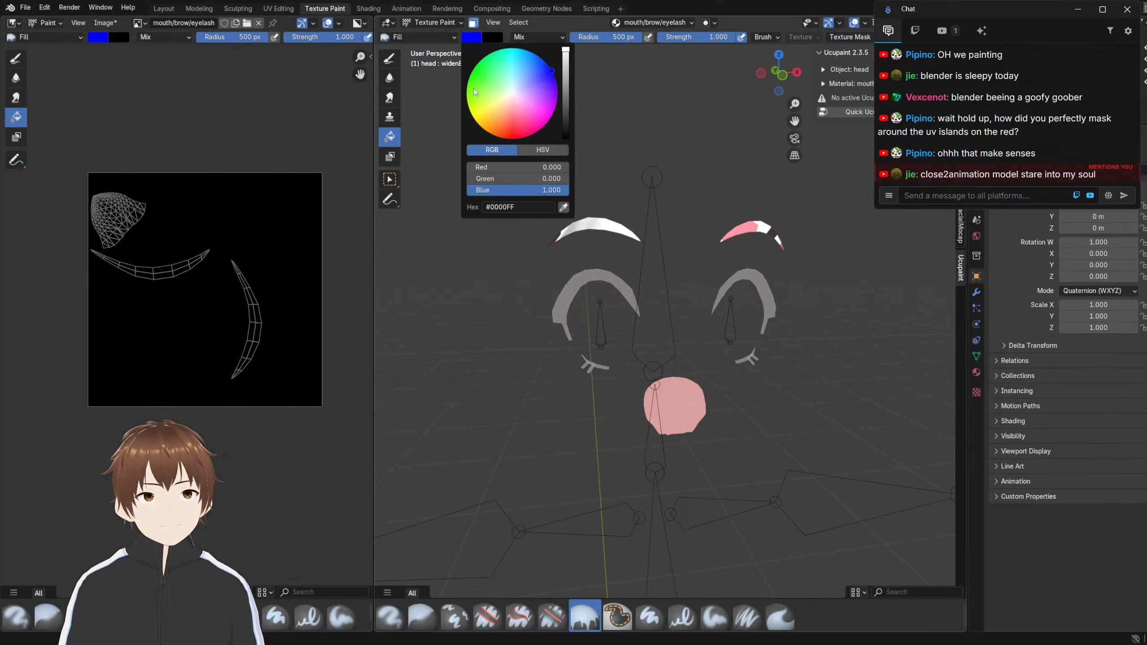
pyautogui.moveTo(513, 192); pyautogui.dragTo(460, 192)
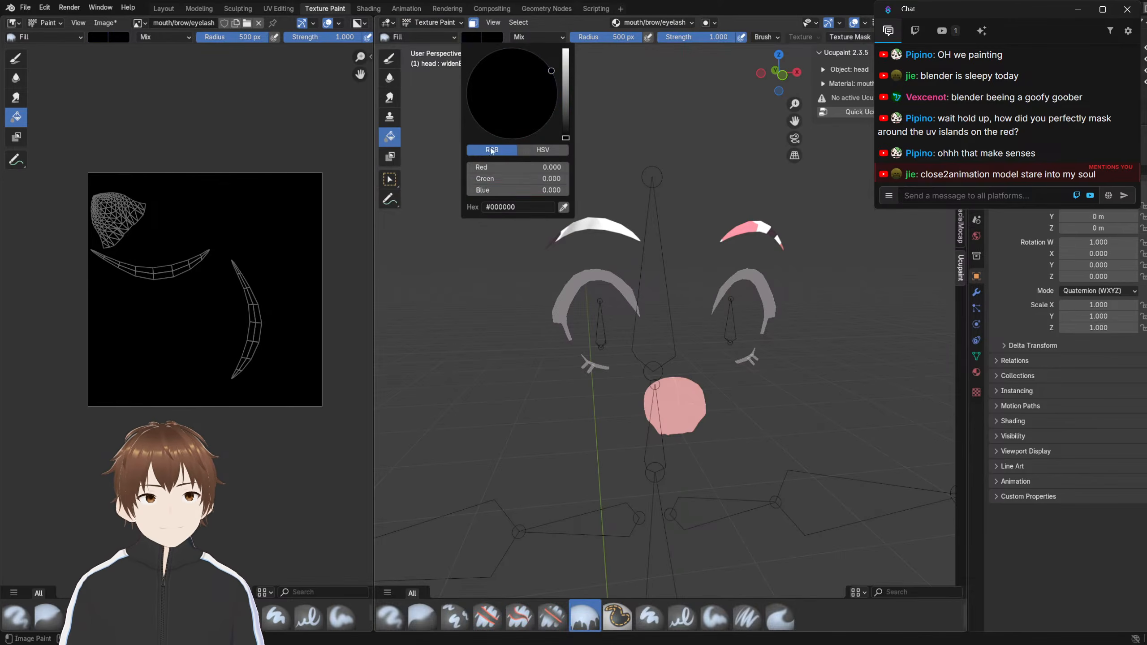
pyautogui.click(525, 151)
pyautogui.moveTo(515, 166); pyautogui.dragTo(434, 176)
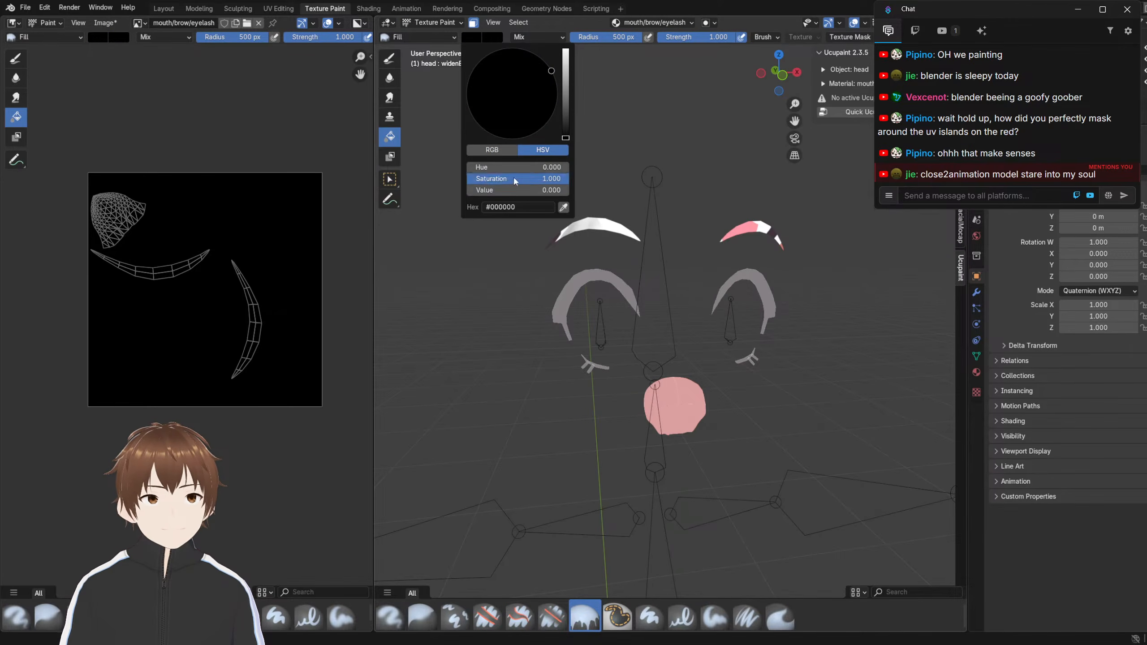
pyautogui.moveTo(513, 177); pyautogui.dragTo(378, 190)
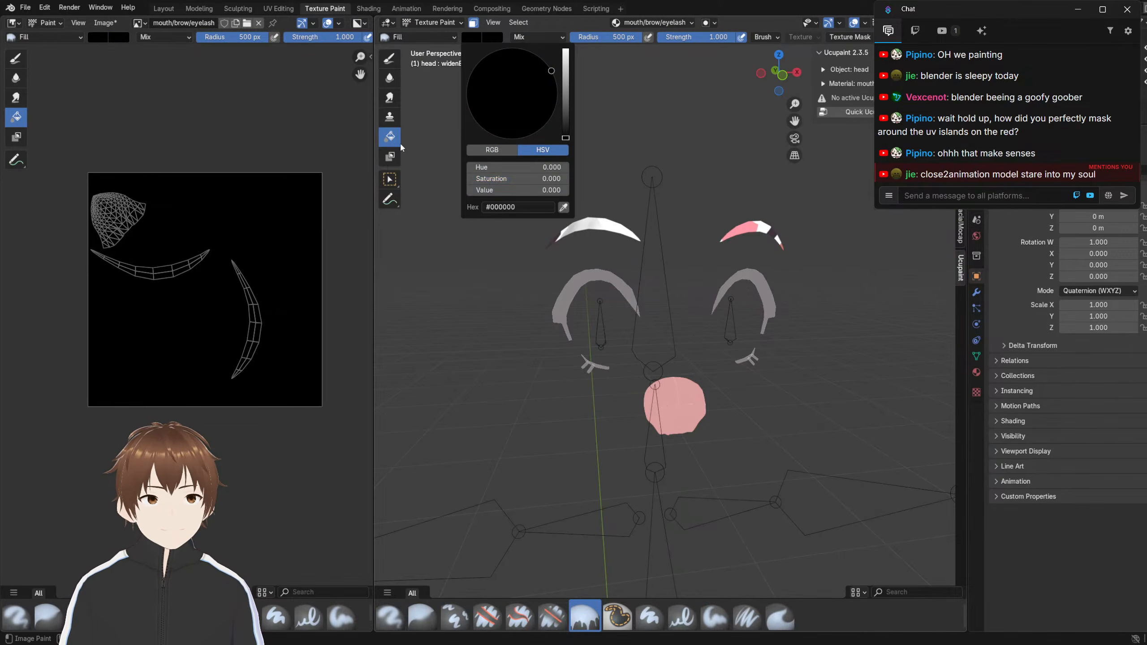
pyautogui.click(418, 37)
pyautogui.click(69, 39)
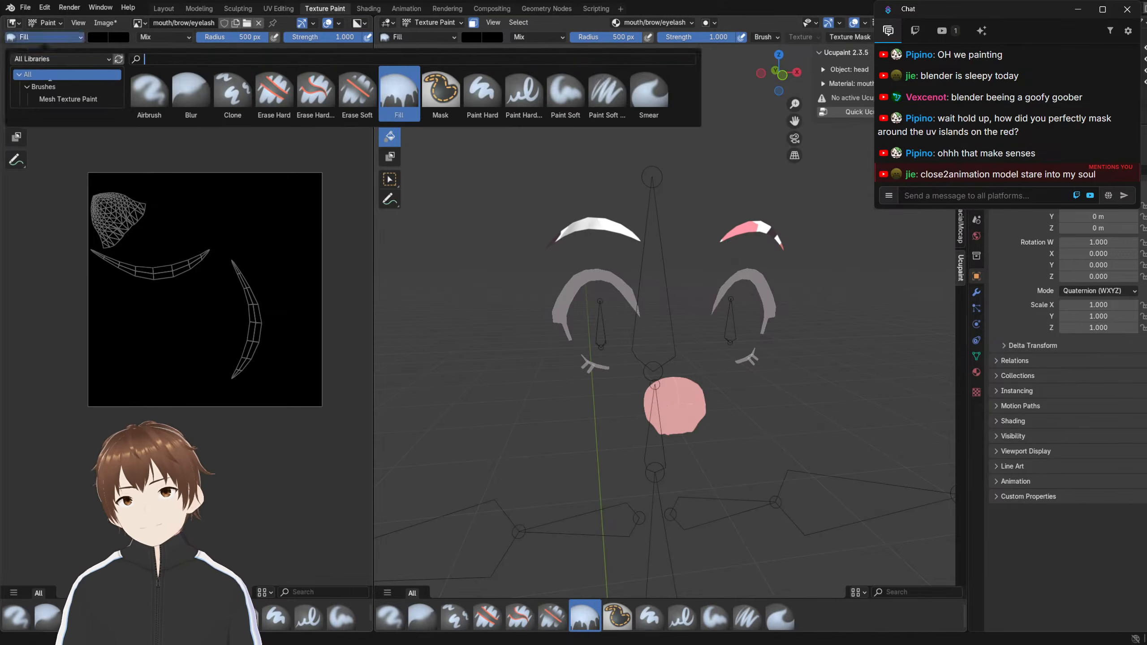
pyautogui.click(45, 23)
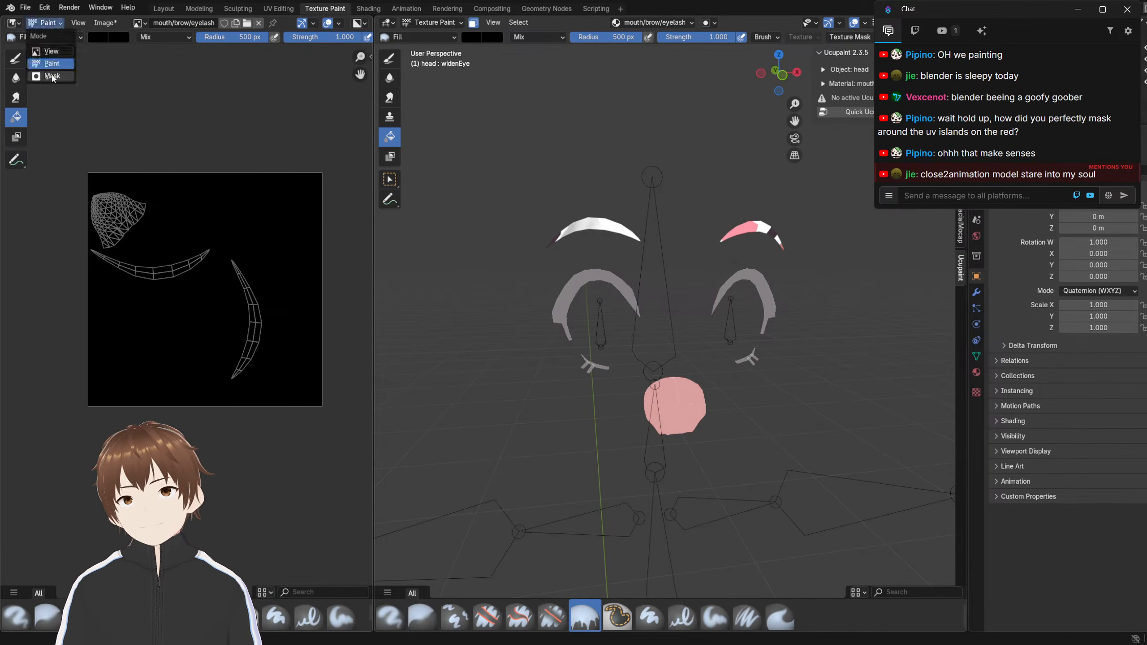
pyautogui.click(54, 79)
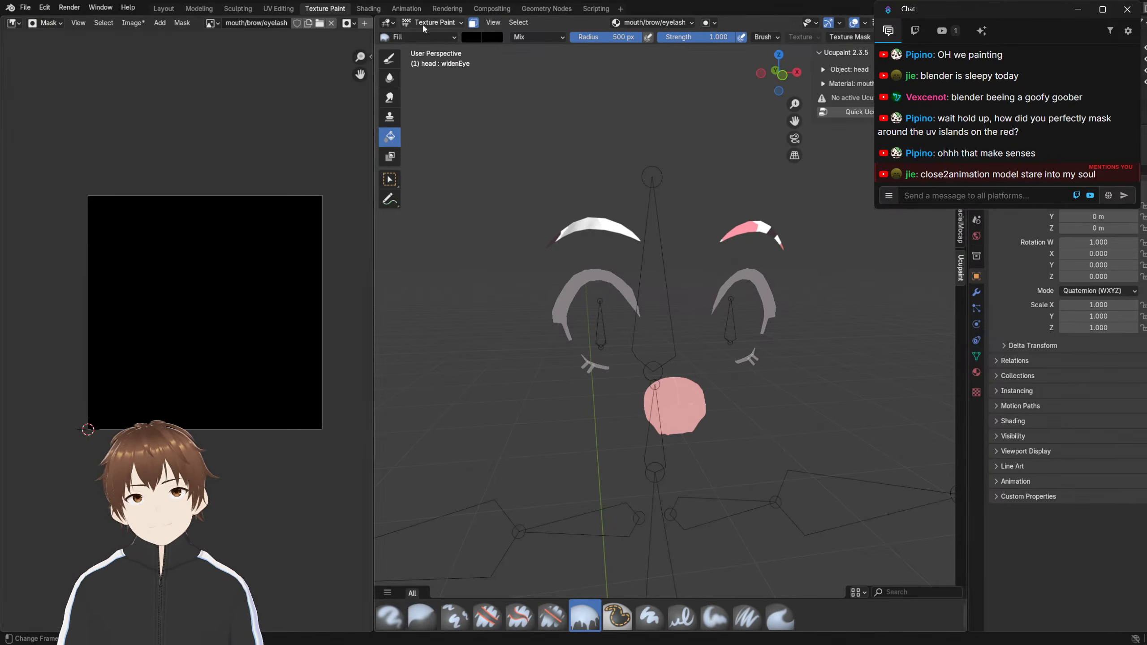
pyautogui.click(469, 38)
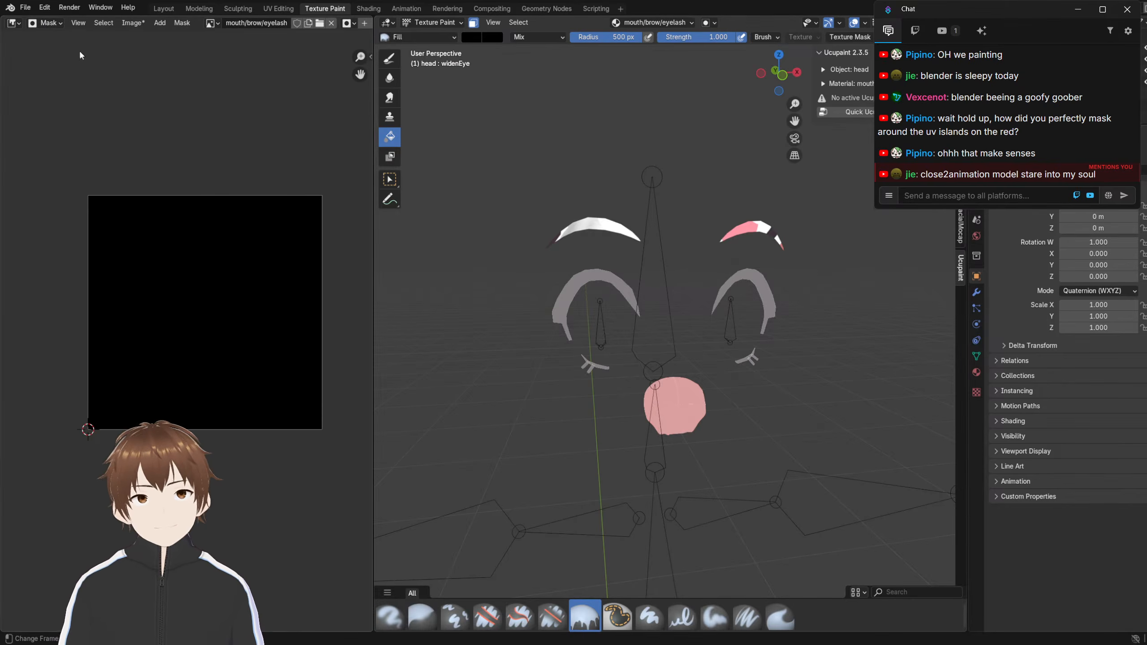
pyautogui.click(45, 23)
pyautogui.click(50, 64)
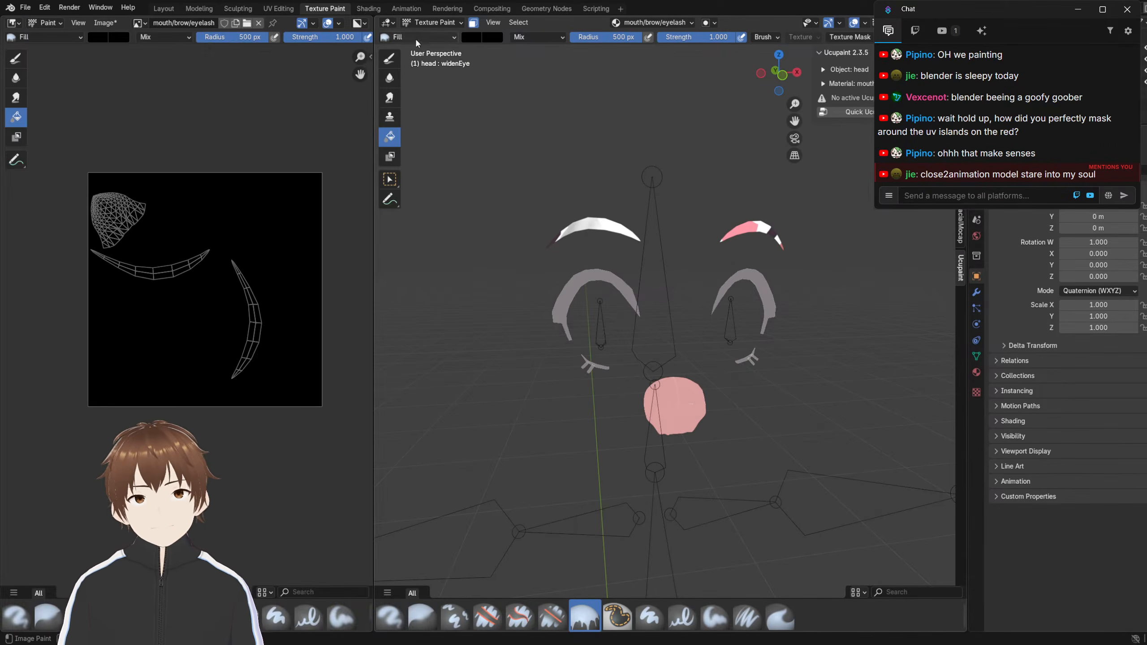
pyautogui.click(471, 37)
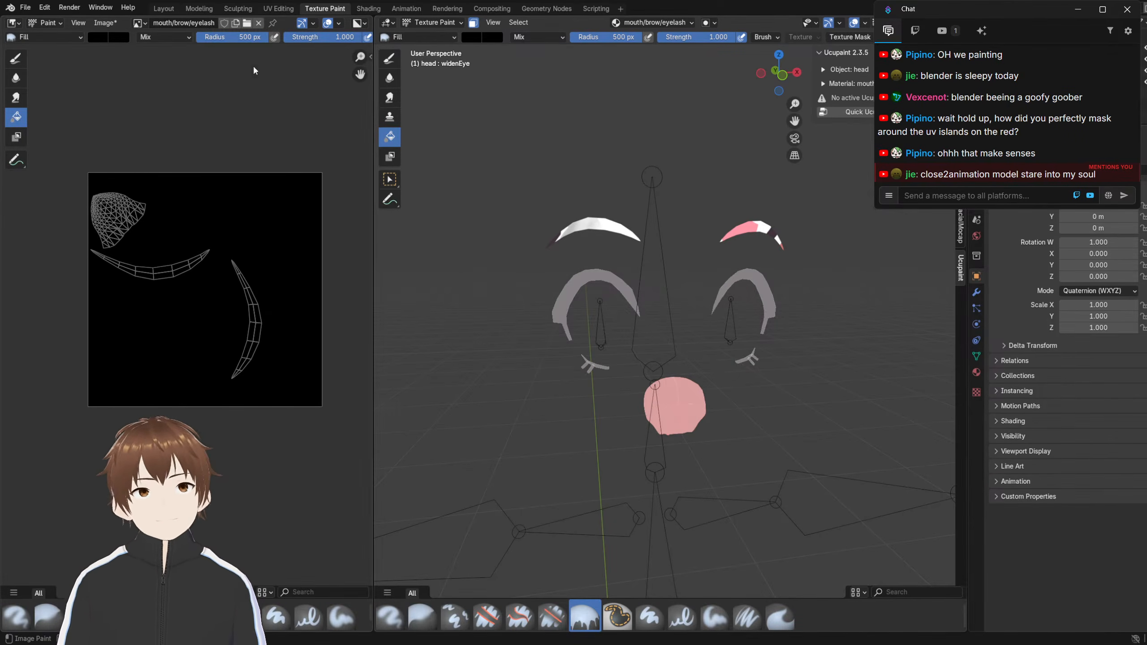
# Raise the brush colour to white and fill the selected eyebrows and tongue on the mask
pyautogui.click(470, 38)
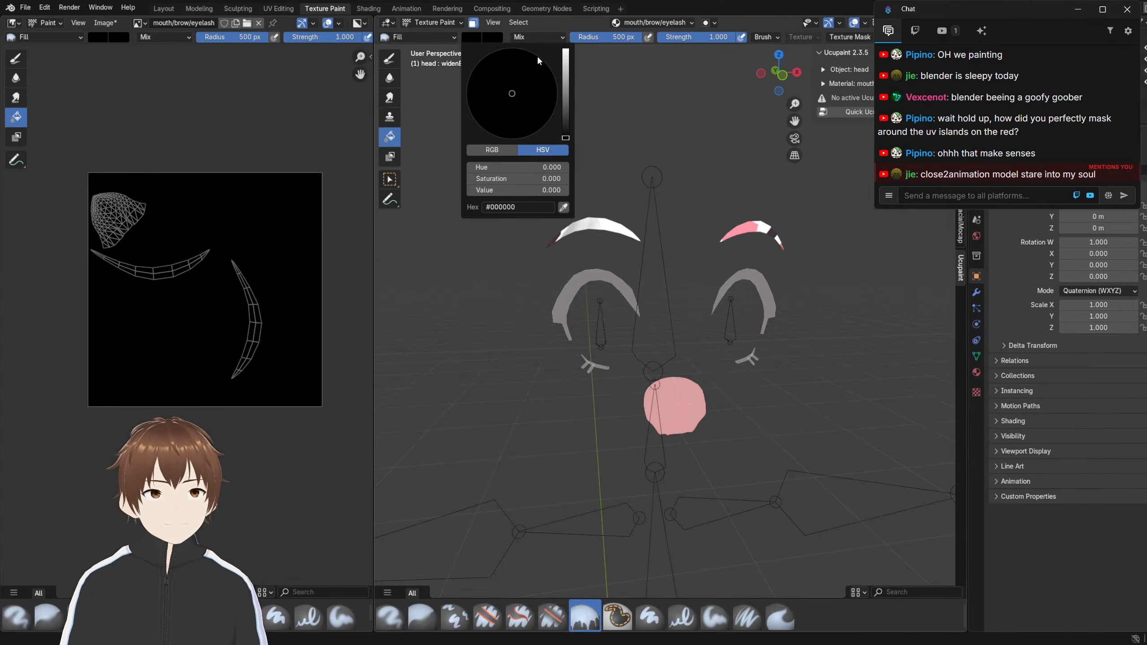
pyautogui.click(560, 59)
pyautogui.click(603, 224)
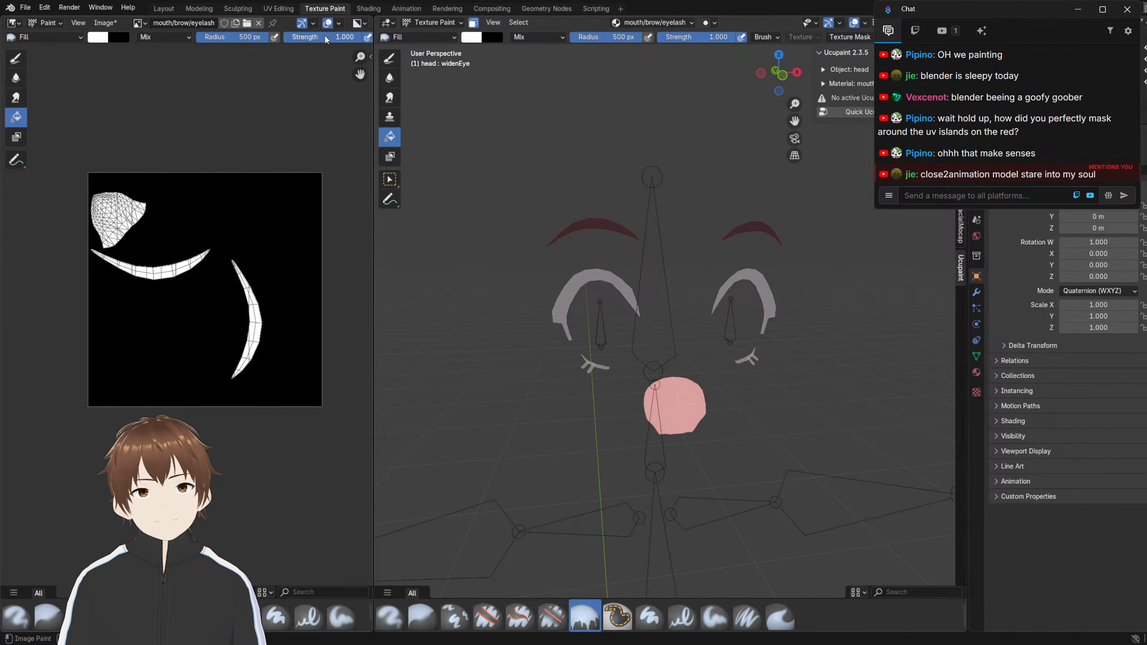
# Examine the mask image through the Color & Alpha, Color and Red display channels
pyautogui.click(359, 23)
pyautogui.click(377, 51)
pyautogui.click(359, 22)
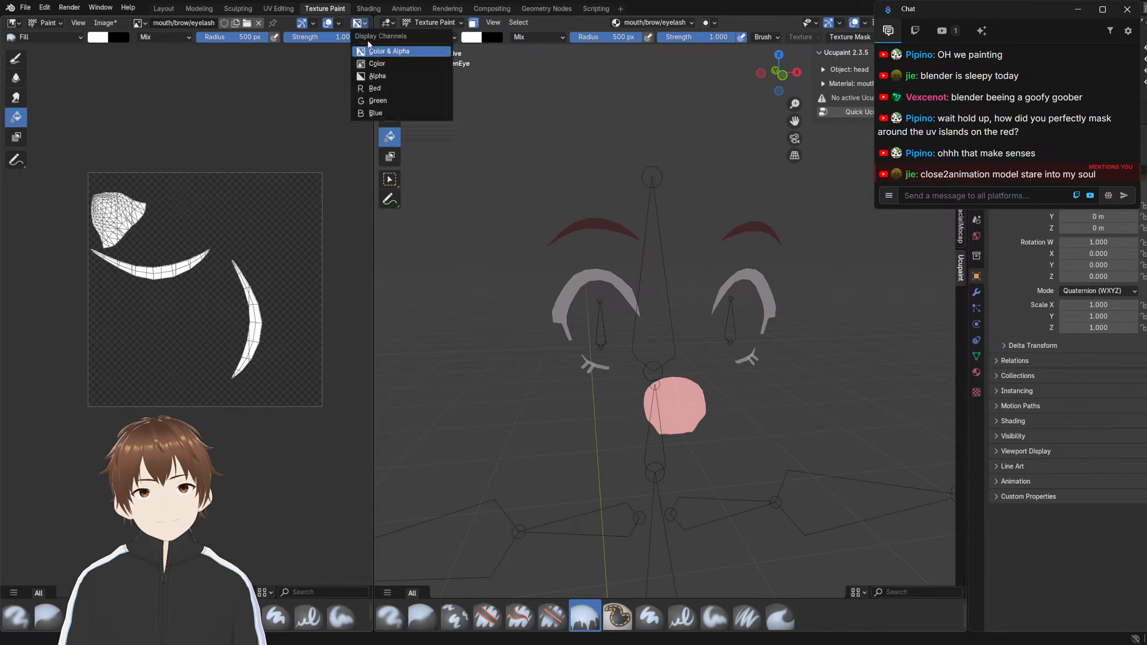
pyautogui.click(377, 63)
pyautogui.click(357, 22)
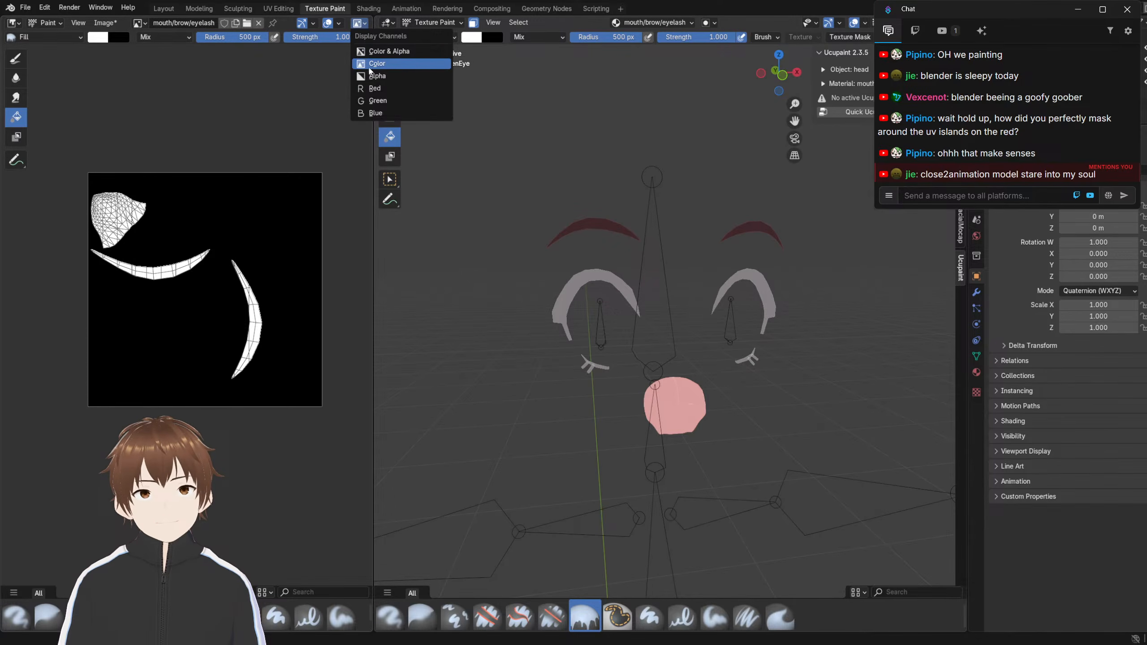
pyautogui.click(374, 88)
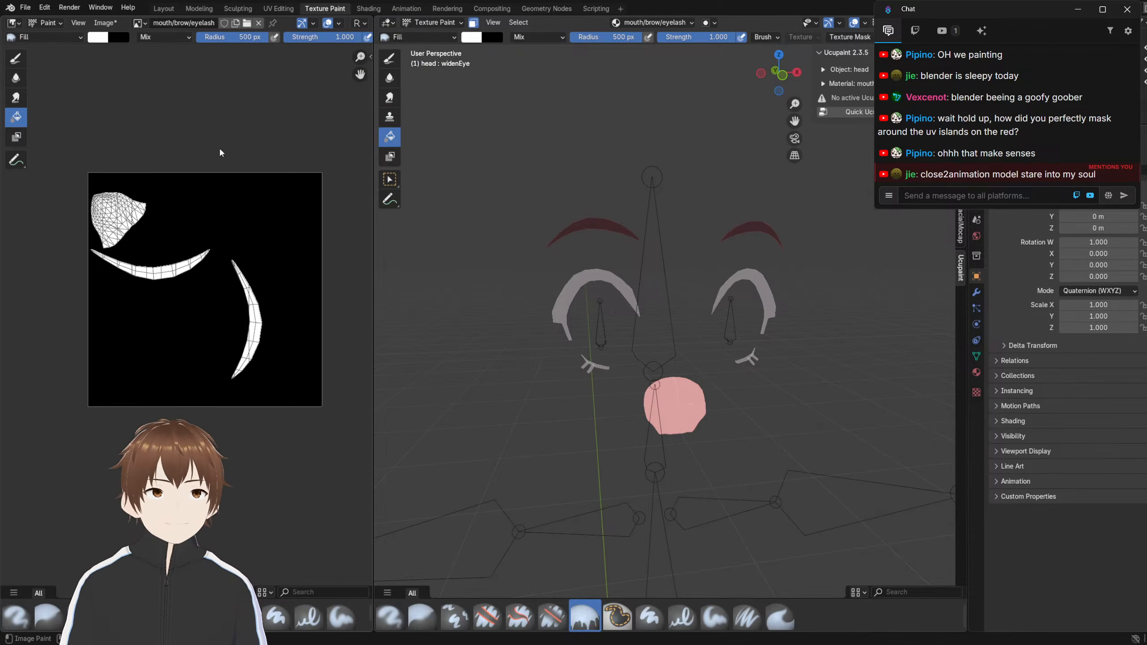
# Set the brush colour to black and fill the selected eyebrows and tongue on the mask
pyautogui.click(471, 37)
pyautogui.moveTo(565, 51); pyautogui.dragTo(570, 138)
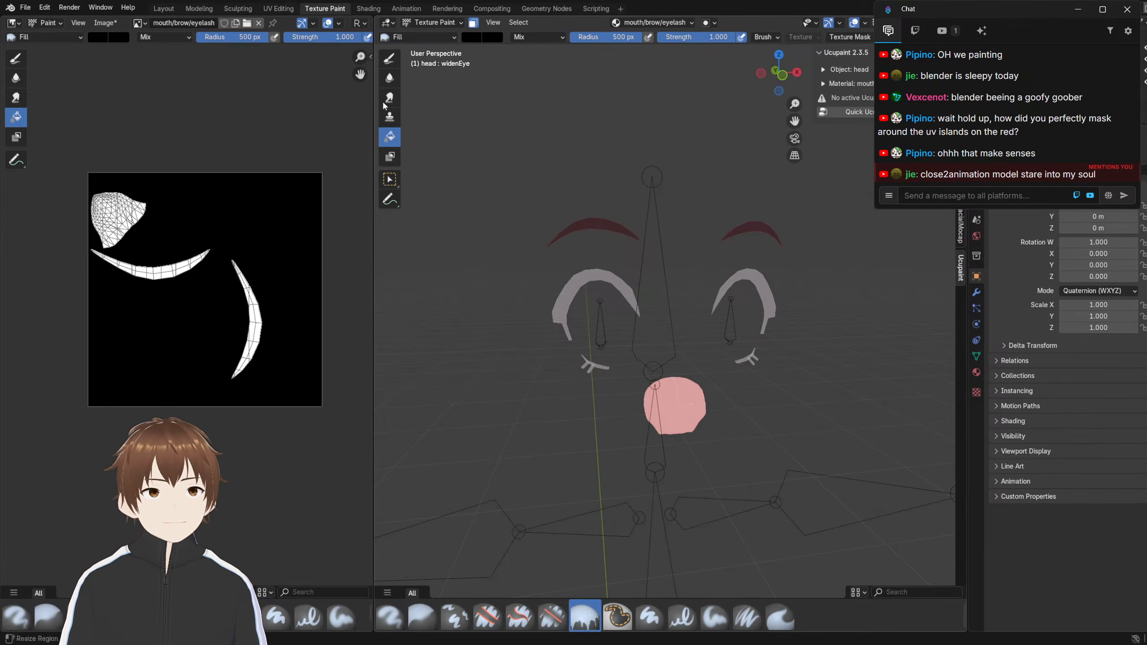
pyautogui.click(358, 22)
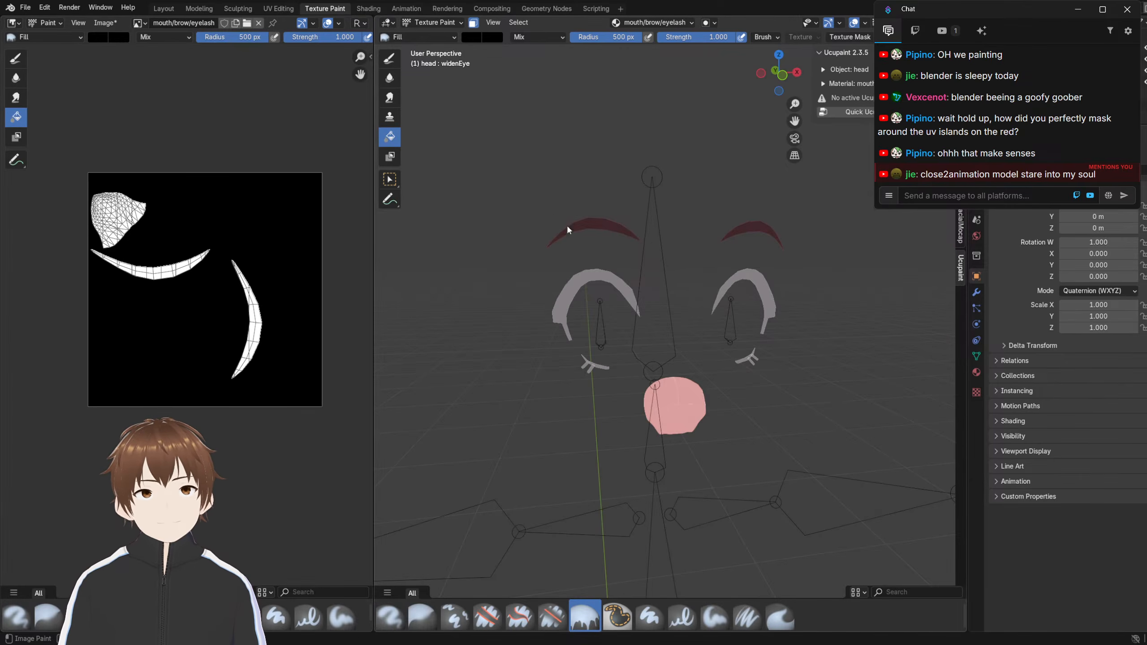
pyautogui.click(578, 226)
# Examine the mask's Green, Blue and Alpha display channels, and return the head to Object Mode
pyautogui.click(358, 22)
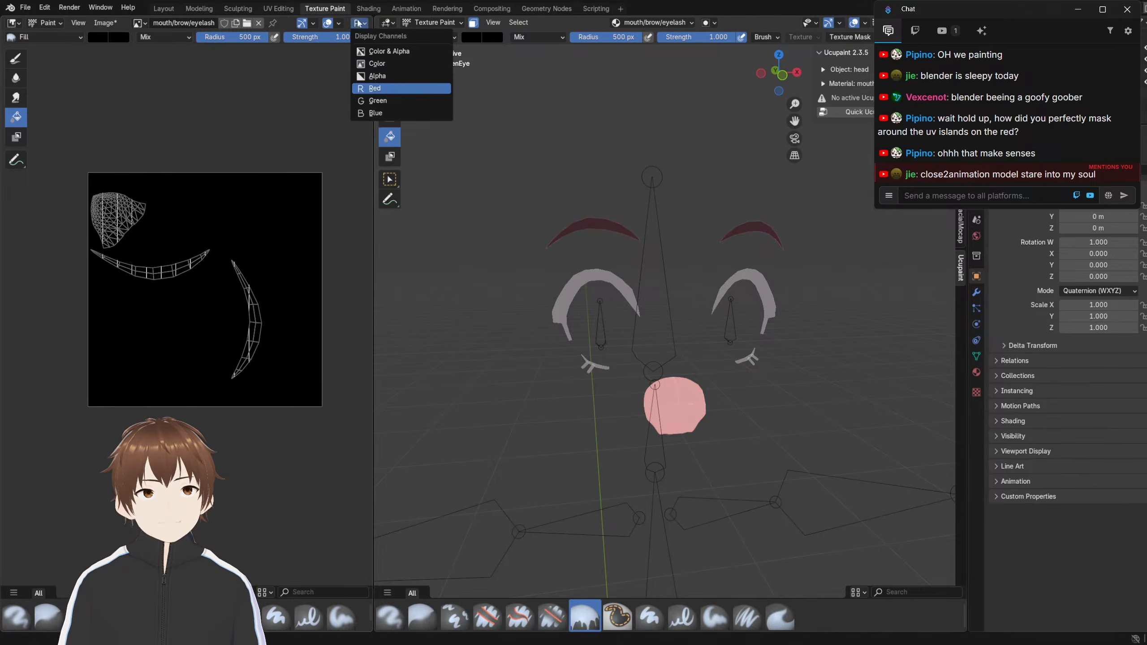
pyautogui.click(377, 101)
pyautogui.click(358, 22)
pyautogui.click(378, 113)
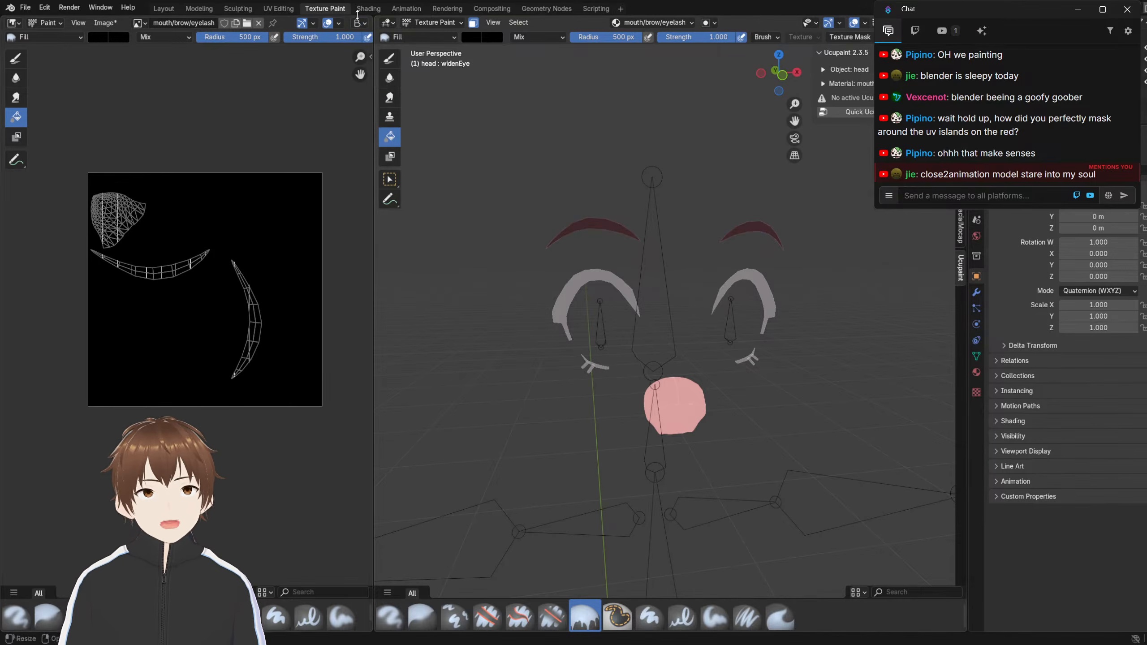
pyautogui.click(358, 22)
pyautogui.click(379, 74)
pyautogui.click(381, 75)
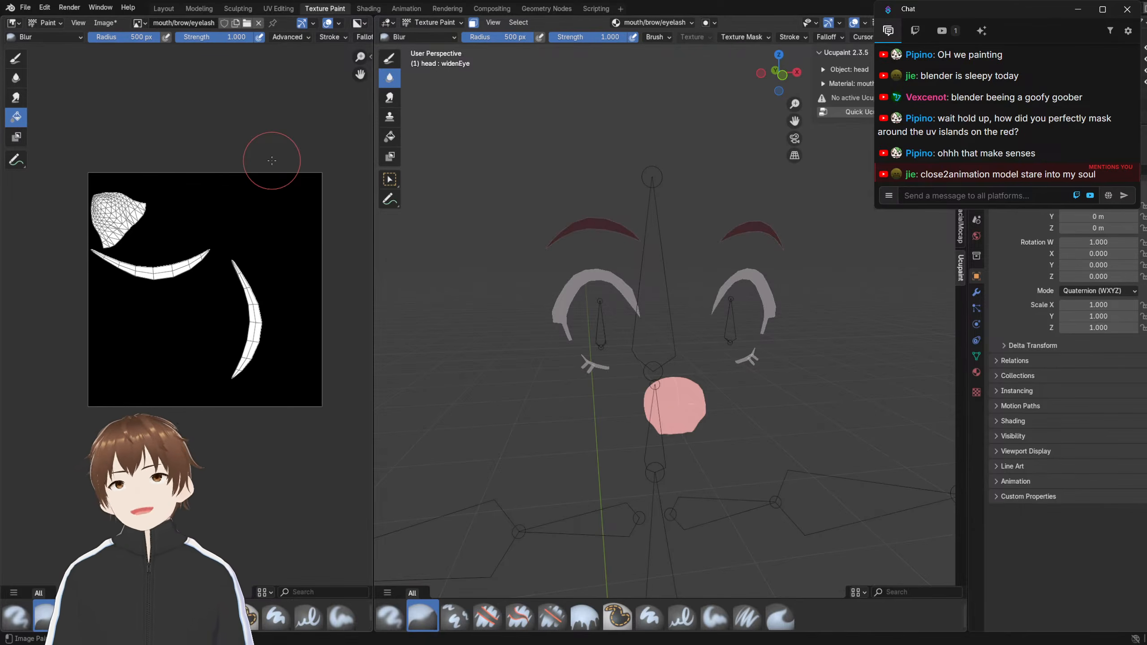
pyautogui.click(432, 22)
pyautogui.click(434, 35)
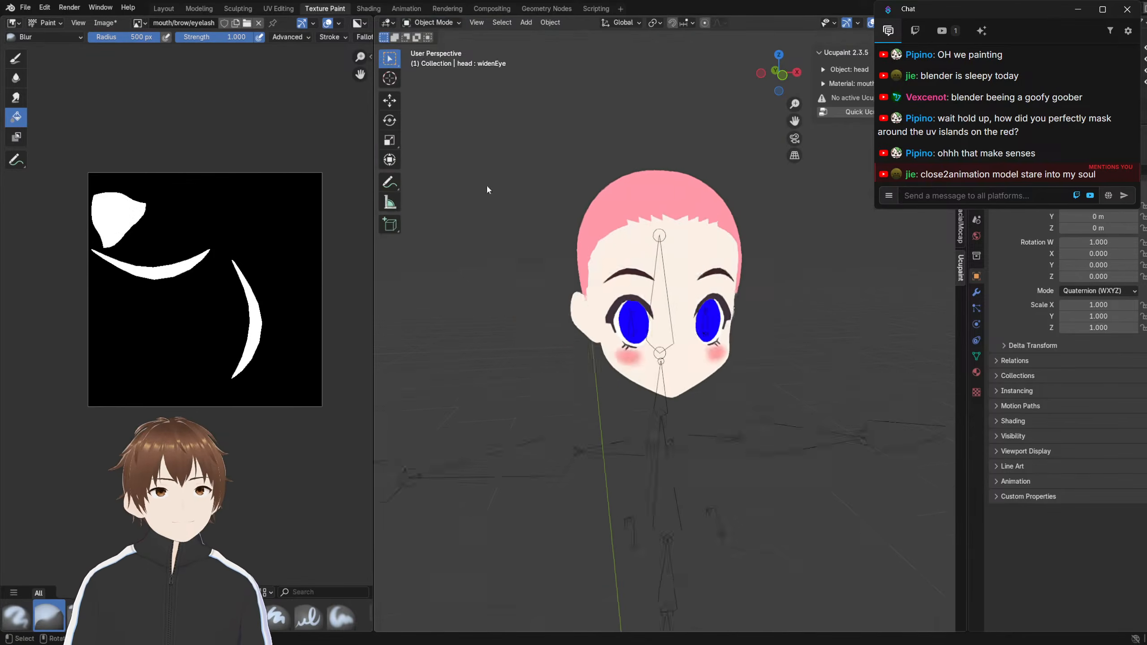
# Open the UV Editing workspace and show the mouth/brow/eyelash image behind the head's UVs
pyautogui.scroll(2, 551, 231)
pyautogui.moveTo(551, 231)
pyautogui.mouseDown(button='middle')
pyautogui.moveTo(664, 240)
pyautogui.moveTo(551, 244)
pyautogui.moveTo(612, 355)
pyautogui.moveTo(604, 308)
pyautogui.moveTo(548, 246)
pyautogui.mouseUp(button='middle')
pyautogui.scroll(5, 551, 244)
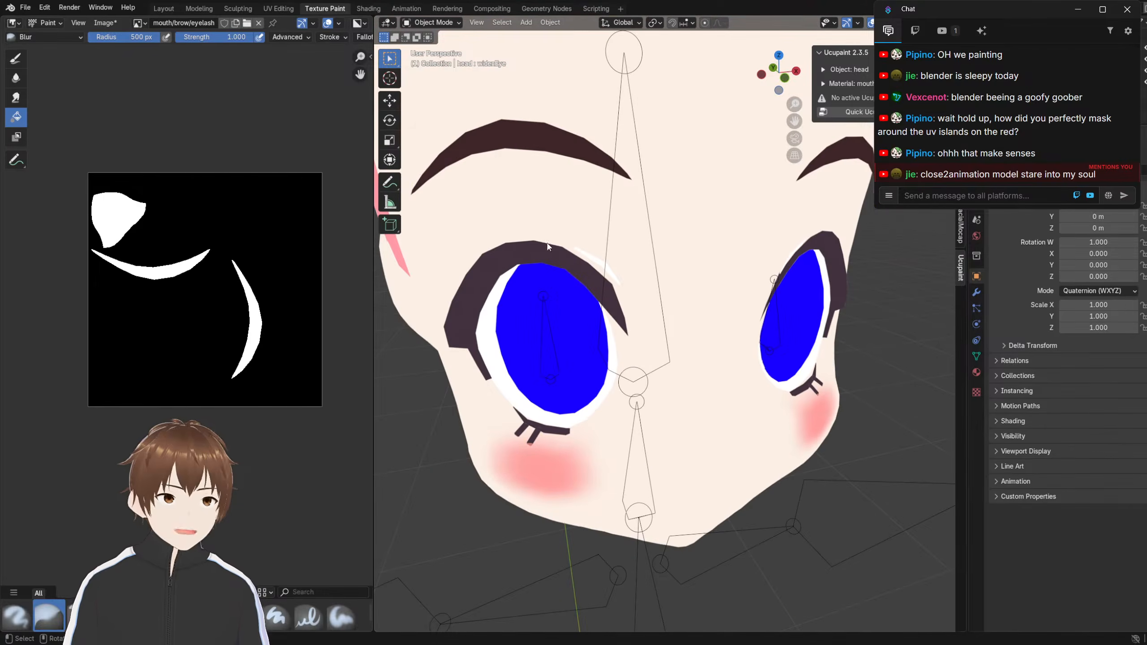
pyautogui.click(271, 8)
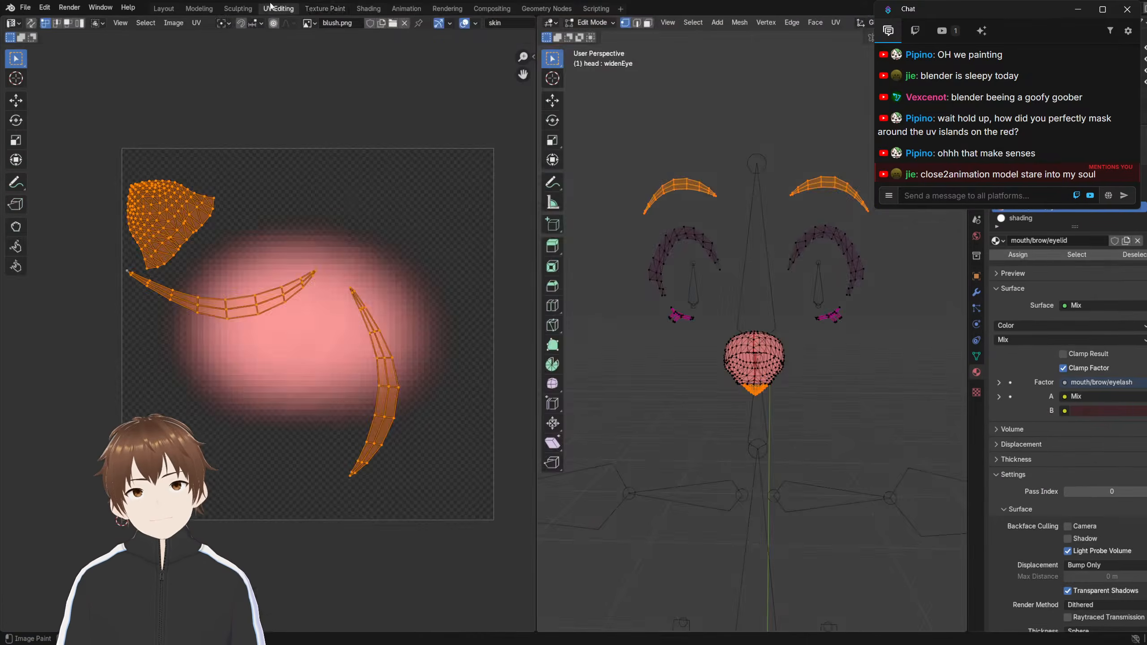
pyautogui.click(368, 9)
pyautogui.click(335, 10)
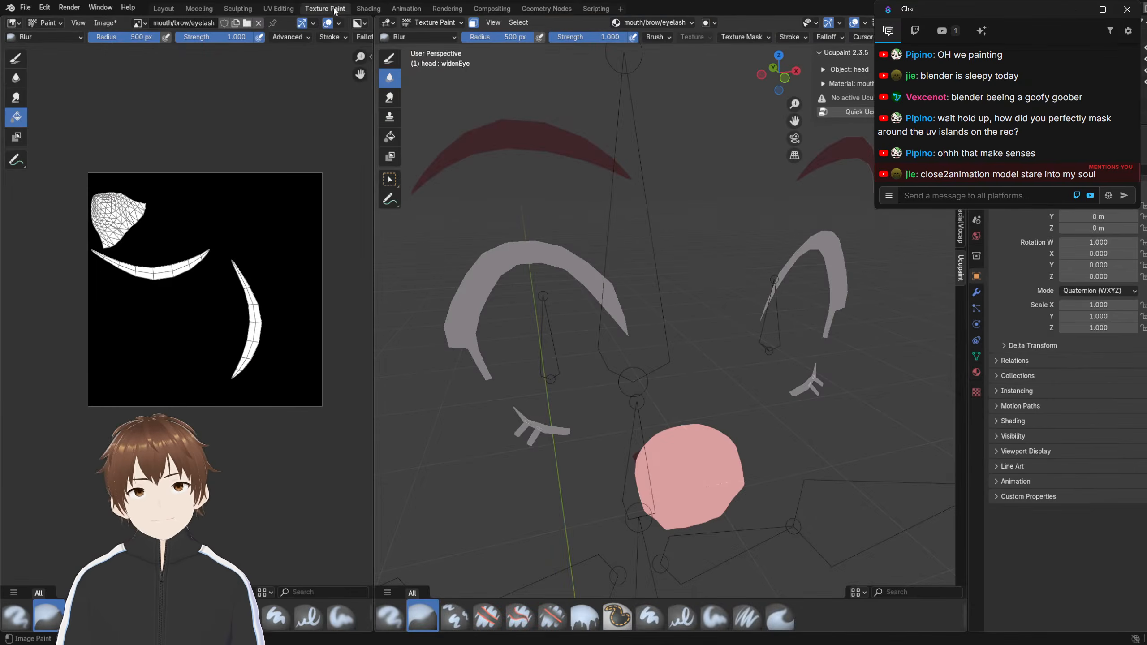
pyautogui.click(279, 10)
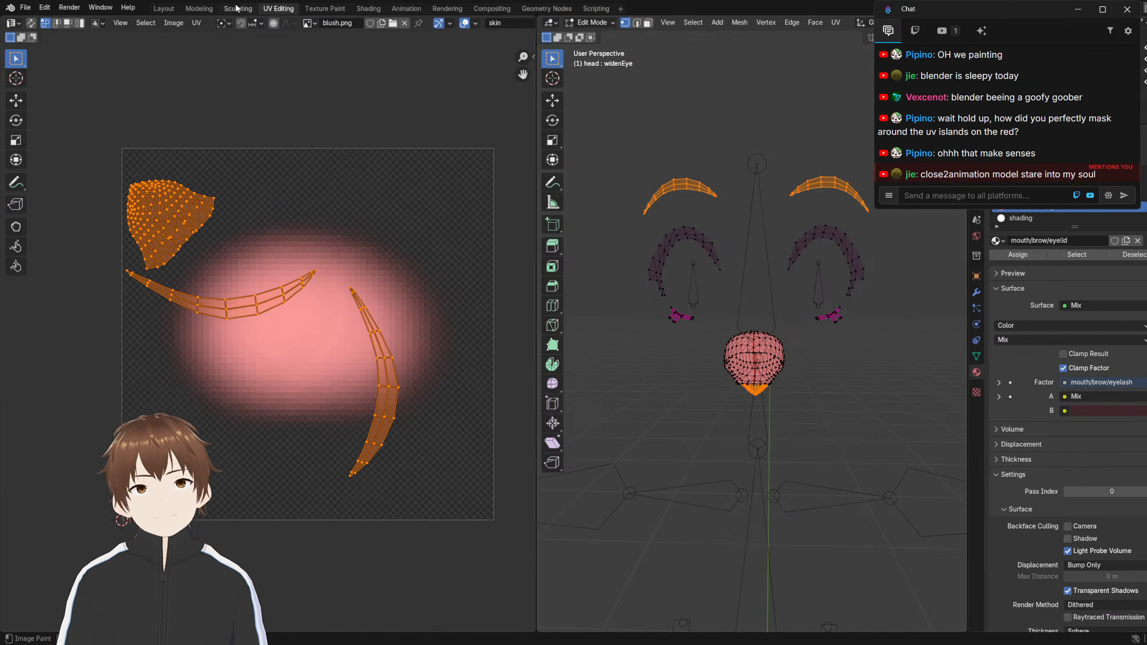
pyautogui.click(307, 23)
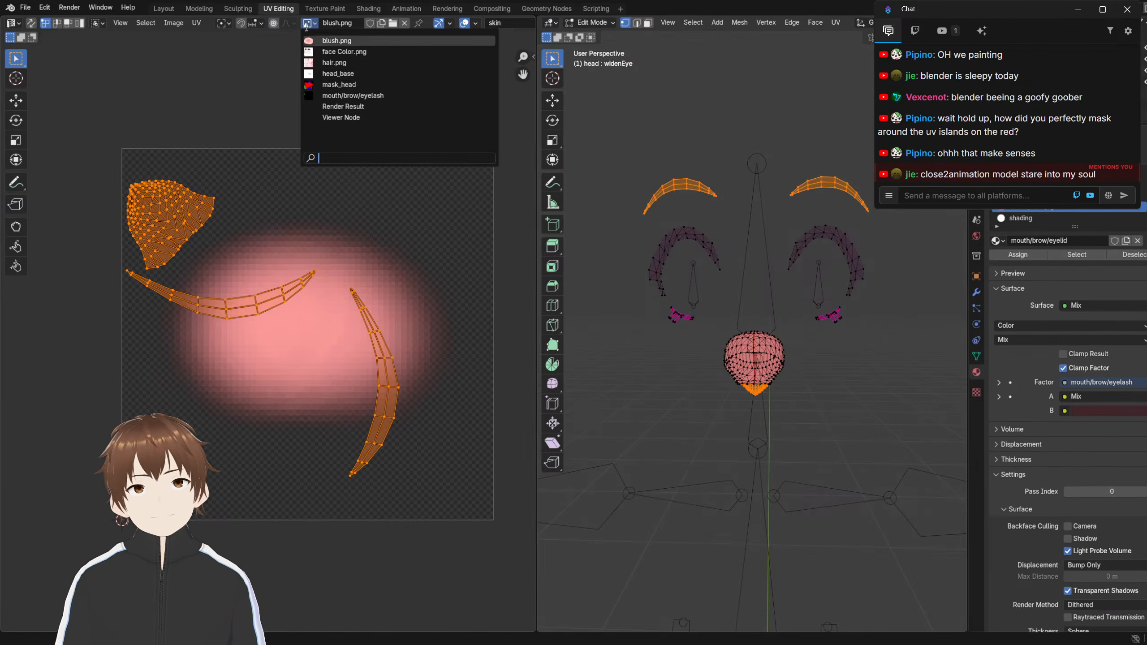
pyautogui.click(326, 95)
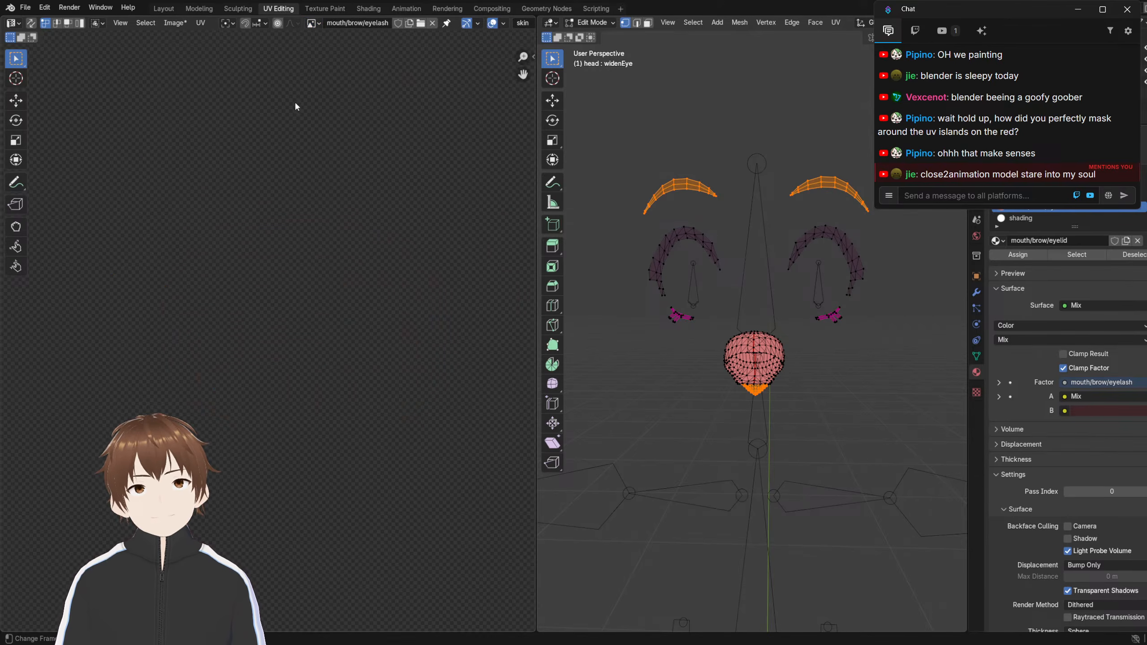
# Examine the mouth/brow/eyelash mask through the Red, Green, Color and Color & Alpha display channels
pyautogui.scroll(-13, 288, 135)
pyautogui.scroll(4, 272, 179)
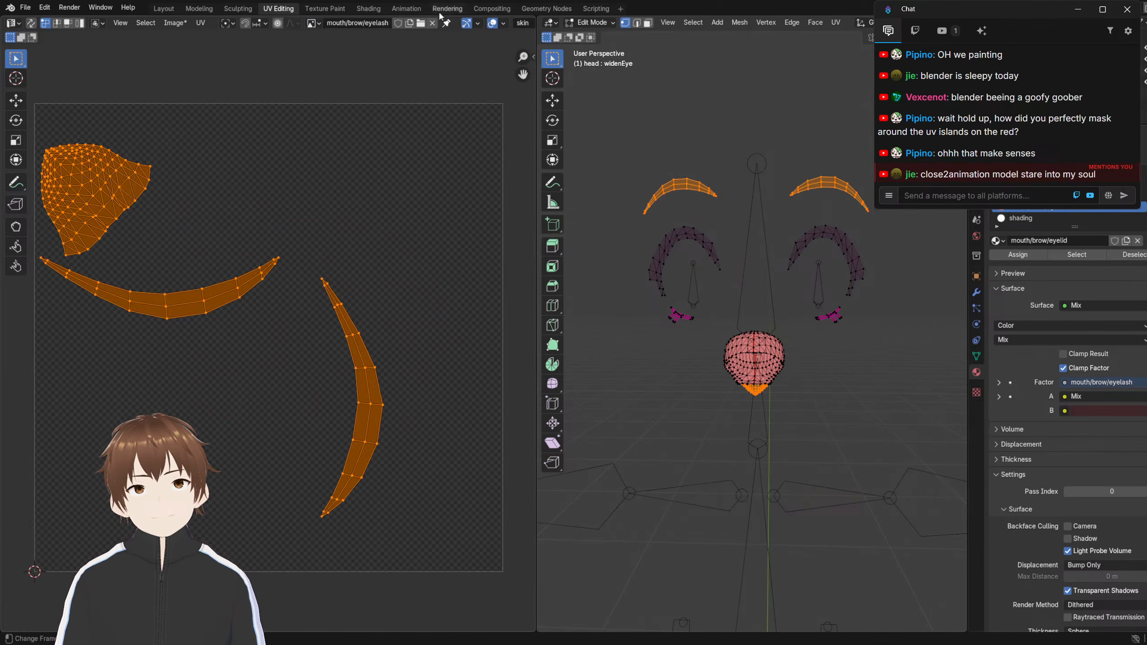
pyautogui.scroll(-1, 498, 26)
pyautogui.scroll(-1, 498, 23)
pyautogui.click(523, 23)
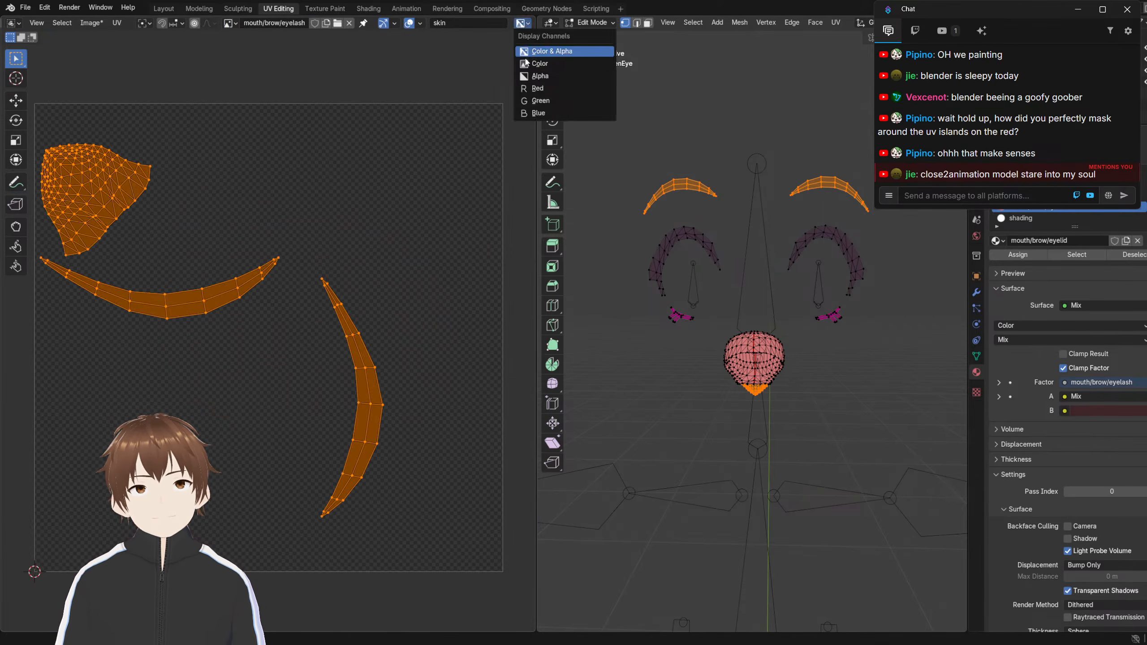
pyautogui.click(538, 89)
pyautogui.scroll(-1, 492, 86)
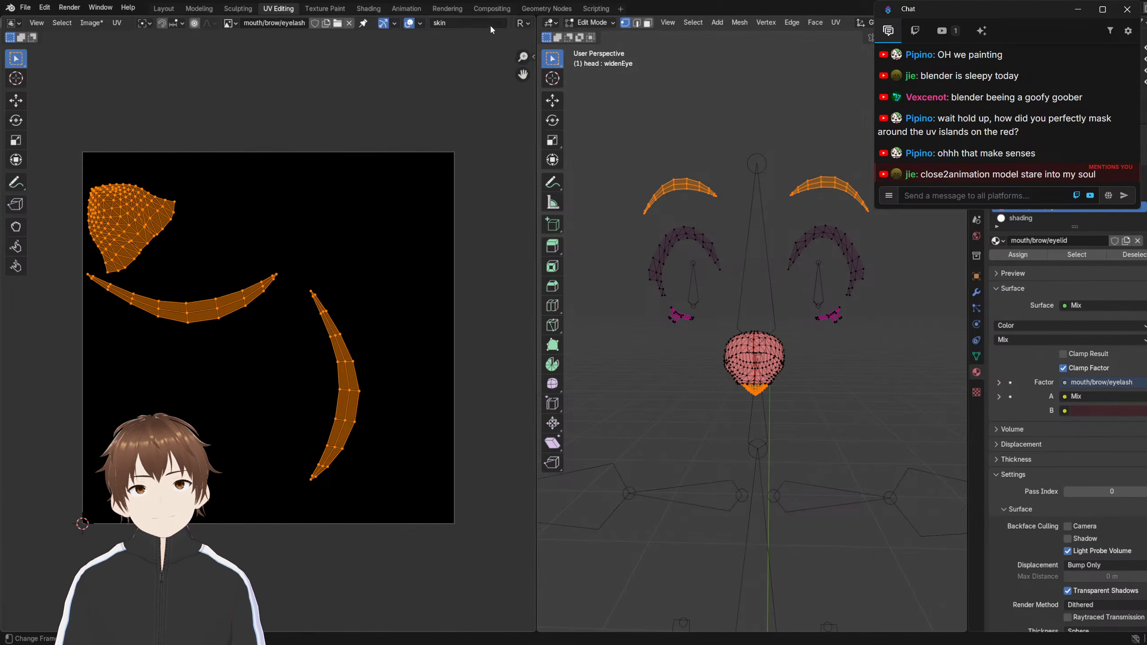
pyautogui.click(523, 23)
pyautogui.click(540, 102)
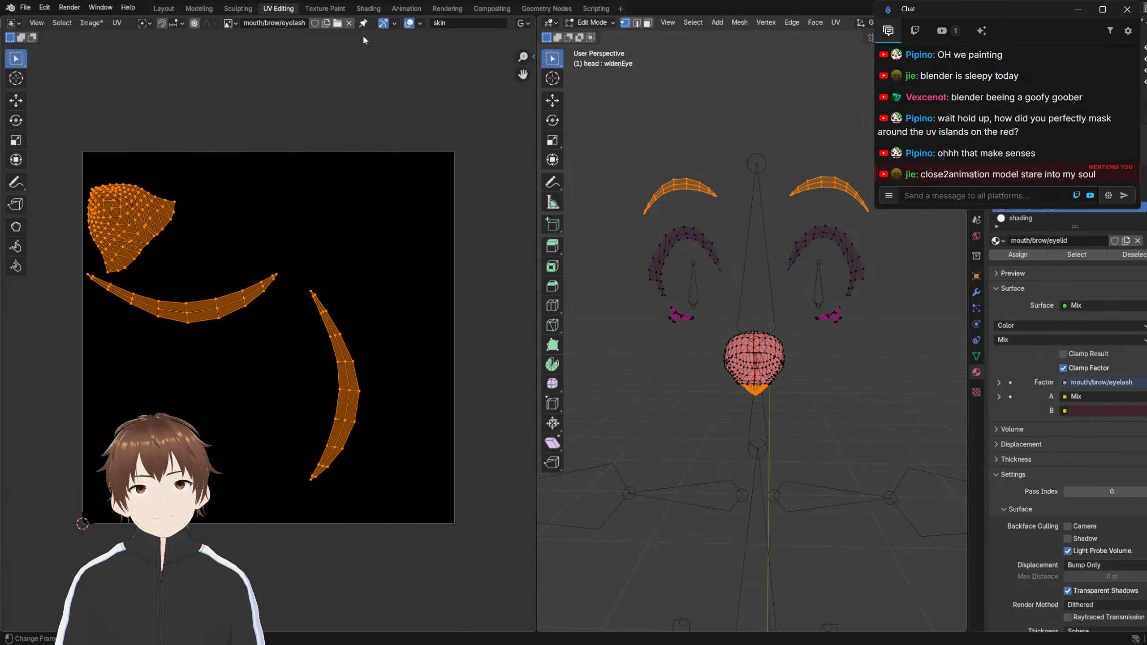
pyautogui.click(230, 22)
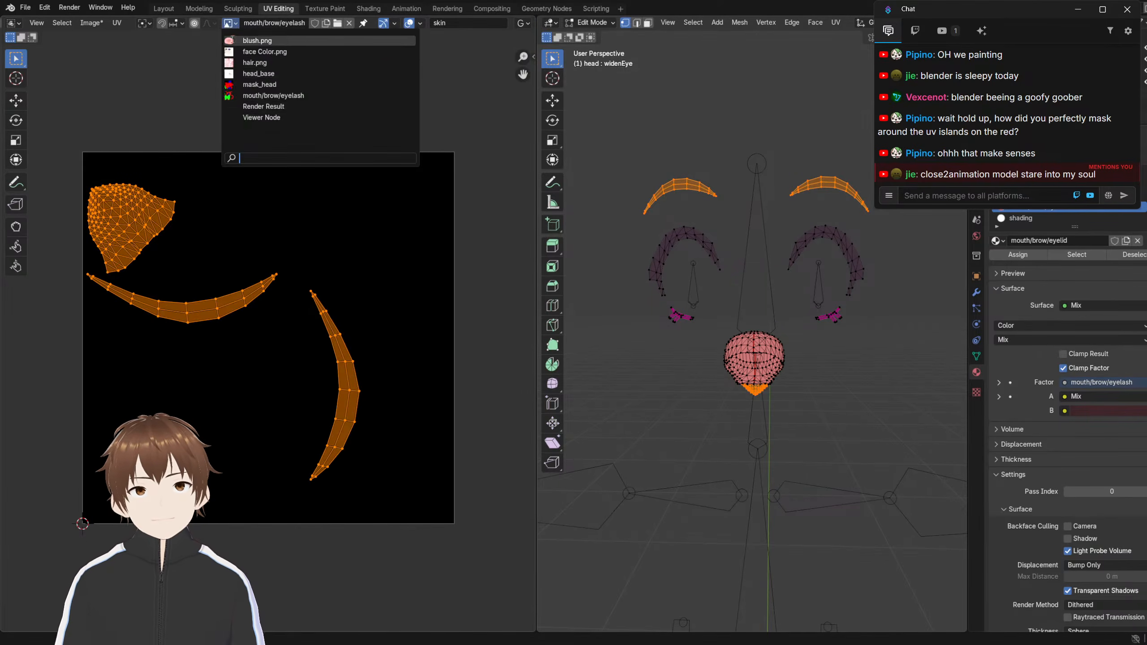
pyautogui.click(249, 99)
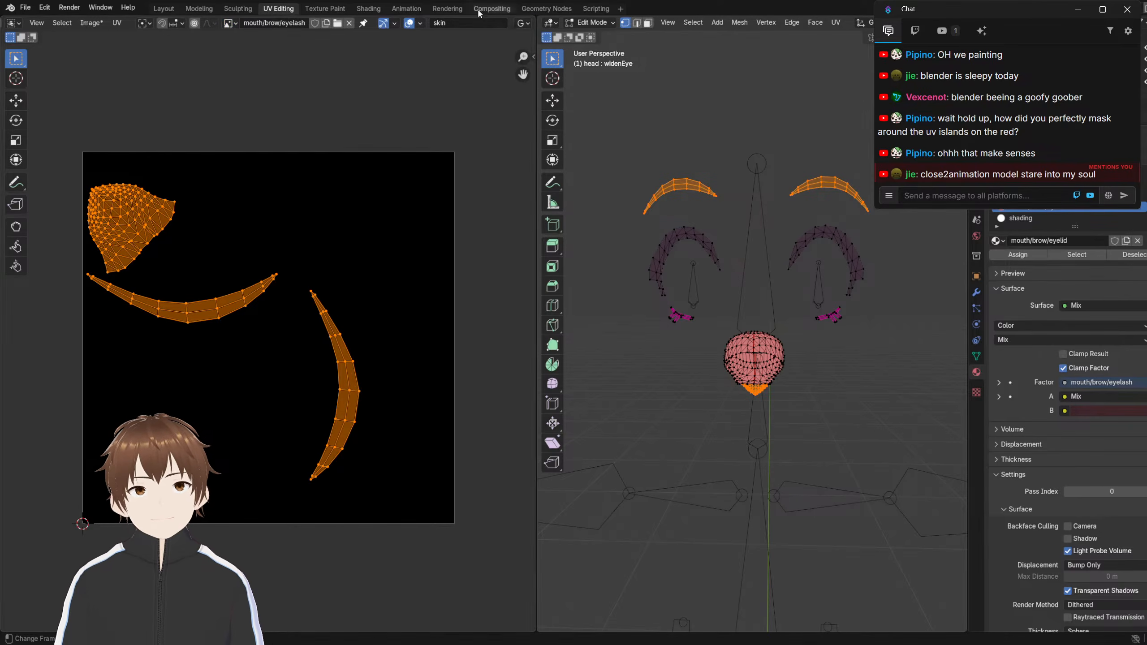
pyautogui.click(522, 23)
pyautogui.click(532, 53)
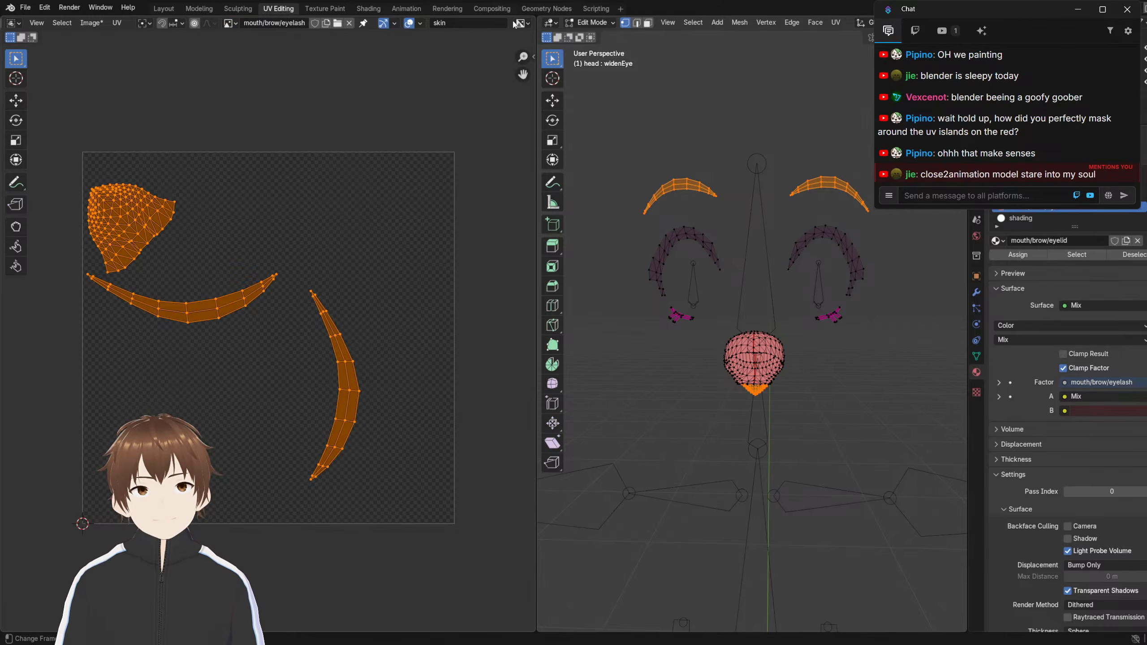
pyautogui.click(517, 22)
pyautogui.click(532, 63)
pyautogui.click(522, 23)
pyautogui.click(533, 53)
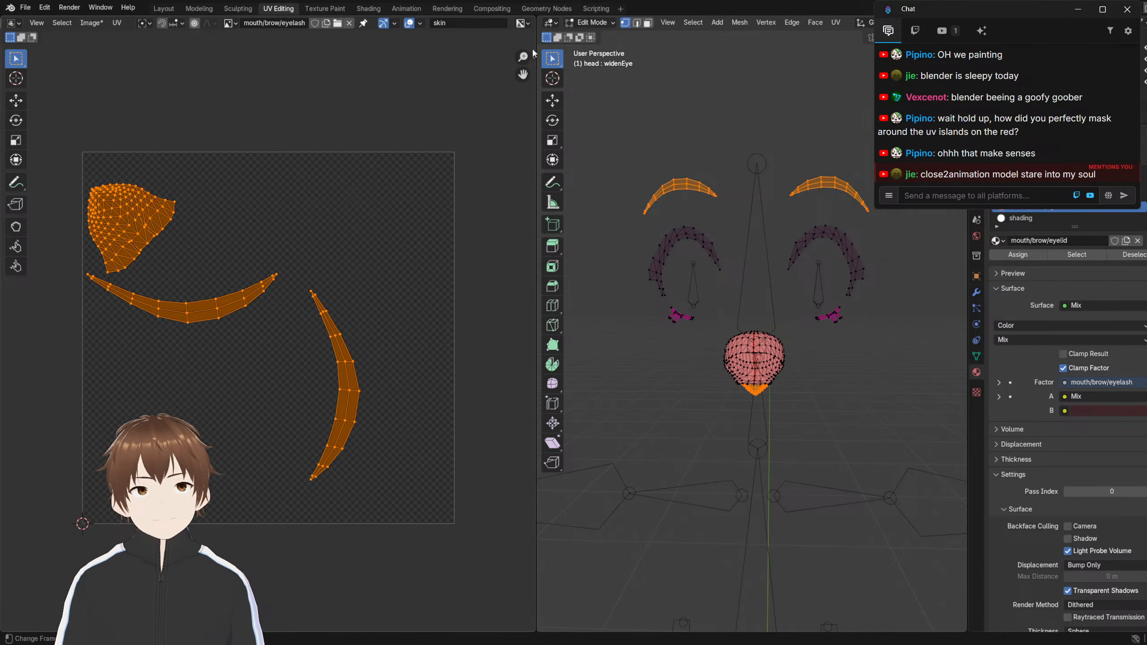
# Save the edited mouth/brow/eyelash mask image
pyautogui.click(92, 24)
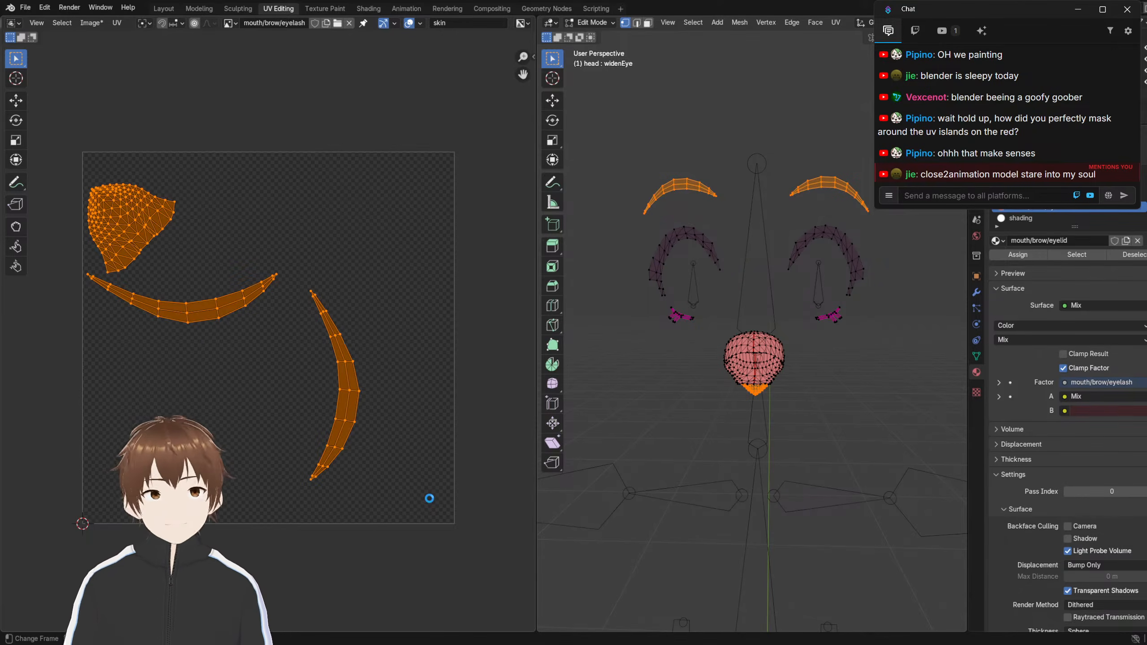
pyautogui.hotkey('alt', 's')
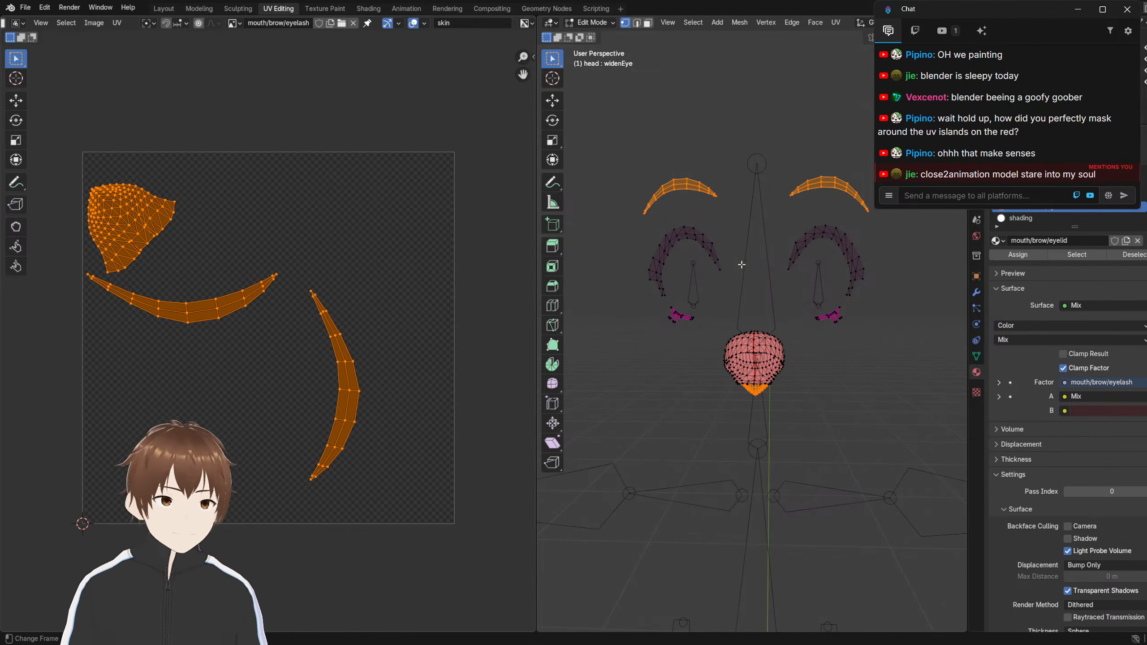
# Select all visible geometry, reveal the hidden parts of the head mesh and return to Object Mode
pyautogui.scroll(-3, 736, 280)
pyautogui.press('a')
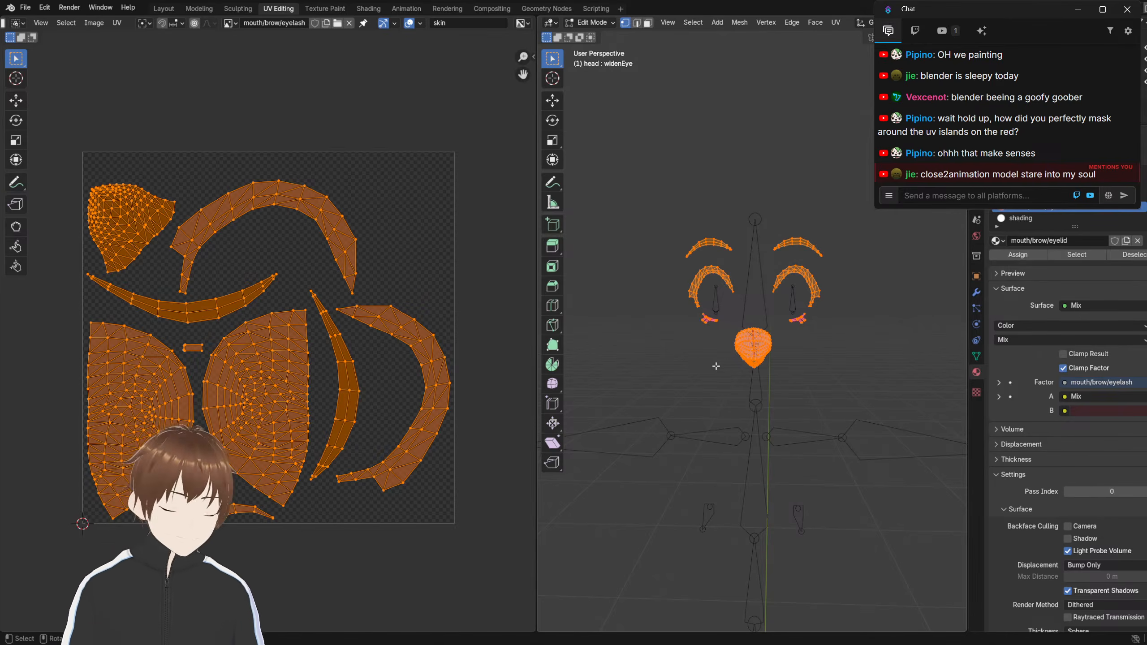
pyautogui.hotkey('alt', 'h')
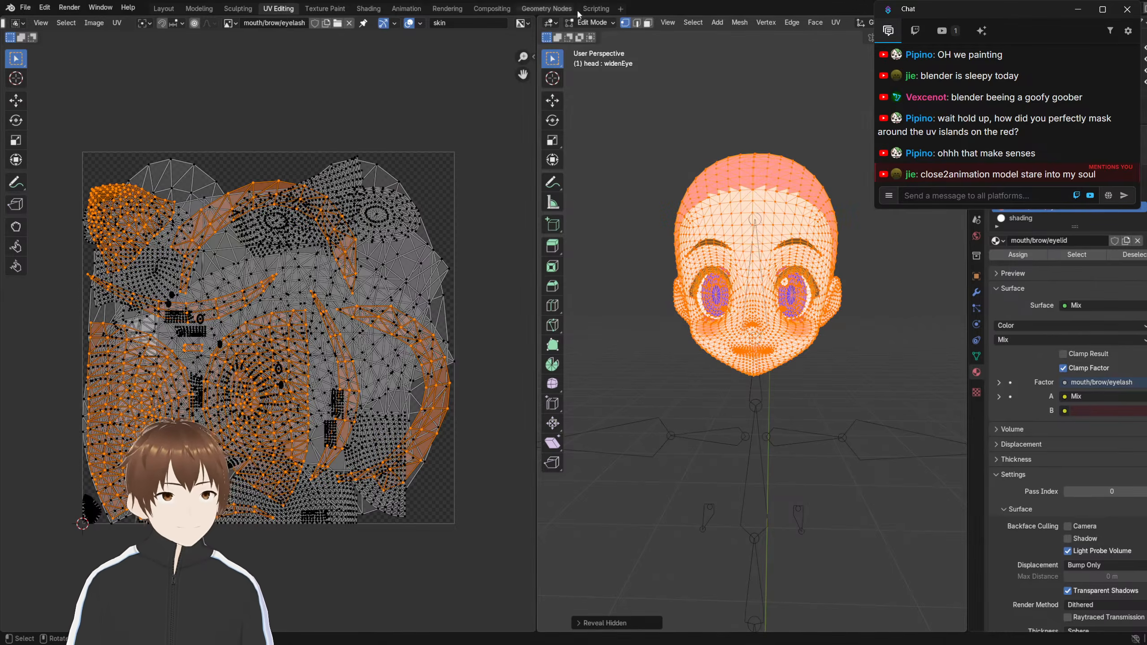
pyautogui.click(589, 22)
pyautogui.click(587, 35)
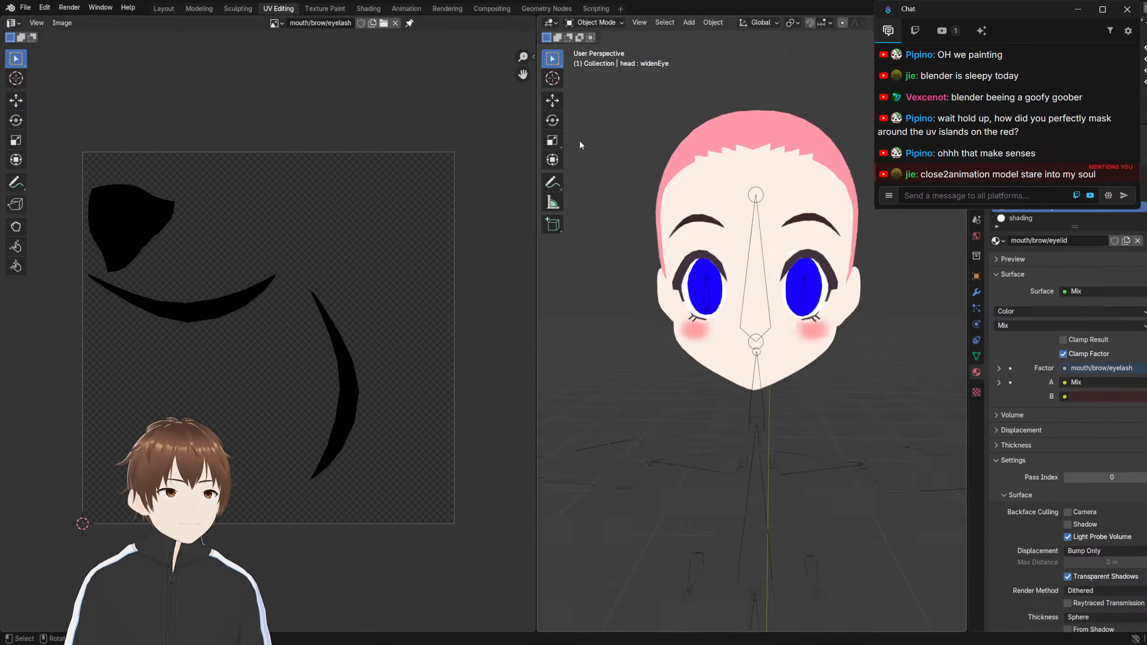
# Examine the iris and pupil colours on the reference texture sheet in the Layout workspace
pyautogui.click(163, 9)
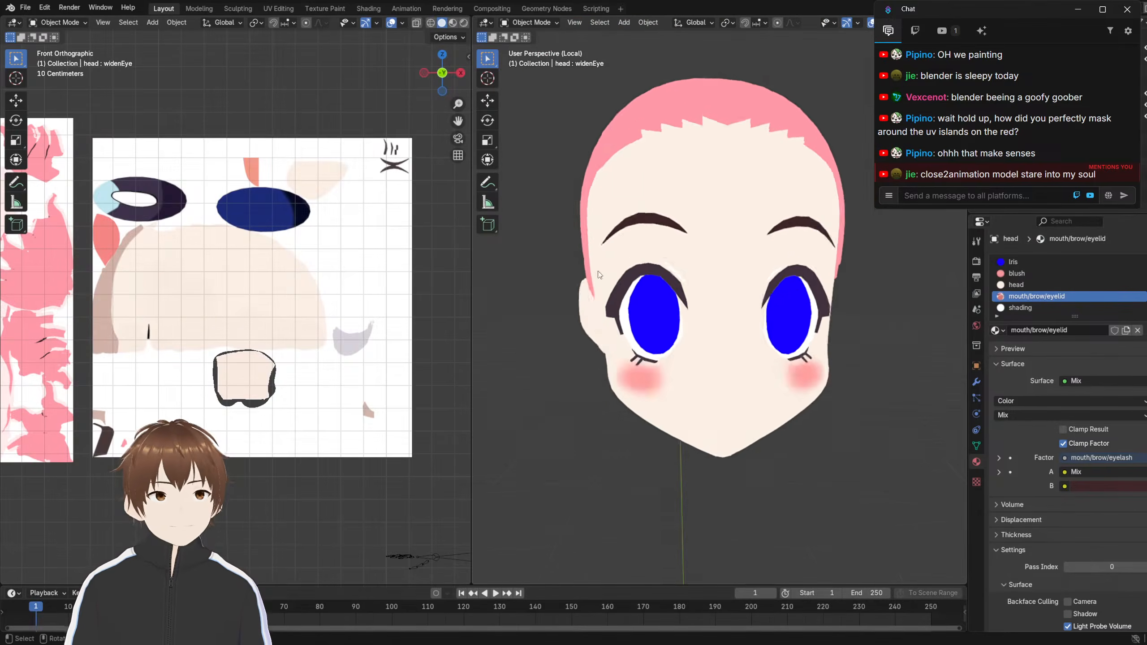
pyautogui.scroll(2, 589, 276)
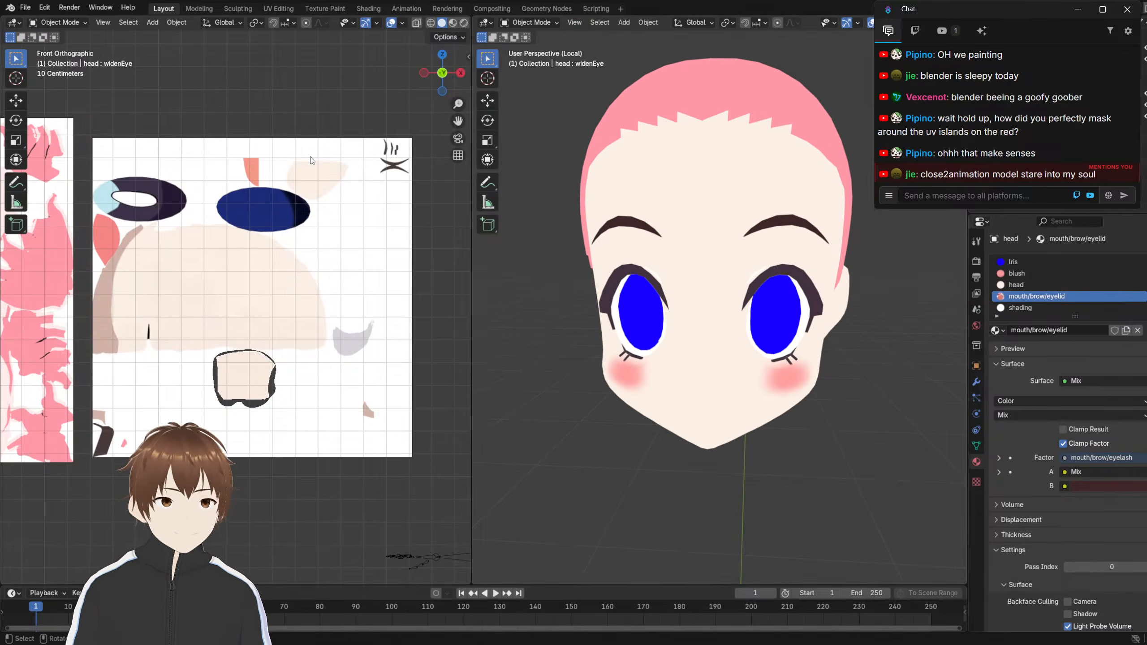
pyautogui.moveTo(630, 316); pyautogui.dragTo(639, 310, button='middle')
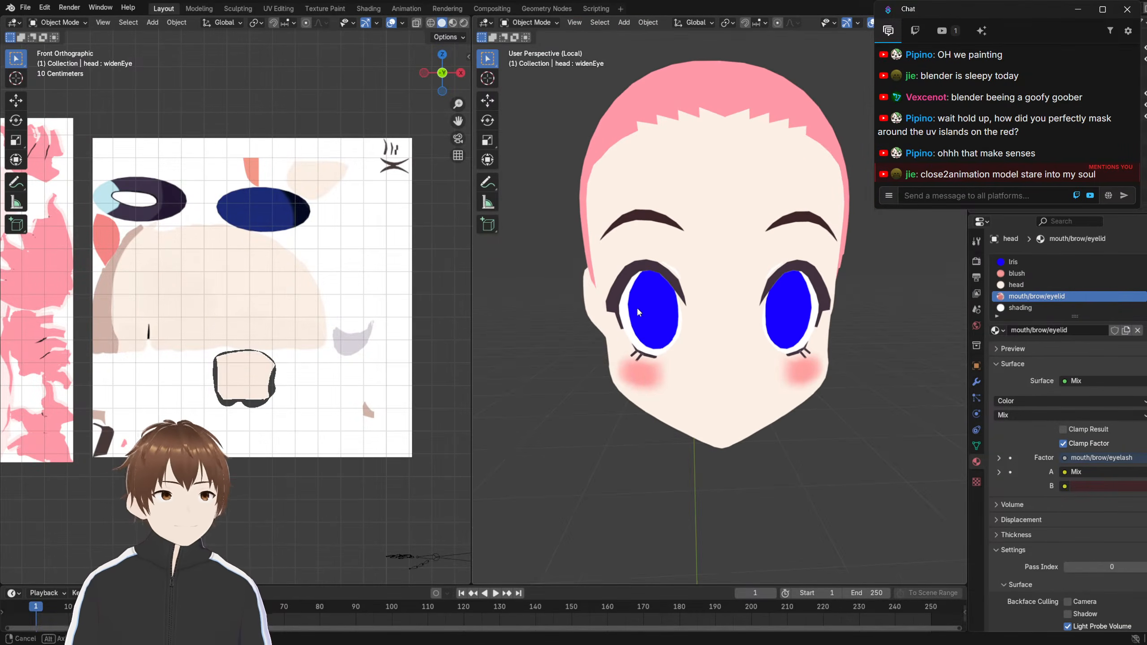
pyautogui.scroll(4, 186, 134)
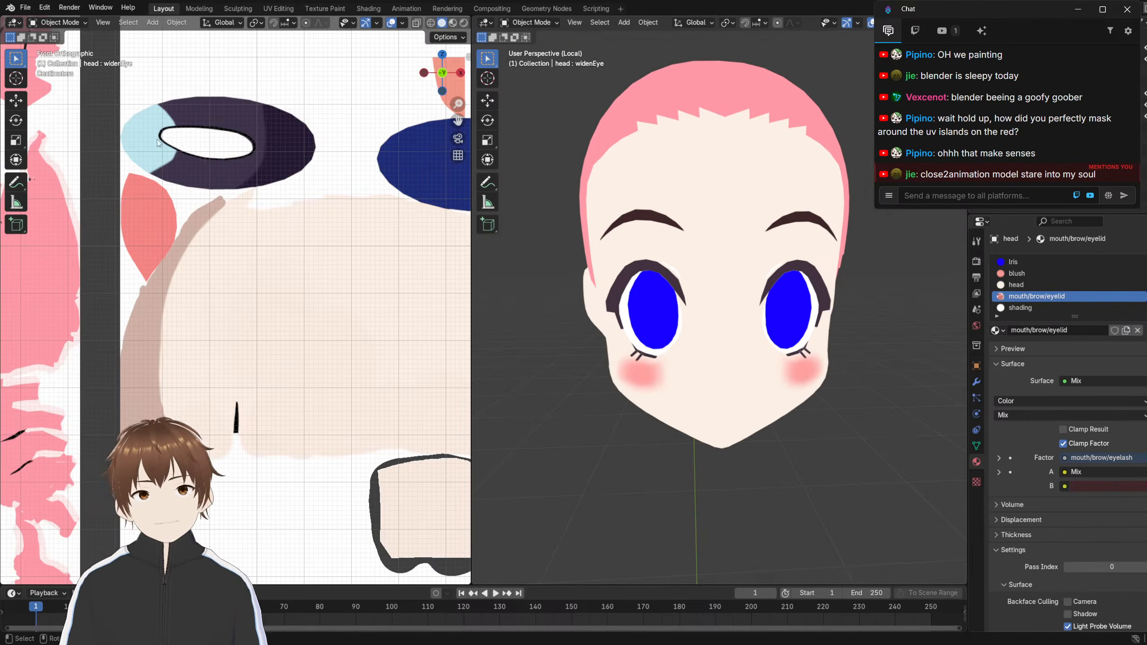
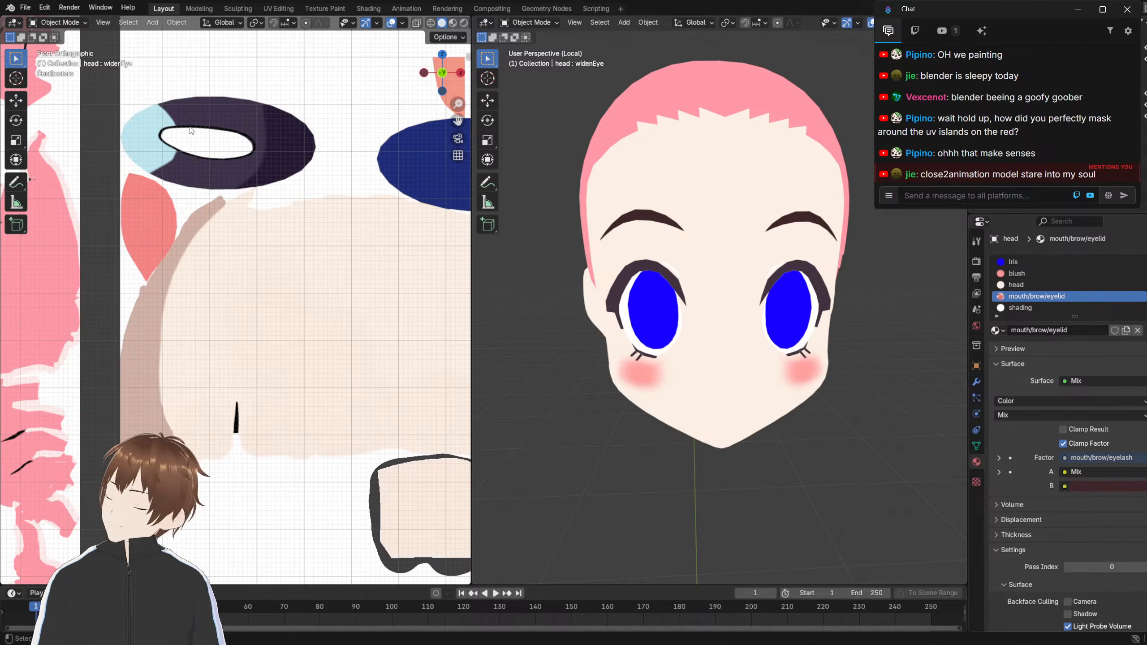
# Copy all shader nodes of the mouth/brow/eyelid material except the Material Output
pyautogui.click(368, 9)
pyautogui.scroll(-4, 418, 179)
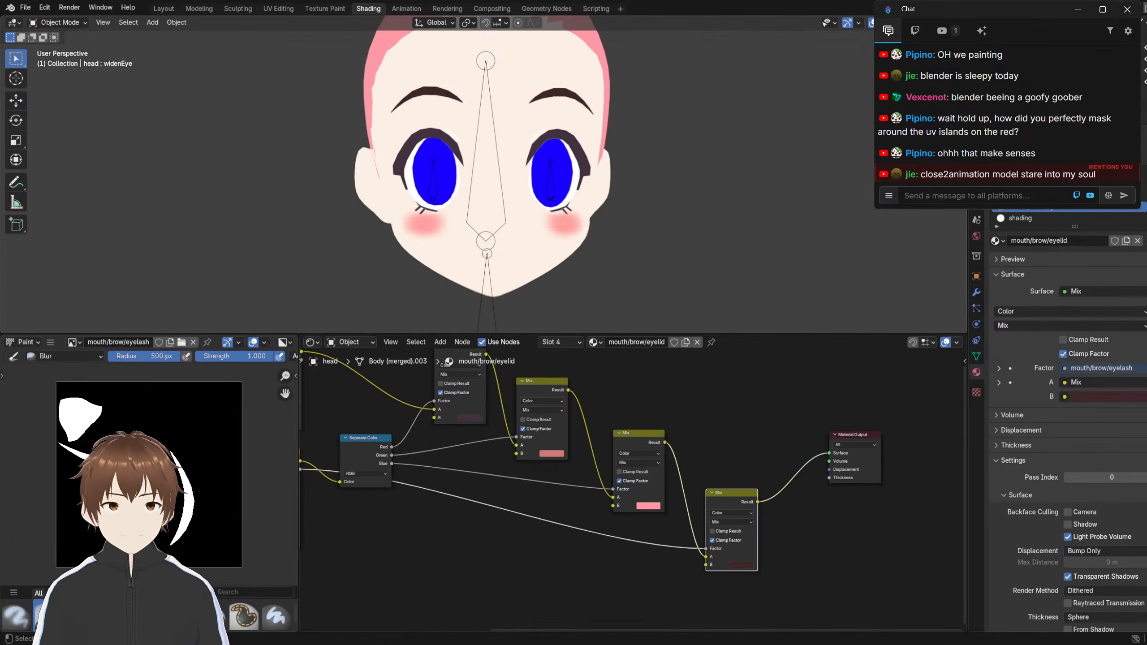
pyautogui.scroll(-3, 582, 438)
pyautogui.scroll(-3, 582, 437)
pyautogui.moveTo(386, 394); pyautogui.dragTo(752, 581)
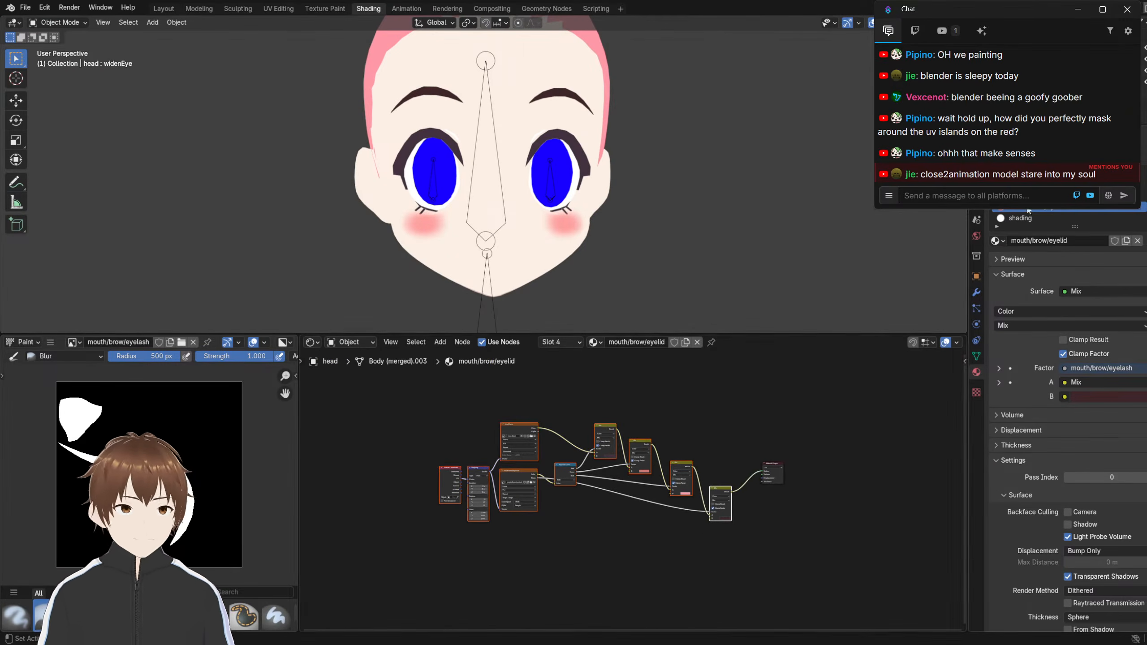
# Delete the Emission node from the Iris material and paste the copied mask and Mix nodes before its Material Output
pyautogui.click(1026, 173)
pyautogui.click(703, 457)
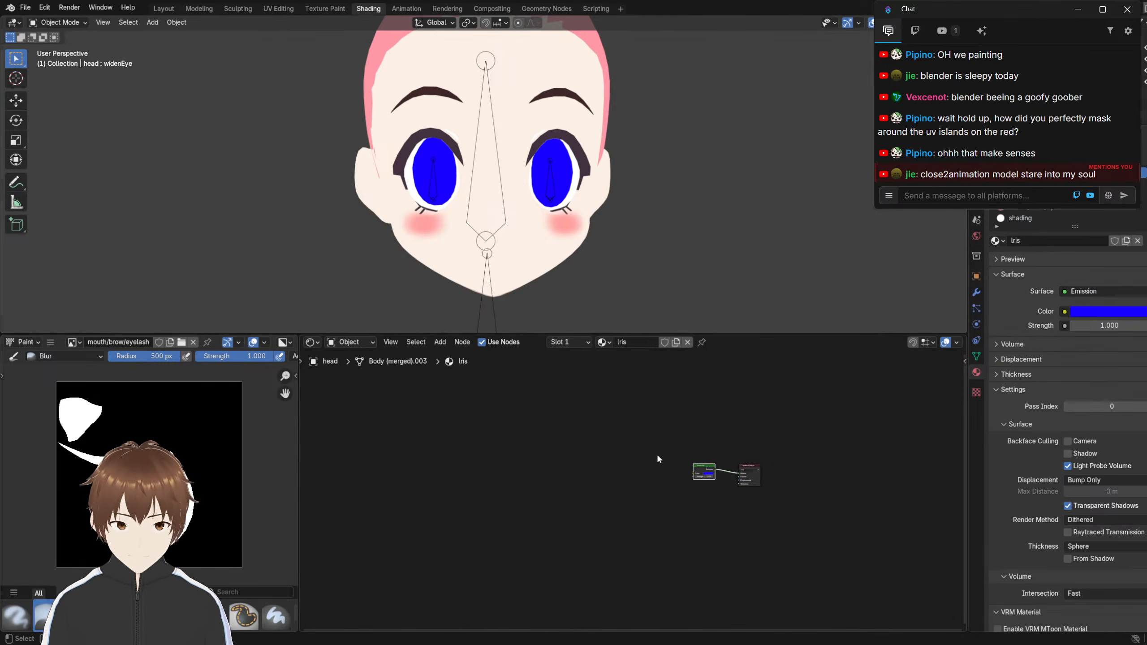
pyautogui.press('Delete')
pyautogui.hotkey('ctrl', 'v')
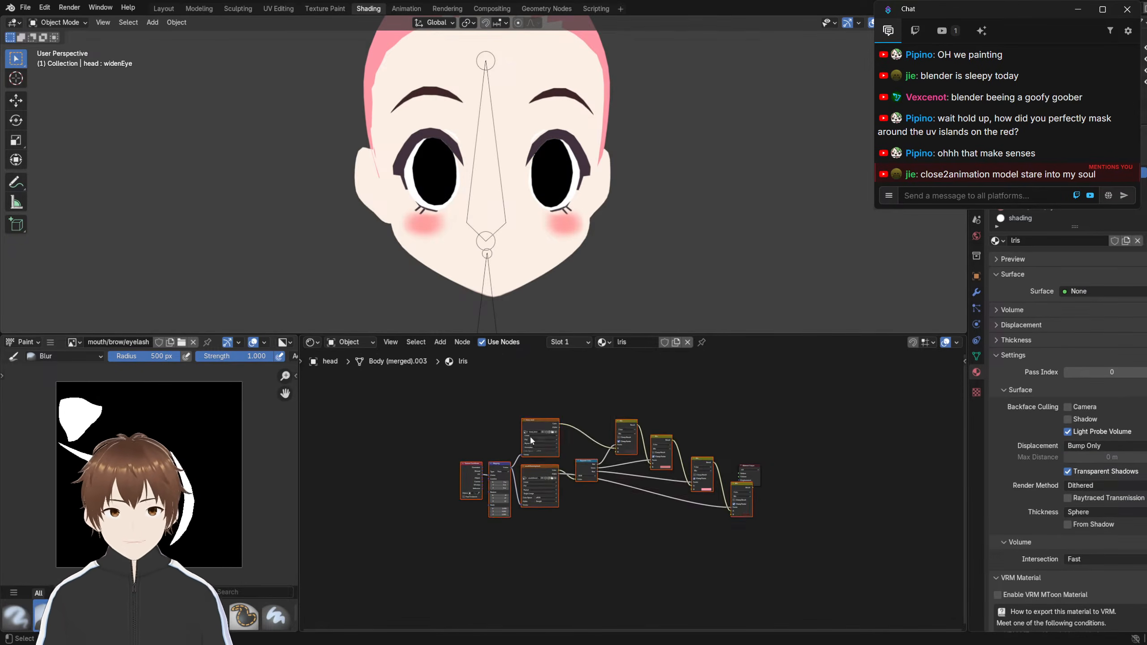
pyautogui.click(482, 427)
# Save the Blender file and deselect the pasted nodes
pyautogui.click(25, 7)
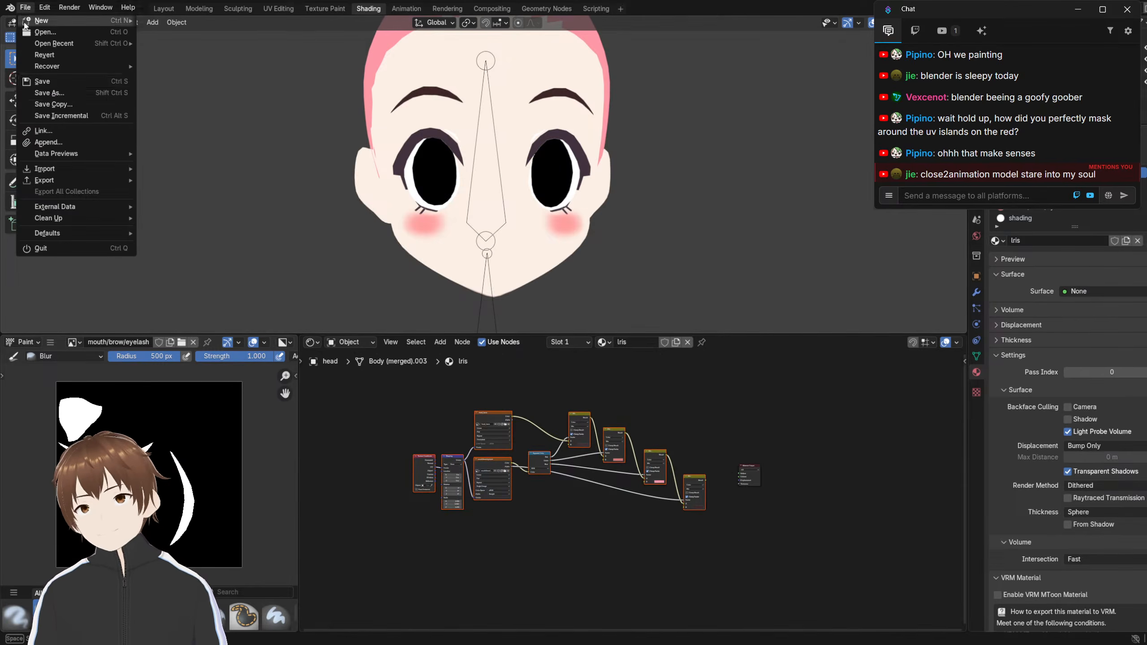
pyautogui.click(38, 81)
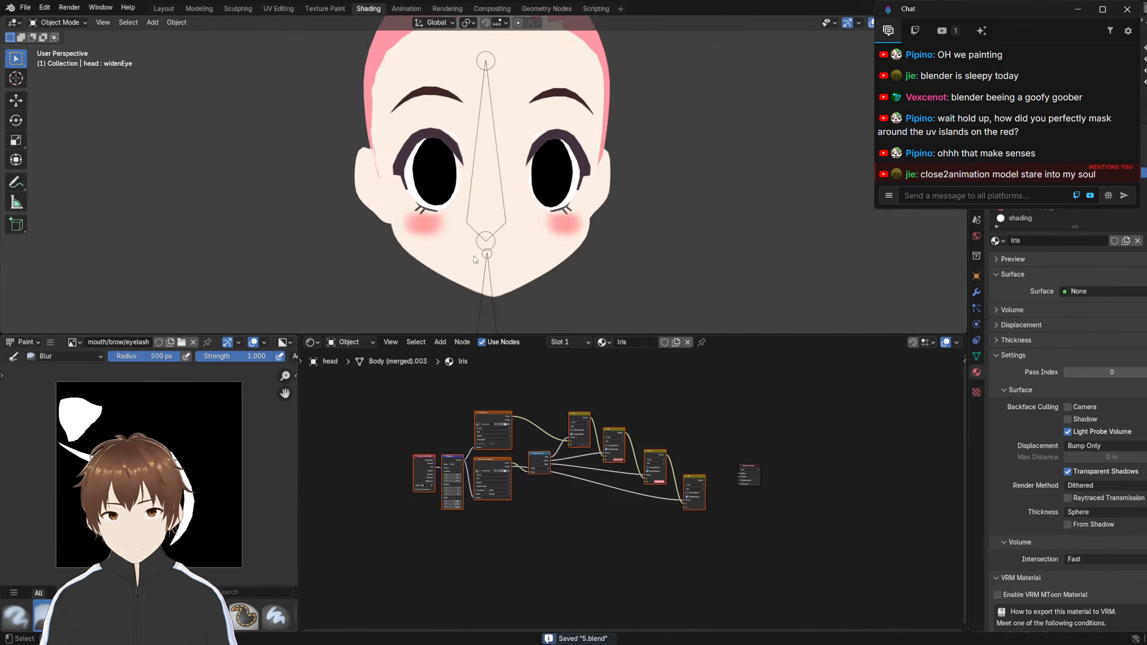
pyautogui.click(629, 402)
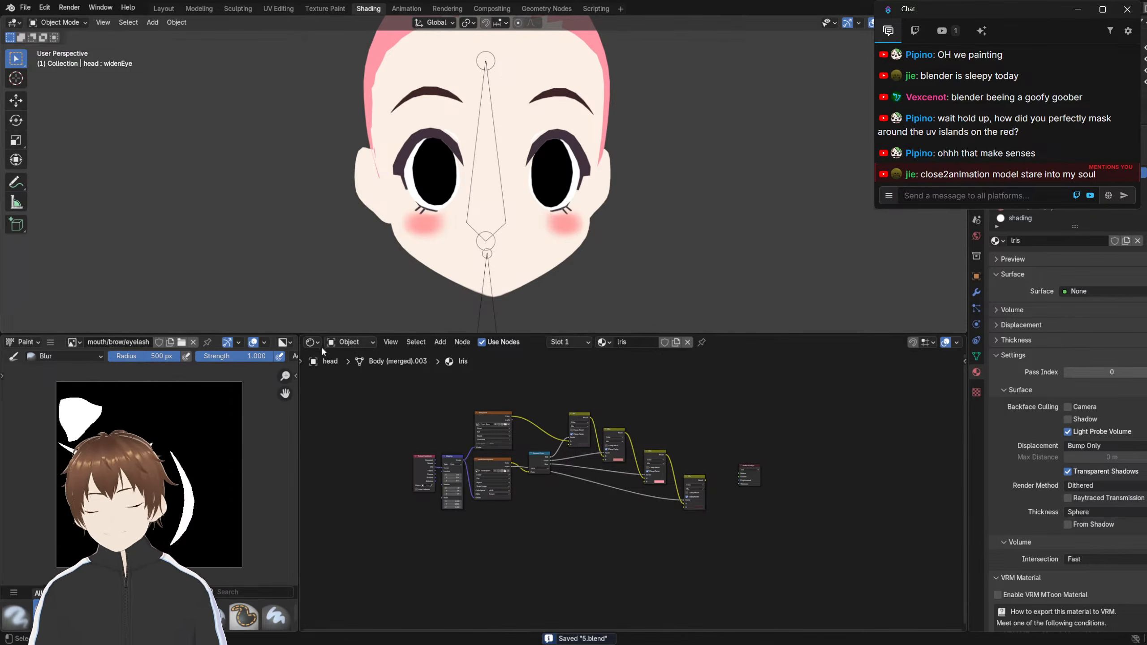
# Enter Edit Mode on the head and select the linked geometry of both irises
pyautogui.scroll(6, 362, 204)
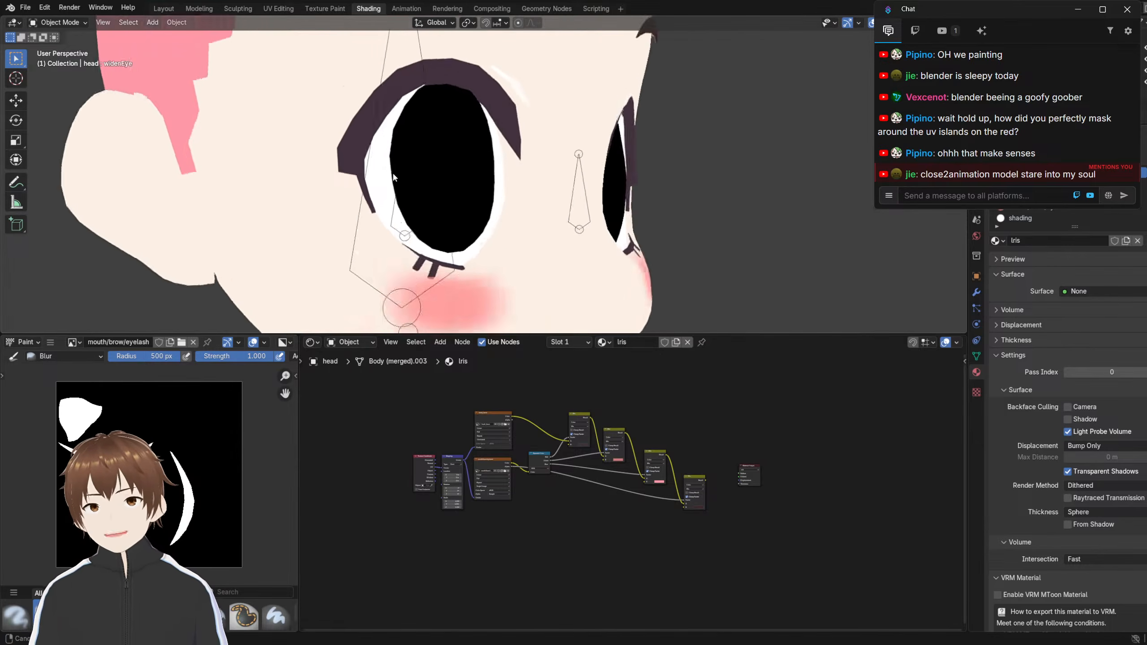
pyautogui.moveTo(413, 183); pyautogui.dragTo(362, 198, button='middle')
pyautogui.press('Tab')
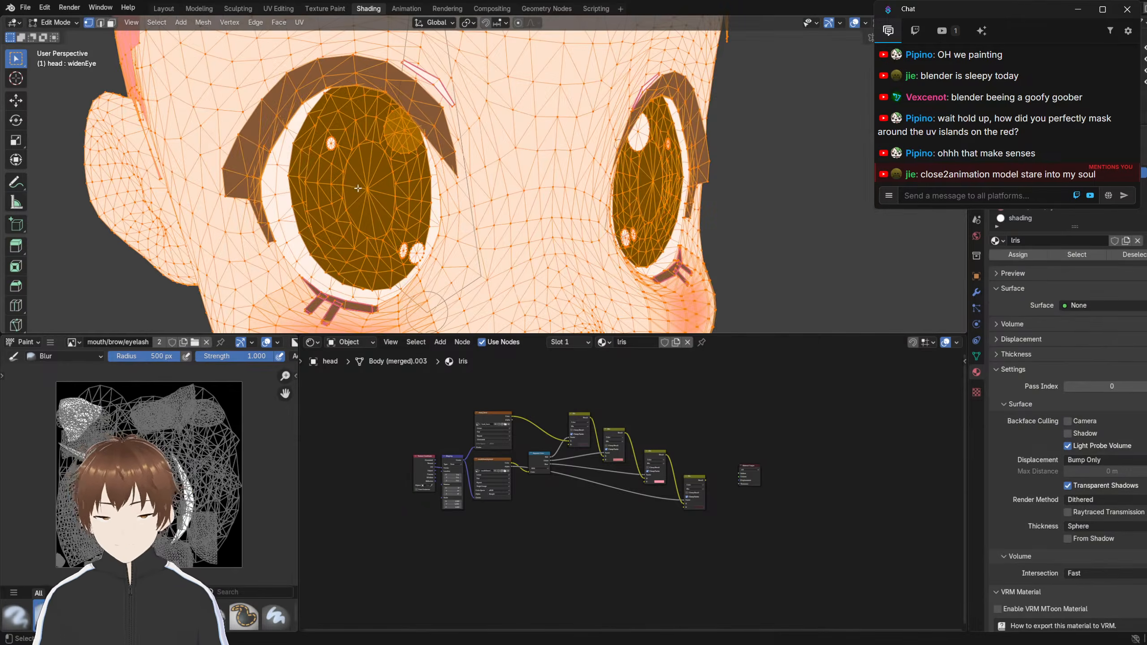
pyautogui.press('l')
pyautogui.press('l')
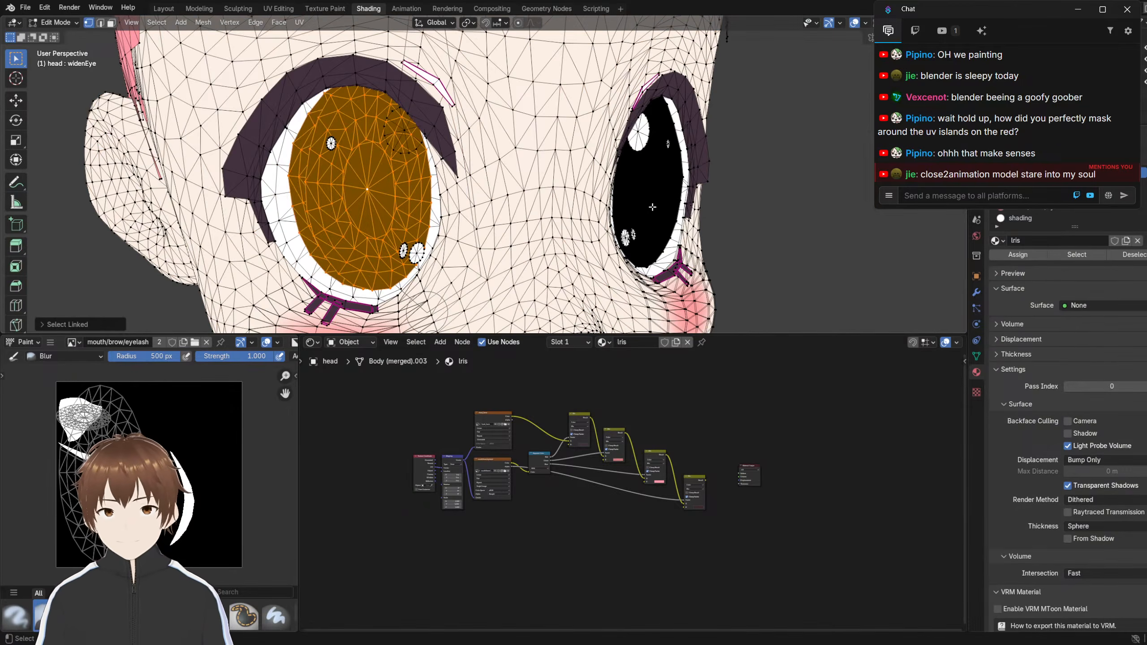
pyautogui.press('l')
pyautogui.moveTo(653, 207); pyautogui.dragTo(410, 189, button='middle')
pyautogui.press('l')
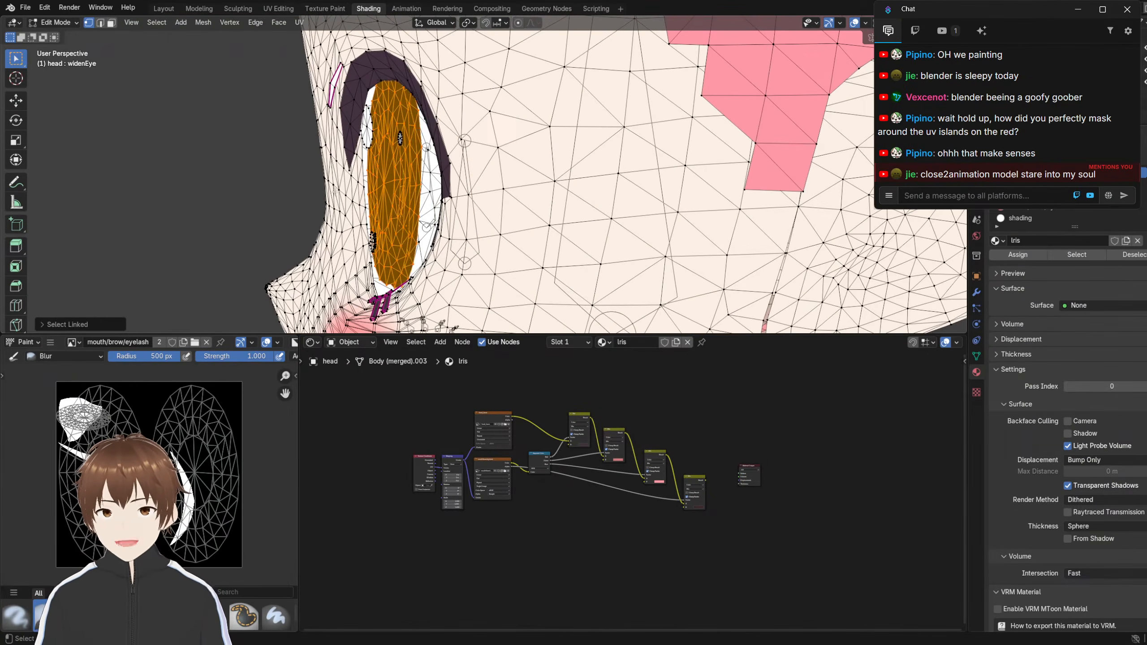
# In the UV Editing workspace, select all iris UVs and unwrap them with the Angle Based method
pyautogui.moveTo(325, 185); pyautogui.dragTo(434, 181, button='middle')
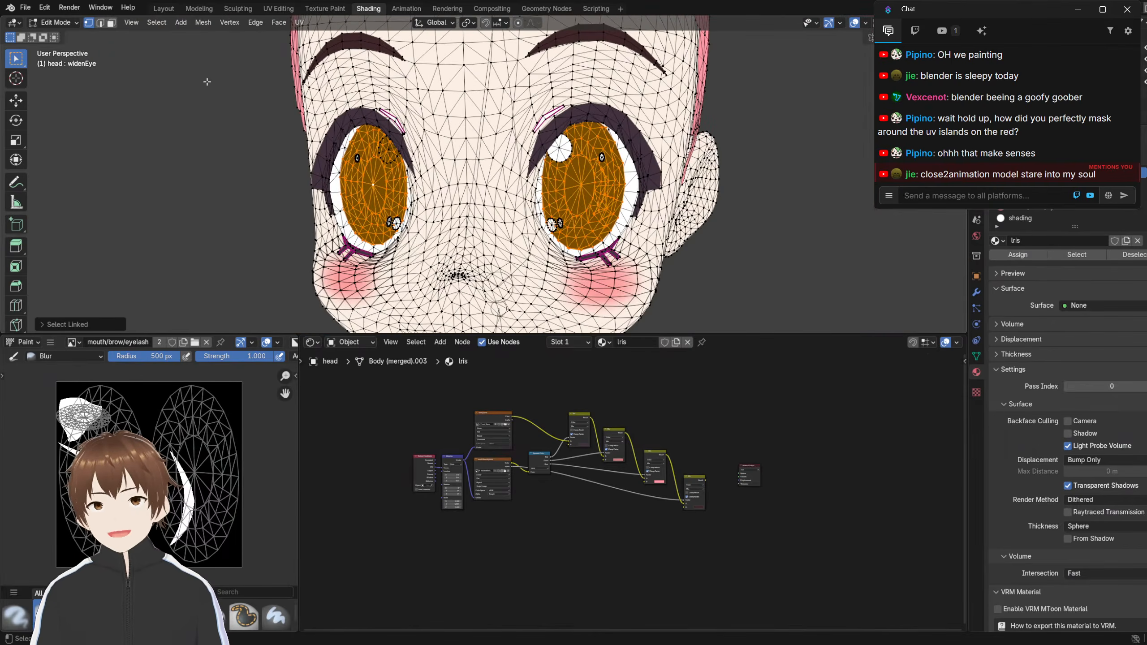
pyautogui.click(278, 9)
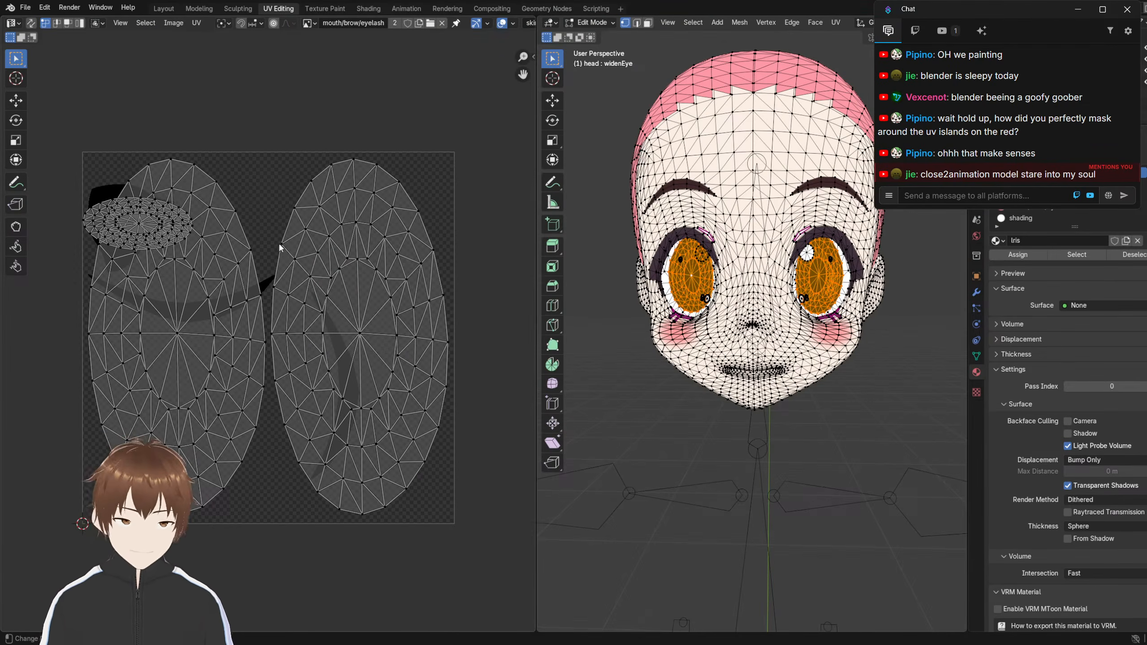
pyautogui.press('u')
pyautogui.click(263, 237)
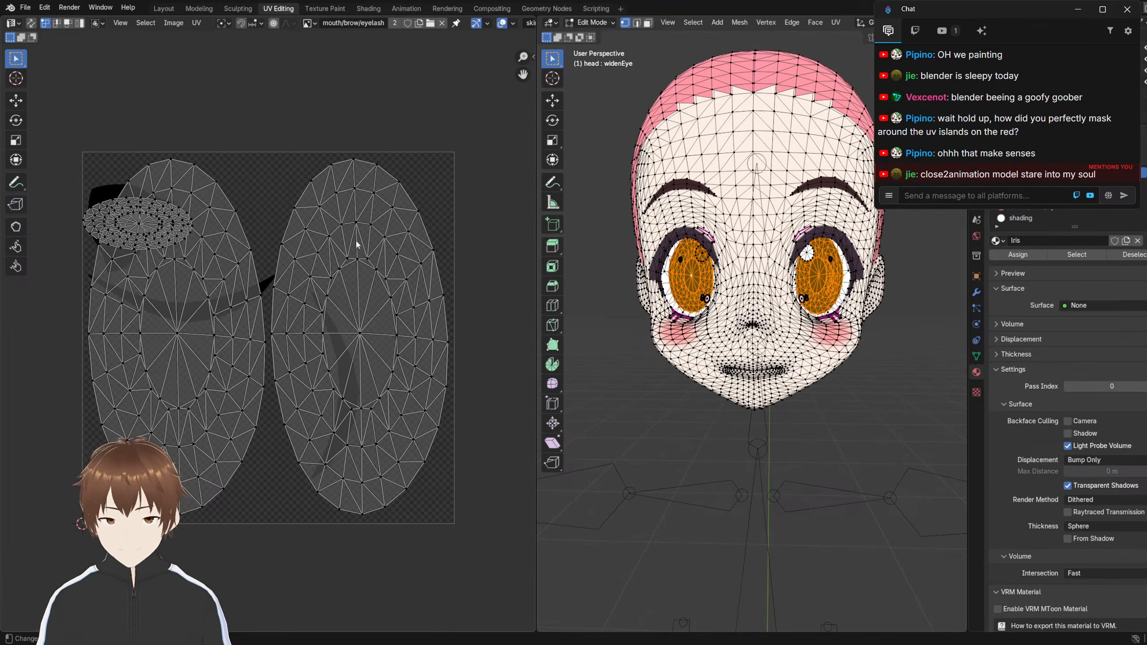
pyautogui.press('a')
pyautogui.press('u')
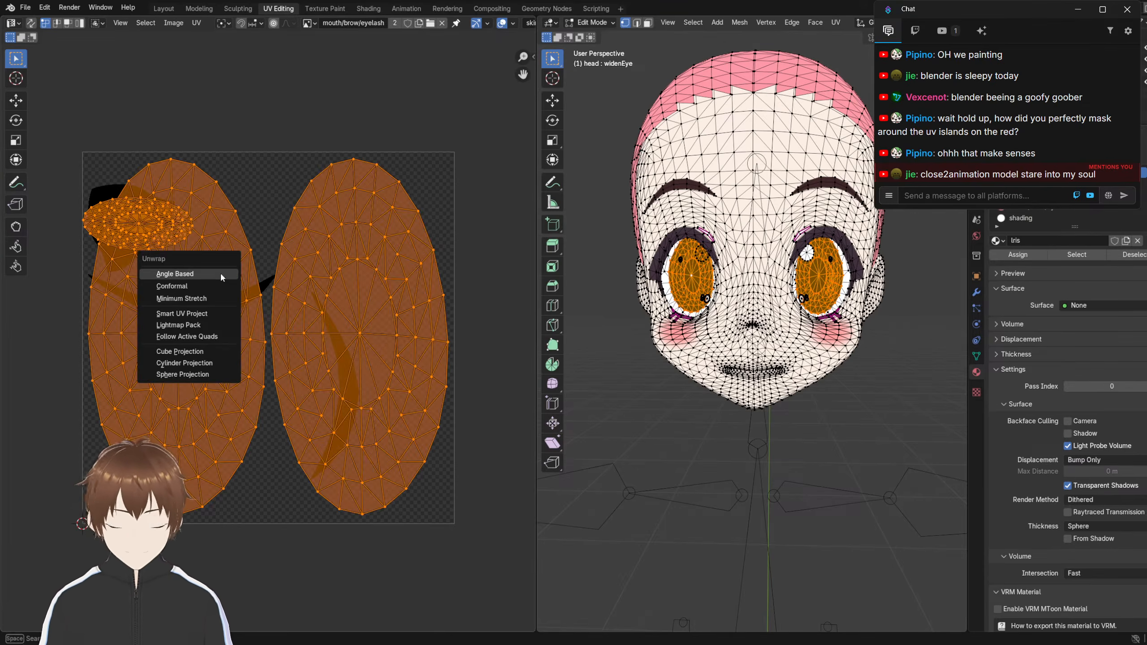
pyautogui.click(223, 273)
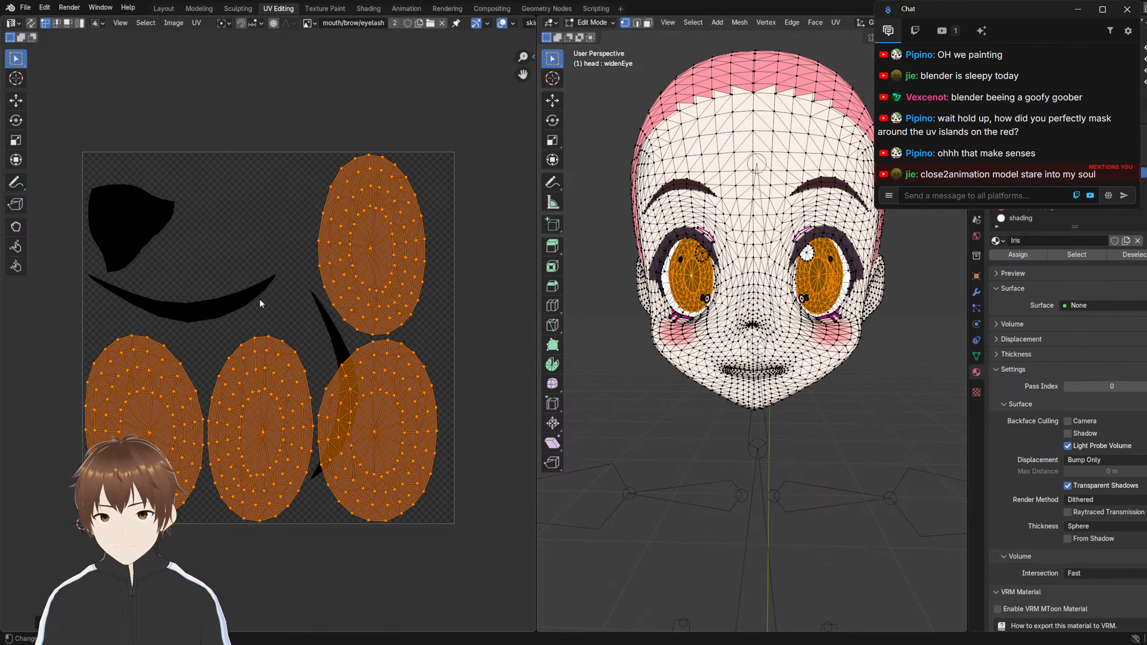
pyautogui.click(242, 238)
pyautogui.press('l')
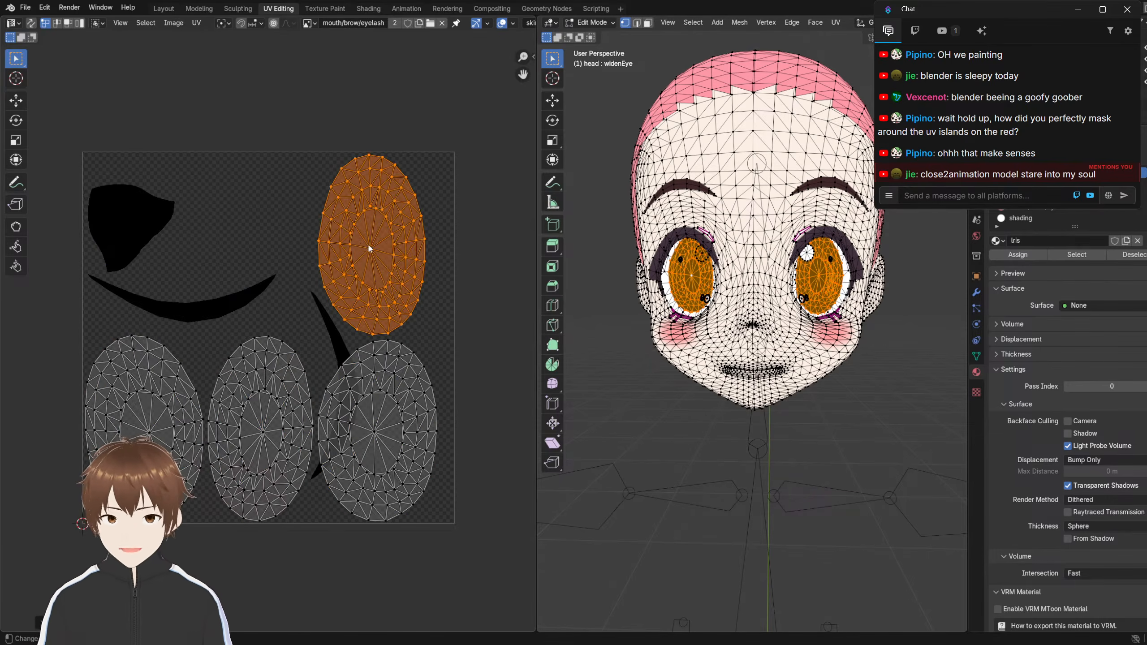
pyautogui.press('r')
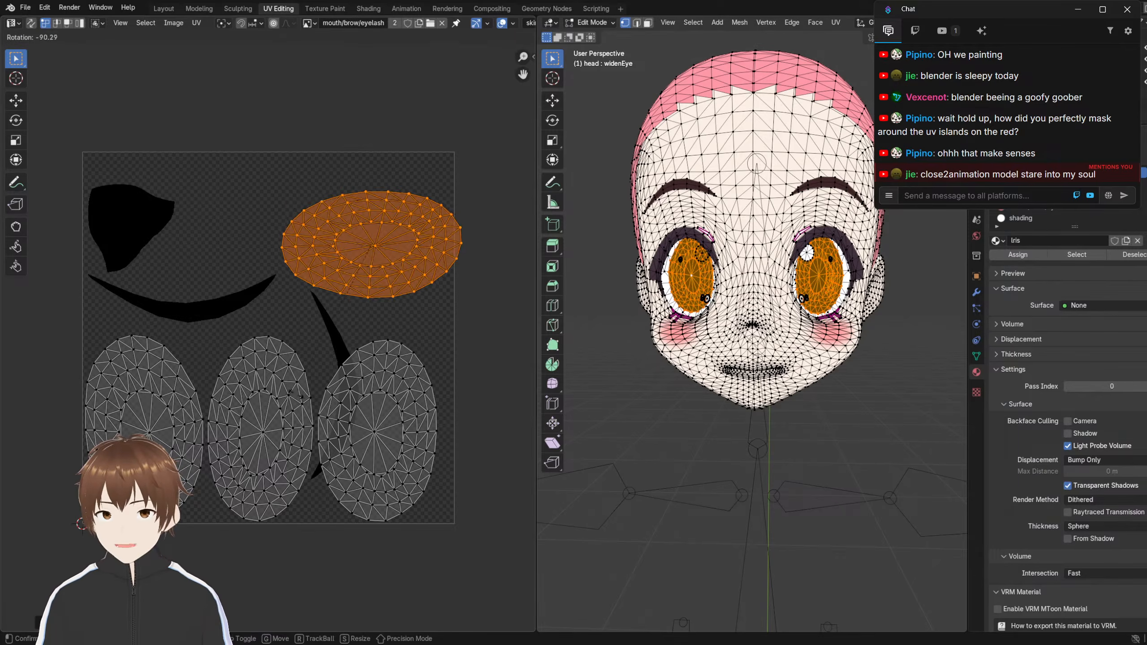
pyautogui.click(226, 295)
pyautogui.click(175, 316)
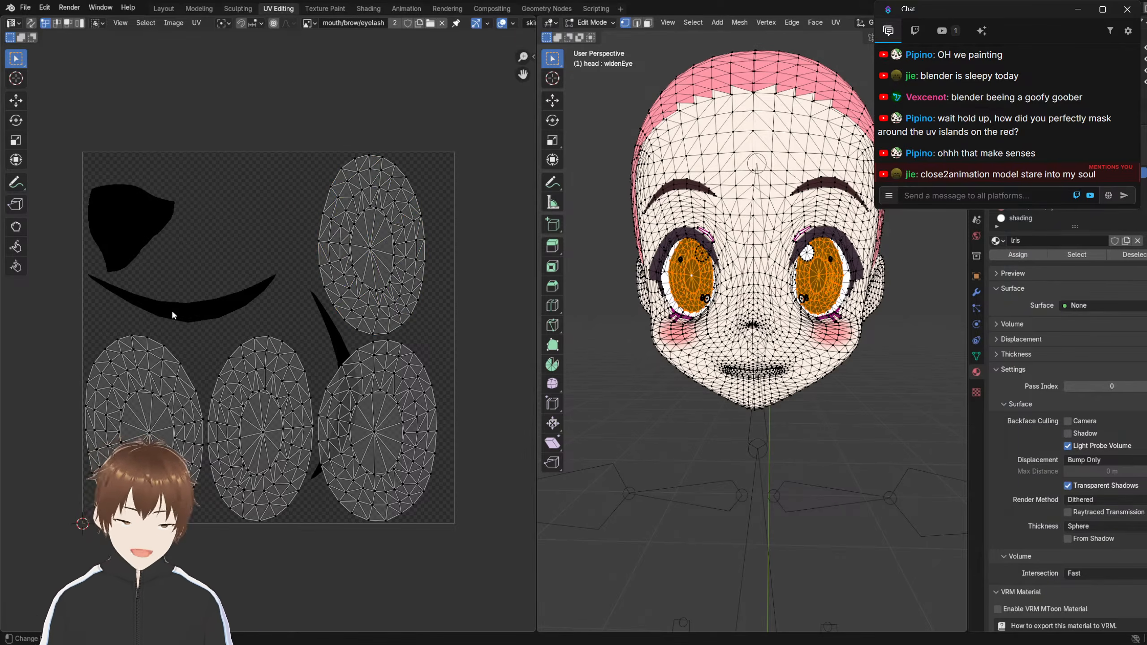
# Move the lower-left iris UV island up beside the upper-right island
pyautogui.press('l')
pyautogui.press('g')
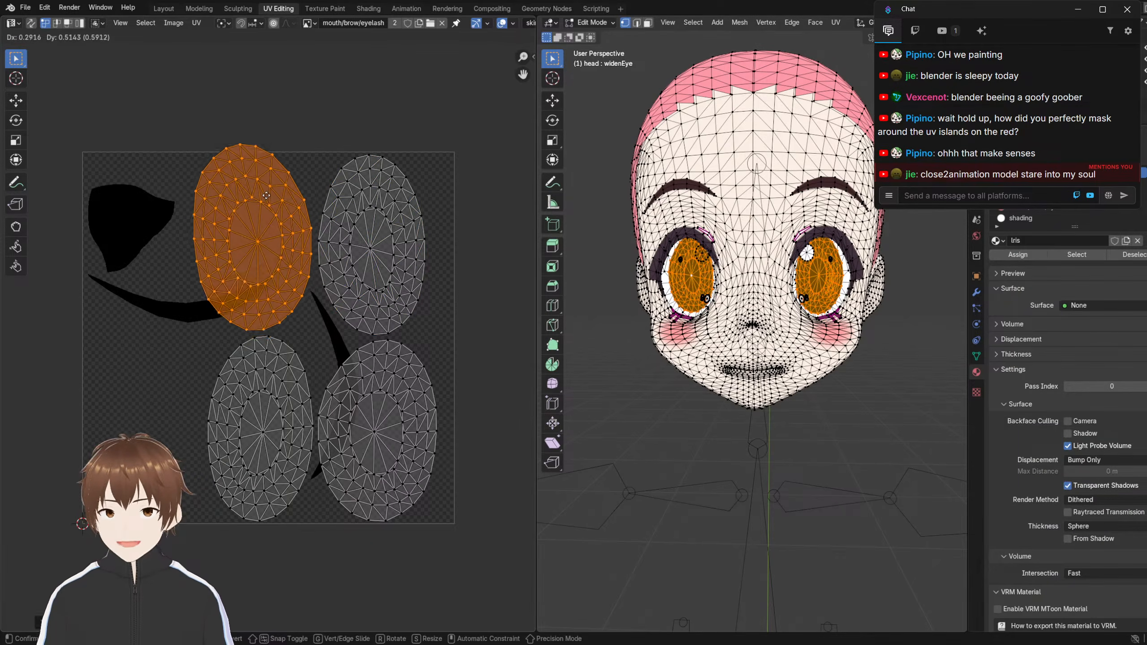
pyautogui.press('r')
pyautogui.click(194, 163)
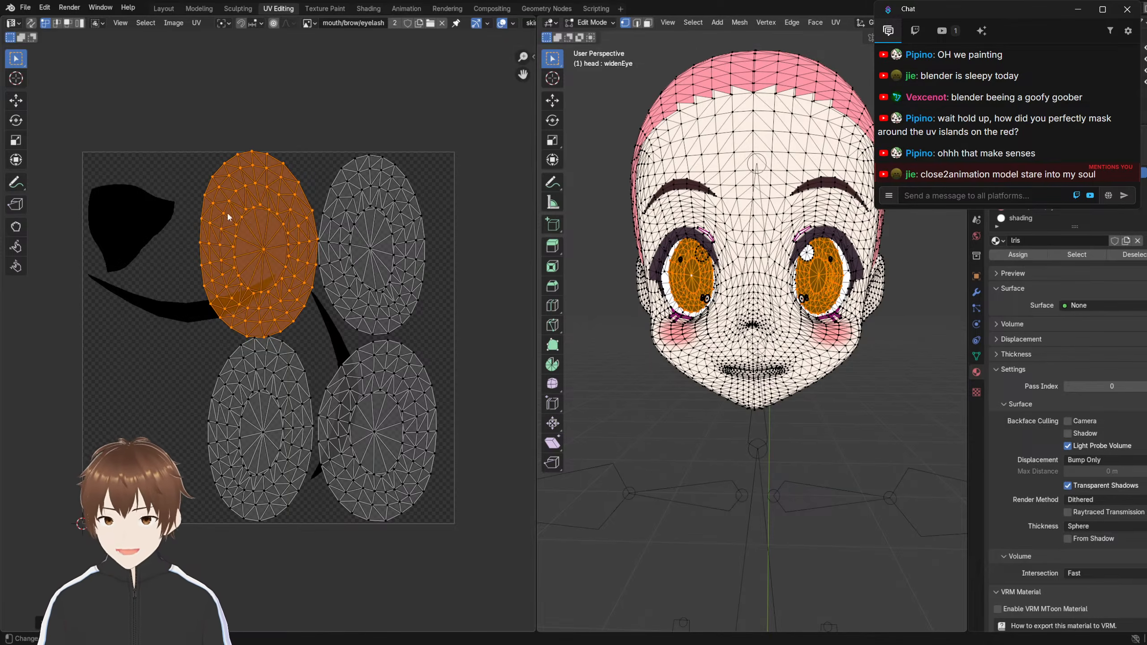
# Shift the other three iris UV islands slightly apart so all four form a two-by-two arrangement
pyautogui.click(191, 387)
pyautogui.press('l')
pyautogui.press('g')
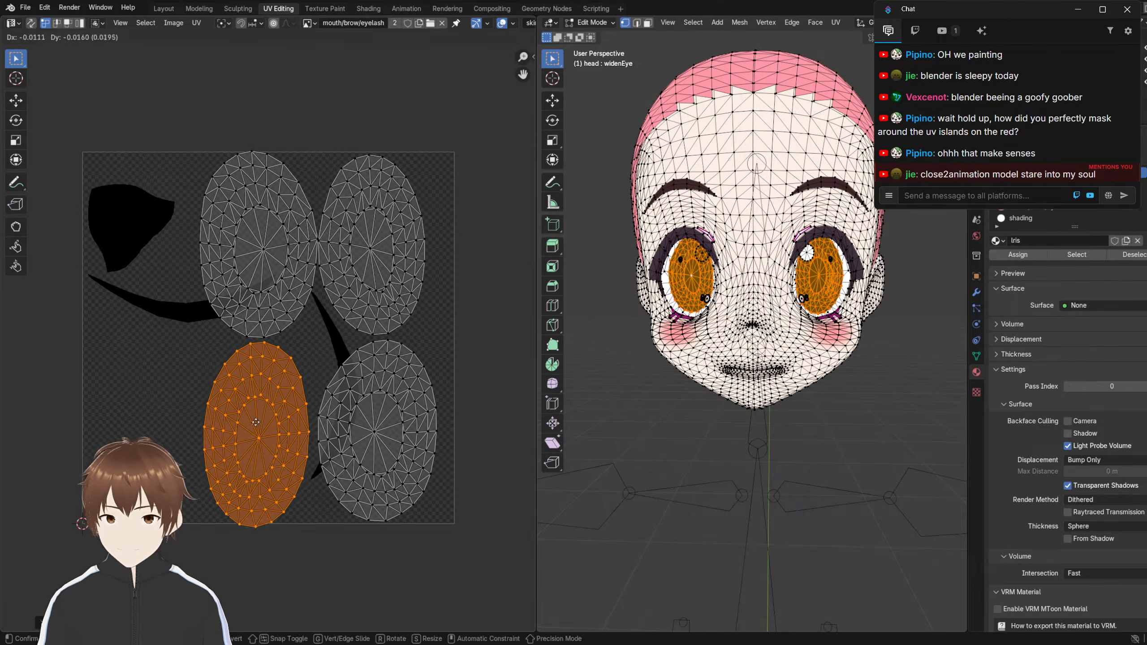
pyautogui.click(269, 425)
pyautogui.click(482, 387)
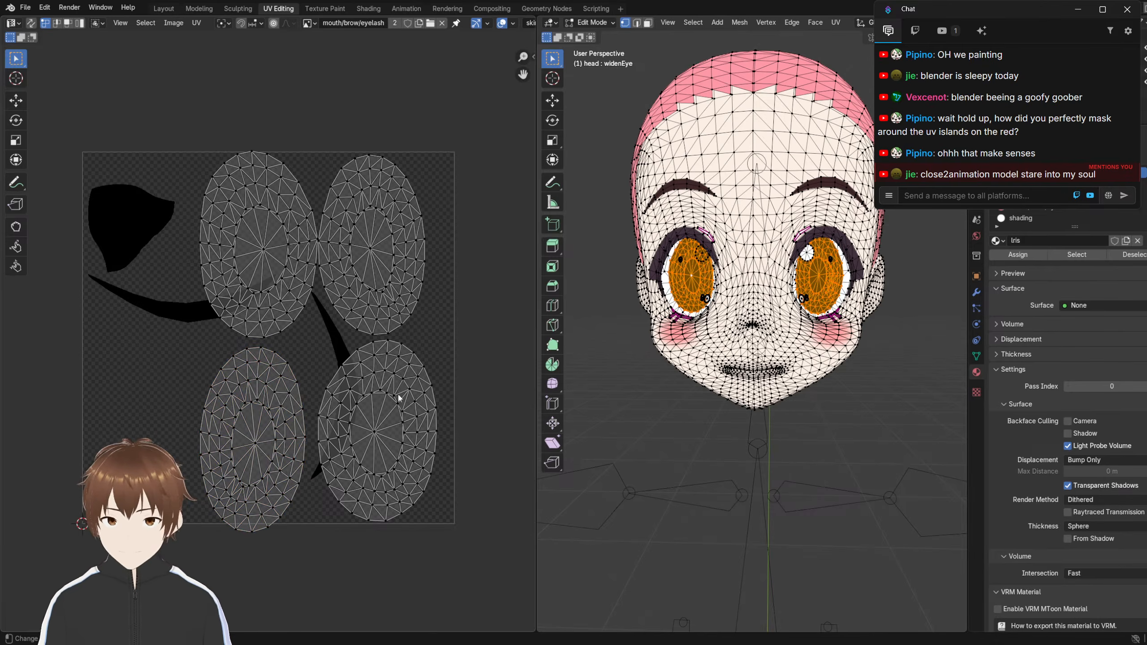
pyautogui.press('l')
pyautogui.press('g')
pyautogui.click(382, 406)
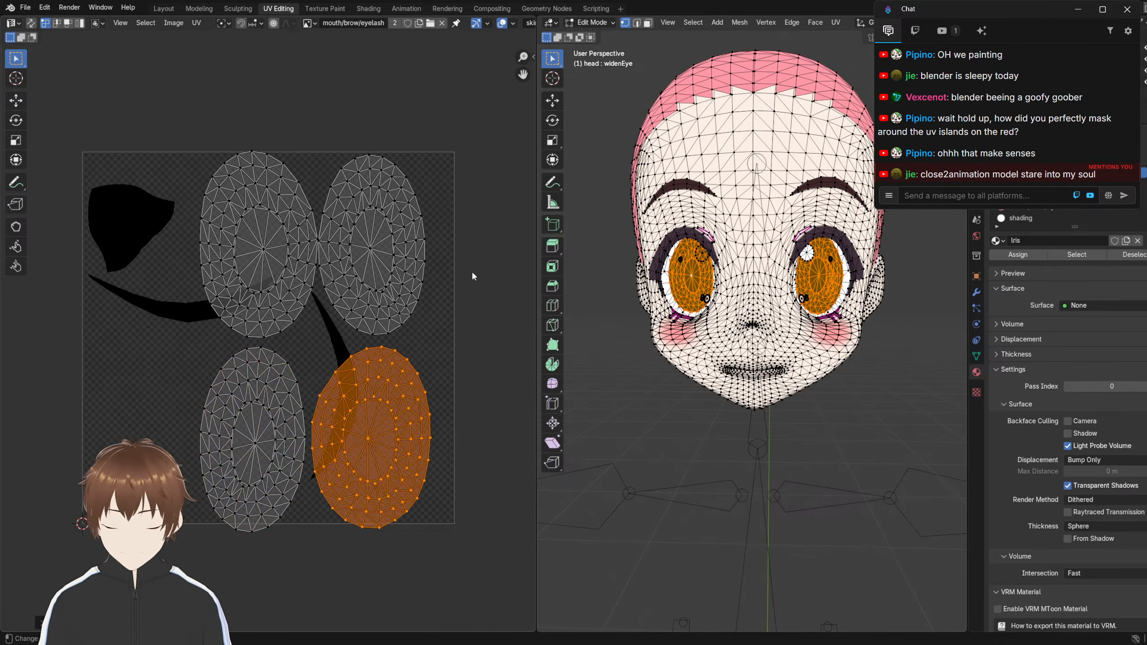
pyautogui.click(380, 242)
pyautogui.press('l')
pyautogui.press('g')
pyautogui.click(398, 252)
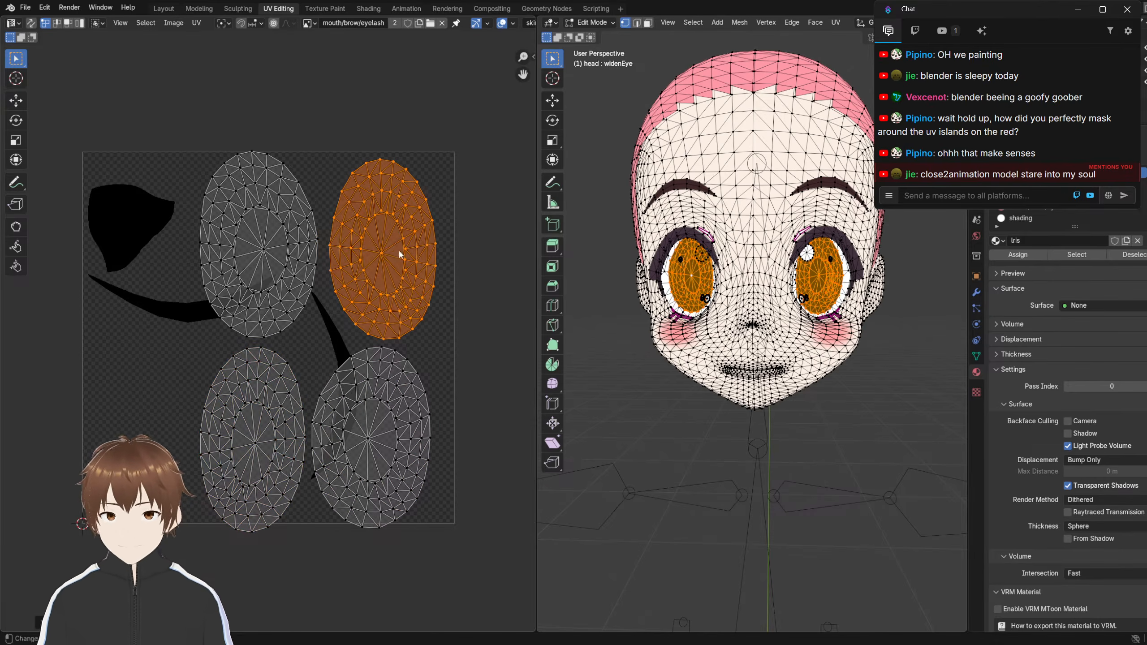
# Rotate all four iris UV islands together about a quarter turn and move them back over the UV tile
pyautogui.moveTo(105, 99); pyautogui.dragTo(492, 536)
pyautogui.press('r')
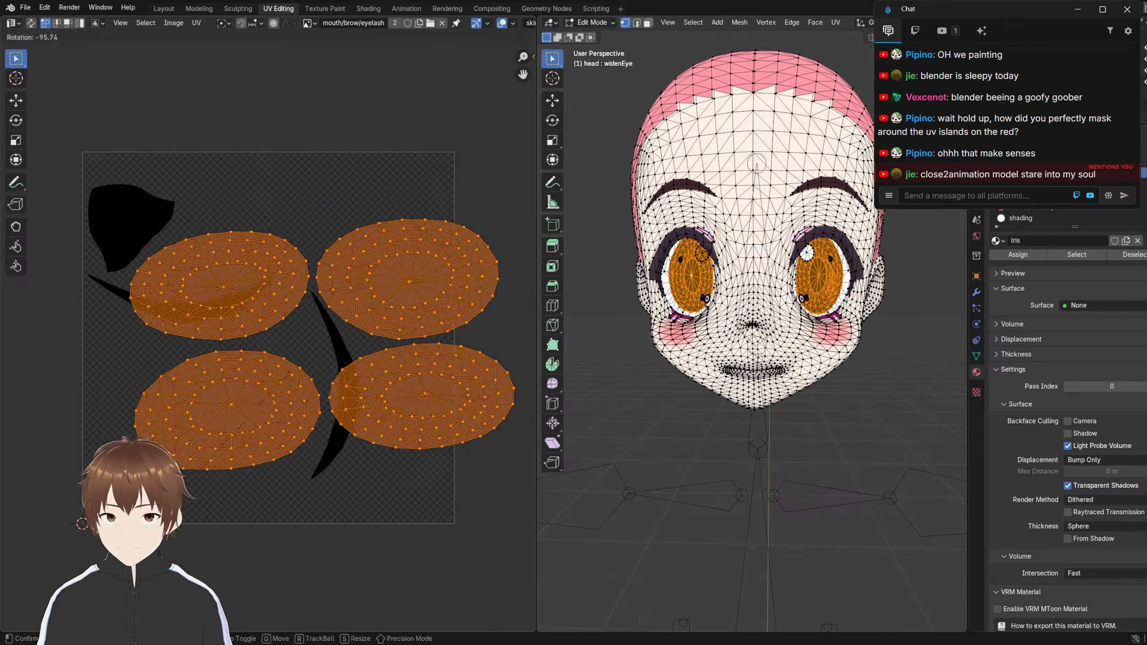
pyautogui.click(301, 354)
pyautogui.press('g')
pyautogui.click(253, 344)
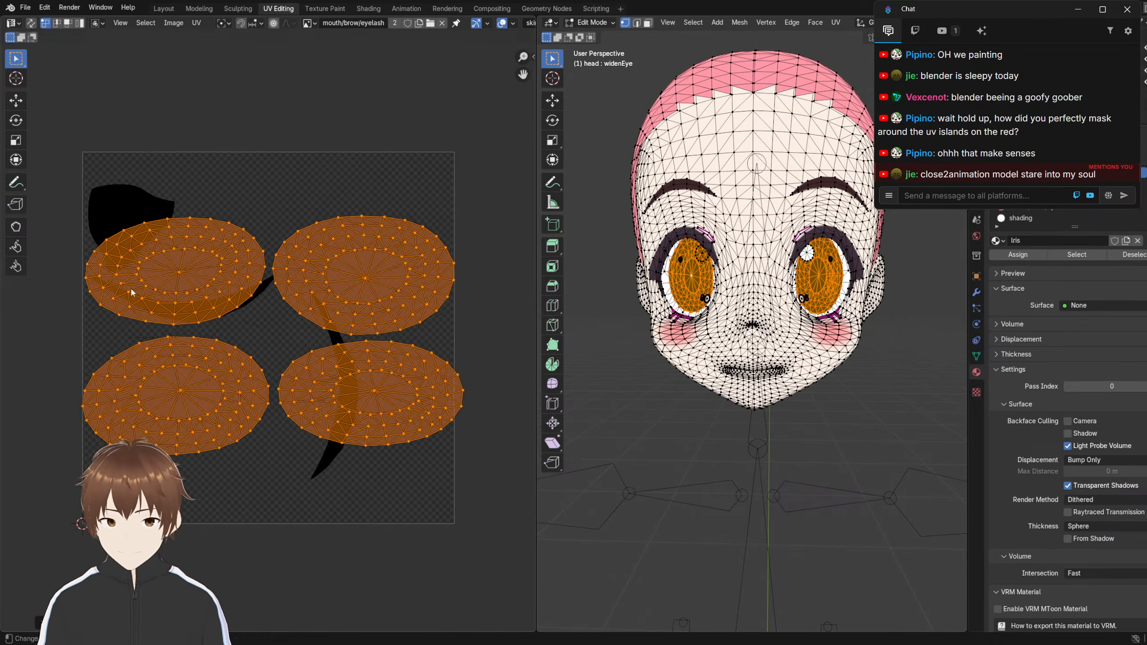
# Enlarge the four iris UV islands while narrowing them along X, centre them horizontally in the tile and deselect them
pyautogui.press('s')
pyautogui.press('x')
pyautogui.click(108, 335)
pyautogui.press('s')
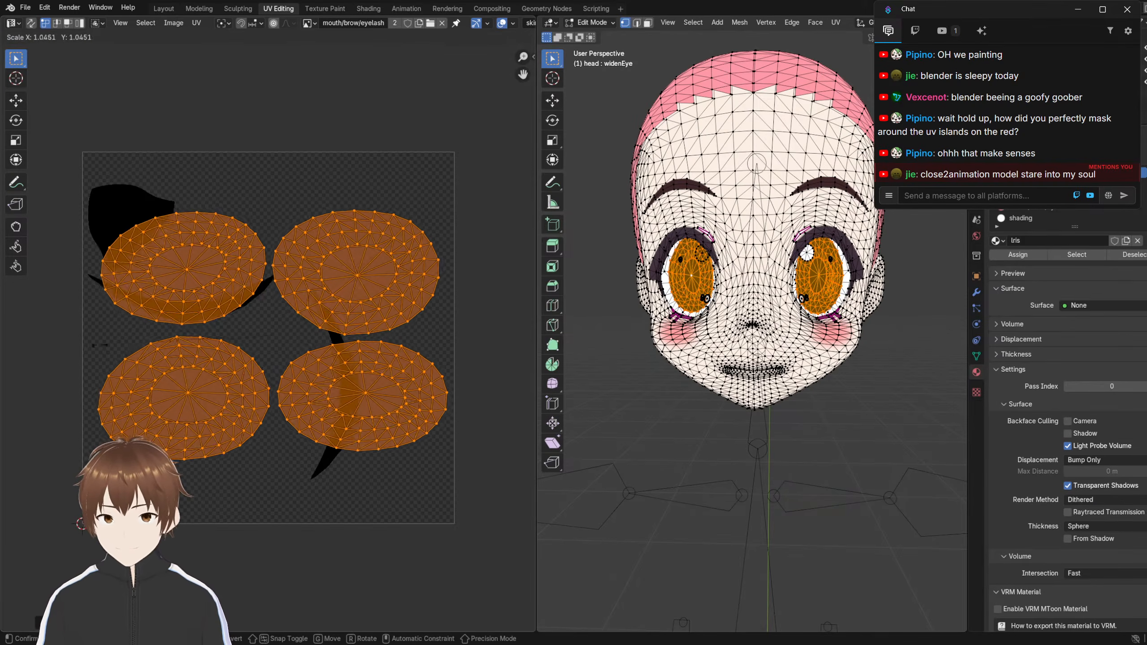
pyautogui.click(79, 387)
pyautogui.press('s')
pyautogui.press('x')
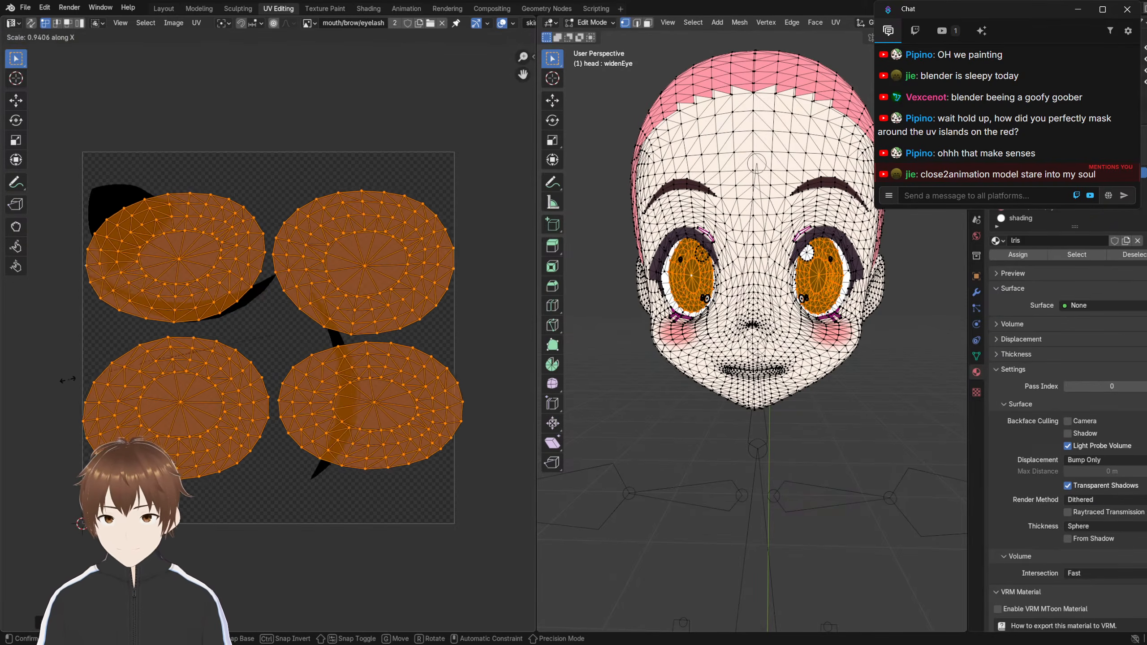
pyautogui.click(80, 371)
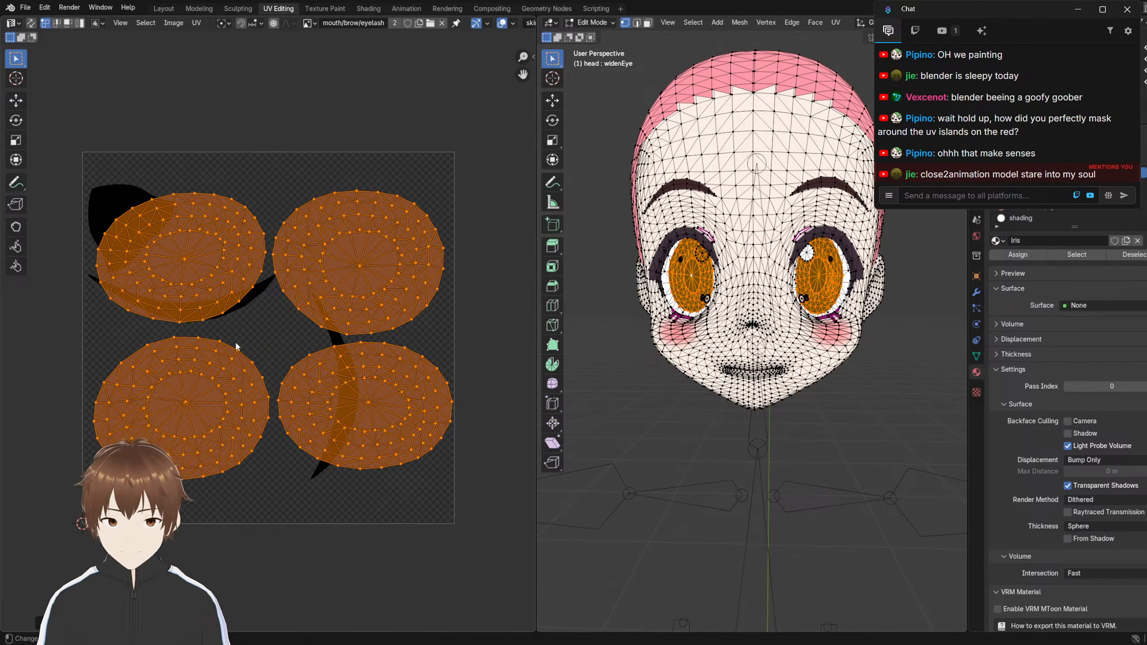
pyautogui.press('g')
pyautogui.click(238, 287)
pyautogui.click(212, 109)
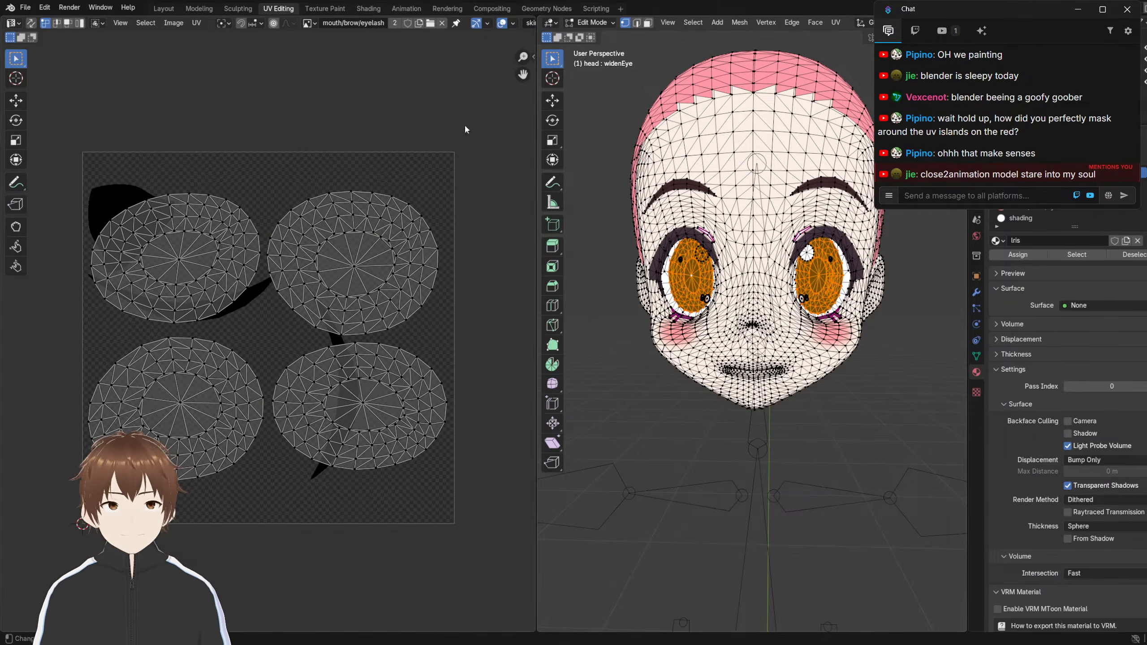
# Check the irises in Object Mode, return to Edit Mode and clear the mesh selection
pyautogui.click(590, 22)
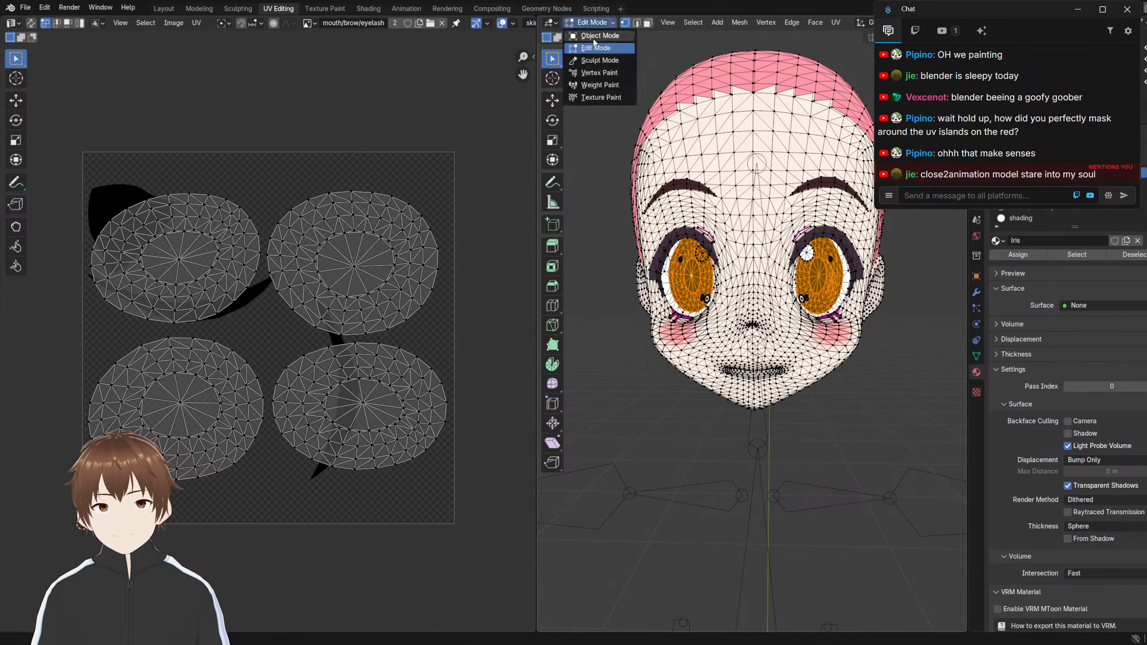
pyautogui.click(594, 37)
pyautogui.scroll(2, 610, 229)
pyautogui.moveTo(641, 239); pyautogui.dragTo(681, 249, button='middle')
pyautogui.scroll(1, 682, 260)
pyautogui.scroll(-2, 776, 260)
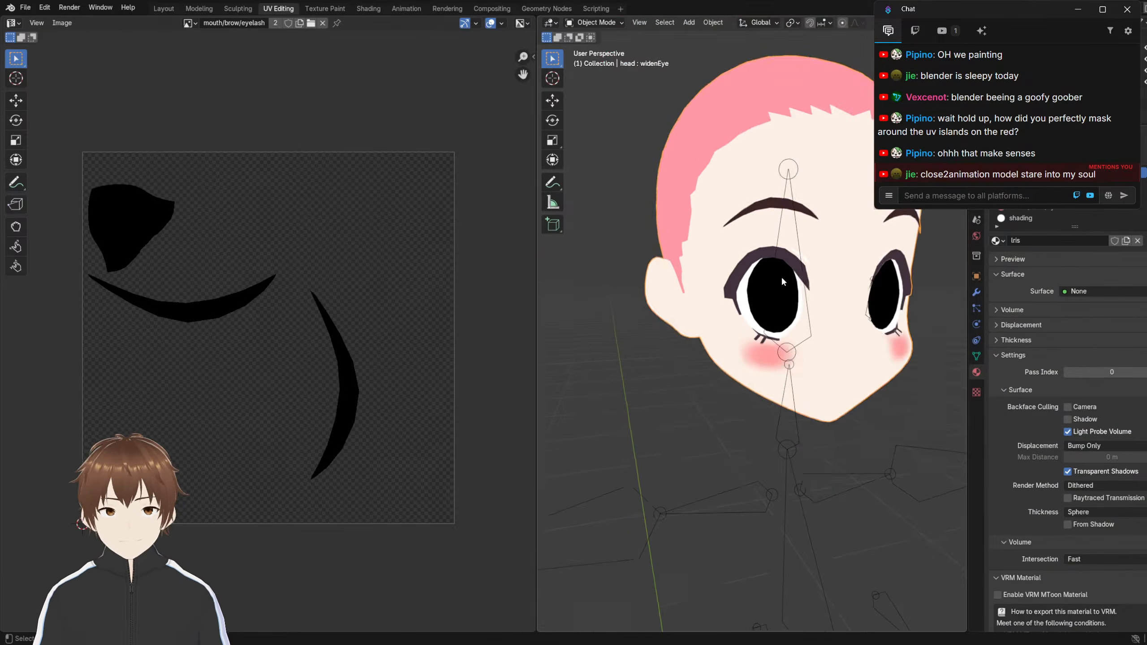
pyautogui.press('Tab')
pyautogui.keyDown('shift'); pyautogui.moveTo(738, 314); pyautogui.dragTo(681, 352, button='middle'); pyautogui.keyUp('shift')
pyautogui.hotkey('alt', 'a')
pyautogui.scroll(2, 756, 309)
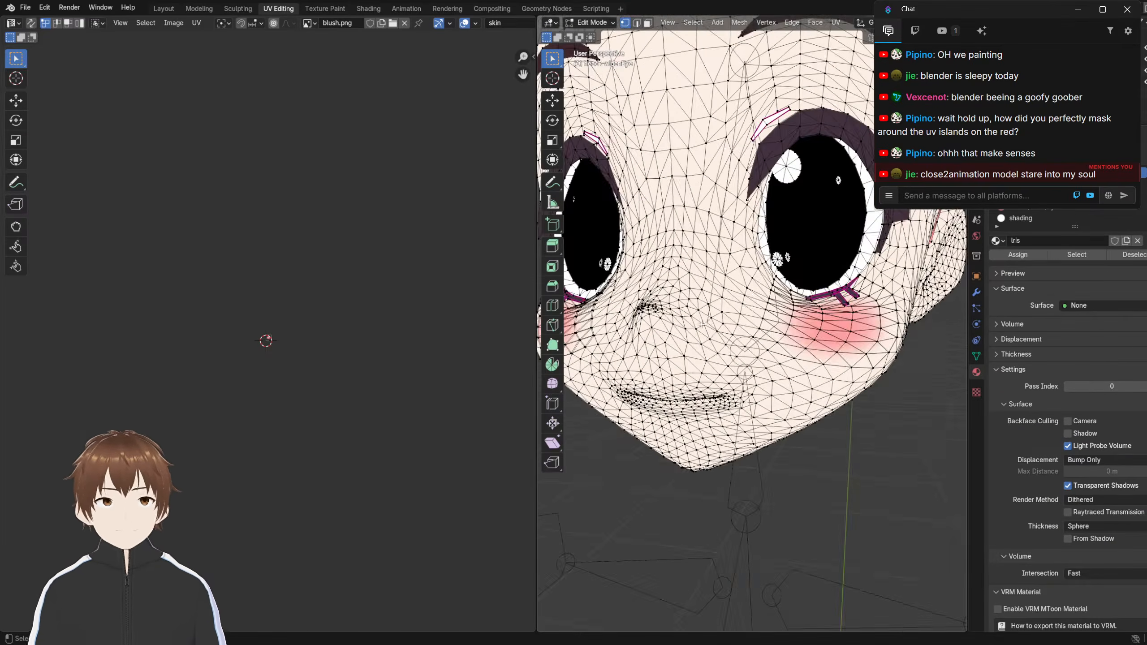
pyautogui.moveTo(681, 271)
pyautogui.mouseDown(button='middle')
pyautogui.moveTo(711, 261)
pyautogui.moveTo(793, 285)
pyautogui.mouseUp(button='middle')
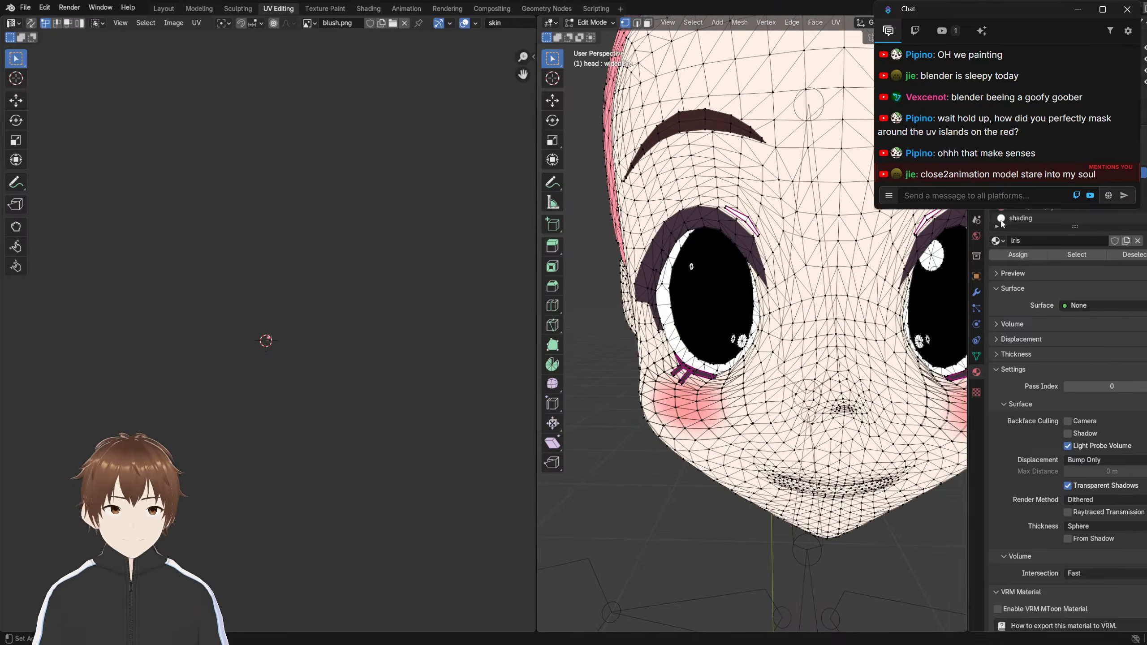
# Open the shading material in the Shading workspace and delete all its nodes except the Material Output
pyautogui.click(1020, 218)
pyautogui.click(368, 9)
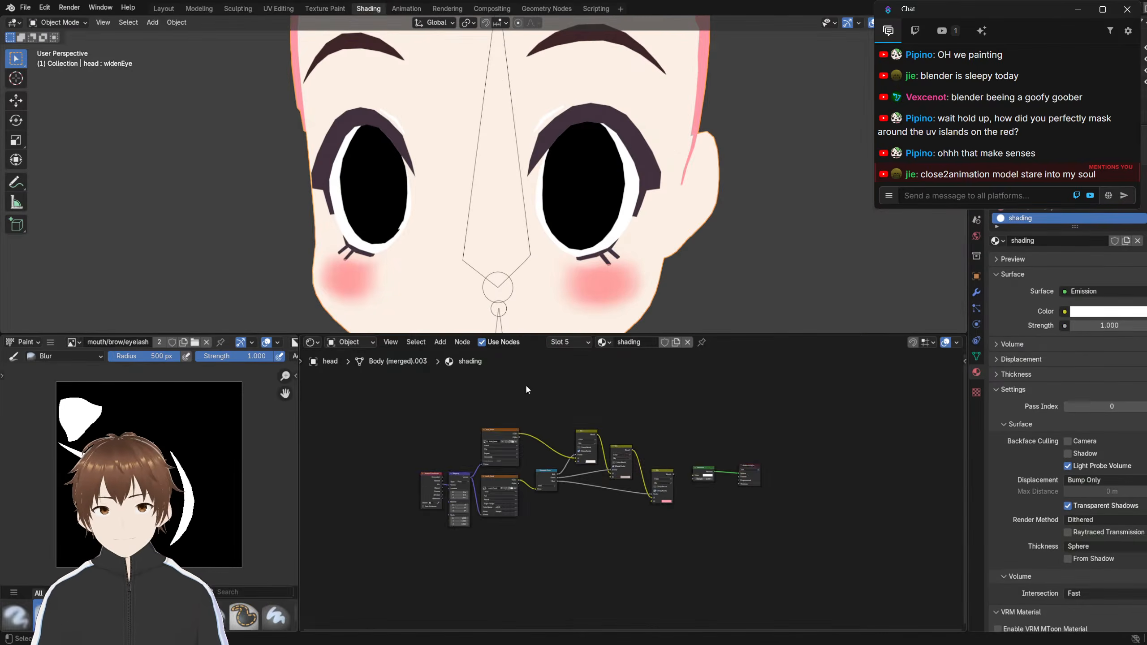
pyautogui.scroll(9, 571, 456)
pyautogui.scroll(-6, 577, 447)
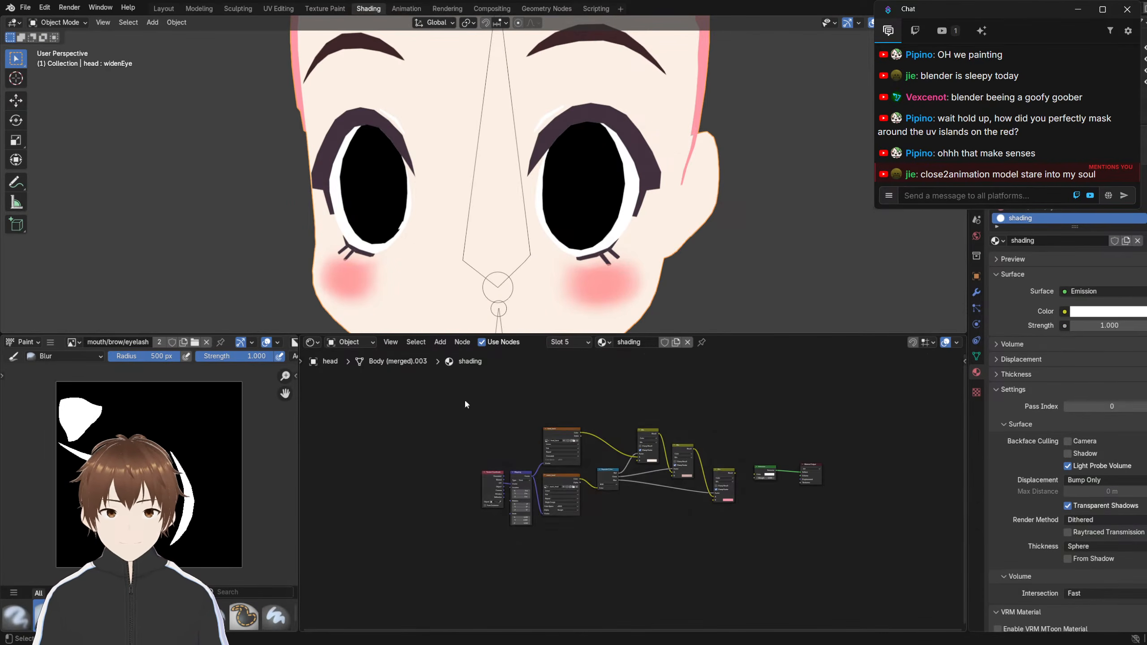
pyautogui.moveTo(445, 387); pyautogui.dragTo(738, 544)
pyautogui.press('x')
# Add an Emission shader to the shading material and connect it to the Material Output's Surface input
pyautogui.scroll(3, 695, 456)
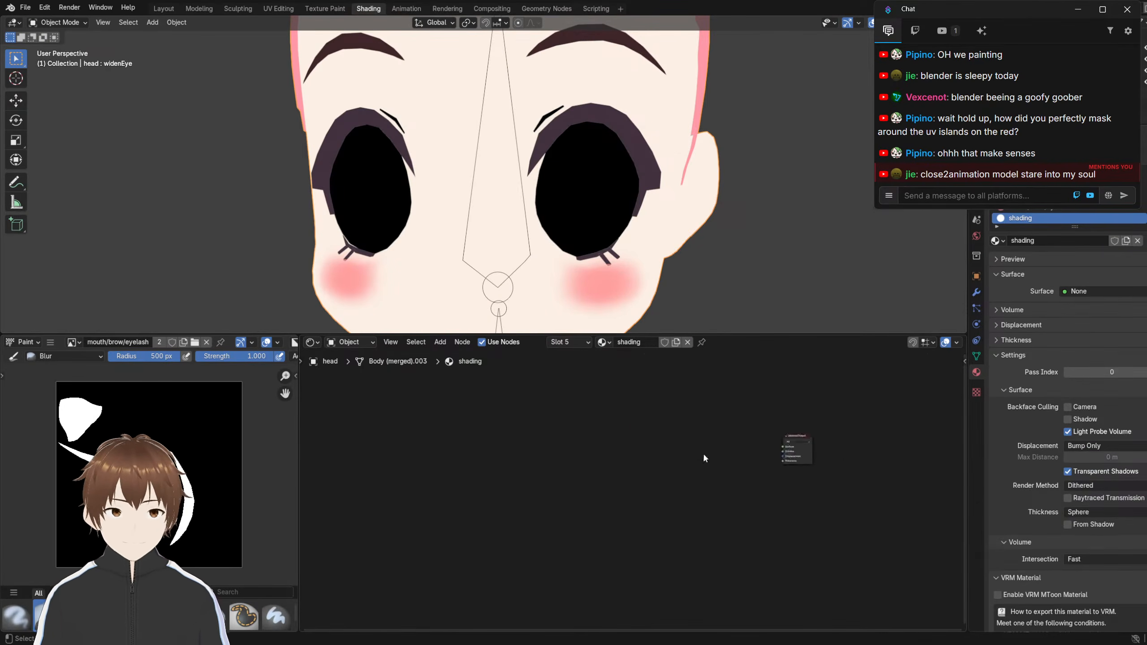
pyautogui.hotkey('shift', 'a')
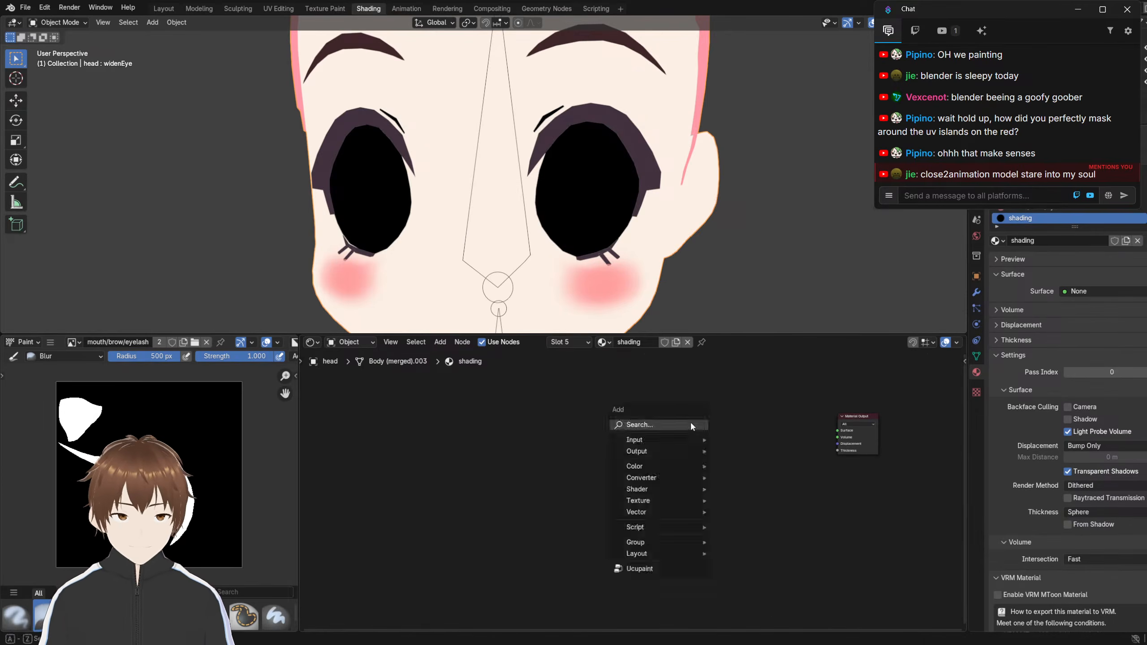
pyautogui.write('e')
pyautogui.press('Return')
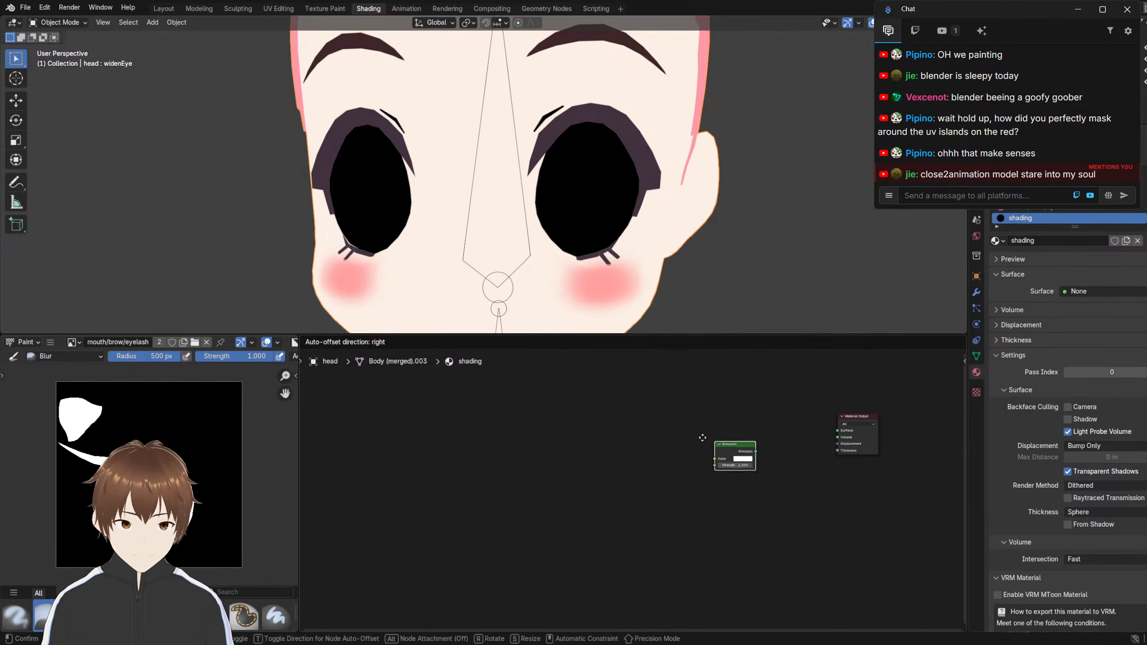
pyautogui.click(682, 437)
pyautogui.keyDown('ctrl'); pyautogui.keyDown('shift'); pyautogui.click(683, 437); pyautogui.keyUp('shift'); pyautogui.keyUp('ctrl')
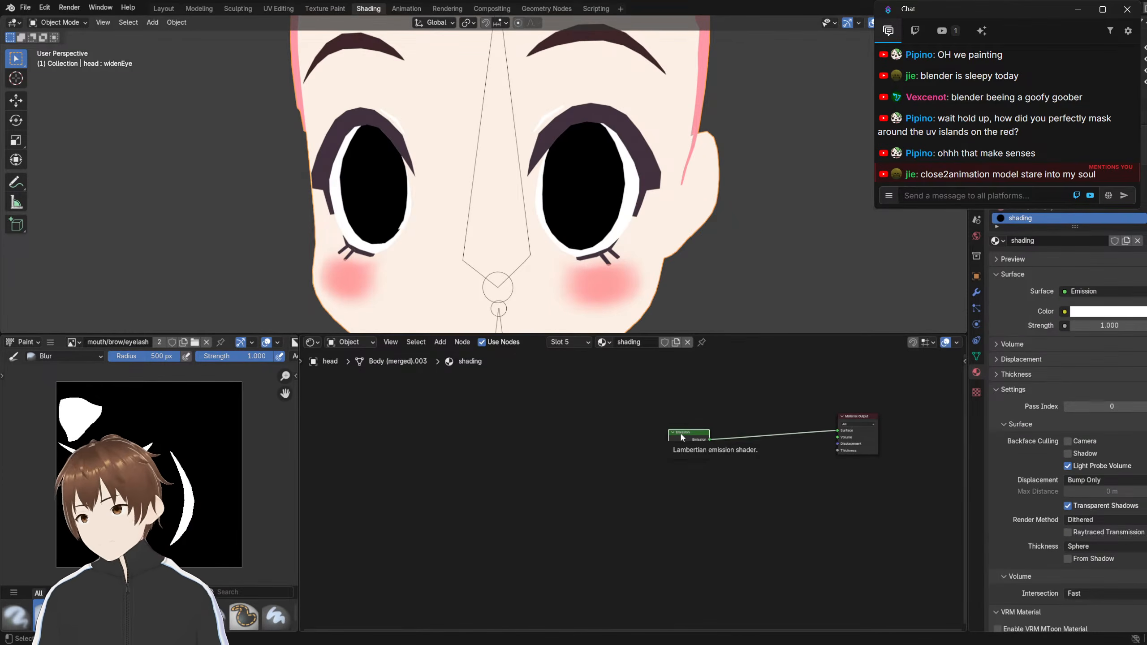
# Enter Edit Mode and select the linked geometry of the eye highlights, switching to solid shading to reach those hidden behind the iris
pyautogui.press('Tab')
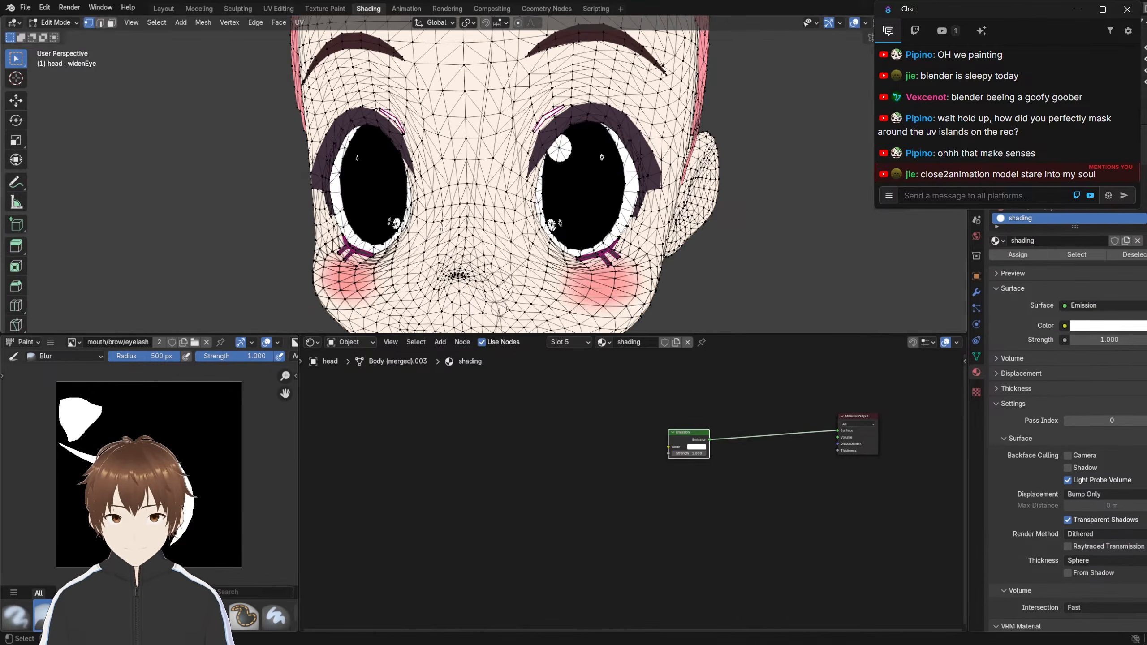
pyautogui.hotkey('ctrl', 'l')
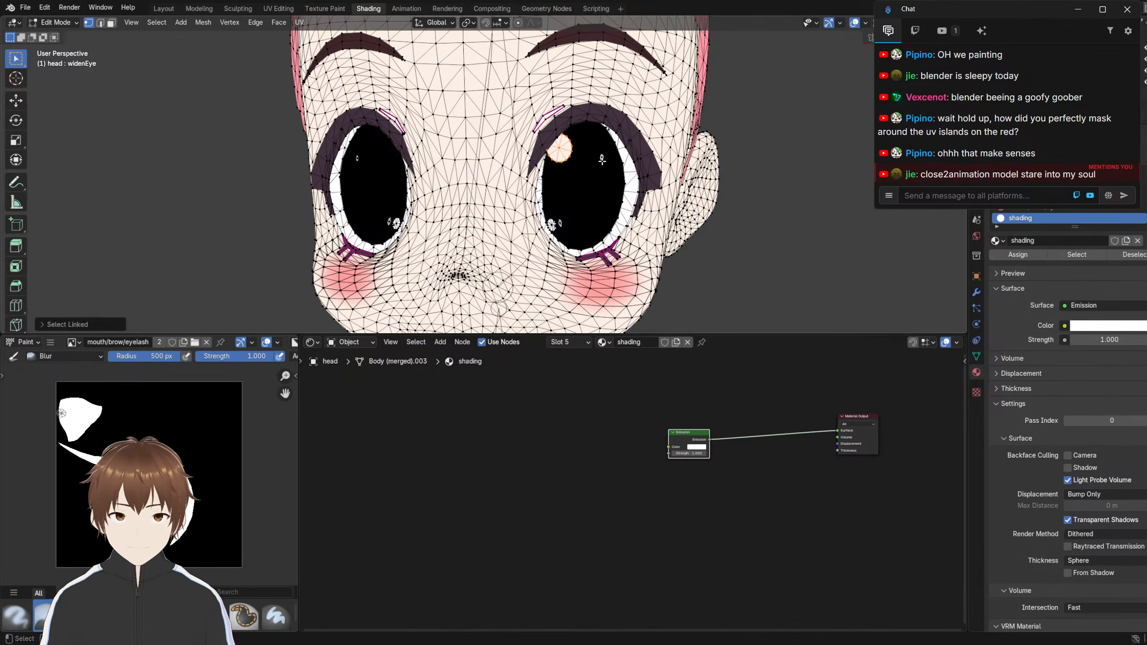
pyautogui.press('l')
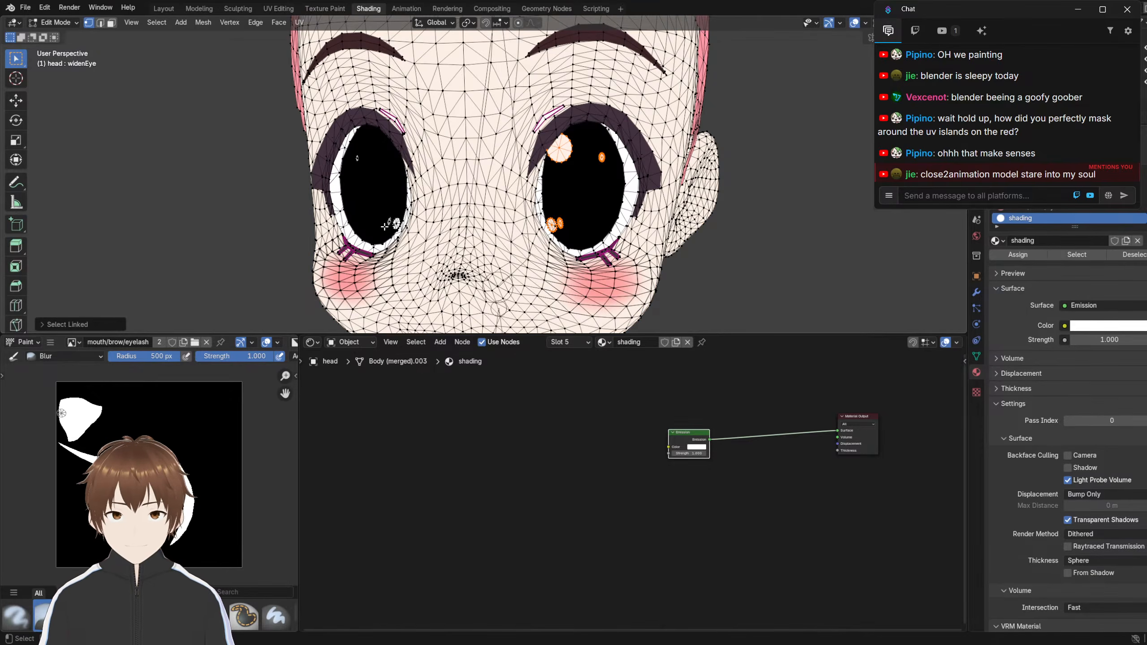
pyautogui.press('l')
pyautogui.moveTo(392, 183); pyautogui.dragTo(445, 166, button='middle')
pyautogui.scroll(5, 446, 166)
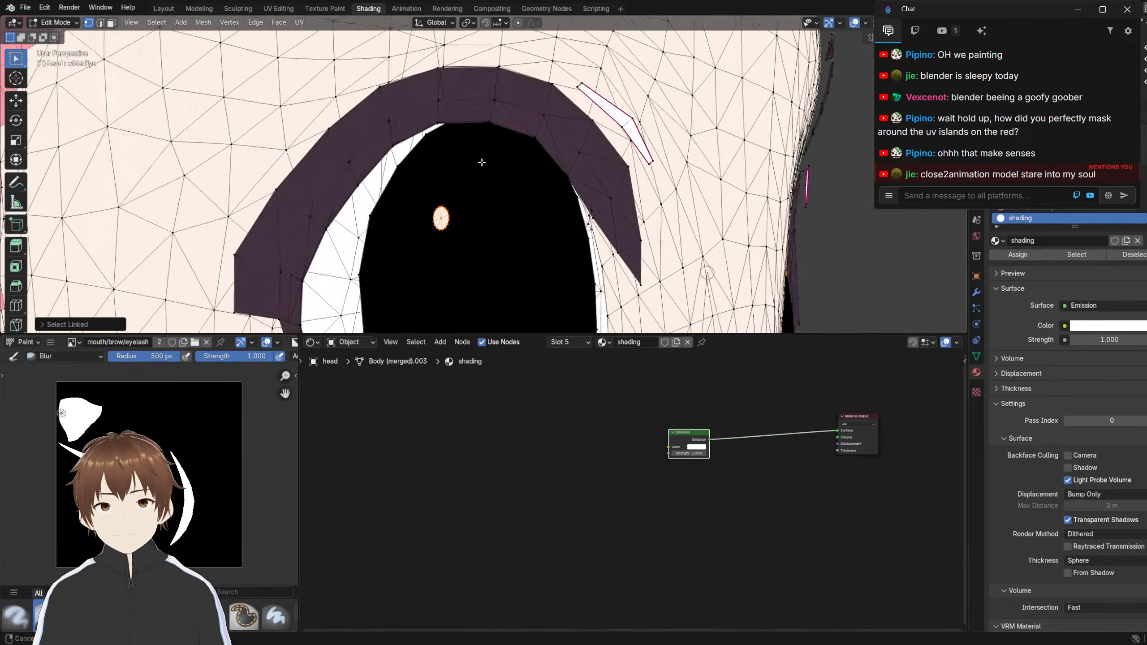
pyautogui.press('z')
pyautogui.press('6')
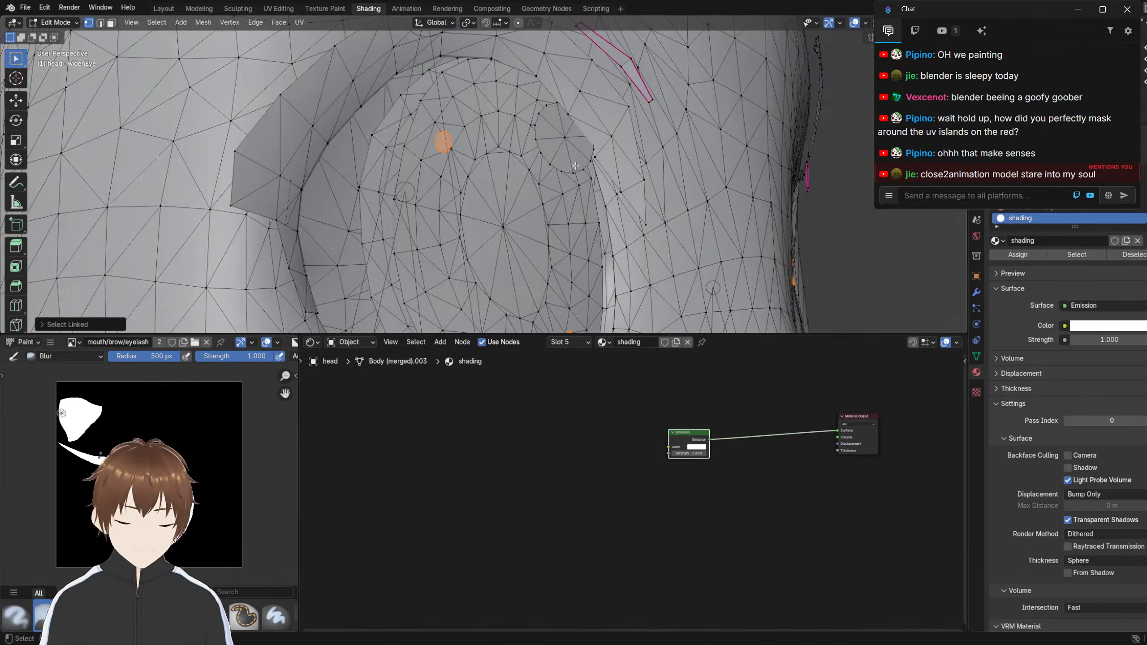
# Assign the shading material to the selected eye highlight faces and display the head in material preview
pyautogui.scroll(-6, 575, 161)
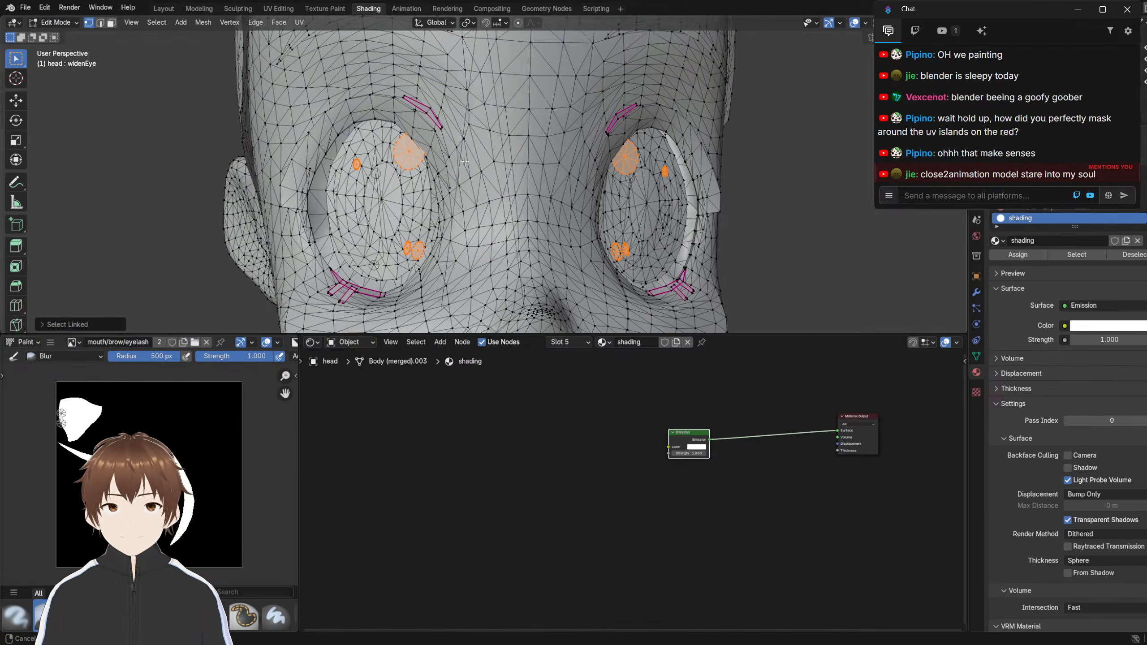
pyautogui.click(1017, 253)
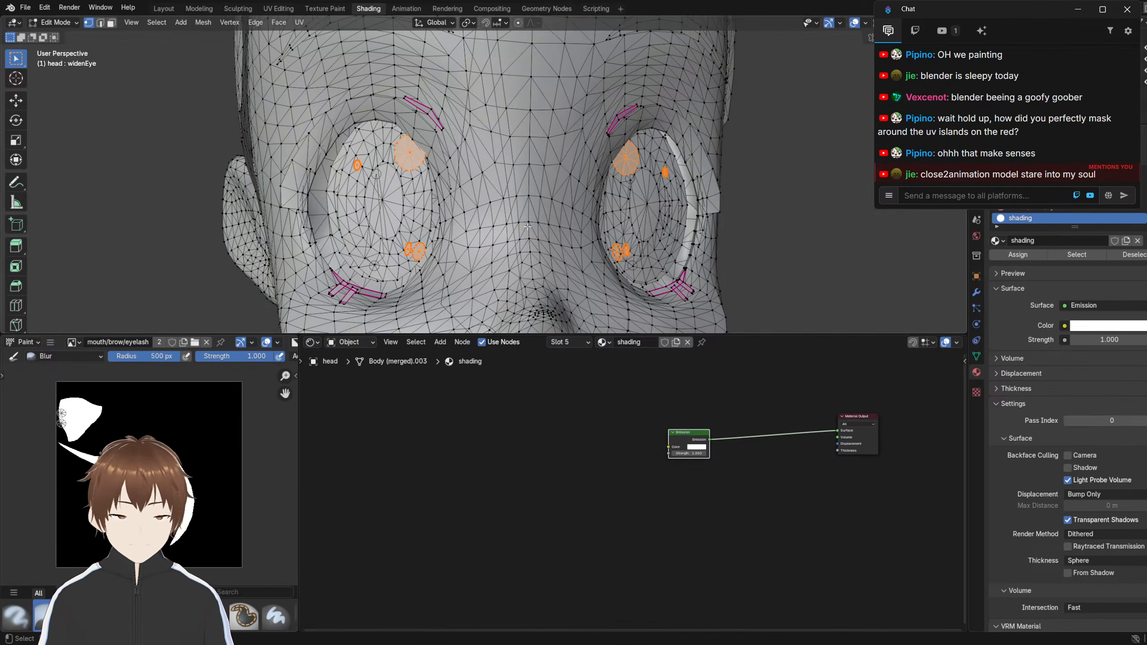
pyautogui.press('Tab')
pyautogui.press('z')
pyautogui.press('2')
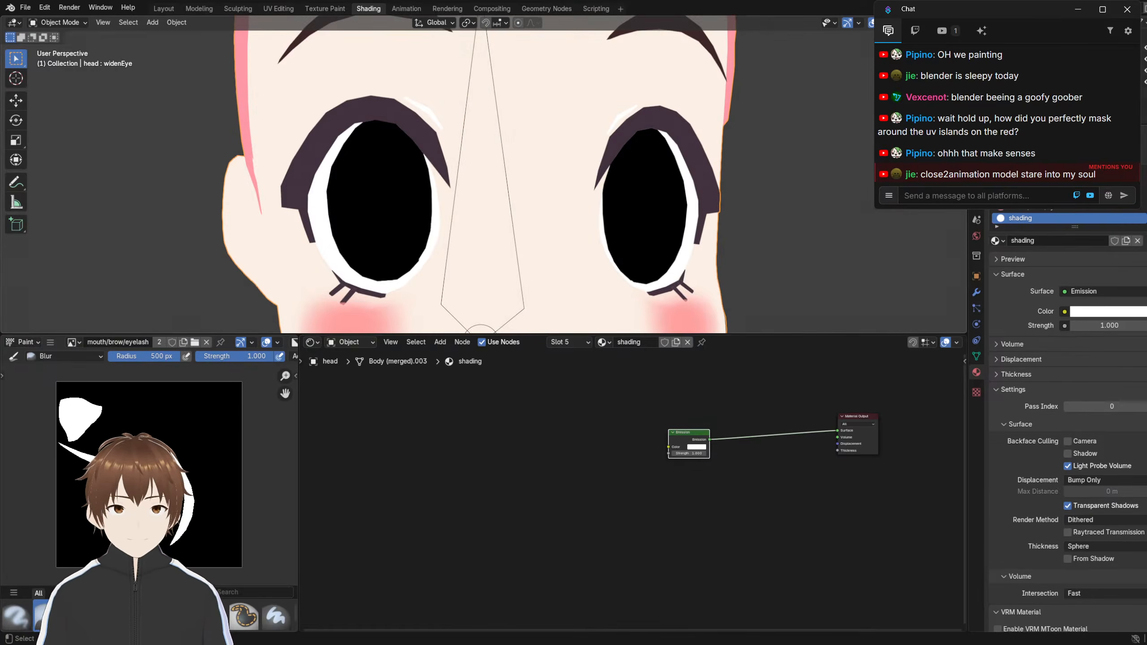
pyautogui.press('Tab')
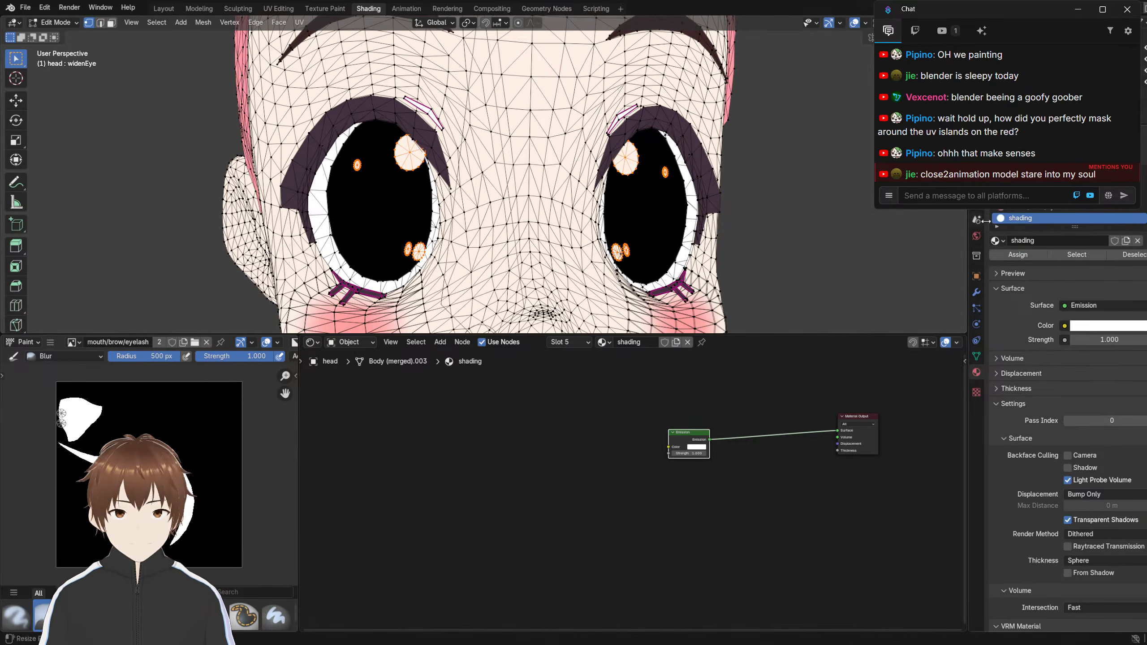
pyautogui.press('Tab')
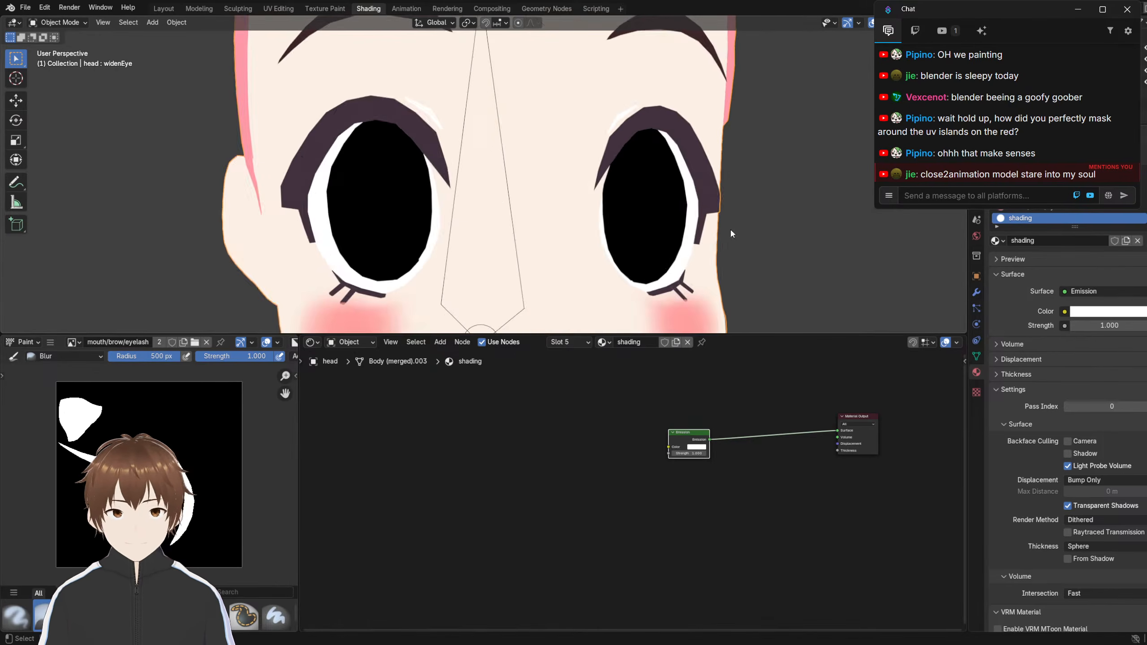
# Inspect both eyes from several angles for the highlights, using material preview and solid shading
pyautogui.moveTo(731, 233); pyautogui.dragTo(516, 217, button='middle')
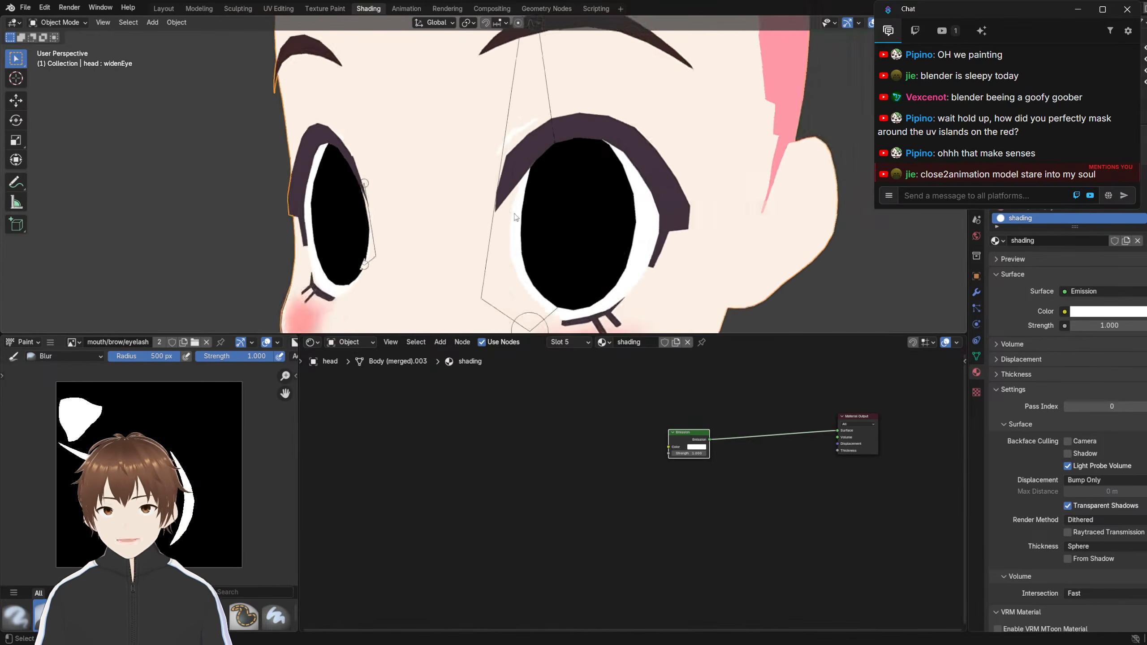
pyautogui.scroll(6, 516, 217)
pyautogui.scroll(-3, 609, 231)
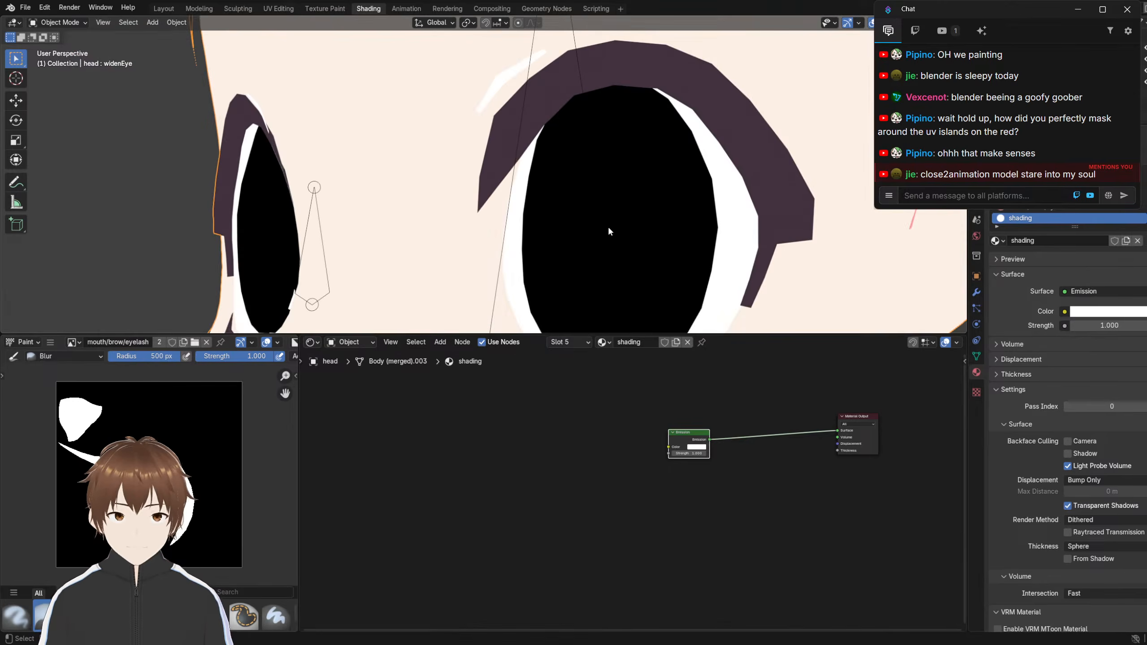
pyautogui.press('Tab')
pyautogui.moveTo(604, 226)
pyautogui.mouseDown(button='middle')
pyautogui.moveTo(629, 232)
pyautogui.moveTo(620, 261)
pyautogui.moveTo(626, 226)
pyautogui.moveTo(604, 190)
pyautogui.moveTo(701, 201)
pyautogui.moveTo(535, 184)
pyautogui.mouseUp(button='middle')
pyautogui.scroll(-3, 631, 220)
pyautogui.press('Tab')
pyautogui.press('z')
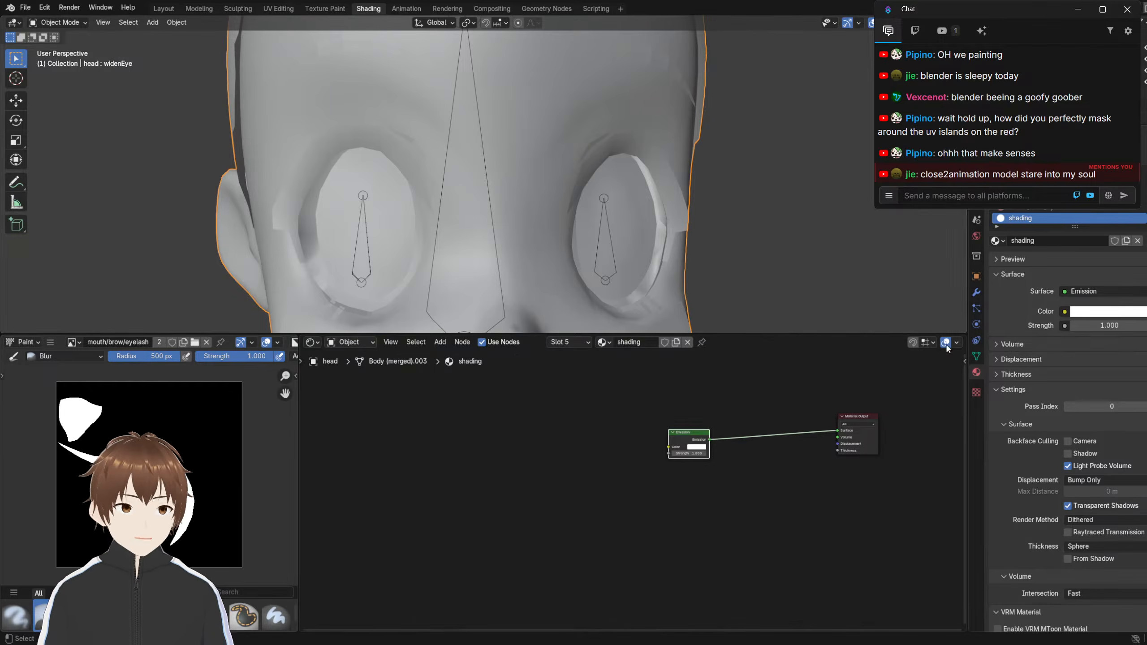
# Set the widenEye shape key value to 0 and make the pullEyesBack shape key active
pyautogui.click(975, 356)
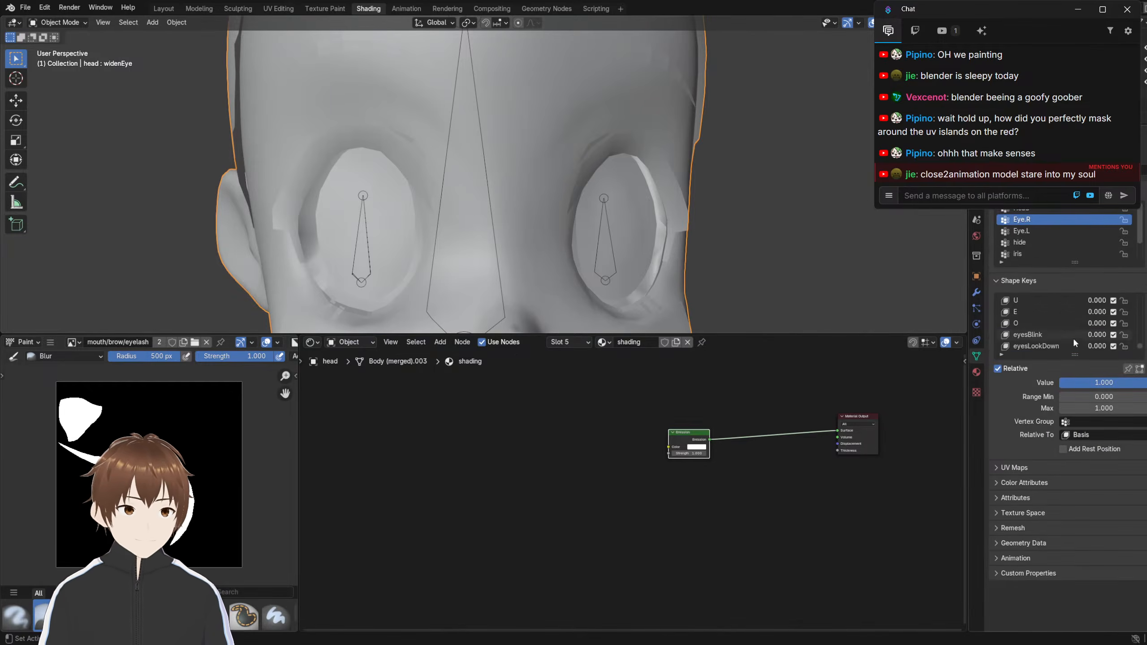
pyautogui.scroll(-3, 1071, 337)
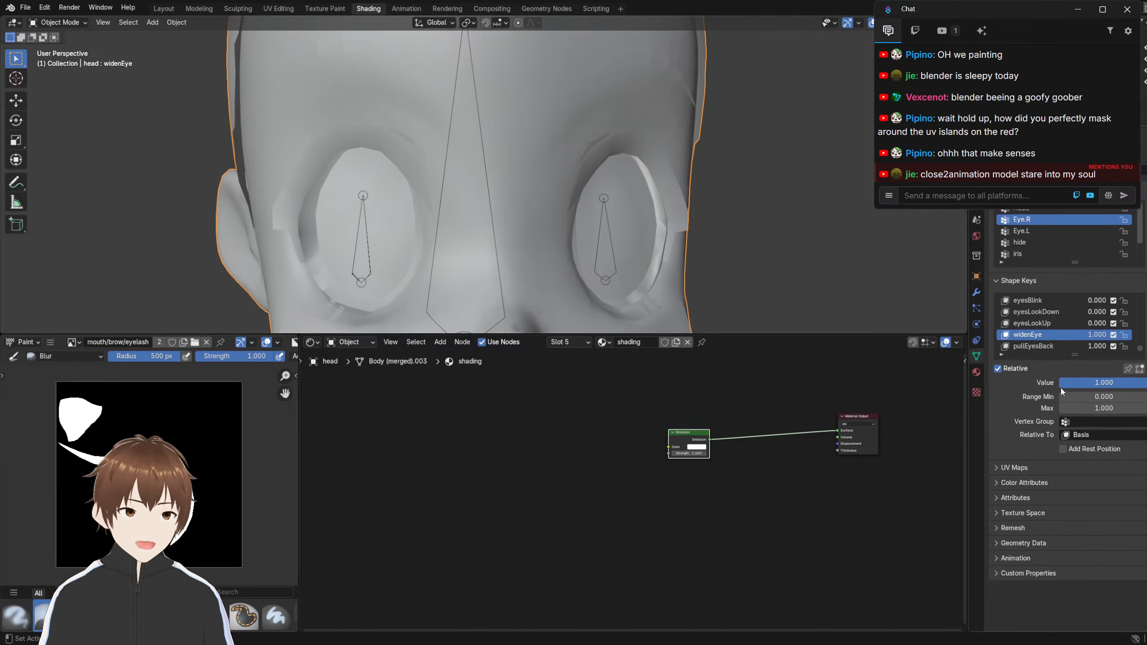
pyautogui.moveTo(1104, 382); pyautogui.dragTo(1059, 382)
pyautogui.click(1064, 348)
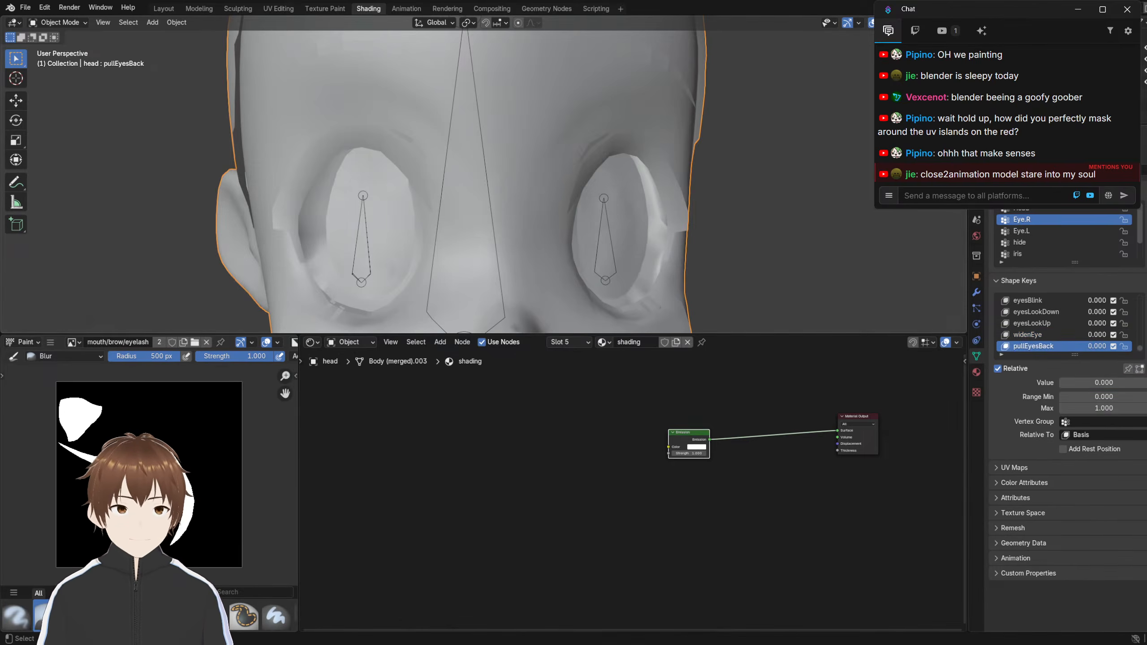
pyautogui.scroll(-5, 309, 232)
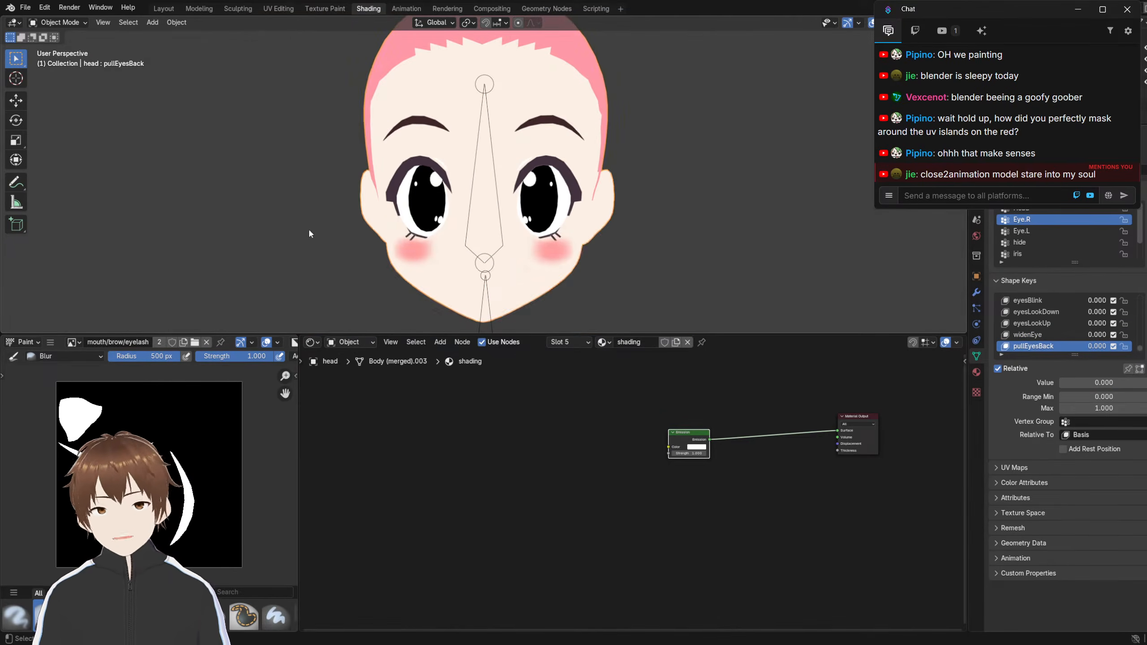
pyautogui.moveTo(328, 246); pyautogui.dragTo(356, 247, button='middle')
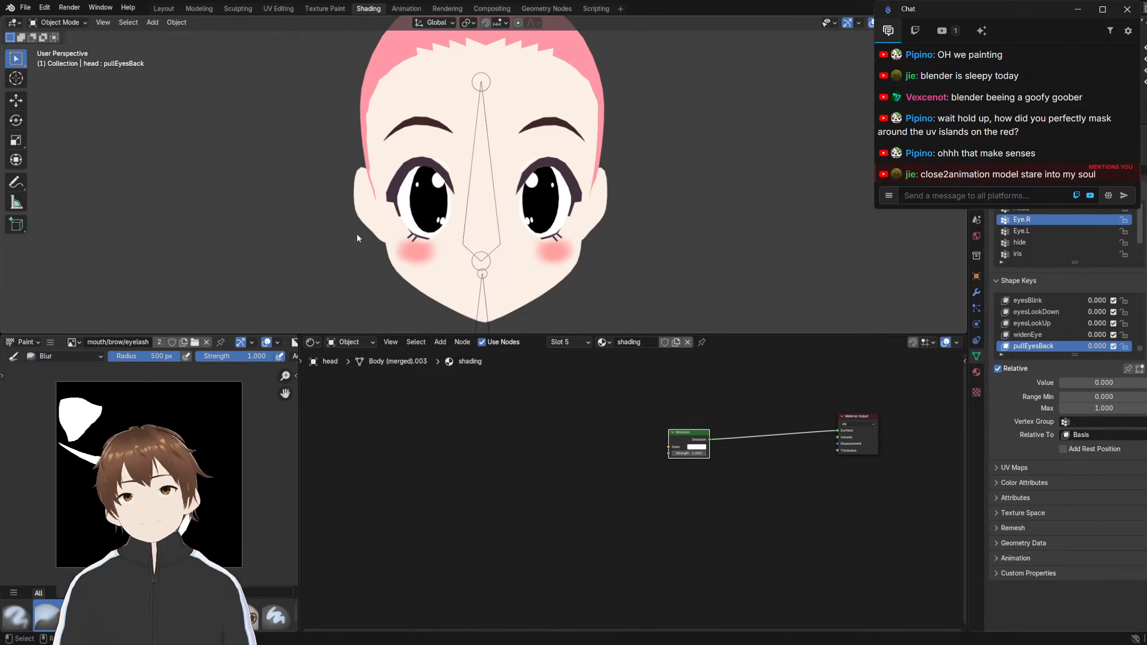
# Compare the face with the colour reference in the Layout workspace and return to the Shading workspace
pyautogui.click(164, 8)
pyautogui.scroll(5, 585, 310)
pyautogui.moveTo(584, 307); pyautogui.dragTo(582, 293, button='middle')
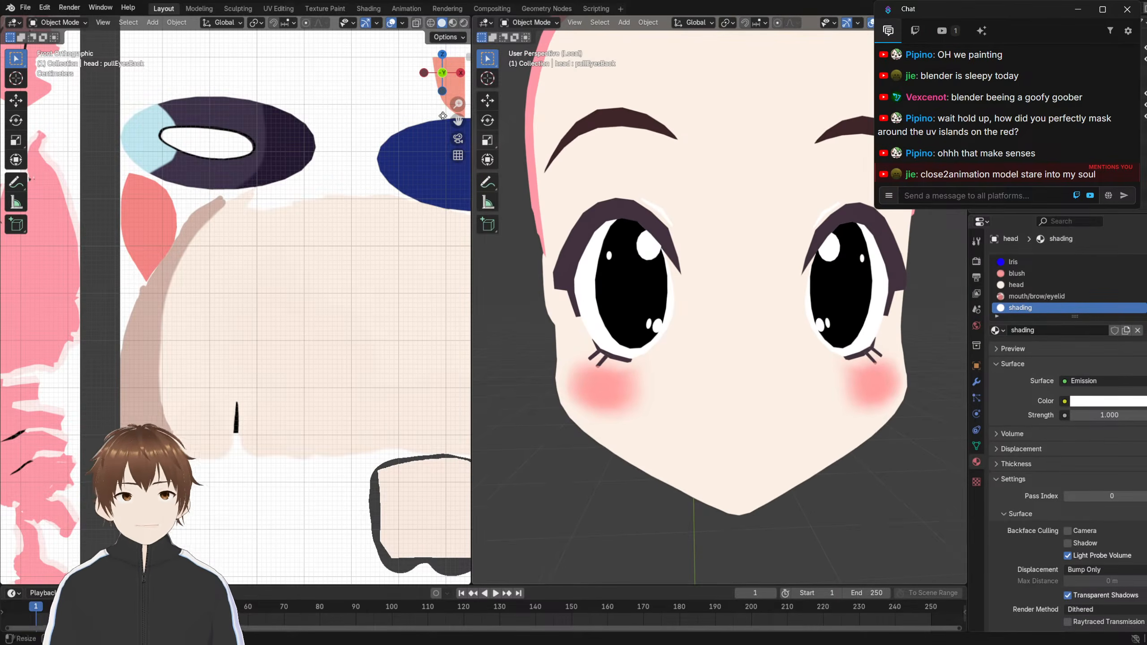
pyautogui.click(368, 9)
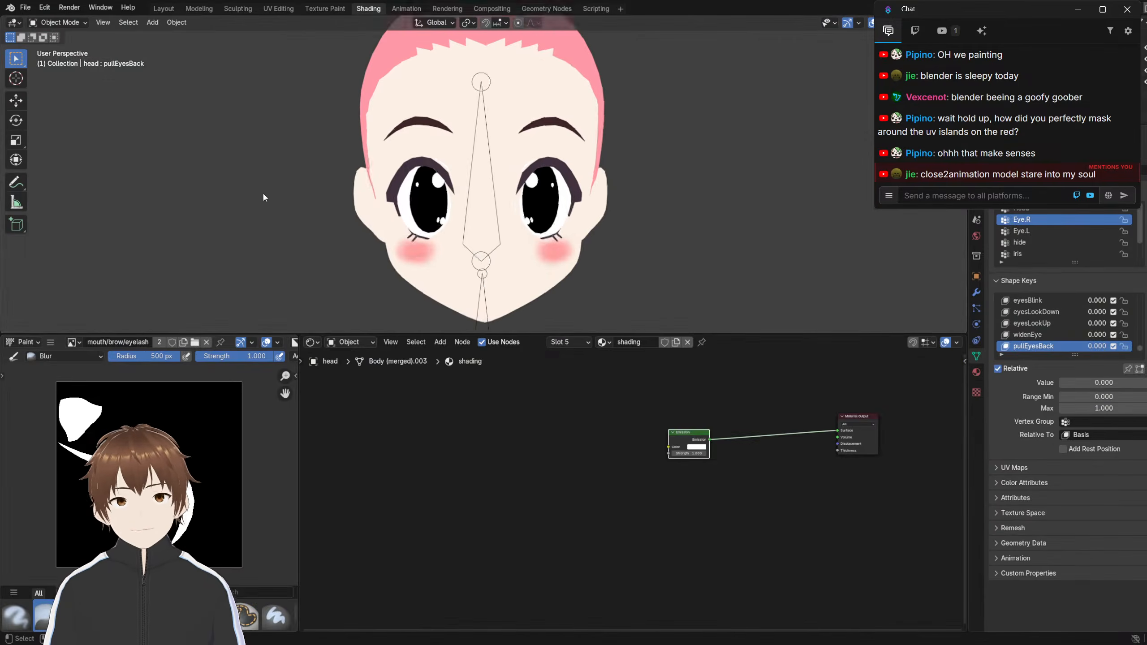
# Split the 3D viewport vertically to make a narrow second viewport beside the head
pyautogui.rightClick(308, 333)
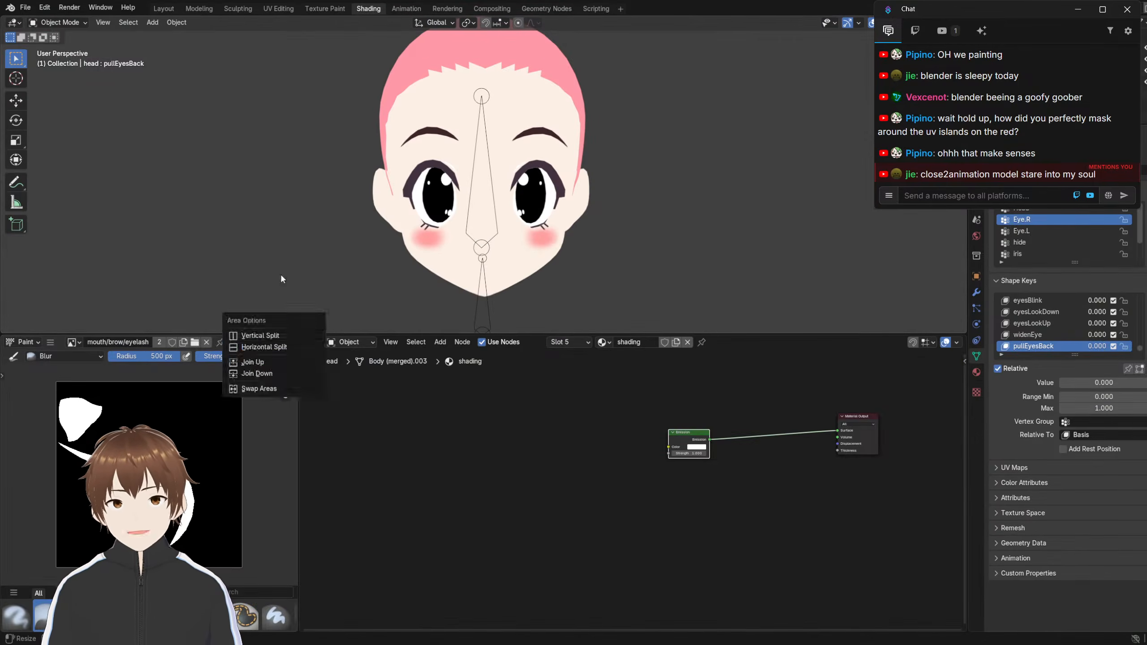
pyautogui.rightClick(275, 331)
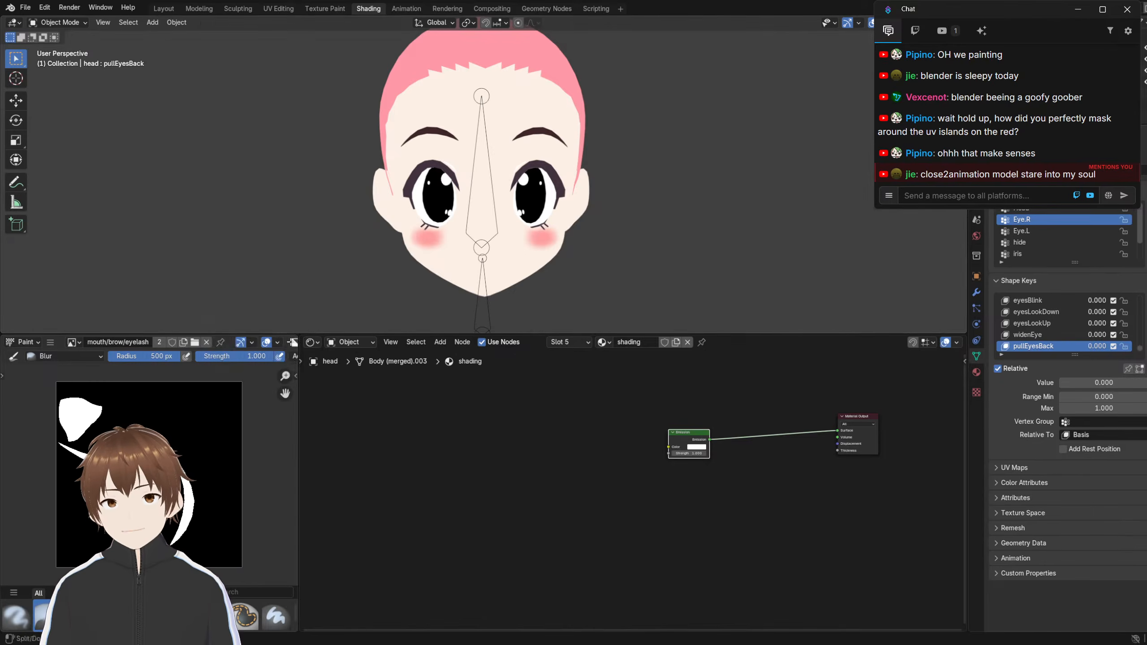
pyautogui.rightClick(284, 333)
pyautogui.click(284, 334)
pyautogui.click(274, 235)
# Frame the eye colour reference in front orthographic view in the narrow viewport, with the face framed in the main one
pyautogui.scroll(-4, 137, 176)
pyautogui.keyDown('shift'); pyautogui.moveTo(23, 141); pyautogui.dragTo(180, 251, button='middle'); pyautogui.keyUp('shift')
pyautogui.press('KP_1')
pyautogui.scroll(4, 113, 157)
pyautogui.scroll(5, 113, 158)
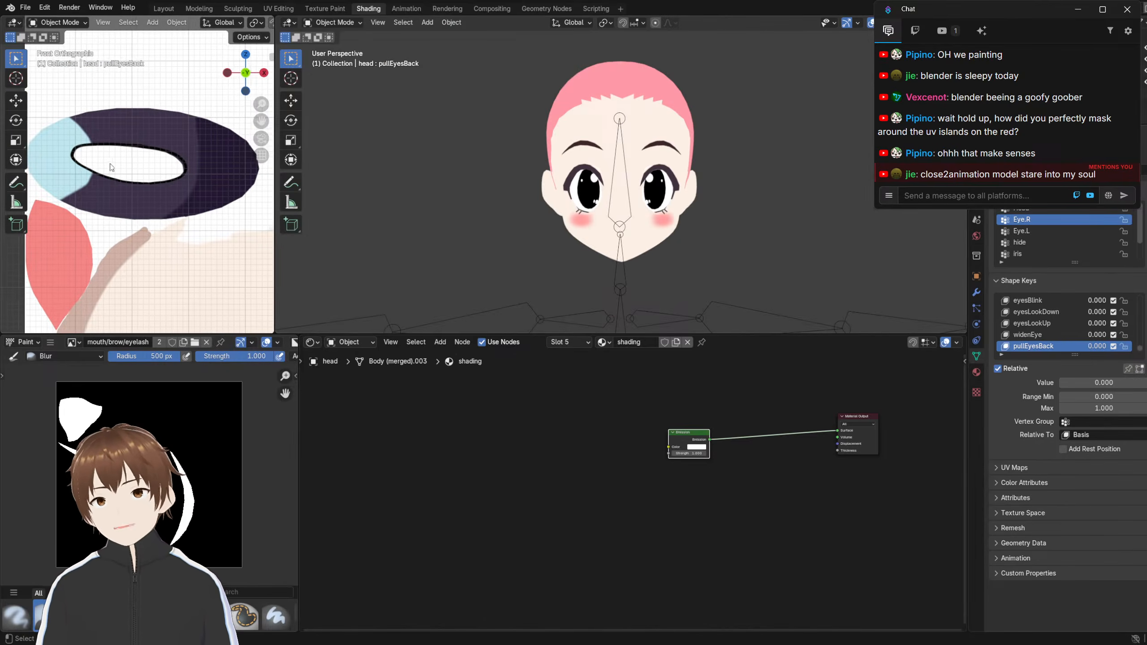
pyautogui.scroll(2, 513, 252)
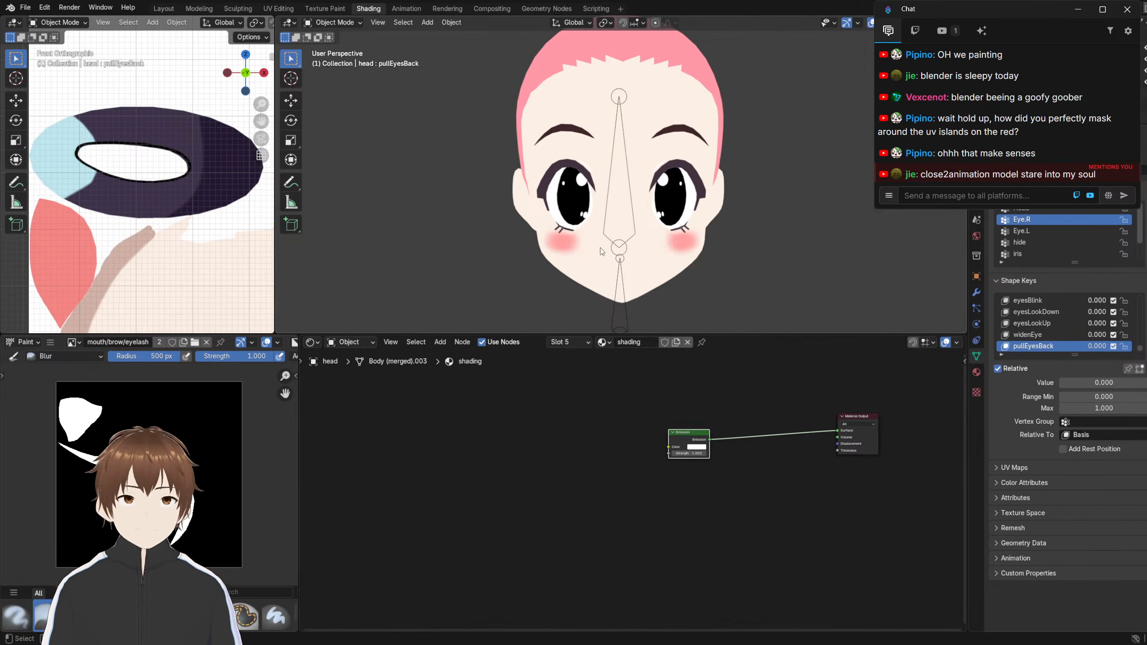
pyautogui.scroll(-1, 539, 236)
pyautogui.scroll(2, 531, 249)
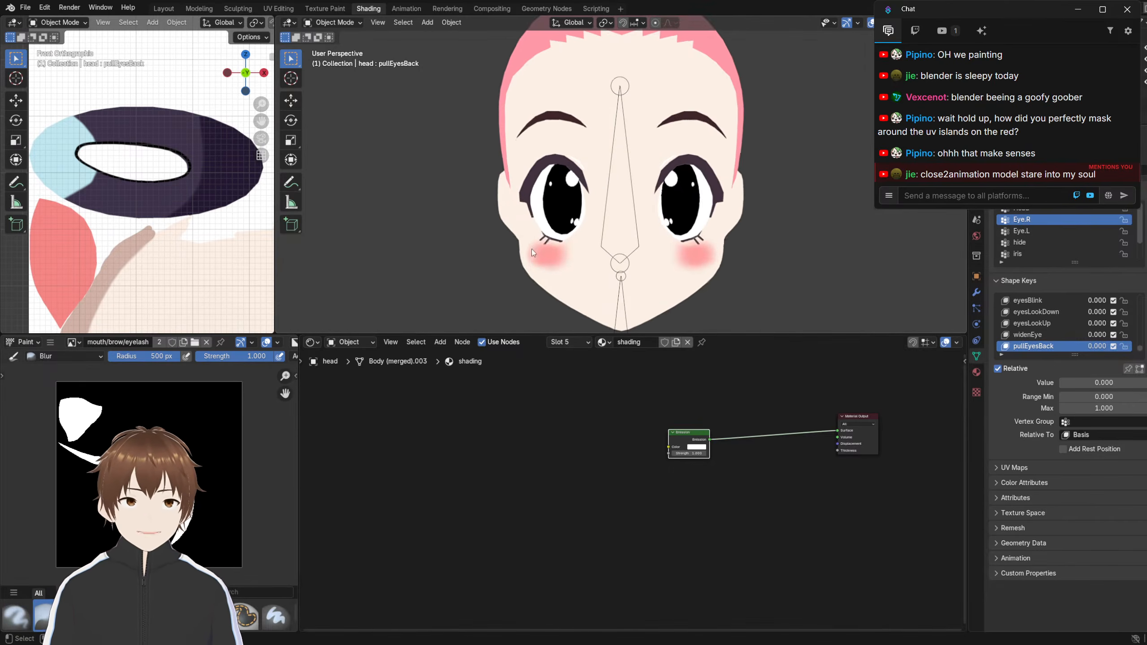
# Select the head object and open its Iris material in the node editor
pyautogui.click(553, 441)
pyautogui.click(564, 294)
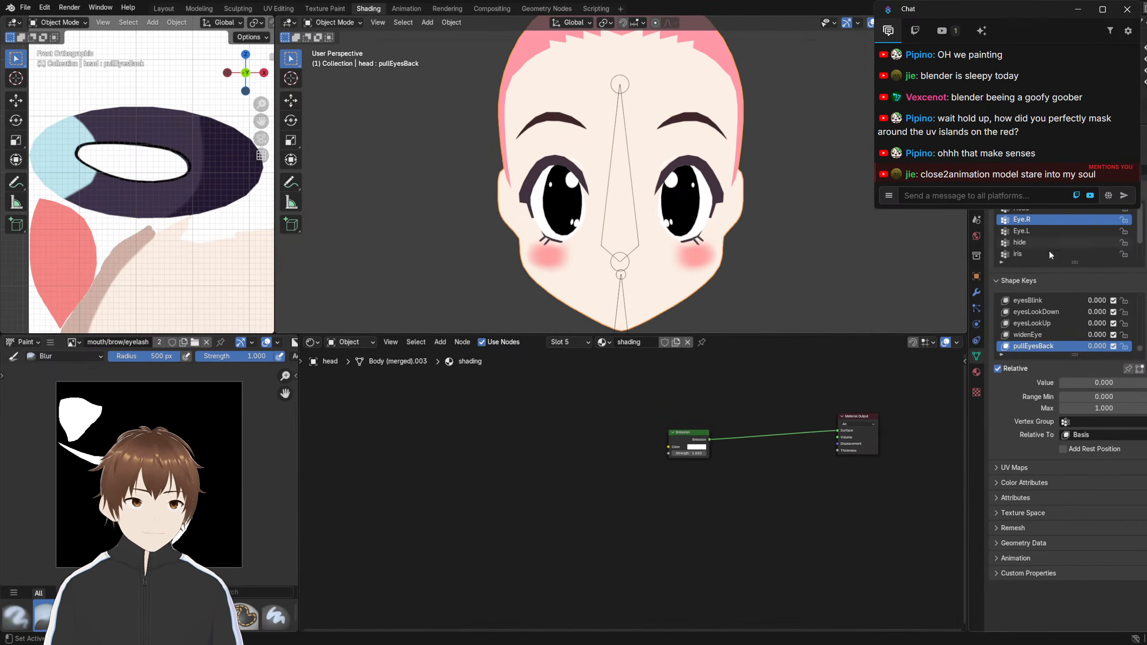
pyautogui.click(976, 372)
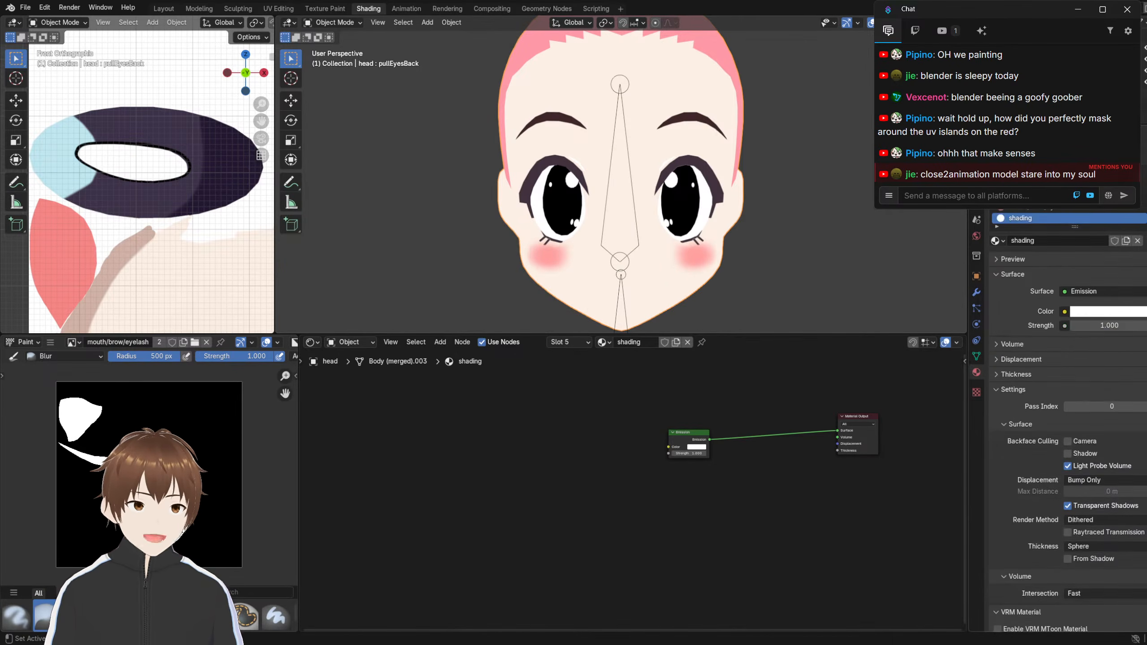
pyautogui.click(1039, 173)
pyautogui.scroll(-6, 569, 461)
pyautogui.moveTo(558, 469); pyautogui.dragTo(632, 475, button='middle')
pyautogui.scroll(2, 572, 445)
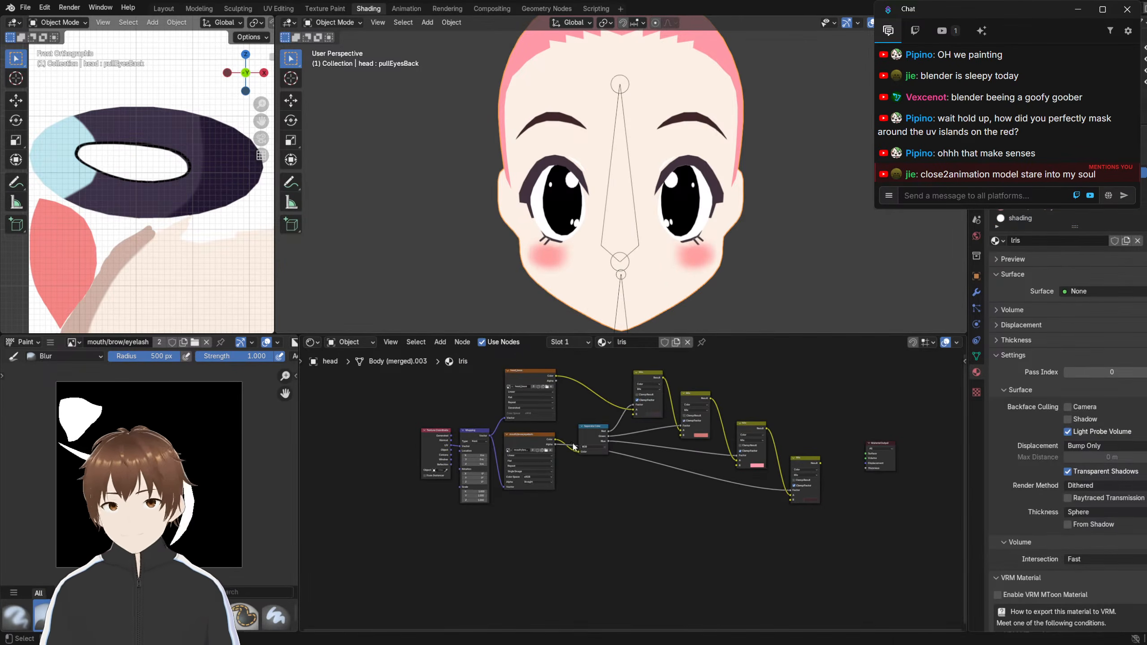
pyautogui.moveTo(573, 446); pyautogui.dragTo(583, 458, button='middle')
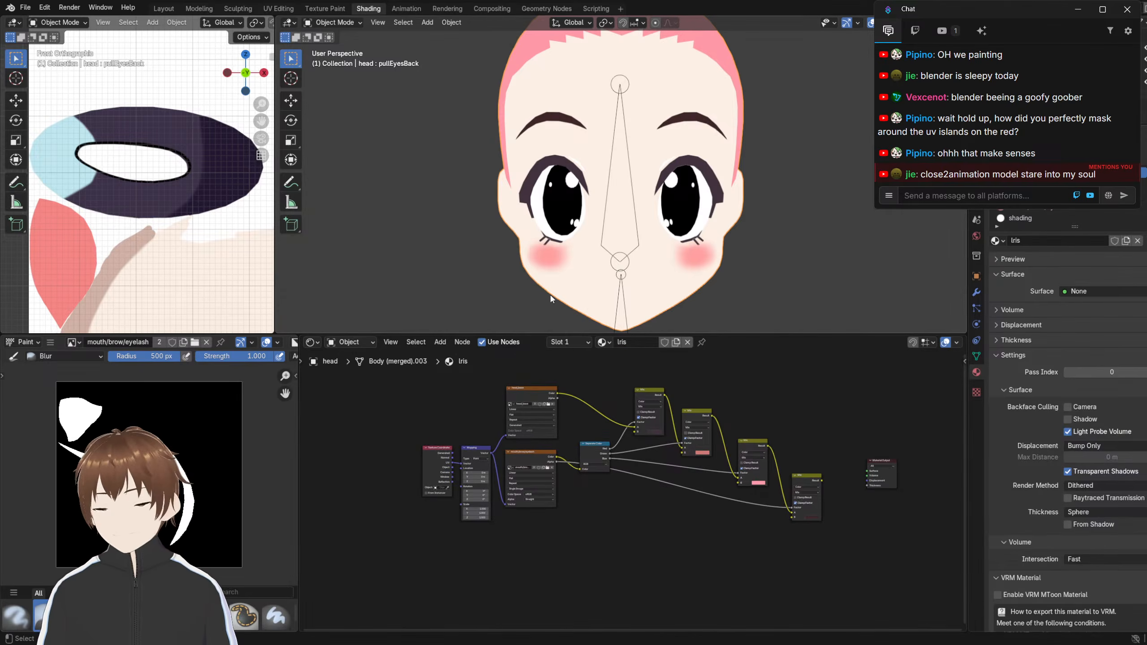
# Try displaying the head's textures in solid viewport shading
pyautogui.press('z')
pyautogui.press('6')
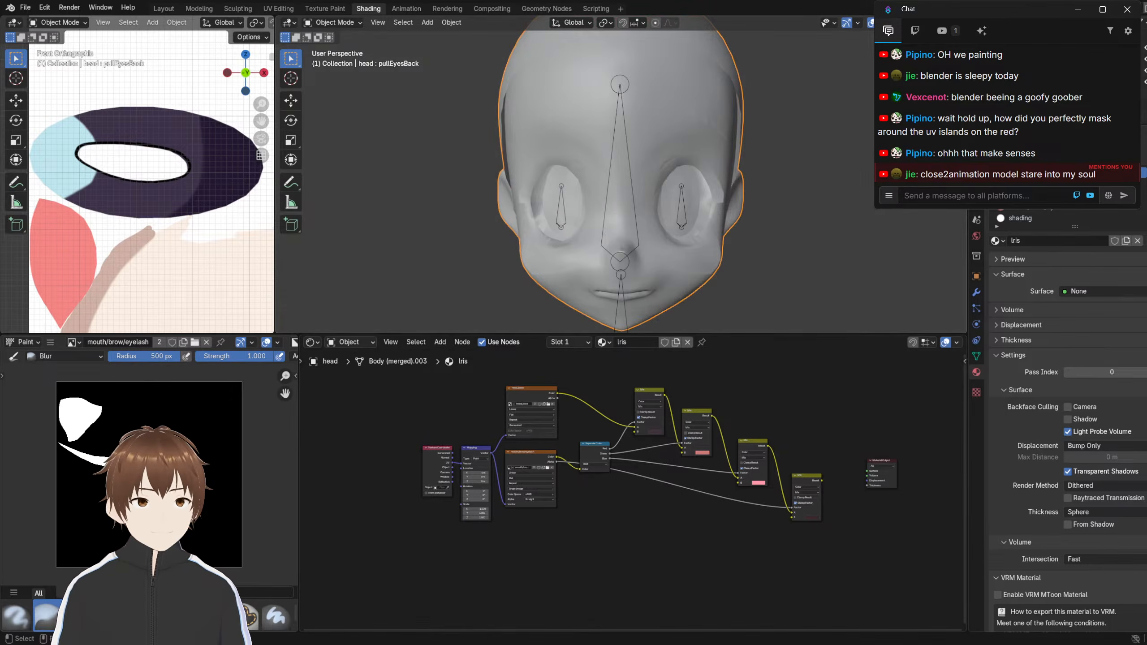
pyautogui.click(956, 22)
pyautogui.click(1000, 205)
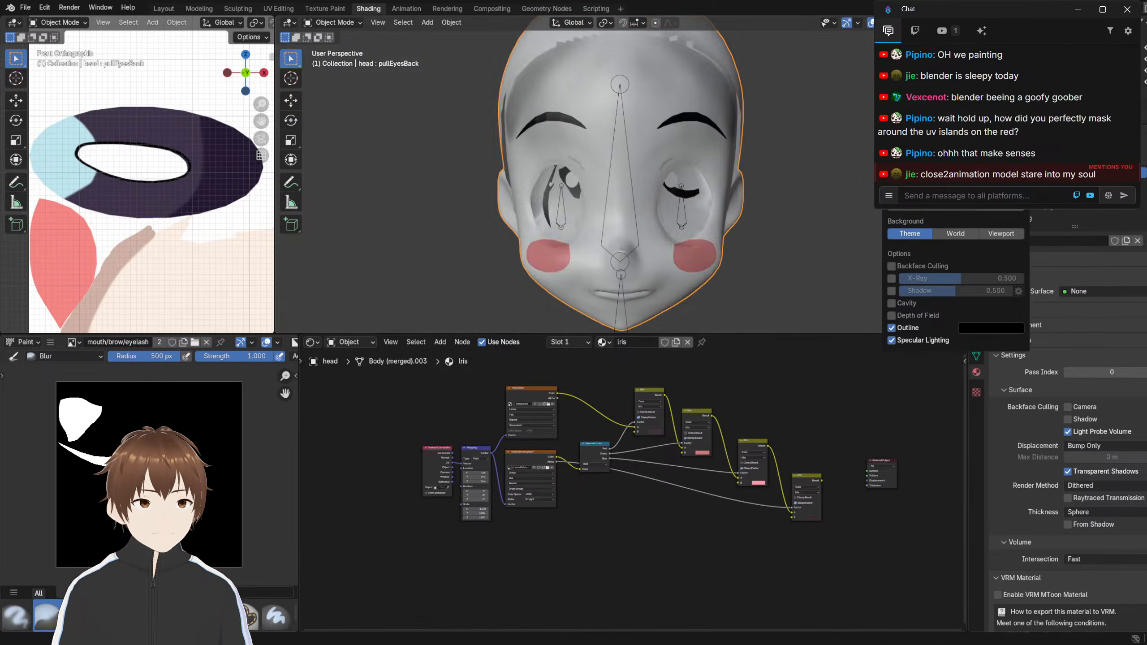
pyautogui.moveTo(659, 142)
pyautogui.mouseDown(button='middle')
pyautogui.moveTo(757, 127)
pyautogui.moveTo(731, 106)
pyautogui.moveTo(657, 145)
pyautogui.moveTo(704, 135)
pyautogui.mouseUp(button='middle')
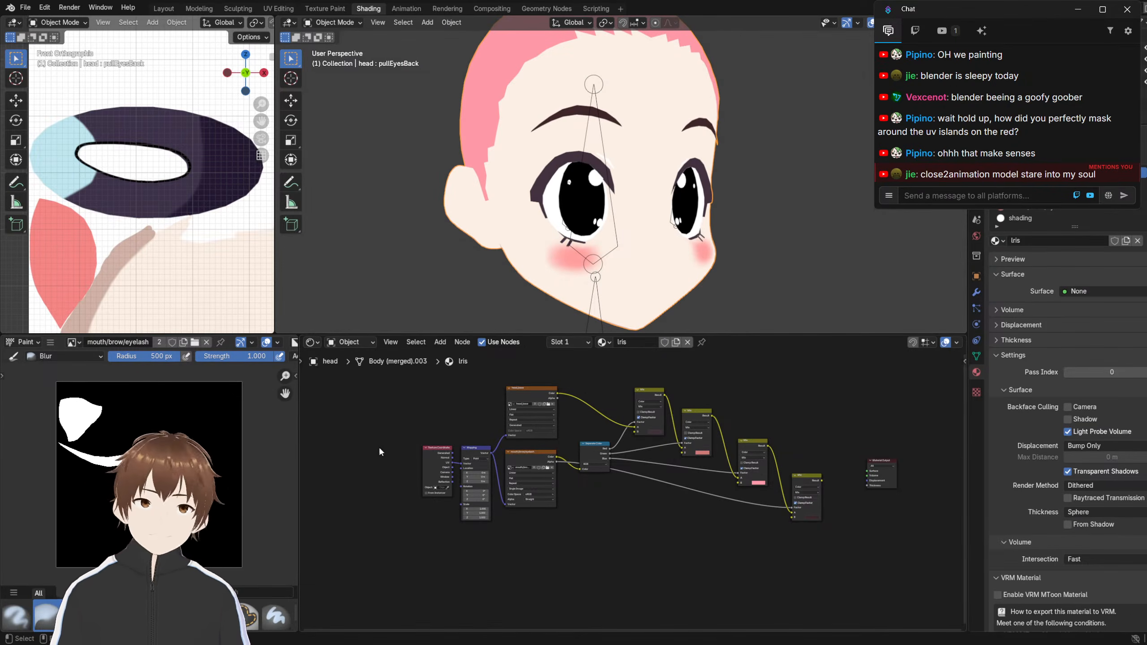
# Examine the Iris material's image textures, Separate Color node and chain of Mix nodes, along with the eyes on the face
pyautogui.scroll(2, 396, 467)
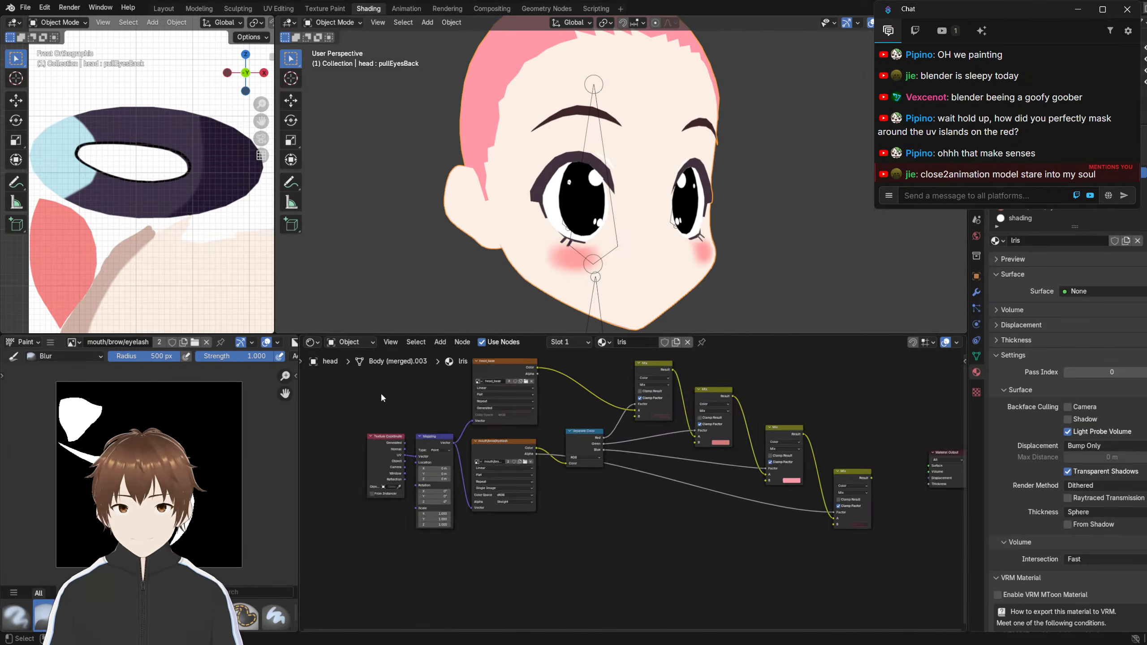
pyautogui.scroll(4, 530, 439)
pyautogui.moveTo(381, 394); pyautogui.dragTo(523, 436, button='middle')
pyautogui.scroll(-3, 446, 435)
pyautogui.scroll(5, 445, 433)
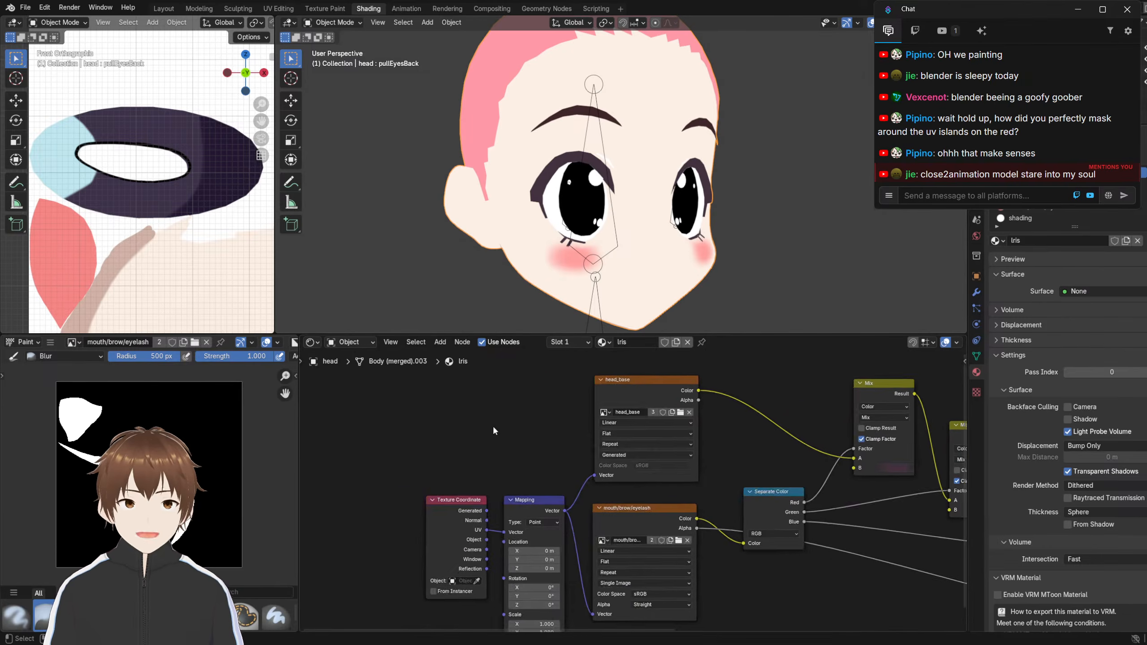
pyautogui.moveTo(616, 448); pyautogui.dragTo(453, 432, button='middle')
pyautogui.moveTo(546, 426); pyautogui.dragTo(586, 418, button='middle')
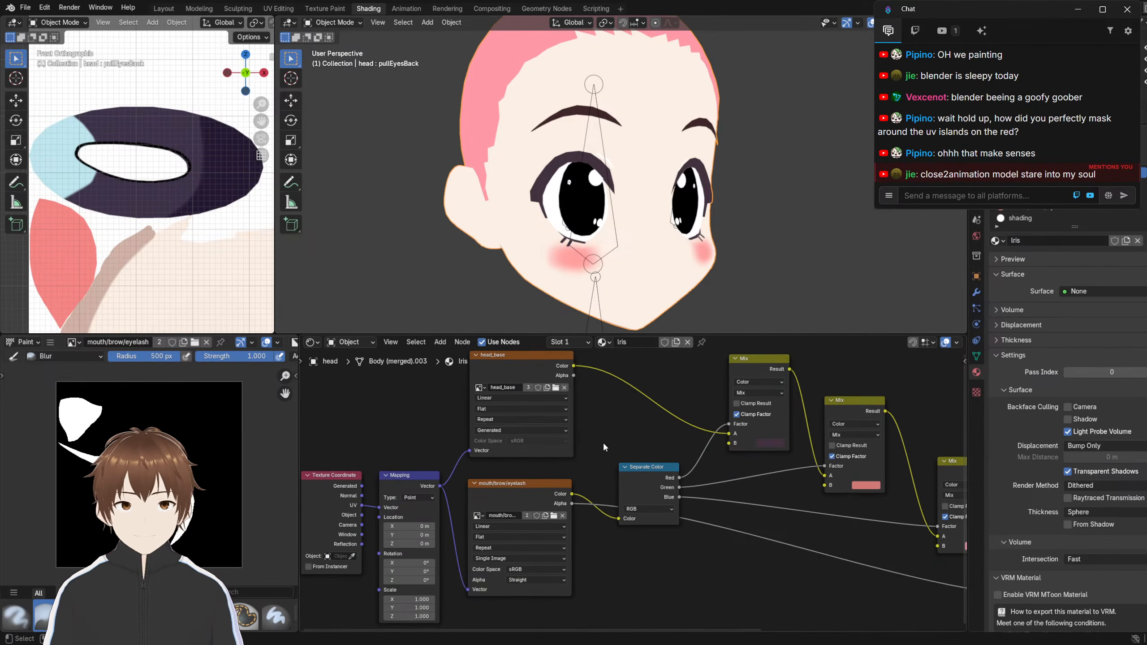
pyautogui.scroll(-1, 610, 439)
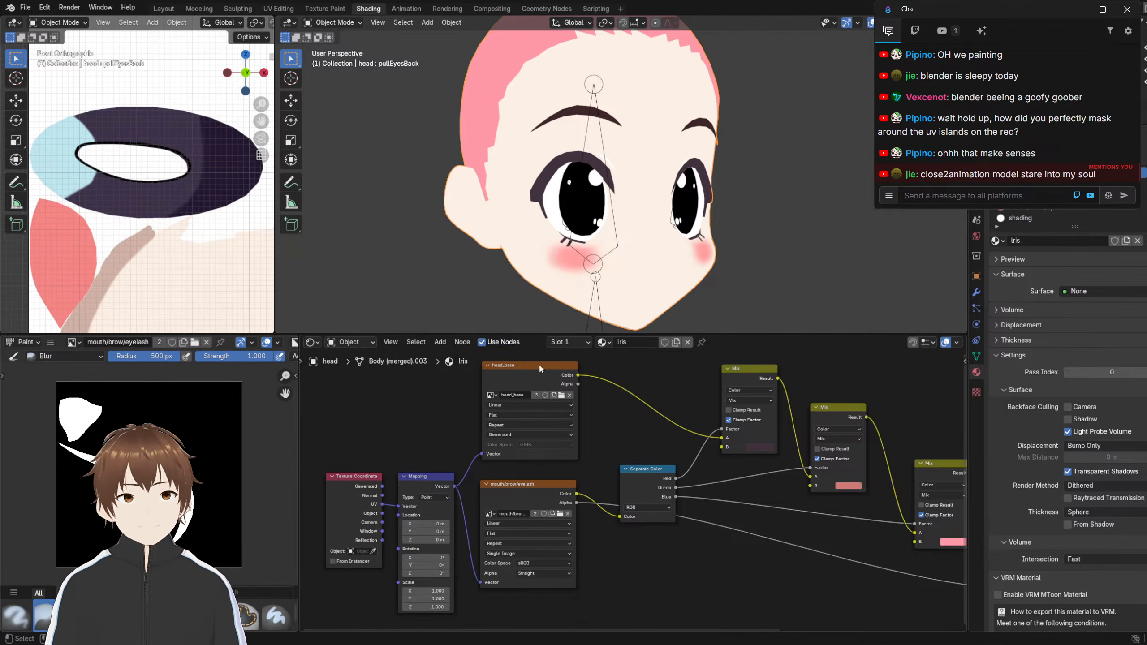
pyautogui.moveTo(567, 291); pyautogui.dragTo(509, 249, button='middle')
pyautogui.scroll(1, 512, 240)
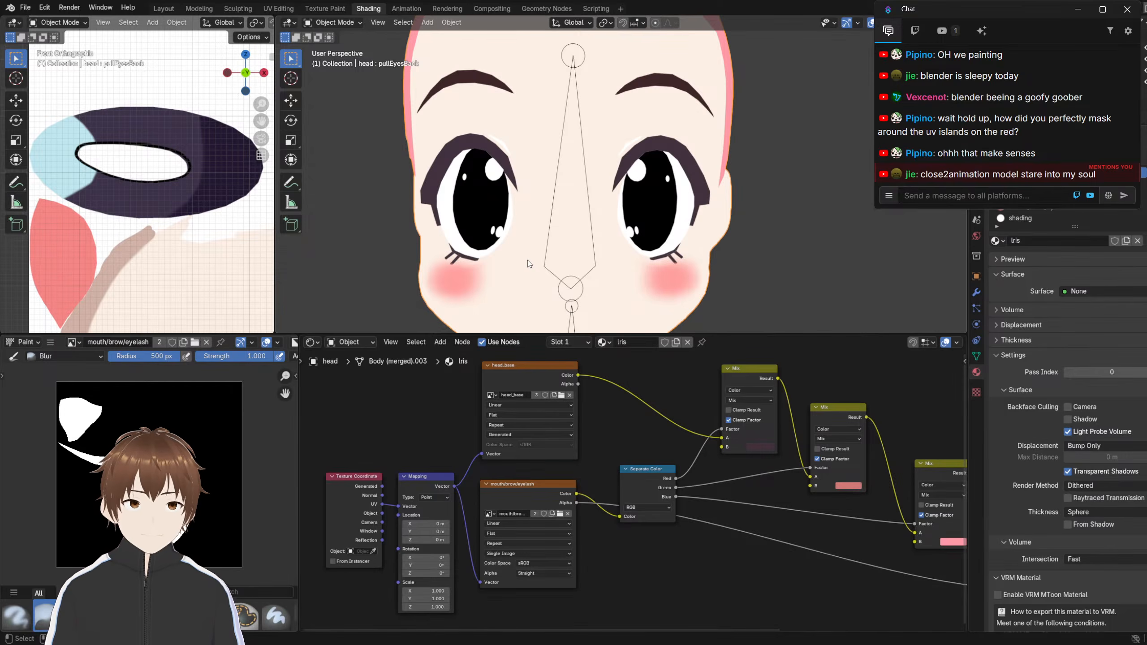
# Check the shading material's nodes, return to the Iris material and select its head_base image texture node
pyautogui.click(1027, 217)
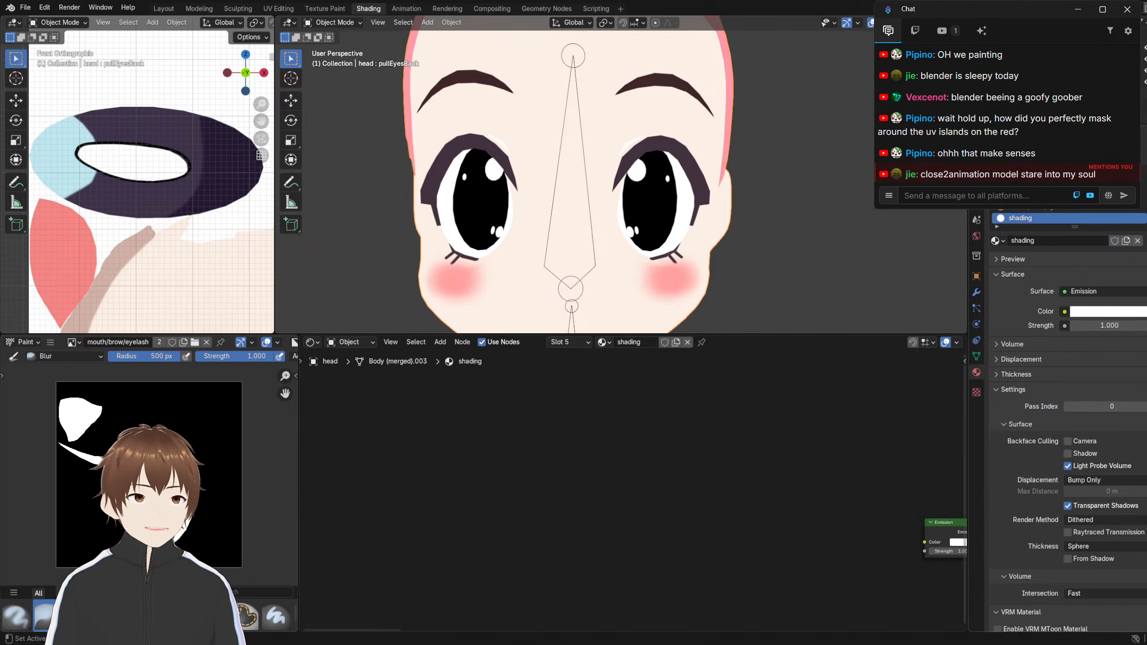
pyautogui.click(1143, 172)
pyautogui.click(528, 366)
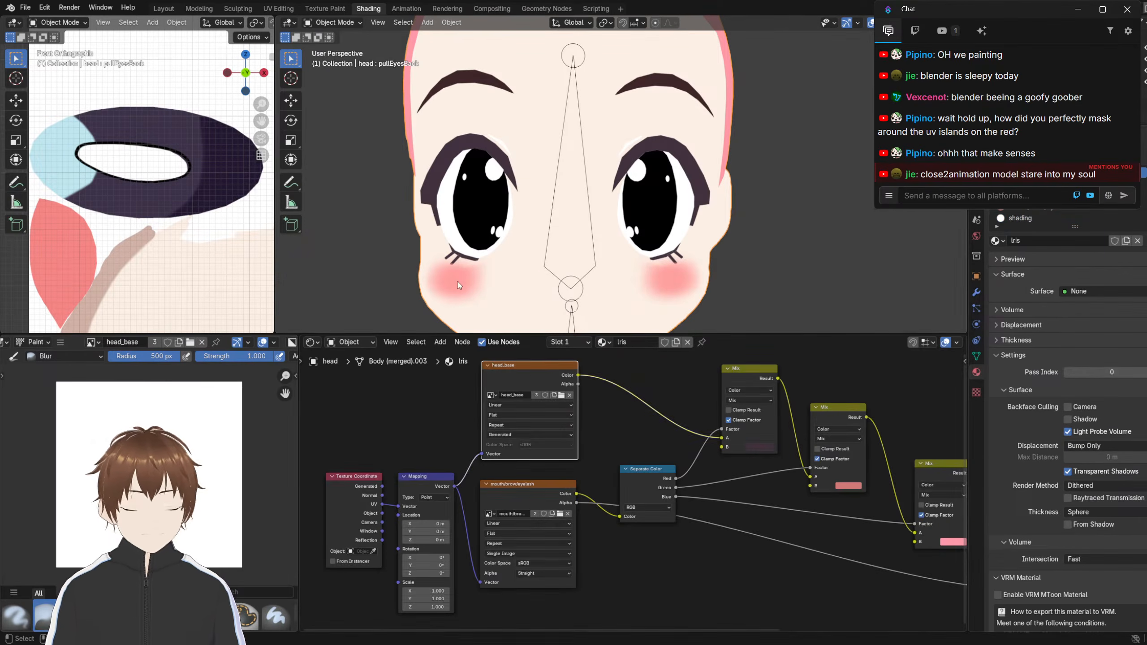
pyautogui.scroll(3, 460, 376)
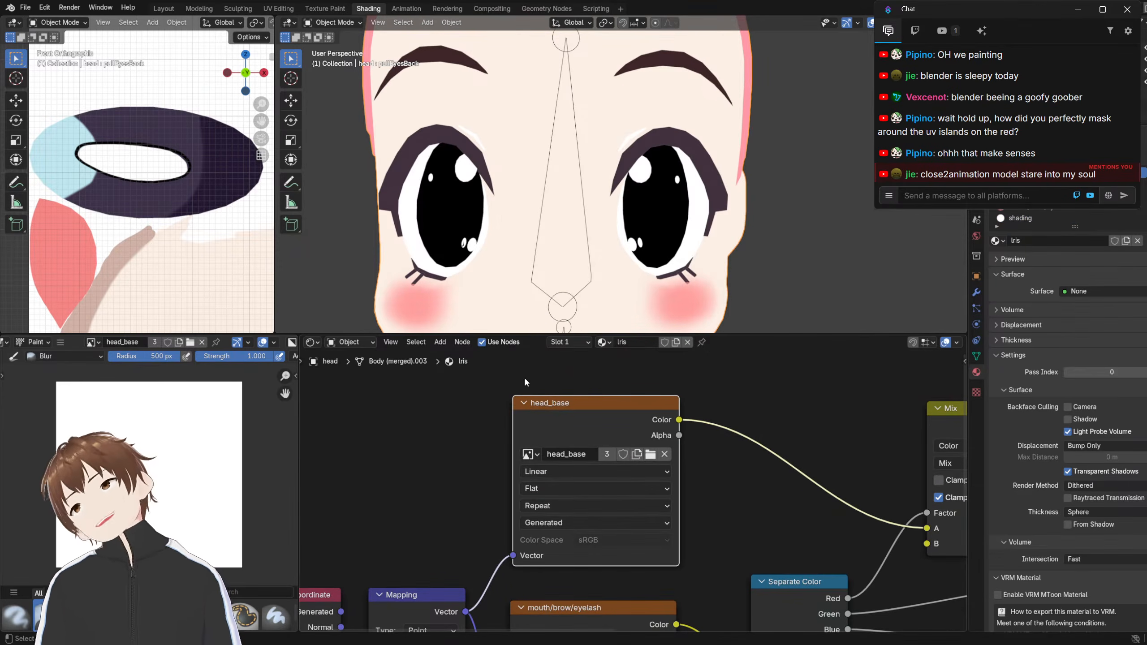
# Enter Edit Mode on the head and show the mesh around the eyes in solid shading
pyautogui.press('Tab')
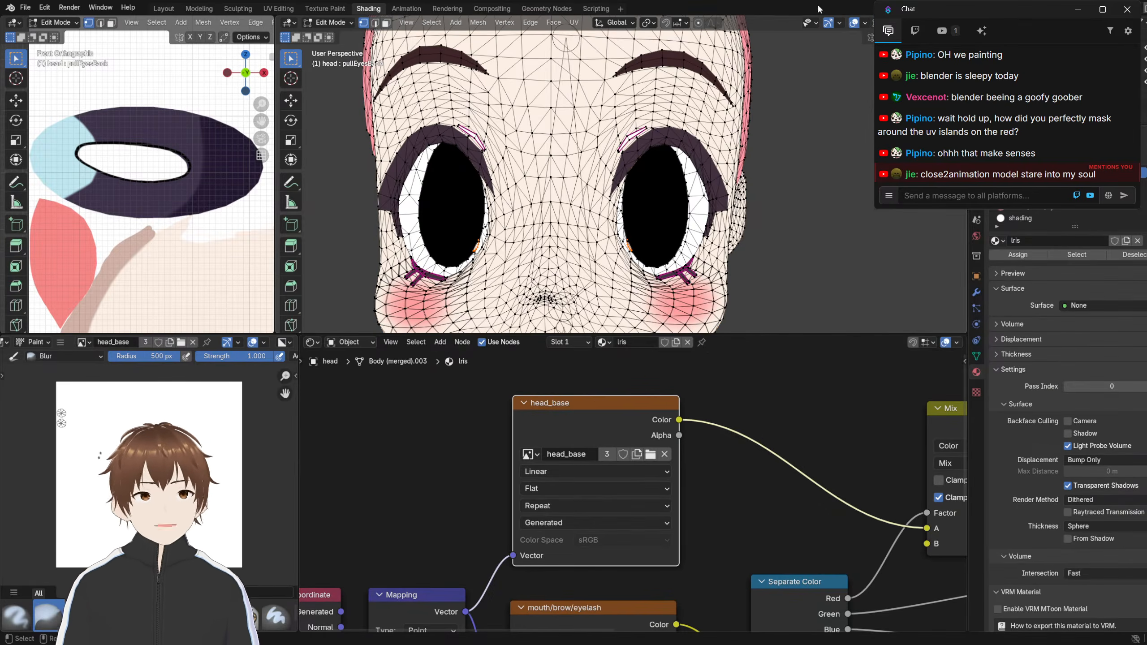
pyautogui.press('z')
pyautogui.scroll(3, 587, 180)
pyautogui.moveTo(632, 180); pyautogui.dragTo(574, 180, button='middle')
pyautogui.click(955, 22)
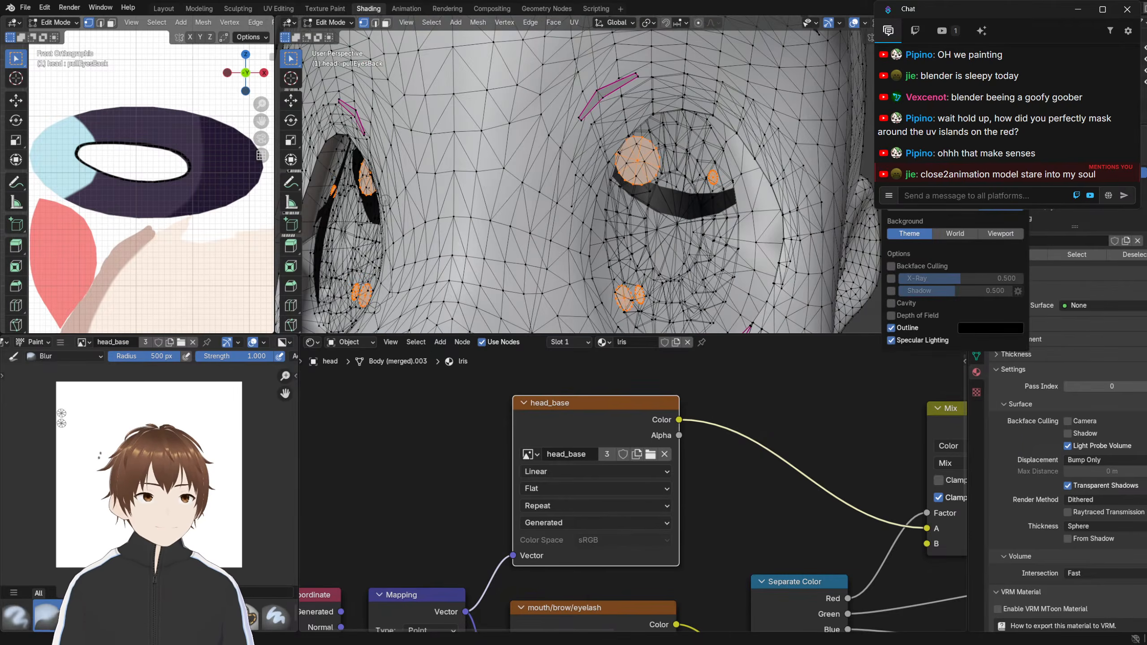
# Try adding the linked eye meshes of both eyes to the selection, and undo those selections
pyautogui.moveTo(677, 180)
pyautogui.mouseDown(button='middle')
pyautogui.moveTo(626, 183)
pyautogui.moveTo(636, 231)
pyautogui.mouseUp(button='middle')
pyautogui.press('l')
pyautogui.press('l')
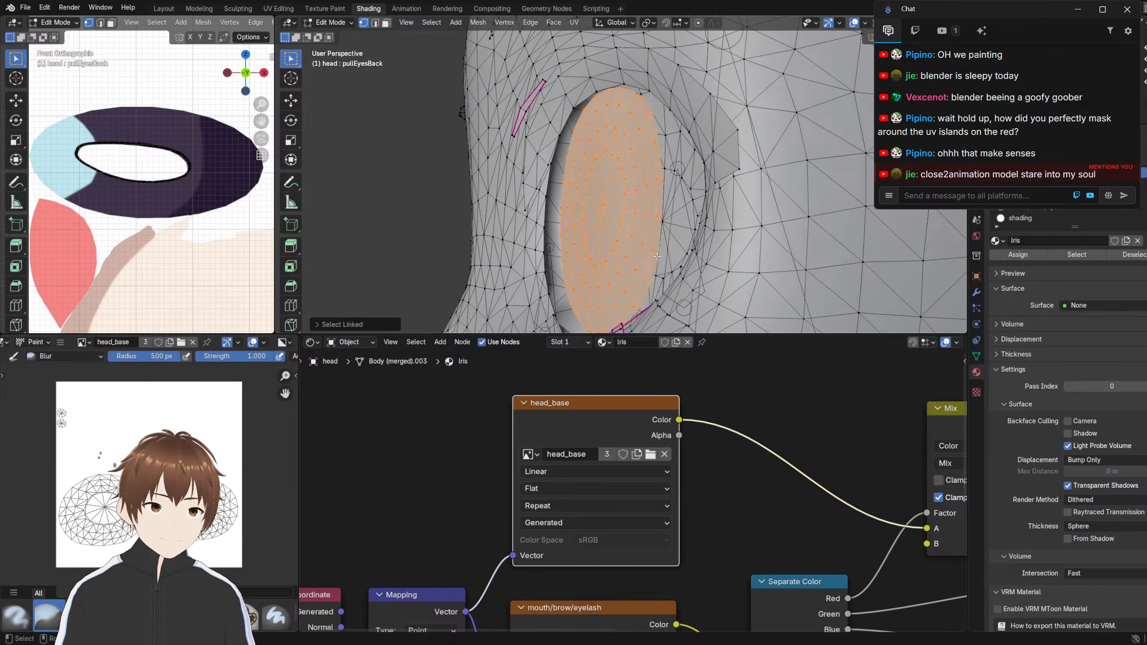
pyautogui.moveTo(497, 231); pyautogui.dragTo(600, 228, button='middle')
pyautogui.keyDown('shift'); pyautogui.moveTo(424, 225); pyautogui.dragTo(568, 172, button='middle'); pyautogui.keyUp('shift')
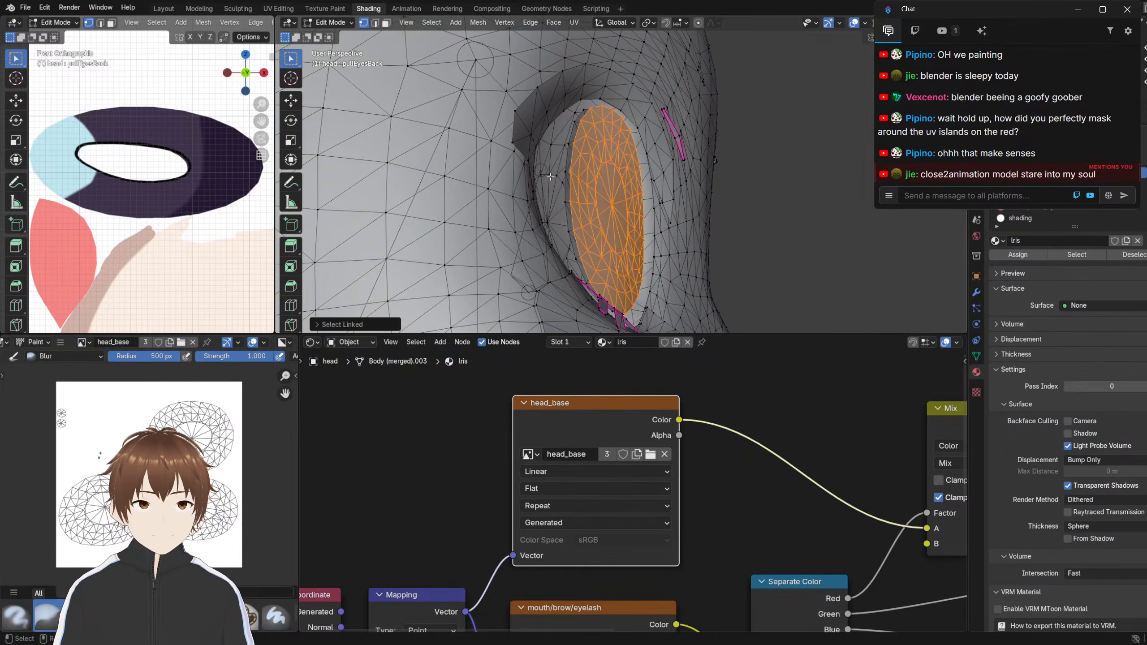
pyautogui.press('l')
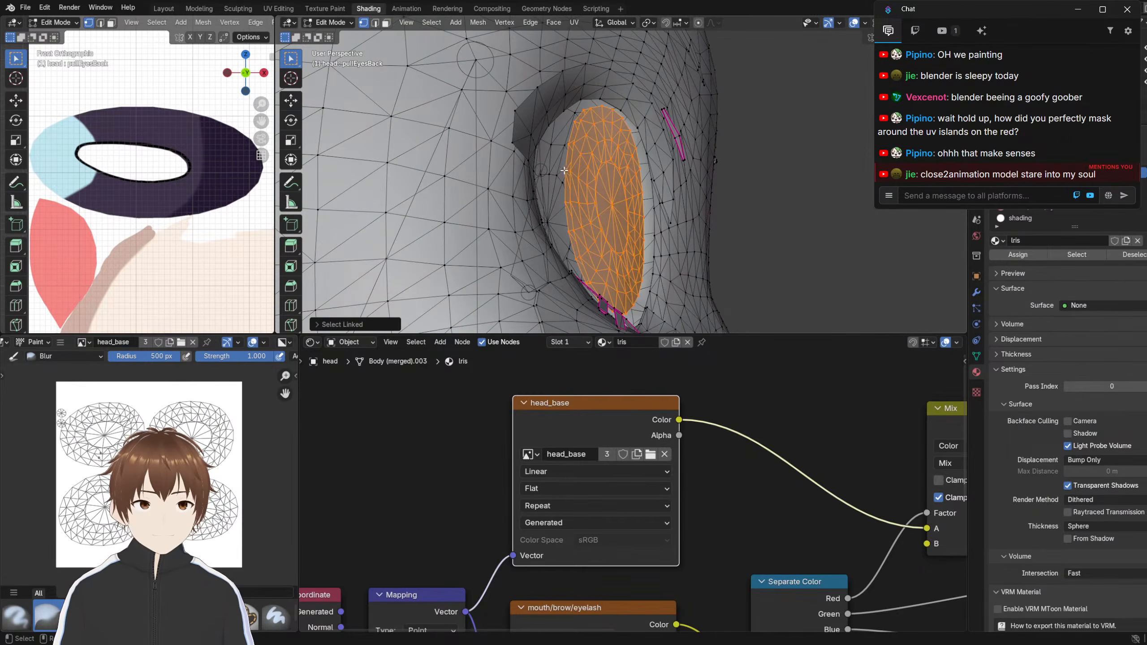
pyautogui.hotkey('ctrl', 'z')
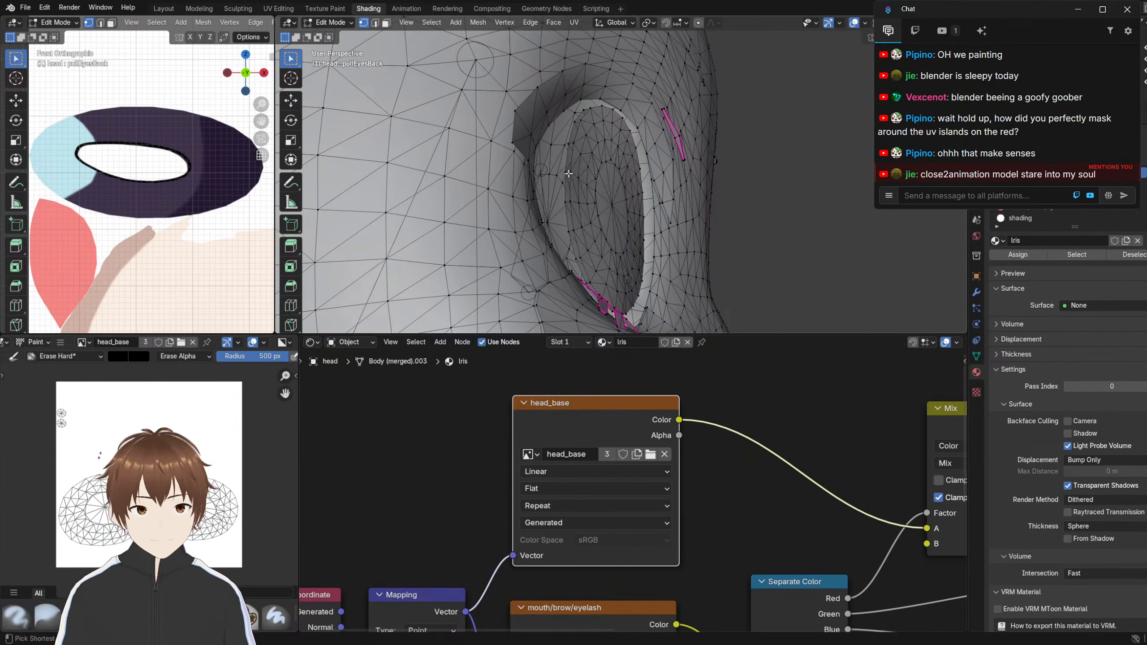
pyautogui.moveTo(677, 209); pyautogui.dragTo(525, 208, button='middle')
pyautogui.hotkey('ctrl', 'z')
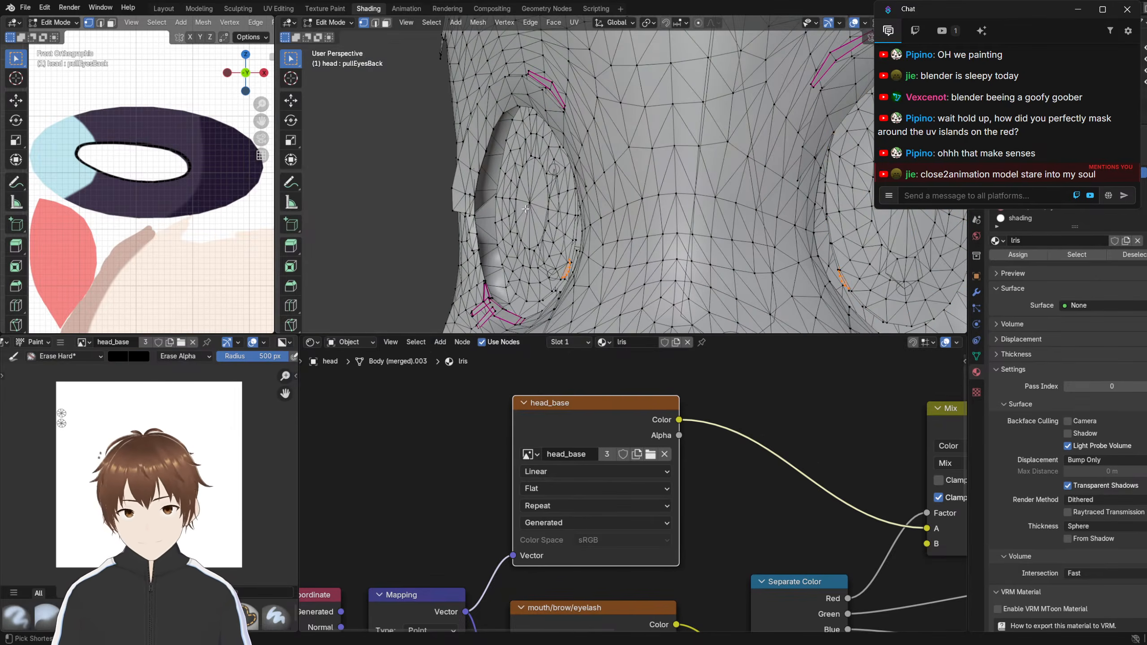
# Open the UV Editing workspace and select all UV islands of the eye highlights
pyautogui.click(334, 9)
pyautogui.scroll(-1, 474, 246)
pyautogui.scroll(-1, 221, 230)
pyautogui.moveTo(221, 228); pyautogui.dragTo(245, 249, button='middle')
pyautogui.scroll(2, 239, 235)
pyautogui.click(278, 8)
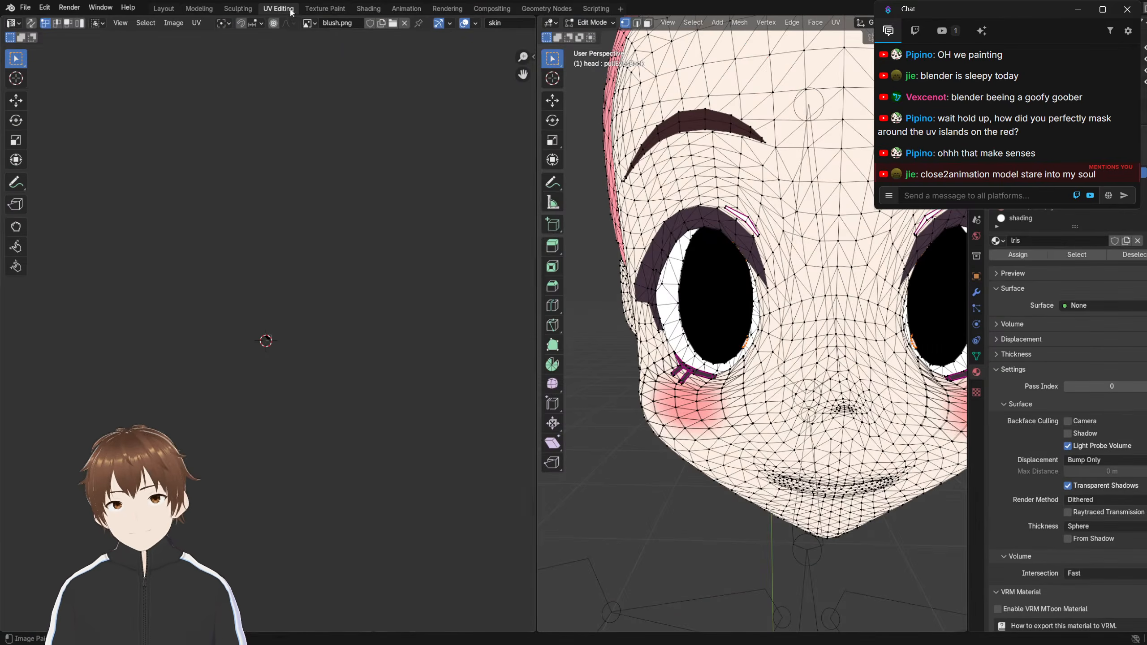
pyautogui.scroll(6, 254, 358)
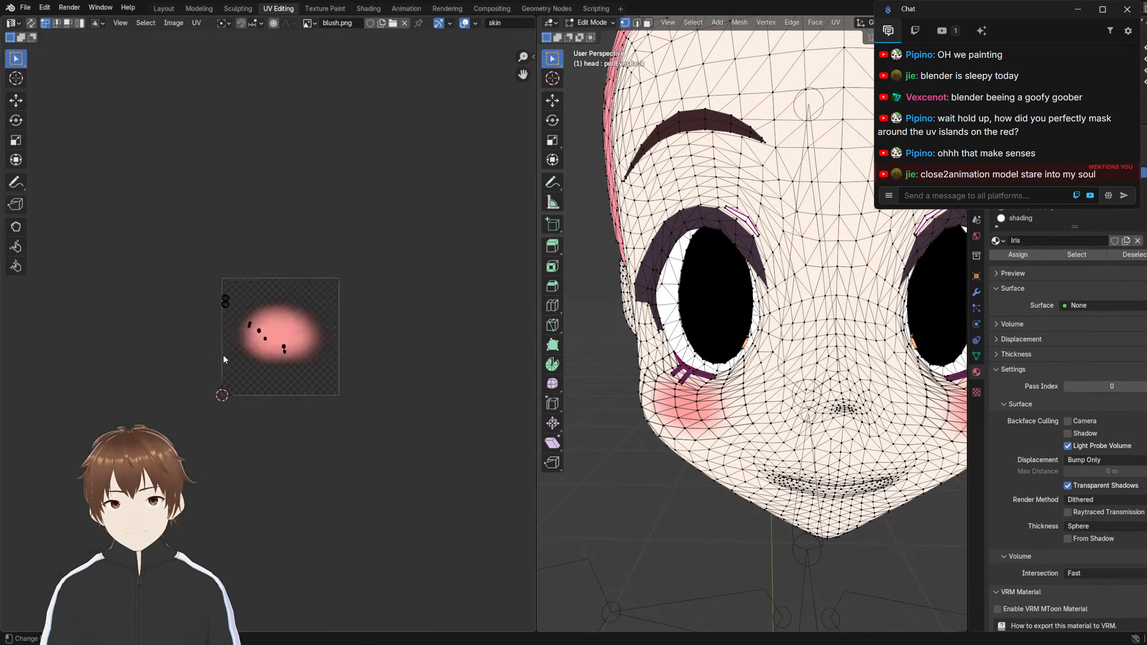
pyautogui.scroll(-4, 254, 358)
pyautogui.moveTo(133, 210); pyautogui.dragTo(354, 399)
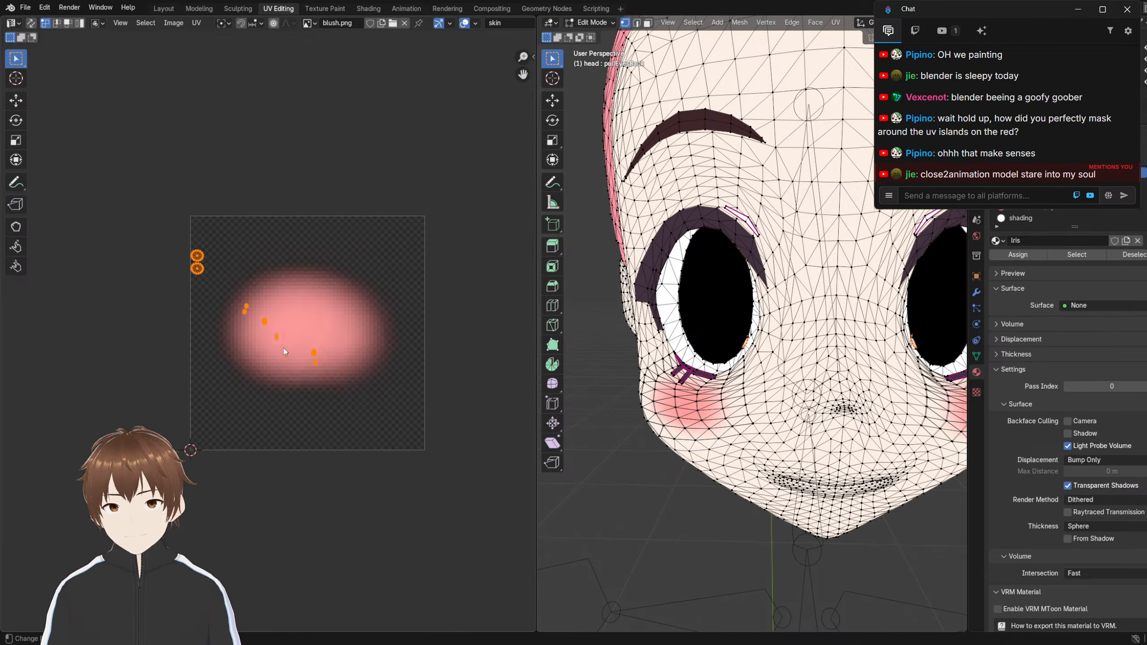
# Pack the selected highlight islands with Exact Shape (Concave), scaling and rotation enabled, and a 0.050 margin
pyautogui.click(196, 22)
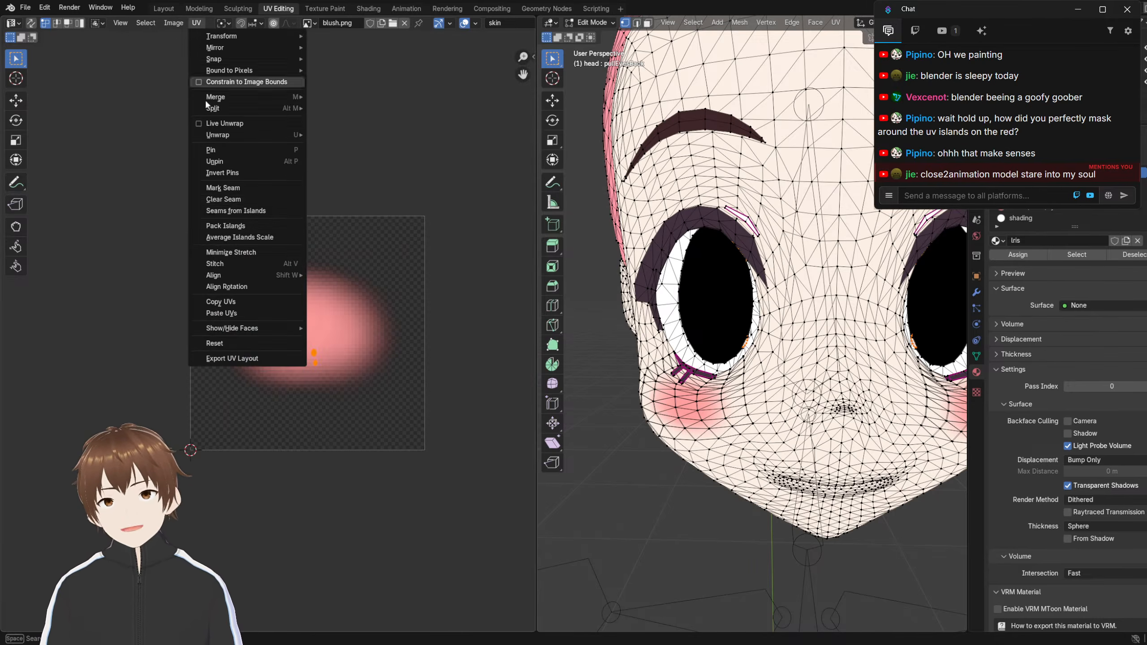
pyautogui.click(228, 226)
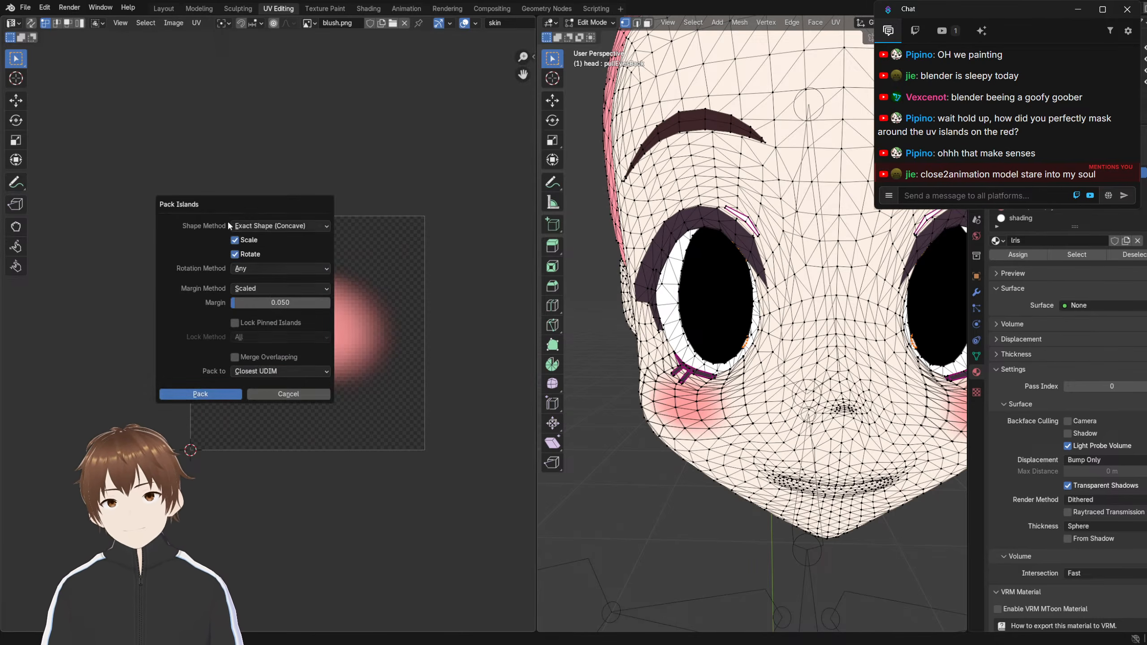
pyautogui.click(241, 396)
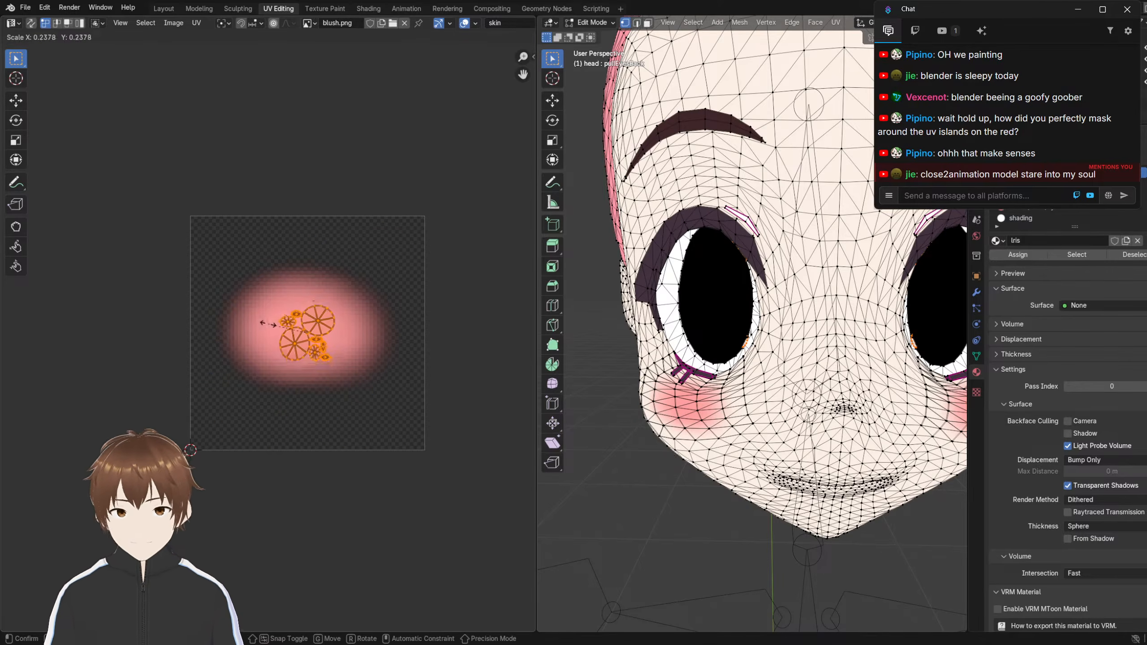
# Scale down the packed highlight islands and place them in the lower-right corner of the UV square
pyautogui.press('g')
pyautogui.click(351, 391)
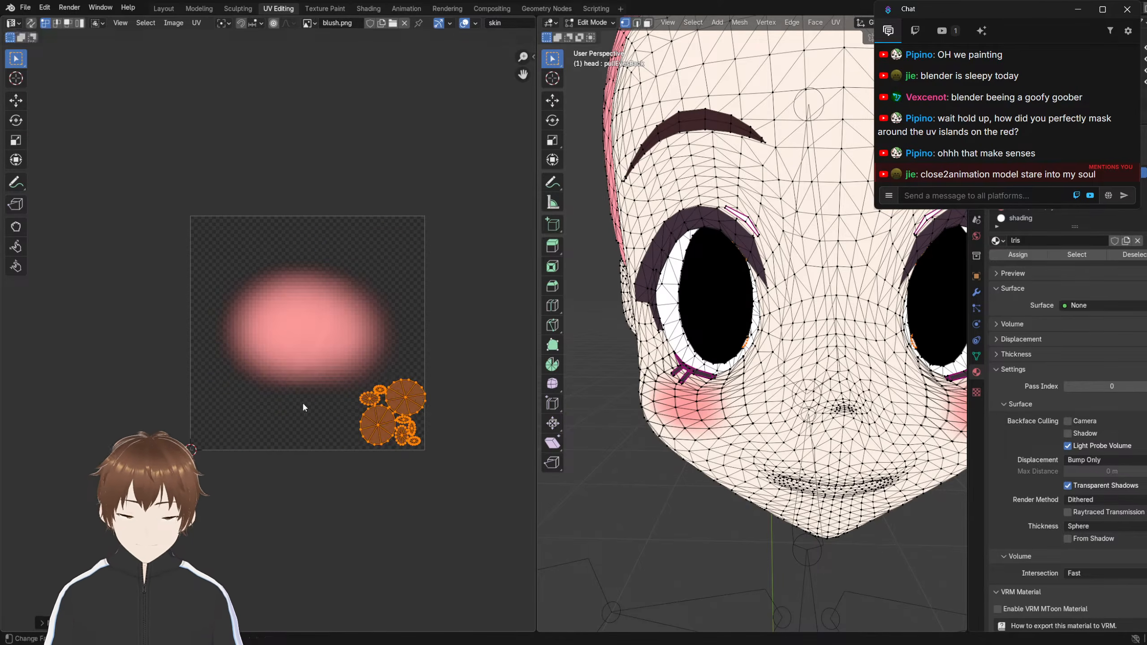
pyautogui.press('s')
pyautogui.click(311, 409)
pyautogui.press('g')
pyautogui.click(393, 421)
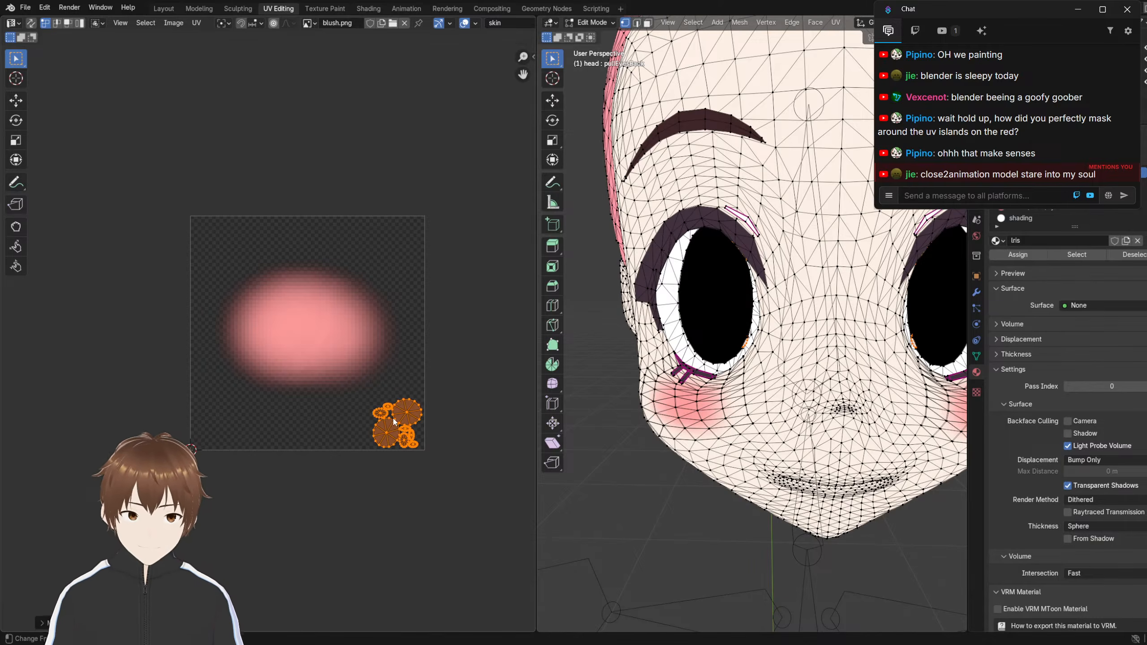
# Add the linked eye meshes of both eyes to the selection so their UV islands display beside the highlights
pyautogui.keyDown('shift'); pyautogui.moveTo(587, 332); pyautogui.dragTo(469, 346, button='middle'); pyautogui.keyUp('shift')
pyautogui.keyDown('shift'); pyautogui.moveTo(586, 313); pyautogui.dragTo(722, 310, button='middle'); pyautogui.keyUp('shift')
pyautogui.press('l')
pyautogui.press('l')
pyautogui.moveTo(695, 310); pyautogui.dragTo(772, 328, button='middle')
pyautogui.press('l')
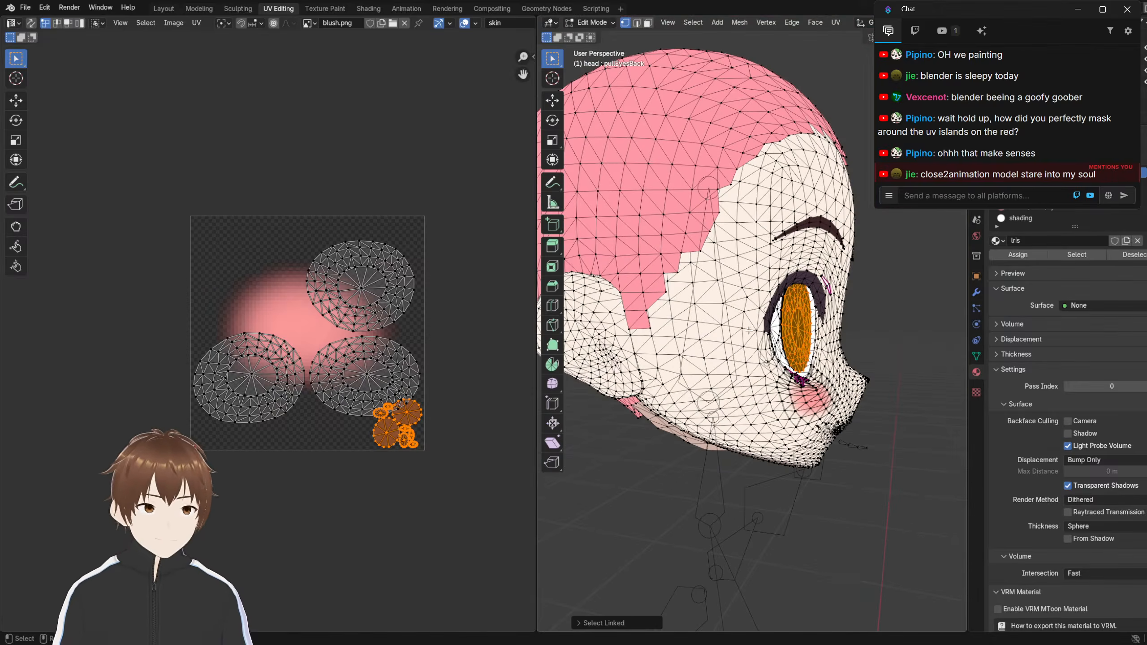
pyautogui.press('l')
# Move the lower large round highlight island into the empty space beneath the gap between the big eye islands
pyautogui.scroll(4, 391, 329)
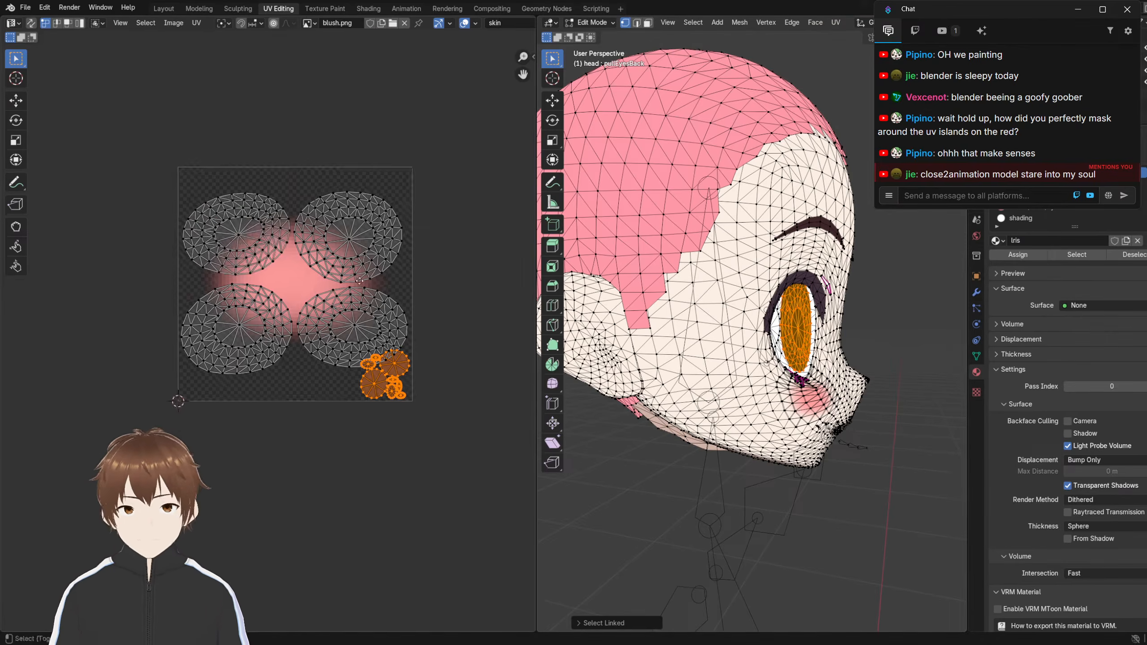
pyautogui.moveTo(490, 370); pyautogui.dragTo(372, 348, button='middle')
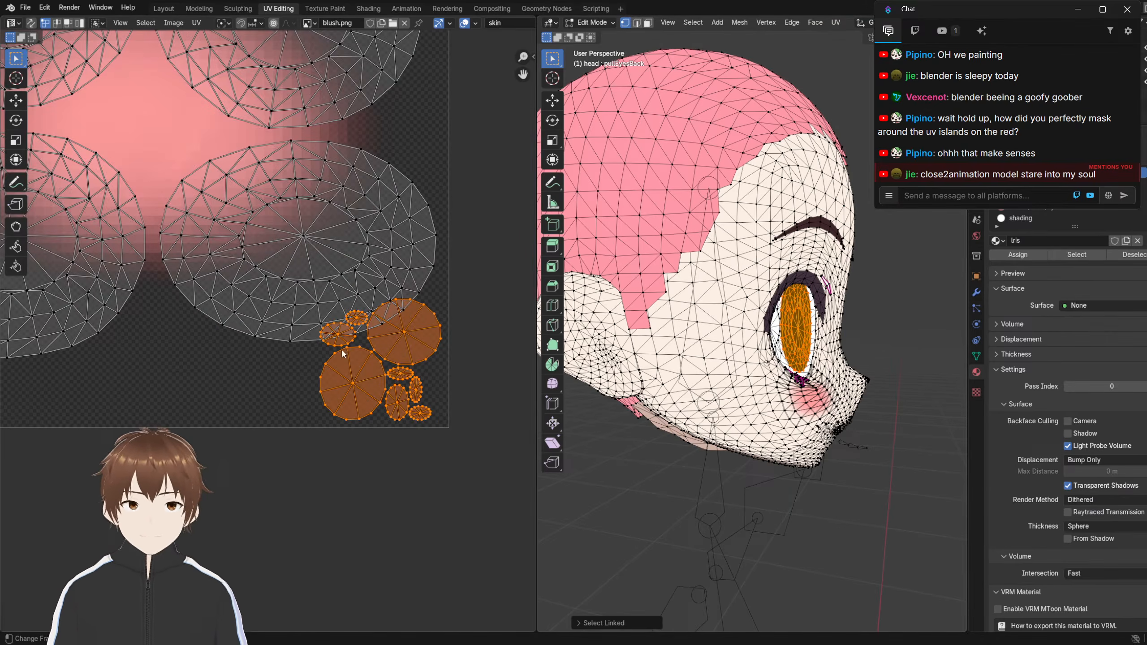
pyautogui.moveTo(354, 330); pyautogui.dragTo(337, 345, button='middle')
pyautogui.click(371, 378)
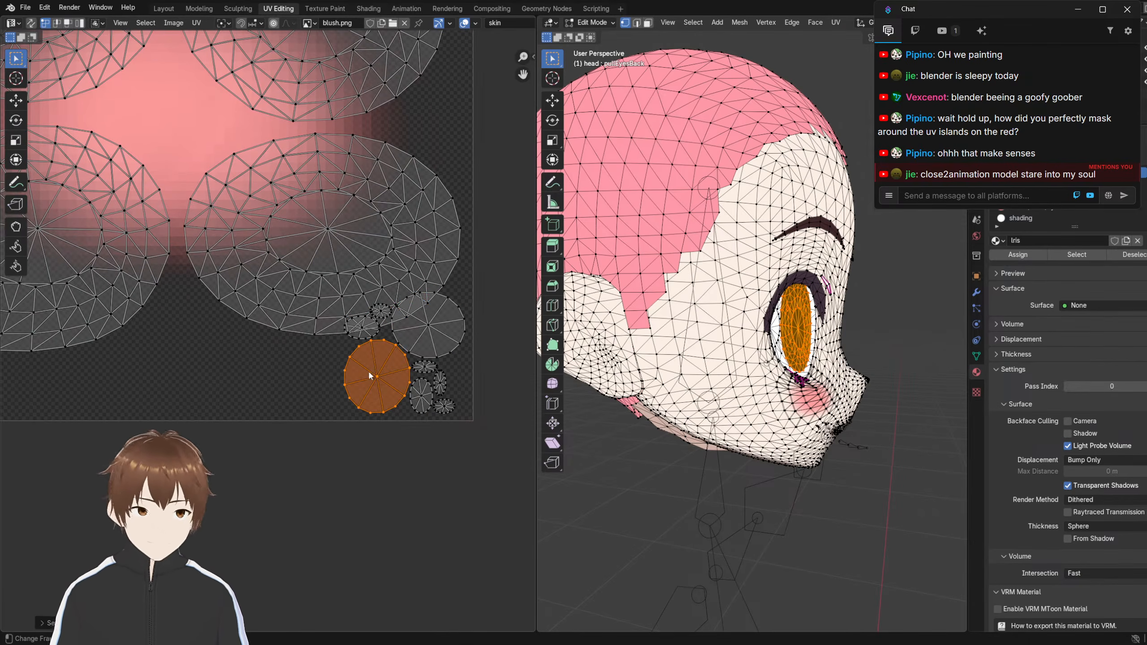
pyautogui.moveTo(379, 381); pyautogui.dragTo(407, 373, button='middle')
pyautogui.press('g')
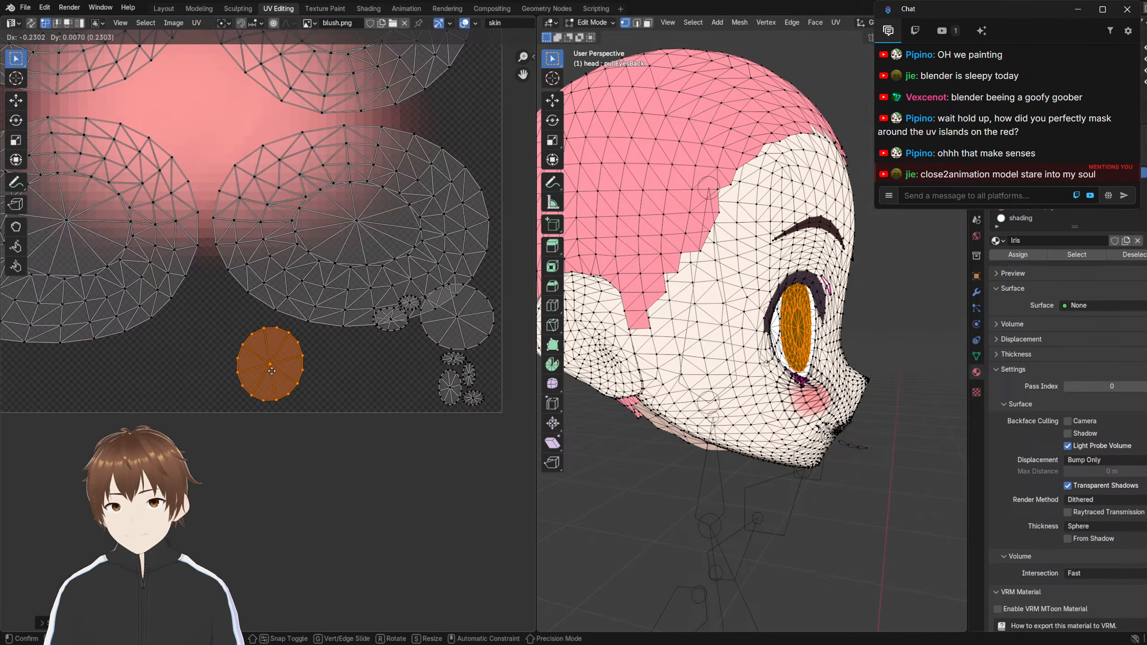
pyautogui.click(270, 366)
# Place the other large round highlight island to the left of the first and rotate it about -106 degrees
pyautogui.click(446, 332)
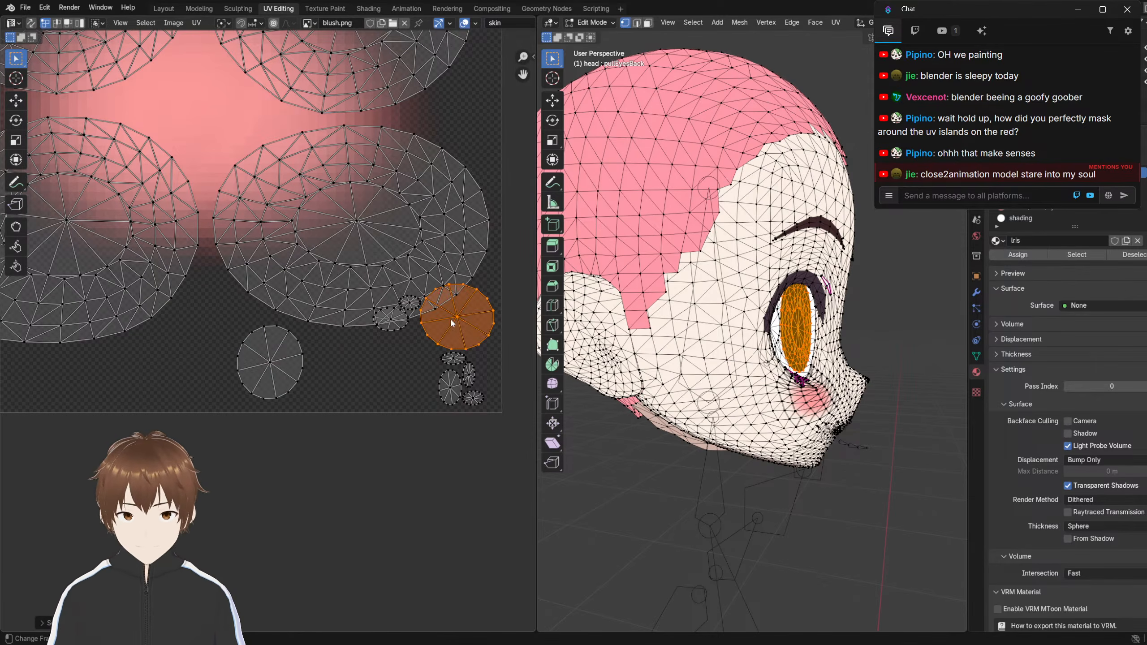
pyautogui.press('g')
pyautogui.click(184, 349)
pyautogui.press('r')
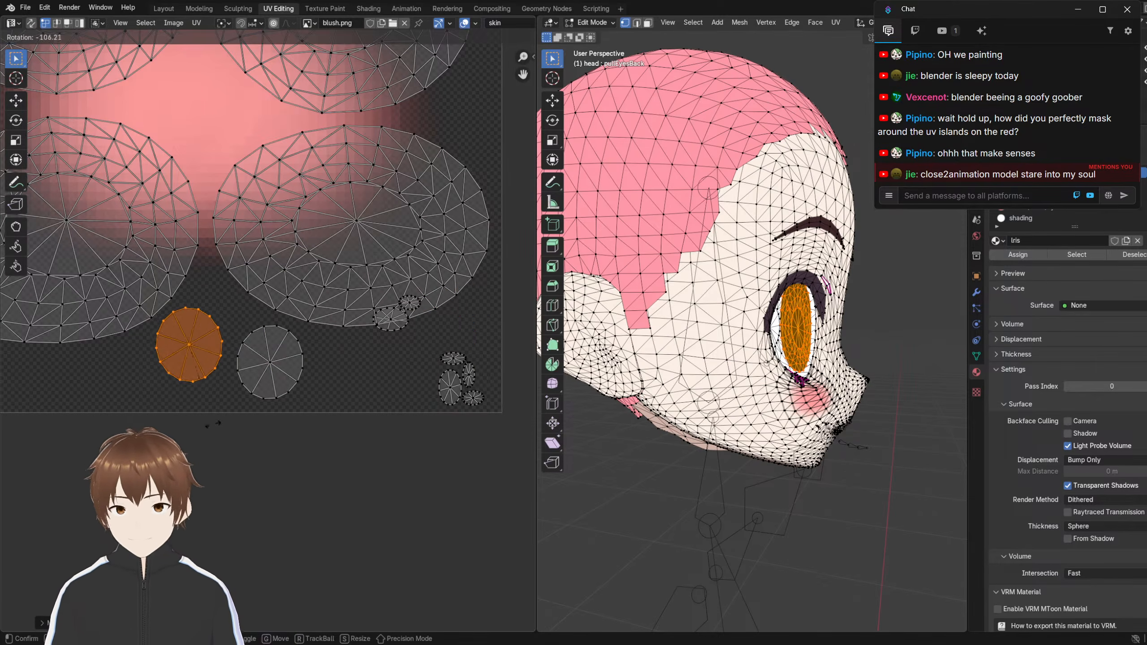
pyautogui.click(212, 423)
pyautogui.press('g')
pyautogui.click(198, 373)
# Nudge the cluster of four small highlight islands slightly toward the lower-right corner of the UV square
pyautogui.moveTo(455, 387); pyautogui.dragTo(468, 393)
pyautogui.hotkey('ctrl', 'l')
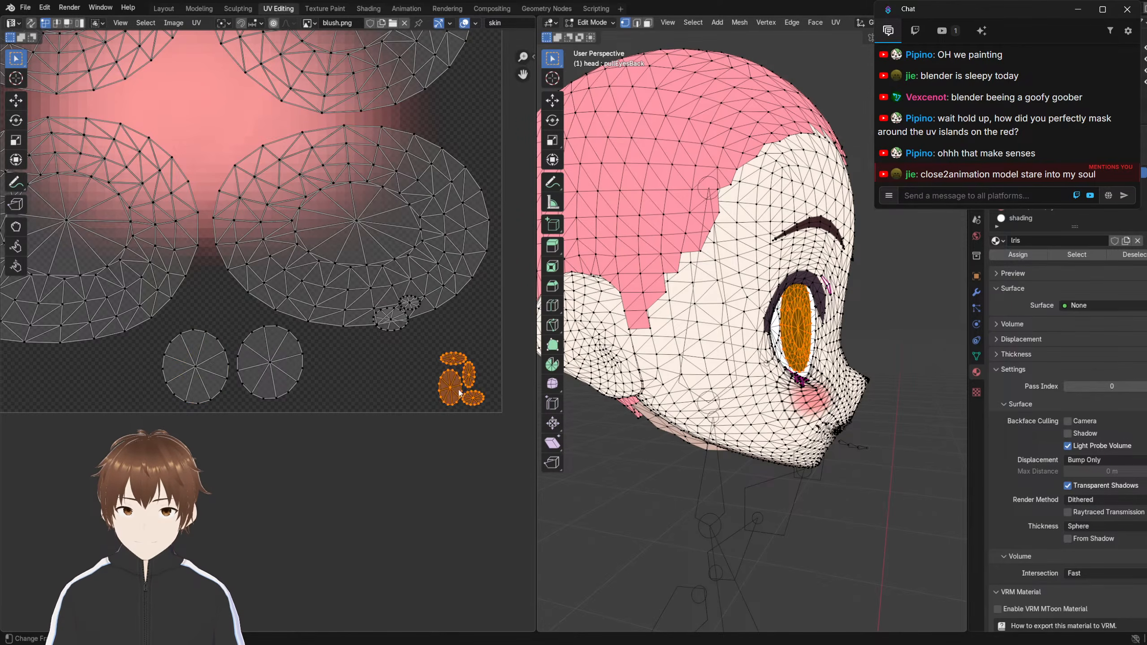
pyautogui.press('g')
pyautogui.click(463, 389)
# Move the two small oval highlight islands off the big eye island to the left of the small cluster
pyautogui.click(393, 331)
pyautogui.hotkey('ctrl', 'l')
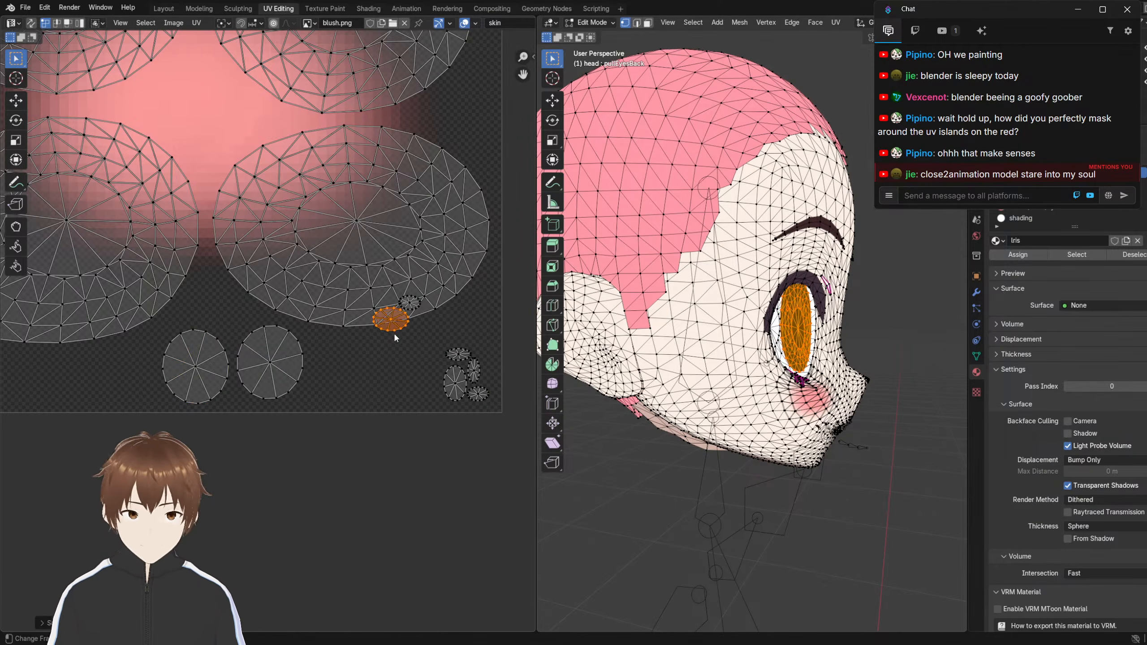
pyautogui.press('g')
pyautogui.click(414, 400)
pyautogui.click(414, 304)
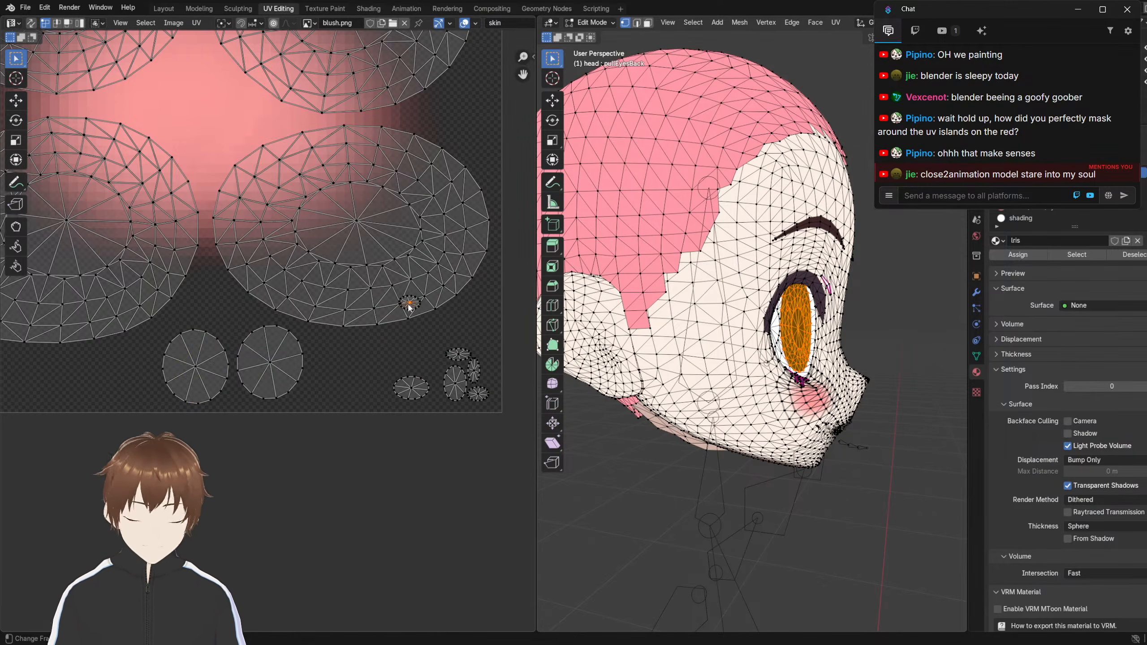
pyautogui.hotkey('ctrl', 'l')
pyautogui.press('g')
pyautogui.click(420, 366)
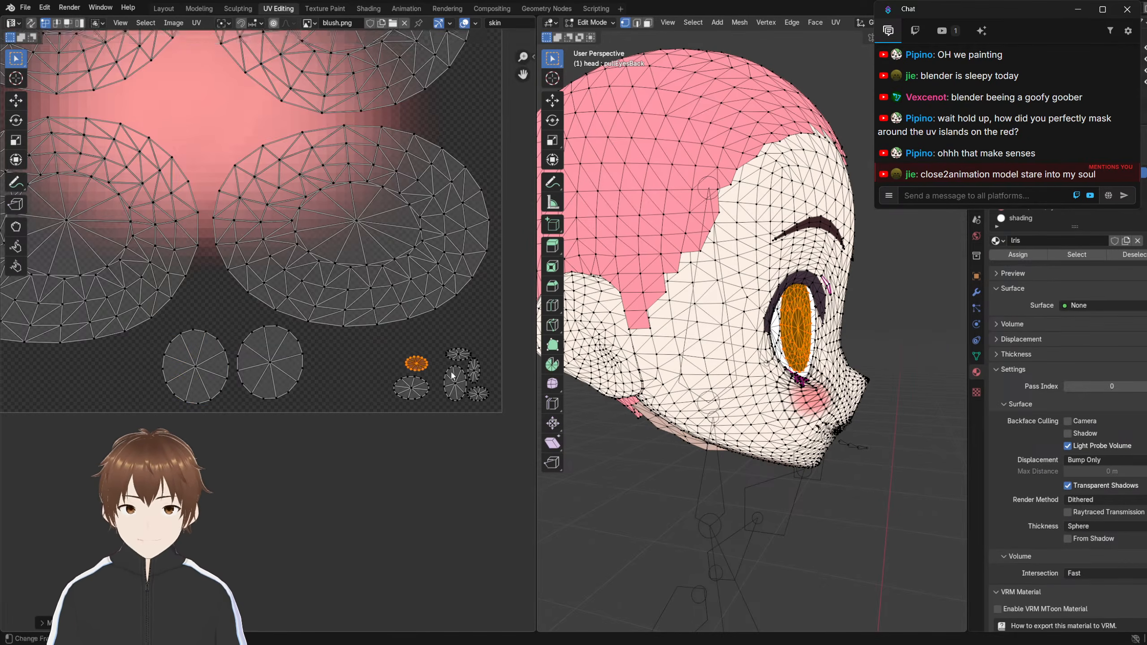
# Space the tall narrow island and the lower-right oval island away from the rest of the small highlight cluster
pyautogui.scroll(4, 450, 370)
pyautogui.hotkey('alt', 'a')
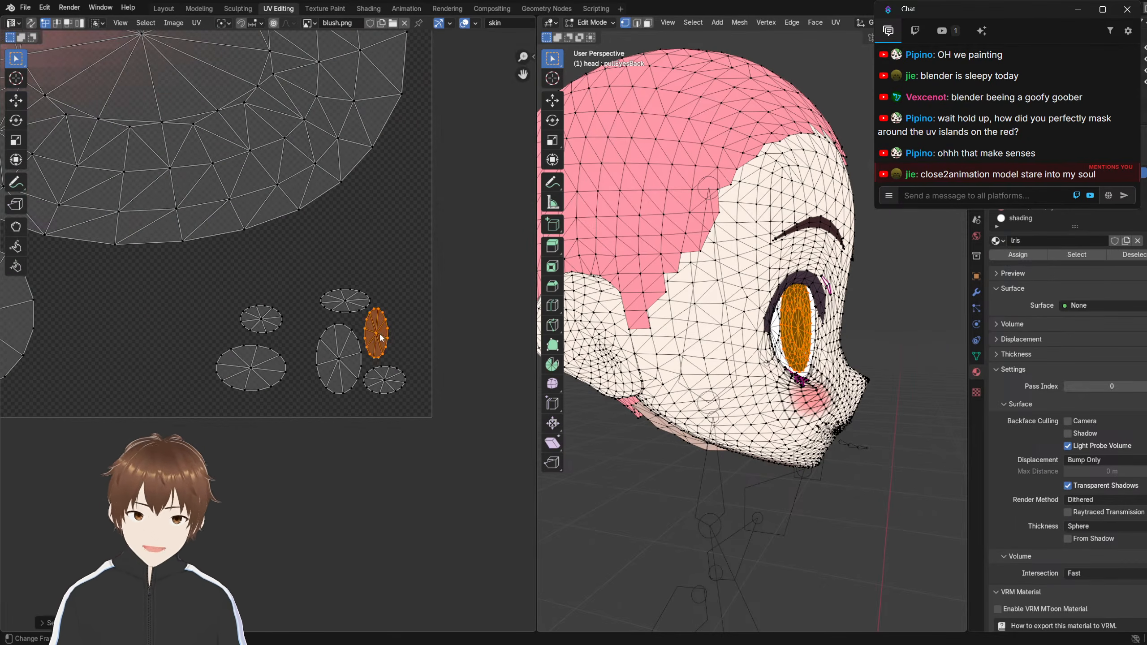
pyautogui.press('g')
pyautogui.click(406, 328)
pyautogui.click(380, 382)
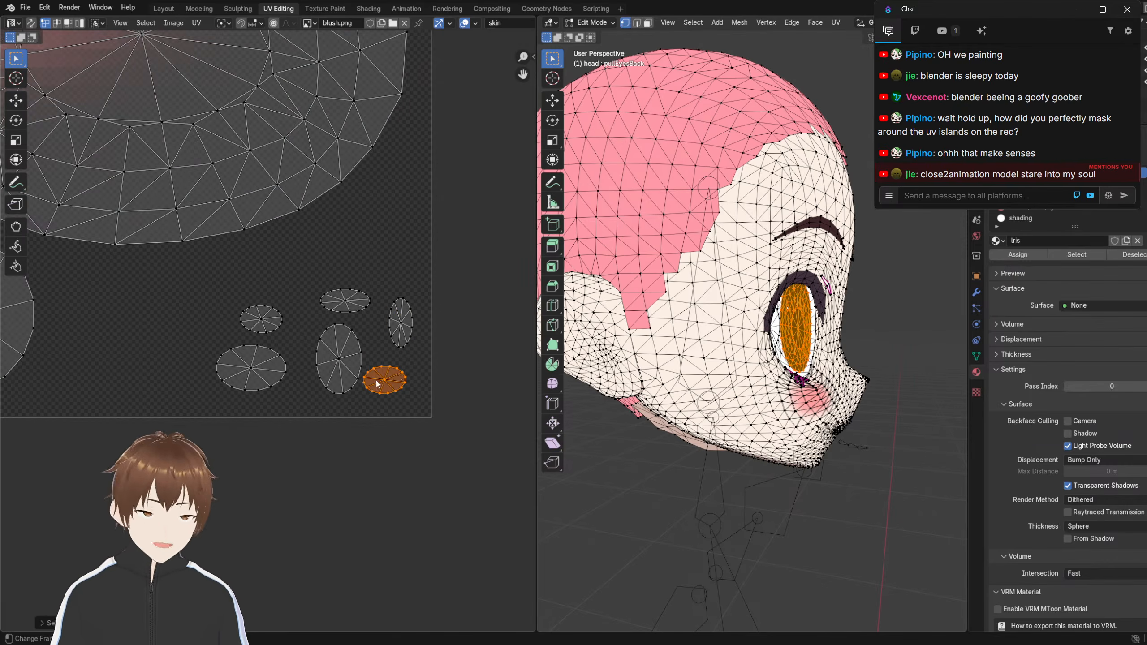
pyautogui.press('g')
pyautogui.click(400, 381)
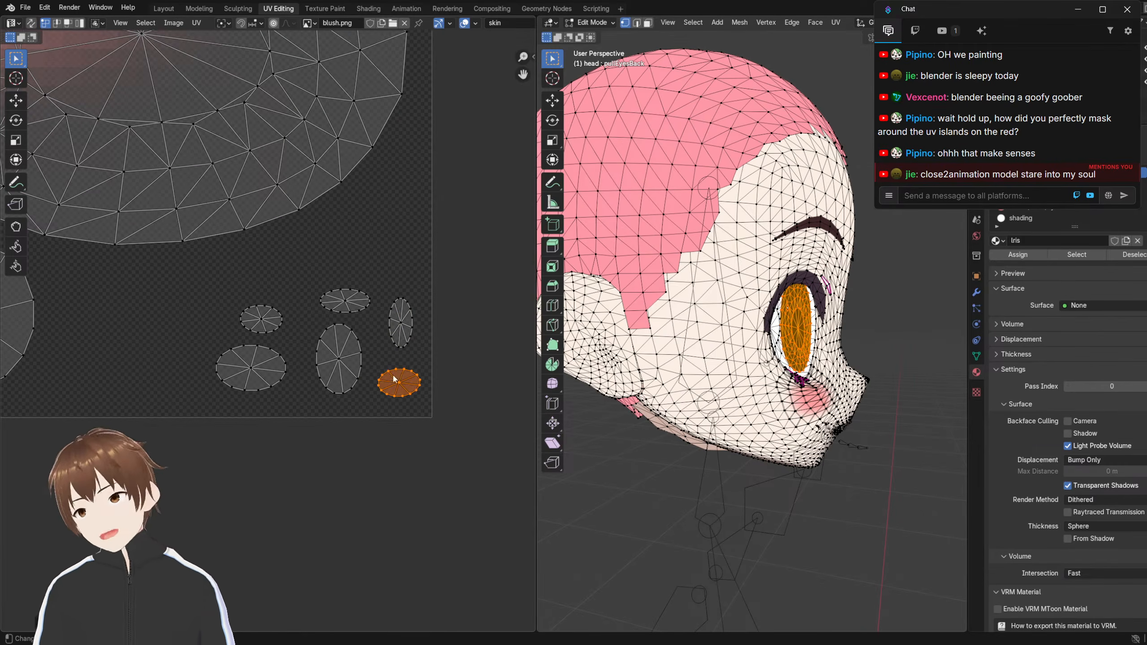
# Return the head to Object Mode and open the Texture Paint workspace
pyautogui.scroll(-4, 375, 324)
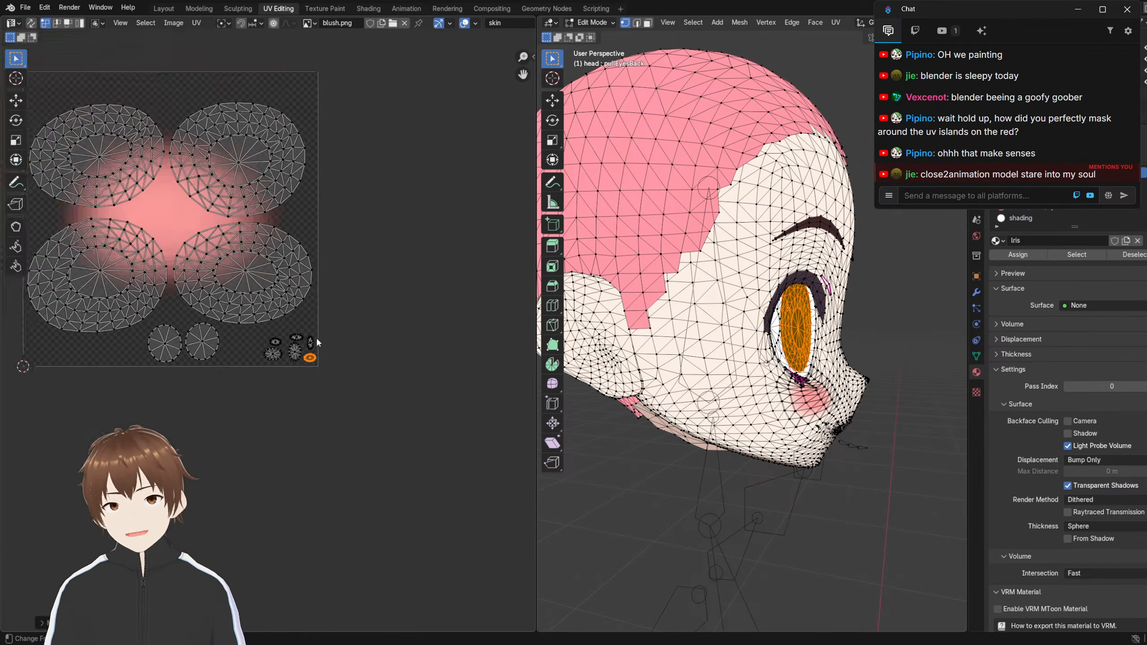
pyautogui.scroll(2, 315, 337)
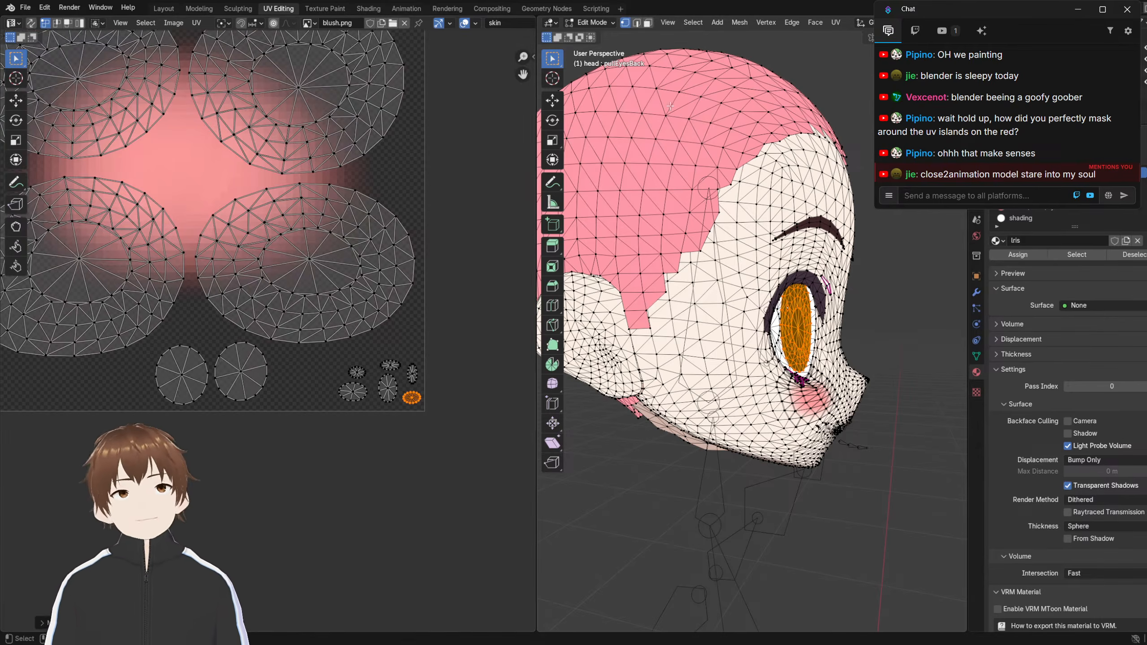
pyautogui.click(589, 22)
pyautogui.click(593, 38)
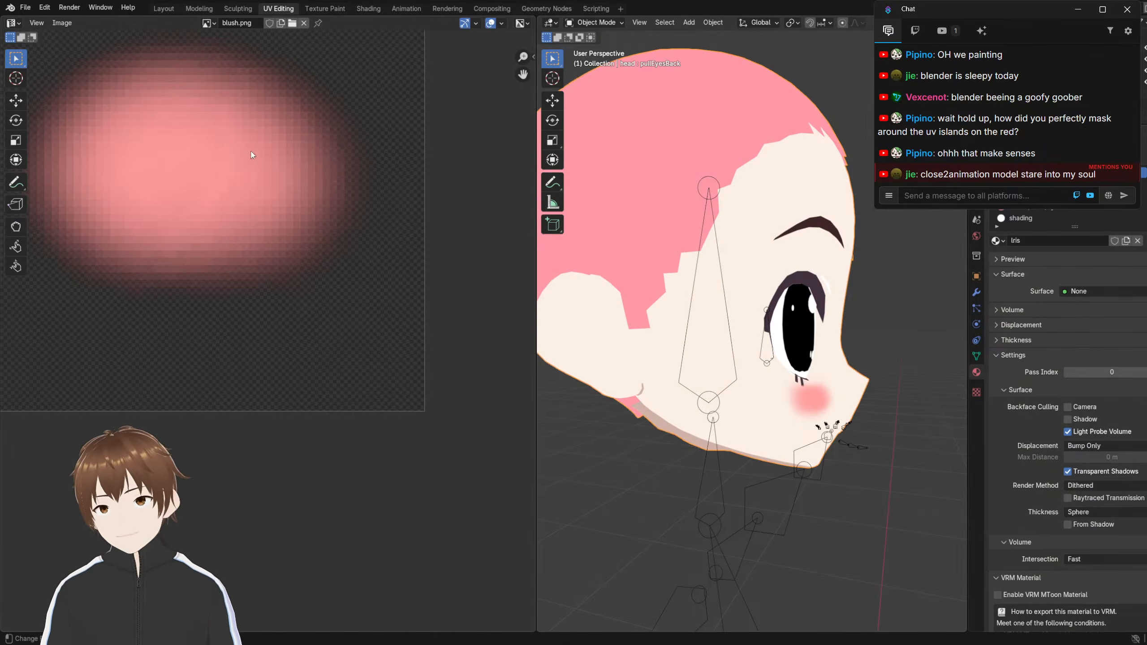
pyautogui.scroll(-3, 254, 152)
pyautogui.scroll(3, 255, 149)
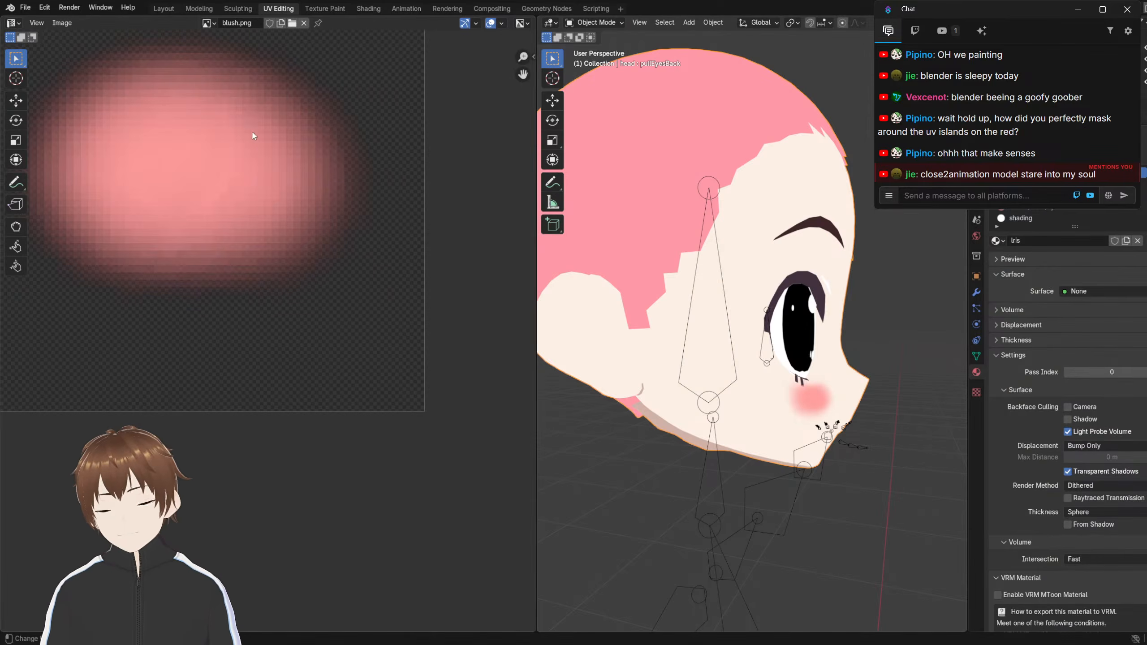
pyautogui.click(330, 9)
pyautogui.click(365, 9)
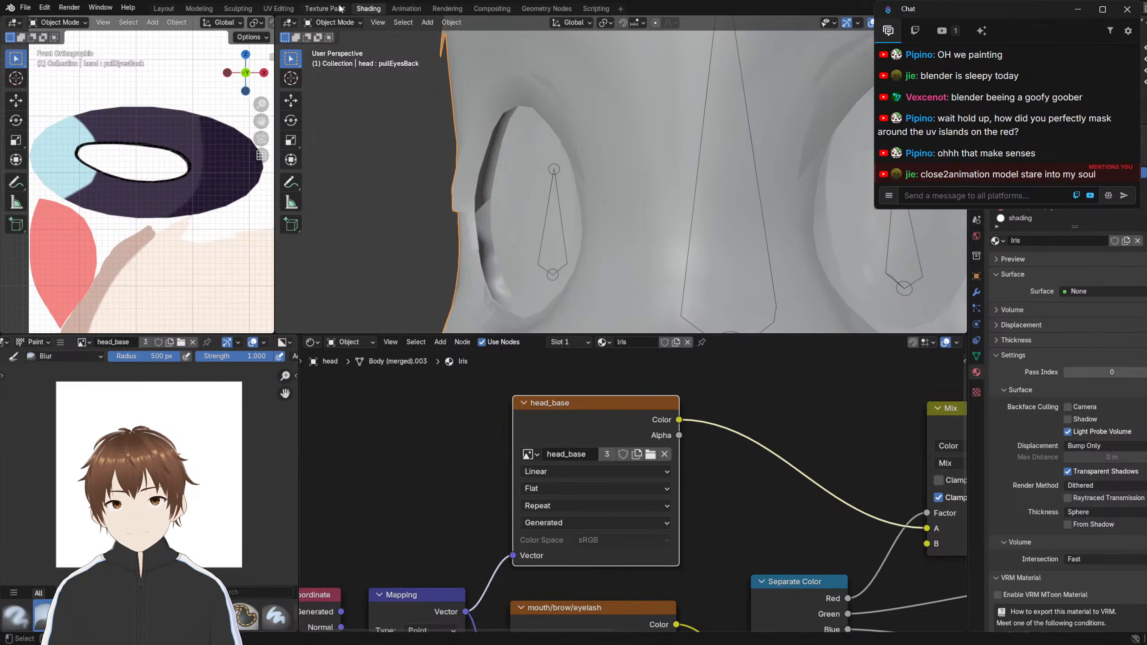
pyautogui.click(339, 8)
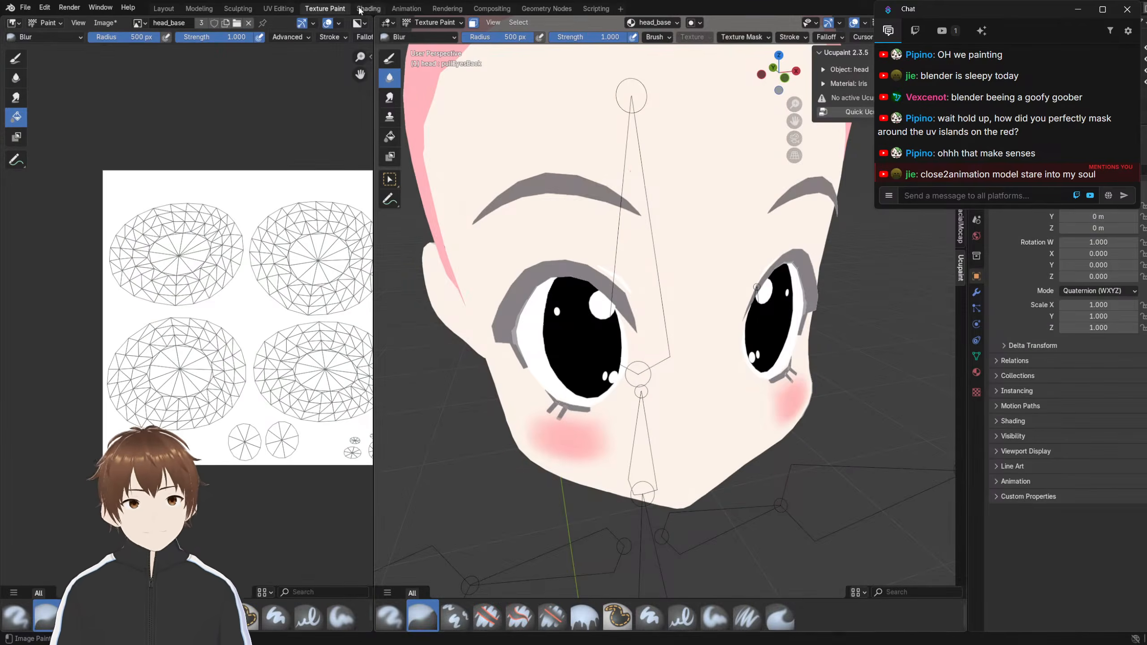
# Open the Shading workspace and put the head in Edit Mode to inspect the selected eye meshes
pyautogui.click(361, 9)
pyautogui.scroll(-5, 481, 220)
pyautogui.moveTo(481, 219); pyautogui.dragTo(533, 226, button='middle')
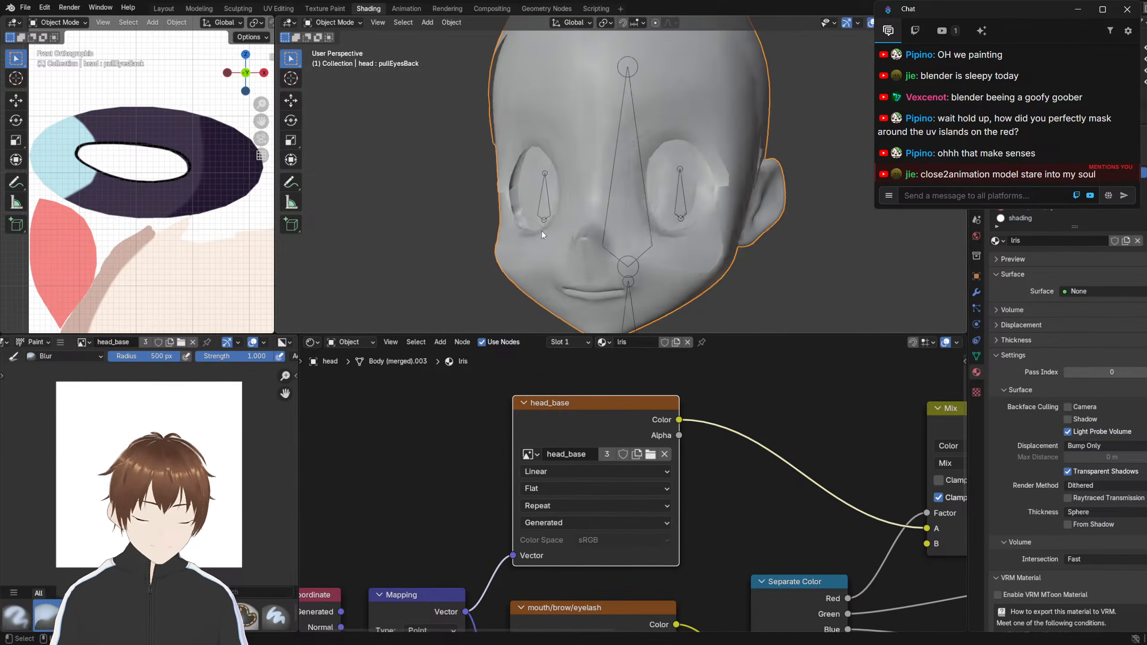
pyautogui.press('Tab')
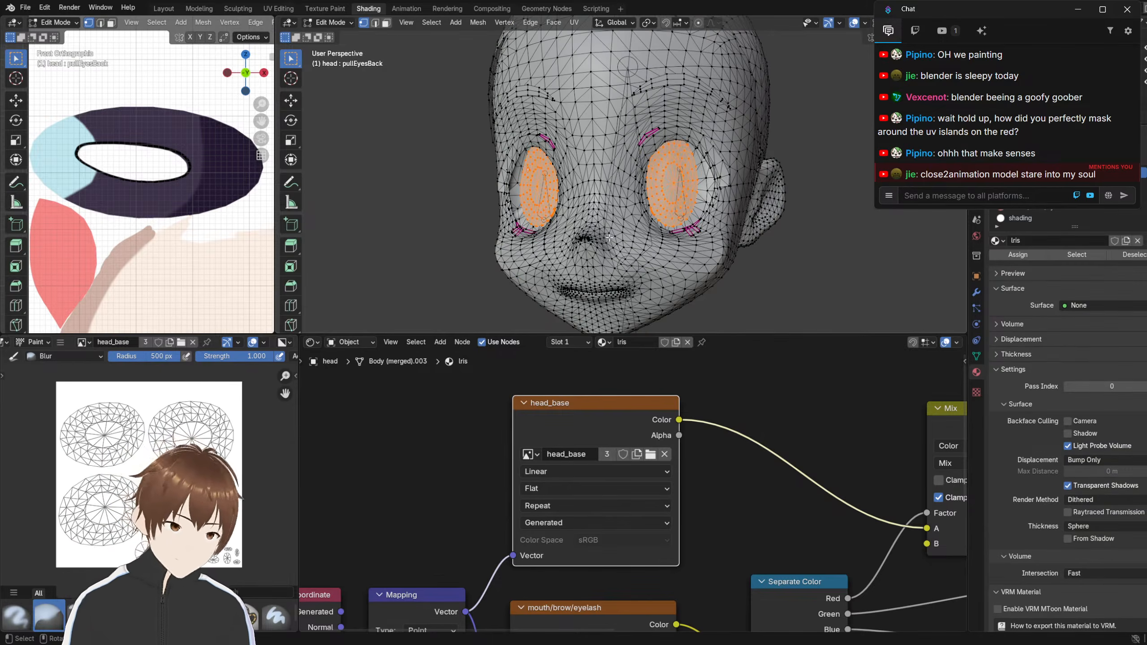
pyautogui.moveTo(553, 237)
pyautogui.mouseDown(button='middle')
pyautogui.moveTo(658, 211)
pyautogui.moveTo(564, 221)
pyautogui.mouseUp(button='middle')
pyautogui.scroll(5, 570, 234)
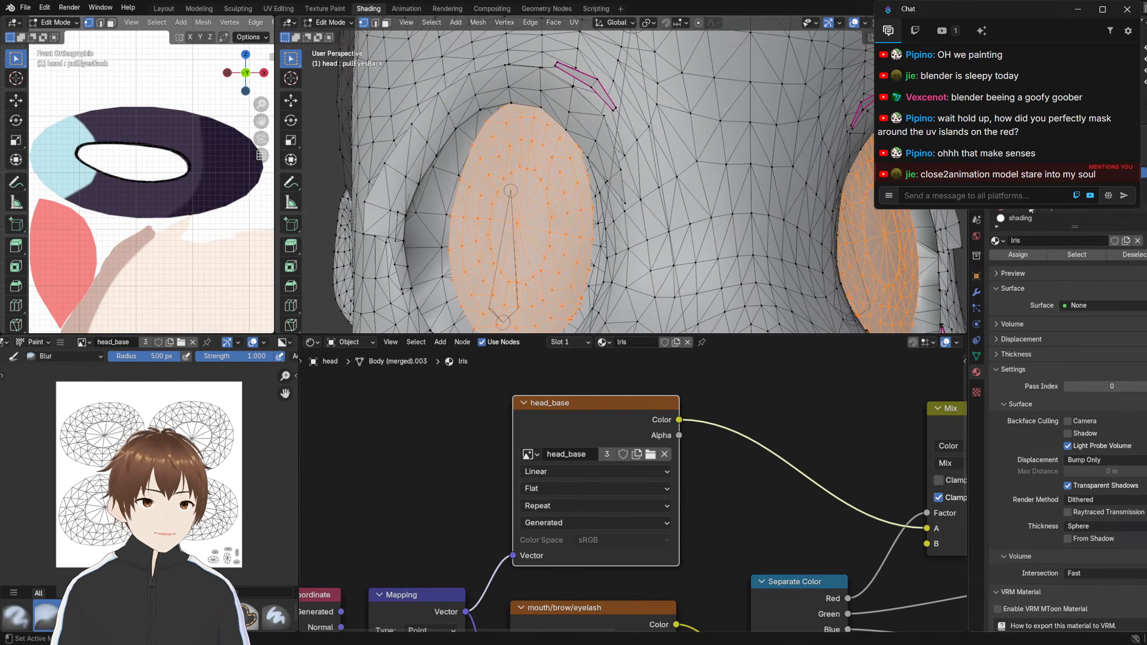
pyautogui.scroll(-2, 832, 348)
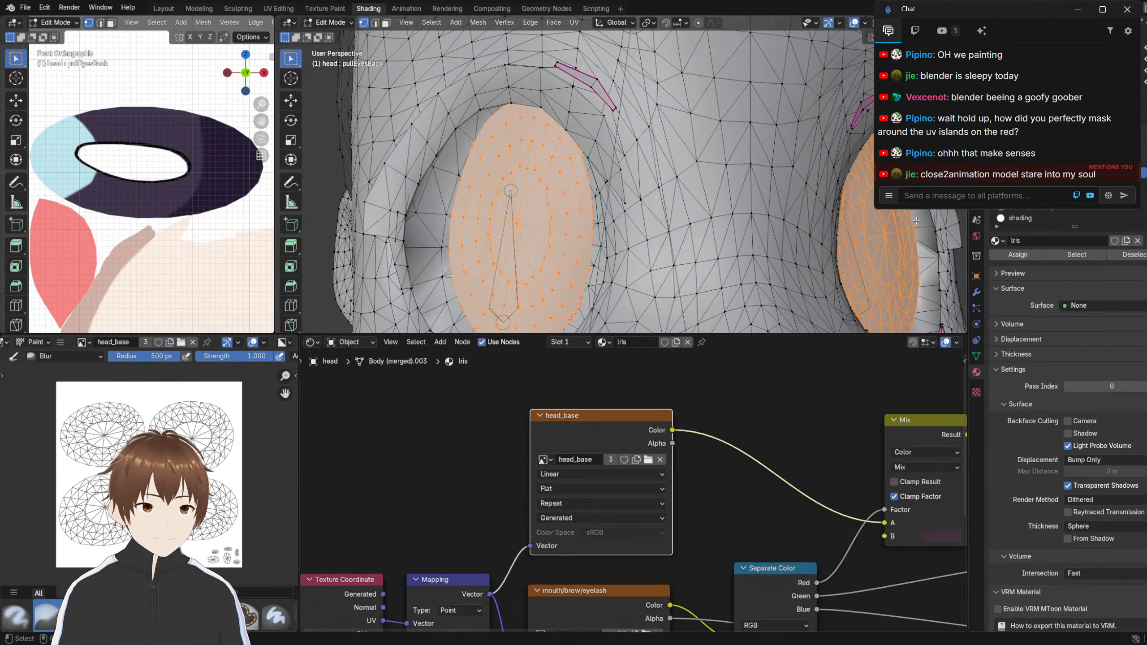
# Remove the shading material slot from the head in Object Mode
pyautogui.click(1022, 210)
pyautogui.click(1053, 220)
pyautogui.click(1145, 179)
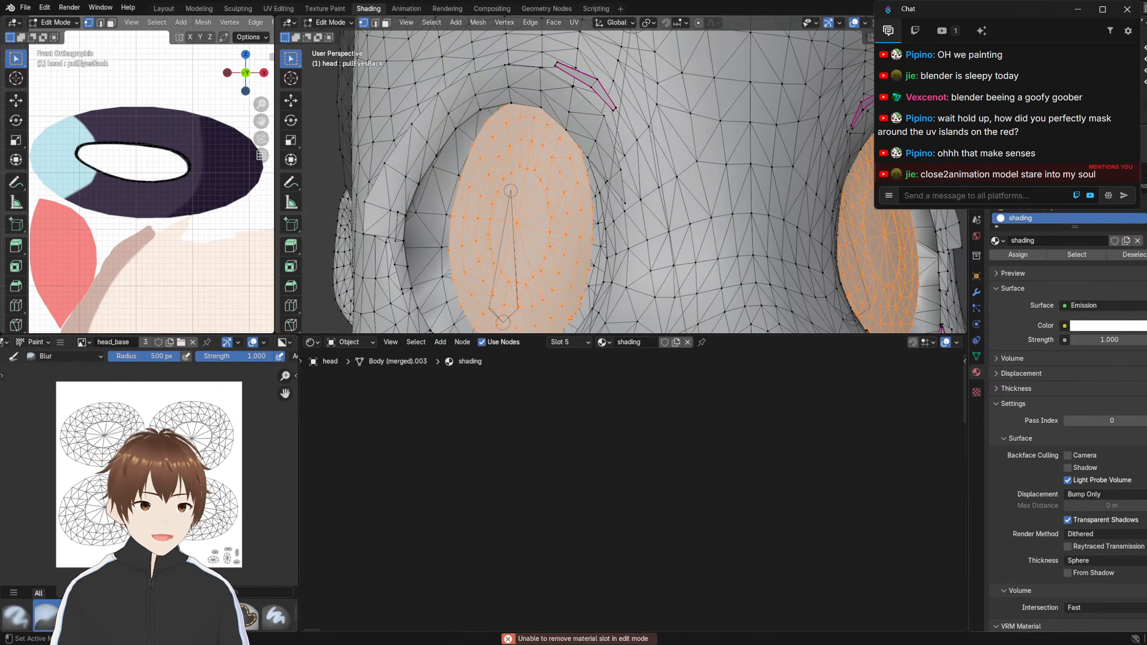
pyautogui.press('Tab')
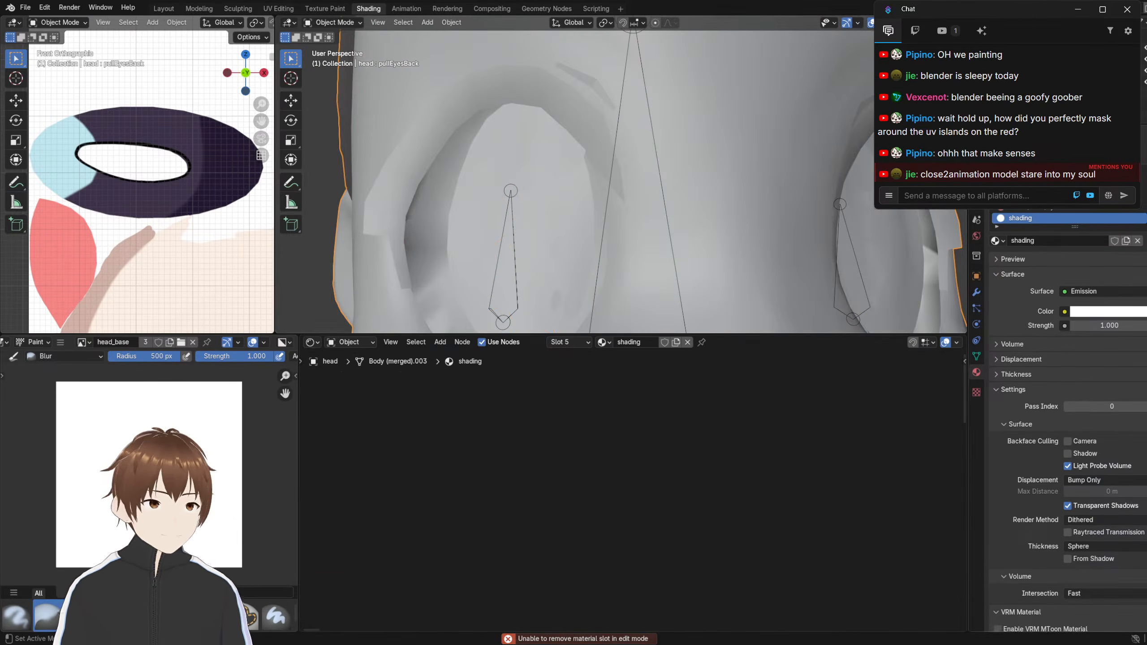
pyautogui.click(1144, 180)
# Return to the Layout workspace and make the head material slot active
pyautogui.click(171, 12)
pyautogui.scroll(-1, 520, 219)
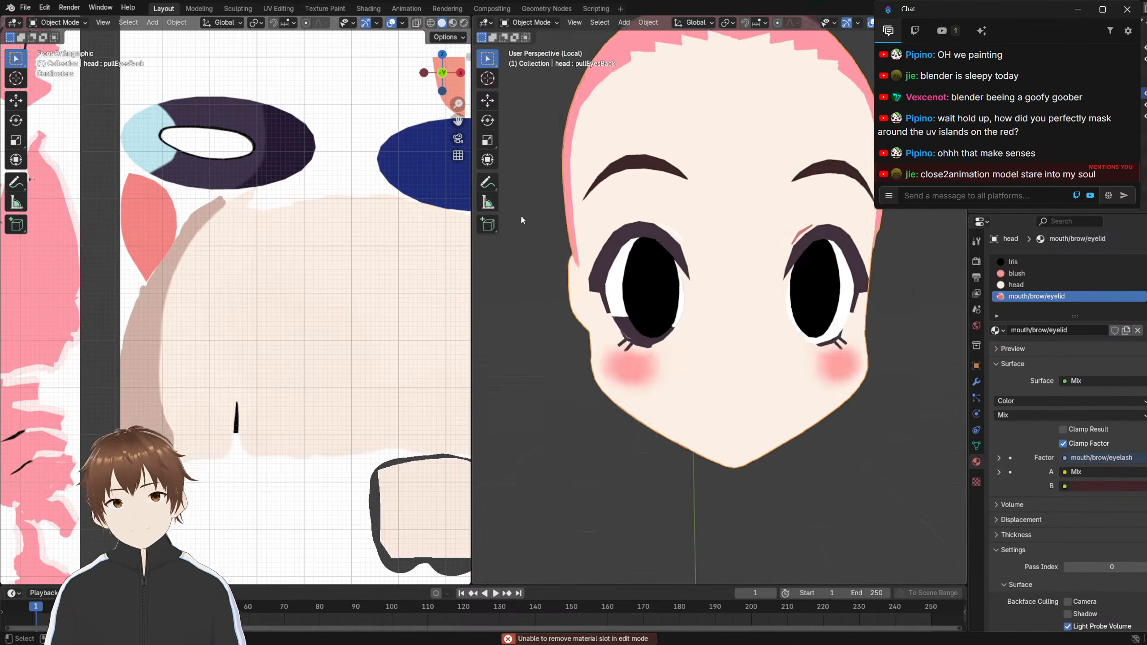
pyautogui.moveTo(520, 220); pyautogui.dragTo(626, 244, button='middle')
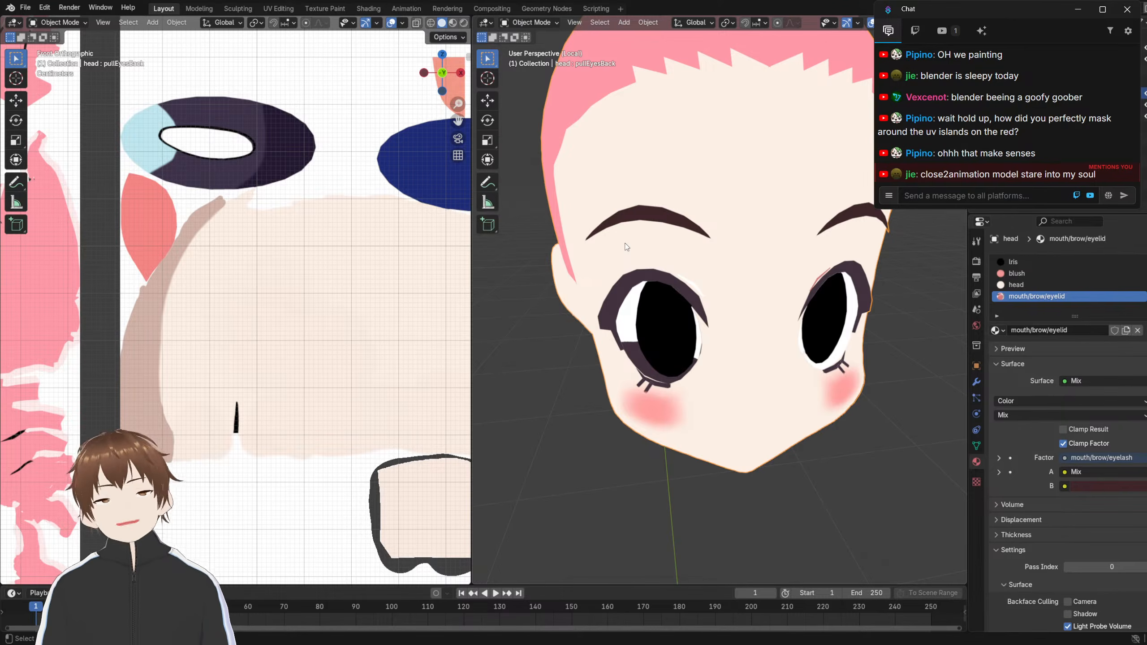
pyautogui.click(1010, 284)
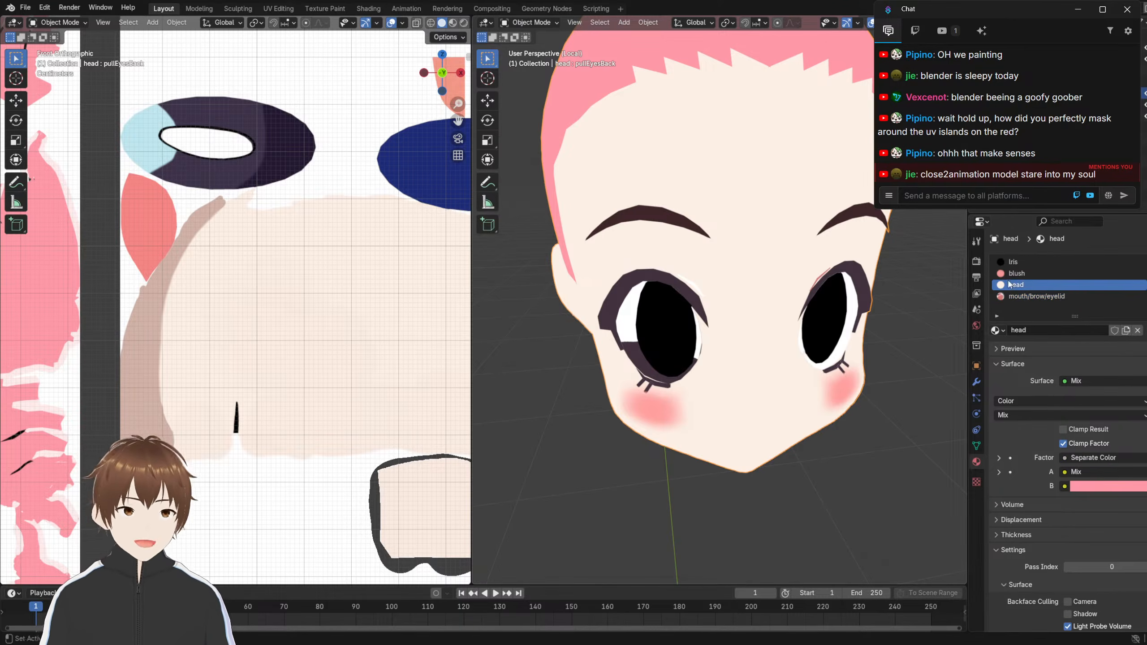
# Select the whole linked eye-white mesh of one eye in Edit Mode and open the UV Editing workspace
pyautogui.moveTo(699, 309); pyautogui.dragTo(703, 237, button='middle')
pyautogui.press('Tab')
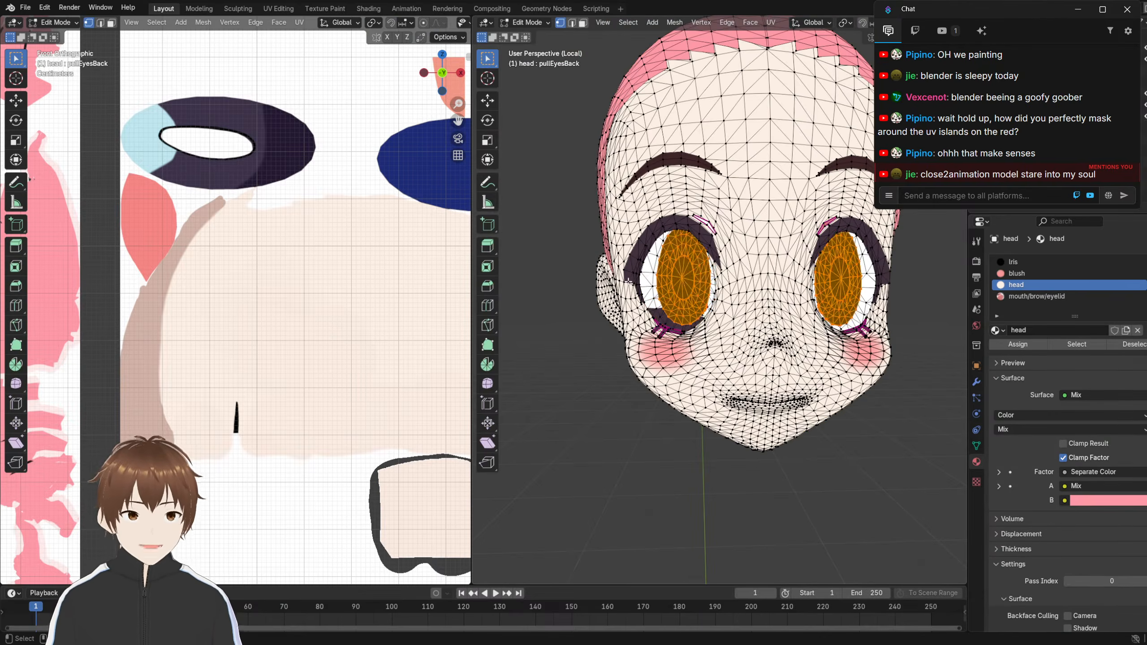
pyautogui.click(651, 287)
pyautogui.hotkey('ctrl', 'l')
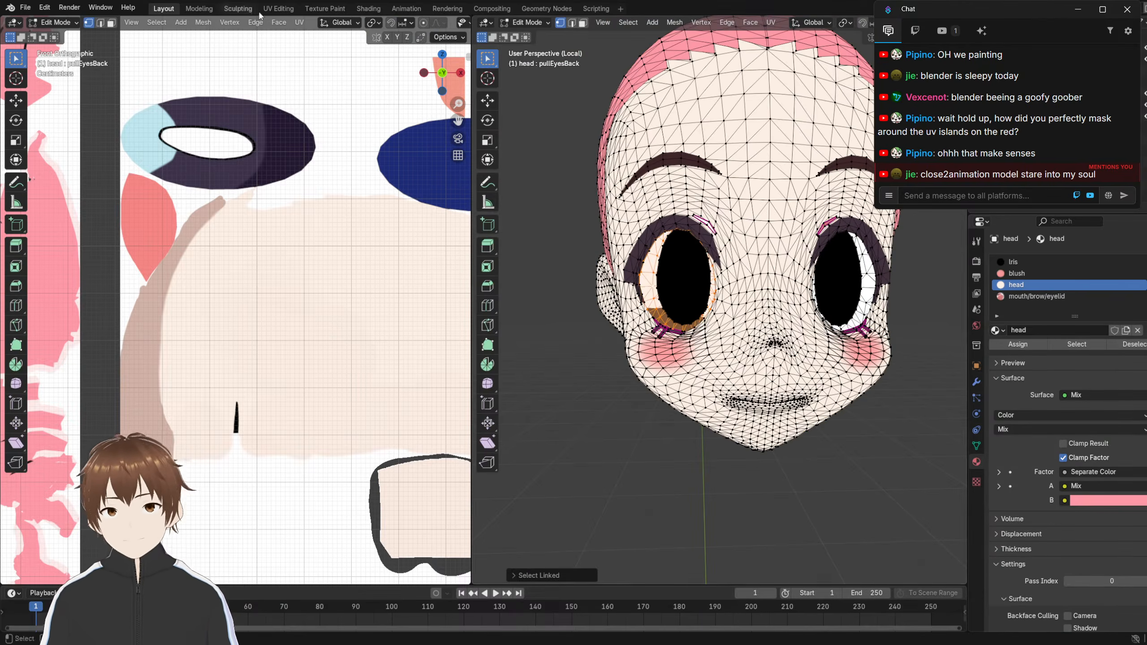
pyautogui.click(278, 8)
pyautogui.moveTo(293, 191); pyautogui.dragTo(346, 297, button='middle')
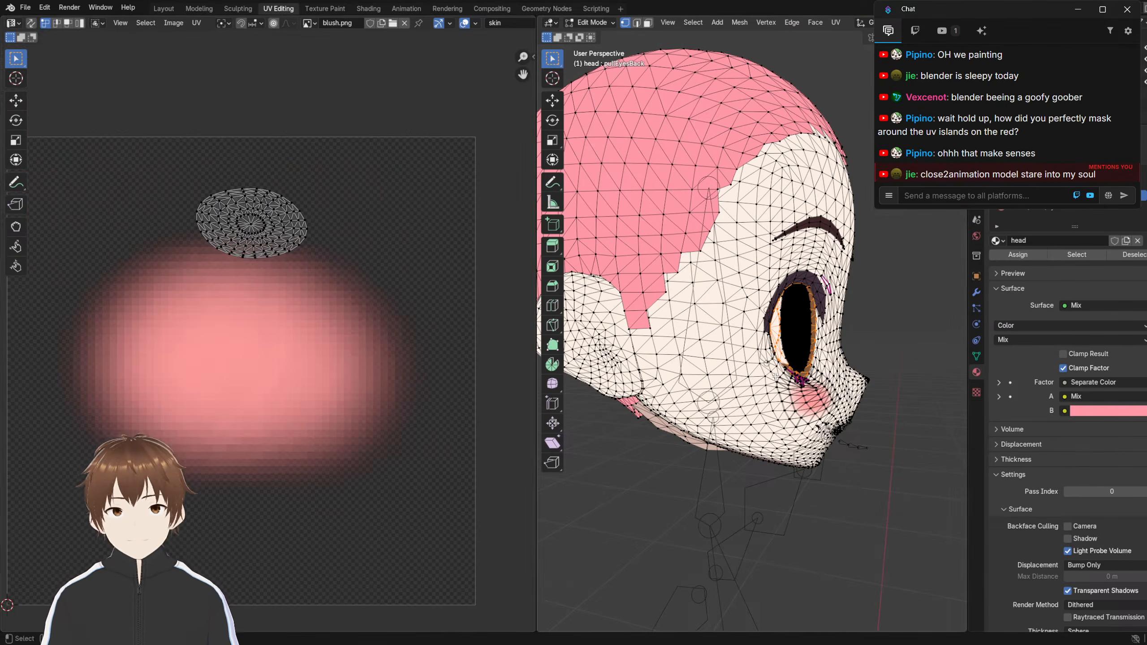
# Select only the faces assigned to the head material to examine their UV layout
pyautogui.moveTo(727, 312); pyautogui.dragTo(836, 326, button='middle')
pyautogui.press('l')
pyautogui.press('l')
pyautogui.press('l')
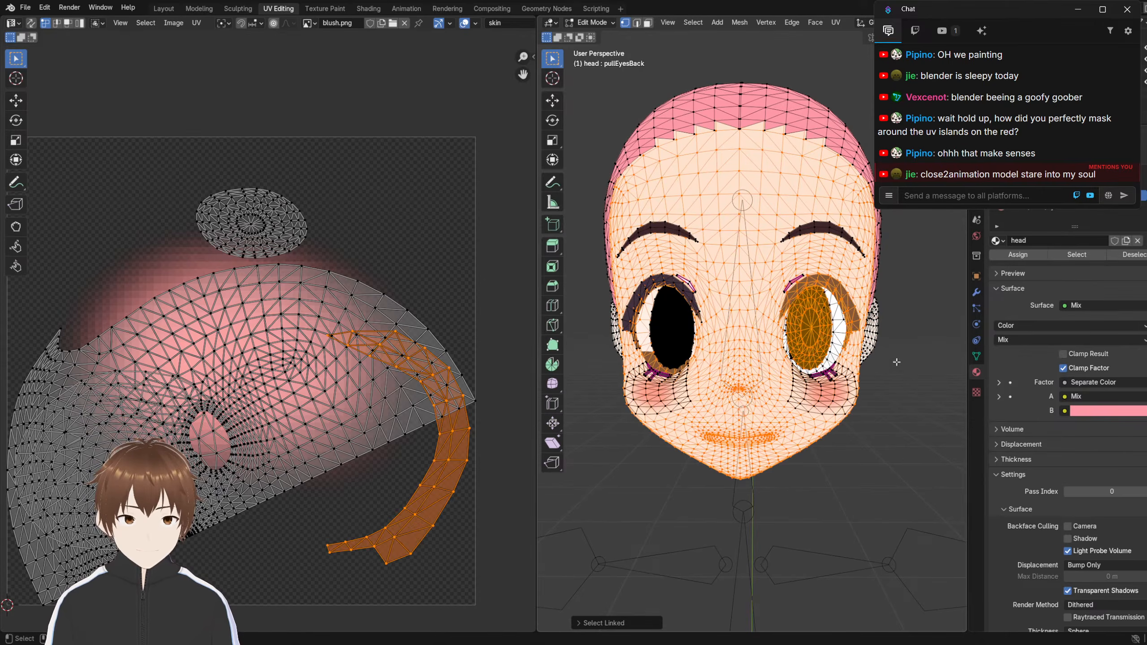
pyautogui.hotkey('alt', 'a')
pyautogui.click(1074, 256)
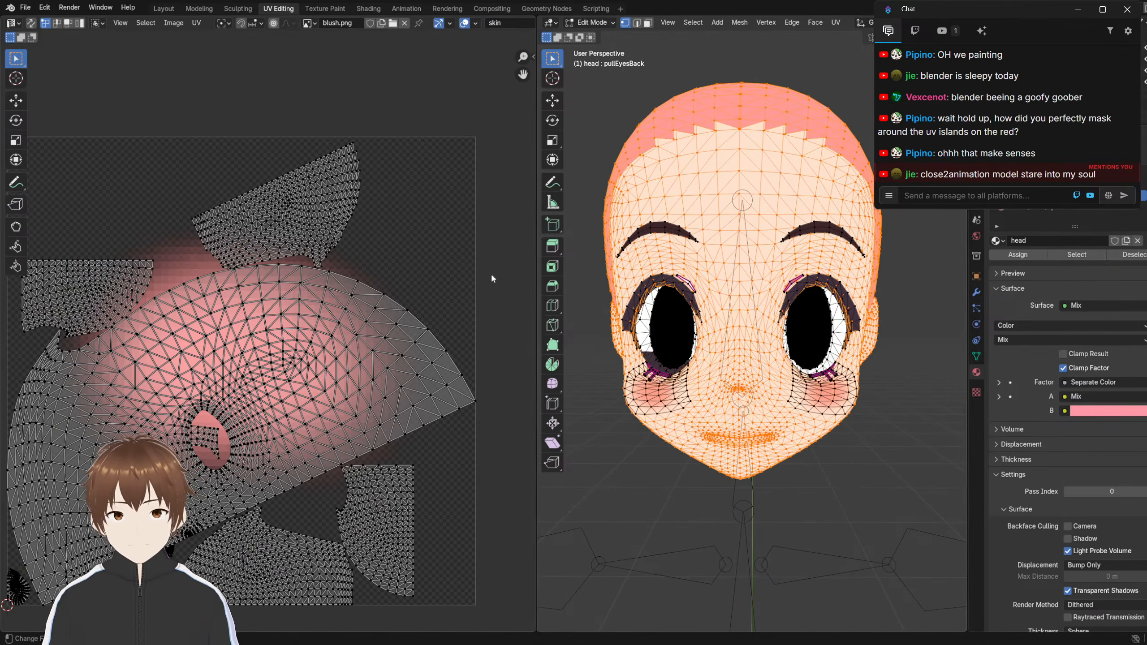
pyautogui.moveTo(699, 369)
pyautogui.mouseDown(button='middle')
pyautogui.moveTo(559, 320)
pyautogui.moveTo(655, 316)
pyautogui.moveTo(699, 293)
pyautogui.moveTo(677, 326)
pyautogui.moveTo(720, 321)
pyautogui.moveTo(690, 358)
pyautogui.mouseUp(button='middle')
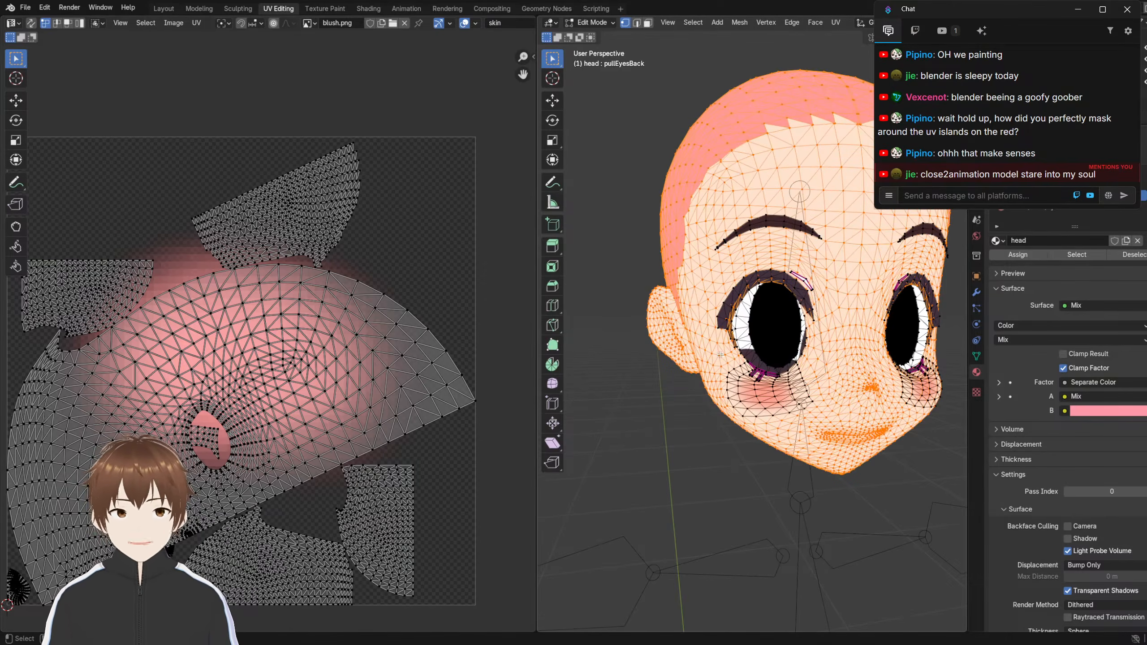
# Select both linked eye-white meshes, adding all faces assigned to the head material to the selection
pyautogui.hotkey('alt', 'a')
pyautogui.press('l')
pyautogui.moveTo(885, 328); pyautogui.dragTo(837, 347, button='middle')
pyautogui.press('l')
pyautogui.moveTo(404, 242); pyautogui.dragTo(426, 247, button='middle')
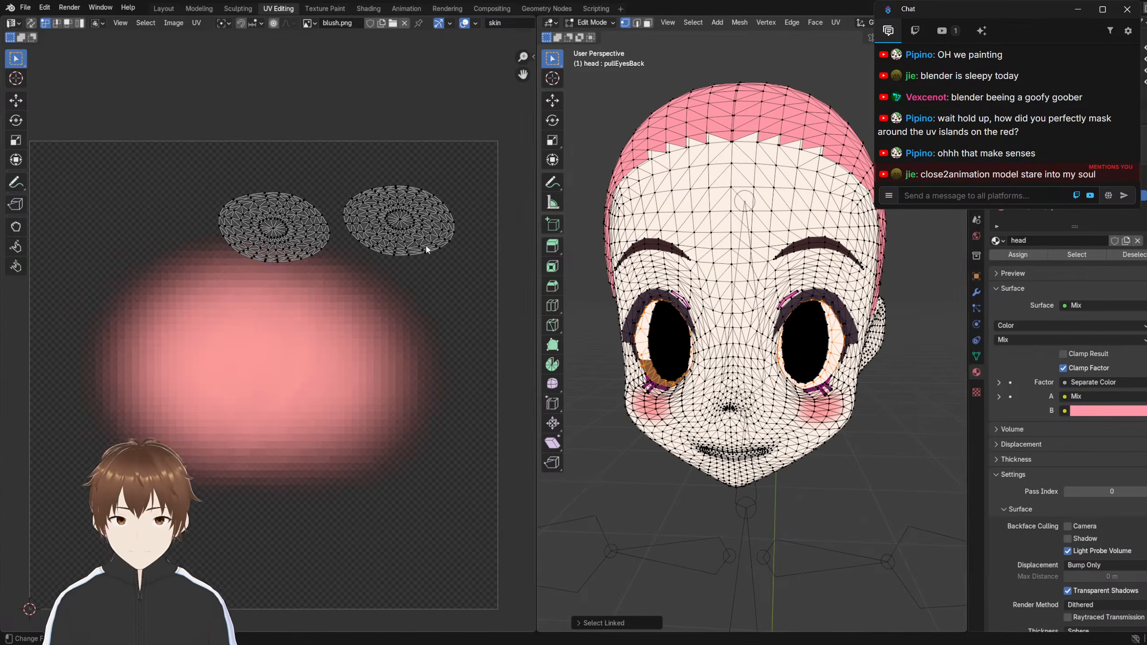
pyautogui.click(1077, 255)
# Move one oval eye-white UV island to the empty upper-left area of the UV square
pyautogui.press('l')
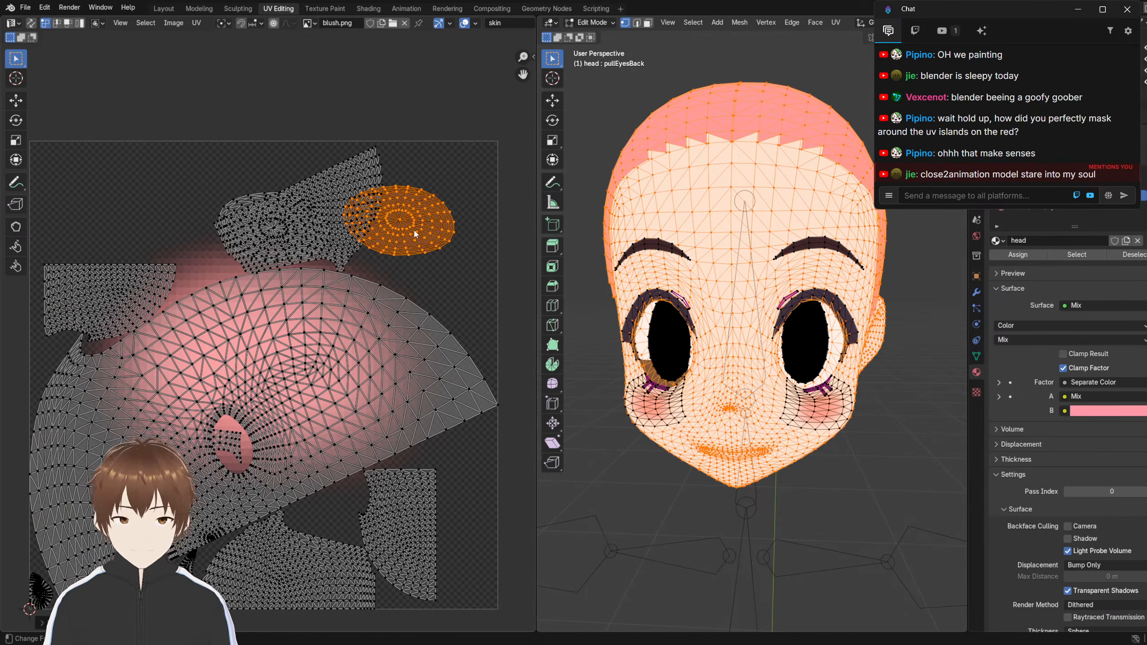
pyautogui.moveTo(391, 203); pyautogui.dragTo(416, 206, button='middle')
pyautogui.press('g')
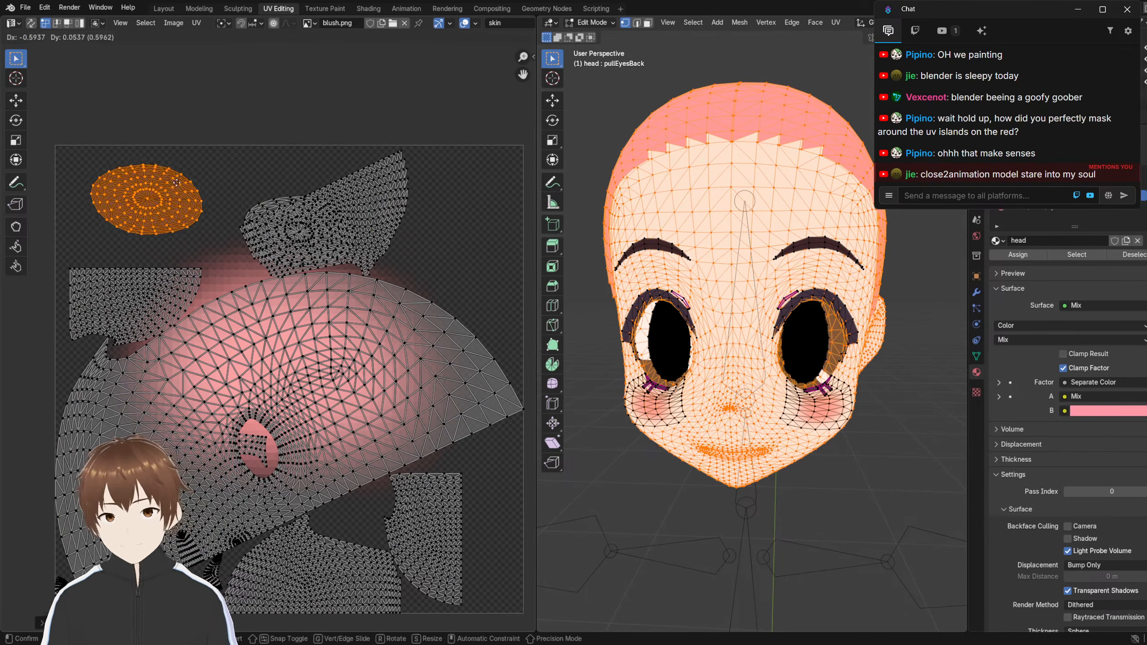
pyautogui.click(267, 161)
pyautogui.hotkey('ctrl', 'z')
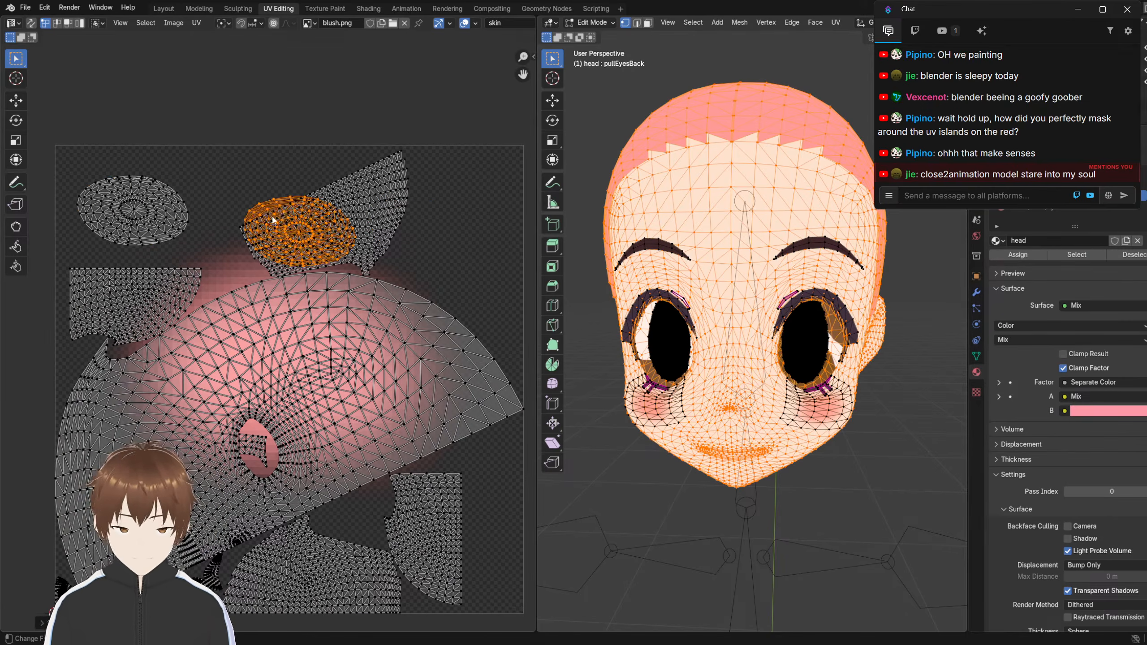
# Move the other eye-white UV island to the upper-right corner of the UV square, rotating it about 76 degrees to stand upright
pyautogui.moveTo(273, 220); pyautogui.dragTo(233, 213, button='middle')
pyautogui.press('g')
pyautogui.click(407, 209)
pyautogui.press('r')
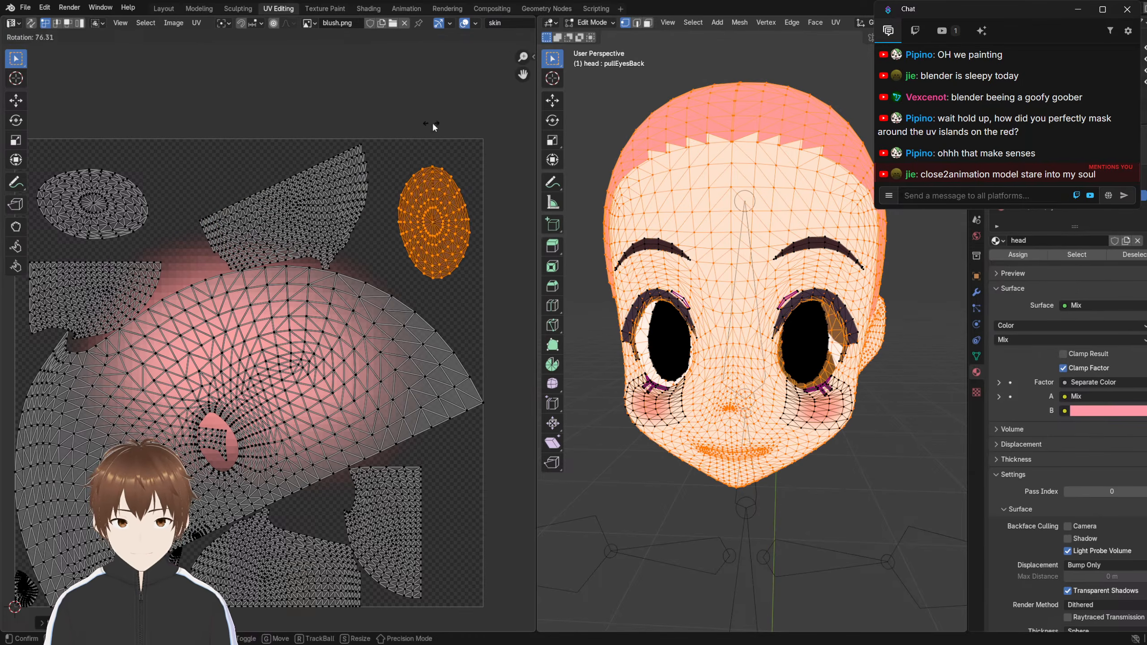
pyautogui.click(432, 126)
pyautogui.press('g')
pyautogui.click(429, 230)
# Enlarge the upper-left eye-white UV island and reposition it to fill the free space without overlapping neighbouring islands
pyautogui.moveTo(429, 230); pyautogui.dragTo(579, 235, button='middle')
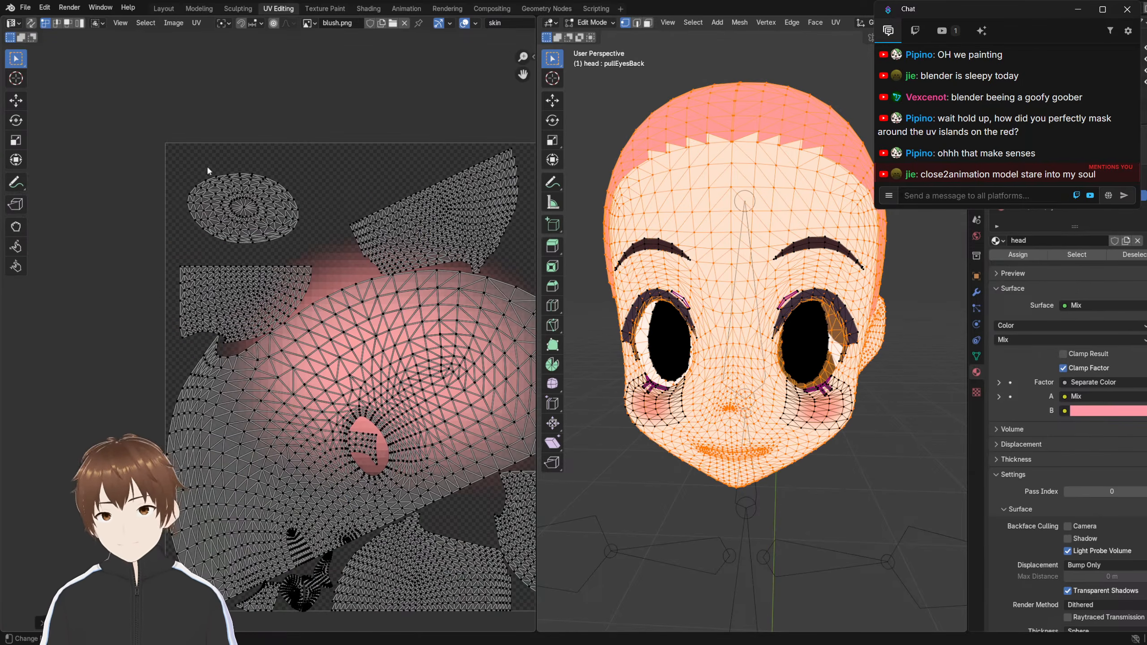
pyautogui.moveTo(161, 170); pyautogui.dragTo(305, 257)
pyautogui.hotkey('alt', 'a')
pyautogui.press('l')
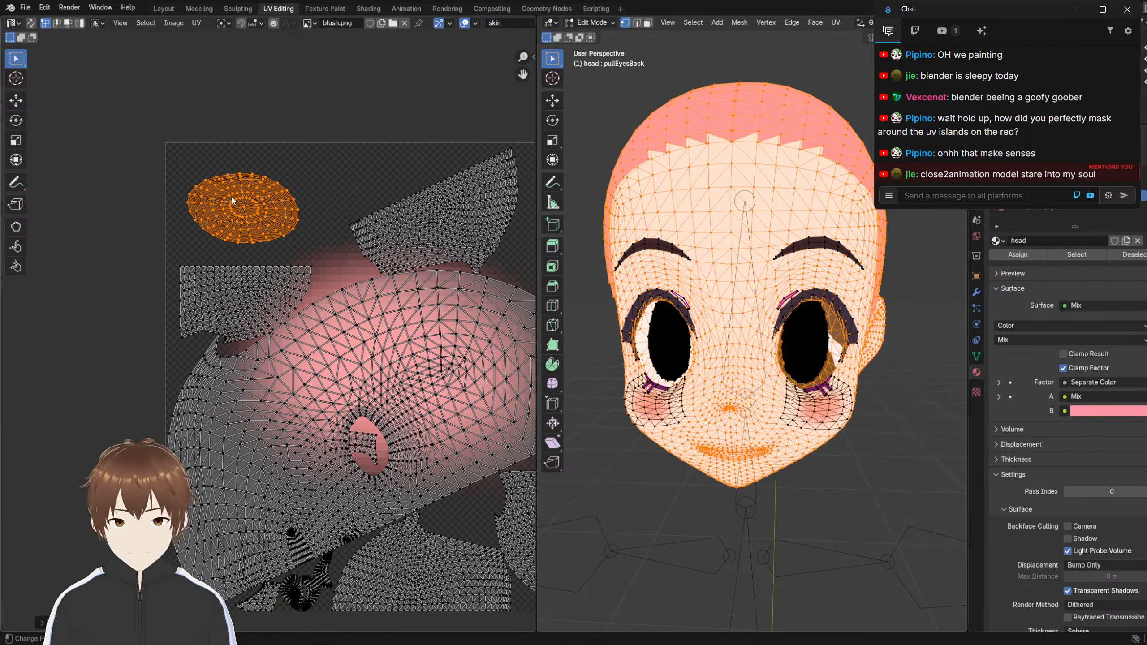
pyautogui.press('s')
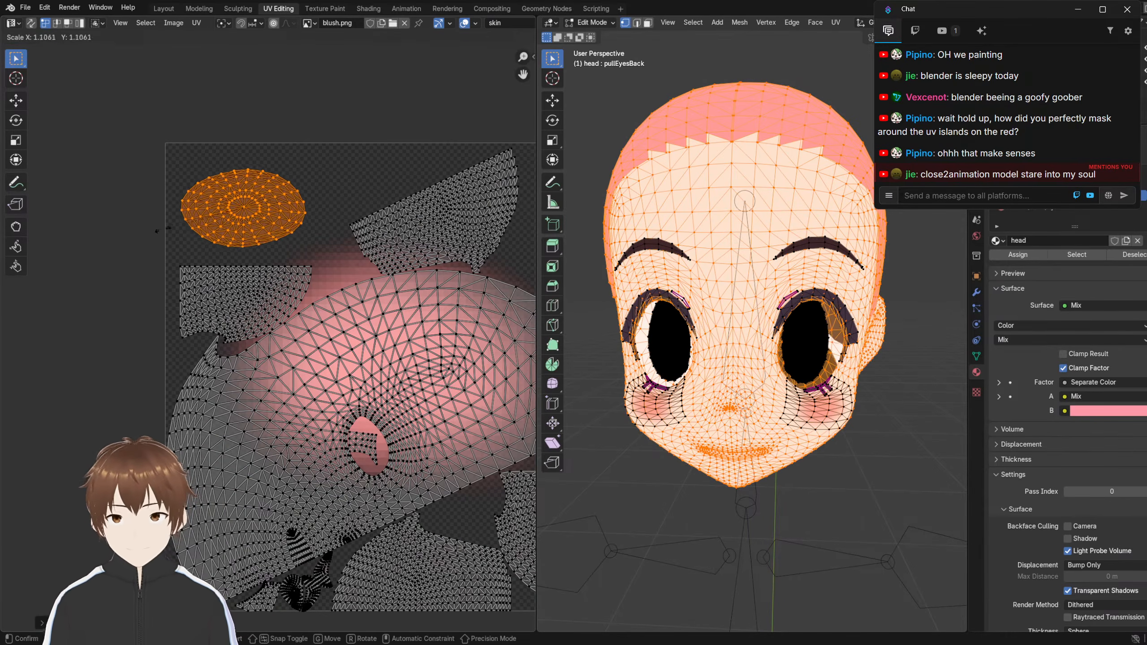
pyautogui.click(149, 247)
pyautogui.press('g')
pyautogui.click(184, 234)
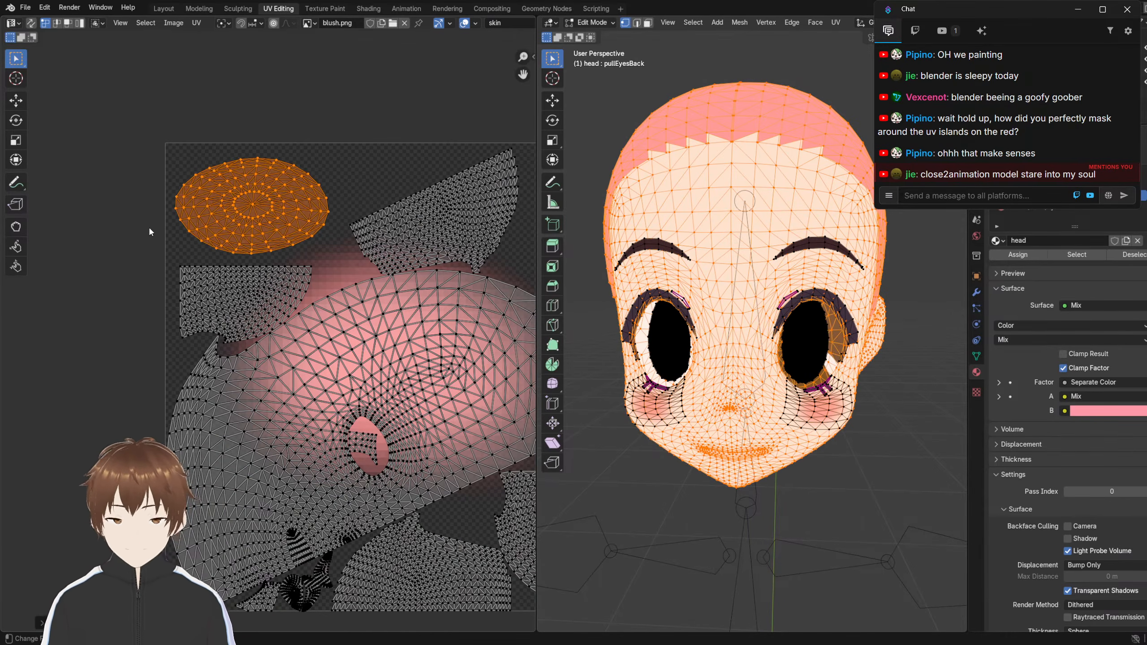
pyautogui.press('s')
pyautogui.click(143, 242)
# Enlarge the upright eye-white UV island to fill the upper-right corner of the UV square
pyautogui.moveTo(271, 251); pyautogui.dragTo(86, 260, button='middle')
pyautogui.moveTo(337, 162); pyautogui.dragTo(398, 249)
pyautogui.click(399, 234)
pyautogui.press('l')
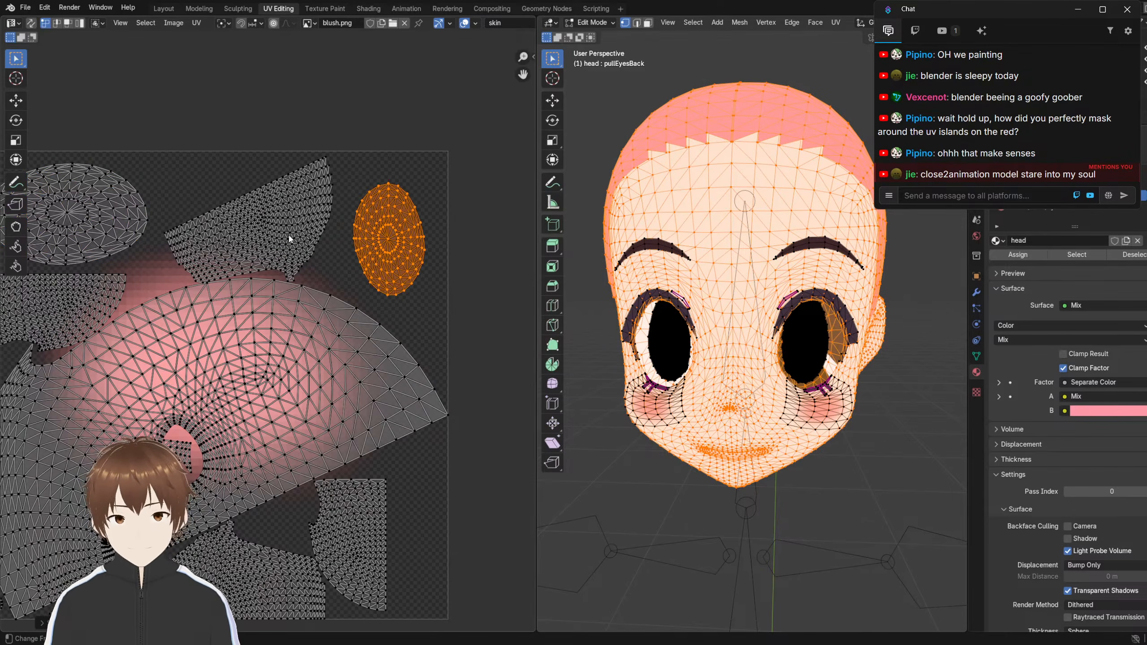
pyautogui.press('s')
pyautogui.click(352, 245)
pyautogui.moveTo(247, 233); pyautogui.dragTo(290, 234, button='middle')
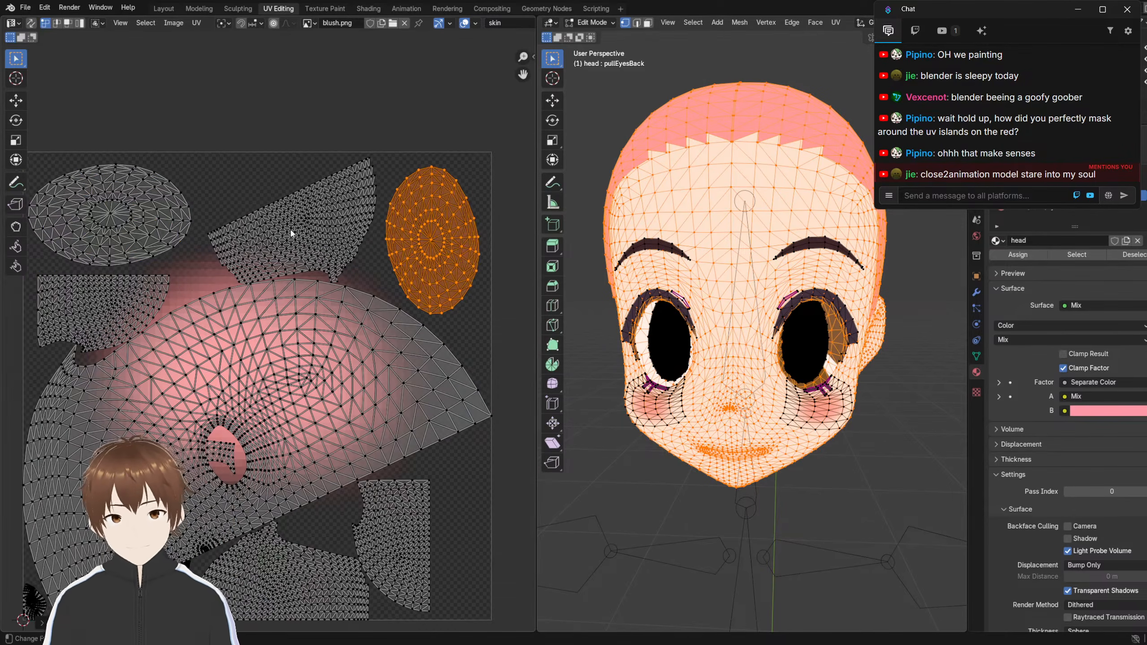
pyautogui.moveTo(332, 265); pyautogui.dragTo(333, 262, button='middle')
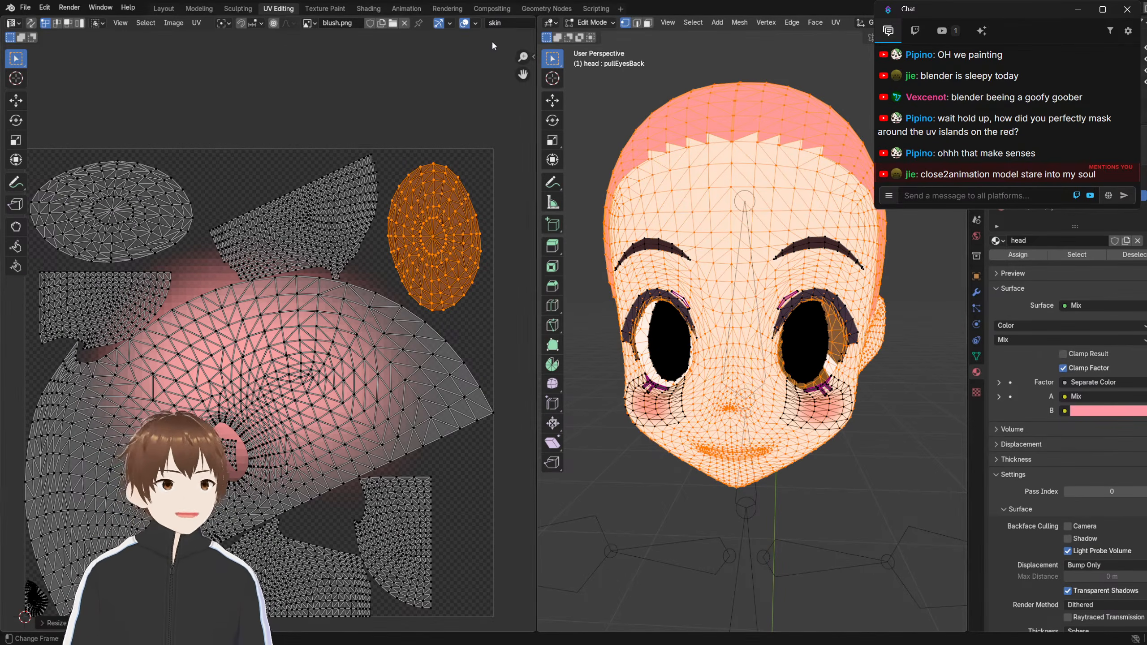
# Check the rearranged head UV islands over the head_base image in the Texture Paint workspace
pyautogui.click(328, 8)
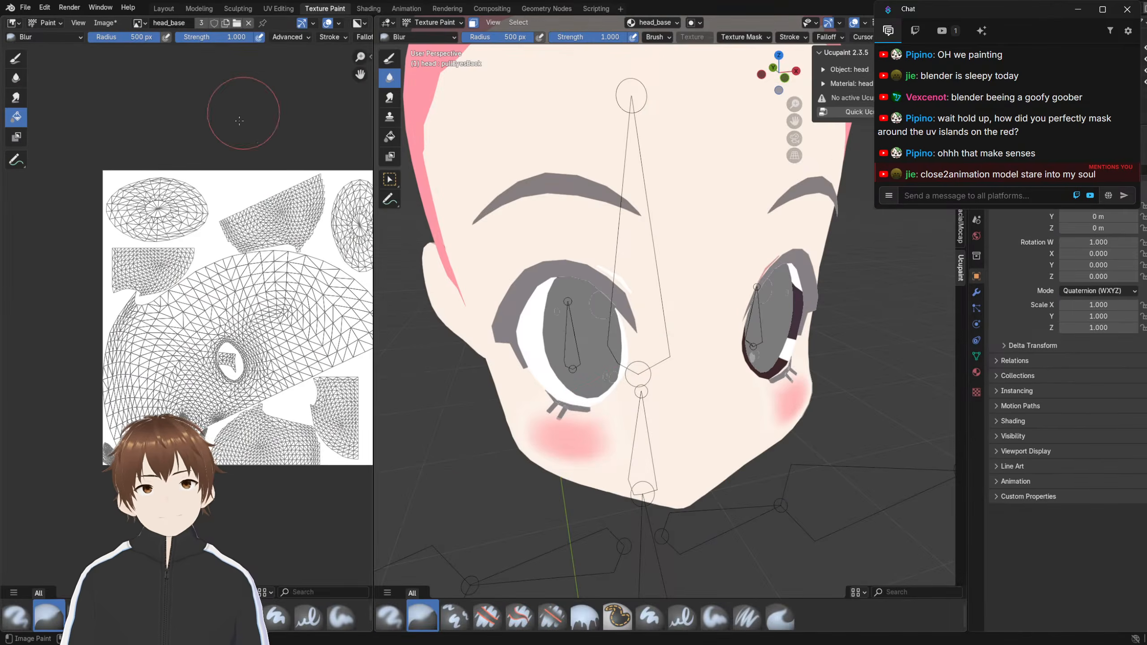
pyautogui.scroll(-1, 267, 154)
pyautogui.moveTo(280, 168); pyautogui.dragTo(235, 162, button='middle')
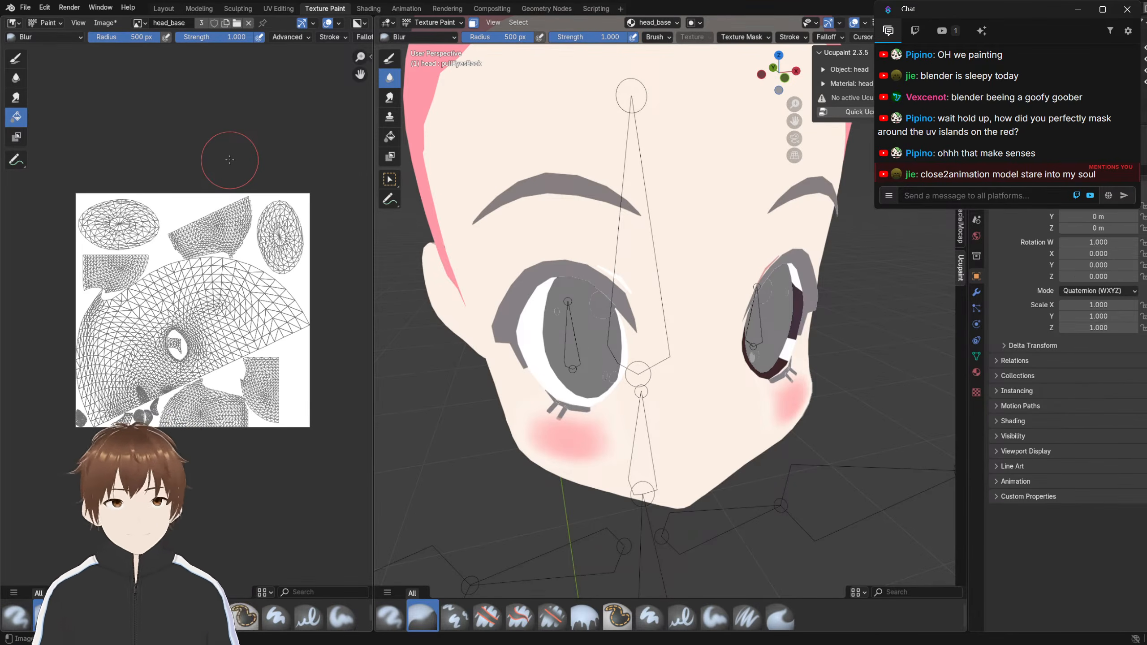
# Open the Shading workspace and select the head_base image texture node of the head material
pyautogui.click(369, 9)
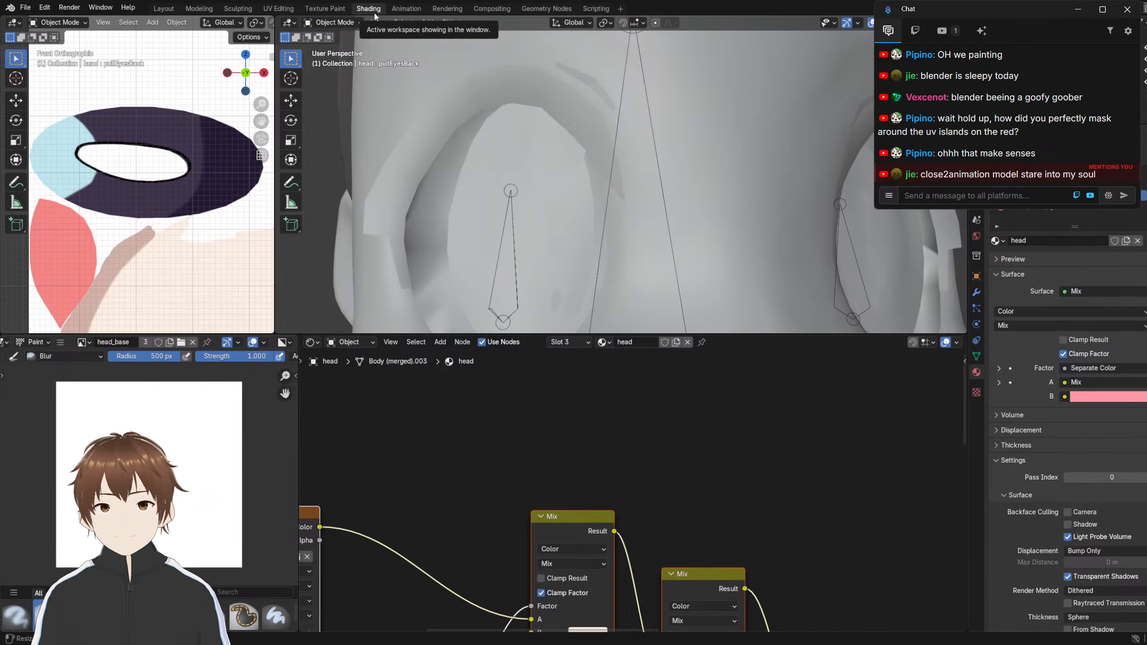
pyautogui.scroll(-7, 548, 180)
pyautogui.scroll(3, 548, 179)
pyautogui.keyDown('shift'); pyautogui.moveTo(582, 178); pyautogui.dragTo(558, 185, button='middle'); pyautogui.keyUp('shift')
pyautogui.scroll(-6, 458, 430)
pyautogui.moveTo(459, 430); pyautogui.dragTo(629, 384, button='middle')
pyautogui.scroll(1, 529, 402)
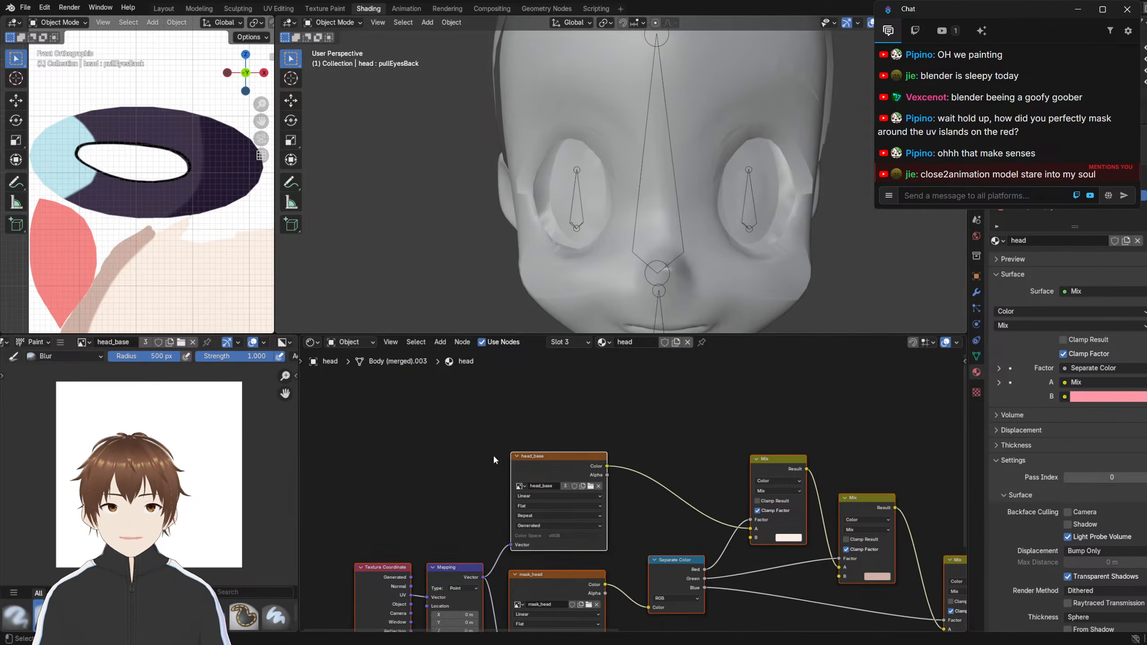
pyautogui.click(531, 458)
pyautogui.scroll(3, 509, 468)
pyautogui.moveTo(509, 468); pyautogui.dragTo(548, 459, button='middle')
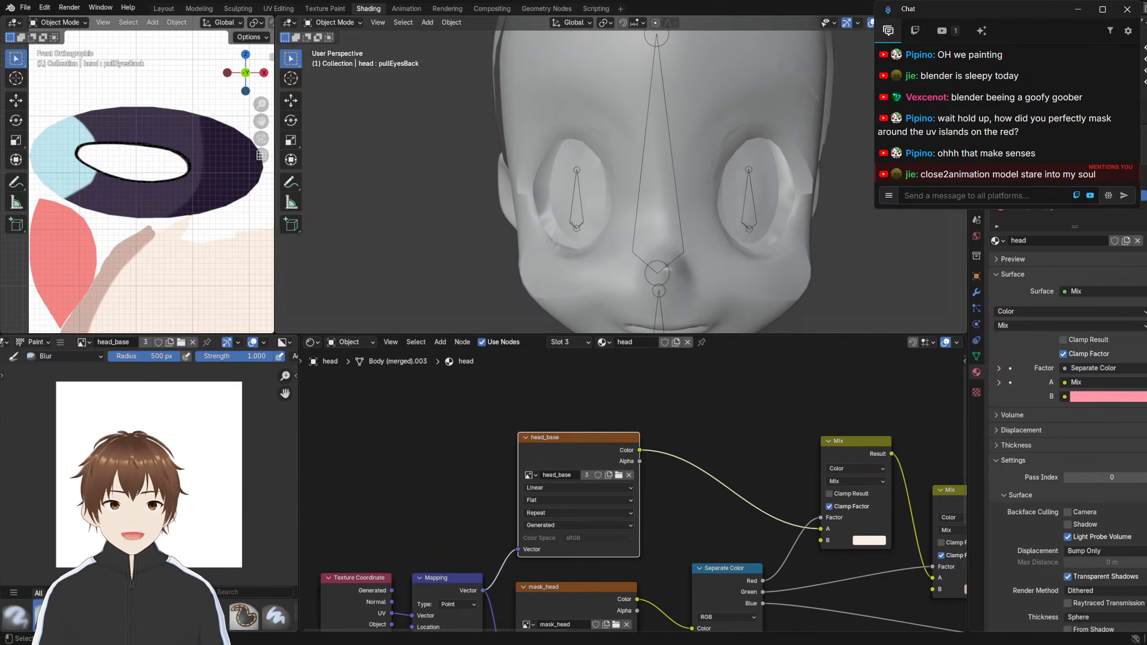
# Examine the eyes and face shading from several angles against the reference texture sheets and the head material's nodes
pyautogui.moveTo(649, 197); pyautogui.dragTo(580, 226, button='middle')
pyautogui.scroll(-8, 136, 176)
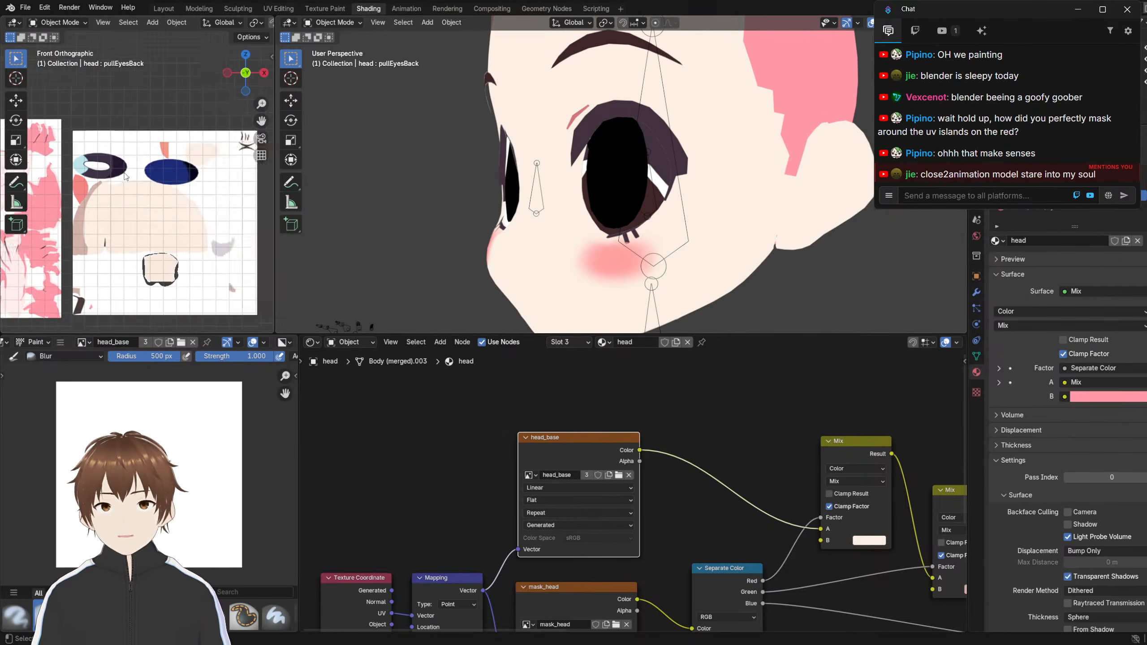
pyautogui.keyDown('shift'); pyautogui.moveTo(76, 190); pyautogui.dragTo(182, 181, button='middle'); pyautogui.keyUp('shift')
pyautogui.moveTo(671, 173); pyautogui.dragTo(716, 170, button='middle')
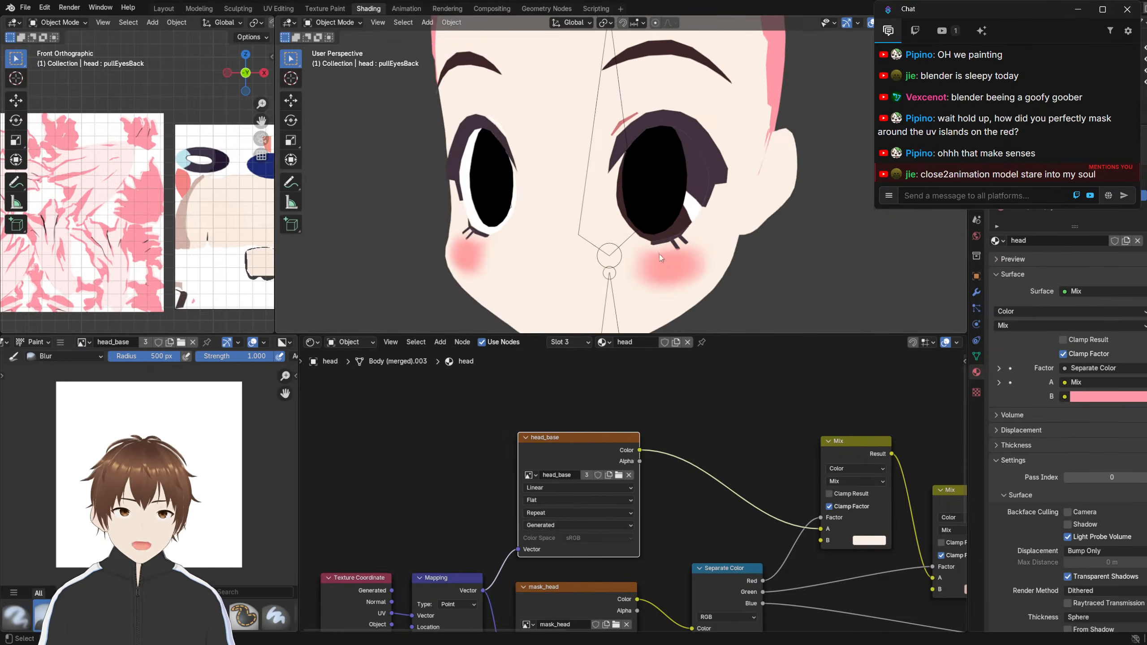
pyautogui.moveTo(616, 357); pyautogui.dragTo(458, 327, button='middle')
pyautogui.moveTo(587, 190); pyautogui.dragTo(519, 192, button='middle')
pyautogui.keyDown('shift'); pyautogui.moveTo(123, 164); pyautogui.dragTo(183, 142, button='middle'); pyautogui.keyUp('shift')
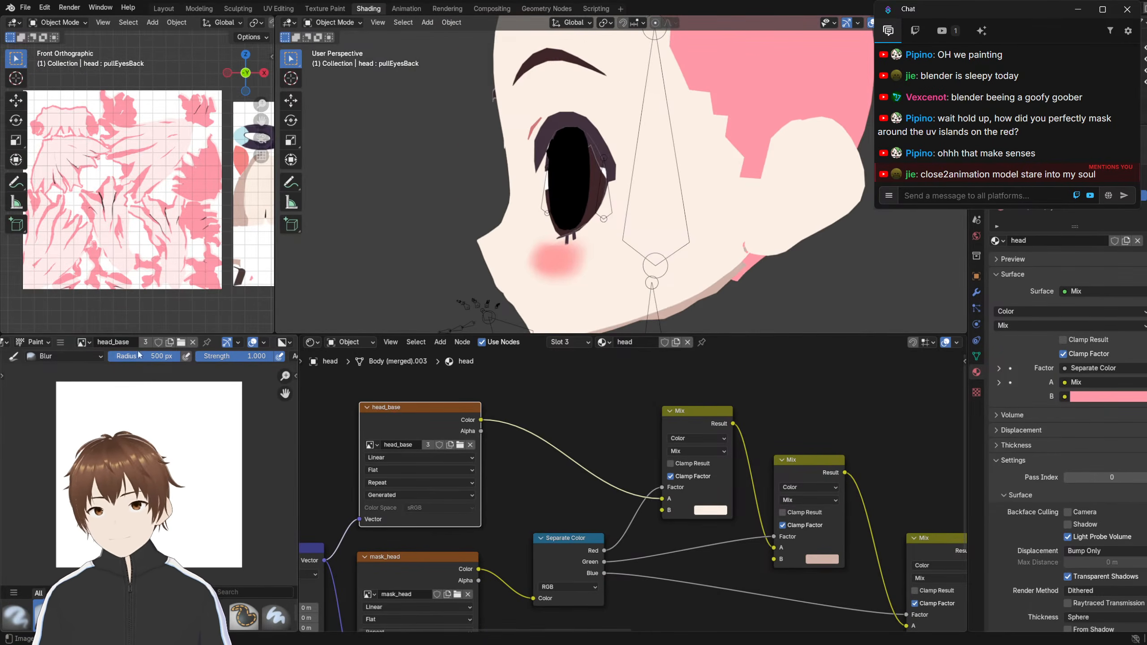
# Select the mask_head image texture node of the head material and bring its image up in the Texture Paint workspace
pyautogui.click(325, 9)
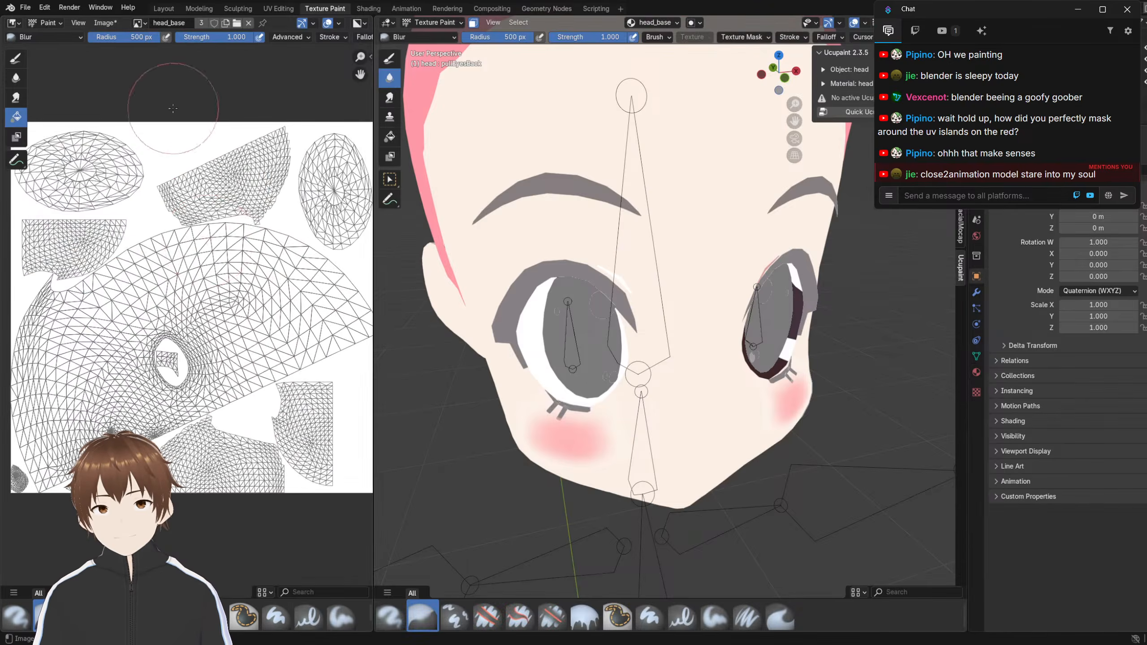
pyautogui.scroll(-1, 203, 136)
pyautogui.click(368, 8)
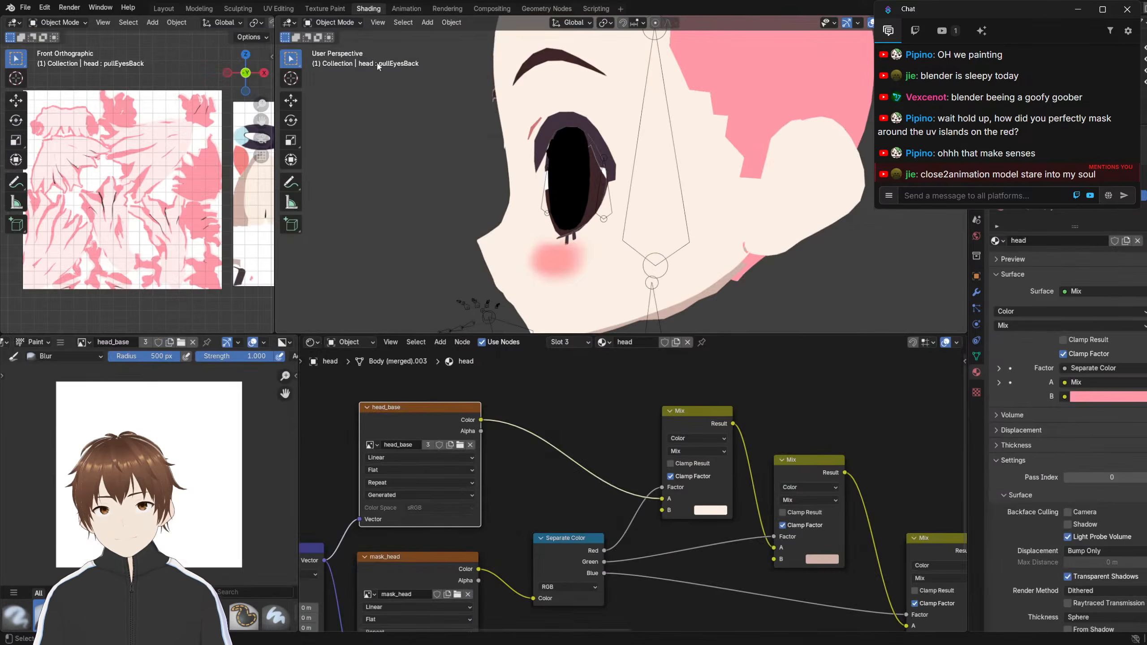
pyautogui.click(418, 556)
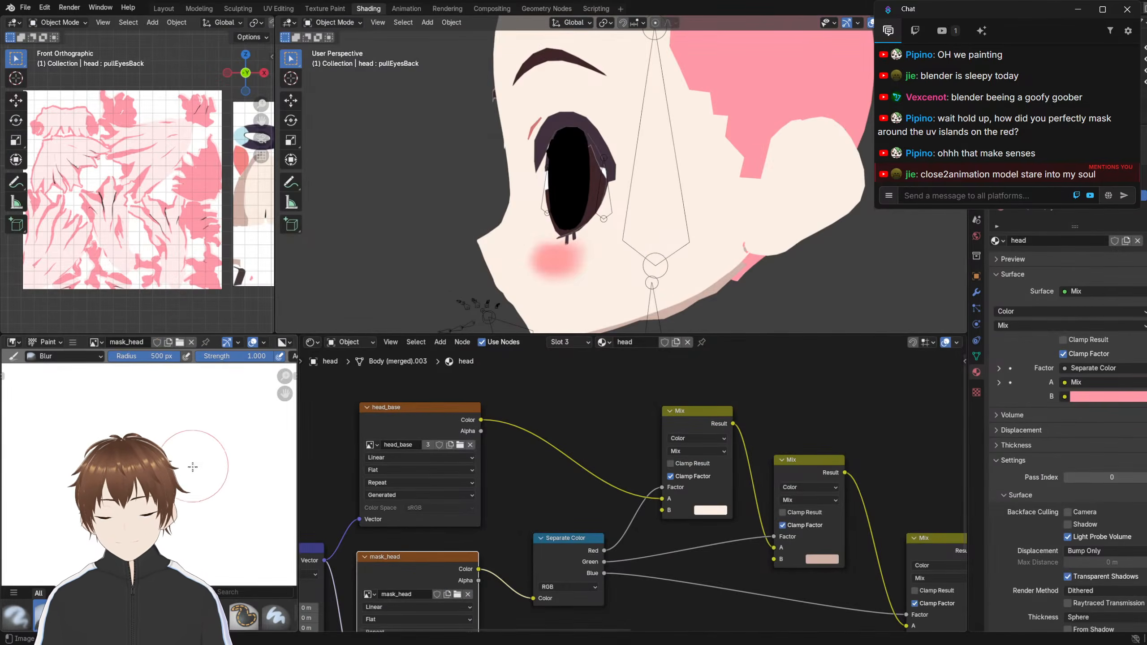
pyautogui.moveTo(410, 409); pyautogui.dragTo(411, 400)
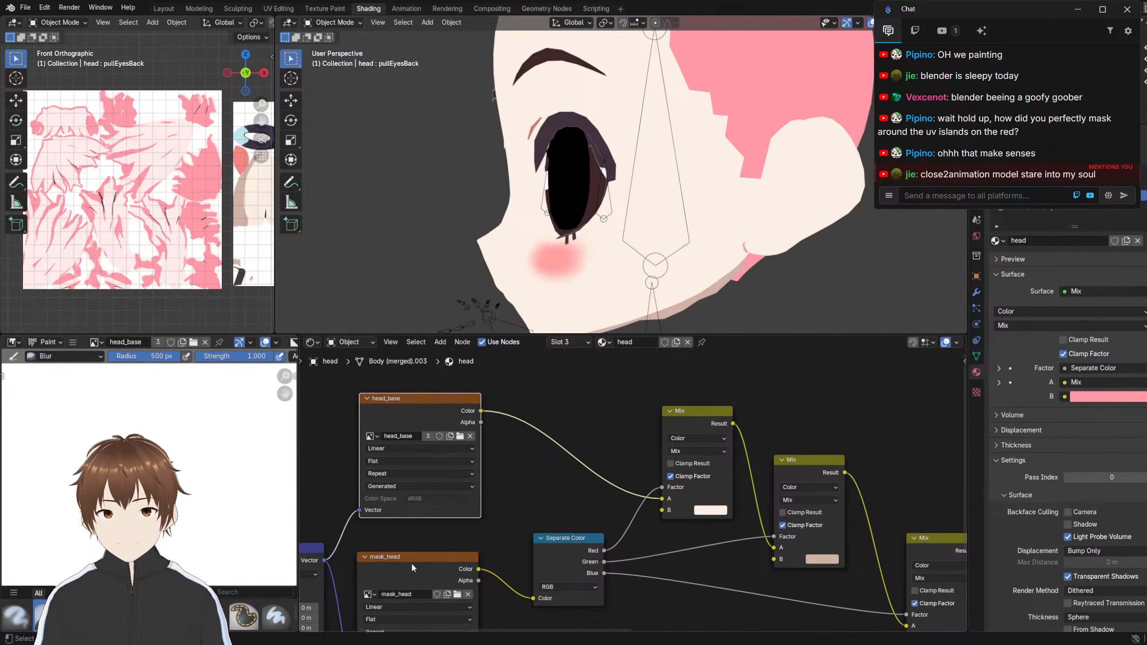
pyautogui.click(409, 560)
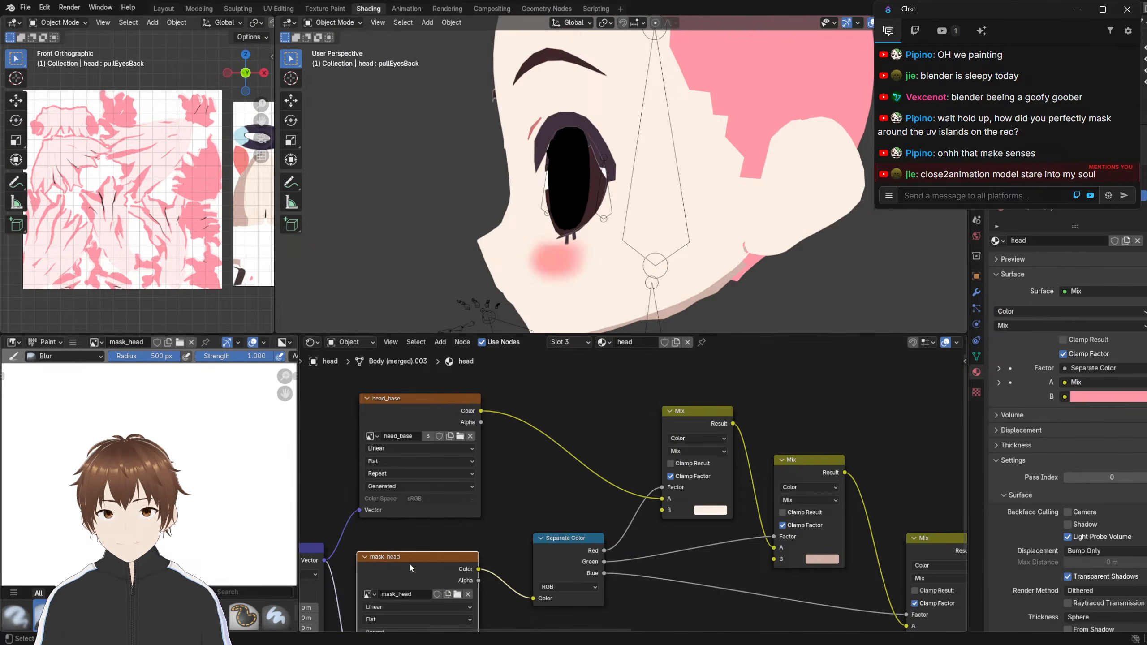
pyautogui.click(324, 8)
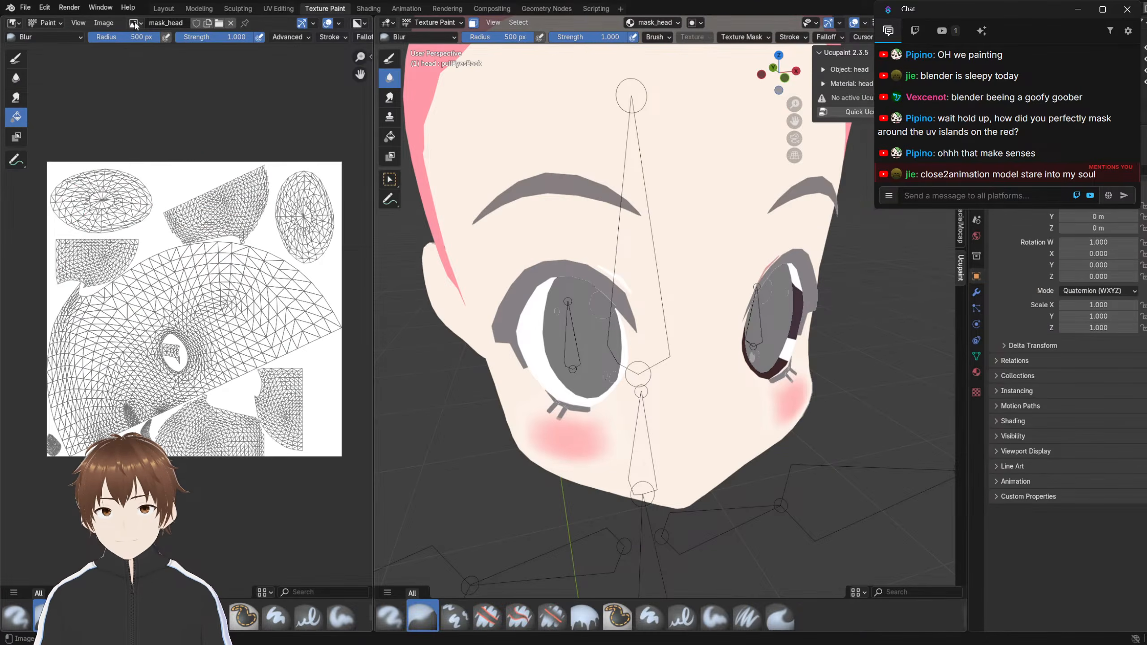
# Set the image editor's display channels to Color for the mask_head image
pyautogui.scroll(-2, 605, 307)
pyautogui.moveTo(636, 321); pyautogui.dragTo(587, 316, button='middle')
pyautogui.scroll(7, 187, 317)
pyautogui.scroll(-6, 187, 316)
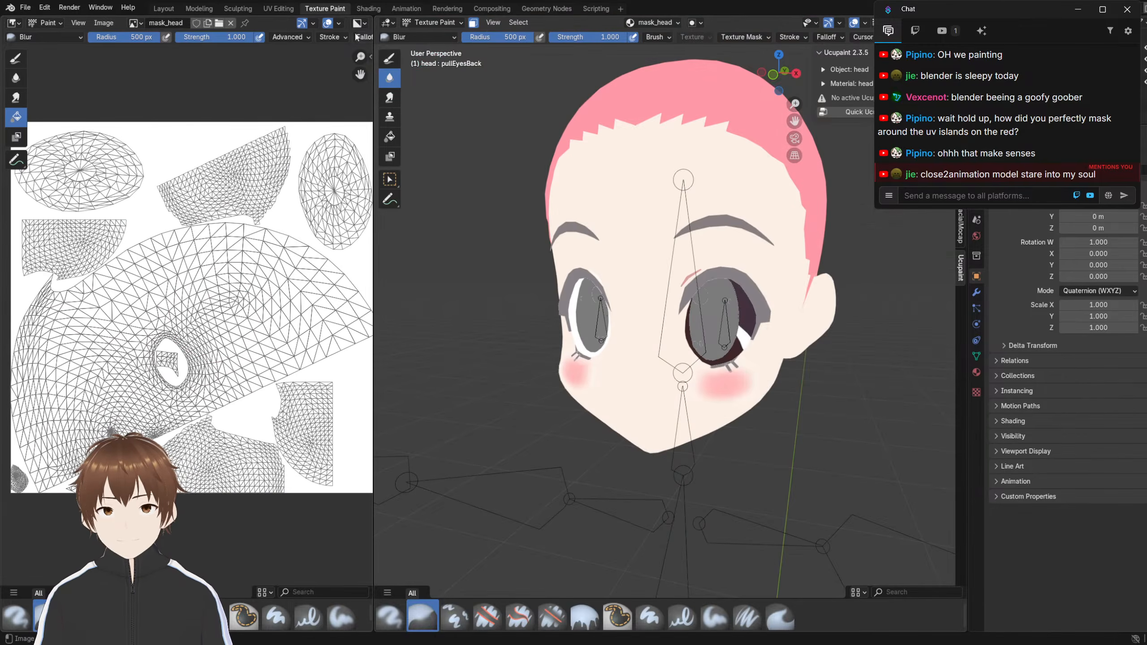
pyautogui.scroll(-2, 357, 38)
pyautogui.scroll(-8, 350, 37)
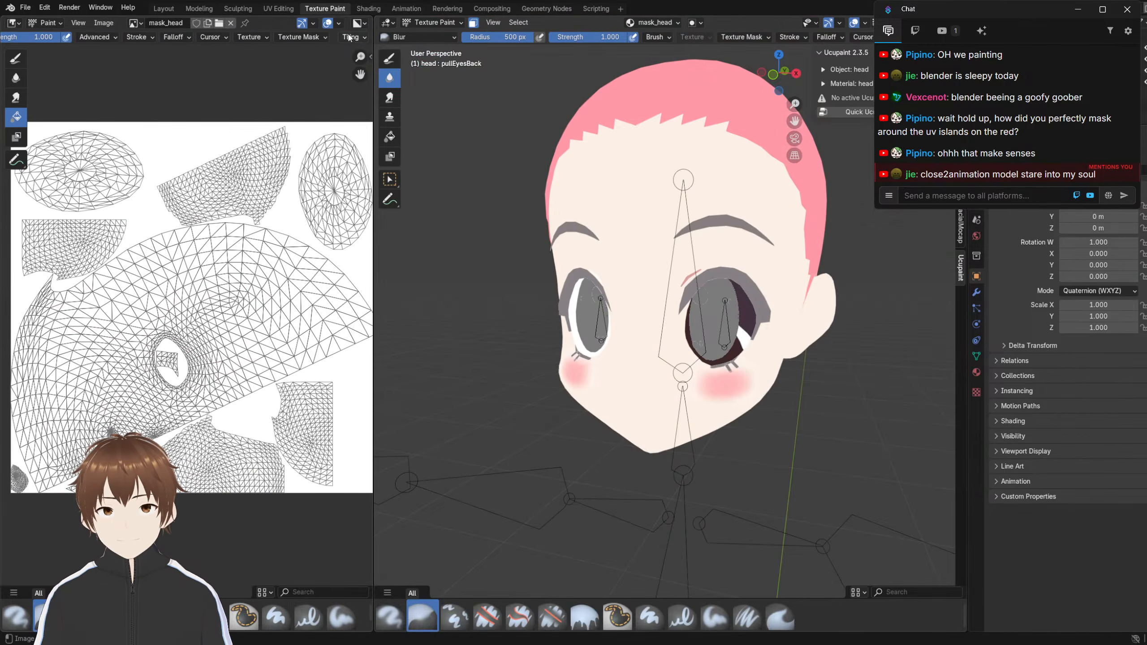
pyautogui.click(357, 22)
pyautogui.click(370, 53)
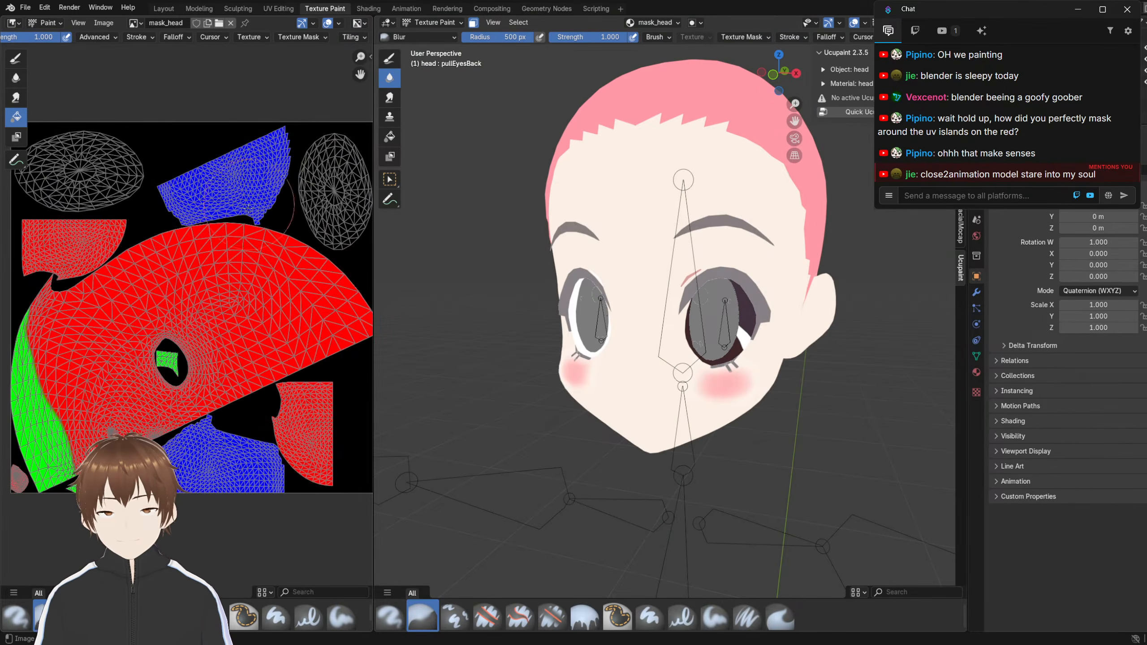
pyautogui.click(357, 22)
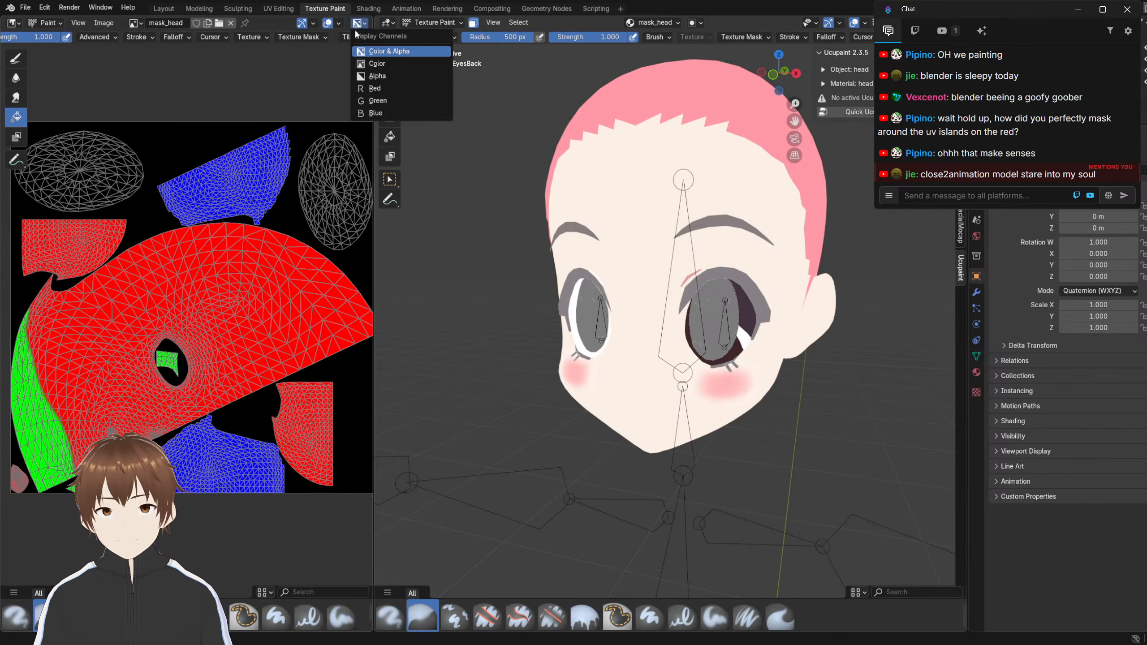
pyautogui.click(371, 64)
pyautogui.click(358, 23)
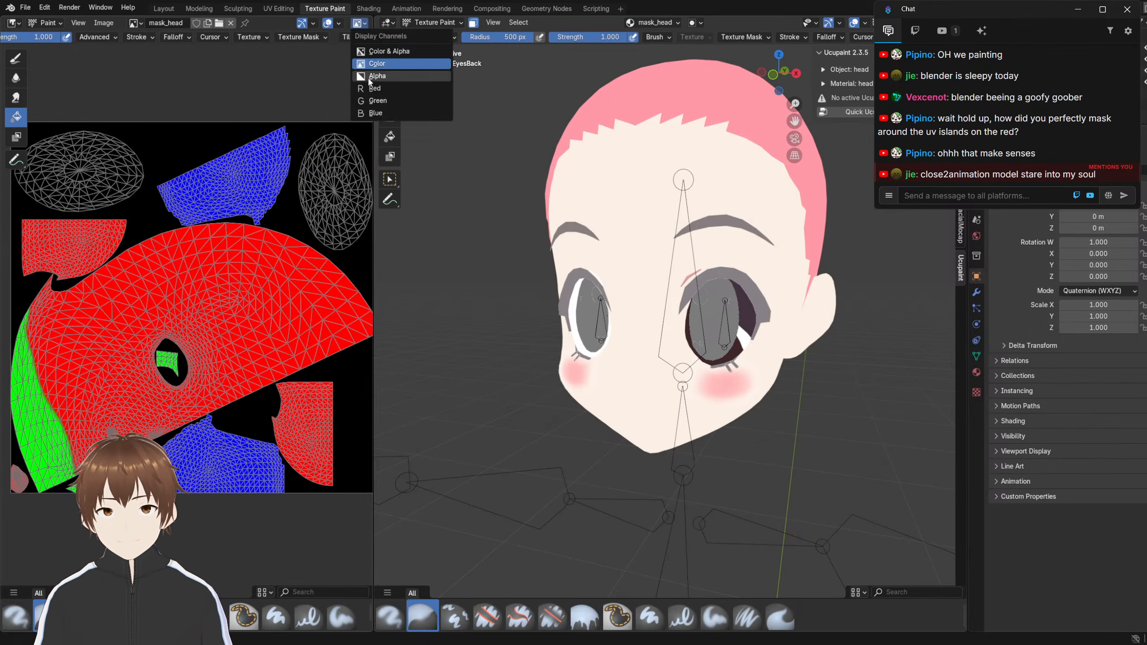
# Assign the head material to the selected face and eye-white faces in Edit Mode, and return to Object Mode
pyautogui.scroll(6, 604, 283)
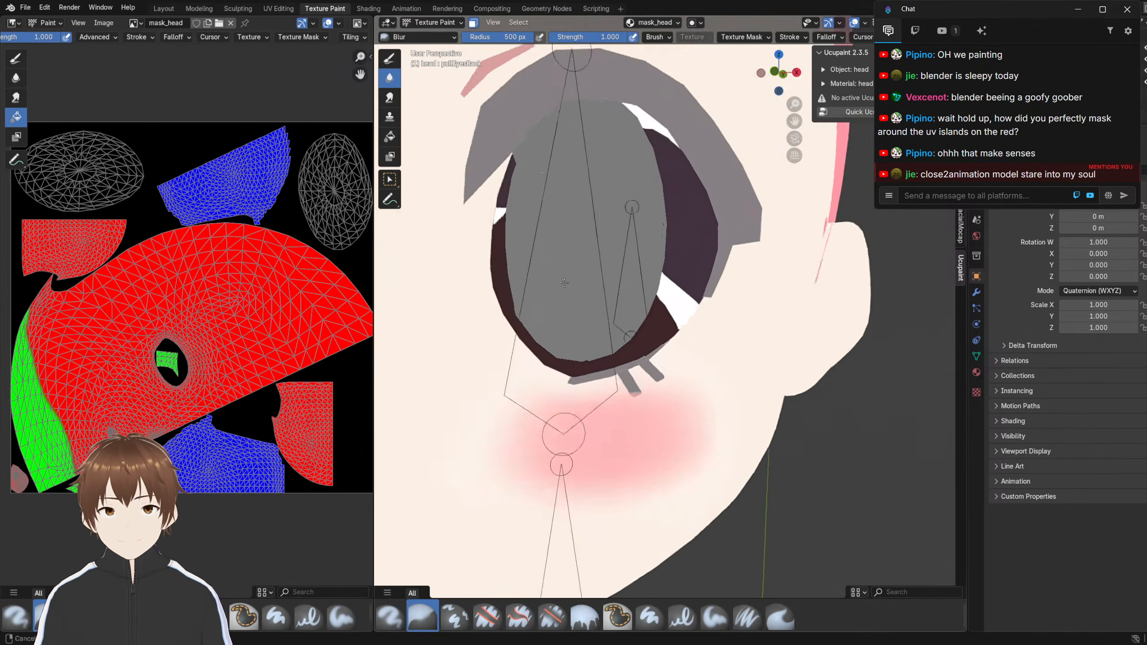
pyautogui.scroll(5, 603, 283)
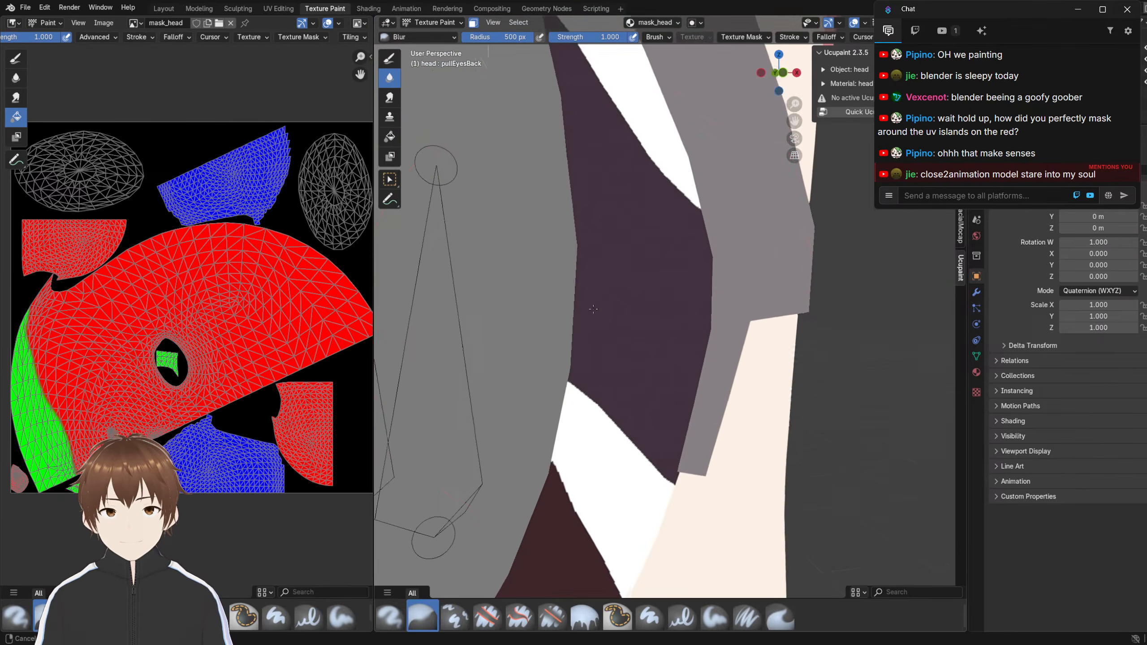
pyautogui.scroll(-8, 606, 330)
pyautogui.moveTo(601, 264)
pyautogui.mouseDown(button='middle')
pyautogui.moveTo(577, 262)
pyautogui.moveTo(610, 249)
pyautogui.mouseUp(button='middle')
pyautogui.scroll(4, 609, 249)
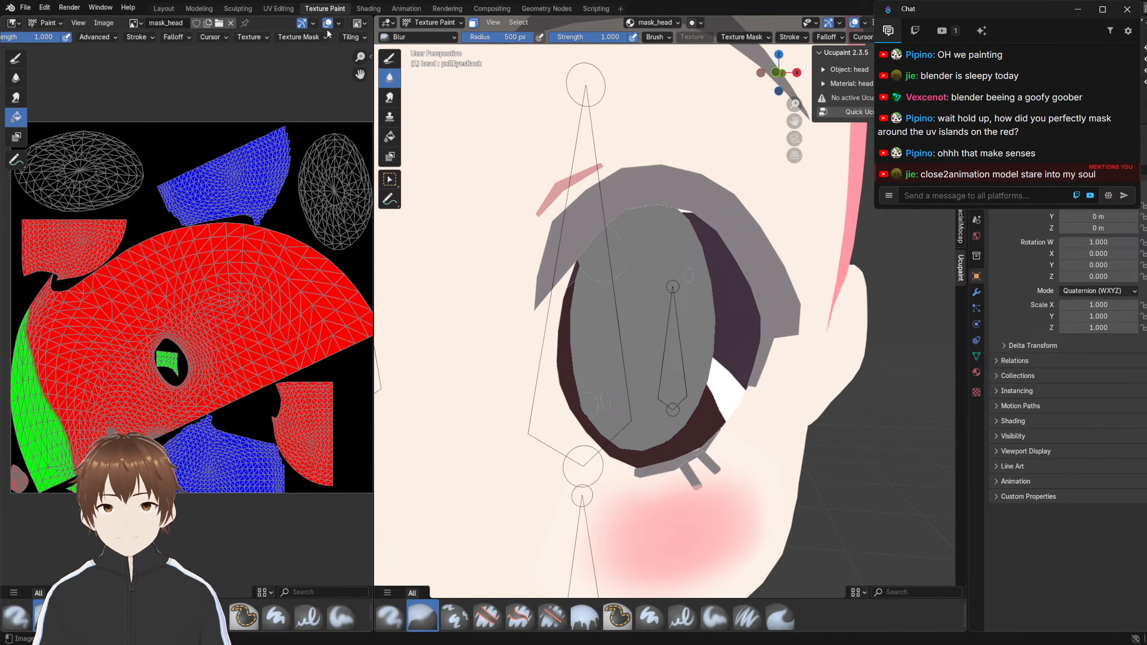
pyautogui.click(423, 22)
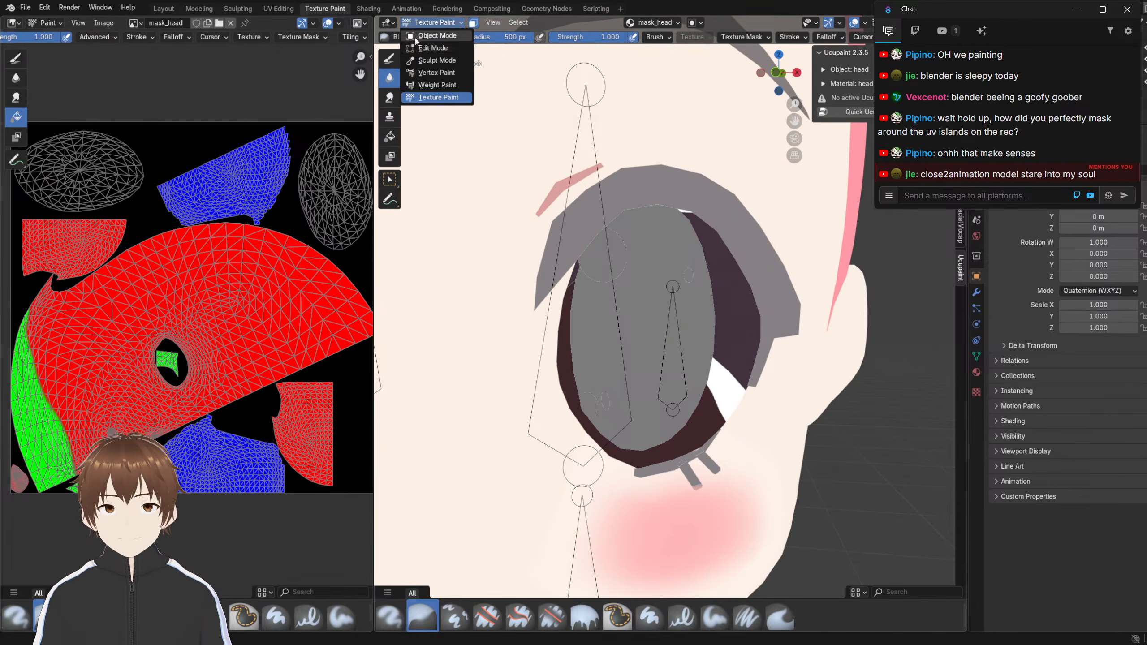
pyautogui.click(423, 49)
pyautogui.scroll(-4, 832, 431)
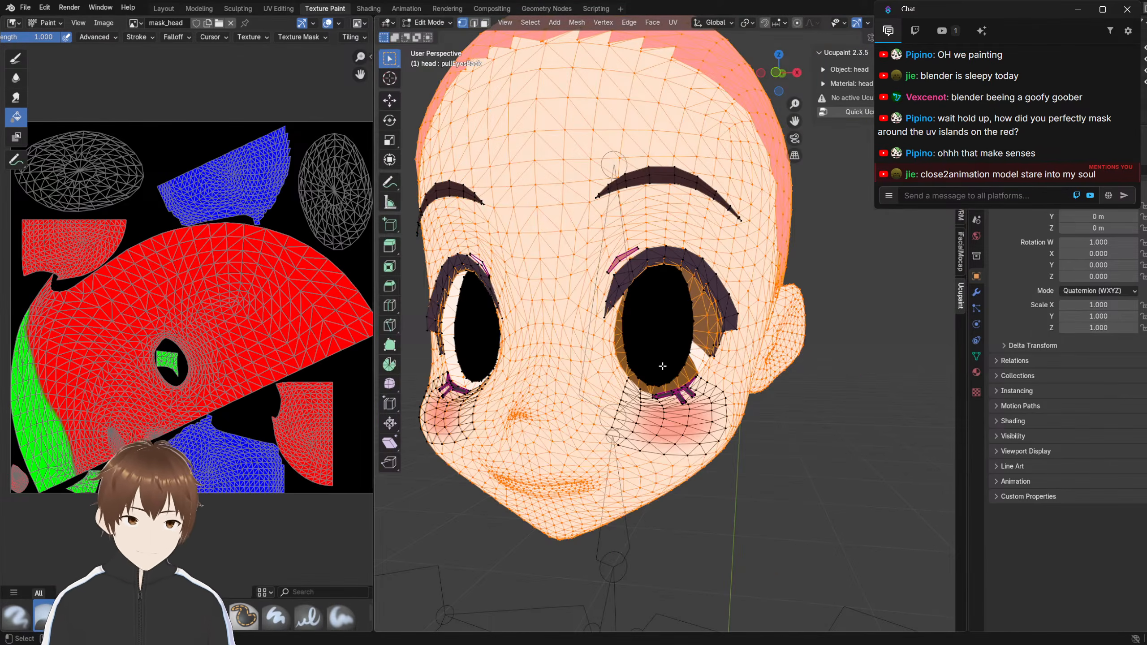
pyautogui.click(976, 371)
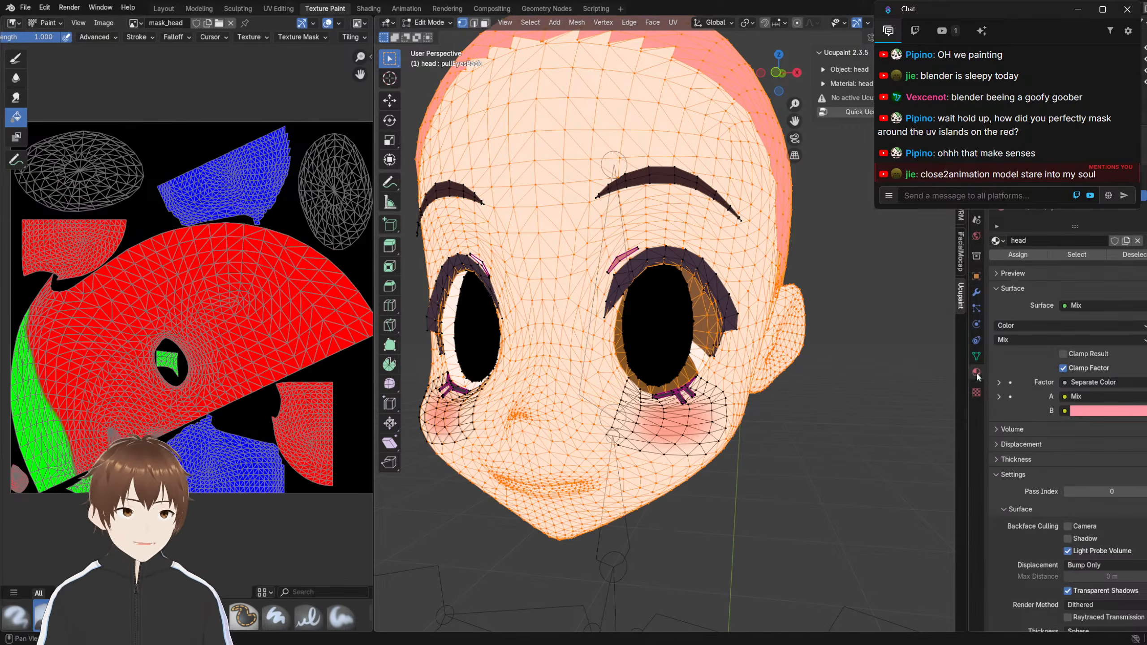
pyautogui.click(1010, 255)
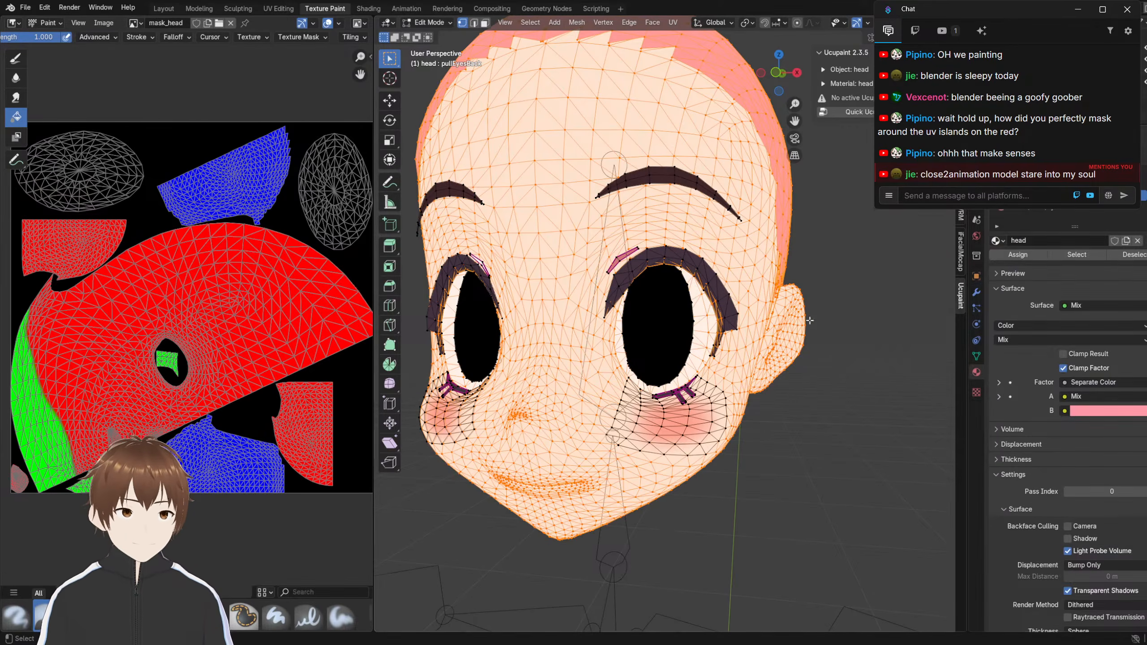
pyautogui.scroll(4, 706, 334)
pyautogui.press('Tab')
pyautogui.scroll(-3, 780, 363)
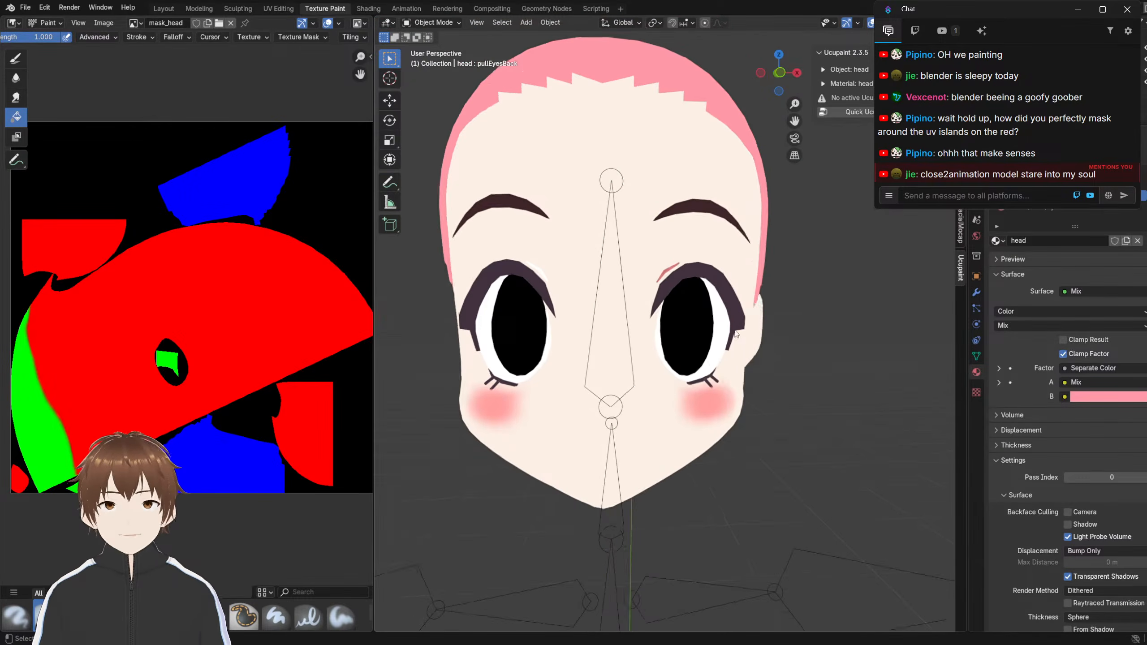
# Assign the head material to the small linked crease strips above both eyes
pyautogui.scroll(4, 627, 275)
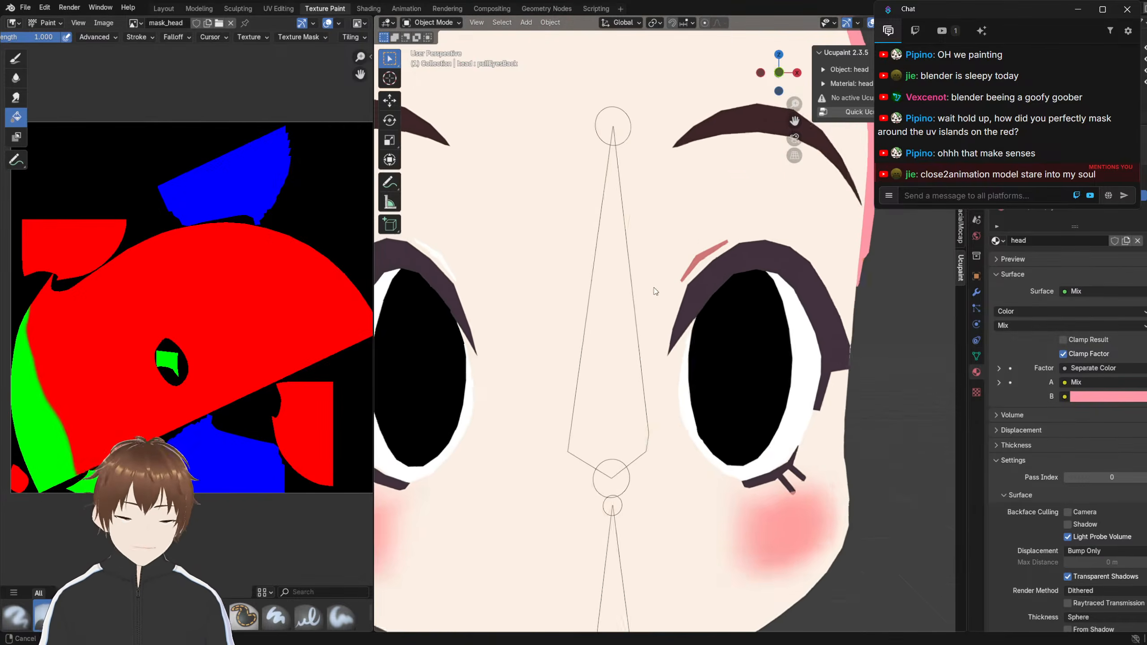
pyautogui.press('Tab')
pyautogui.click(699, 263)
pyautogui.press('l')
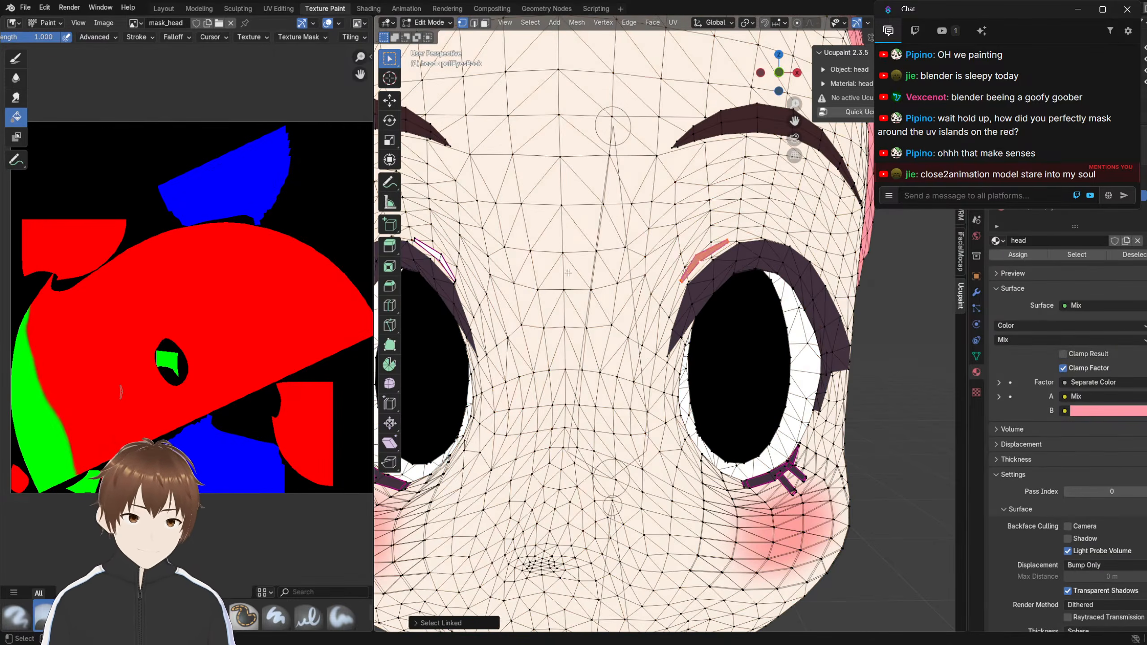
pyautogui.keyDown('shift'); pyautogui.moveTo(568, 272); pyautogui.dragTo(615, 283, button='middle'); pyautogui.keyUp('shift')
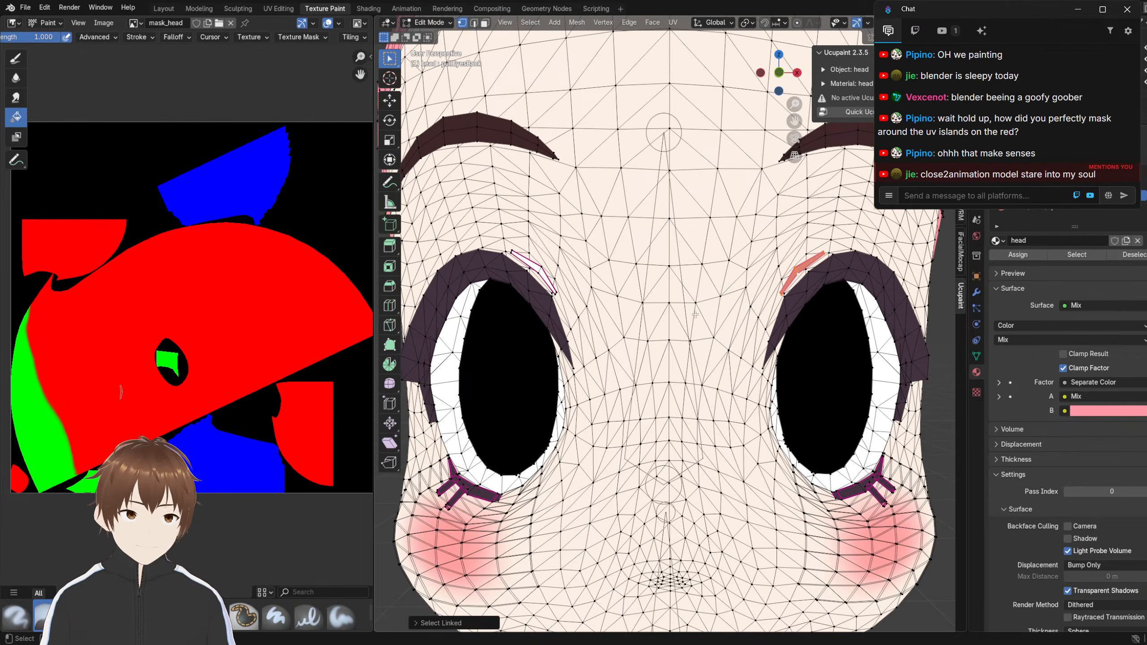
pyautogui.click(1014, 255)
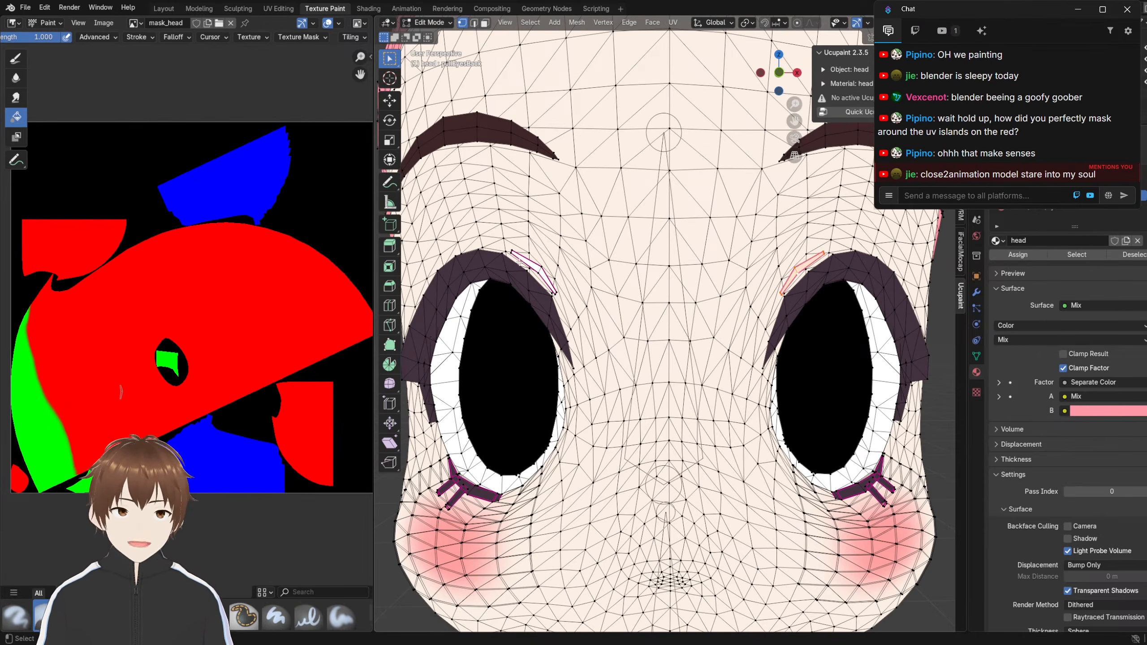
pyautogui.click(542, 272)
pyautogui.press('l')
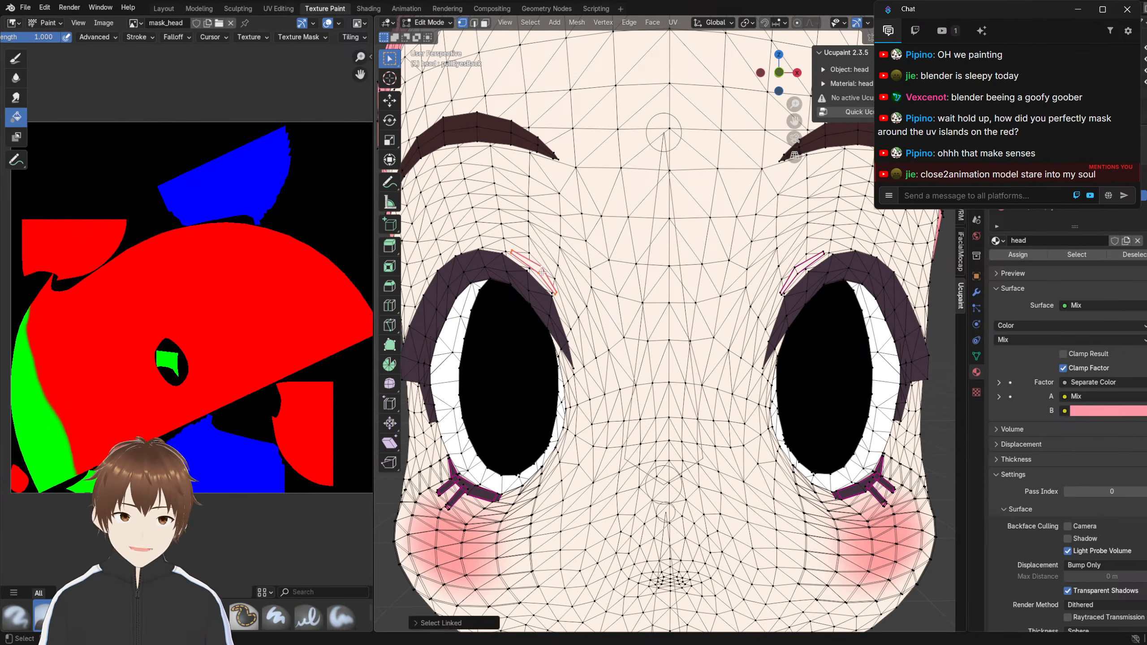
pyautogui.click(1017, 255)
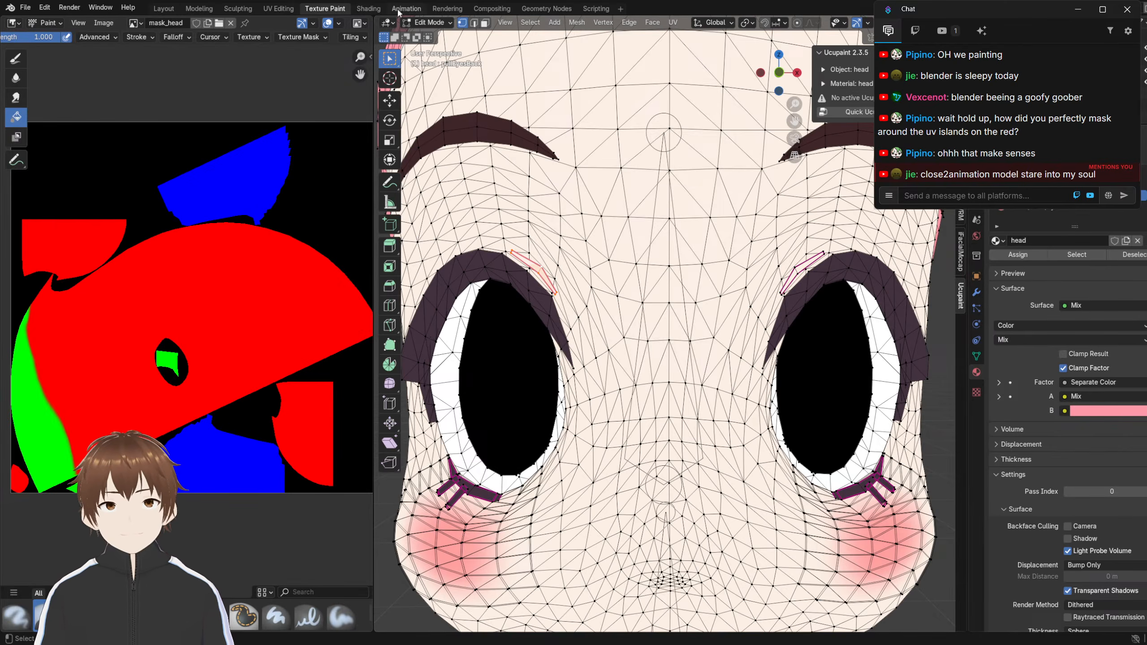
# Examine the reassigned face and the head material's image texture, Separate Color and Mix nodes in the Shading workspace
pyautogui.click(369, 9)
pyautogui.scroll(-3, 568, 175)
pyautogui.scroll(4, 568, 175)
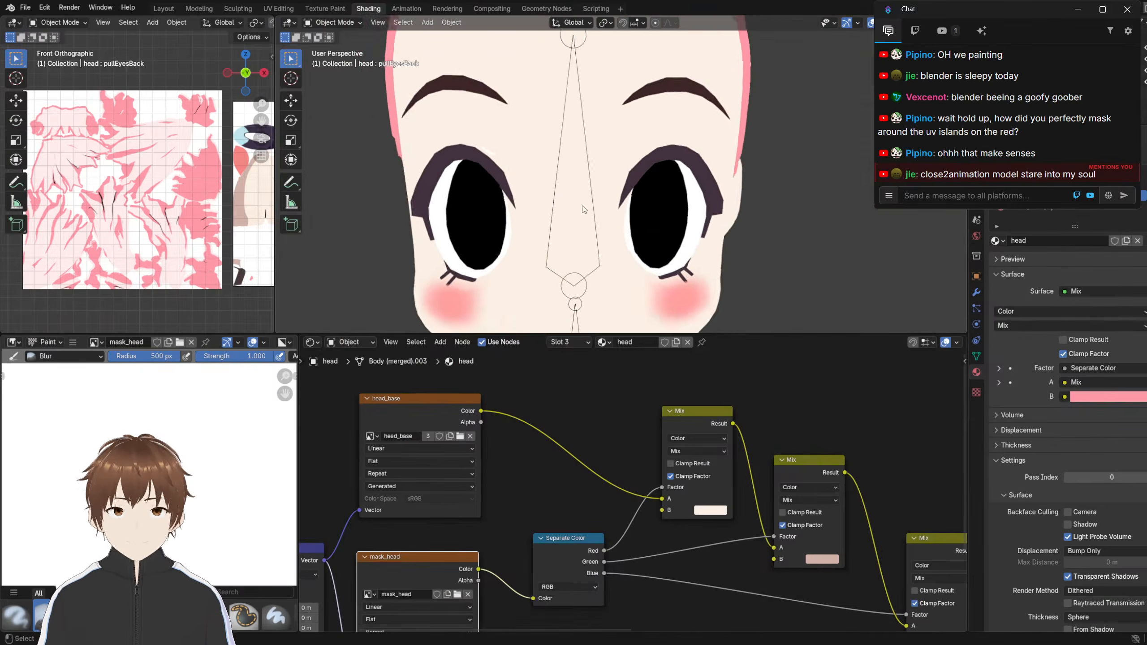
pyautogui.moveTo(582, 209); pyautogui.dragTo(568, 242, button='middle')
pyautogui.moveTo(657, 446); pyautogui.dragTo(509, 424, button='middle')
pyautogui.scroll(-5, 508, 424)
pyautogui.moveTo(698, 449); pyautogui.dragTo(688, 427, button='middle')
pyautogui.scroll(-1, 616, 429)
pyautogui.scroll(1, 688, 427)
pyautogui.moveTo(531, 470); pyautogui.dragTo(626, 495, button='middle')
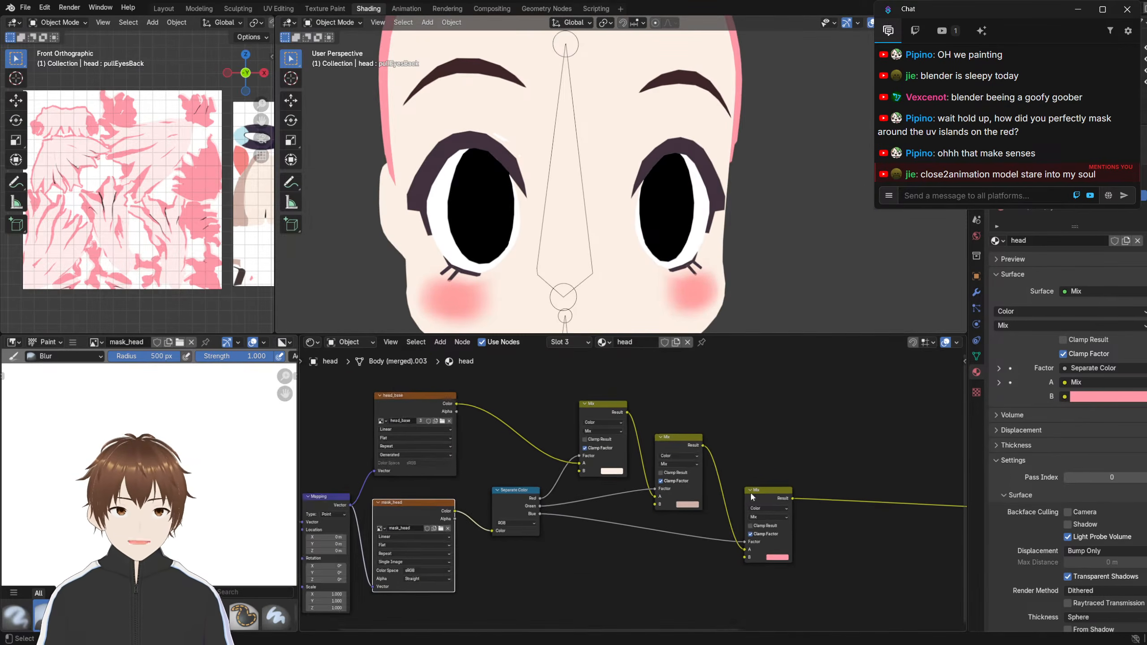
pyautogui.scroll(2, 751, 496)
pyautogui.moveTo(761, 473); pyautogui.dragTo(766, 443, button='middle')
pyautogui.moveTo(532, 520); pyautogui.dragTo(528, 482, button='middle')
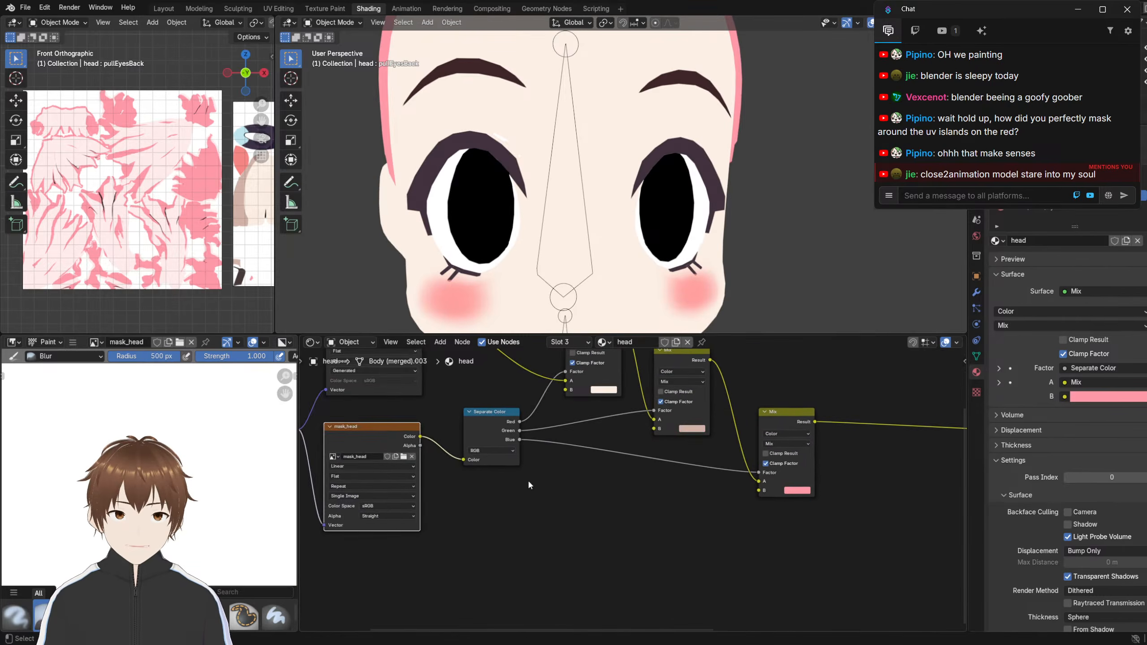
pyautogui.moveTo(650, 499); pyautogui.dragTo(537, 461, button='middle')
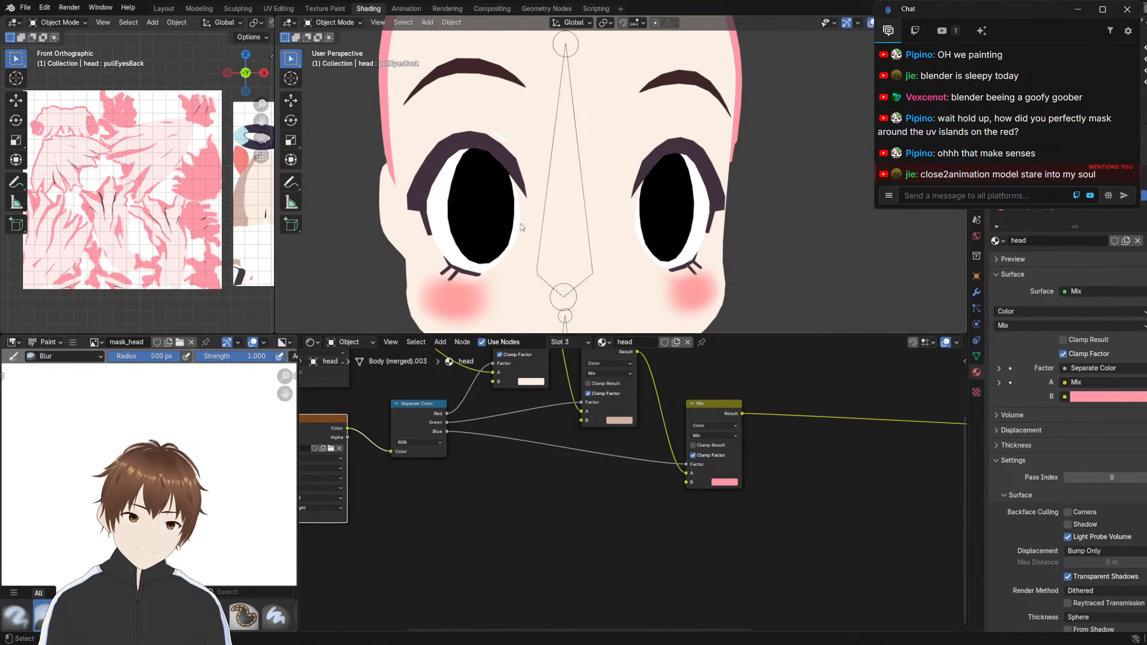
pyautogui.moveTo(535, 222); pyautogui.dragTo(523, 229, button='middle')
pyautogui.moveTo(459, 393); pyautogui.dragTo(611, 511, button='middle')
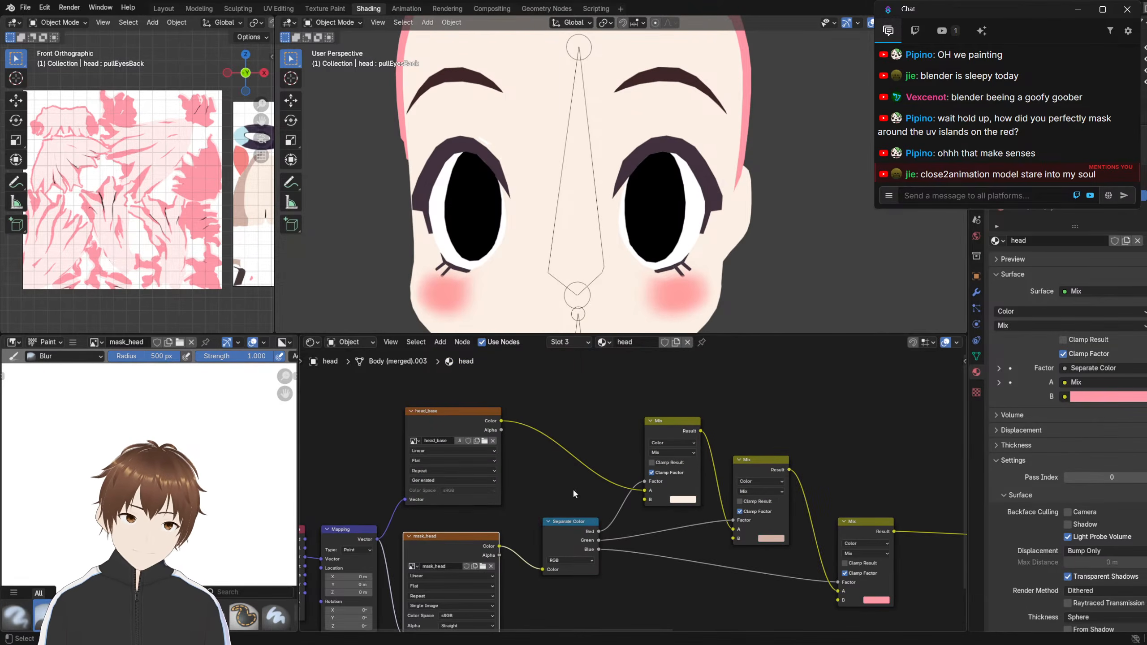
# Duplicate the last pink Mix node, place the copy below it, and connect the mask_head Alpha output to its Factor
pyautogui.moveTo(686, 607); pyautogui.dragTo(581, 527, button='middle')
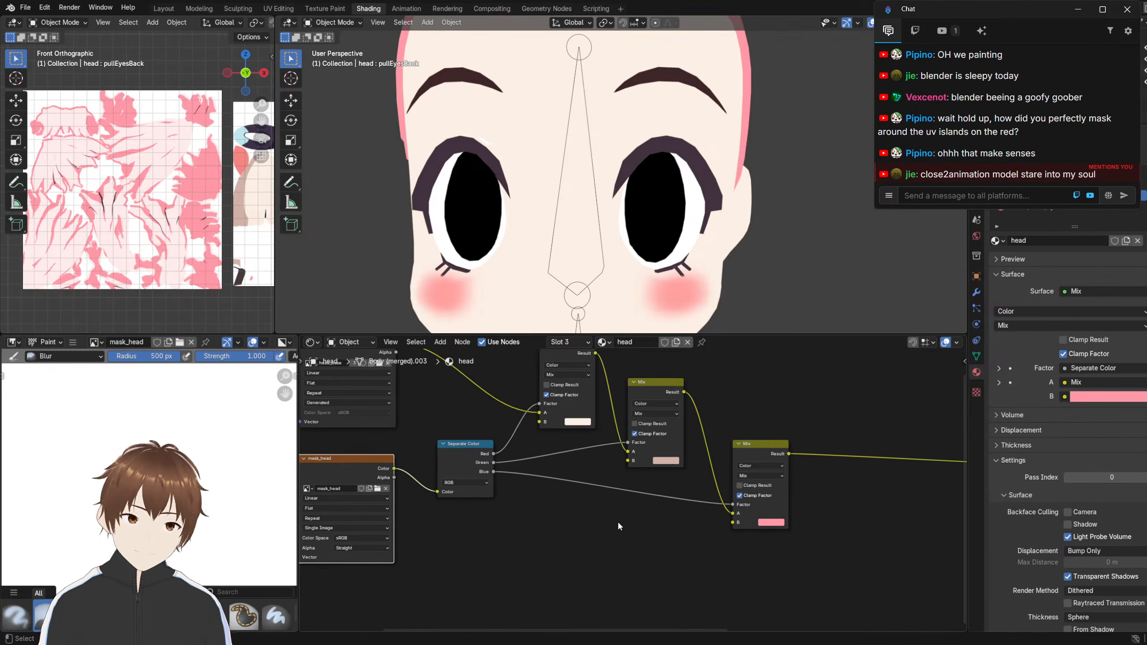
pyautogui.moveTo(644, 512); pyautogui.dragTo(541, 484, button='middle')
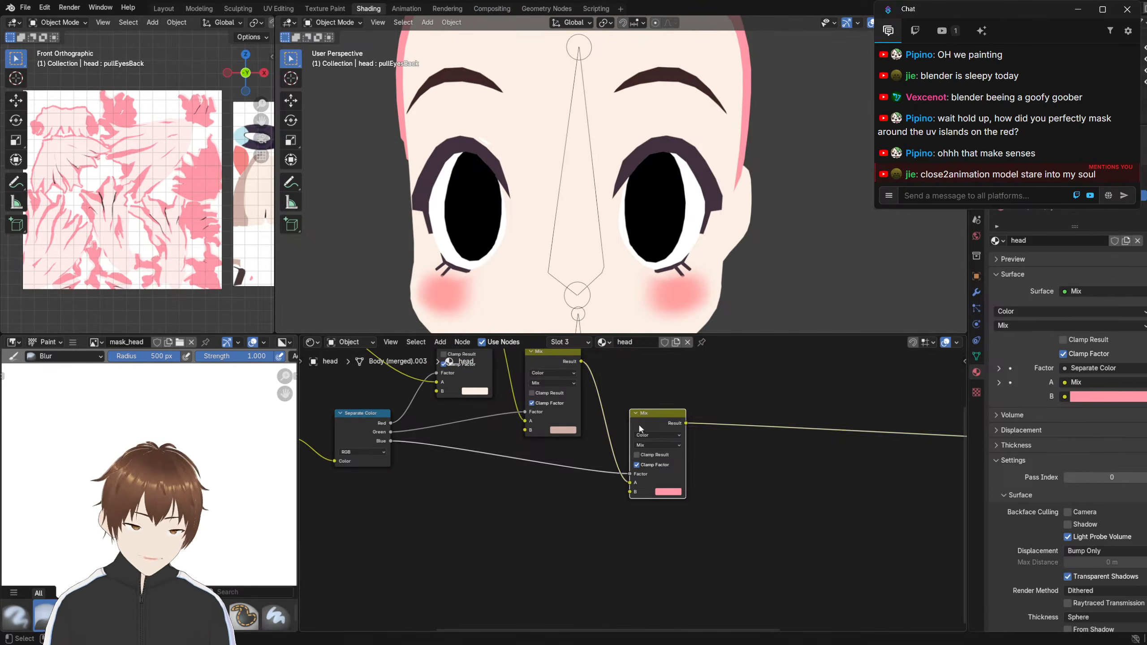
pyautogui.hotkey('ctrl', 'v')
pyautogui.moveTo(628, 379); pyautogui.dragTo(725, 488)
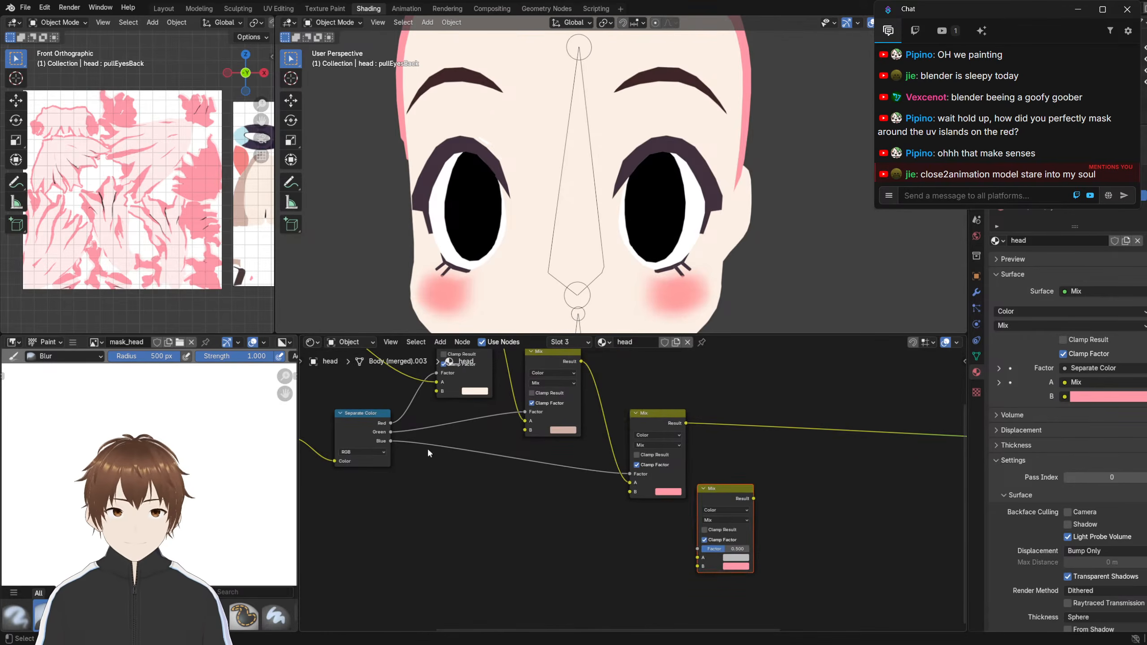
pyautogui.moveTo(393, 460); pyautogui.dragTo(481, 435, button='middle')
pyautogui.moveTo(440, 435); pyautogui.dragTo(847, 537)
# Connect the pink Mix node's Result to the new Mix node's A input and set the new node's B colour to black
pyautogui.moveTo(782, 517); pyautogui.dragTo(711, 506, button='middle')
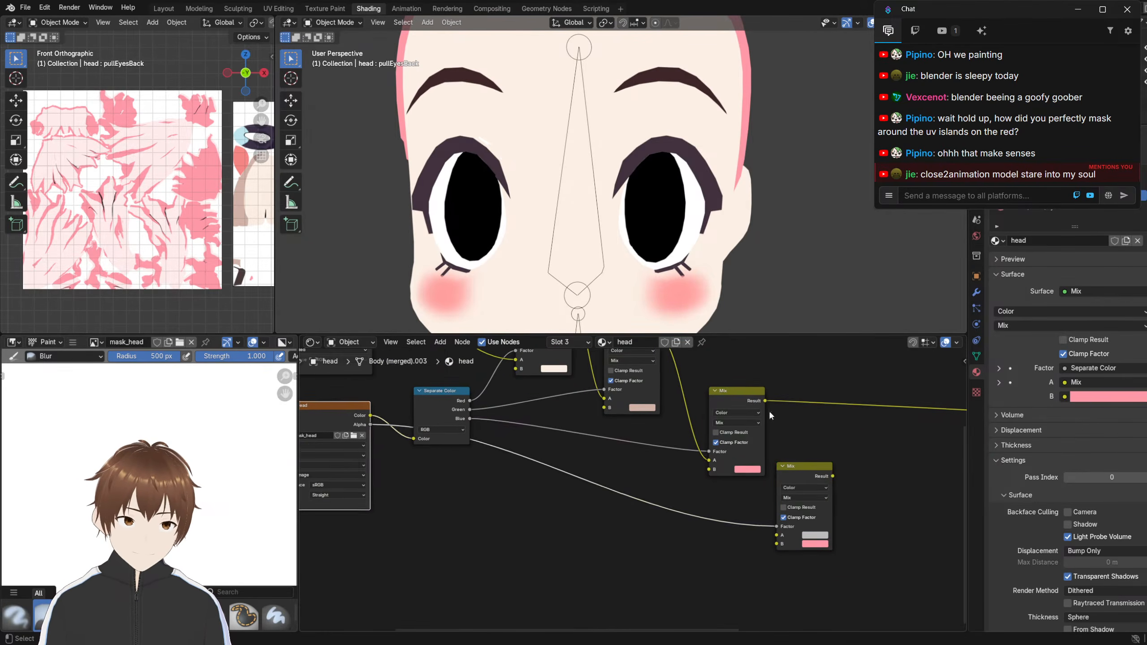
pyautogui.moveTo(764, 417); pyautogui.dragTo(741, 503)
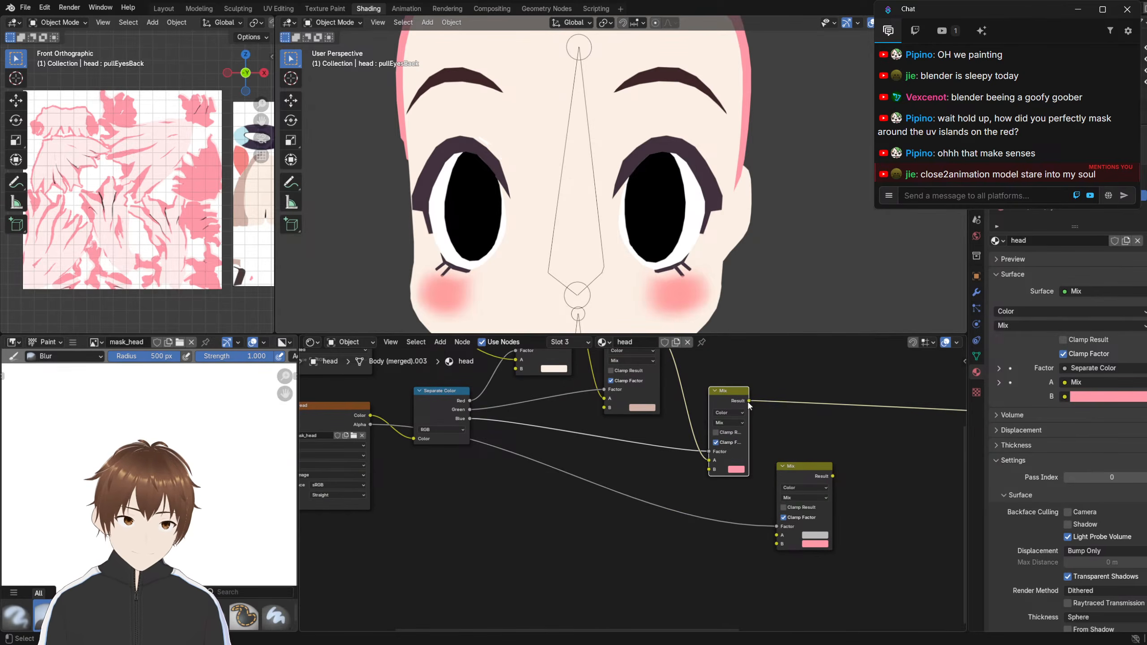
pyautogui.moveTo(749, 402); pyautogui.dragTo(772, 539)
pyautogui.click(814, 544)
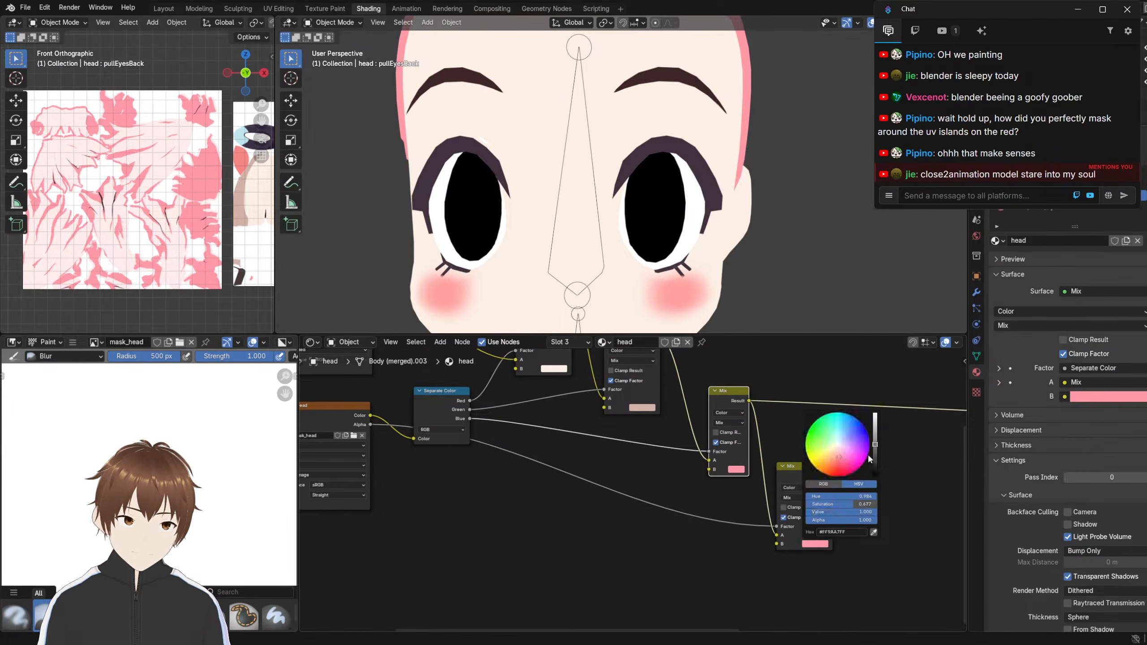
pyautogui.click(872, 462)
# Reposition the new Mix node, route its Result to the material output, and widen the pink Mix node again
pyautogui.moveTo(795, 471); pyautogui.dragTo(812, 454)
pyautogui.moveTo(811, 454); pyautogui.dragTo(738, 459, button='middle')
pyautogui.keyDown('ctrl'); pyautogui.keyDown('shift'); pyautogui.click(736, 458); pyautogui.keyUp('shift'); pyautogui.keyUp('ctrl')
pyautogui.click(660, 398)
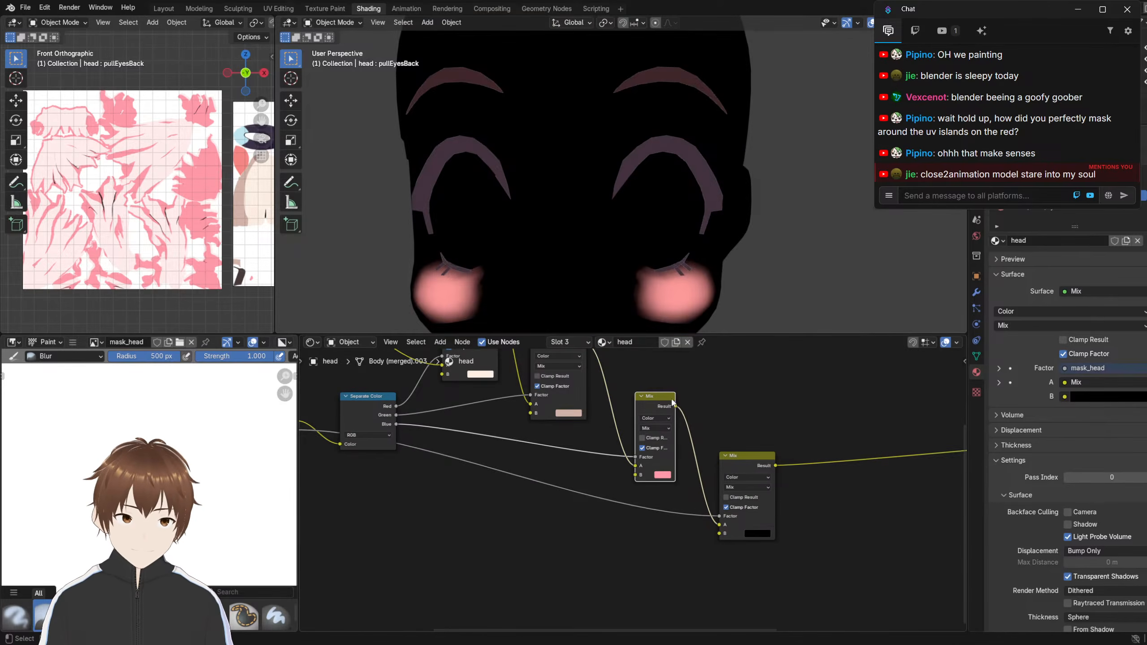
pyautogui.moveTo(682, 396); pyautogui.dragTo(698, 396)
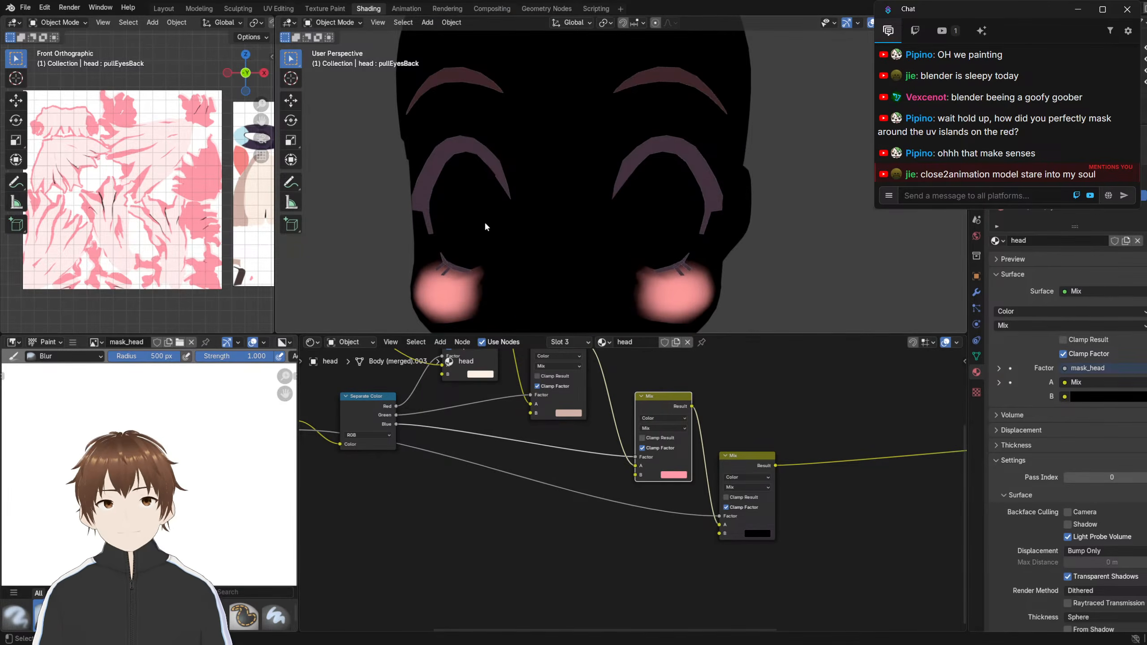
# Enter Edit Mode on the head and extend the selection to the linked crease strips above both eyes
pyautogui.scroll(-1, 485, 224)
pyautogui.keyDown('shift'); pyautogui.moveTo(485, 224); pyautogui.dragTo(544, 243, button='middle'); pyautogui.keyUp('shift')
pyautogui.scroll(2, 512, 216)
pyautogui.press('Tab')
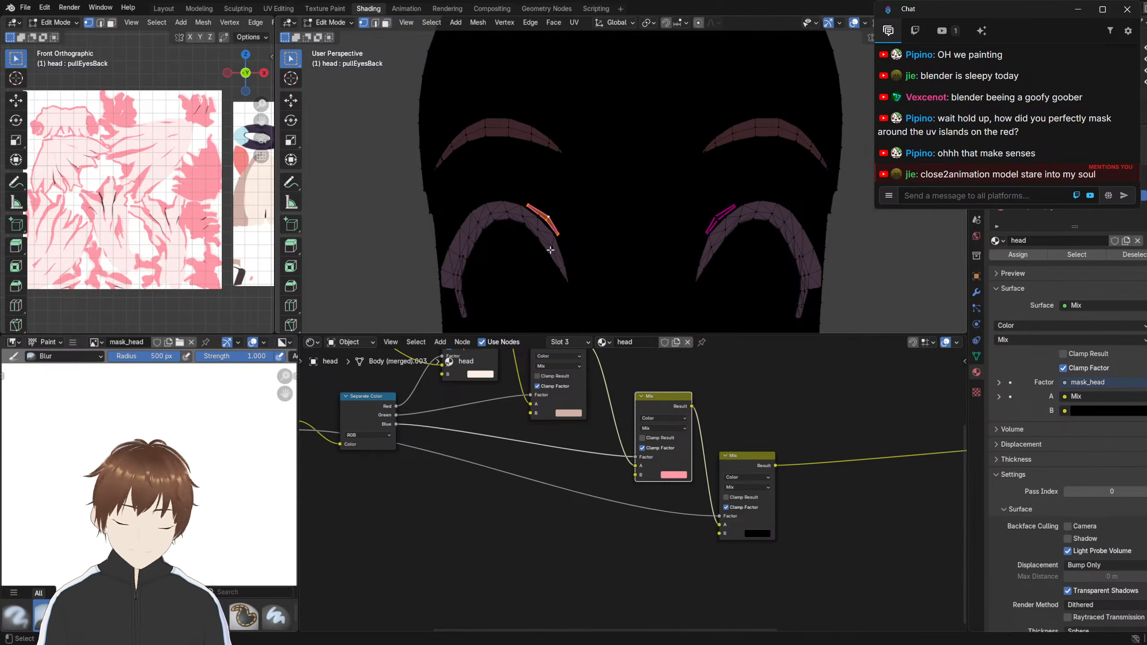
pyautogui.hotkey('ctrl', 'l')
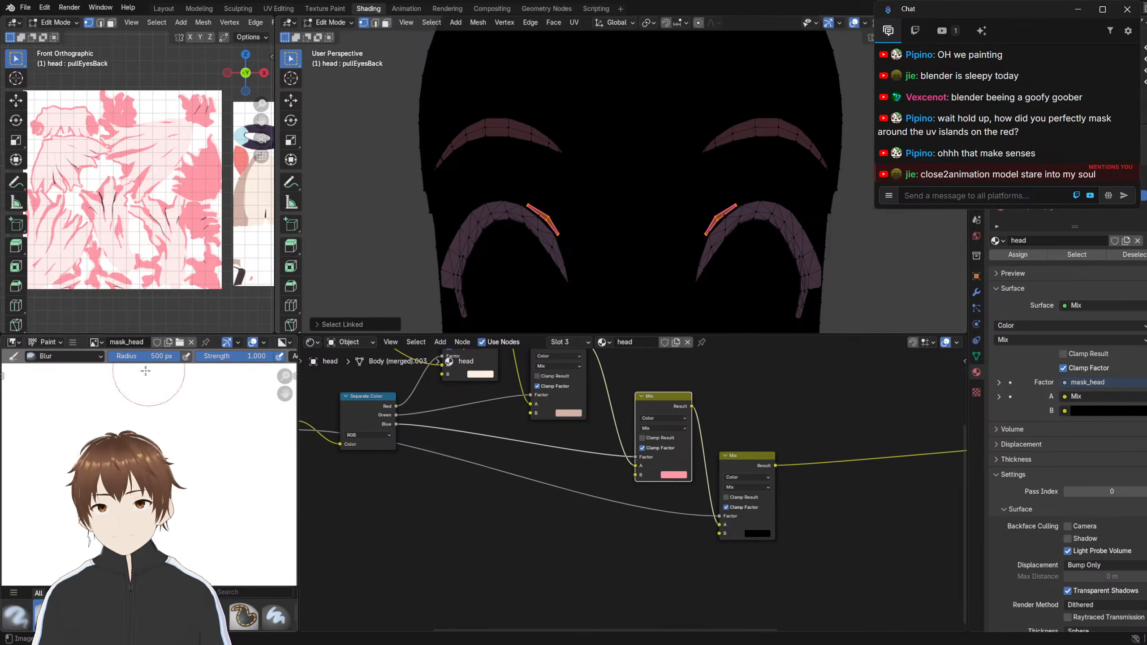
# Choose mask_head as the displayed image and bring it up in the Texture Paint workspace
pyautogui.scroll(-3, 146, 370)
pyautogui.click(95, 342)
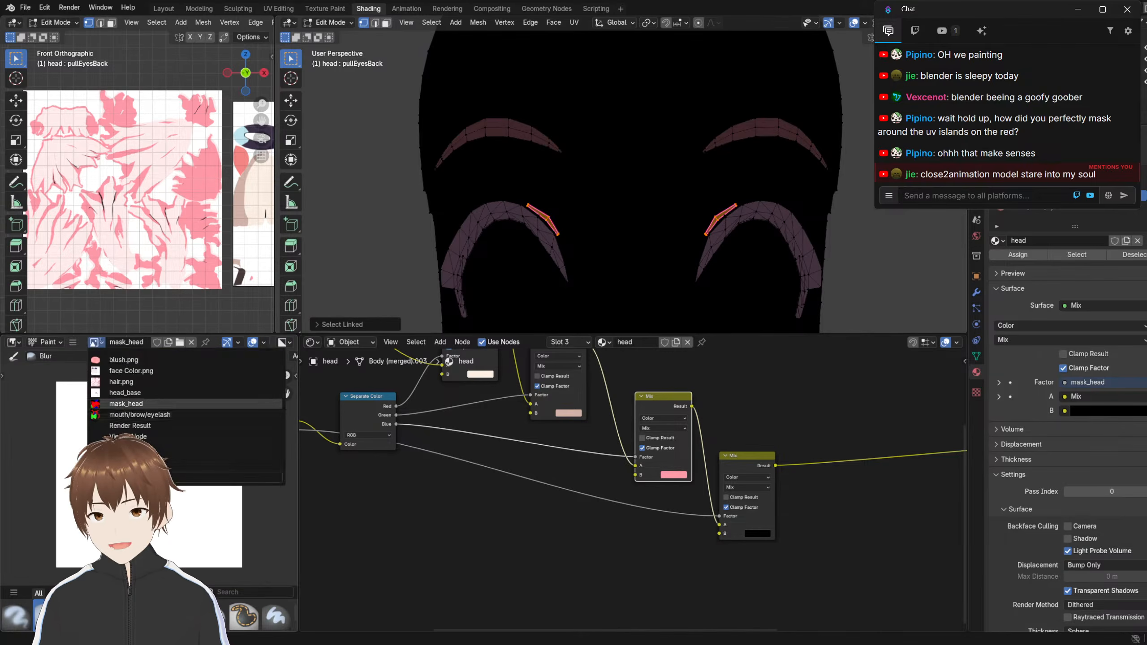
pyautogui.click(119, 405)
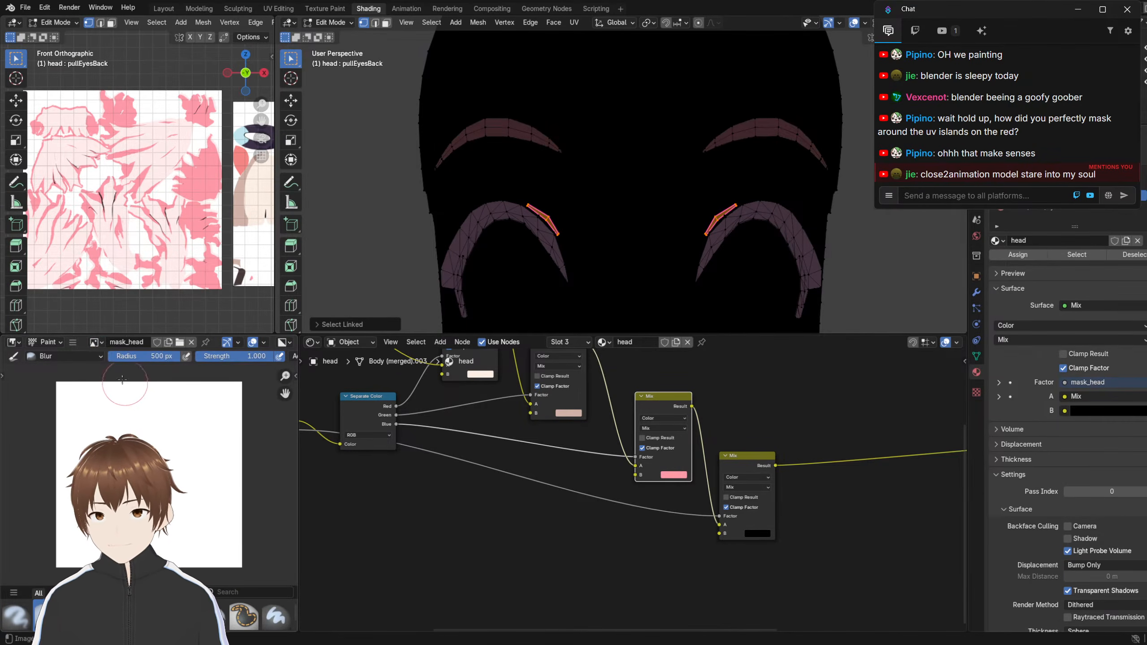
pyautogui.click(325, 9)
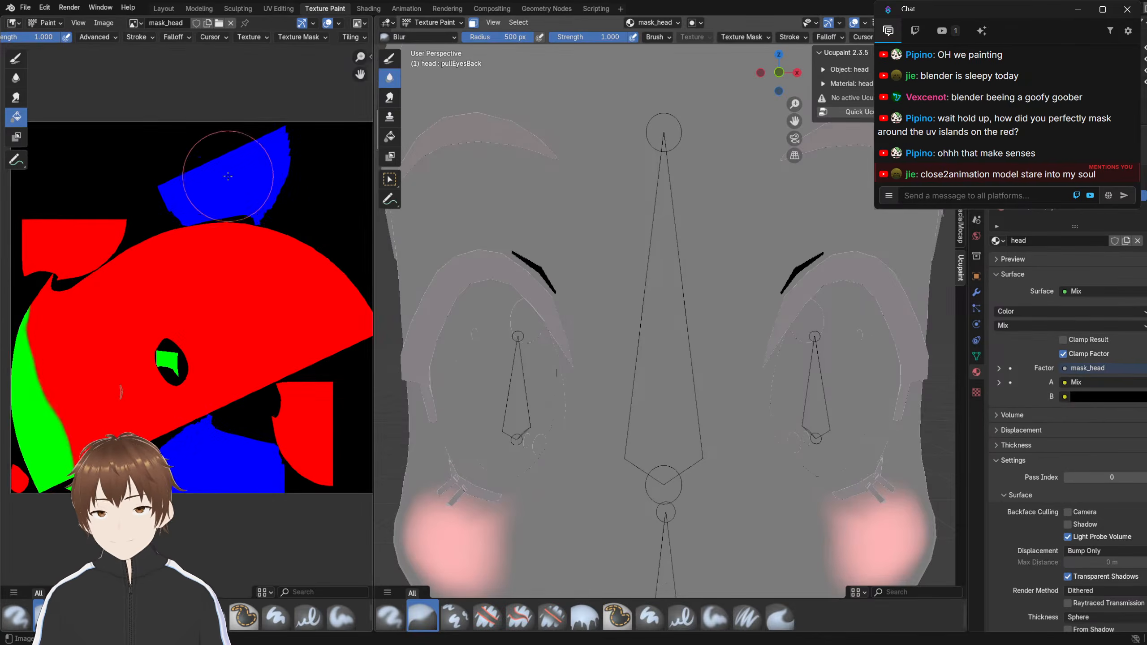
pyautogui.scroll(-2, 333, 243)
pyautogui.scroll(2, 213, 233)
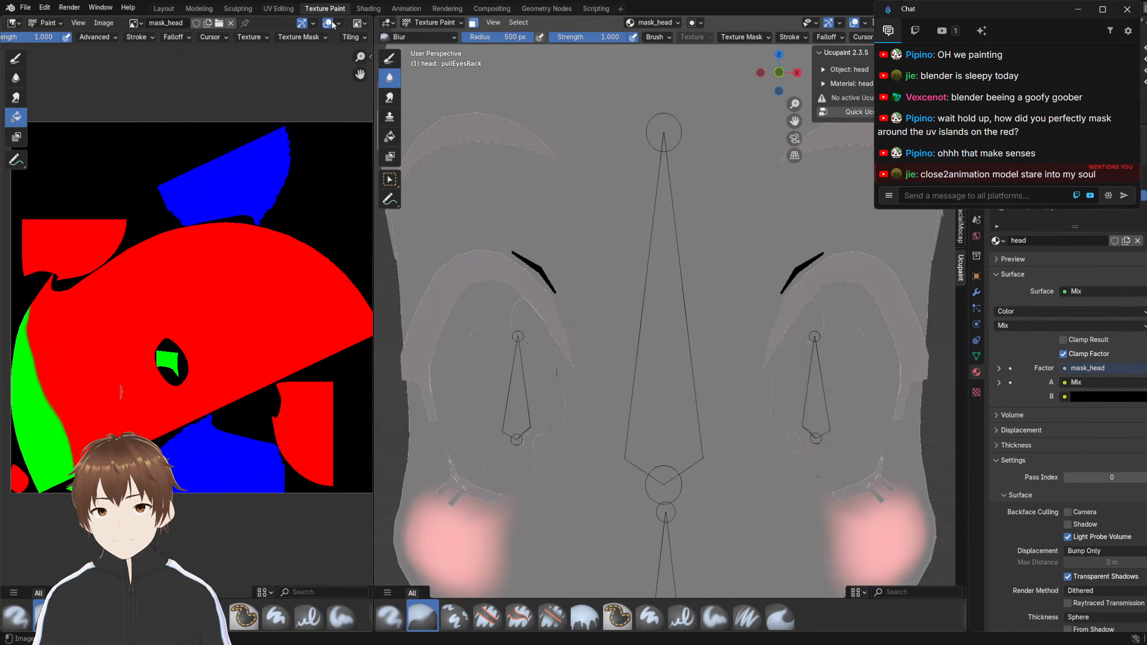
pyautogui.click(357, 24)
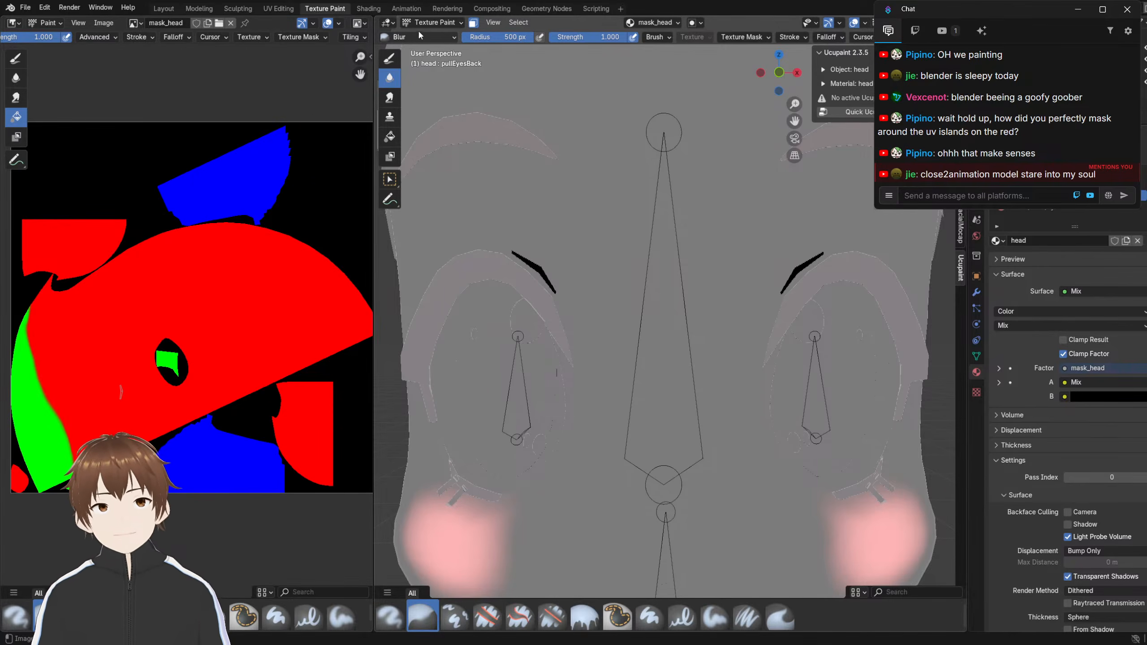
# Activate the Fill tool and set its paint colour to white, #FFFFFF
pyautogui.click(388, 137)
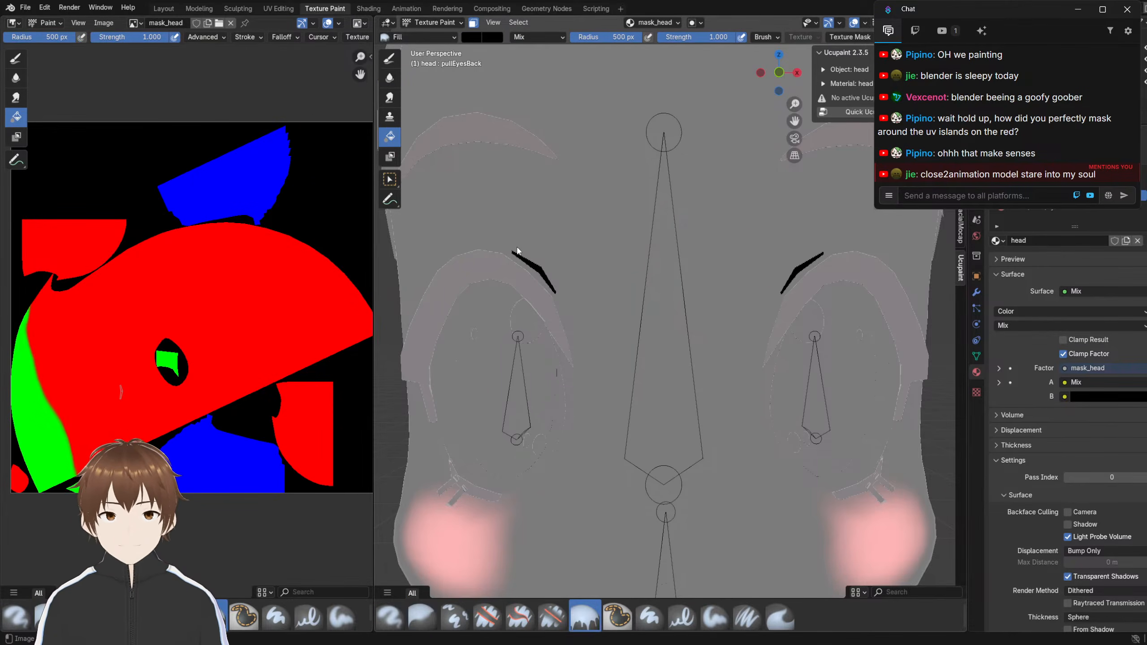
pyautogui.click(470, 37)
pyautogui.moveTo(565, 91); pyautogui.dragTo(565, 47)
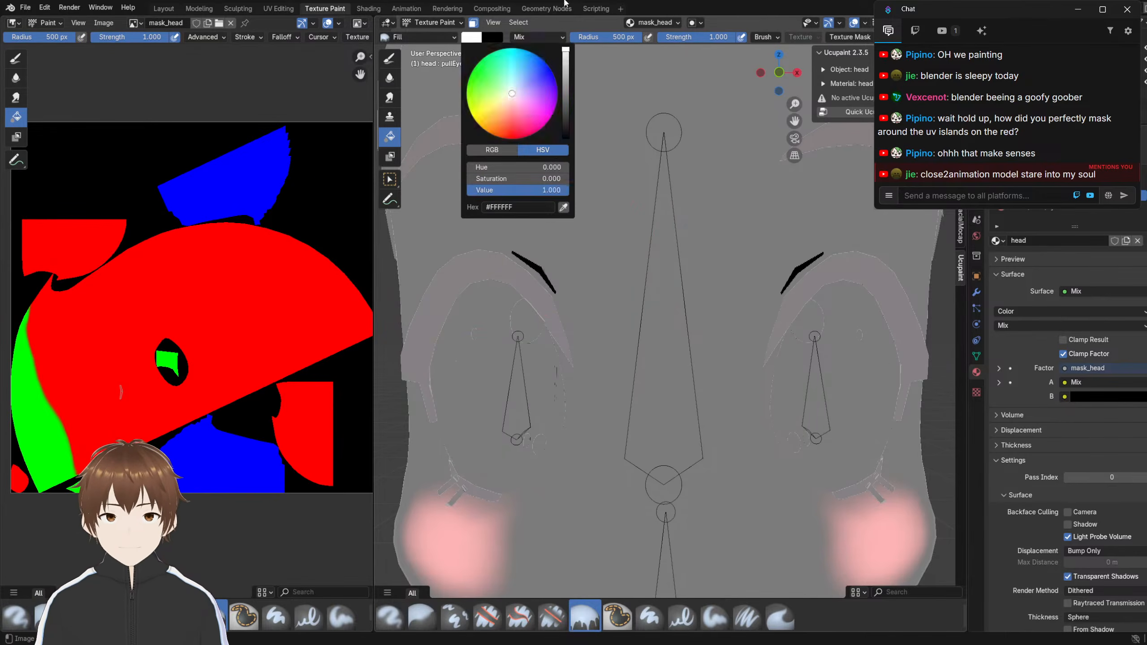
# Try to fill the crease strip's area on mask_head with white and inspect the overlap with the red region
pyautogui.click(539, 269)
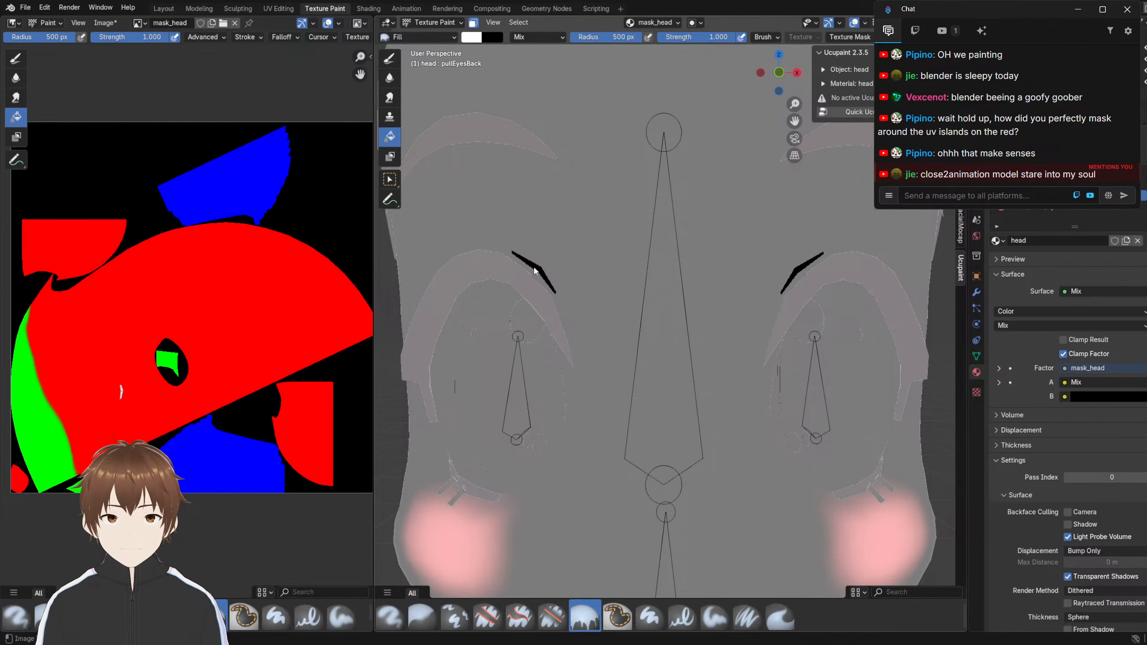
pyautogui.scroll(5, 199, 340)
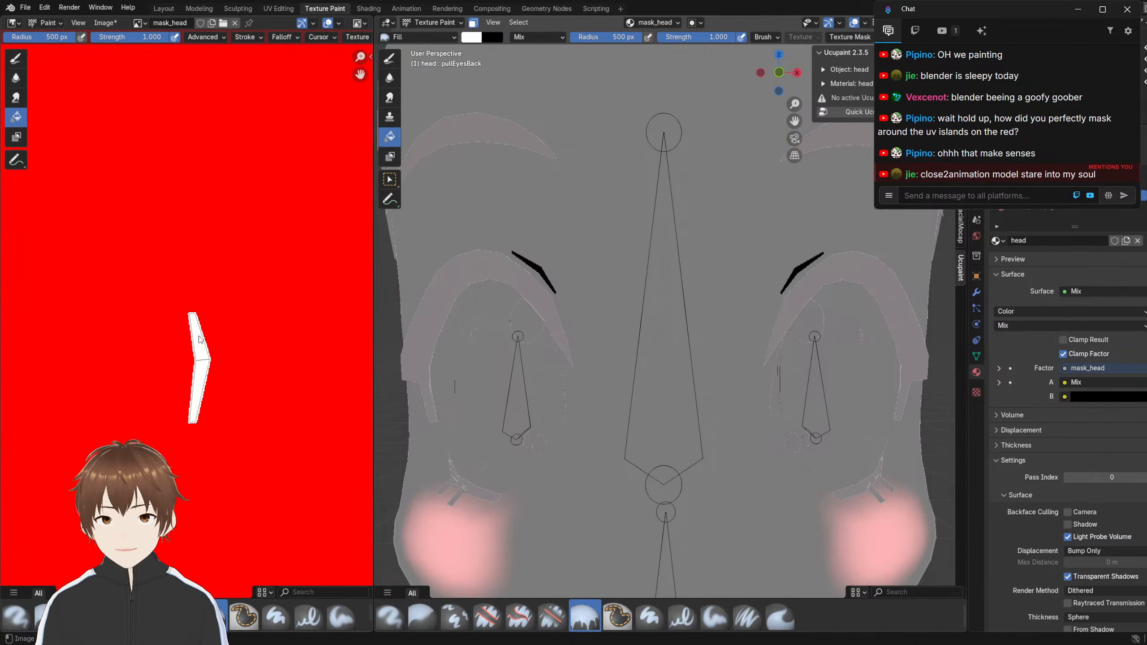
pyautogui.scroll(-3, 200, 339)
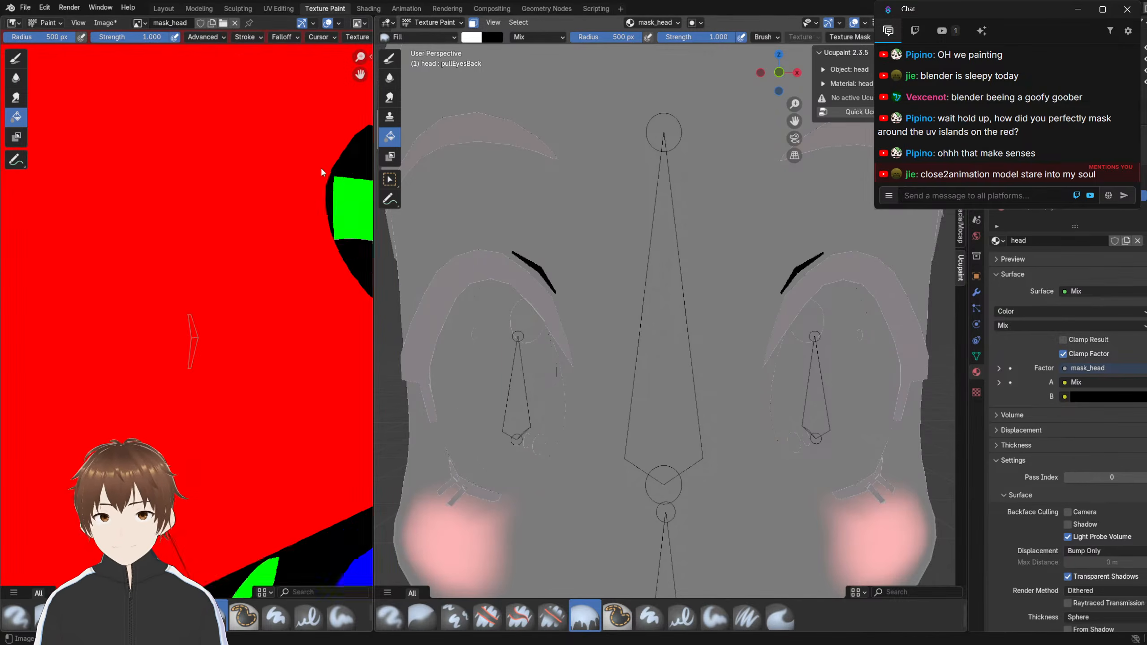
pyautogui.scroll(-4, 229, 260)
# Return to Edit Mode in the UV Editing workspace and move both crease strips' UV islands to the upper-left corner of the UV space
pyautogui.click(432, 22)
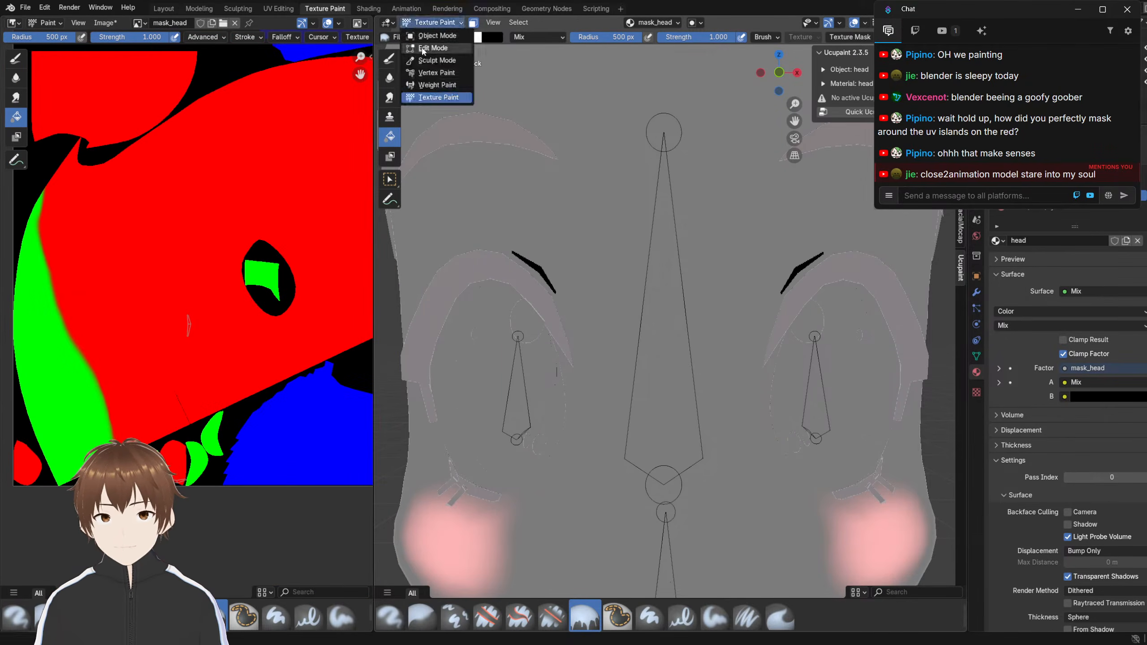
pyautogui.click(423, 48)
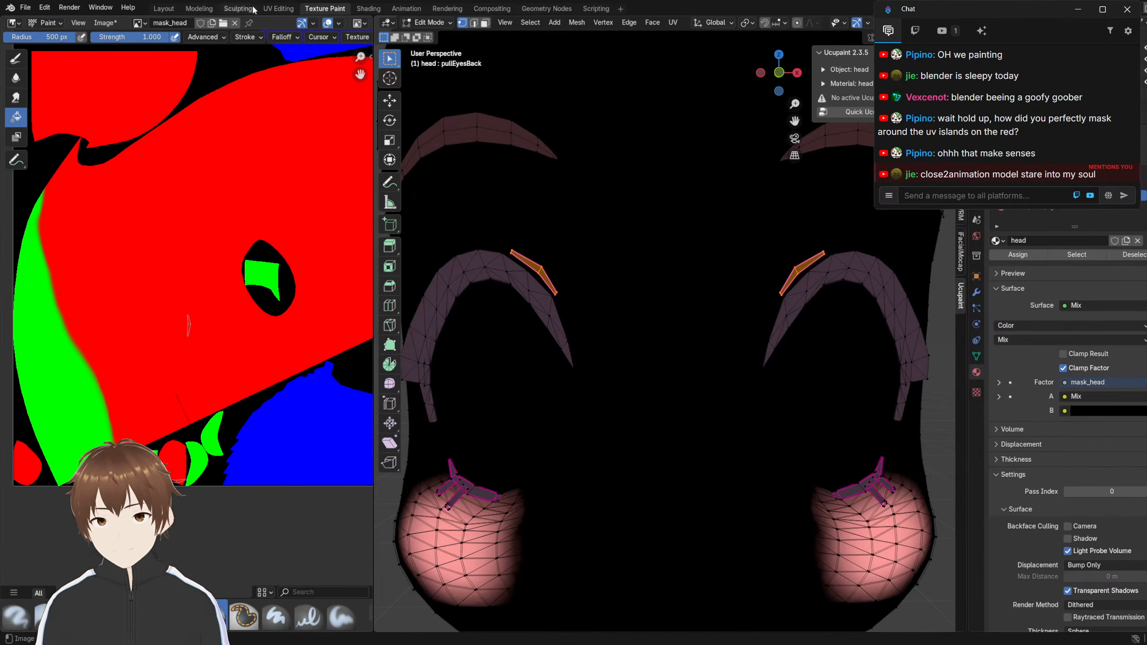
pyautogui.click(279, 8)
pyautogui.moveTo(141, 359); pyautogui.dragTo(256, 486)
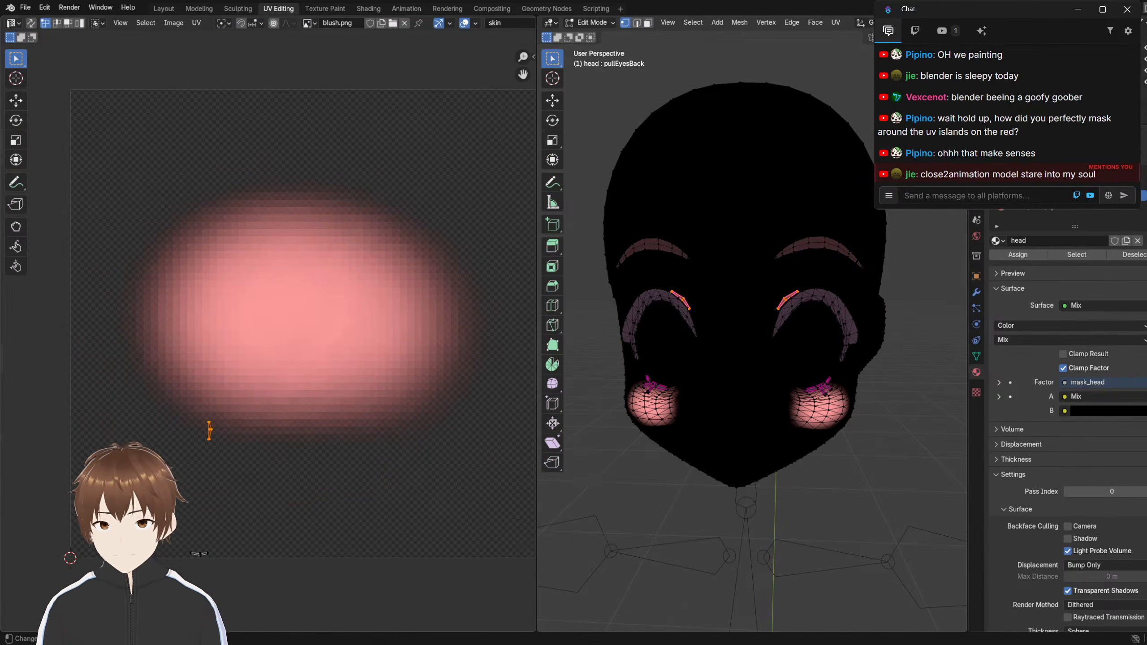
pyautogui.press('r')
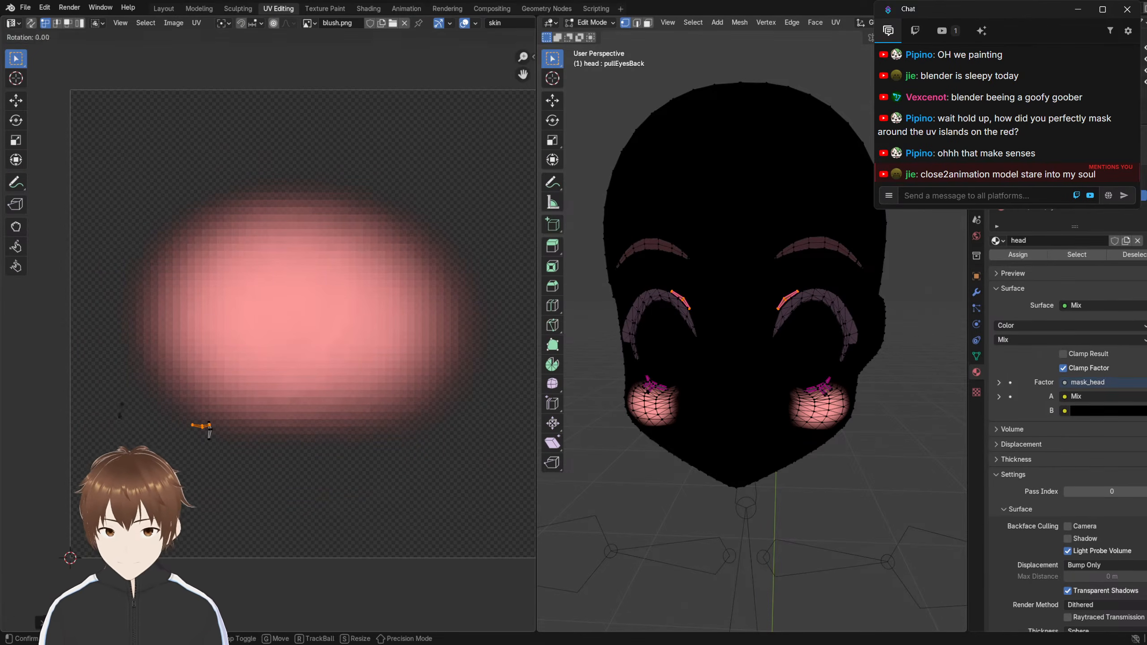
pyautogui.press('g')
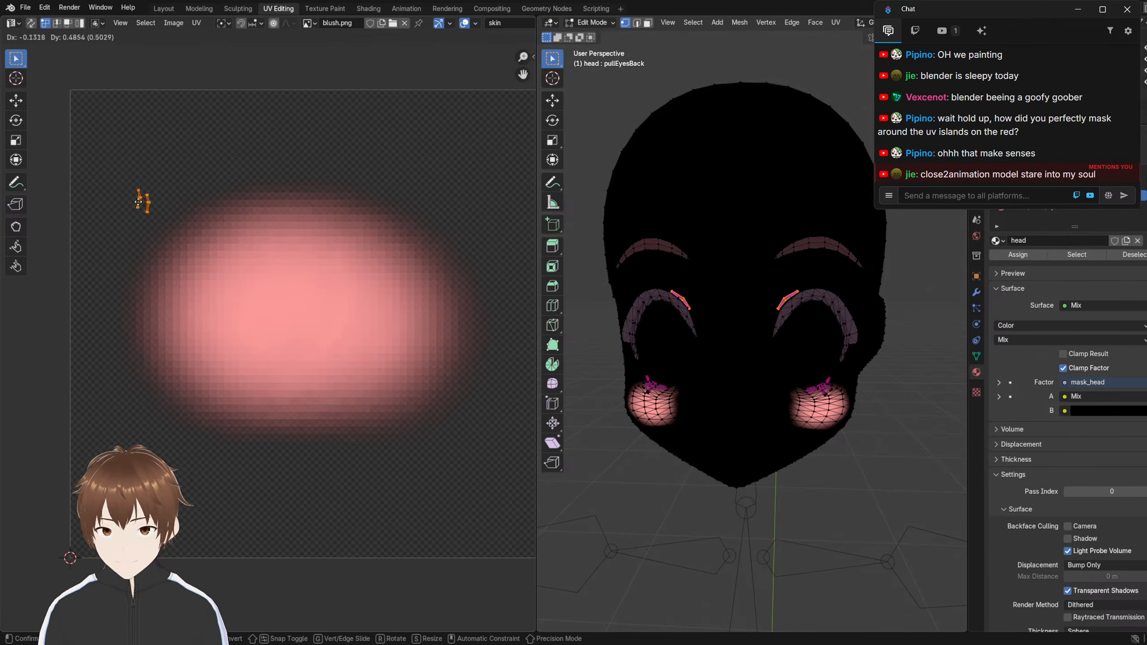
pyautogui.click(86, 136)
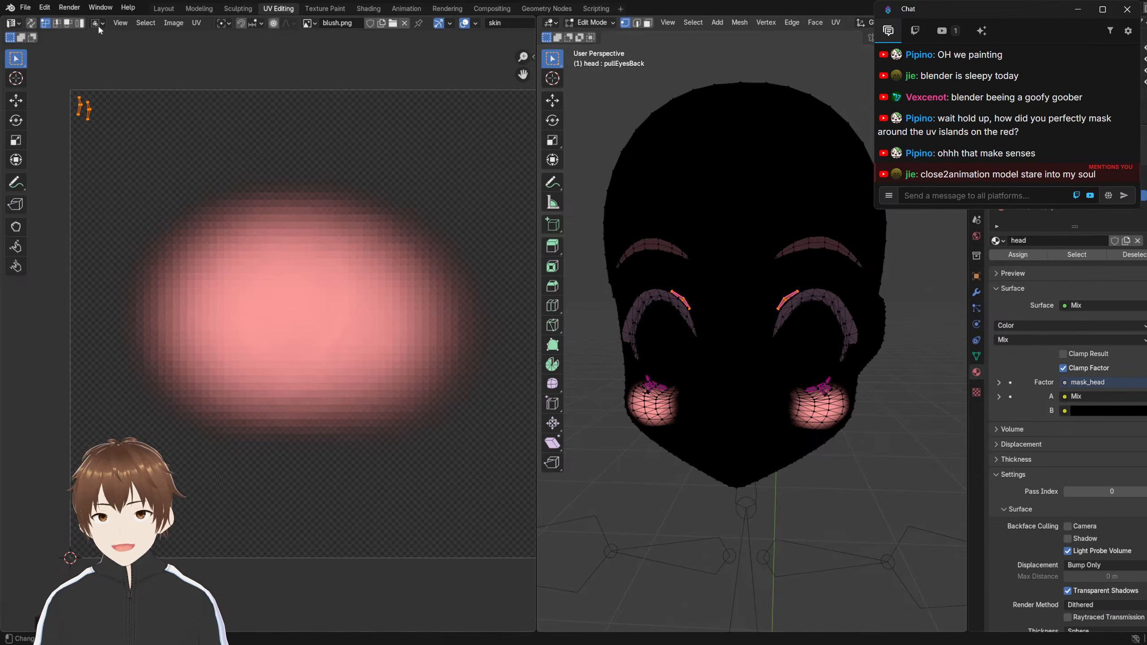
# Display the mask_head image behind the UVs in the UV editor
pyautogui.scroll(-3, 397, 23)
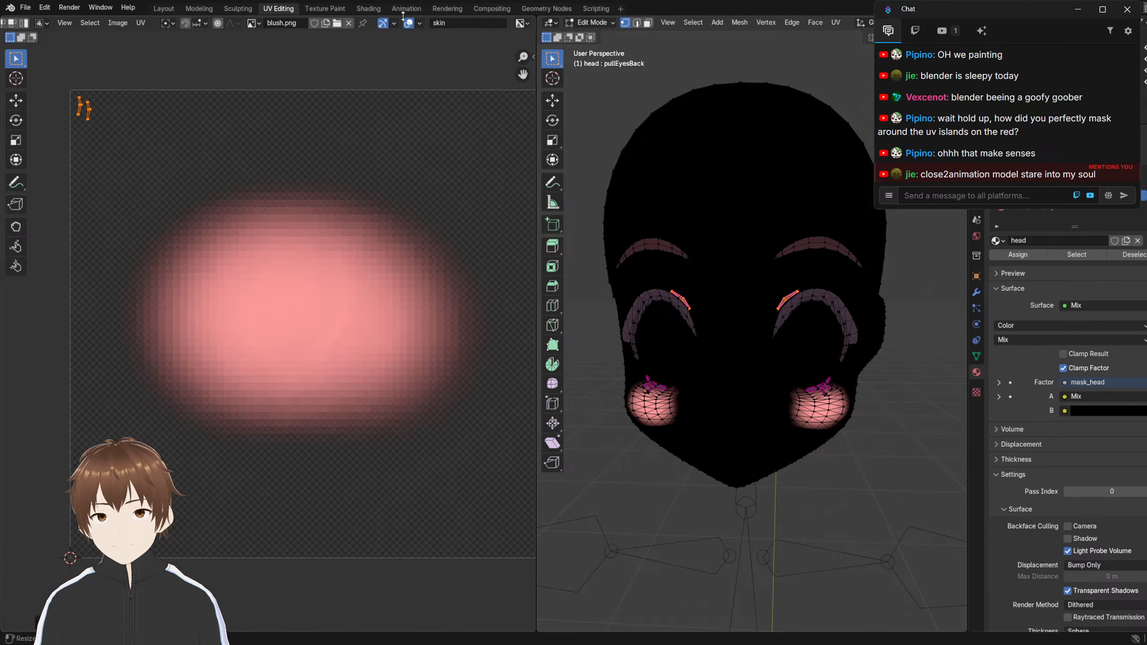
pyautogui.click(254, 22)
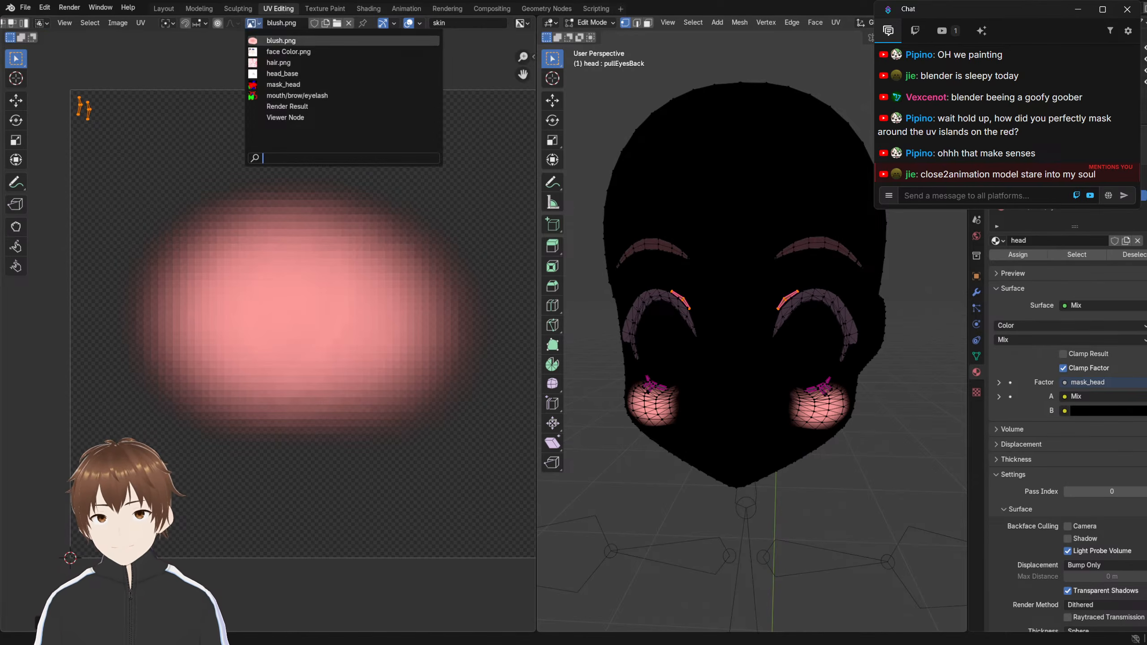
pyautogui.click(278, 86)
pyautogui.scroll(-5, 226, 150)
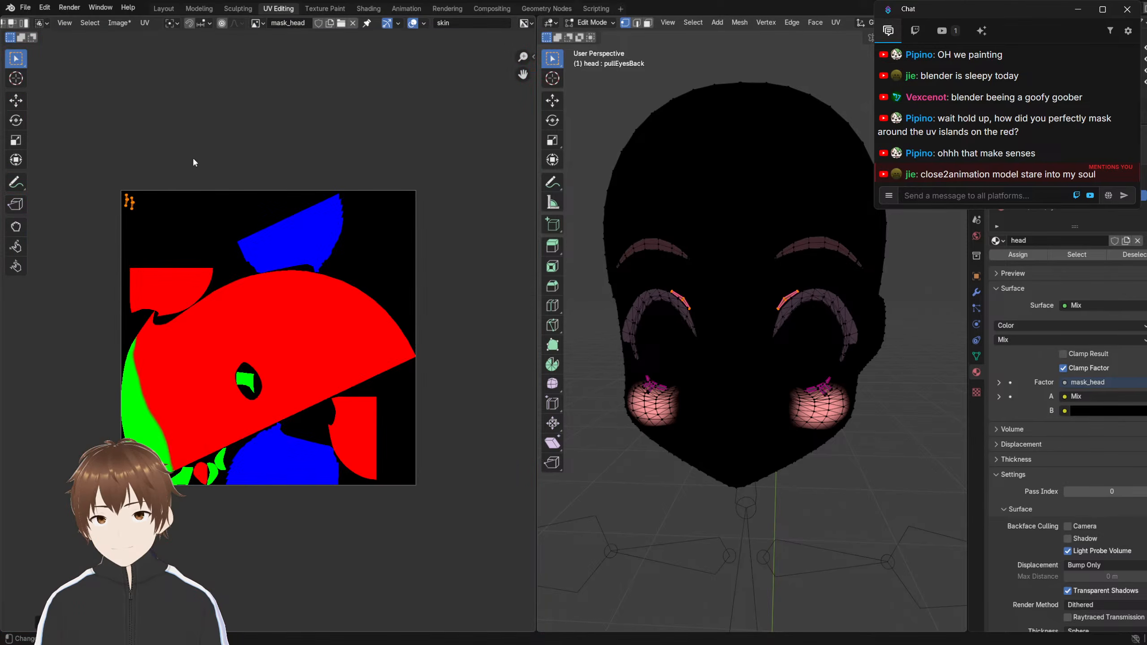
# Select the right-hand crease UV island and move it level with and closer to the other island in the black corner
pyautogui.scroll(2, 245, 156)
pyautogui.moveTo(217, 141); pyautogui.dragTo(310, 241, button='middle')
pyautogui.scroll(1, 297, 211)
pyautogui.scroll(2, 314, 234)
pyautogui.scroll(1, 277, 220)
pyautogui.moveTo(219, 192); pyautogui.dragTo(270, 233, button='middle')
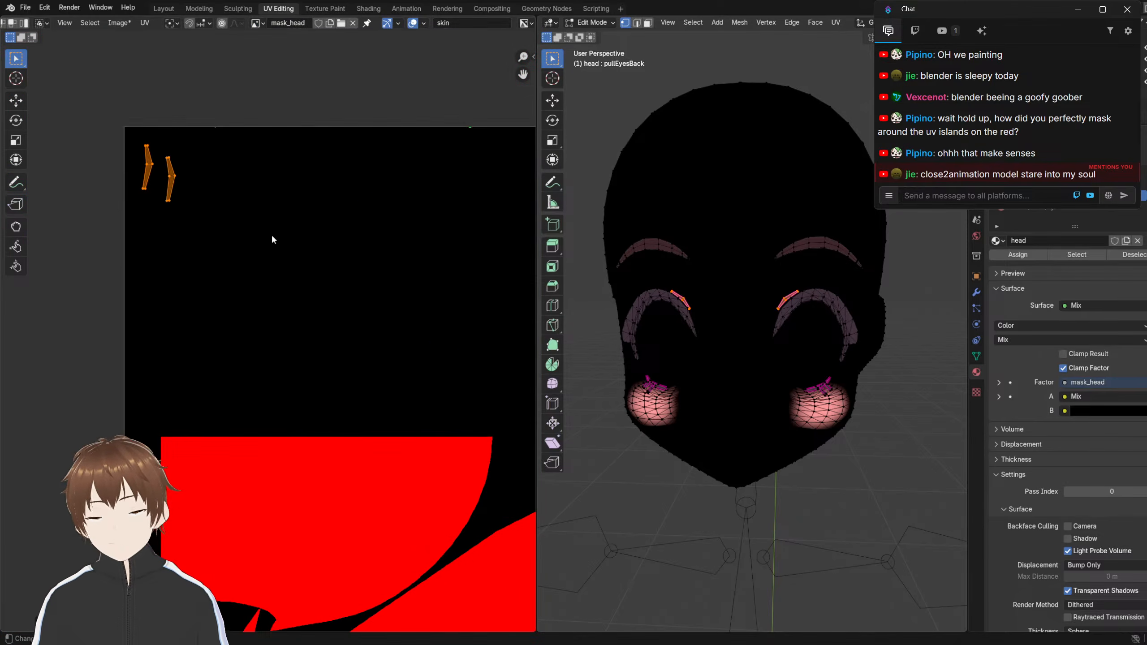
pyautogui.moveTo(201, 145); pyautogui.dragTo(157, 213)
pyautogui.press('g')
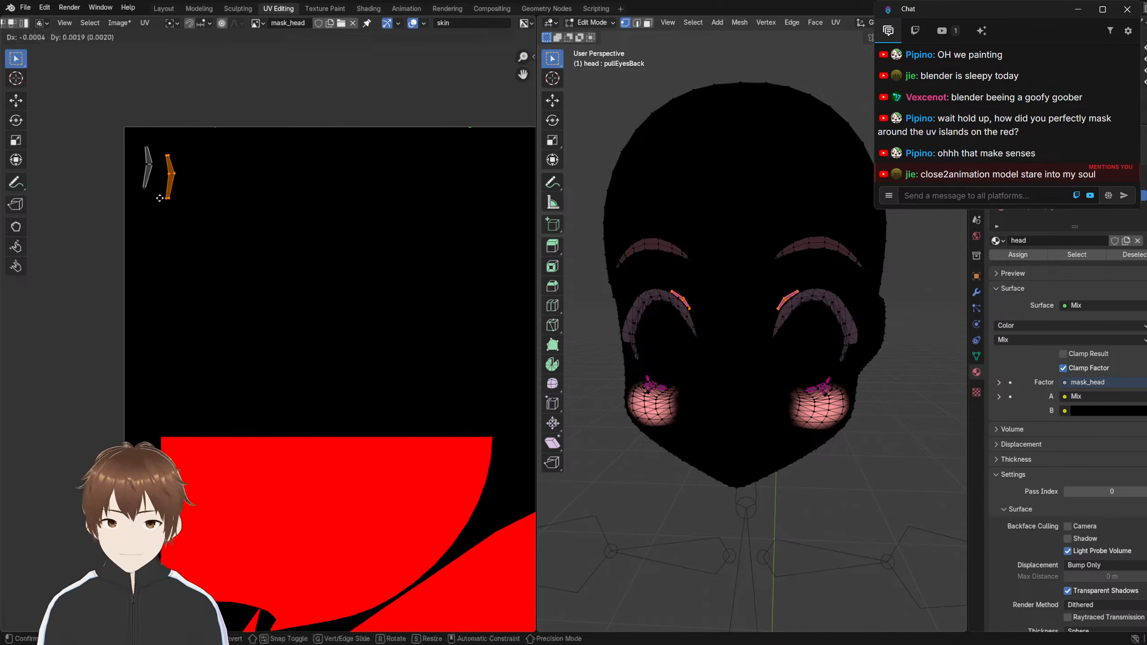
pyautogui.click(153, 192)
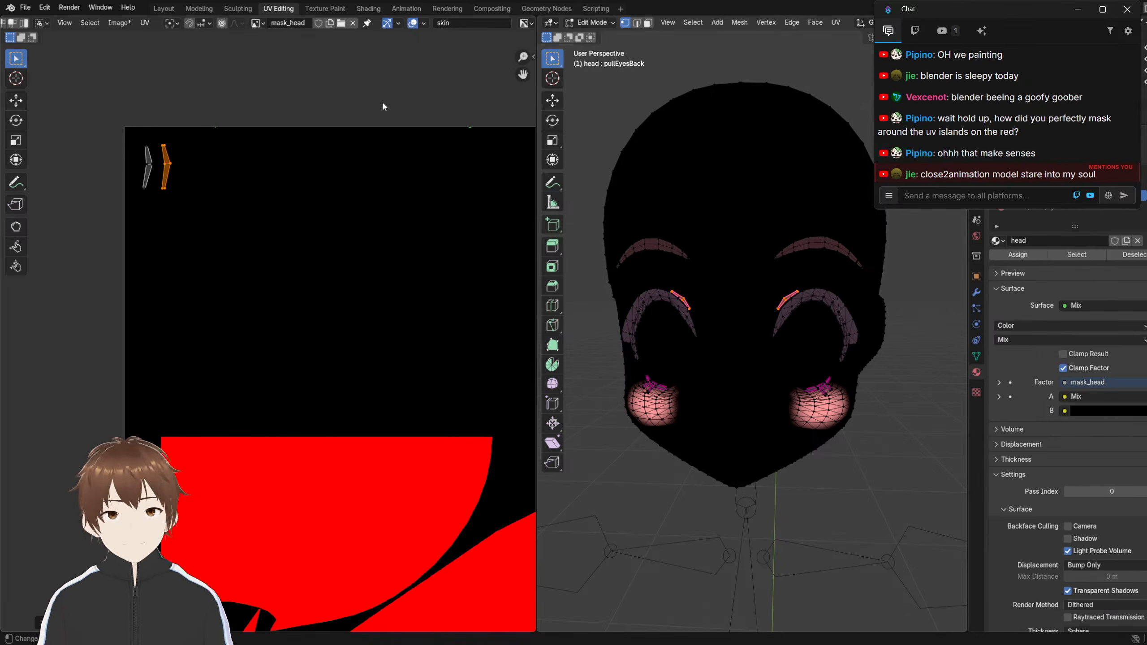
# Display only the Alpha channel of mask_head in the UV editor and view the whole image
pyautogui.scroll(-1, 457, 23)
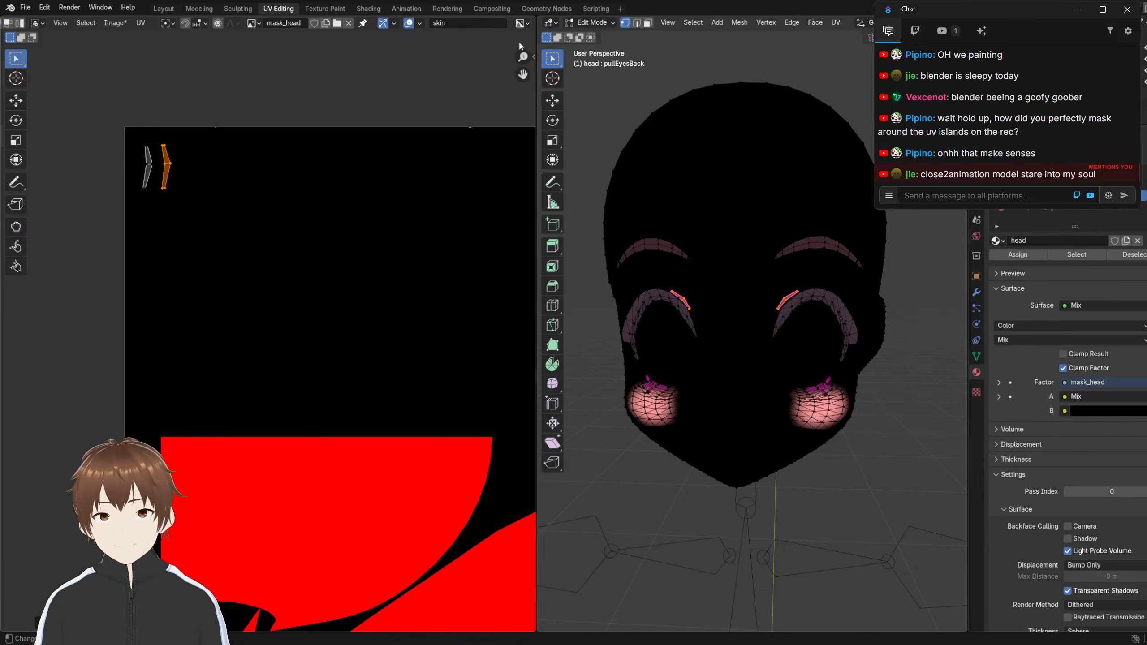
pyautogui.click(523, 23)
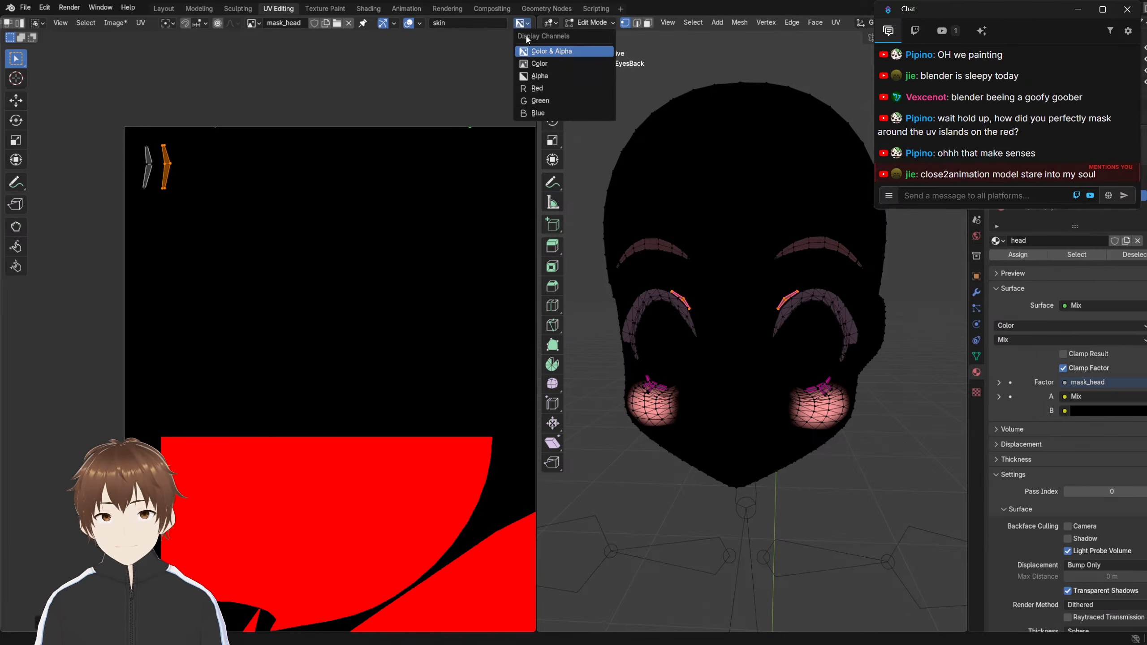
pyautogui.click(538, 76)
pyautogui.scroll(-3, 279, 164)
pyautogui.scroll(-1, 279, 160)
pyautogui.moveTo(279, 161); pyautogui.dragTo(117, 73, button='middle')
pyautogui.scroll(-1, 116, 73)
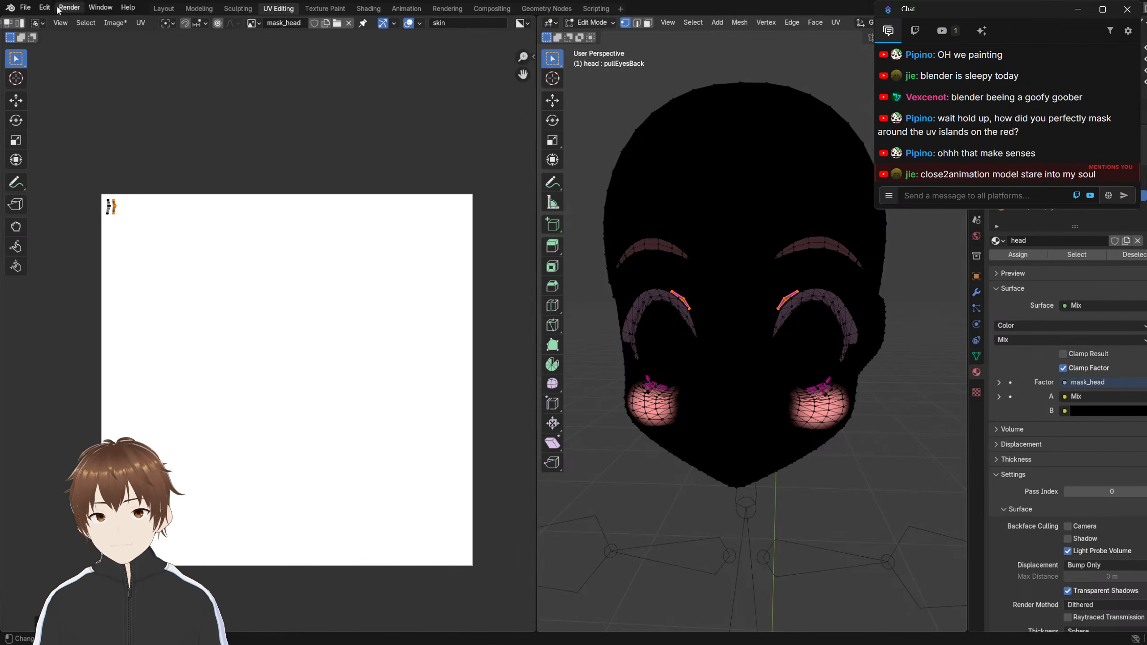
# Switch the head to Texture Paint mode and return to the Texture Paint workspace
pyautogui.scroll(4, 88, 23)
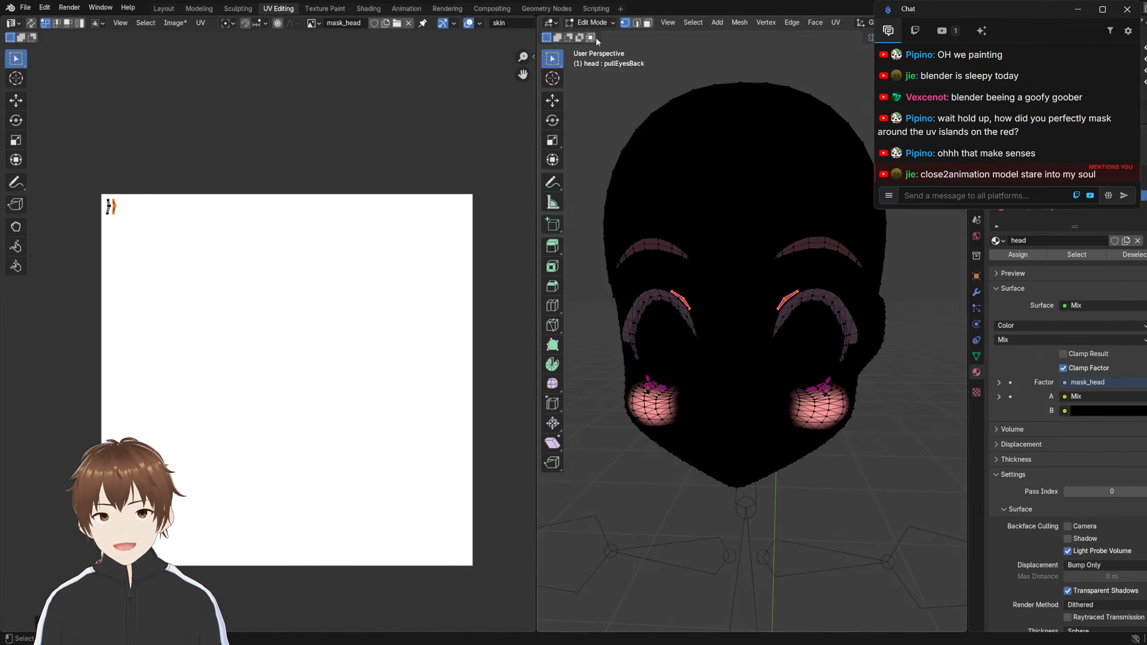
pyautogui.click(595, 22)
pyautogui.click(601, 107)
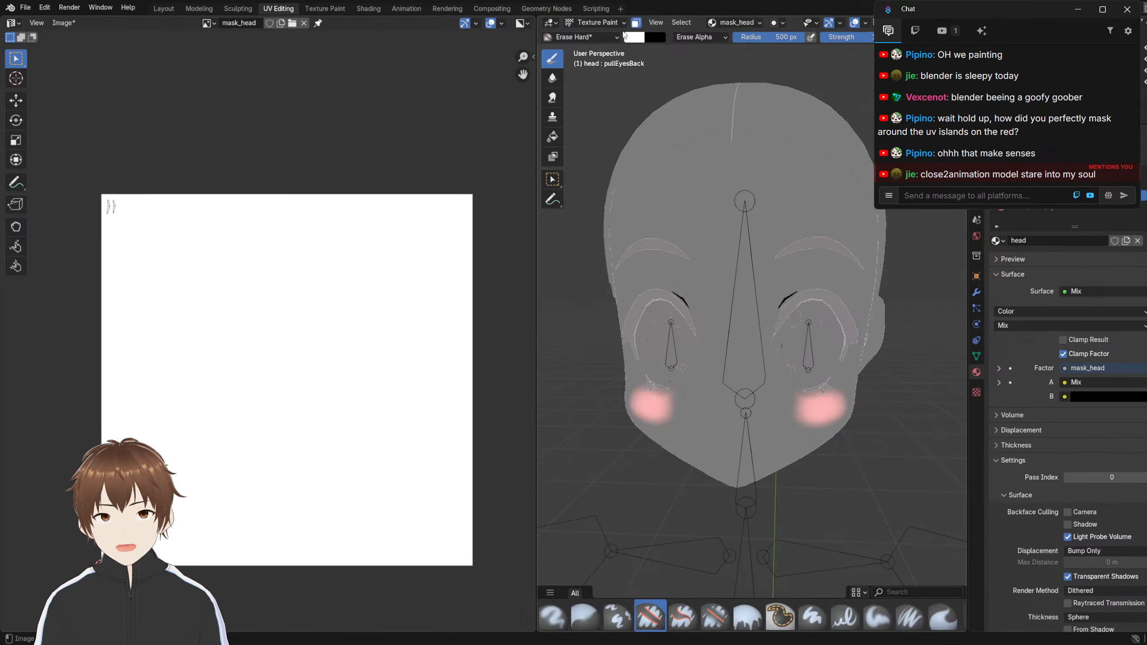
pyautogui.click(325, 9)
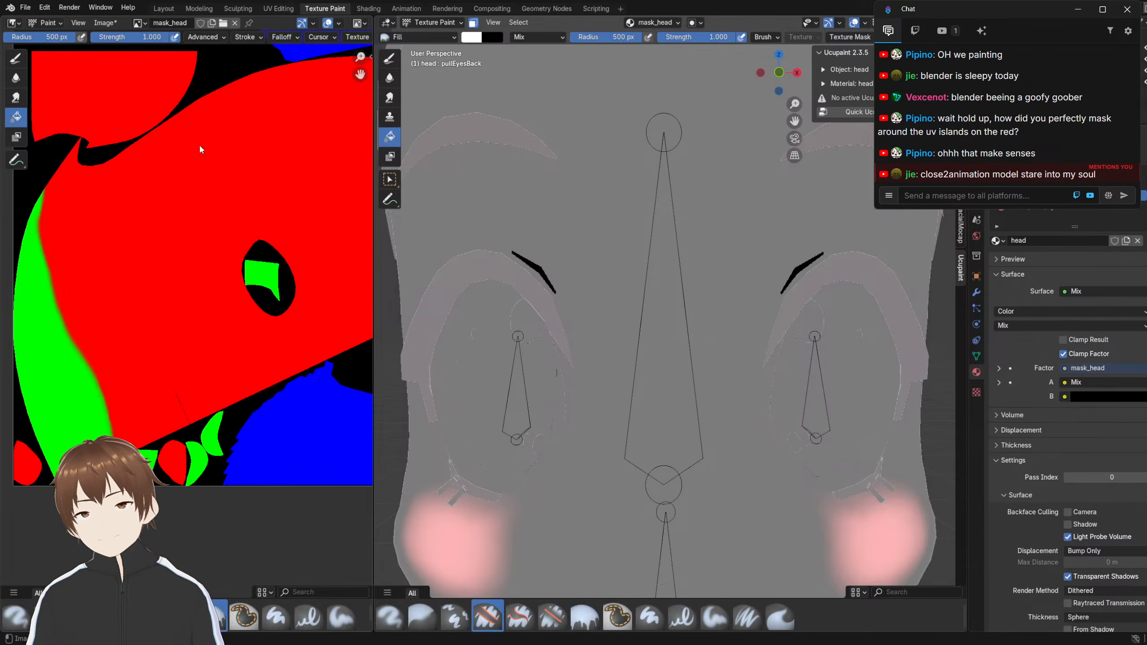
# Display only the Alpha channel of mask_head and set up the Erase Hard brush for painting
pyautogui.scroll(-5, 201, 150)
pyautogui.scroll(2, 117, 114)
pyautogui.click(359, 23)
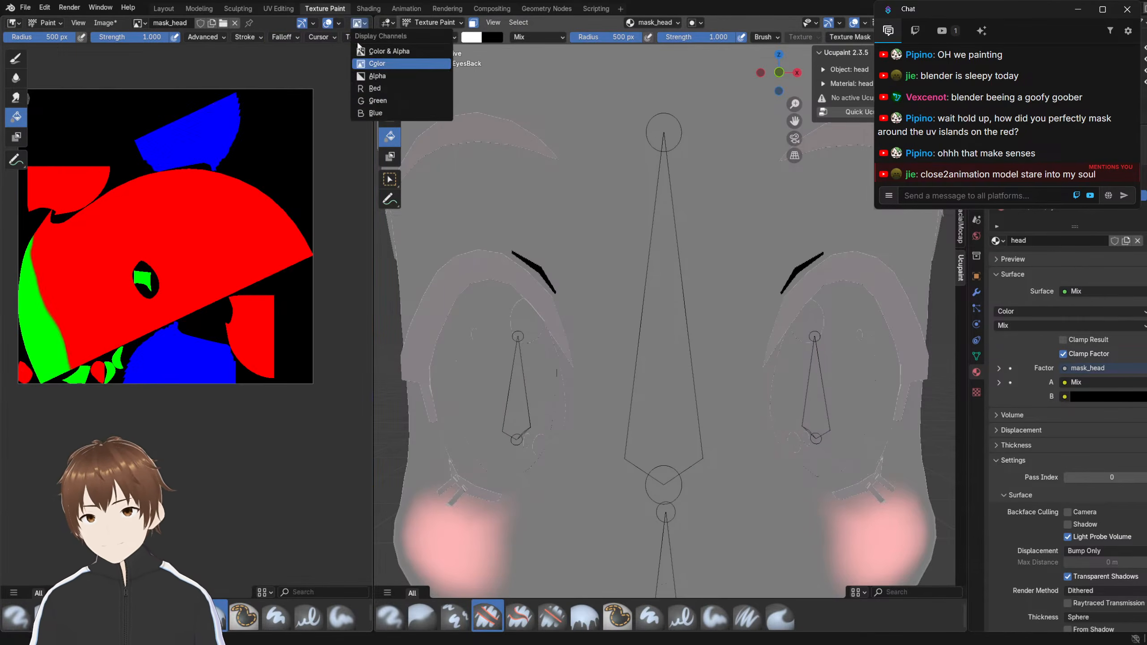
pyautogui.click(375, 81)
pyautogui.click(45, 22)
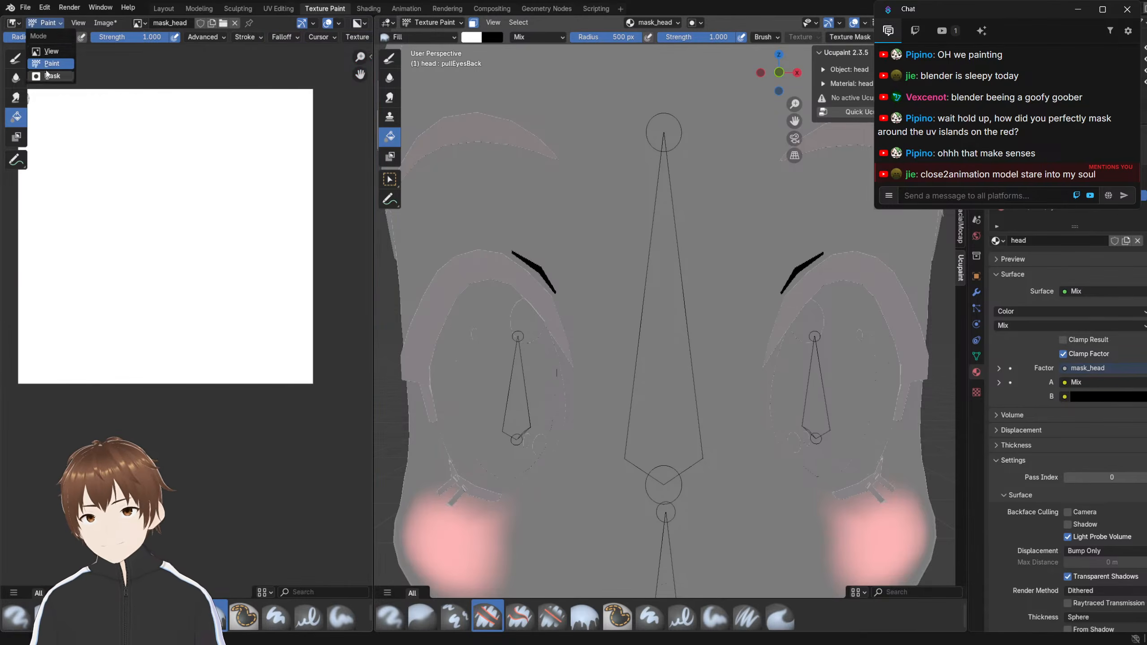
pyautogui.click(8, 63)
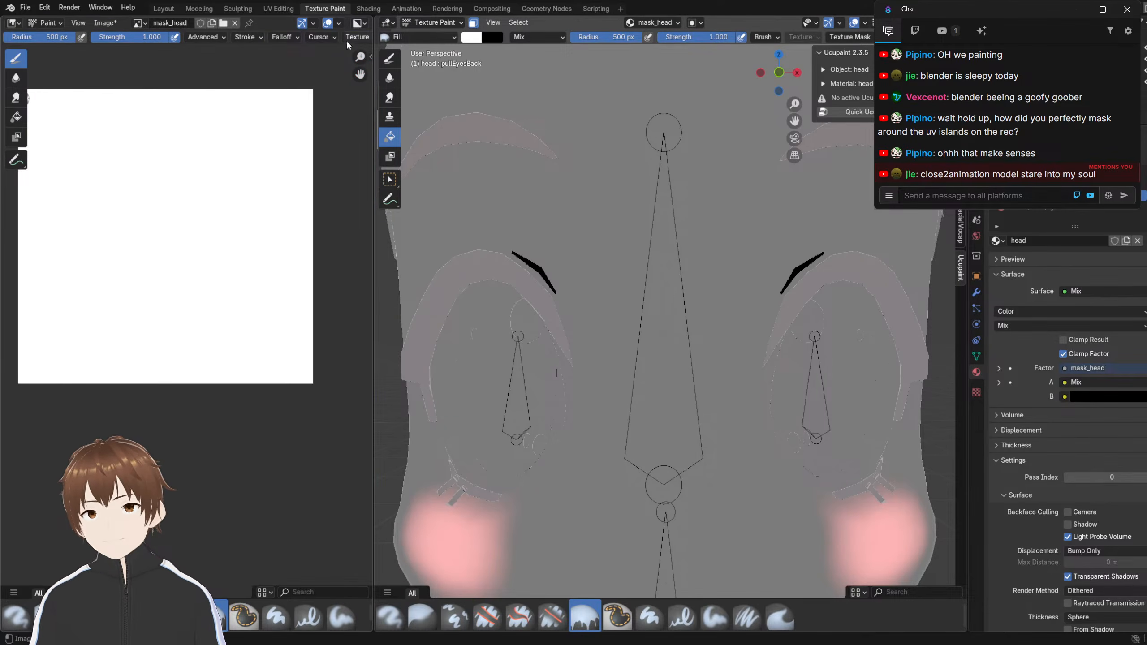
pyautogui.click(387, 58)
pyautogui.click(393, 37)
# Erase the alpha across the whole mask_head image with the Erase Hard brush
pyautogui.moveTo(173, 221)
pyautogui.mouseDown()
pyautogui.moveTo(165, 184)
pyautogui.moveTo(181, 300)
pyautogui.mouseUp()
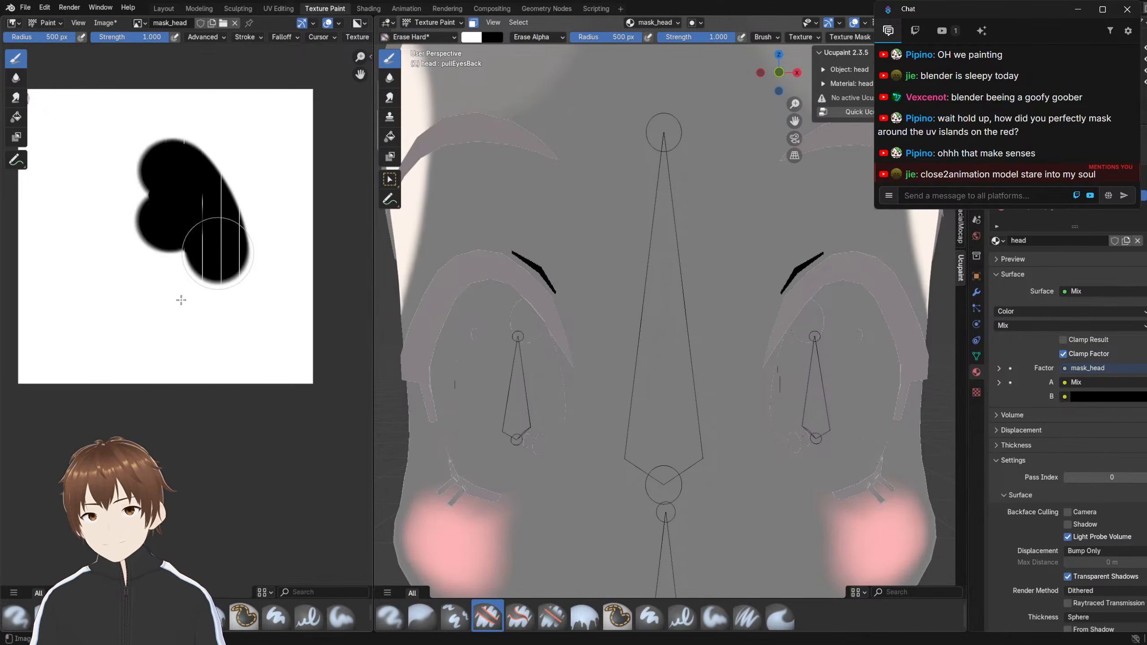
pyautogui.moveTo(276, 187)
pyautogui.mouseDown()
pyautogui.moveTo(294, 113)
pyautogui.moveTo(285, 121)
pyautogui.mouseUp()
pyautogui.moveTo(176, 106); pyautogui.dragTo(243, 104)
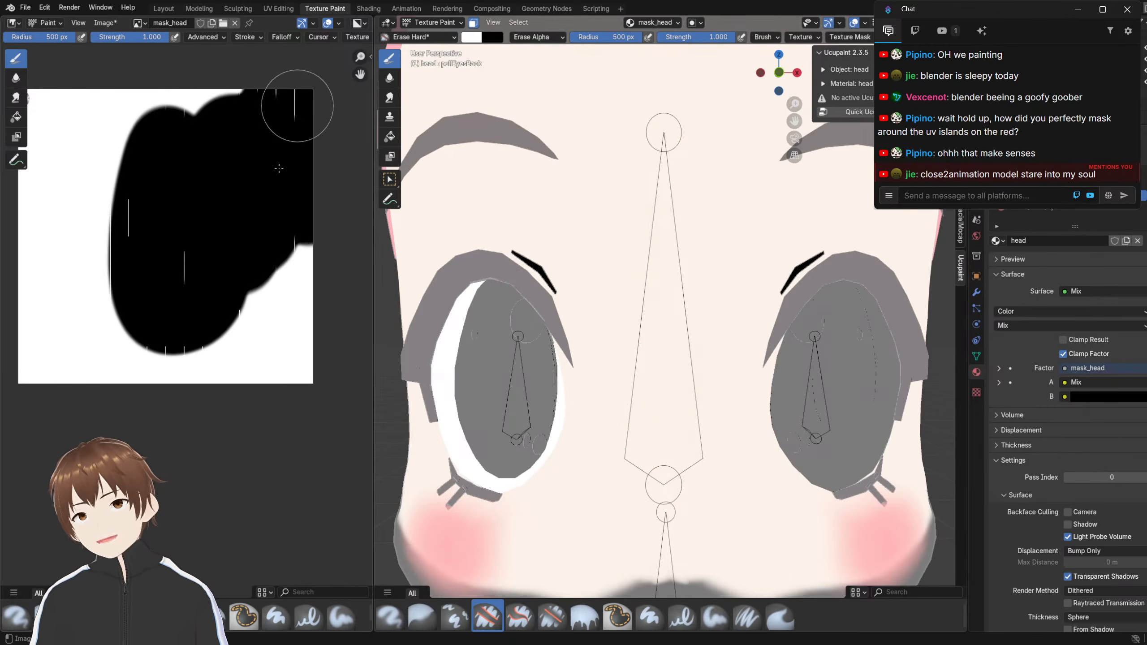
pyautogui.moveTo(279, 168); pyautogui.dragTo(228, 94)
pyautogui.moveTo(270, 390)
pyautogui.mouseDown()
pyautogui.moveTo(256, 456)
pyautogui.moveTo(306, 264)
pyautogui.moveTo(307, 346)
pyautogui.moveTo(238, 365)
pyautogui.mouseUp()
pyautogui.moveTo(1, 367); pyautogui.dragTo(69, 377)
pyautogui.moveTo(135, 380); pyautogui.dragTo(205, 369, button='middle')
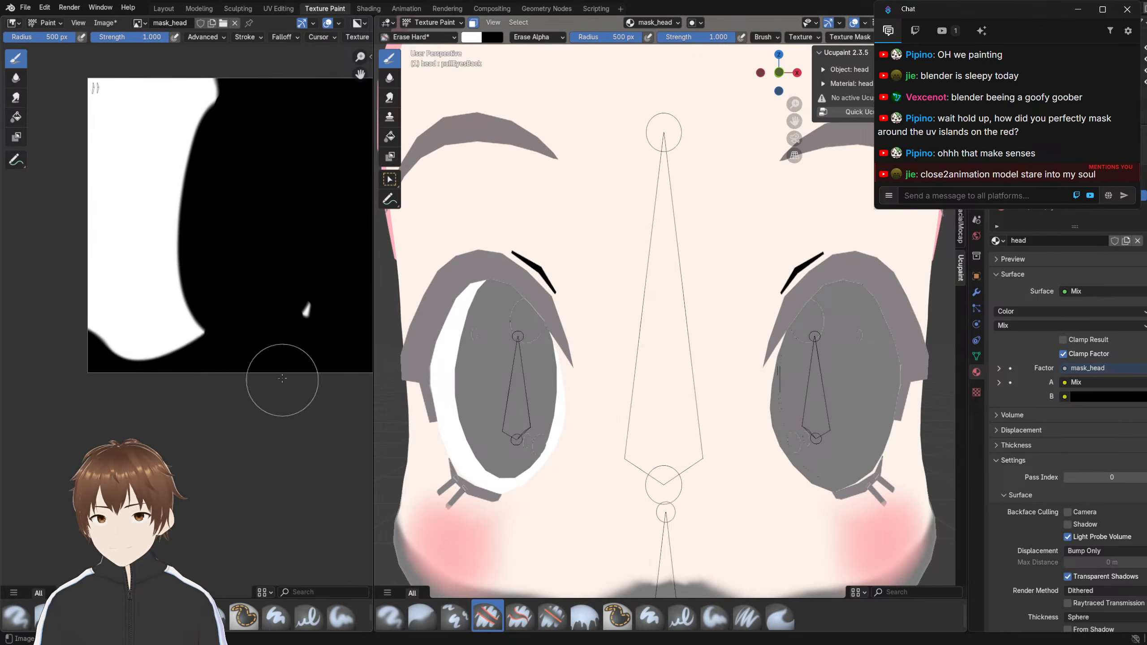
pyautogui.moveTo(282, 379)
pyautogui.mouseDown()
pyautogui.moveTo(176, 313)
pyautogui.moveTo(137, 375)
pyautogui.moveTo(174, 421)
pyautogui.moveTo(123, 327)
pyautogui.moveTo(169, 330)
pyautogui.moveTo(126, 277)
pyautogui.moveTo(102, 174)
pyautogui.moveTo(117, 135)
pyautogui.moveTo(109, 104)
pyautogui.moveTo(165, 208)
pyautogui.moveTo(158, 107)
pyautogui.moveTo(217, 103)
pyautogui.mouseUp()
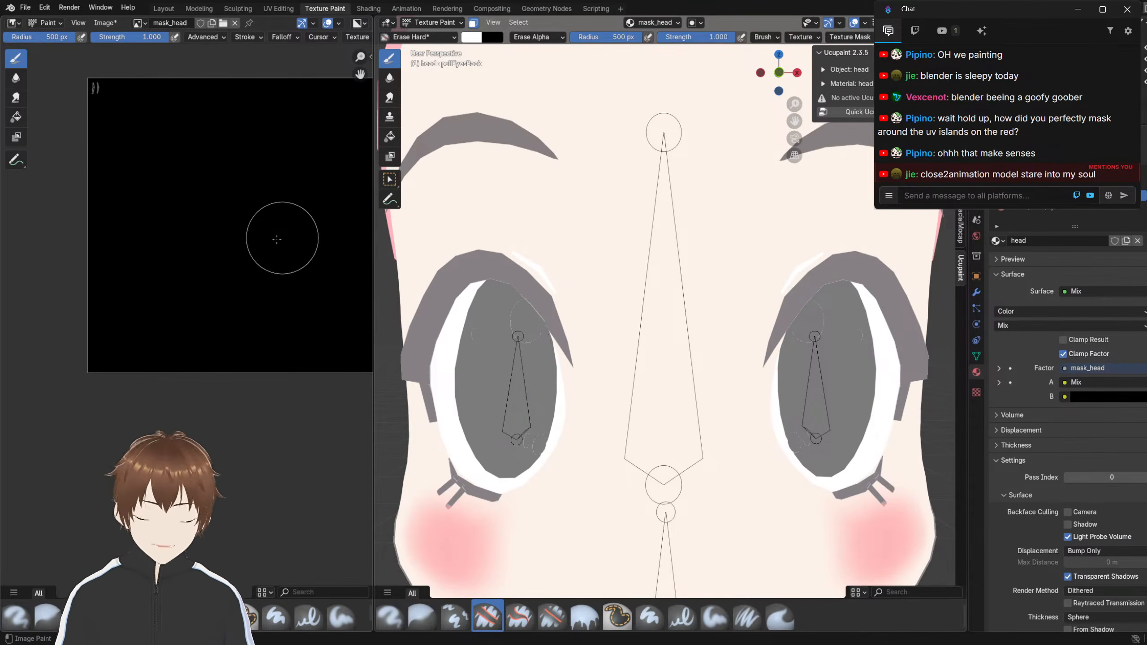
# Switch the head to Edit Mode to check the face selection around the upper eyelid creases
pyautogui.moveTo(243, 225); pyautogui.dragTo(224, 236, button='middle')
pyautogui.scroll(-2, 226, 232)
pyautogui.scroll(-1, 508, 308)
pyautogui.moveTo(508, 307); pyautogui.dragTo(511, 312, button='middle')
pyautogui.click(429, 24)
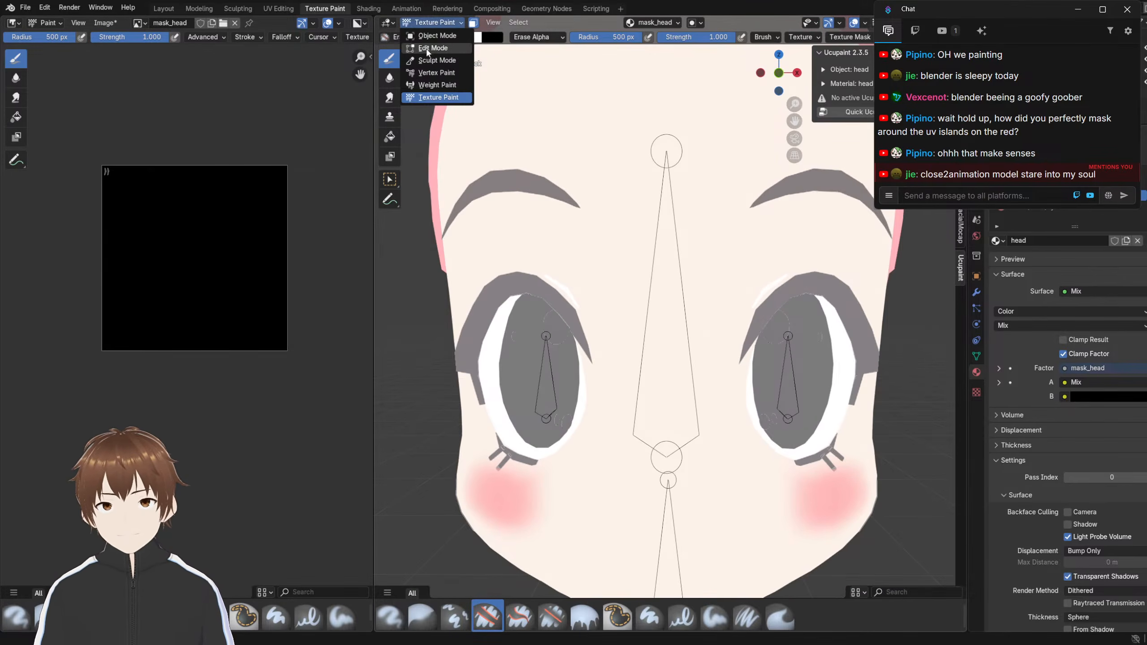
pyautogui.click(427, 61)
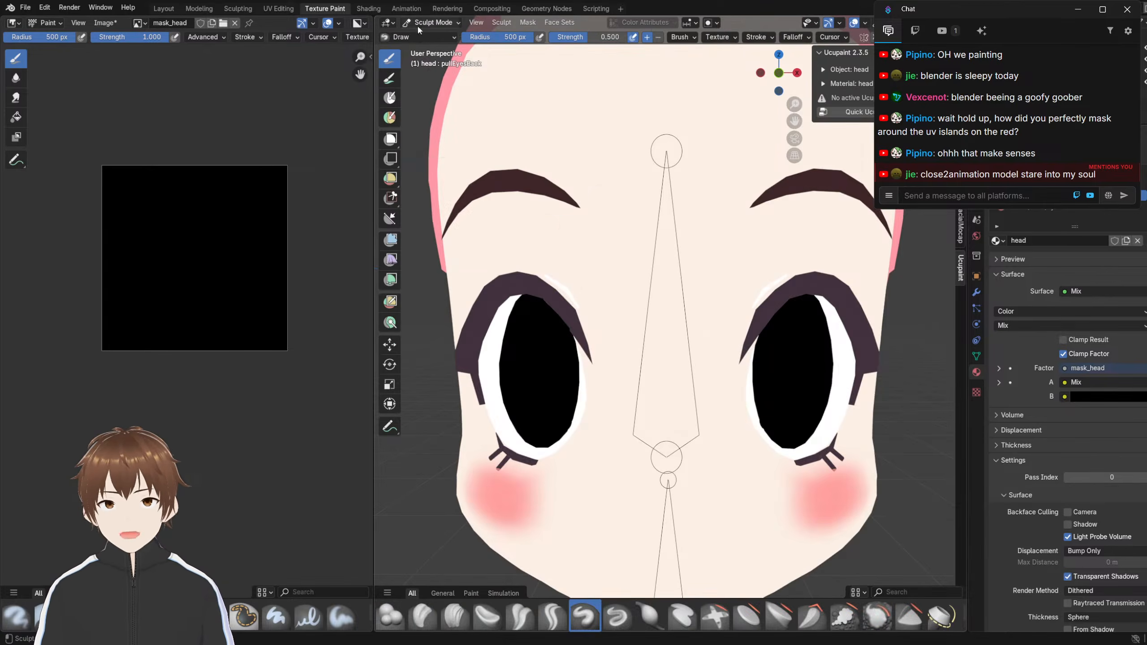
pyautogui.click(428, 23)
pyautogui.click(429, 47)
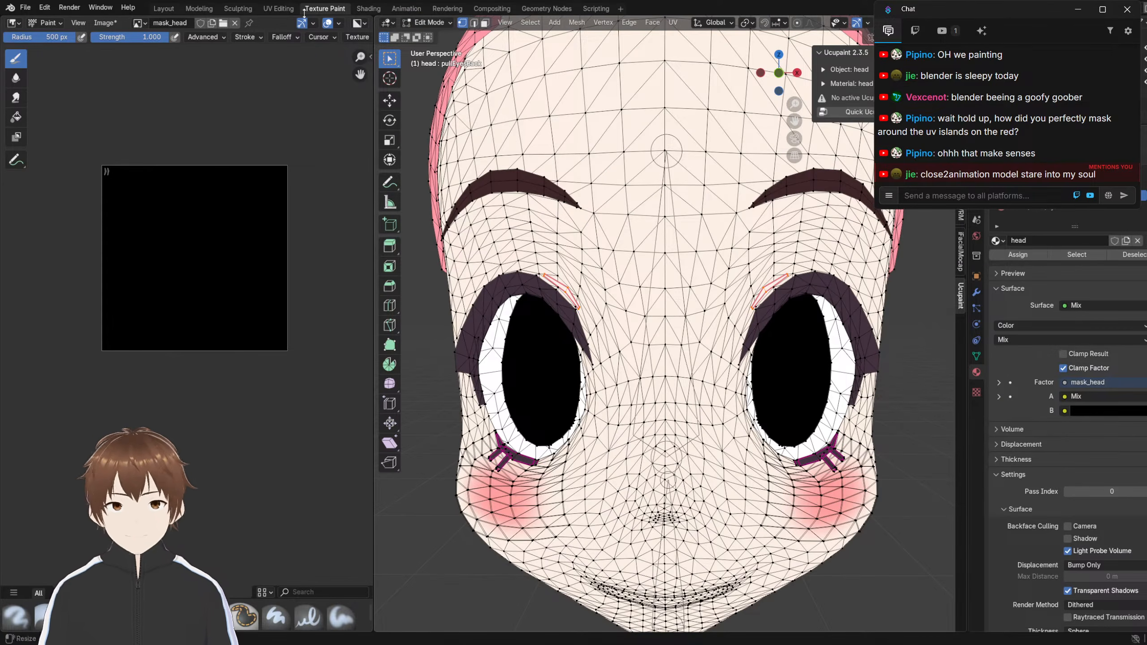
# Return to Texture Paint mode and fill the selected eyelid creases with white using the Fill brush
pyautogui.click(411, 22)
pyautogui.click(431, 96)
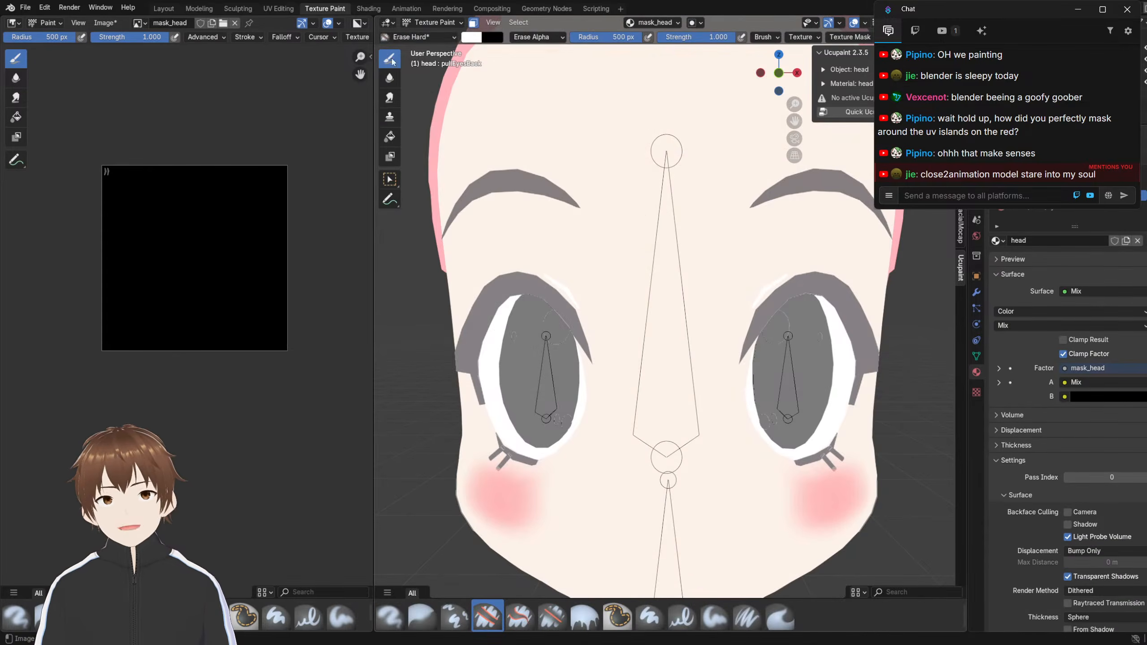
pyautogui.click(412, 36)
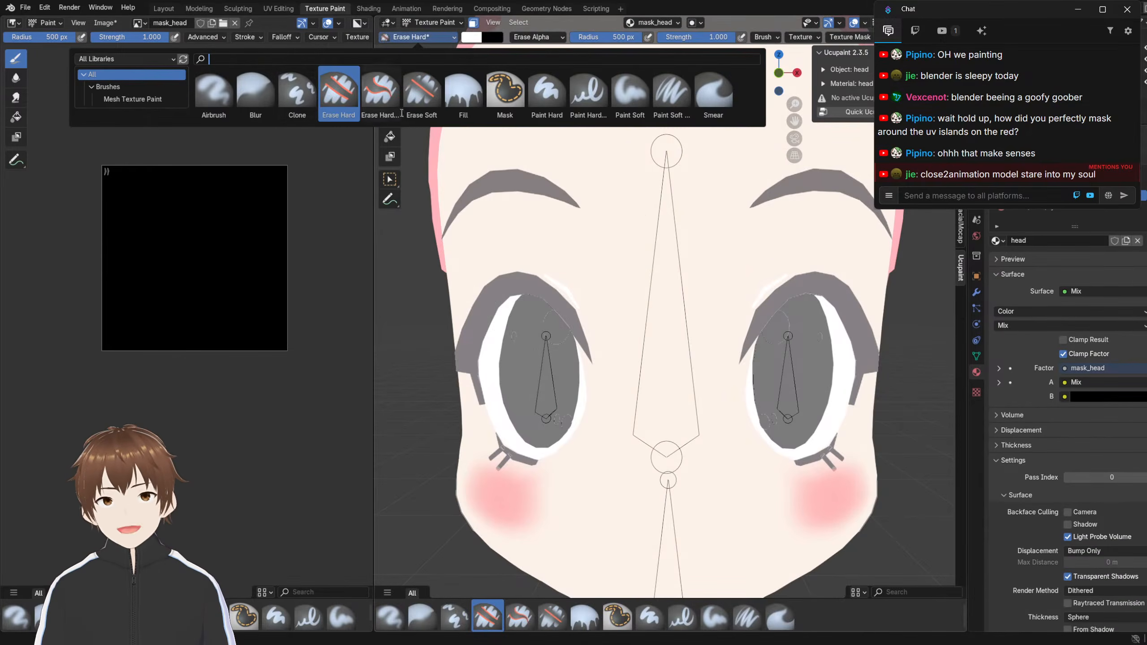
pyautogui.click(463, 90)
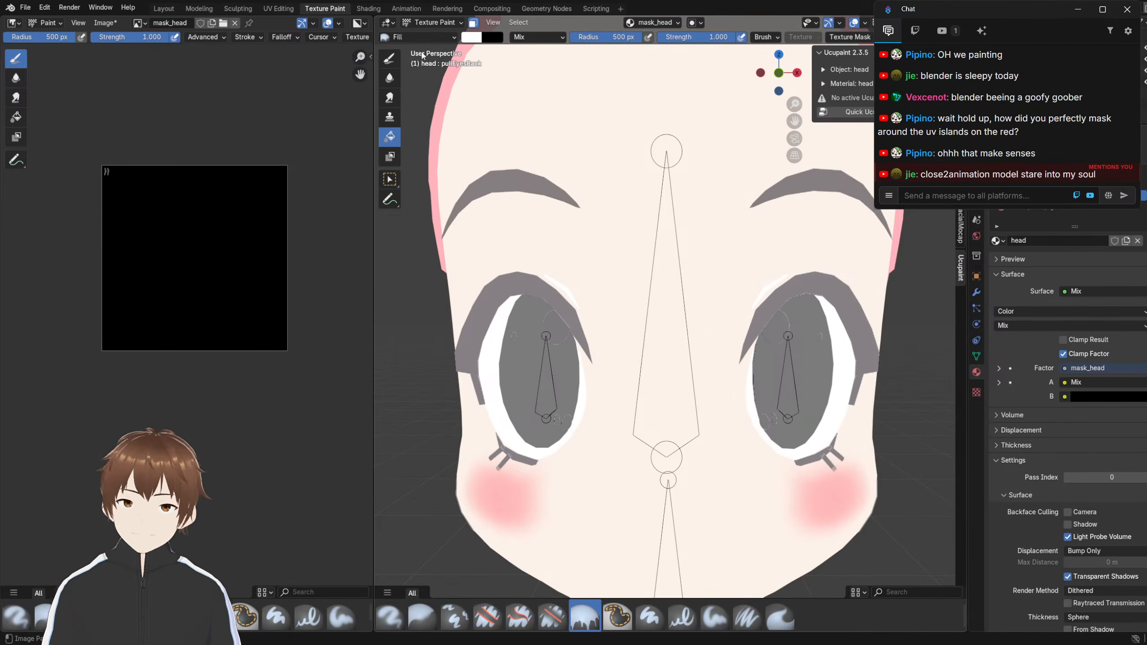
pyautogui.click(499, 181)
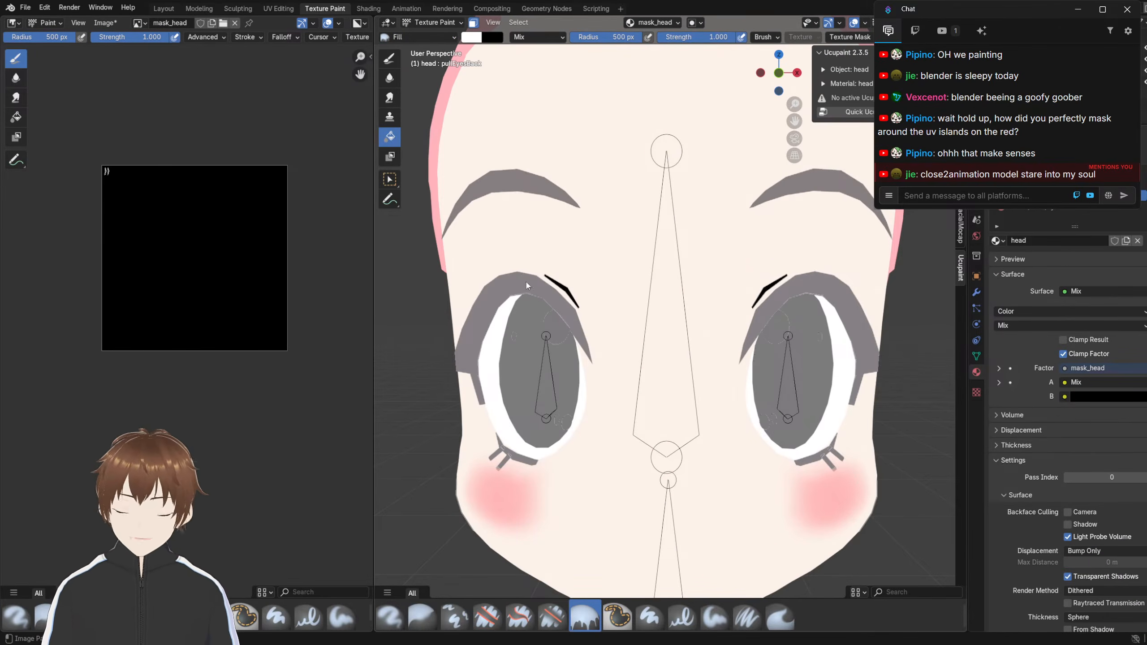
# Examine the crease islands in mask_head with Color & Alpha displayed, along with the creases on the face
pyautogui.moveTo(129, 180); pyautogui.dragTo(180, 263, button='middle')
pyautogui.scroll(6, 146, 235)
pyautogui.scroll(2, 141, 194)
pyautogui.moveTo(109, 90); pyautogui.dragTo(228, 328, button='middle')
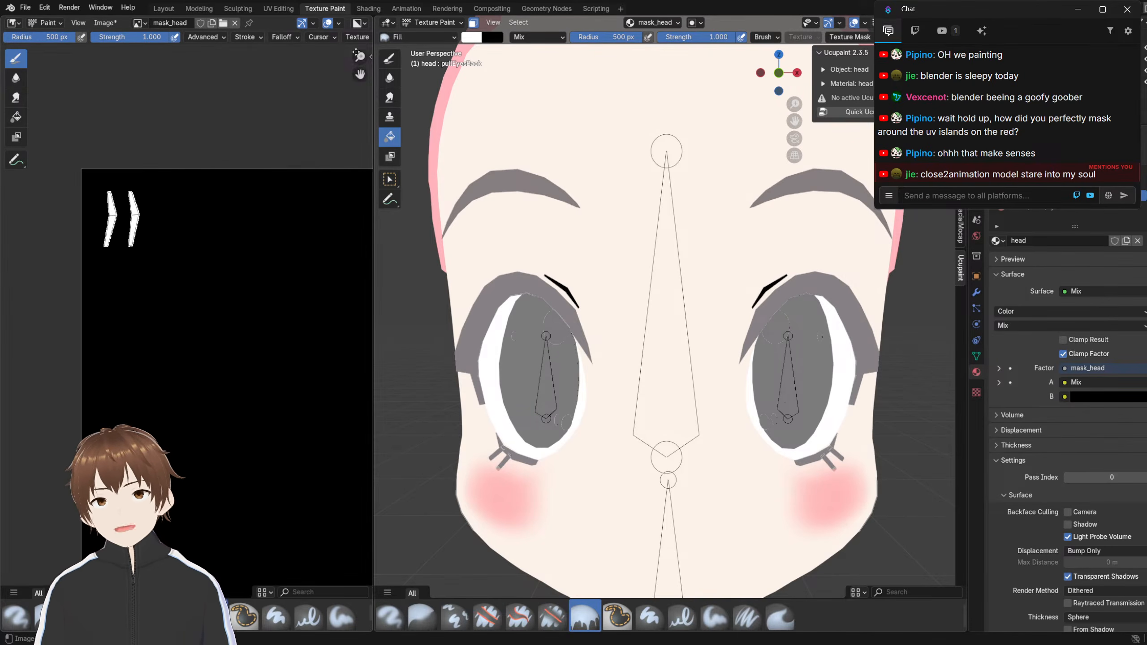
pyautogui.click(357, 24)
pyautogui.click(370, 52)
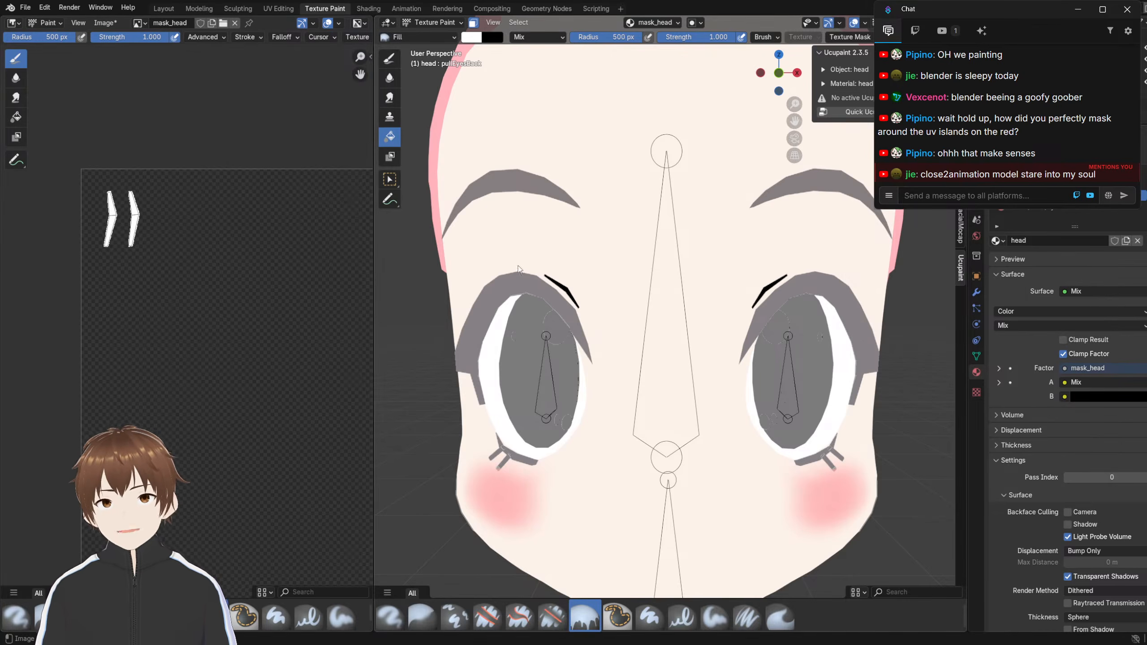
pyautogui.scroll(2, 549, 292)
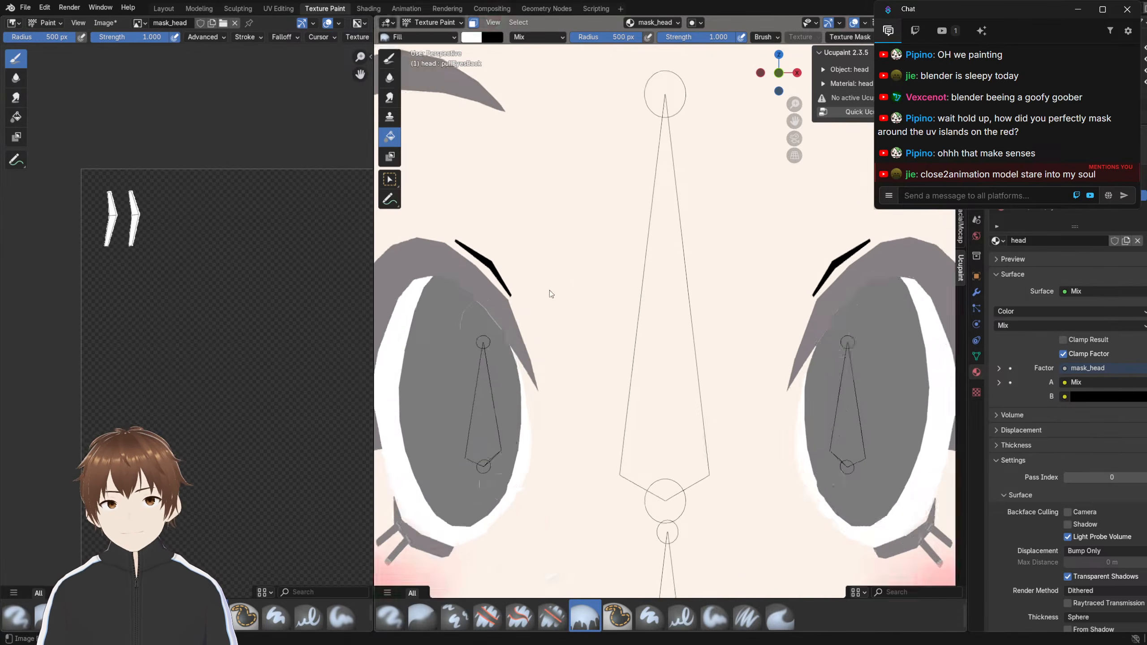
pyautogui.moveTo(549, 291); pyautogui.dragTo(586, 288, button='middle')
pyautogui.scroll(-4, 591, 271)
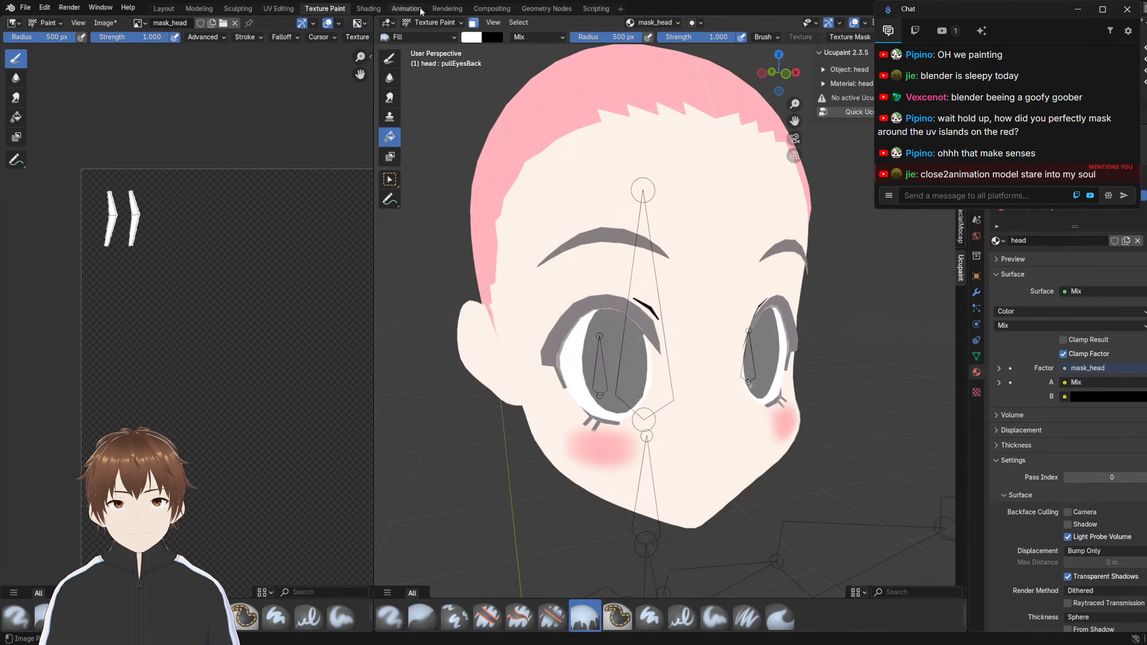
# Switch to the Shading workspace and try adjusting the black B color of the last Mix node
pyautogui.click(368, 8)
pyautogui.scroll(-1, 537, 262)
pyautogui.scroll(2, 715, 488)
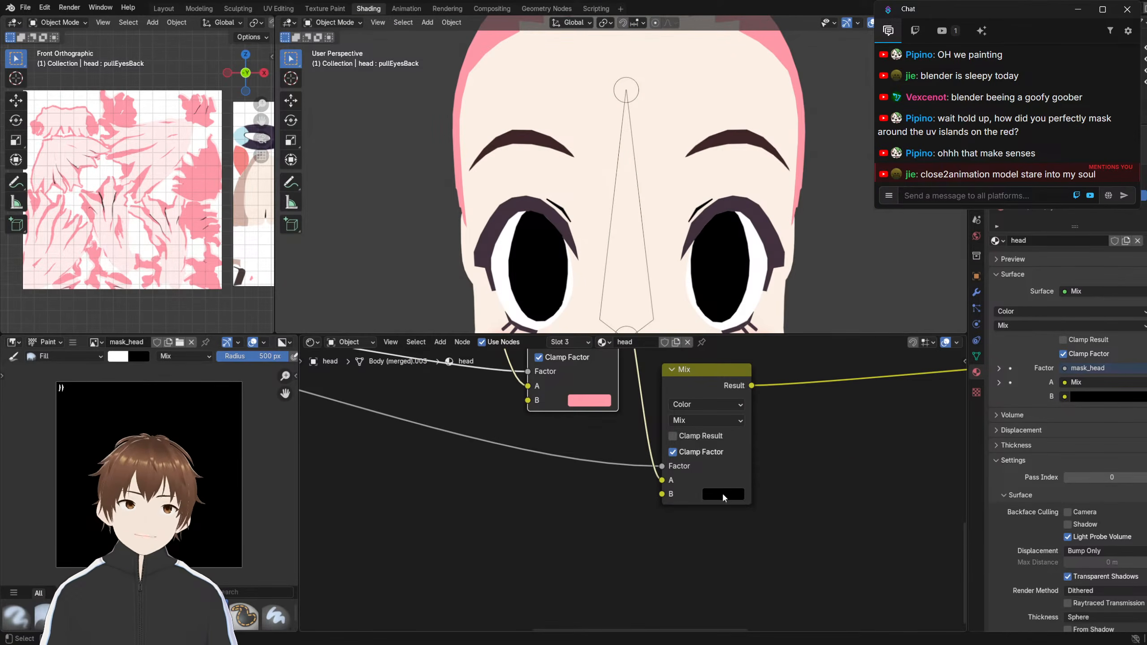
pyautogui.click(723, 494)
pyautogui.moveTo(819, 384)
pyautogui.mouseDown()
pyautogui.moveTo(824, 294)
pyautogui.moveTo(825, 386)
pyautogui.mouseUp()
pyautogui.scroll(-4, 498, 244)
pyautogui.scroll(-2, 564, 478)
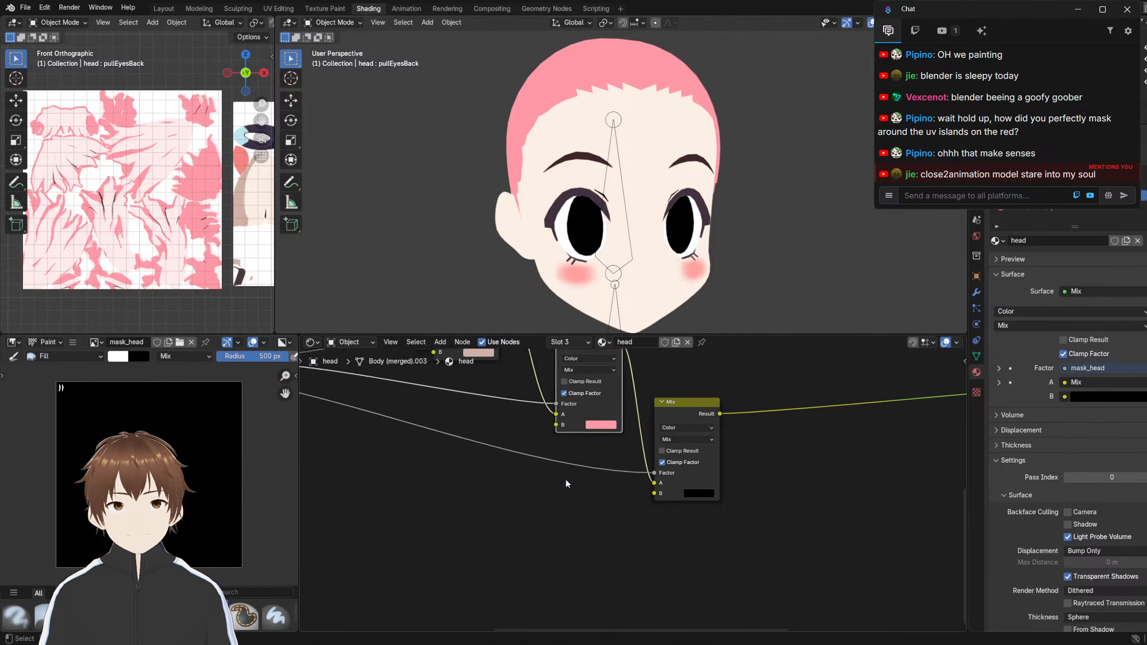
pyautogui.scroll(-1, 564, 478)
pyautogui.moveTo(662, 366); pyautogui.dragTo(668, 425, button='middle')
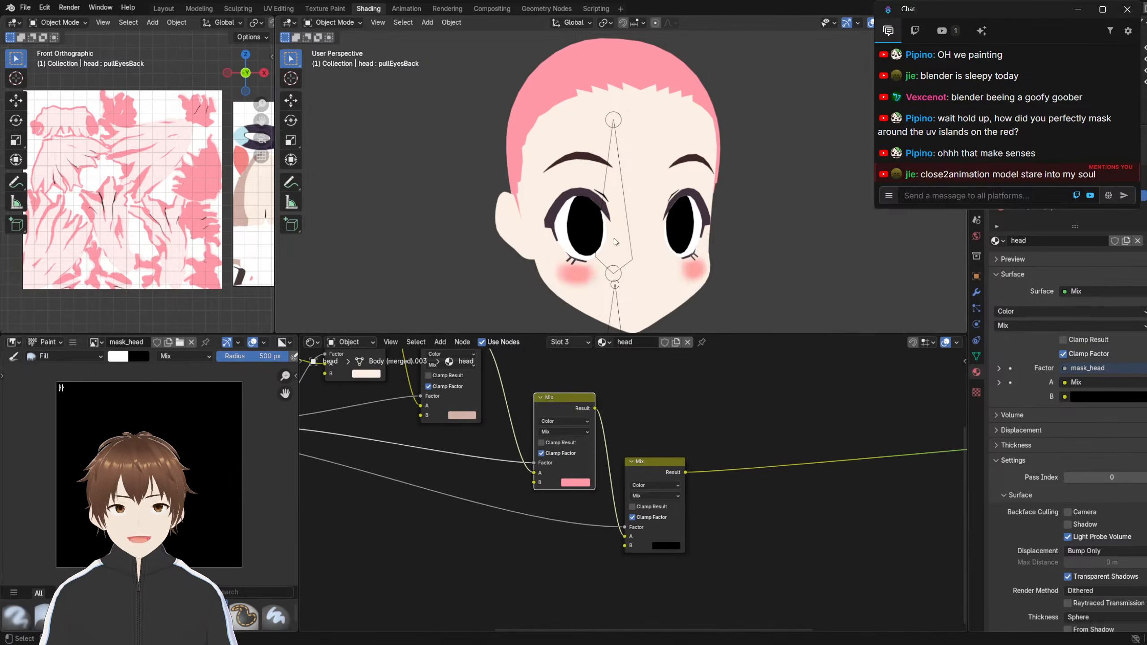
# Sample the dark upper-lash color from the face as the B color of the last Mix node
pyautogui.scroll(5, 614, 238)
pyautogui.click(662, 545)
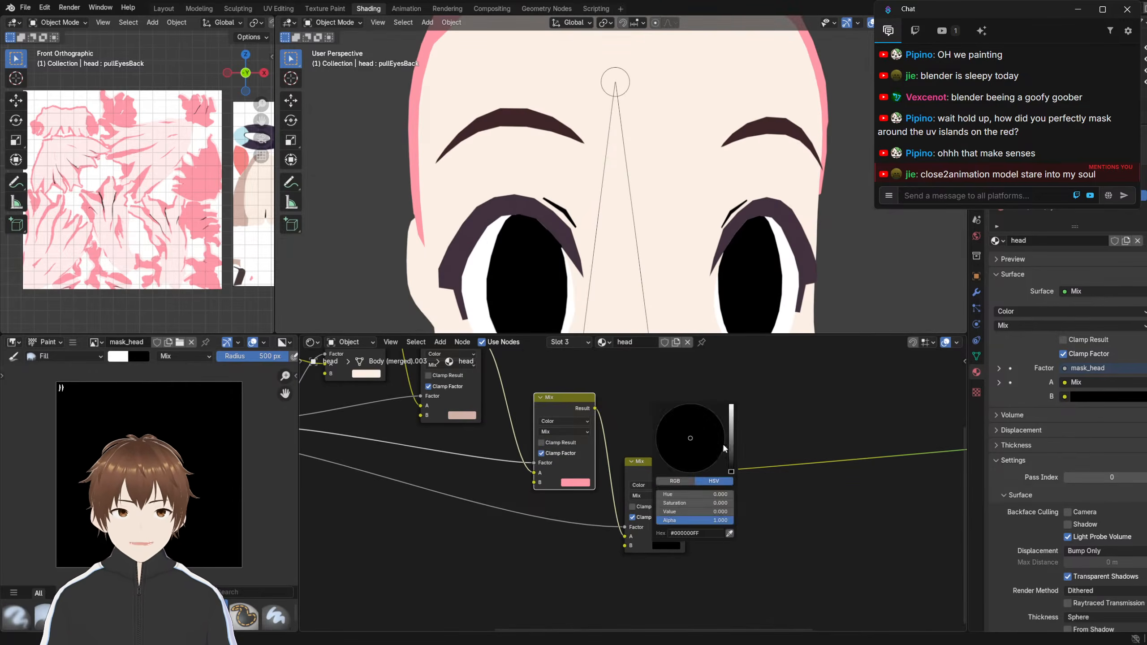
pyautogui.click(666, 544)
pyautogui.click(730, 534)
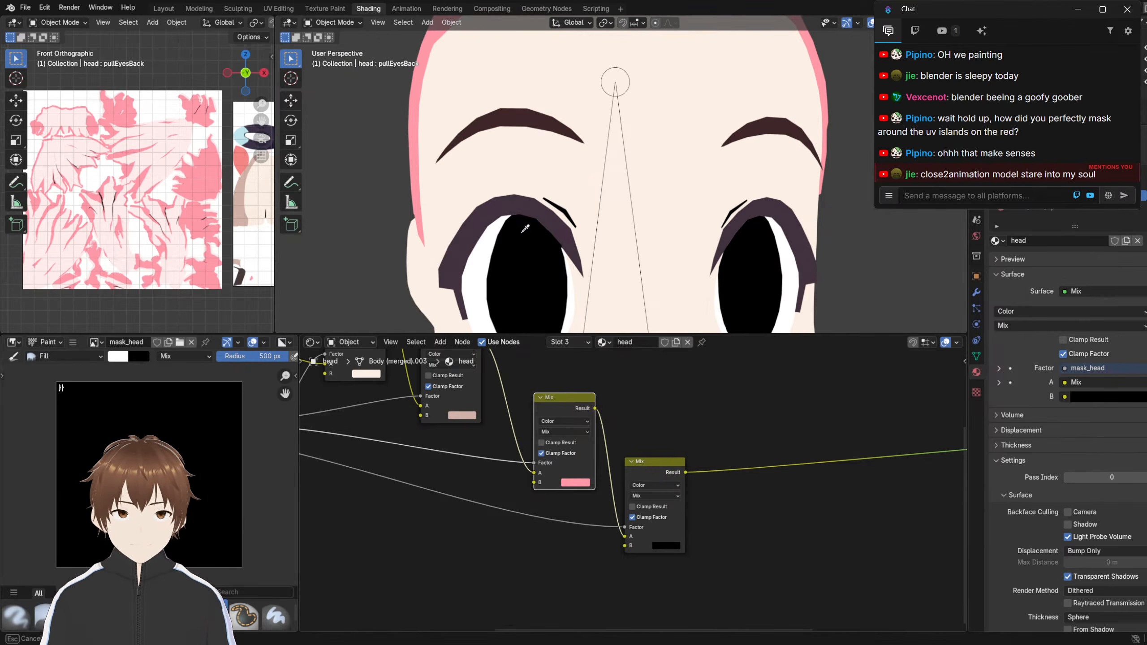
pyautogui.click(525, 205)
# Darken the crease color in the last Mix node's B input slightly and compare it with the lashes on the face
pyautogui.scroll(-6, 559, 289)
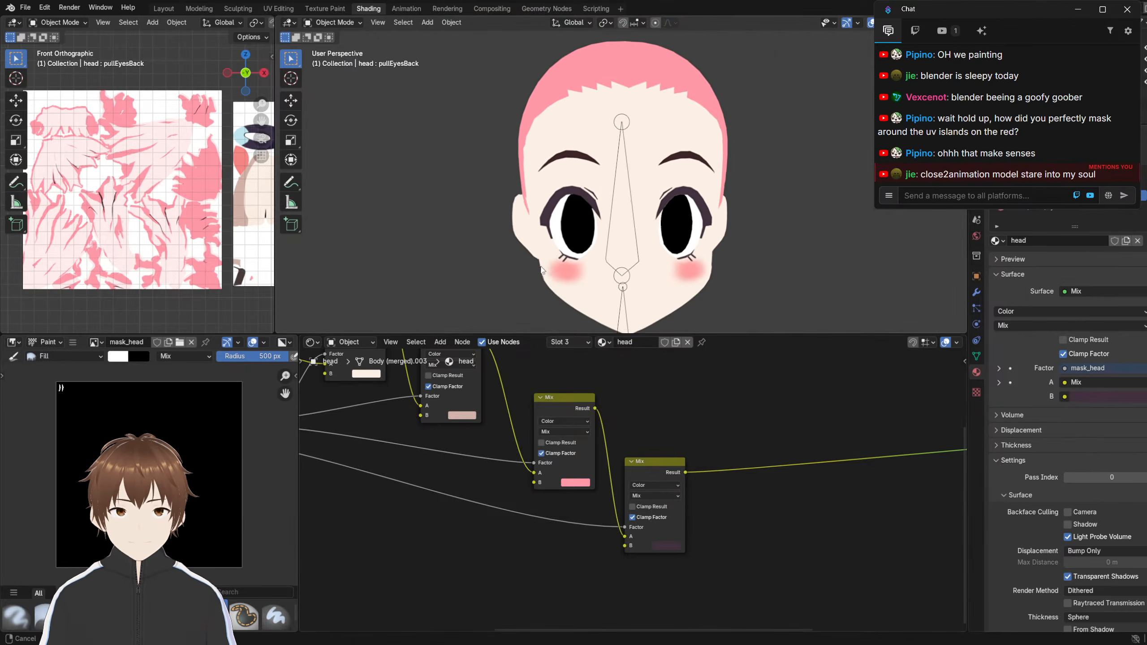
pyautogui.scroll(2, 632, 500)
pyautogui.click(678, 560)
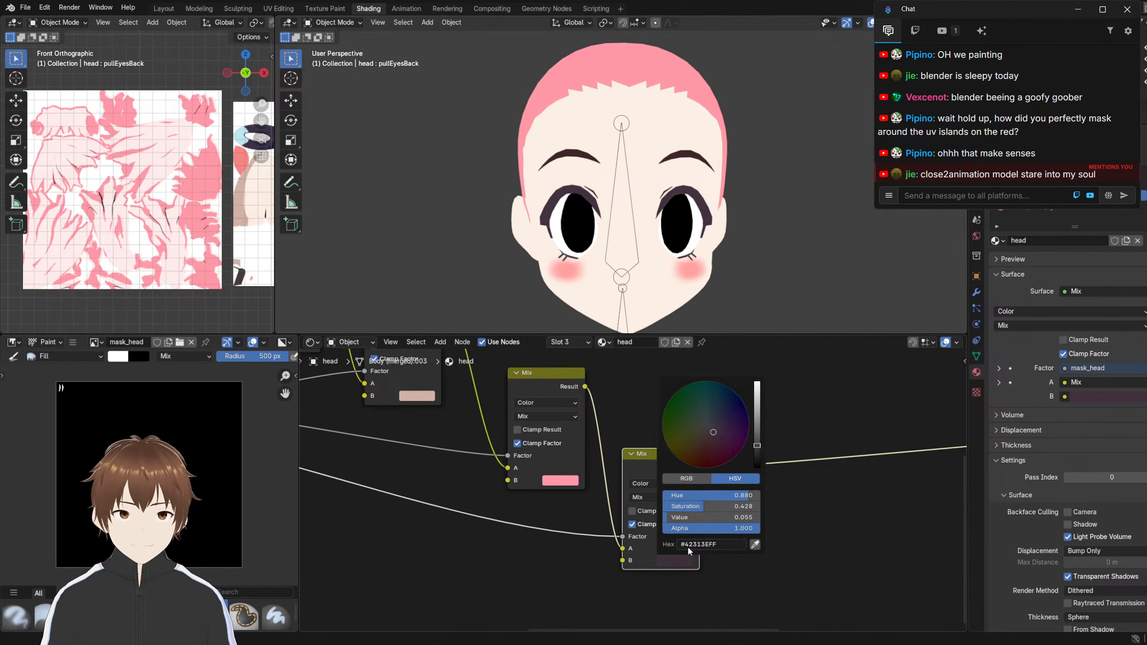
pyautogui.moveTo(757, 446); pyautogui.dragTo(758, 453)
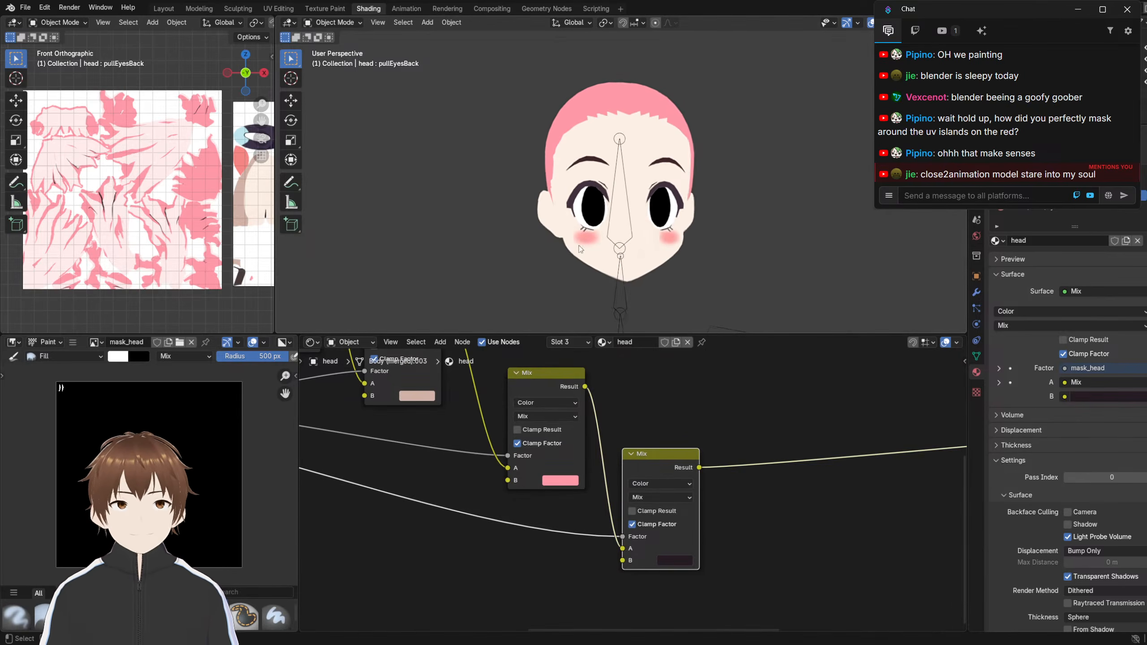
pyautogui.moveTo(580, 249); pyautogui.dragTo(541, 206, button='middle')
pyautogui.scroll(4, 577, 161)
pyautogui.scroll(-4, 579, 142)
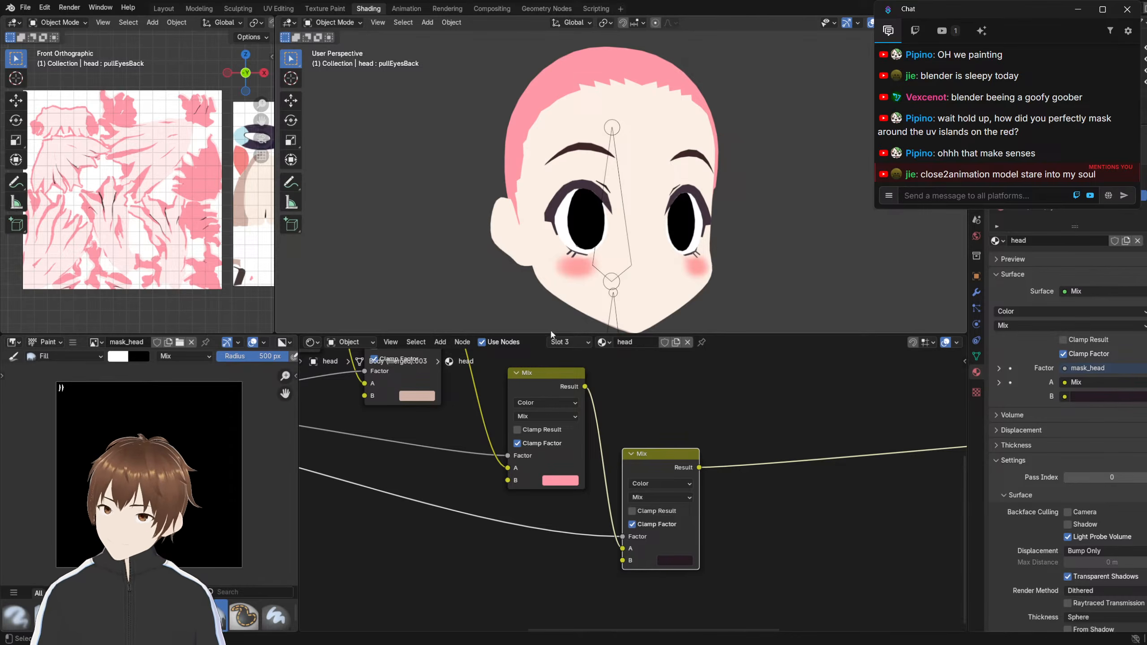
# Select the head_base image texture node so that its image is active for painting
pyautogui.click(652, 416)
pyautogui.scroll(-4, 470, 422)
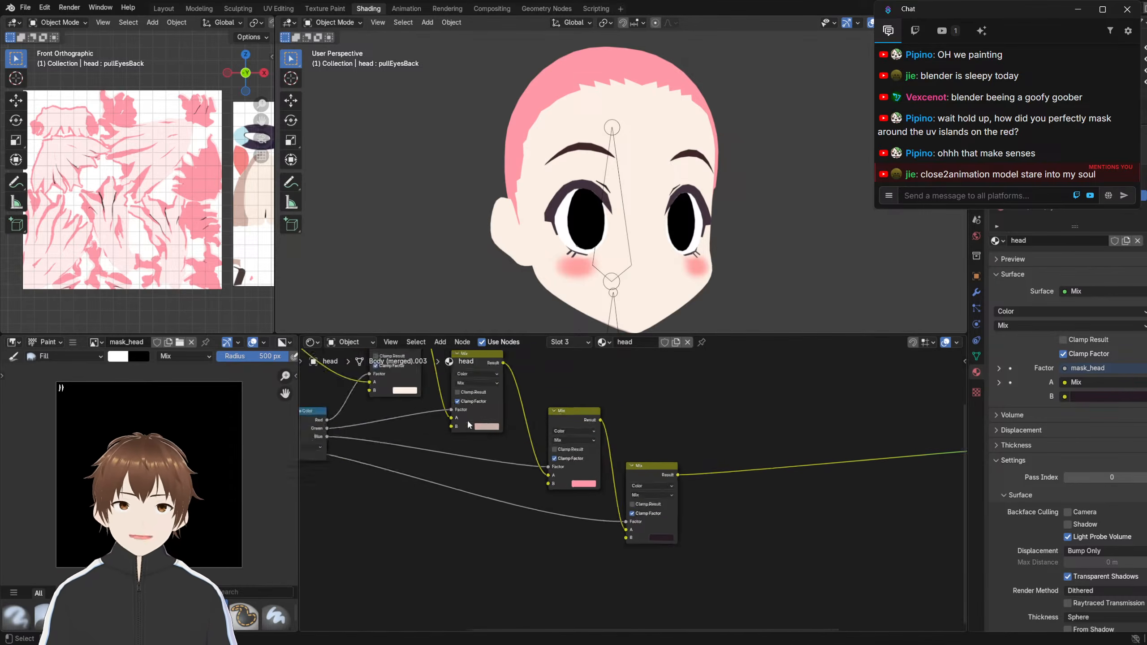
pyautogui.moveTo(463, 444); pyautogui.dragTo(570, 539, button='middle')
pyautogui.scroll(4, 518, 430)
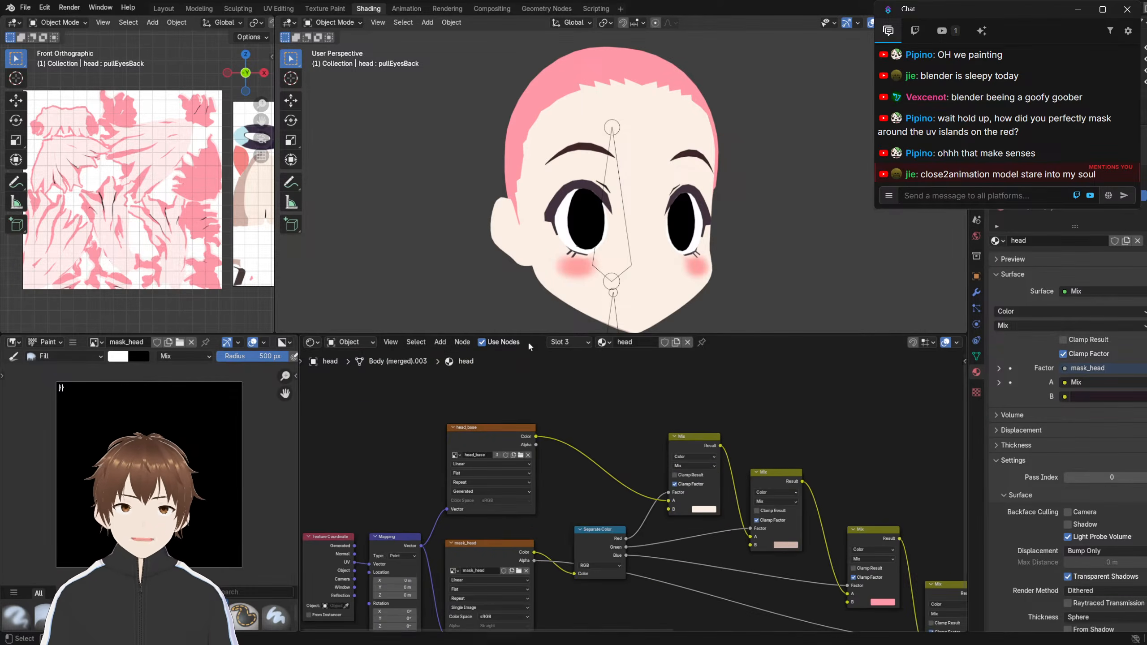
pyautogui.scroll(3, 573, 252)
pyautogui.keyDown('shift'); pyautogui.moveTo(574, 252); pyautogui.dragTo(554, 293, button='middle'); pyautogui.keyUp('shift')
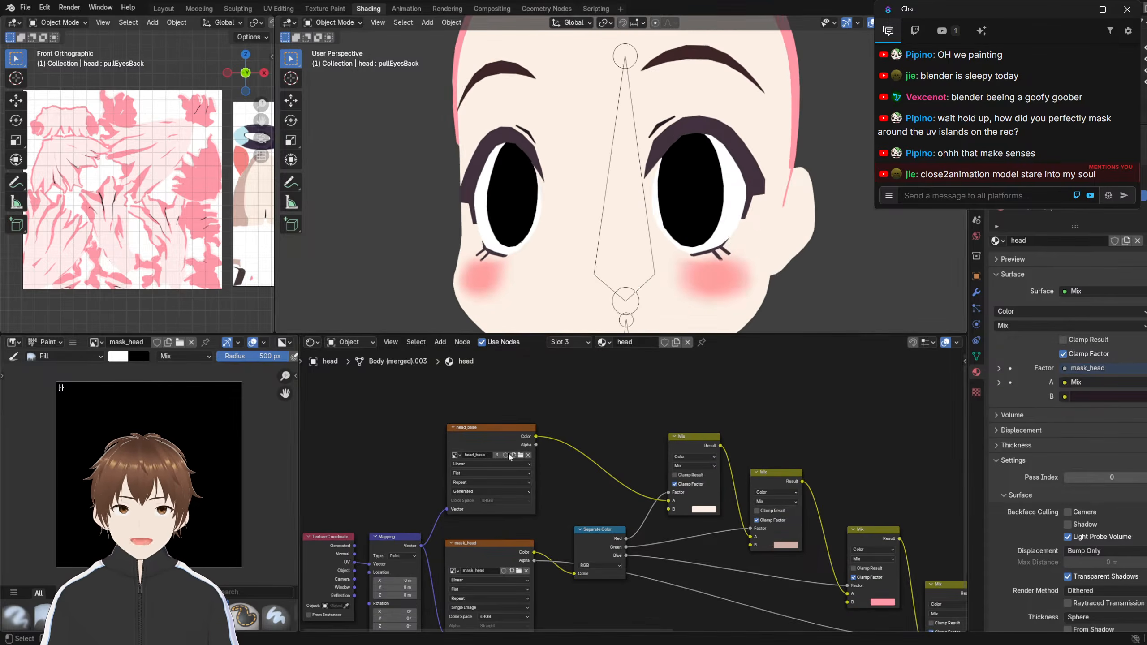
pyautogui.moveTo(478, 176); pyautogui.dragTo(524, 192, button='middle')
pyautogui.scroll(1, 471, 421)
pyautogui.click(471, 422)
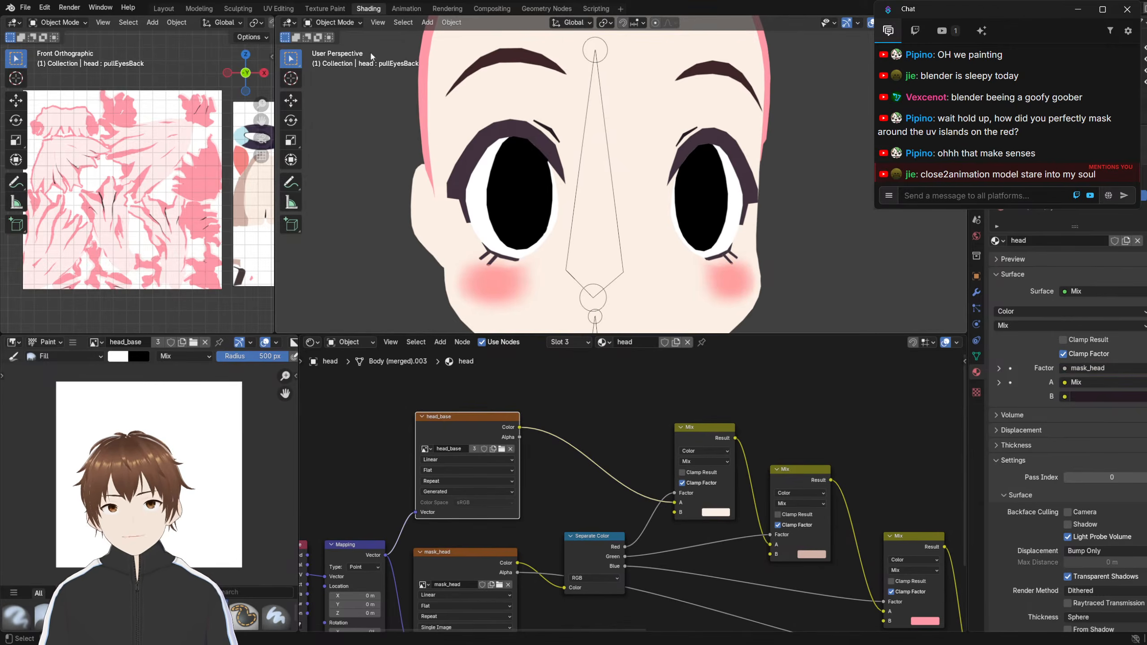
# Select the linked eye-white meshes of both eyes in Edit Mode, then return the head to Texture Paint mode
pyautogui.click(333, 22)
pyautogui.click(322, 93)
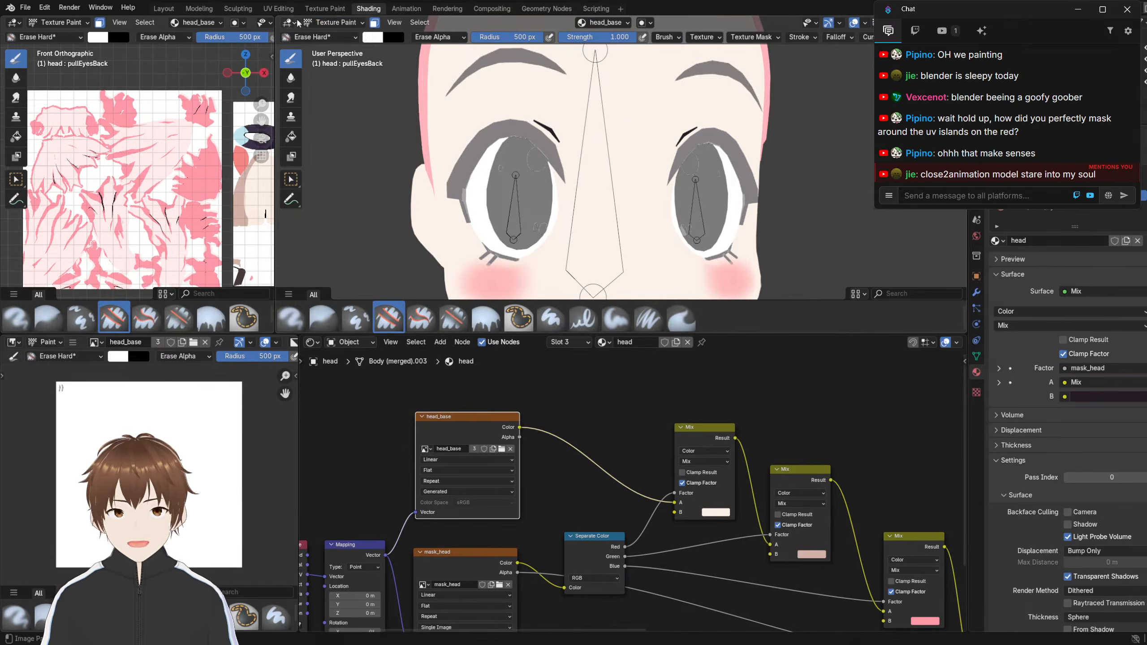
pyautogui.click(334, 22)
pyautogui.click(322, 50)
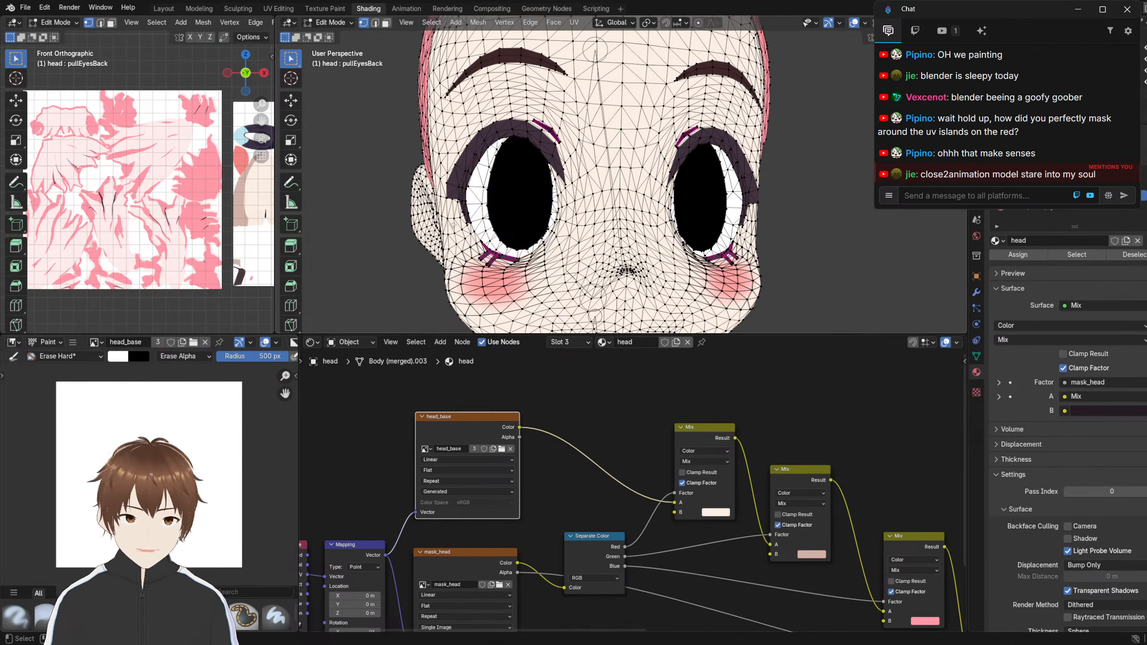
pyautogui.press('l')
pyautogui.press('l')
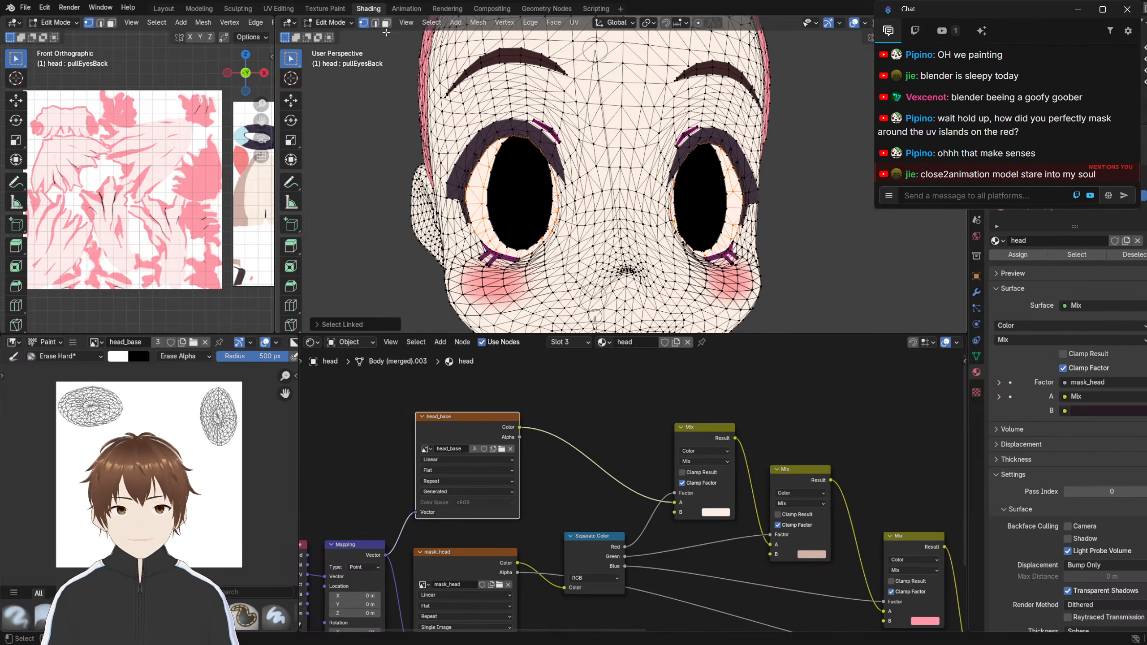
pyautogui.click(329, 22)
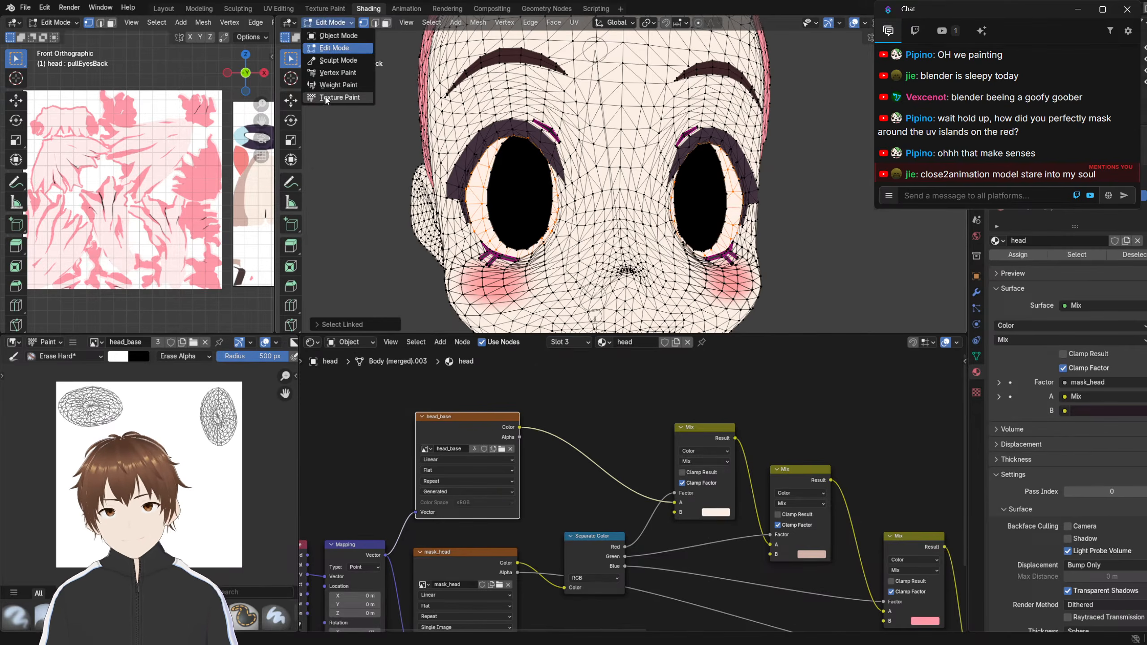
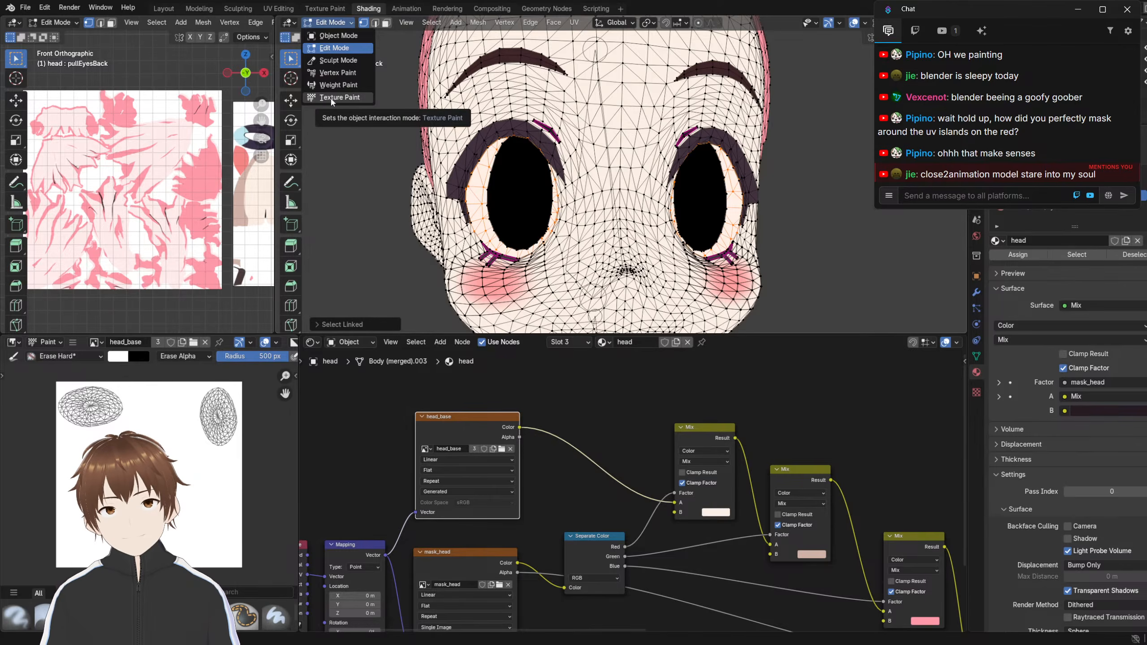
pyautogui.click(339, 97)
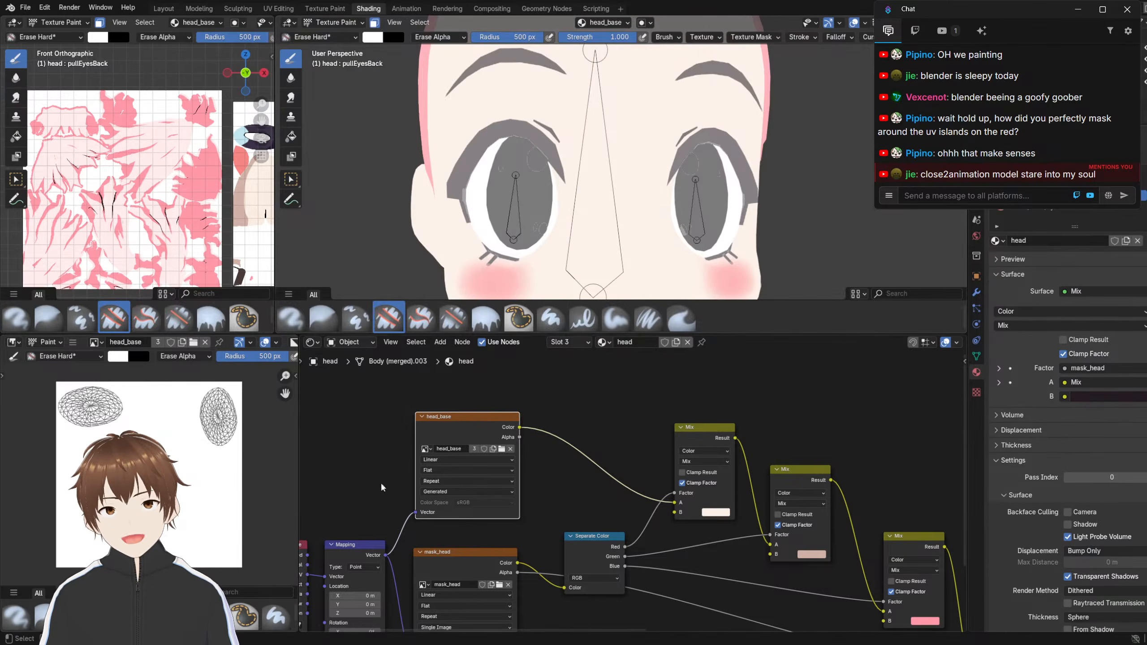
# Display mask_head in the image editor and switch its displayed channels from Alpha to Color & Alpha
pyautogui.click(444, 551)
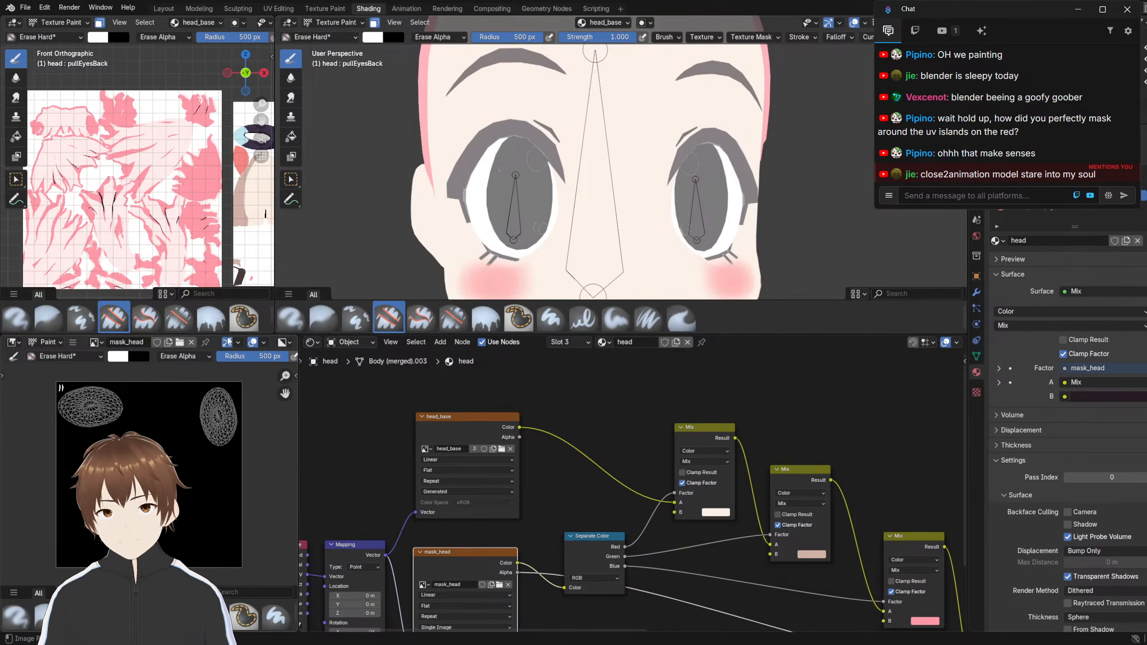
pyautogui.click(282, 341)
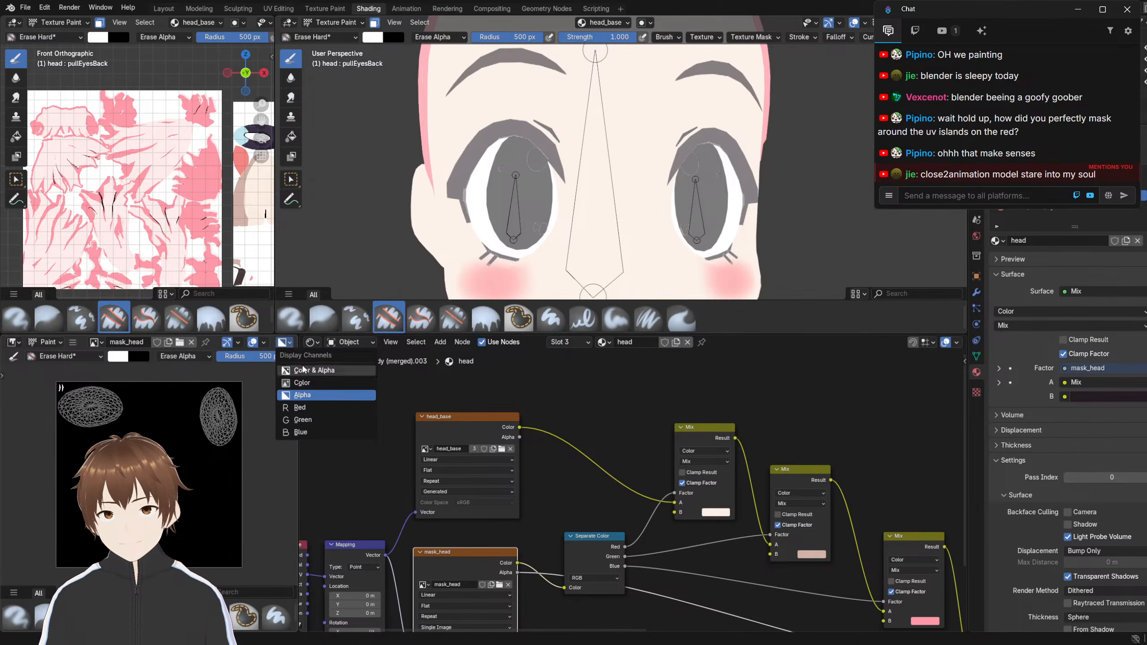
pyautogui.click(305, 373)
pyautogui.click(282, 342)
pyautogui.click(296, 382)
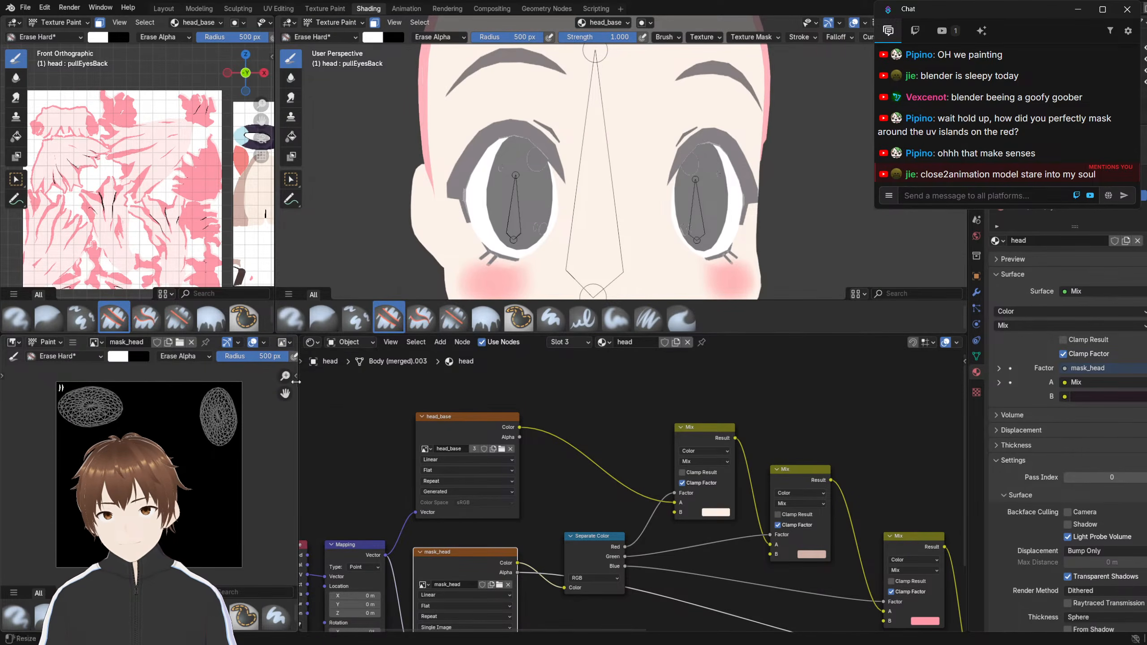
pyautogui.click(282, 341)
pyautogui.click(298, 382)
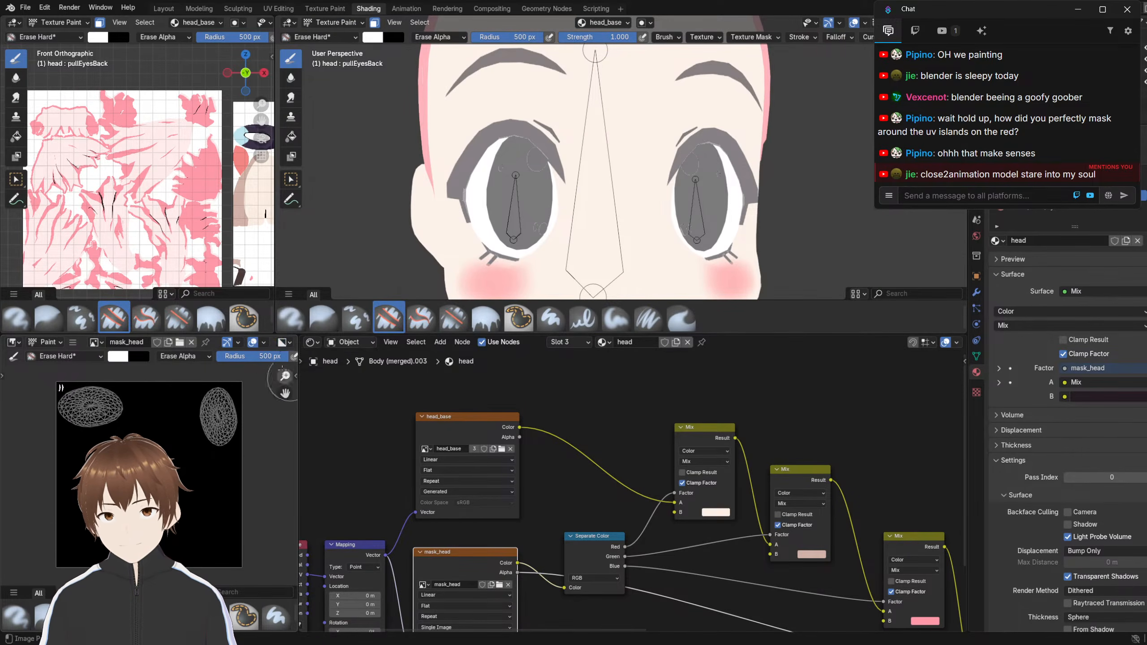
pyautogui.click(283, 342)
pyautogui.click(305, 372)
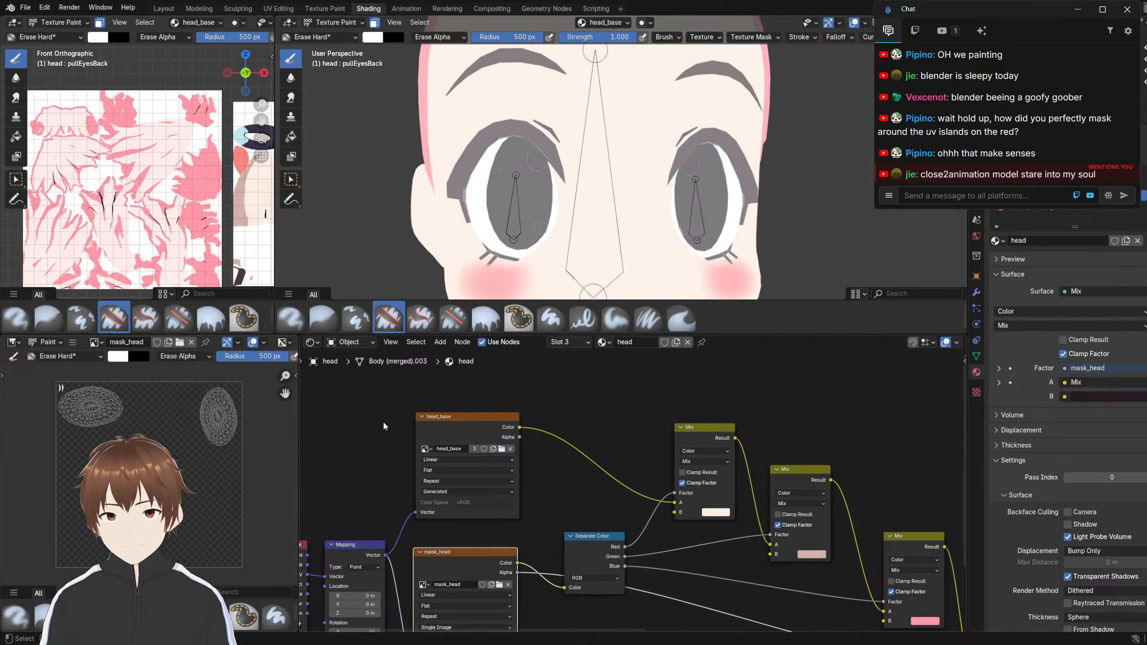
# Preview the head_base image texture directly on the head and examine its canvas in the image editor
pyautogui.keyDown('ctrl'); pyautogui.keyDown('shift'); pyautogui.click(465, 425); pyautogui.keyUp('shift'); pyautogui.keyUp('ctrl')
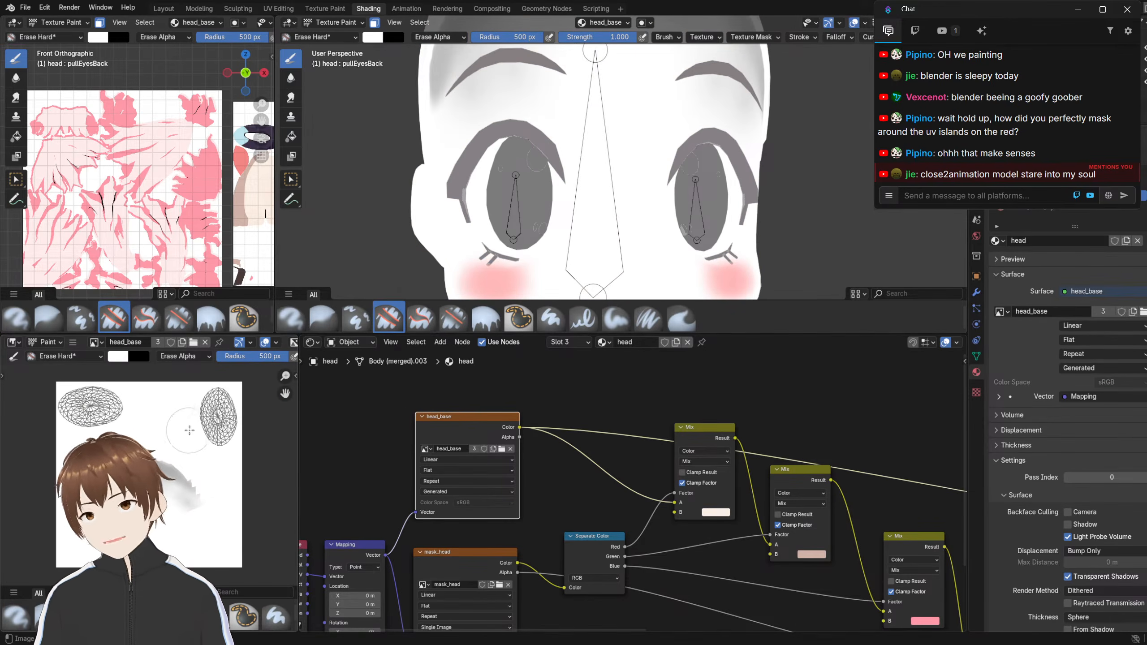
pyautogui.moveTo(182, 437); pyautogui.dragTo(171, 407, button='middle')
pyautogui.scroll(2, 194, 414)
pyautogui.scroll(-2, 176, 401)
# Paint over the grey smudge on head_base with white, using the Paint Hard brush
pyautogui.click(117, 356)
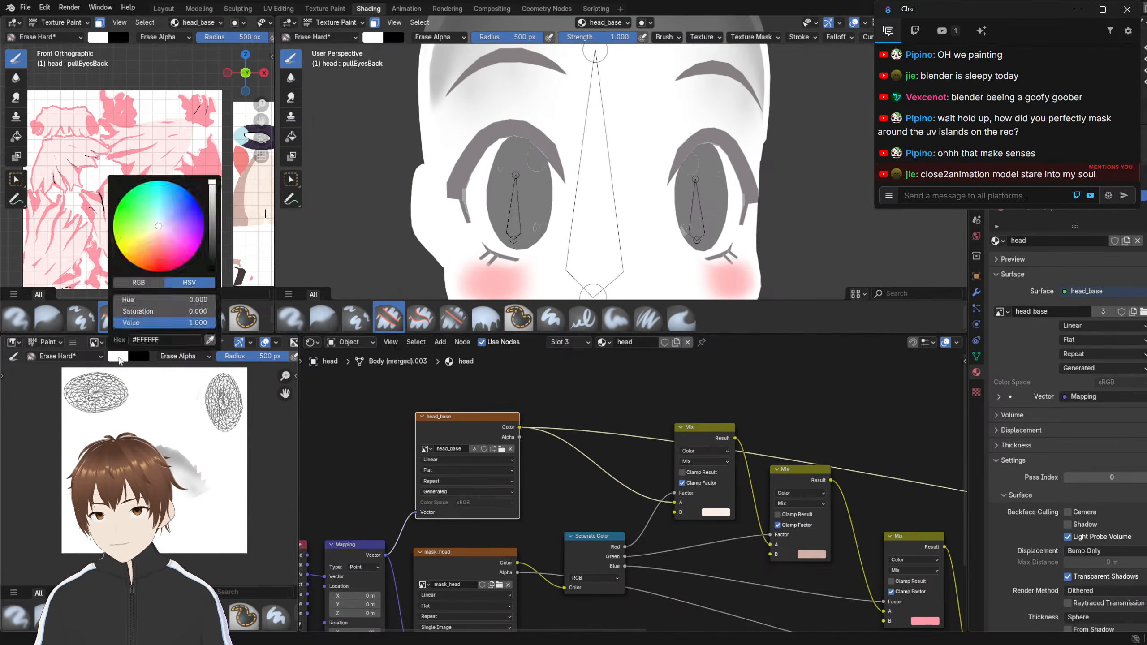
pyautogui.click(118, 360)
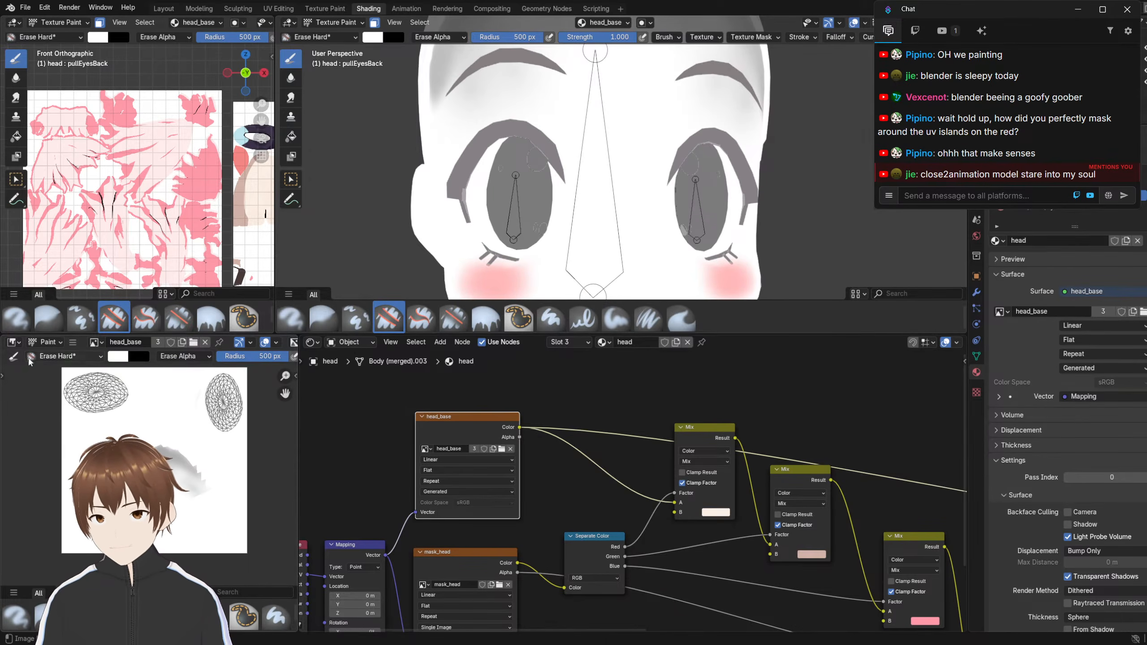
pyautogui.click(321, 37)
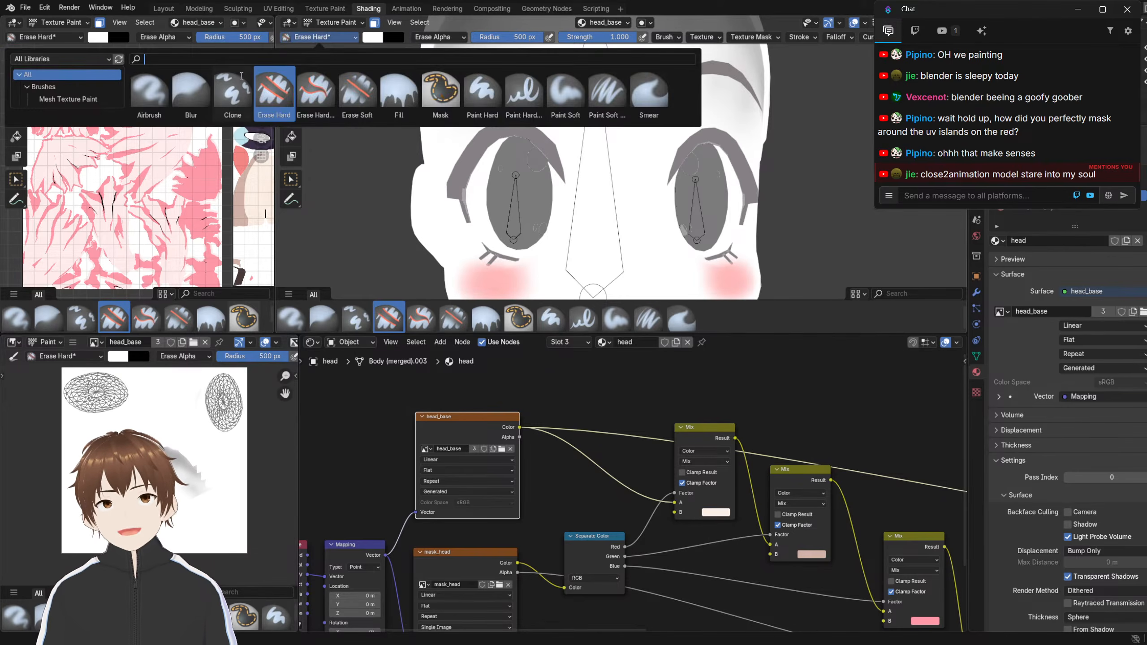
pyautogui.click(481, 92)
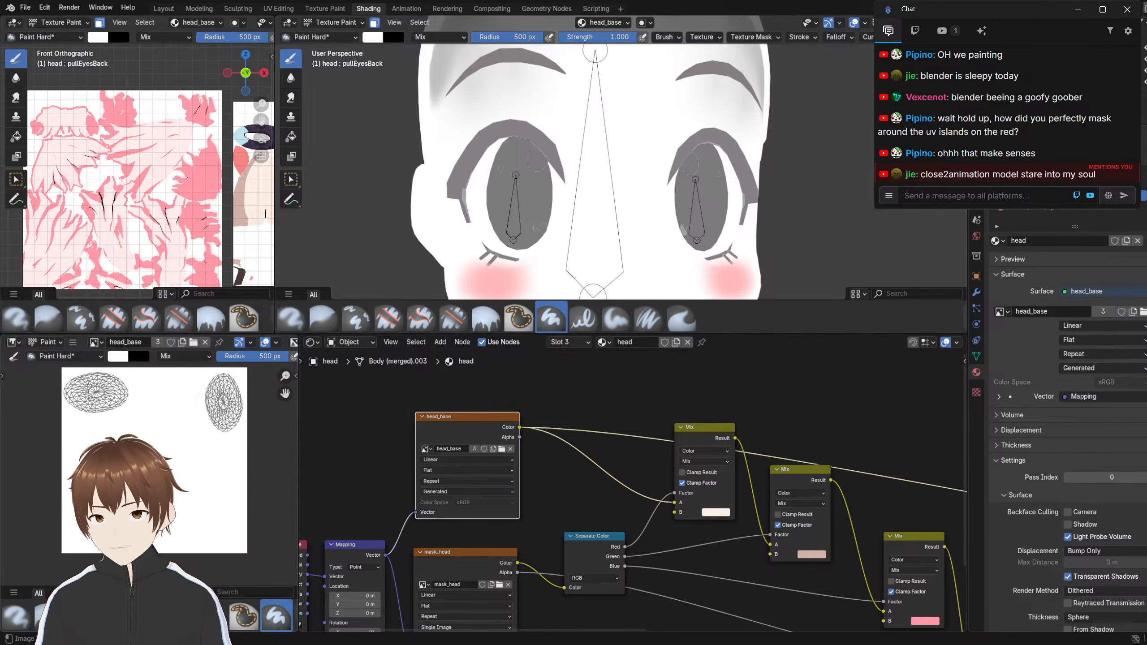
pyautogui.moveTo(220, 544); pyautogui.dragTo(210, 469)
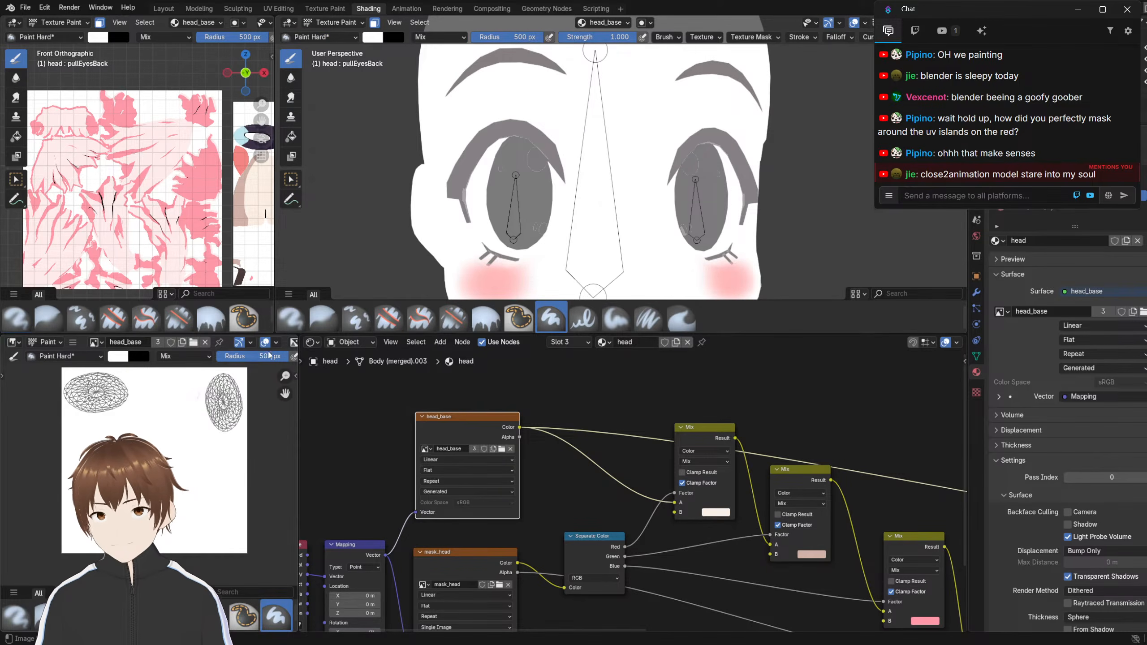
pyautogui.click(375, 38)
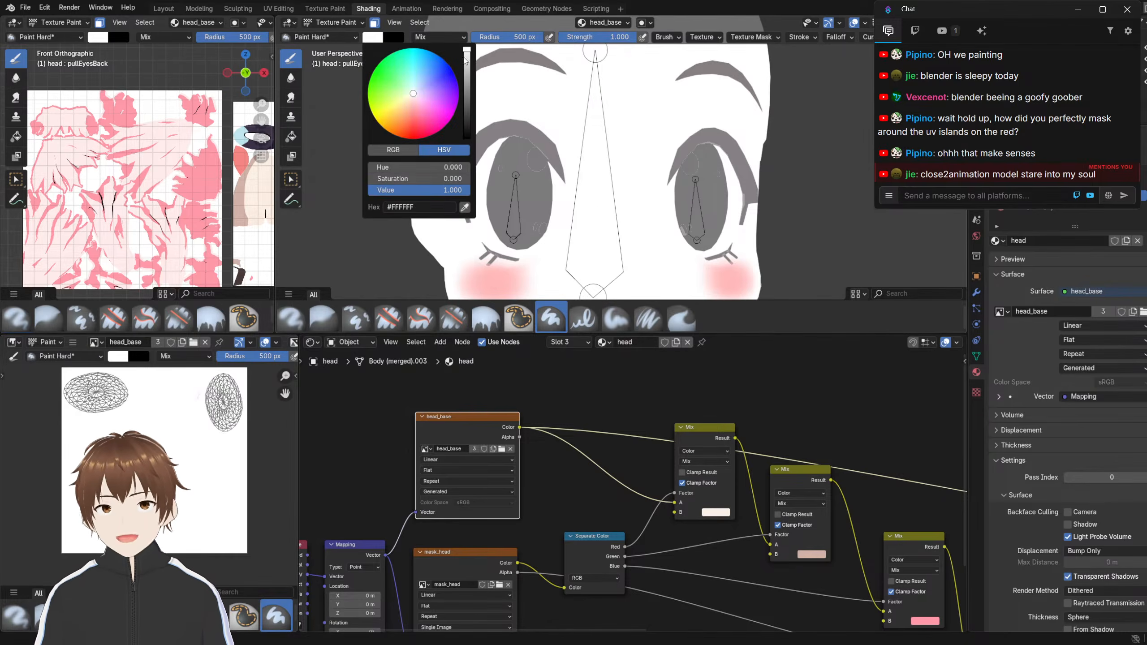
pyautogui.moveTo(465, 60); pyautogui.dragTo(474, 76)
pyautogui.scroll(-1, 538, 165)
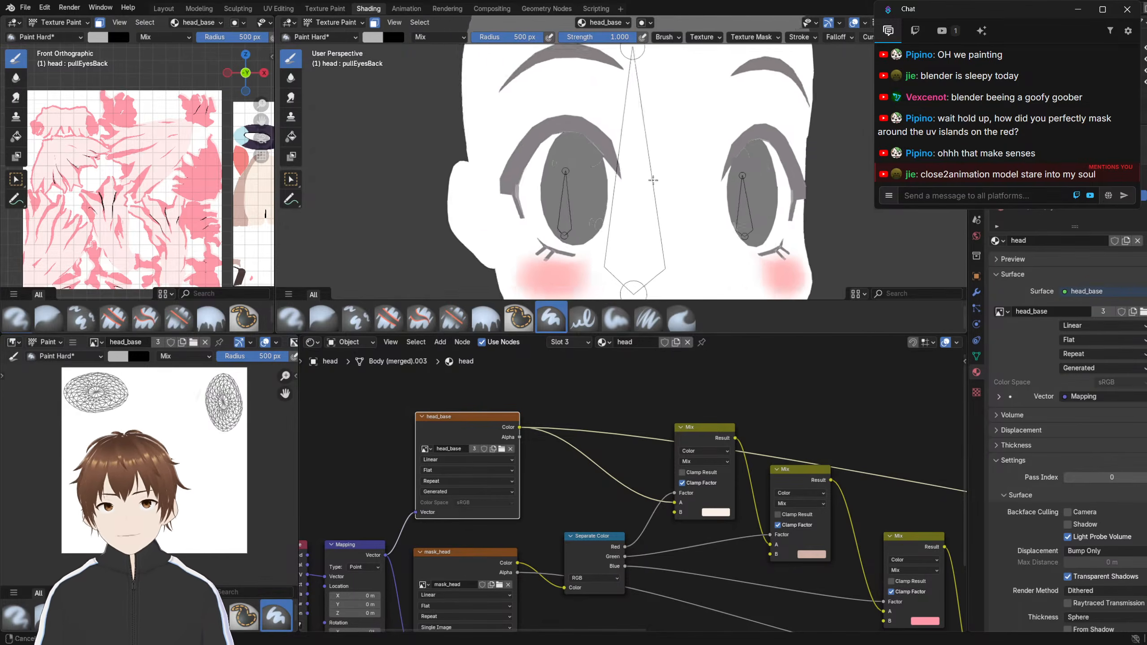
pyautogui.scroll(-5, 538, 166)
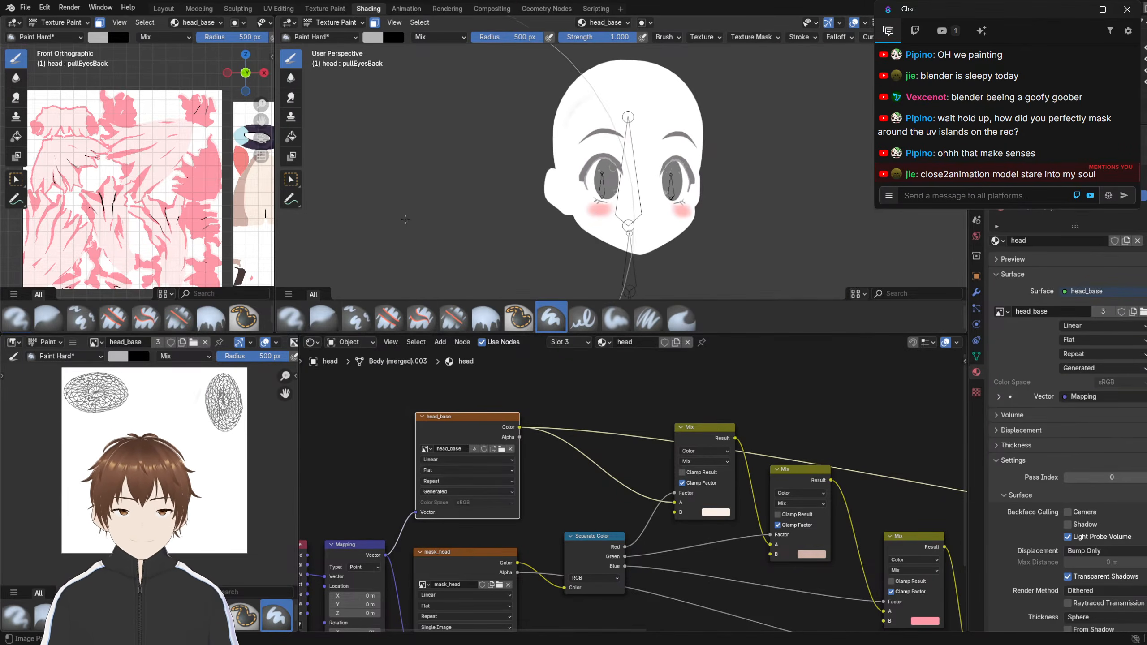
pyautogui.click(409, 232)
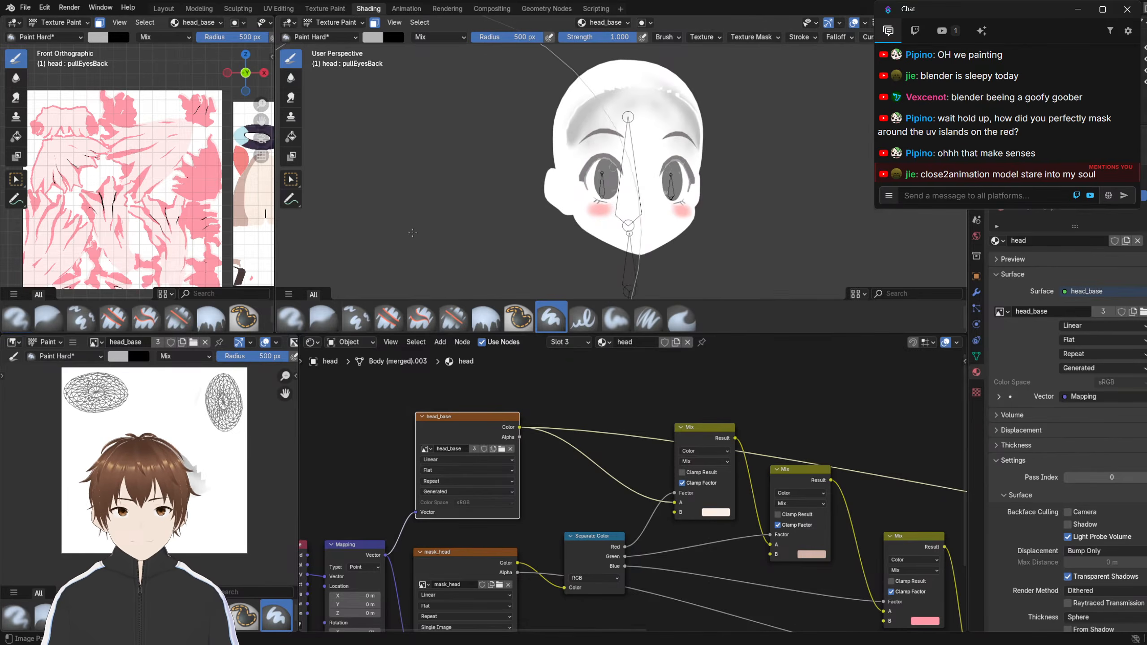
pyautogui.click(183, 460)
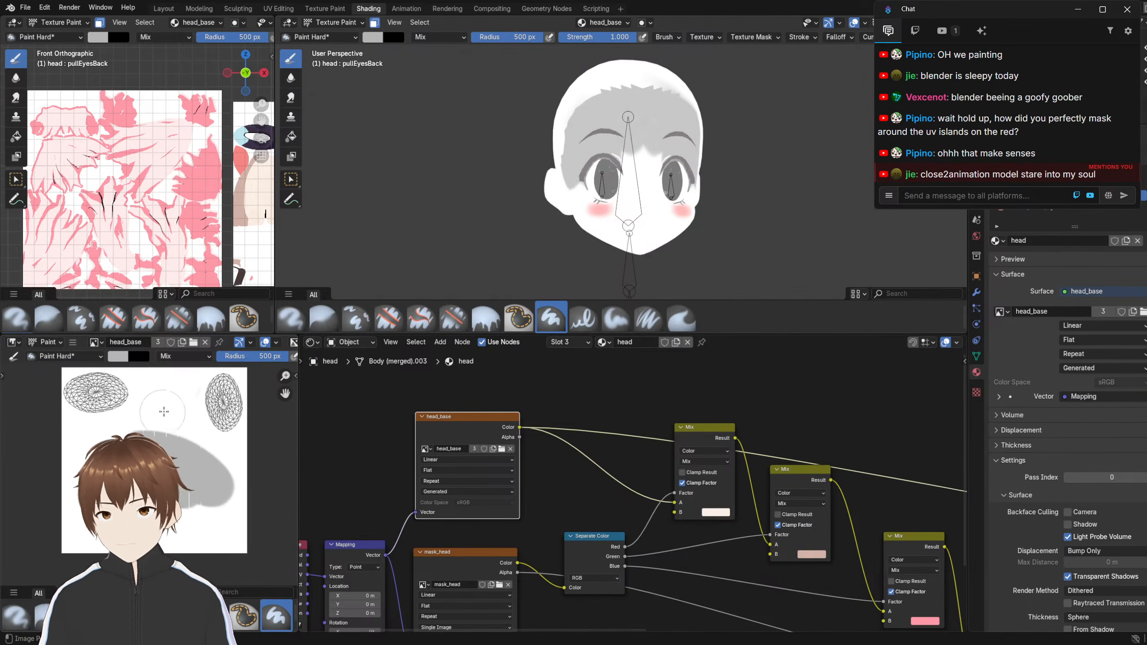
pyautogui.press('s')
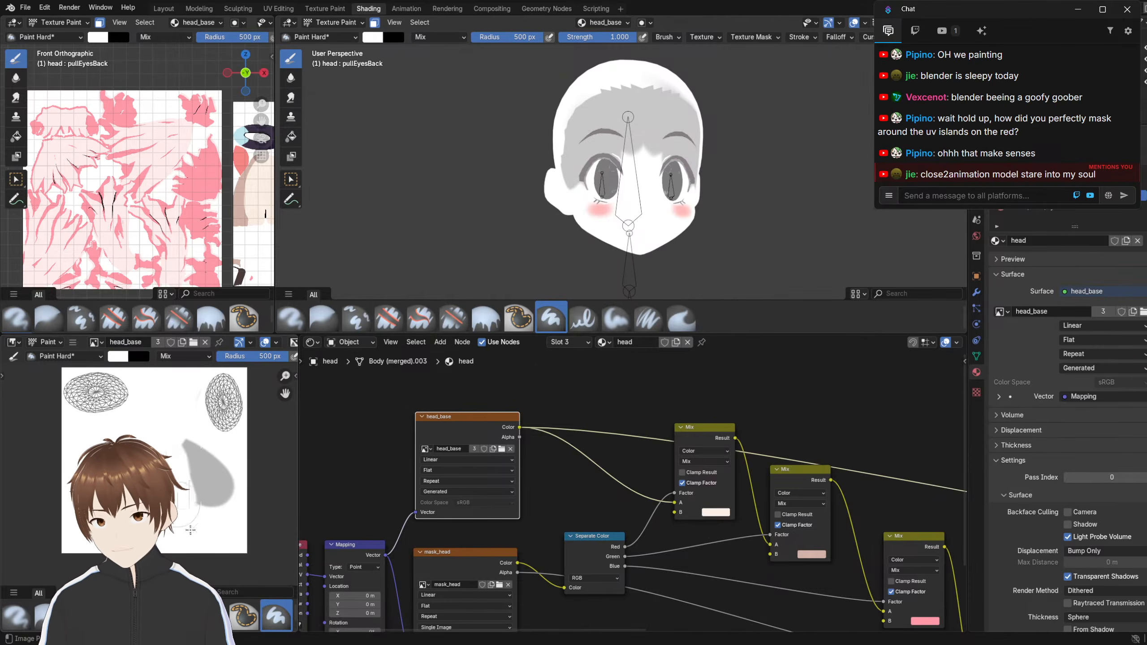
pyautogui.hotkey('ctrl', 'z')
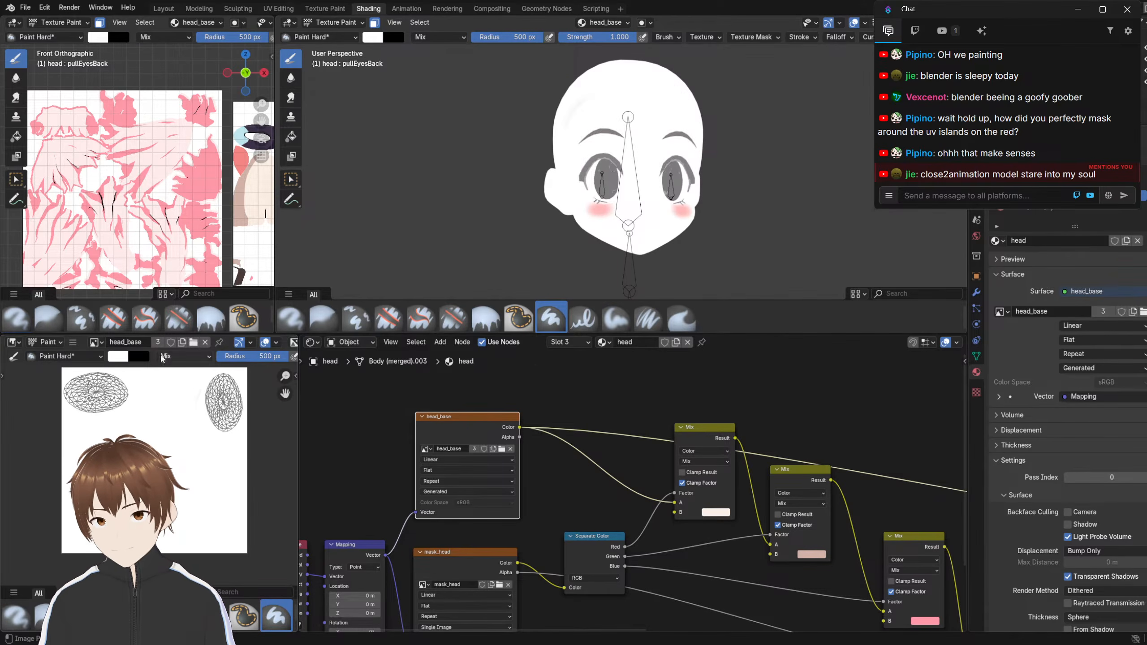
# Set the Paint Hard brush to light grey #D7D7D7 and reduce its radius to 40 px
pyautogui.click(126, 356)
pyautogui.click(212, 196)
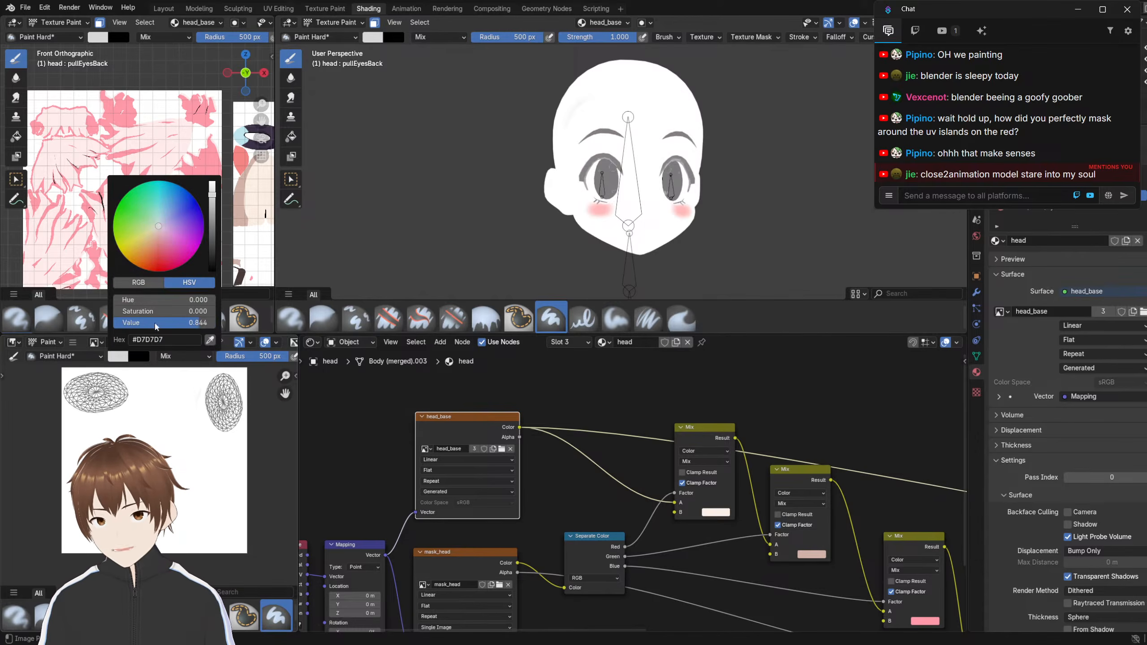
pyautogui.press('[')
pyautogui.press('[')
pyautogui.press('[')
pyautogui.press('[')
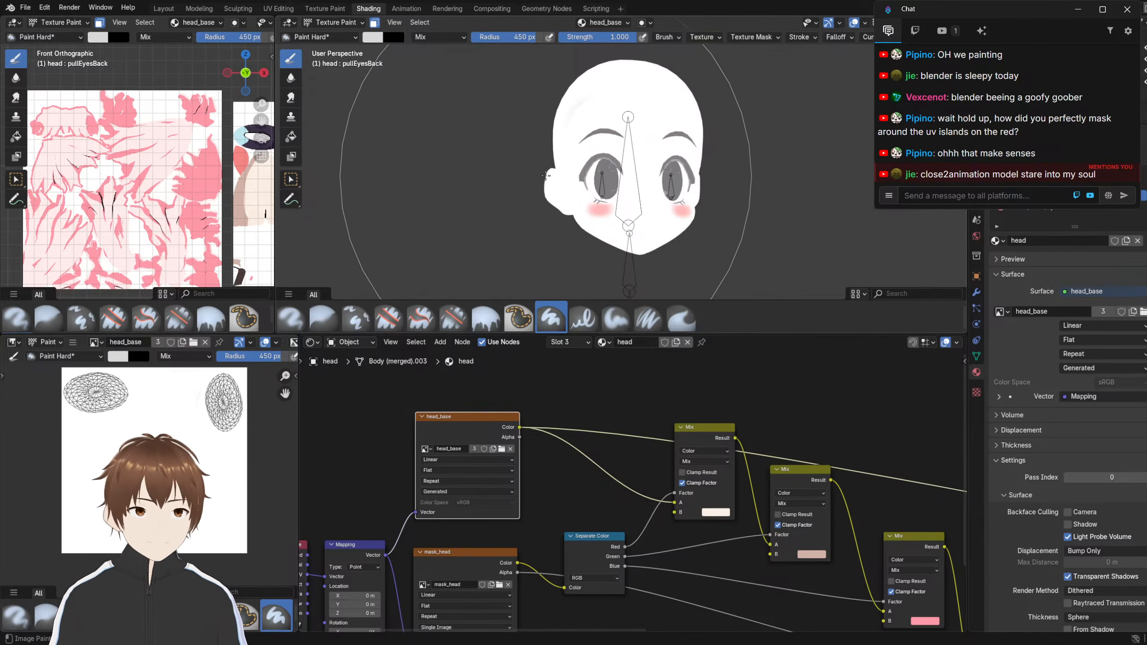
pyautogui.press('[')
pyautogui.press('[')
pyautogui.press('[')
pyautogui.press('[')
pyautogui.press('[')
pyautogui.press('[')
pyautogui.press('[')
pyautogui.press('[')
pyautogui.press('[')
pyautogui.press('[')
pyautogui.press('[')
pyautogui.press('[')
pyautogui.press('[')
pyautogui.press('[')
pyautogui.press('[')
pyautogui.press('[')
pyautogui.press('[')
pyautogui.press('[')
pyautogui.press('[')
pyautogui.press('[')
# Paint a light grey shadow beneath the upper lashes on the whites of both eyes
pyautogui.scroll(5, 511, 158)
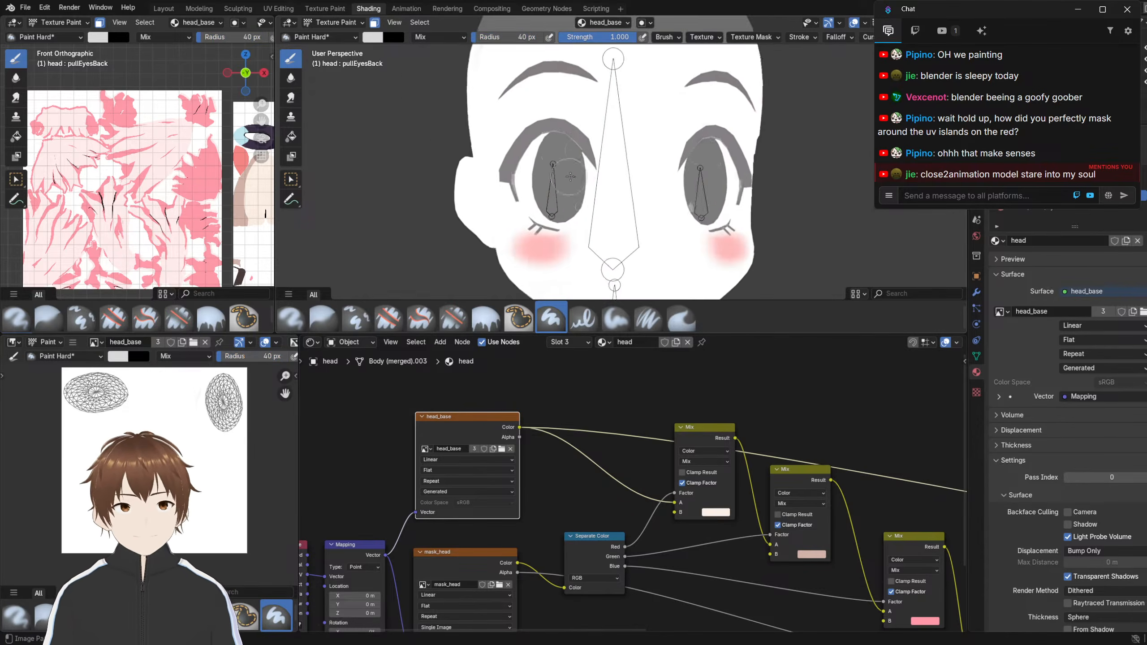
pyautogui.moveTo(508, 157)
pyautogui.mouseDown()
pyautogui.moveTo(488, 117)
pyautogui.moveTo(451, 163)
pyautogui.mouseUp()
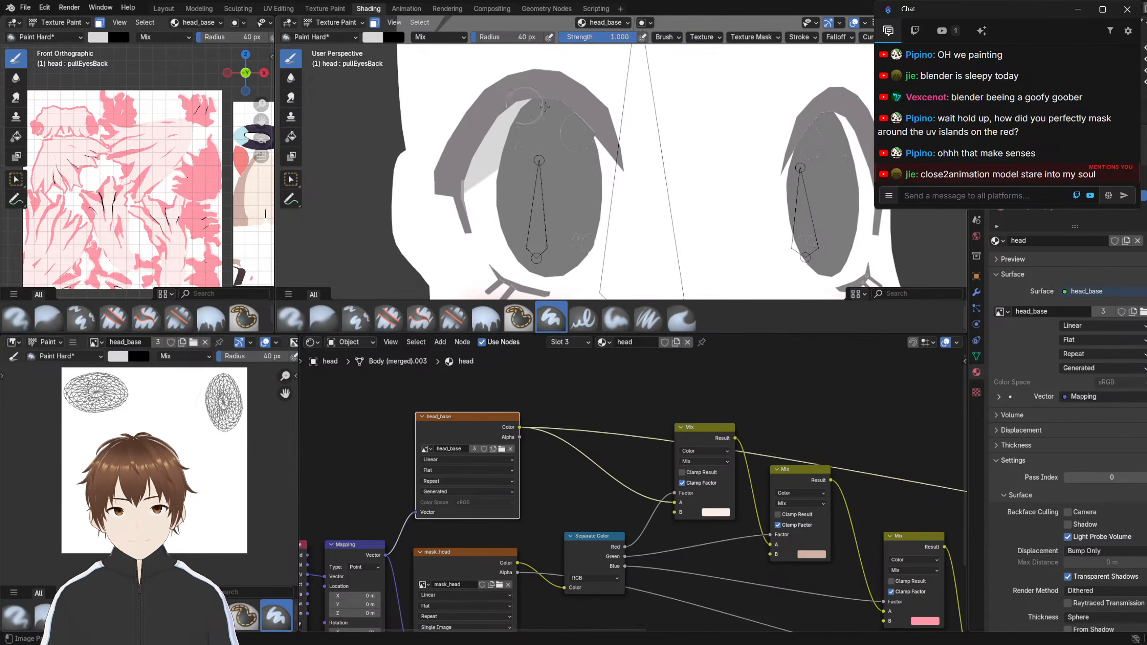
pyautogui.moveTo(646, 174)
pyautogui.mouseDown(button='middle')
pyautogui.moveTo(651, 158)
pyautogui.moveTo(522, 180)
pyautogui.moveTo(536, 183)
pyautogui.mouseUp(button='middle')
pyautogui.moveTo(652, 152); pyautogui.dragTo(726, 210)
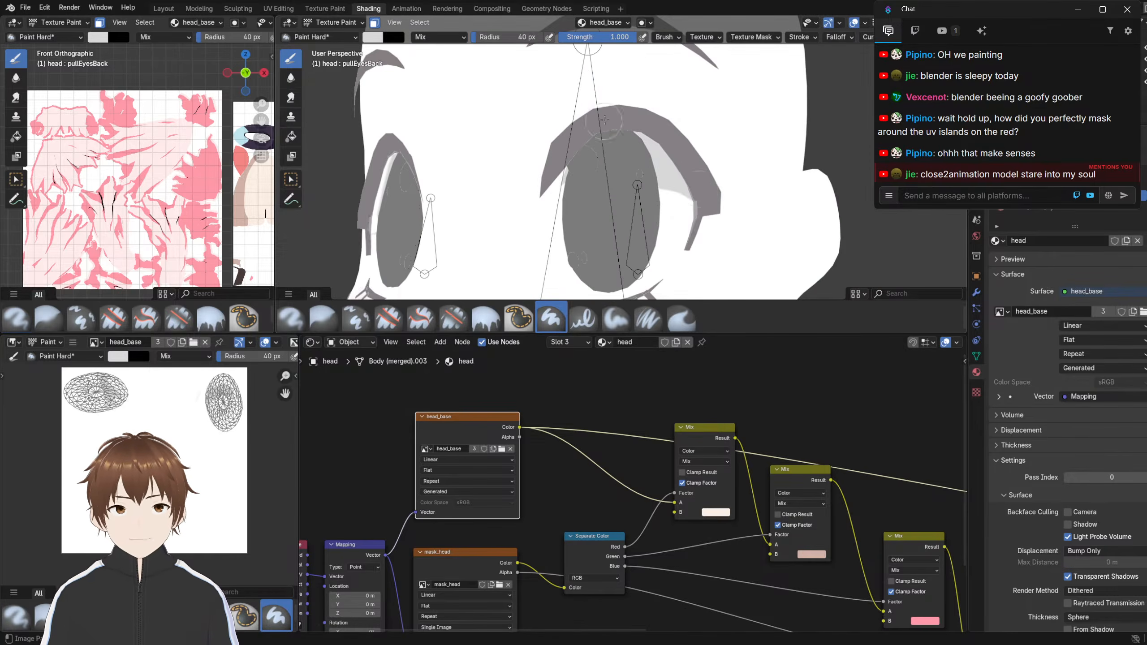
pyautogui.moveTo(673, 174); pyautogui.dragTo(703, 189, button='middle')
pyautogui.moveTo(647, 145); pyautogui.dragTo(607, 142, button='middle')
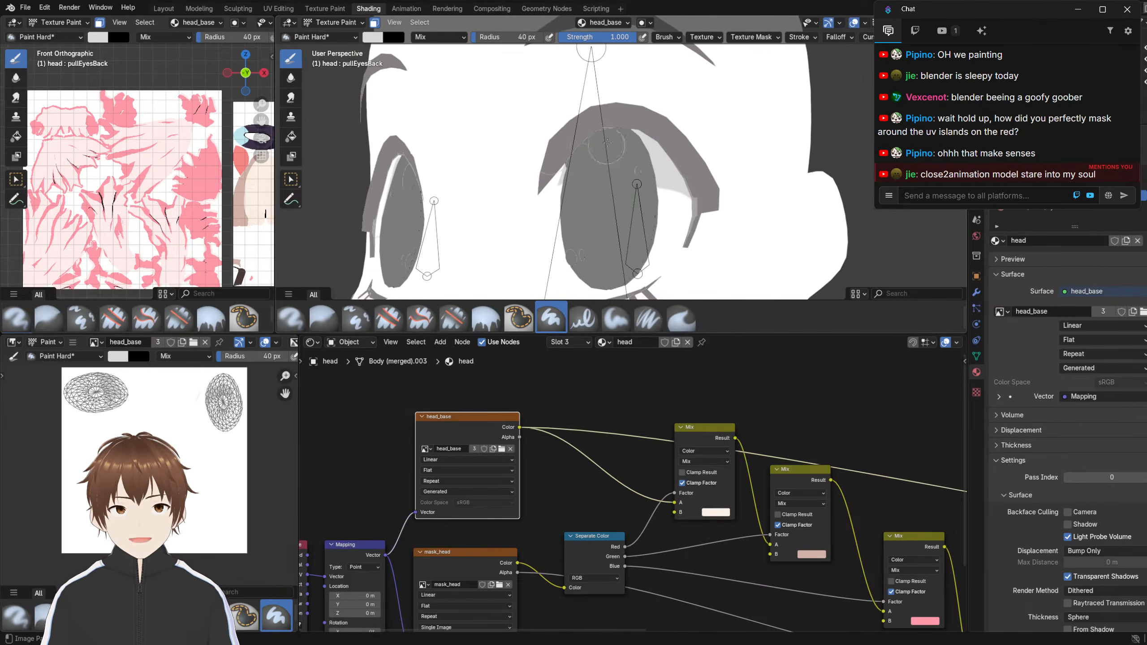
pyautogui.moveTo(519, 190)
pyautogui.mouseDown(button='middle')
pyautogui.moveTo(454, 183)
pyautogui.moveTo(589, 185)
pyautogui.mouseUp(button='middle')
pyautogui.moveTo(528, 208); pyautogui.dragTo(499, 167, button='middle')
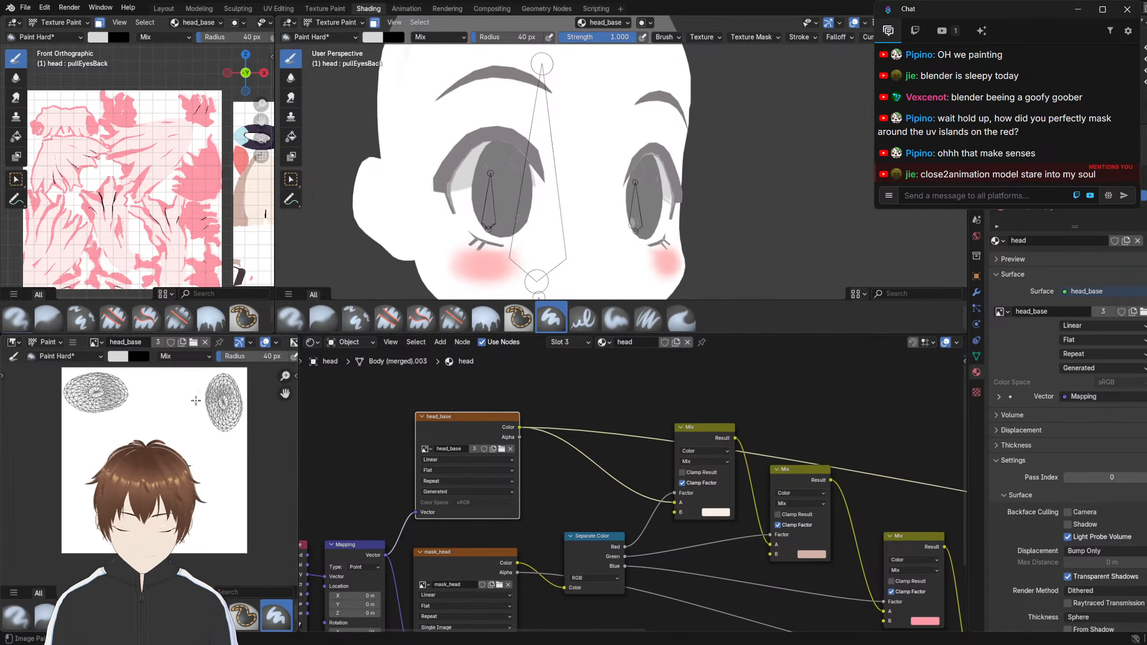
# Sample white from head_base as the brush color and check the painted shadows on the eye whites
pyautogui.press('s')
pyautogui.moveTo(482, 207)
pyautogui.mouseDown(button='middle')
pyautogui.moveTo(481, 219)
pyautogui.moveTo(457, 217)
pyautogui.moveTo(520, 207)
pyautogui.moveTo(461, 213)
pyautogui.moveTo(560, 210)
pyautogui.moveTo(529, 229)
pyautogui.moveTo(591, 224)
pyautogui.mouseUp(button='middle')
pyautogui.scroll(5, 591, 225)
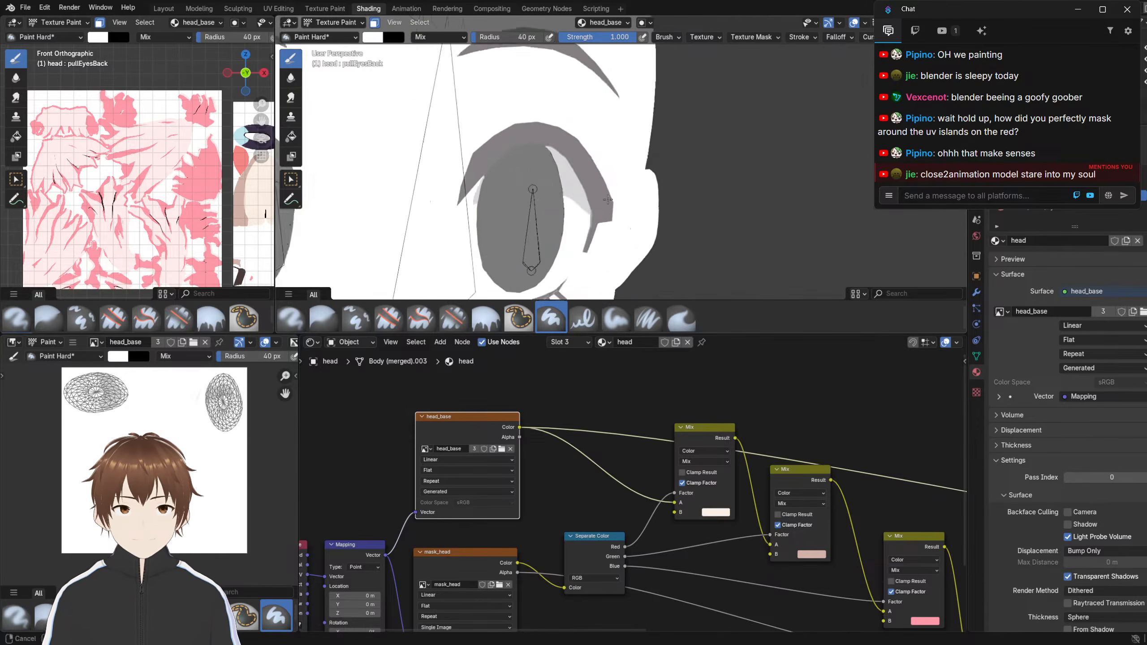
pyautogui.scroll(-5, 606, 251)
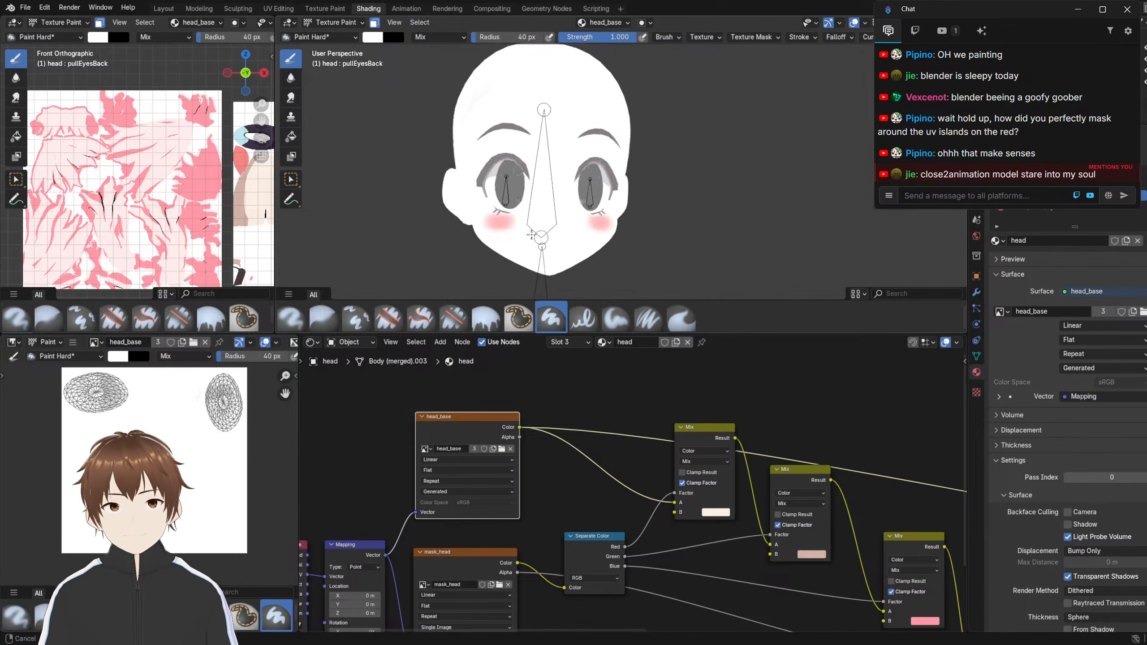
# Turn off paint masking for the head and return it to Object Mode to view the eye shading
pyautogui.click(375, 22)
pyautogui.moveTo(436, 94); pyautogui.dragTo(376, 64, button='middle')
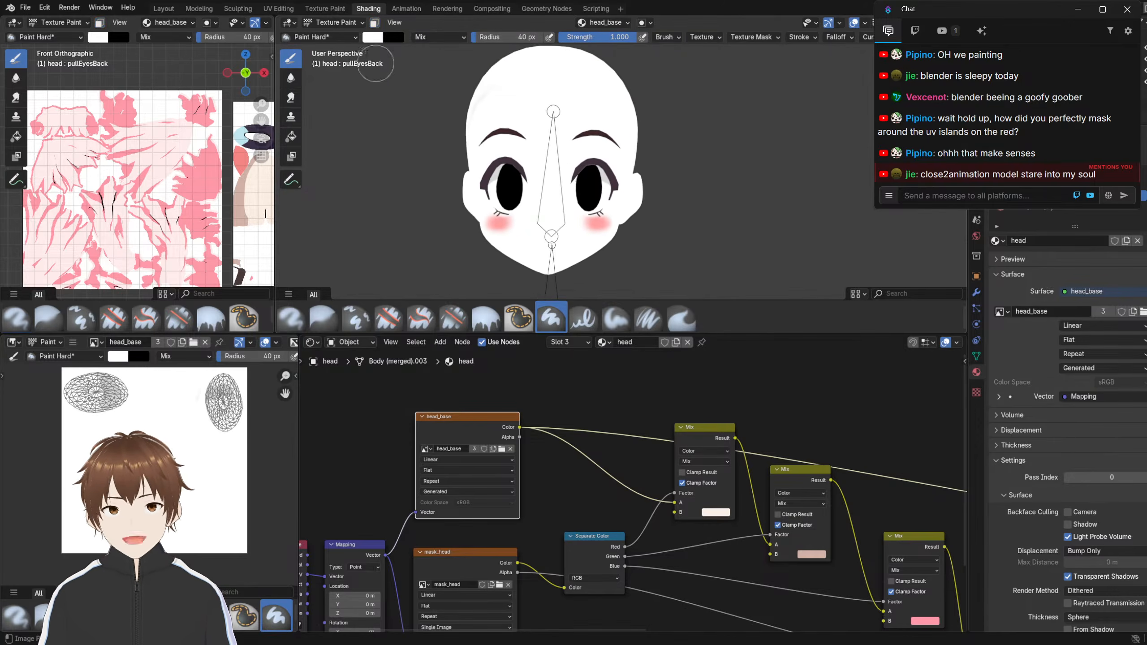
pyautogui.click(339, 22)
pyautogui.click(337, 36)
pyautogui.moveTo(361, 112); pyautogui.dragTo(399, 162, button='middle')
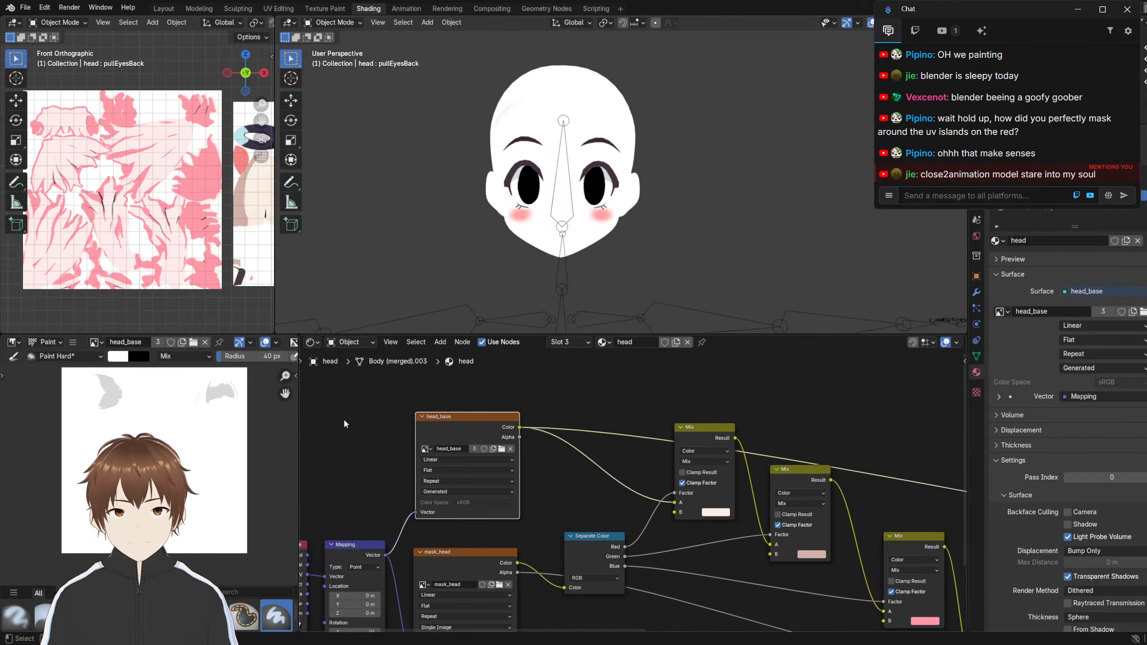
# Select the mask_head image texture node and examine the head material's node tree and the reference texture
pyautogui.click(469, 548)
pyautogui.scroll(-8, 608, 467)
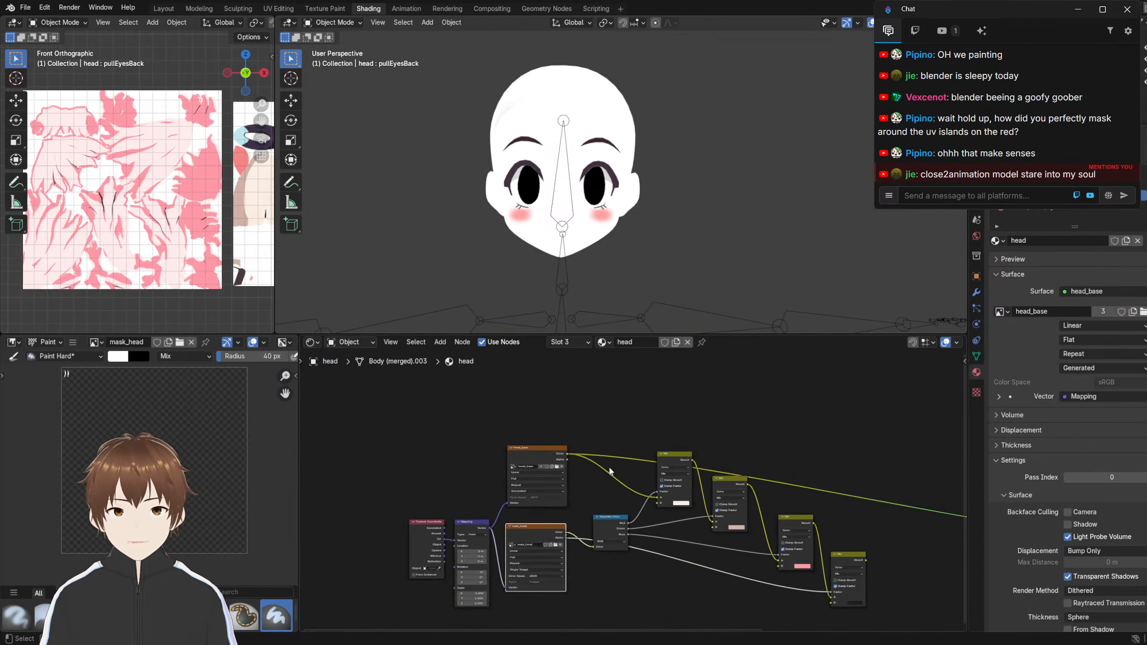
pyautogui.moveTo(609, 467); pyautogui.dragTo(418, 423, button='middle')
pyautogui.press('Home')
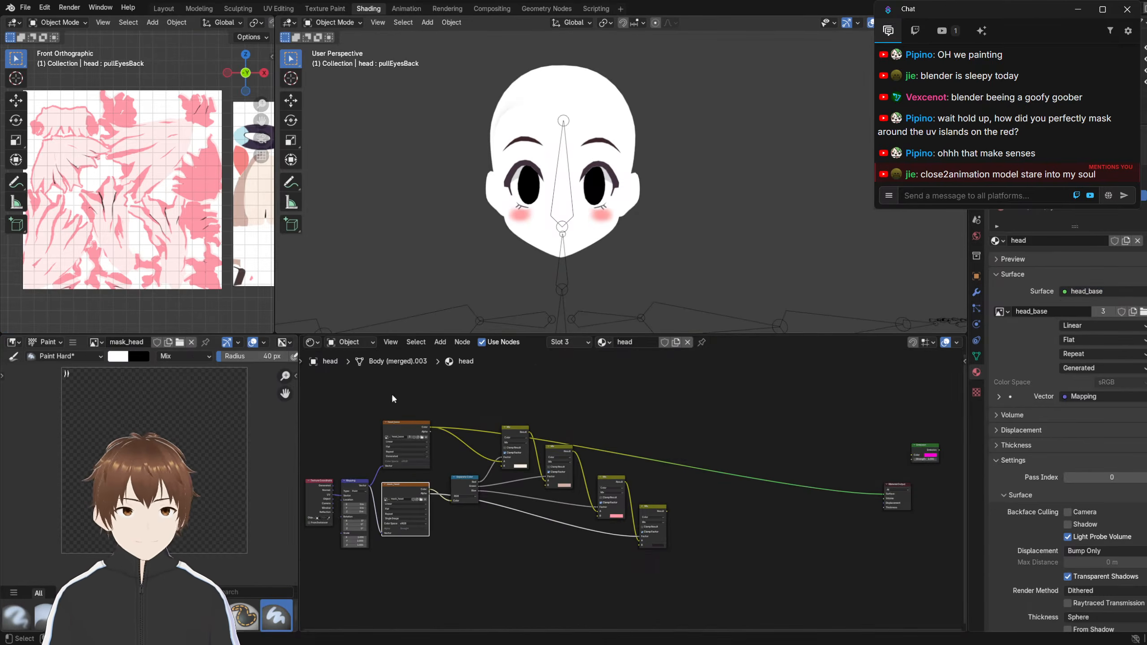
pyautogui.scroll(3, 194, 399)
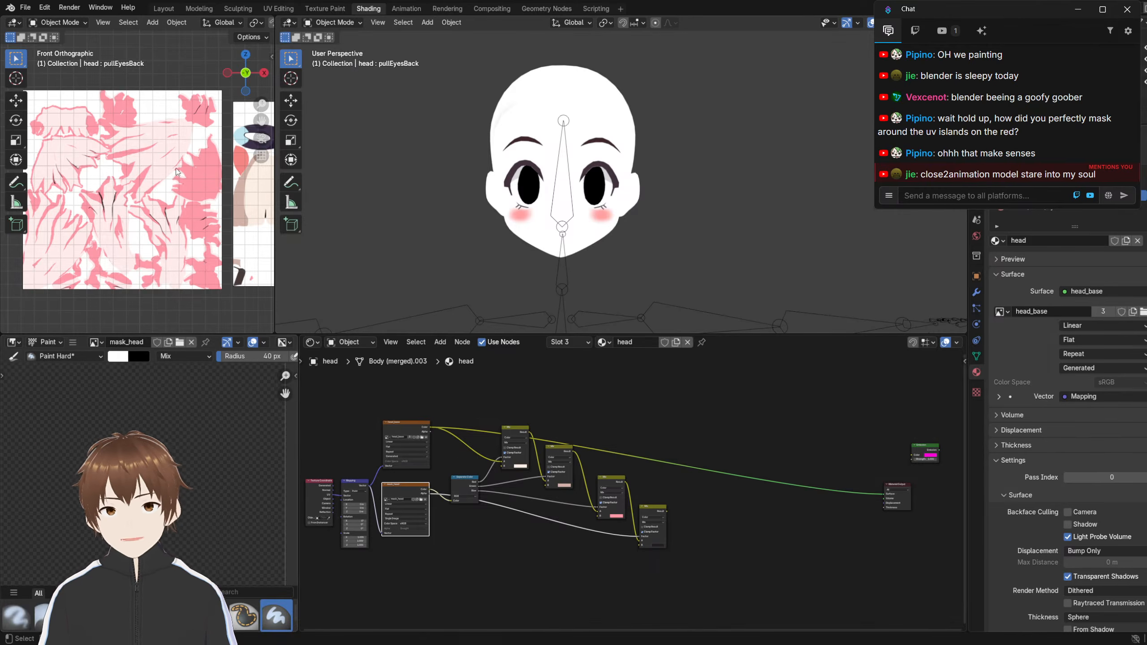
pyautogui.scroll(3, 436, 442)
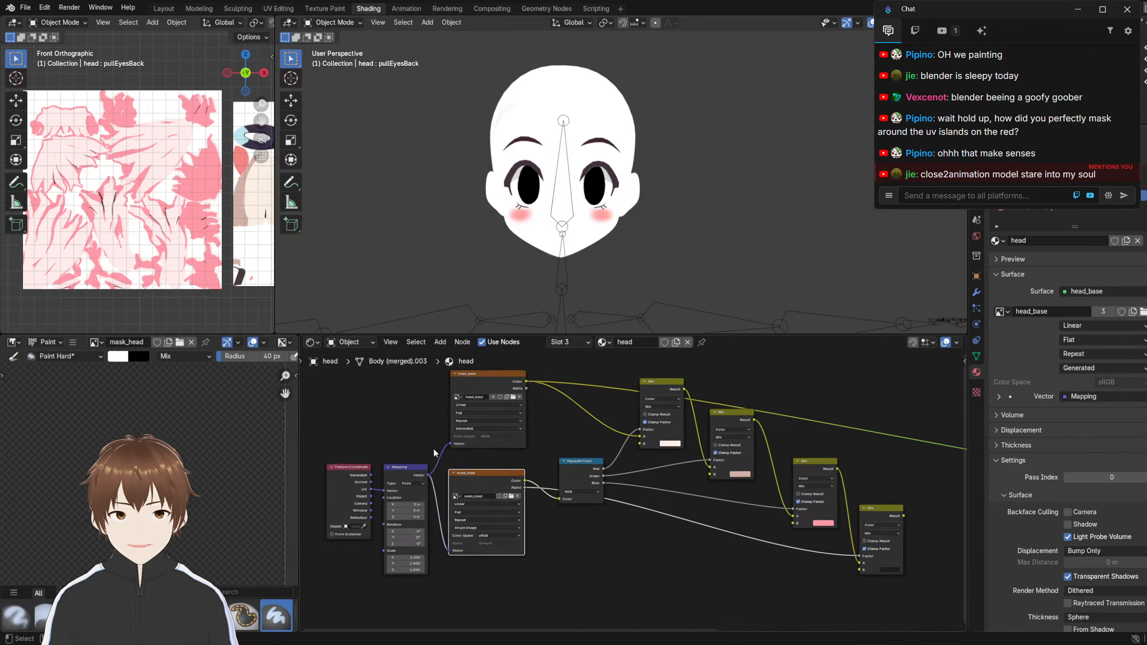
pyautogui.scroll(1, 586, 456)
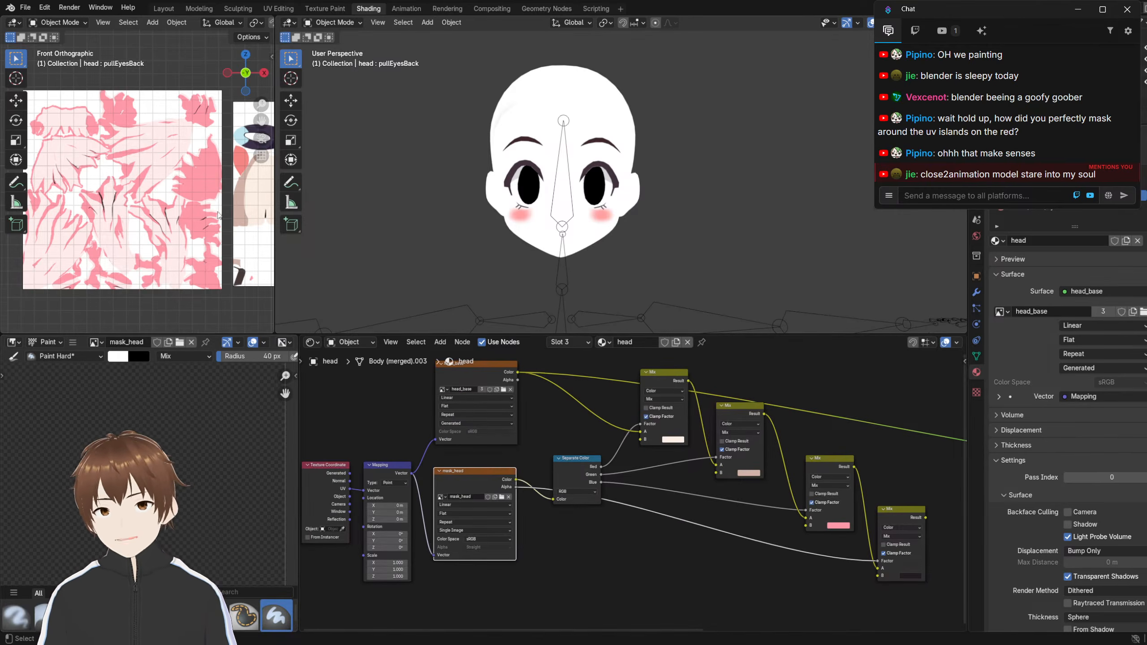
pyautogui.keyDown('shift'); pyautogui.moveTo(218, 216); pyautogui.dragTo(149, 200, button='middle'); pyautogui.keyUp('shift')
pyautogui.click(333, 22)
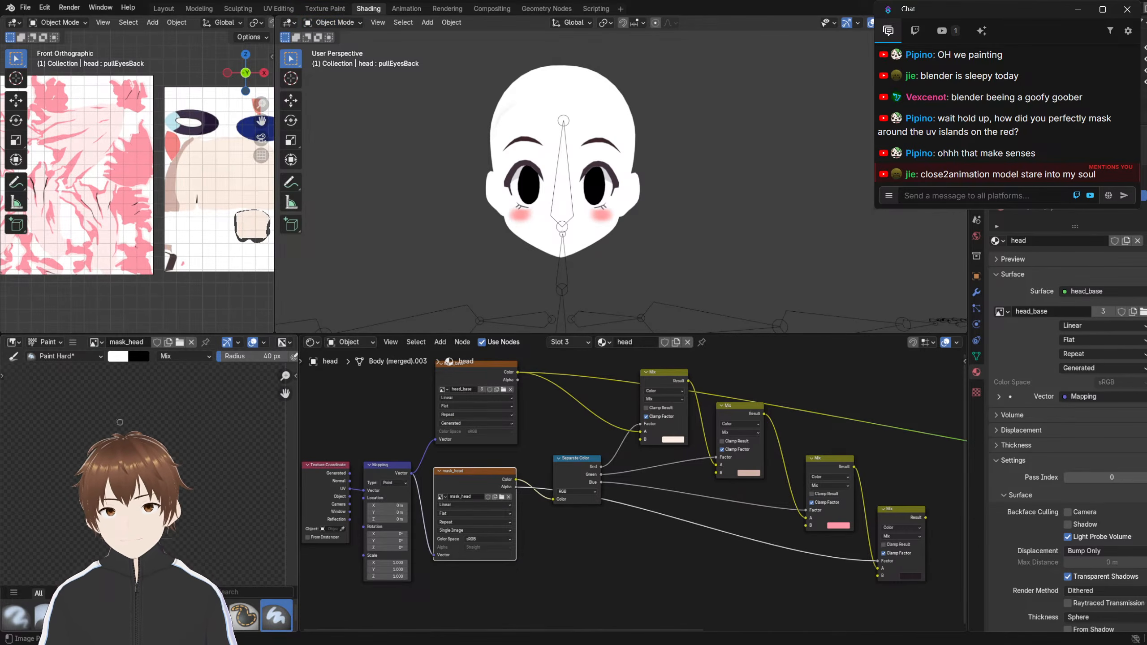
# Display the Alpha channel and the Red channel of the mask_head image
pyautogui.click(284, 342)
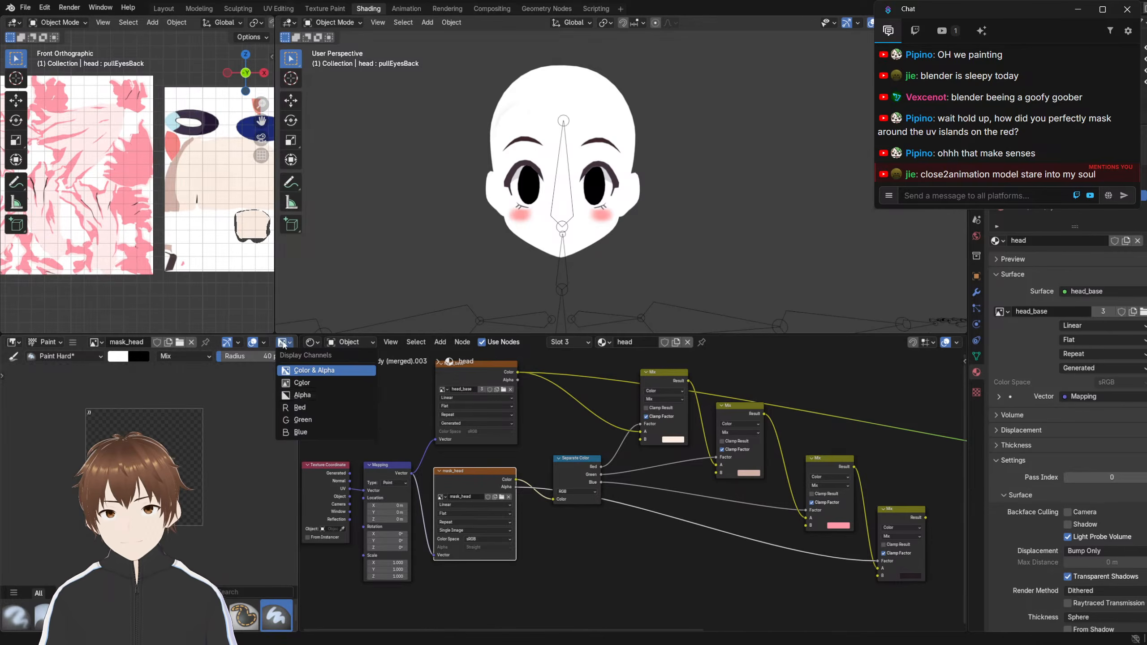
pyautogui.click(300, 395)
pyautogui.click(284, 342)
pyautogui.click(299, 408)
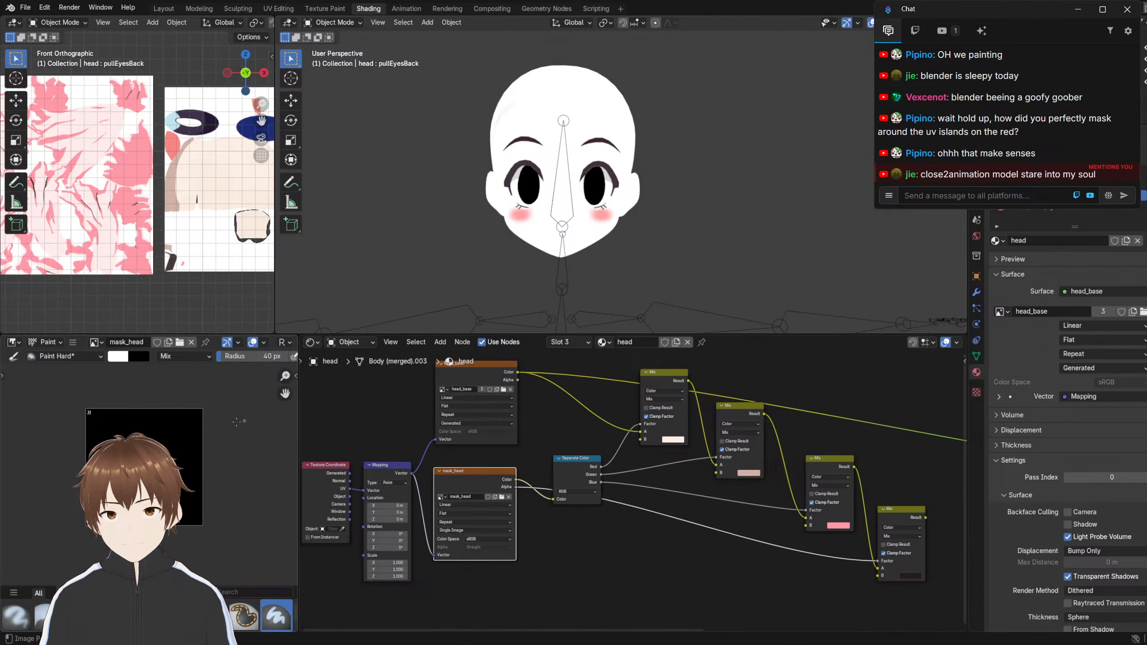
# Undo the head_base preview and inspect the face with its mixed material colors
pyautogui.hotkey('ctrl', 'z')
pyautogui.hotkey('ctrl', 'z')
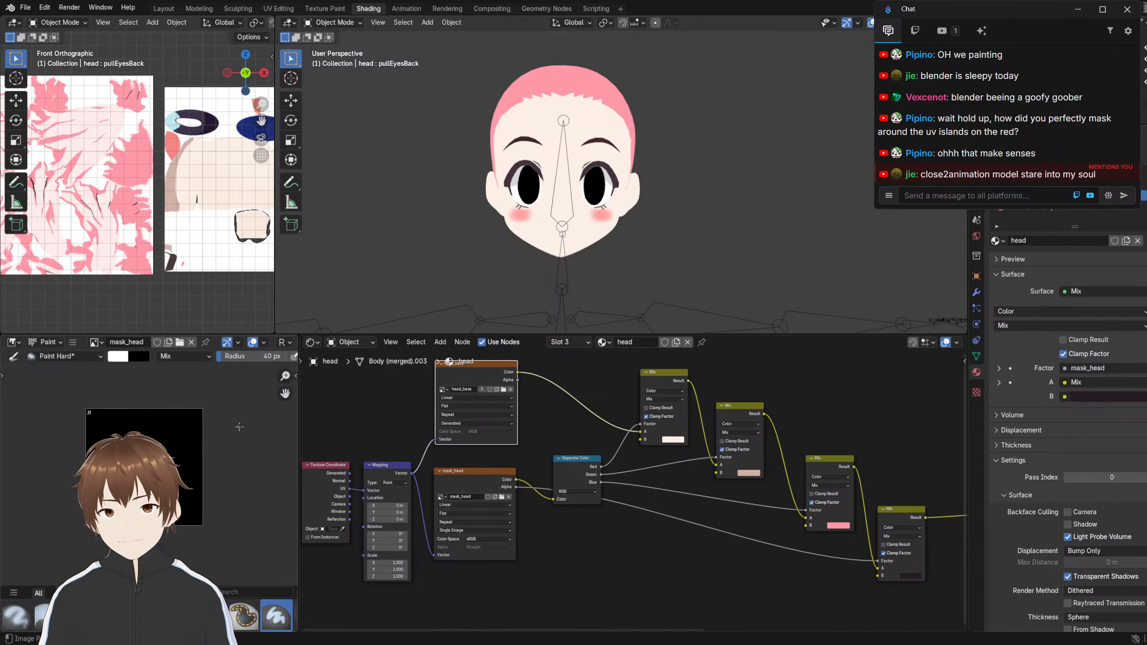
pyautogui.scroll(2, 455, 238)
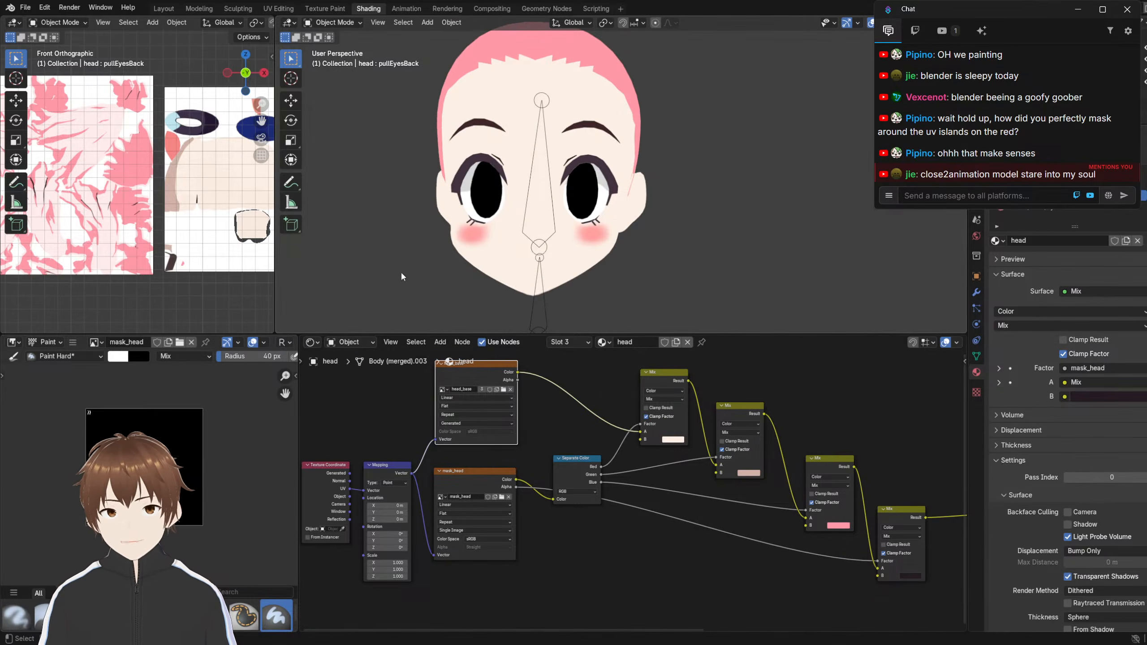
pyautogui.moveTo(401, 274); pyautogui.dragTo(432, 253, button='middle')
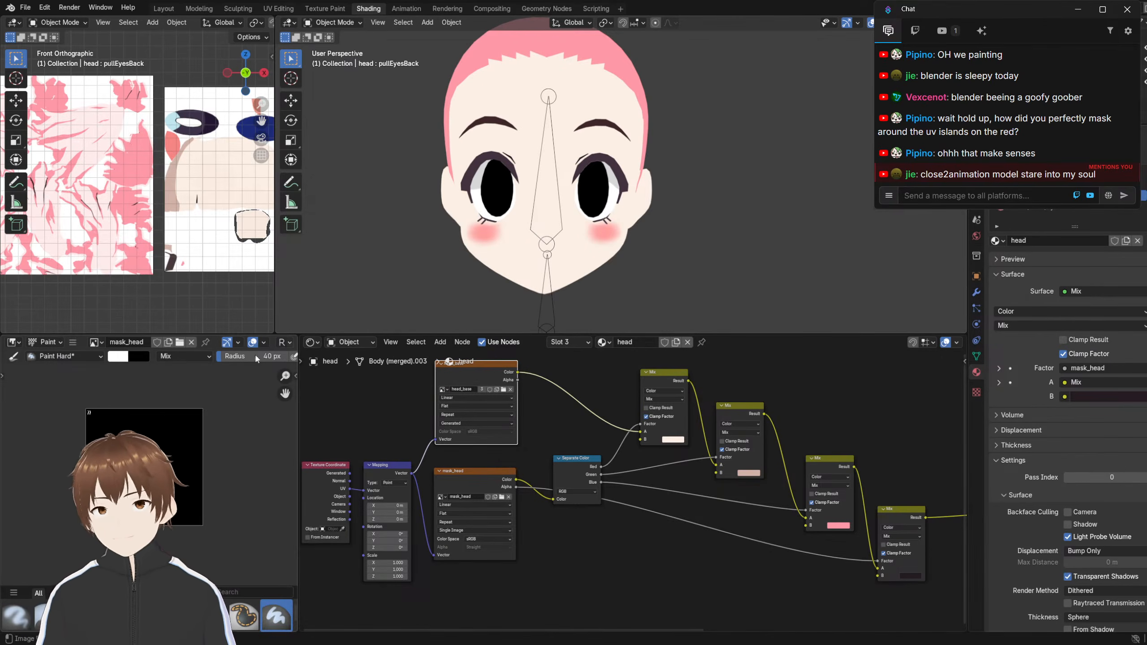
# Compare the Alpha, Blue and Red channels of mask_head, briefly loading the mouth/brow/eyelash image in between
pyautogui.click(284, 341)
pyautogui.click(300, 393)
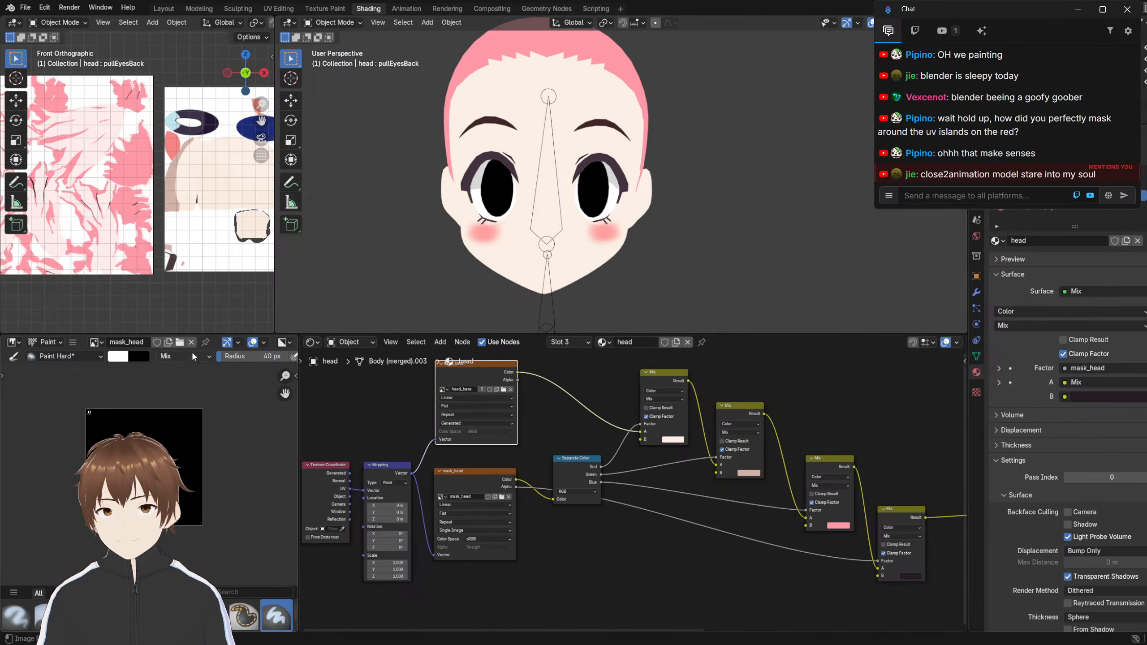
pyautogui.click(104, 342)
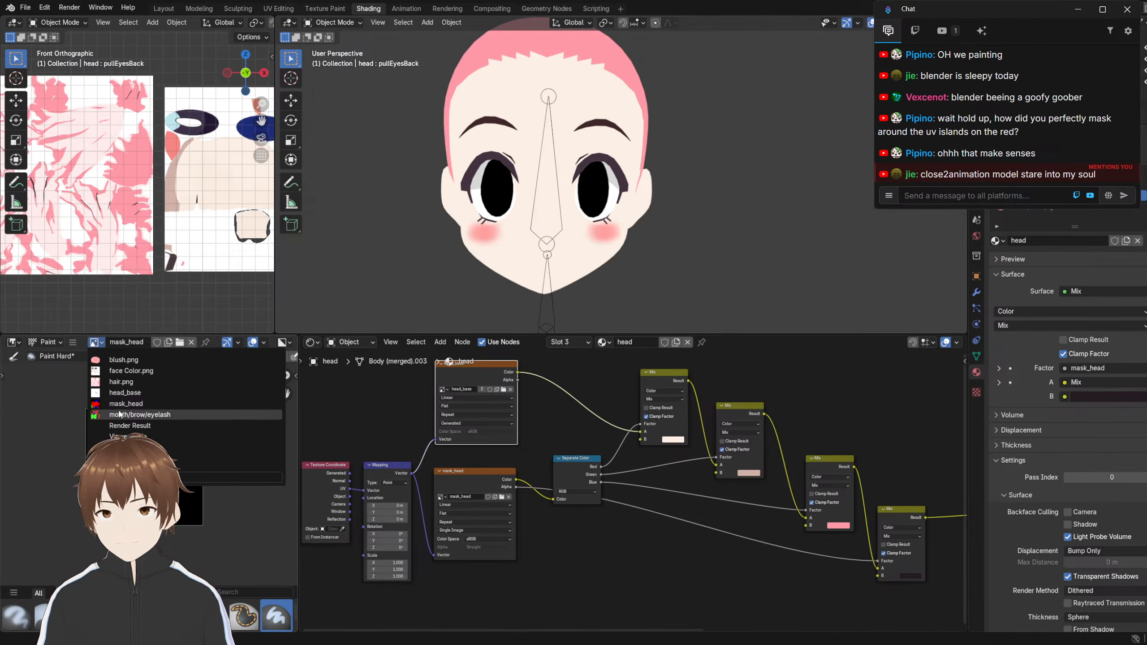
pyautogui.click(104, 415)
pyautogui.click(94, 342)
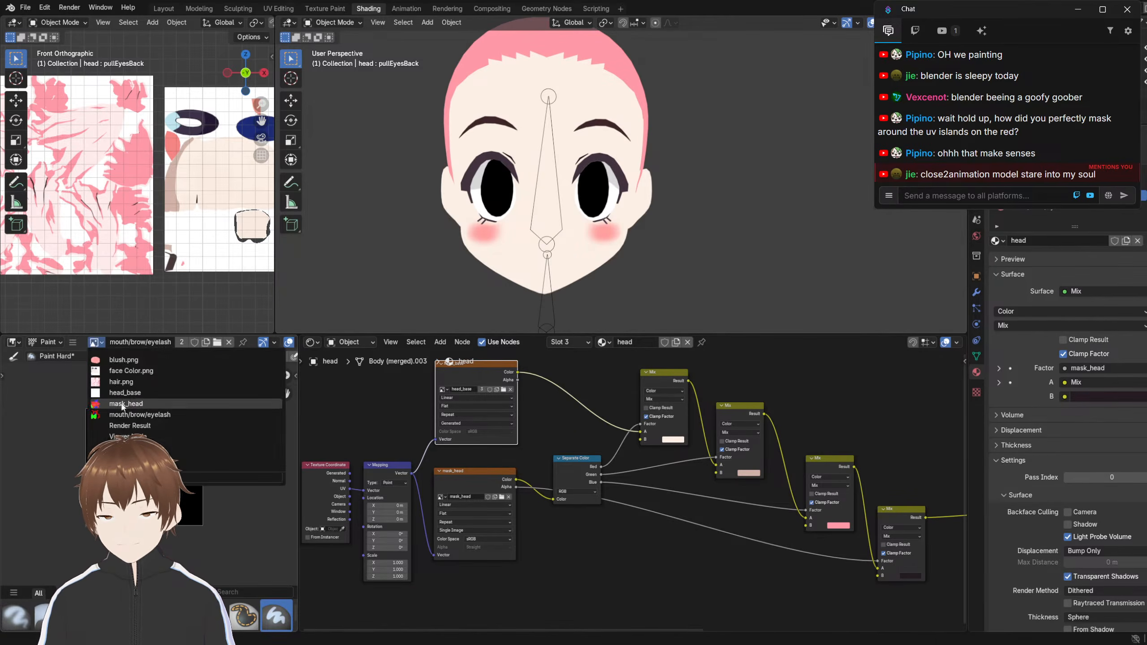
pyautogui.click(123, 405)
pyautogui.click(283, 348)
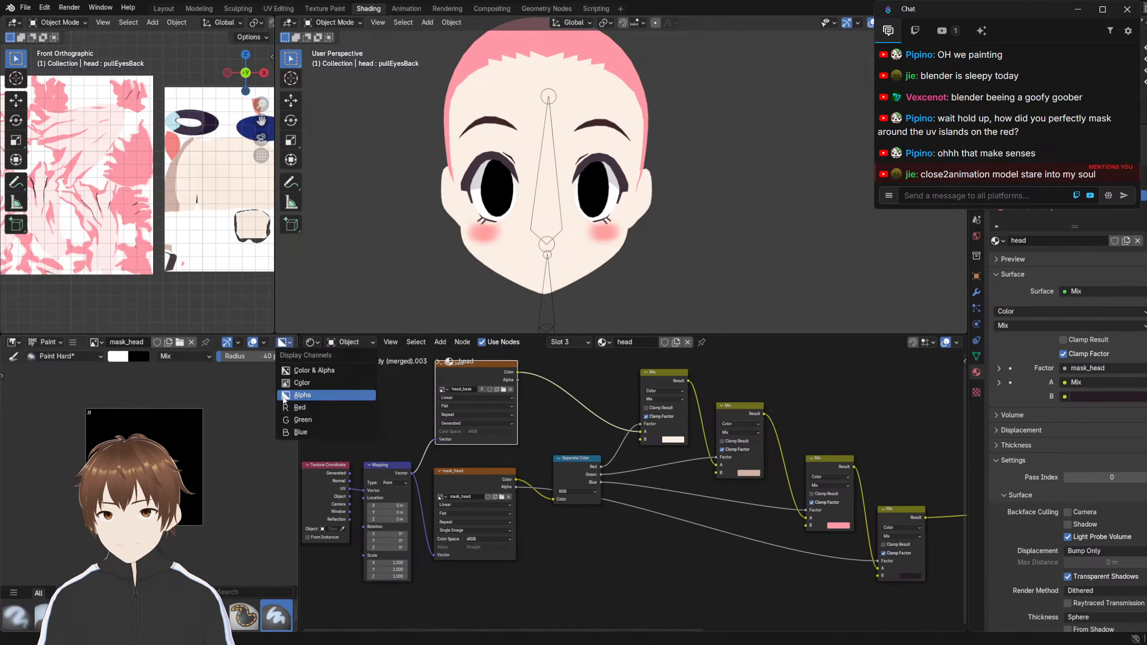
pyautogui.click(297, 422)
pyautogui.click(285, 343)
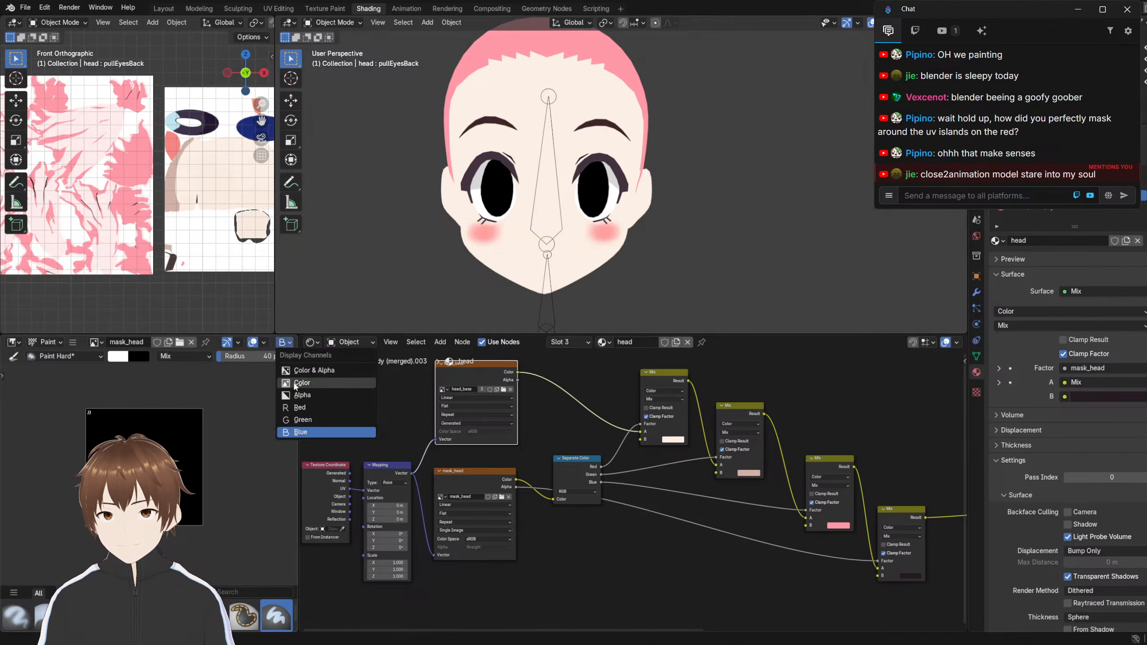
pyautogui.click(292, 410)
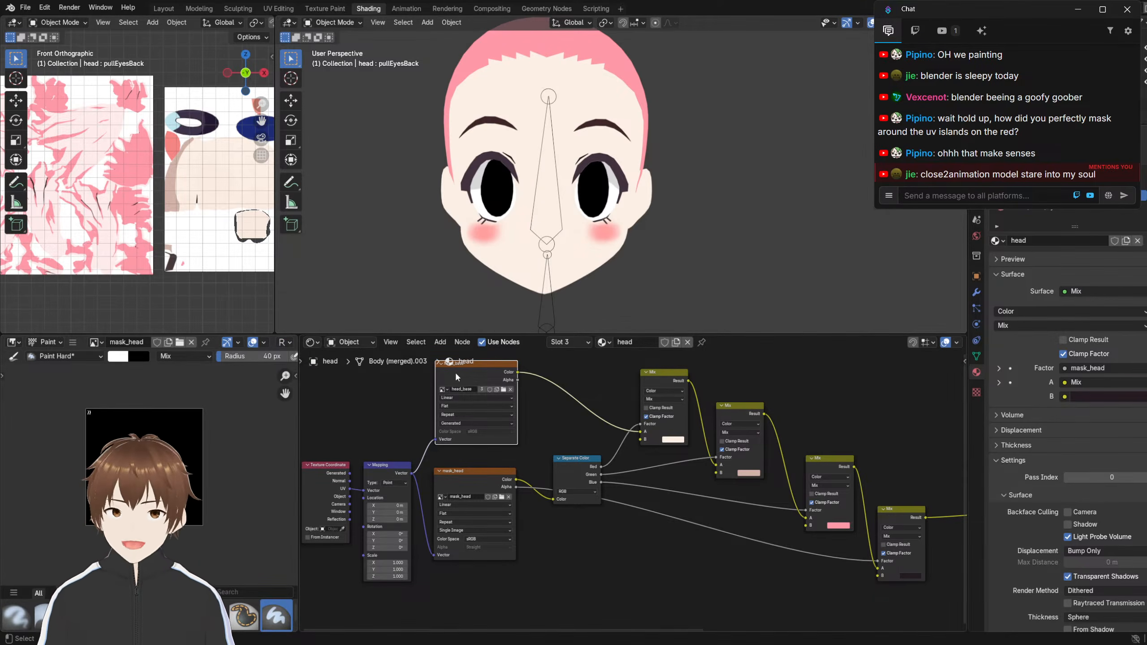
# Put the head in Texture Paint mode and examine the grey shadows on both eye whites from several angles
pyautogui.scroll(5, 453, 306)
pyautogui.click(334, 22)
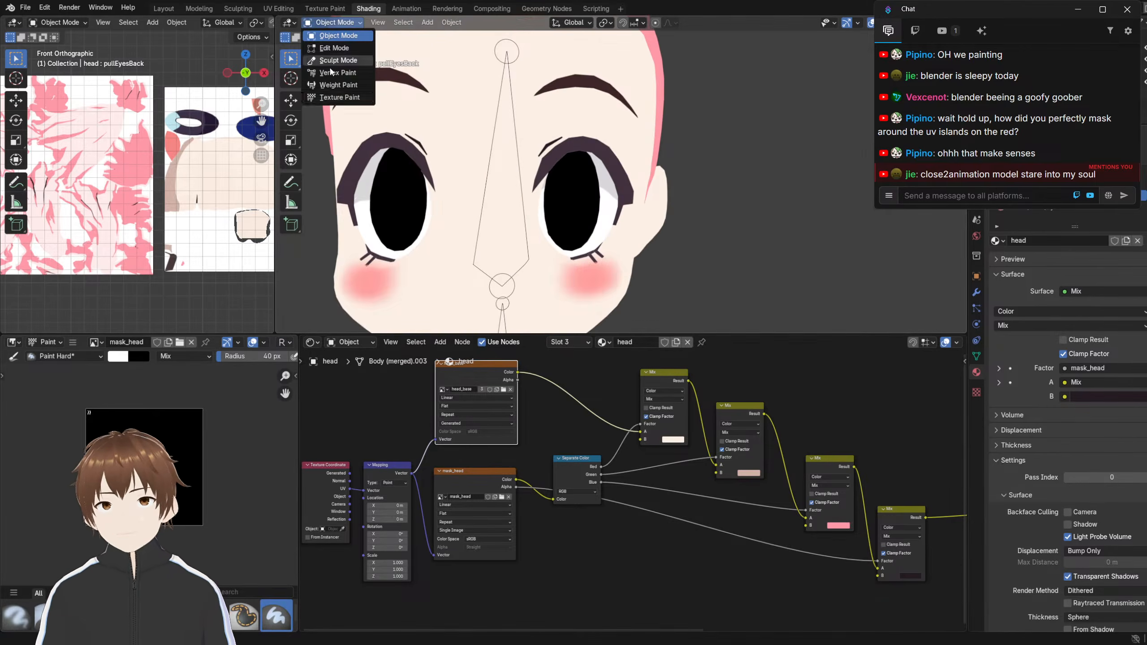
pyautogui.click(341, 98)
pyautogui.scroll(4, 460, 178)
pyautogui.scroll(-4, 490, 188)
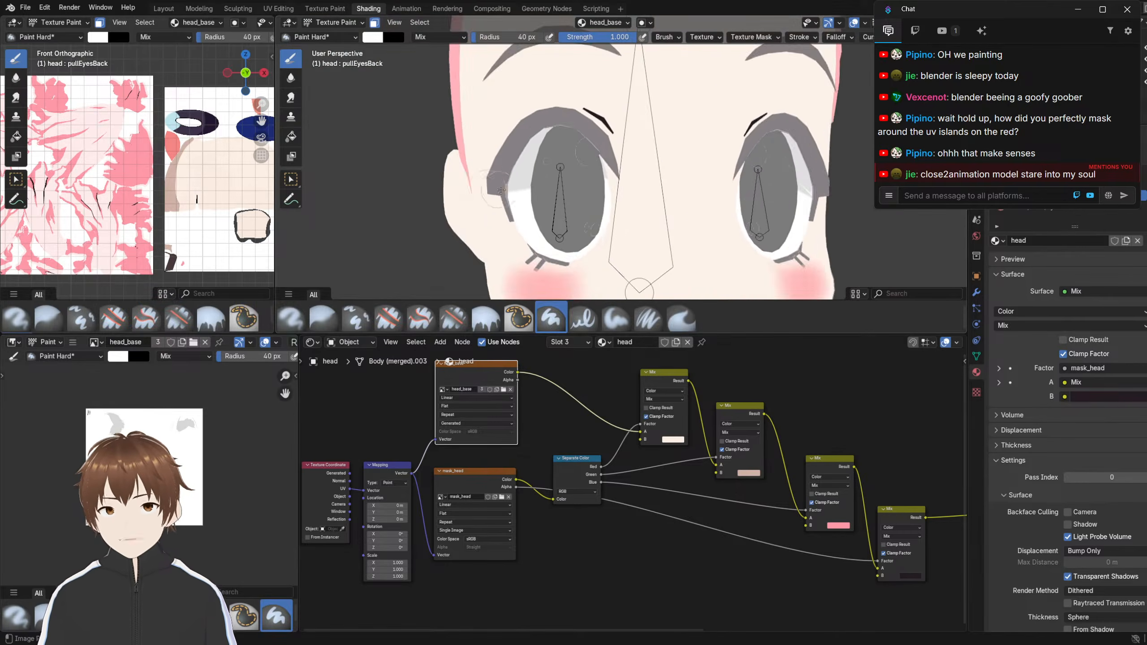
pyautogui.scroll(2, 519, 198)
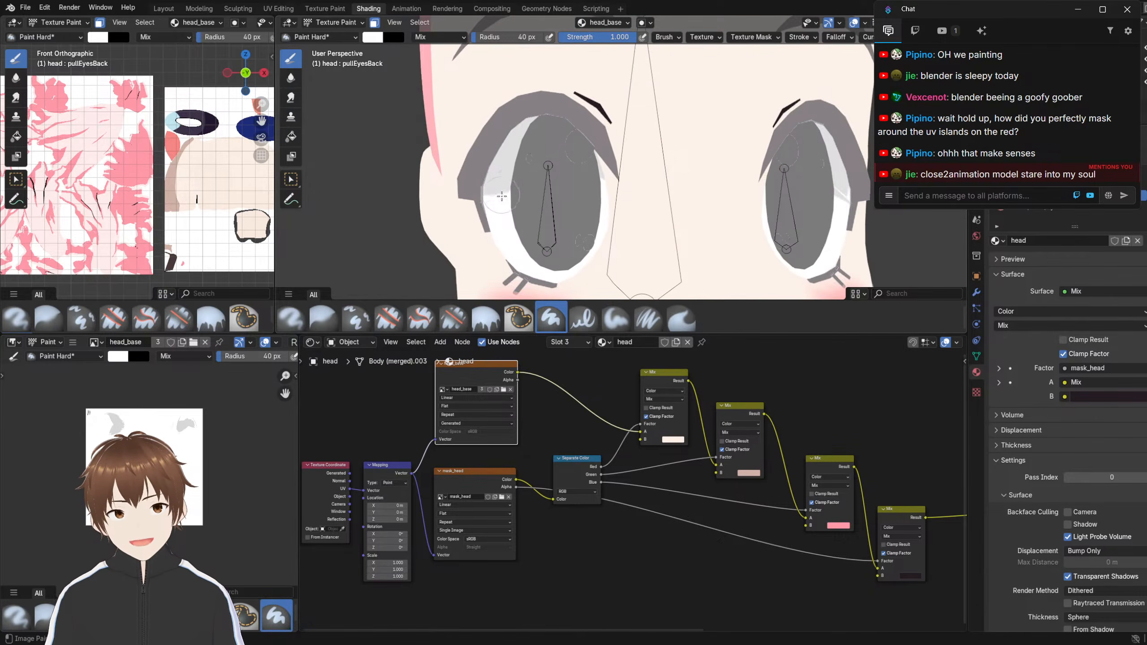
pyautogui.moveTo(501, 196); pyautogui.dragTo(432, 231, button='middle')
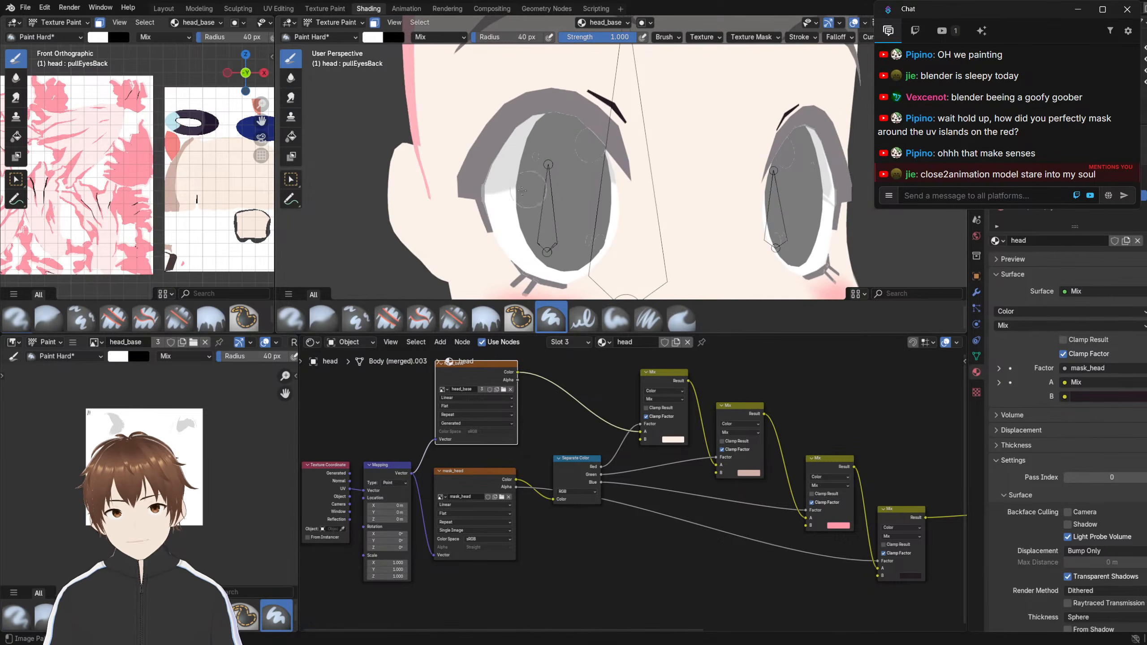
pyautogui.scroll(-2, 489, 158)
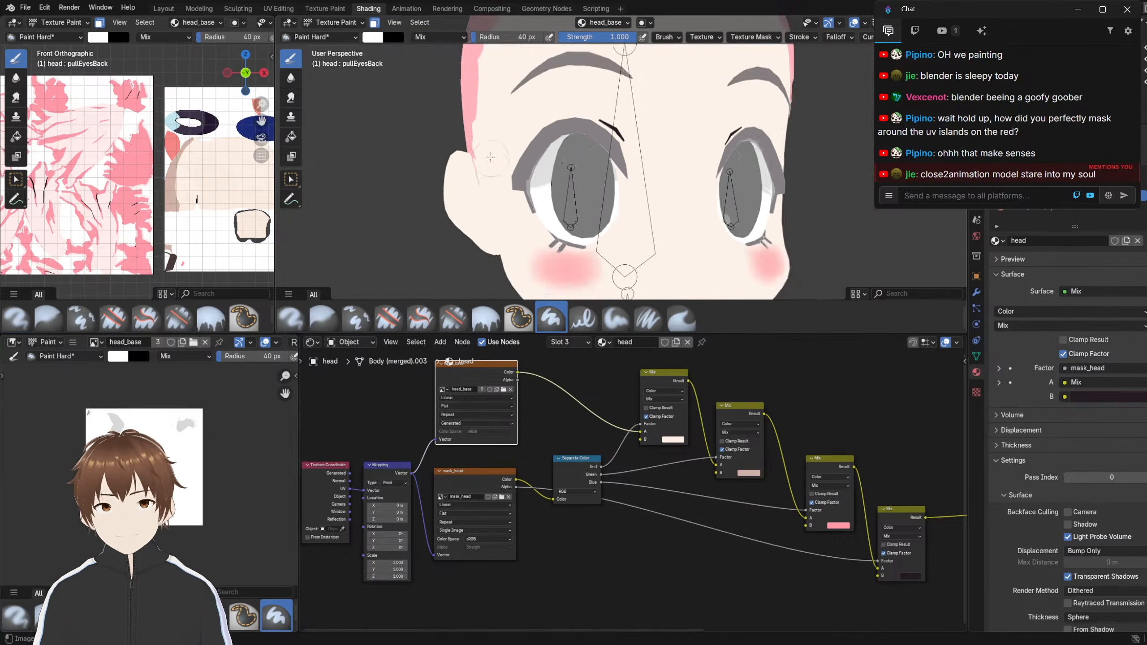
pyautogui.moveTo(525, 161); pyautogui.dragTo(519, 161, button='middle')
pyautogui.scroll(1, 519, 161)
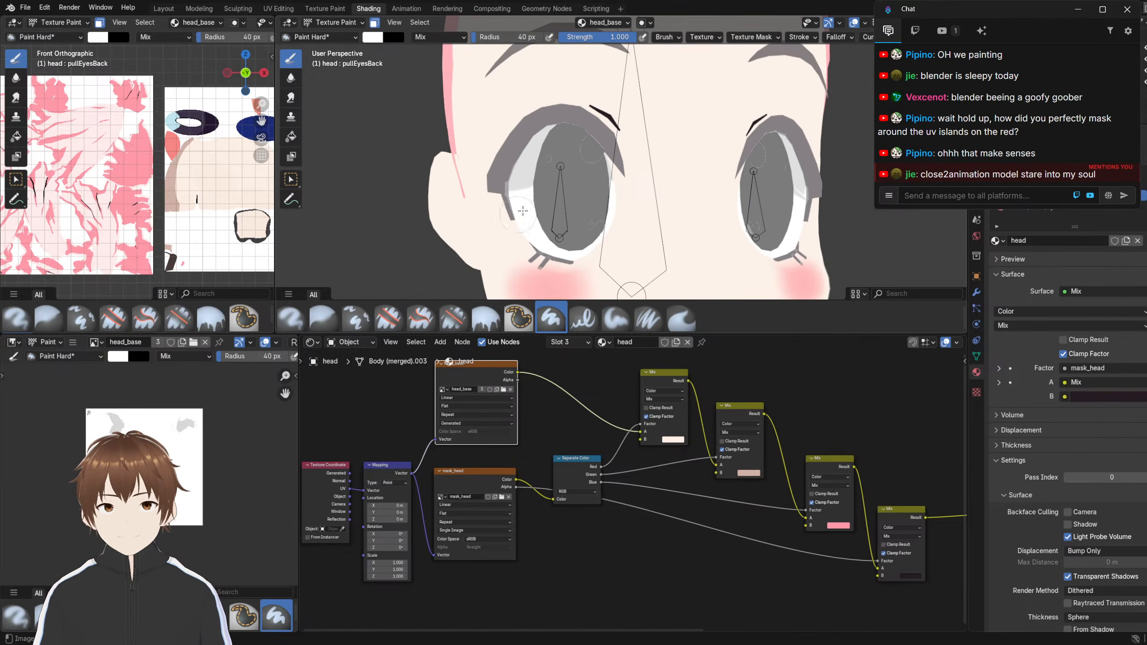
pyautogui.scroll(-2, 535, 216)
pyautogui.scroll(4, 724, 193)
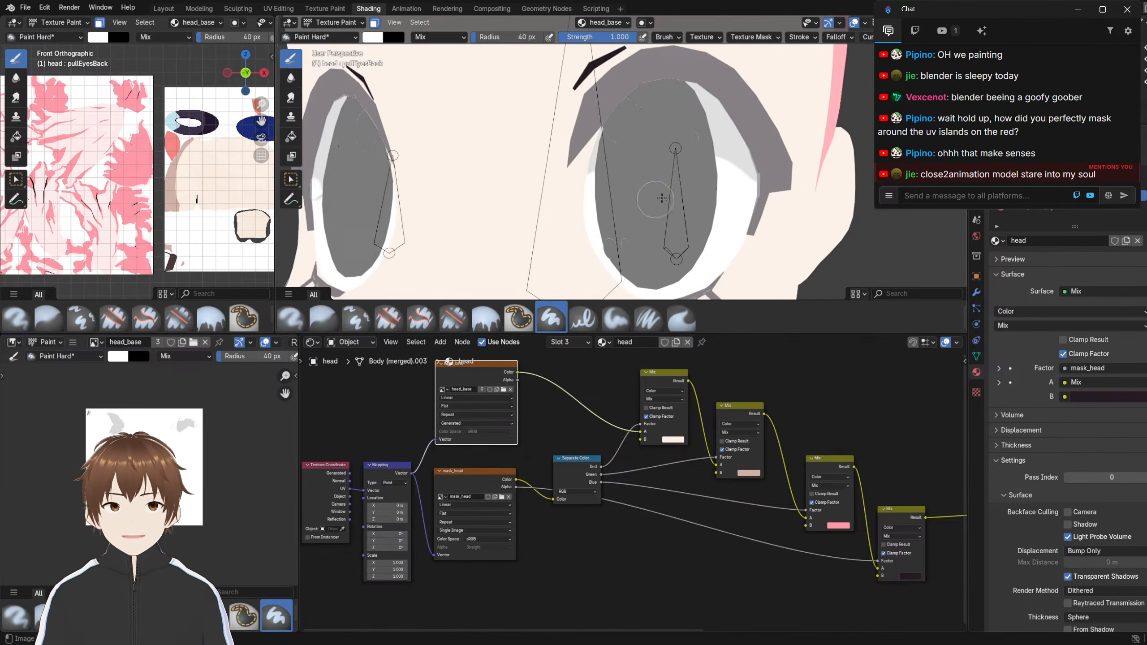
pyautogui.scroll(-4, 486, 180)
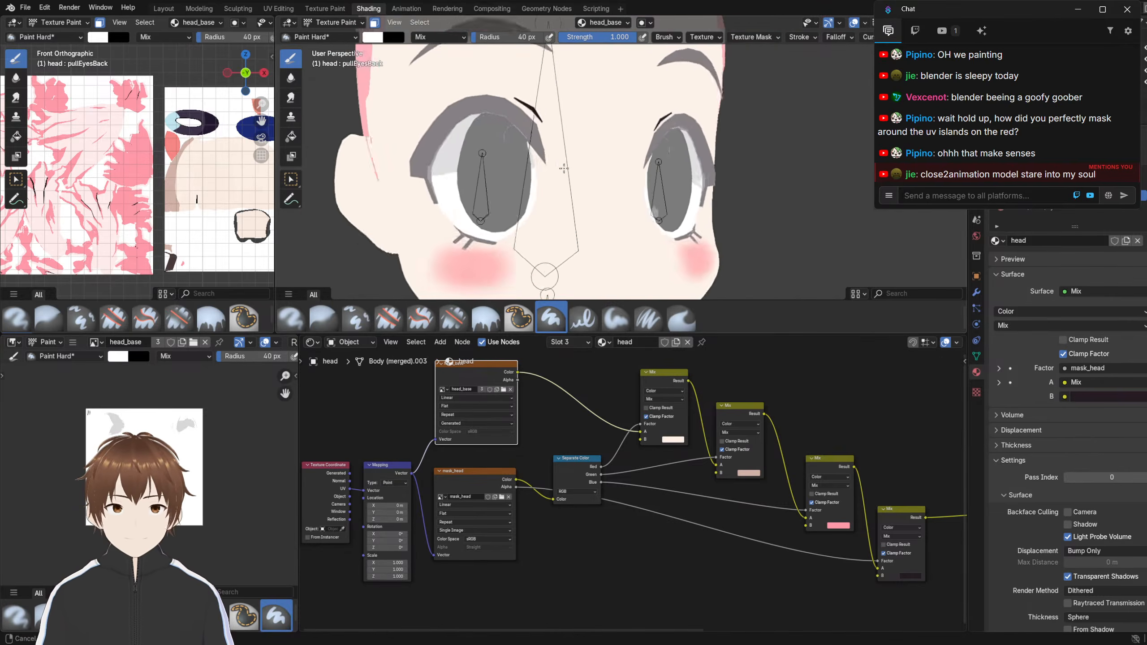
pyautogui.scroll(3, 532, 170)
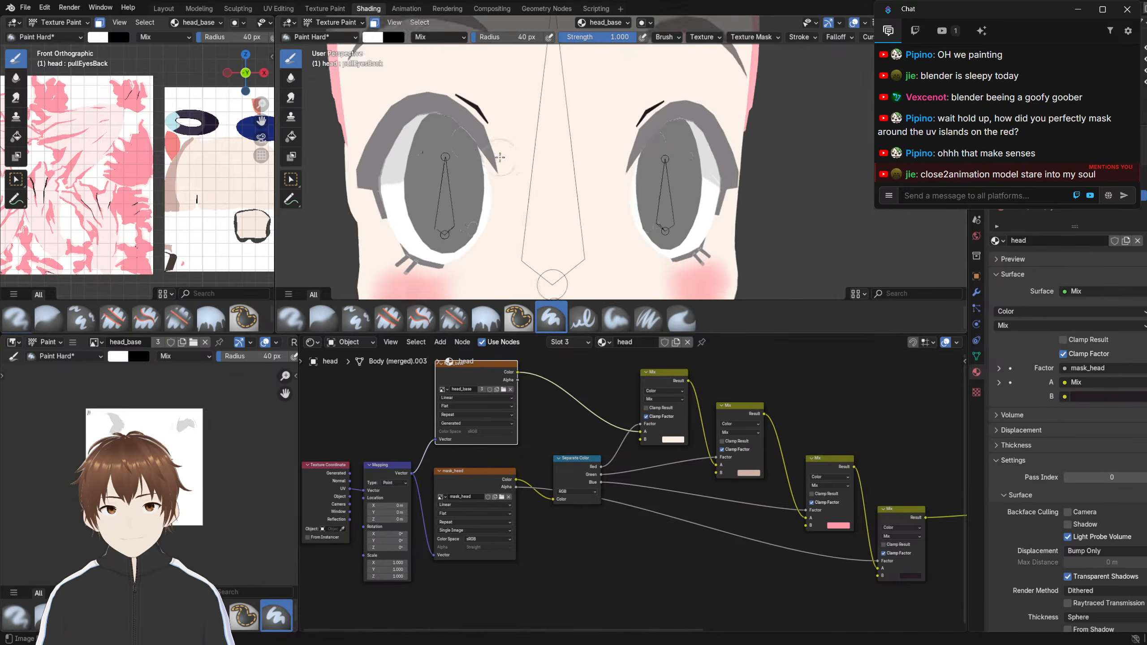
# Return the head to Object Mode and undo the last operation
pyautogui.click(335, 22)
pyautogui.click(338, 36)
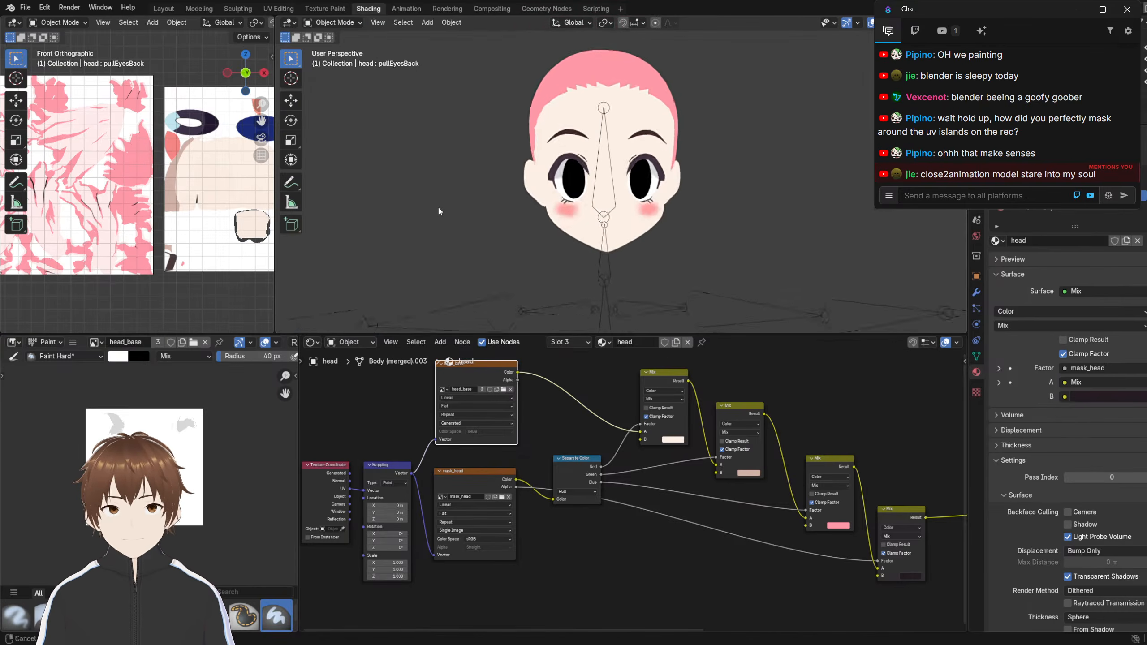
pyautogui.click(44, 8)
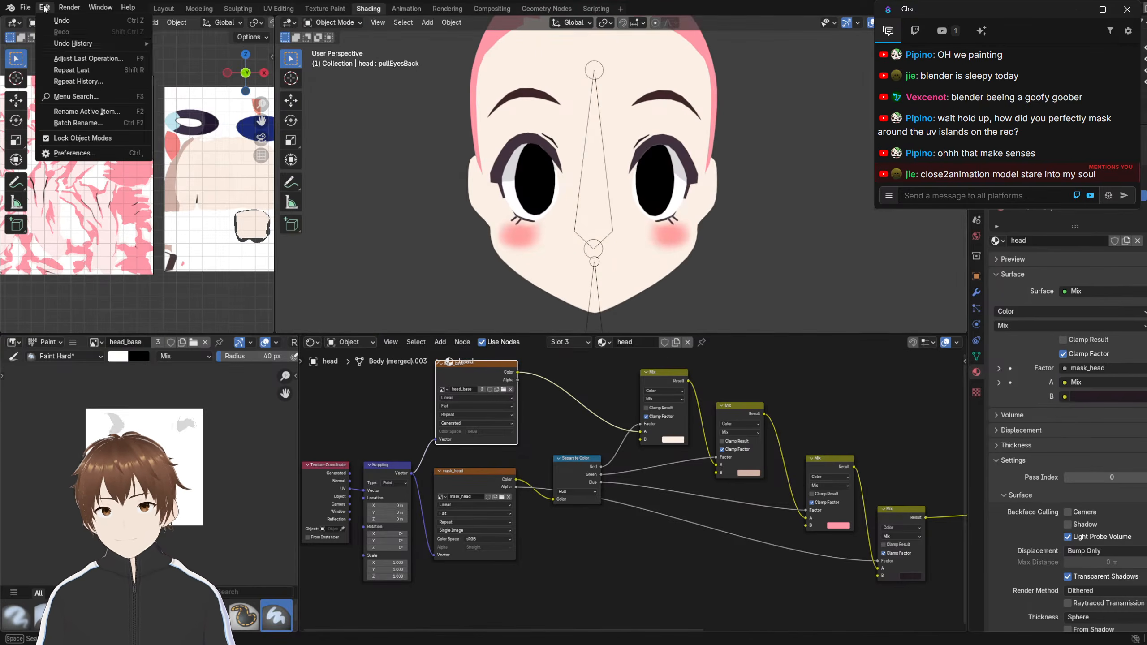
pyautogui.click(61, 22)
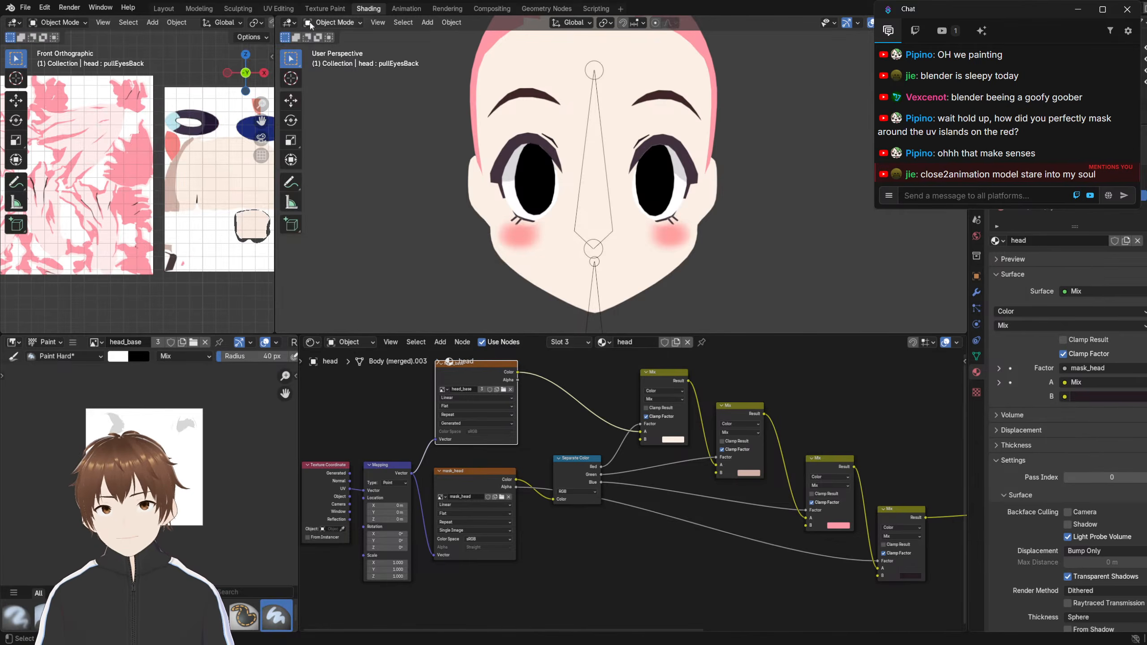
# Switch the head to Texture Paint mode and preview the head_base texture directly on the surface
pyautogui.click(334, 22)
pyautogui.click(331, 97)
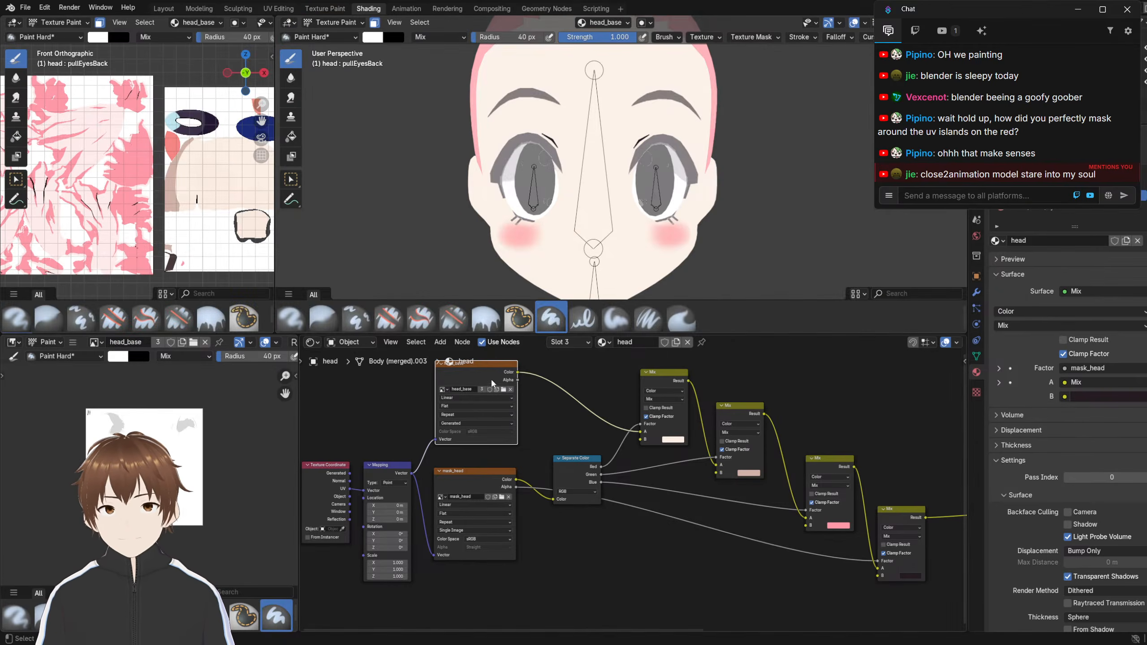
pyautogui.scroll(5, 396, 94)
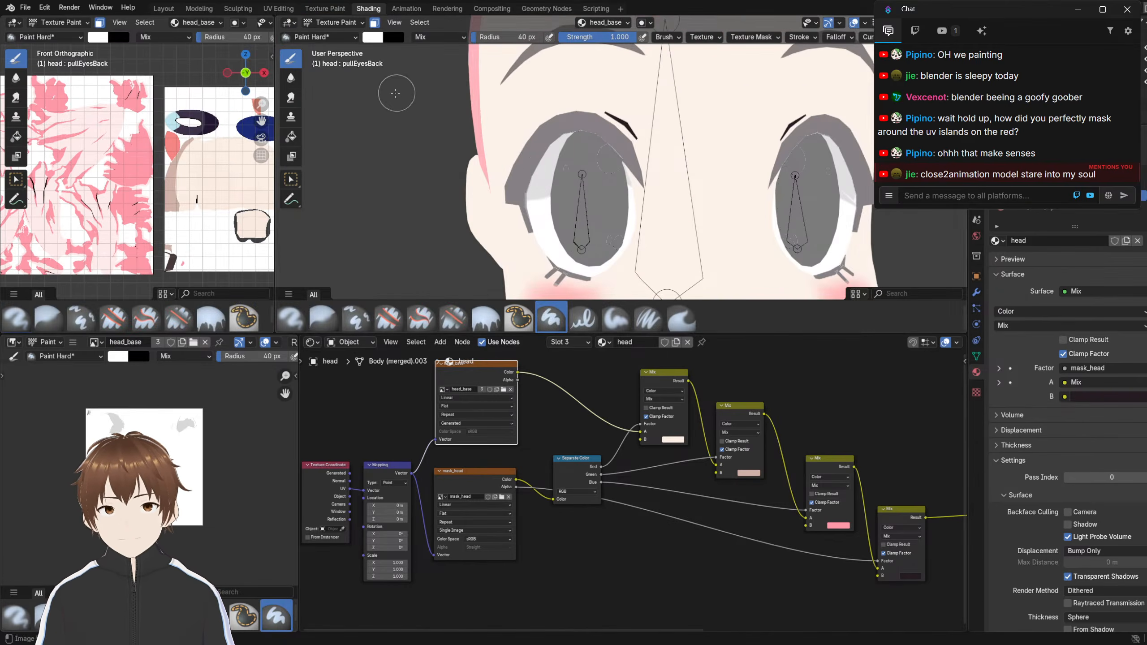
pyautogui.keyDown('ctrl'); pyautogui.keyDown('shift'); pyautogui.click(480, 381); pyautogui.keyUp('shift'); pyautogui.keyUp('ctrl')
pyautogui.scroll(2, 544, 206)
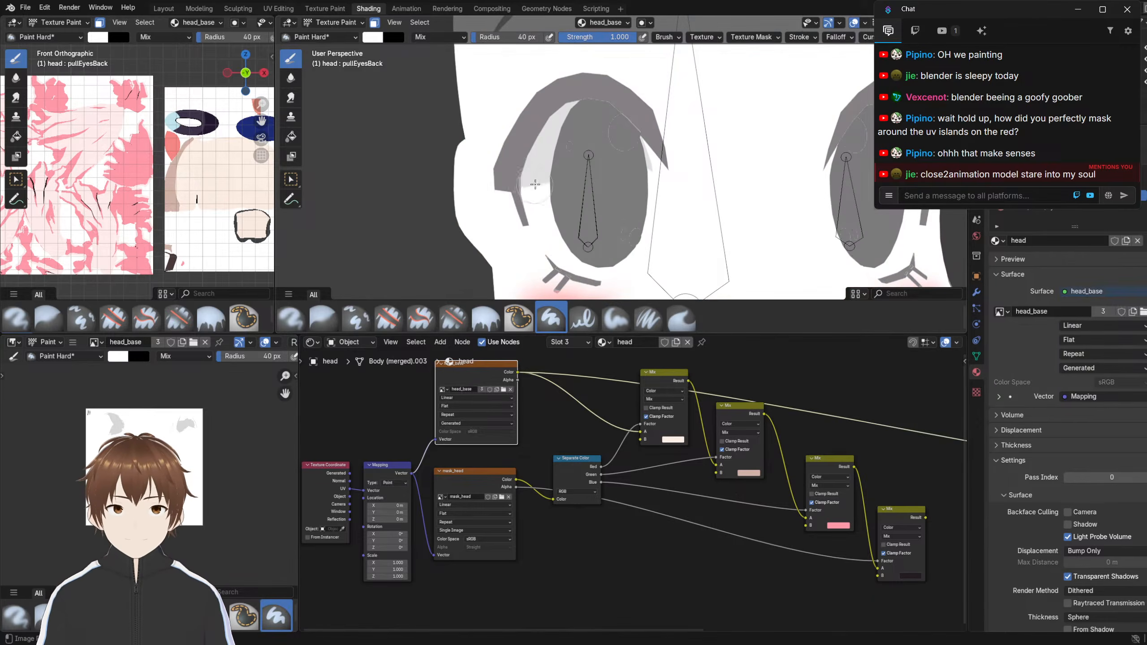
# Switch the head to Edit Mode and select the linked geometry of both eye whites, leaving out the eyelashes
pyautogui.scroll(-3, 535, 184)
pyautogui.click(333, 22)
pyautogui.click(334, 45)
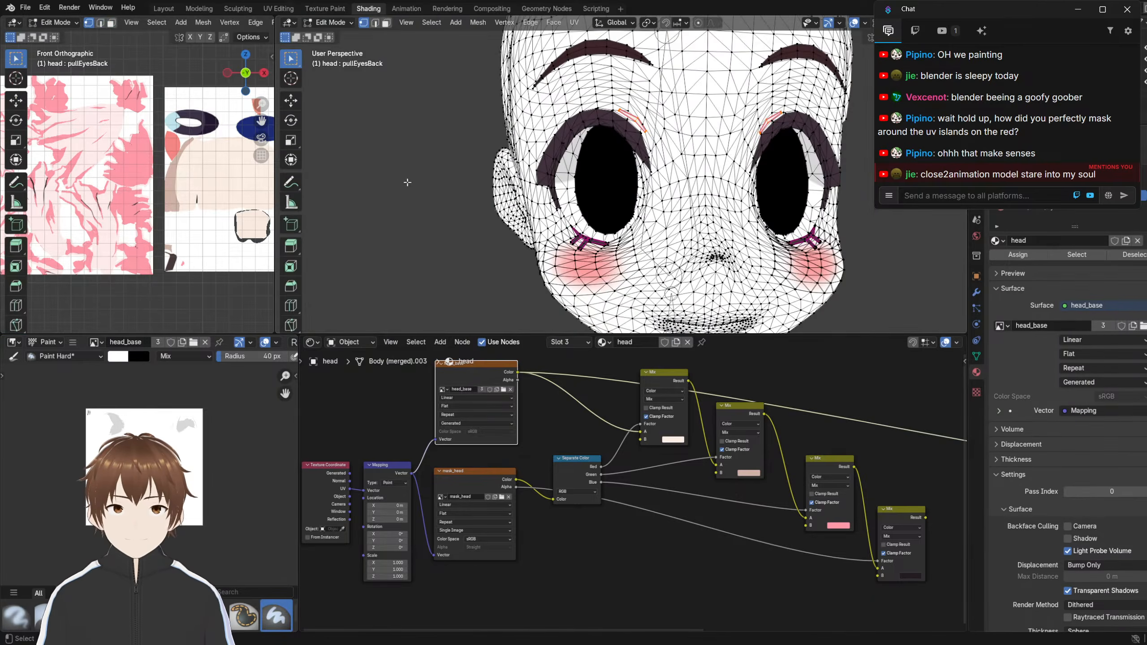
pyautogui.click(420, 229)
pyautogui.press('l')
pyautogui.press('l')
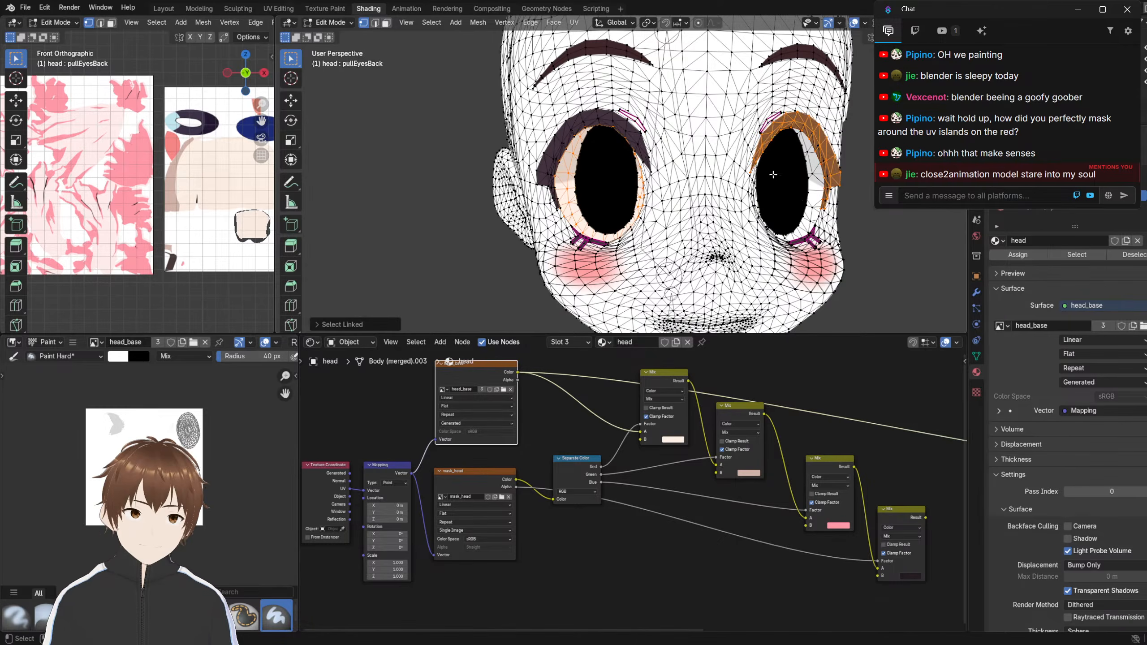
pyautogui.click(448, 257)
pyautogui.press('l')
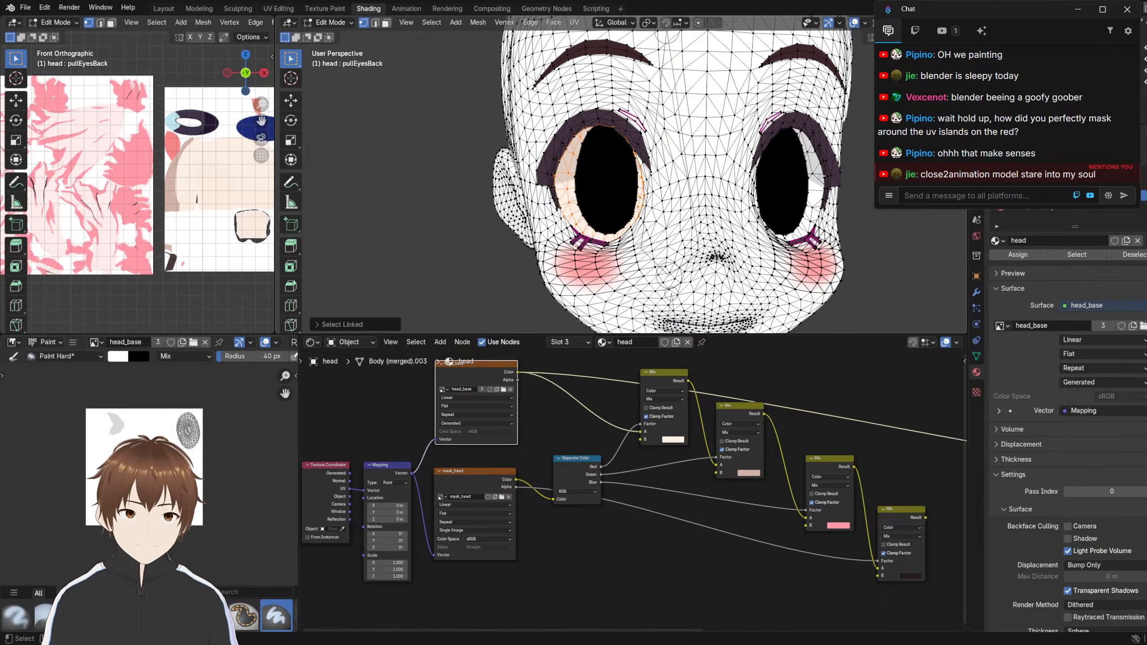
pyautogui.press('l')
pyautogui.click(435, 290)
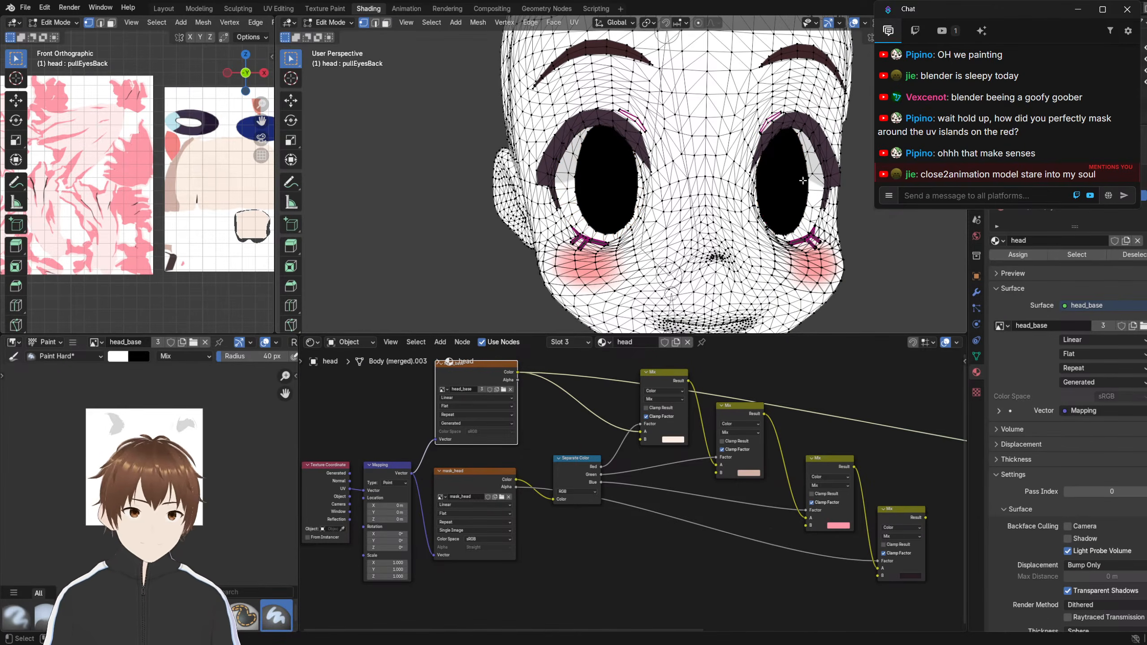
pyautogui.press('l')
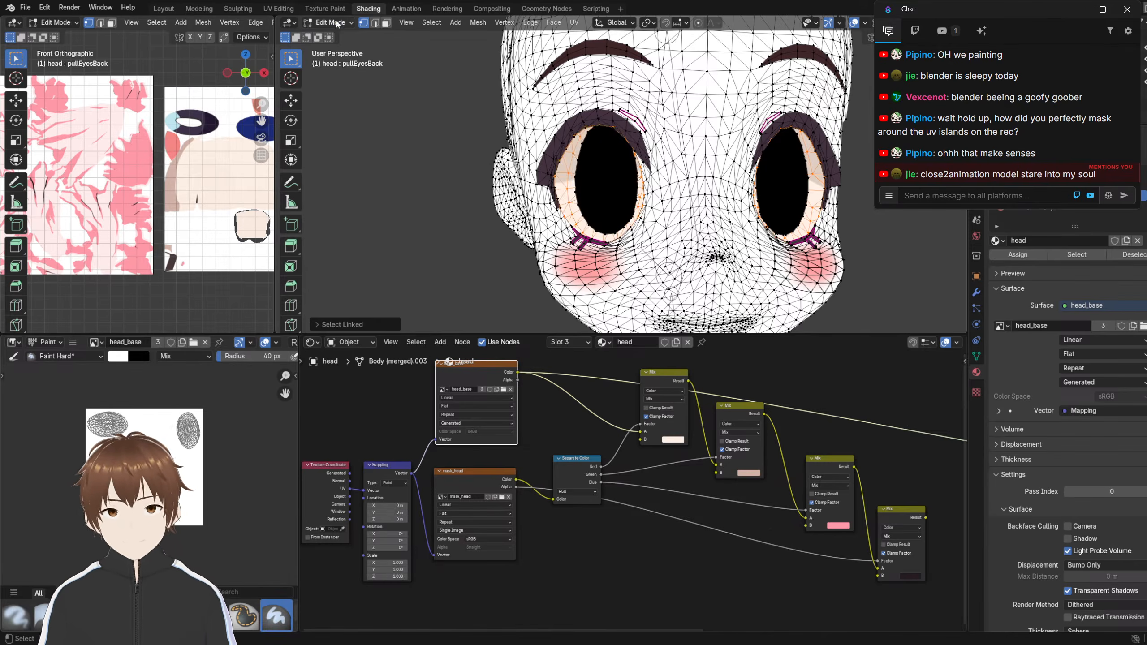
# Examine both eye-white shadows on the head in Texture Paint mode, then return to Object Mode
pyautogui.click(332, 22)
pyautogui.click(336, 99)
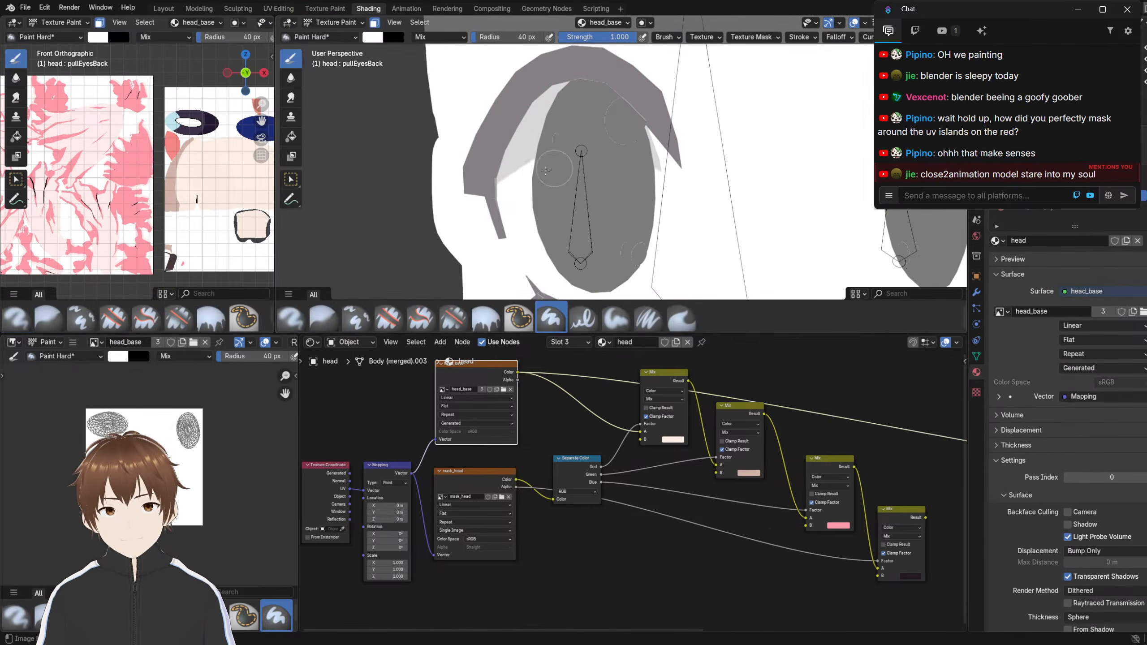
pyautogui.scroll(-2, 592, 193)
pyautogui.moveTo(592, 193)
pyautogui.mouseDown(button='middle')
pyautogui.moveTo(511, 192)
pyautogui.moveTo(571, 194)
pyautogui.mouseUp(button='middle')
pyautogui.scroll(-3, 725, 196)
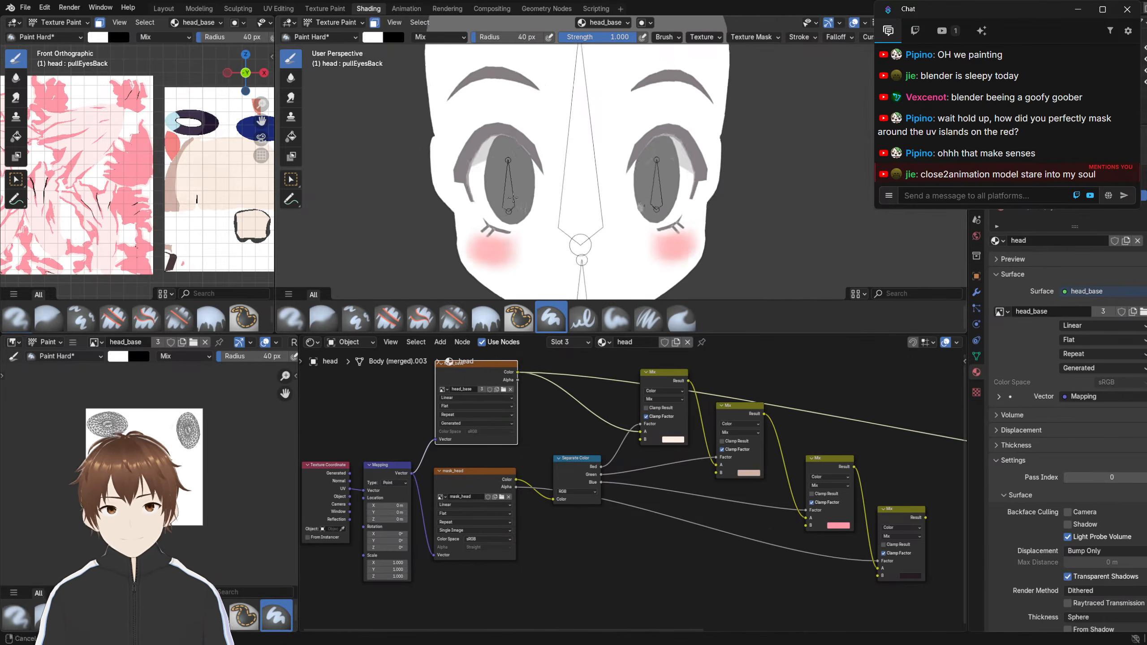
pyautogui.click(334, 22)
pyautogui.click(339, 36)
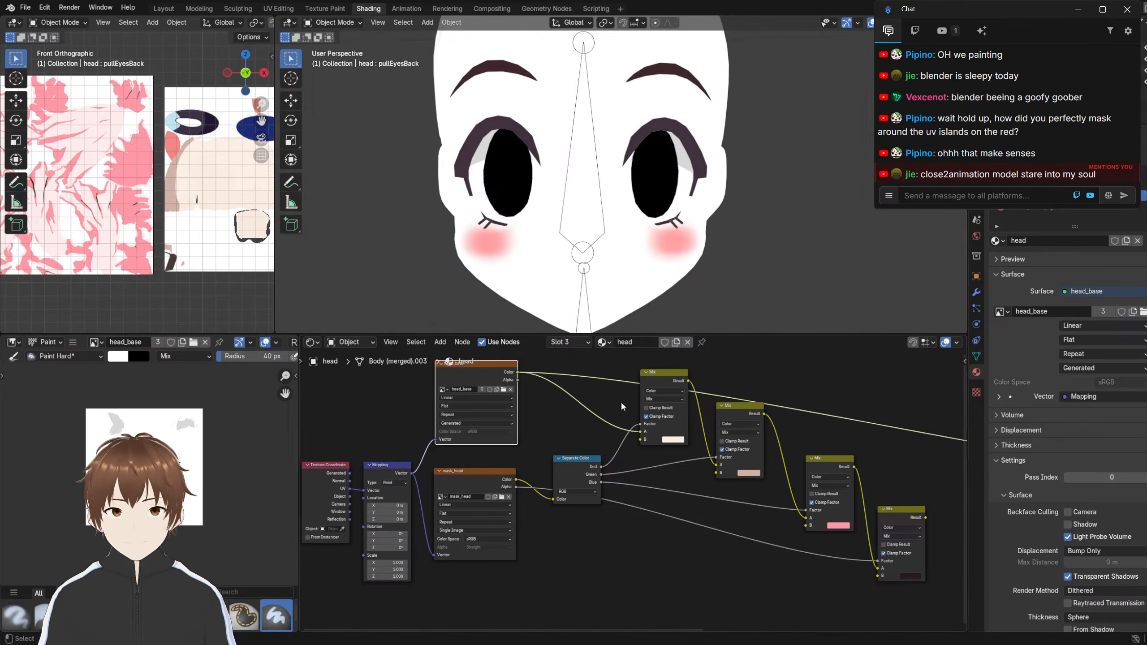
# Connect the last Mix node of the head material to the Material Output and view the whole head
pyautogui.moveTo(832, 508); pyautogui.dragTo(718, 486, button='middle')
pyautogui.keyDown('ctrl'); pyautogui.keyDown('shift'); pyautogui.click(791, 488); pyautogui.keyUp('shift'); pyautogui.keyUp('ctrl')
pyautogui.scroll(-3, 457, 216)
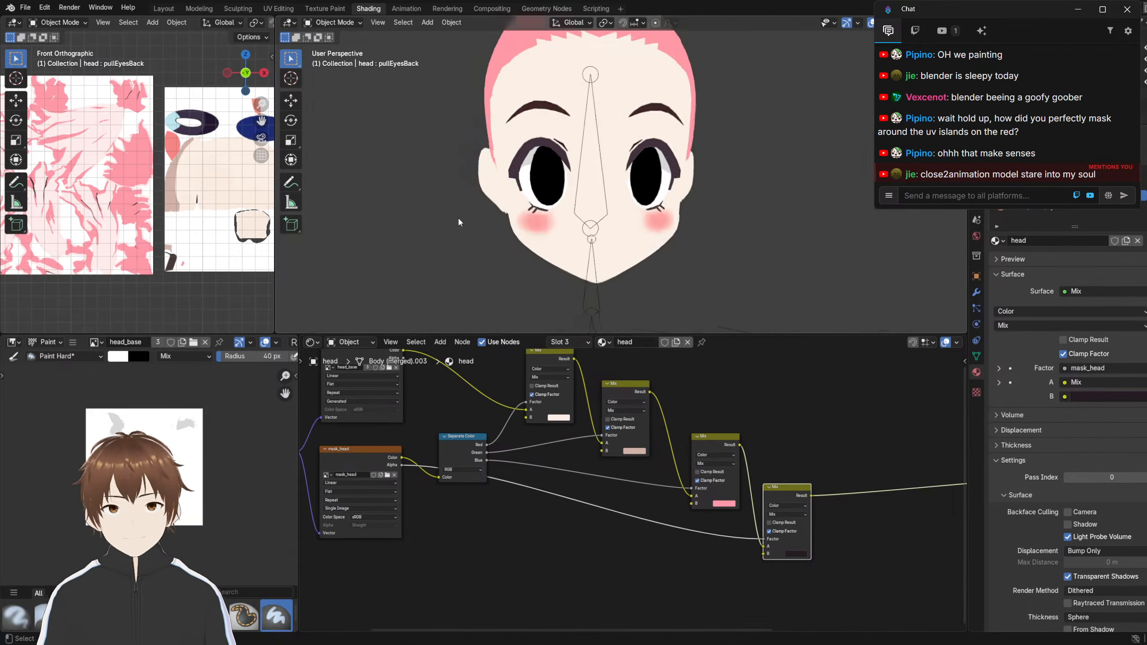
pyautogui.moveTo(449, 212); pyautogui.dragTo(462, 210, button='middle')
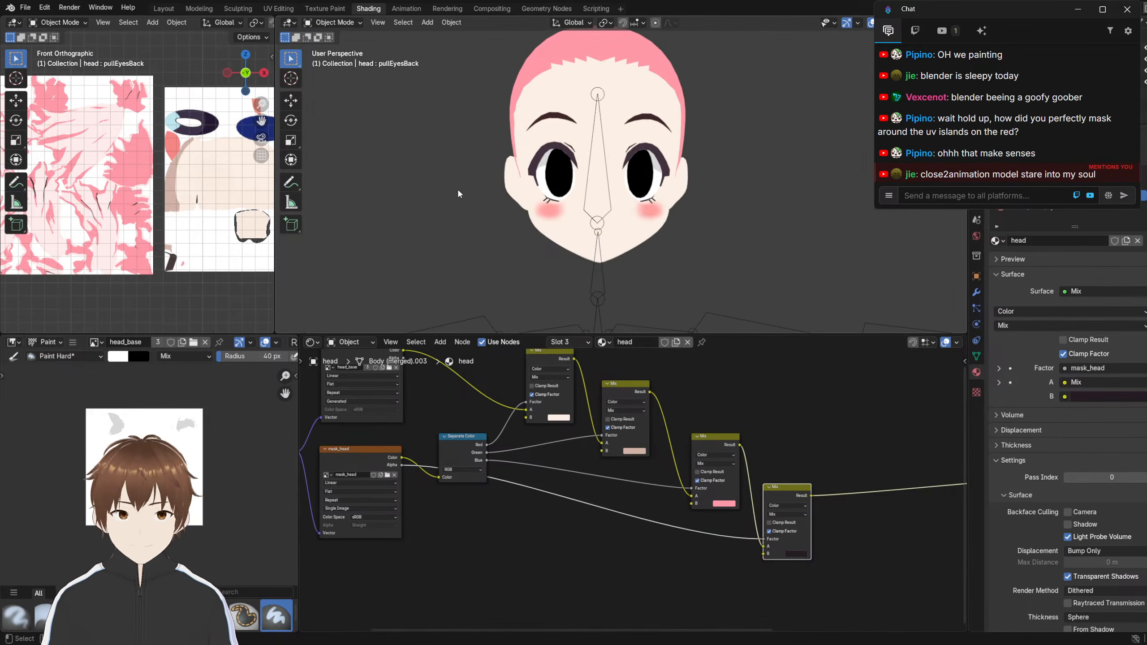
# Save the blend file, then save the head_base image from the Texture Paint workspace
pyautogui.click(25, 7)
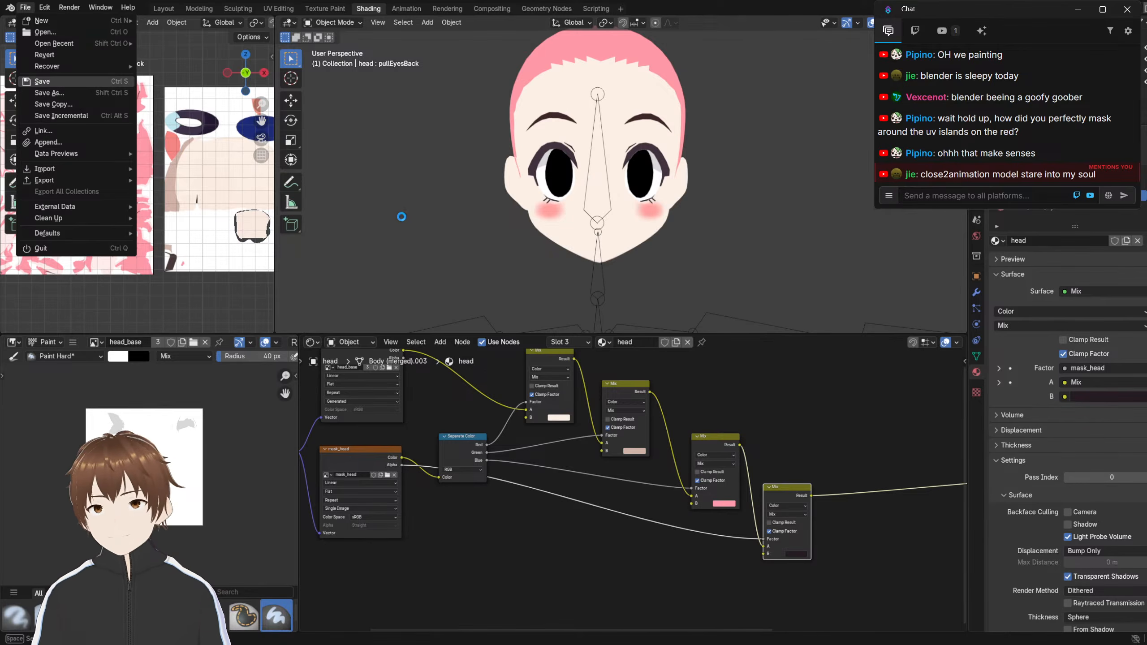
pyautogui.hotkey('ctrl', 's')
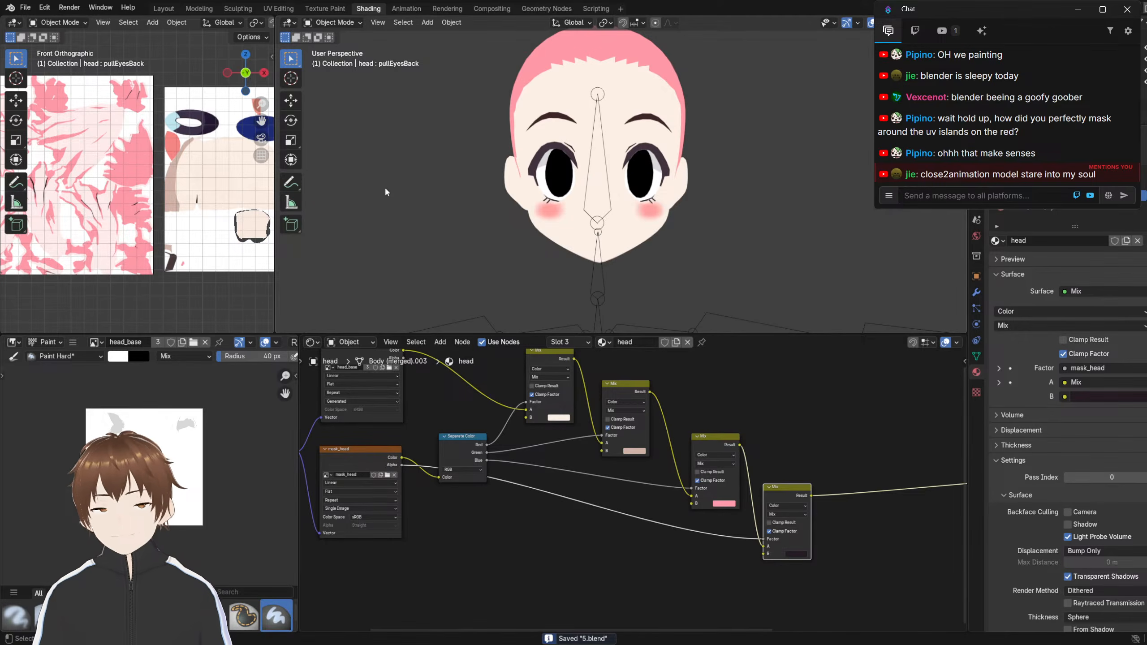
pyautogui.click(322, 8)
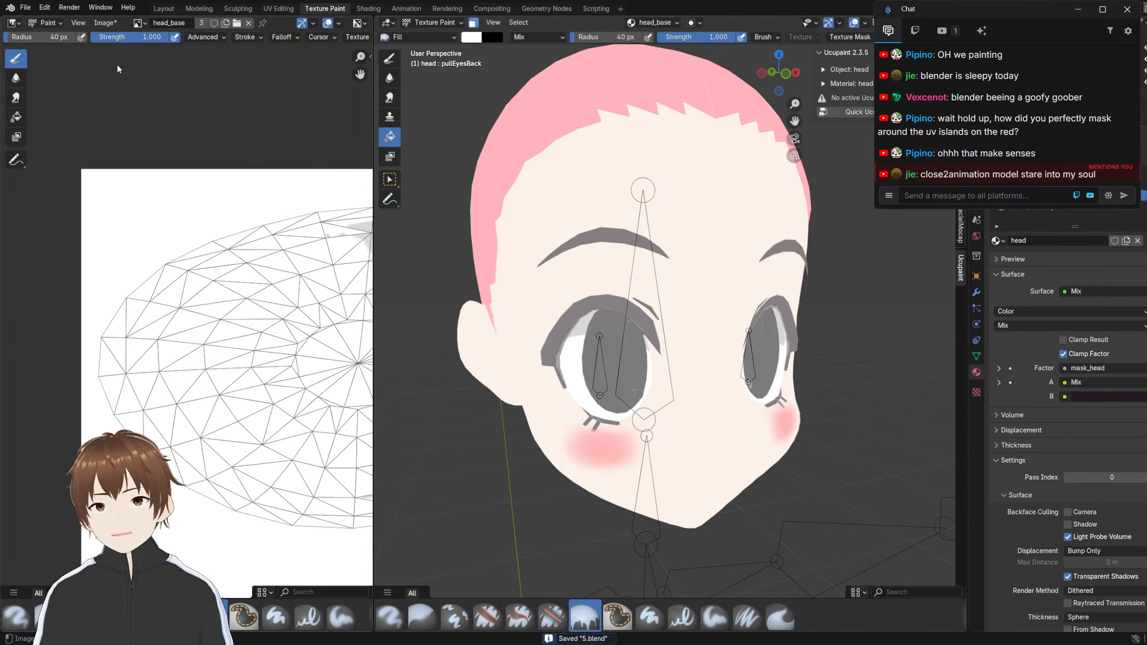
pyautogui.scroll(-4, 200, 165)
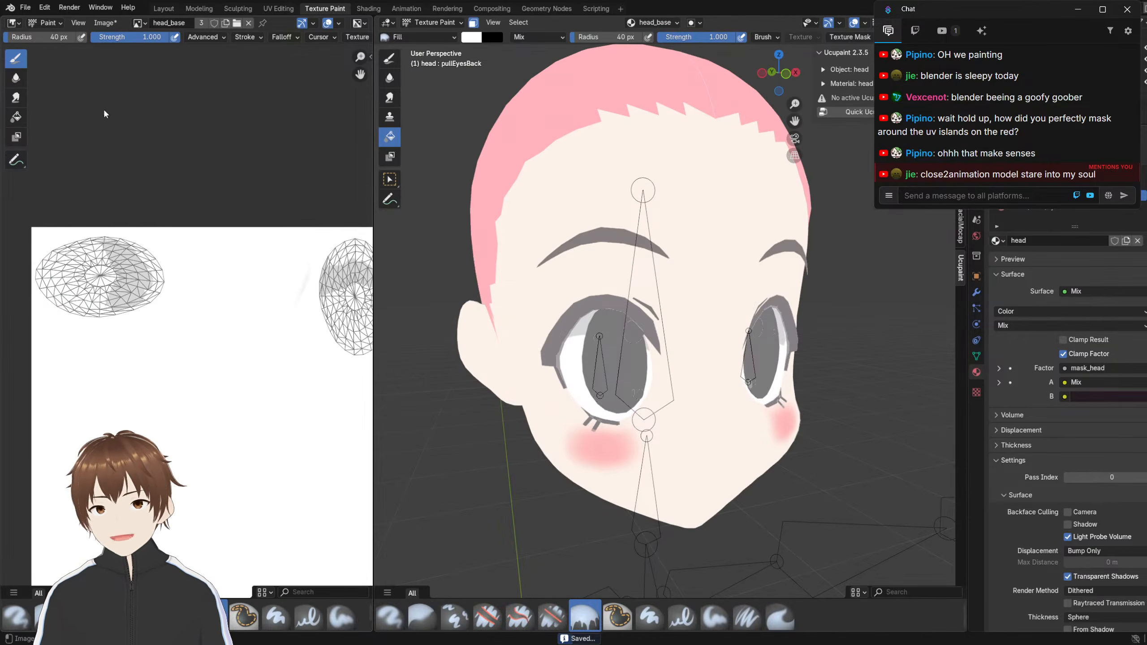
pyautogui.click(105, 23)
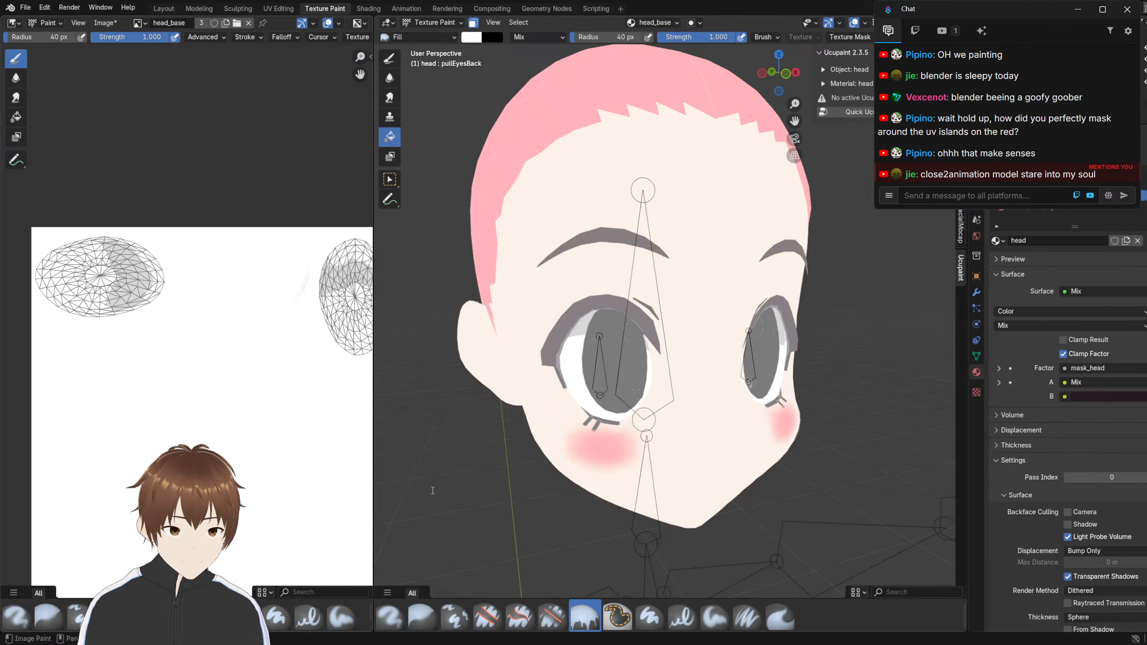
pyautogui.hotkey('alt', 's')
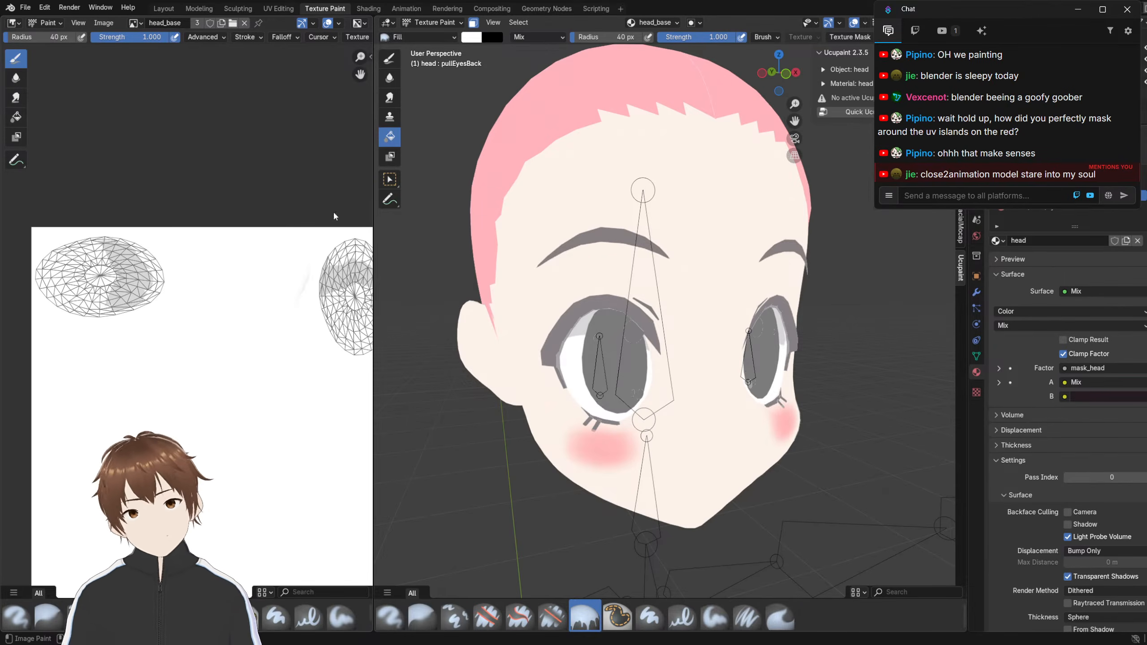
# Load the mask_head image in the image editor and save it
pyautogui.click(133, 23)
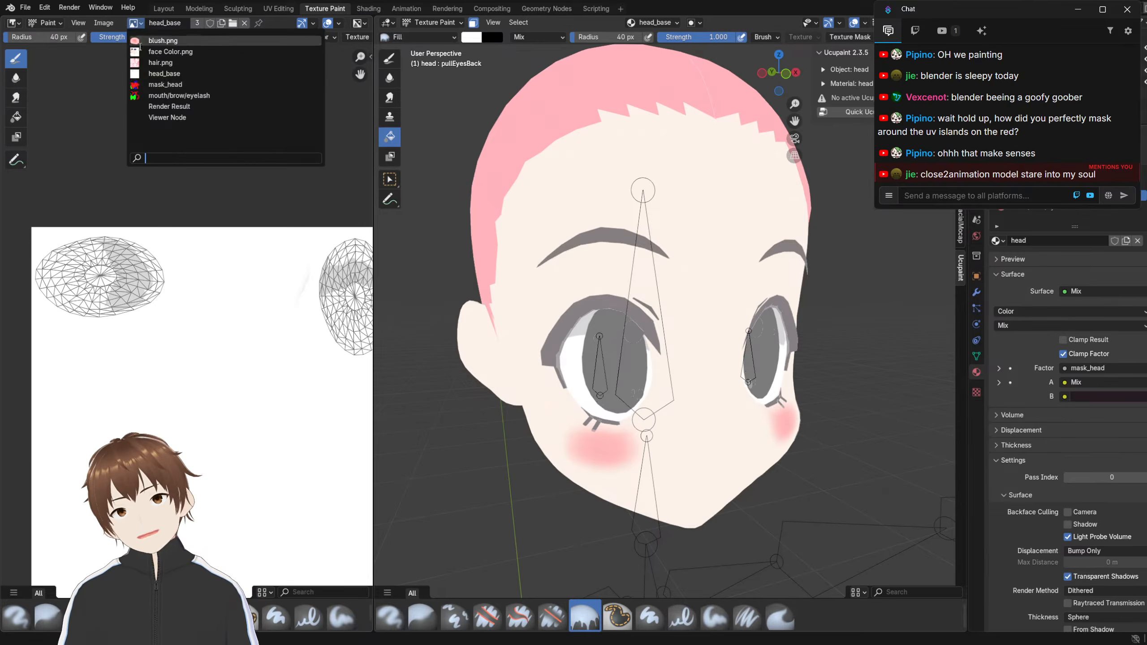
pyautogui.click(148, 85)
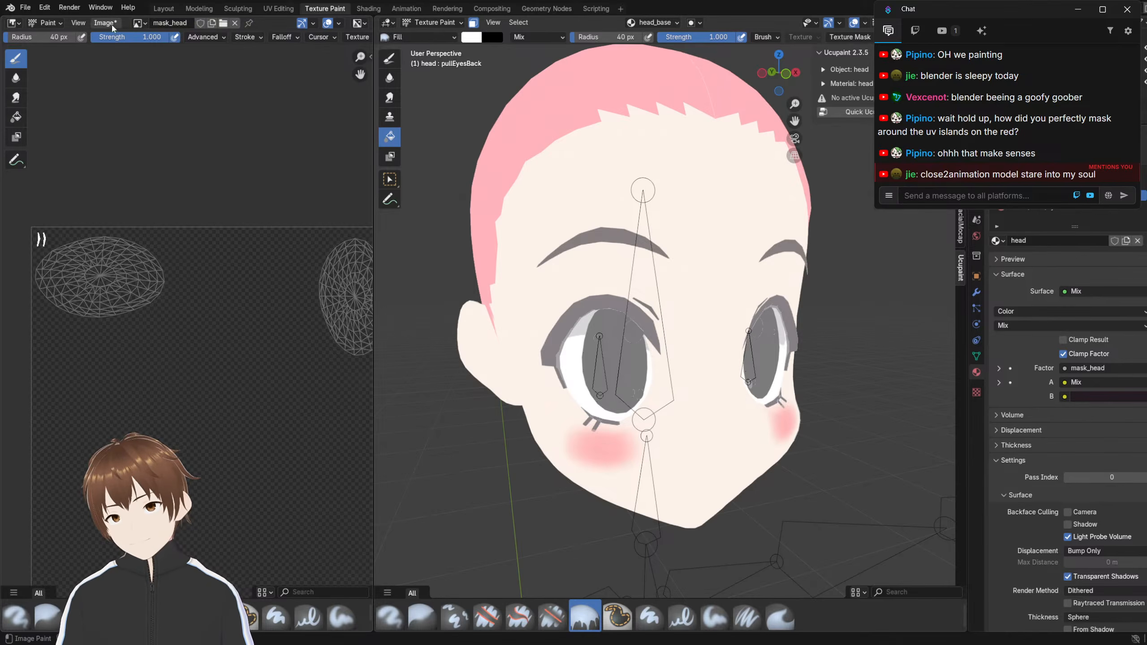
pyautogui.click(105, 22)
pyautogui.click(113, 153)
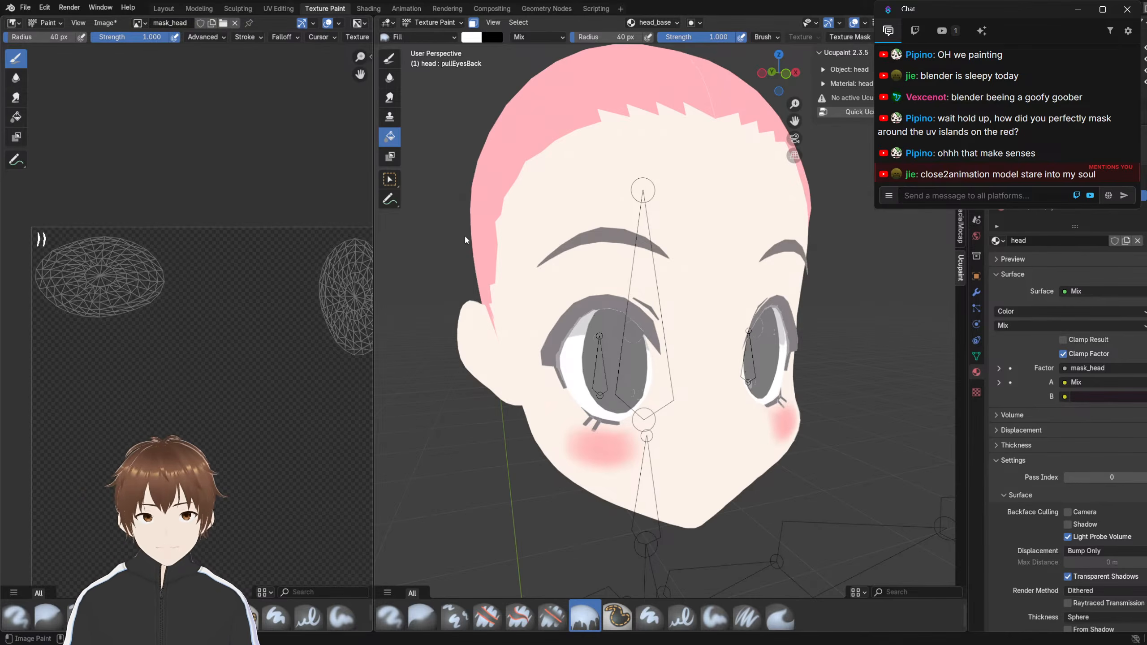
pyautogui.hotkey('ctrl', 's')
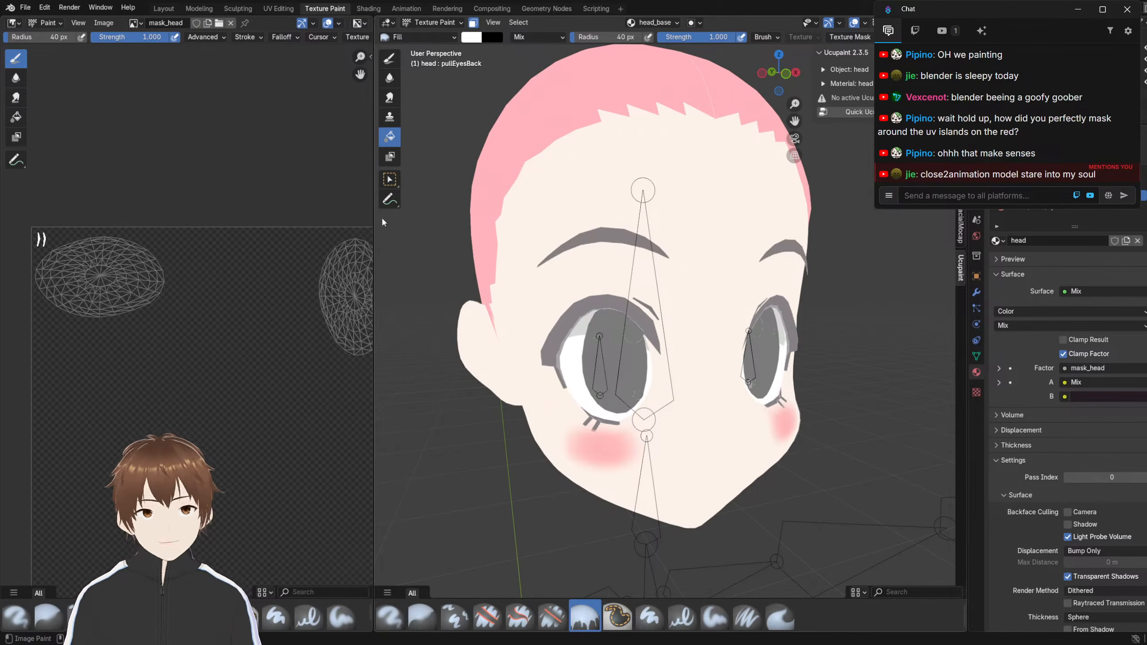
# Load the mouth/brow/eyelash image in the image editor and save it
pyautogui.click(141, 22)
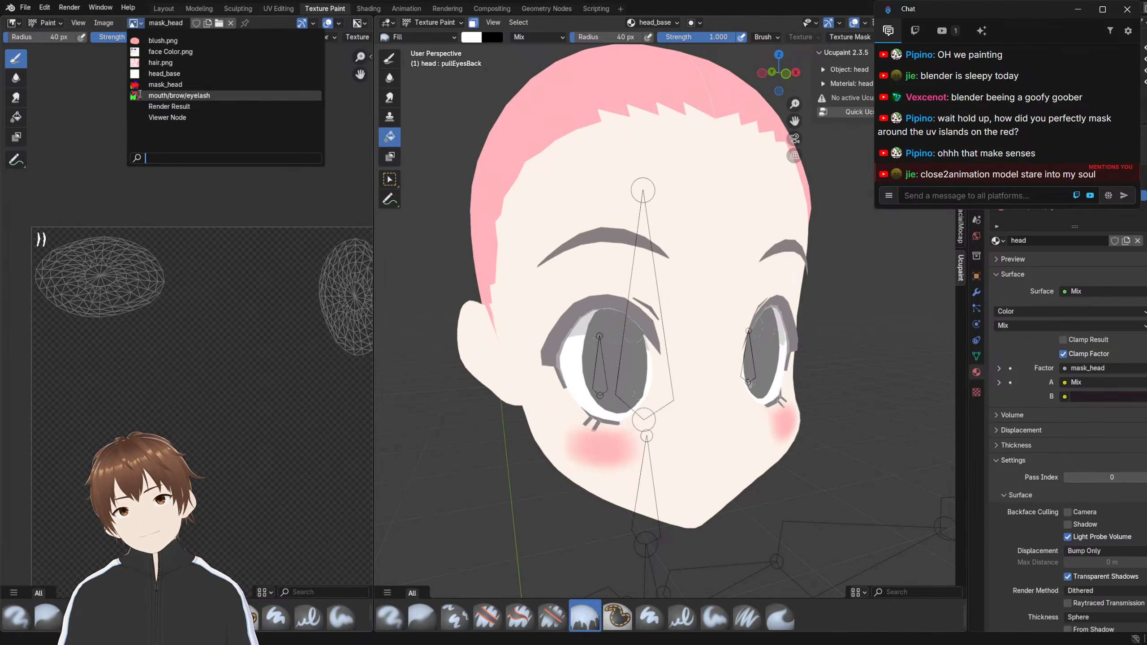
pyautogui.click(153, 95)
pyautogui.click(115, 23)
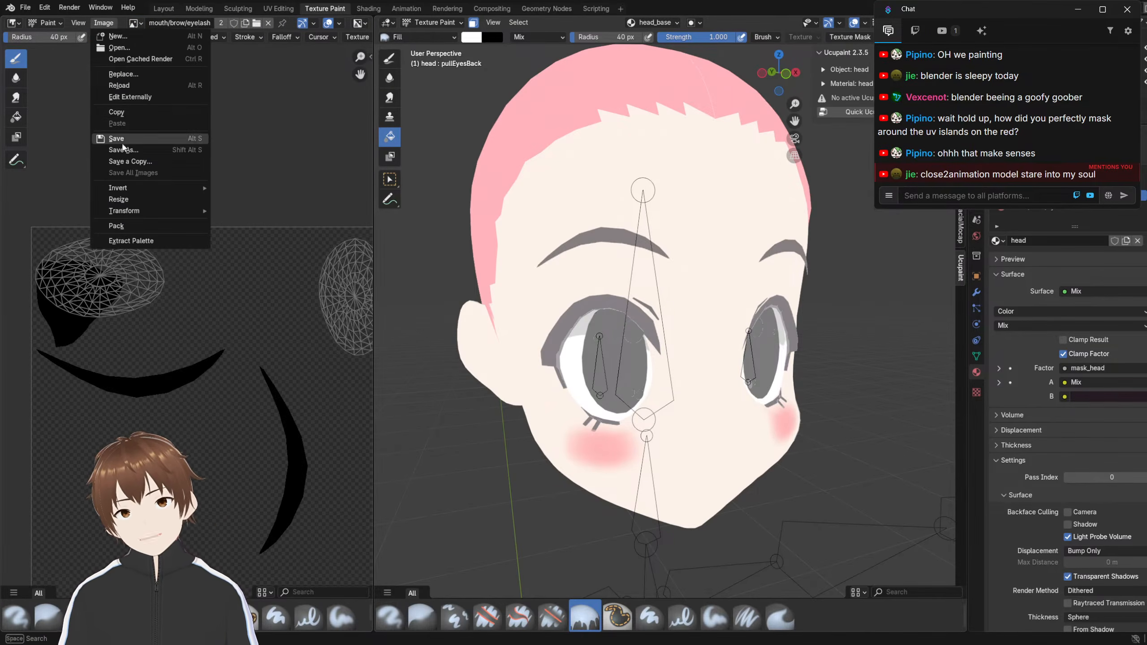
pyautogui.click(122, 140)
pyautogui.click(103, 22)
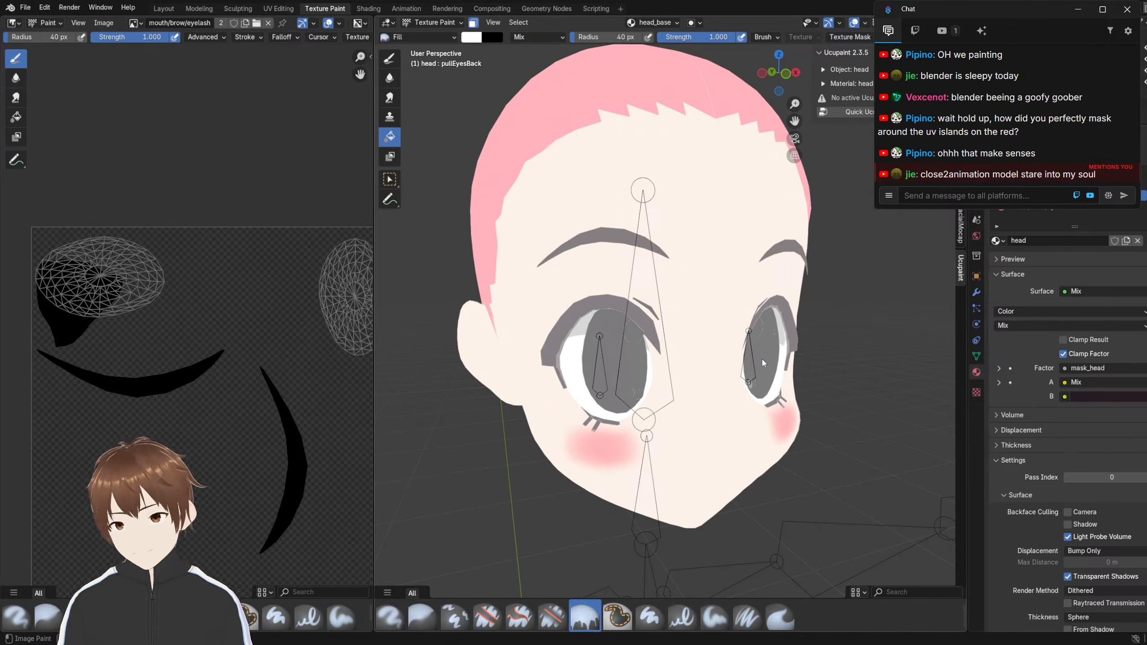
# View the whole head from the front and turn off the face selection paint mask
pyautogui.scroll(-3, 763, 348)
pyautogui.moveTo(826, 305); pyautogui.dragTo(796, 299, button='middle')
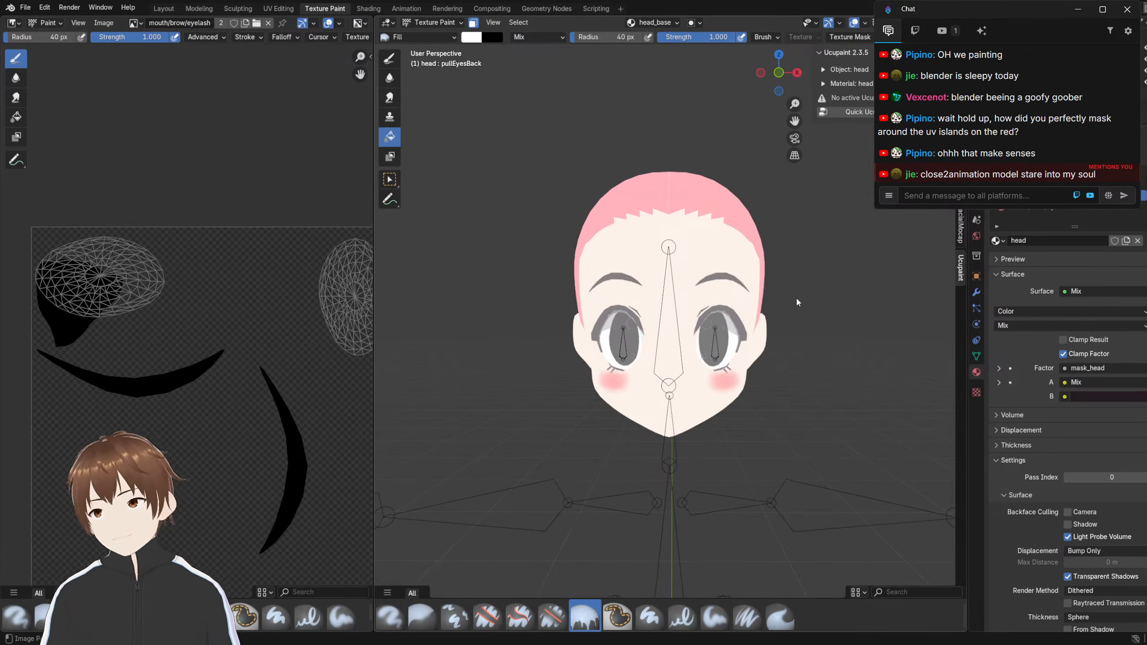
pyautogui.keyDown('shift'); pyautogui.moveTo(539, 297); pyautogui.dragTo(532, 213, button='middle'); pyautogui.keyUp('shift')
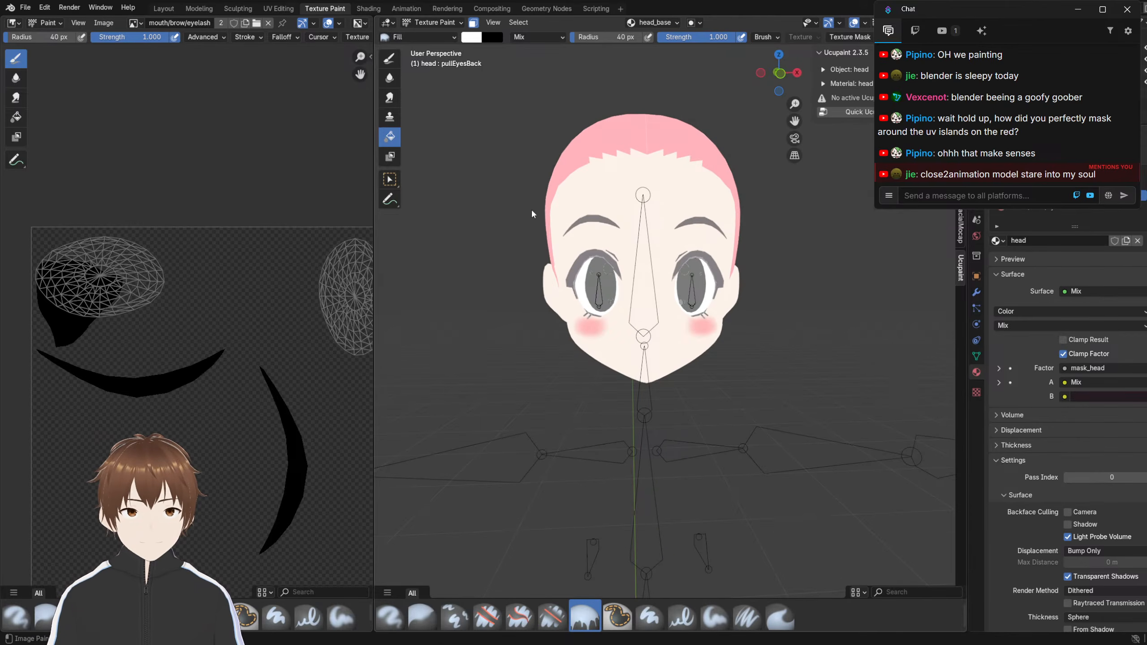
pyautogui.click(473, 22)
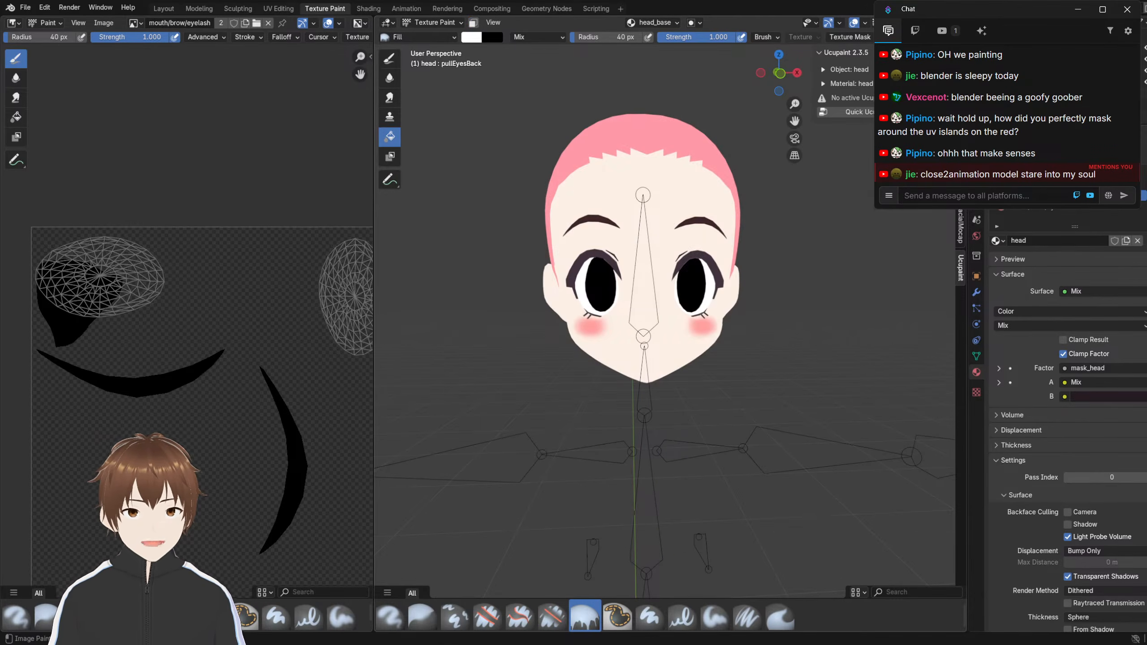
# In the Shading workspace, connect the last Mix node of the Iris material to the Material Output
pyautogui.click(368, 9)
pyautogui.scroll(5, 217, 213)
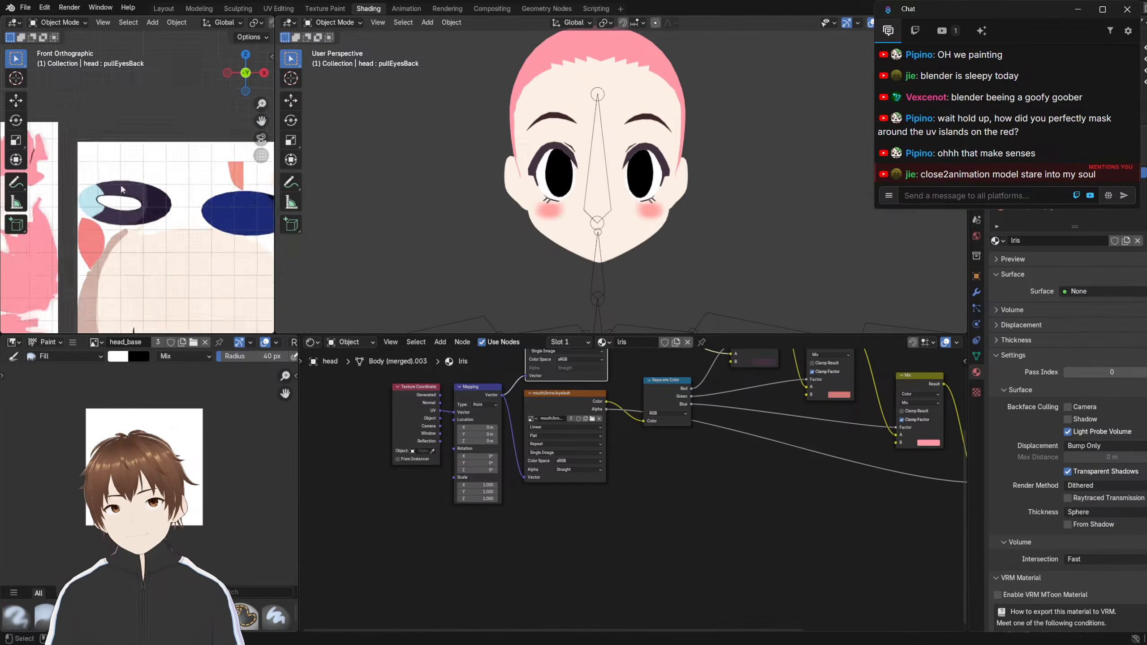
pyautogui.keyDown('shift'); pyautogui.moveTo(747, 412); pyautogui.dragTo(630, 515, button='middle'); pyautogui.keyUp('shift')
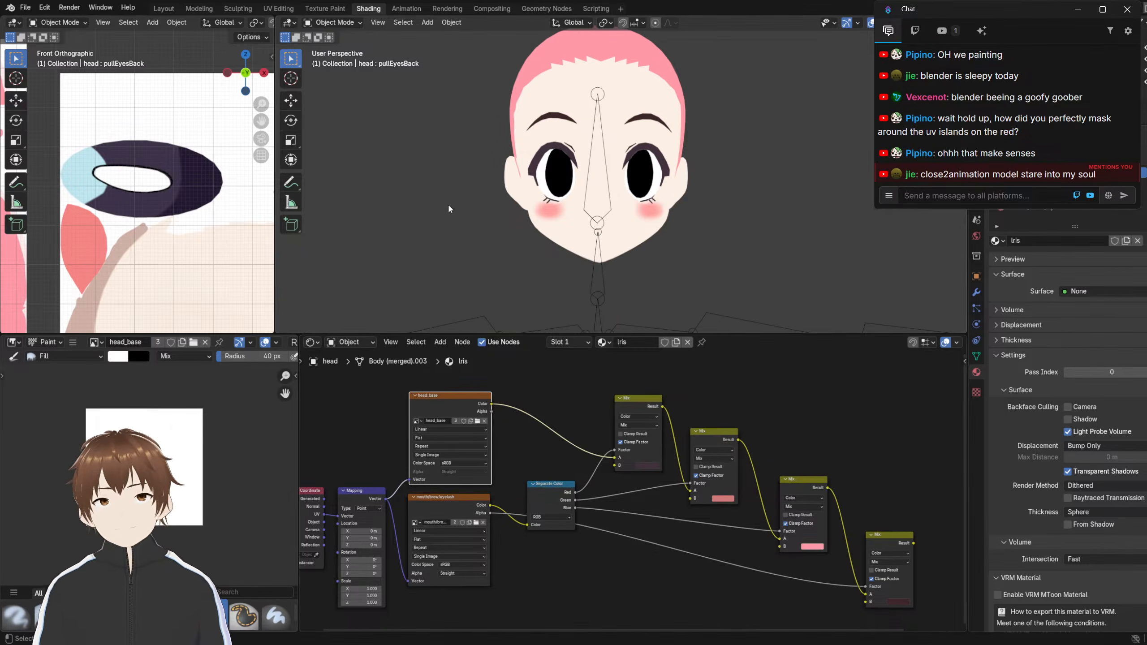
pyautogui.scroll(2, 686, 187)
pyautogui.scroll(-4, 673, 515)
pyautogui.moveTo(674, 515); pyautogui.dragTo(594, 456, button='middle')
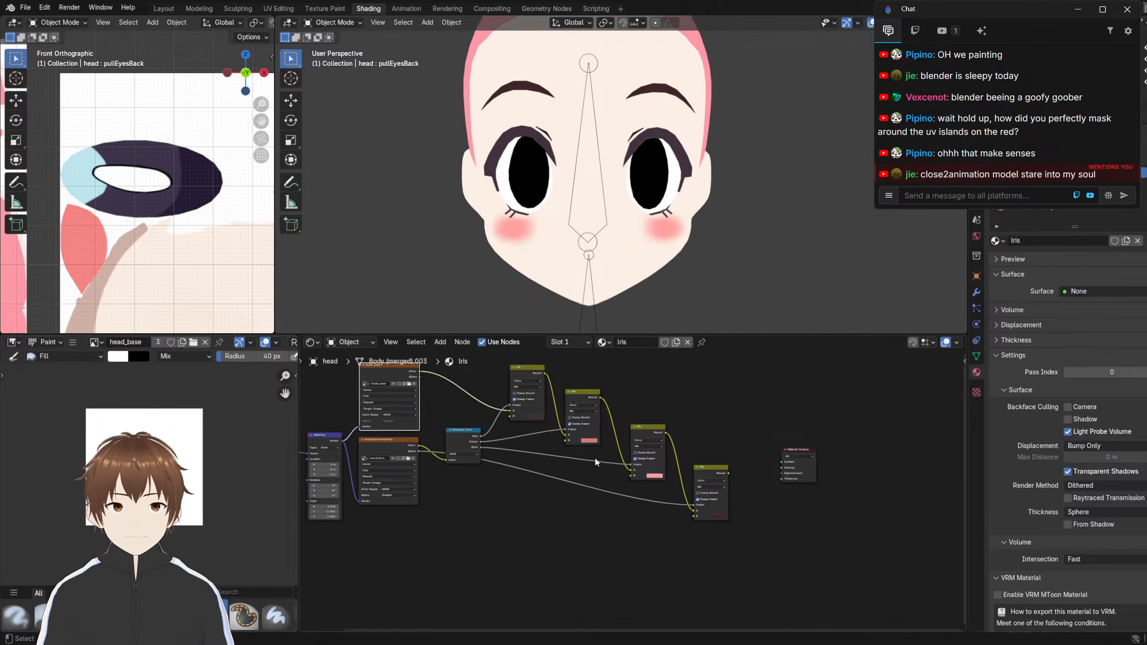
pyautogui.scroll(4, 594, 456)
pyautogui.keyDown('ctrl'); pyautogui.keyDown('shift'); pyautogui.click(731, 465); pyautogui.keyUp('shift'); pyautogui.keyUp('ctrl')
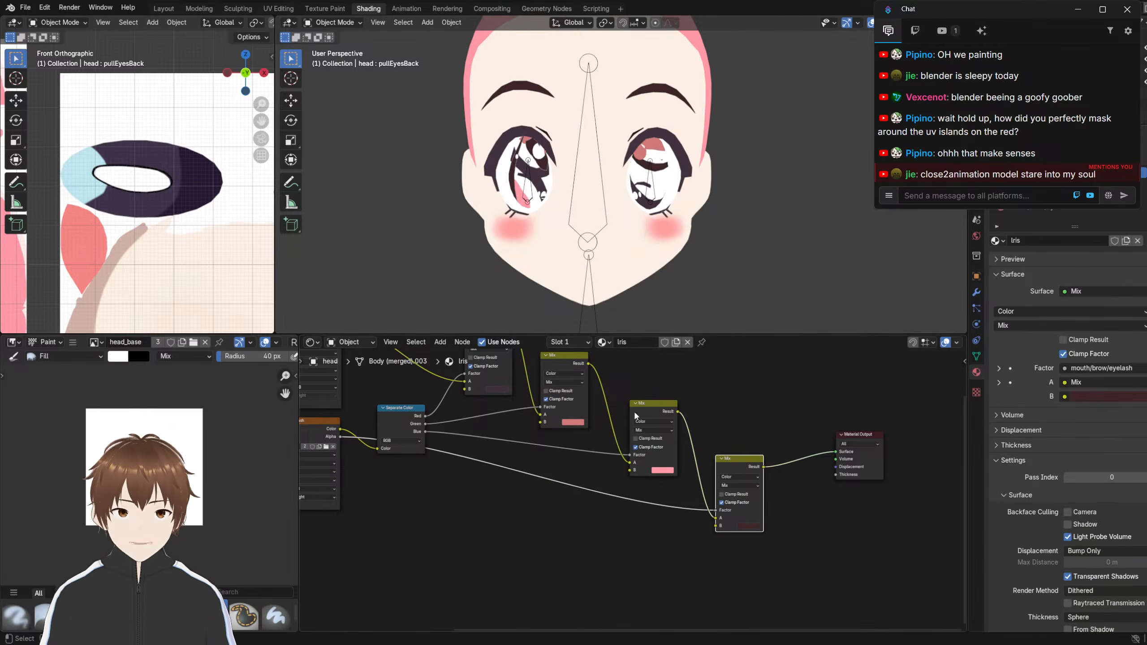
# Enter Edit Mode on the head, clear the selection and select the linked iris geometry of both eyes
pyautogui.scroll(2, 541, 239)
pyautogui.keyDown('shift'); pyautogui.moveTo(486, 185); pyautogui.dragTo(525, 185, button='middle'); pyautogui.keyUp('shift')
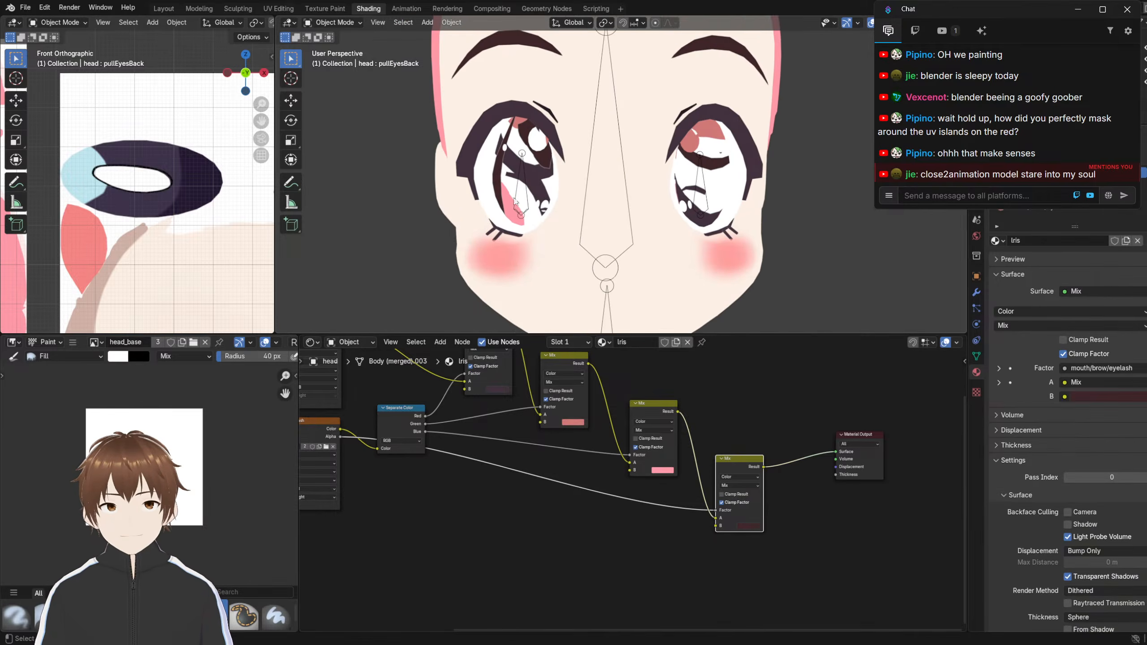
pyautogui.moveTo(400, 354); pyautogui.dragTo(548, 420, button='middle')
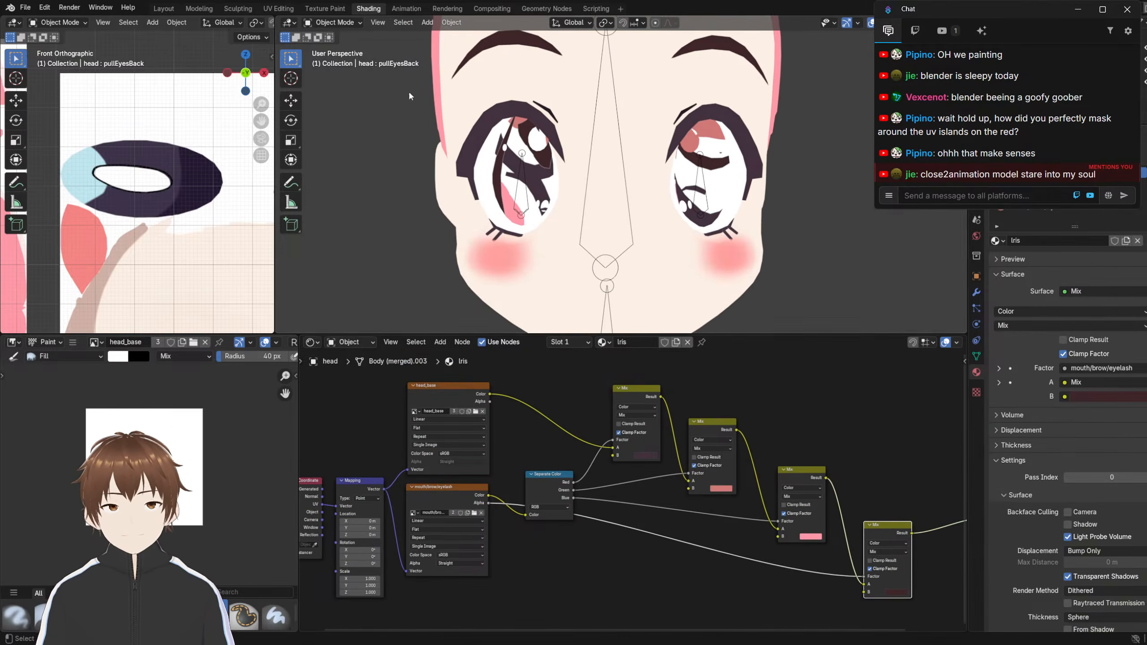
pyautogui.click(334, 22)
pyautogui.click(334, 48)
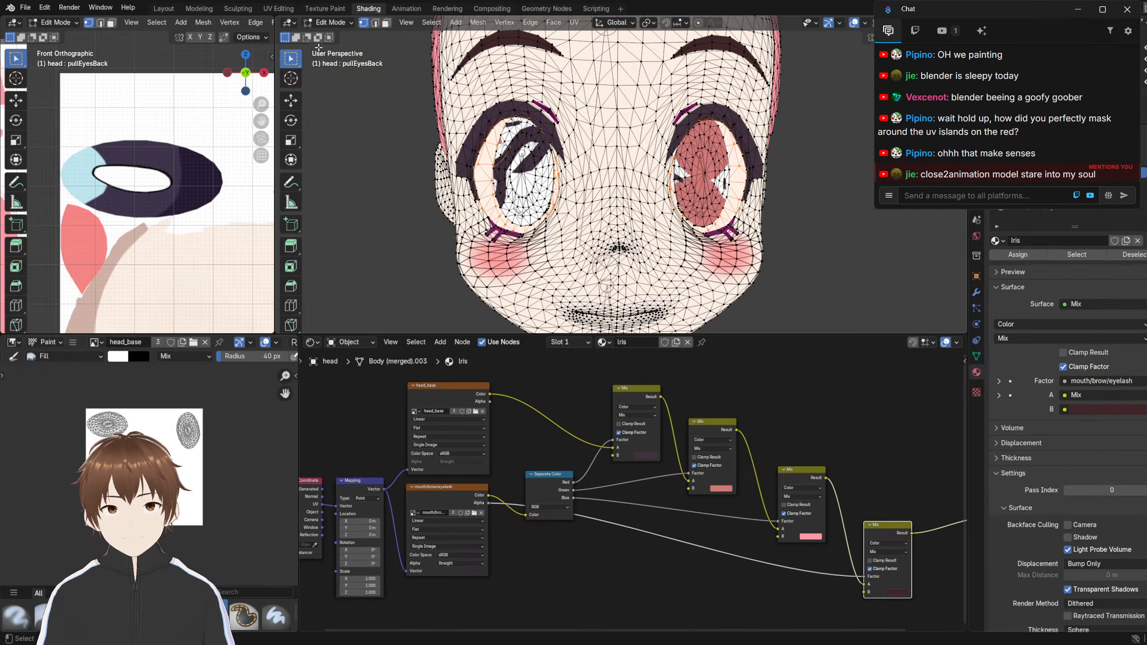
pyautogui.hotkey('alt', 'a')
pyautogui.press('l')
pyautogui.press('l')
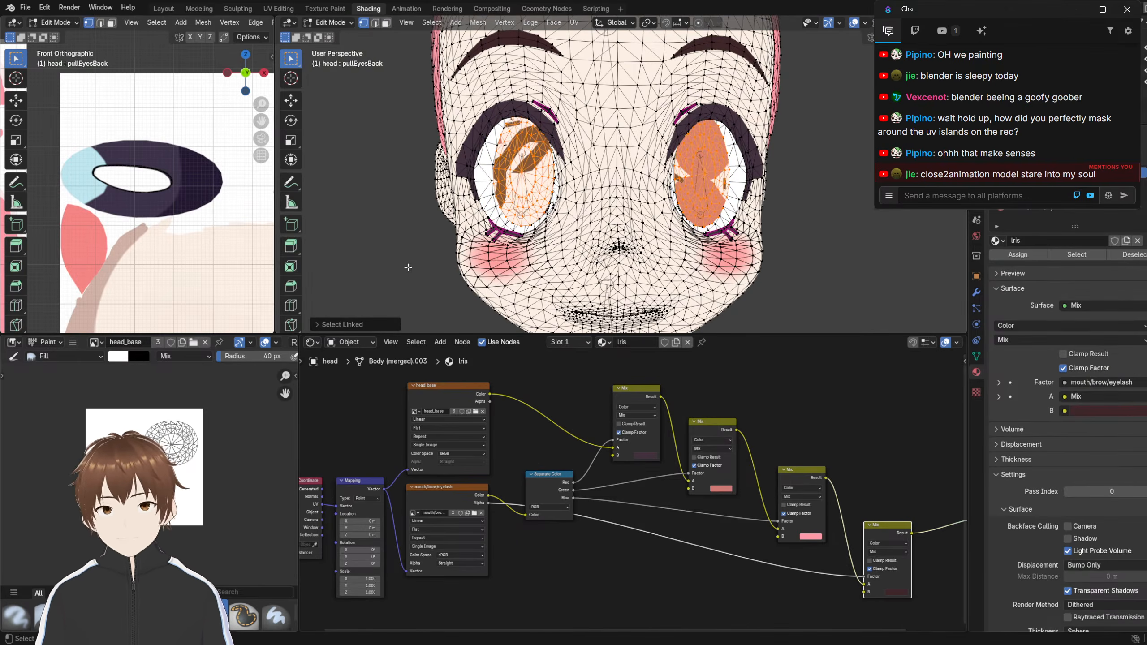
# Switch the head to Texture Paint mode, set the brush colour to pure red and dab it on one iris
pyautogui.click(328, 22)
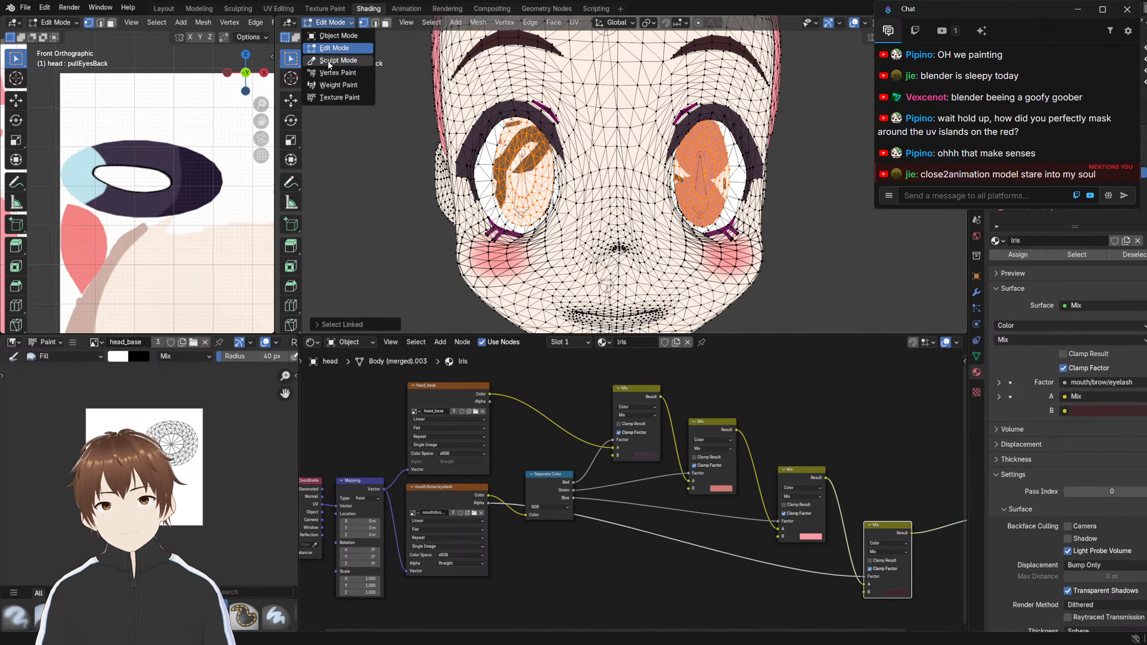
pyautogui.click(337, 97)
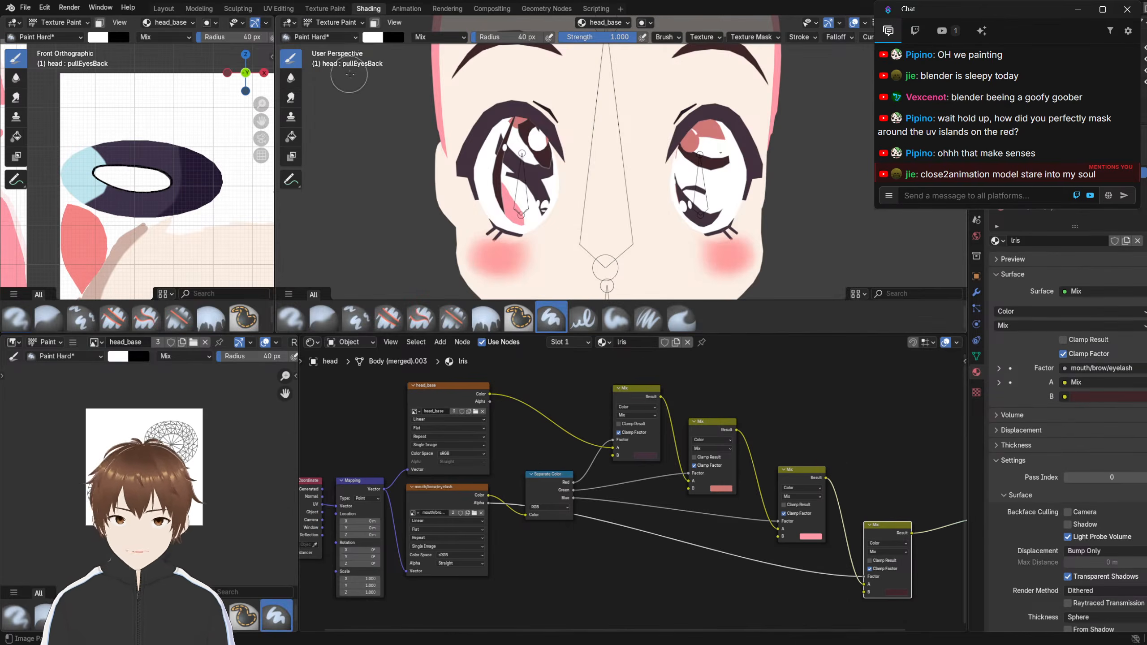
pyautogui.click(367, 38)
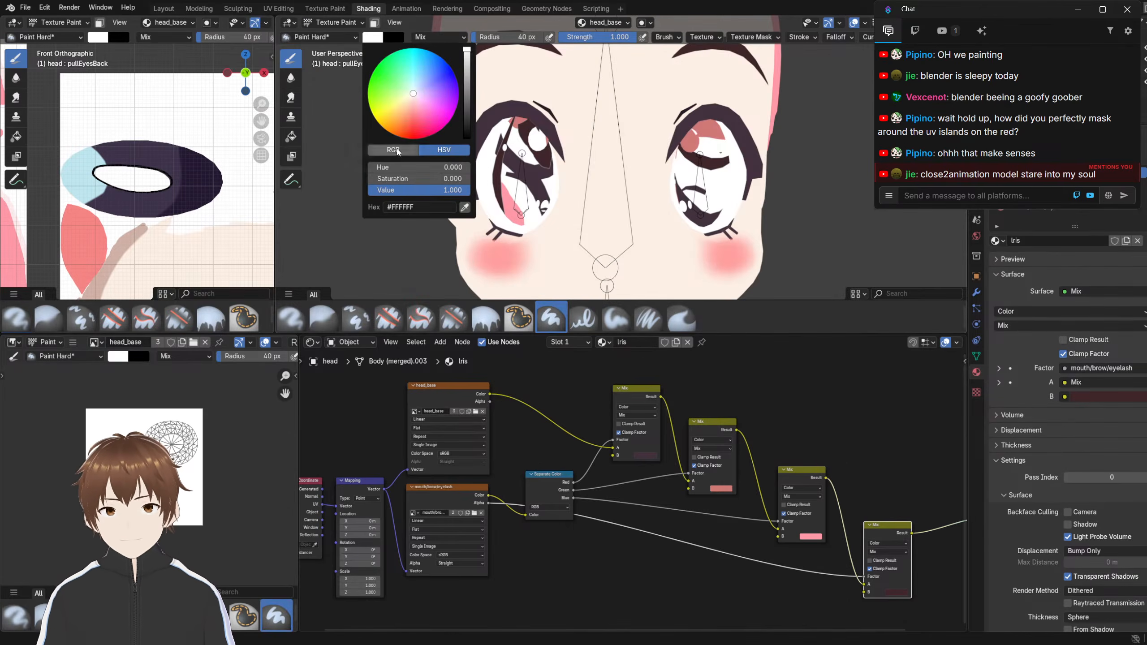
pyautogui.click(392, 151)
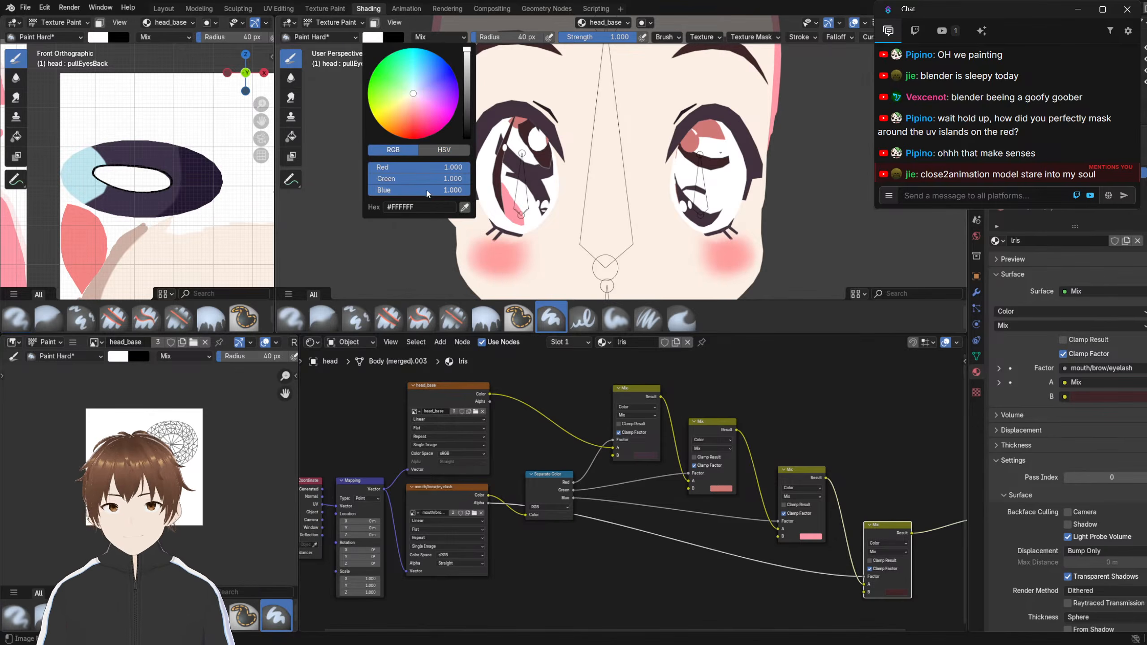
pyautogui.moveTo(425, 179); pyautogui.dragTo(219, 176)
pyautogui.moveTo(427, 190); pyautogui.dragTo(246, 186)
pyautogui.click(520, 183)
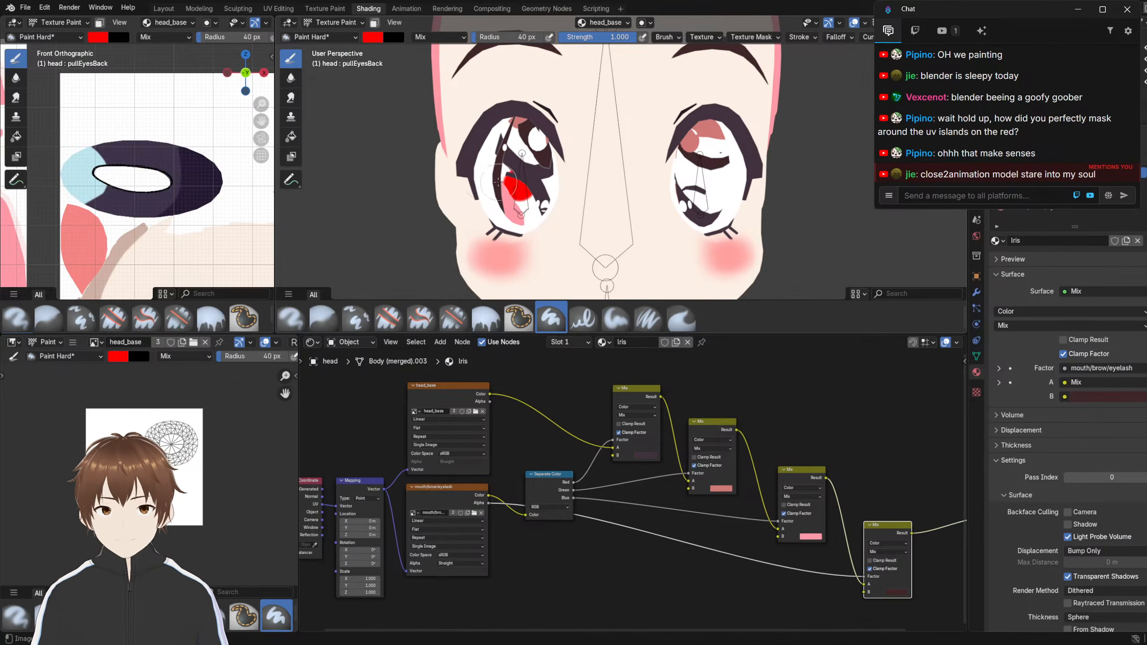
# Try the Fill brush with red on the selected eye area and undo the fill
pyautogui.click(290, 138)
pyautogui.click(512, 163)
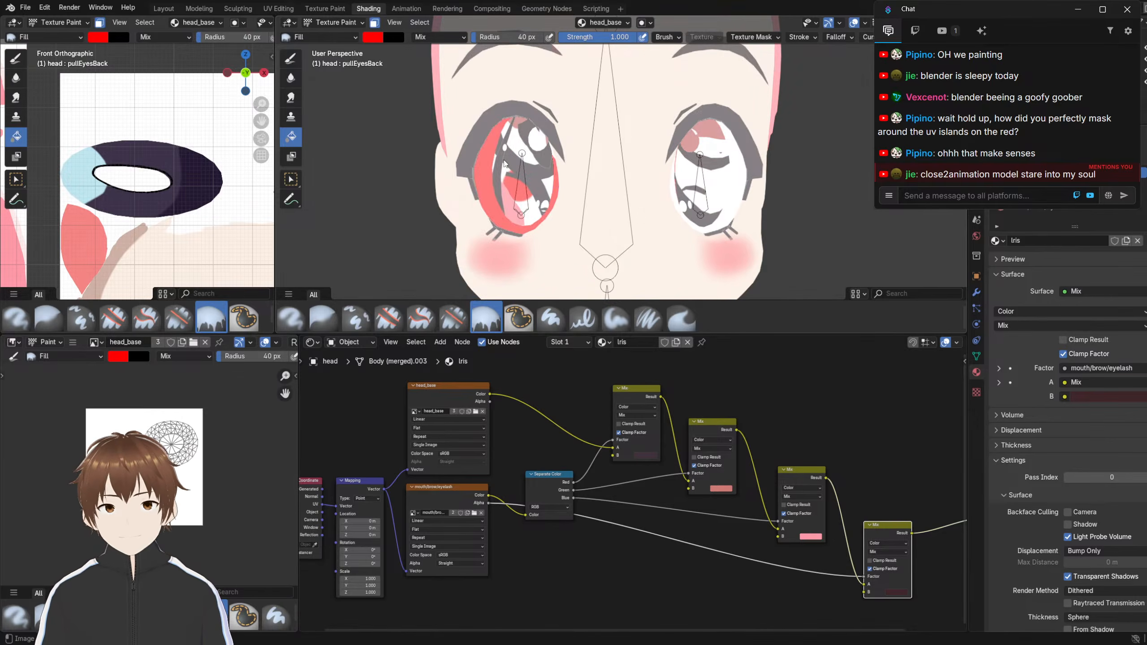
pyautogui.moveTo(513, 163); pyautogui.dragTo(549, 173, button='middle')
pyautogui.hotkey('ctrl', 'z')
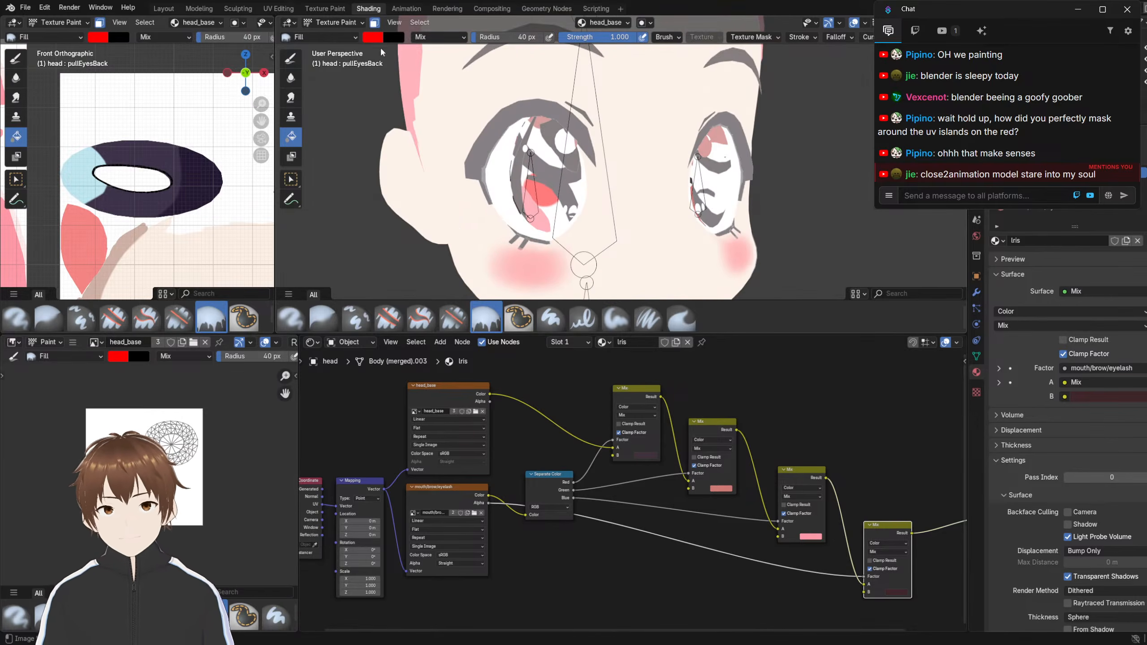
# Back in Edit Mode, select every linked iris piece of both eyes, inspecting each eye from the side
pyautogui.click(334, 22)
pyautogui.click(330, 47)
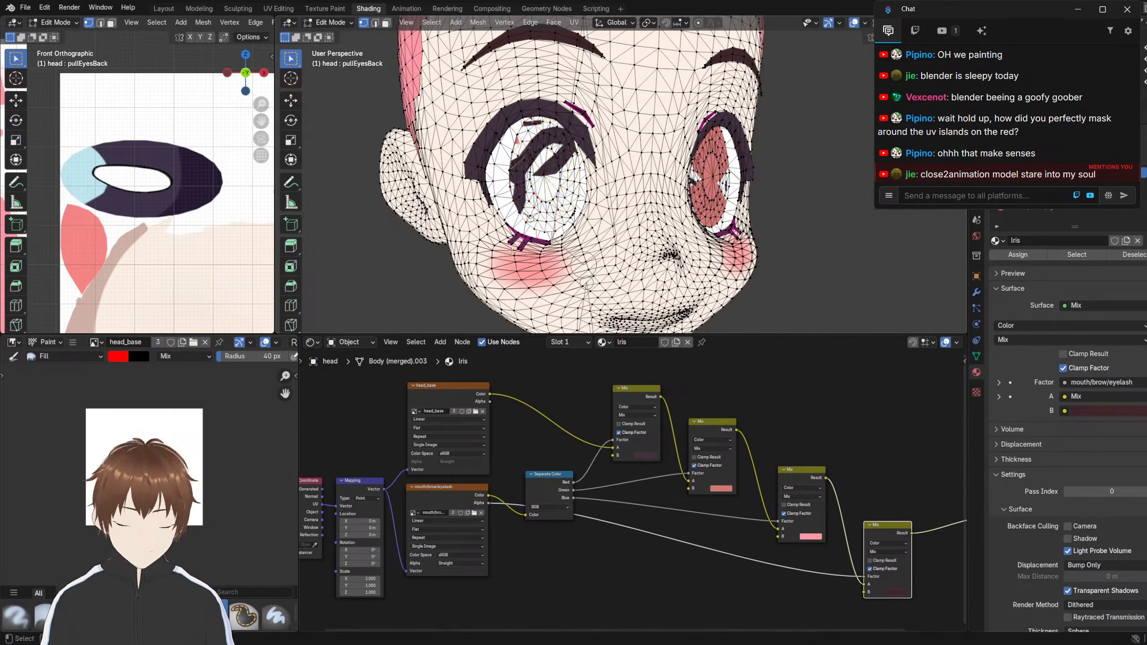
pyautogui.press('l')
pyautogui.moveTo(670, 214); pyautogui.dragTo(606, 198, button='middle')
pyautogui.press('l')
pyautogui.press('l')
pyautogui.click(439, 281)
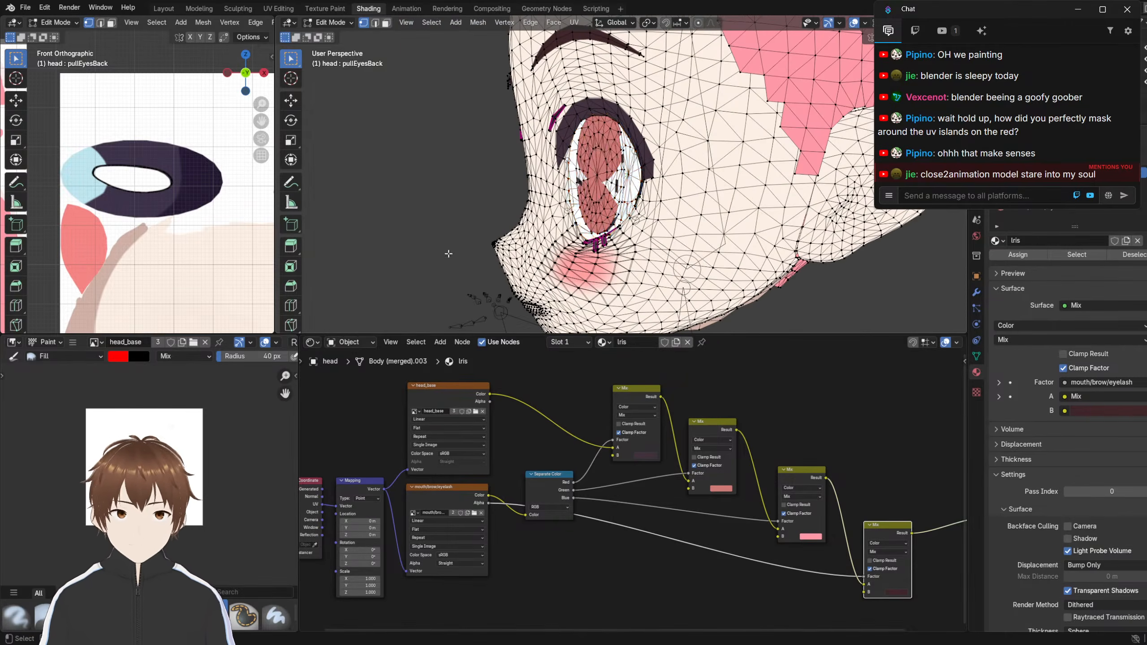
pyautogui.scroll(5, 640, 234)
pyautogui.click(544, 166)
pyautogui.press('l')
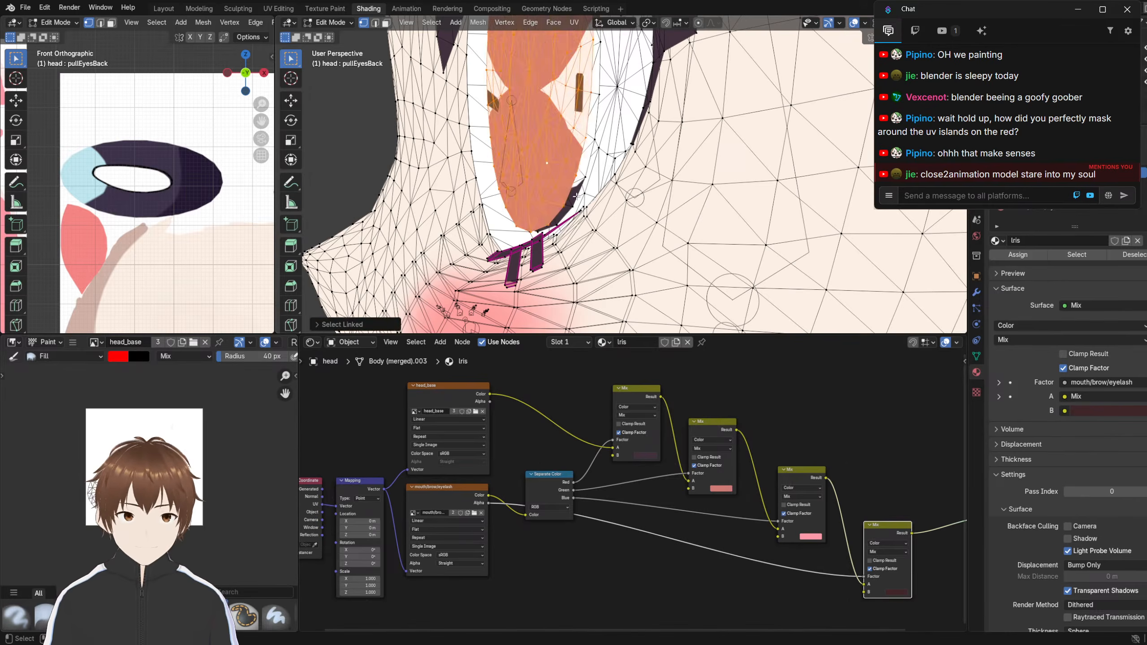
pyautogui.press('l')
pyautogui.moveTo(569, 185); pyautogui.dragTo(650, 180, button='middle')
pyautogui.press('l')
pyautogui.moveTo(515, 176); pyautogui.dragTo(610, 118, button='middle')
pyautogui.press('l')
# Return to Texture Paint mode, try filling the masked eye faces with red twice and undo the fills
pyautogui.click(337, 23)
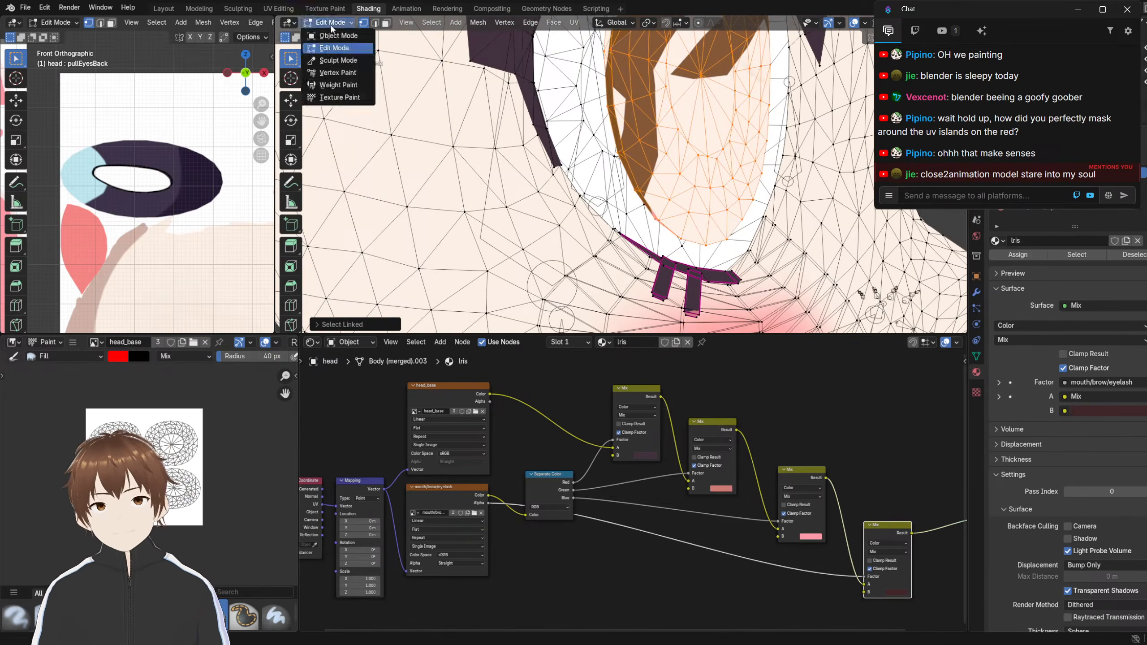
pyautogui.click(343, 93)
pyautogui.scroll(-3, 572, 144)
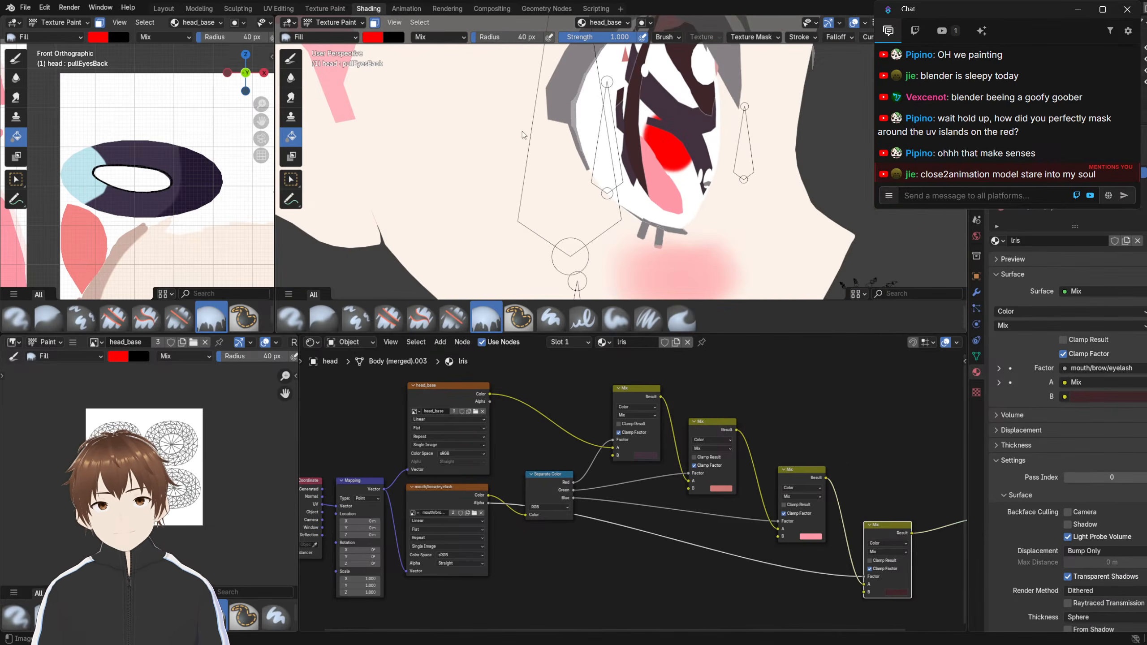
pyautogui.click(645, 149)
pyautogui.moveTo(687, 183); pyautogui.dragTo(632, 199, button='middle')
pyautogui.hotkey('ctrl', 'z')
pyautogui.moveTo(577, 93); pyautogui.dragTo(627, 119, button='middle')
pyautogui.click(592, 113)
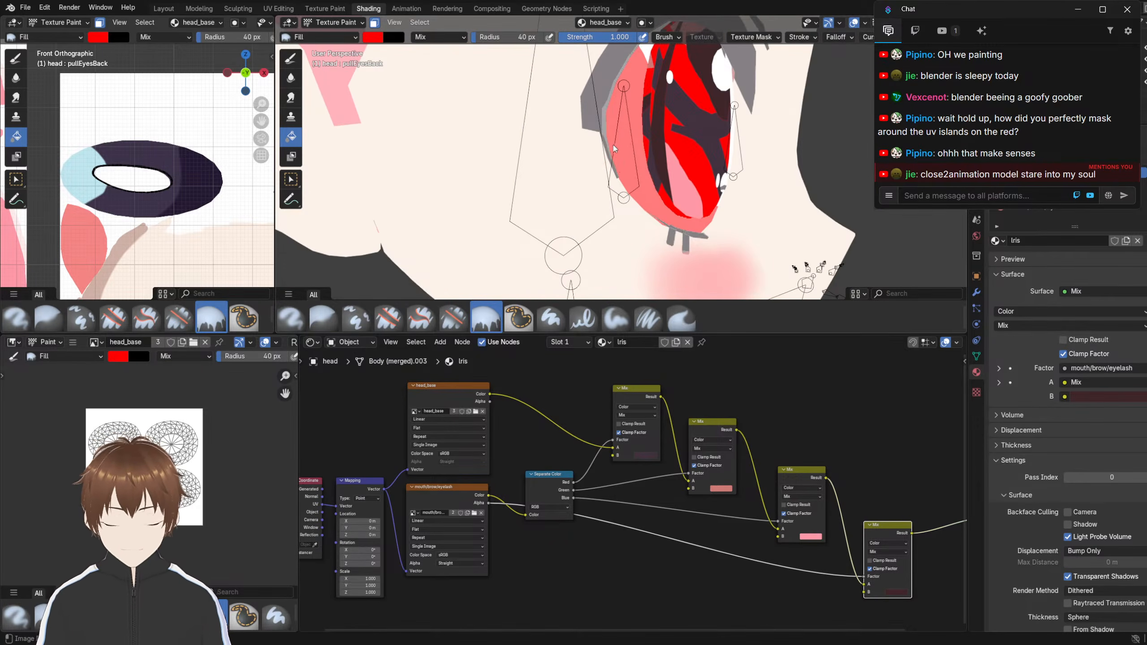
pyautogui.hotkey('ctrl', 'z')
pyautogui.scroll(-3, 540, 425)
pyautogui.scroll(4, 512, 485)
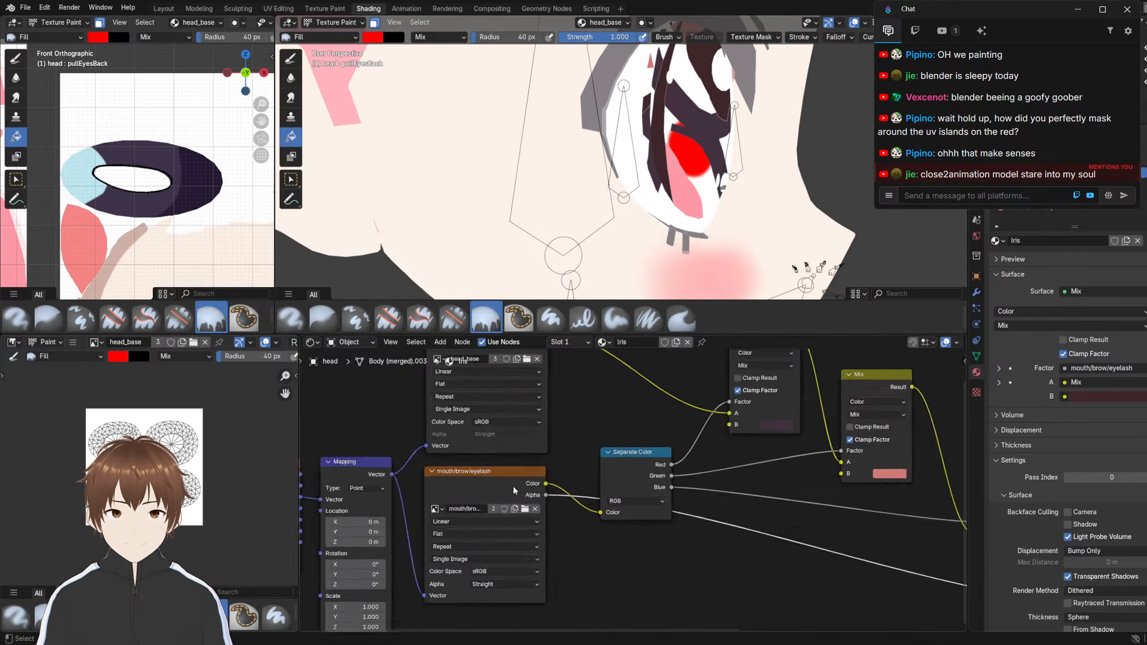
pyautogui.click(478, 501)
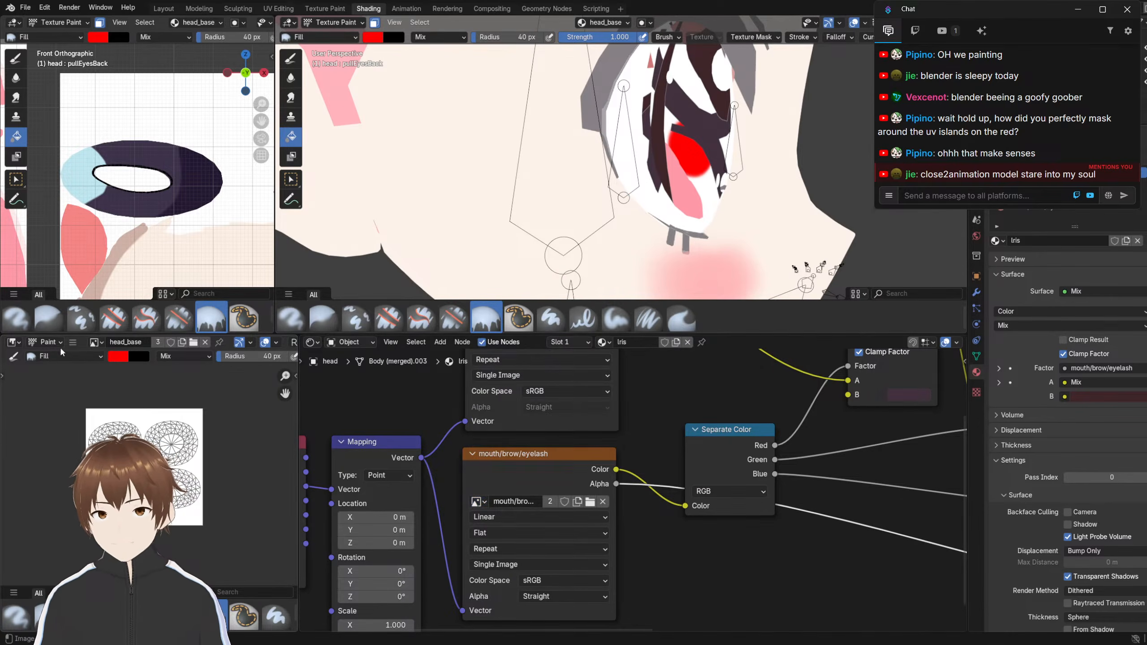
pyautogui.click(73, 342)
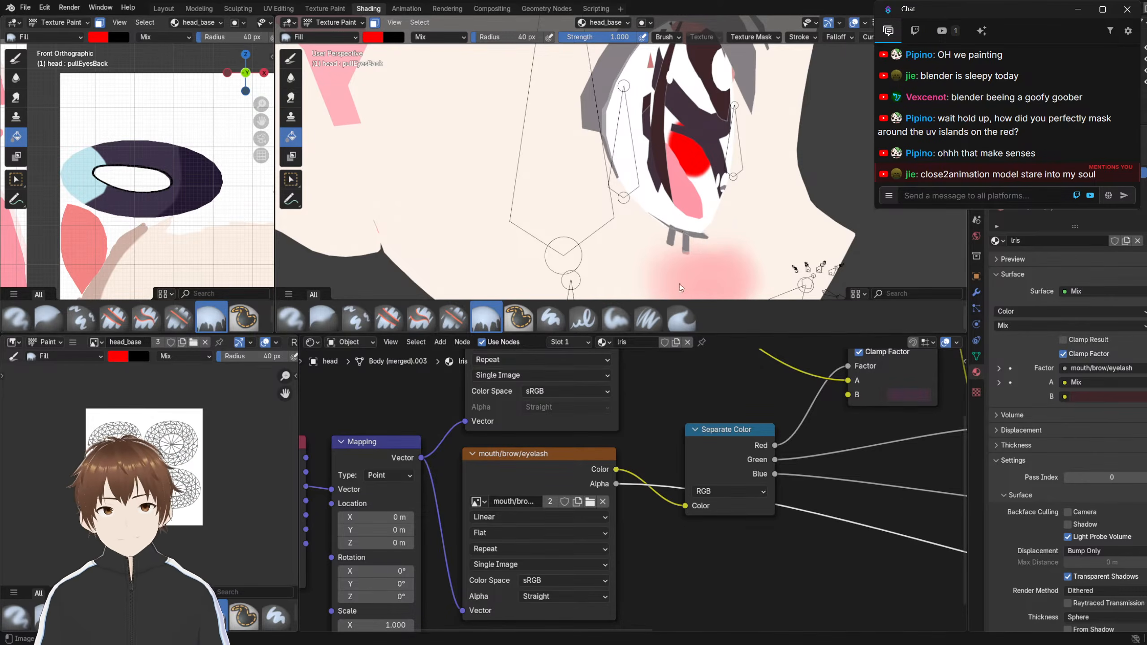
# In the Texture Paint workspace, create a new blank image named iris_mask
pyautogui.click(325, 8)
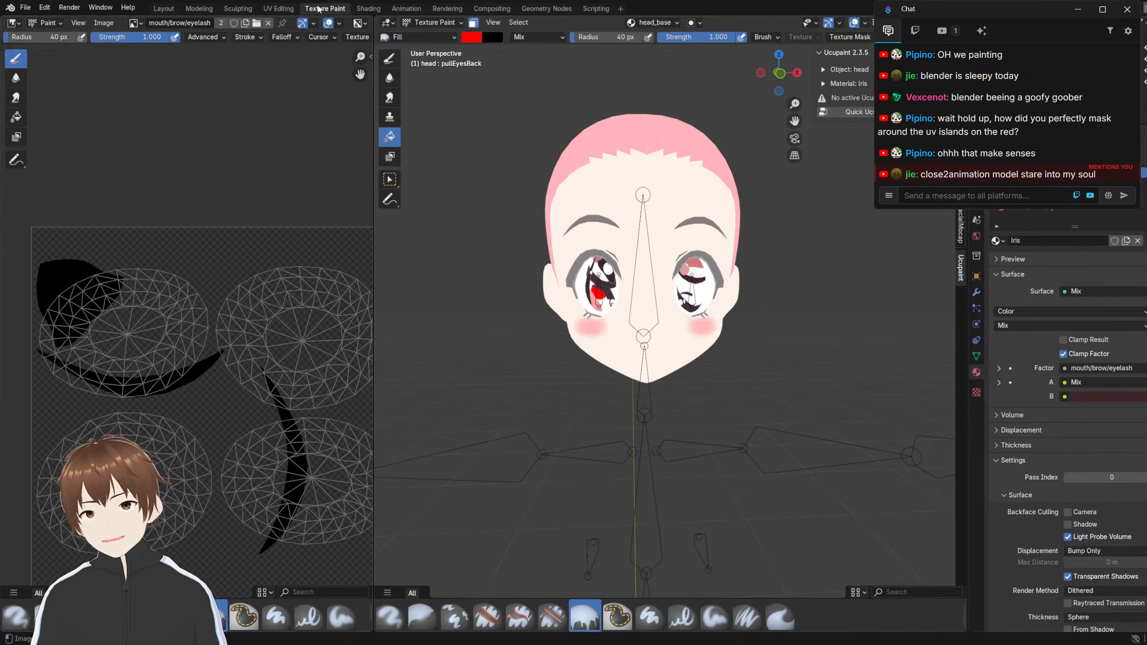
pyautogui.click(103, 22)
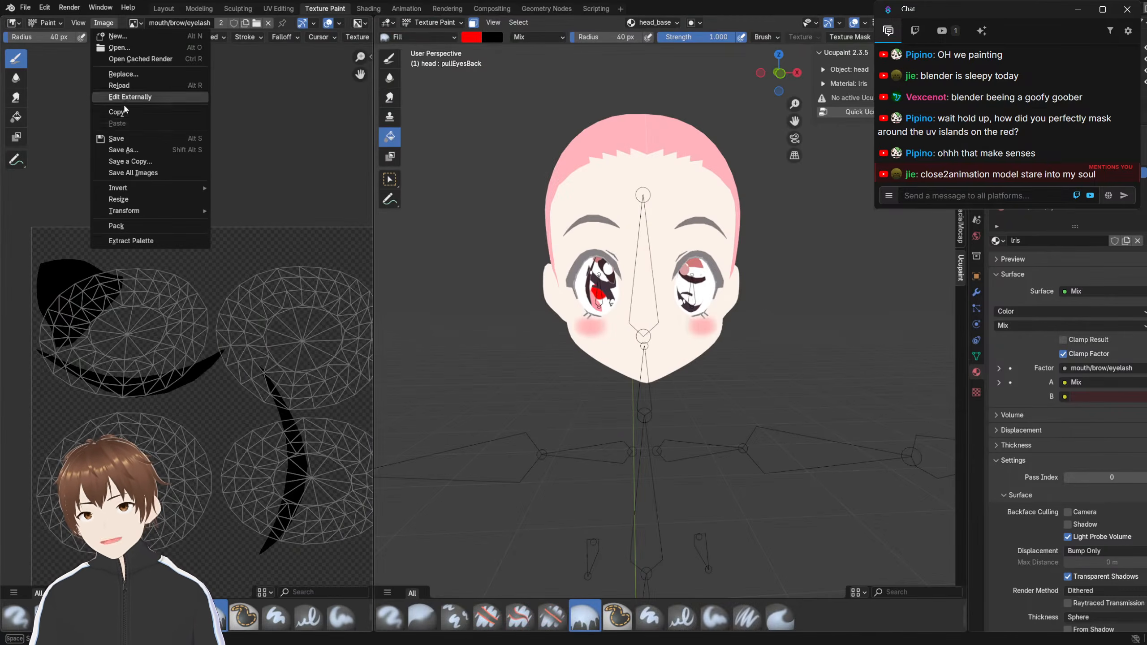
pyautogui.click(119, 41)
pyautogui.write('iris')
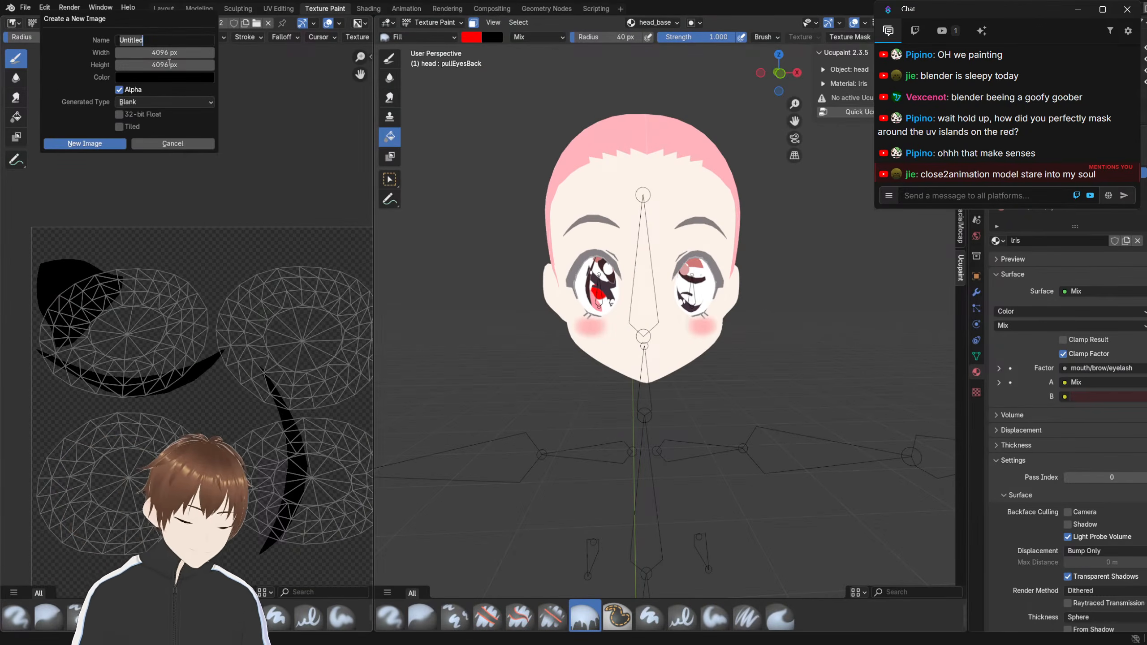
pyautogui.write('_')
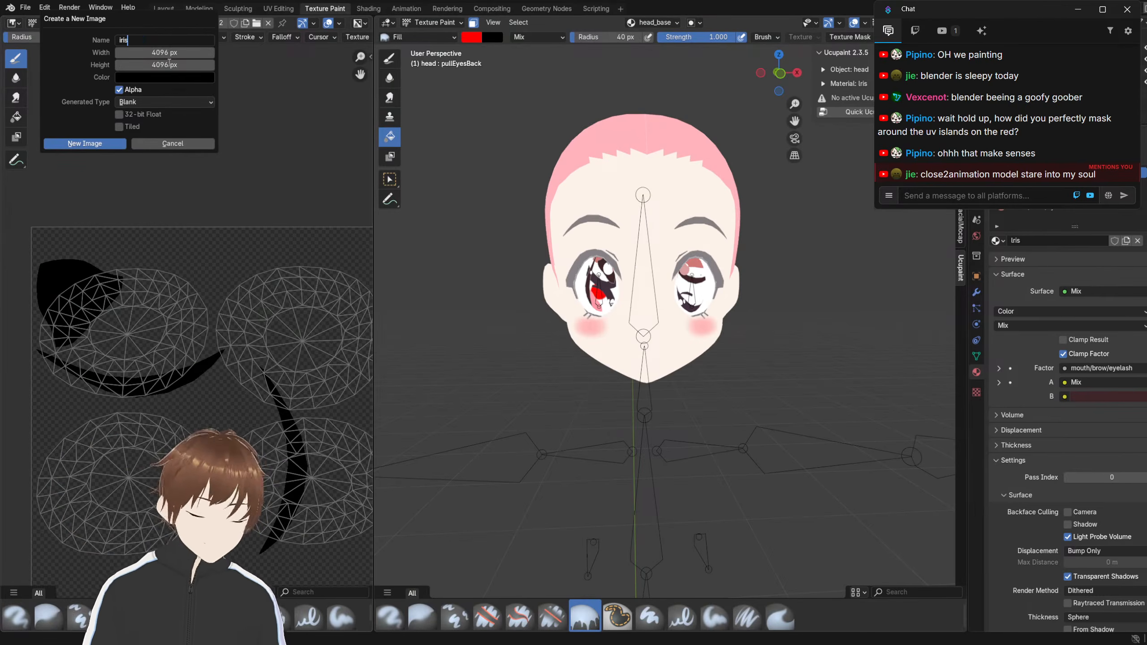
pyautogui.write('mask')
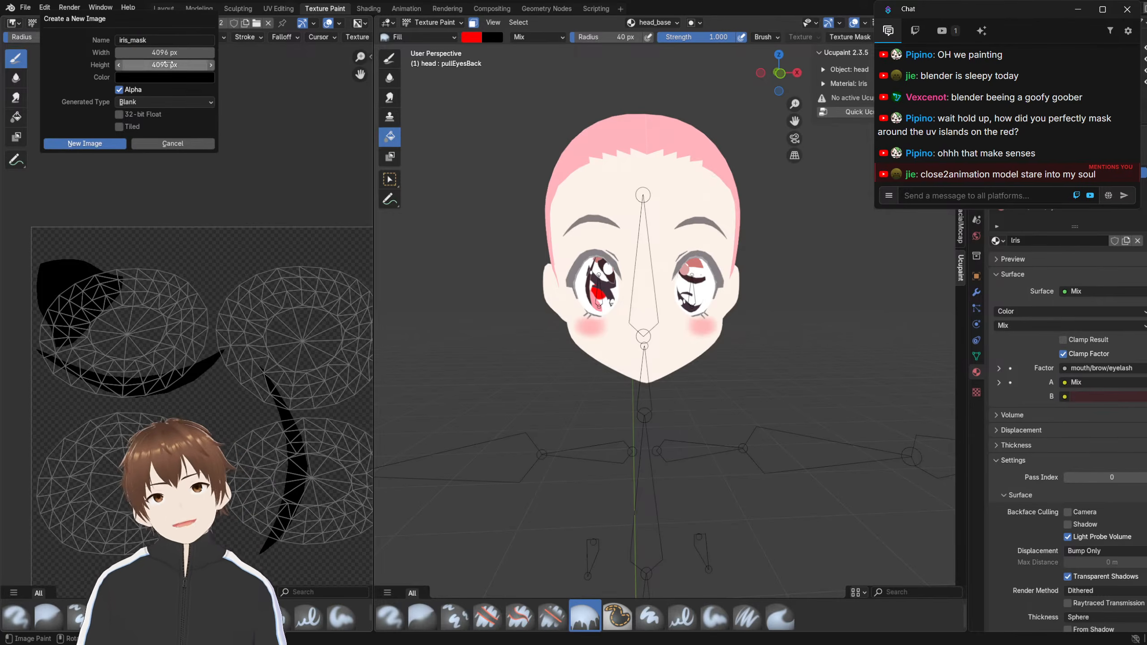
pyautogui.click(87, 144)
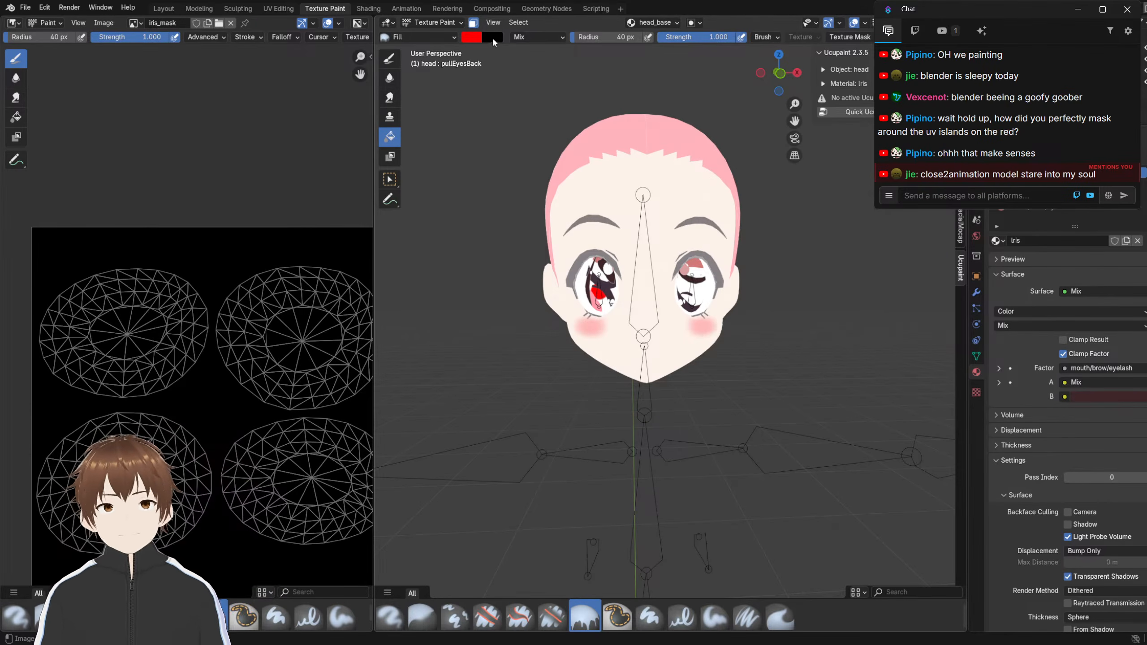
# Toggle the face selection mask off and on, try filling the irises with red, and undo the fill
pyautogui.click(473, 22)
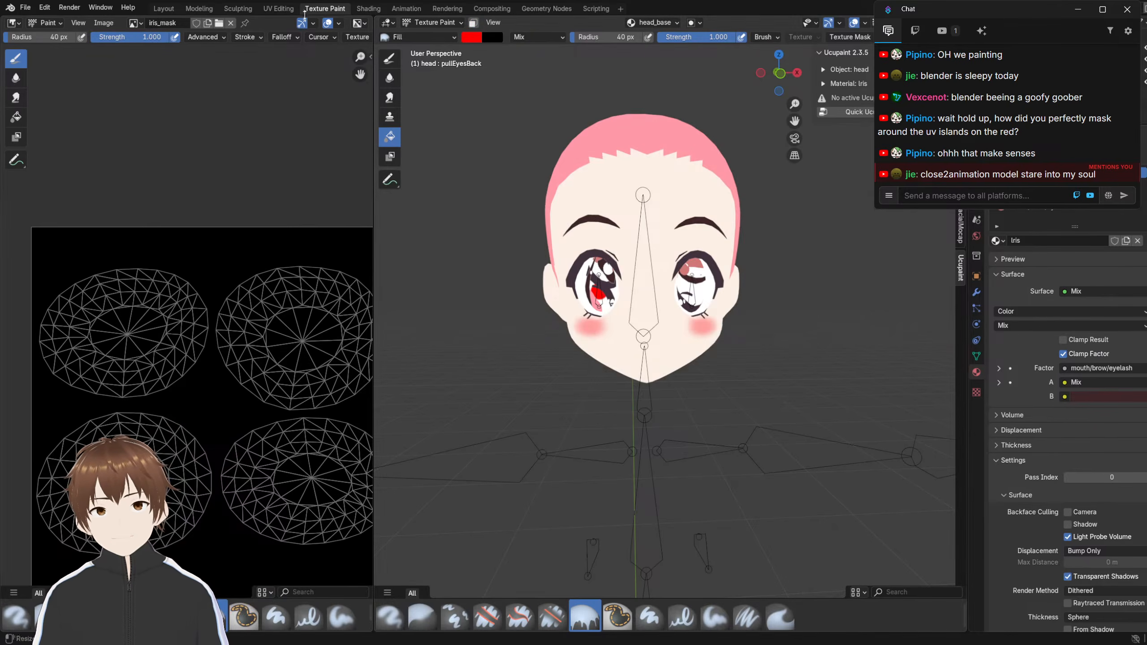
pyautogui.click(432, 22)
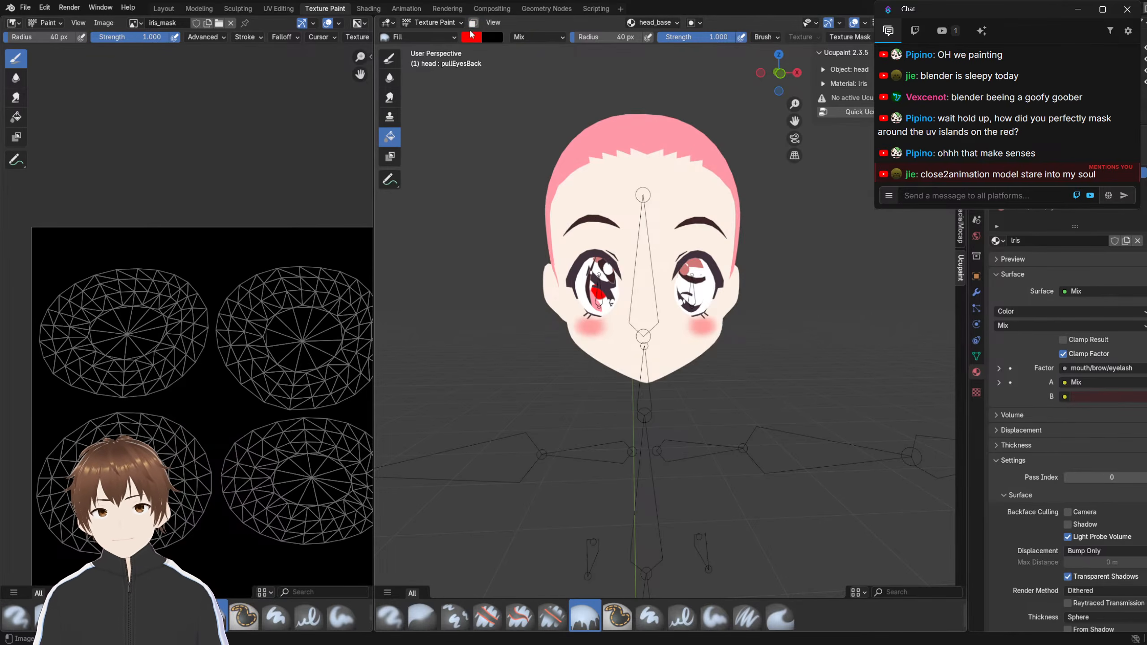
pyautogui.click(473, 22)
pyautogui.click(609, 289)
pyautogui.moveTo(609, 289); pyautogui.dragTo(621, 284, button='middle')
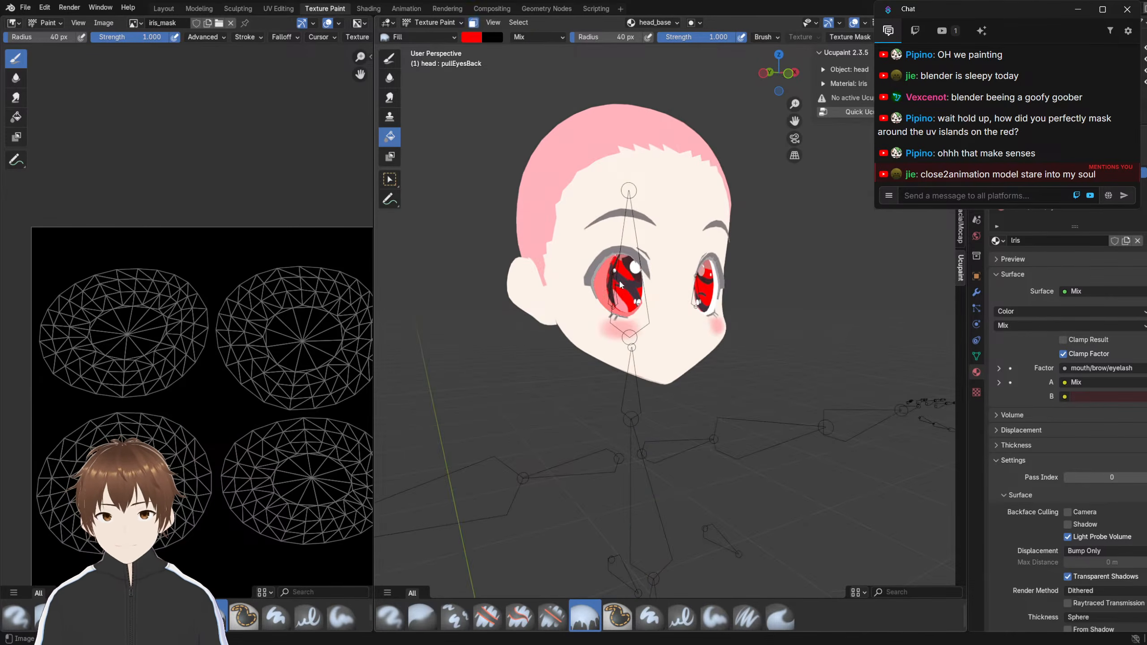
pyautogui.hotkey('ctrl', 'z')
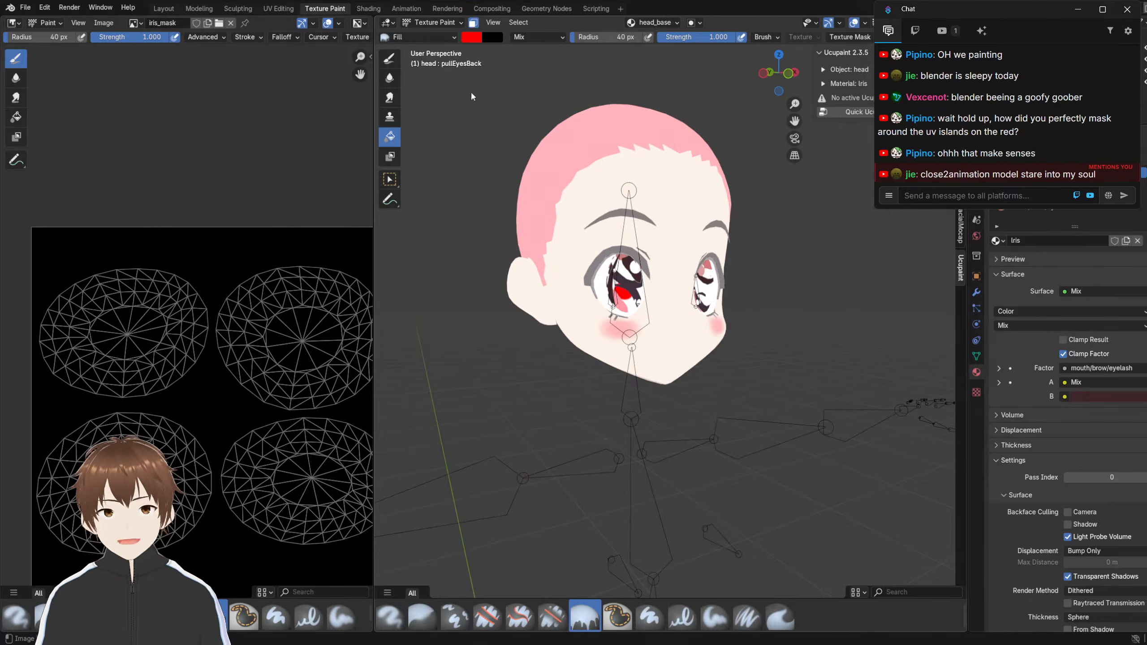
# In the Shading workspace, replace the mouth/brow/eyelash image in the Iris material's texture node with iris_mask
pyautogui.click(368, 9)
pyautogui.click(477, 501)
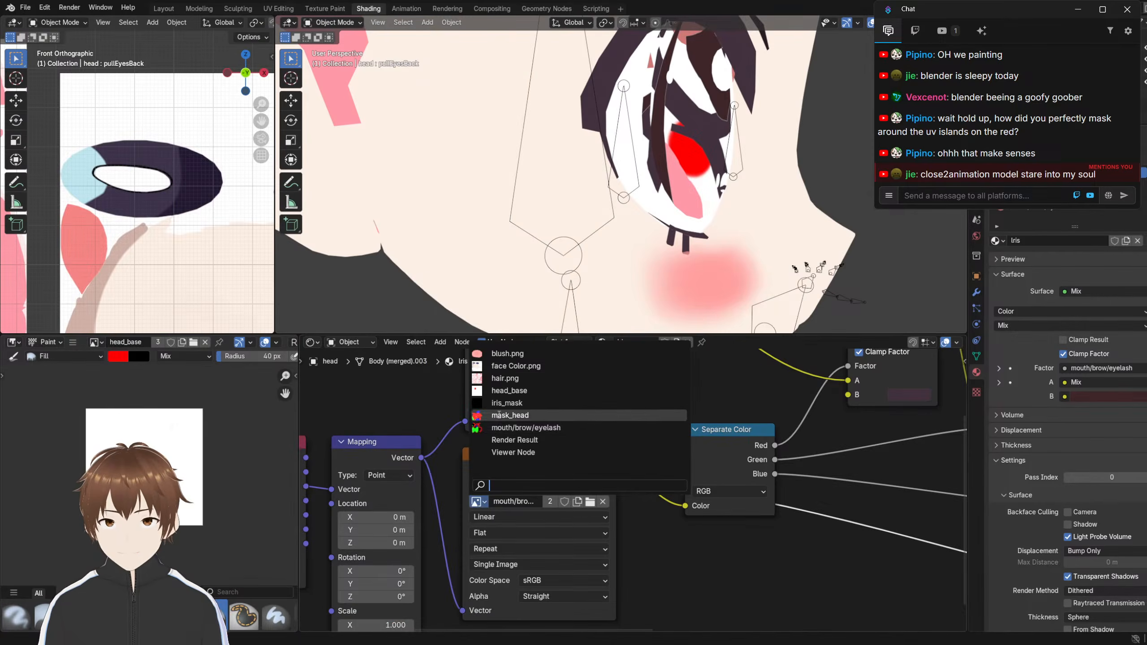
pyautogui.click(510, 403)
pyautogui.scroll(-4, 648, 182)
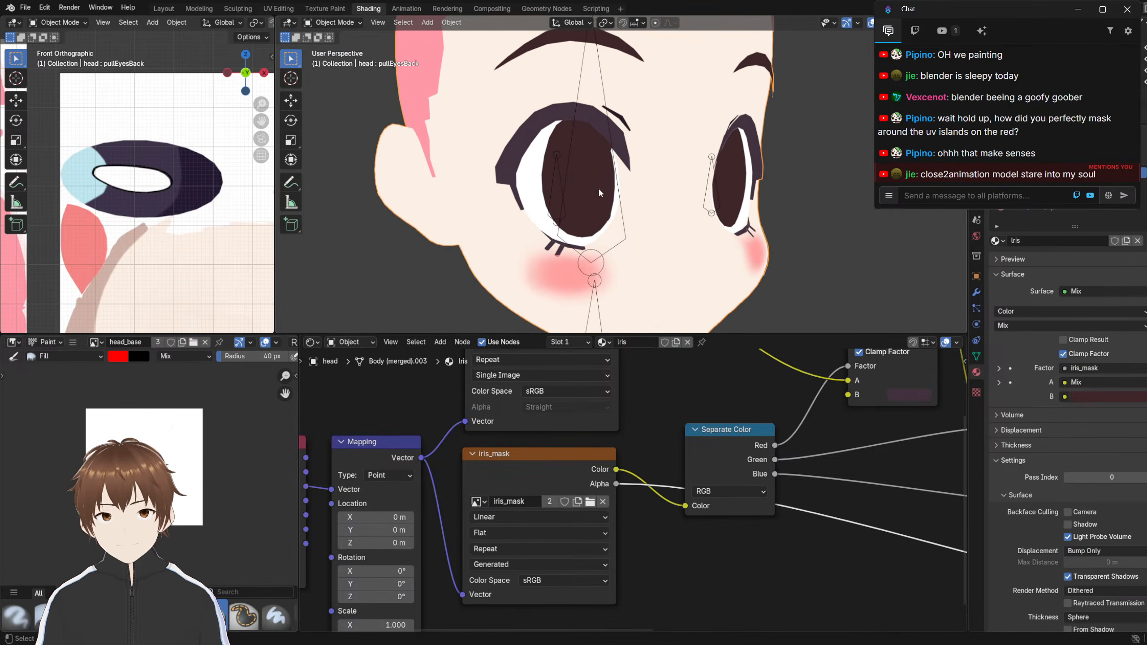
# In Texture Paint mode, try a red fill on the iris with the iris_mask node in place, and undo it
pyautogui.click(333, 22)
pyautogui.click(342, 99)
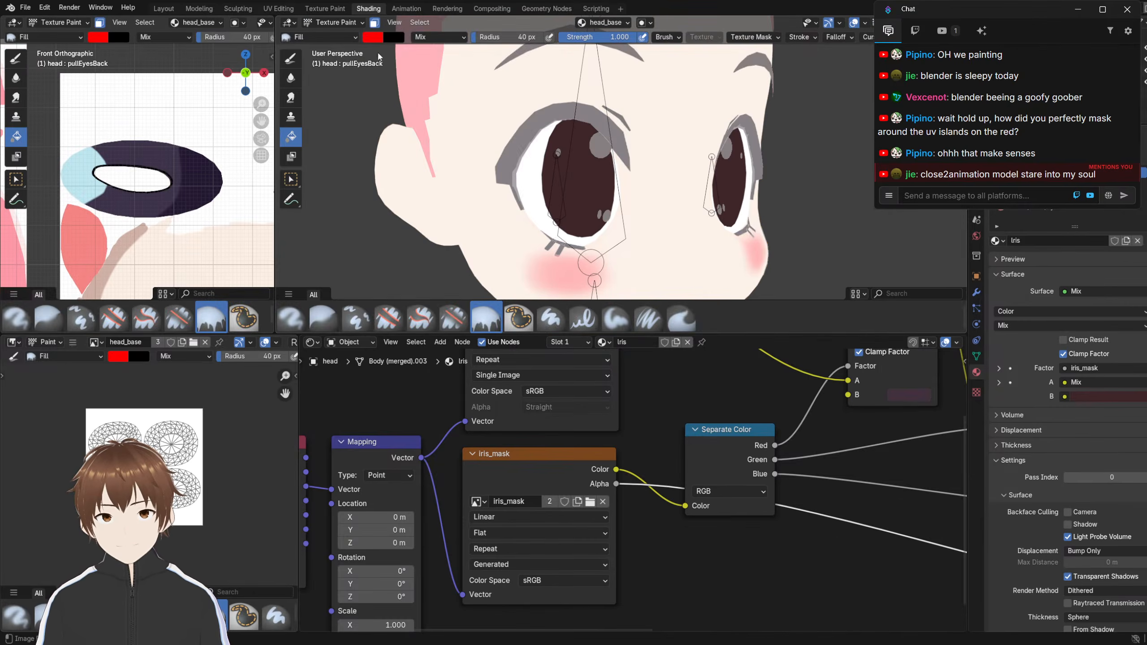
pyautogui.click(573, 186)
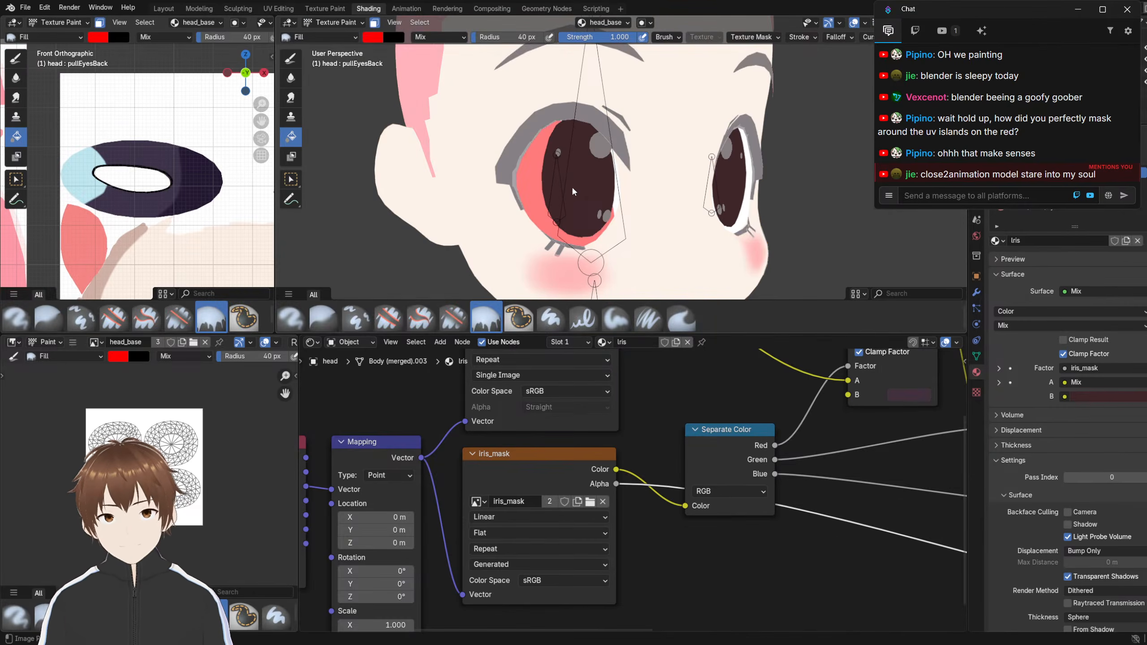
pyautogui.hotkey('ctrl', 'z')
# Check the selected iris faces on the mesh in Edit Mode, and return the head to Texture Paint mode
pyautogui.moveTo(570, 194); pyautogui.dragTo(475, 126, button='middle')
pyautogui.click(339, 22)
pyautogui.click(343, 48)
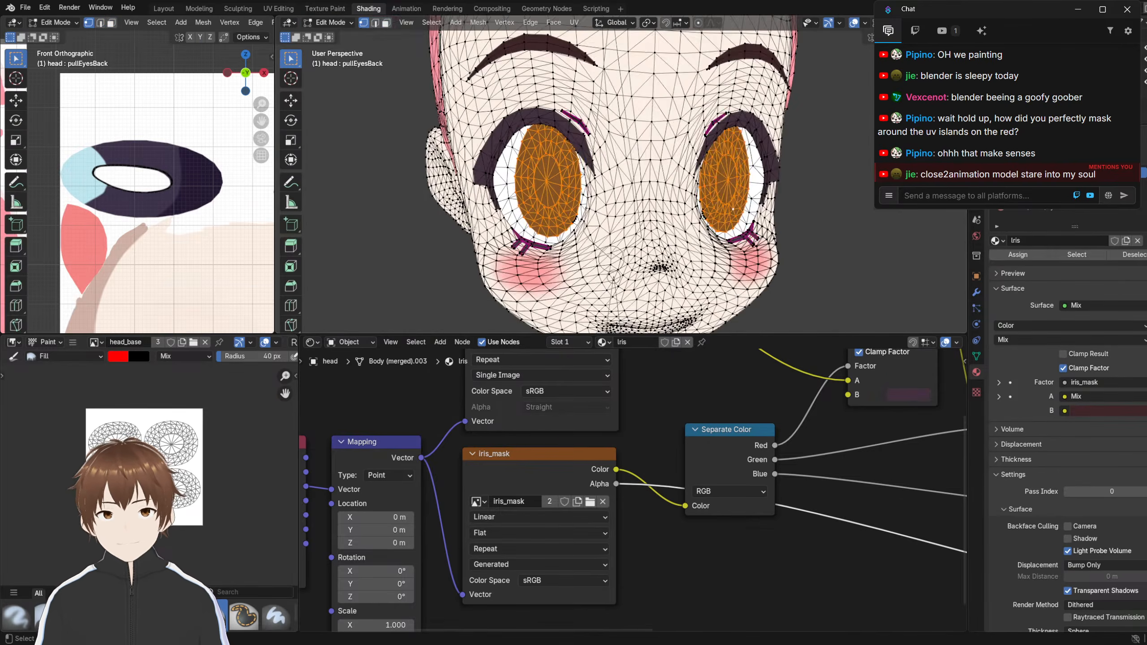
pyautogui.moveTo(413, 218); pyautogui.dragTo(356, 221, button='middle')
pyautogui.click(328, 23)
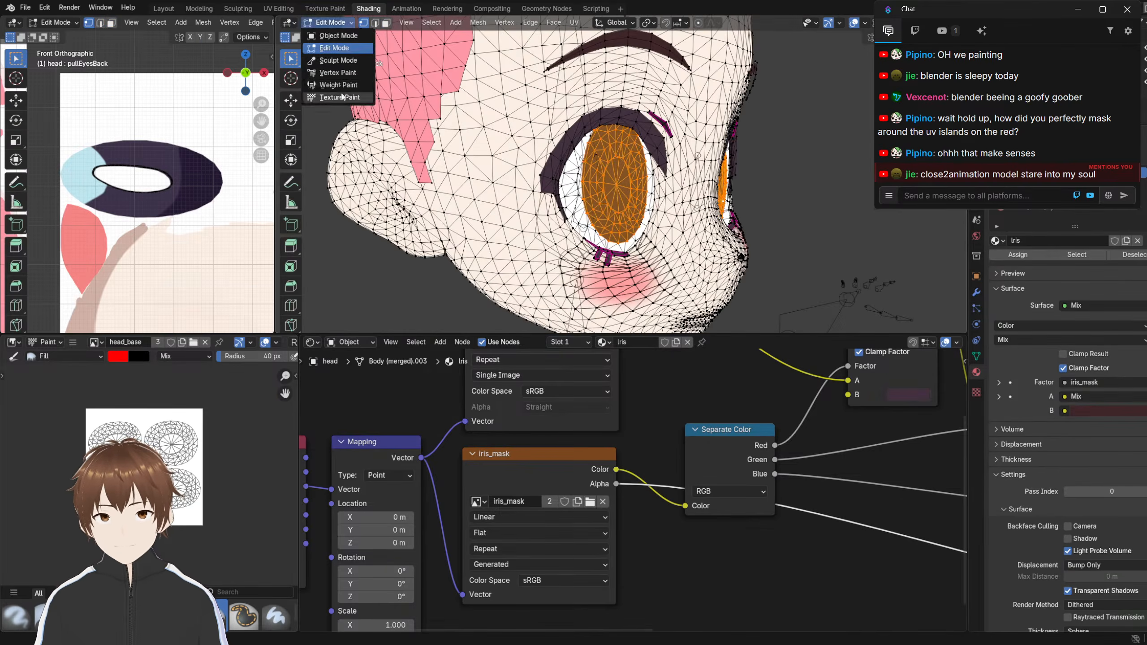
pyautogui.click(340, 97)
# Delete the head_base image texture node from the Iris material's node tree
pyautogui.scroll(-4, 477, 389)
pyautogui.scroll(3, 498, 433)
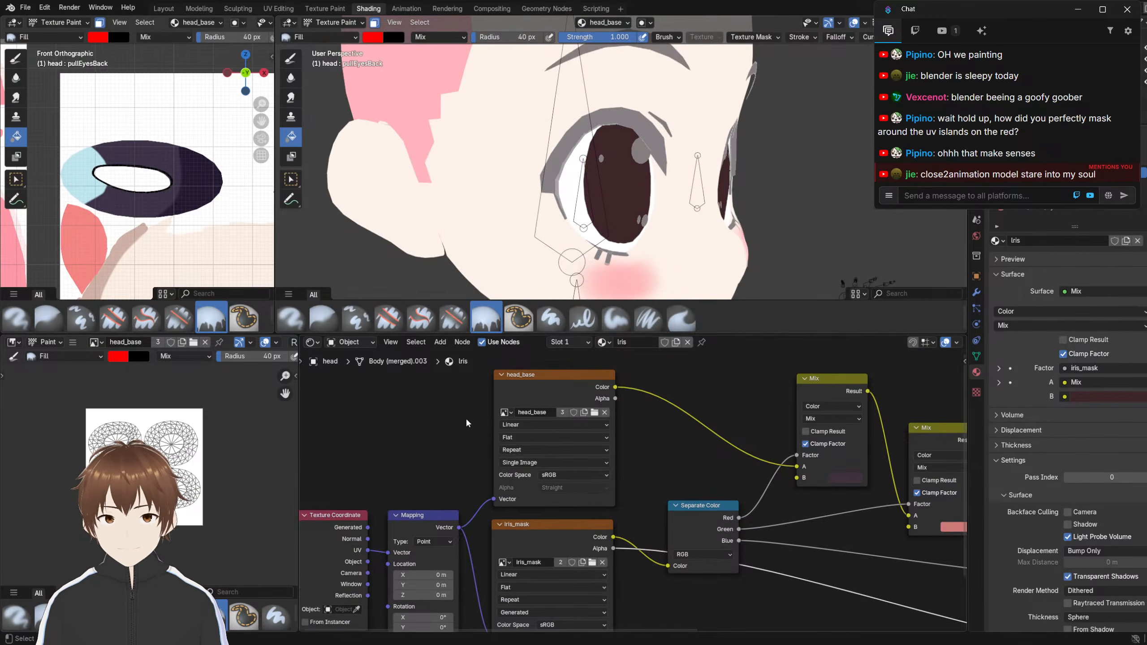
pyautogui.click(535, 388)
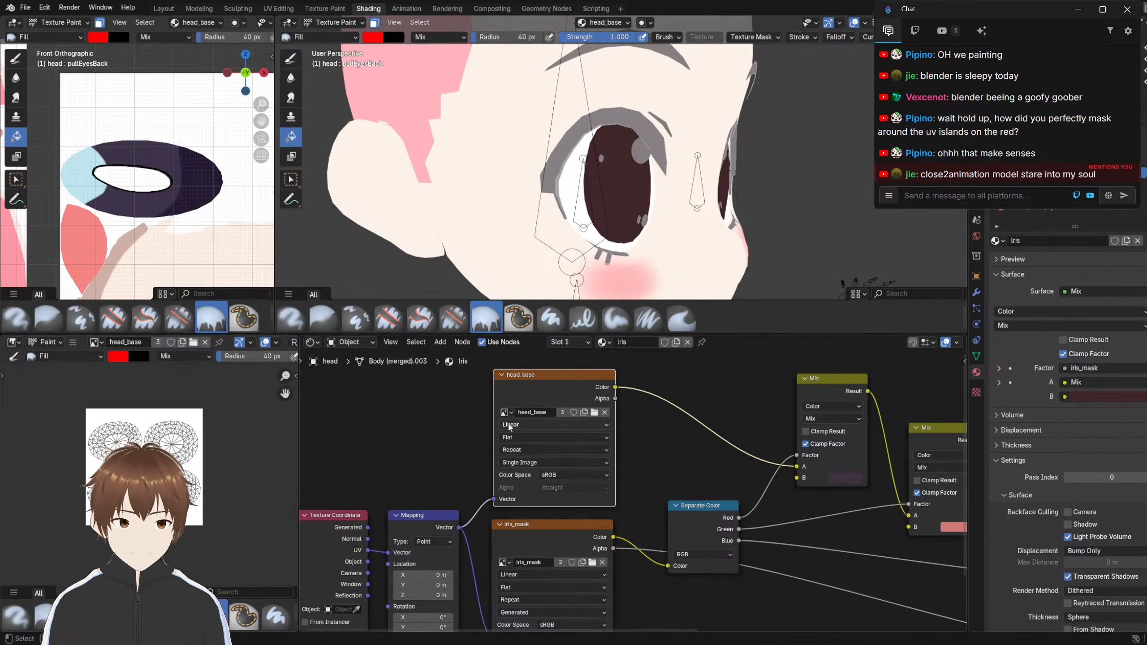
pyautogui.press('x')
pyautogui.moveTo(502, 421); pyautogui.dragTo(502, 401, button='middle')
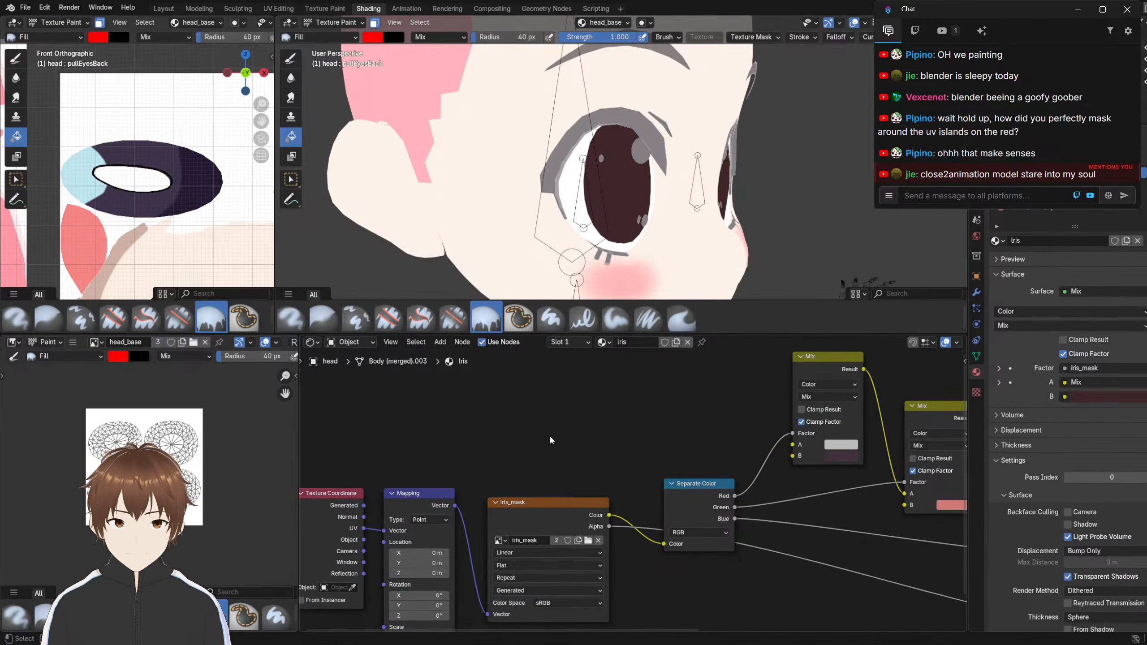
# Set color A of the Mix node driven by the Separate Color node's Red output to white
pyautogui.moveTo(551, 441); pyautogui.dragTo(510, 412, button='middle')
pyautogui.click(798, 421)
pyautogui.moveTo(873, 274); pyautogui.dragTo(873, 234)
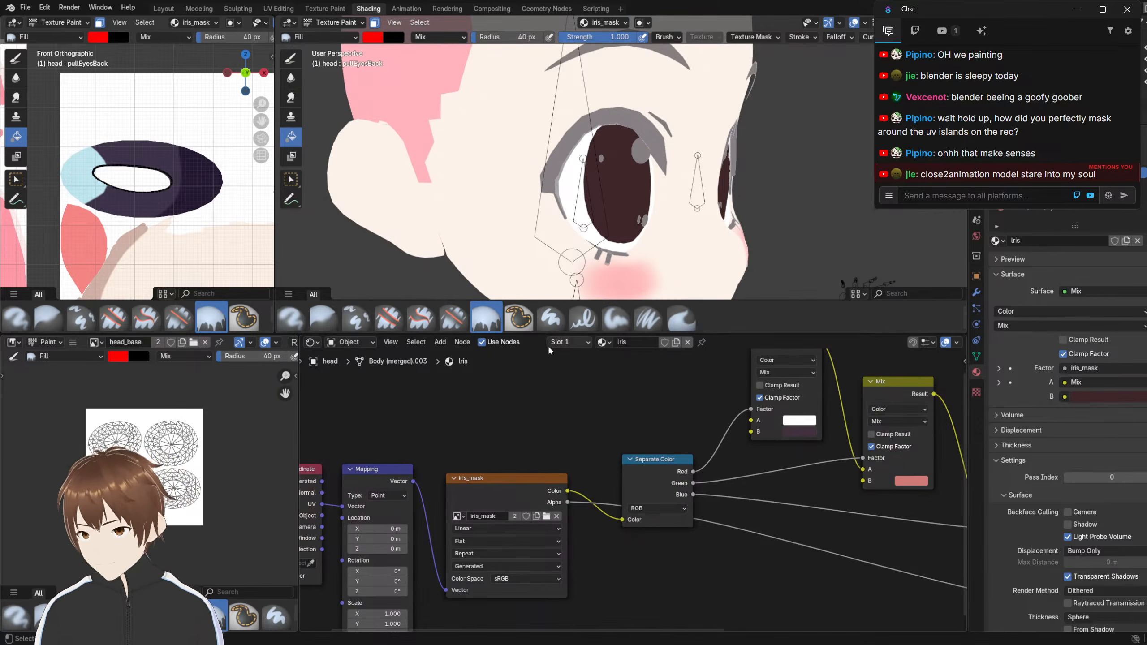
pyautogui.moveTo(520, 275); pyautogui.dragTo(528, 201, button='middle')
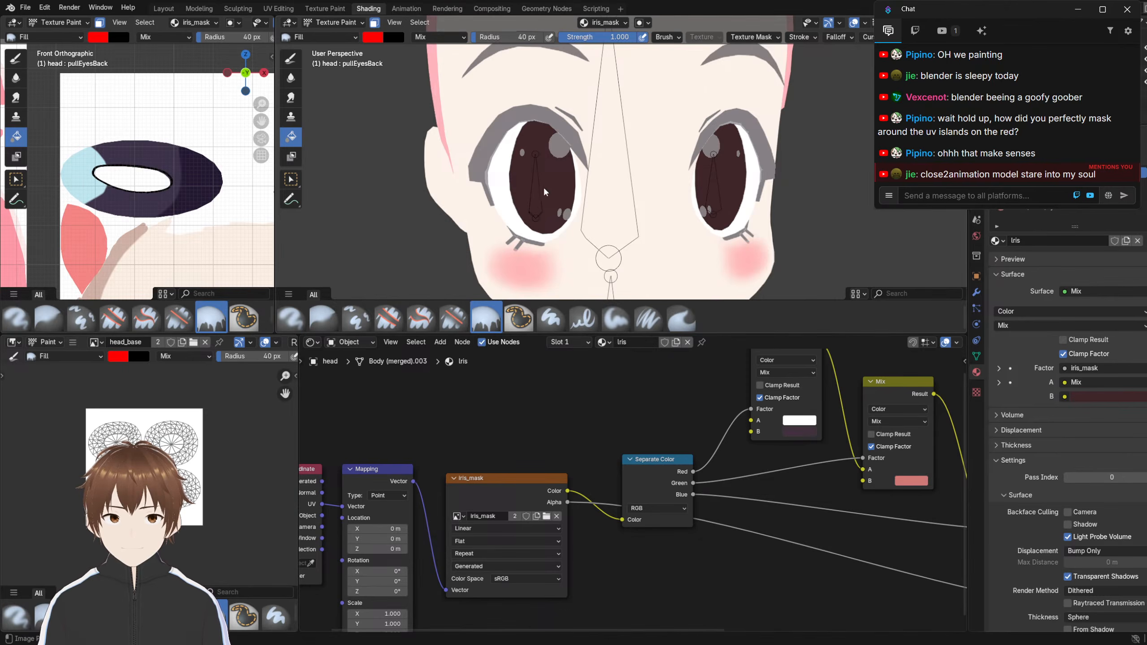
pyautogui.moveTo(500, 190); pyautogui.dragTo(356, 19, button='middle')
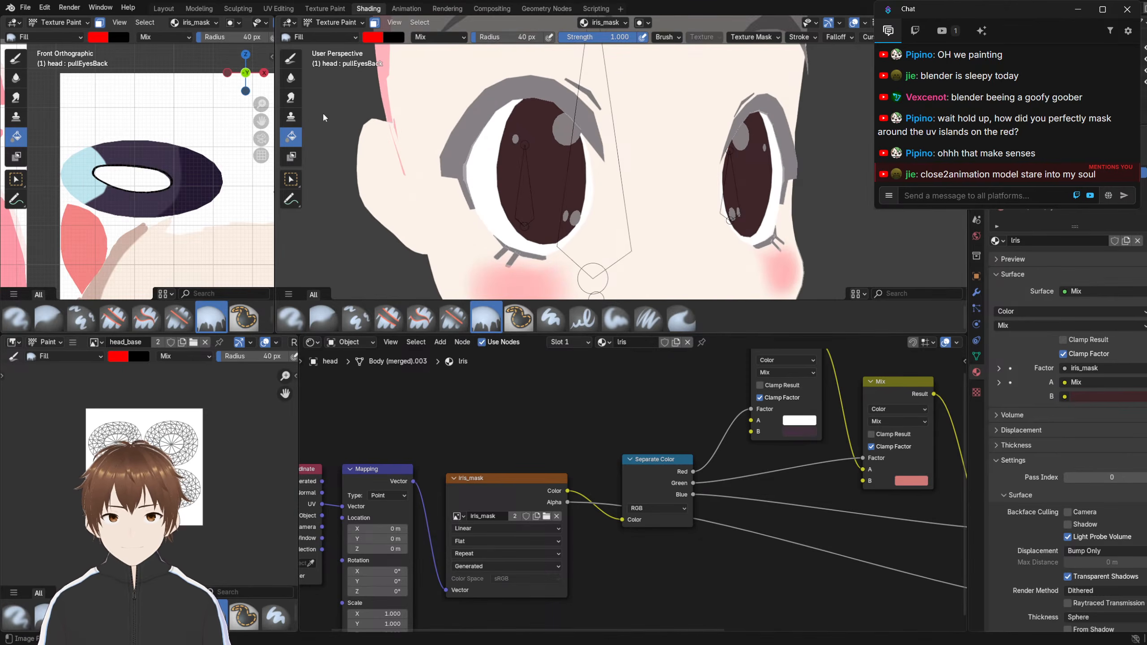
pyautogui.scroll(-2, 144, 61)
pyautogui.scroll(3, 176, 425)
pyautogui.scroll(-1, 176, 425)
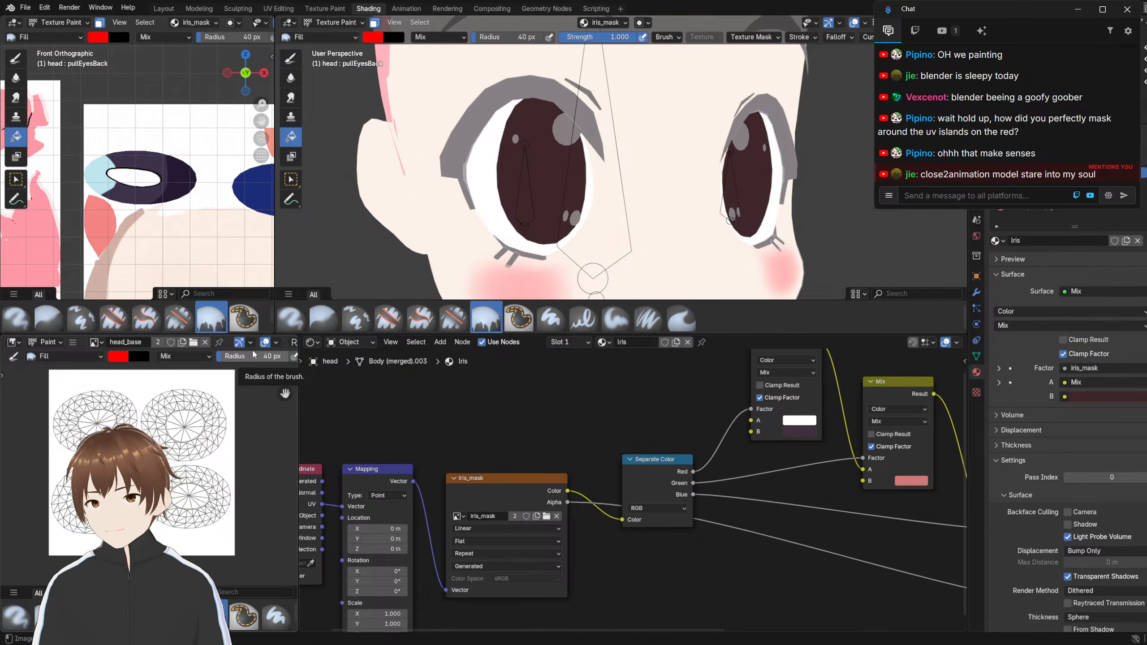
# Save the current blend file under its existing name
pyautogui.click(26, 7)
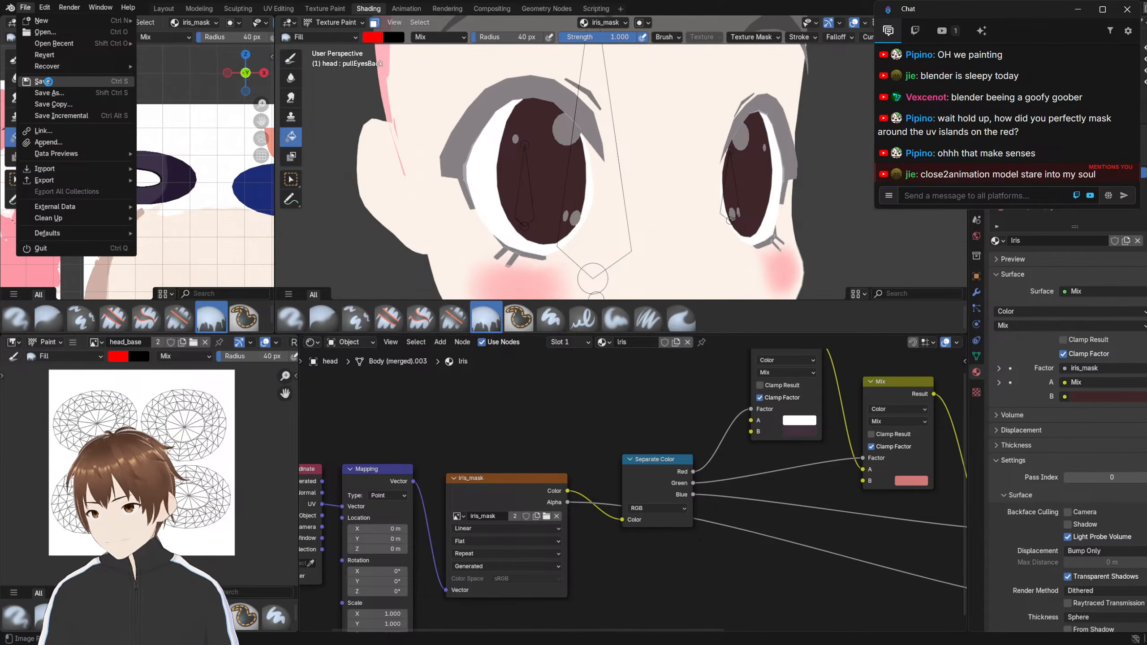
pyautogui.click(48, 82)
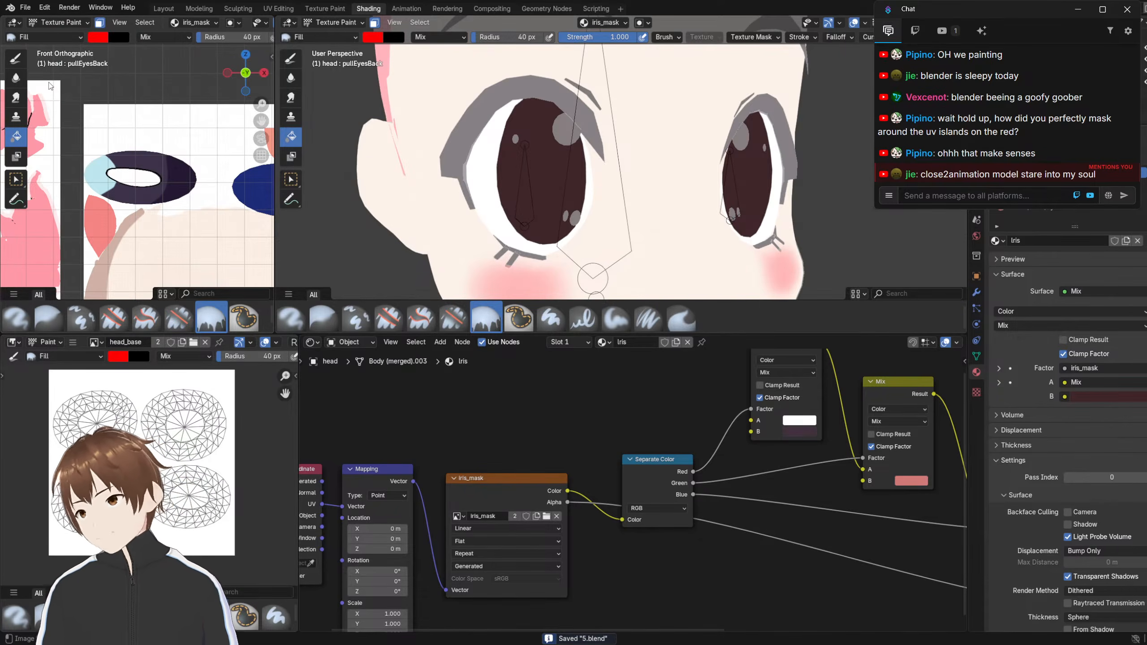